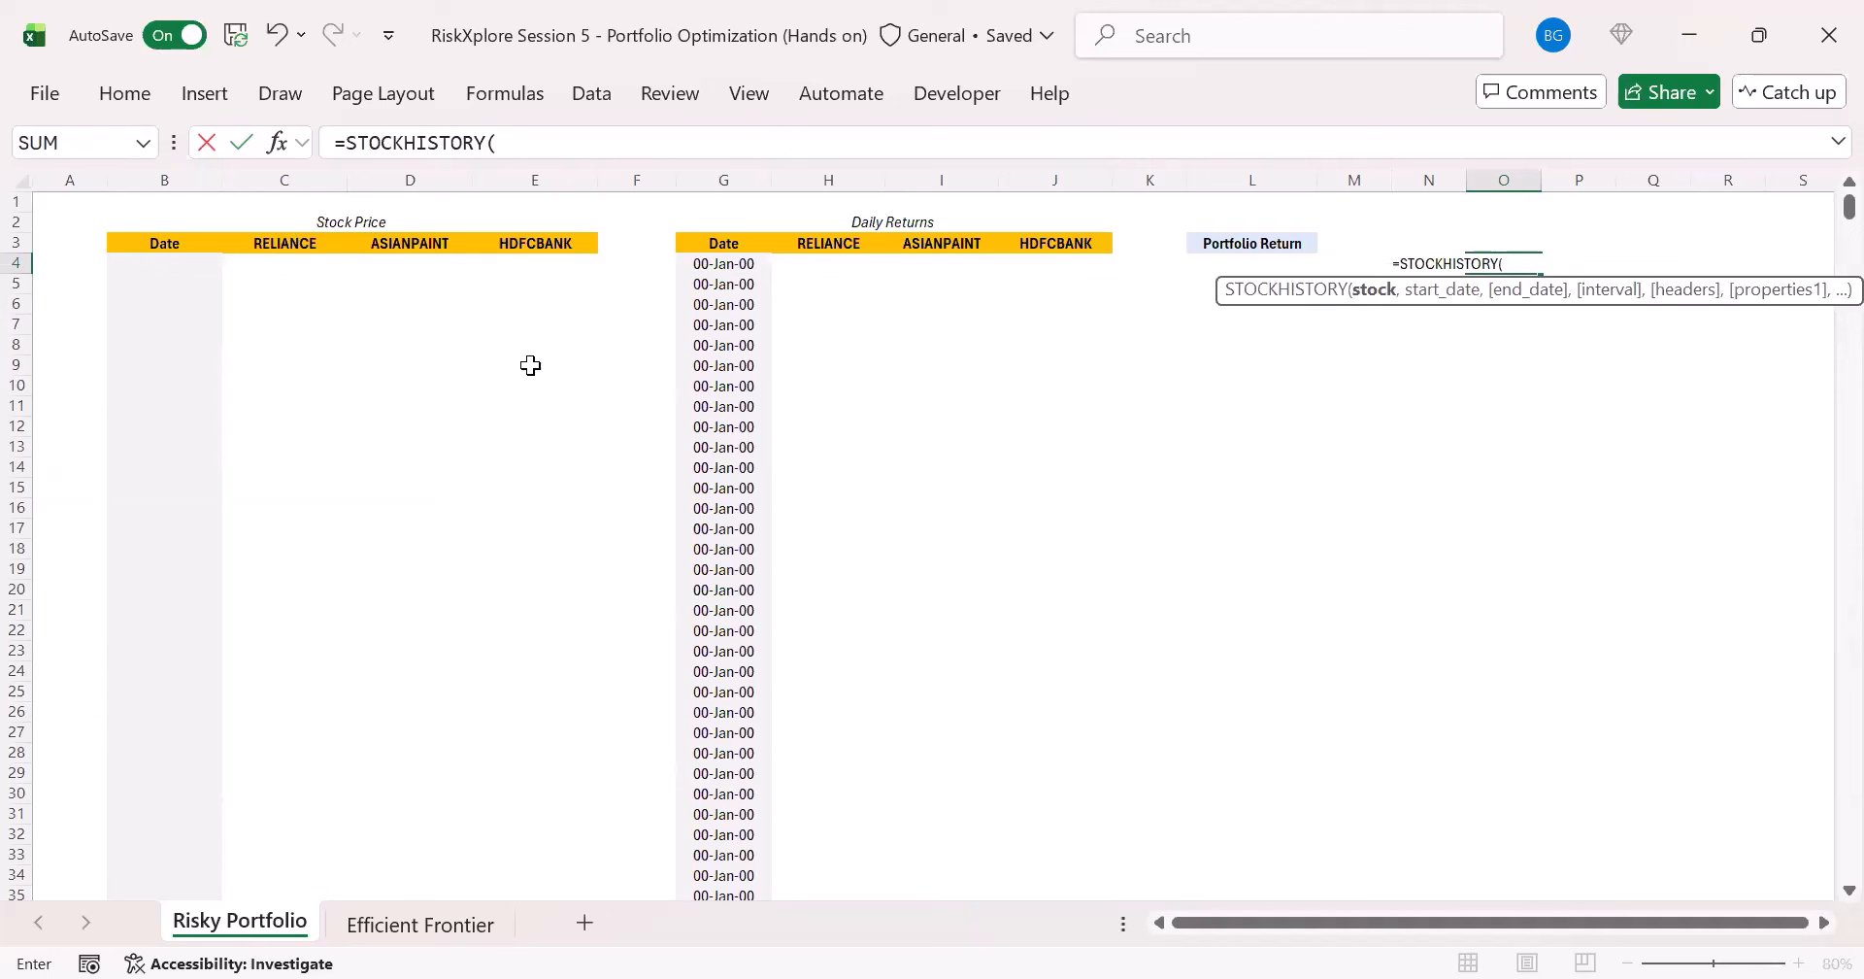
- Set the stock argument of the STOCKHISTORY formula in O4 to the RELIANCE header cell, C3
{"action": "type", "text": "\"RELIANCE\""}
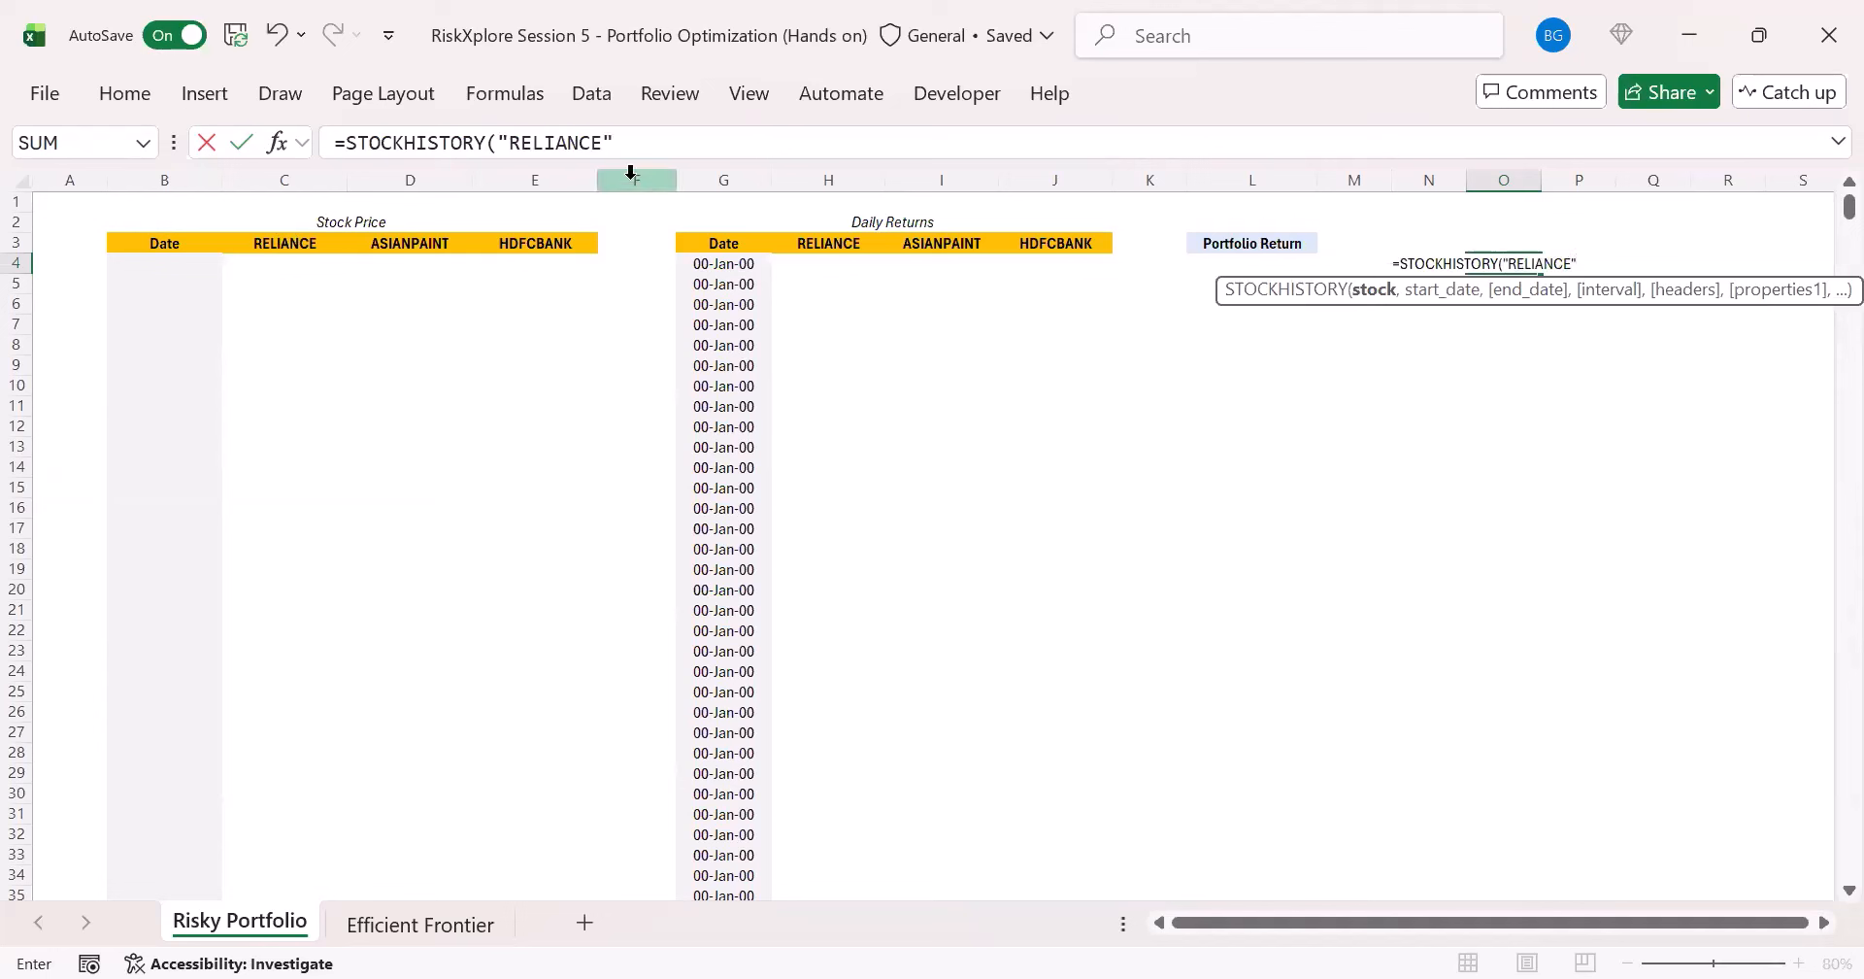
{"action": "left_click_drag", "start_coordinate": [495, 143], "coordinate": [614, 143]}
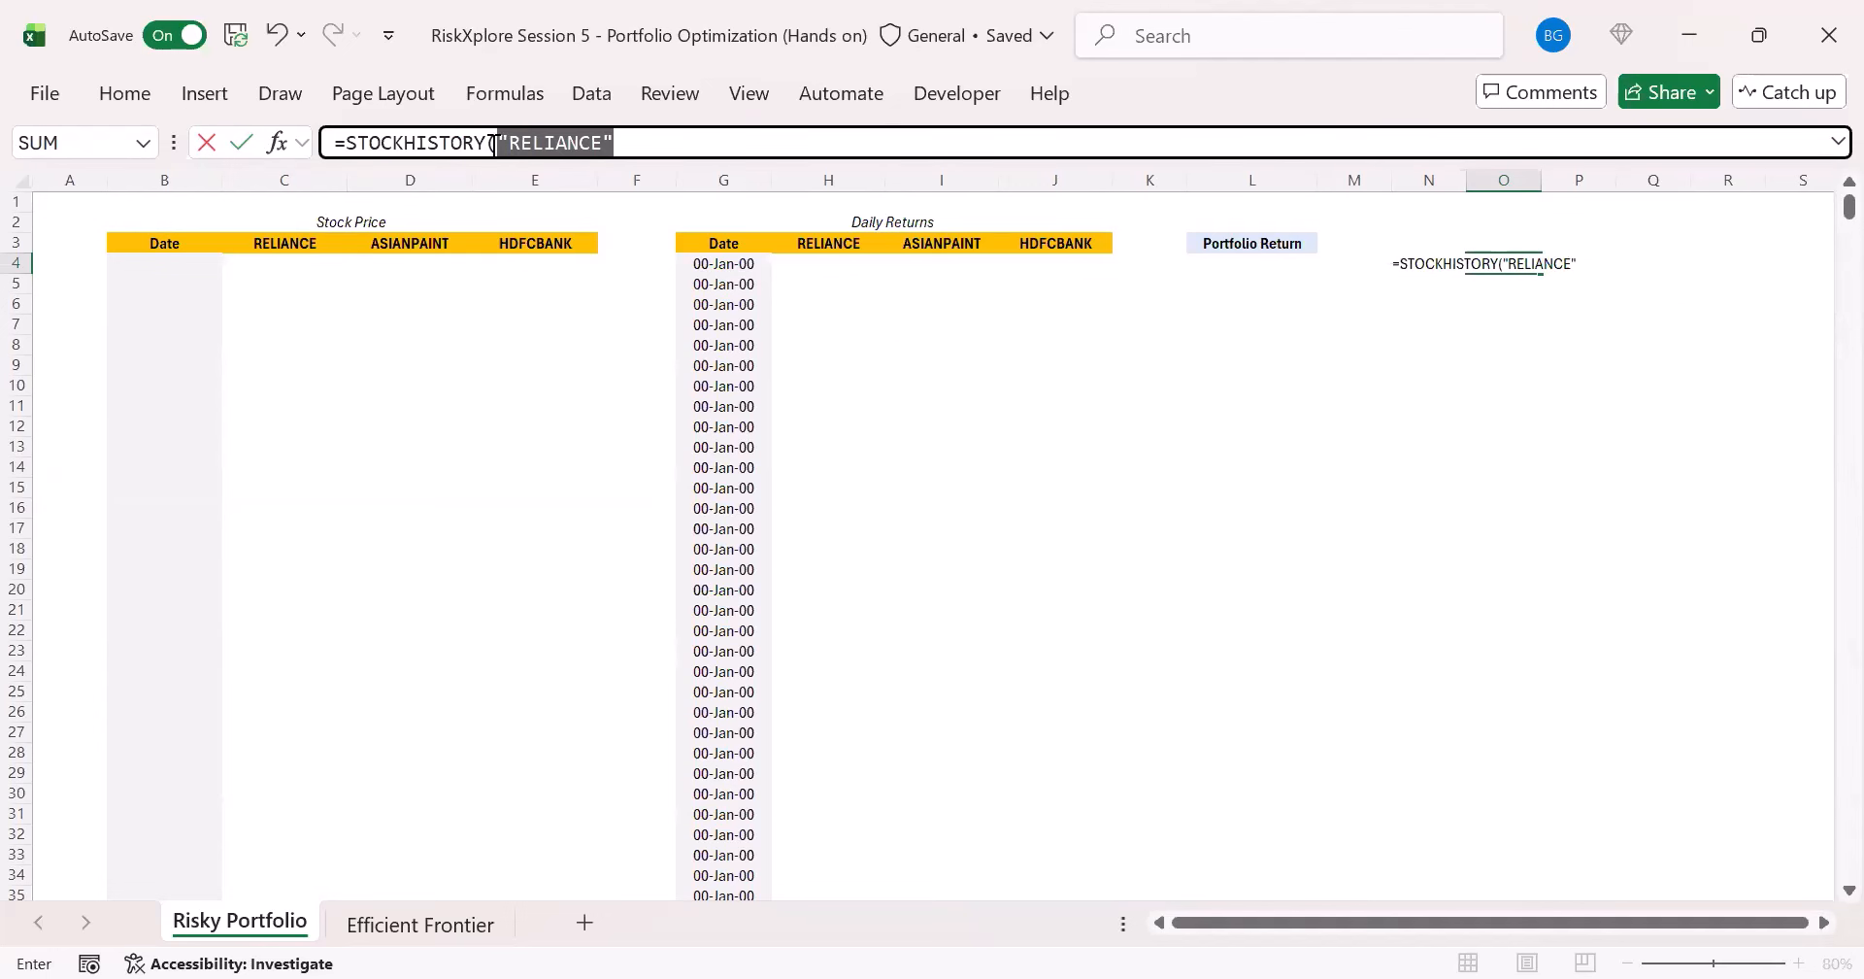
{"action": "left_click", "coordinate": [276, 243]}
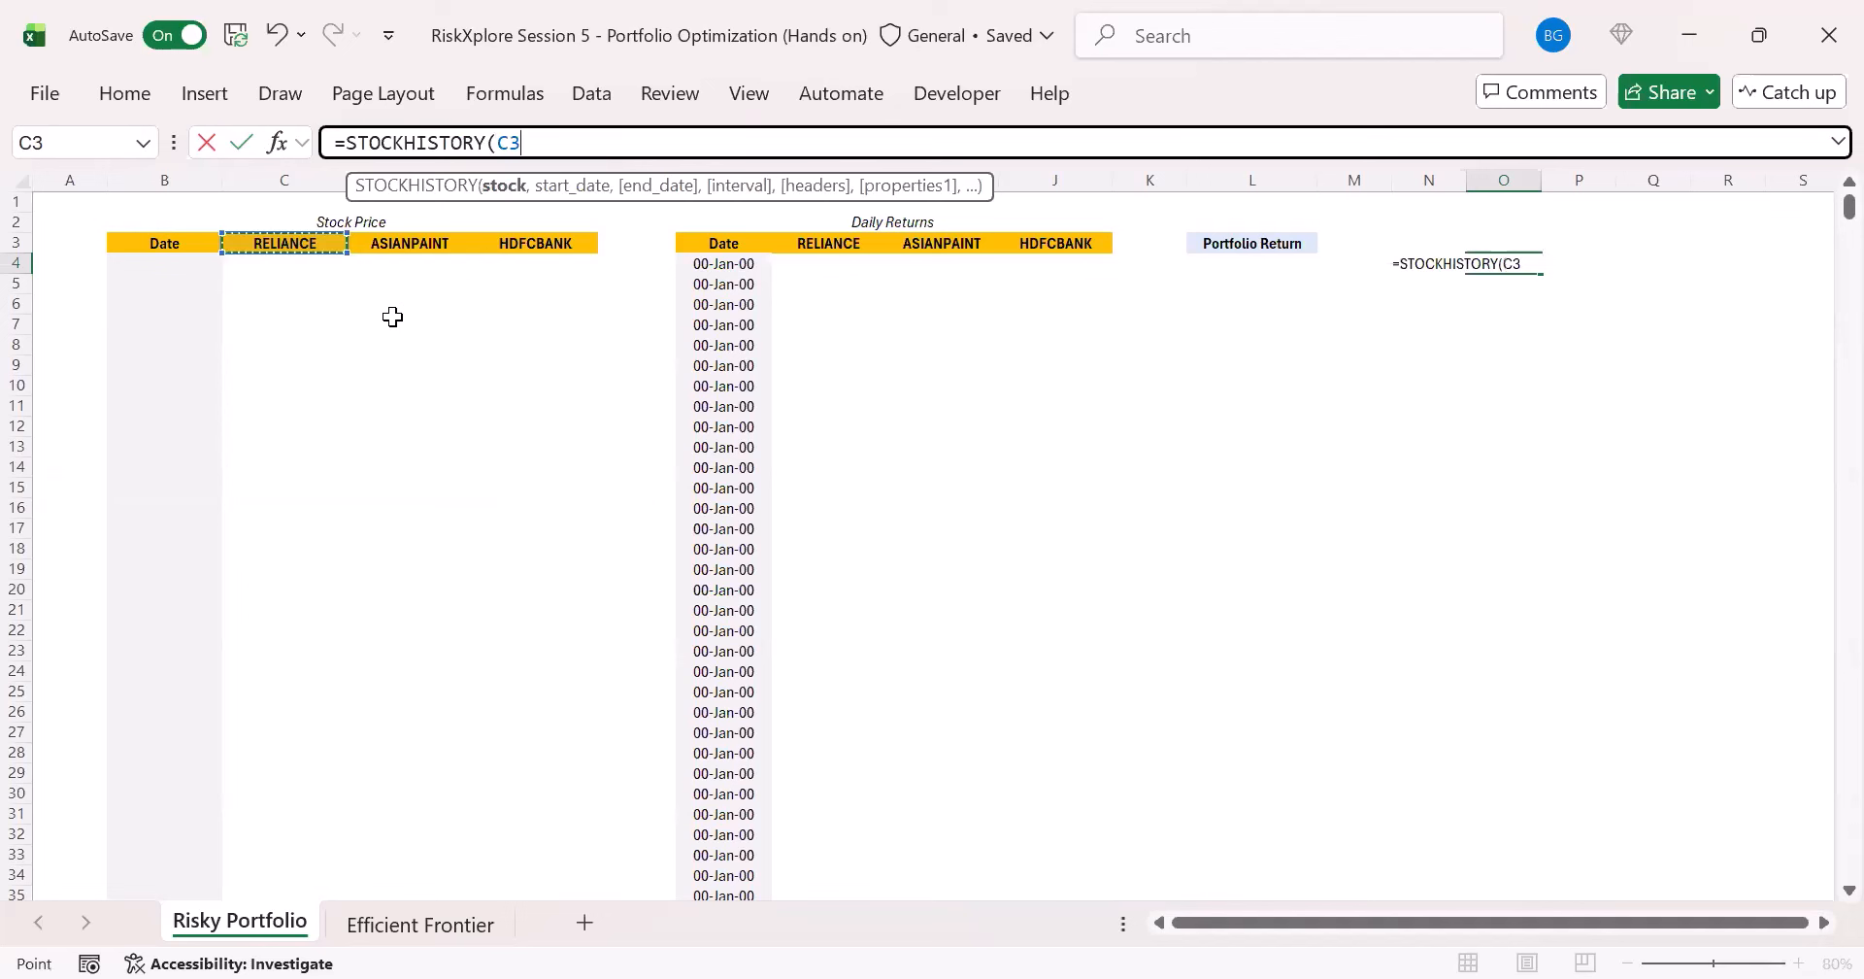
{"action": "type", "text": ","}
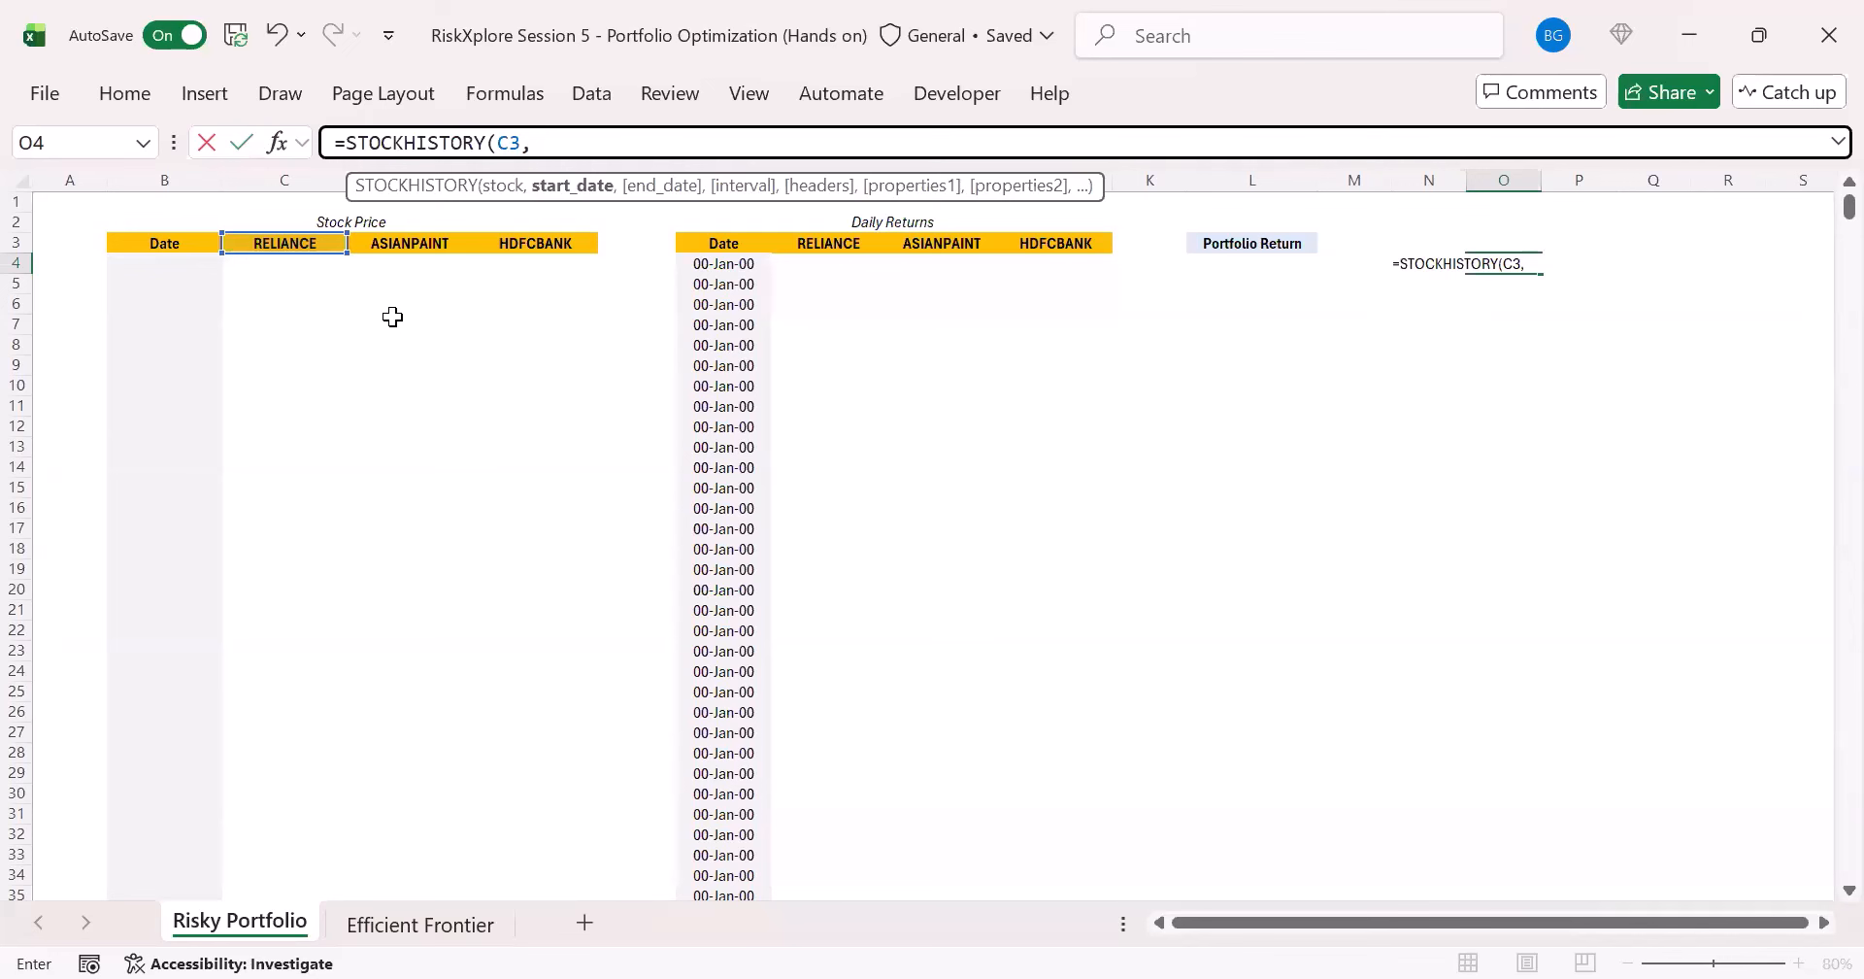
{"action": "type", "text": "DATE("}
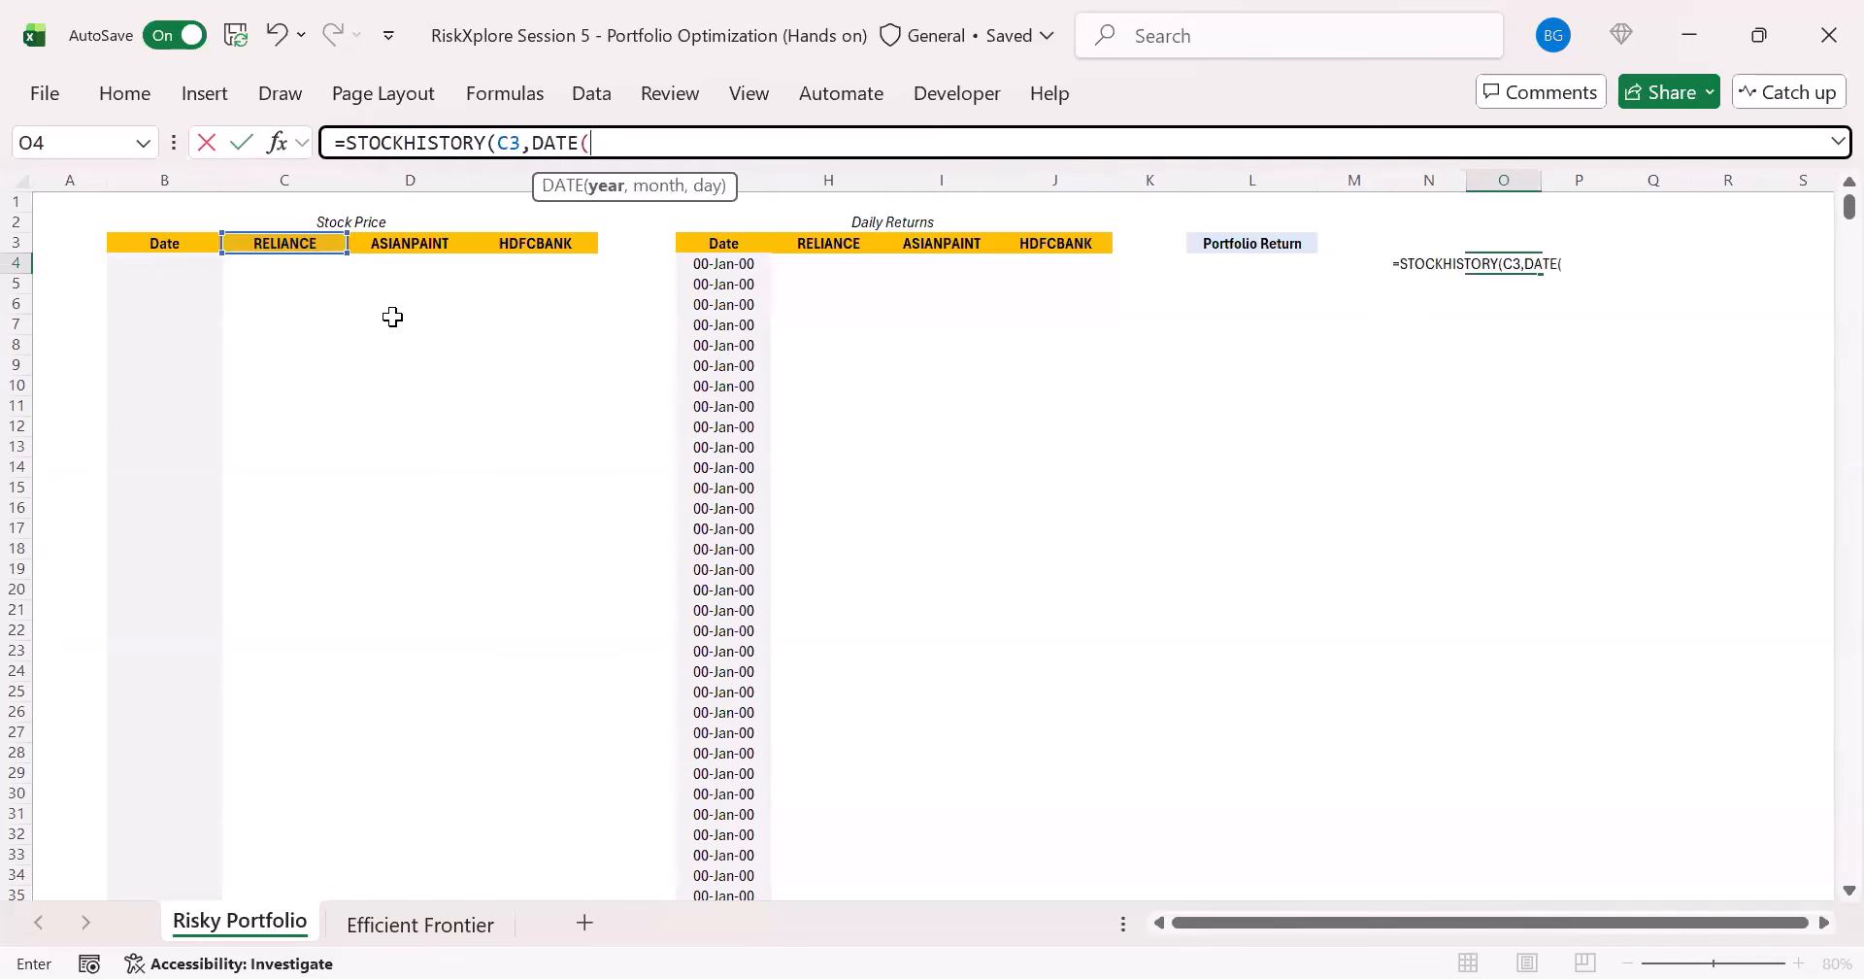
{"action": "type", "text": "2010,1"}
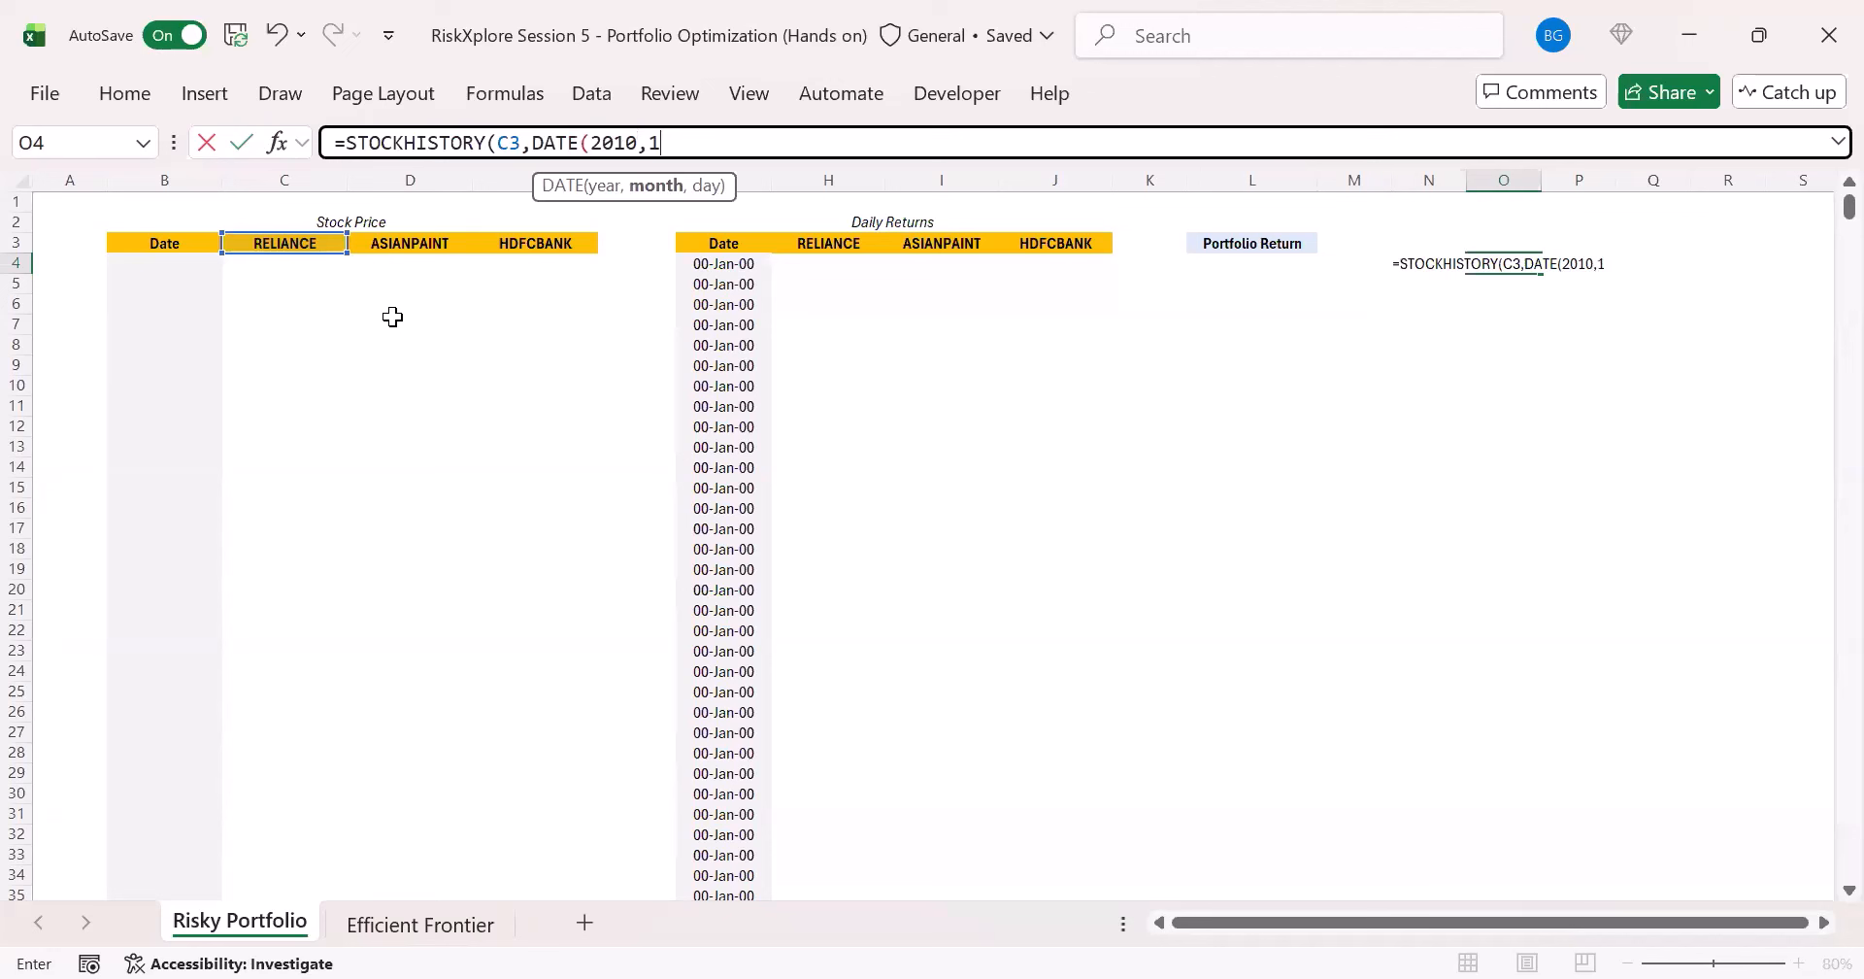
{"action": "type", "text": ",1"}
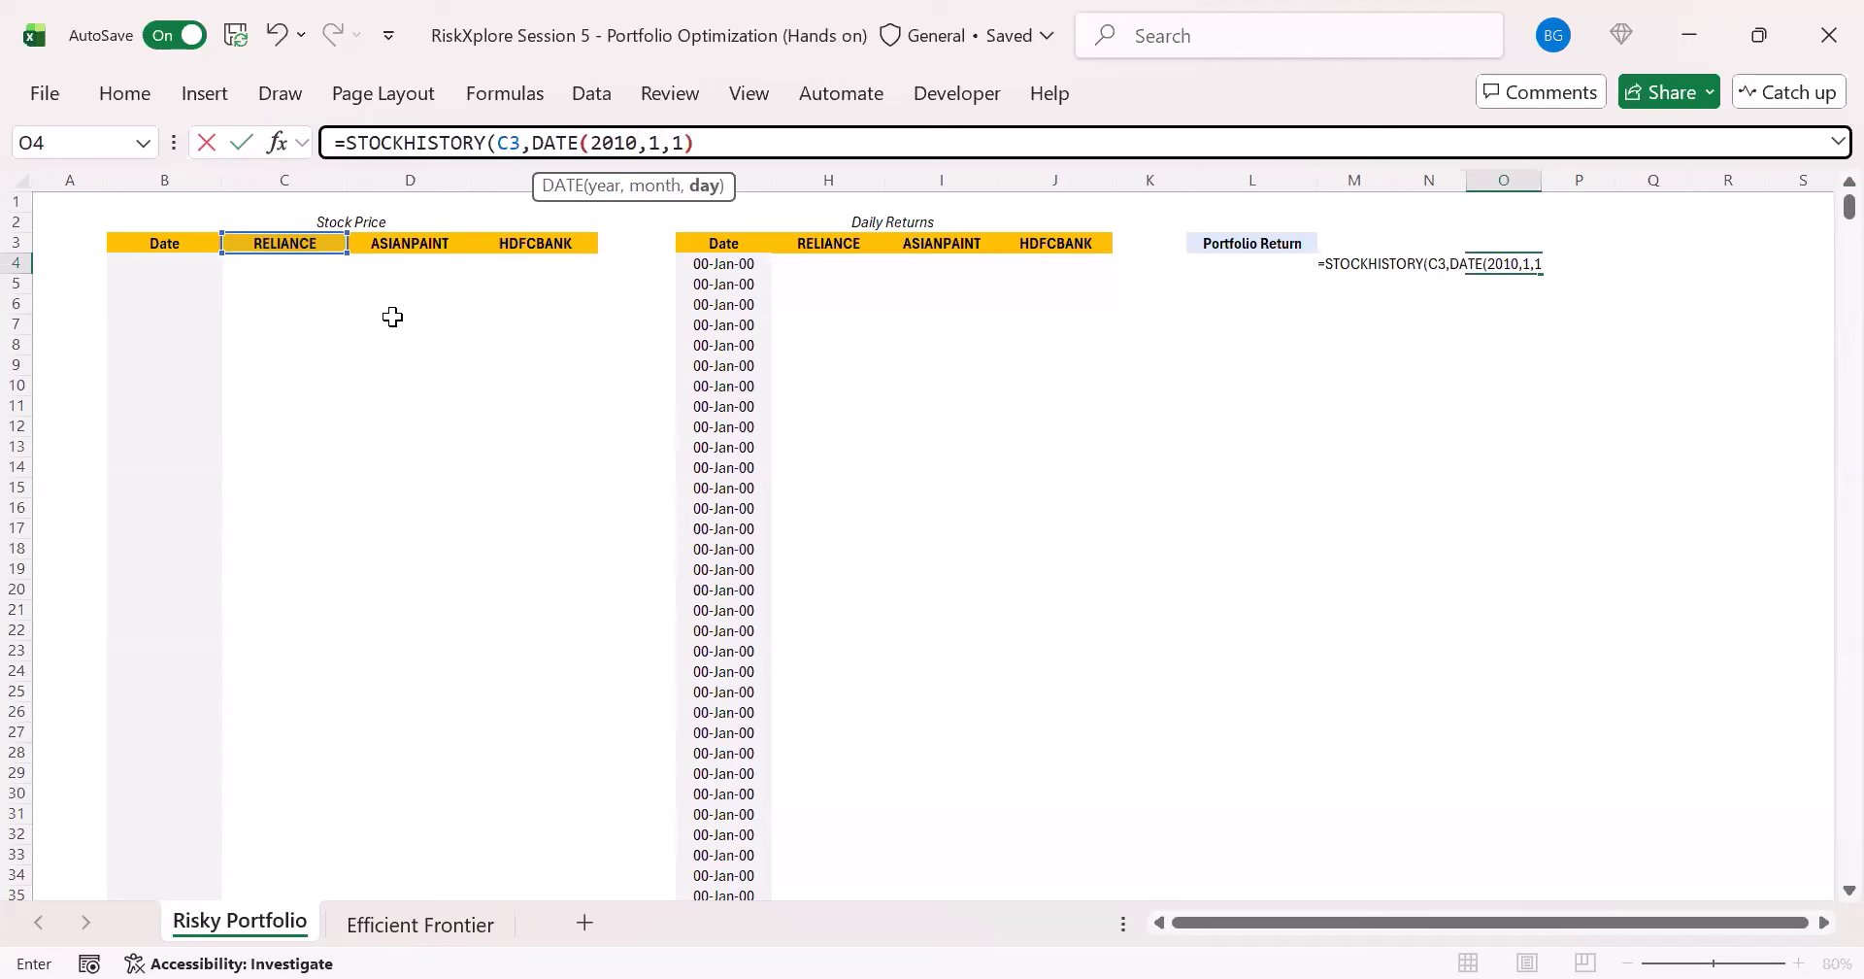
{"action": "type", "text": "),"}
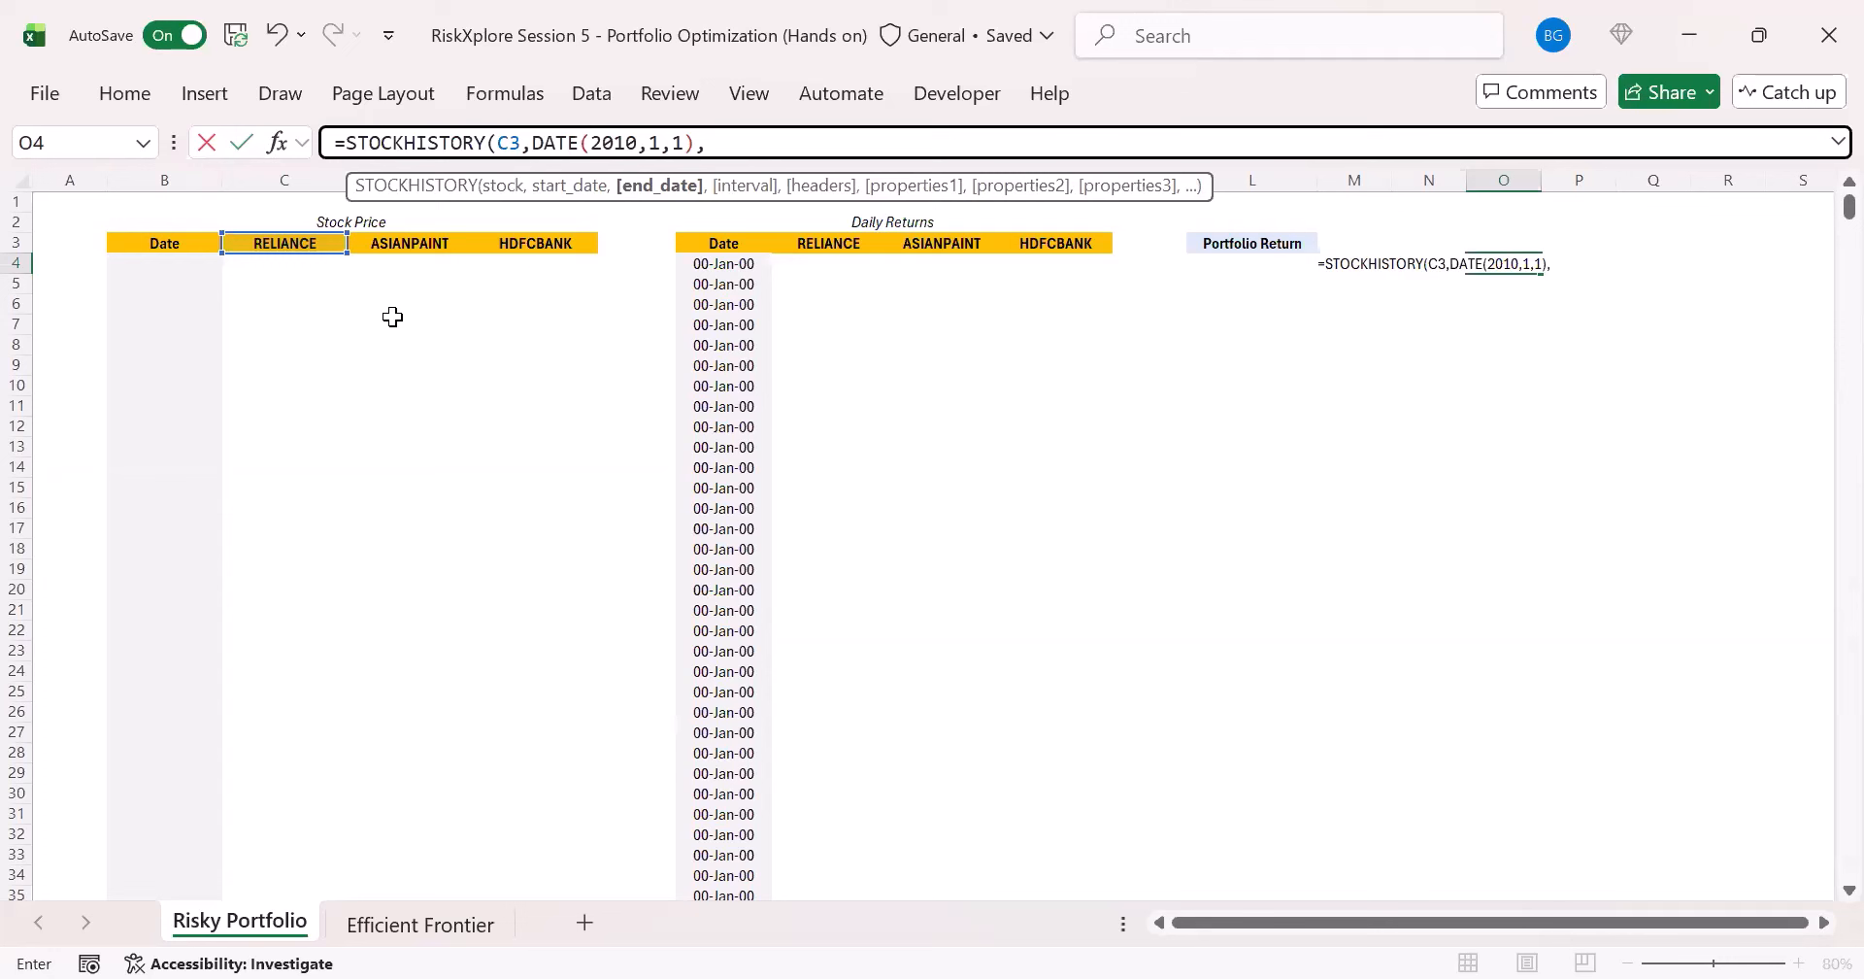
- Add TODAY() as the end date of the STOCKHISTORY formula
{"action": "type", "text": "today"}
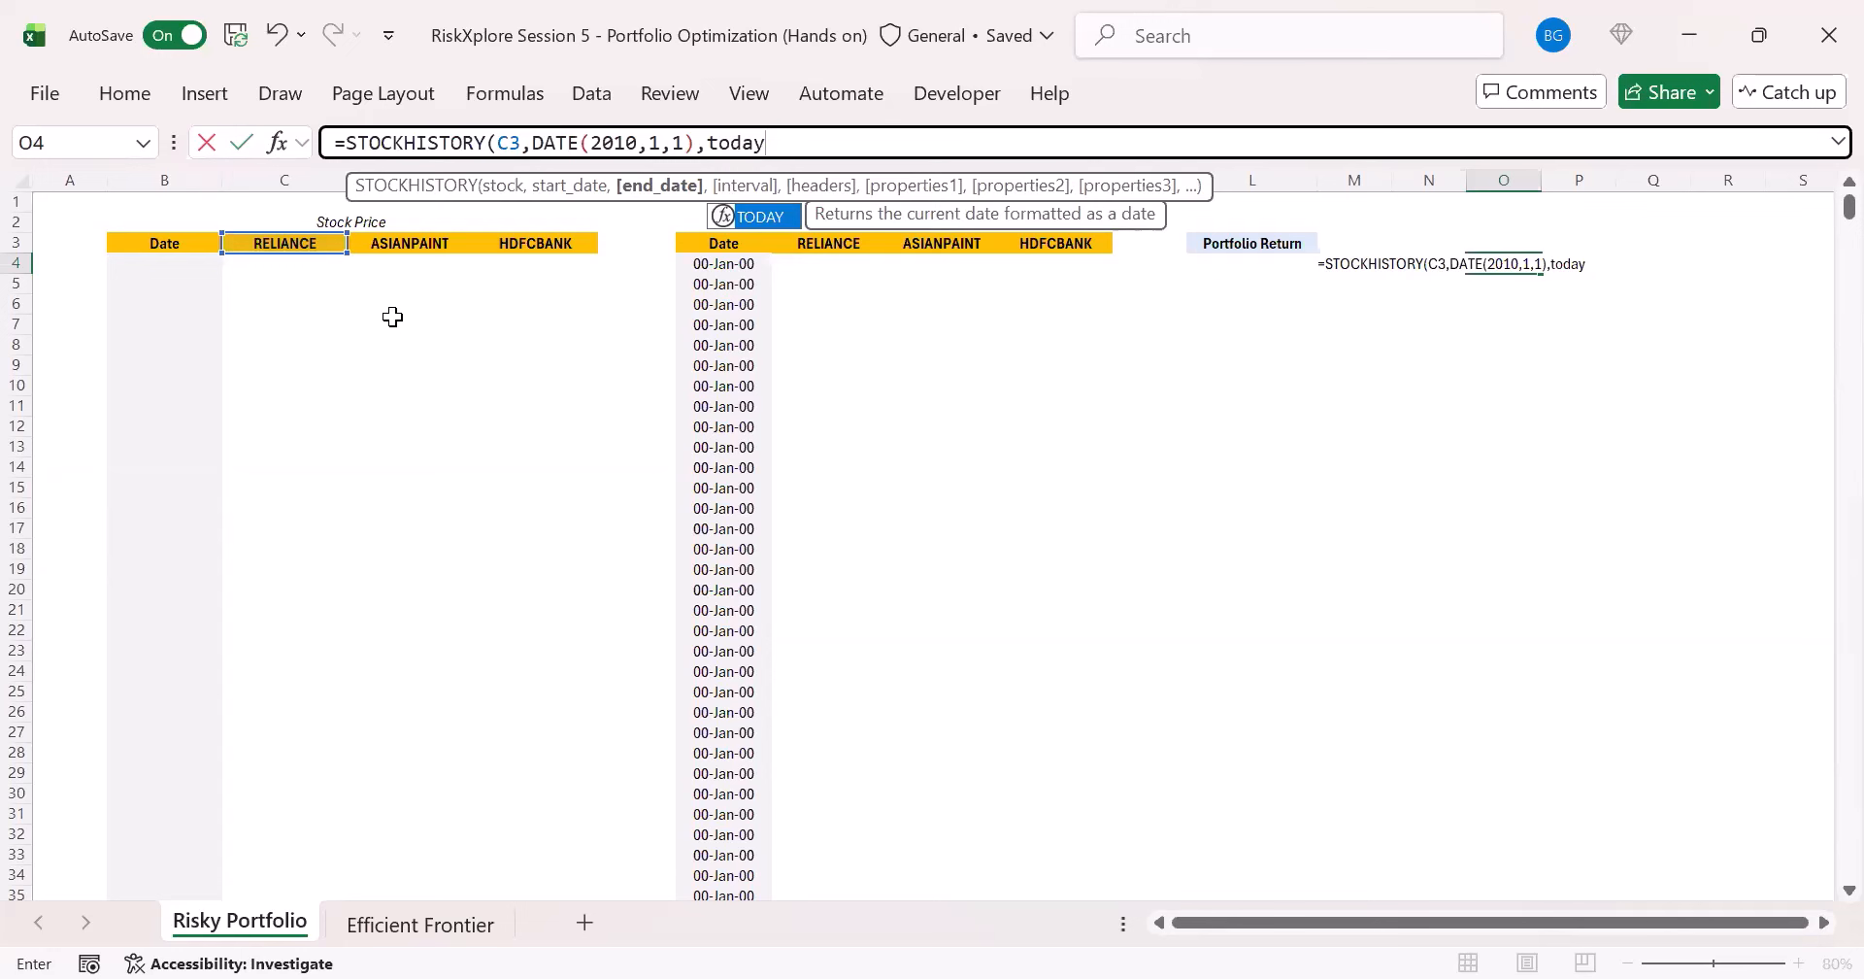
{"action": "key", "text": "Tab"}
{"action": "type", "text": ")"}
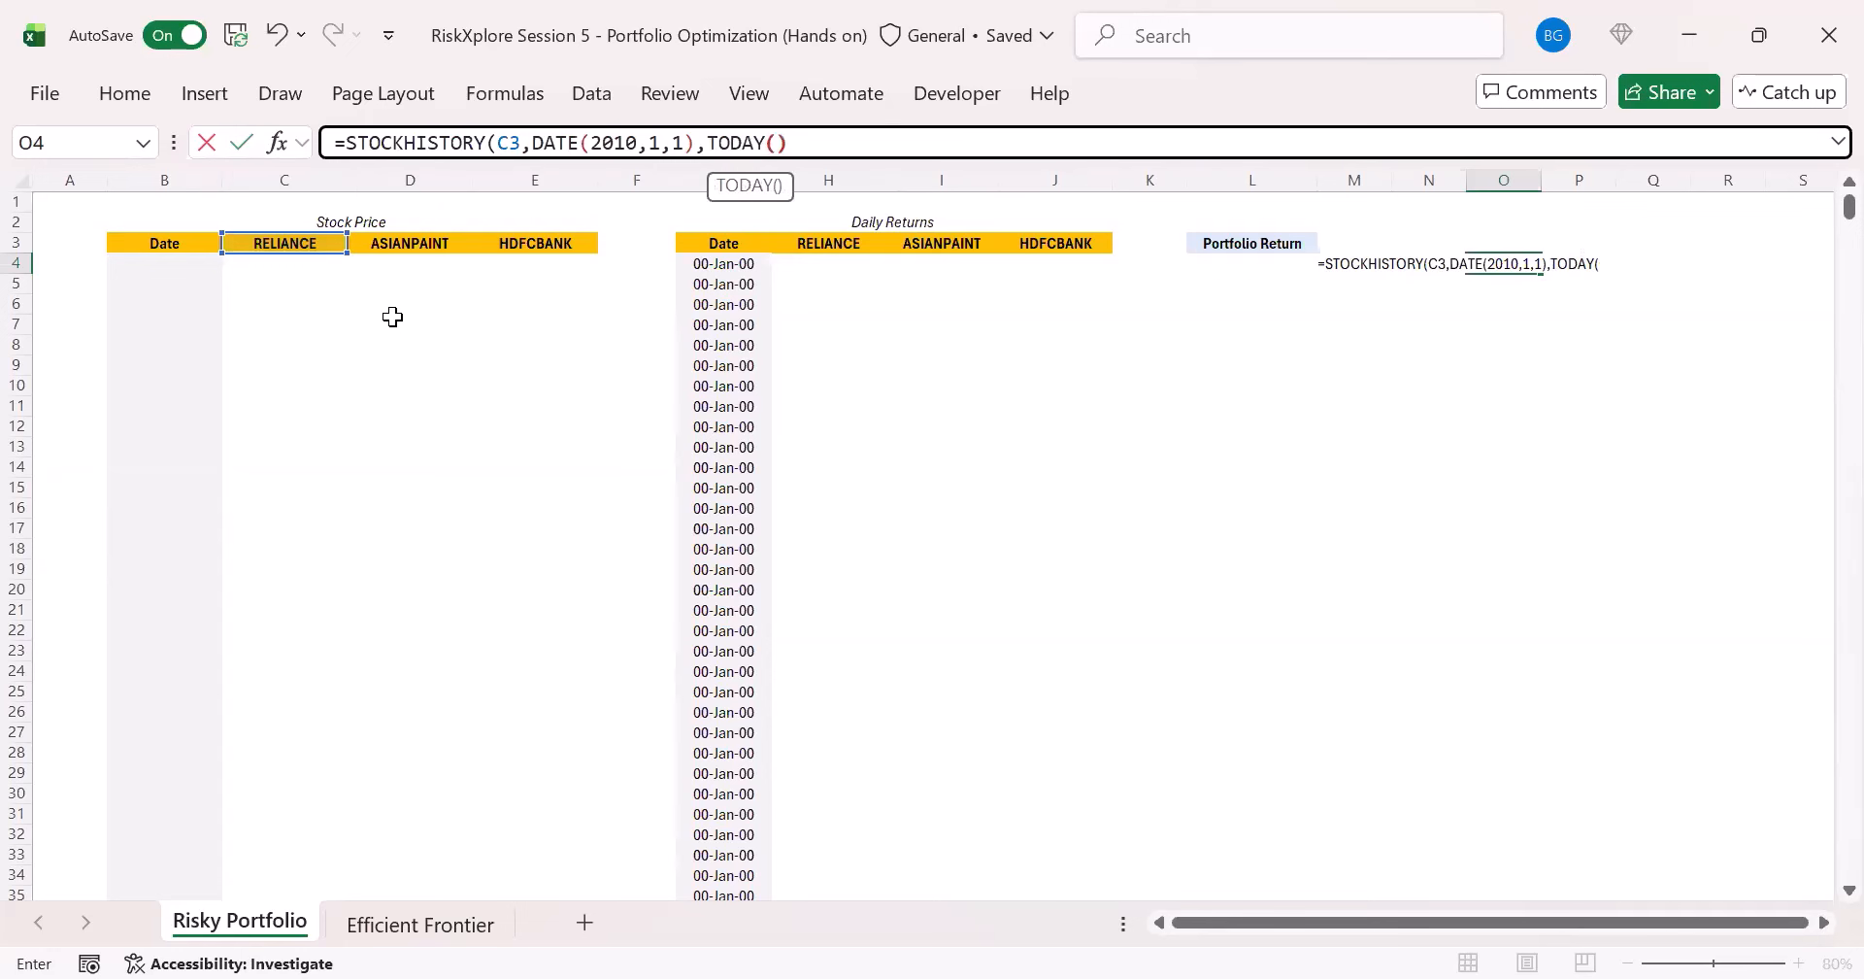
{"action": "type", "text": ","}
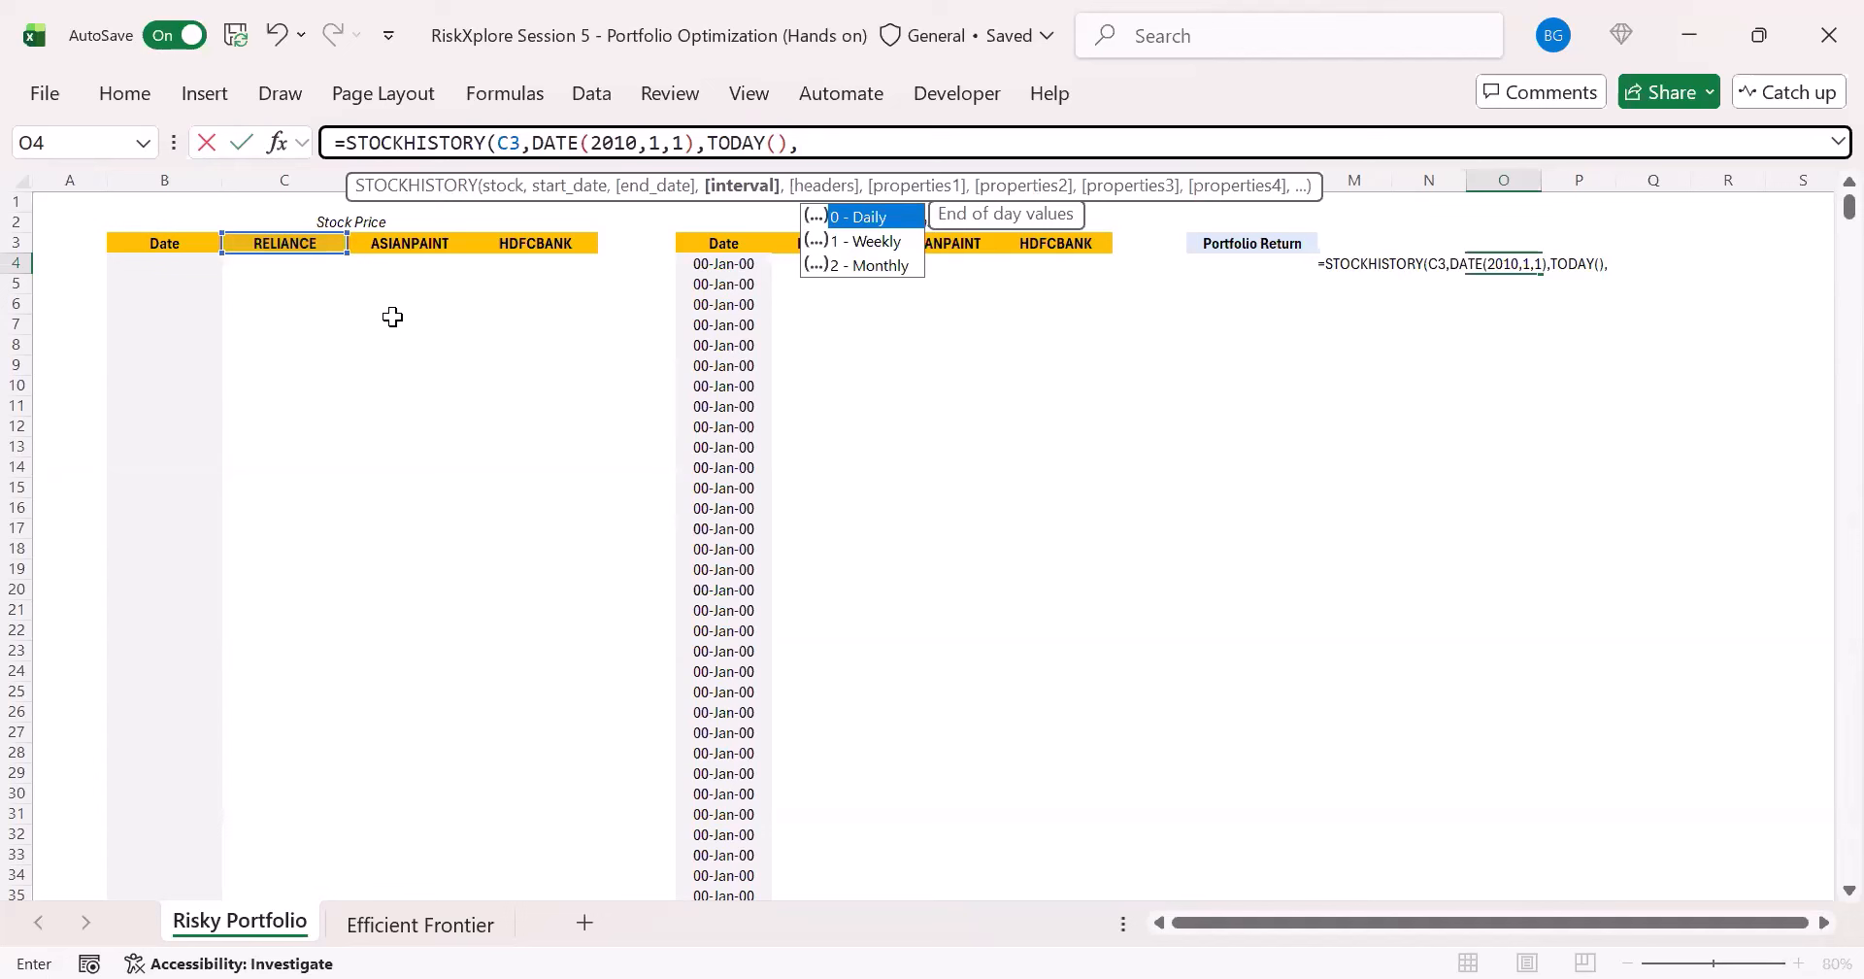
{"action": "type", "text": "0"}
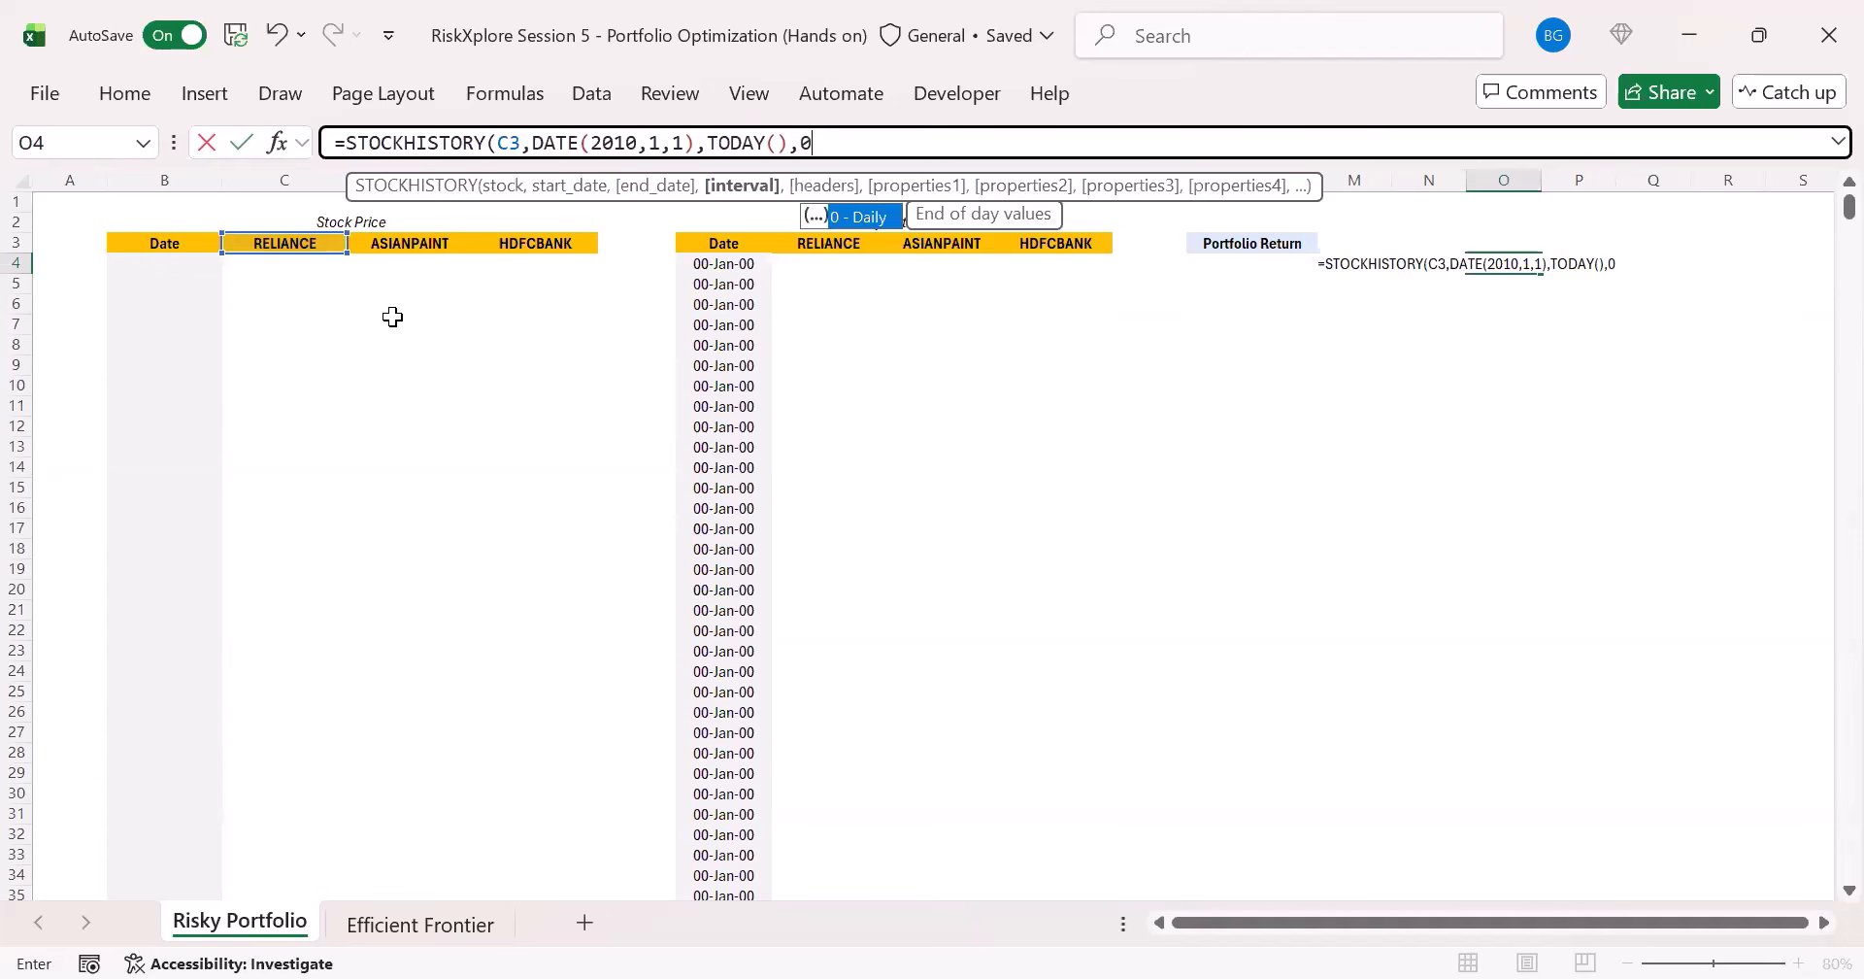
{"action": "type", "text": ","}
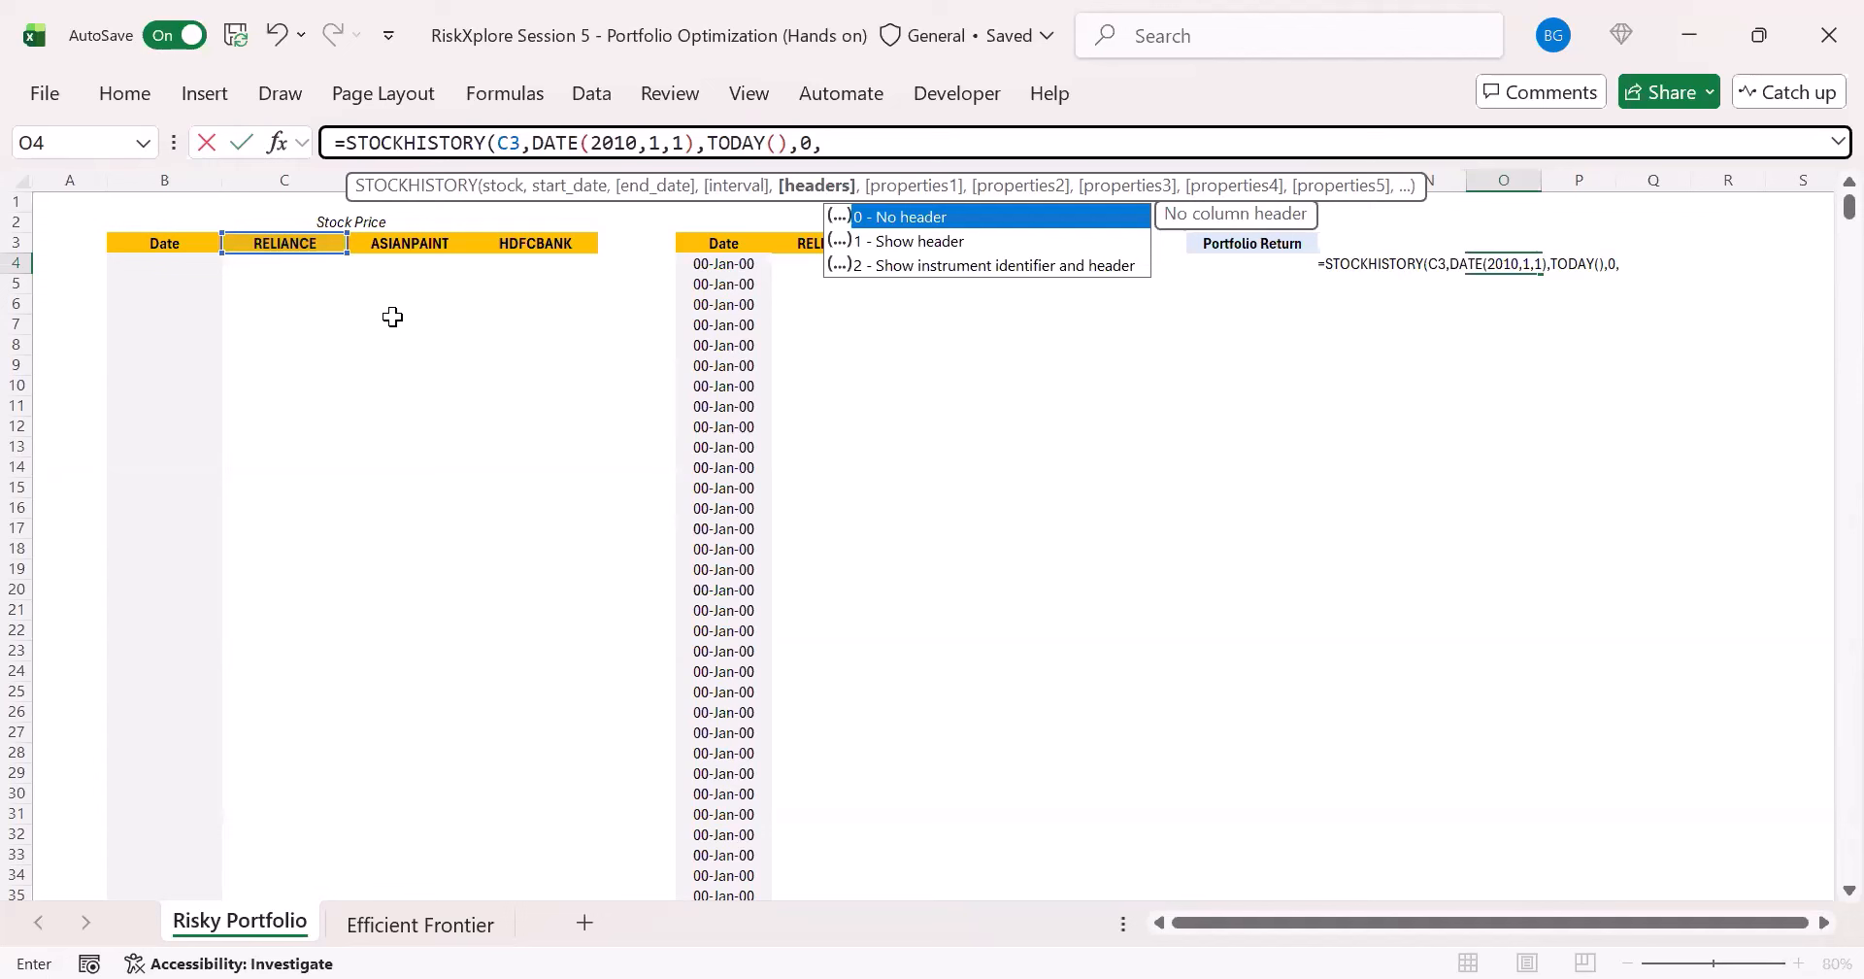
{"action": "type", "text": "0,"}
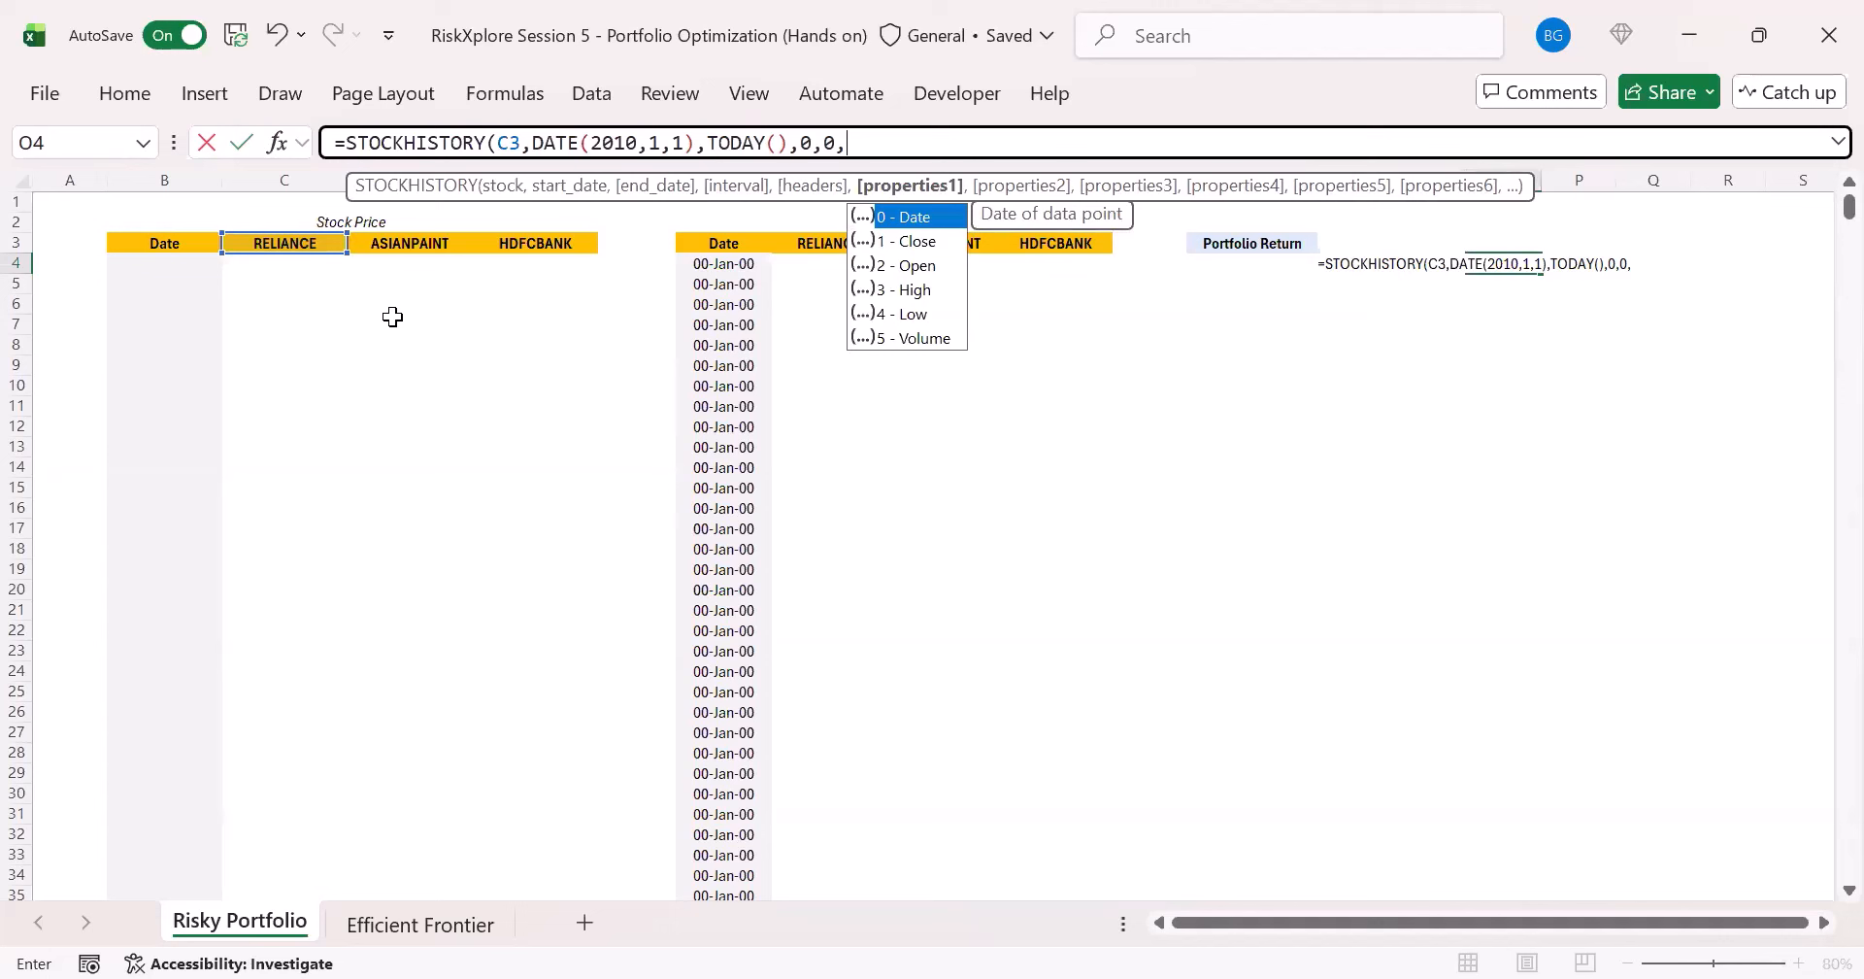
- Complete the STOCKHISTORY formula with daily interval 0, no headers 0, and the properties Date 0 and Close 1
{"action": "type", "text": "0,"}
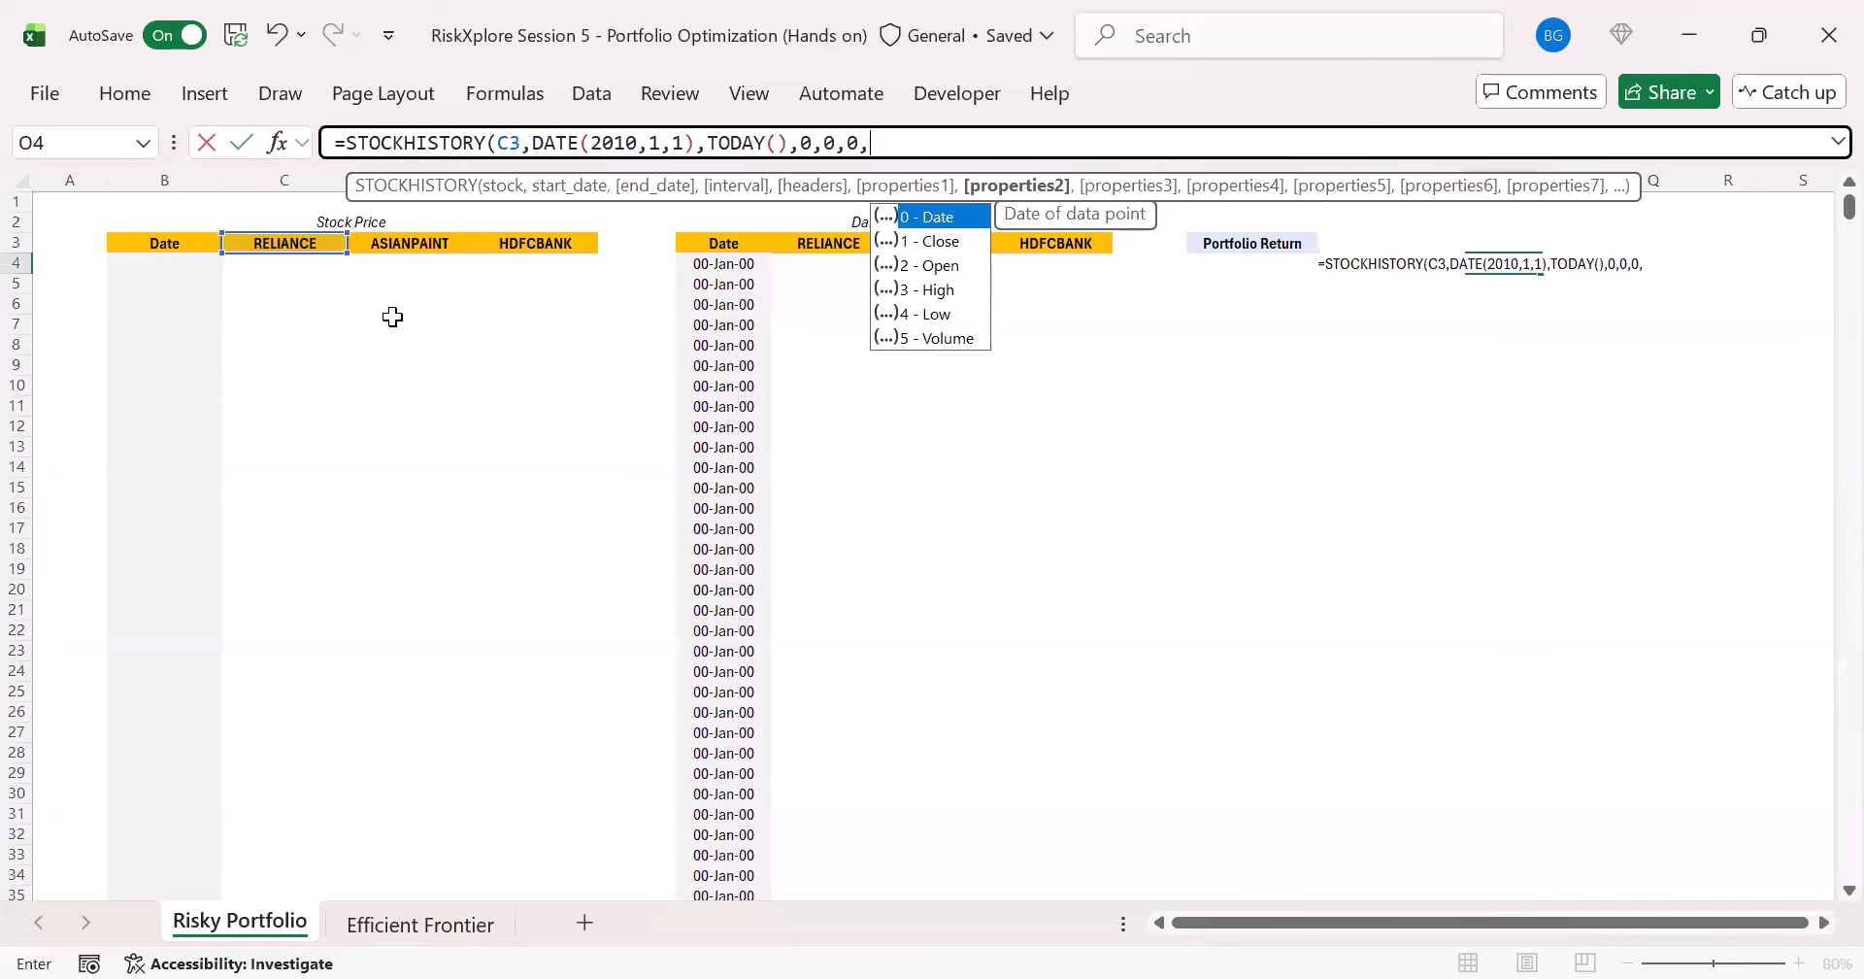
{"action": "type", "text": "1"}
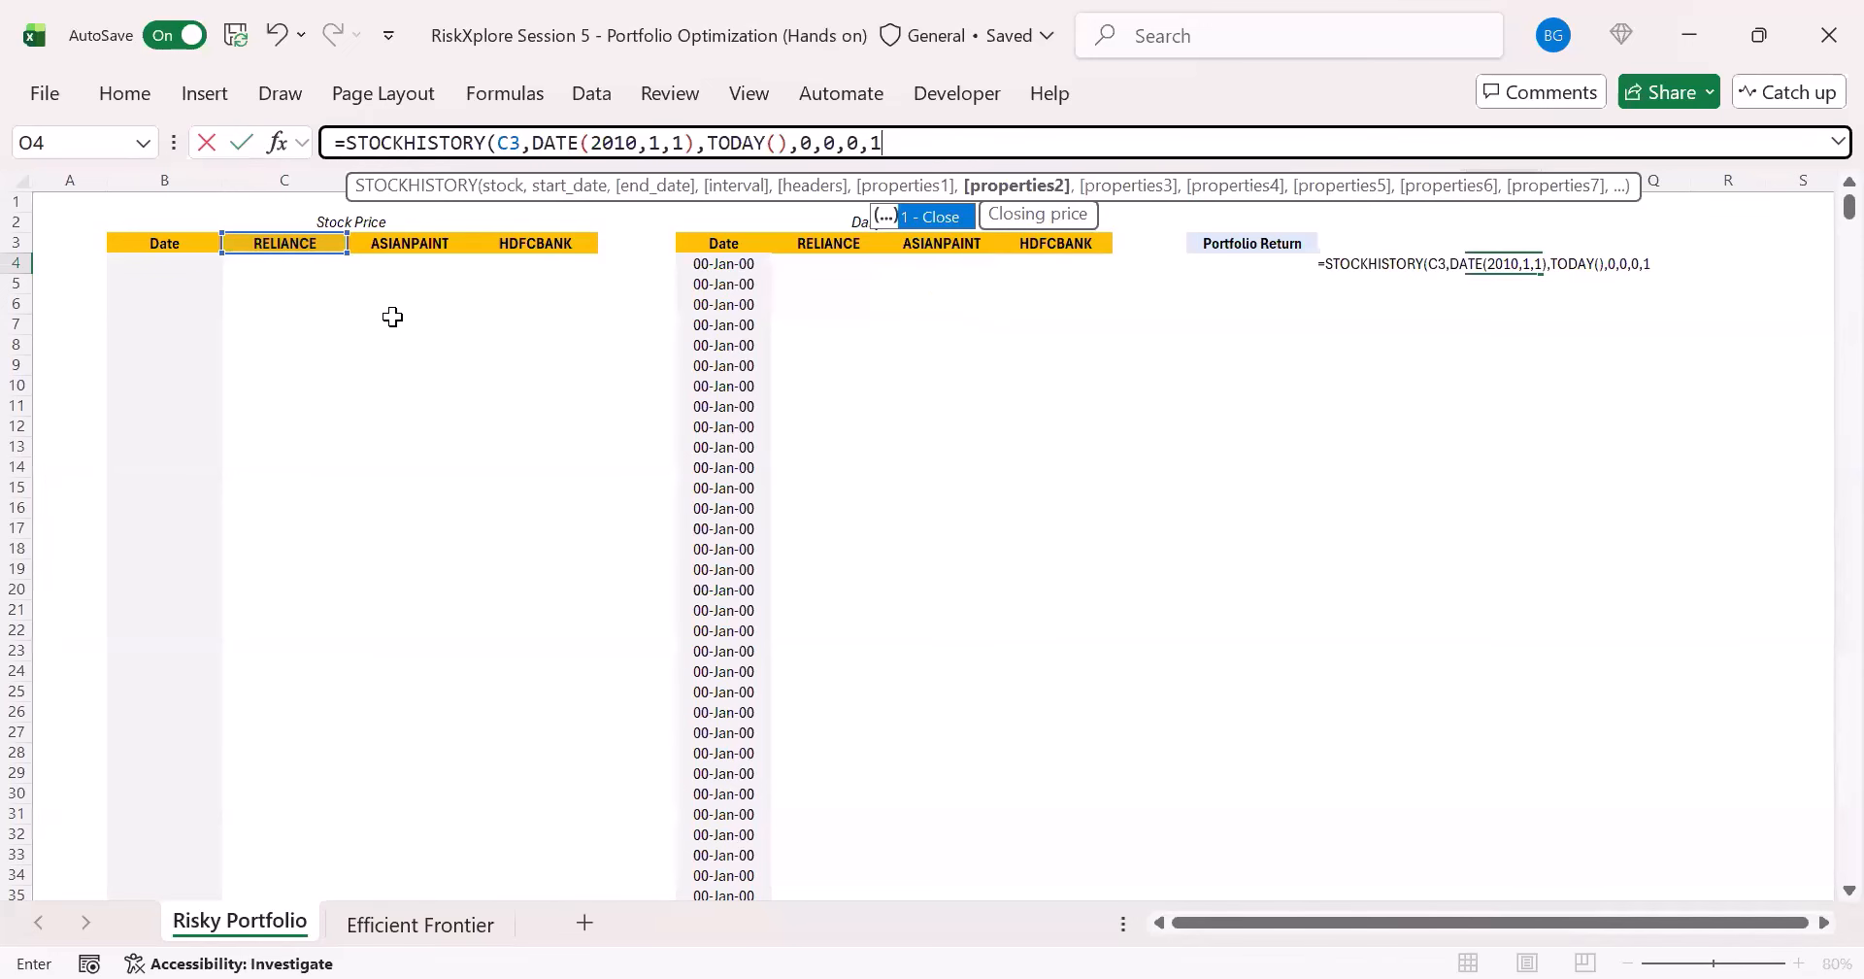
{"action": "key", "text": "Return"}
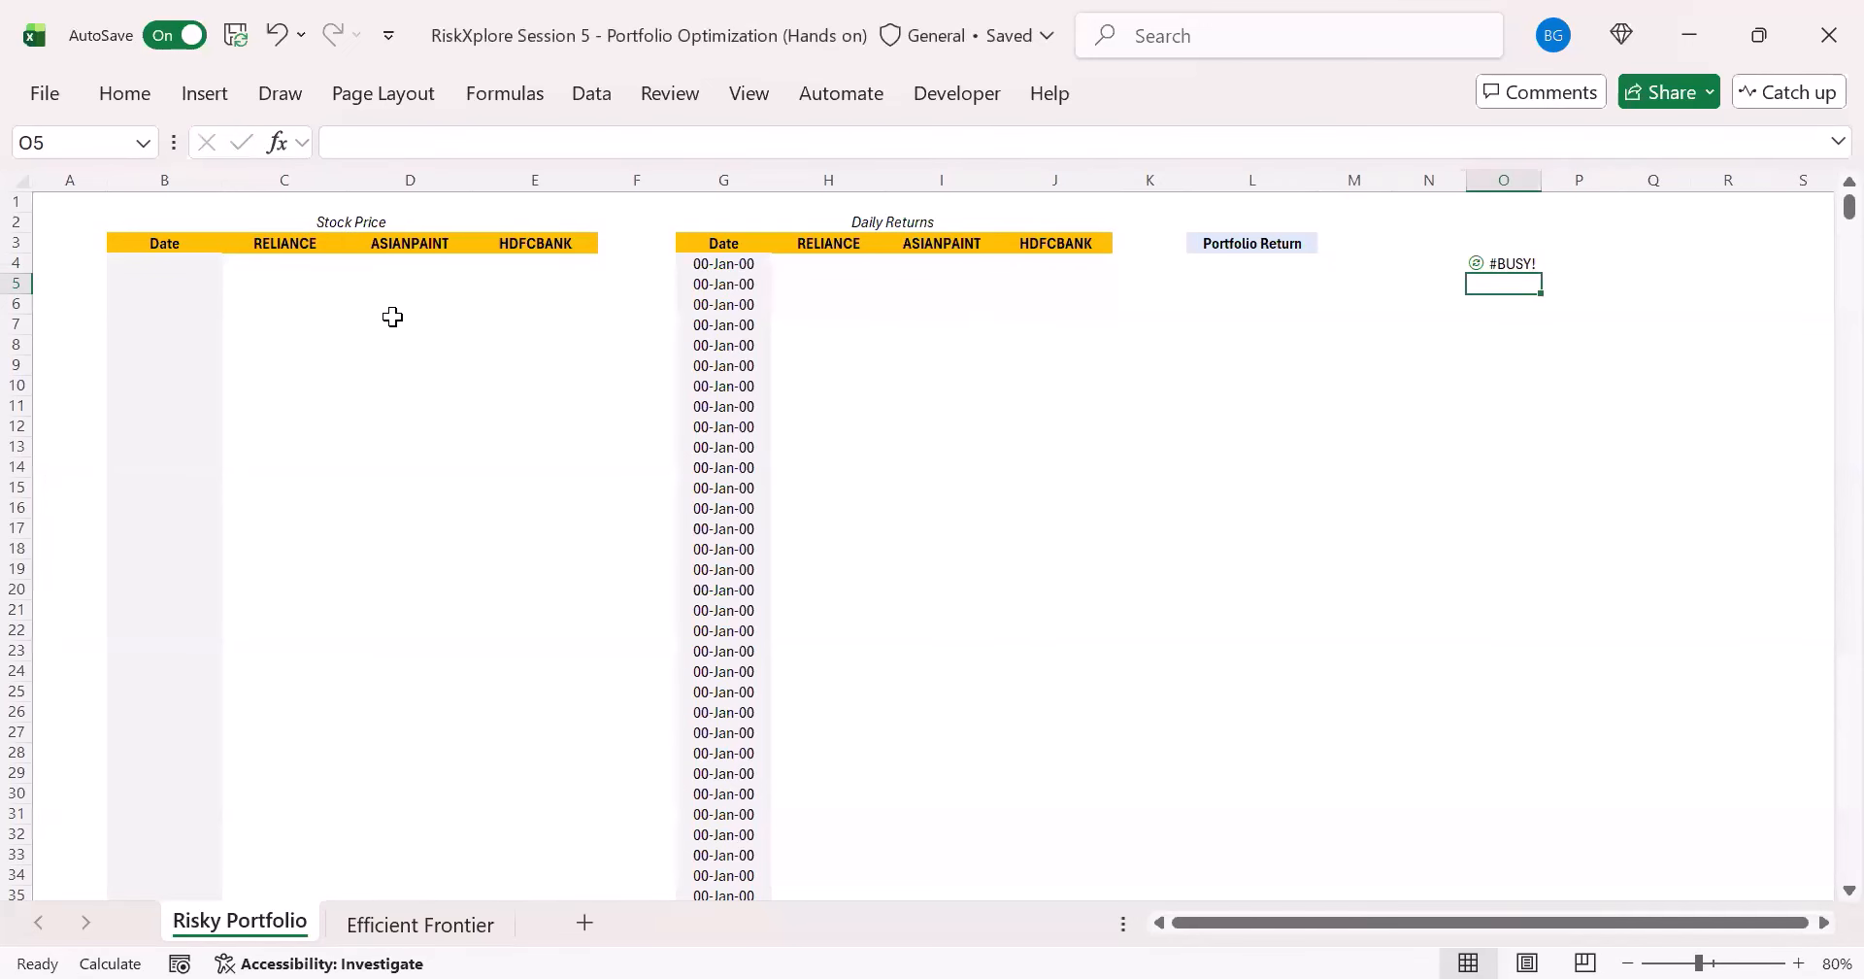
- Fit column O's width to the returned dates and check the last and first rows of the price history
{"action": "key", "text": "Up"}
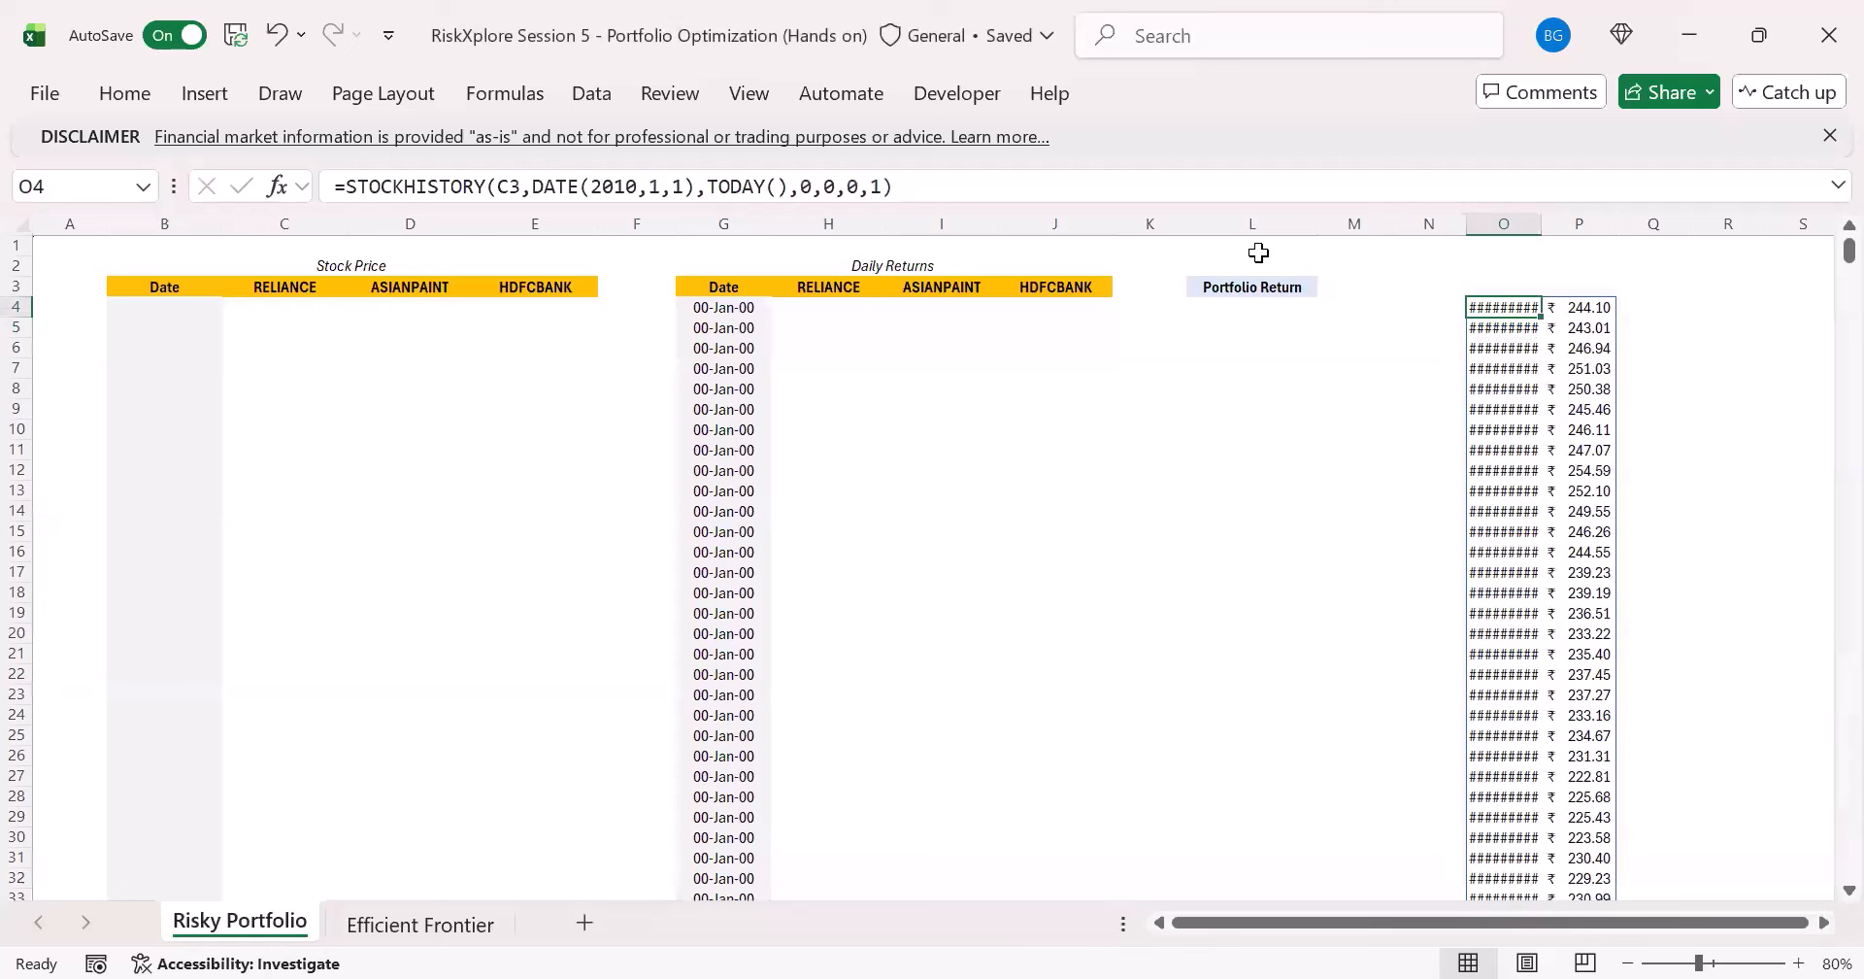
{"action": "double_click", "coordinate": [1542, 223]}
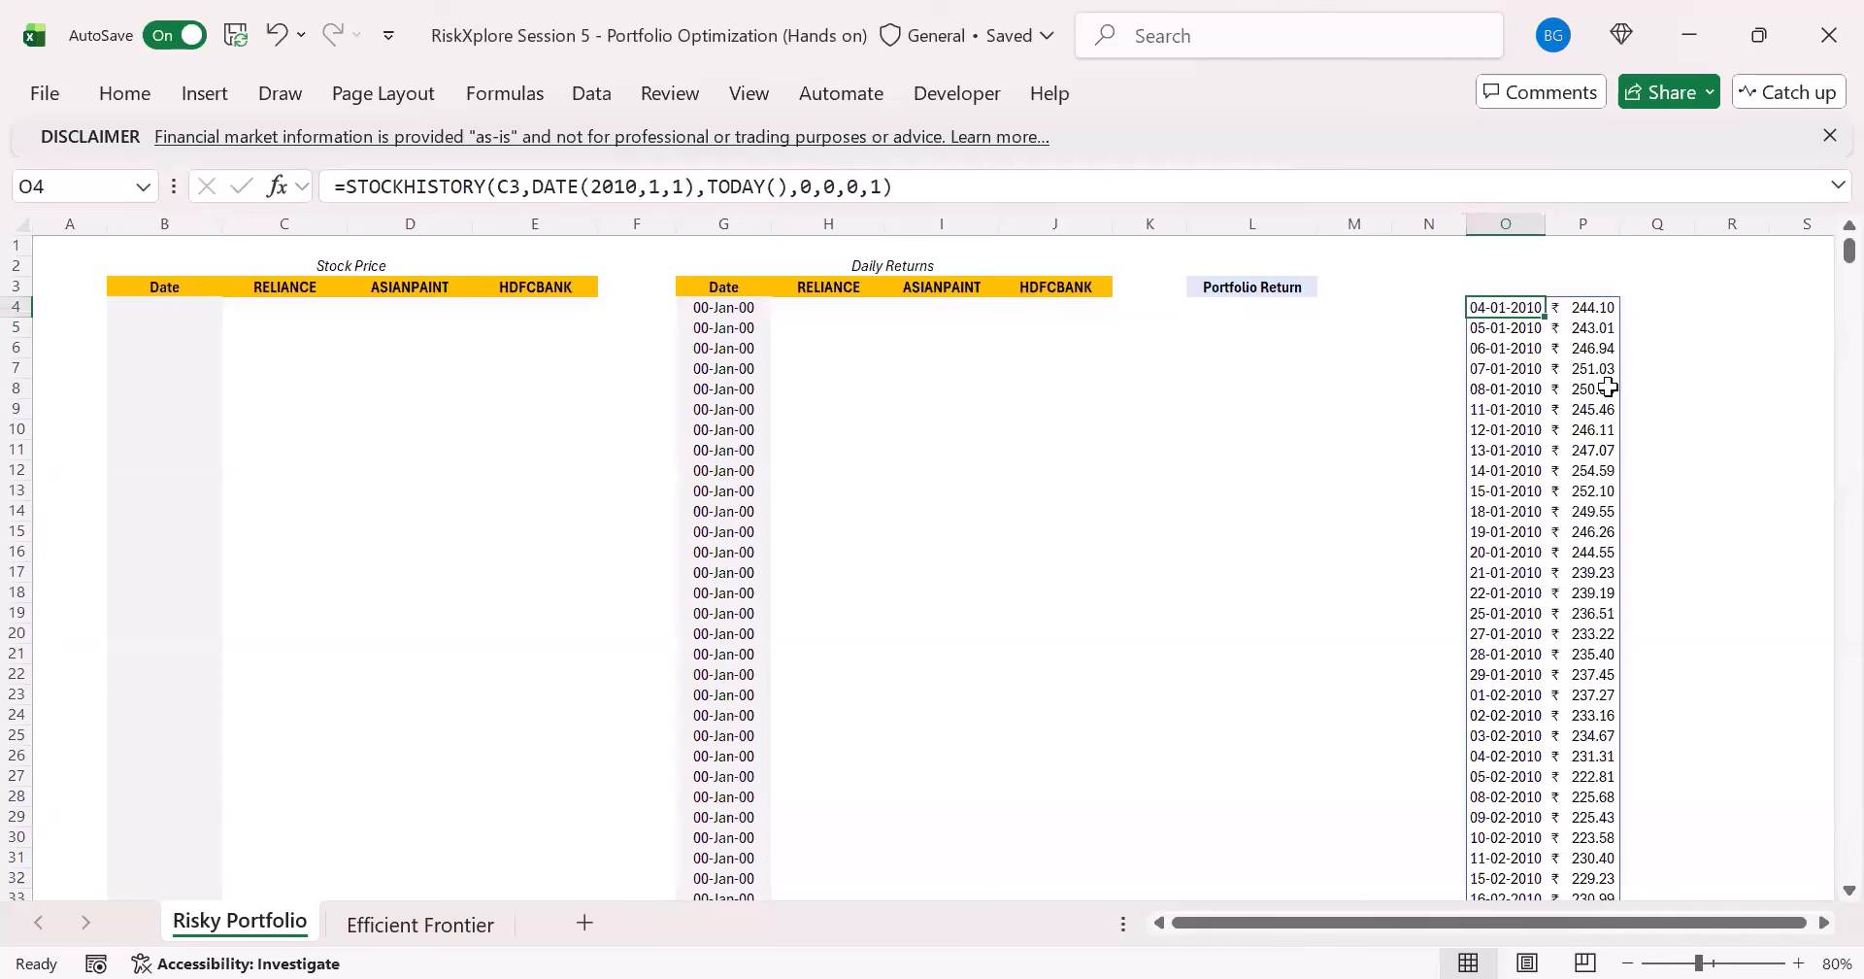
{"action": "key", "text": "ctrl+Down"}
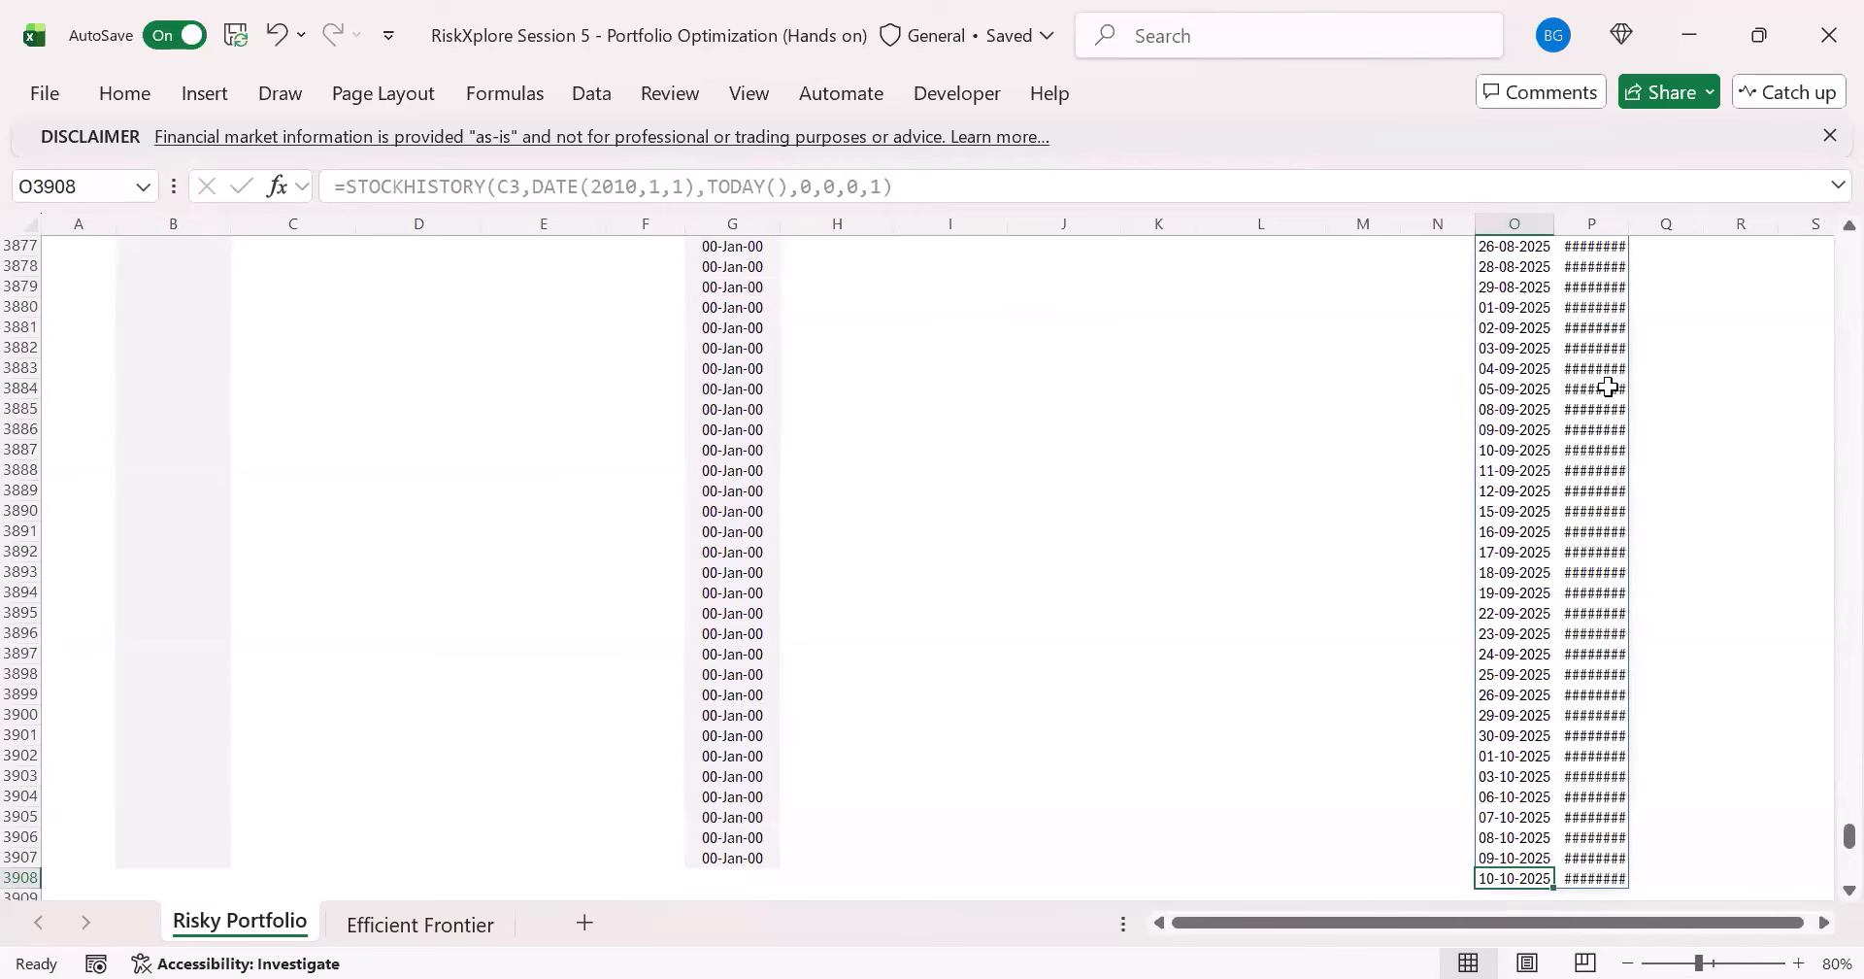
{"action": "key", "text": "ctrl+Up"}
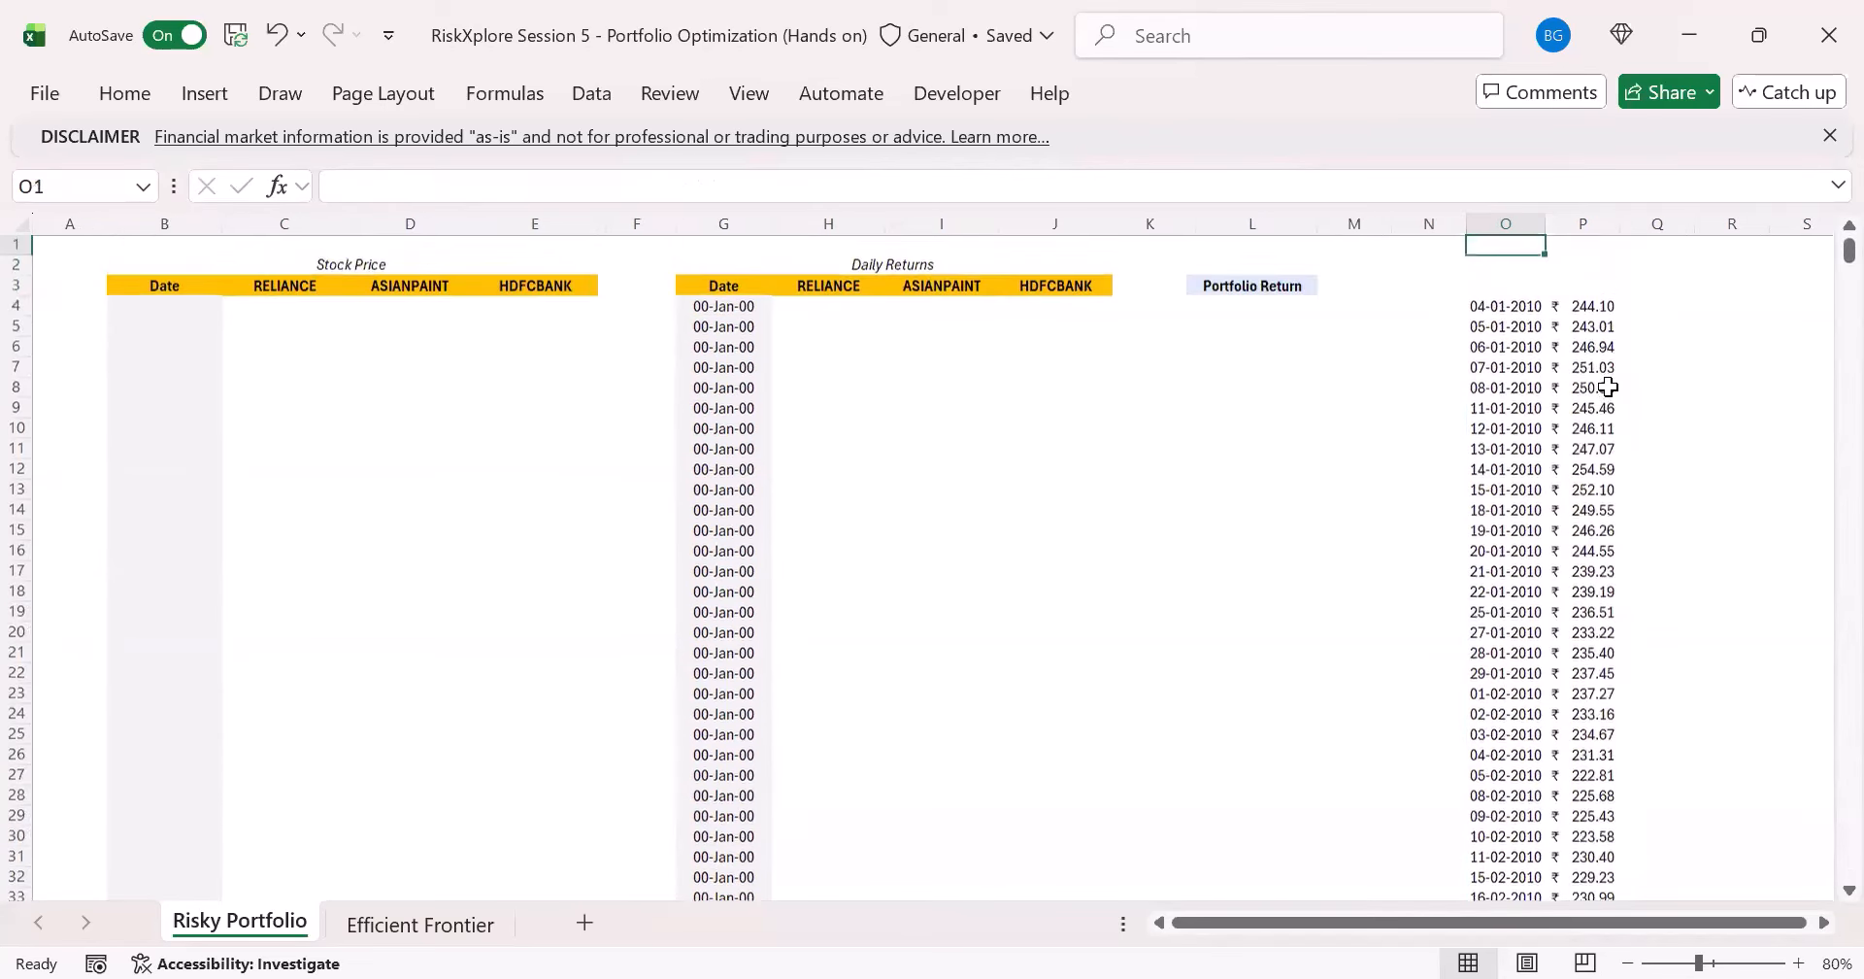
{"action": "key", "text": "Right"}
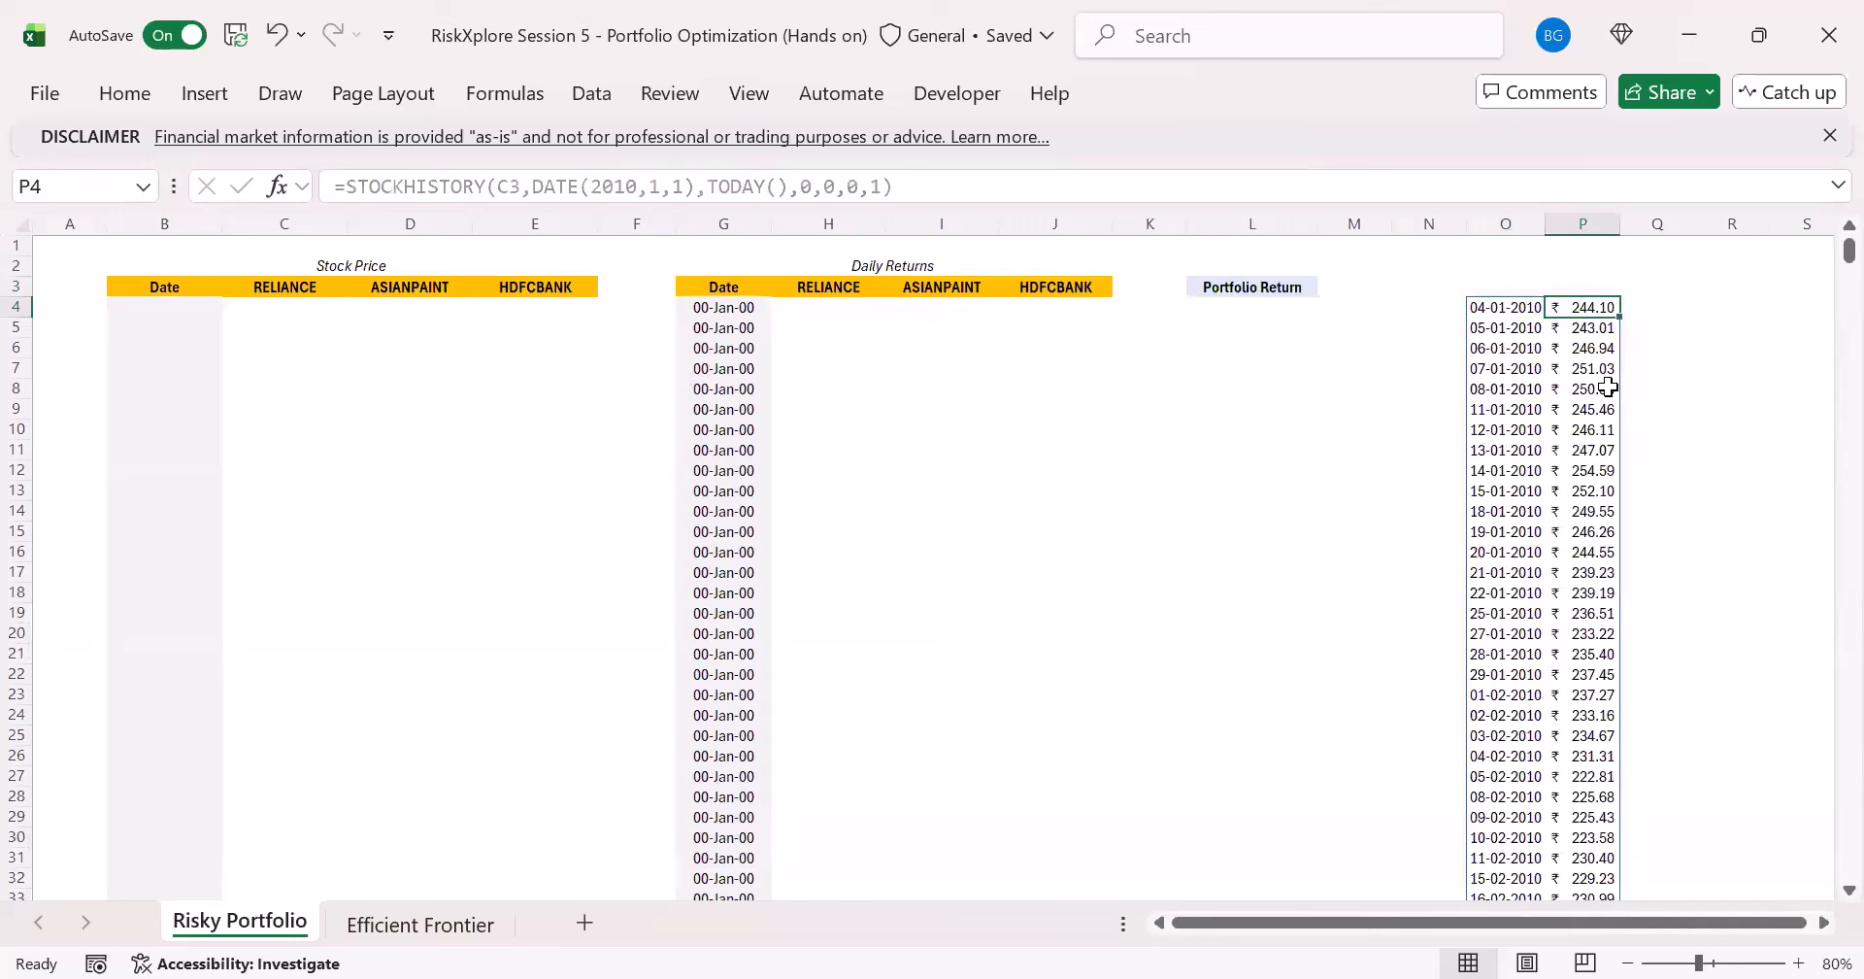
{"action": "key", "text": "Left"}
{"action": "key", "text": "Right"}
- Copy all returned dates from O4 downward and paste them as values into the Stock Price Date column starting at B4
{"action": "left_click", "coordinate": [1511, 313]}
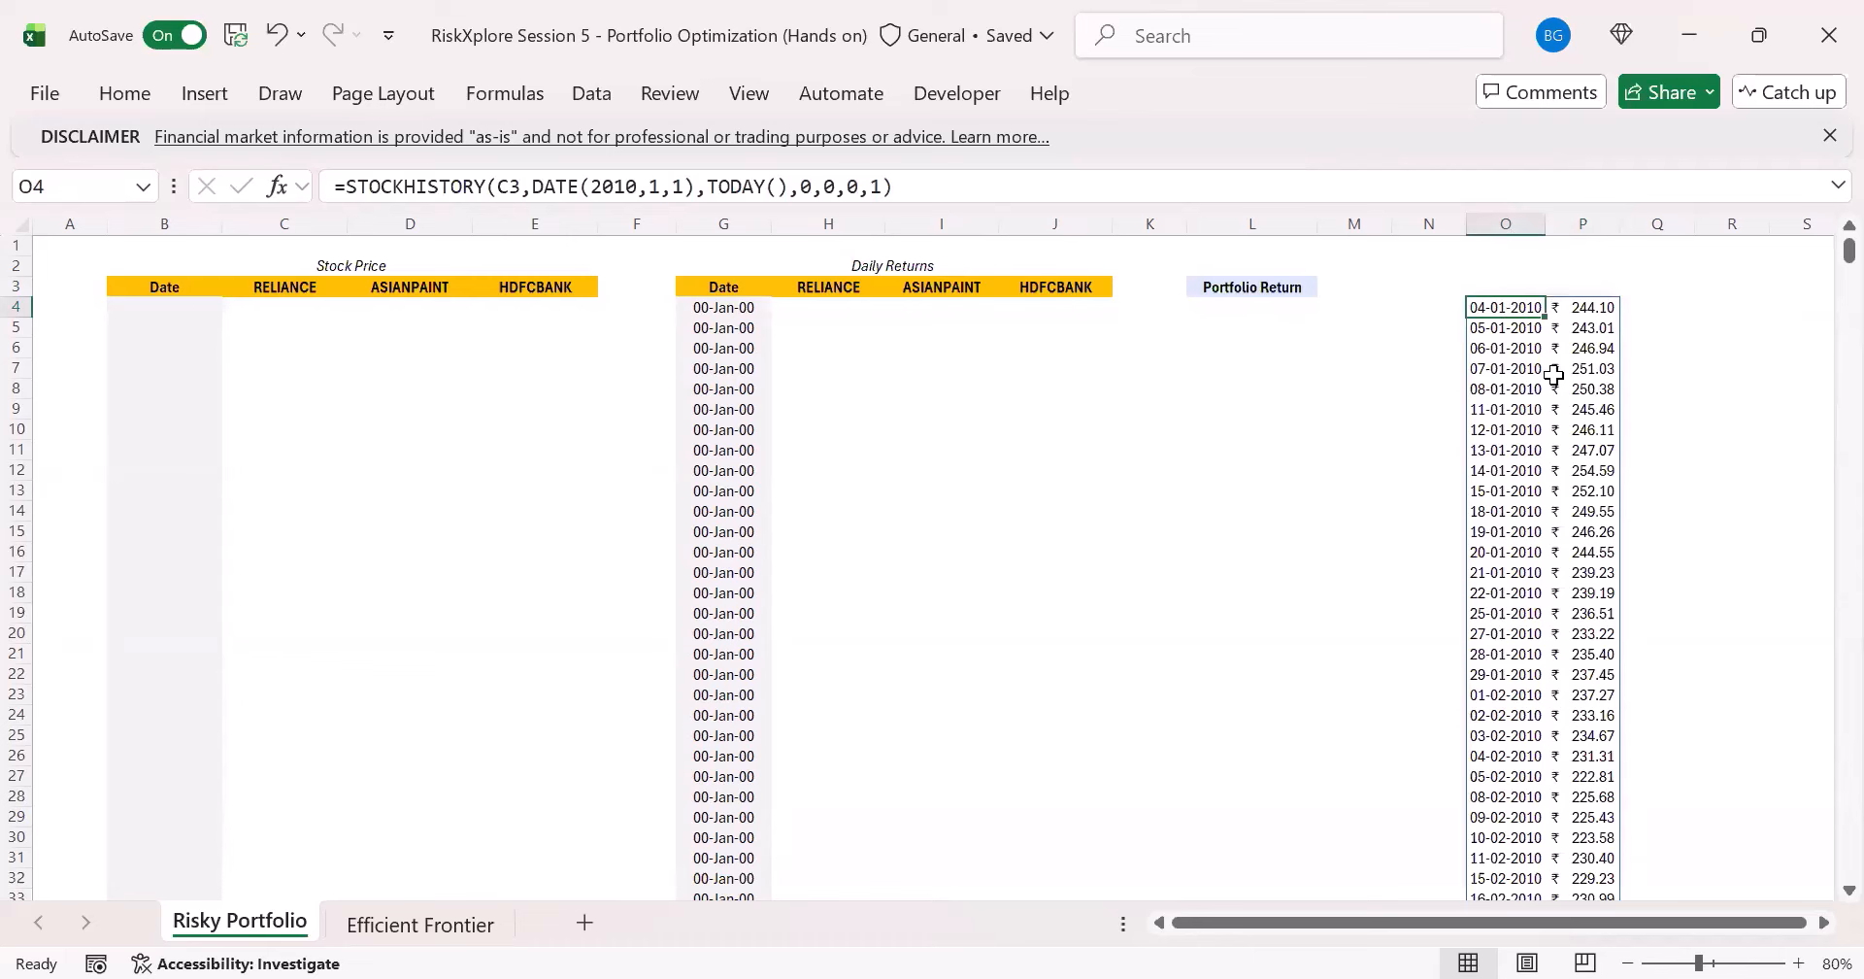
{"action": "key", "text": "ctrl+shift+Down"}
{"action": "key", "text": "ctrl+c"}
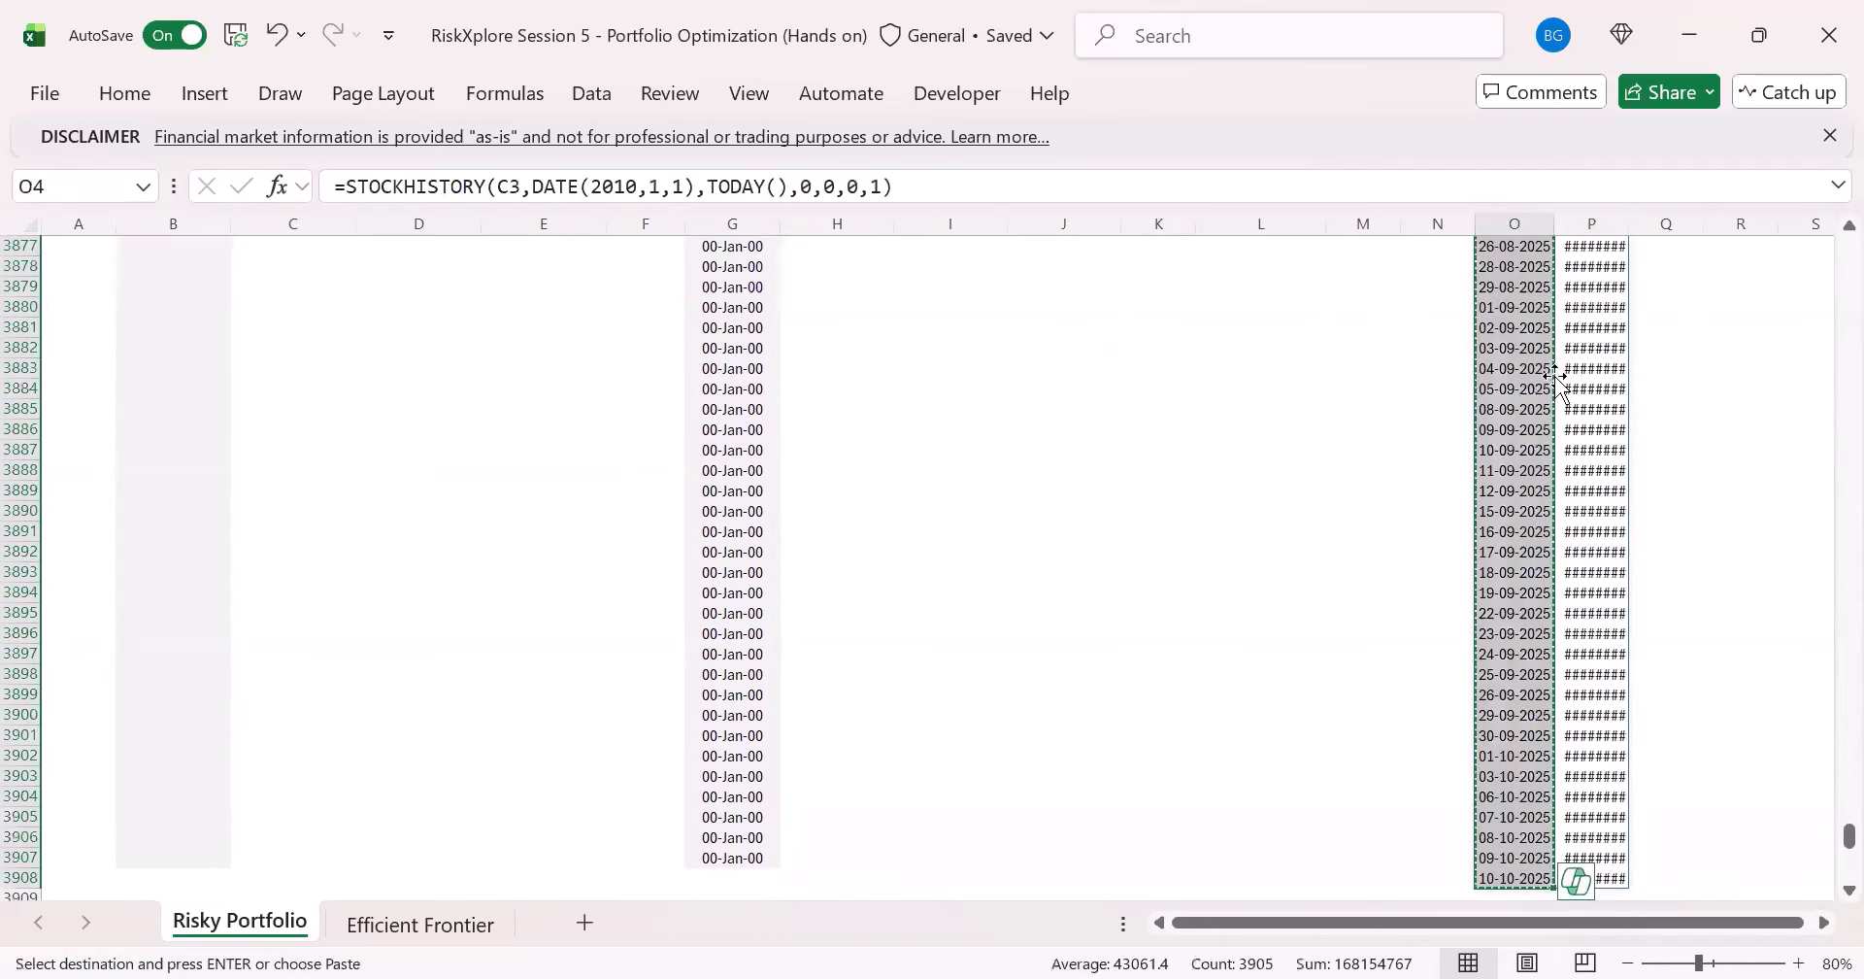
{"action": "key", "text": "Left"}
{"action": "key", "text": "Left"}
{"action": "key", "text": "Left"}
{"action": "key", "text": "Left"}
{"action": "key", "text": "Left"}
{"action": "key", "text": "Left"}
{"action": "key", "text": "Left"}
{"action": "key", "text": "Left"}
{"action": "key", "text": "Left"}
{"action": "key", "text": "Left"}
{"action": "key", "text": "Left"}
{"action": "key", "text": "Left"}
{"action": "key", "text": "Left"}
{"action": "key", "text": "Left"}
{"action": "key", "text": "Up"}
{"action": "key", "text": "Up"}
{"action": "key", "text": "Up"}
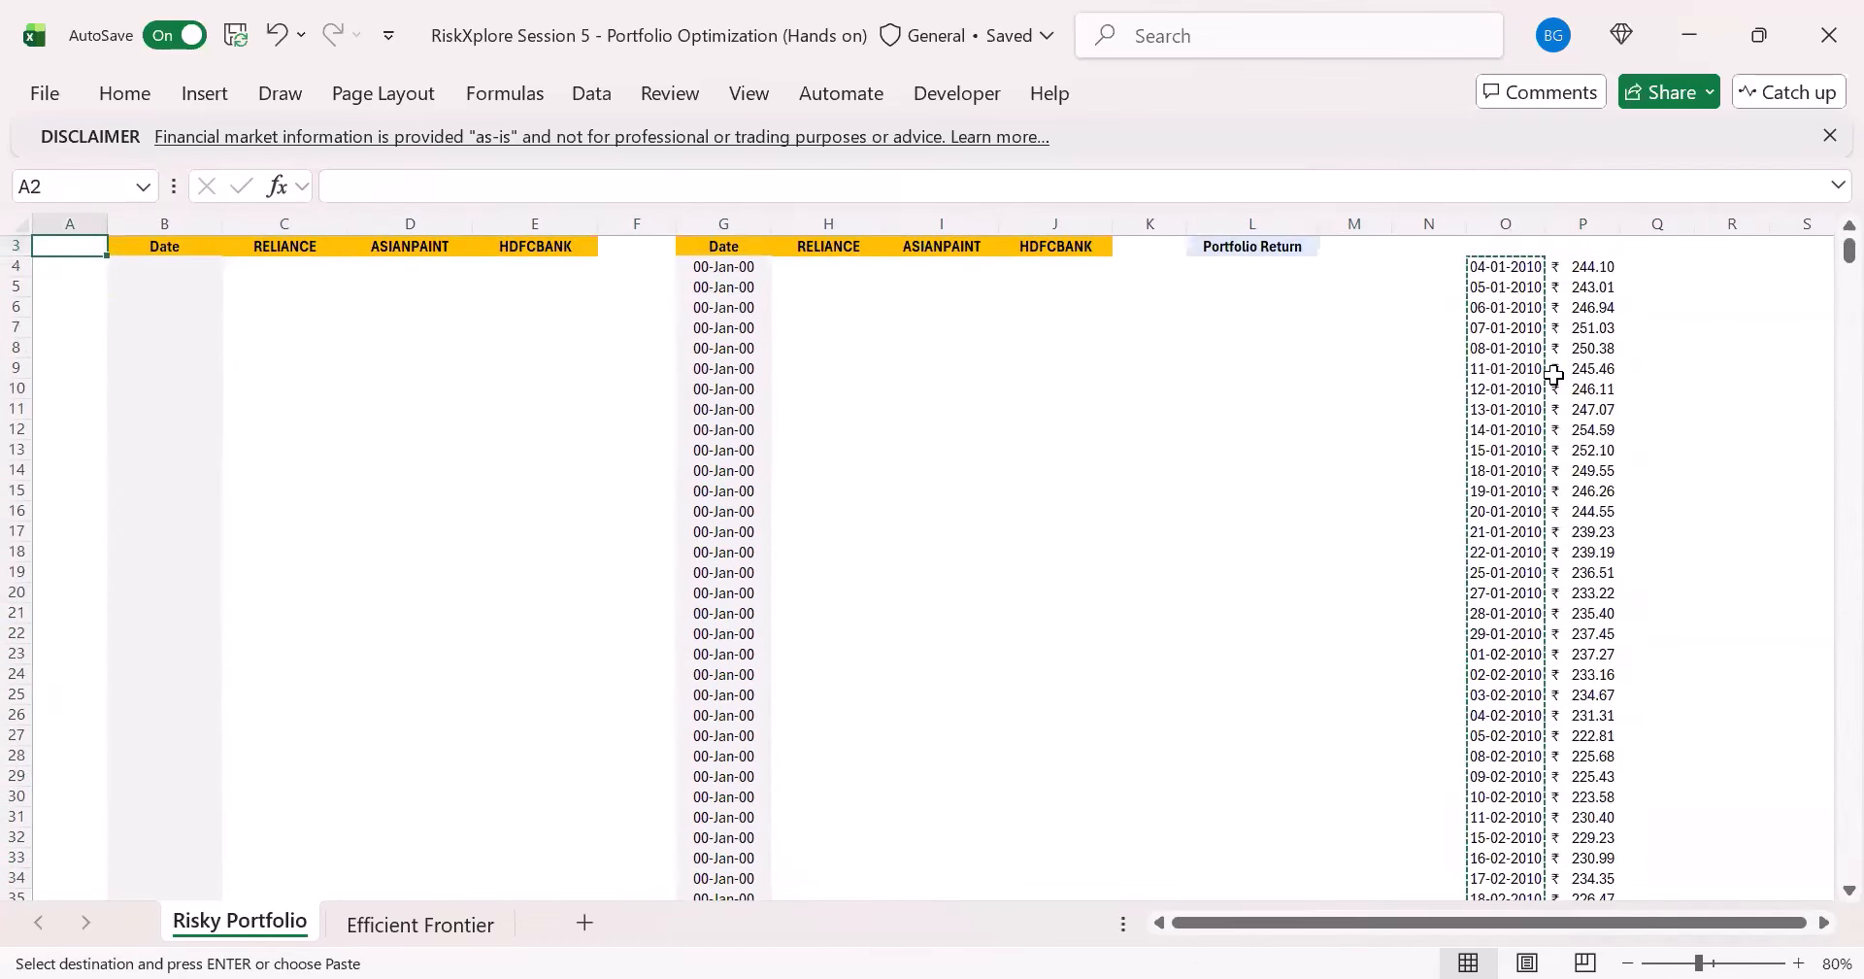
{"action": "key", "text": "Down"}
{"action": "key", "text": "Down"}
{"action": "key", "text": "Down"}
{"action": "key", "text": "Right"}
{"action": "key", "text": "ctrl+v"}
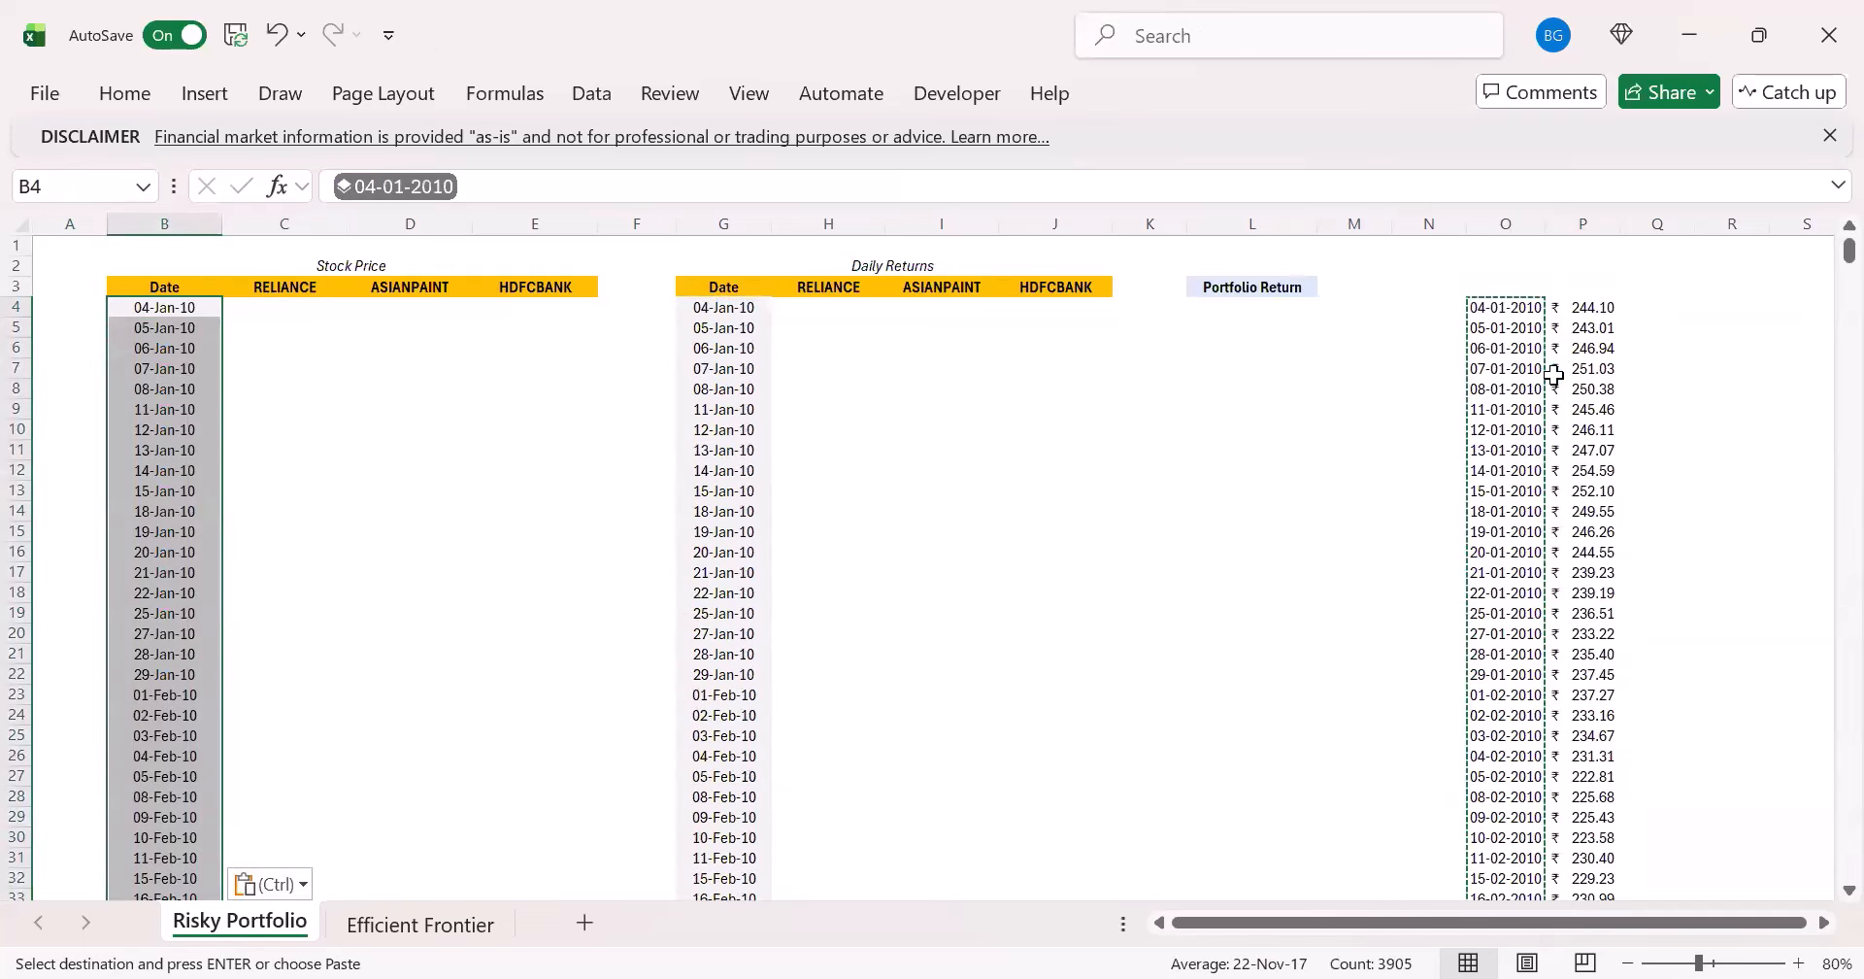
- Change the stock argument of the STOCKHISTORY formula in O4 to the ASIANPAINT header cell, D3
{"action": "key", "text": "Right"}
{"action": "key", "text": "Right"}
{"action": "key", "text": "Right"}
{"action": "key", "text": "Right"}
{"action": "key", "text": "Right"}
{"action": "key", "text": "Right"}
{"action": "key", "text": "Right"}
{"action": "key", "text": "Right"}
{"action": "key", "text": "Right"}
{"action": "key", "text": "Right"}
{"action": "key", "text": "Right"}
{"action": "key", "text": "Right"}
{"action": "key", "text": "Right"}
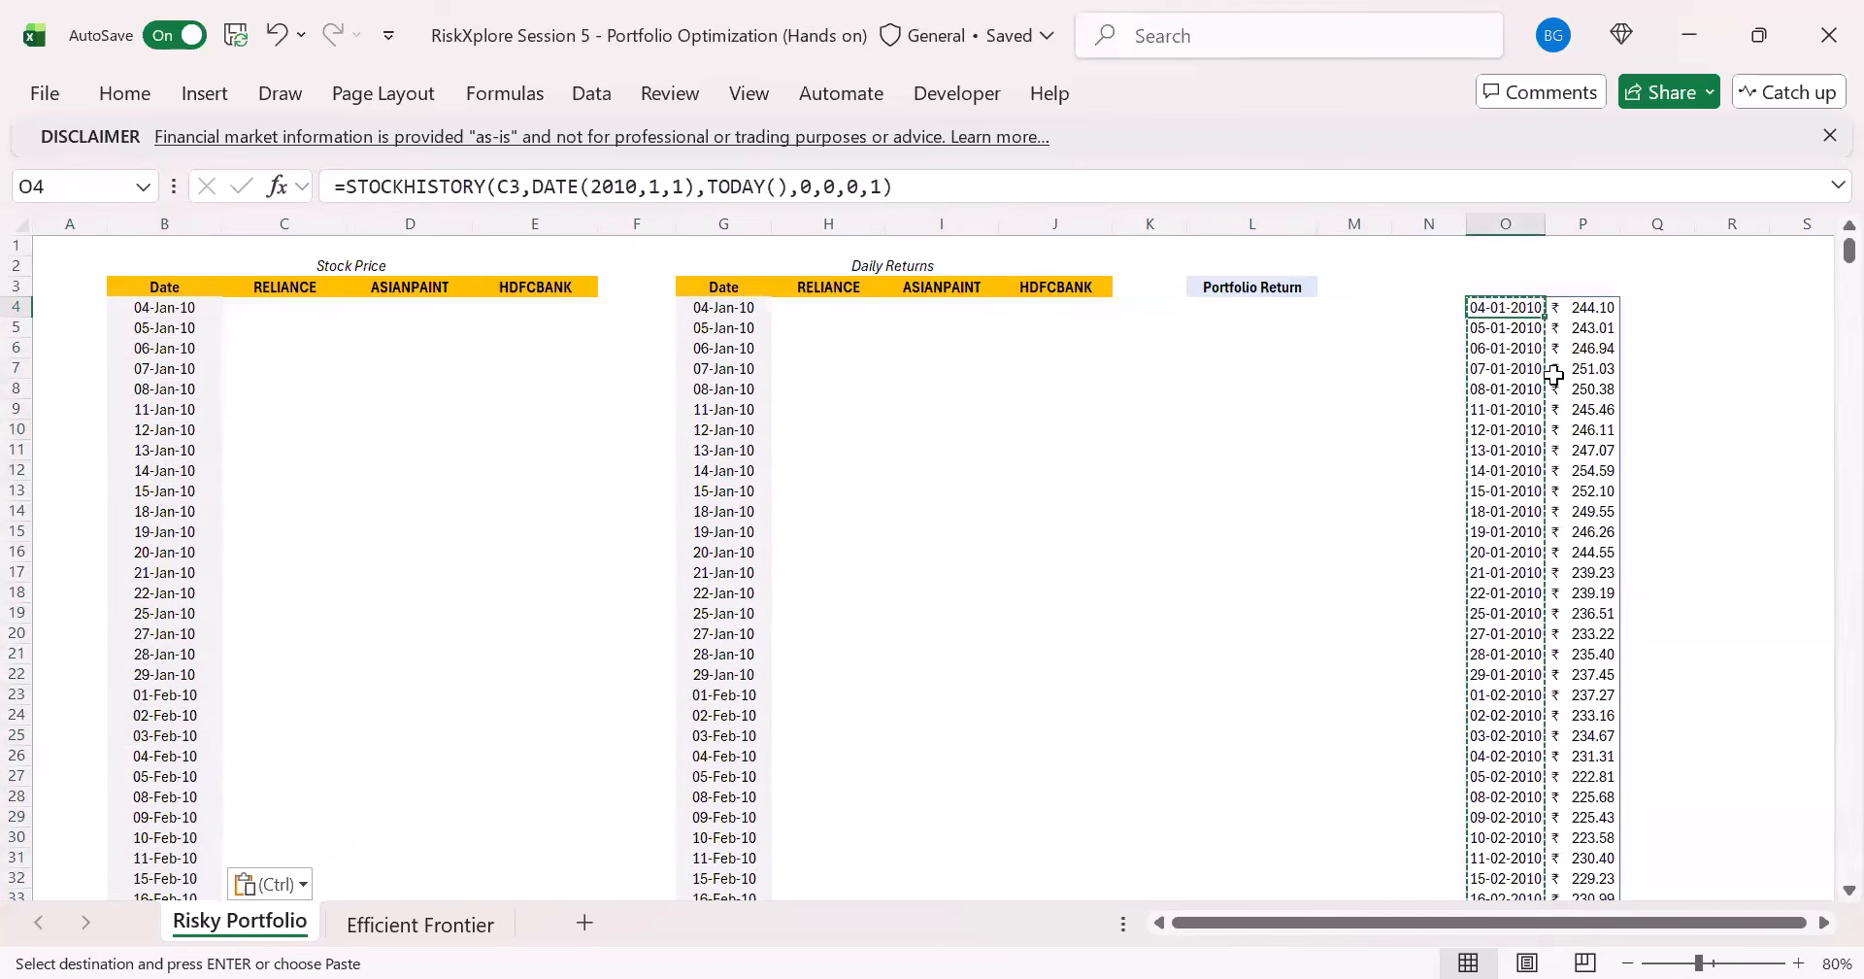
{"action": "left_click", "coordinate": [635, 191]}
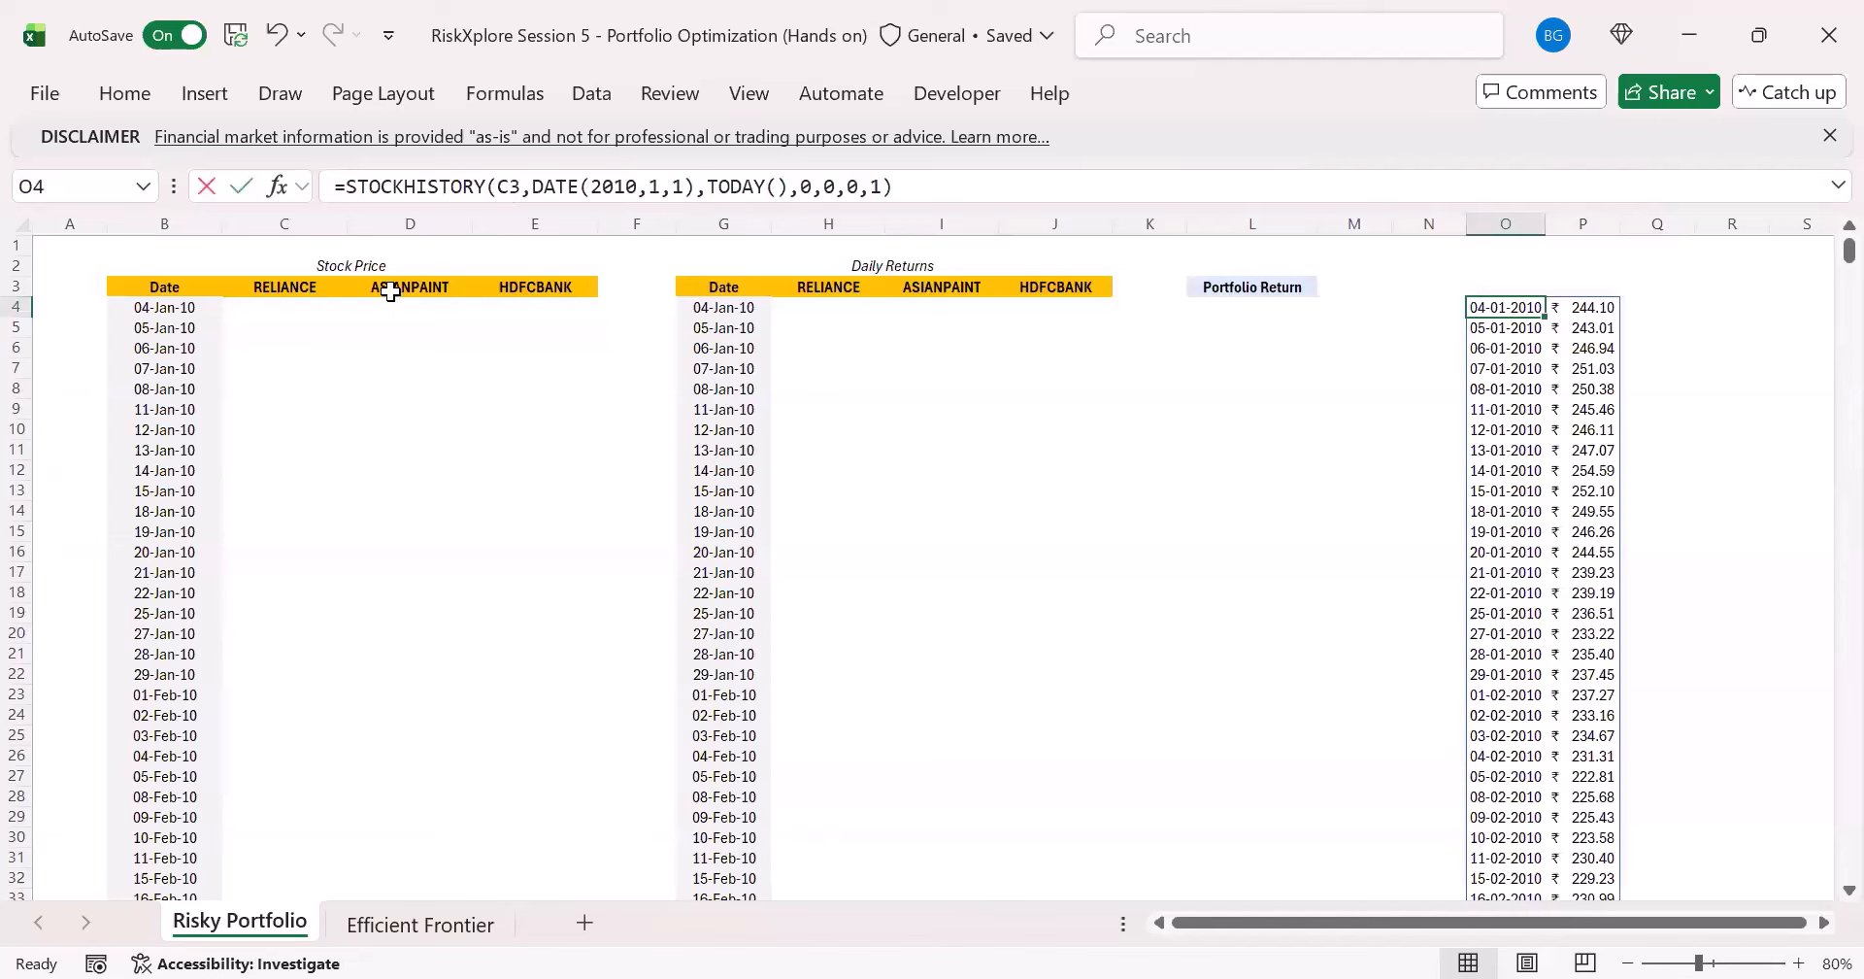
{"action": "key", "text": "Return"}
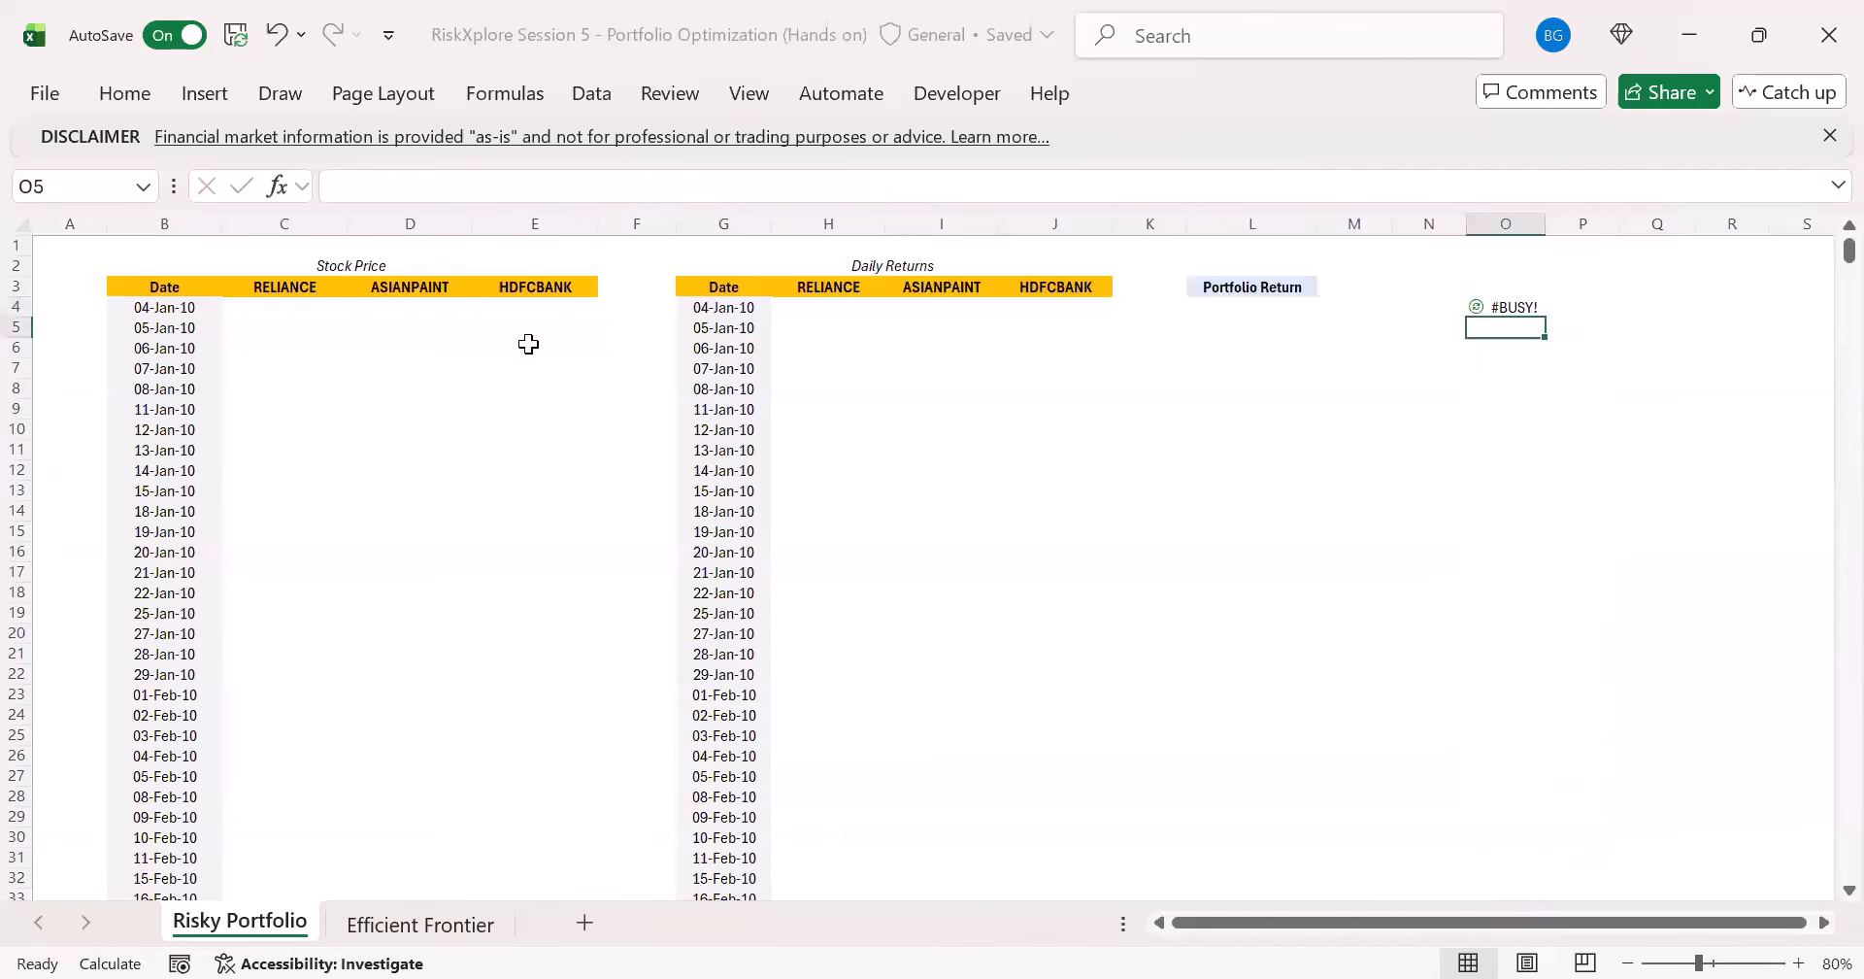
{"action": "left_click", "coordinate": [407, 288]}
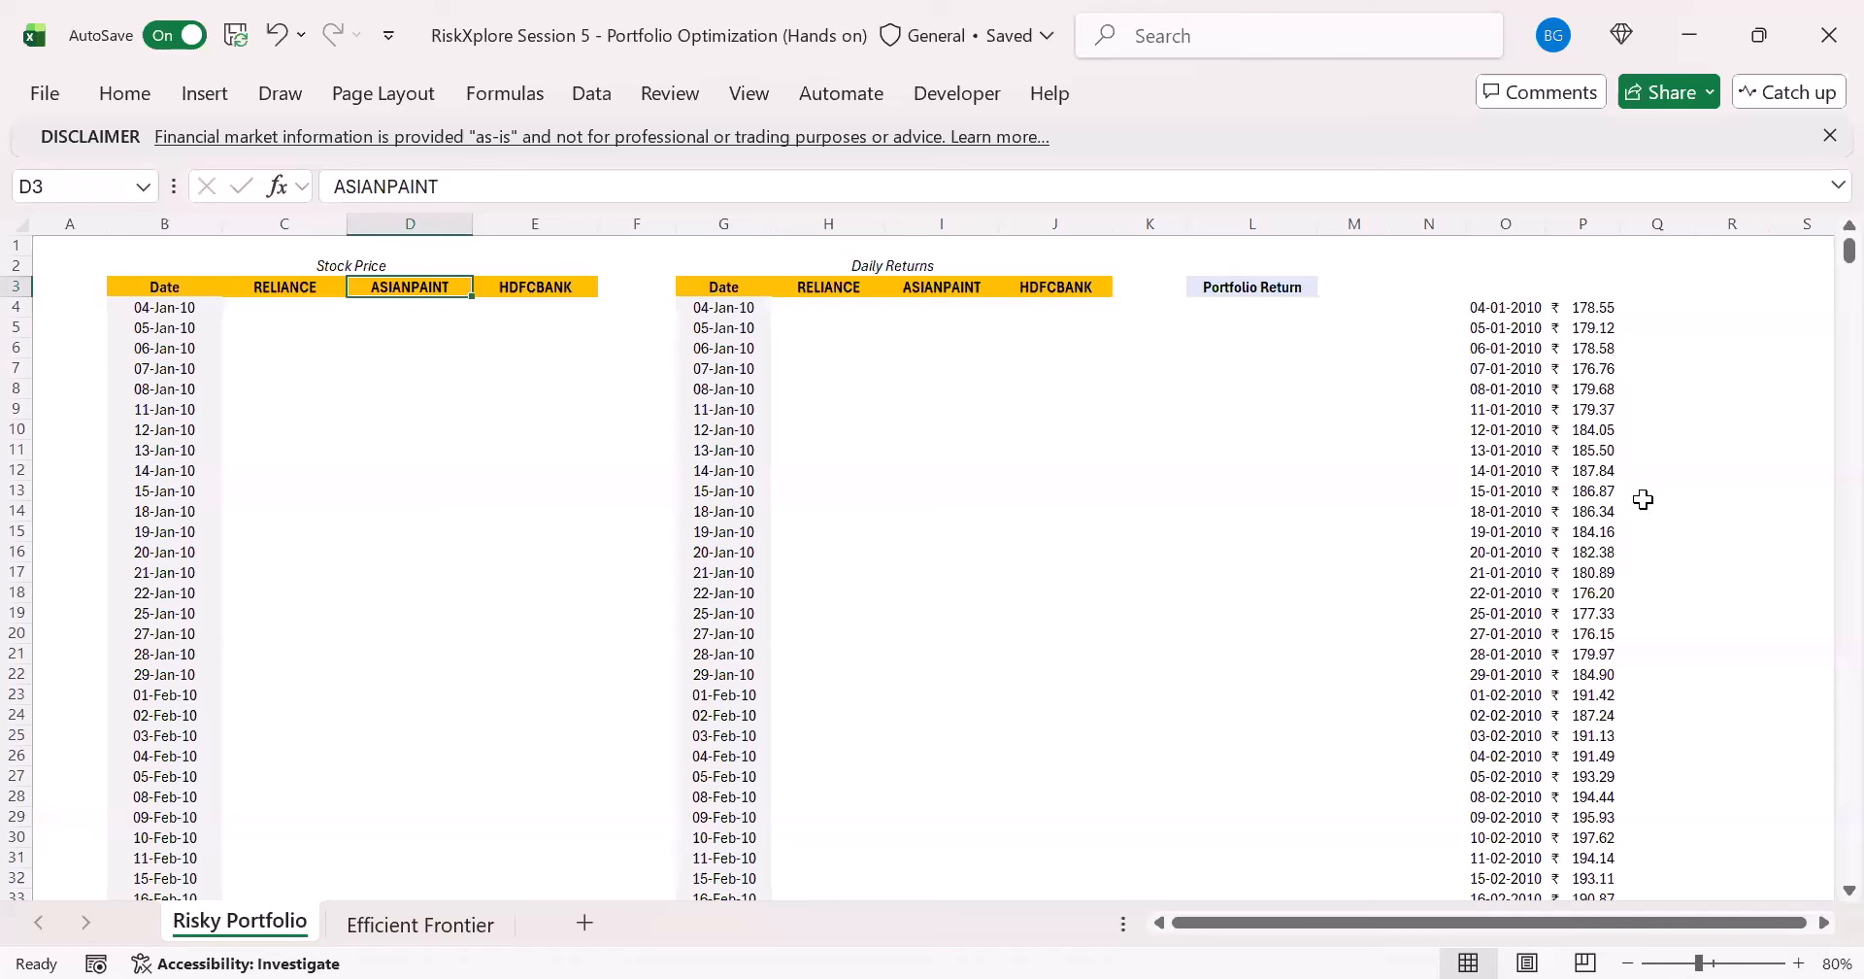
- Prefix the stock argument of the STOCKHISTORY formula in O4 with the exchange code, making it "XNSE:"&D3
{"action": "left_click", "coordinate": [1506, 307]}
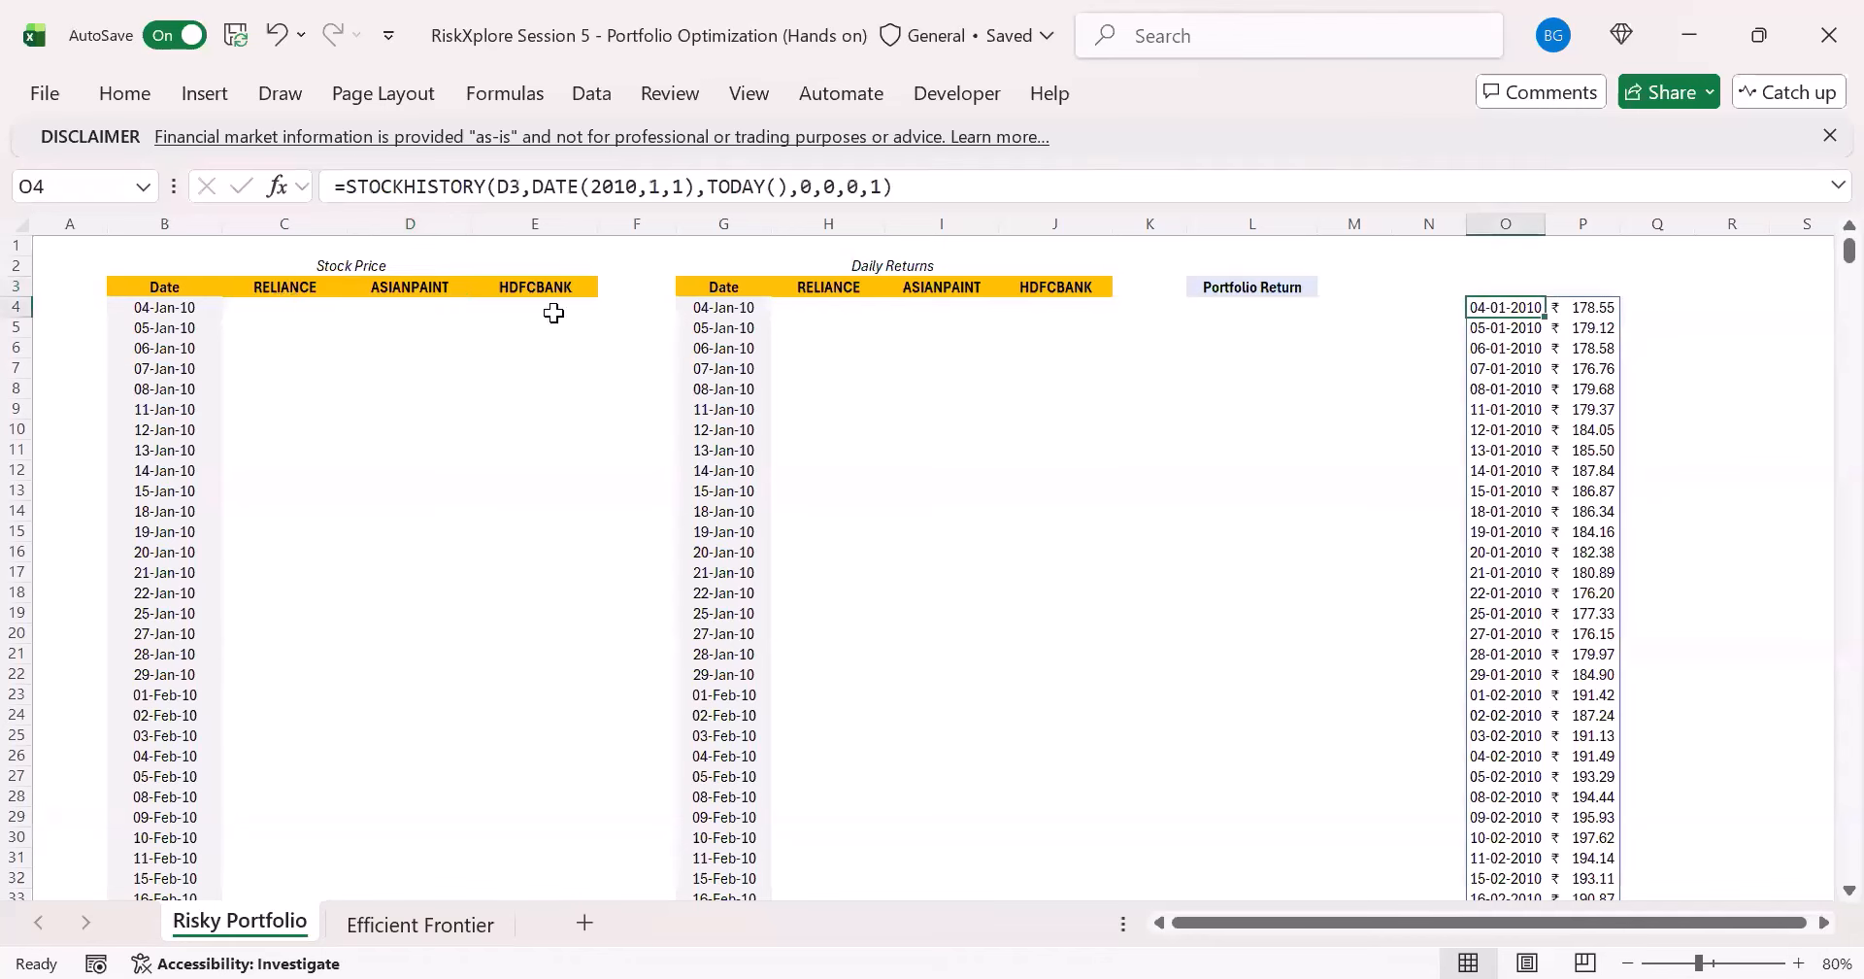
{"action": "left_click", "coordinate": [522, 187]}
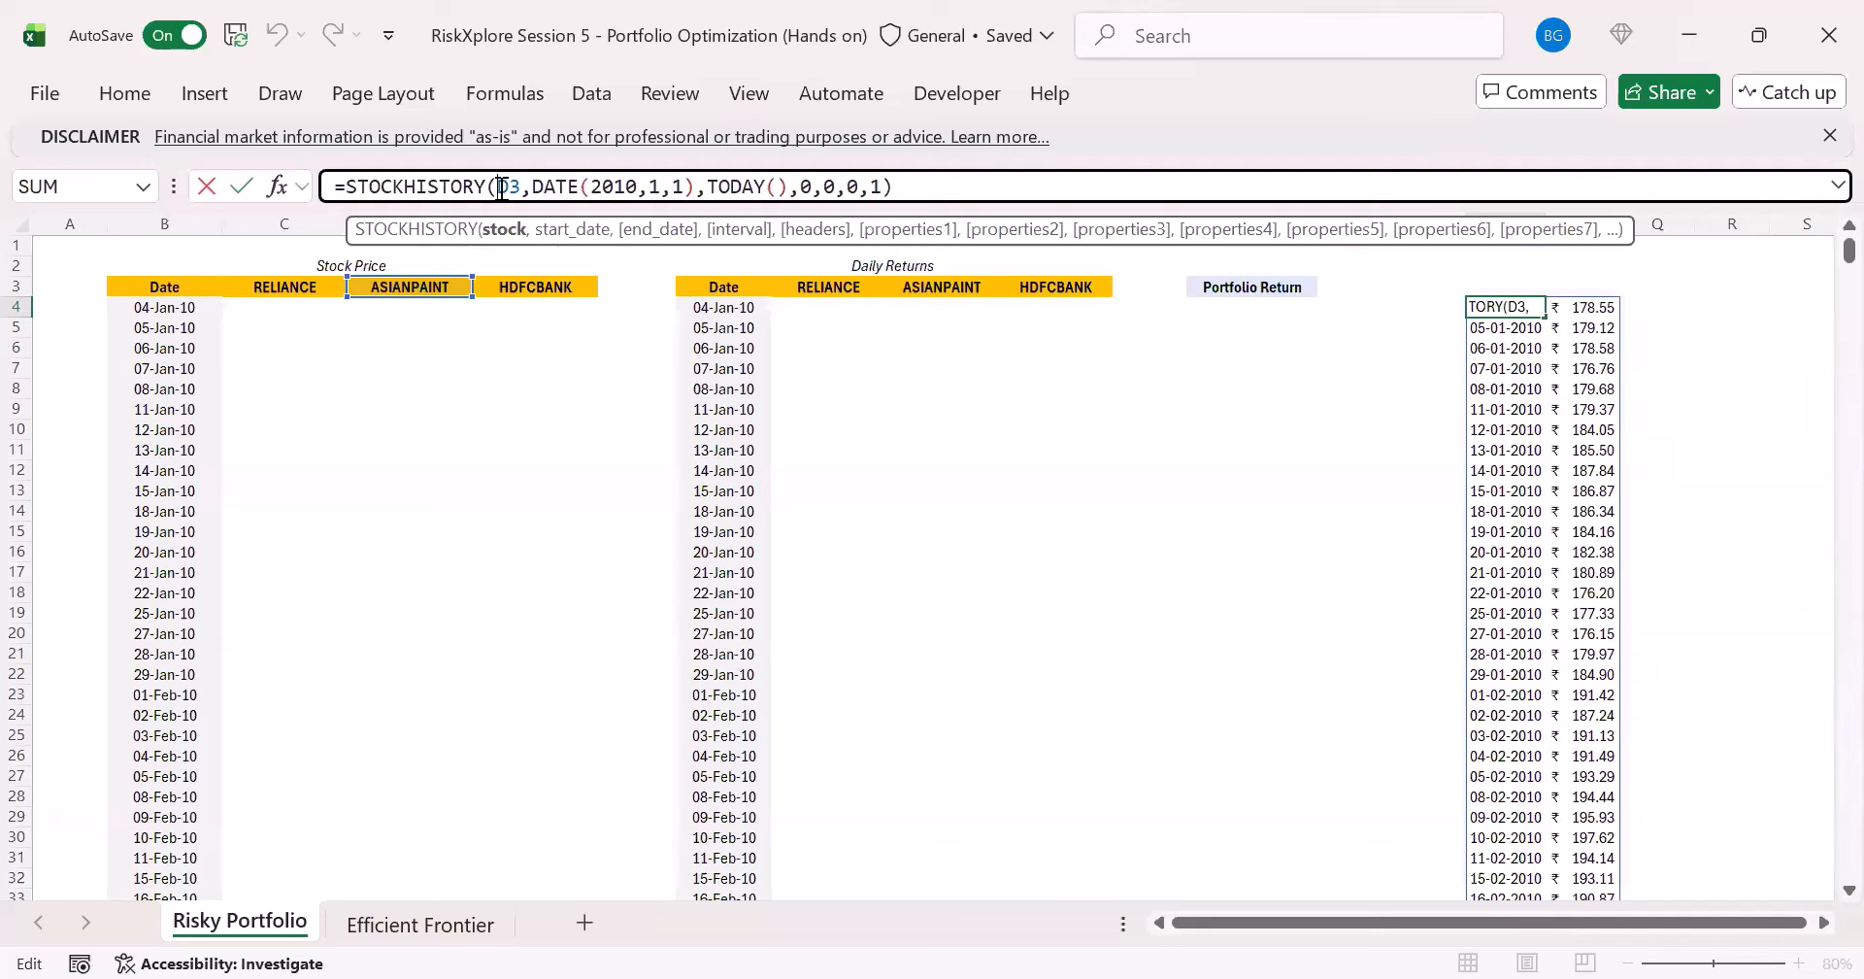
{"action": "type", "text": "\""}
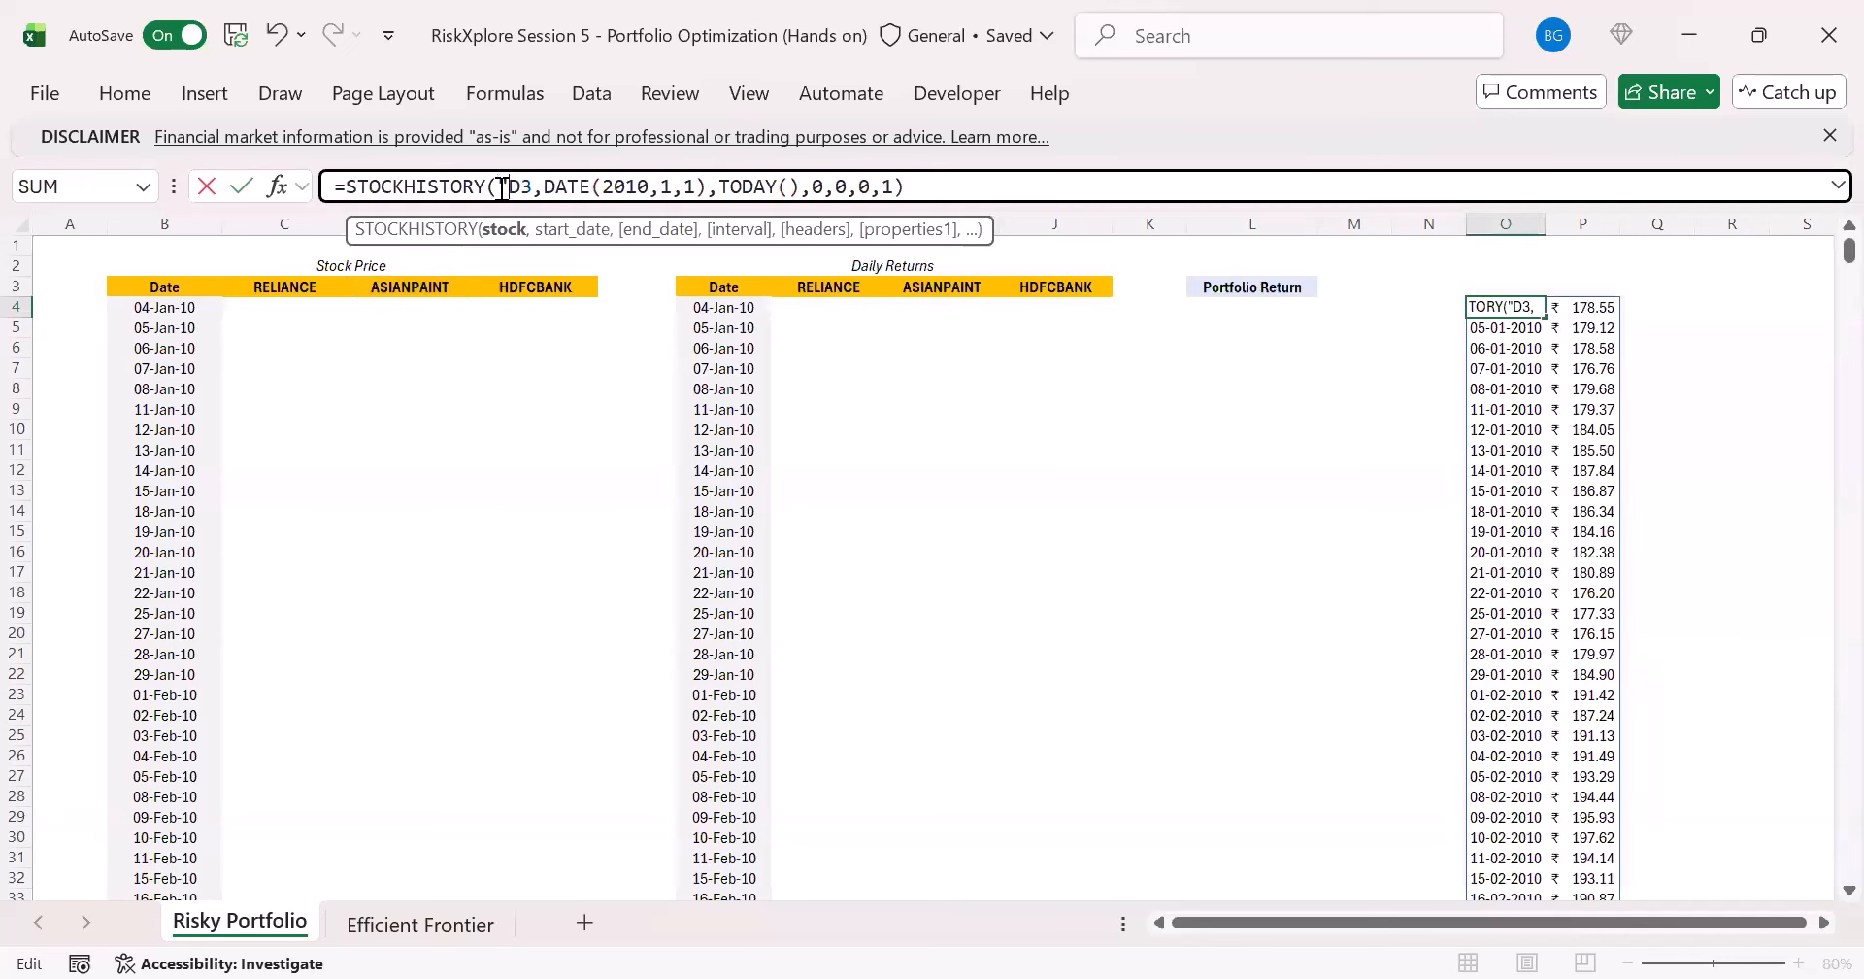
{"action": "type", "text": "XN"}
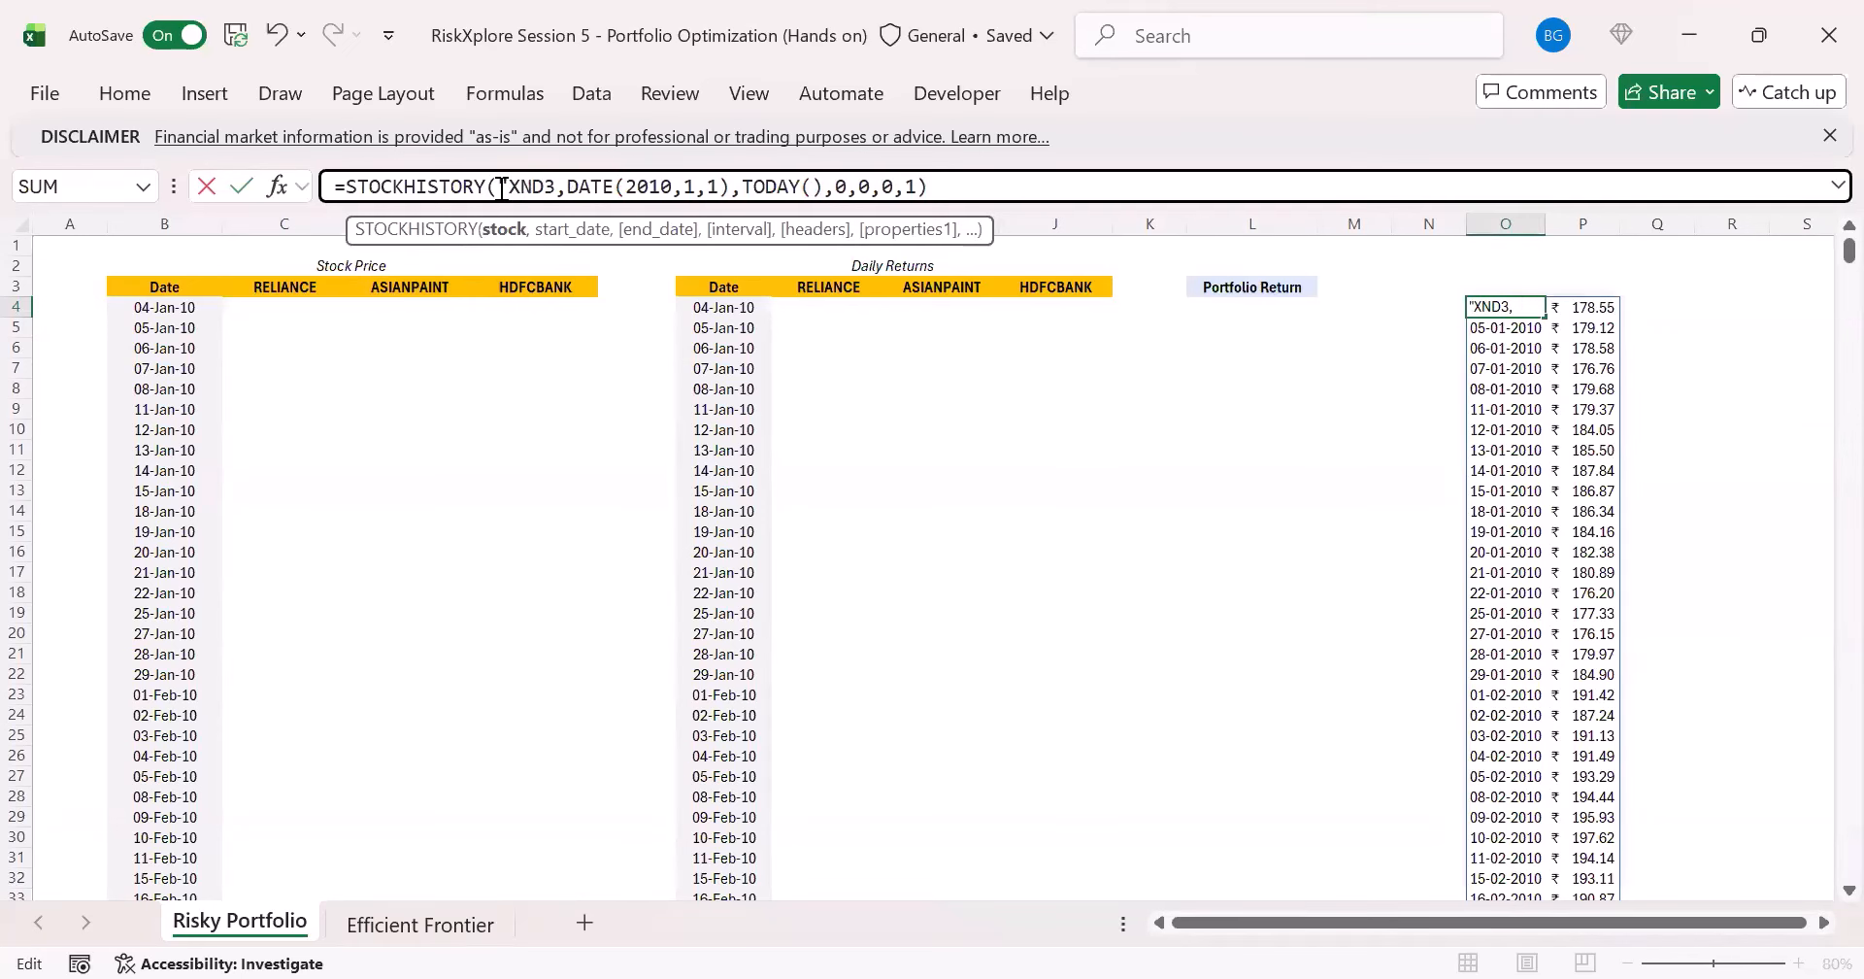
{"action": "type", "text": "SE"}
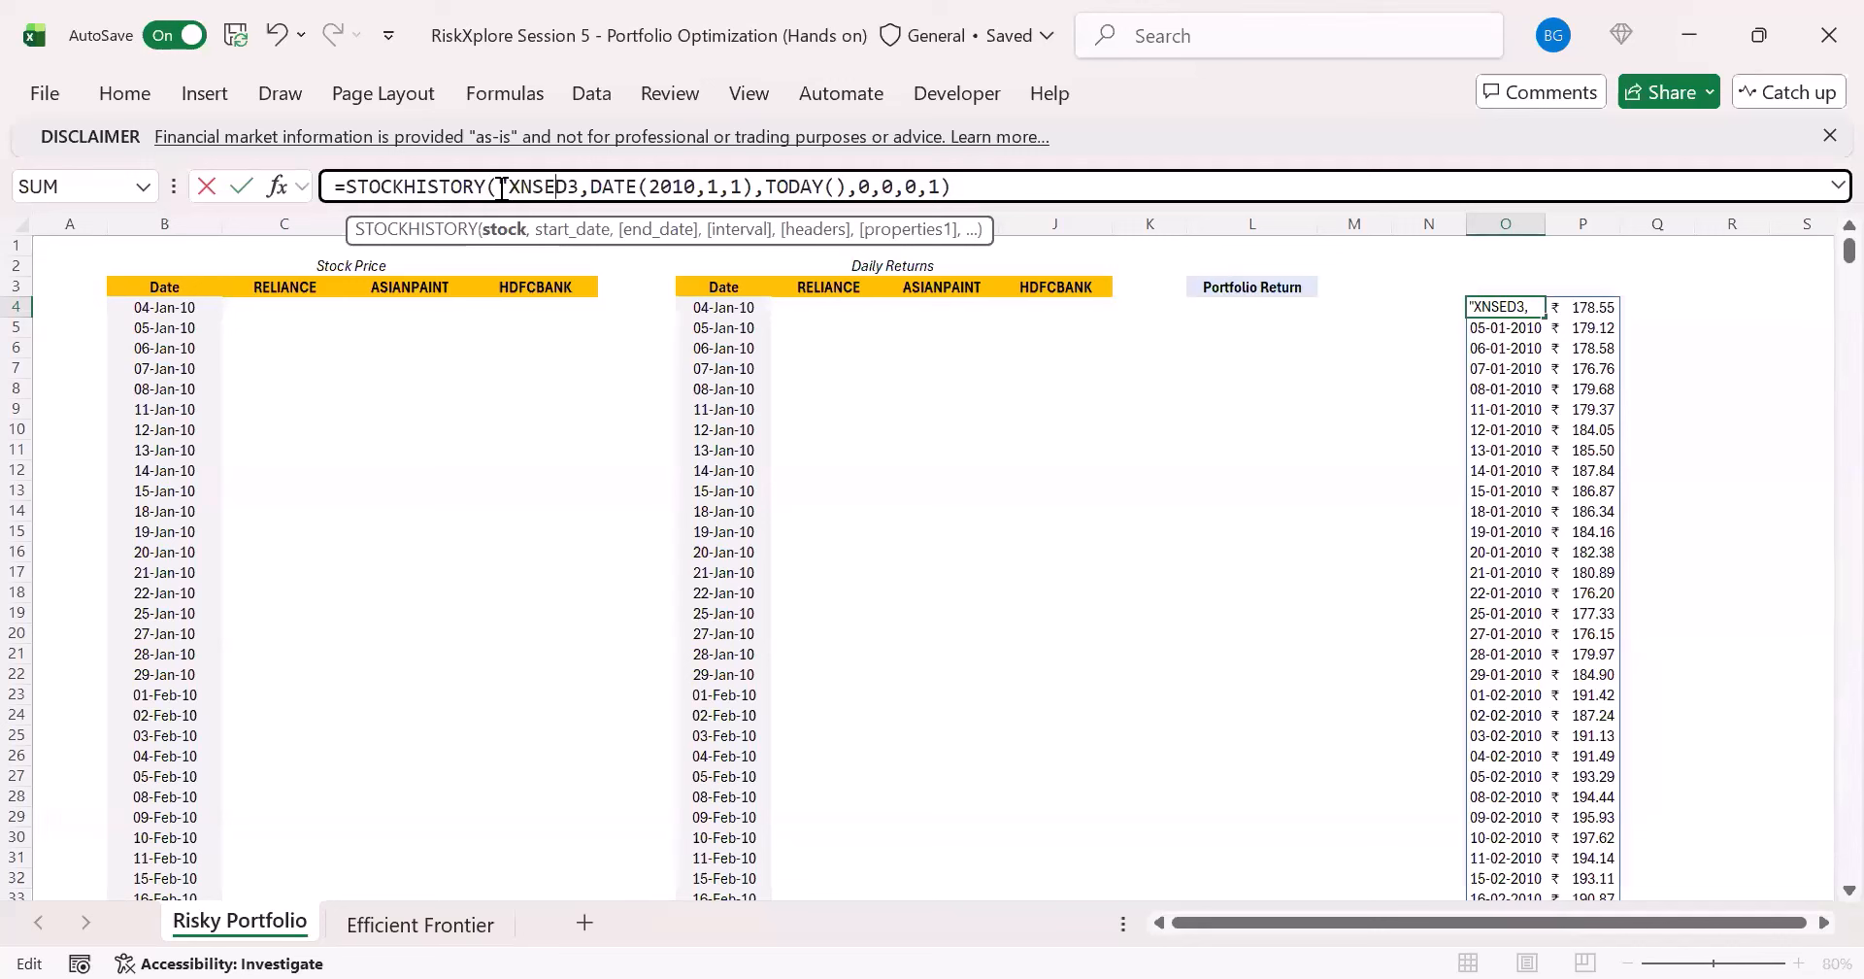
{"action": "type", "text": ":"}
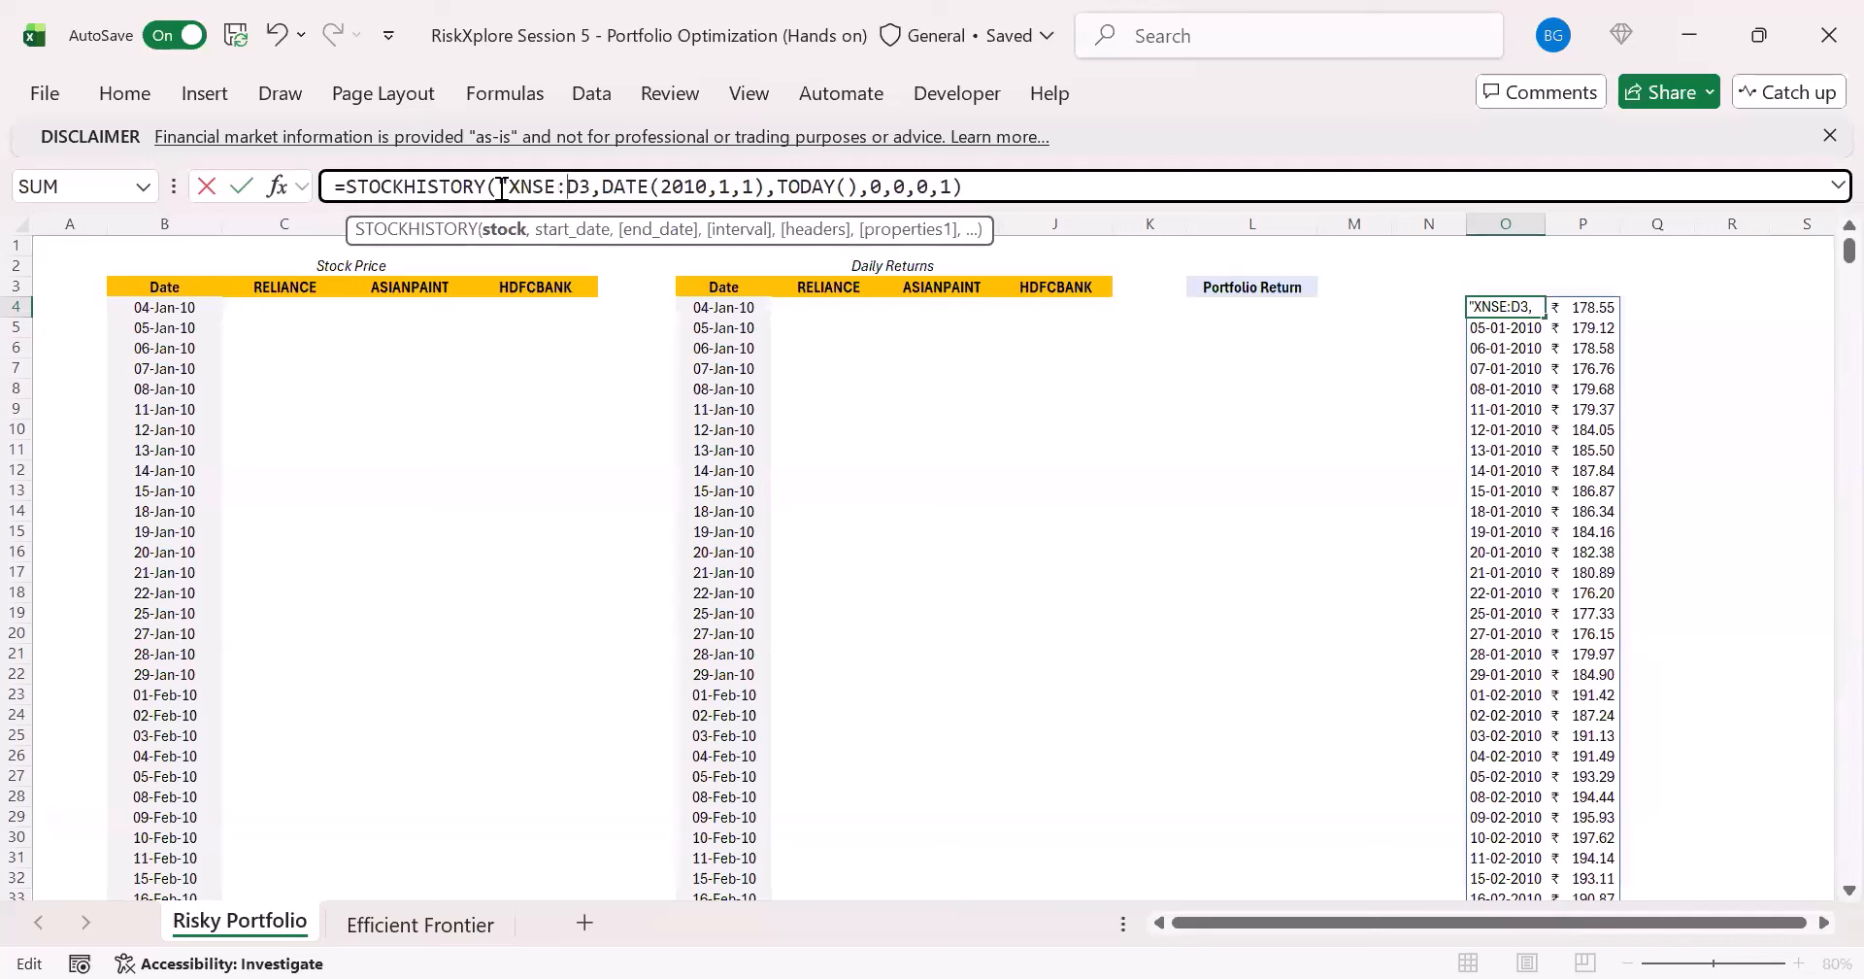
{"action": "type", "text": "\"&"}
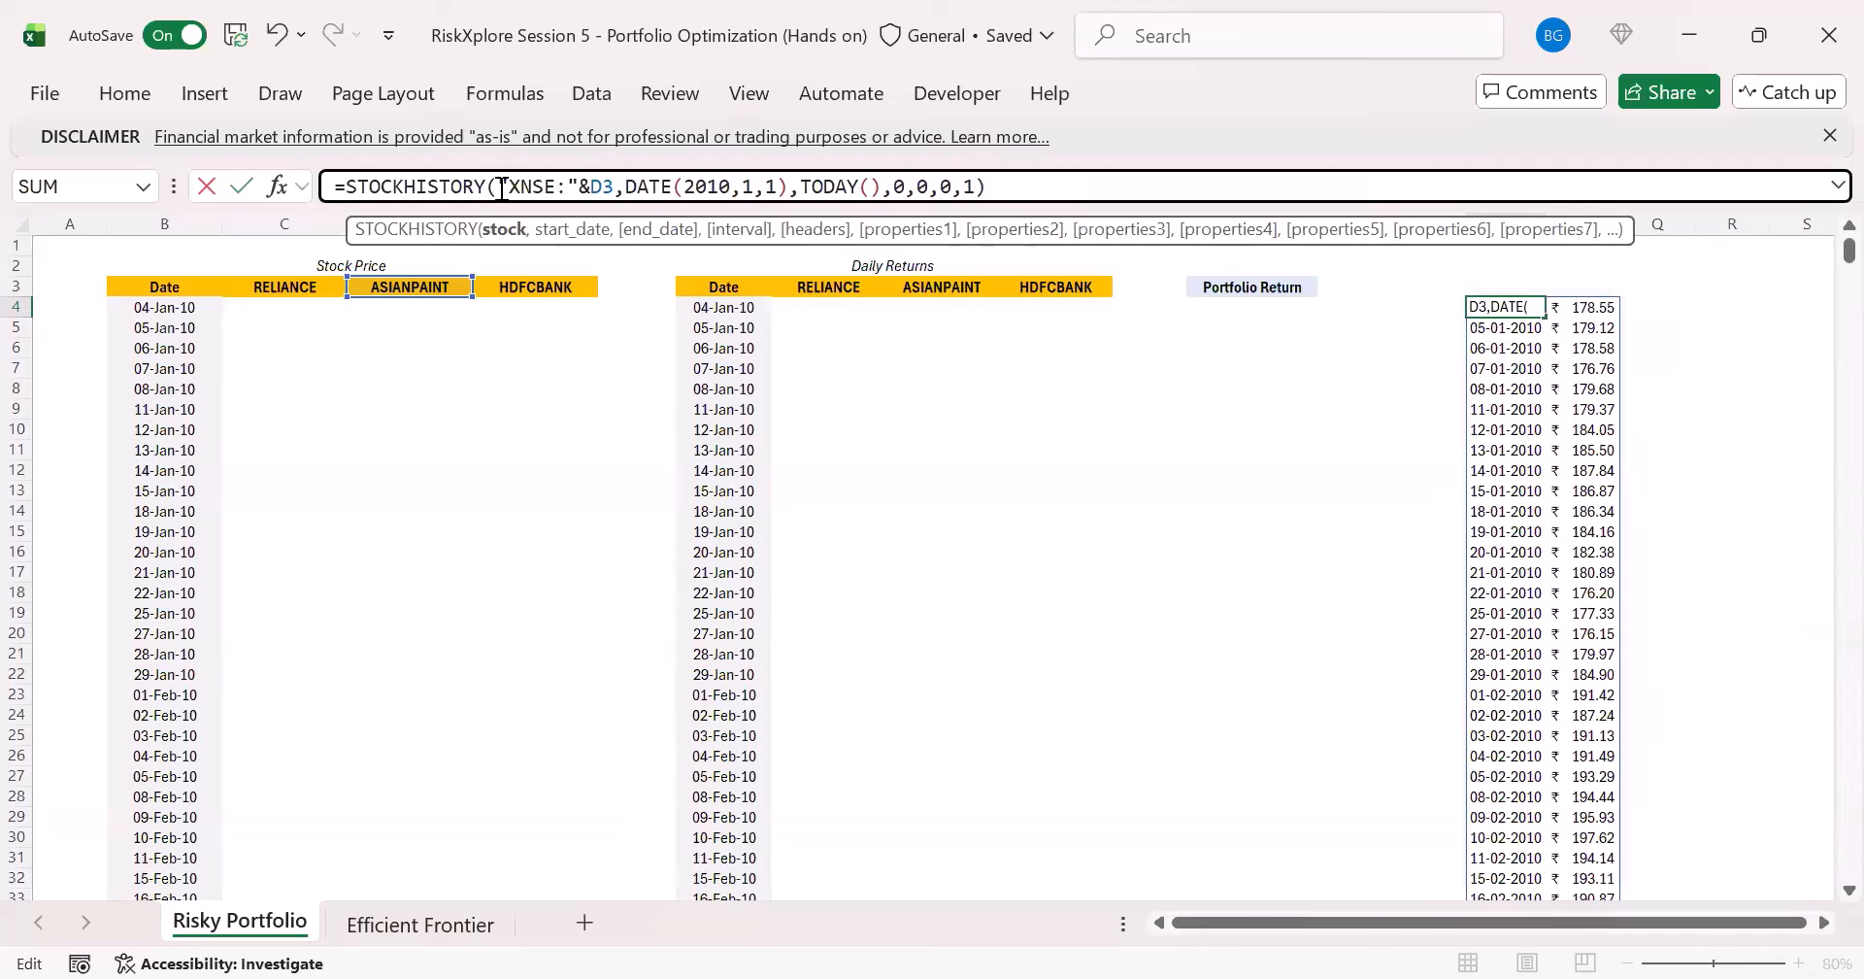
{"action": "key", "text": "ctrl+Return"}
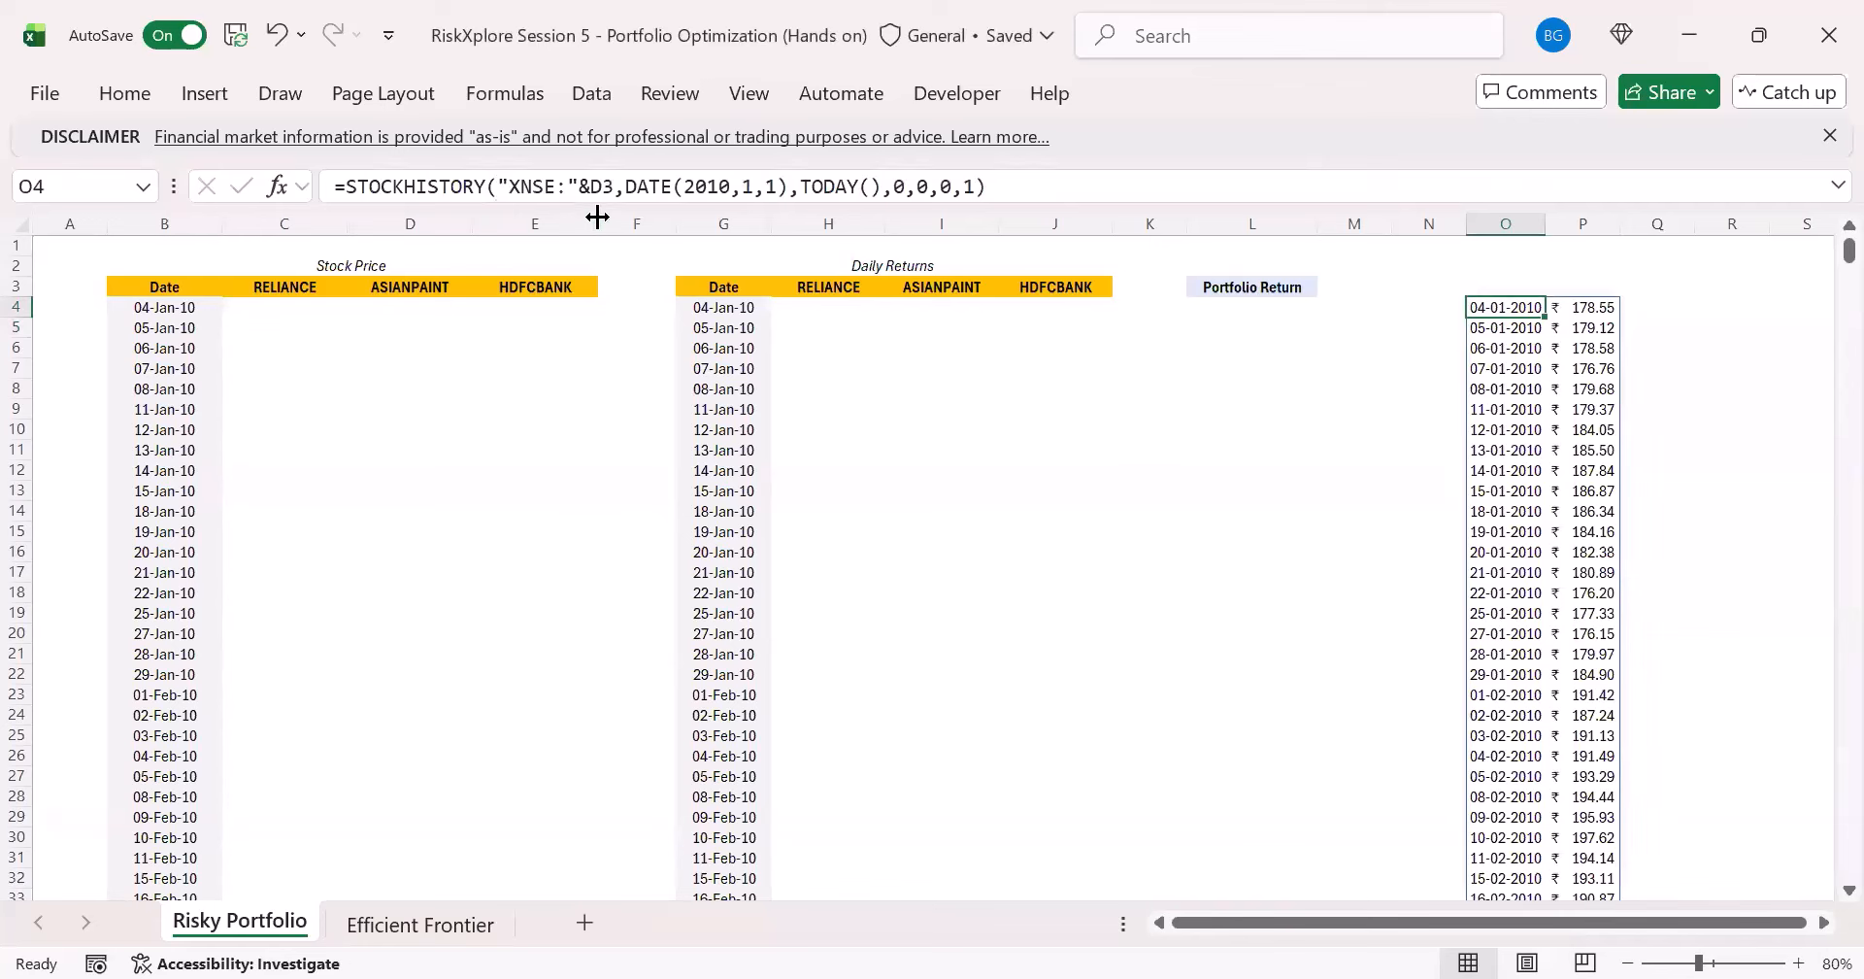
- Try the exchange code XBOM in place of XNSE in O4's STOCKHISTORY formula
{"action": "left_click_drag", "start_coordinate": [558, 190], "coordinate": [524, 186]}
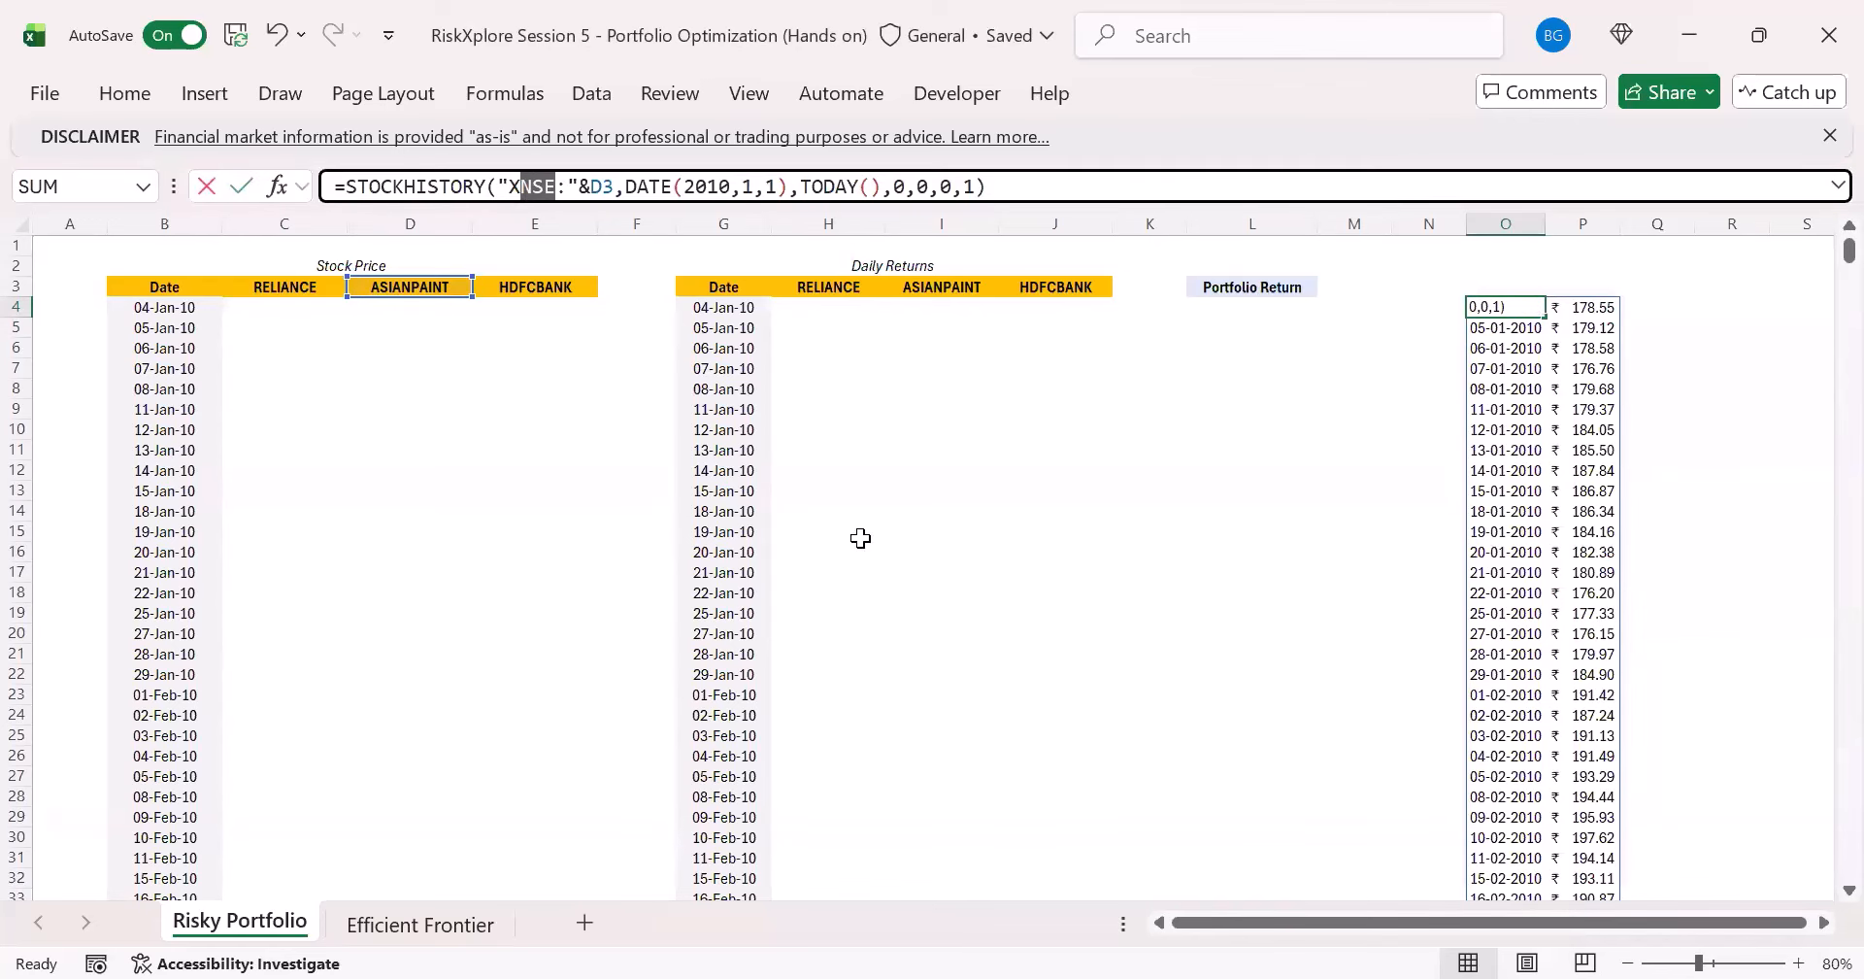
{"action": "type", "text": "BOM"}
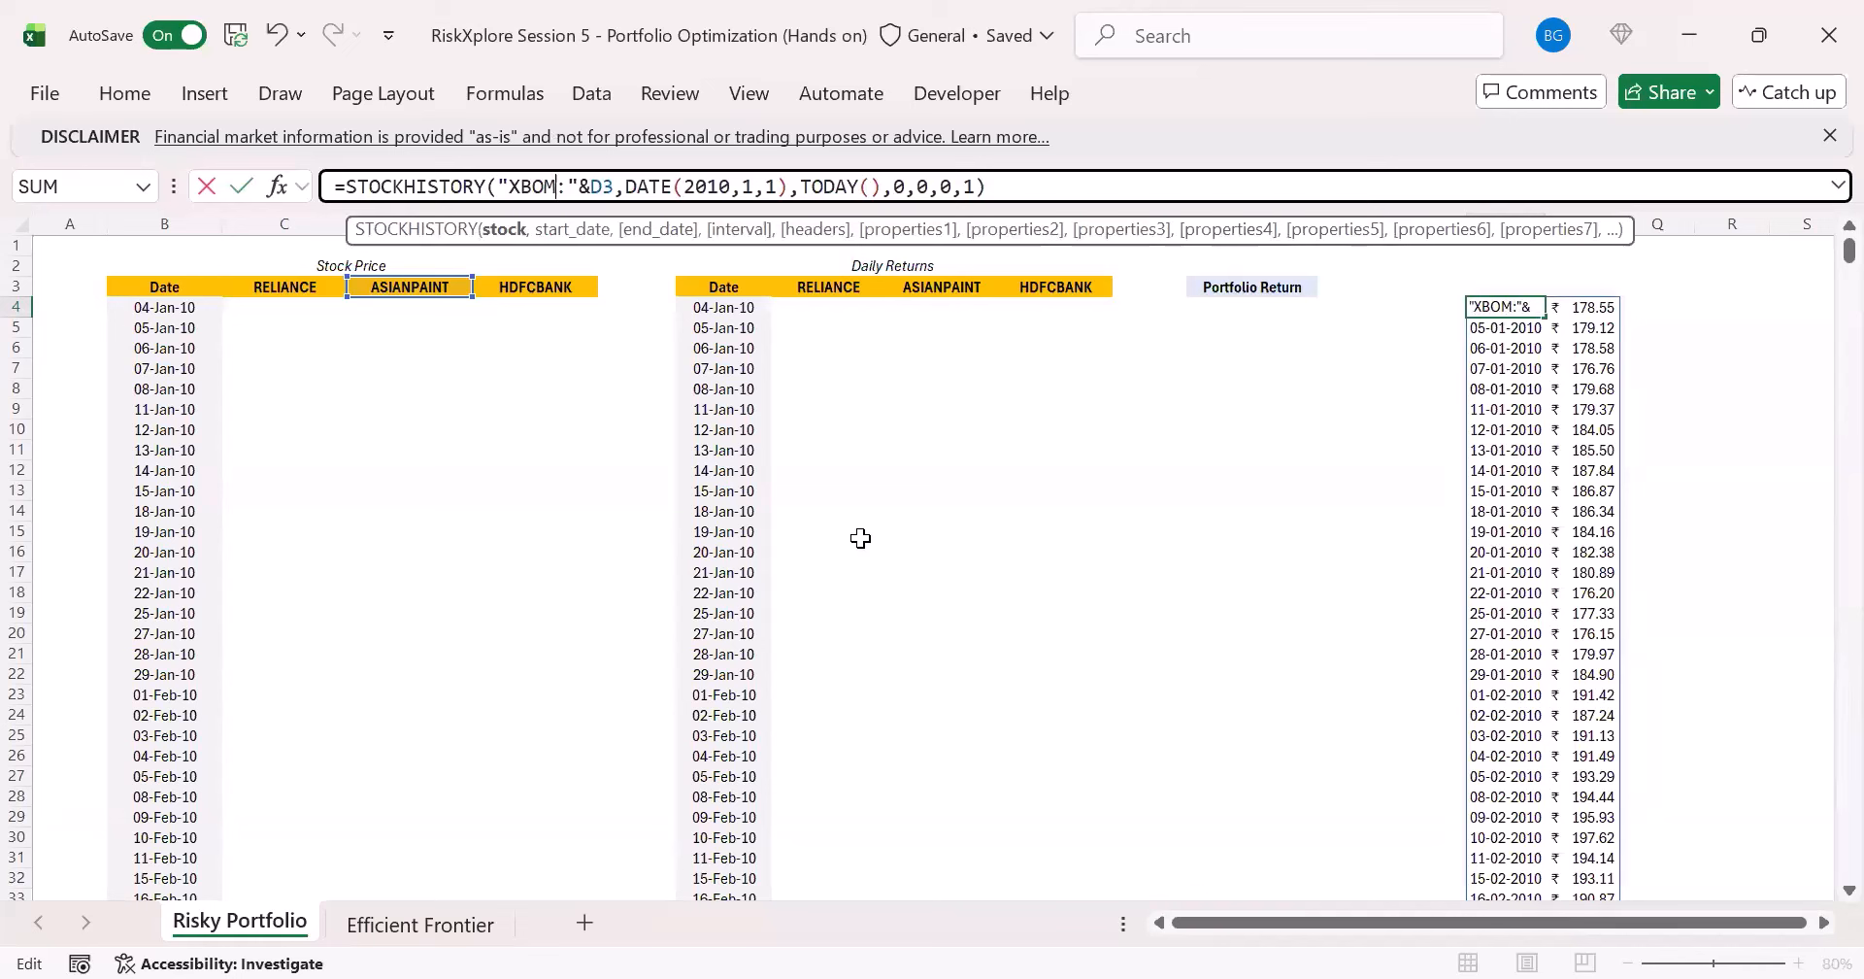
{"action": "key", "text": "Return"}
{"action": "key", "text": "Up"}
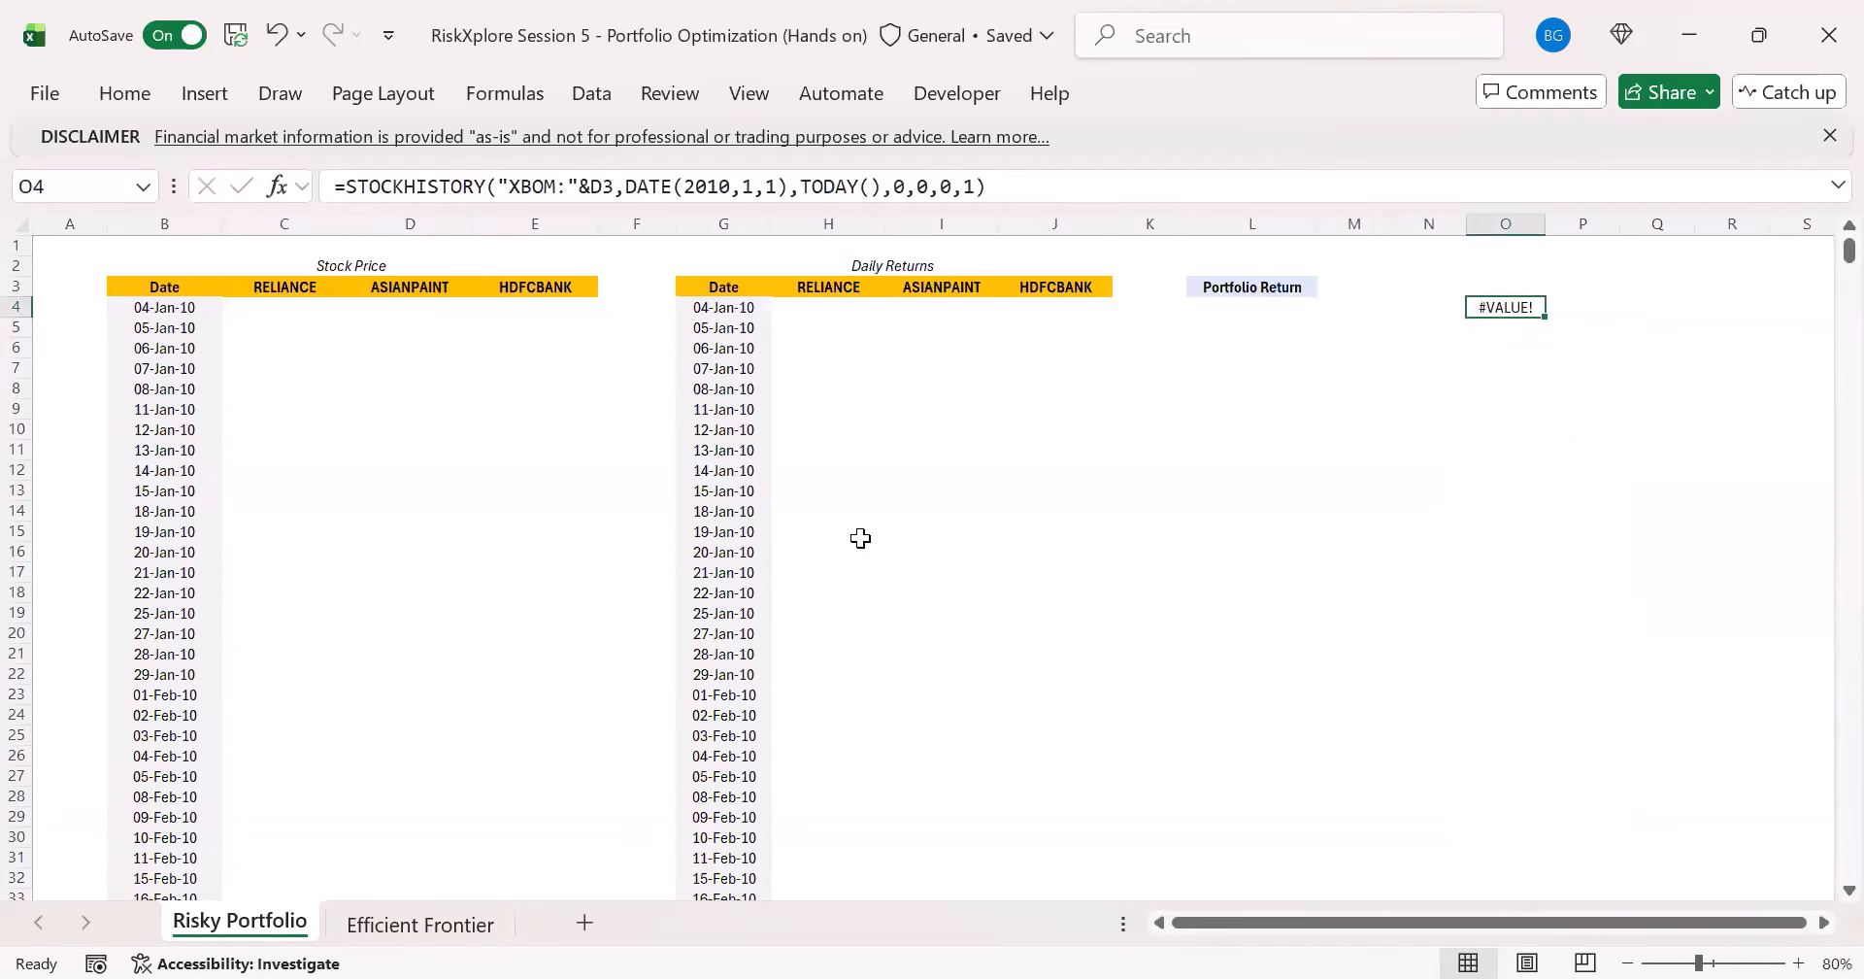
- Set the exchange code in O4's stock argument back to XNSE, so it reads "XNSE:"&D3
{"action": "left_click", "coordinate": [419, 286]}
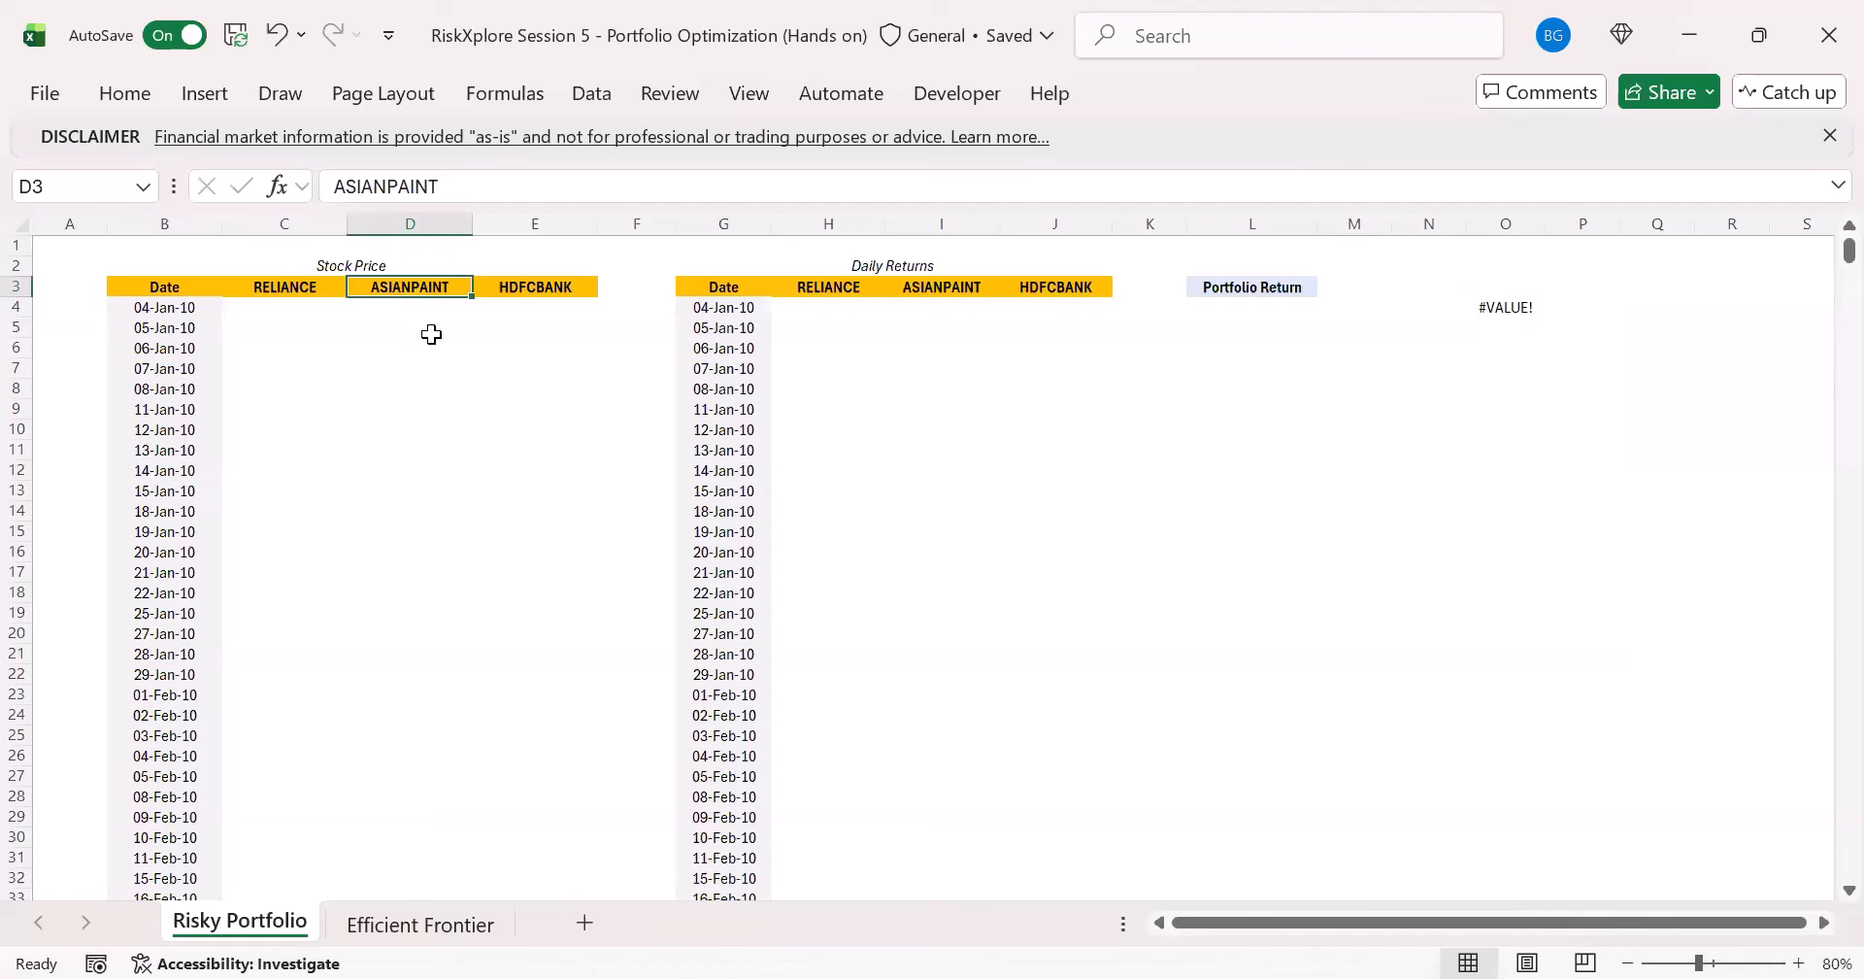
{"action": "left_click", "coordinate": [1500, 307]}
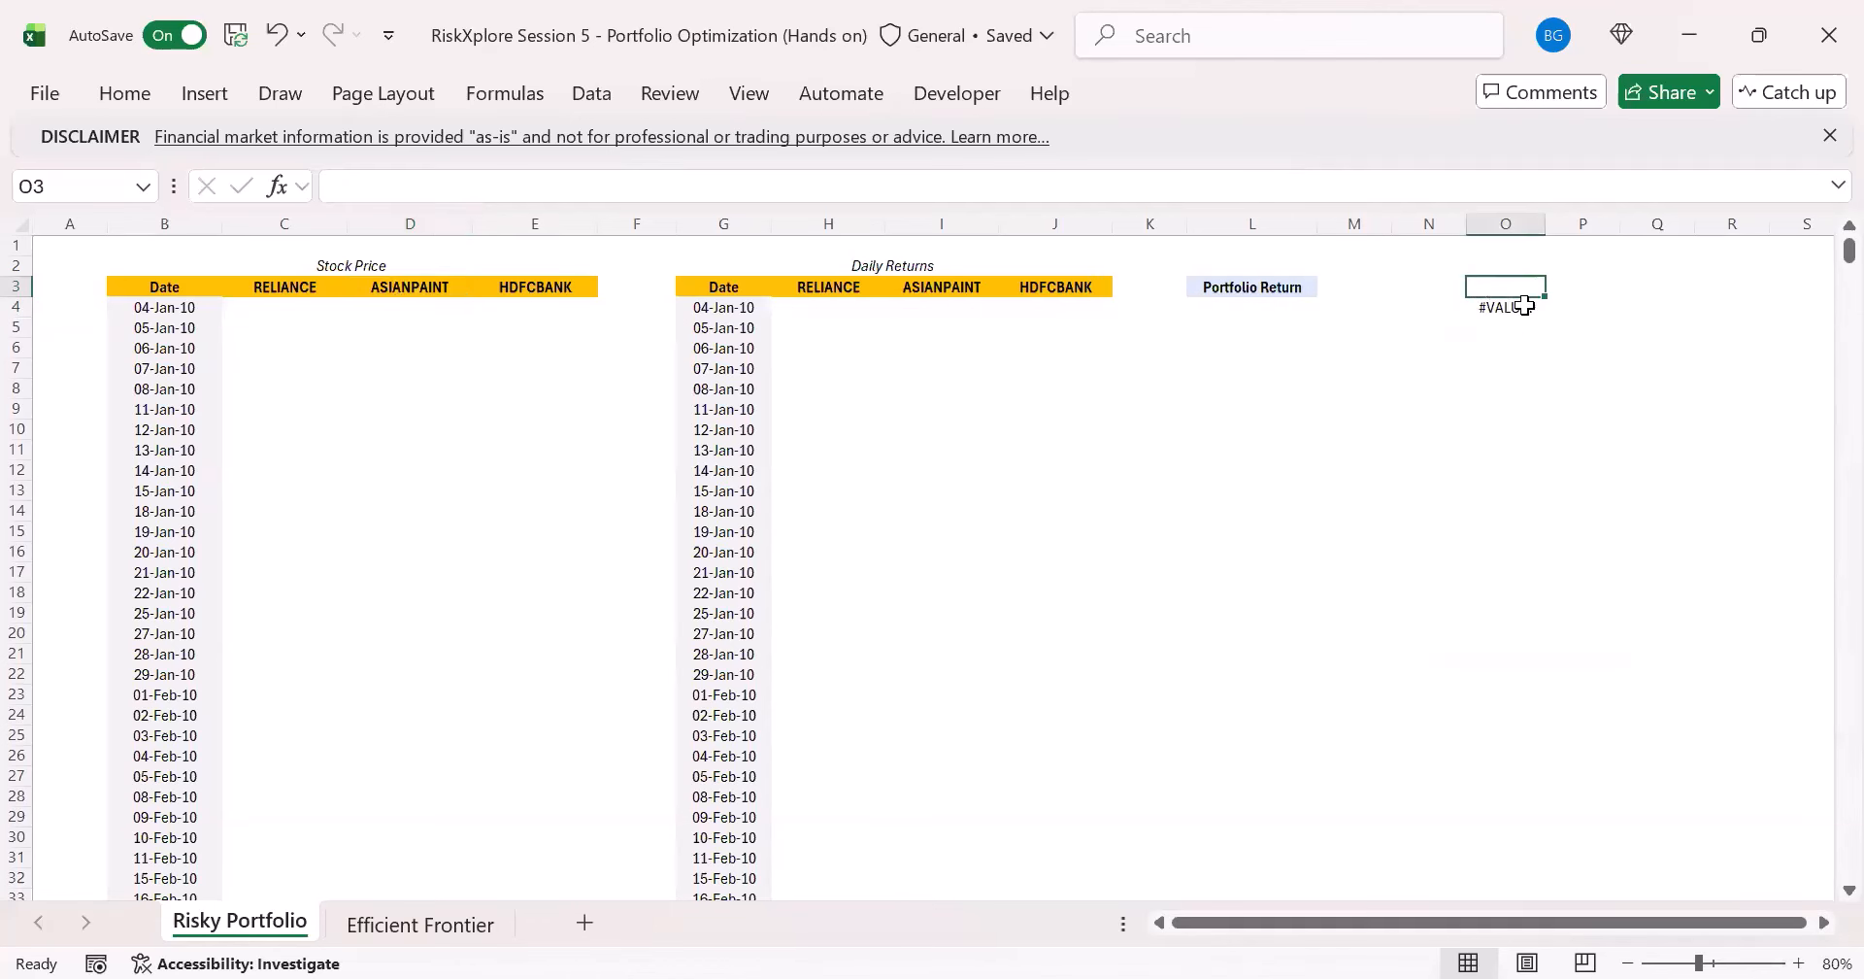
{"action": "left_click", "coordinate": [595, 194]}
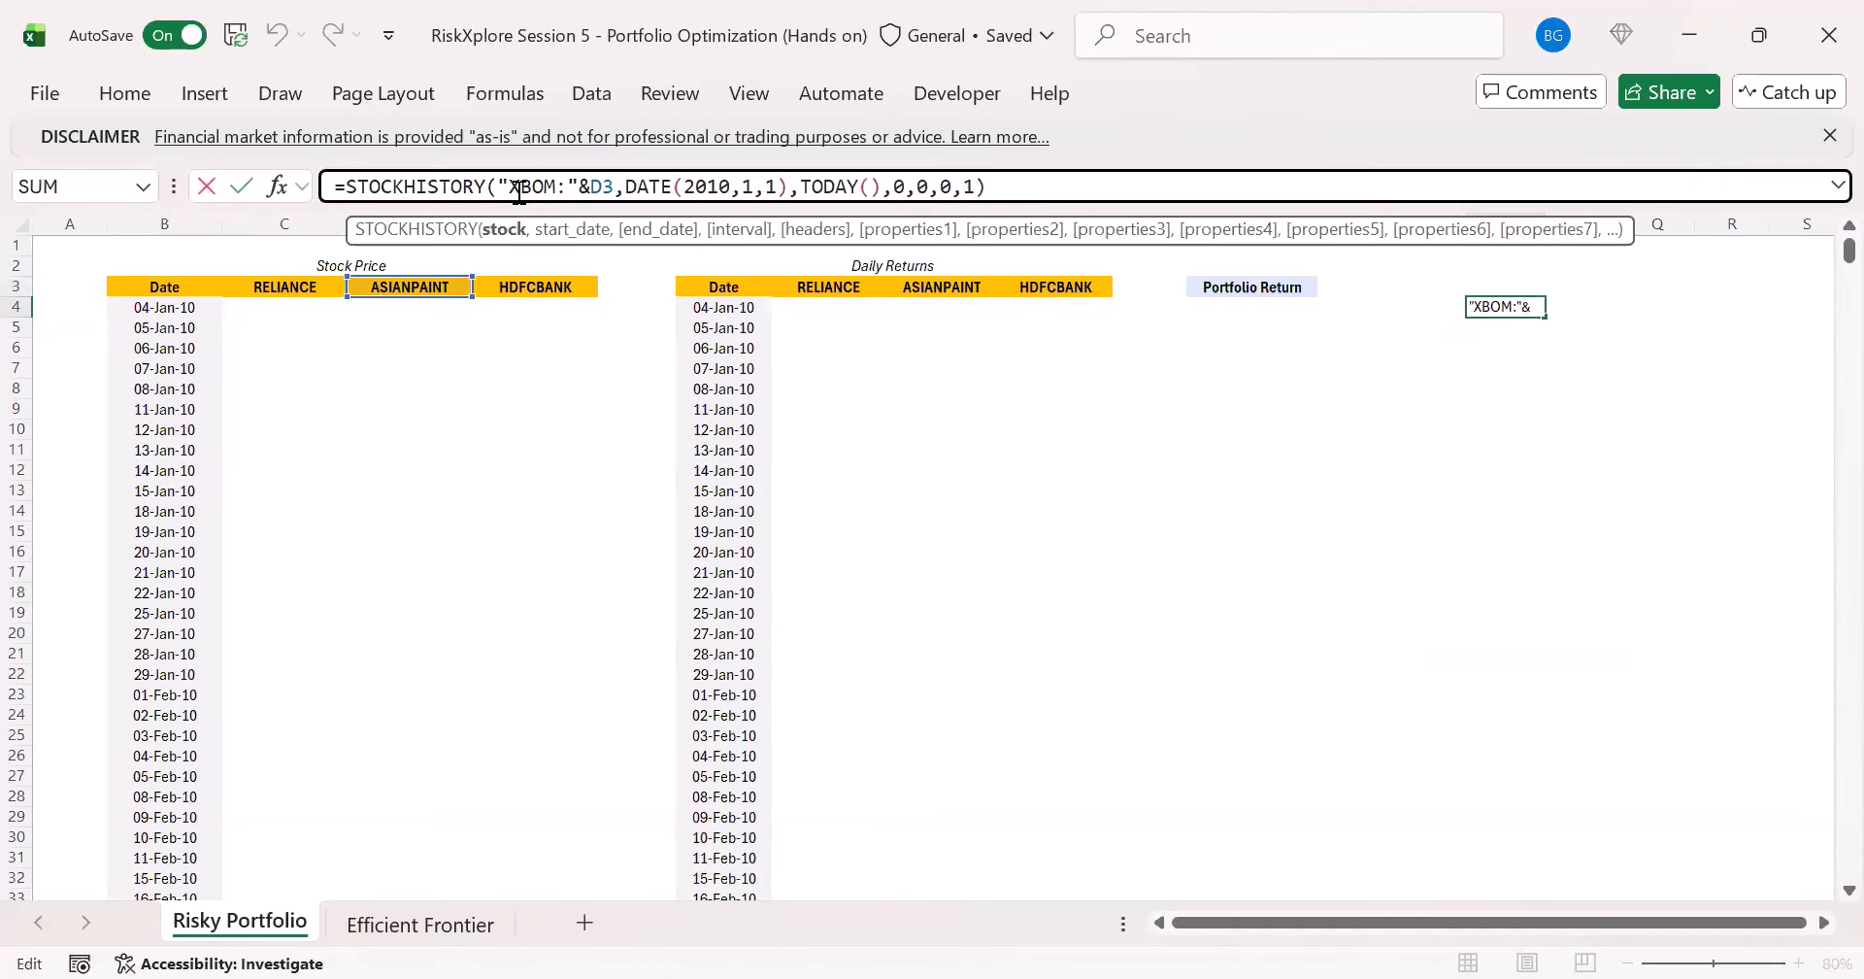
{"action": "left_click_drag", "start_coordinate": [498, 193], "coordinate": [617, 187]}
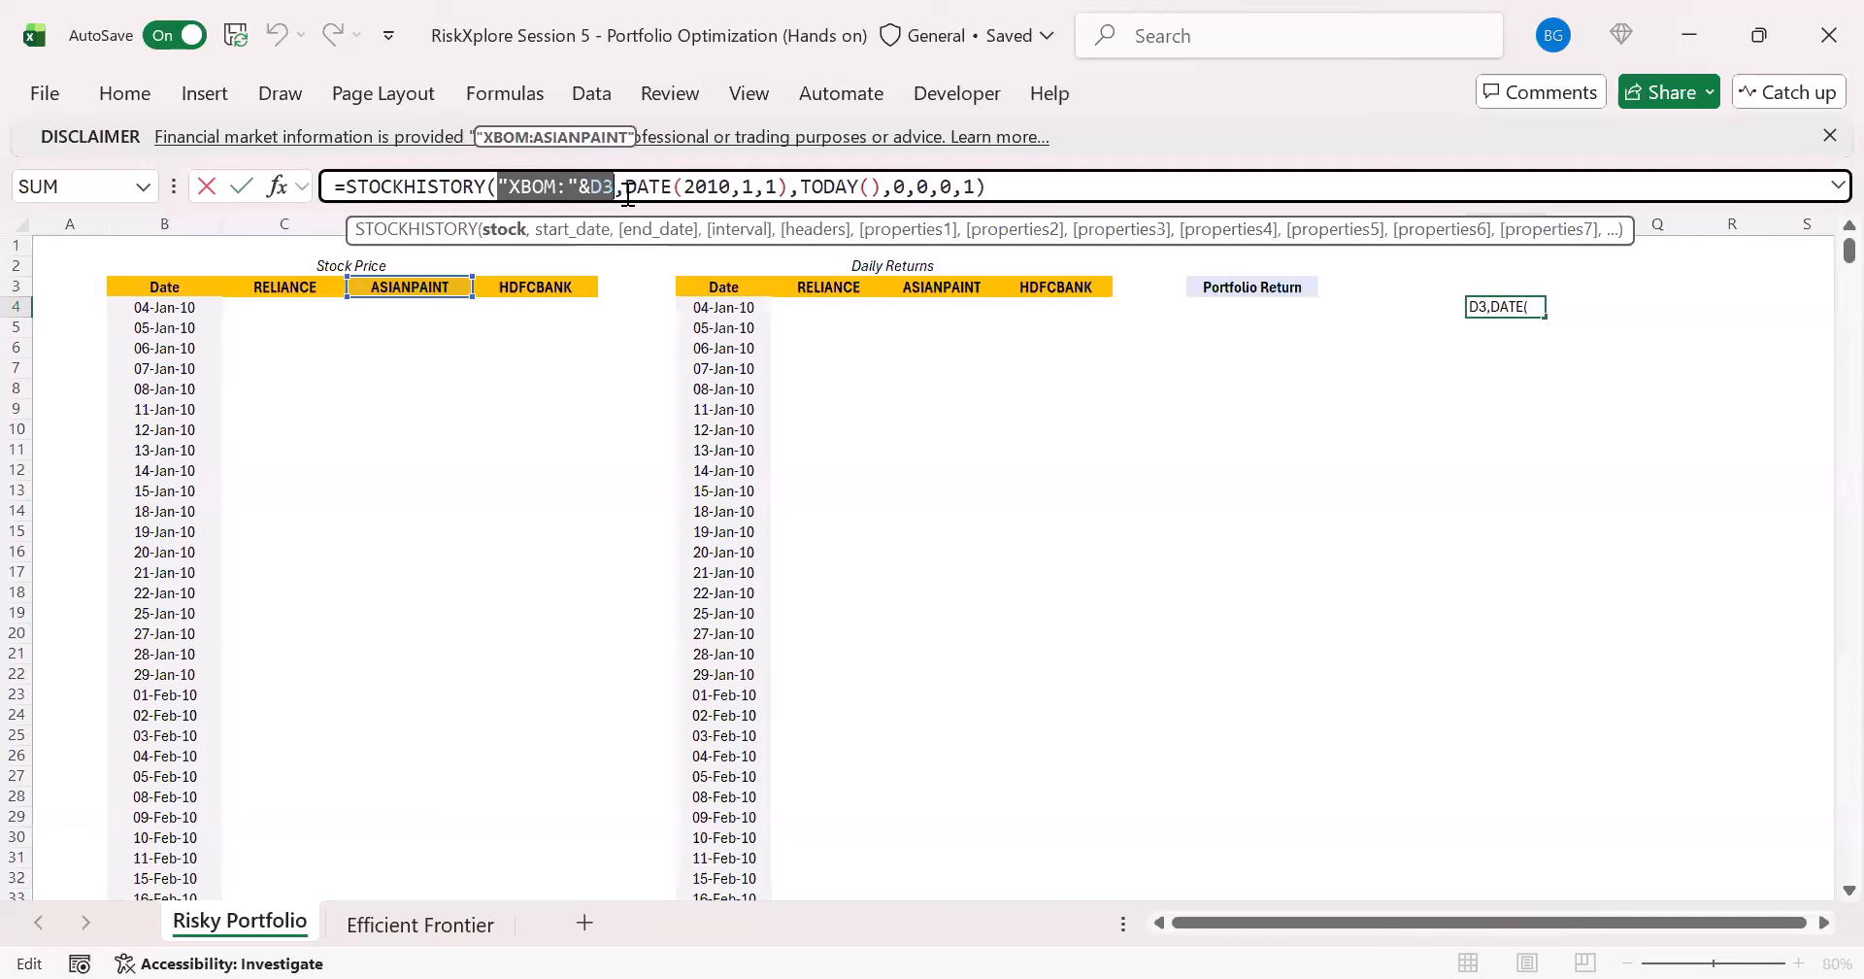
{"action": "left_click", "coordinate": [555, 189]}
{"action": "key", "text": "BackSpace"}
{"action": "key", "text": "BackSpace"}
{"action": "key", "text": "BackSpace"}
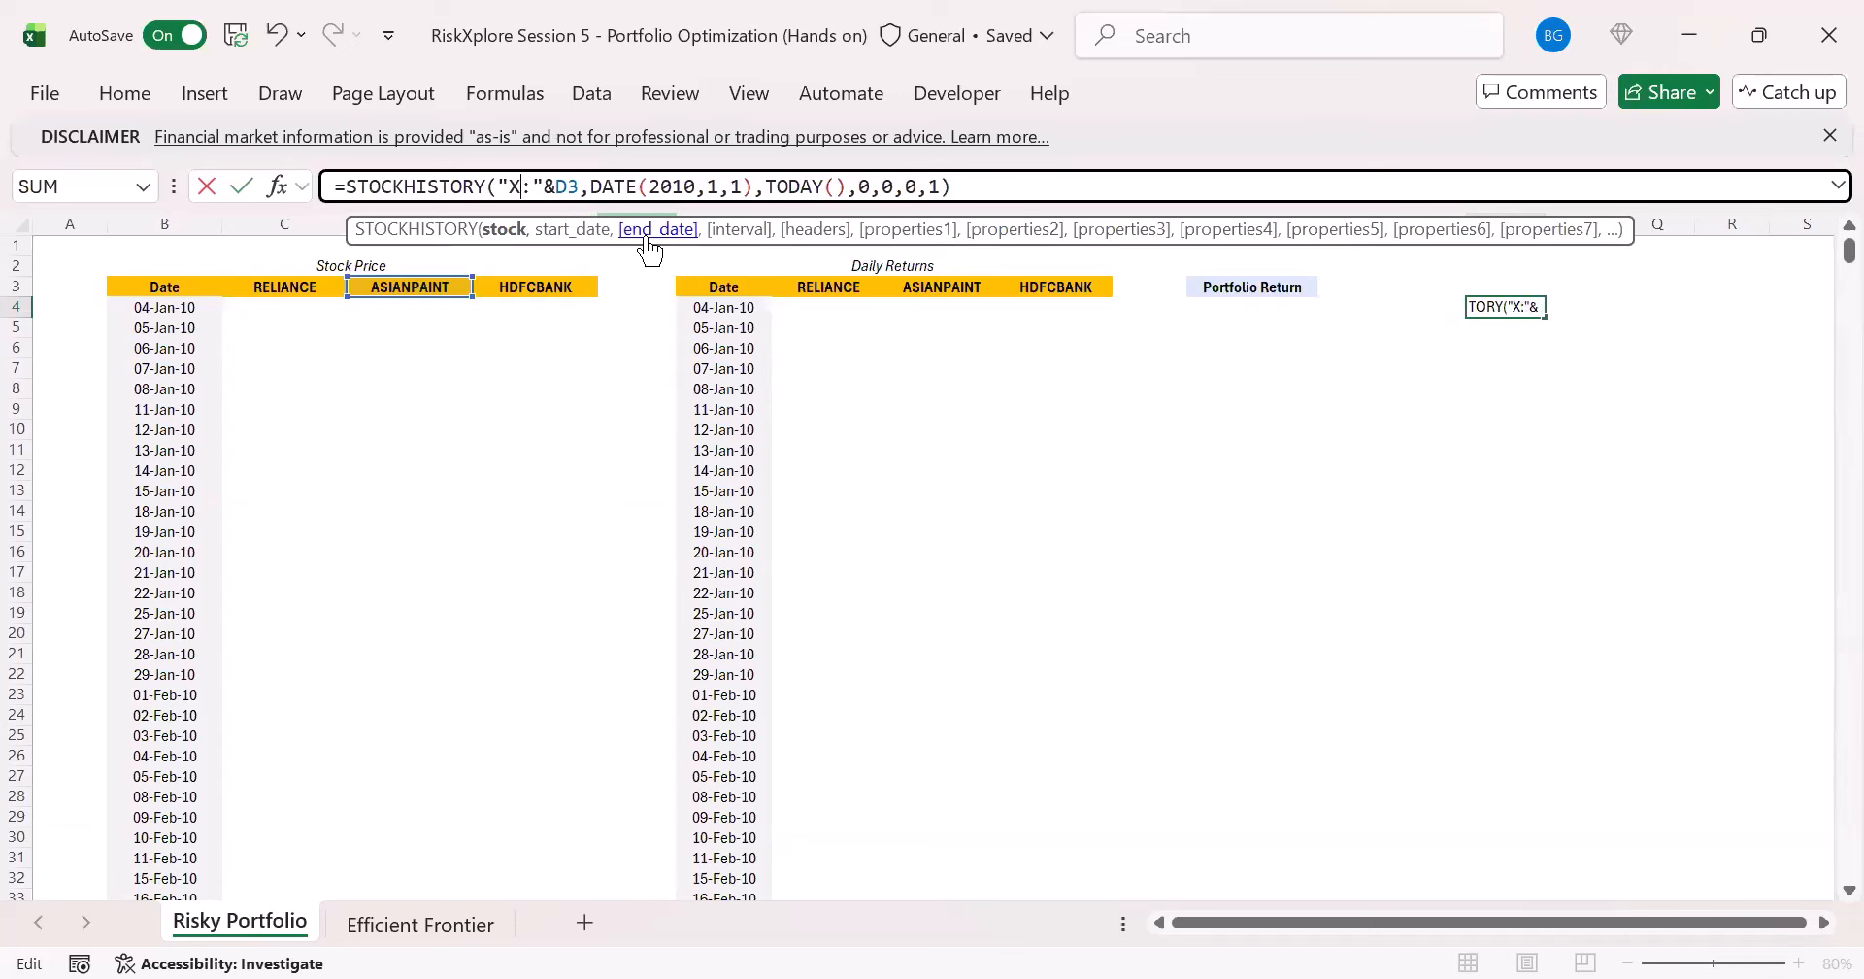
{"action": "type", "text": "NSE"}
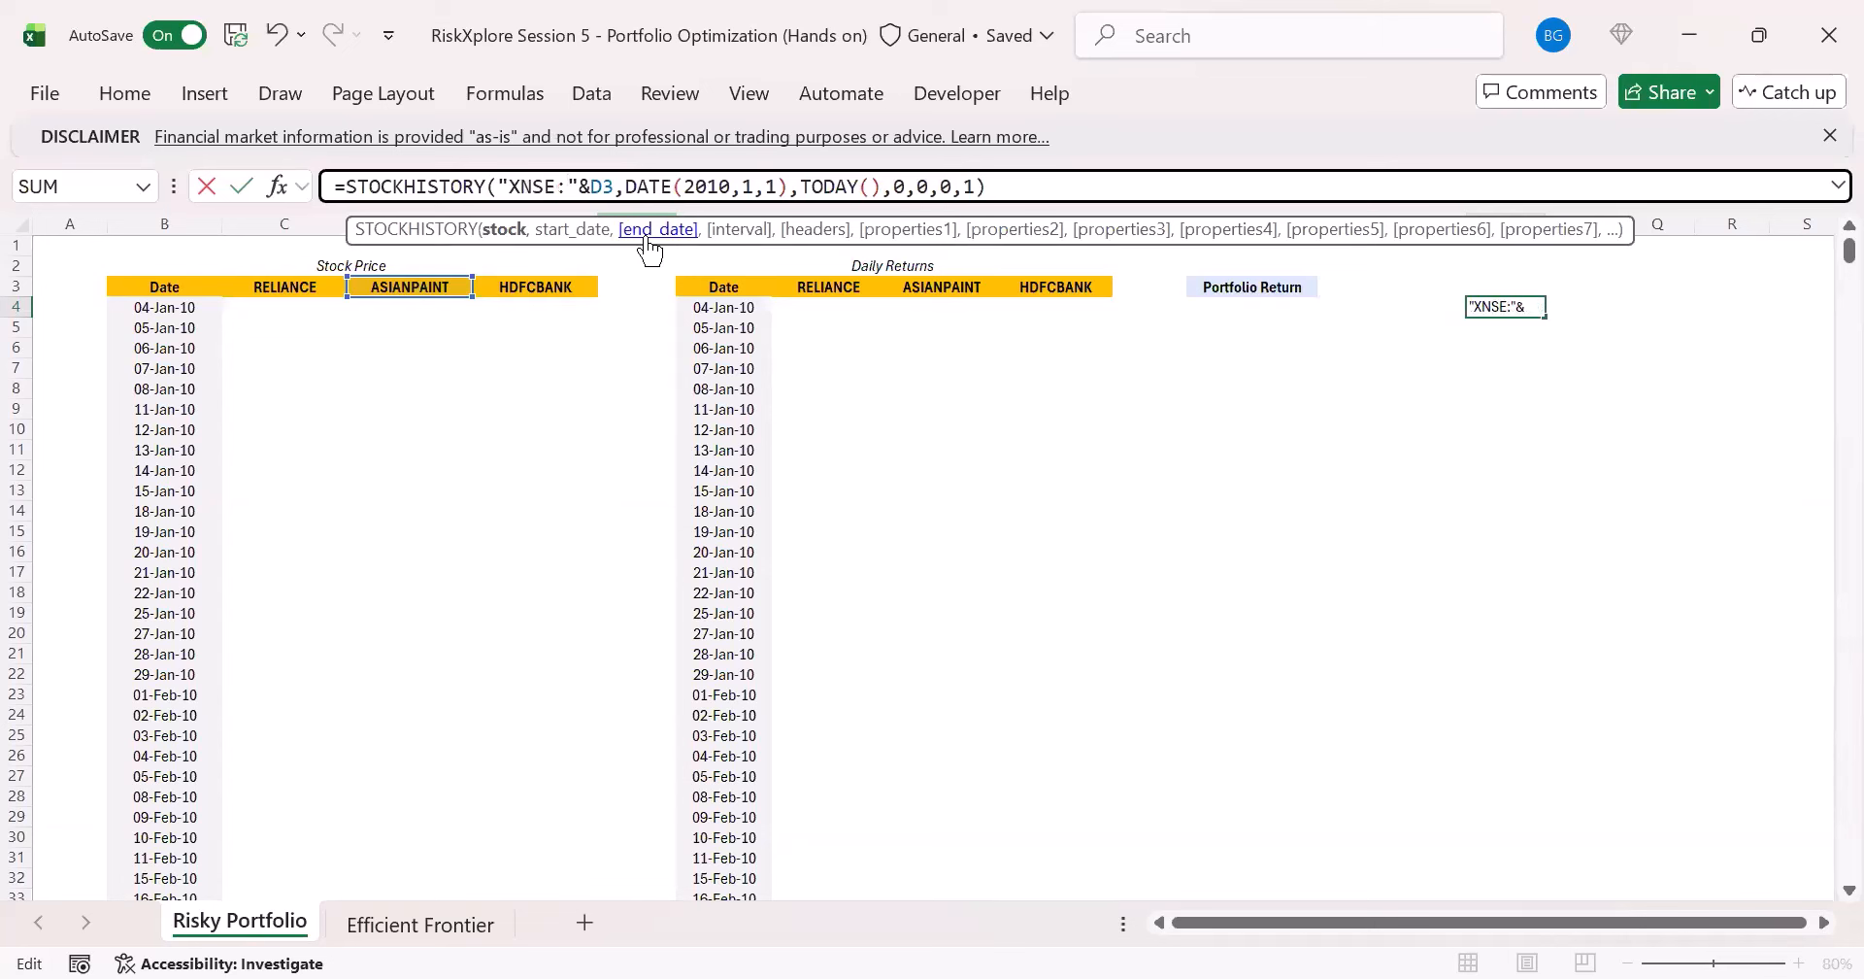
{"action": "key", "text": "ctrl+Return"}
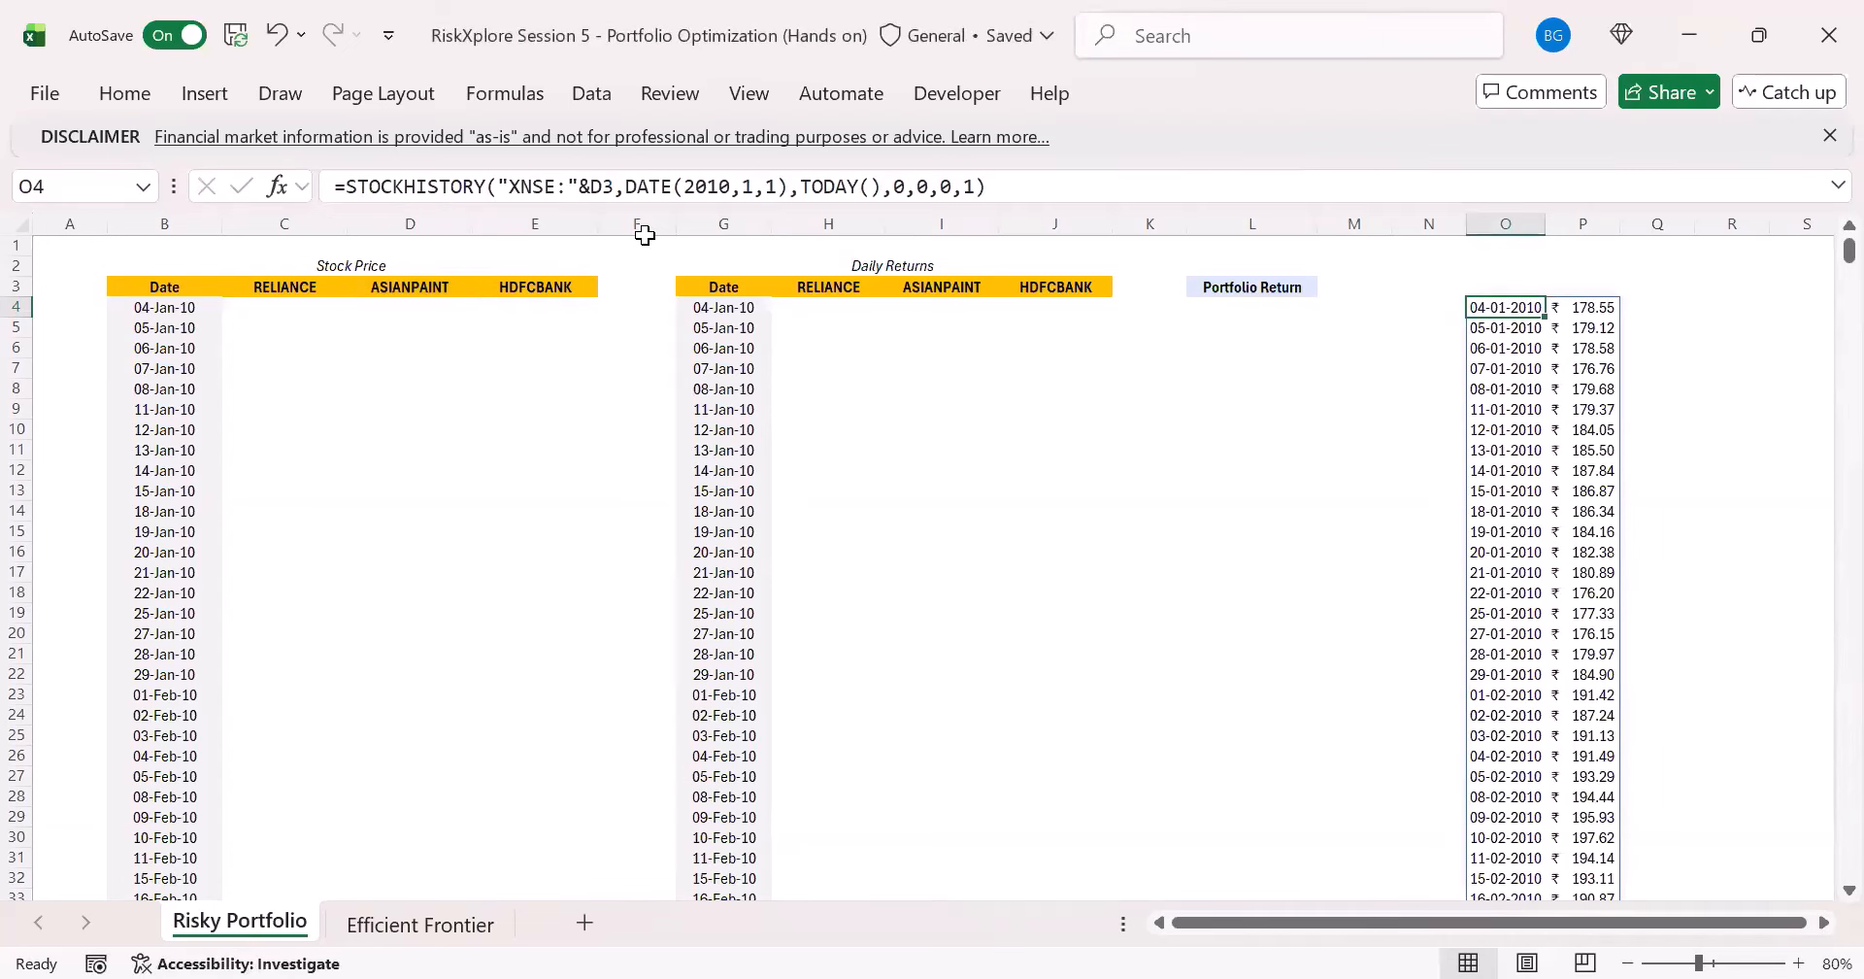
- Remove the Date property 0 from O4's STOCKHISTORY formula, leaving only the Close property 1
{"action": "left_click", "coordinate": [185, 306]}
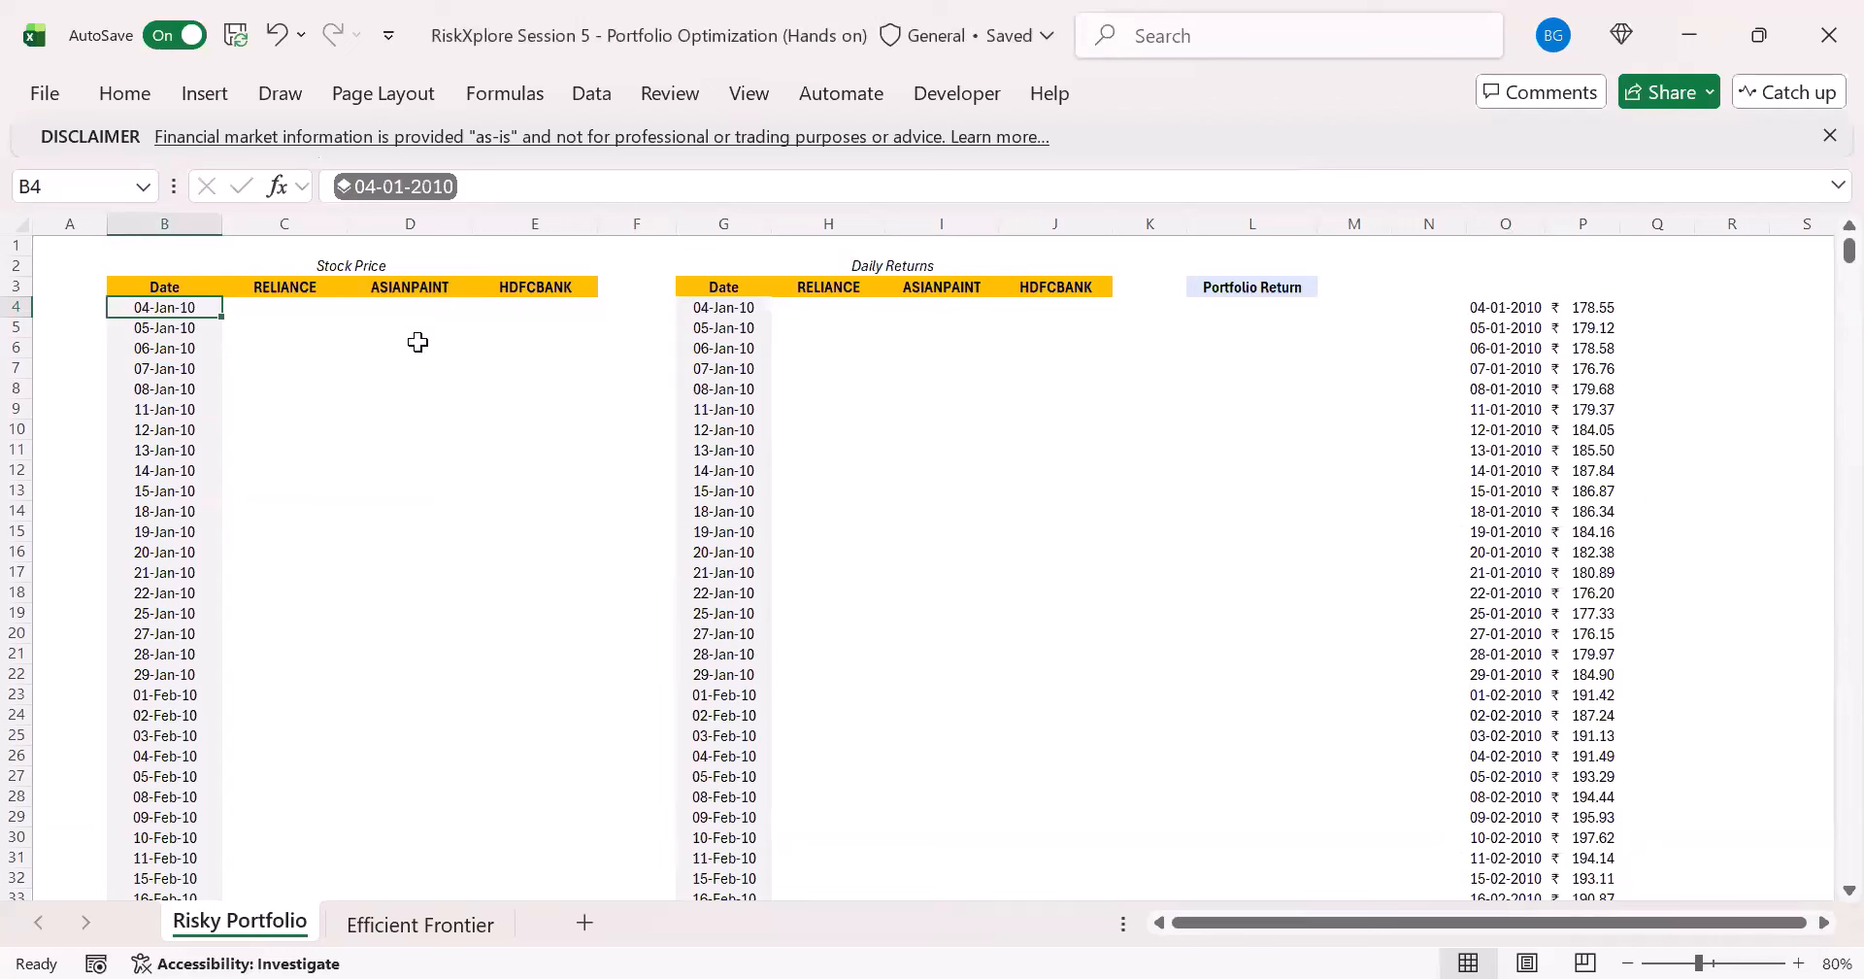
{"action": "left_click", "coordinate": [1511, 303]}
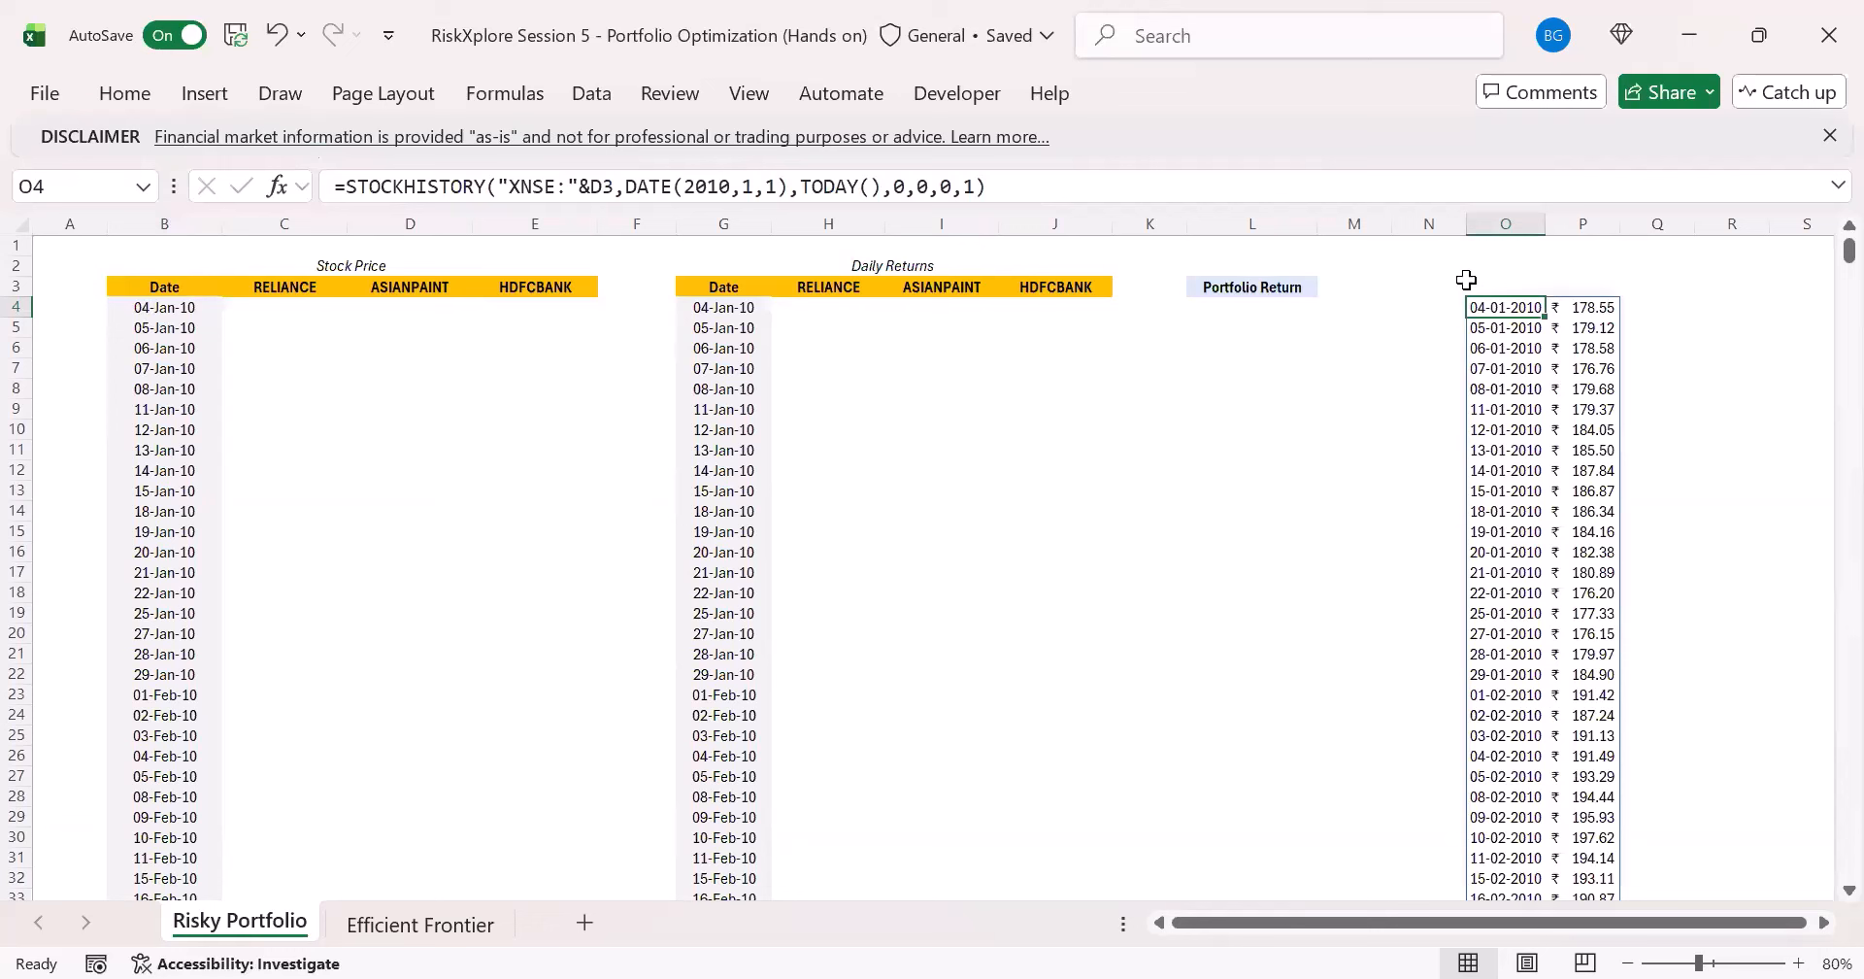
{"action": "left_click", "coordinate": [871, 187]}
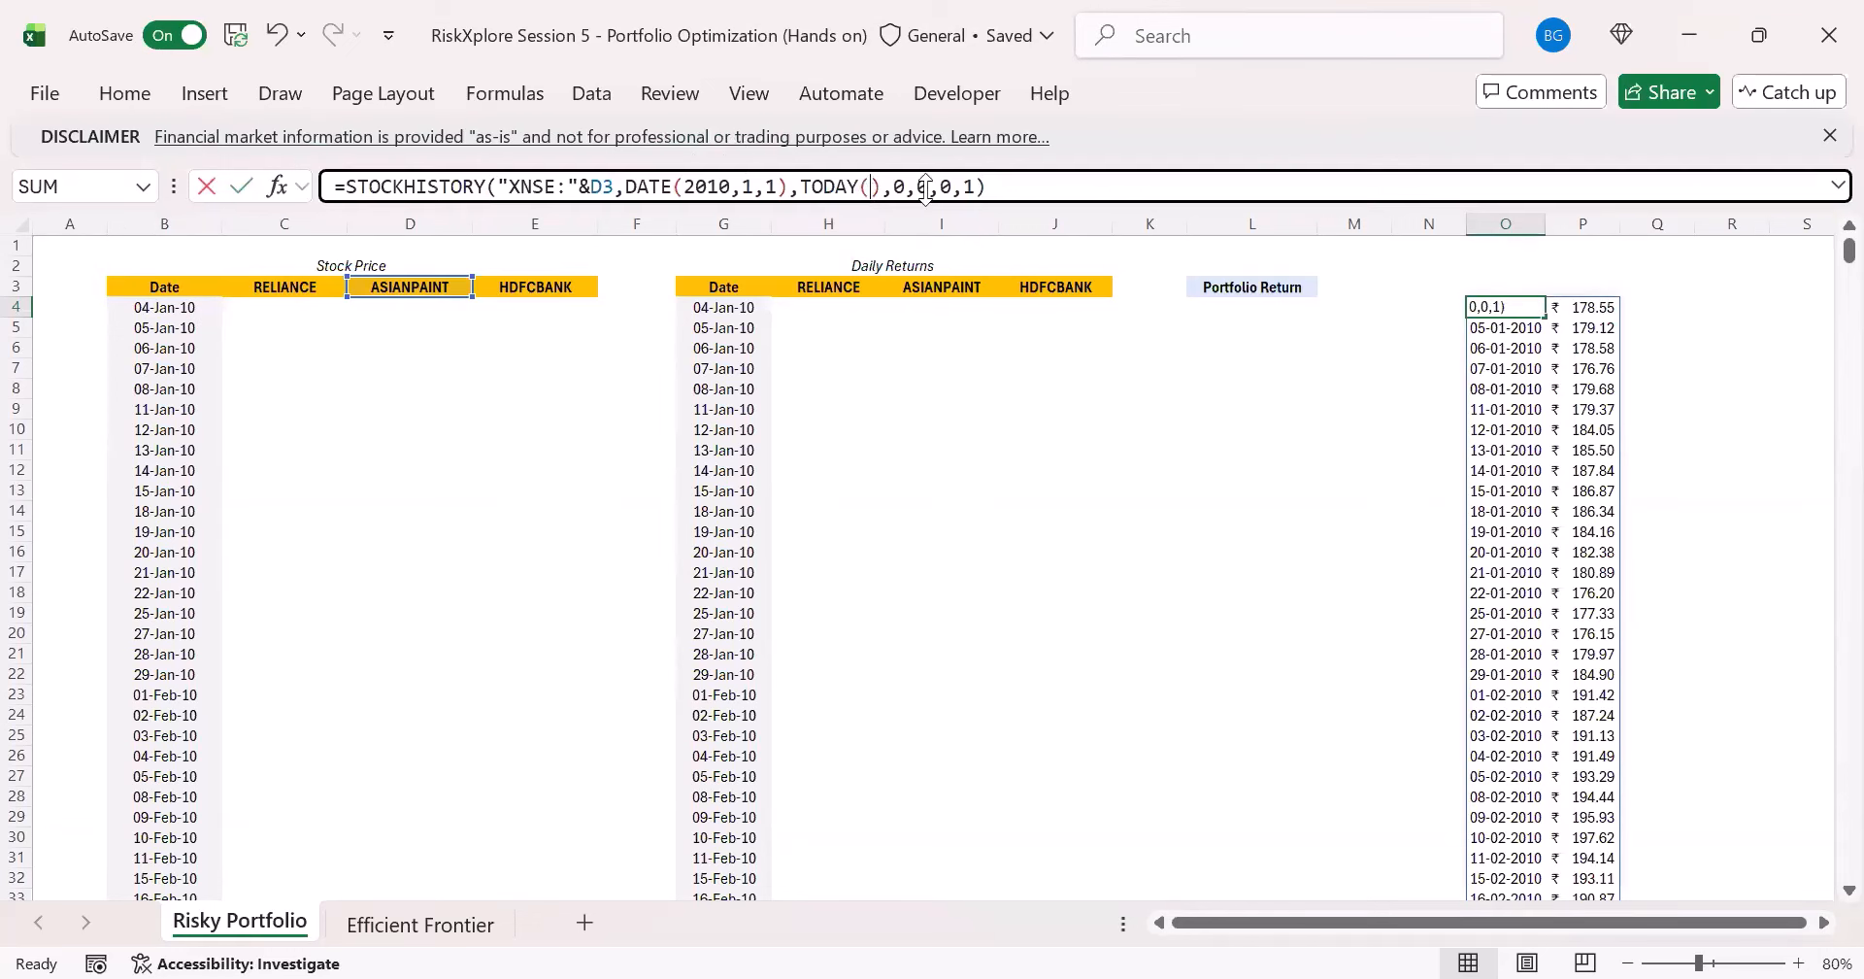
{"action": "left_click", "coordinate": [961, 187]}
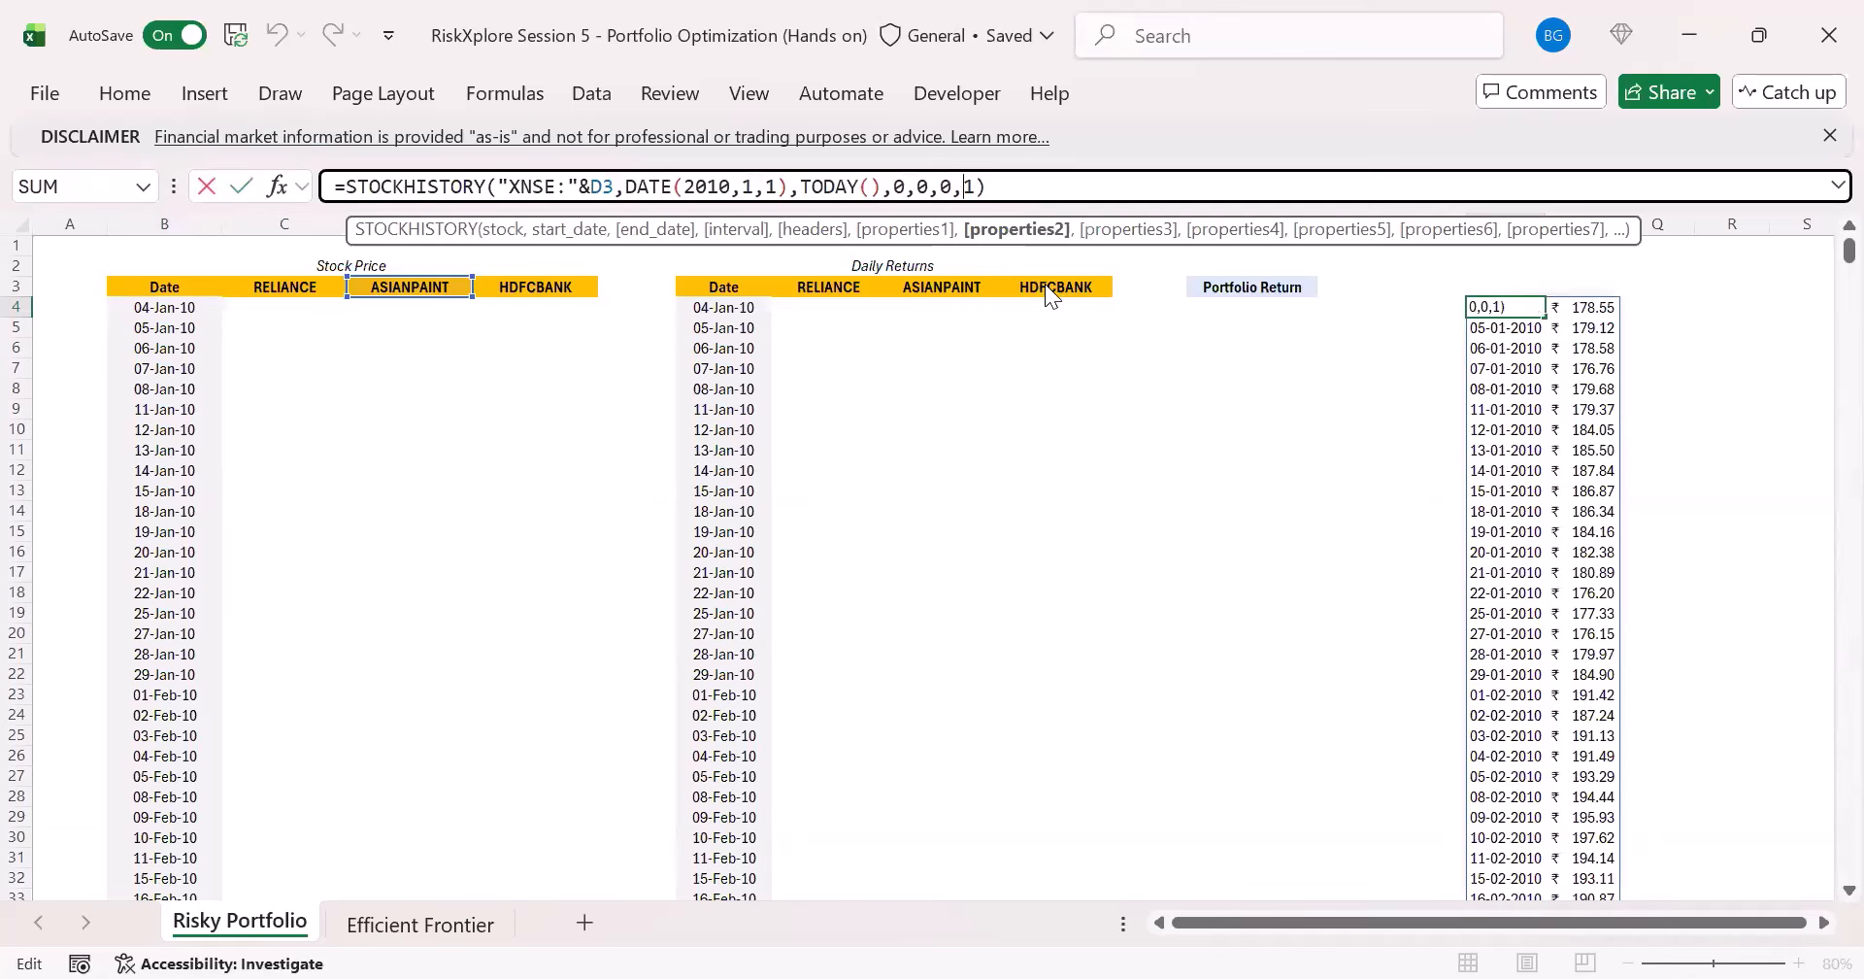
{"action": "key", "text": "BackSpace"}
{"action": "key", "text": "BackSpace"}
{"action": "key", "text": "Return"}
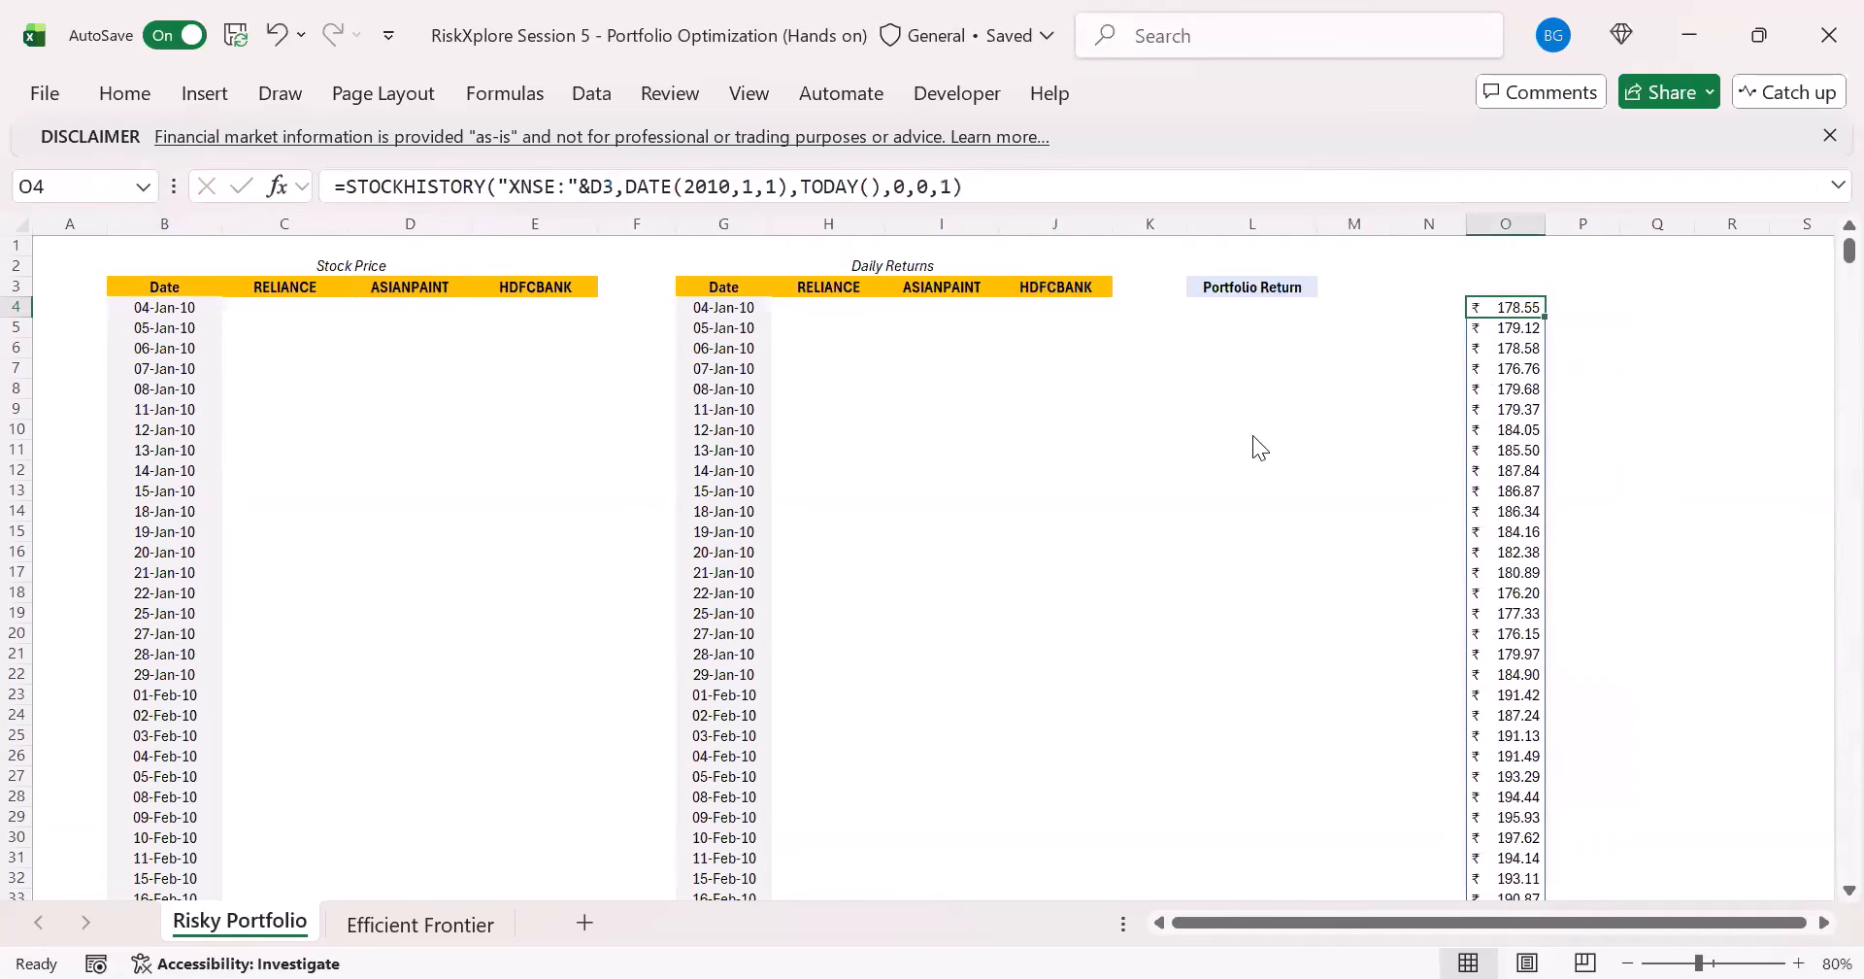
- Copy the formula text from O4 into C4 and point its stock argument to the RELIANCE header cell, C3
{"action": "left_click_drag", "start_coordinate": [991, 185], "coordinate": [282, 188]}
{"action": "key", "text": "ctrl+c"}
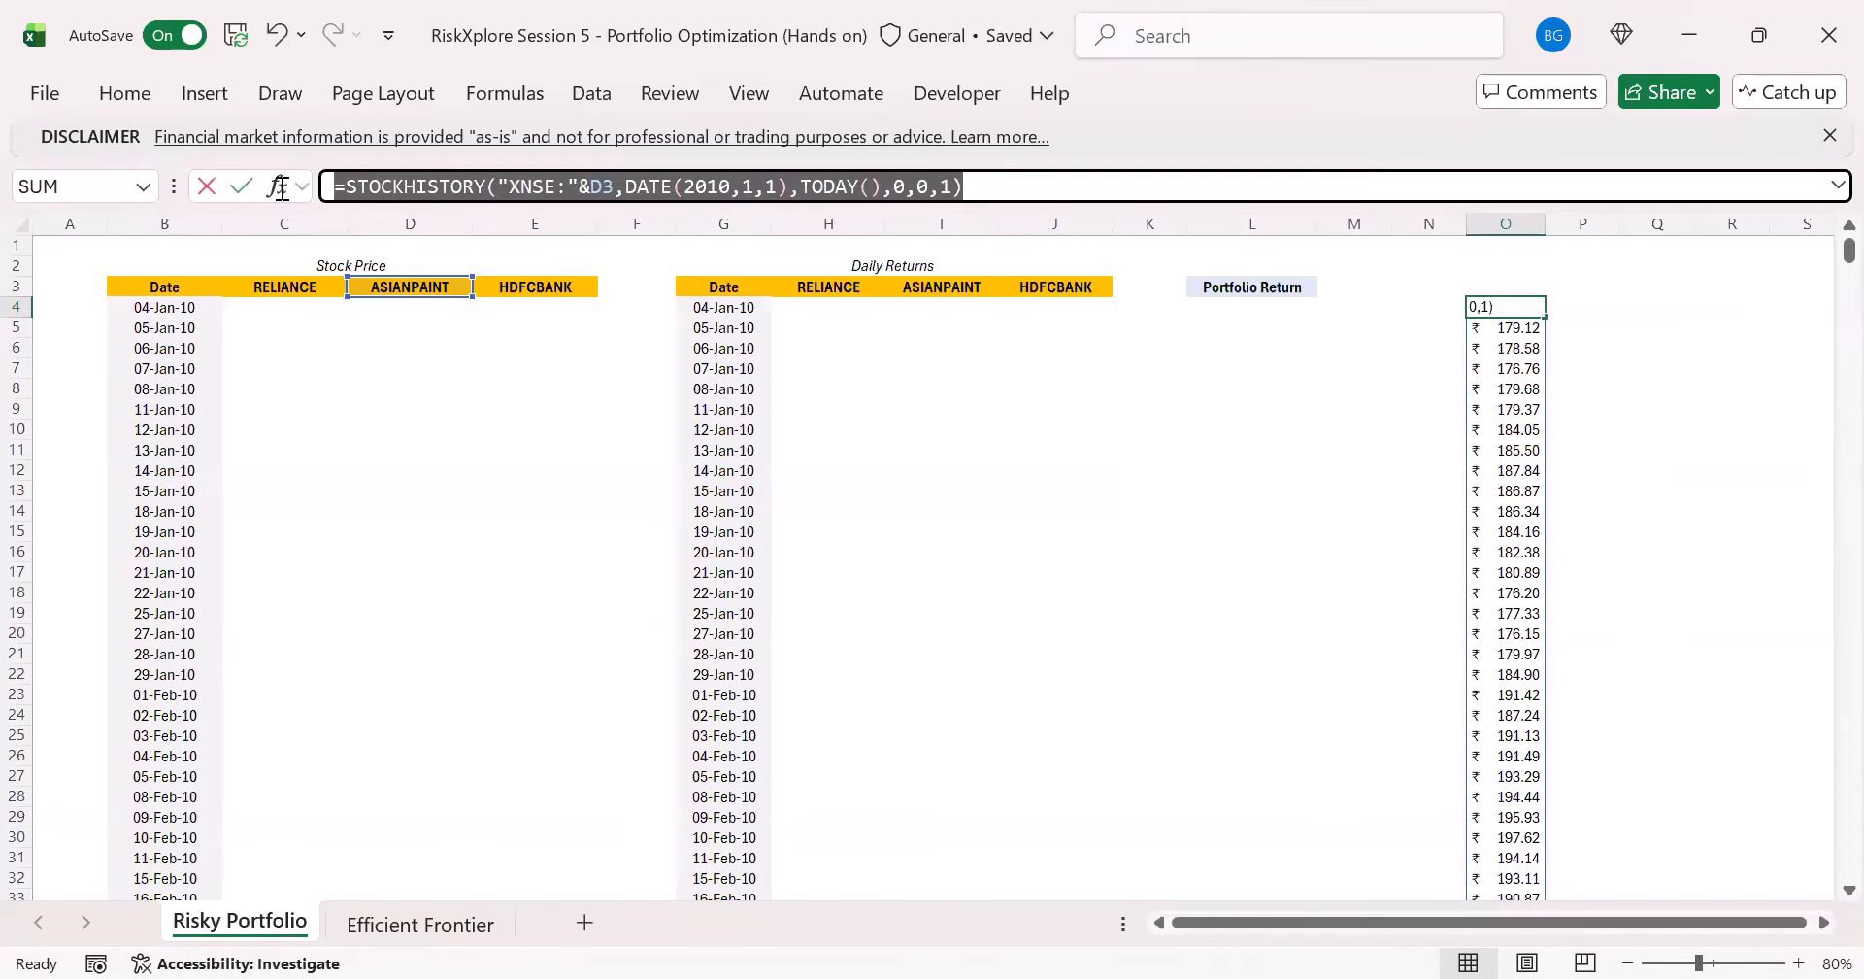
{"action": "key", "text": "Escape"}
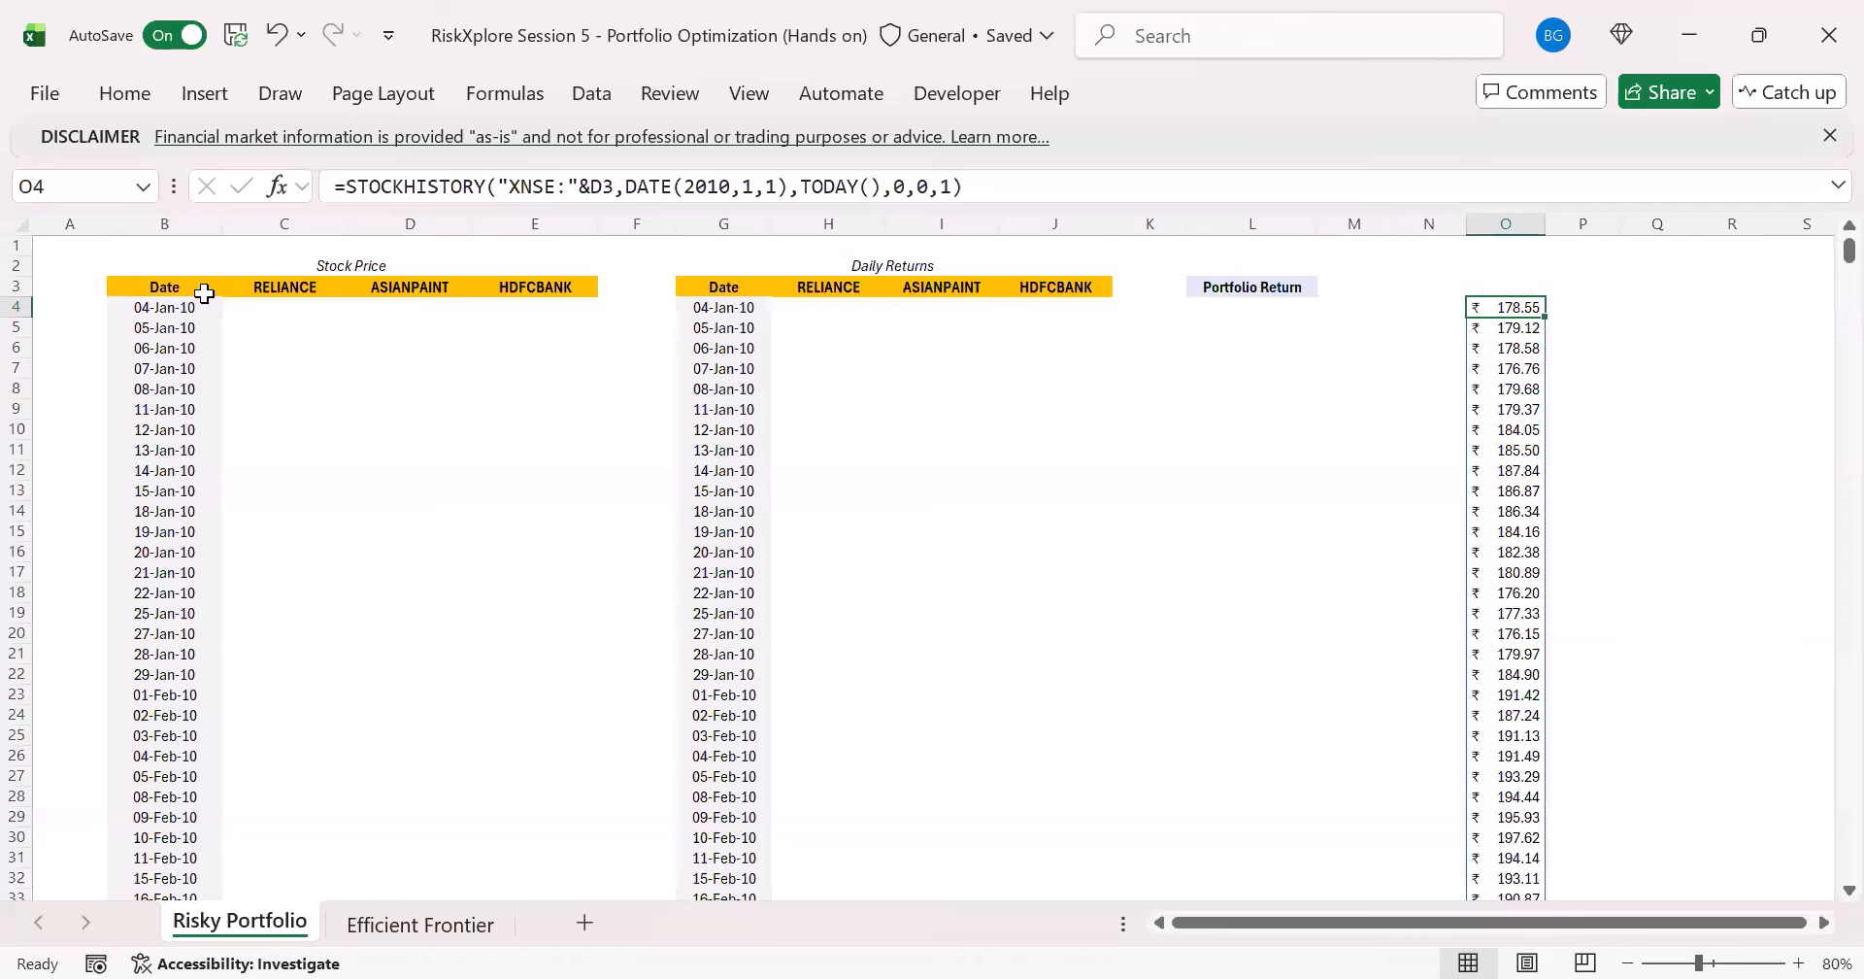
{"action": "left_click", "coordinate": [279, 292]}
{"action": "left_click", "coordinate": [311, 307]}
{"action": "left_click", "coordinate": [472, 185]}
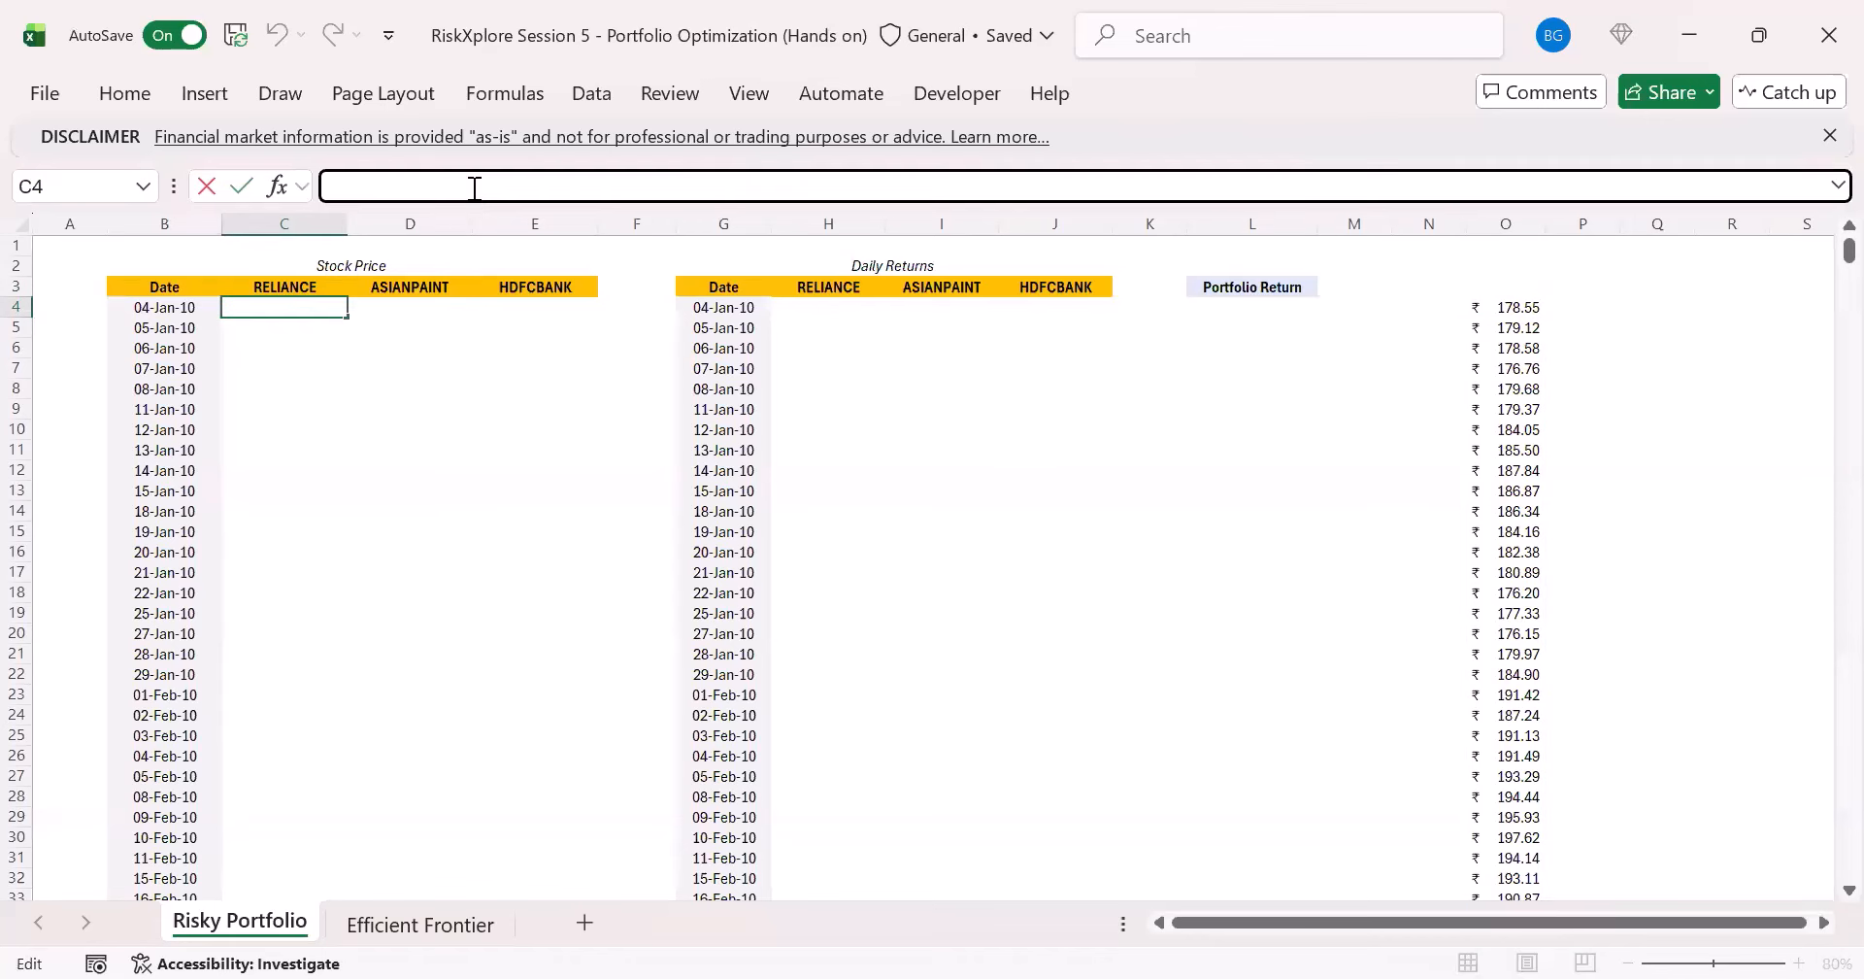
{"action": "key", "text": "ctrl+v"}
{"action": "double_click", "coordinate": [600, 186]}
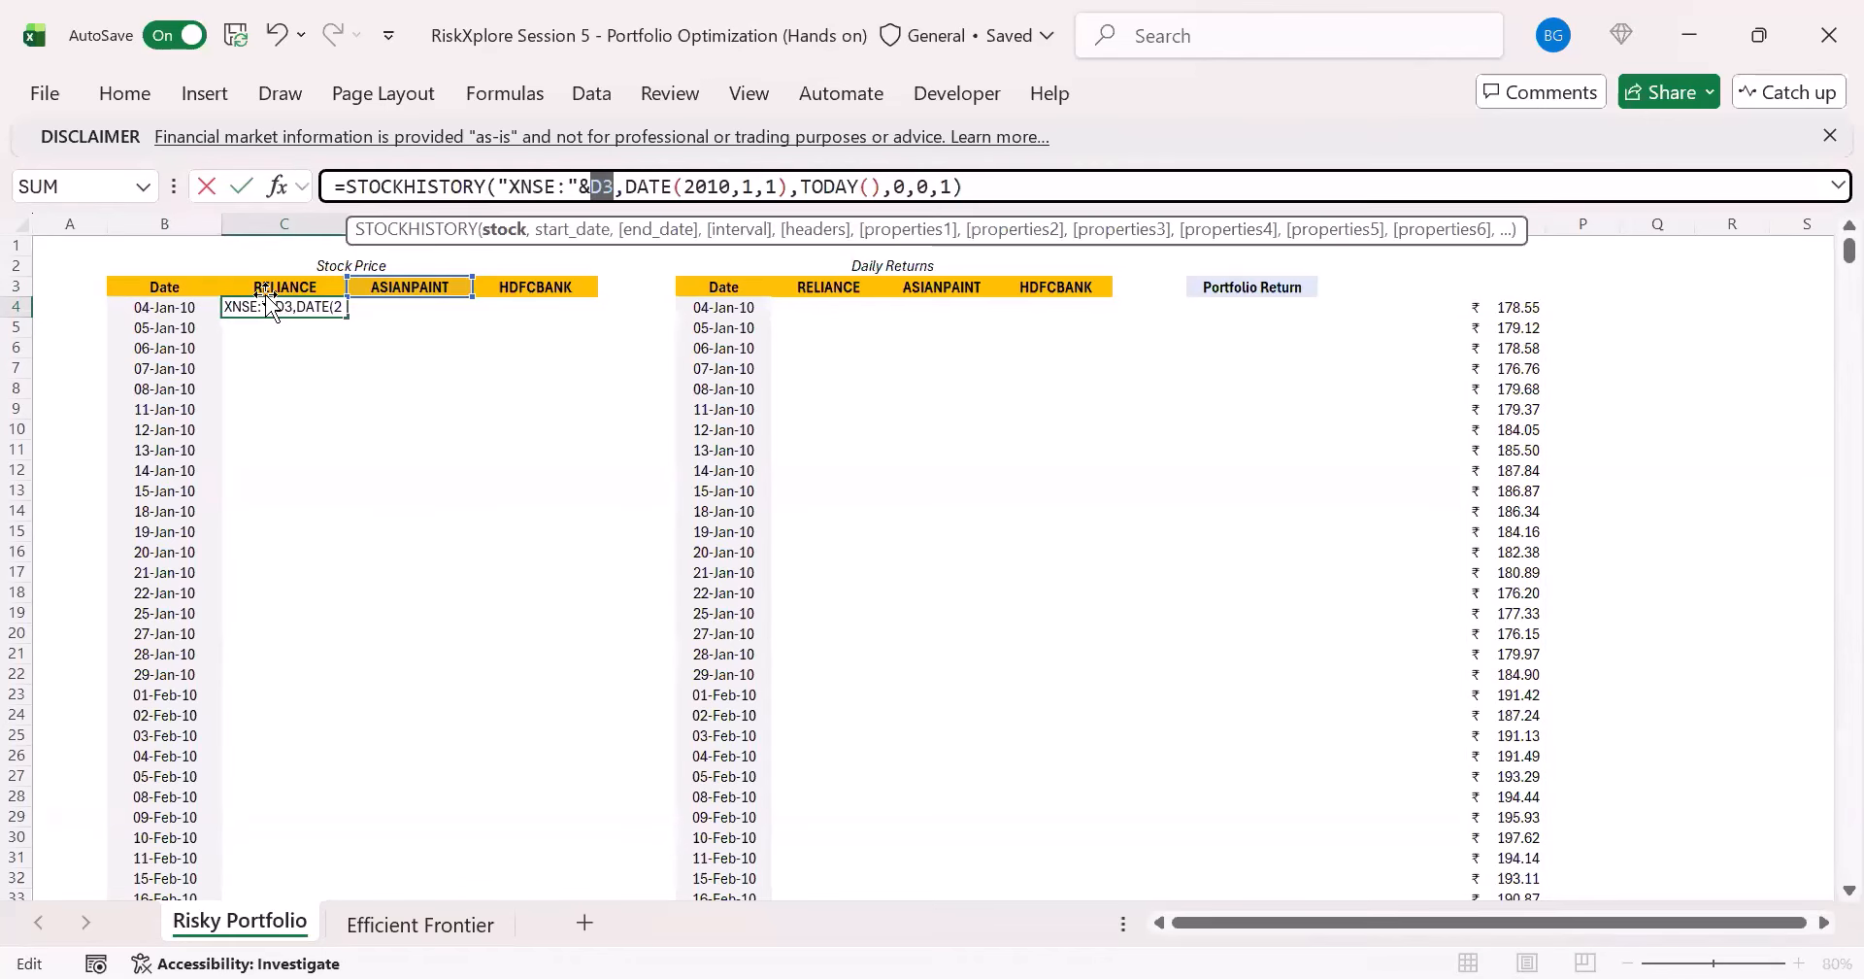
{"action": "left_click", "coordinate": [265, 290]}
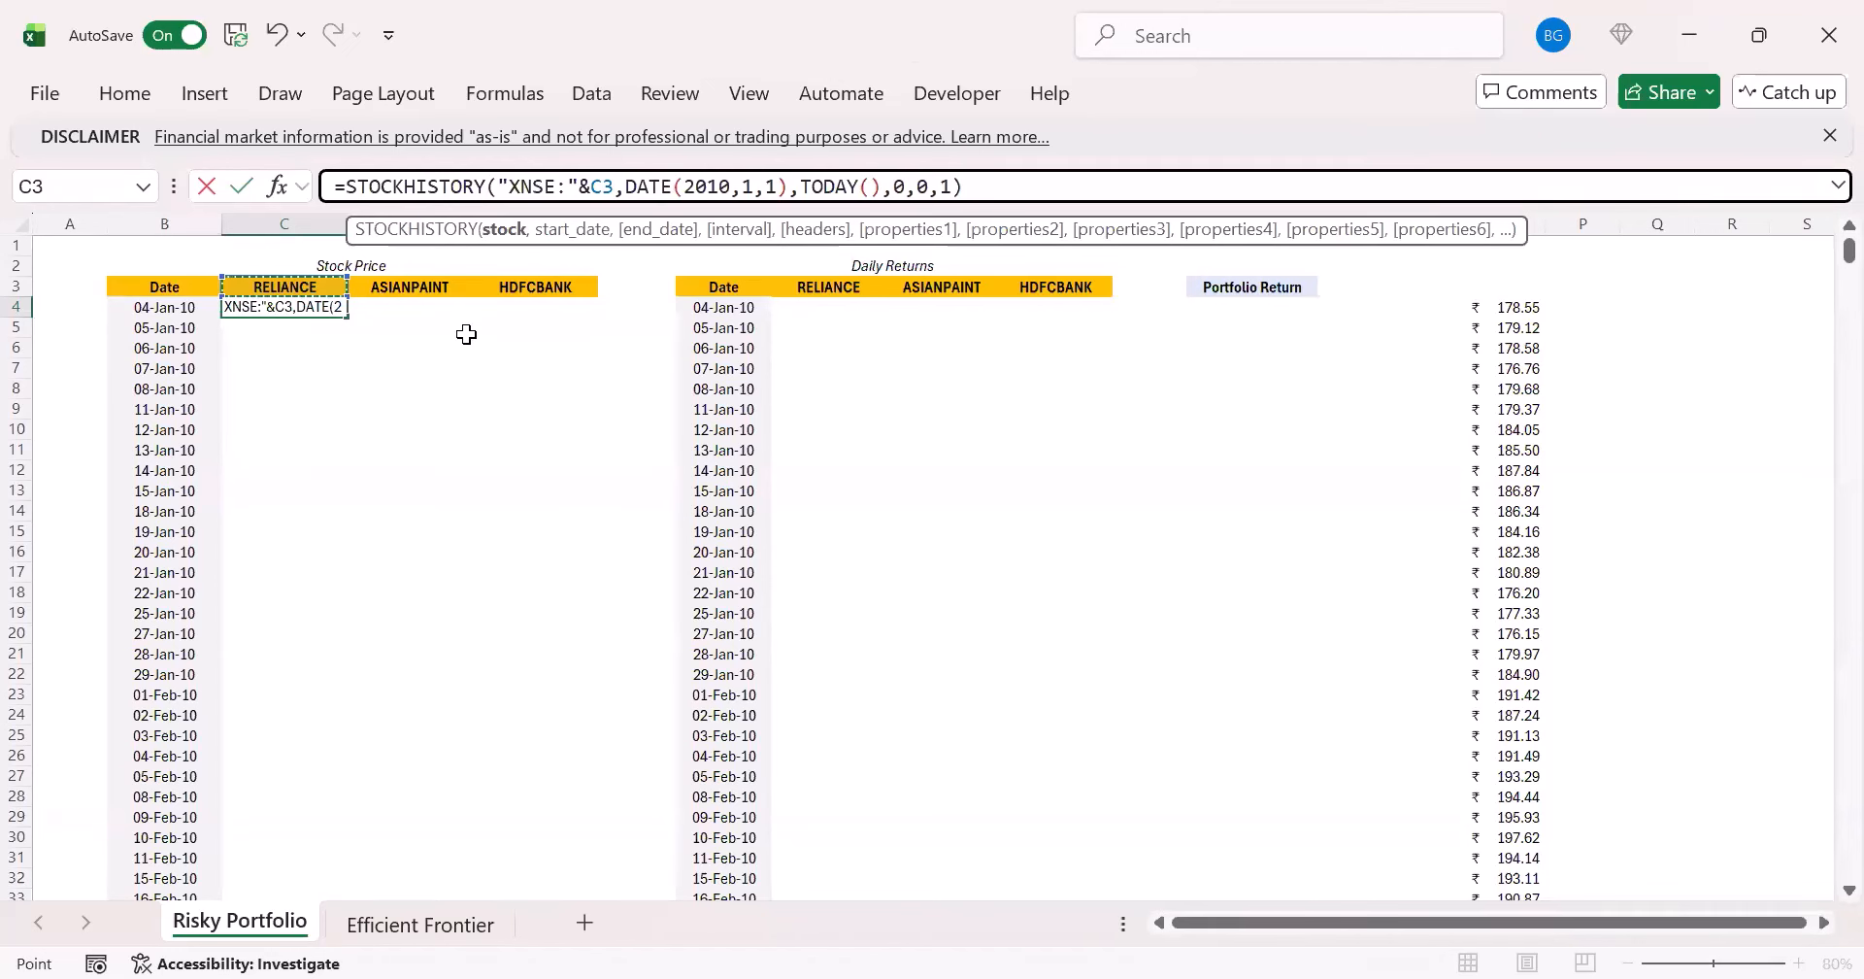
{"action": "key", "text": "Return"}
{"action": "key", "text": "Up"}
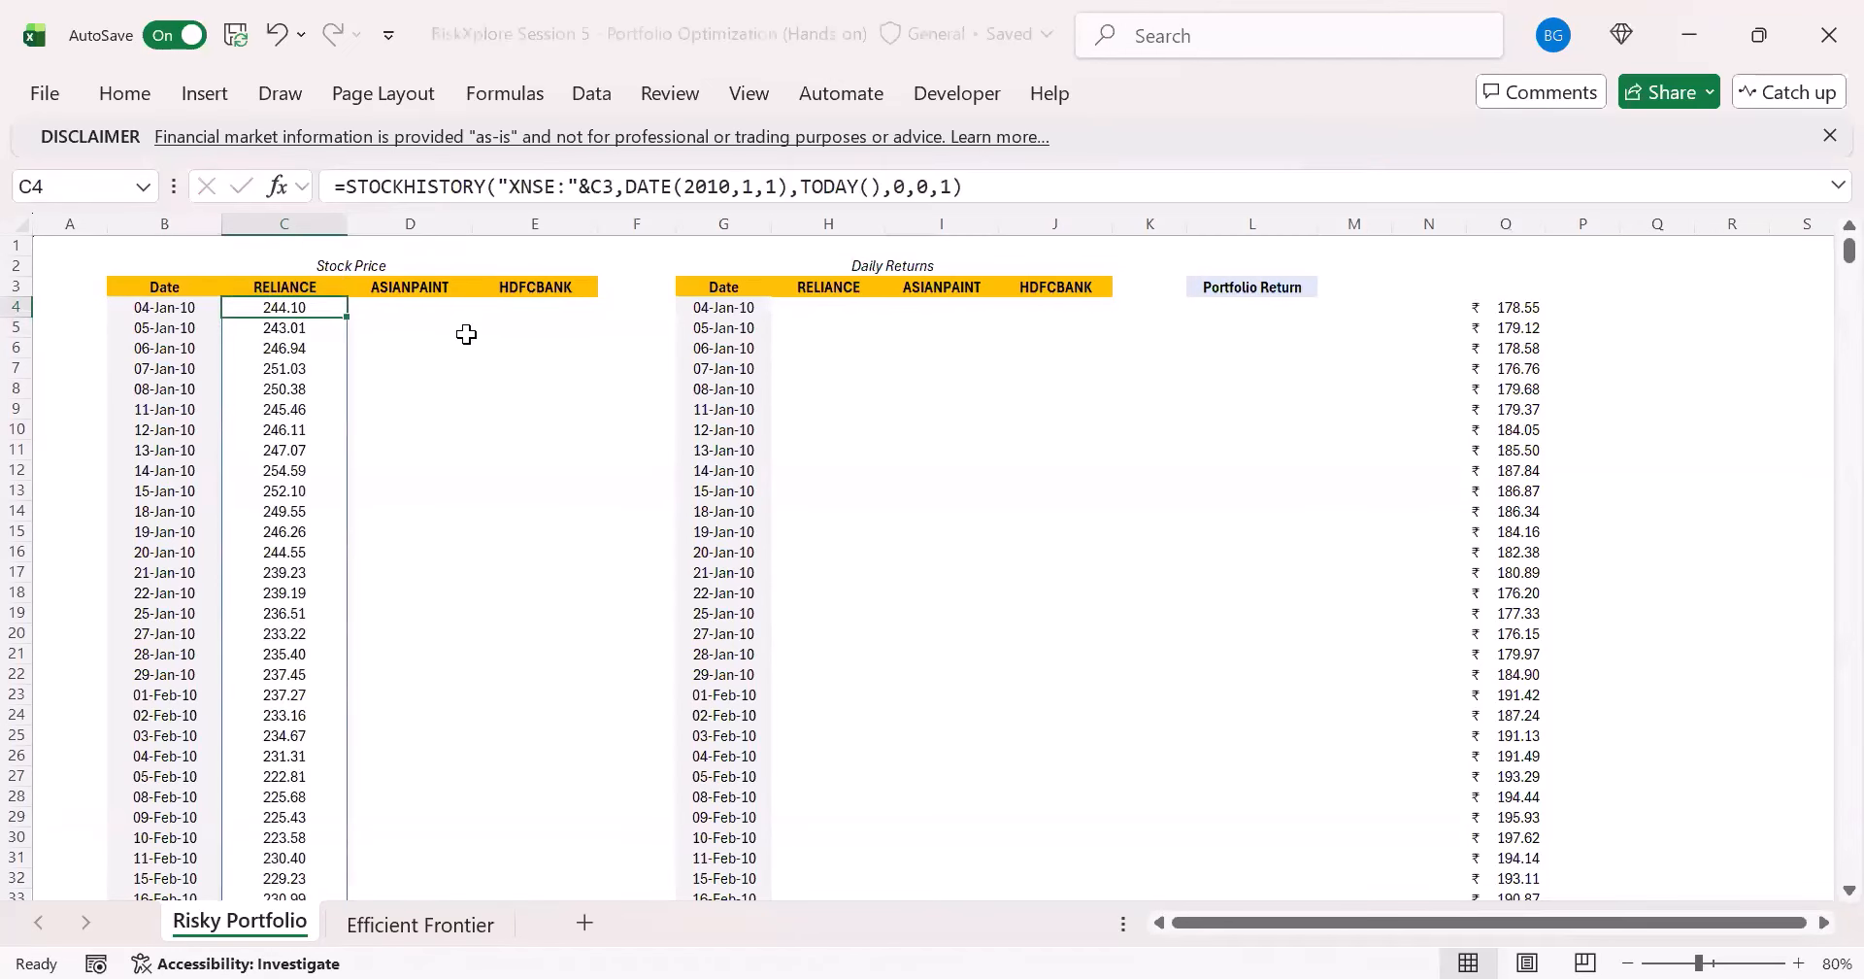
- Add the Date property 0 back before the Close property 1 in O4's STOCKHISTORY formula
{"action": "left_click", "coordinate": [1532, 312]}
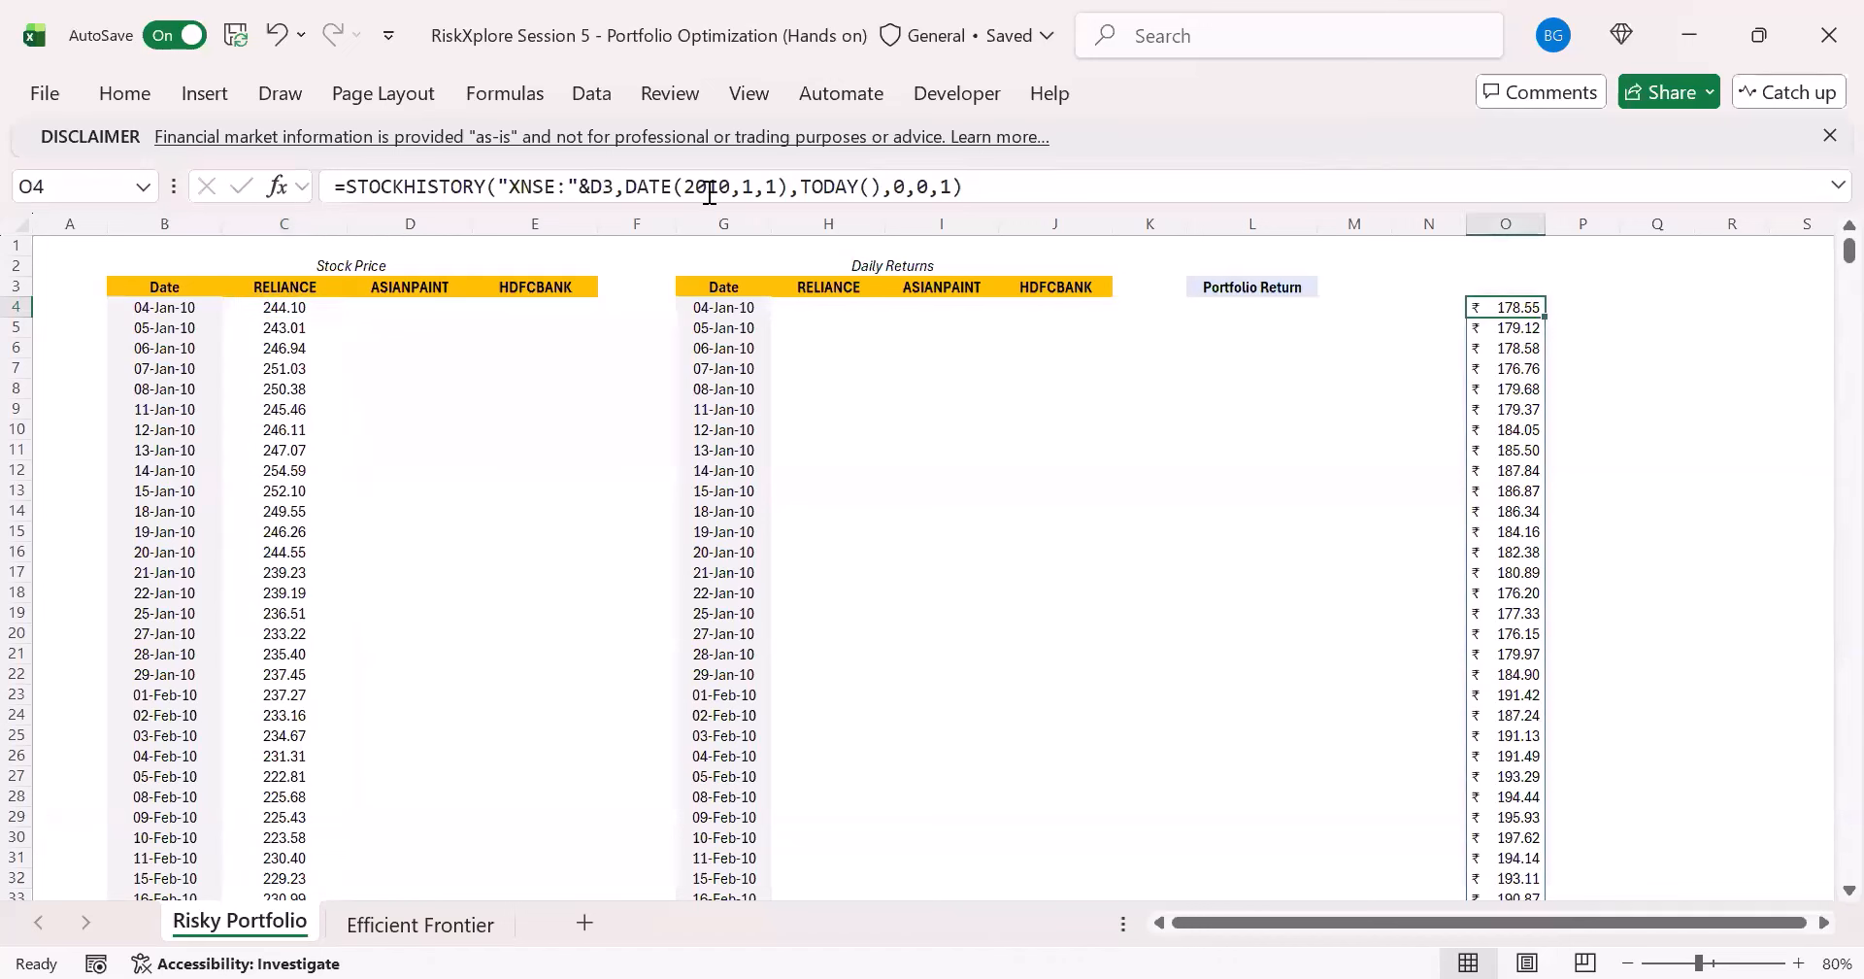
{"action": "left_click", "coordinate": [716, 186]}
{"action": "left_click", "coordinate": [988, 187]}
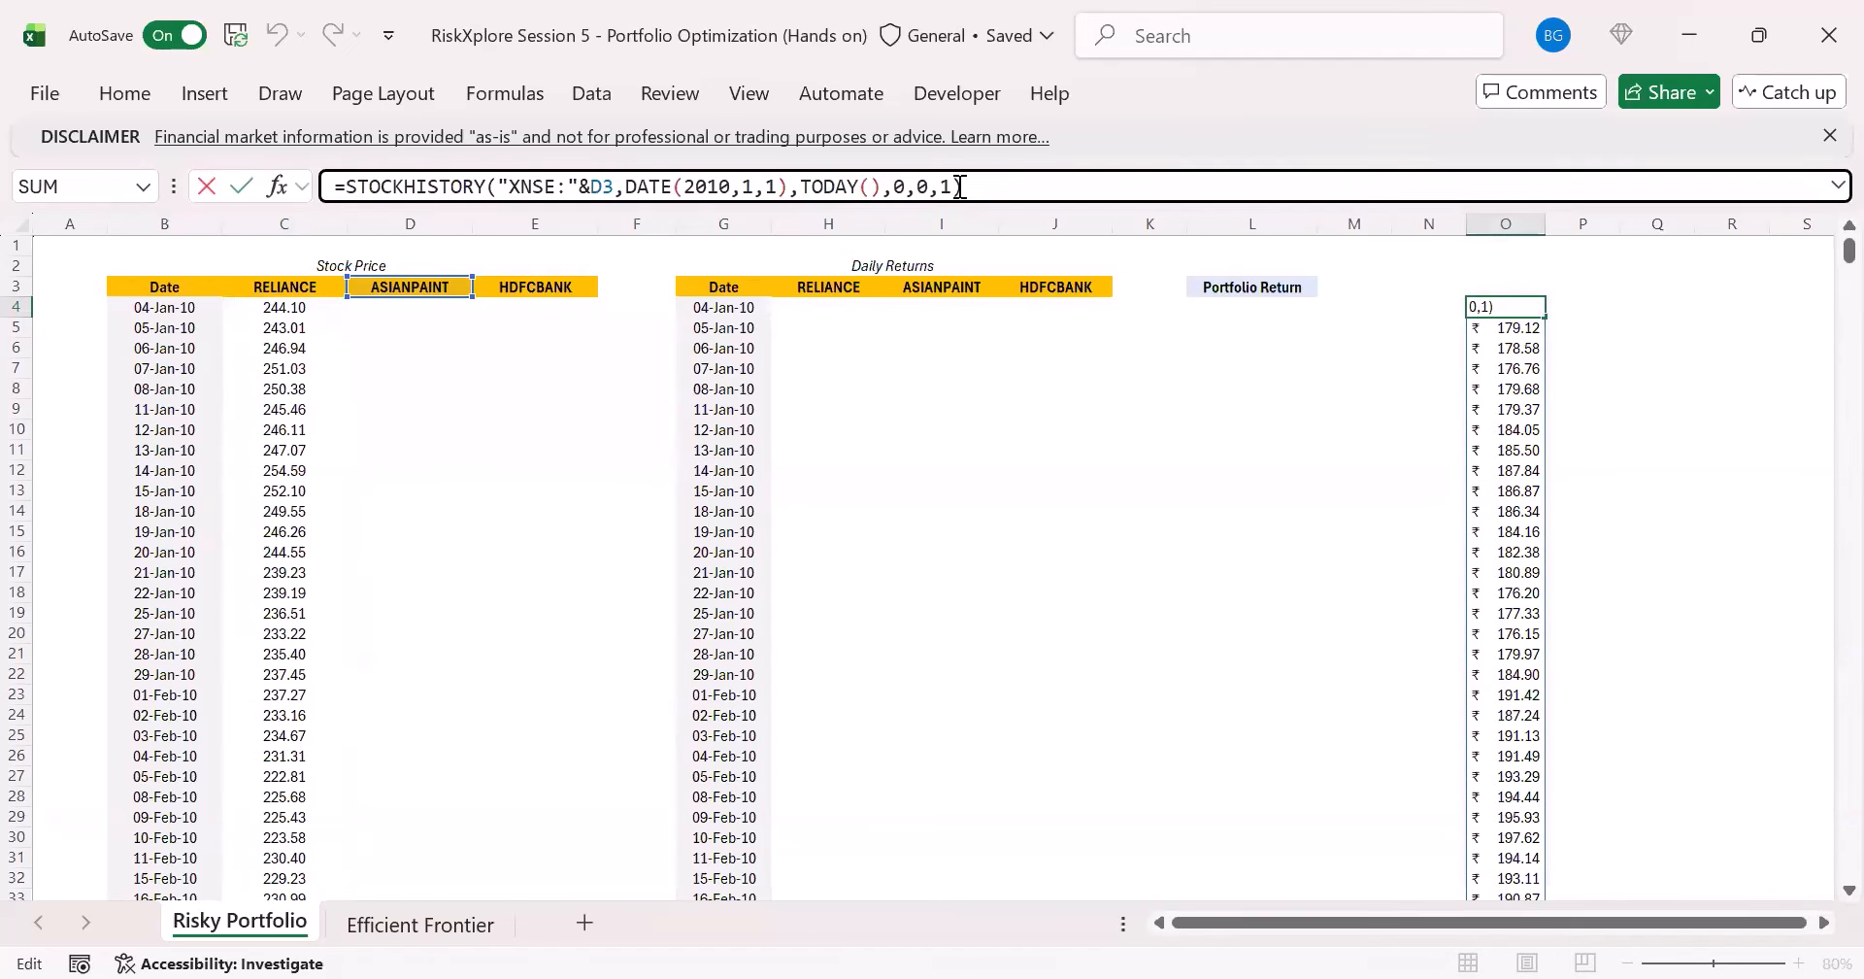
{"action": "left_click", "coordinate": [947, 187]}
{"action": "type", "text": "0"}
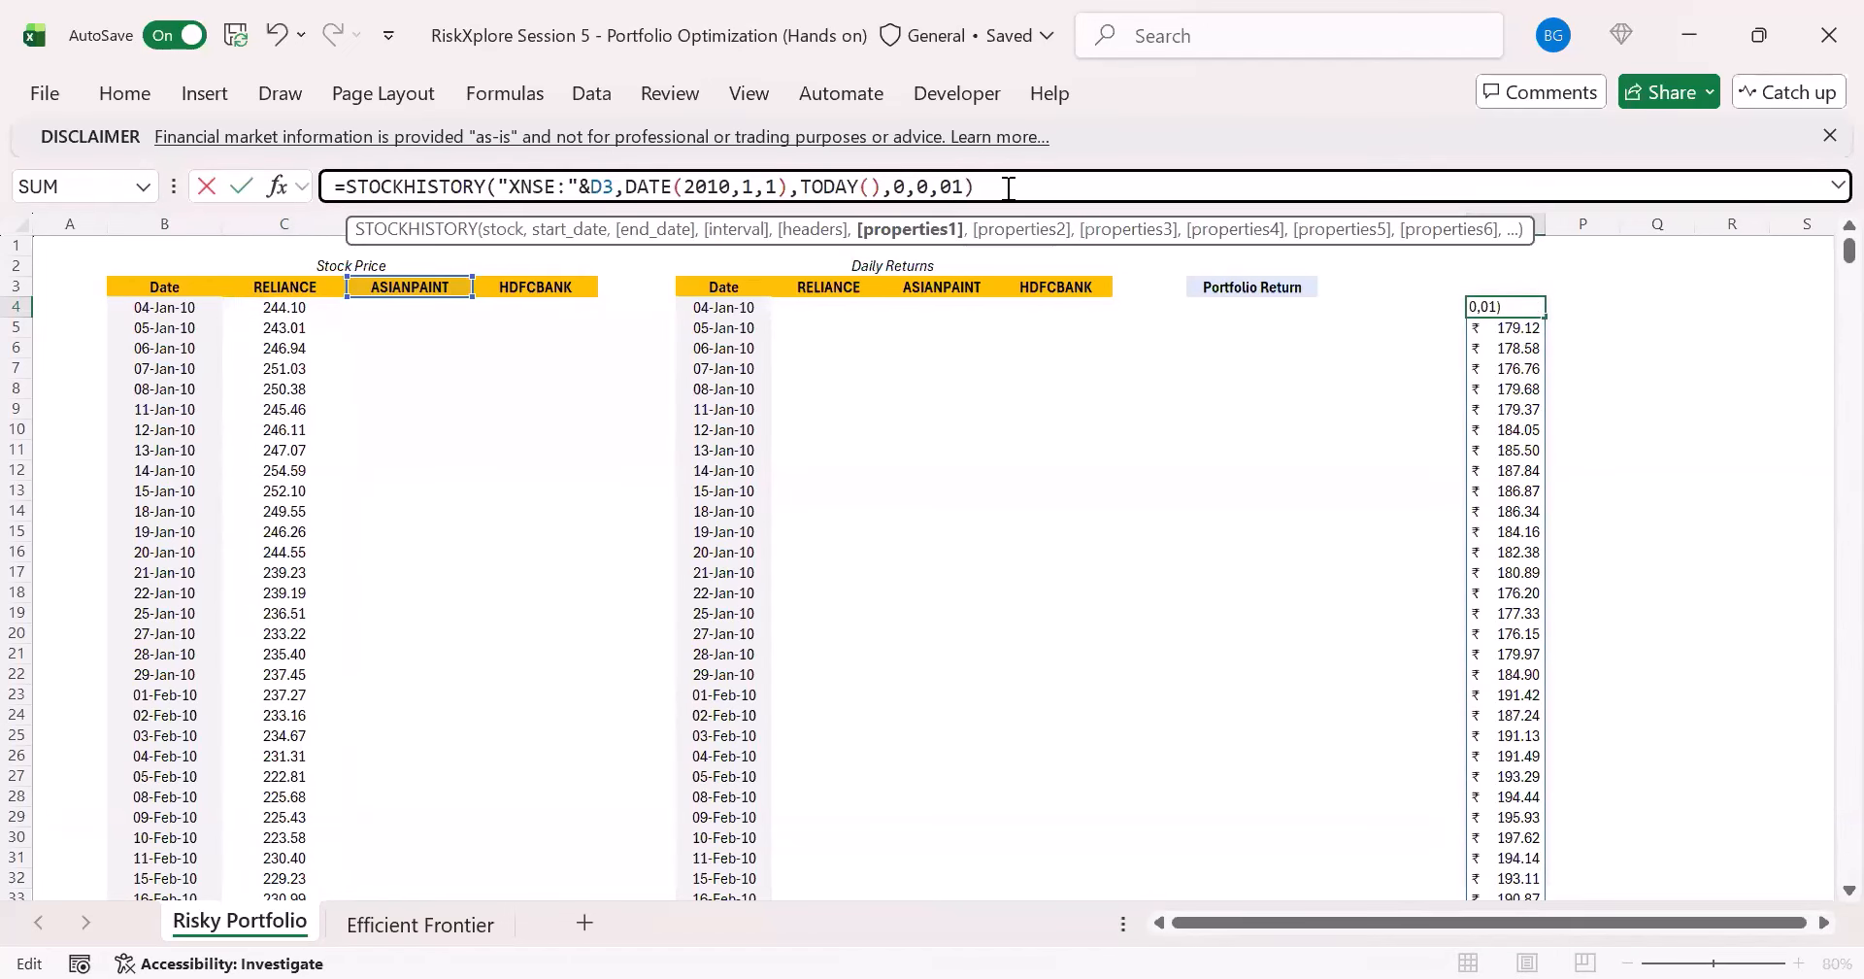
{"action": "type", "text": ","}
{"action": "key", "text": "ctrl+Return"}
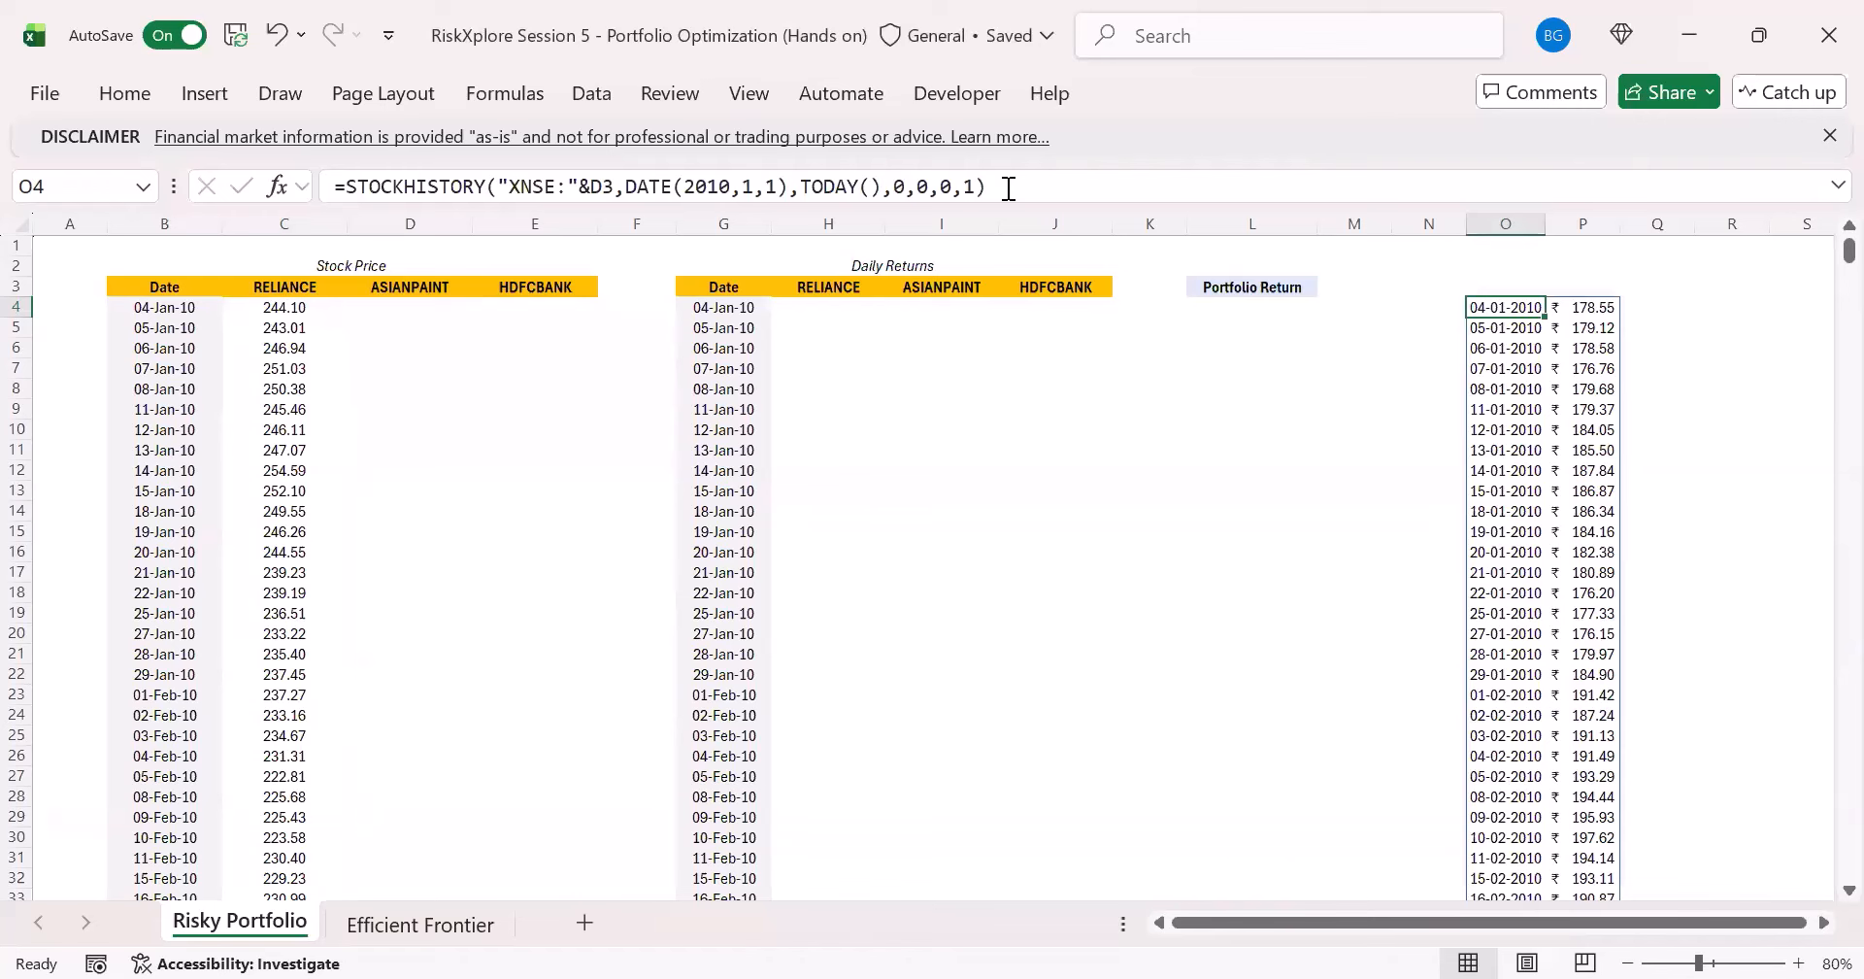
- Clear the existing dates from B4 downward and copy O4's STOCKHISTORY formula text into B4
{"action": "left_click_drag", "start_coordinate": [1009, 186], "coordinate": [330, 186]}
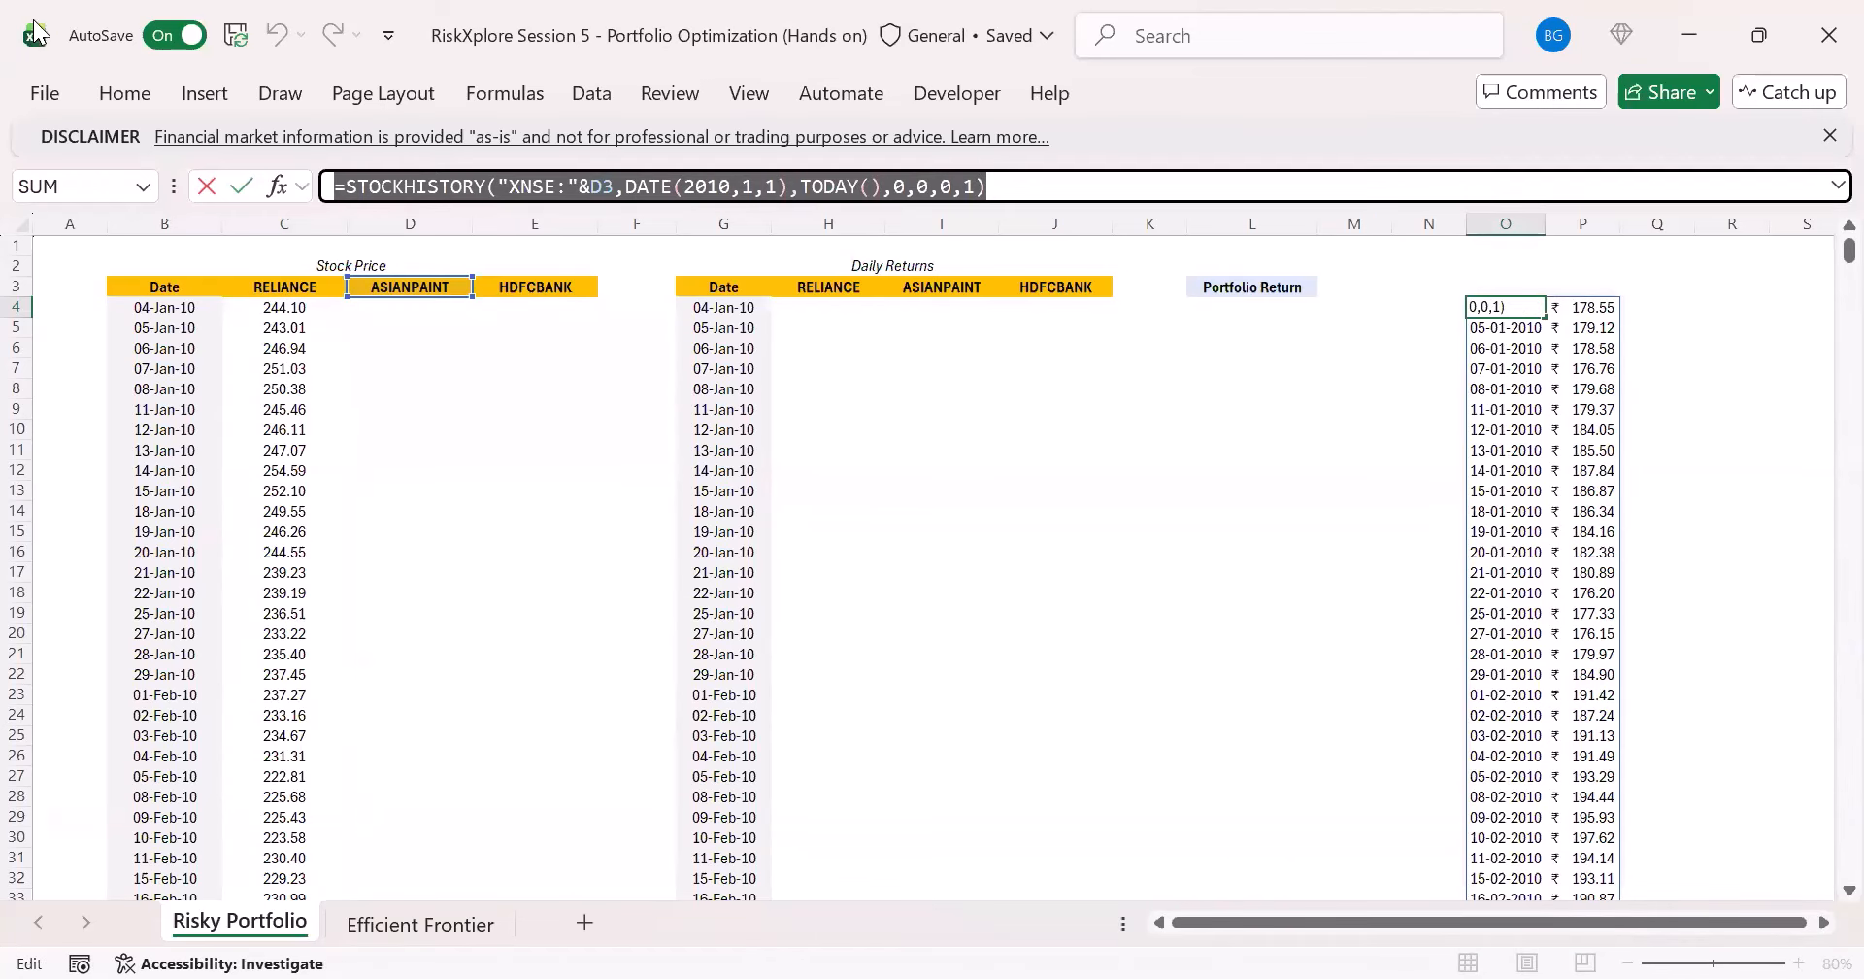
{"action": "key", "text": "Escape"}
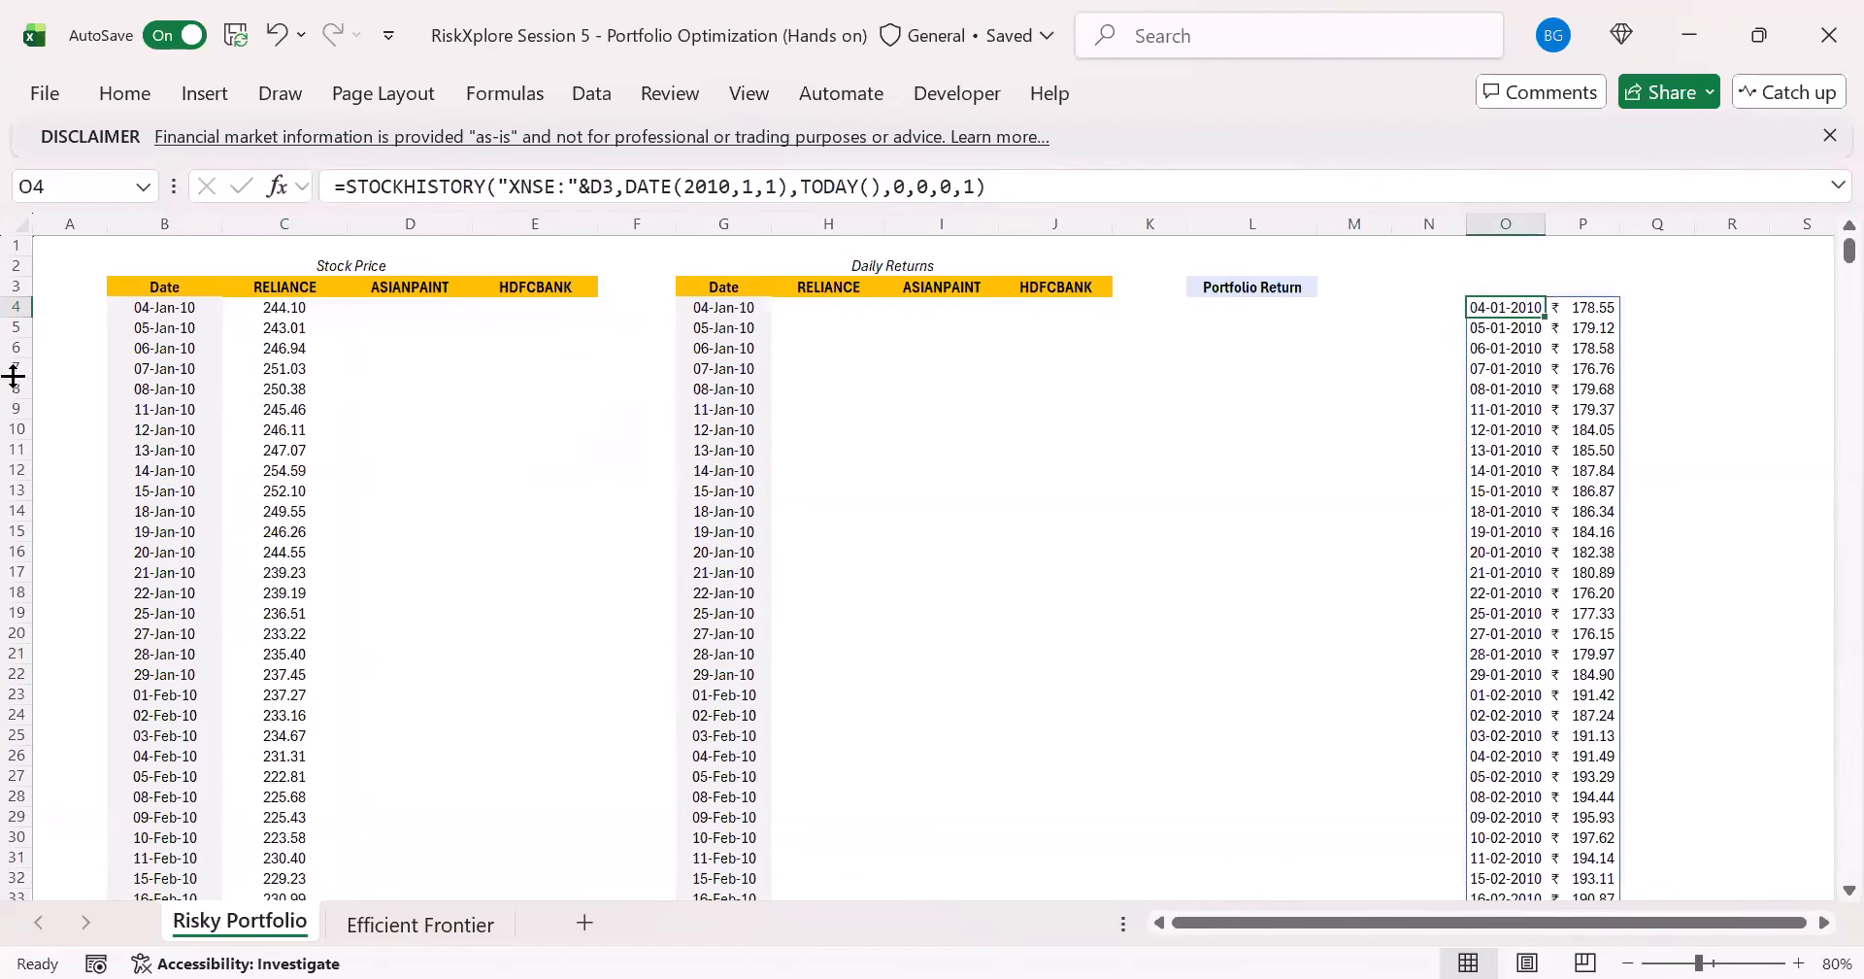
{"action": "left_click", "coordinate": [158, 309]}
{"action": "key", "text": "ctrl+shift+Down"}
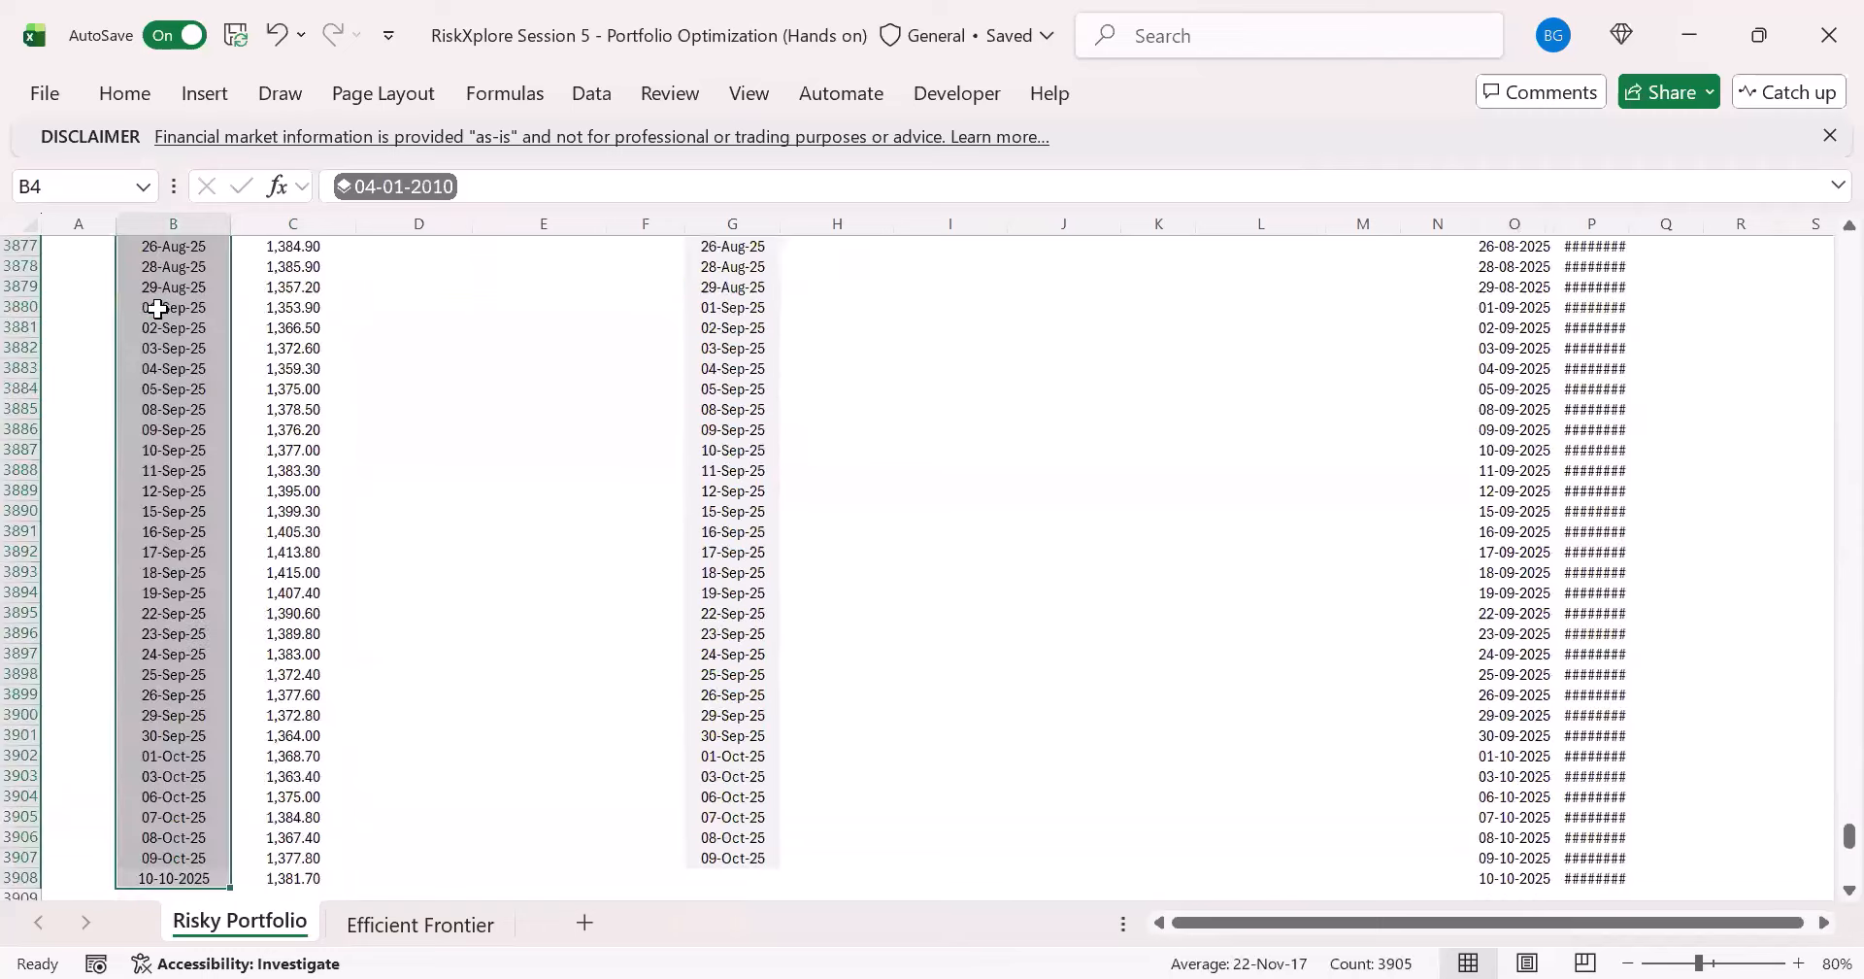
{"action": "key", "text": "Delete"}
{"action": "key", "text": "ctrl+BackSpace"}
{"action": "left_click", "coordinate": [158, 308]}
{"action": "left_click", "coordinate": [360, 191]}
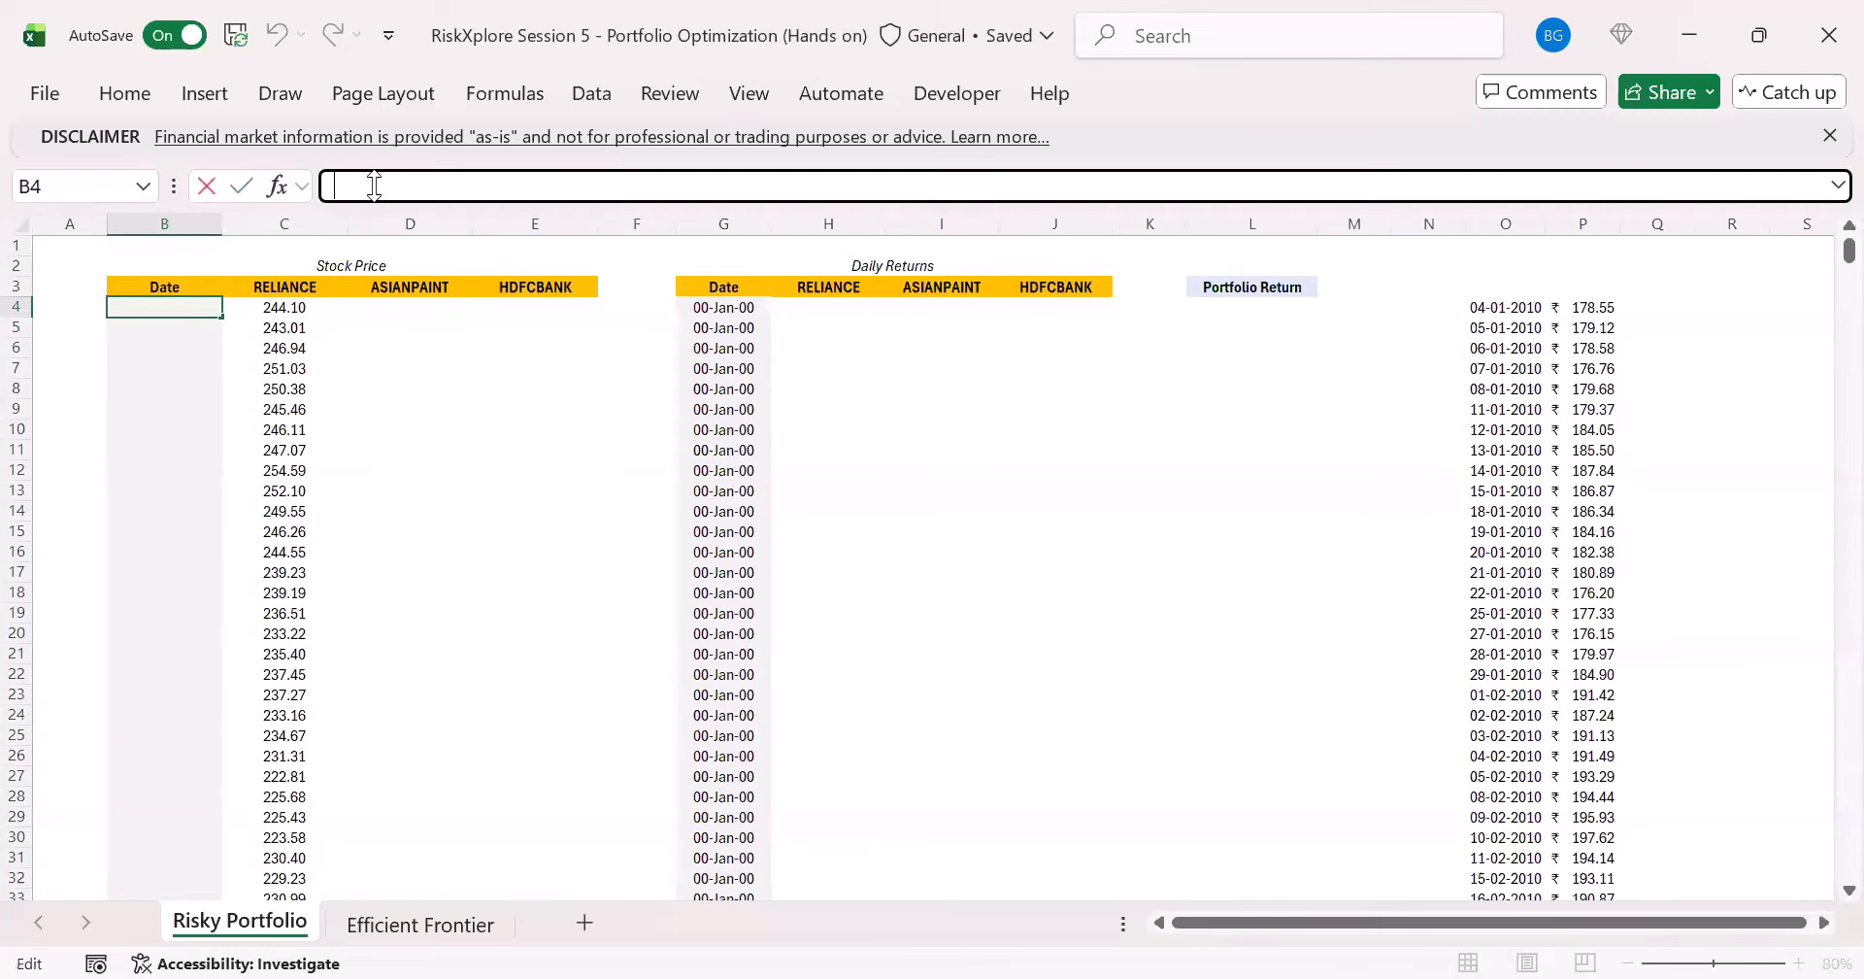
{"action": "key", "text": "ctrl+v"}
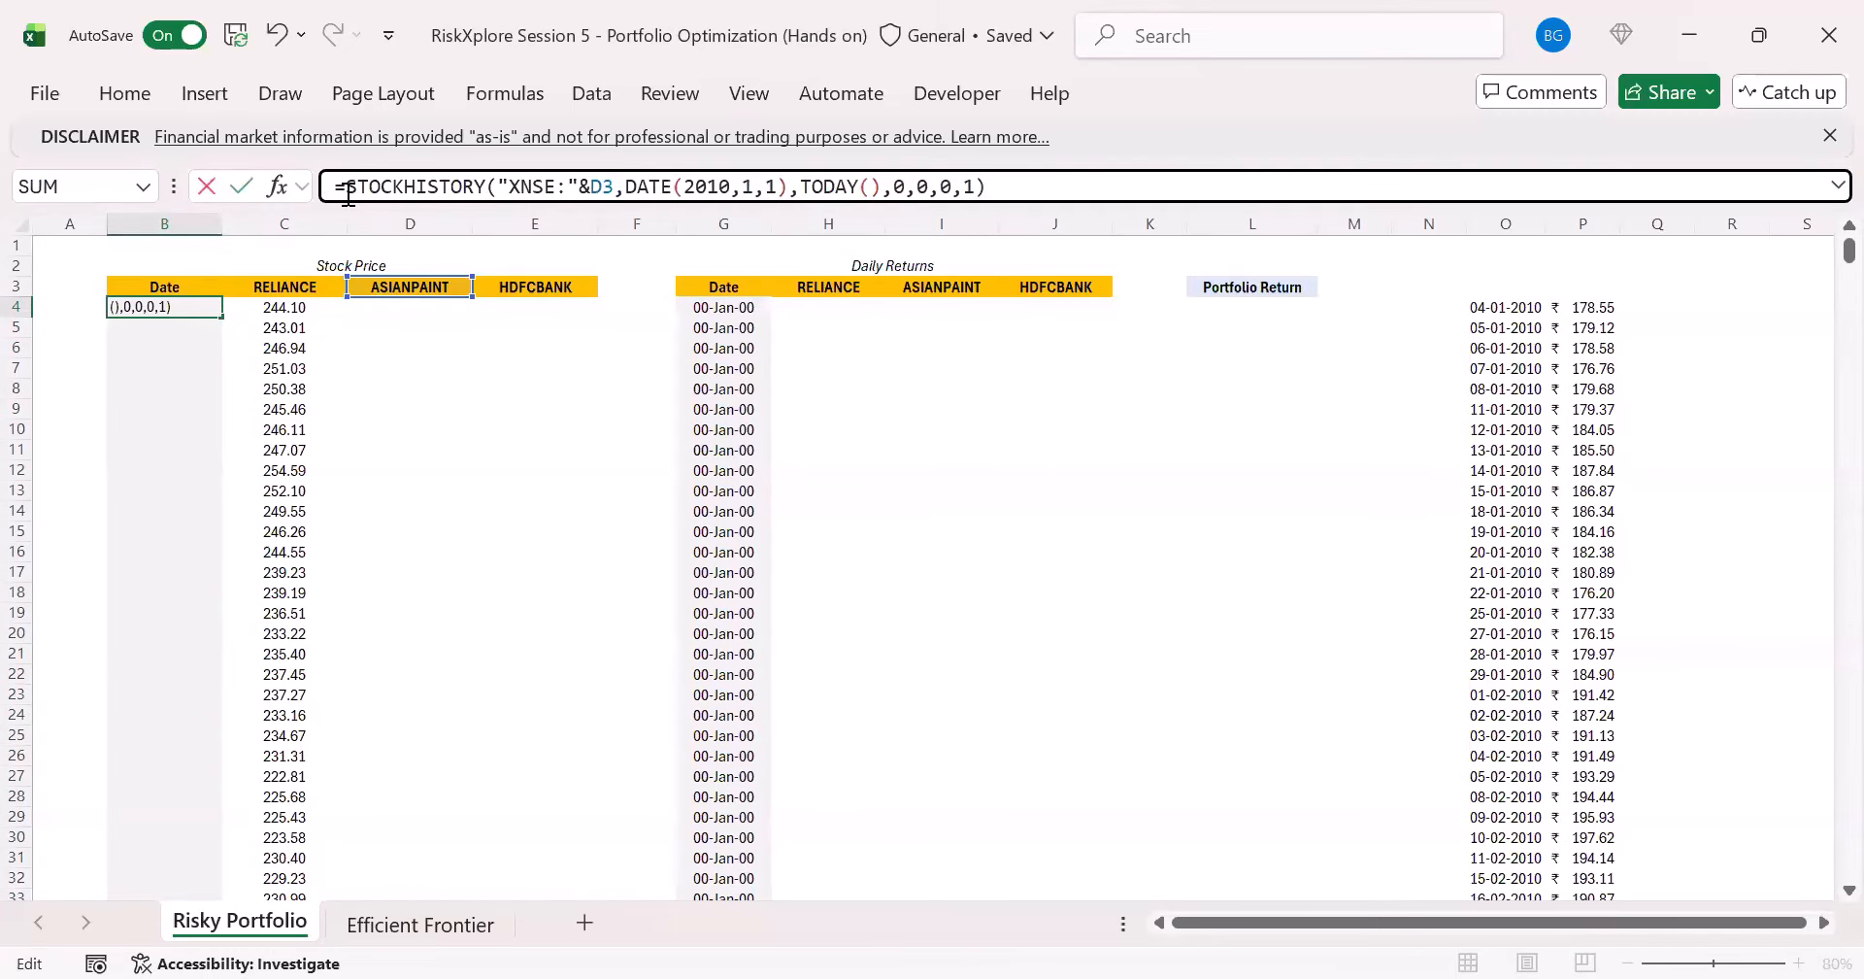
- Wrap B4's STOCKHISTORY formula in TAKE, with the rows argument blank and columns set to 1
{"action": "left_click", "coordinate": [349, 193]}
{"action": "type", "text": "t"}
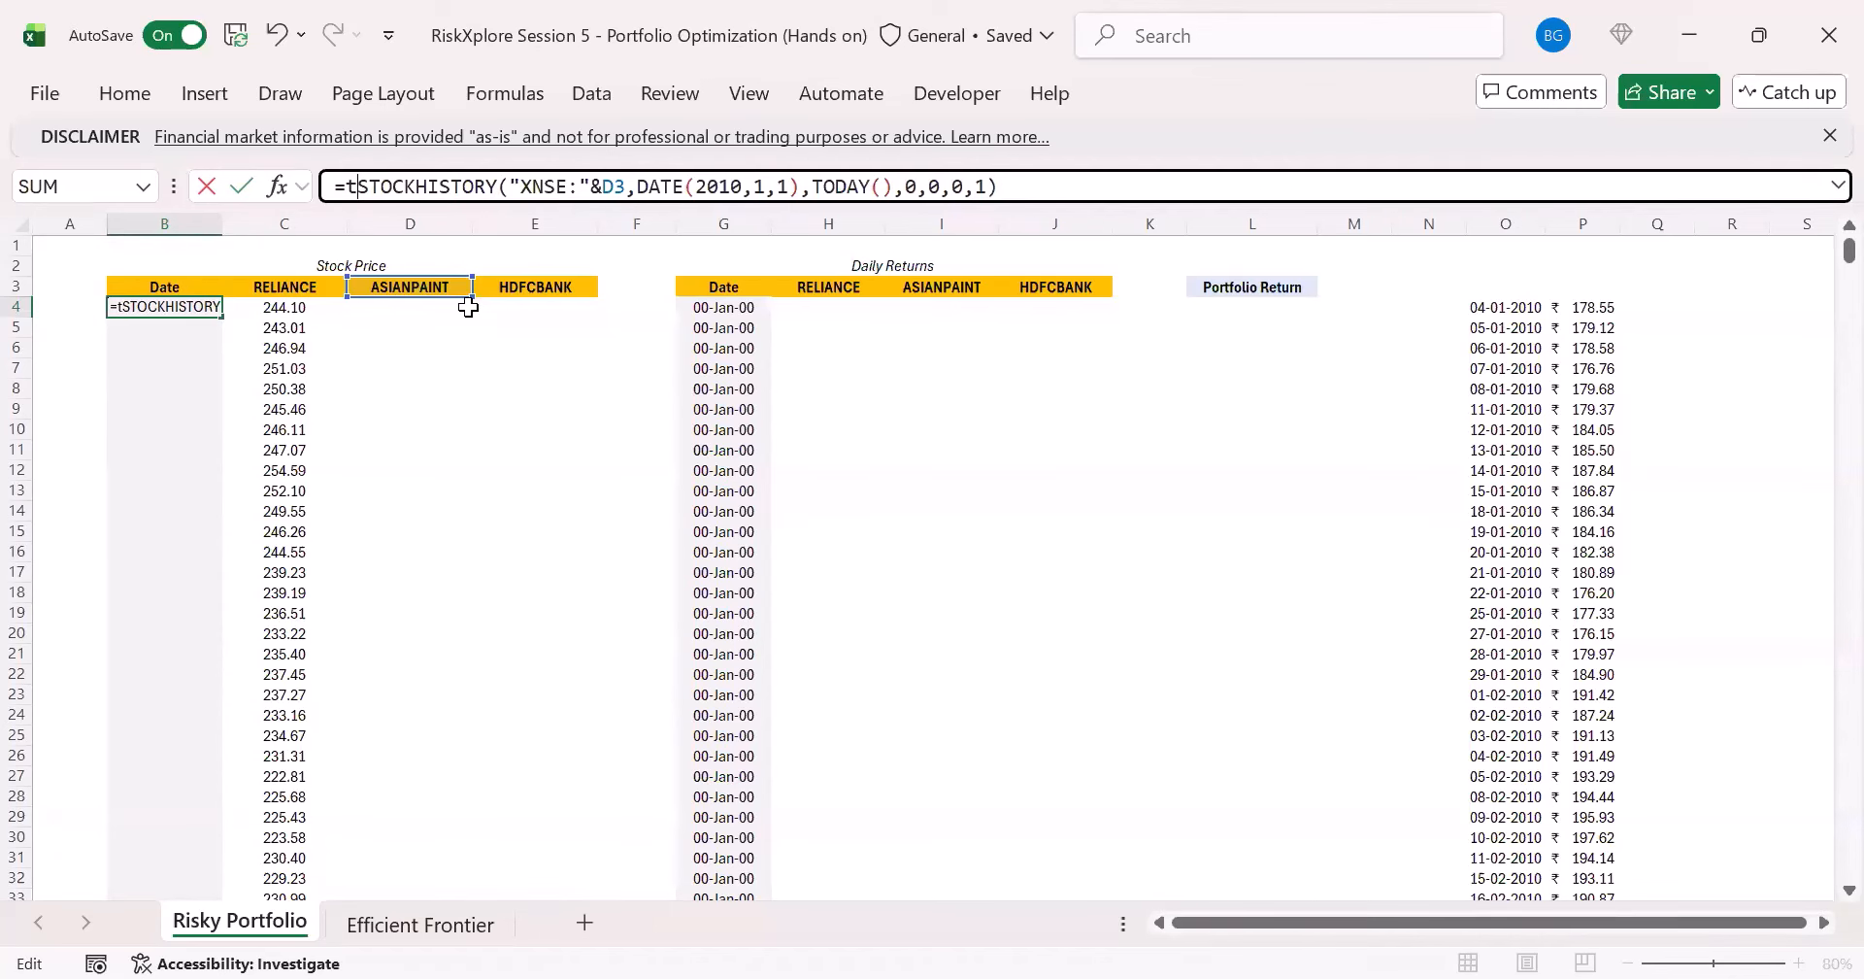
{"action": "type", "text": "ake("}
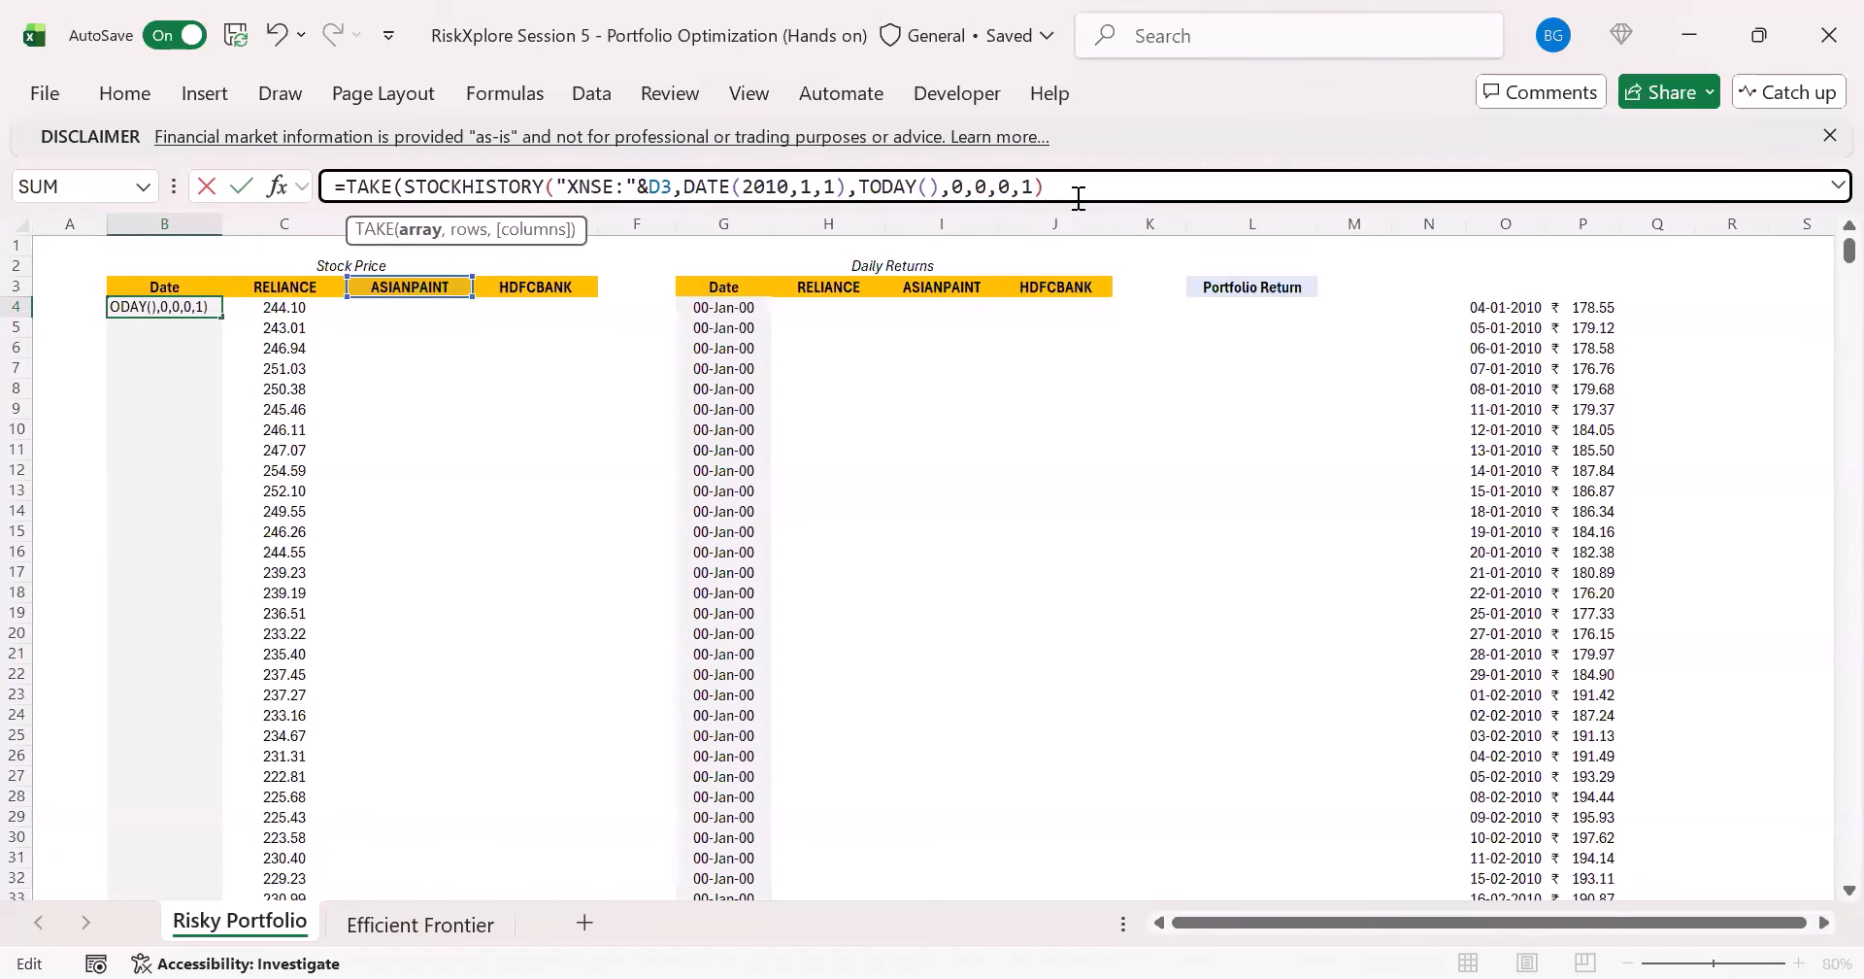
{"action": "type", "text": ",,1"}
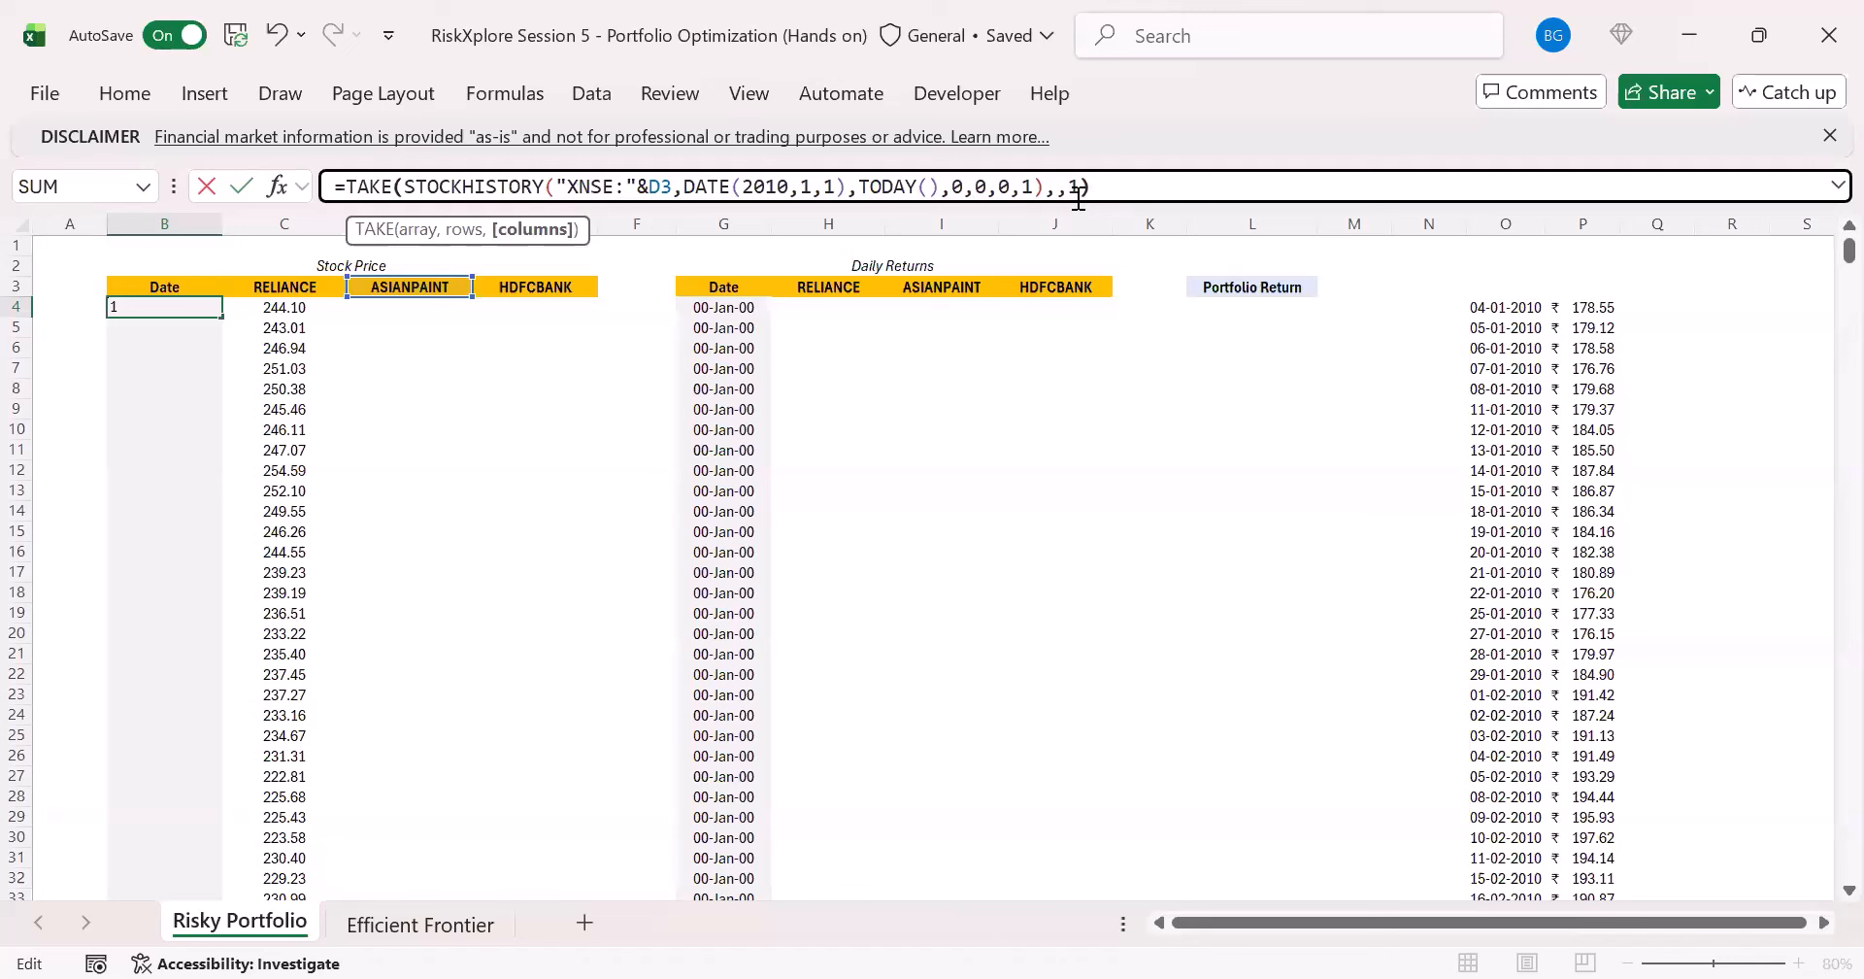
{"action": "key", "text": "ctrl+Return"}
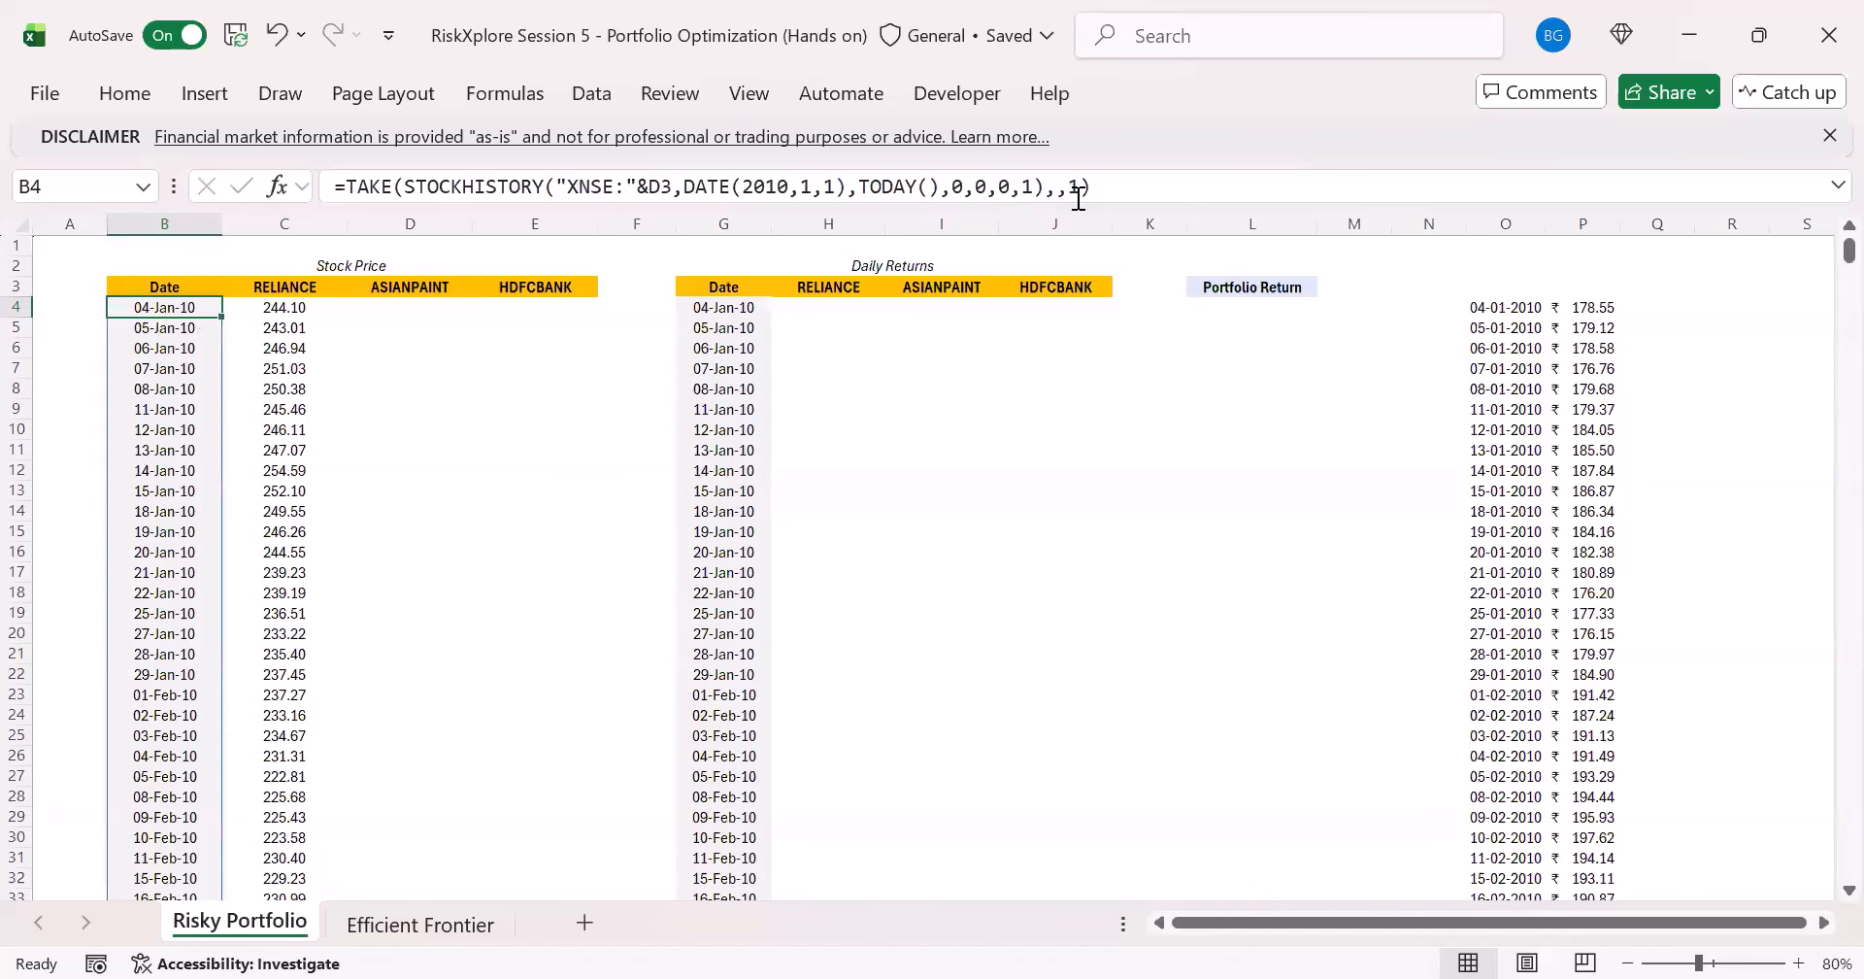
{"action": "key", "text": "Right"}
{"action": "key", "text": "Left"}
- Fill the RELIANCE price formula from C4 across to D4 and E4 for ASIANPAINT and HDFCBANK, and check the copied formulas
{"action": "left_click", "coordinate": [299, 313]}
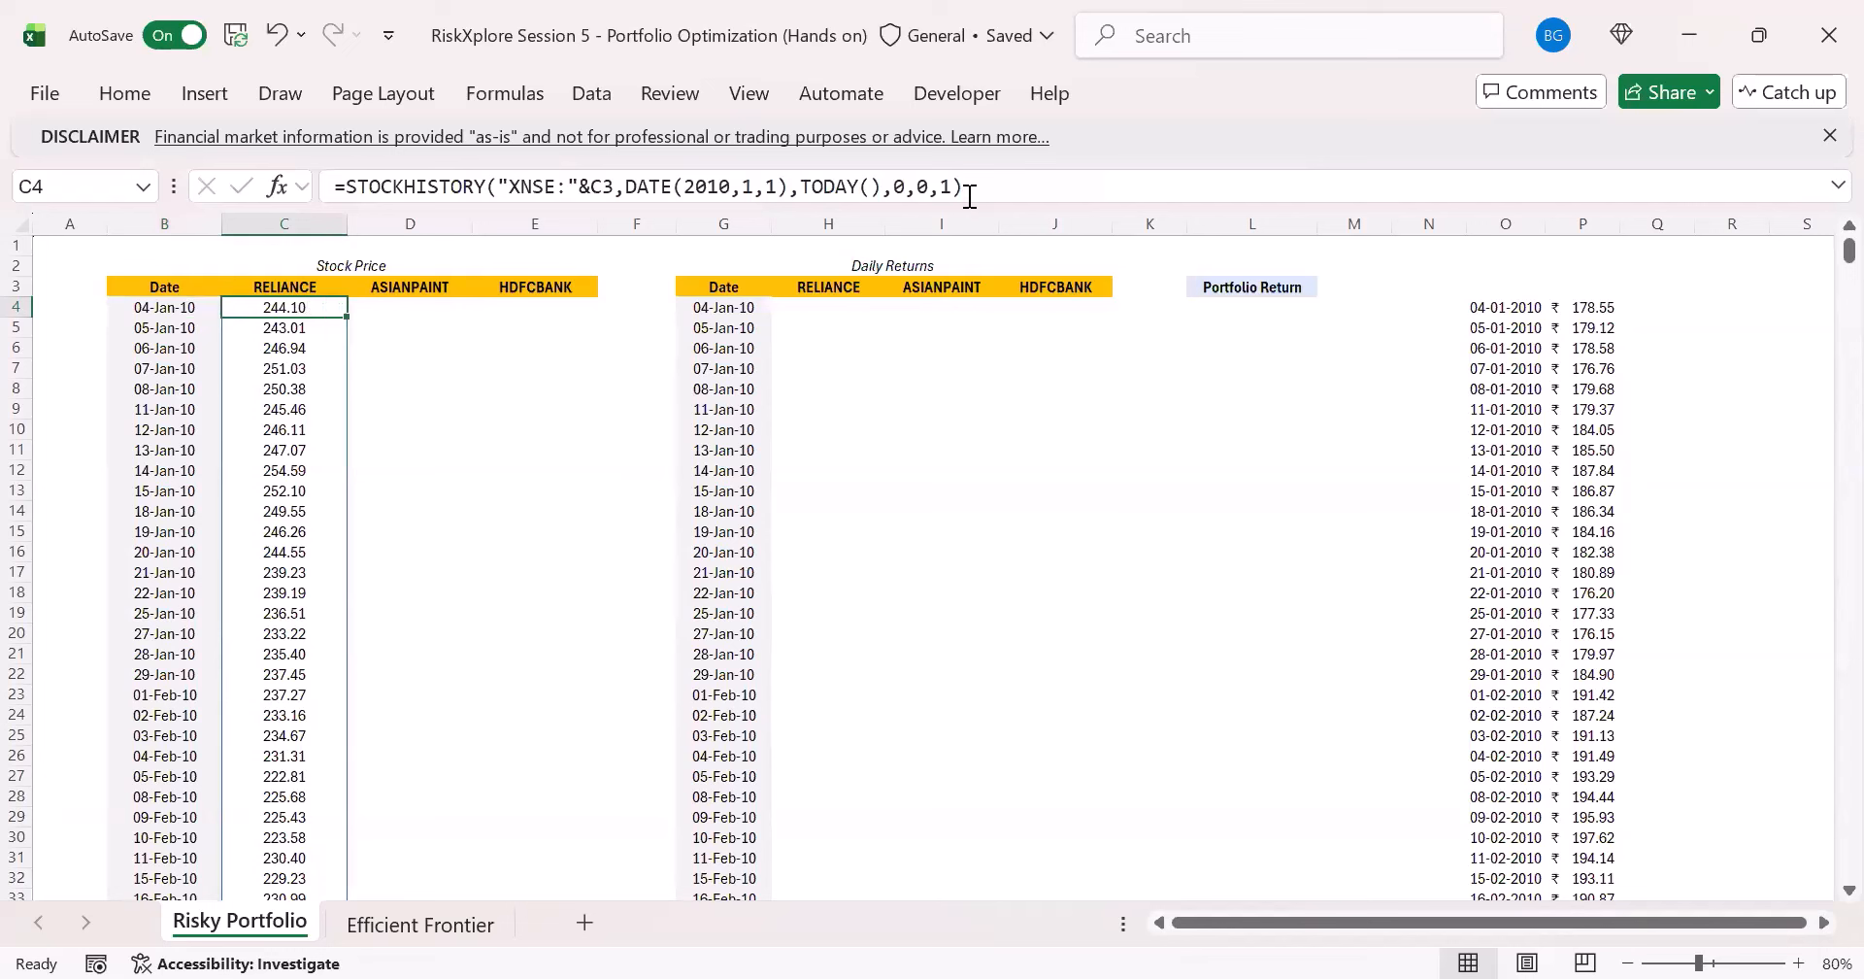
{"action": "left_click_drag", "start_coordinate": [347, 317], "coordinate": [595, 306]}
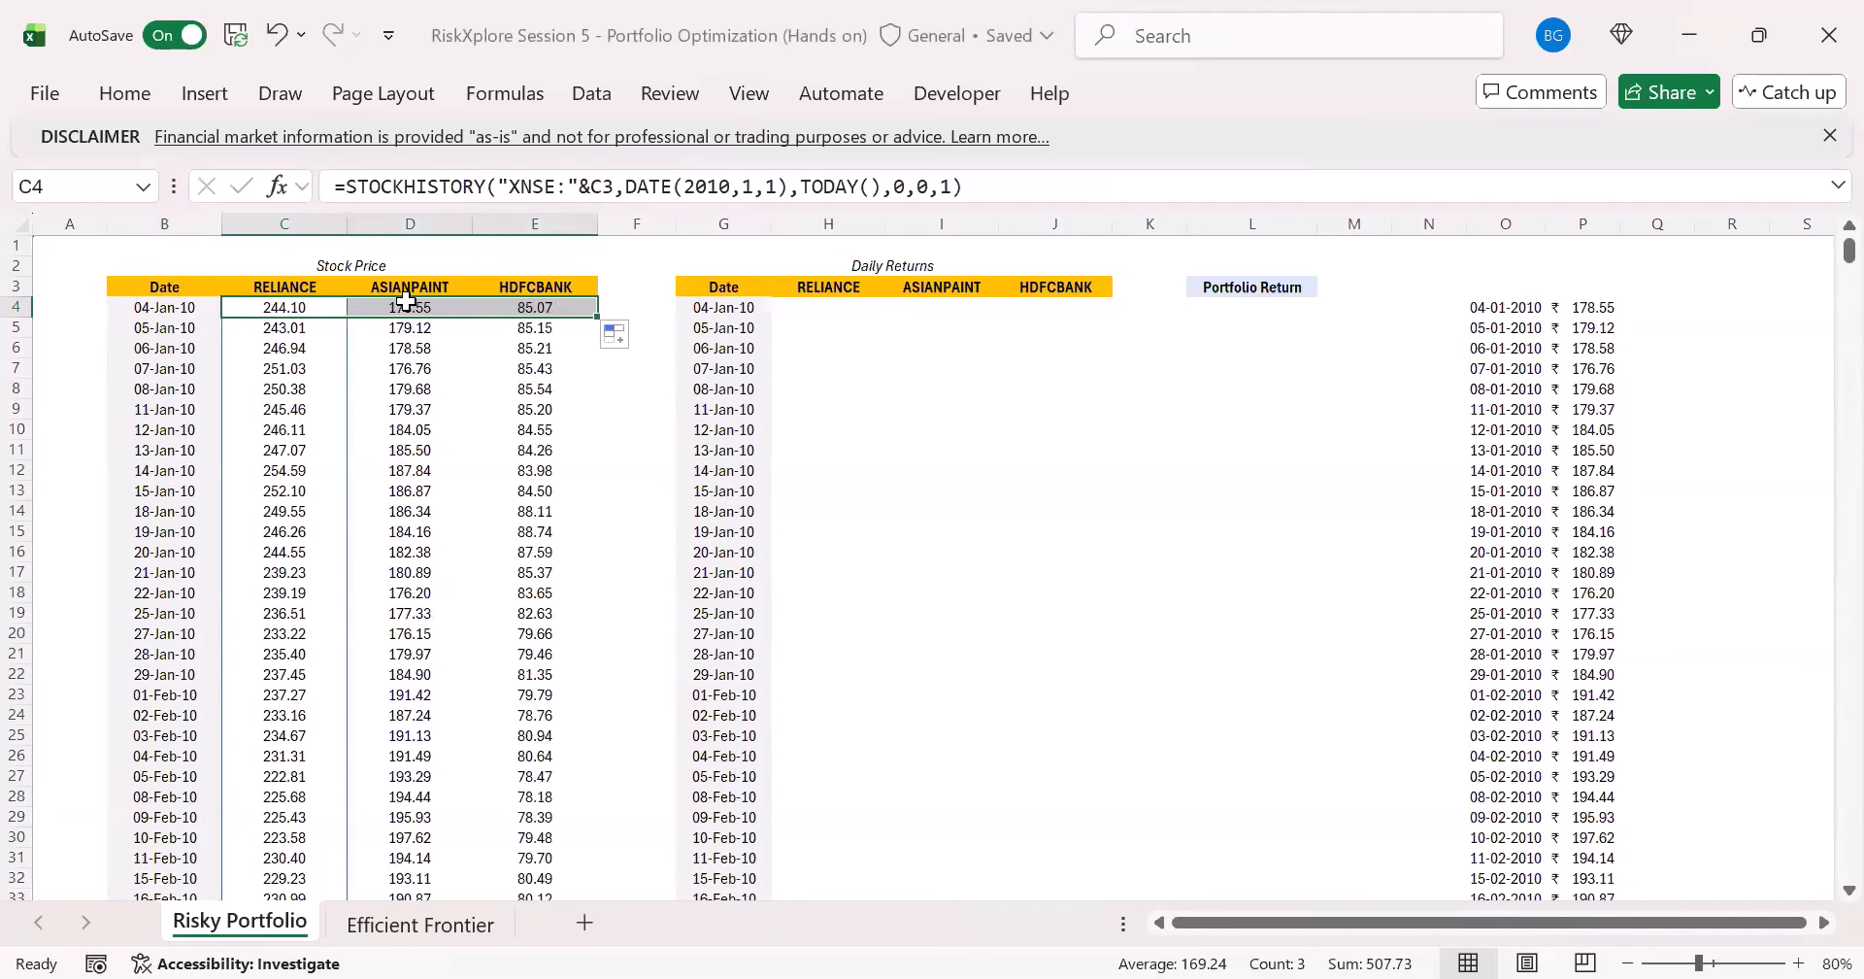
{"action": "left_click", "coordinate": [408, 307]}
{"action": "left_click", "coordinate": [525, 307]}
{"action": "left_click", "coordinate": [545, 185]}
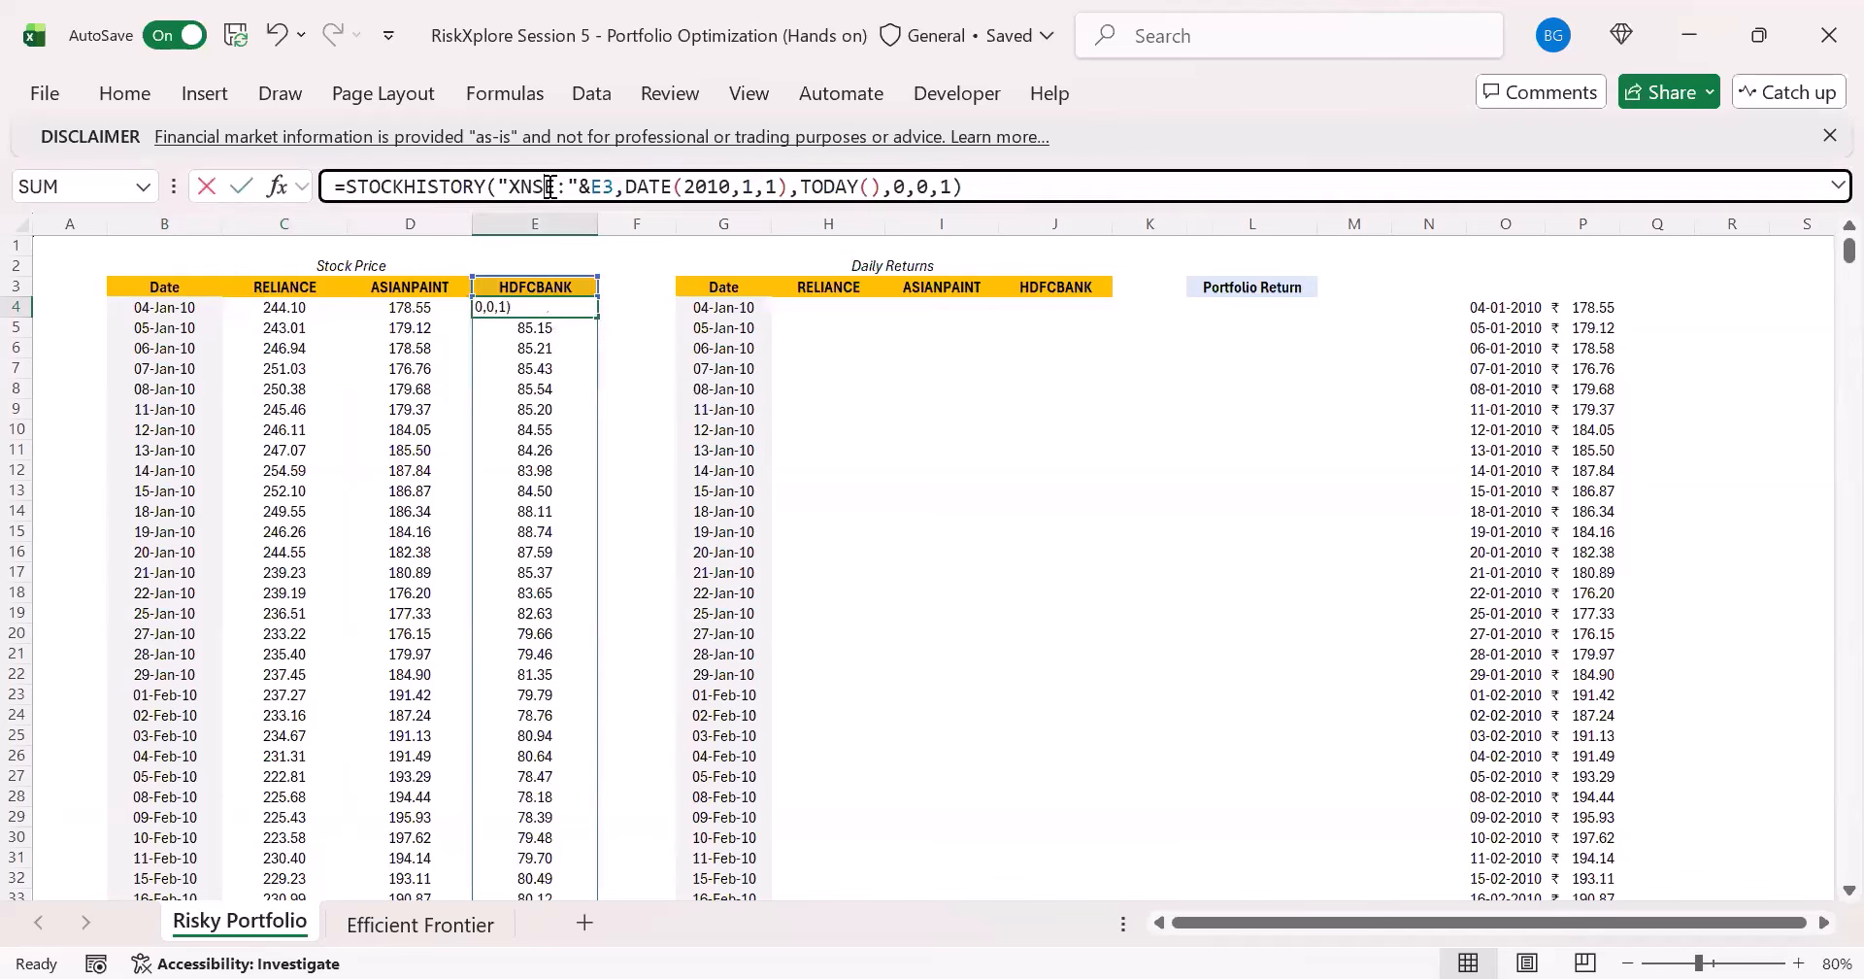
{"action": "left_click", "coordinate": [366, 308]}
{"action": "left_click", "coordinate": [258, 308]}
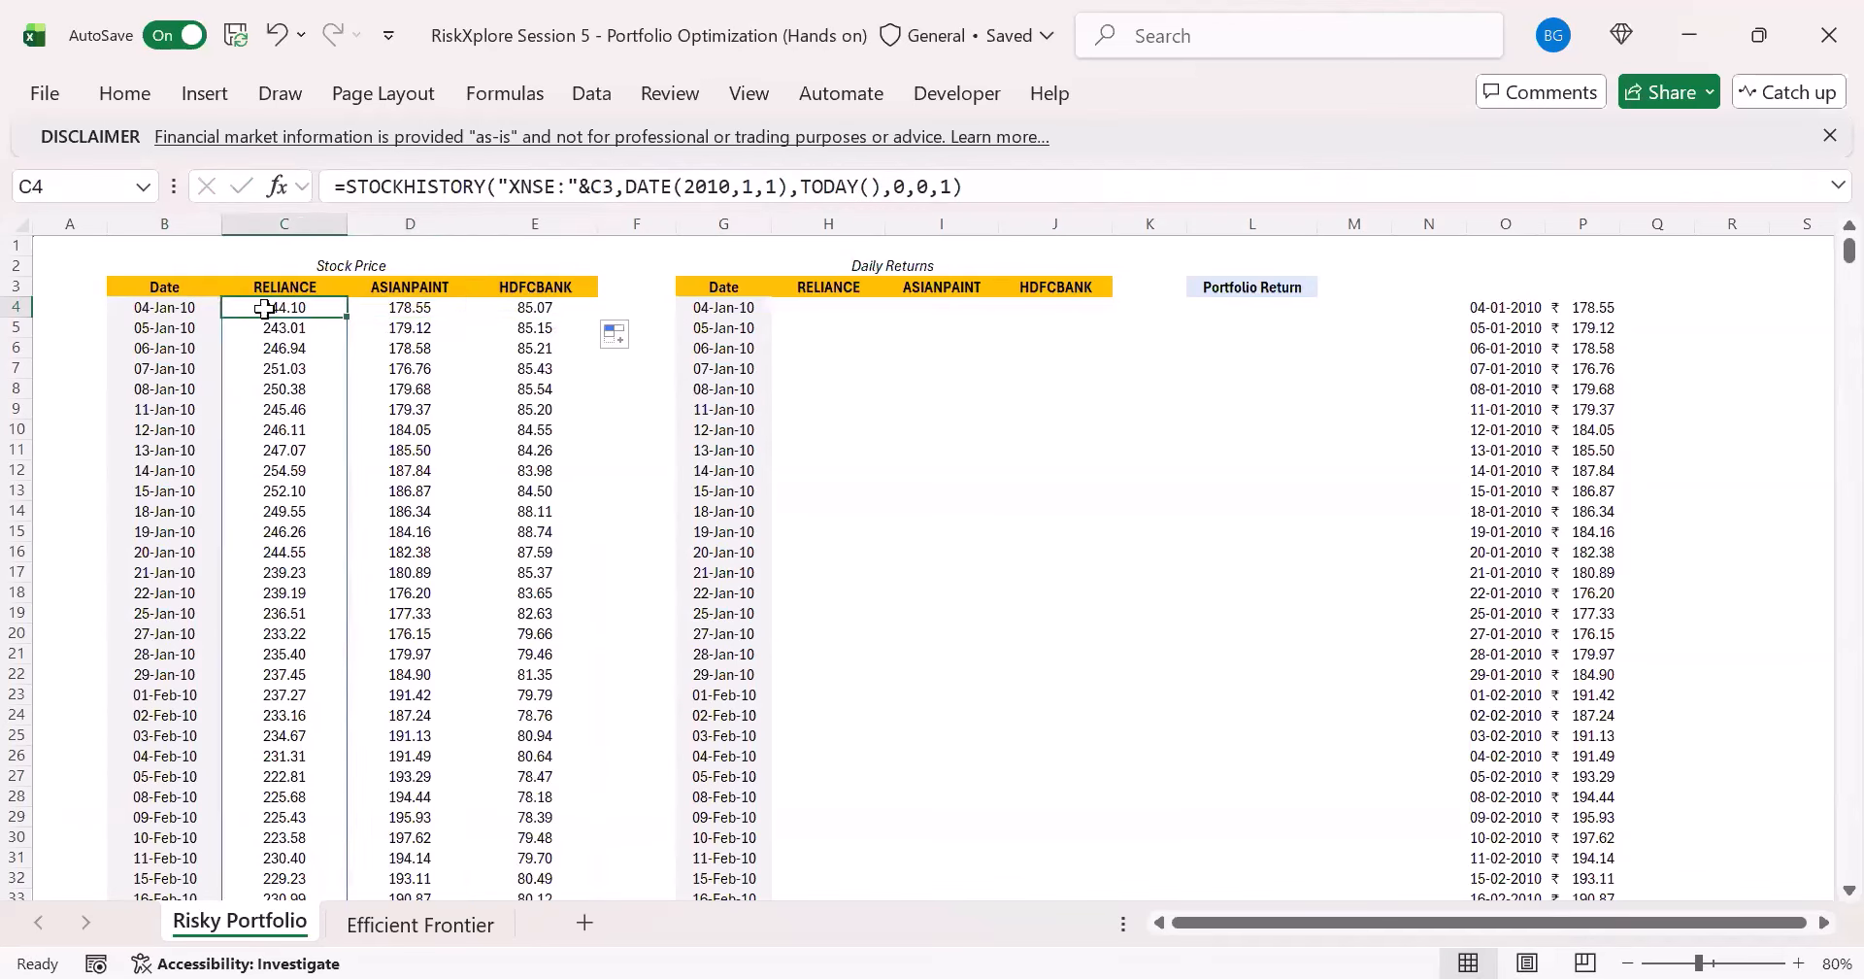
{"action": "left_click", "coordinate": [406, 307]}
{"action": "left_click", "coordinate": [568, 307]}
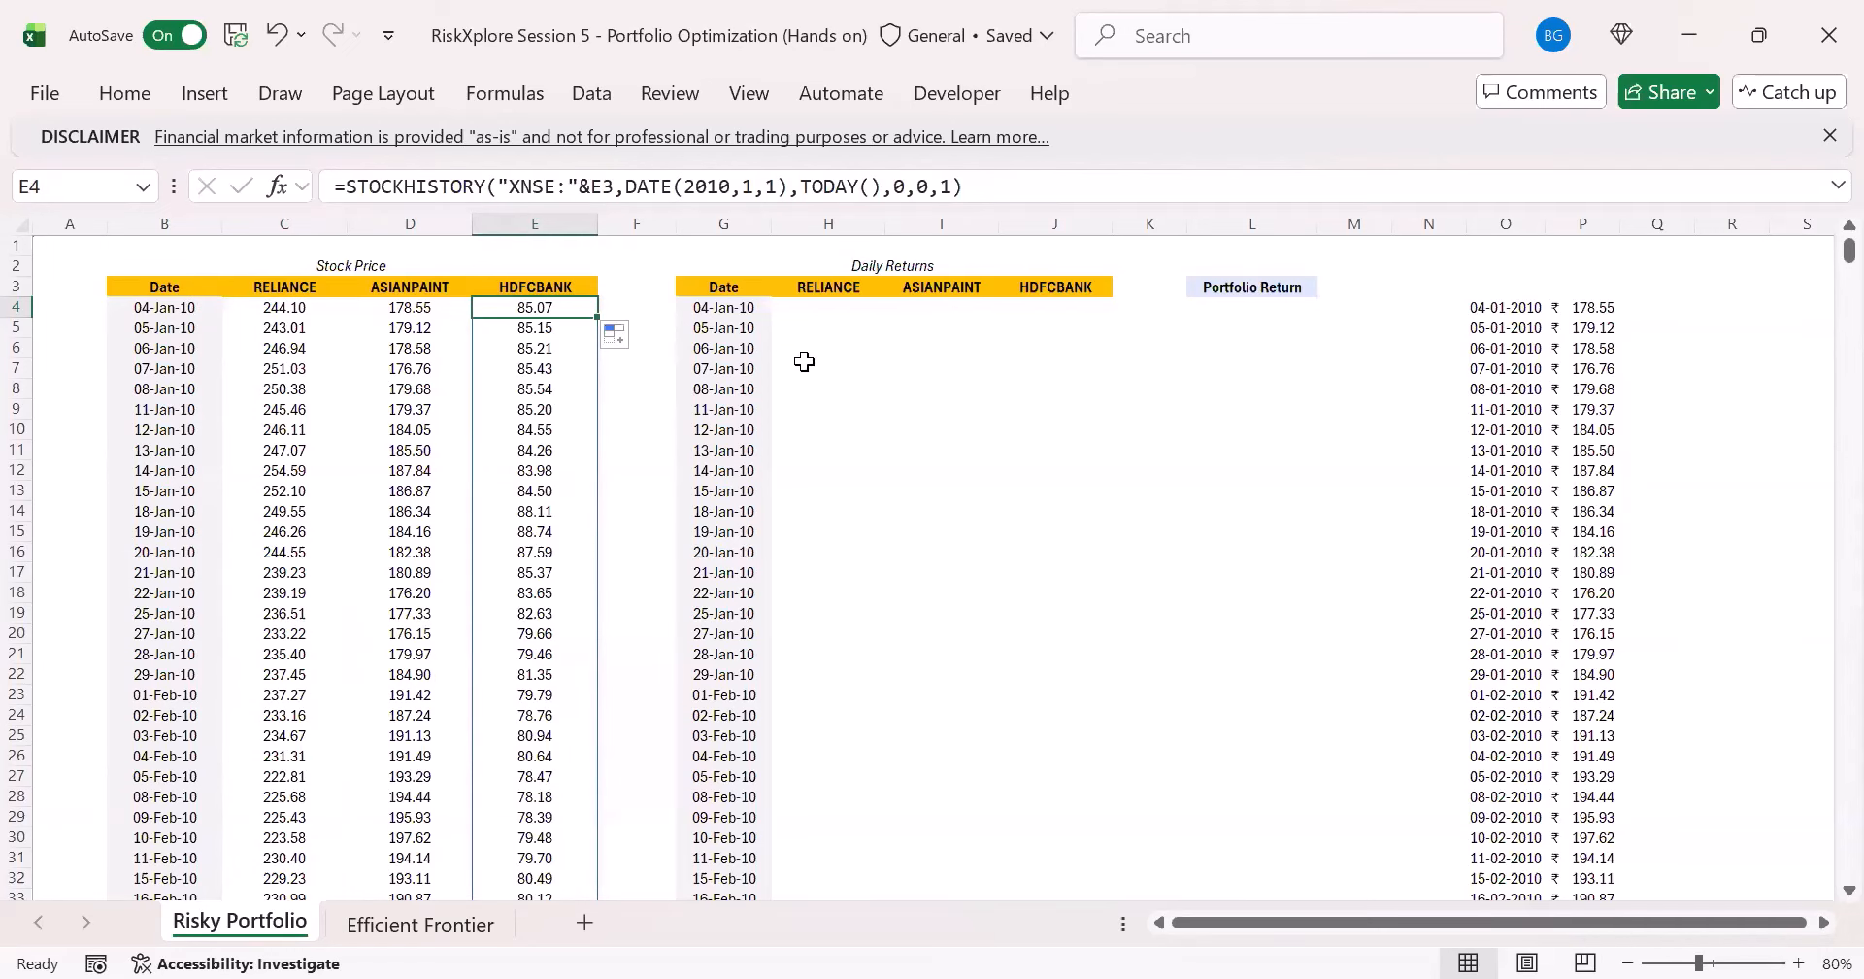
- Replace the fixed range in the Daily Returns date formula in G4 with the spill reference, =B4#
{"action": "left_click", "coordinate": [820, 332]}
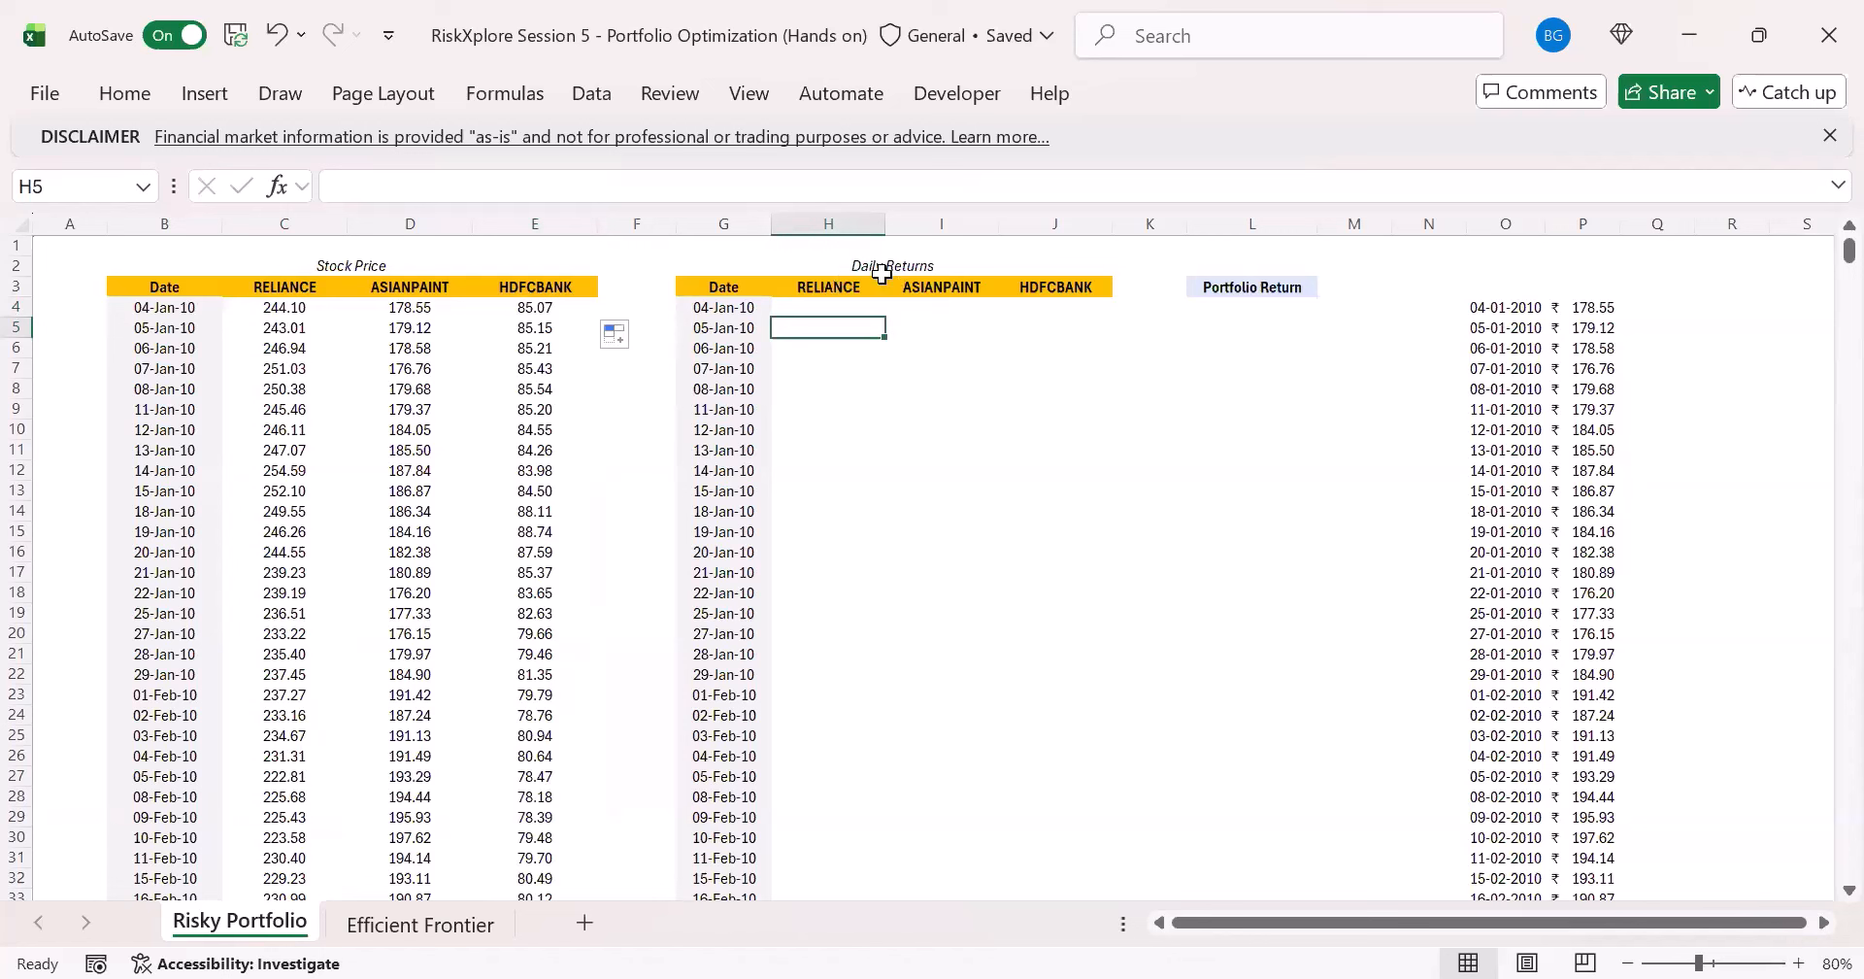
{"action": "left_click", "coordinate": [735, 309]}
{"action": "left_click", "coordinate": [427, 186]}
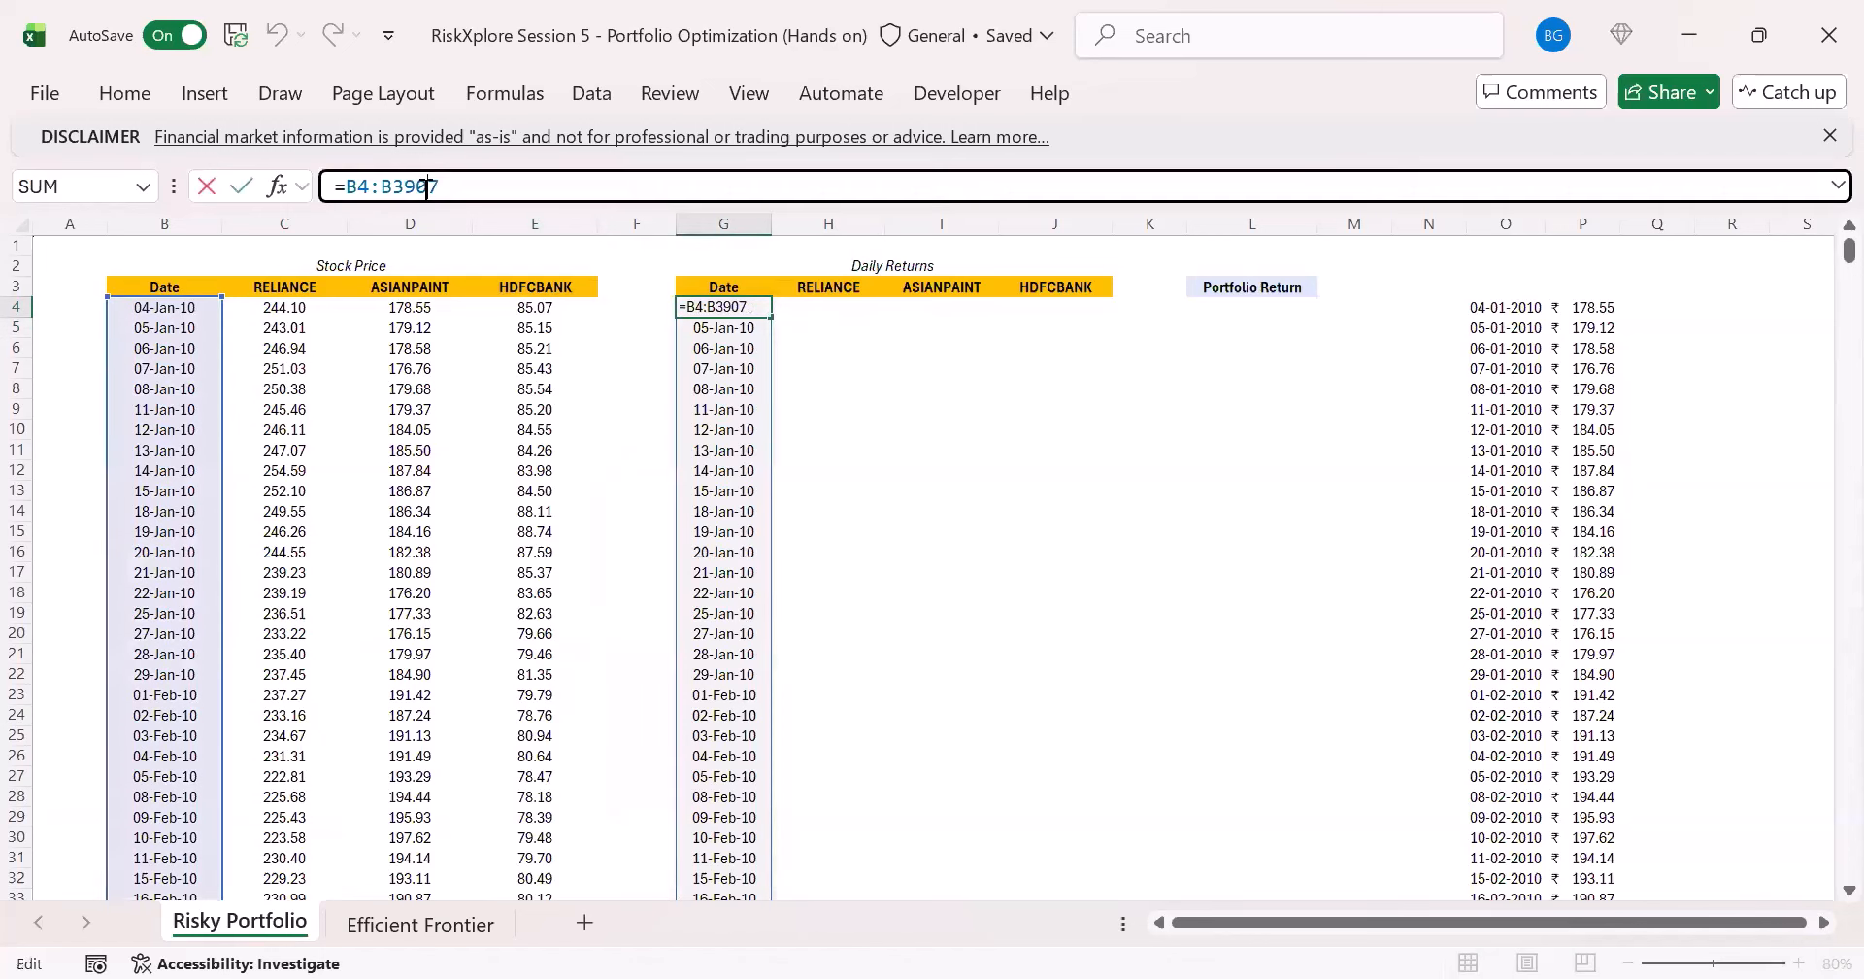
{"action": "key", "text": "Escape"}
{"action": "left_click", "coordinate": [199, 311]}
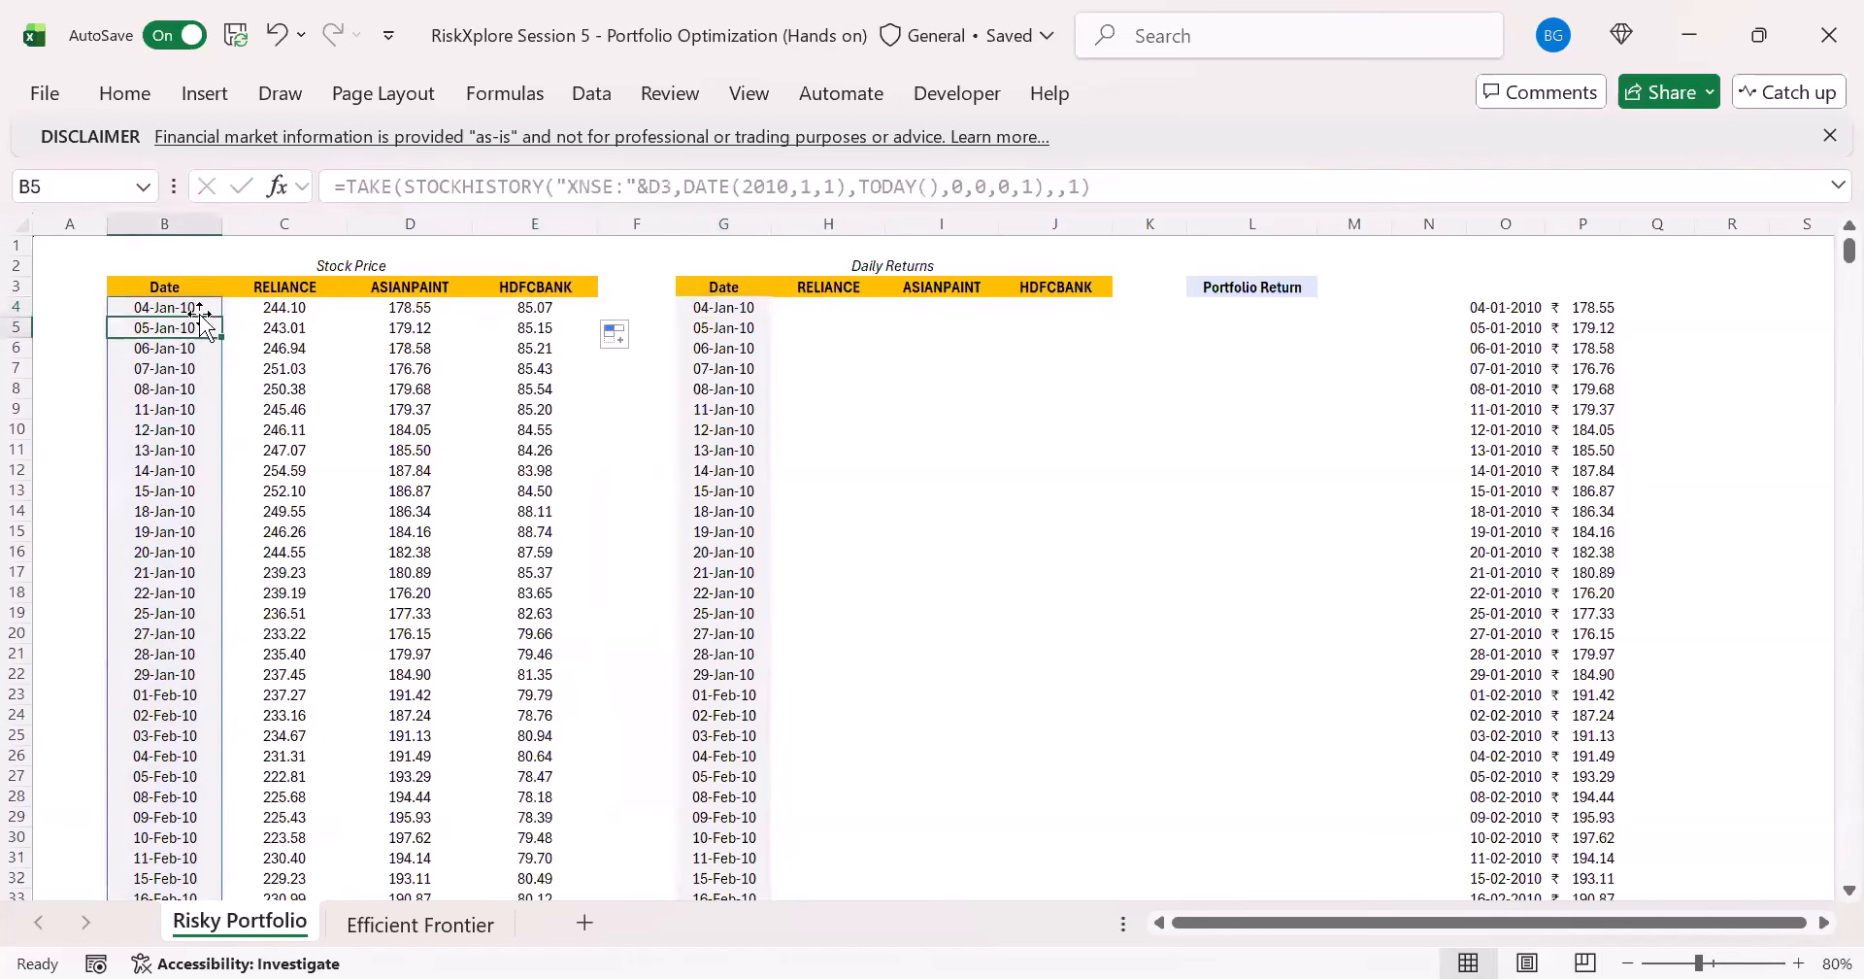
{"action": "left_click", "coordinate": [707, 309]}
{"action": "left_click_drag", "start_coordinate": [457, 185], "coordinate": [366, 185]}
{"action": "type", "text": "#"}
{"action": "key", "text": "ctrl+Return"}
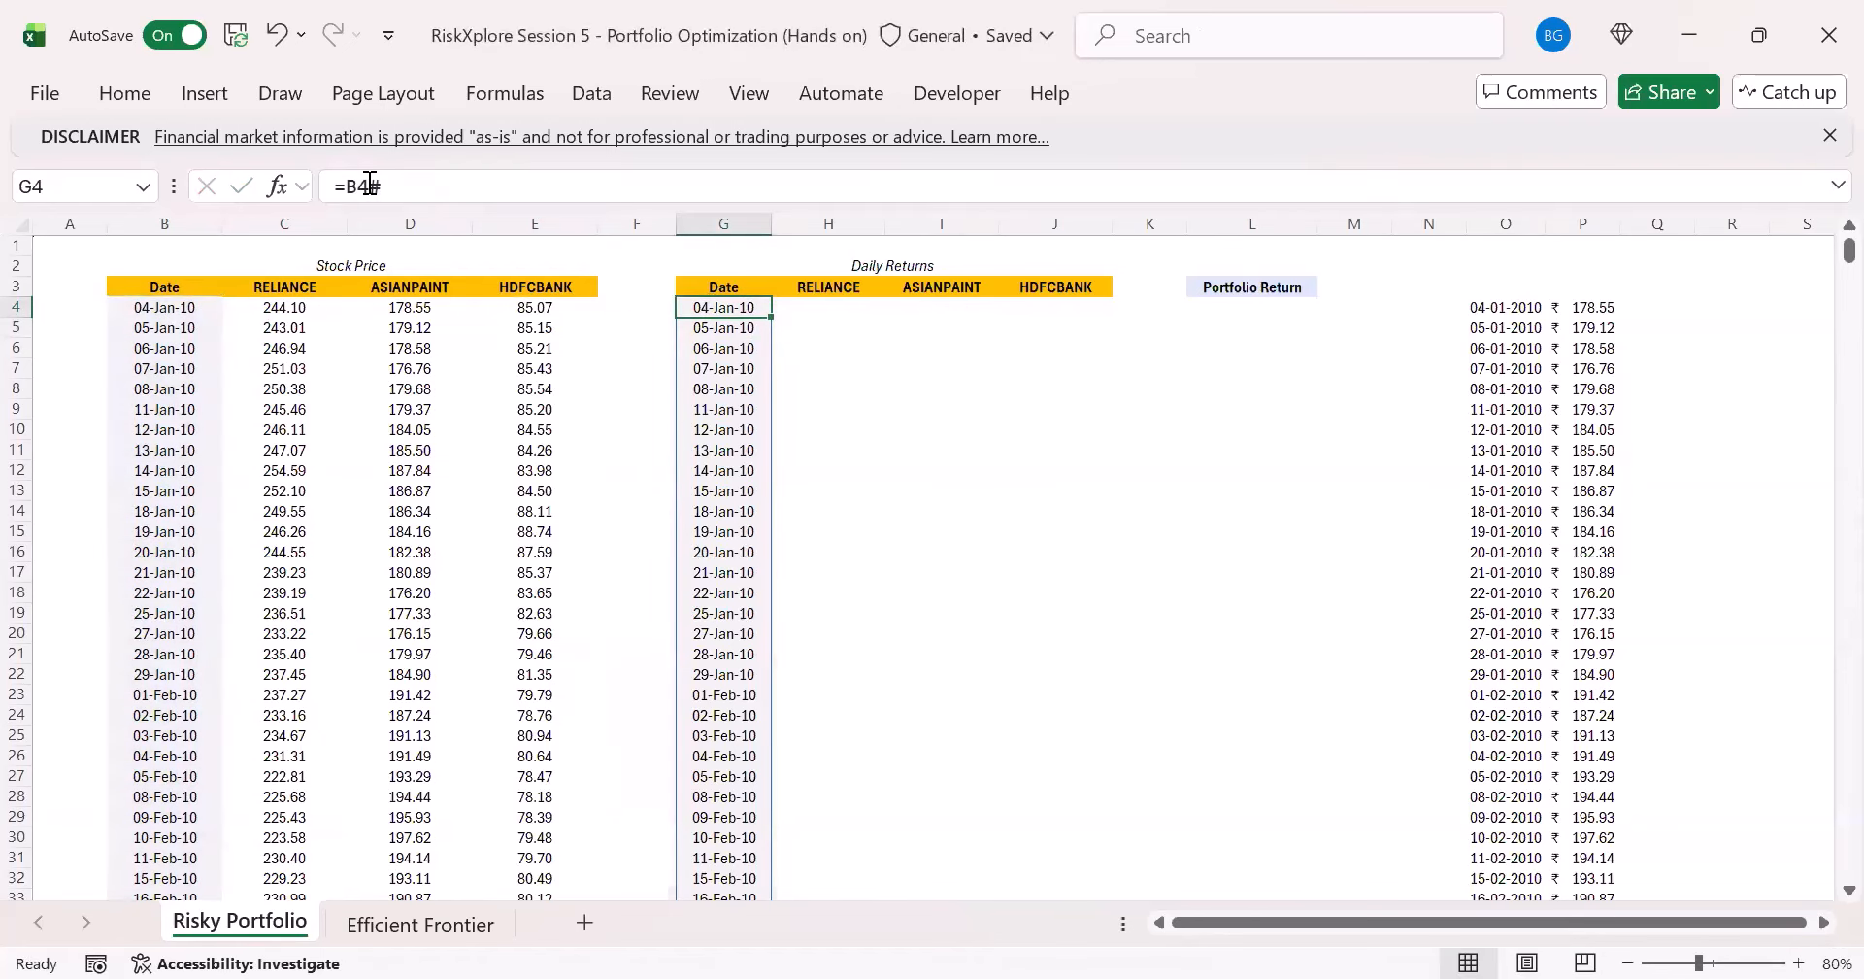
- Enter the simple daily return formula =(C5-C4)/C4 for RELIANCE in H5
{"action": "key", "text": "Right"}
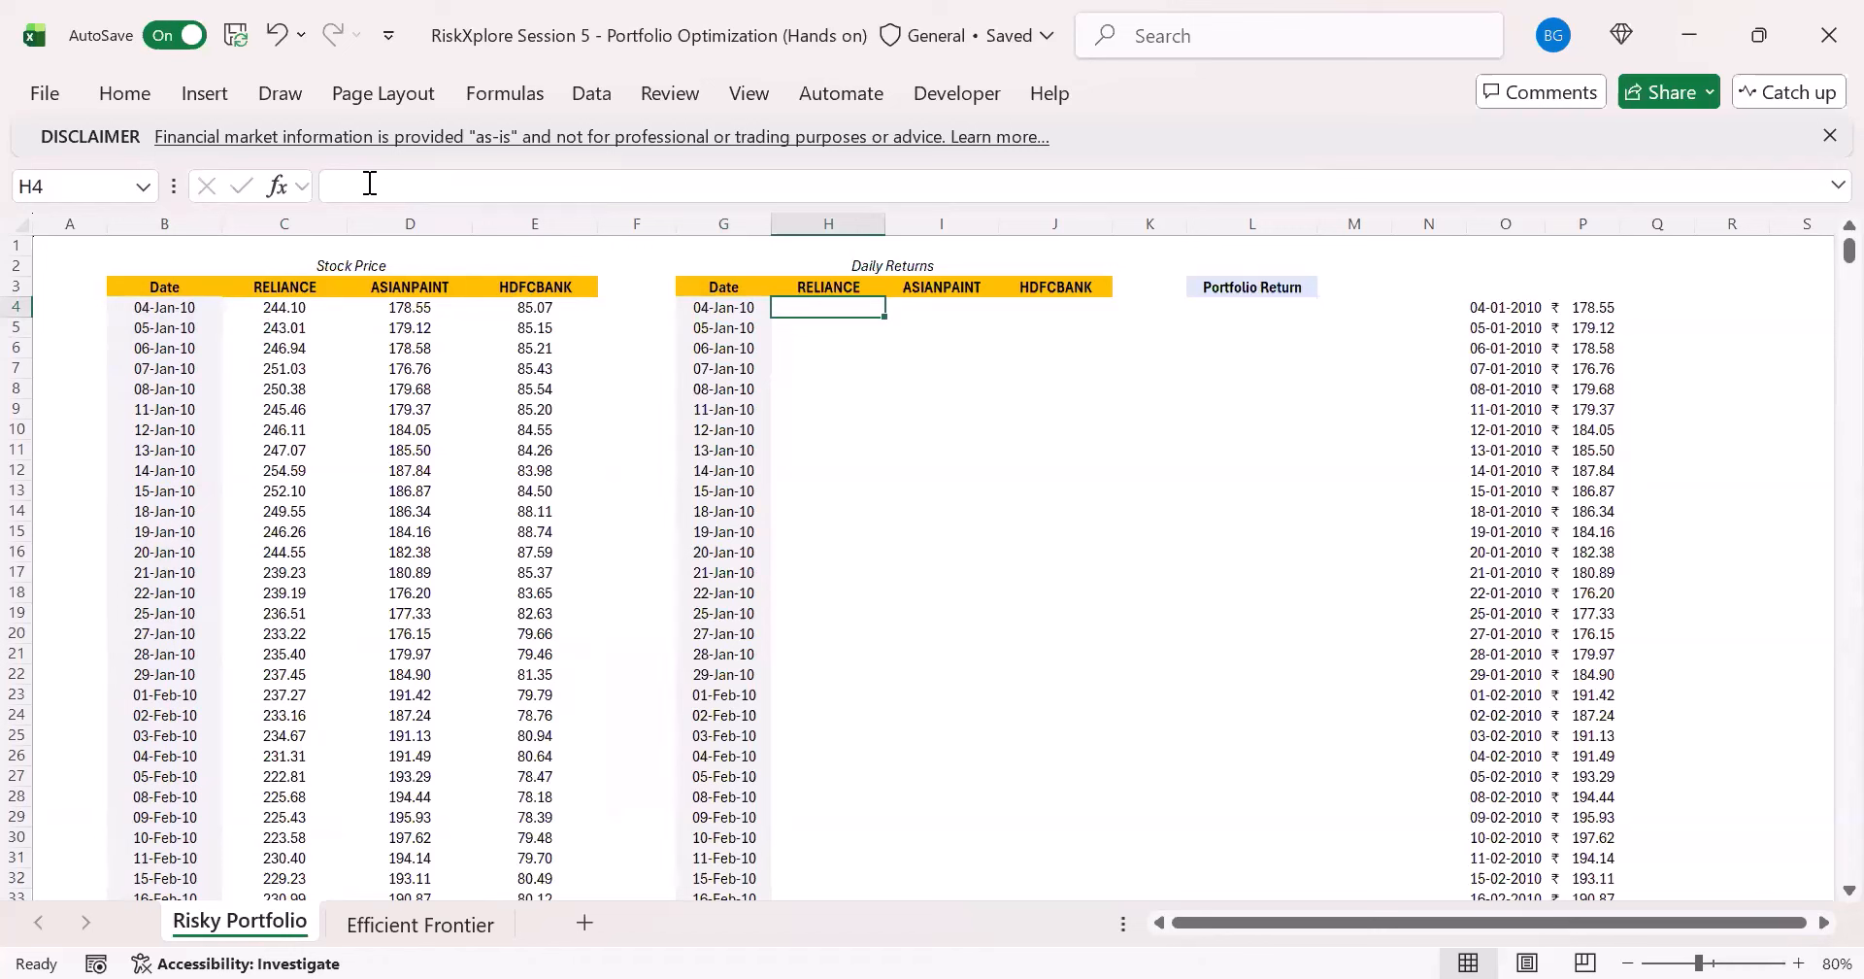
{"action": "key", "text": "Down"}
{"action": "type", "text": "="}
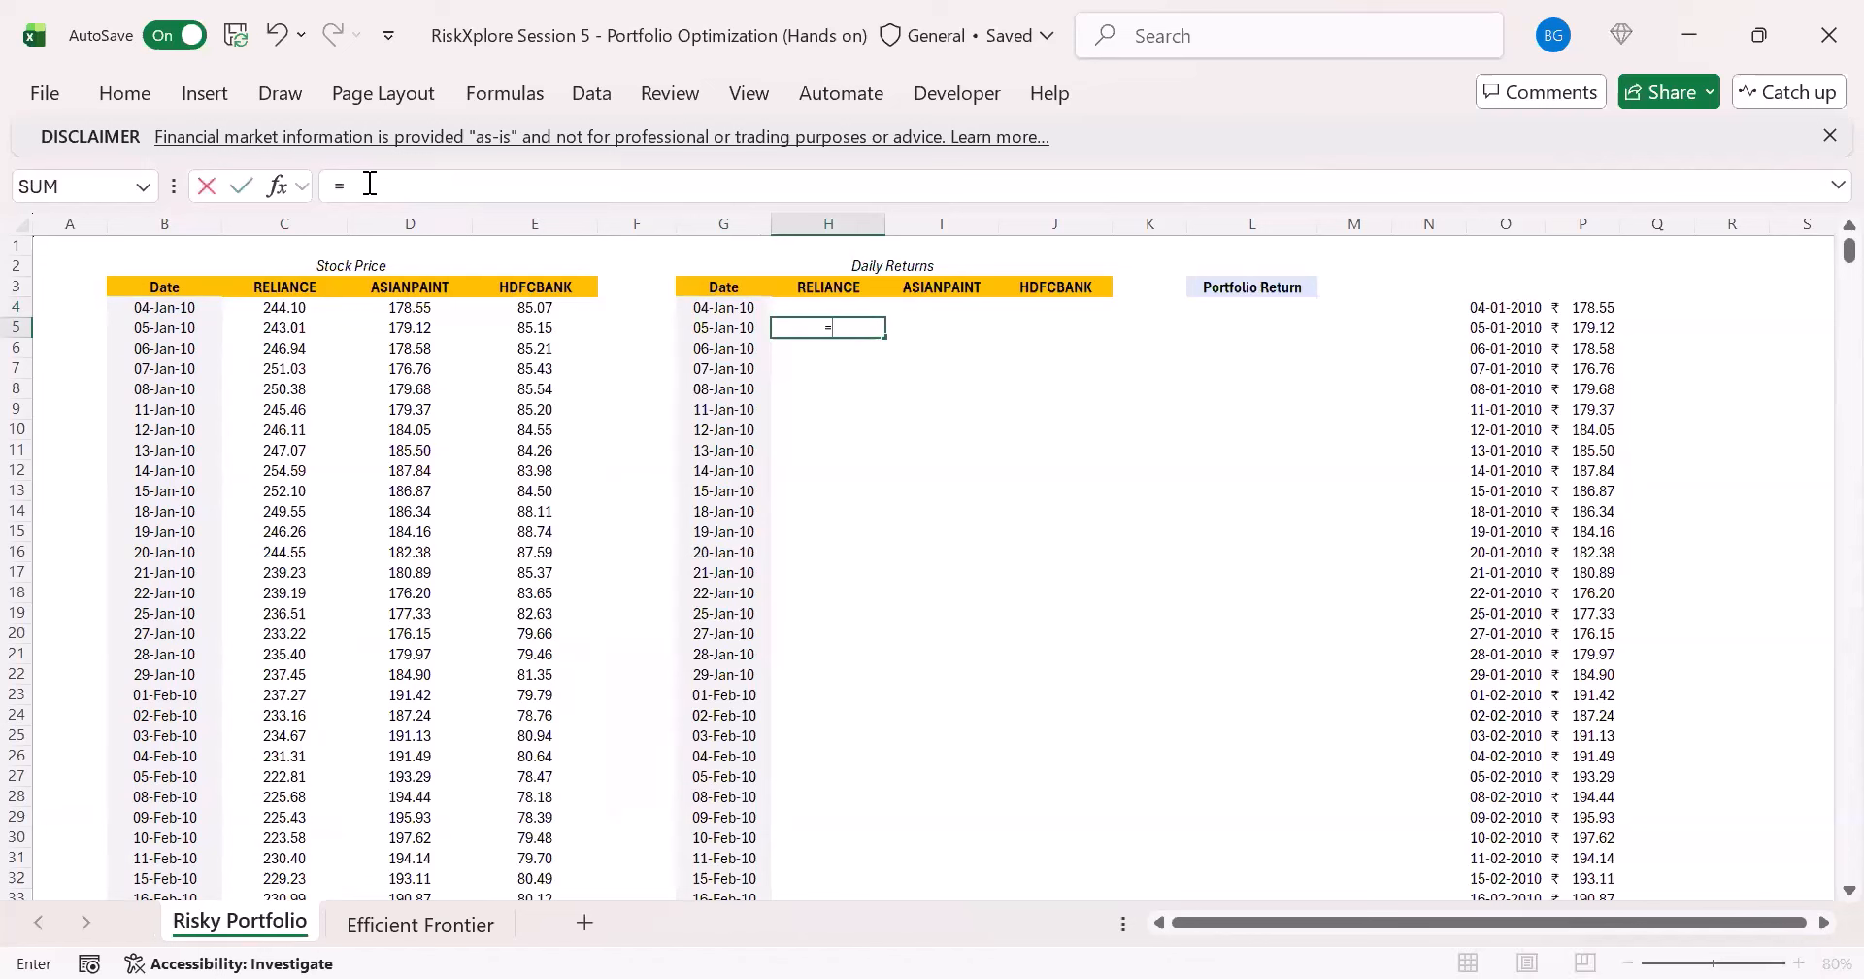
{"action": "type", "text": "("}
{"action": "left_click", "coordinate": [250, 346]}
{"action": "left_click", "coordinate": [251, 326]}
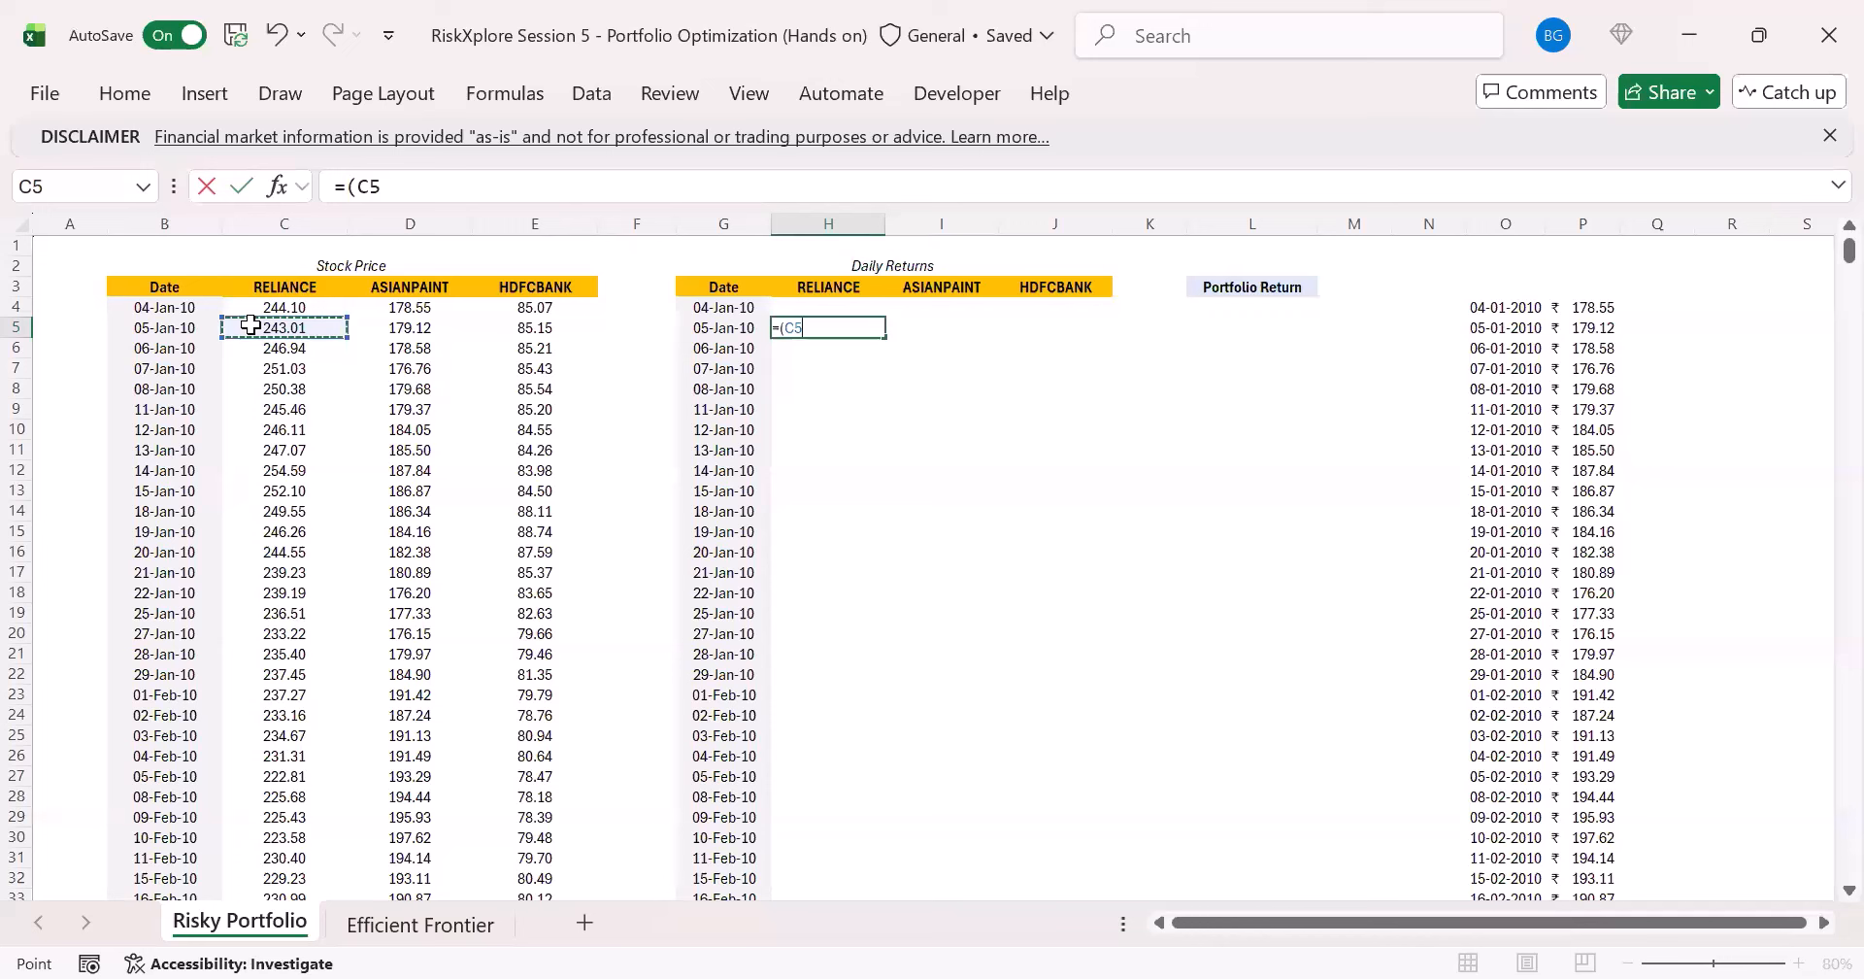
{"action": "type", "text": "-"}
{"action": "left_click", "coordinate": [294, 305]}
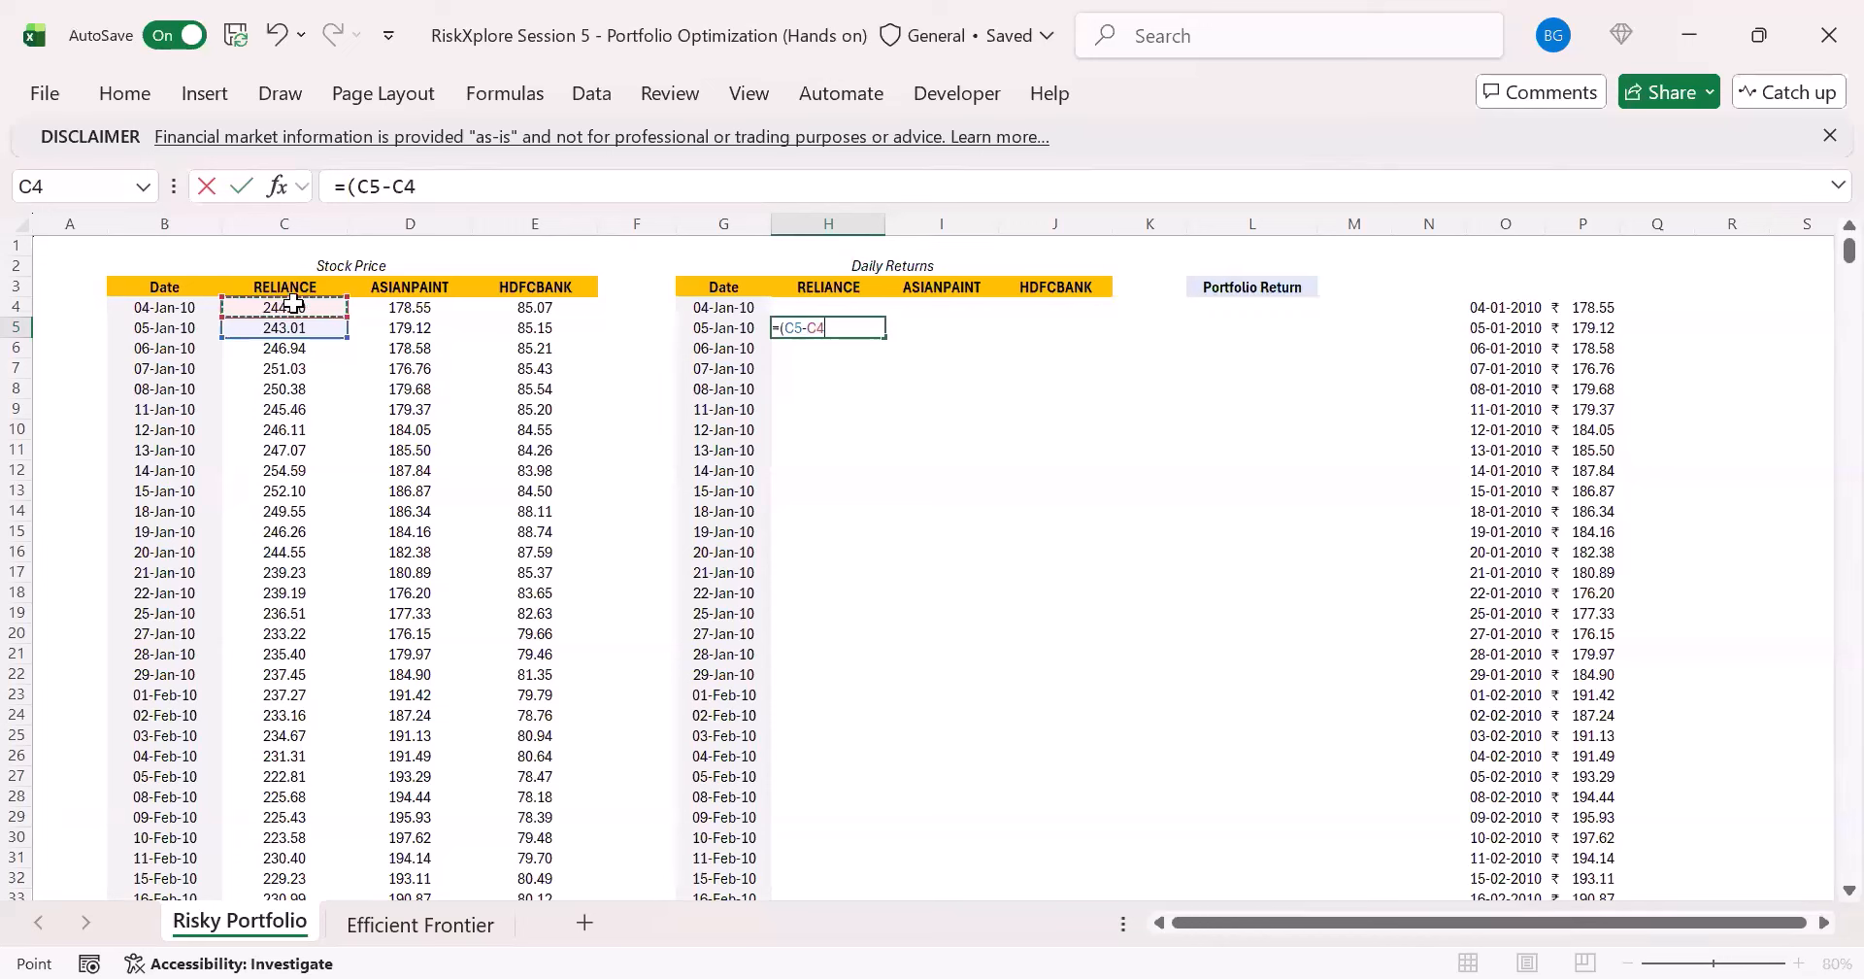
{"action": "type", "text": ")/"}
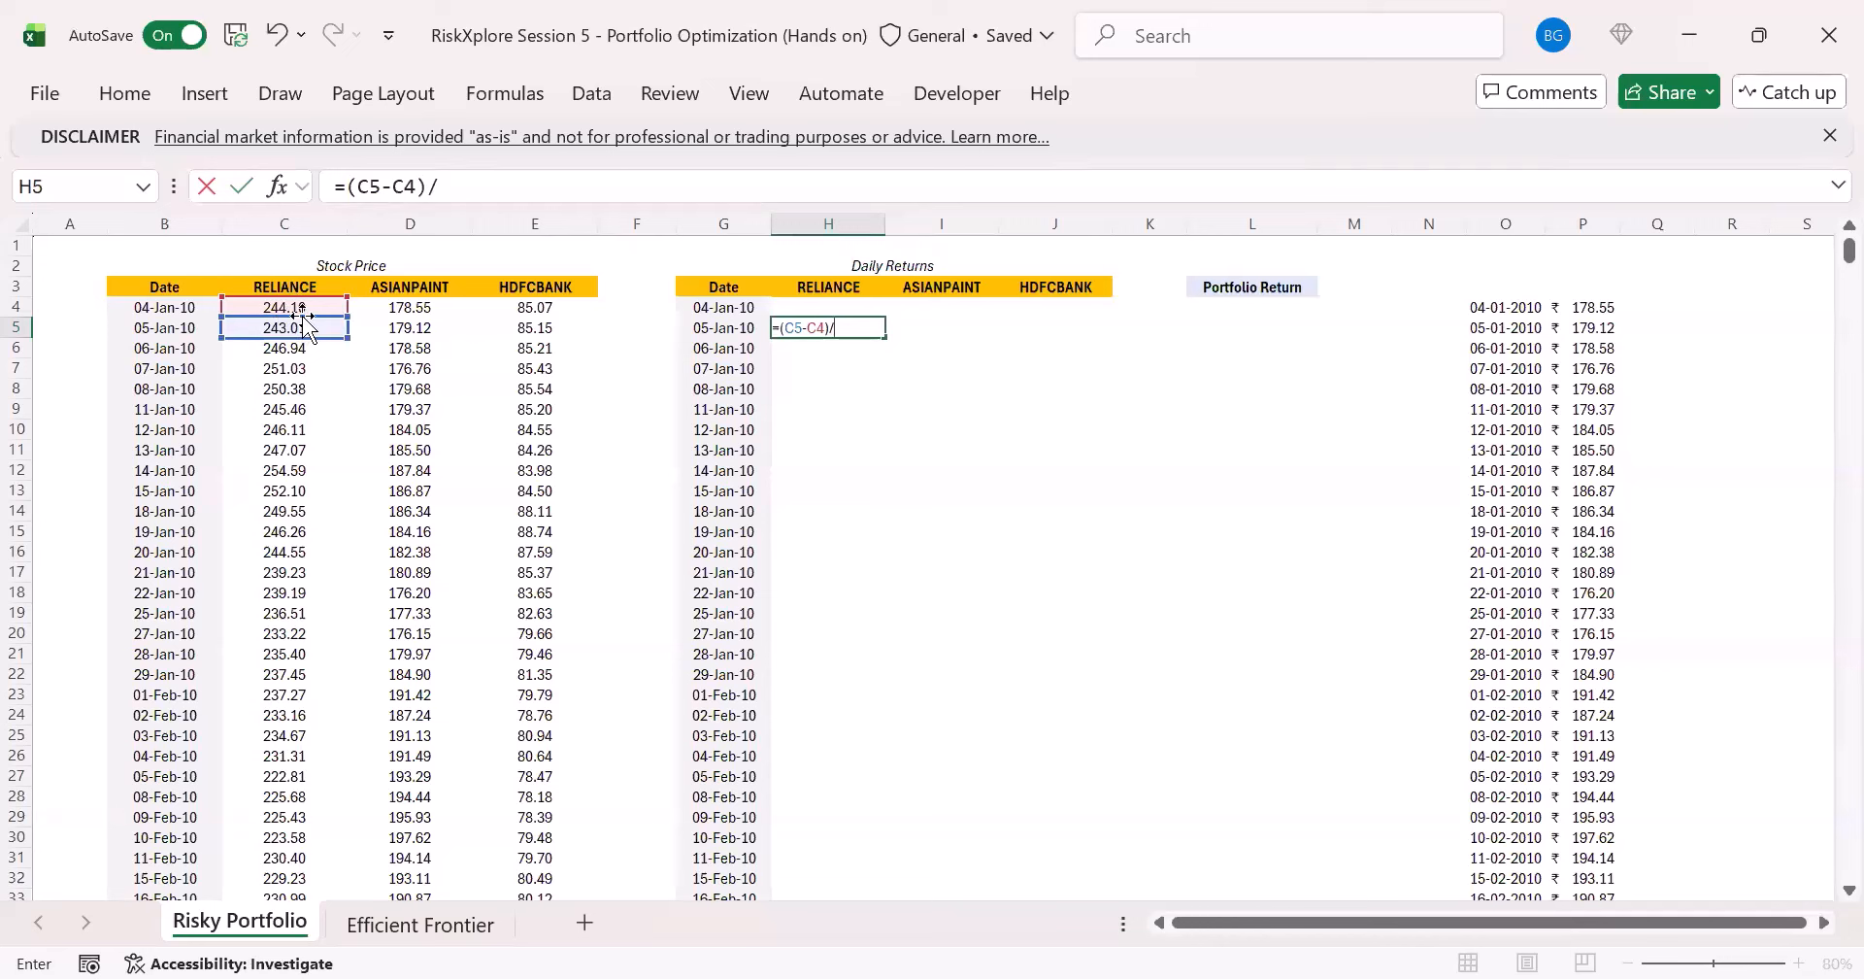
{"action": "left_click", "coordinate": [298, 307]}
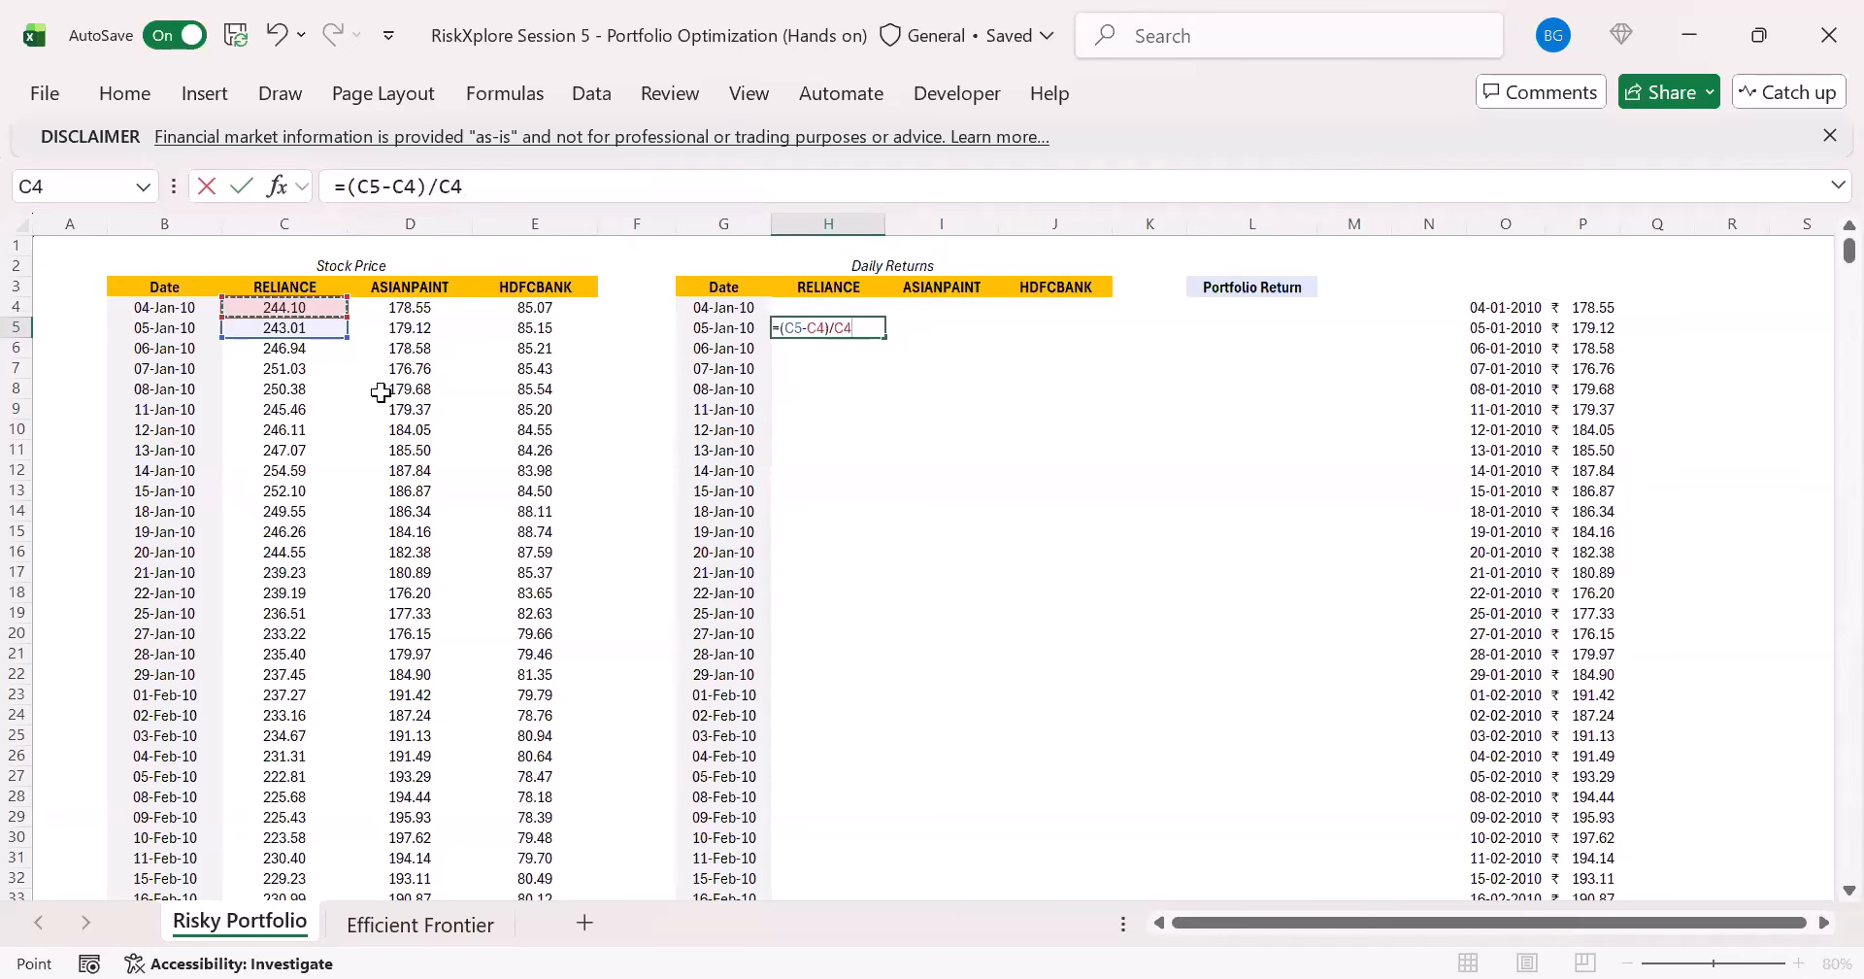
{"action": "key", "text": "ctrl+Return"}
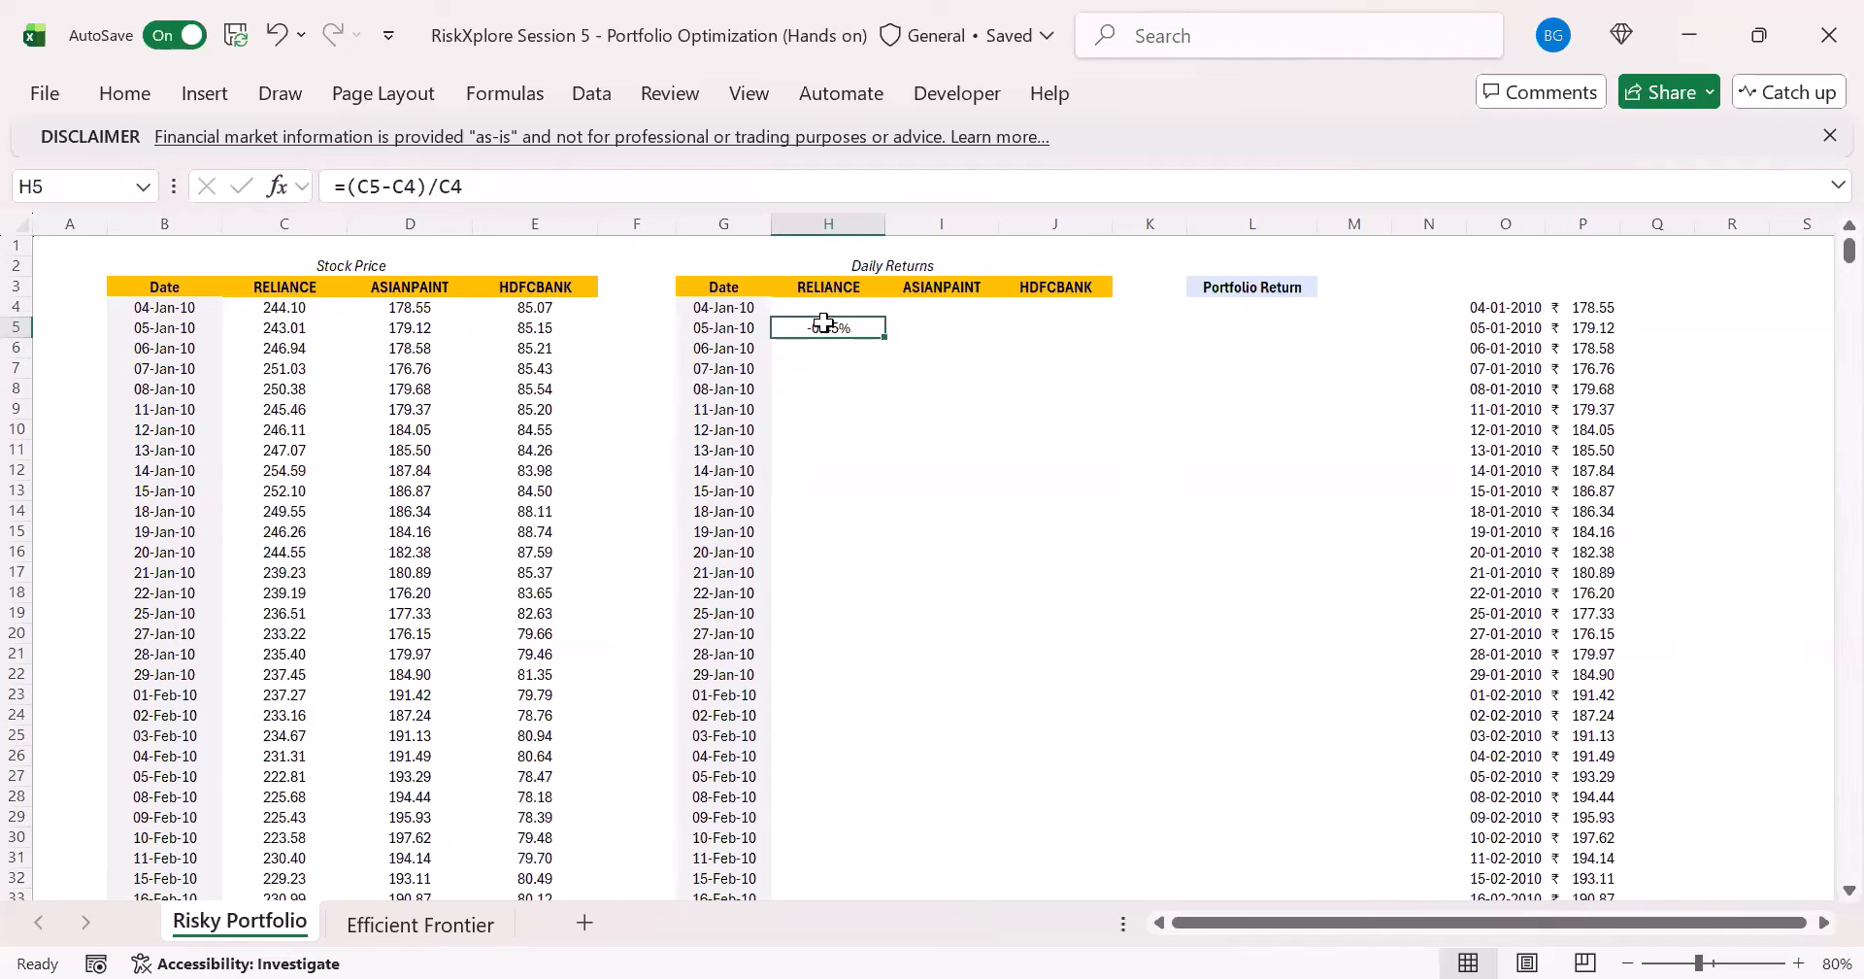
- Set the RELIANCE daily return in H5 to the logarithmic return formula =LN(C5/C4)
{"action": "left_click_drag", "start_coordinate": [342, 187], "coordinate": [503, 186]}
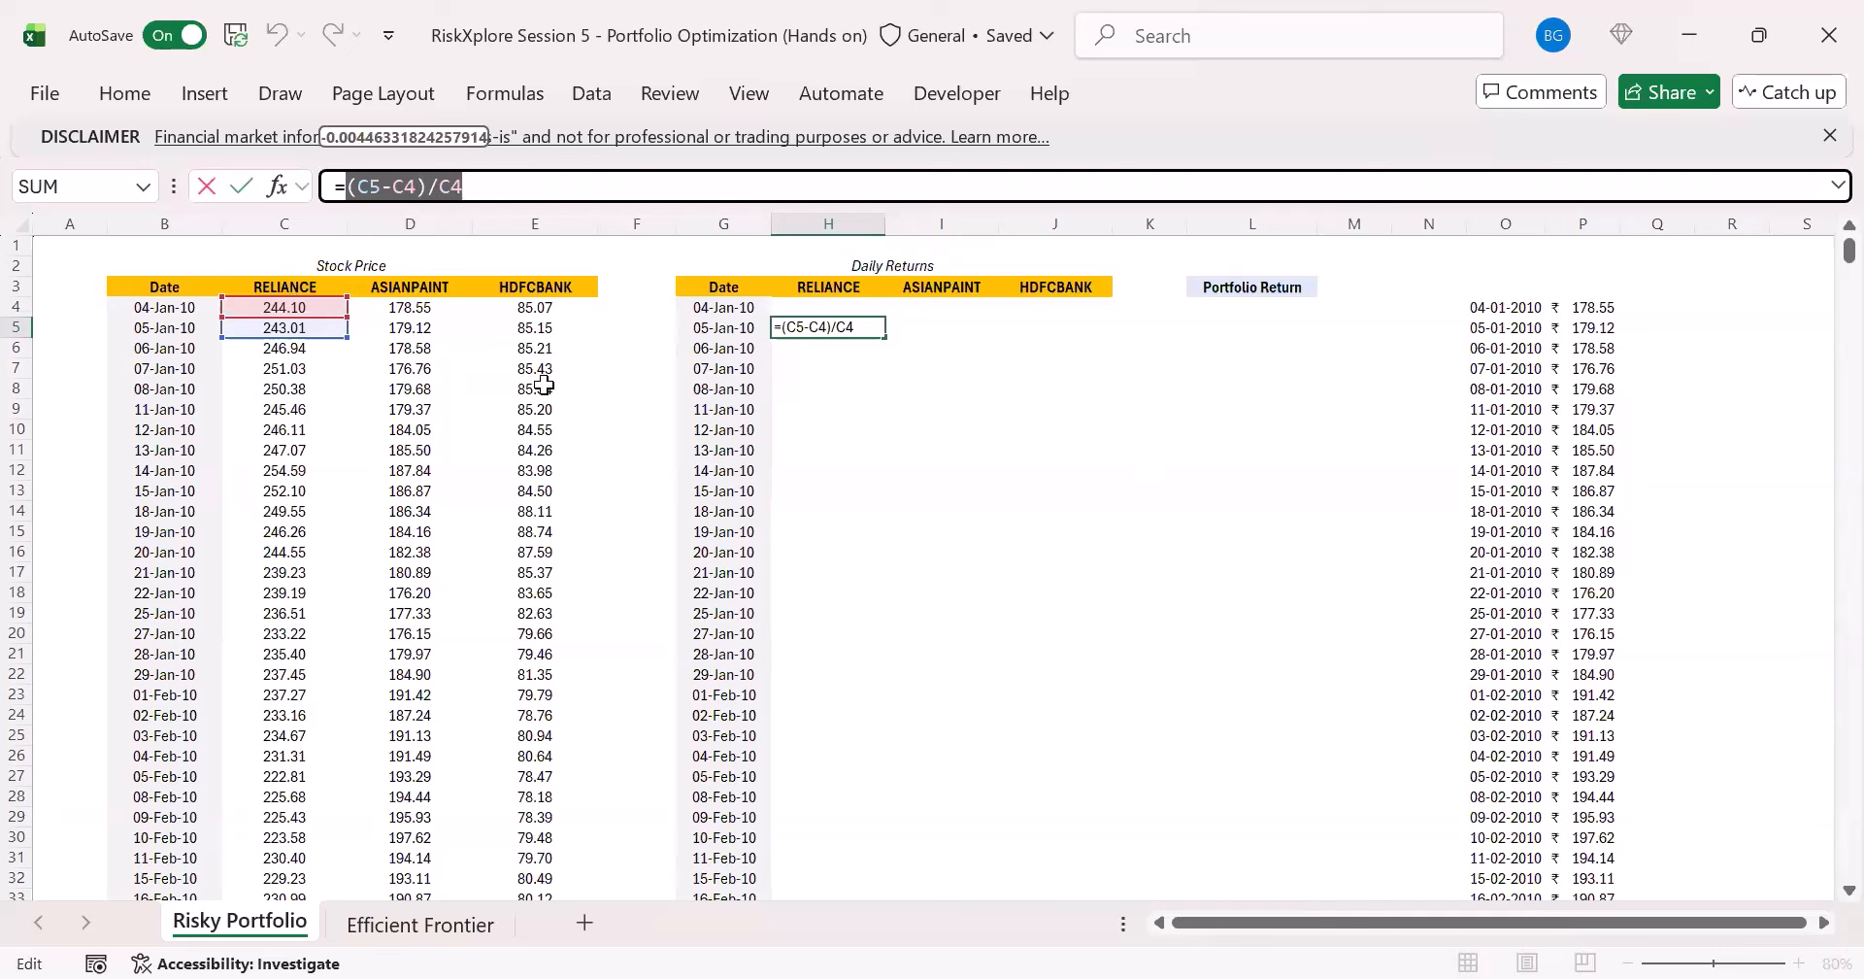
{"action": "type", "text": "LN("}
{"action": "left_click", "coordinate": [290, 331]}
{"action": "type", "text": "/"}
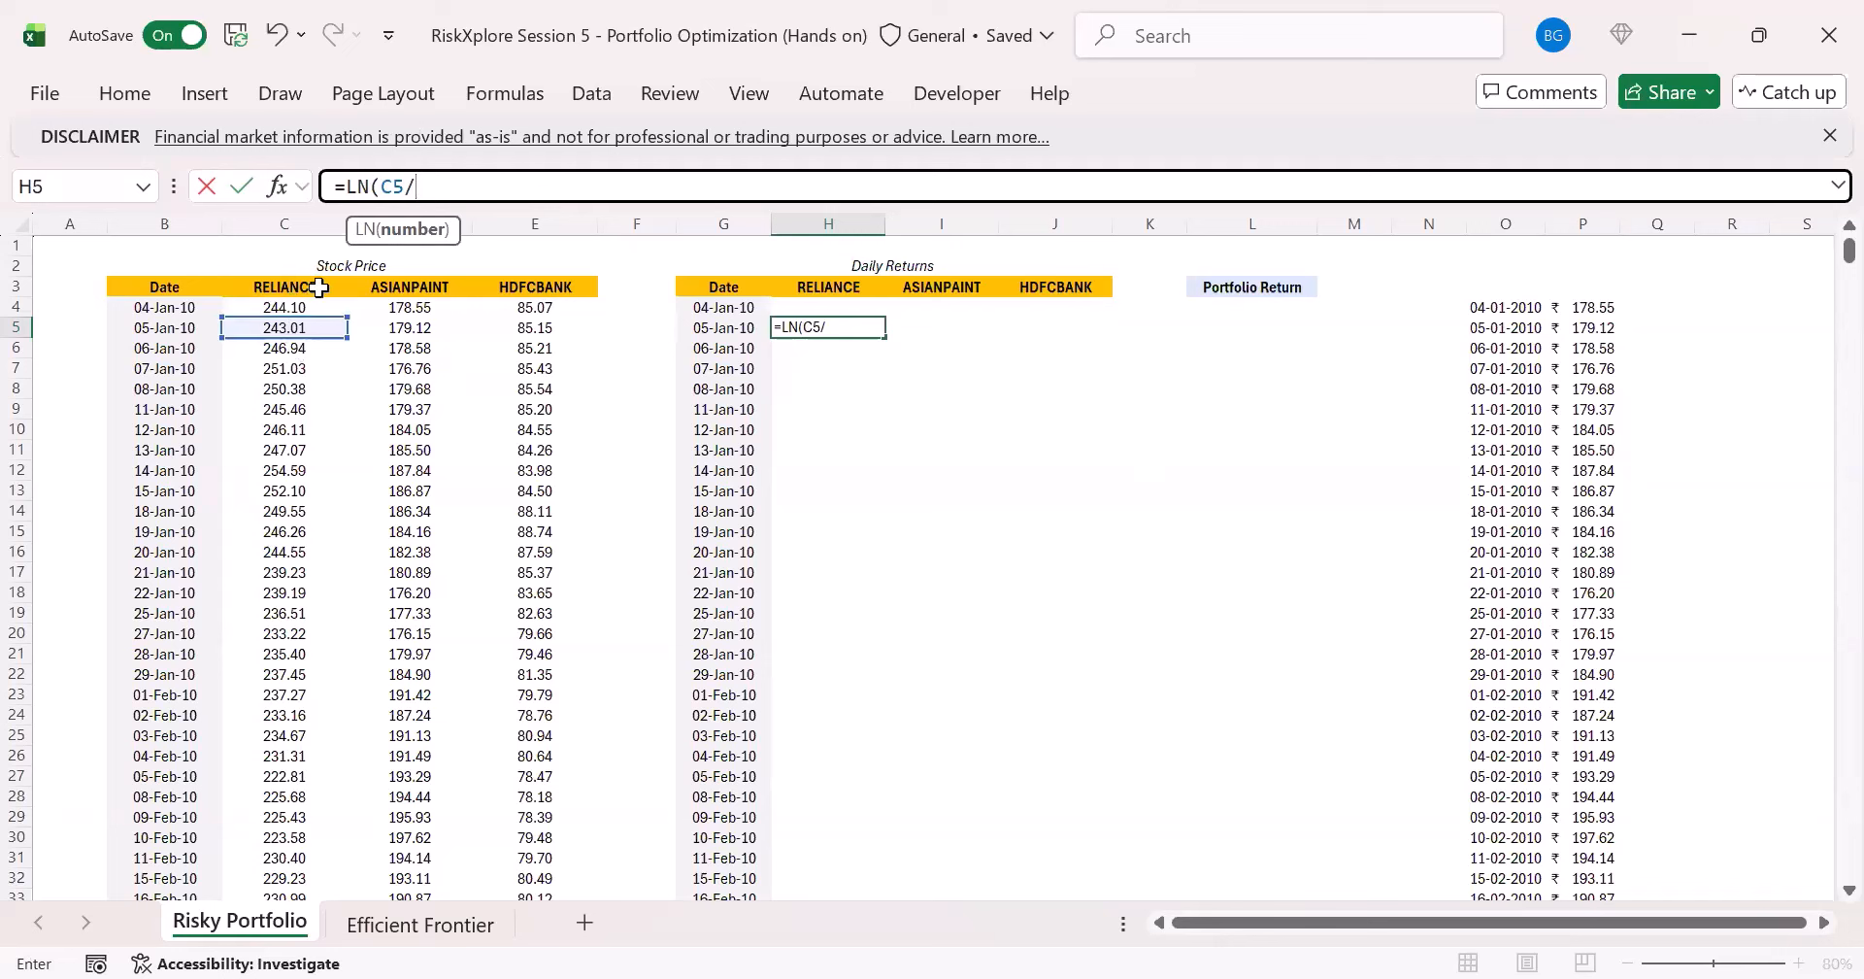
{"action": "left_click", "coordinate": [299, 305]}
{"action": "type", "text": ")"}
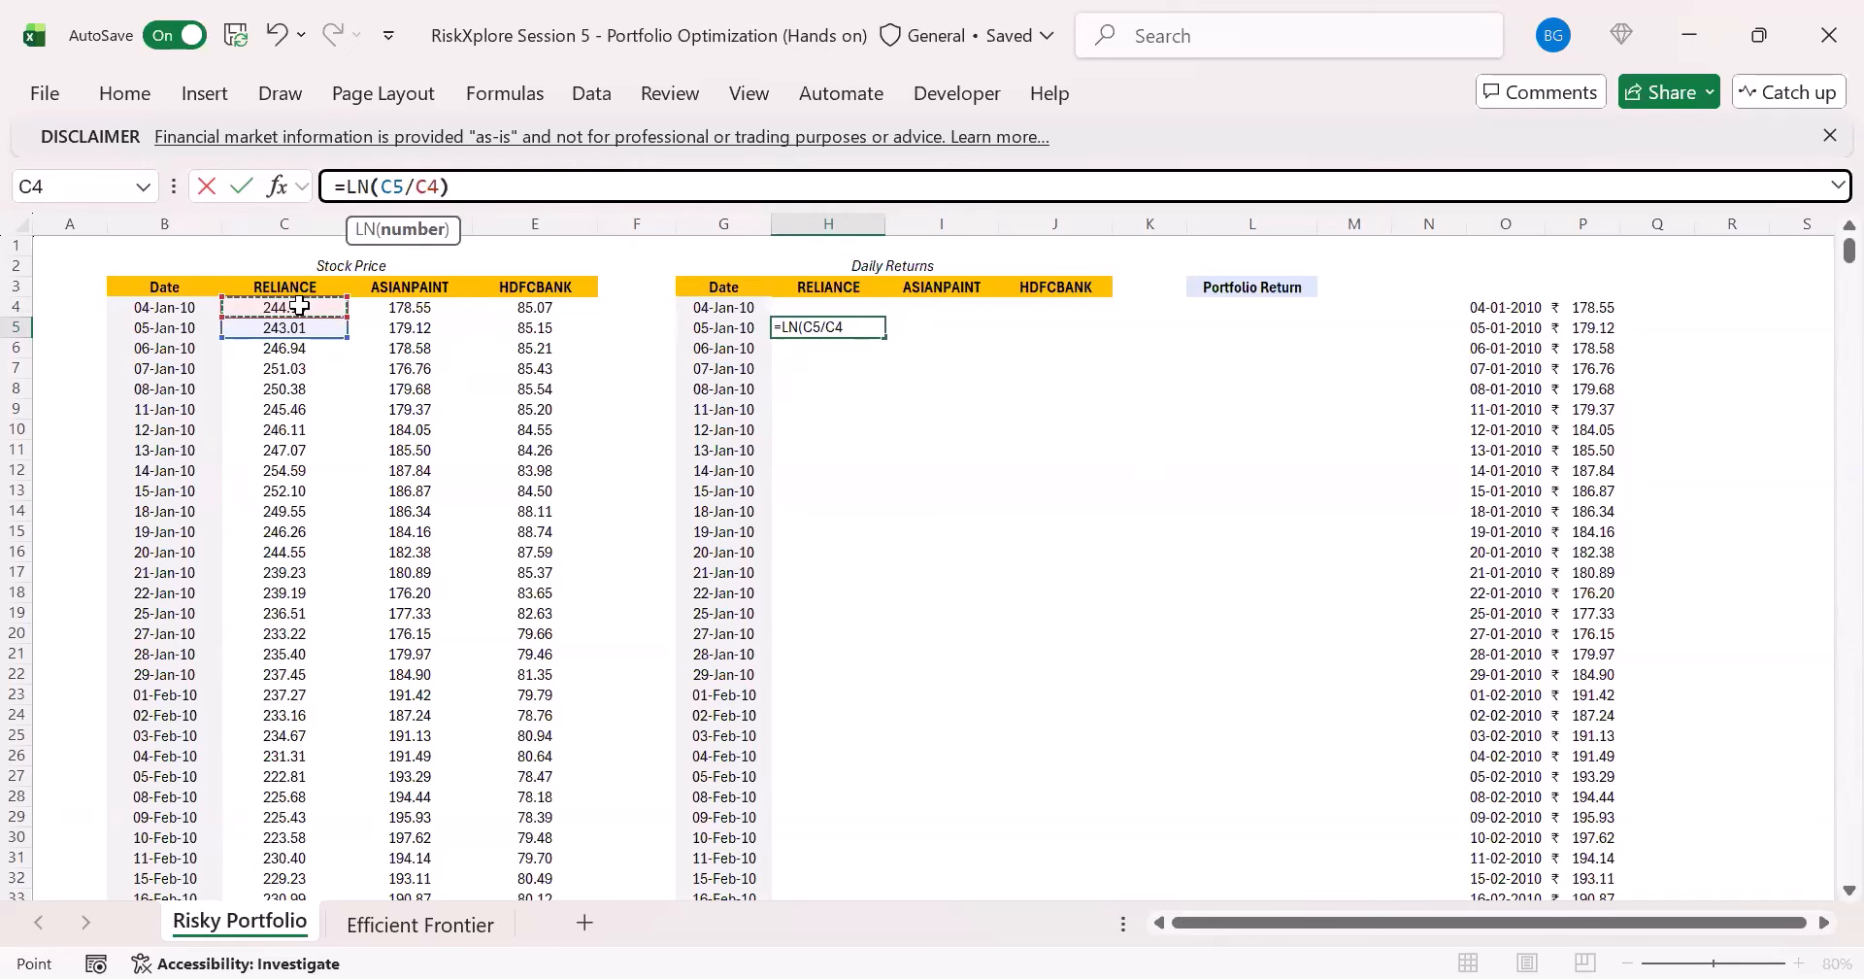
{"action": "key", "text": "ctrl+Return"}
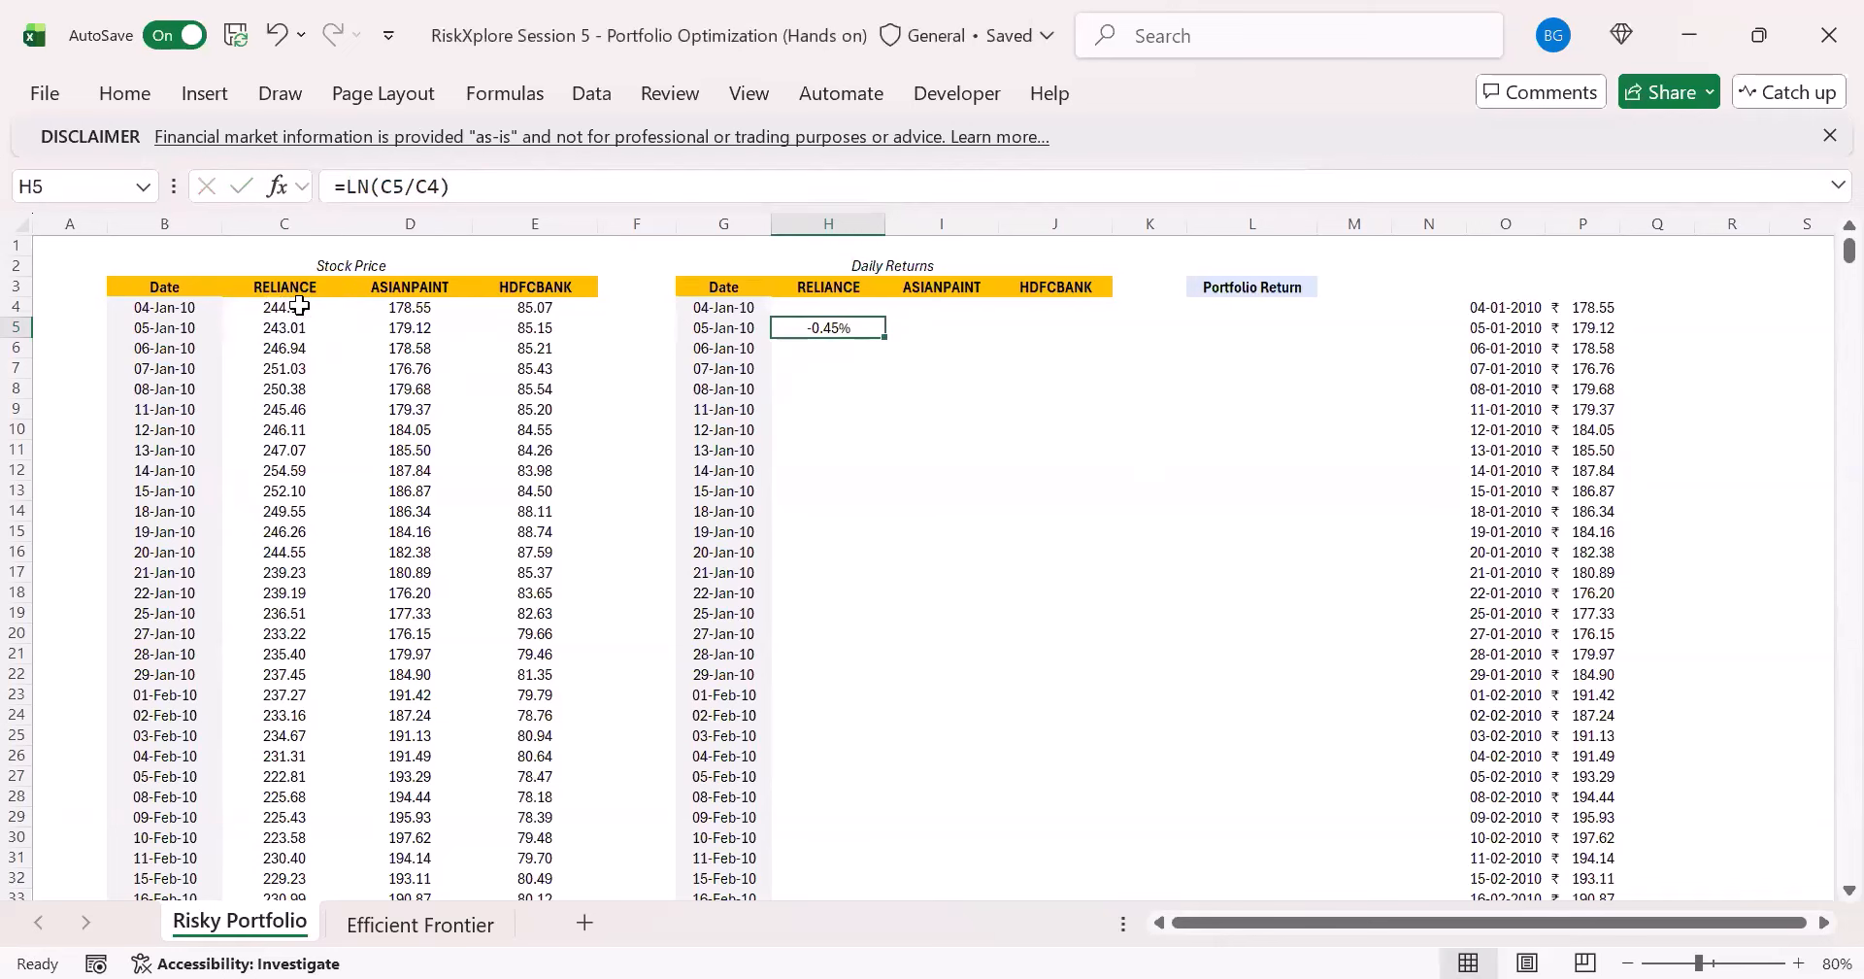
- Fill the log return formula from H5 across to J5 and down to the last date row, and check the column's end
{"action": "left_click_drag", "start_coordinate": [885, 337], "coordinate": [1061, 347]}
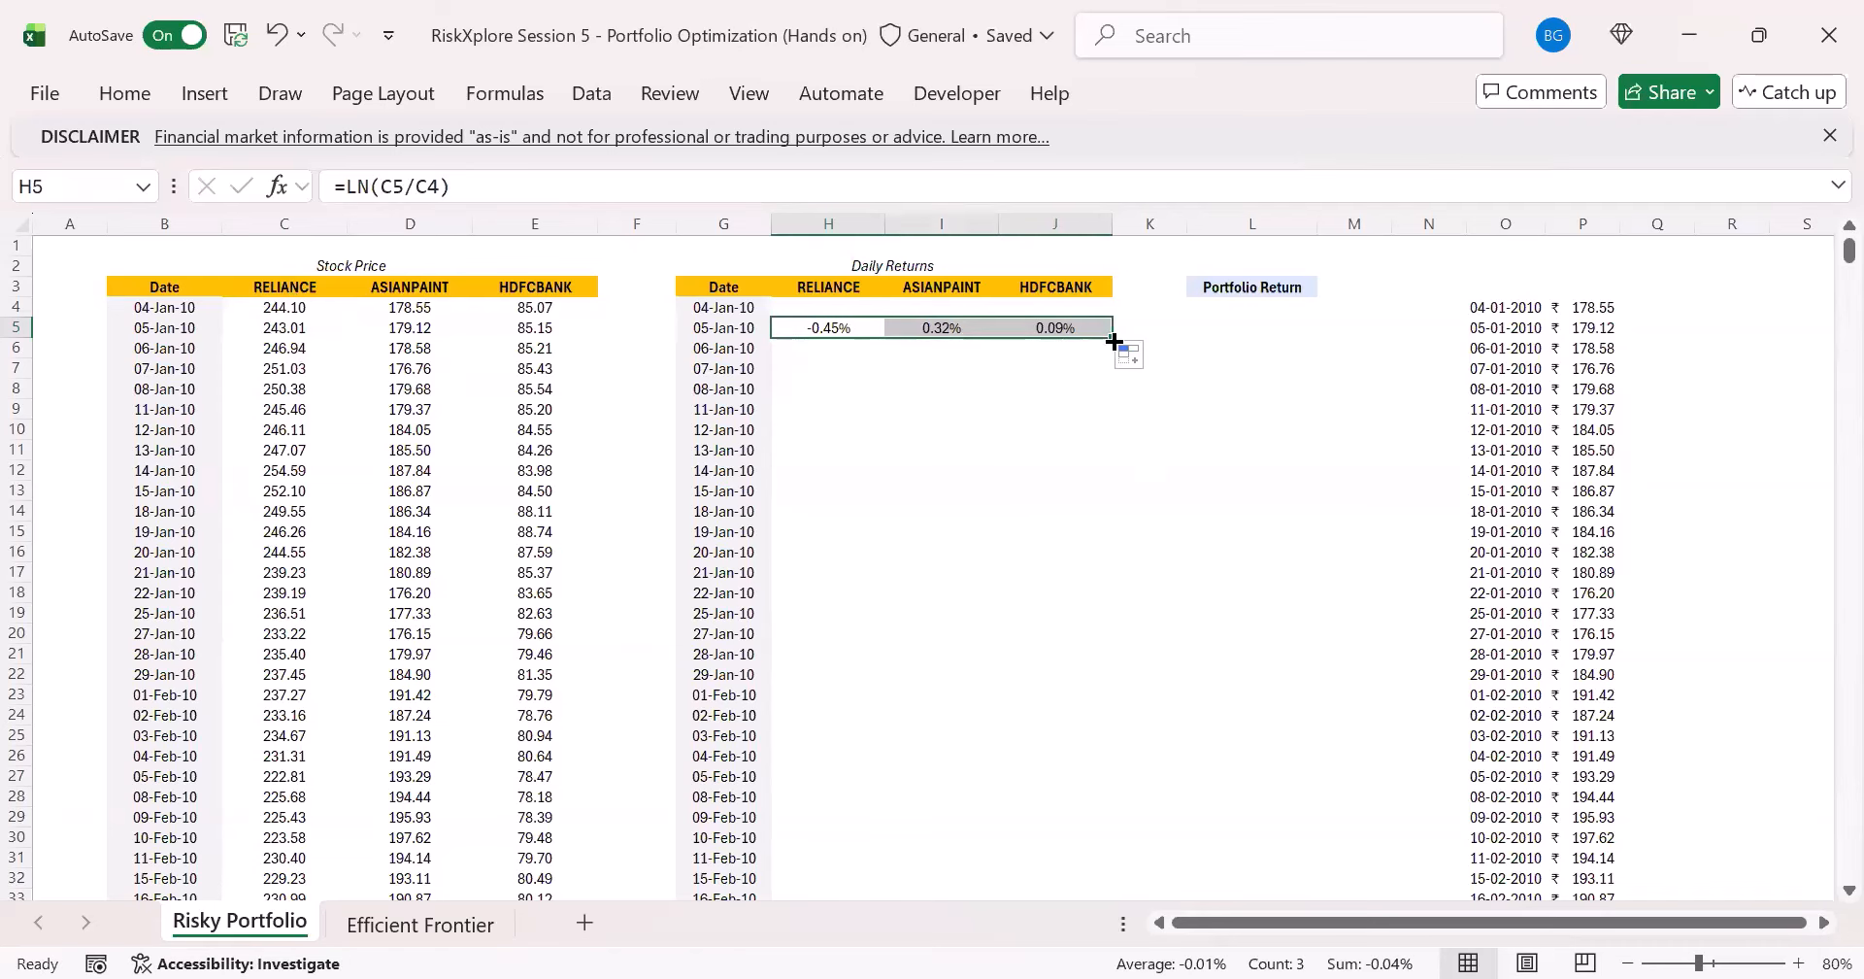
{"action": "double_click", "coordinate": [1114, 339]}
{"action": "left_click", "coordinate": [872, 572]}
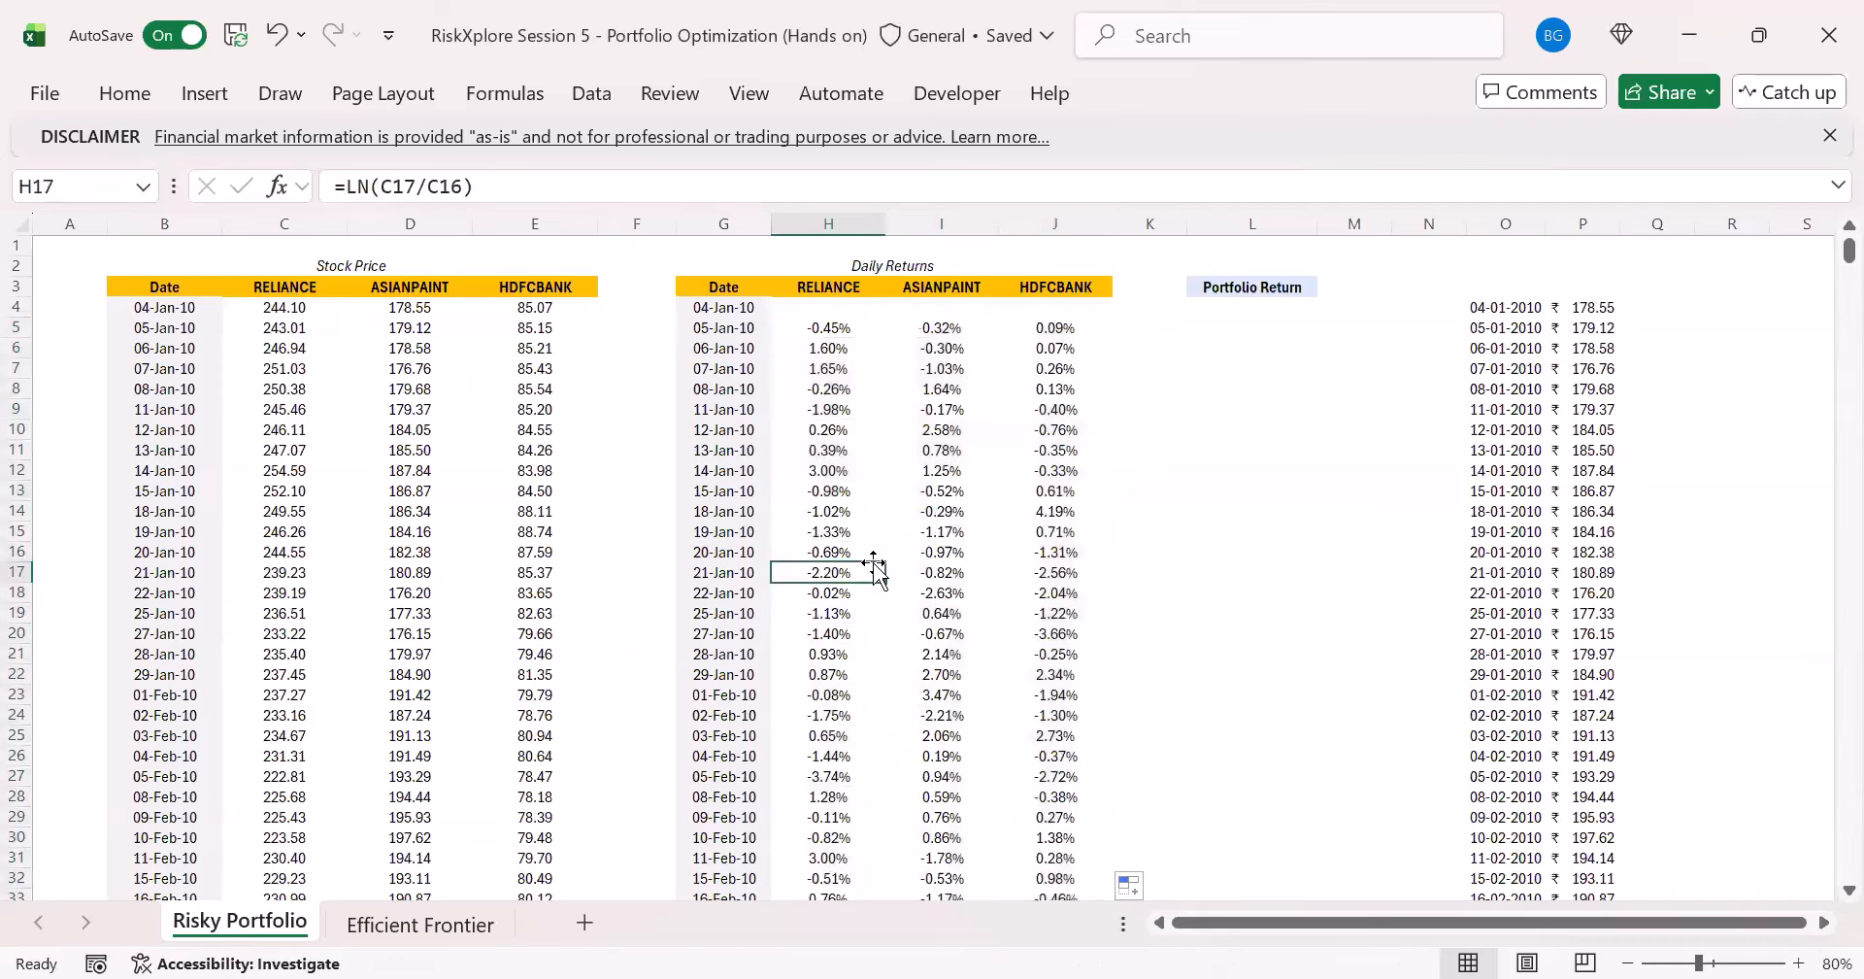
{"action": "key", "text": "ctrl+Down"}
{"action": "key", "text": "Down"}
{"action": "key", "text": "Up"}
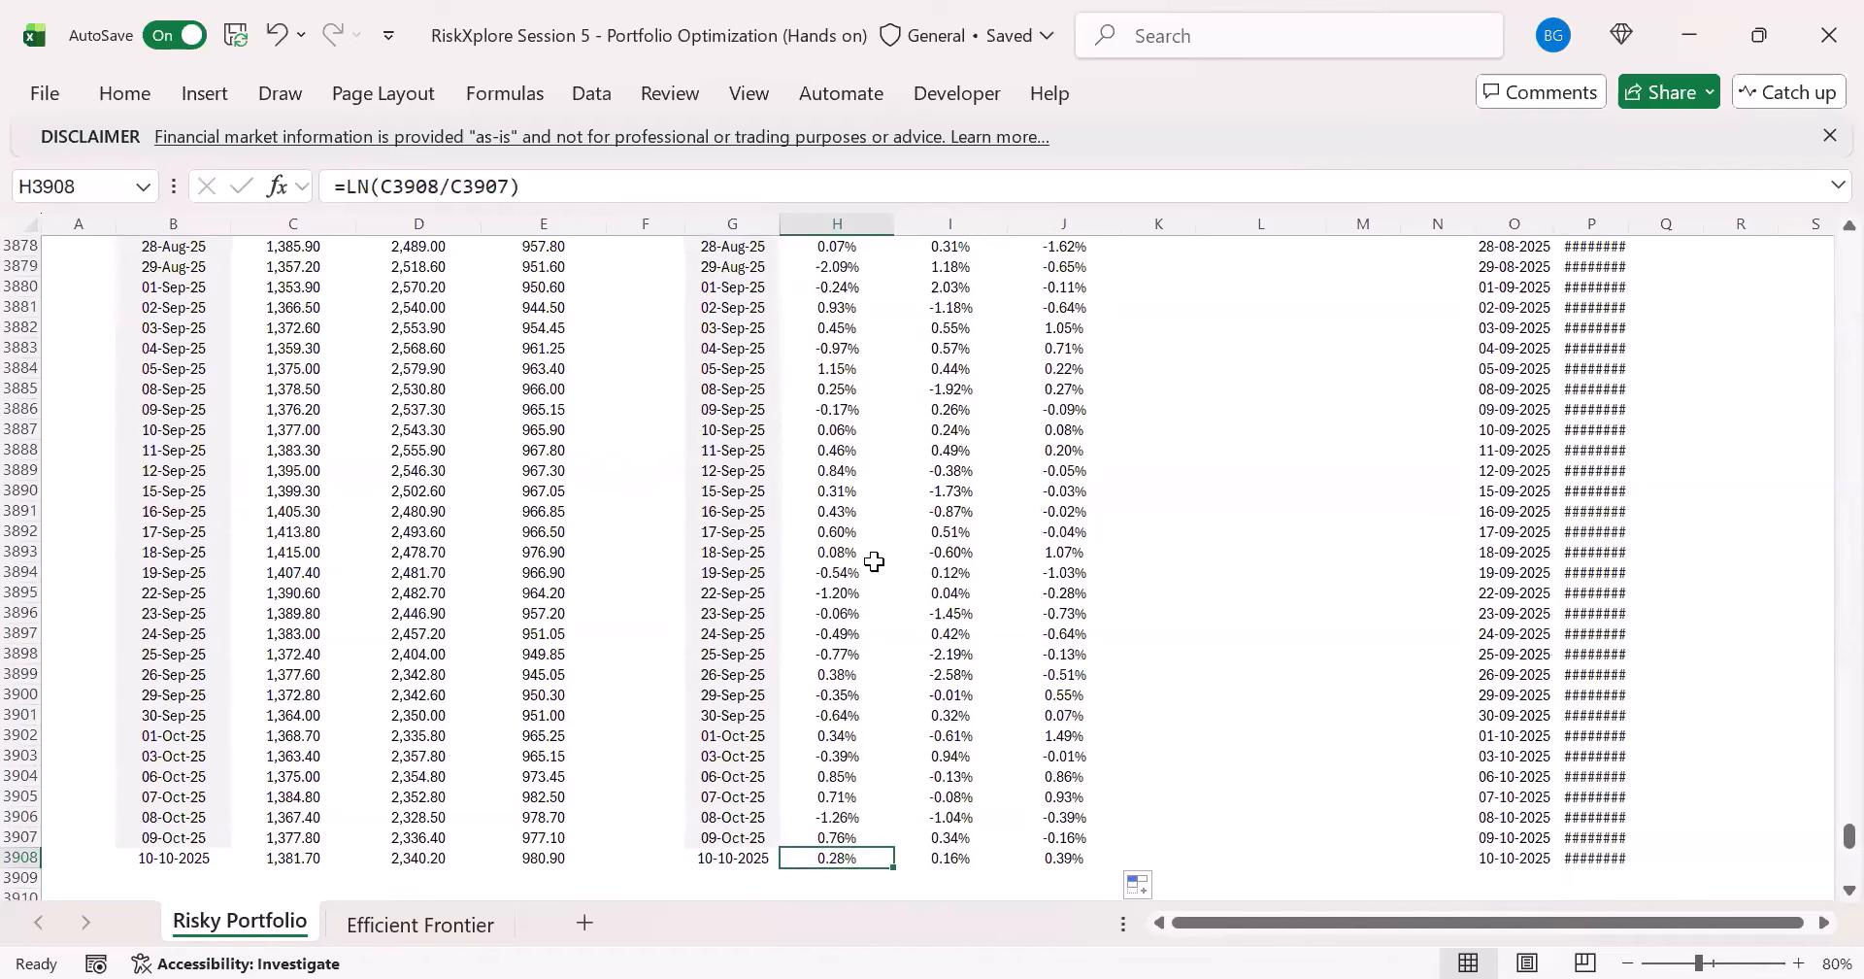
{"action": "key", "text": "Up"}
{"action": "key", "text": "Up"}
{"action": "key", "text": "ctrl+Up"}
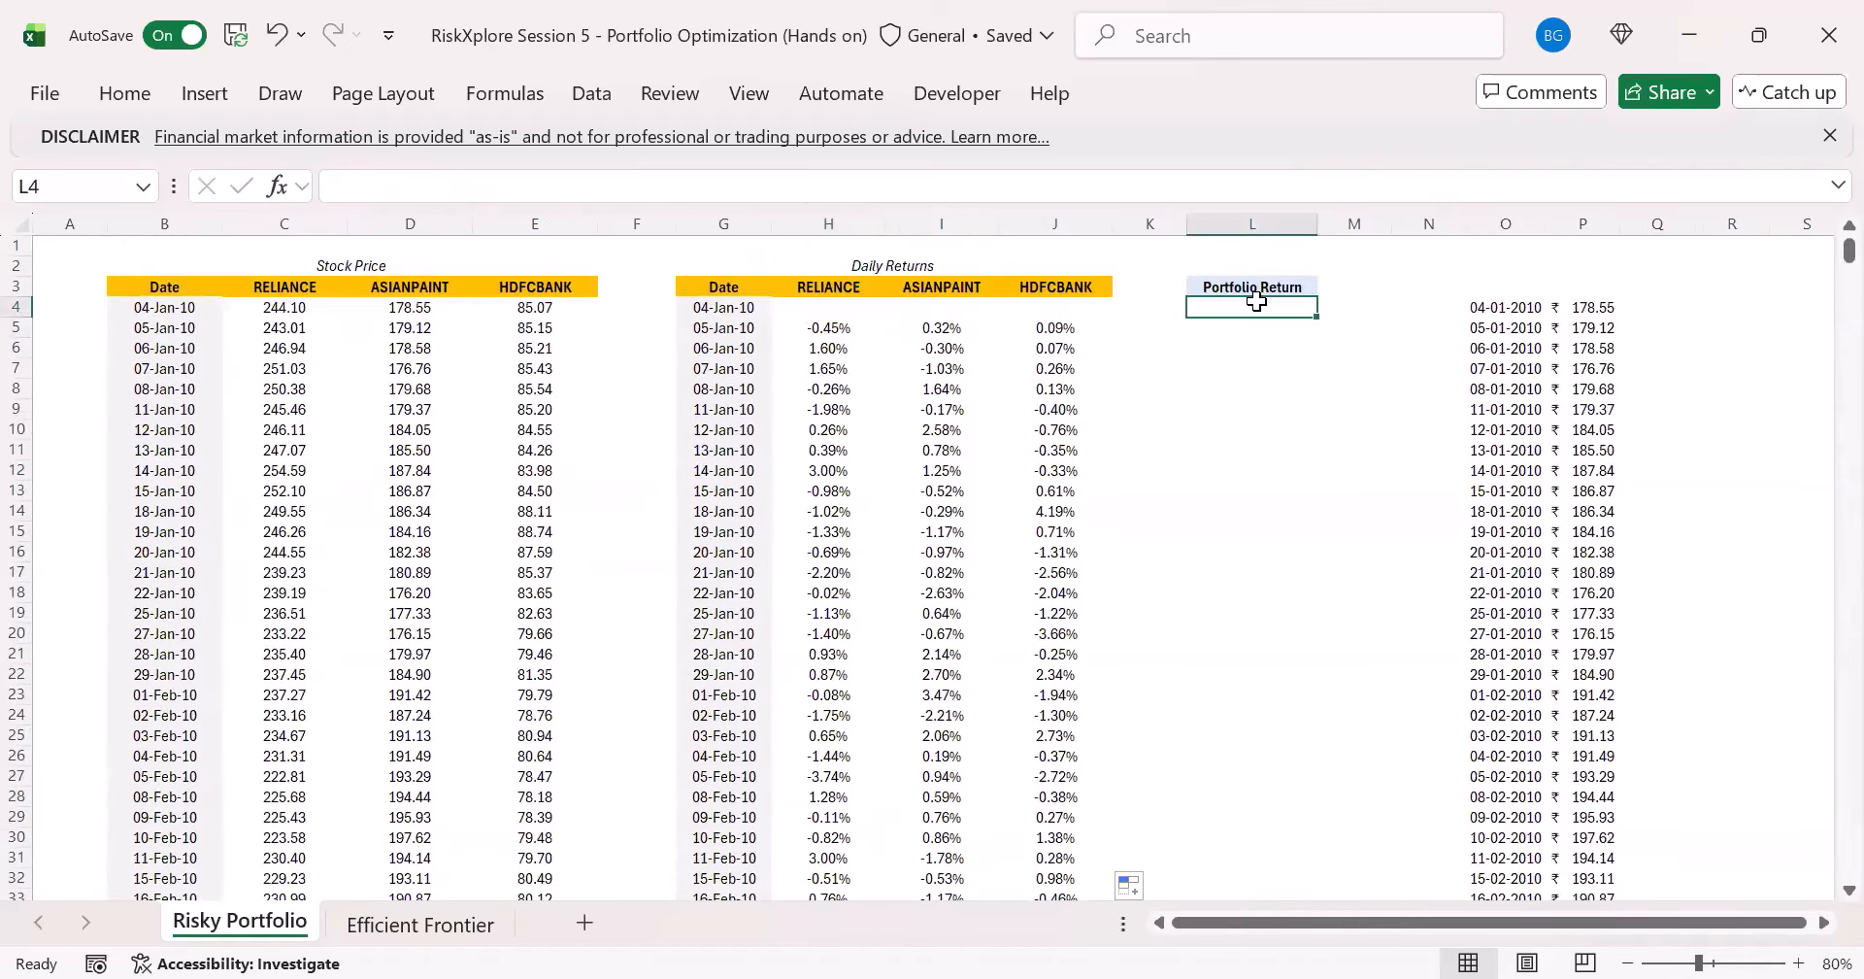
- Examine the Portfolio Return column, the daily returns, and the Annual Mean and Annual SD rows on the Efficient Frontier sheet
{"action": "left_click", "coordinate": [1247, 289]}
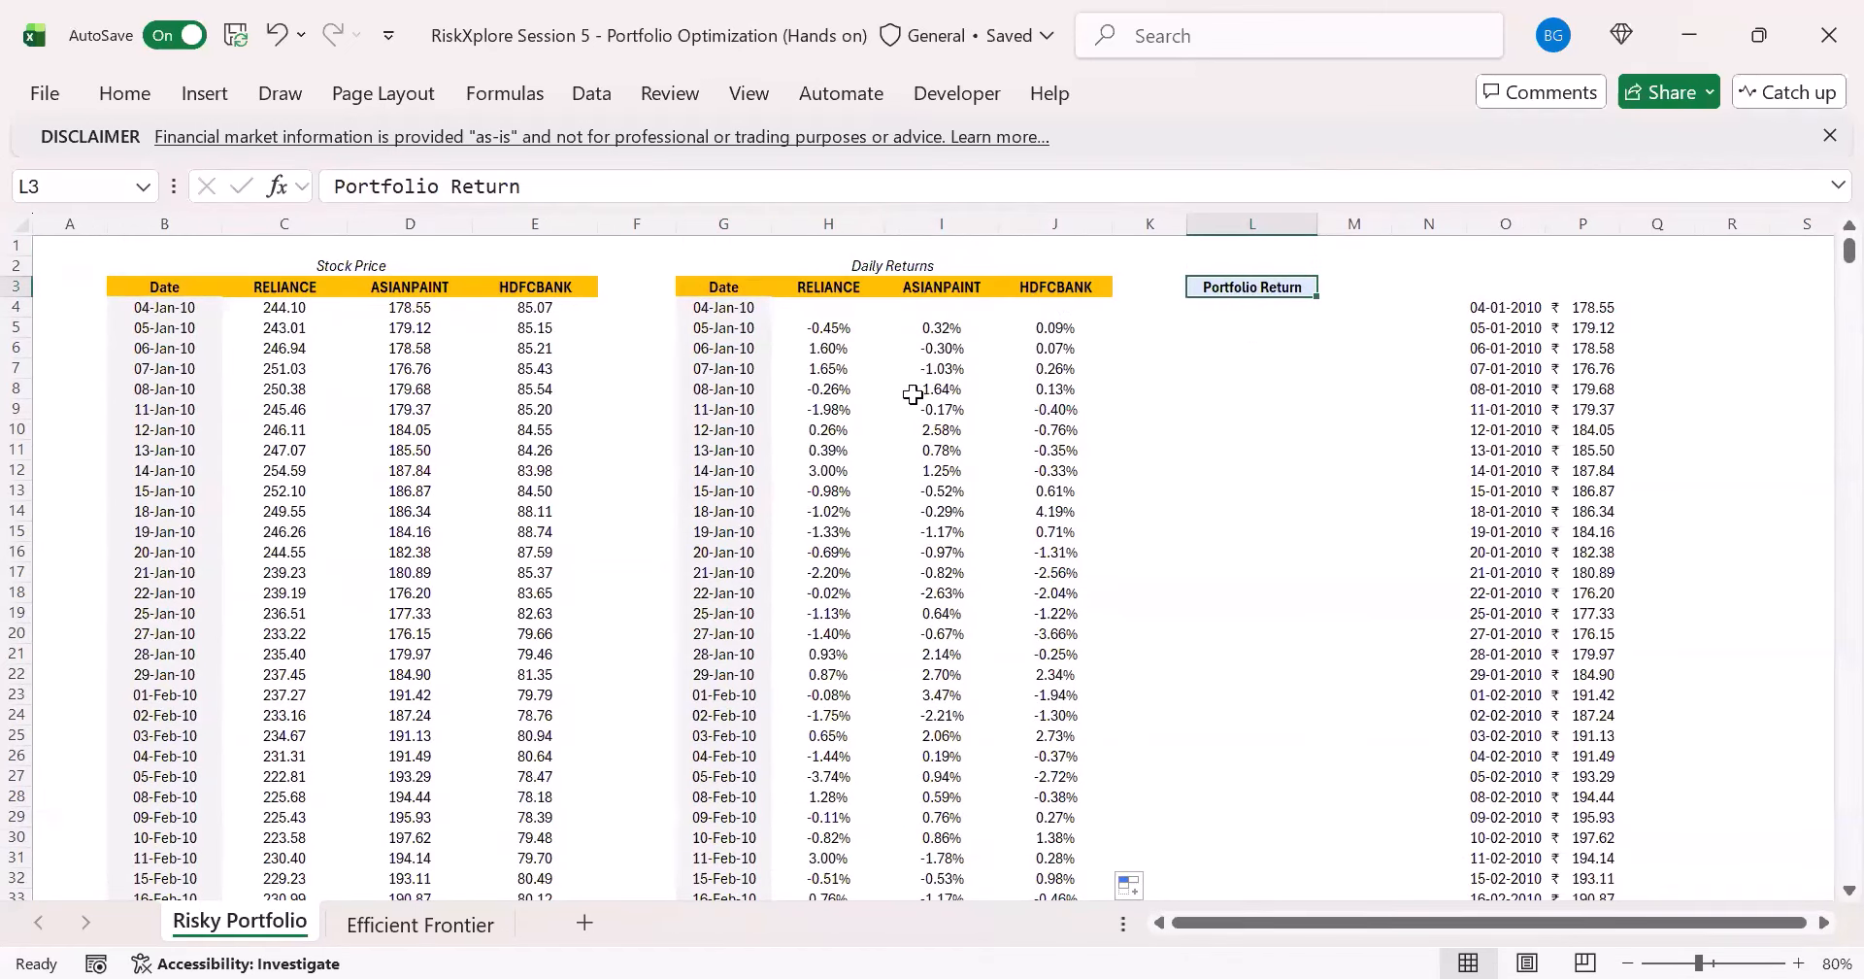
{"action": "left_click", "coordinate": [1214, 307]}
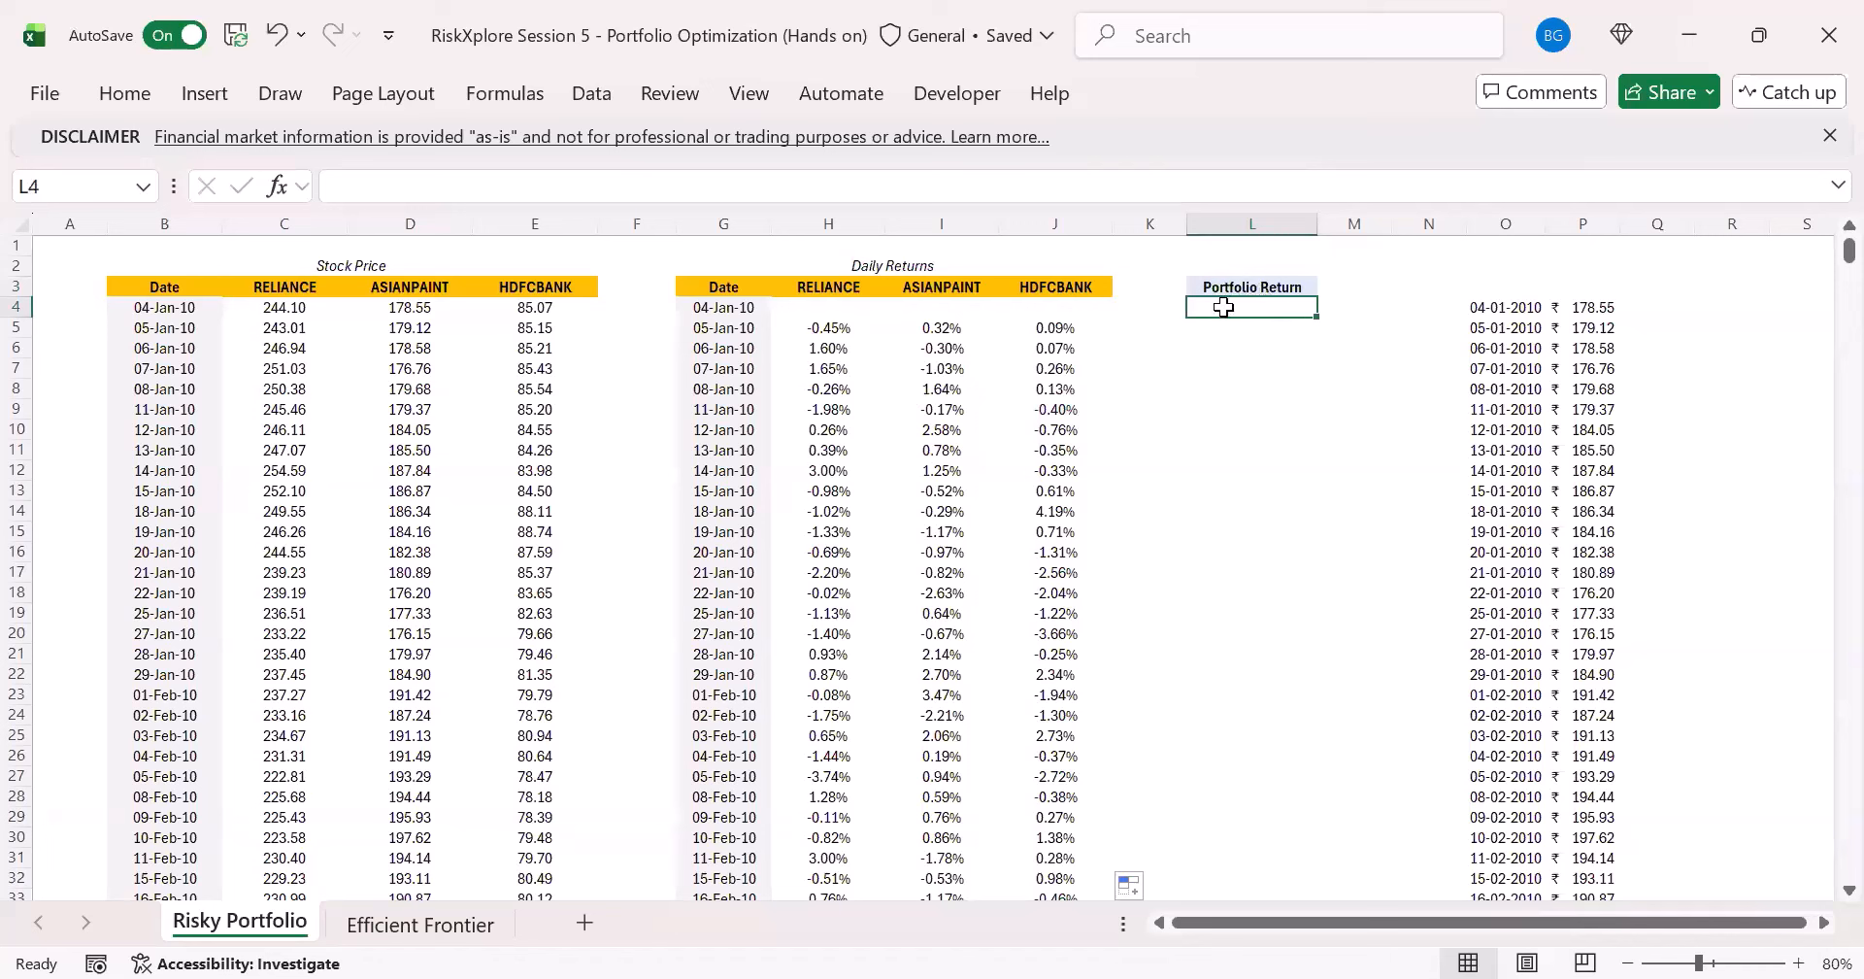
{"action": "left_click", "coordinate": [823, 328]}
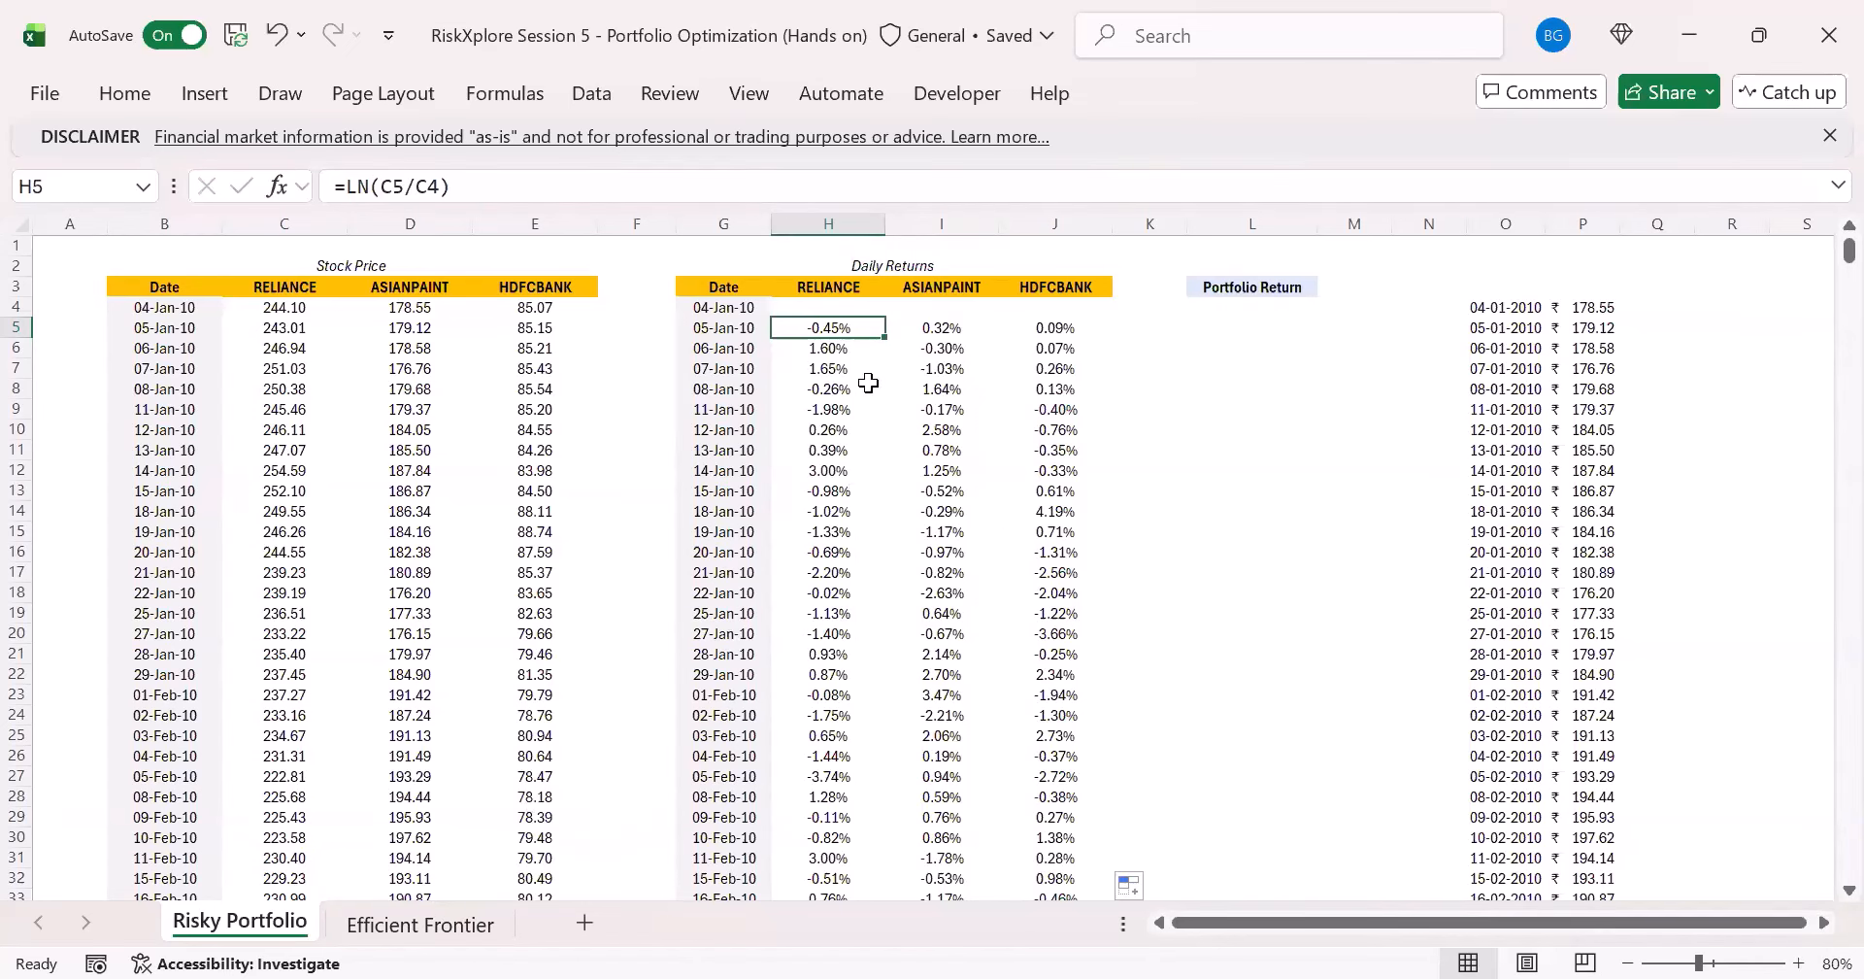
{"action": "left_click", "coordinate": [420, 912]}
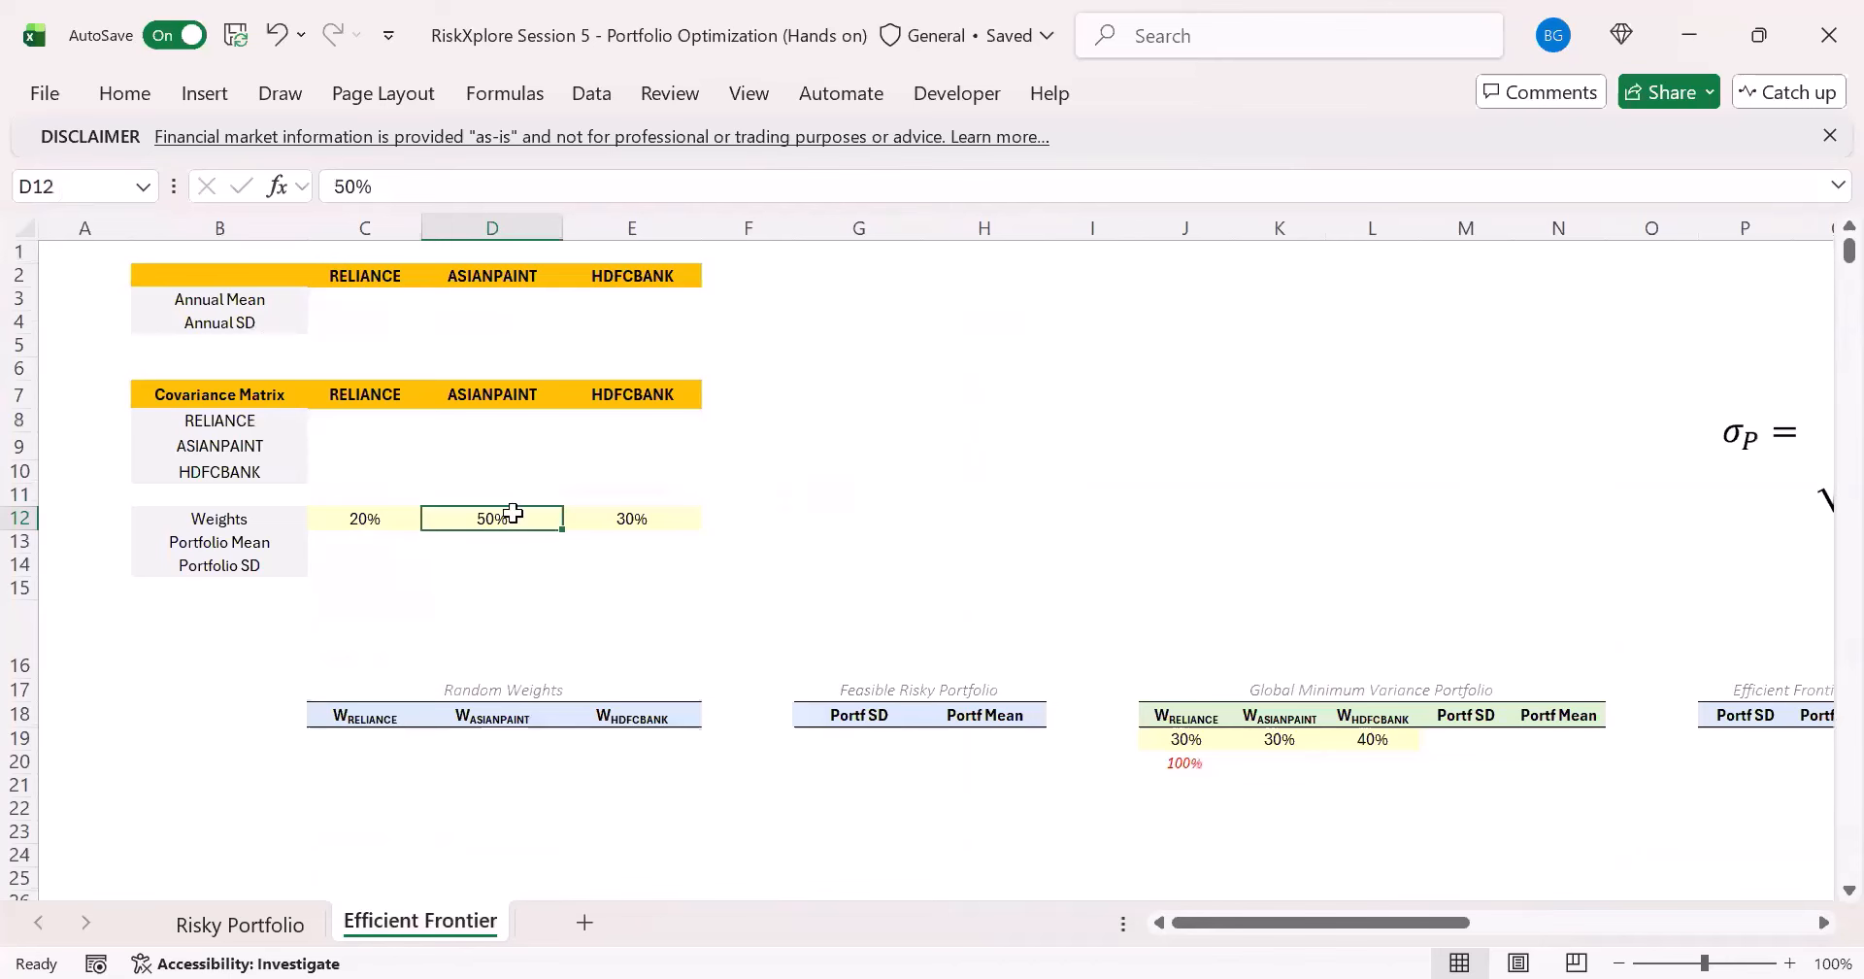
{"action": "left_click", "coordinate": [366, 348]}
{"action": "left_click", "coordinate": [295, 326]}
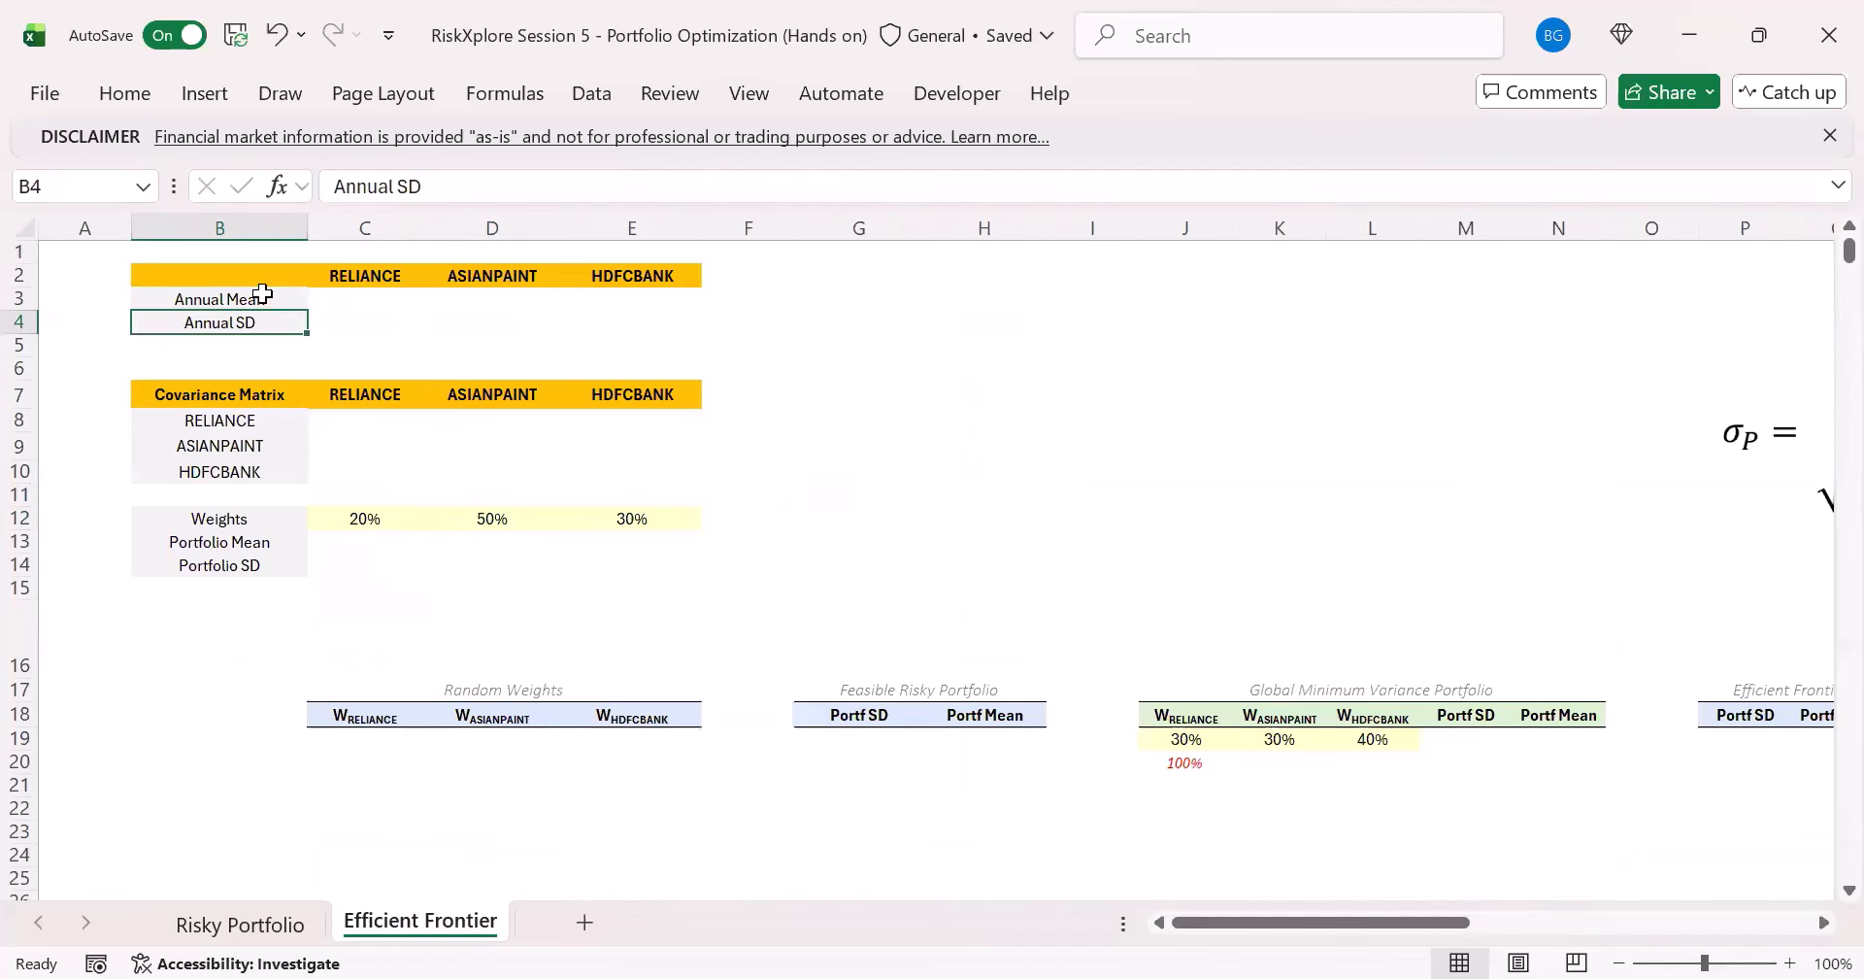
{"action": "left_click", "coordinate": [263, 294]}
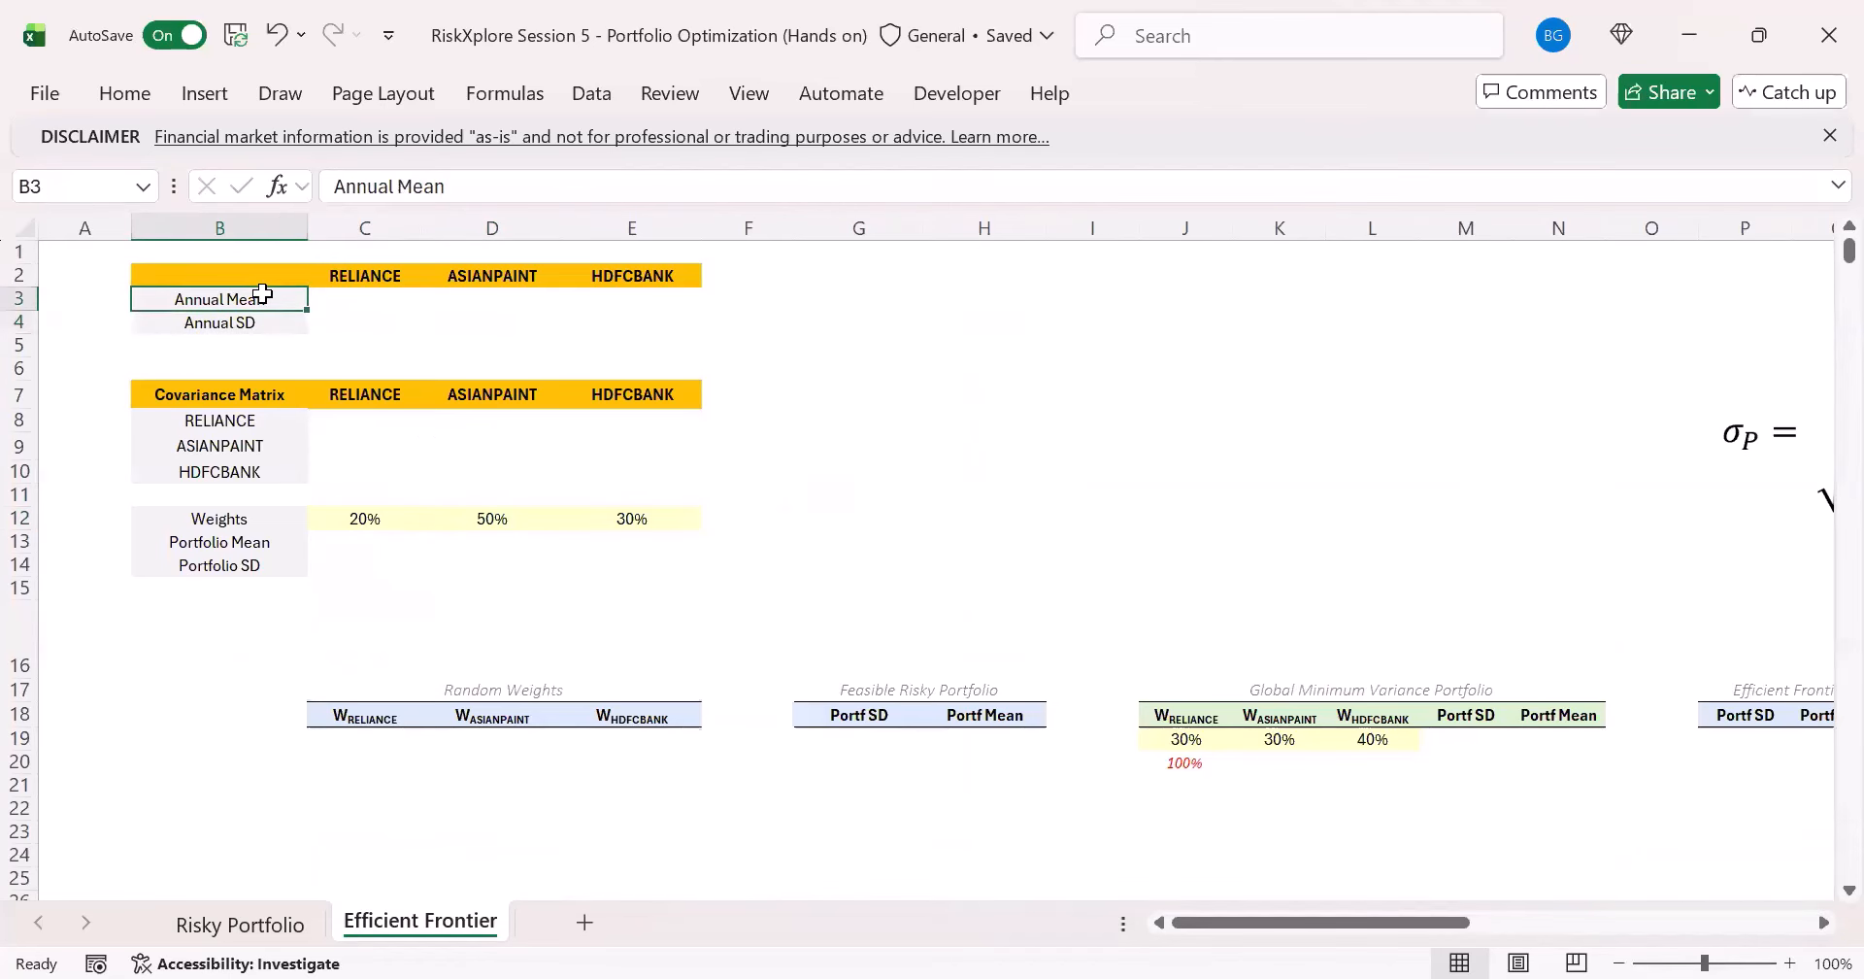
{"action": "left_click", "coordinate": [254, 924]}
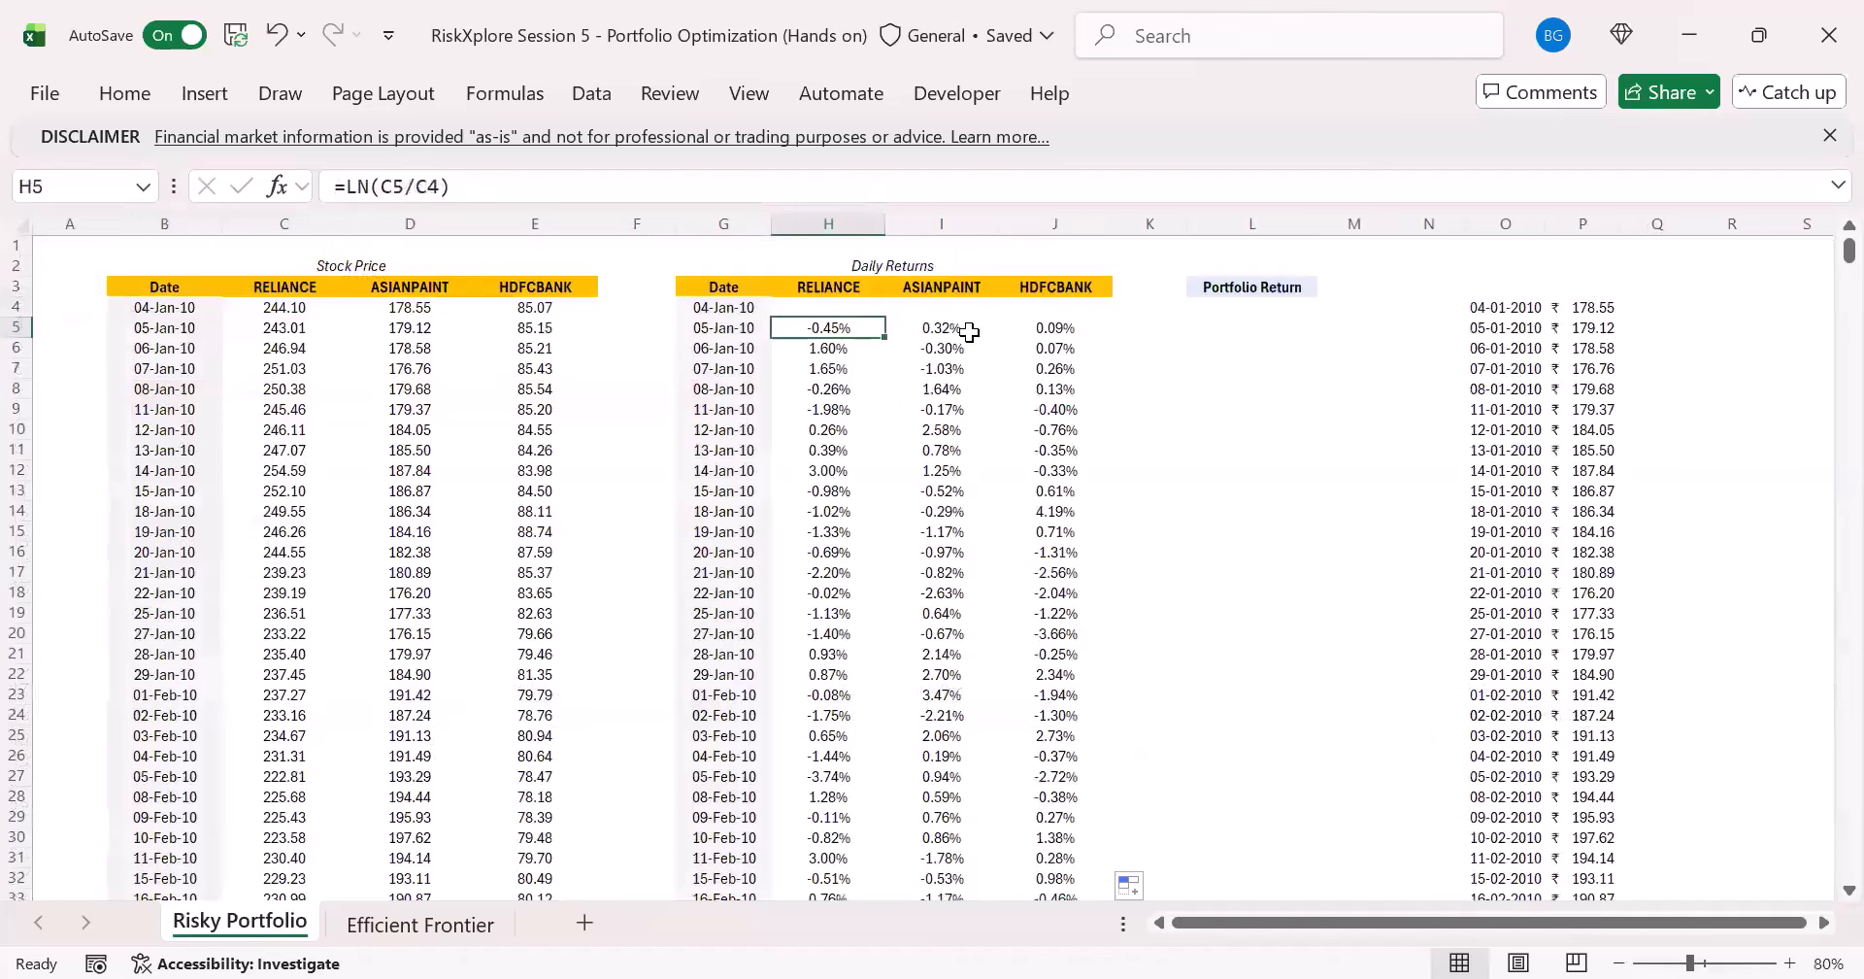
{"action": "left_click", "coordinate": [413, 927]}
{"action": "left_click", "coordinate": [355, 296]}
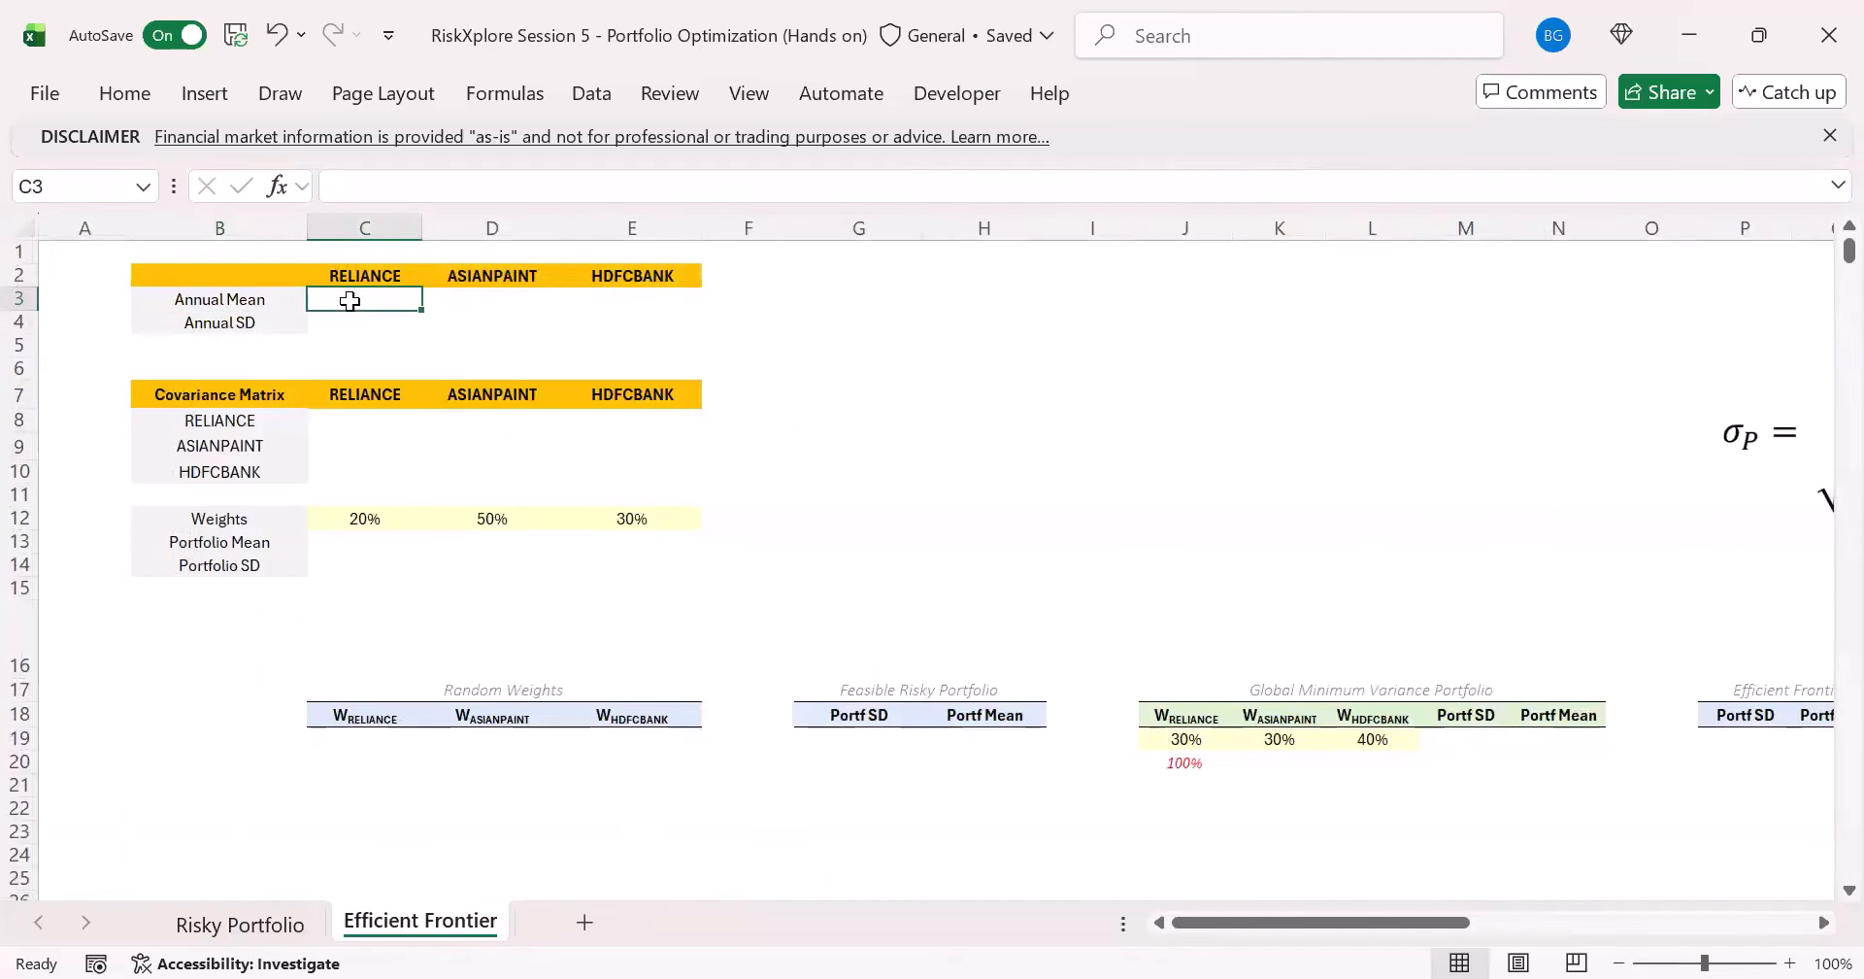
{"action": "left_click", "coordinate": [244, 301]}
{"action": "left_click", "coordinate": [351, 294]}
{"action": "left_click", "coordinate": [279, 330]}
{"action": "left_click", "coordinate": [363, 326]}
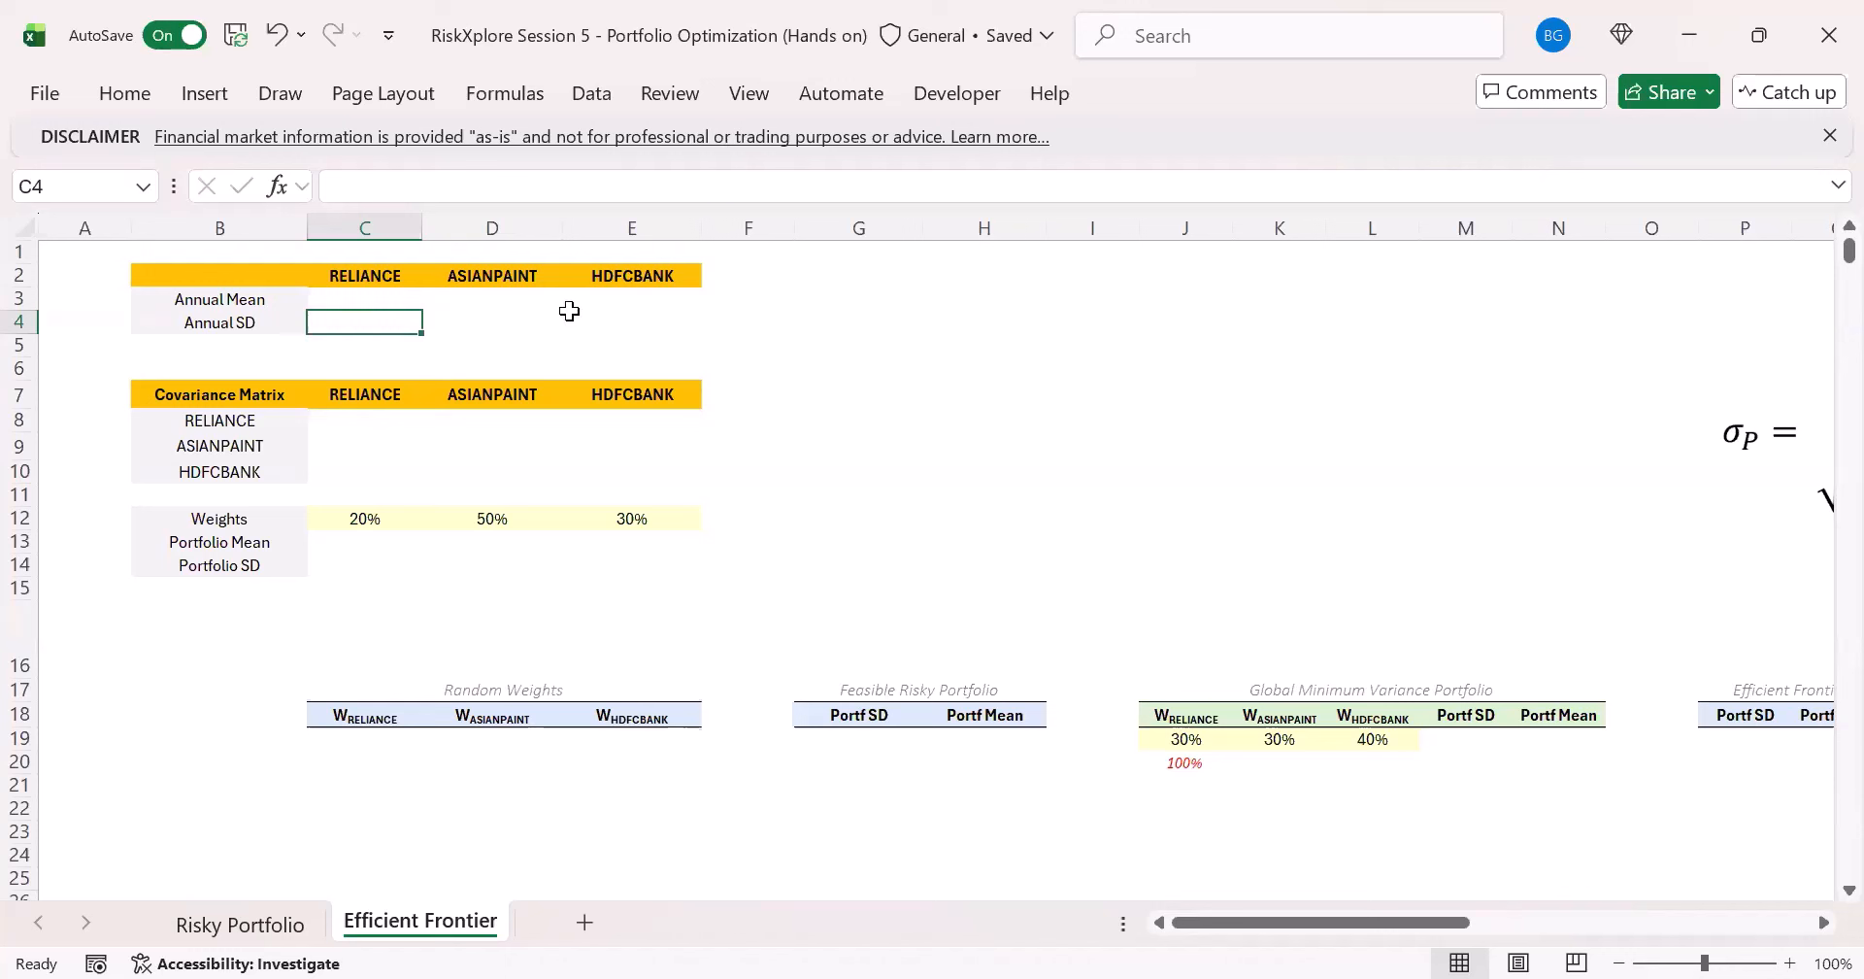
- Enter the RELIANCE average daily return in C3 of Efficient Frontier as =AVERAGE('Risky Portfolio'!H5:H3908)
{"action": "key", "text": "Up"}
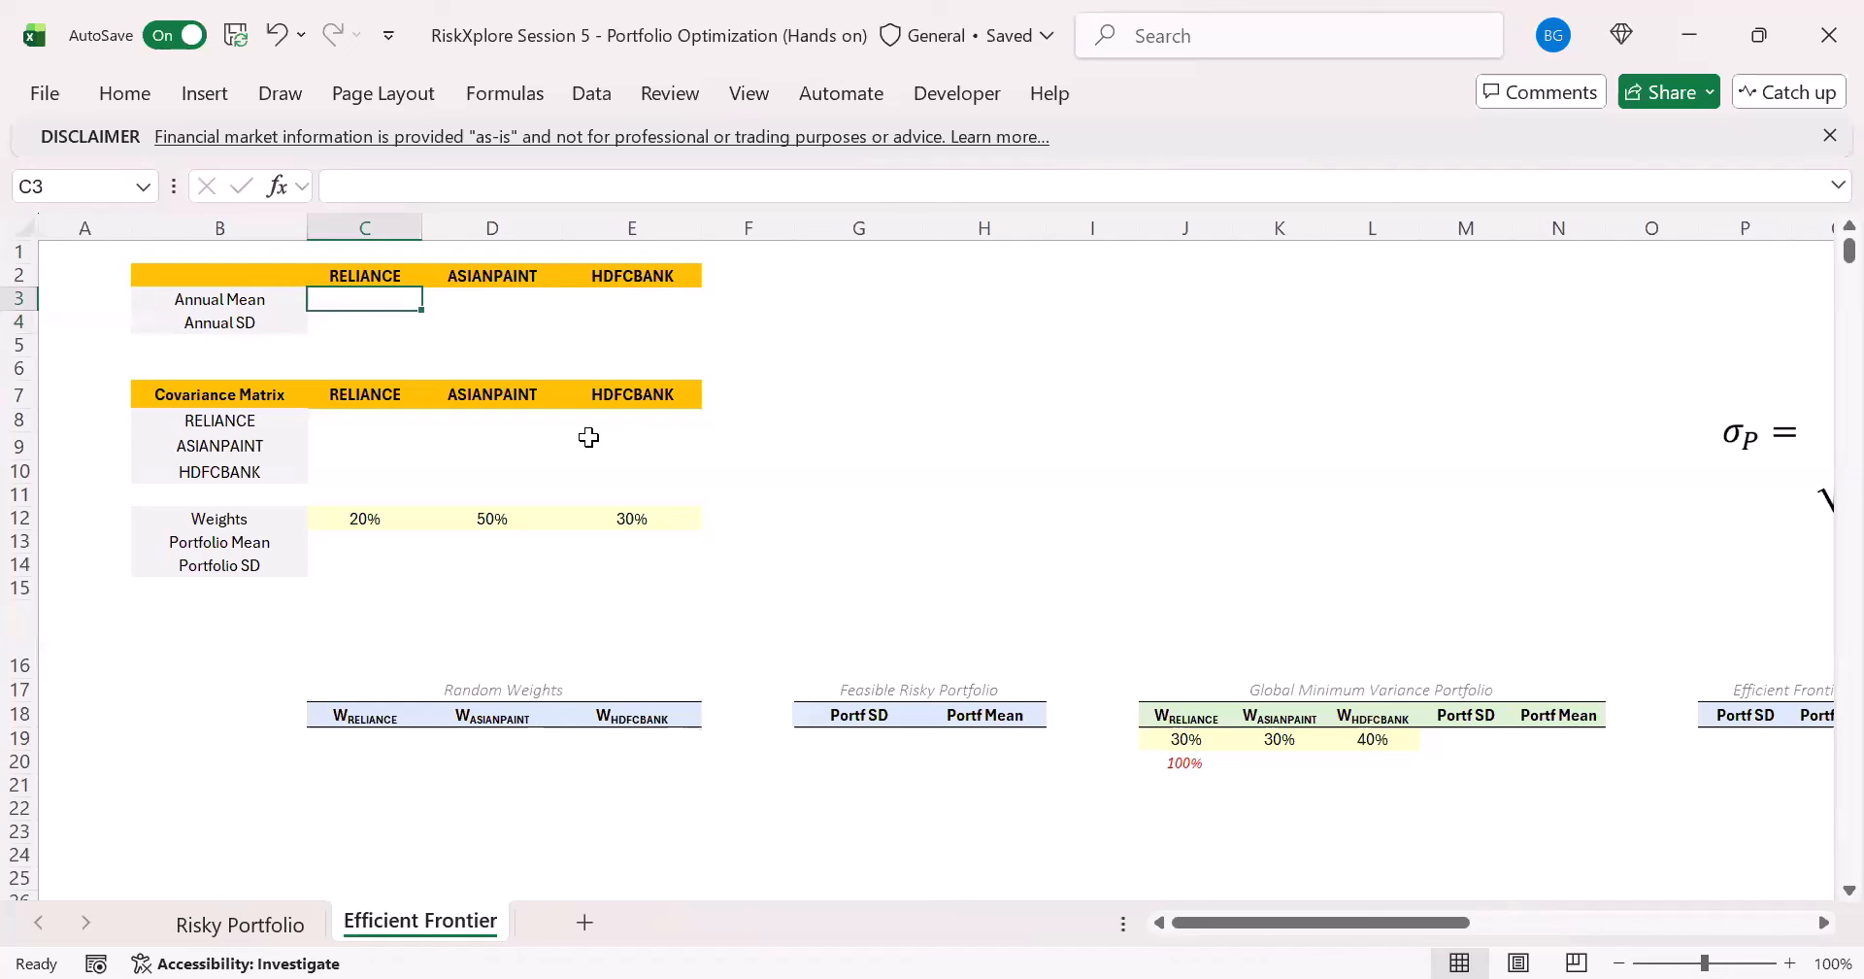
{"action": "type", "text": "="}
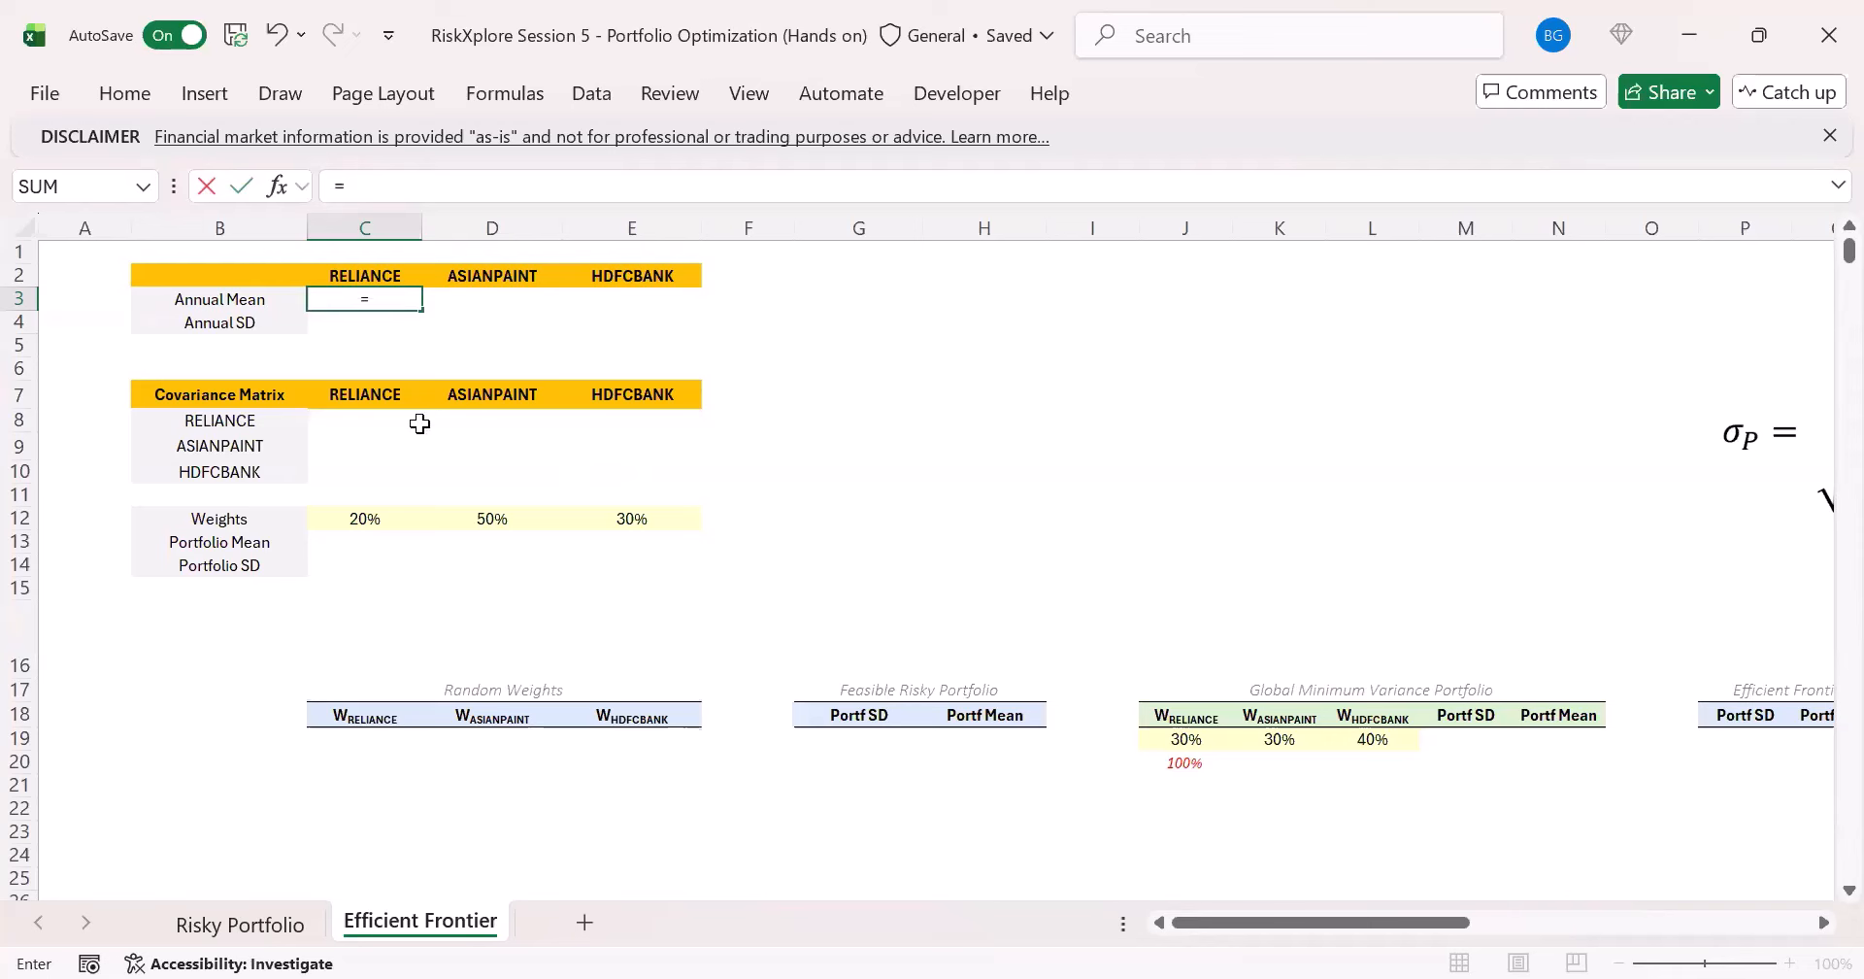
{"action": "type", "text": "AVERAGE("}
{"action": "key", "text": "ctrl+Page_Up"}
{"action": "left_click", "coordinate": [811, 330]}
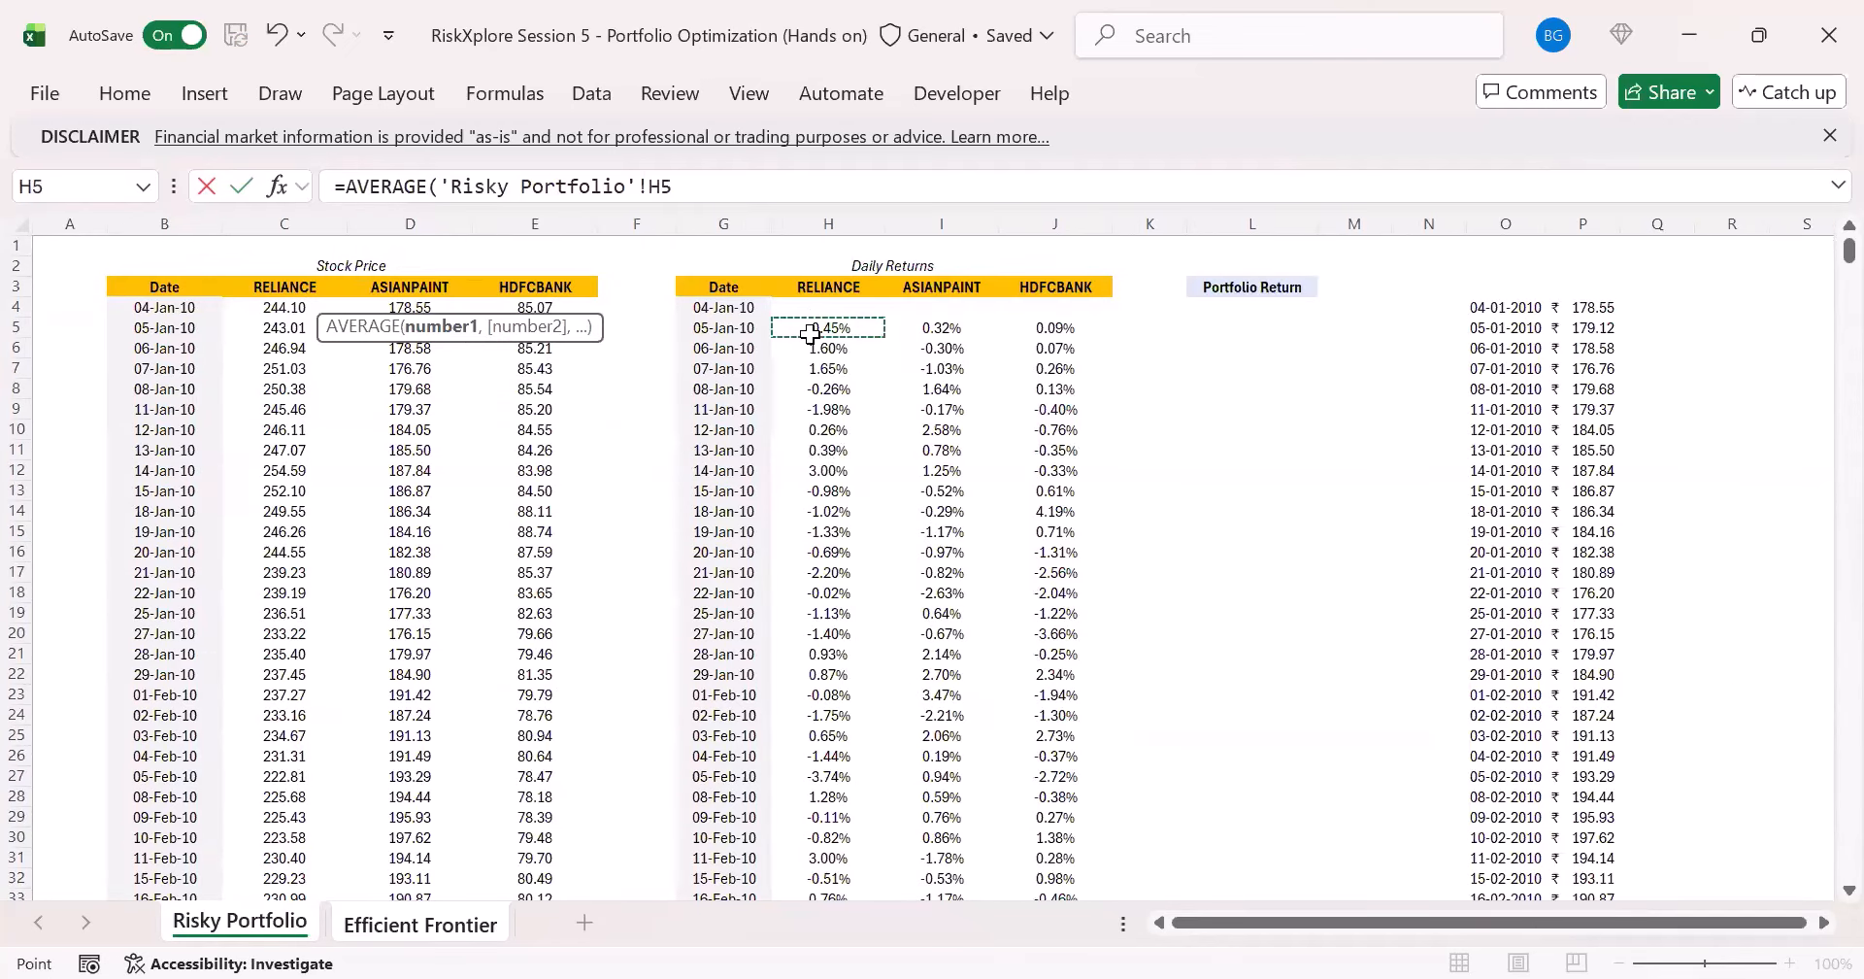
{"action": "key", "text": "ctrl+shift+Down"}
{"action": "key", "text": "Return"}
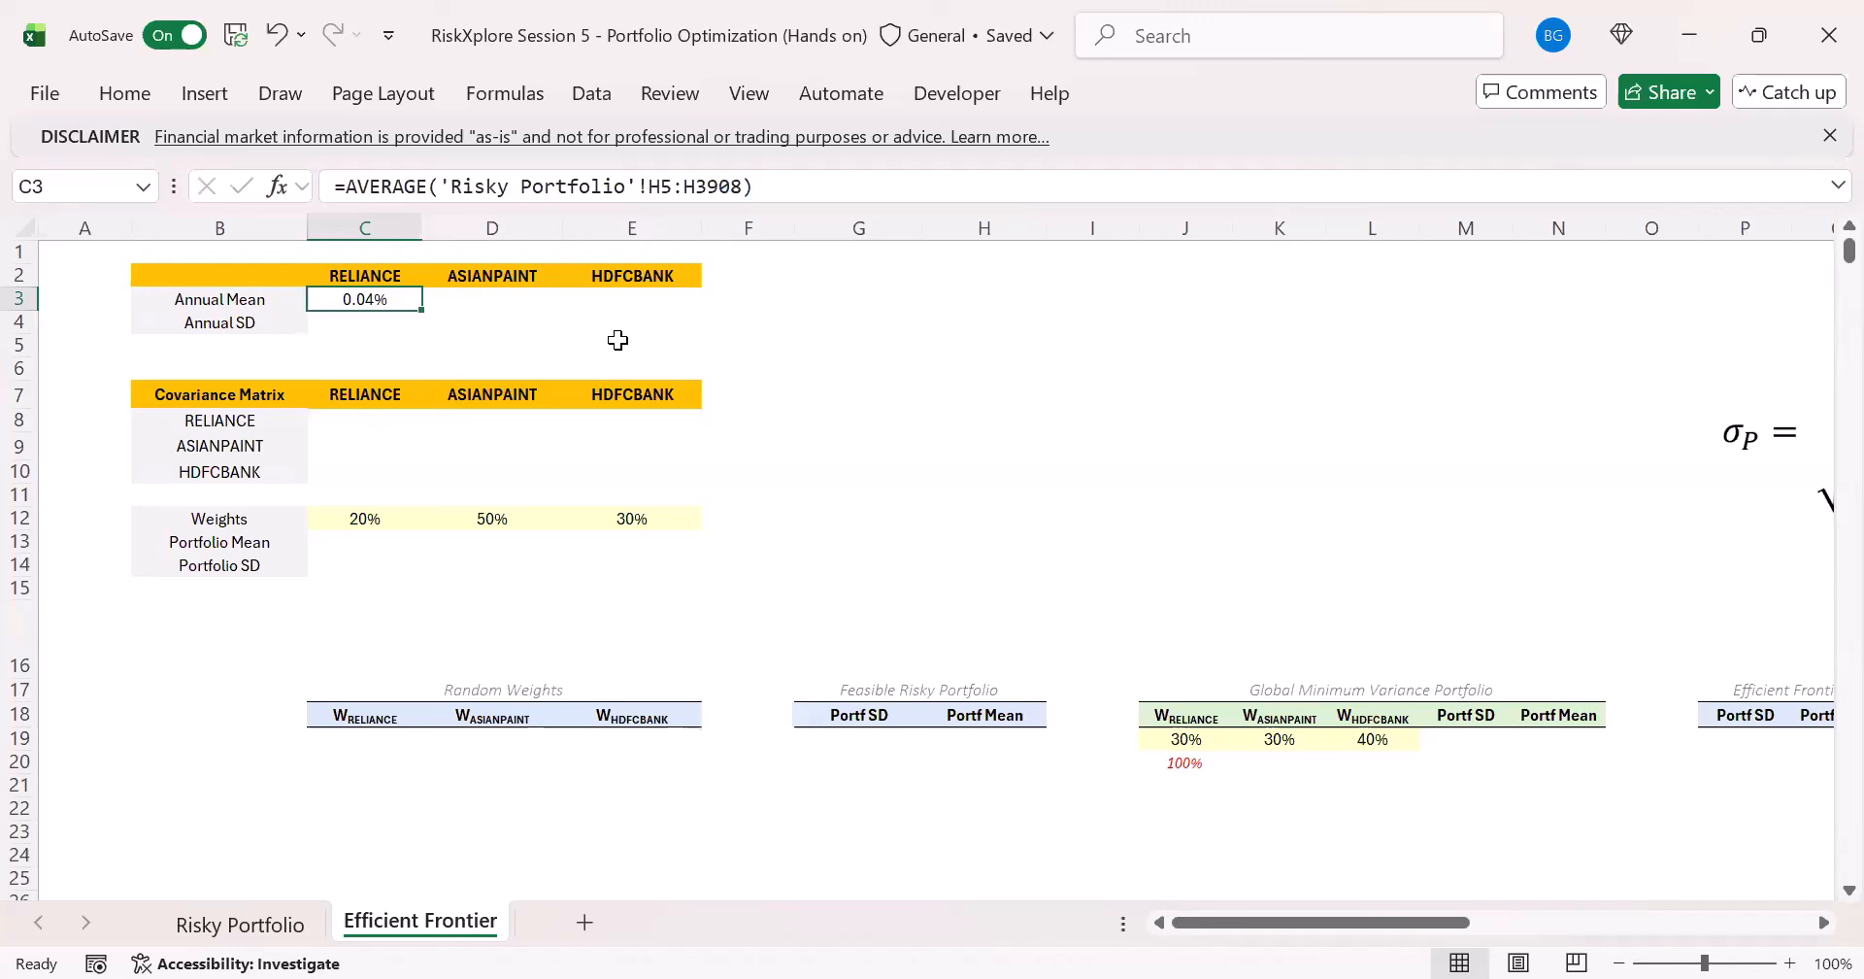
- Annualize the RELIANCE mean in C3 by multiplying the AVERAGE formula by 252
{"action": "left_click", "coordinate": [835, 193]}
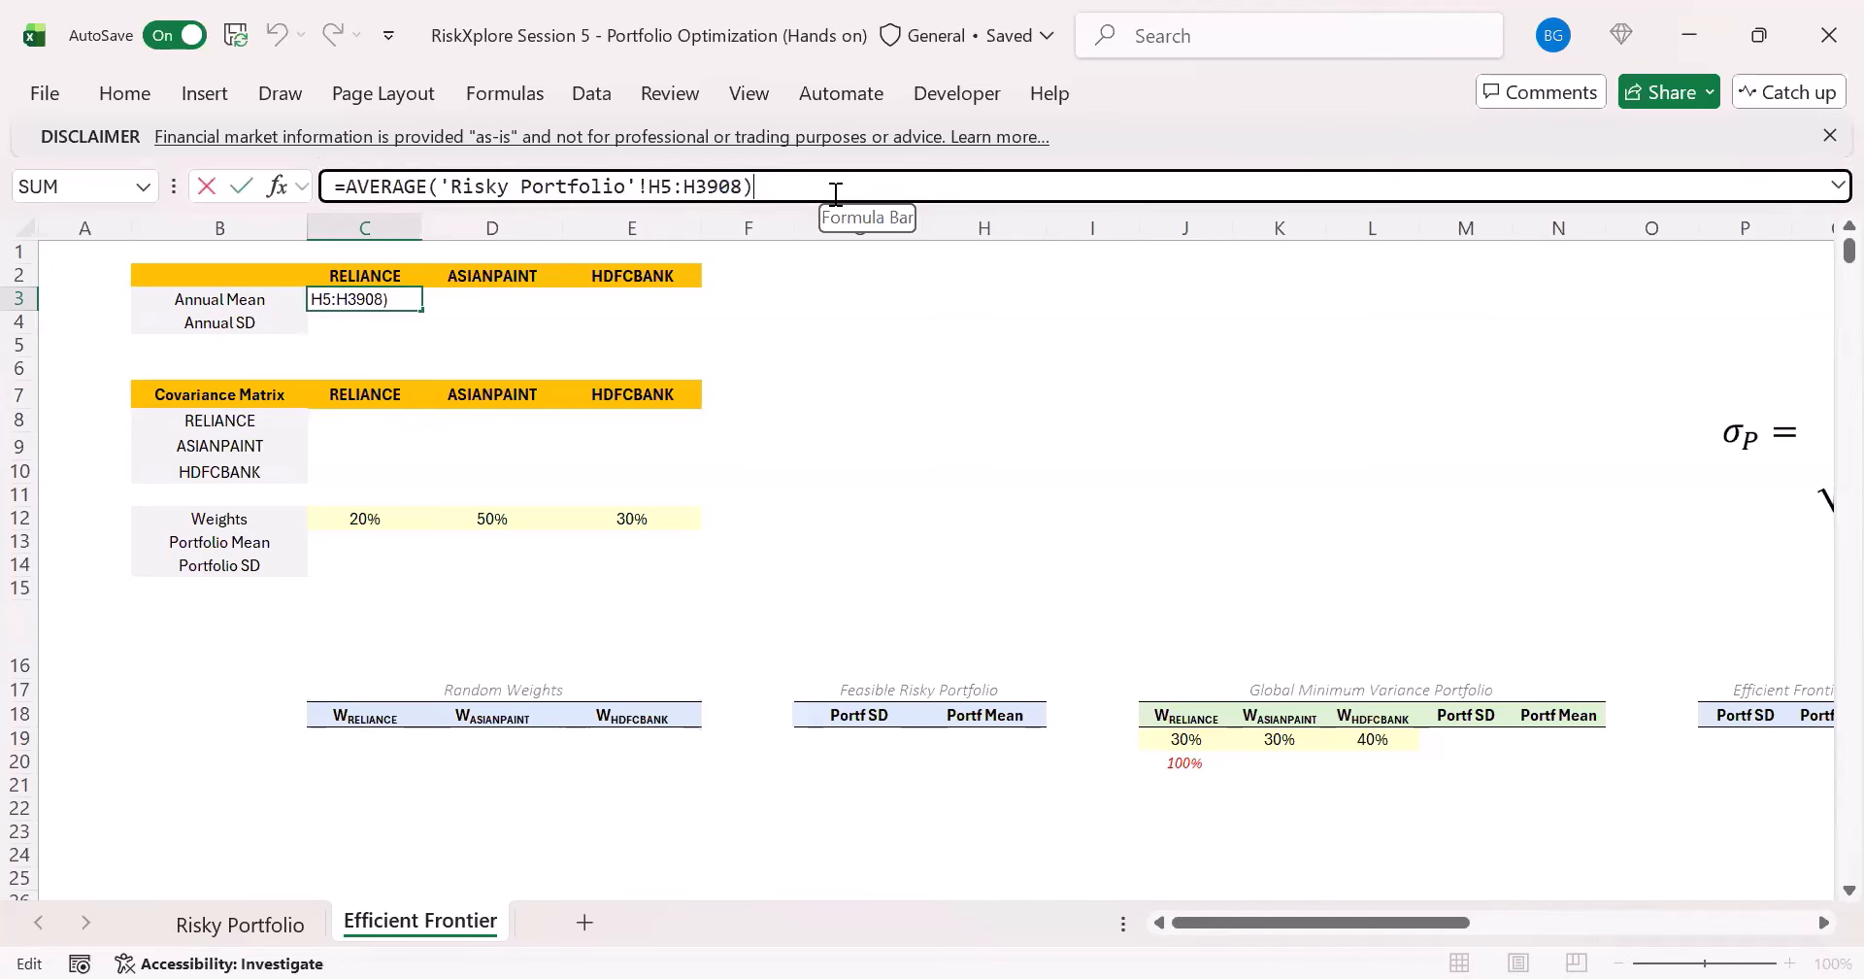
{"action": "type", "text": "*"}
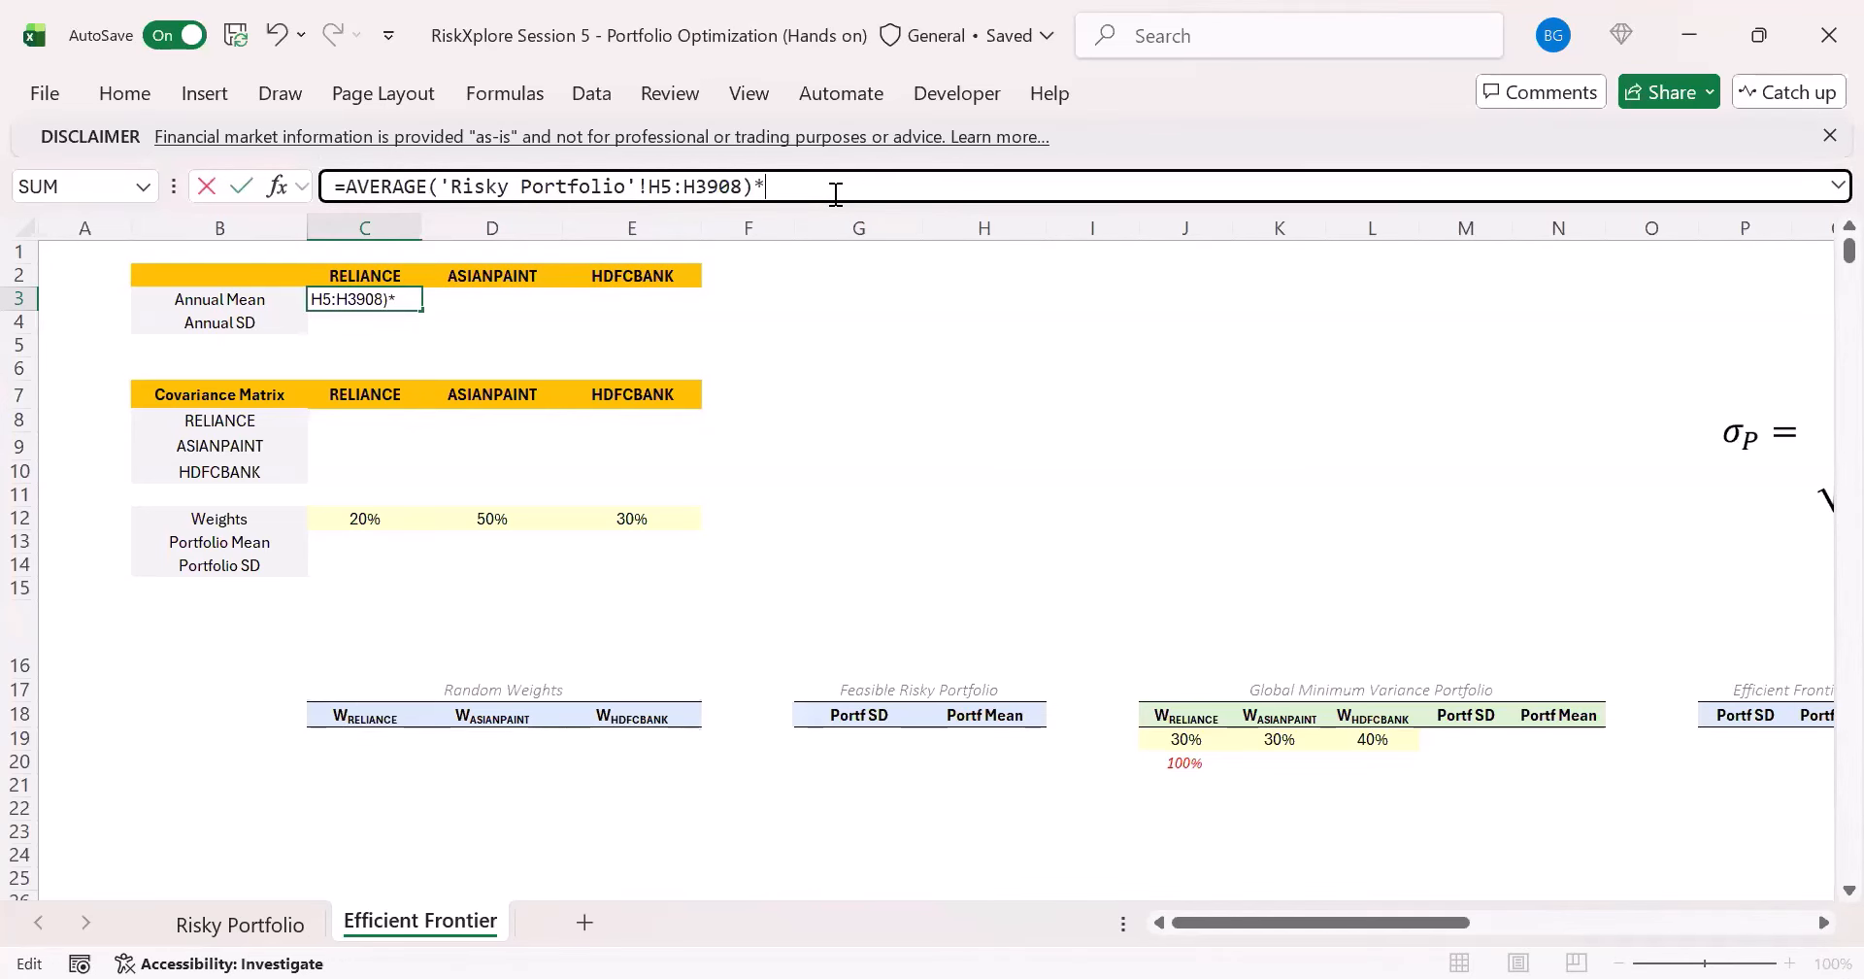
{"action": "type", "text": "252"}
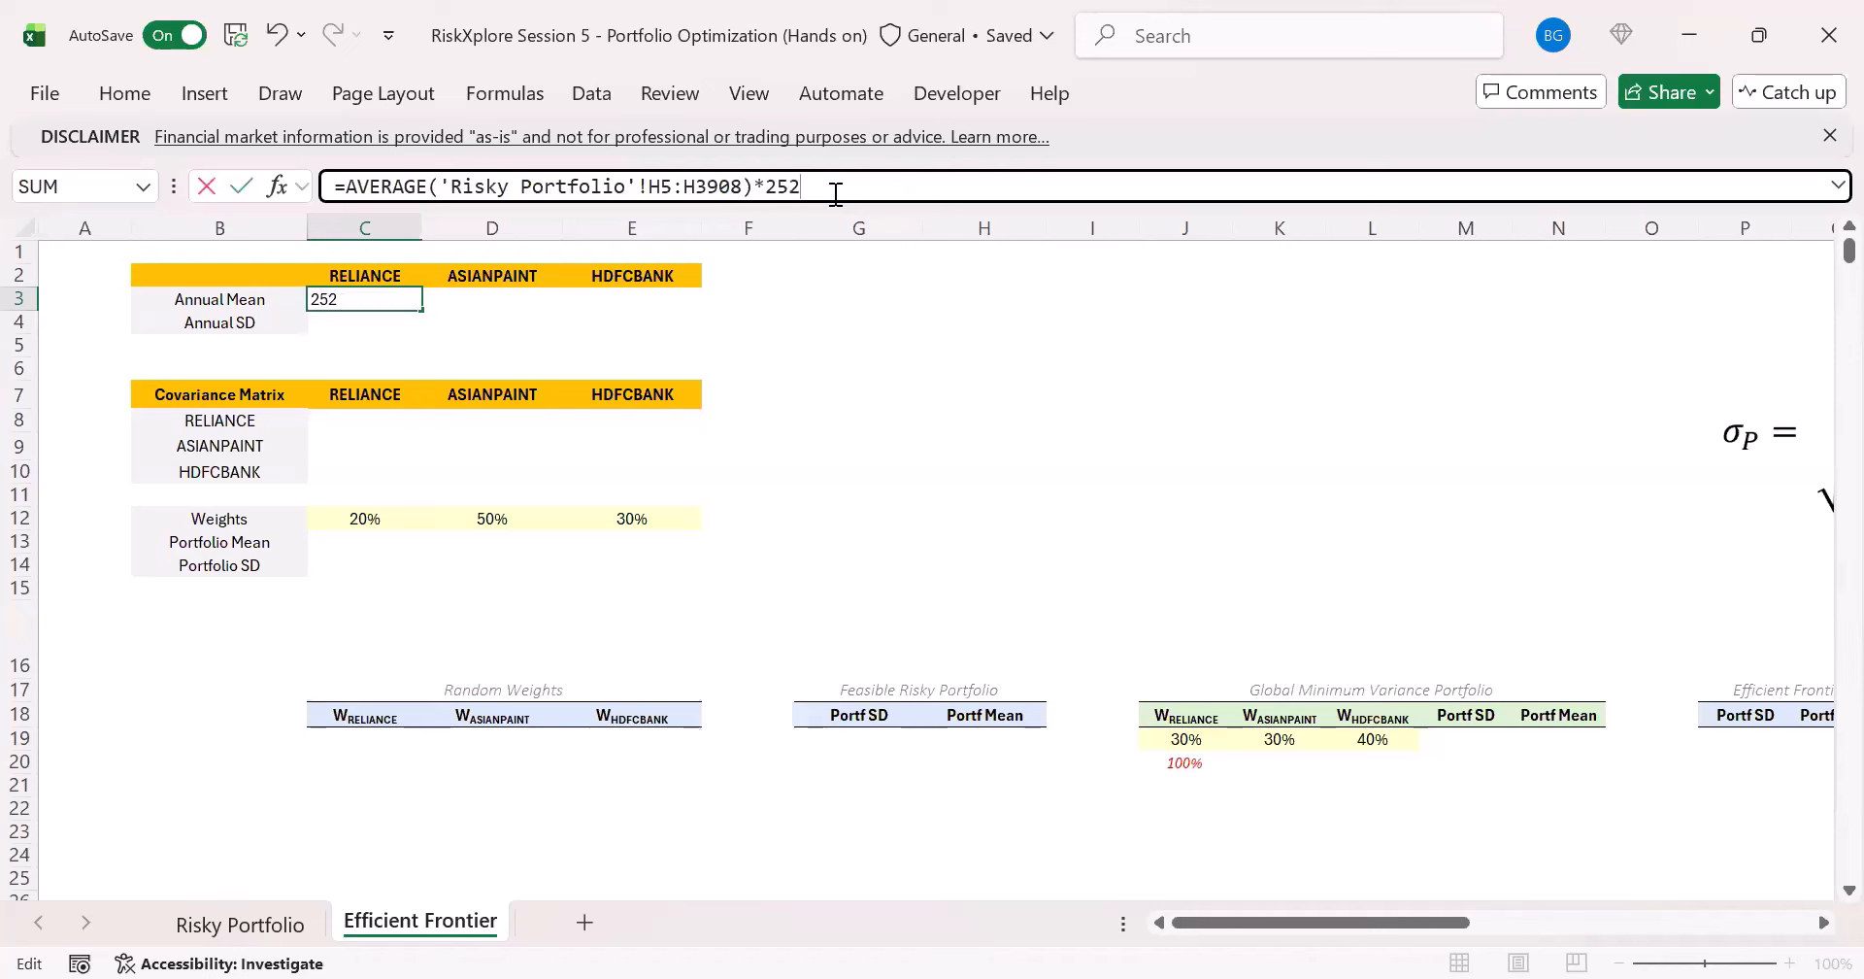
{"action": "key", "text": "Return"}
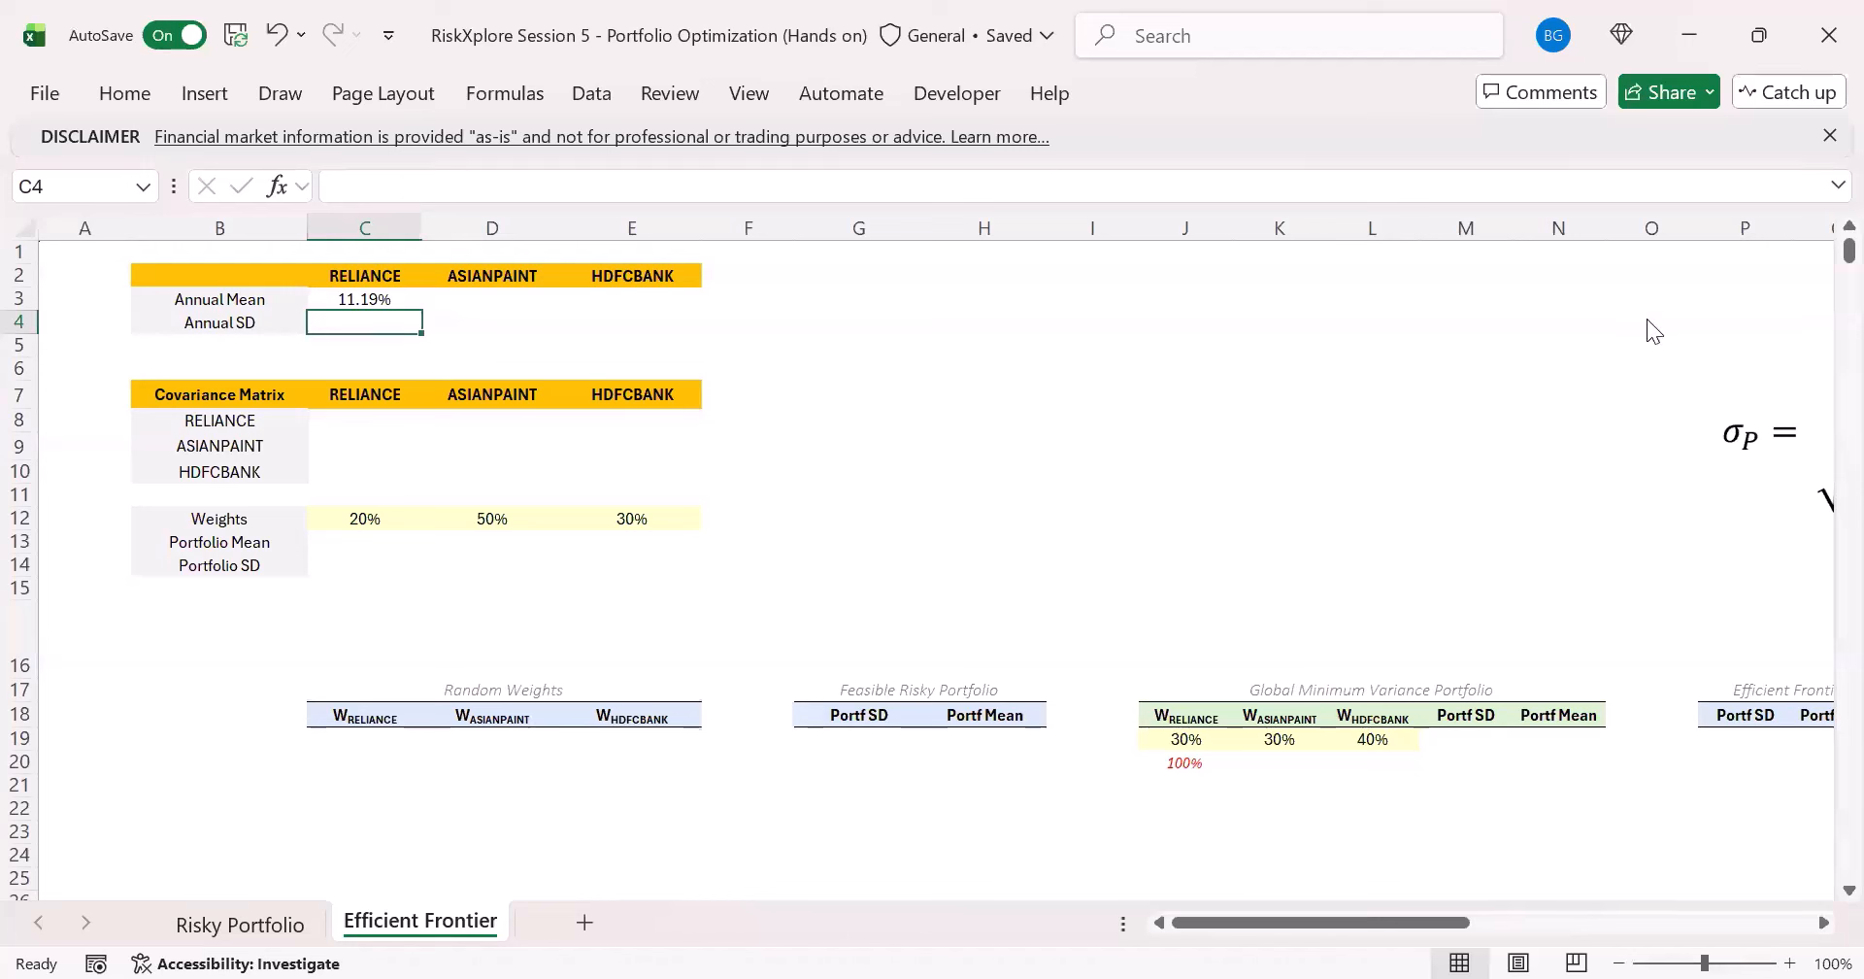
- Review the RELIANCE log returns on the Risky Portfolio sheet from the first to the last row, and return to Efficient Frontier
{"action": "left_click", "coordinate": [364, 299]}
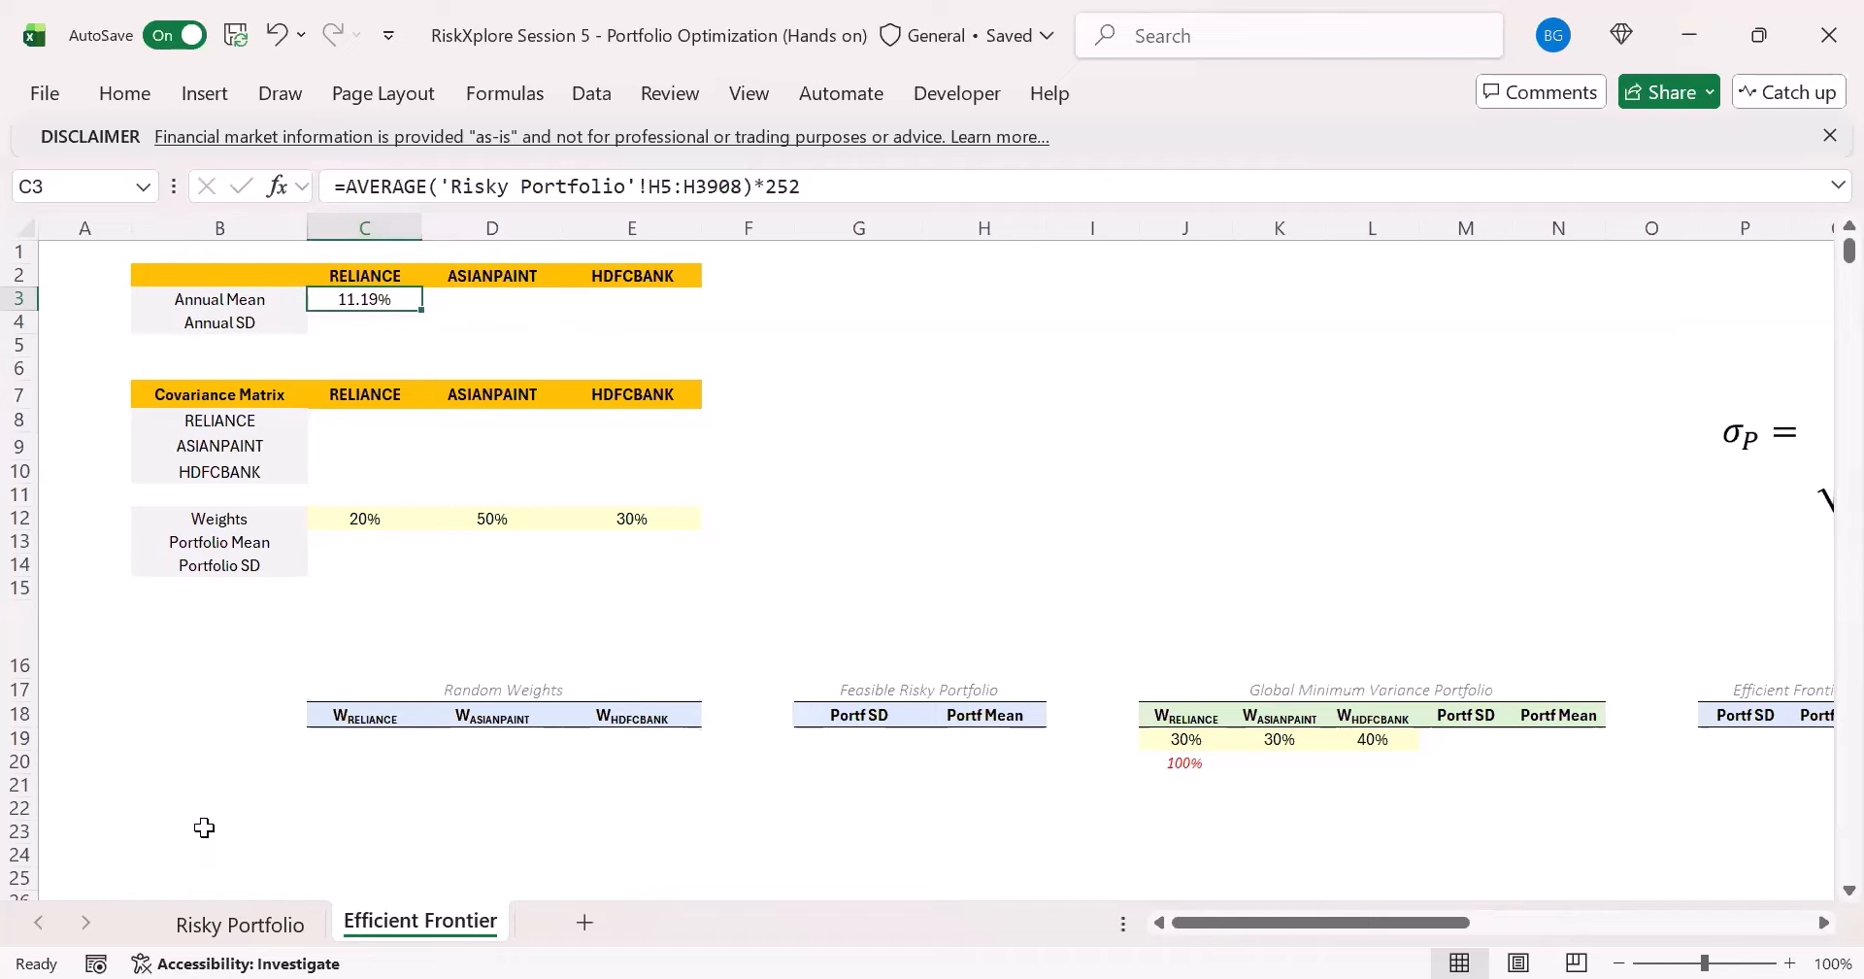
{"action": "left_click", "coordinate": [238, 921]}
{"action": "scroll", "coordinate": [851, 331], "scroll_direction": "up", "scroll_amount": 5}
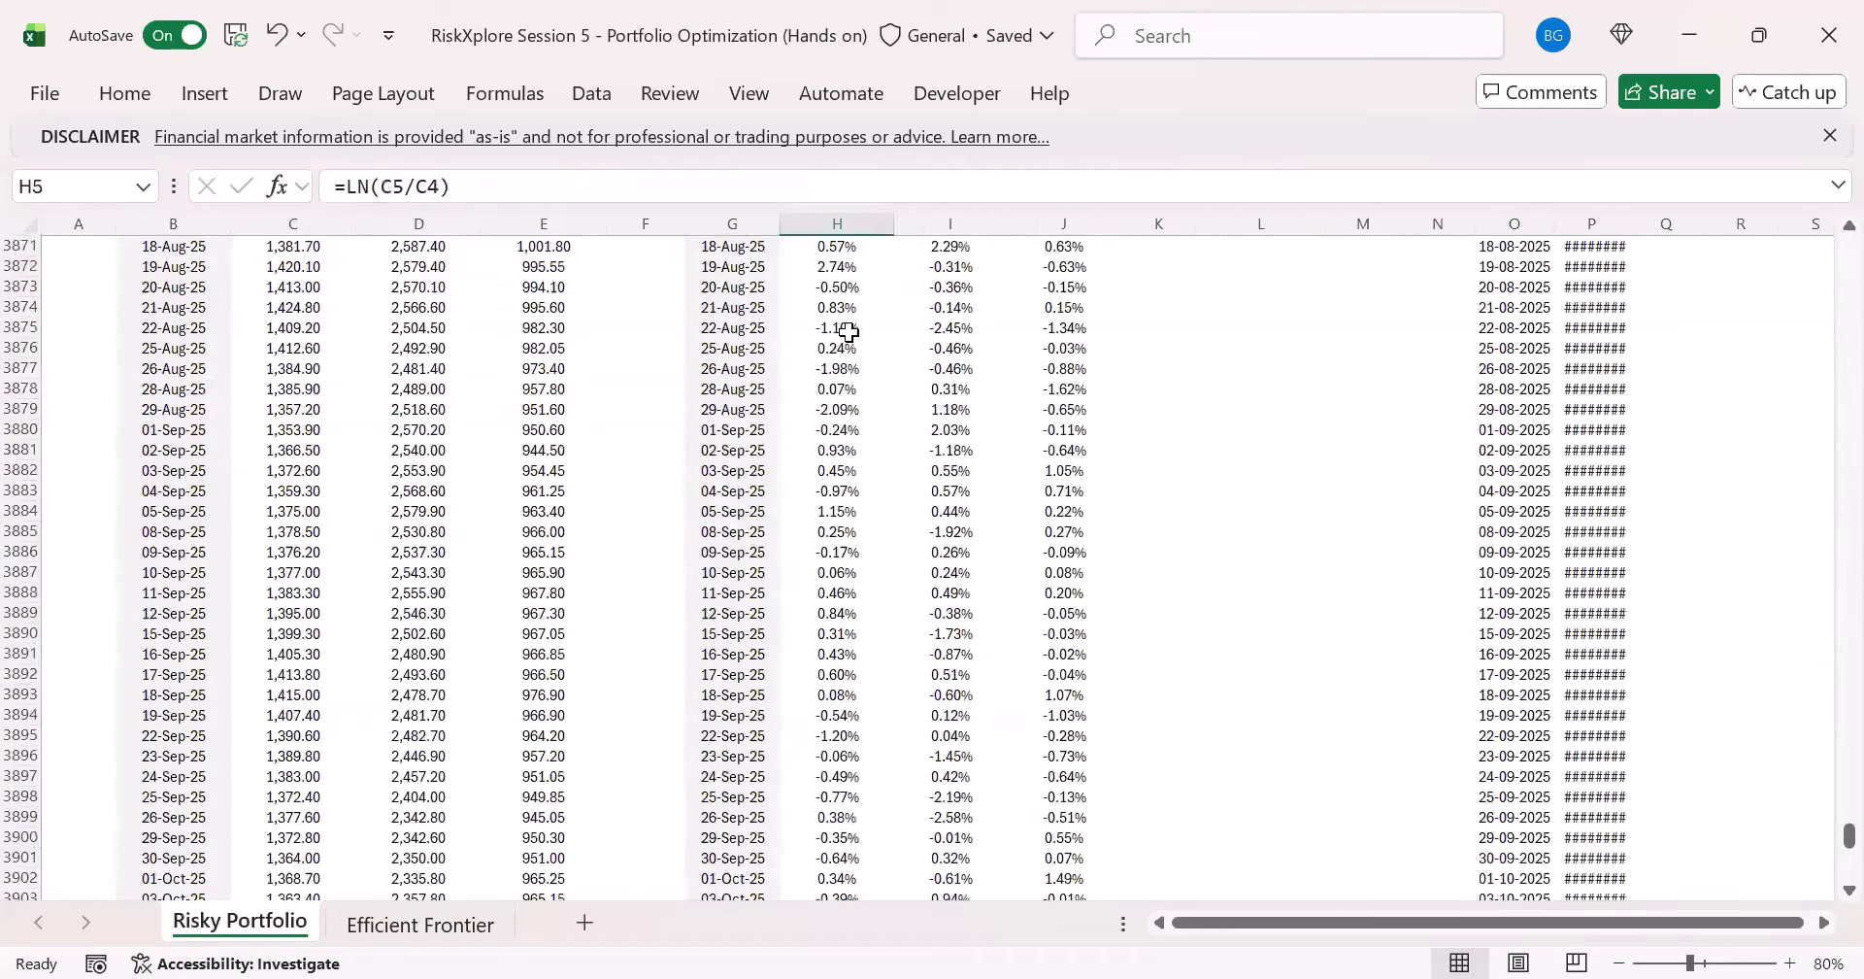
{"action": "left_click", "coordinate": [850, 328]}
{"action": "key", "text": "ctrl+Up"}
{"action": "key", "text": "ctrl+Up"}
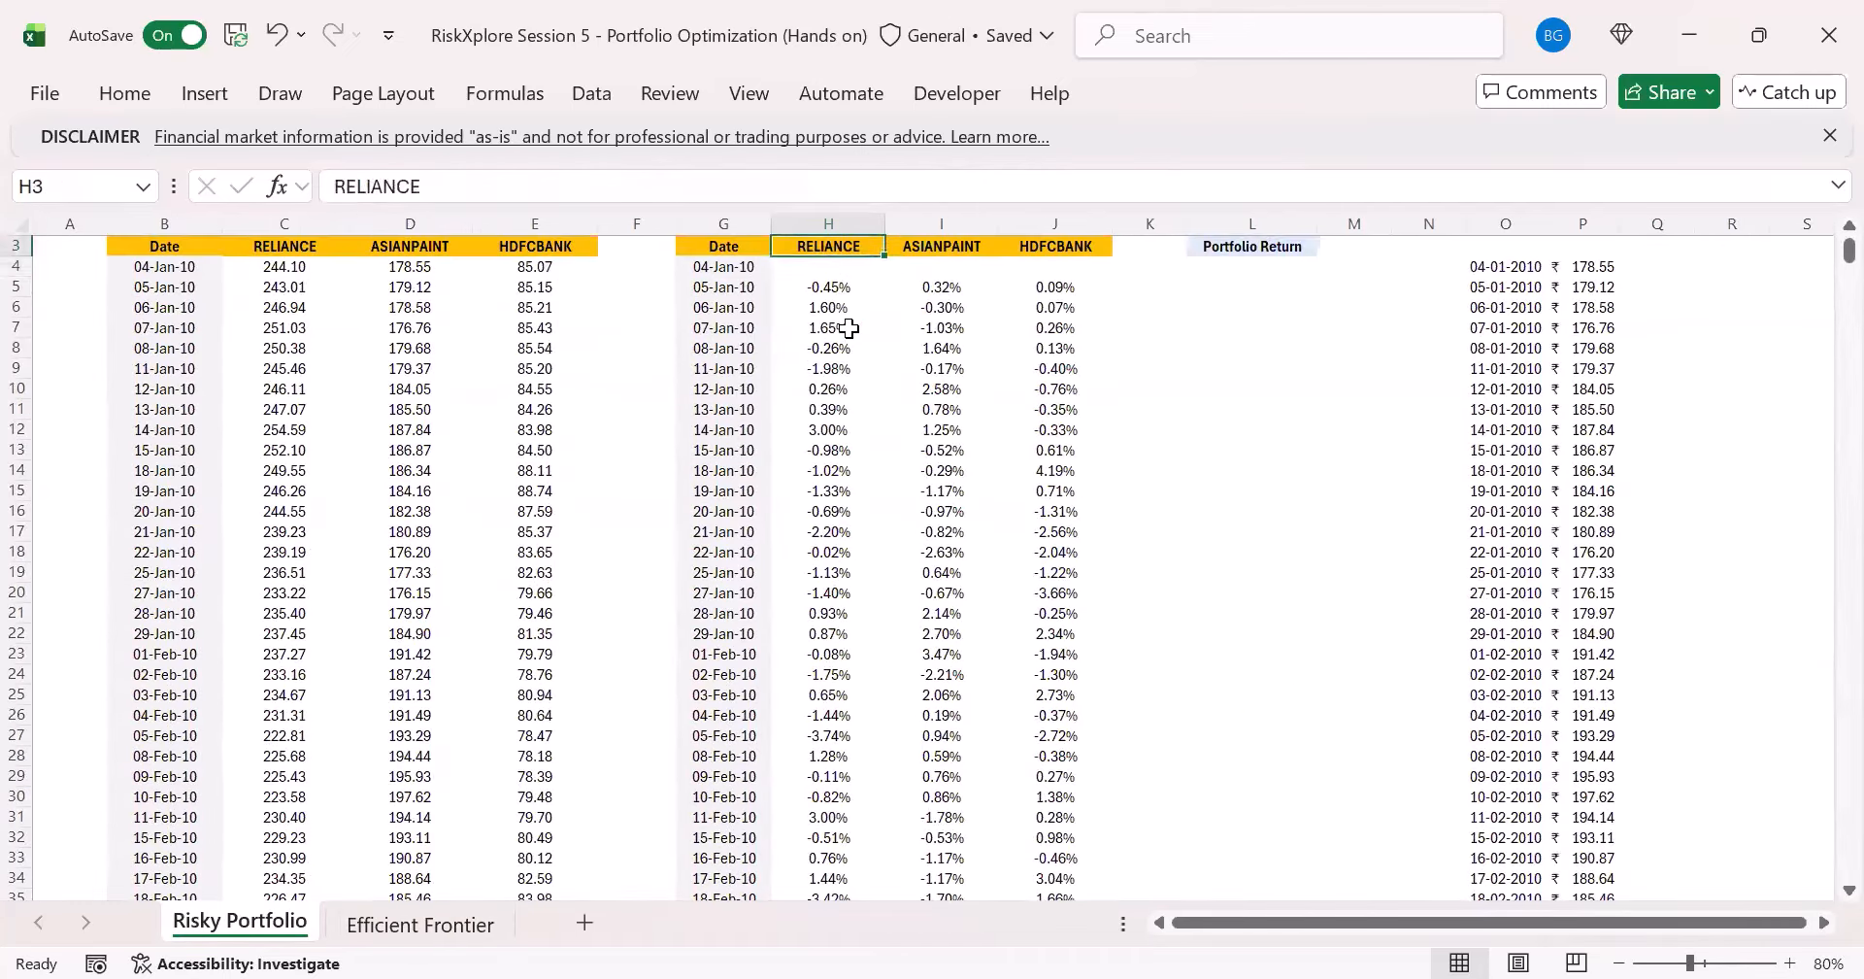
{"action": "key", "text": "ctrl+Down"}
{"action": "scroll", "coordinate": [852, 328], "scroll_direction": "up", "scroll_amount": 1}
{"action": "left_click", "coordinate": [454, 930]}
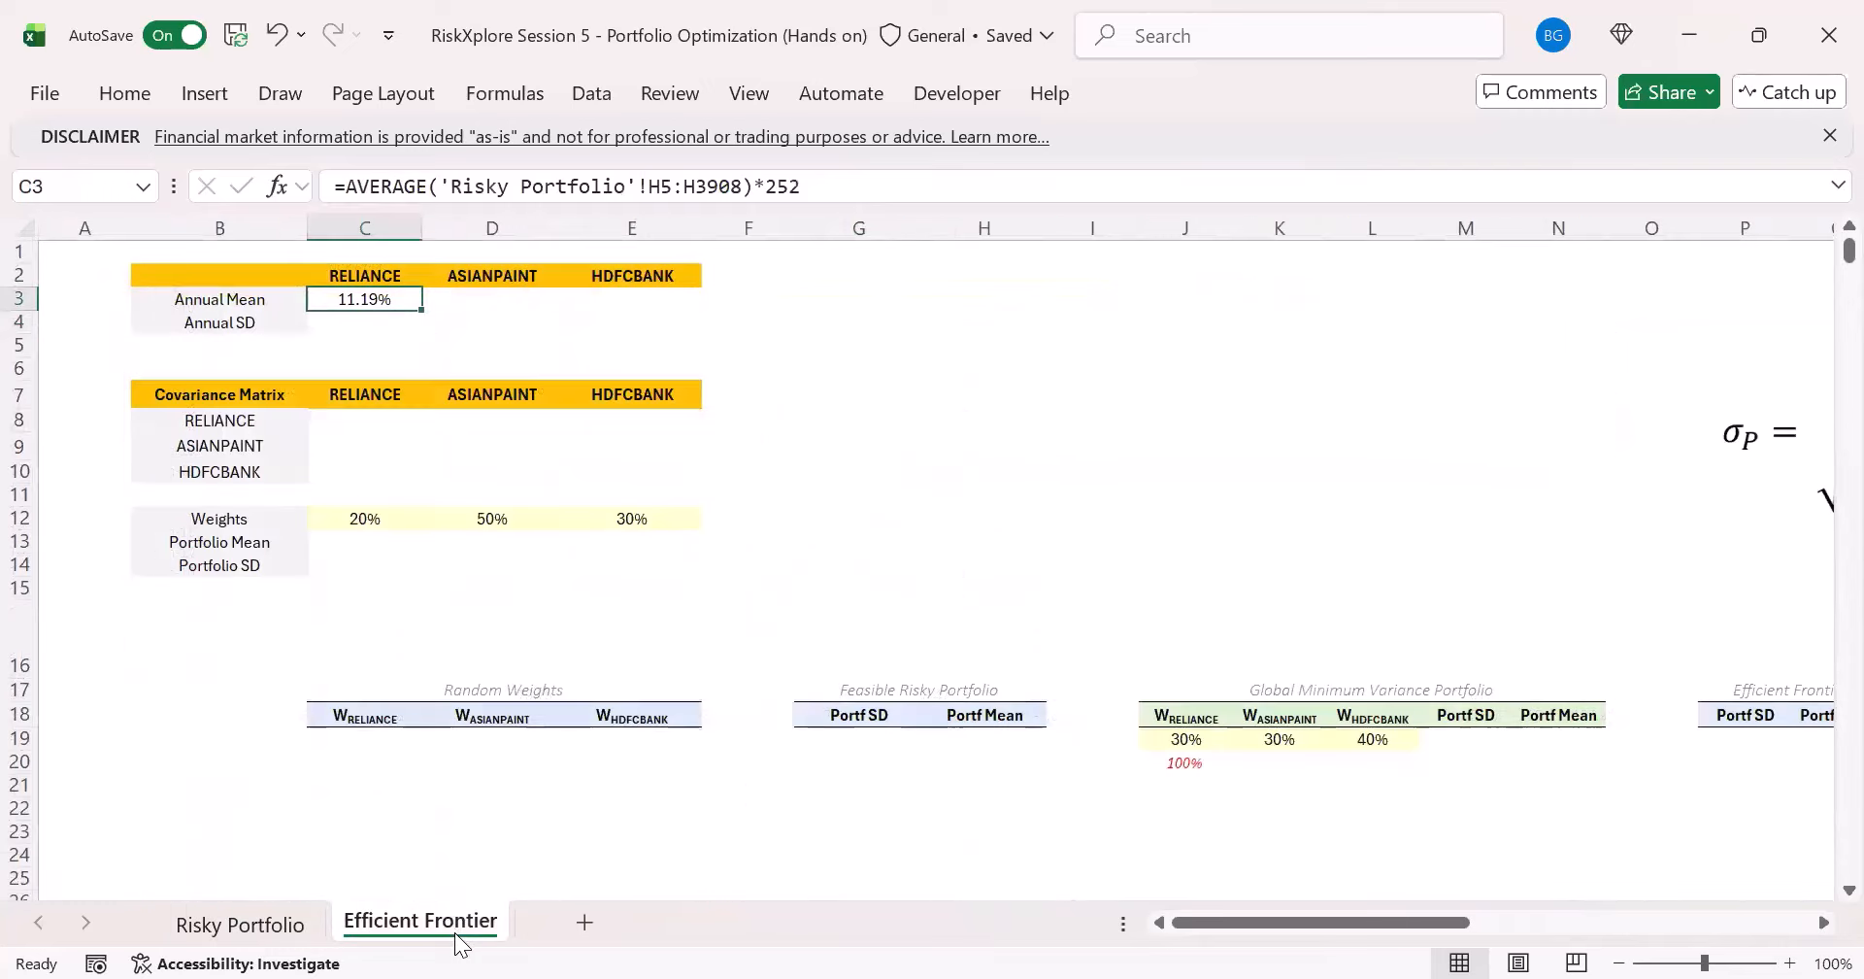
- Wrap the RELIANCE annual mean formula in C3 in EXP, making it =EXP(AVERAGE('Risky Portfolio'!H5:H3908)*252)
{"action": "left_click", "coordinate": [348, 184]}
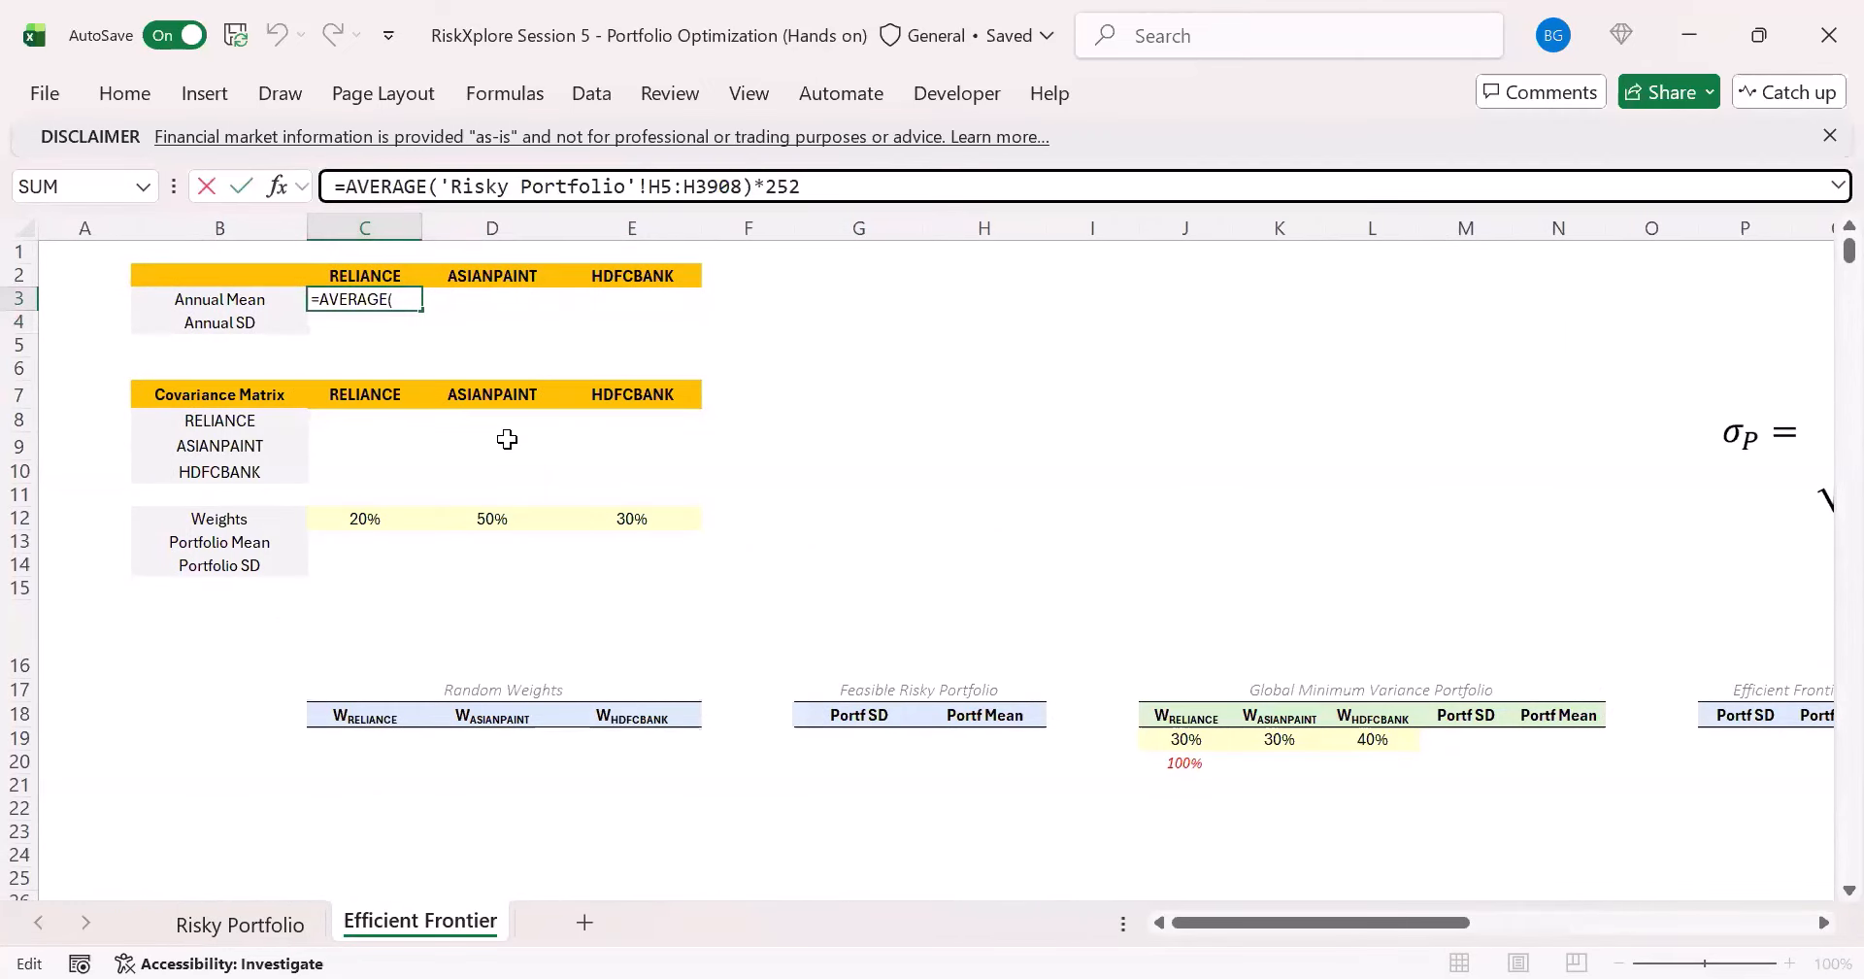
{"action": "type", "text": "exp"}
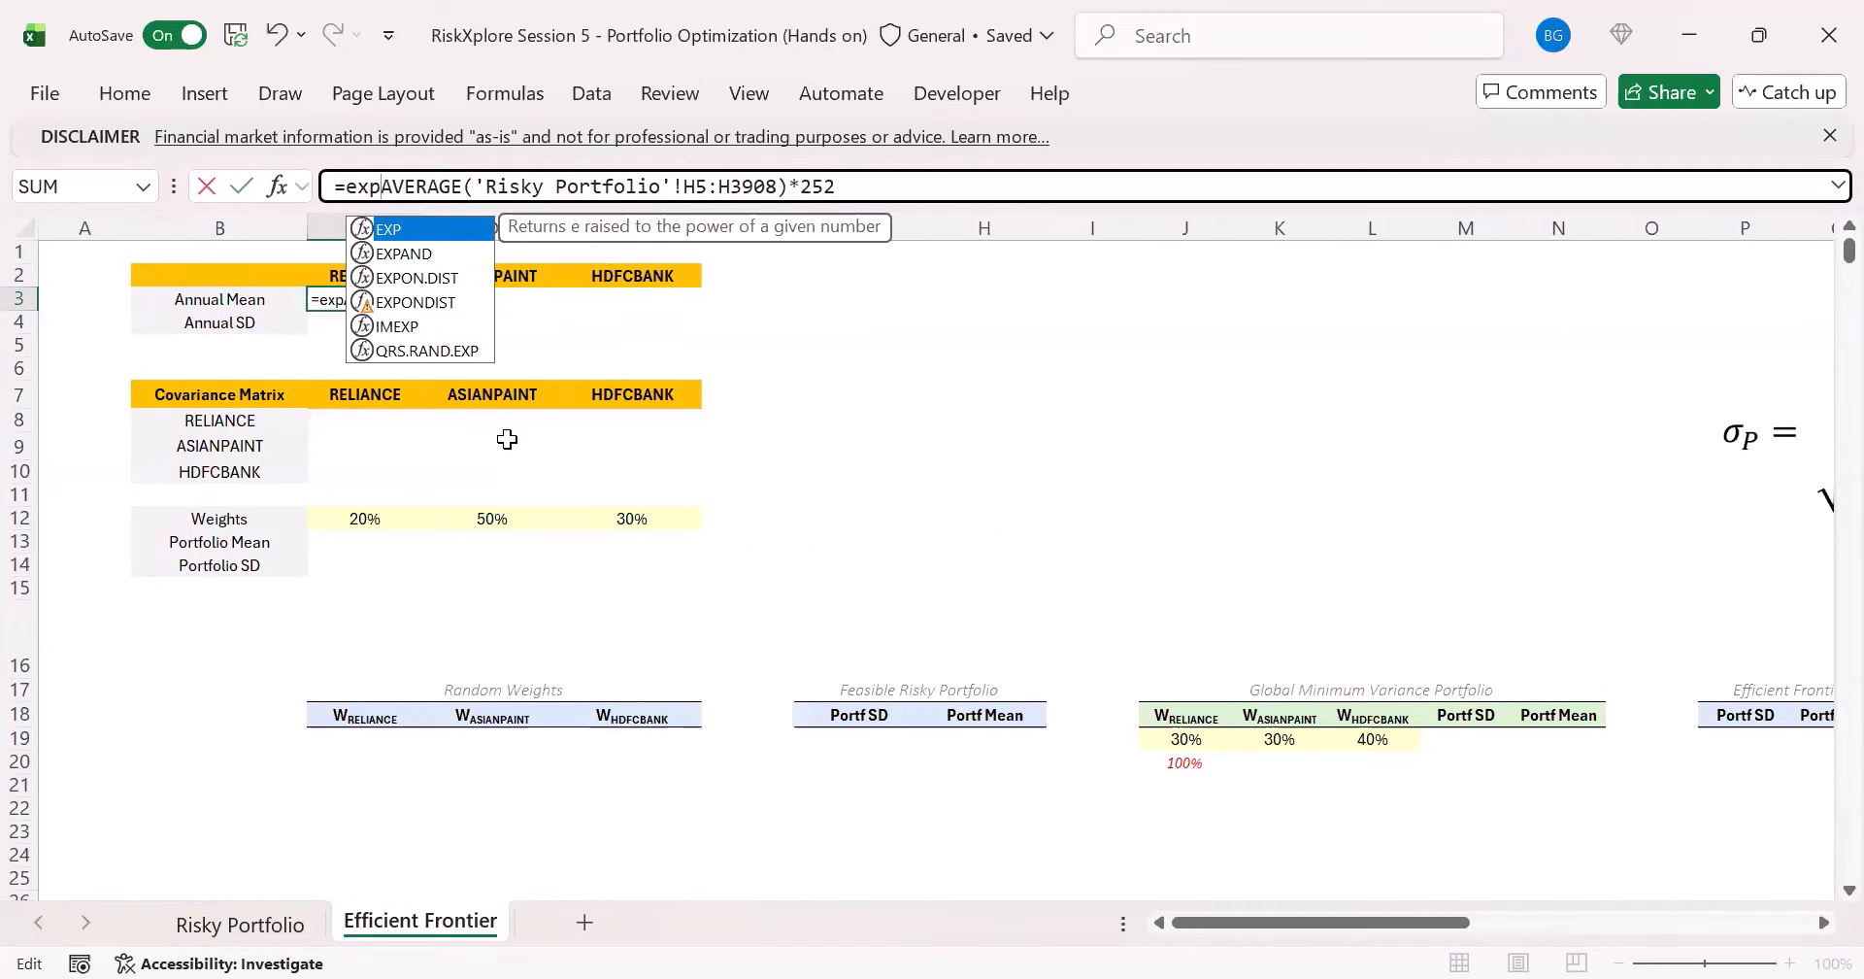
{"action": "key", "text": "Tab"}
{"action": "left_click", "coordinate": [882, 197]}
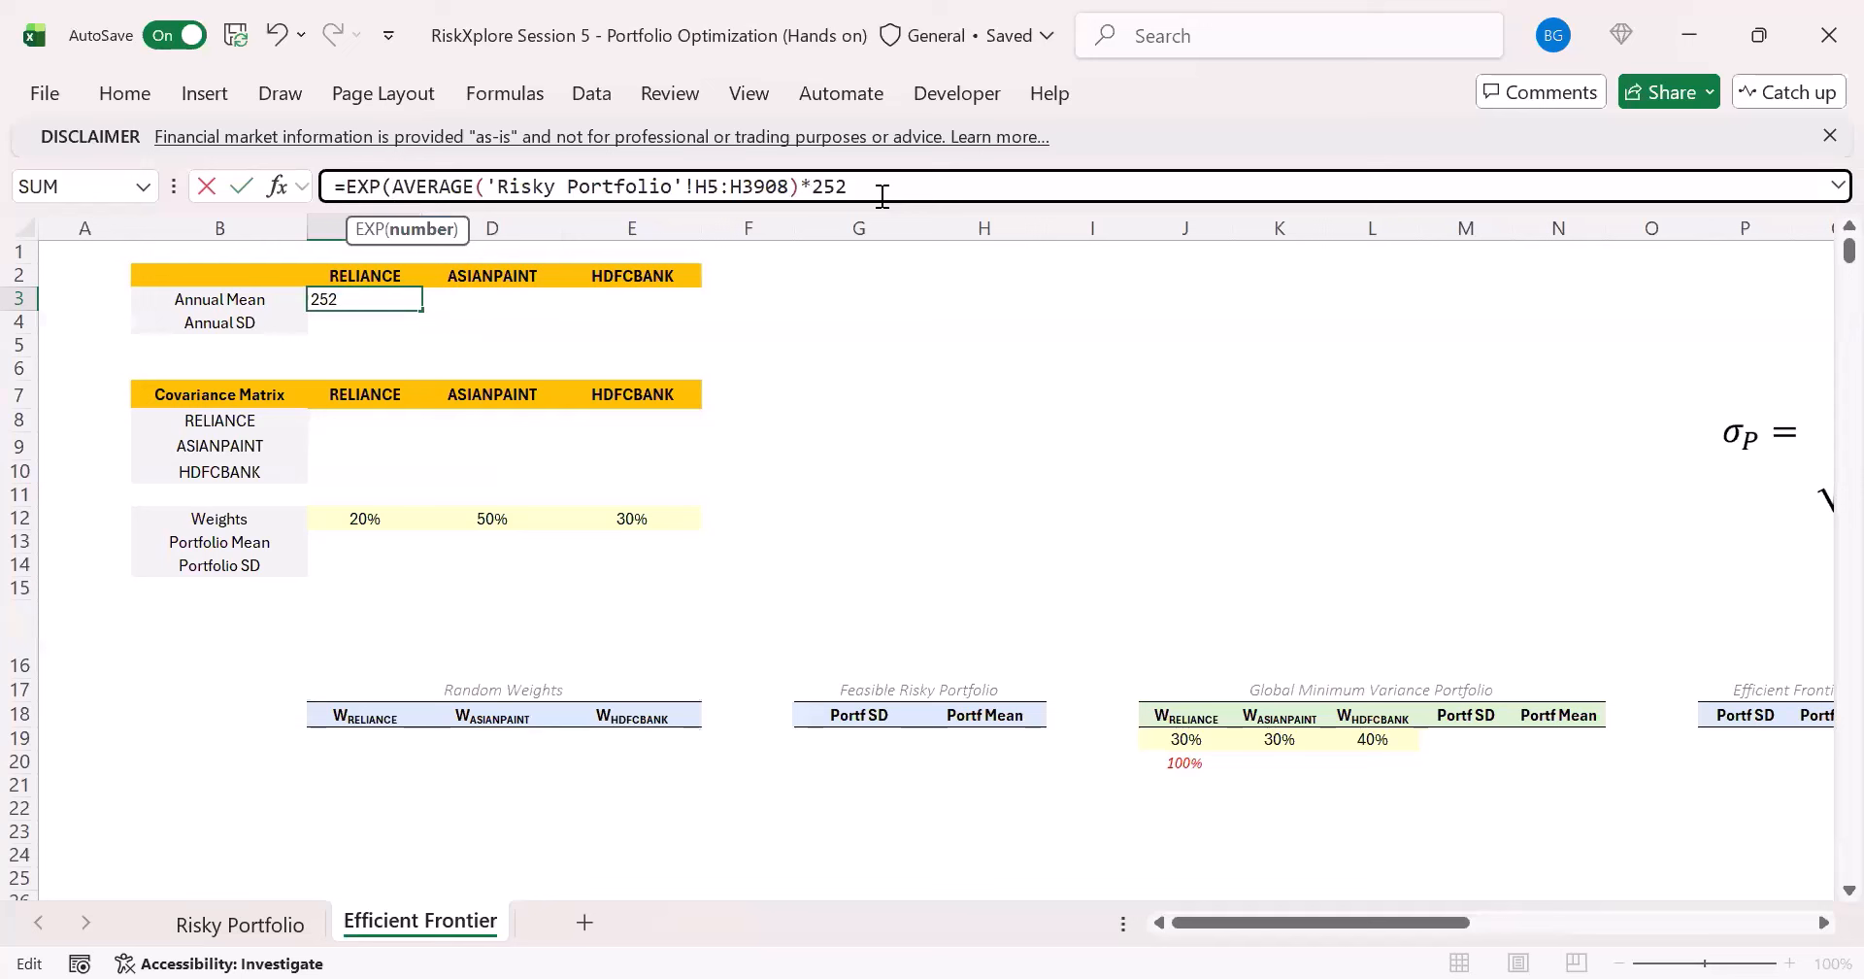
{"action": "type", "text": ")"}
{"action": "key", "text": "ctrl+Return"}
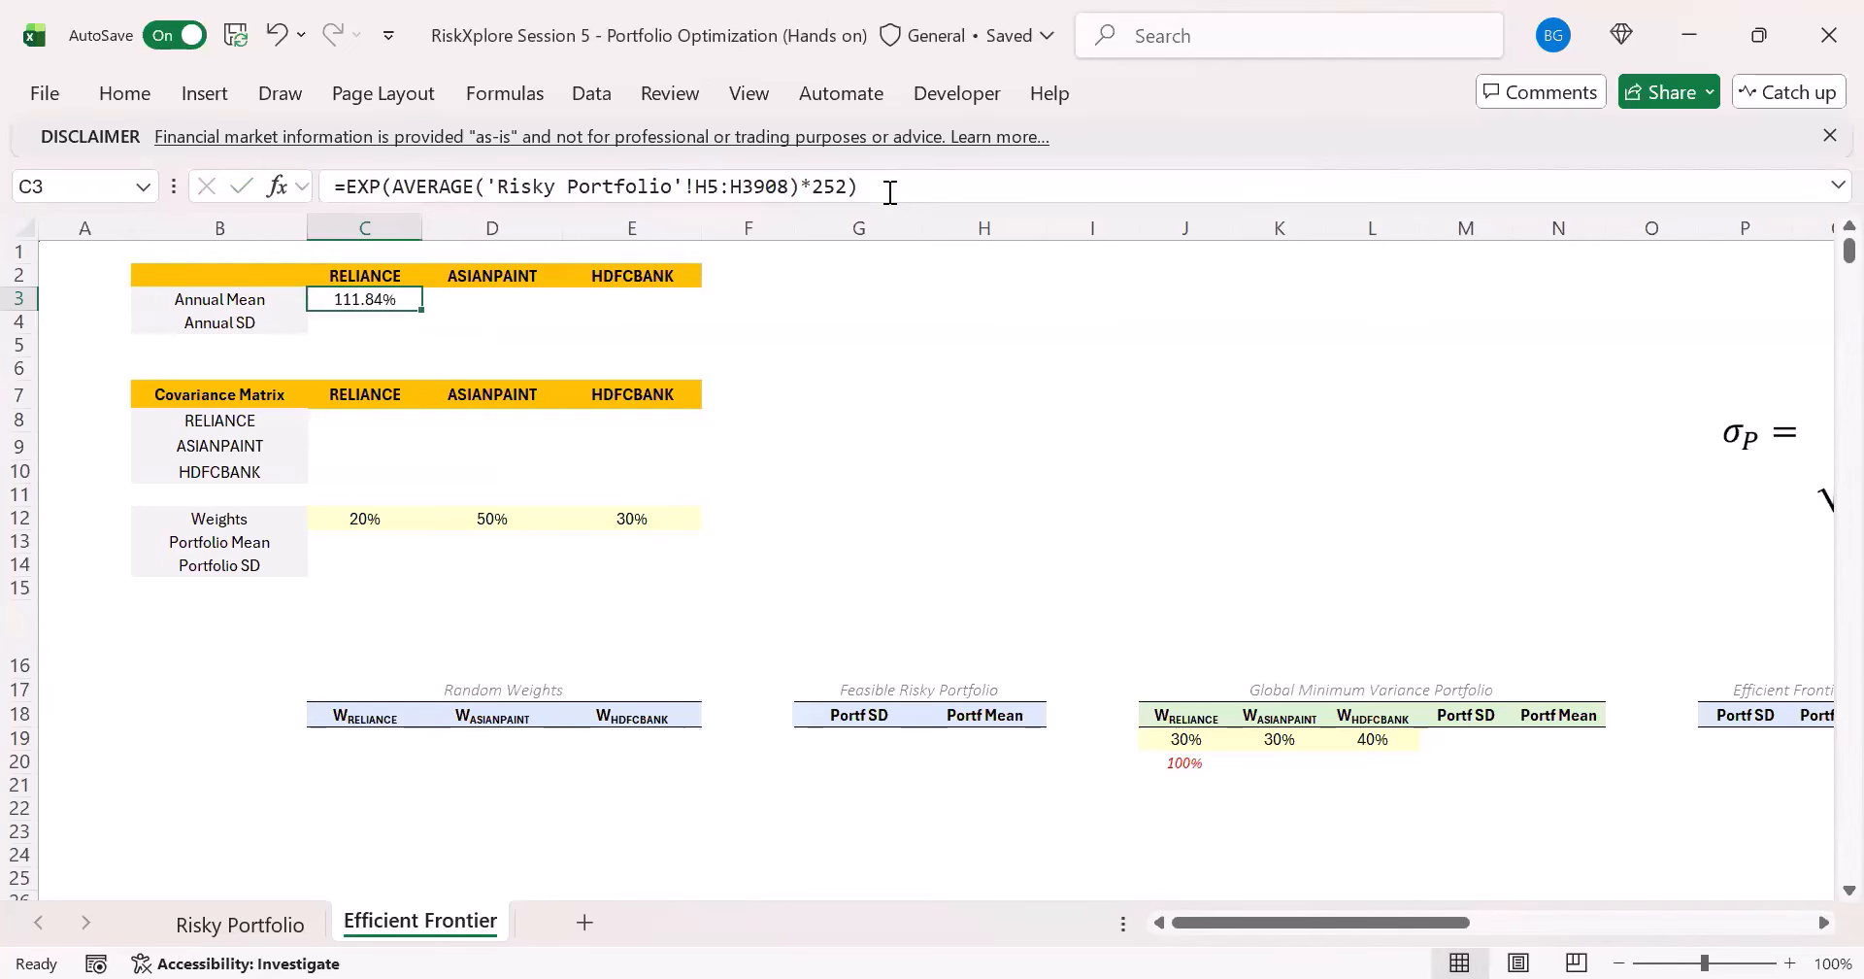
- Subtract 1 from the EXP formula in C3 and fill the annual mean across to ASIANPAINT and HDFCBANK
{"action": "left_click", "coordinate": [885, 189]}
{"action": "type", "text": "-1"}
{"action": "key", "text": "Return"}
{"action": "key", "text": "Up"}
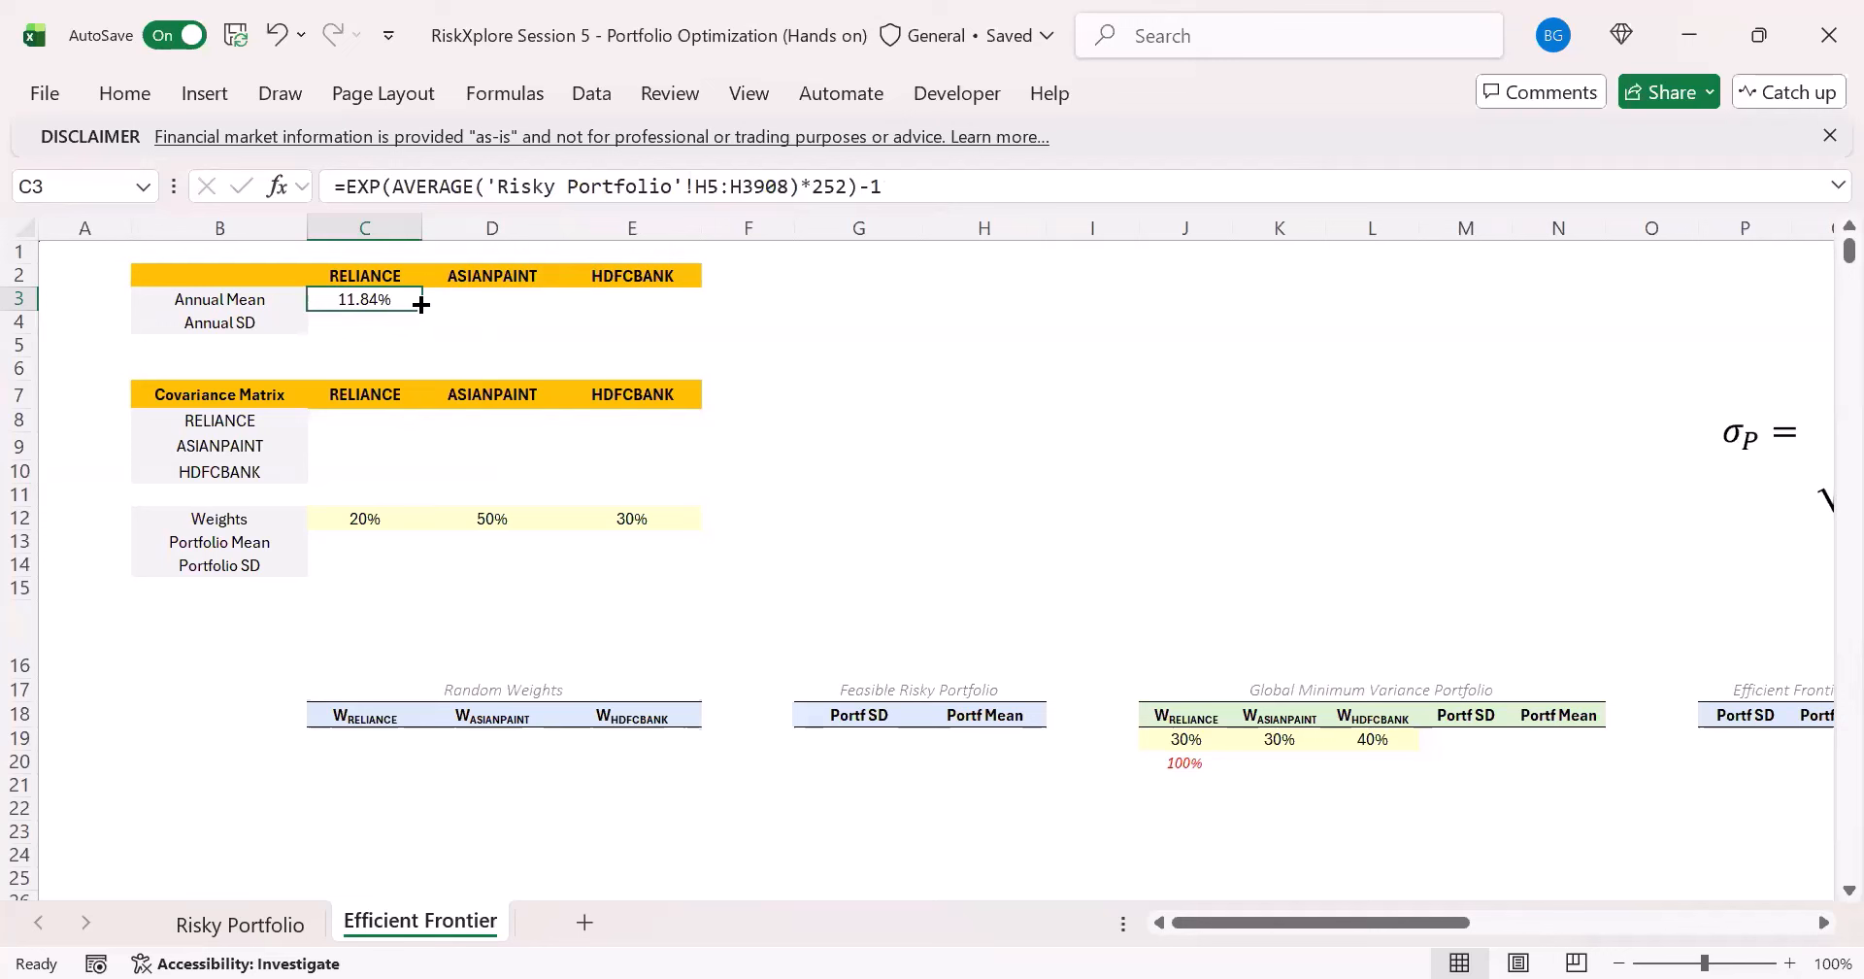
{"action": "left_click_drag", "start_coordinate": [425, 309], "coordinate": [670, 305]}
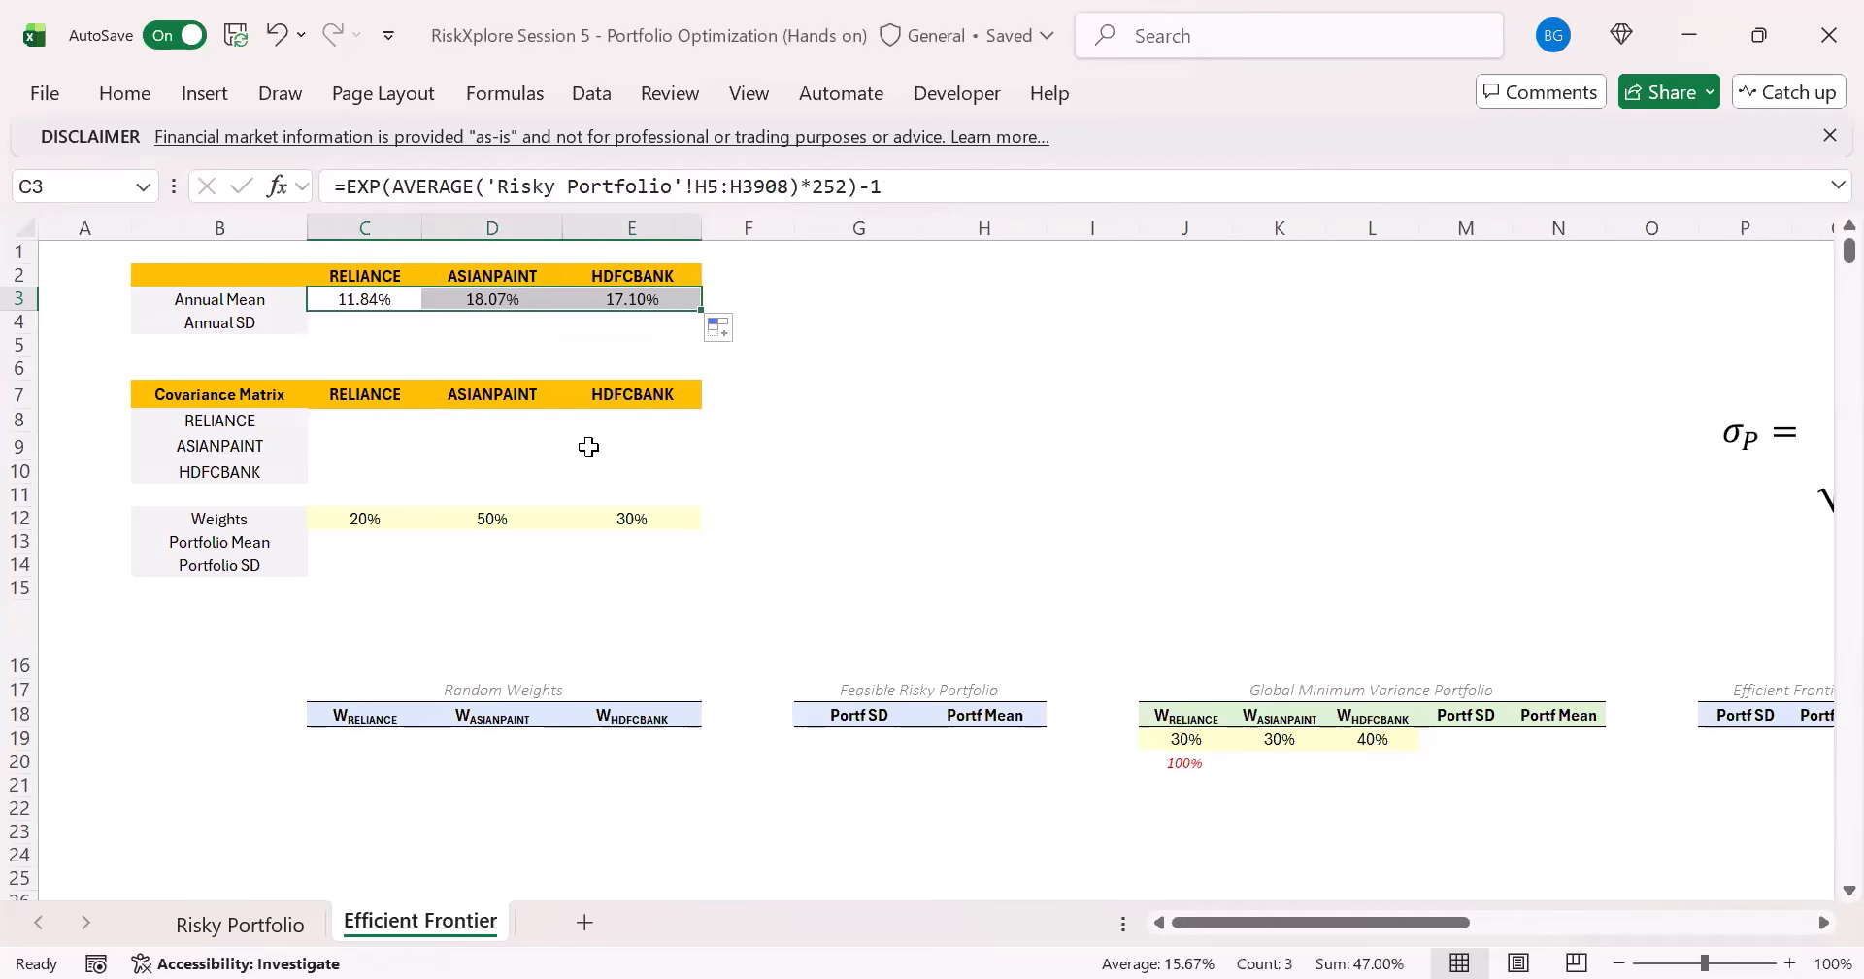
- Check the annual mean formulas and values for RELIANCE, ASIANPAINT and HDFCBANK in C3:E3
{"action": "left_click", "coordinate": [370, 297]}
{"action": "left_click", "coordinate": [488, 320]}
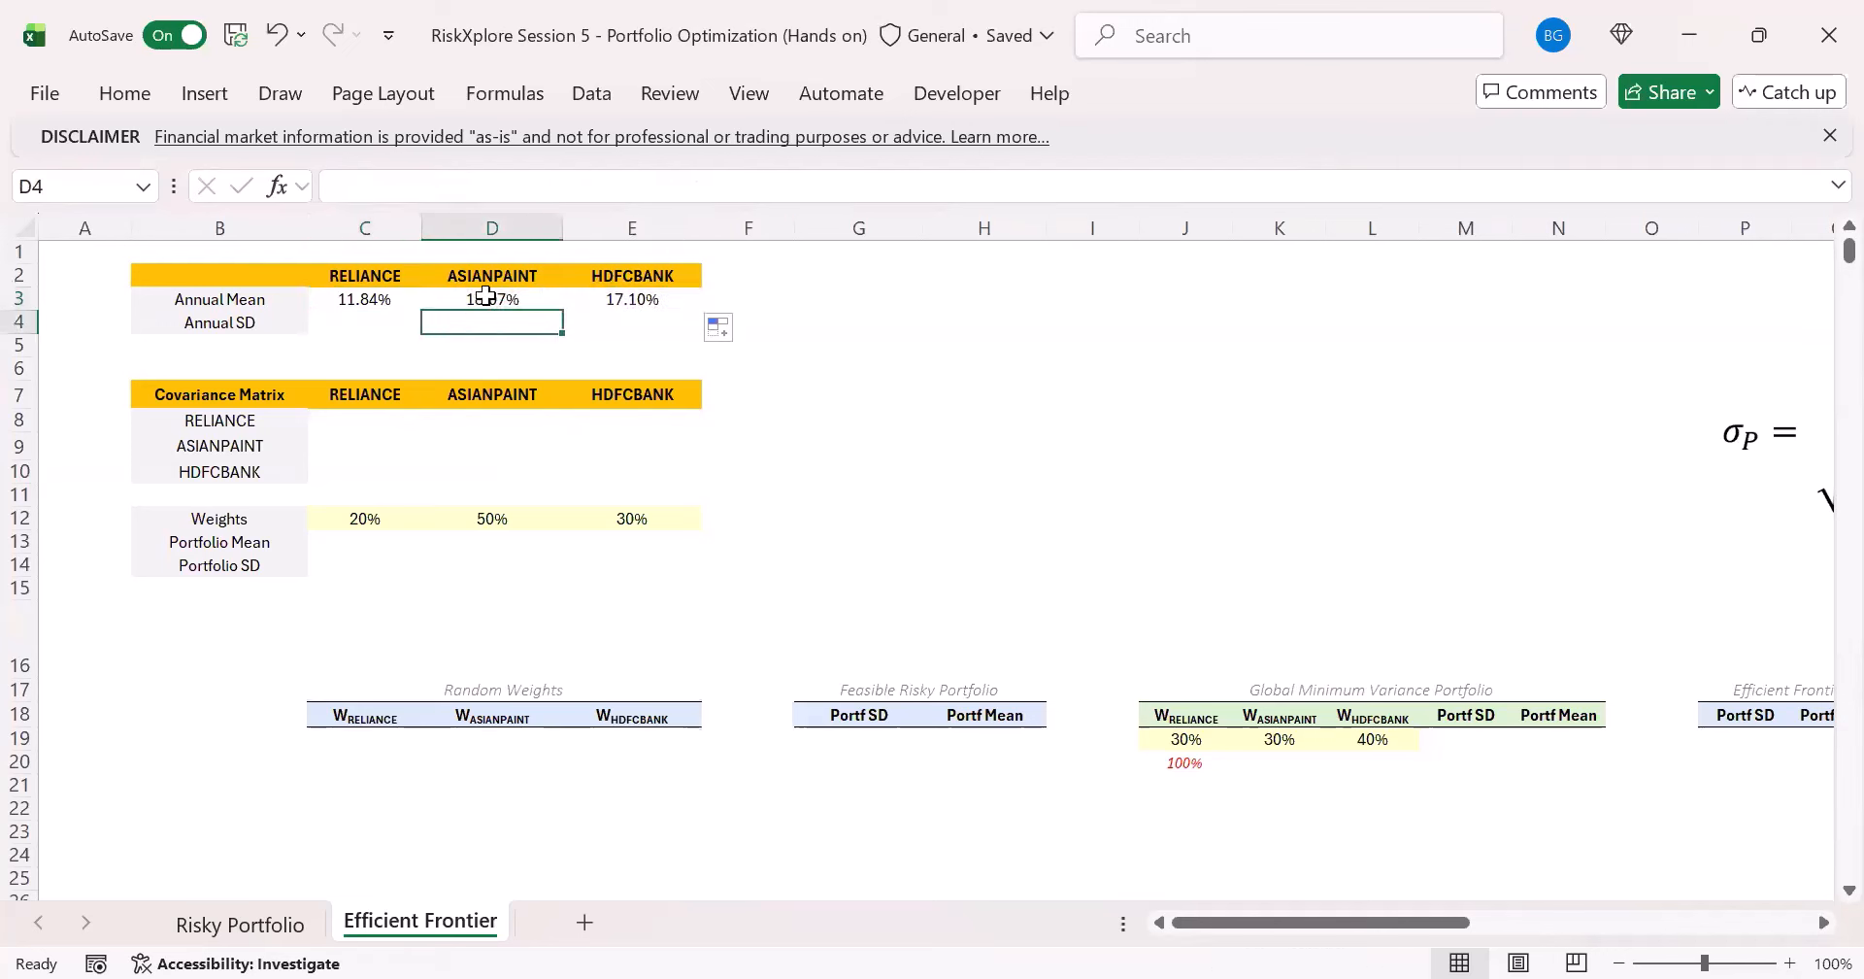
{"action": "left_click", "coordinate": [492, 299]}
{"action": "left_click", "coordinate": [647, 301]}
{"action": "left_click", "coordinate": [469, 313]}
{"action": "left_click", "coordinate": [469, 301]}
{"action": "left_click", "coordinate": [386, 300]}
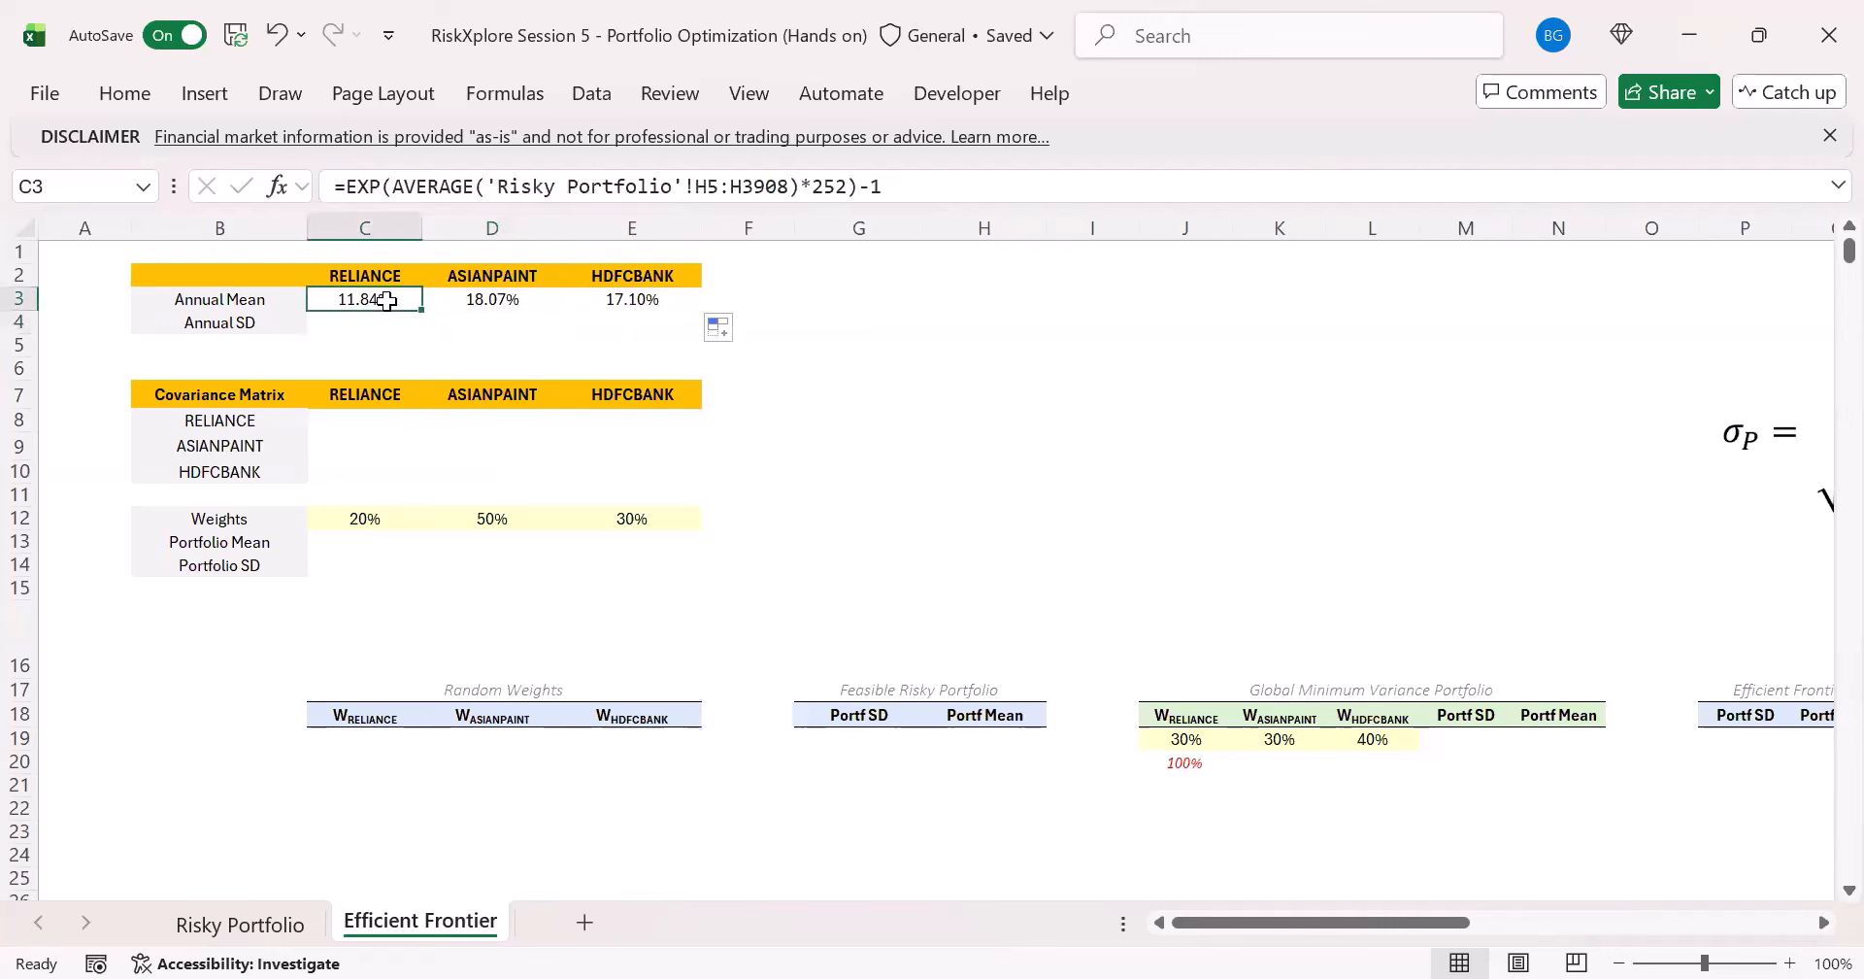
{"action": "left_click", "coordinate": [534, 317]}
{"action": "left_click", "coordinate": [508, 300]}
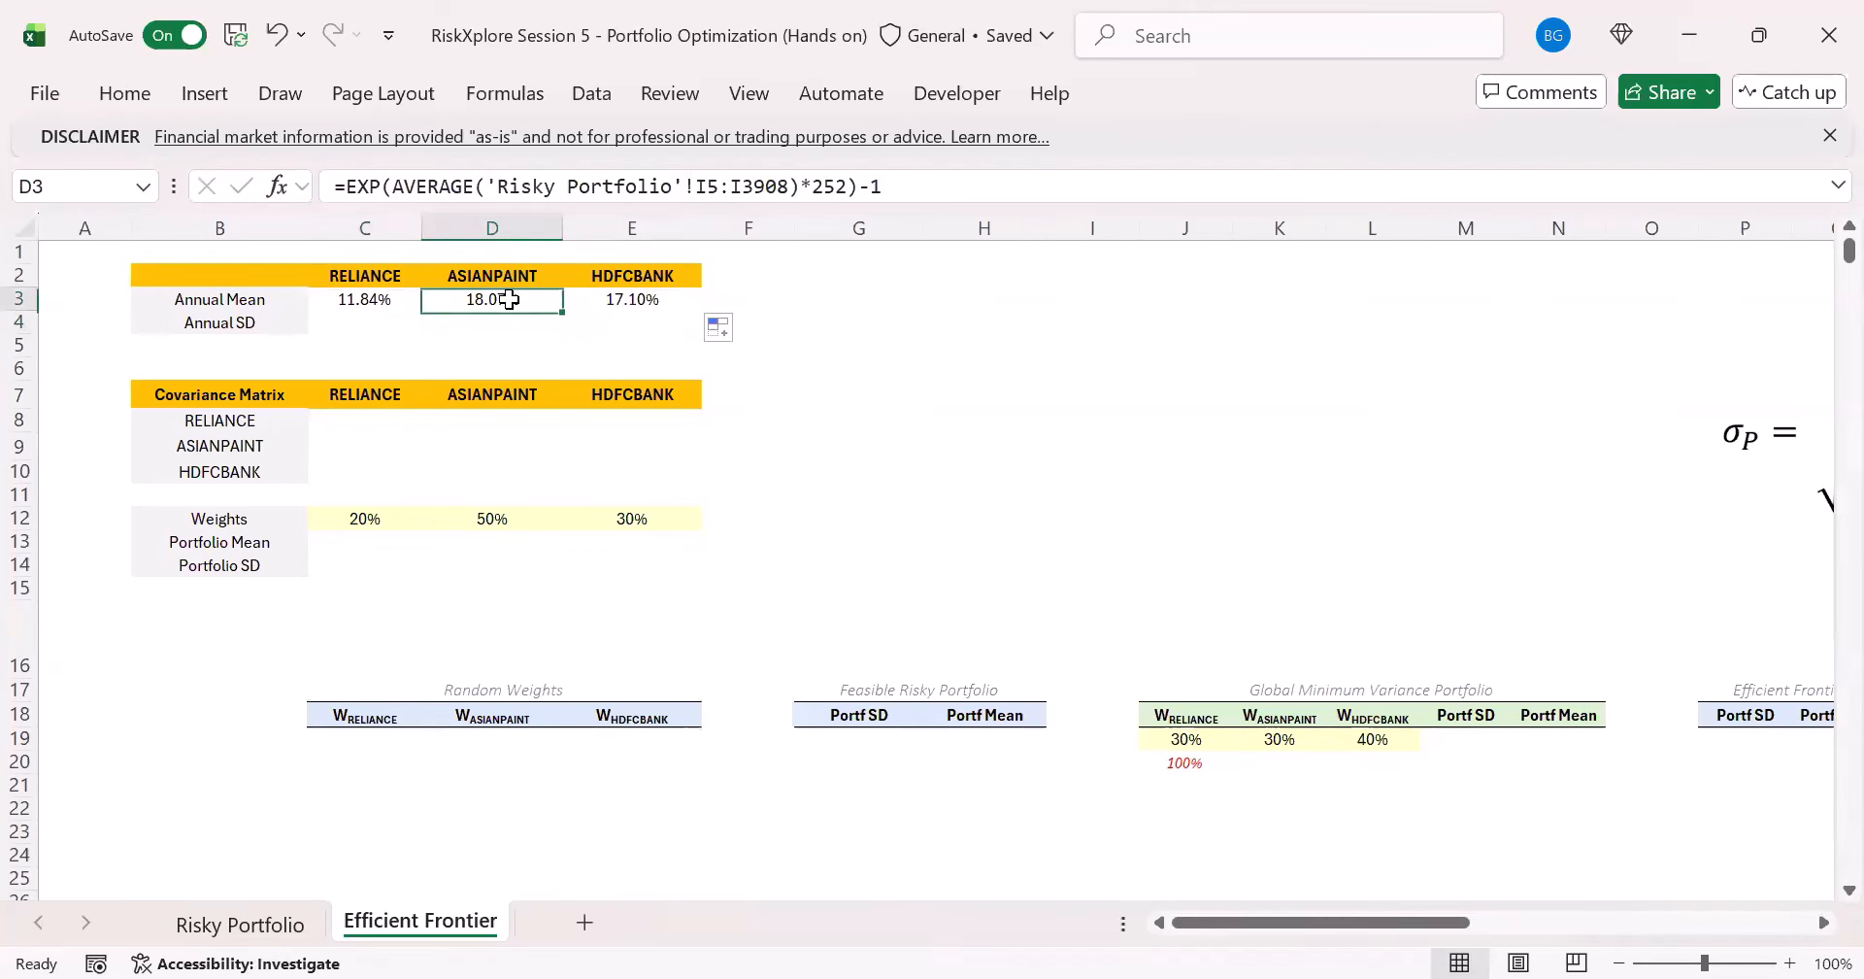
{"action": "left_click", "coordinate": [612, 300]}
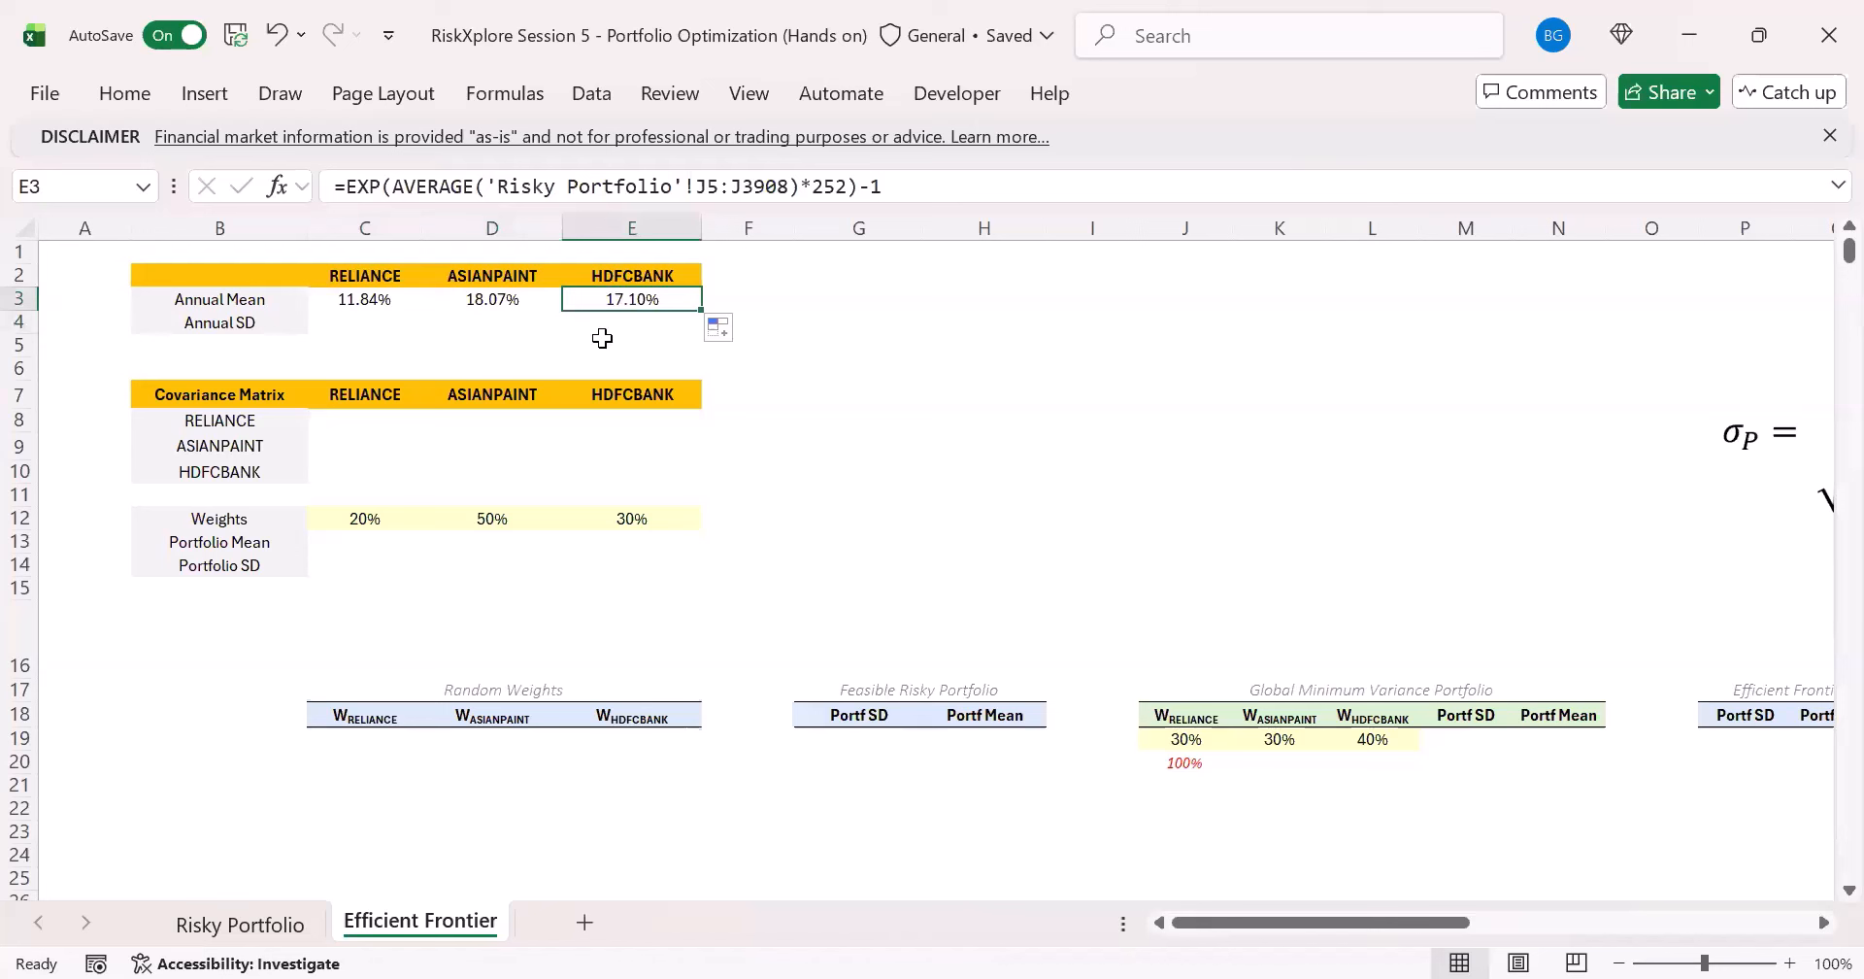
- Enter the RELIANCE daily standard deviation in C4 as =STDEV.S('Risky Portfolio'!H5:H3908)
{"action": "left_click", "coordinate": [373, 321]}
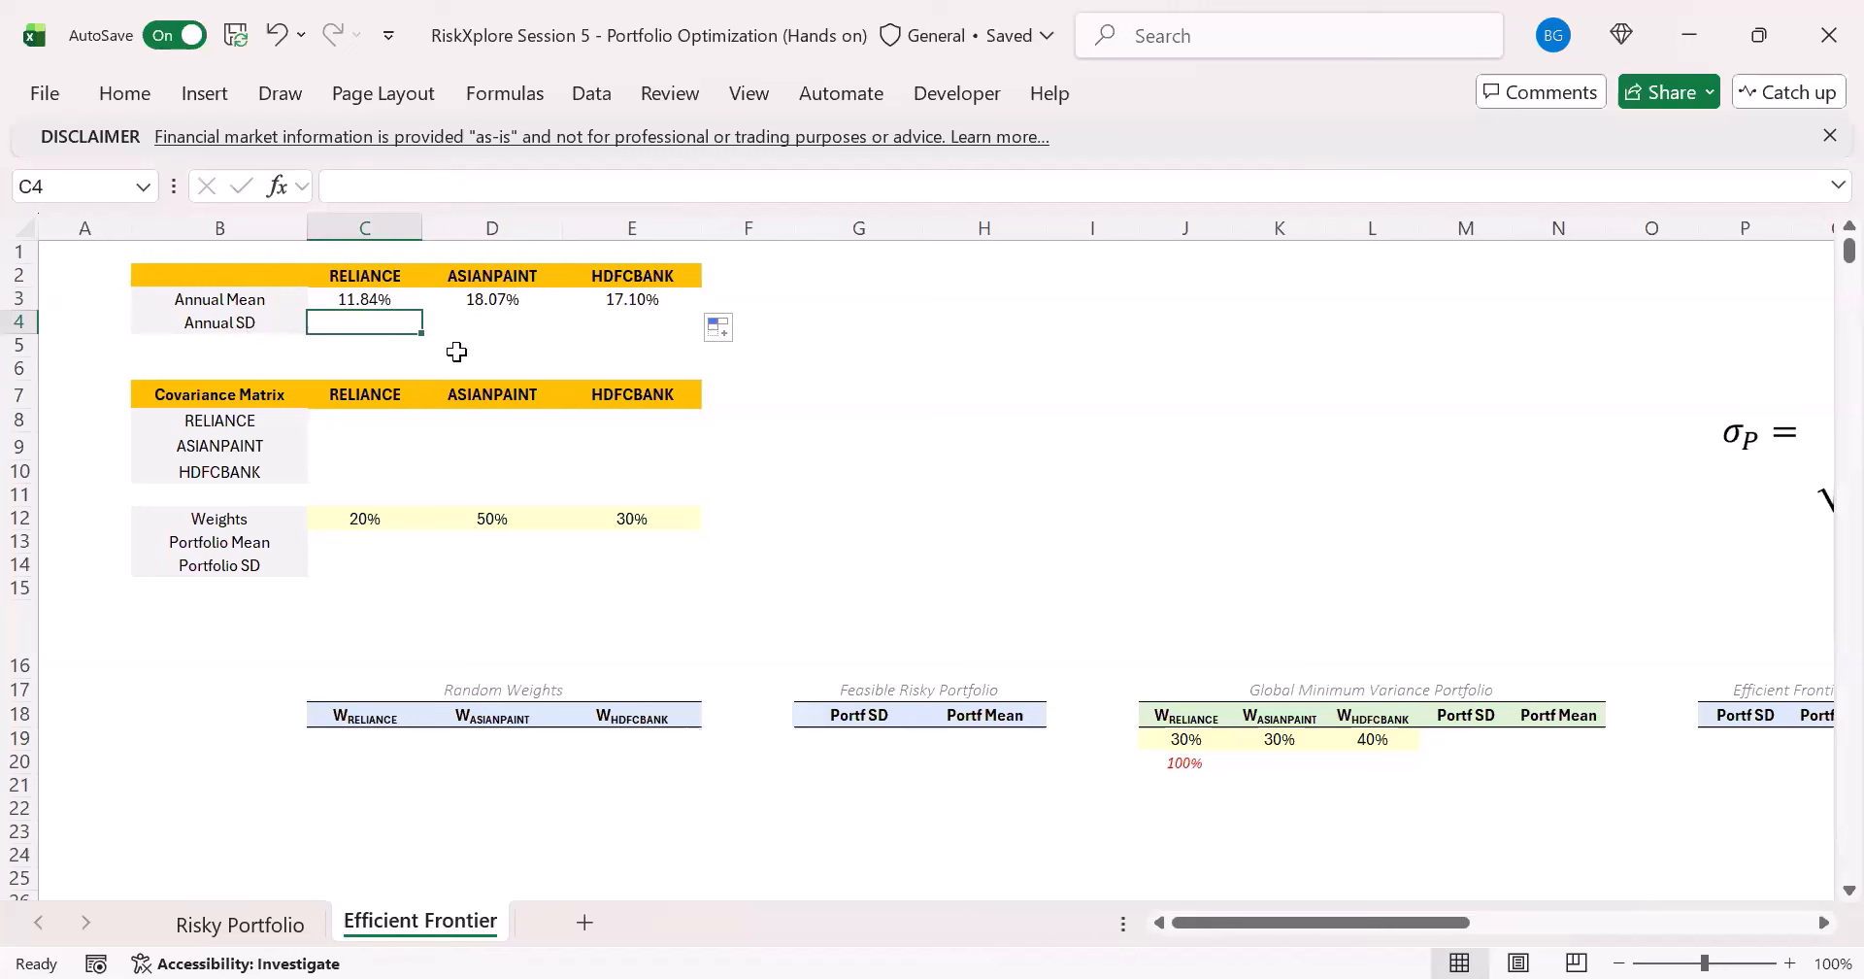
{"action": "type", "text": "="}
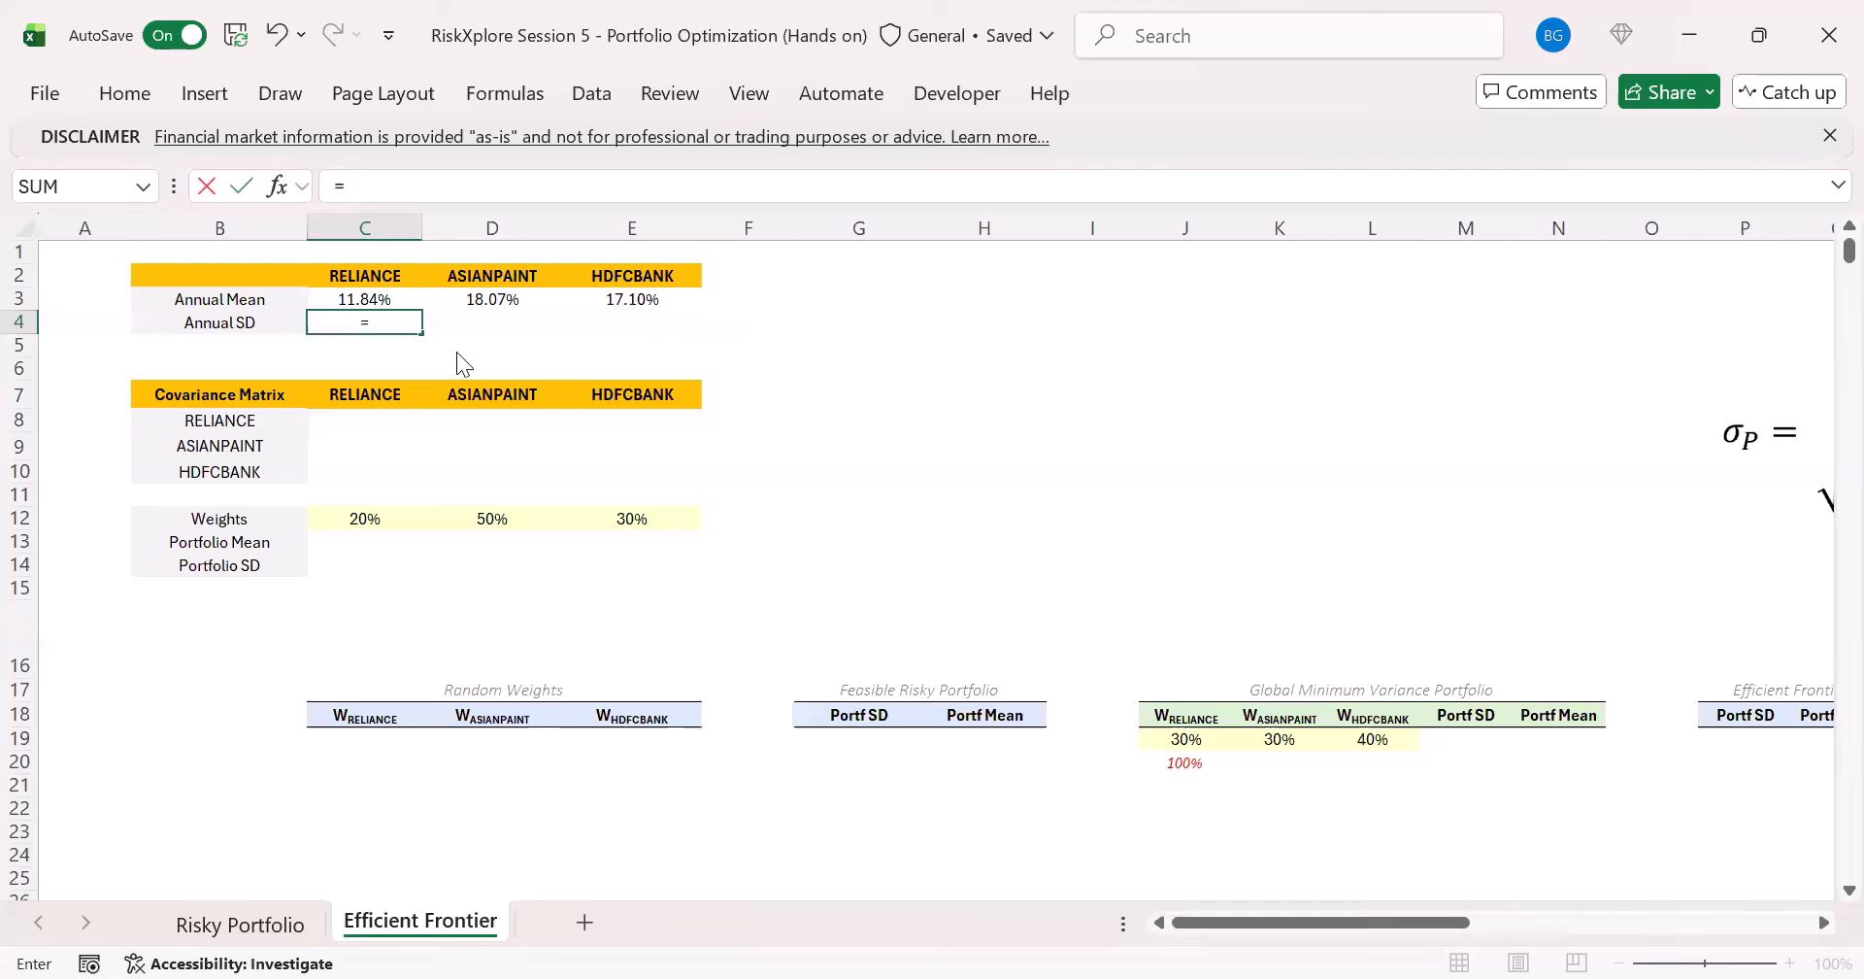
{"action": "type", "text": "std"}
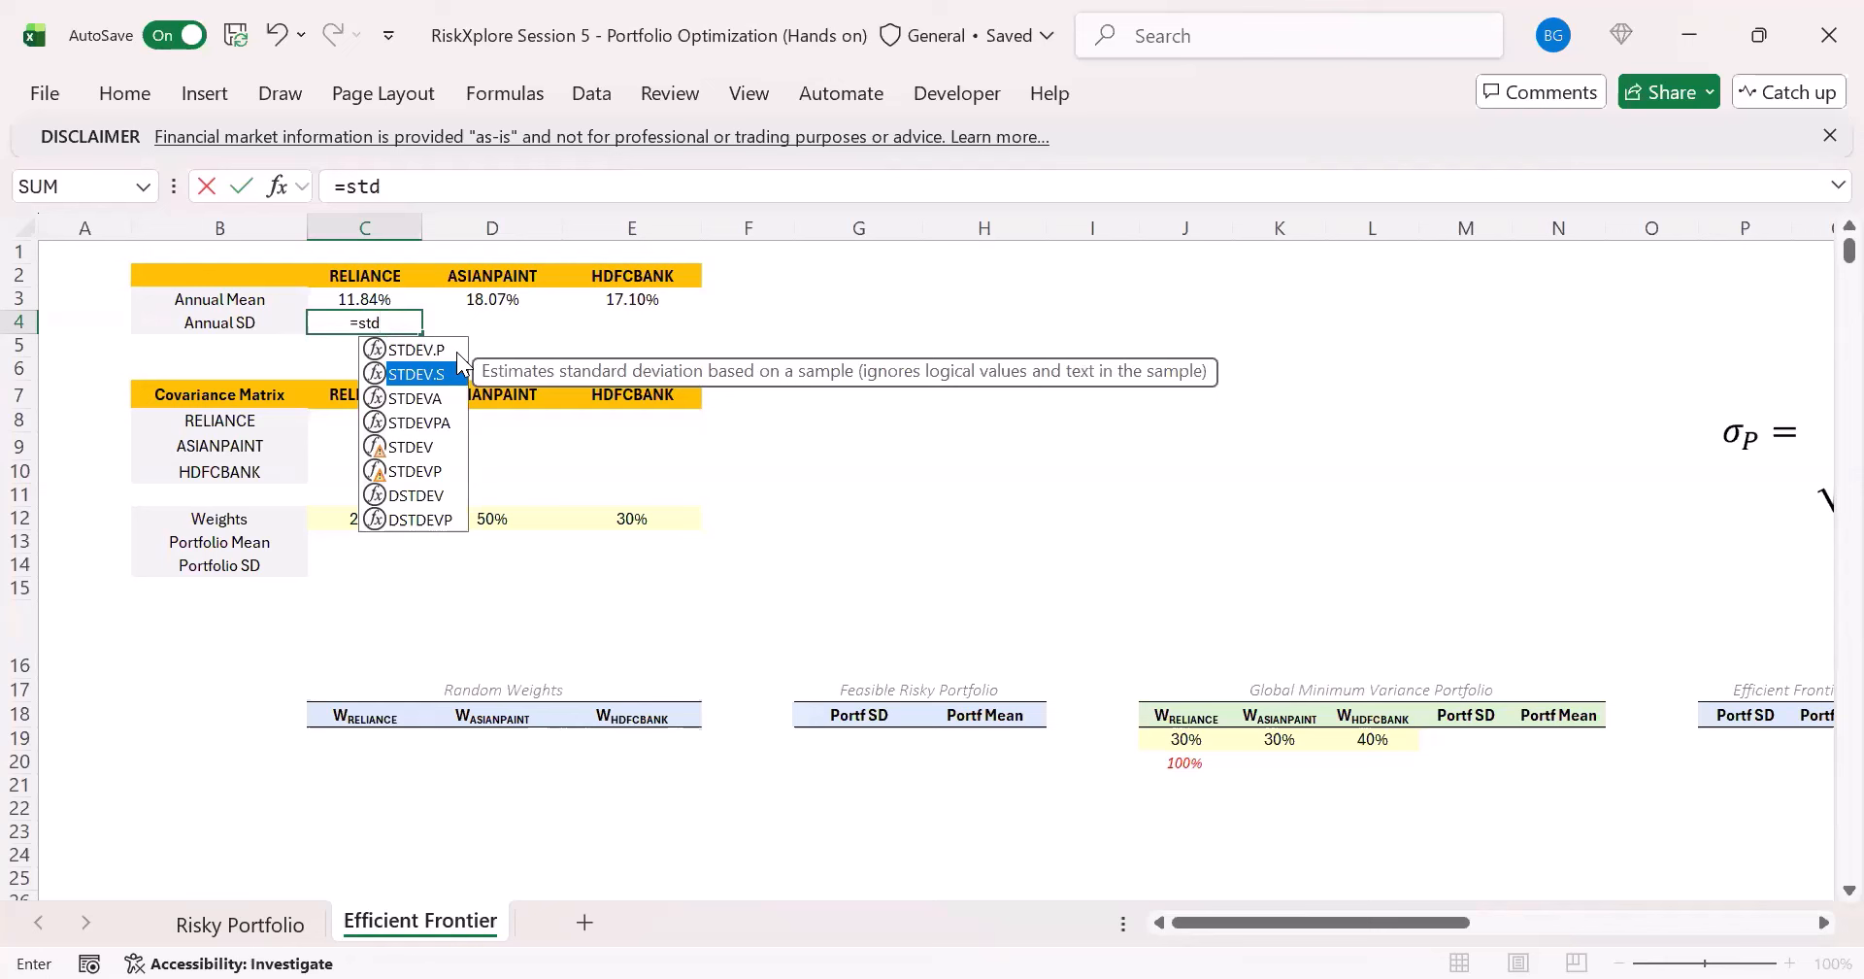
{"action": "left_click", "coordinate": [458, 353]}
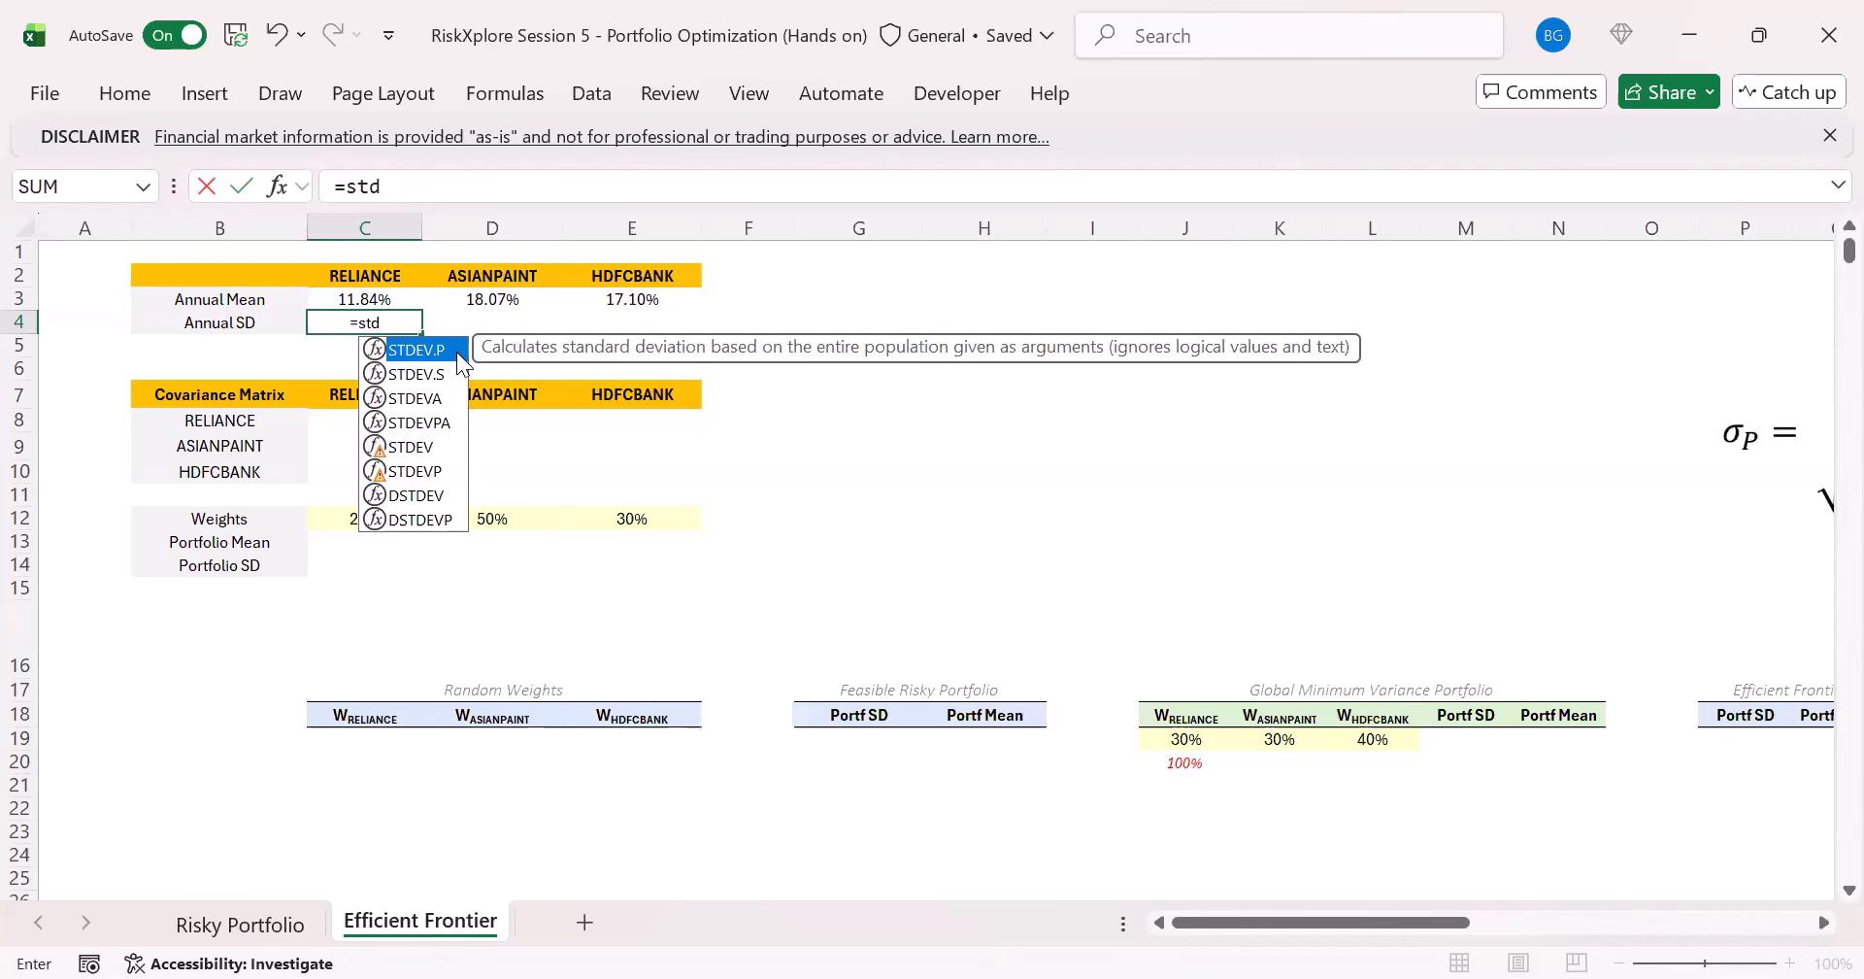
{"action": "key", "text": "Down"}
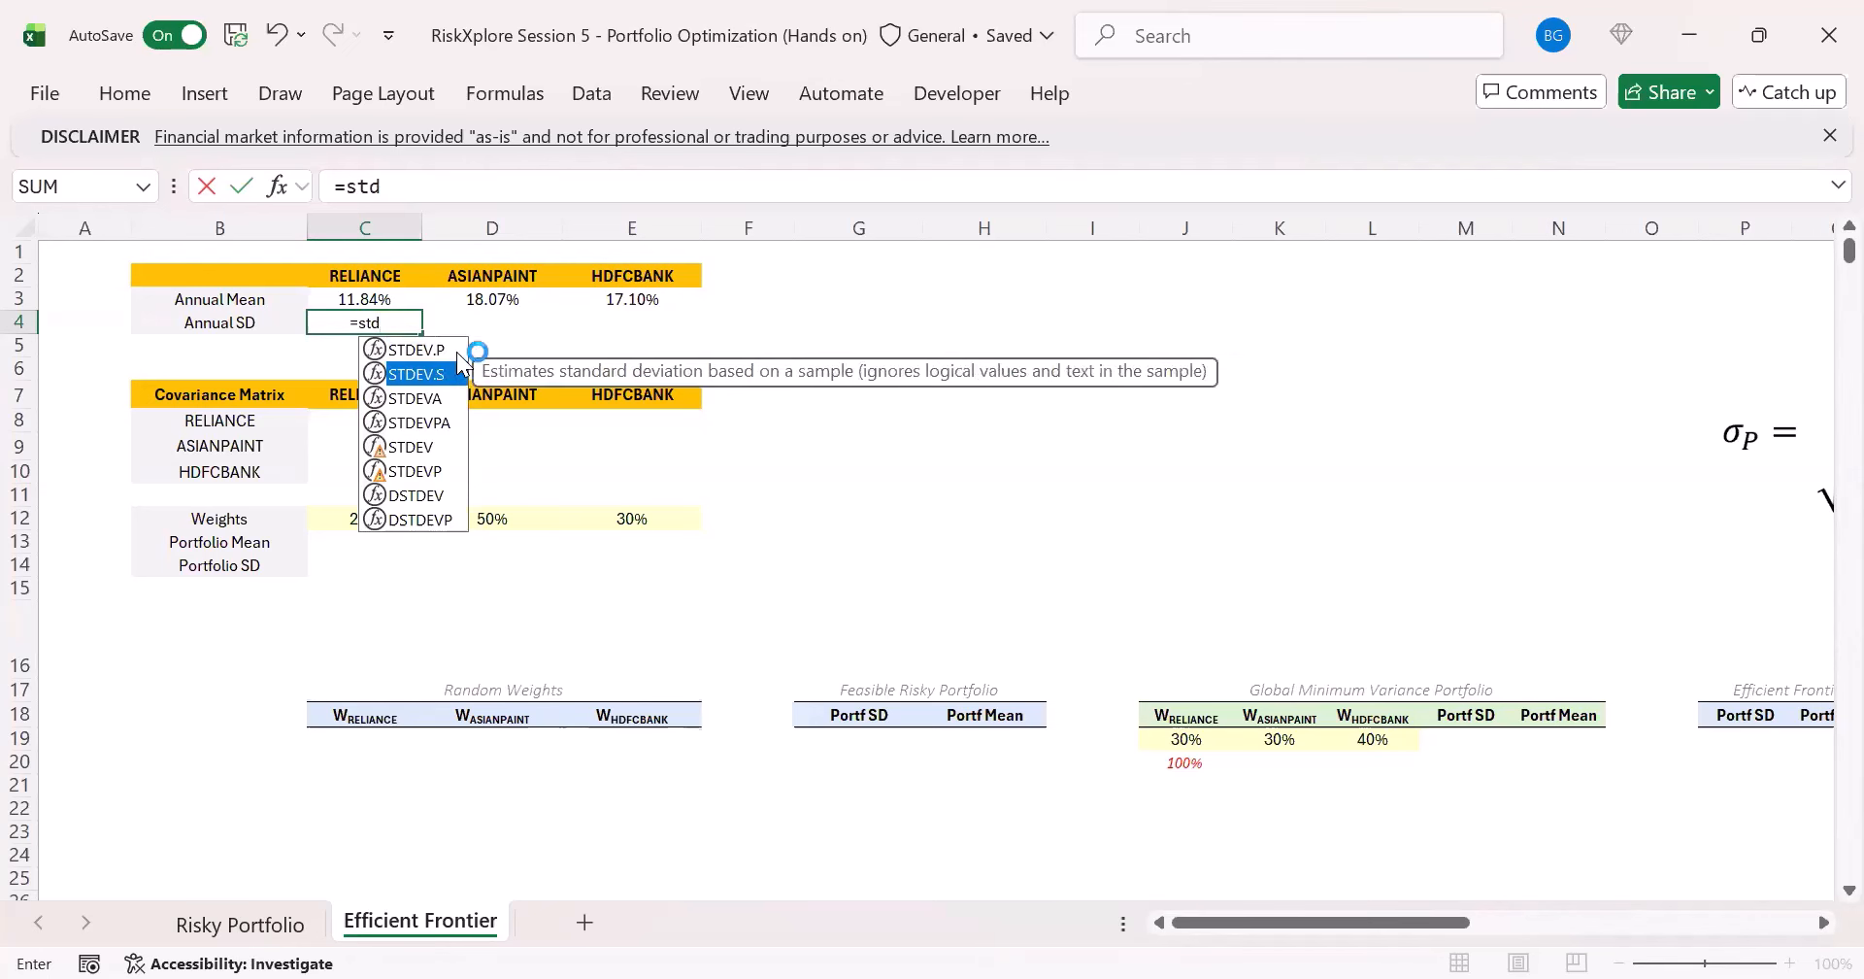
{"action": "key", "text": "Tab"}
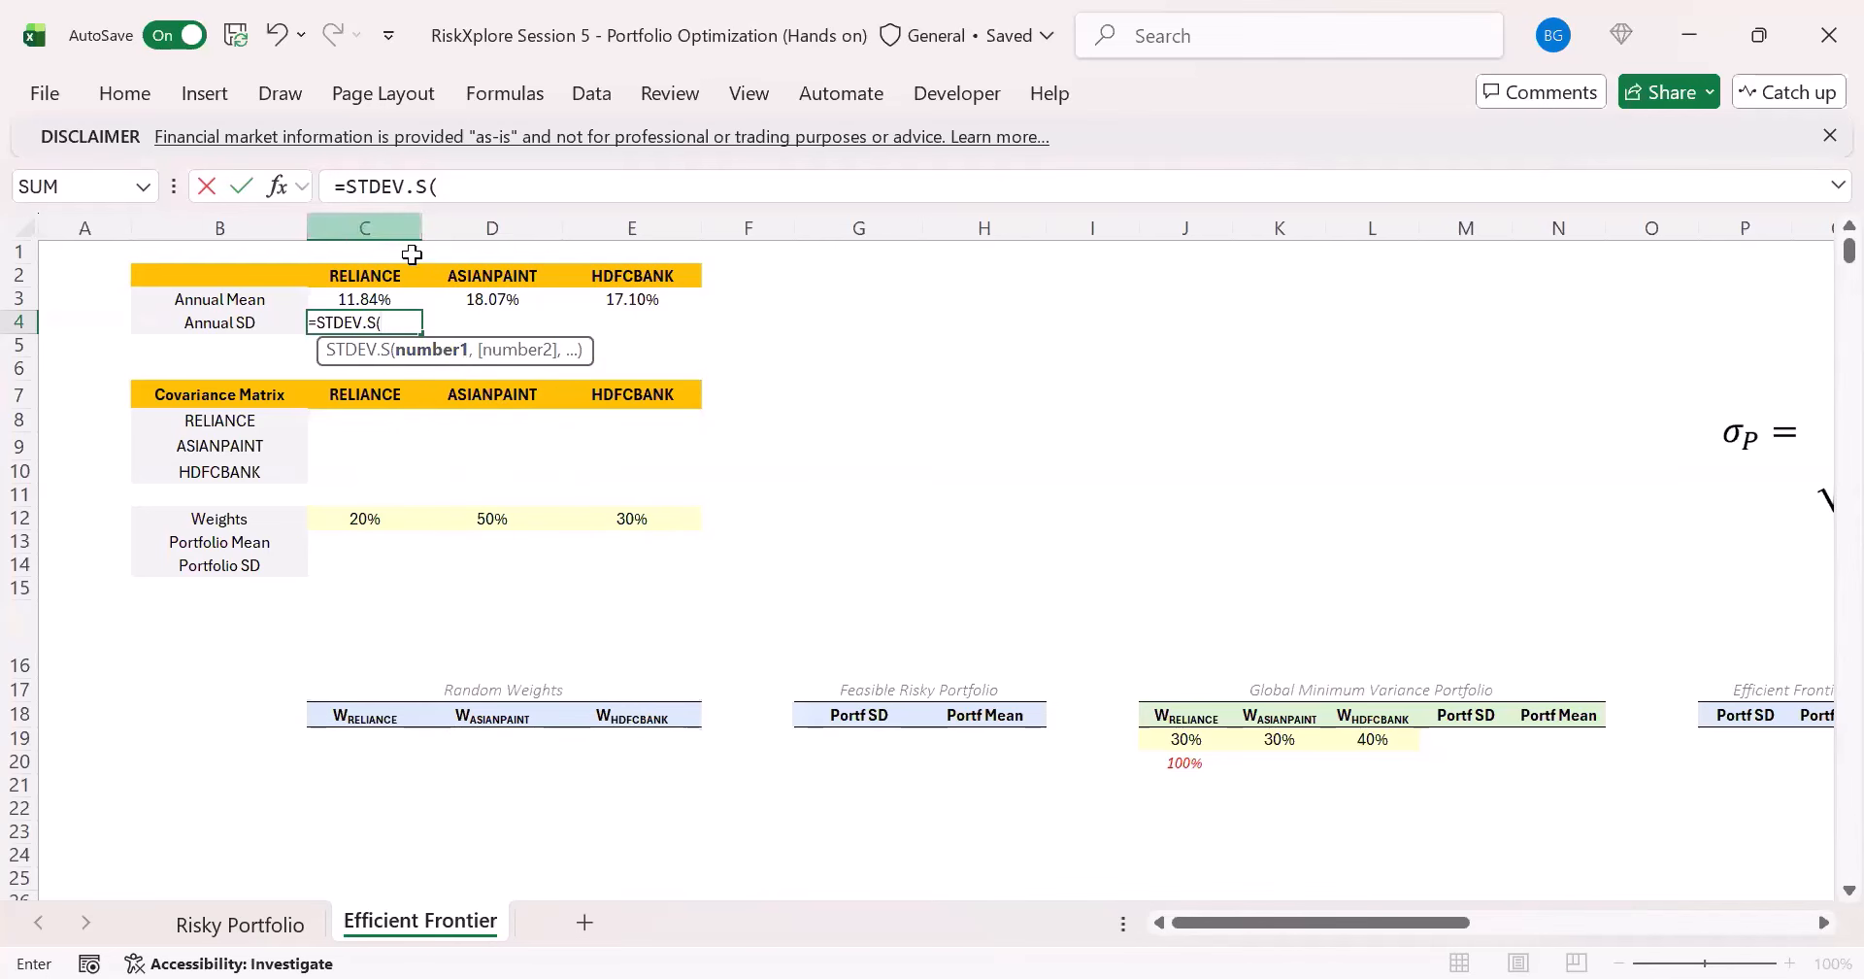
{"action": "left_click", "coordinate": [248, 925]}
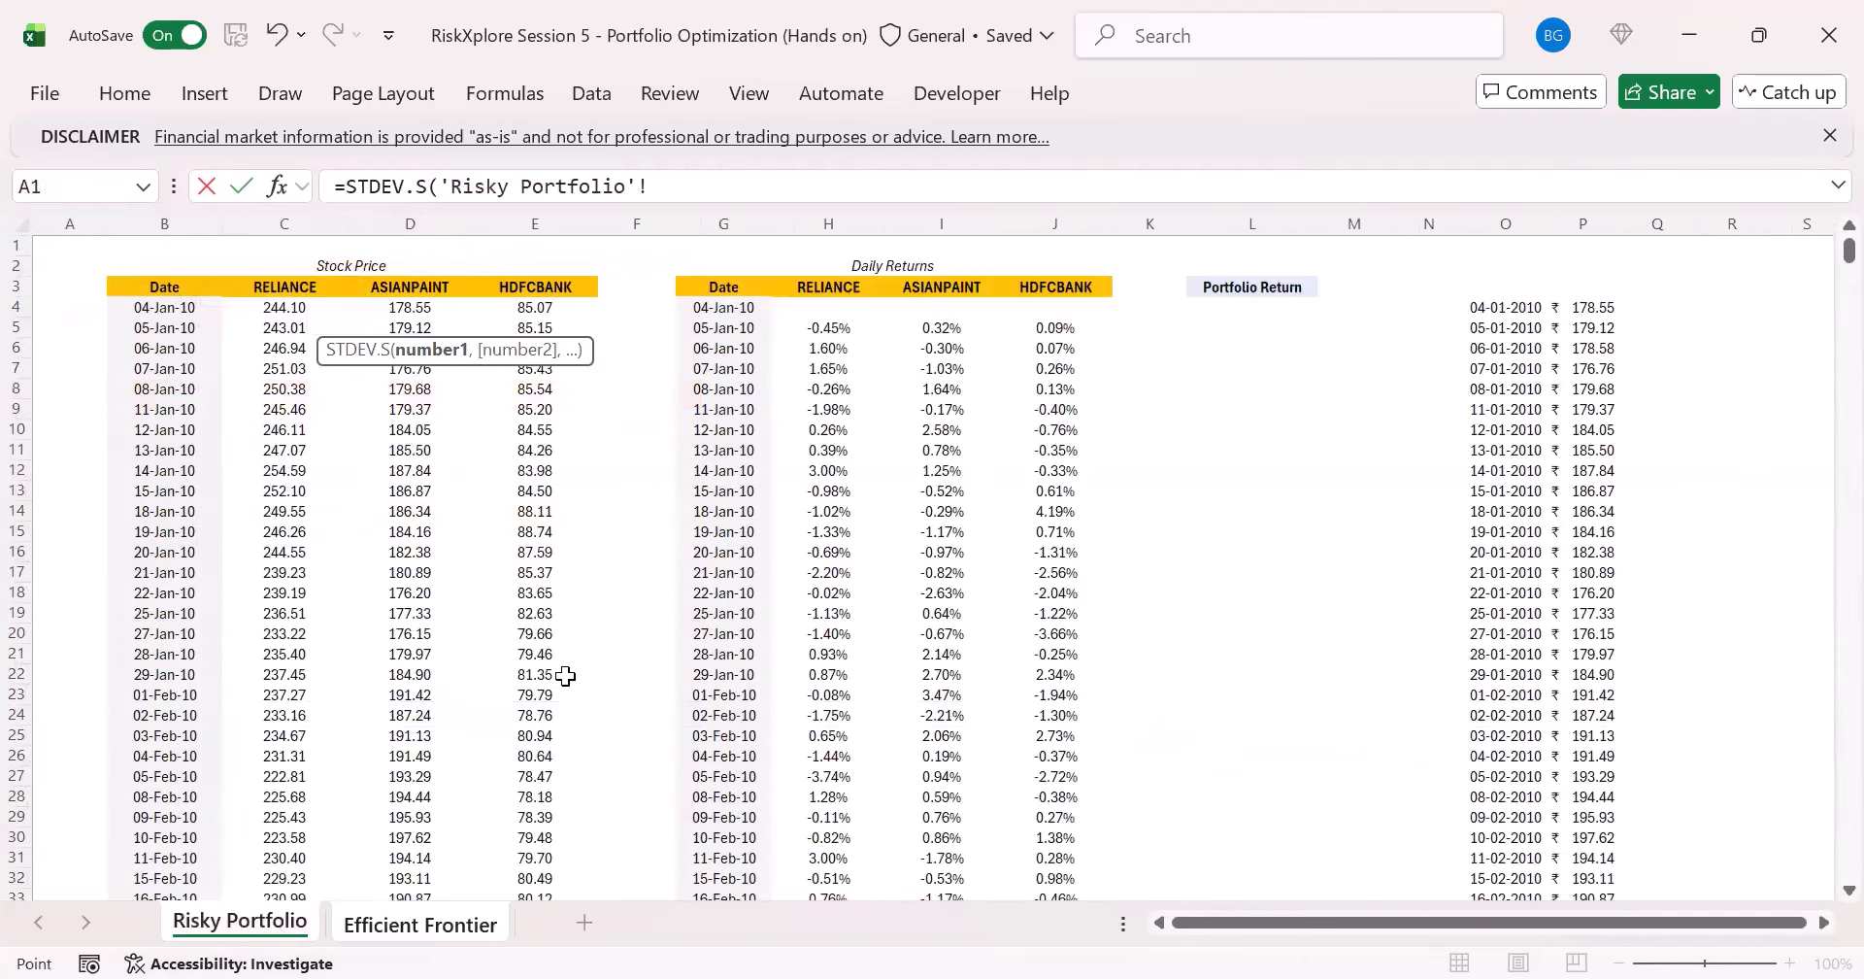
{"action": "left_click", "coordinate": [851, 320]}
{"action": "key", "text": "ctrl+shift+Down"}
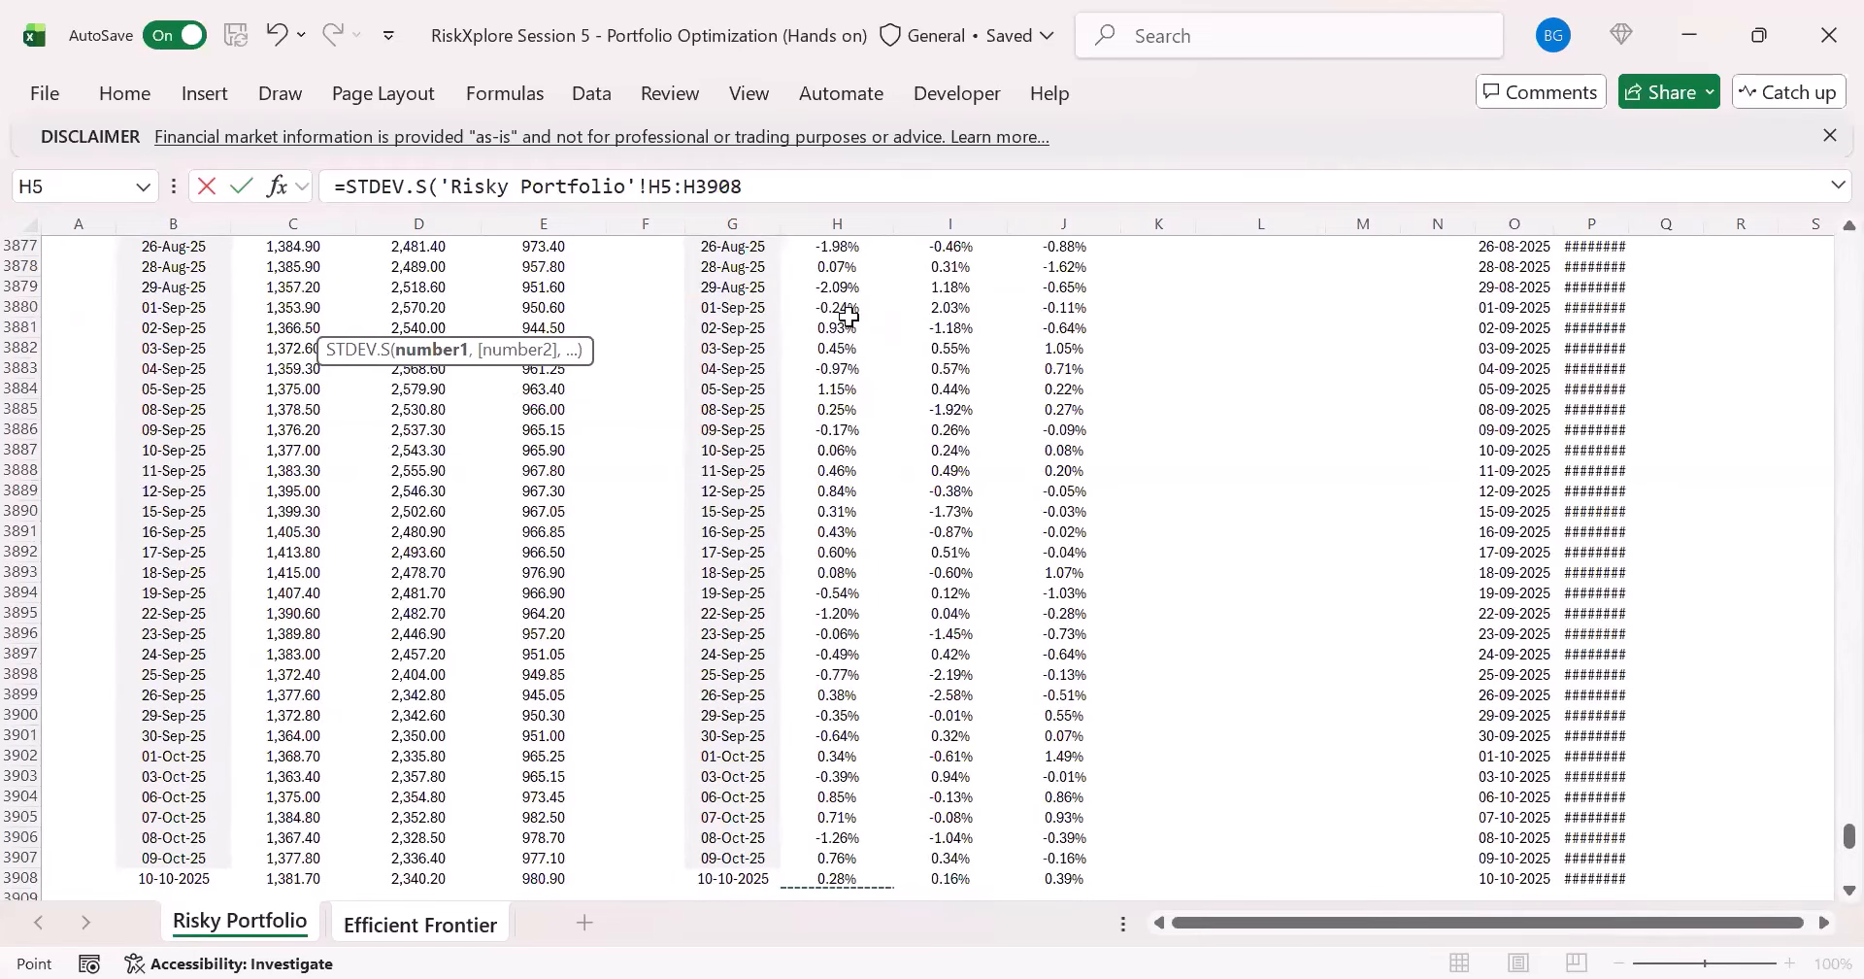
{"action": "key", "text": "ctrl+Return"}
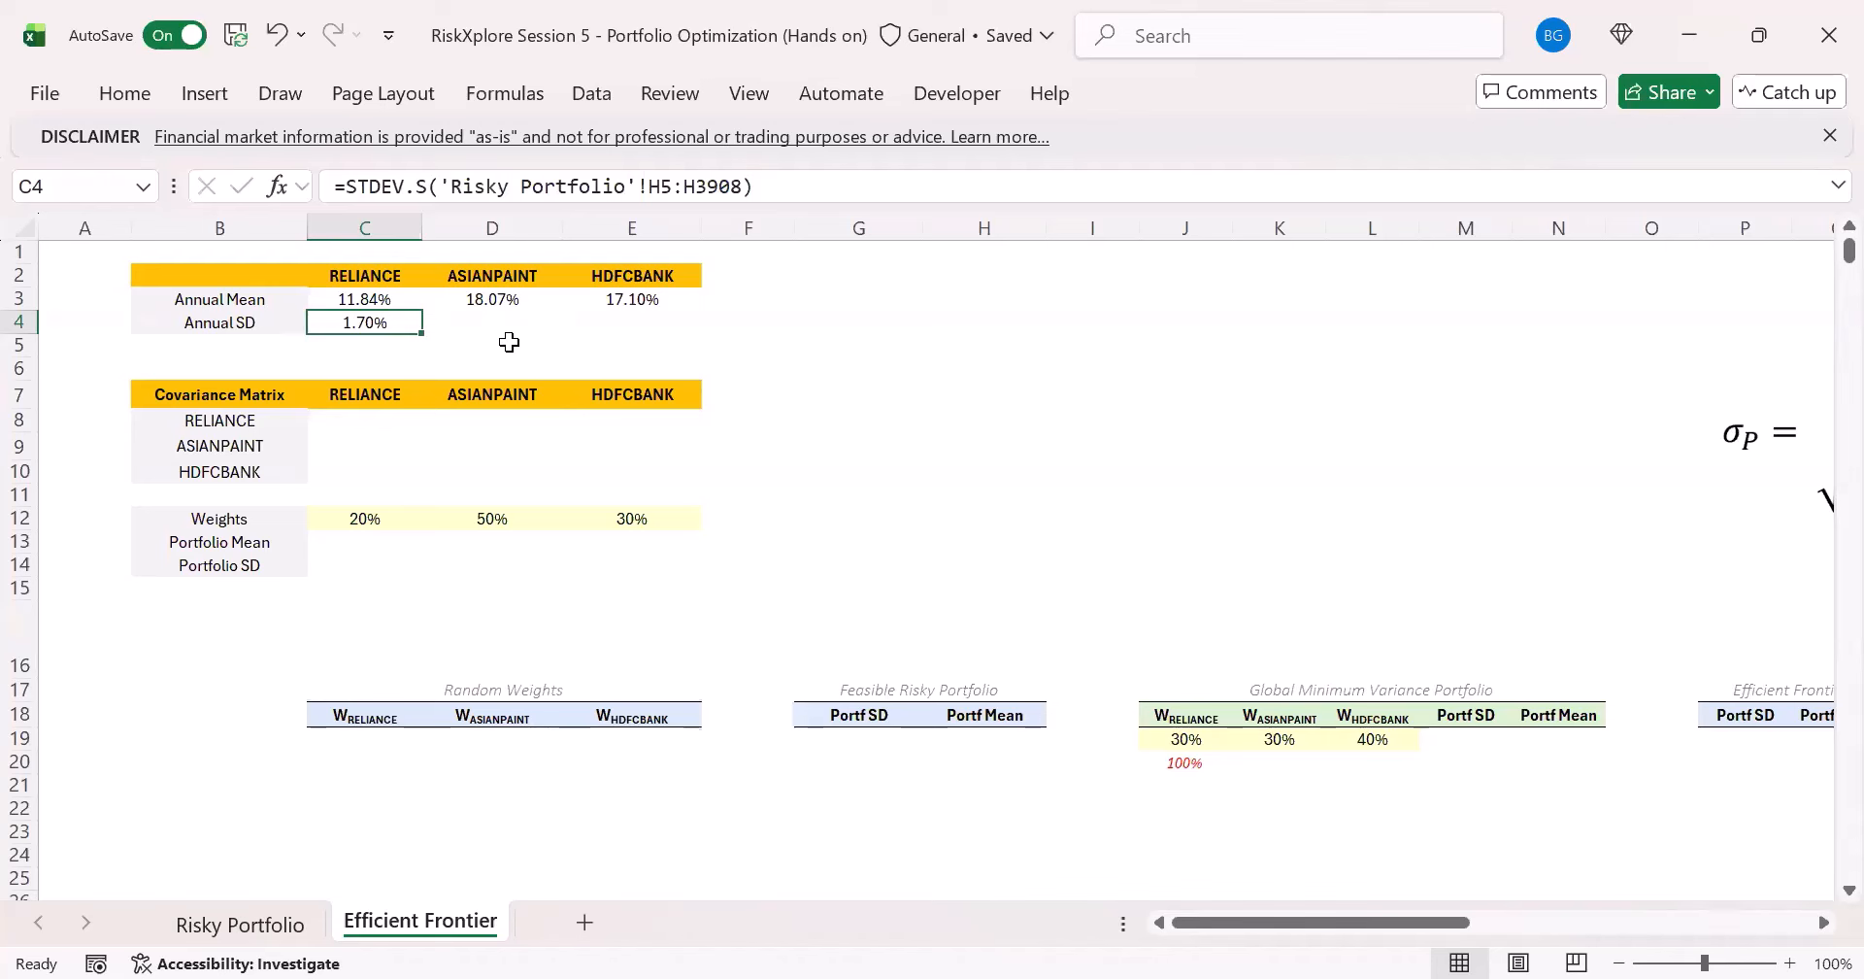
- Annualize the C4 standard deviation by multiplying it by SQRT(252), and fill it across to ASIANPAINT and HDFCBANK
{"action": "left_click", "coordinate": [770, 187]}
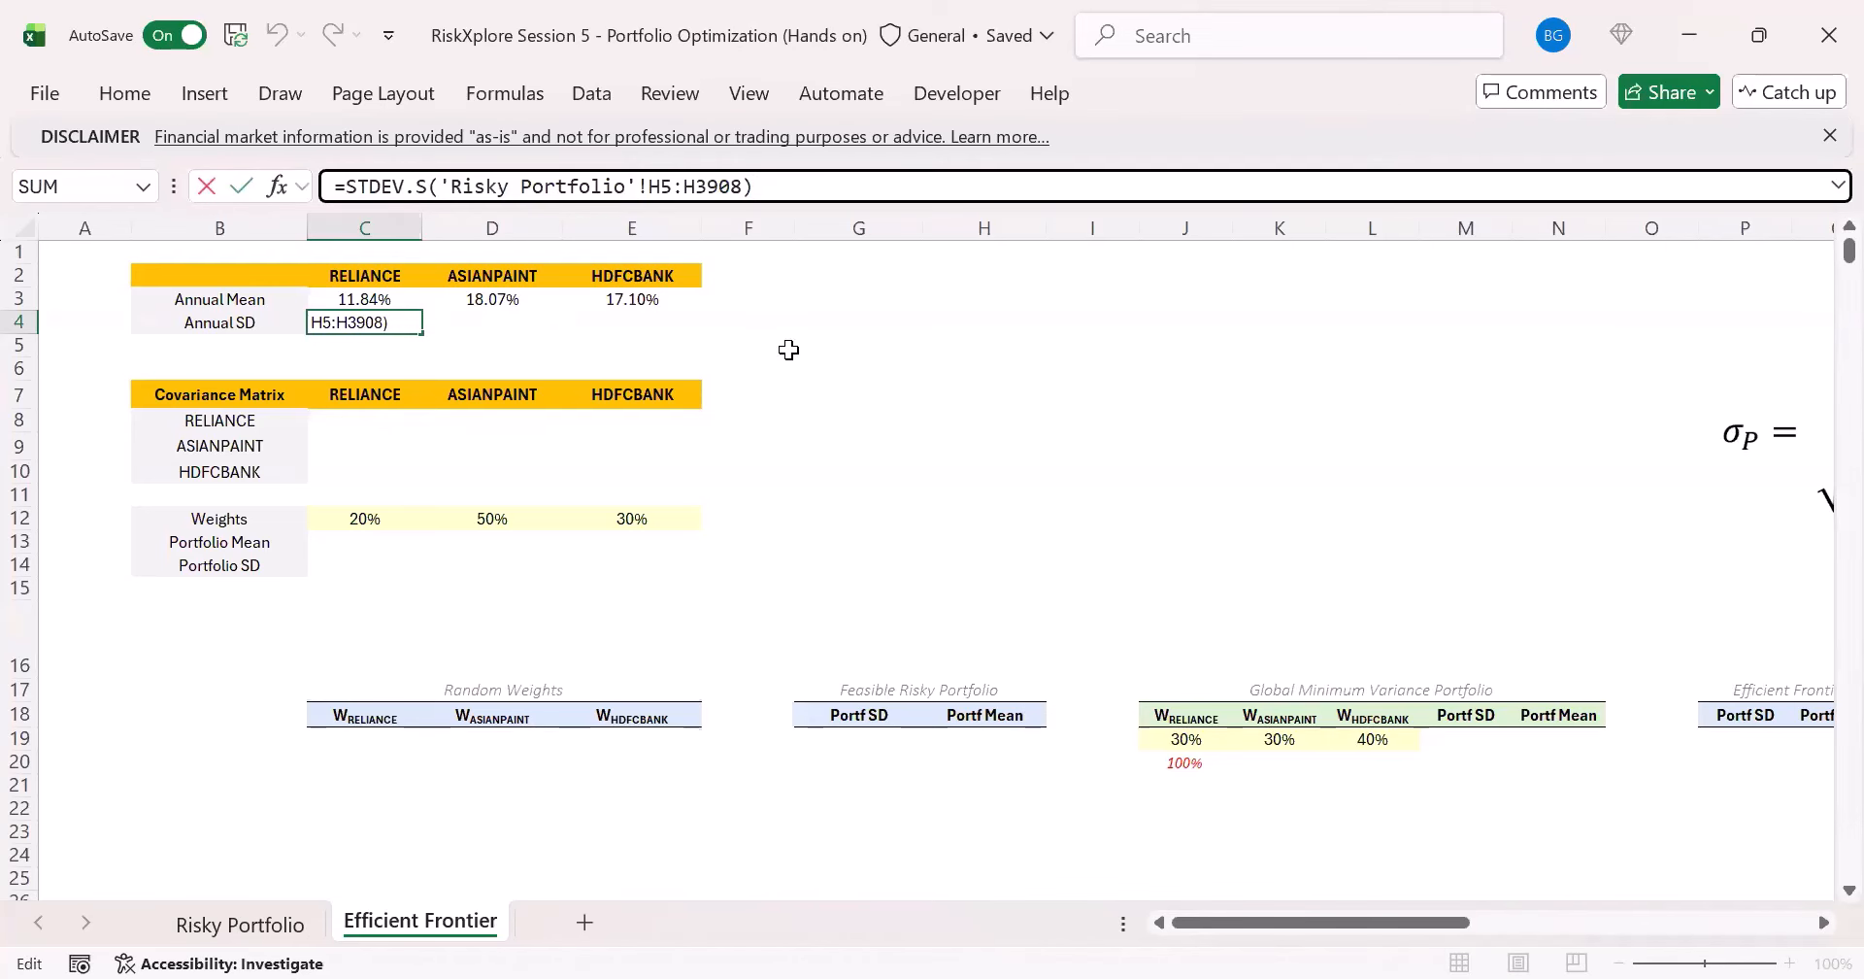
{"action": "type", "text": "*SQRT(252)"}
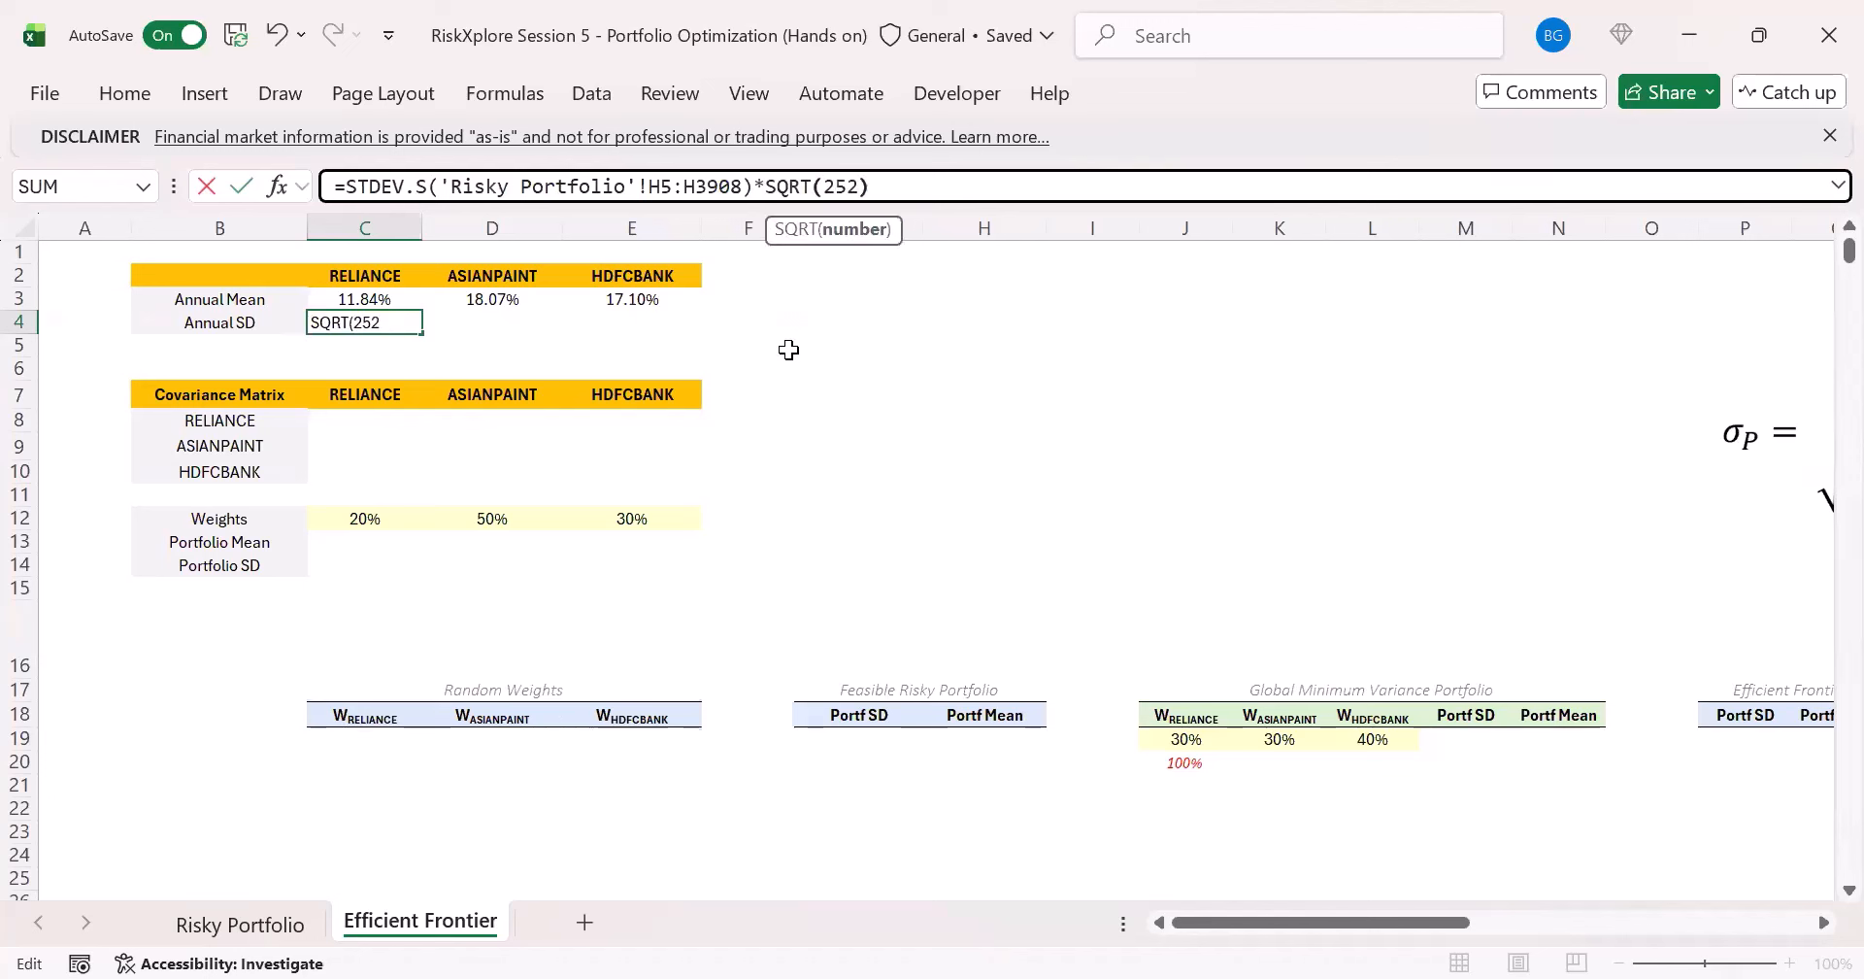
{"action": "key", "text": "ctrl+Return"}
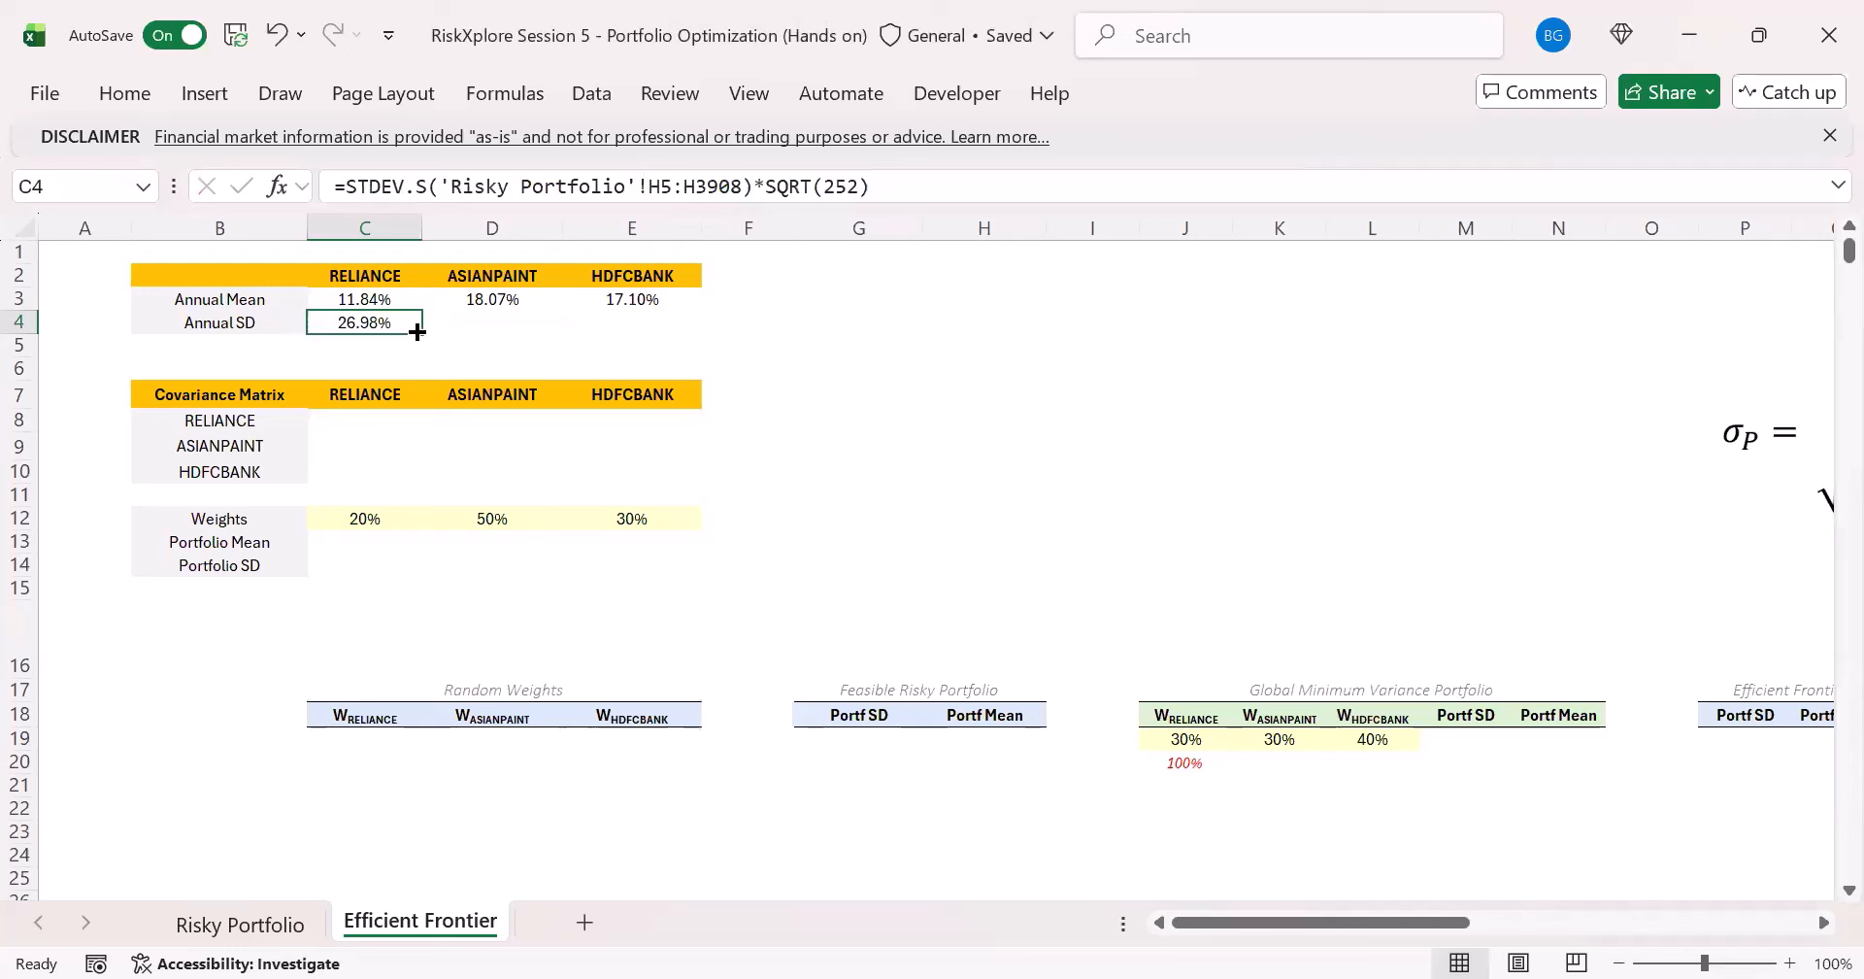
{"action": "left_click_drag", "start_coordinate": [417, 330], "coordinate": [704, 332]}
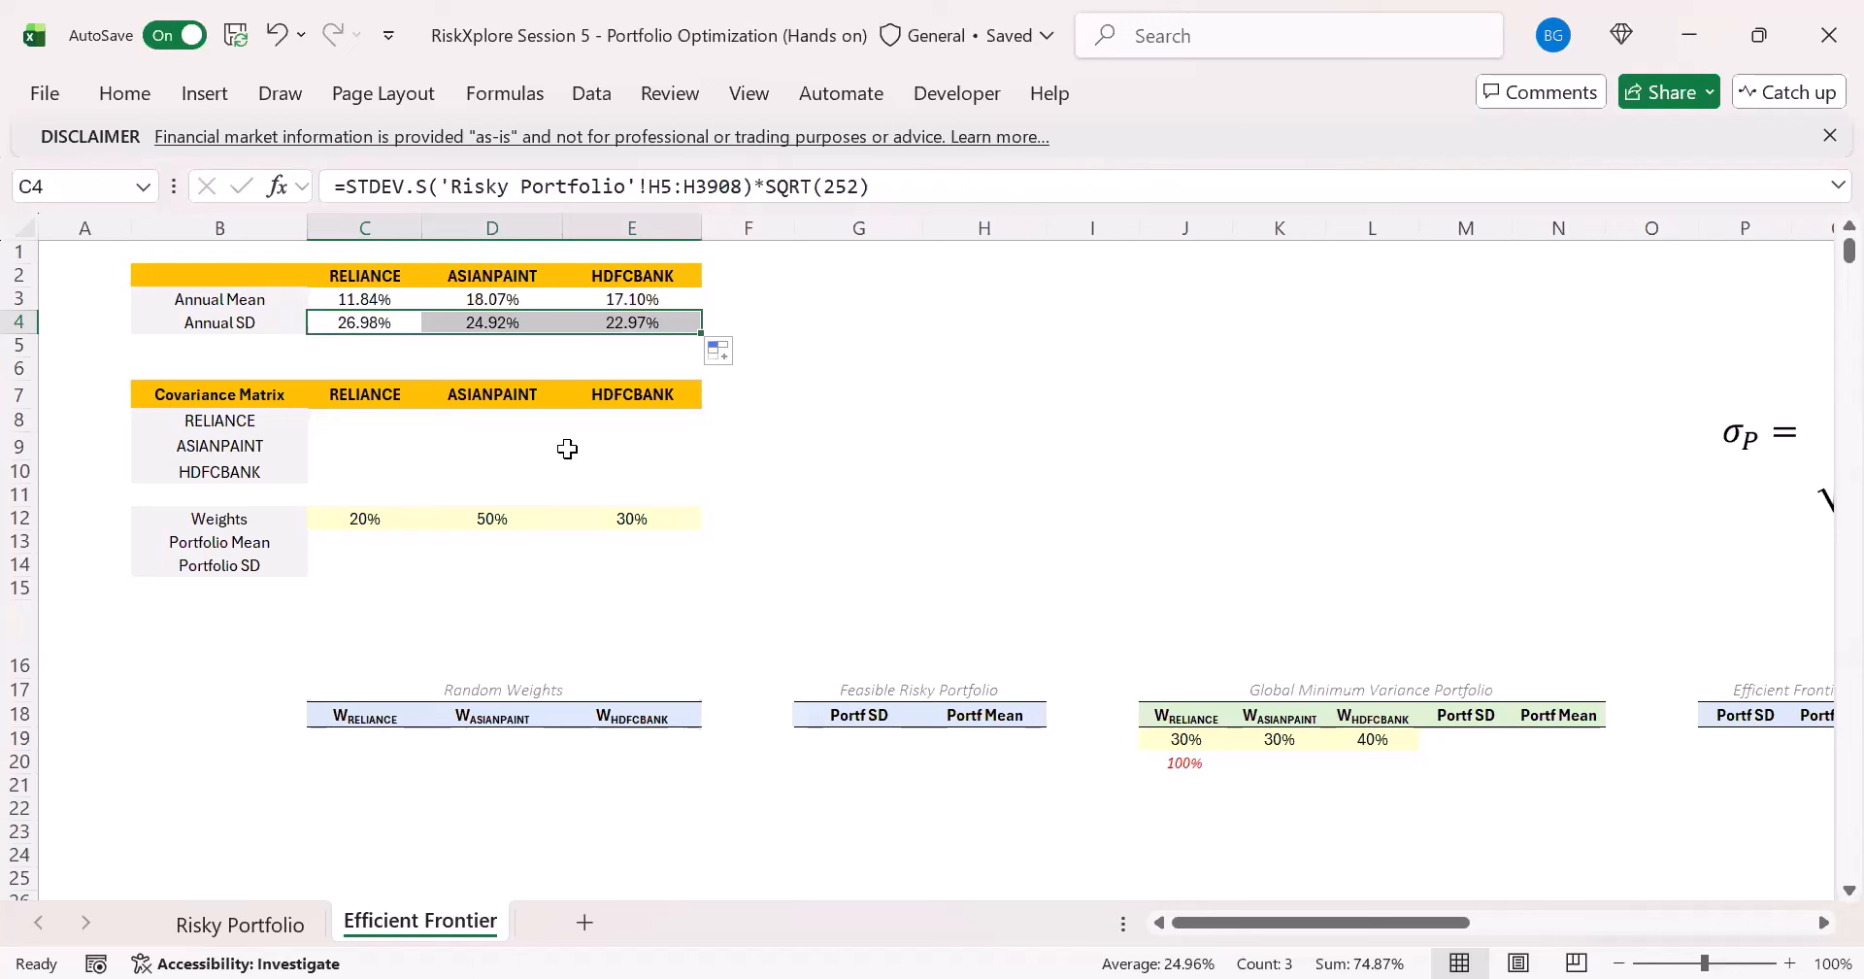
{"action": "left_click", "coordinate": [639, 324]}
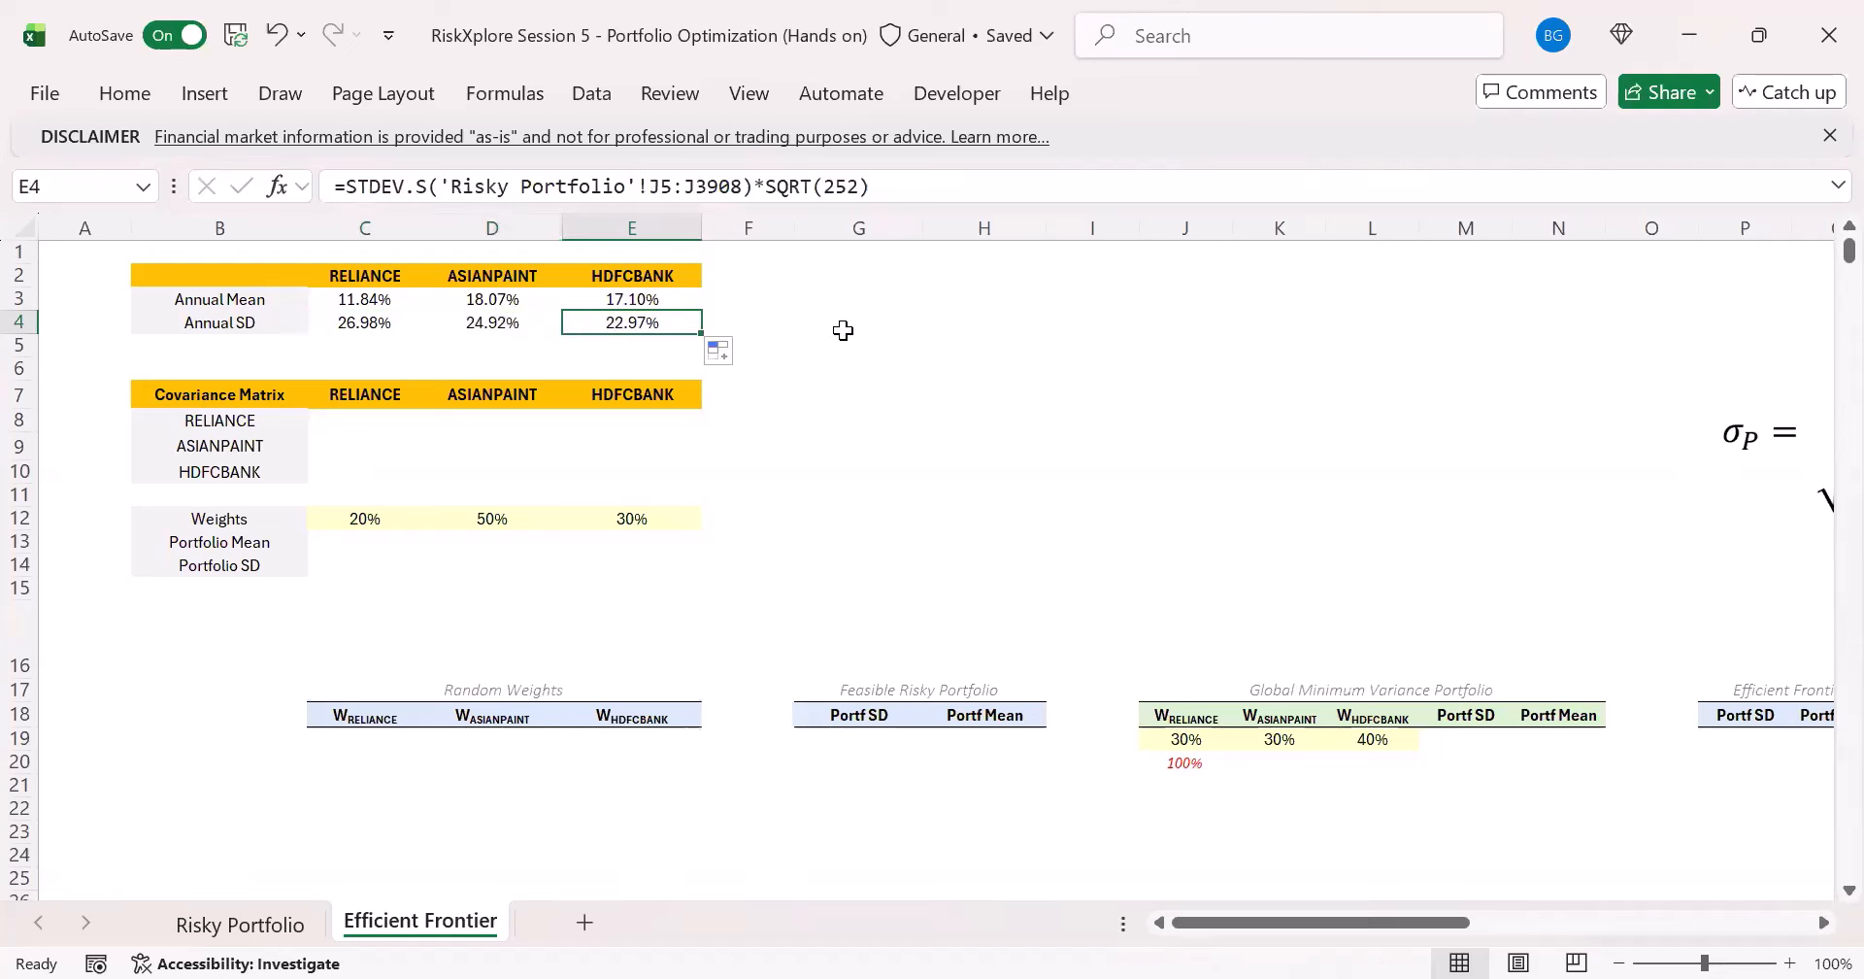
{"action": "left_click", "coordinate": [375, 427]}
{"action": "left_click", "coordinate": [757, 393]}
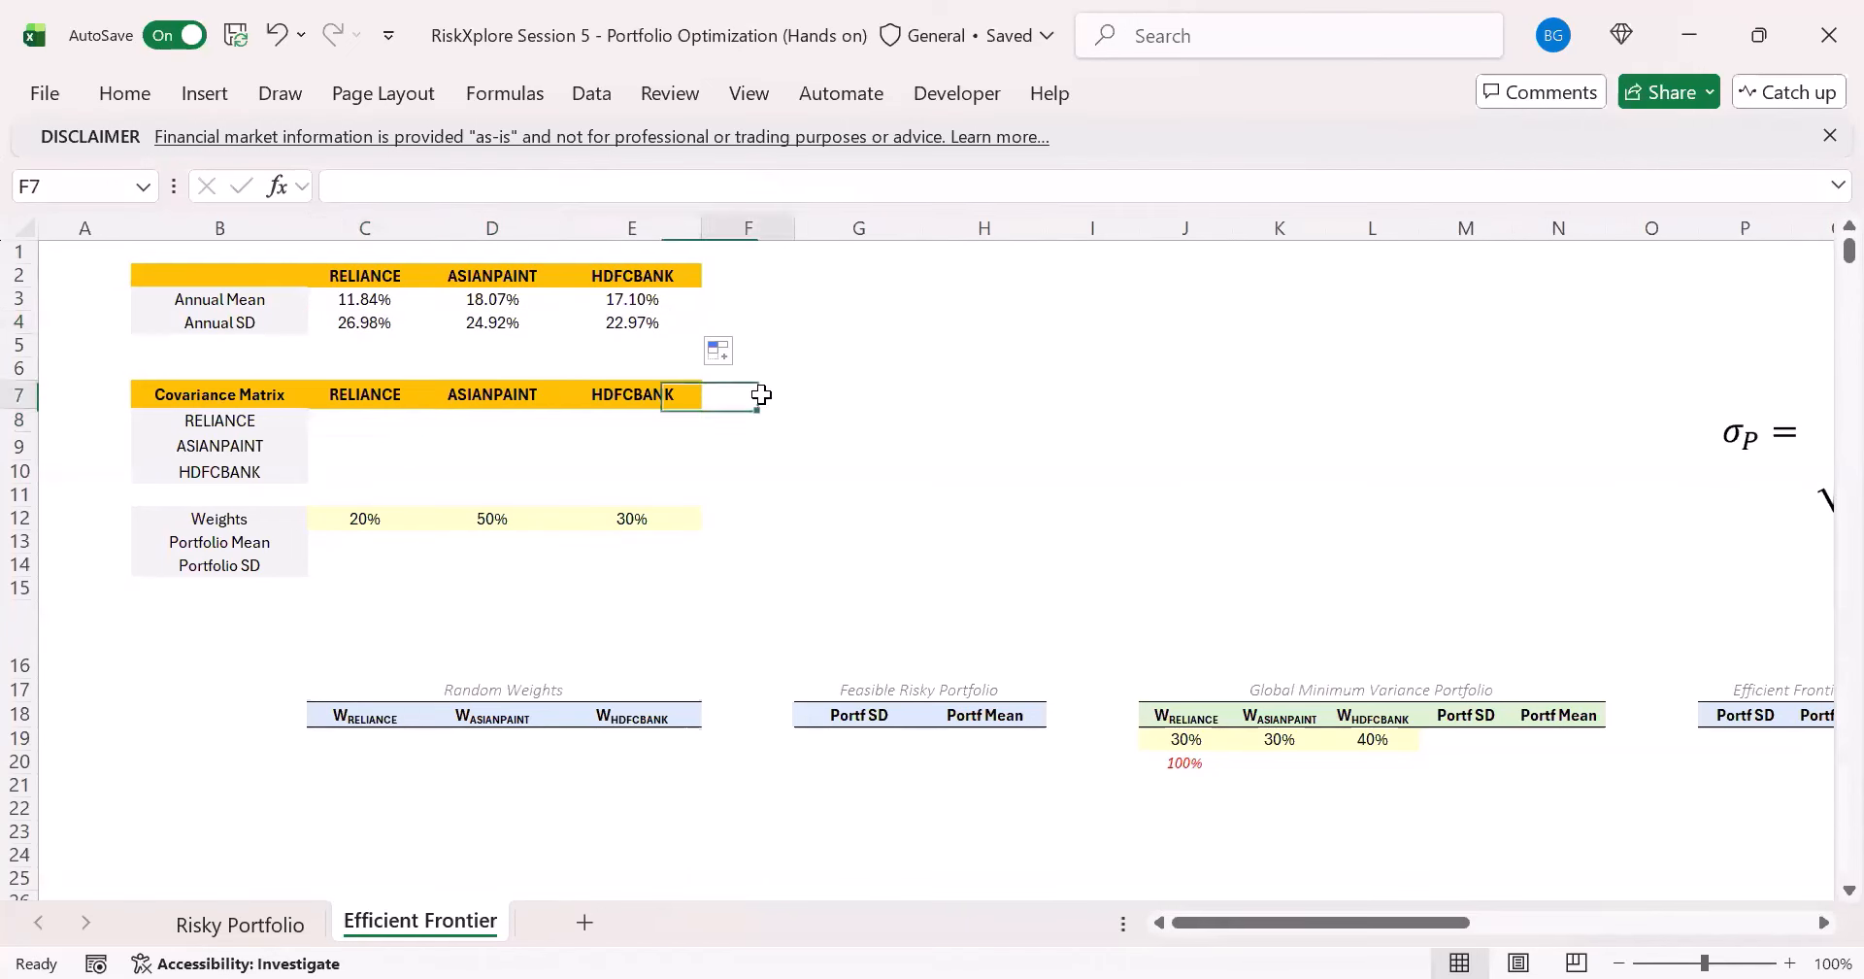
{"action": "left_click", "coordinate": [294, 546]}
{"action": "left_click", "coordinate": [346, 543]}
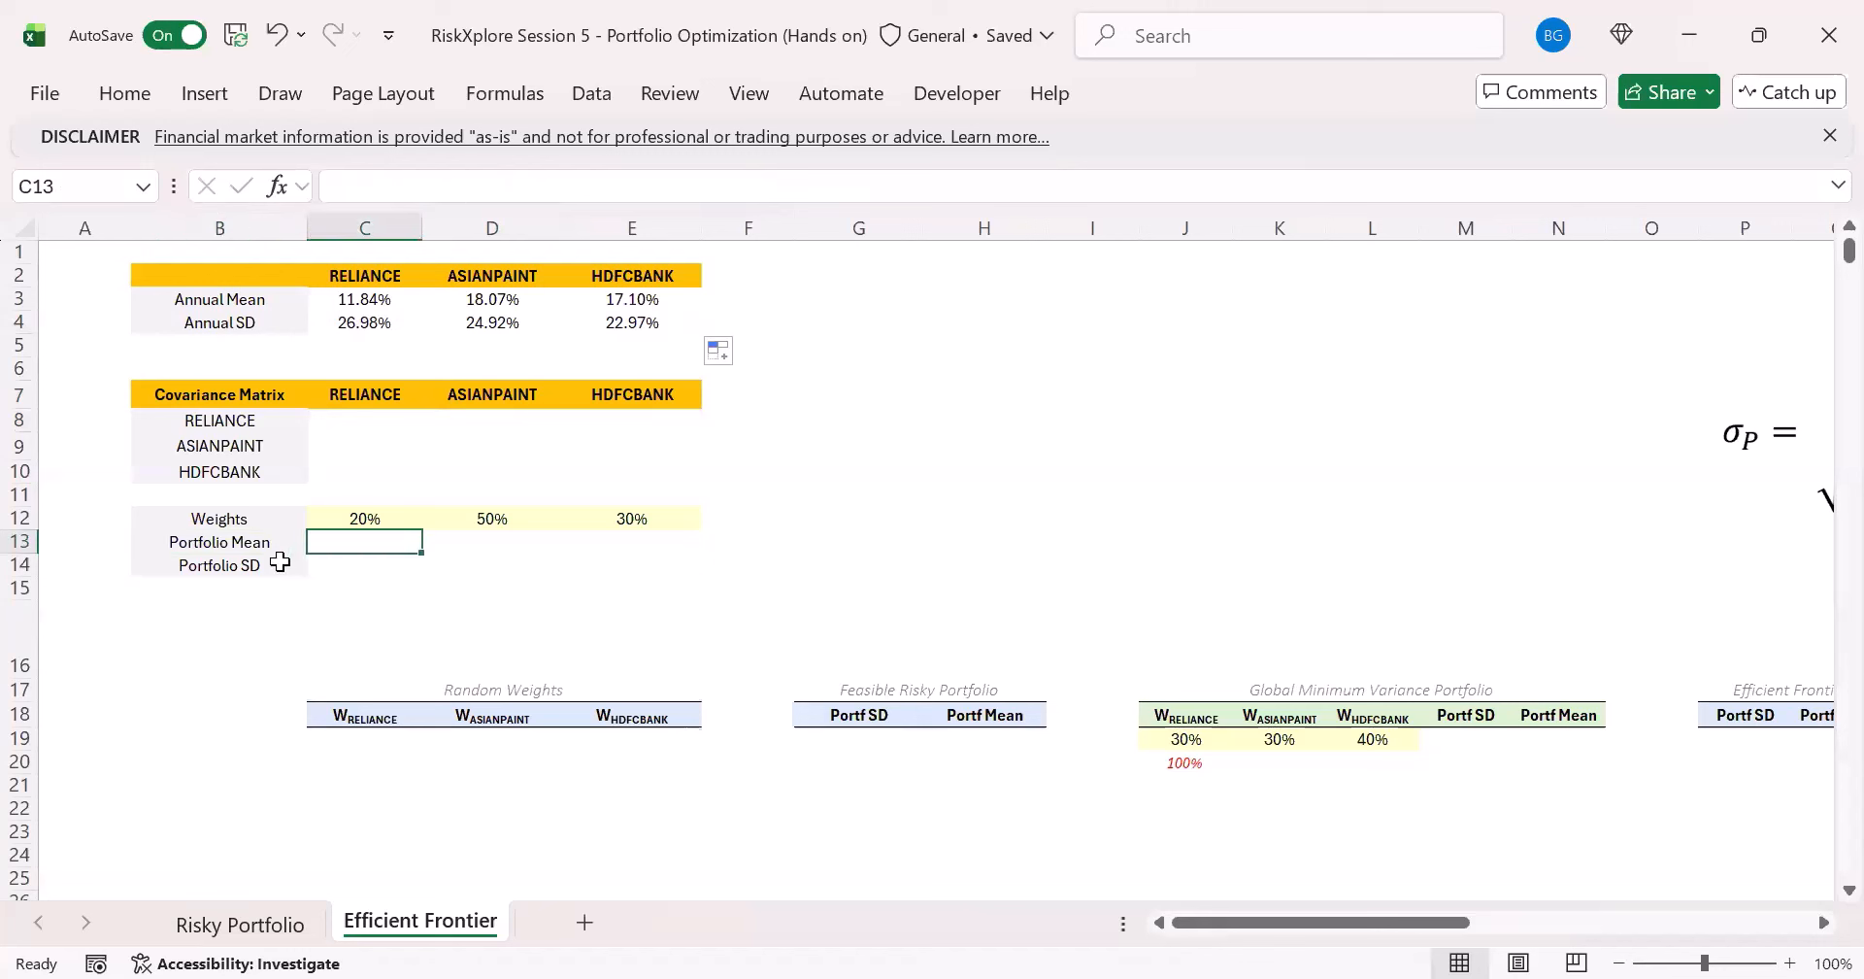
{"action": "left_click", "coordinate": [384, 567]}
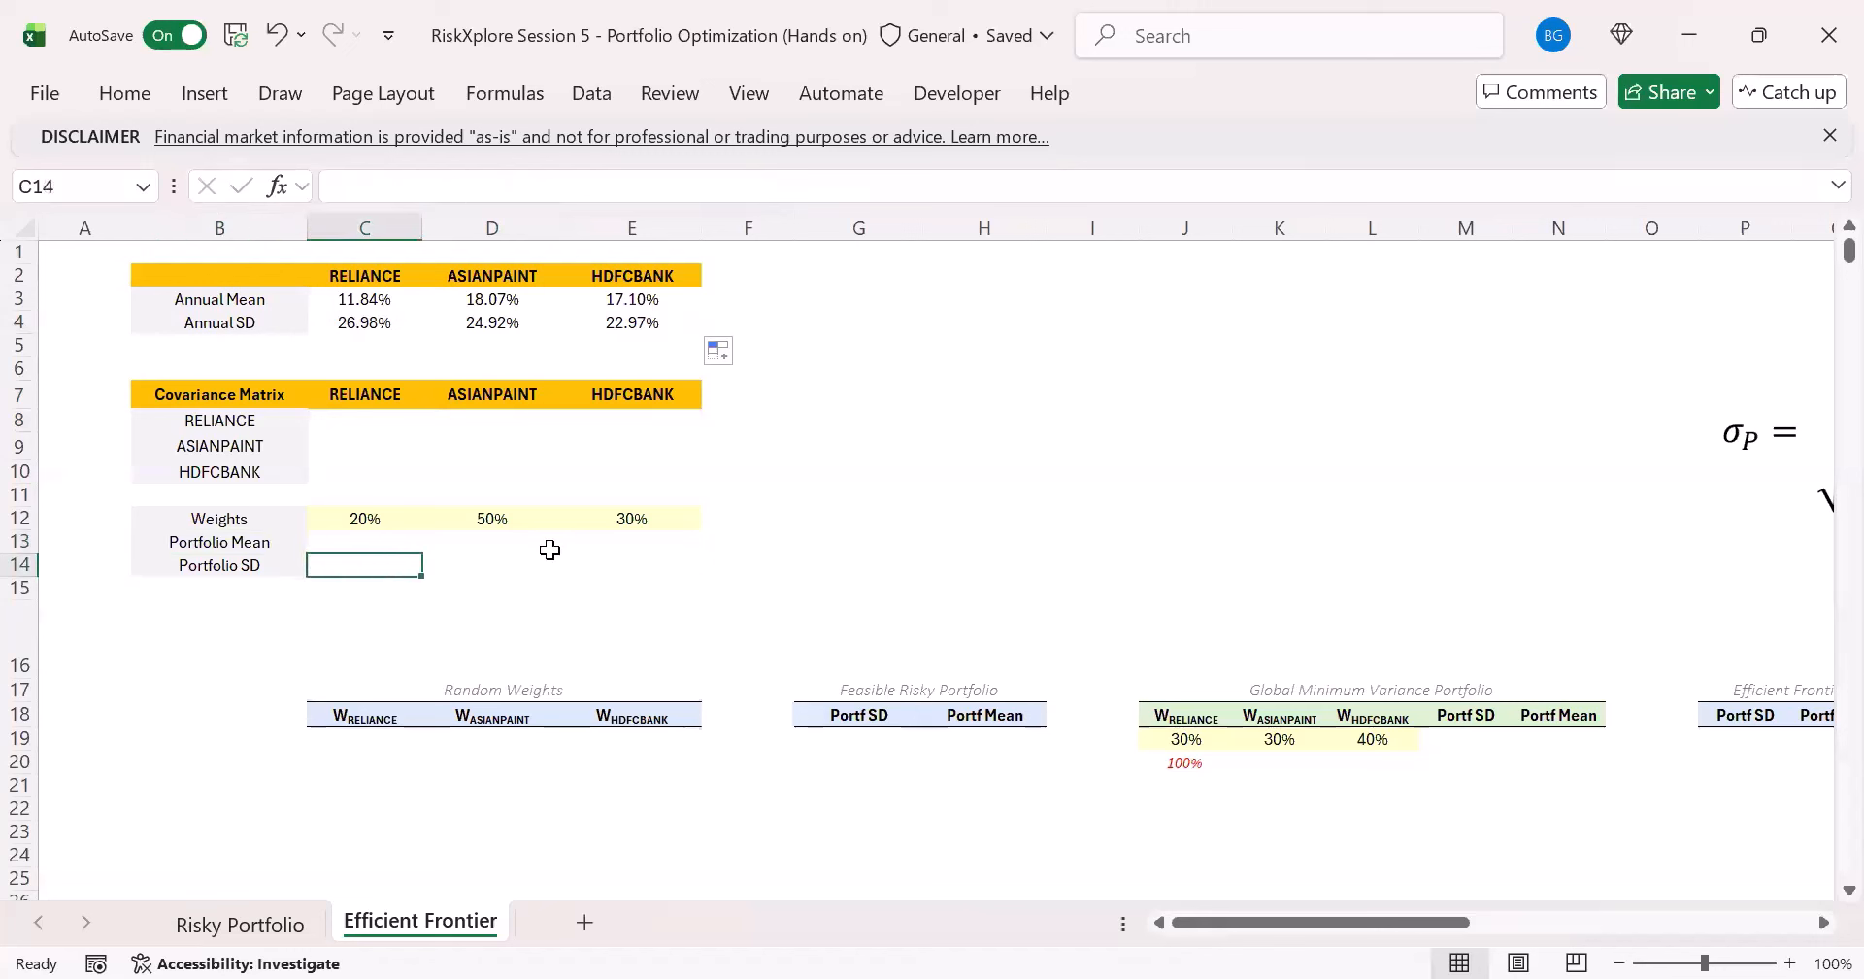
{"action": "left_click", "coordinate": [351, 537]}
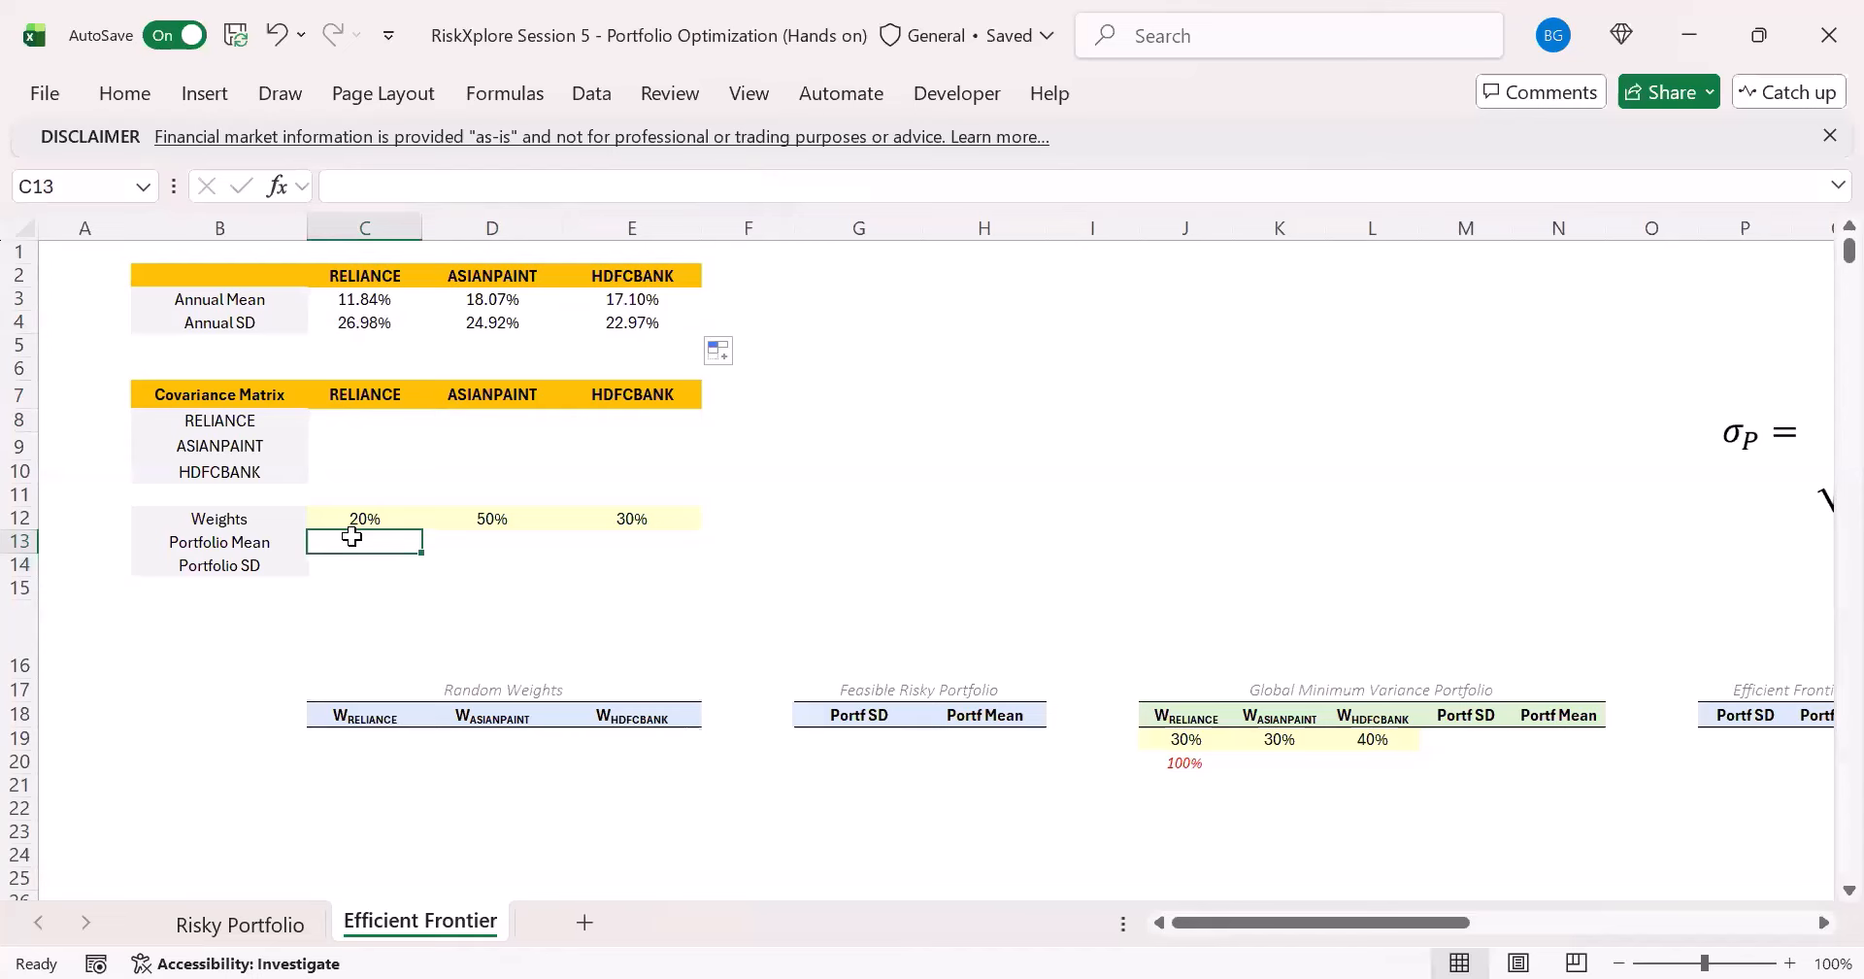
- Check the start of the HDFCBANK prices and the formula in E4 on the Risky Portfolio sheet, and return to Efficient Frontier
{"action": "left_click", "coordinate": [243, 923]}
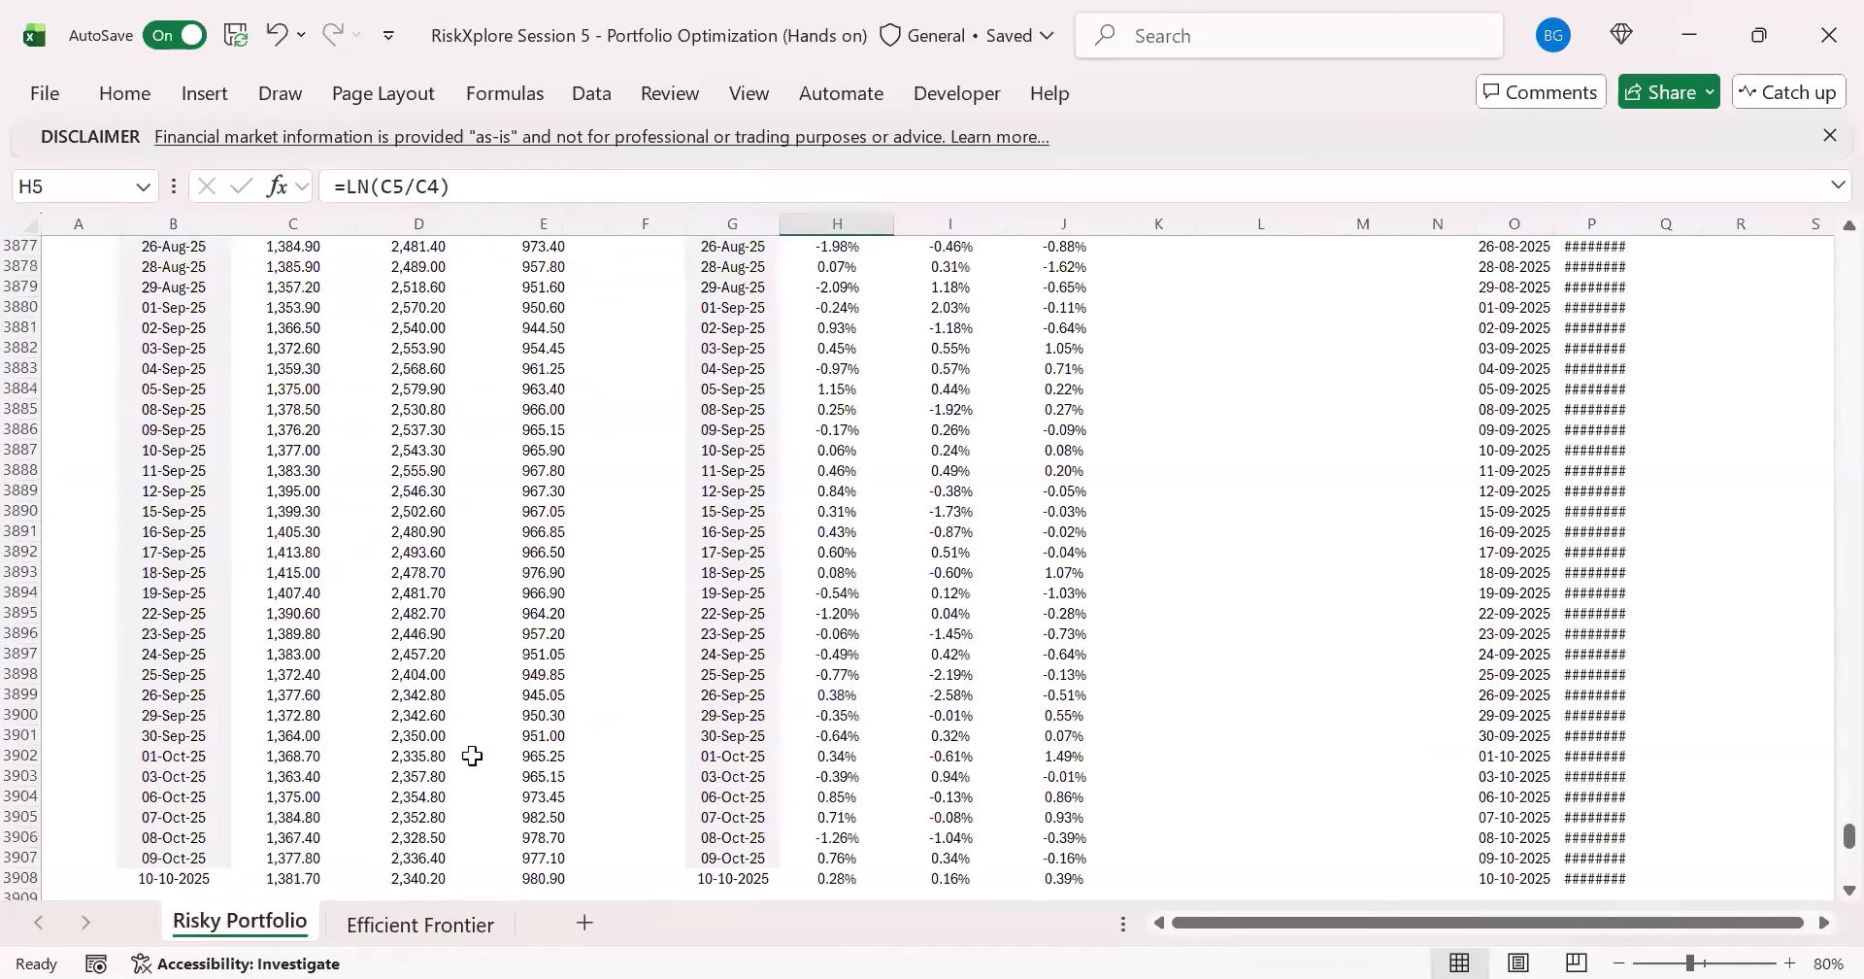
{"action": "left_click", "coordinate": [517, 455]}
{"action": "key", "text": "ctrl+Up"}
{"action": "key", "text": "ctrl+Up"}
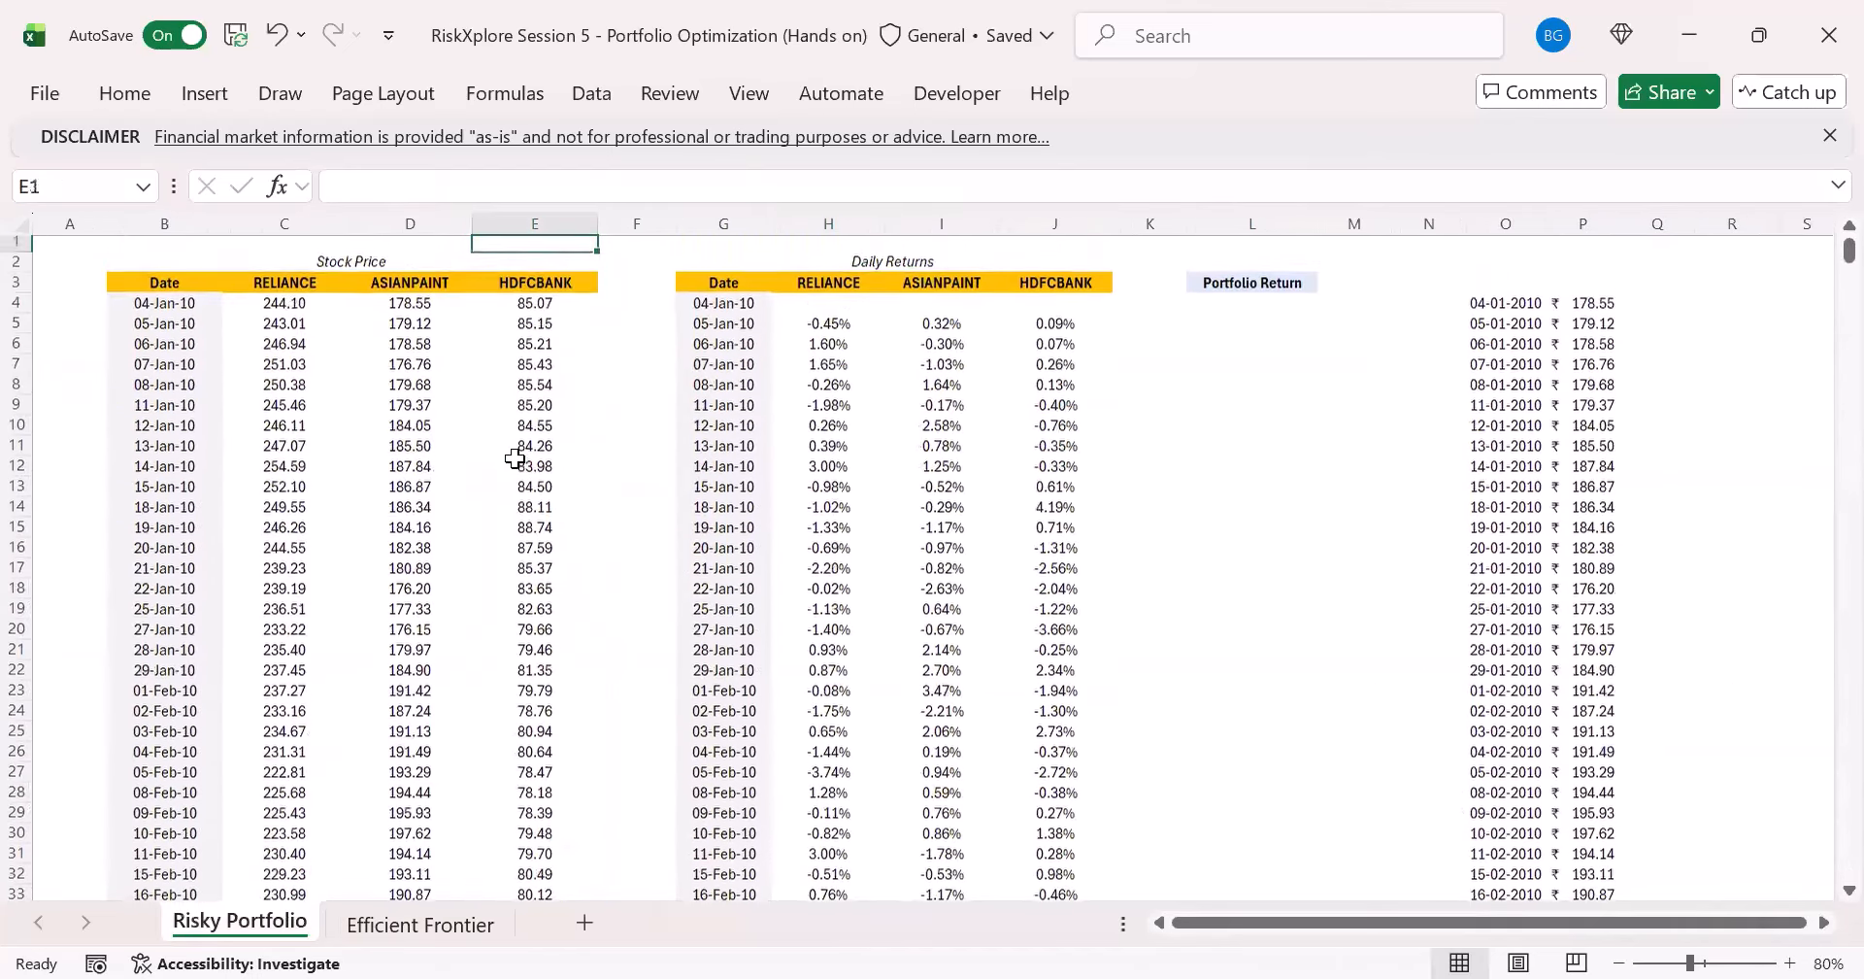
{"action": "key", "text": "Down"}
{"action": "key", "text": "Down"}
{"action": "key", "text": "Down"}
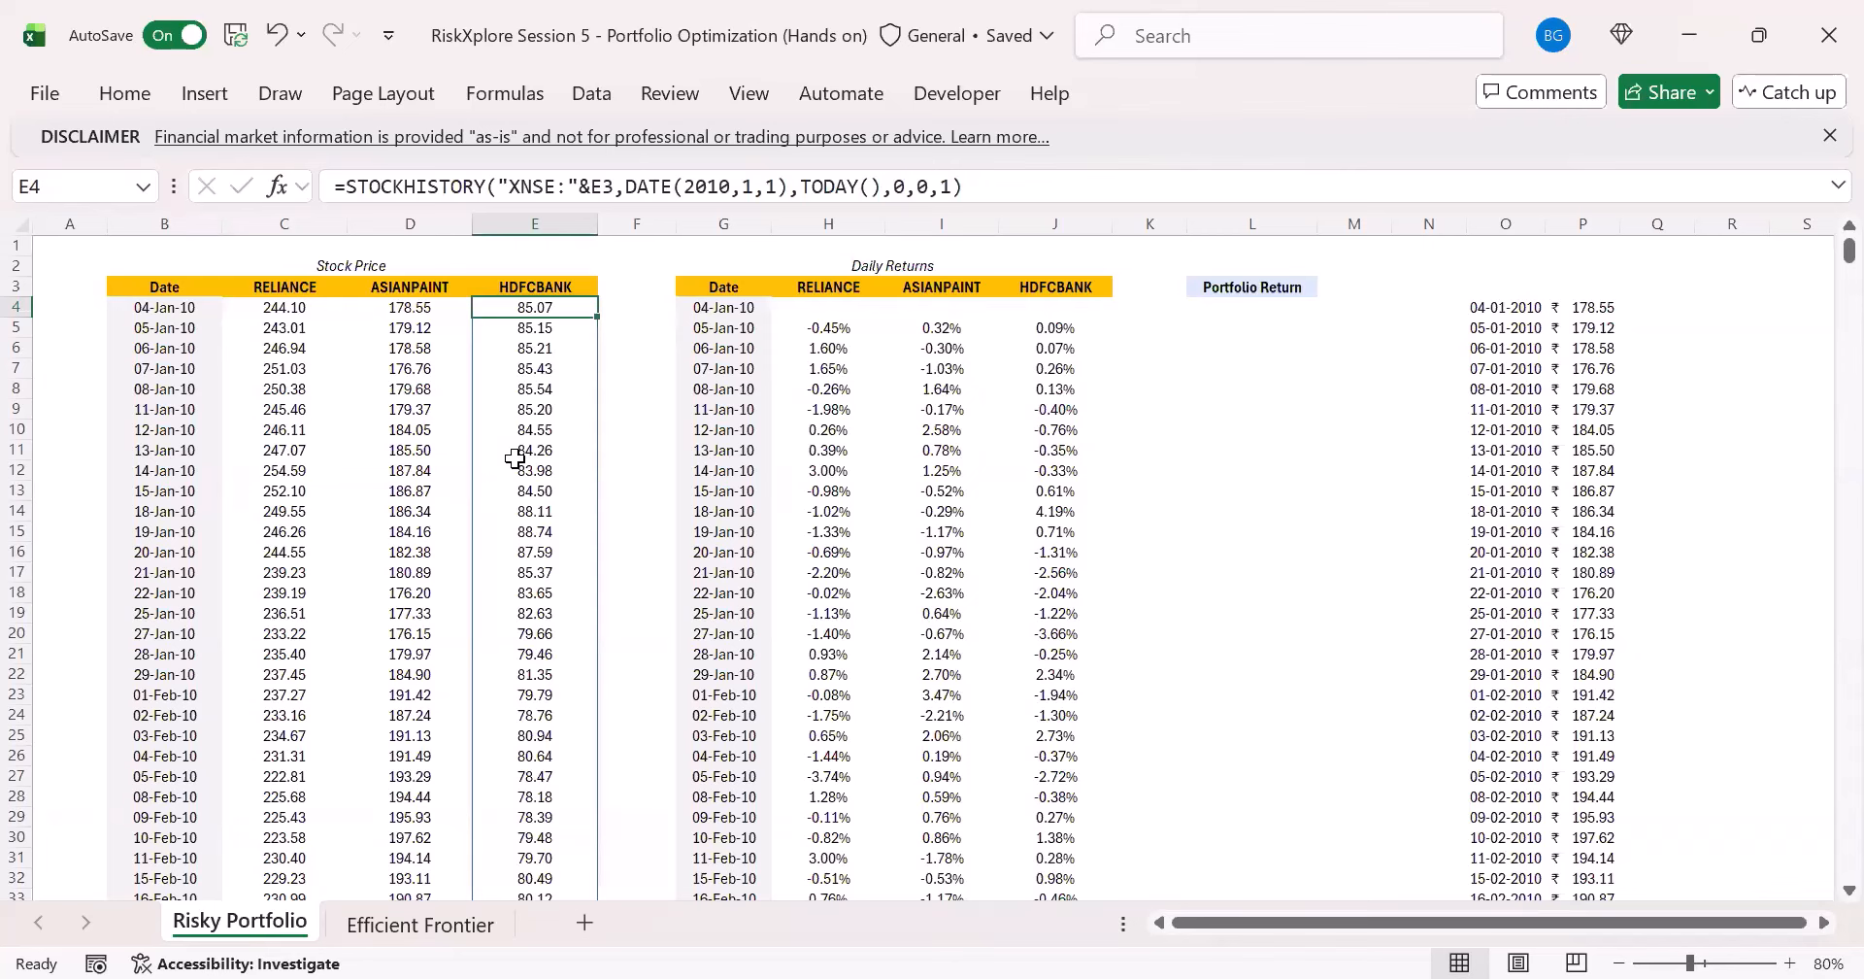
{"action": "left_click", "coordinate": [408, 919]}
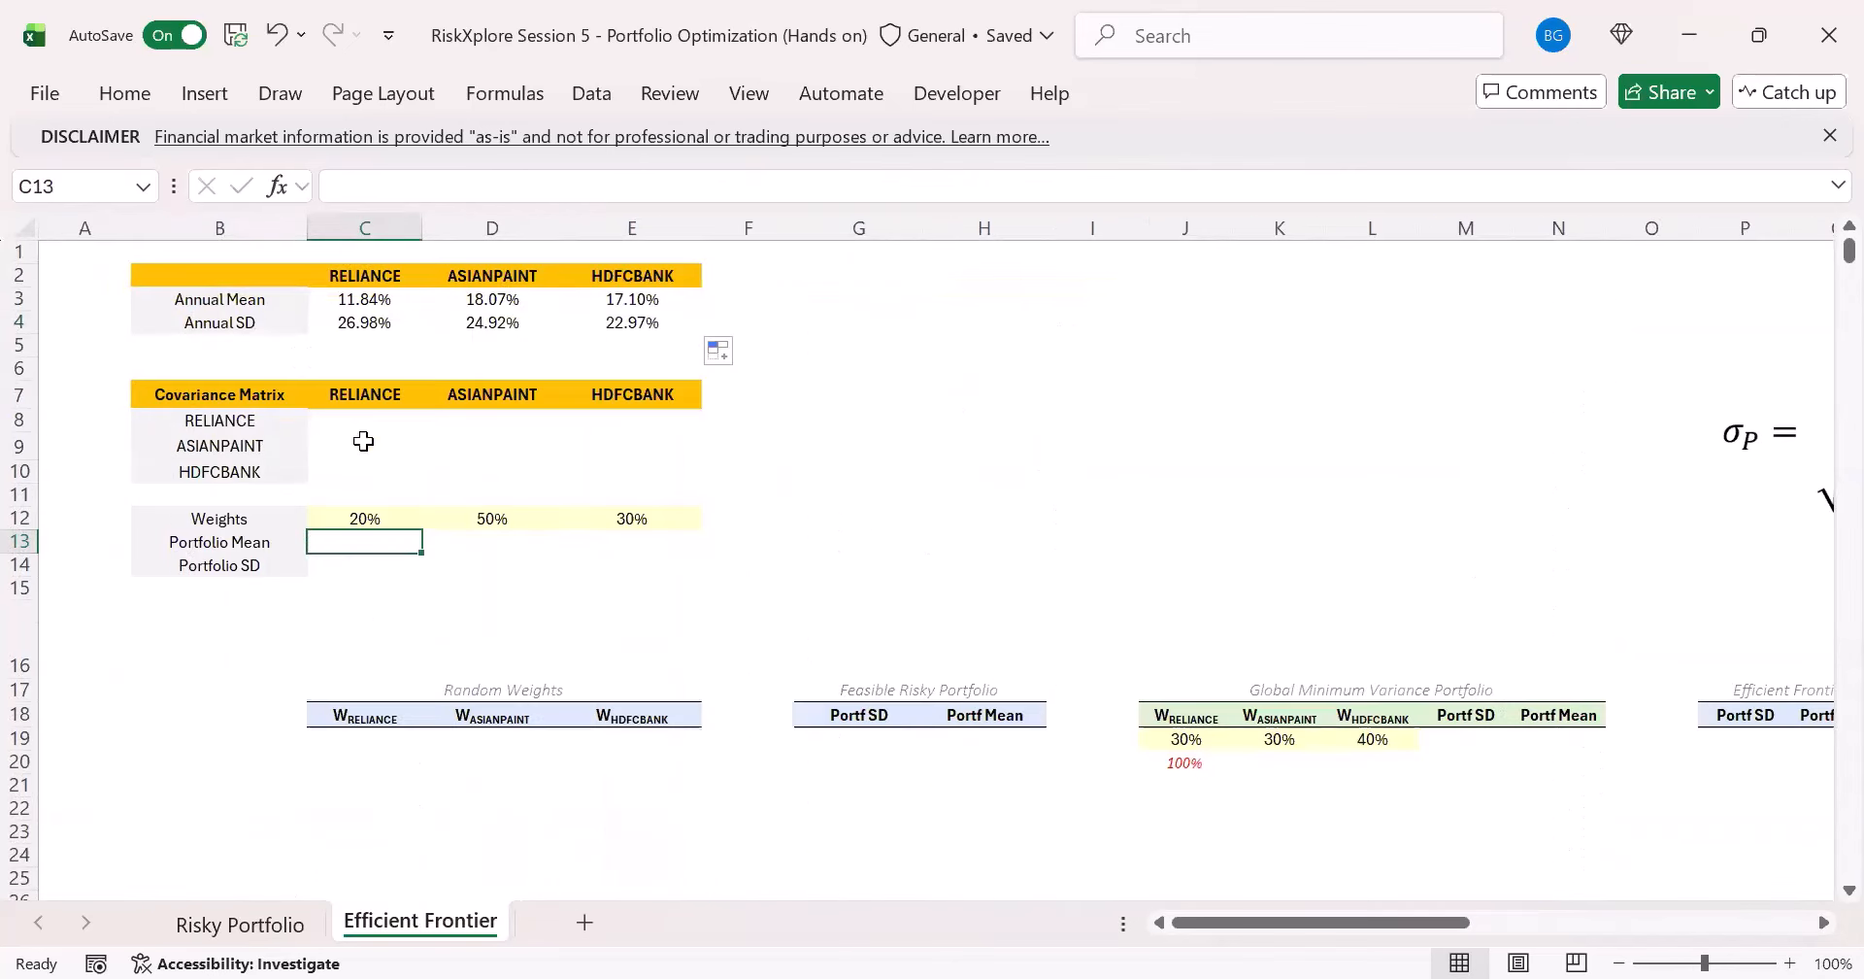
- Calculate the portfolio mean in C13 from the weights and annual means with =SUMPRODUCT(C12:E12,C3:E3)
{"action": "left_click", "coordinate": [365, 517]}
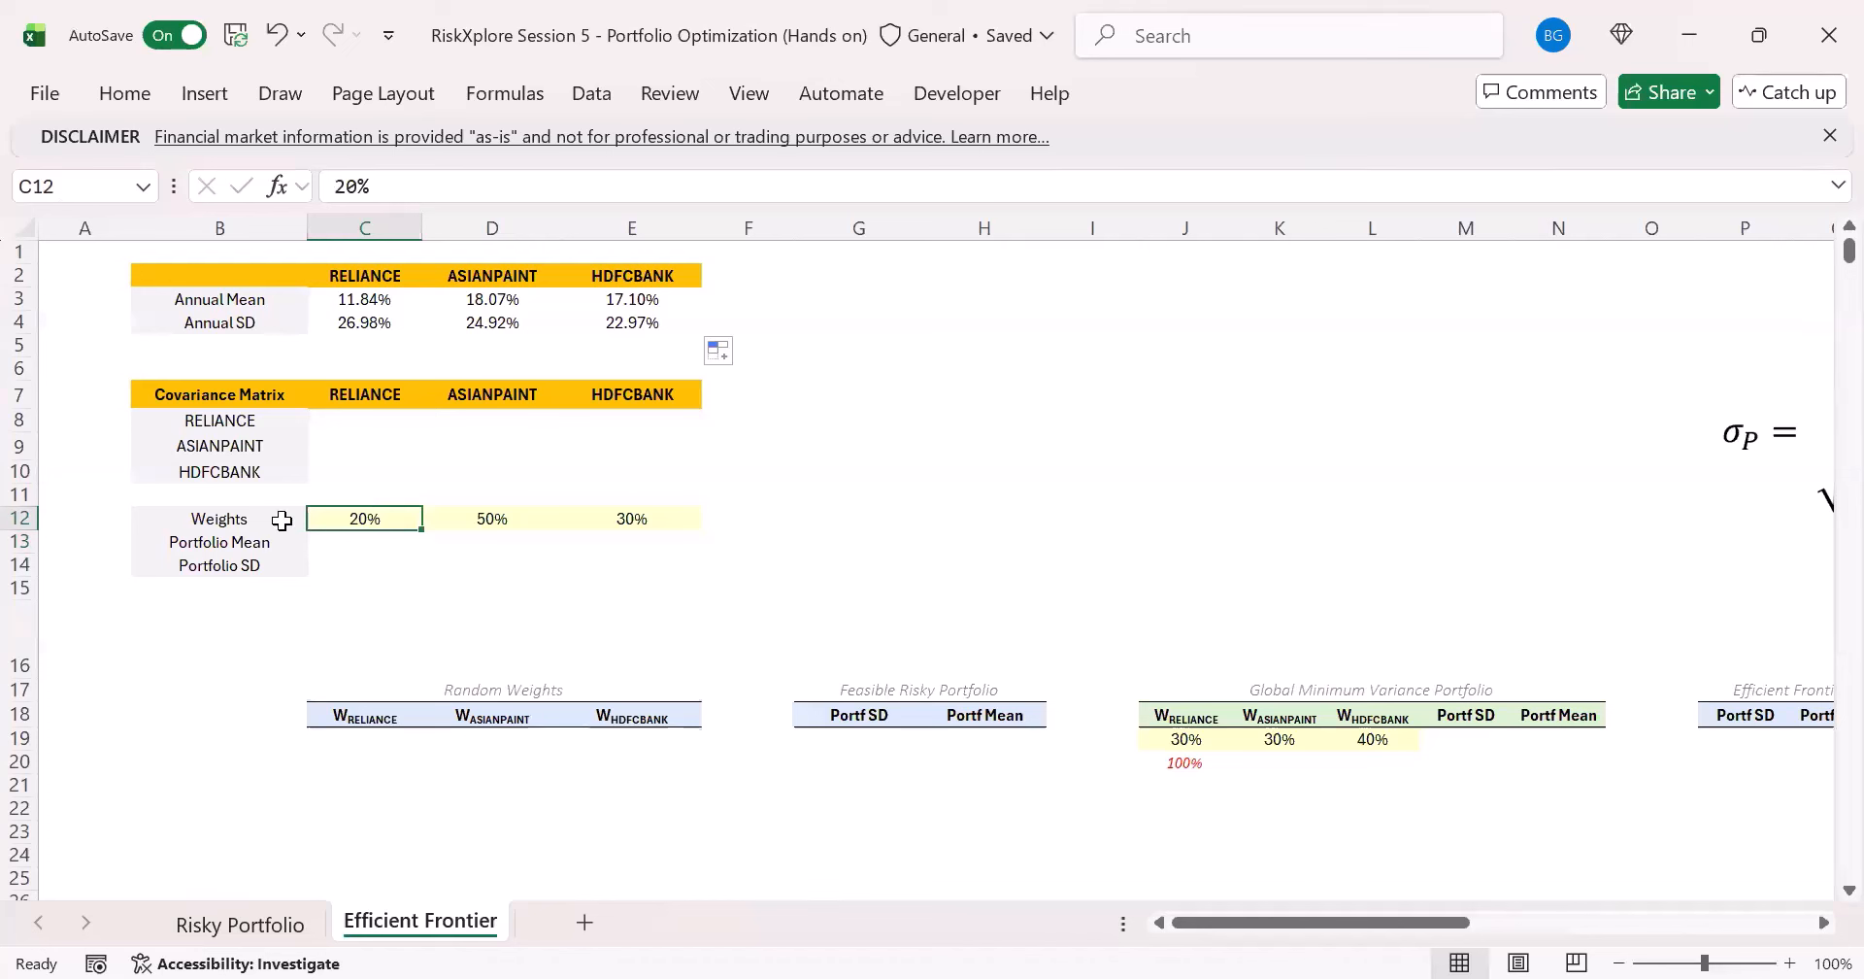
{"action": "left_click", "coordinate": [533, 520]}
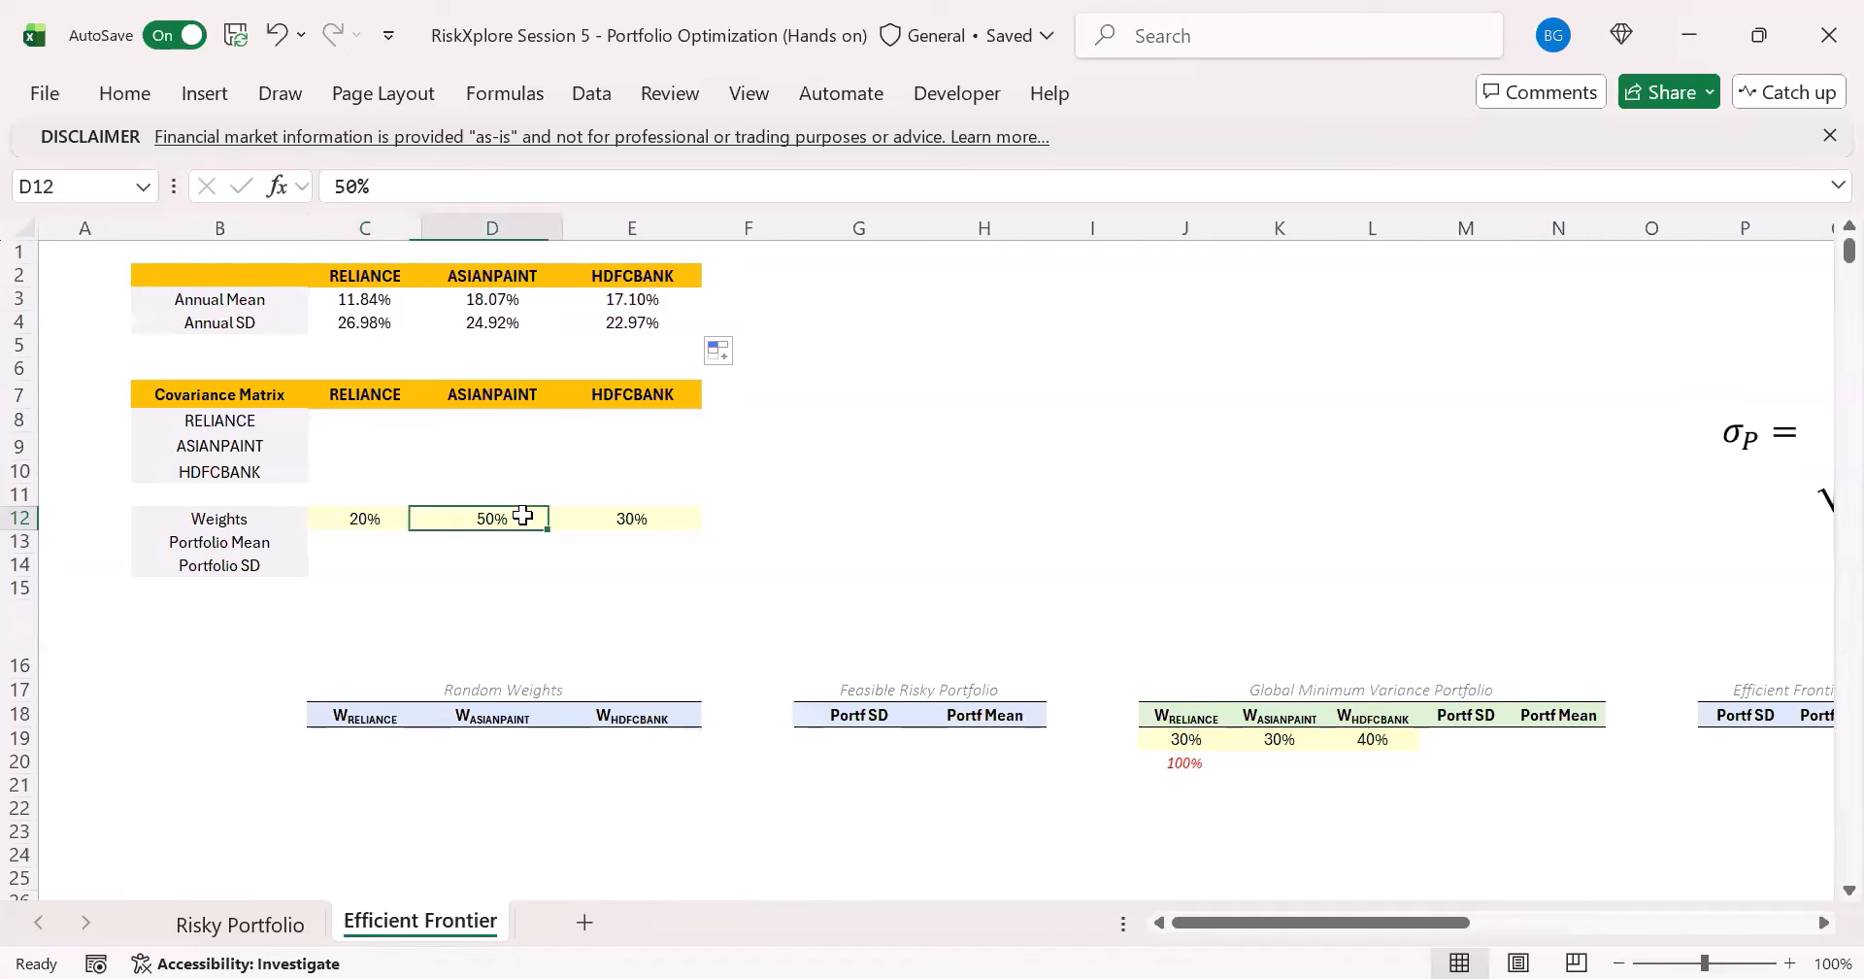
{"action": "left_click", "coordinate": [685, 520]}
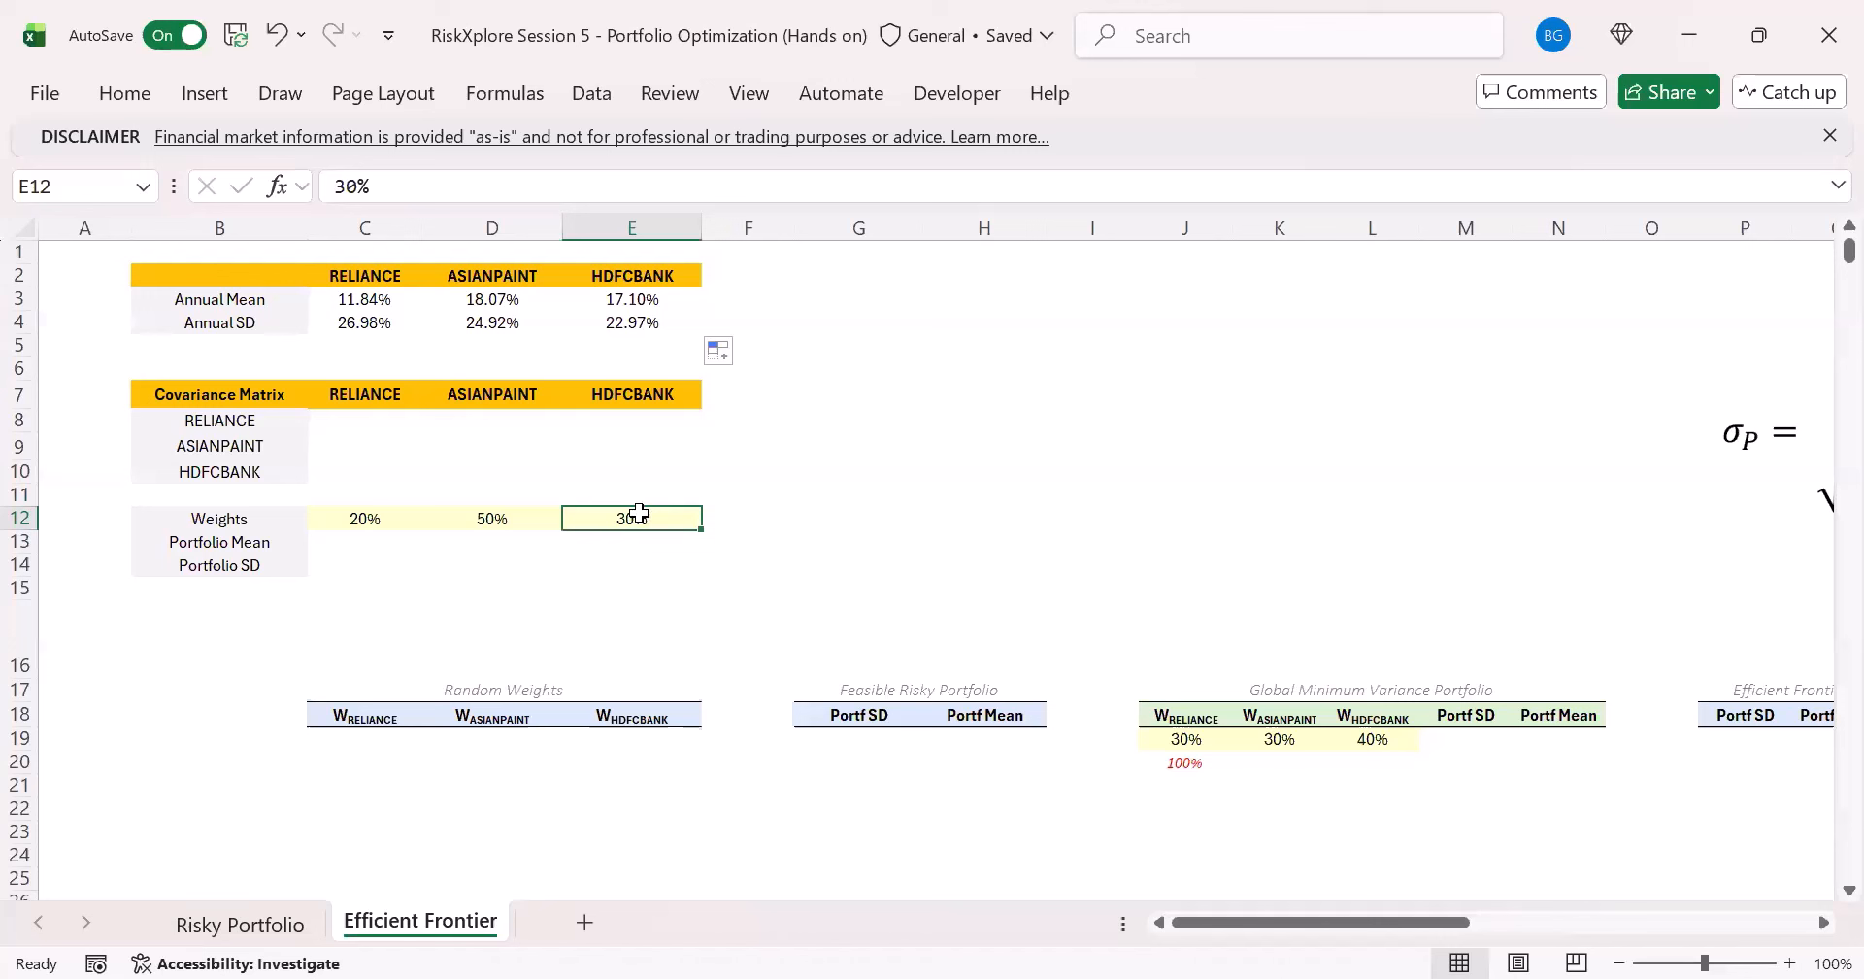
{"action": "left_click", "coordinate": [408, 546]}
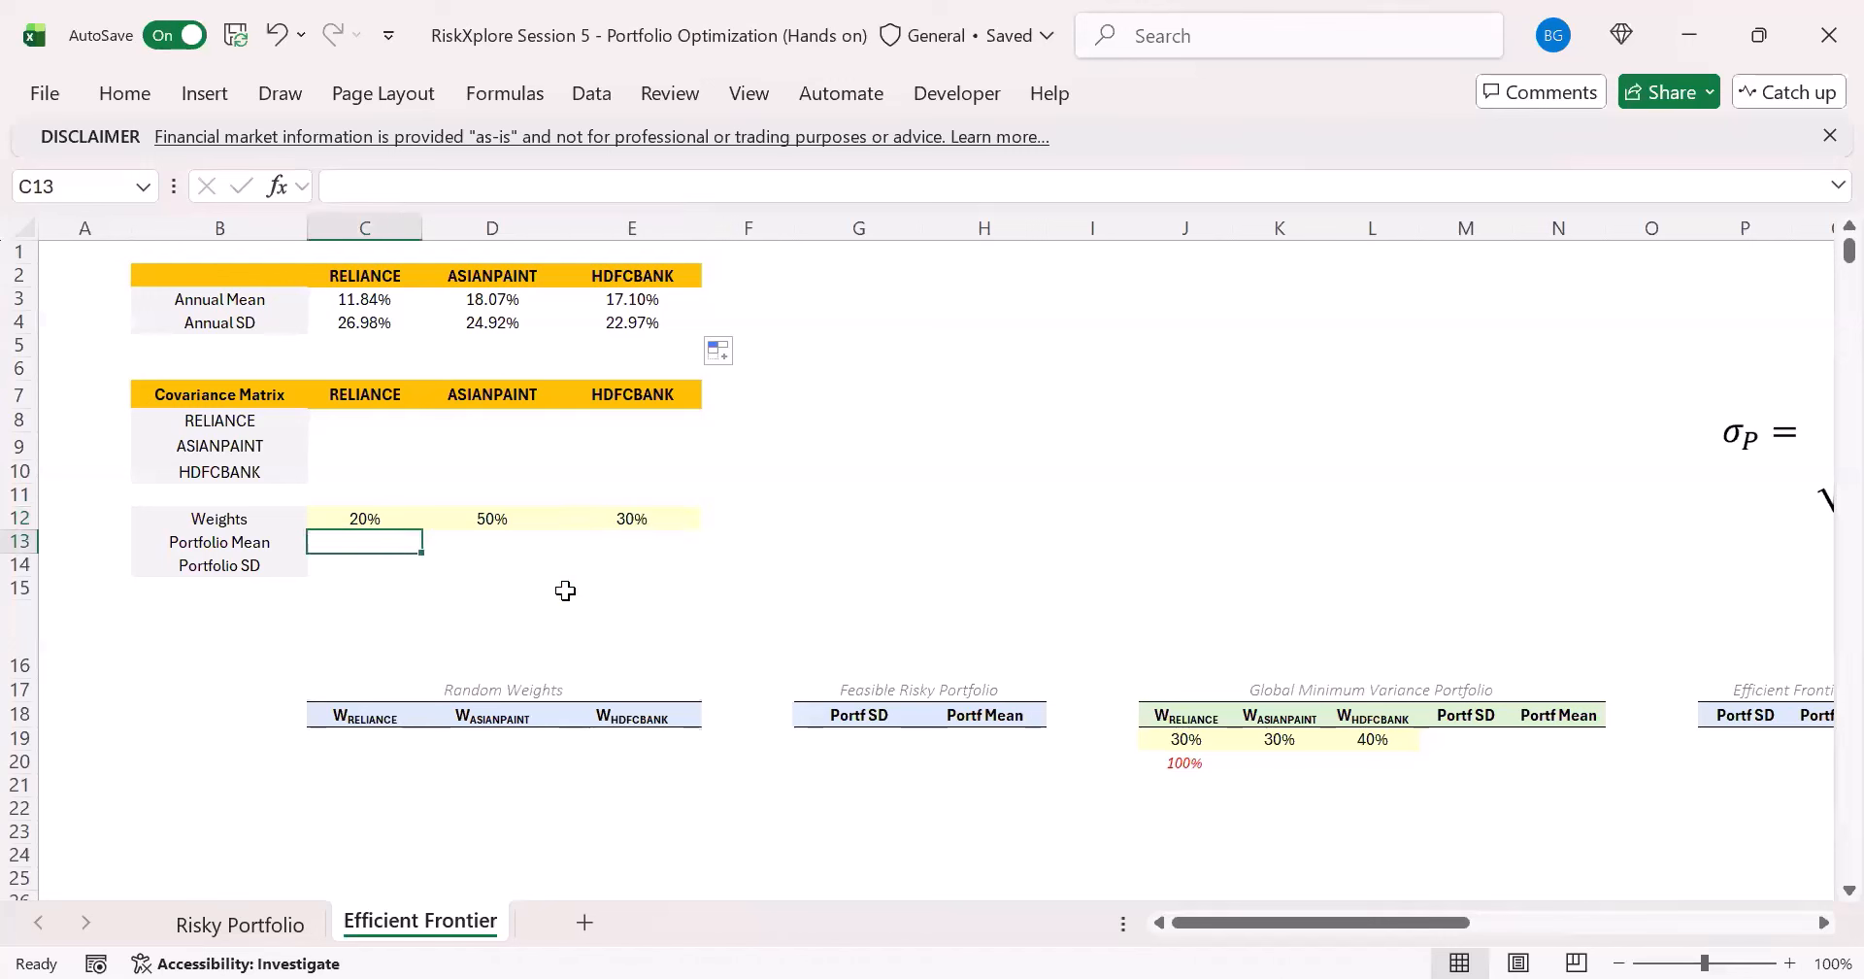
{"action": "type", "text": "="}
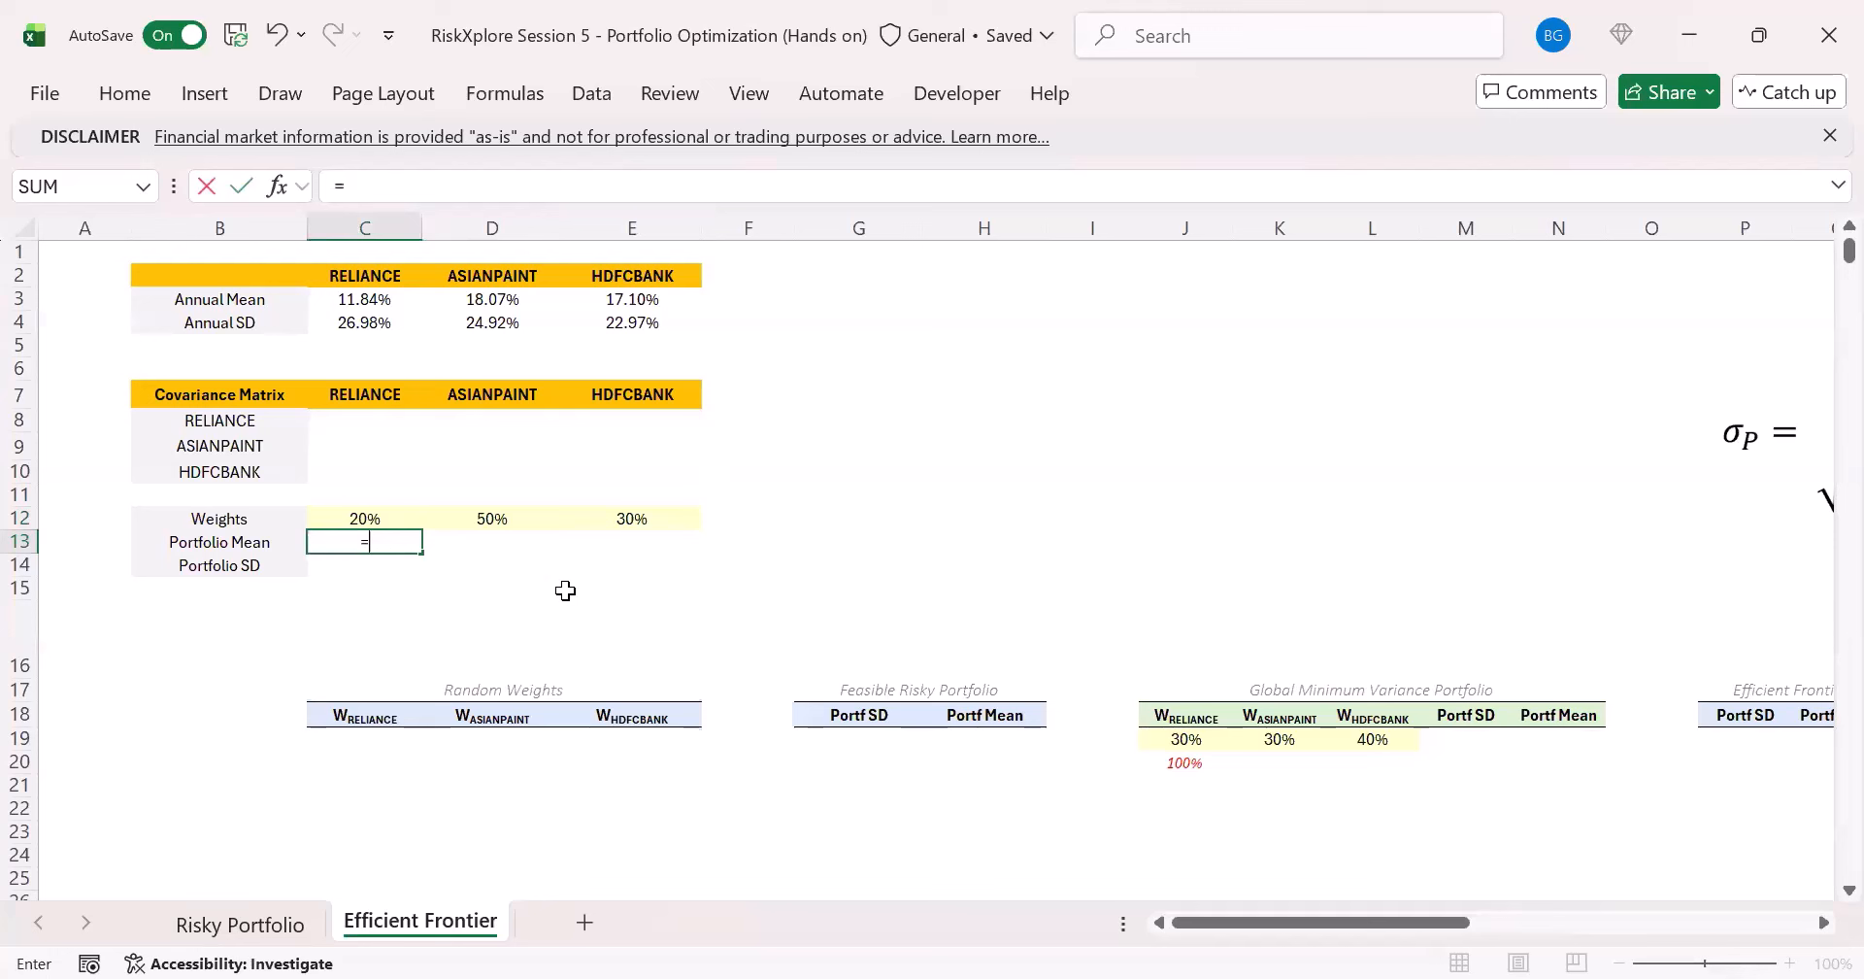
{"action": "type", "text": "sum"}
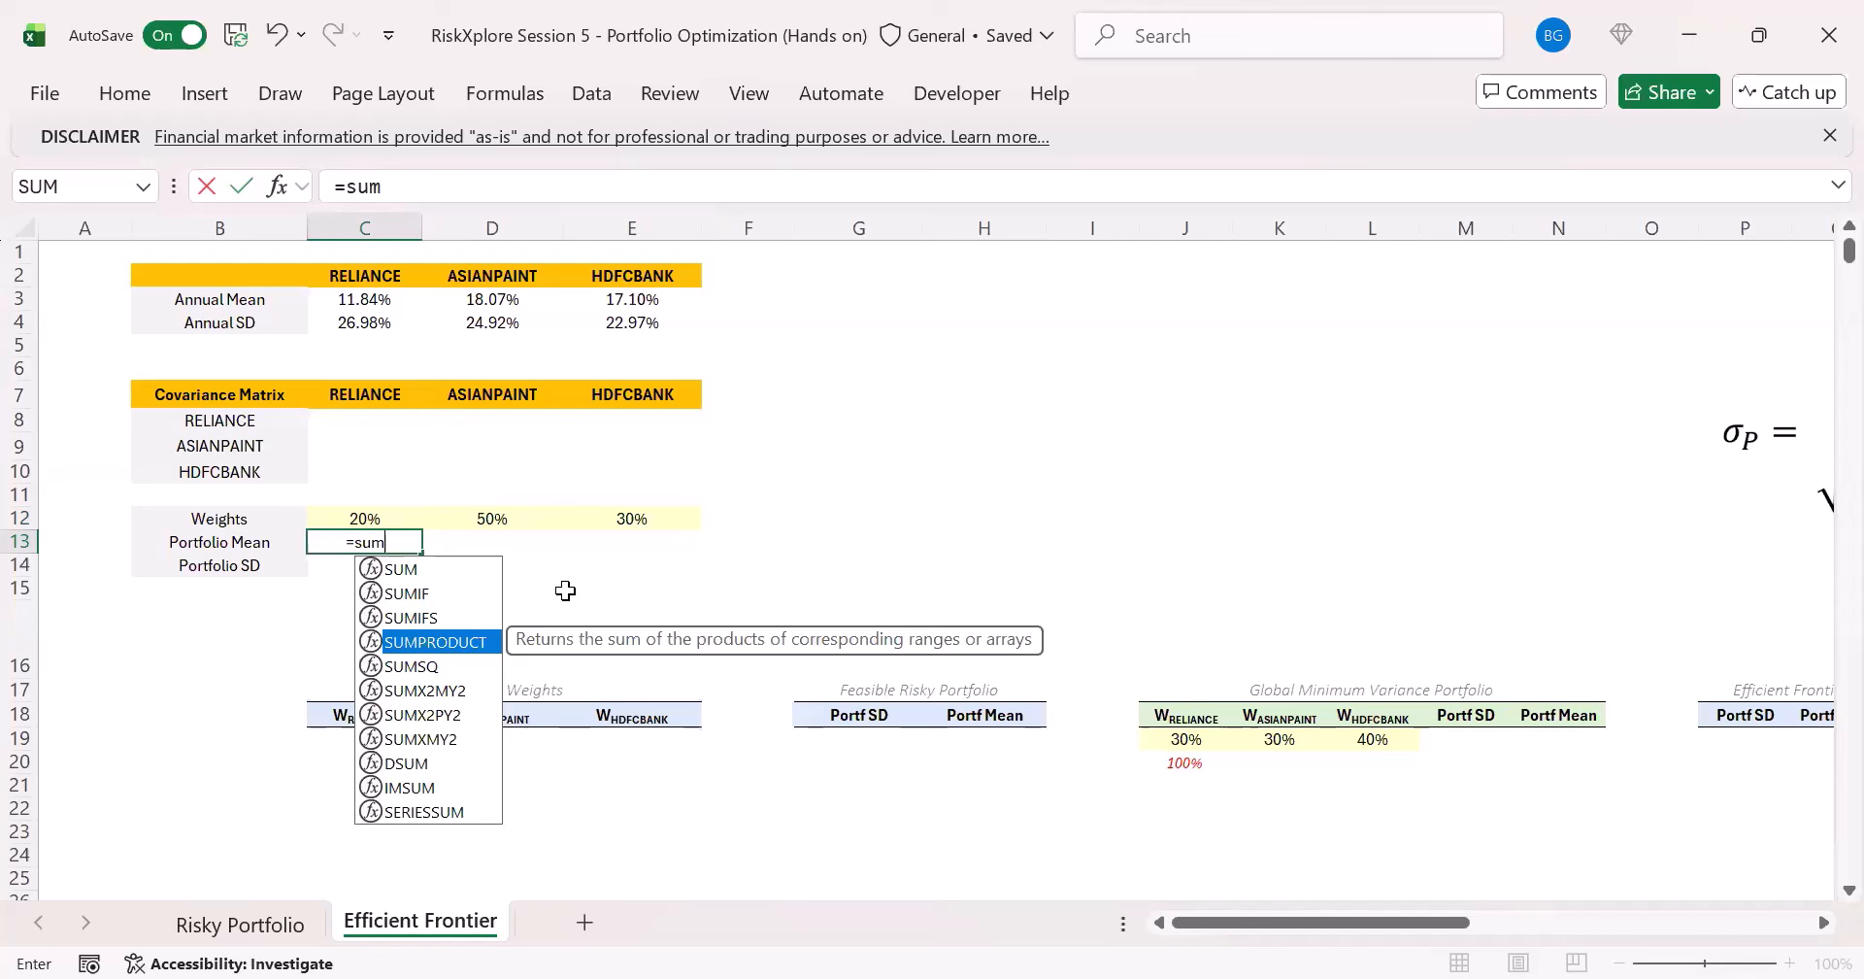
{"action": "key", "text": "Tab"}
{"action": "left_click_drag", "start_coordinate": [355, 521], "coordinate": [631, 524]}
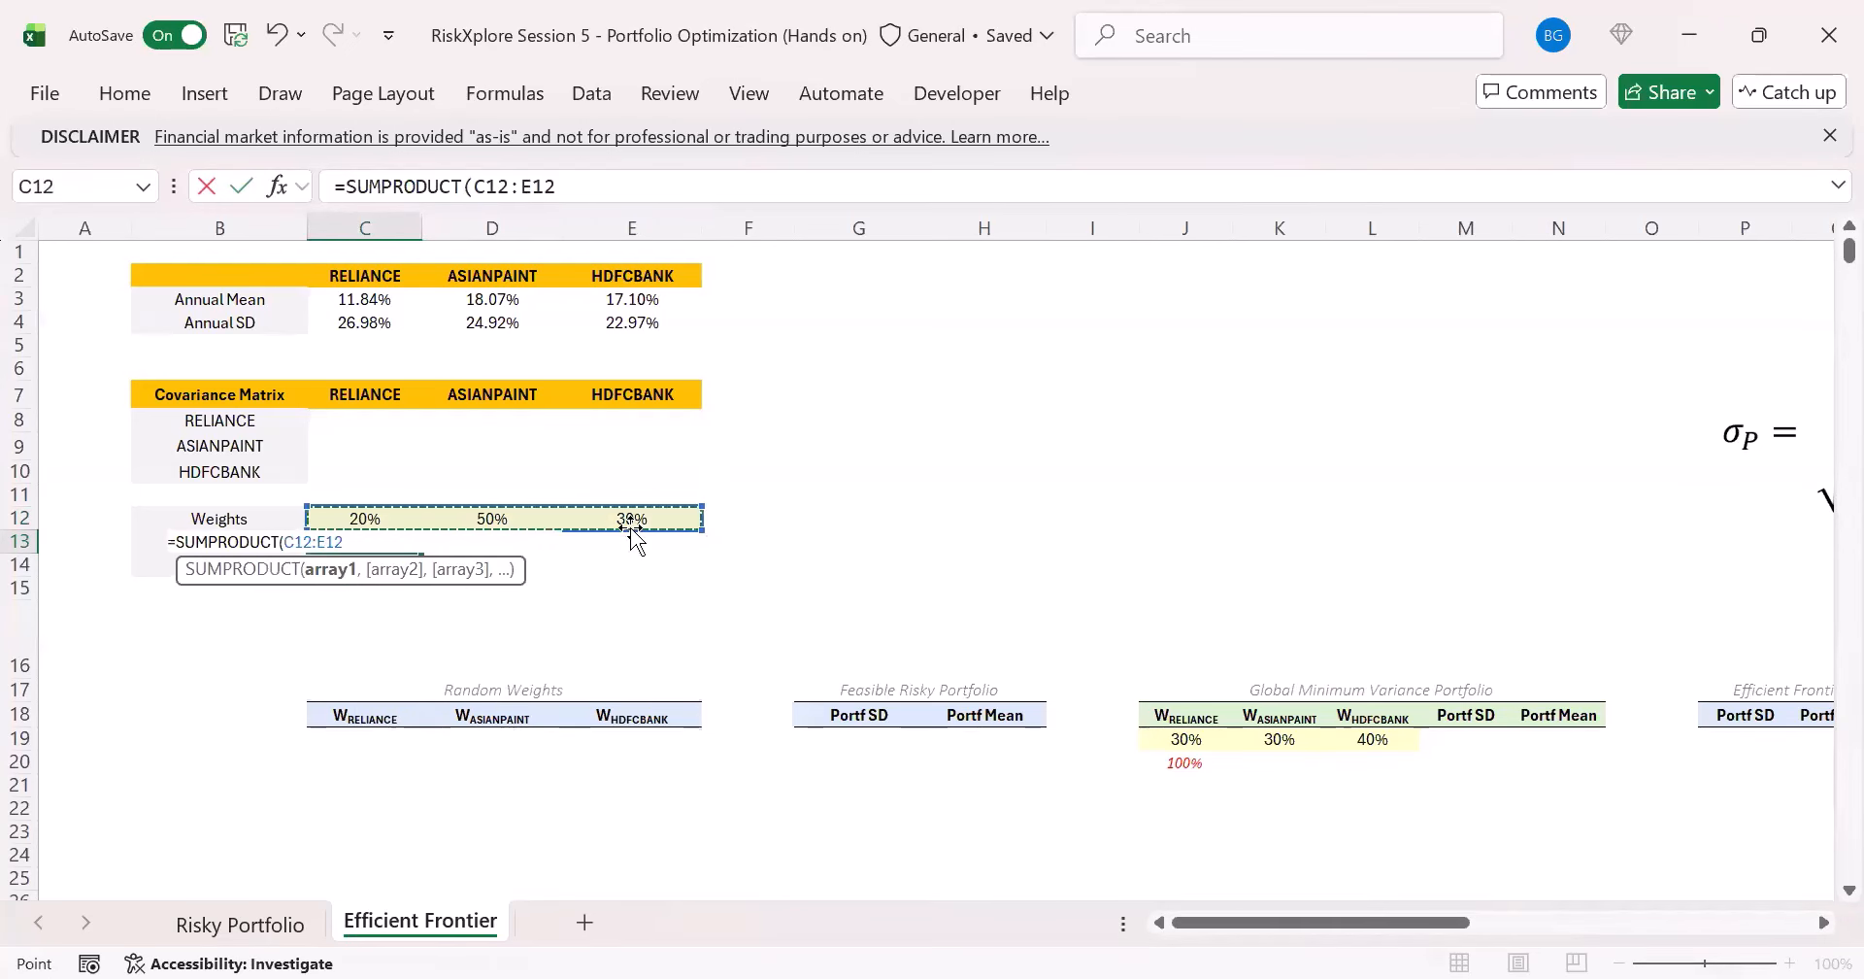
{"action": "type", "text": ","}
{"action": "left_click_drag", "start_coordinate": [362, 297], "coordinate": [631, 299]}
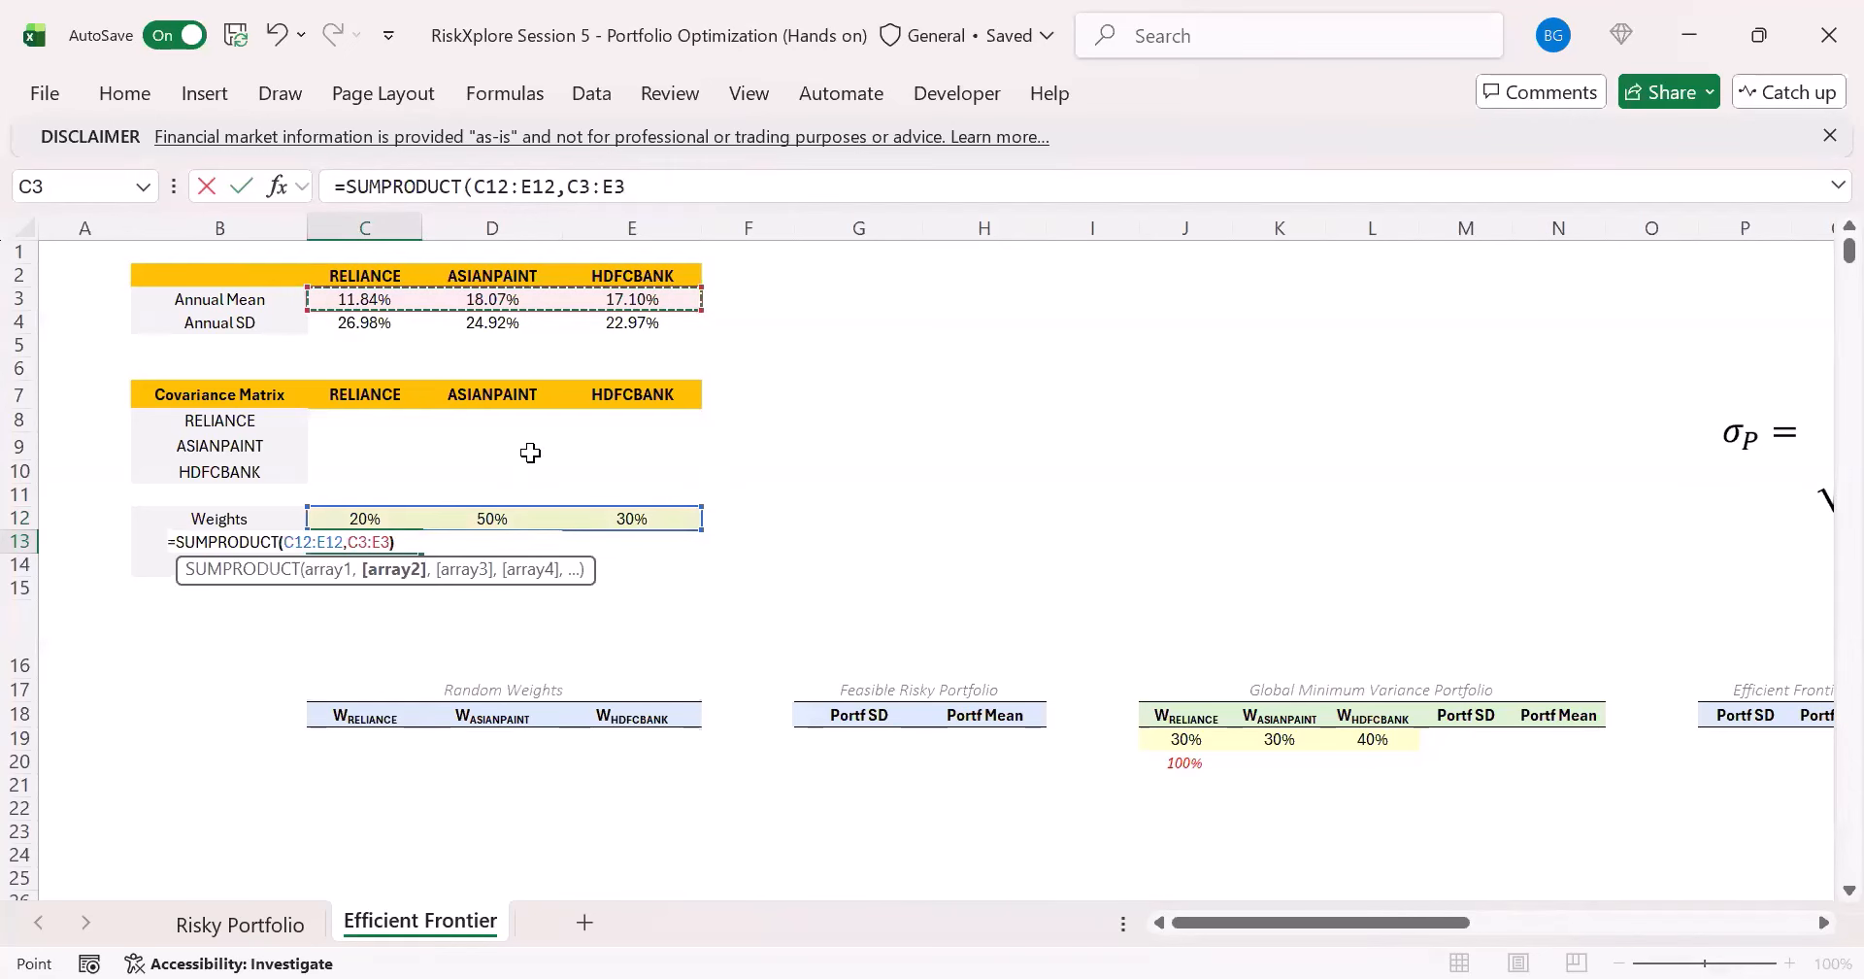
{"action": "key", "text": "ctrl+Return"}
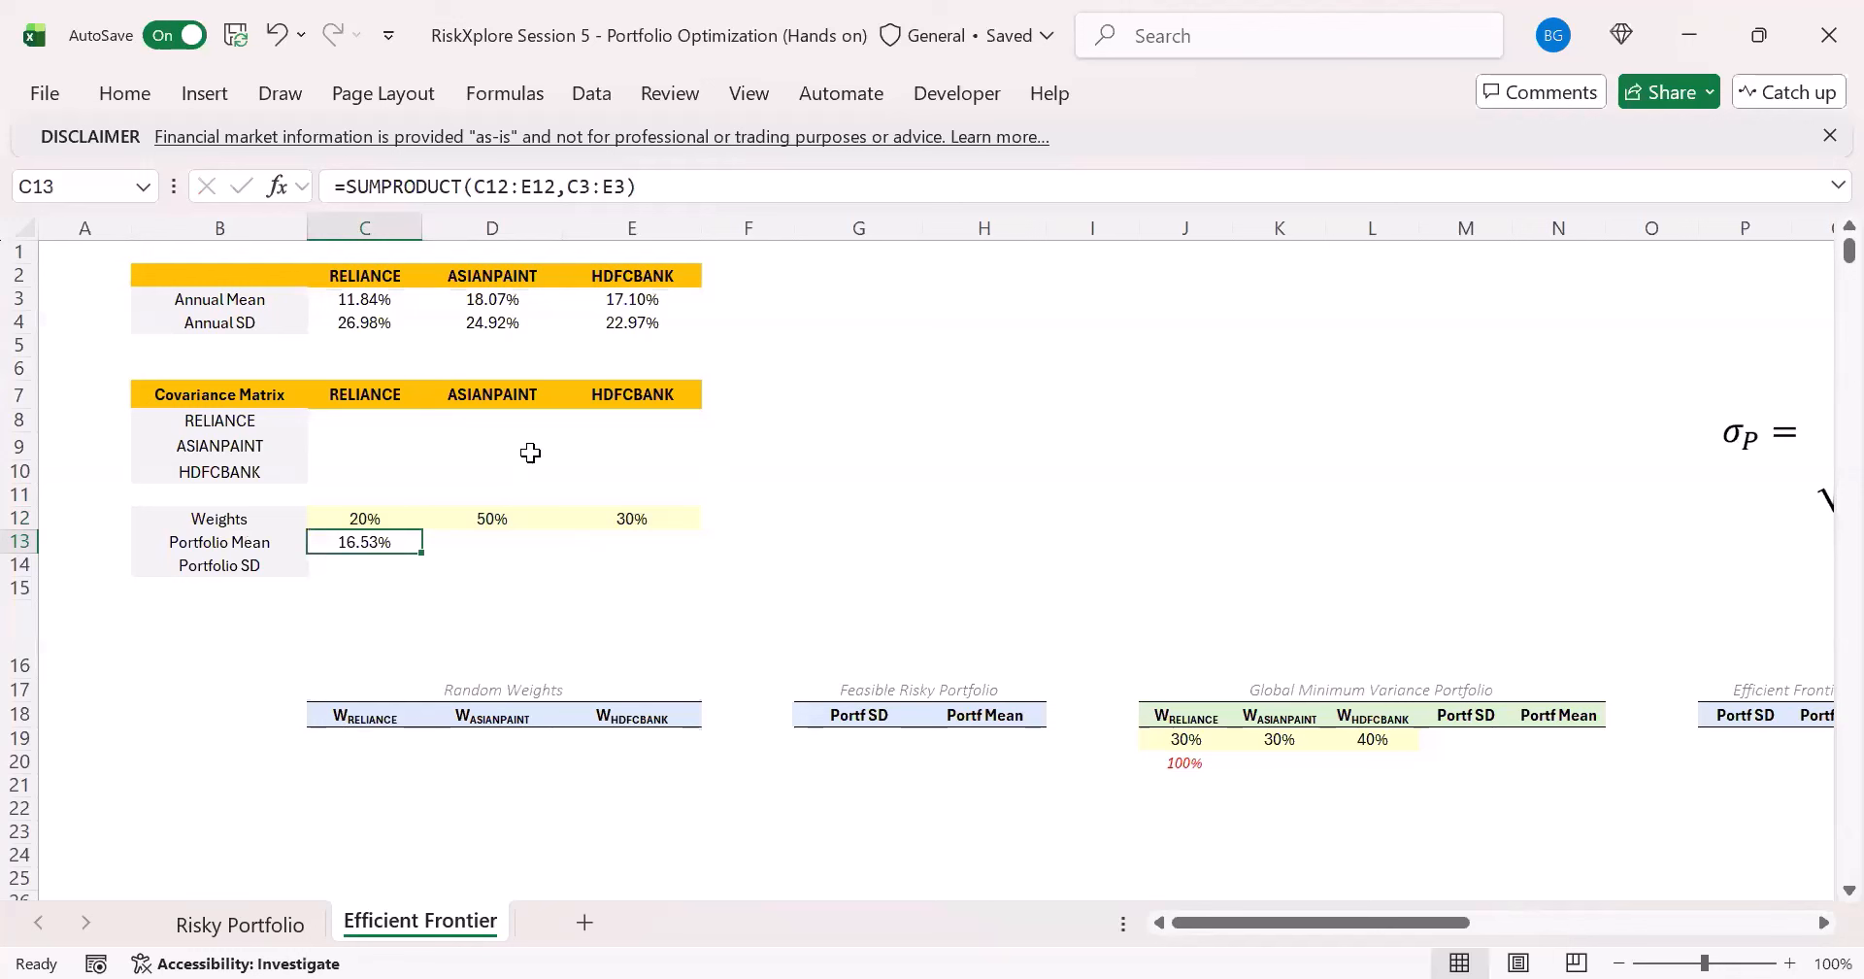
- Calculate the portfolio mean a second way in D13 with =SUM(C12:E12*C3:E3)
{"action": "key", "text": "Right"}
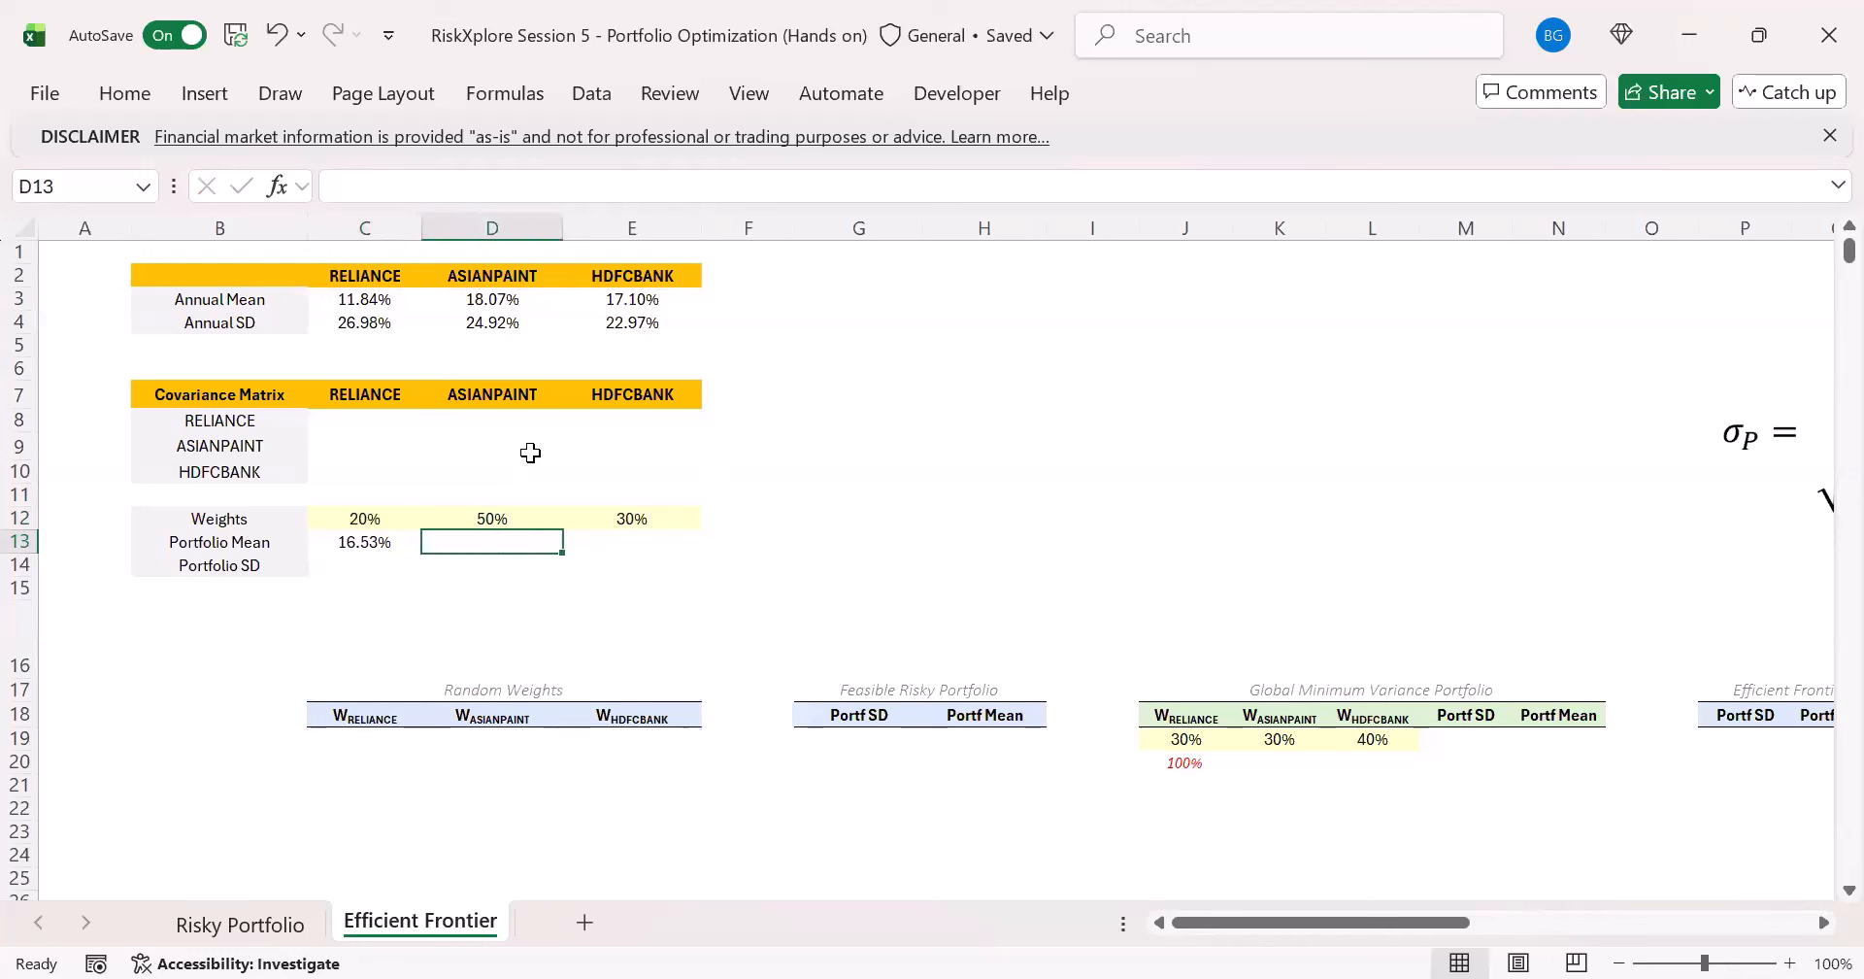
{"action": "type", "text": "="}
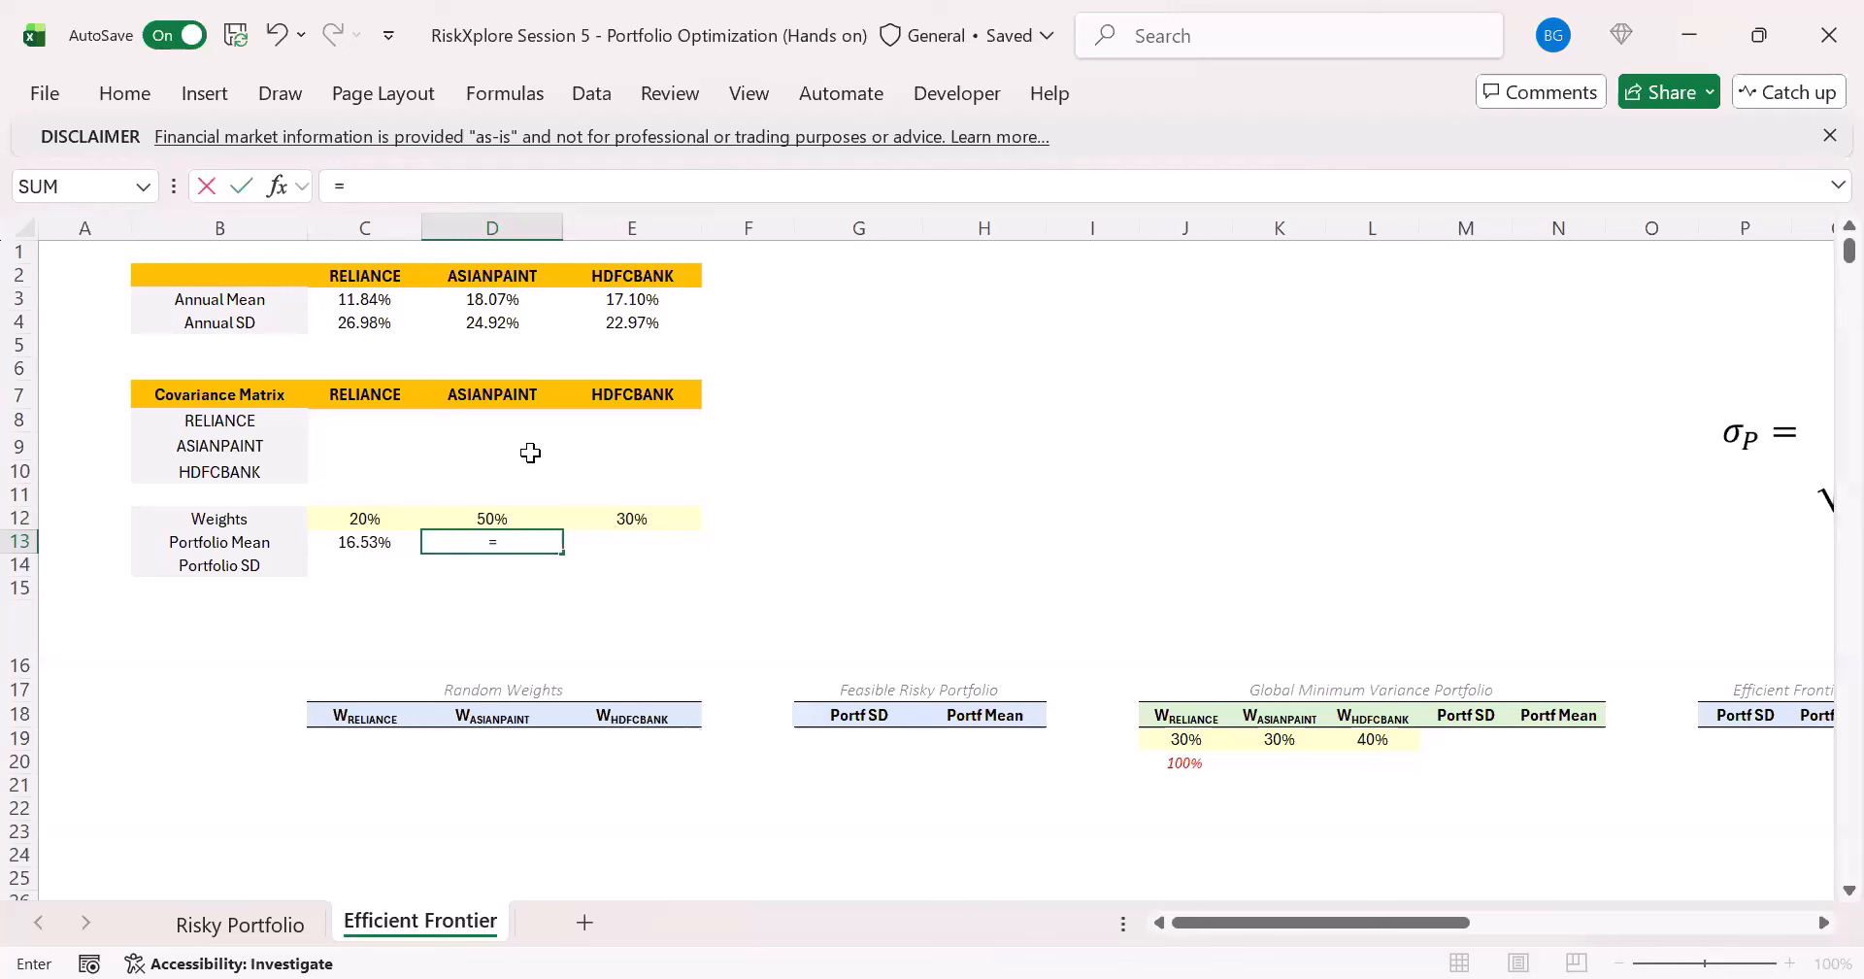
{"action": "left_click_drag", "start_coordinate": [374, 519], "coordinate": [646, 520]}
{"action": "type", "text": "*"}
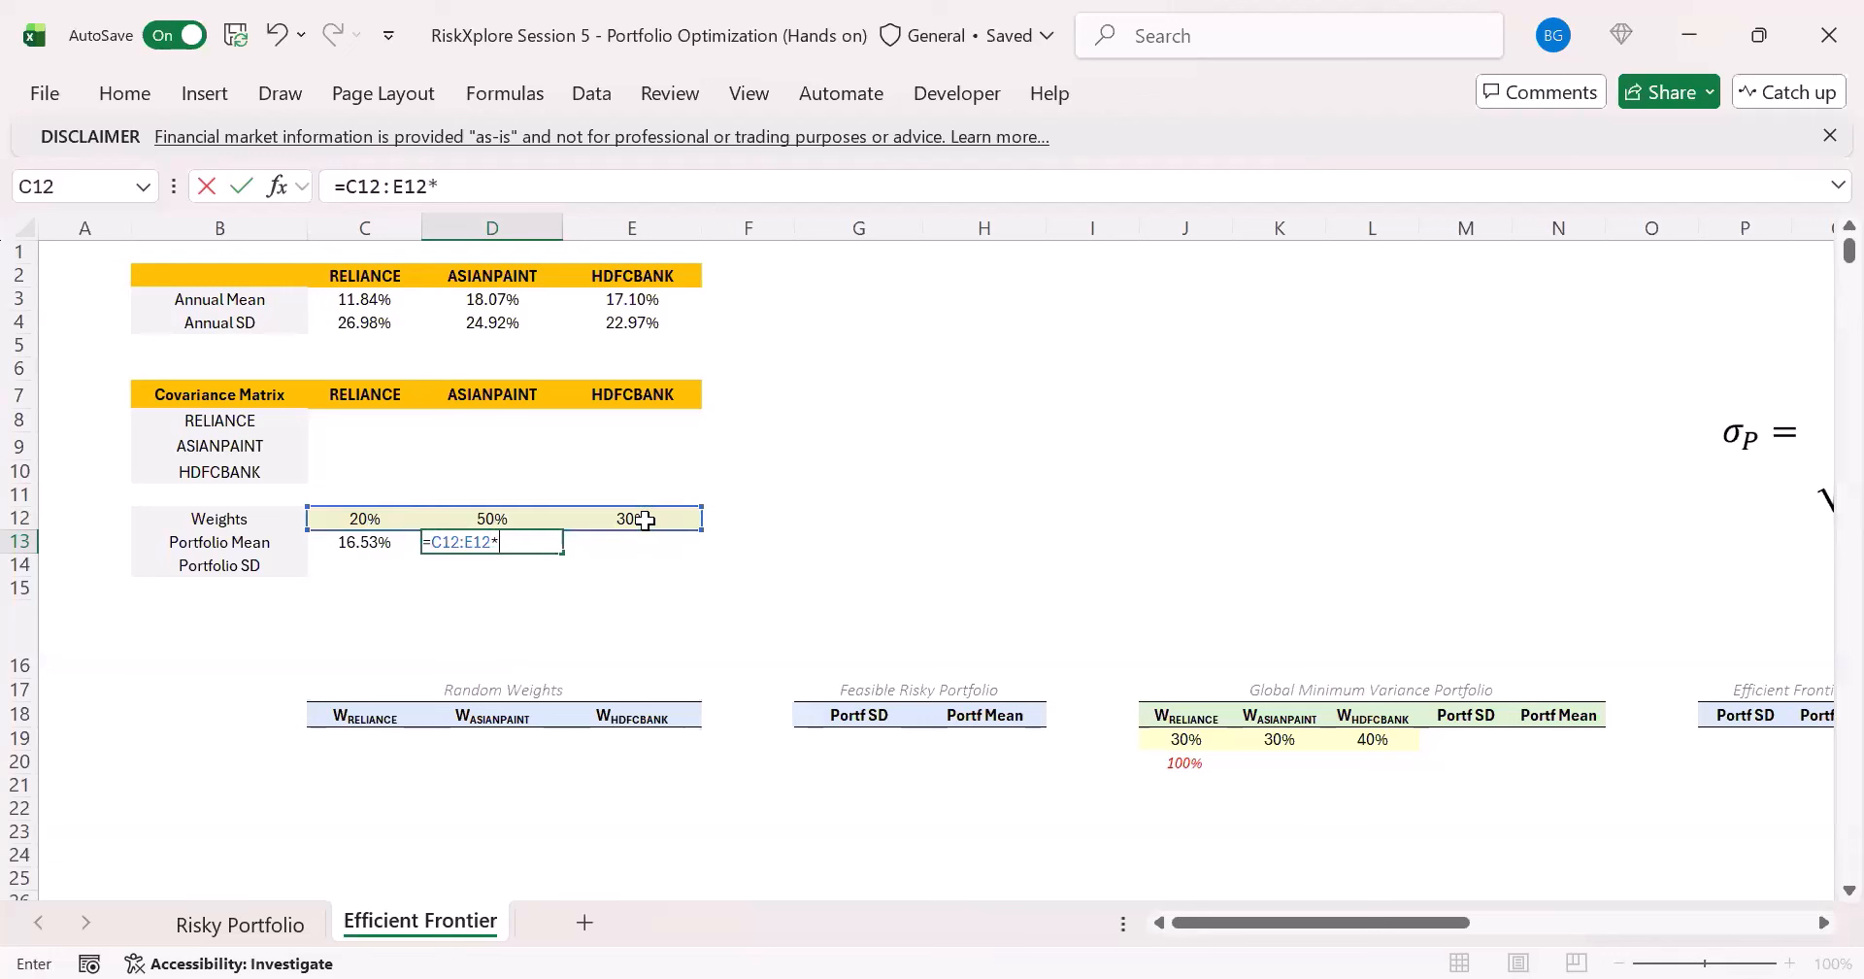
{"action": "left_click_drag", "start_coordinate": [357, 298], "coordinate": [641, 303]}
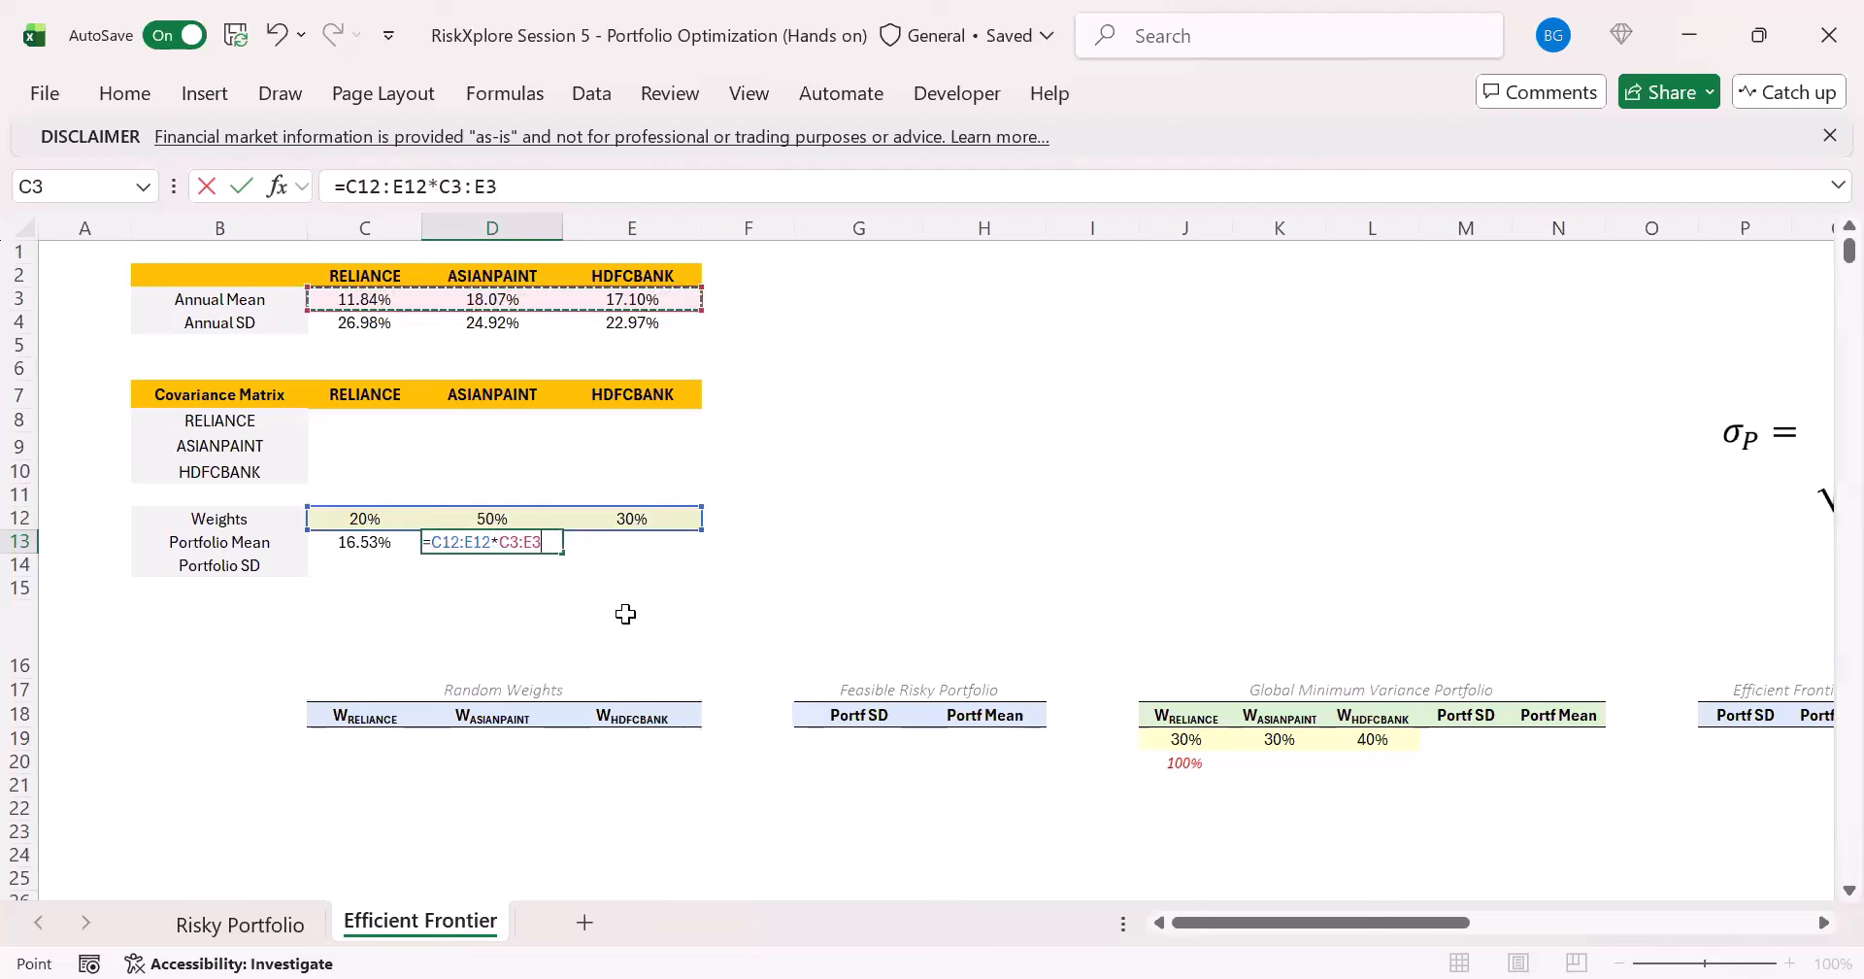
{"action": "left_click", "coordinate": [347, 191]}
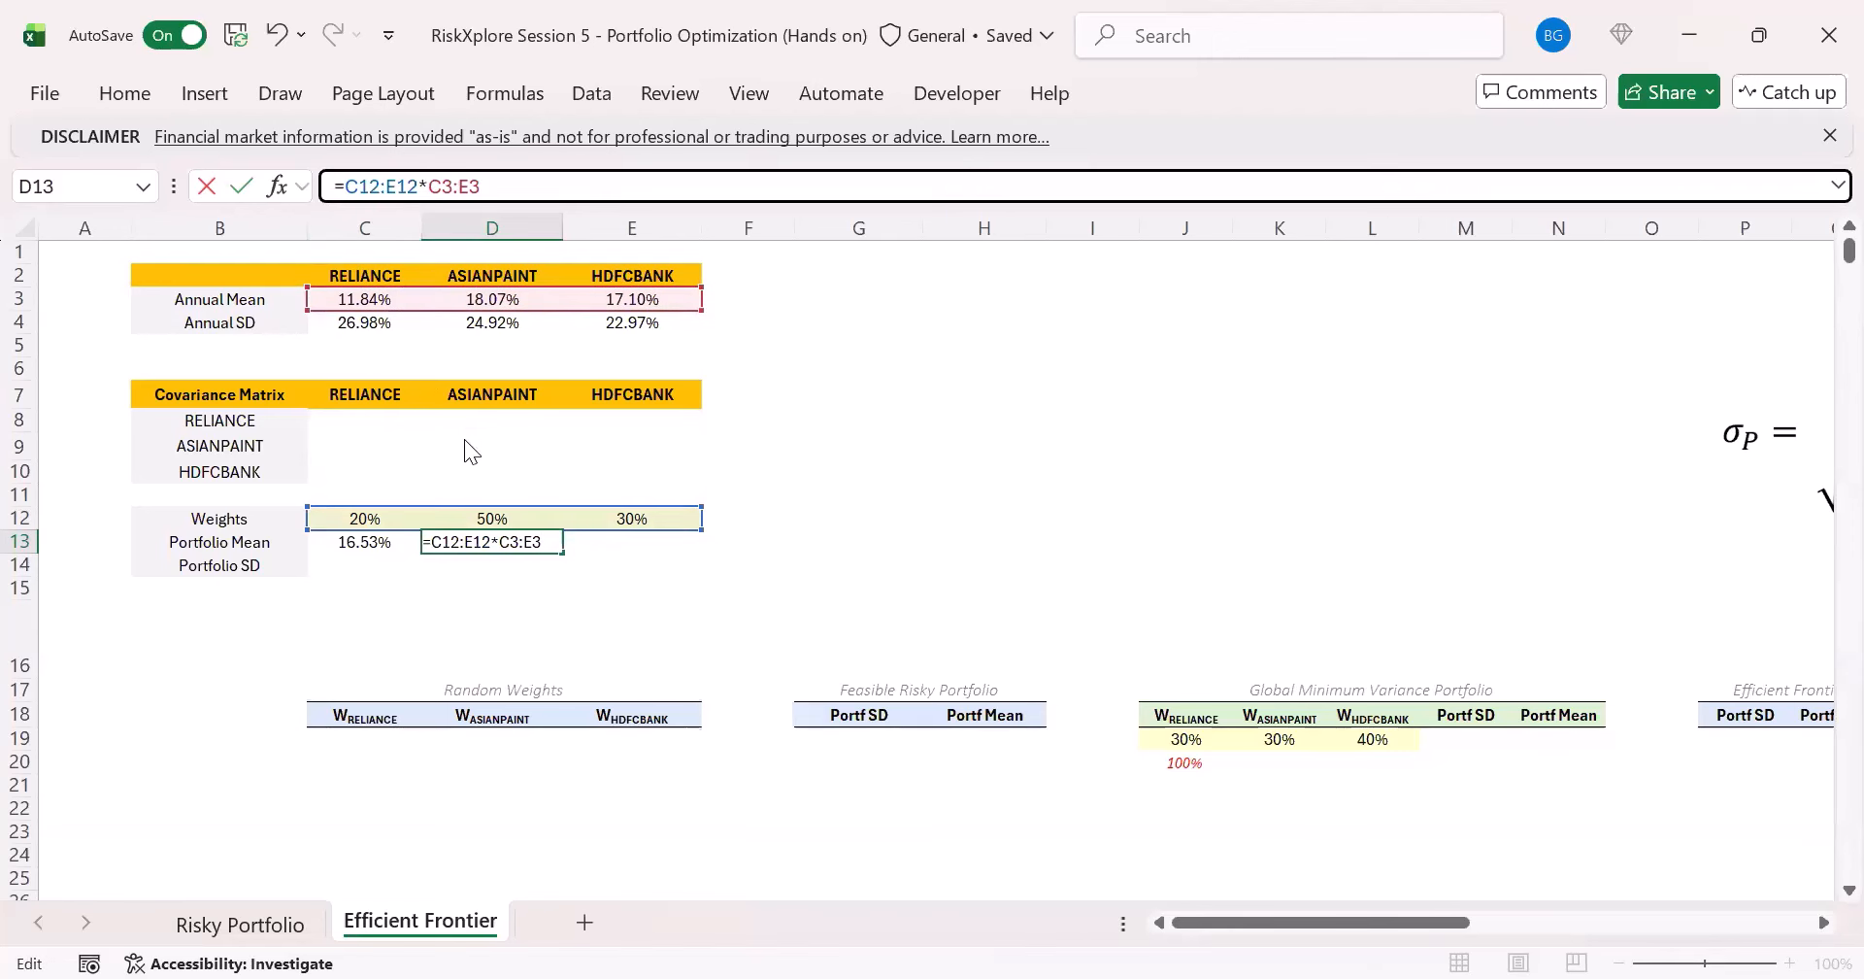
{"action": "type", "text": "SUM("}
{"action": "left_click", "coordinate": [591, 198]}
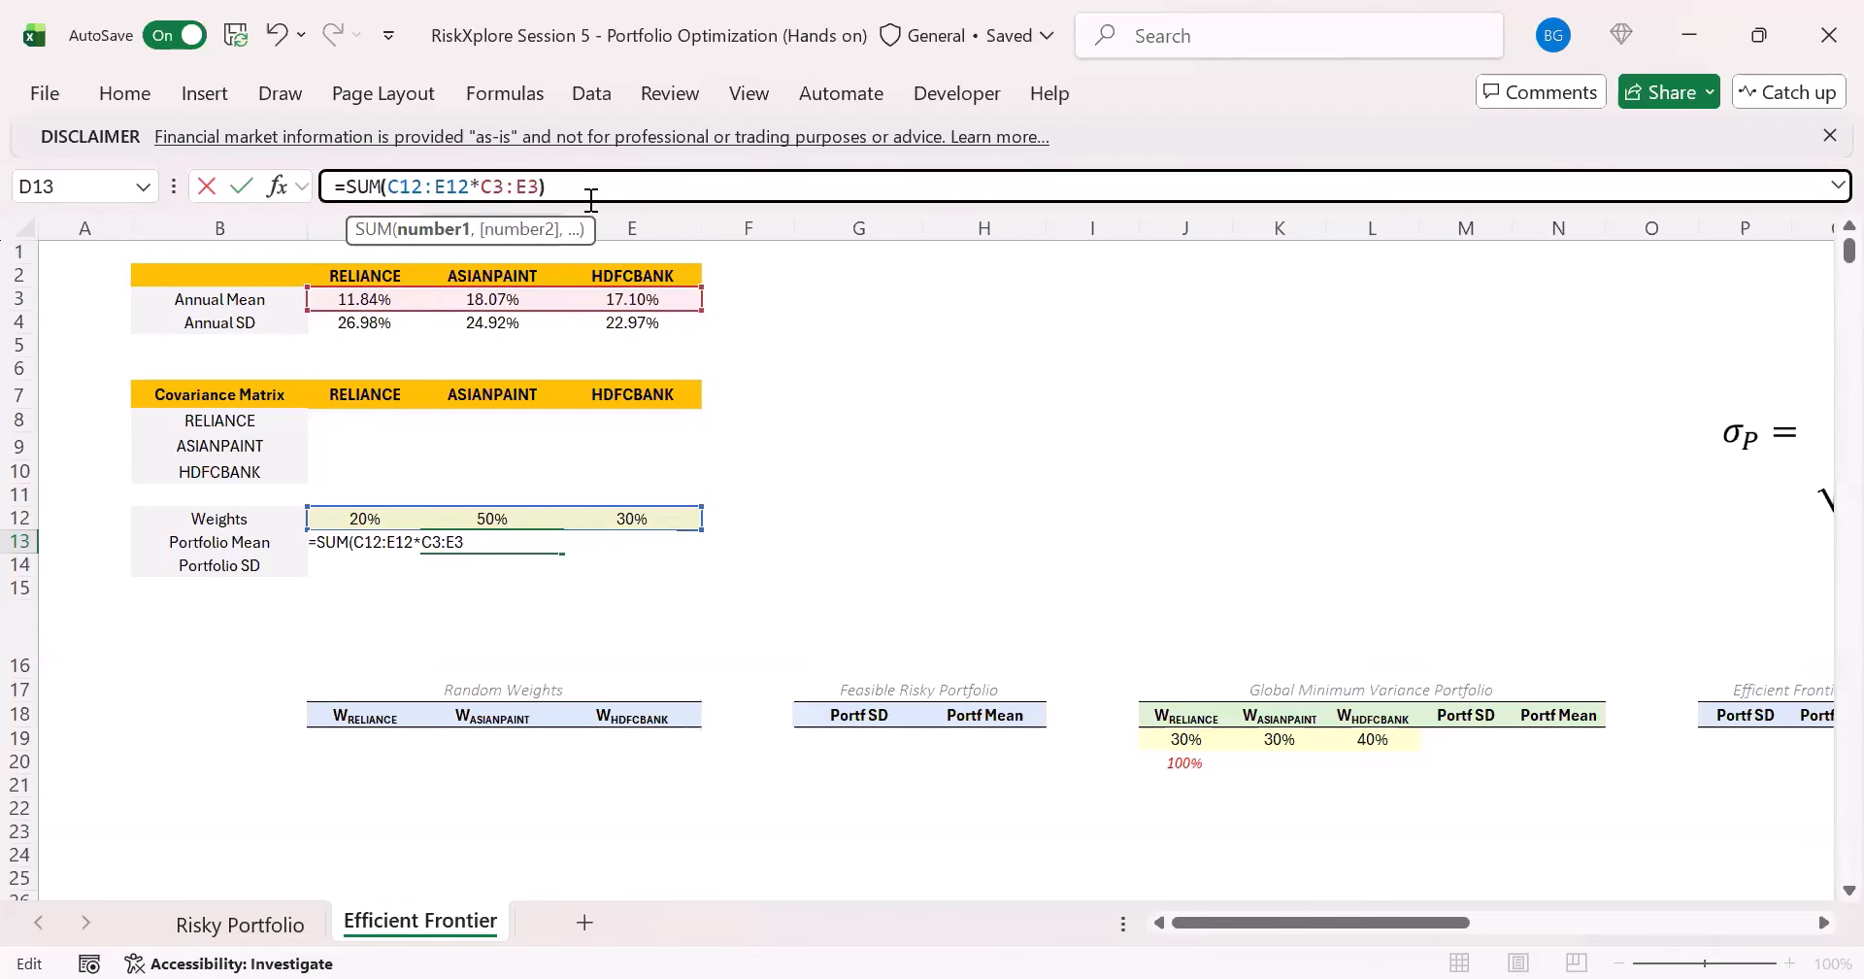
{"action": "type", "text": ")"}
{"action": "key", "text": "ctrl+Return"}
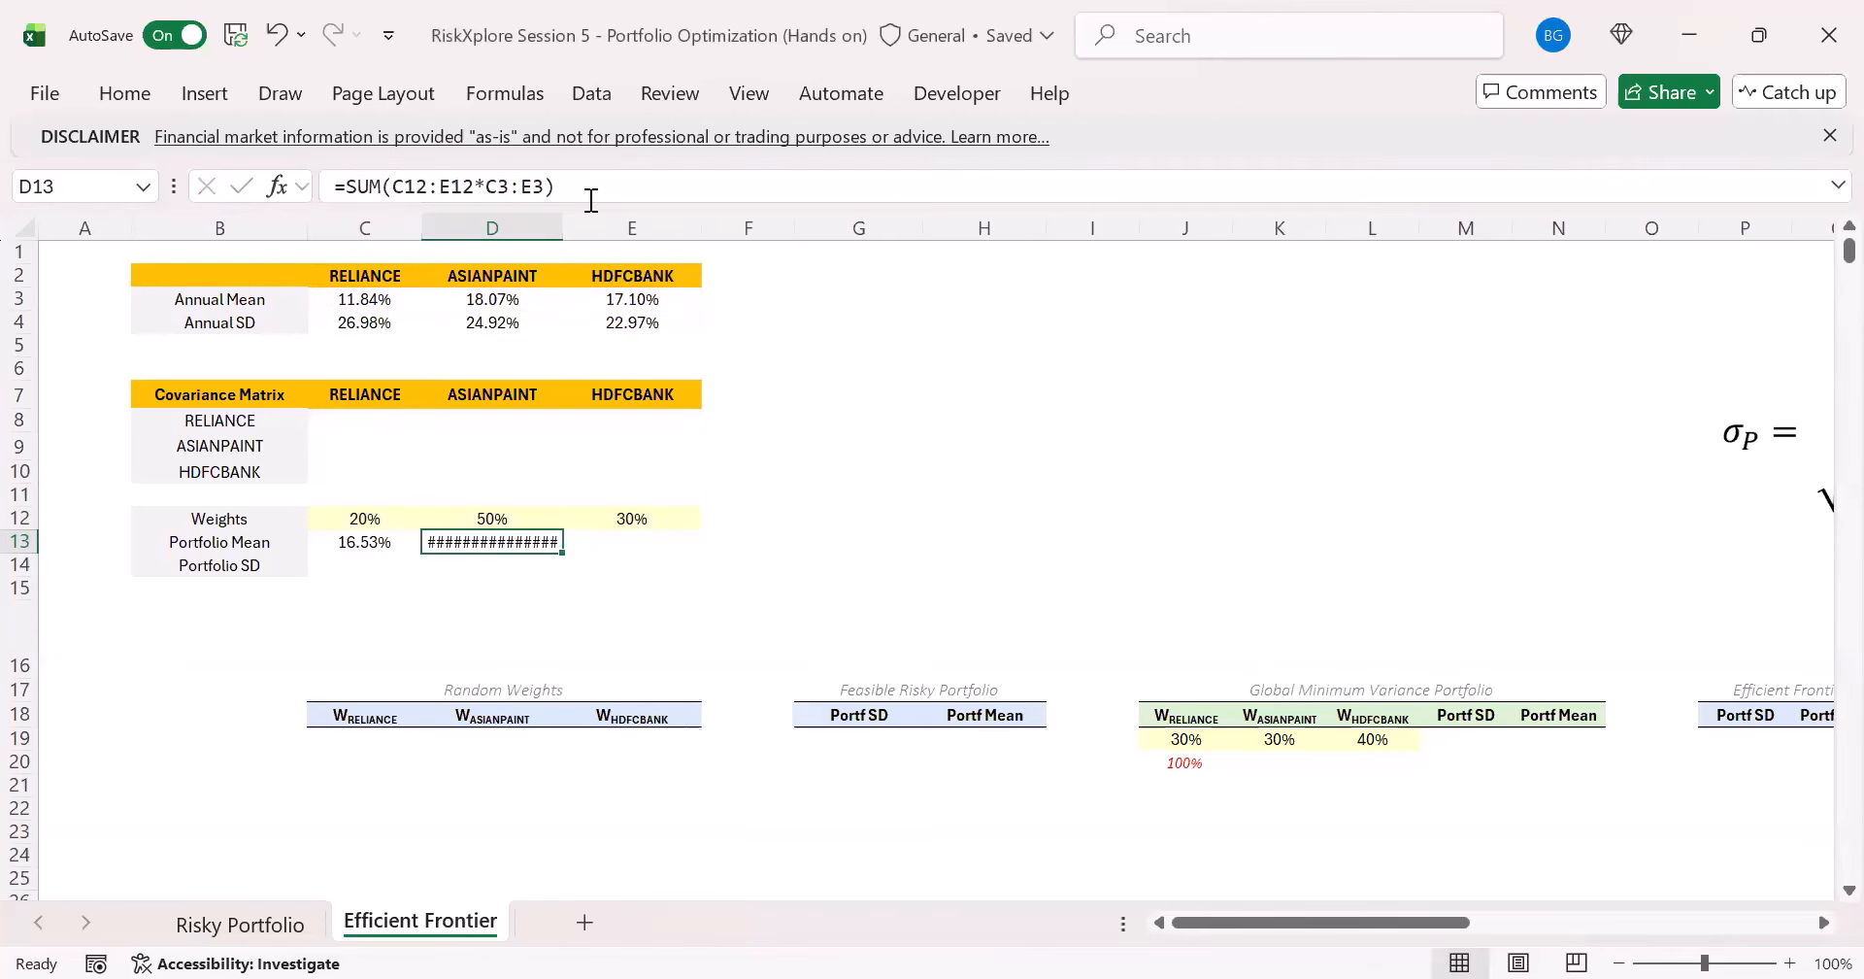
- Format D13 as a percentage with two decimals and compare it with the SUMPRODUCT result in C13
{"action": "left_click", "coordinate": [110, 103]}
{"action": "left_click", "coordinate": [695, 184]}
{"action": "double_click", "coordinate": [641, 212]}
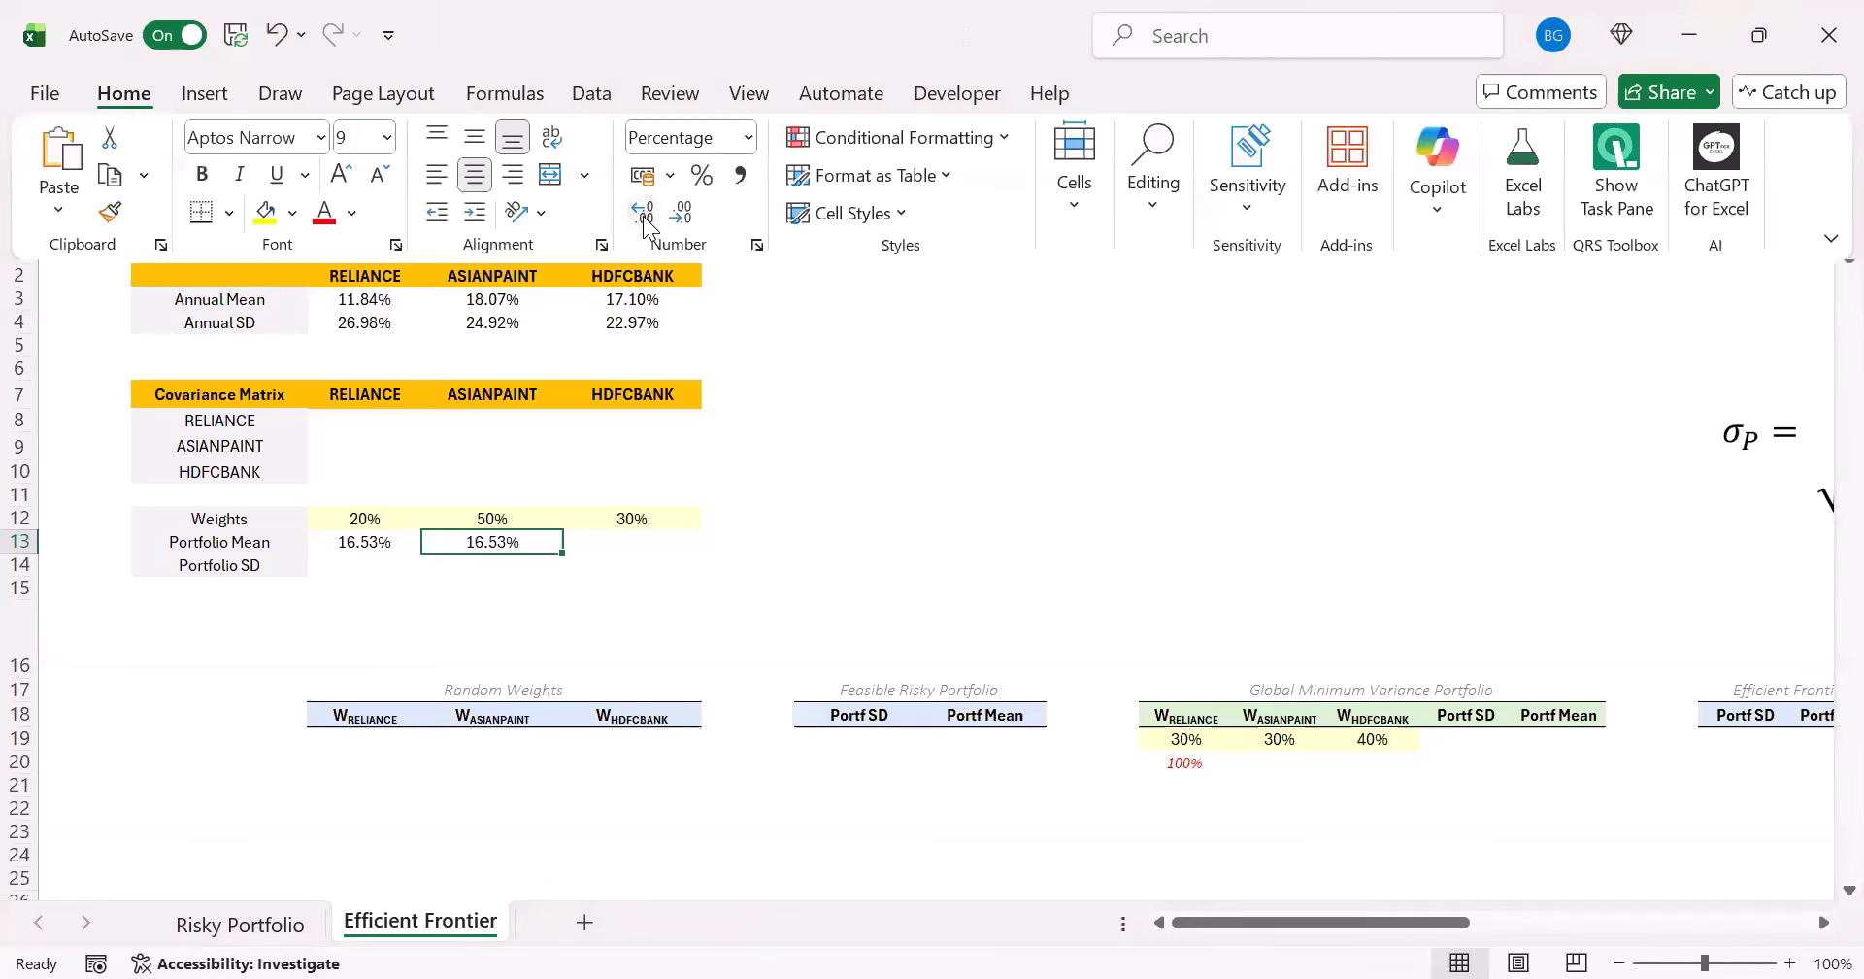
{"action": "left_click", "coordinate": [374, 546]}
{"action": "left_click", "coordinate": [534, 544]}
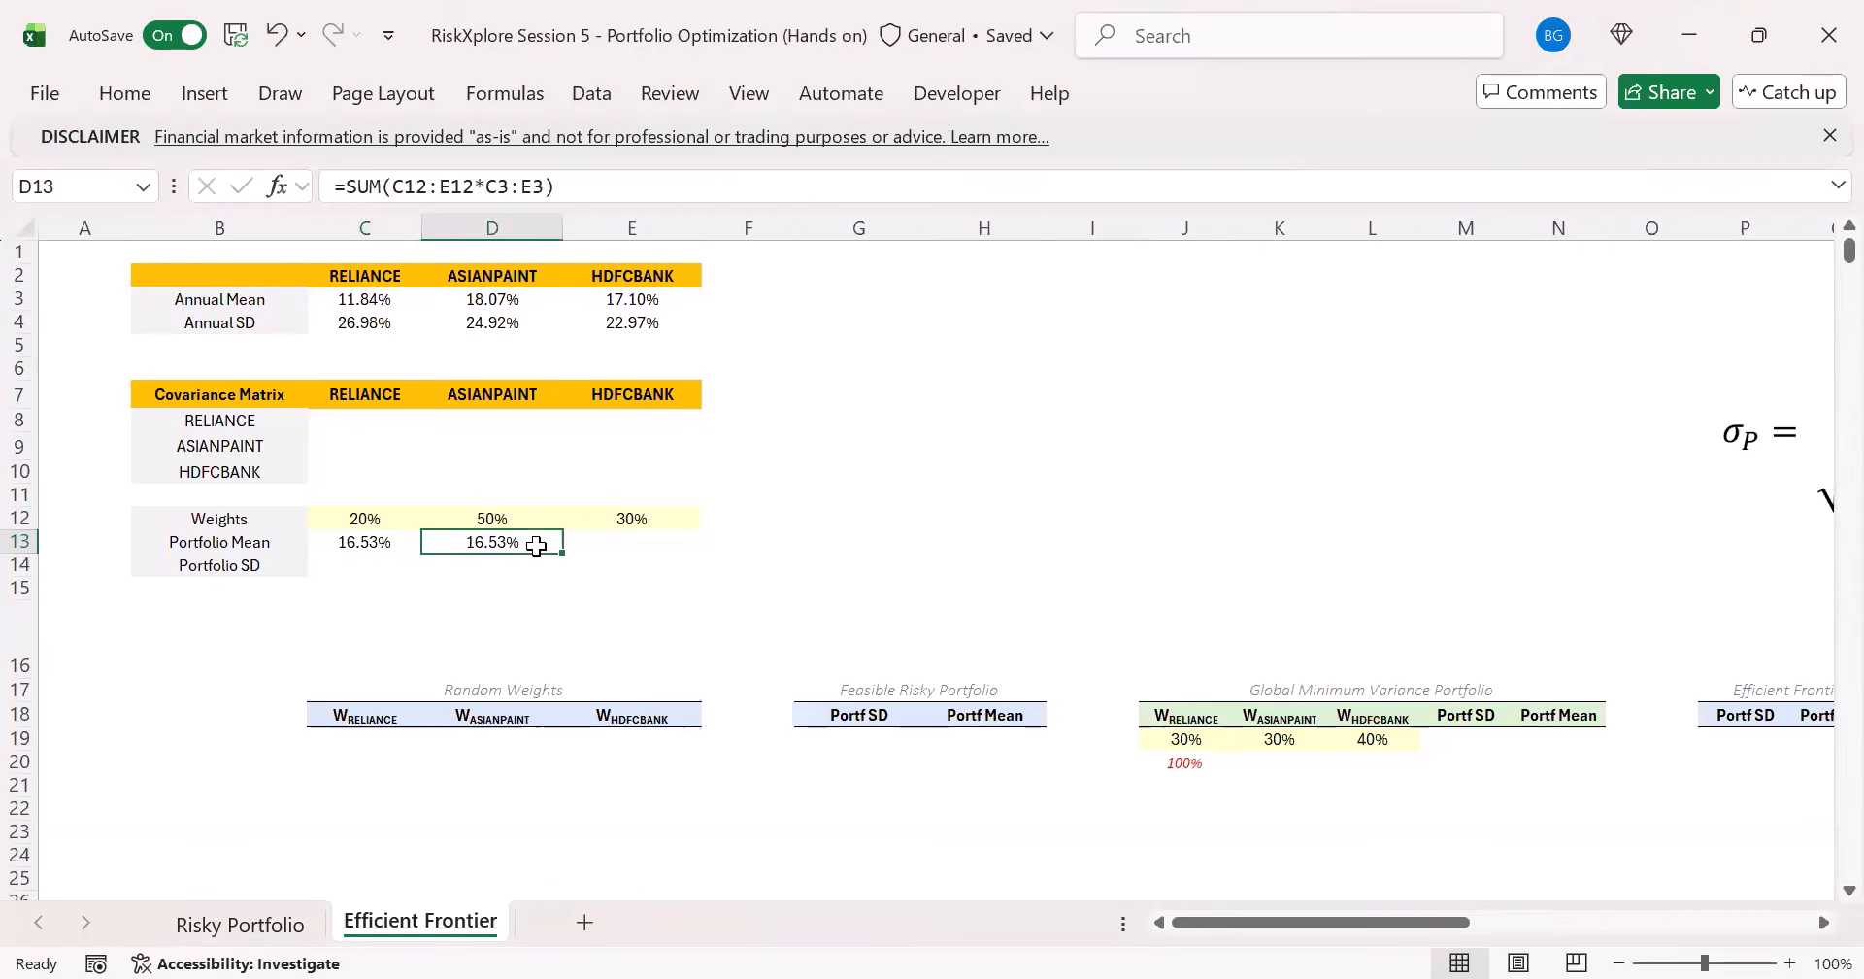
{"action": "left_click", "coordinate": [360, 550]}
{"action": "left_click", "coordinate": [379, 565]}
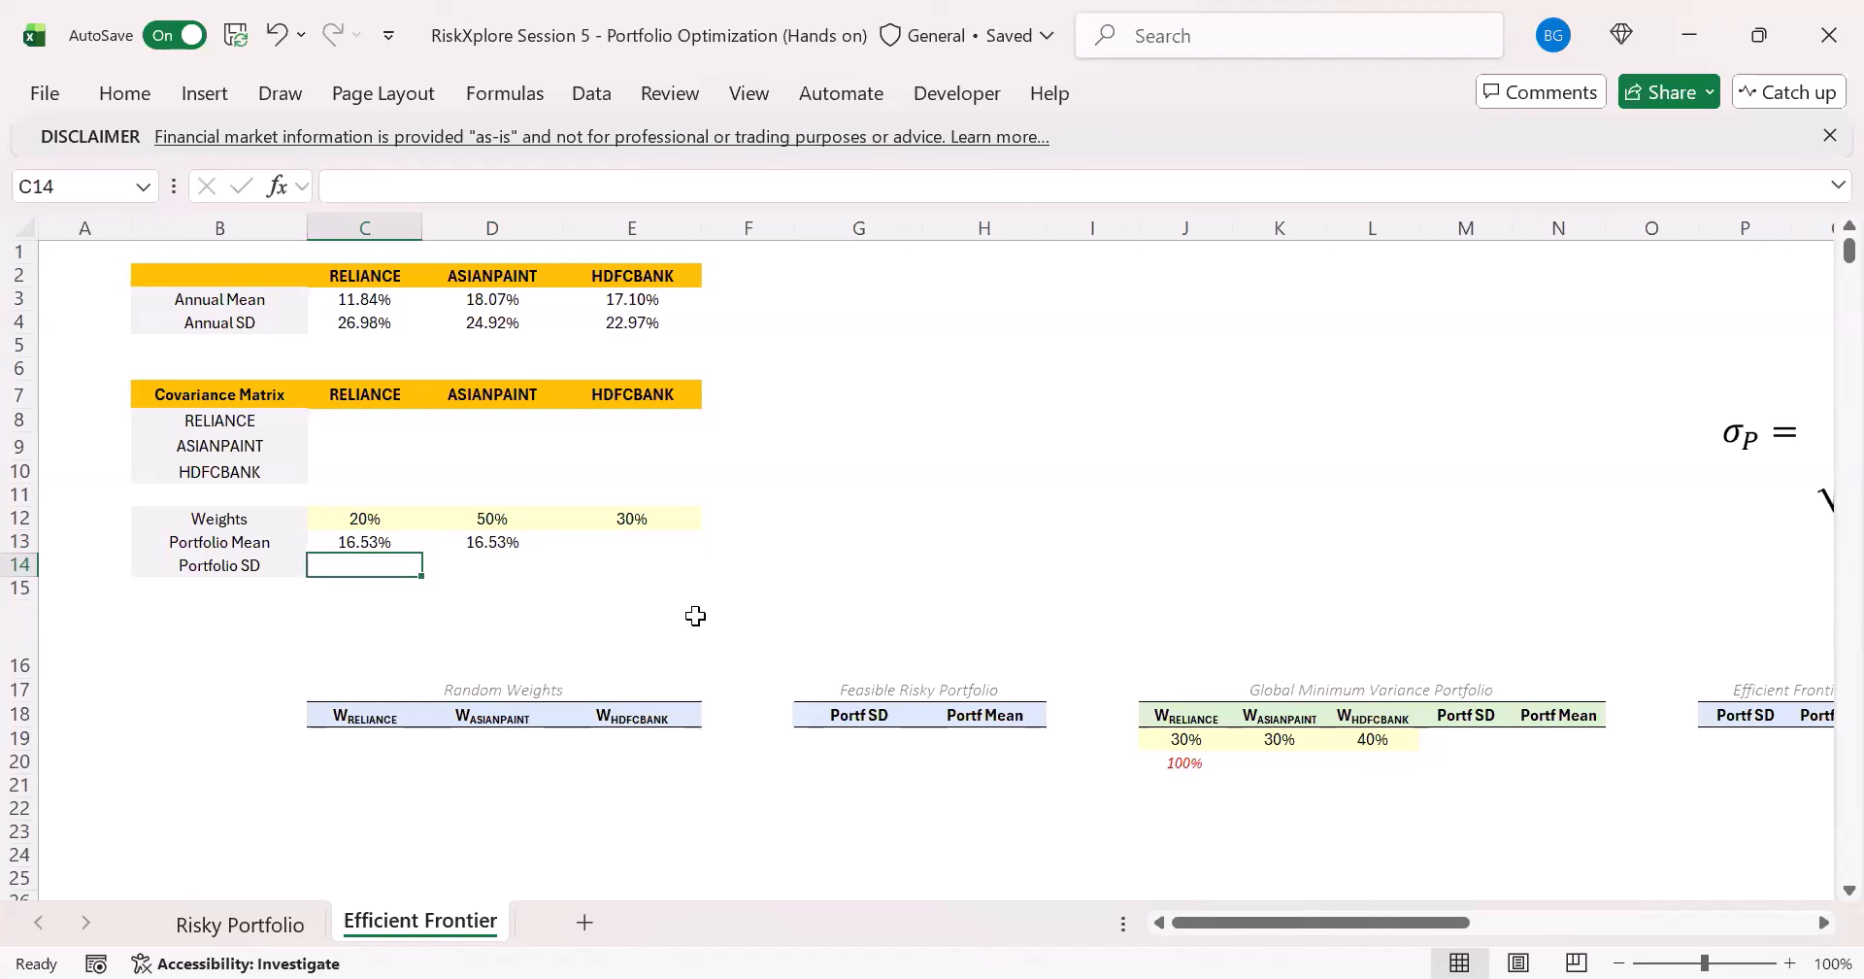
- Move the picture of the double-summation portfolio SD formula beside the covariance matrix, over about columns G to M
{"action": "key", "text": "alt+Tab"}
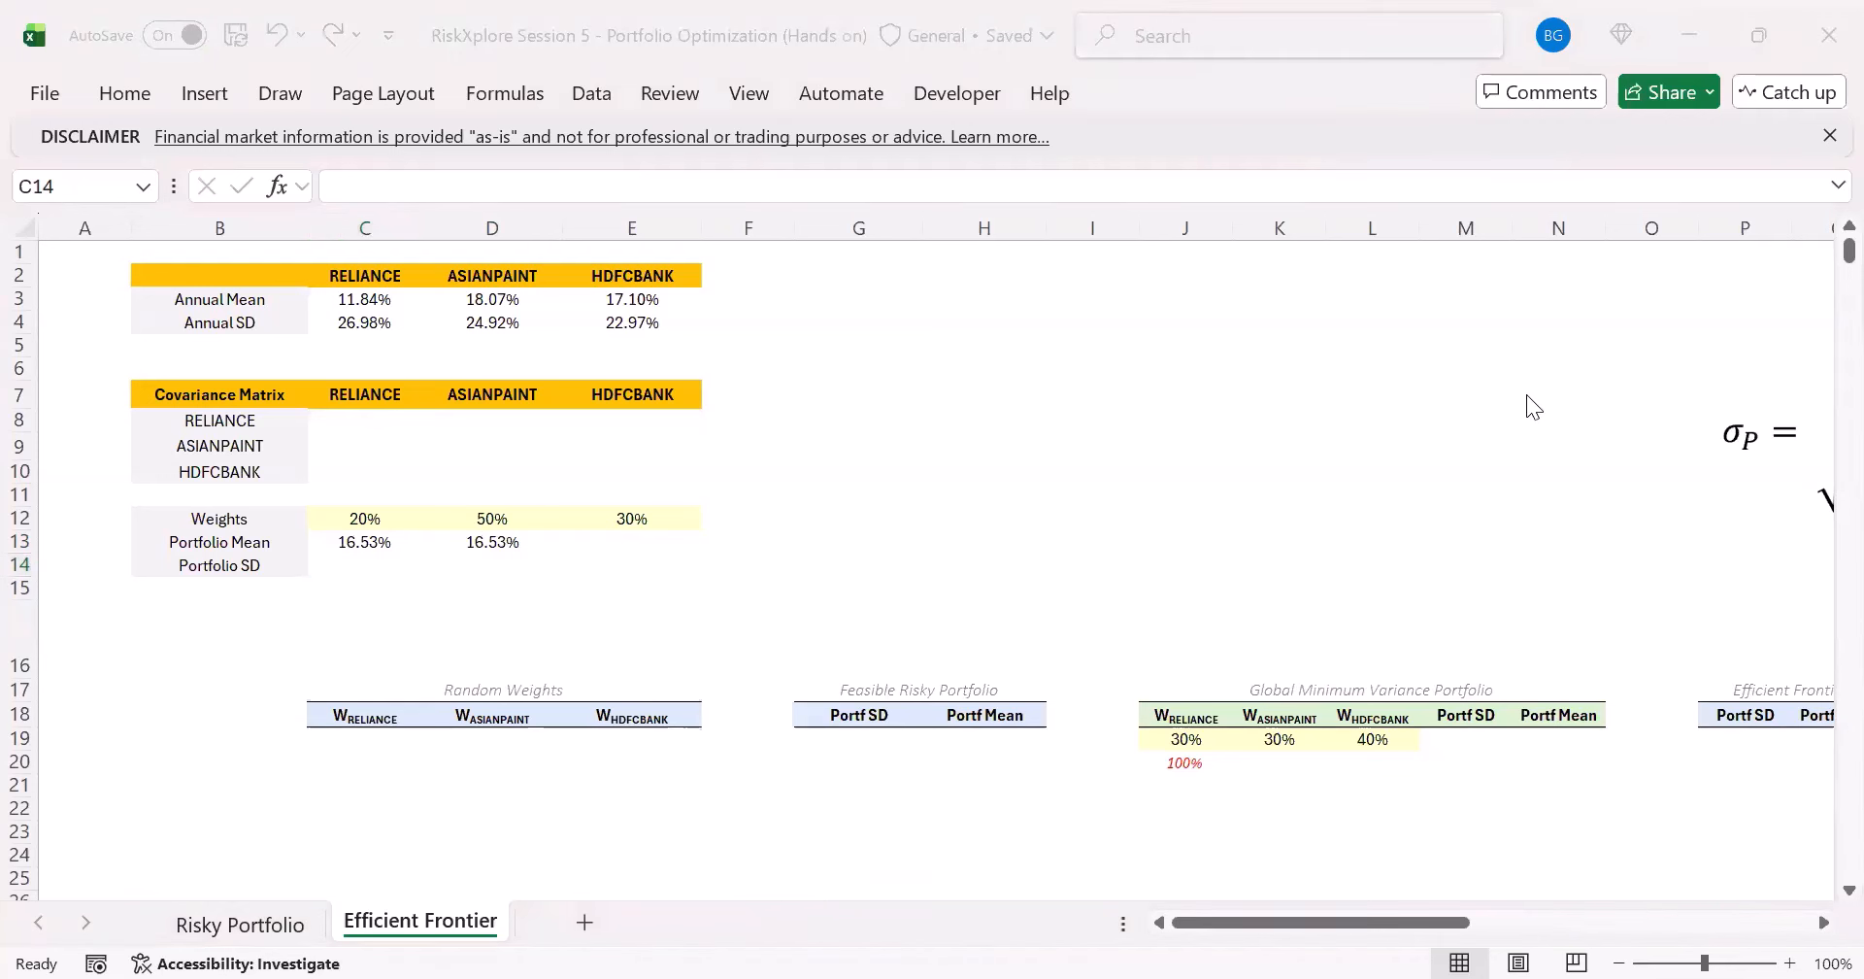
{"action": "left_click_drag", "start_coordinate": [1770, 442], "coordinate": [952, 407]}
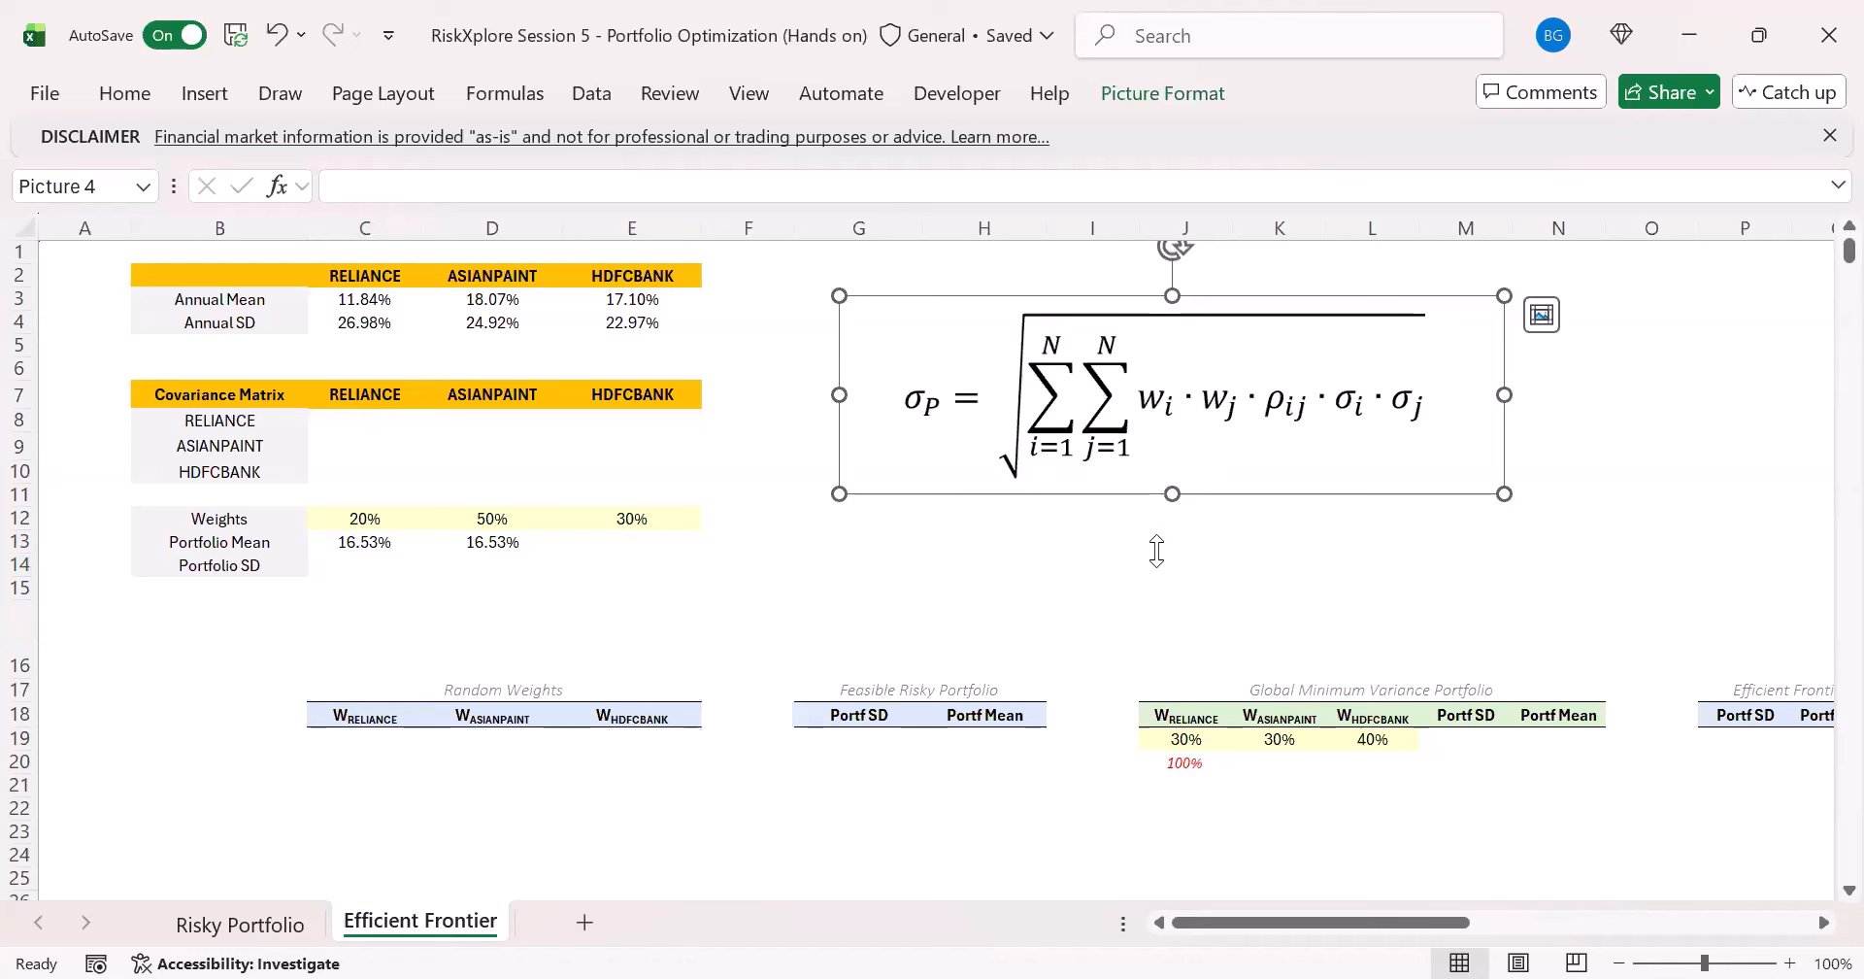
{"action": "left_click", "coordinate": [1256, 922]}
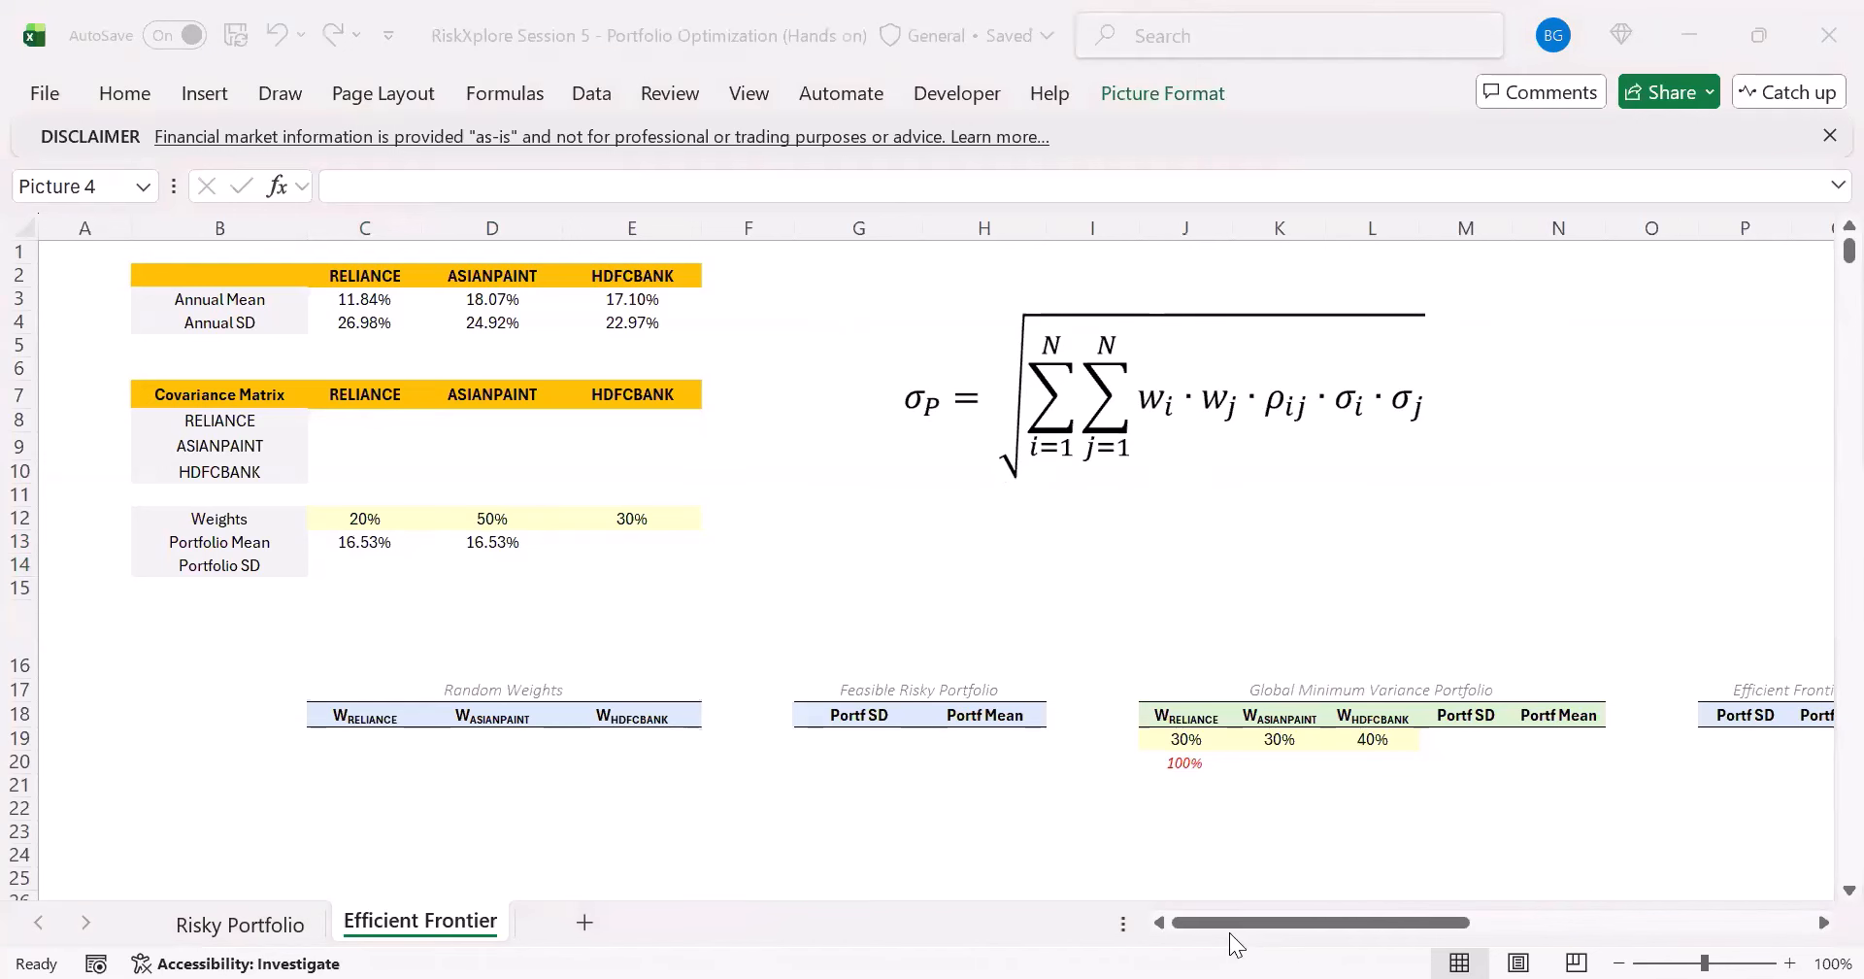
{"action": "left_click", "coordinate": [1227, 922]}
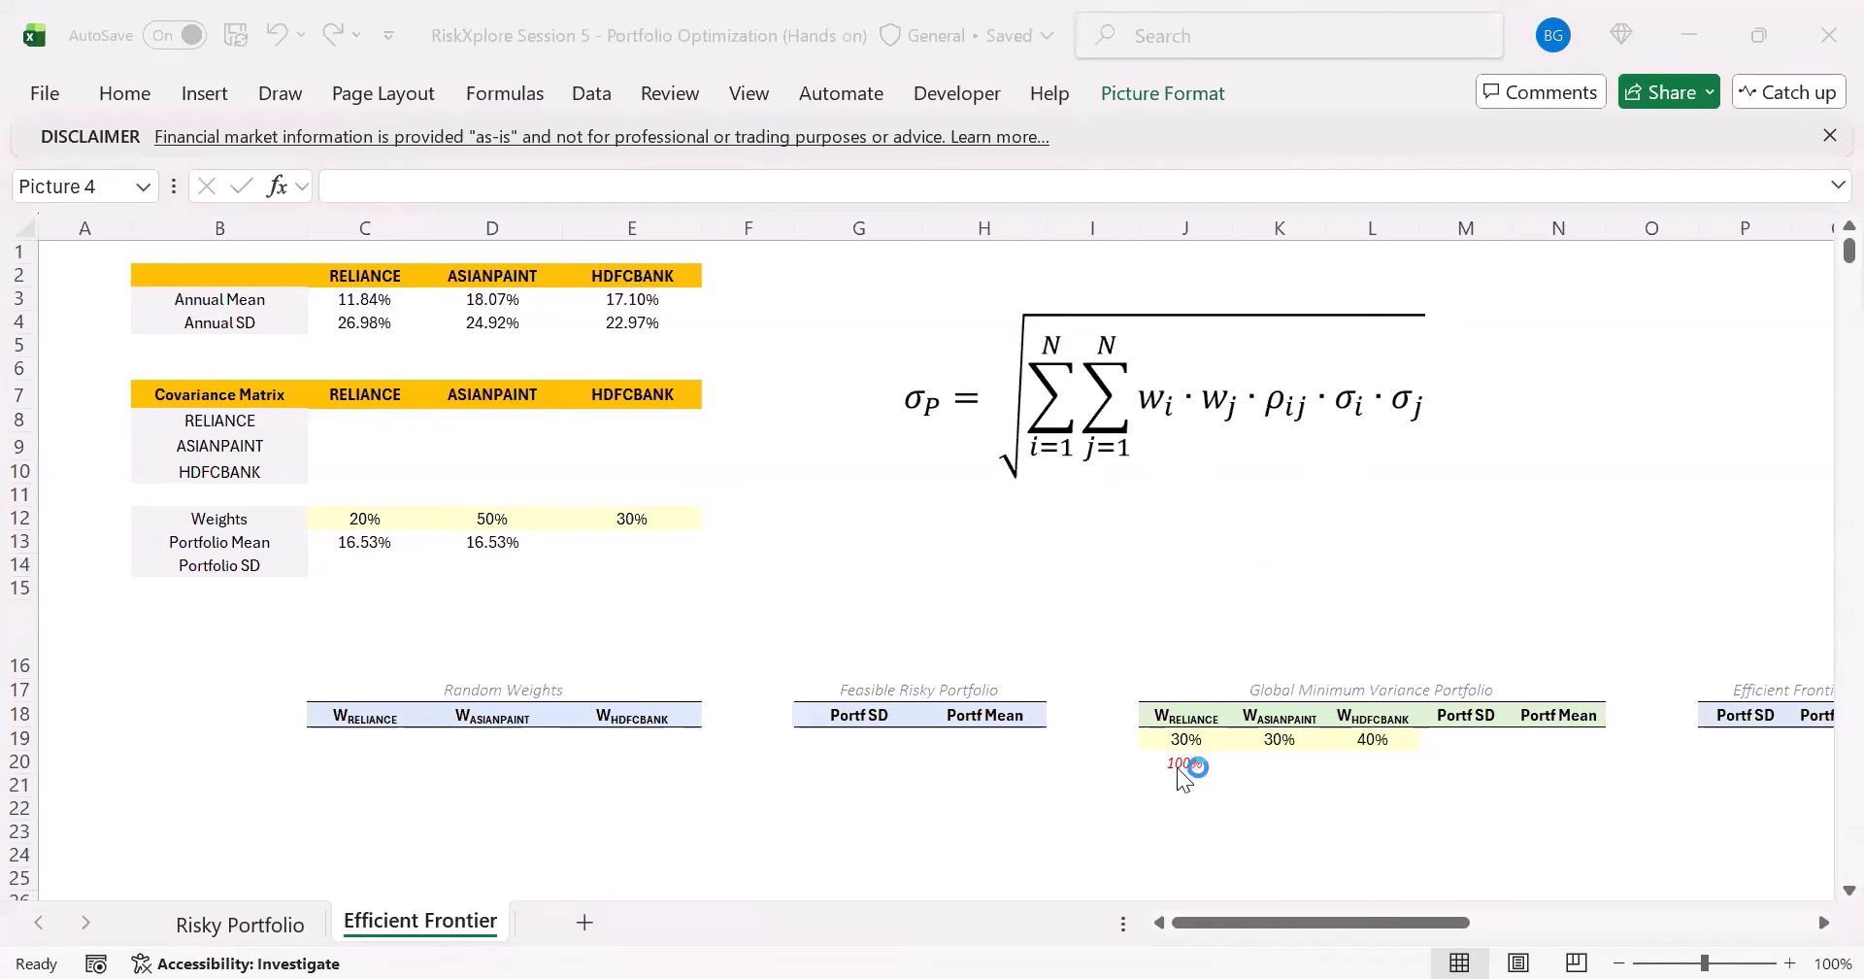
{"action": "left_click", "coordinate": [1245, 925]}
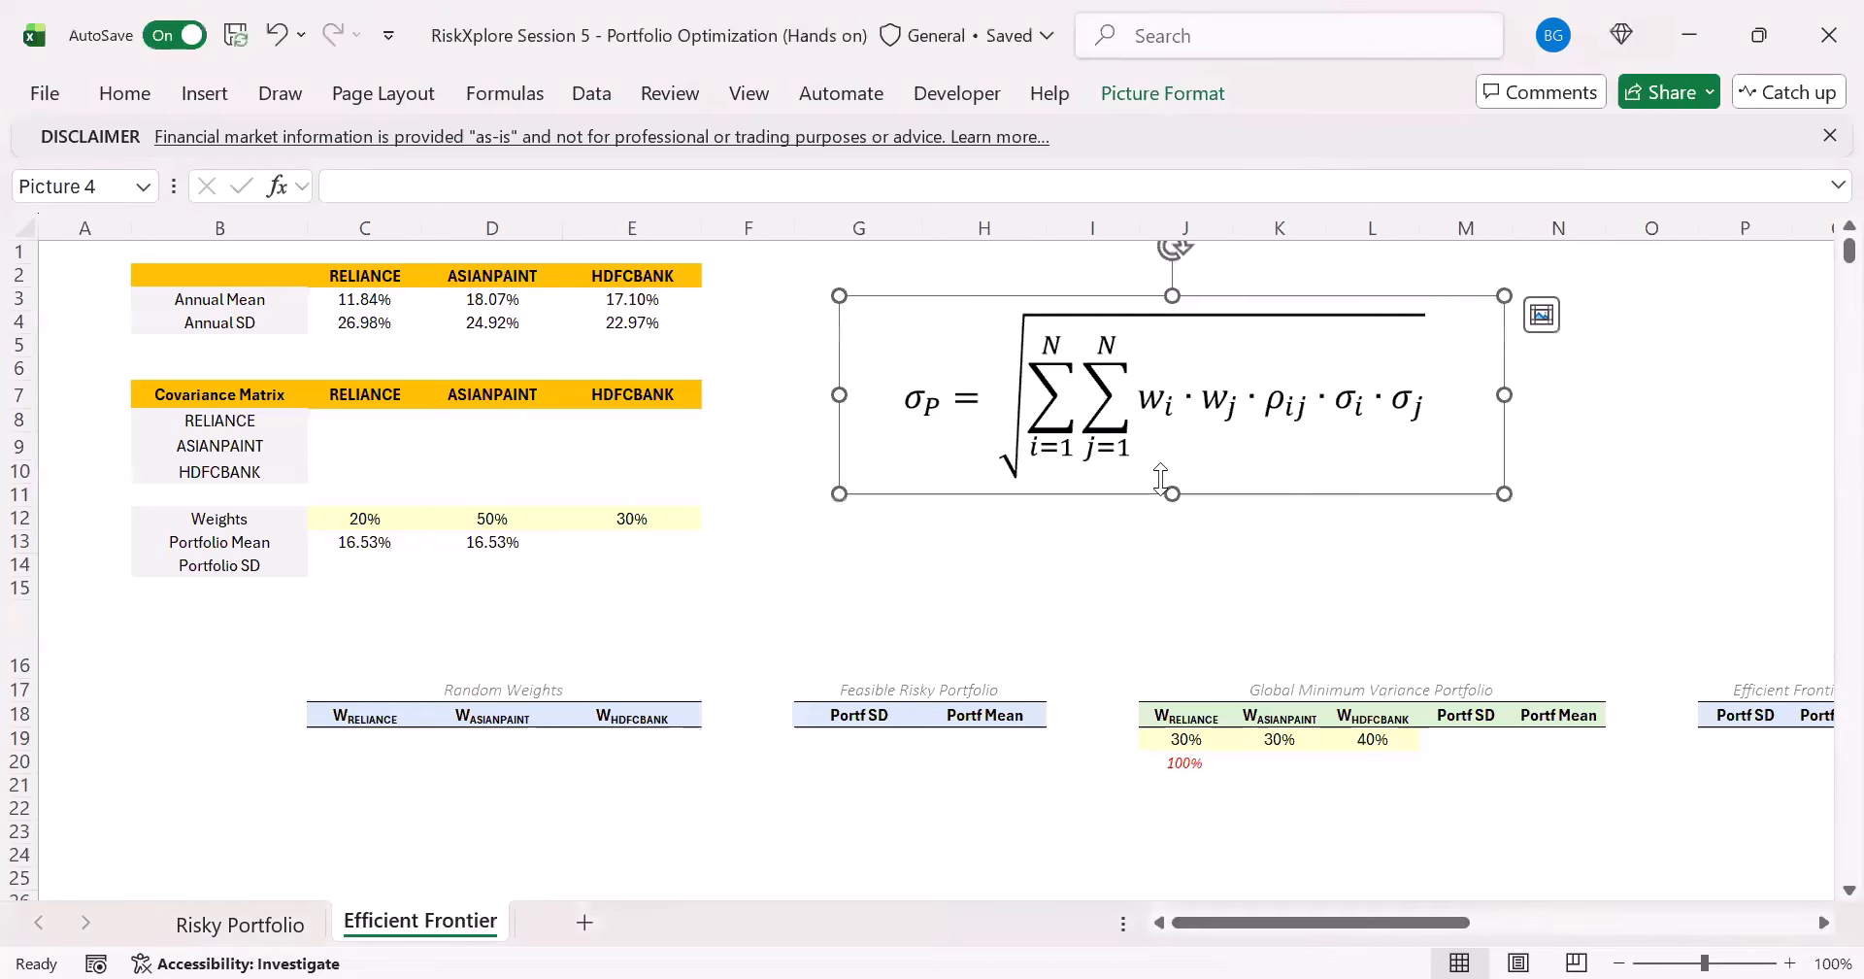
{"action": "left_click", "coordinate": [1265, 544]}
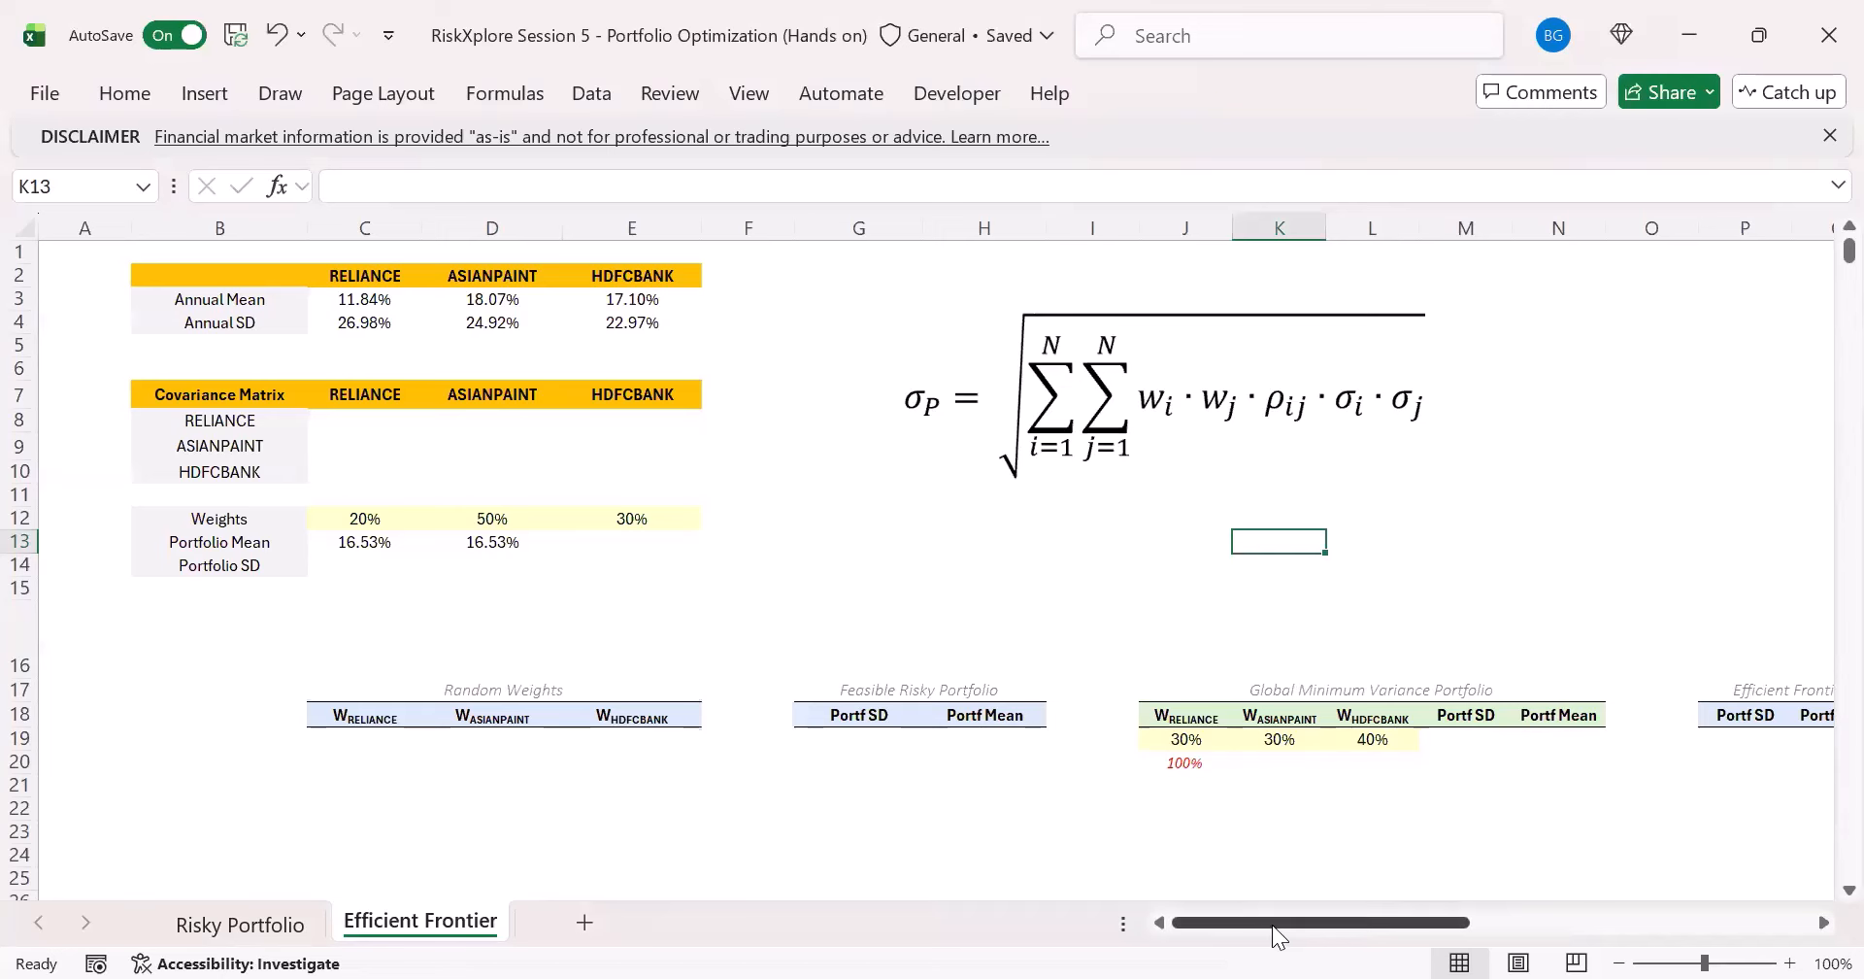
- Move the picture of the expanded portfolio SD formulas next to the double-summation formula, starting near column O
{"action": "left_click_drag", "start_coordinate": [1273, 924], "coordinate": [1536, 912]}
{"action": "left_click_drag", "start_coordinate": [1551, 602], "coordinate": [405, 534]}
{"action": "left_click_drag", "start_coordinate": [1546, 922], "coordinate": [1207, 915]}
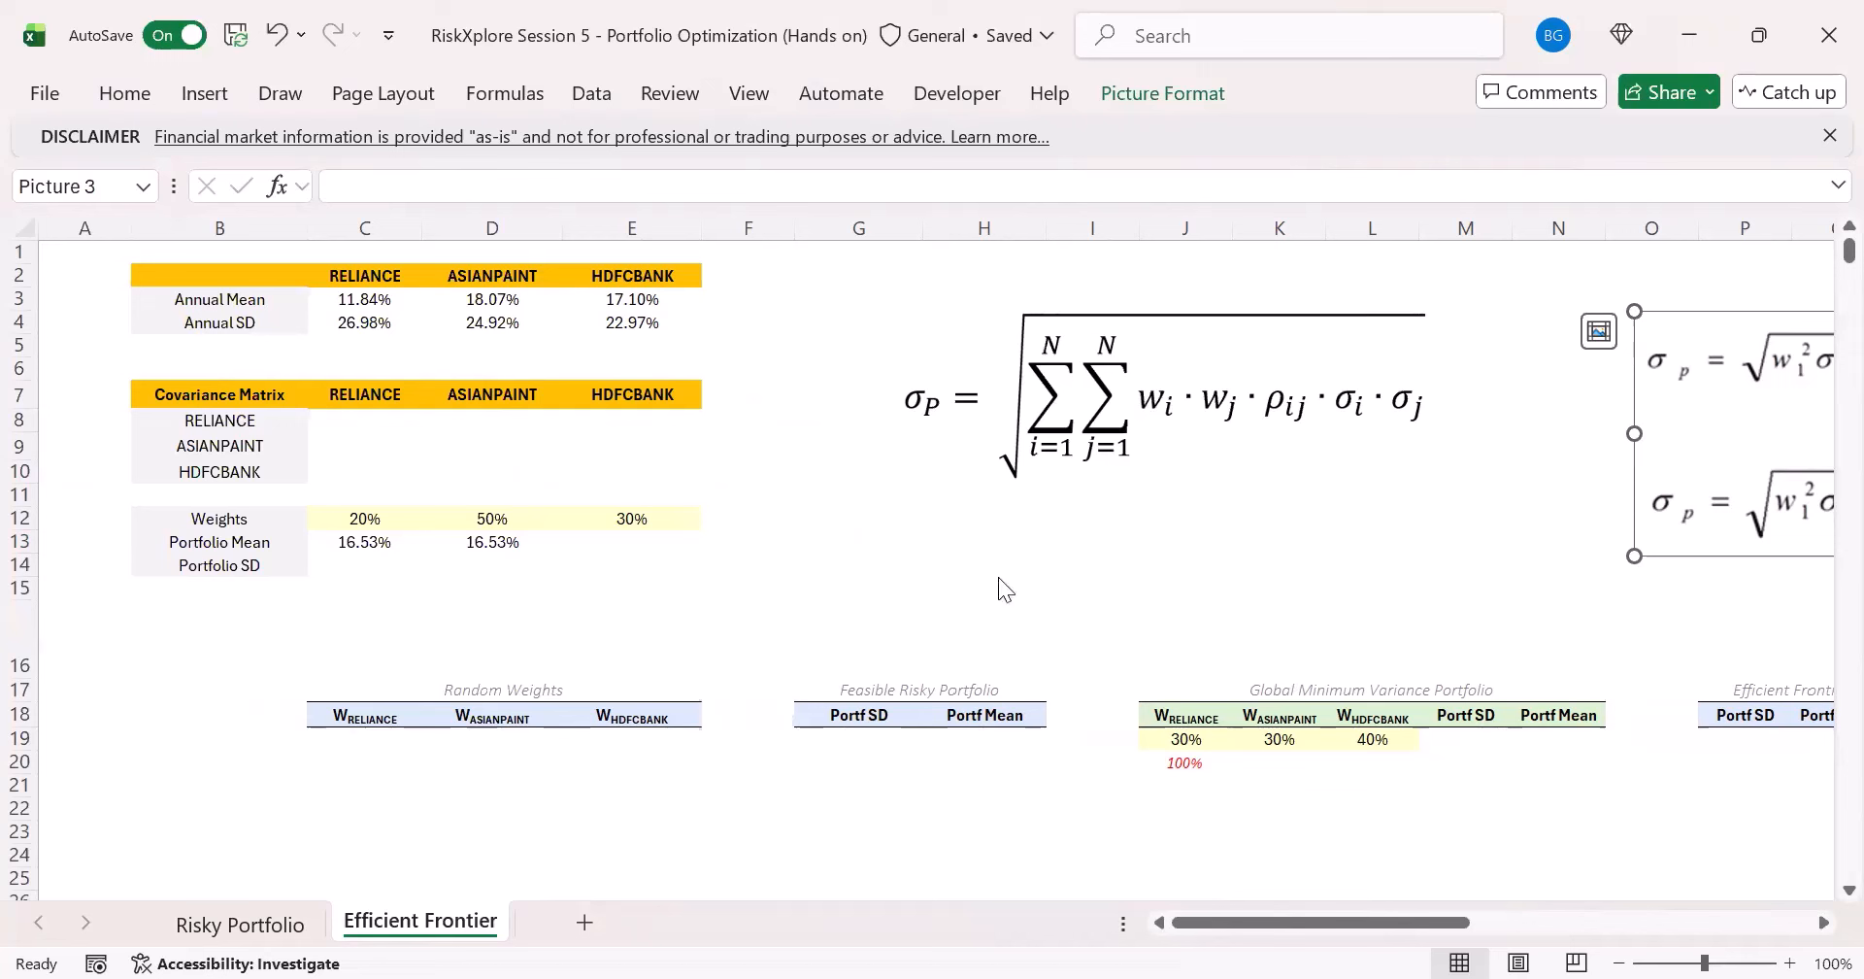
{"action": "left_click", "coordinate": [372, 565]}
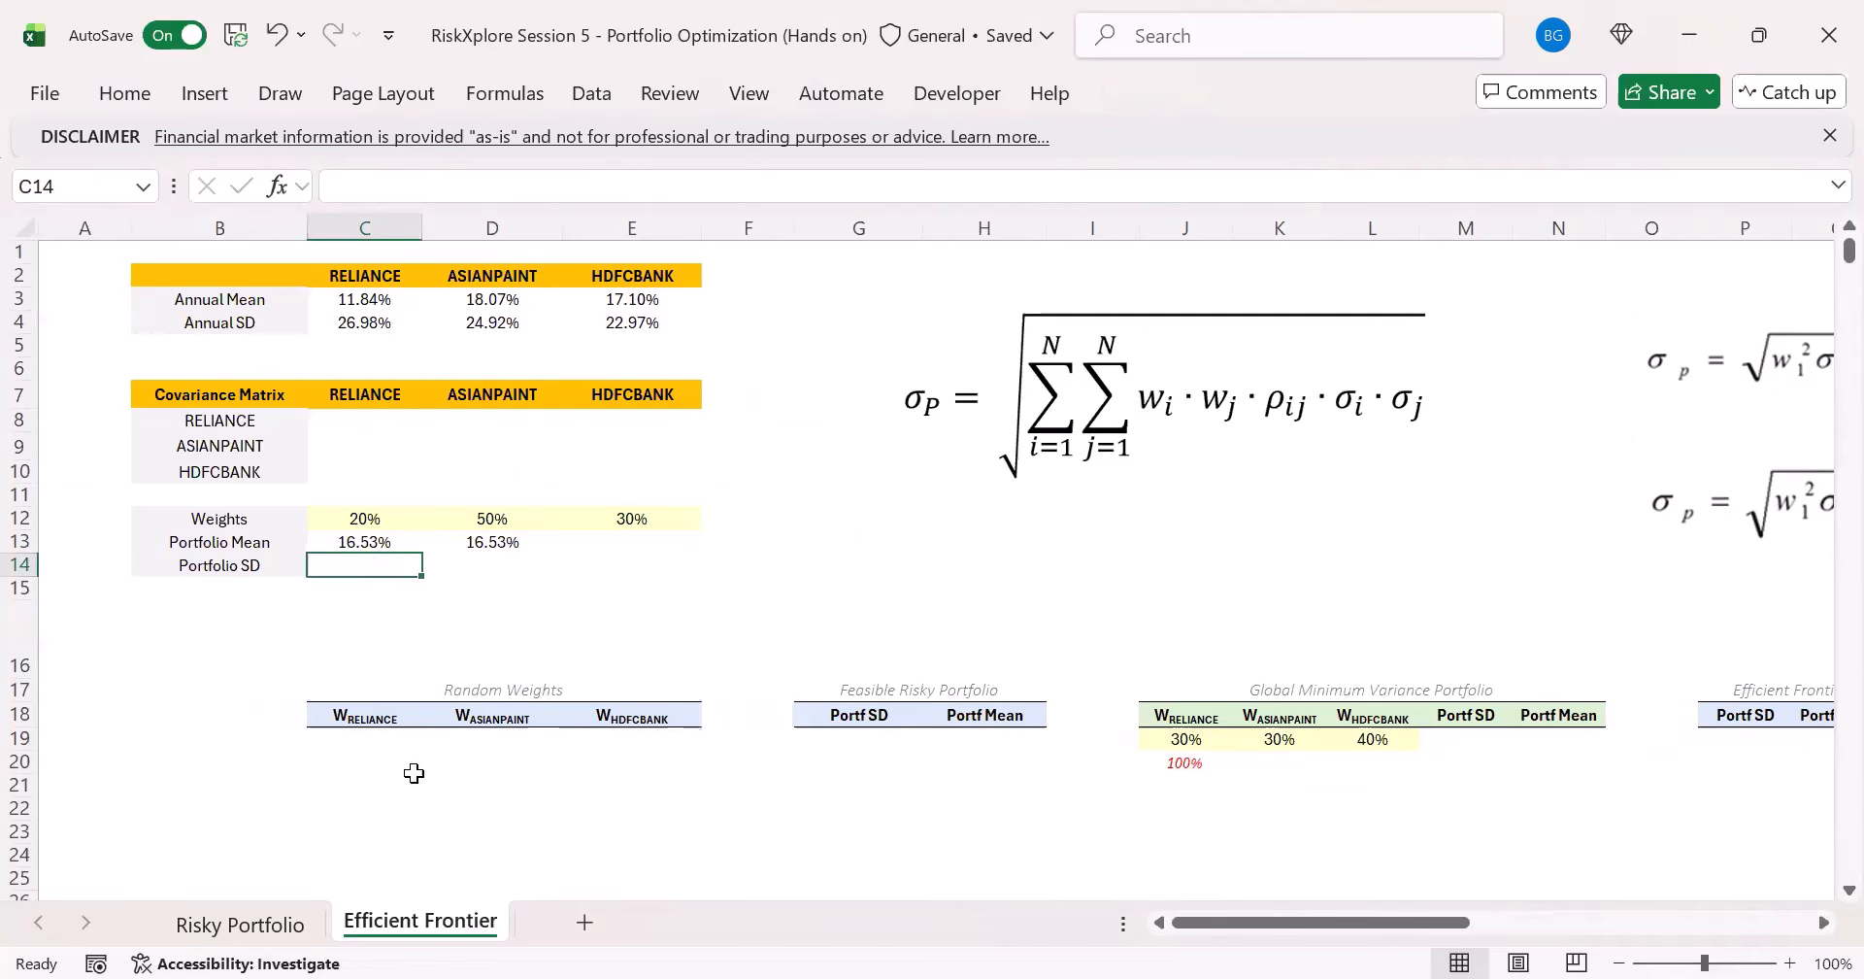
{"action": "left_click", "coordinate": [349, 510]}
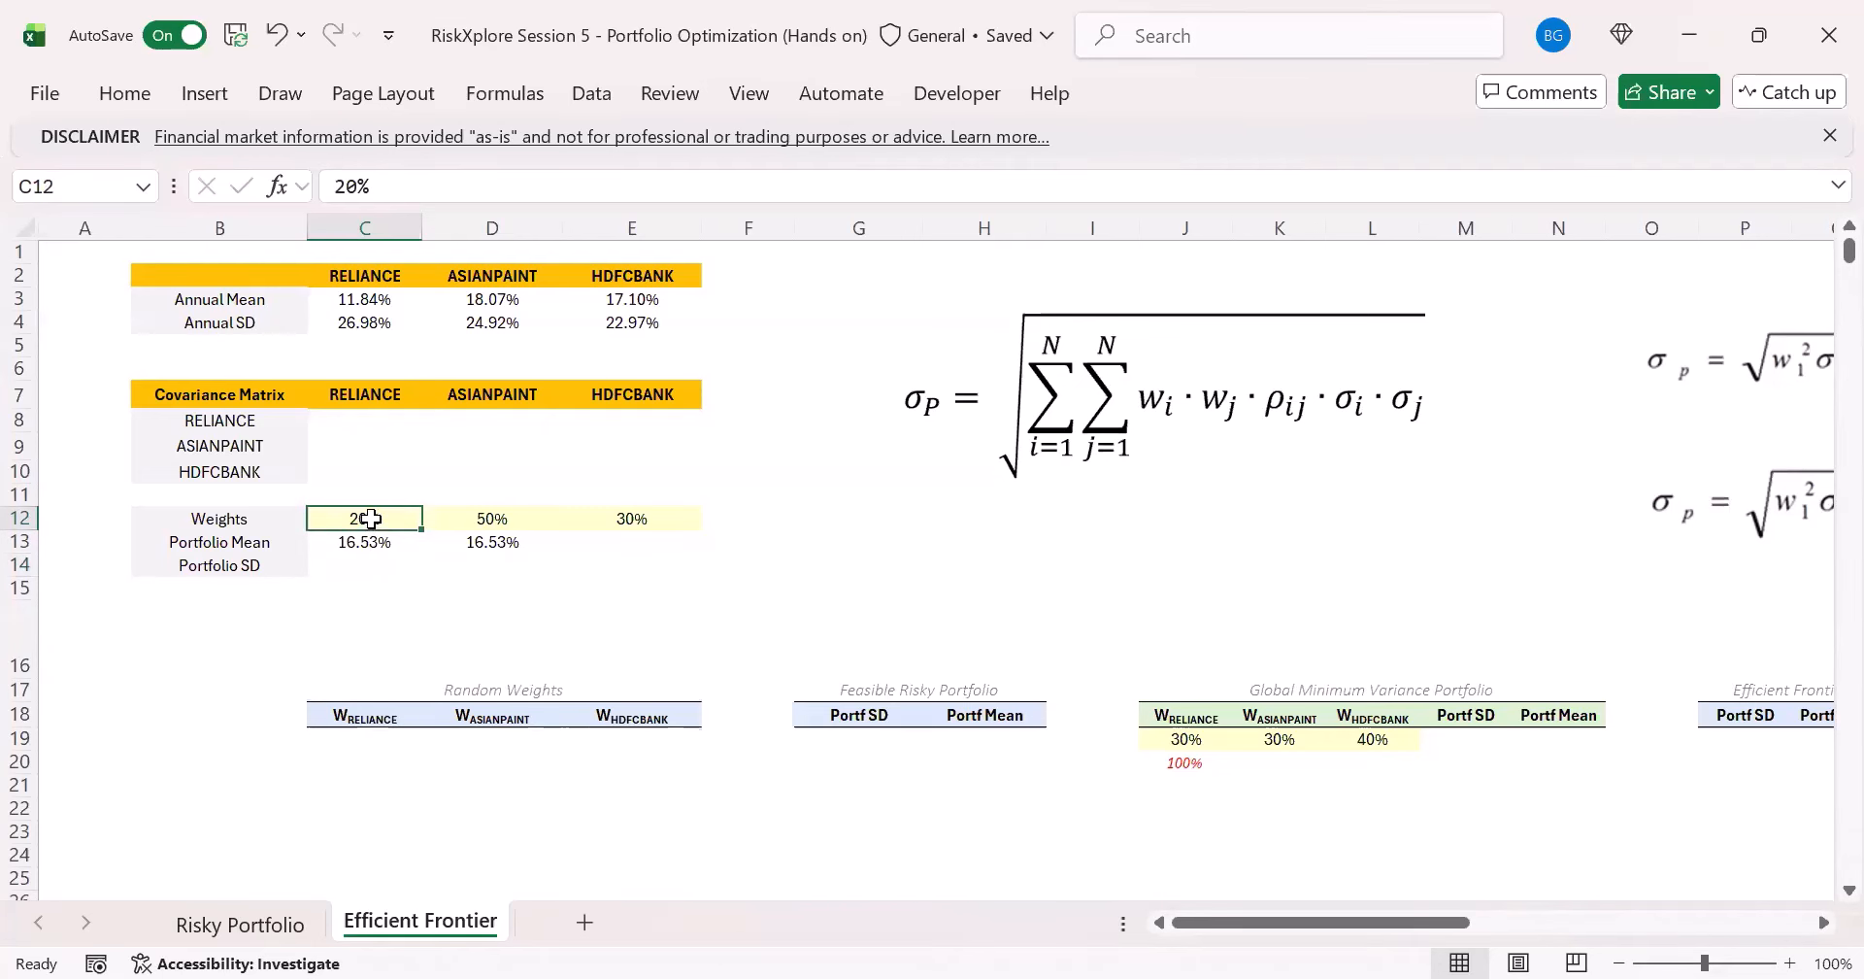
{"action": "left_click_drag", "start_coordinate": [366, 518], "coordinate": [612, 513]}
{"action": "left_click", "coordinate": [367, 565]}
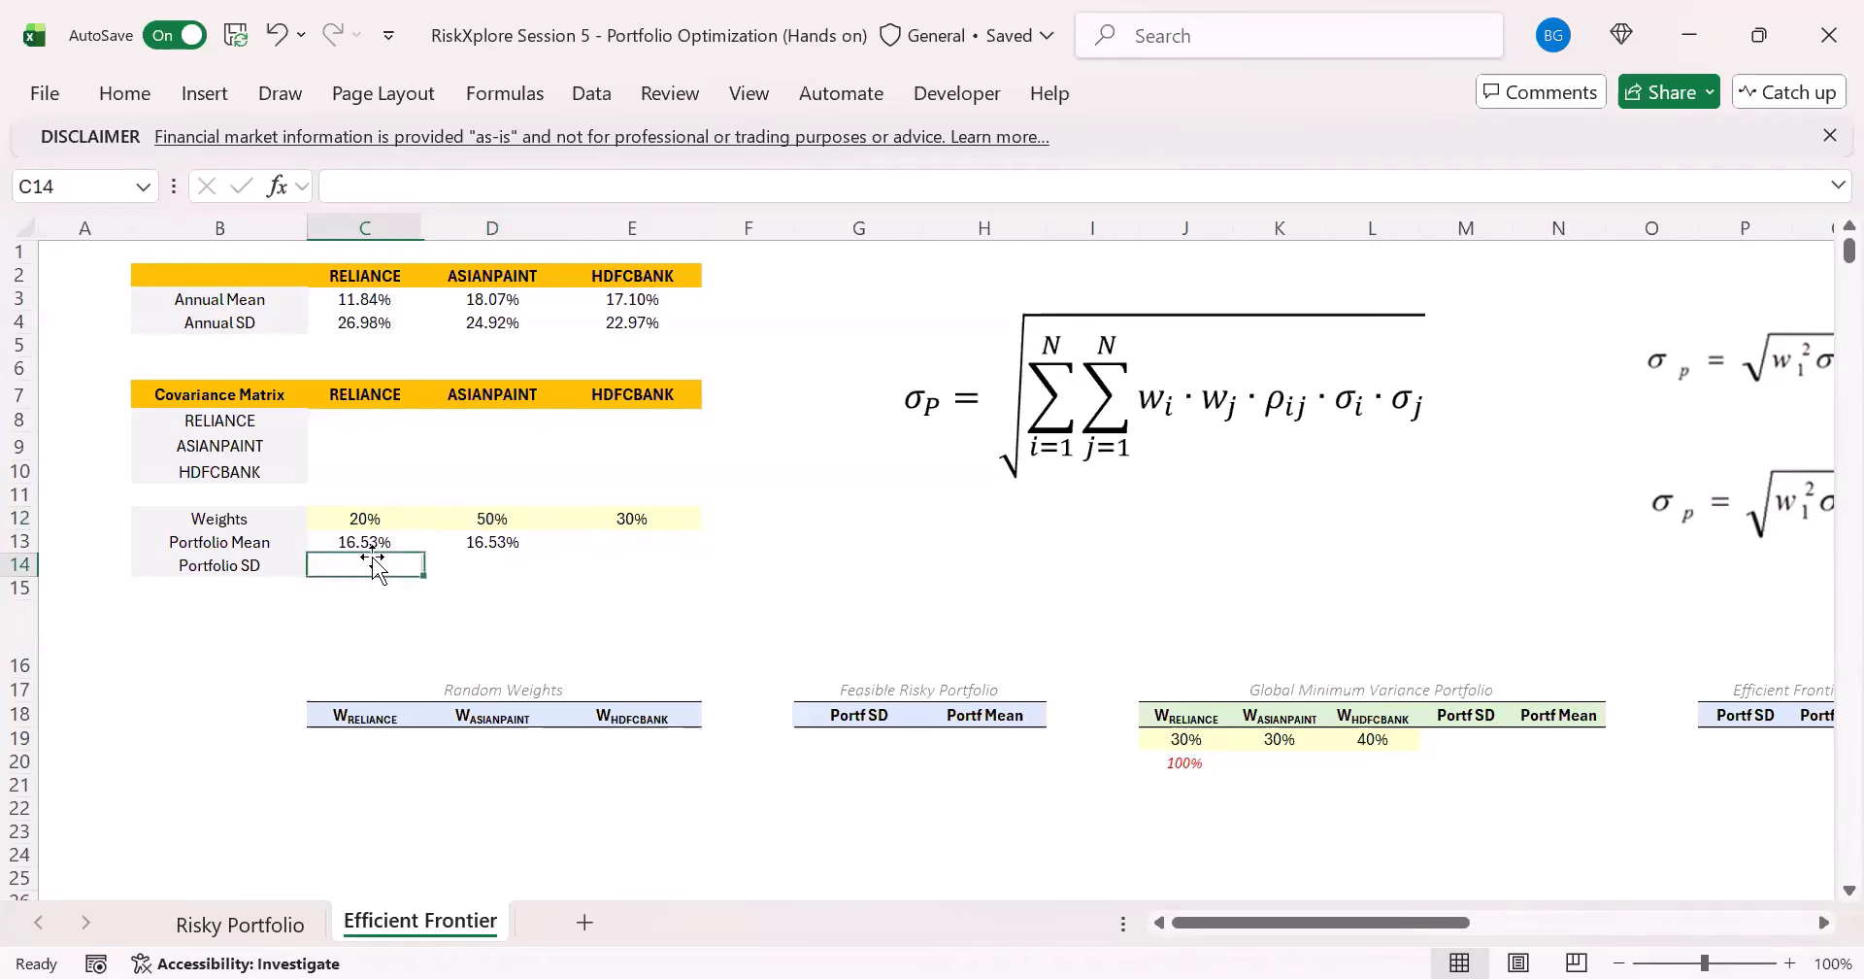
- Calculate the first daily portfolio return in L5 of the Risky Portfolio sheet with =SUMPRODUCT(H5:J5,'Efficient Frontier'!$C$12:$E$12)
{"action": "left_click", "coordinate": [253, 921]}
{"action": "left_click", "coordinate": [1208, 330]}
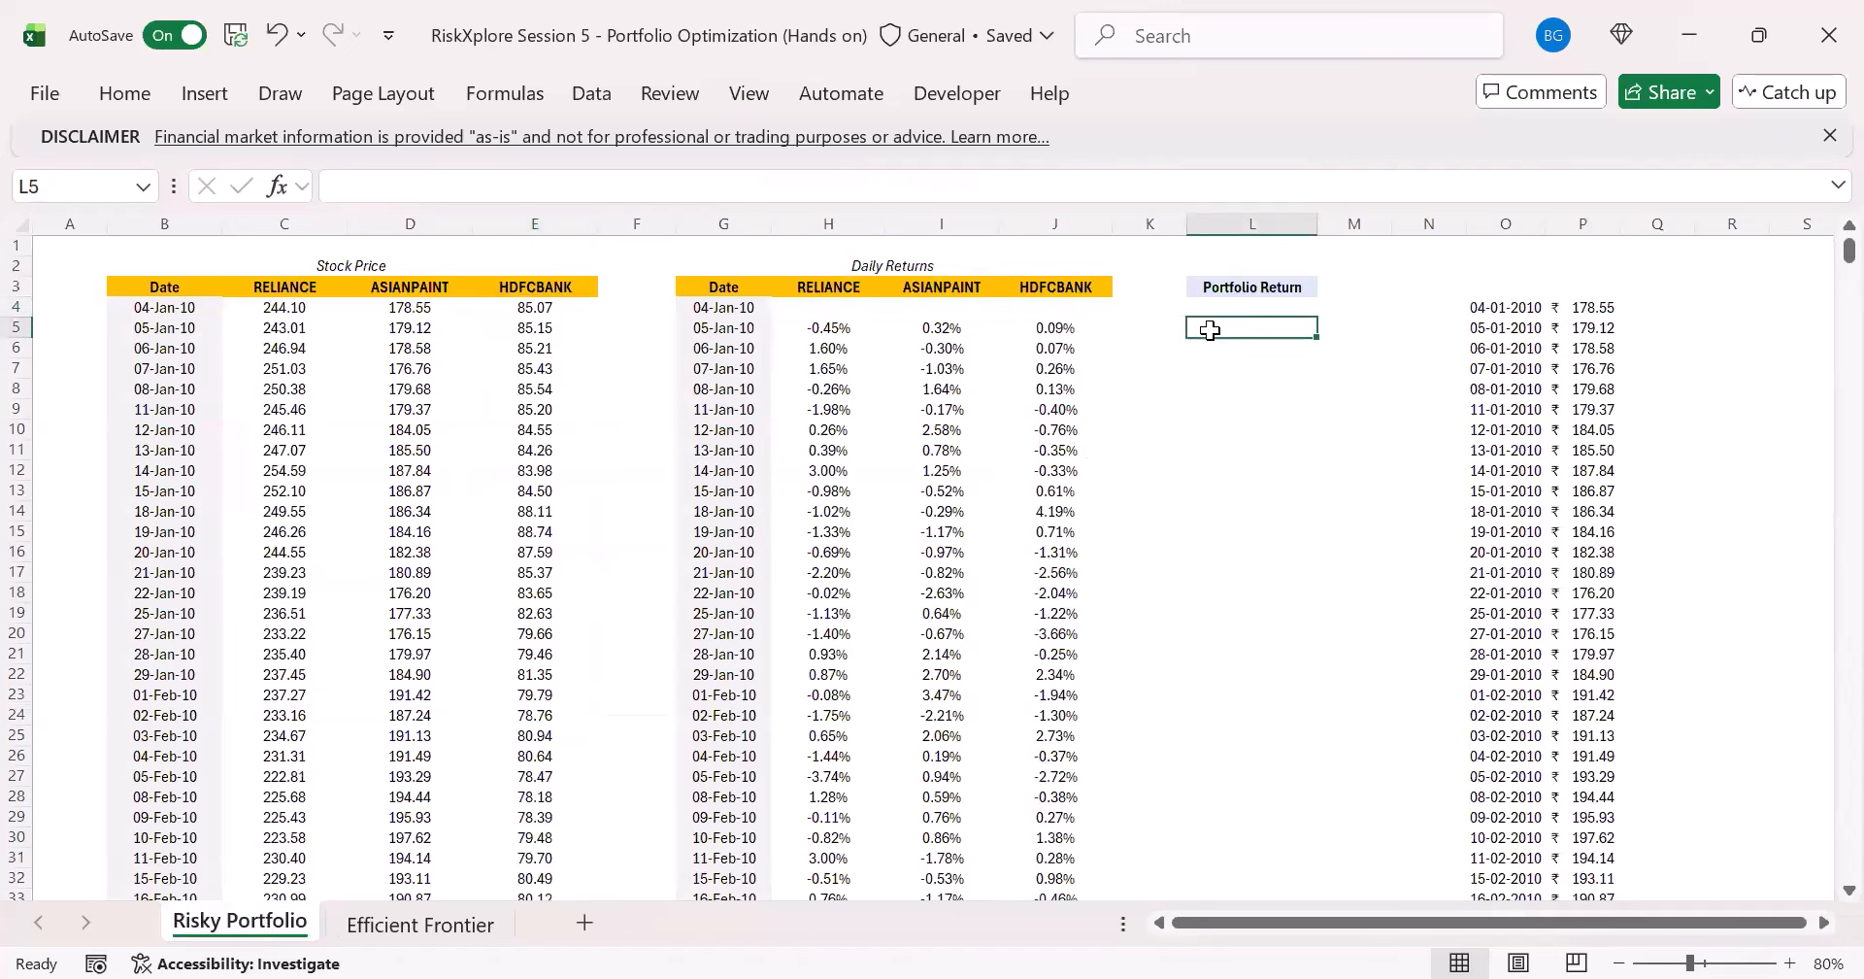
{"action": "type", "text": "="}
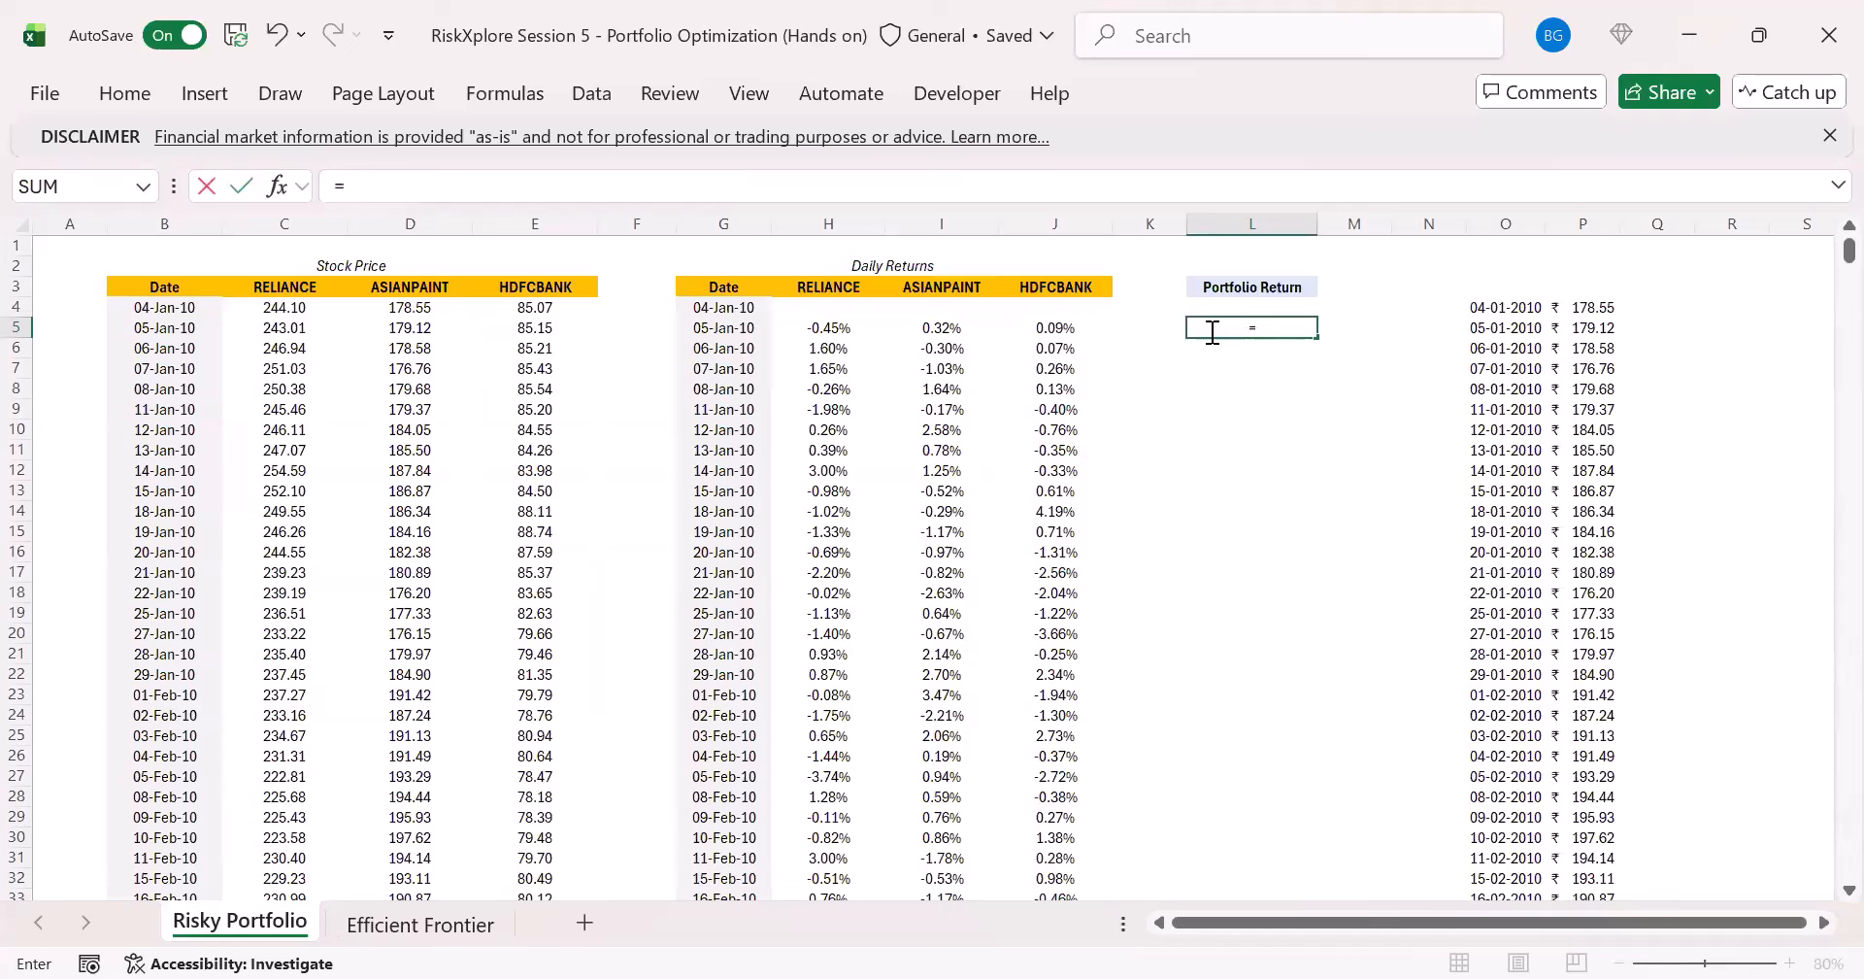
{"action": "type", "text": "SUMPRODUCT("}
{"action": "key", "text": "Left"}
{"action": "key", "text": "Left"}
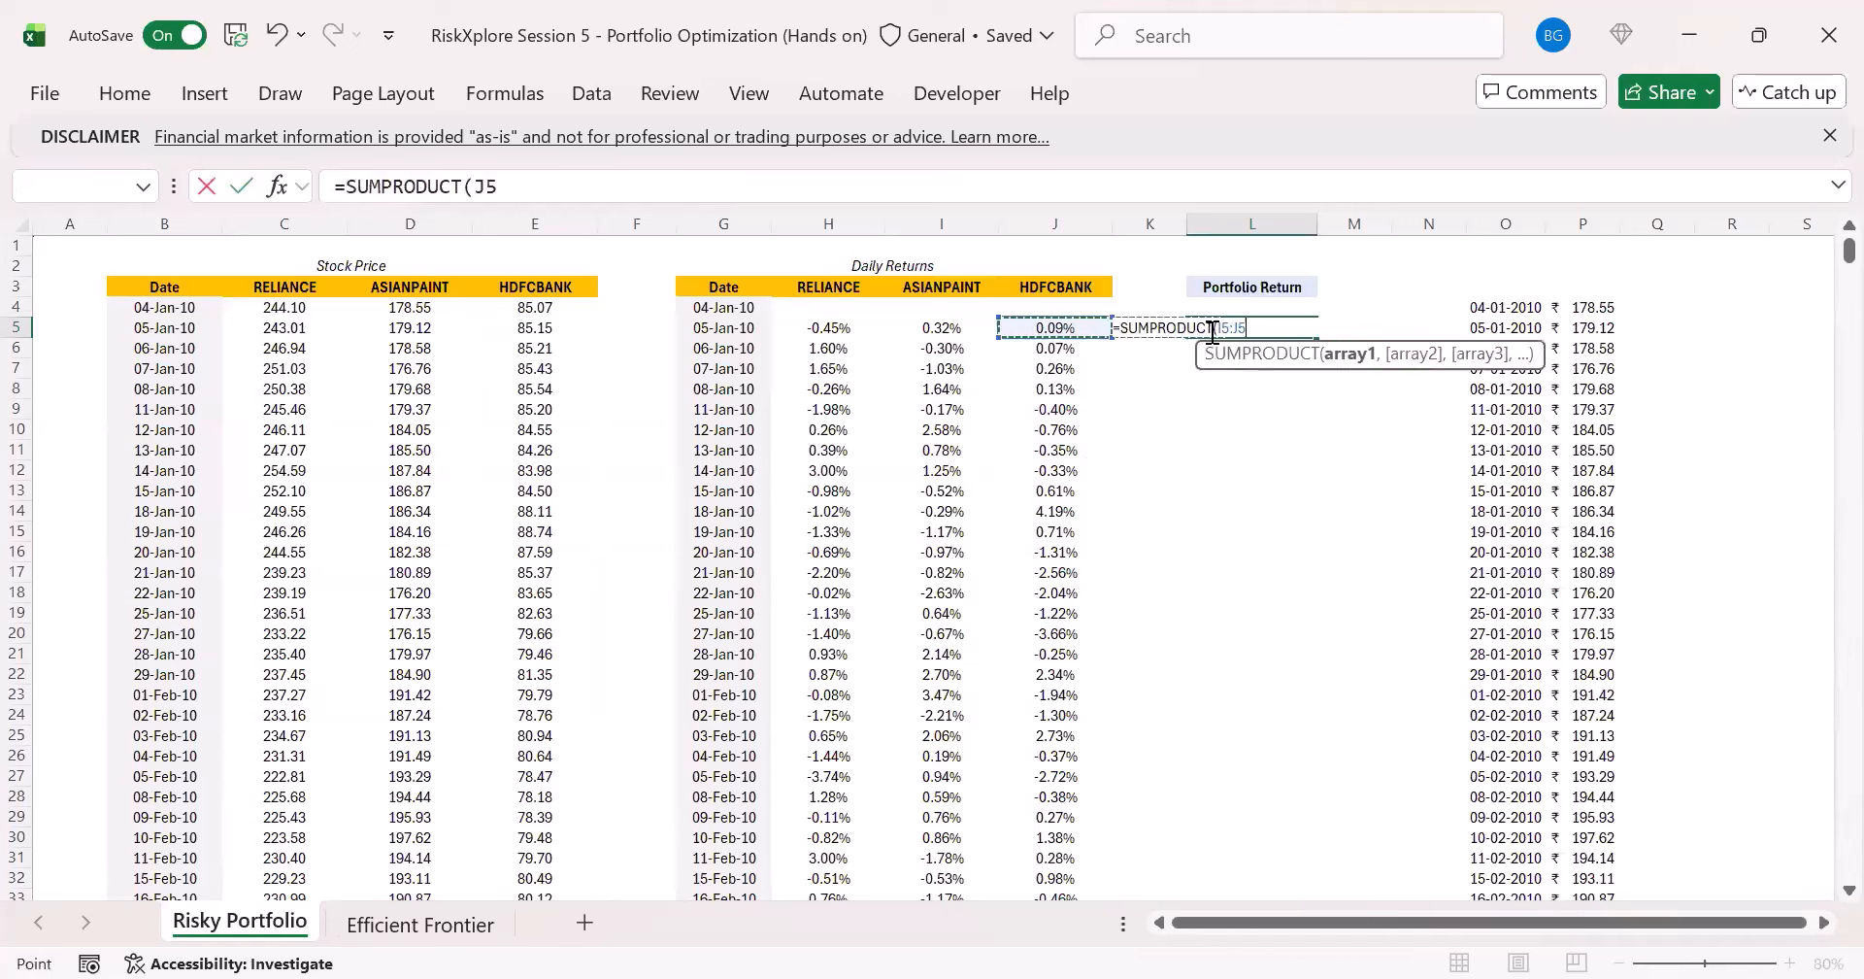
{"action": "key", "text": "shift+Left"}
{"action": "key", "text": "shift+Left"}
{"action": "type", "text": ","}
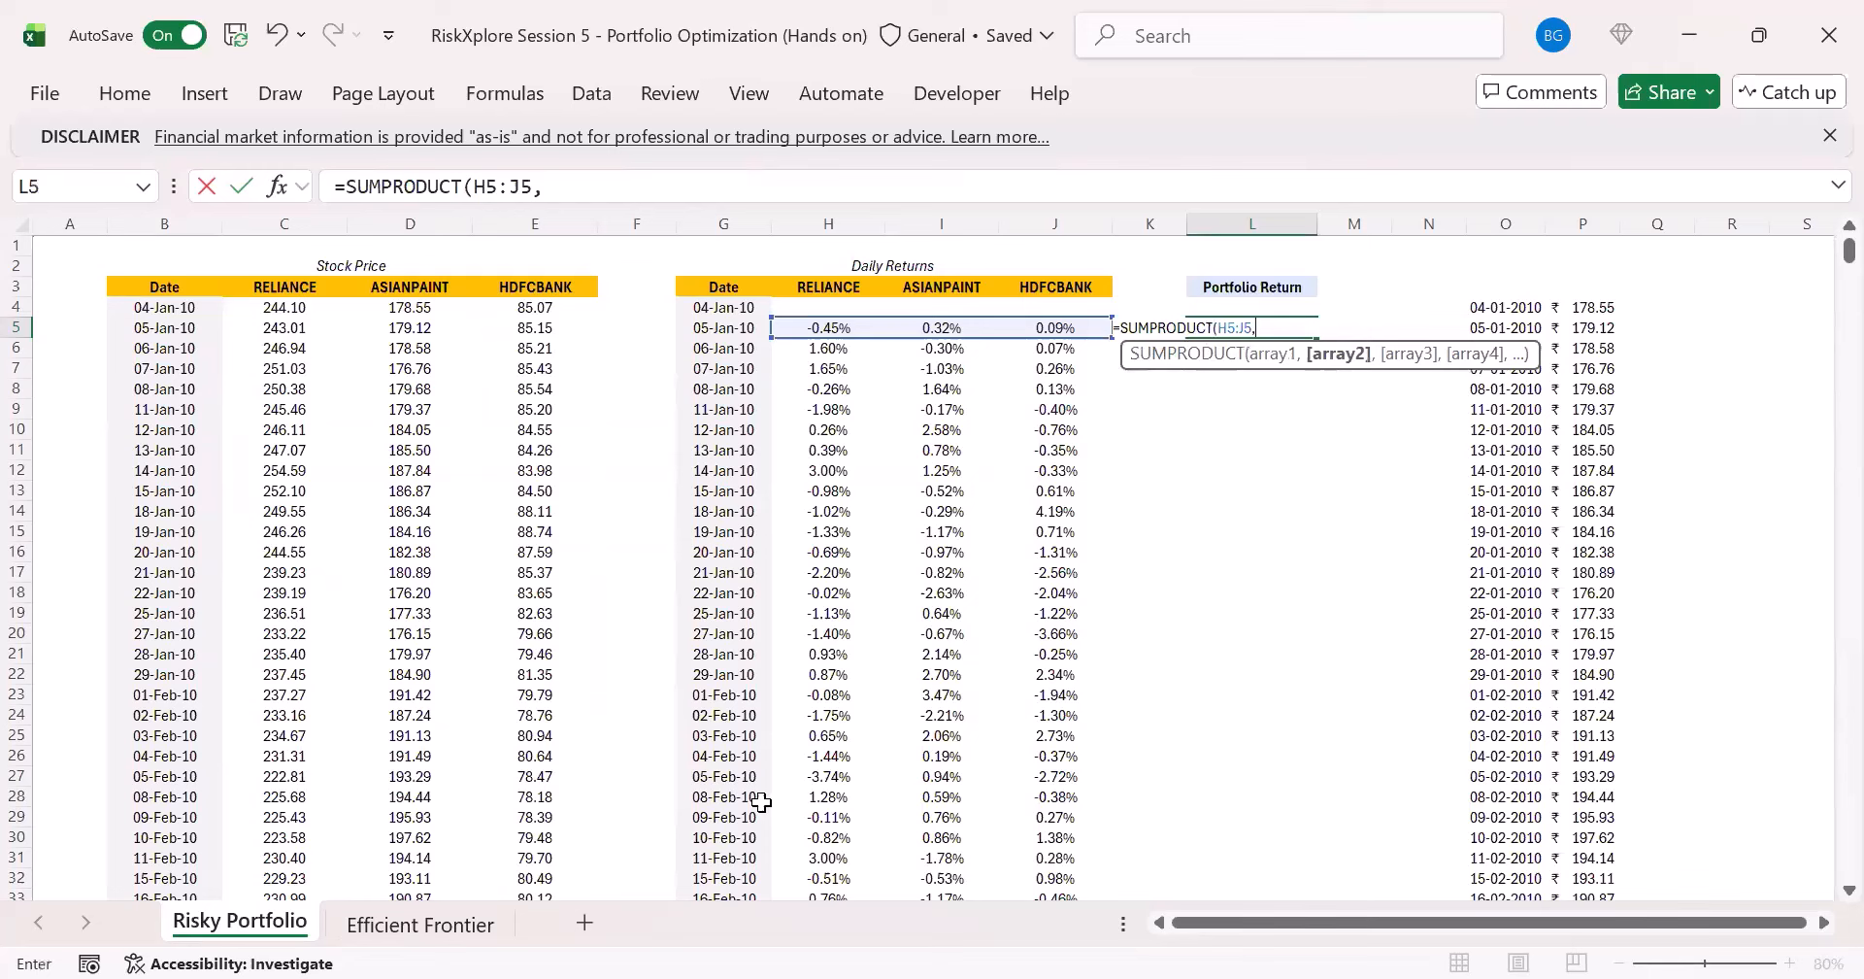
{"action": "left_click", "coordinate": [491, 927]}
{"action": "left_click", "coordinate": [379, 523]}
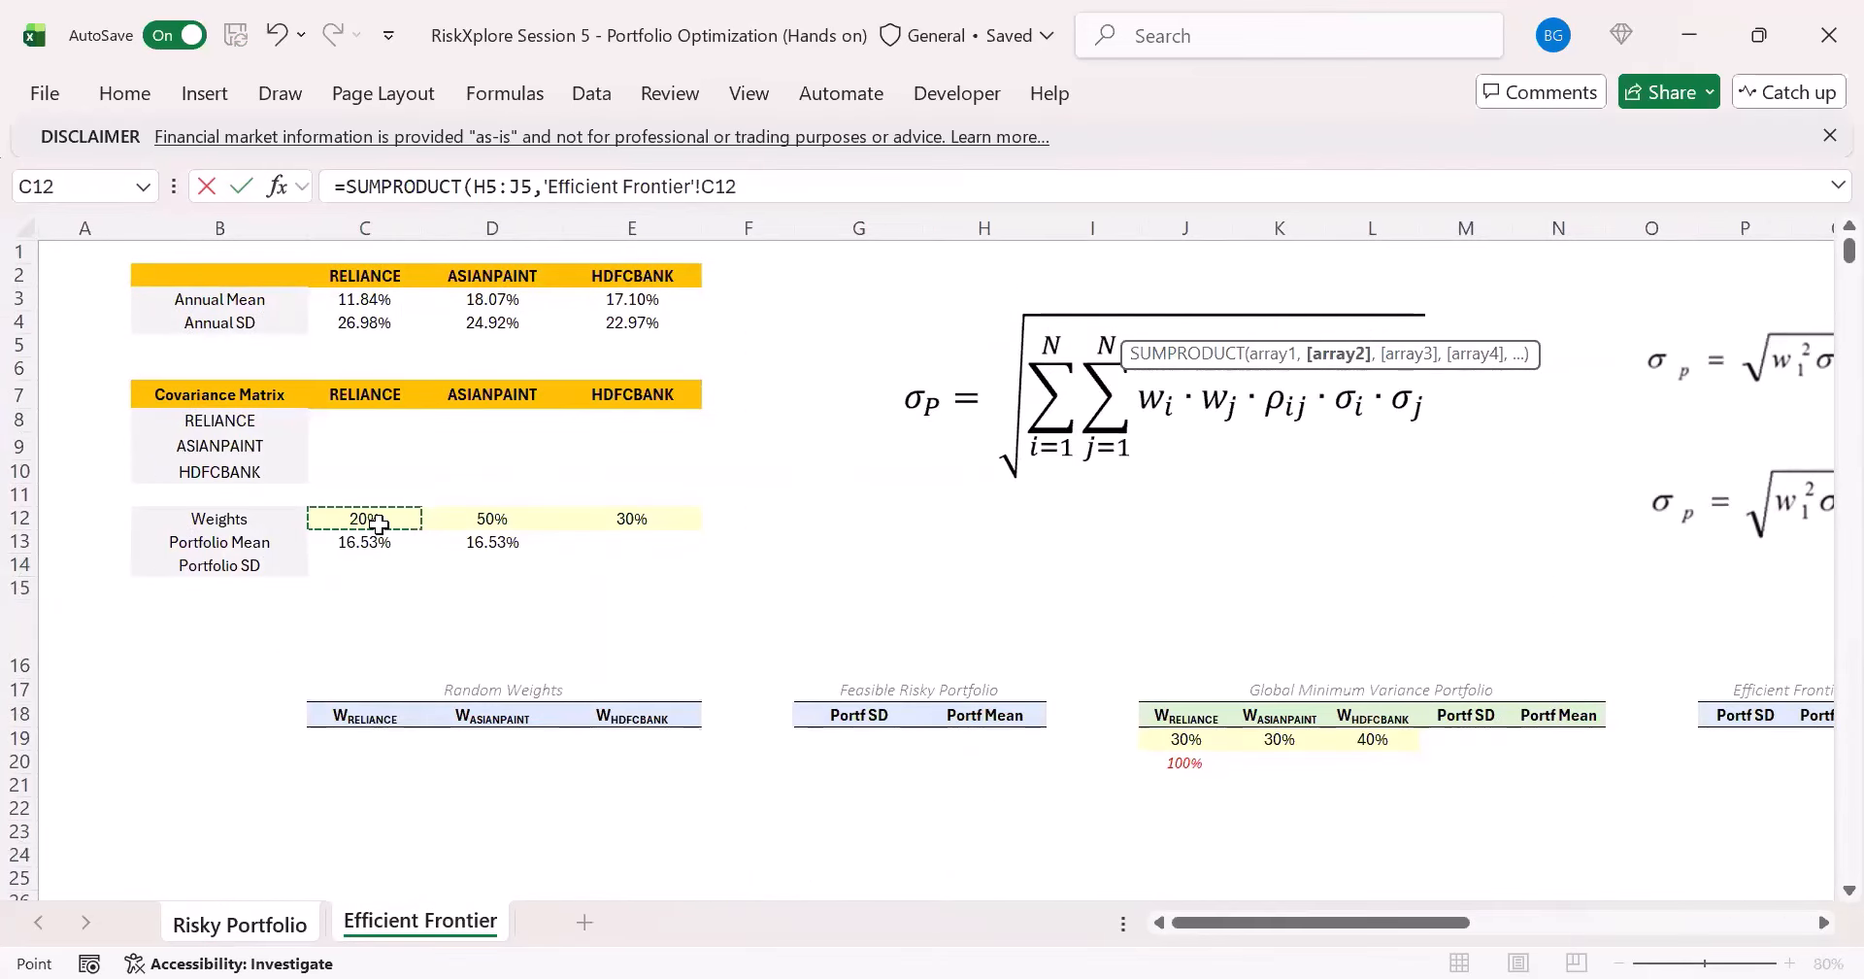
{"action": "key", "text": "shift+Right"}
{"action": "key", "text": "shift+Right"}
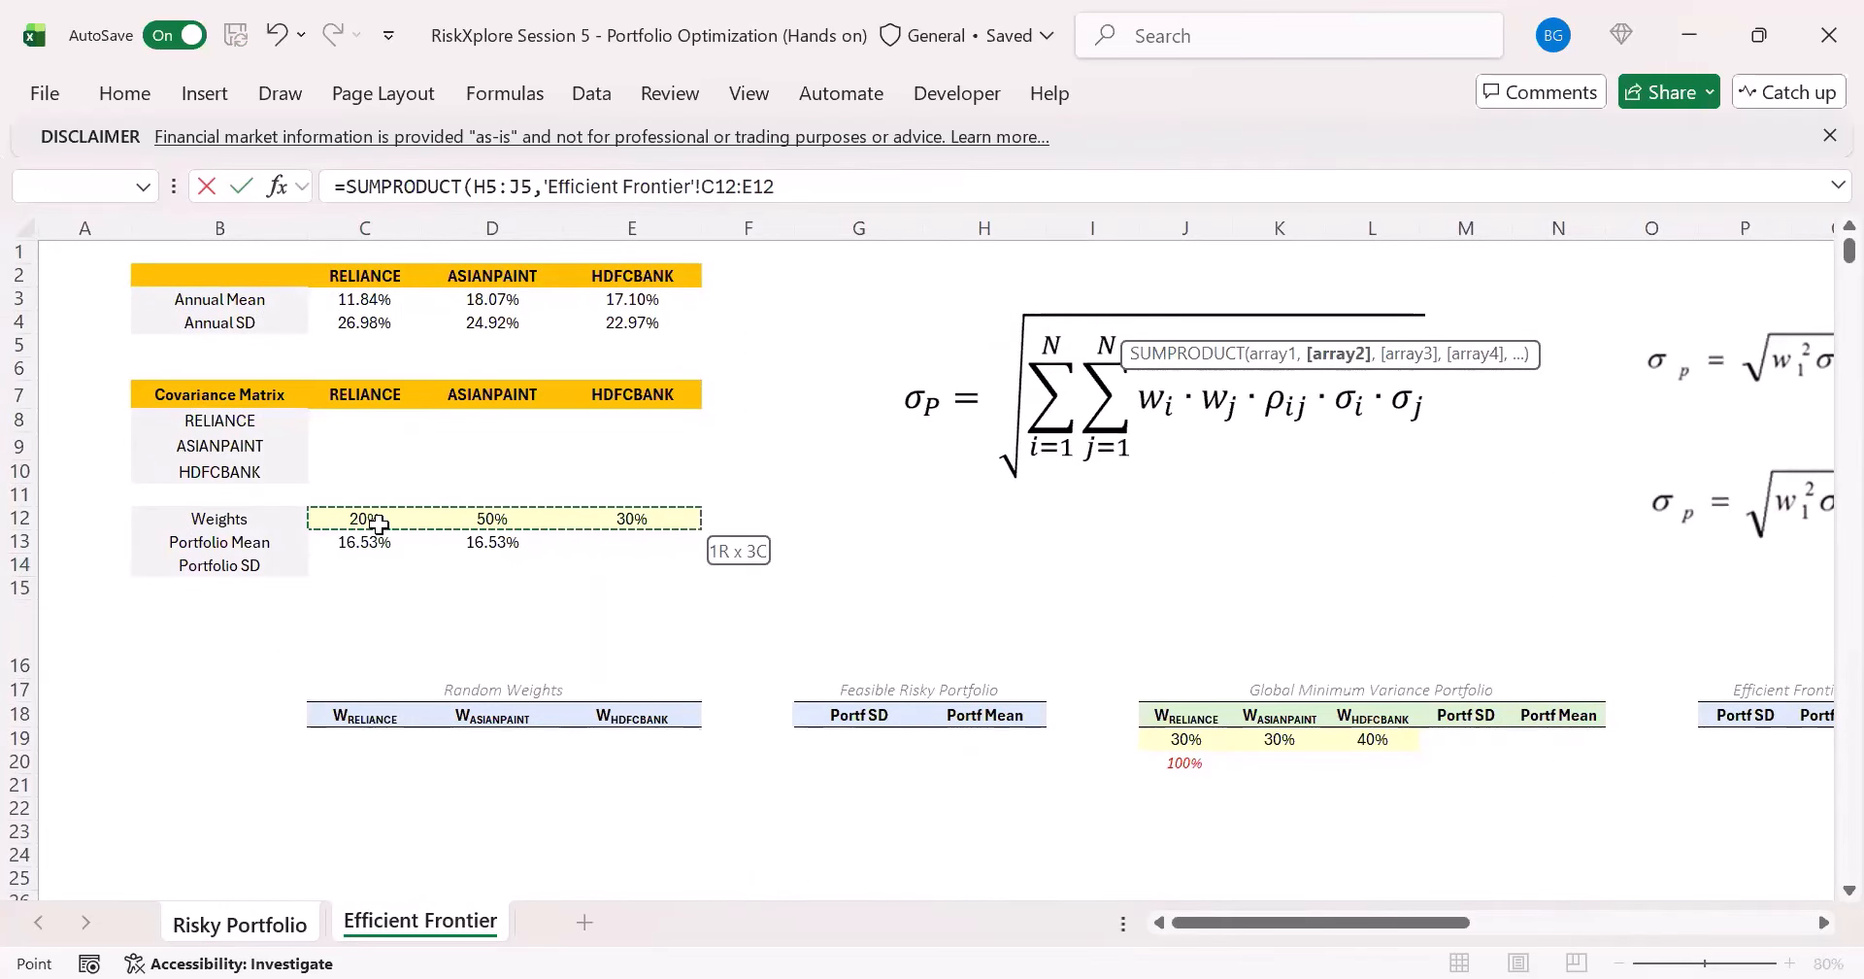
{"action": "key", "text": "F4"}
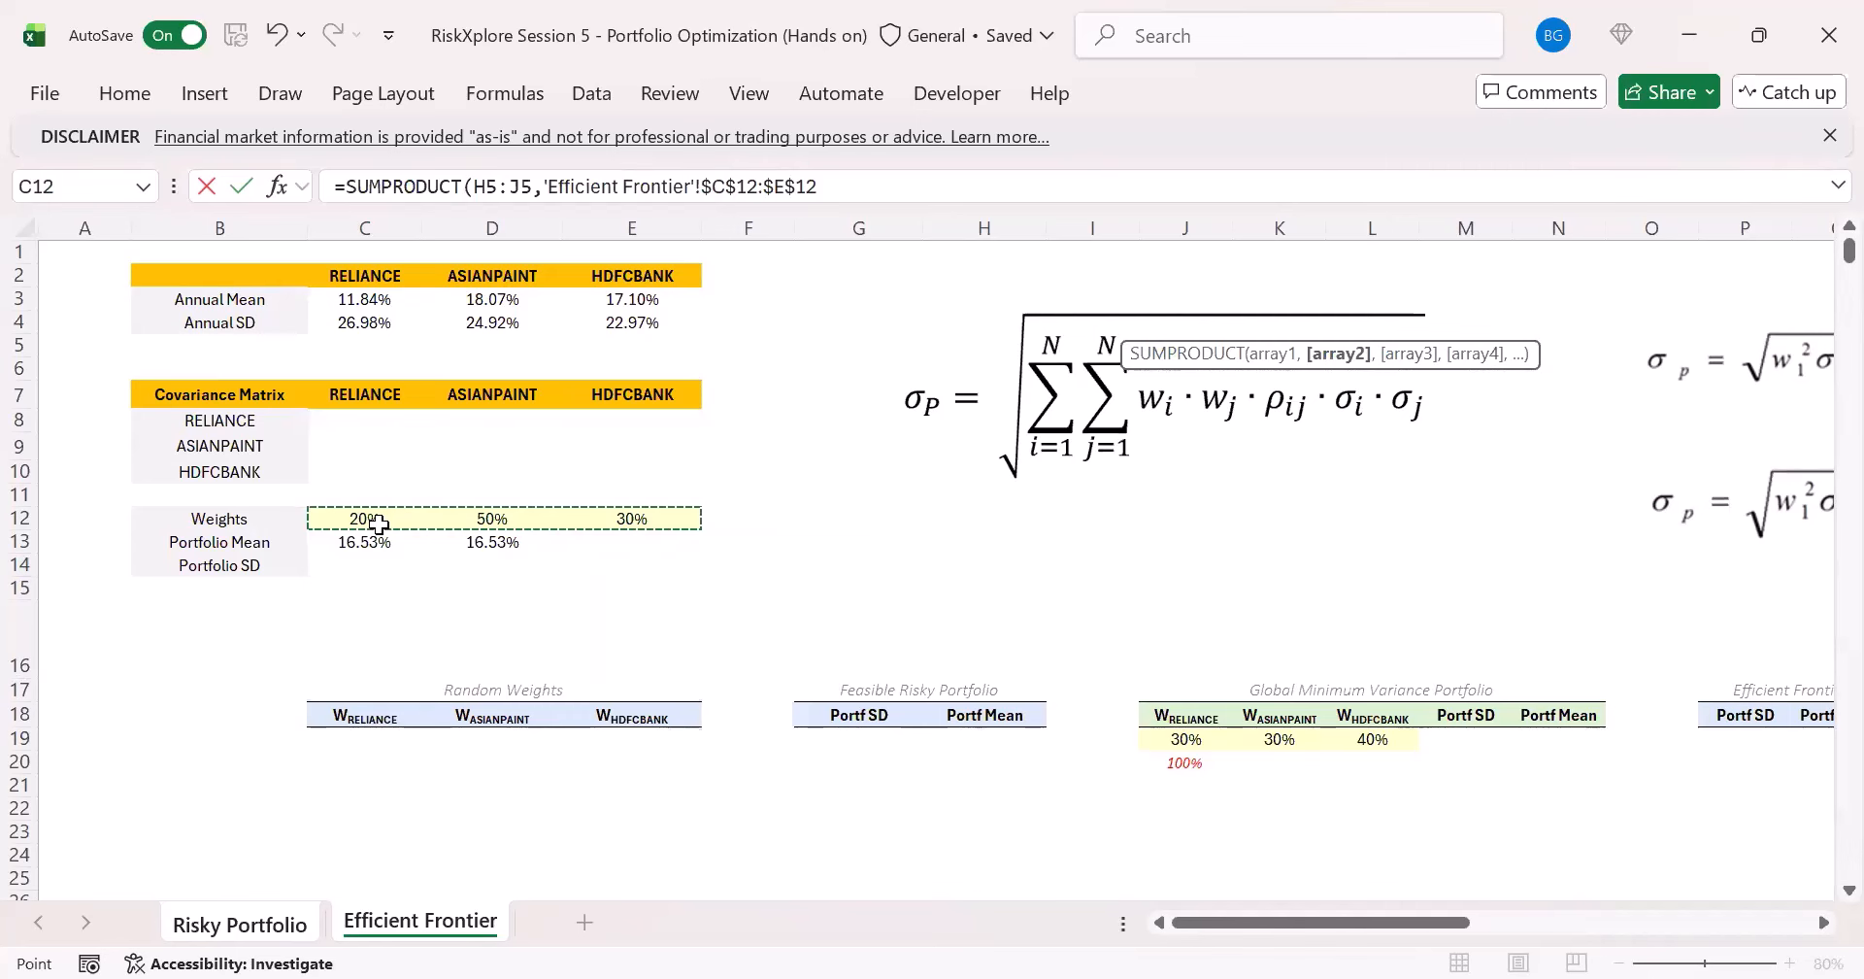
{"action": "key", "text": "Return"}
{"action": "key", "text": "Up"}
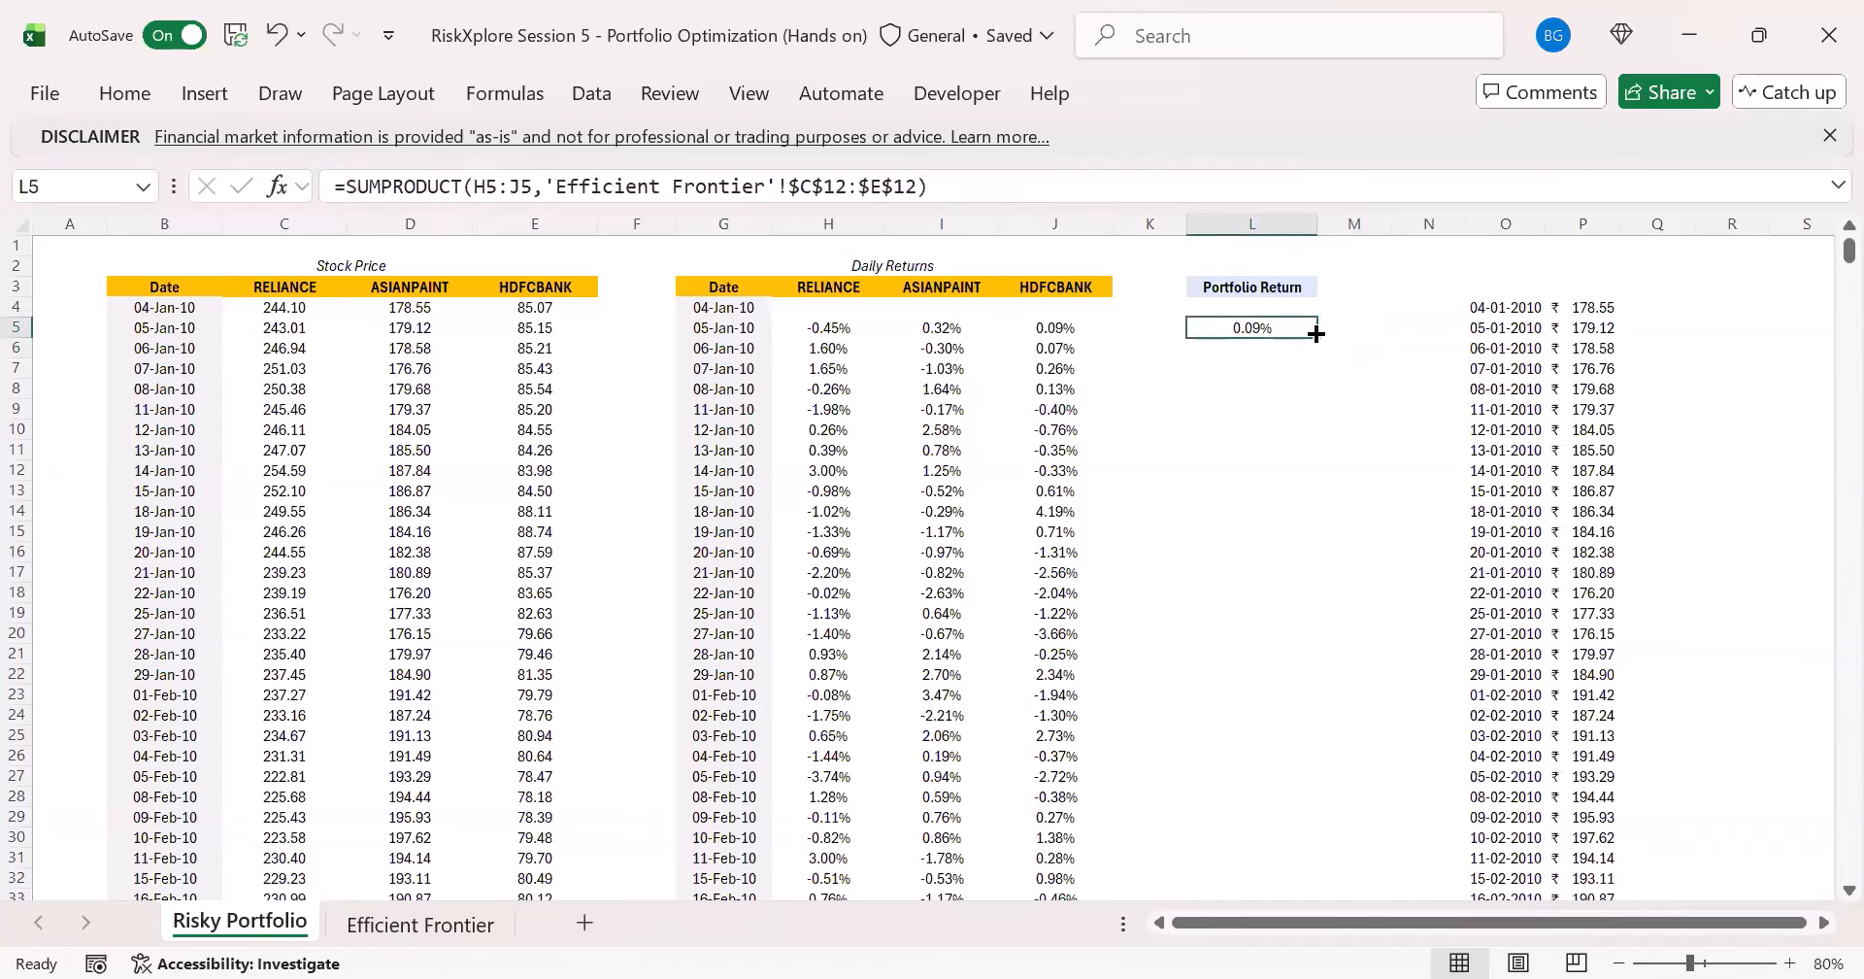
- Fill the L5 portfolio return formula down the Portfolio Return column through L3908
{"action": "left_click_drag", "start_coordinate": [1322, 336], "coordinate": [1272, 396]}
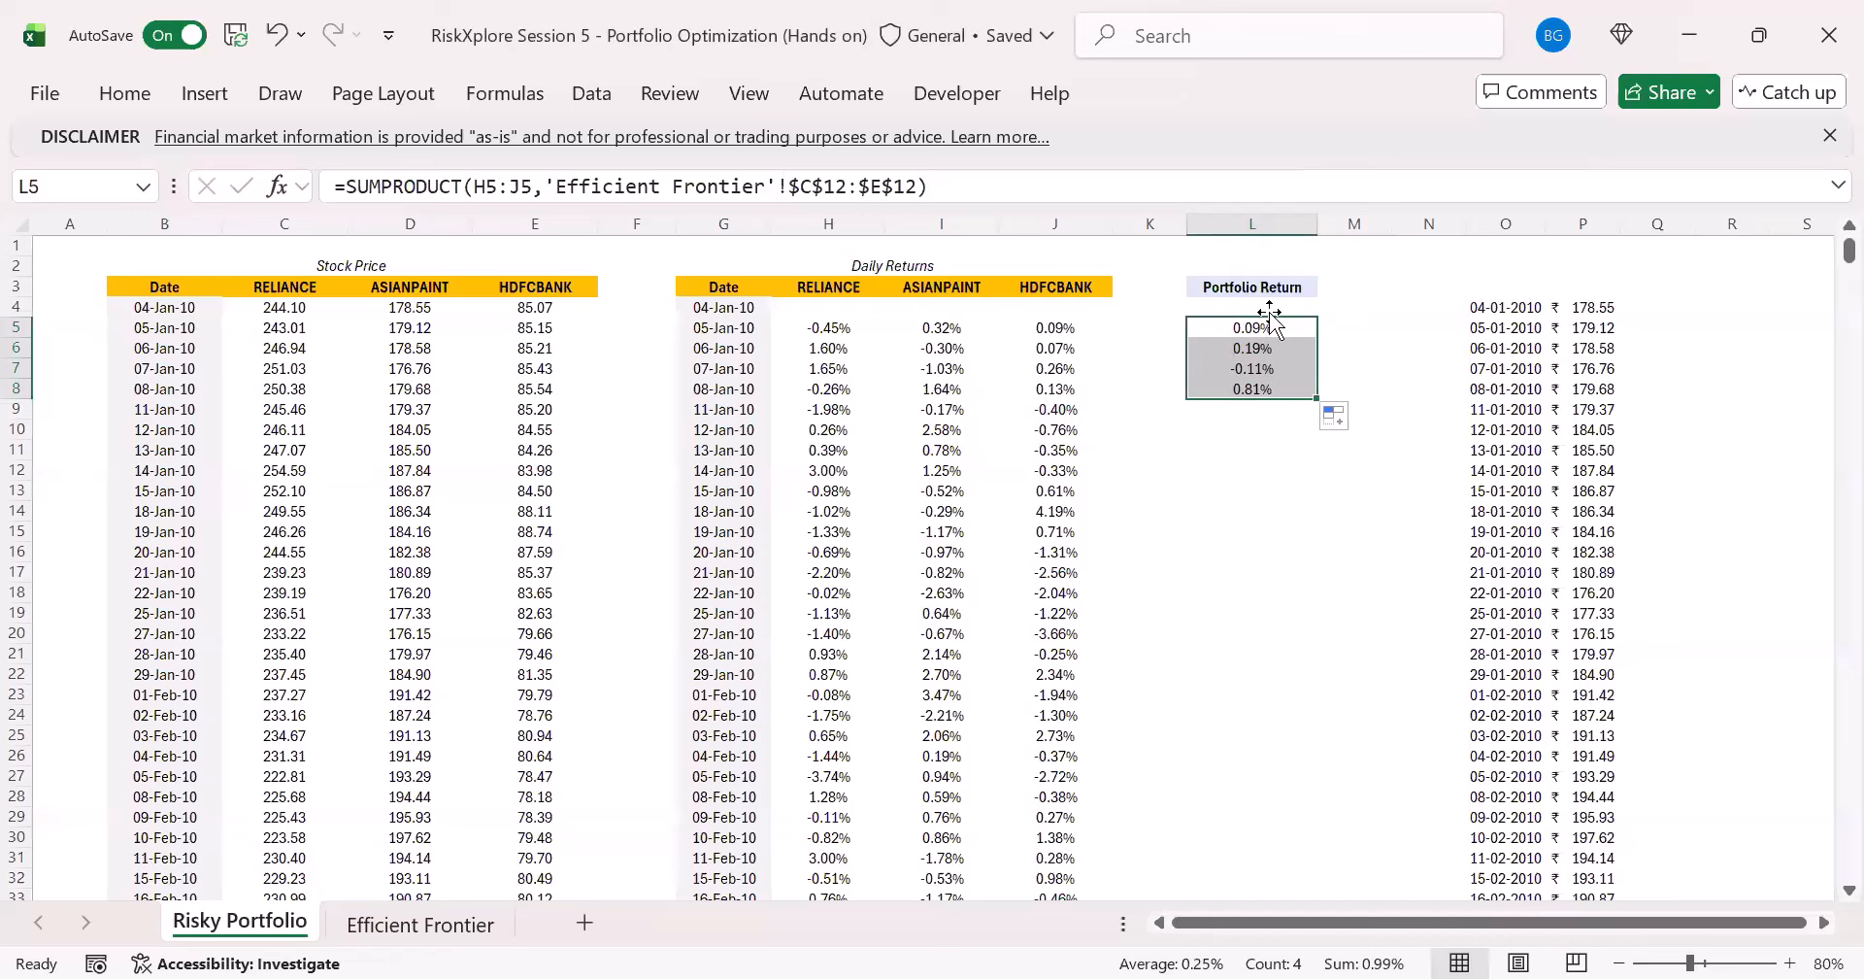
{"action": "left_click_drag", "start_coordinate": [1073, 328], "coordinate": [1244, 385]}
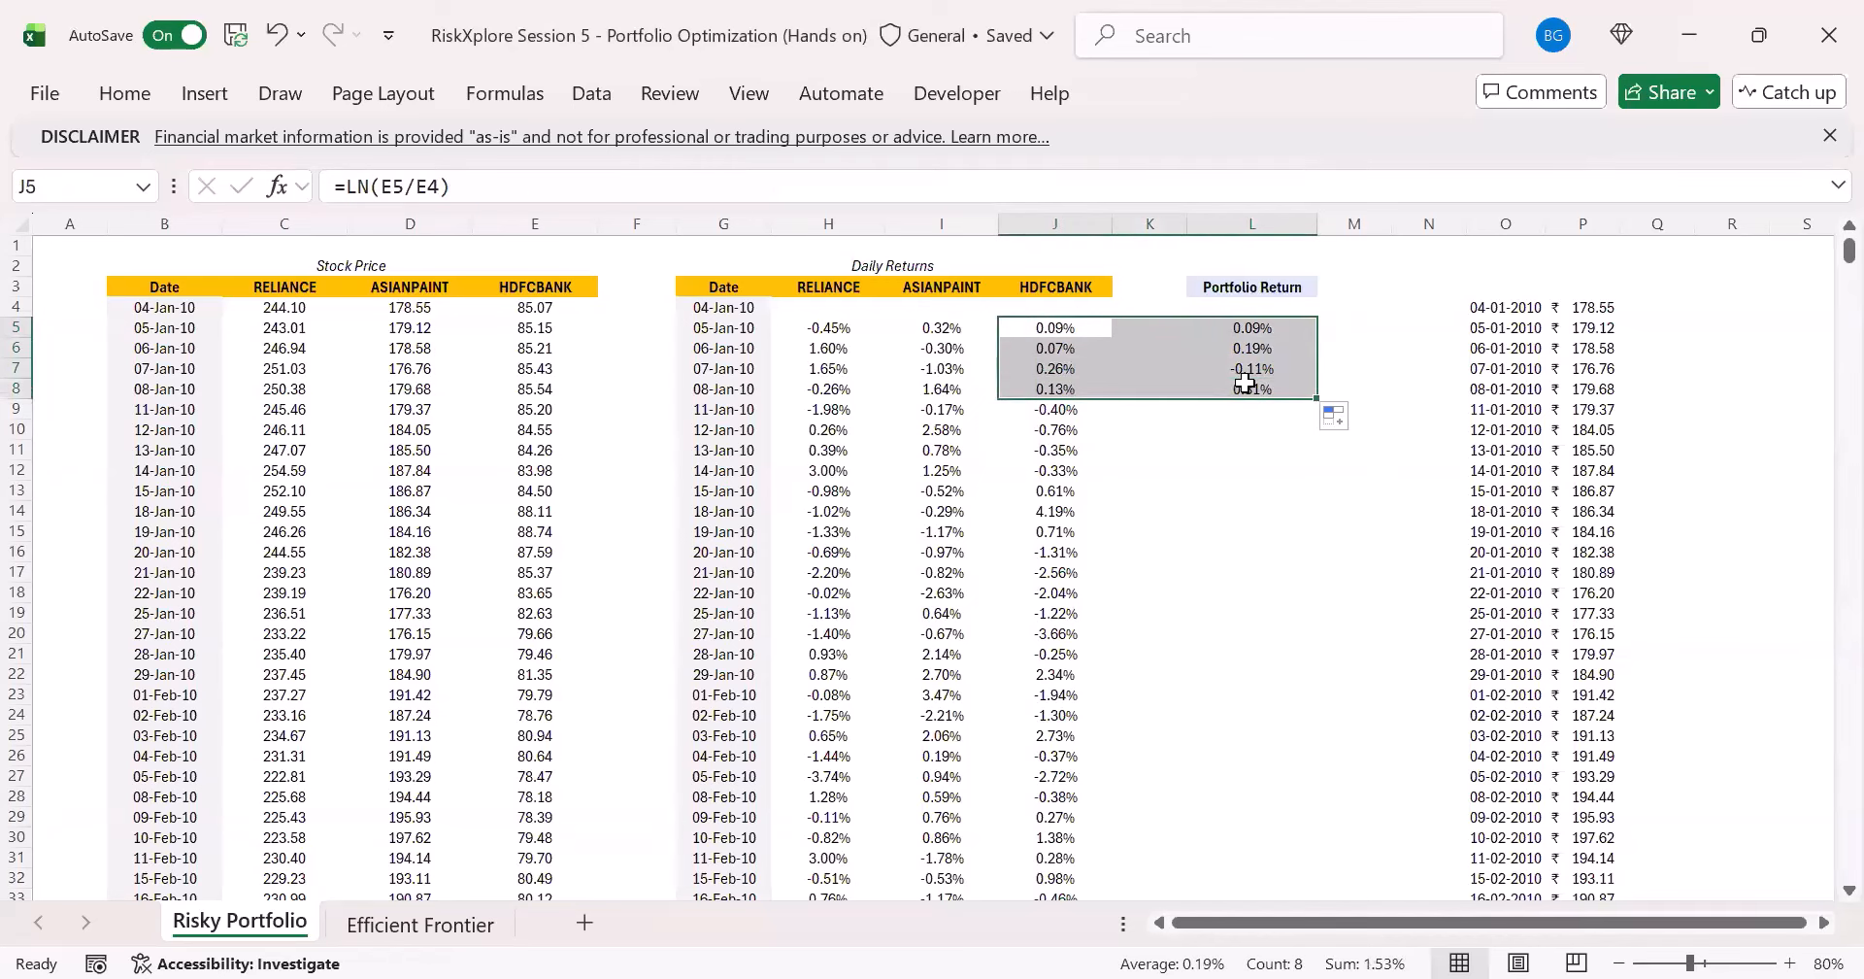
{"action": "key", "text": "ctrl+shift+Down"}
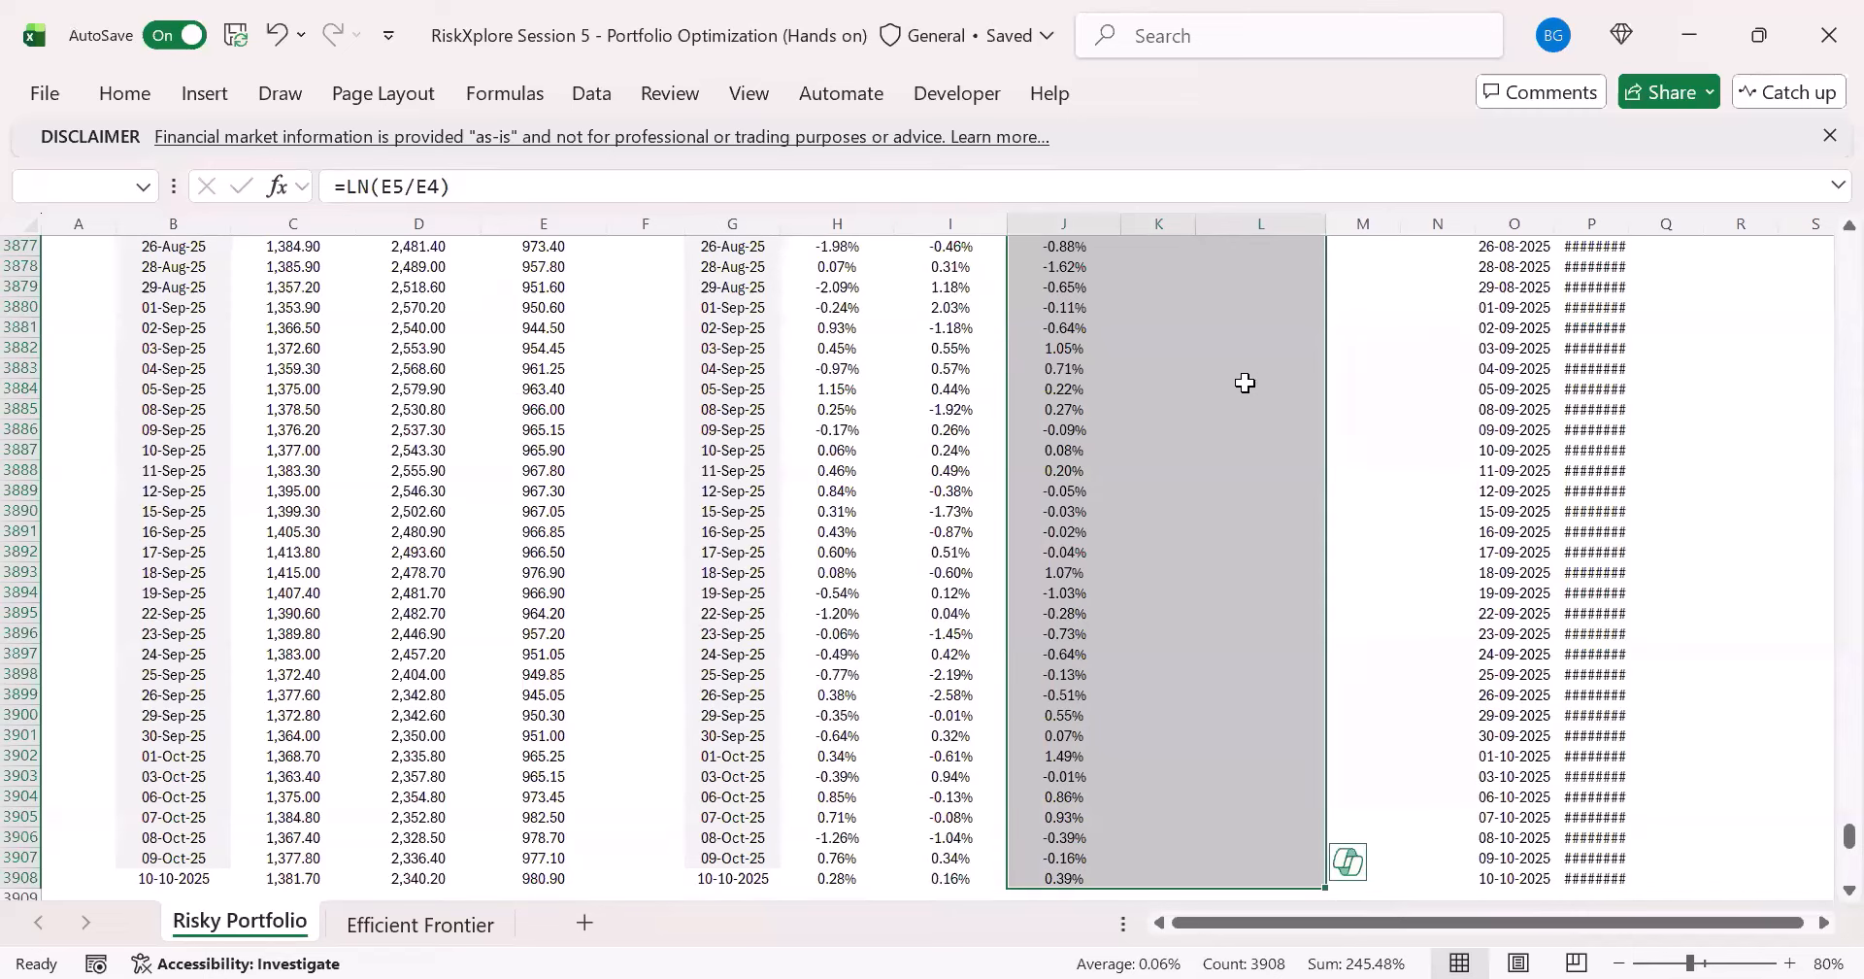
{"action": "key", "text": "Tab"}
{"action": "key", "text": "Tab"}
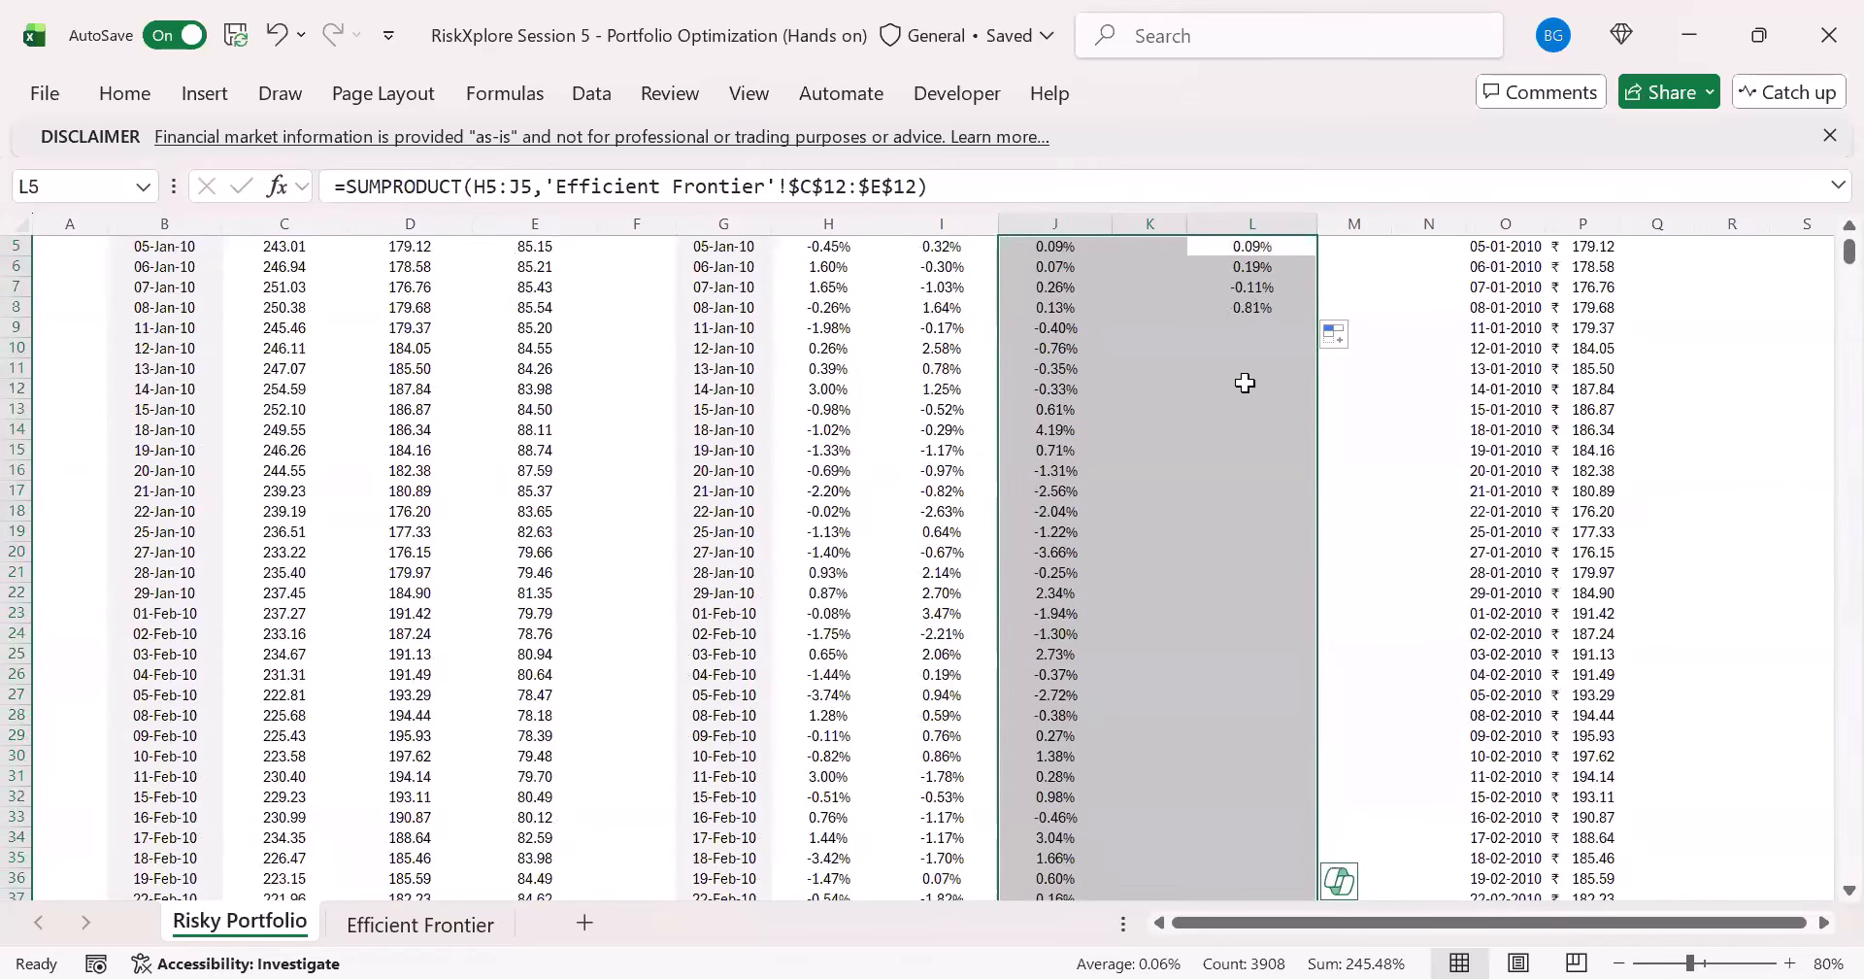
{"action": "key", "text": "shift+Right"}
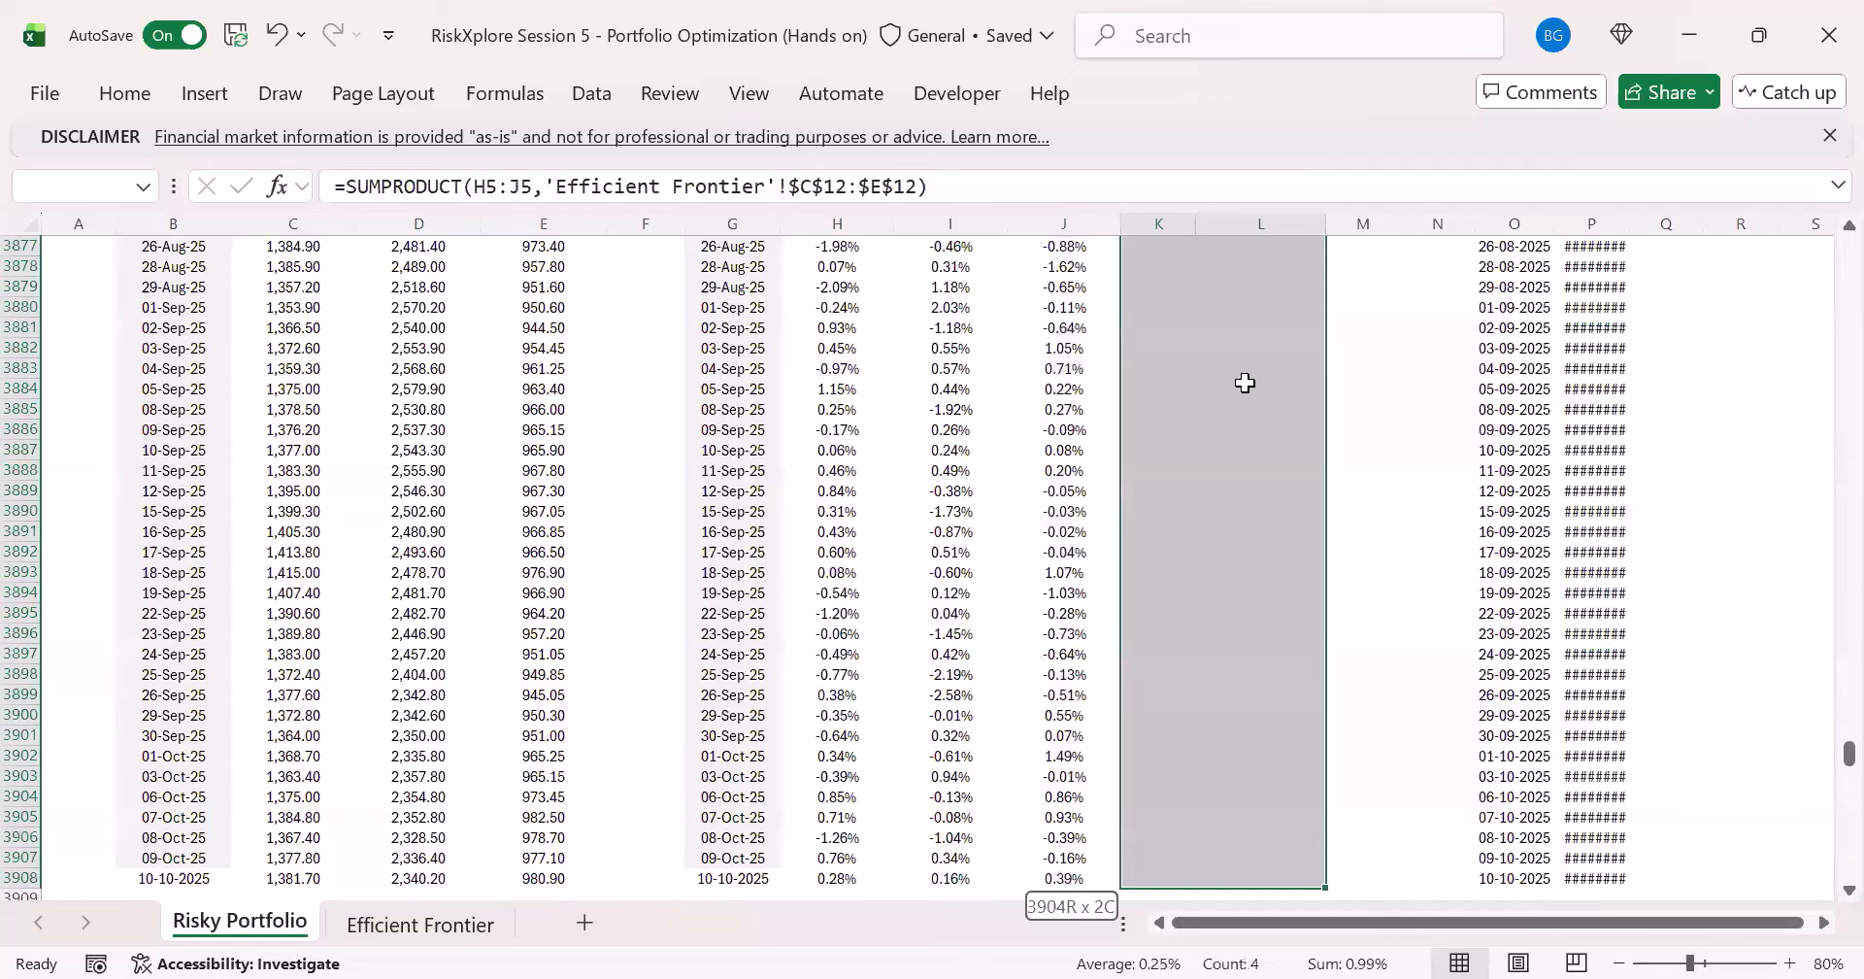
{"action": "key", "text": "shift+Right"}
{"action": "key", "text": "F2"}
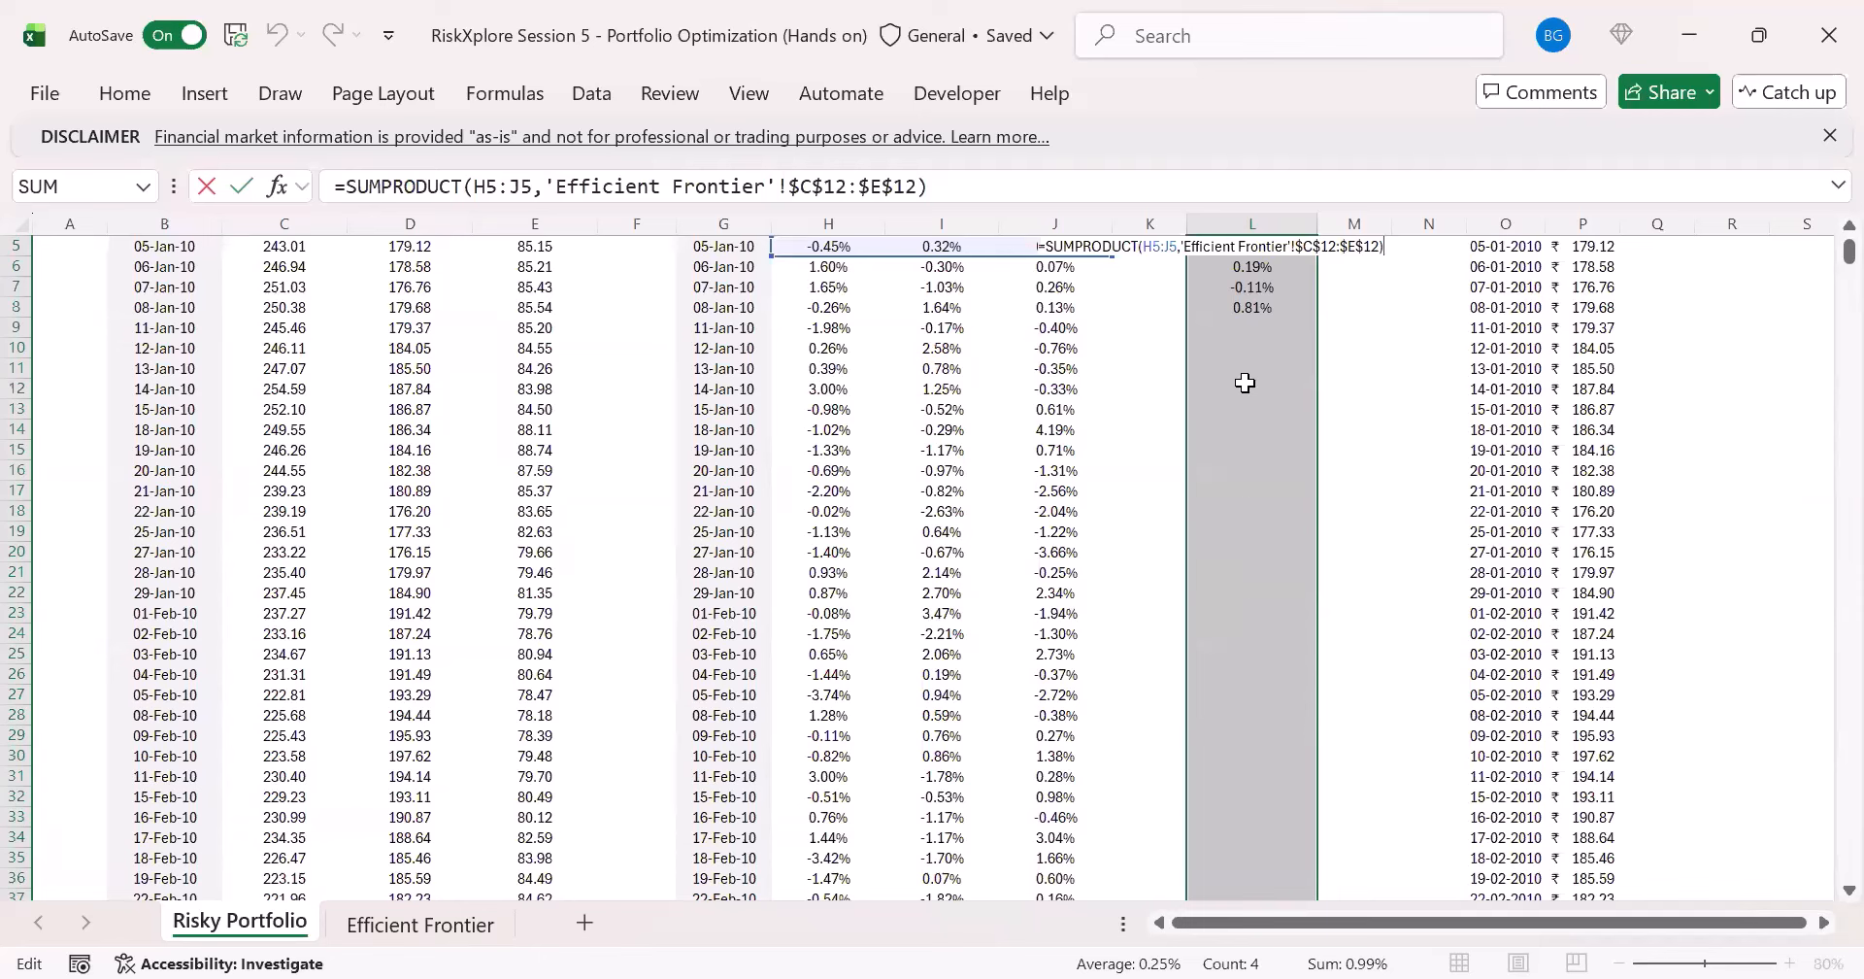
{"action": "key", "text": "ctrl+Return"}
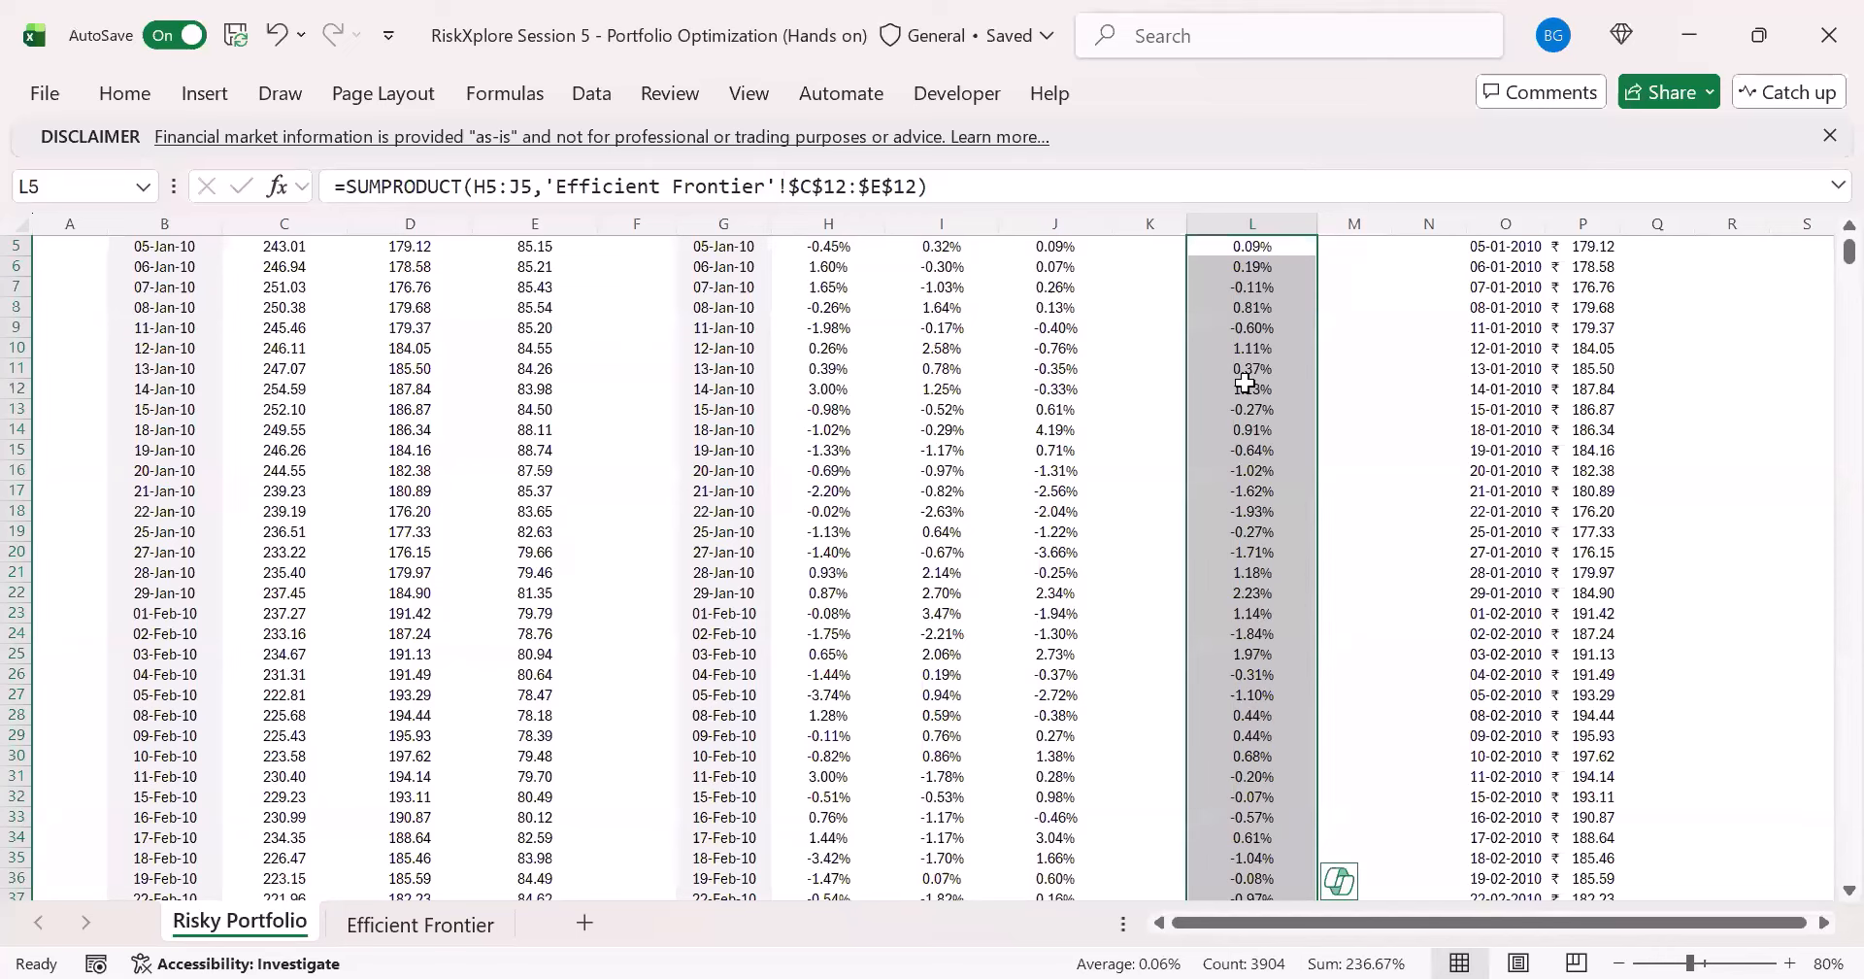
- Clear the daily portfolio return formulas from L5 through L3908 of the Risky Portfolio sheet
{"action": "key", "text": "Up"}
{"action": "scroll", "coordinate": [1245, 382], "scroll_direction": "up", "scroll_amount": 1}
{"action": "key", "text": "Down"}
{"action": "key", "text": "Down"}
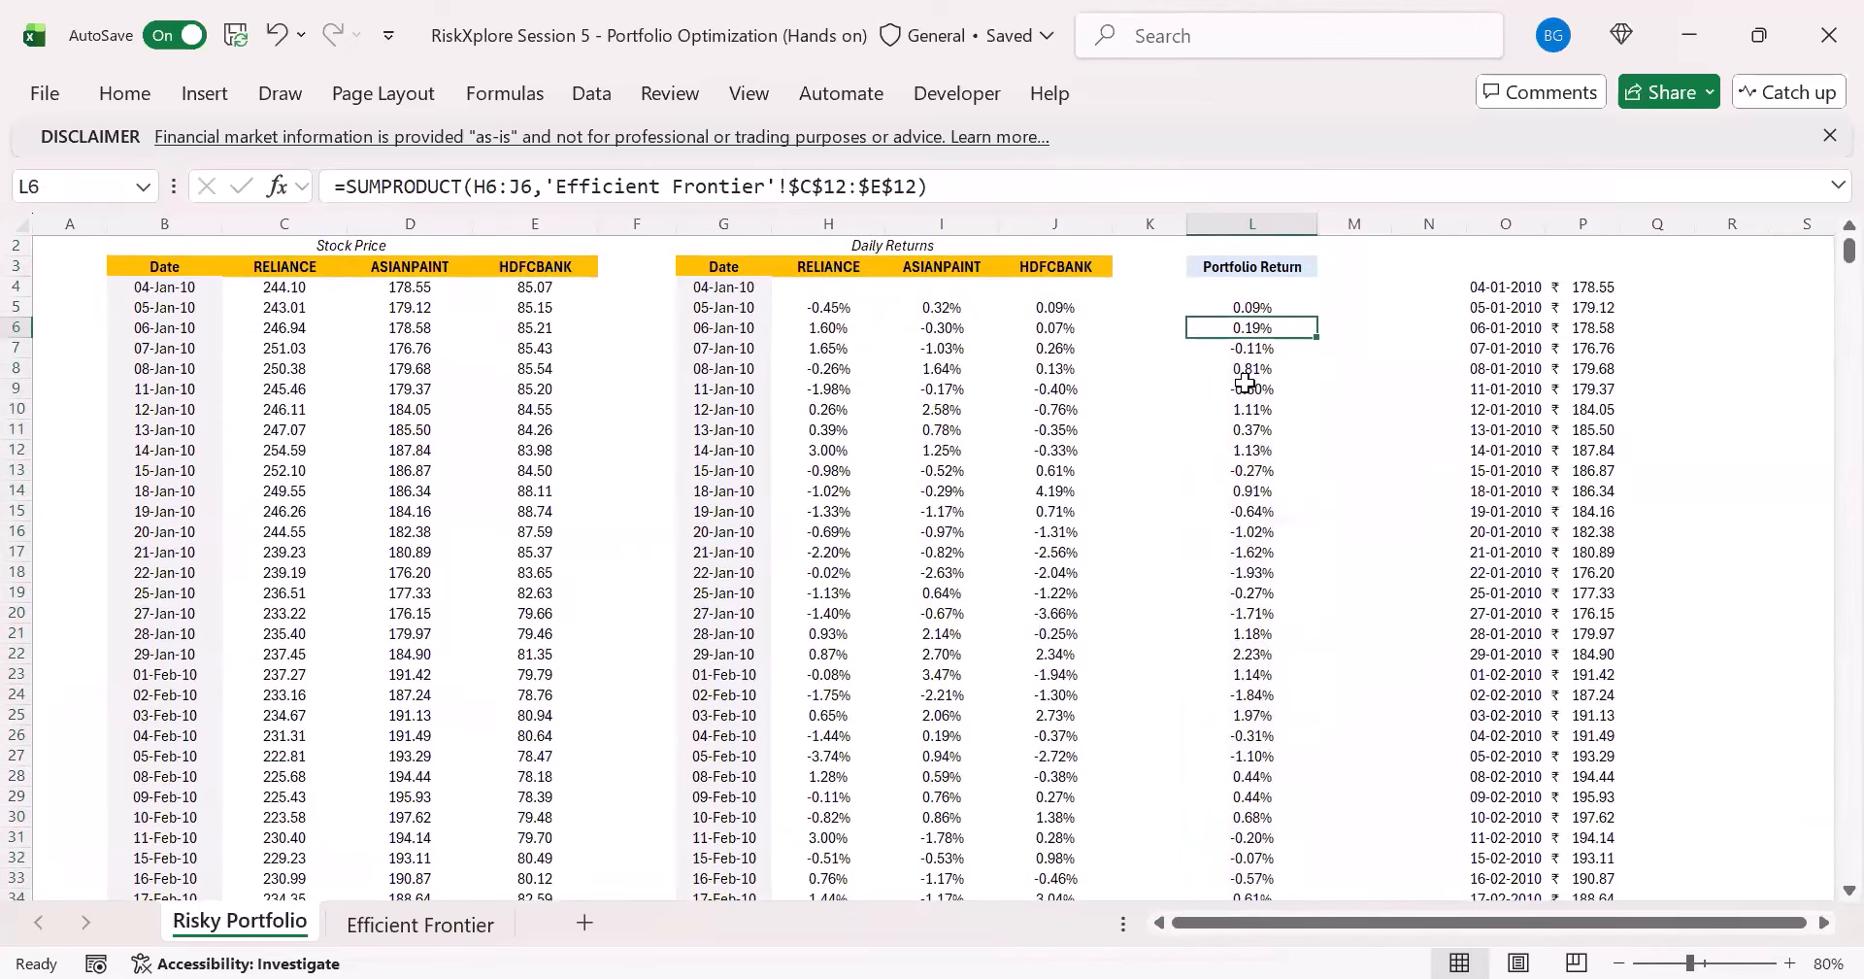
{"action": "key", "text": "ctrl+shift+Down"}
{"action": "key", "text": "ctrl+Up"}
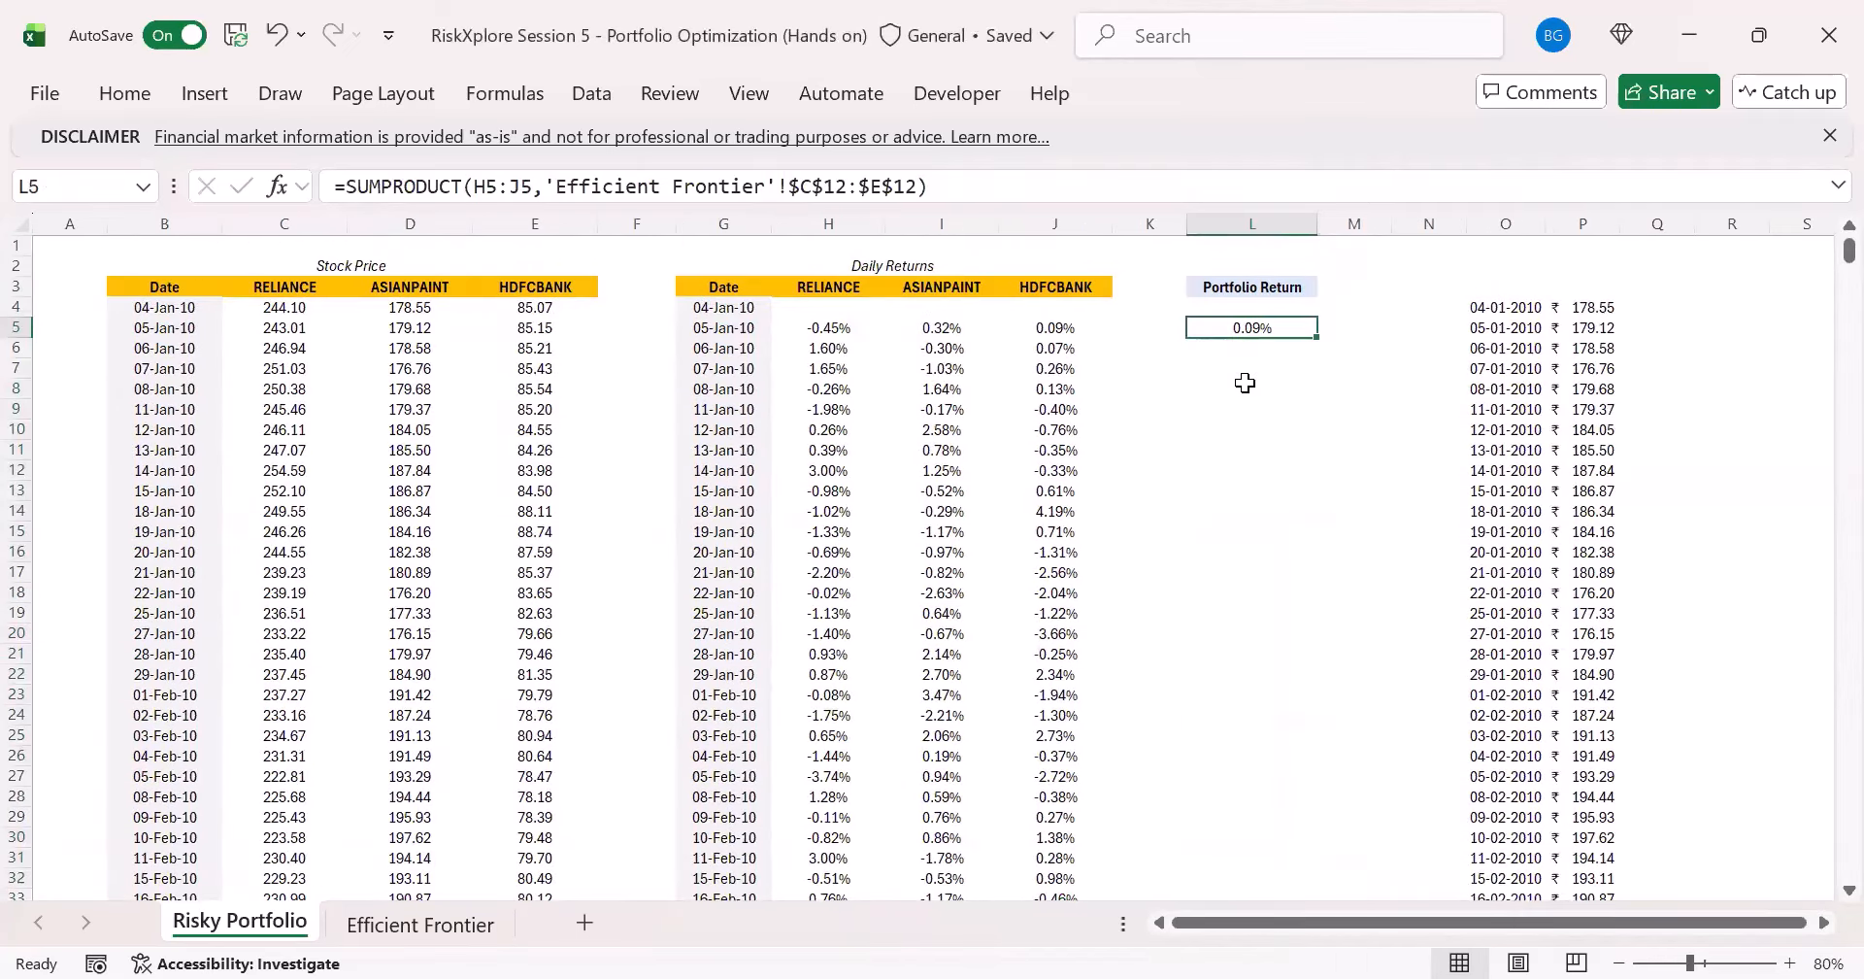
{"action": "key", "text": "Delete"}
- Enter =SUMPRODUCT(H5:J5,'Efficient Frontier'!$C$12:$E$12) in L5 again for the first daily portfolio return
{"action": "type", "text": "="}
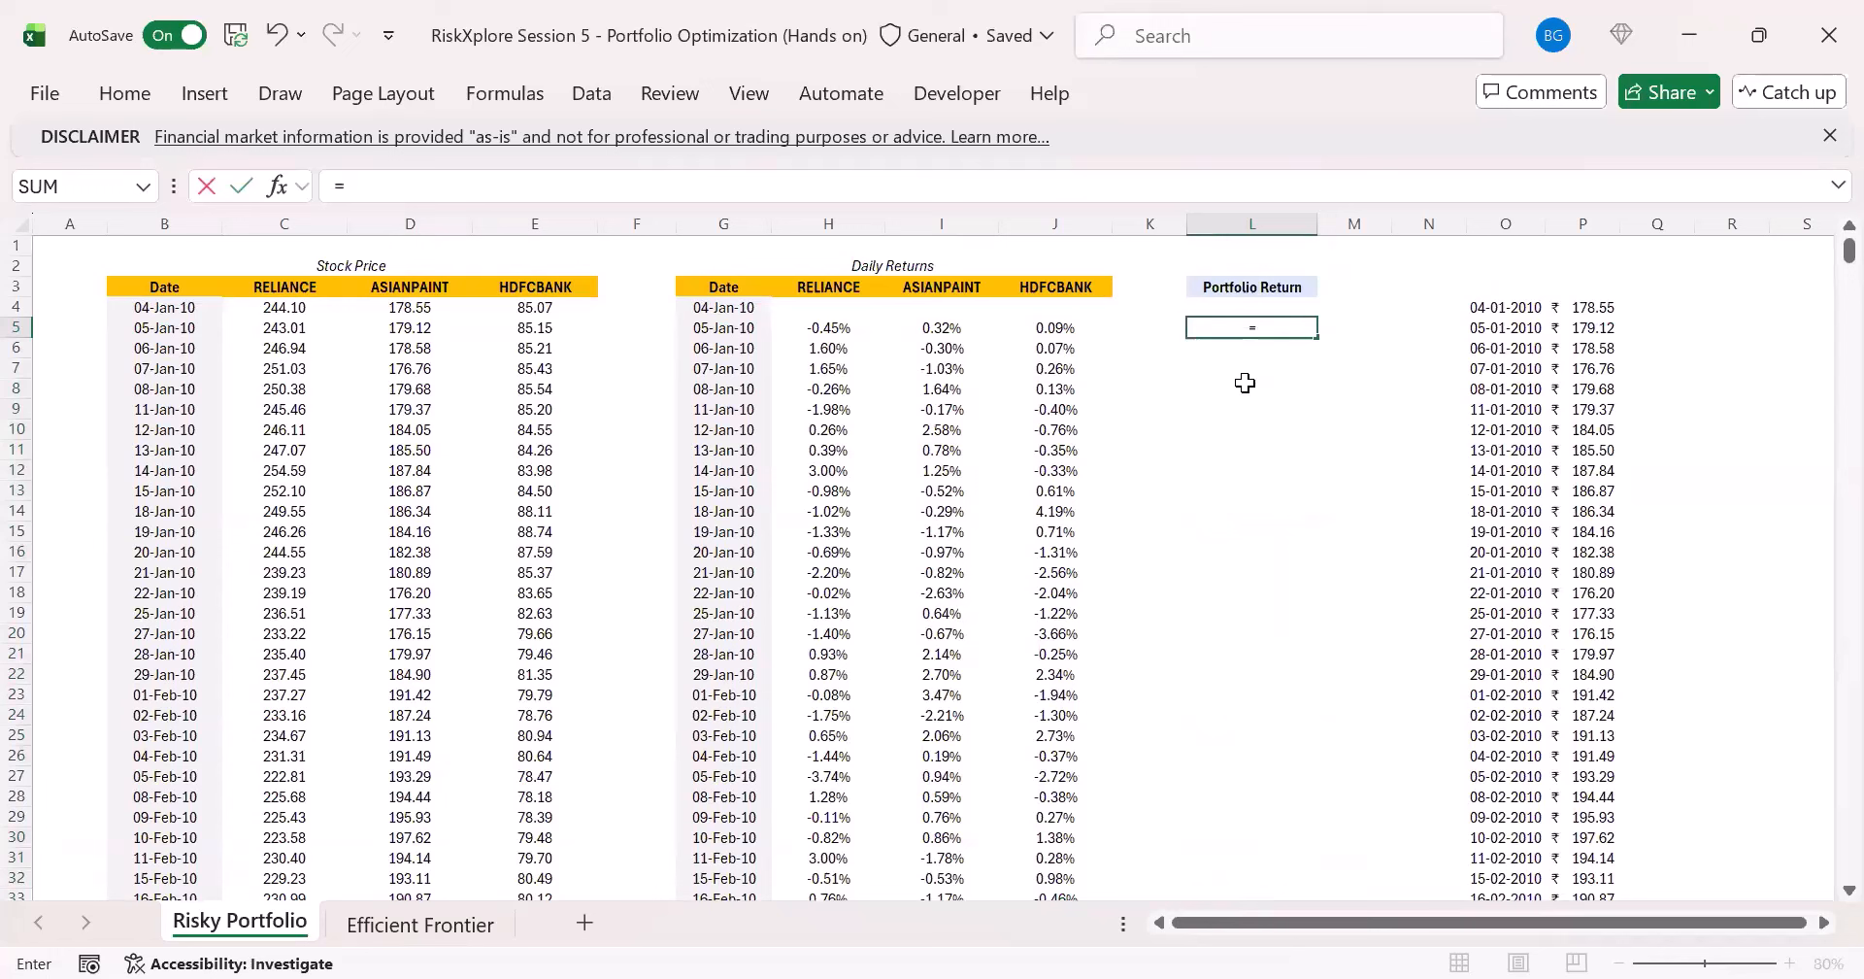
{"action": "type", "text": "sumpr"}
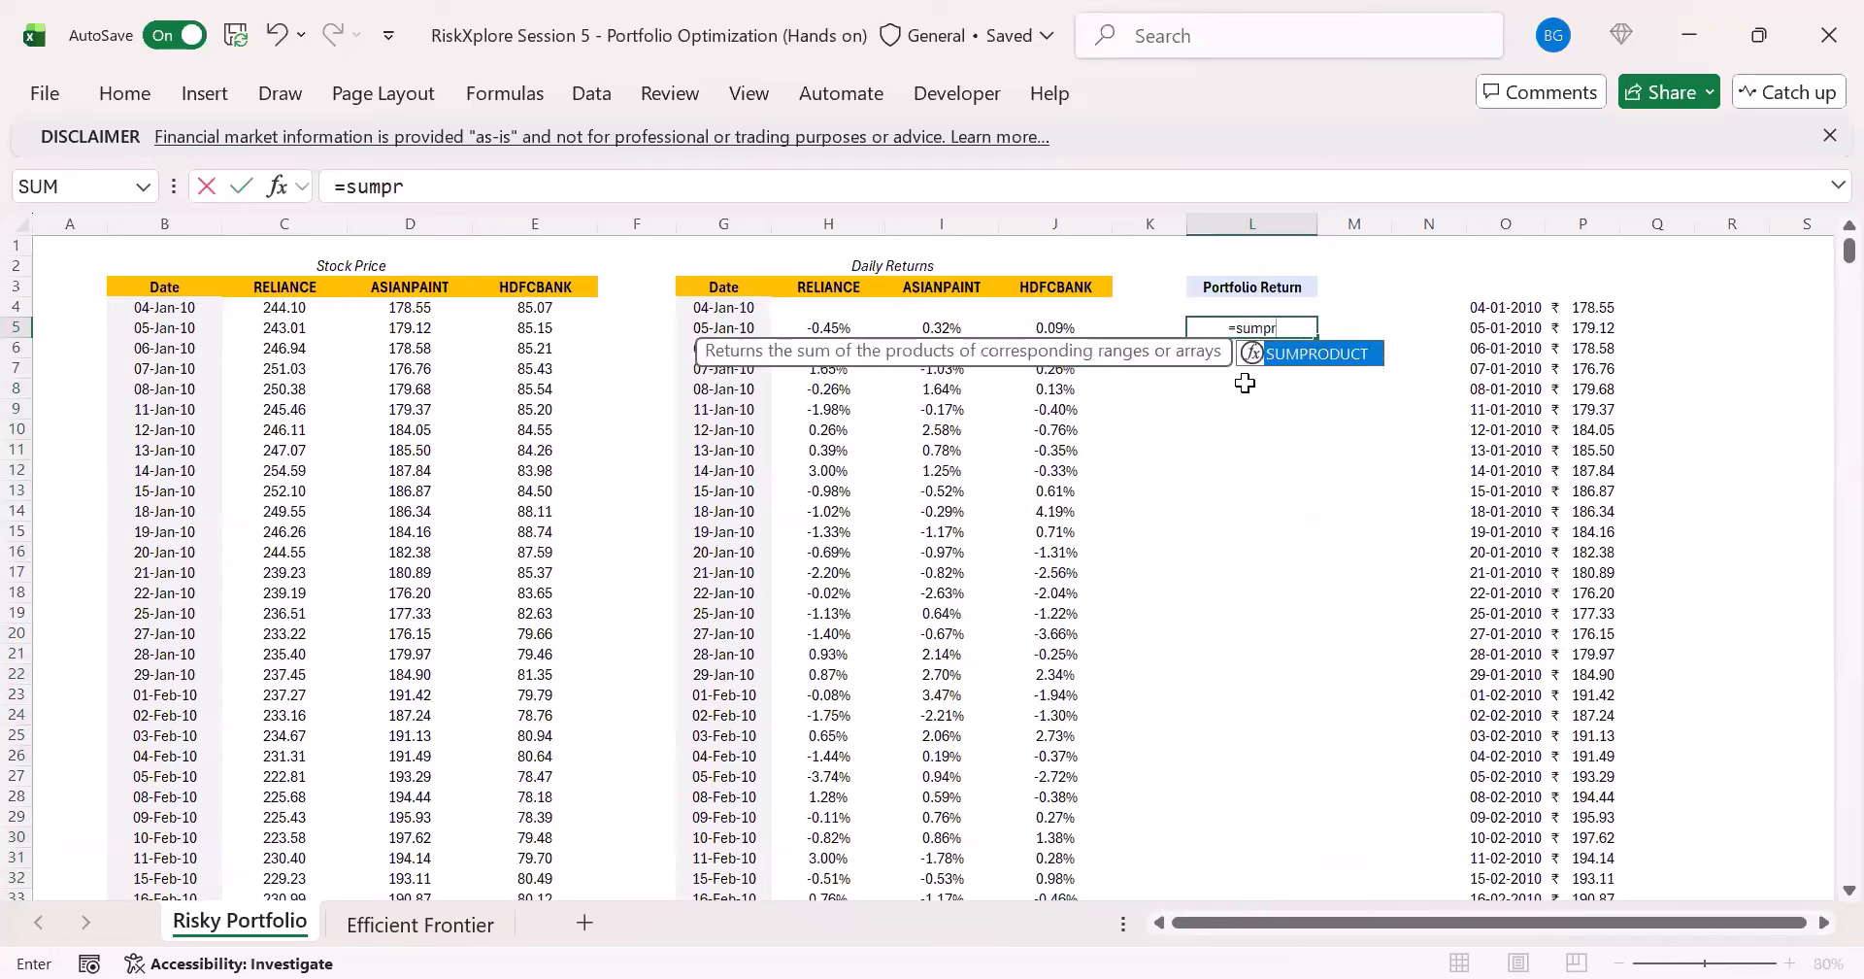
{"action": "key", "text": "Tab"}
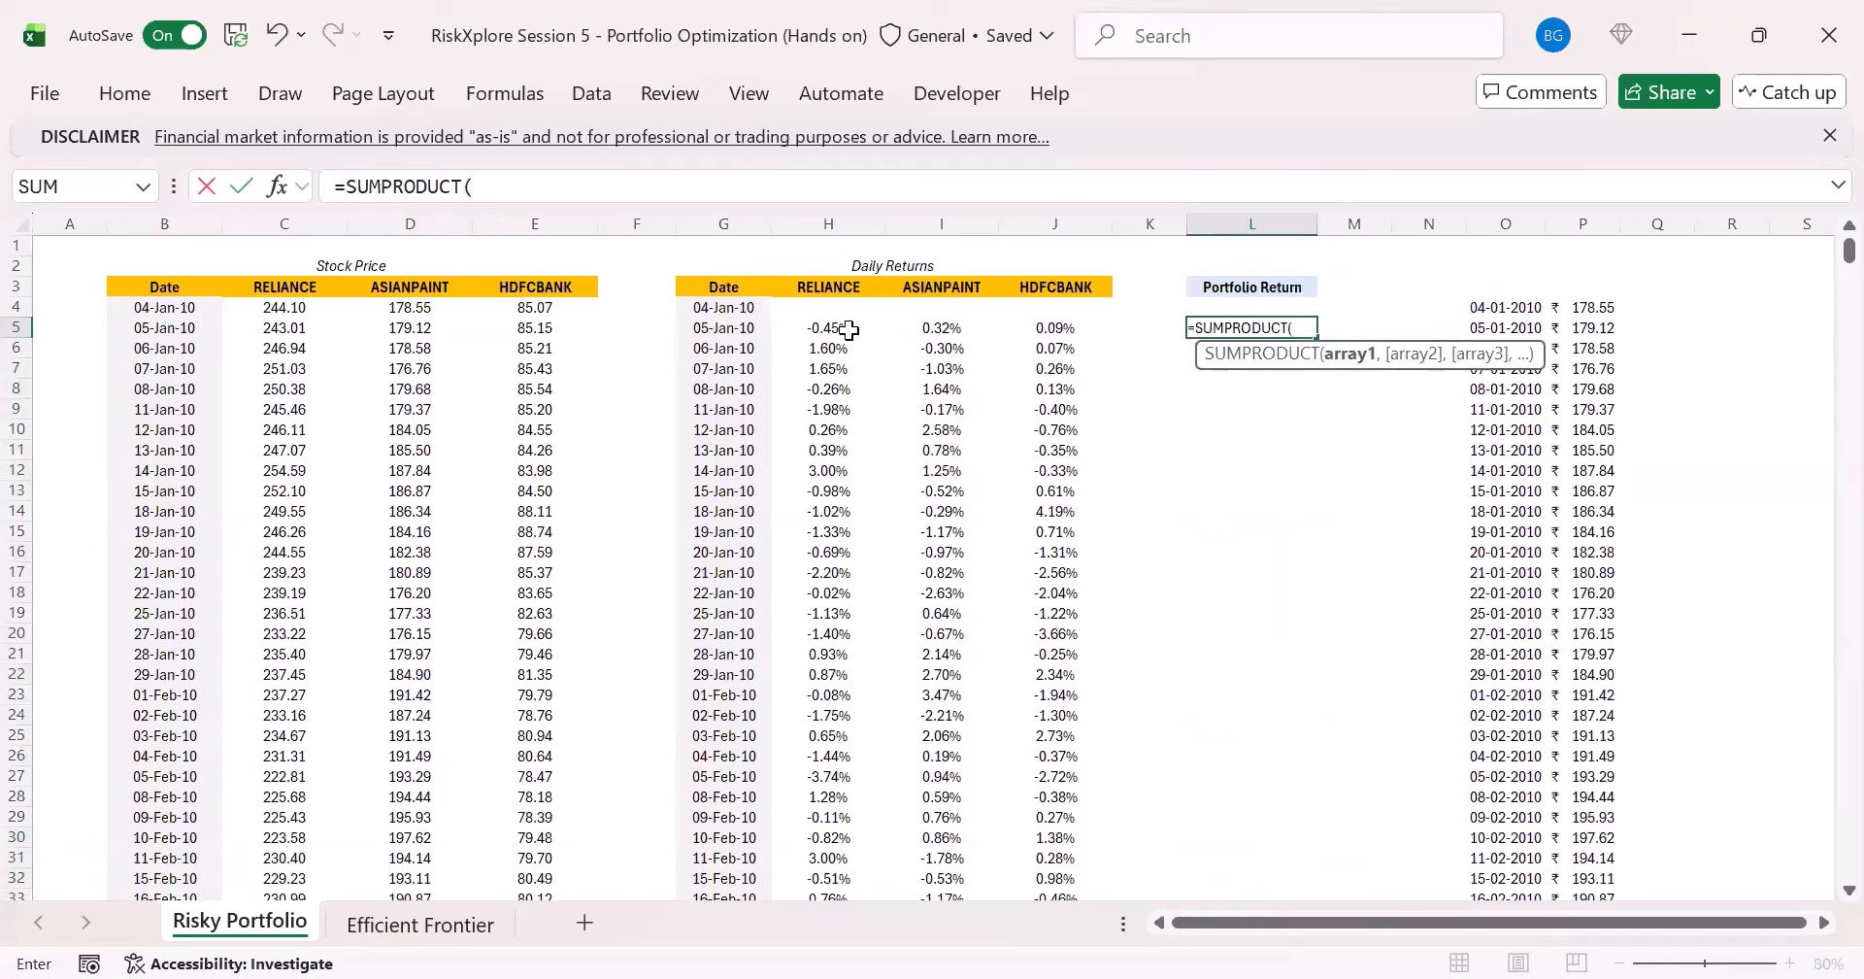
{"action": "left_click_drag", "start_coordinate": [845, 328], "coordinate": [1059, 330]}
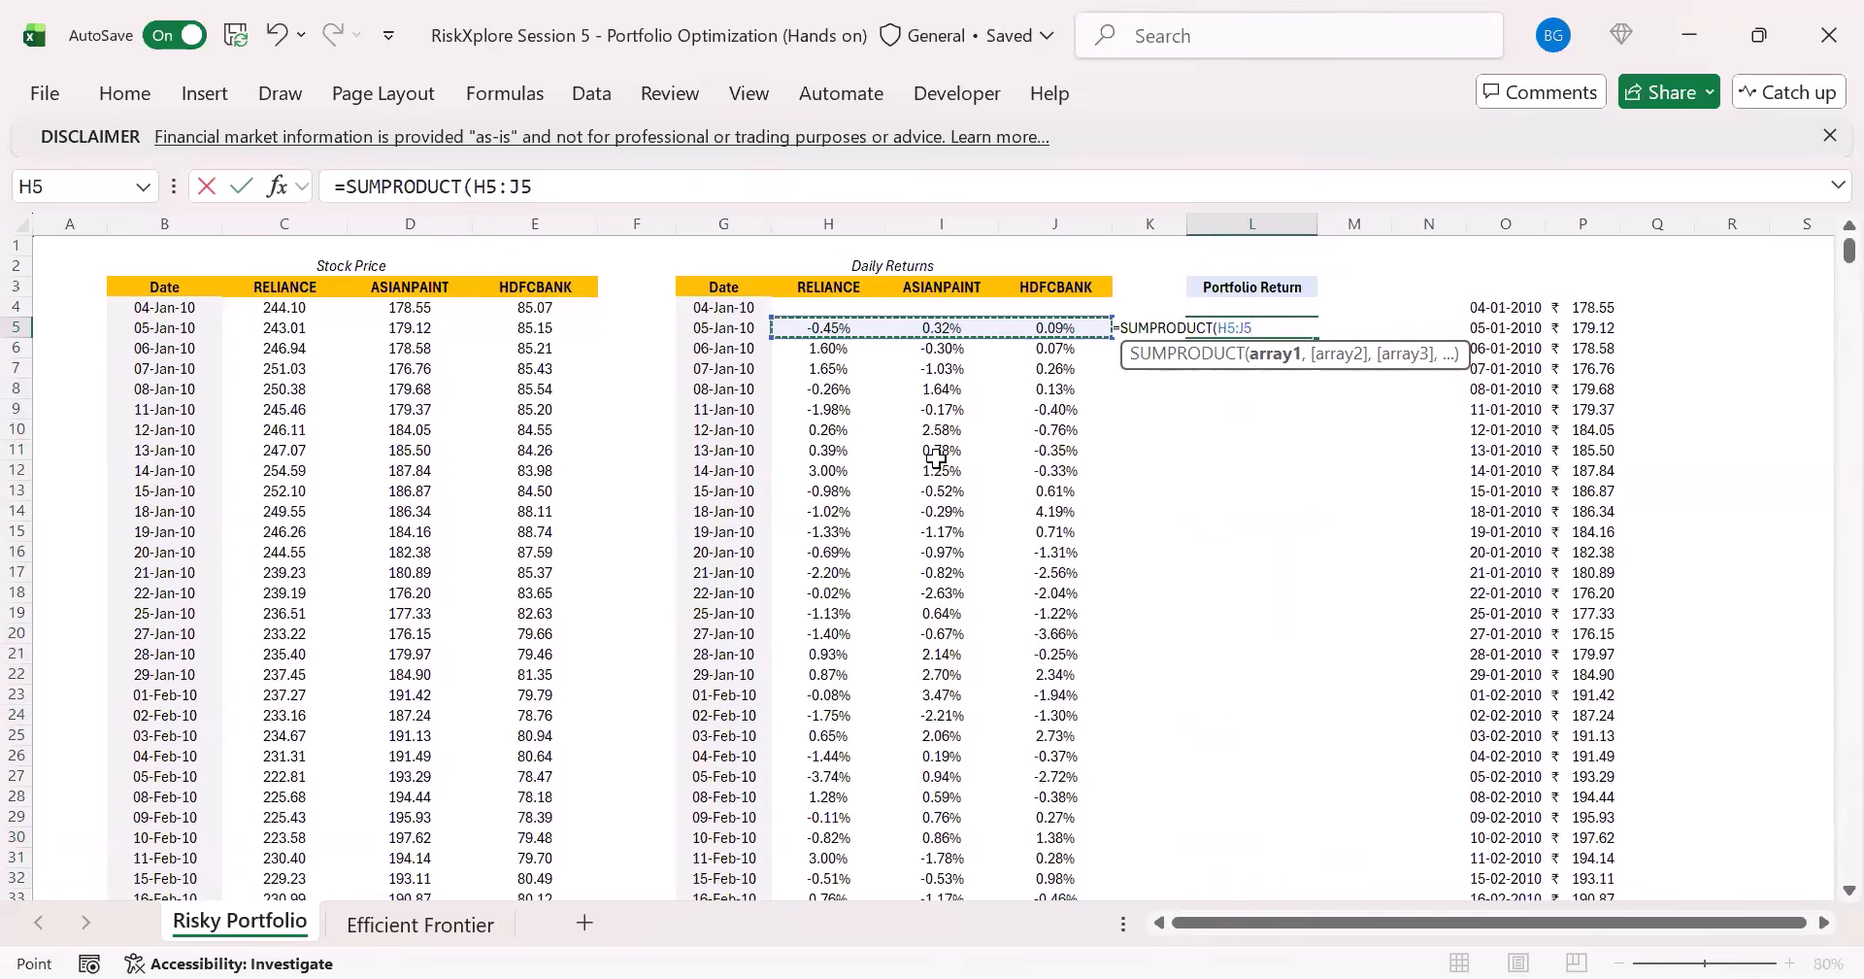
{"action": "type", "text": ","}
{"action": "left_click", "coordinate": [441, 918]}
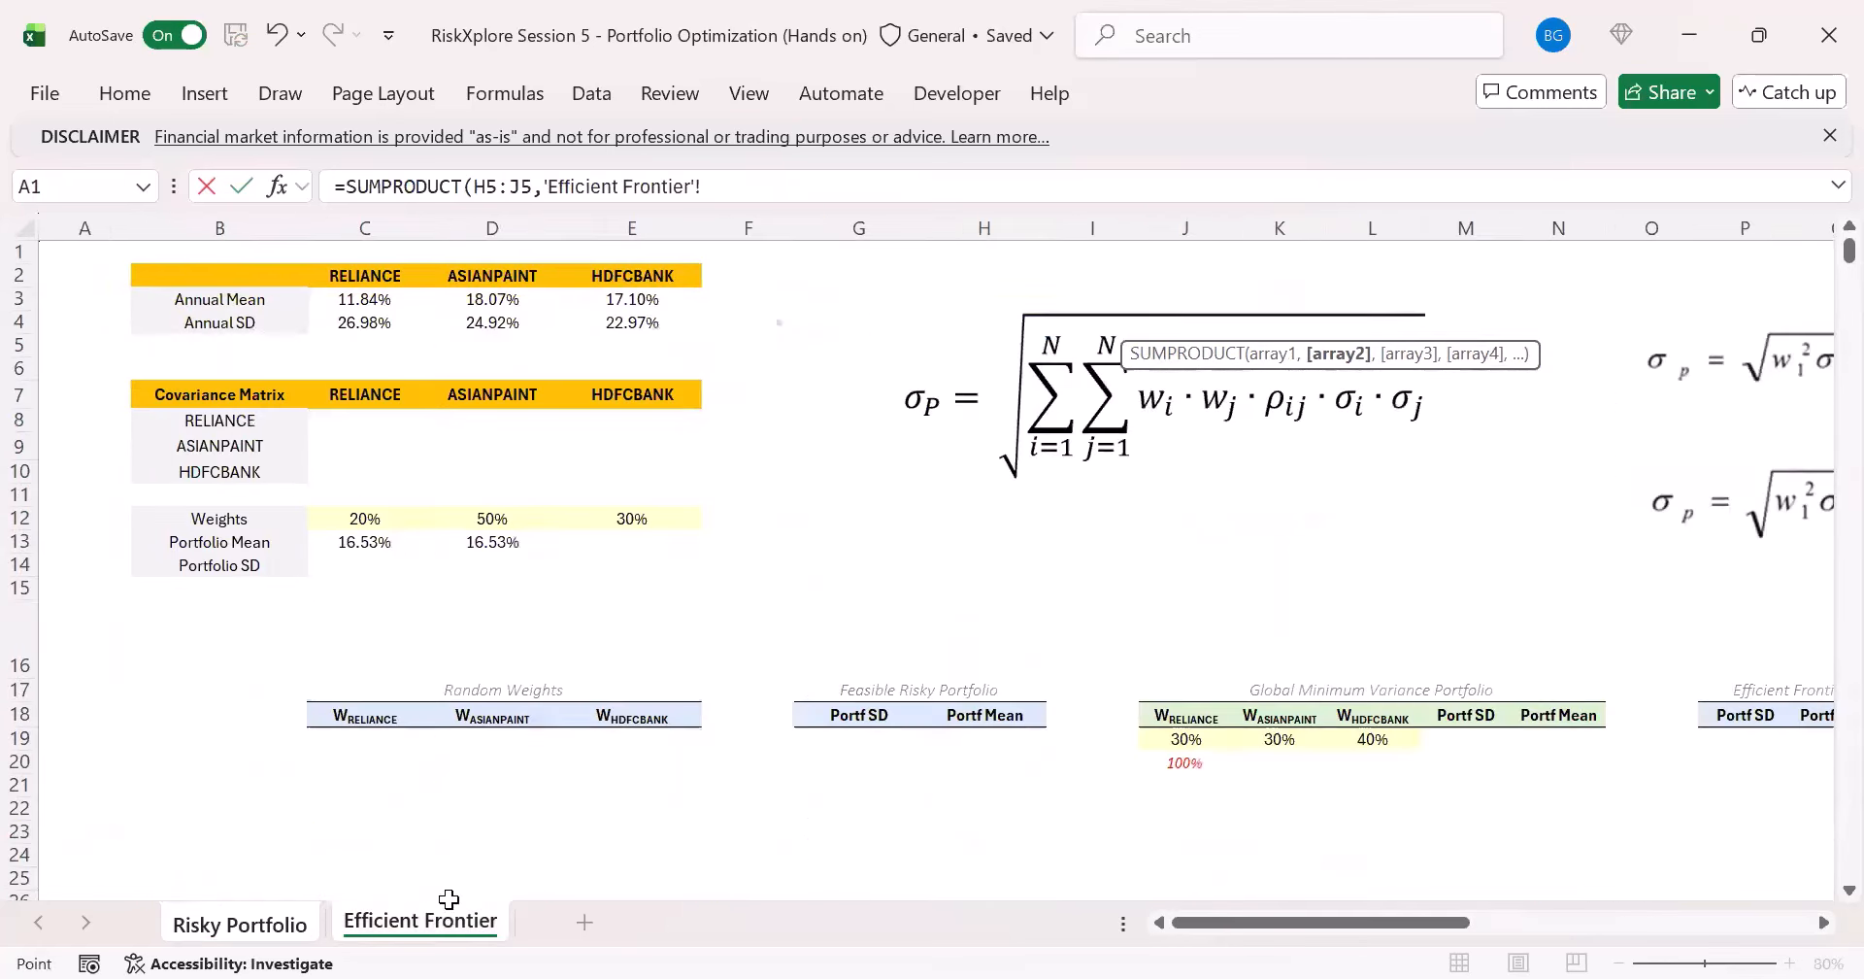
{"action": "left_click_drag", "start_coordinate": [361, 521], "coordinate": [740, 538]}
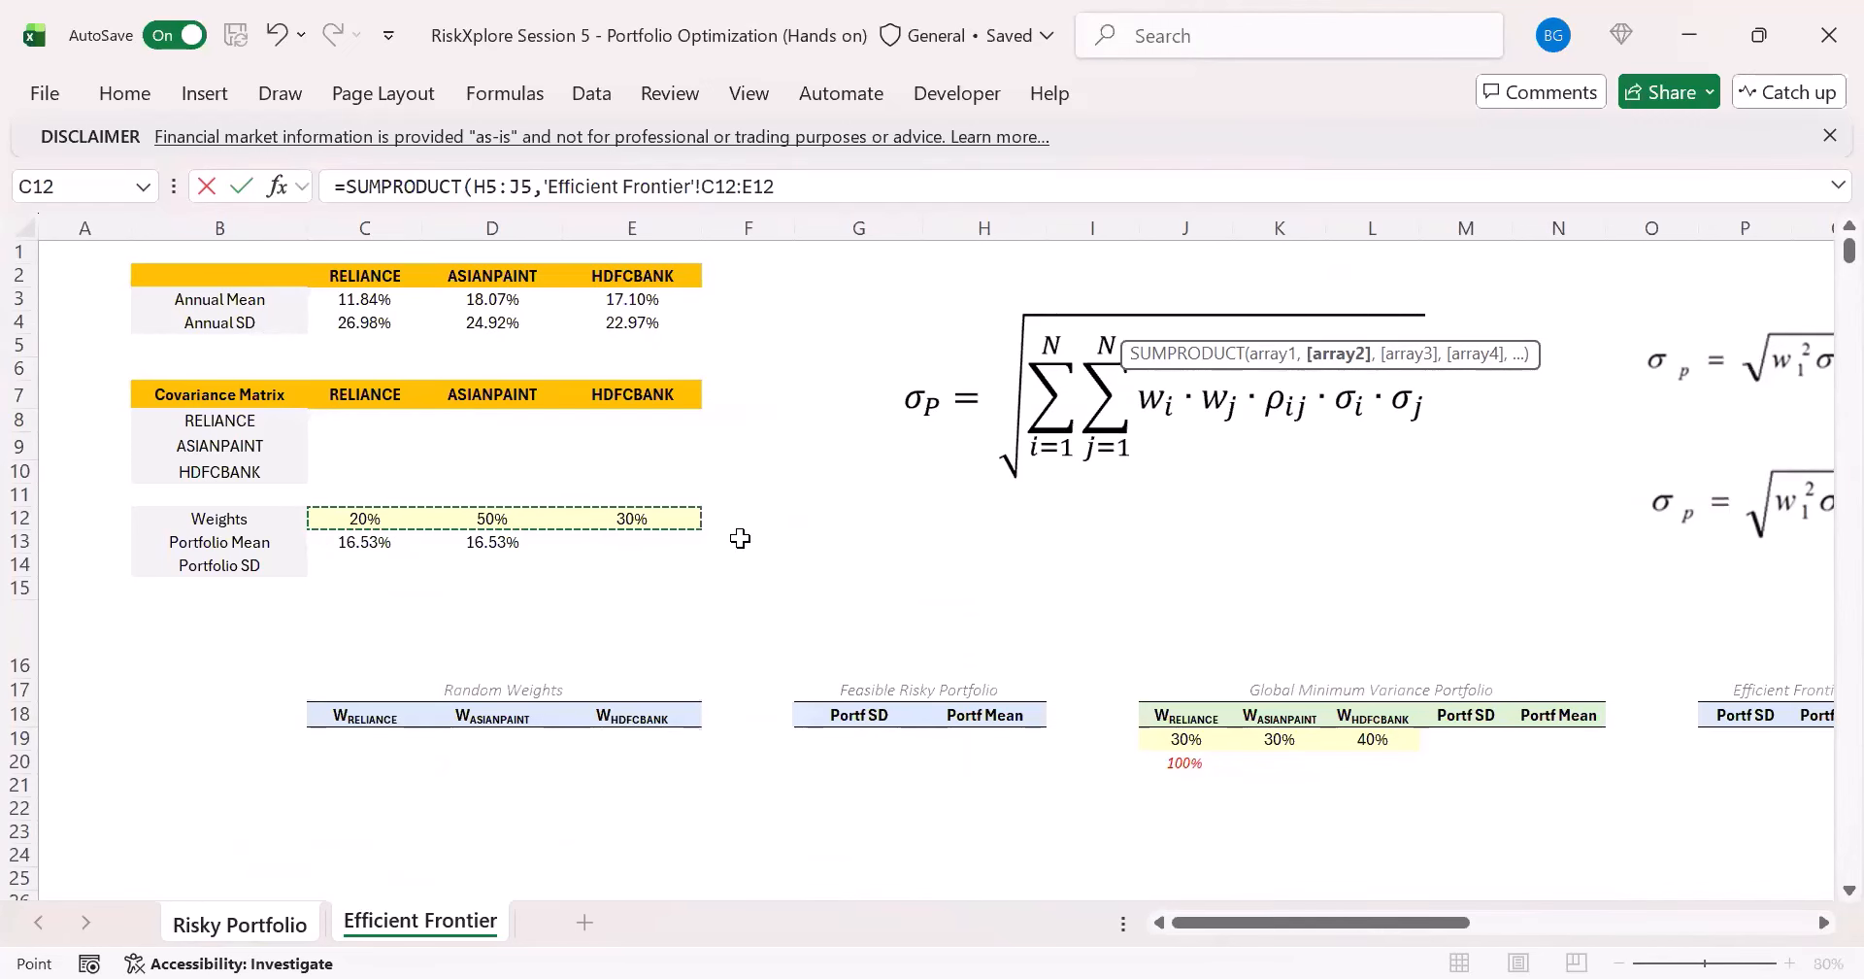
{"action": "key", "text": "F4"}
{"action": "key", "text": "Return"}
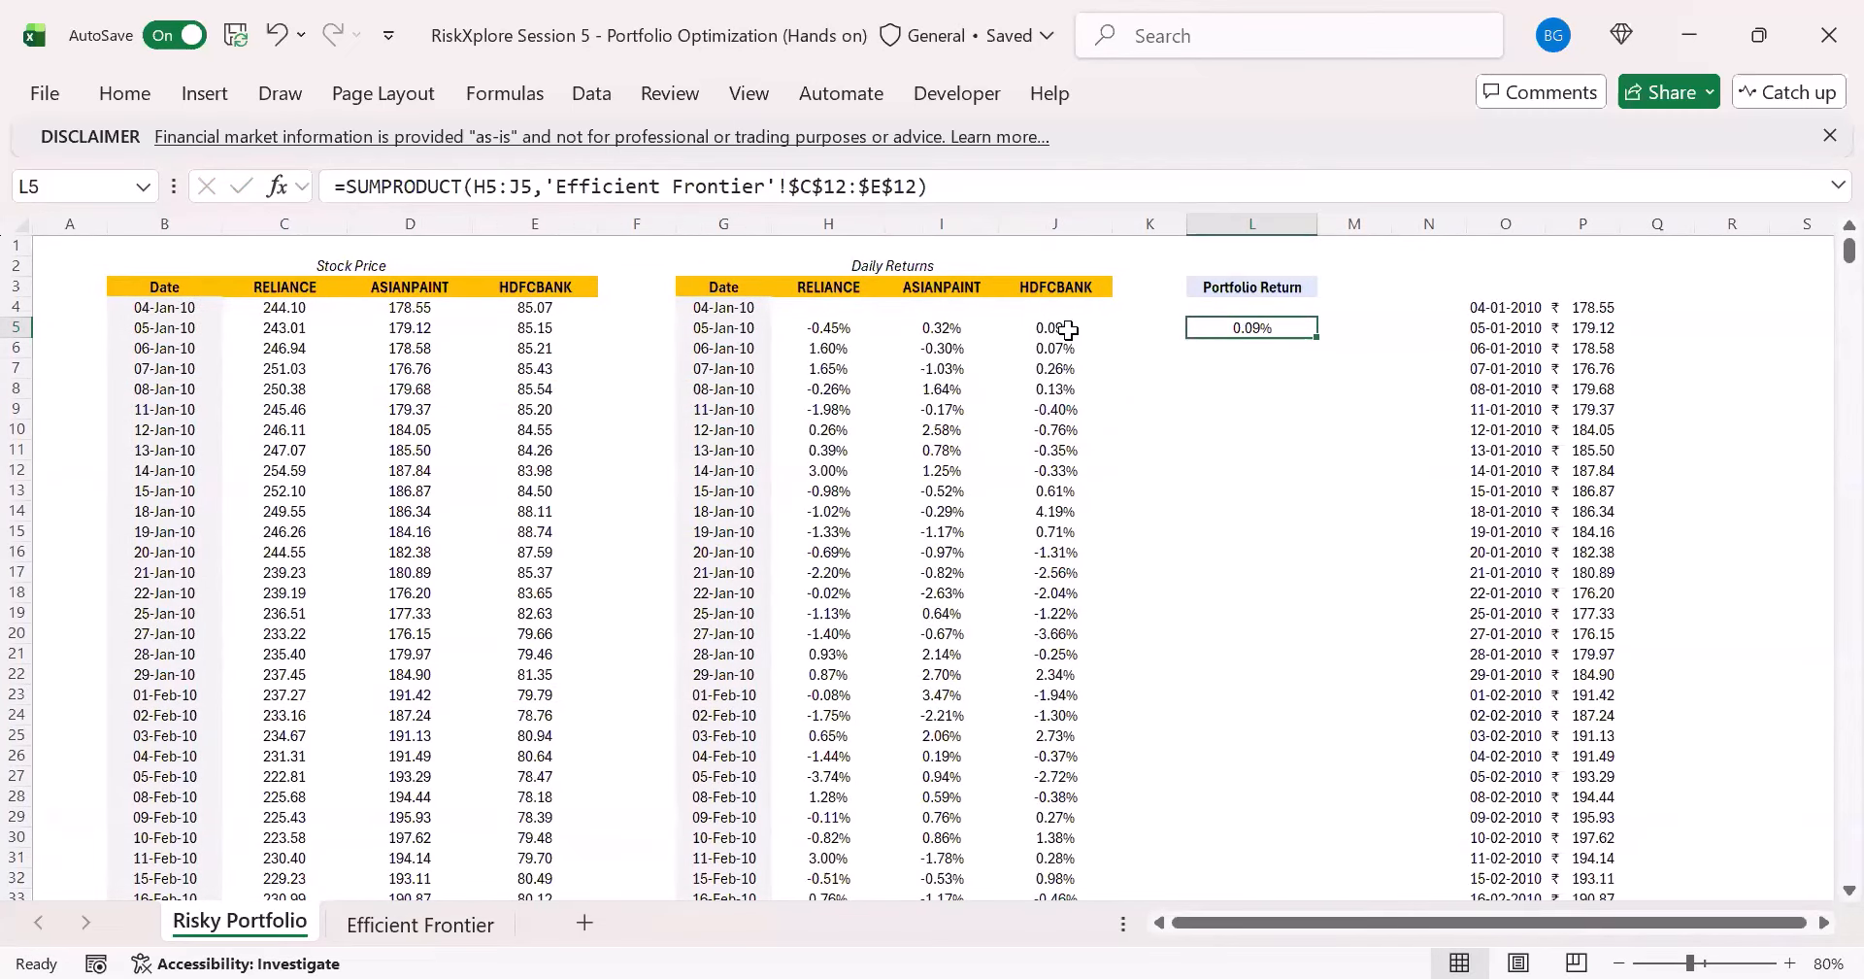
- Copy the weighted return formula from L5 to every trading day in the Portfolio Return column, ending at L3908
{"action": "left_click_drag", "start_coordinate": [1069, 329], "coordinate": [1225, 328]}
{"action": "key", "text": "ctrl+shift+Down"}
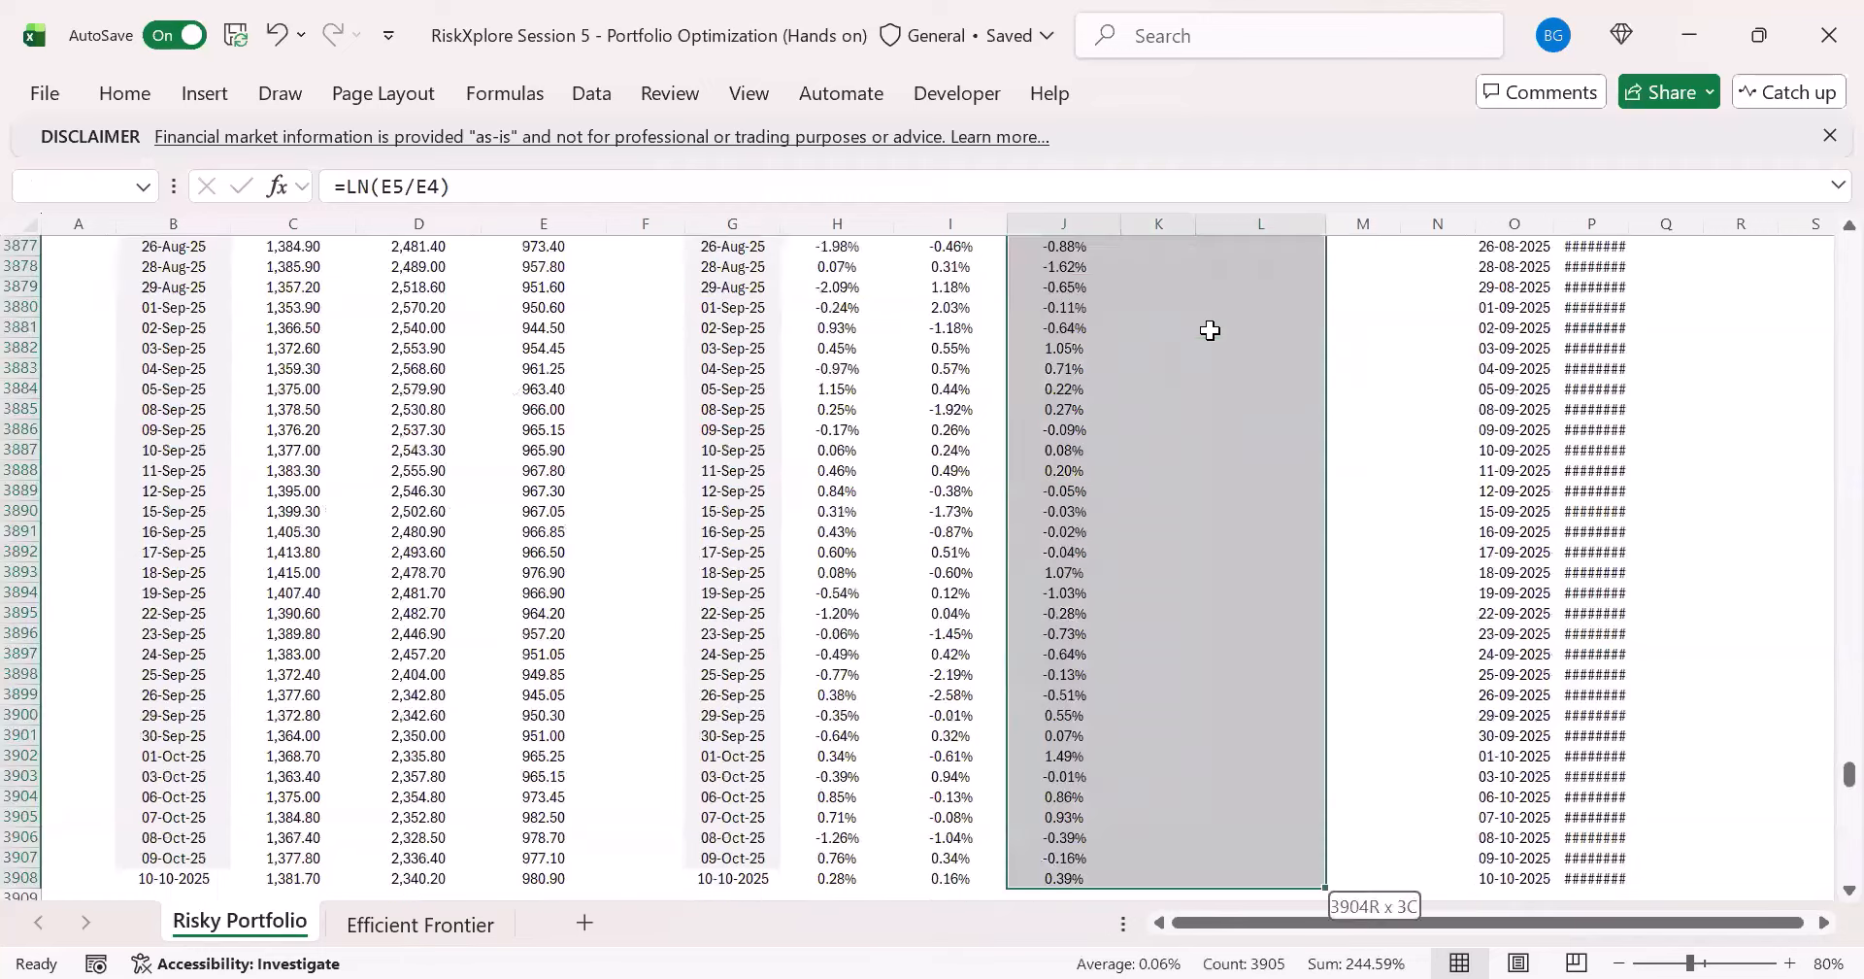
{"action": "key", "text": "ctrl+BackSpace"}
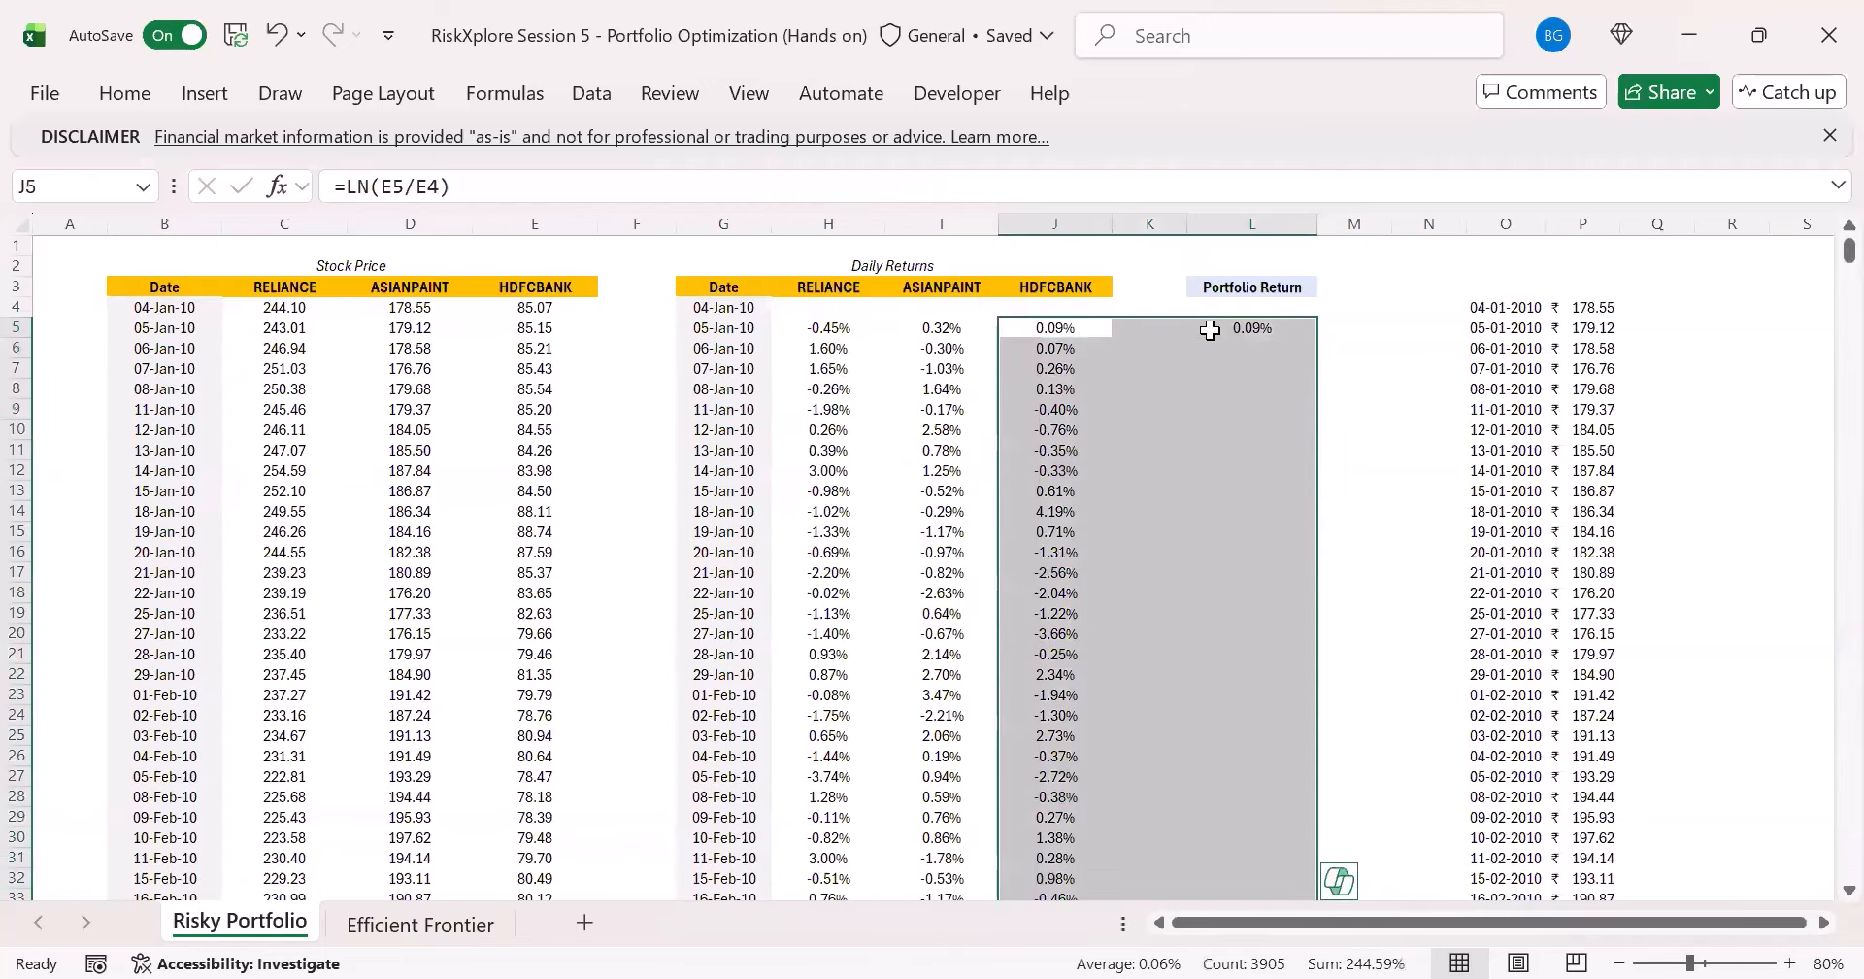
{"action": "key", "text": "F2"}
{"action": "key", "text": "Escape"}
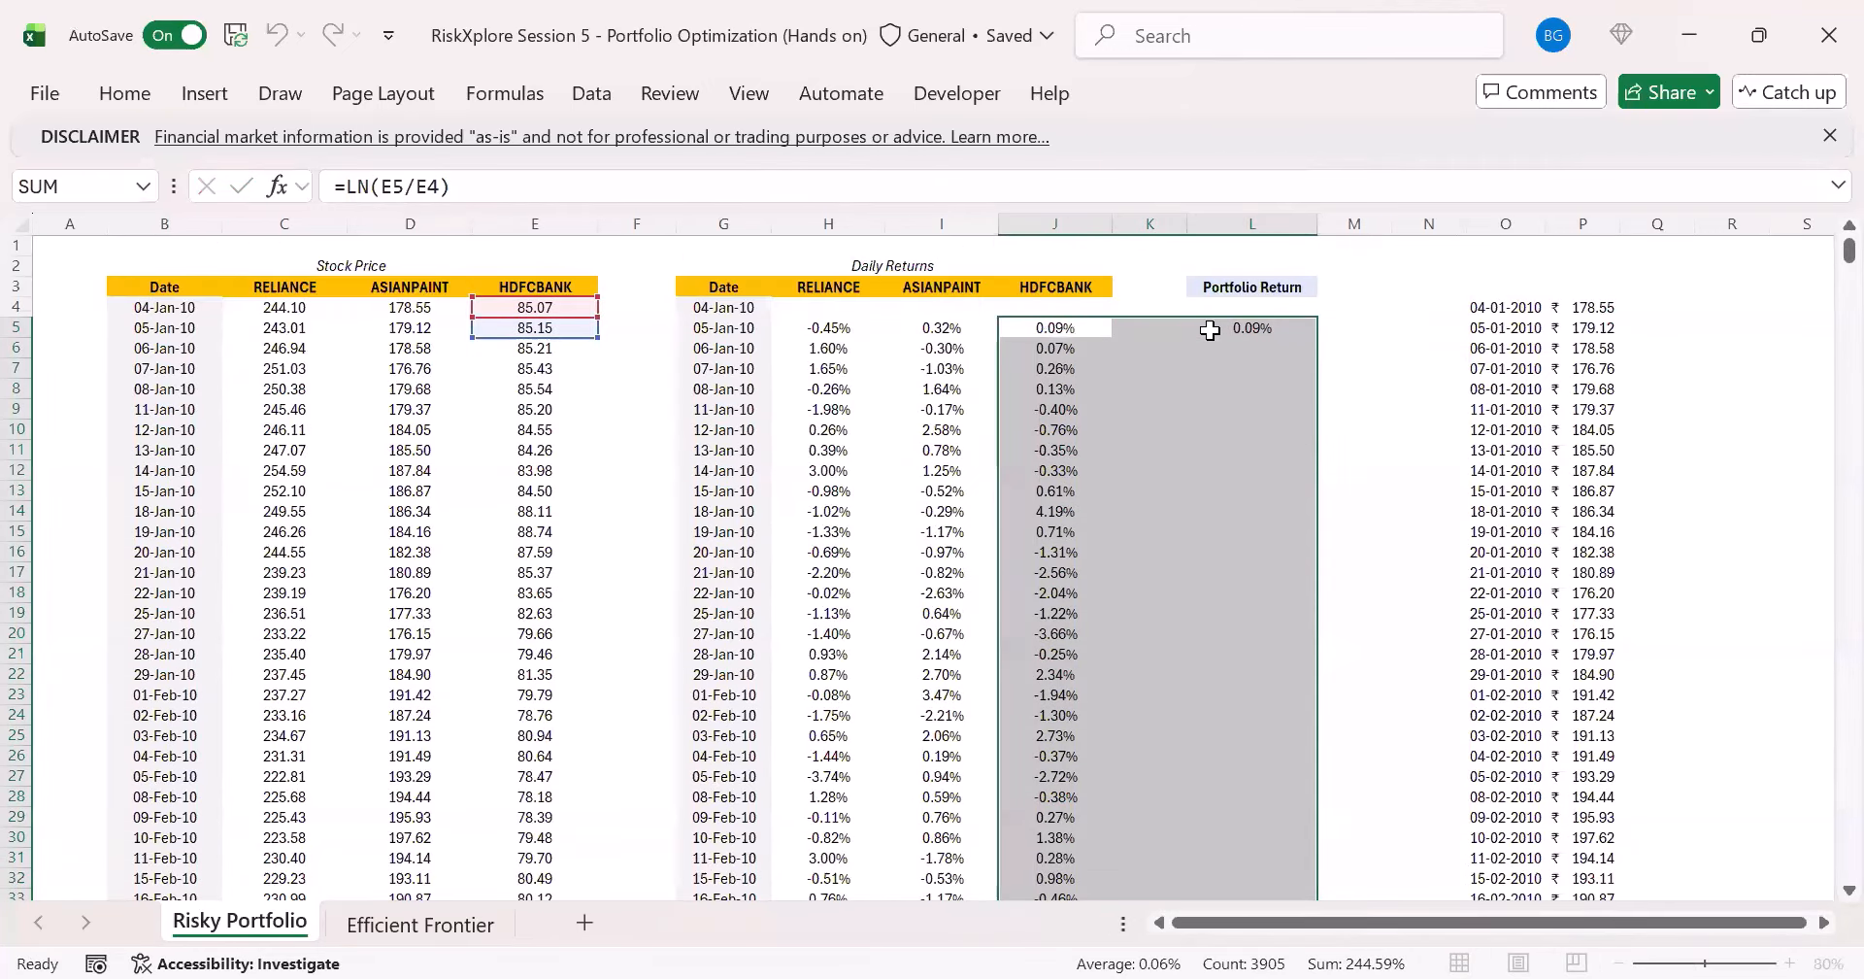
{"action": "key", "text": "Tab"}
{"action": "key", "text": "Tab"}
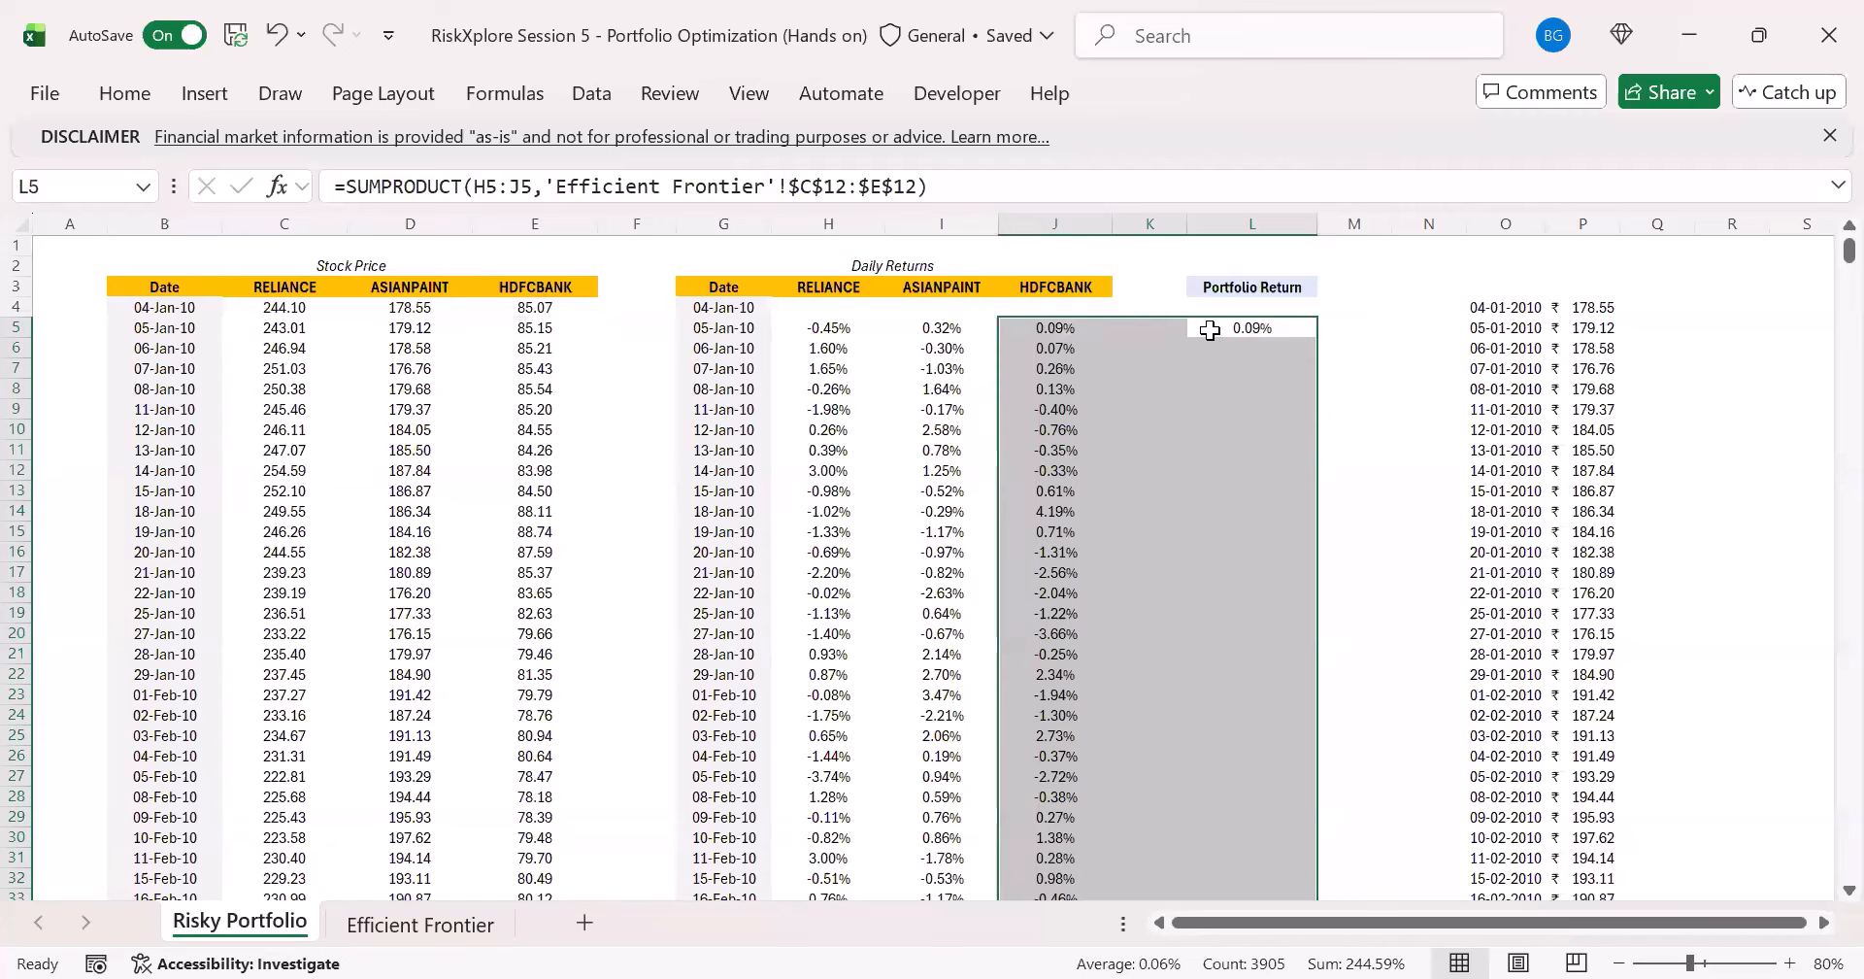
{"action": "key", "text": "shift+Right"}
{"action": "key", "text": "shift+Right"}
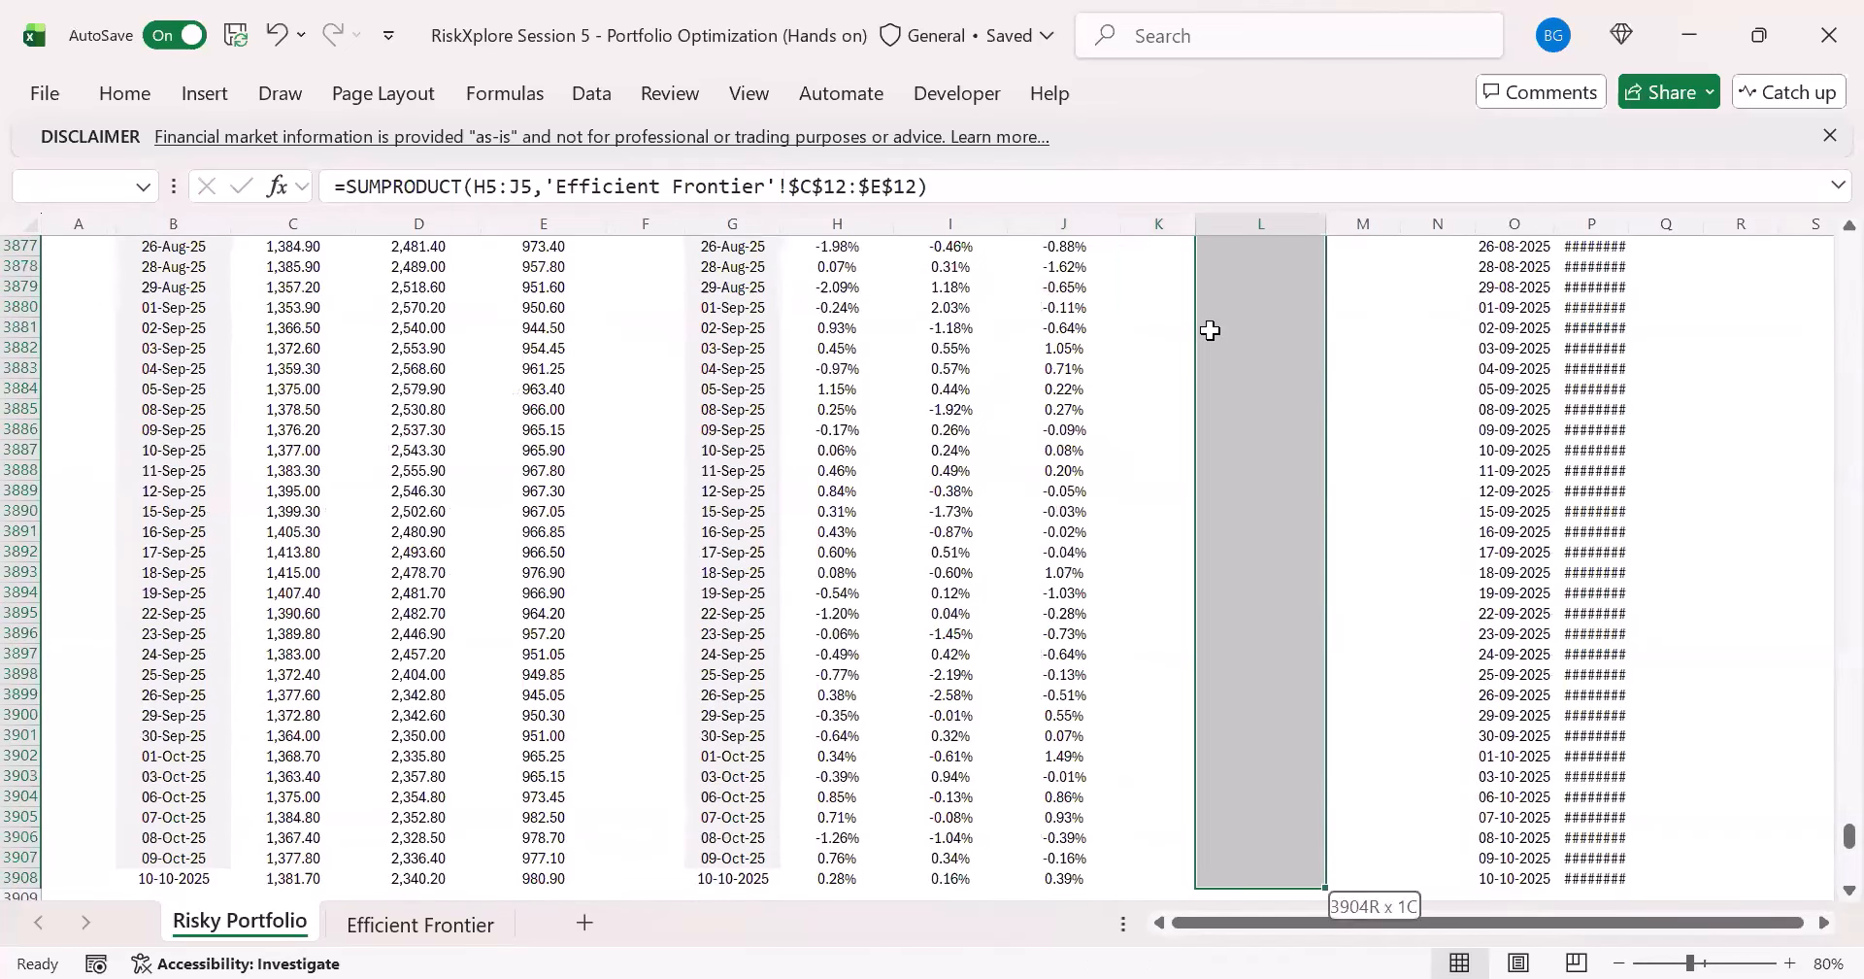
{"action": "key", "text": "F2"}
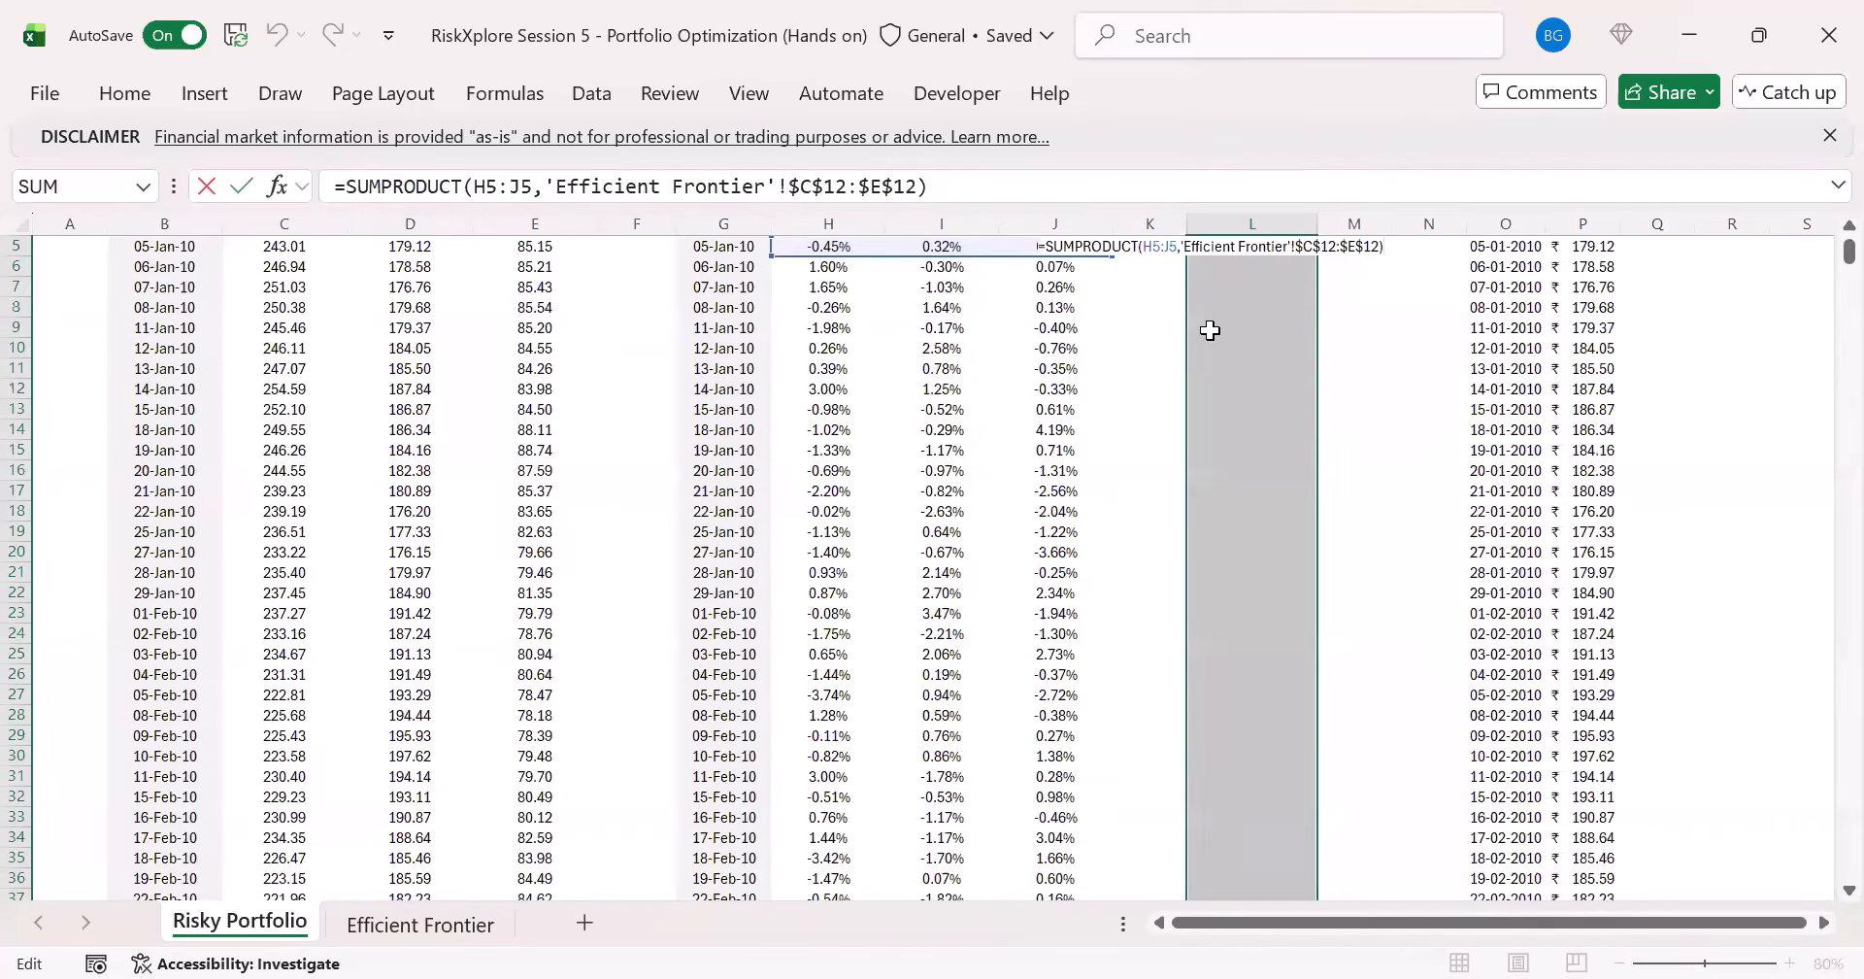
{"action": "key", "text": "ctrl+Return"}
{"action": "scroll", "coordinate": [1223, 360], "scroll_direction": "up", "scroll_amount": 2}
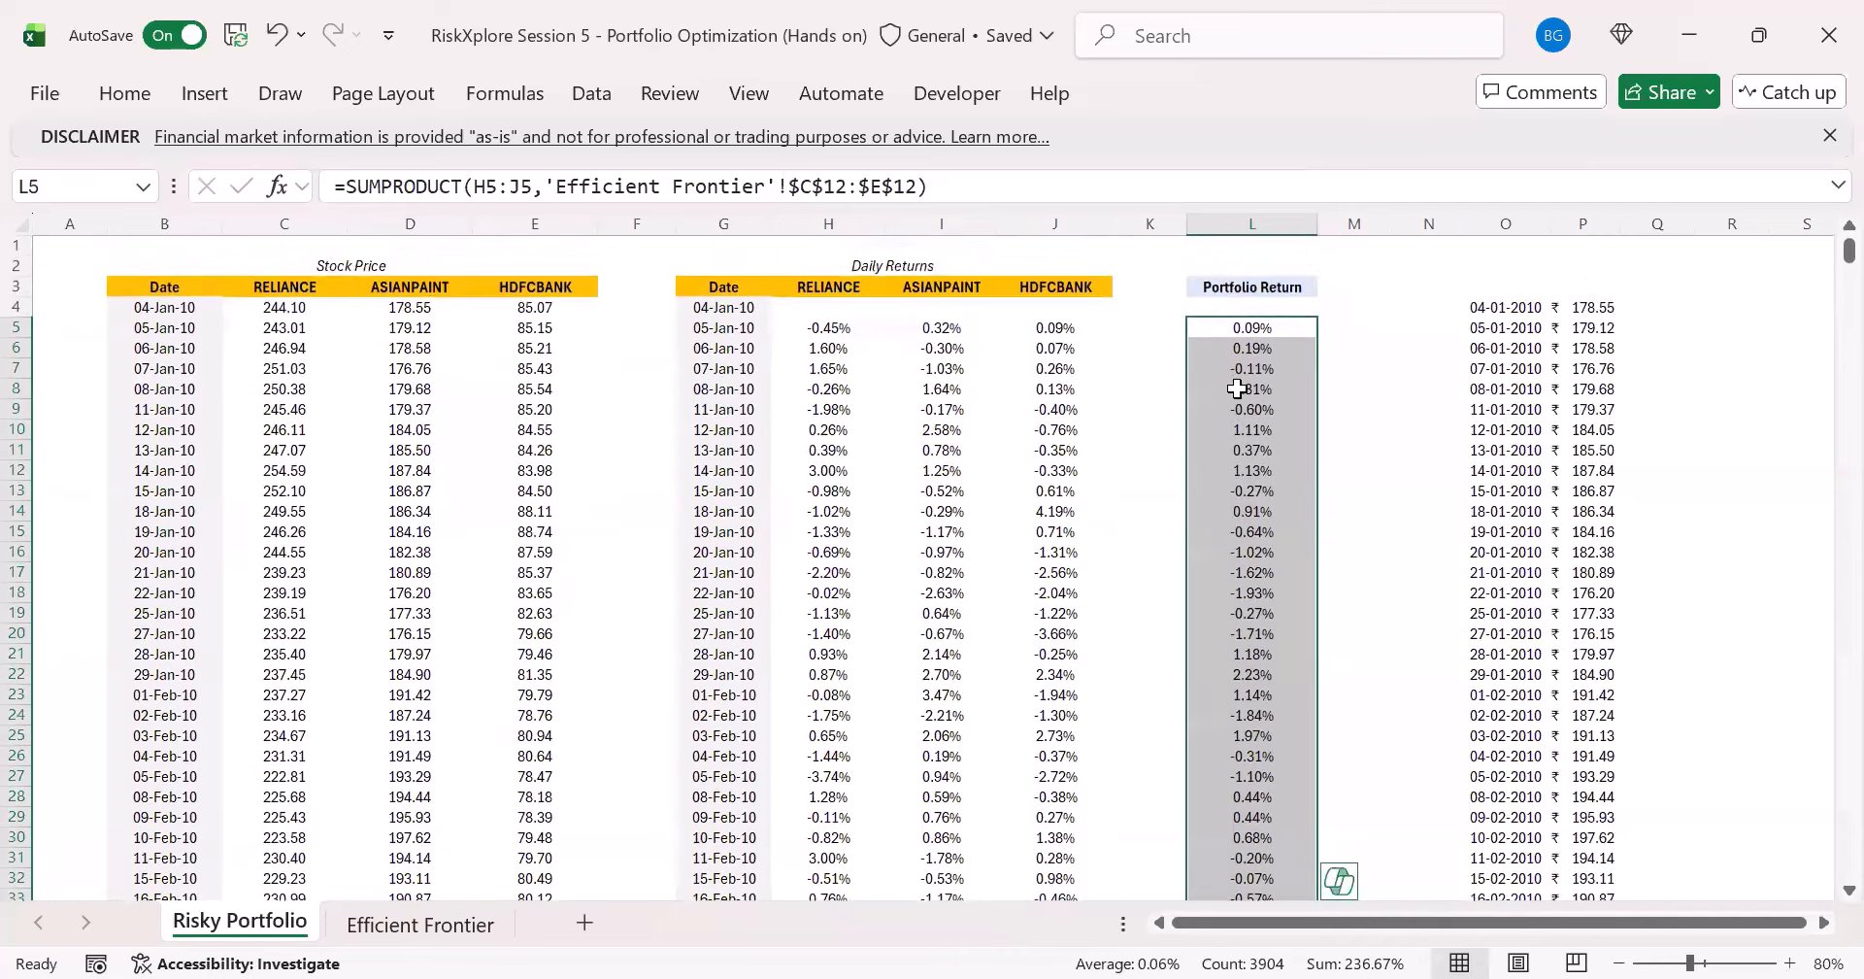
{"action": "left_click", "coordinate": [1259, 336]}
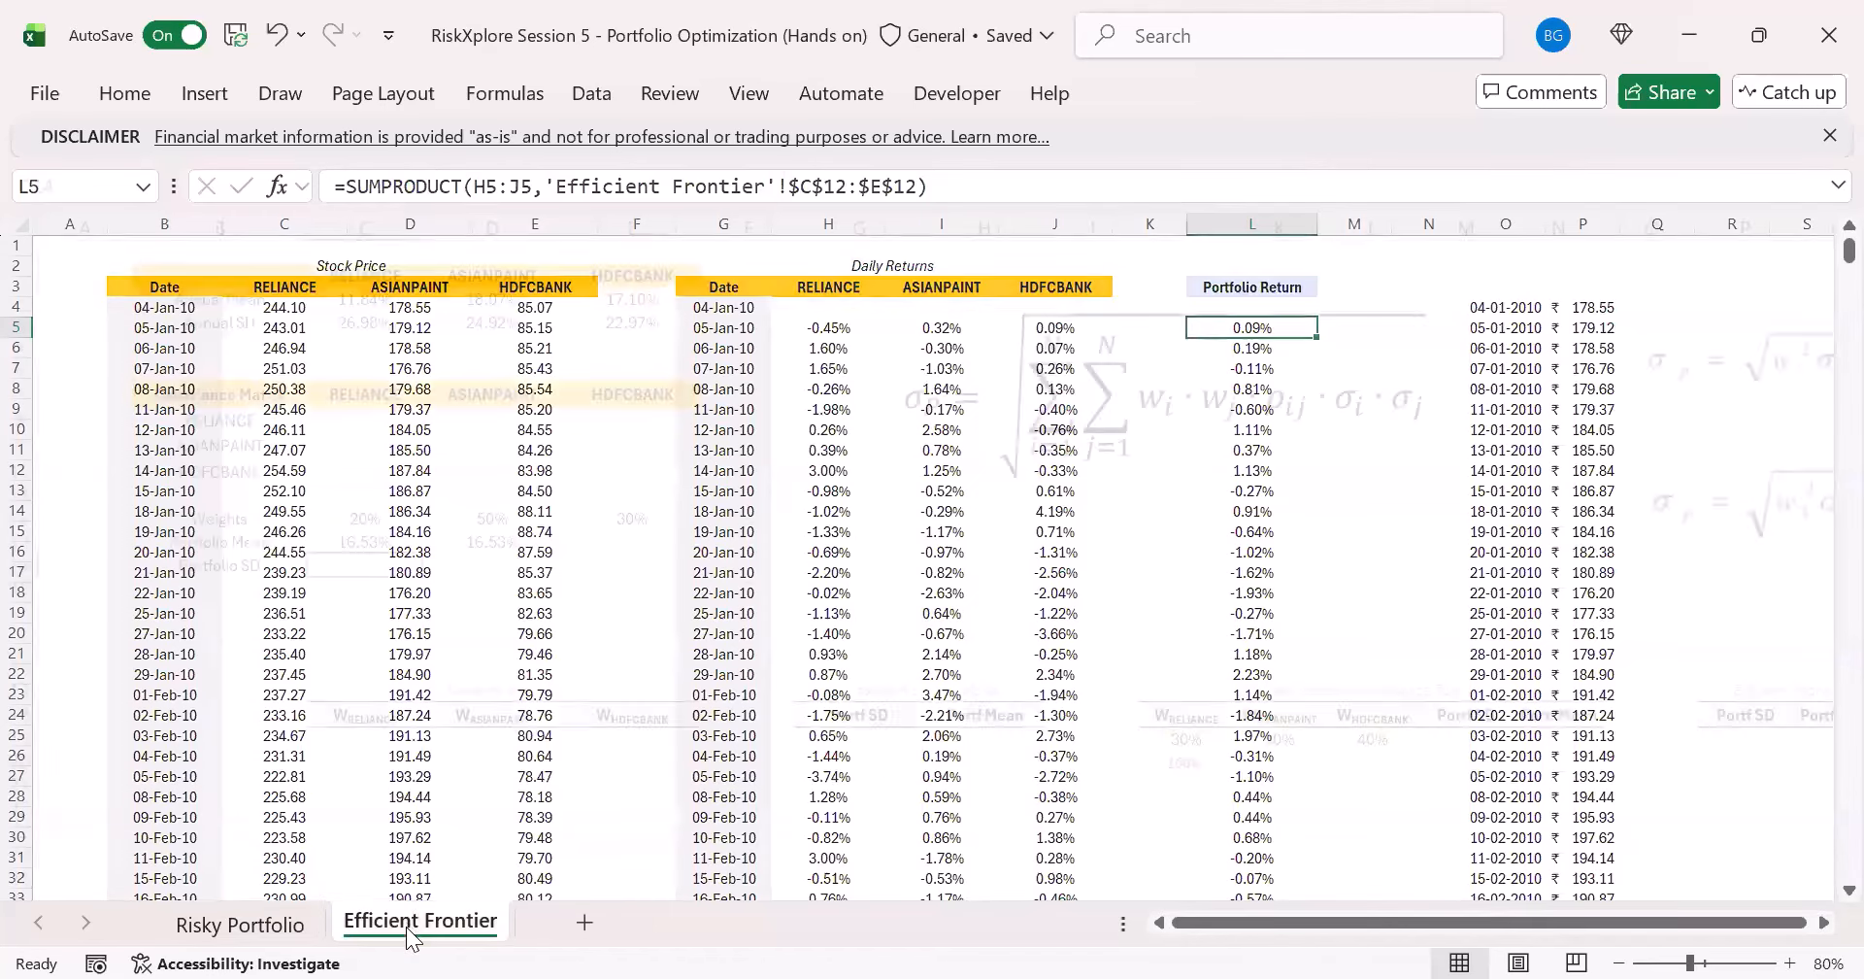
- Calculate the daily portfolio SD in C14 of the Efficient Frontier sheet with =STDEV.S('Risky Portfolio'!L5:L3908)
{"action": "left_click", "coordinate": [407, 927]}
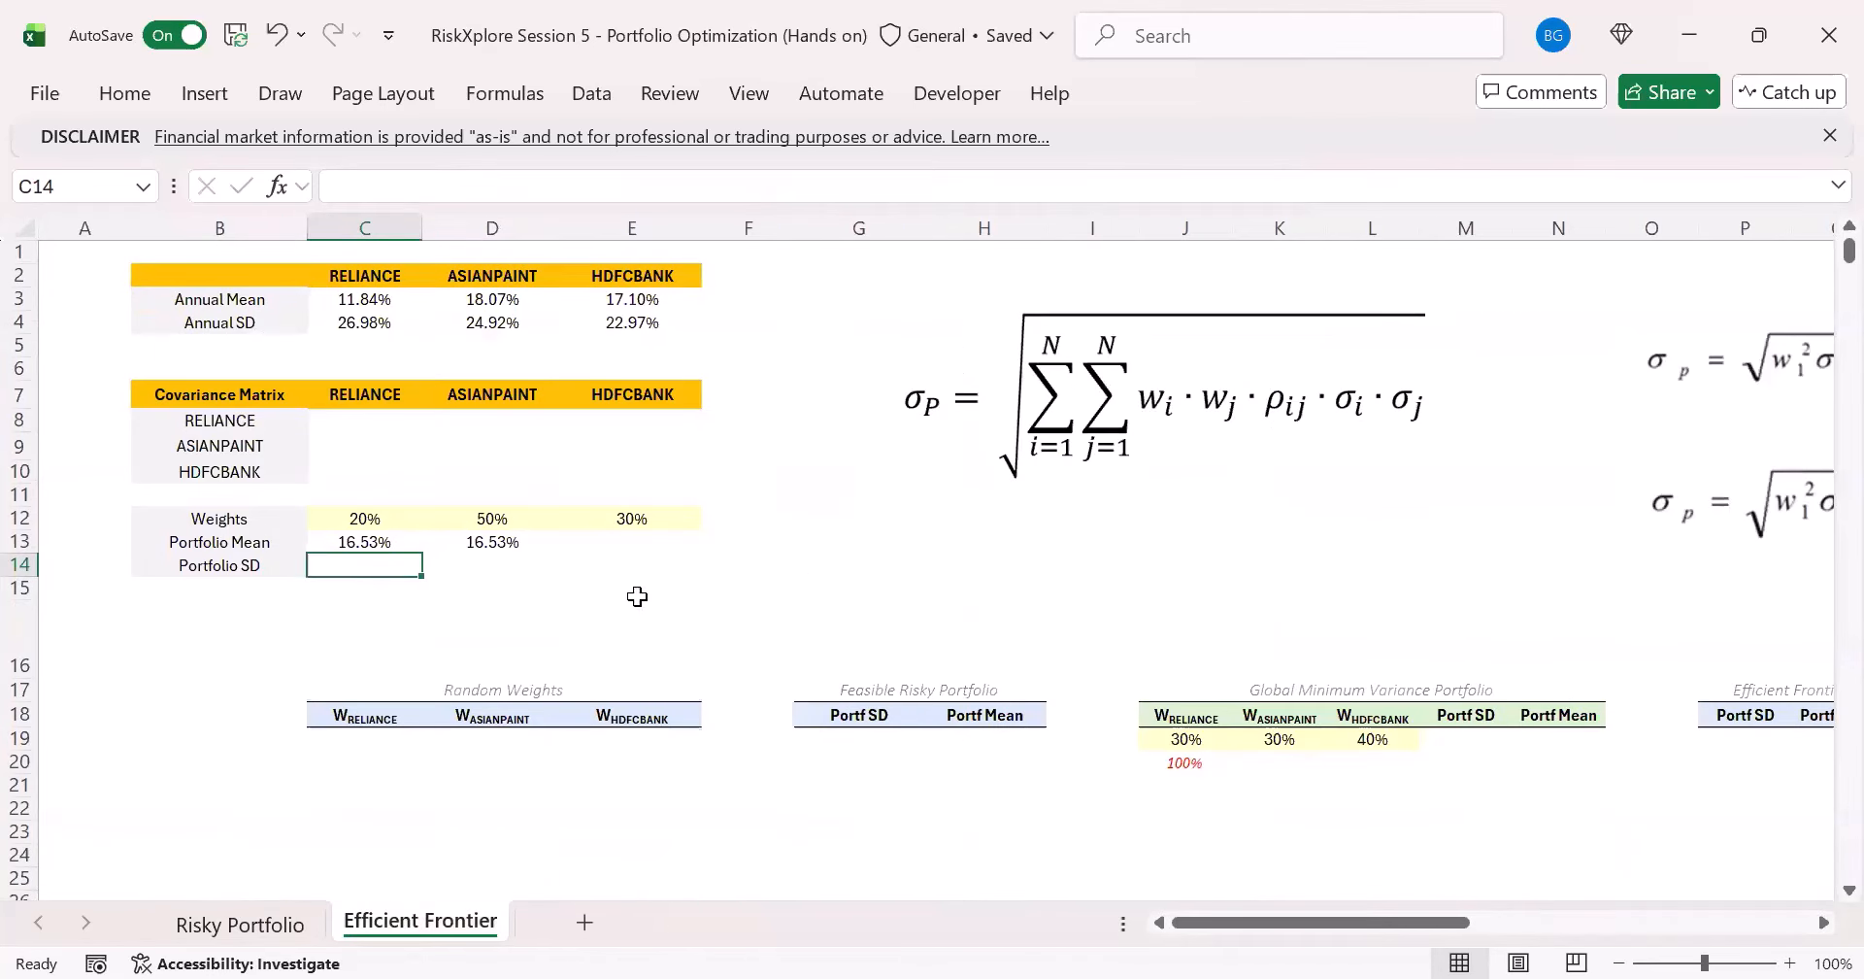
{"action": "type", "text": "="}
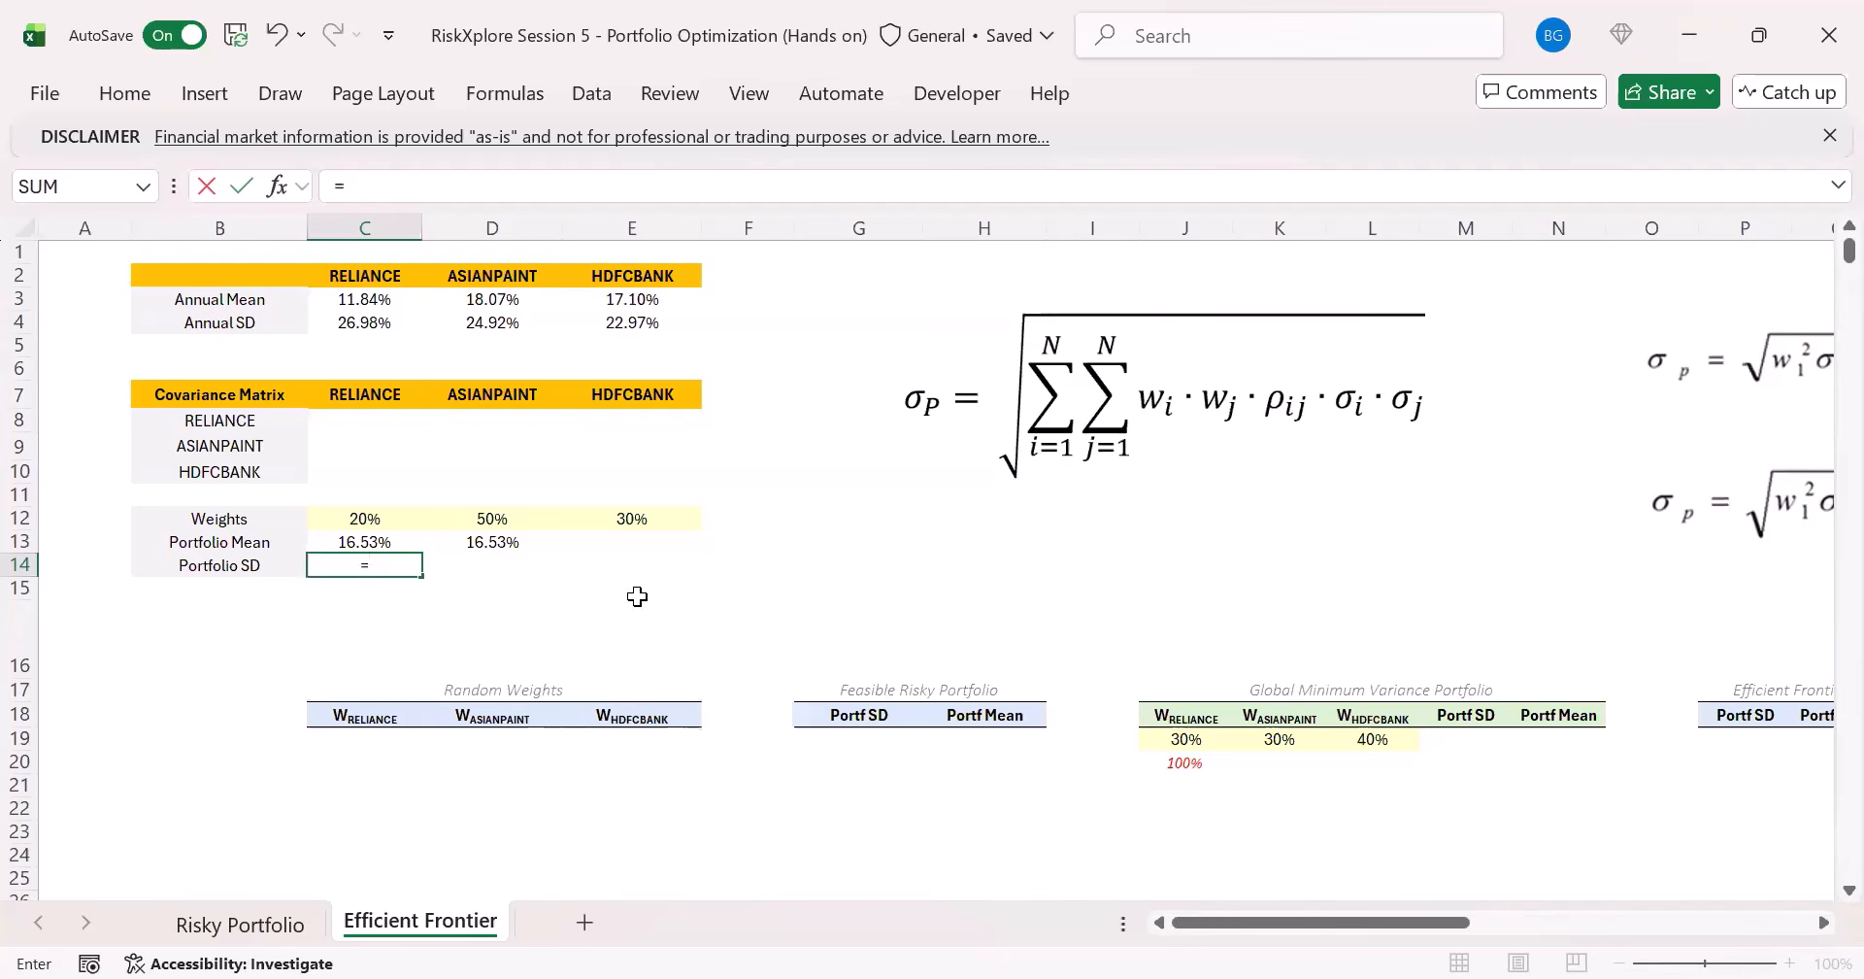
{"action": "type", "text": "STDEV.S("}
{"action": "left_click", "coordinate": [240, 924]}
{"action": "left_click", "coordinate": [1283, 327]}
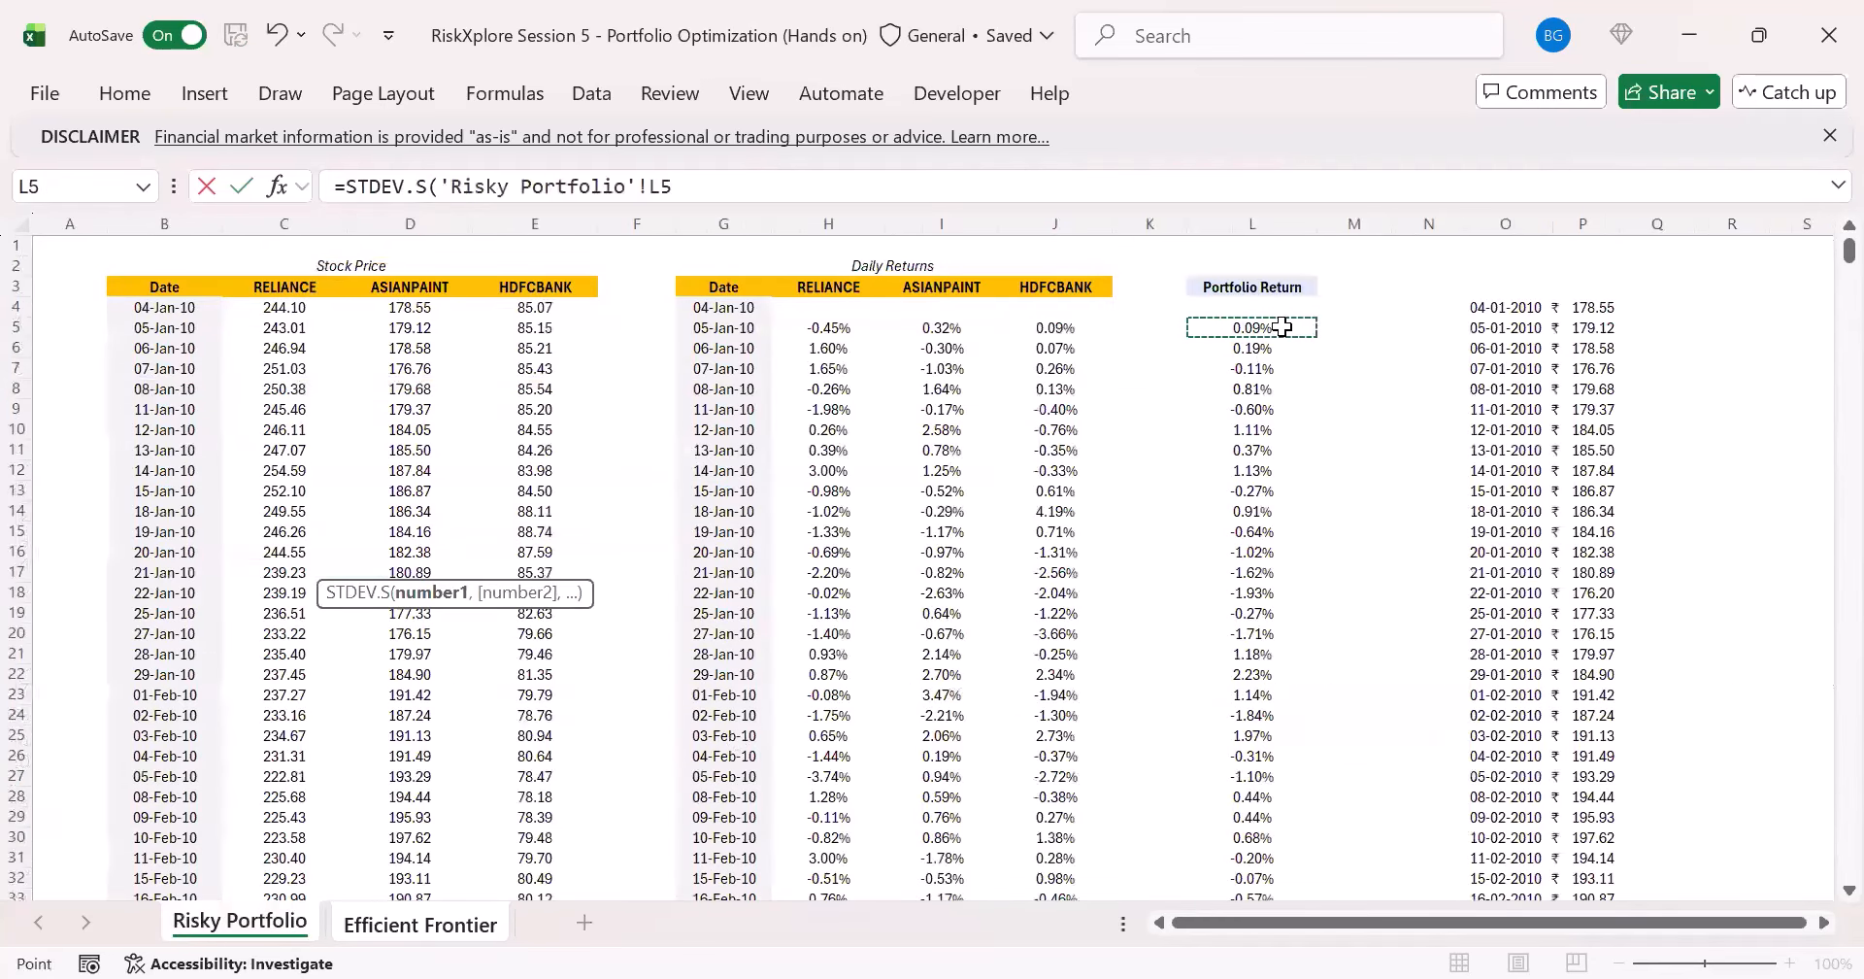
{"action": "key", "text": "ctrl+shift+Down"}
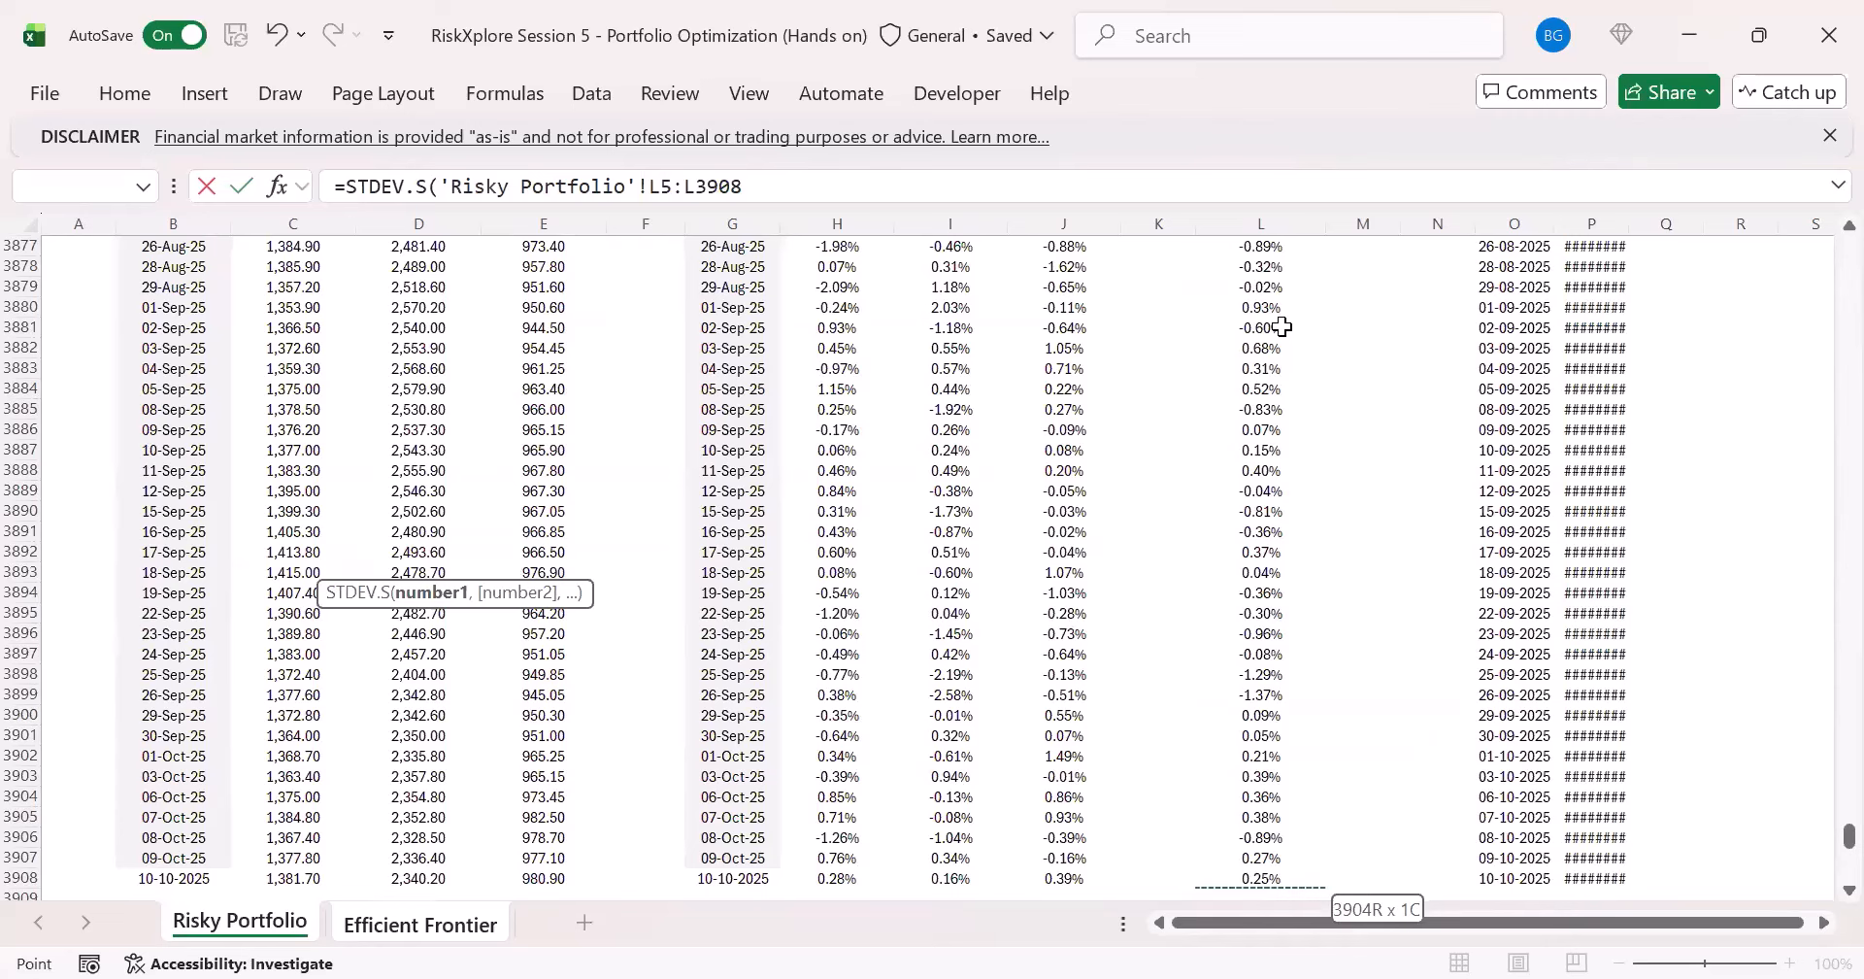
{"action": "key", "text": "Return"}
{"action": "key", "text": "Up"}
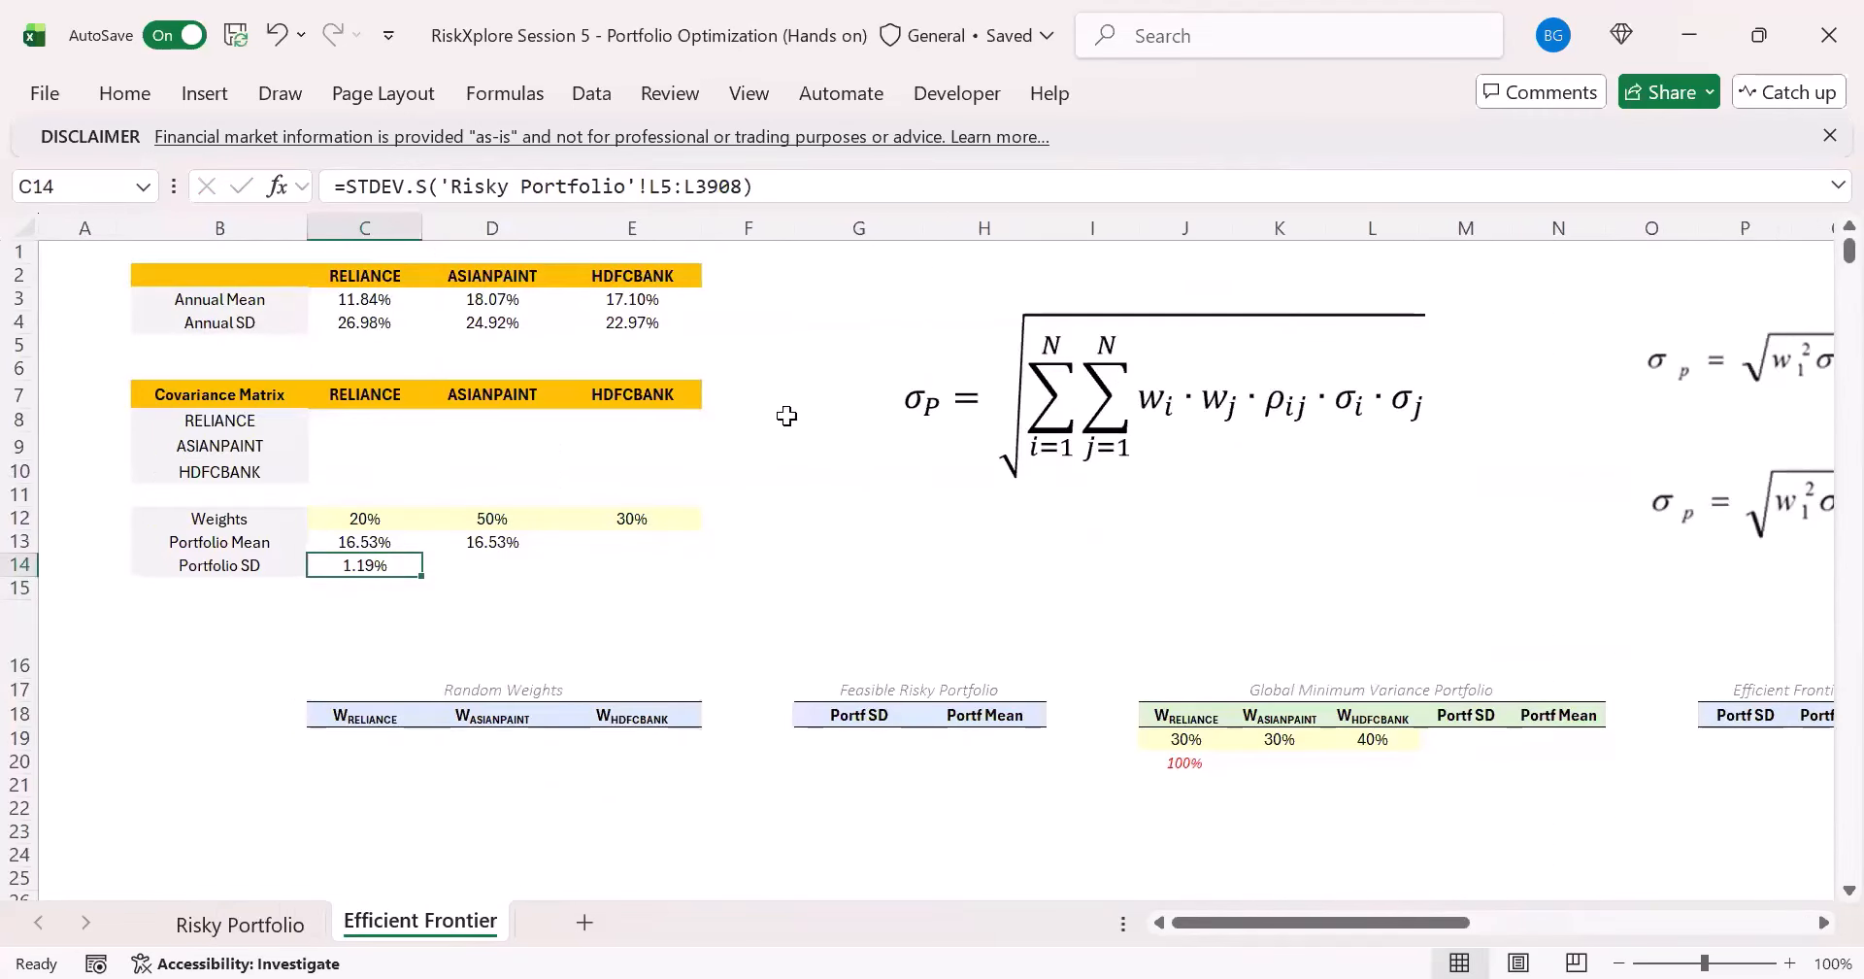
- Annualize the portfolio SD in C14 by multiplying the STDEV.S formula by SQRT(252)
{"action": "left_click", "coordinate": [776, 192]}
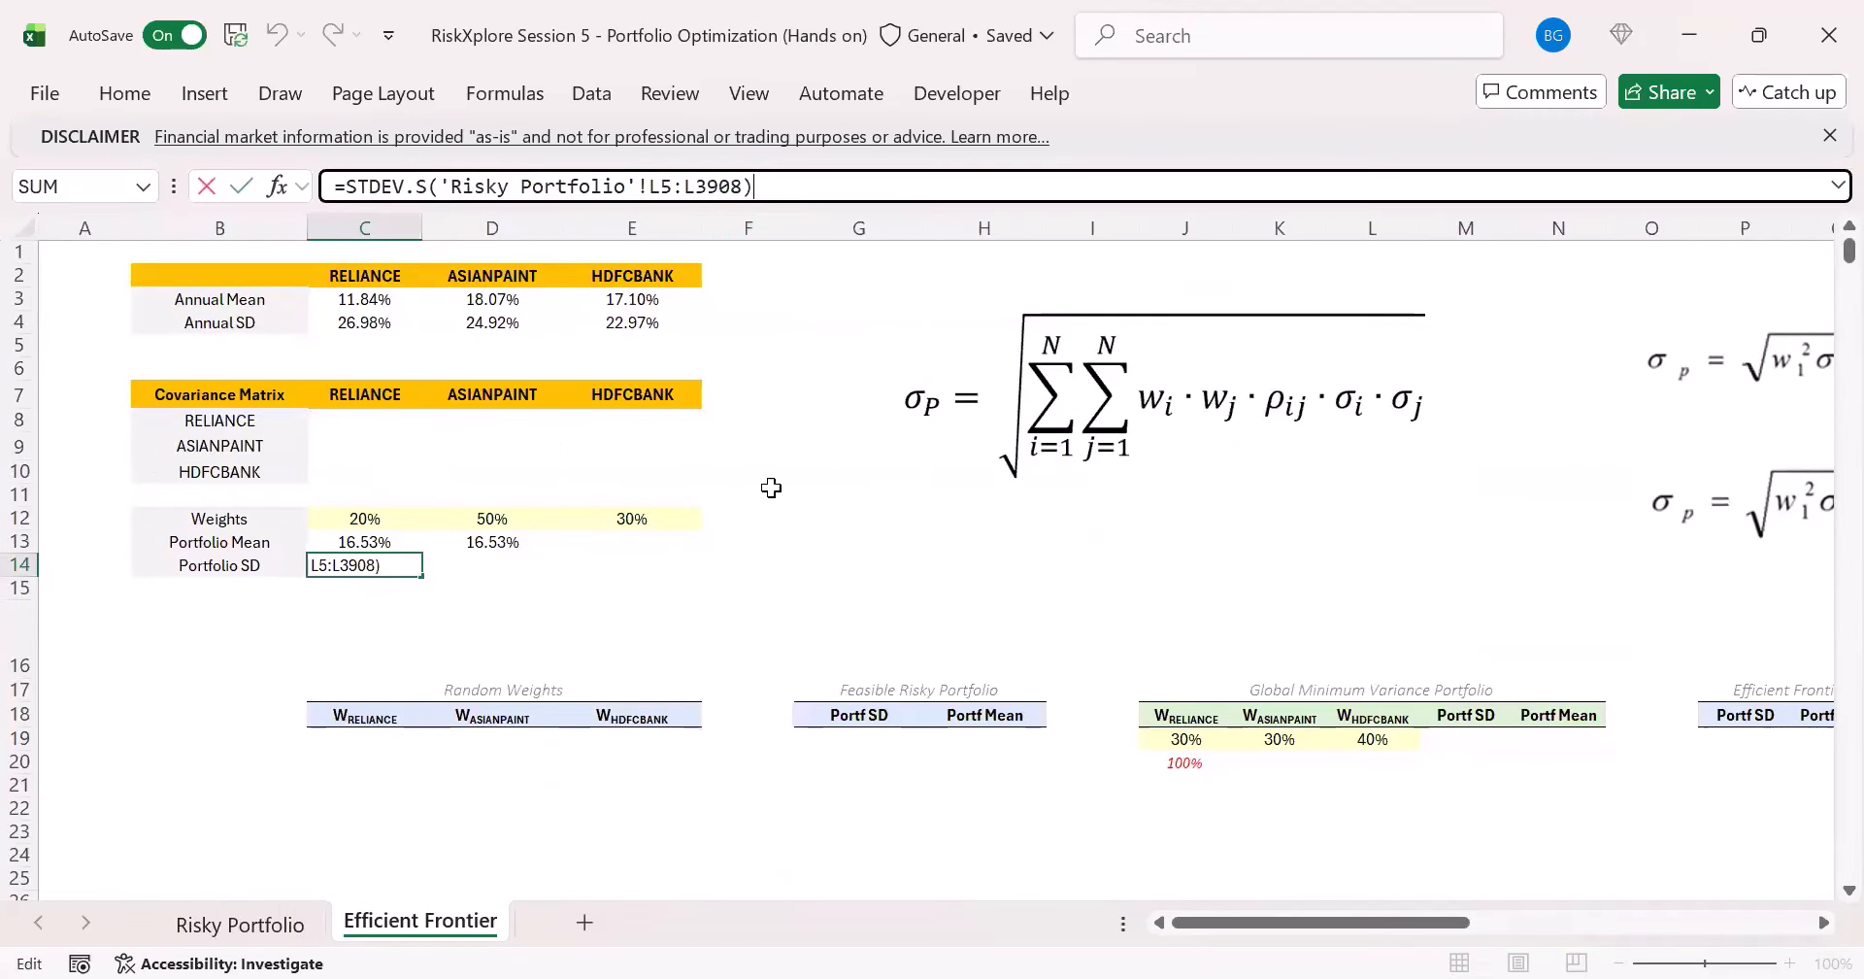
{"action": "type", "text": "*SQRT(252)"}
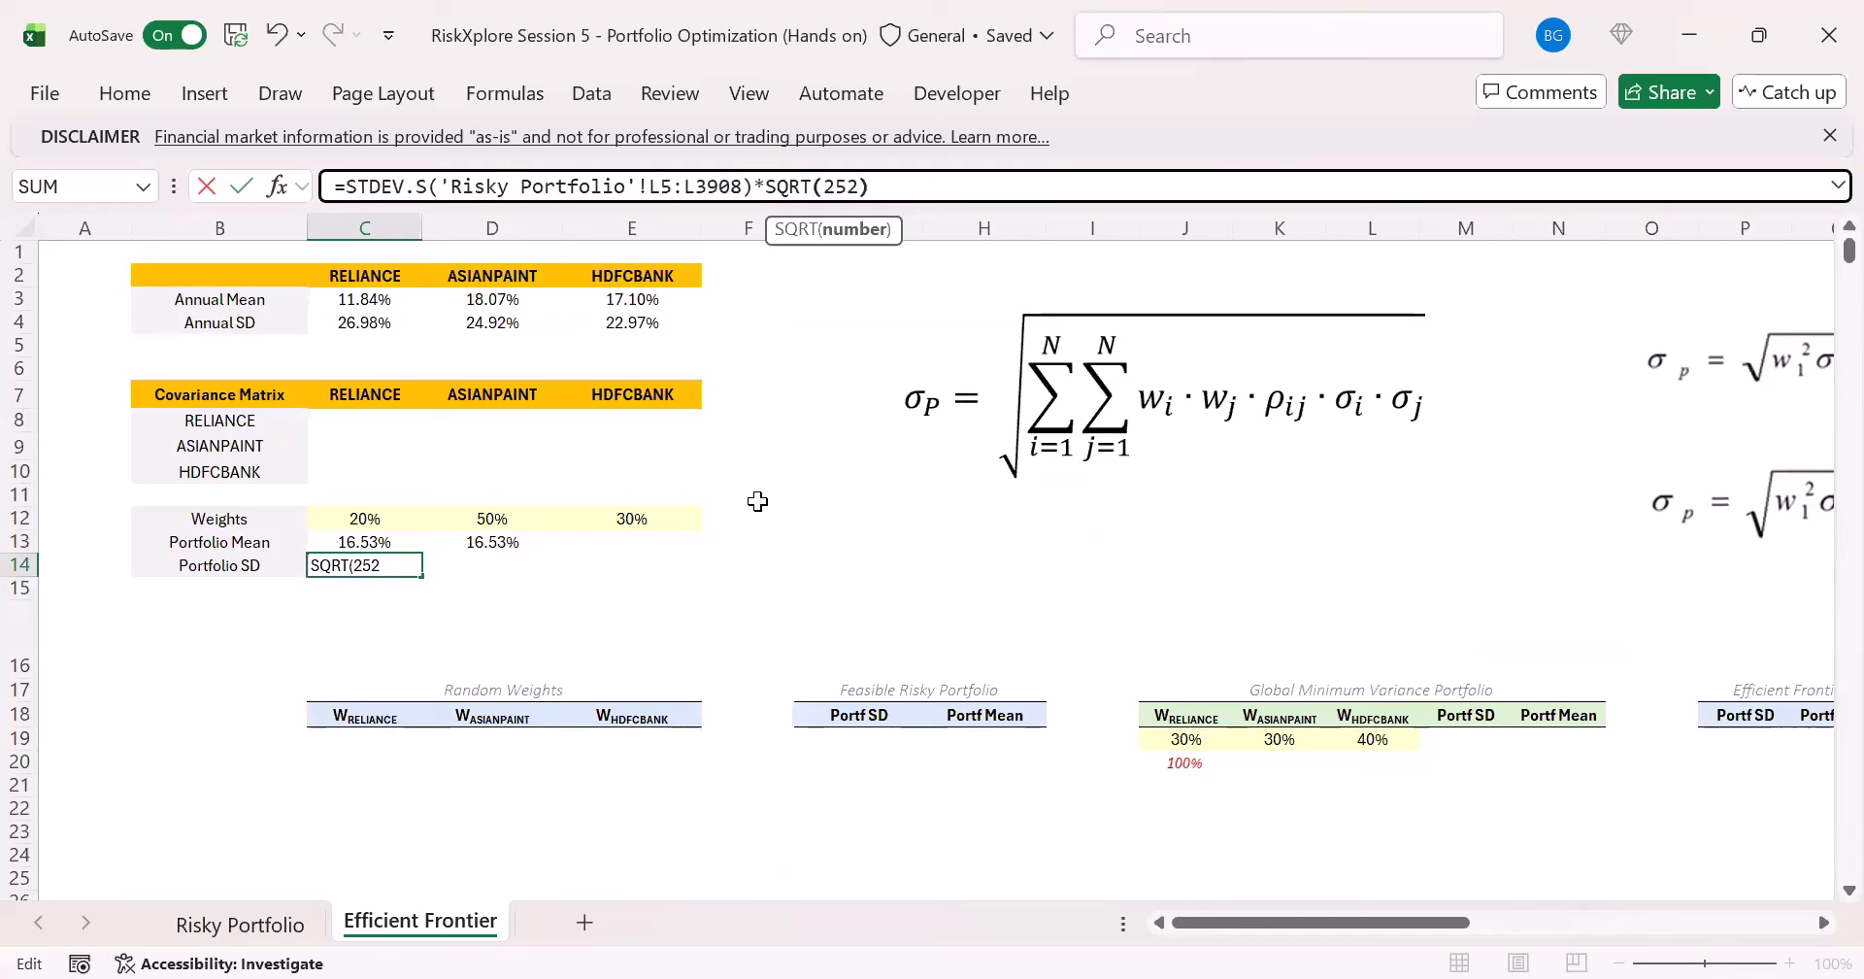
{"action": "key", "text": "ctrl+Return"}
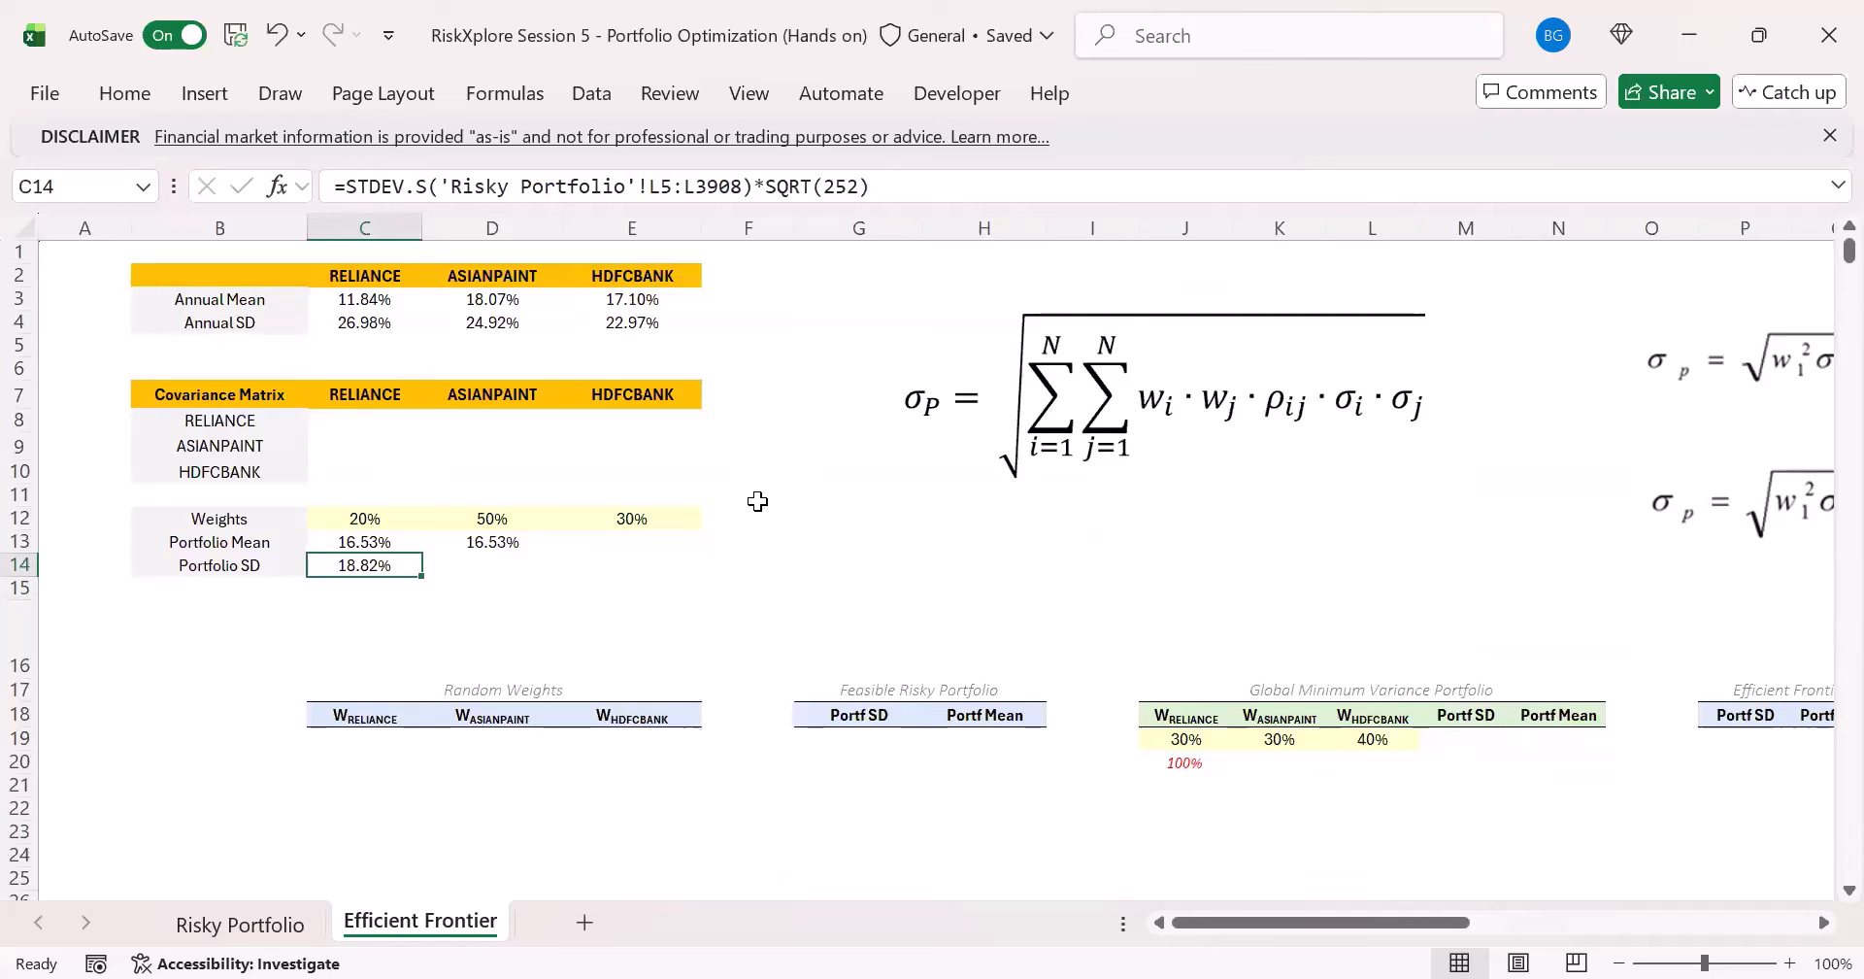
- Examine the double-summation SD formula and how the stock pairs are laid out across the empty covariance matrix in C8:E10
{"action": "left_click", "coordinate": [1211, 428]}
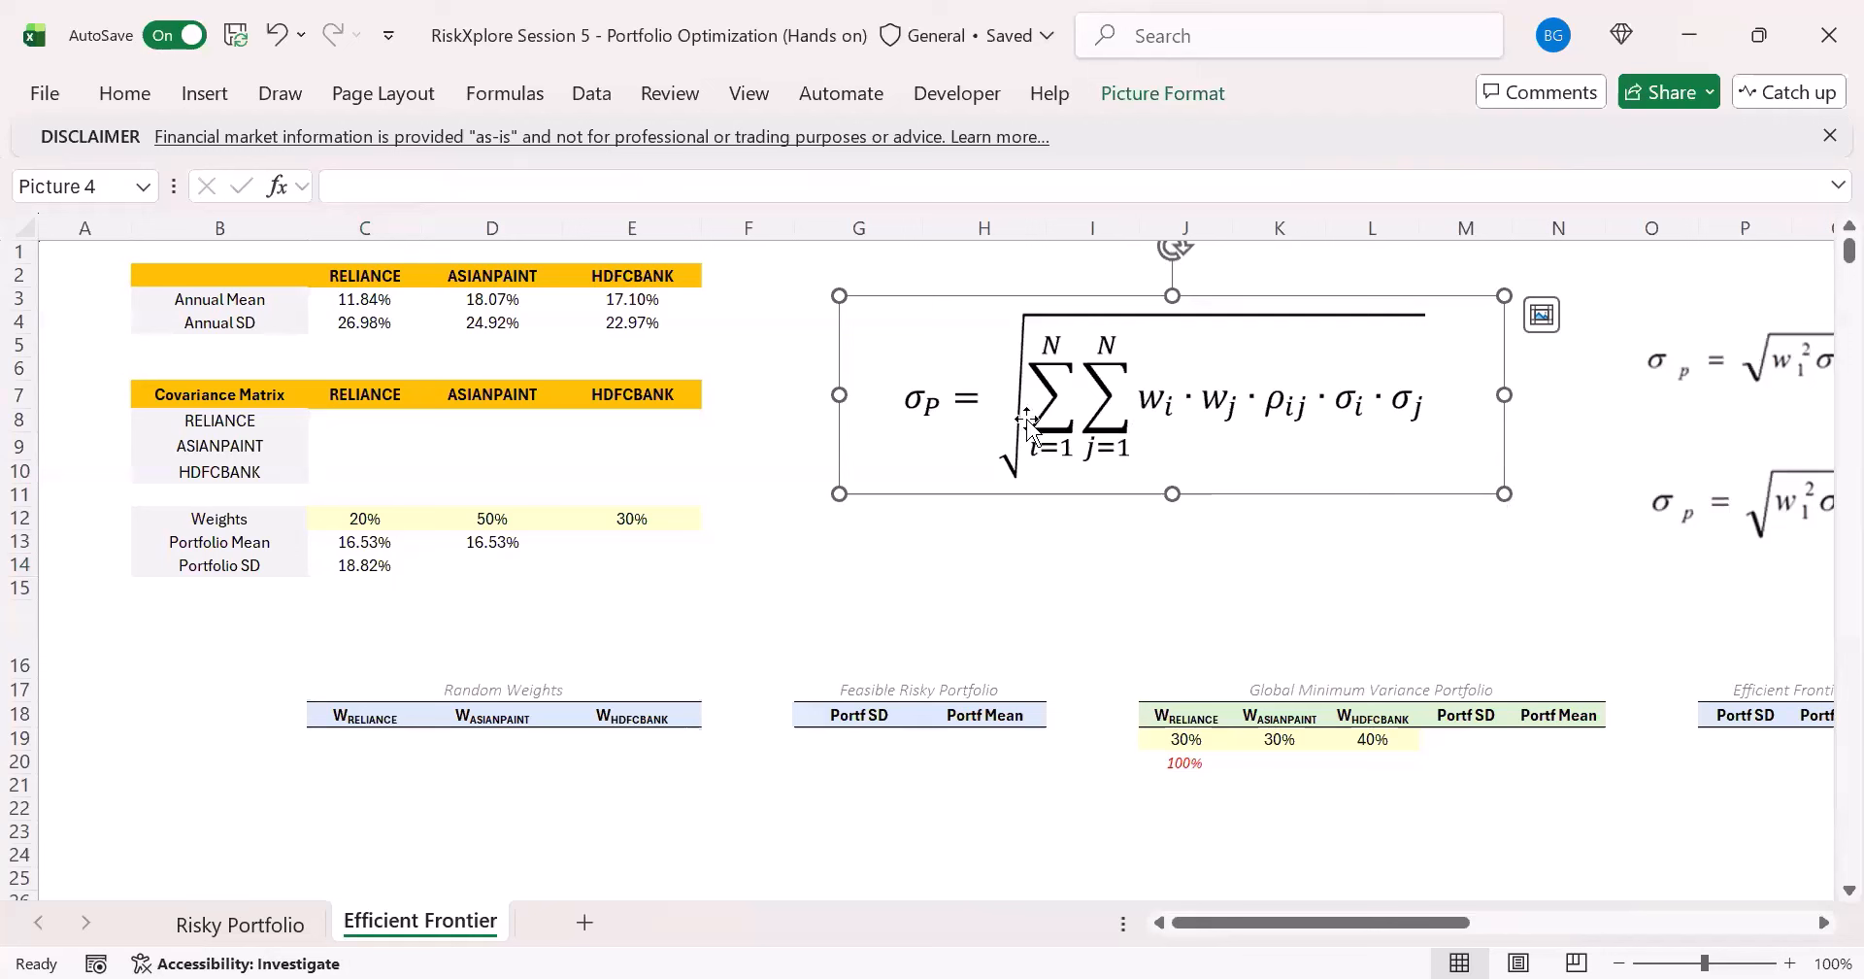
{"action": "left_click", "coordinate": [416, 439]}
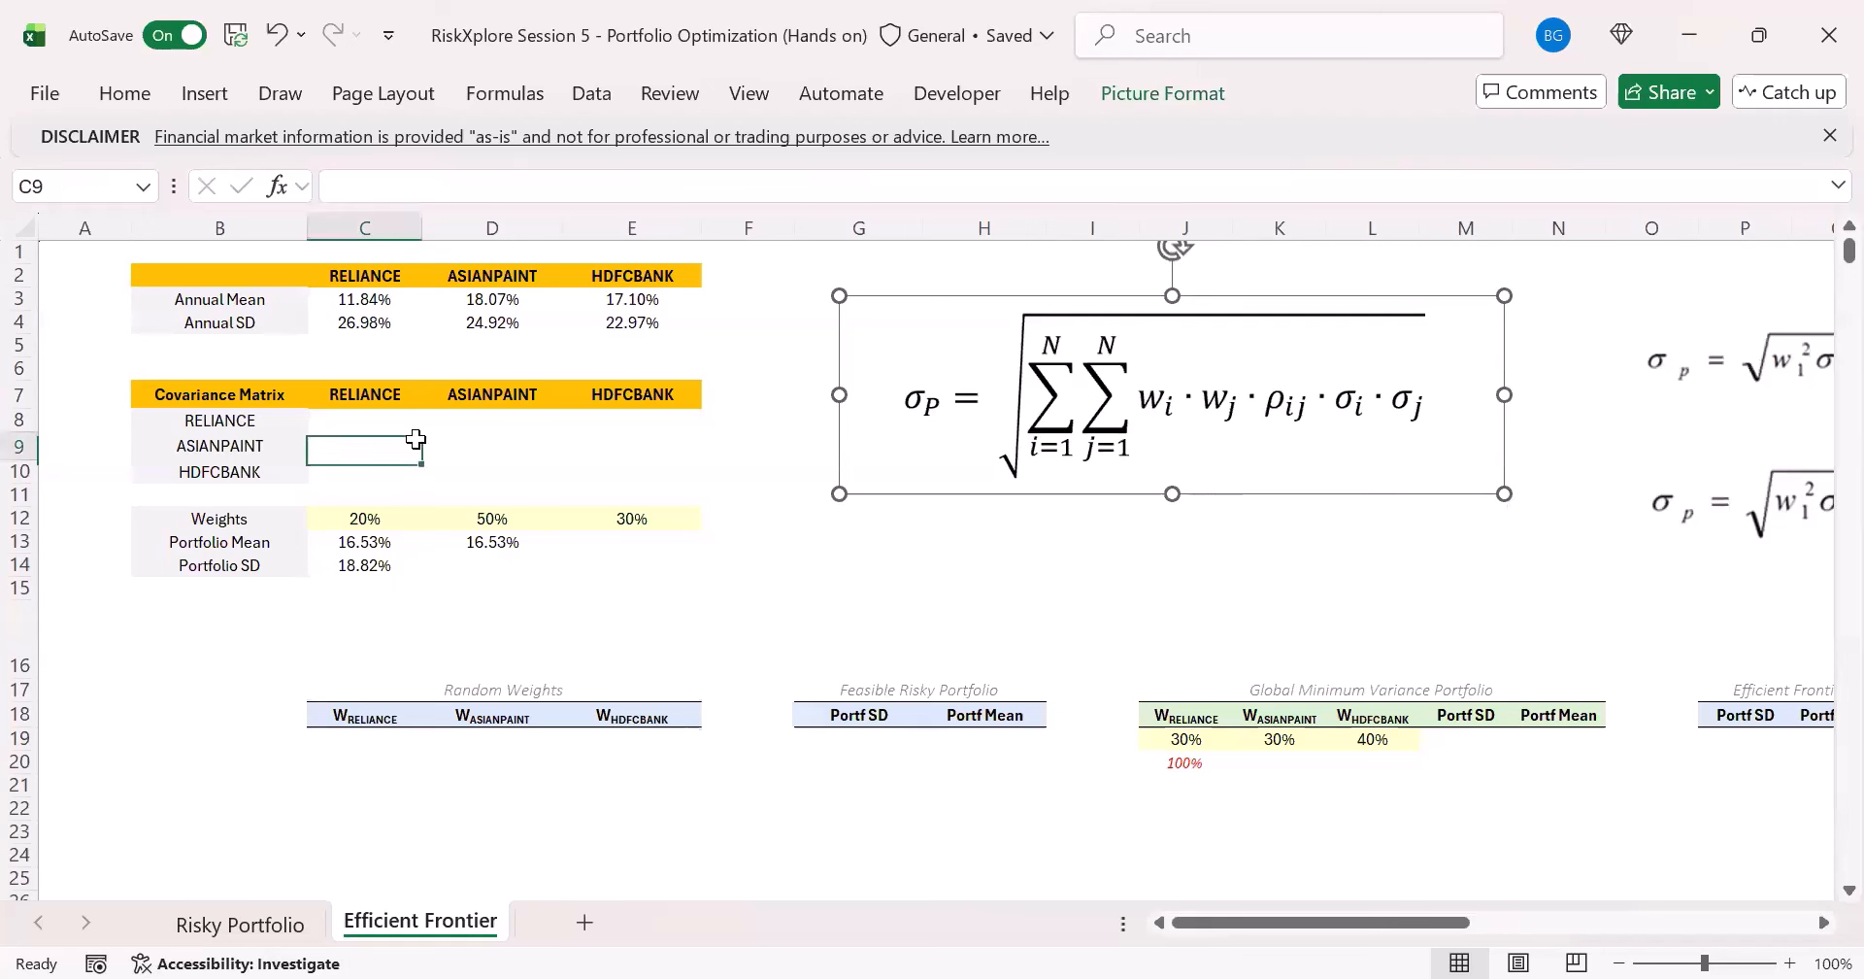
{"action": "left_click", "coordinate": [377, 417]}
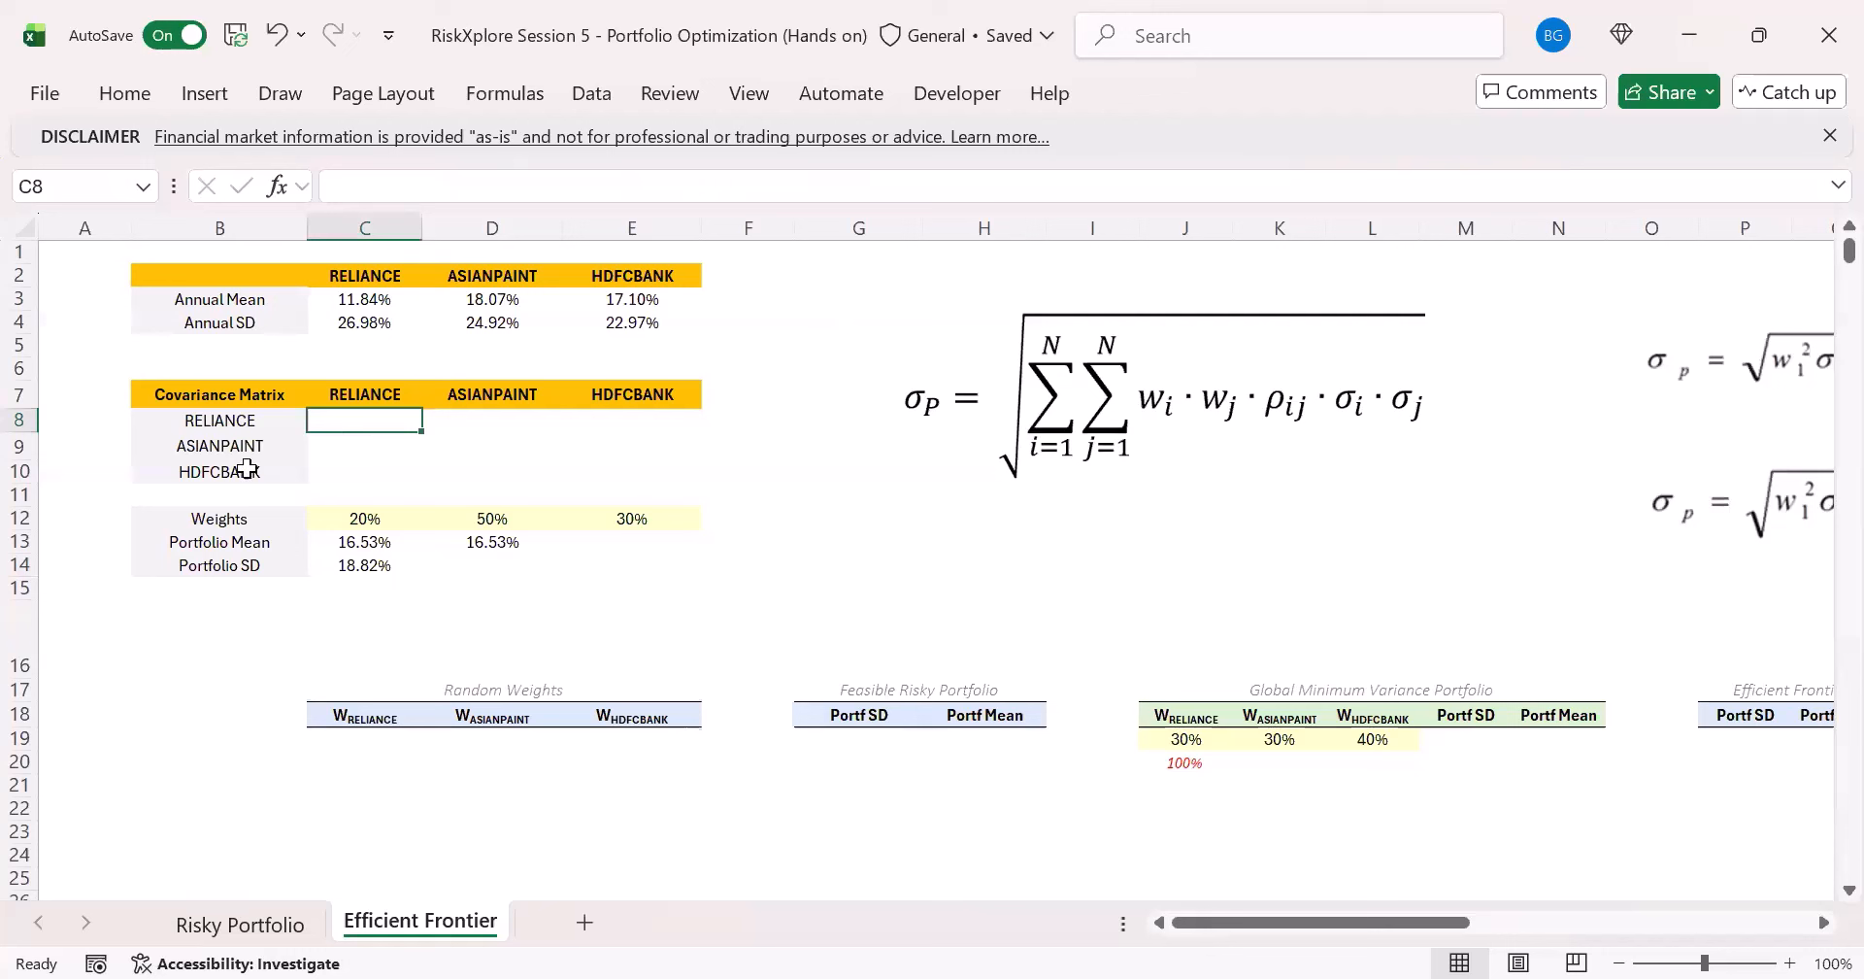
{"action": "left_click", "coordinate": [251, 419]}
{"action": "left_click", "coordinate": [484, 395]}
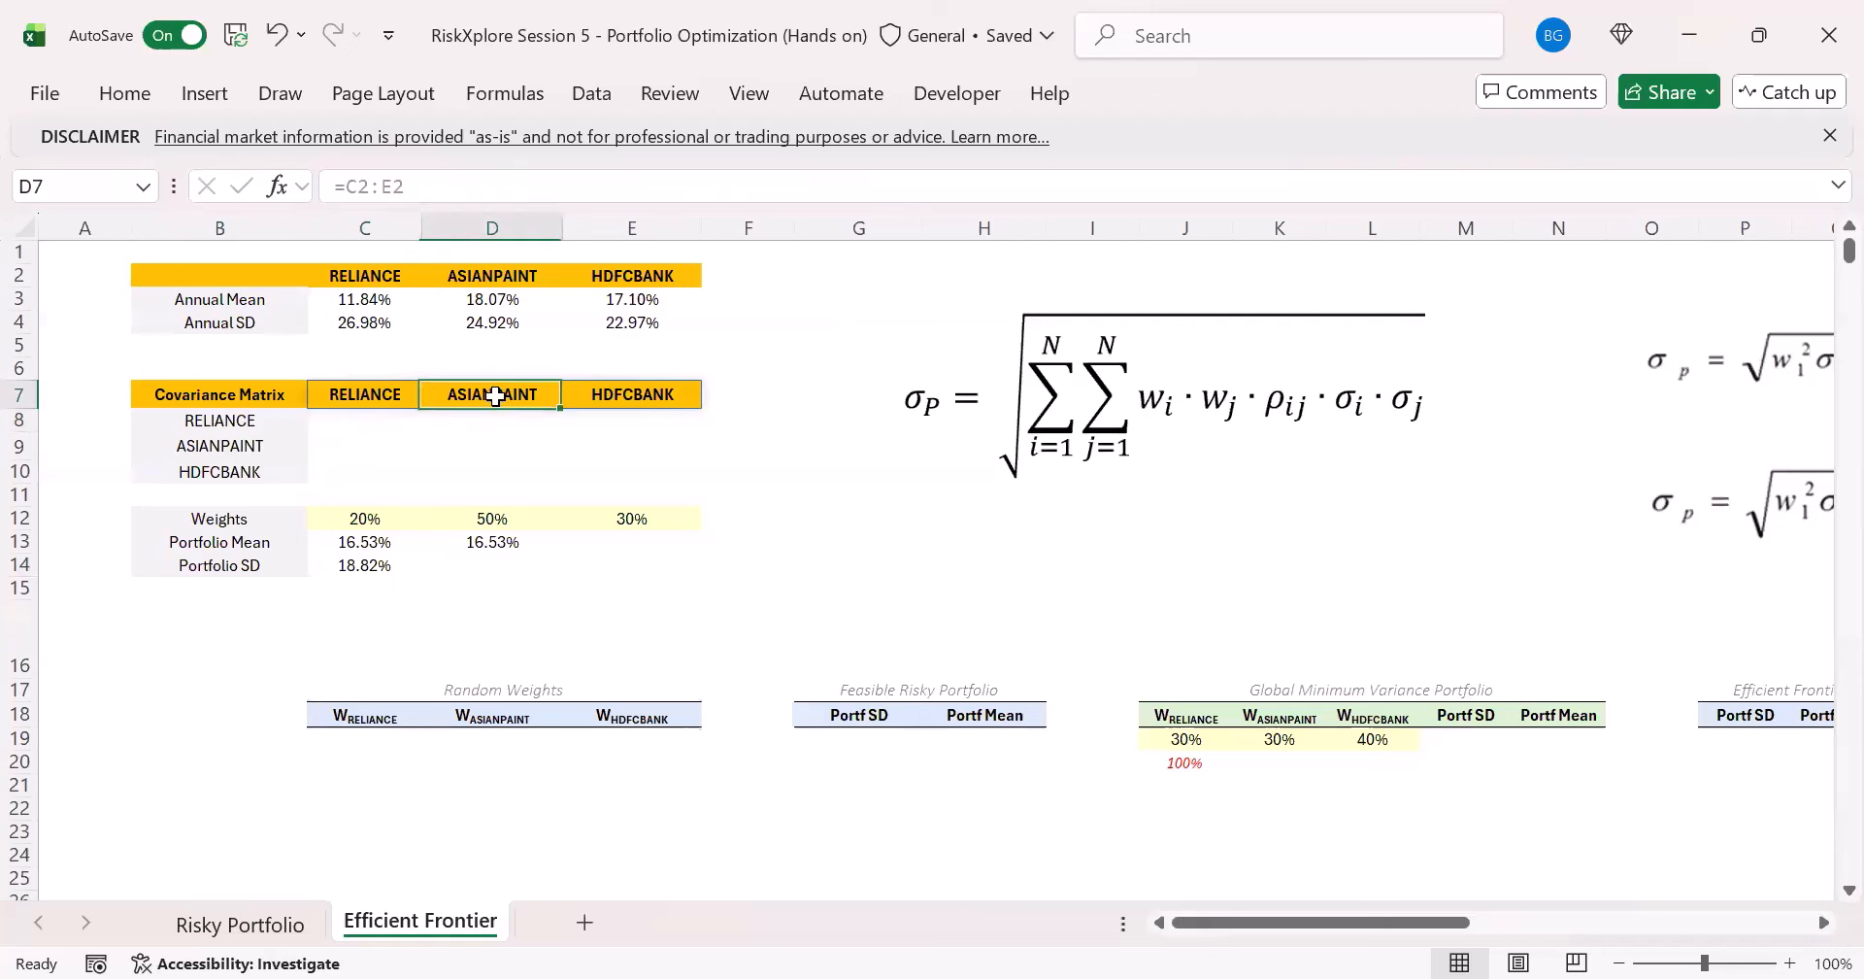
{"action": "left_click", "coordinate": [608, 416]}
{"action": "left_click", "coordinate": [366, 422]}
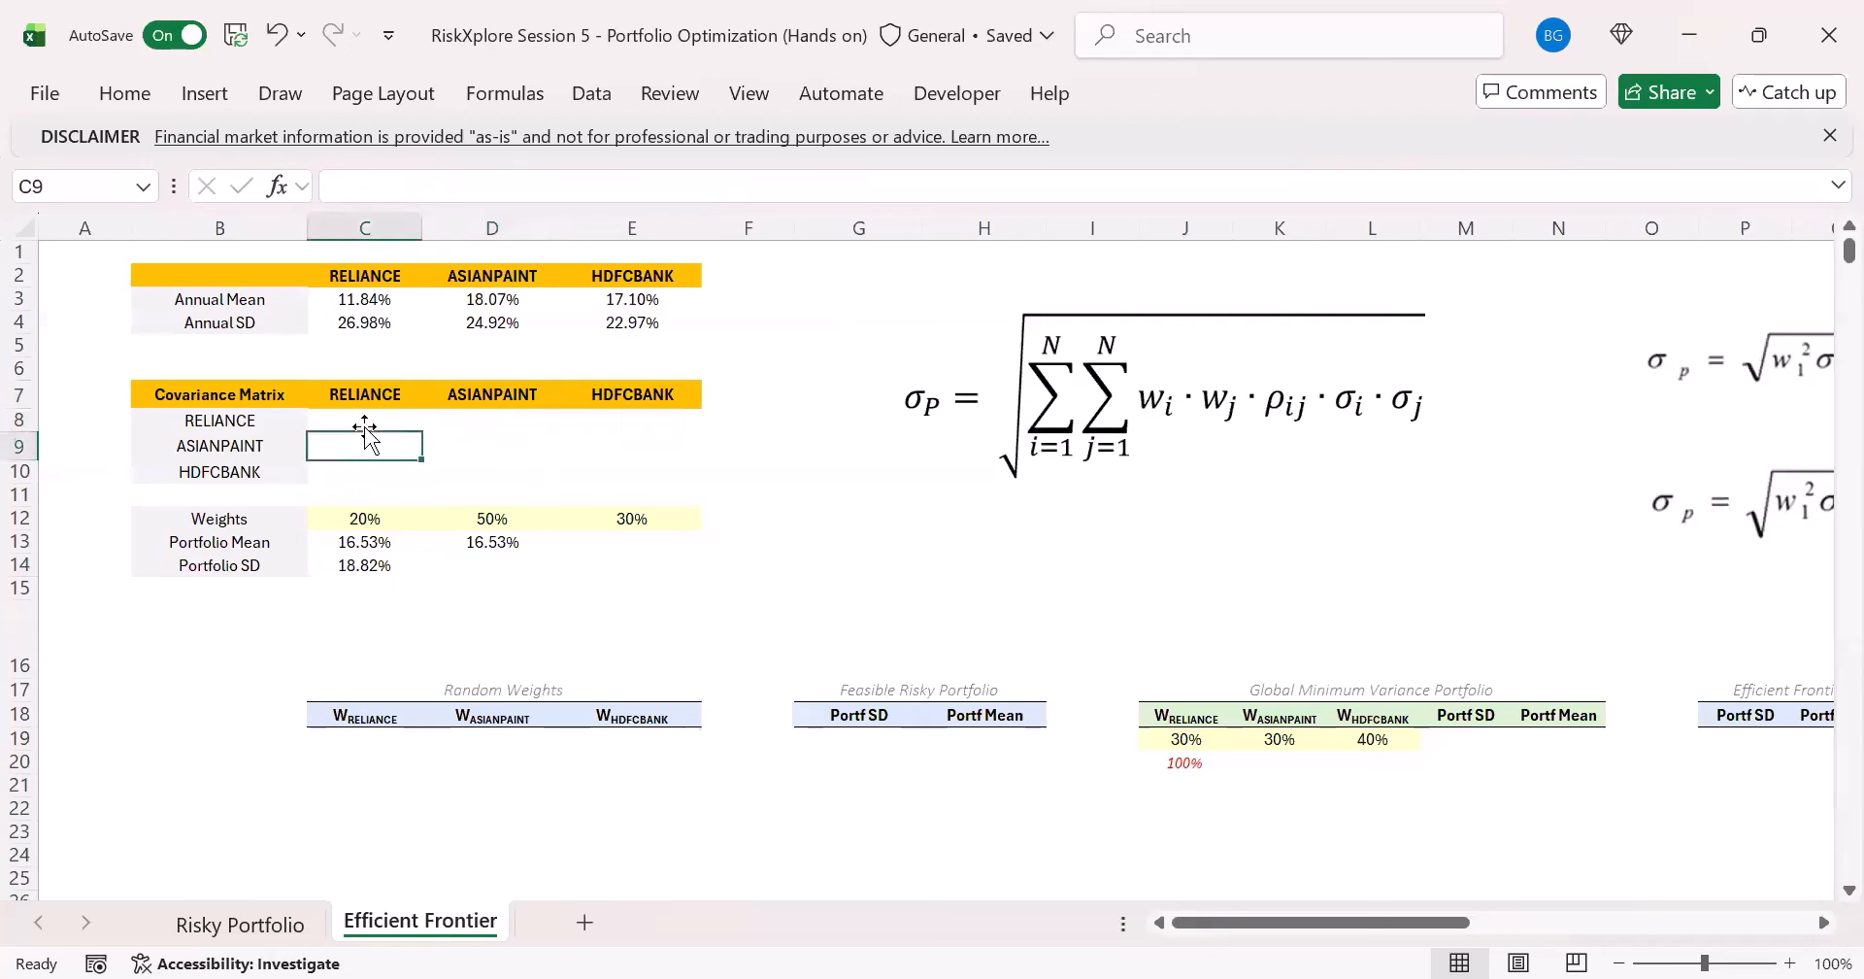
{"action": "left_click", "coordinate": [276, 454]}
{"action": "left_click", "coordinate": [367, 450]}
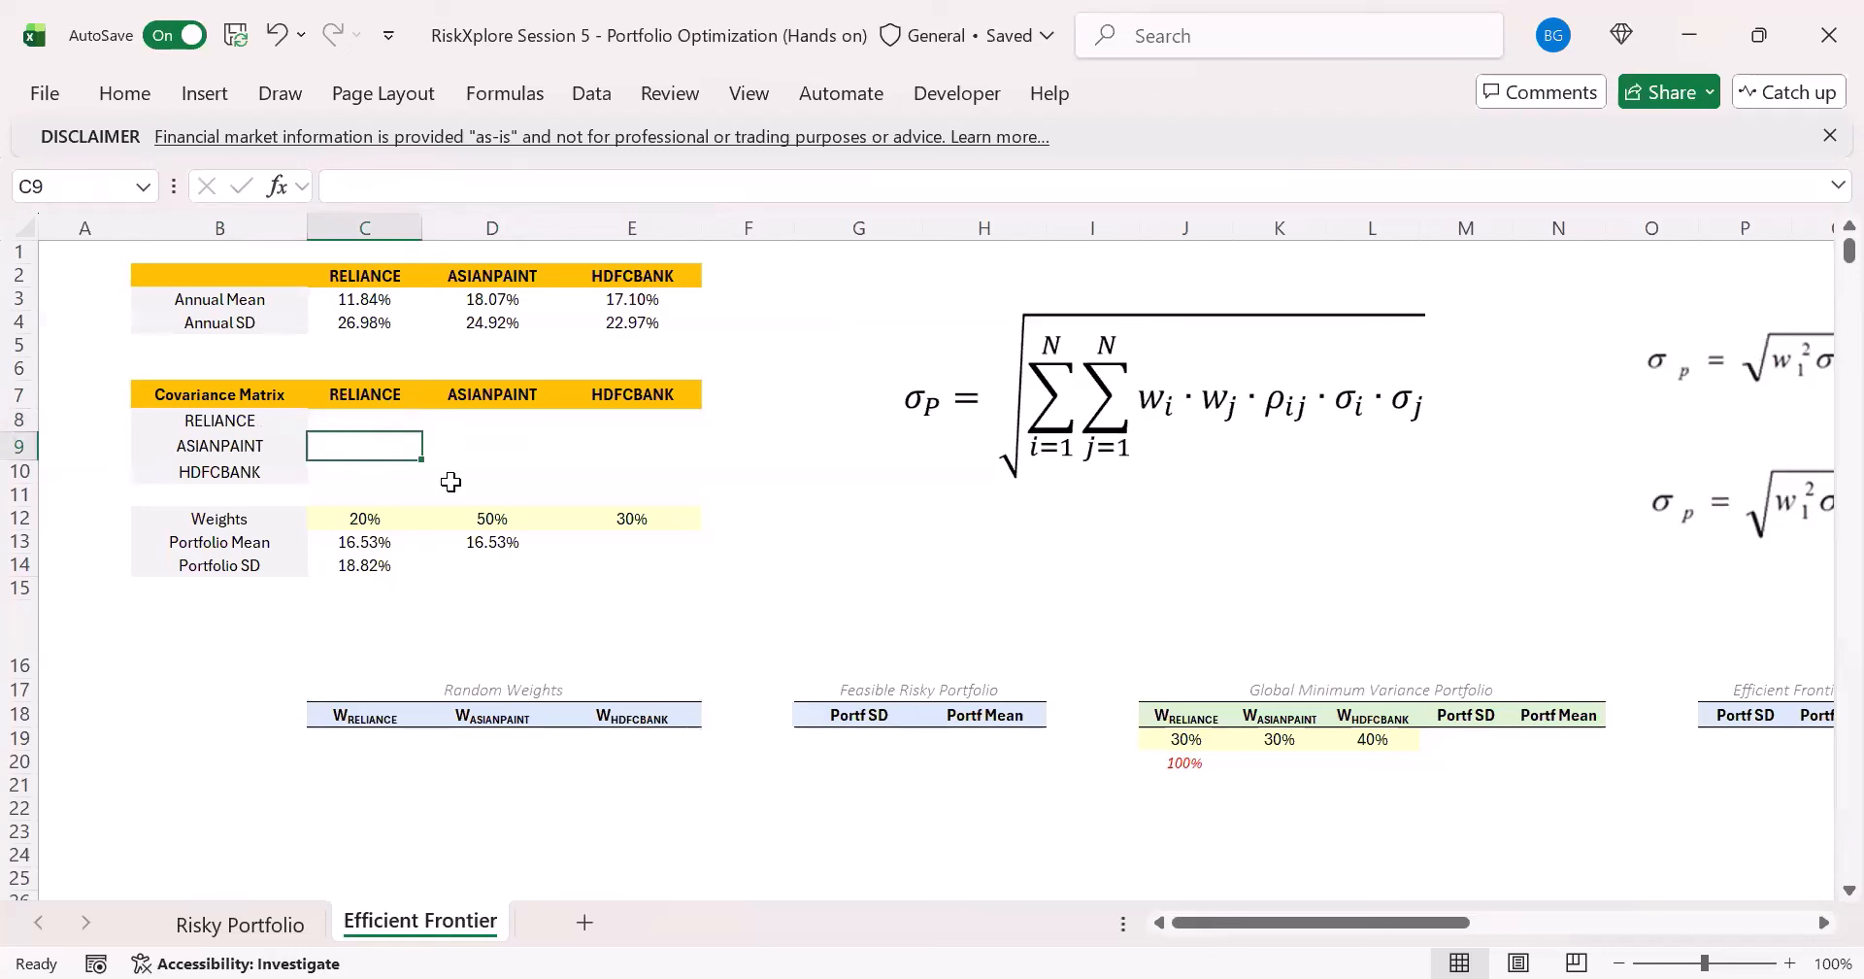
{"action": "left_click", "coordinate": [493, 451]}
{"action": "left_click", "coordinate": [636, 445]}
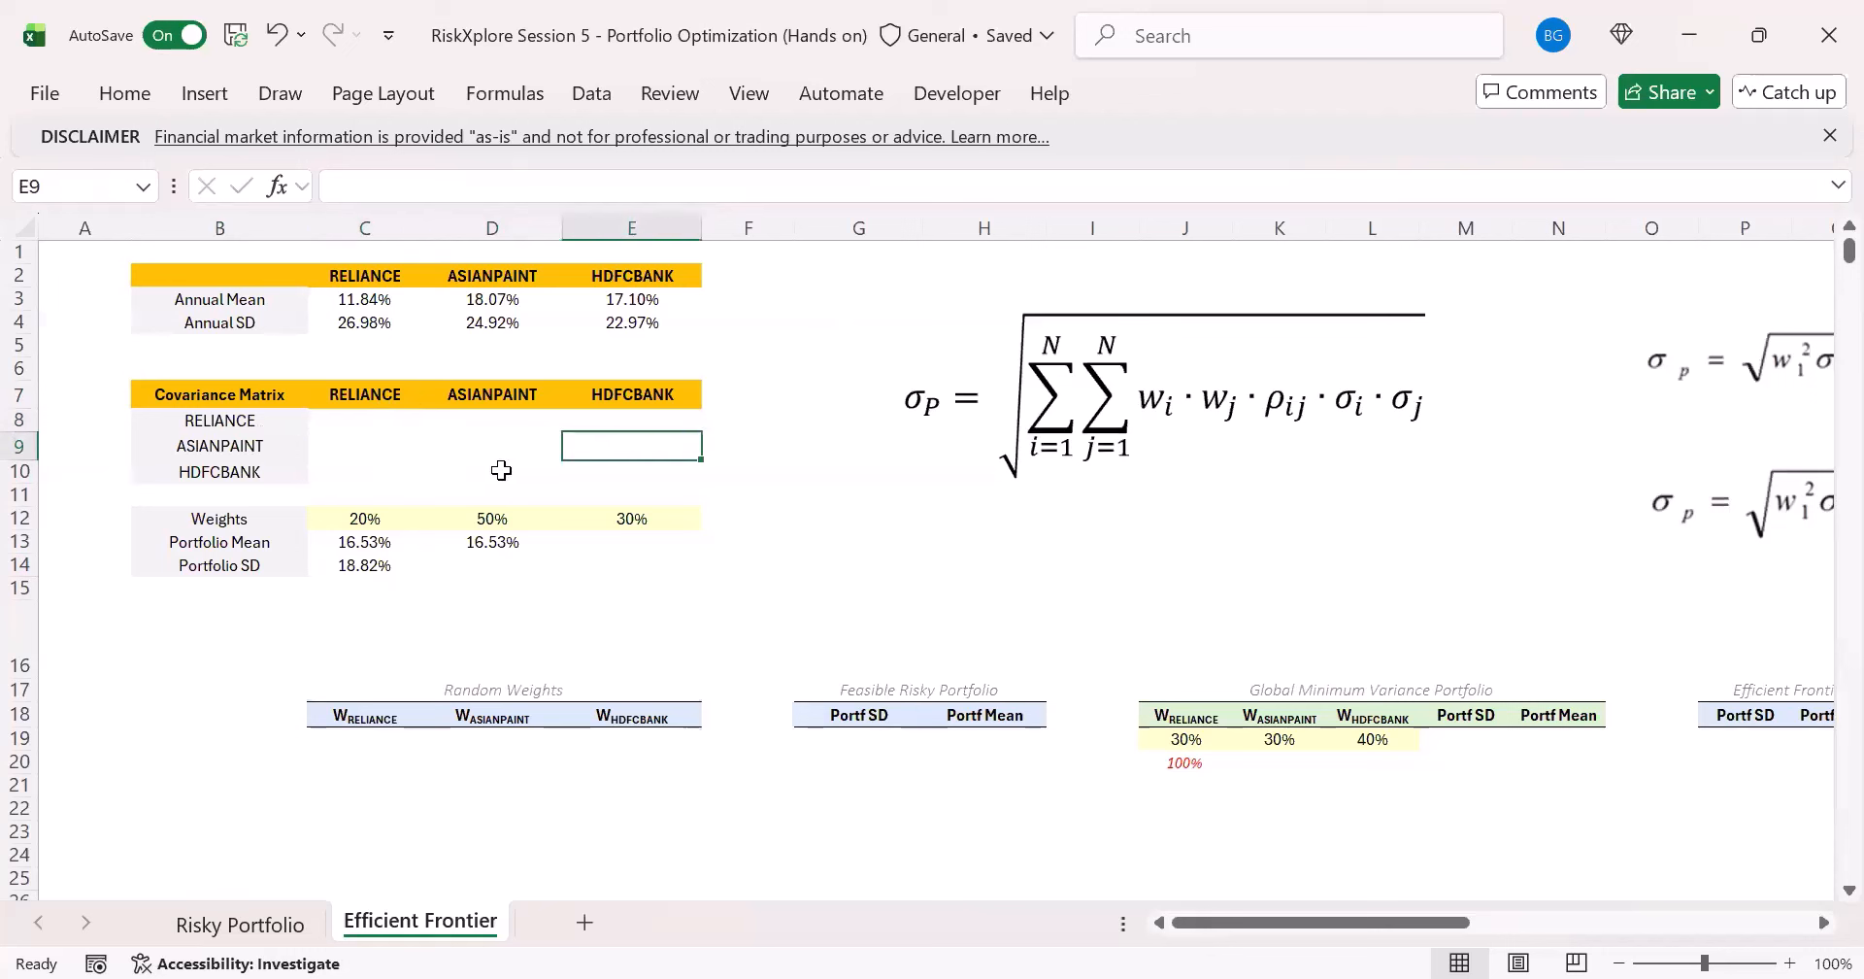
{"action": "left_click", "coordinate": [418, 445]}
{"action": "left_click", "coordinate": [529, 447]}
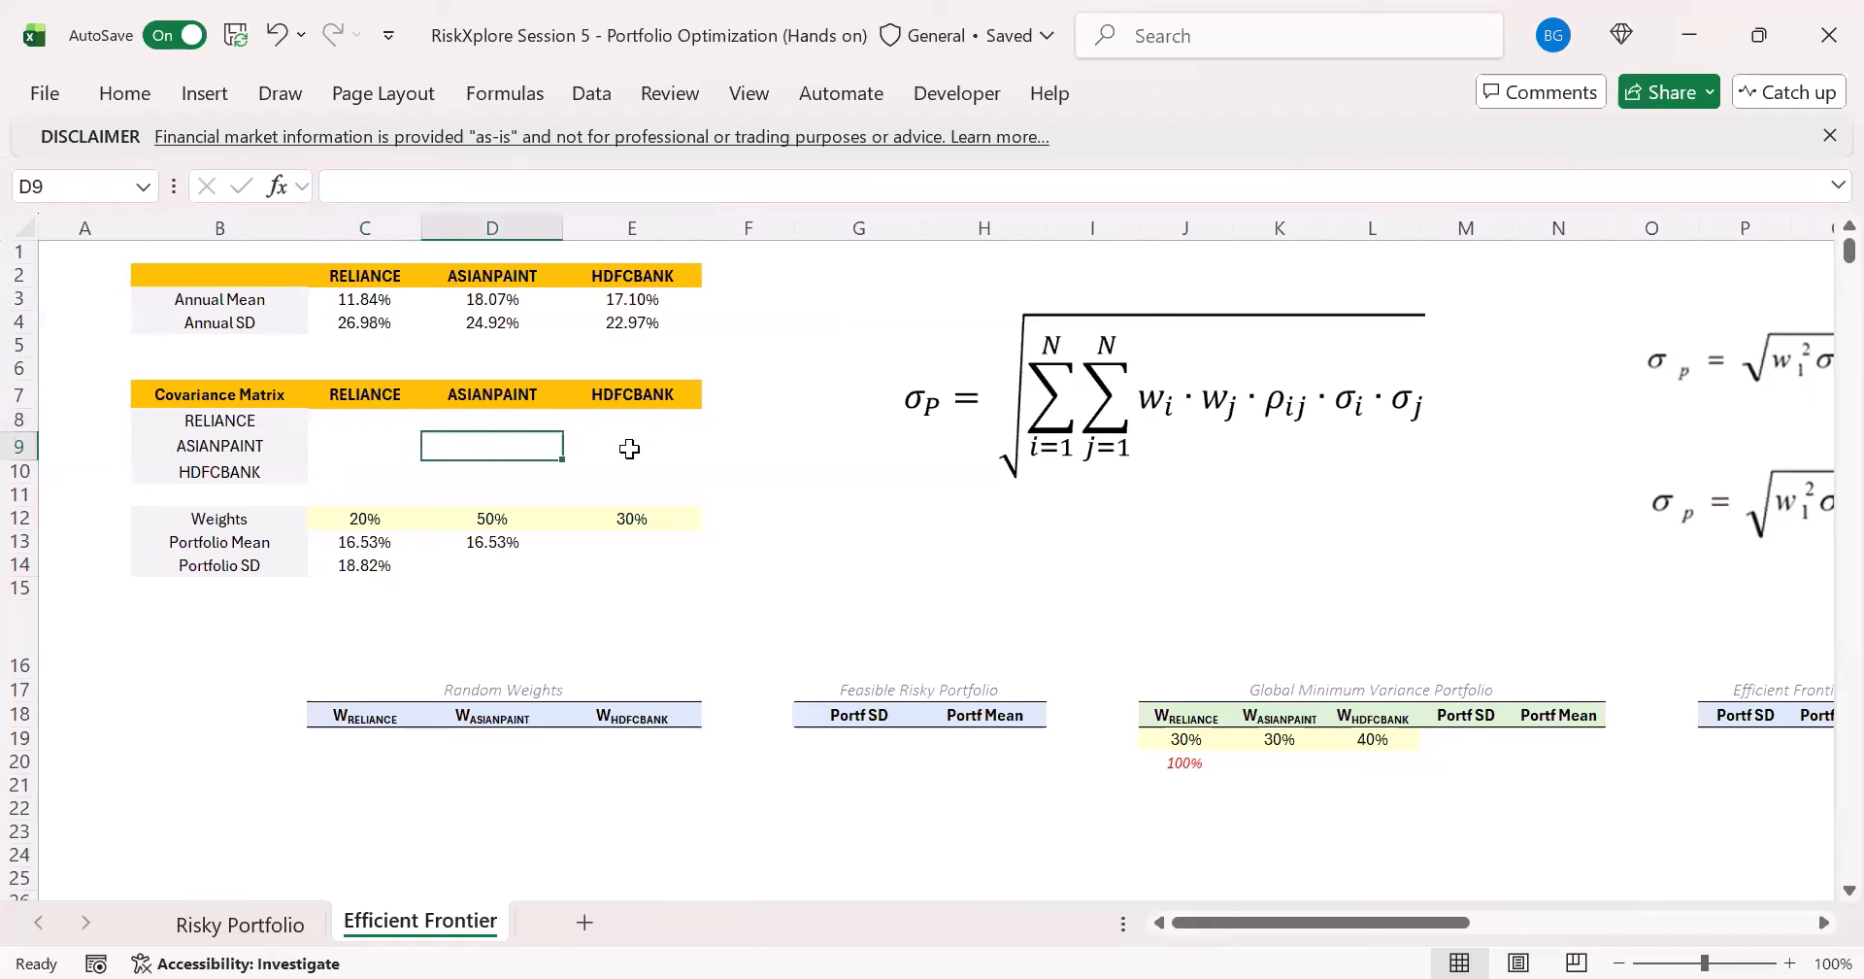
{"action": "left_click", "coordinate": [629, 447]}
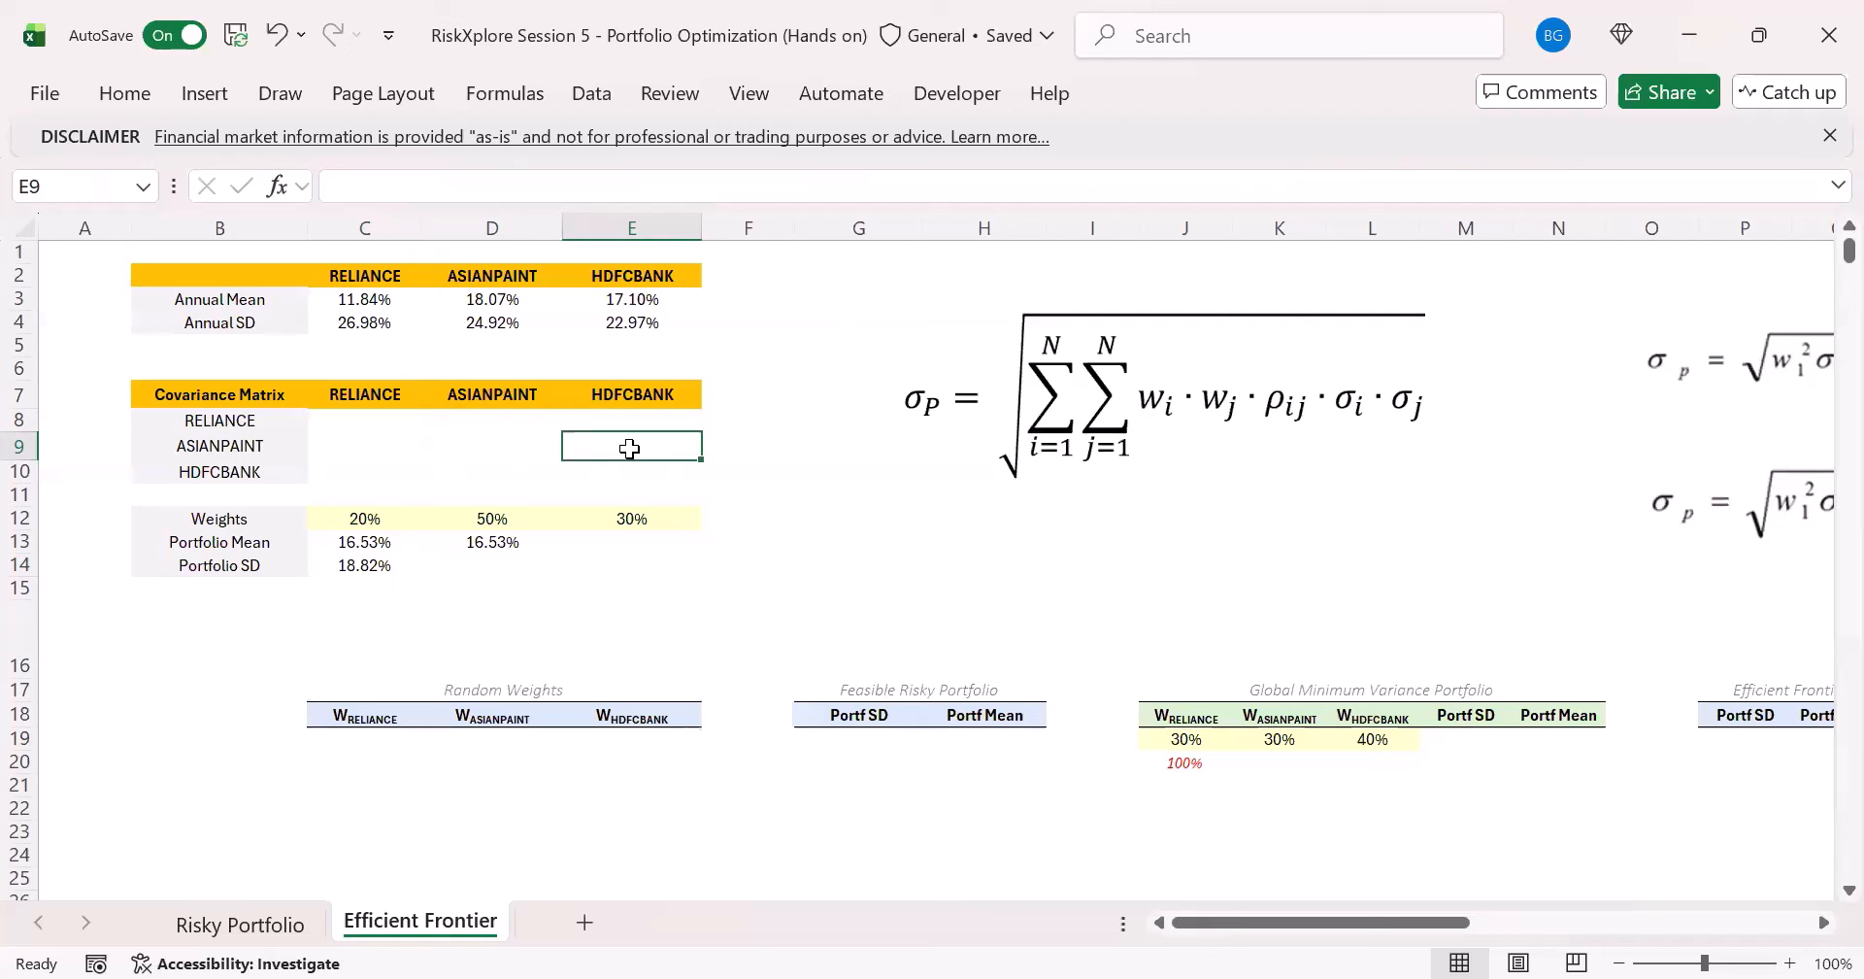
{"action": "left_click", "coordinate": [375, 420]}
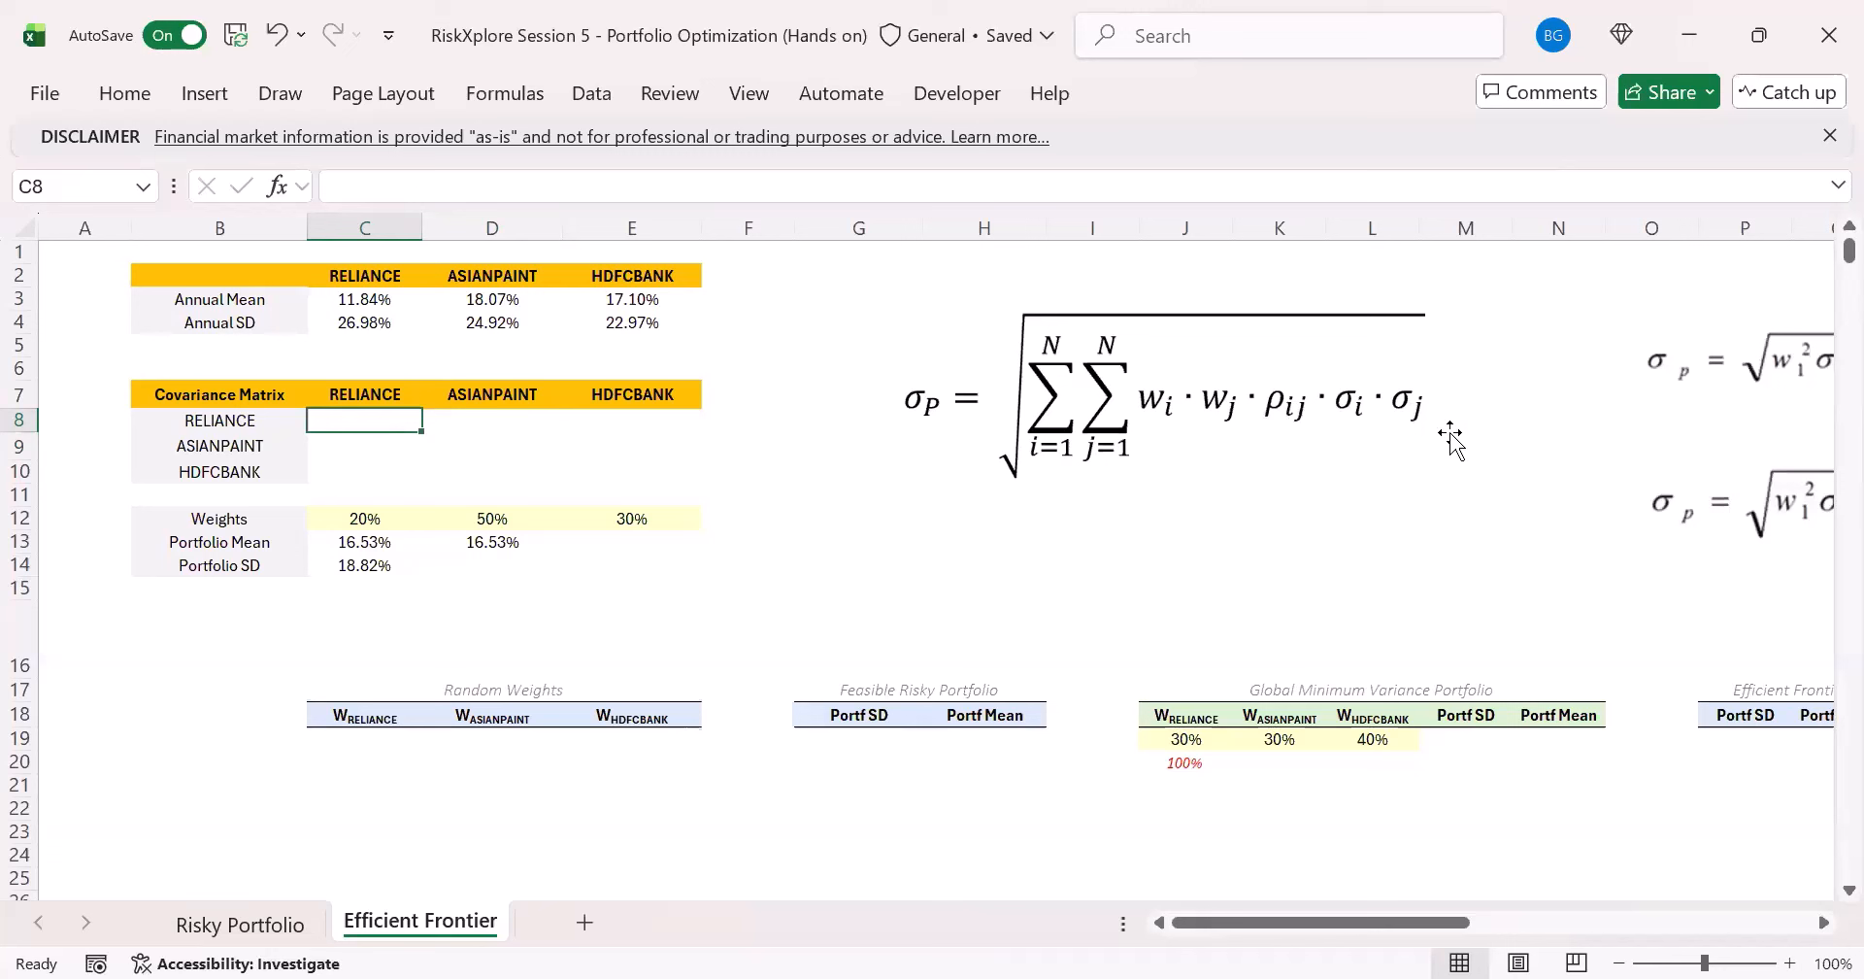
- Start a COVARIANCE.S formula in C8 of the covariance matrix with RELIANCE daily returns 'Risky Portfolio'!H5:H3908 as the first array
{"action": "left_click", "coordinate": [303, 420]}
{"action": "left_click", "coordinate": [373, 412]}
{"action": "left_click", "coordinate": [424, 402]}
{"action": "left_click", "coordinate": [414, 417]}
{"action": "type", "text": "="}
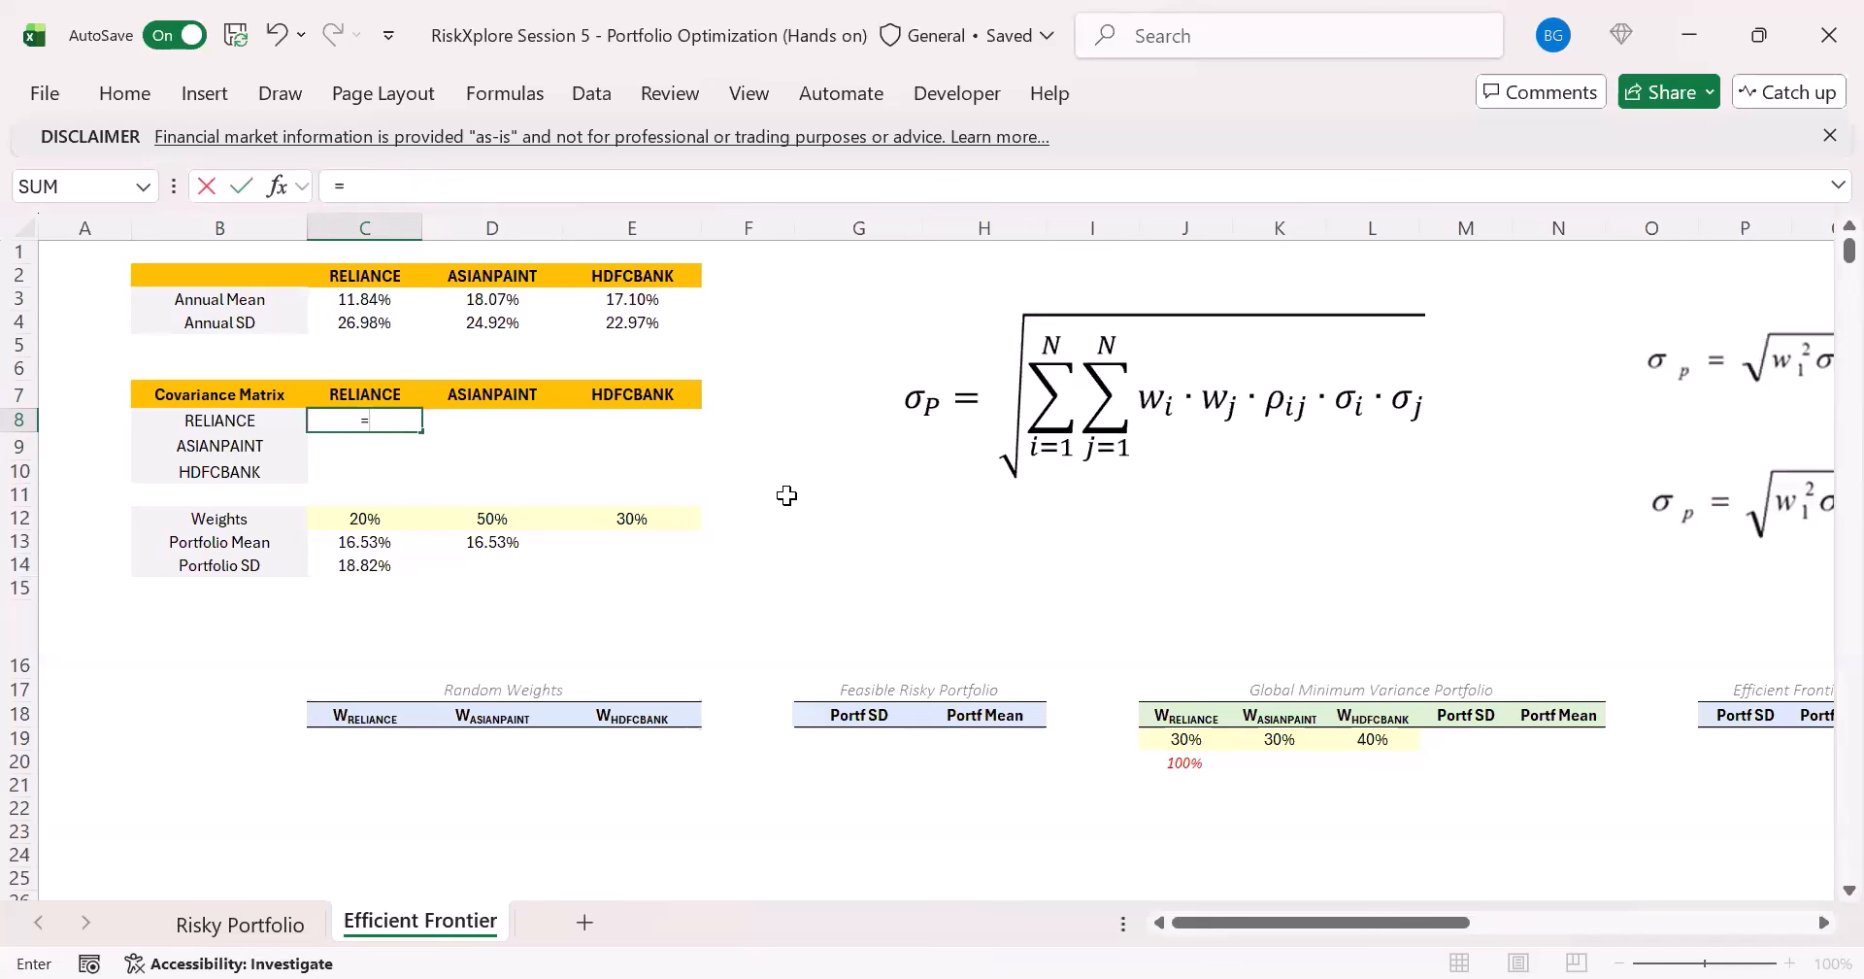
{"action": "type", "text": "co"}
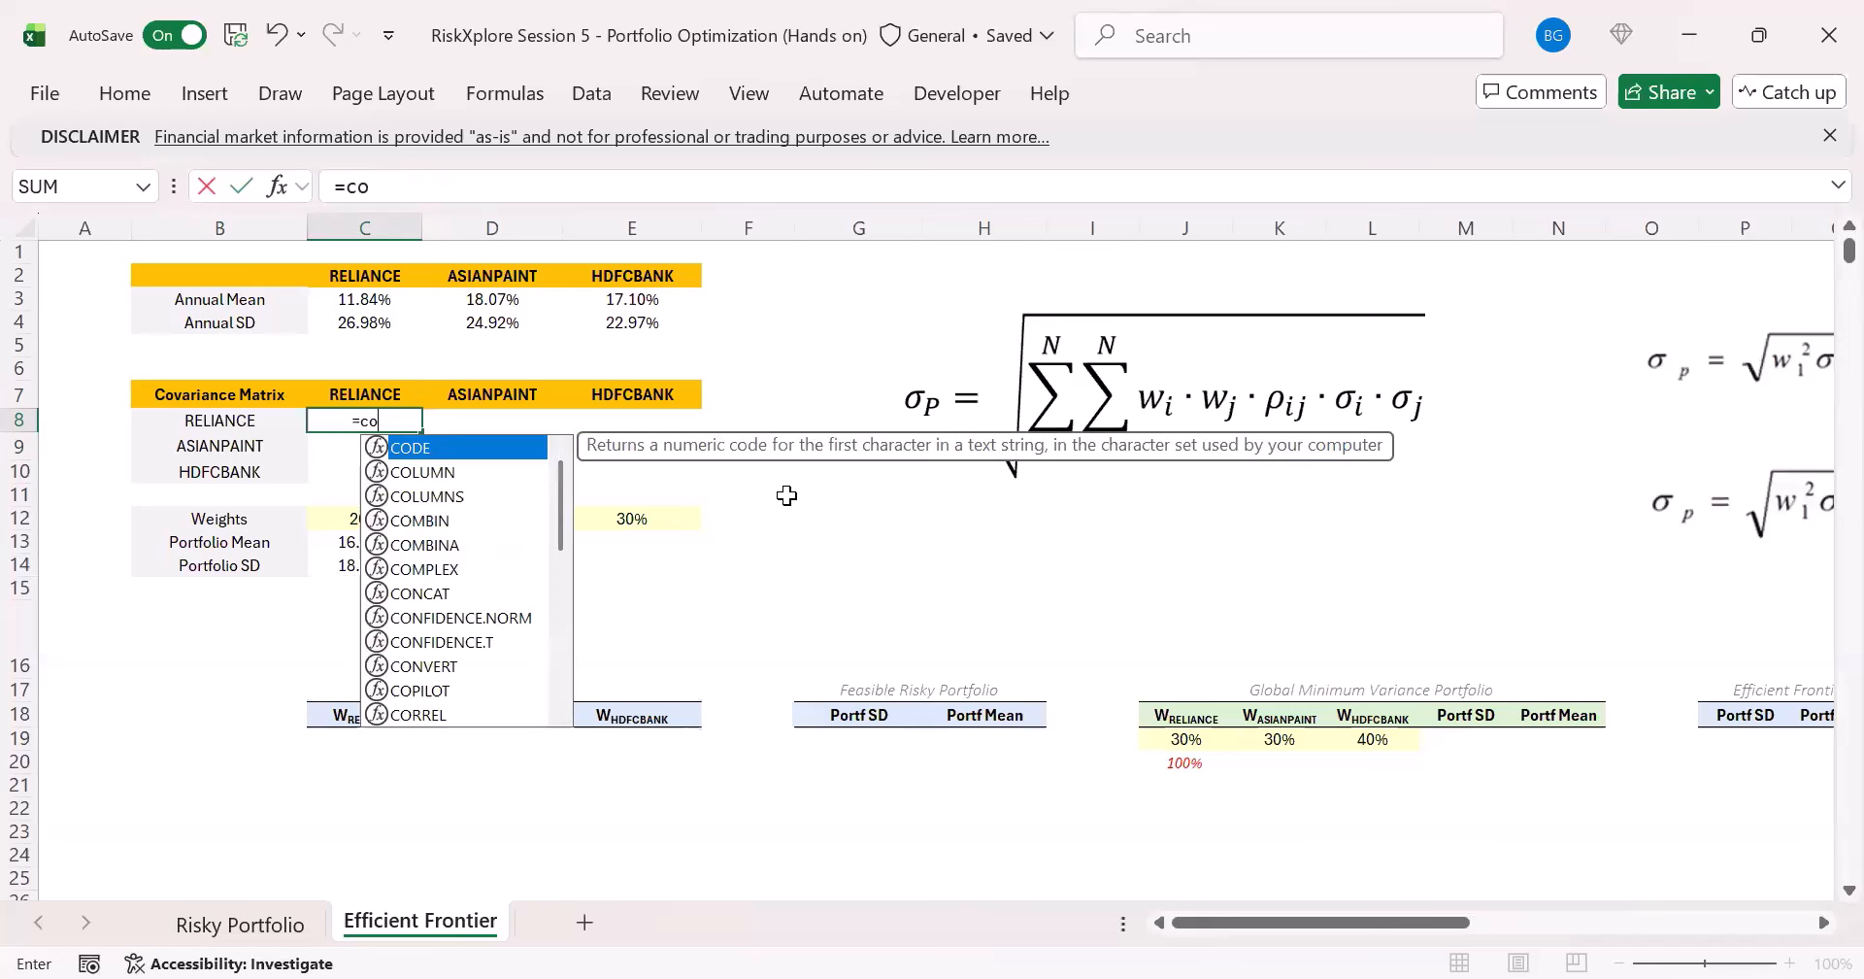
{"action": "type", "text": "va"}
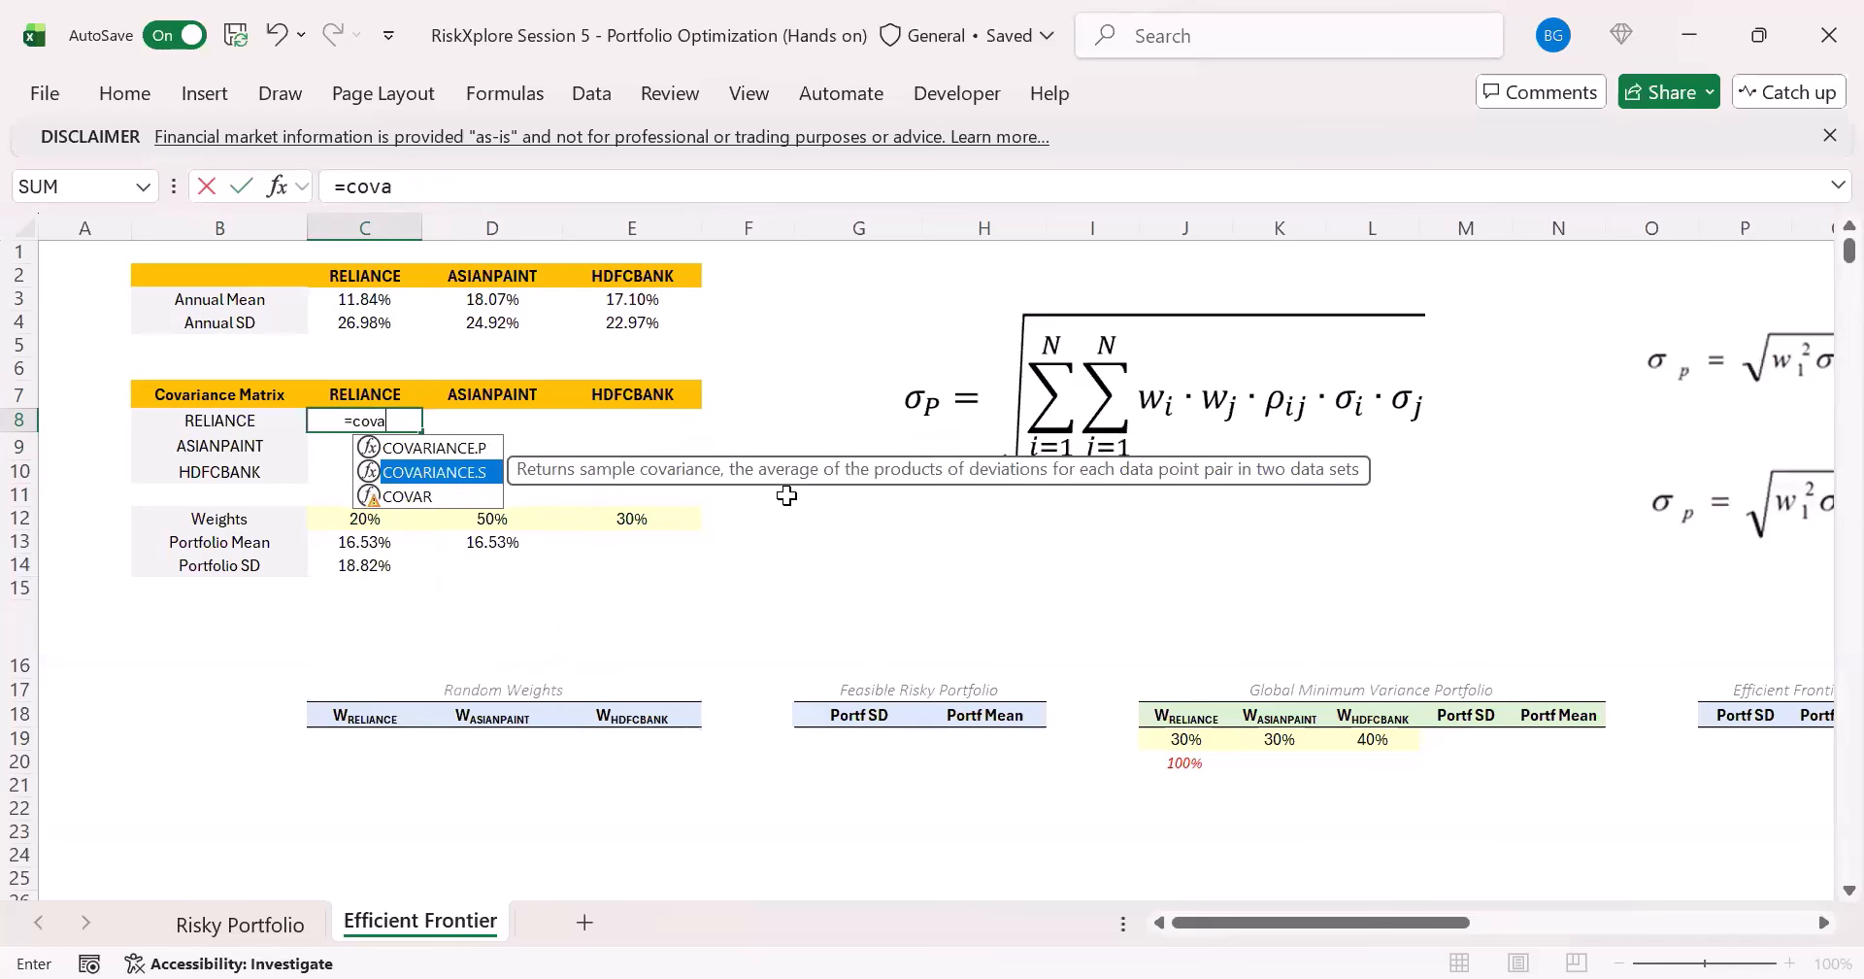
{"action": "key", "text": "Tab"}
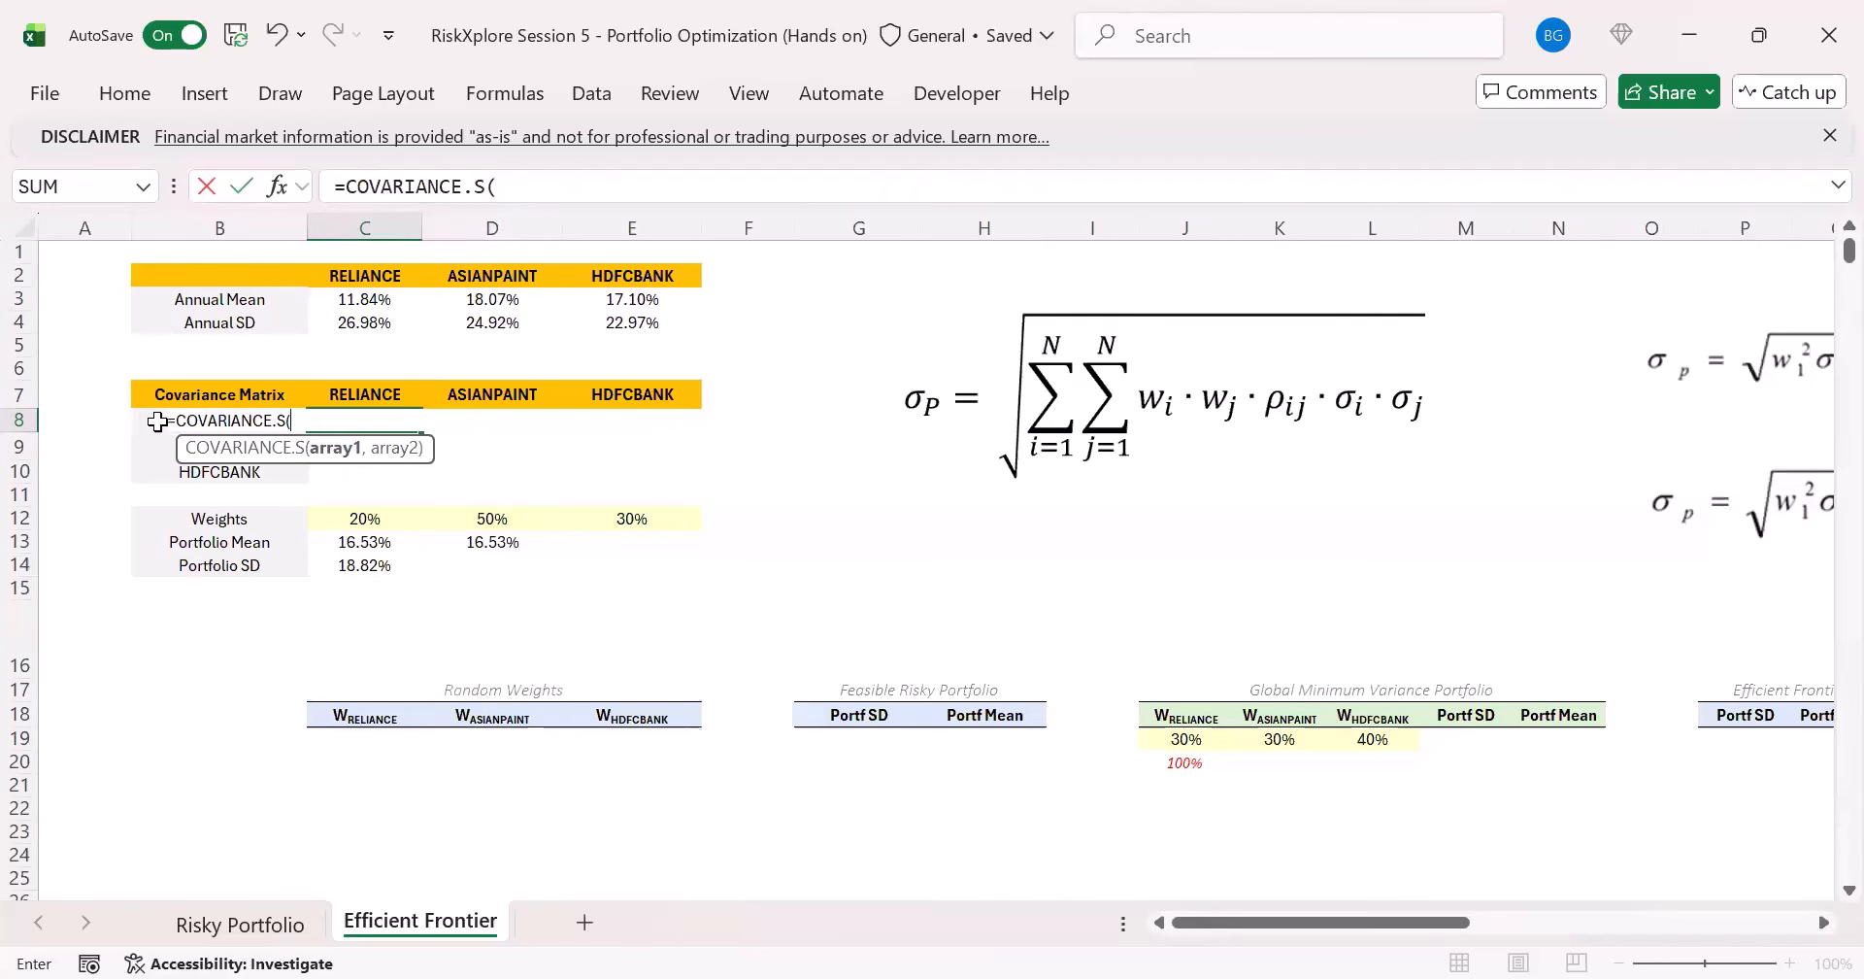
{"action": "left_click", "coordinate": [226, 925]}
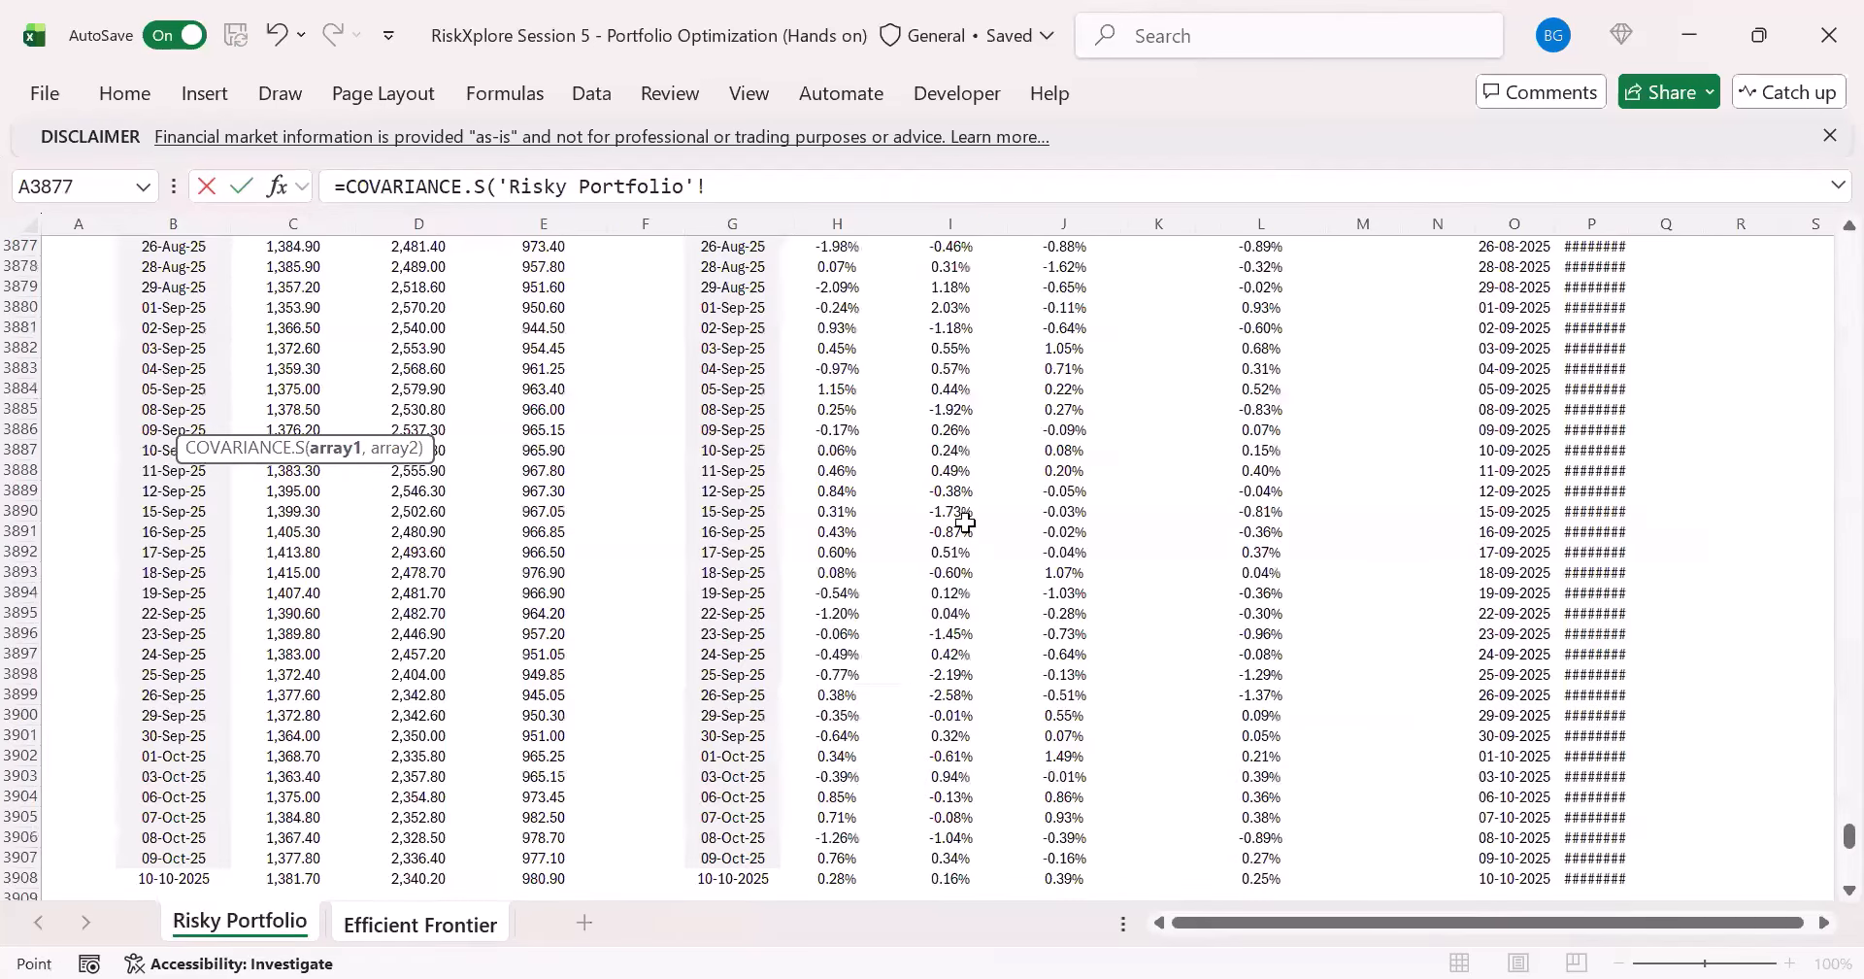
{"action": "left_click", "coordinate": [804, 487]}
{"action": "key", "text": "ctrl+Up"}
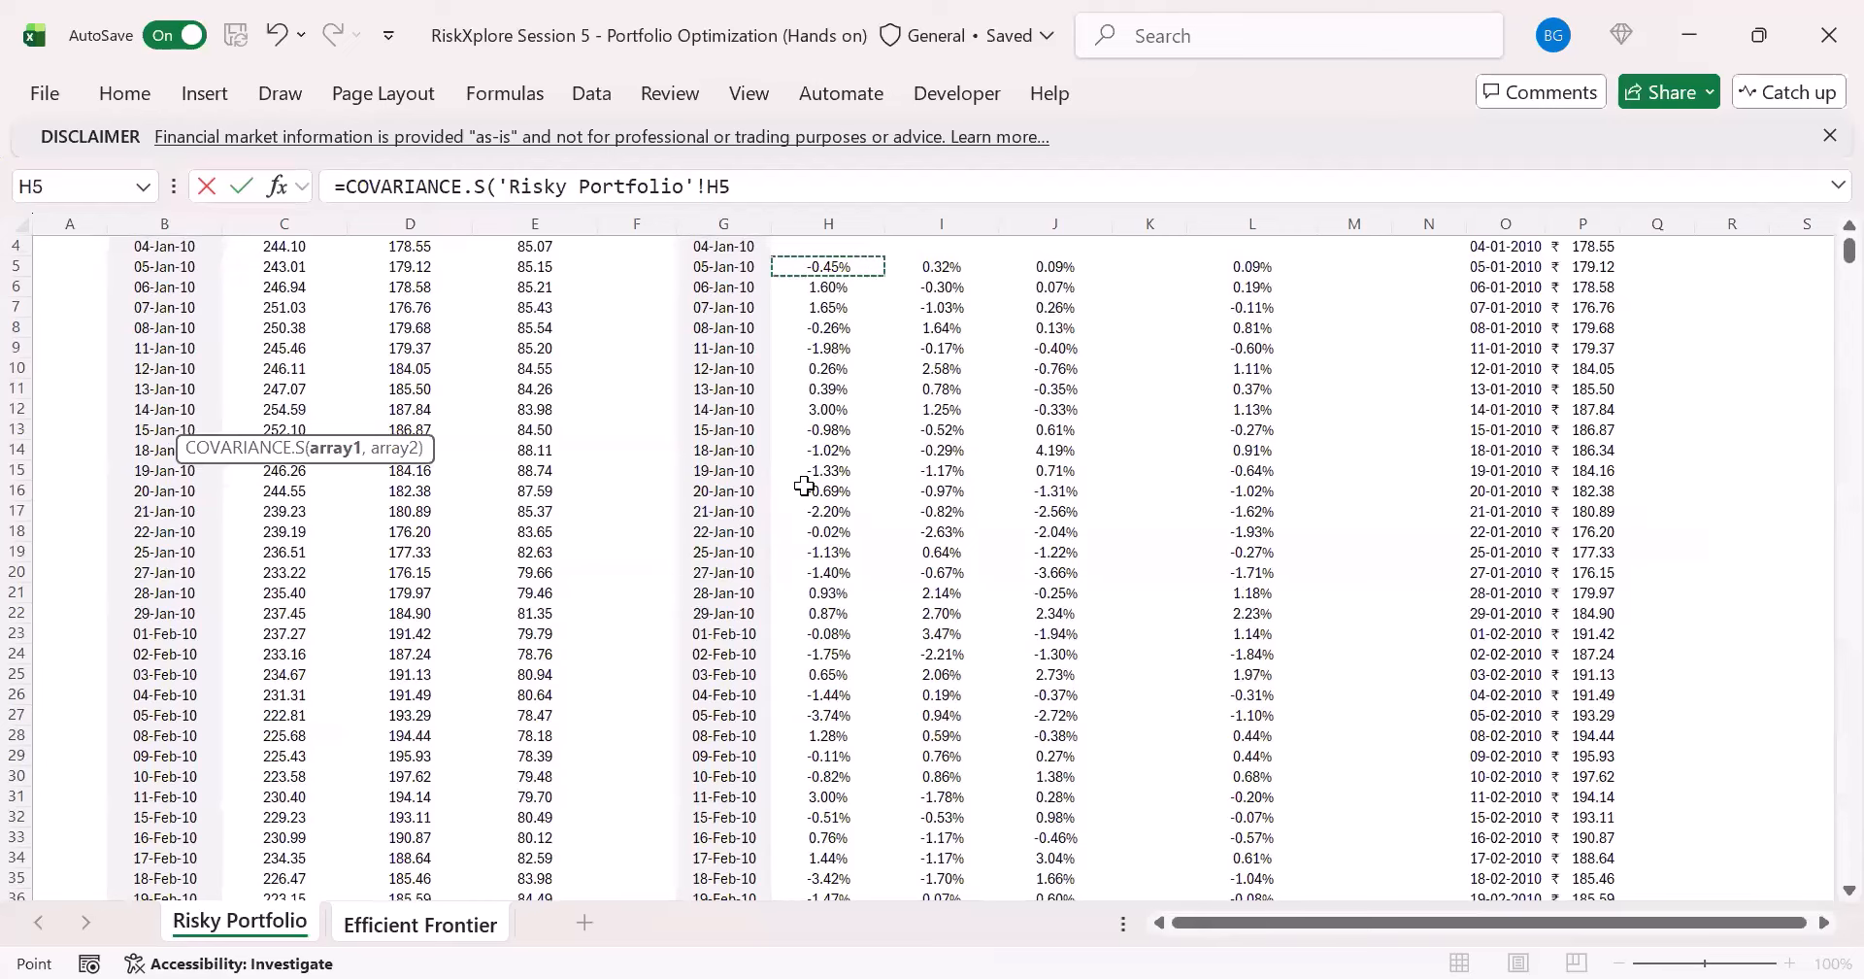
{"action": "key", "text": "ctrl+shift+Down"}
{"action": "type", "text": ","}
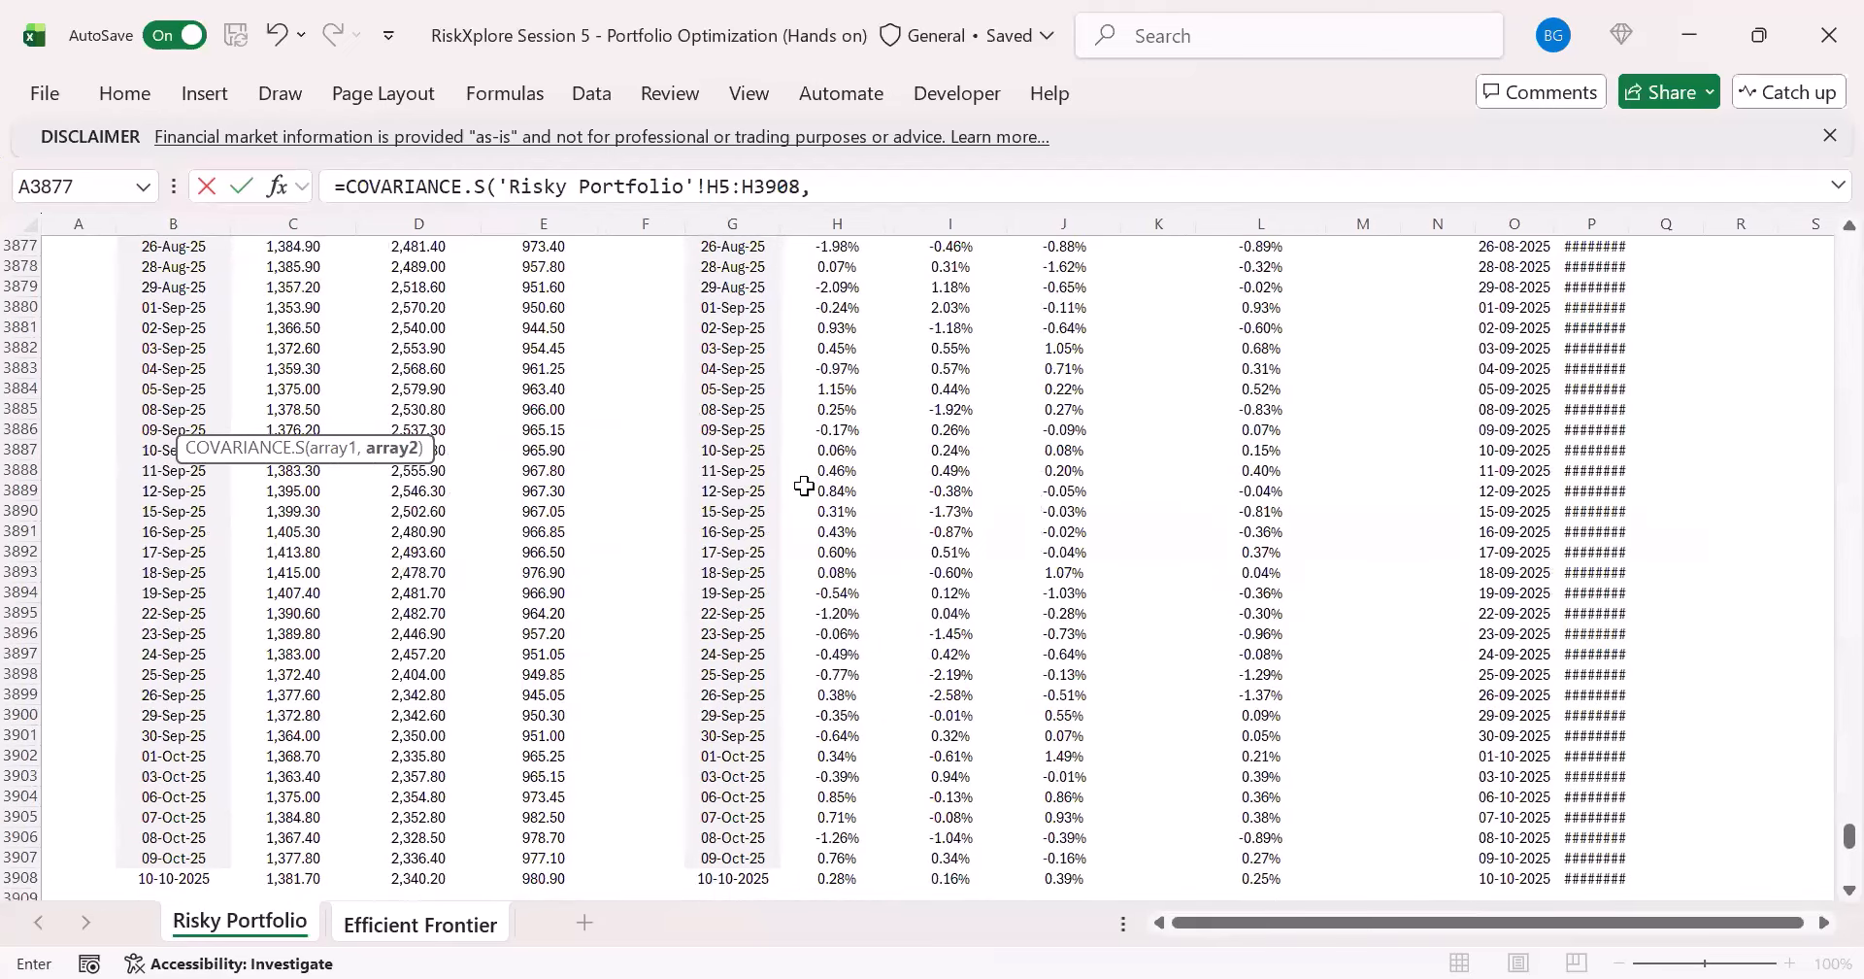
- Complete the C8 covariance formula with the same RELIANCE returns, 'Risky Portfolio'!H5:H3908, as the second array
{"action": "left_click", "coordinate": [804, 485]}
{"action": "key", "text": "ctrl+Up"}
{"action": "key", "text": "ctrl+shift+Down"}
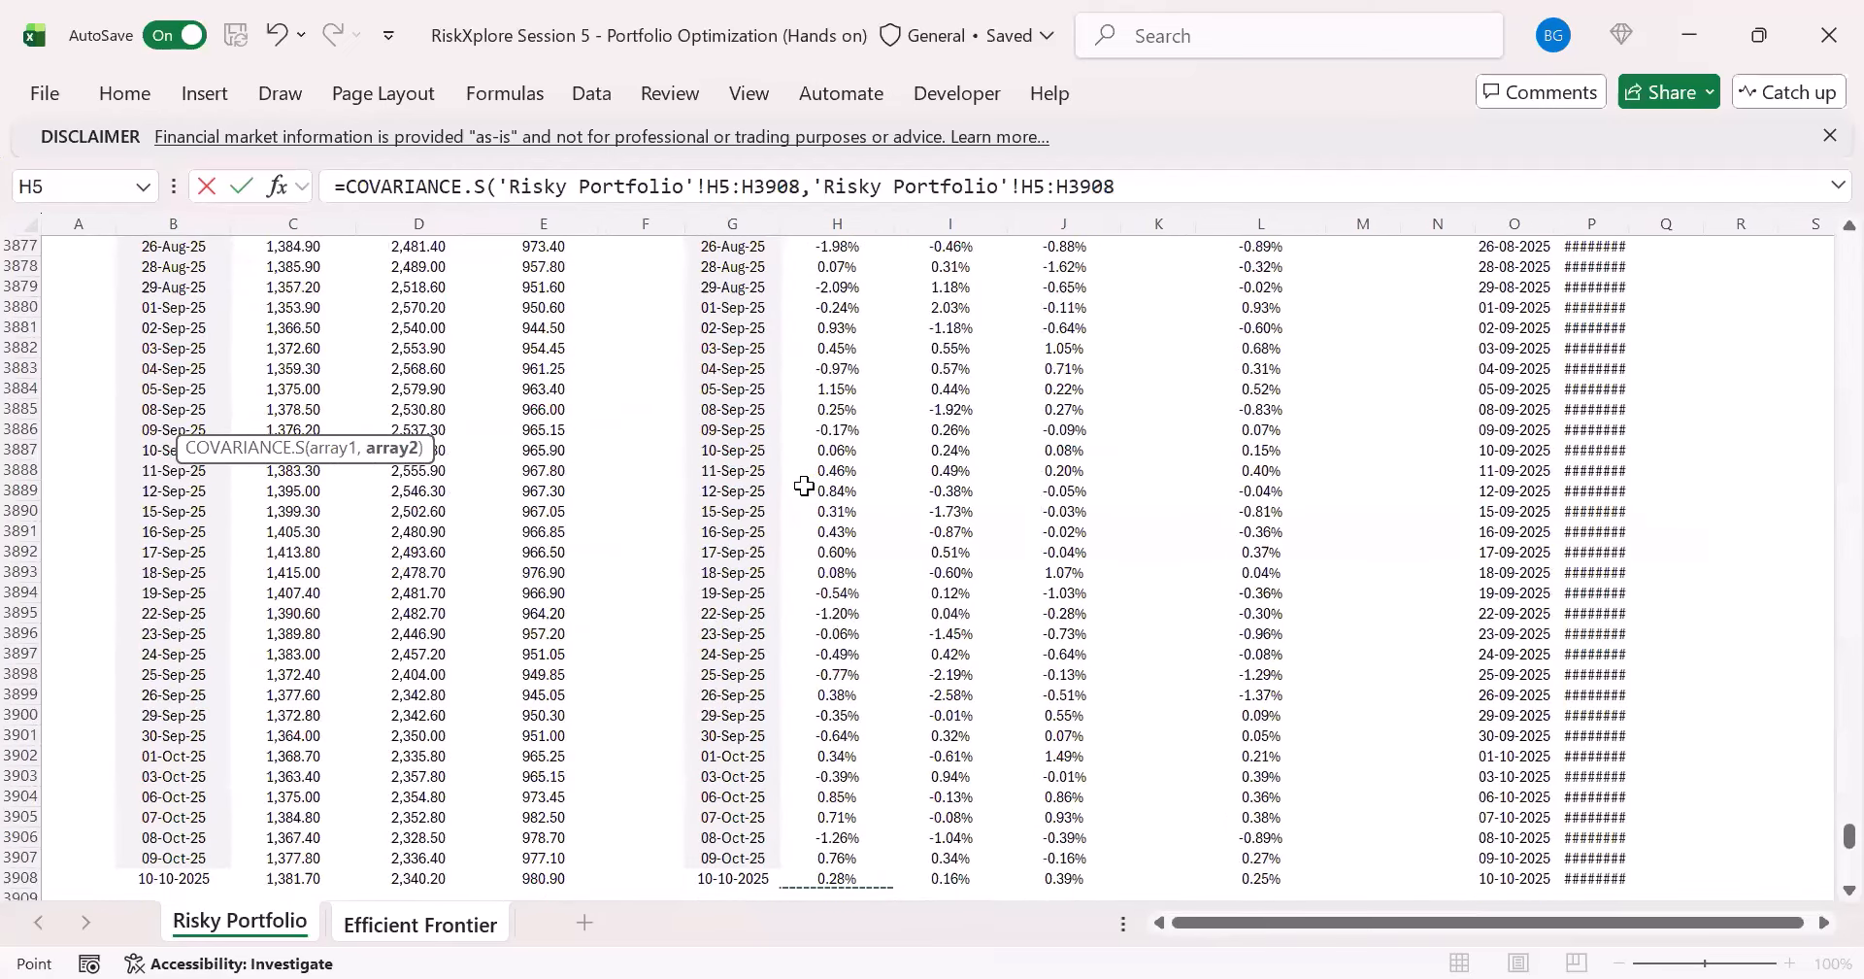
{"action": "key", "text": "Up"}
{"action": "key", "text": "Up"}
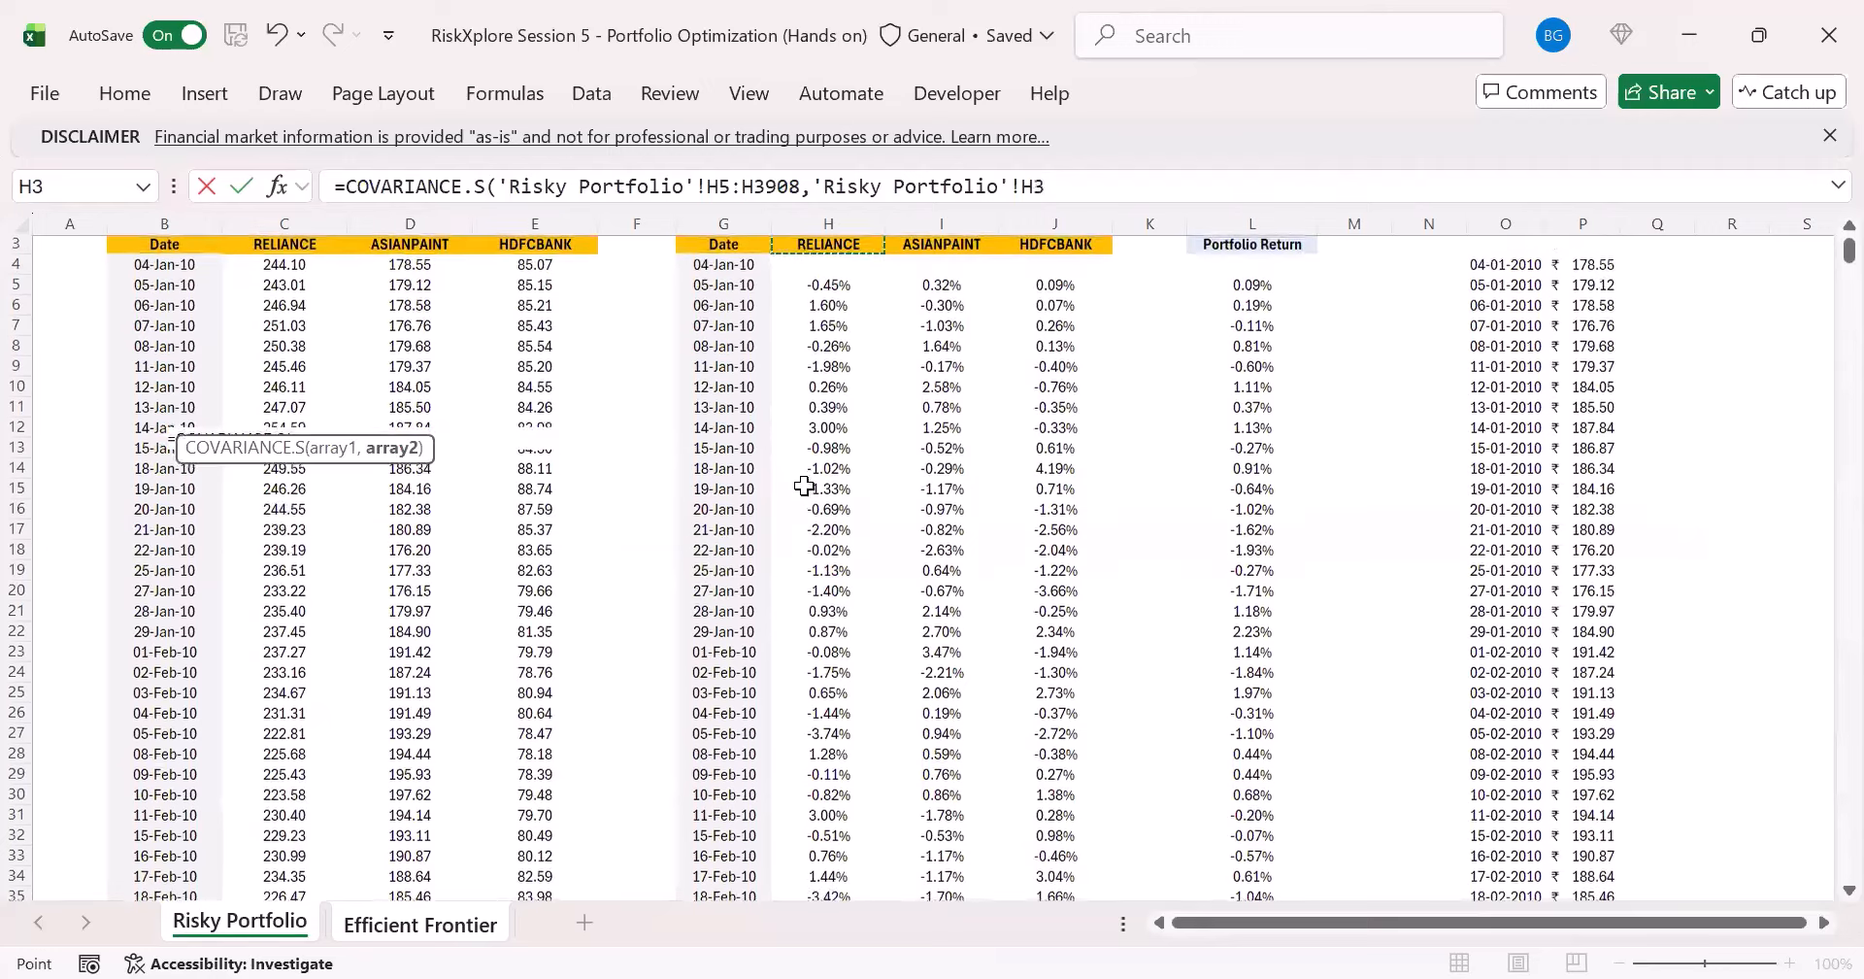
{"action": "key", "text": "Down"}
{"action": "key", "text": "Down"}
{"action": "key", "text": "ctrl+shift+Down"}
{"action": "key", "text": "ctrl+Return"}
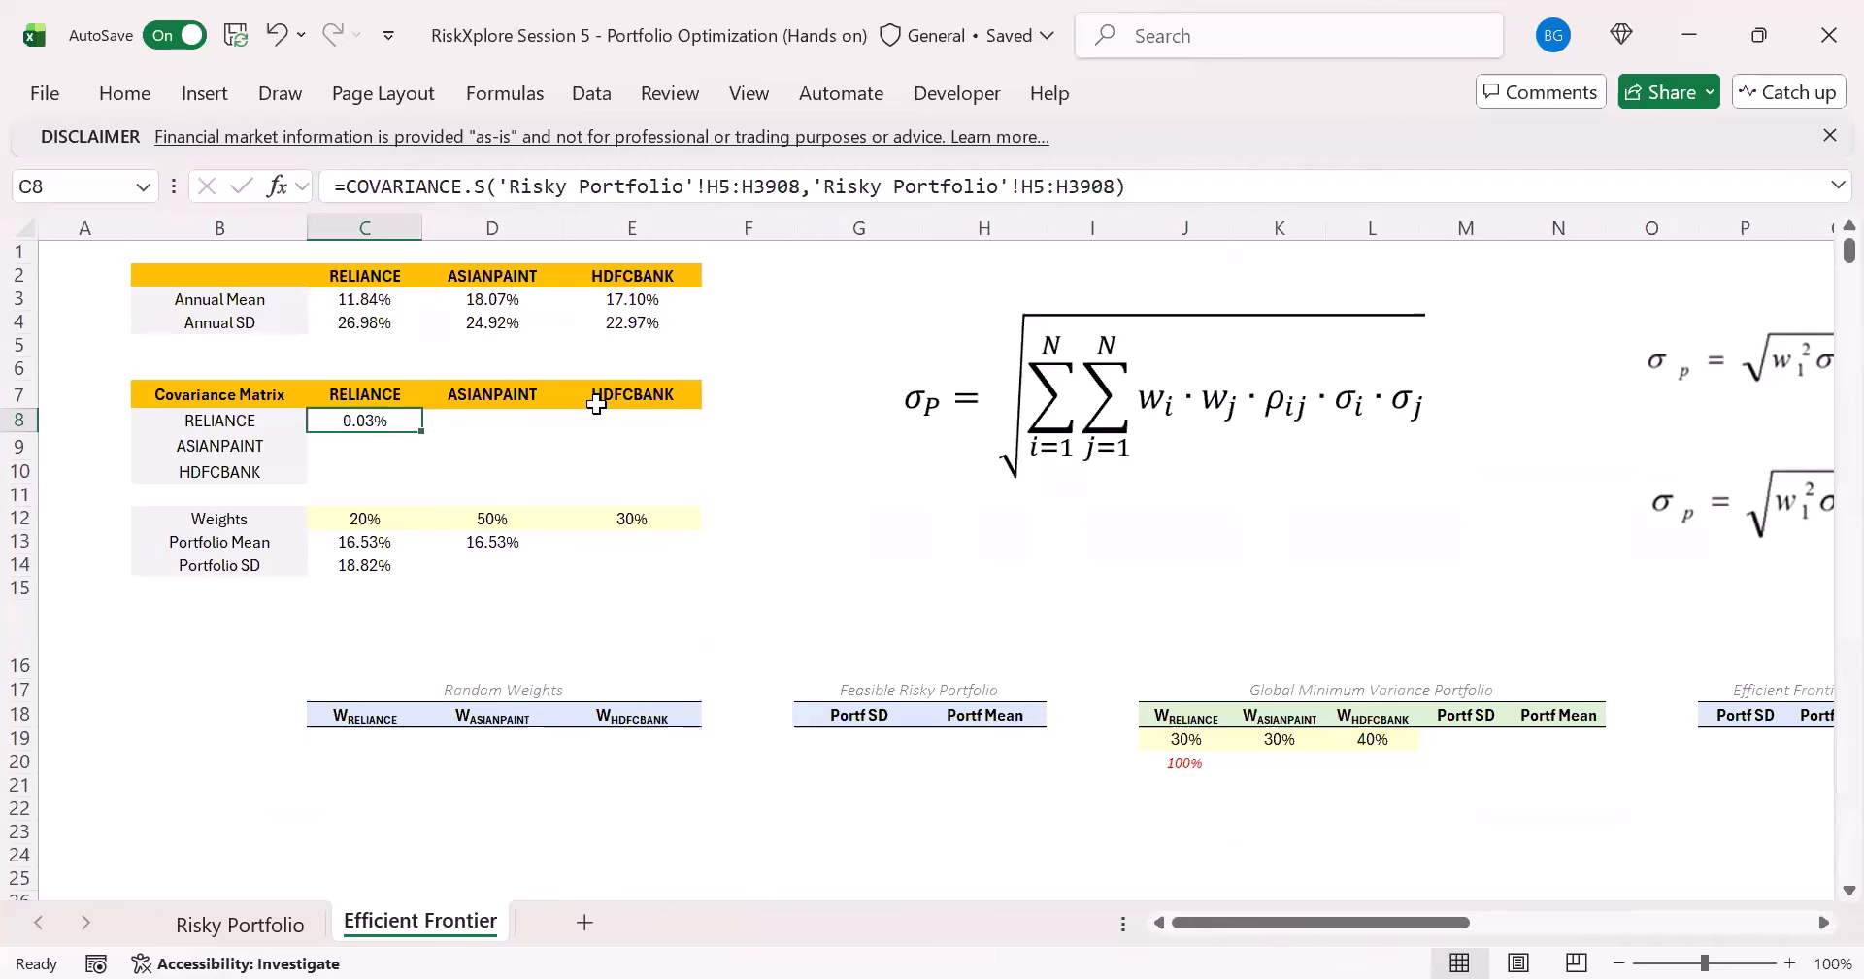
- View the header rows of the Risky Portfolio sheet and return to the Efficient Frontier sheet
{"action": "left_click", "coordinate": [240, 923]}
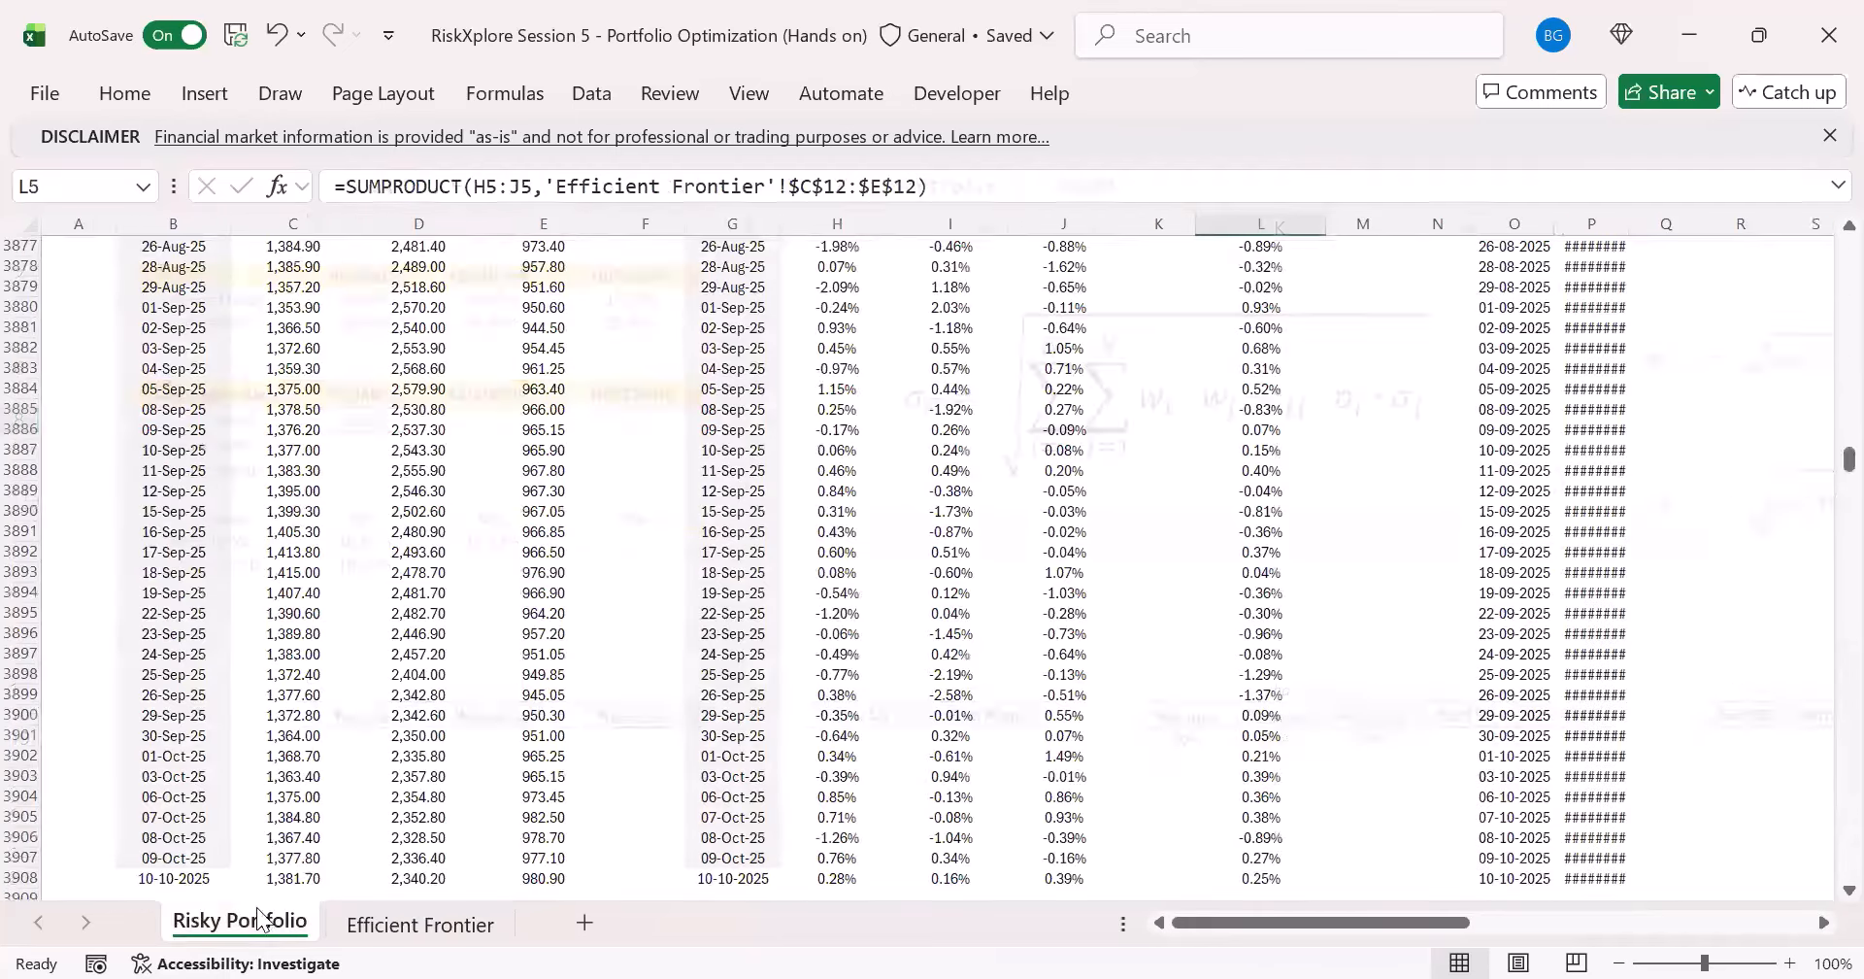
{"action": "left_click", "coordinate": [342, 488]}
{"action": "key", "text": "ctrl+Up"}
{"action": "key", "text": "ctrl+Up"}
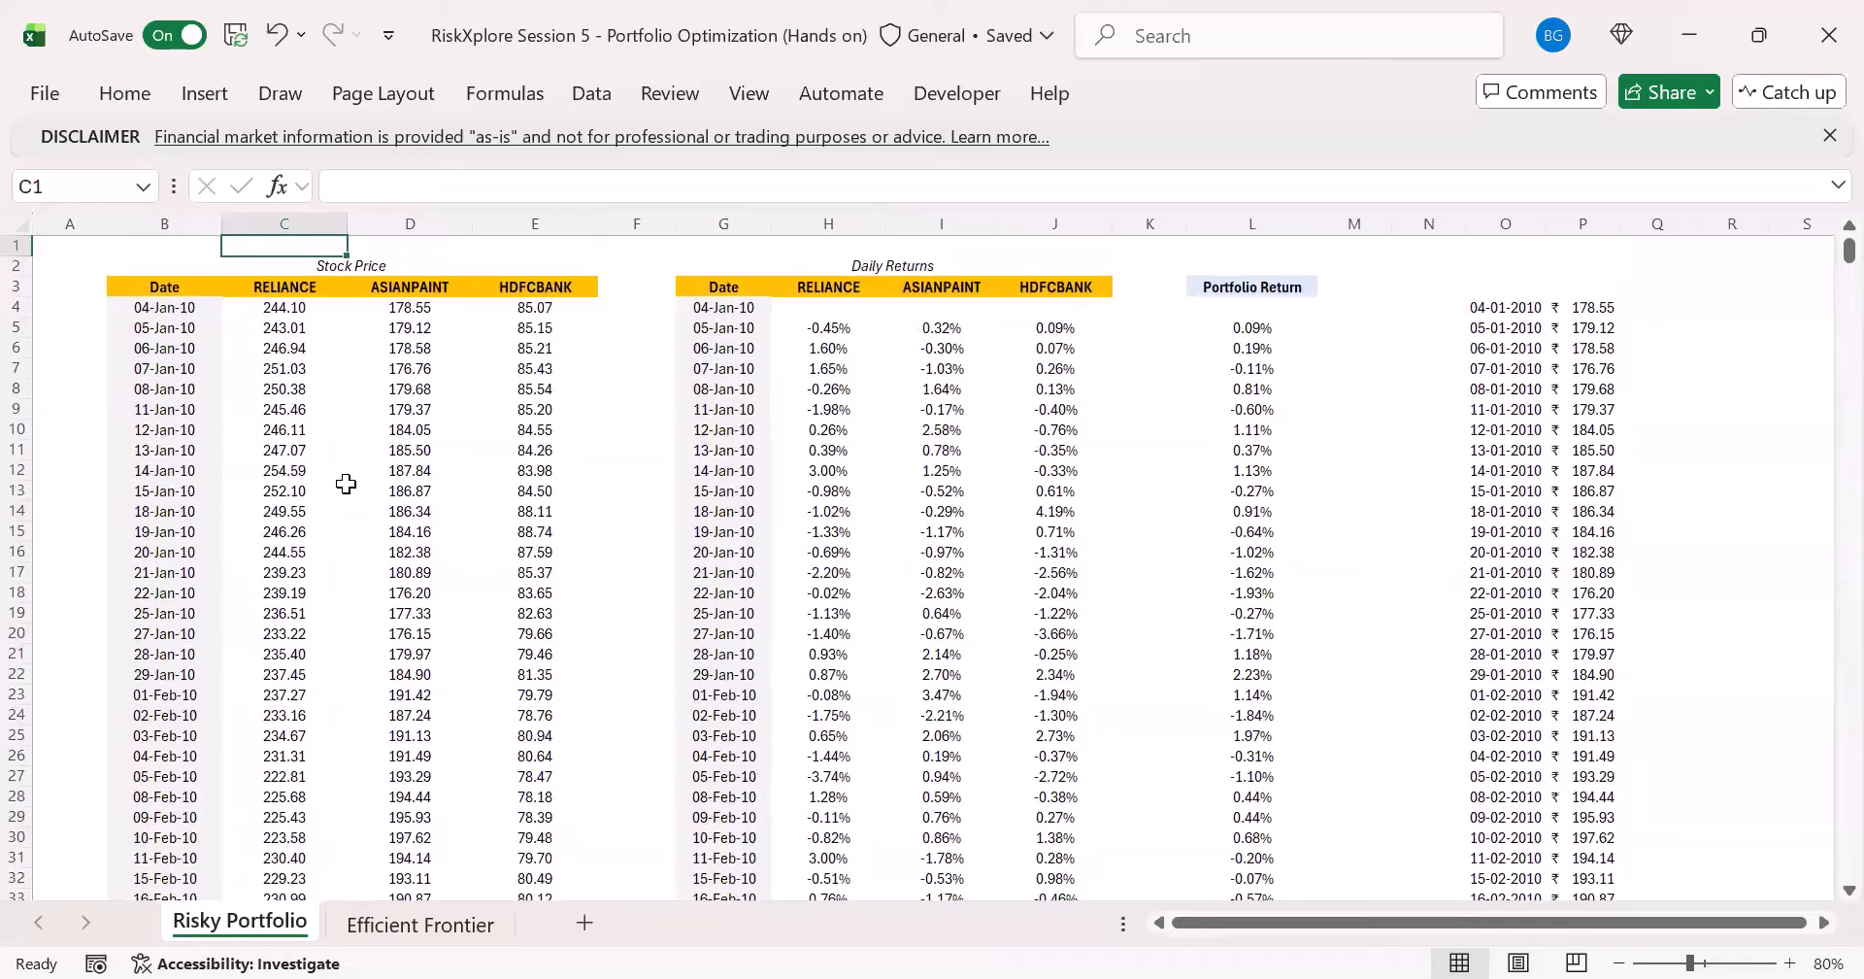
{"action": "key", "text": "ctrl+Page_Down"}
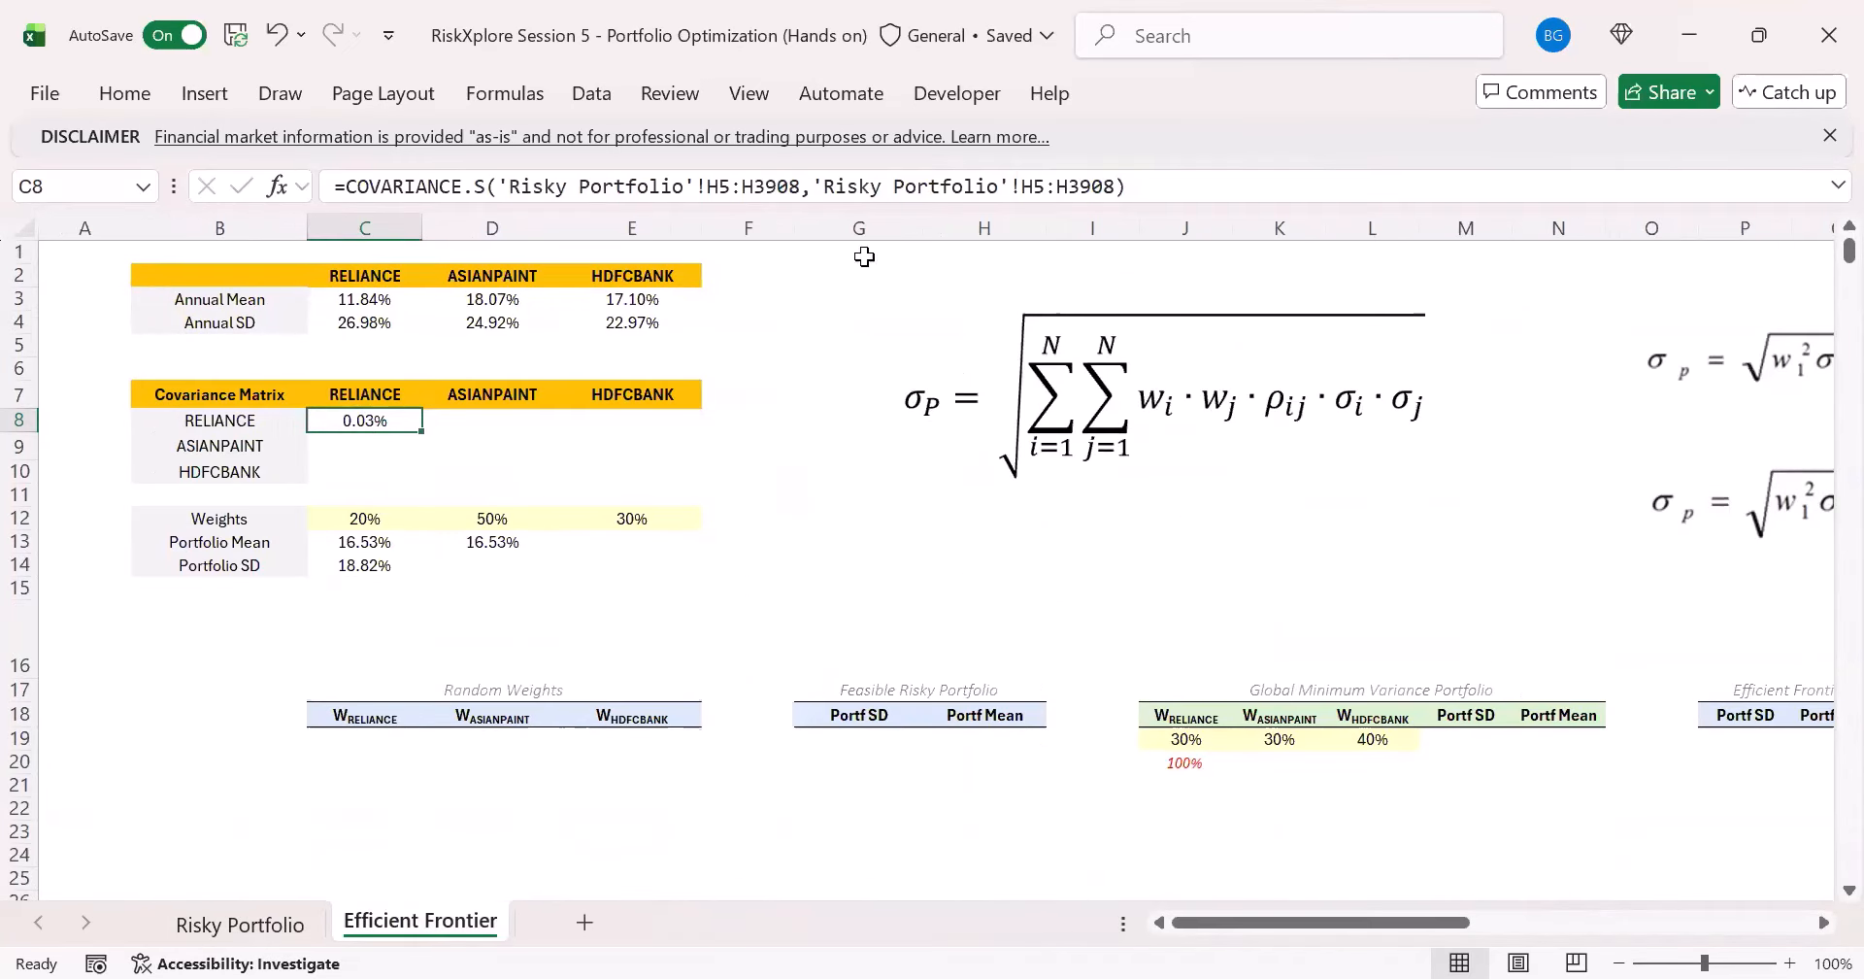
- Examine the first array of the C8 covariance formula and how the matrix's row and column labels identify each stock pair
{"action": "left_click", "coordinate": [743, 186]}
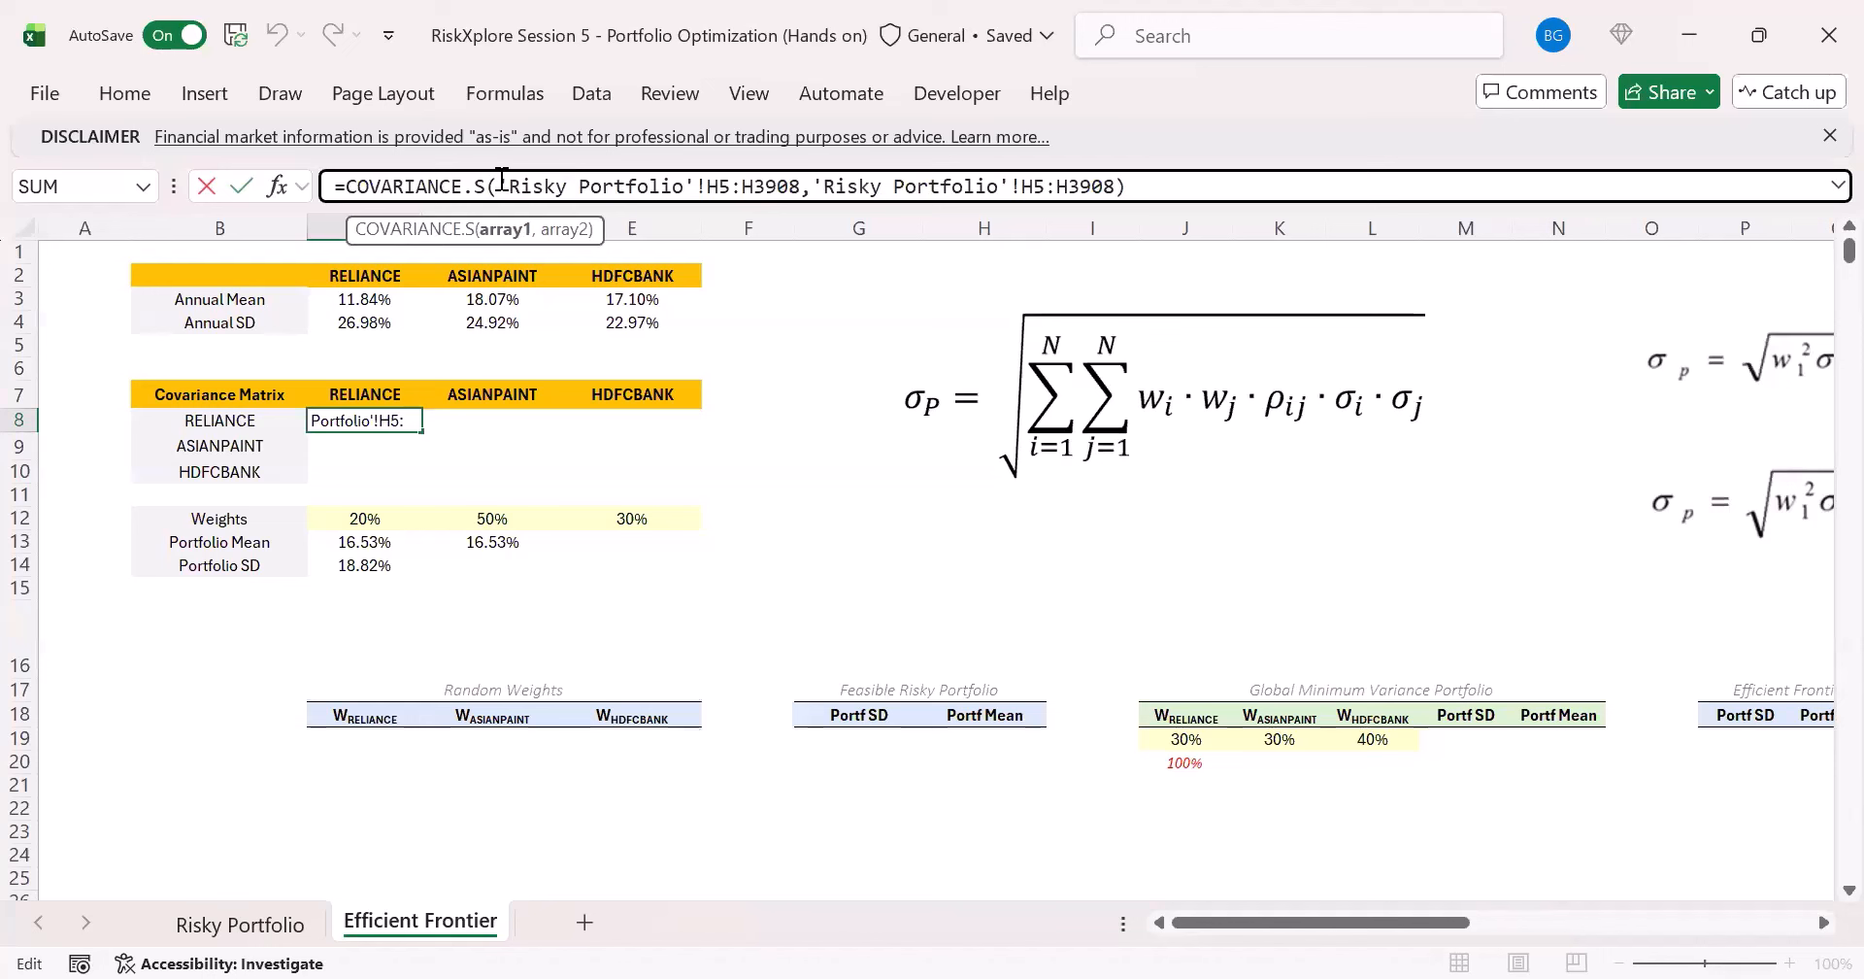
{"action": "left_click_drag", "start_coordinate": [499, 187], "coordinate": [803, 187]}
{"action": "key", "text": "Escape"}
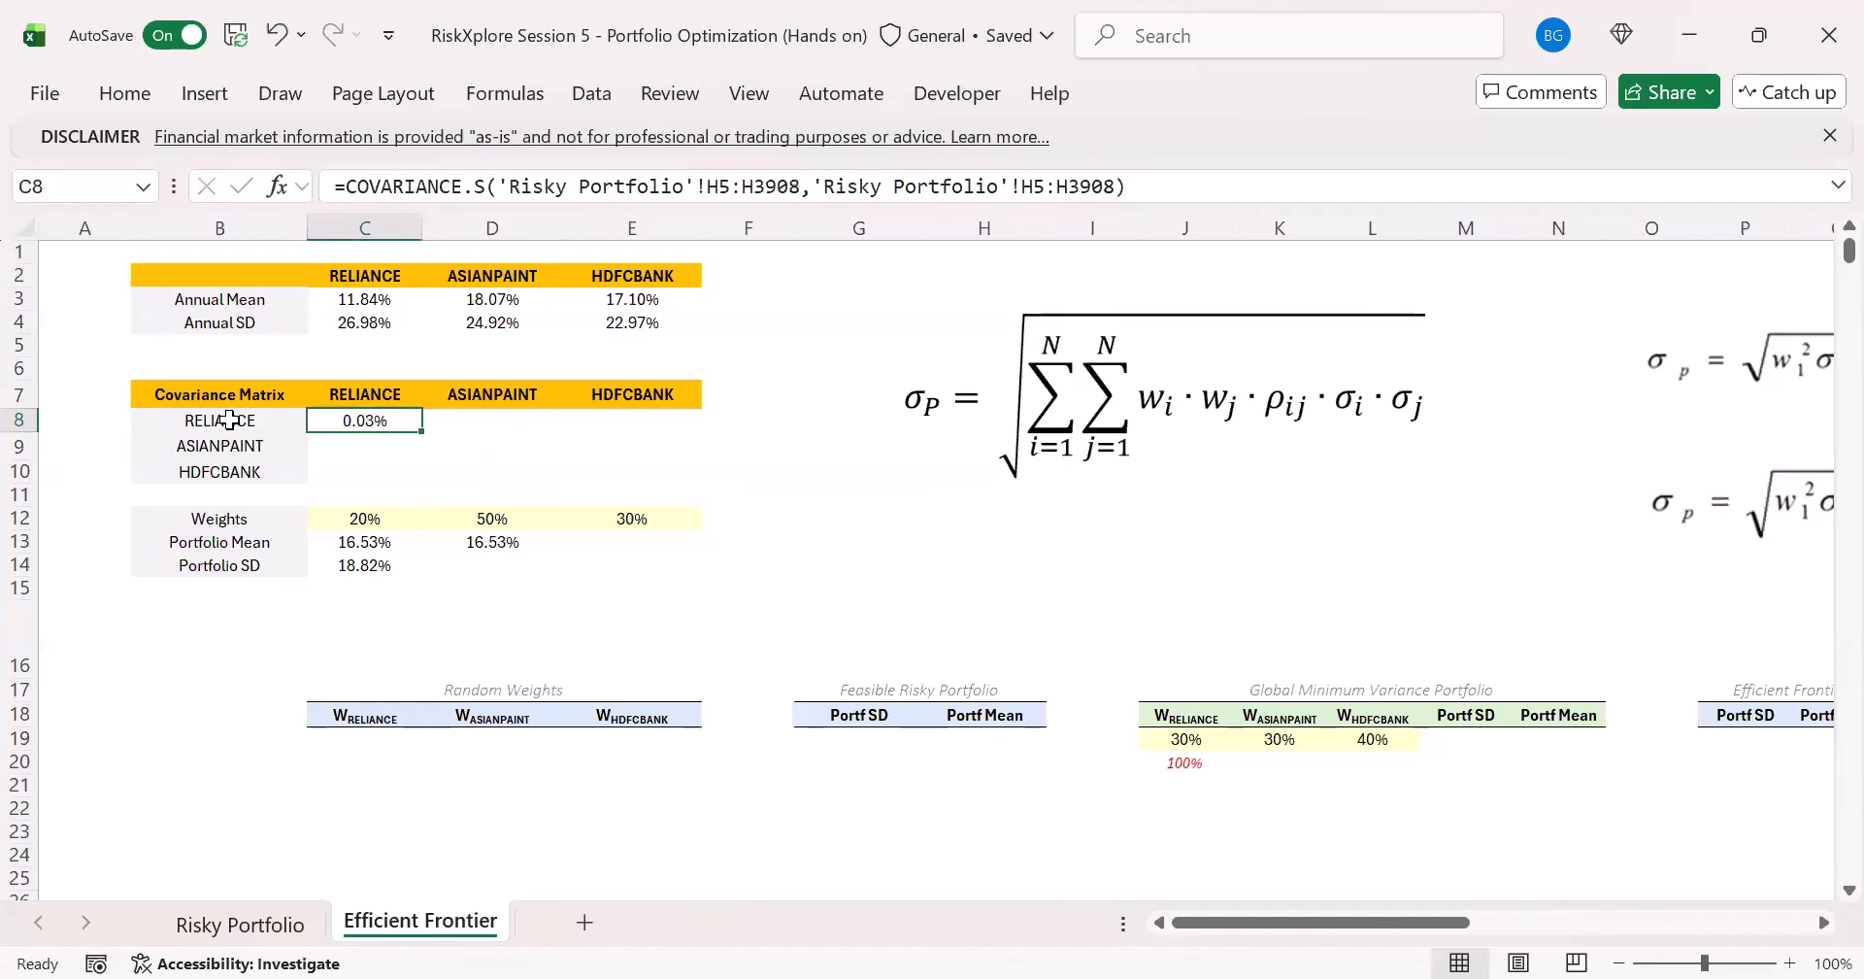
{"action": "left_click", "coordinate": [222, 423]}
{"action": "left_click", "coordinate": [330, 390]}
{"action": "left_click", "coordinate": [215, 429]}
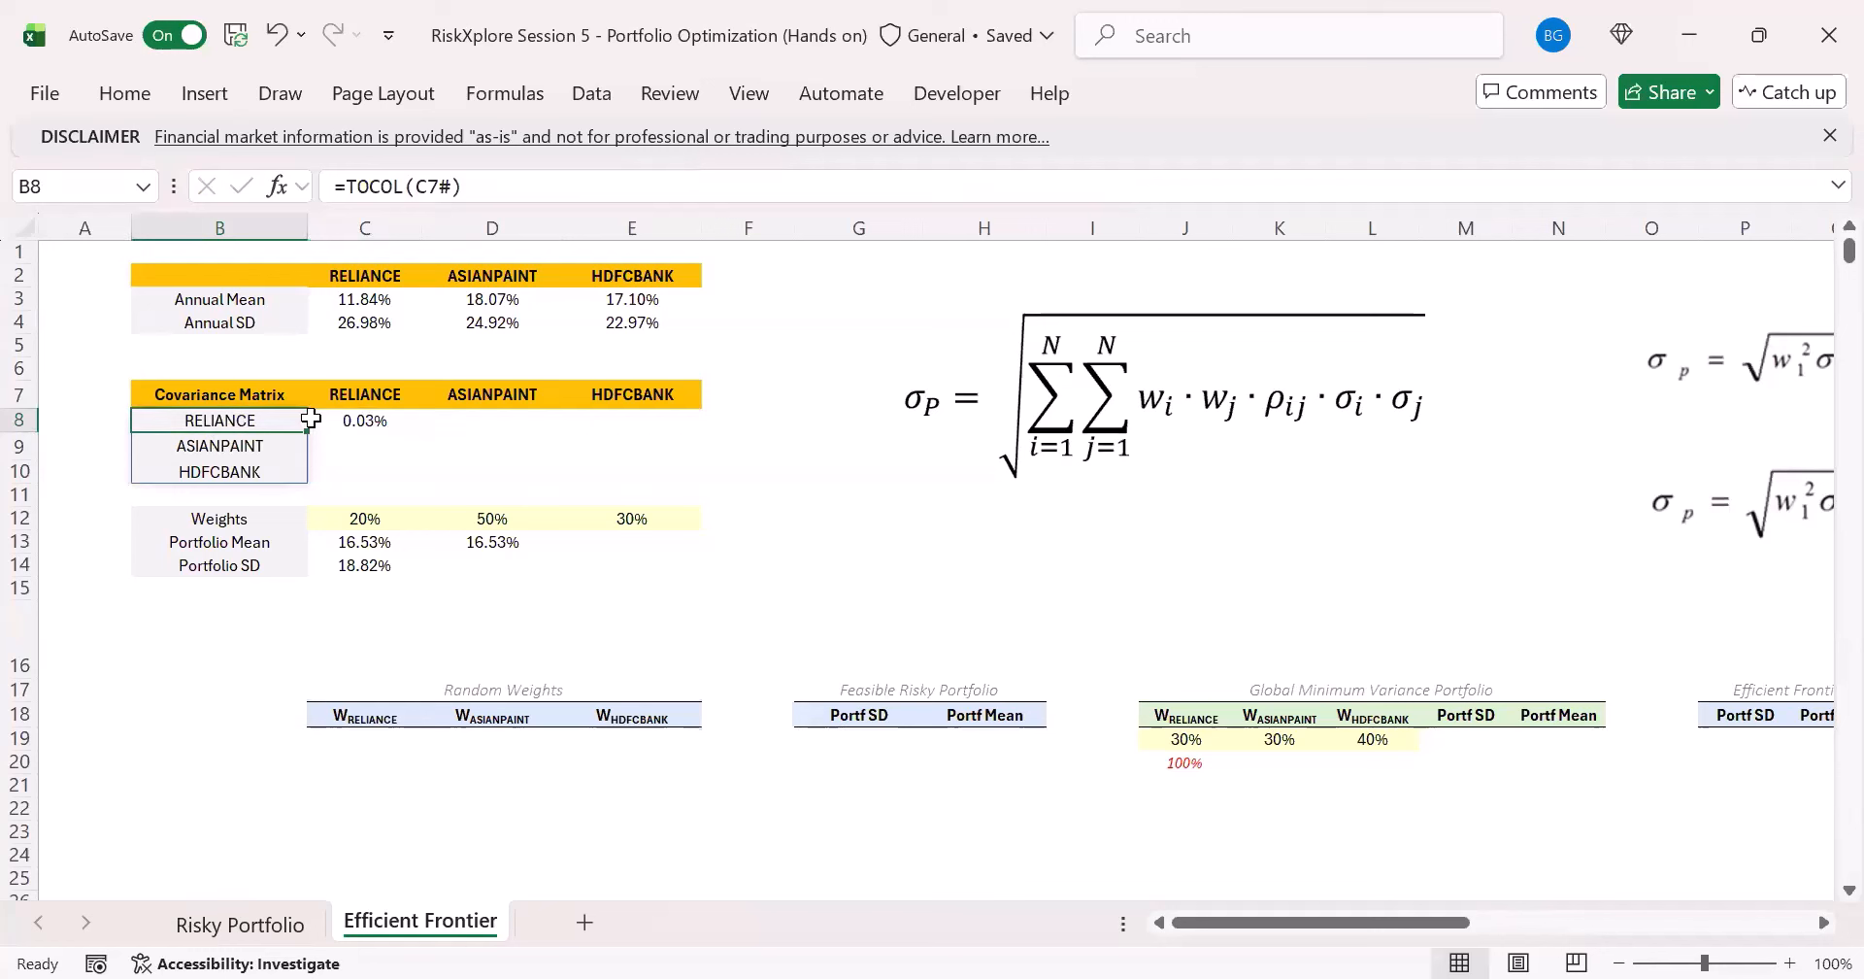
{"action": "left_click", "coordinate": [340, 396]}
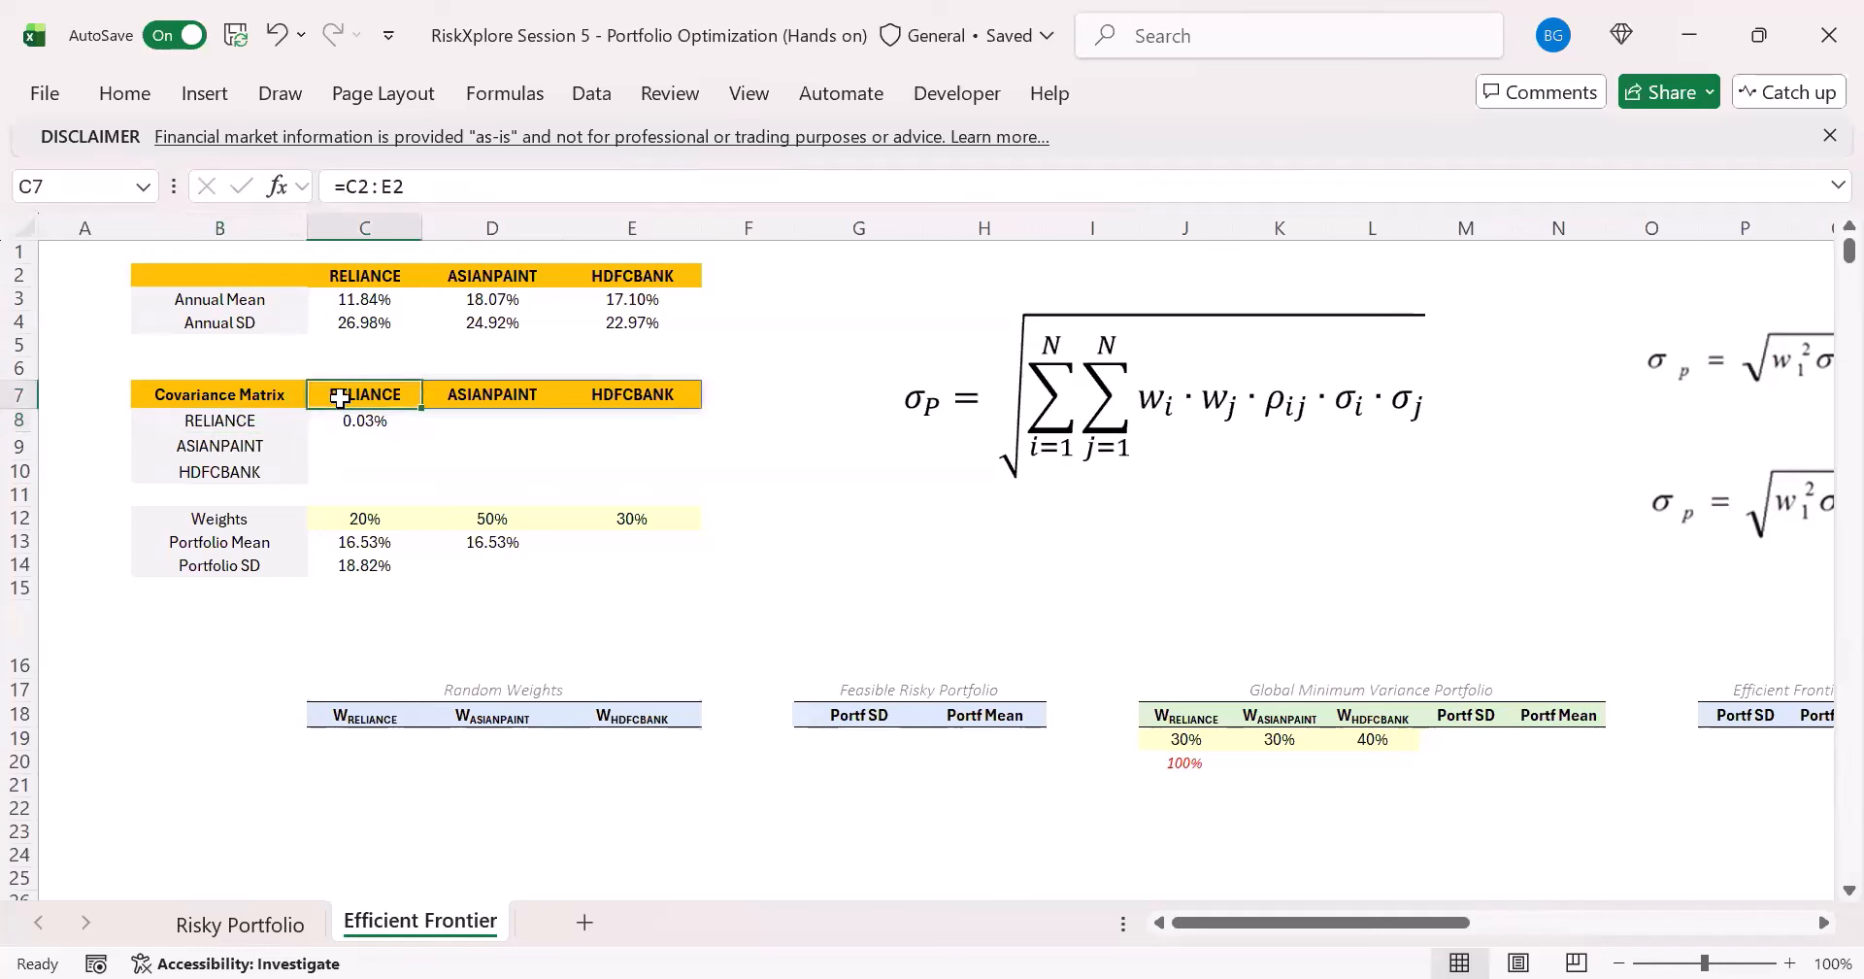
{"action": "left_click", "coordinate": [272, 423]}
{"action": "left_click", "coordinate": [480, 397]}
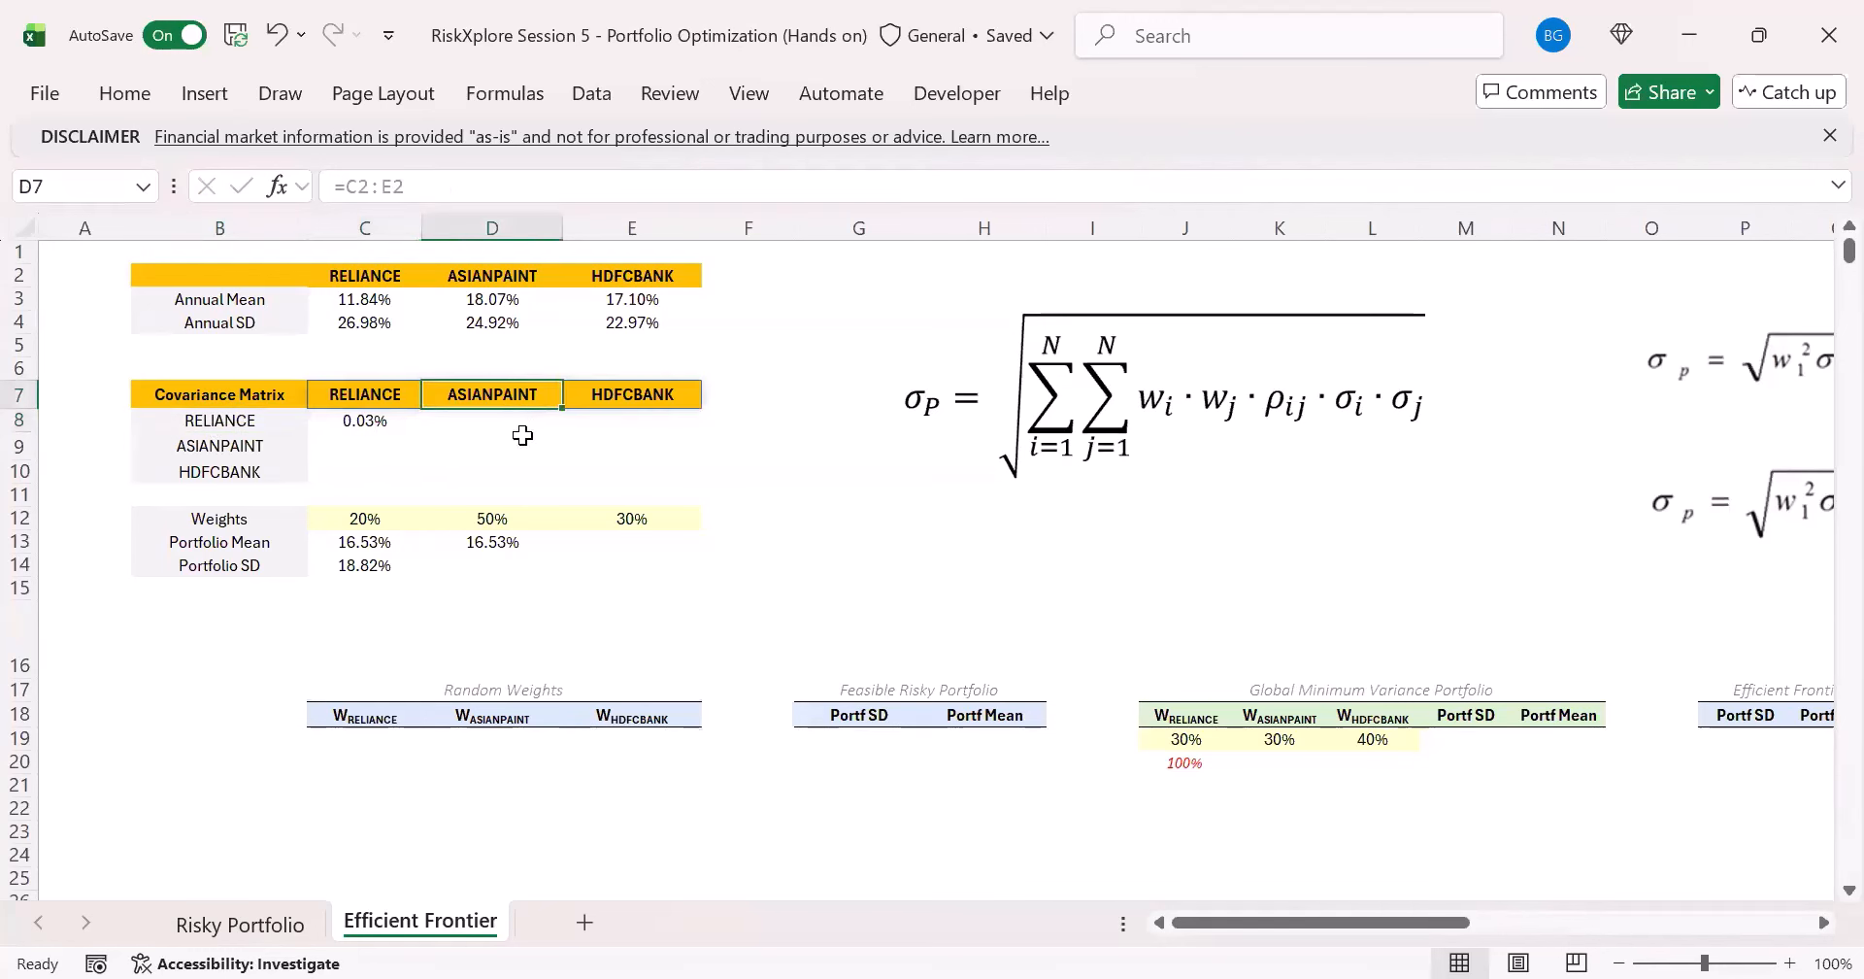
{"action": "left_click", "coordinate": [500, 427]}
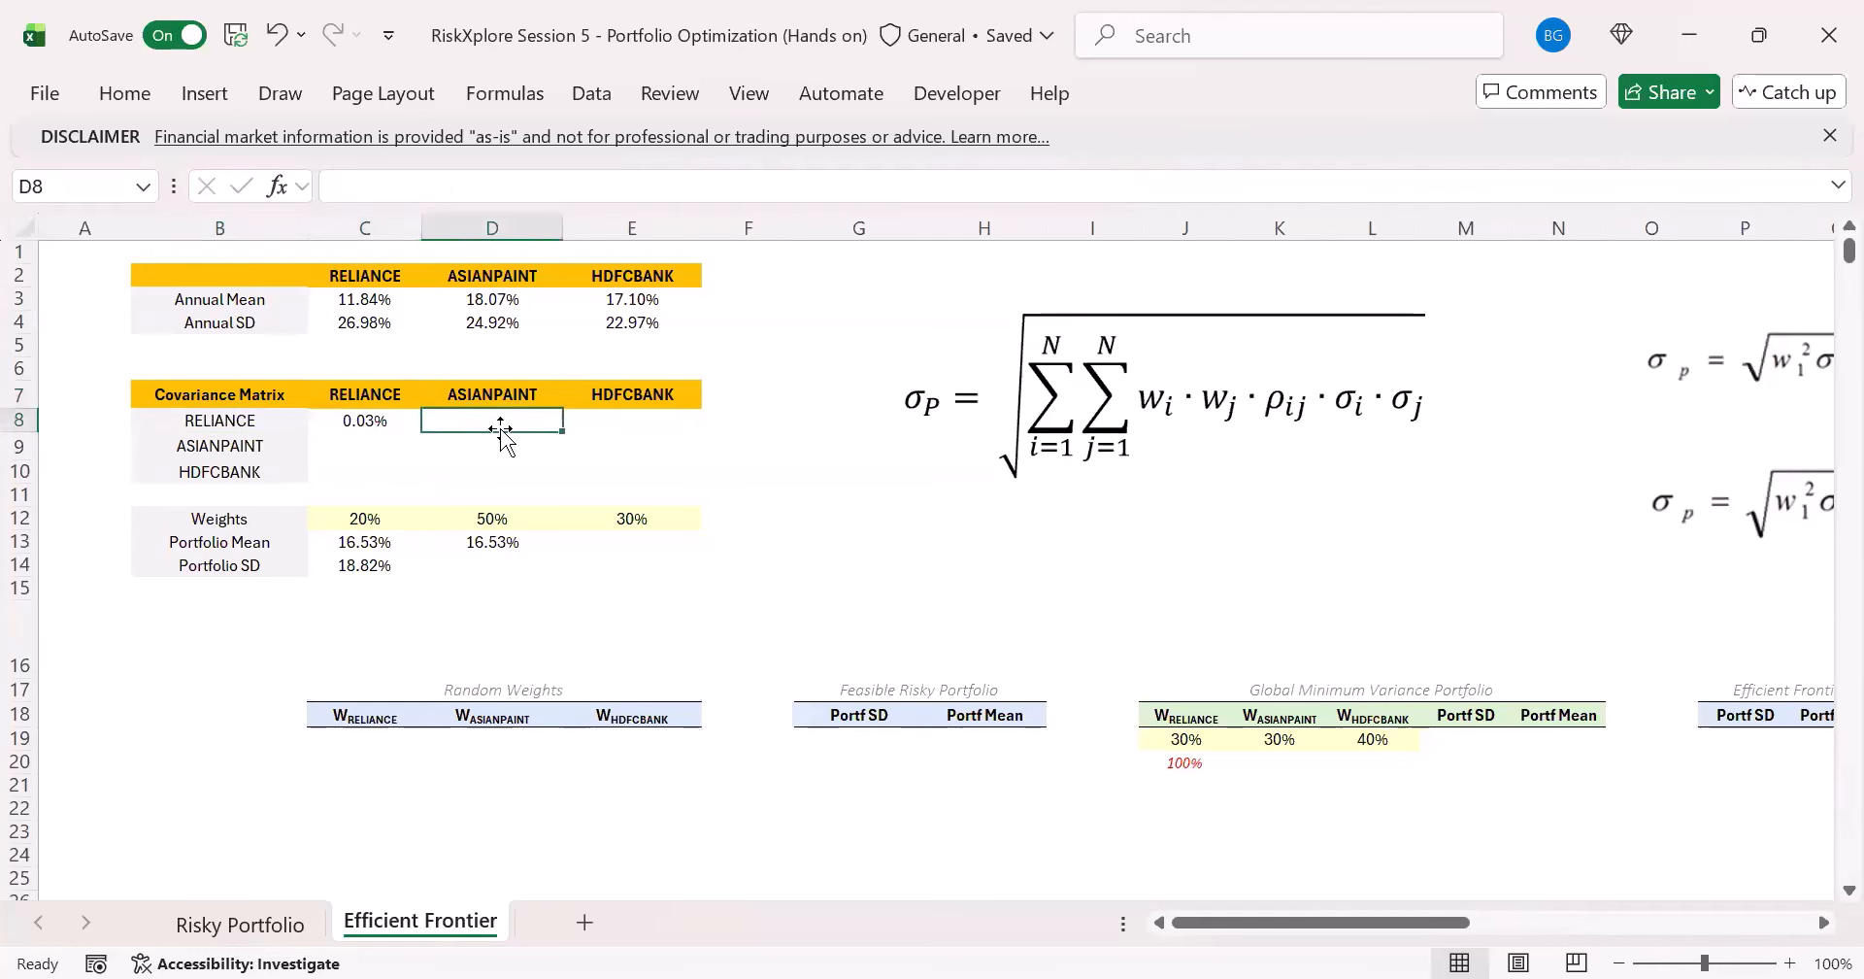
- Start an XLOOKUP formula in F8 that looks up the D7 stock name in the header range 'Risky Portfolio'!$H$3:$J$3
{"action": "left_click", "coordinate": [734, 418]}
{"action": "type", "text": "="}
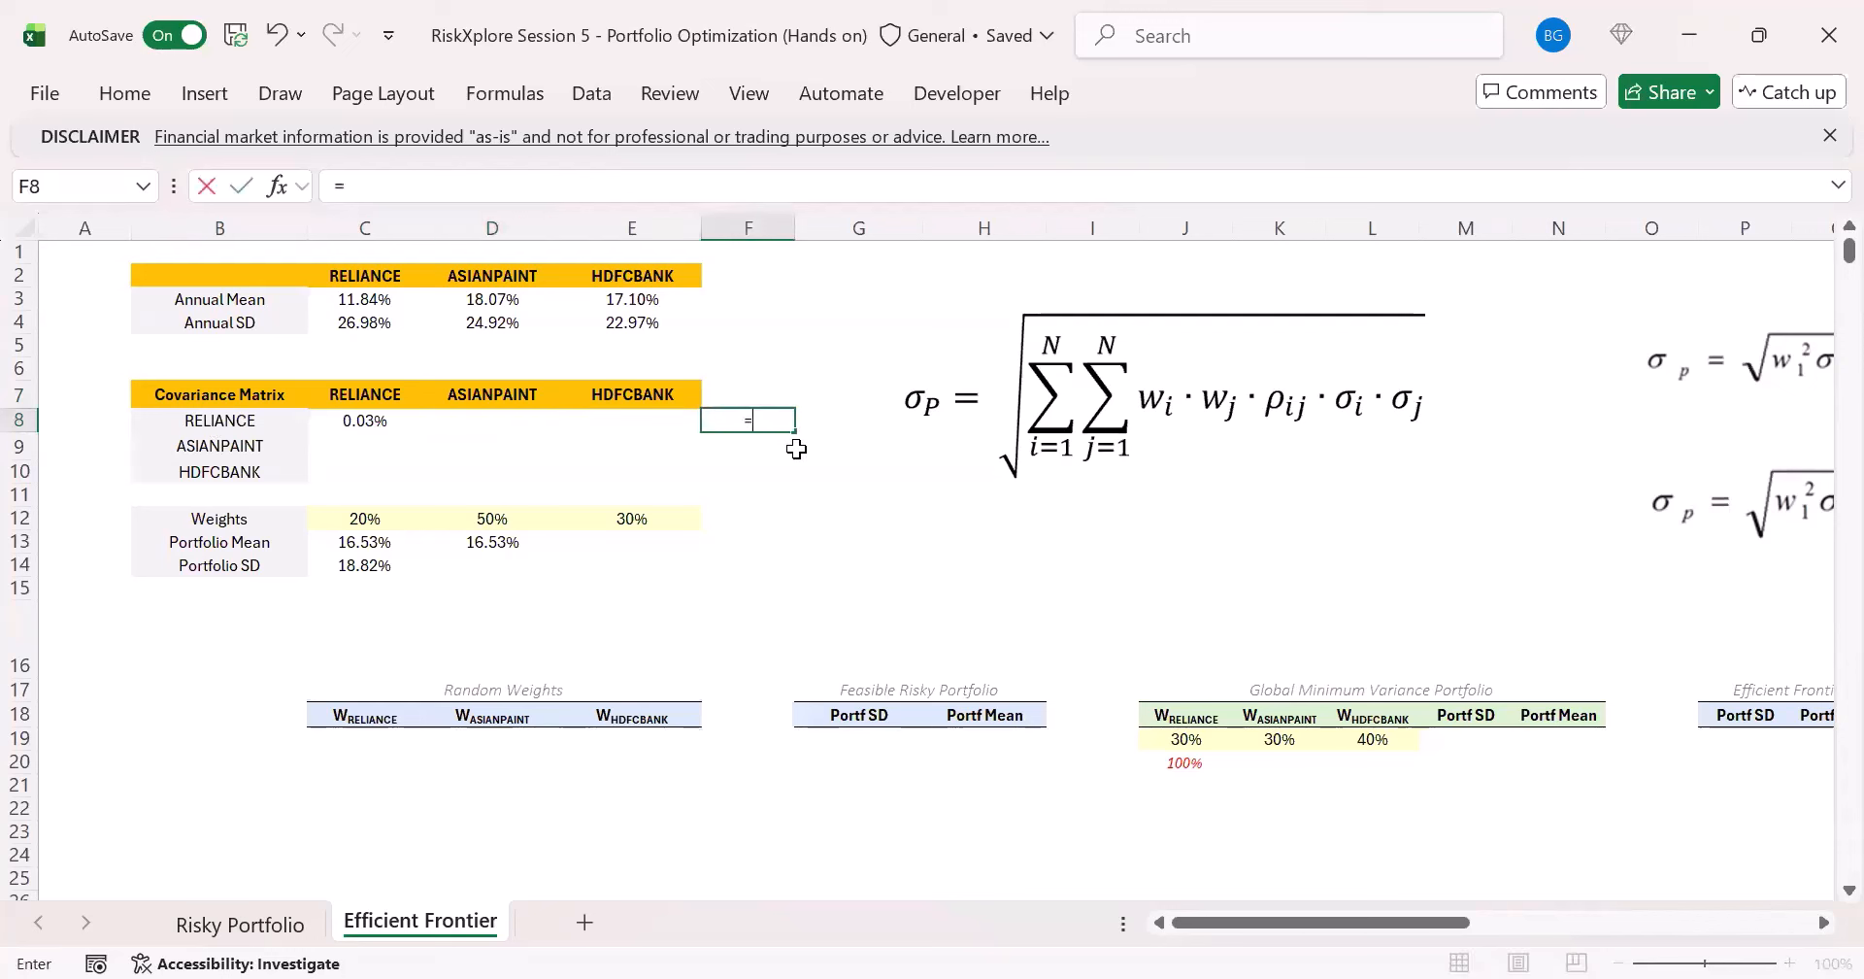
{"action": "type", "text": "XLOOKUP("}
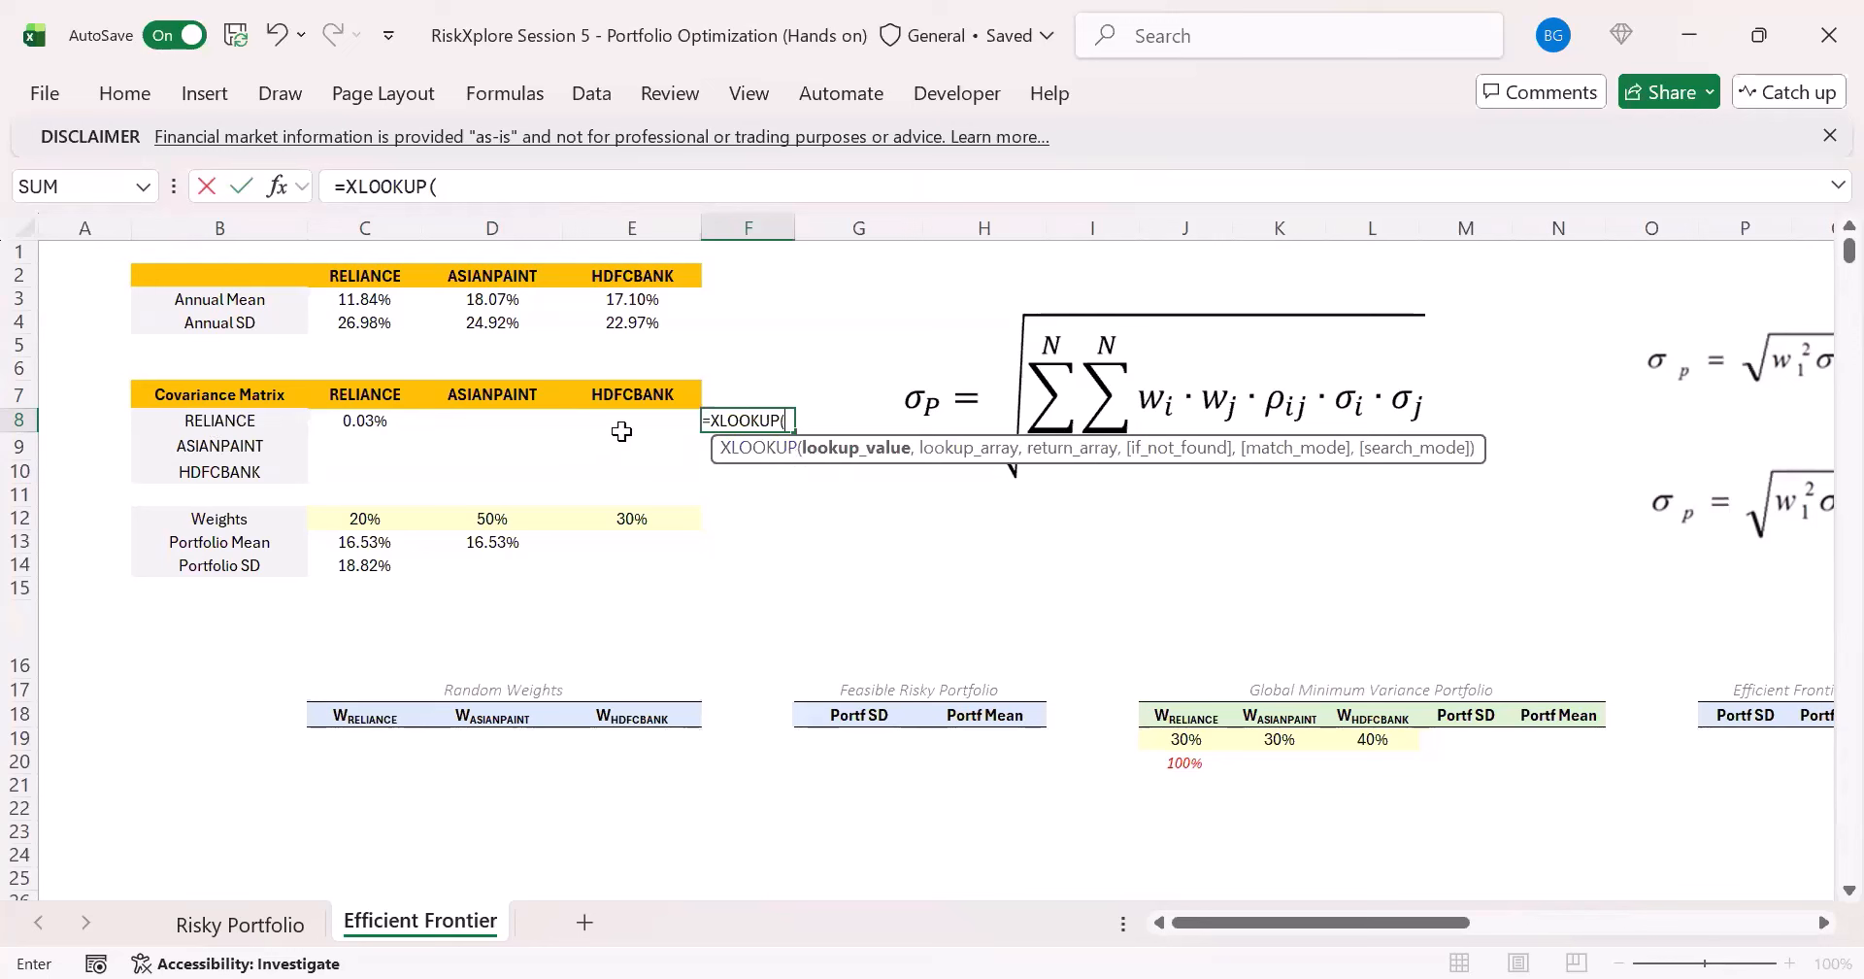
{"action": "left_click", "coordinate": [512, 398]}
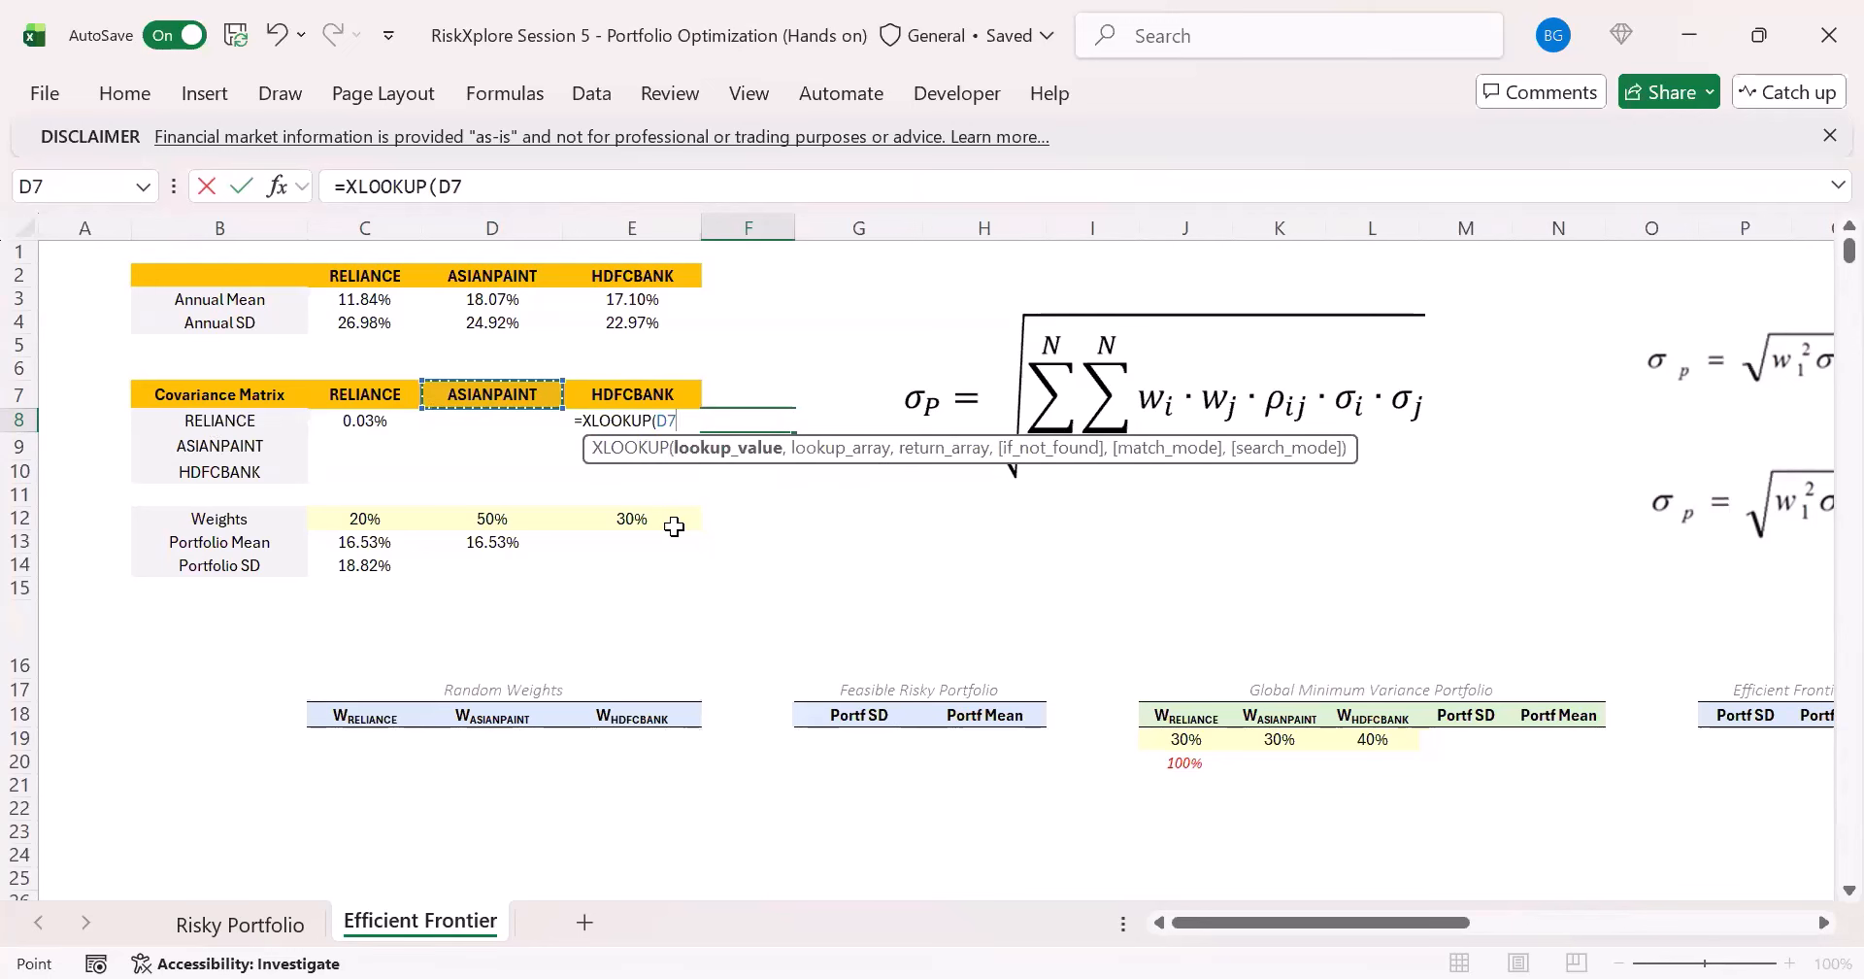
{"action": "type", "text": ","}
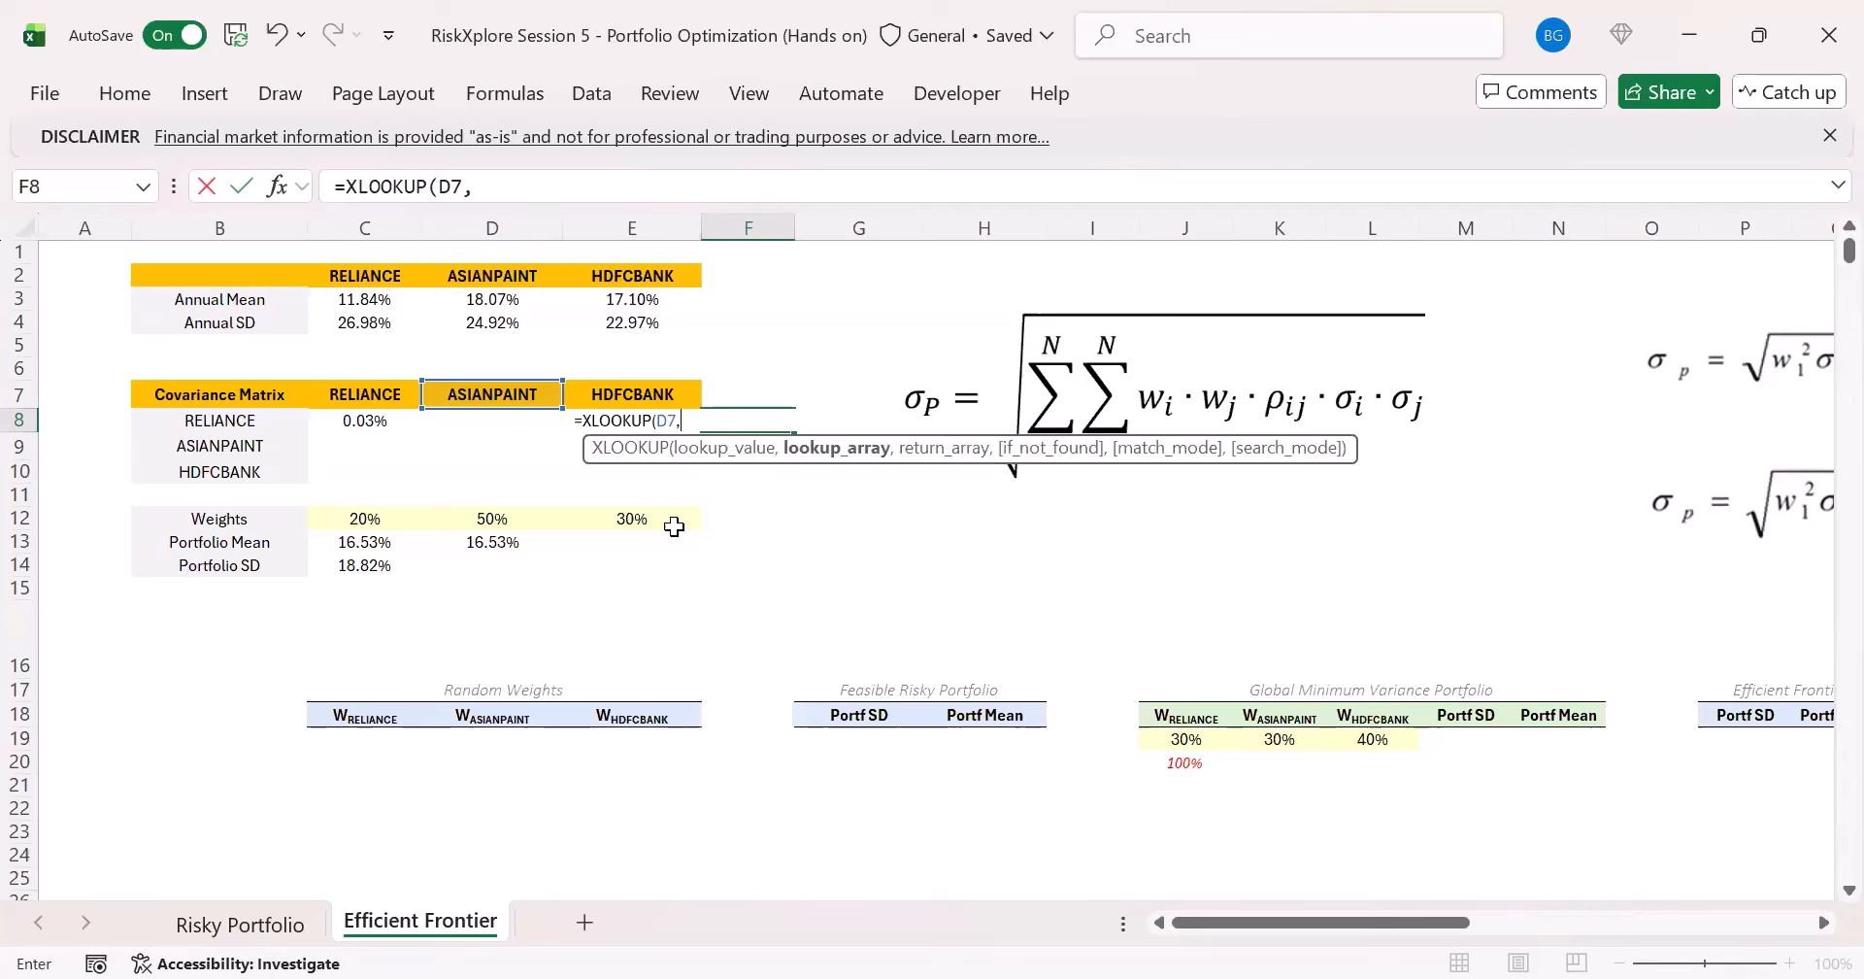
{"action": "left_click", "coordinate": [282, 927]}
{"action": "left_click_drag", "start_coordinate": [841, 289], "coordinate": [1047, 291]}
{"action": "key", "text": "F4"}
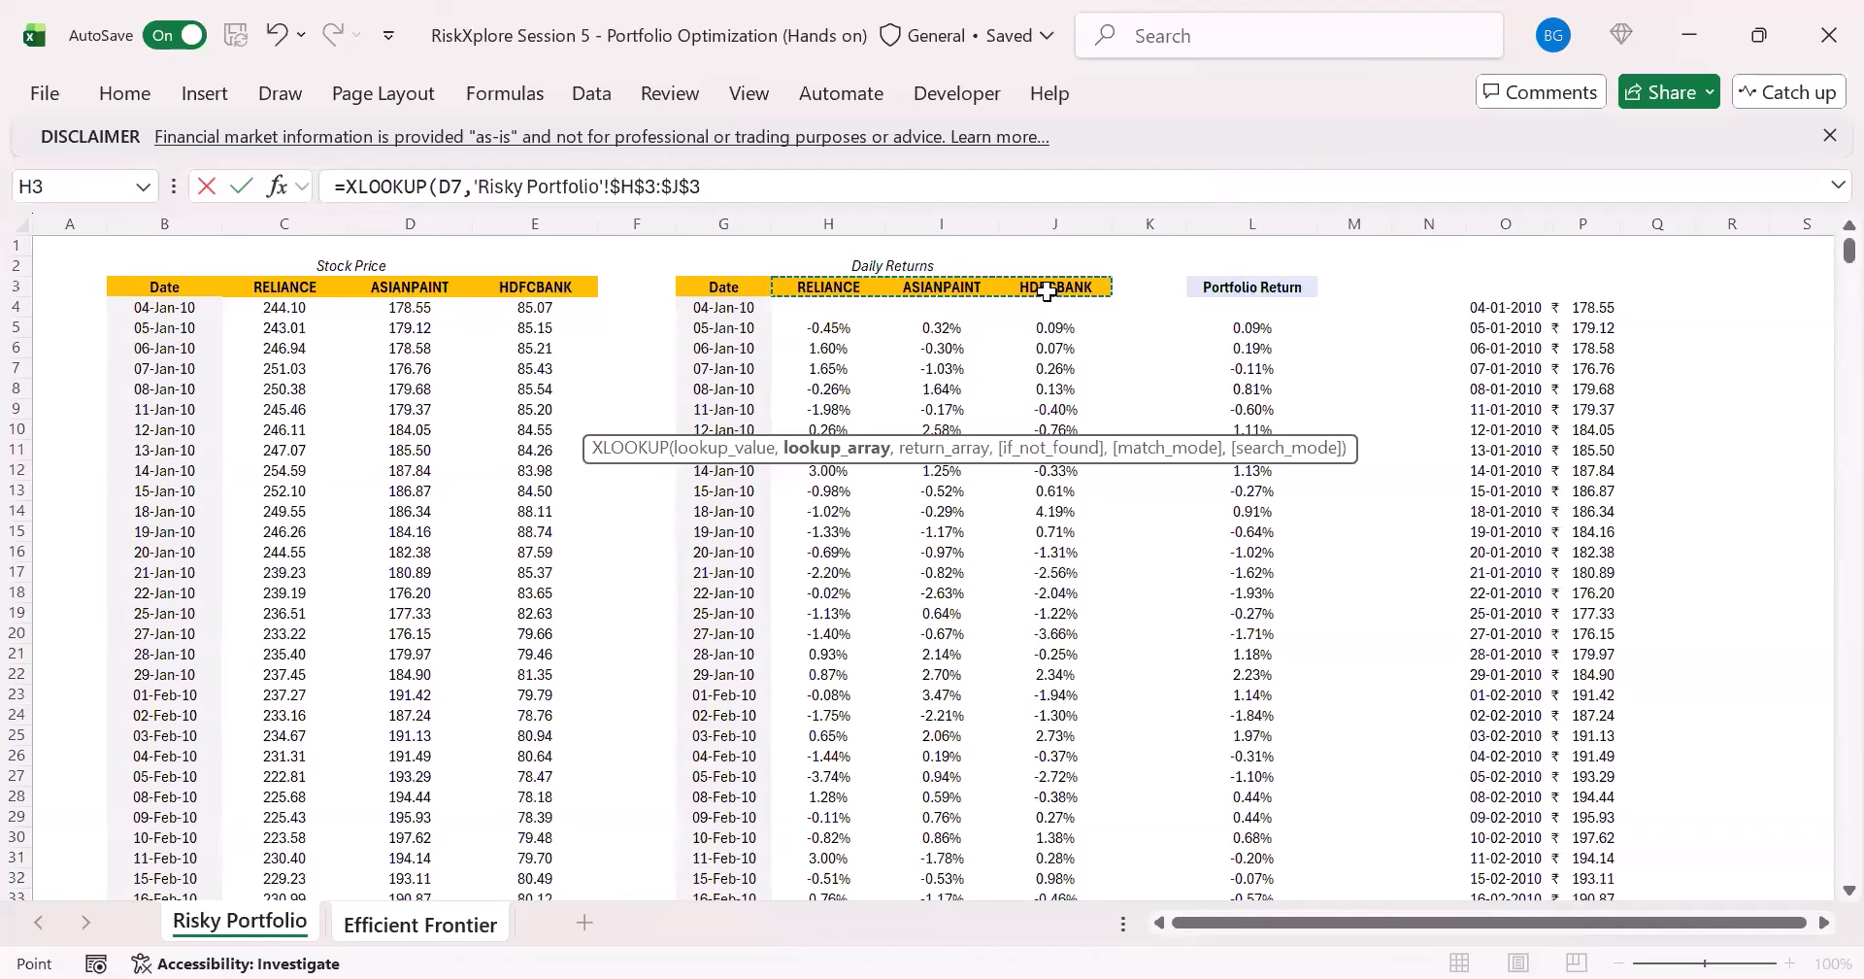
- Complete the F8 XLOOKUP with the daily returns 'Risky Portfolio'!$H$5:$J$3908 as the absolute return array
{"action": "type", "text": ","}
{"action": "left_click", "coordinate": [845, 330]}
{"action": "key", "text": "ctrl+shift+Right"}
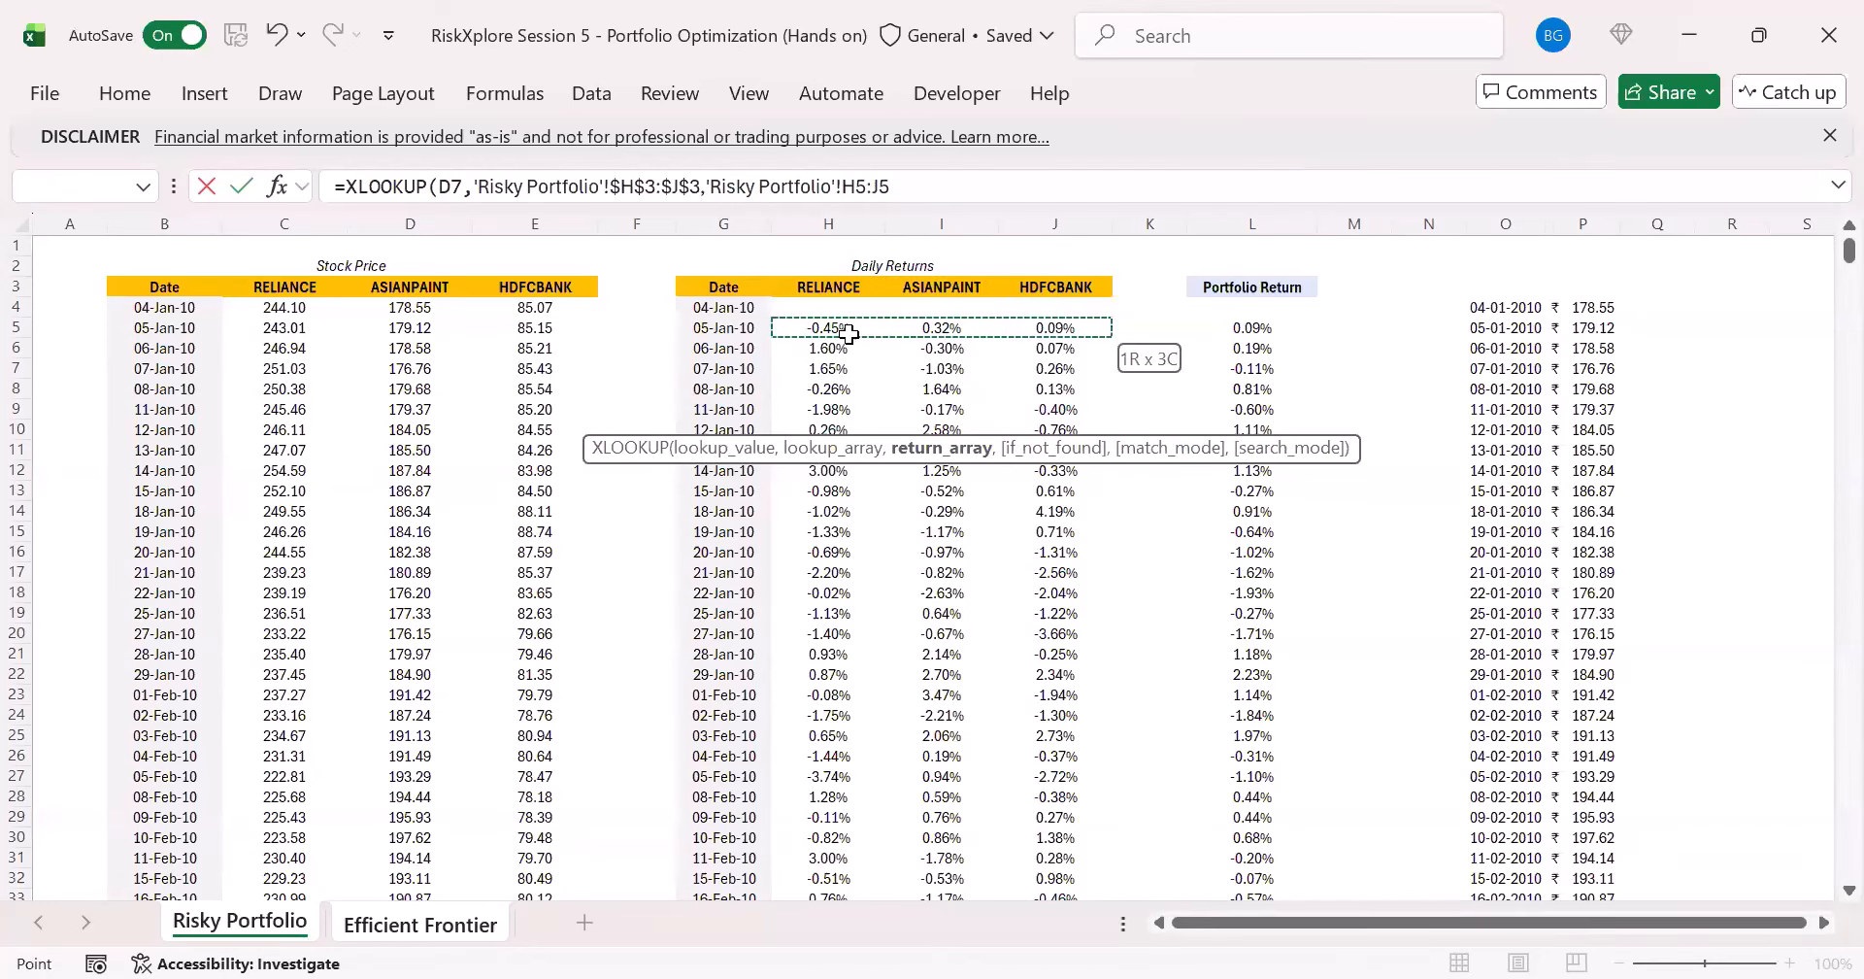
{"action": "key", "text": "ctrl+shift+Down"}
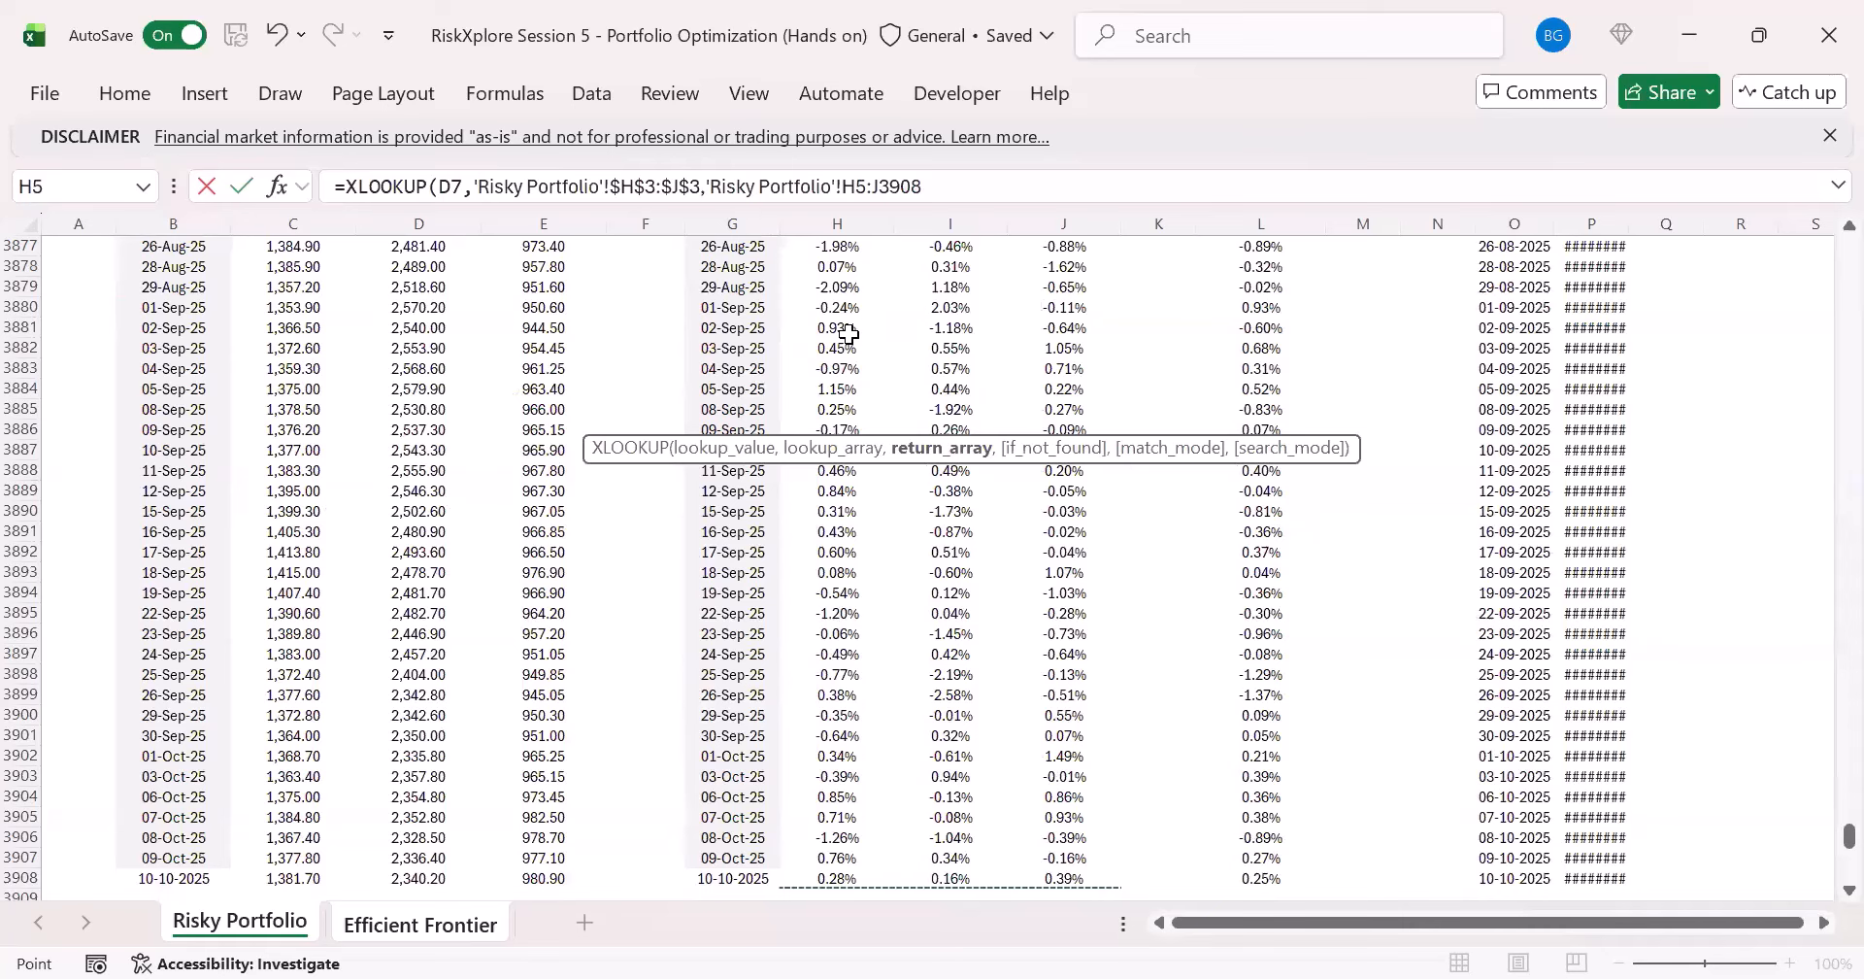
{"action": "key", "text": "F4"}
{"action": "key", "text": "Return"}
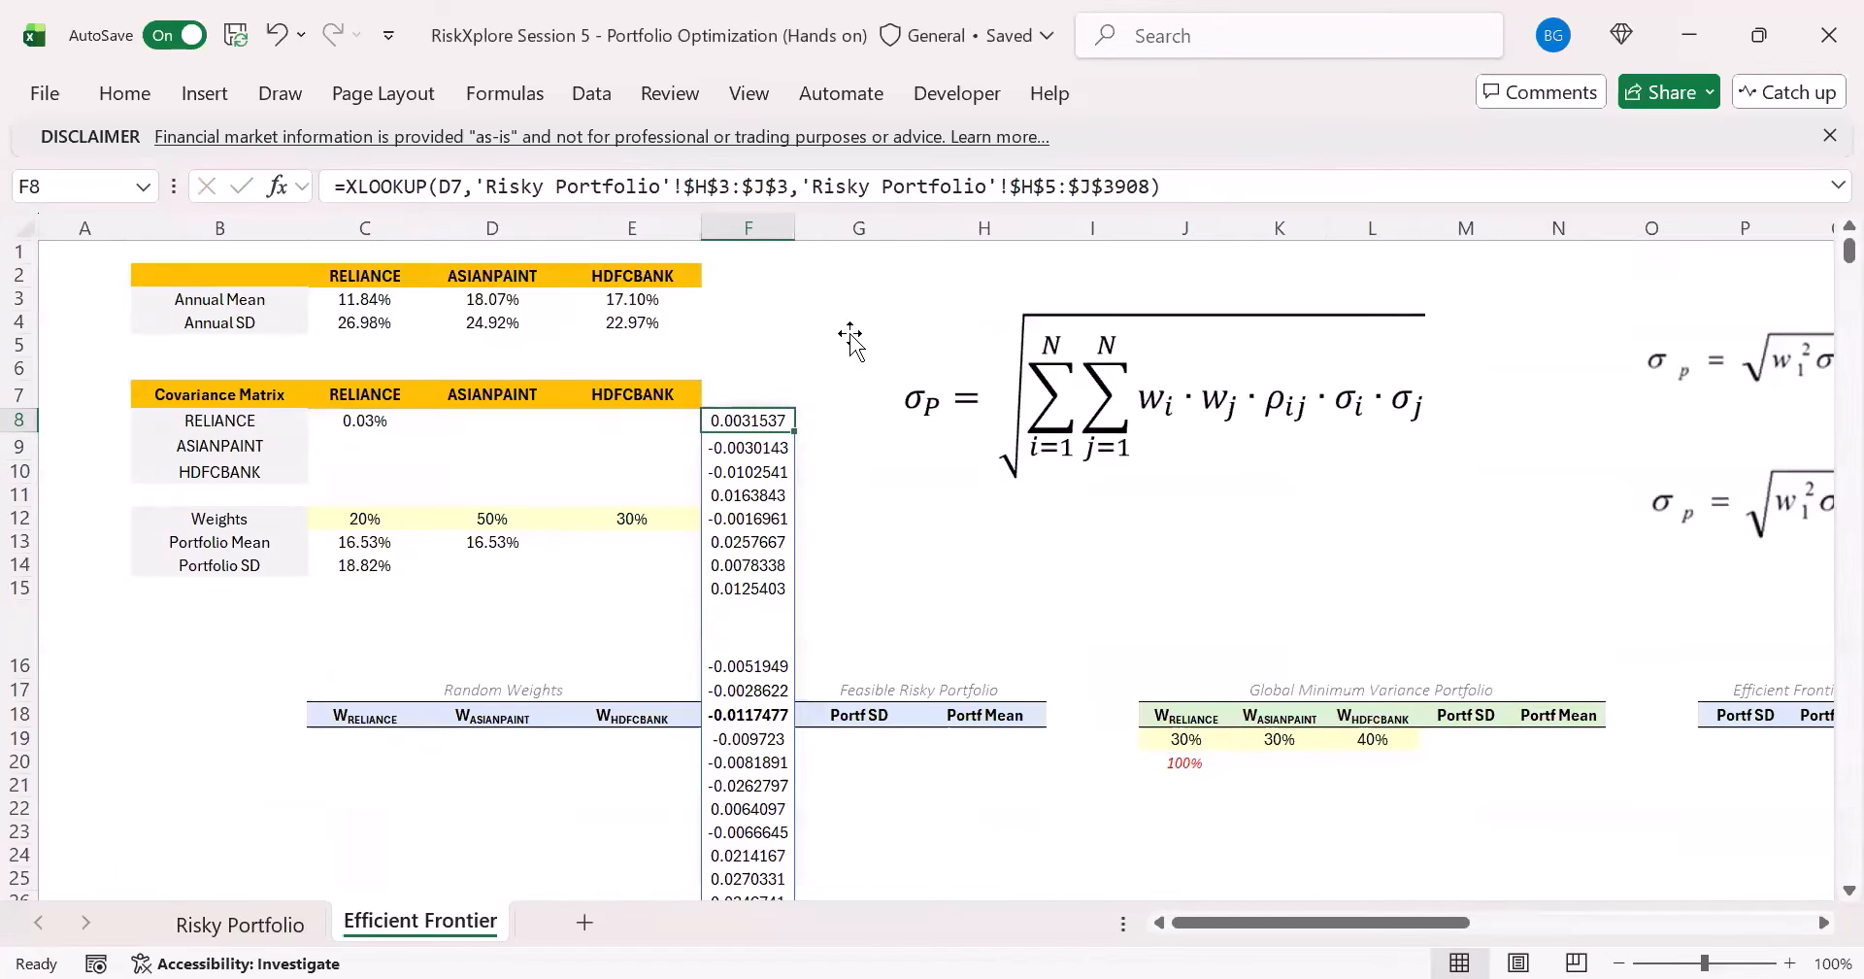
- Change the lookup value of the F8 XLOOKUP formula to B8, the RELIANCE row label
{"action": "left_click", "coordinate": [719, 186]}
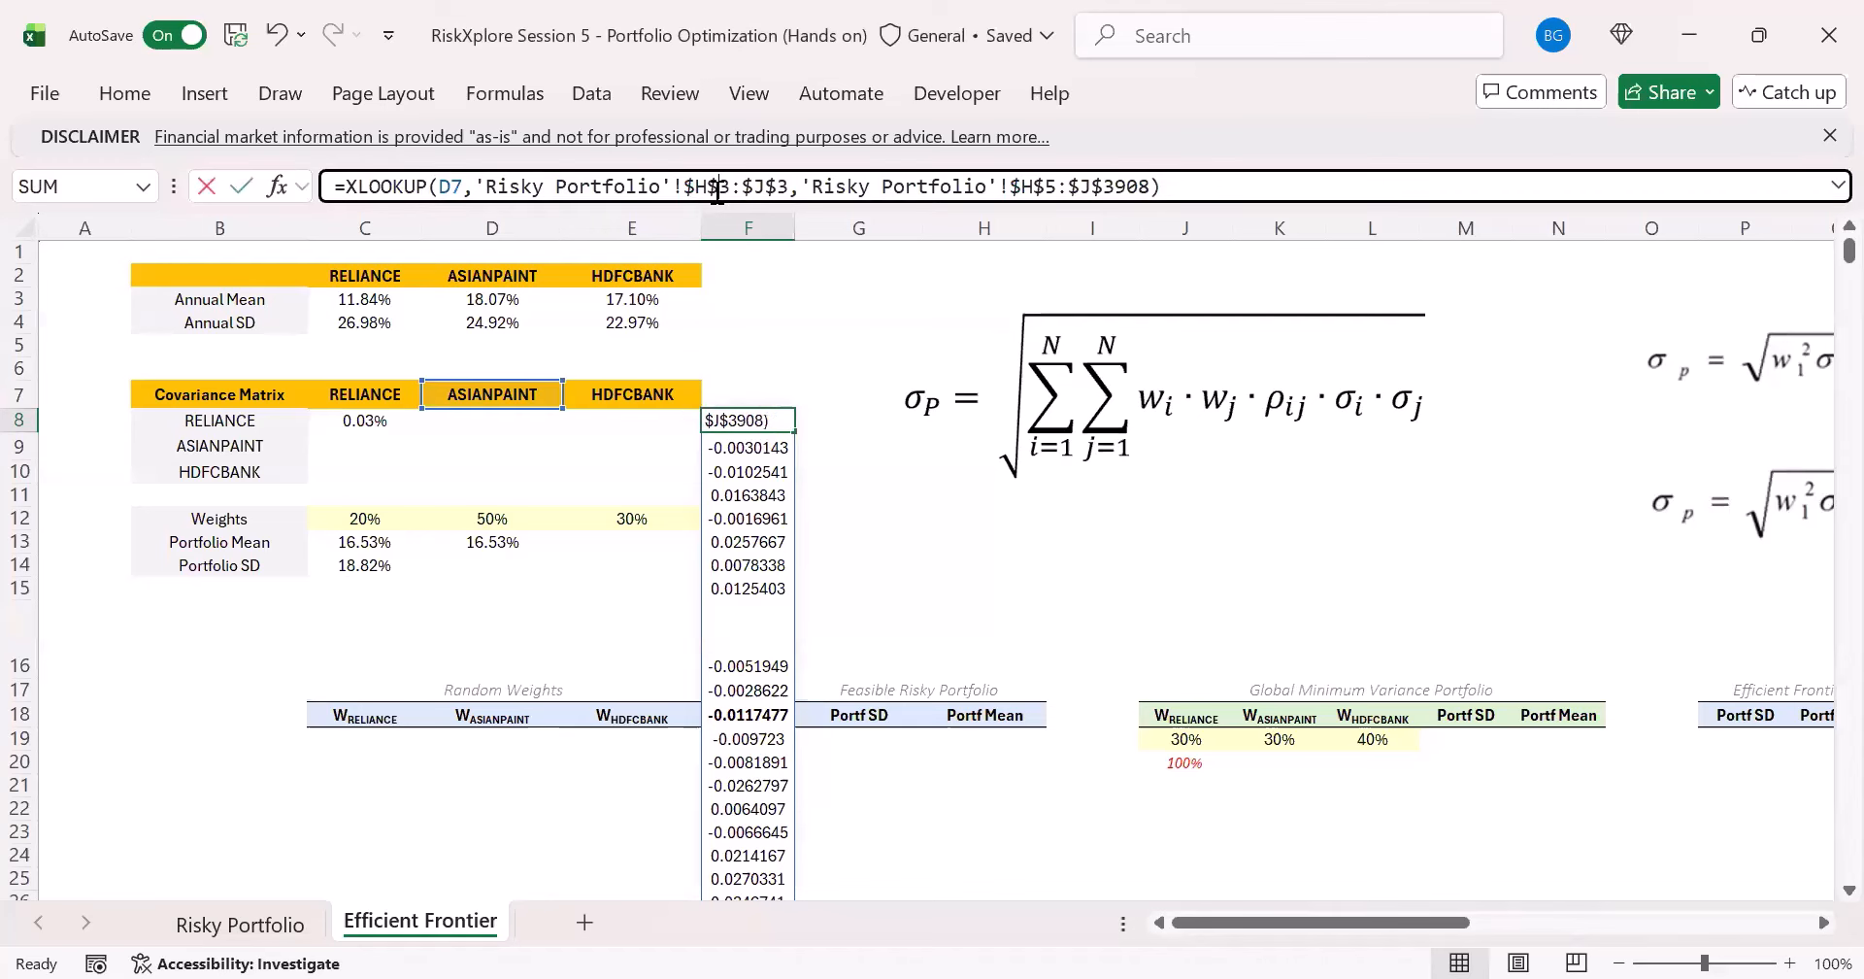
{"action": "left_click", "coordinate": [499, 391]}
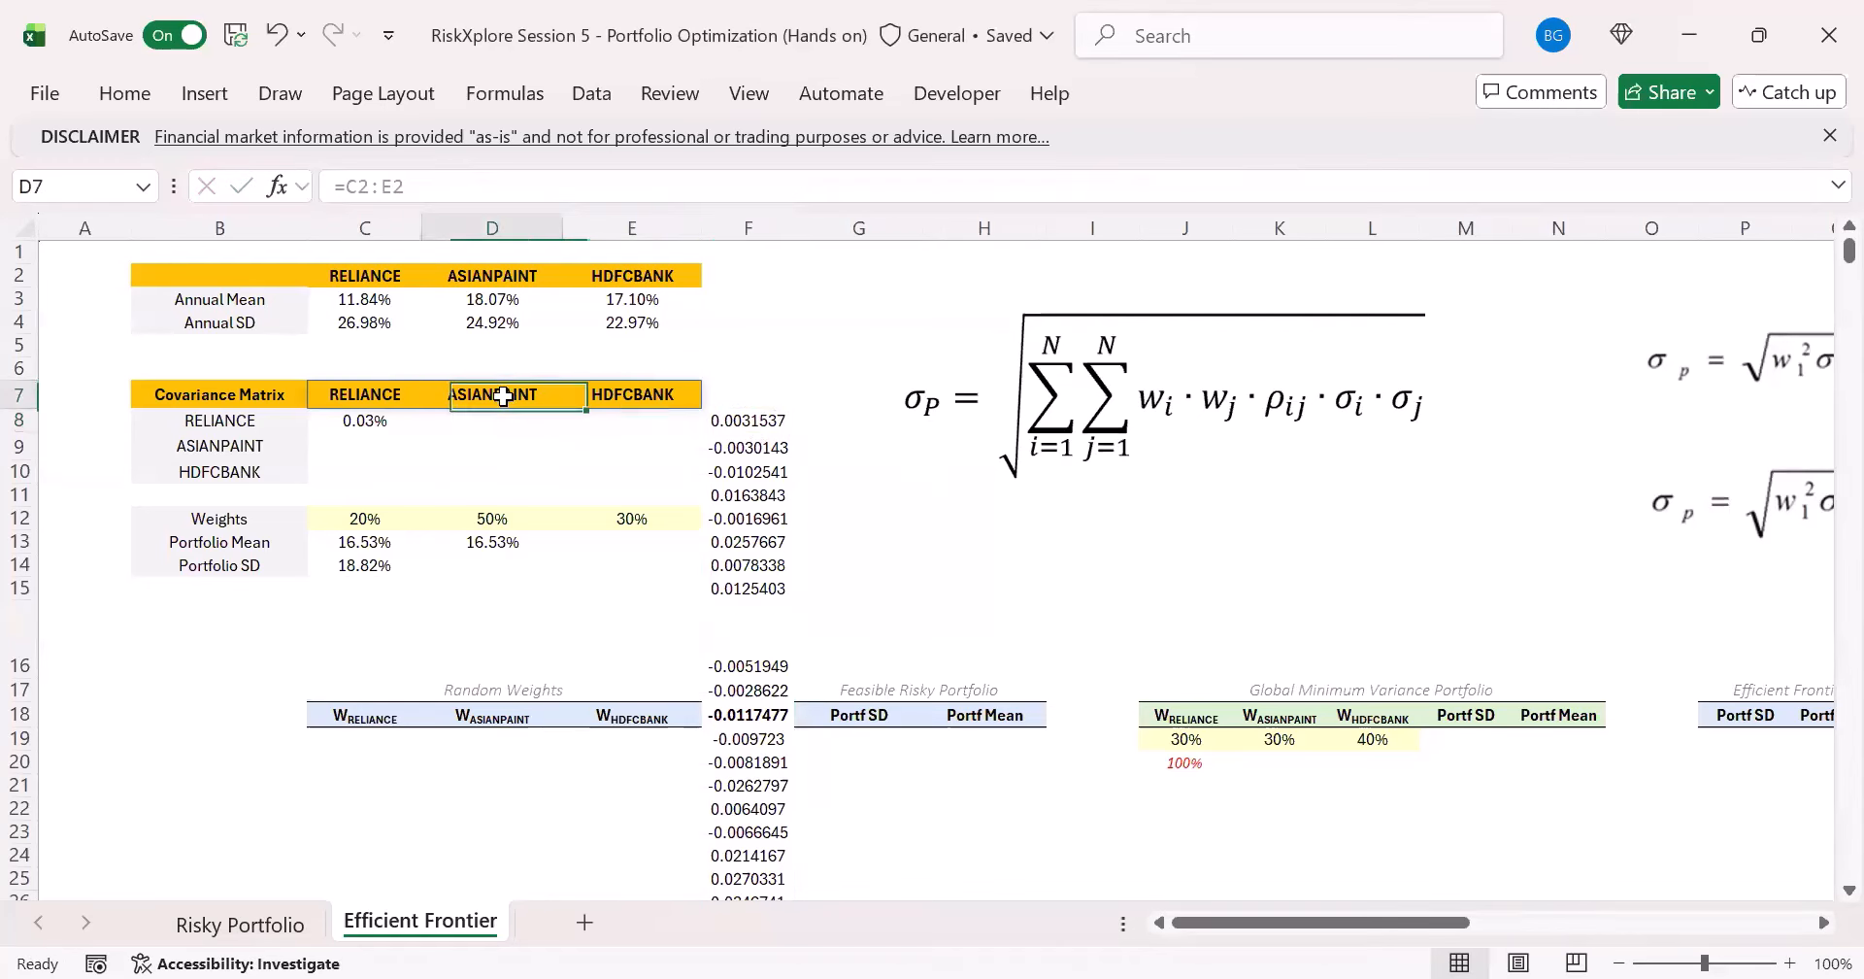
{"action": "left_click", "coordinate": [738, 420]}
{"action": "double_click", "coordinate": [450, 186]}
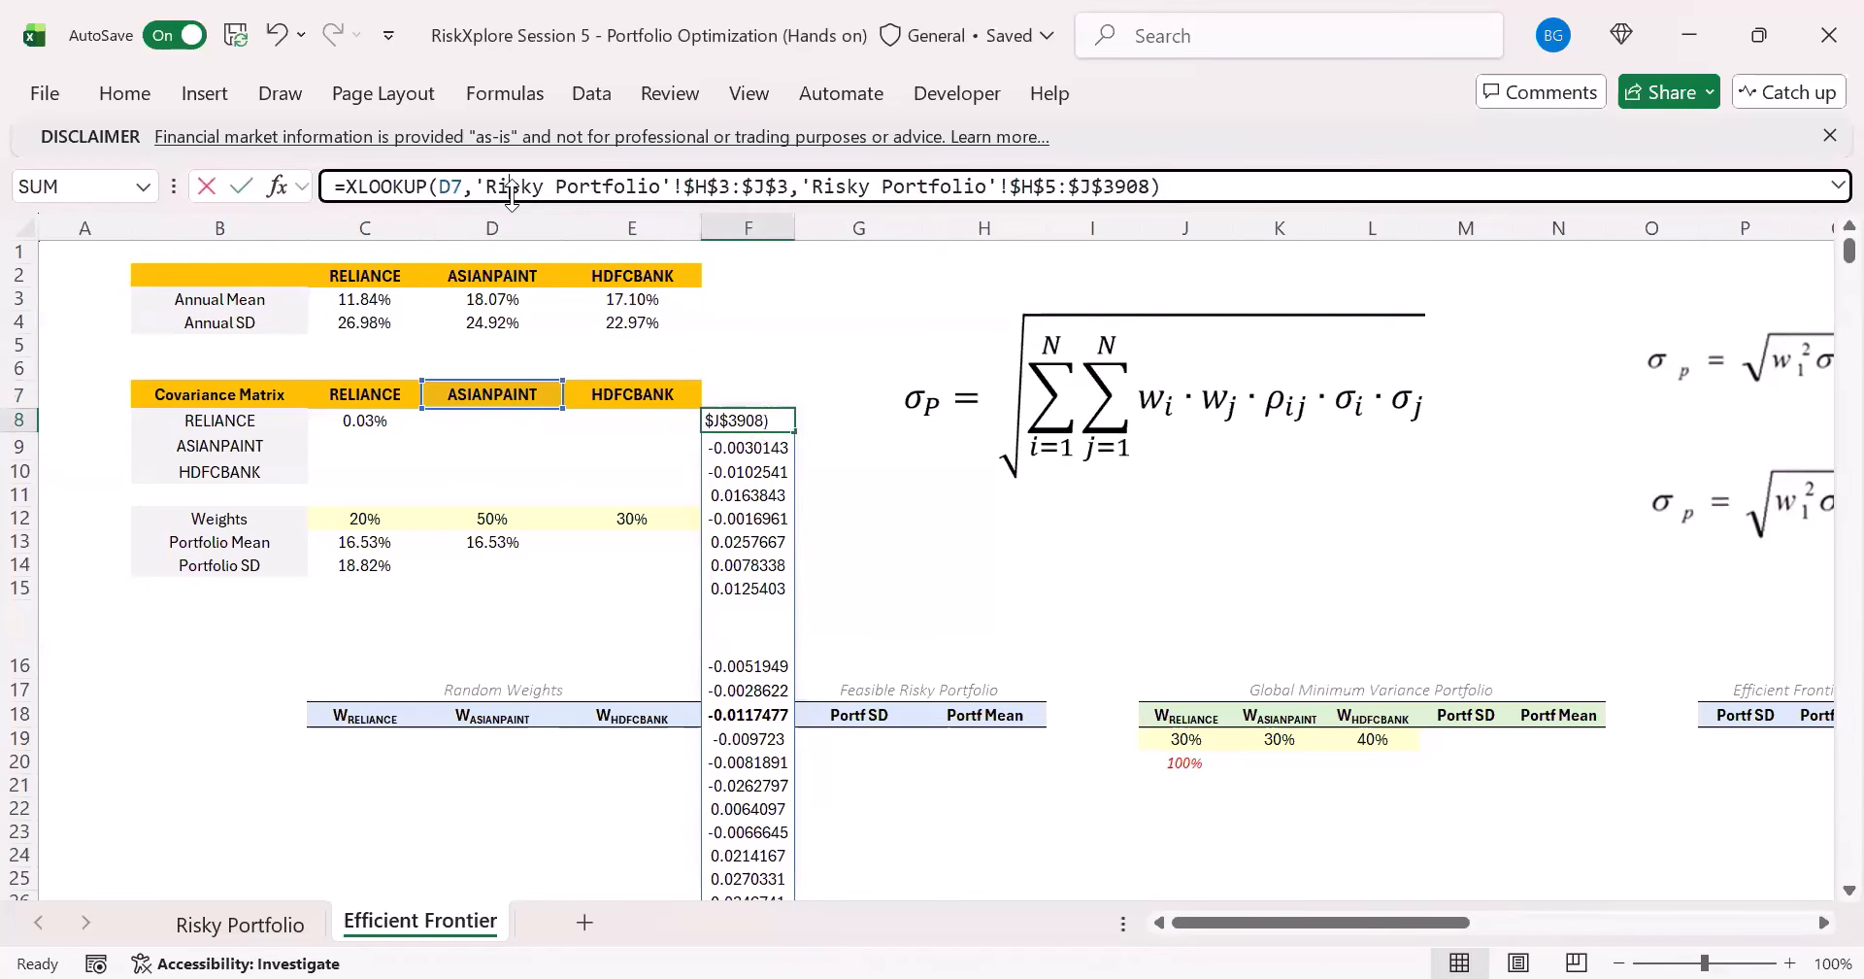
{"action": "left_click", "coordinate": [248, 420]}
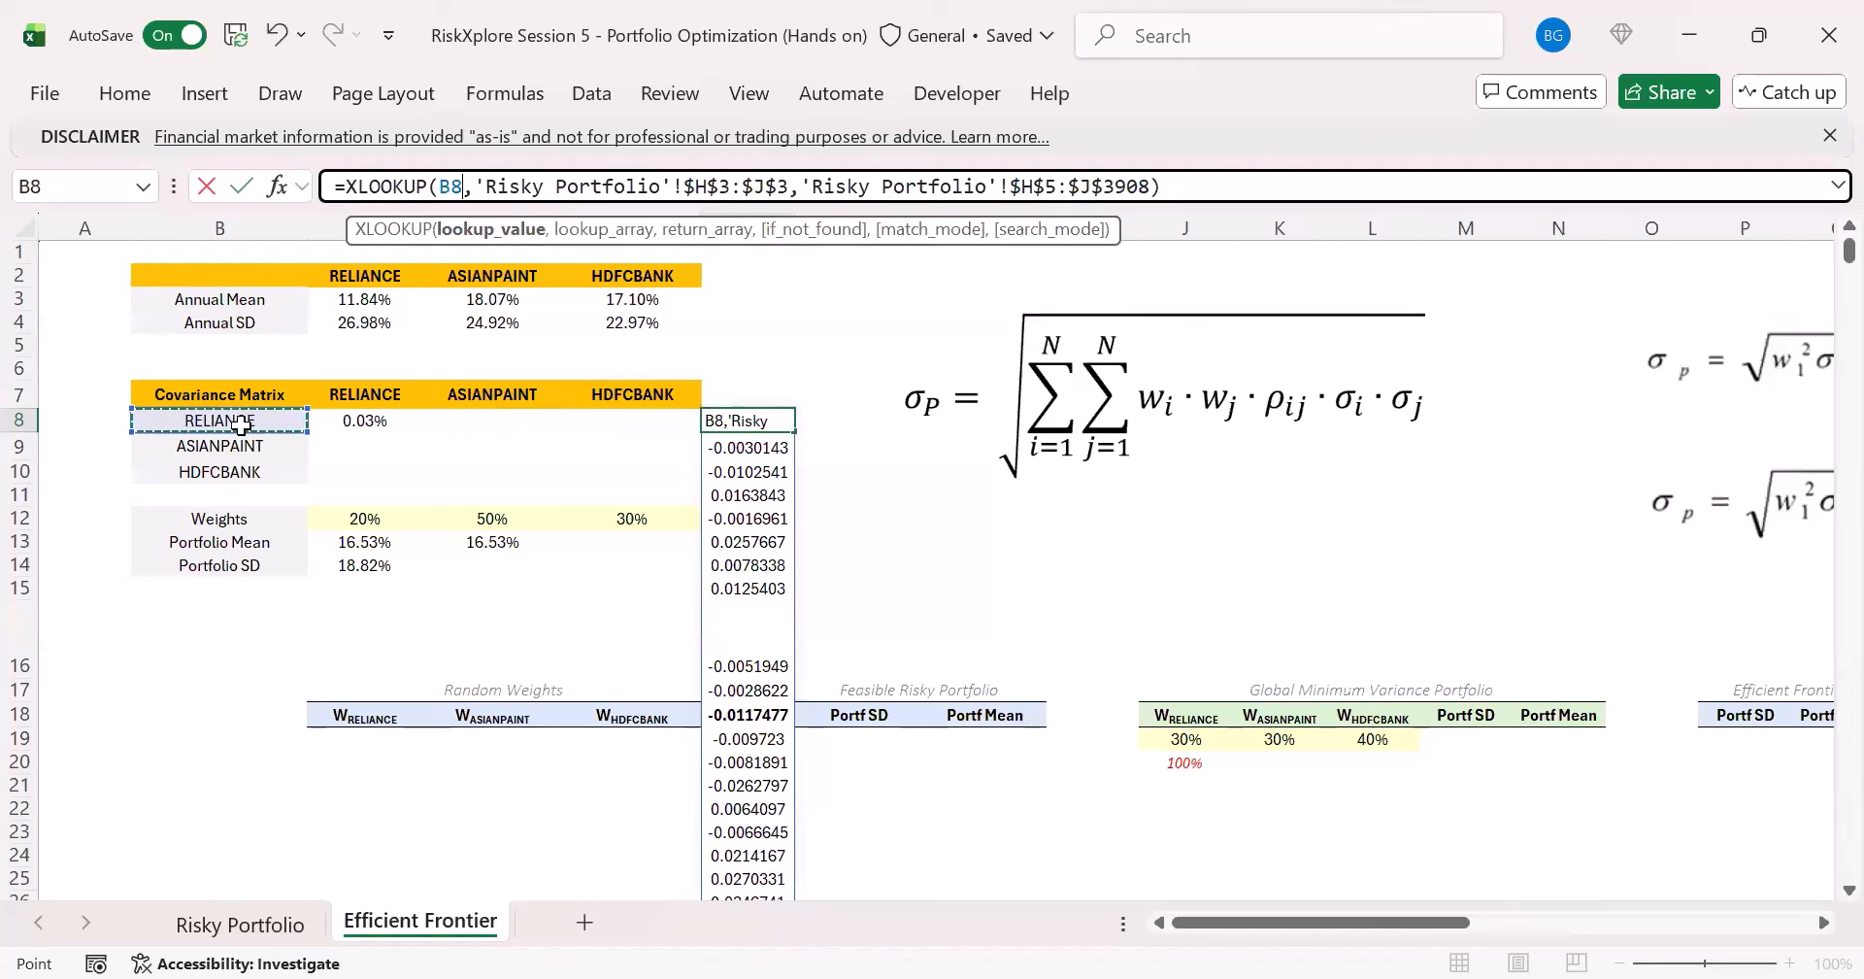
{"action": "key", "text": "ctrl+Return"}
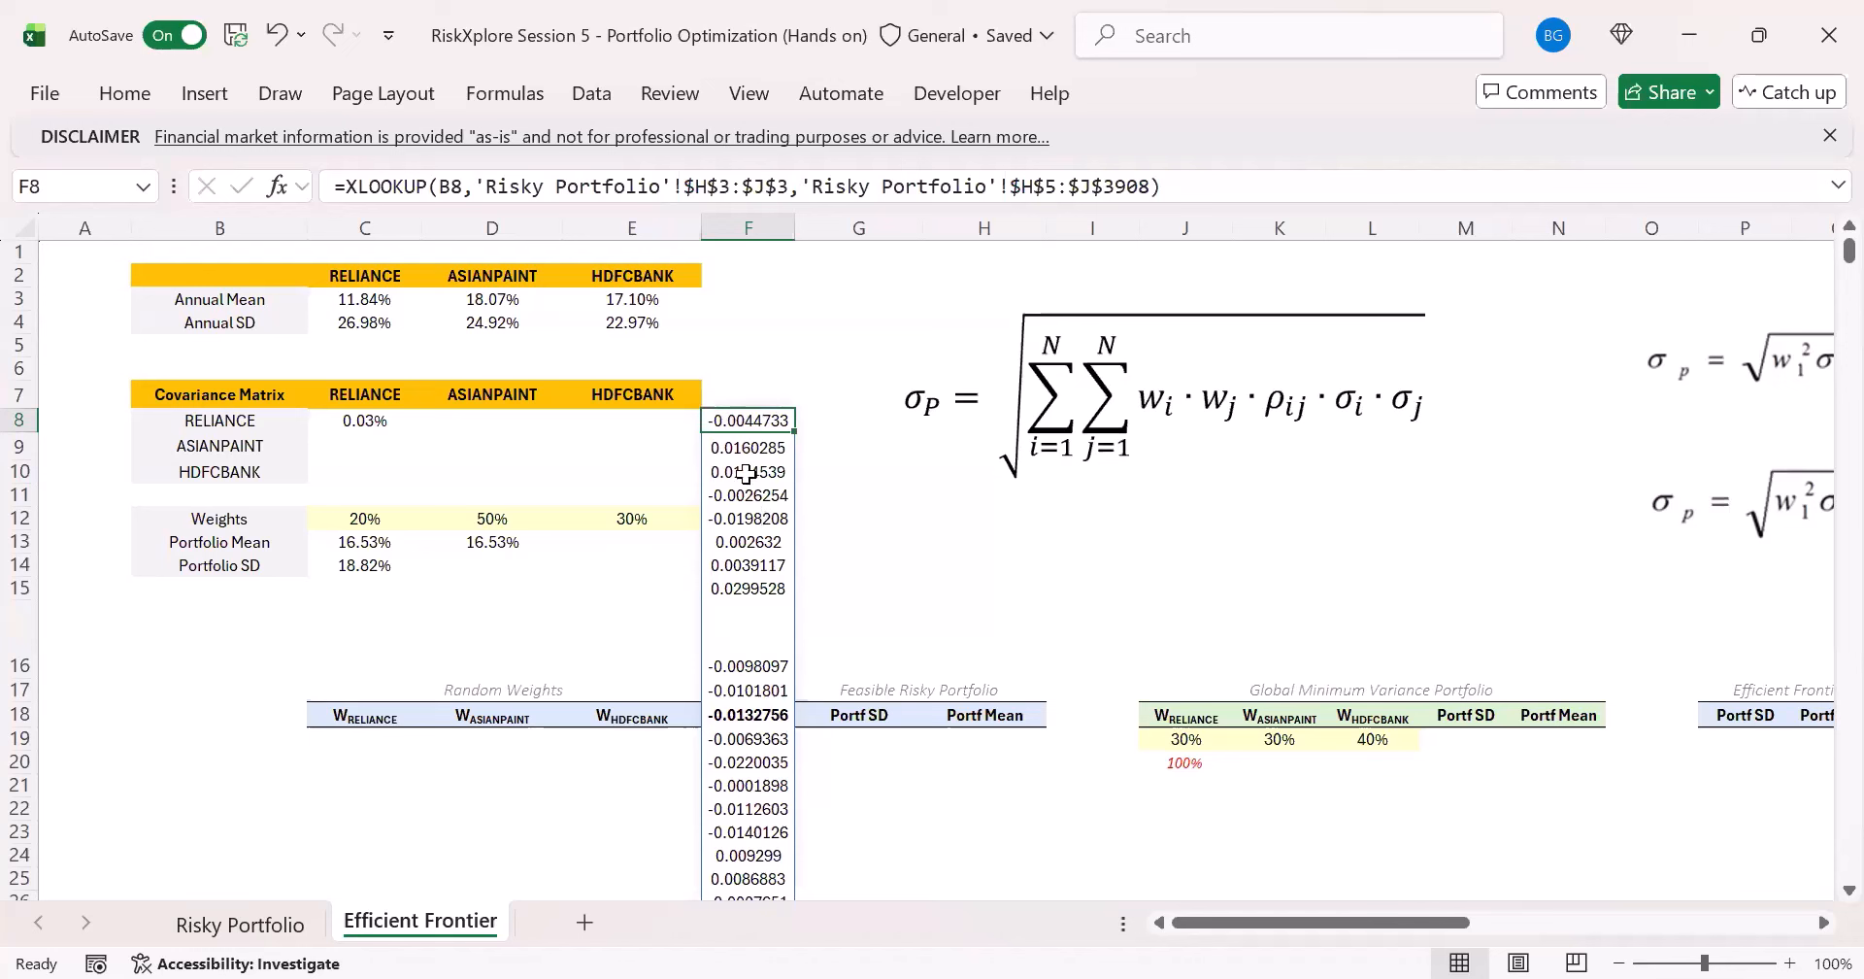
- Replace both arrays of the C8 COVARIANCE.S formula with the XLOOKUP expression copied from F8
{"action": "left_click", "coordinate": [338, 419]}
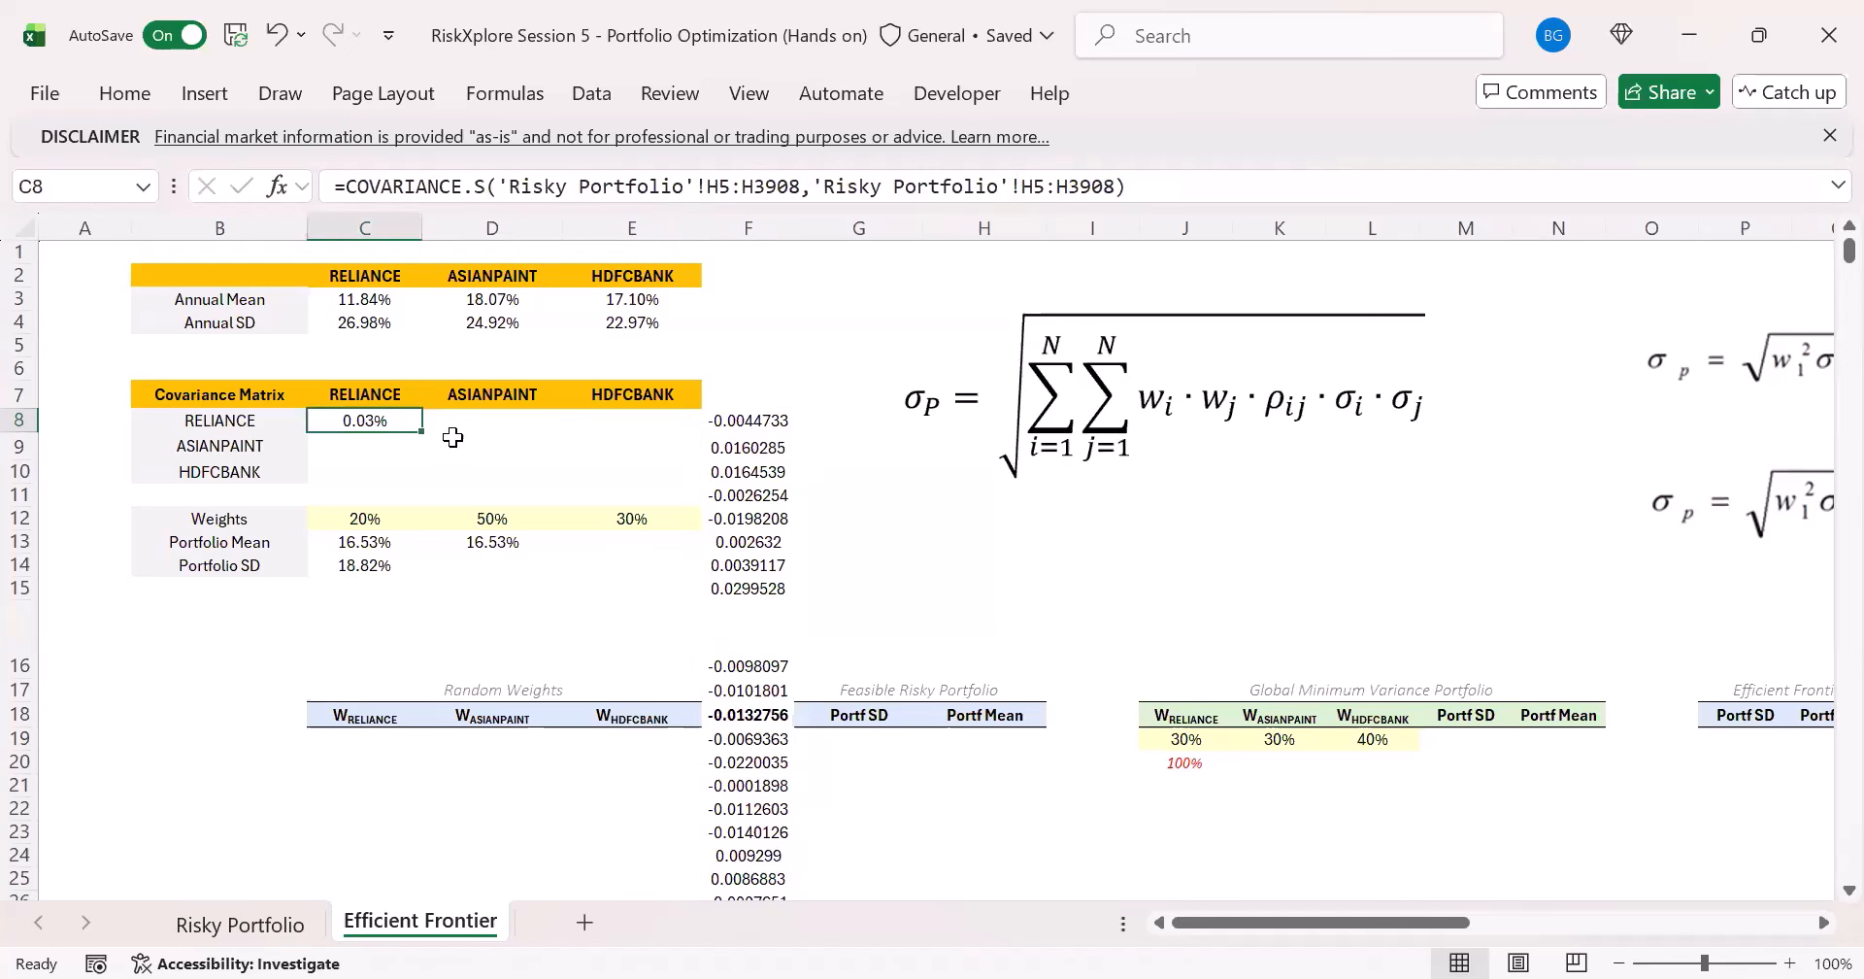
{"action": "left_click", "coordinate": [622, 186]}
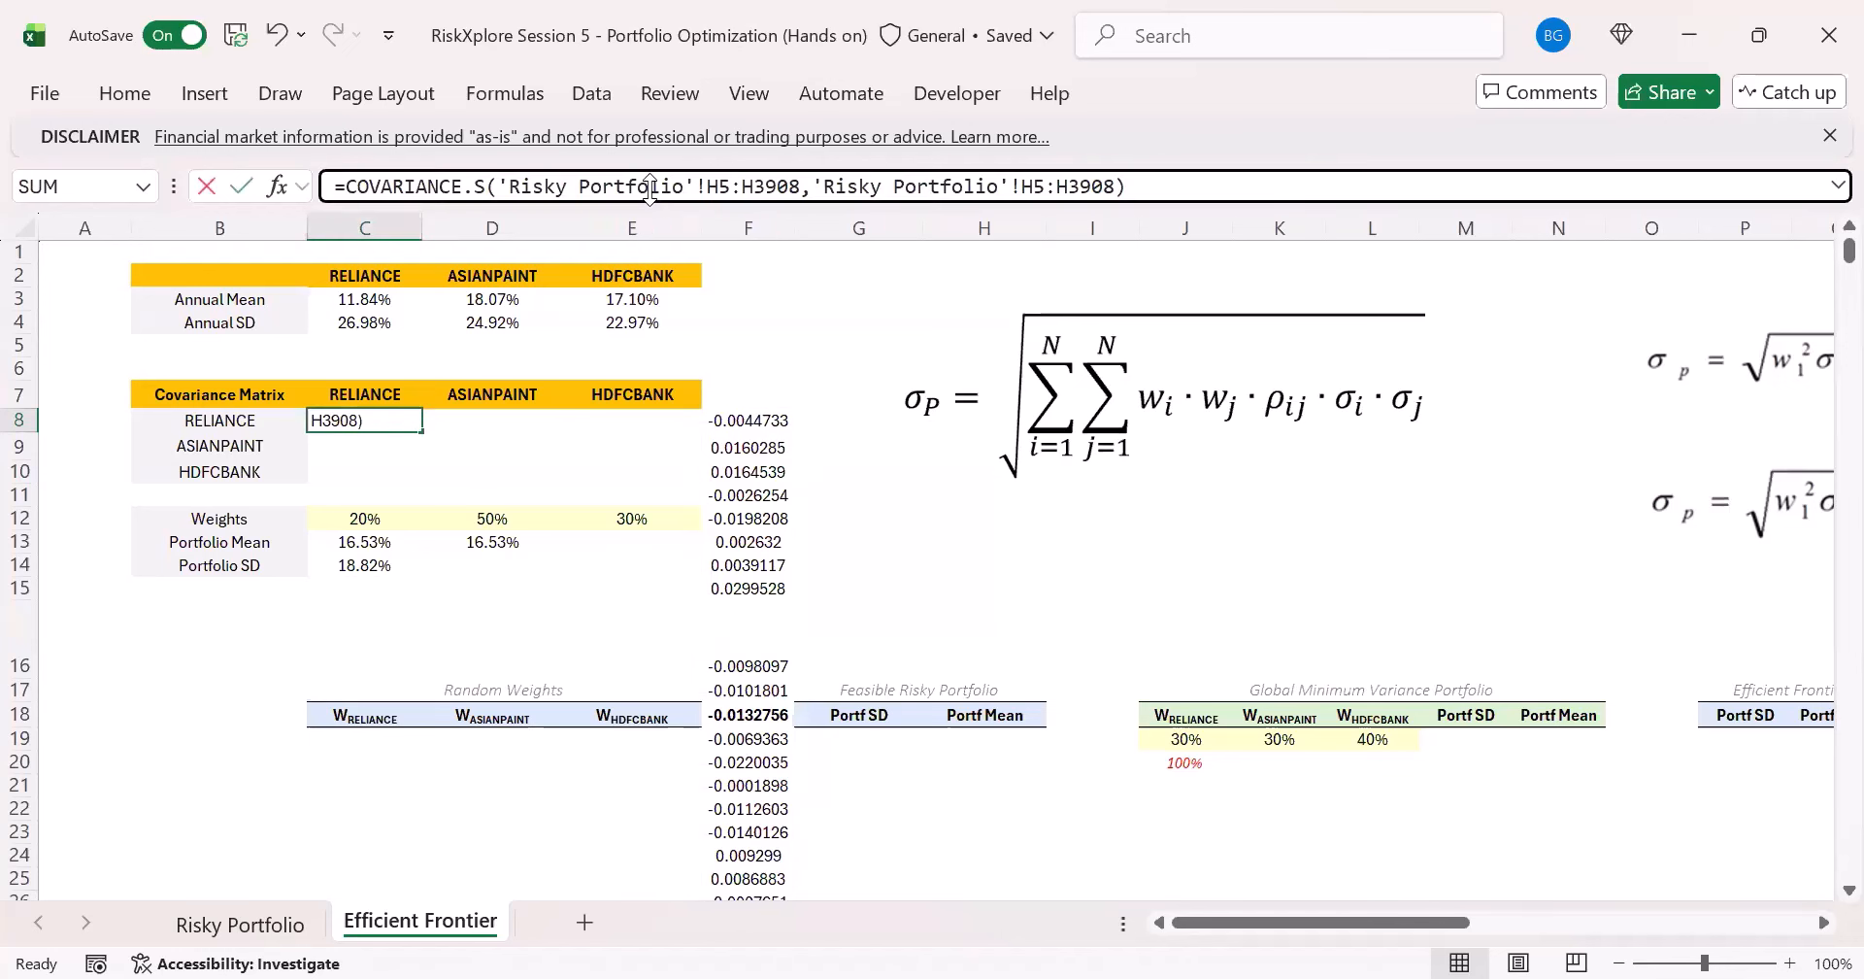
{"action": "left_click_drag", "start_coordinate": [500, 186], "coordinate": [799, 172]}
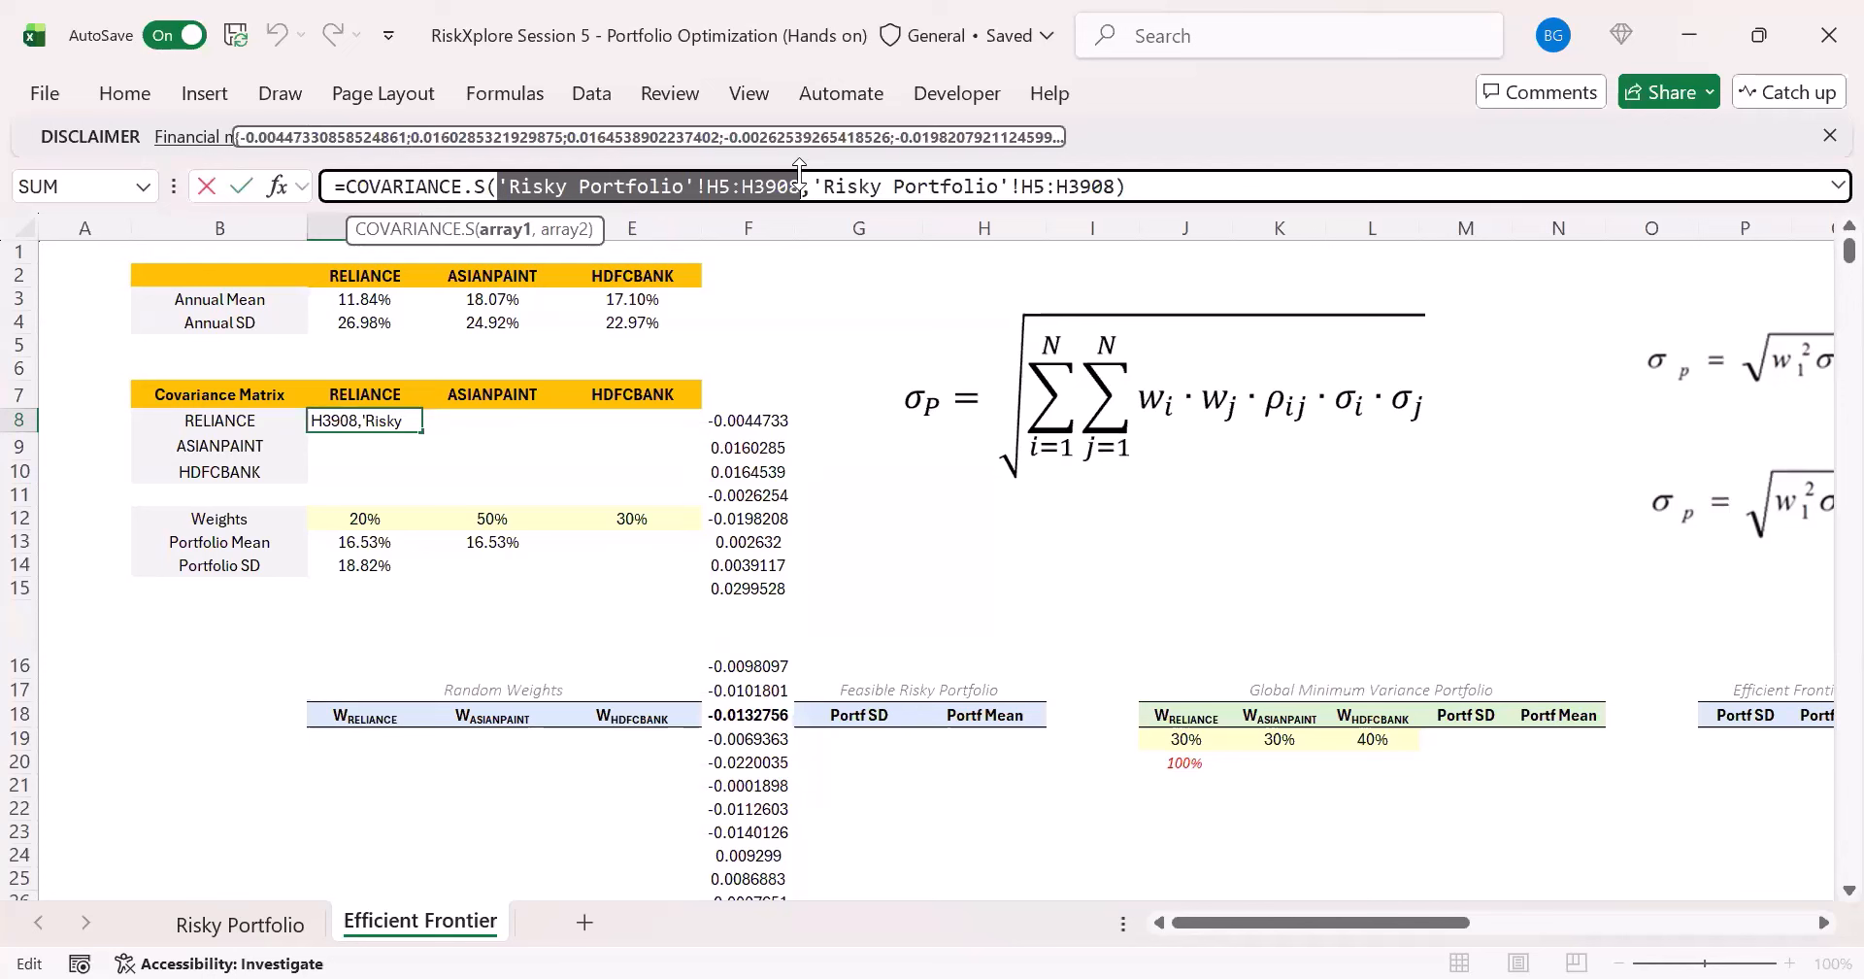
{"action": "key", "text": "Escape"}
{"action": "left_click", "coordinate": [748, 412]}
{"action": "left_click_drag", "start_coordinate": [1207, 192], "coordinate": [335, 160]}
{"action": "key", "text": "ctrl+c"}
{"action": "key", "text": "Escape"}
{"action": "left_click", "coordinate": [388, 425]}
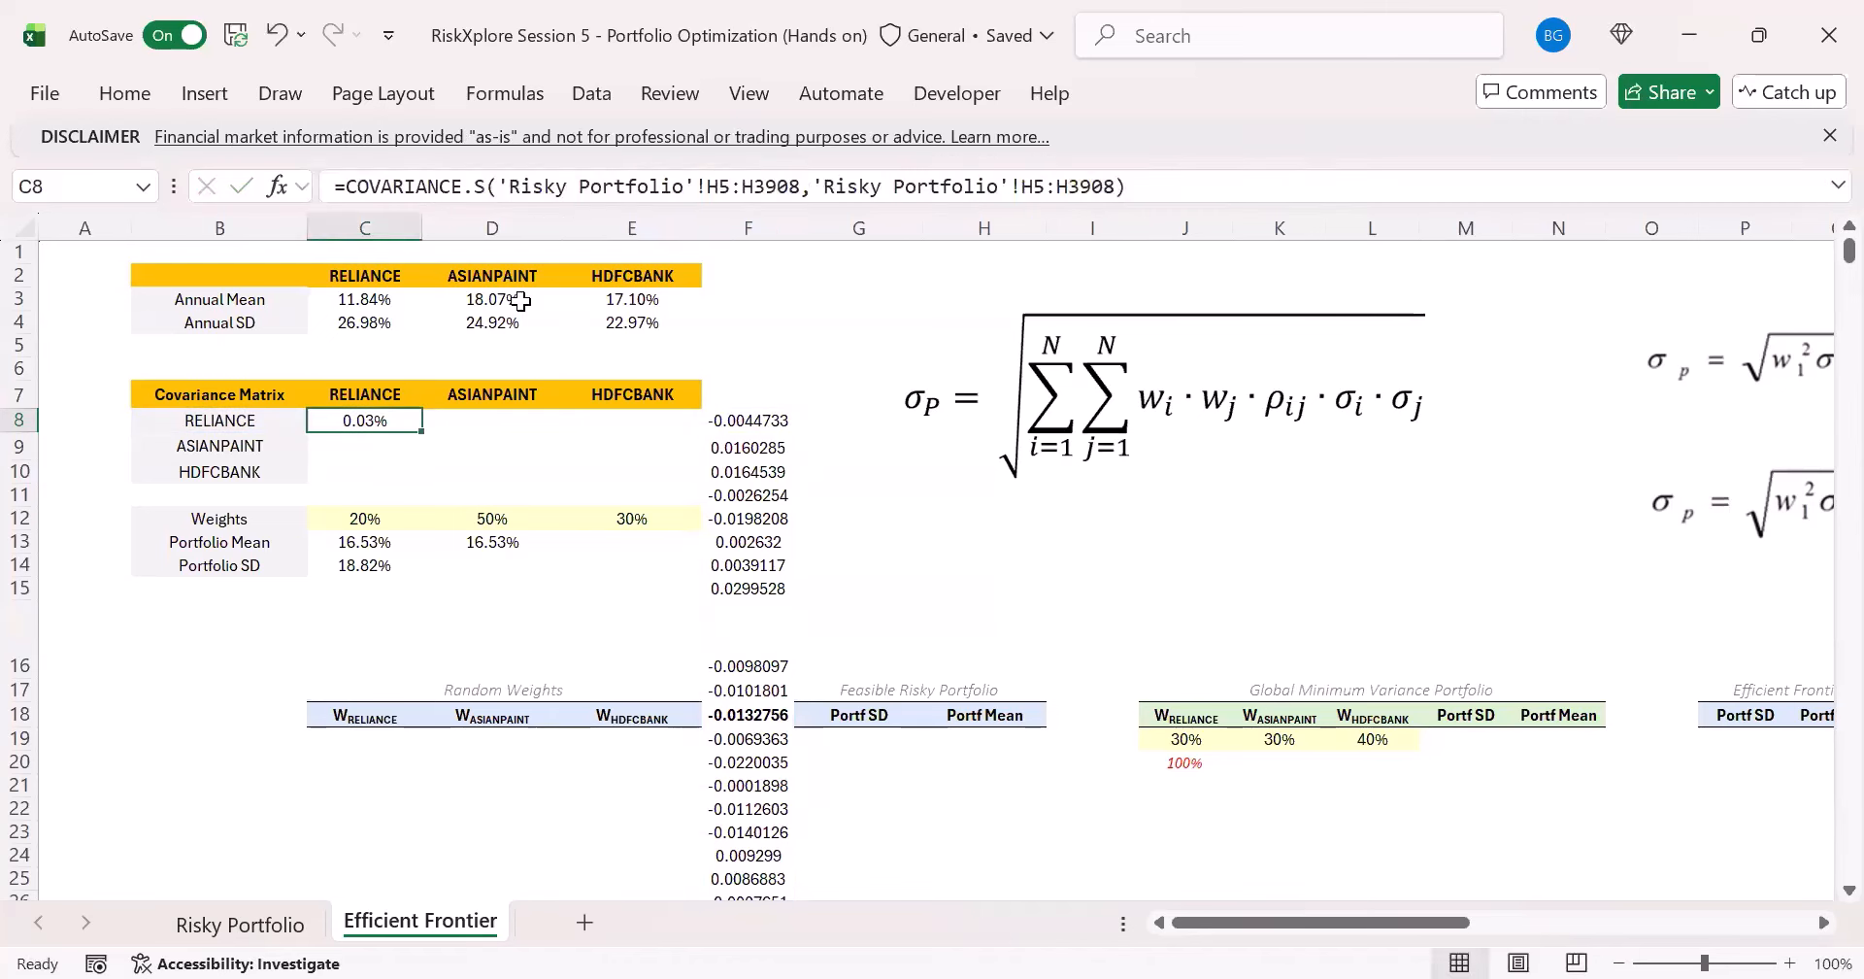
{"action": "left_click_drag", "start_coordinate": [499, 183], "coordinate": [1157, 183]}
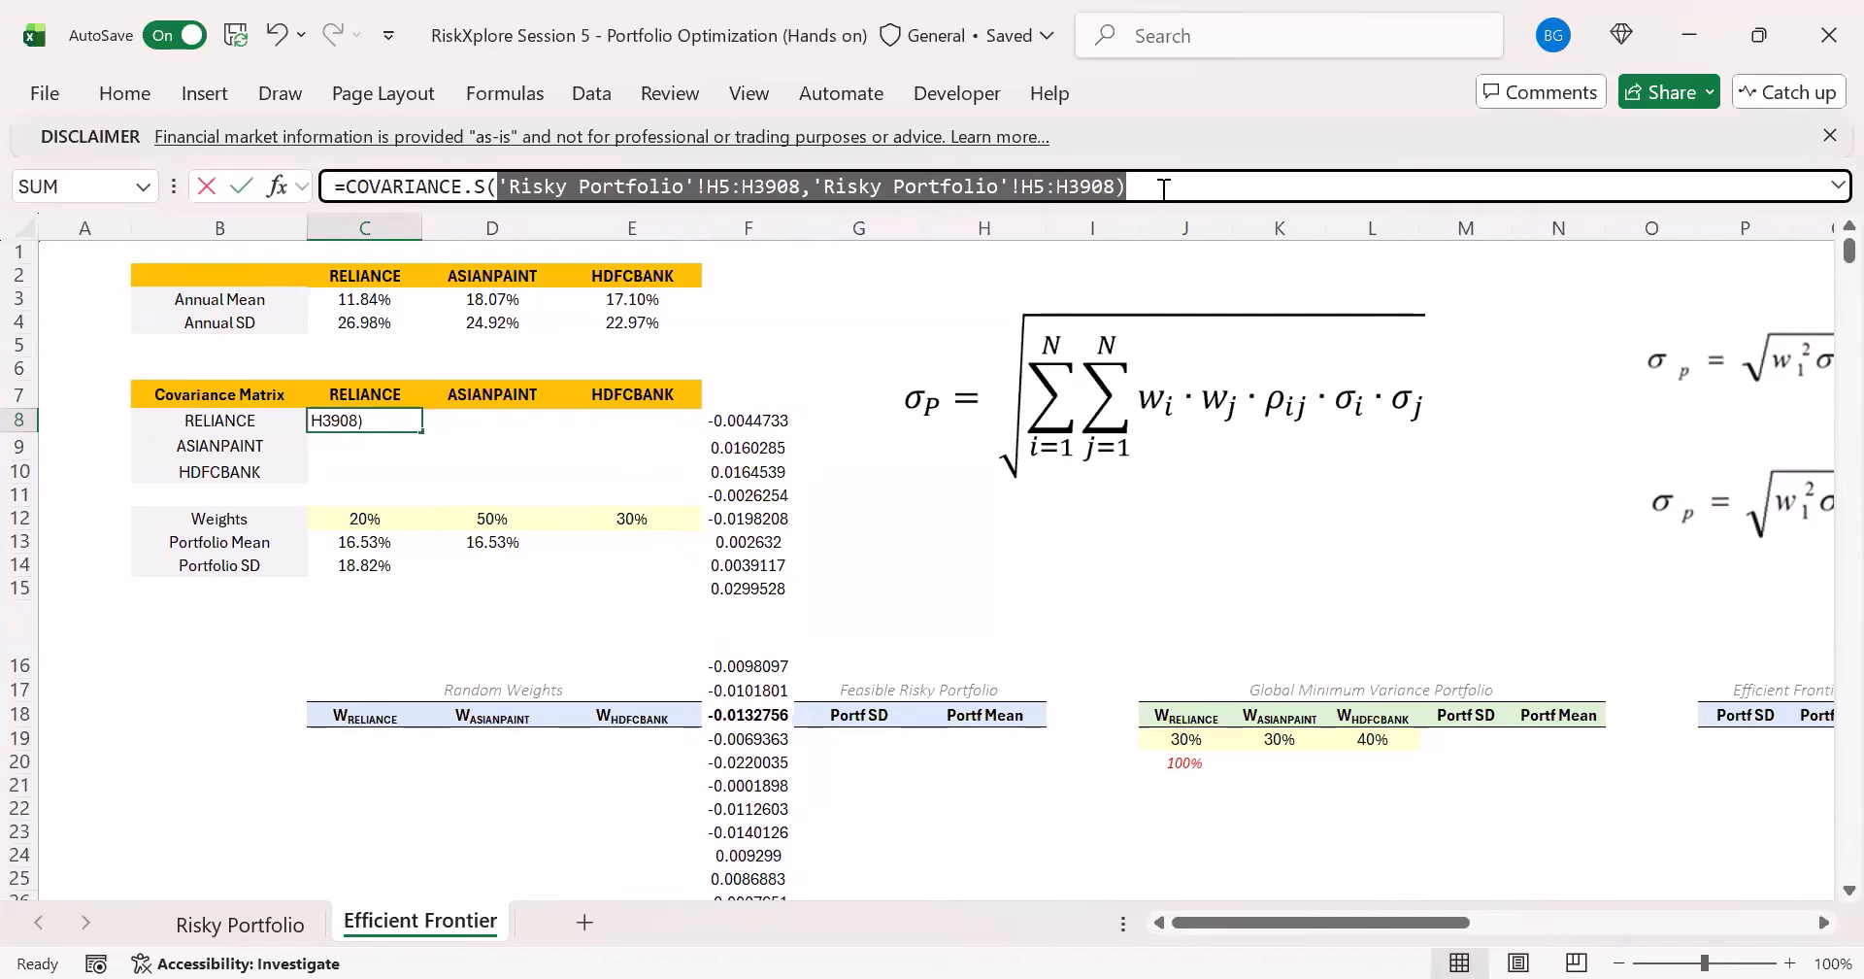
{"action": "key", "text": "ctrl+v"}
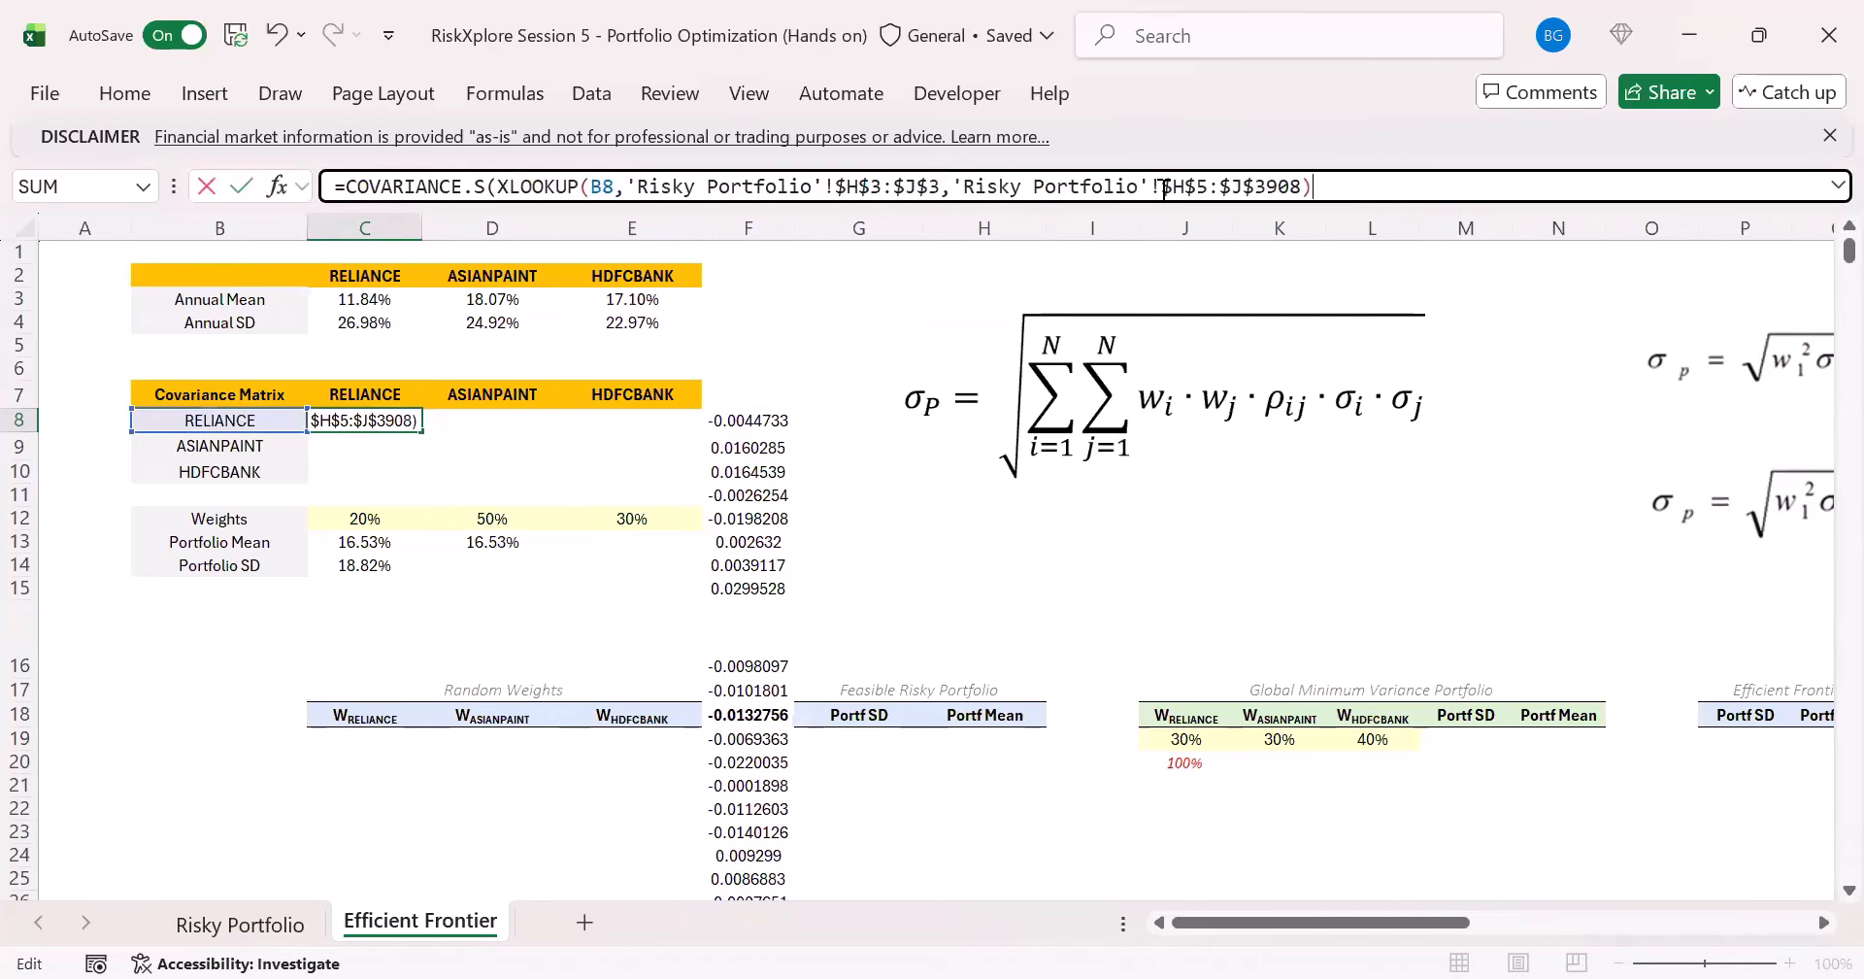
- Lock the column of the first XLOOKUP's lookup value in the C8 formula, making it $B8
{"action": "double_click", "coordinate": [605, 187]}
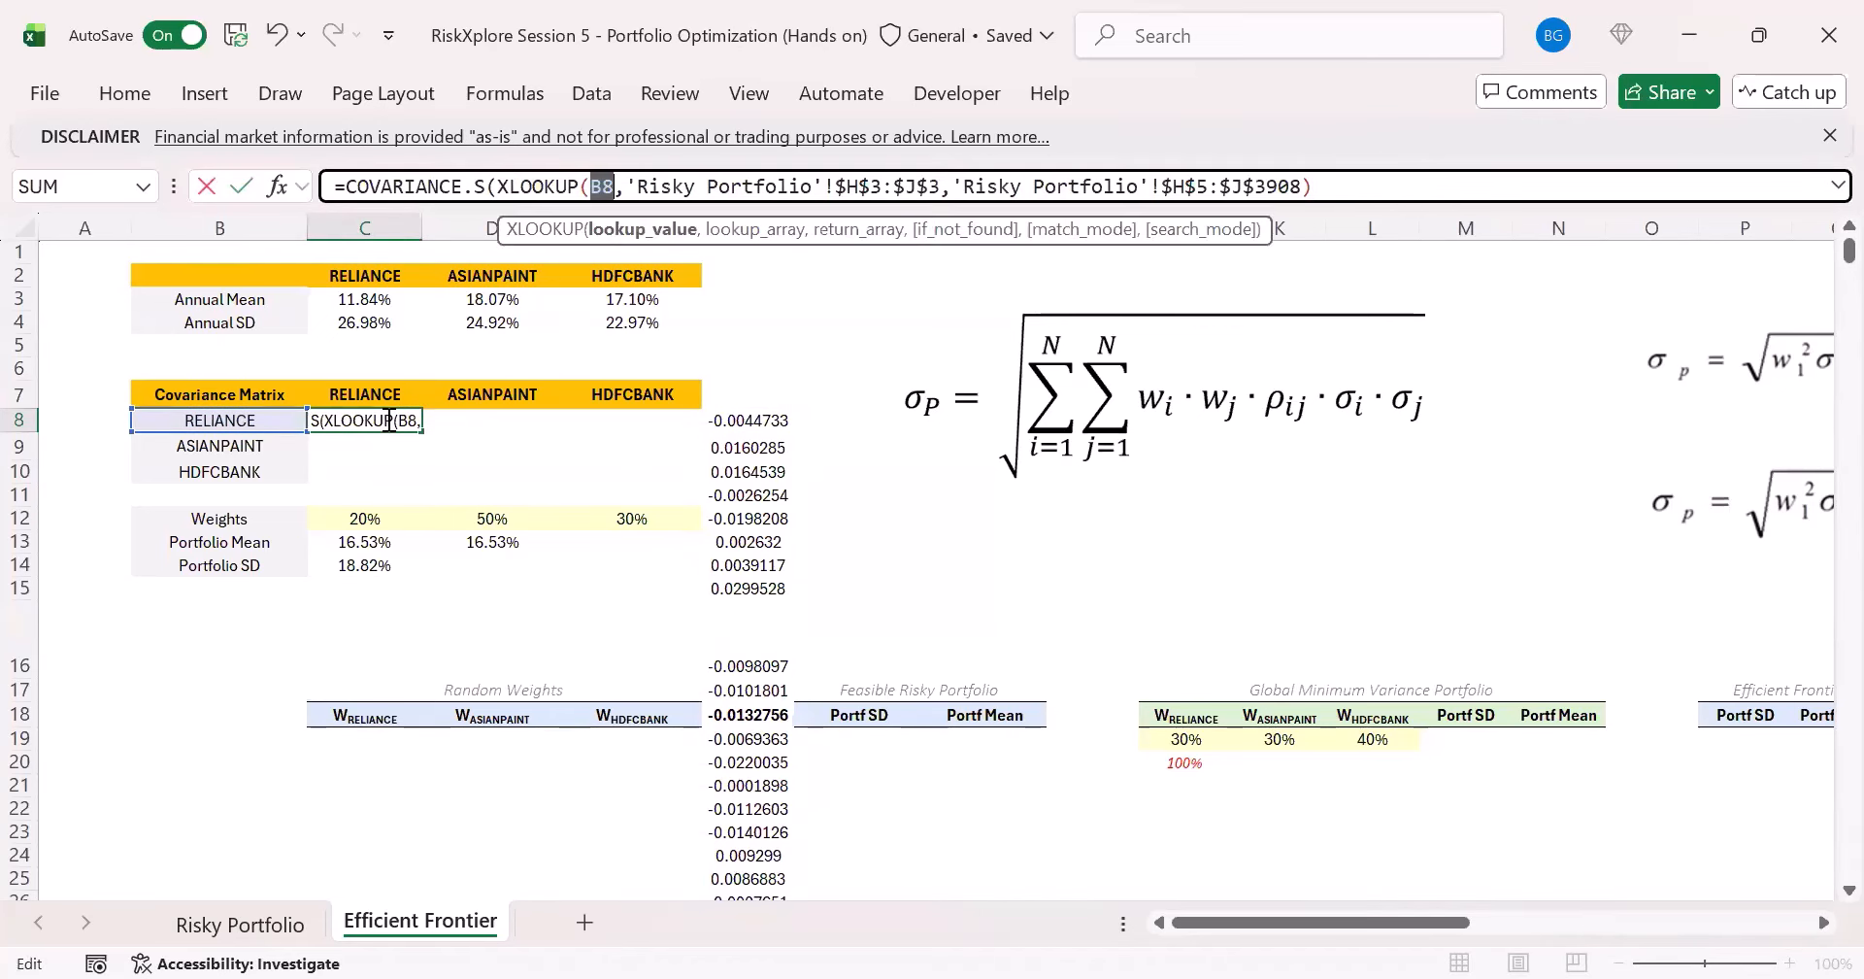
{"action": "left_click", "coordinate": [245, 422]}
{"action": "left_click", "coordinate": [615, 194]}
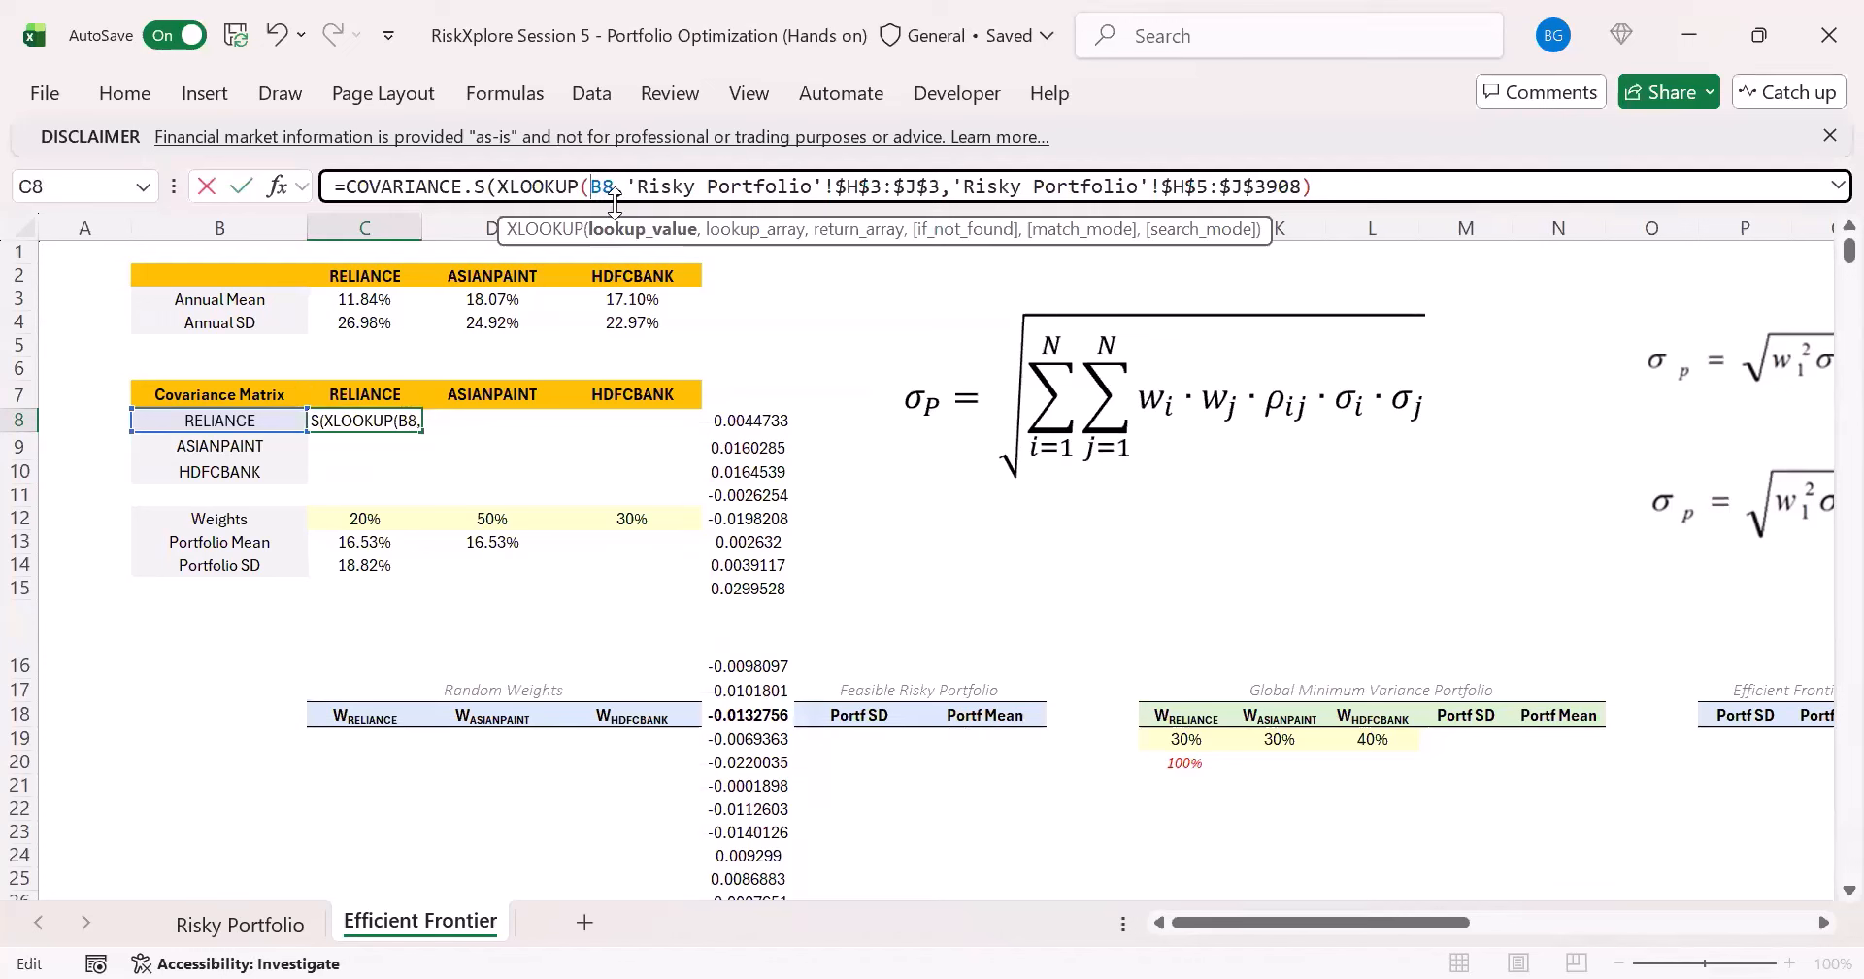
{"action": "key", "text": "F4"}
{"action": "key", "text": "F4"}
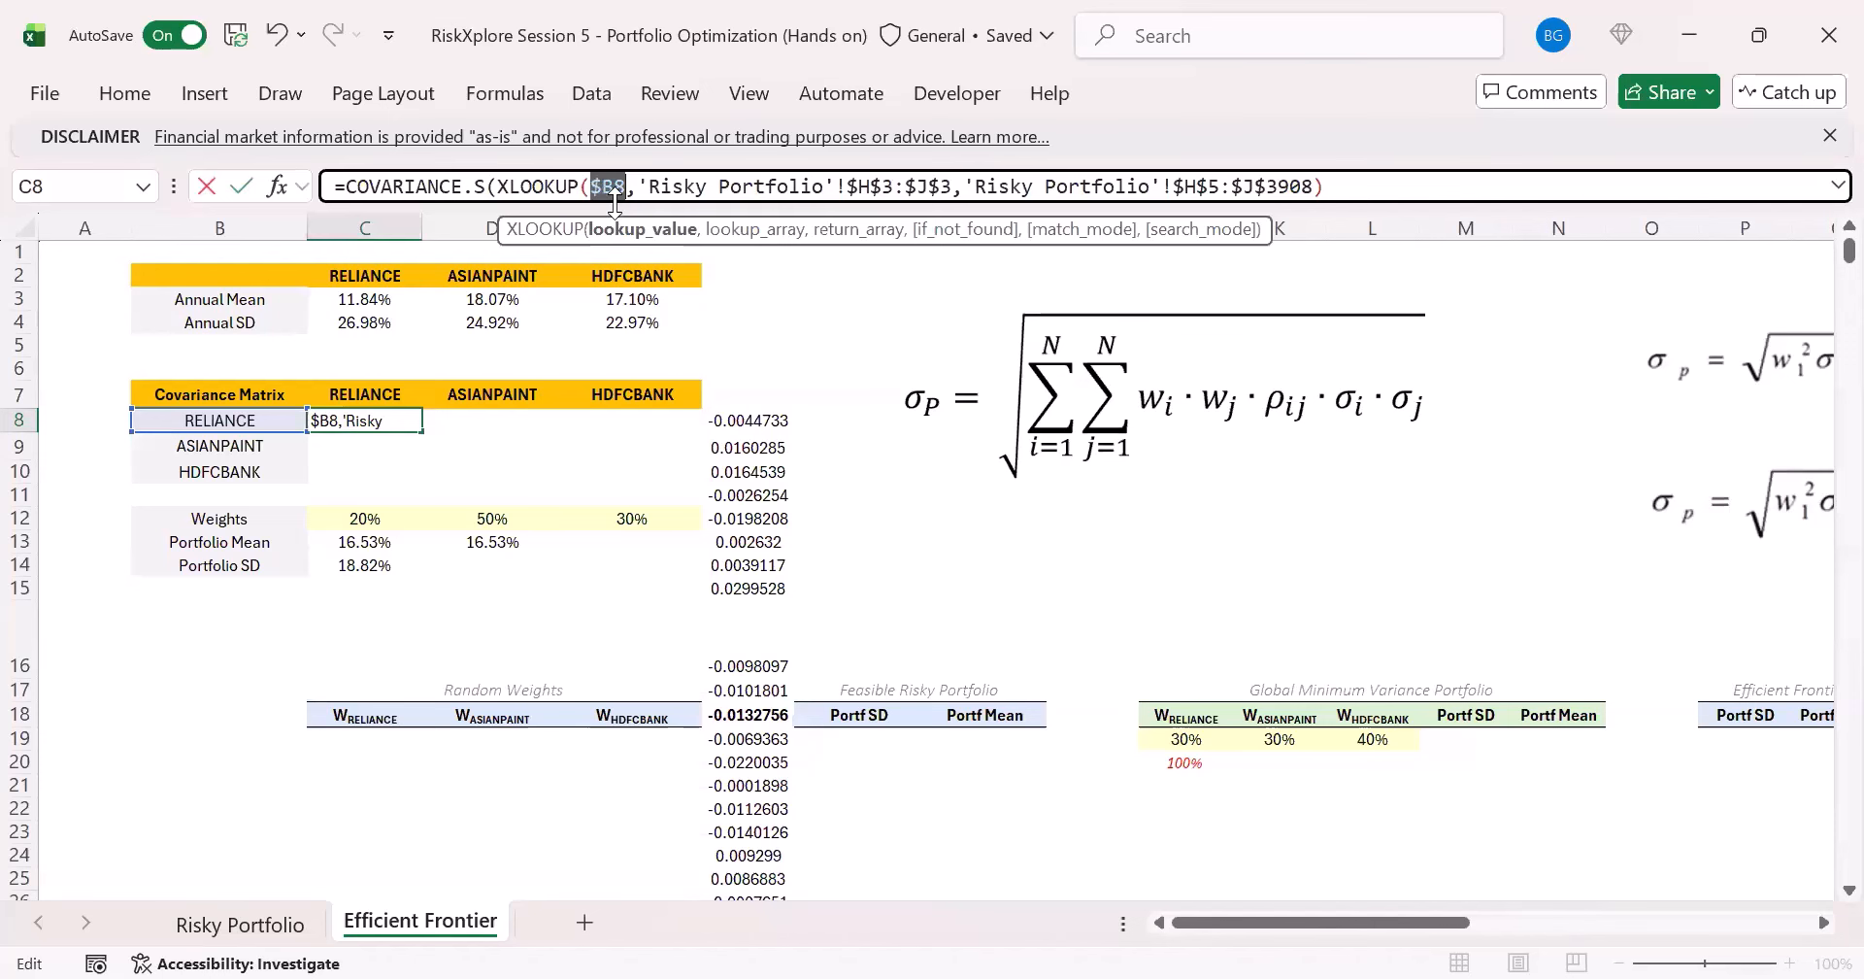
- Add the copied XLOOKUP as the second COVARIANCE.S array in C8, with the row-locked column label C$7 as its lookup value
{"action": "left_click", "coordinate": [1390, 183]}
{"action": "type", "text": ","}
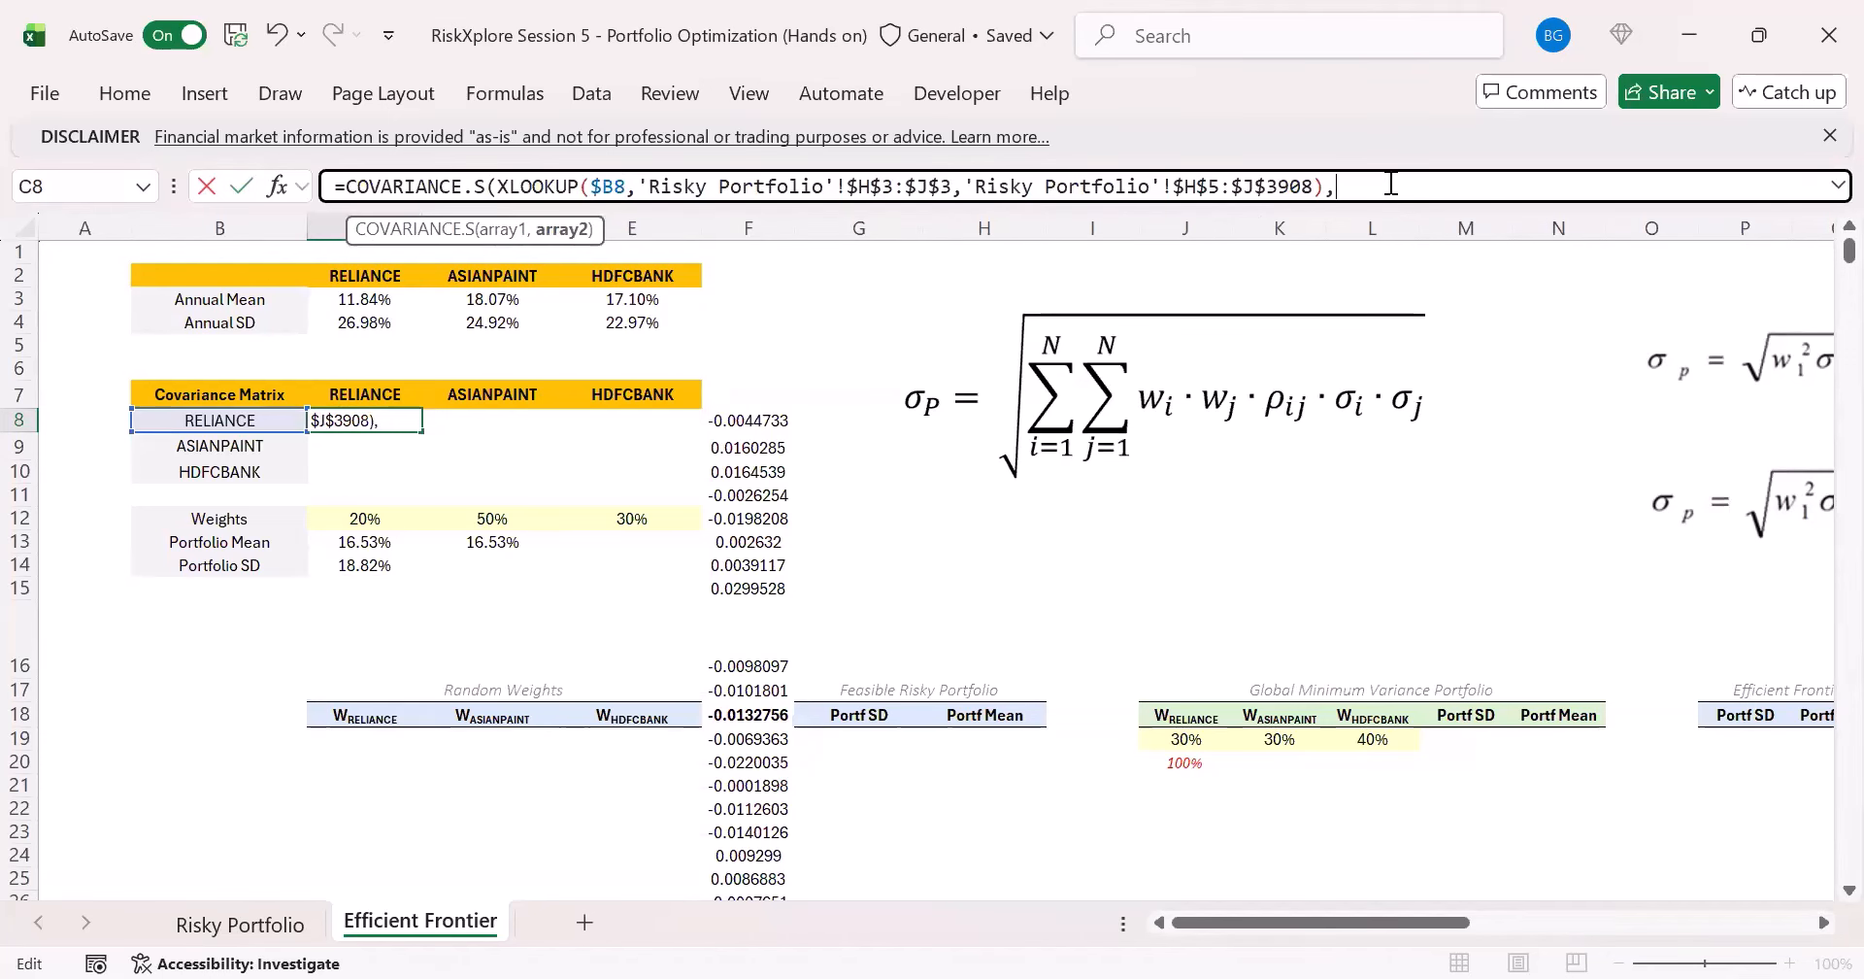
{"action": "key", "text": "ctrl+v"}
{"action": "left_click_drag", "start_coordinate": [786, 202], "coordinate": [779, 241]}
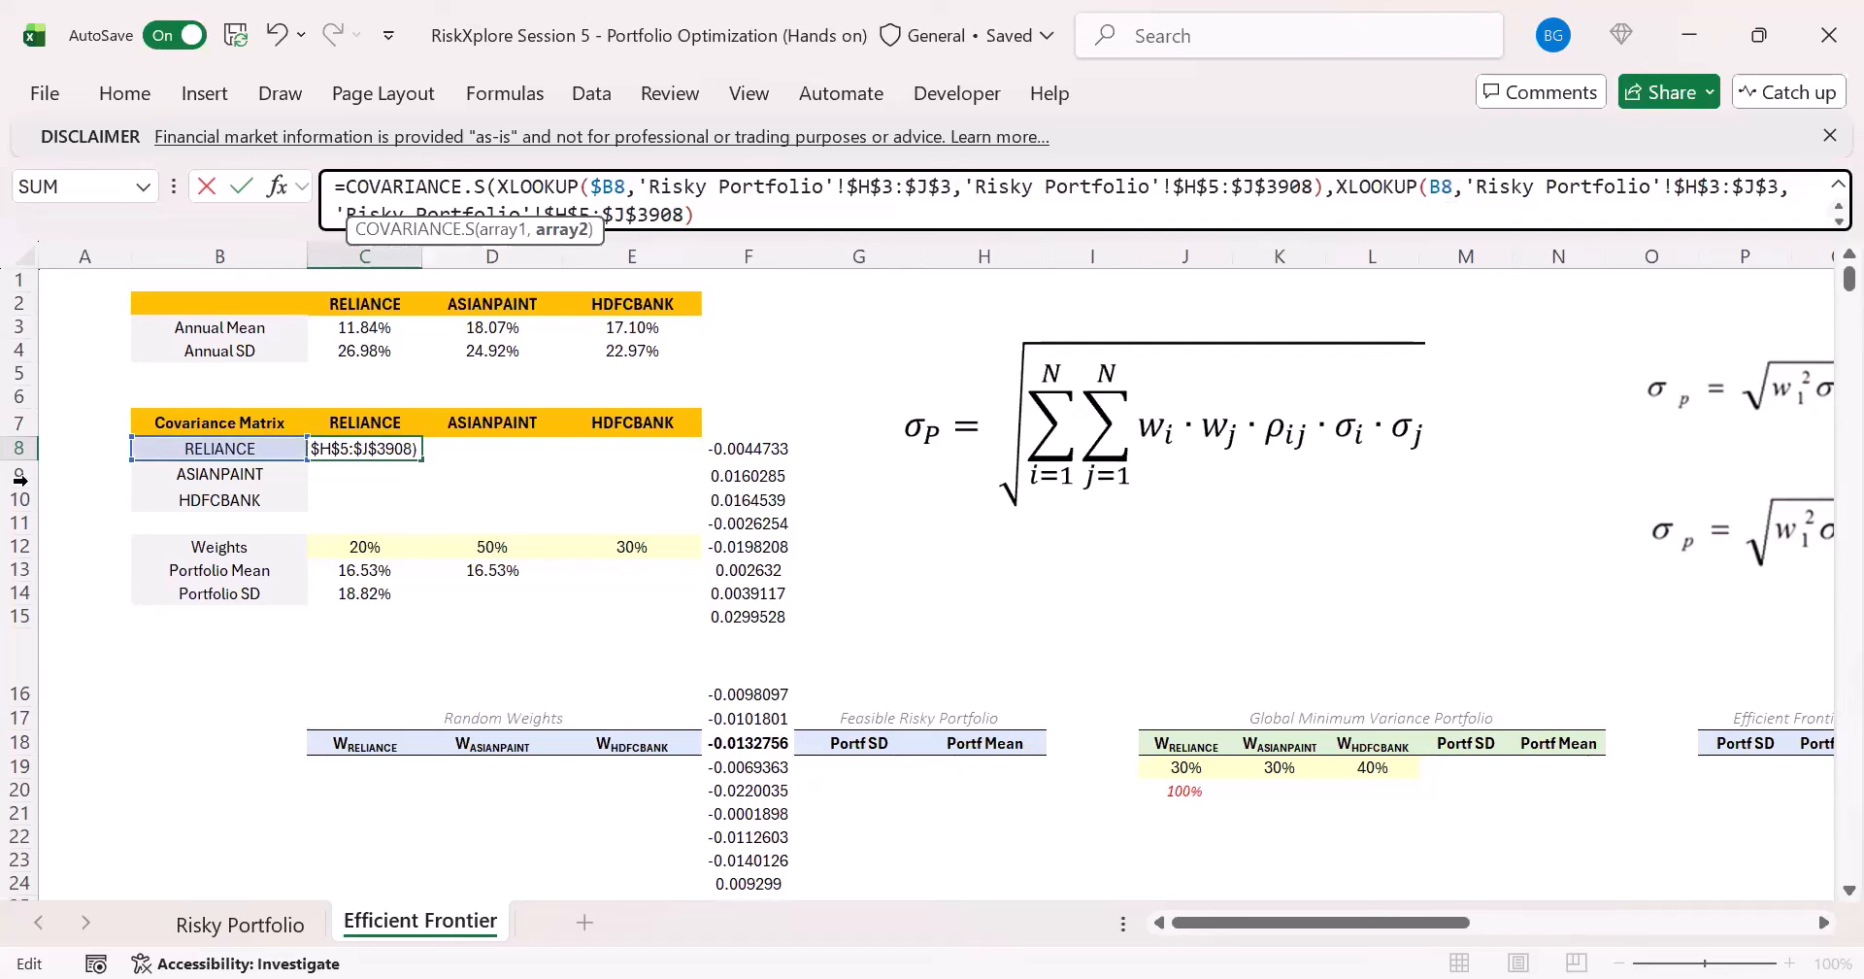
{"action": "left_click", "coordinate": [313, 431]}
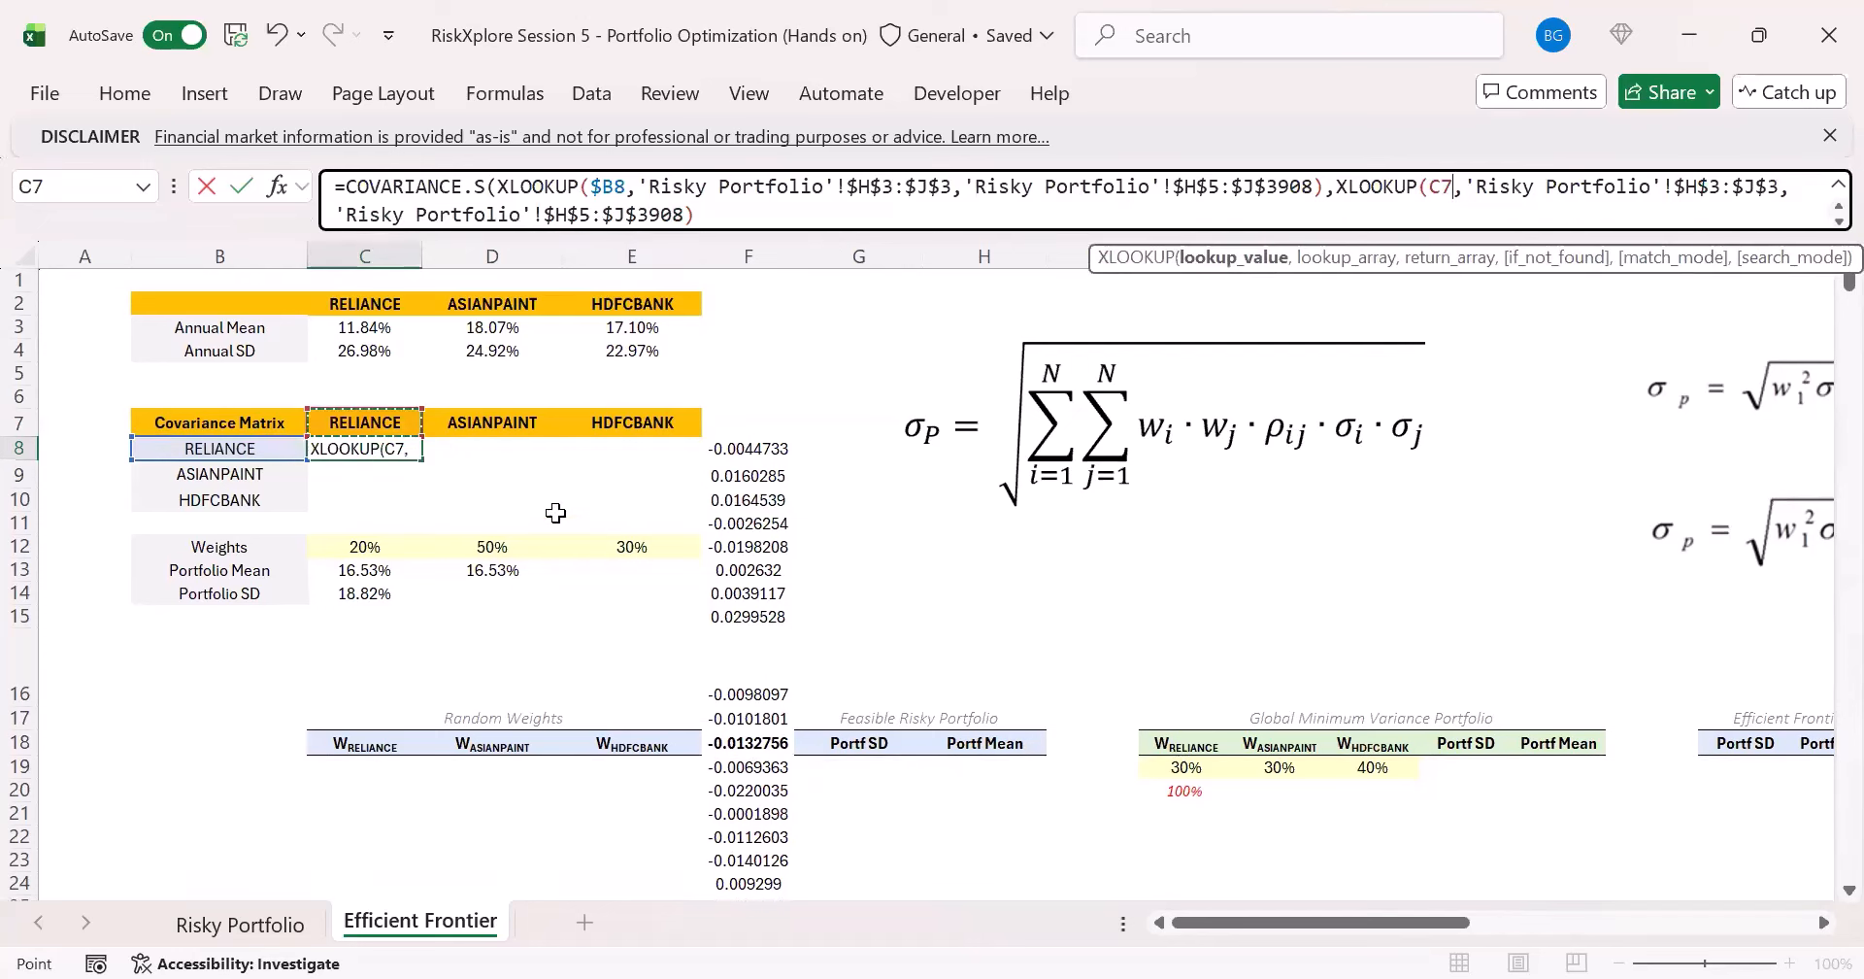
{"action": "key", "text": "F4"}
{"action": "key", "text": "F4"}
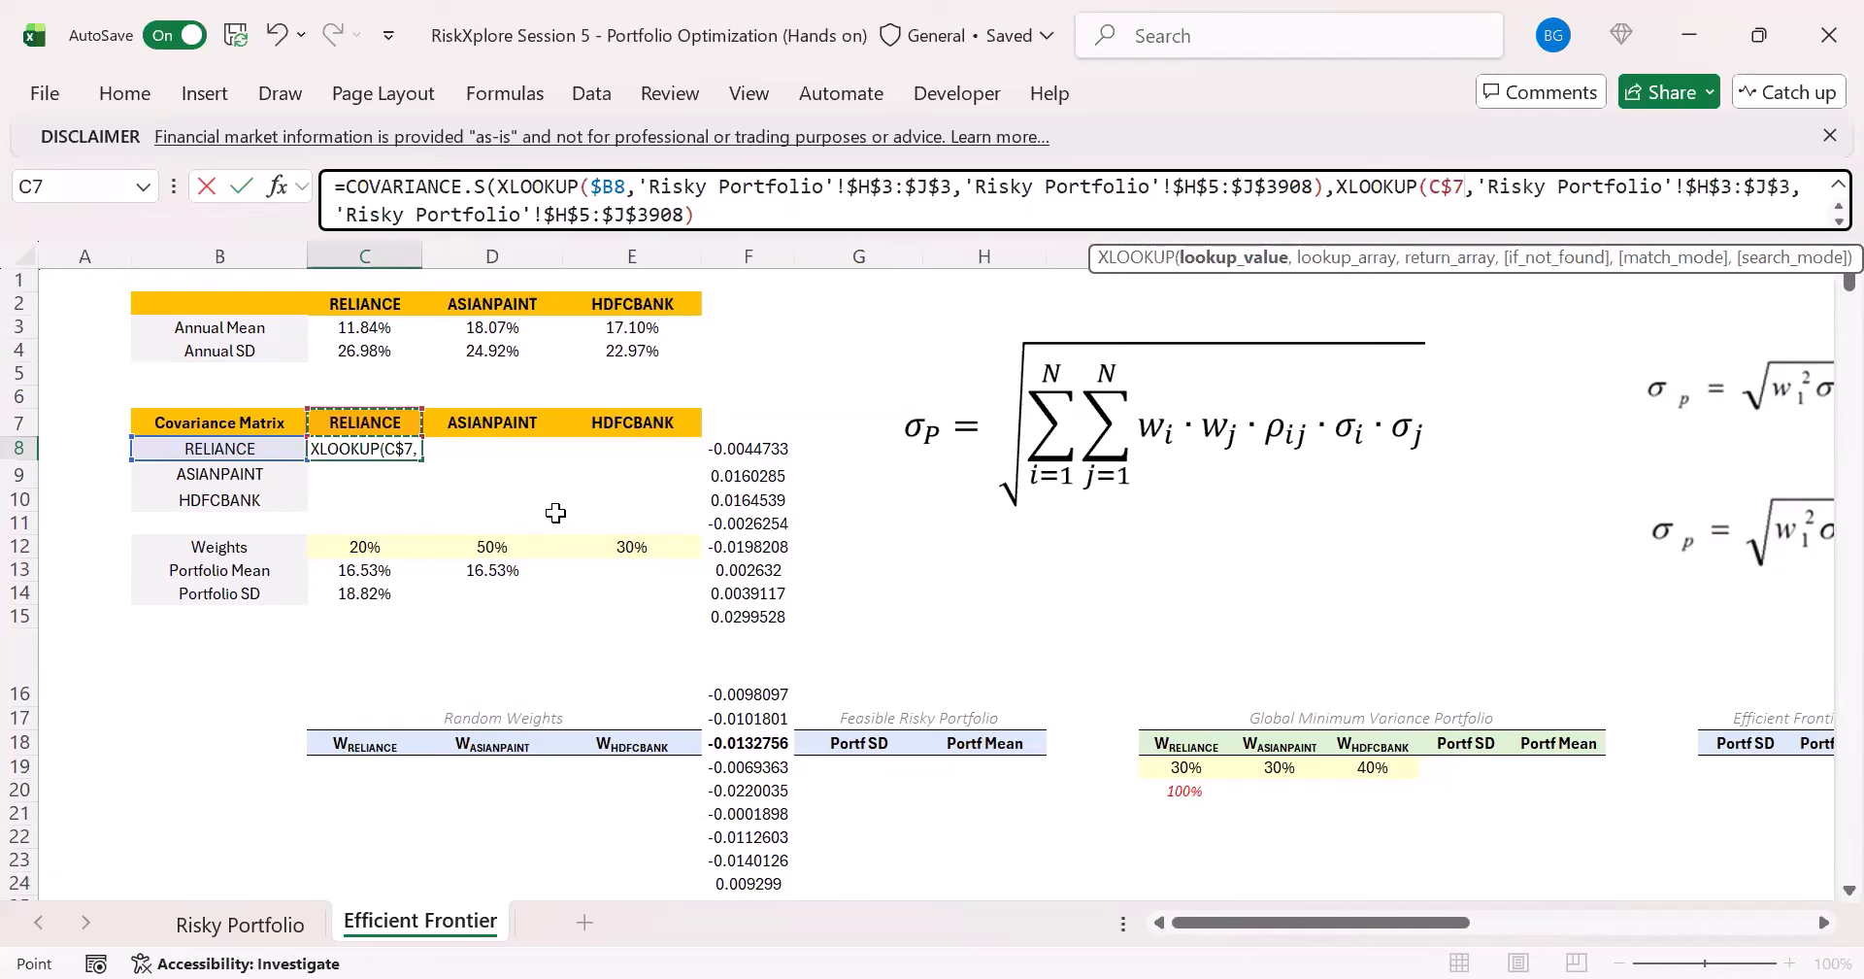
- Complete the C8 covariance formula with its closing parenthesis and fill it across the whole matrix C8:E10
{"action": "left_click", "coordinate": [764, 217]}
{"action": "type", "text": ")"}
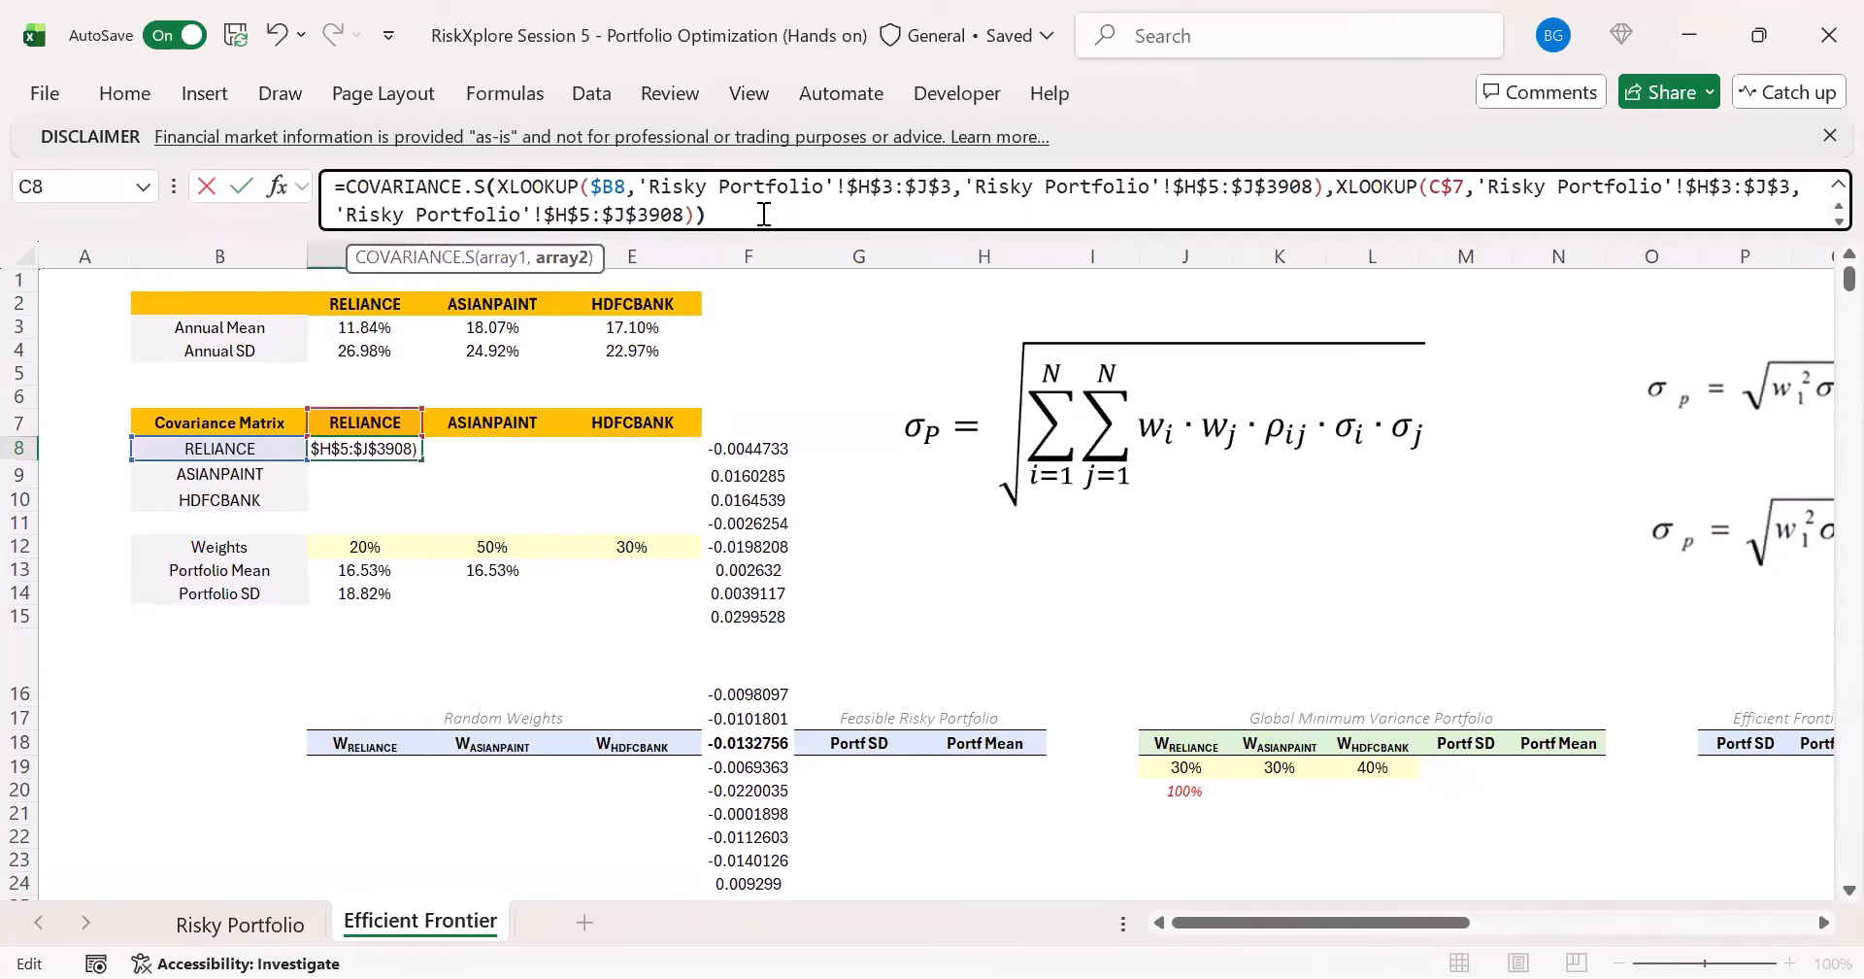
{"action": "key", "text": "ctrl+Return"}
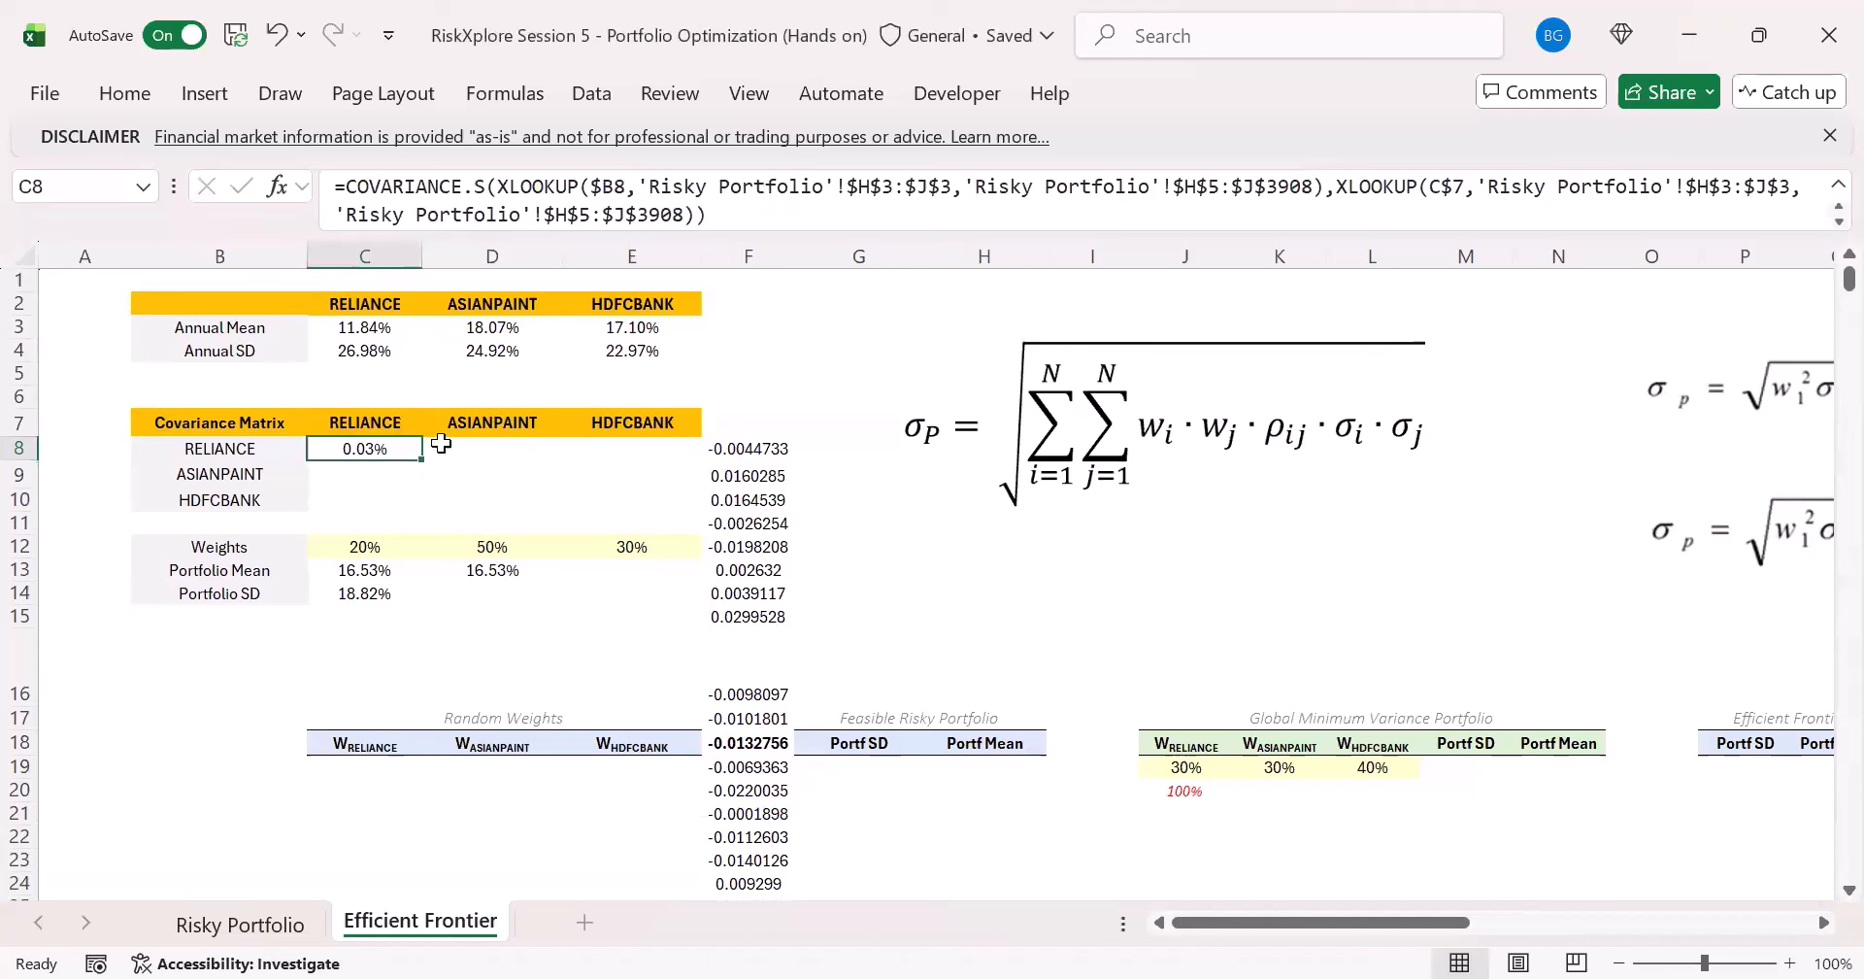
{"action": "left_click_drag", "start_coordinate": [419, 457], "coordinate": [680, 512]}
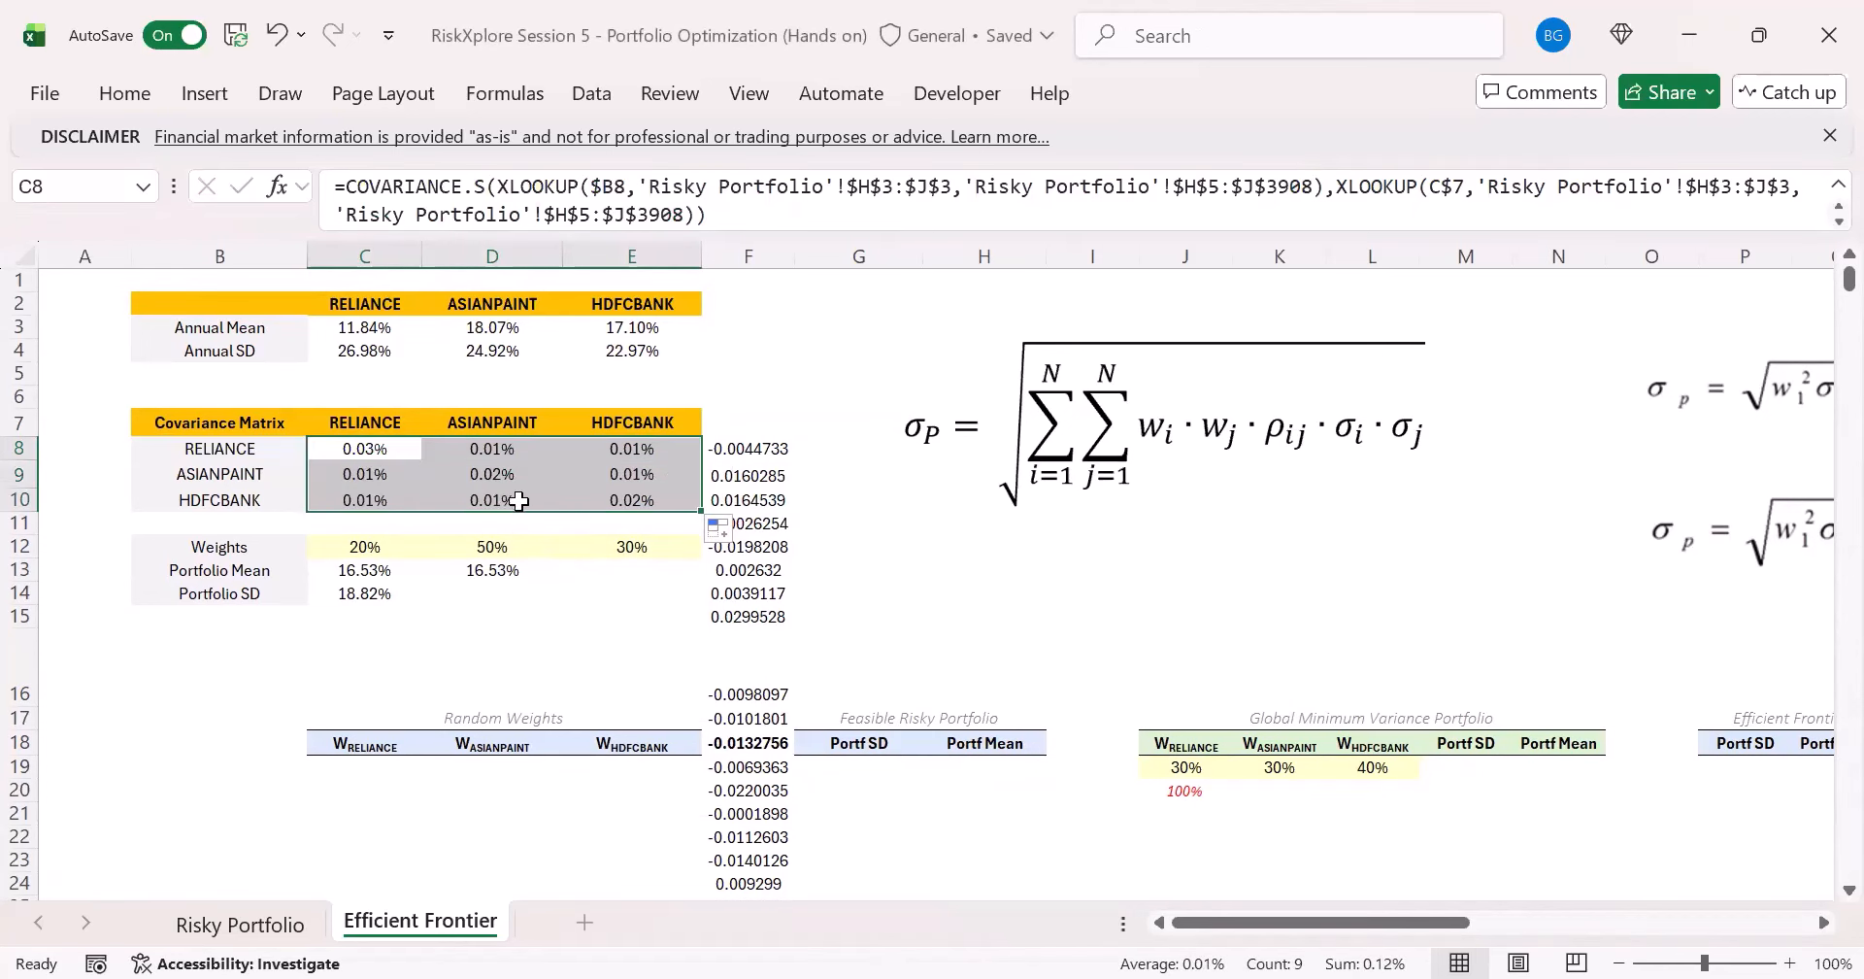
- Check which row and column labels the filled covariance formulas in D9 and E10 refer to
{"action": "left_click", "coordinate": [458, 453]}
{"action": "left_click", "coordinate": [476, 476]}
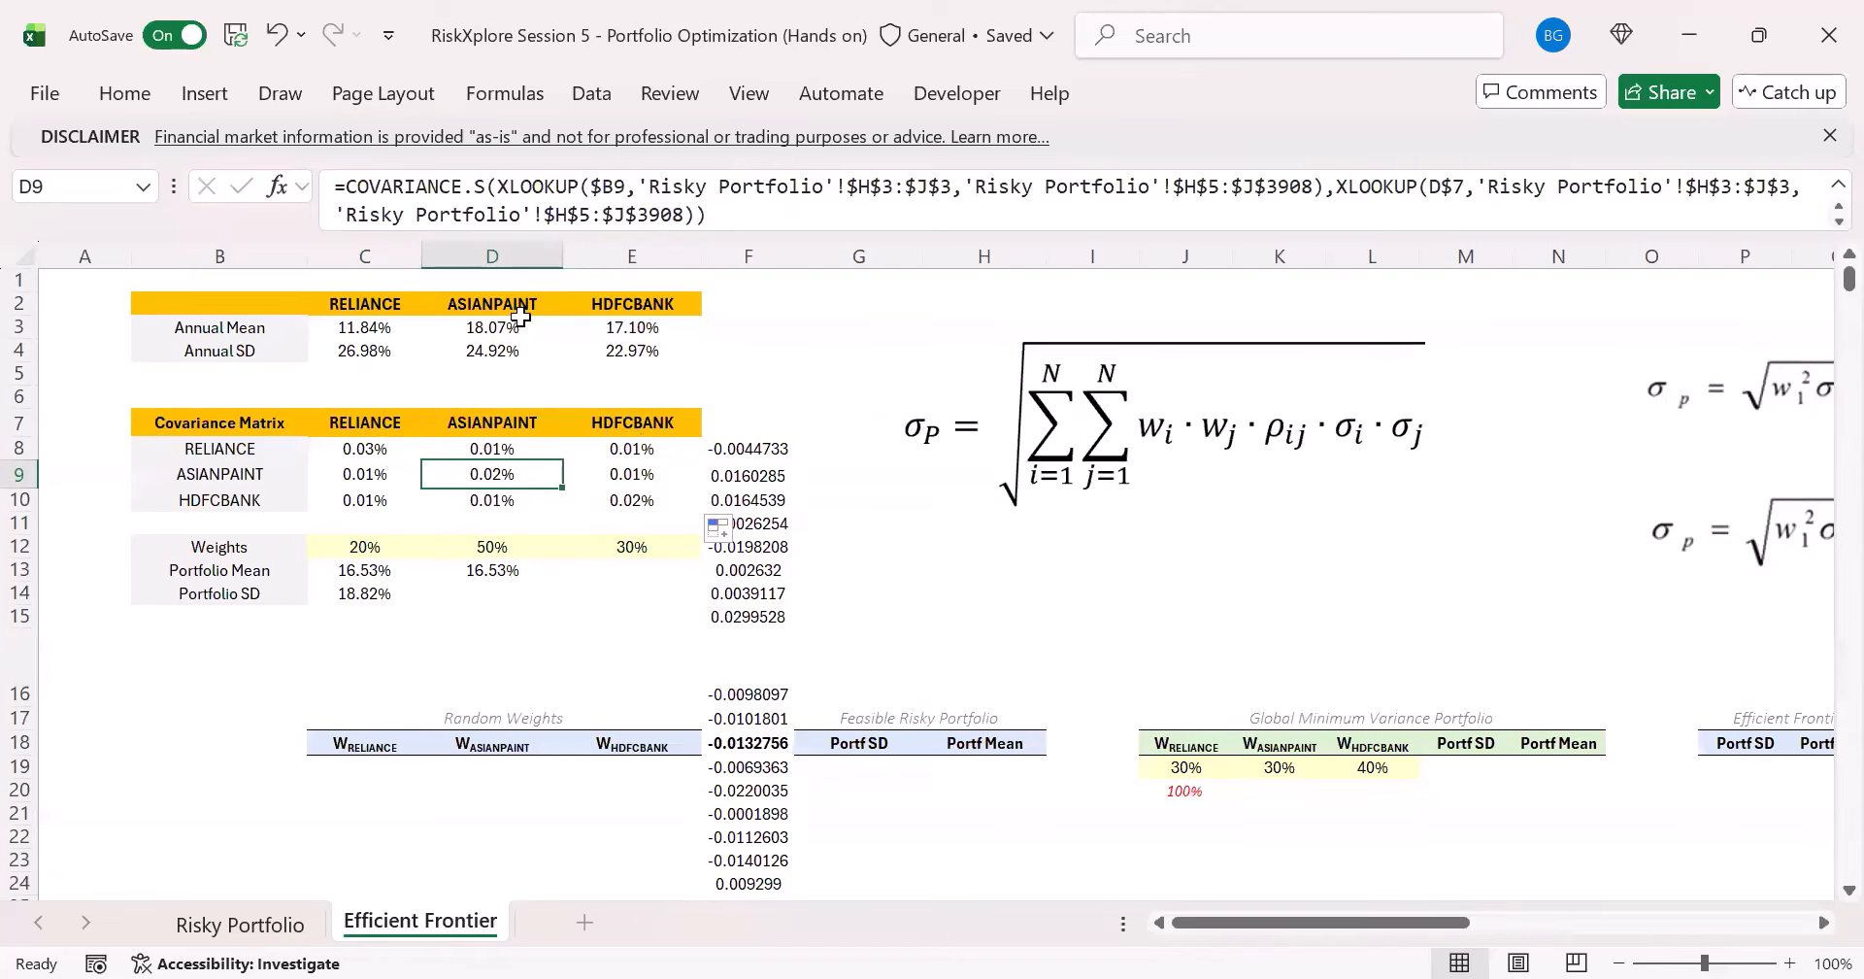
{"action": "left_click", "coordinate": [658, 202]}
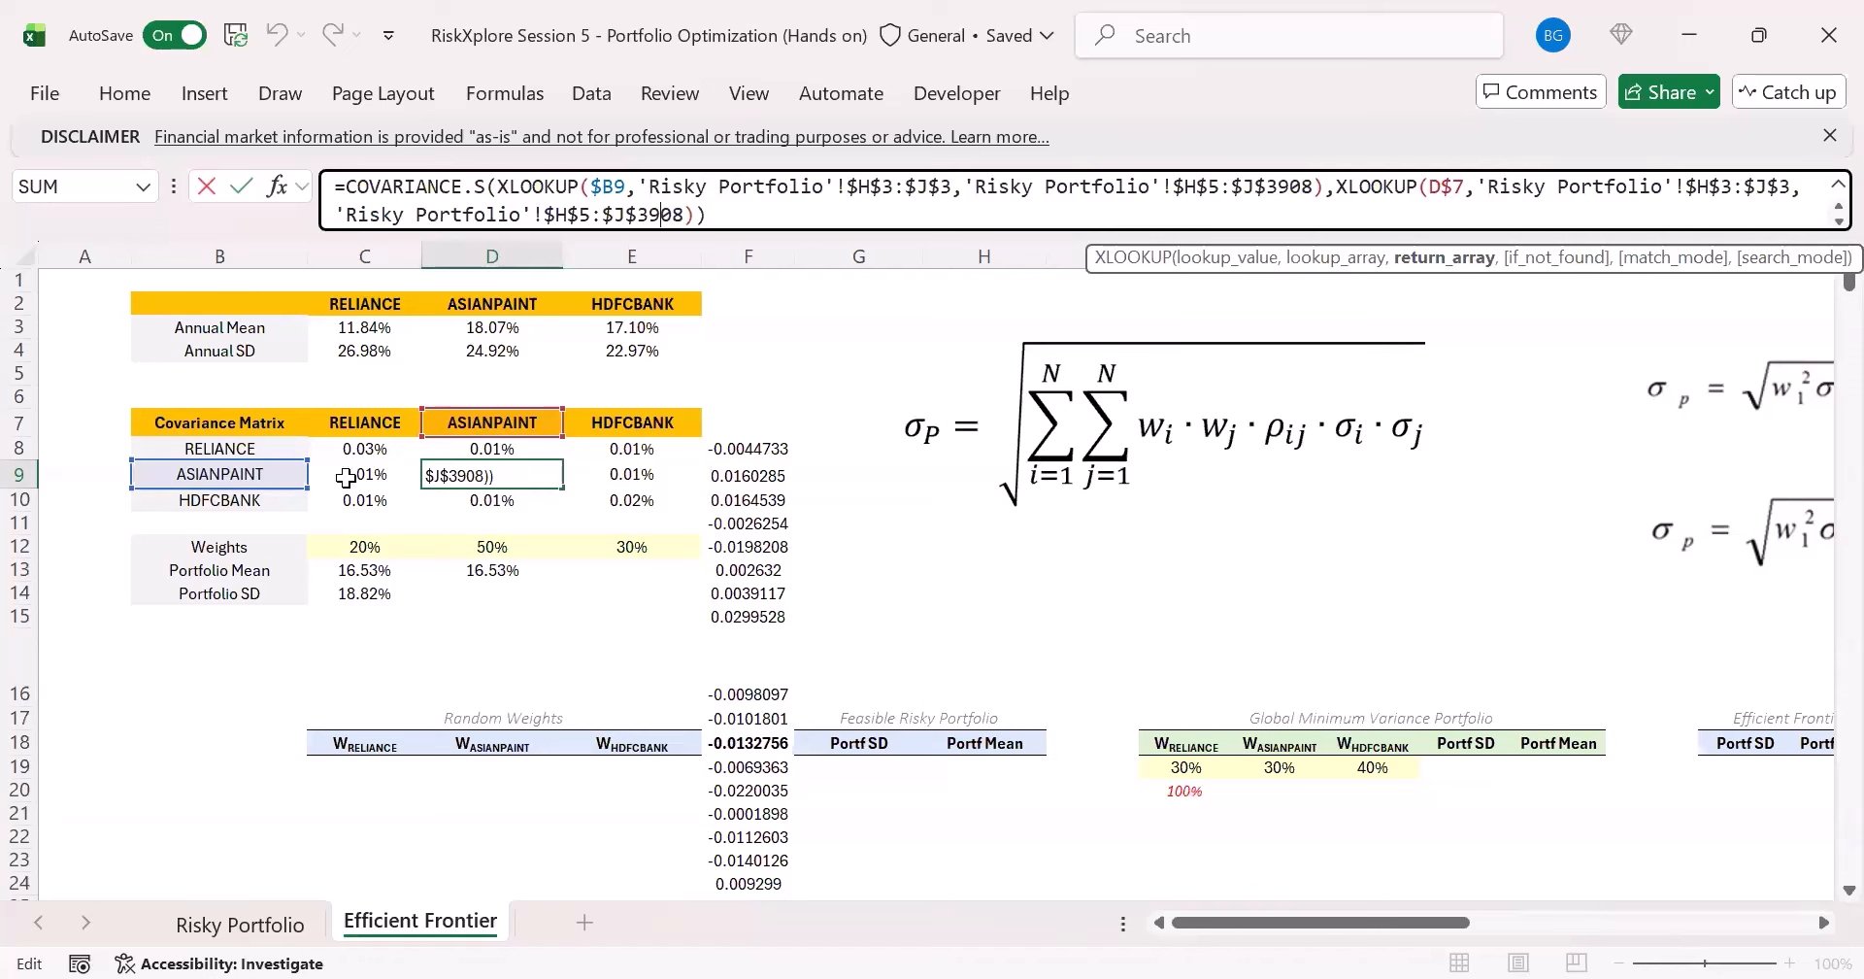
{"action": "left_click", "coordinate": [649, 502]}
{"action": "left_click", "coordinate": [602, 214]}
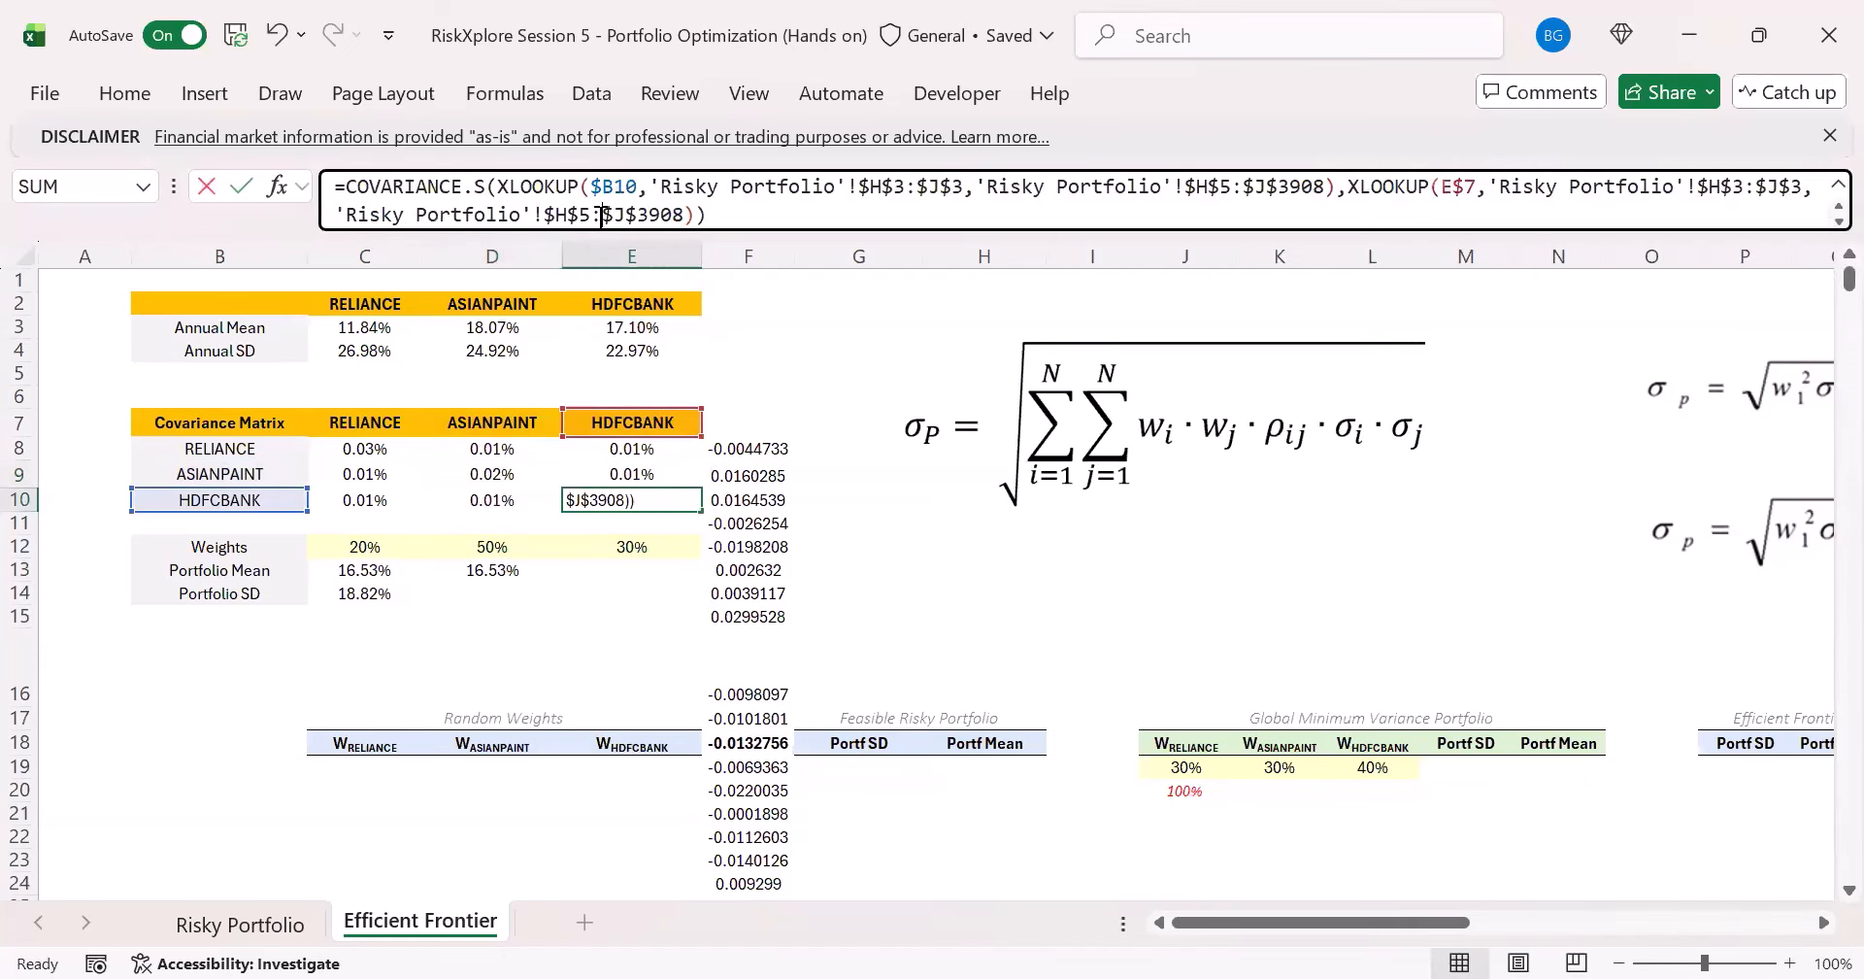
{"action": "key", "text": "ctrl+Return"}
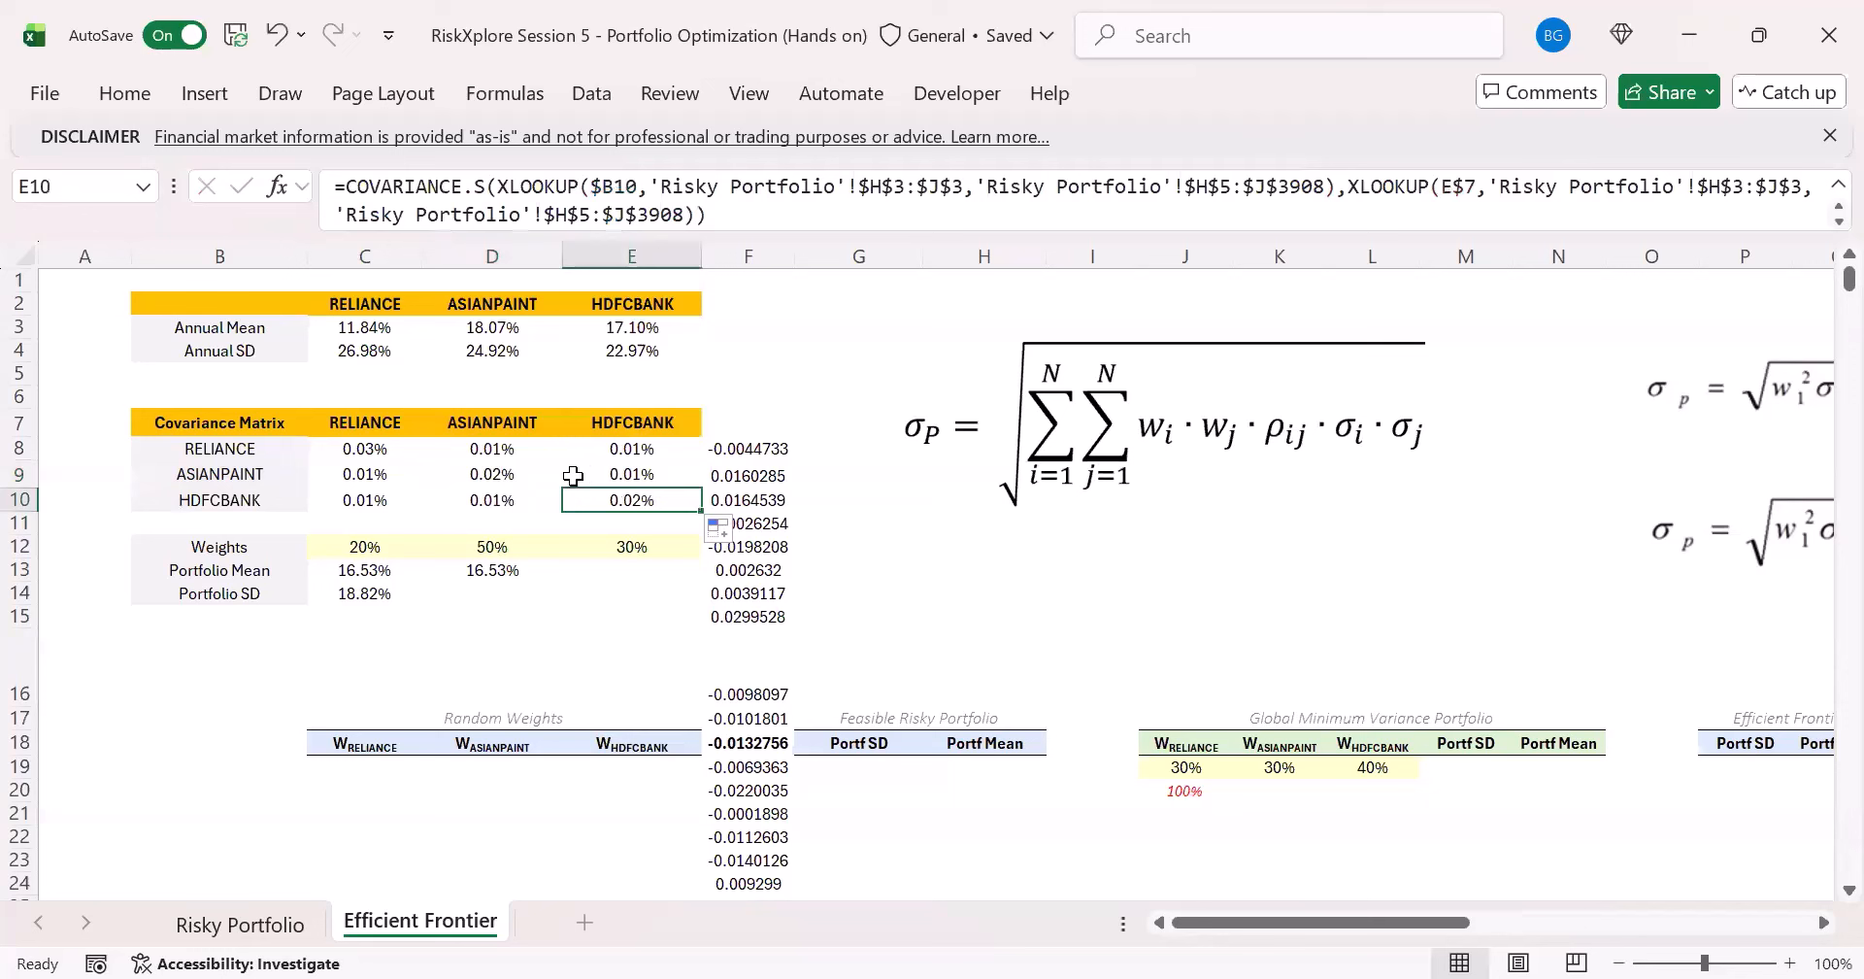
- Highlight the covariance matrix's diagonal cells C8, D9 and E10 to review each stock's own variance
{"action": "left_click", "coordinate": [365, 450]}
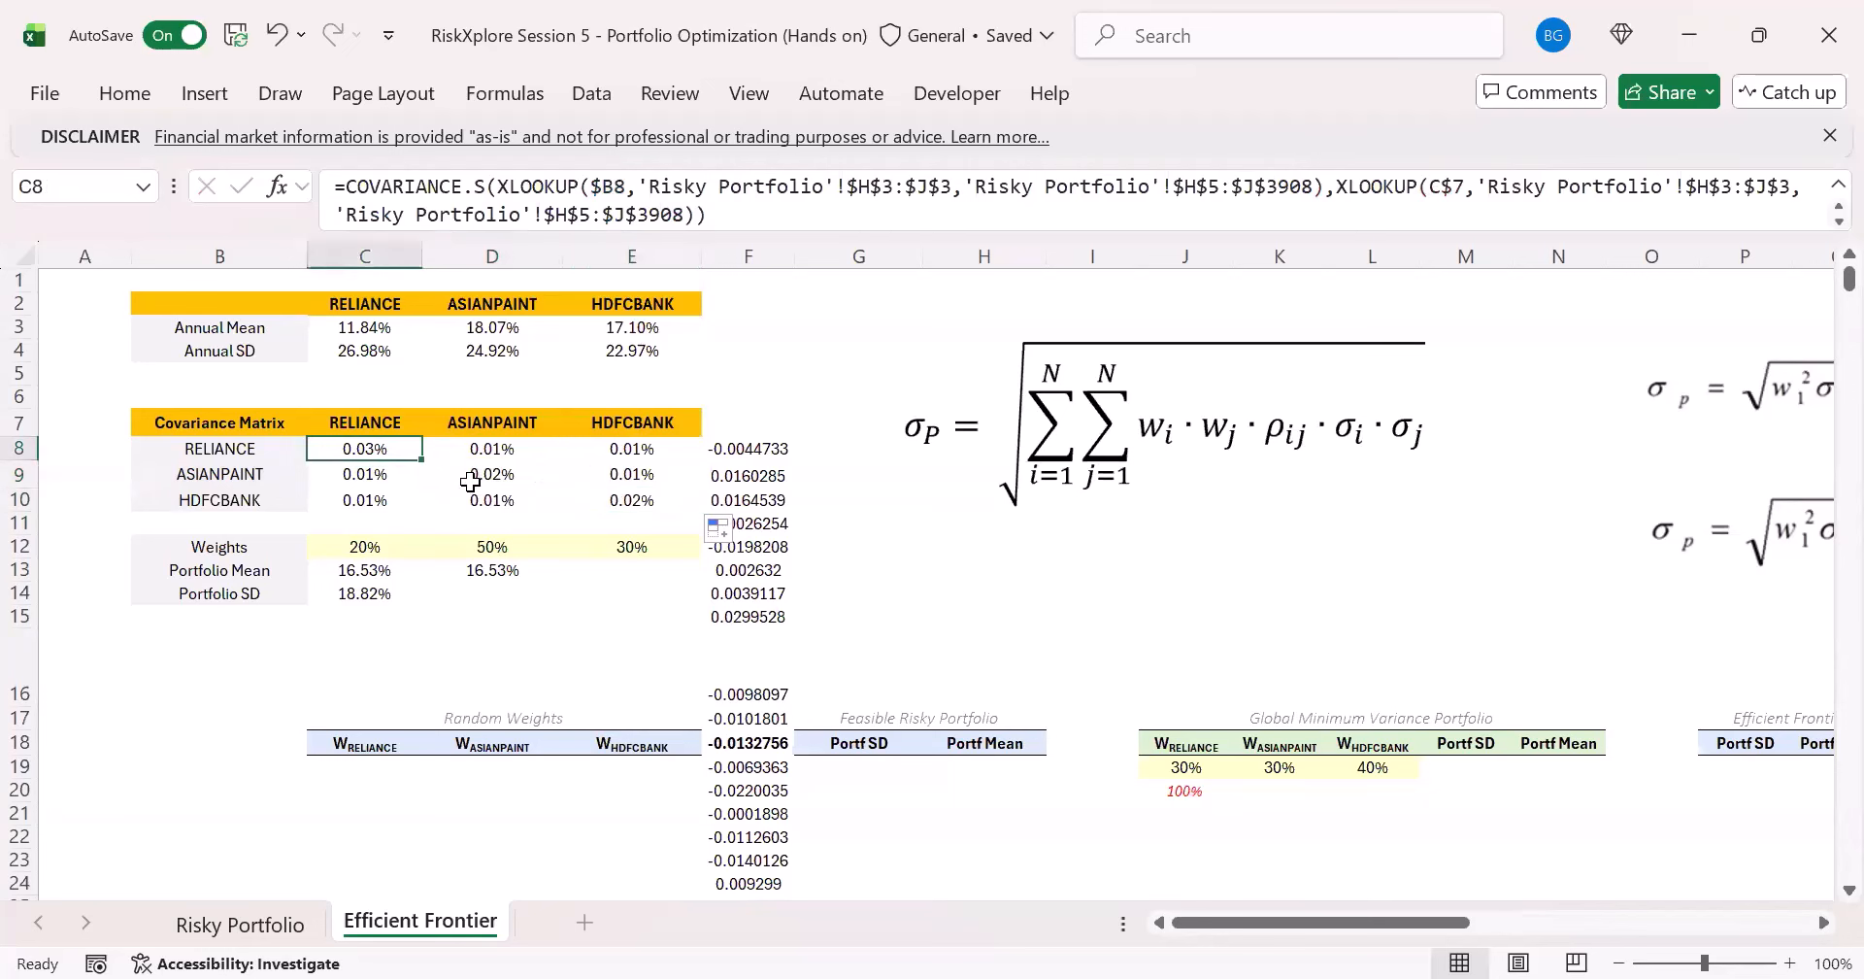
{"action": "left_click", "coordinate": [470, 481], "text": "ctrl"}
{"action": "left_click", "coordinate": [587, 478], "text": "ctrl"}
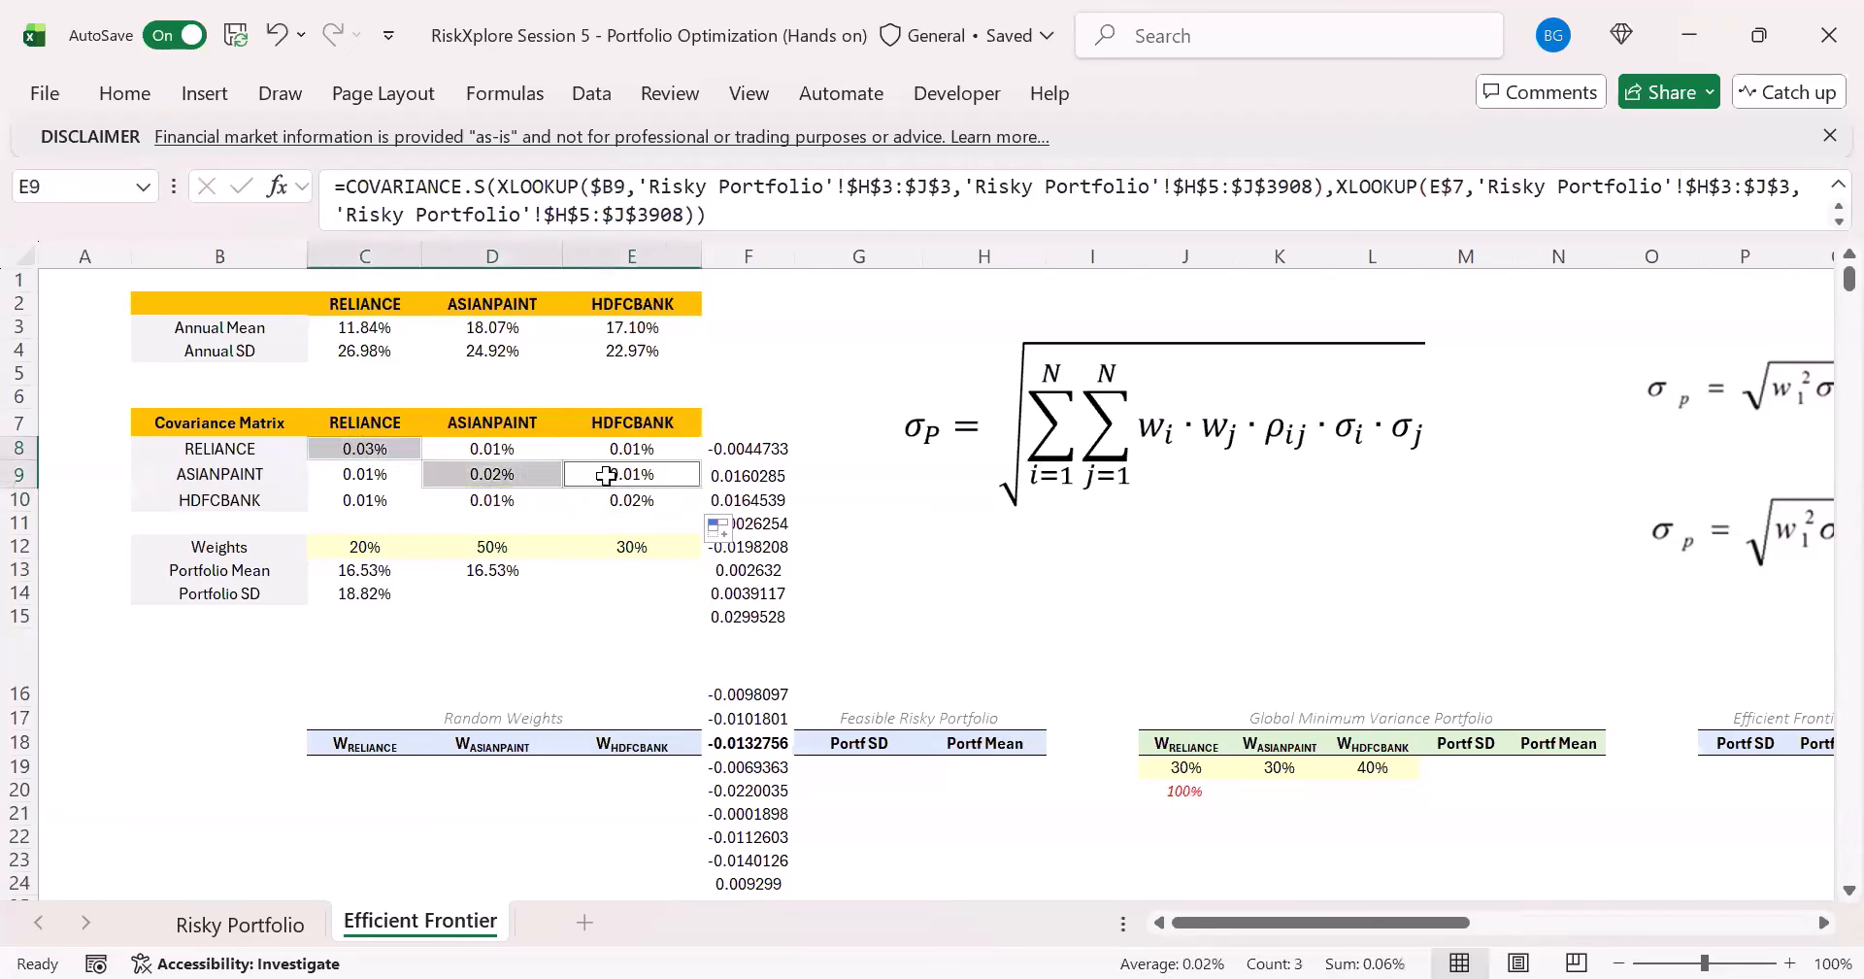
{"action": "left_click", "coordinate": [606, 476], "text": "ctrl"}
{"action": "left_click", "coordinate": [602, 503], "text": "ctrl"}
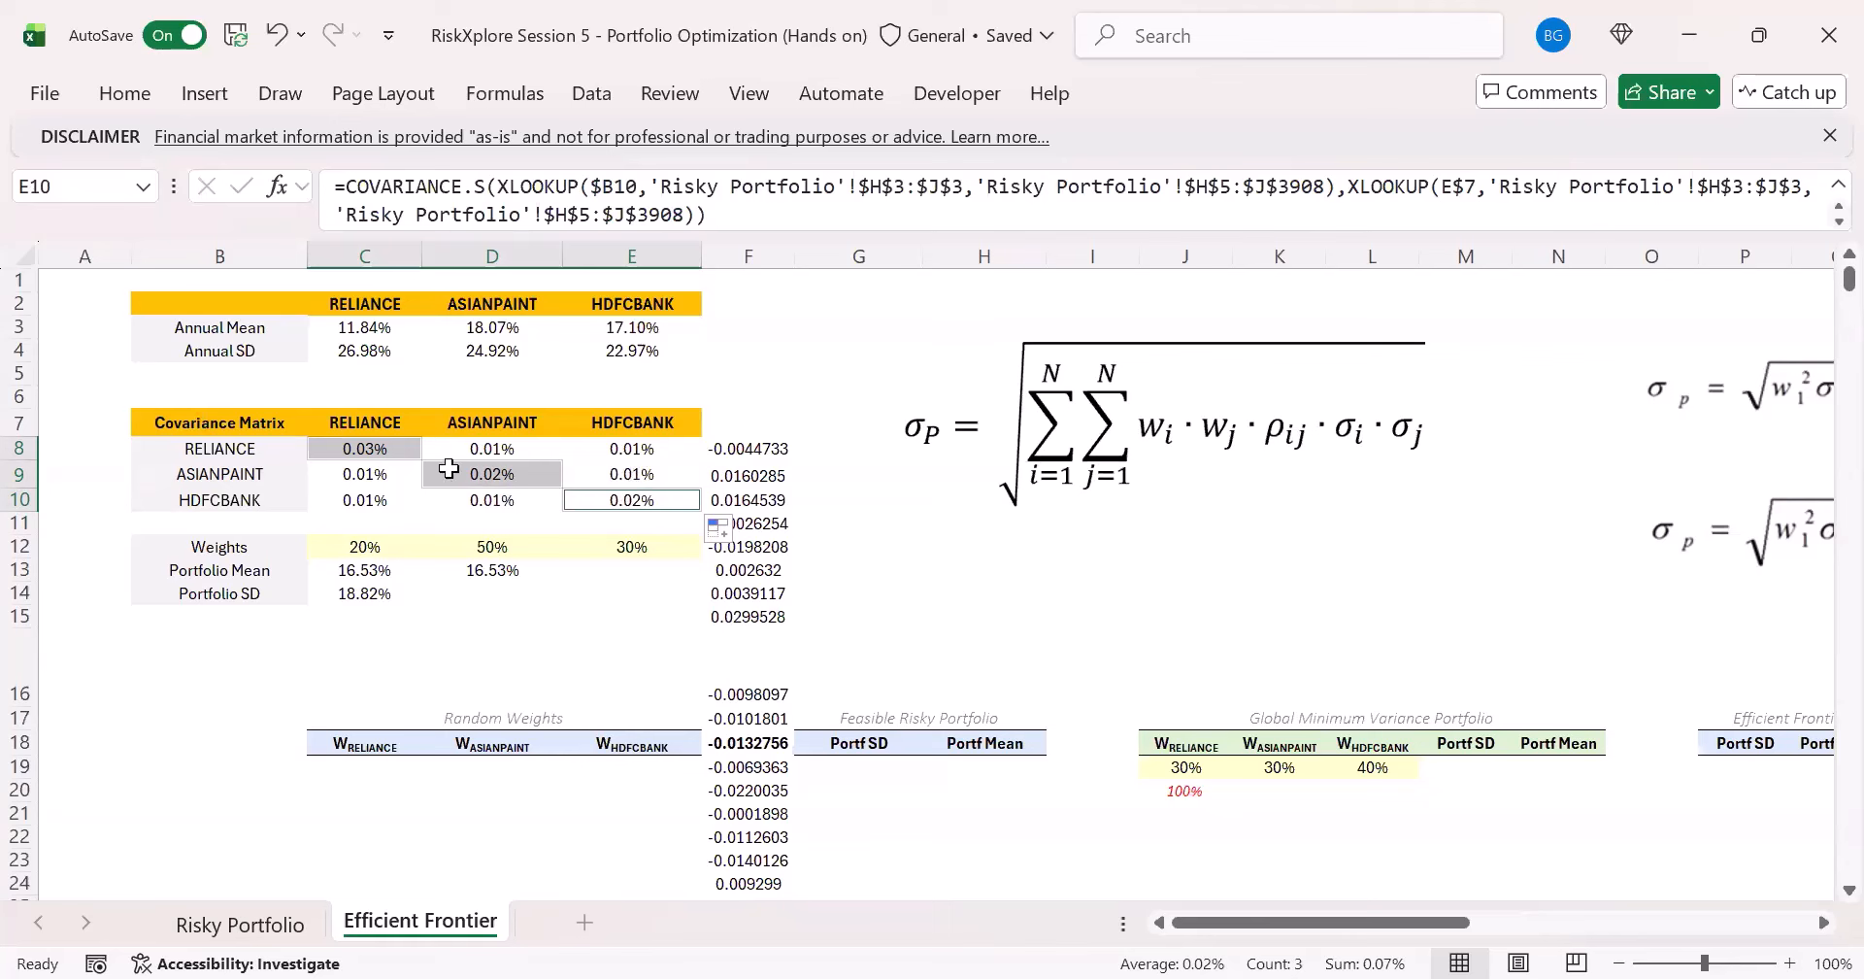
- Check the label references in the C9 formula for the ASIANPAINT and RELIANCE covariance
{"action": "left_click", "coordinate": [379, 486]}
{"action": "left_click", "coordinate": [551, 218]}
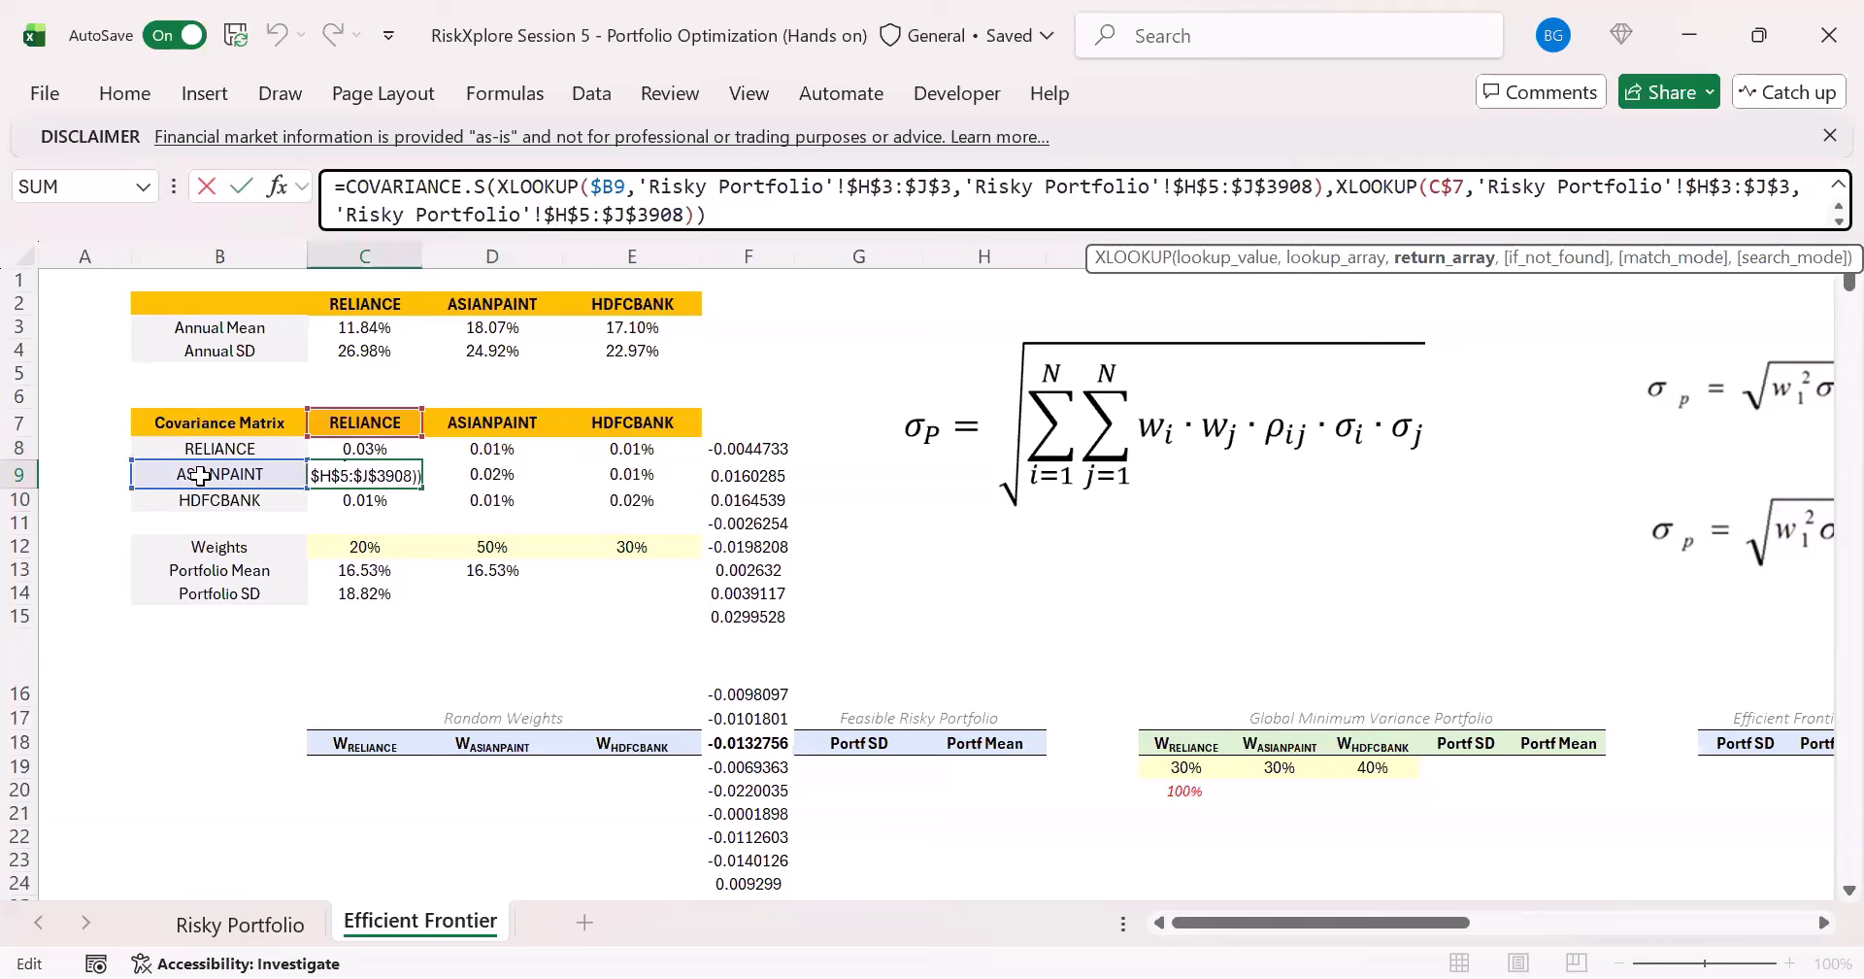
{"action": "key", "text": "ctrl+Return"}
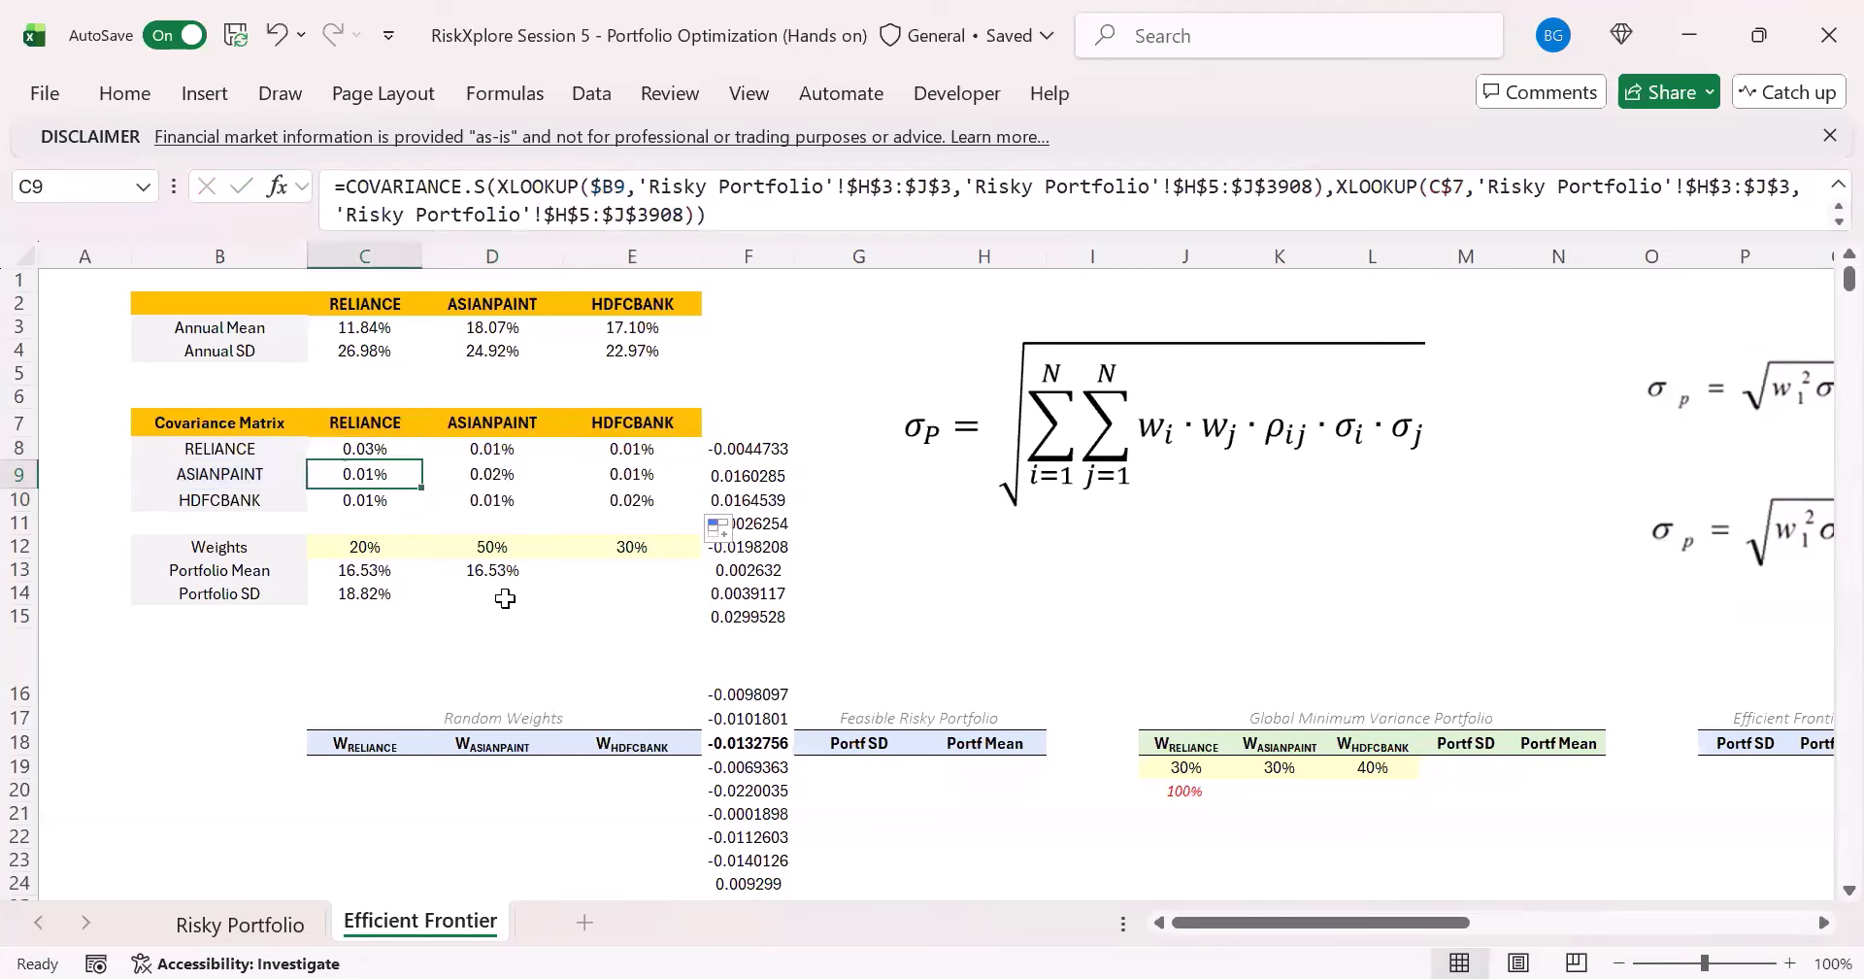
- Delete the trial XLOOKUP formula and its spilled returns from F8
{"action": "left_click", "coordinate": [745, 448]}
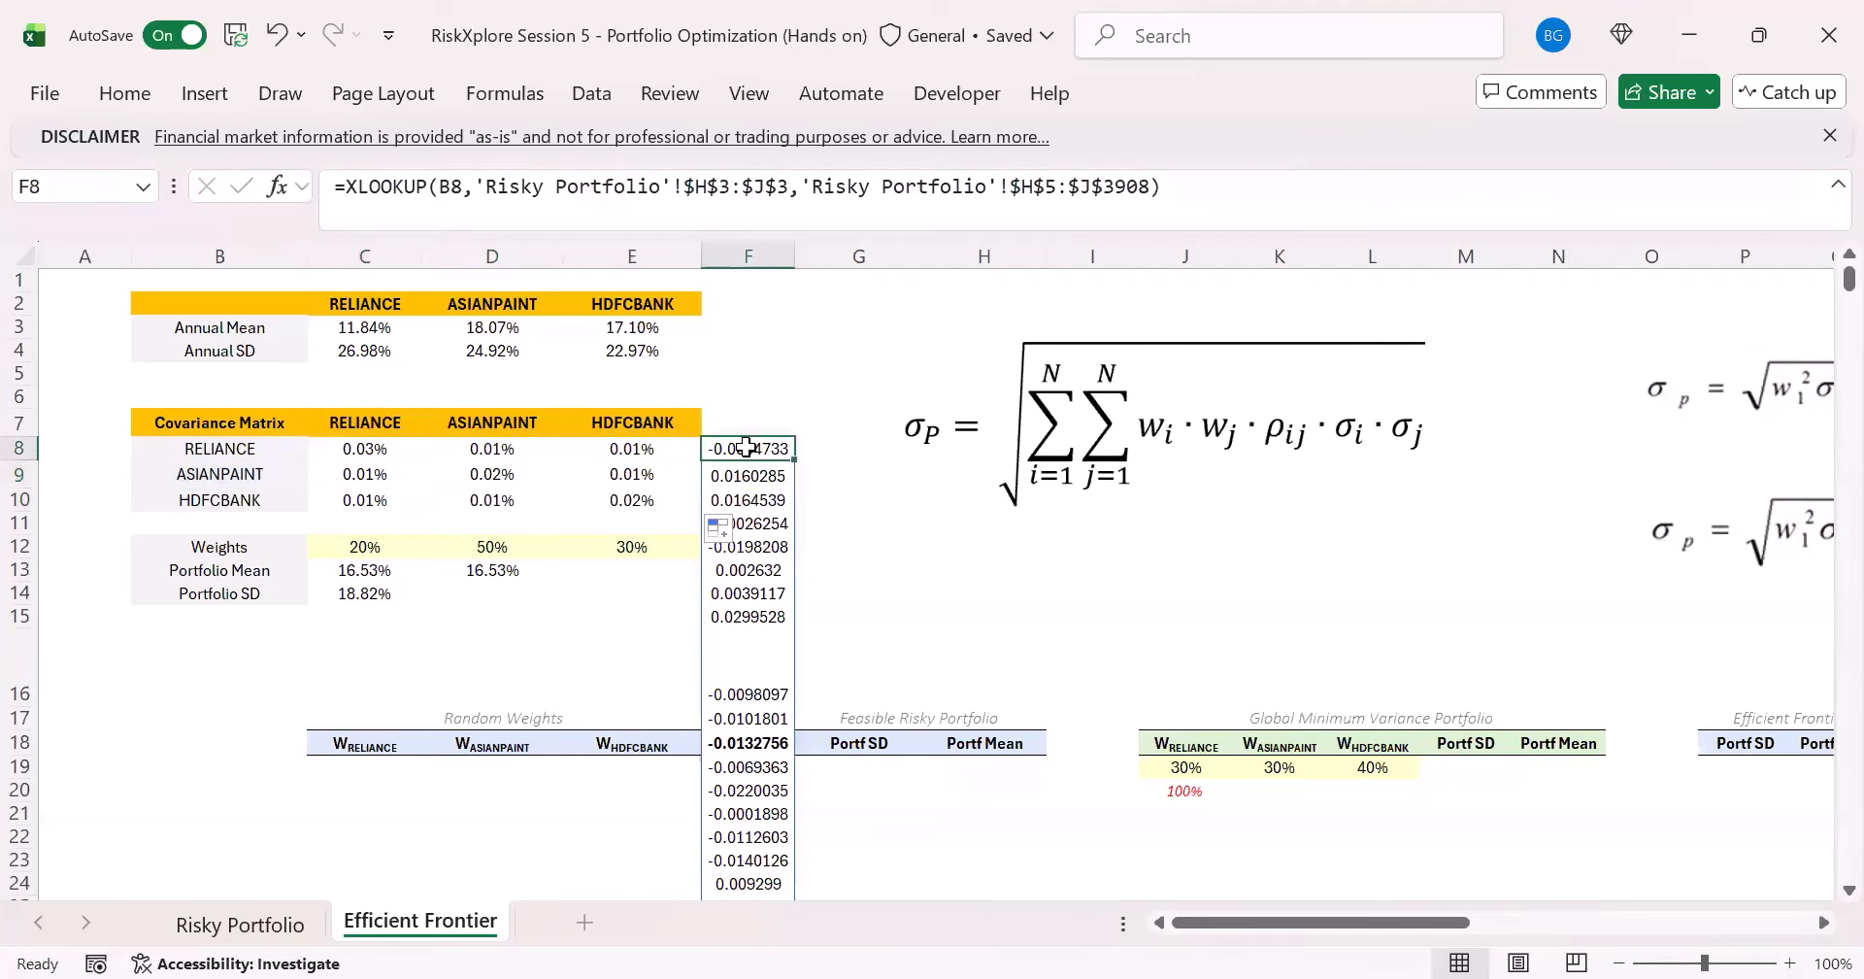
{"action": "key", "text": "Delete"}
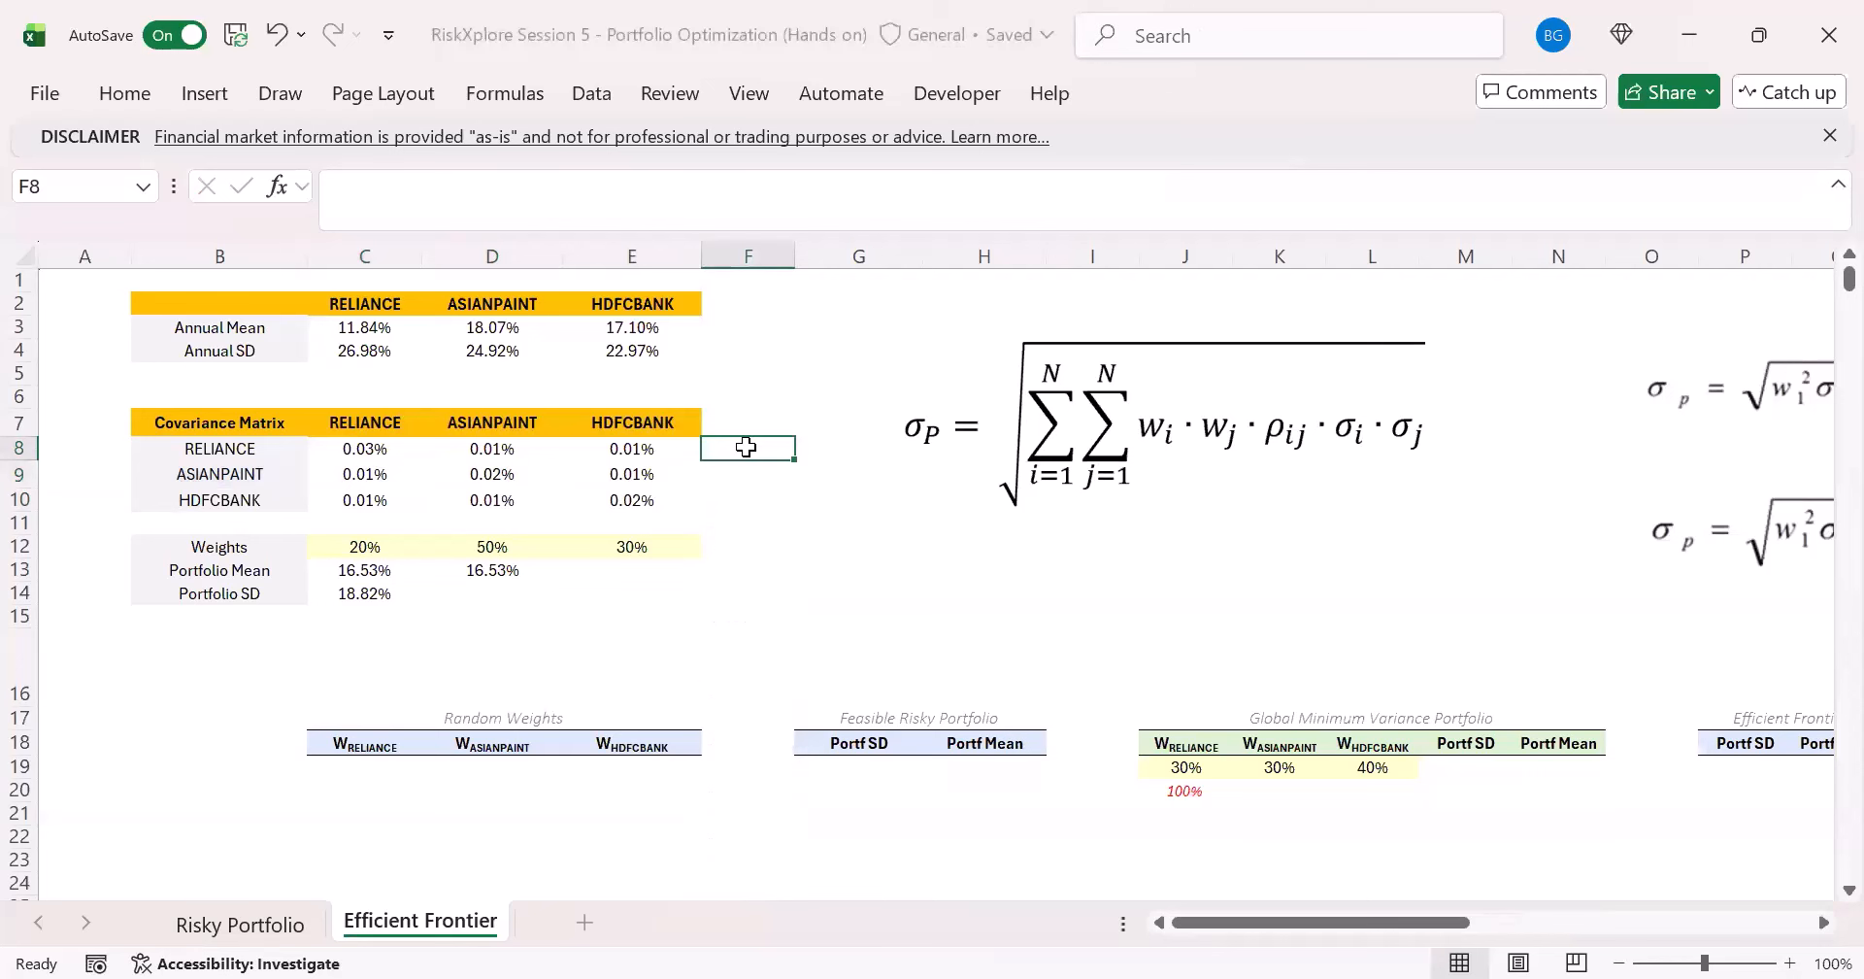
{"action": "left_click", "coordinate": [388, 463]}
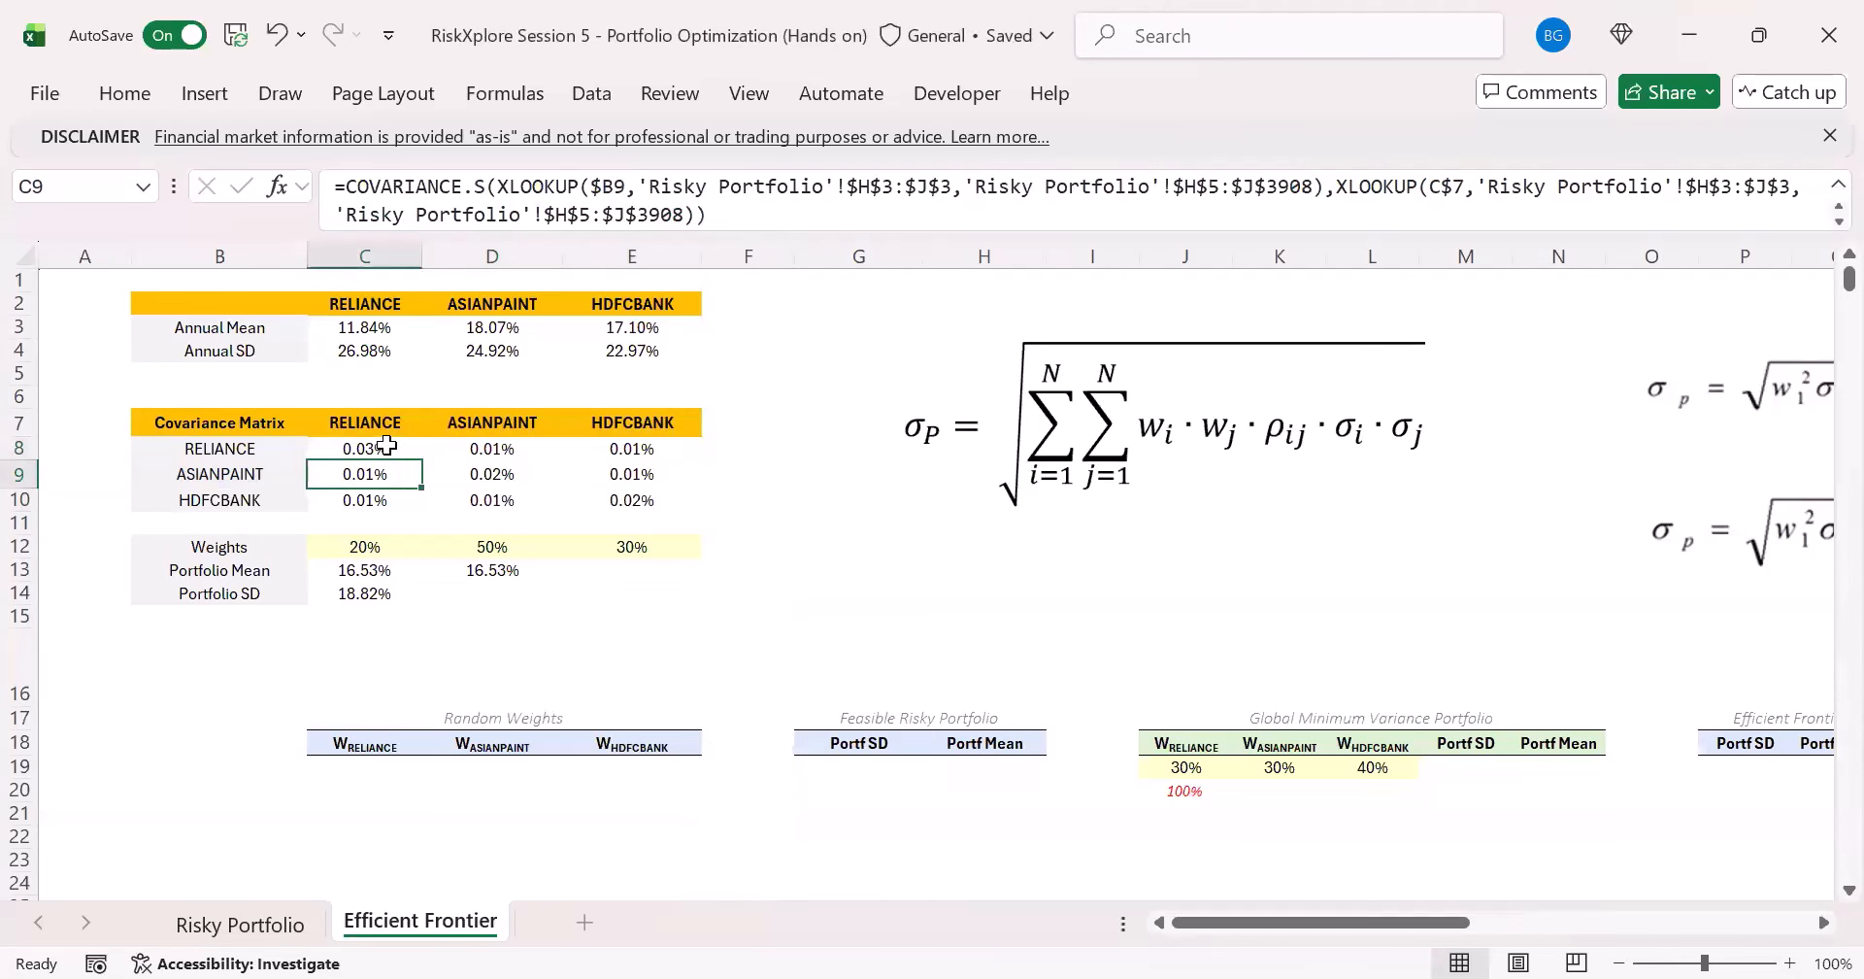
{"action": "left_click", "coordinate": [387, 448]}
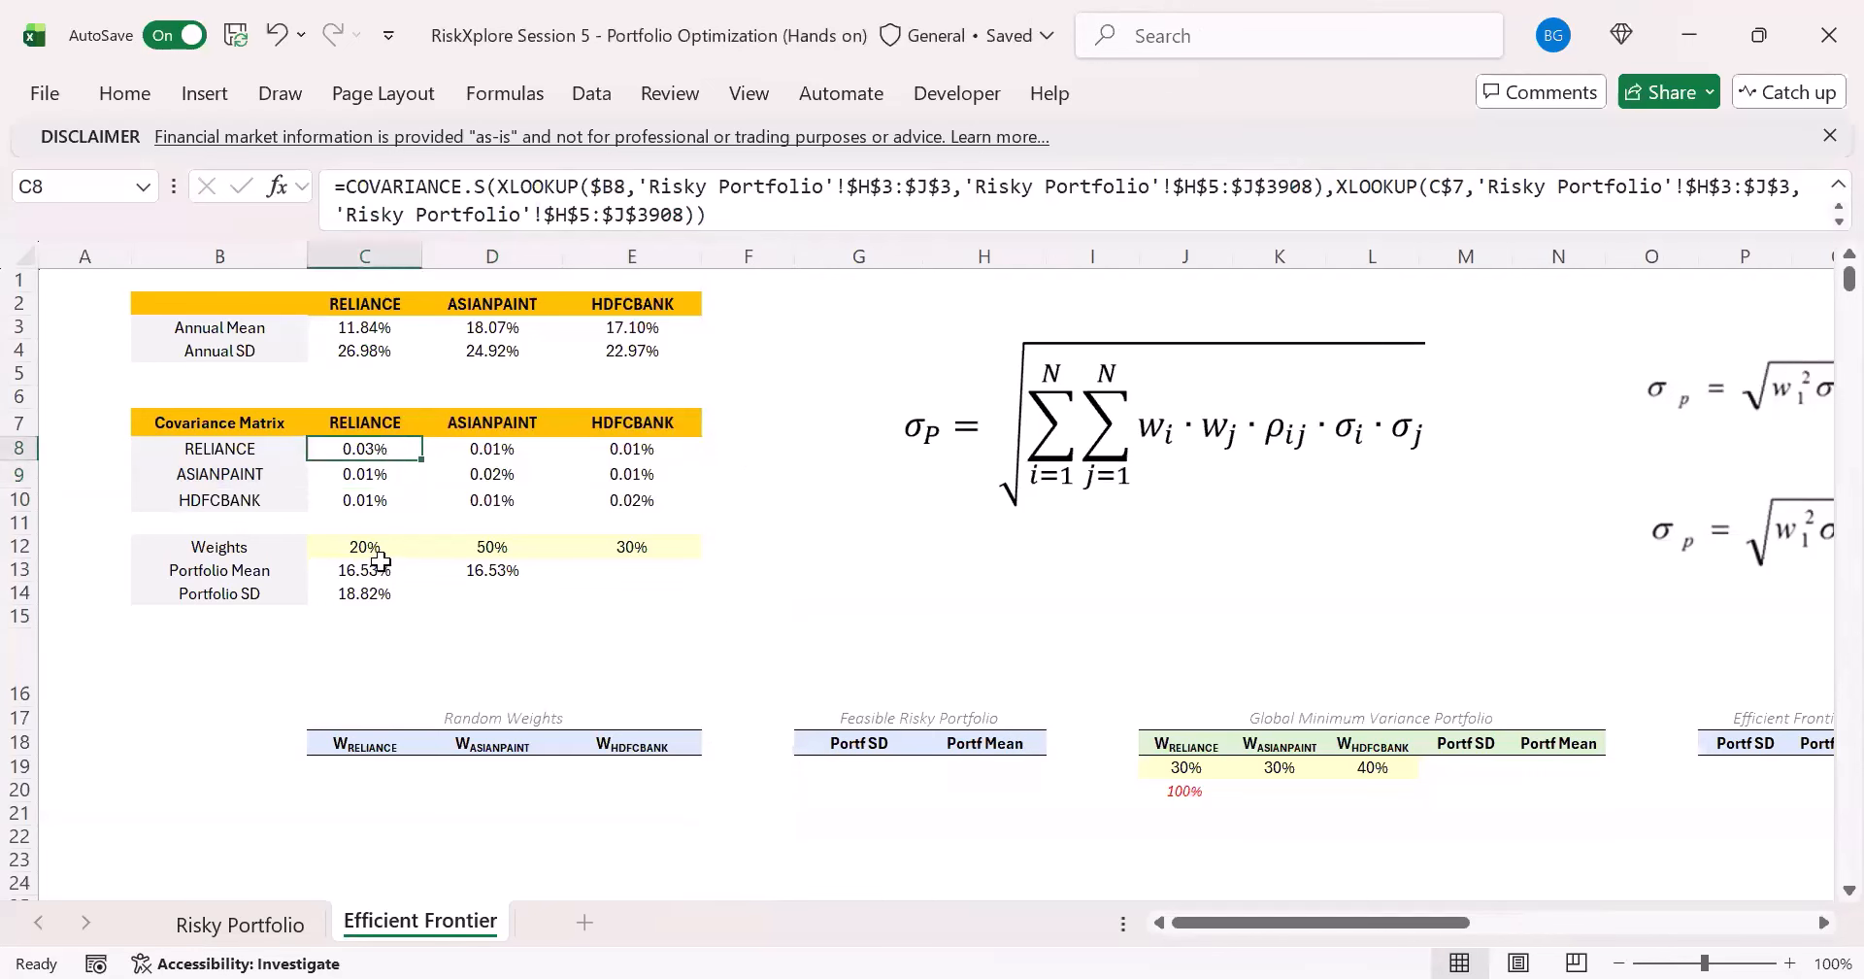
- Enter =C8:E10*C12:E12 in D14 to multiply the covariance matrix by the row of weights
{"action": "left_click", "coordinate": [428, 592]}
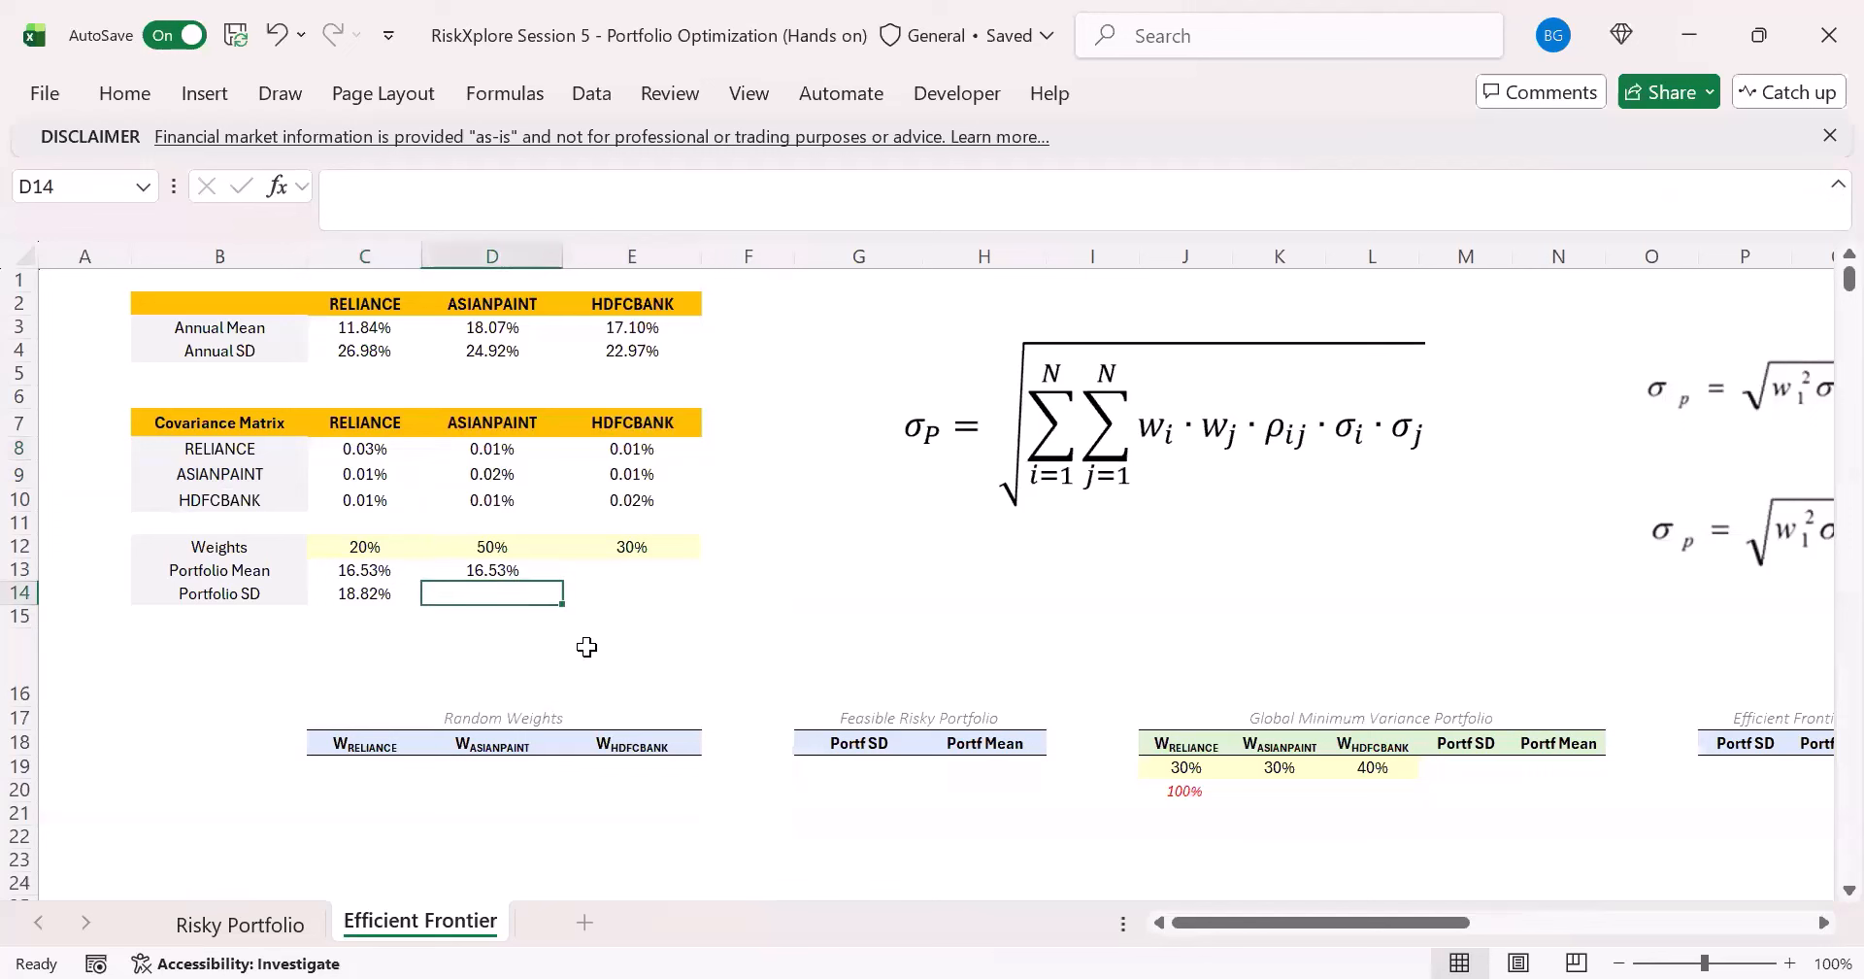
{"action": "type", "text": "="}
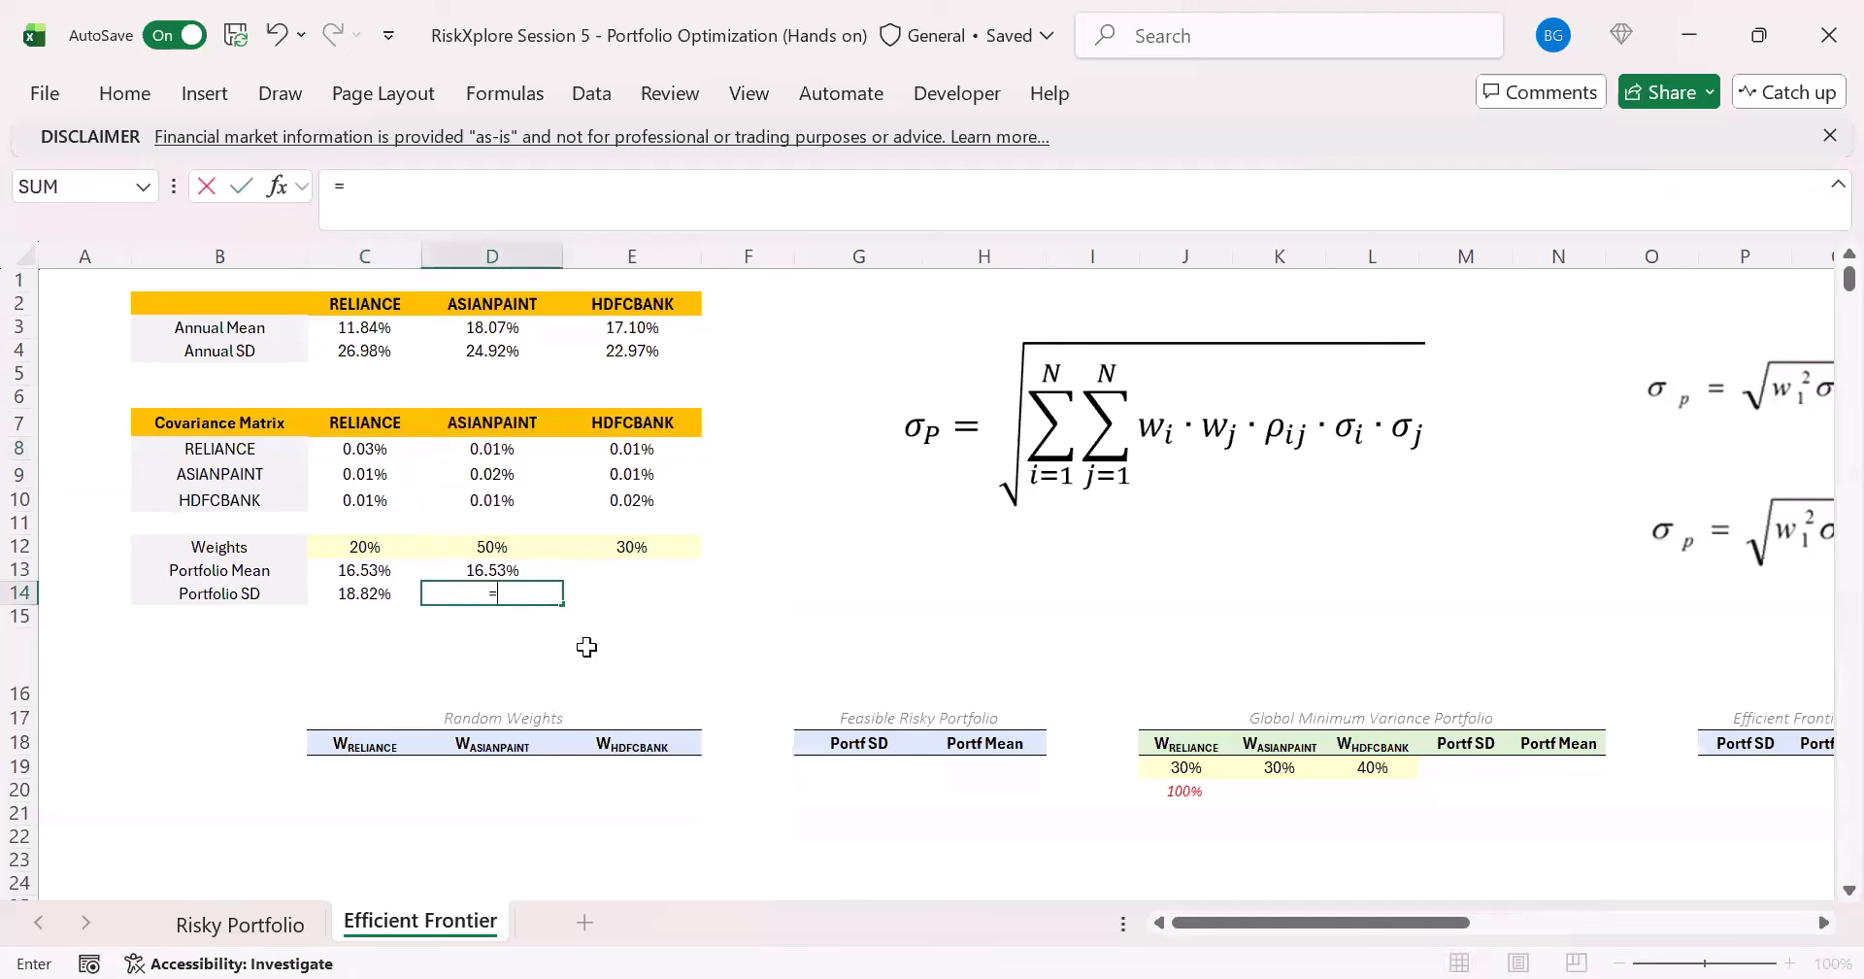
{"action": "key", "text": "Escape"}
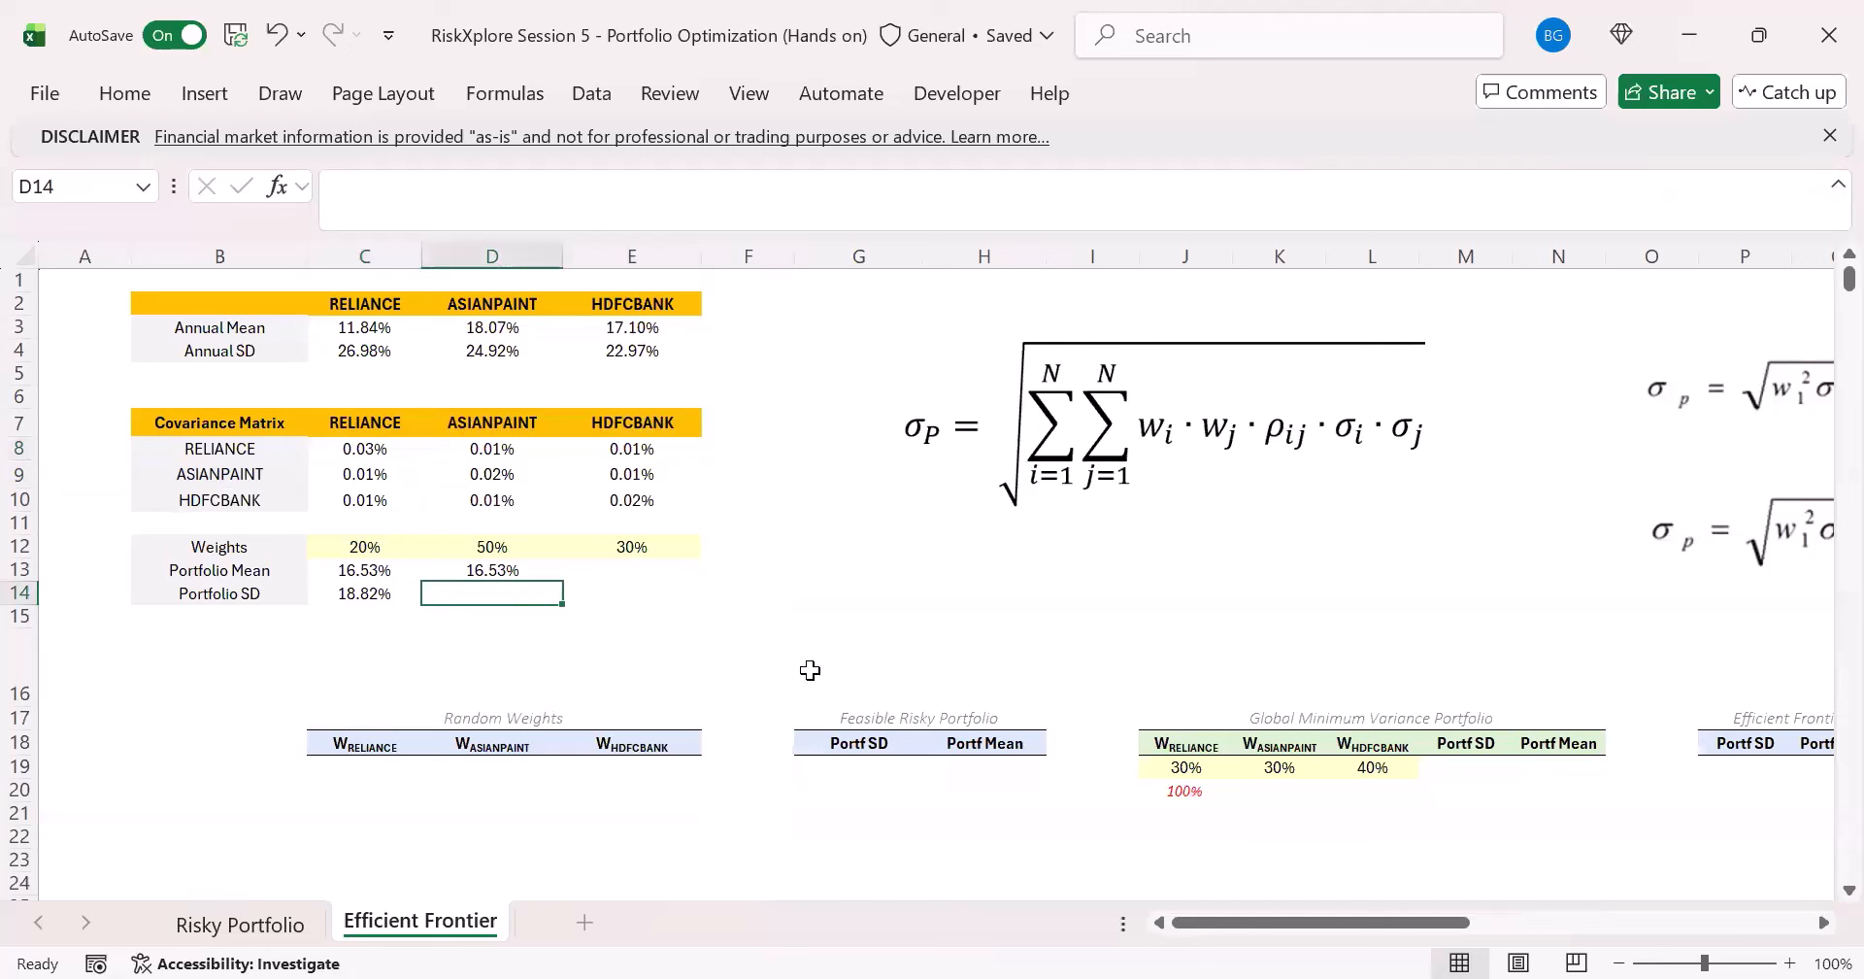
{"action": "type", "text": "="}
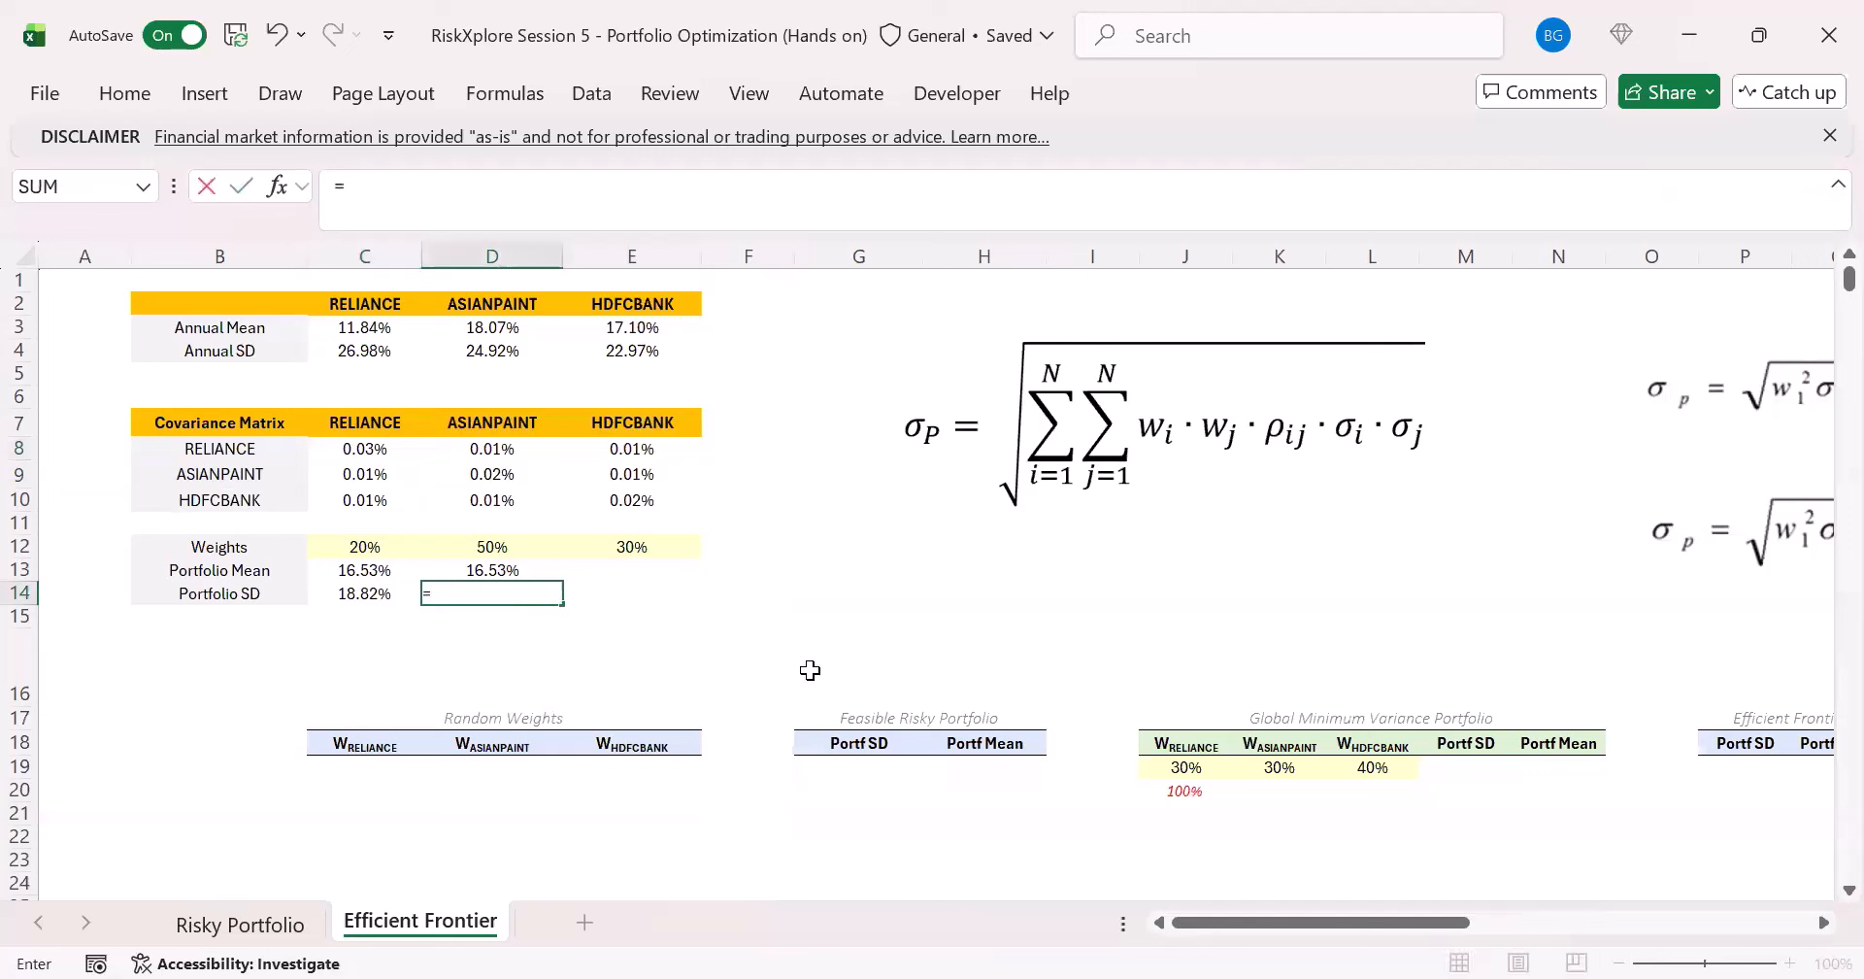
{"action": "left_click", "coordinate": [361, 450]}
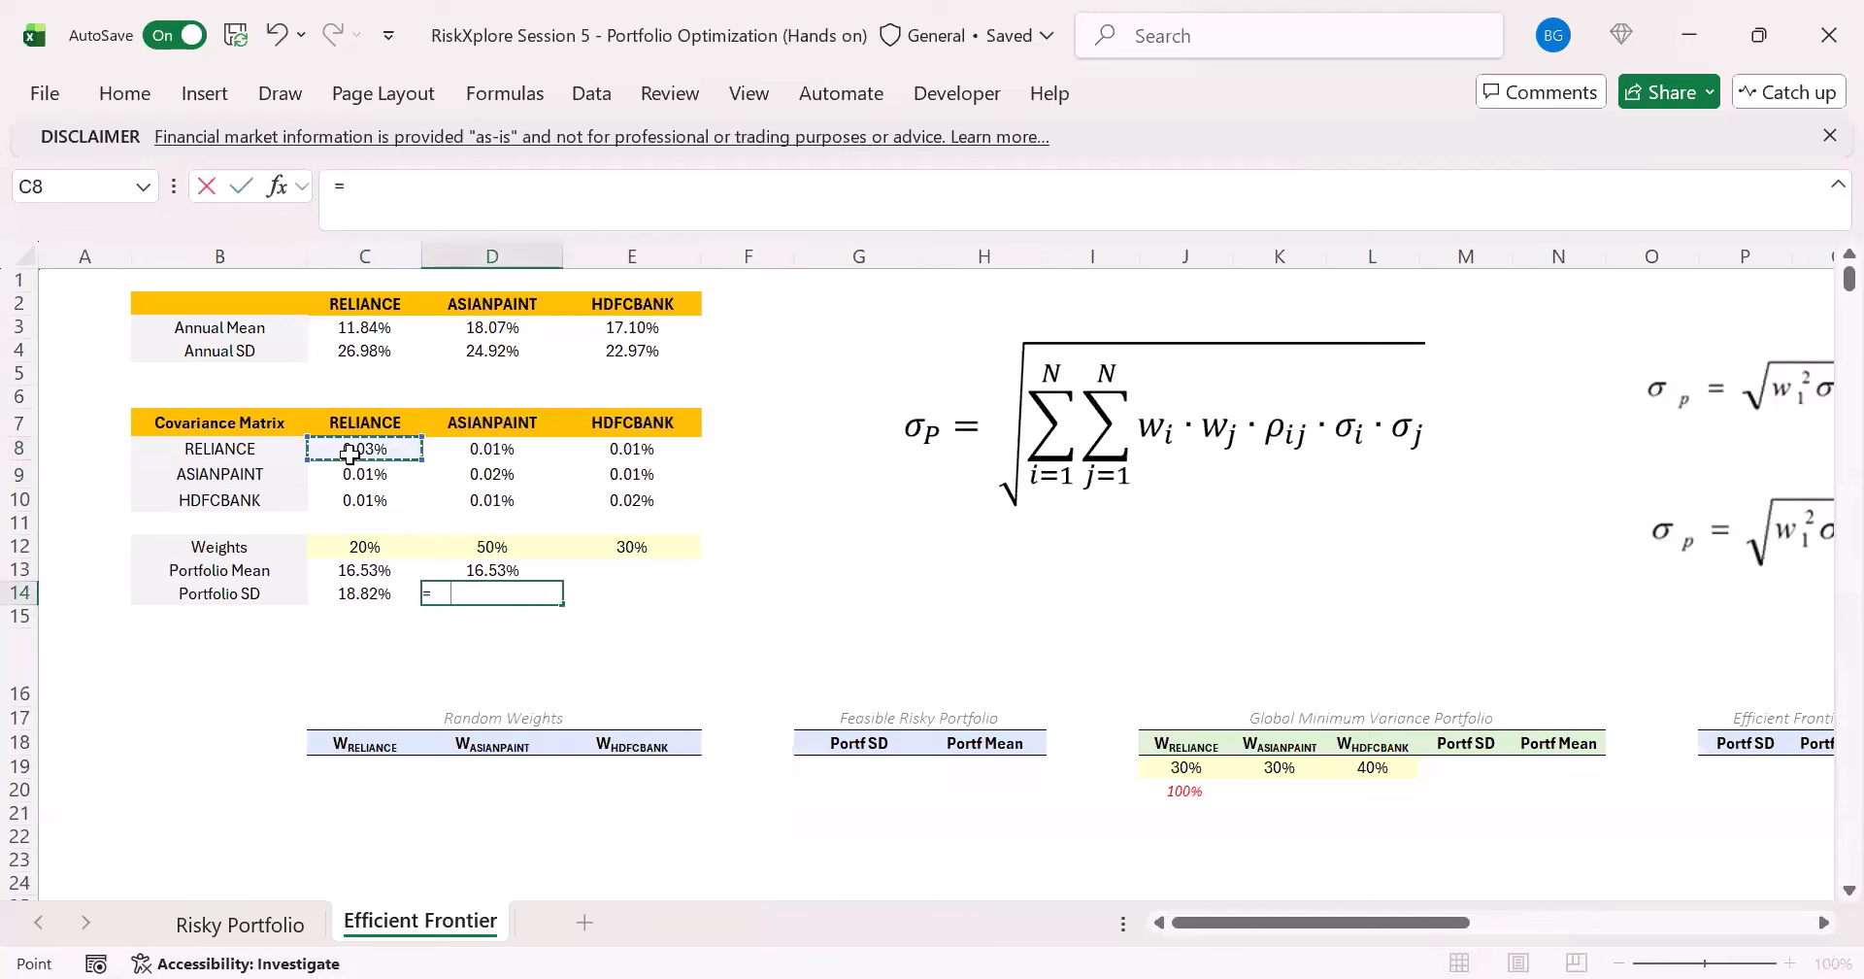
{"action": "left_click", "coordinate": [660, 496], "text": "shift"}
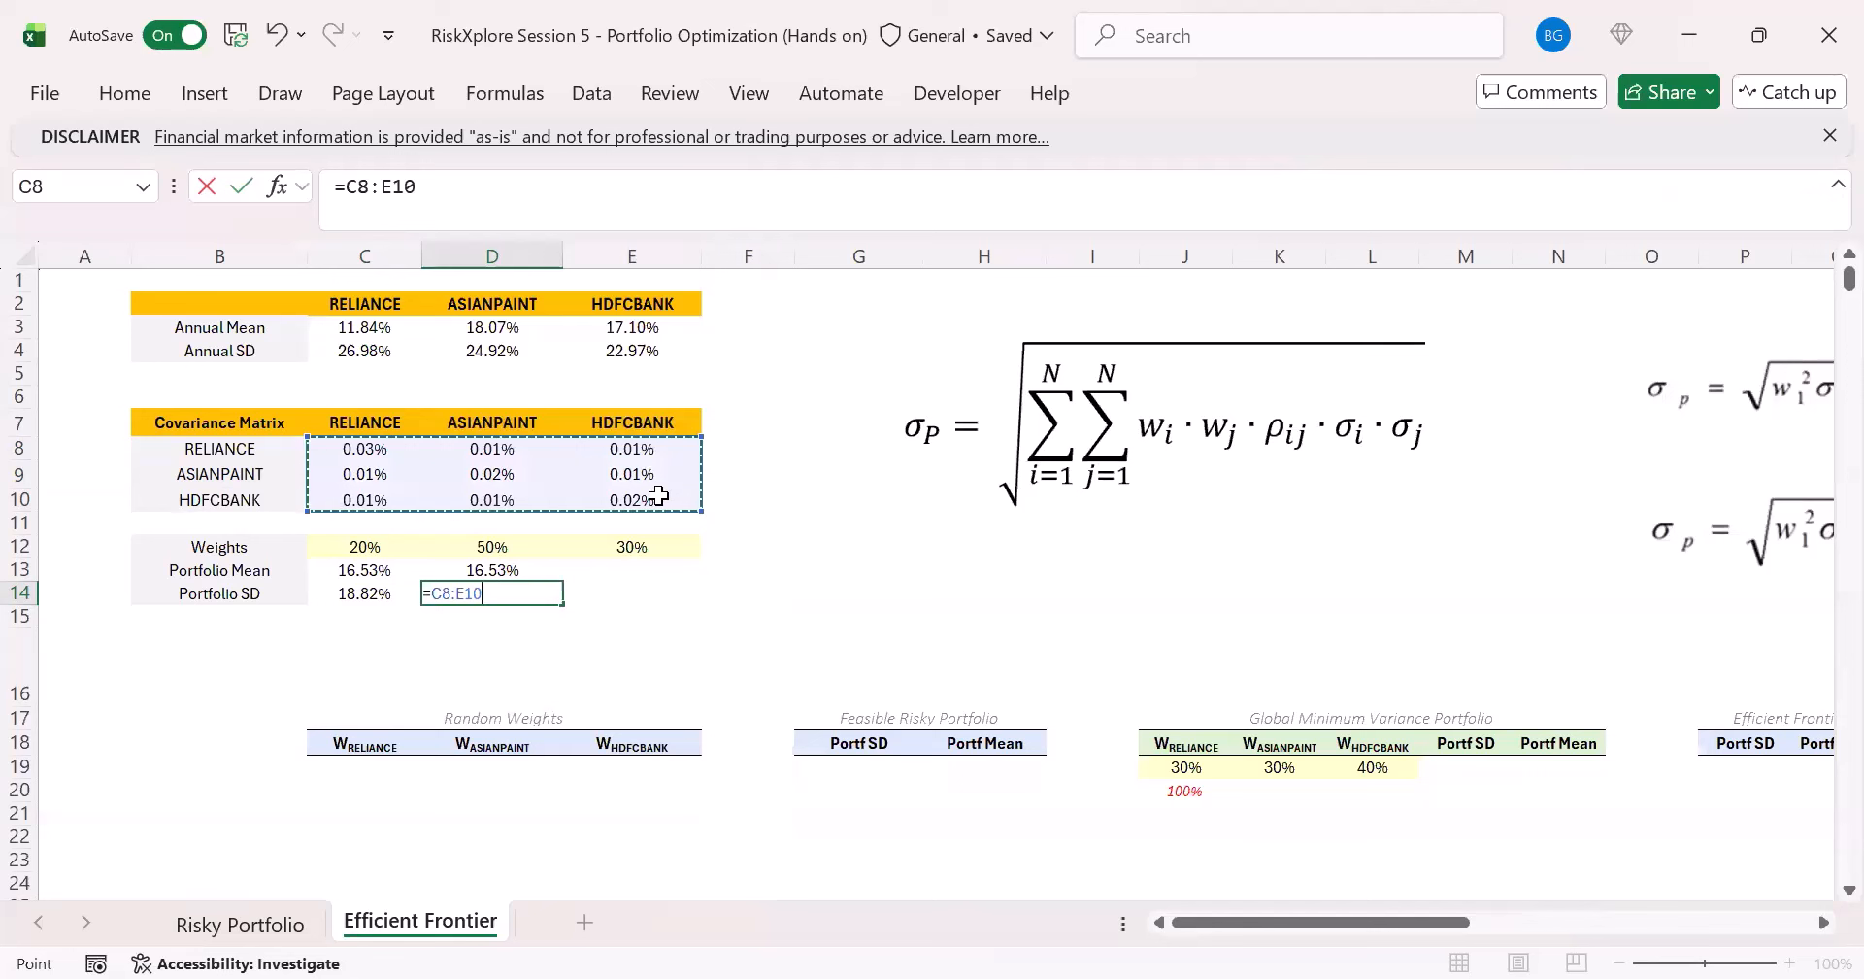
{"action": "type", "text": "*"}
{"action": "left_click_drag", "start_coordinate": [387, 551], "coordinate": [621, 553]}
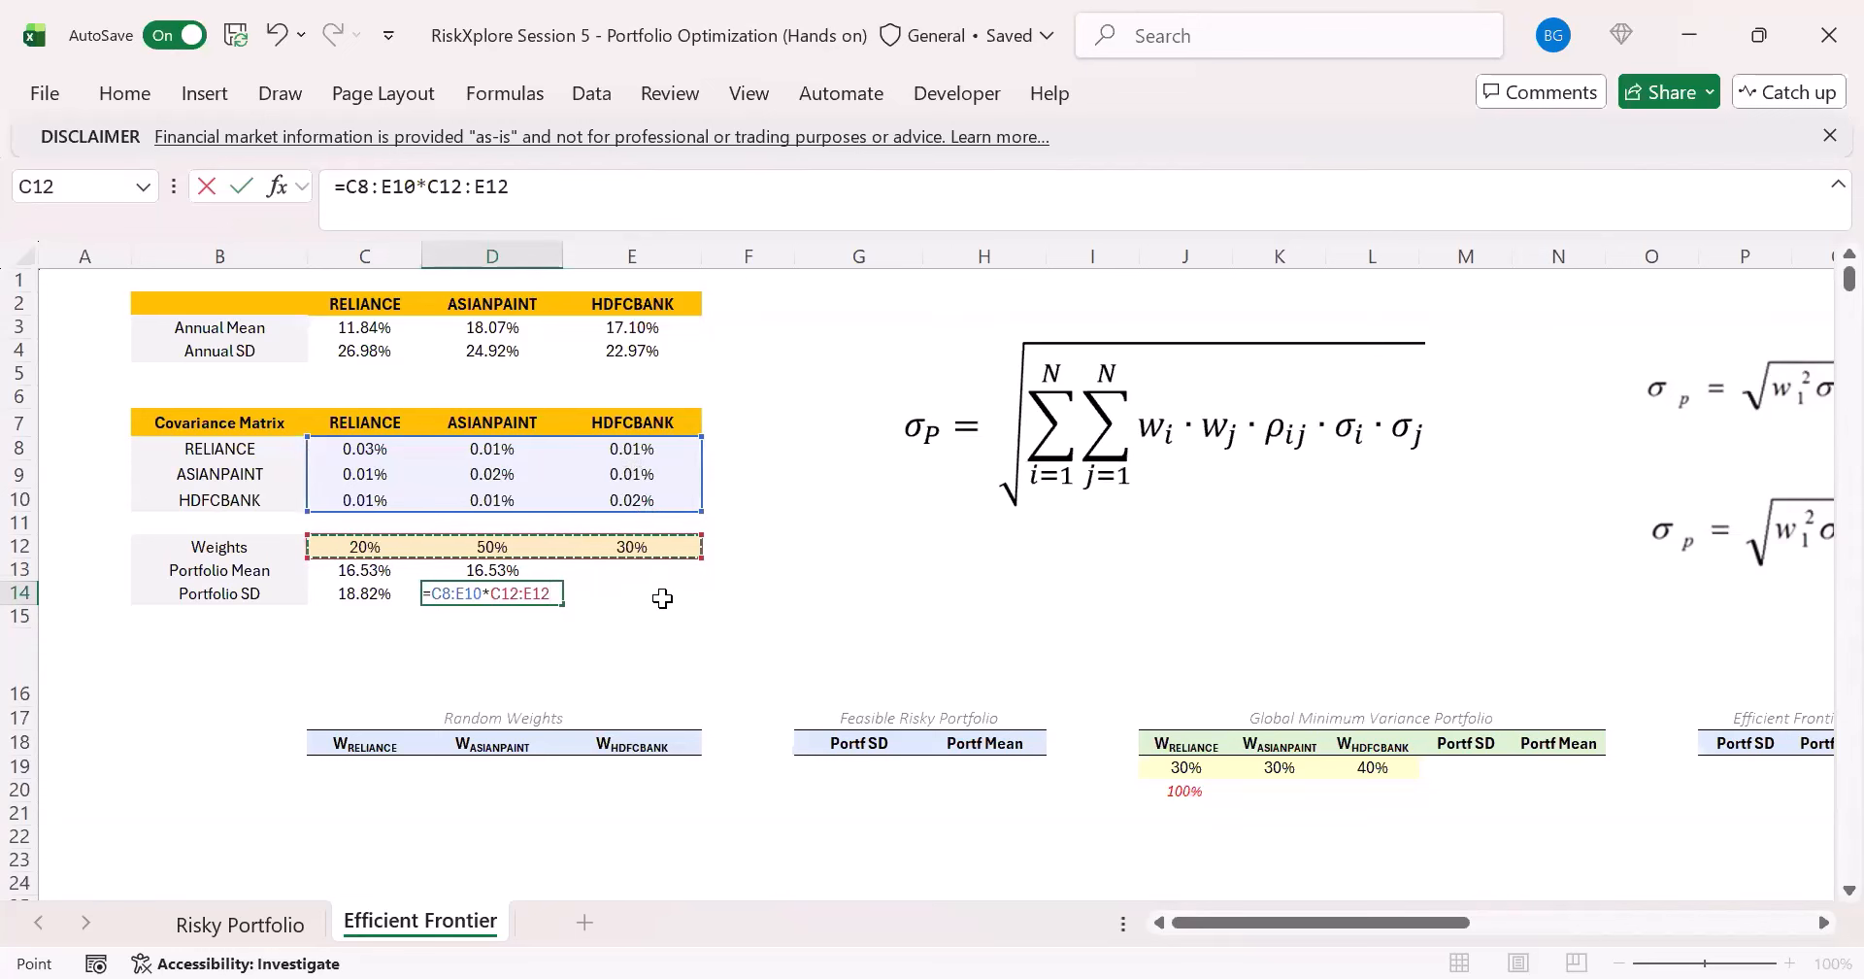
{"action": "key", "text": "ctrl+Return"}
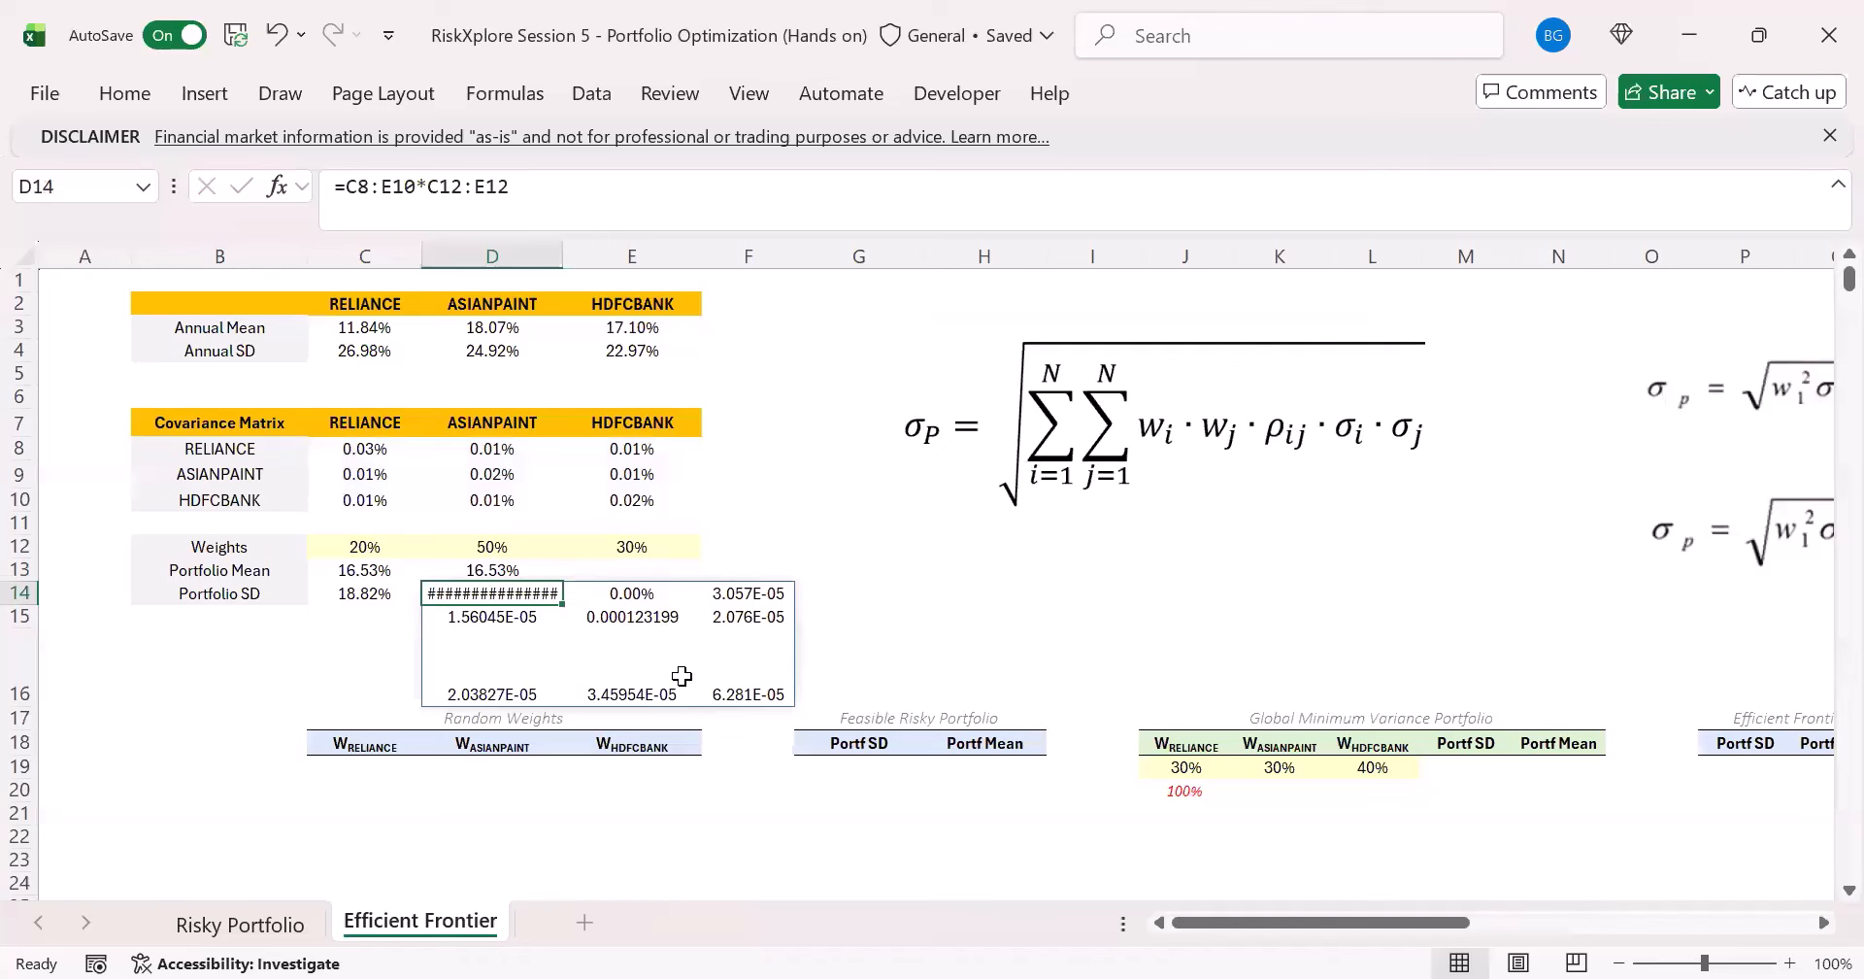
- Highlight the rows of the spilled products in D14:F16 to review what has to be summed
{"action": "left_click", "coordinate": [341, 186]}
{"action": "key", "text": "Escape"}
{"action": "left_click_drag", "start_coordinate": [522, 590], "coordinate": [767, 594]}
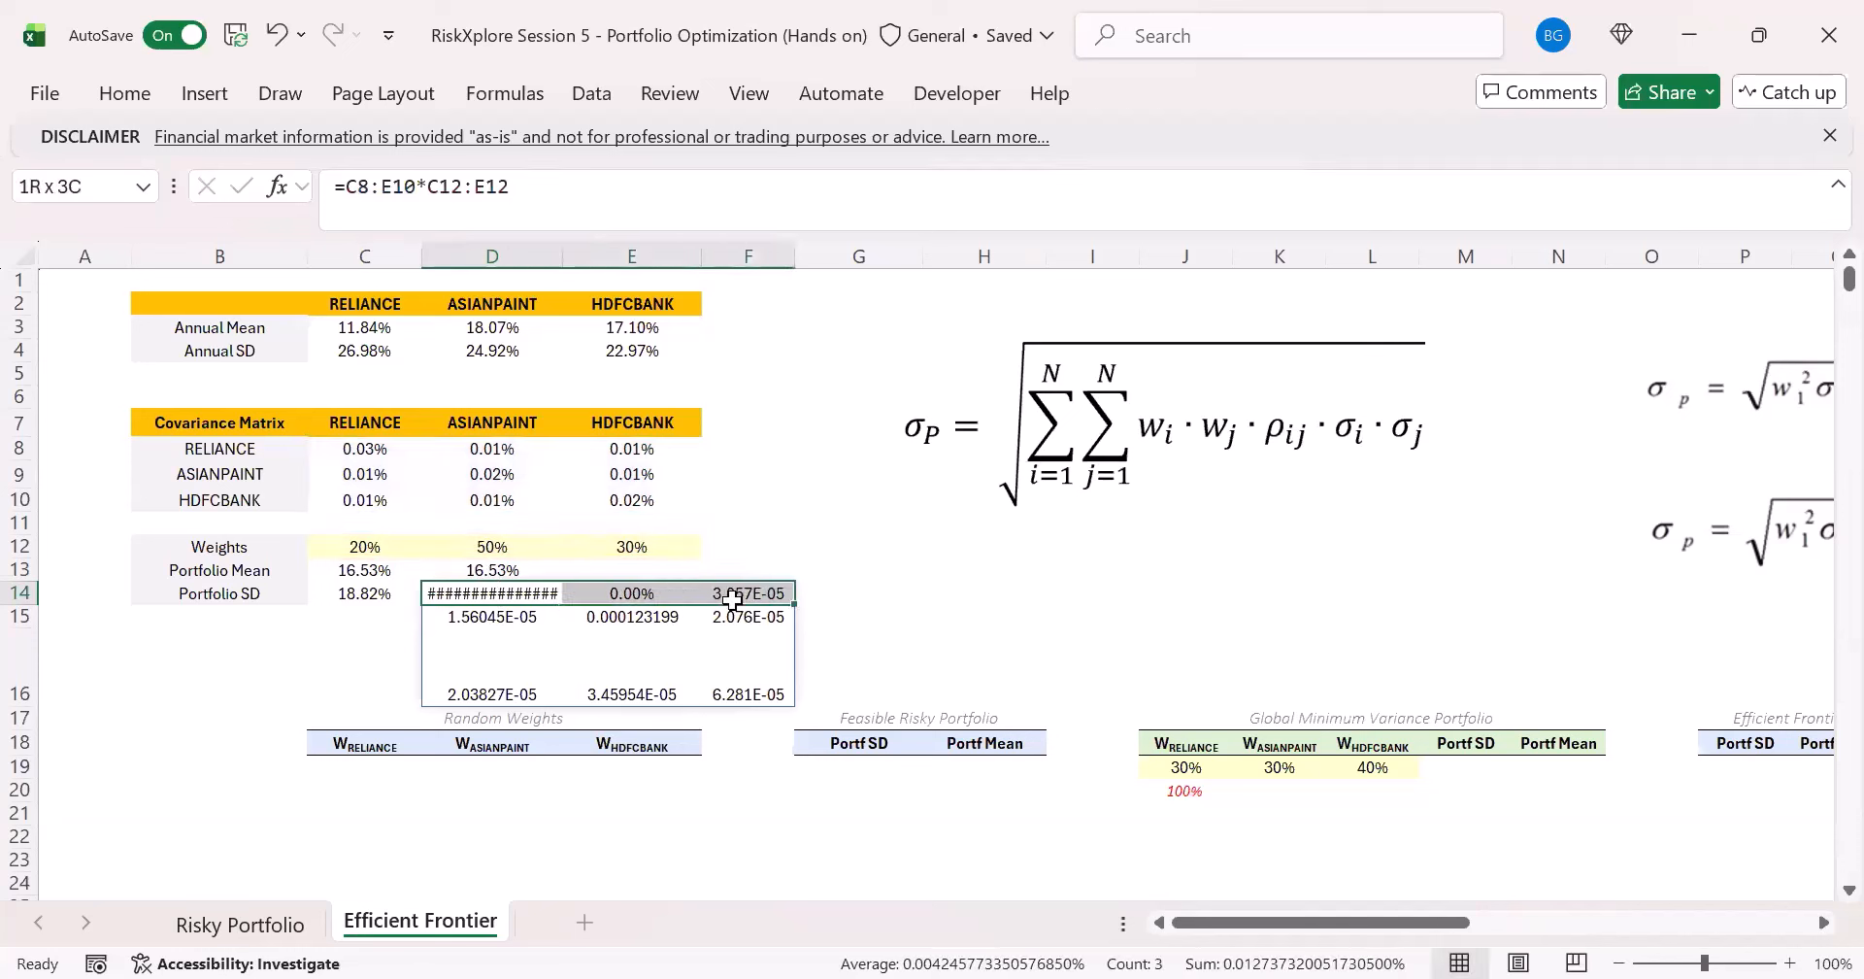
{"action": "key", "text": "Down"}
{"action": "left_click", "coordinate": [782, 627], "text": "shift"}
{"action": "left_click_drag", "start_coordinate": [544, 686], "coordinate": [749, 701]}
{"action": "left_click", "coordinate": [493, 593]}
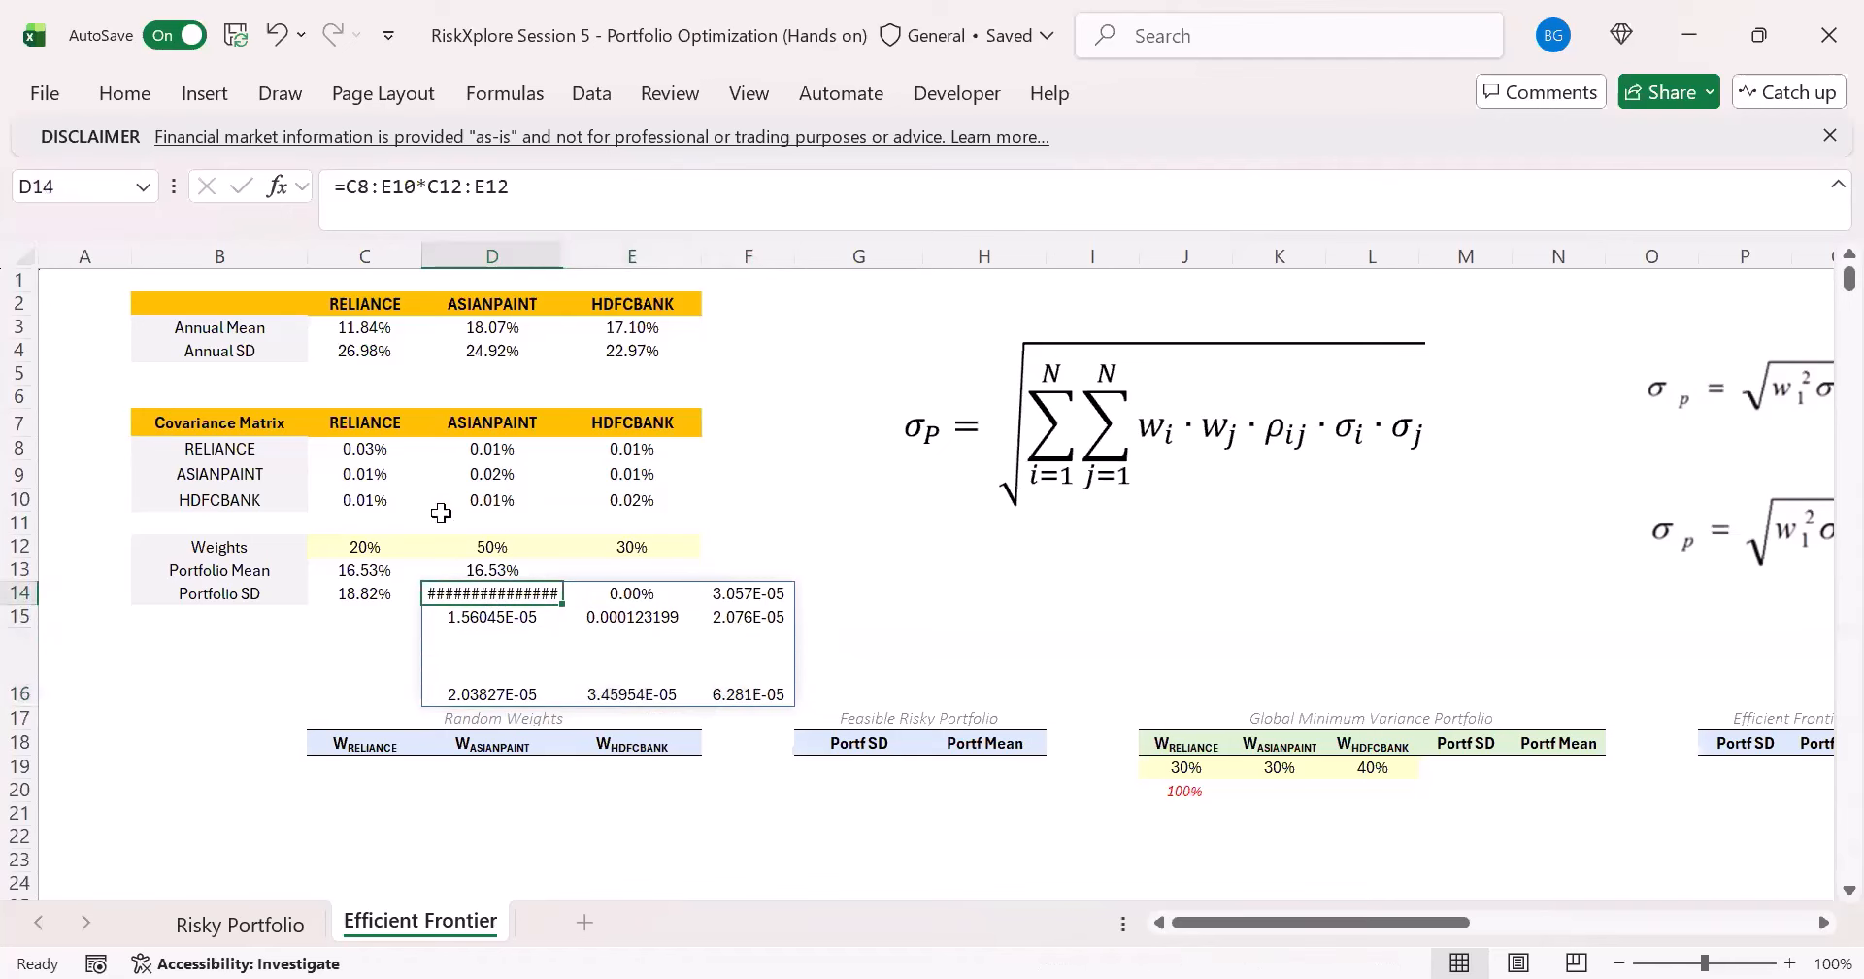
- Wrap the D14 formula in BYROW with SUM to total each row: =BYROW(C8:E10*C12:E12,SUM)
{"action": "left_click", "coordinate": [354, 209]}
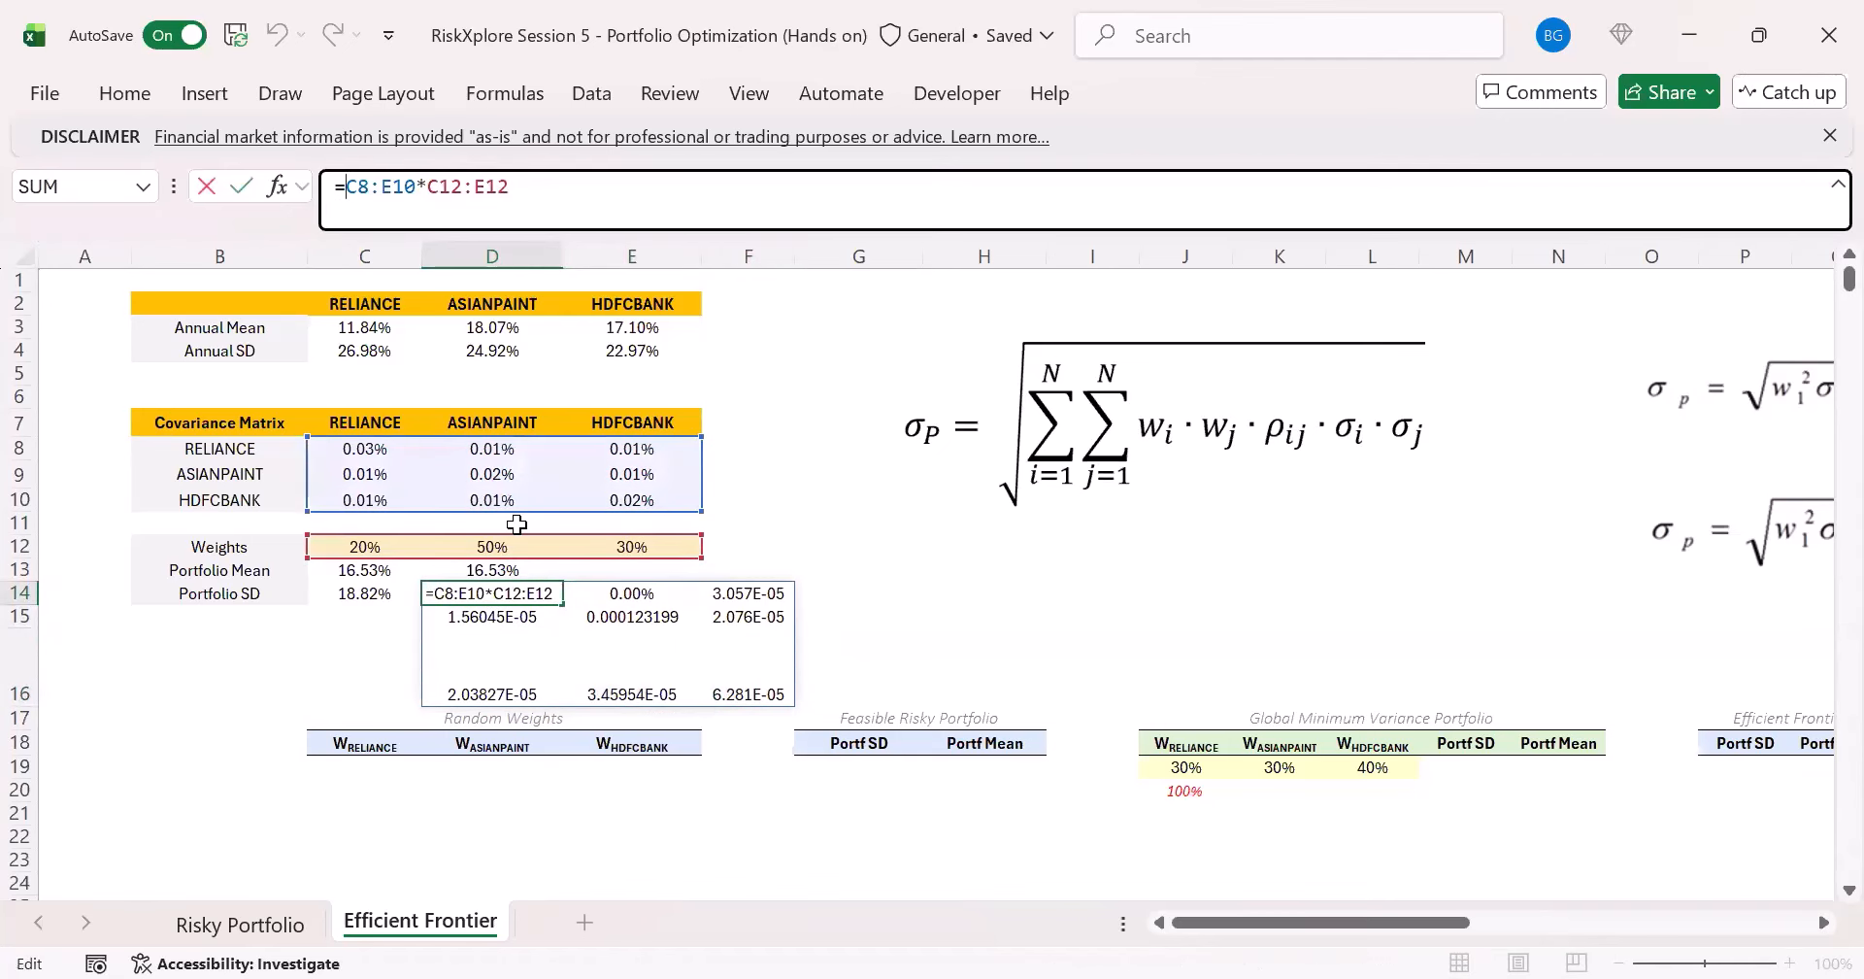
{"action": "type", "text": "BYROW("}
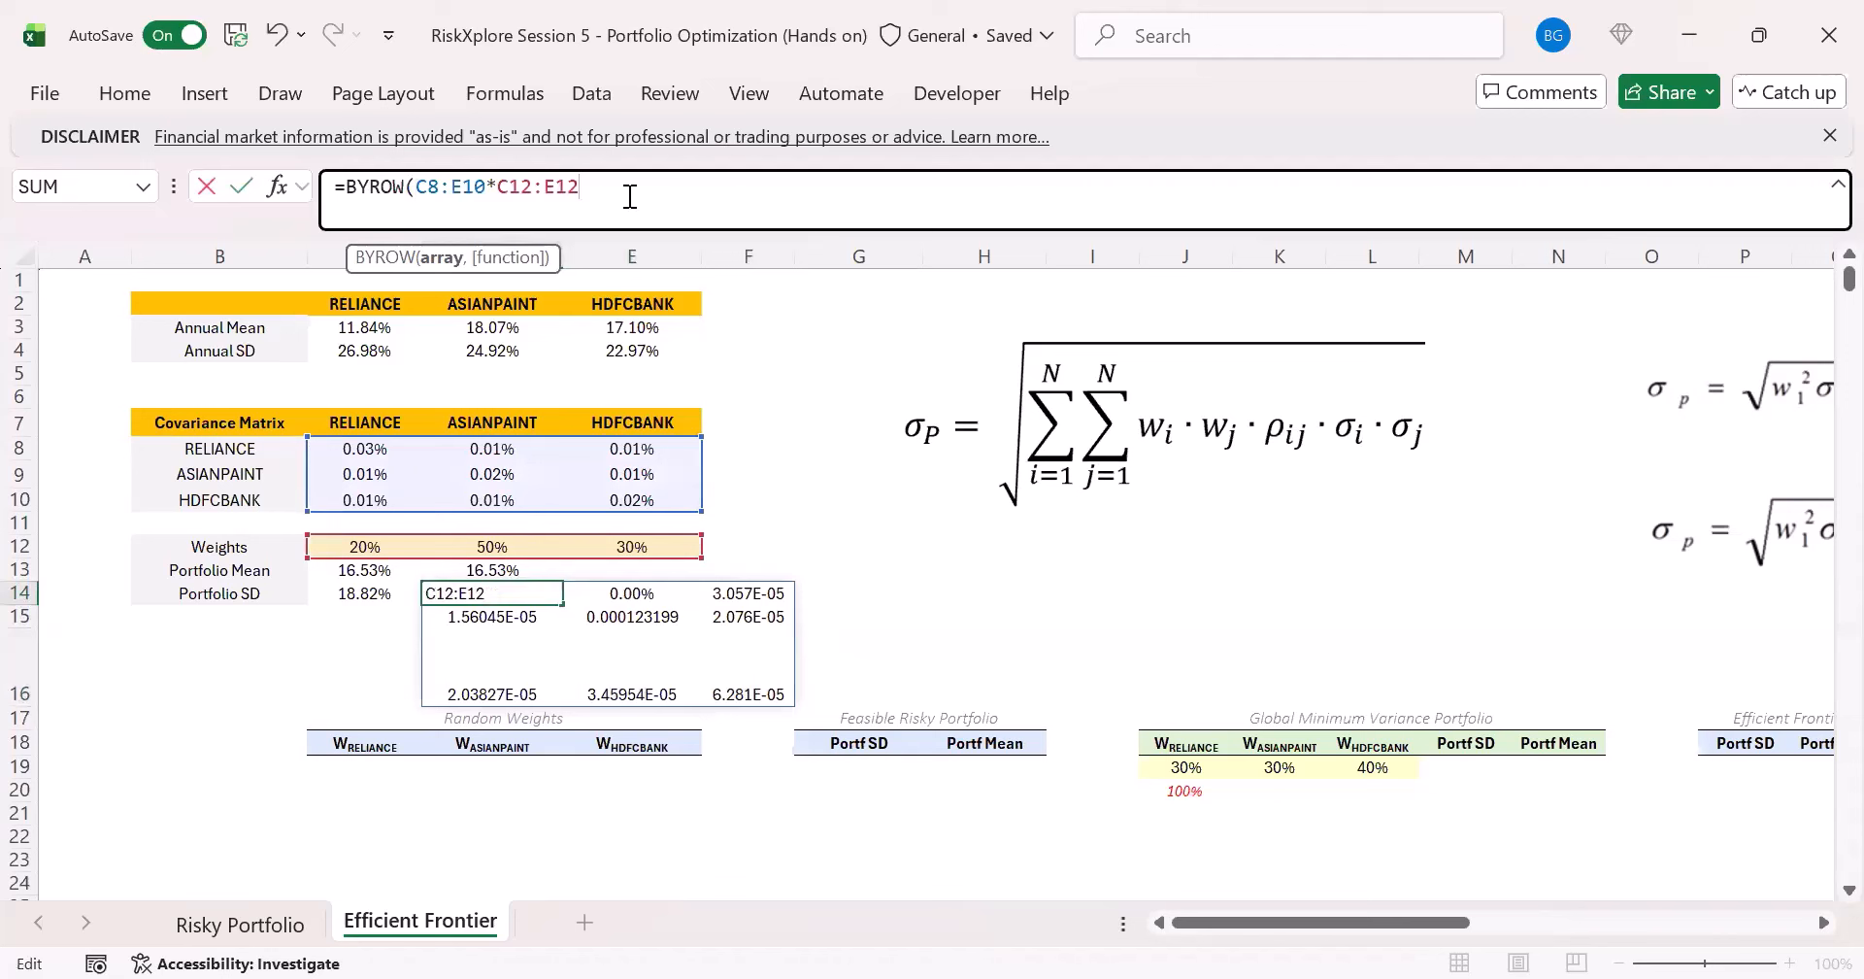
{"action": "type", "text": ","}
{"action": "key", "text": "Tab"}
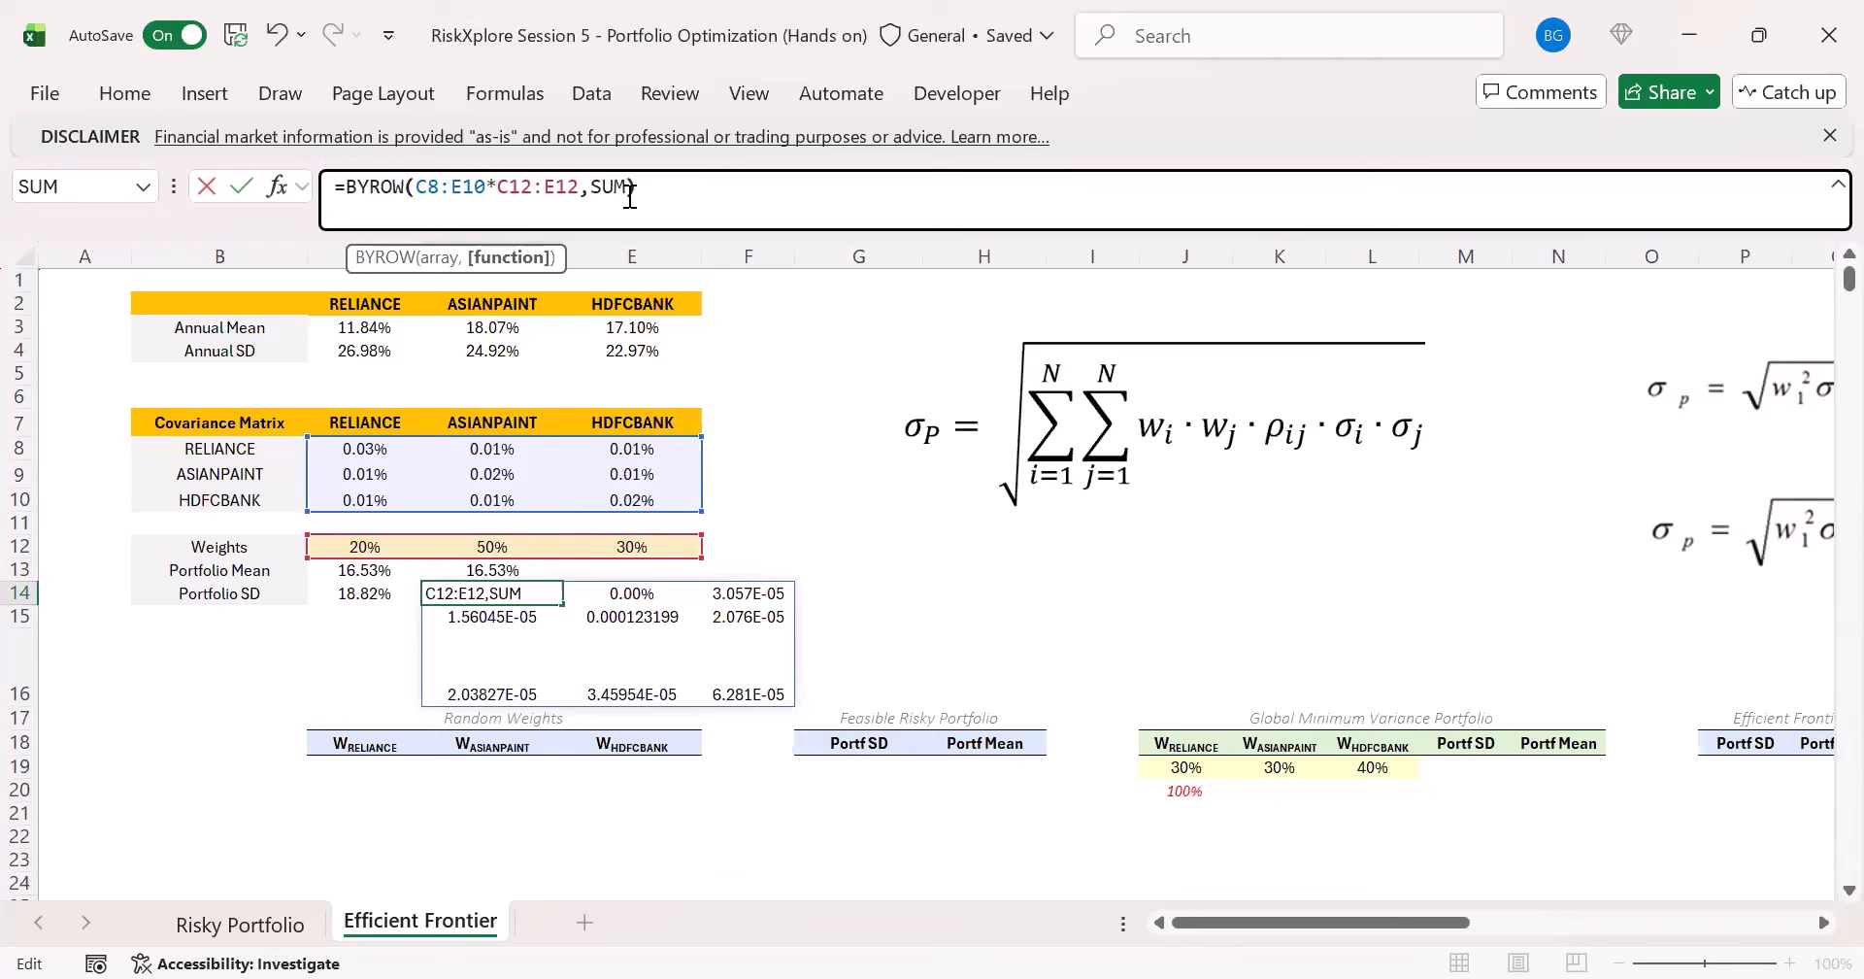
{"action": "type", "text": ")"}
{"action": "key", "text": "ctrl+Return"}
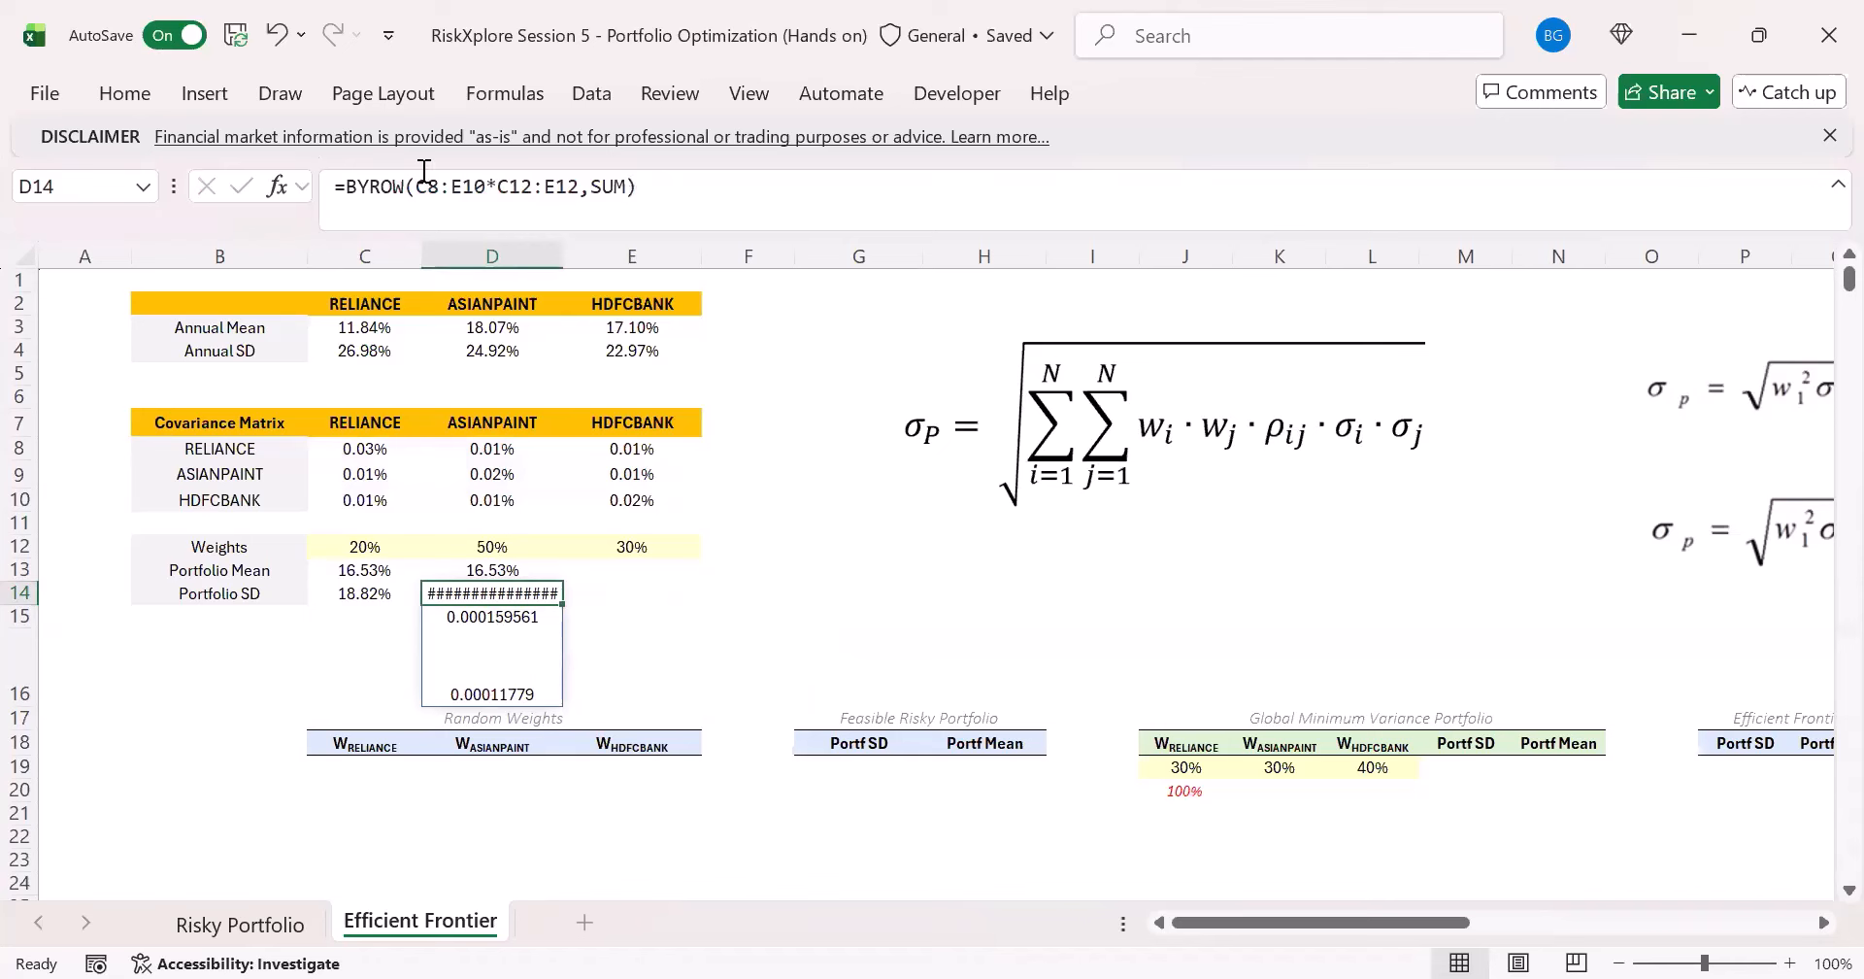
- Wrap the BYROW formula in D14 in TRANSPOSE so the row totals spill horizontally
{"action": "left_click", "coordinate": [342, 185]}
{"action": "left_click", "coordinate": [345, 185]}
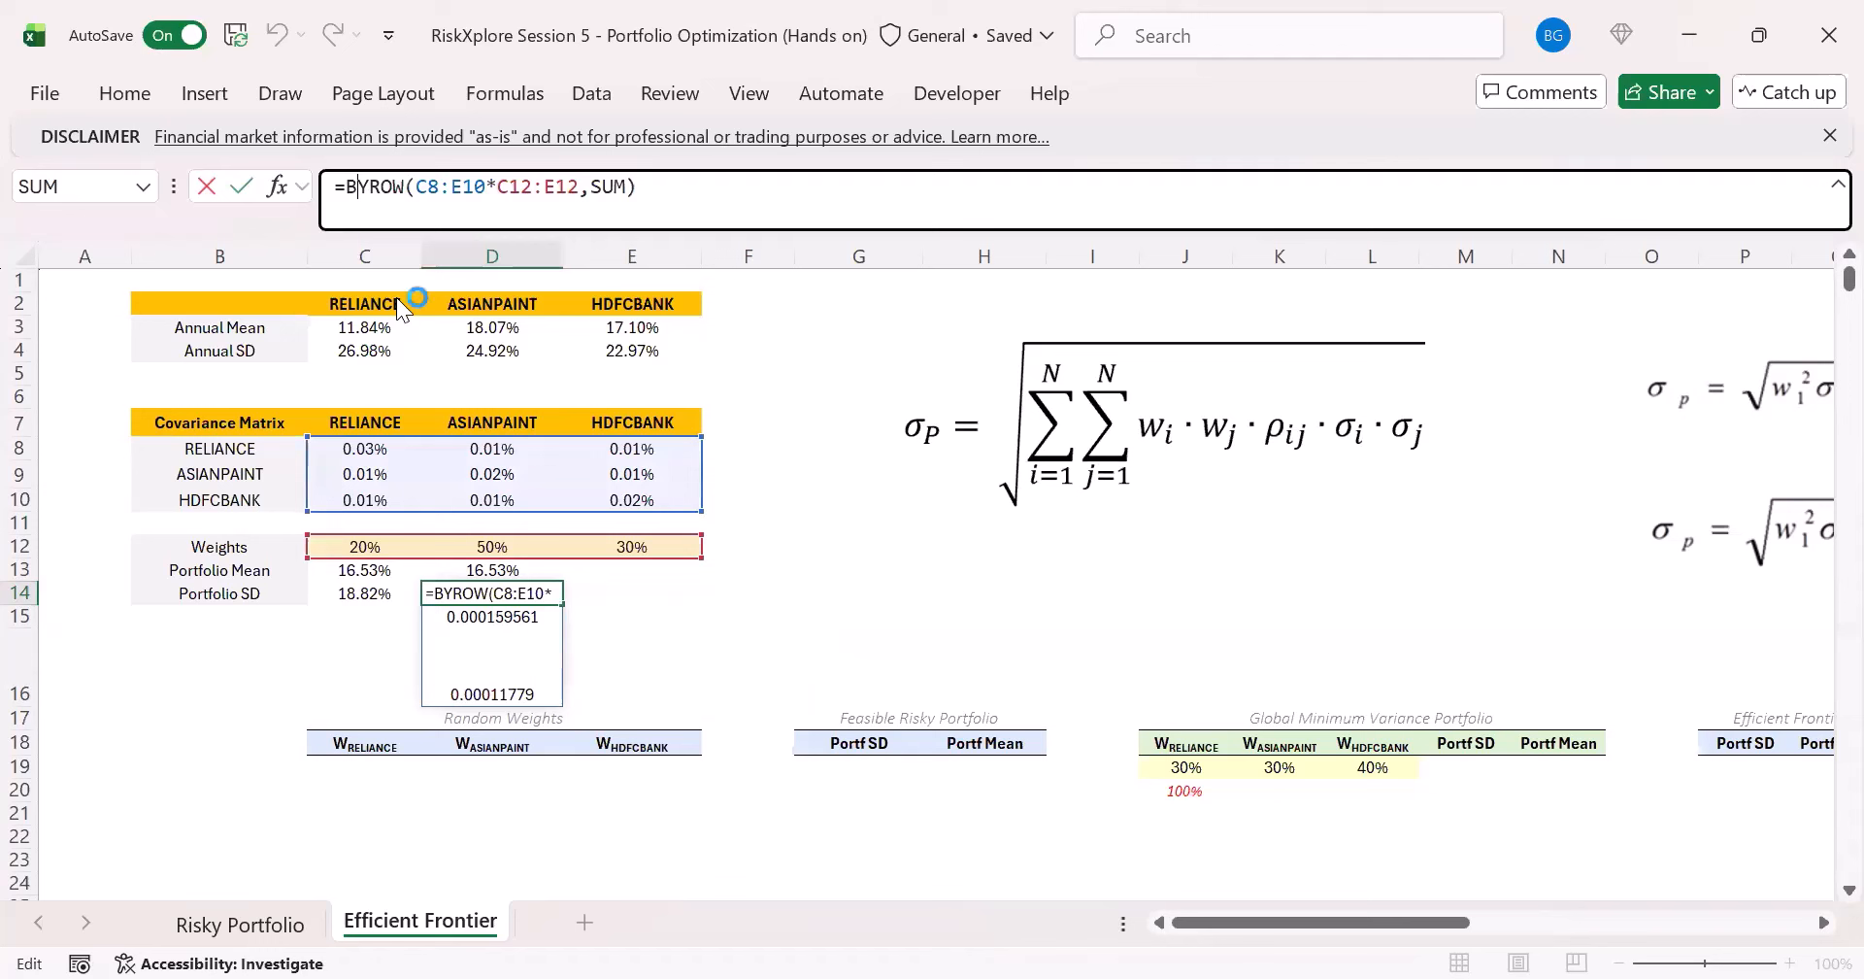
{"action": "type", "text": "TRANSPOSE("}
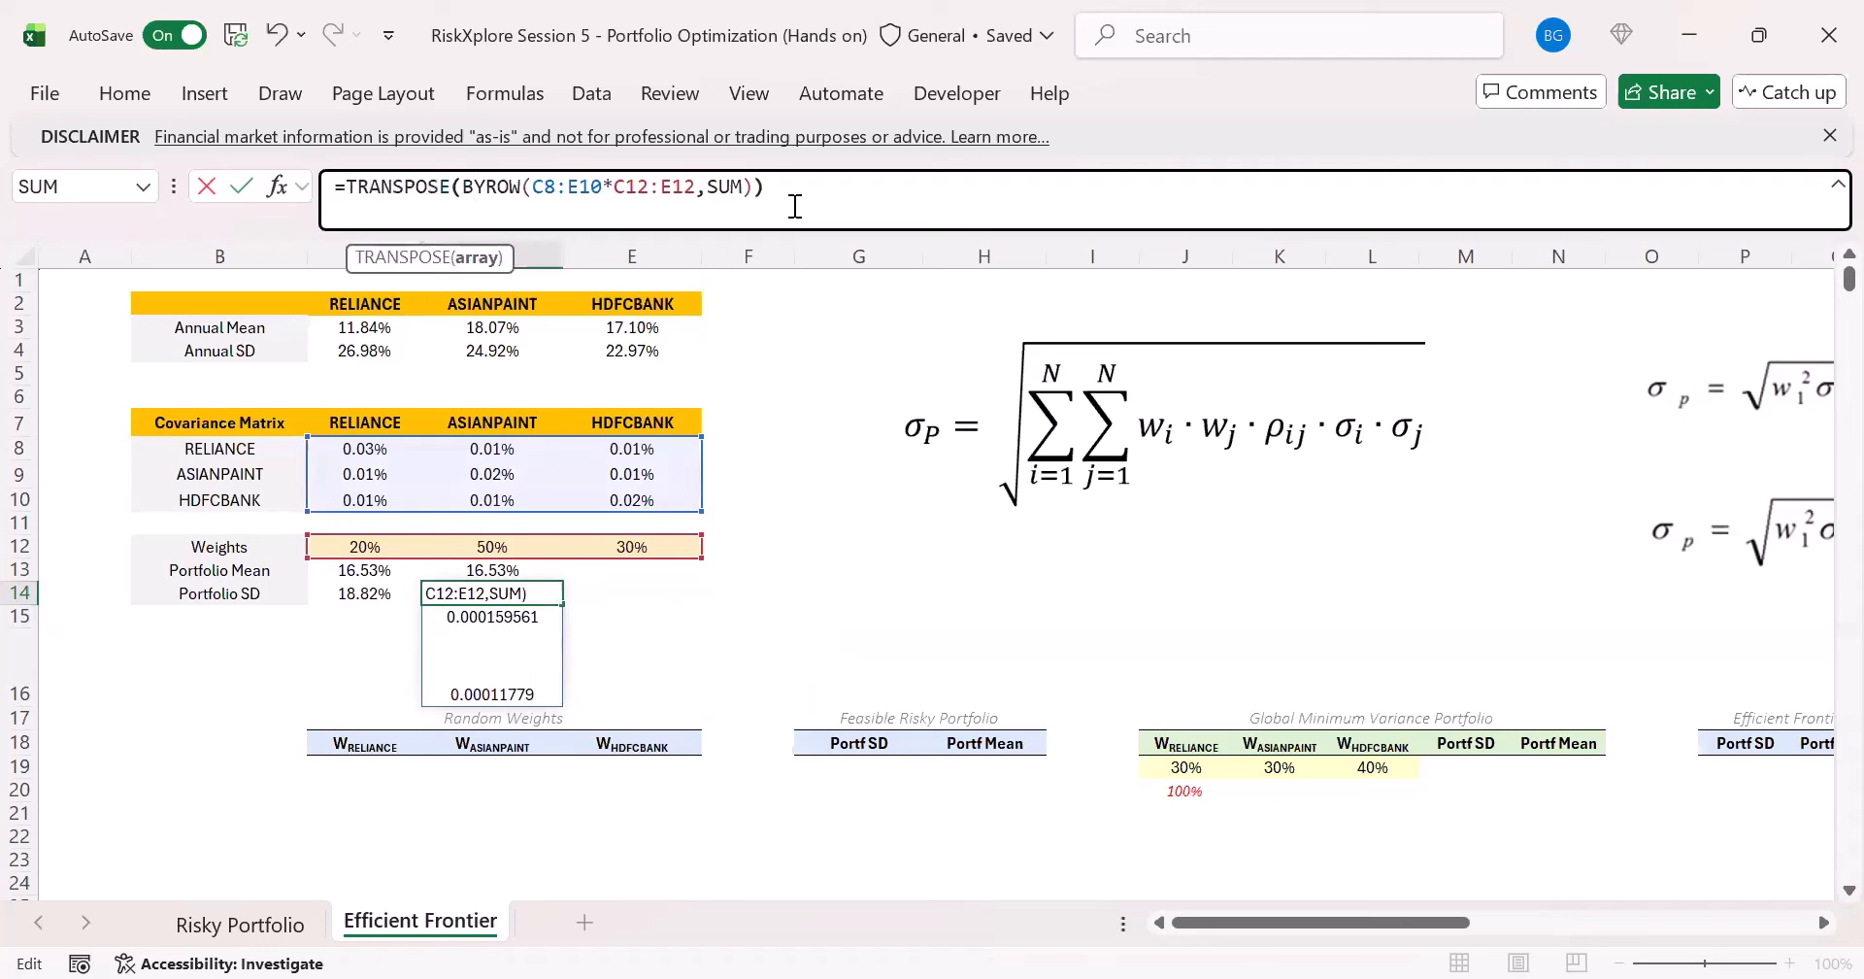
{"action": "key", "text": "ctrl+Return"}
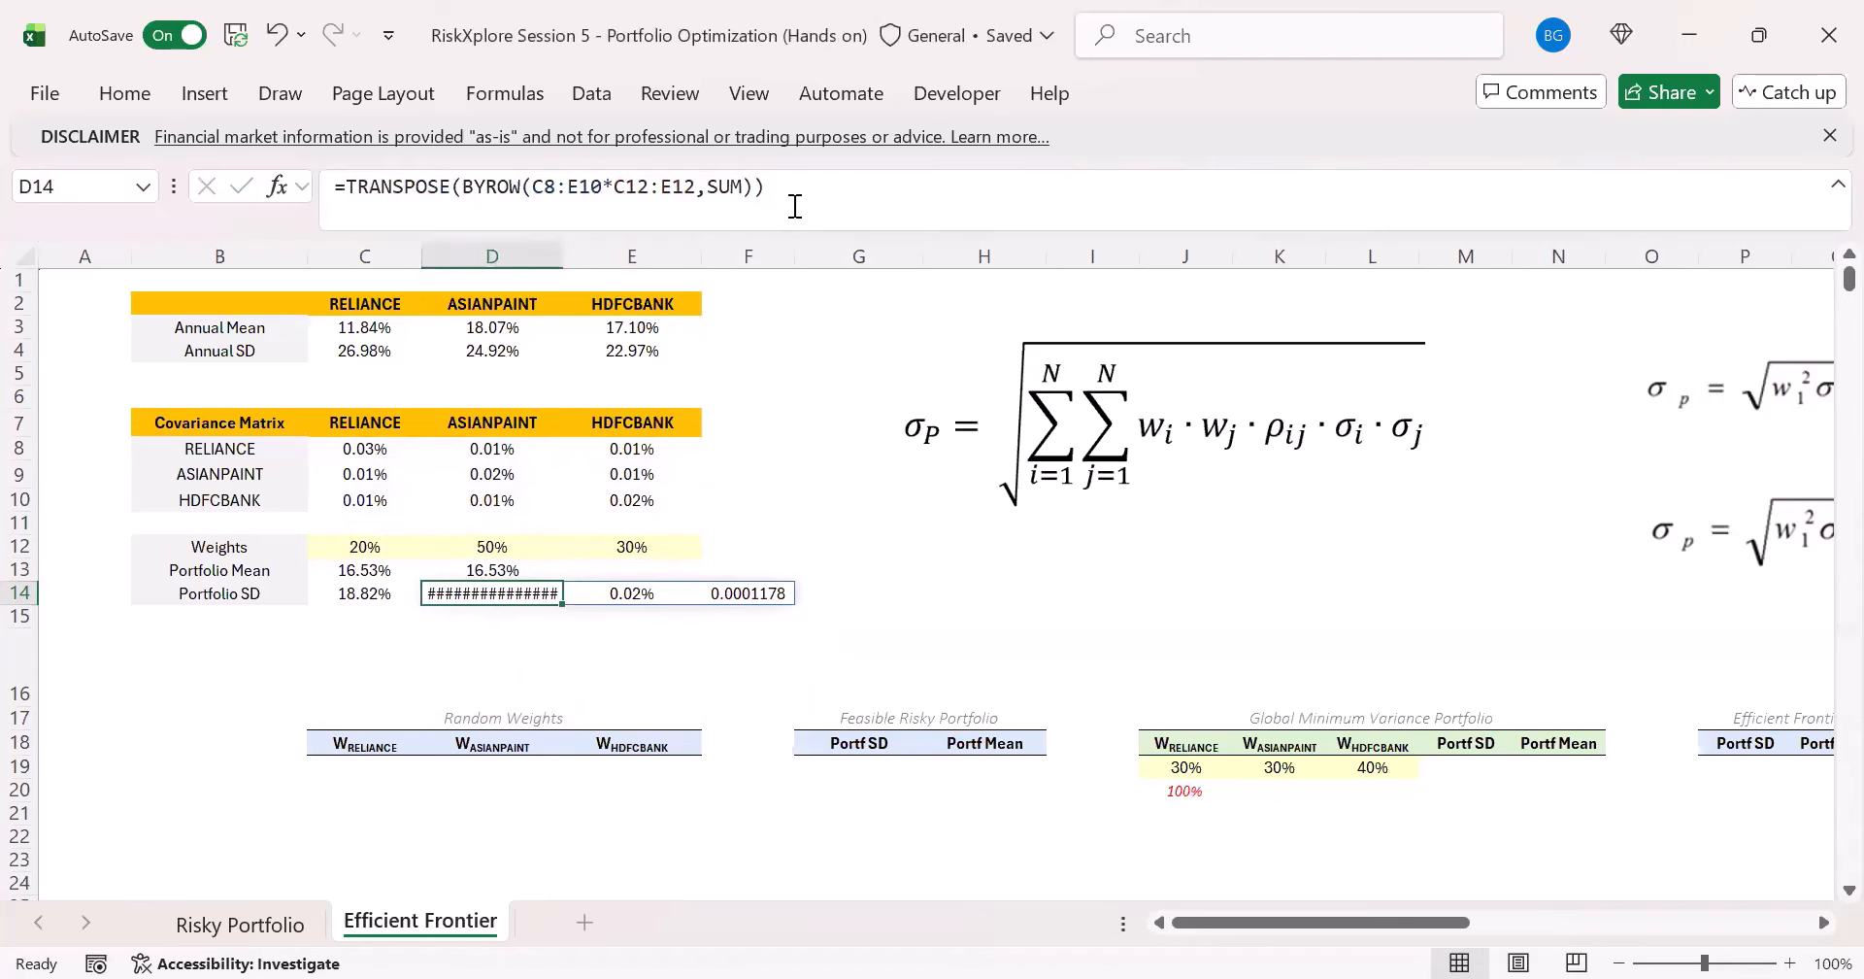
- Multiply the transposed row totals in D14 by the weights in C12:E12
{"action": "left_click_drag", "start_coordinate": [636, 590], "coordinate": [767, 594]}
{"action": "left_click", "coordinate": [512, 596]}
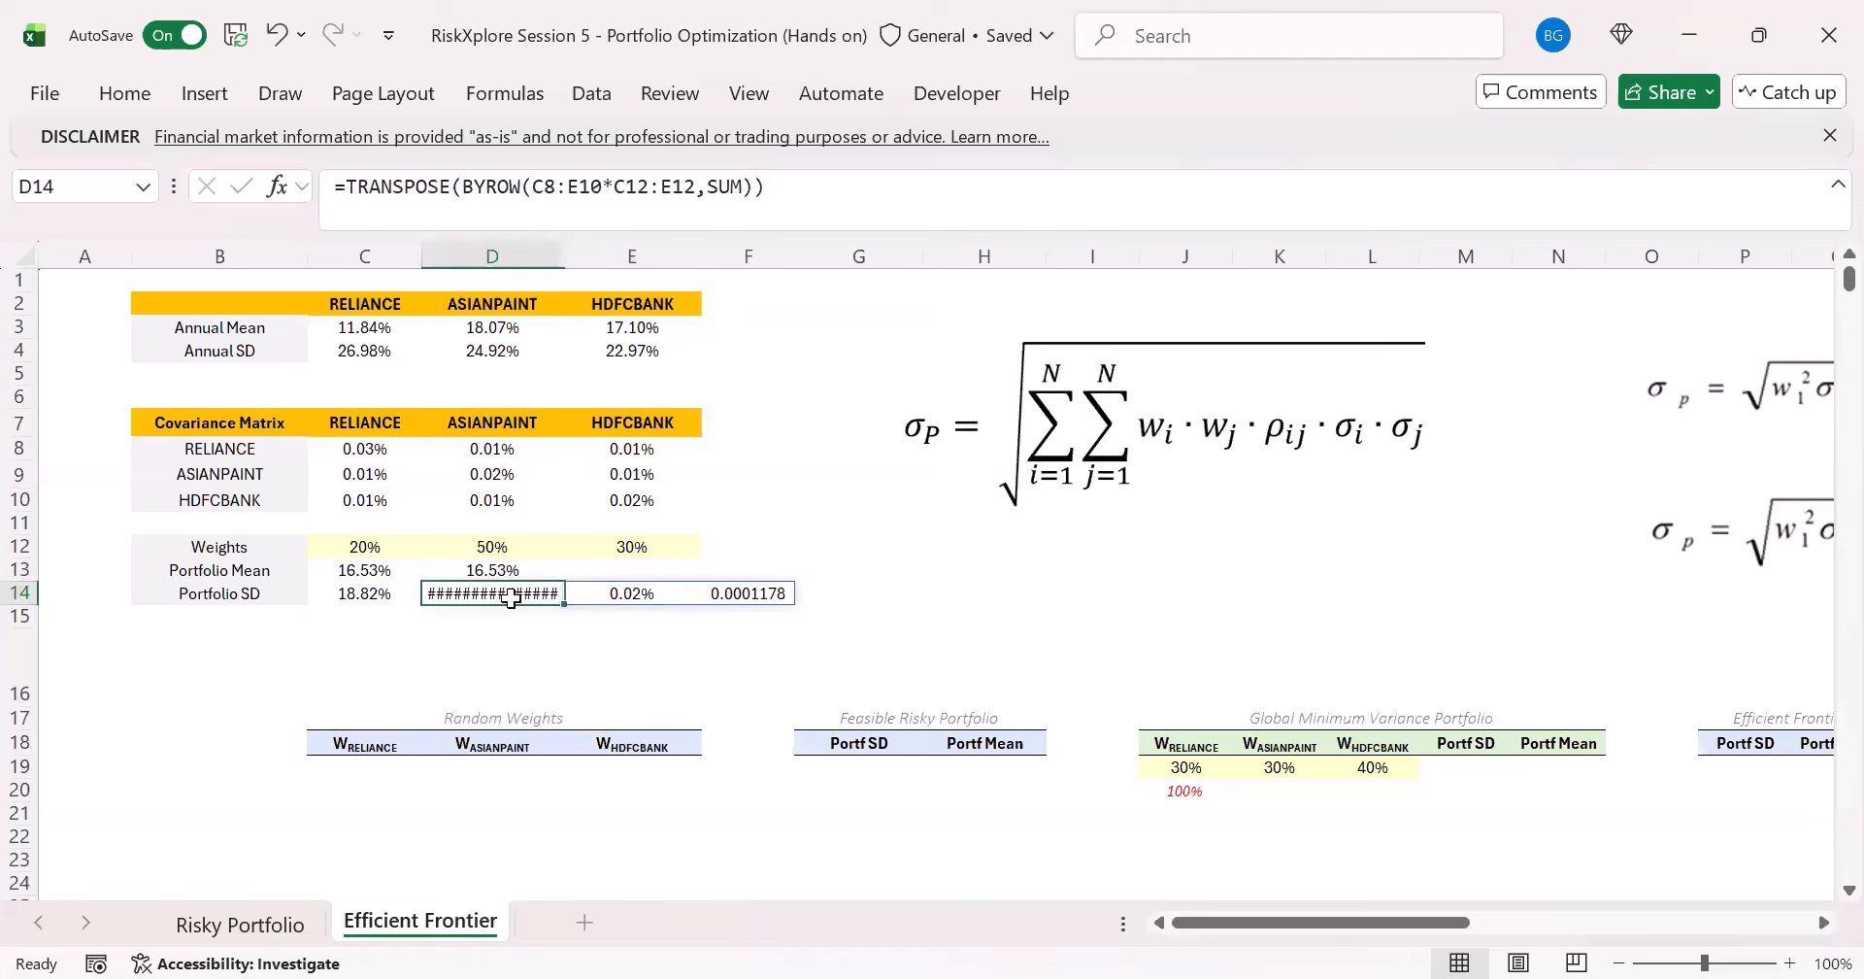
{"action": "left_click", "coordinate": [800, 199]}
{"action": "type", "text": "*"}
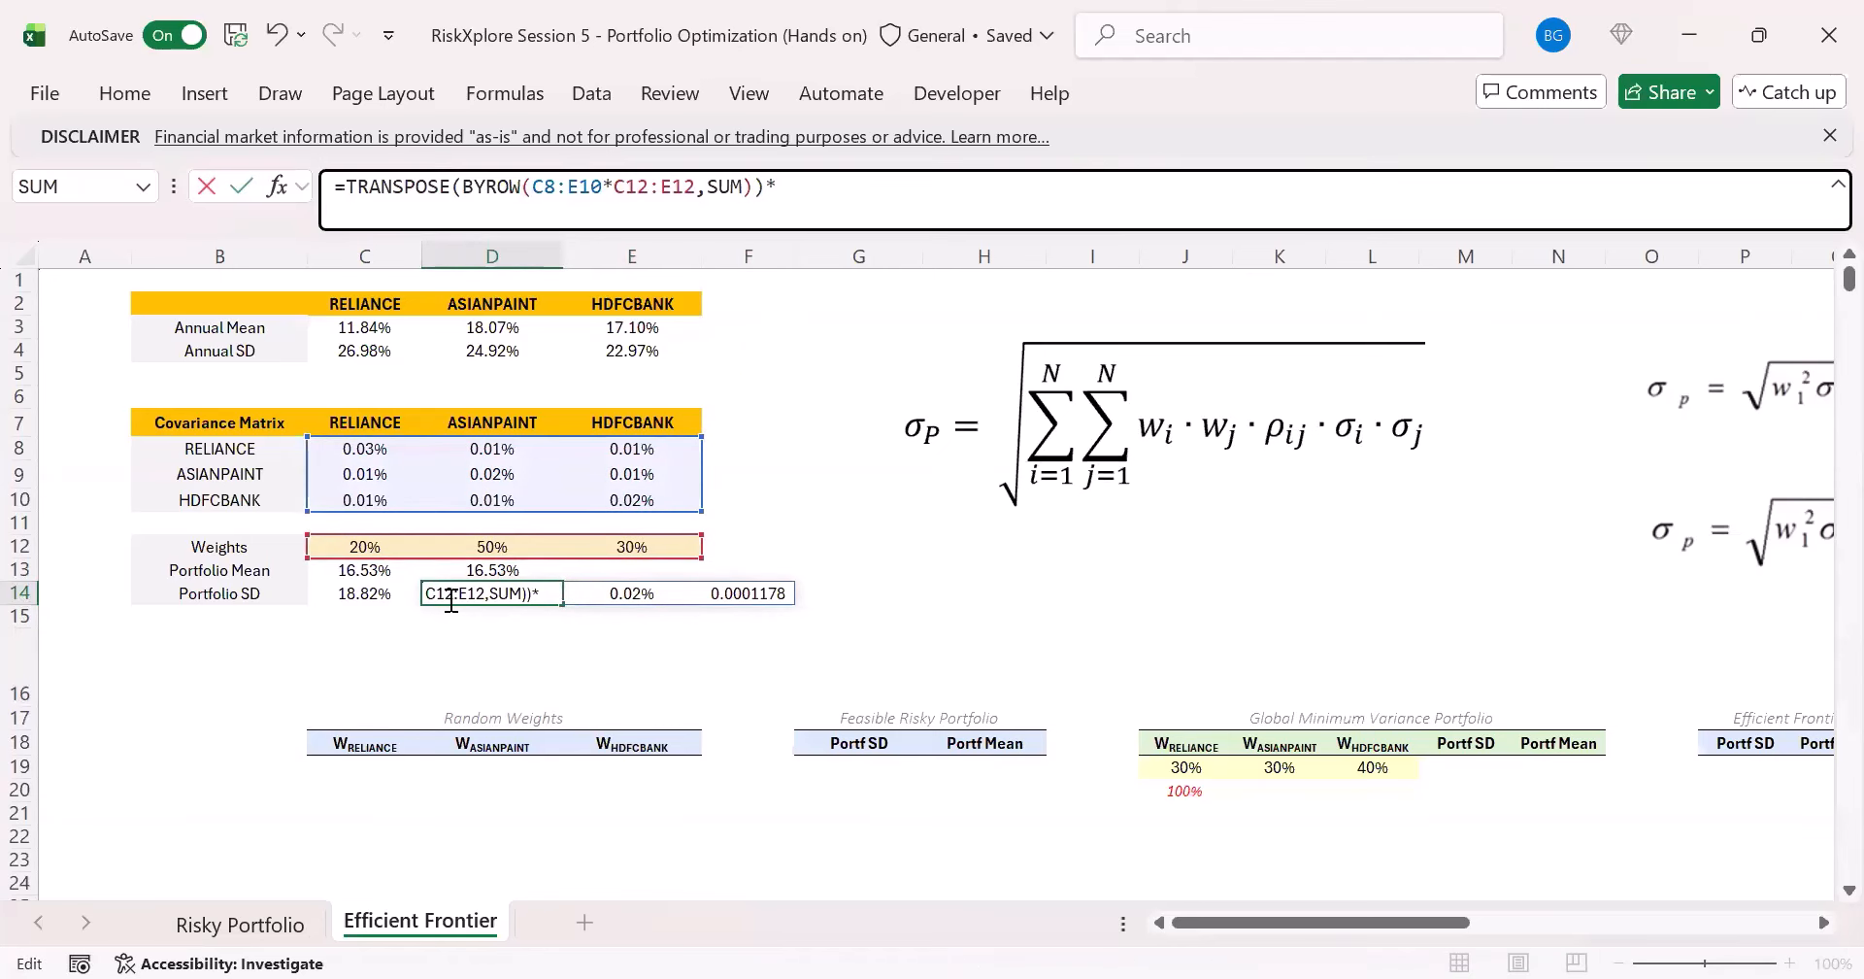
{"action": "left_click_drag", "start_coordinate": [341, 546], "coordinate": [678, 545]}
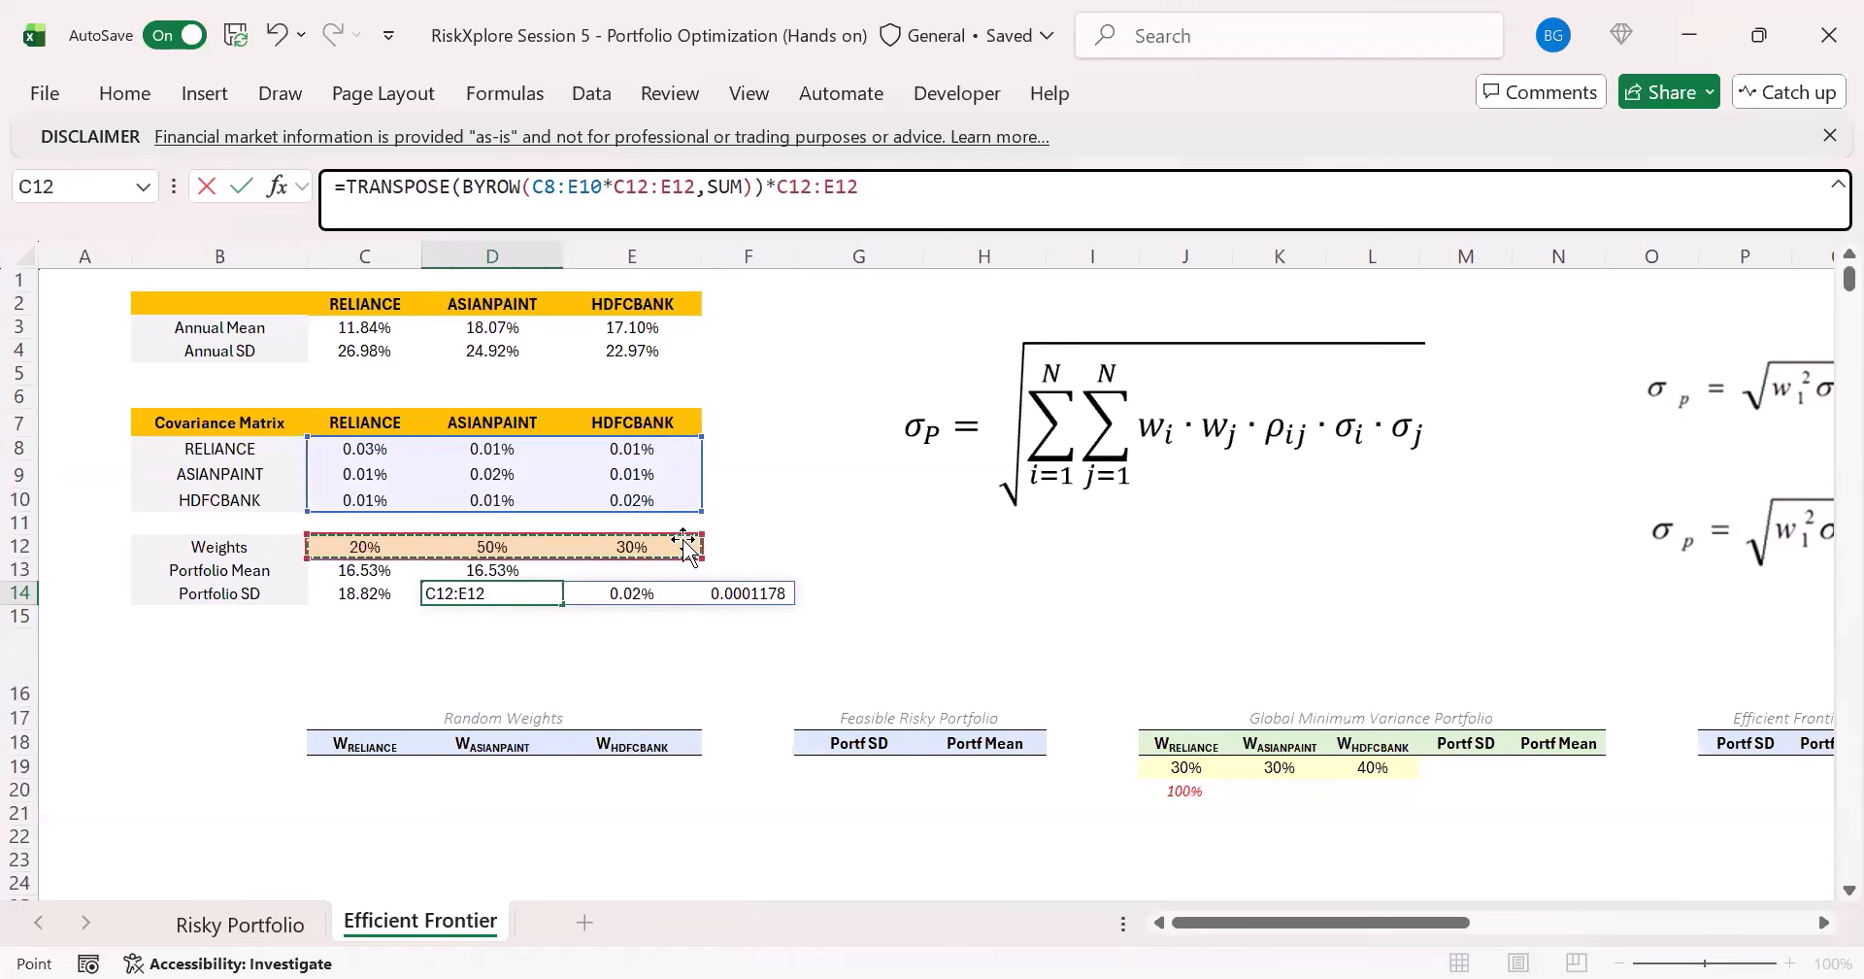
{"action": "key", "text": "Return"}
{"action": "key", "text": "Up"}
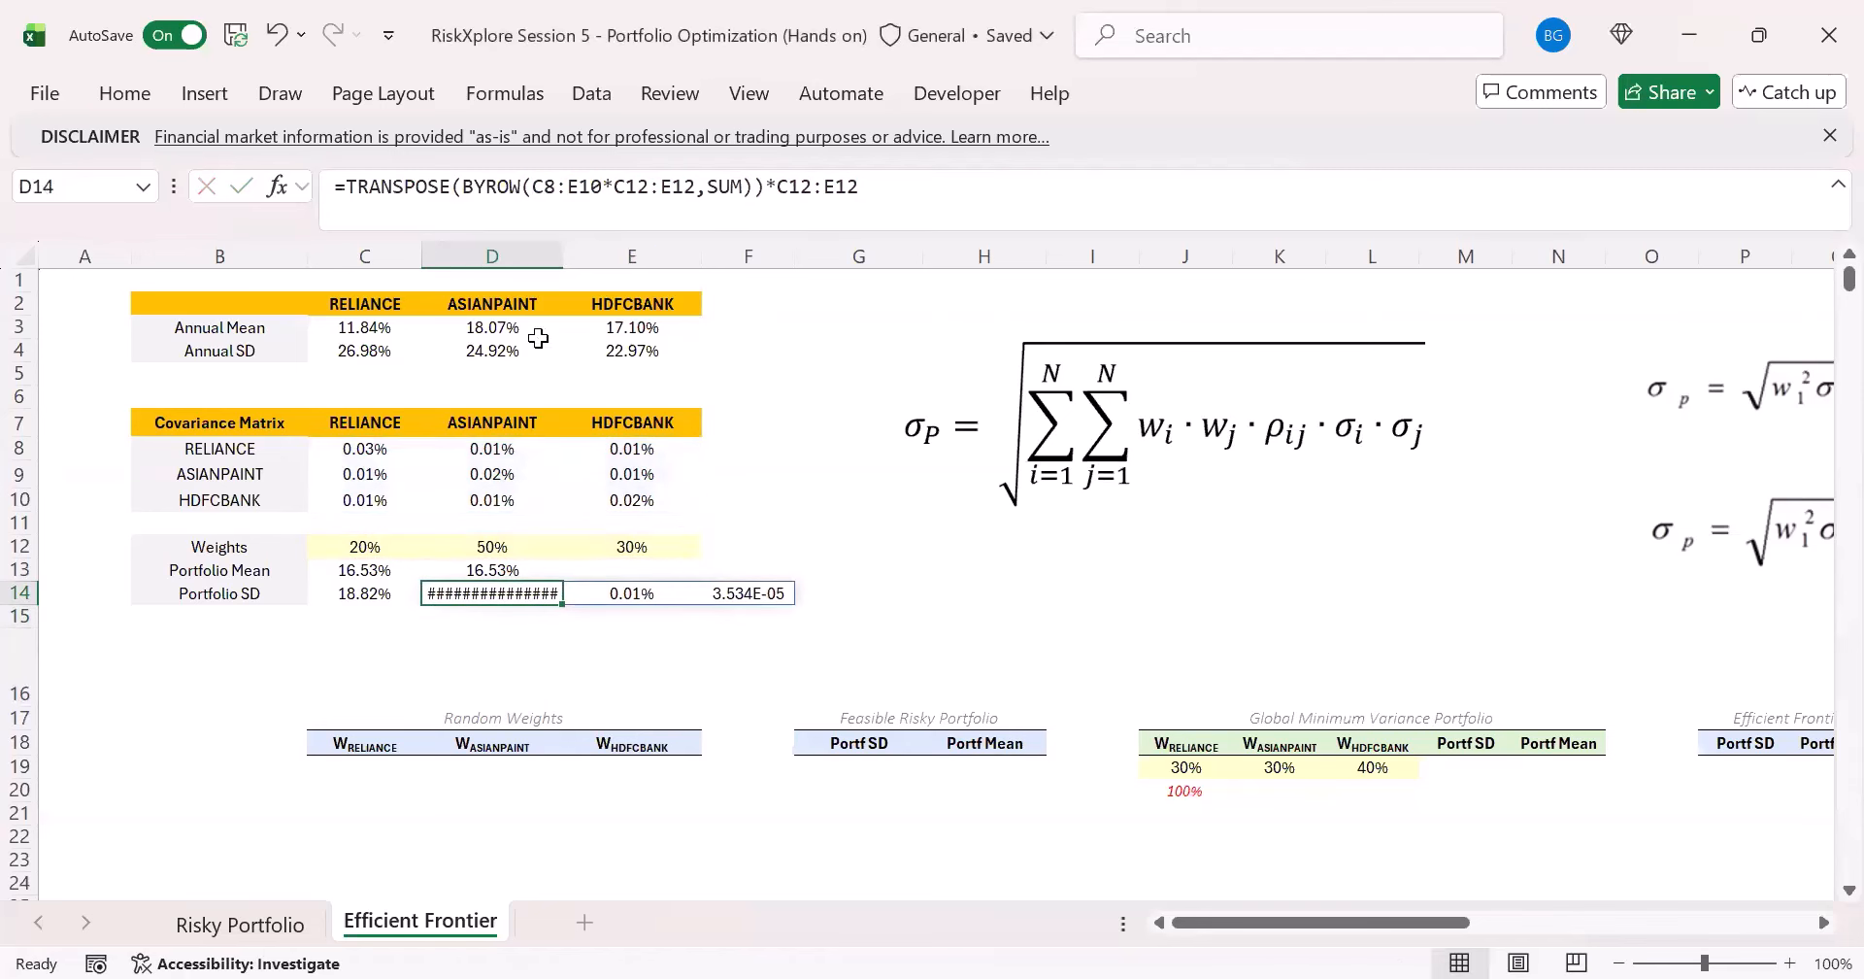
- Wrap the whole D14 formula in SUM to collapse the weighted totals into the portfolio variance
{"action": "left_click", "coordinate": [342, 186]}
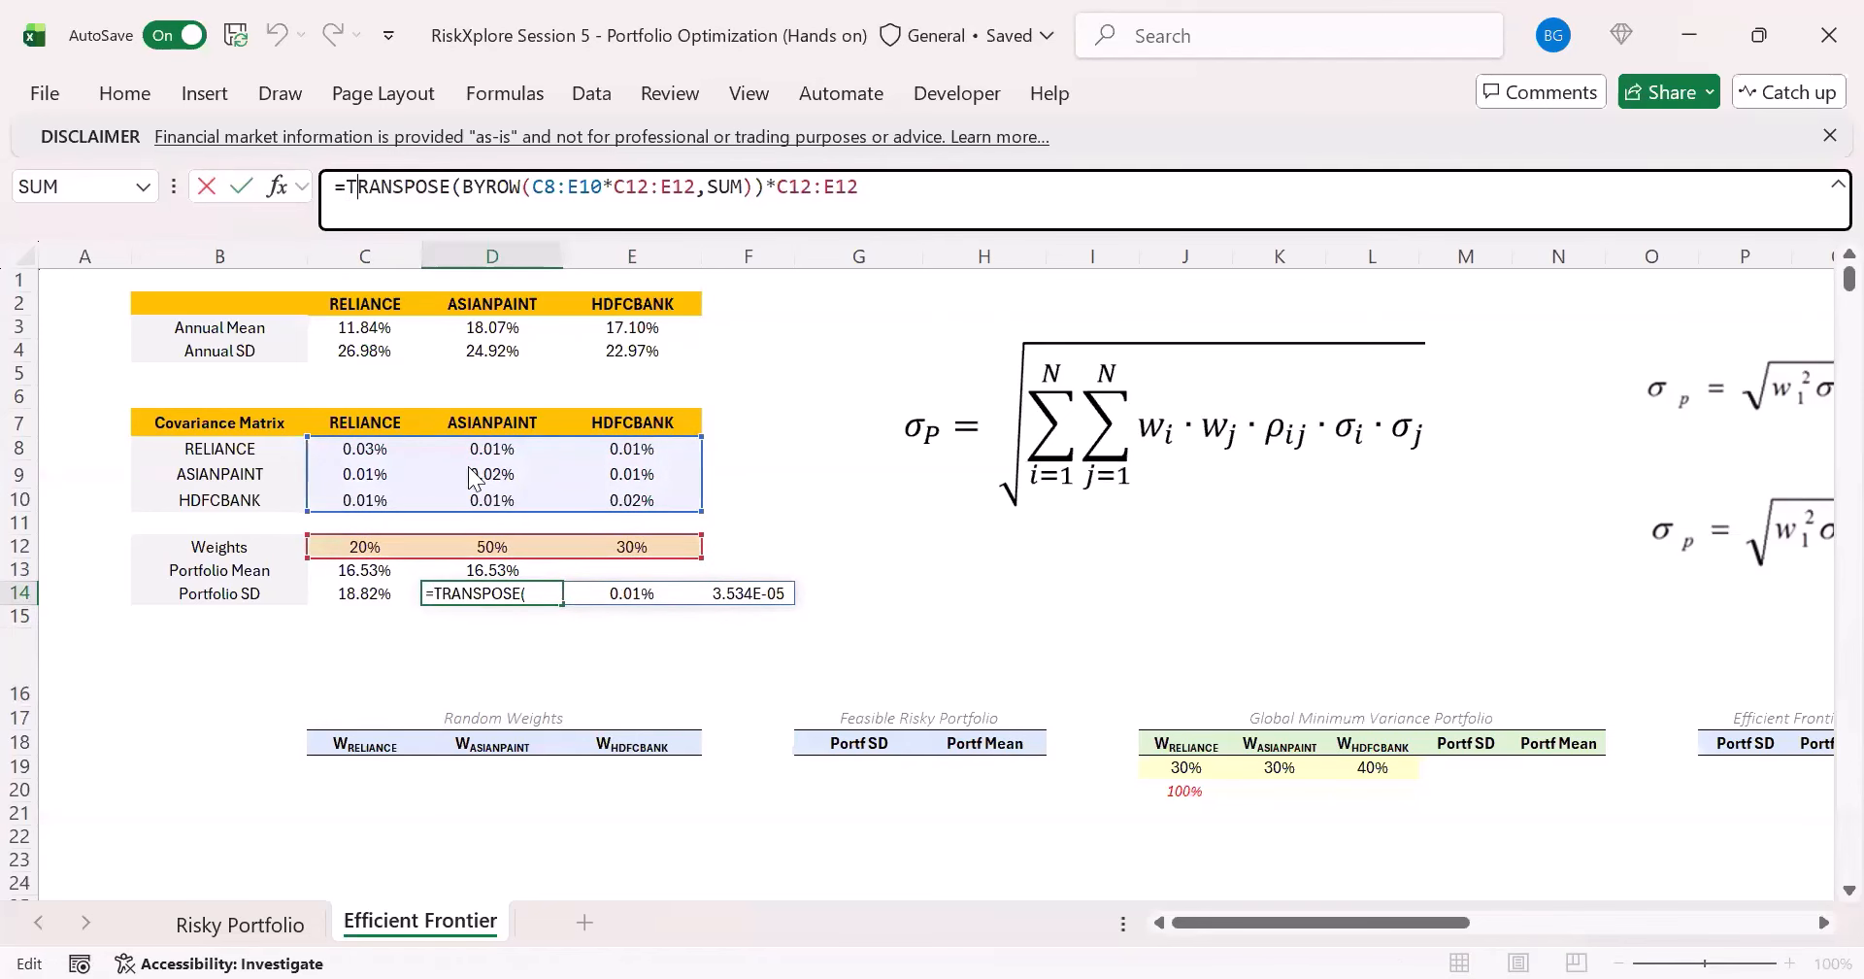
{"action": "type", "text": "SUM("}
{"action": "left_click", "coordinate": [976, 196]}
{"action": "type", "text": ")"}
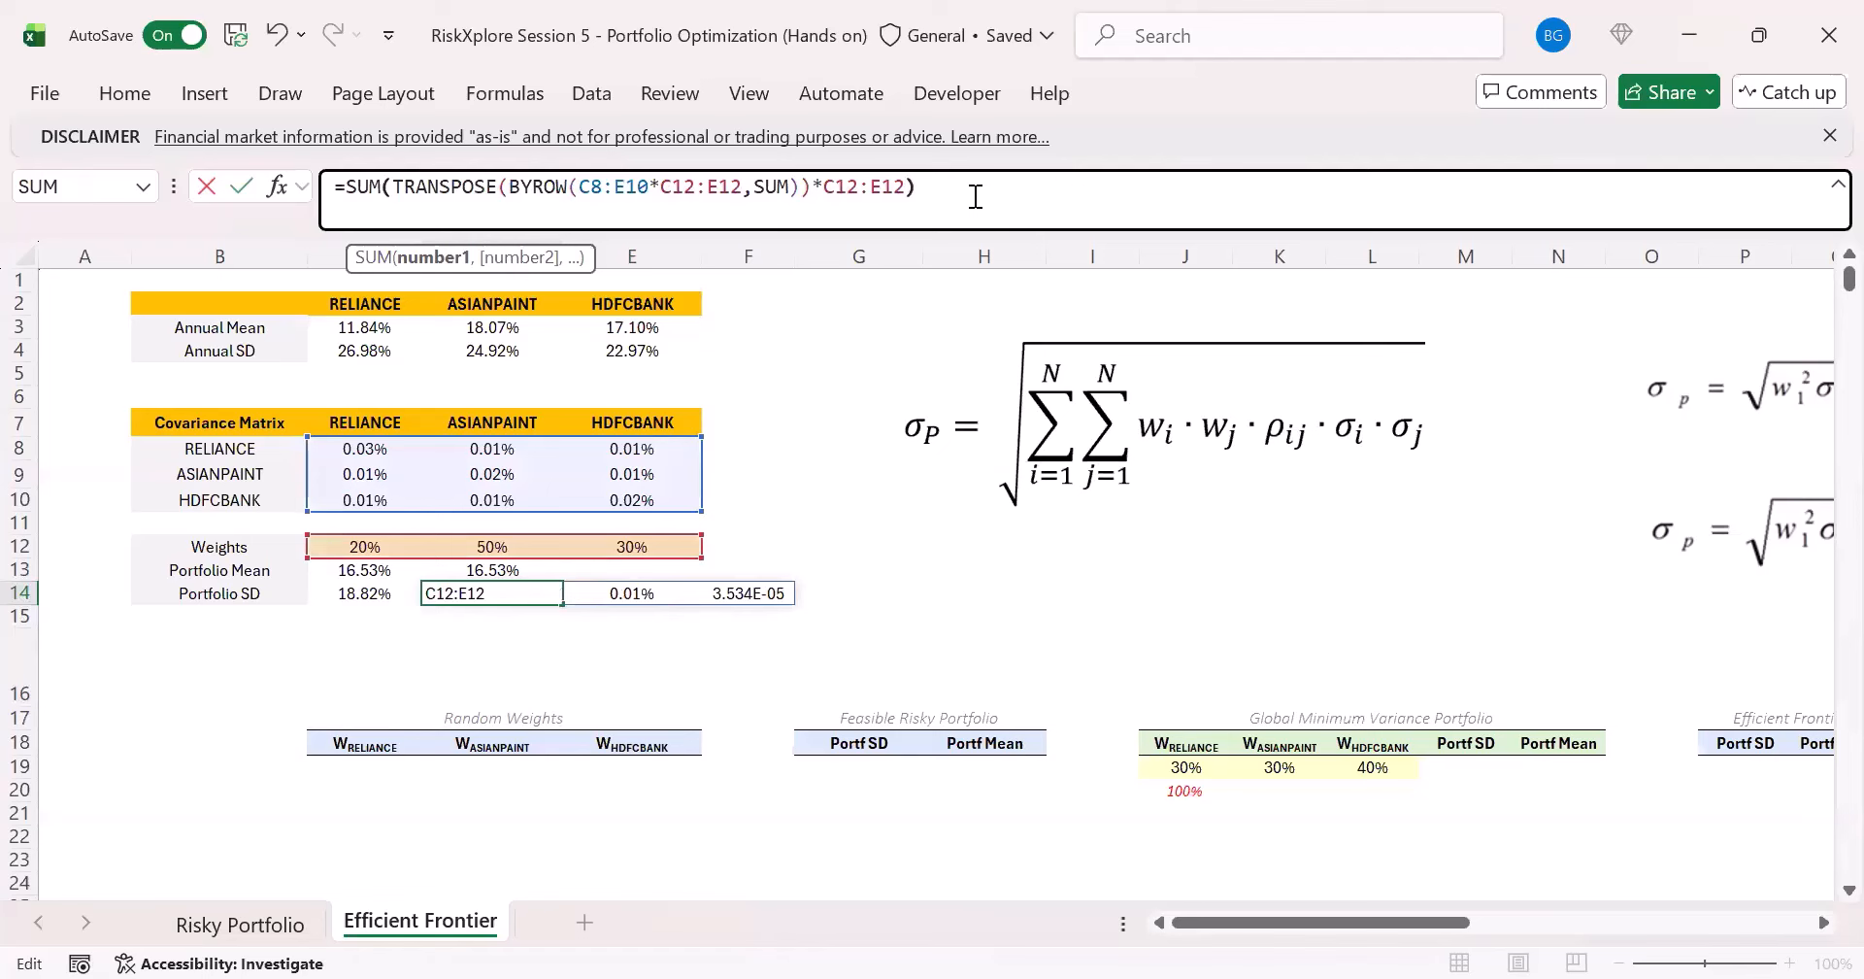
{"action": "key", "text": "ctrl+Return"}
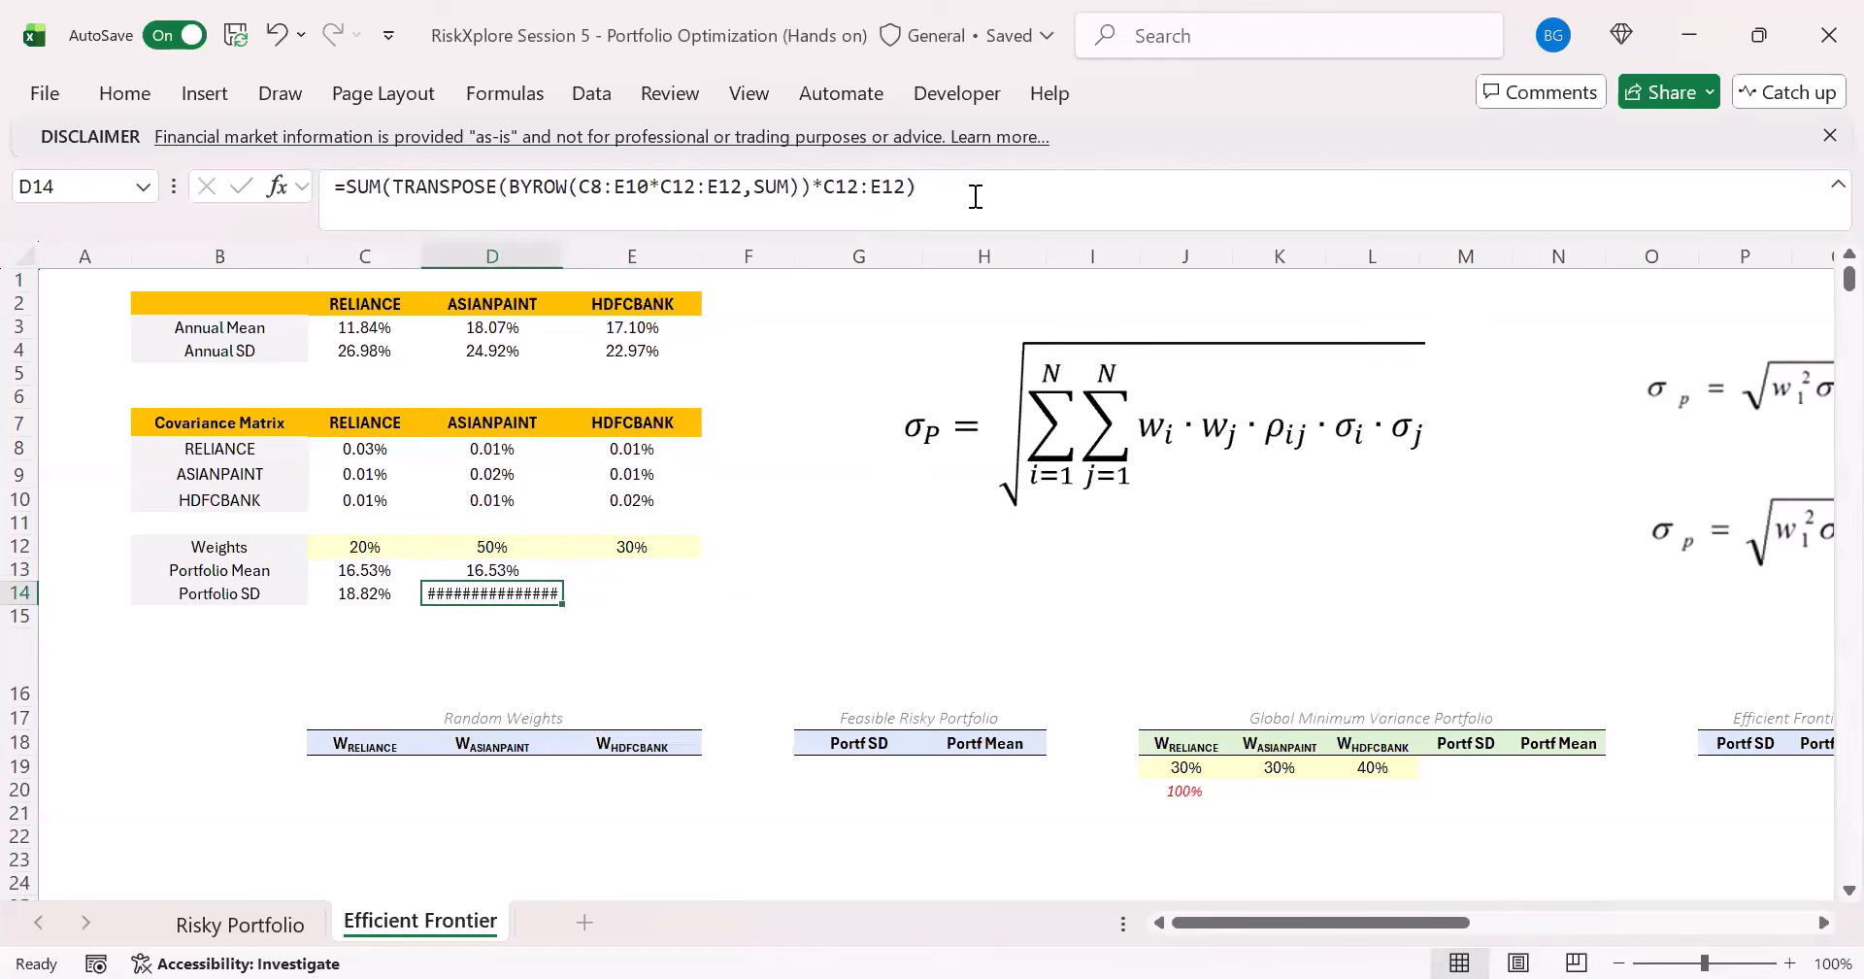
- Format the portfolio variance in D14 as a percentage with two decimal places
{"action": "left_click", "coordinate": [136, 80]}
{"action": "left_click", "coordinate": [702, 175]}
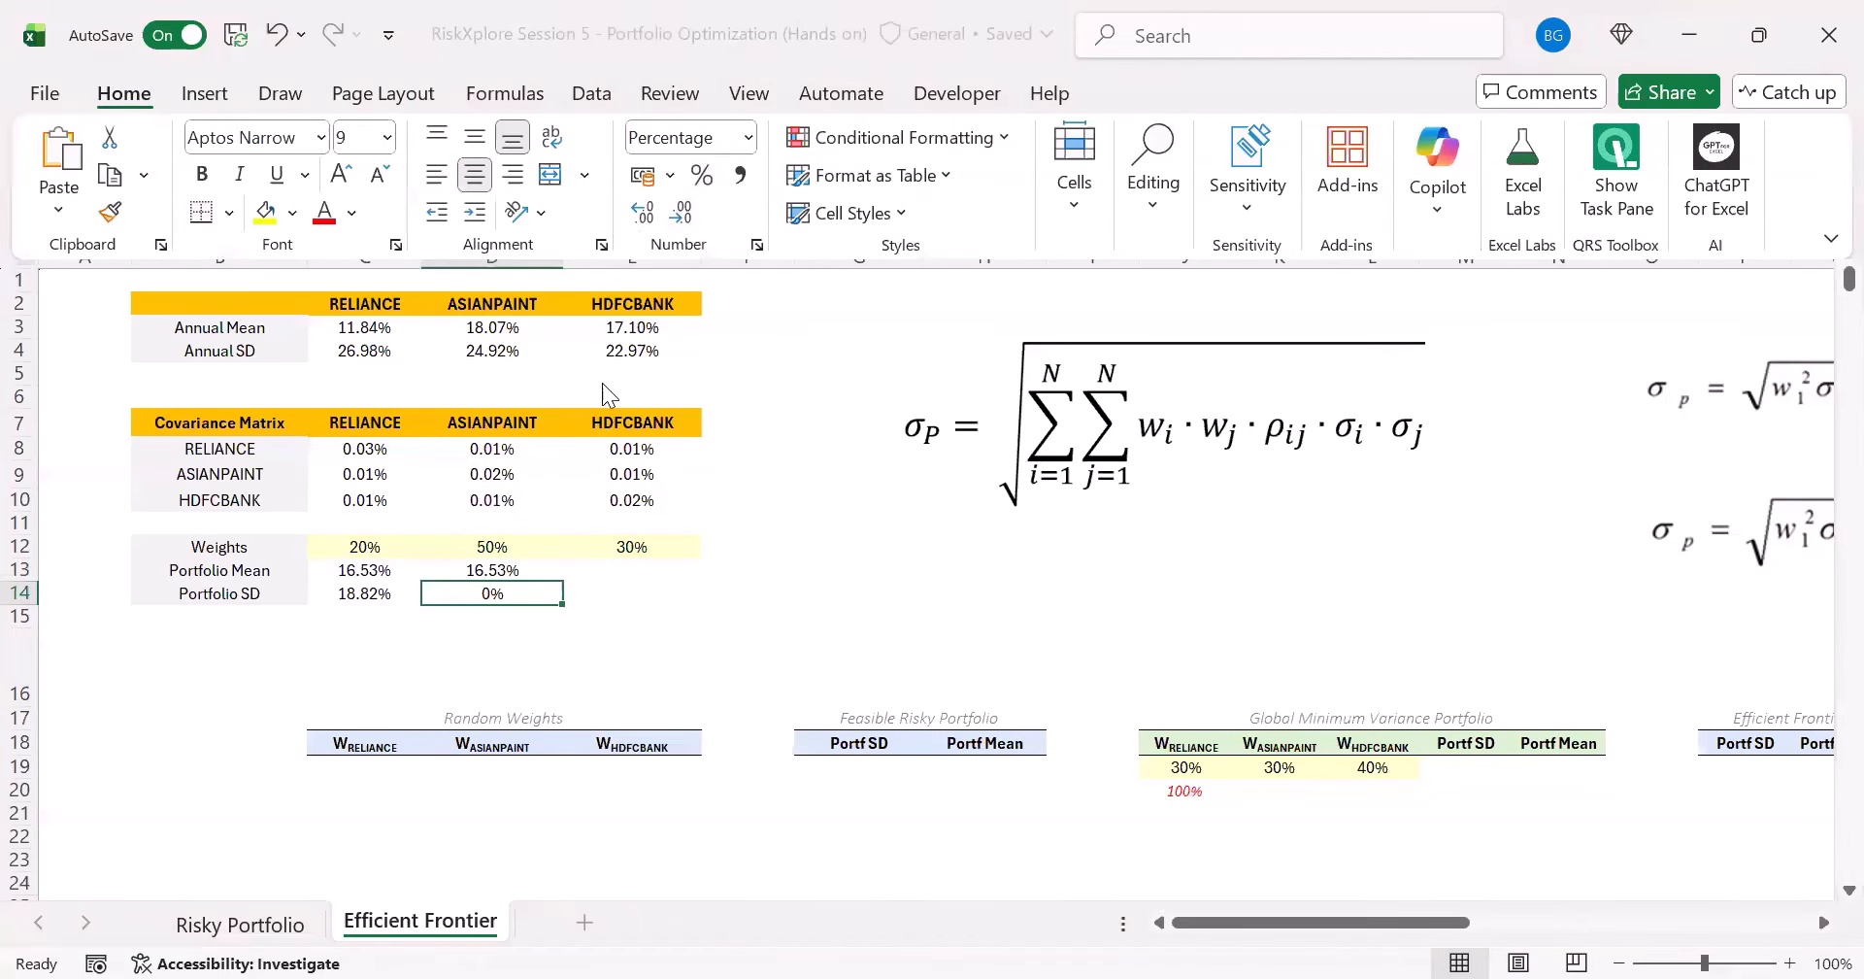
{"action": "left_click", "coordinate": [643, 211]}
{"action": "left_click", "coordinate": [643, 210]}
{"action": "left_click", "coordinate": [505, 605]}
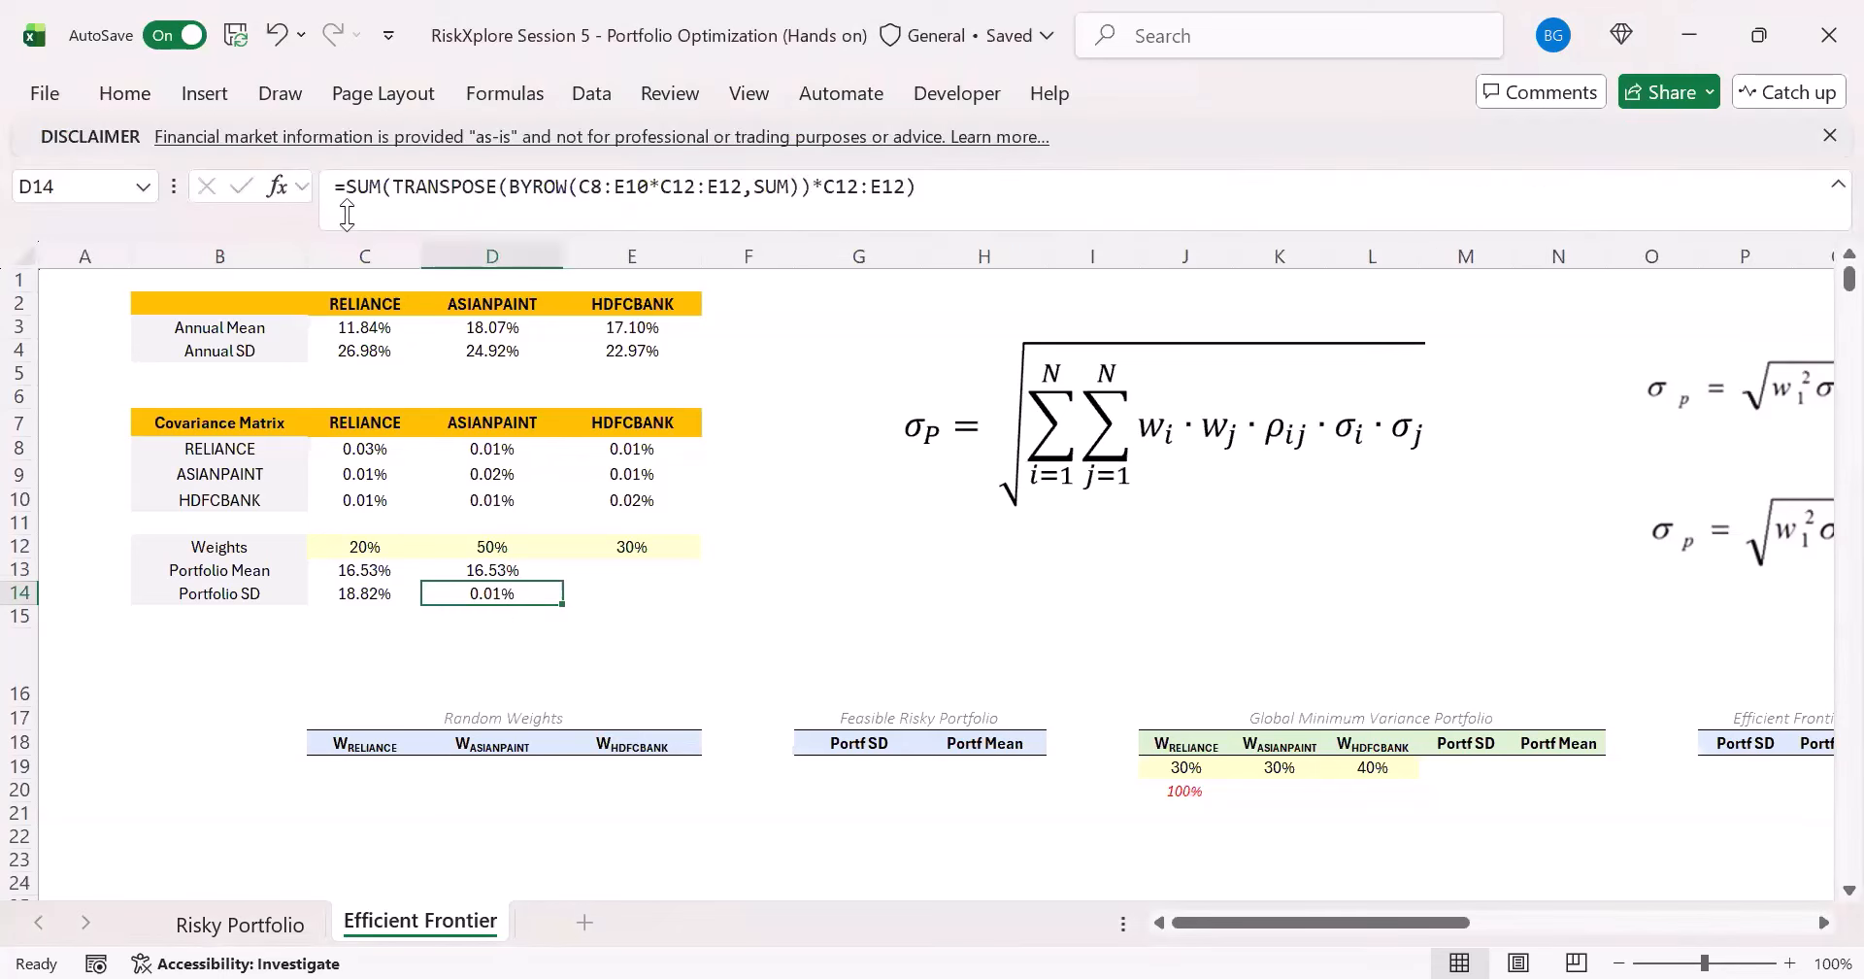
- Wrap the D14 variance formula in SQRT to obtain the daily portfolio standard deviation
{"action": "left_click", "coordinate": [347, 189]}
{"action": "left_click", "coordinate": [944, 212]}
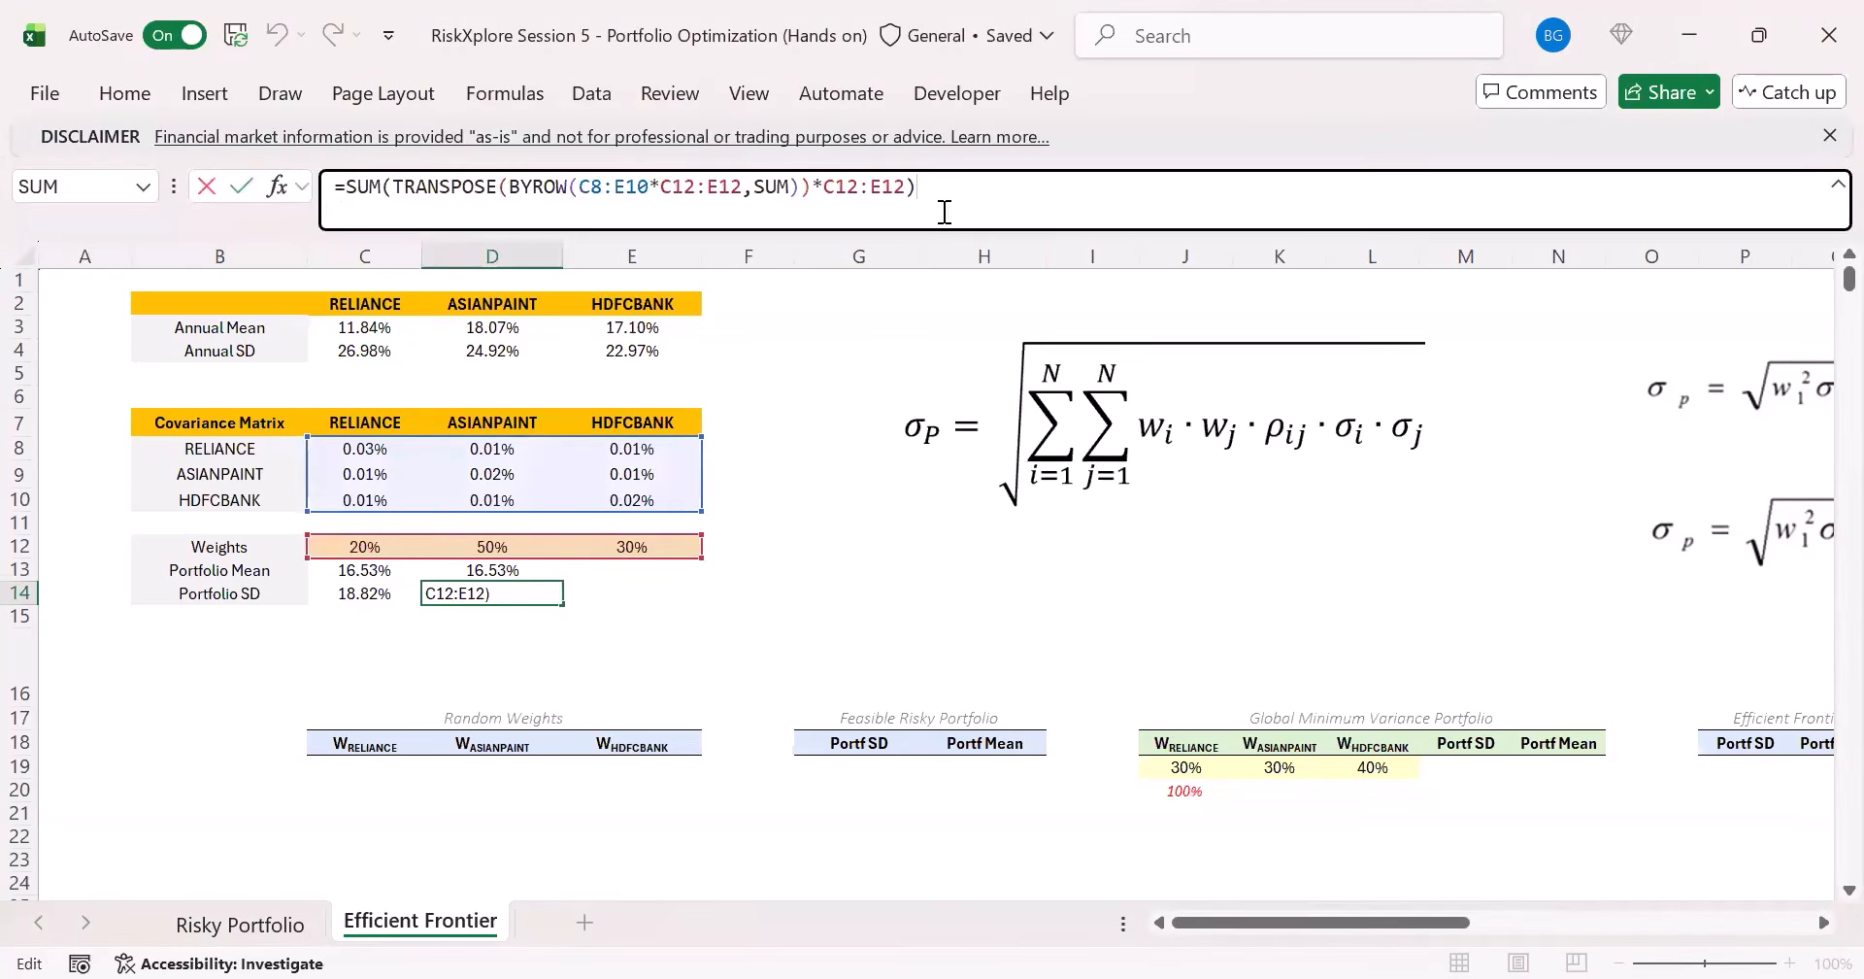
{"action": "left_click", "coordinate": [340, 186]}
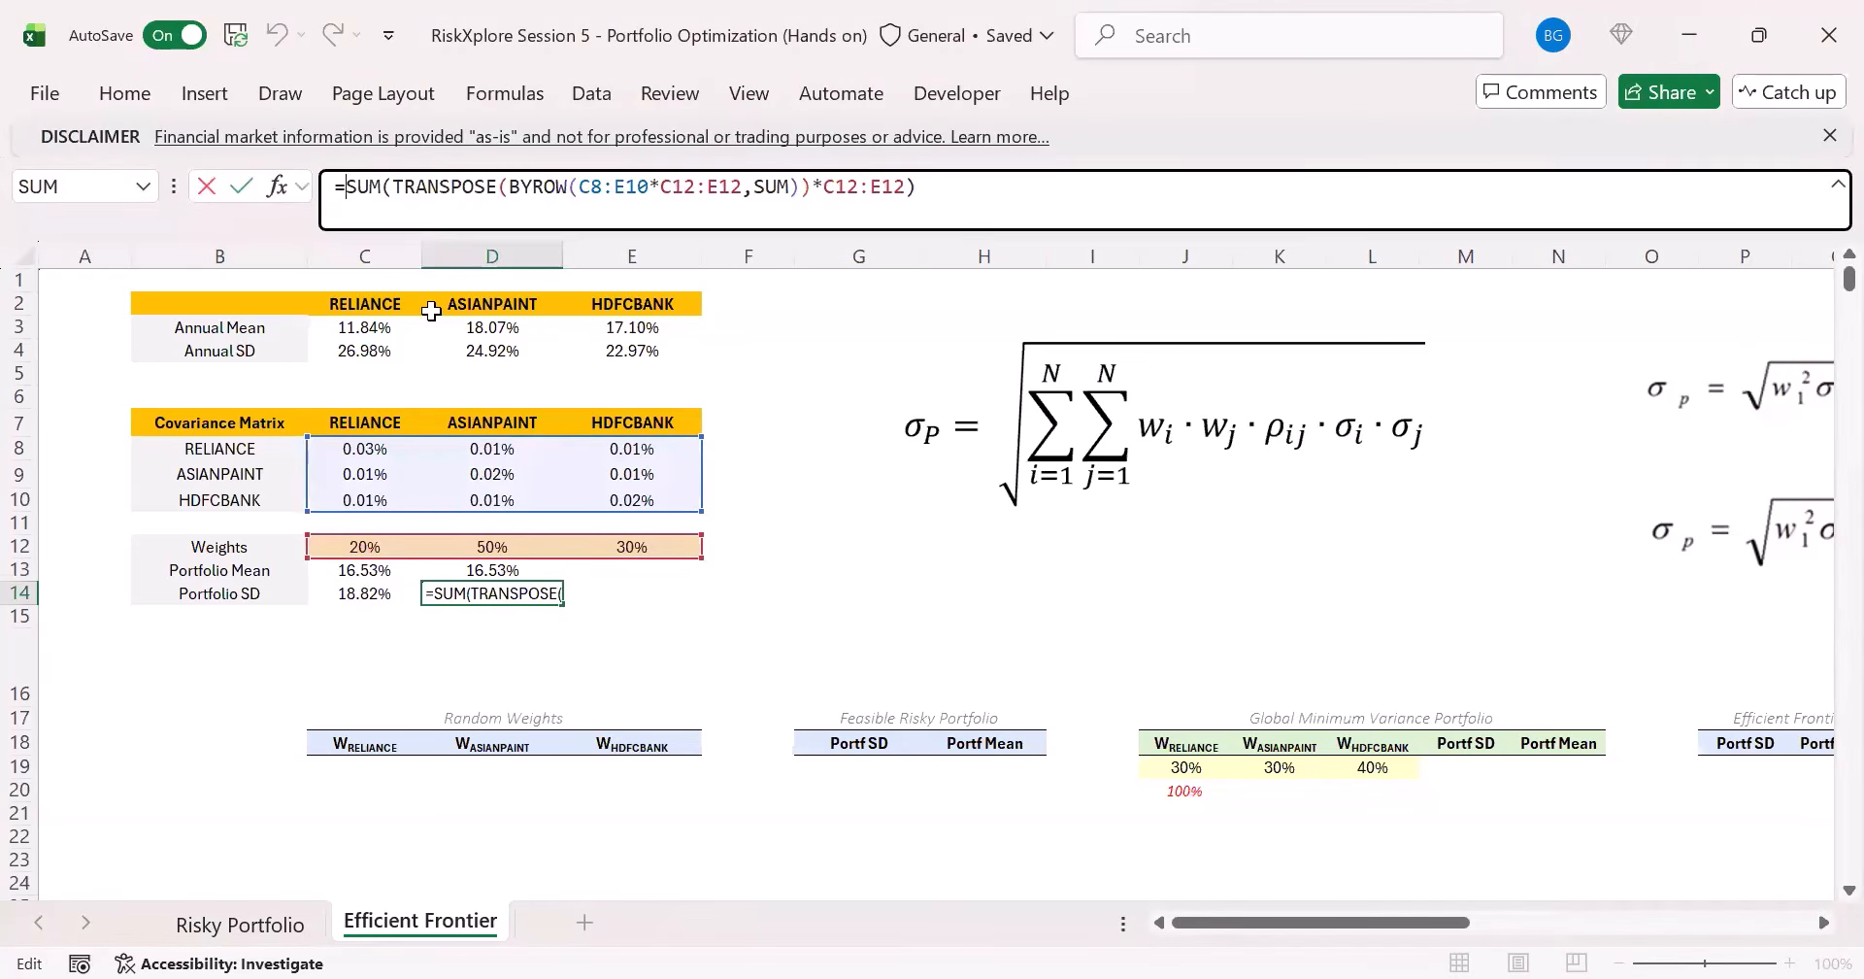
{"action": "type", "text": "s"}
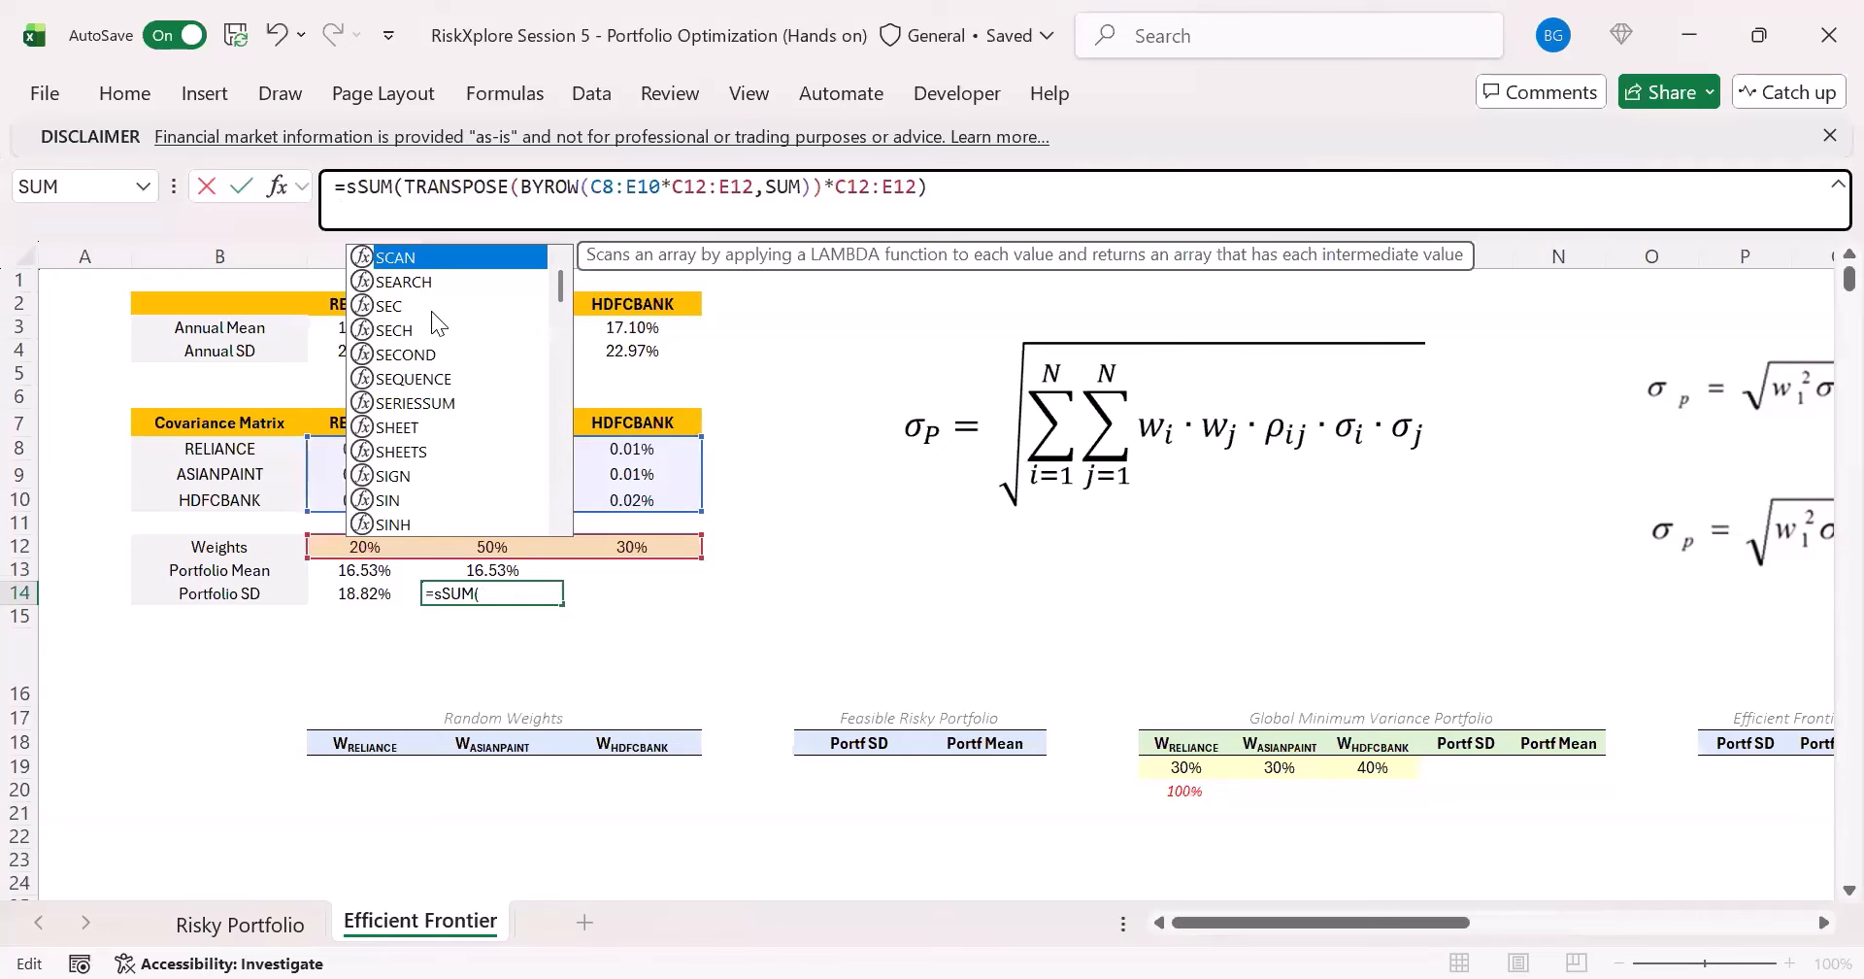
{"action": "type", "text": "q"}
{"action": "key", "text": "Tab"}
{"action": "left_click", "coordinate": [1036, 224]}
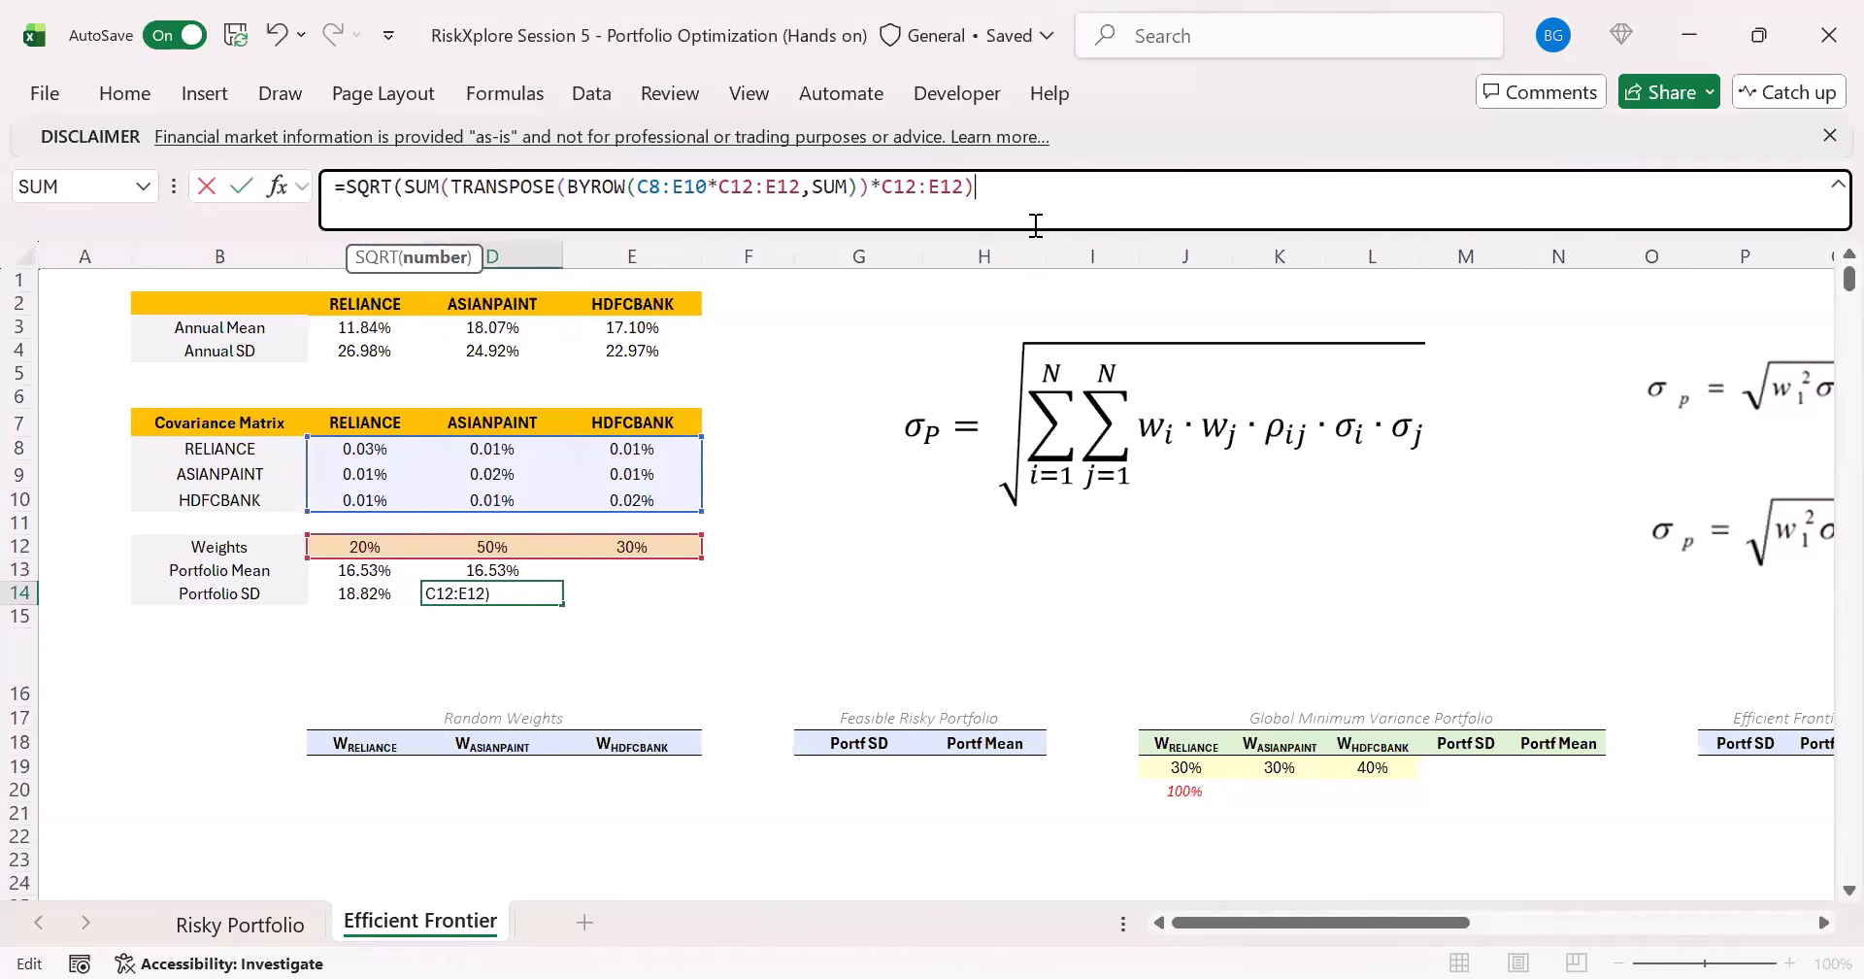
{"action": "type", "text": ")"}
{"action": "key", "text": "Return"}
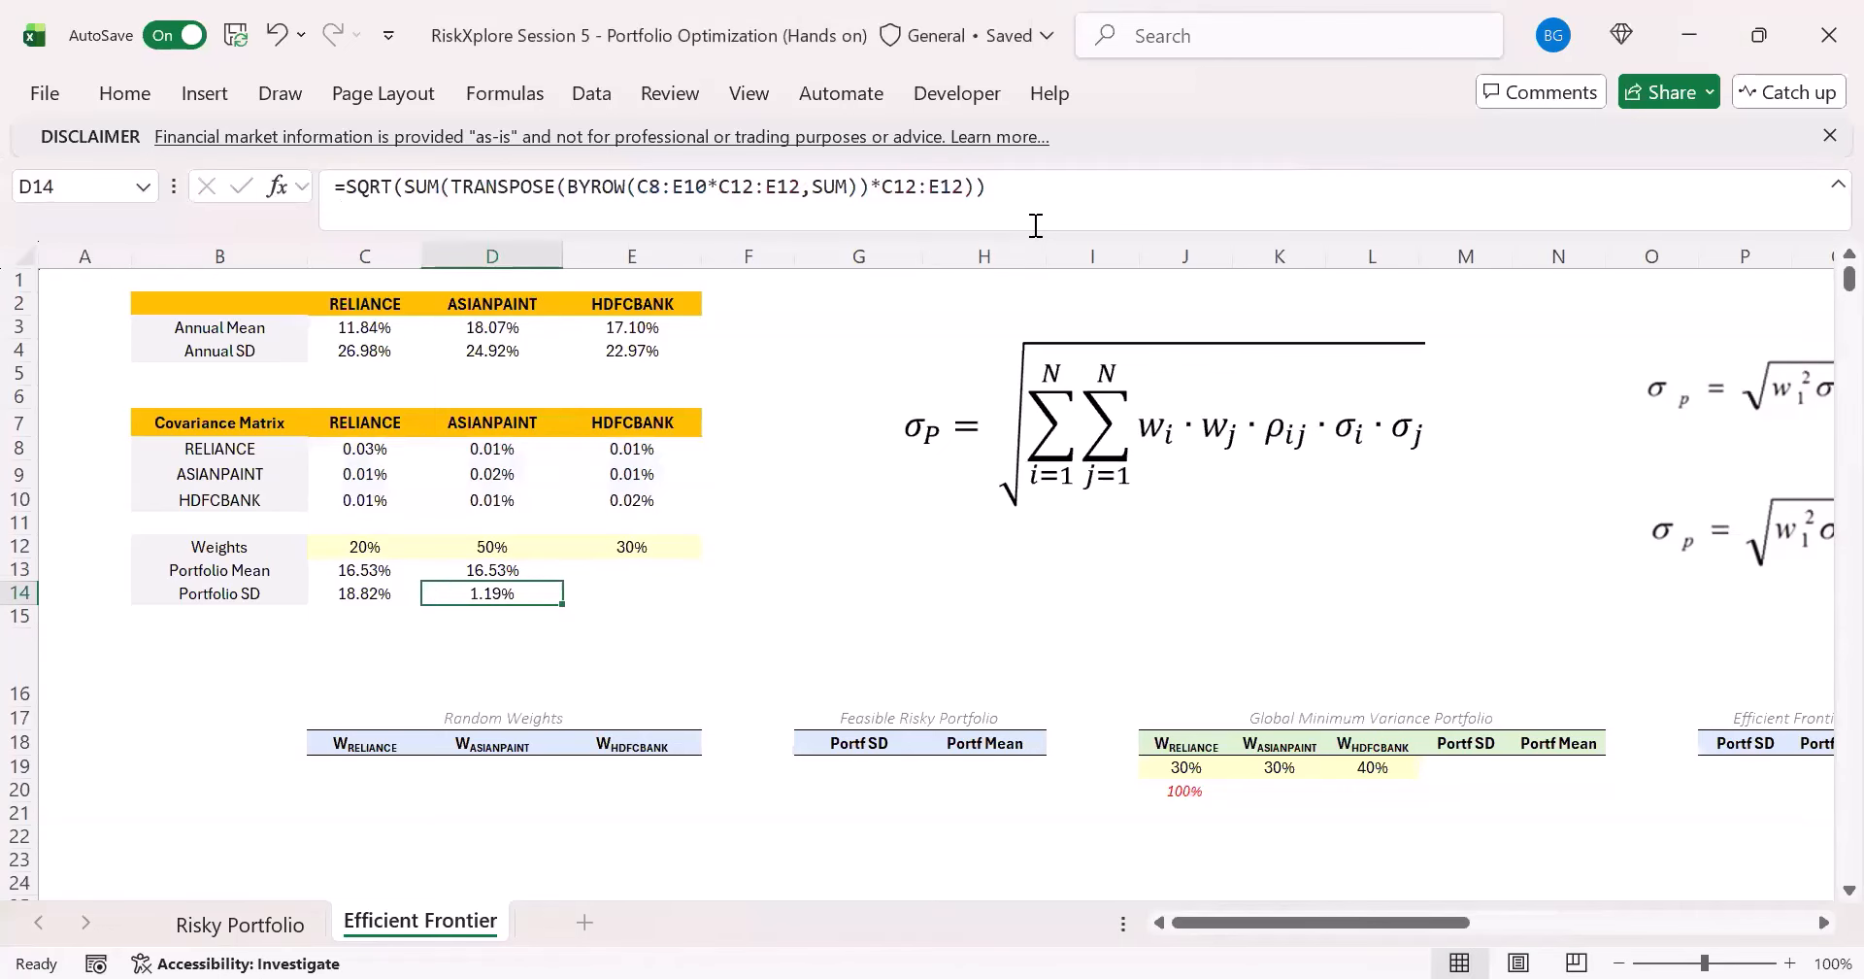
- Annualize the standard deviation in D14 by multiplying the formula by SQRT(252)
{"action": "left_click", "coordinate": [1038, 224]}
{"action": "type", "text": "*"}
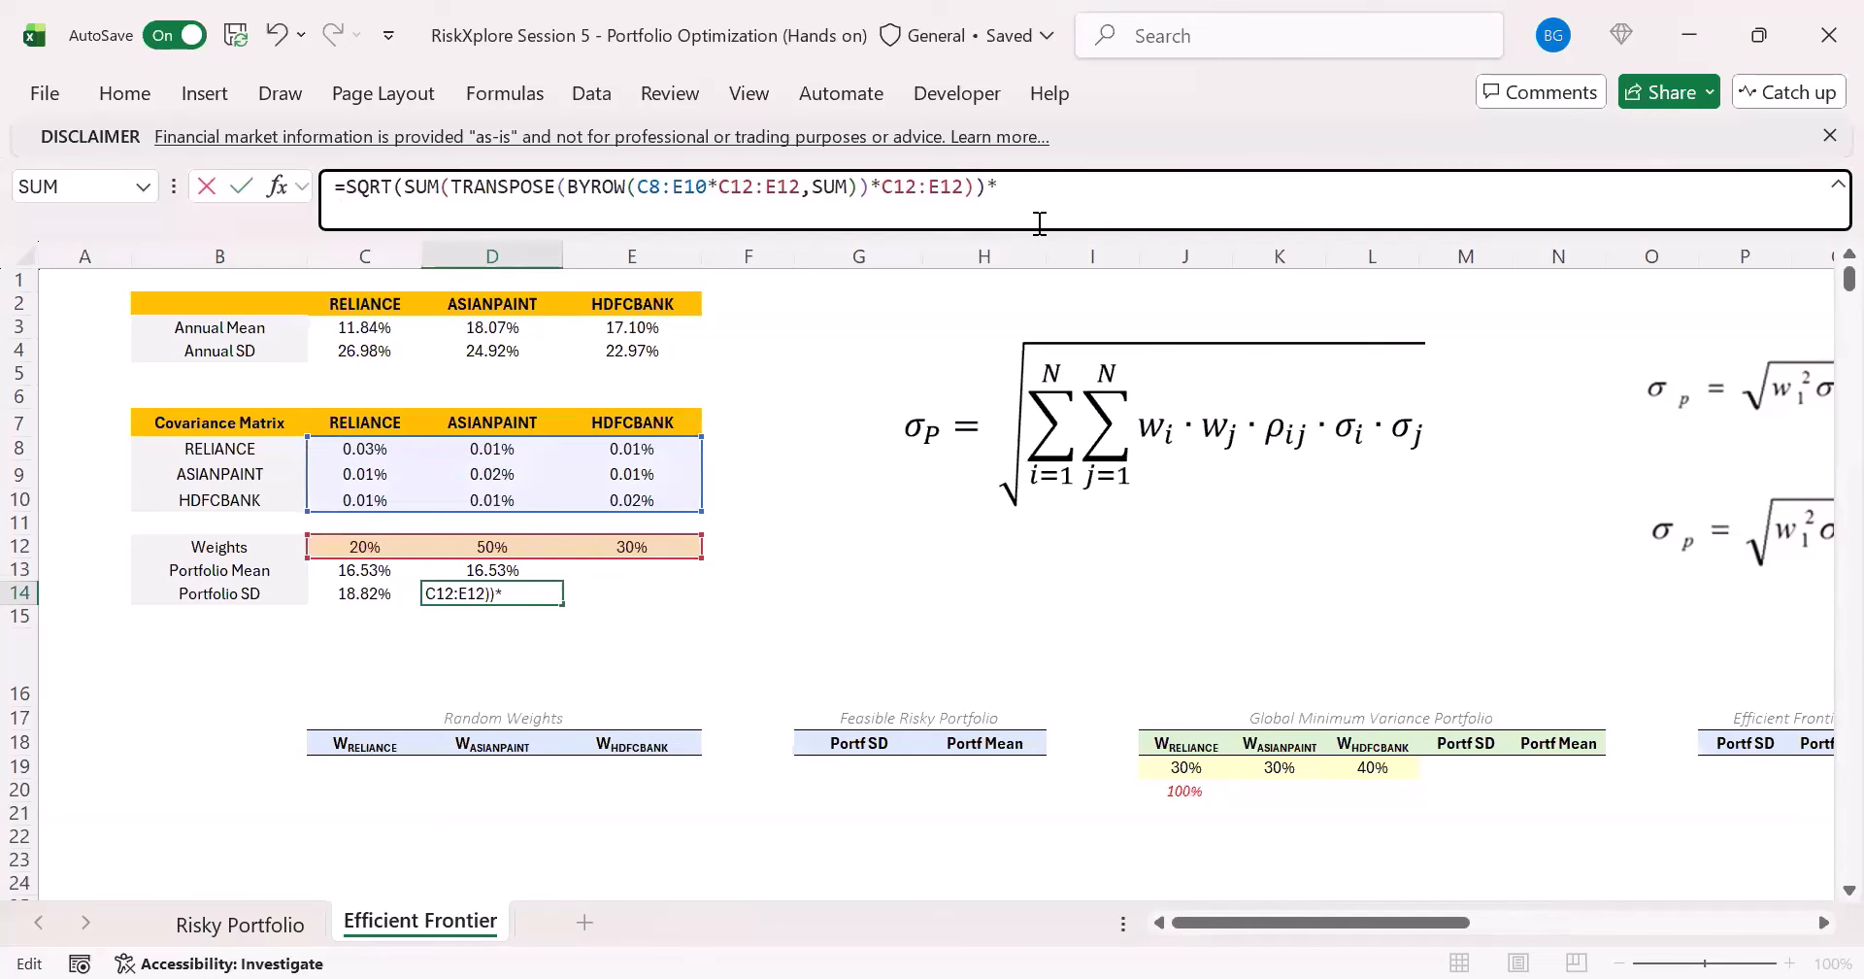
{"action": "type", "text": "sq"}
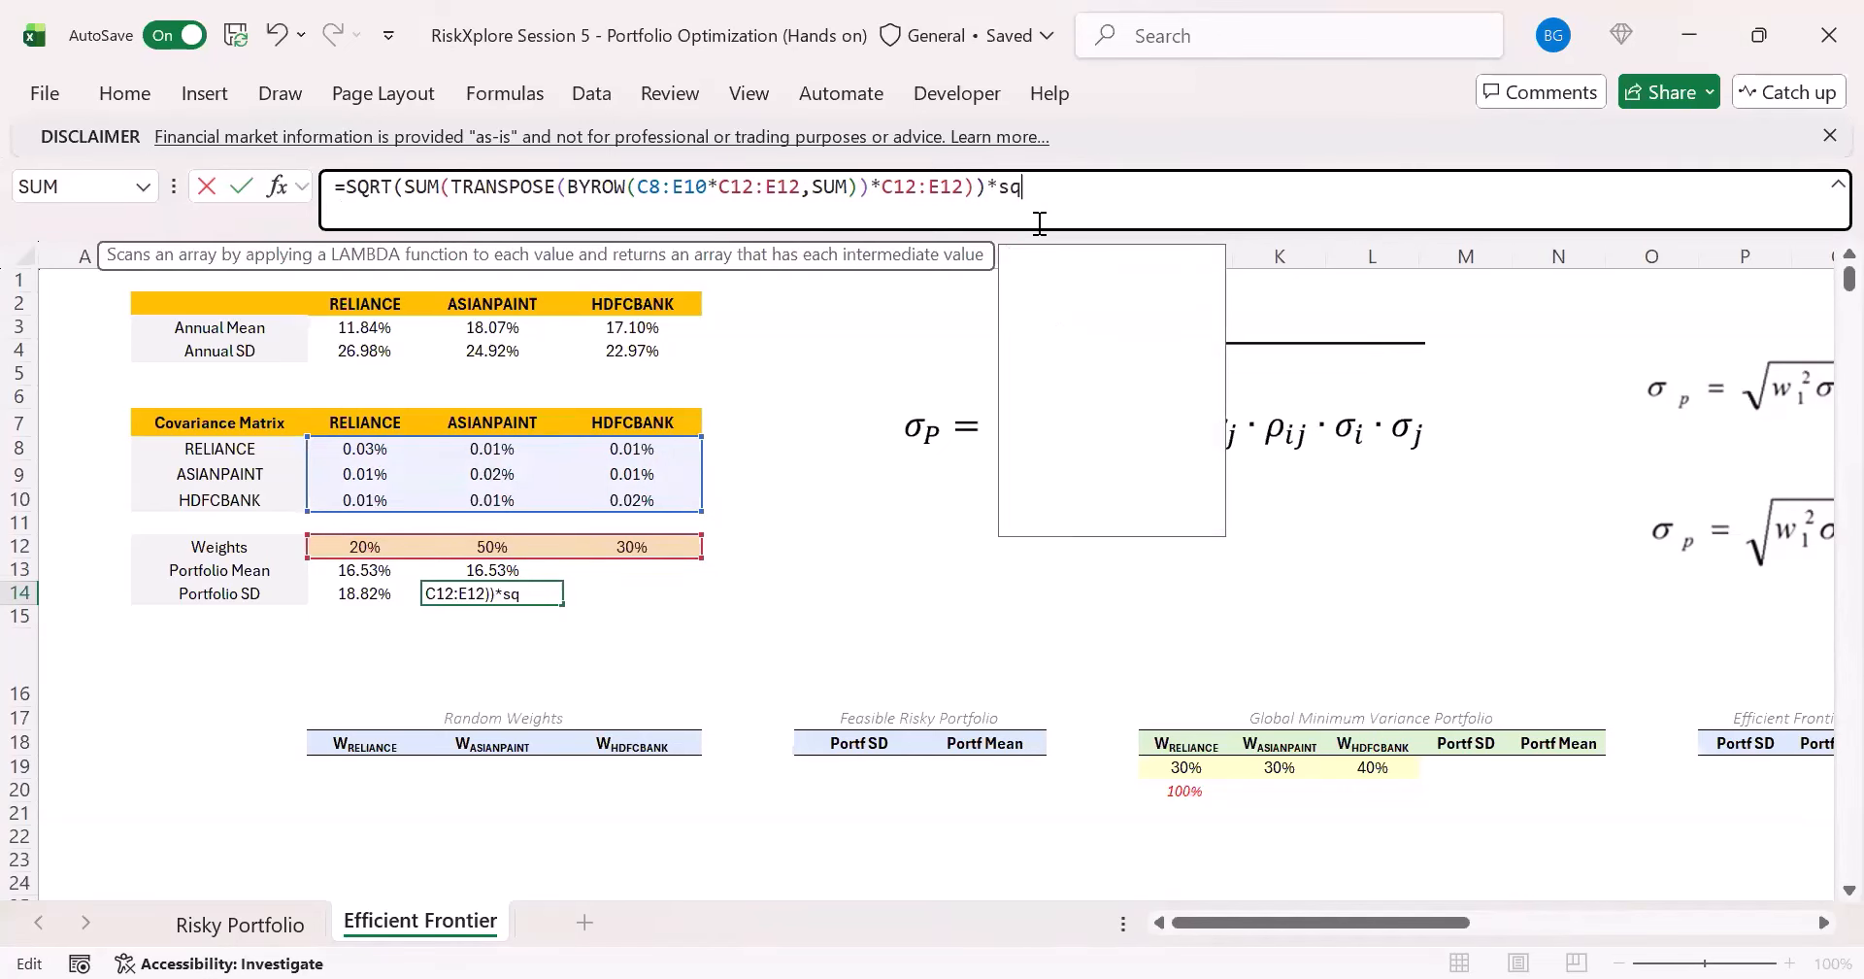
{"action": "key", "text": "Tab"}
{"action": "type", "text": "252)"}
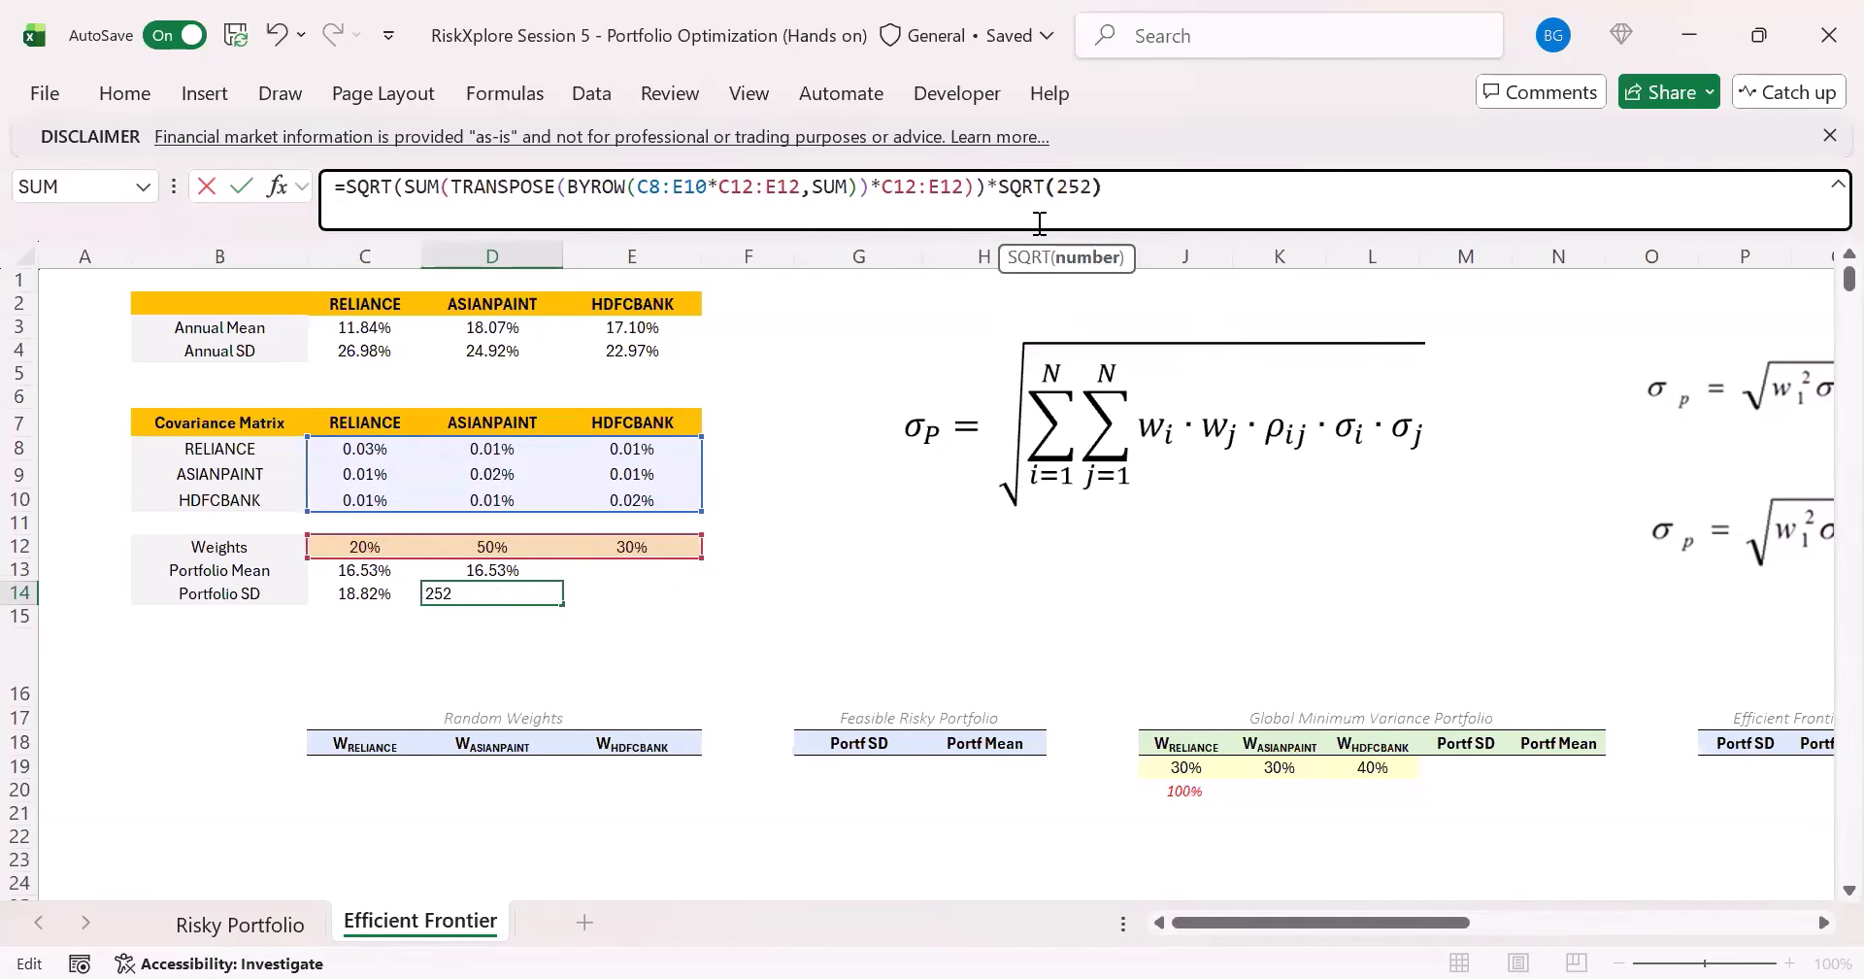
{"action": "key", "text": "ctrl+Return"}
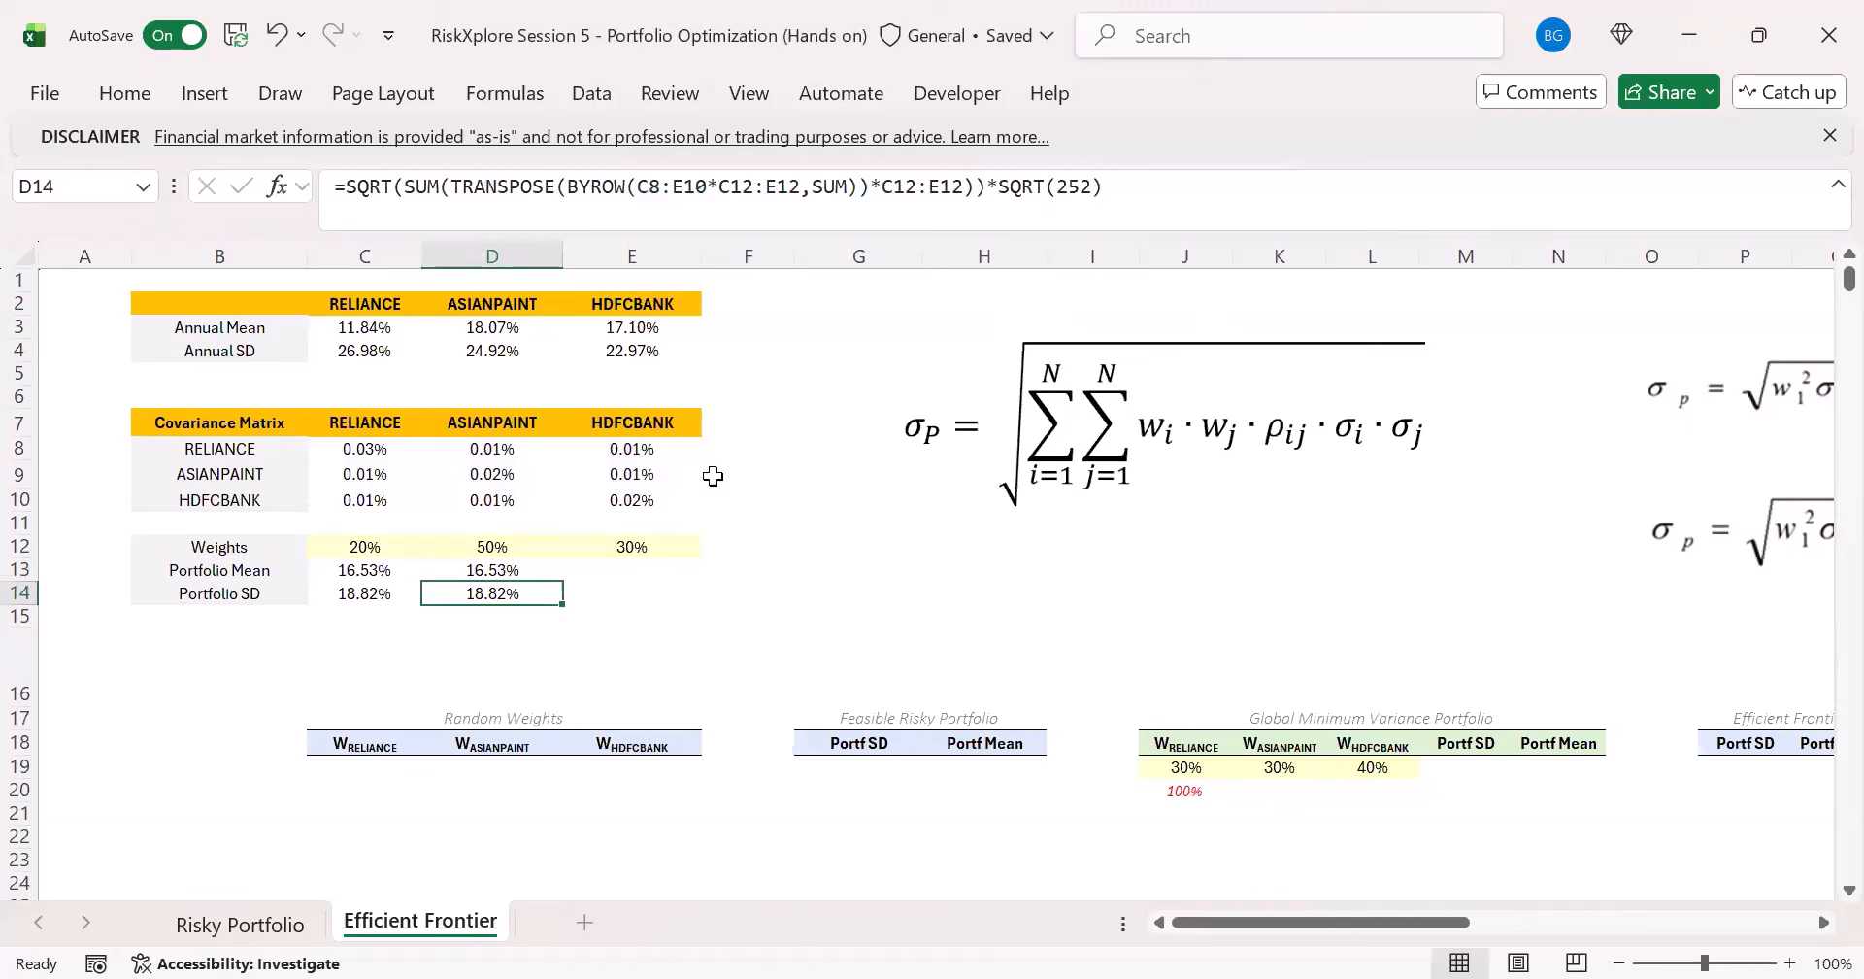
- Enter an MMULT formula in E14 that multiplies the weights C12:E12 by the covariance matrix C8:E10
{"action": "left_click", "coordinate": [621, 593]}
{"action": "left_click", "coordinate": [495, 592]}
{"action": "left_click", "coordinate": [660, 594]}
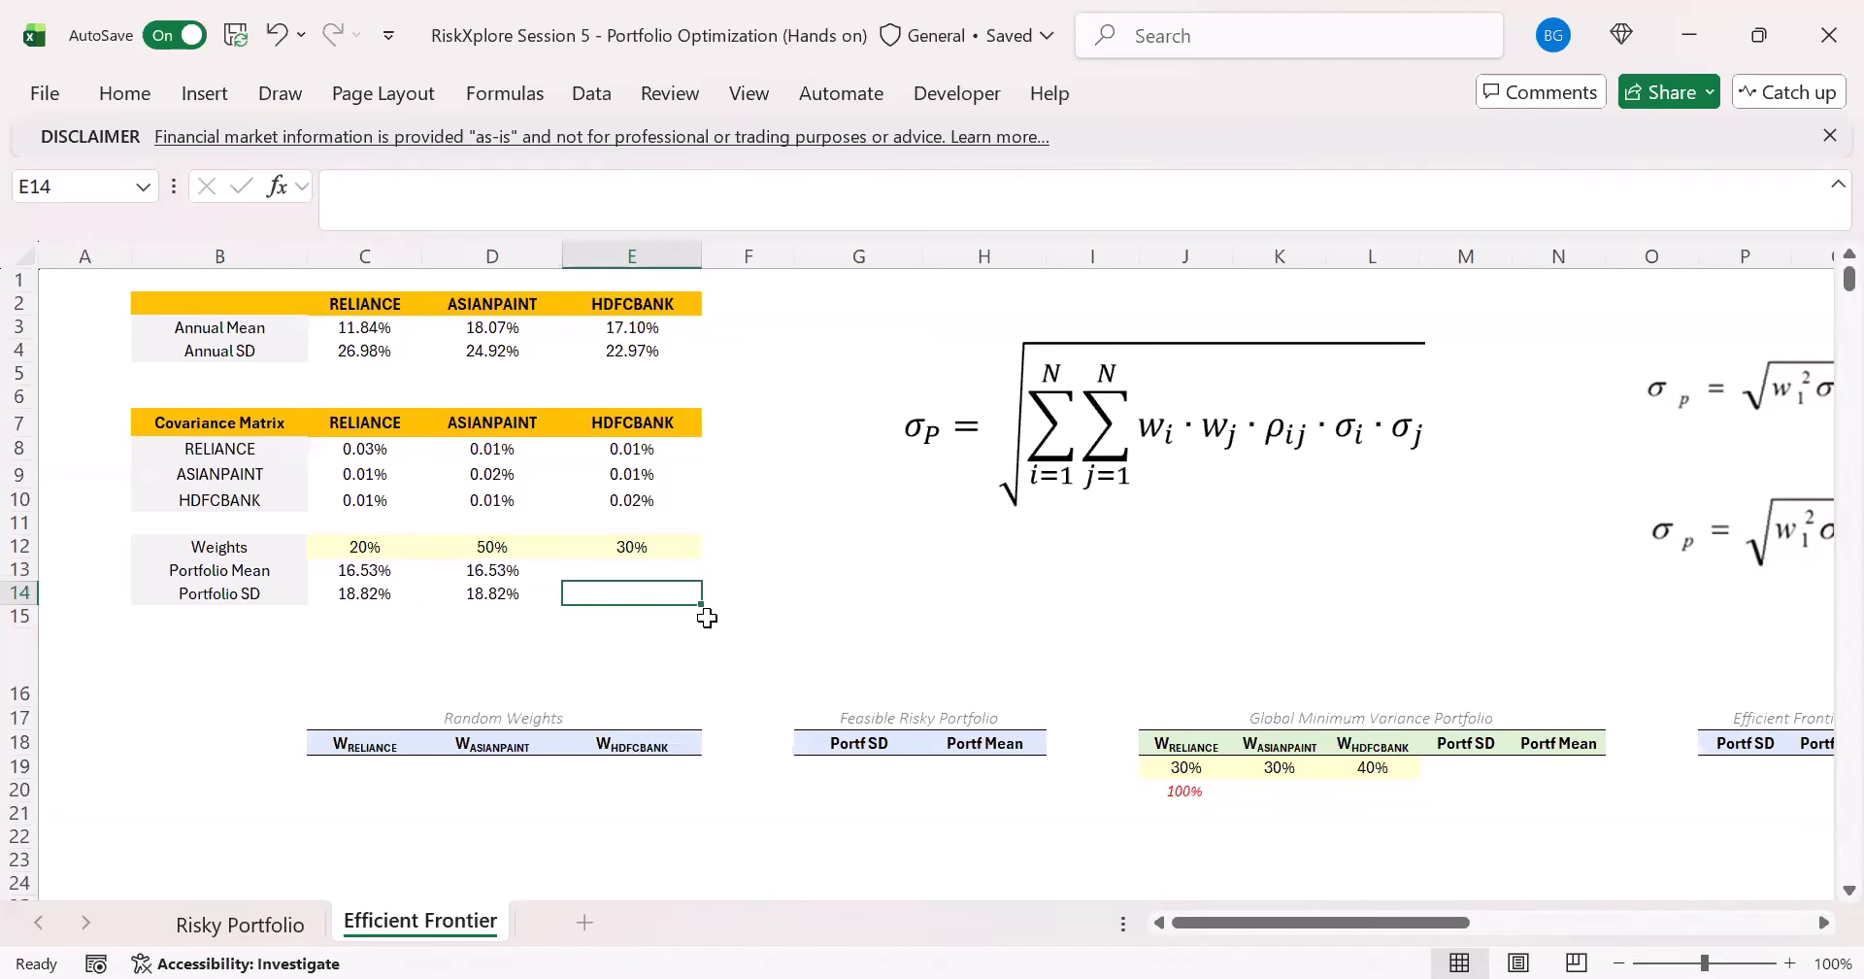
{"action": "type", "text": "="}
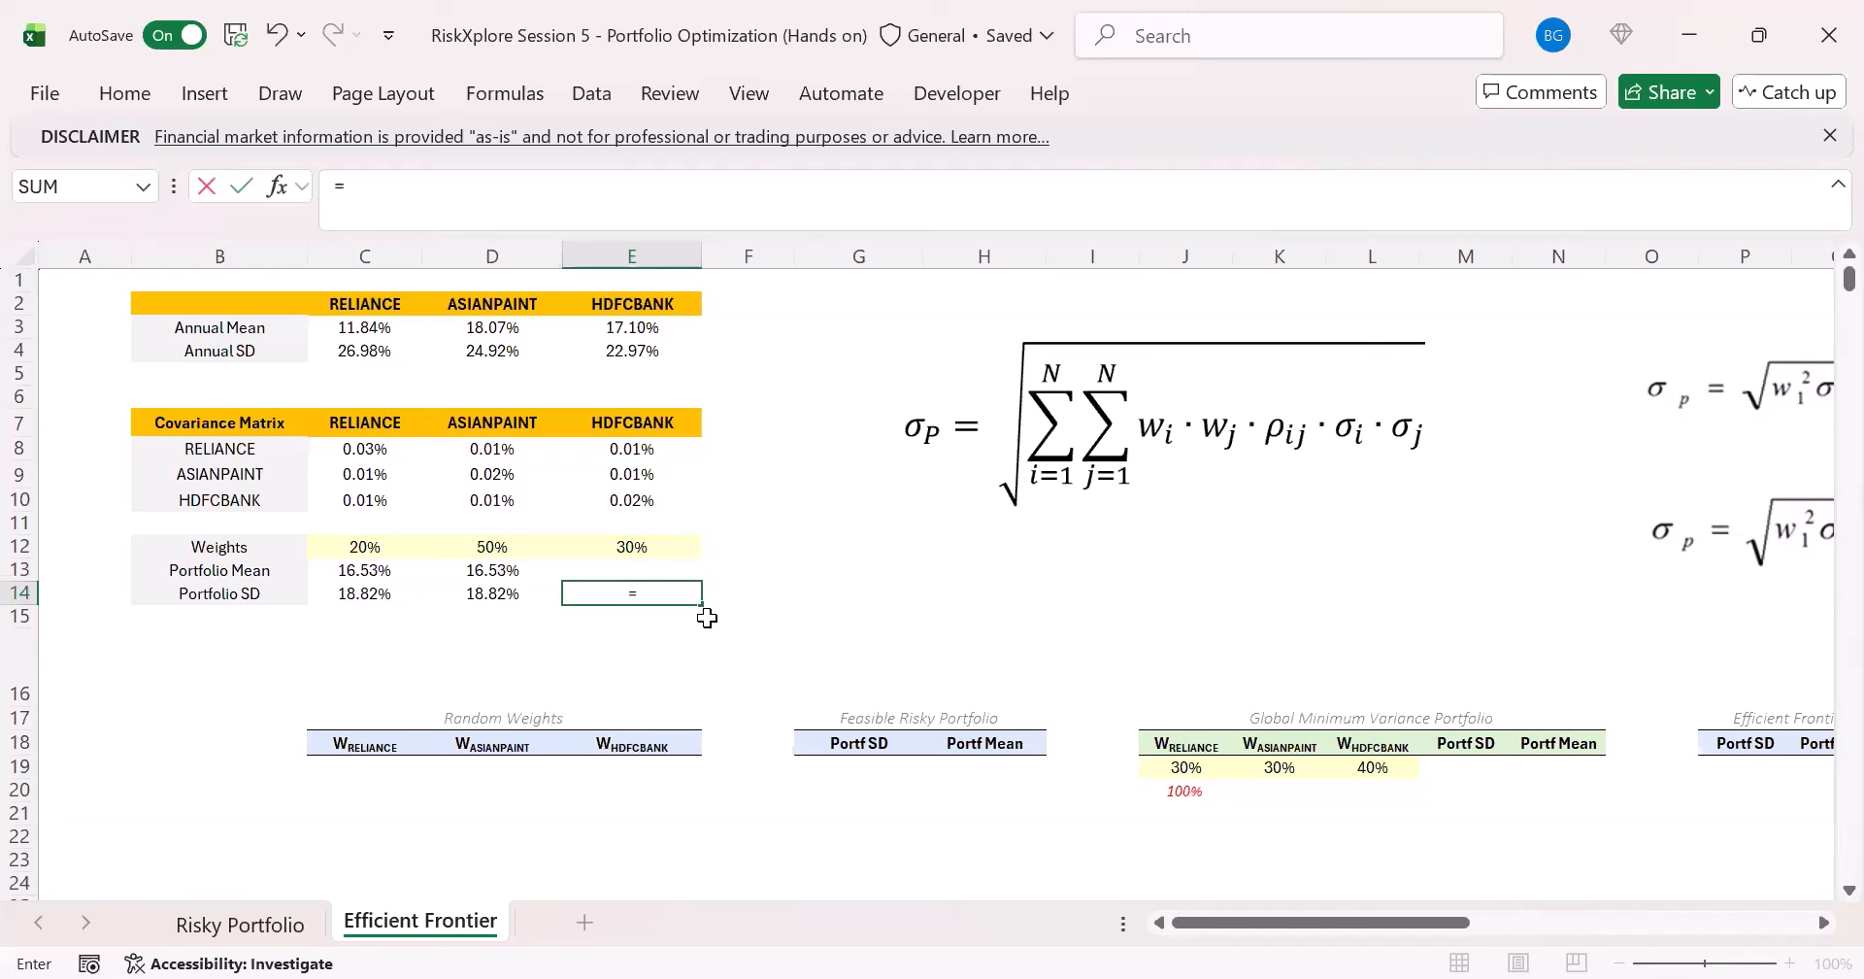
{"action": "type", "text": "mmu"}
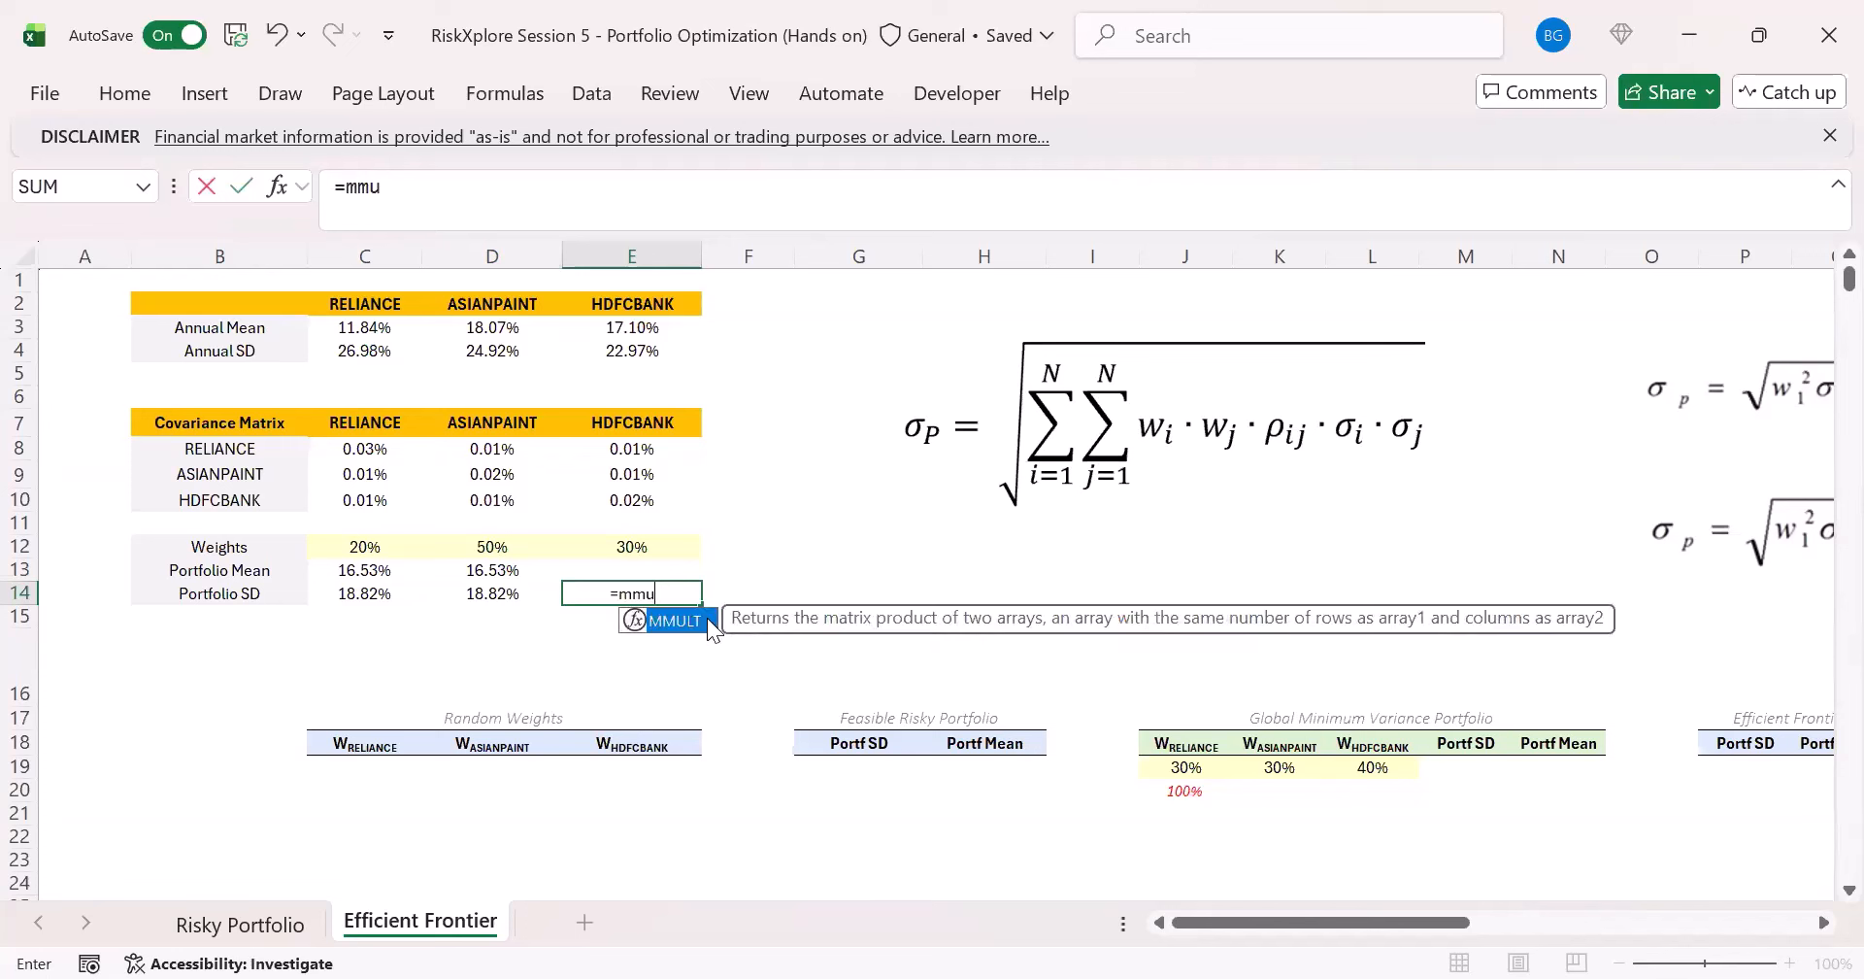
{"action": "double_click", "coordinate": [709, 619]}
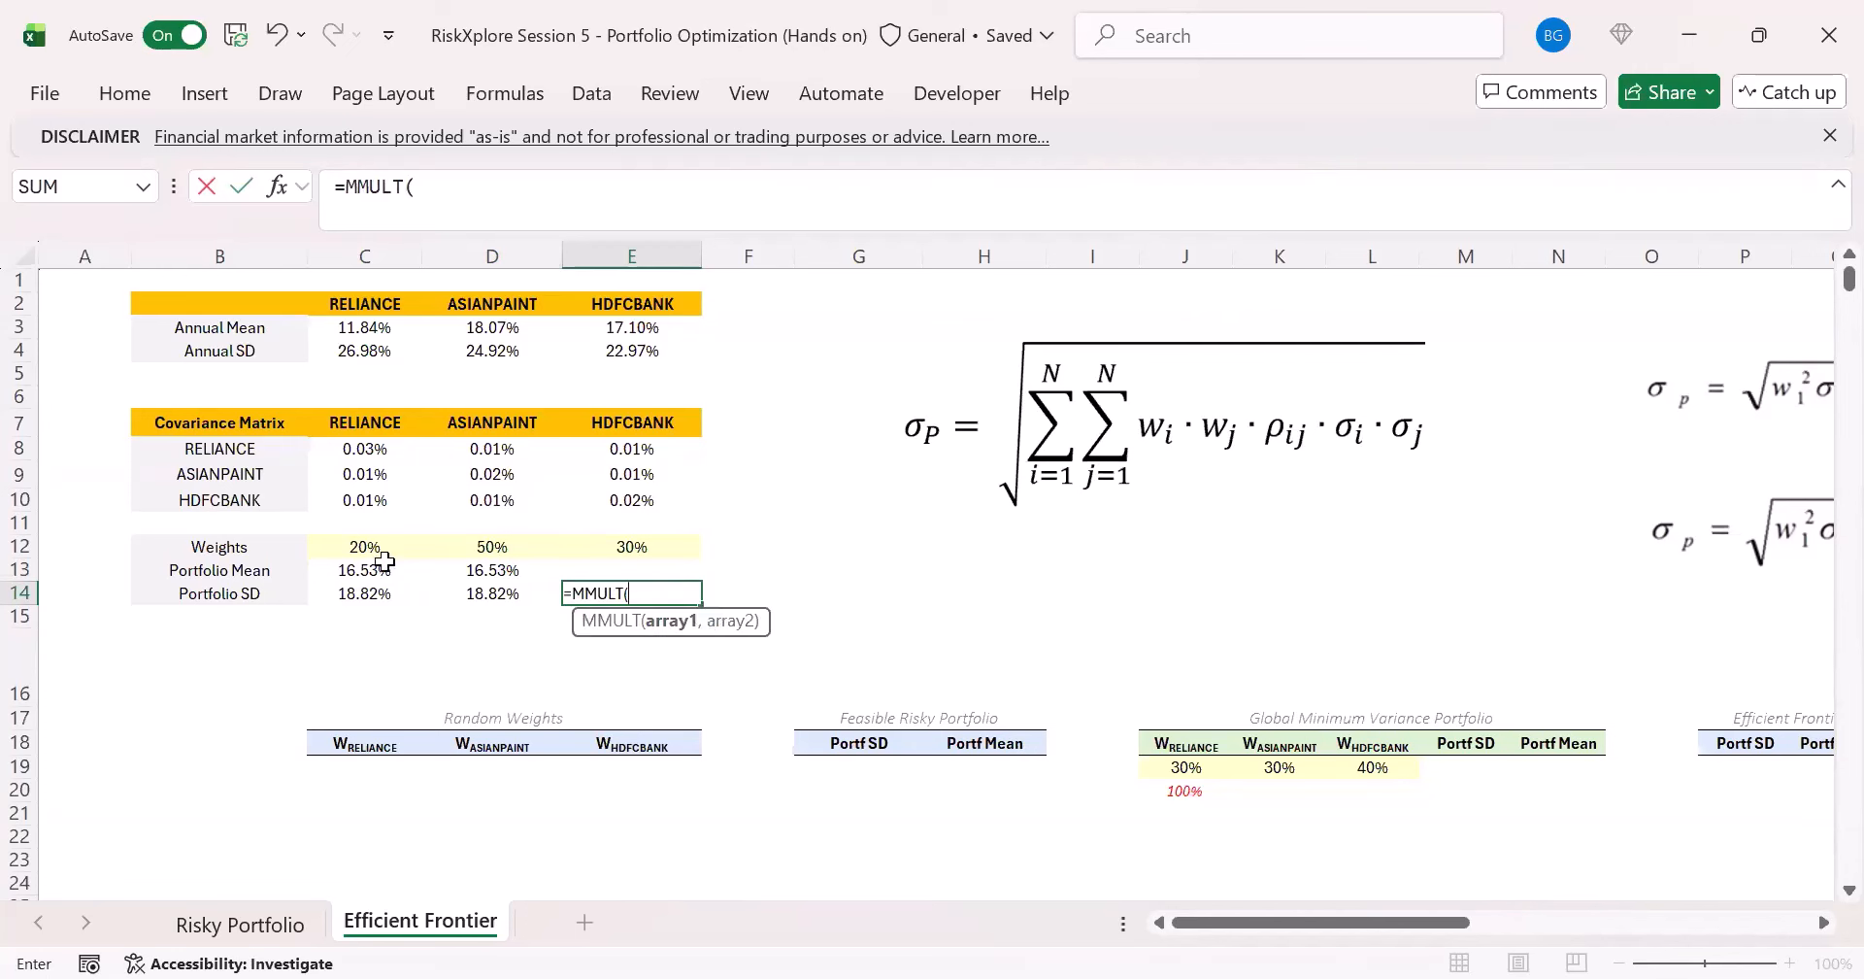
{"action": "left_click_drag", "start_coordinate": [372, 549], "coordinate": [643, 549]}
{"action": "type", "text": ","}
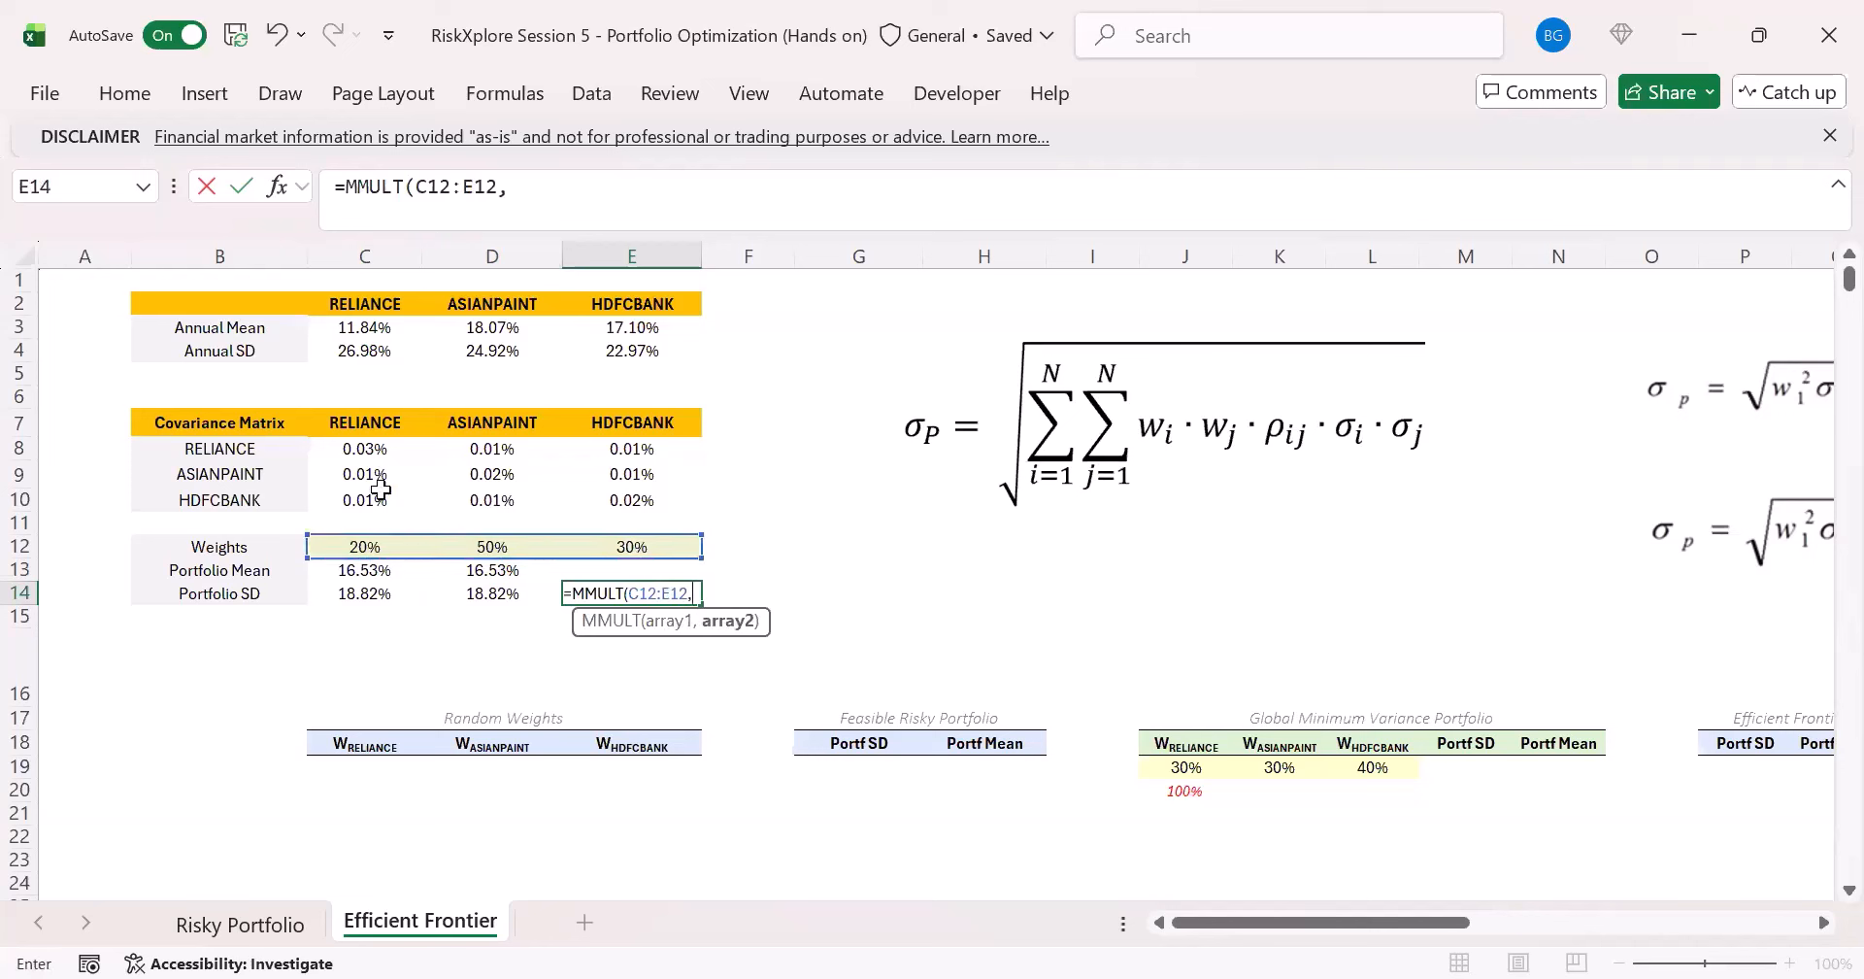
{"action": "left_click", "coordinate": [367, 452]}
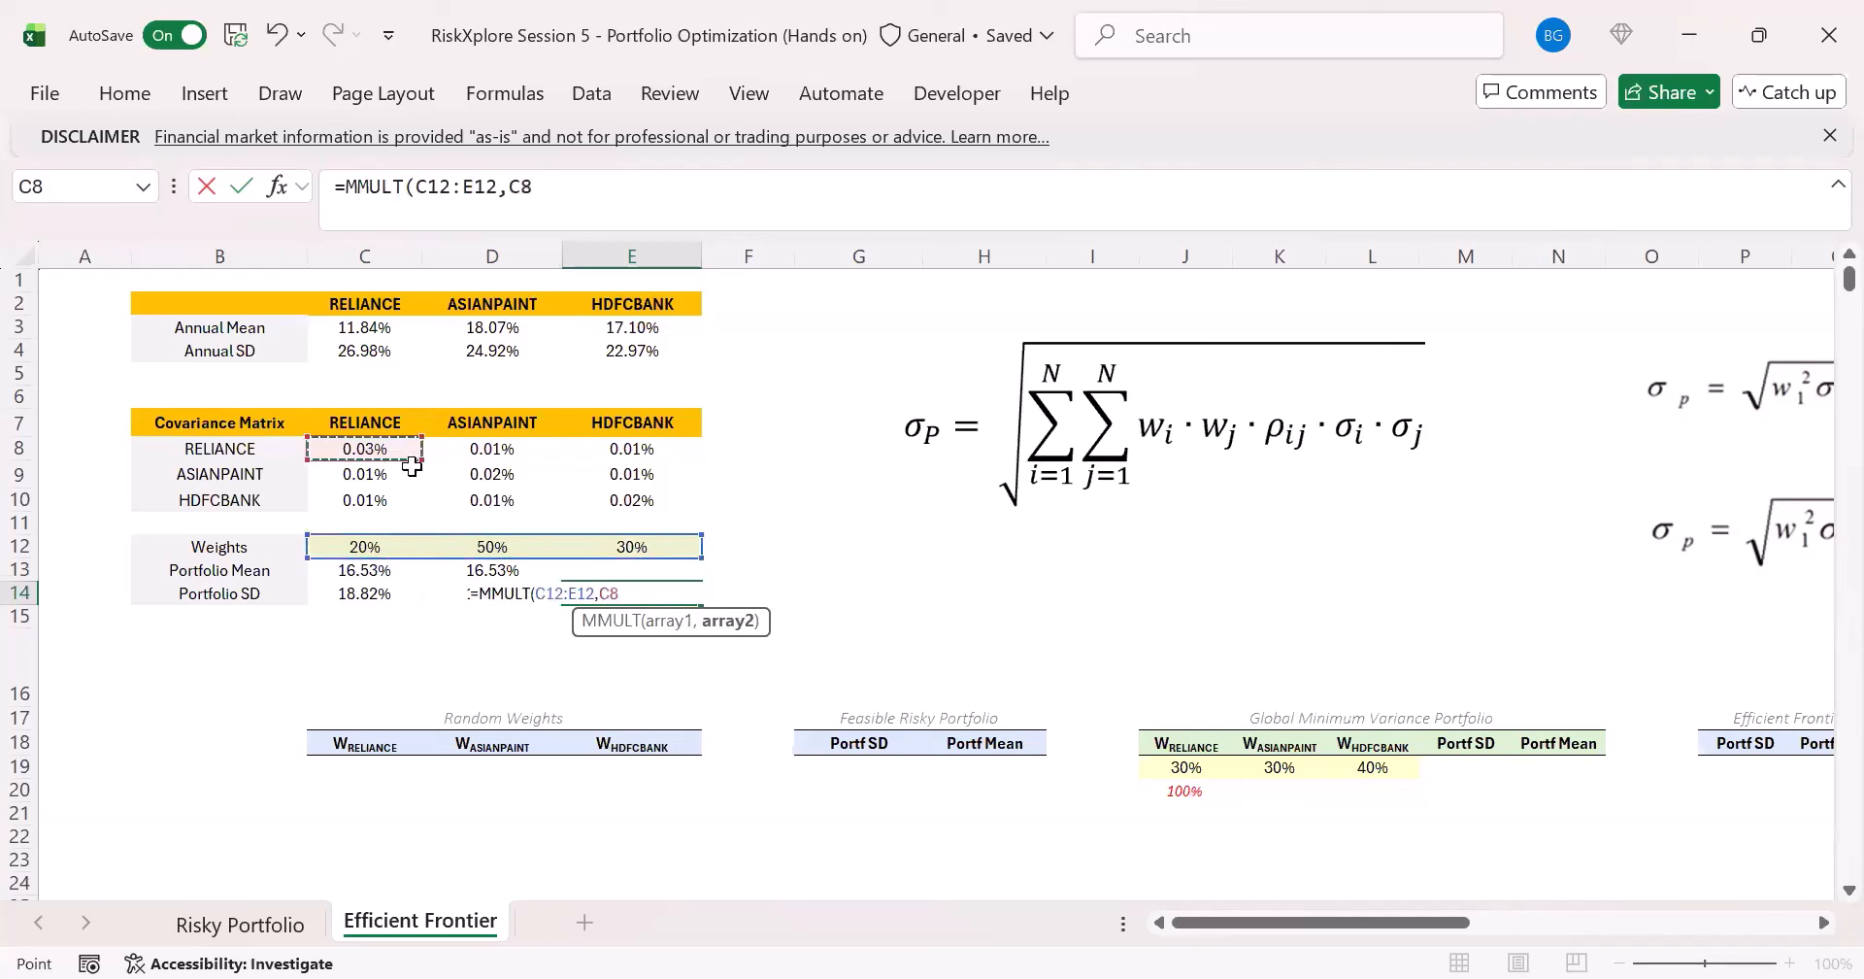
{"action": "left_click", "coordinate": [635, 506], "text": "shift"}
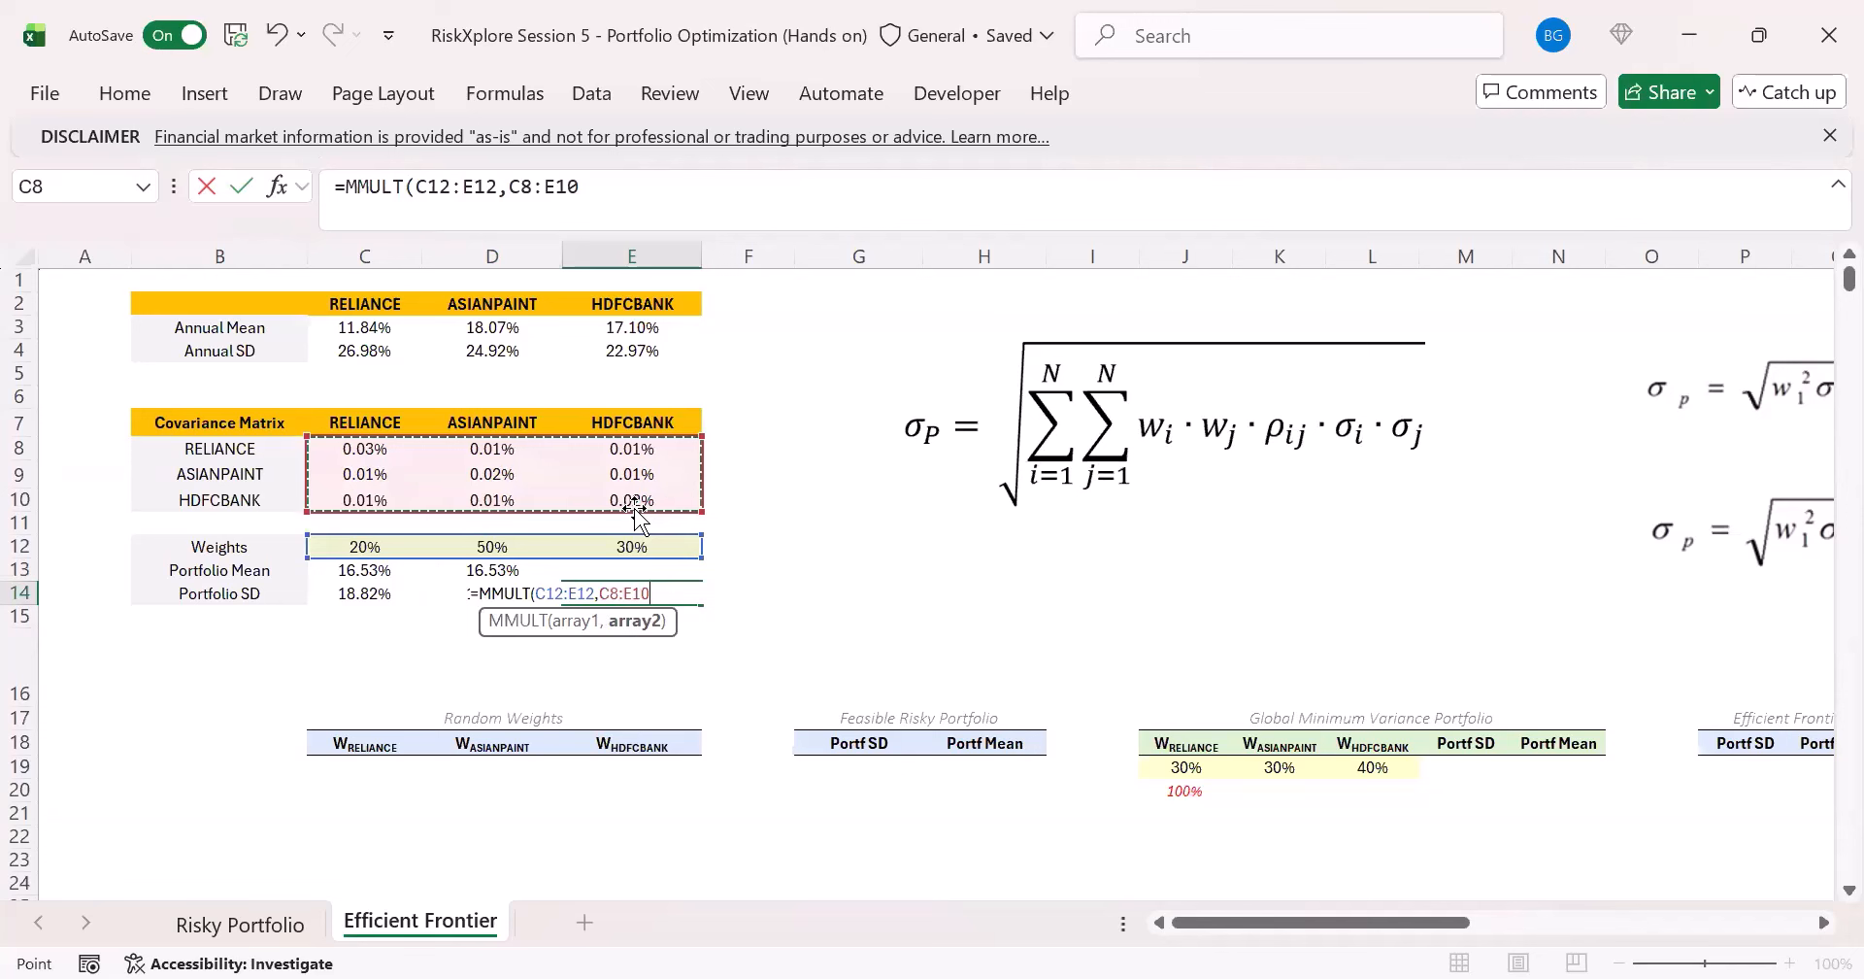
{"action": "key", "text": "ctrl+Return"}
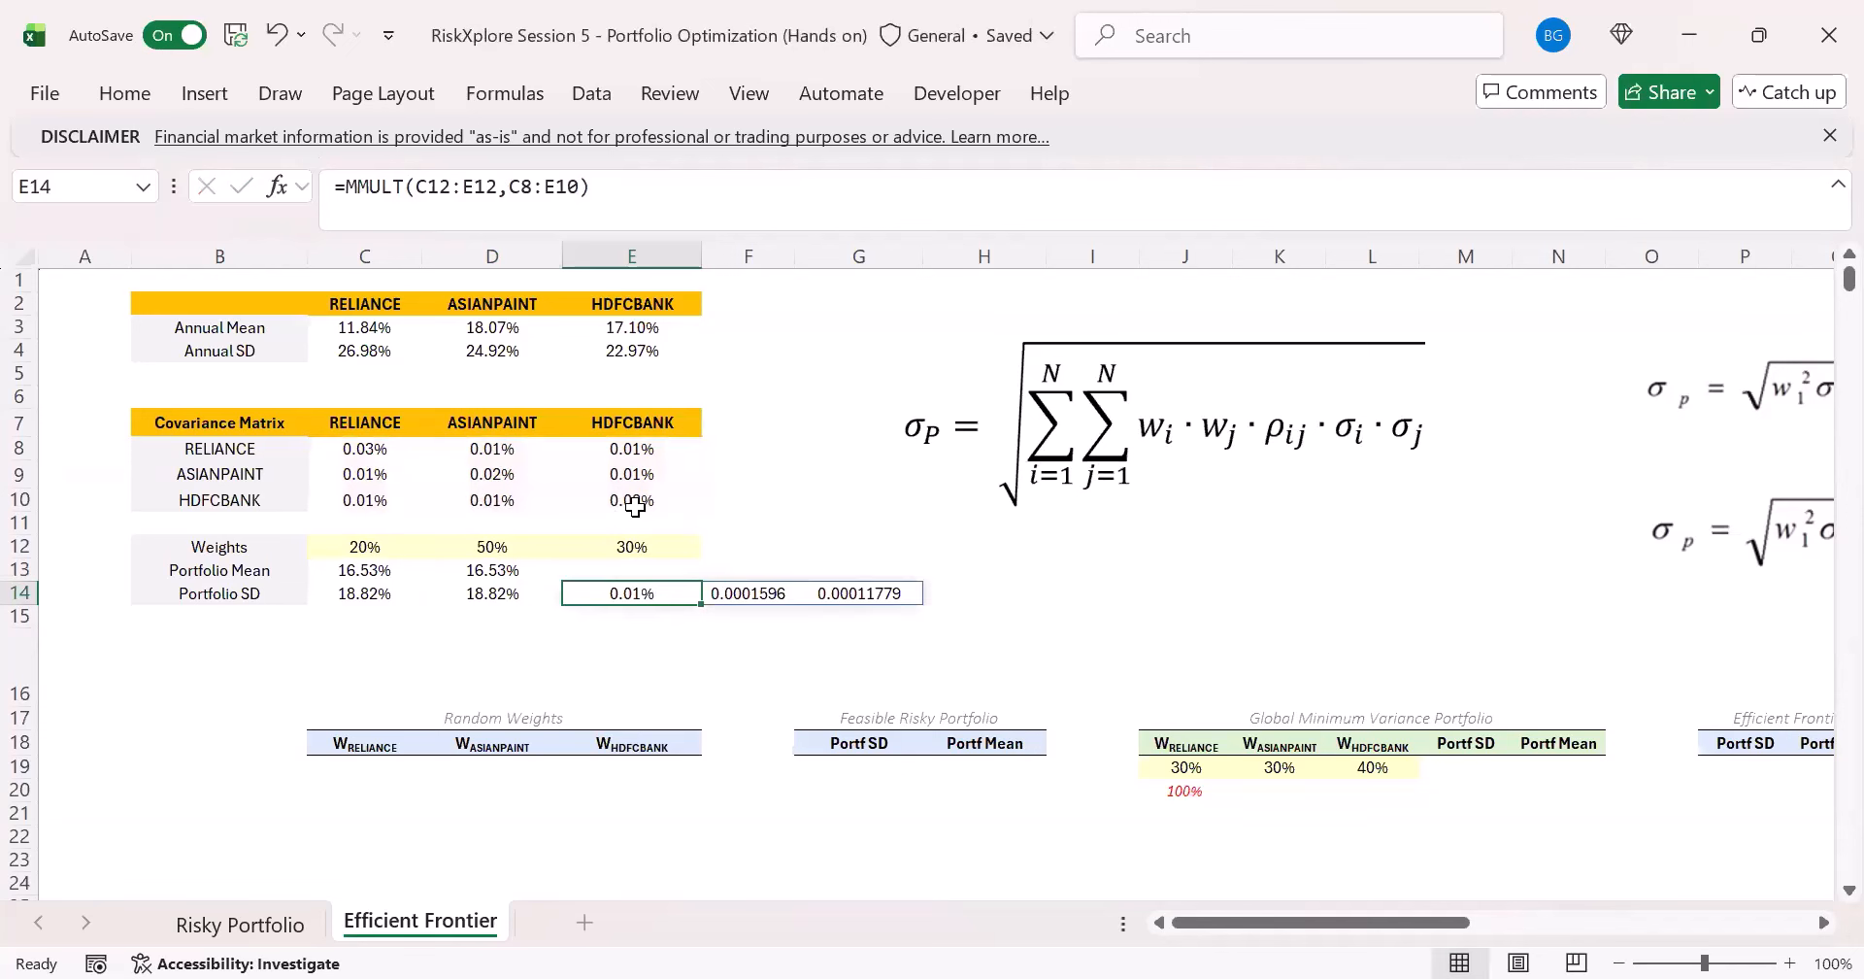
- Nest the E14 formula in a second MMULT with TRANSPOSE(C12:E12) to obtain the portfolio variance
{"action": "left_click_drag", "start_coordinate": [635, 597], "coordinate": [879, 594]}
{"action": "left_click", "coordinate": [645, 595]}
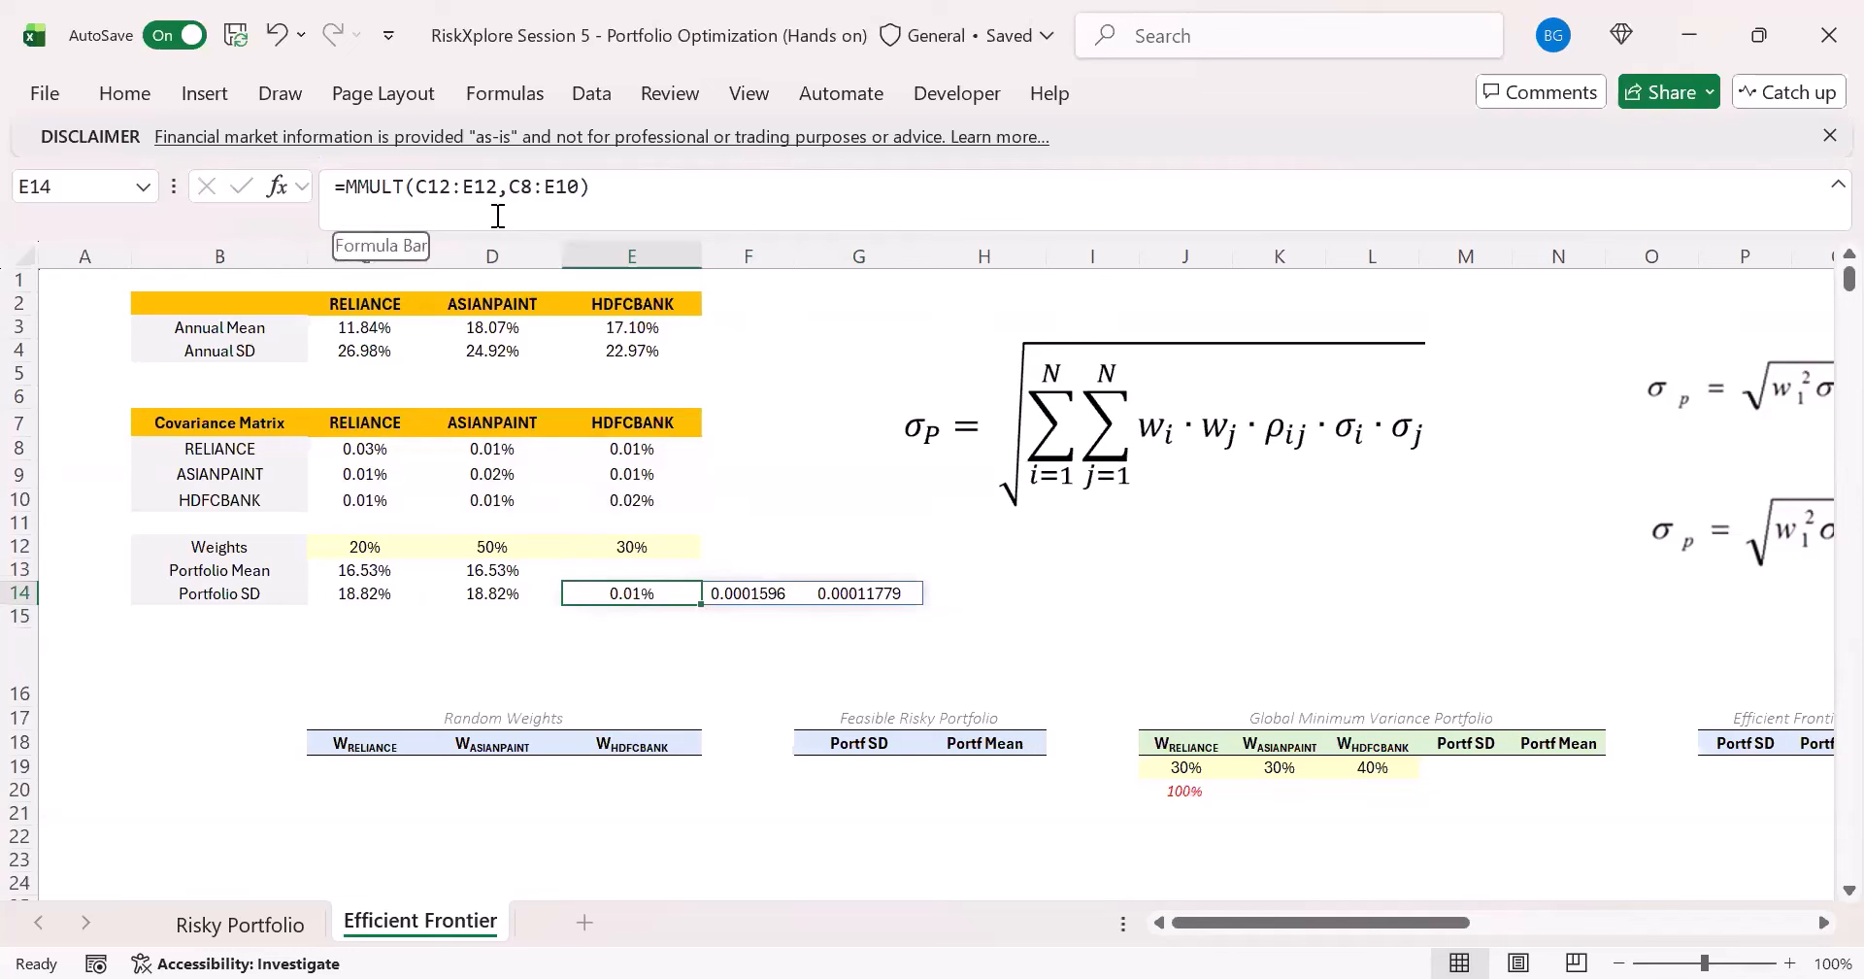
{"action": "left_click", "coordinate": [353, 186]}
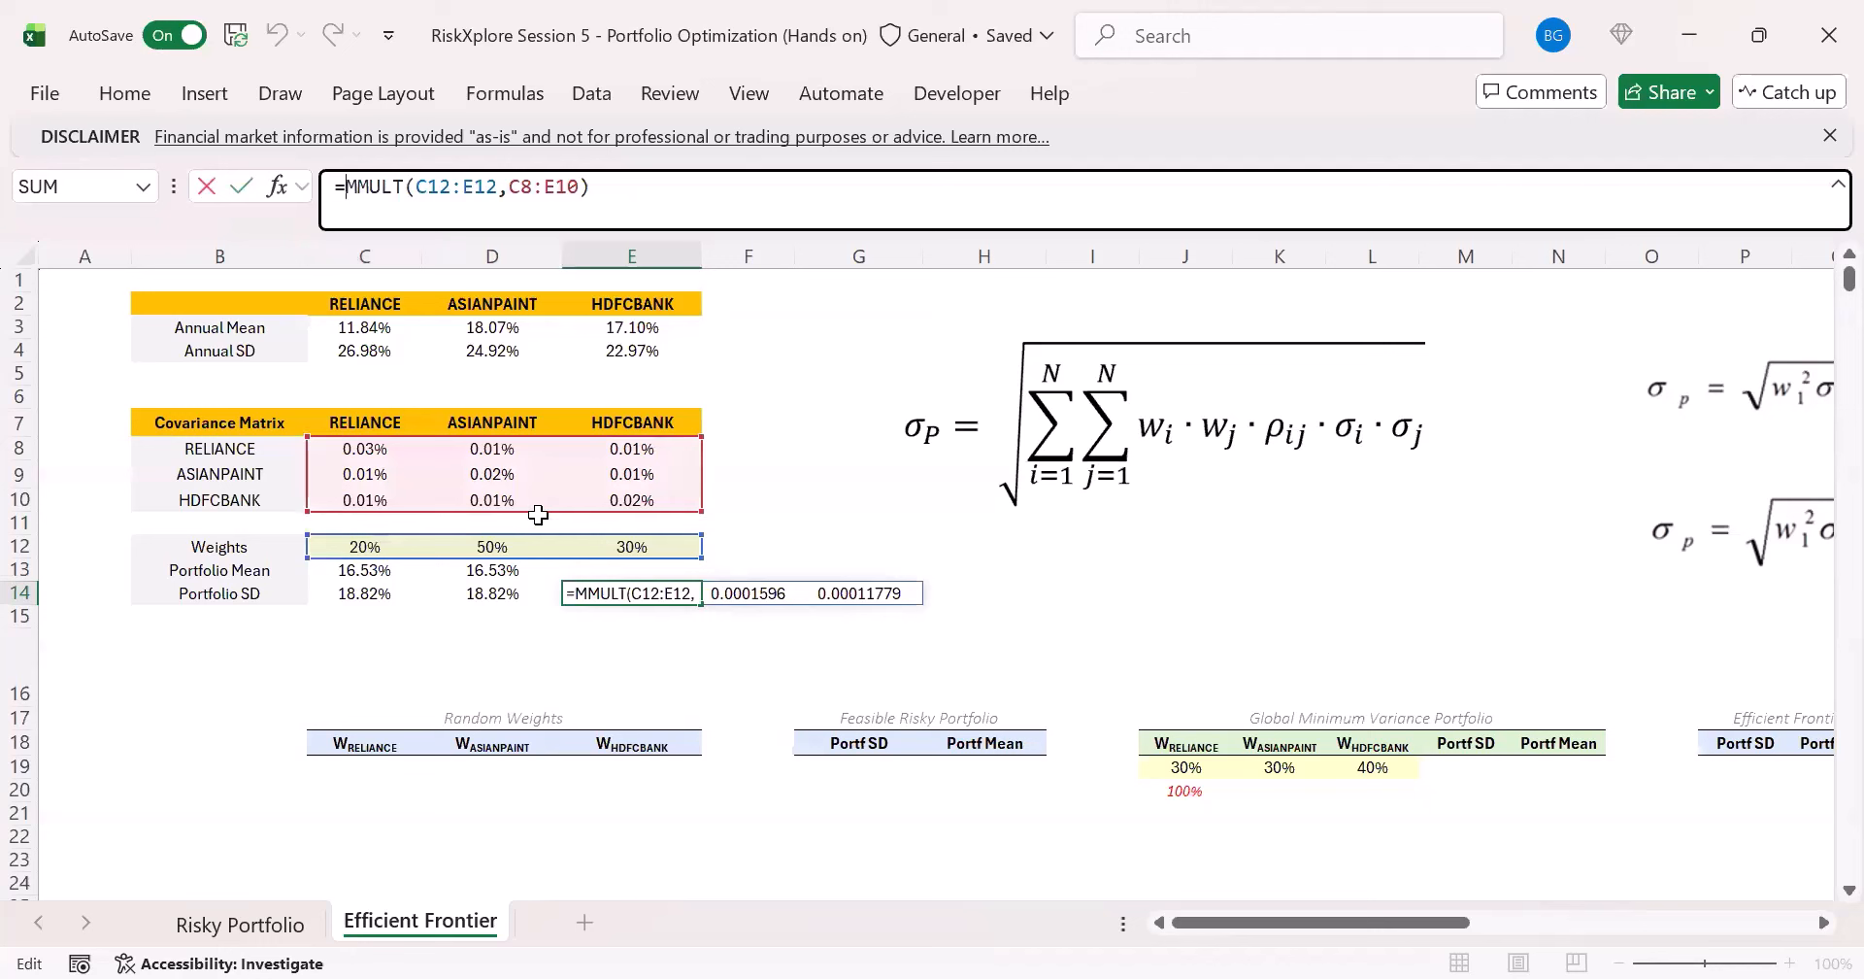
{"action": "type", "text": "MMULT("}
{"action": "left_click", "coordinate": [678, 190]}
{"action": "type", "text": ","}
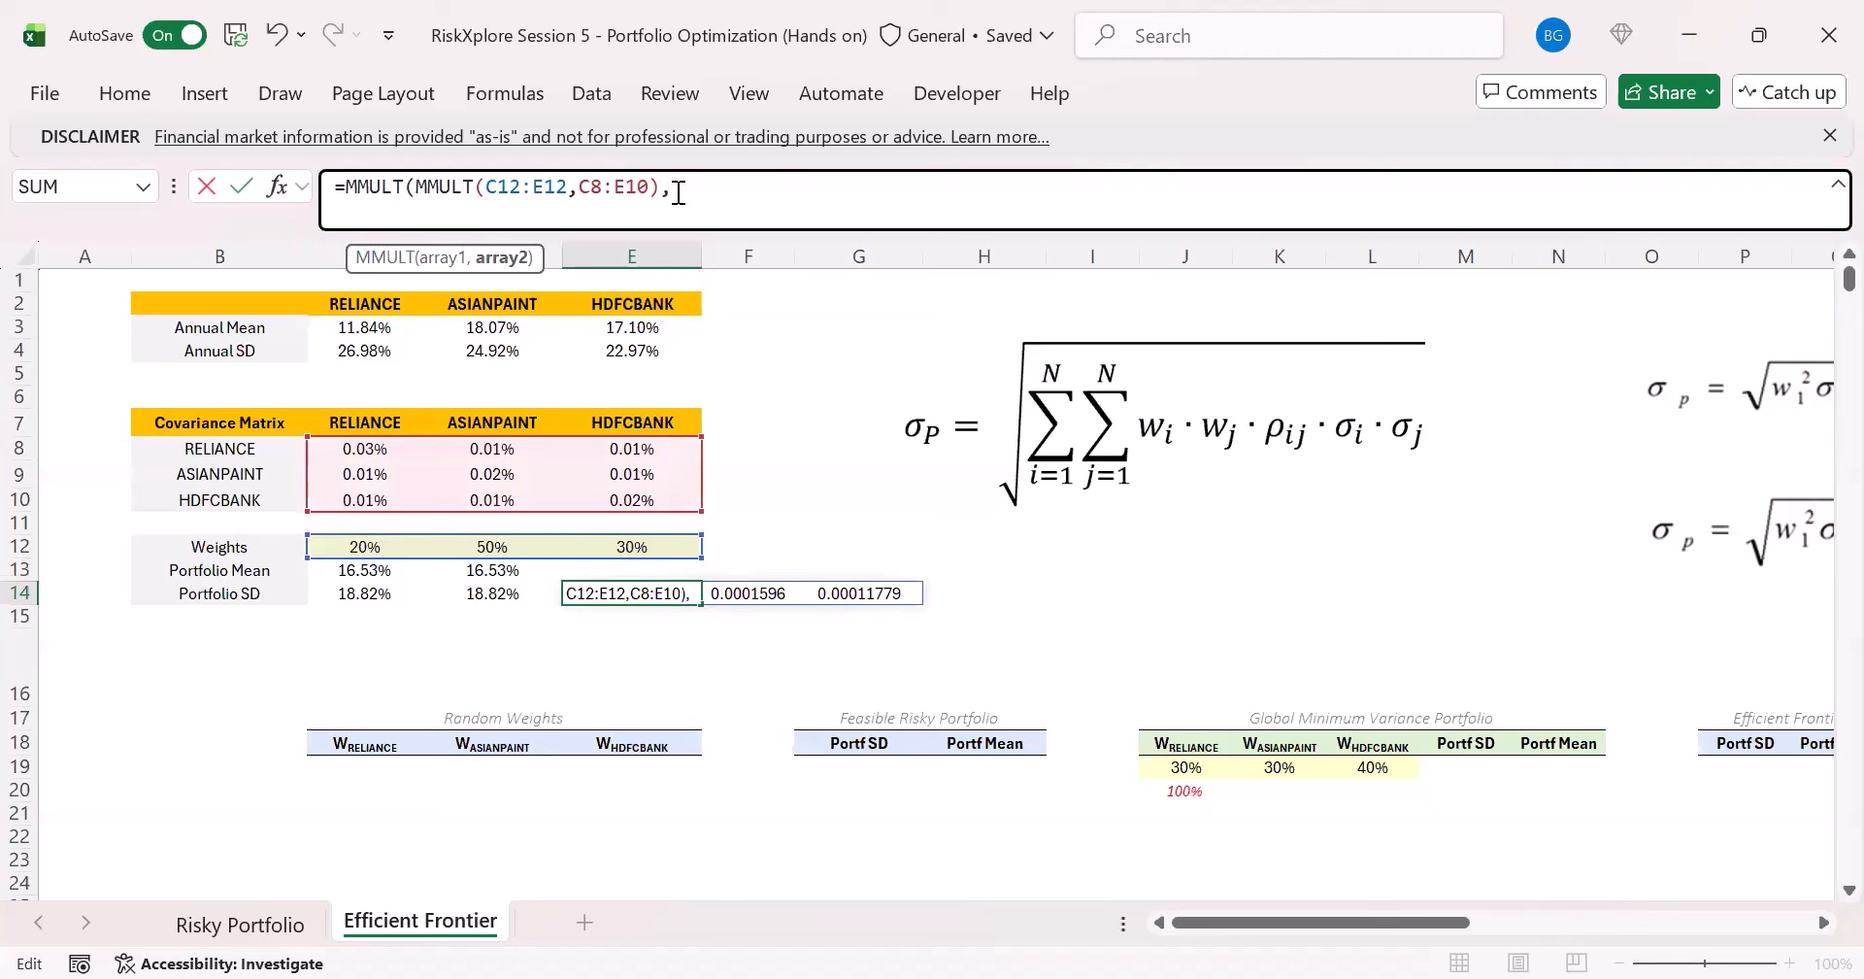
{"action": "type", "text": "TRANSPOSE("}
{"action": "left_click_drag", "start_coordinate": [408, 544], "coordinate": [649, 543]}
{"action": "type", "text": "))"}
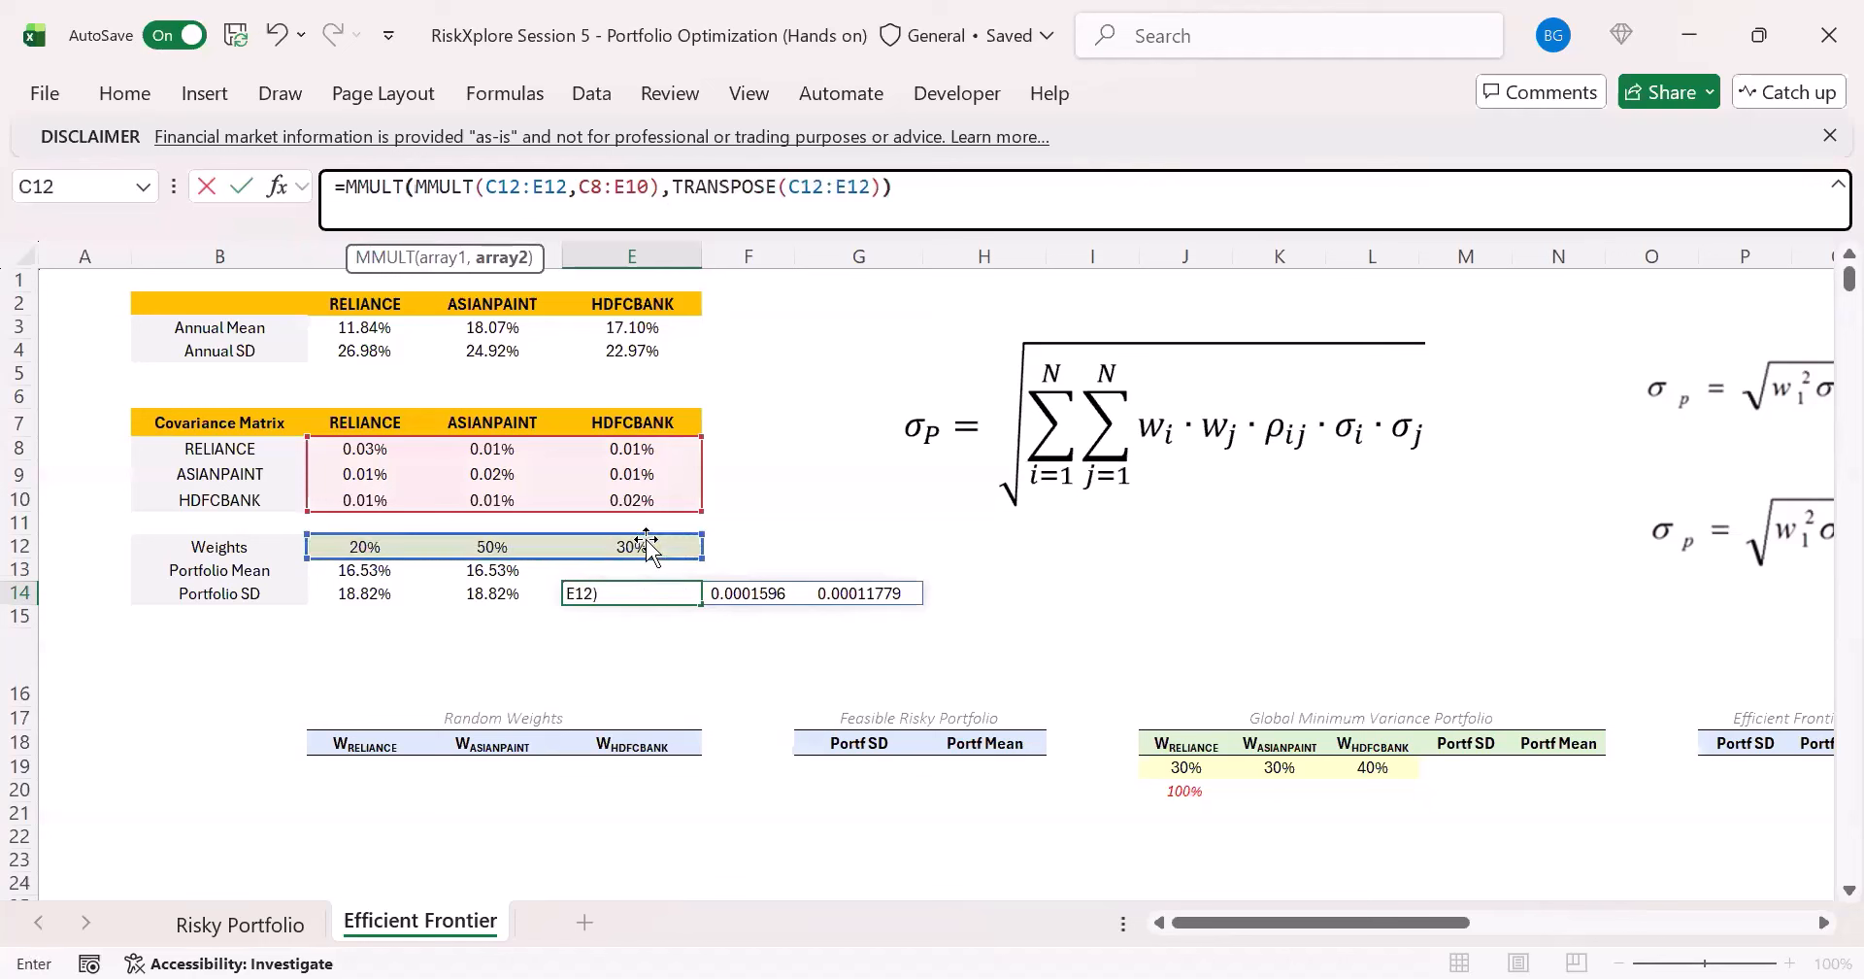
{"action": "key", "text": "ctrl+Return"}
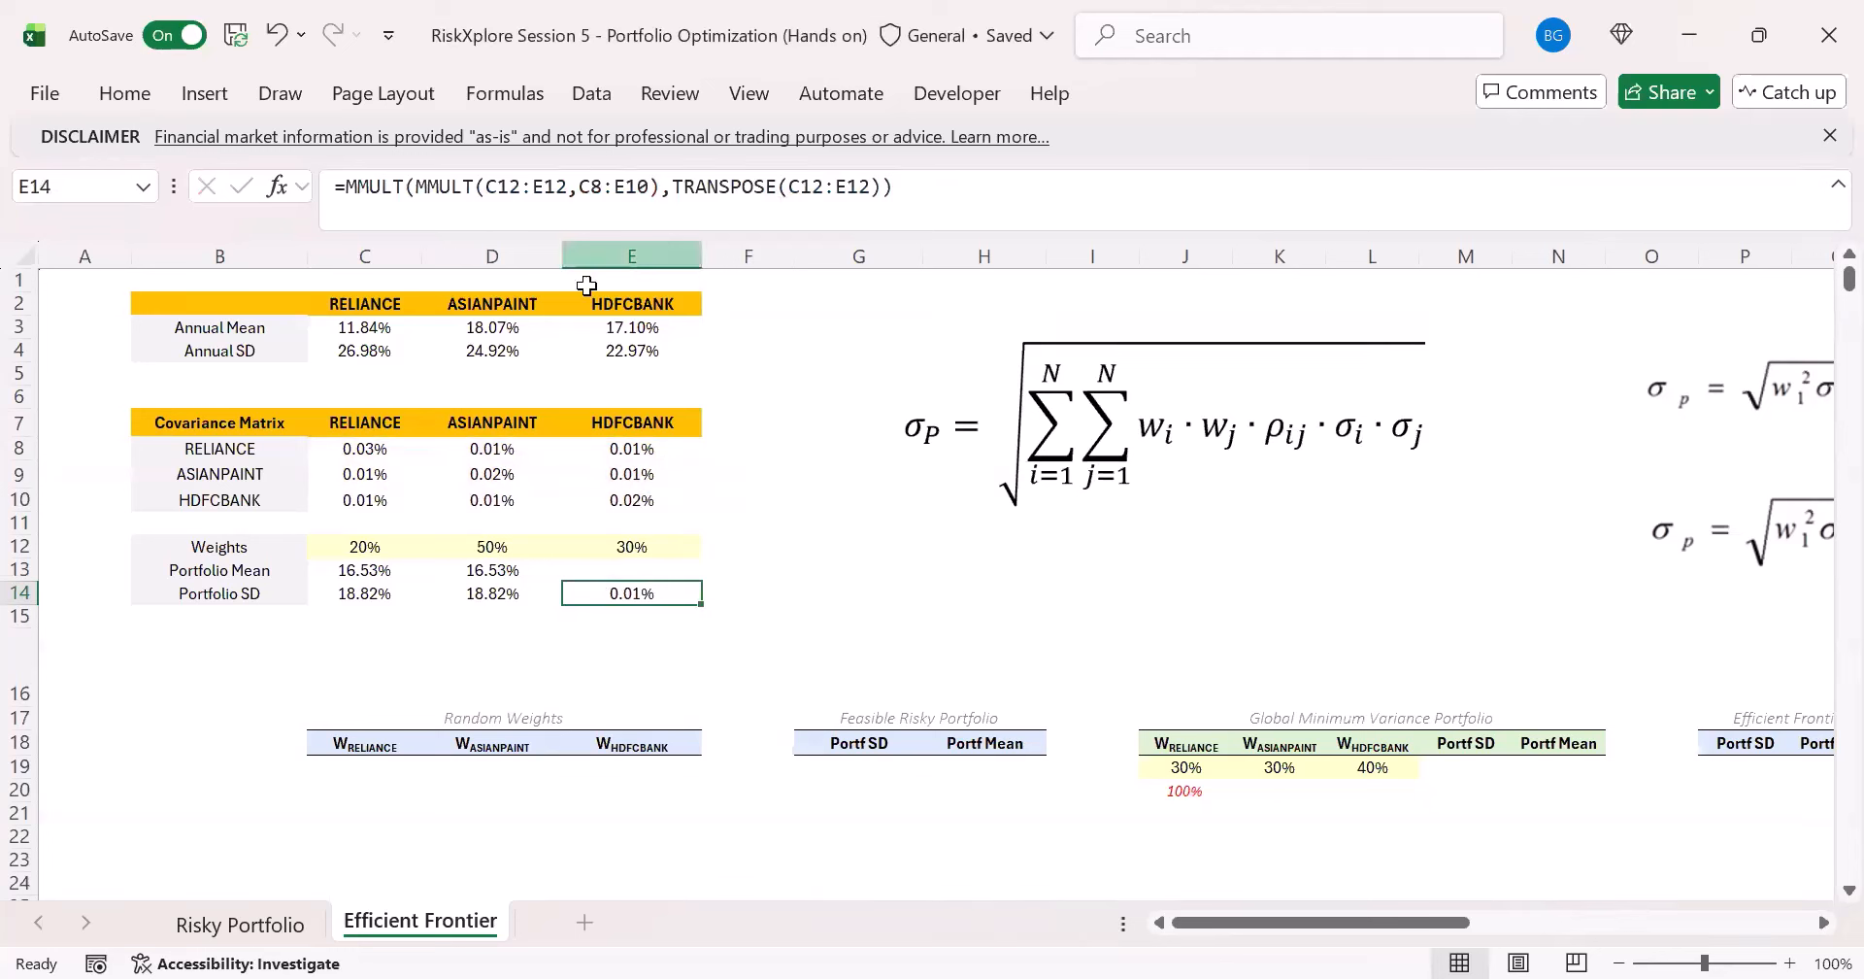
- Wrap the E14 matrix variance formula in SQRT to obtain the daily portfolio standard deviation
{"action": "left_click", "coordinate": [349, 186]}
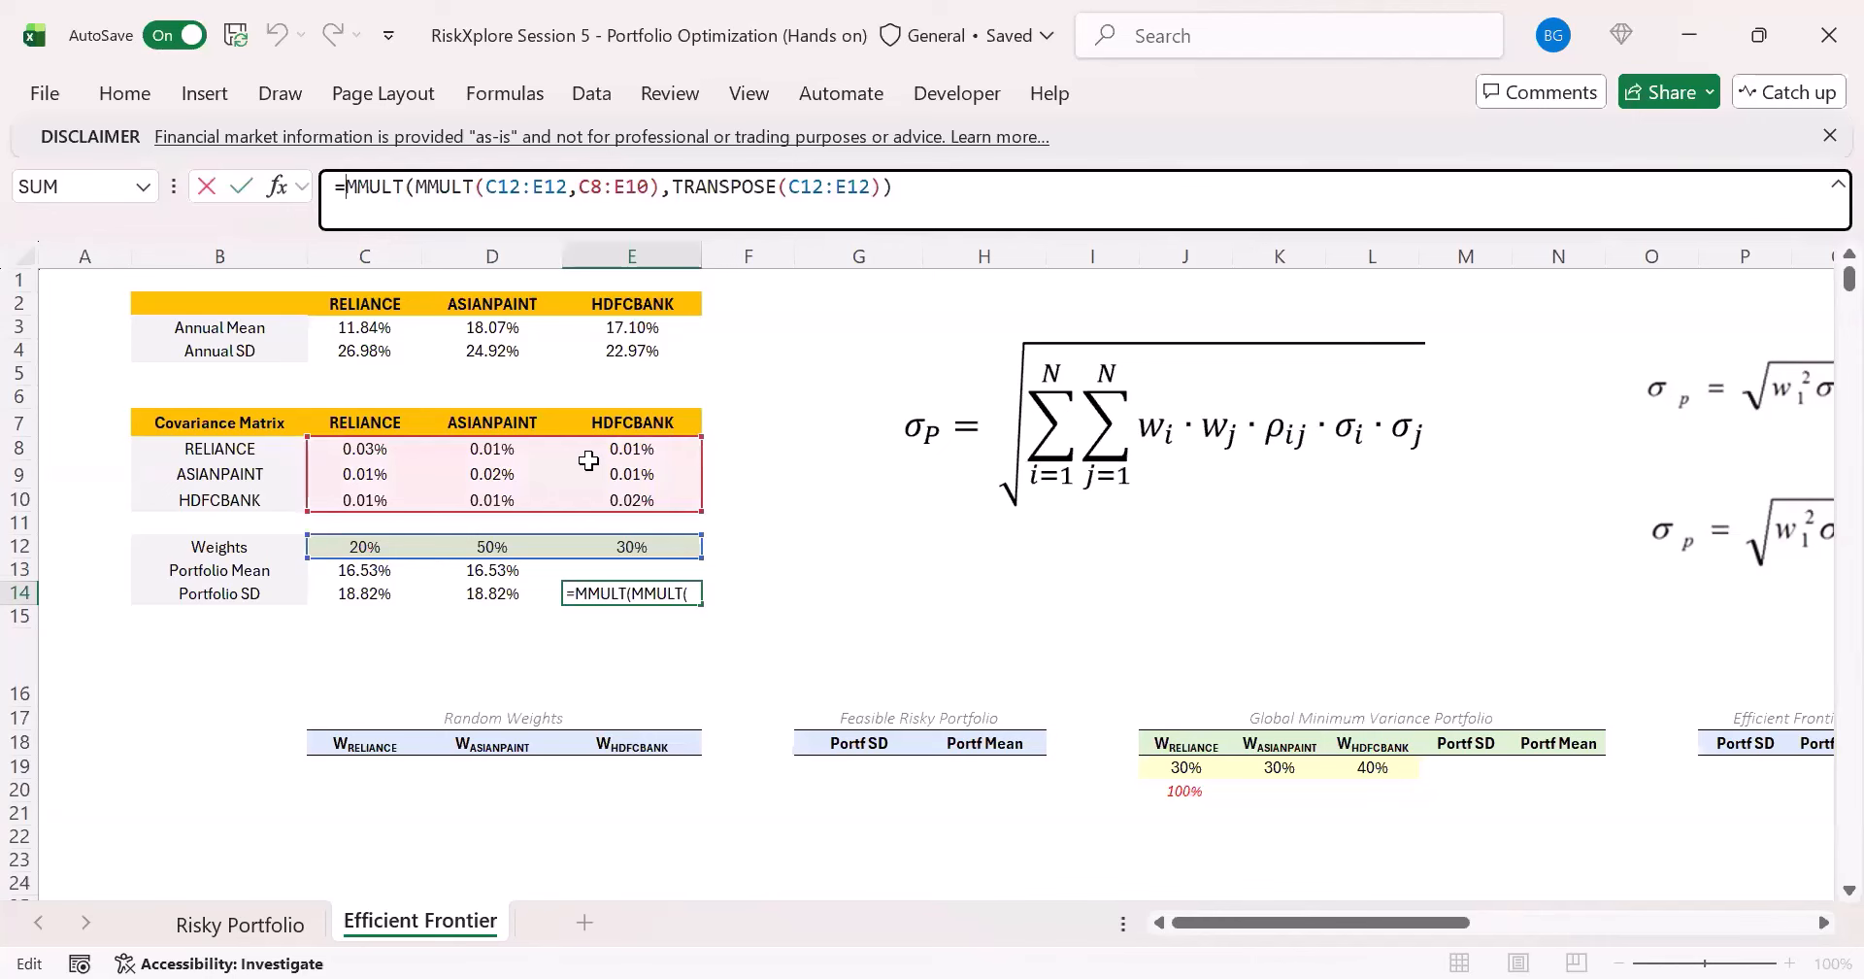
{"action": "type", "text": "s"}
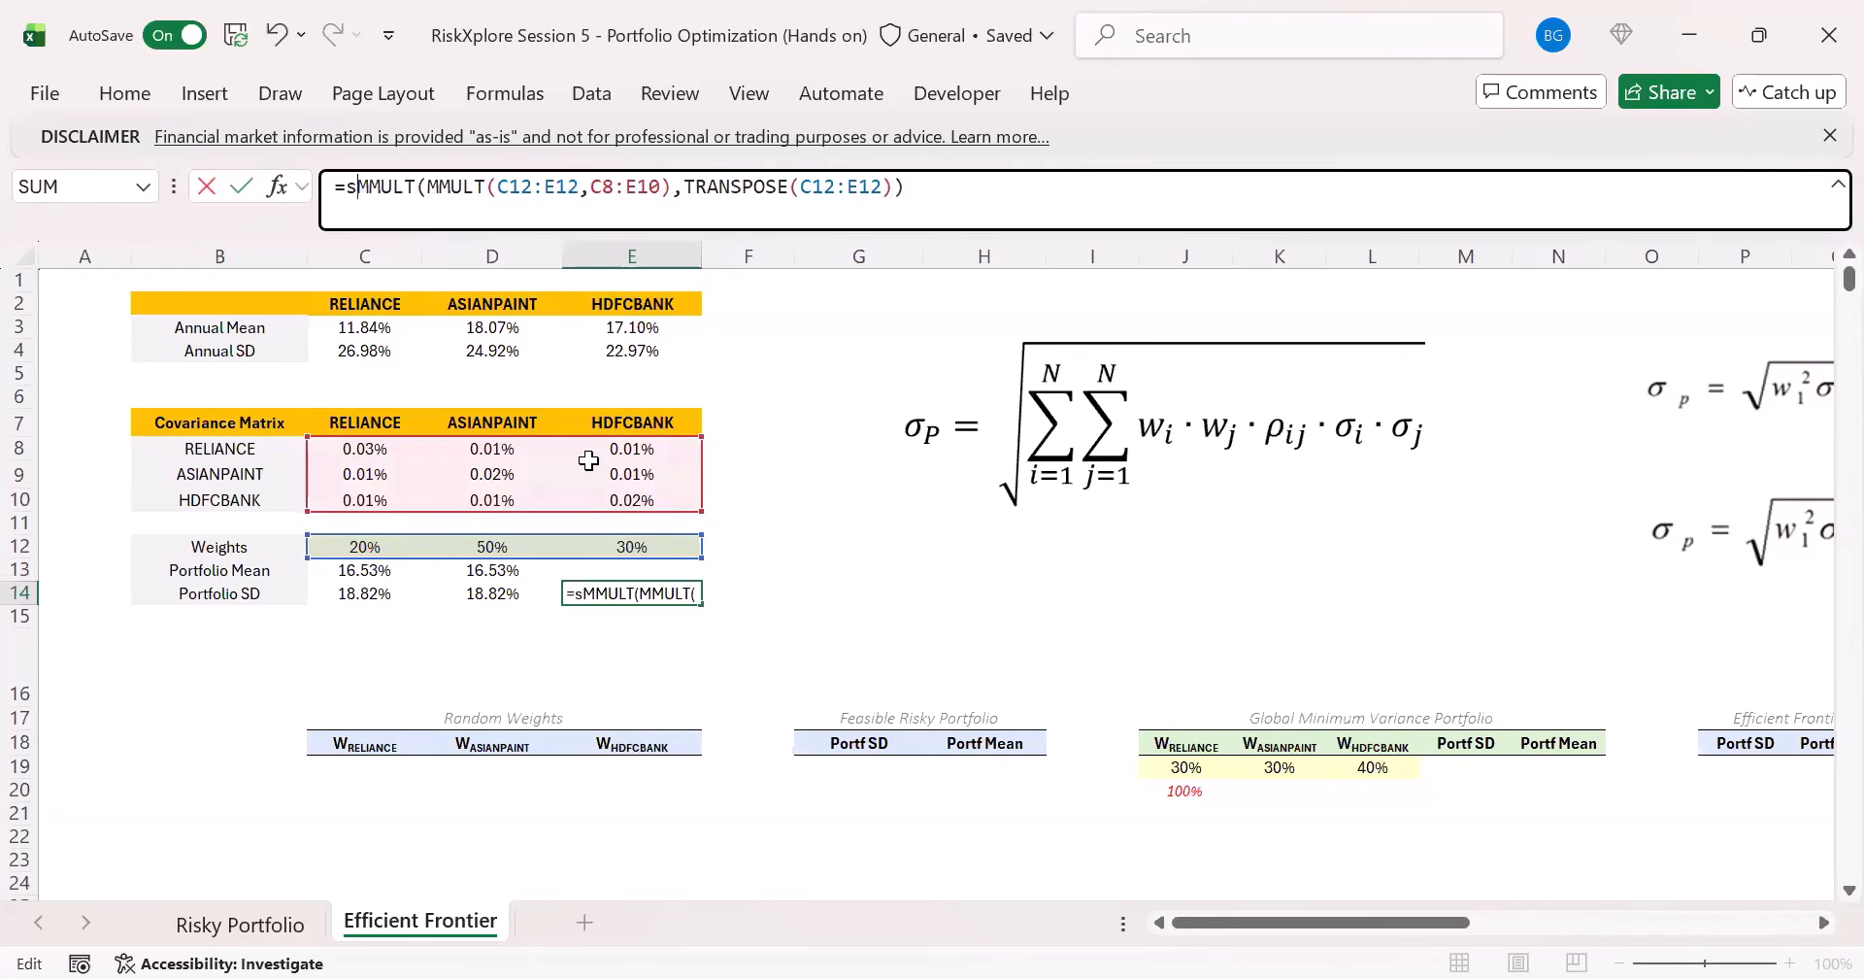
{"action": "type", "text": "qrt"}
{"action": "key", "text": "Tab"}
{"action": "left_click", "coordinate": [981, 213]}
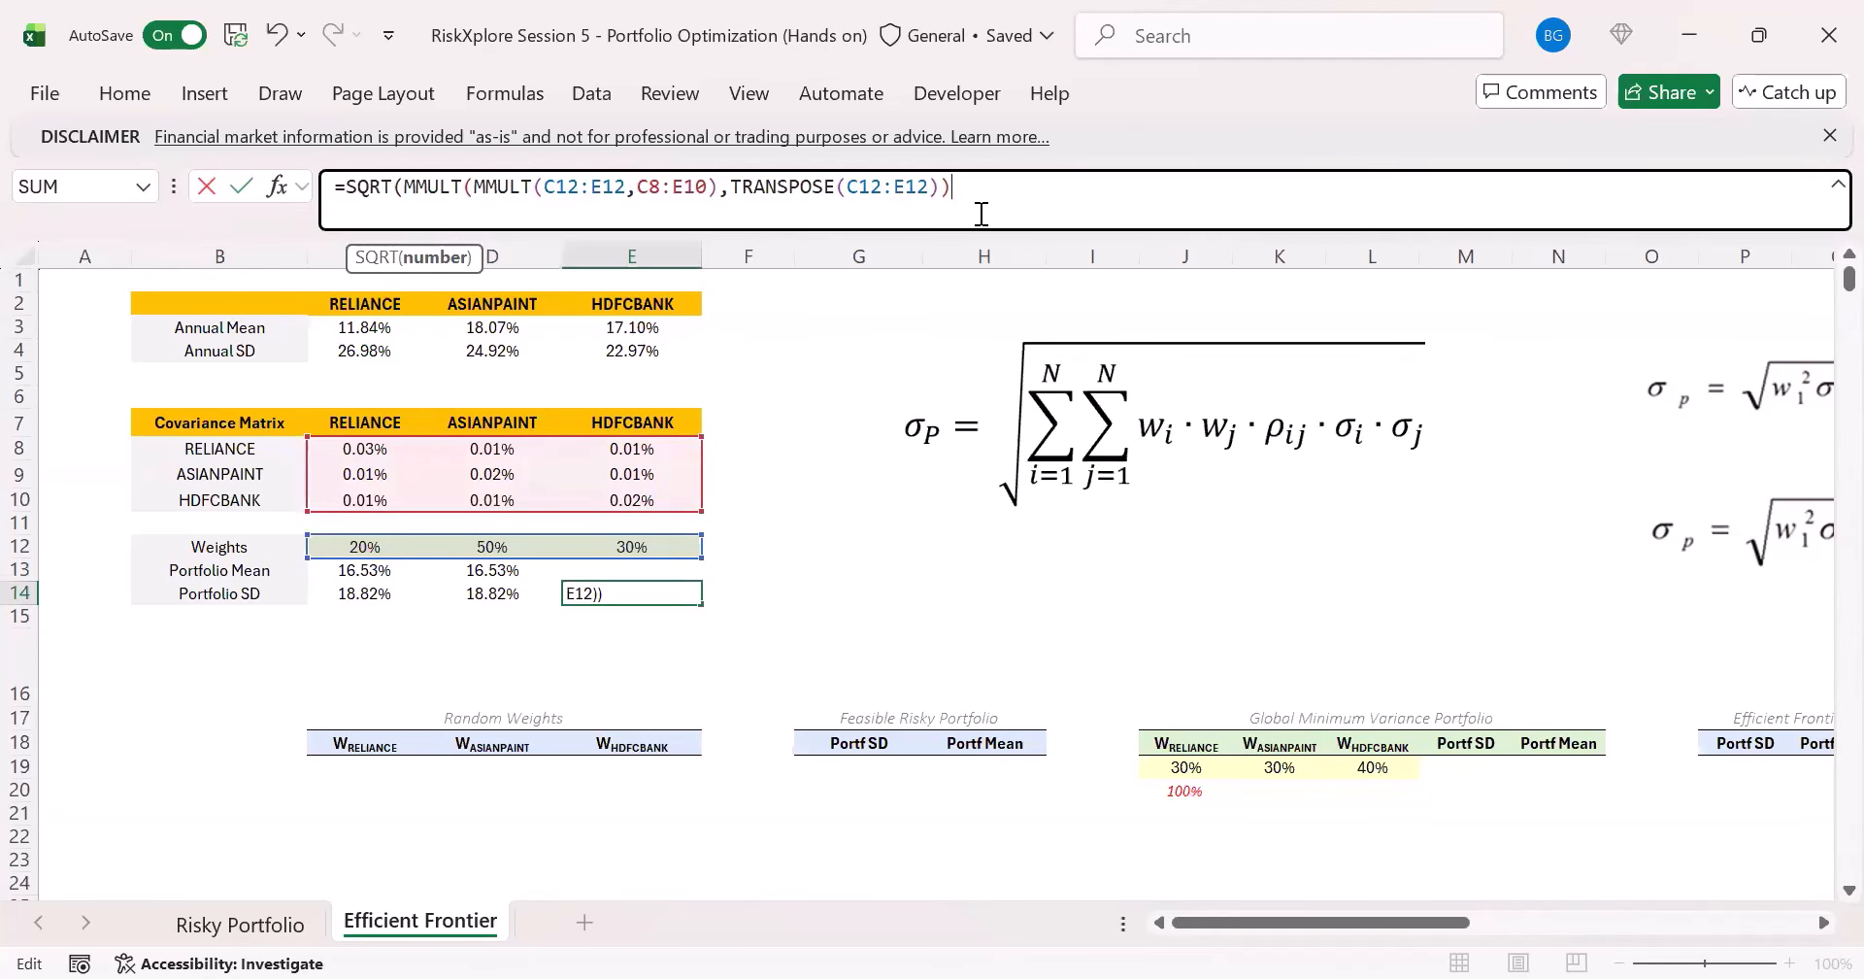
{"action": "type", "text": ")"}
{"action": "key", "text": "ctrl+Return"}
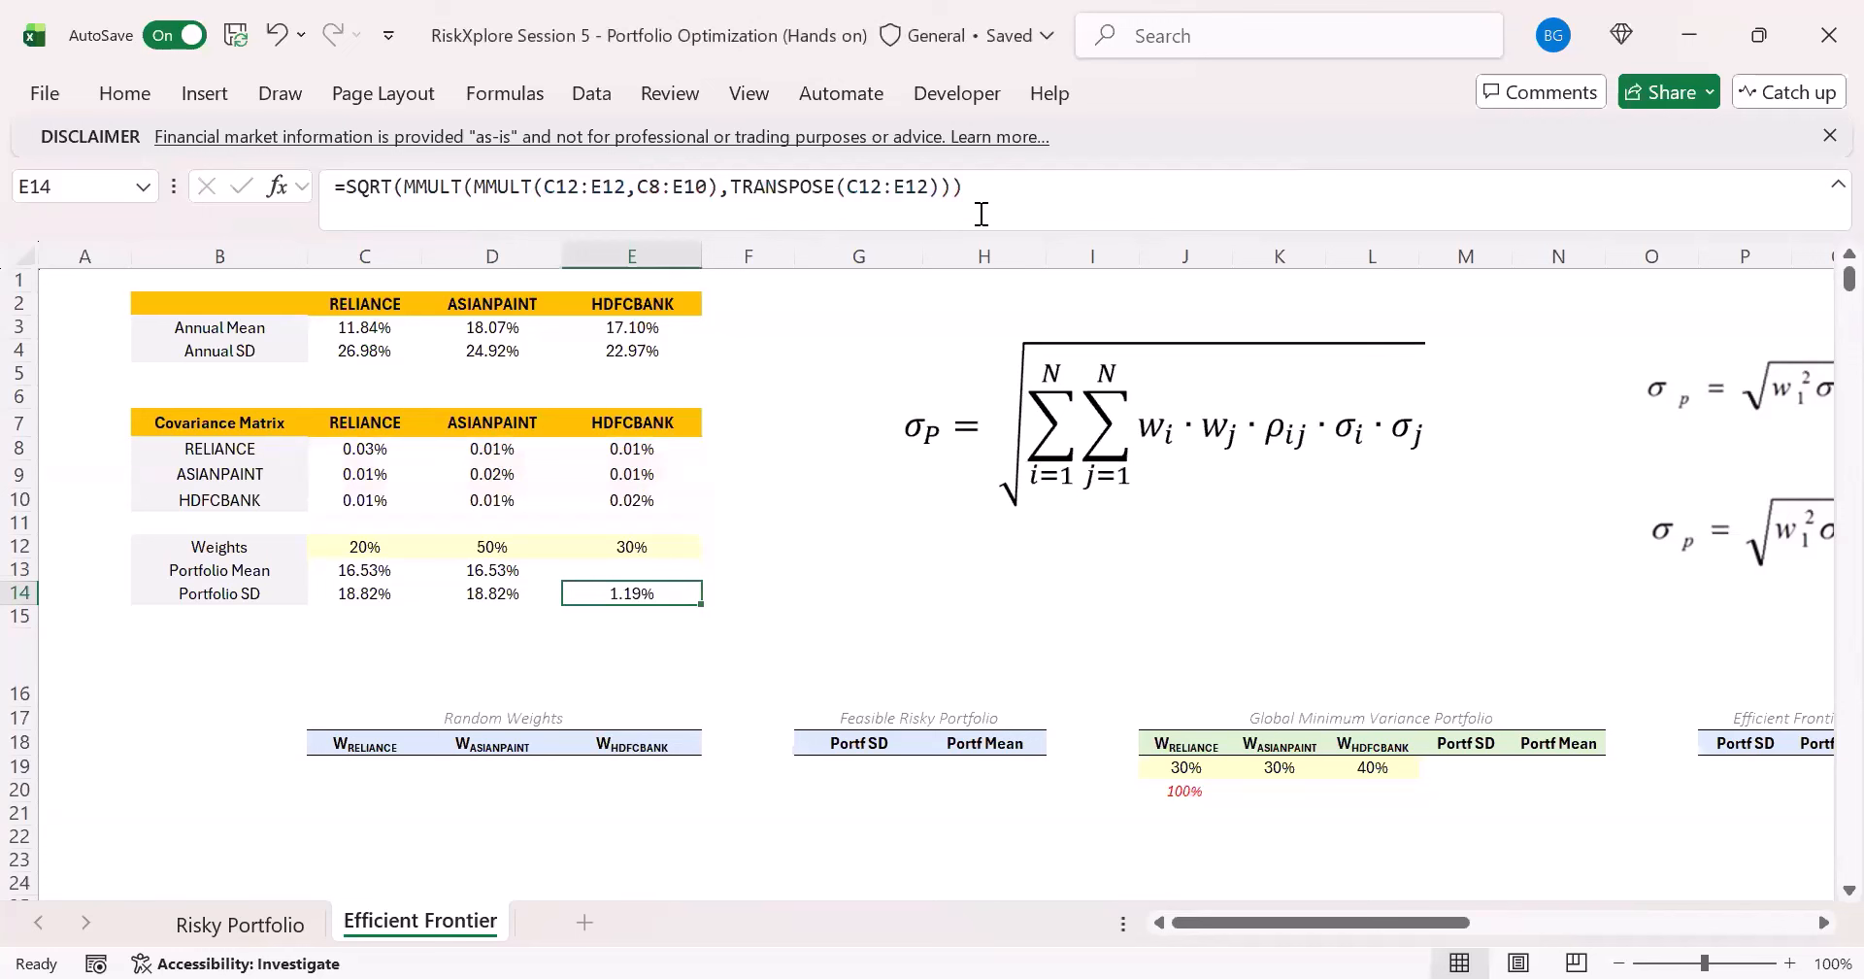
- Annualize the standard deviation in E14 by multiplying the variance by 252 inside the SQRT
{"action": "left_click", "coordinate": [981, 213]}
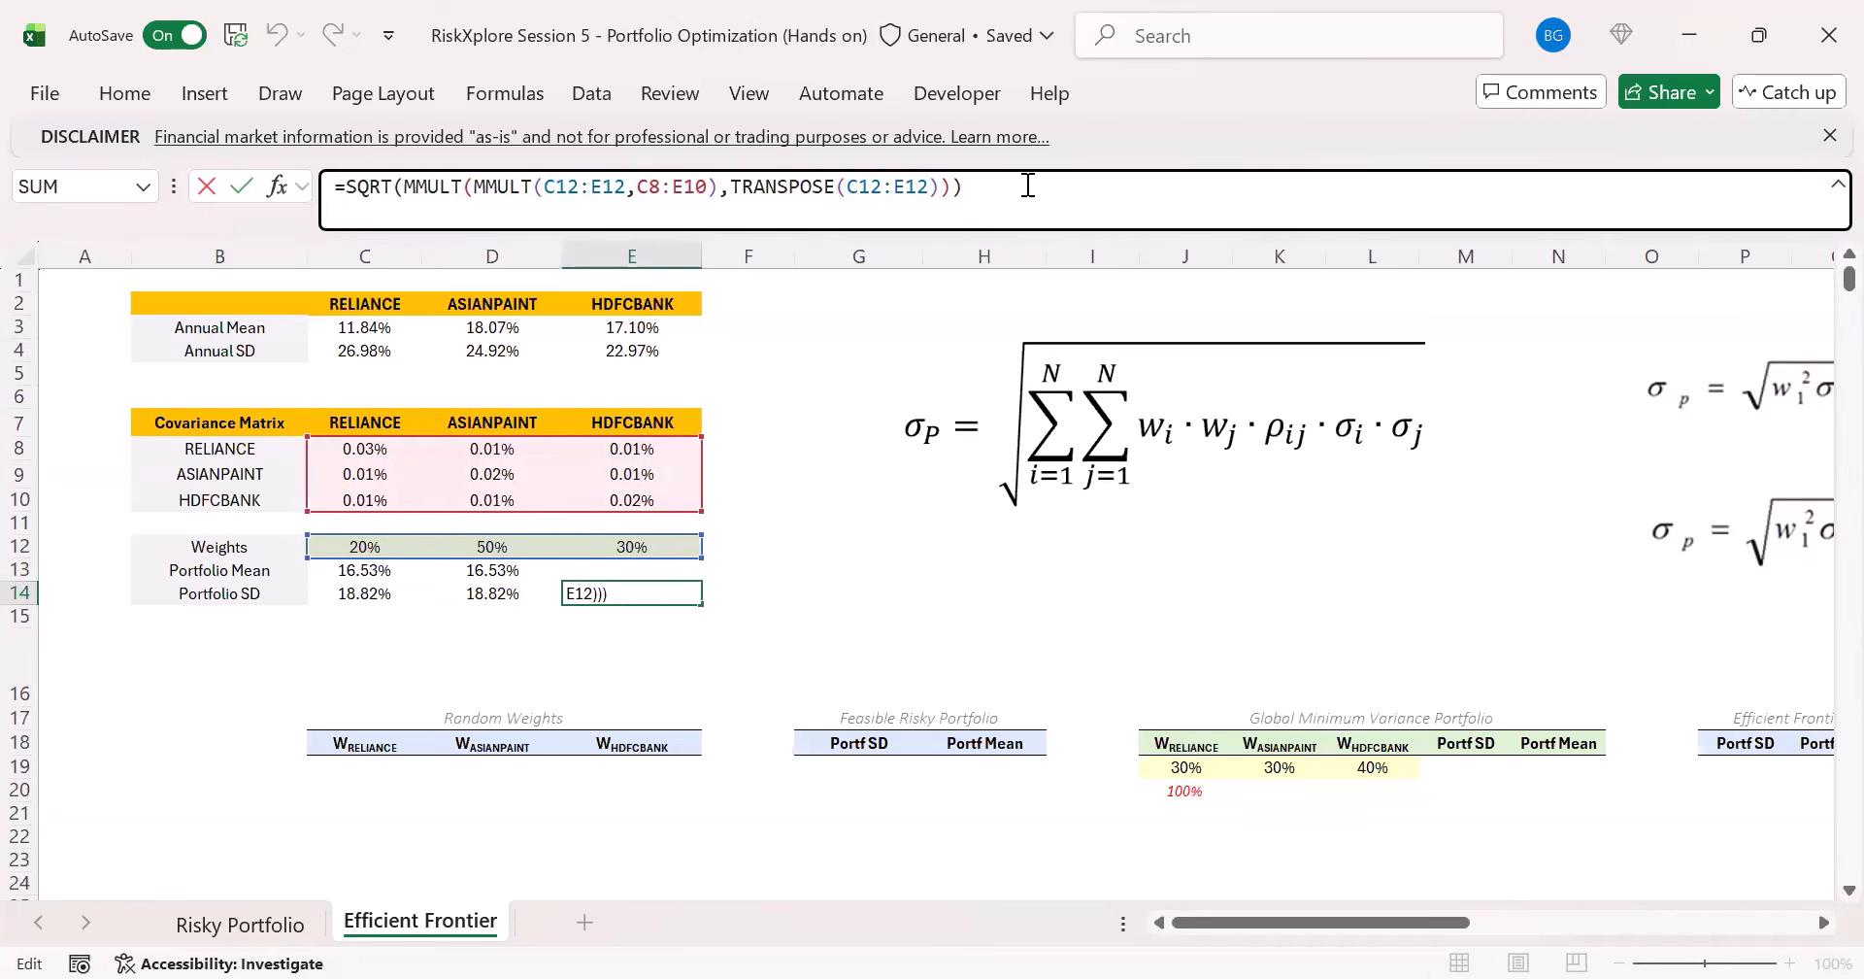
{"action": "type", "text": "*"}
{"action": "key", "text": "BackSpace"}
{"action": "type", "text": "s"}
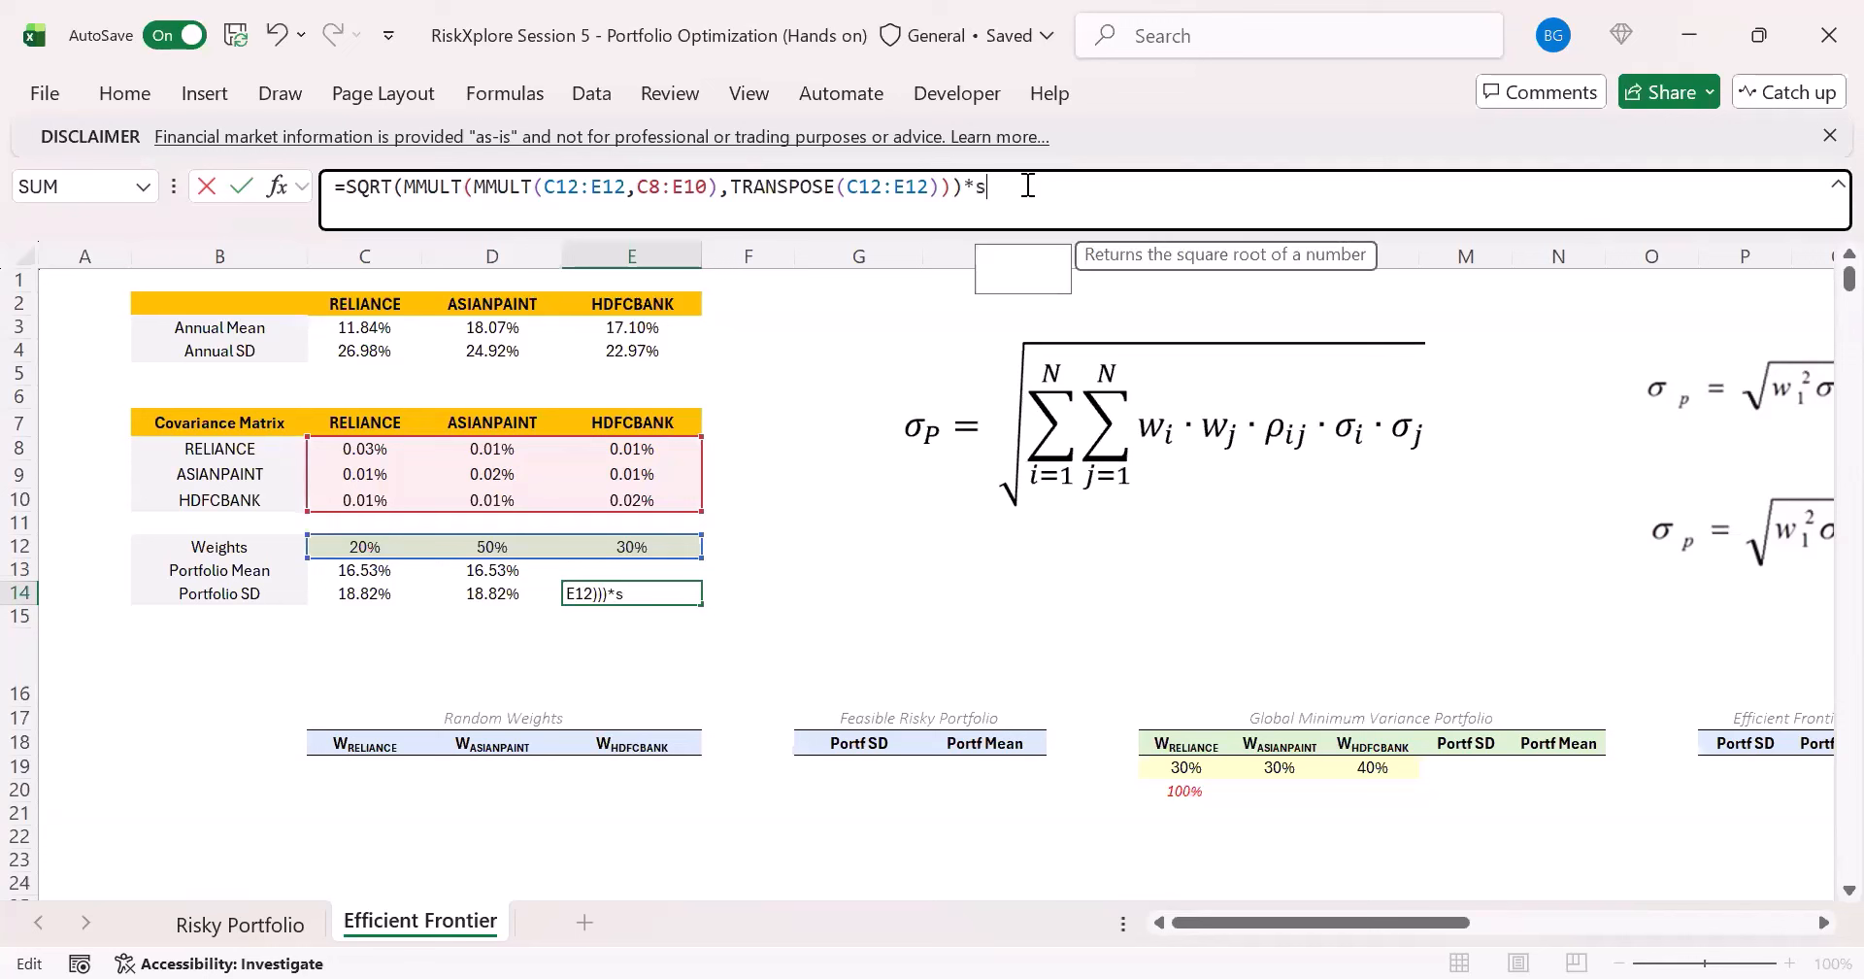
{"action": "key", "text": "BackSpace"}
{"action": "key", "text": "BackSpace"}
{"action": "key", "text": "BackSpace"}
{"action": "type", "text": "*)"}
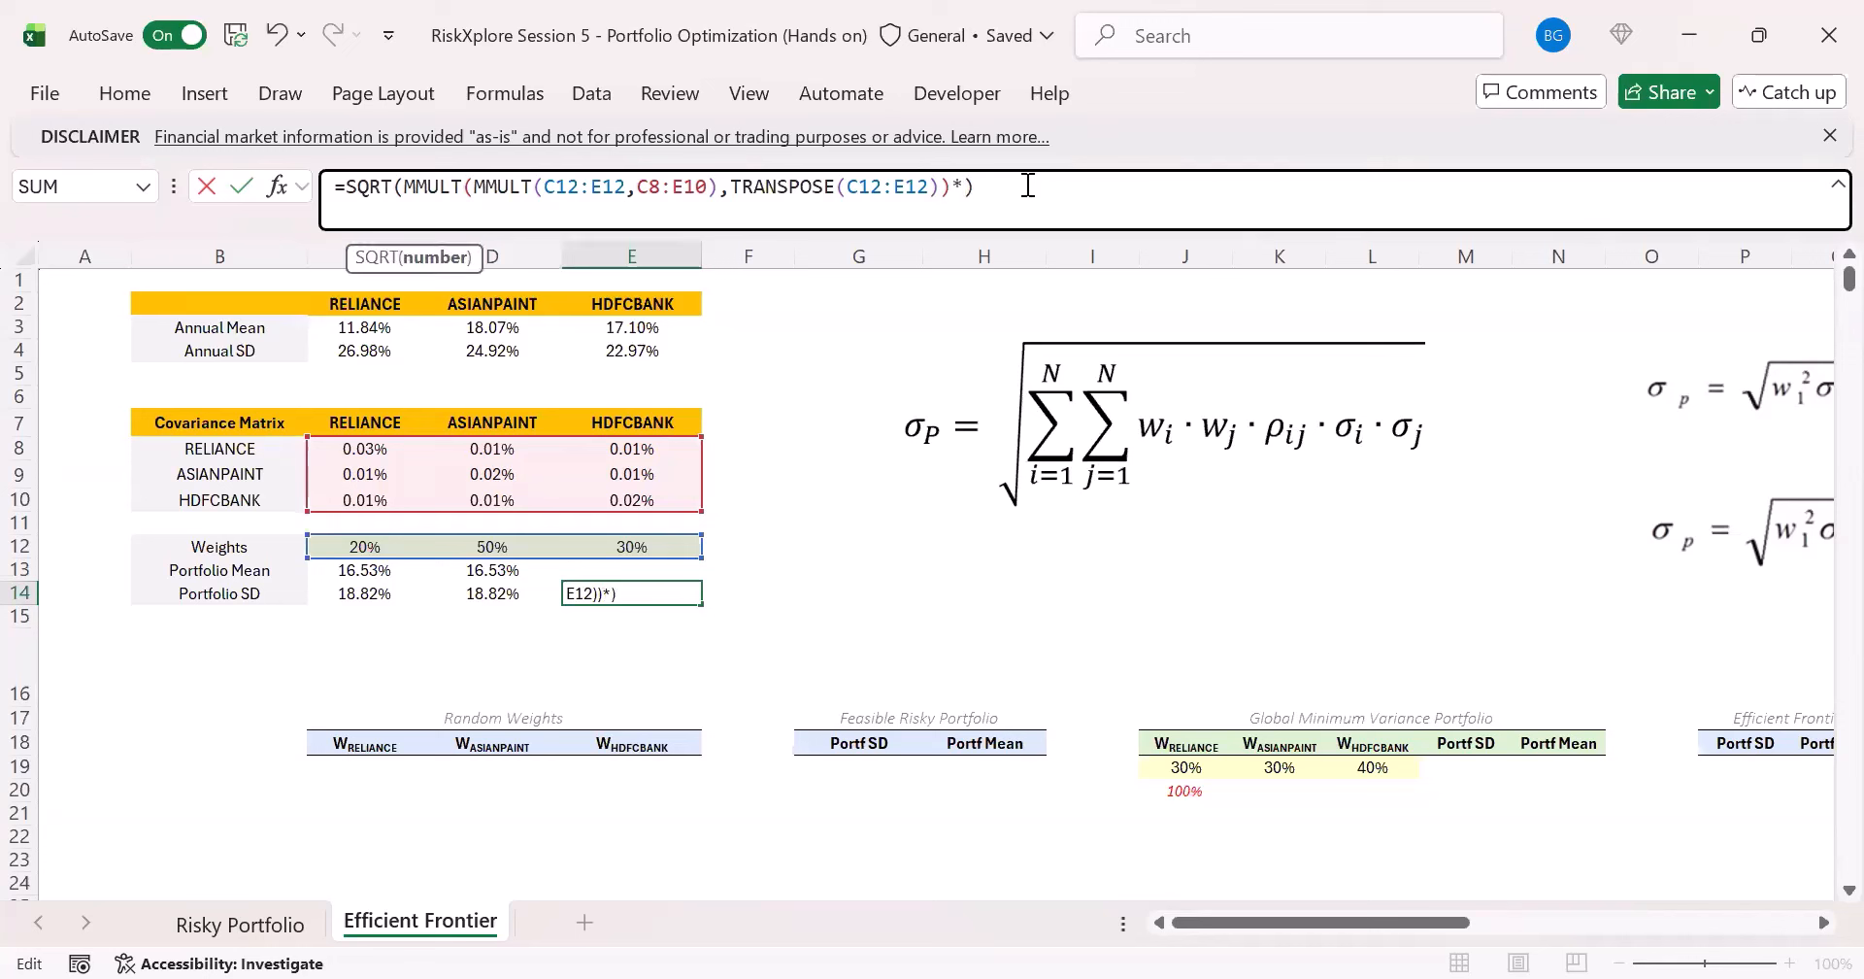
{"action": "type", "text": "252"}
{"action": "key", "text": "ctrl+shift+Return"}
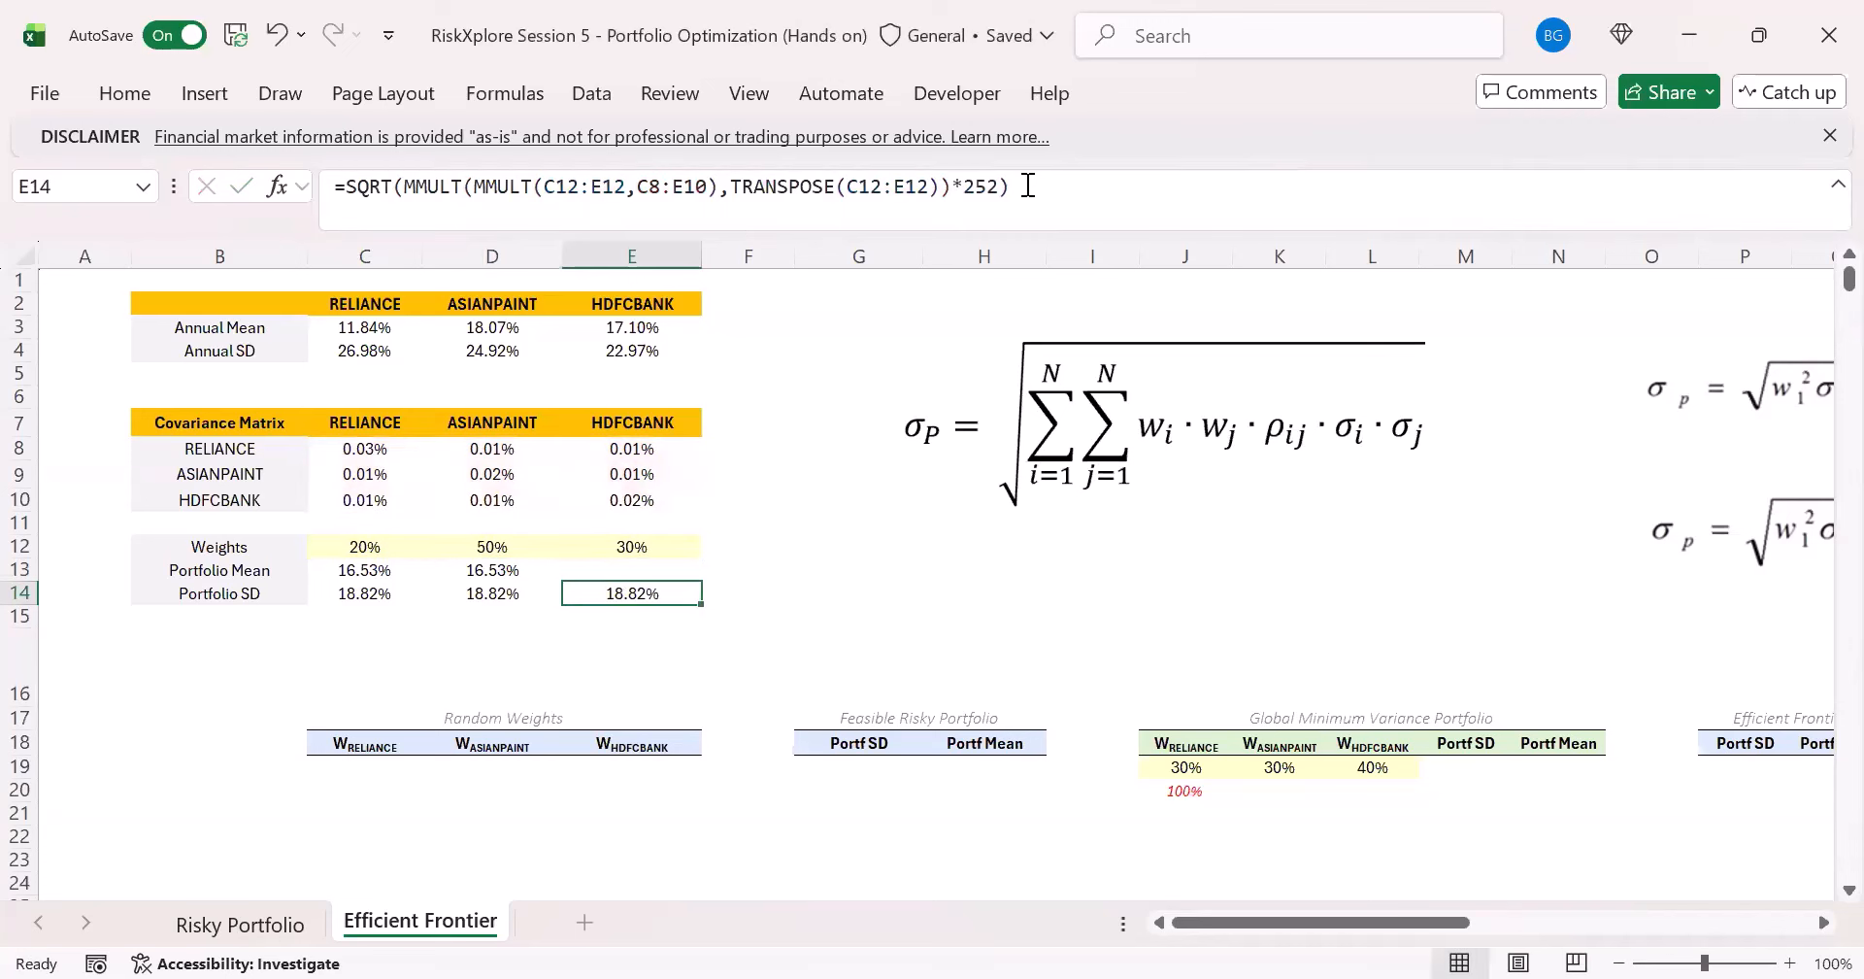
- Compare the three portfolio SD formulas in C14, D14 and E14
{"action": "key", "text": "Left"}
{"action": "key", "text": "Left"}
{"action": "key", "text": "Right"}
{"action": "key", "text": "Right"}
{"action": "left_click", "coordinate": [493, 595]}
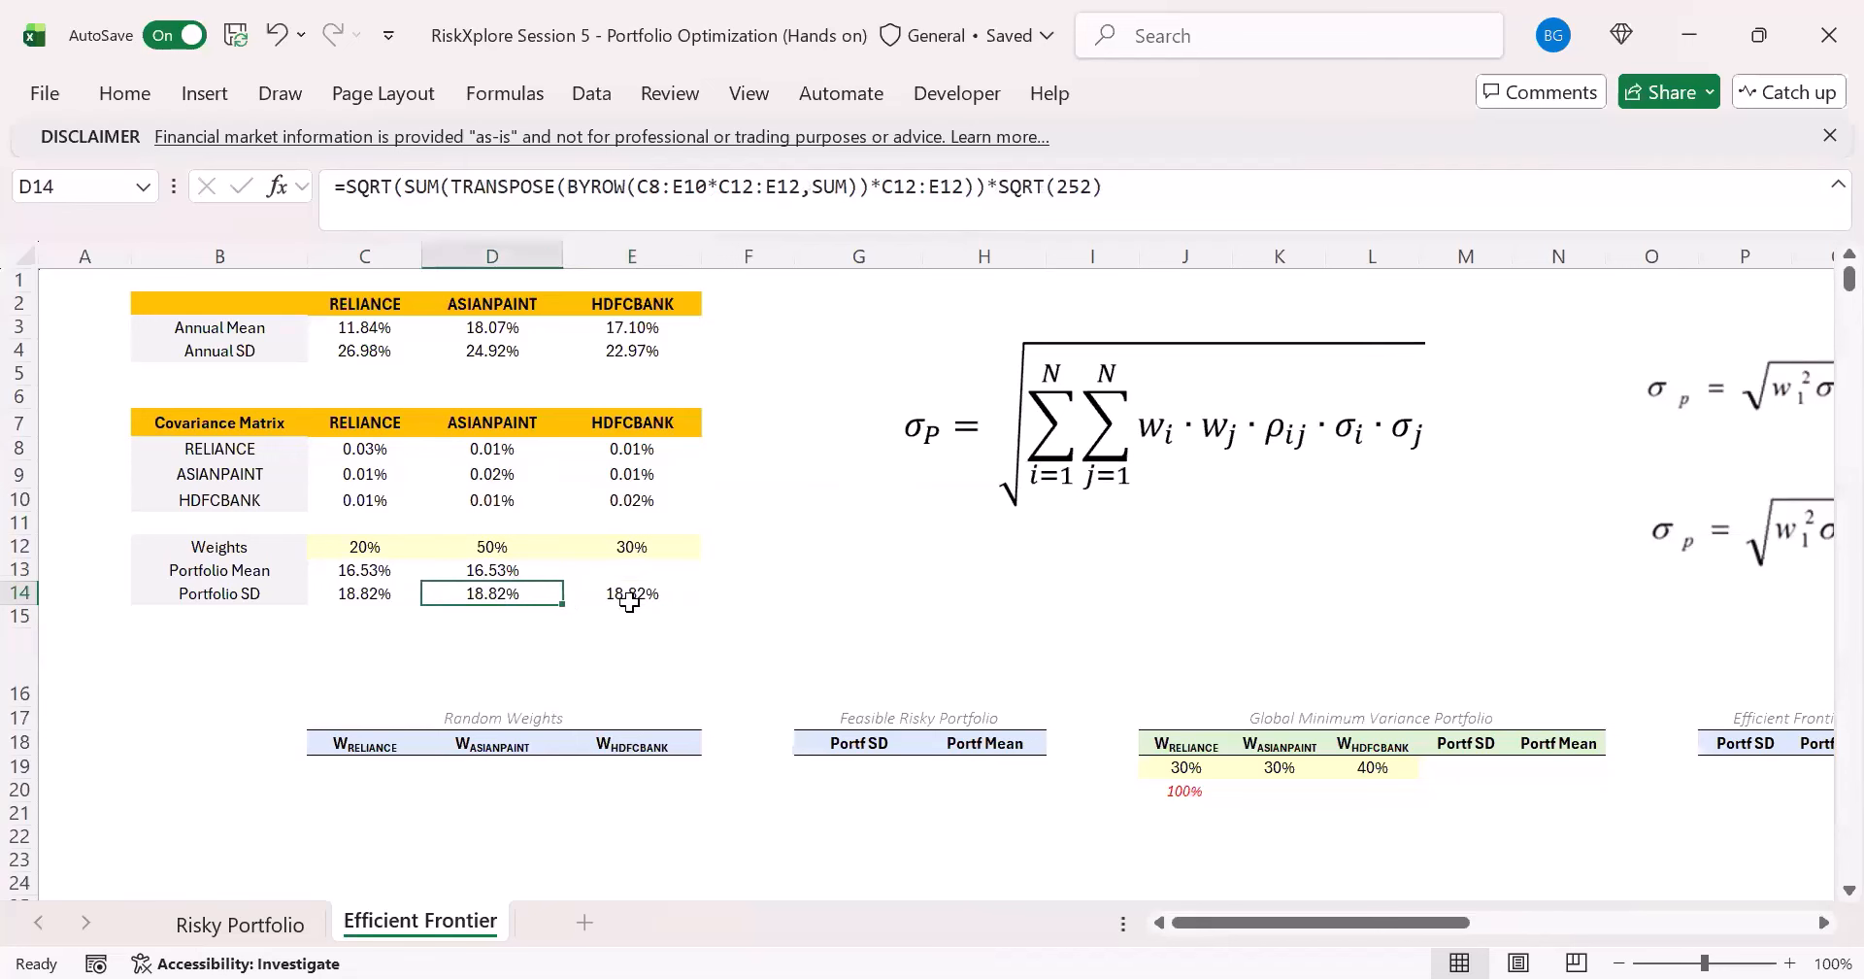
{"action": "left_click", "coordinate": [629, 600]}
{"action": "left_click", "coordinate": [484, 604]}
{"action": "left_click", "coordinate": [362, 591]}
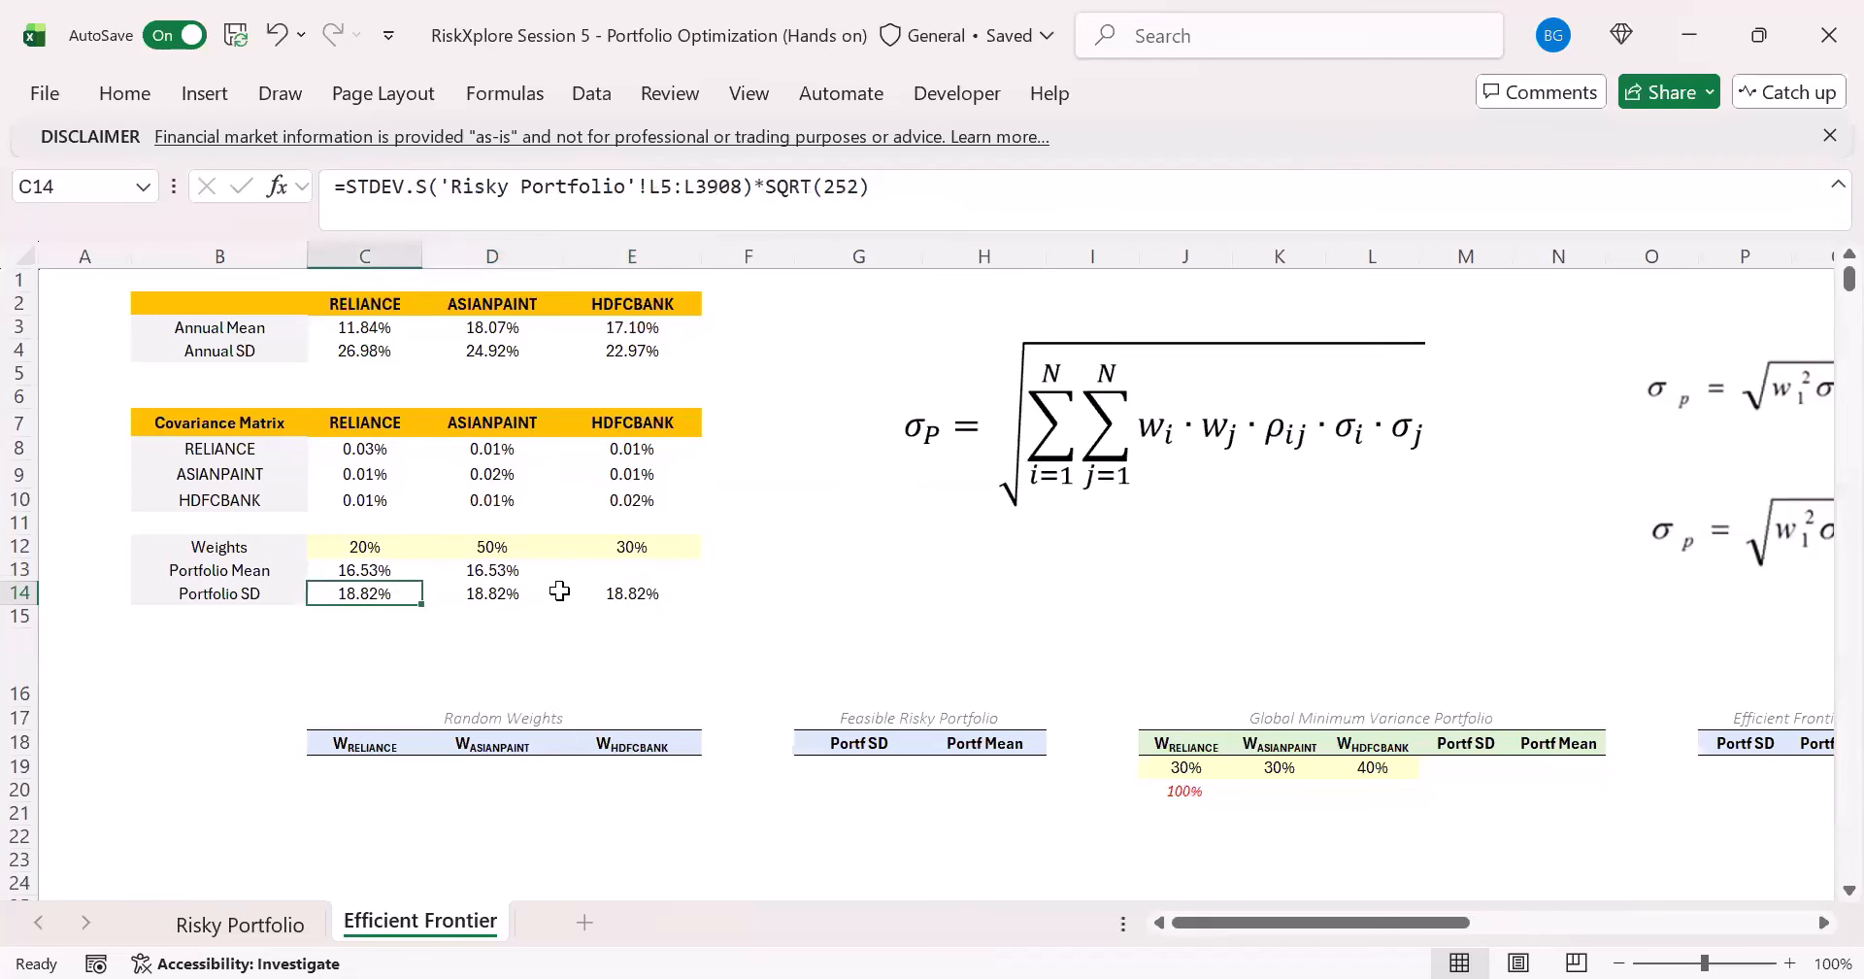
{"action": "left_click", "coordinate": [557, 593]}
{"action": "left_click", "coordinate": [635, 596]}
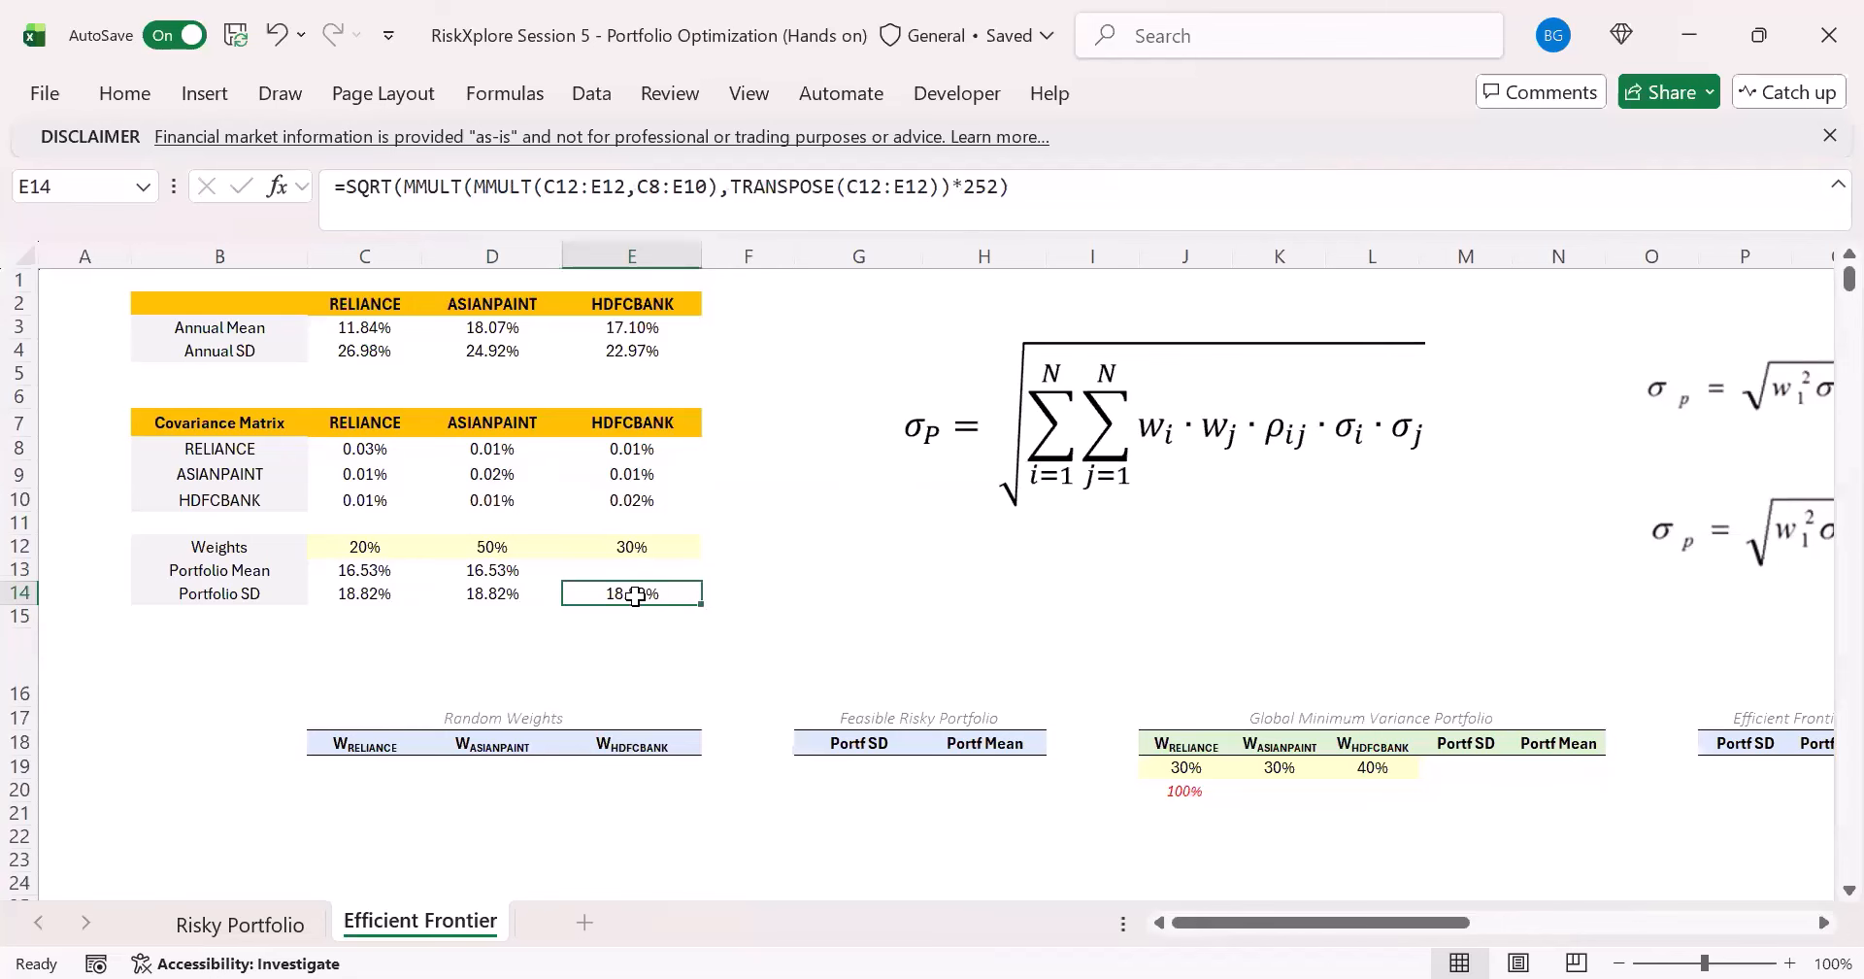
- Look over the start of the Random Weights table and the portfolio mean and SD formulas above it
{"action": "scroll", "coordinate": [635, 596], "scroll_direction": "down", "scroll_amount": 1}
{"action": "left_click", "coordinate": [543, 528]}
{"action": "left_click", "coordinate": [605, 532]}
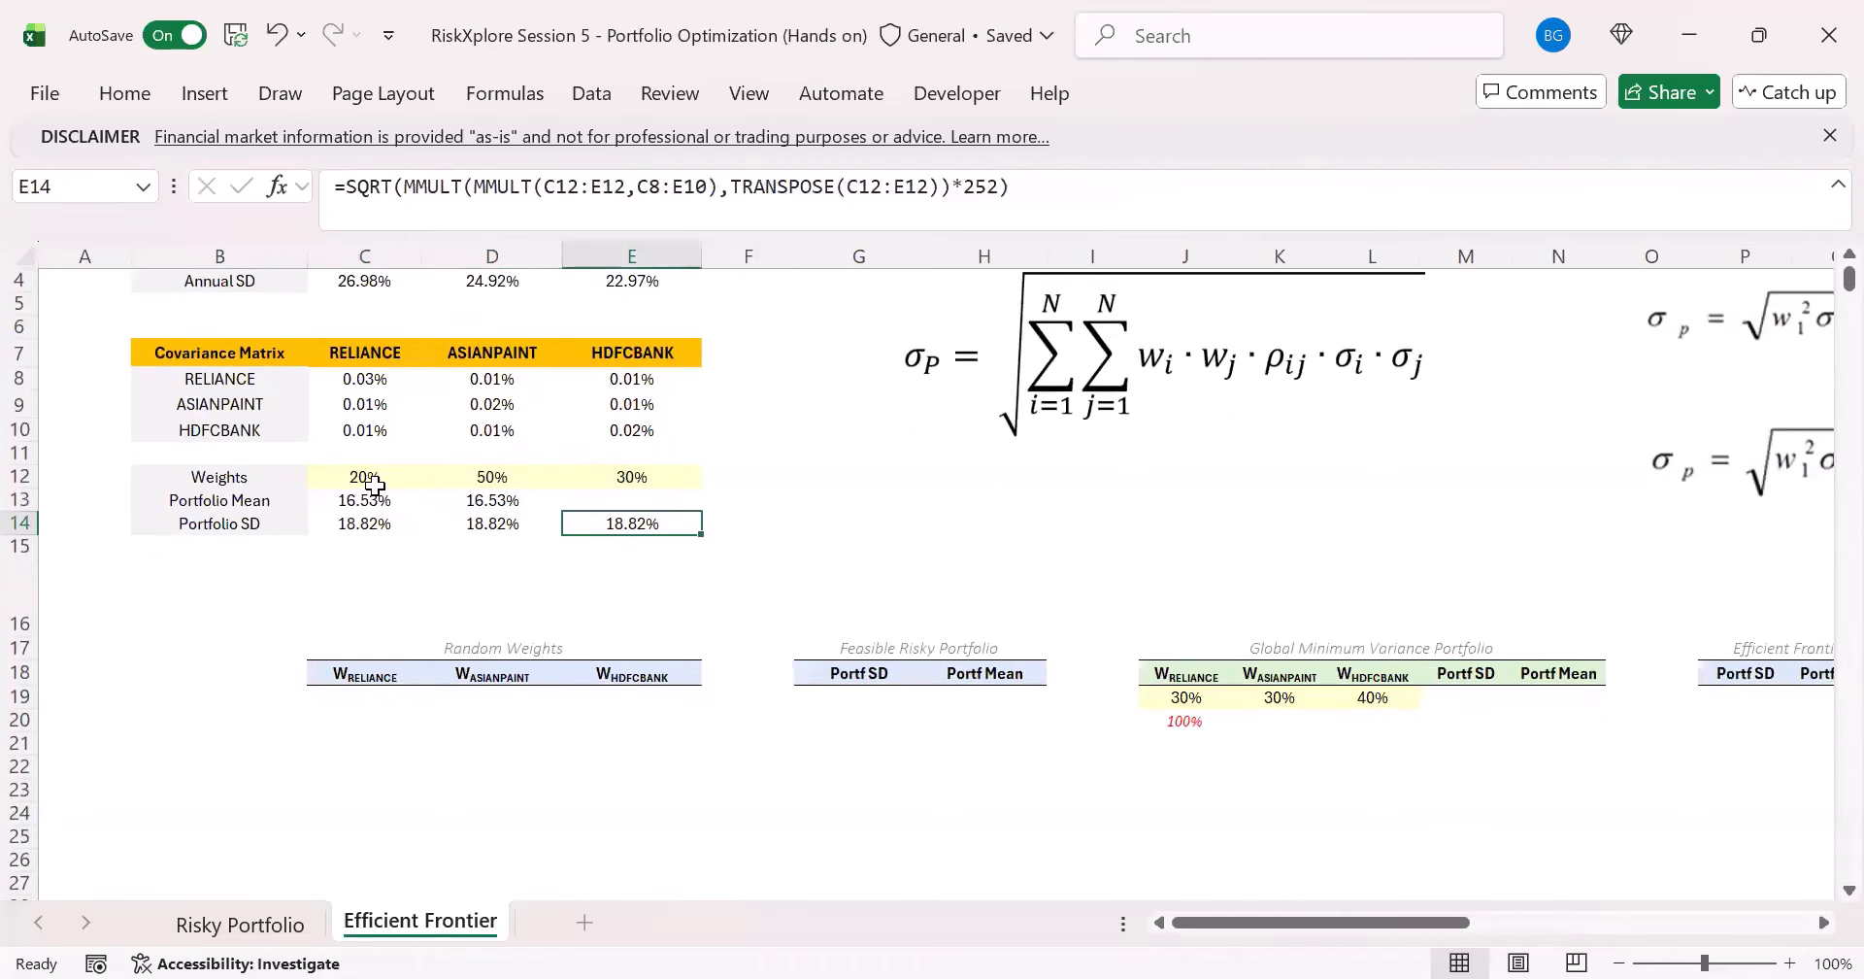
{"action": "left_click", "coordinate": [373, 699]}
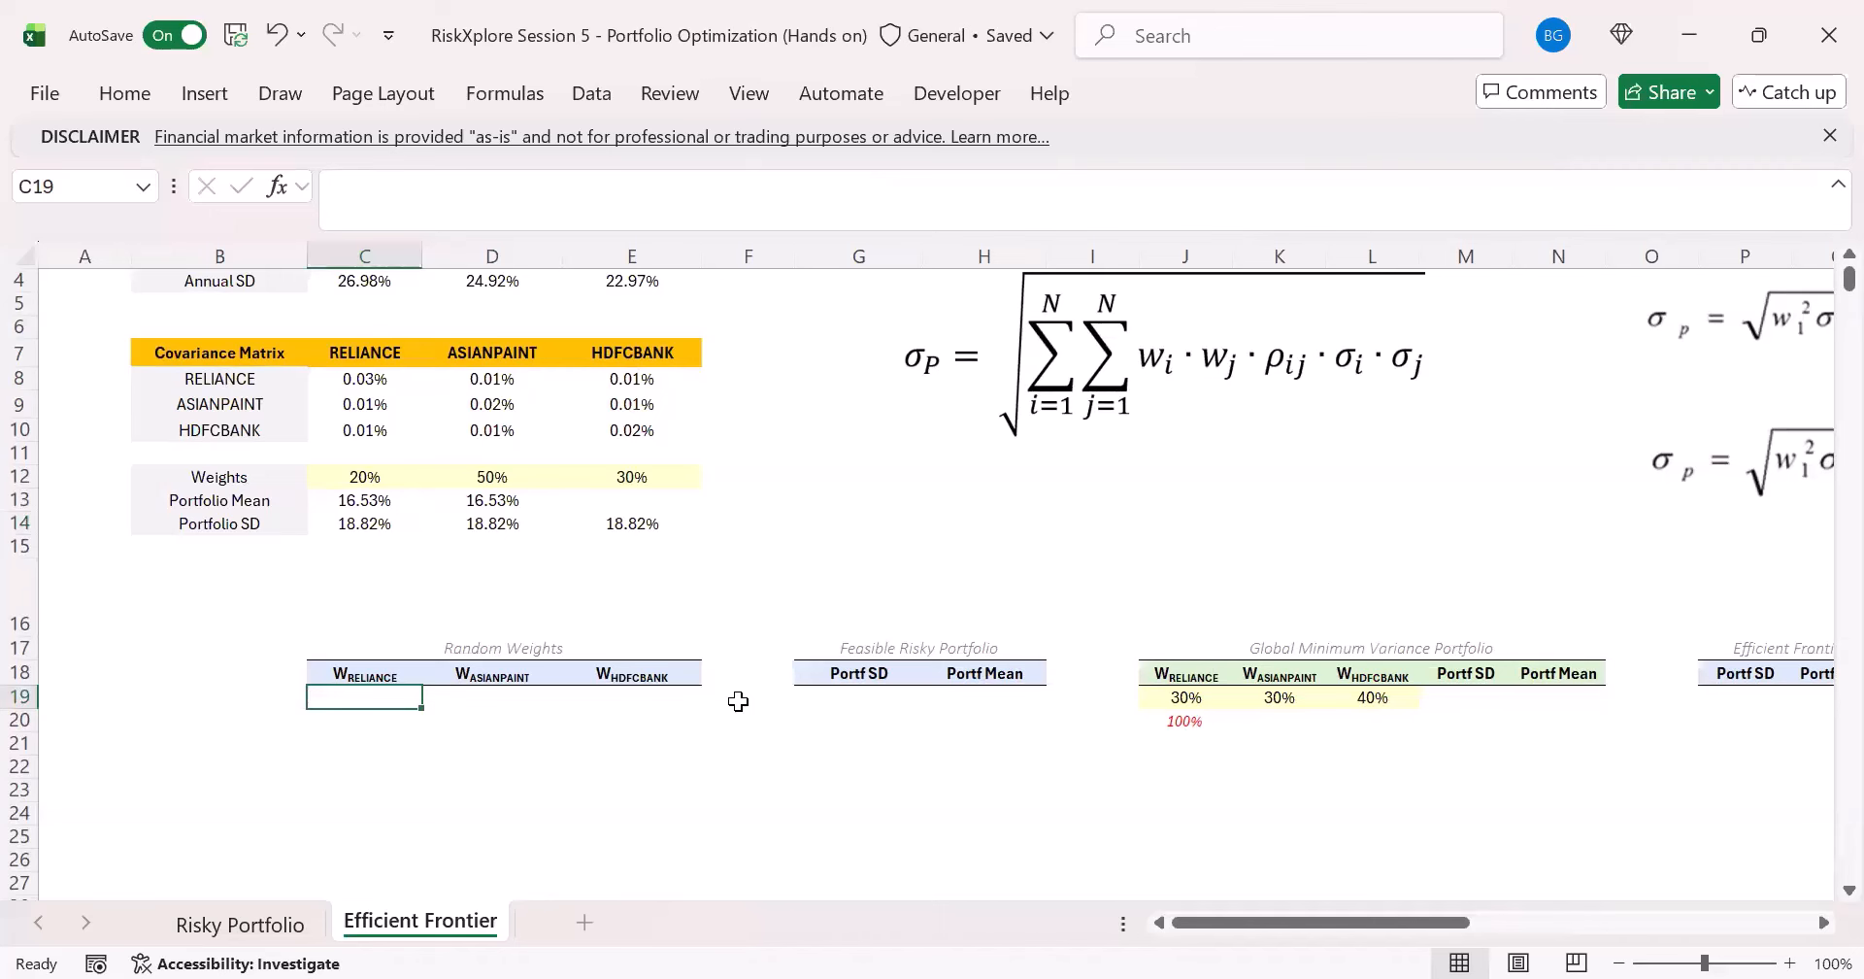
{"action": "scroll", "coordinate": [184, 406], "scroll_direction": "up", "scroll_amount": 1}
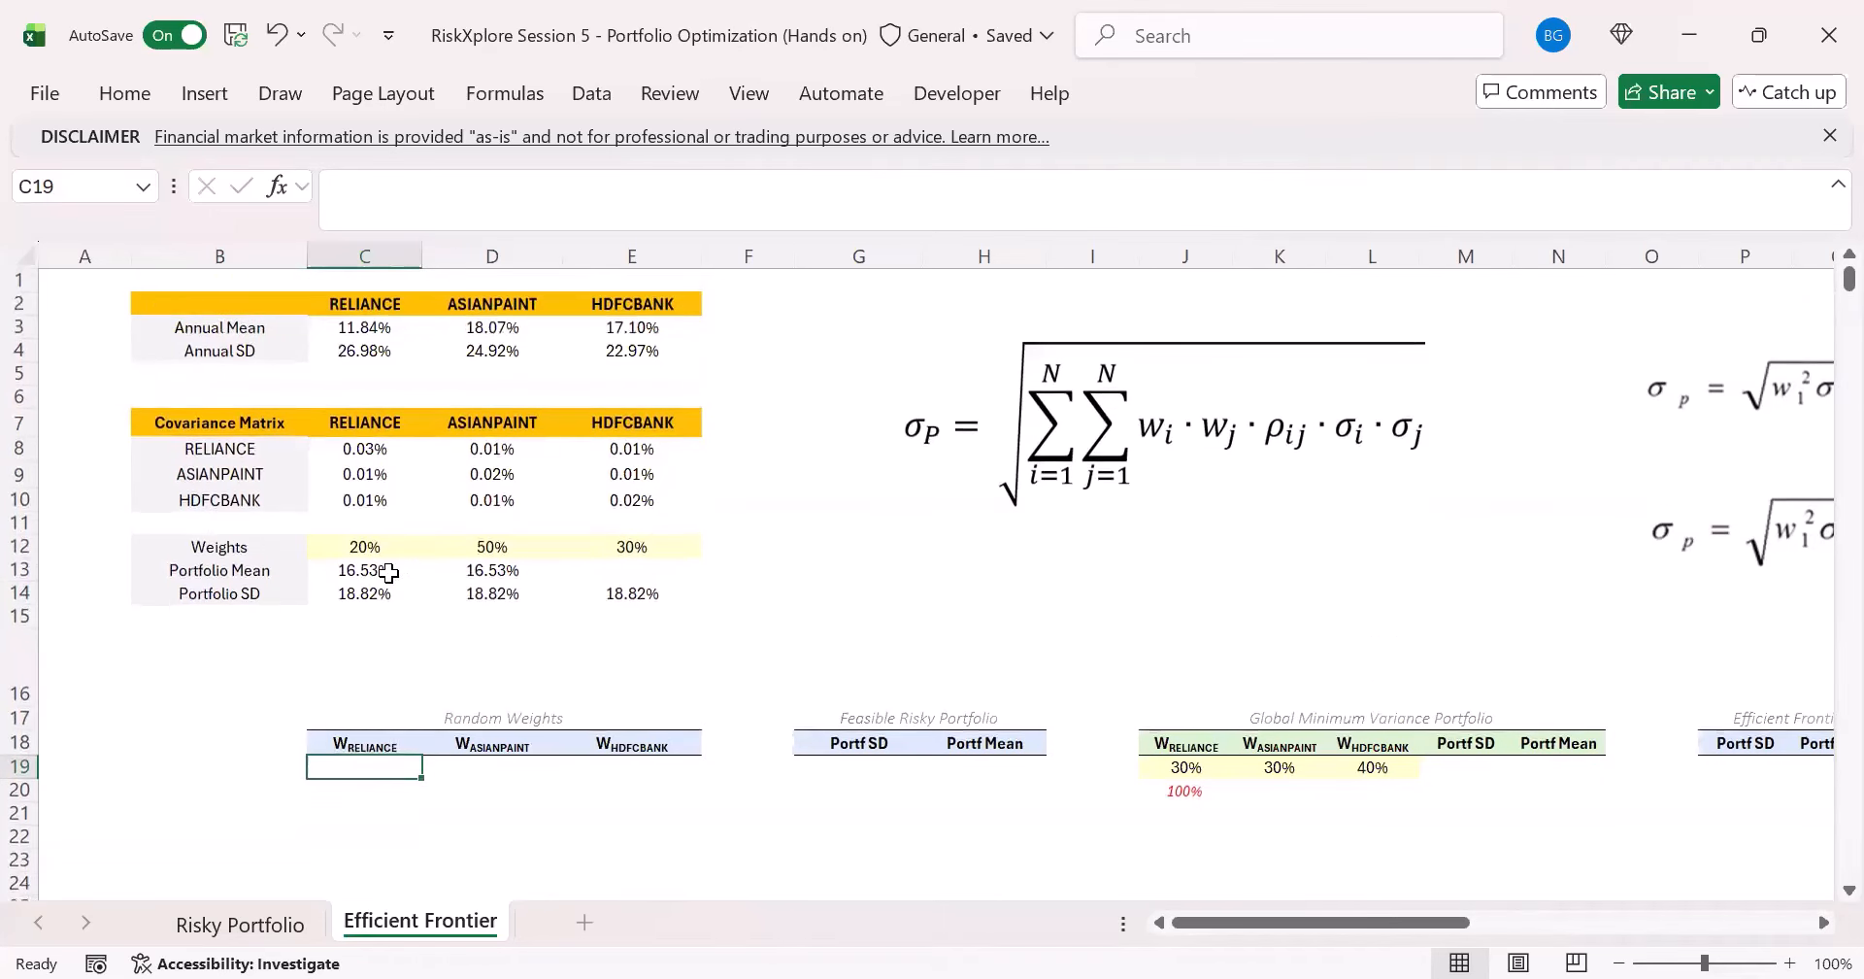
{"action": "left_click", "coordinate": [388, 573]}
{"action": "left_click", "coordinate": [374, 592]}
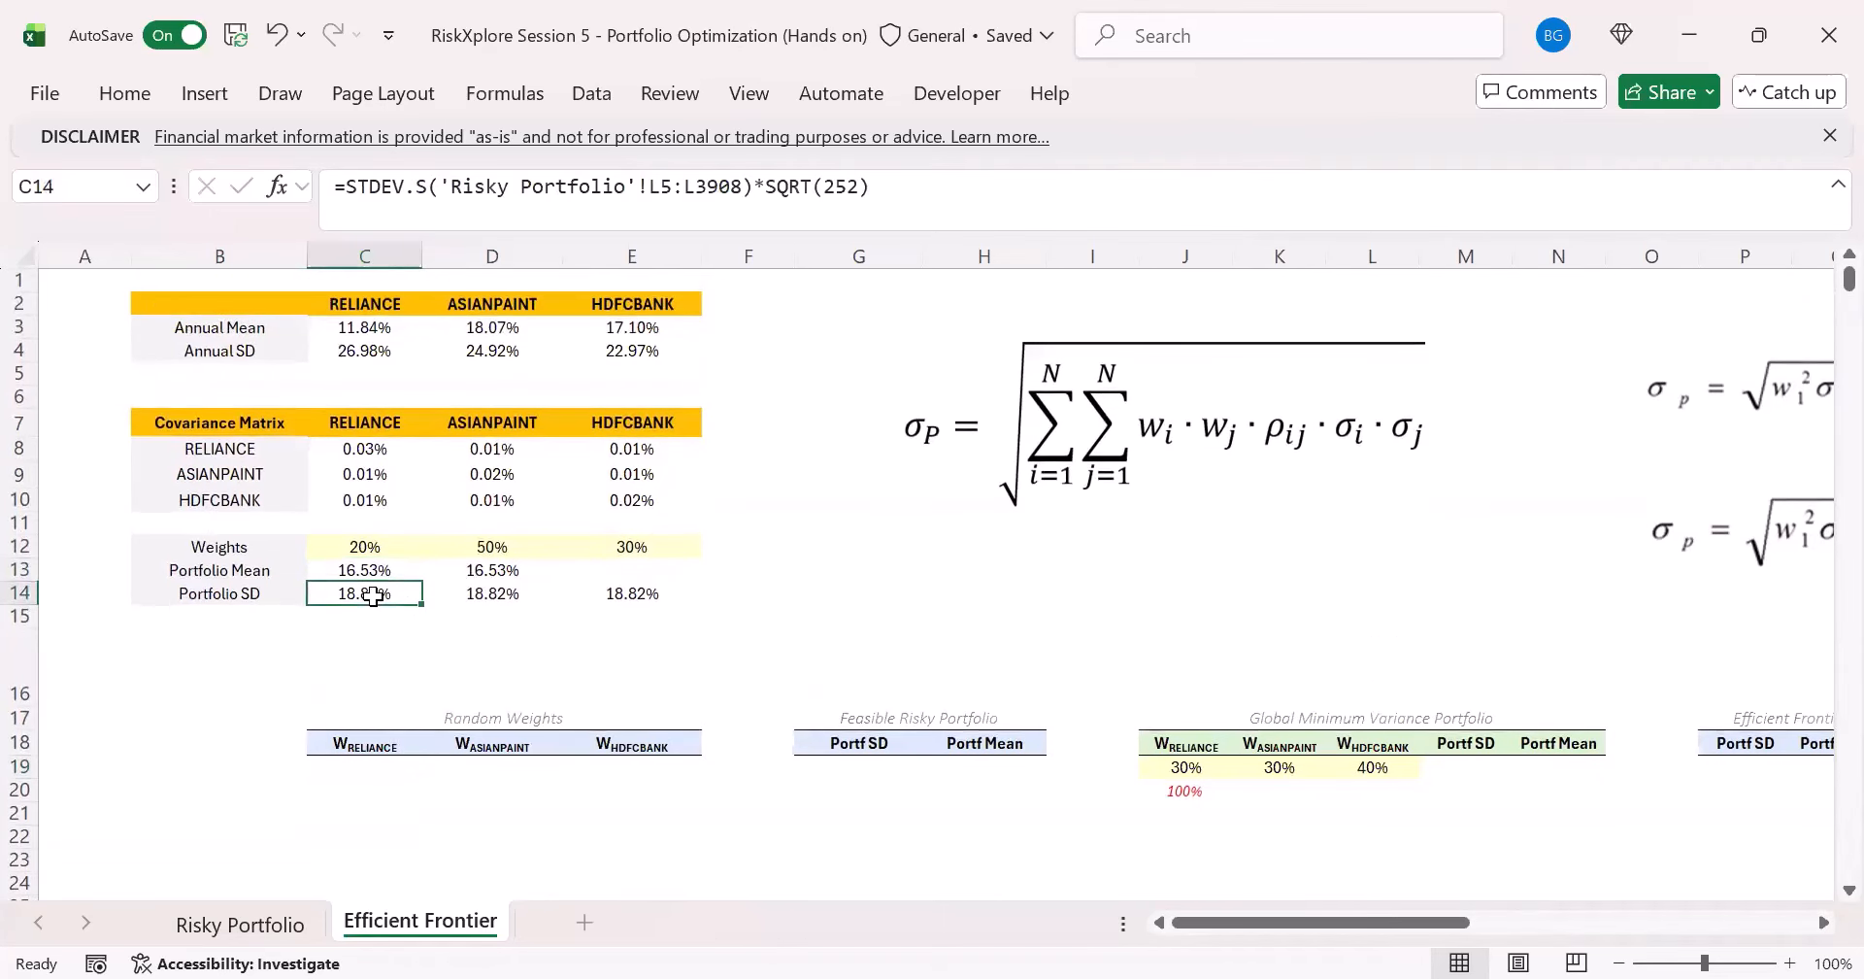
{"action": "left_click", "coordinate": [370, 769]}
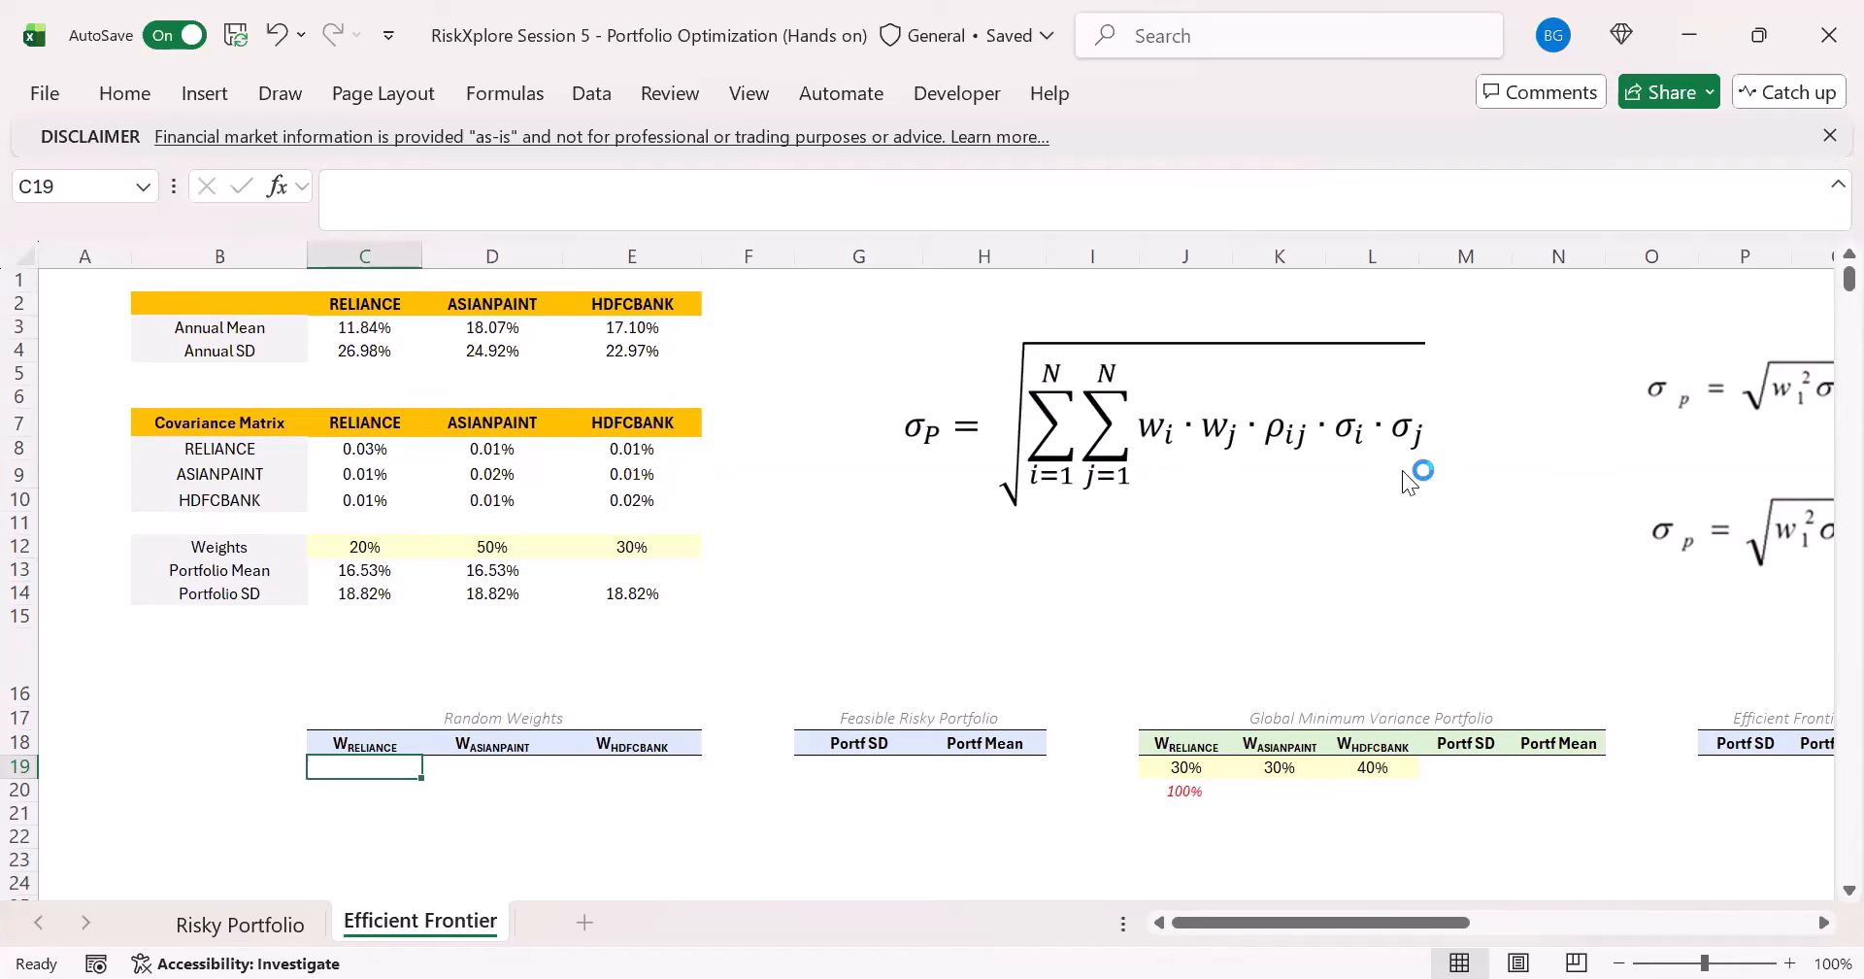
{"action": "left_click", "coordinate": [491, 595]}
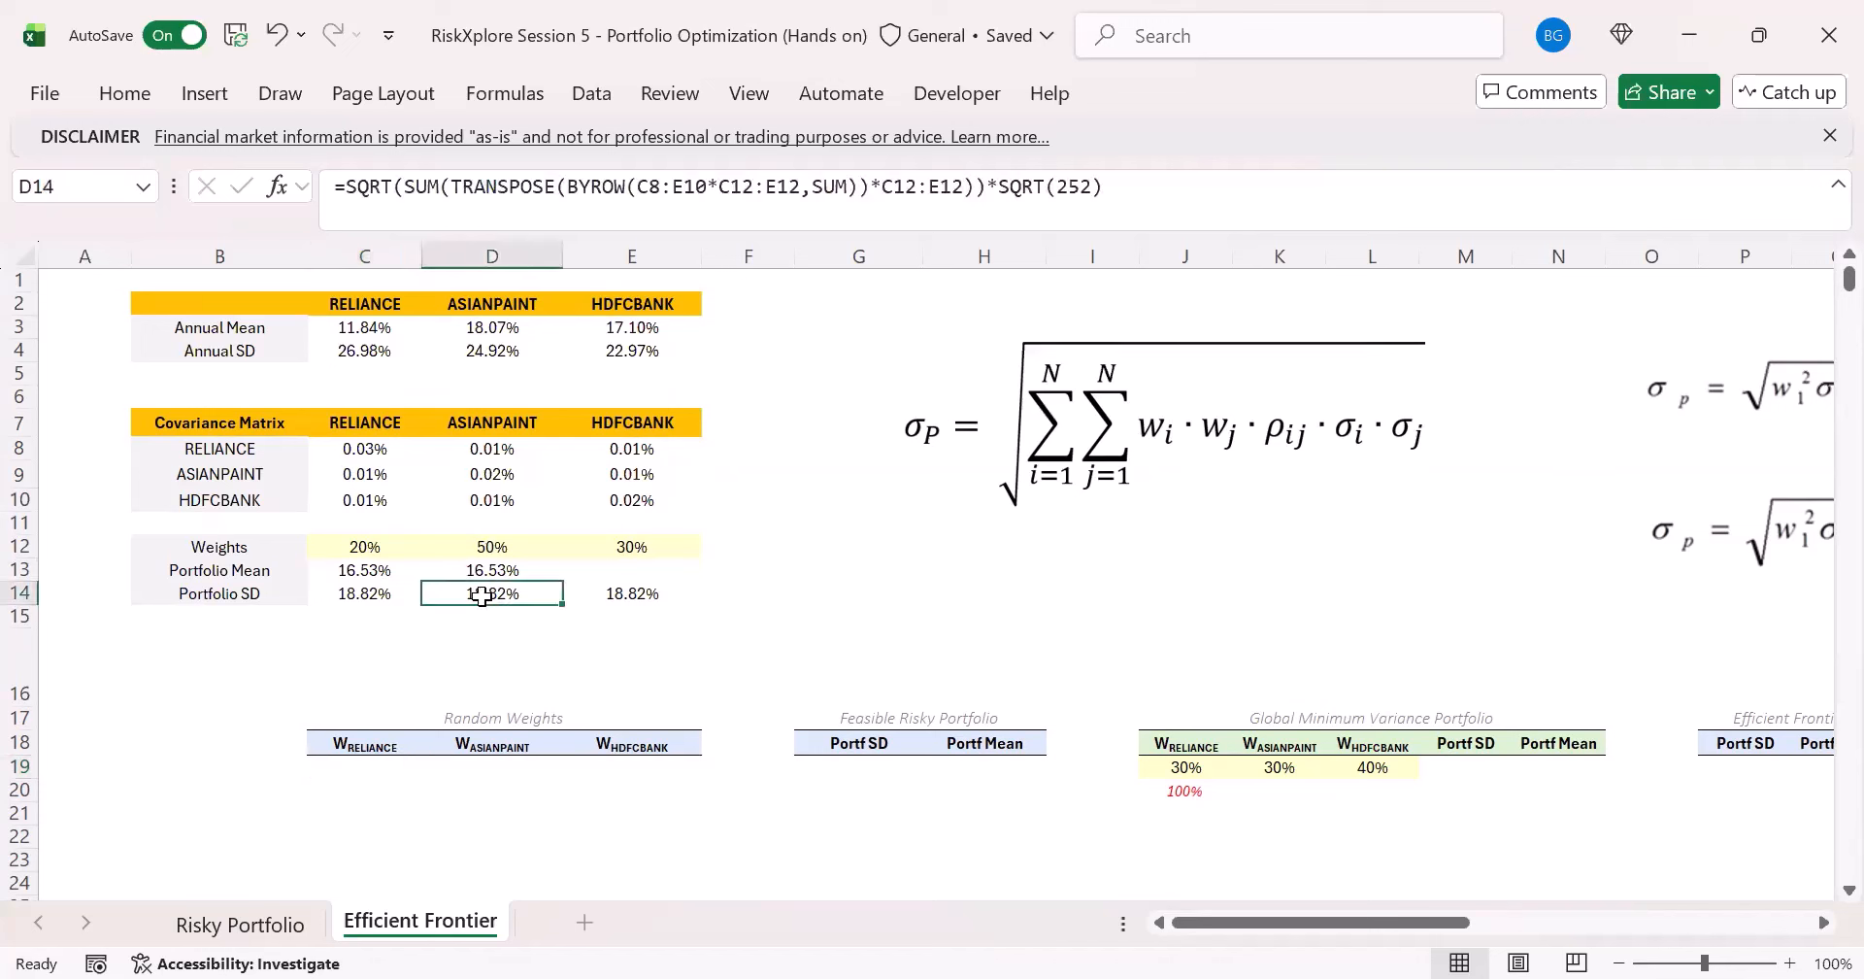
- Display the C14 formula as text in C15 with FORMULATEXT and fill it across to E15
{"action": "left_click", "coordinate": [384, 618]}
{"action": "type", "text": "="}
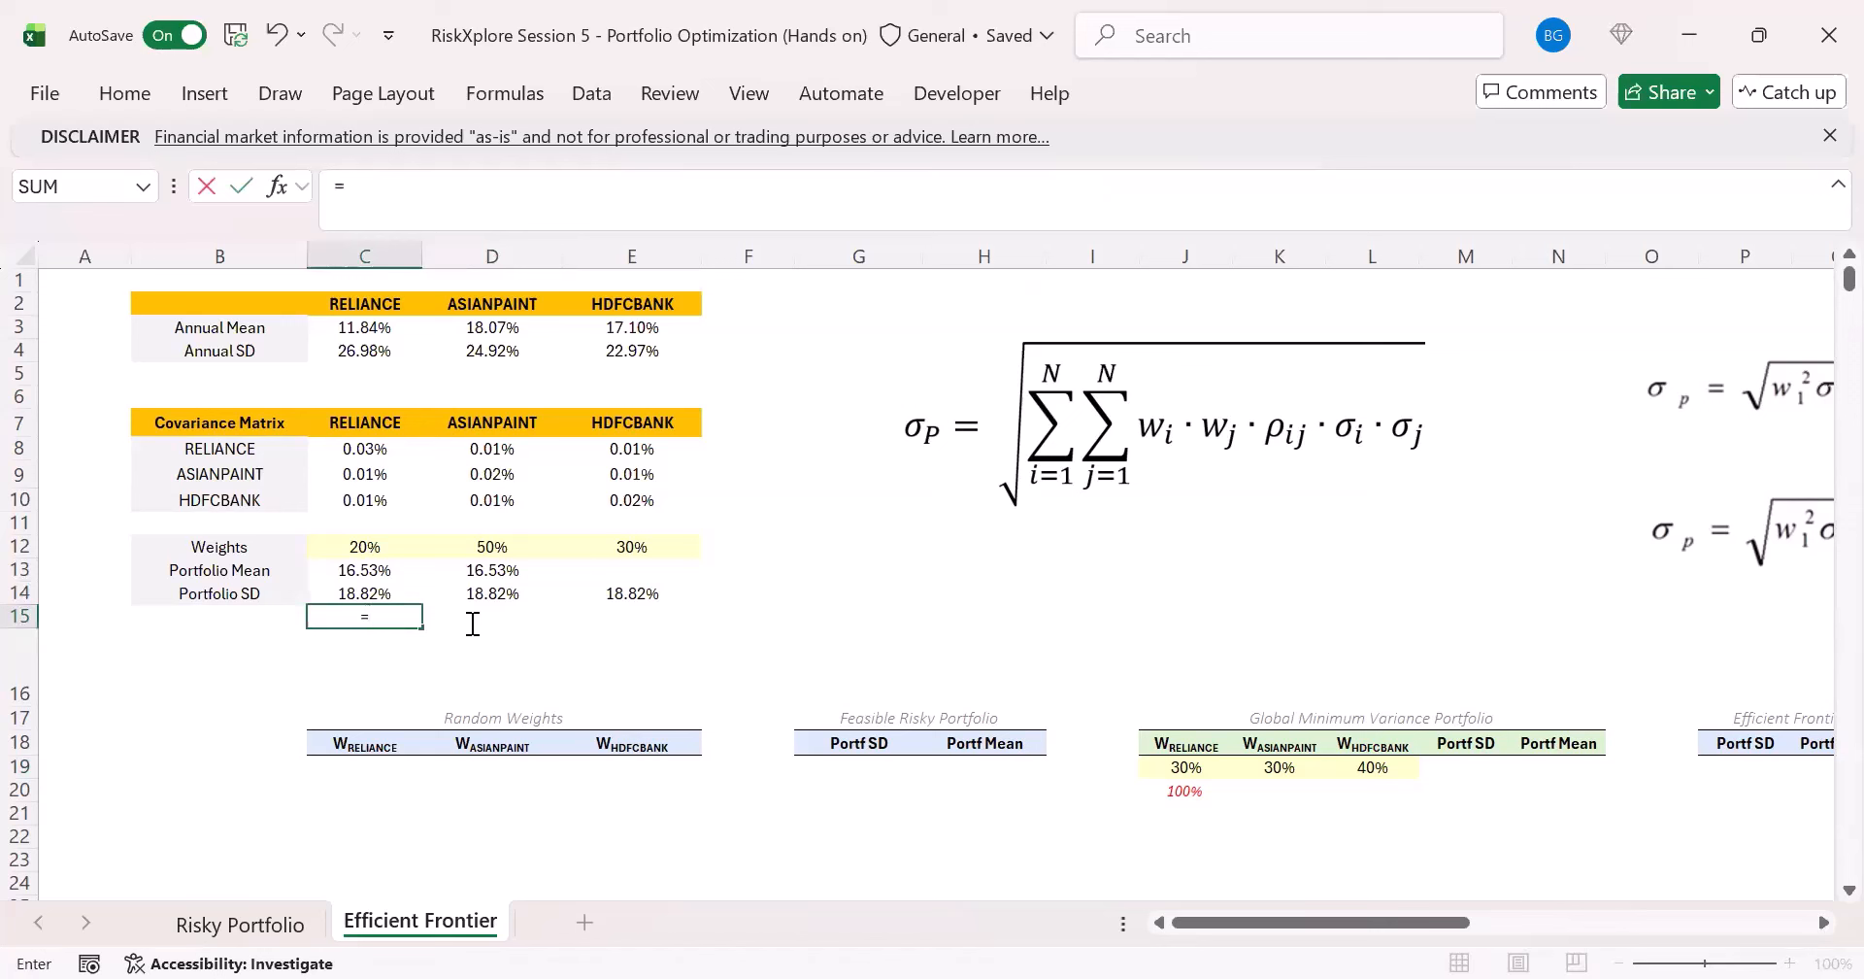
{"action": "type", "text": "FORMULATEXT("}
{"action": "key", "text": "Up"}
{"action": "type", "text": ")"}
{"action": "key", "text": "ctrl+Return"}
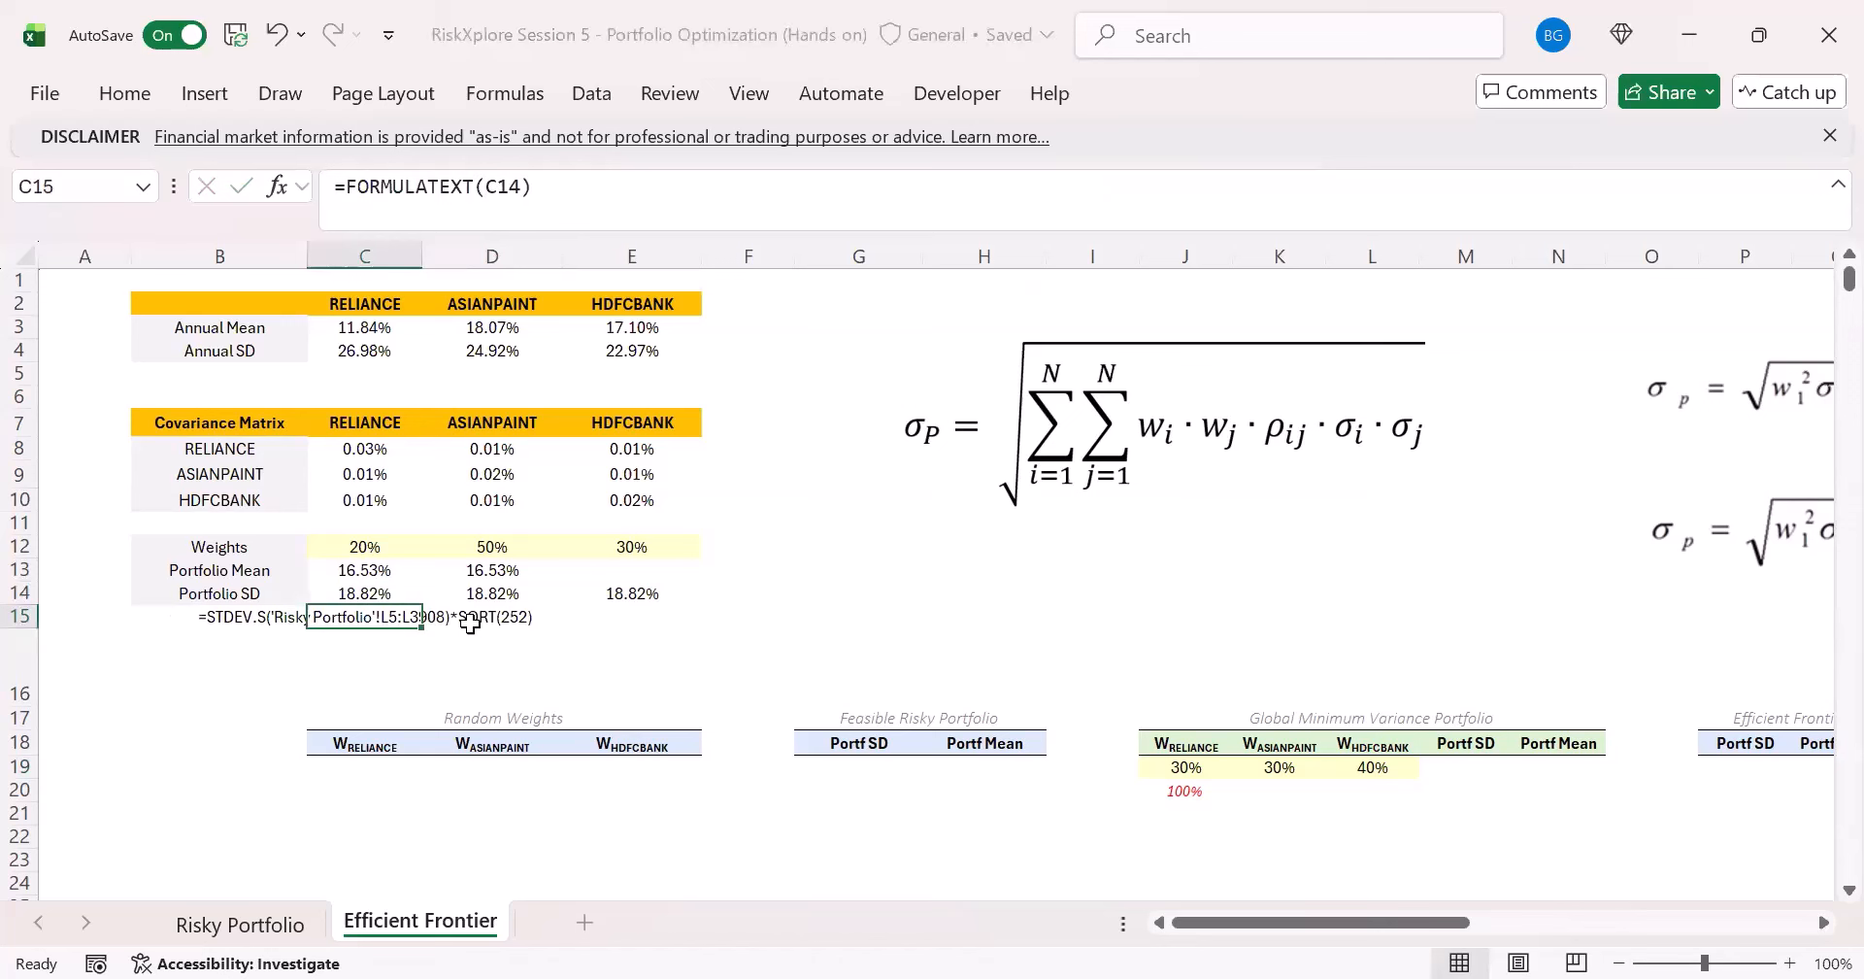
{"action": "left_click_drag", "start_coordinate": [422, 627], "coordinate": [635, 658]}
{"action": "left_click", "coordinate": [642, 619]}
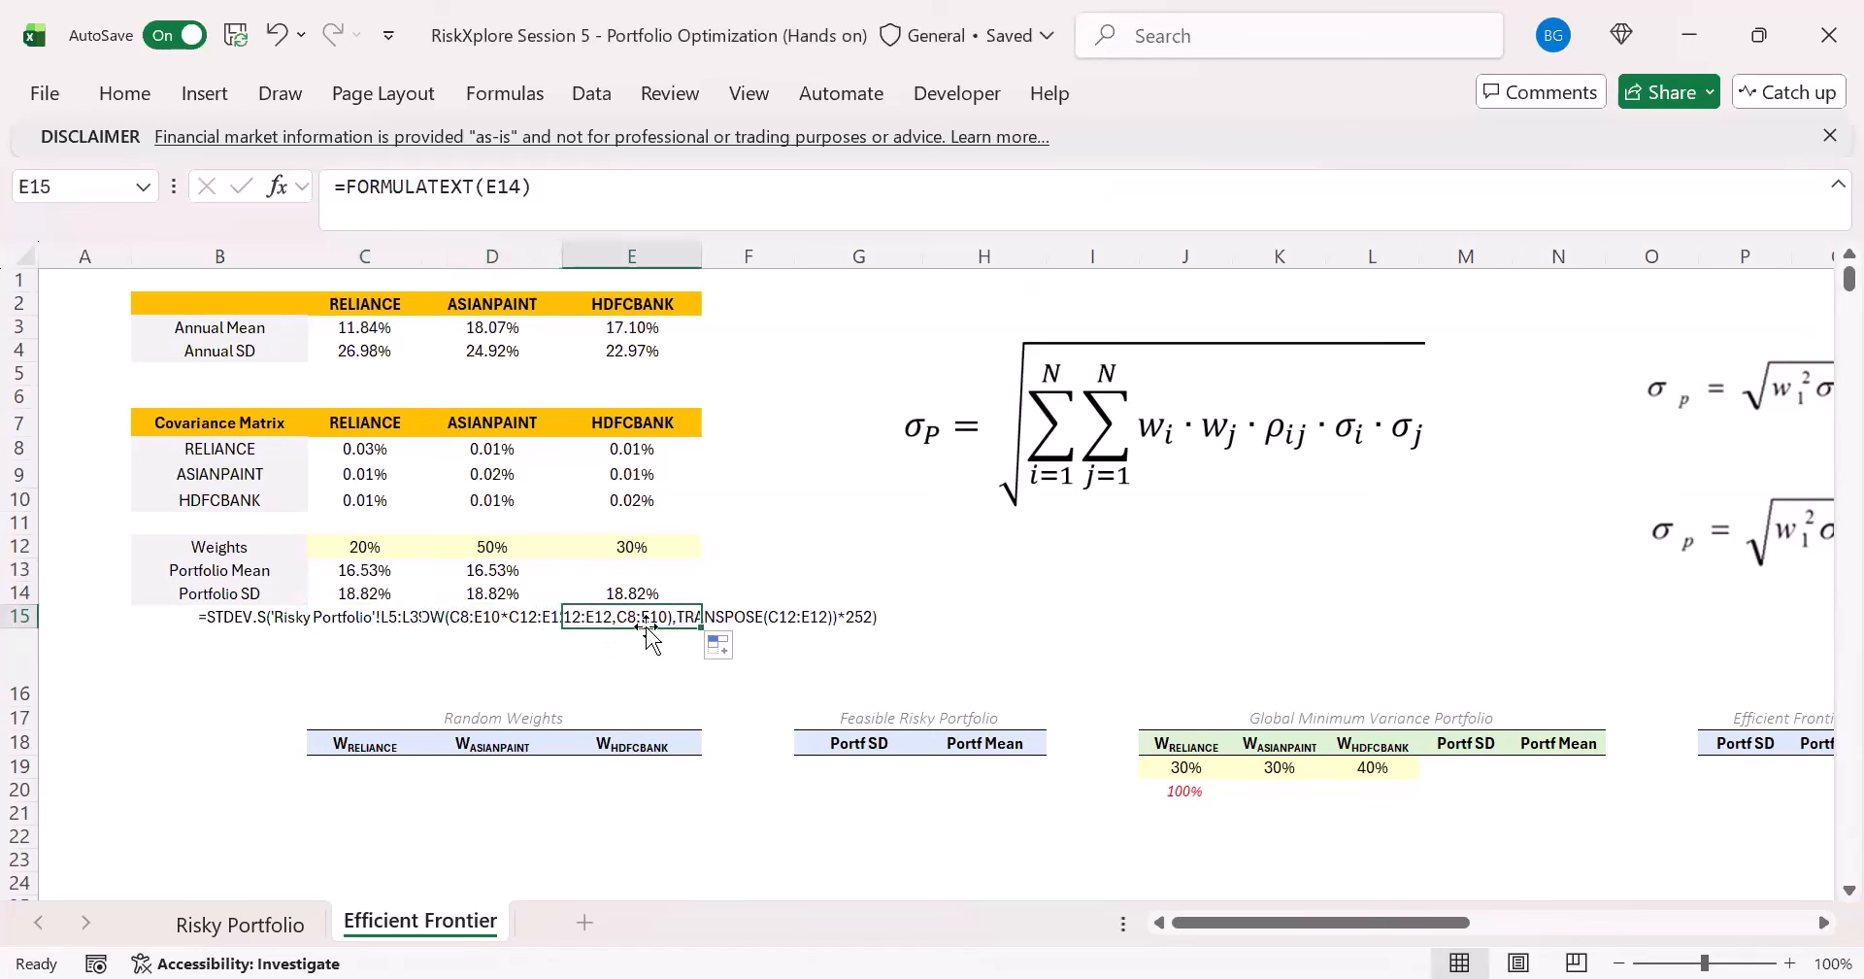
- Replace the FORMULATEXT formulas in C15:E15 with their pasted values and check each cell
{"action": "left_click_drag", "start_coordinate": [355, 612], "coordinate": [644, 609]}
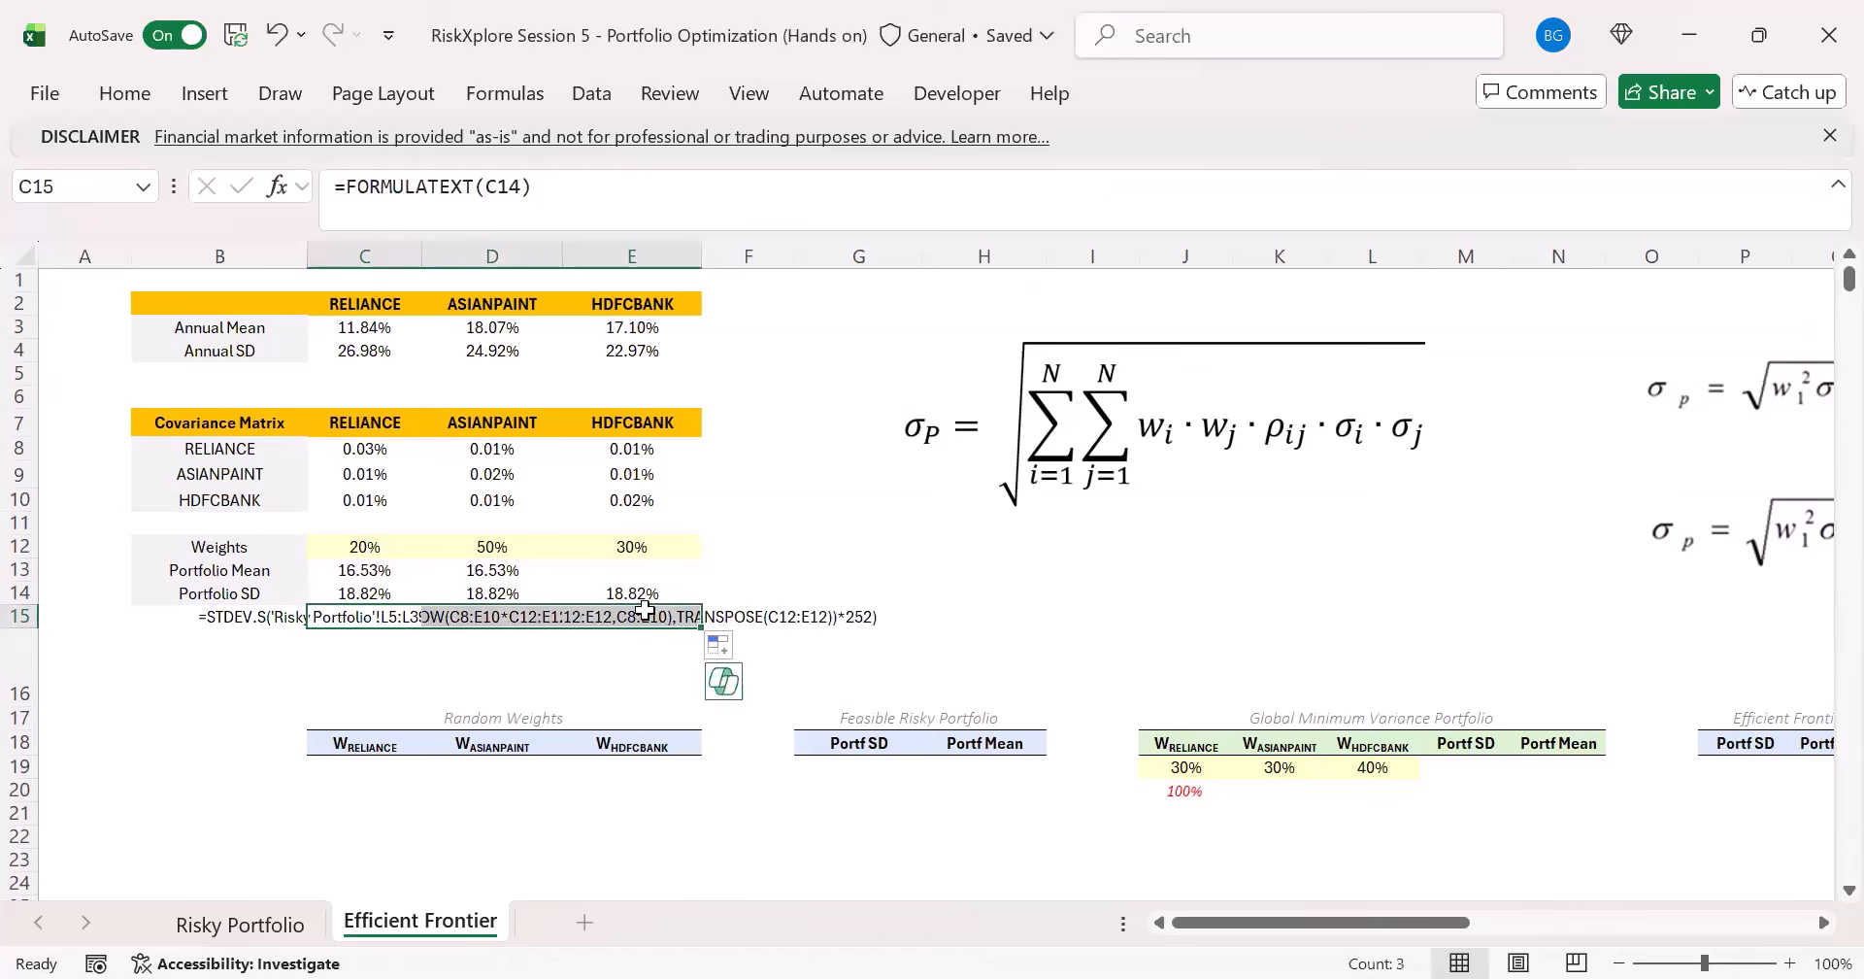
{"action": "key", "text": "ctrl+c"}
{"action": "key", "text": "ctrl+shift+v"}
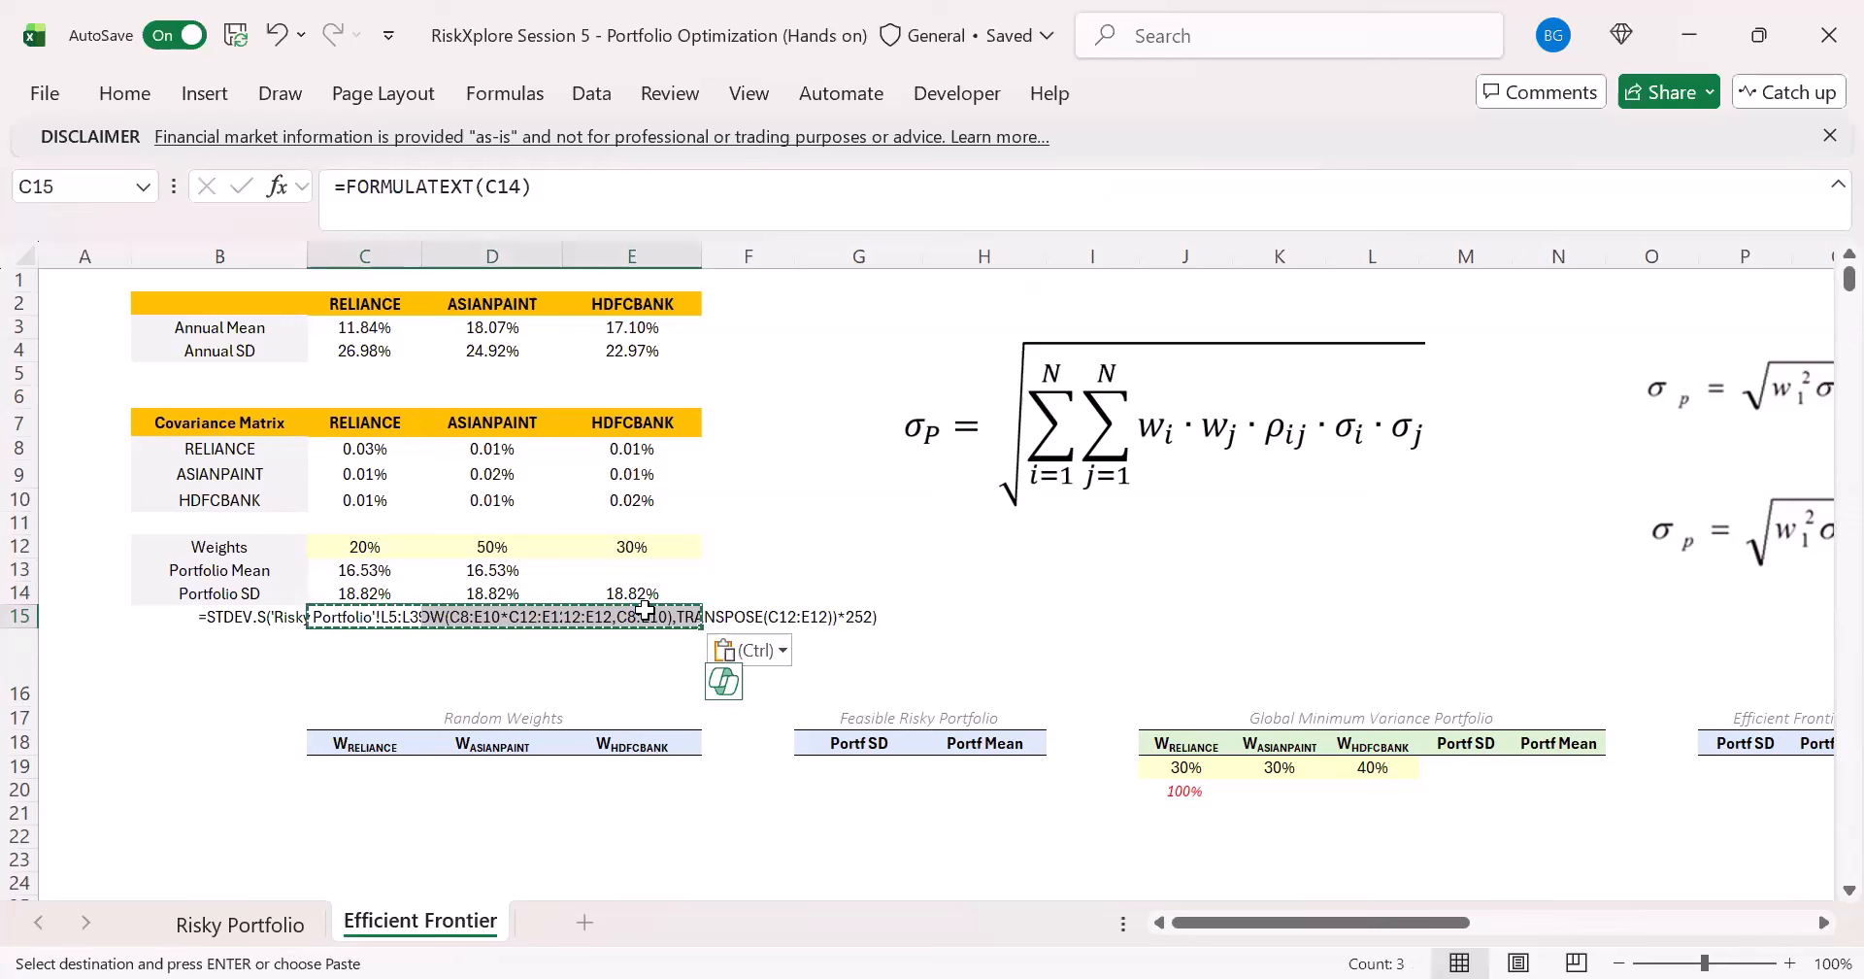
{"action": "key", "text": "Escape"}
{"action": "left_click", "coordinate": [379, 615]}
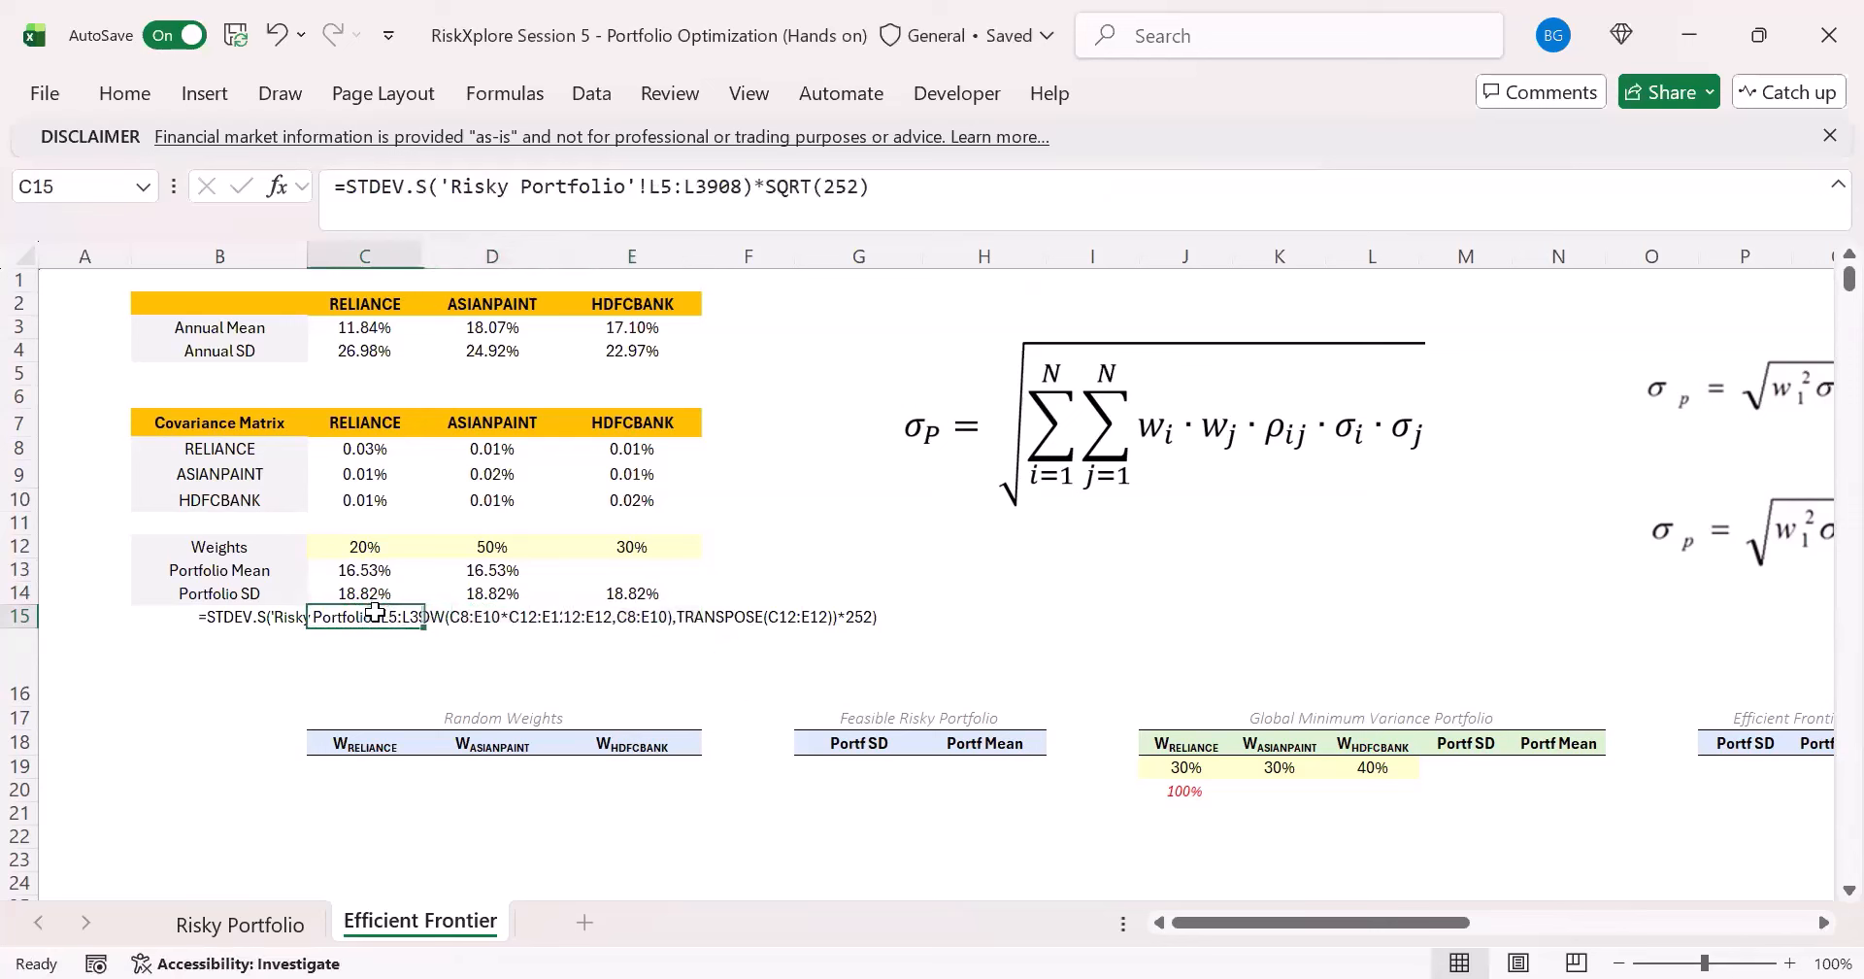
{"action": "left_click", "coordinate": [466, 621]}
{"action": "left_click", "coordinate": [614, 626]}
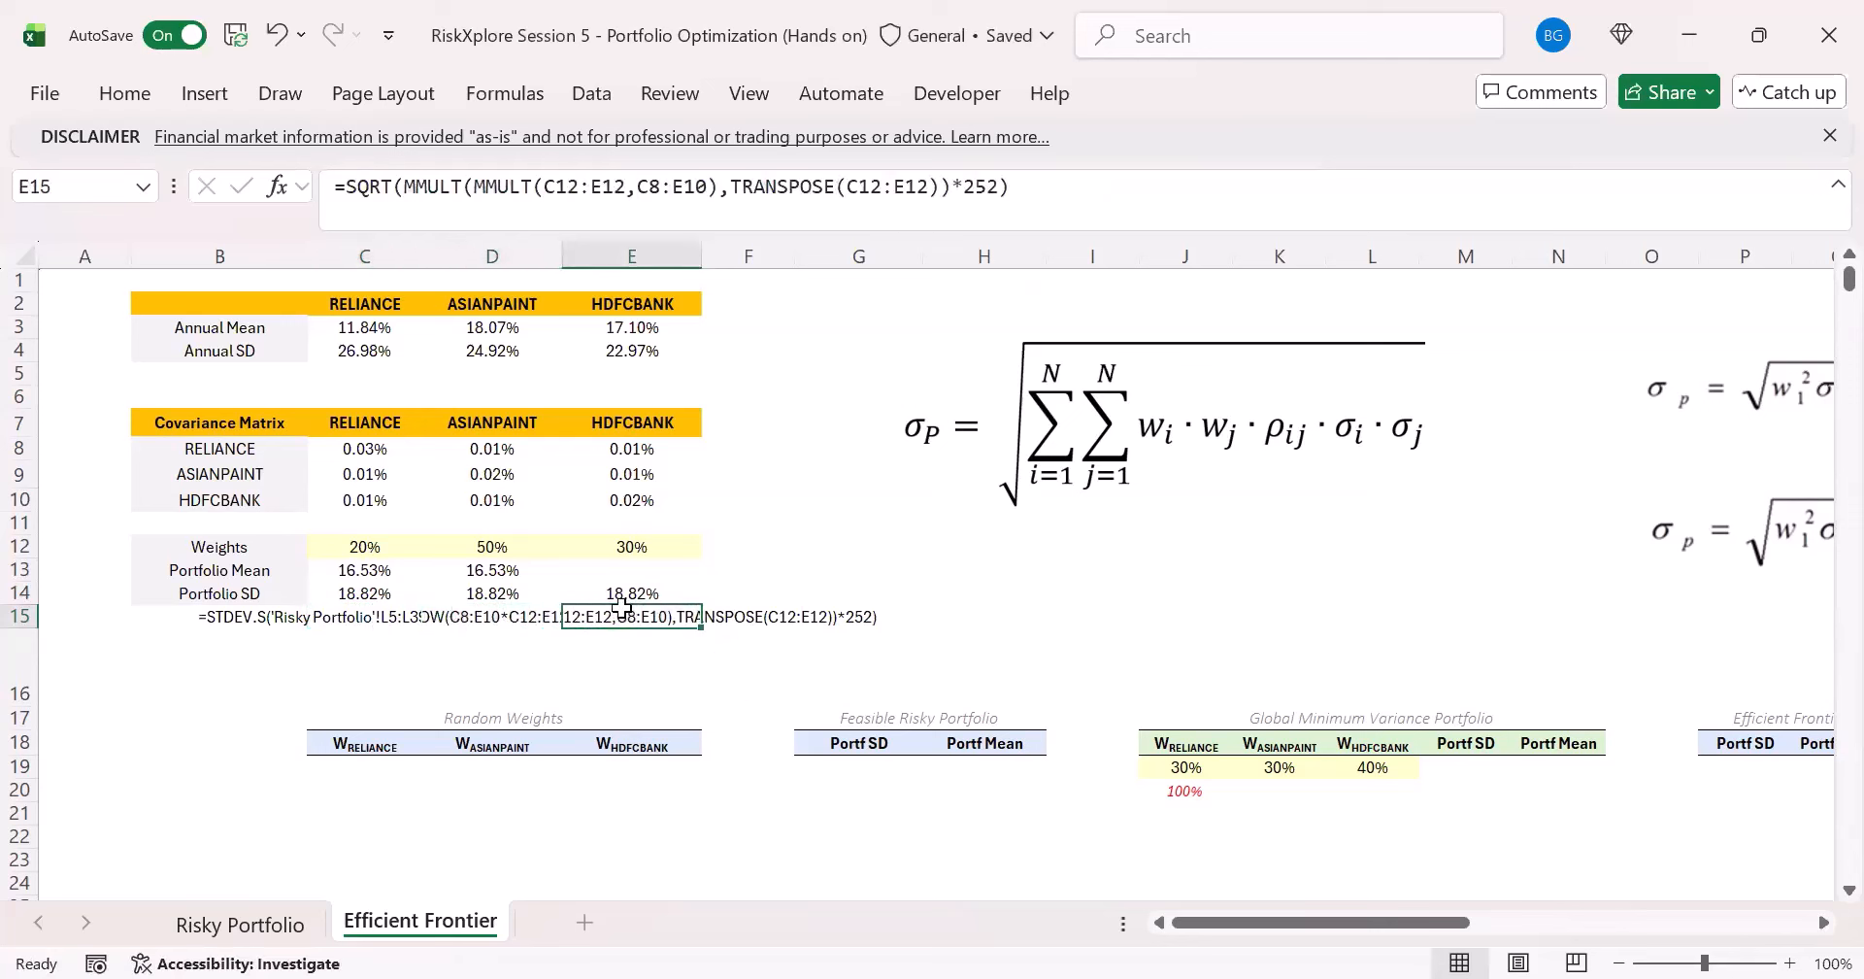
- Review the weights in C12:E12, the covariance matrix headers in C7:E7 and the empty first row of the Random Weights table
{"action": "left_click", "coordinate": [393, 782]}
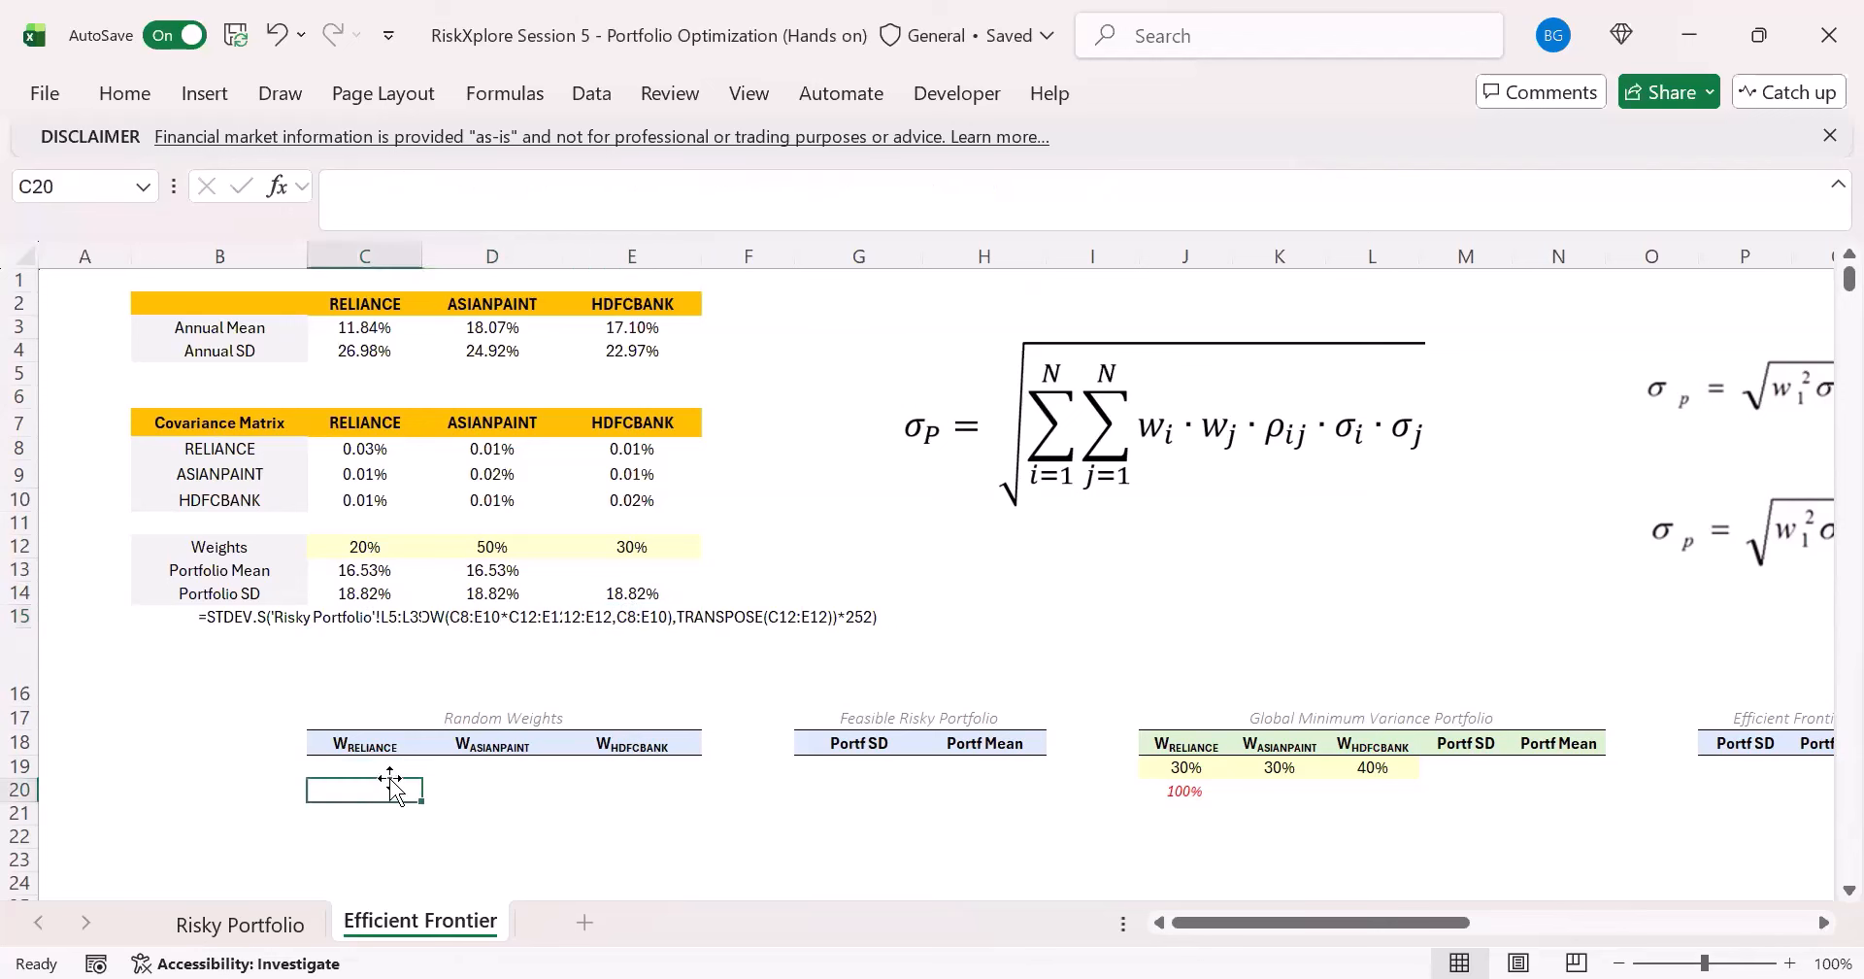
{"action": "left_click", "coordinate": [372, 757]}
{"action": "left_click", "coordinate": [393, 549]}
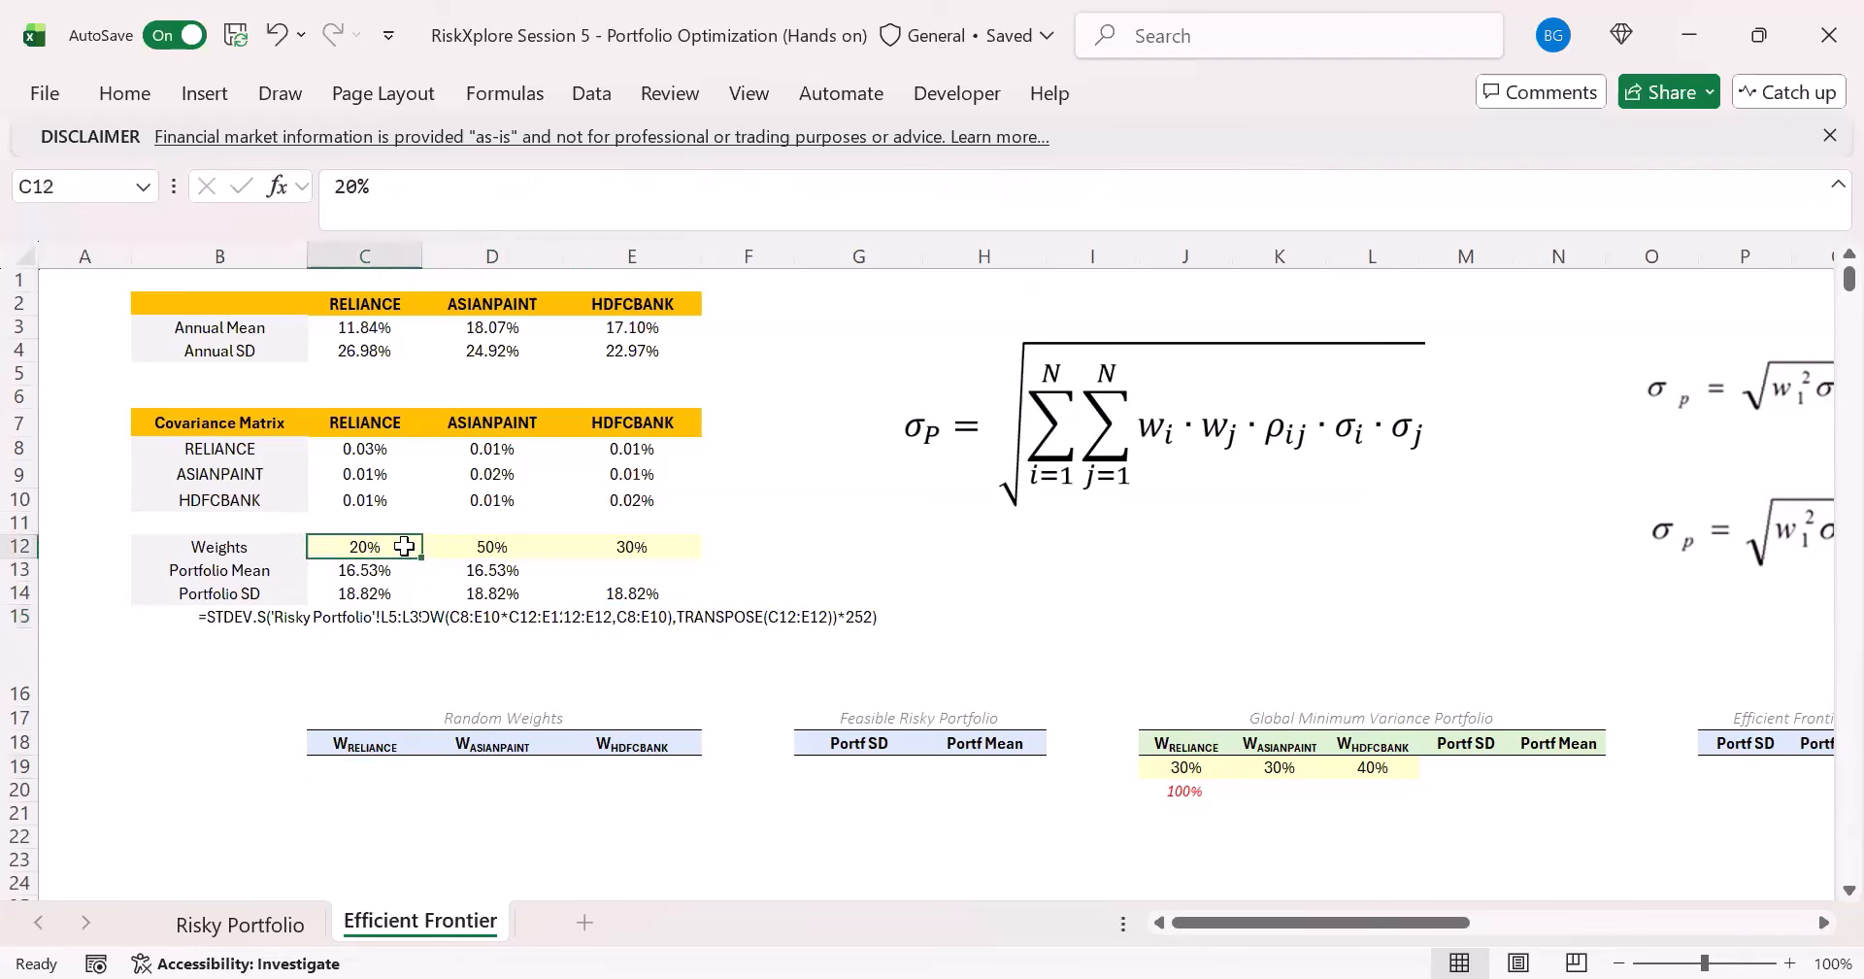
{"action": "left_click_drag", "start_coordinate": [404, 547], "coordinate": [588, 547]}
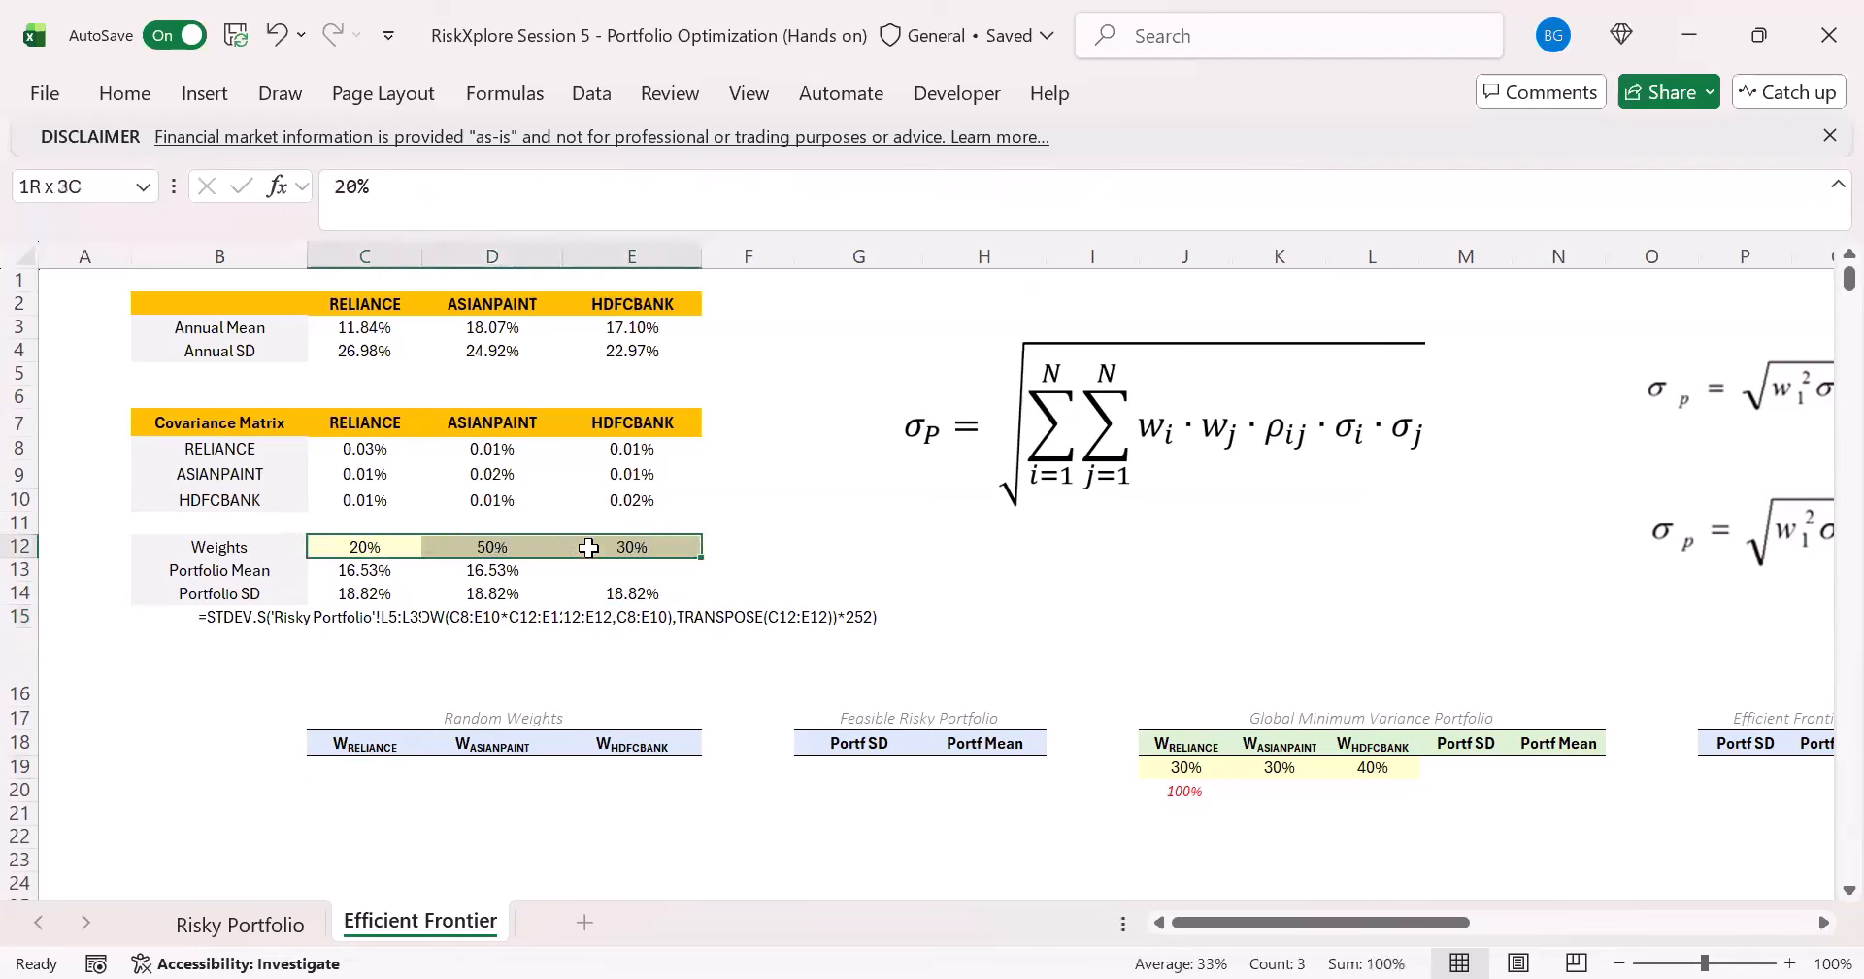
{"action": "left_click", "coordinate": [362, 541]}
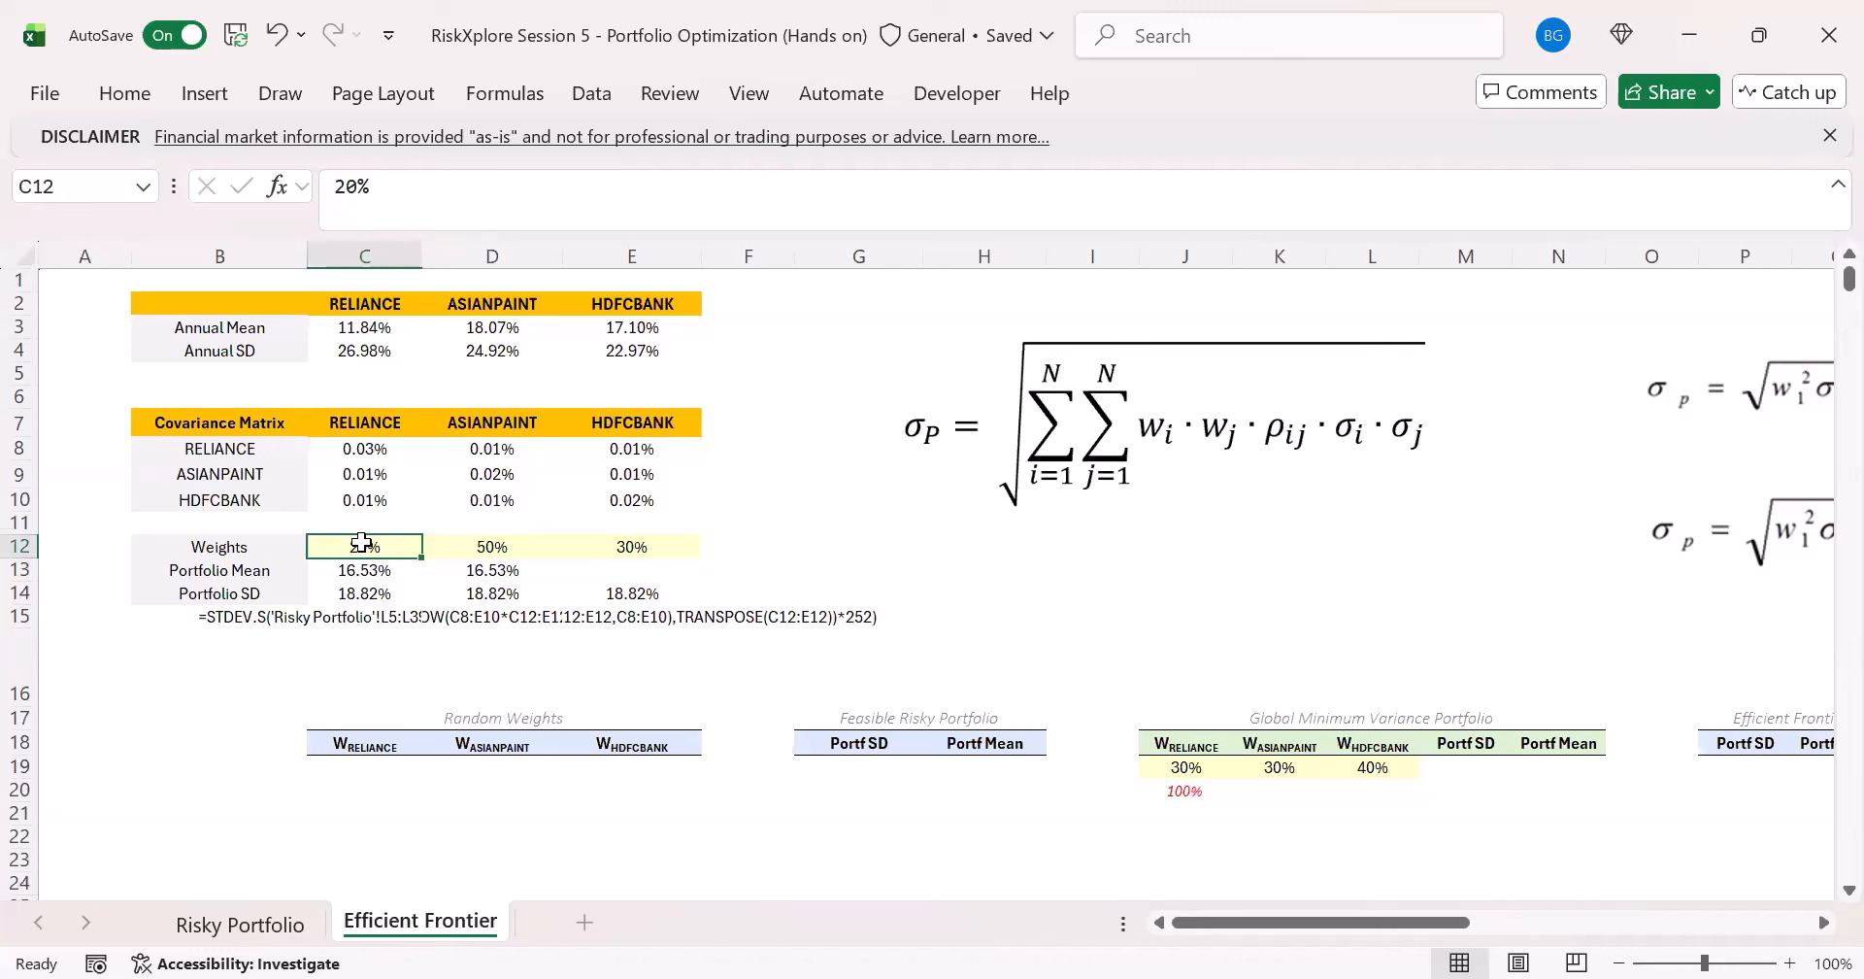
{"action": "scroll", "coordinate": [361, 541], "scroll_direction": "down", "scroll_amount": 3}
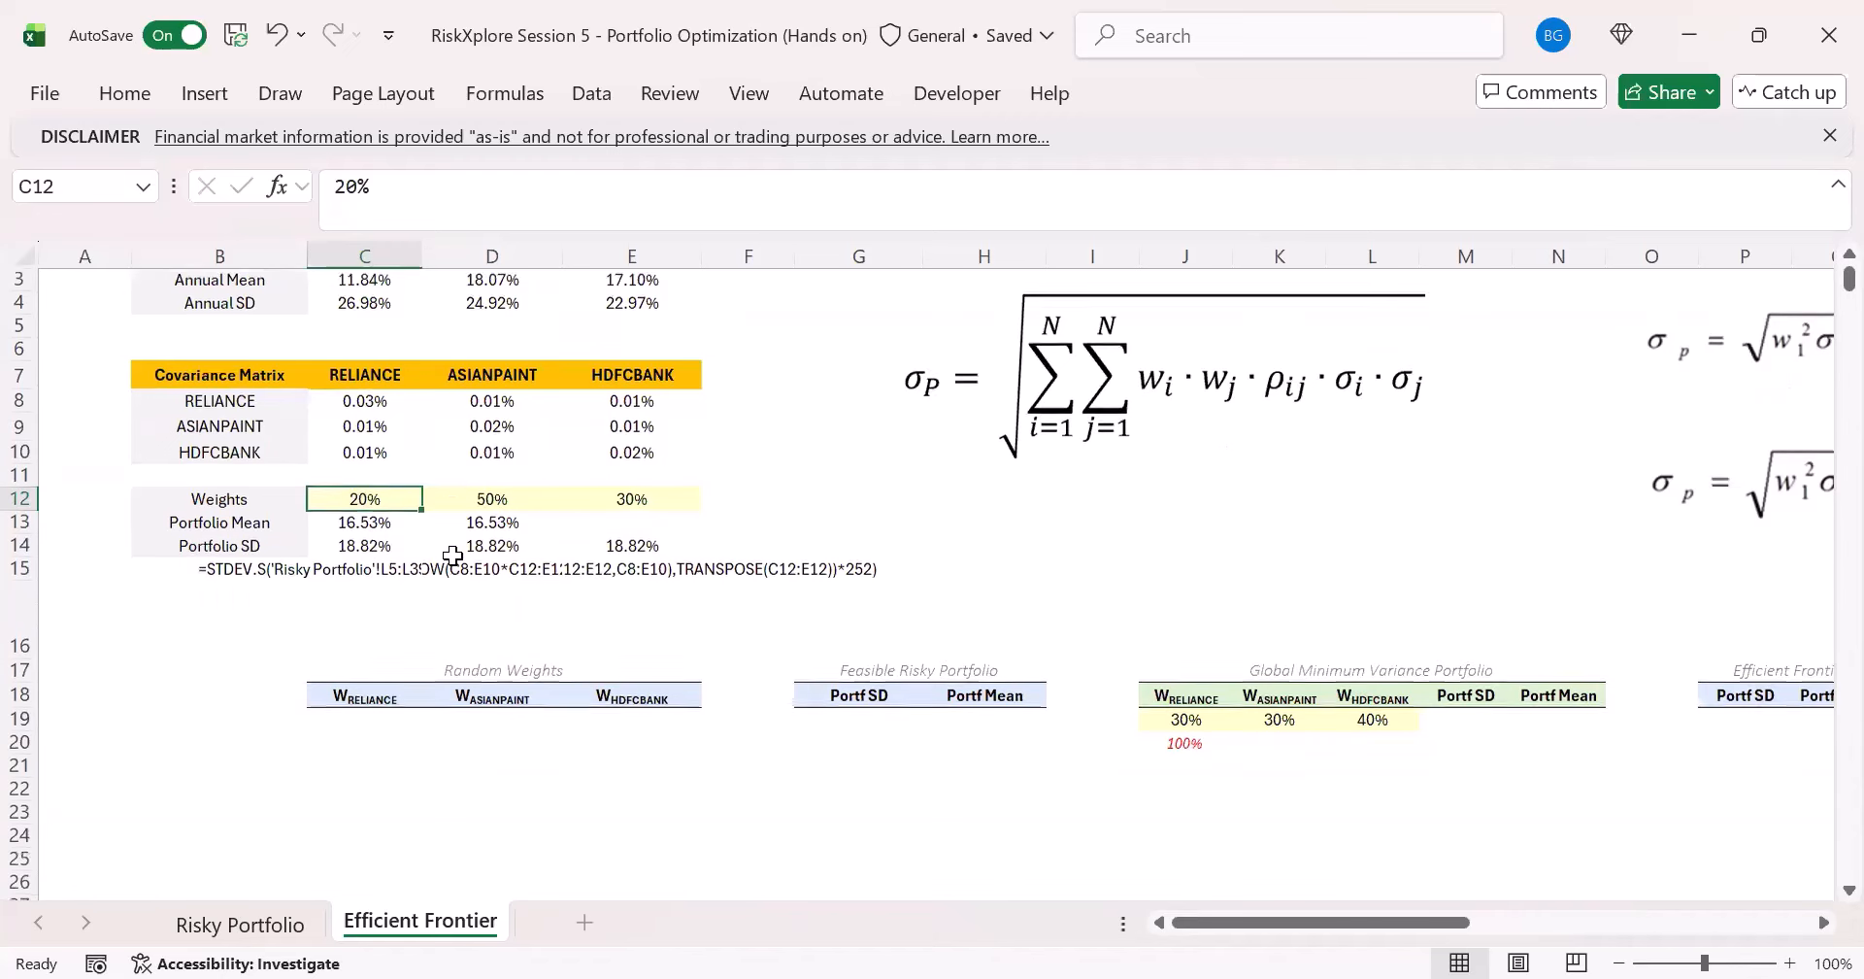
{"action": "left_click", "coordinate": [367, 560]}
{"action": "scroll", "coordinate": [479, 625], "scroll_direction": "up", "scroll_amount": 1}
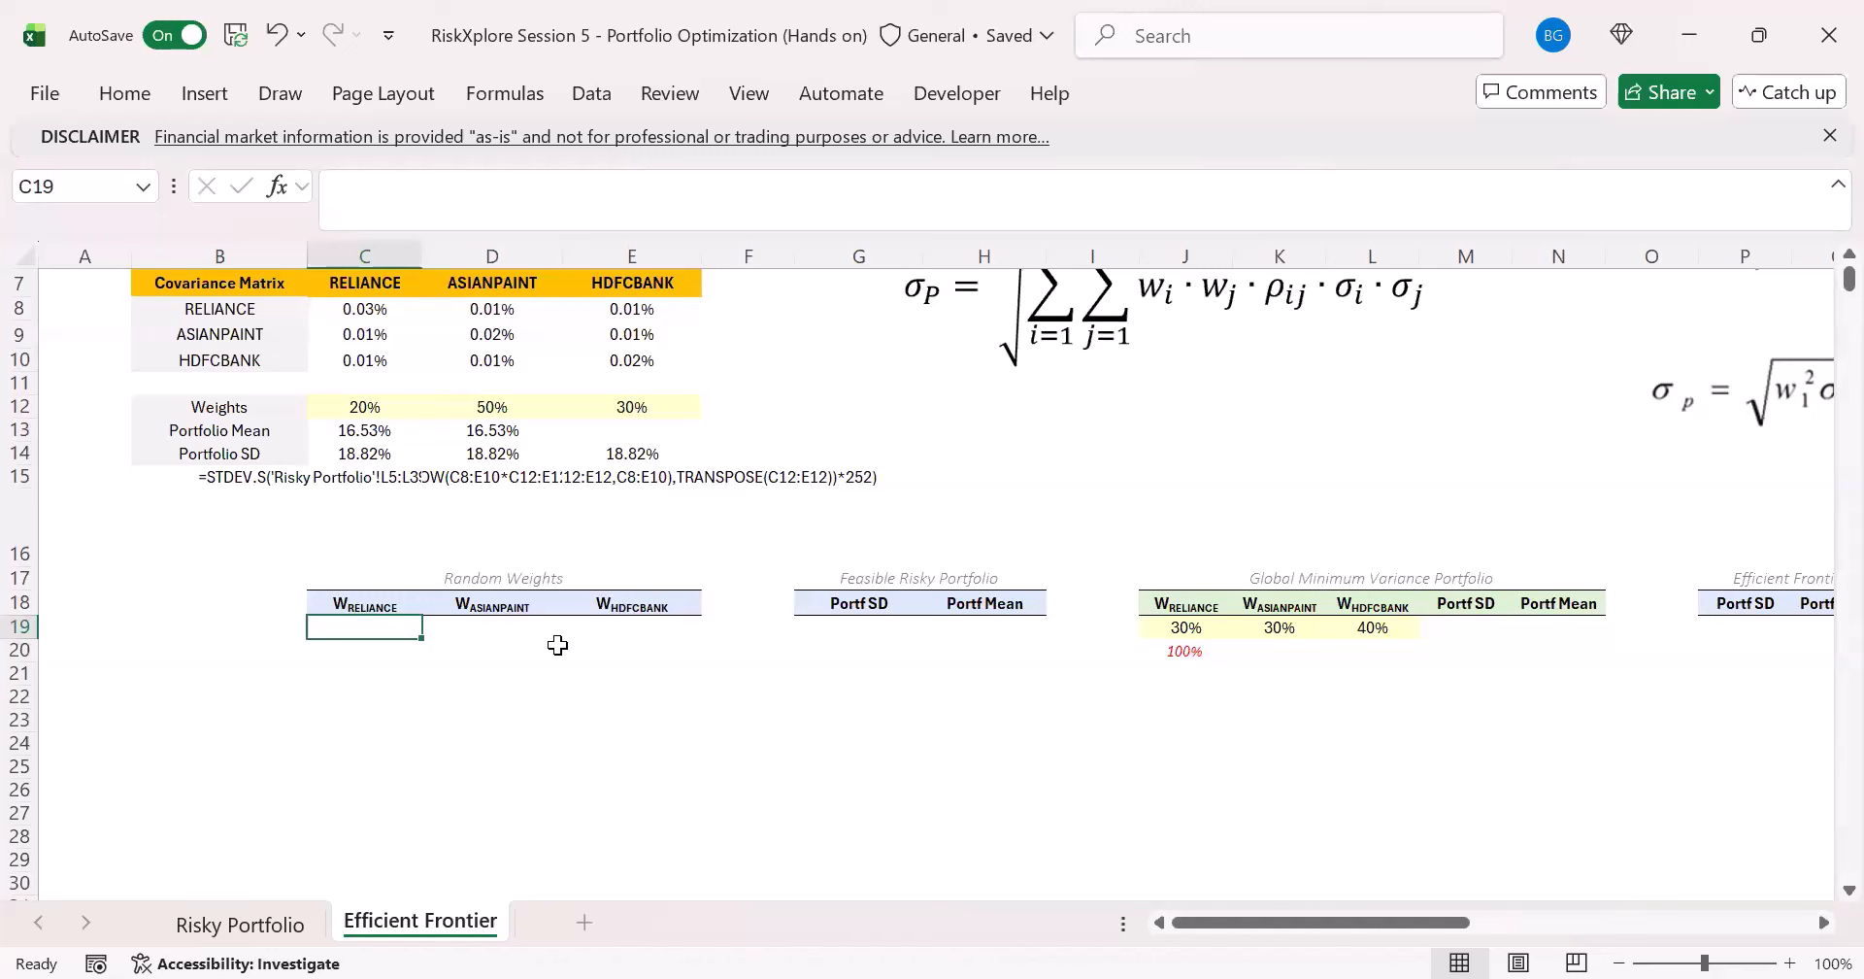
{"action": "type", "text": "="}
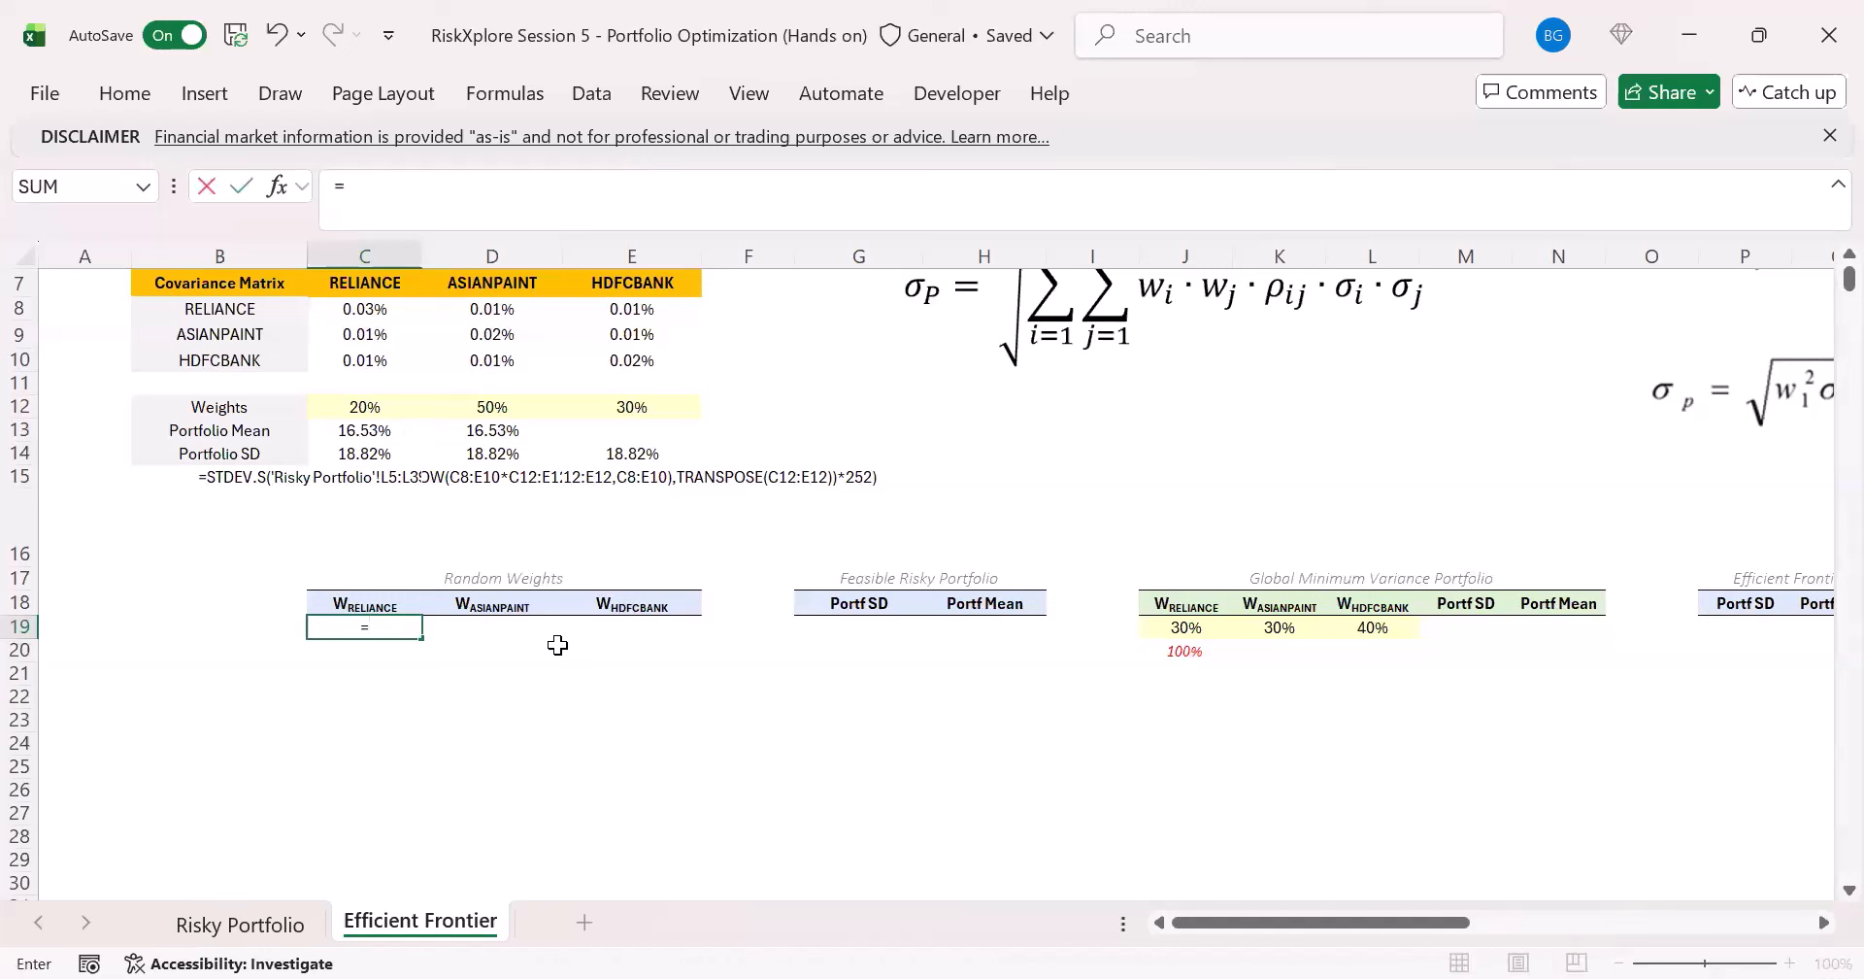
{"action": "key", "text": "Escape"}
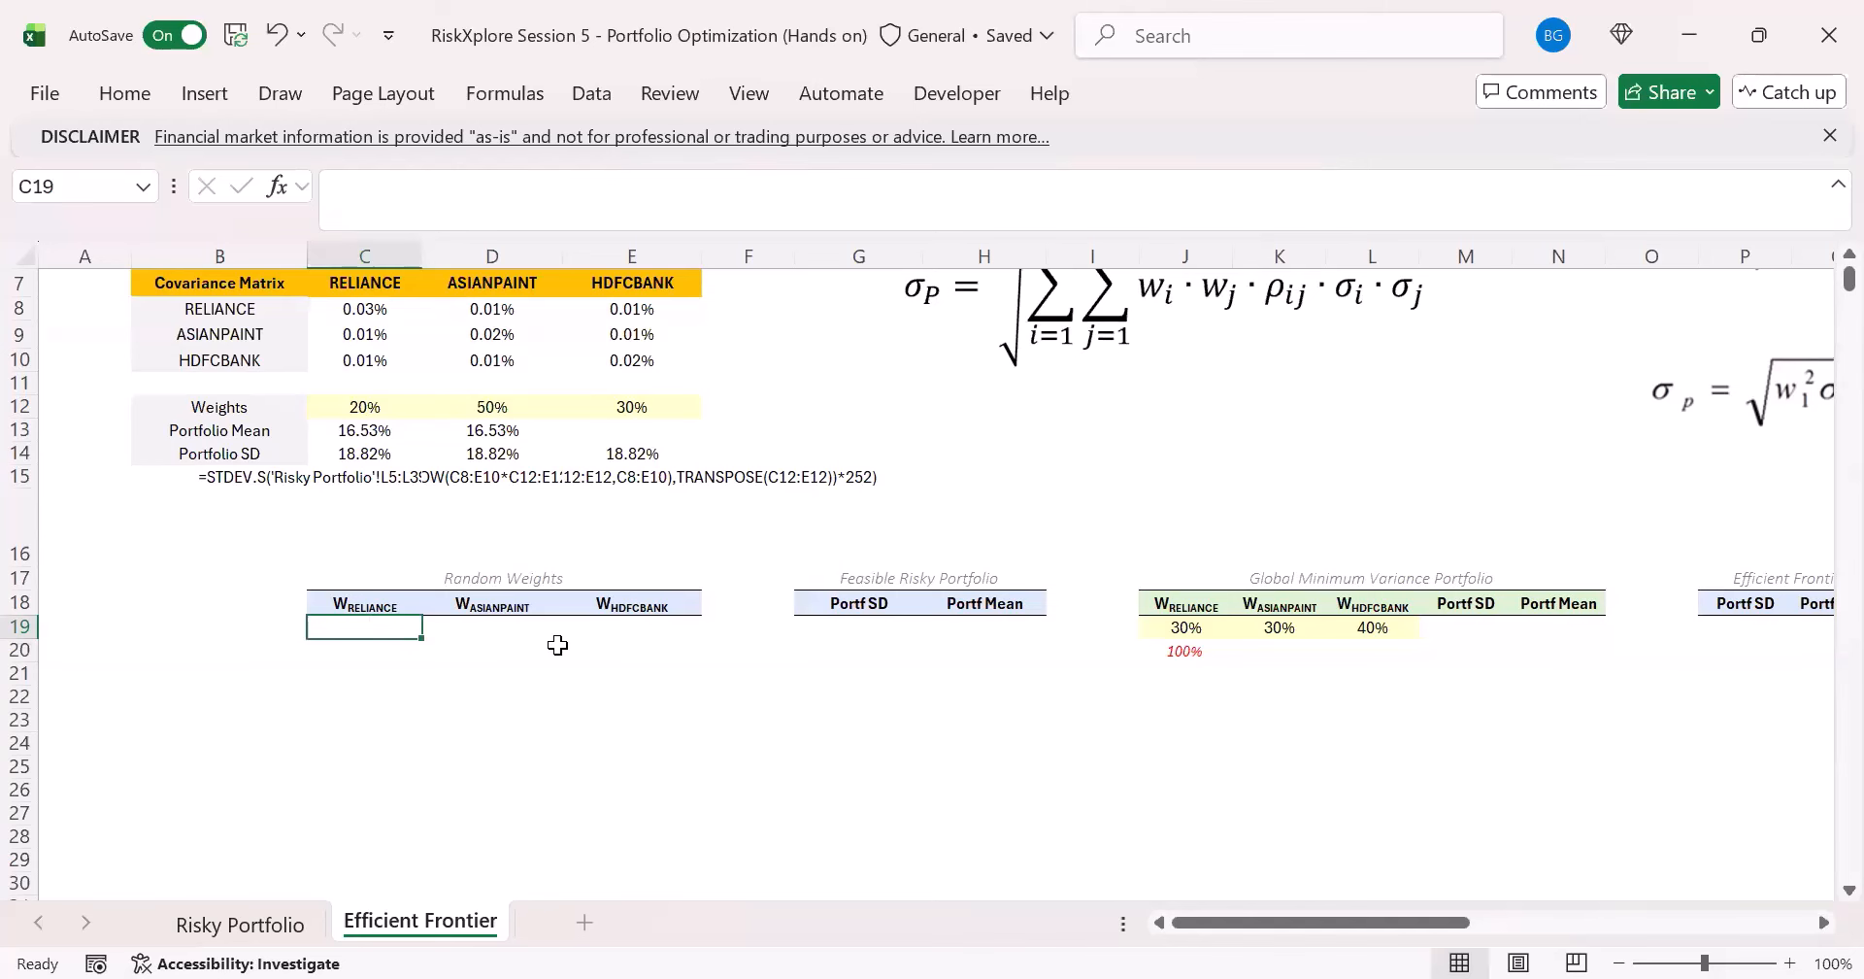
{"action": "scroll", "coordinate": [558, 645], "scroll_direction": "up", "scroll_amount": 1}
{"action": "left_click", "coordinate": [379, 479]}
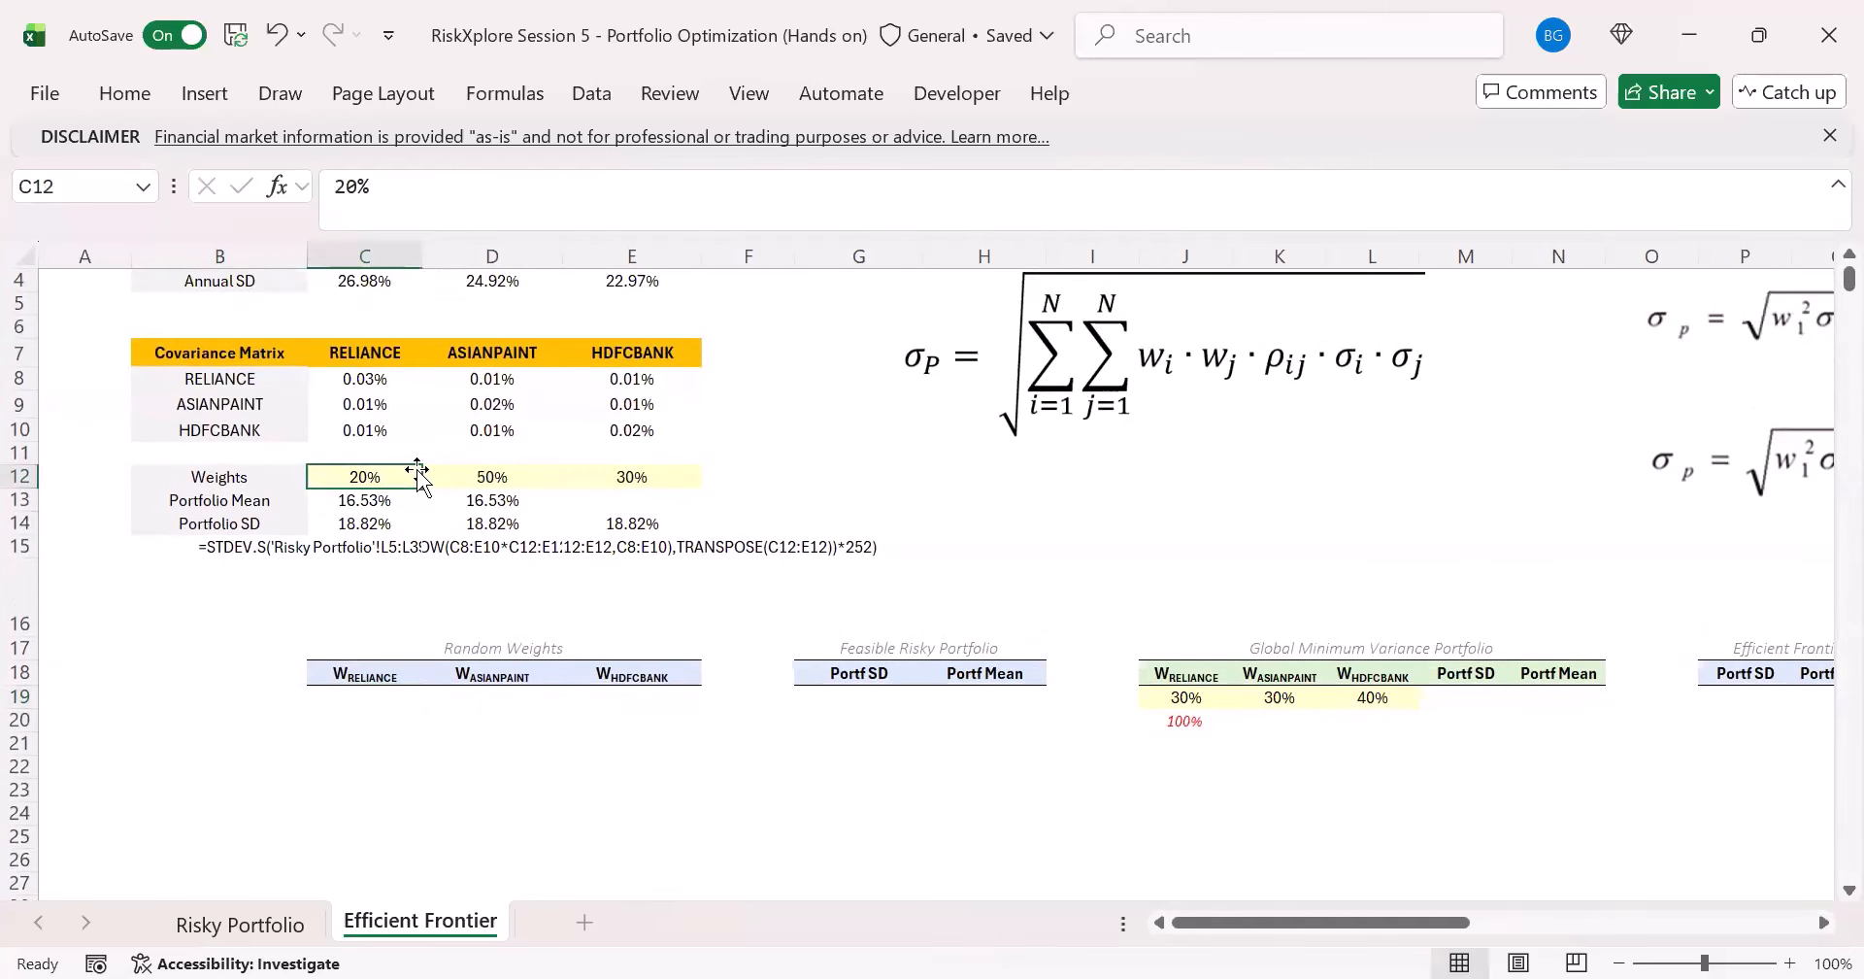
{"action": "left_click_drag", "start_coordinate": [437, 487], "coordinate": [612, 486]}
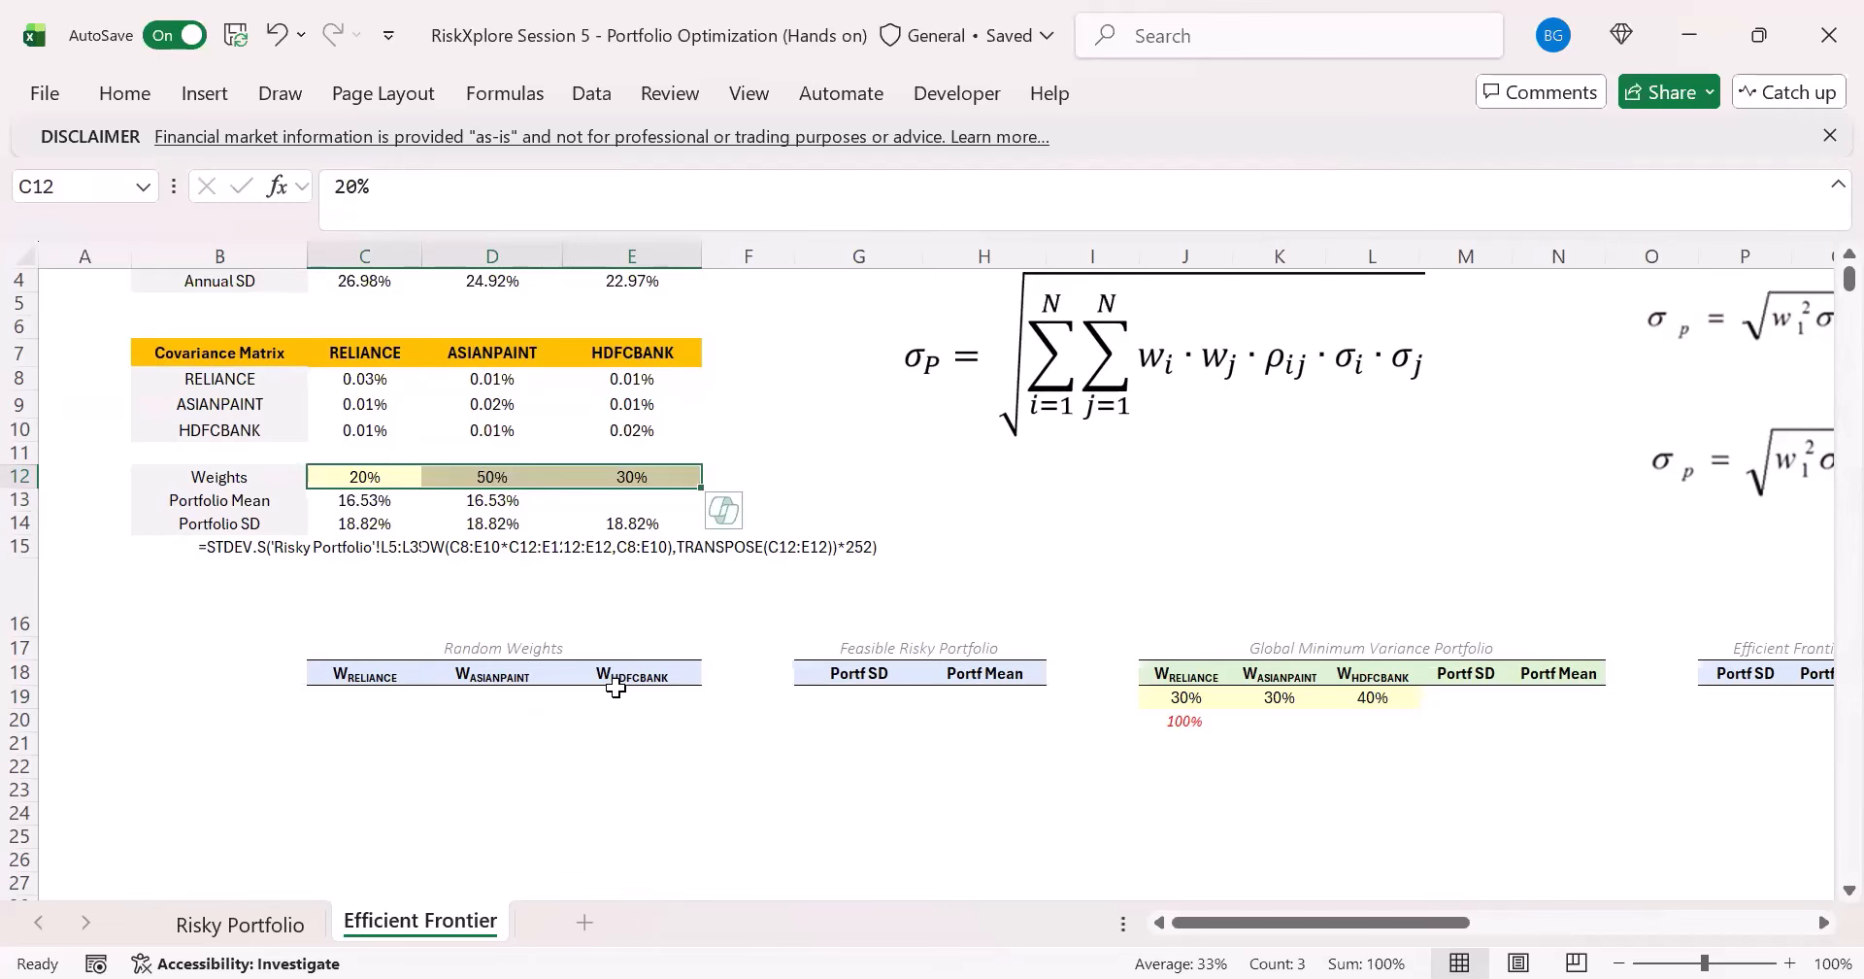
{"action": "scroll", "coordinate": [248, 564], "scroll_direction": "up", "scroll_amount": 1}
{"action": "left_click", "coordinate": [373, 423]}
{"action": "left_click_drag", "start_coordinate": [372, 423], "coordinate": [608, 419]}
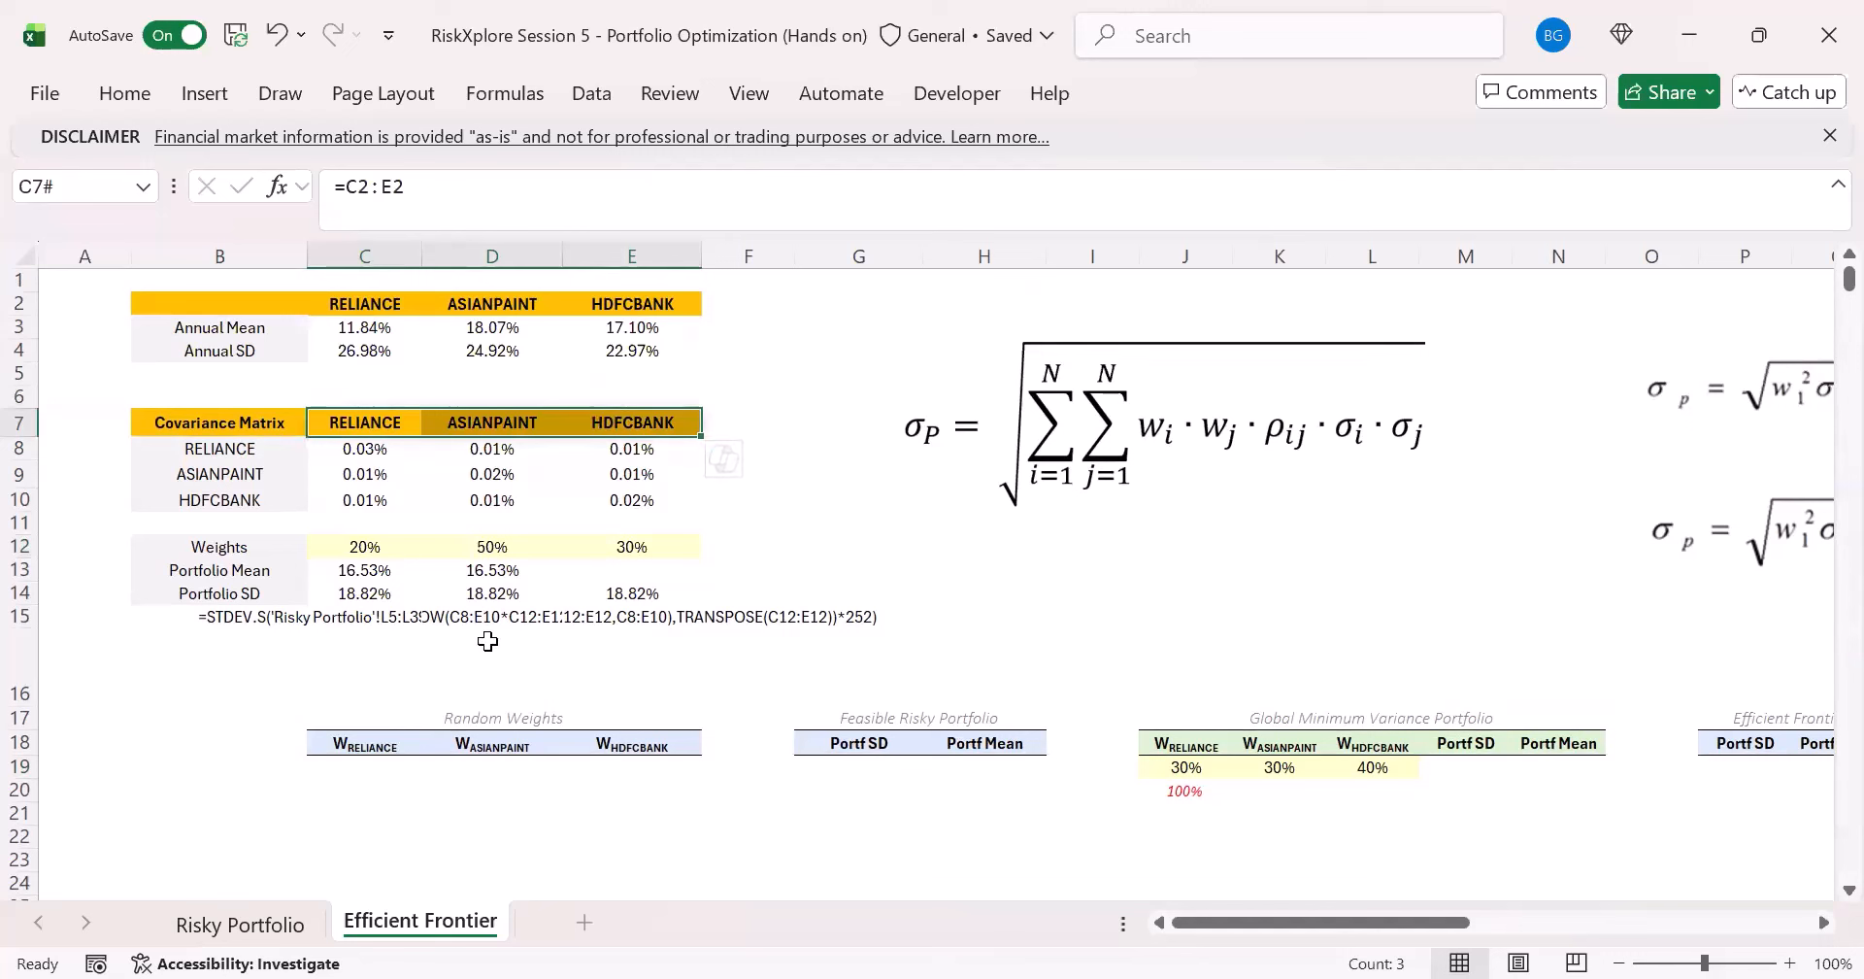
- Enter =RANDARRAY(10000,3) in C19 to fill the Random Weights table
{"action": "left_click", "coordinate": [361, 767]}
{"action": "scroll", "coordinate": [524, 758], "scroll_direction": "down", "scroll_amount": 1}
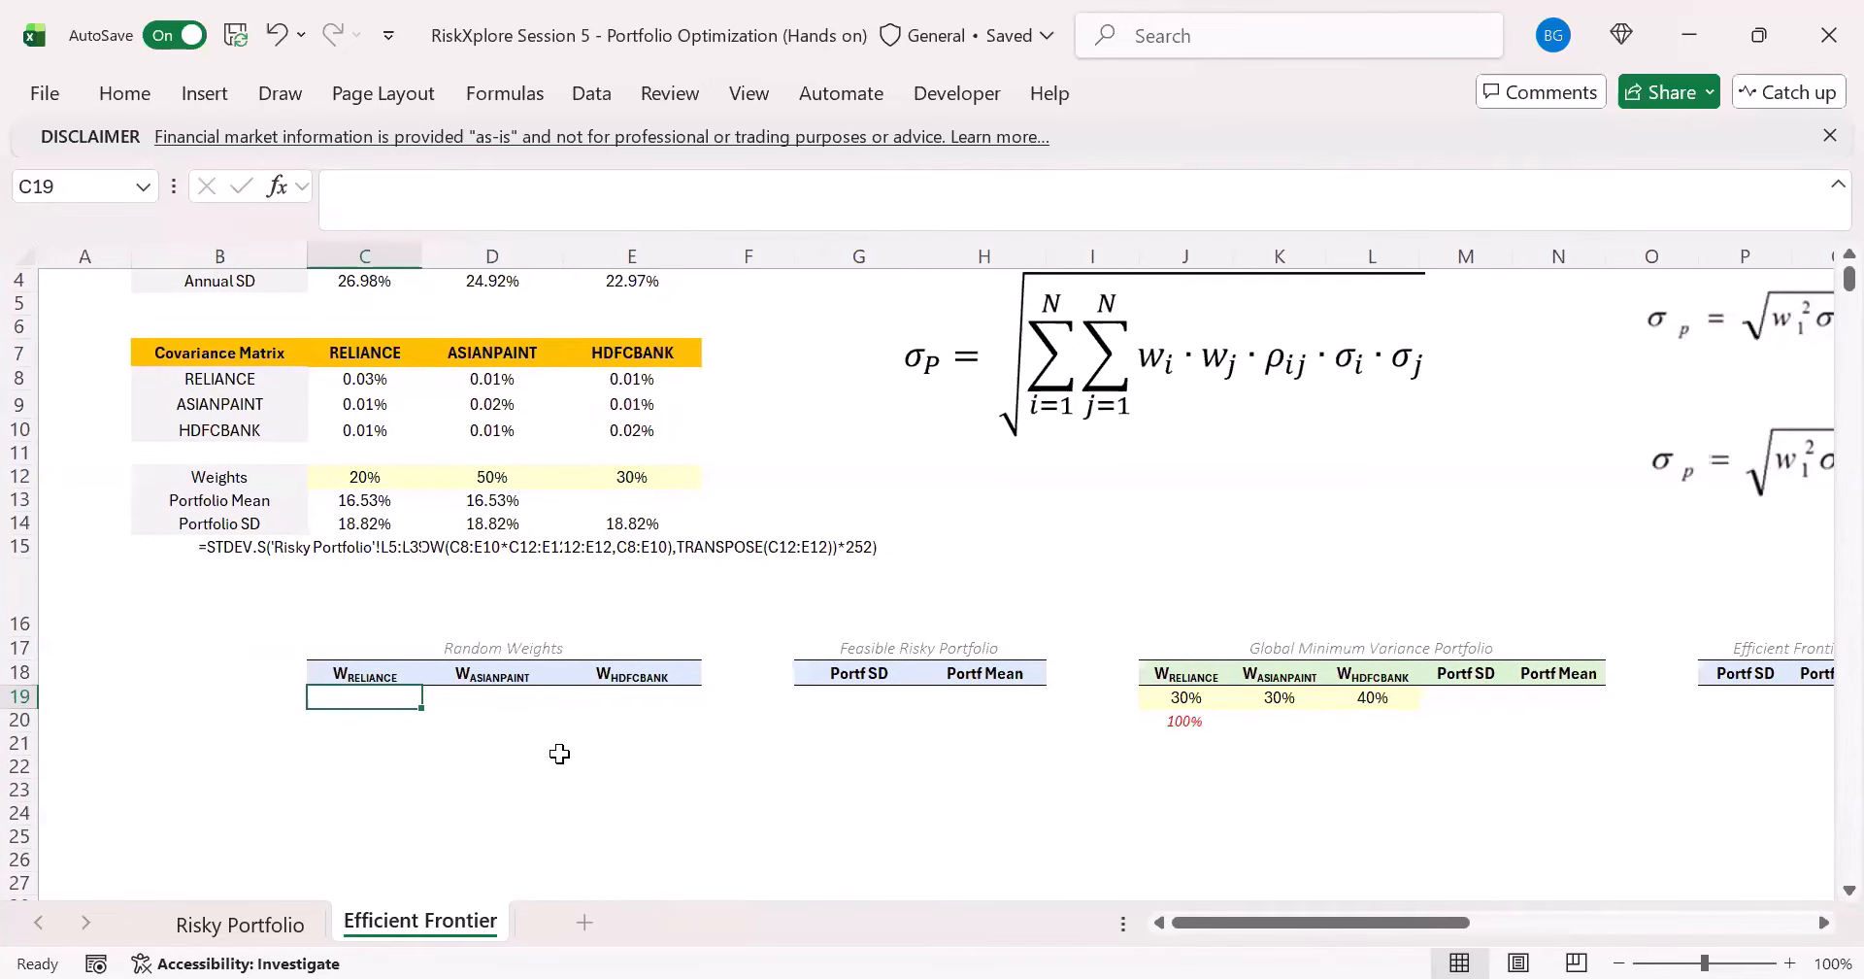
{"action": "type", "text": "="}
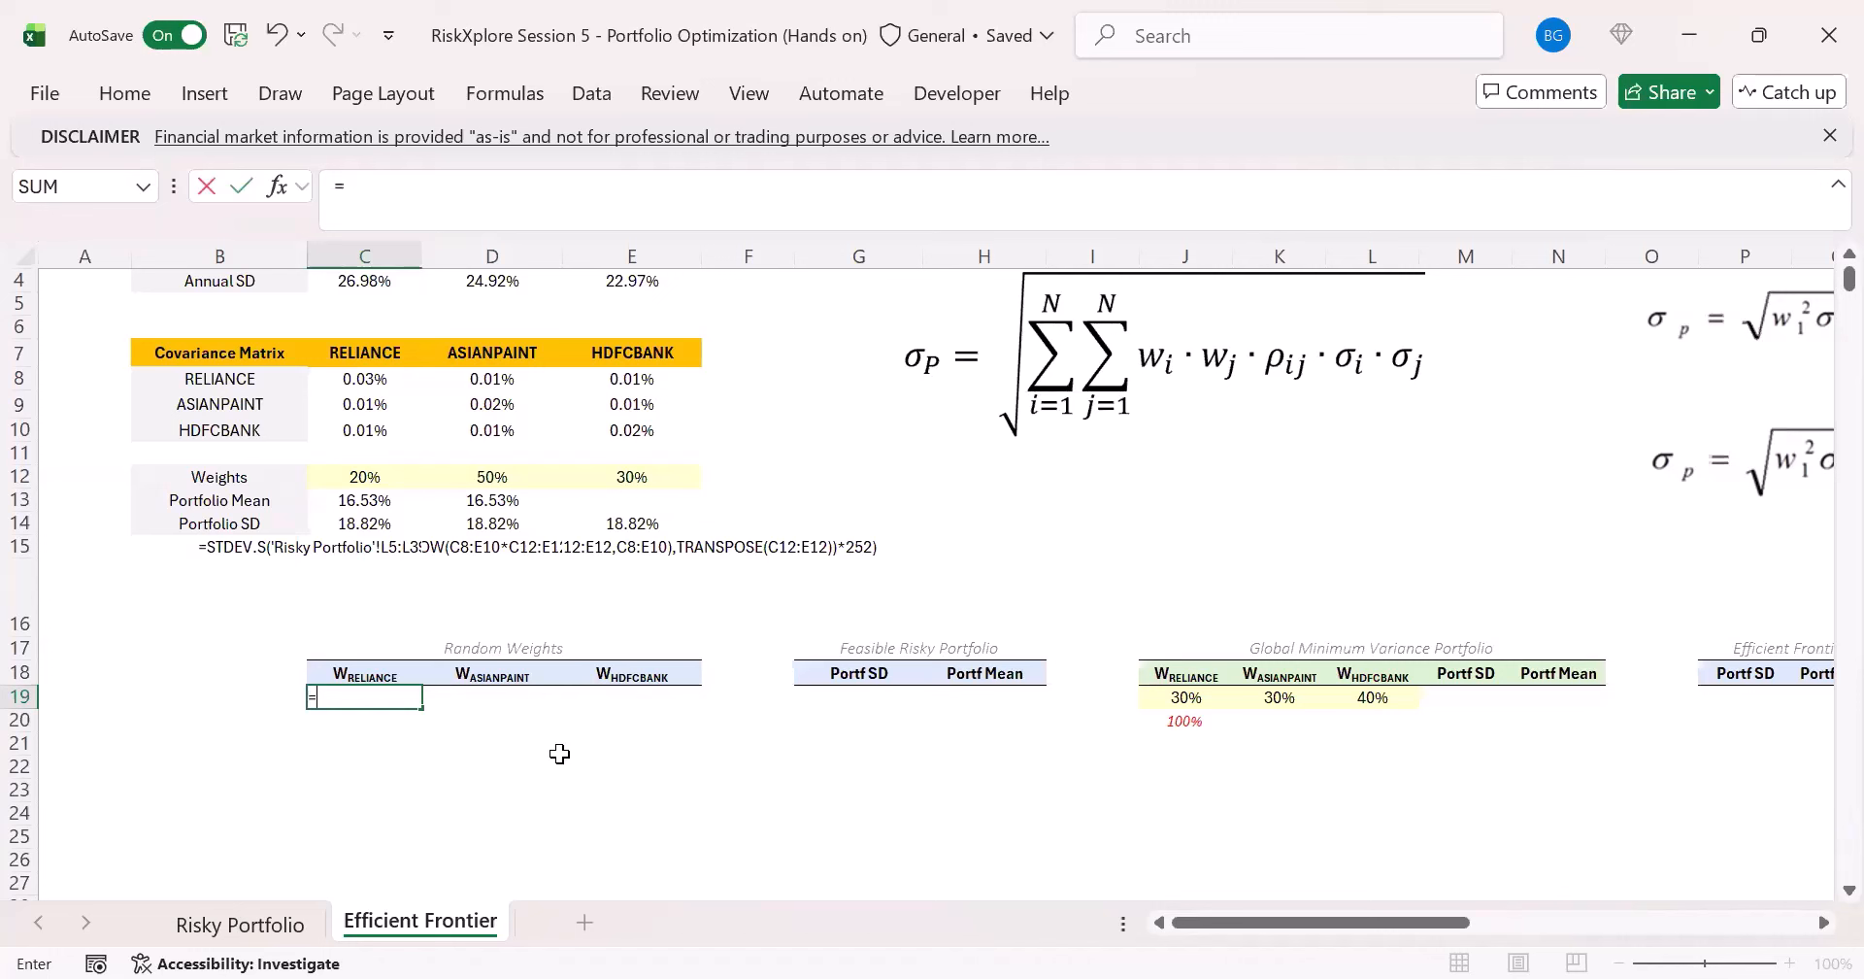
{"action": "type", "text": "RANDARRAY("}
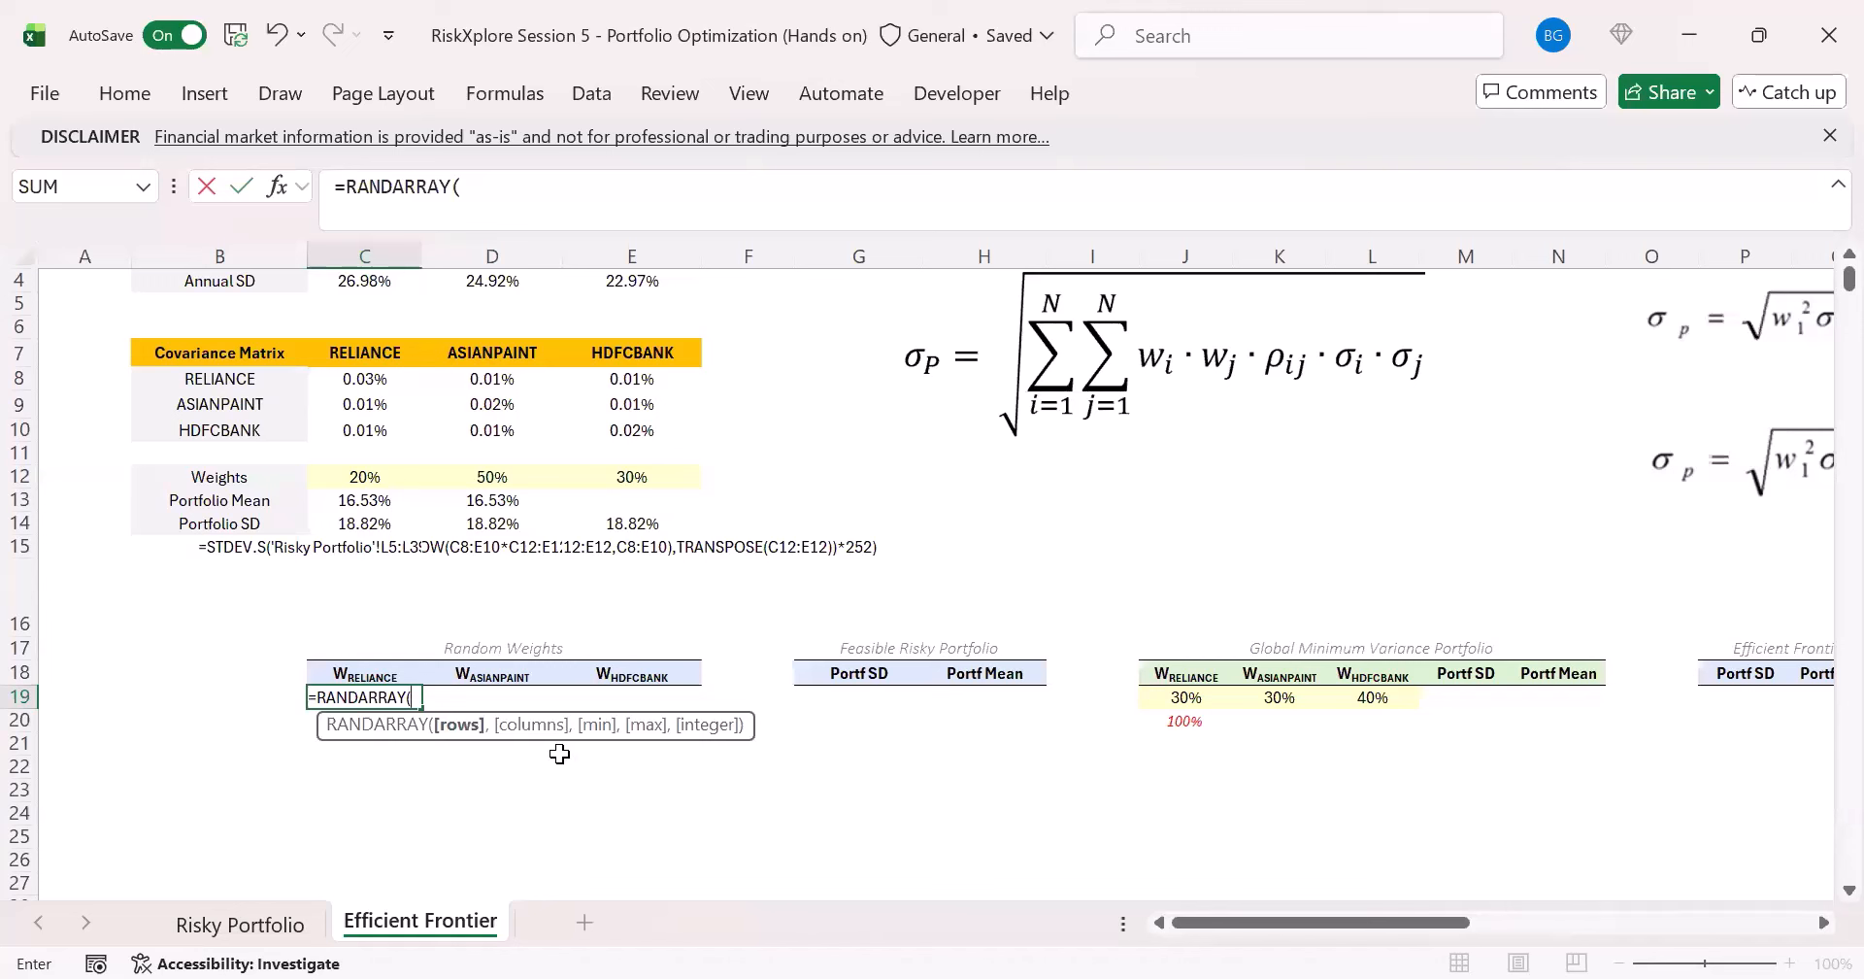
{"action": "type", "text": "1000"}
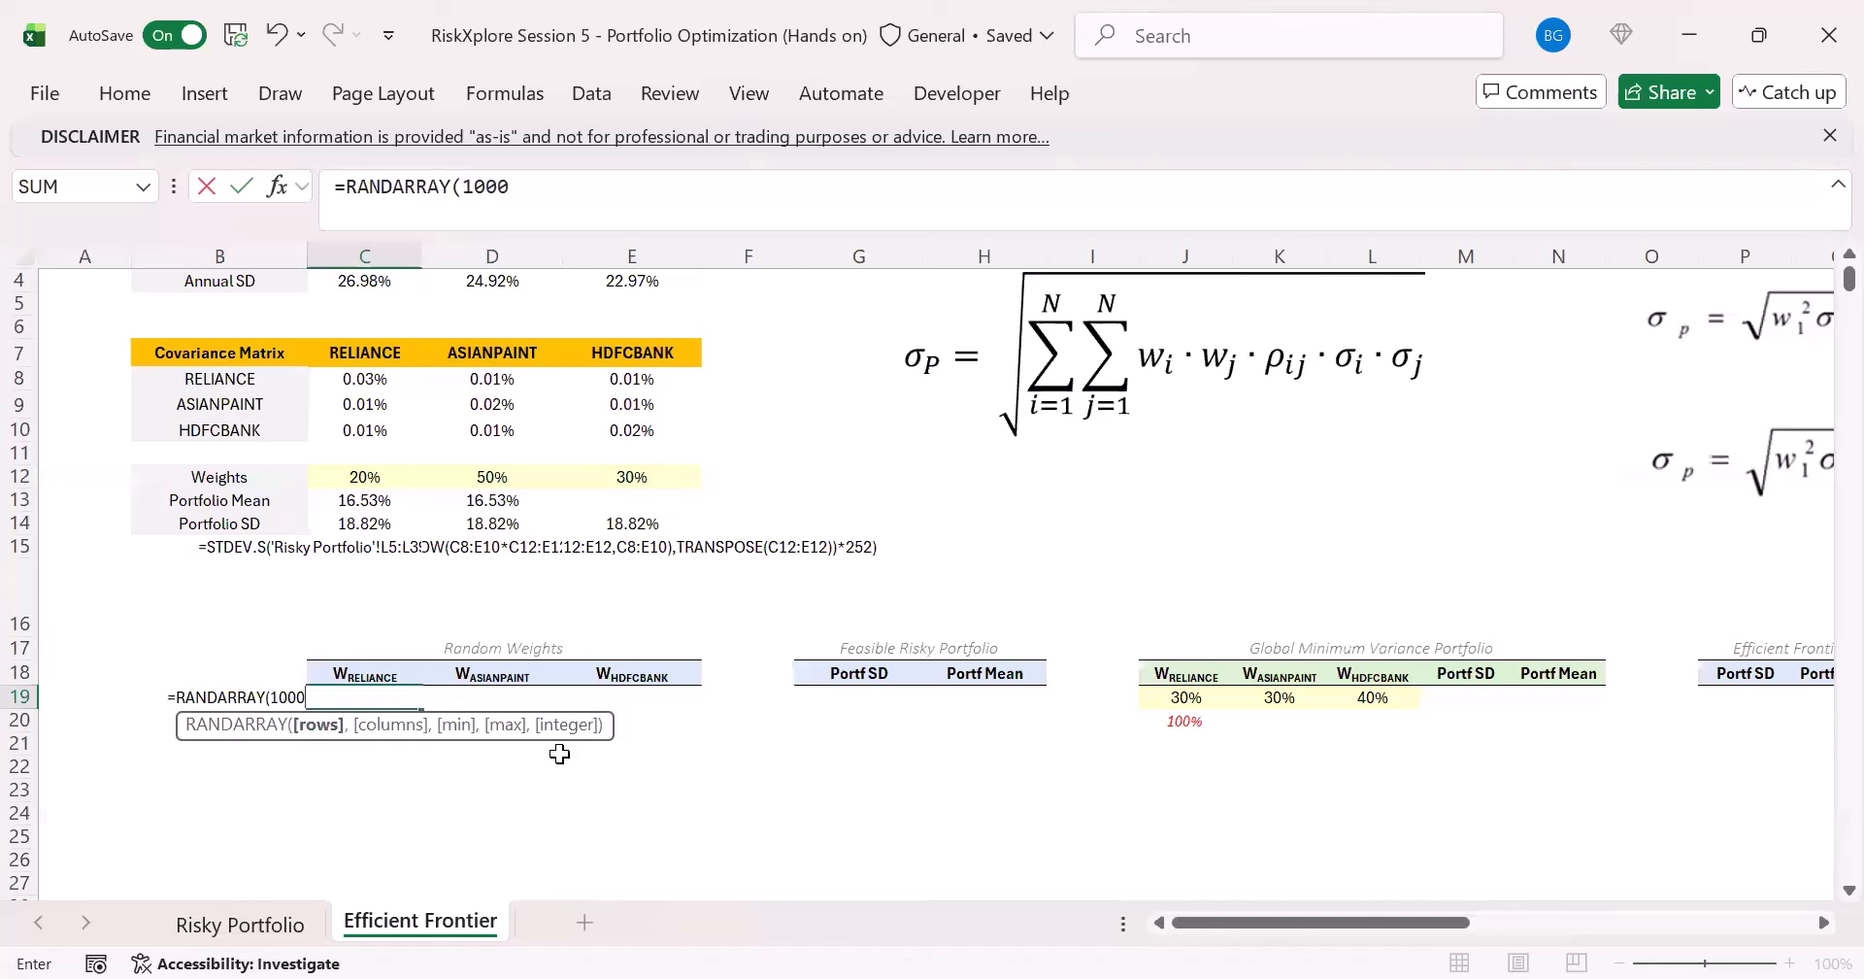
{"action": "type", "text": "0,3"}
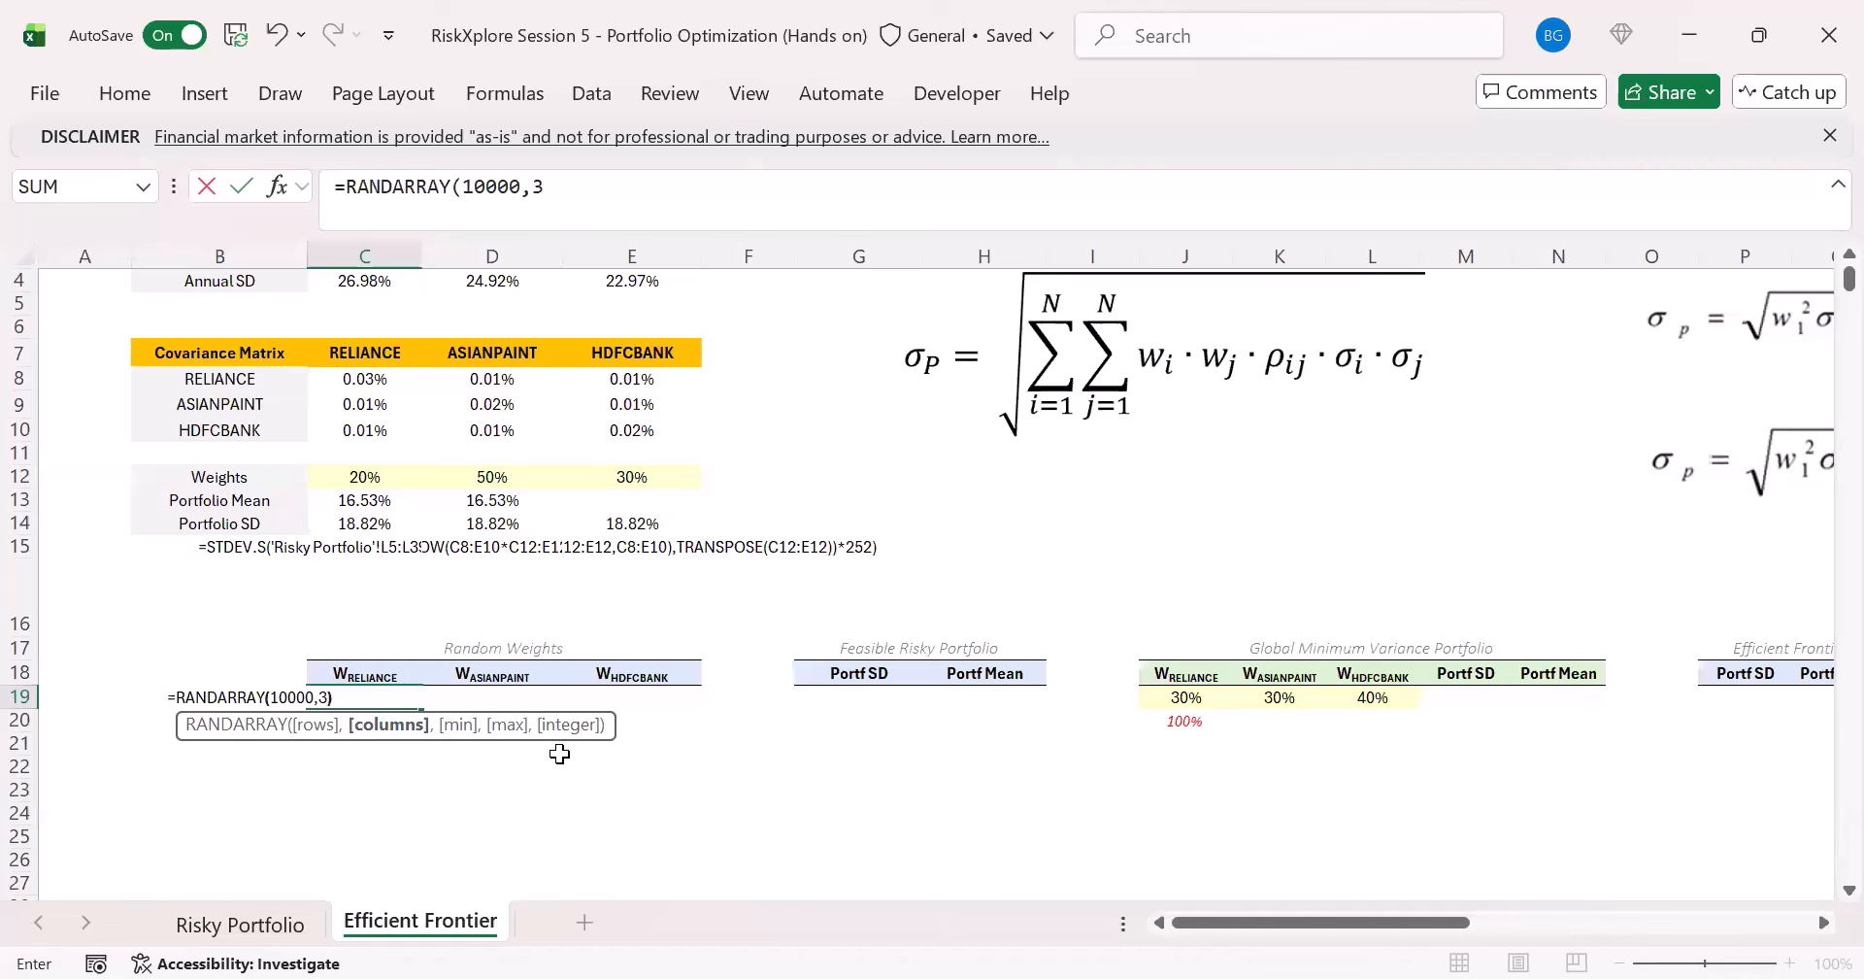
{"action": "type", "text": ")"}
{"action": "key", "text": "Return"}
{"action": "key", "text": "Up"}
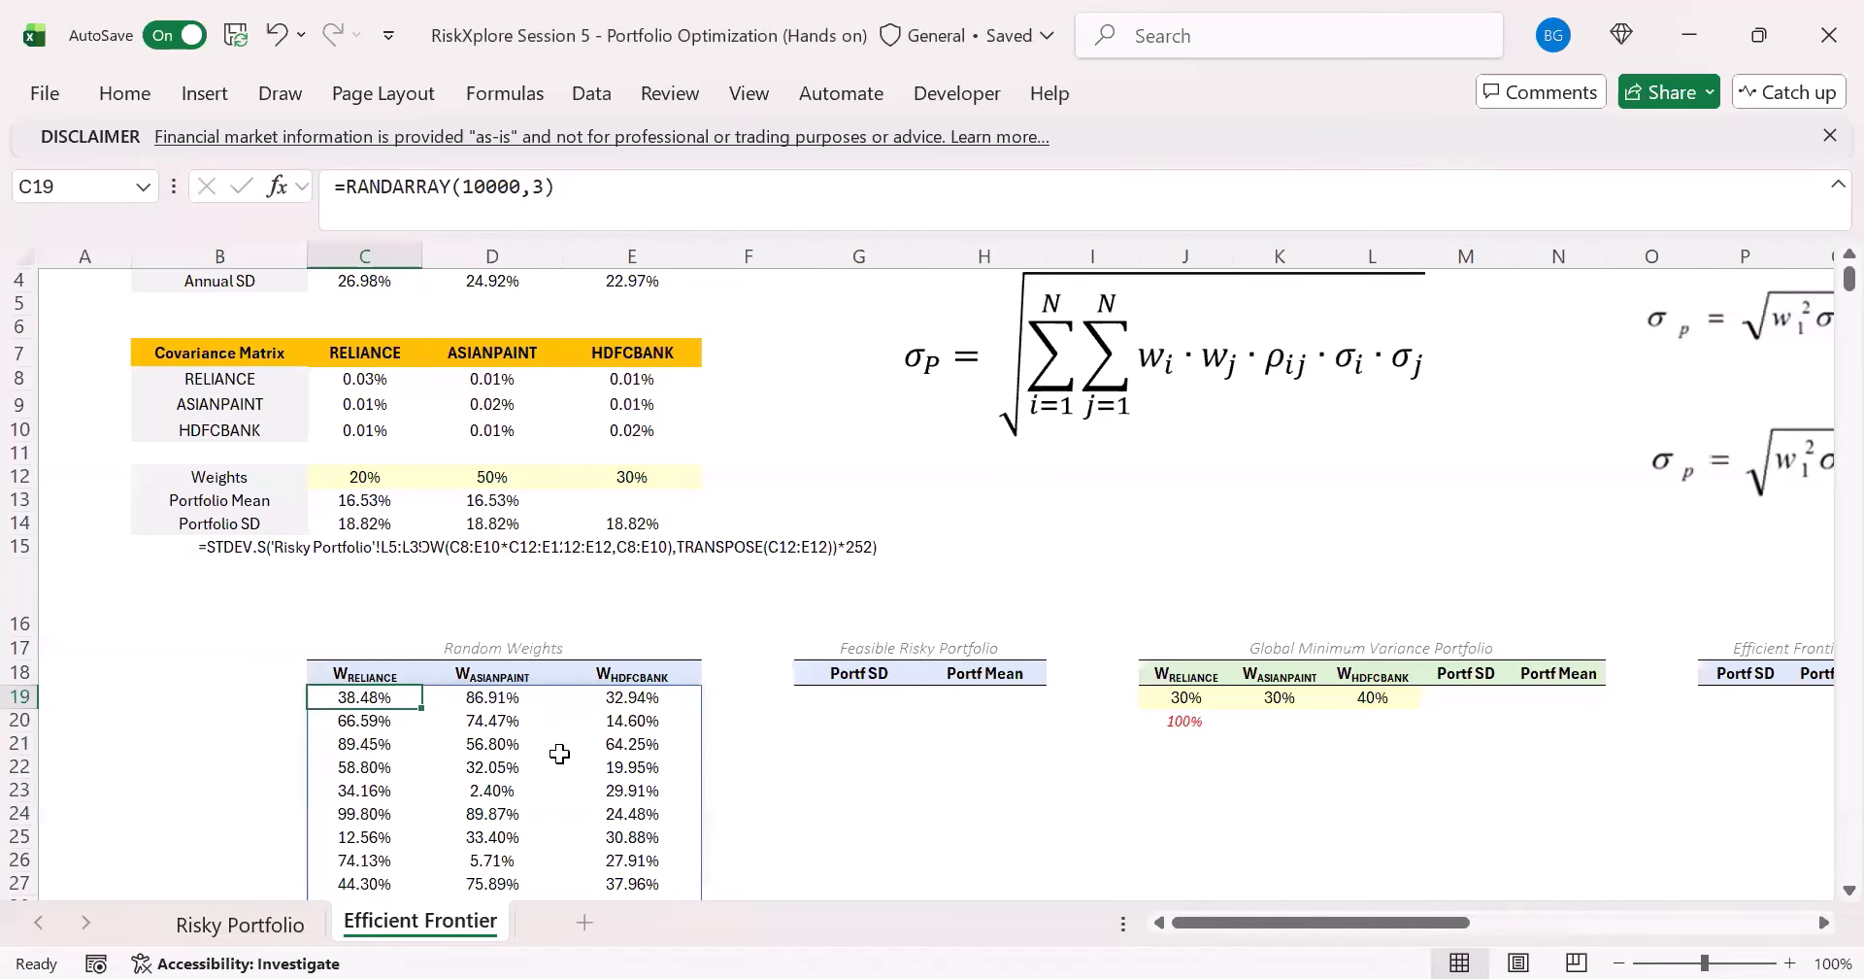
- Format all 10,000 rows of random weights in columns C to E as General numbers
{"action": "key", "text": "shift+Right"}
{"action": "key", "text": "shift+Right"}
{"action": "key", "text": "ctrl+shift+Down"}
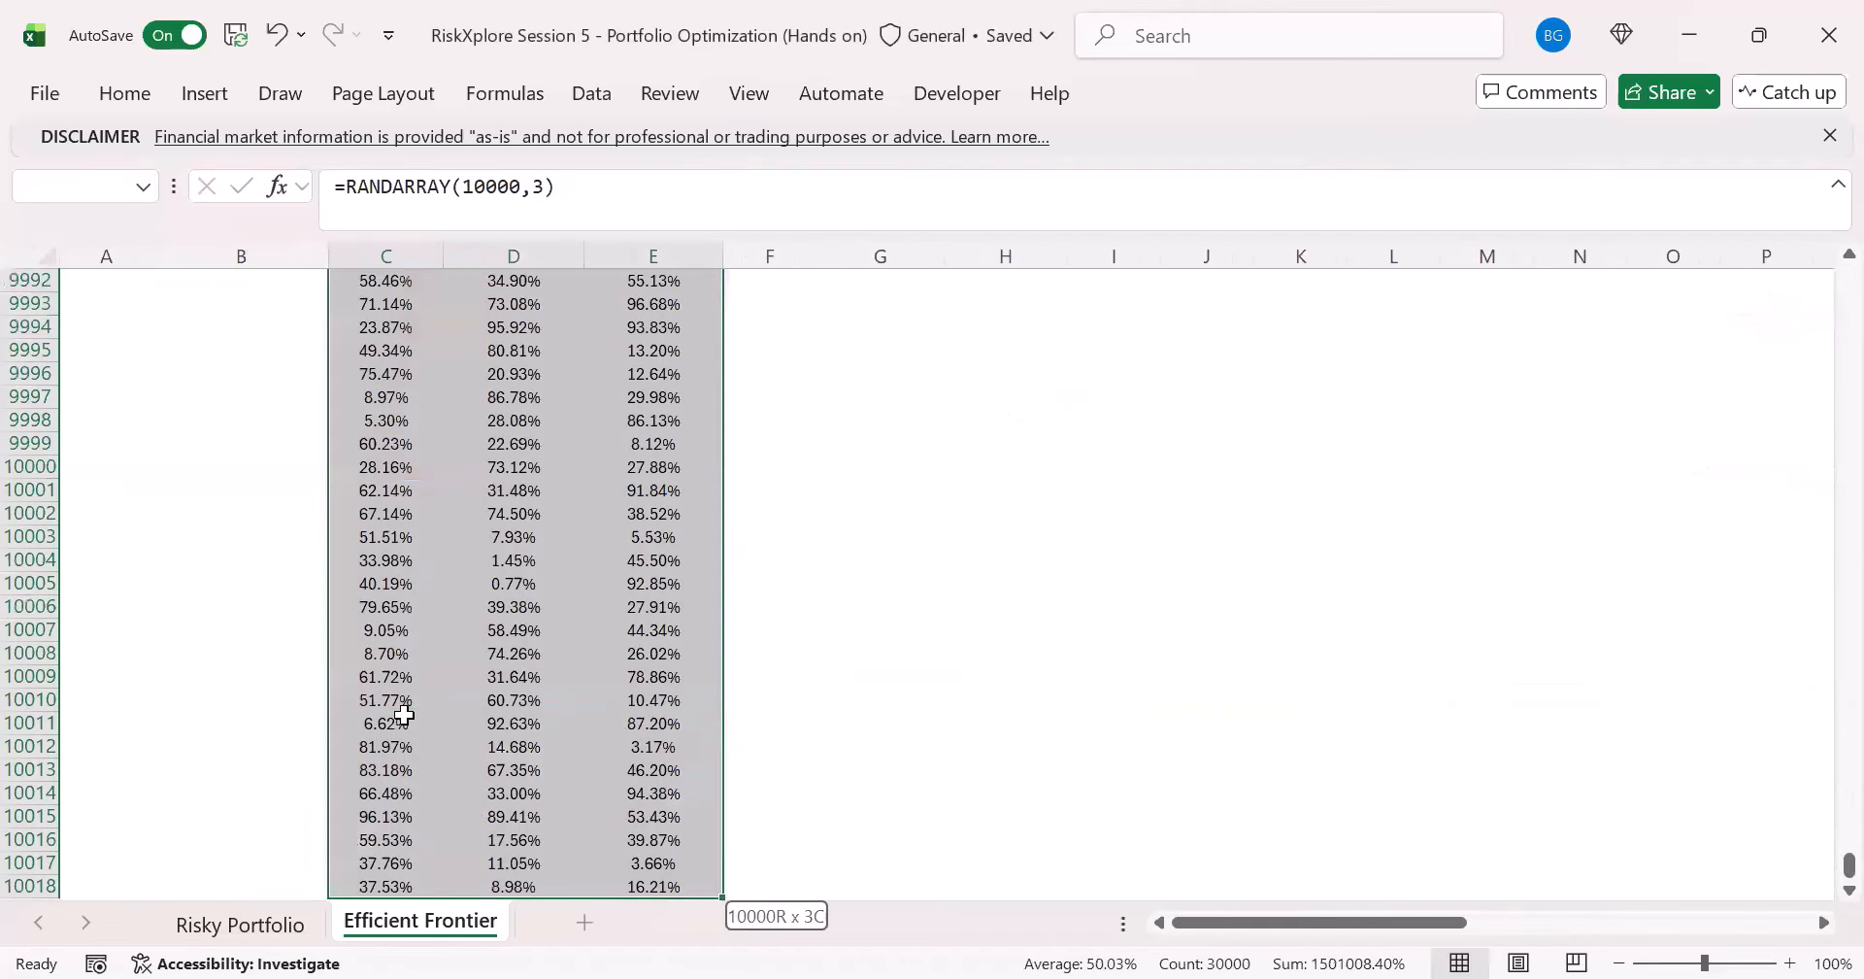
{"action": "left_click", "coordinate": [136, 95]}
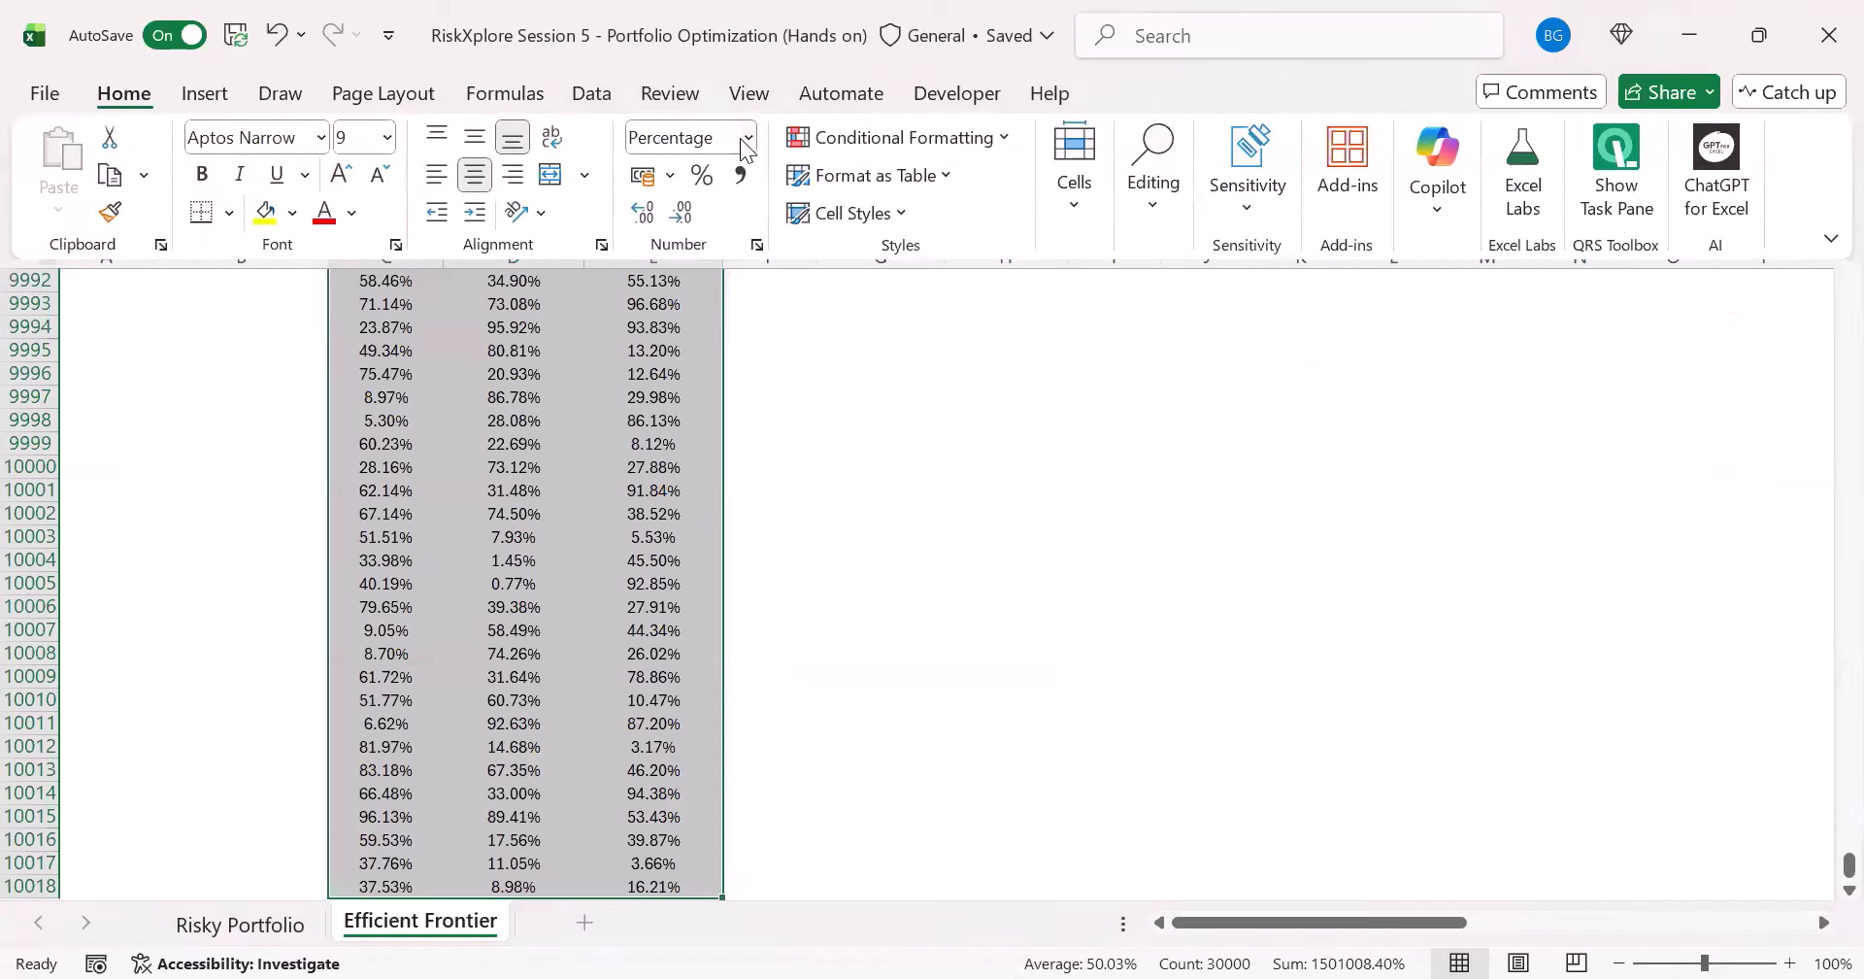
{"action": "left_click", "coordinate": [749, 136]}
{"action": "left_click", "coordinate": [680, 180]}
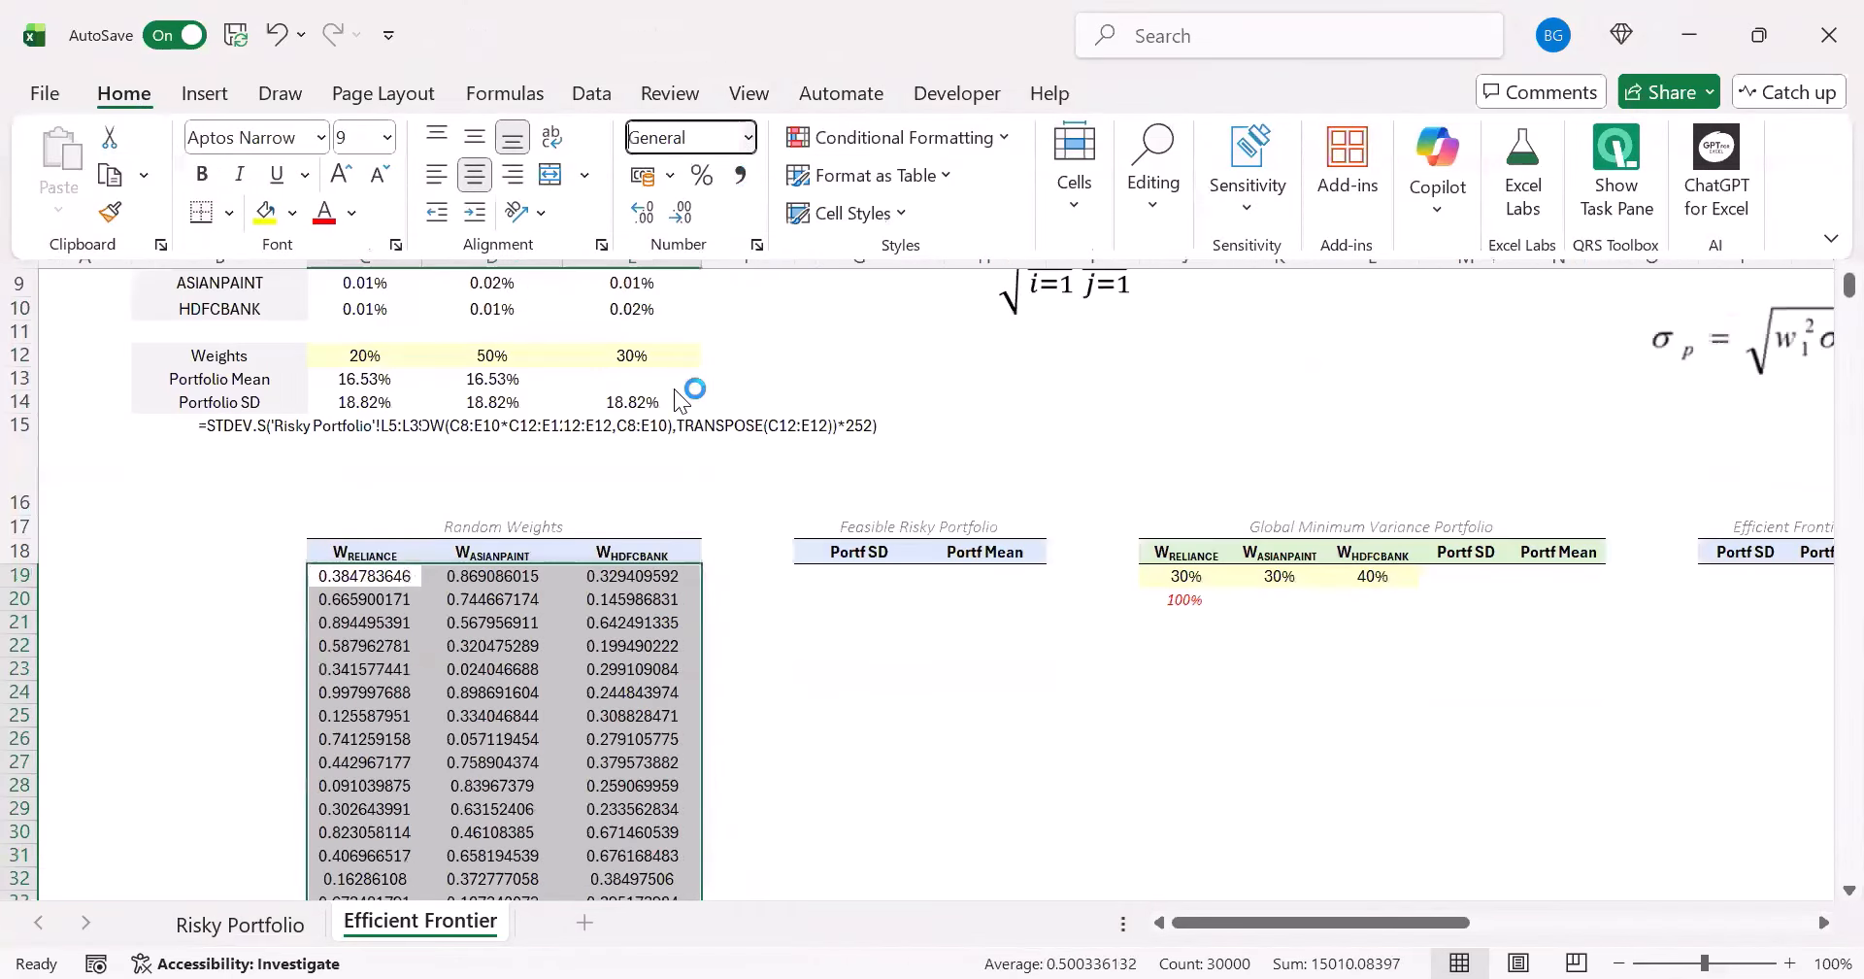
- Inspect the first row of random weights and recalculate the sheet several times to watch the values redraw
{"action": "left_click", "coordinate": [373, 575]}
{"action": "left_click", "coordinate": [505, 573]}
{"action": "left_click", "coordinate": [671, 569]}
{"action": "left_click", "coordinate": [372, 573]}
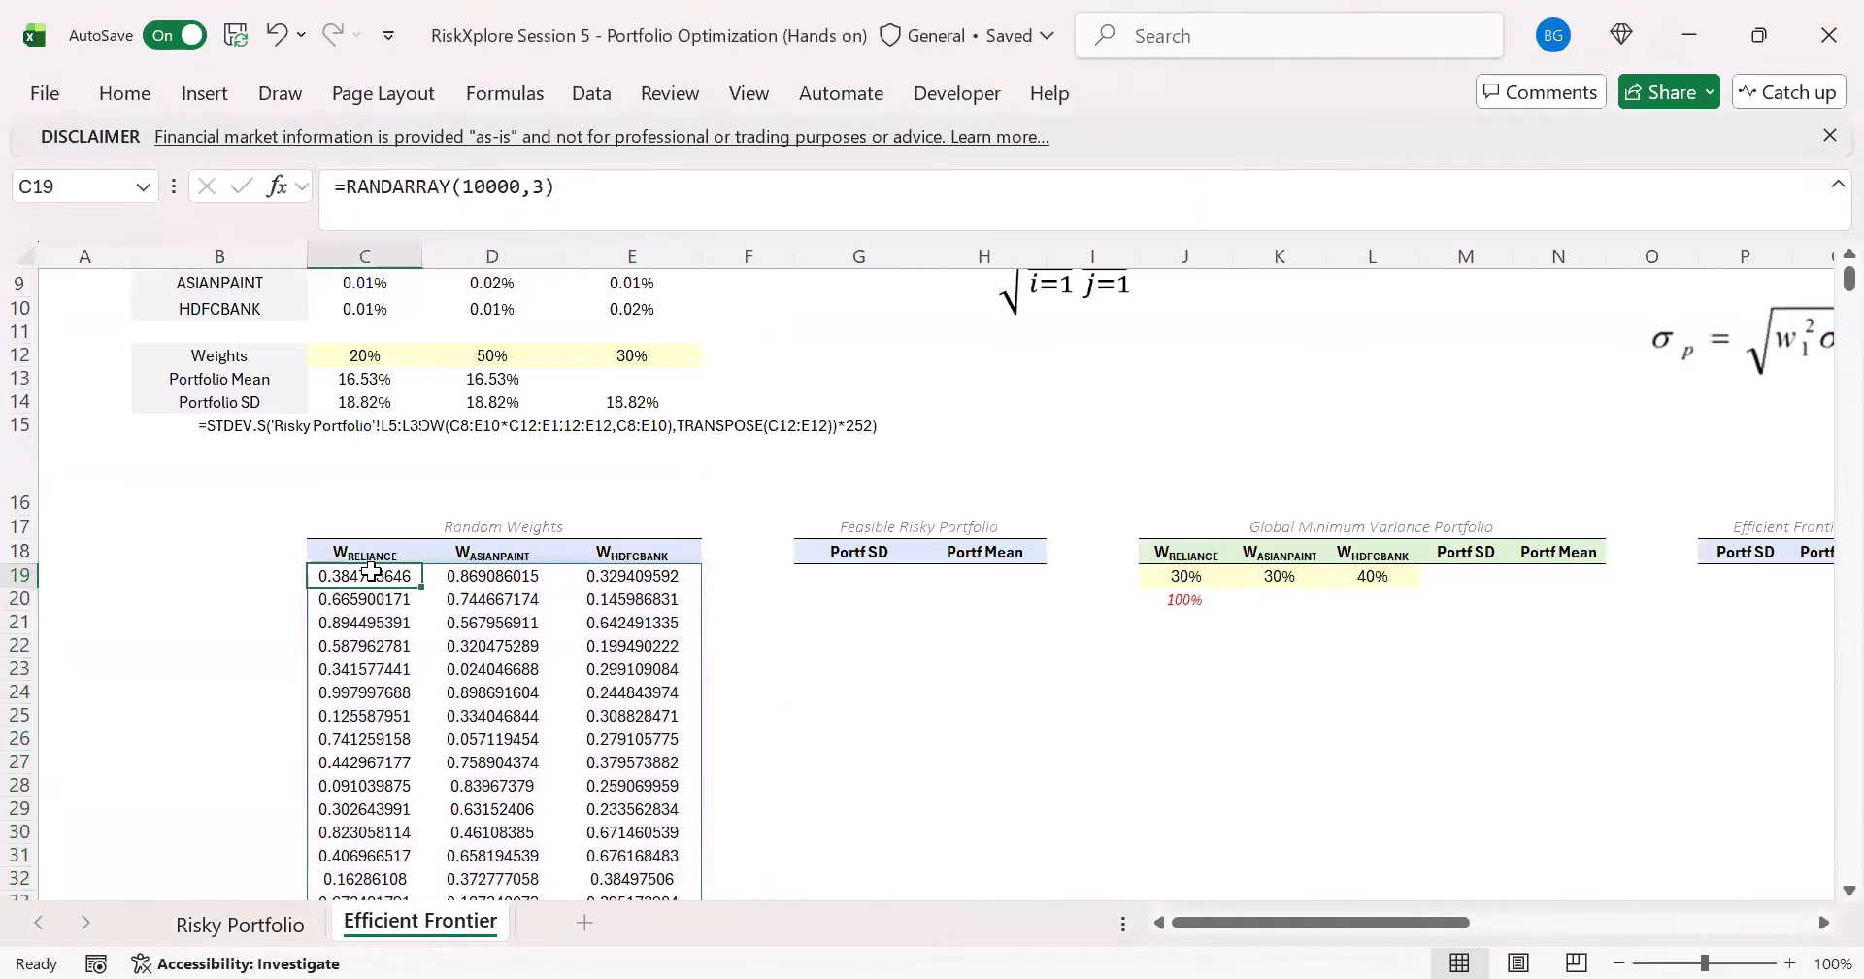
{"action": "key", "text": "F9"}
{"action": "key", "text": "F9"}
{"action": "key", "text": "F9"}
{"action": "key", "text": "F9"}
{"action": "key", "text": "F9"}
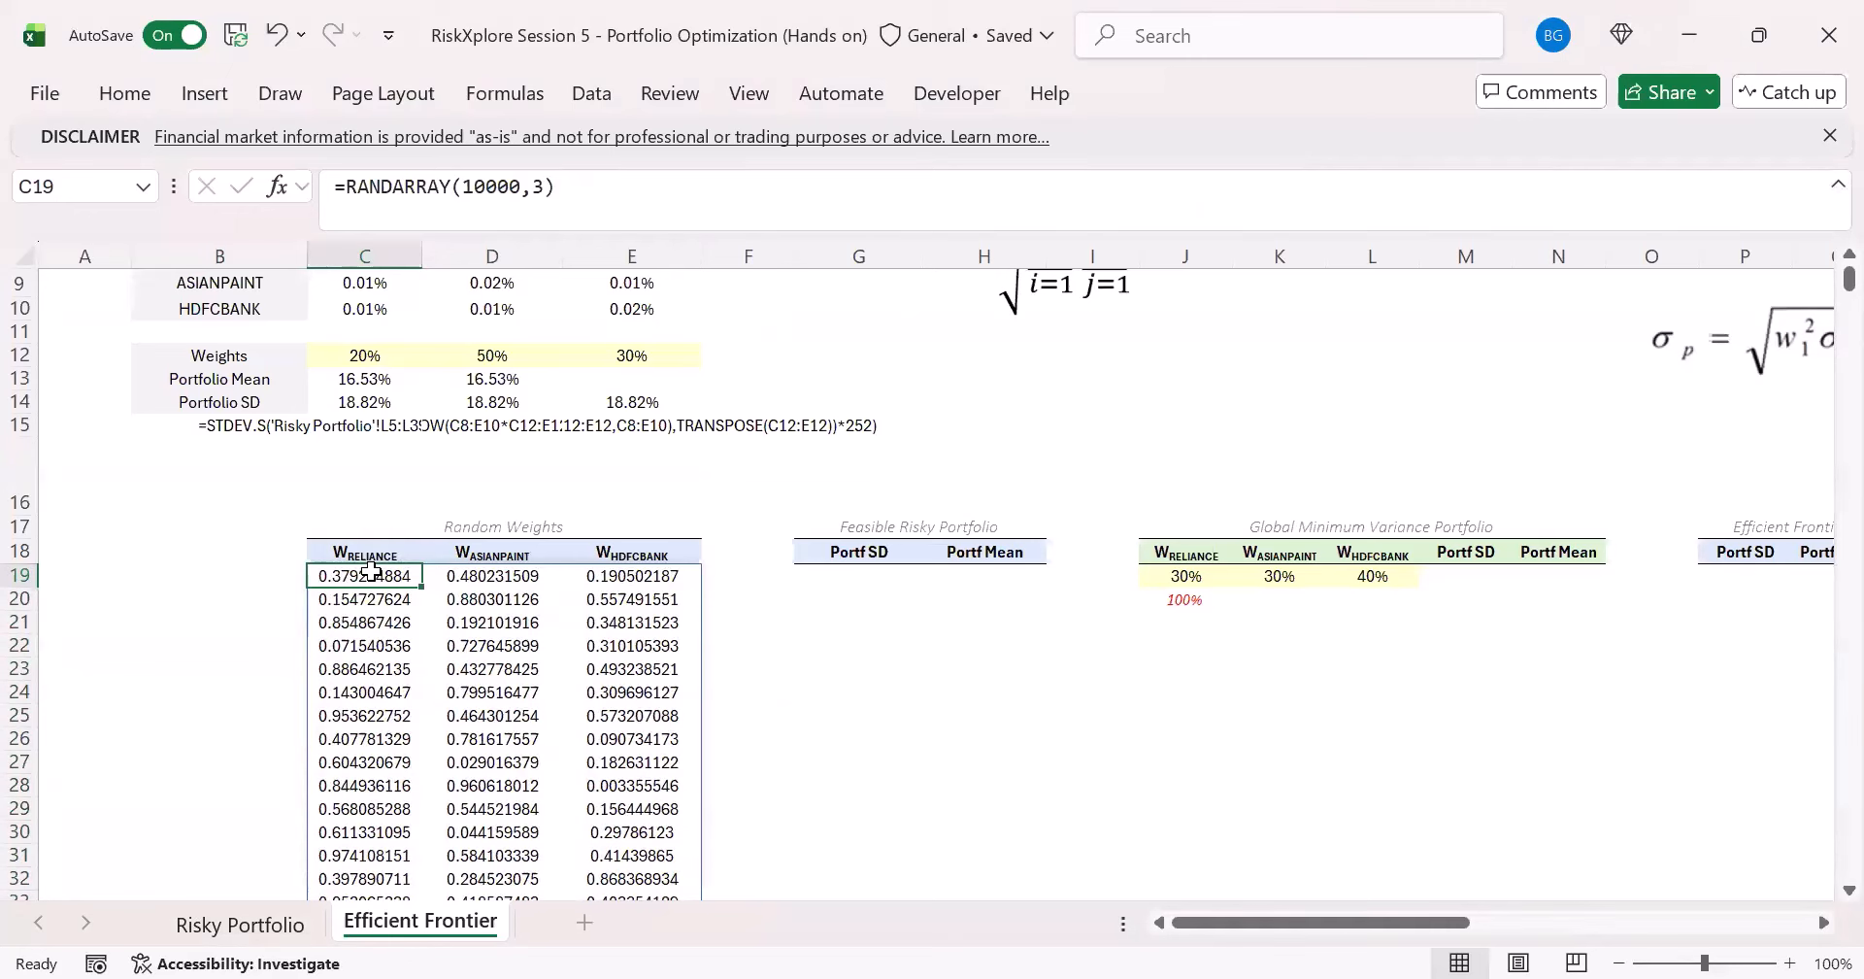
{"action": "key", "text": "F9"}
{"action": "key", "text": "F9"}
{"action": "key", "text": "F9"}
{"action": "key", "text": "F9"}
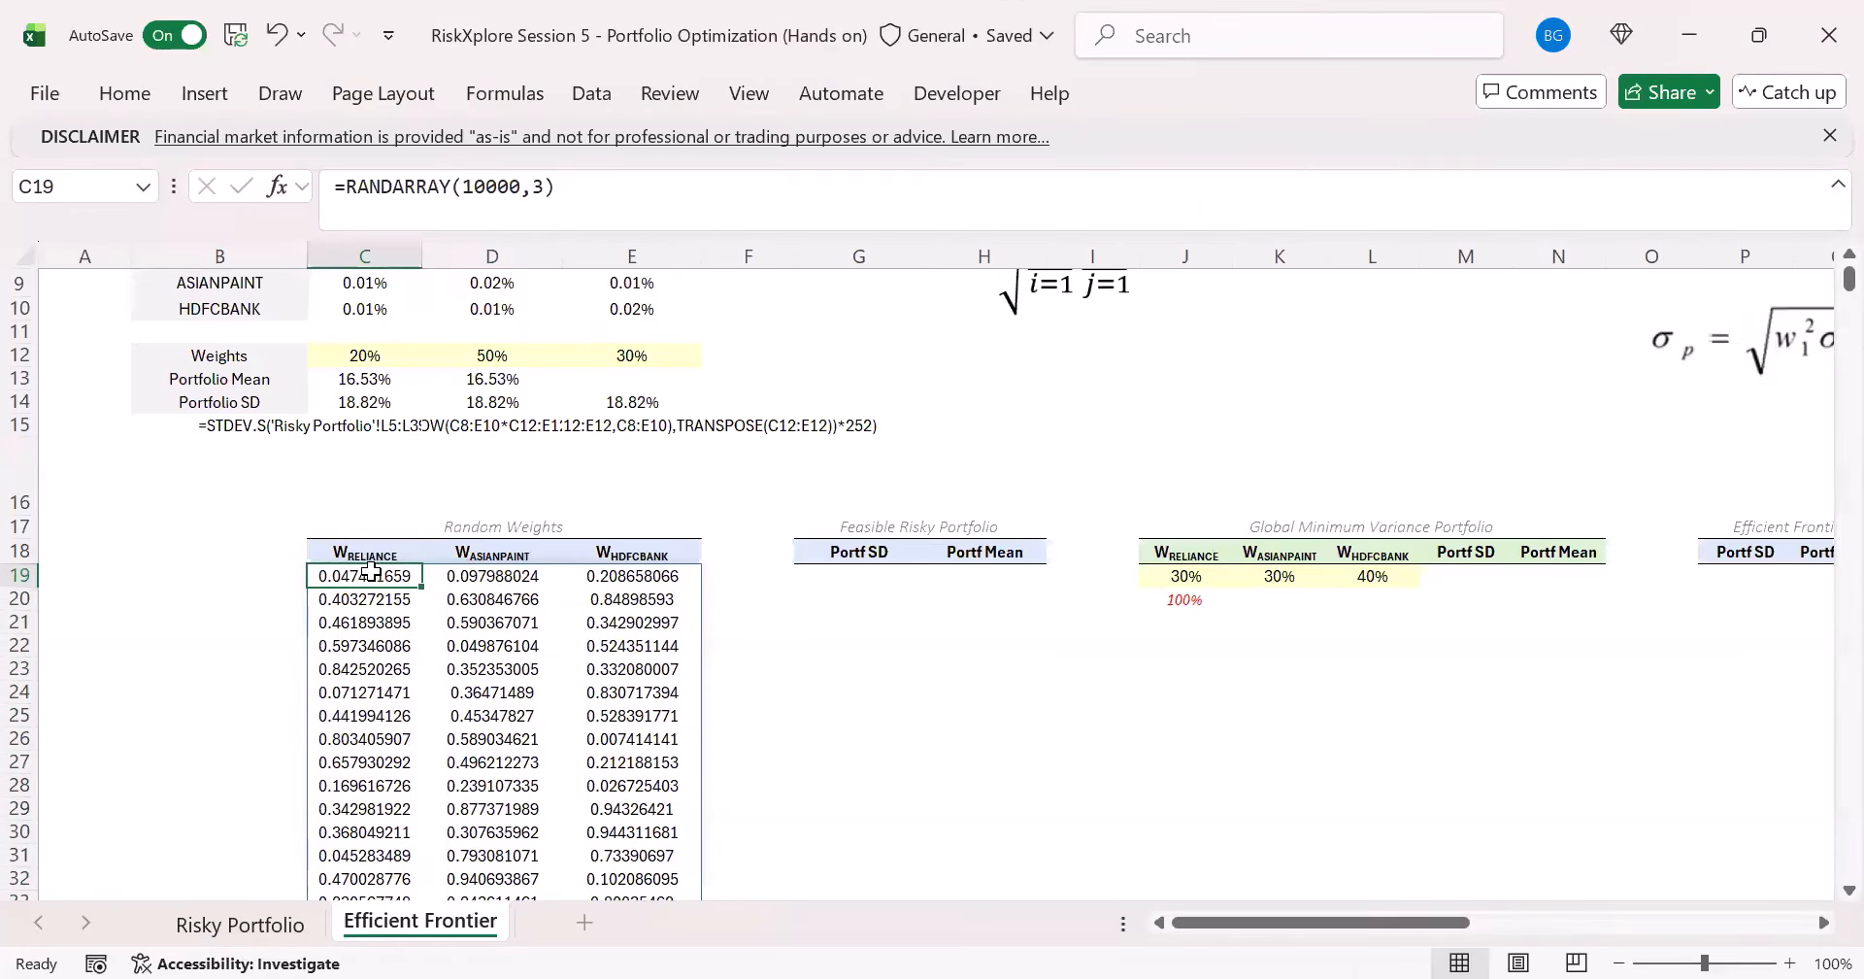
{"action": "key", "text": "F9"}
- Check the sum of the first row of random weights in C19:E19
{"action": "key", "text": "Right"}
{"action": "key", "text": "Right"}
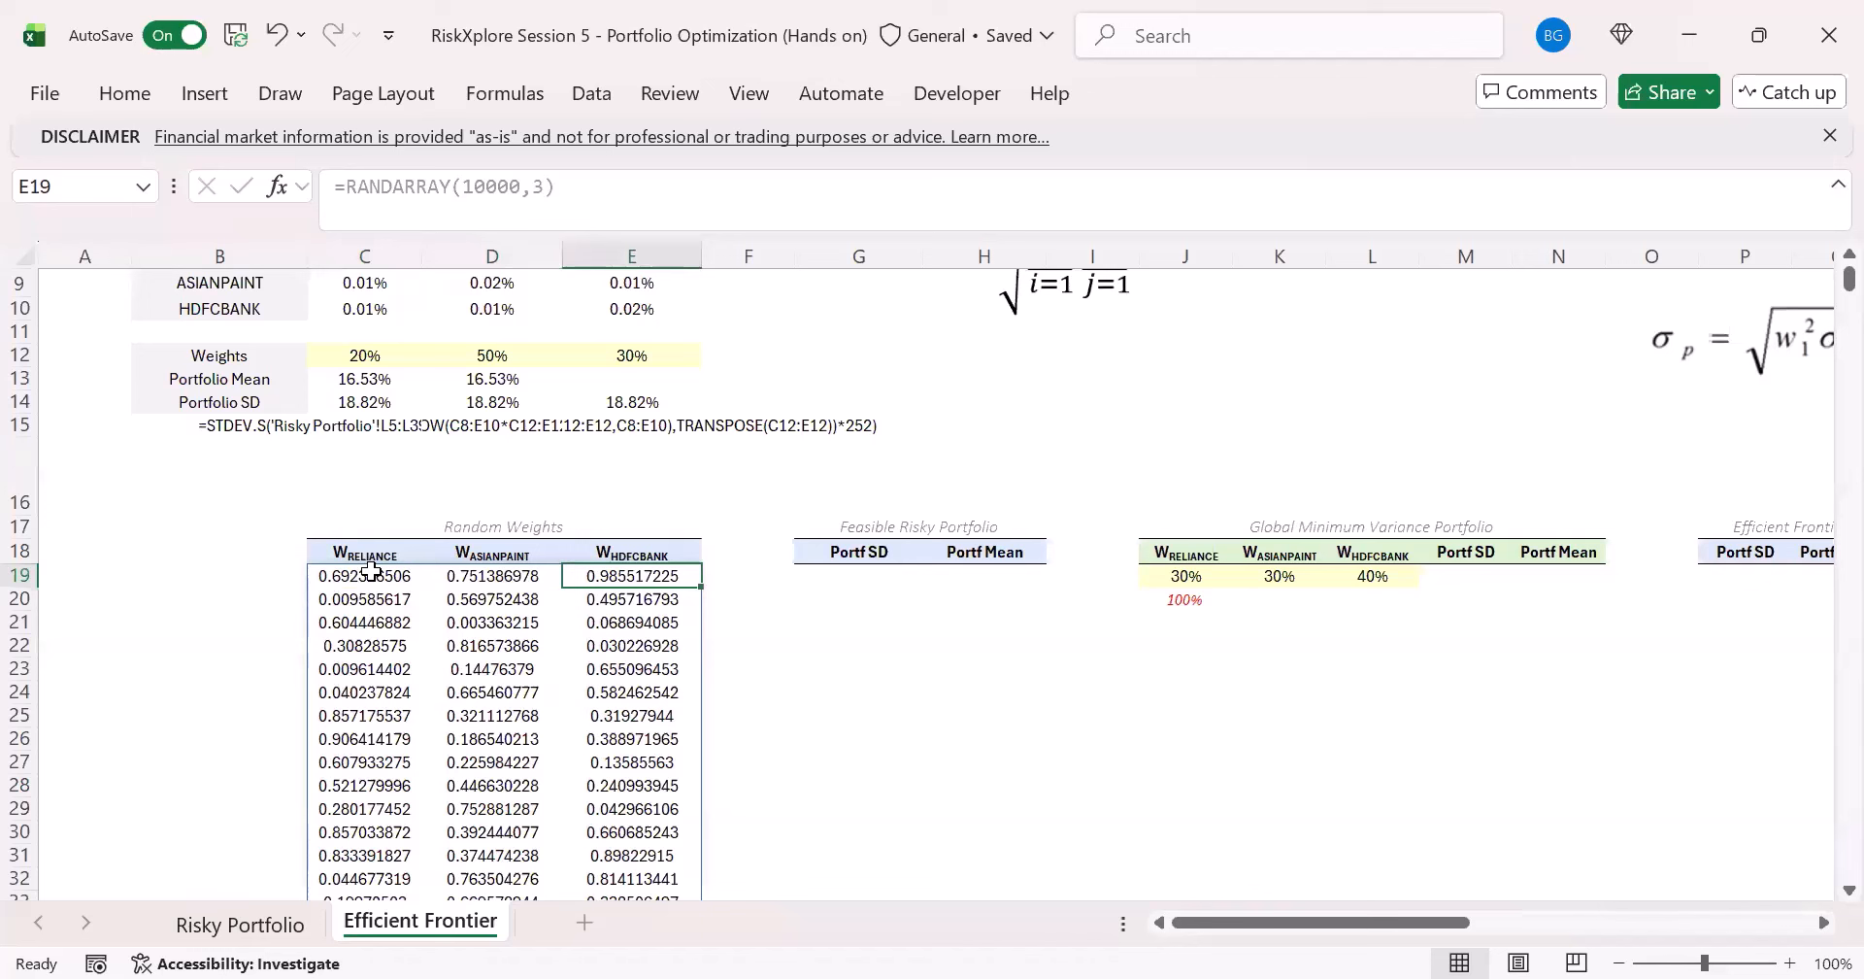
{"action": "key", "text": "Left"}
{"action": "key", "text": "Left"}
{"action": "key", "text": "Left"}
{"action": "key", "text": "Left"}
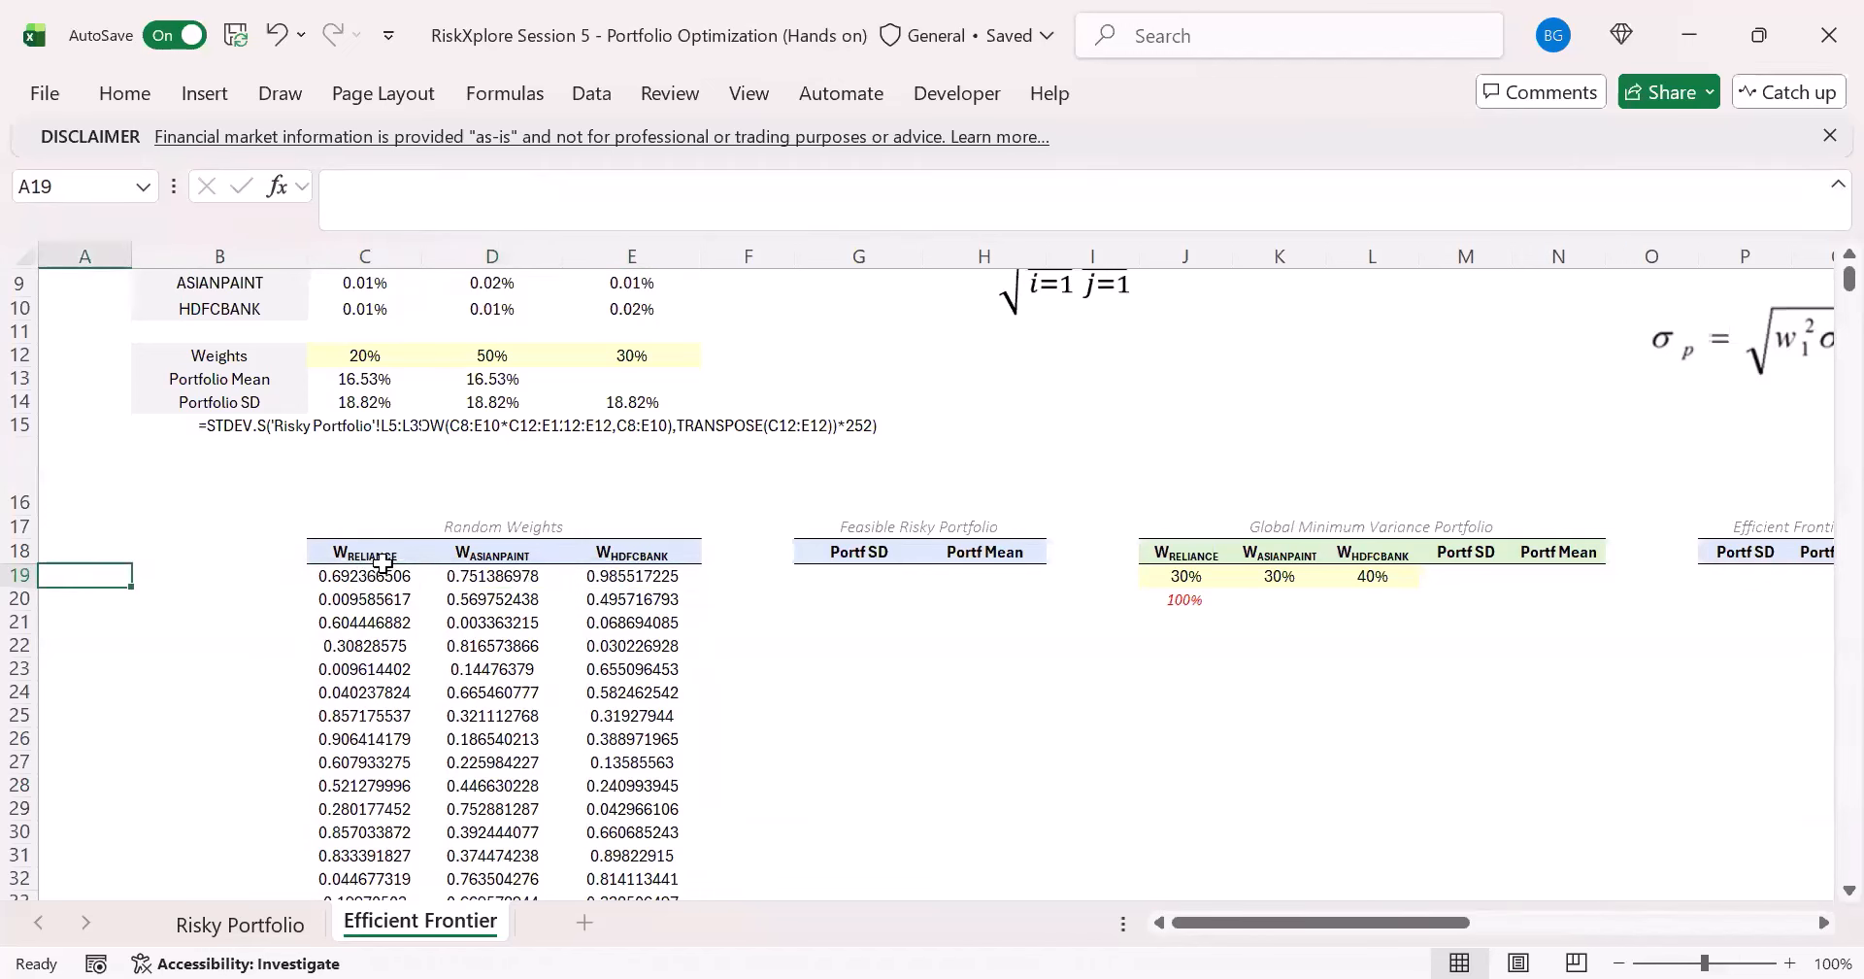
{"action": "left_click_drag", "start_coordinate": [374, 573], "coordinate": [621, 573]}
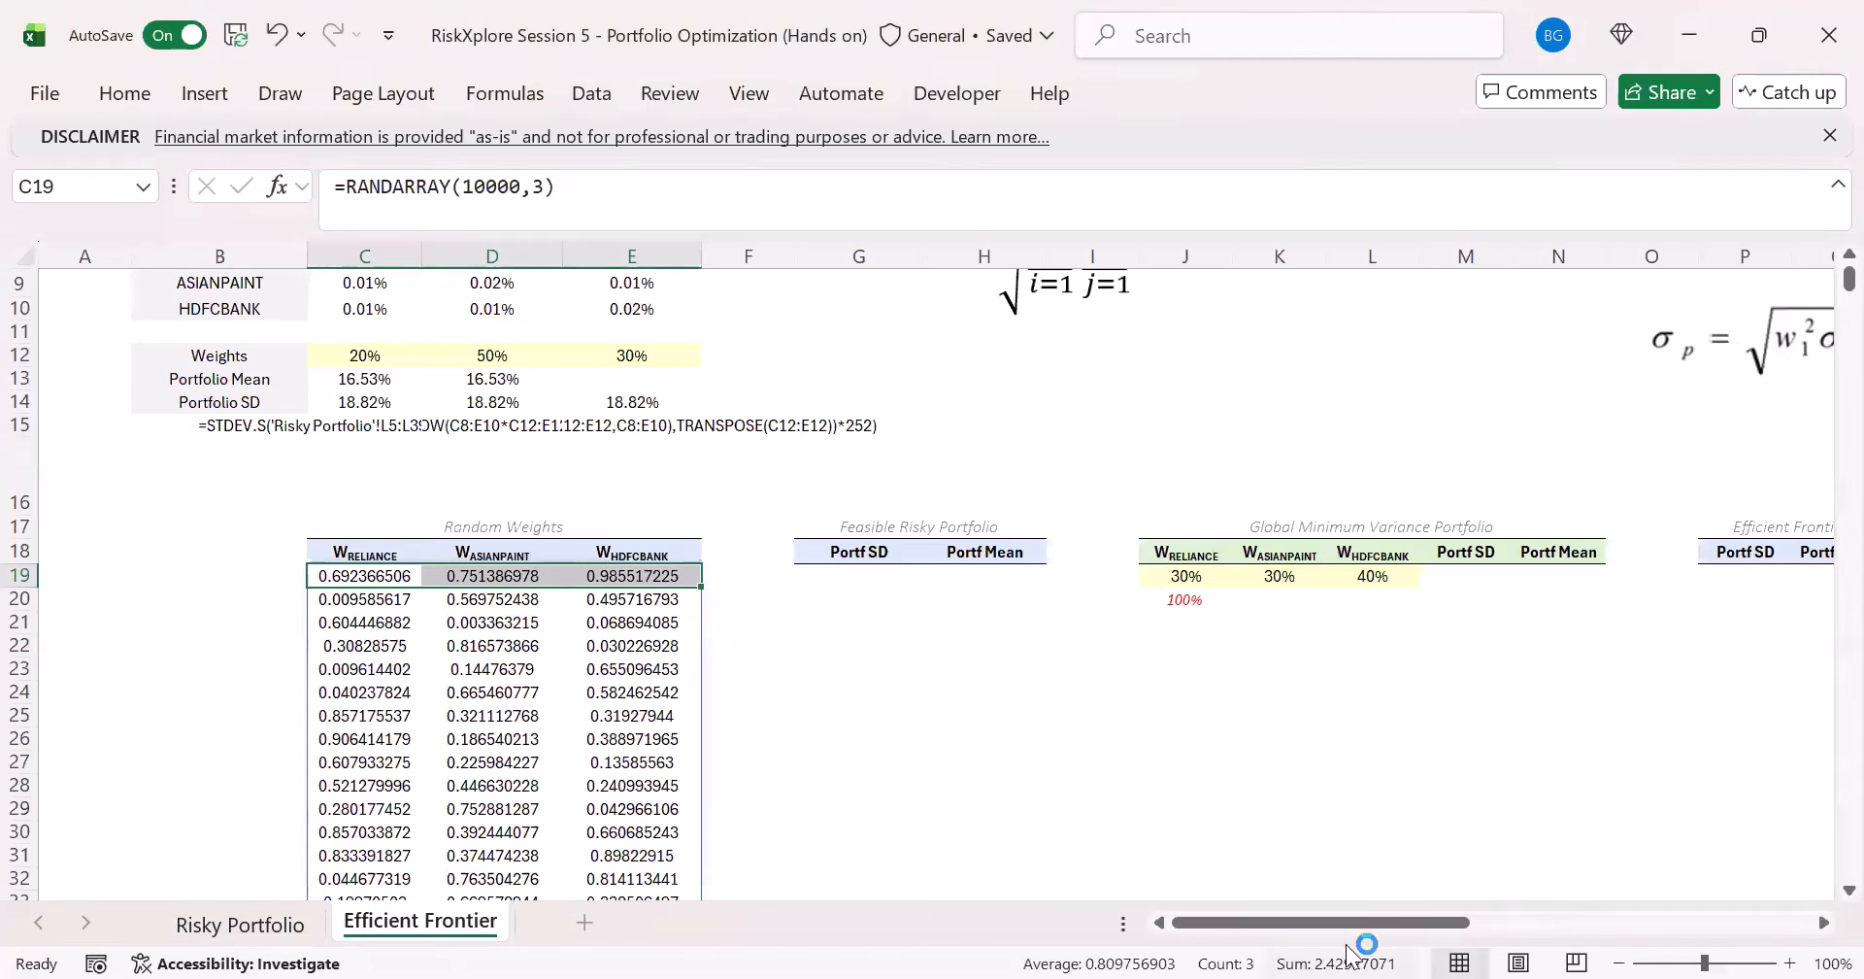
{"action": "left_click", "coordinate": [352, 580]}
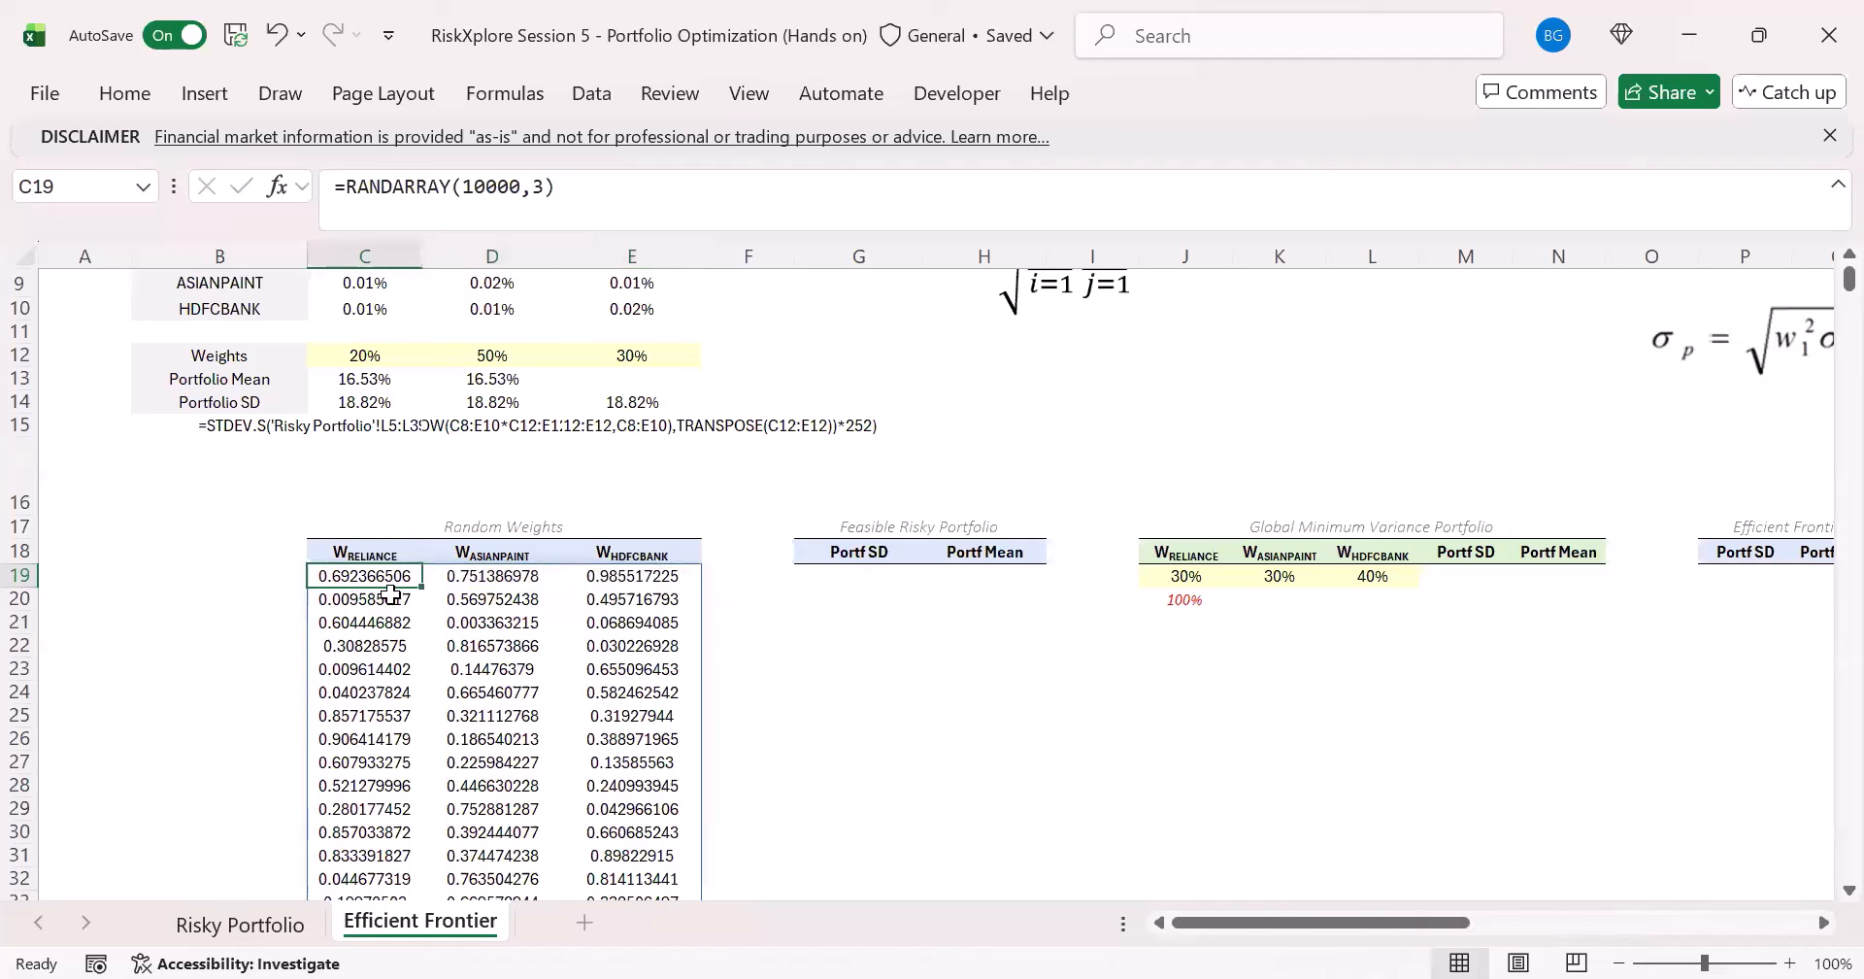
{"action": "left_click_drag", "start_coordinate": [407, 574], "coordinate": [610, 573]}
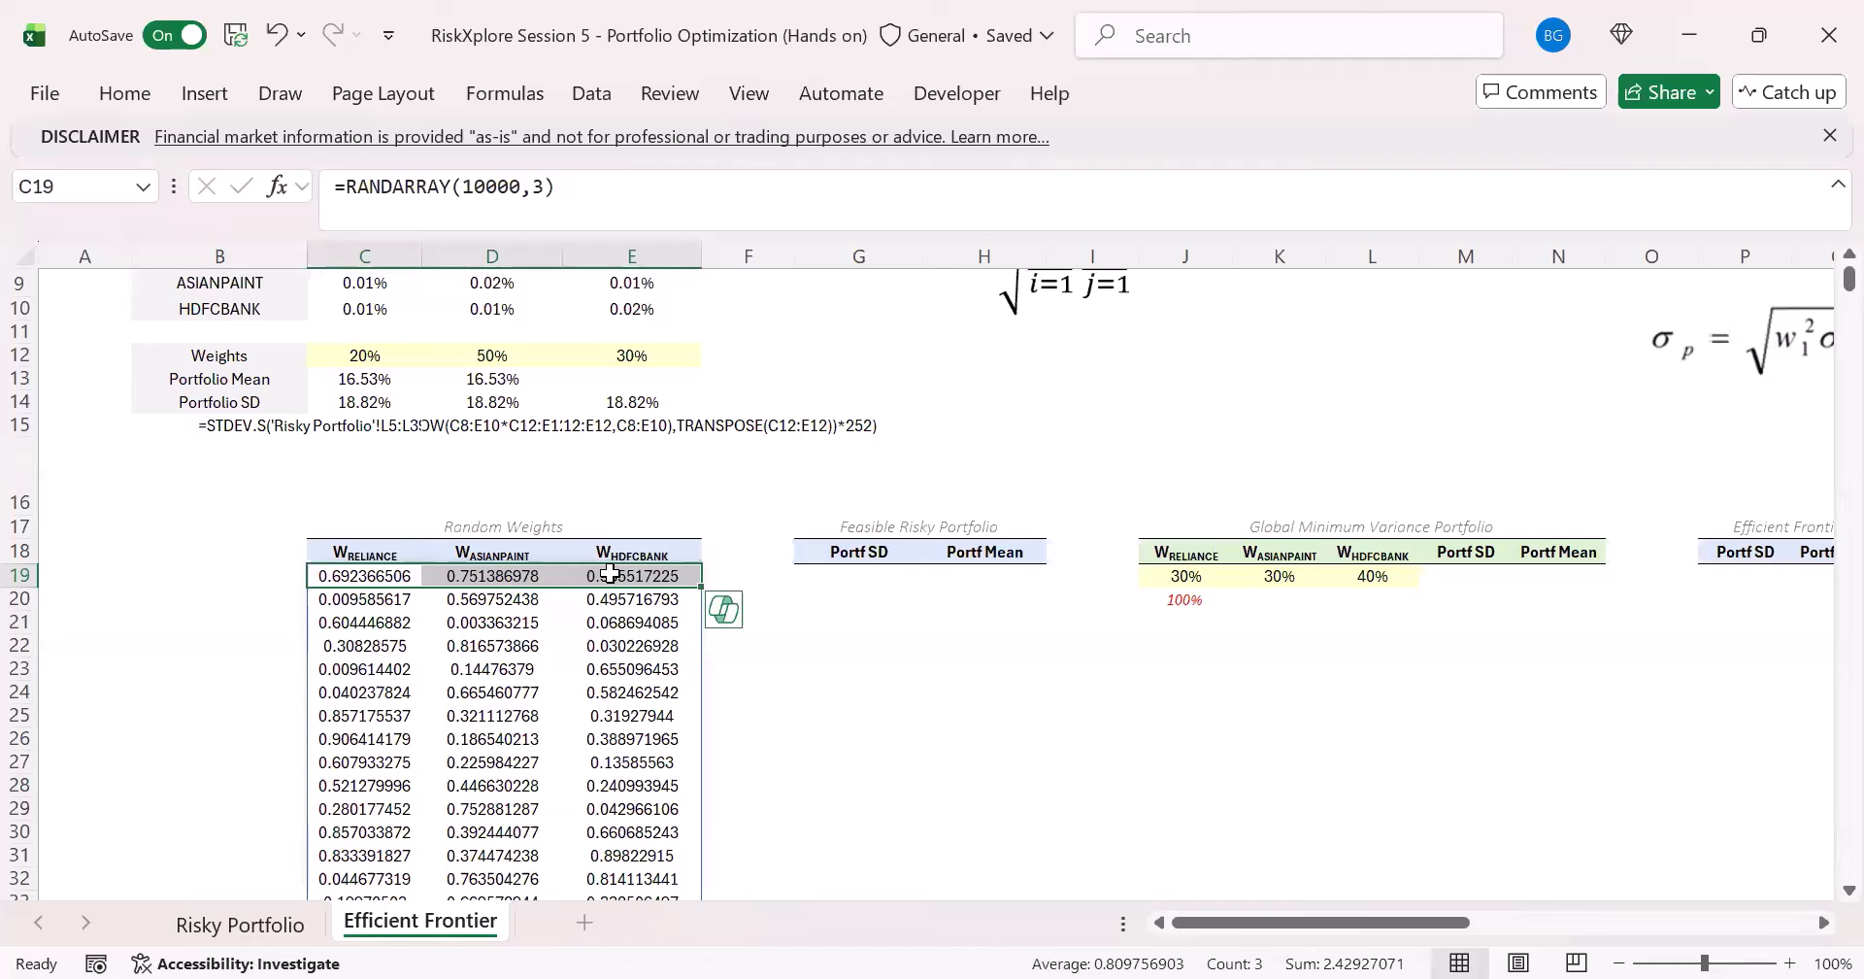
- Enter =C19/SUM(C19:E19) in C16 to scale the first RELIANCE random weight by its row total
{"action": "key", "text": "Left"}
{"action": "key", "text": "Left"}
{"action": "key", "text": "Right"}
{"action": "key", "text": "Right"}
{"action": "key", "text": "Up"}
{"action": "key", "text": "Up"}
{"action": "key", "text": "Up"}
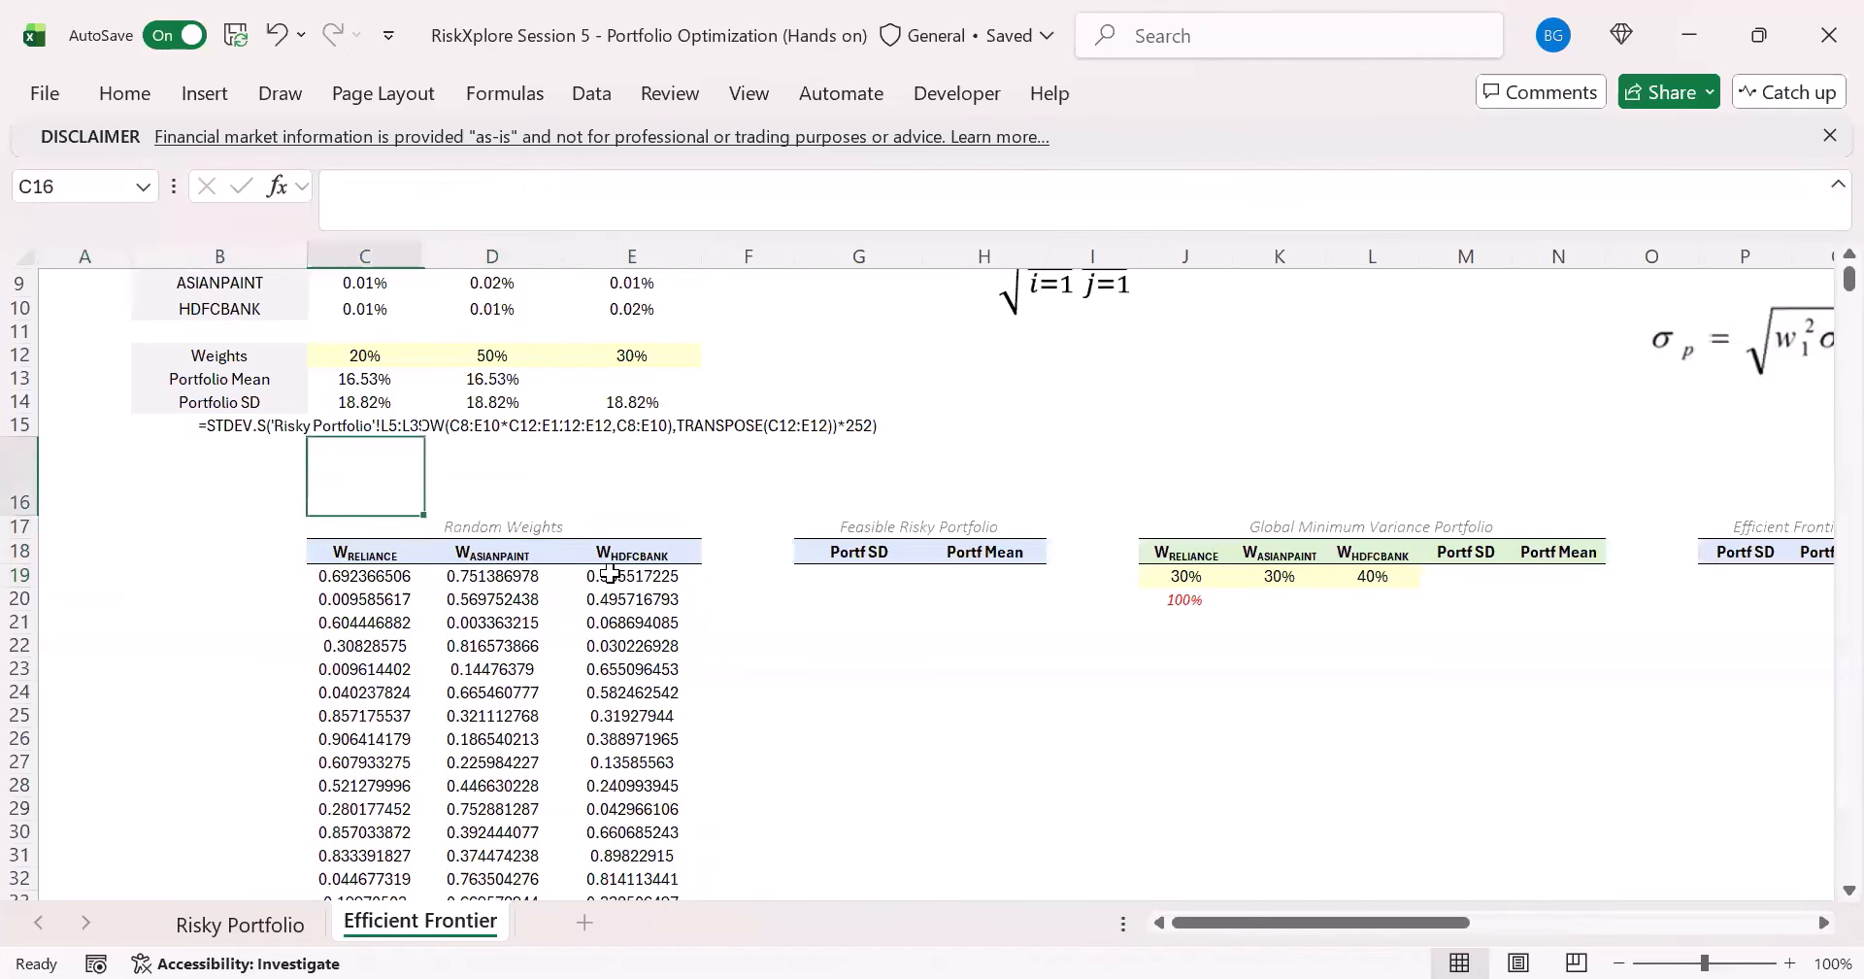
{"action": "type", "text": "="}
{"action": "key", "text": "Down"}
{"action": "key", "text": "Down"}
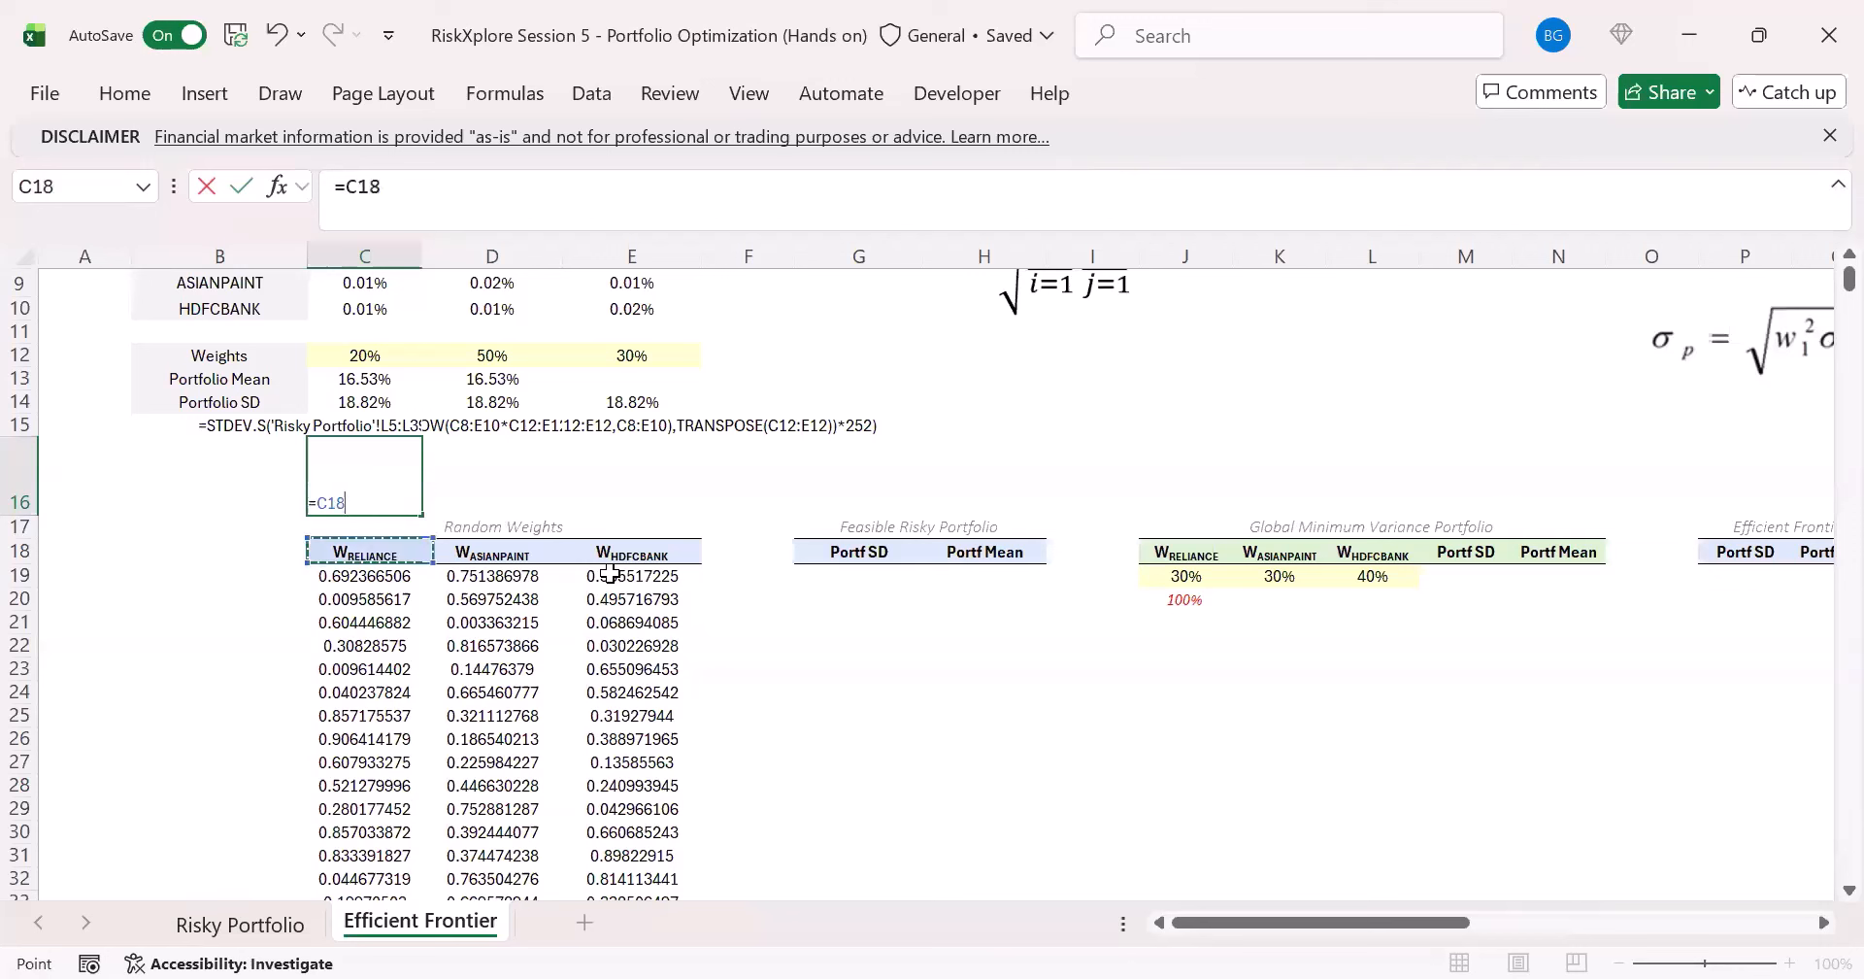
{"action": "key", "text": "Down"}
{"action": "type", "text": "/"}
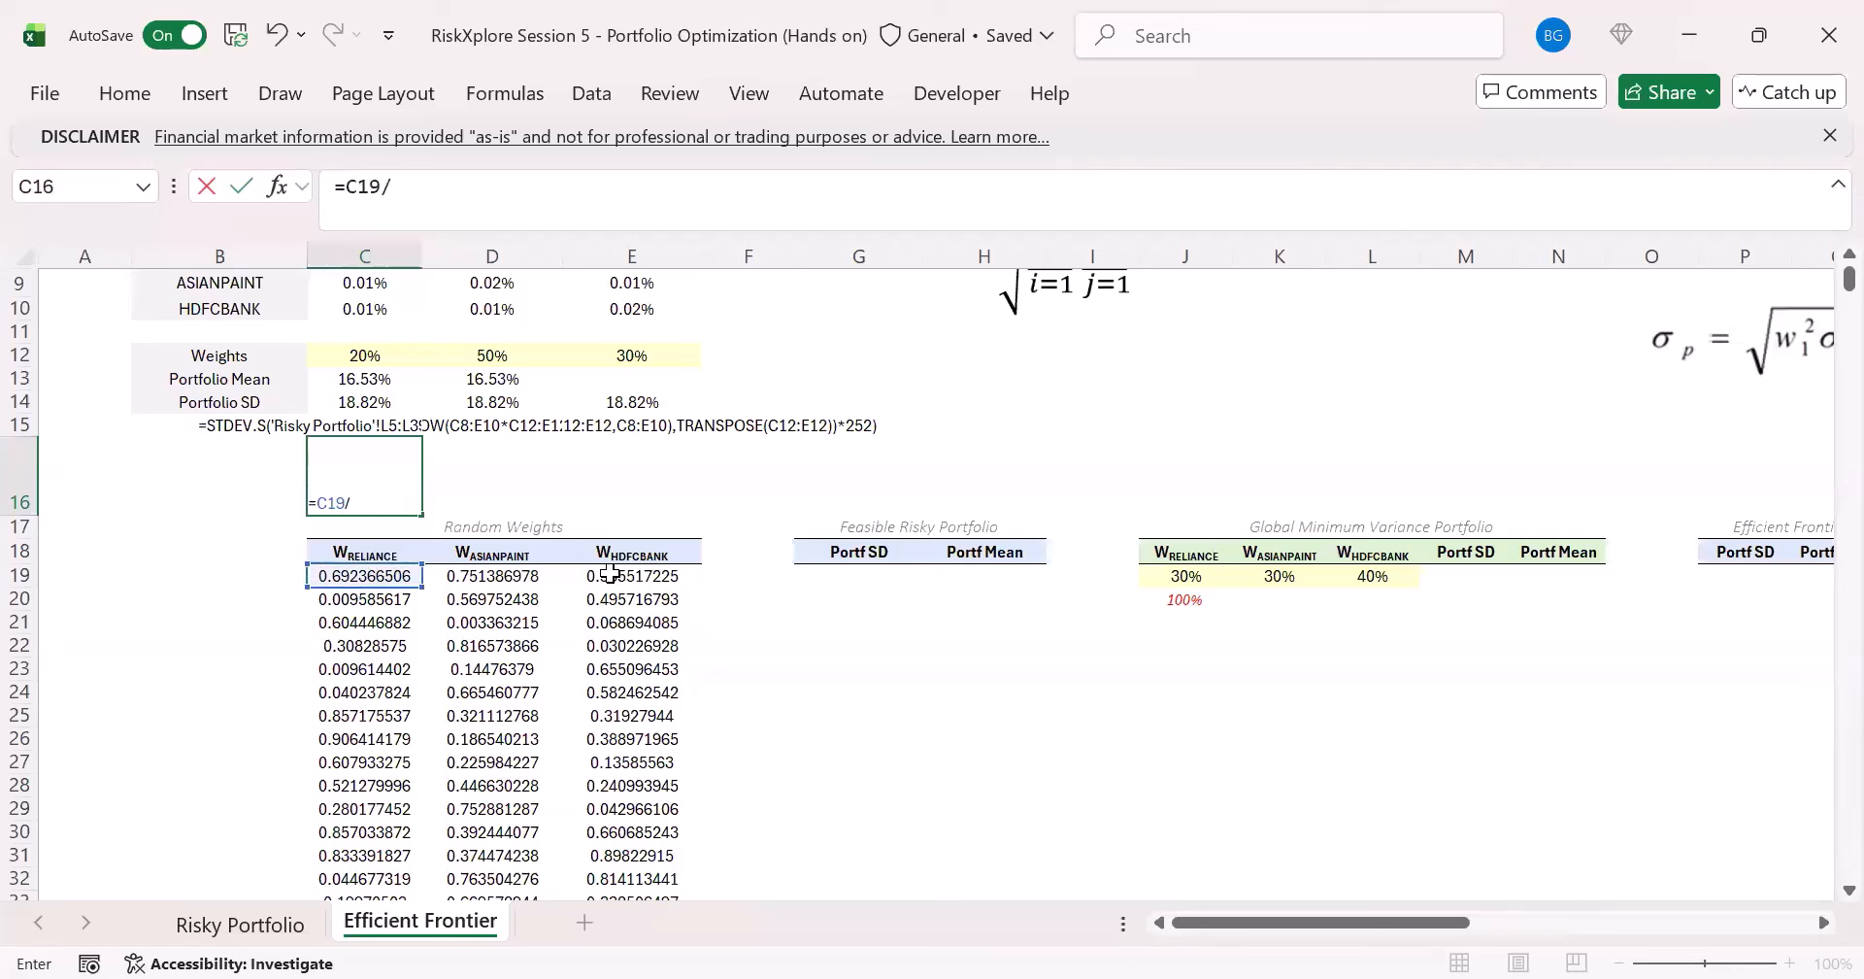
{"action": "type", "text": "SUM("}
{"action": "key", "text": "Down"}
{"action": "key", "text": "Down"}
{"action": "key", "text": "Down"}
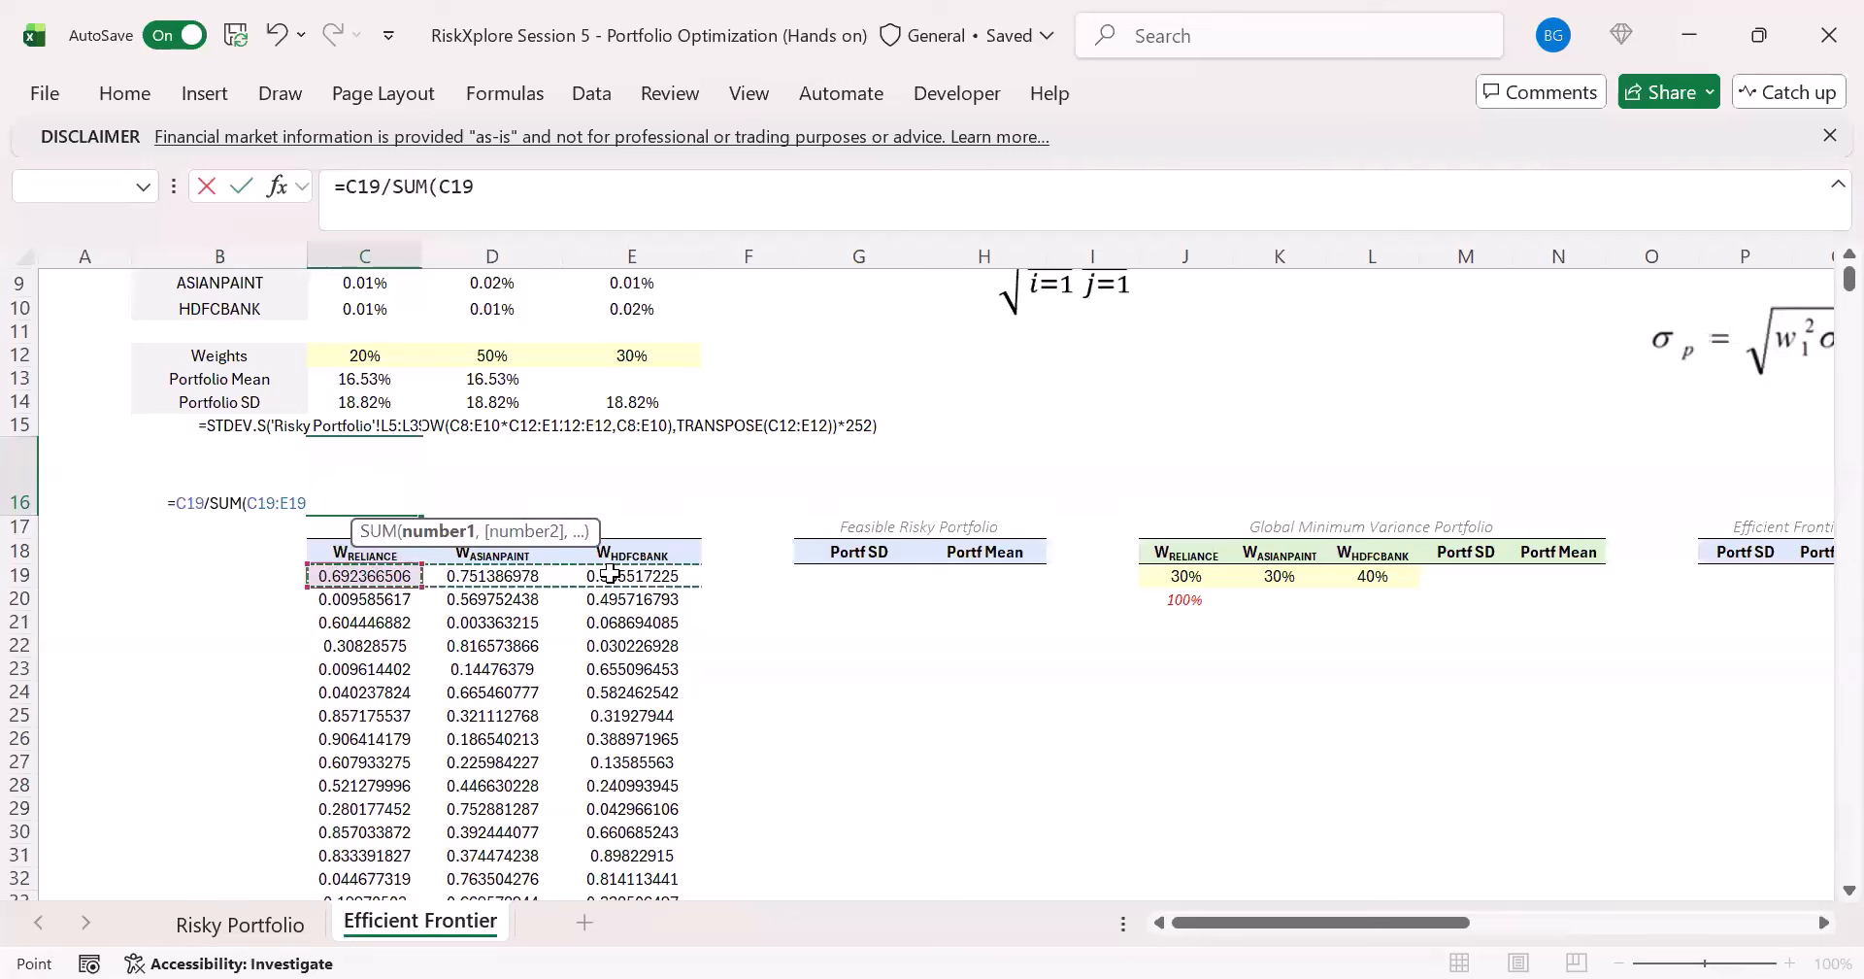
{"action": "key", "text": "shift+Right"}
{"action": "key", "text": "shift+Right"}
{"action": "key", "text": "ctrl+Return"}
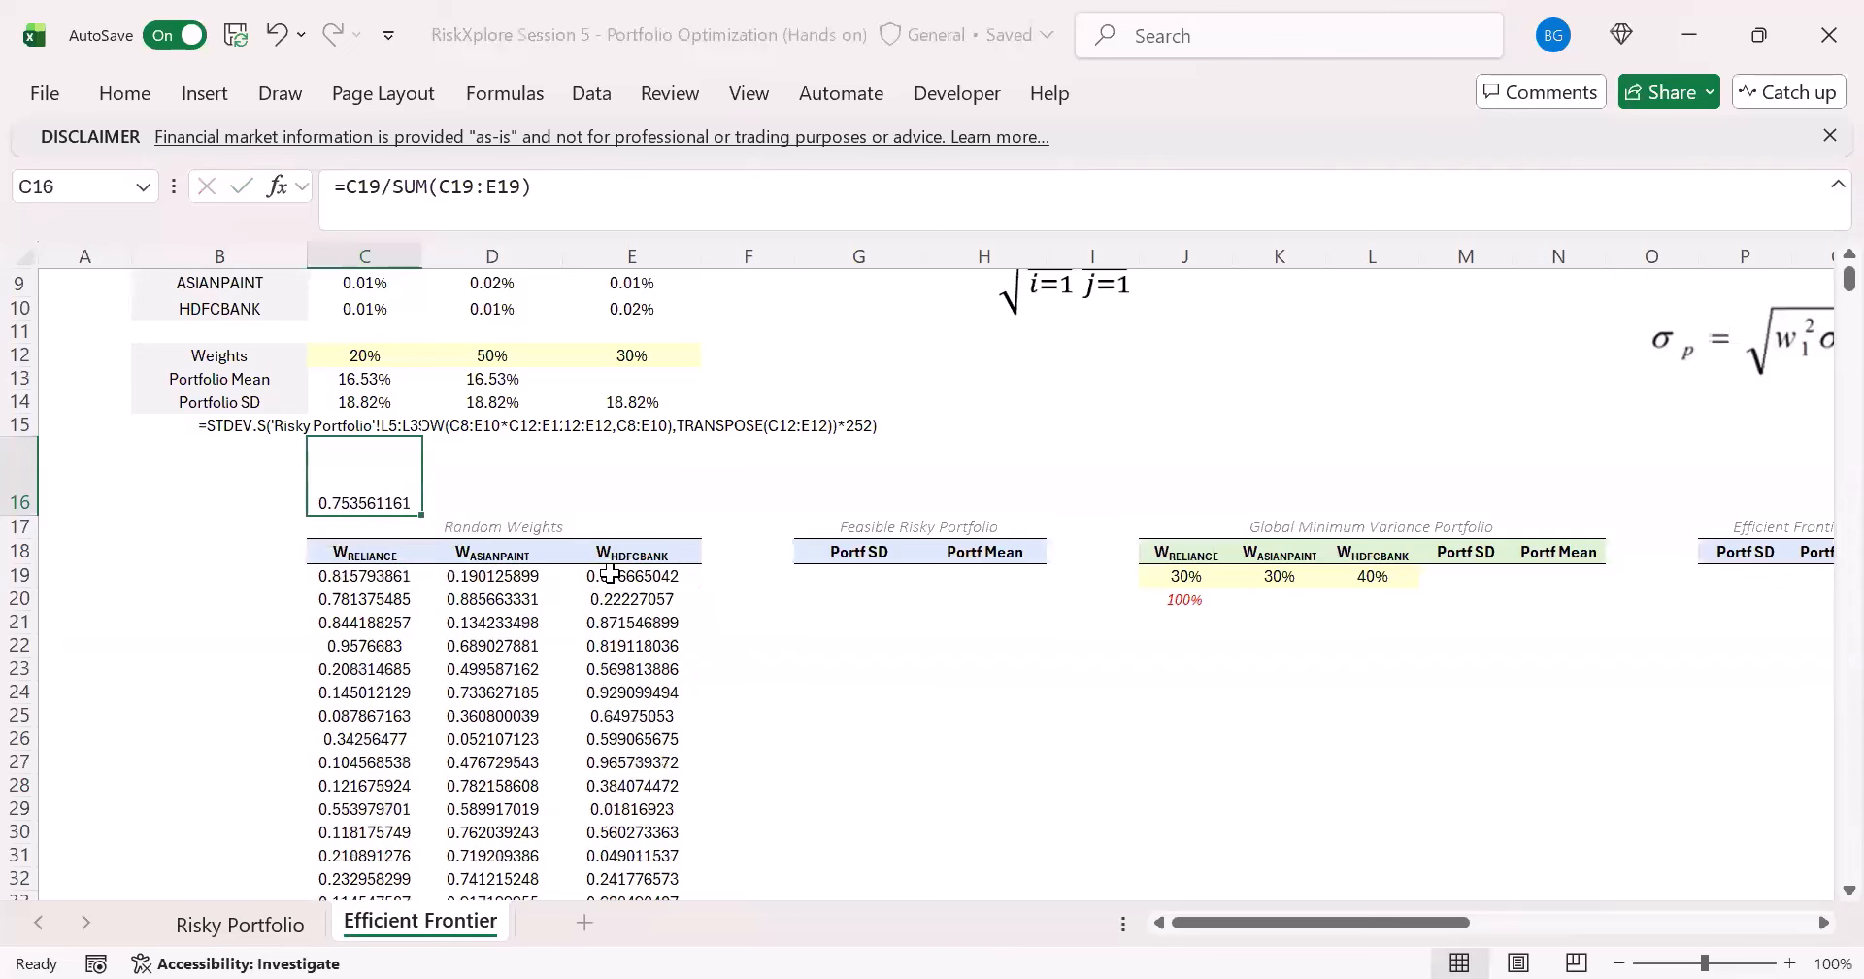
- Make the SUM range in C16 absolute as $C$19:$E$19 and fill the formula across to E16
{"action": "left_click", "coordinate": [447, 193]}
{"action": "left_click_drag", "start_coordinate": [439, 193], "coordinate": [510, 186]}
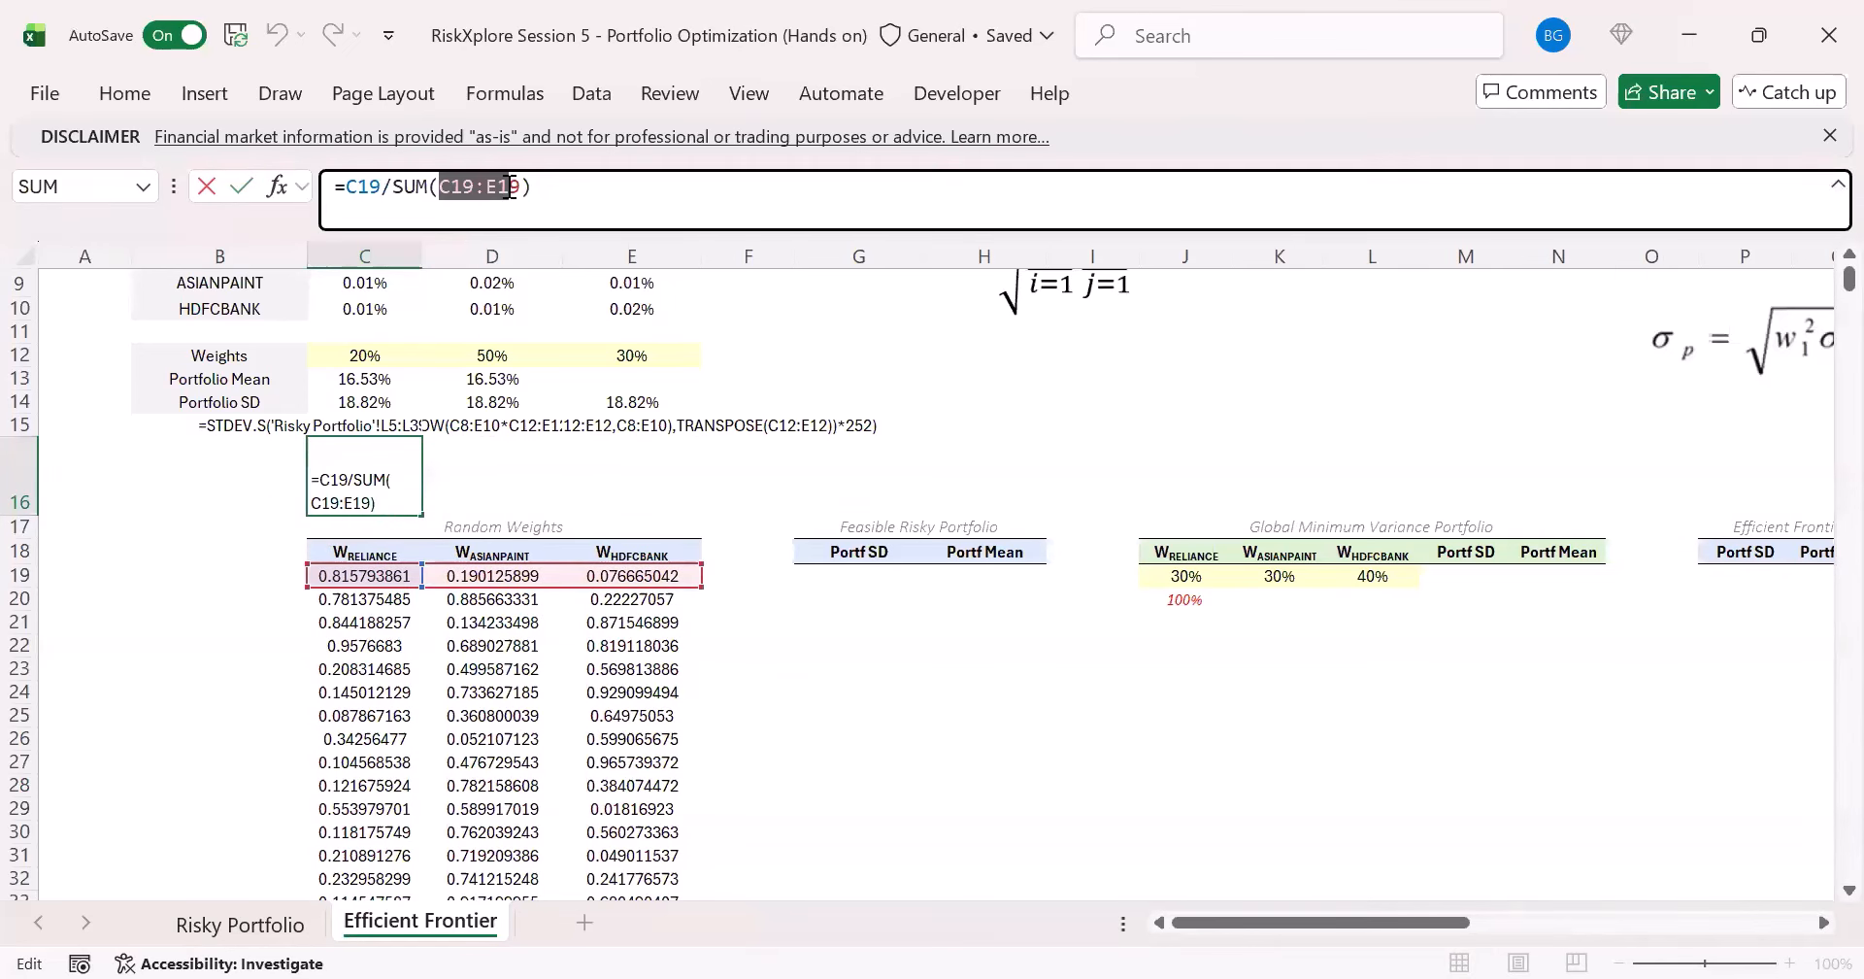
{"action": "key", "text": "F4"}
{"action": "key", "text": "ctrl+Return"}
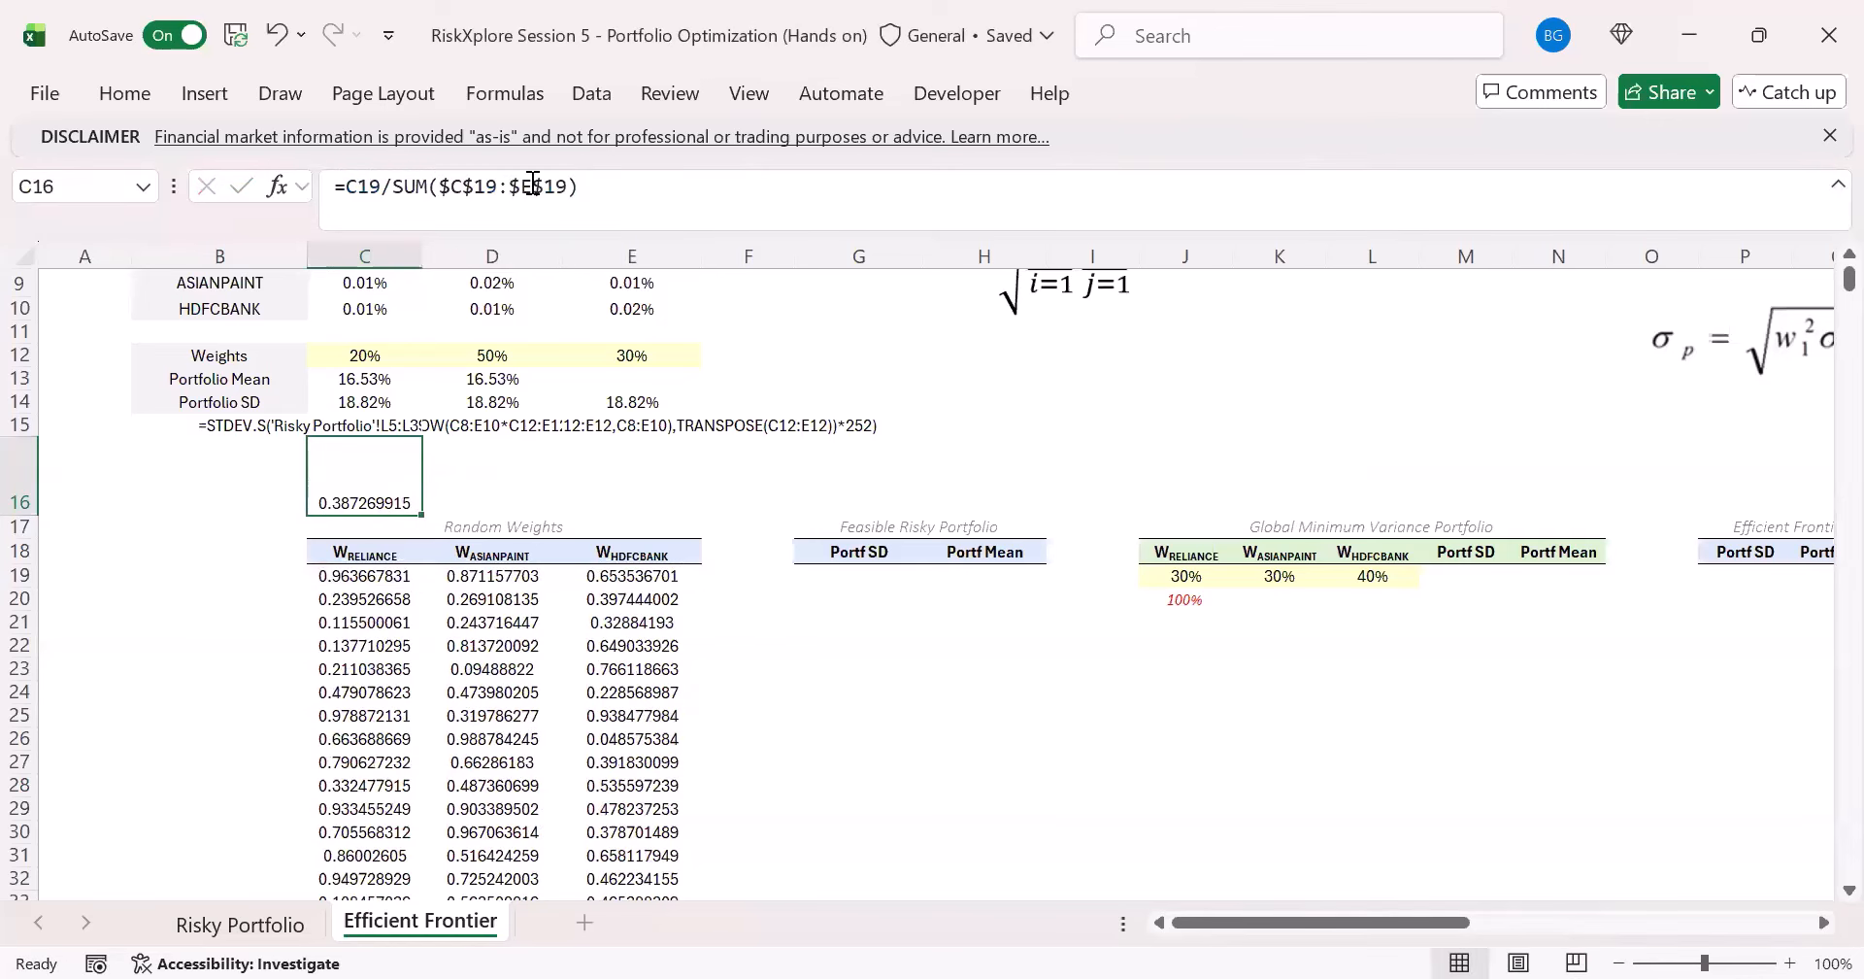
{"action": "left_click_drag", "start_coordinate": [421, 514], "coordinate": [690, 522]}
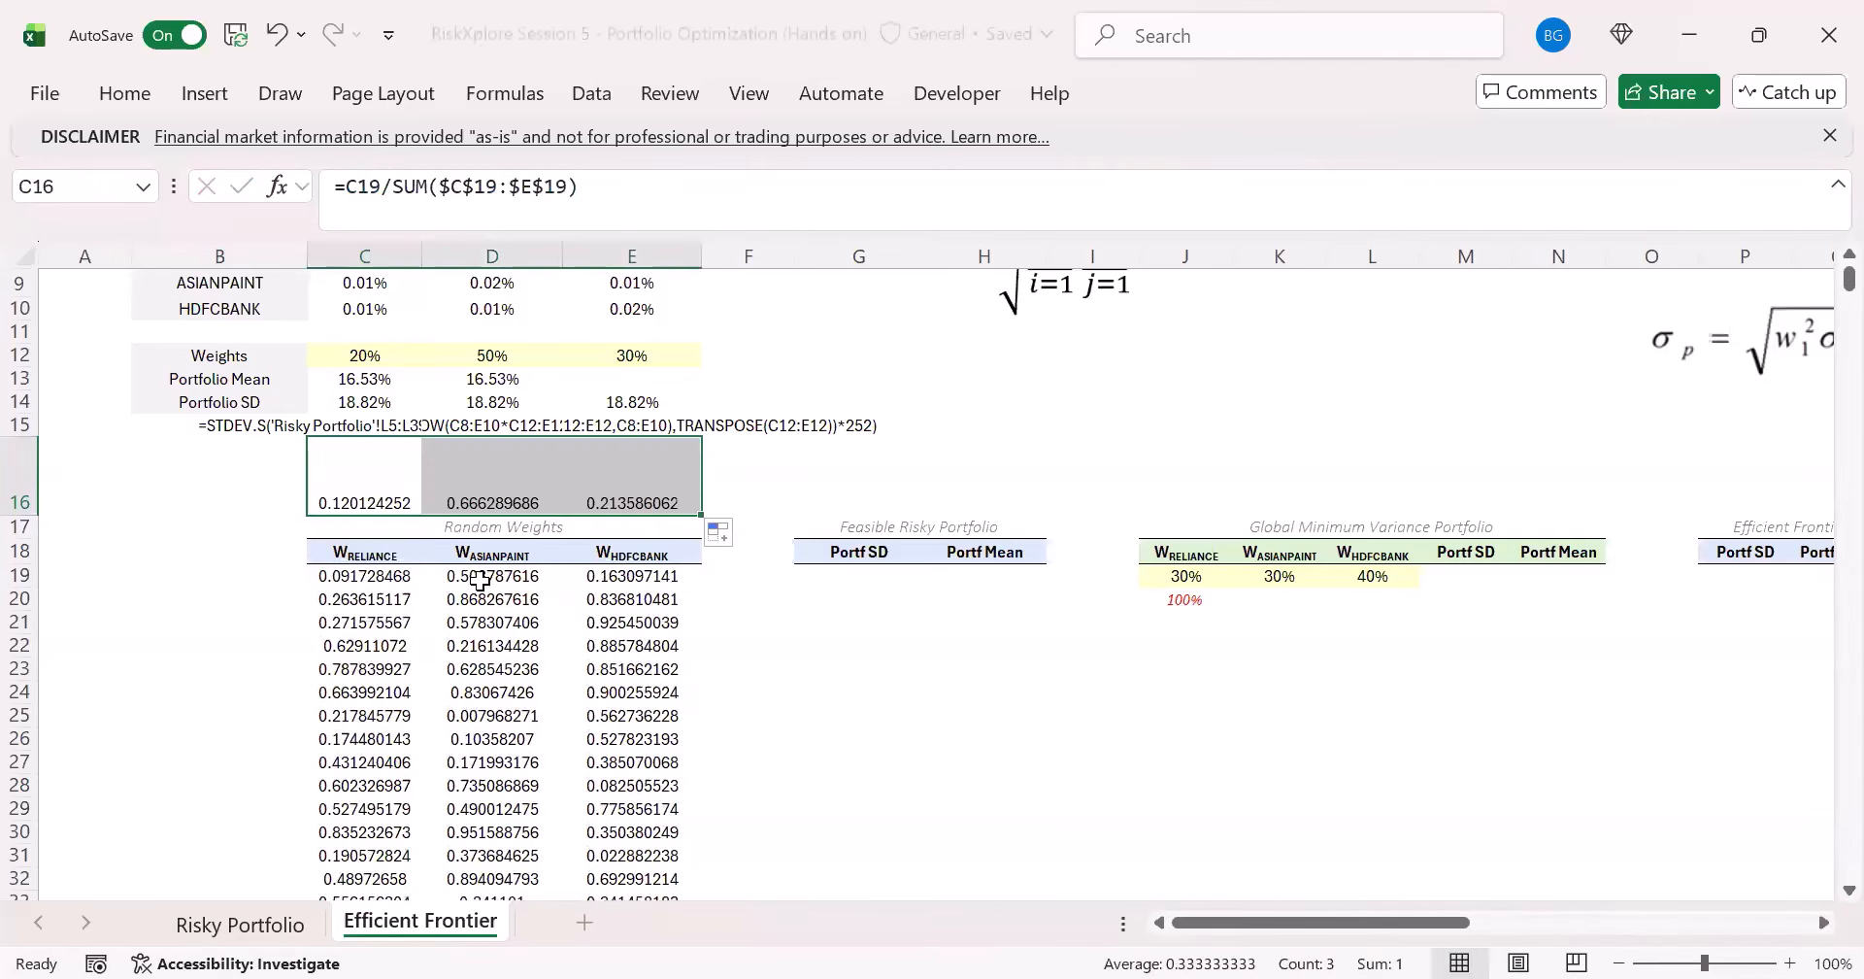
- Format the scaled weights in C16:E16 as percentages with two decimal places
{"action": "left_click_drag", "start_coordinate": [382, 499], "coordinate": [621, 505]}
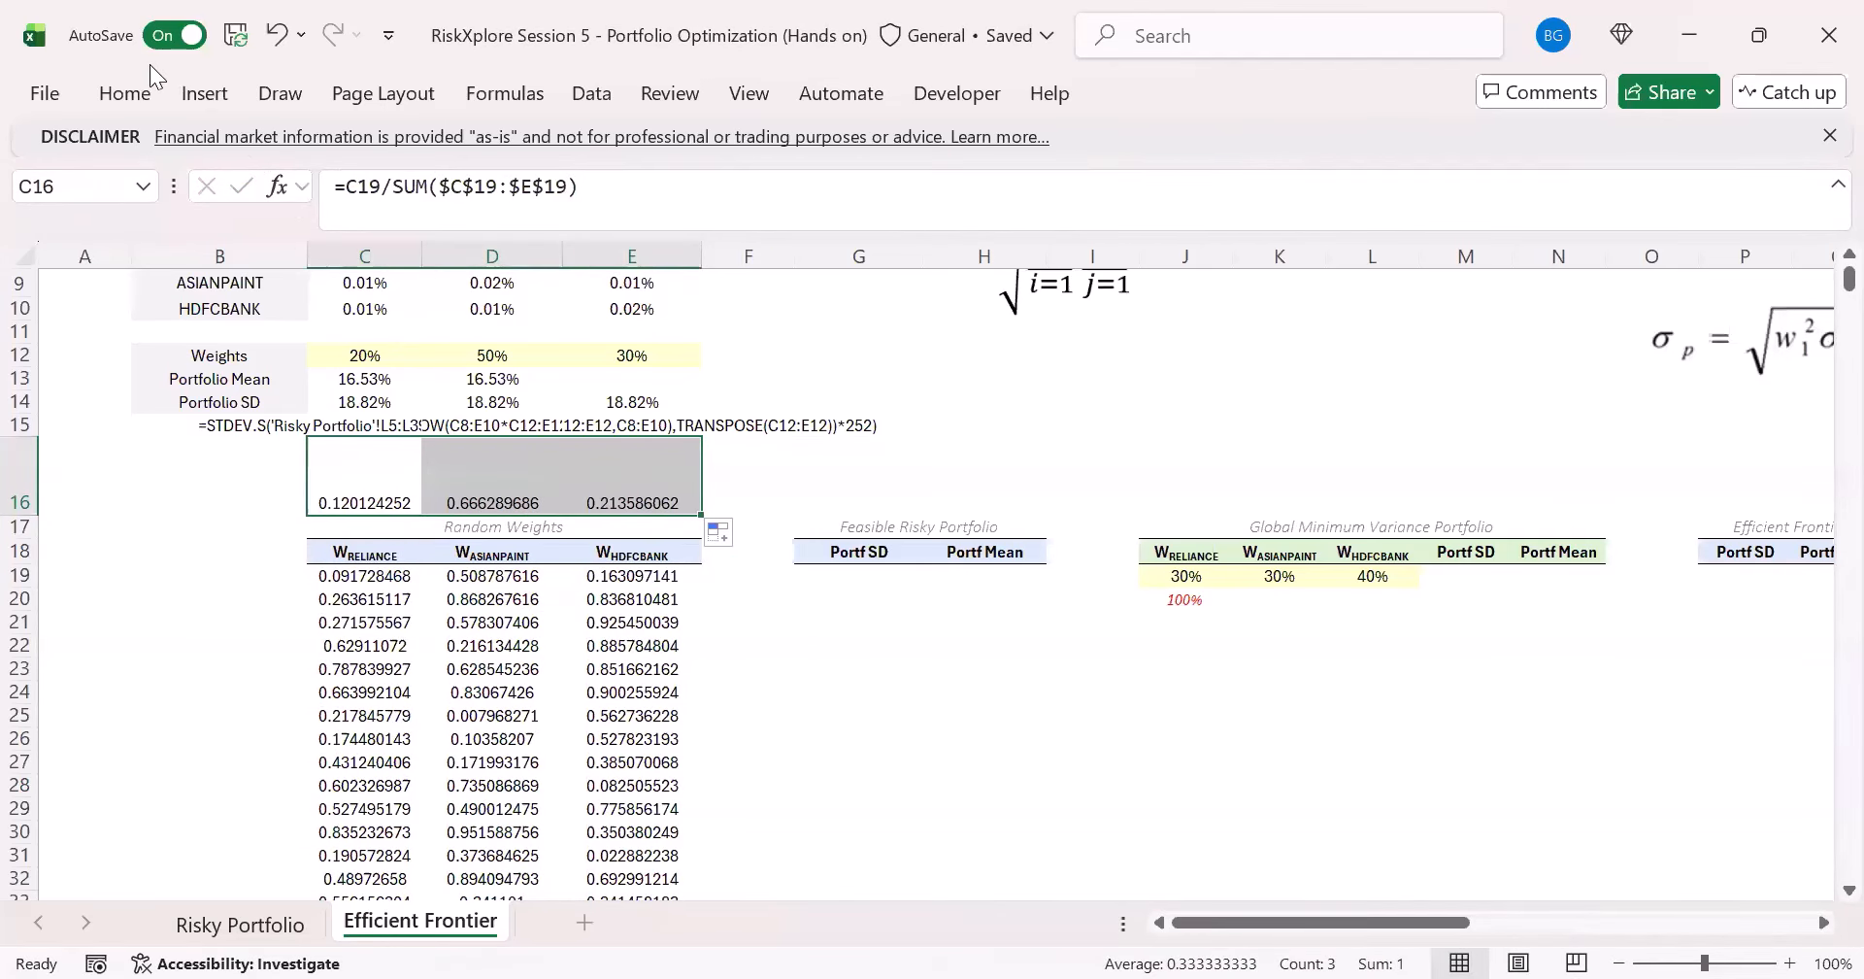
{"action": "left_click", "coordinate": [125, 93]}
{"action": "left_click", "coordinate": [711, 191]}
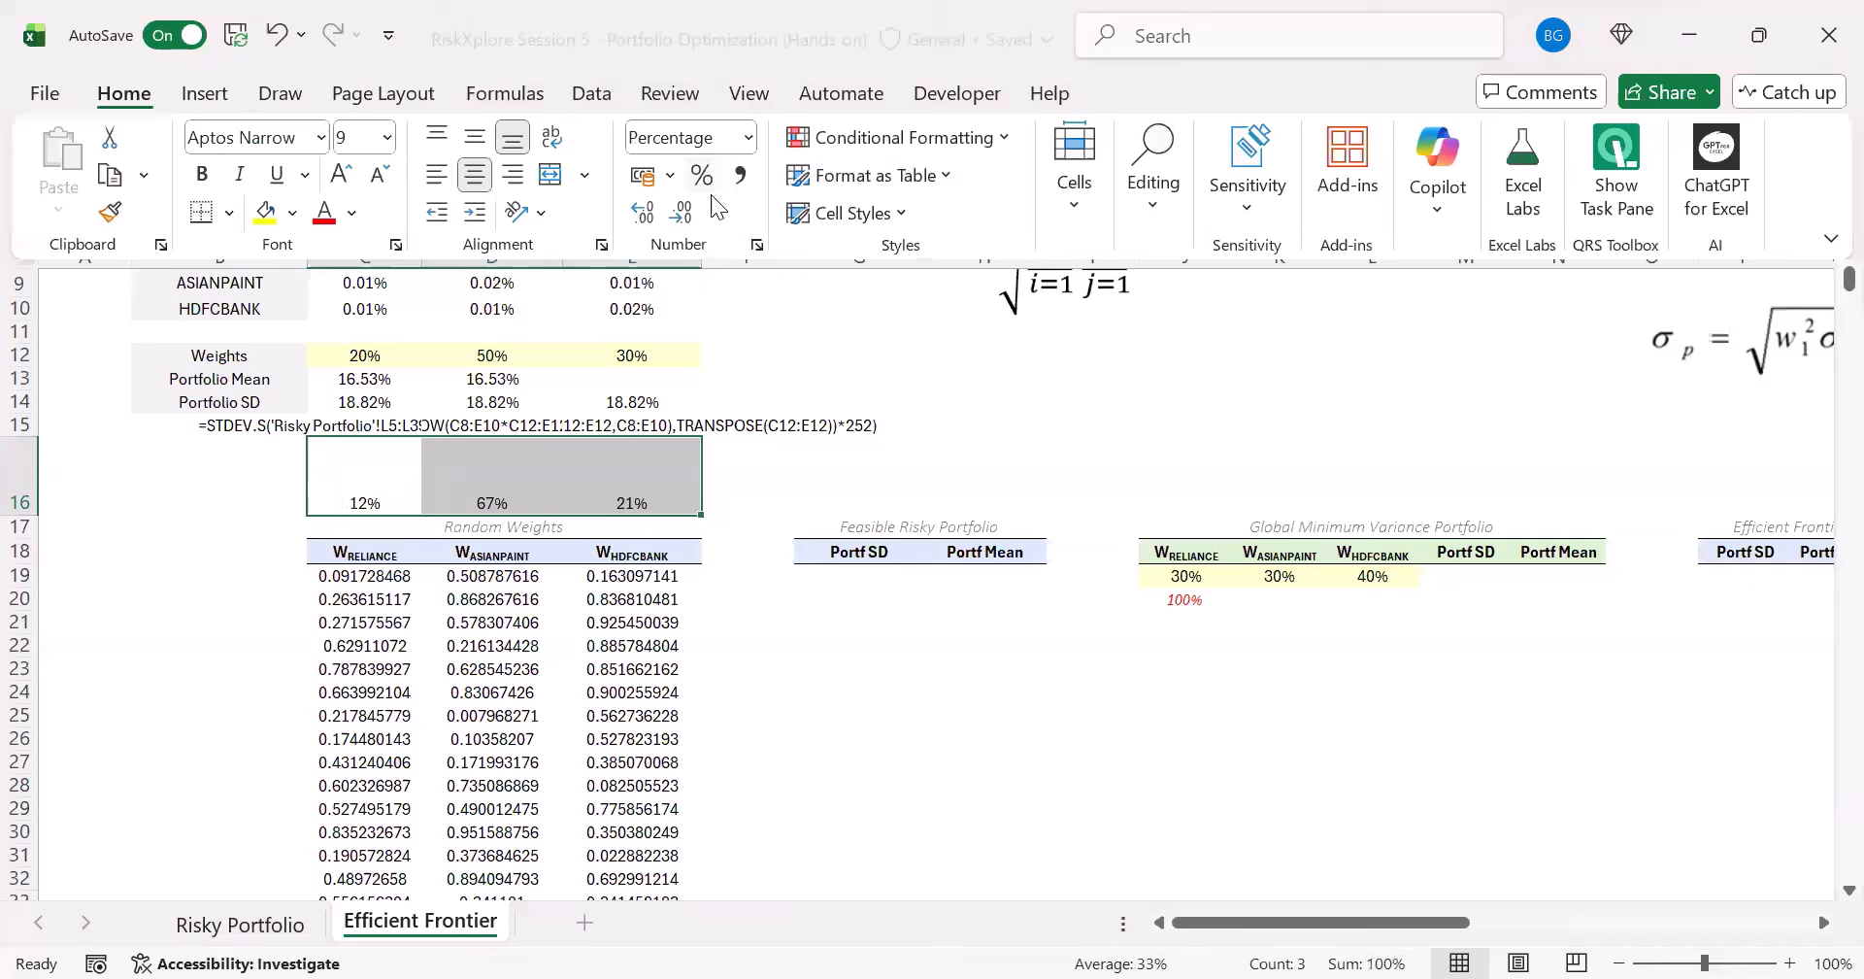
{"action": "left_click", "coordinate": [642, 211]}
{"action": "left_click", "coordinate": [641, 211]}
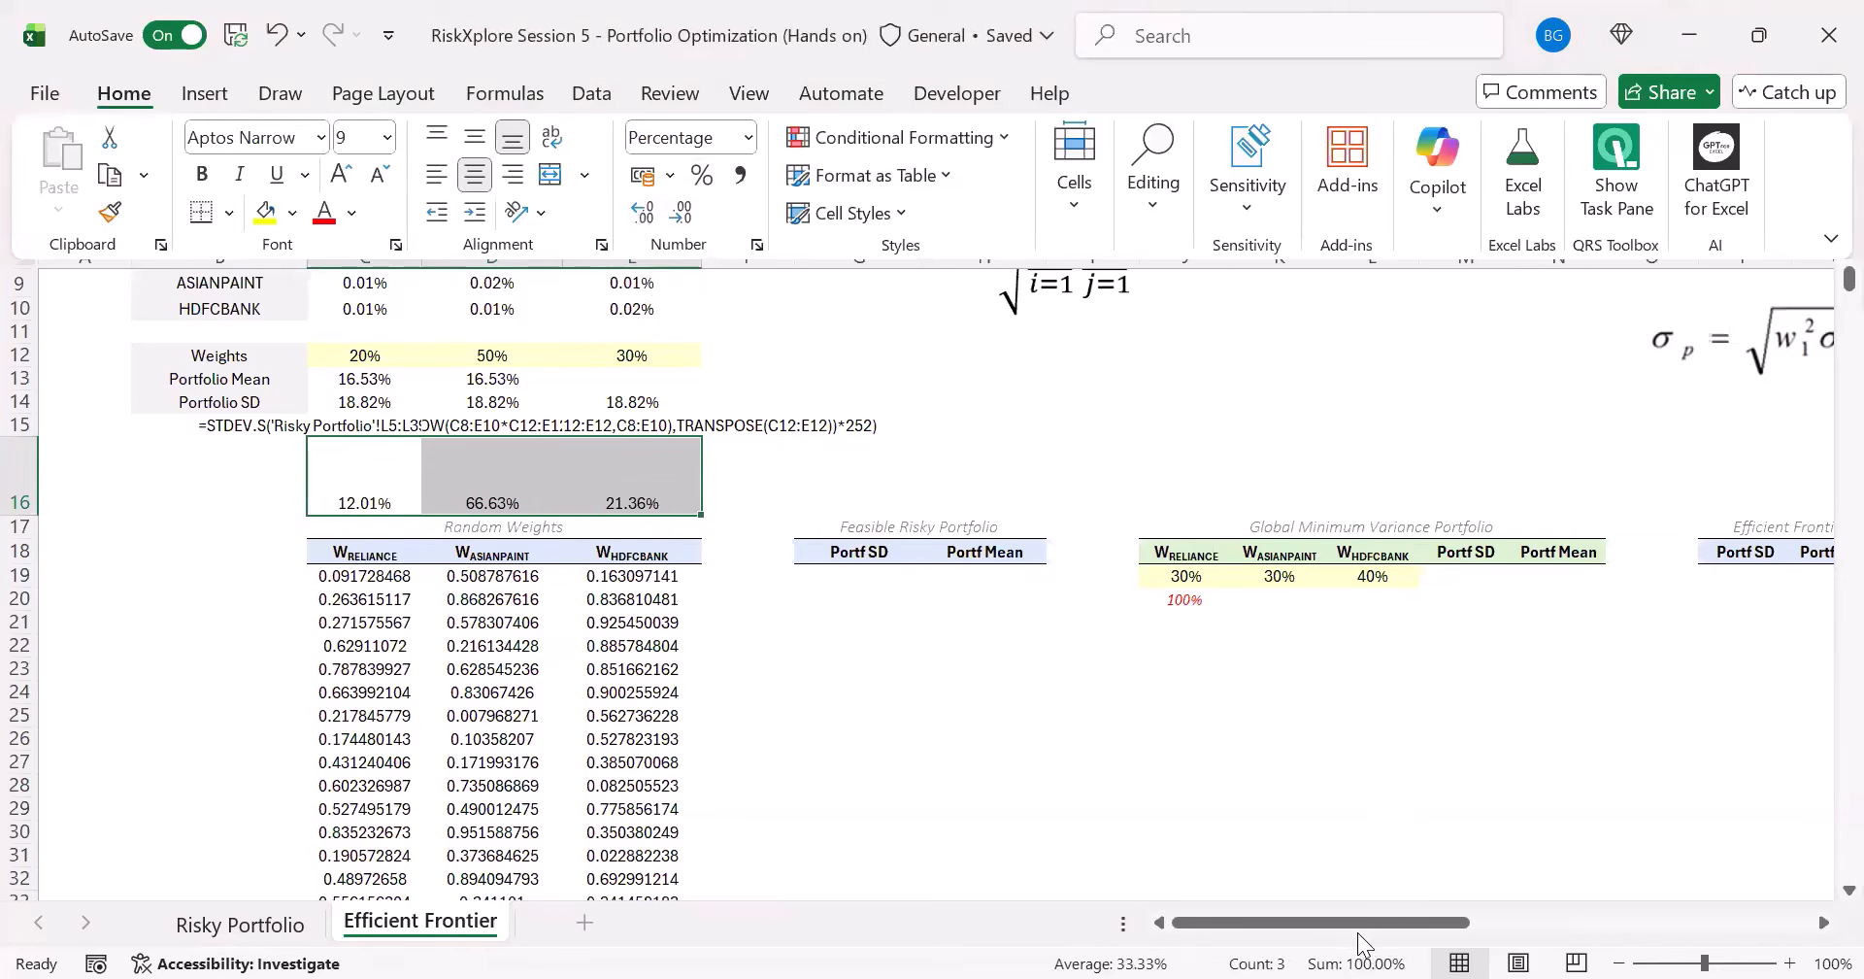
- Compare the raw random weights in C19:E19 with the scaled weights in C16:E16
{"action": "left_click", "coordinate": [367, 573]}
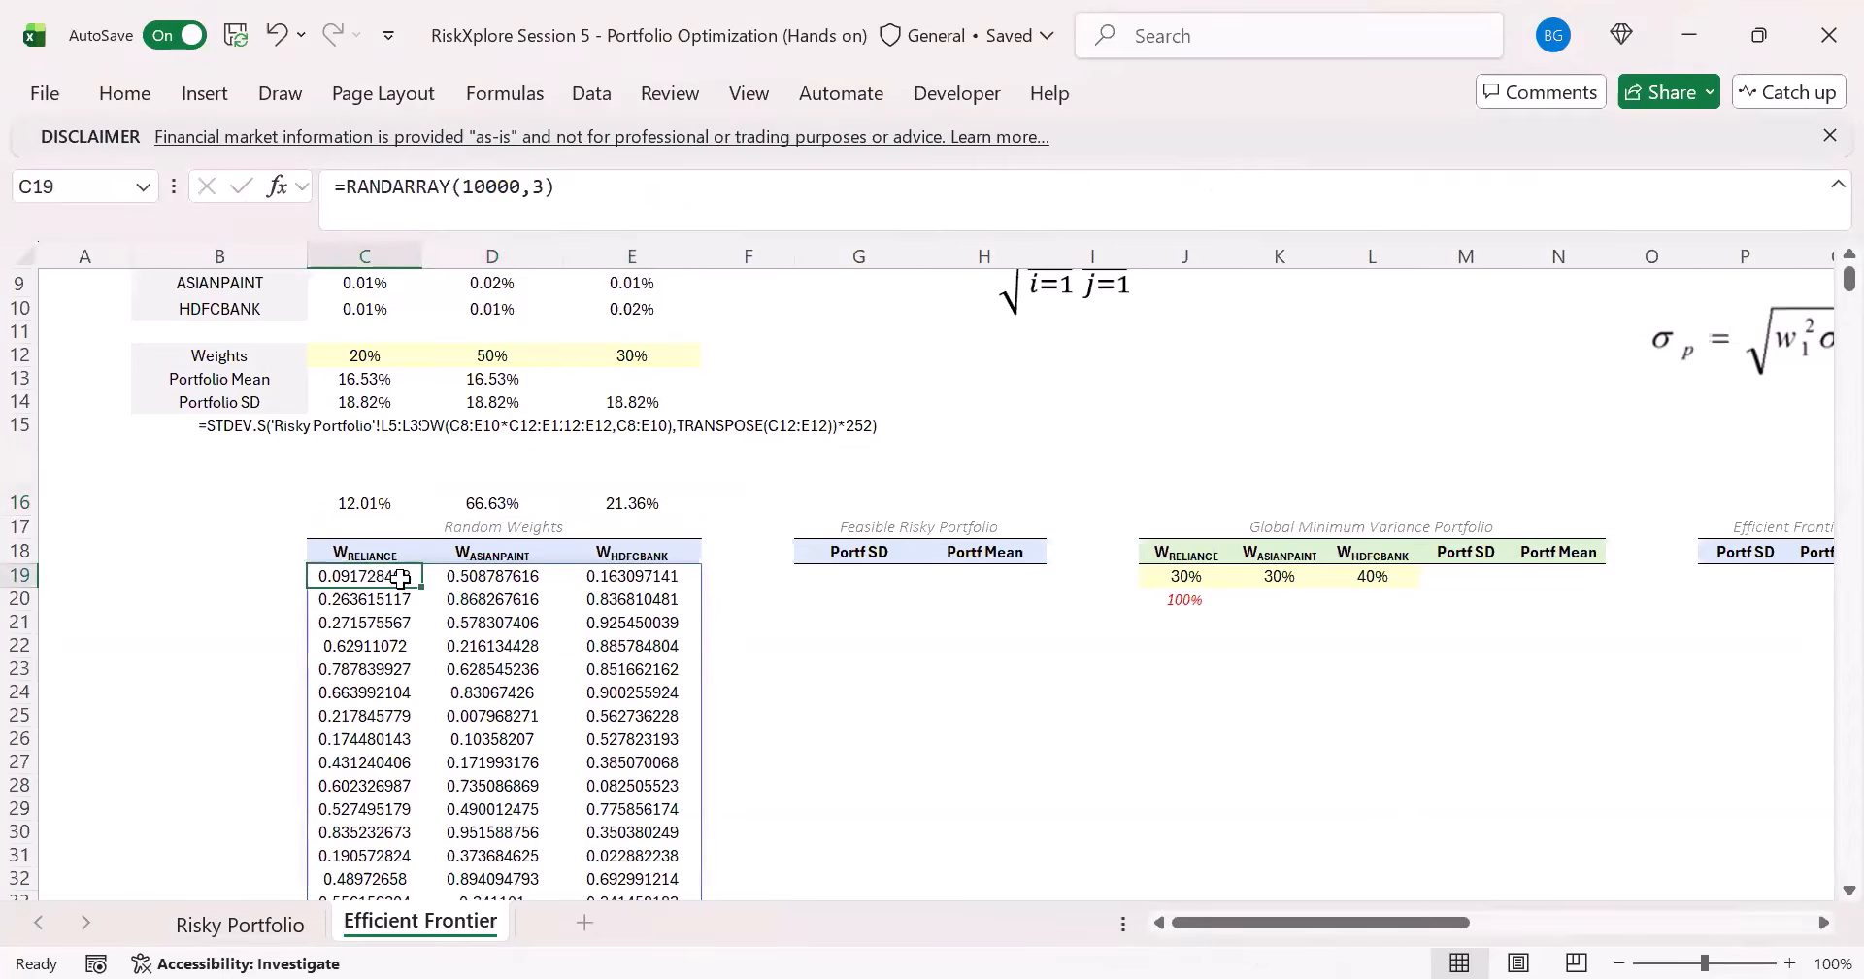
{"action": "left_click_drag", "start_coordinate": [393, 573], "coordinate": [672, 572]}
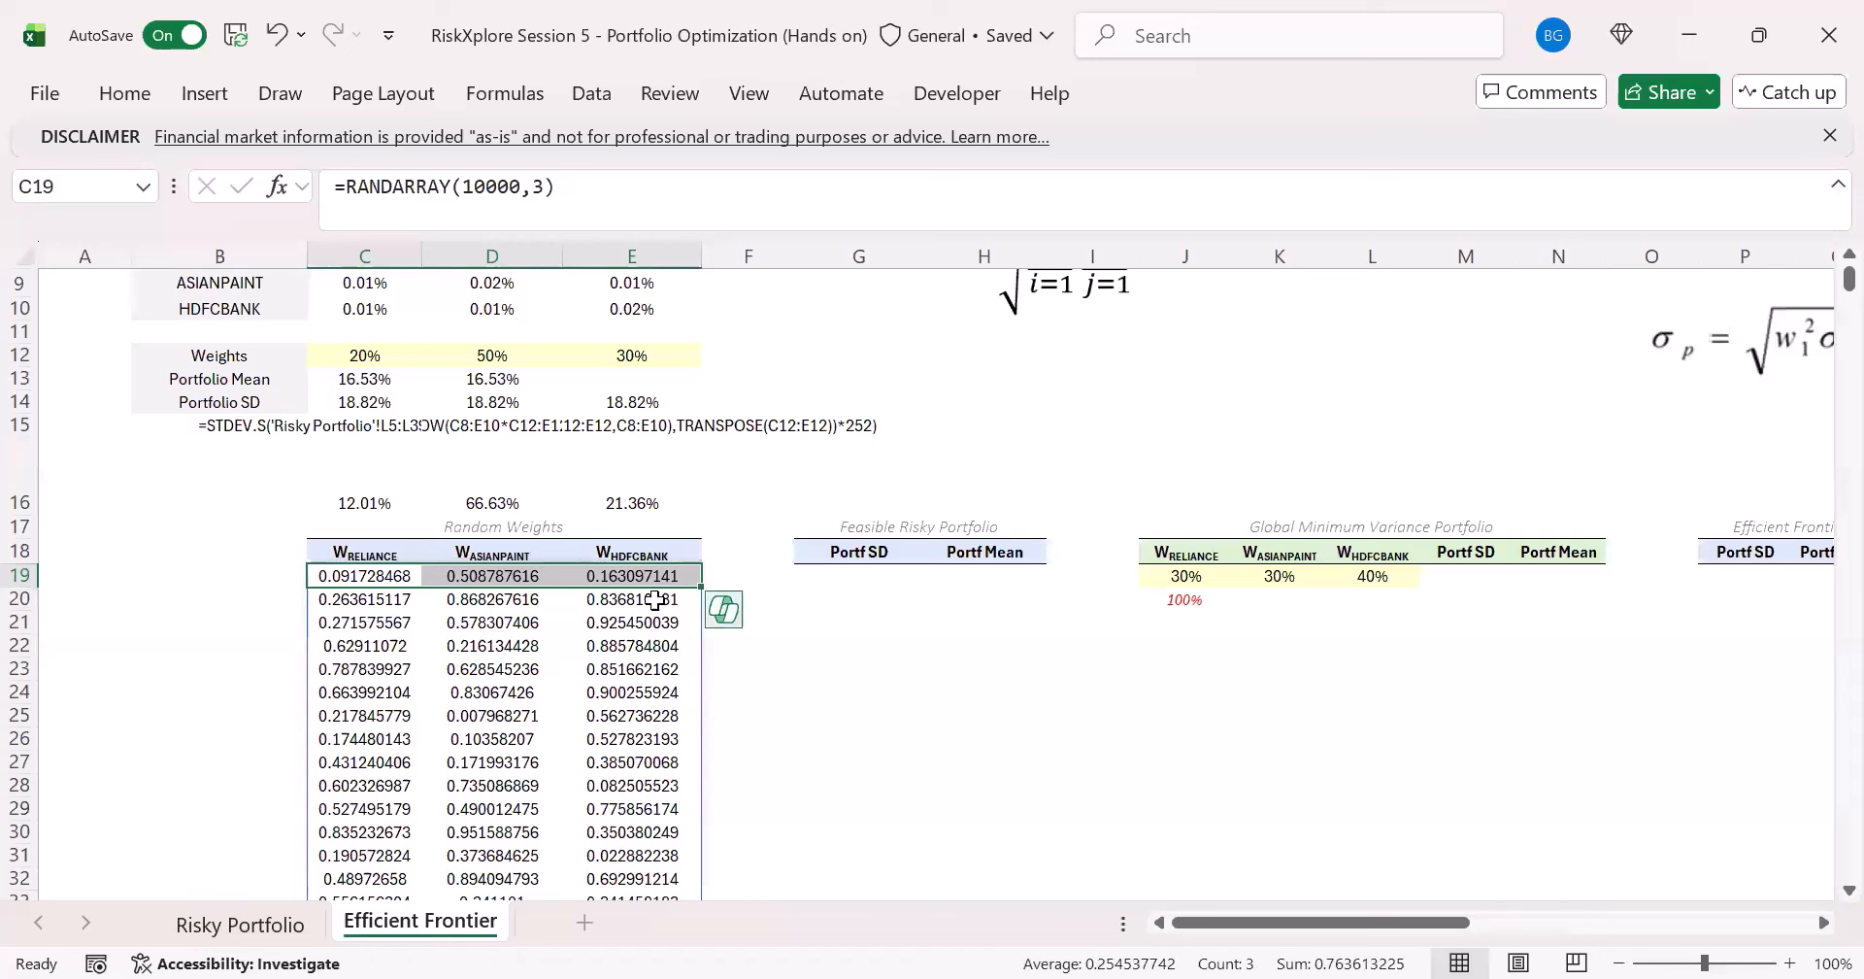
{"action": "left_click", "coordinate": [371, 495]}
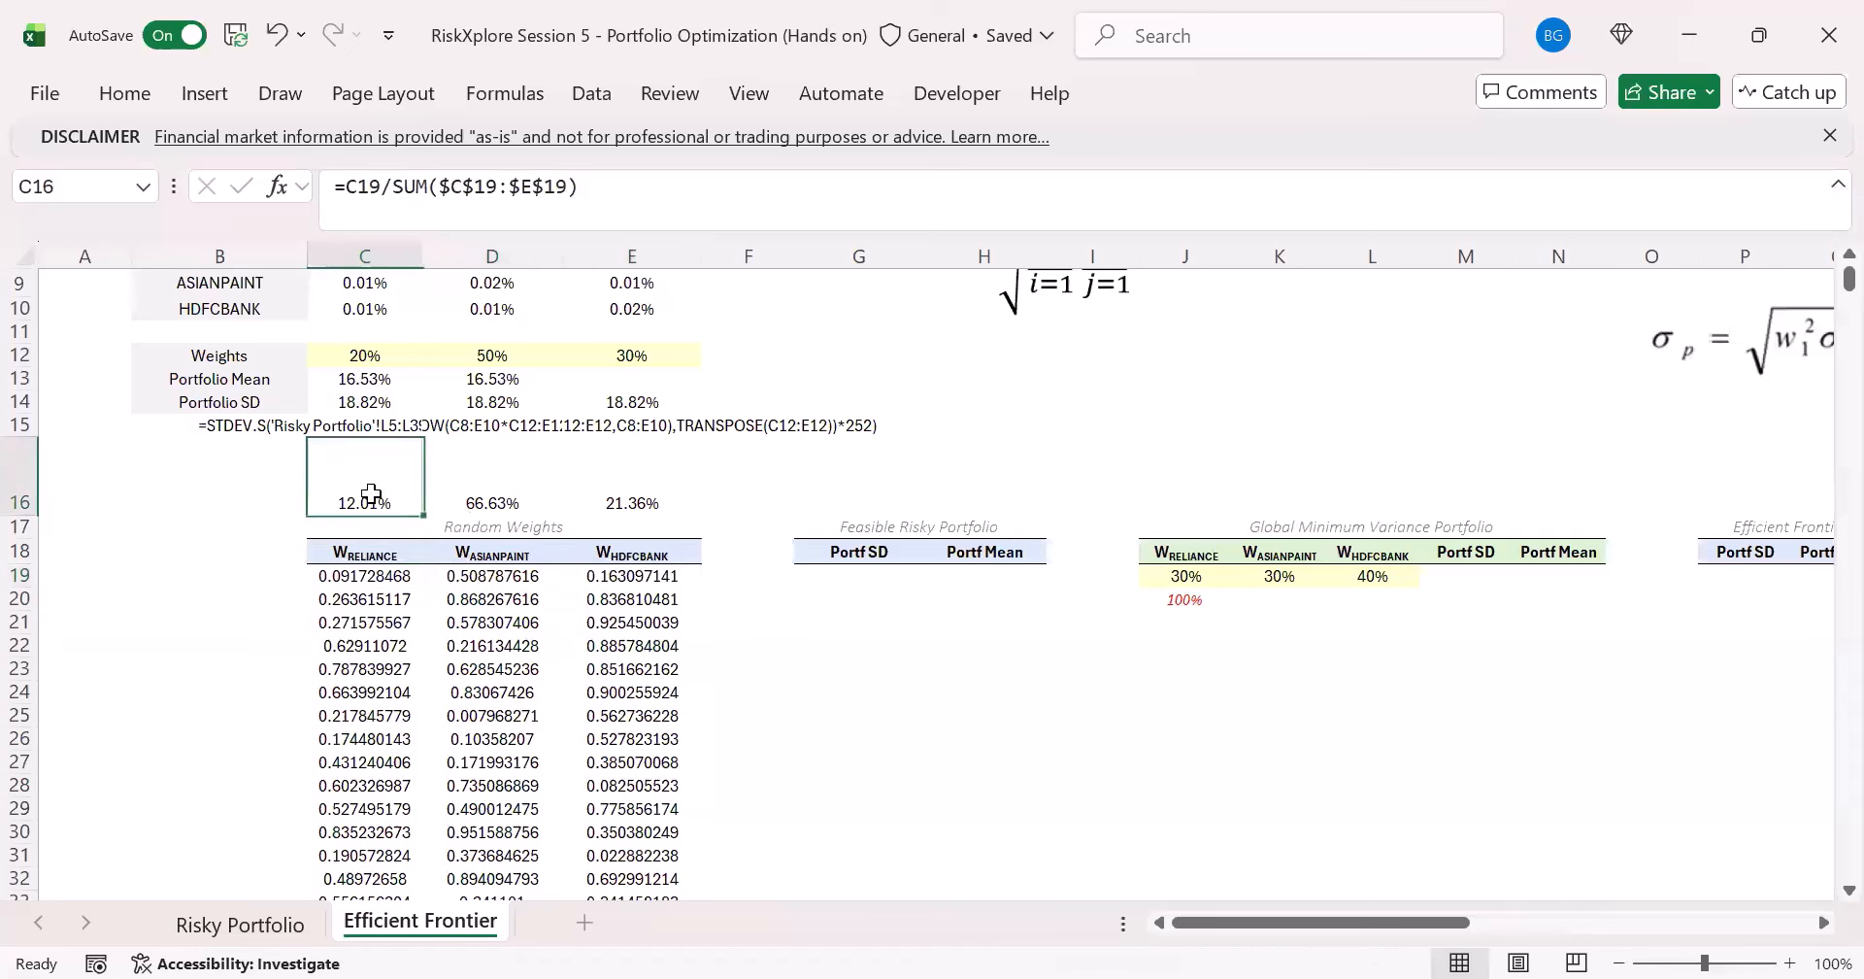
{"action": "left_click", "coordinate": [483, 491]}
{"action": "left_click", "coordinate": [629, 491]}
{"action": "left_click", "coordinate": [393, 496]}
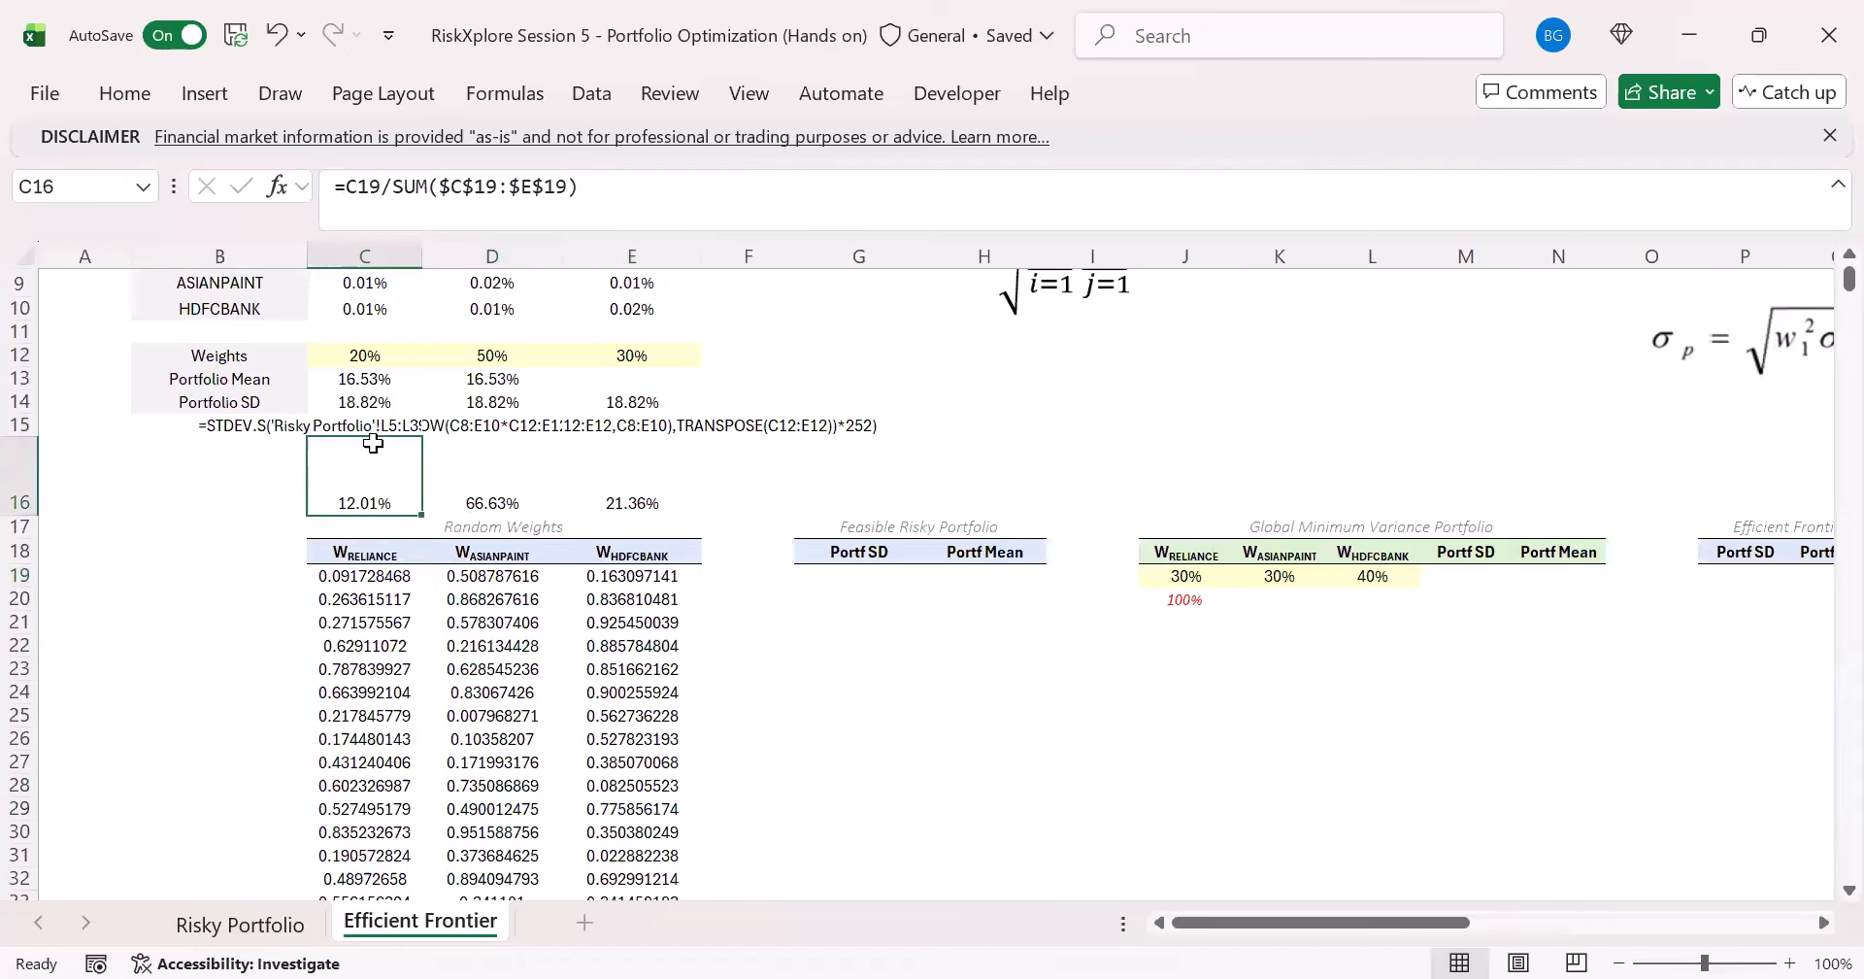
{"action": "left_click", "coordinate": [373, 375]}
{"action": "left_click", "coordinate": [363, 493]}
- Recalculate the sheet repeatedly to watch the scaled weights in C16:E16 redraw
{"action": "key", "text": "F9"}
{"action": "key", "text": "F9"}
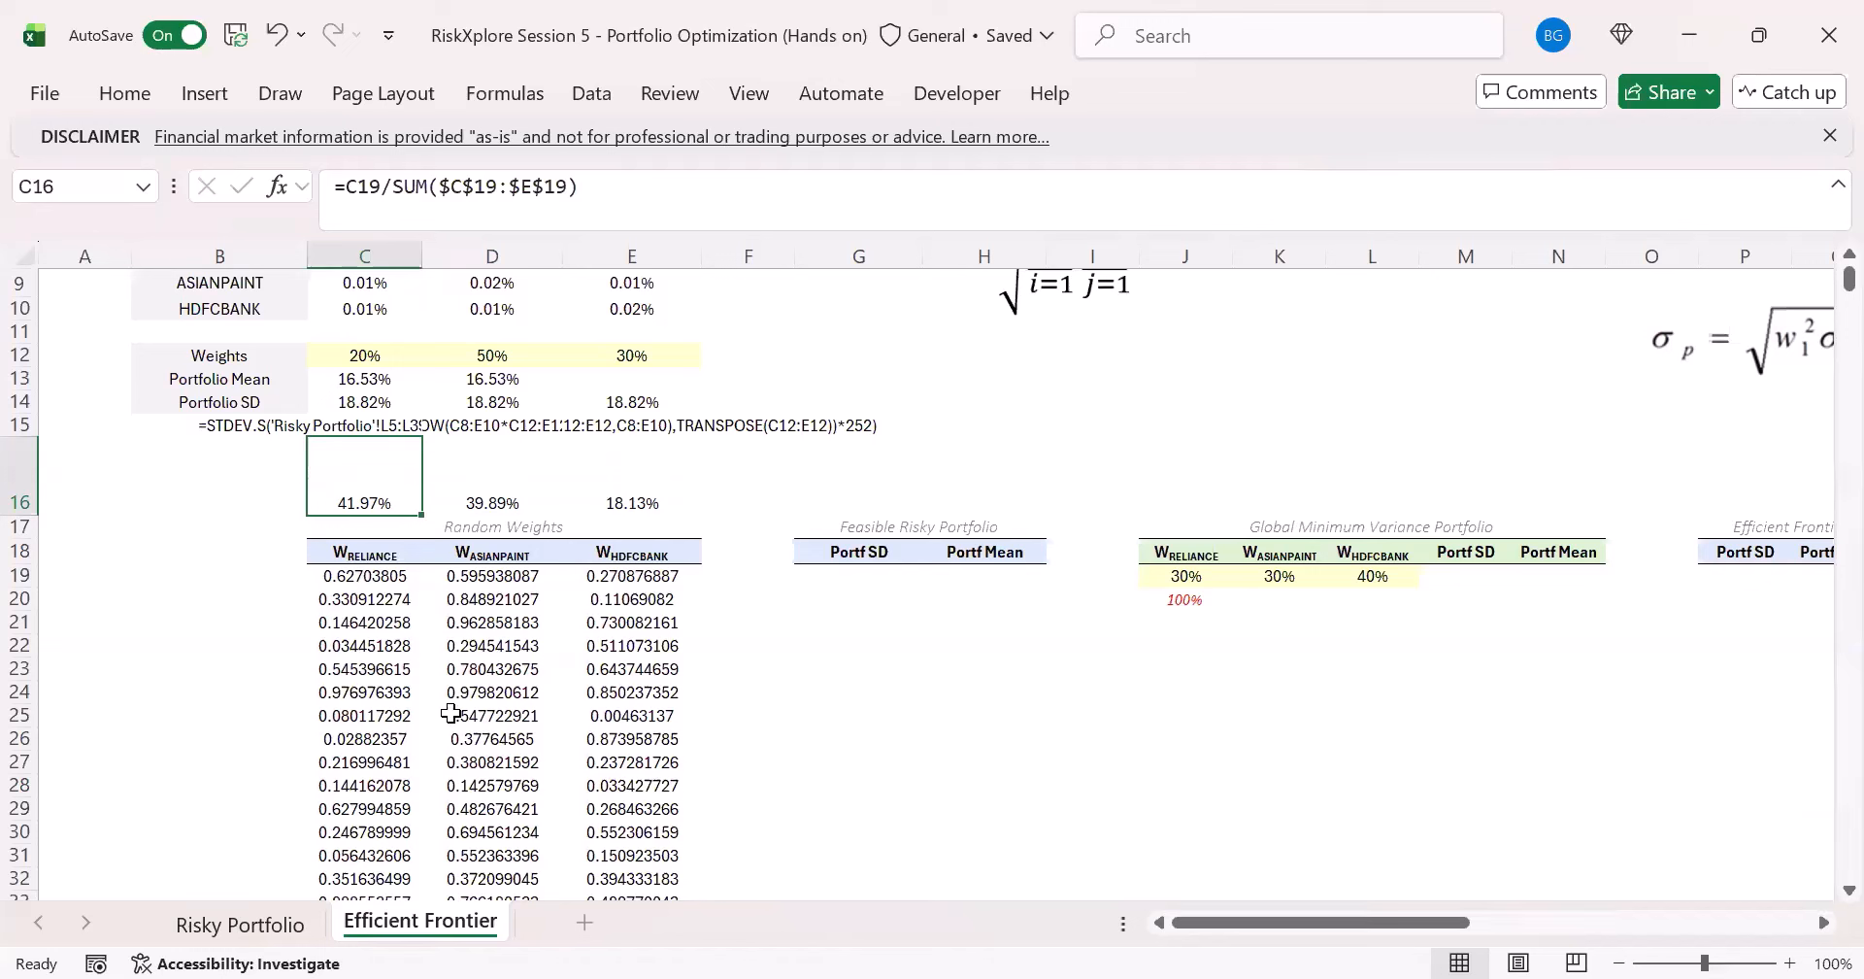
{"action": "key", "text": "F9"}
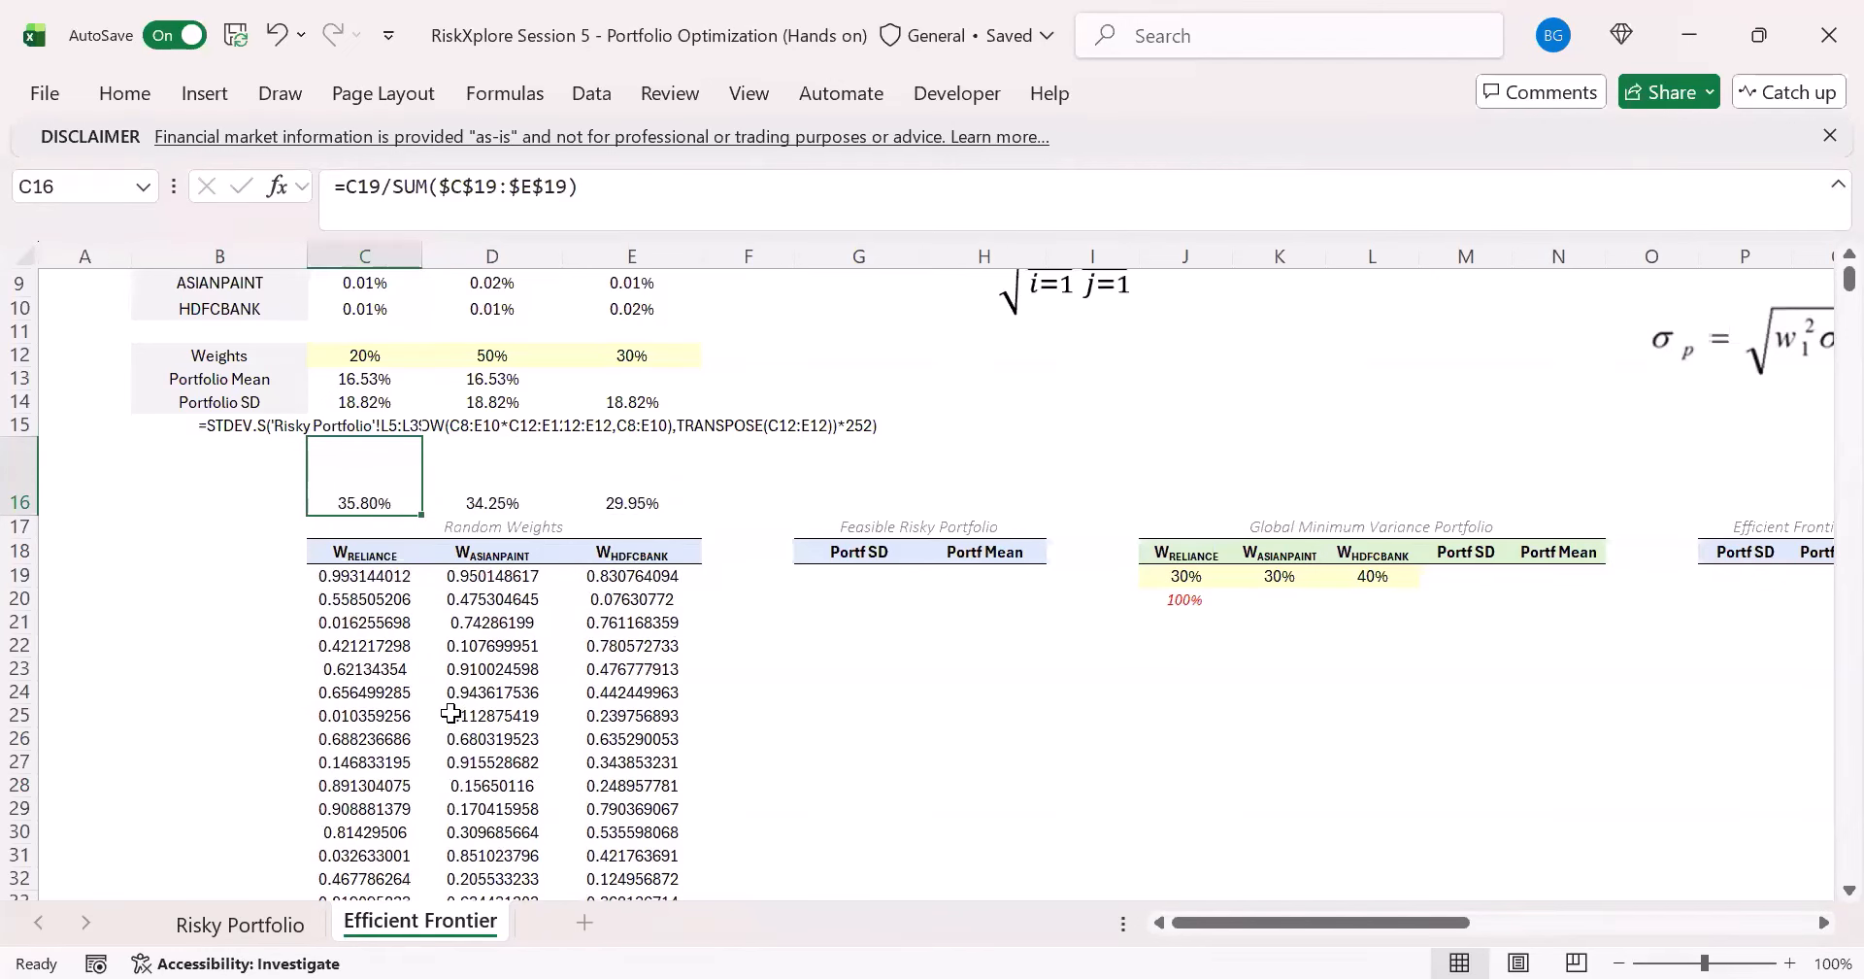
{"action": "key", "text": "F9"}
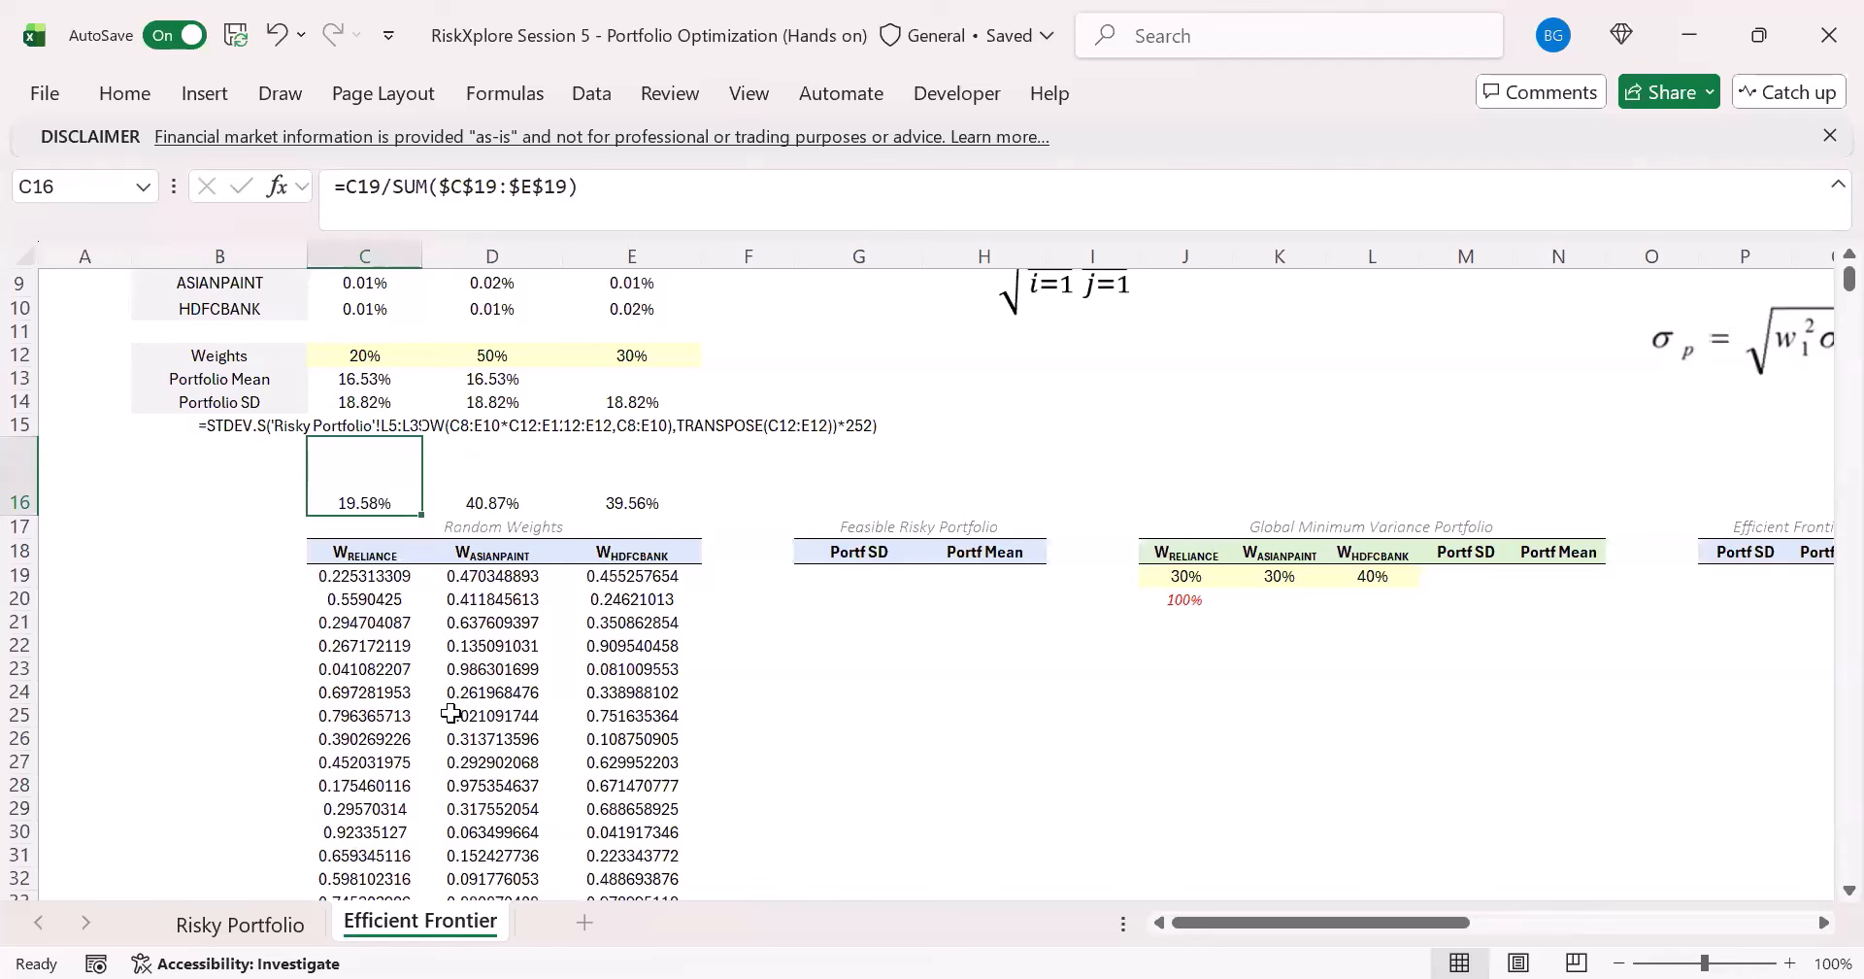
{"action": "key", "text": "F9"}
{"action": "key", "text": "F9"}
{"action": "key", "text": "F9"}
{"action": "key", "text": "F9"}
{"action": "key", "text": "F9"}
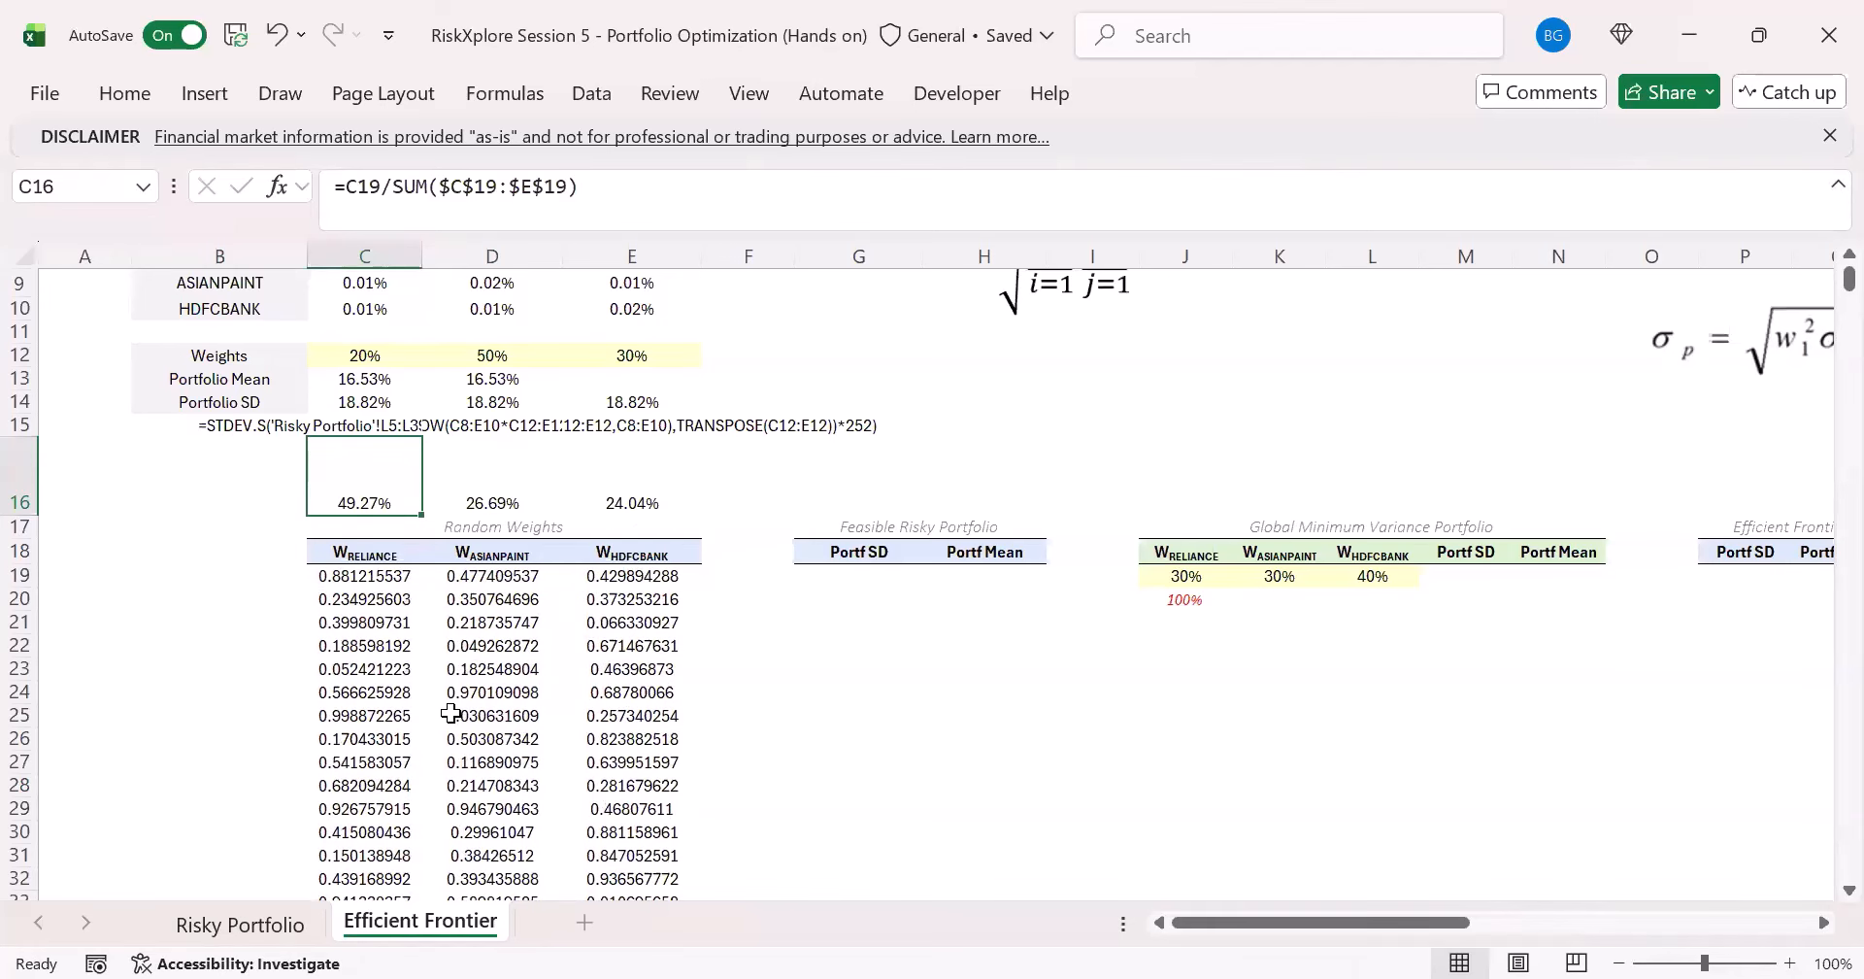
{"action": "key", "text": "F9"}
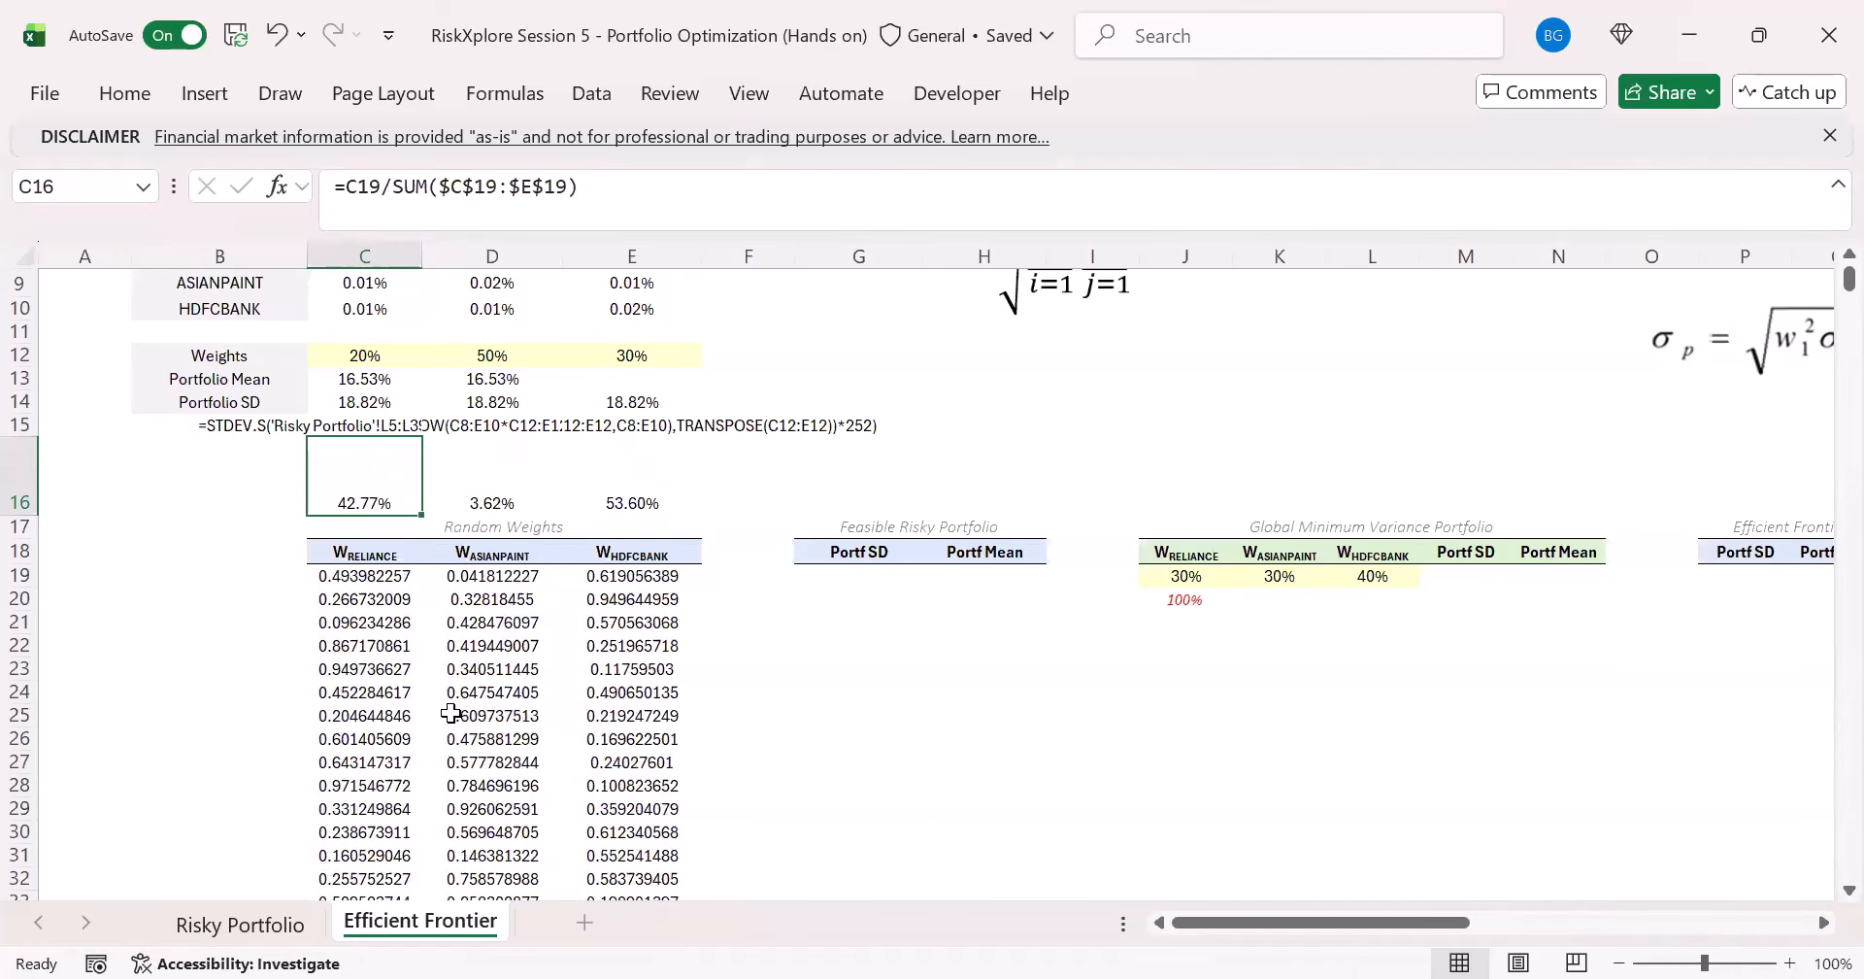
- Delete the trial scaled weights from C16:E16
{"action": "key", "text": "shift+Right"}
{"action": "key", "text": "shift+Right"}
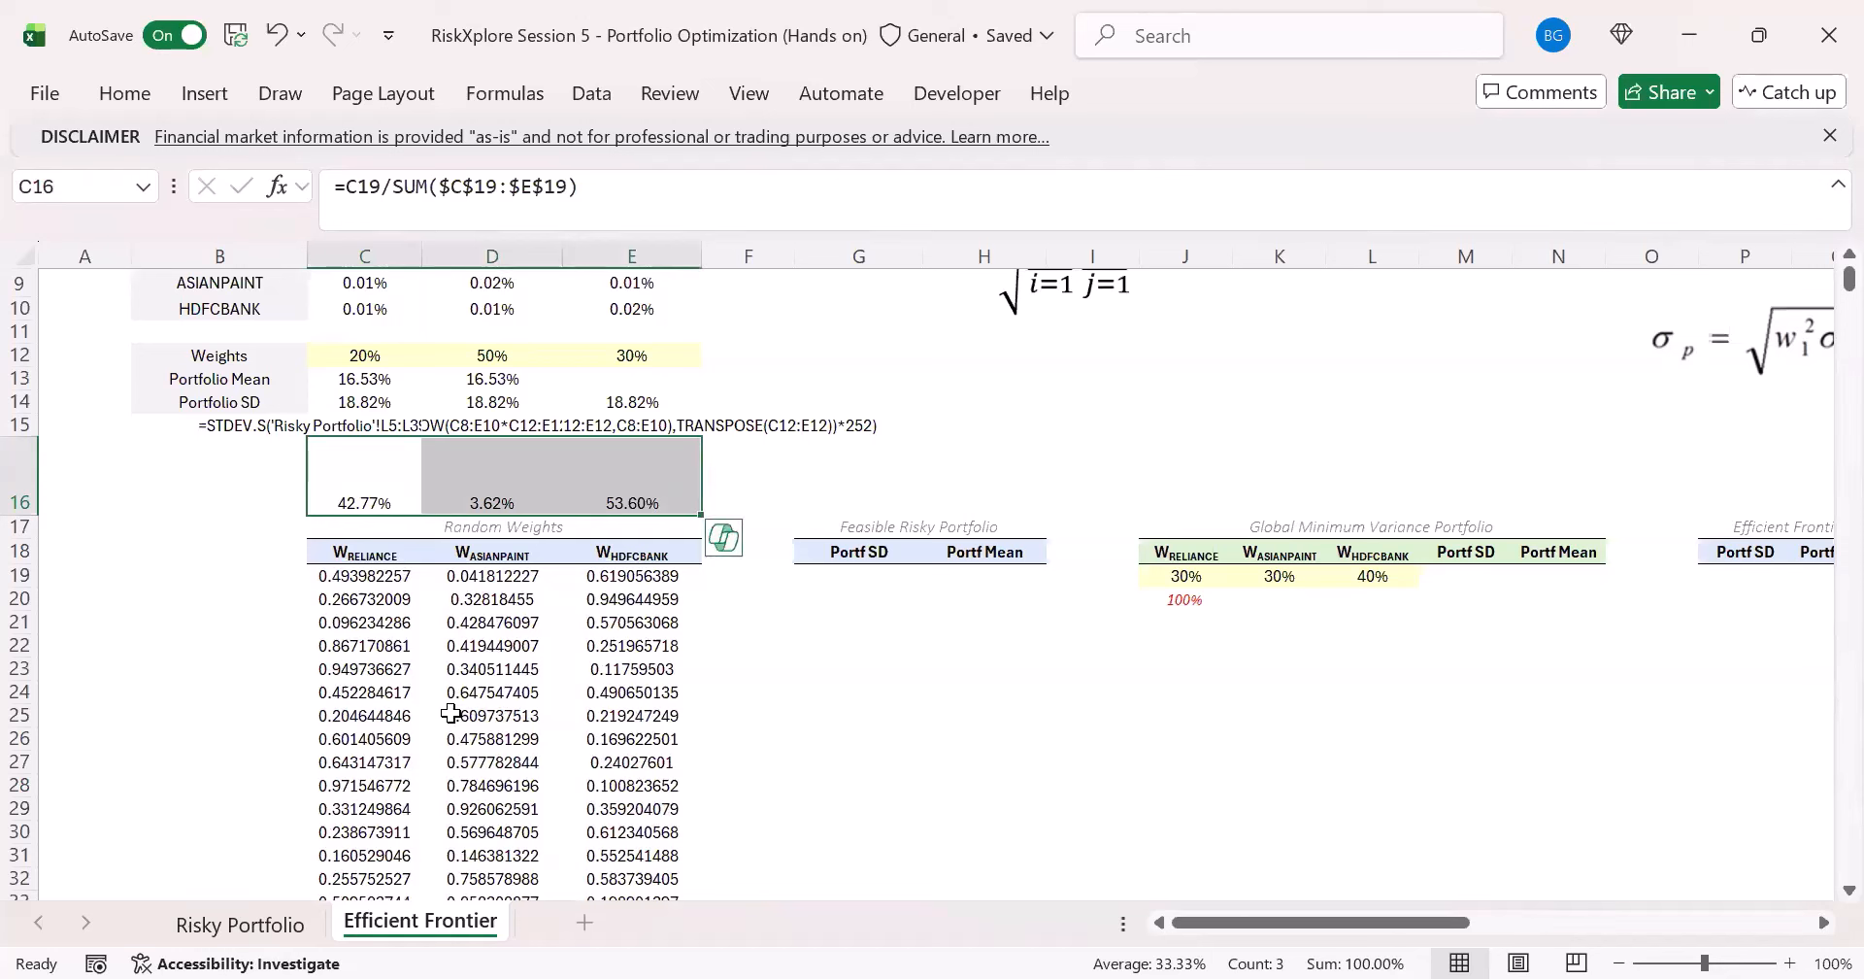
{"action": "key", "text": "Delete"}
- Wrap the RANDARRAY(10000,3) formula in C19 in a LET function that names the array a
{"action": "key", "text": "Down"}
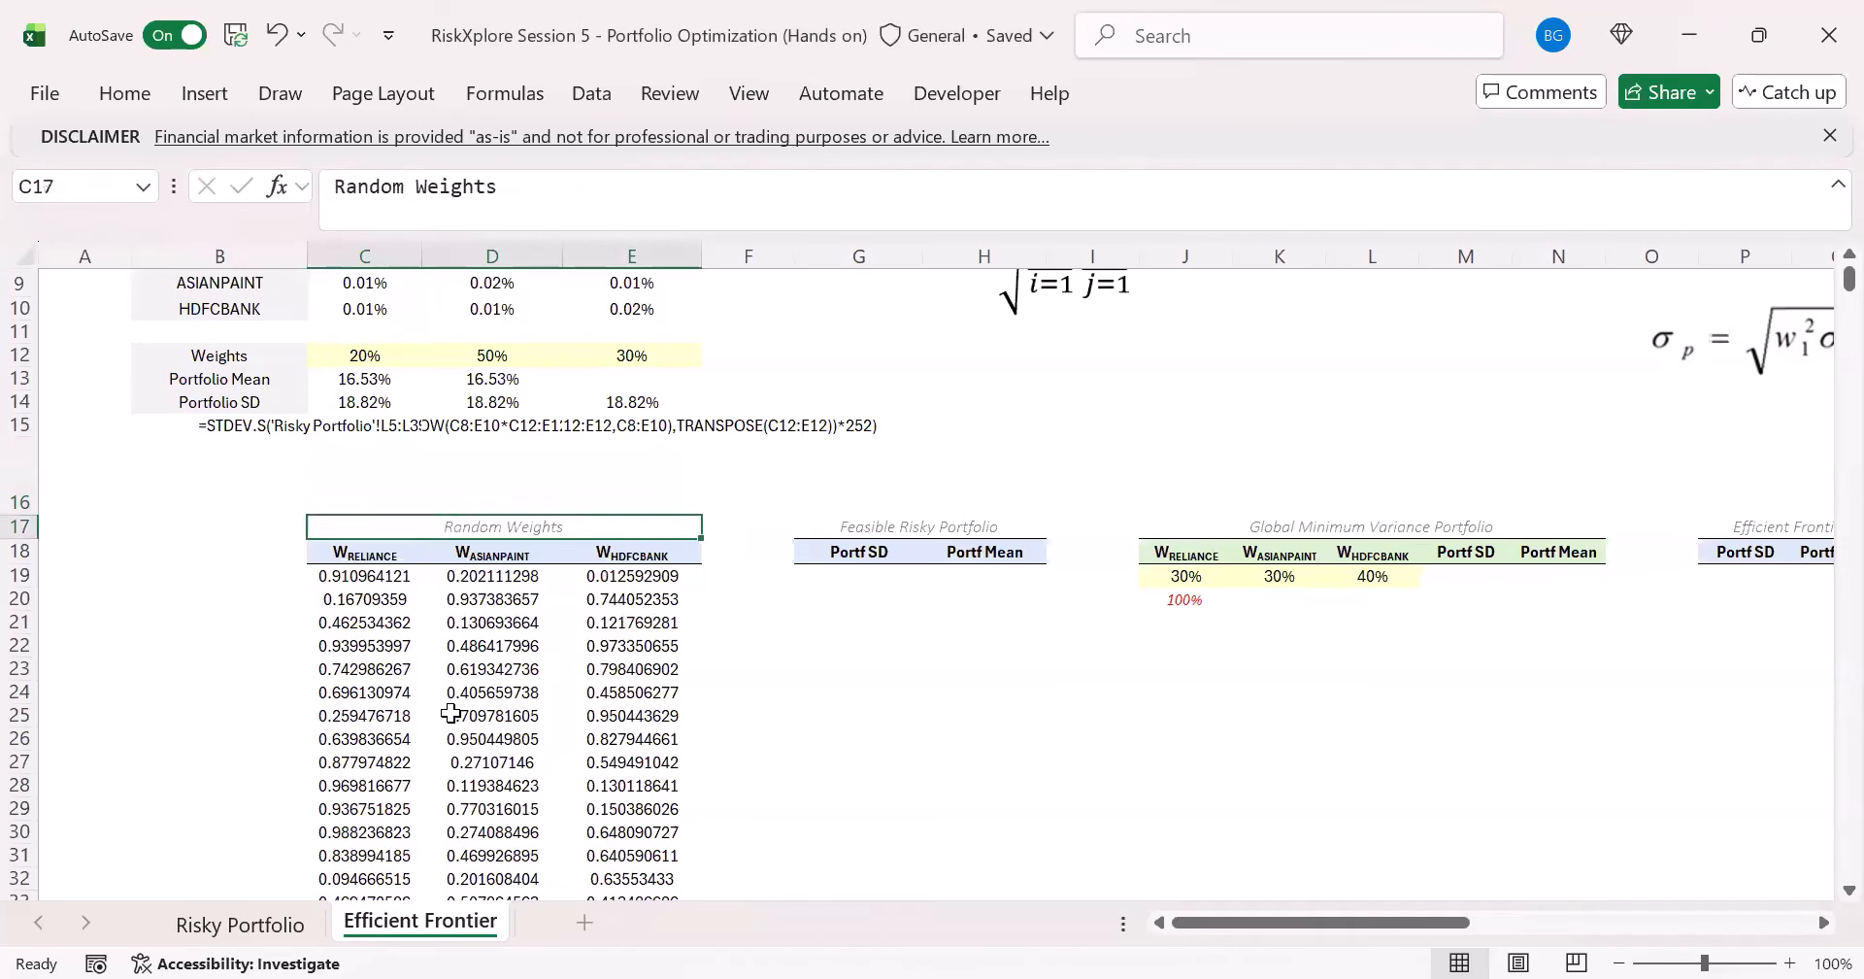
{"action": "key", "text": "Down"}
{"action": "key", "text": "Down"}
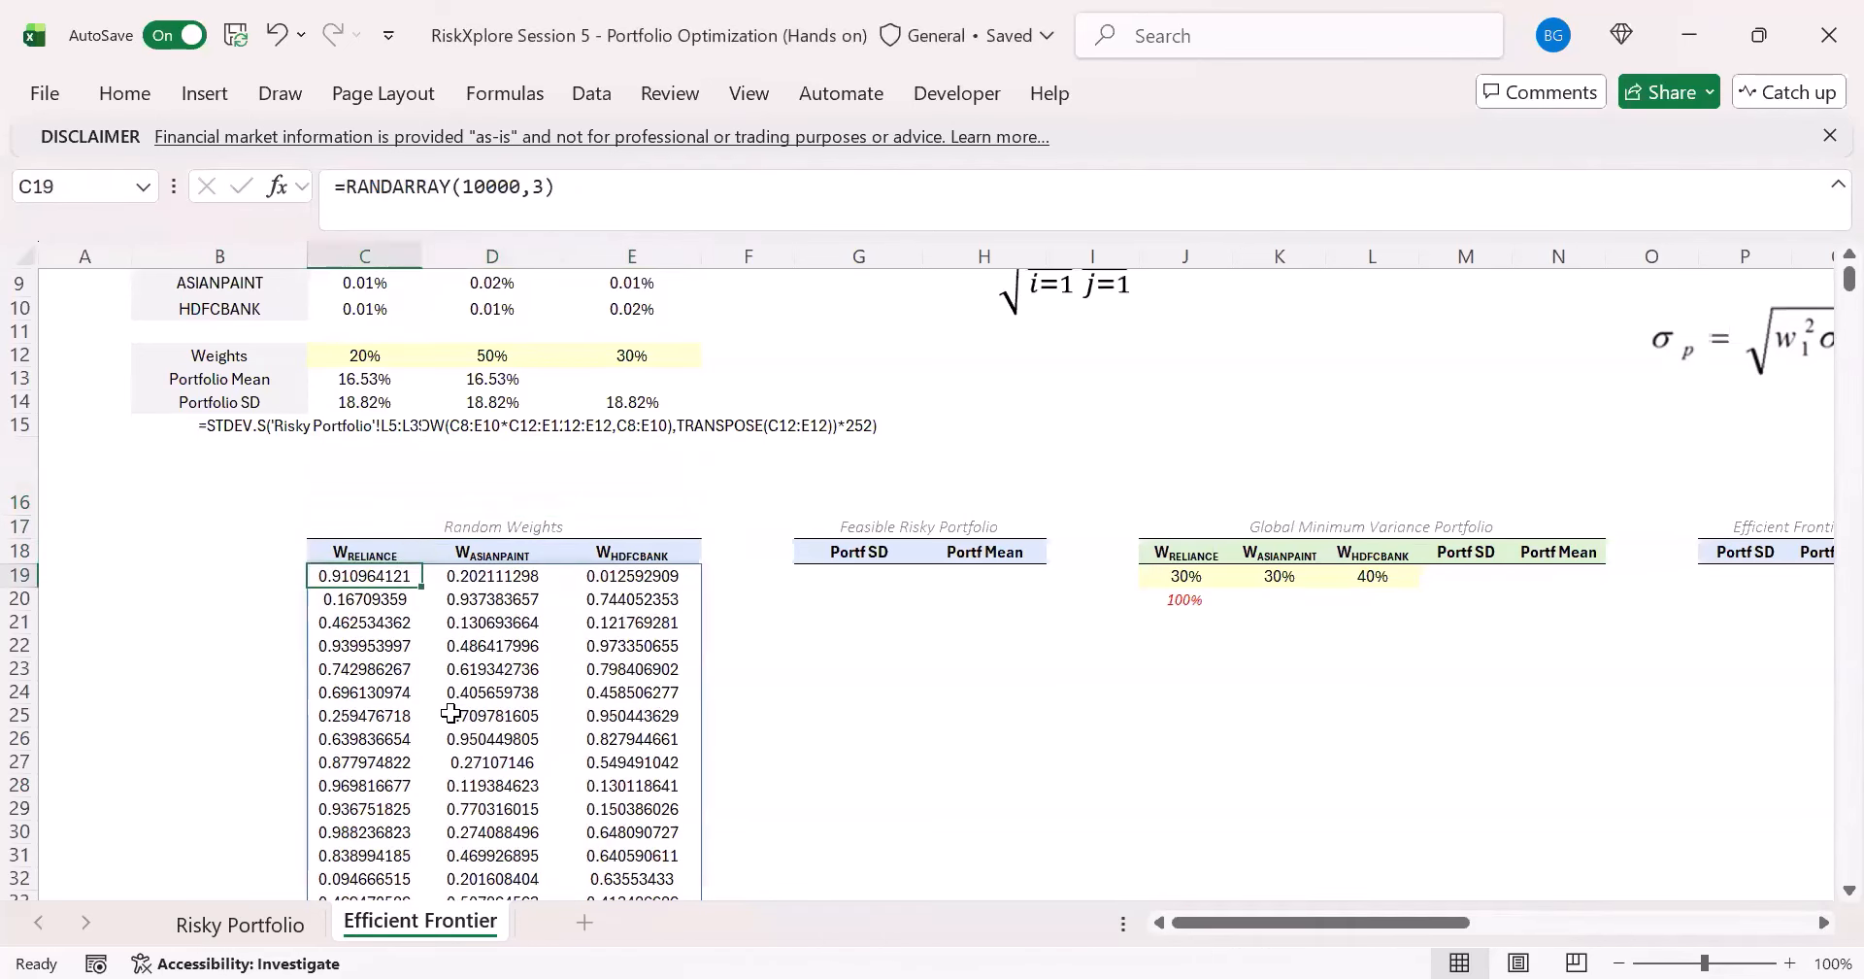
{"action": "left_click", "coordinate": [348, 187]}
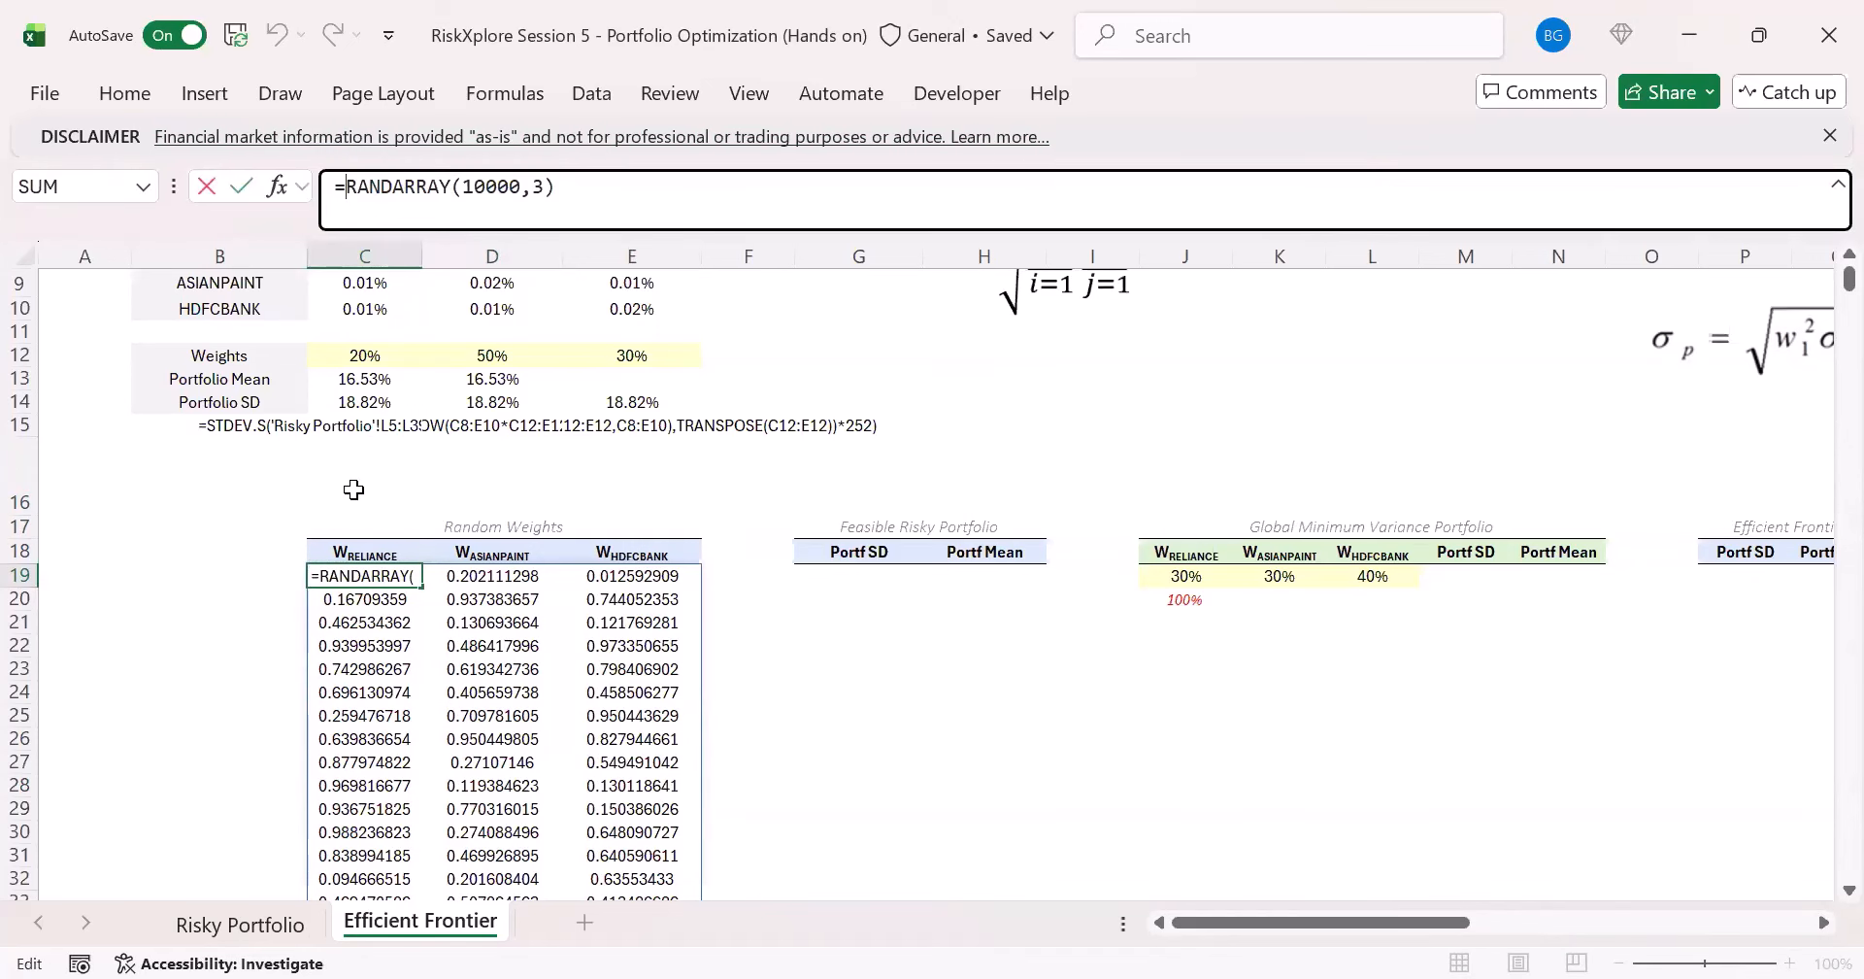
{"action": "type", "text": "let"}
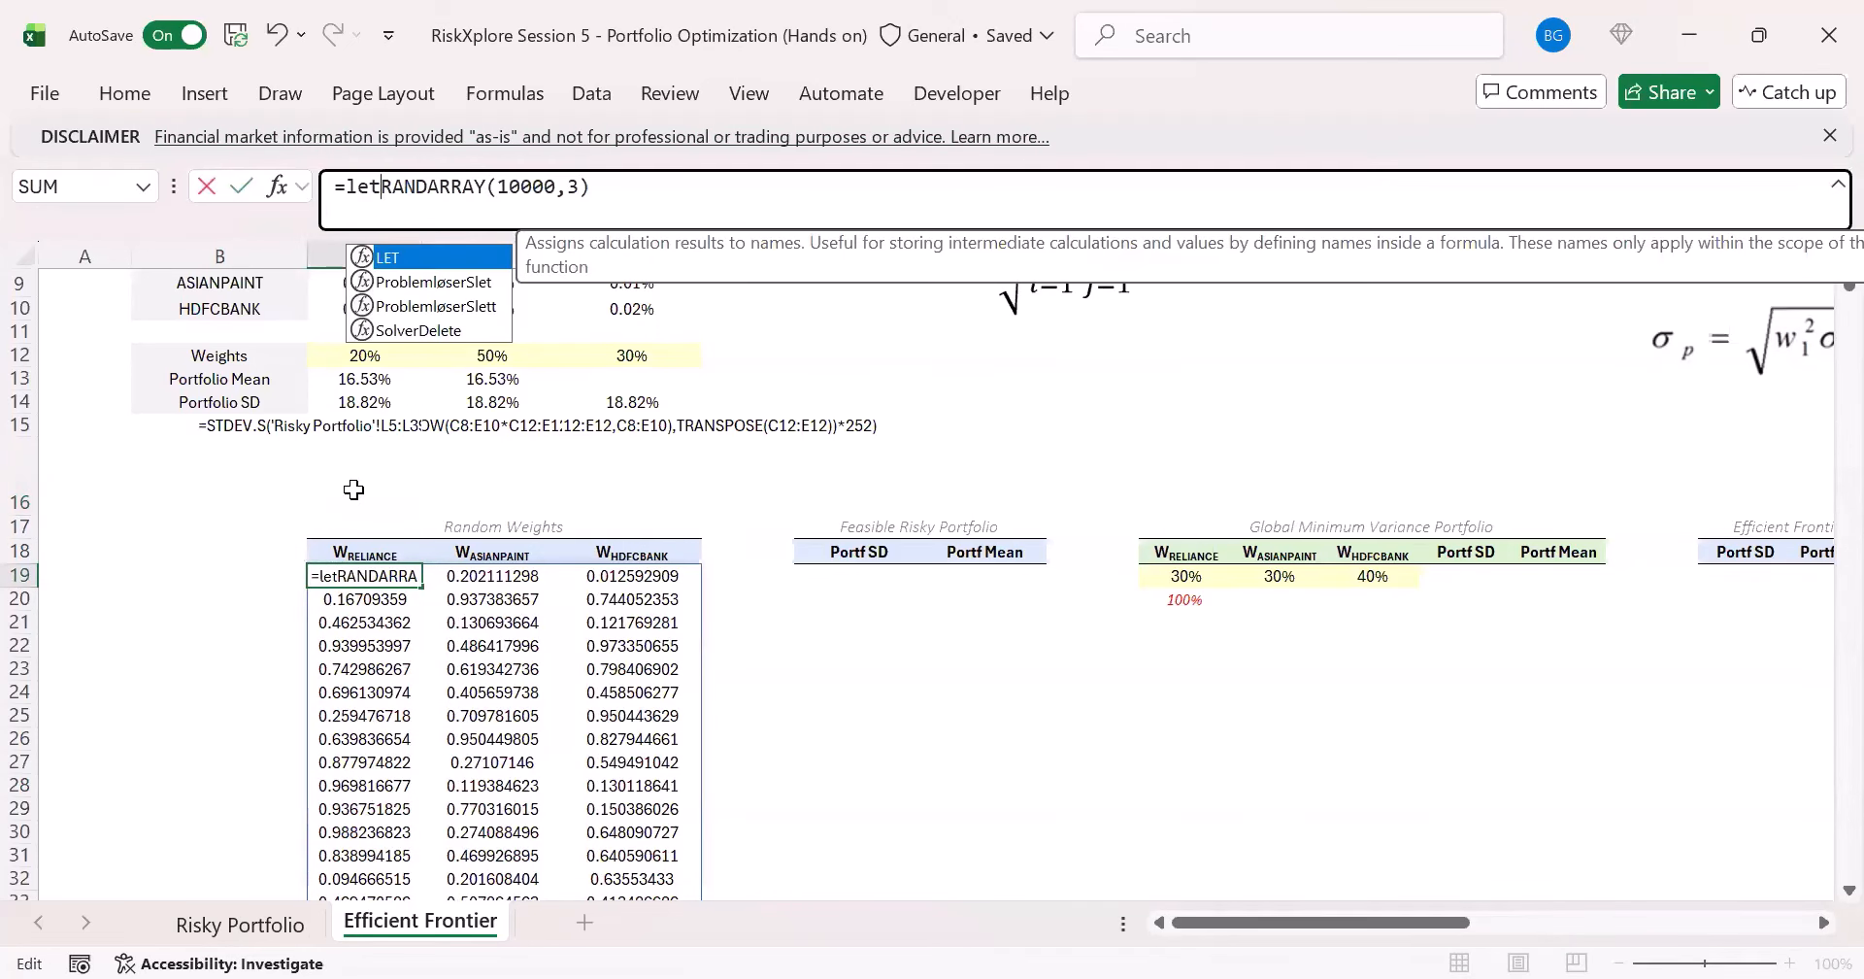
{"action": "key", "text": "Tab"}
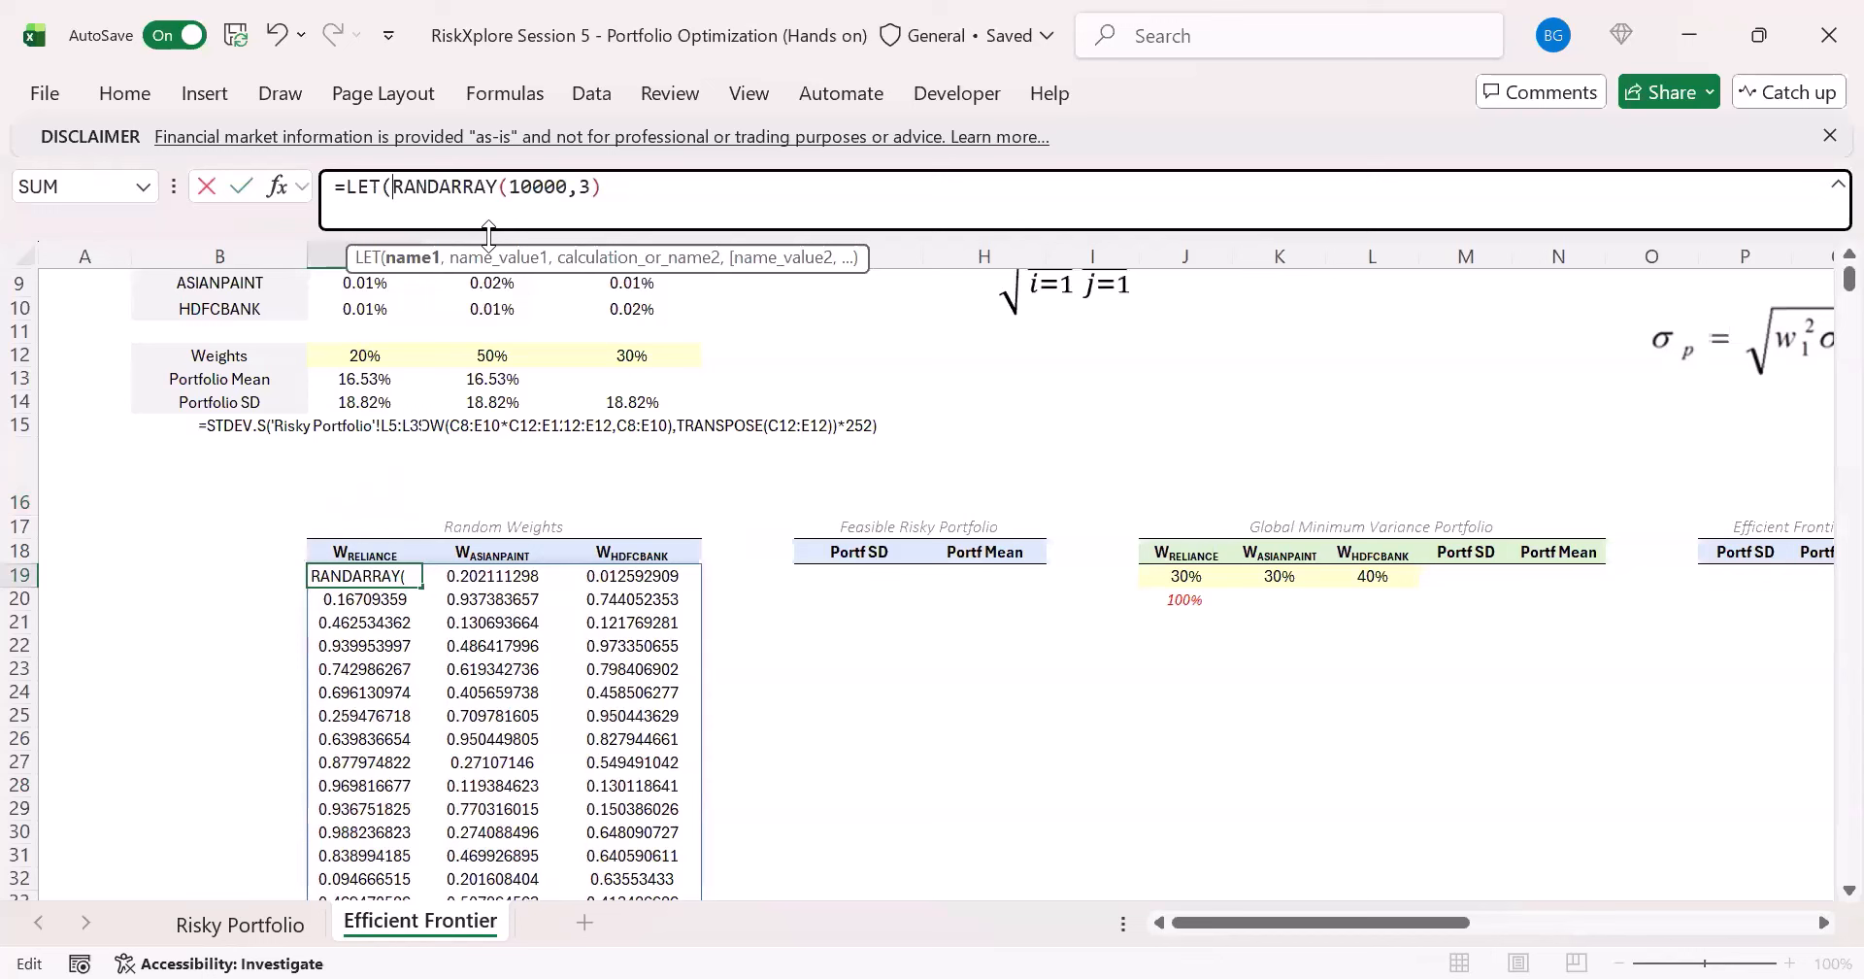
{"action": "type", "text": "a,"}
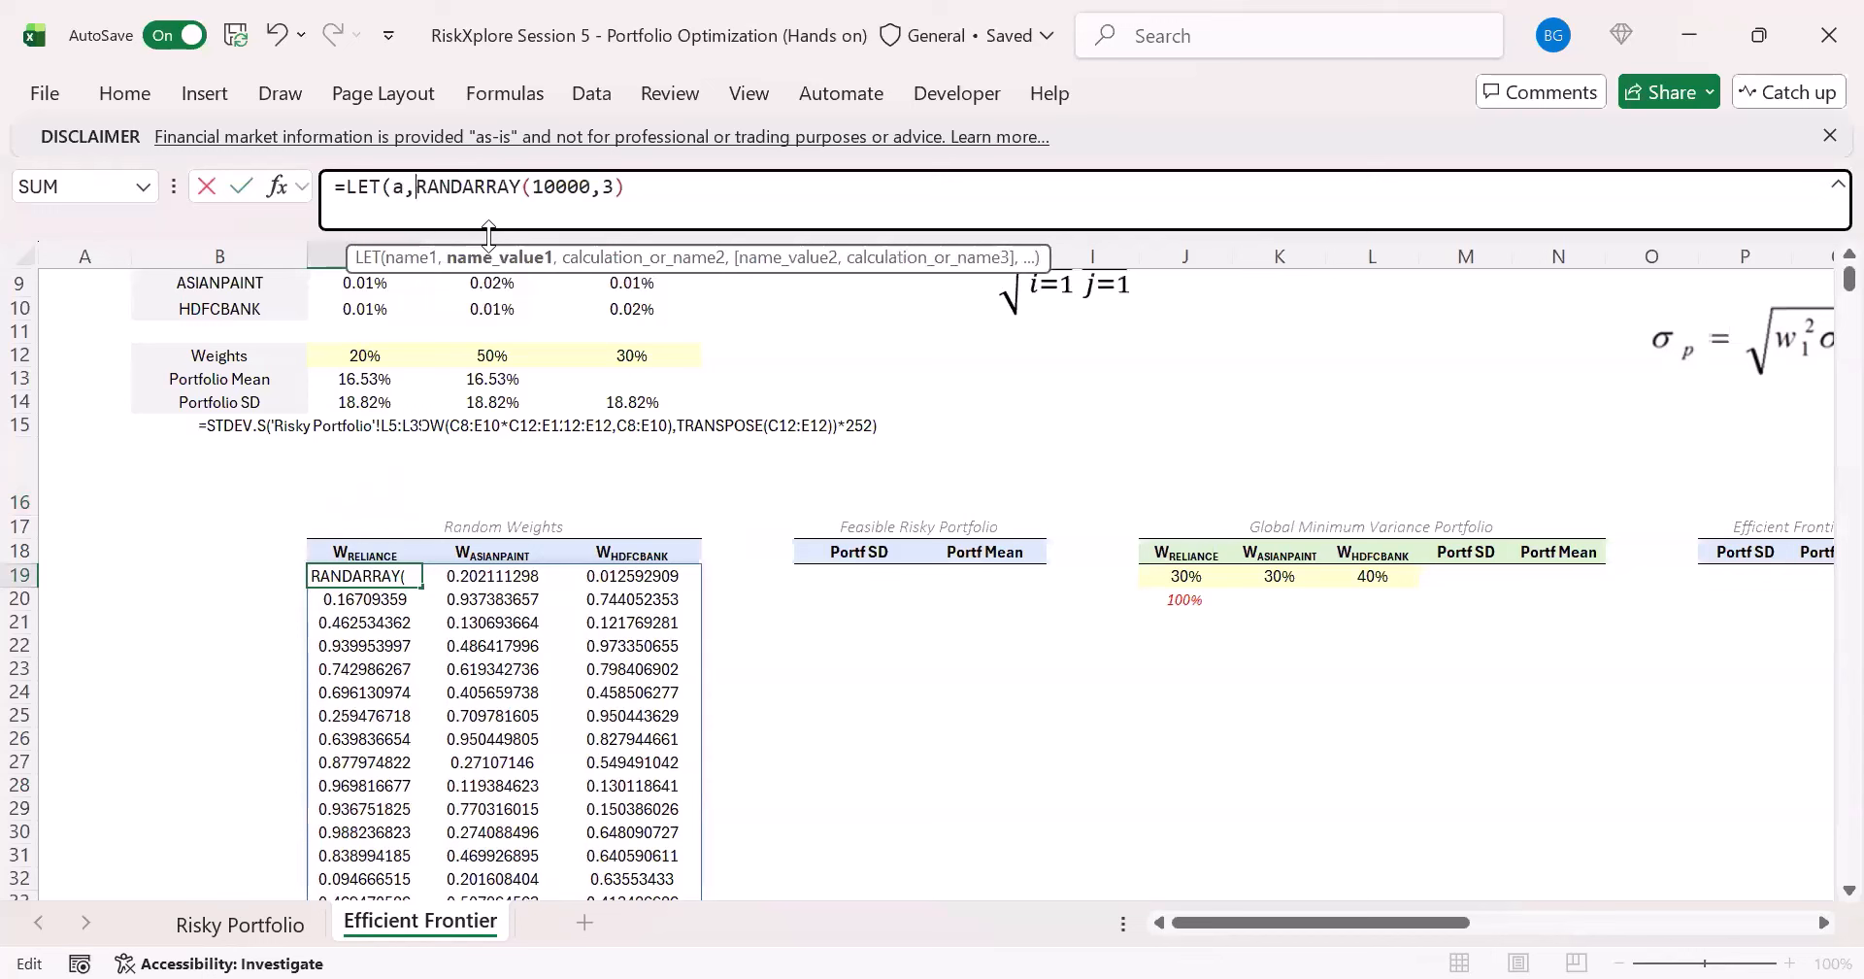
{"action": "left_click_drag", "start_coordinate": [393, 194], "coordinate": [633, 198]}
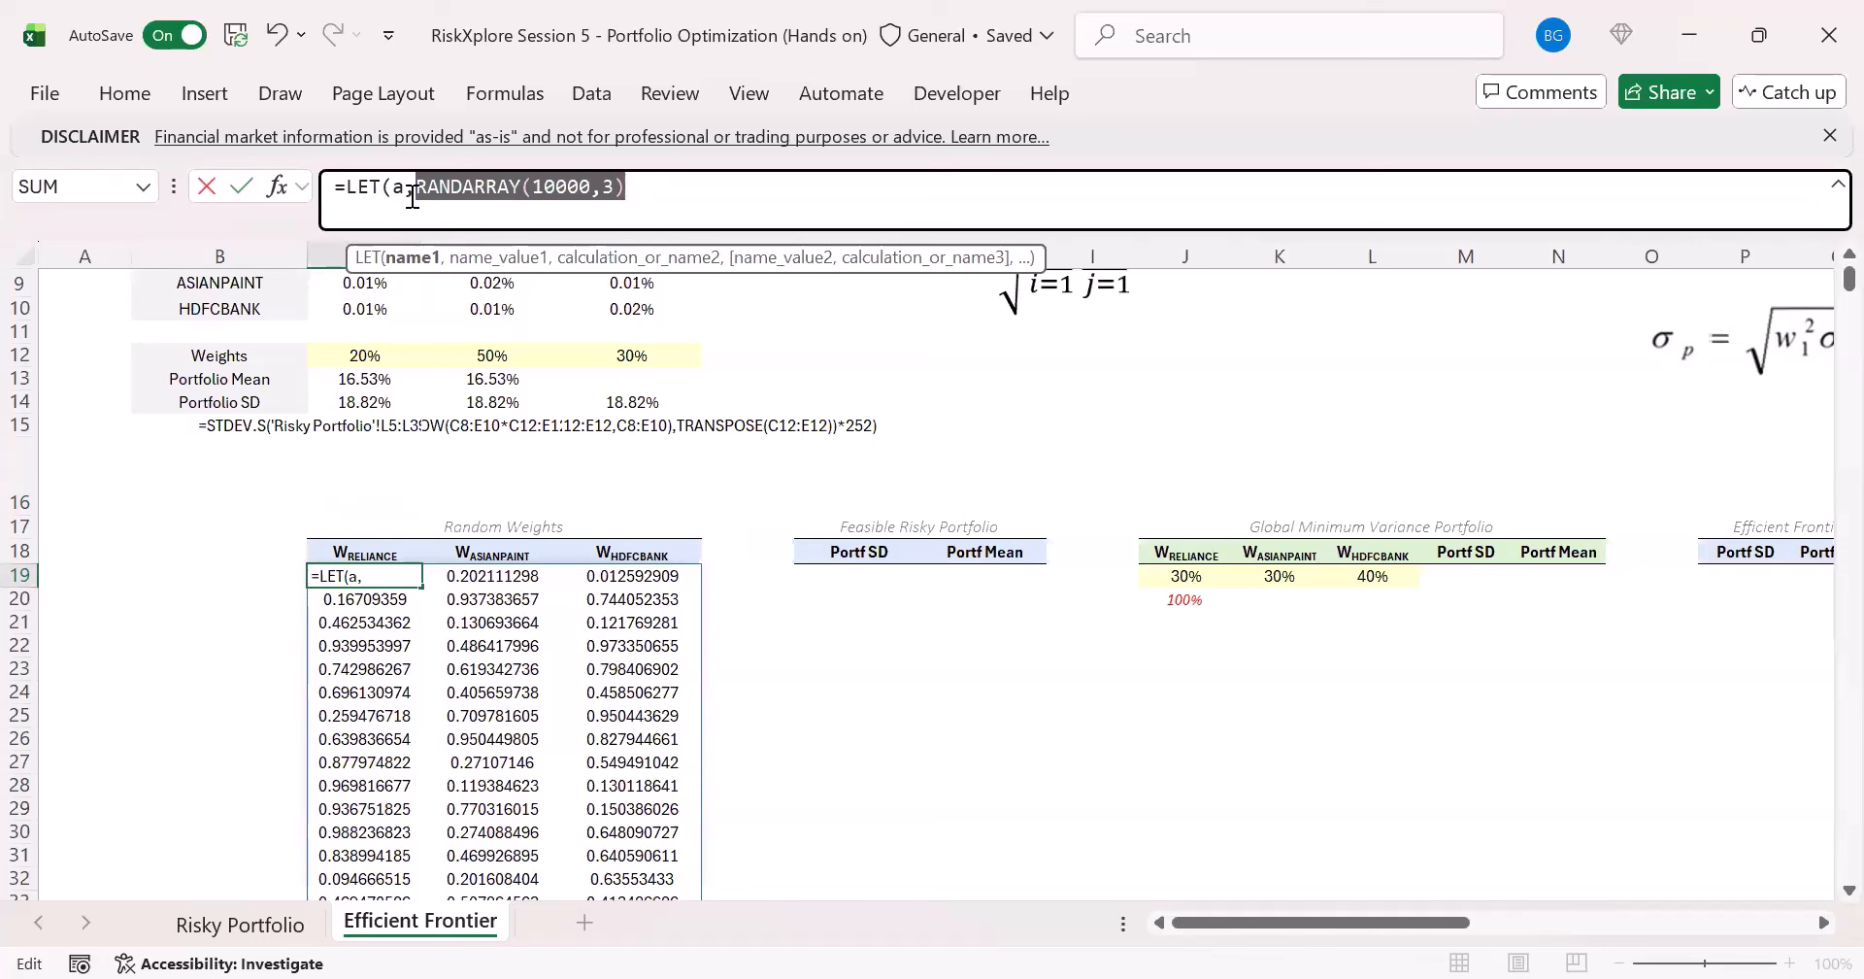
{"action": "left_click_drag", "start_coordinate": [406, 195], "coordinate": [395, 195]}
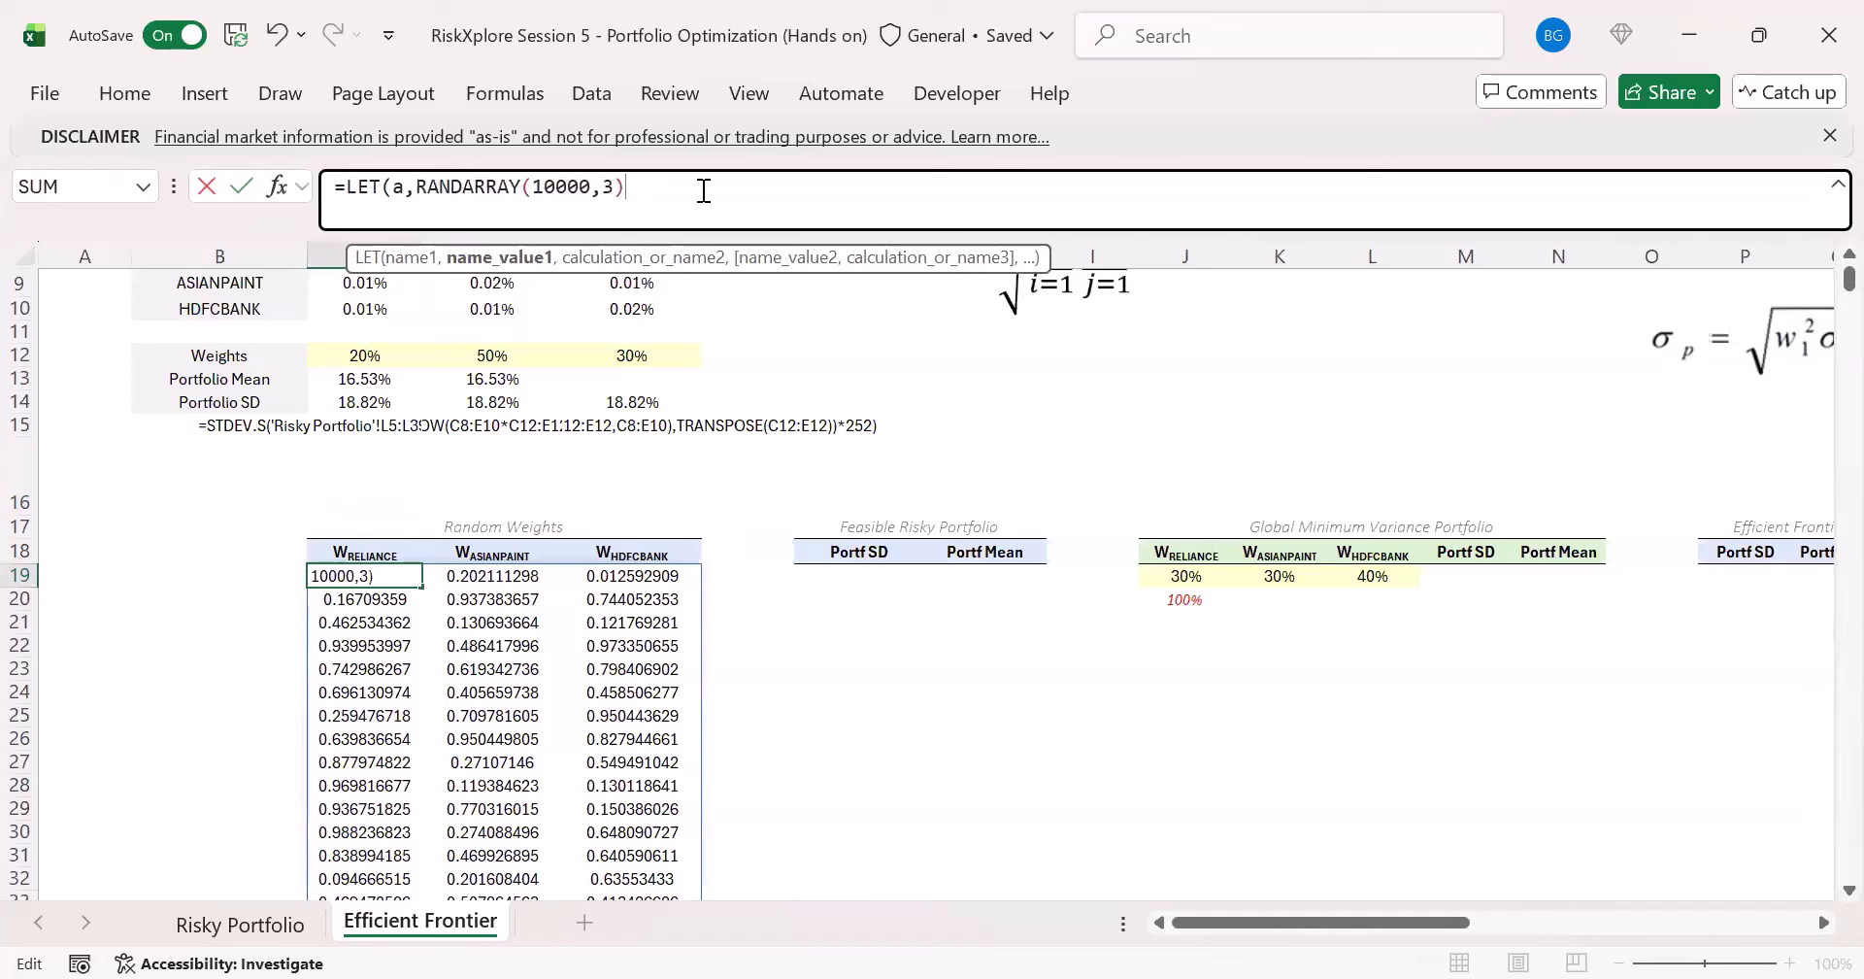
{"action": "type", "text": ","}
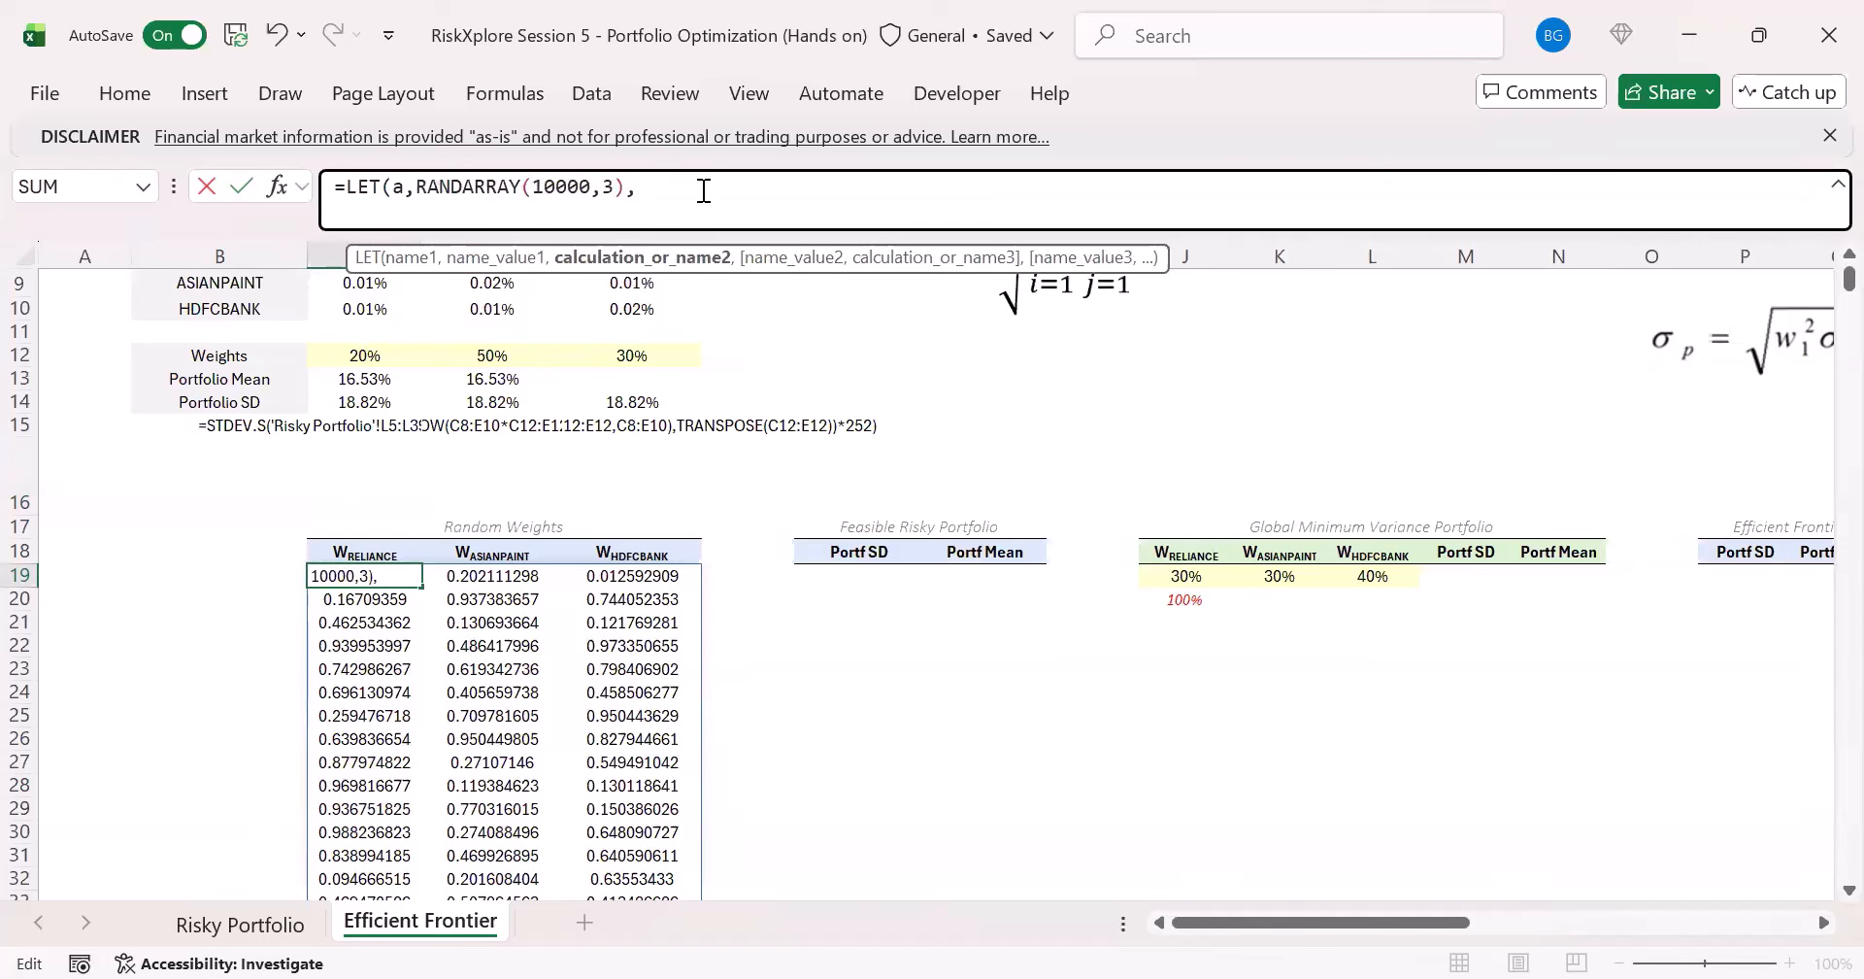
{"action": "type", "text": "a/byr"}
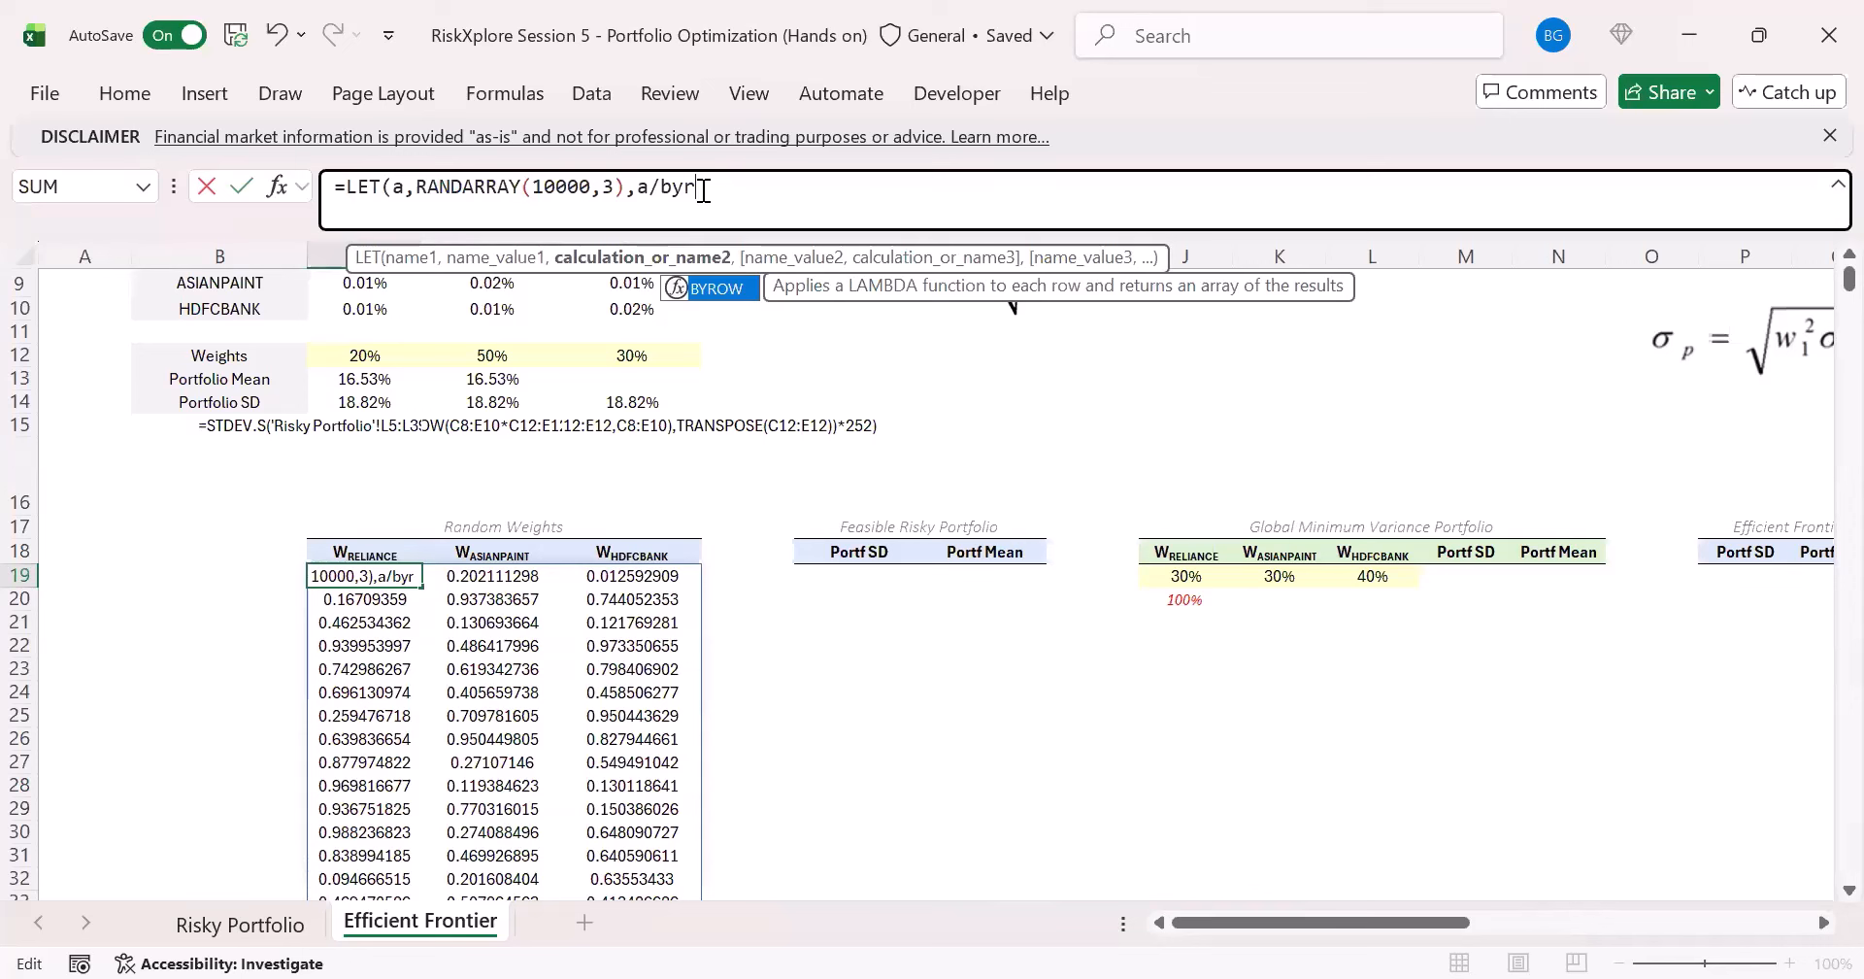
- Complete the LET formula in C19 with the calculation a/BYROW(a,SUM) so each row of weights is normalized
{"action": "key", "text": "Tab"}
{"action": "type", "text": "a"}
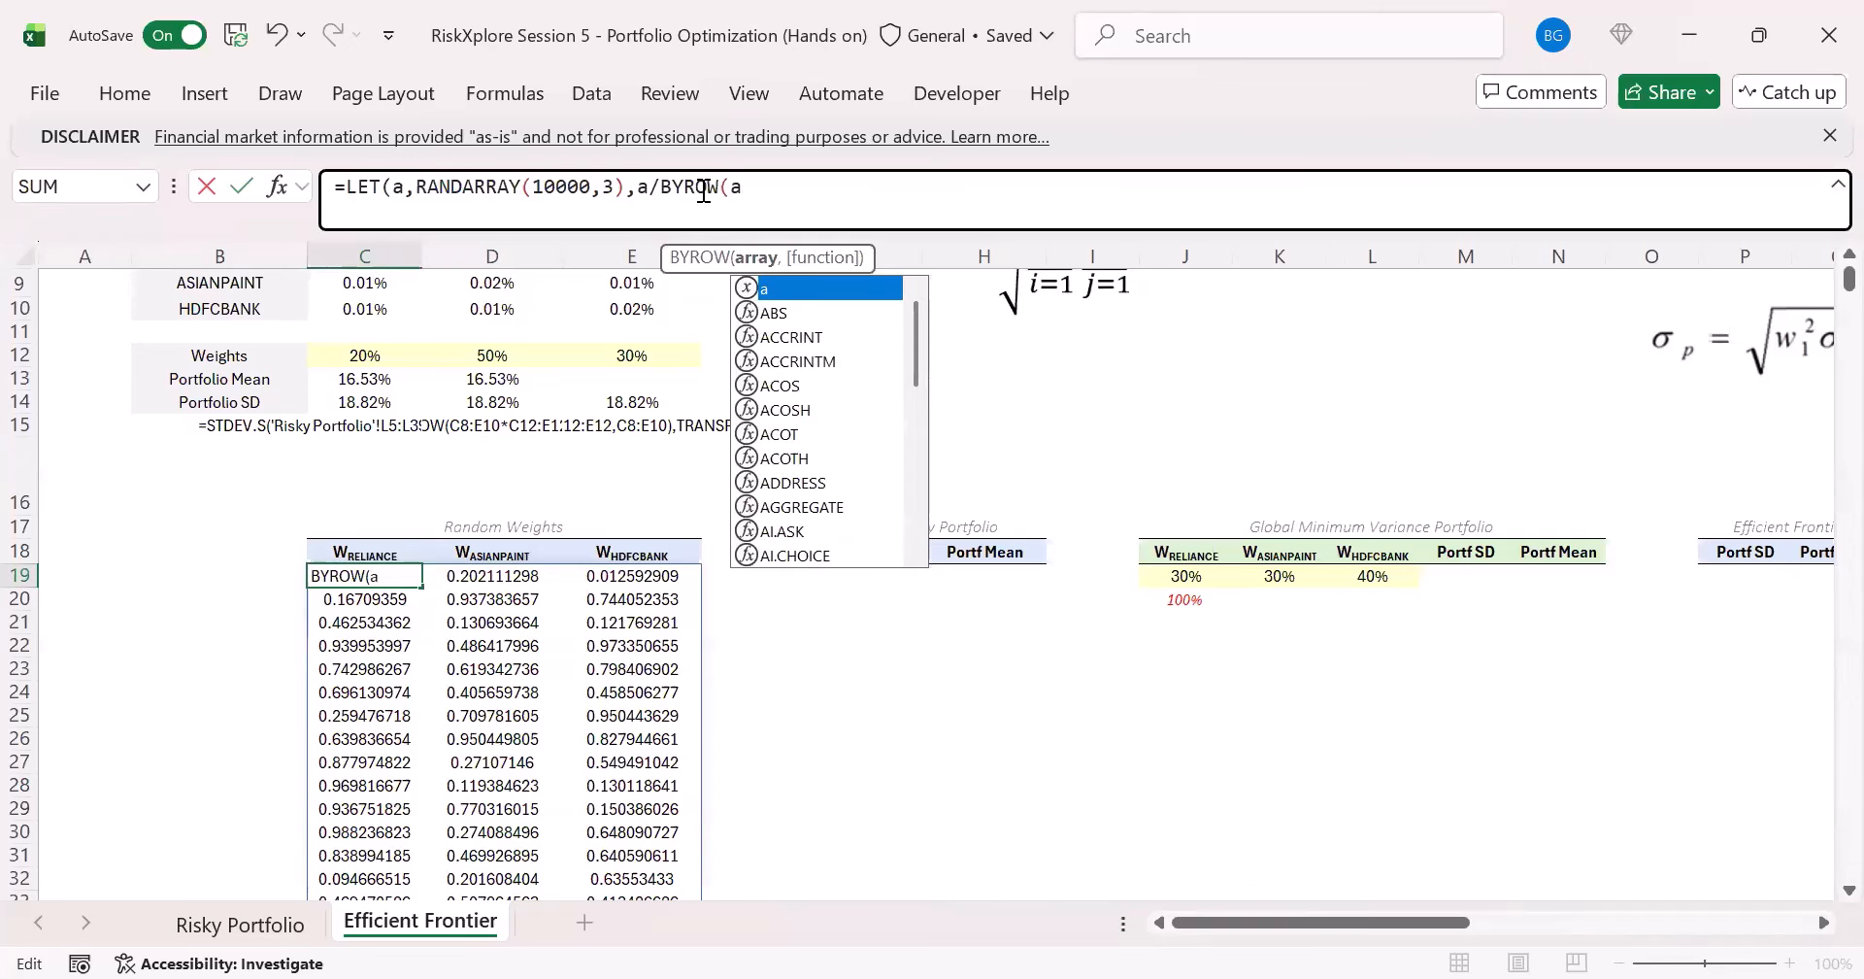
{"action": "type", "text": ",SUM"}
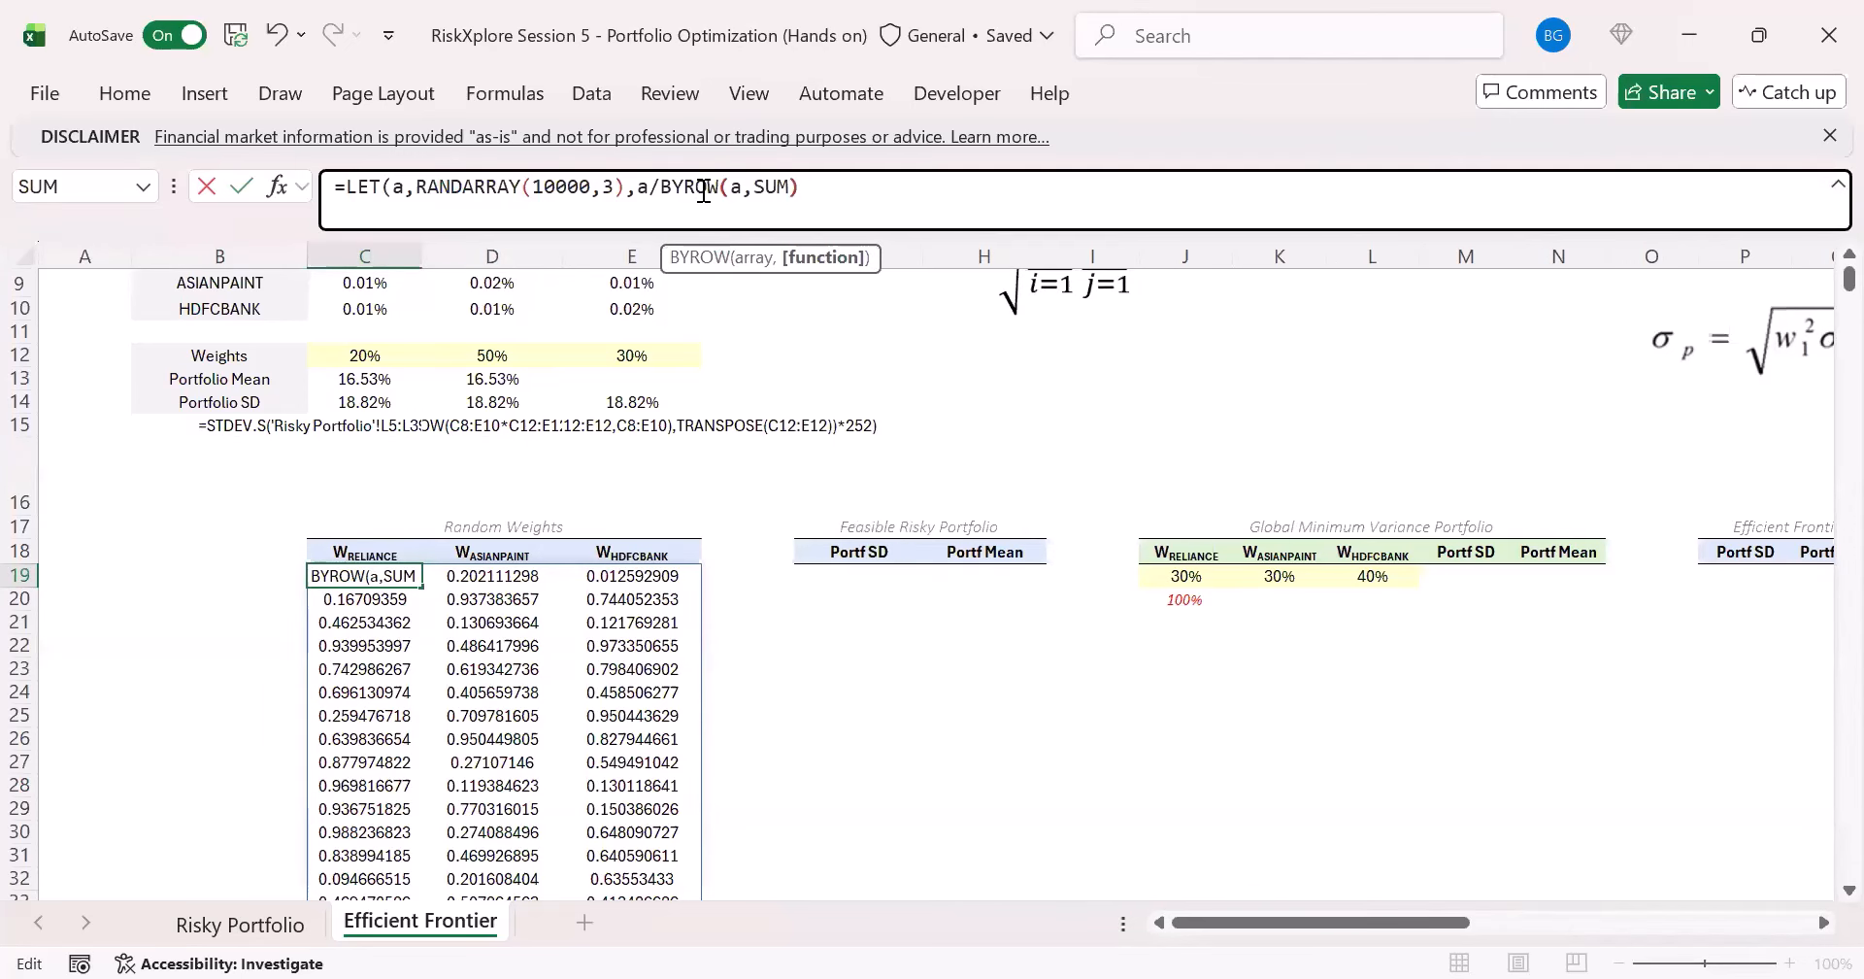
{"action": "type", "text": "))"}
{"action": "key", "text": "ctrl+Return"}
- Format all 10,000 rows of normalized weights in columns C to E as percentages with two decimal places
{"action": "key", "text": "ctrl+shift+Right"}
{"action": "key", "text": "ctrl+shift+Down"}
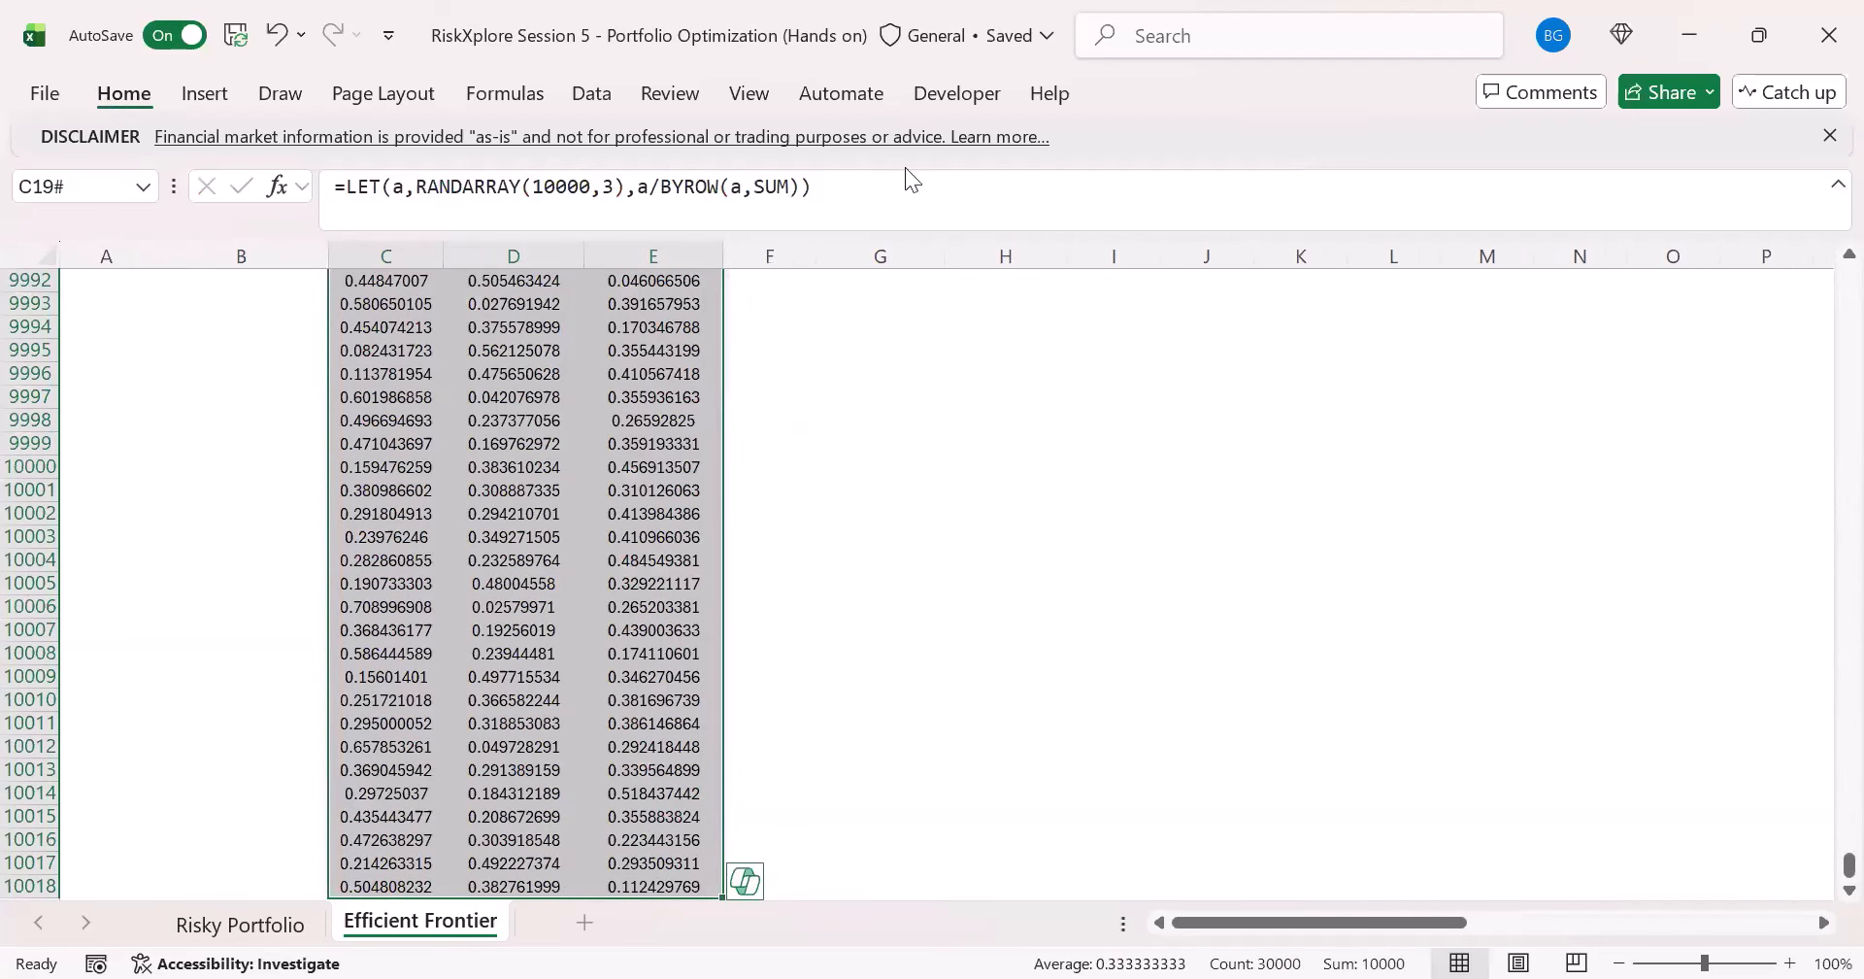
{"action": "key", "text": "ctrl+BackSpace"}
{"action": "left_click", "coordinate": [701, 179]}
{"action": "double_click", "coordinate": [642, 211]}
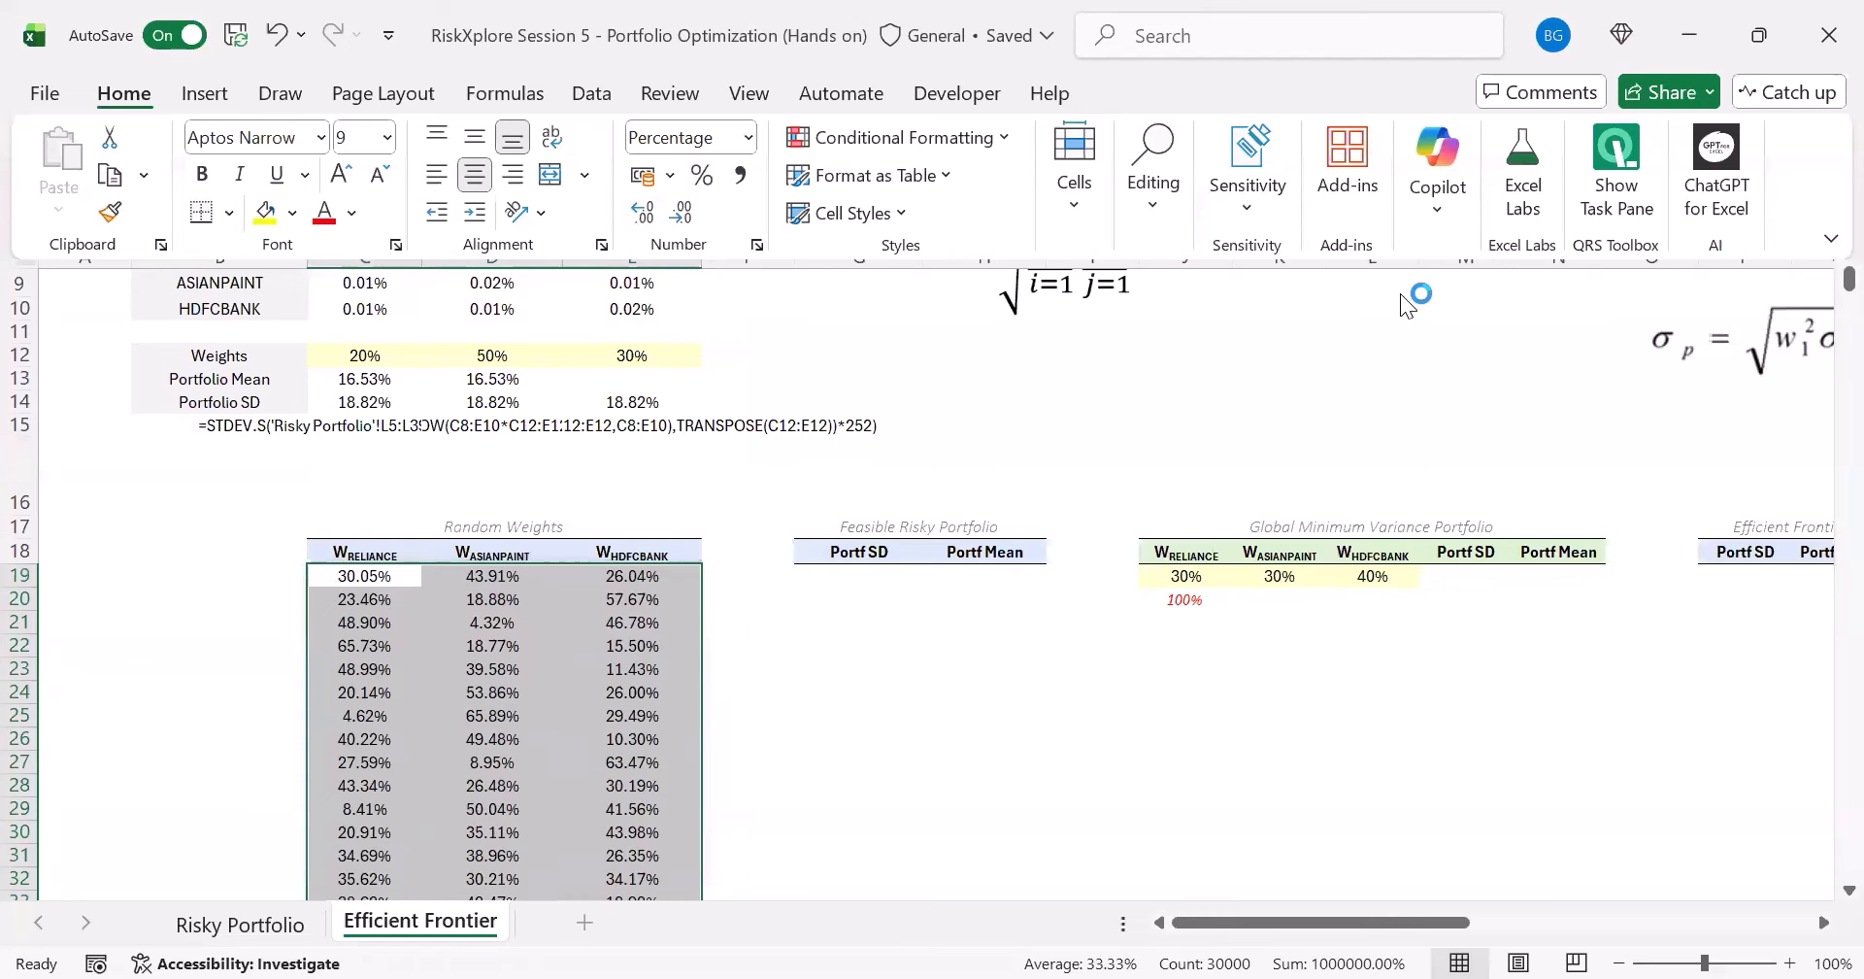
{"action": "left_click", "coordinate": [365, 576]}
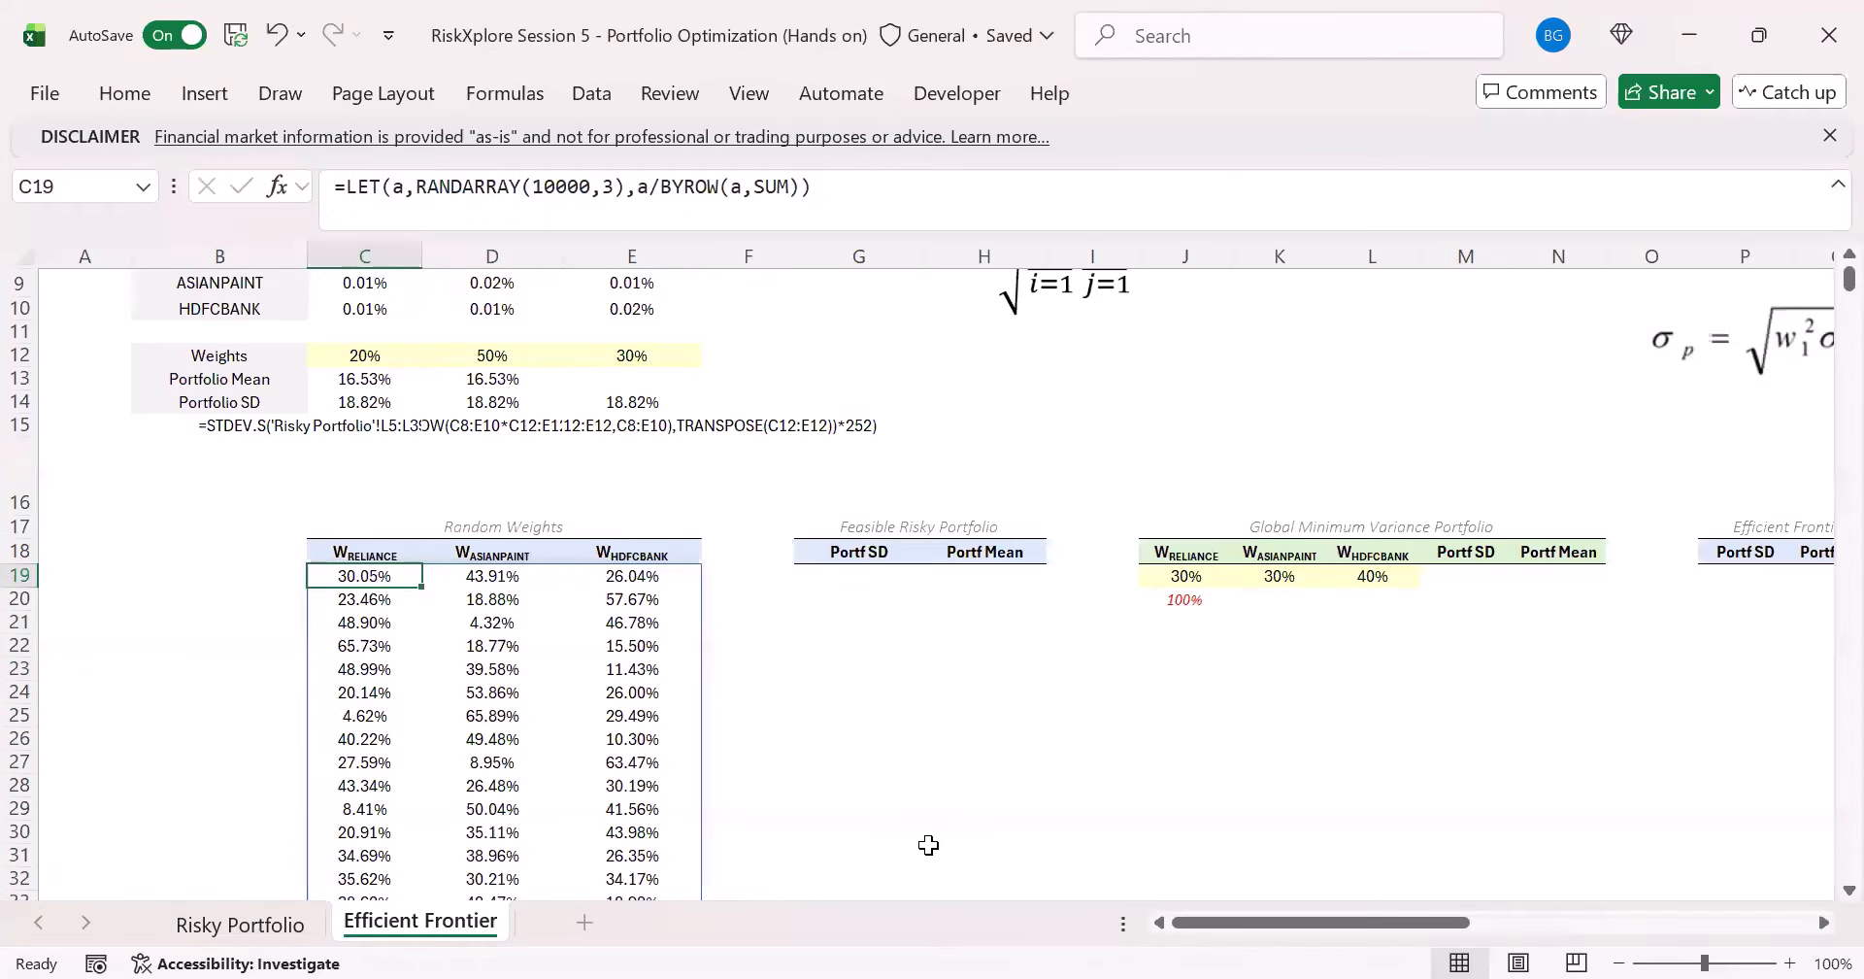
- Recalculate the random weights several times and check the sum of the first row in C19:E19
{"action": "key", "text": "F9"}
{"action": "key", "text": "F9"}
{"action": "key", "text": "F9"}
{"action": "key", "text": "F9"}
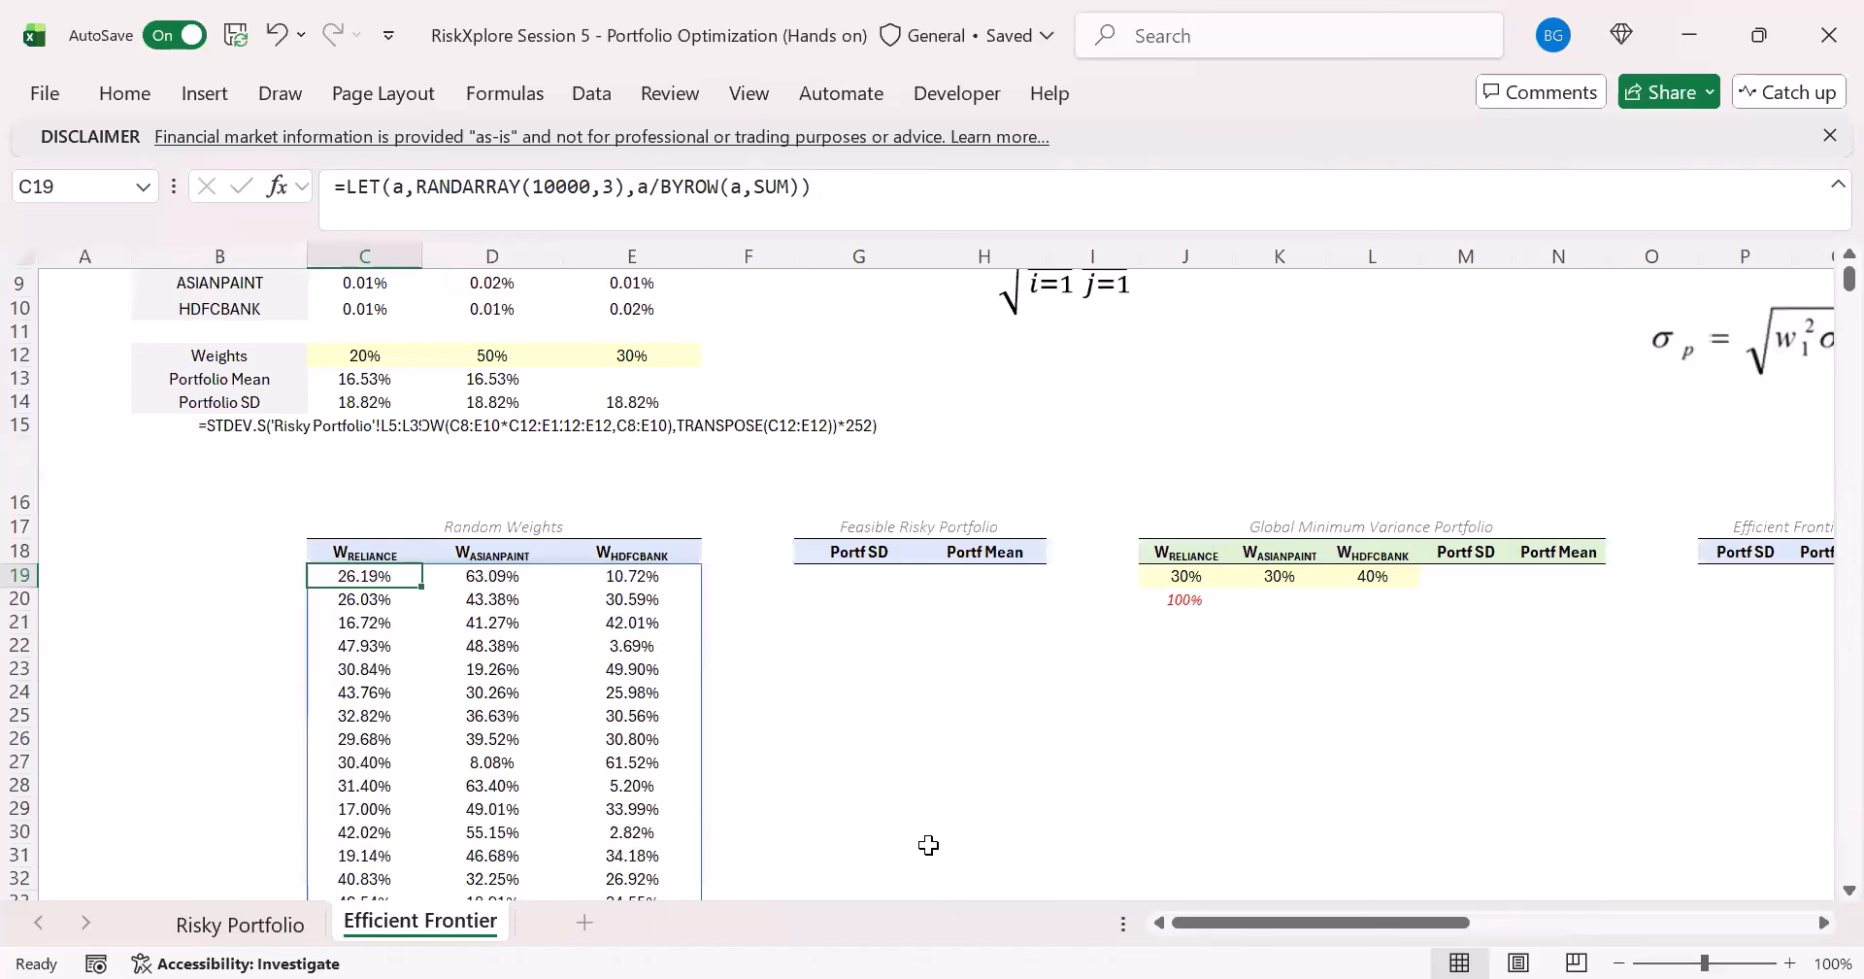
{"action": "key", "text": "F9"}
{"action": "key", "text": "F9"}
{"action": "key", "text": "F9"}
{"action": "key", "text": "F9"}
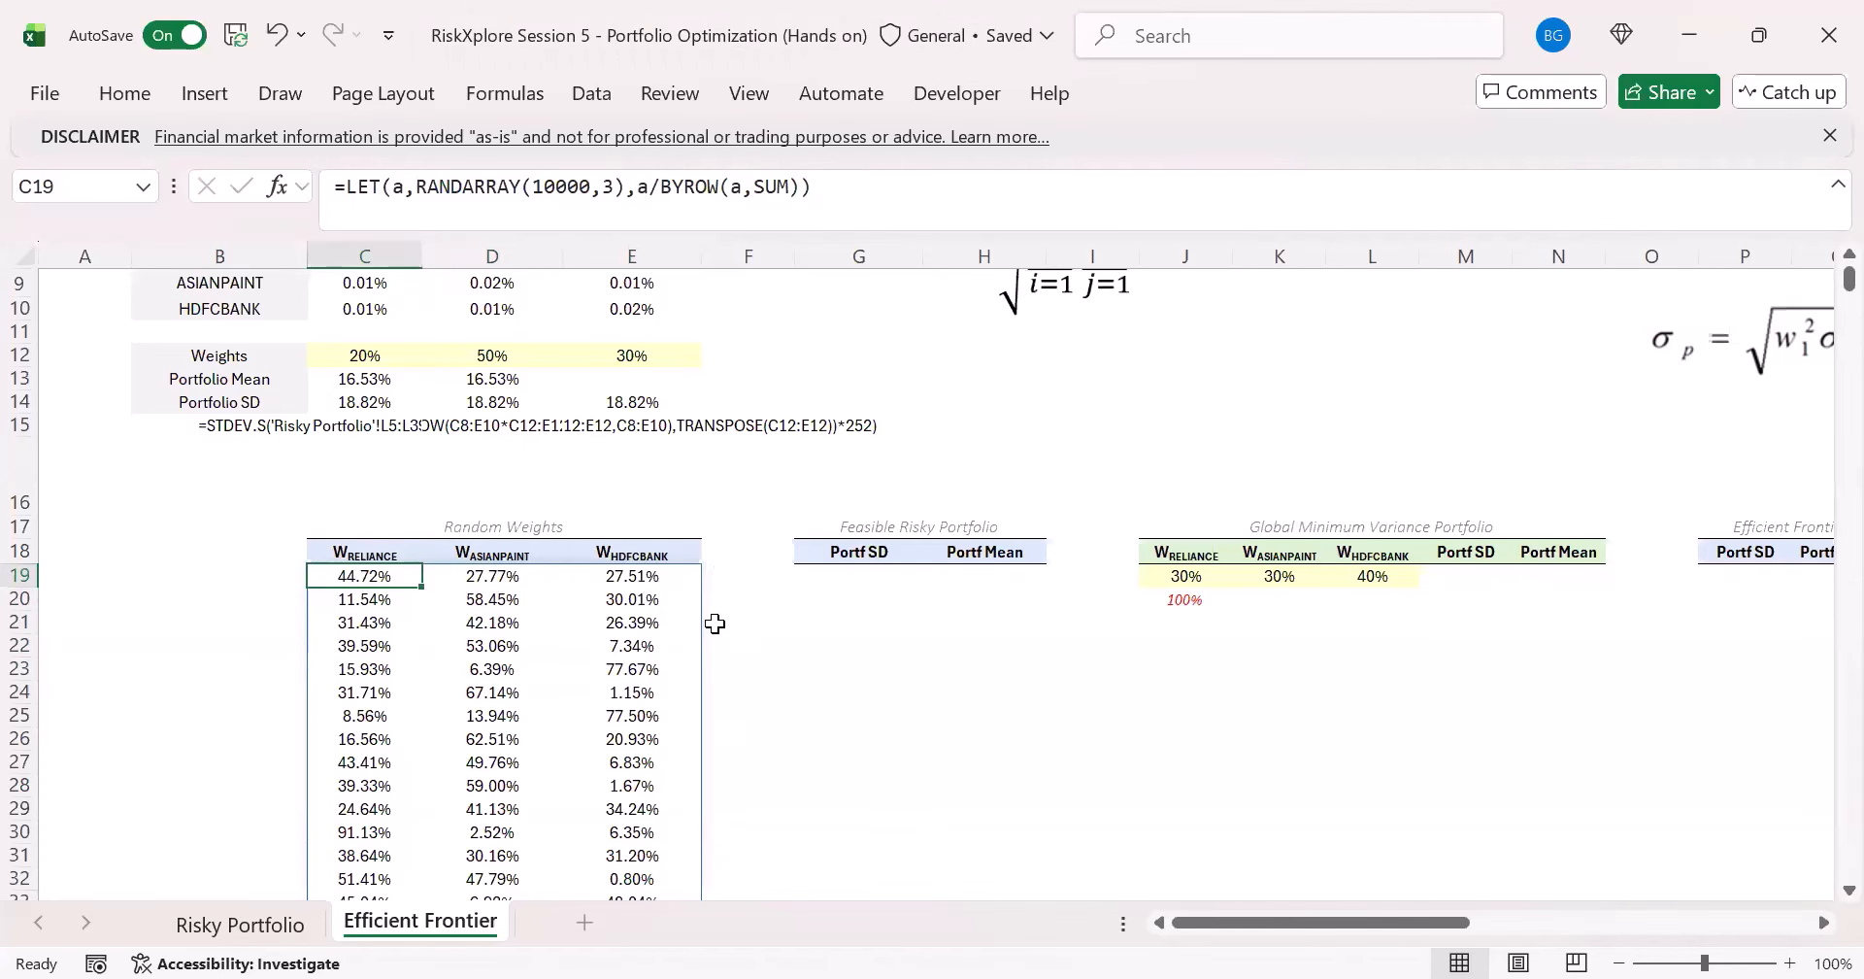
{"action": "scroll", "coordinate": [715, 623], "scroll_direction": "up", "scroll_amount": 1}
{"action": "left_click_drag", "start_coordinate": [374, 646], "coordinate": [603, 649]}
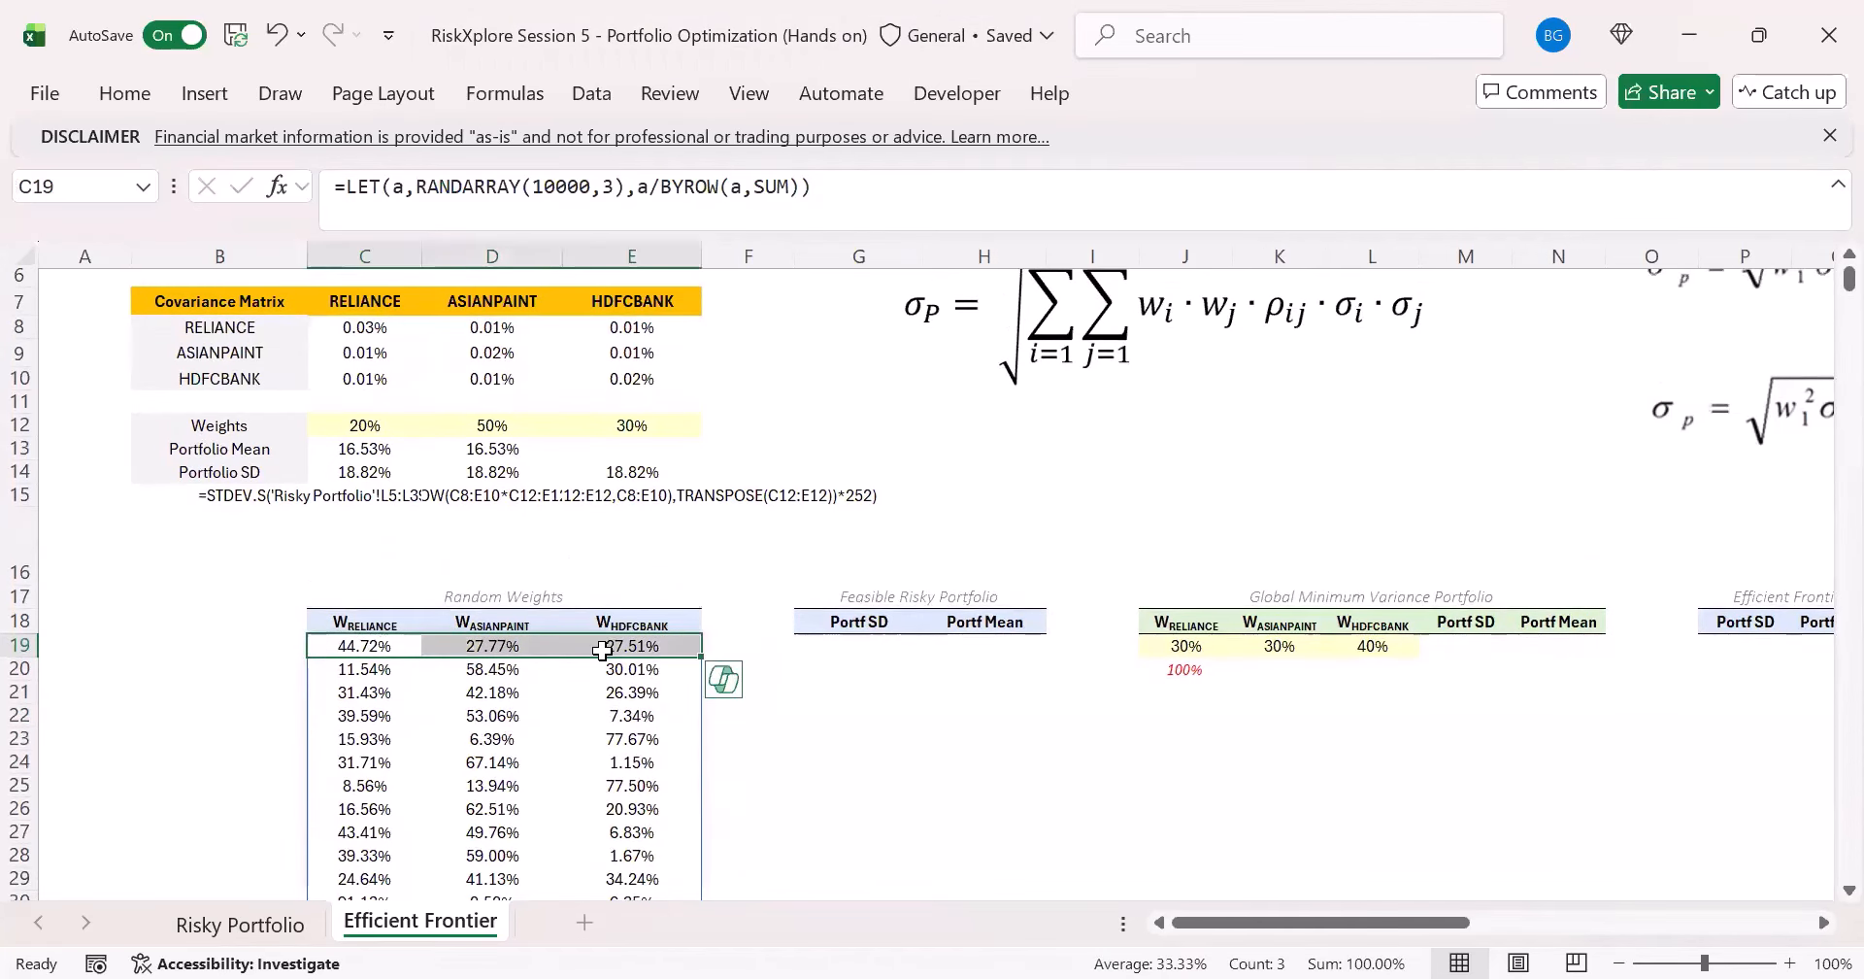
- Review the portfolio mean and SD formulas in rows 13 and 14 as templates for the Feasible Risky Portfolio cells
{"action": "left_click", "coordinate": [843, 654]}
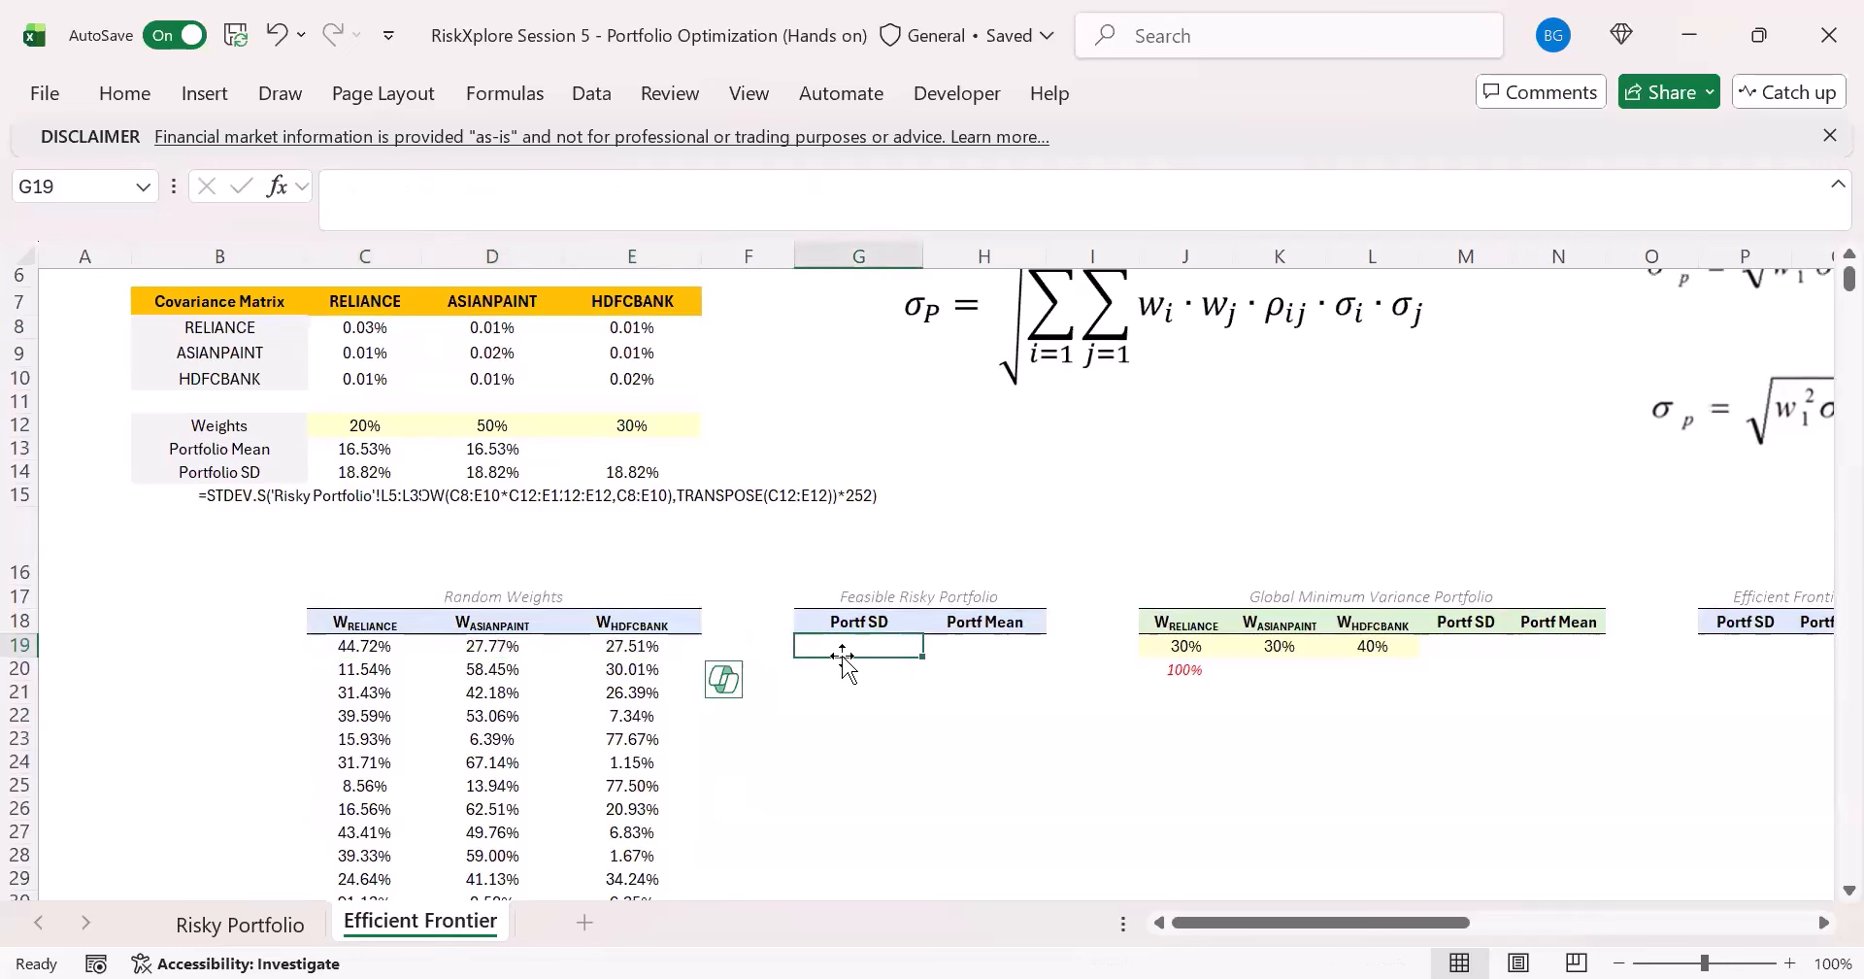
{"action": "left_click", "coordinate": [1019, 652]}
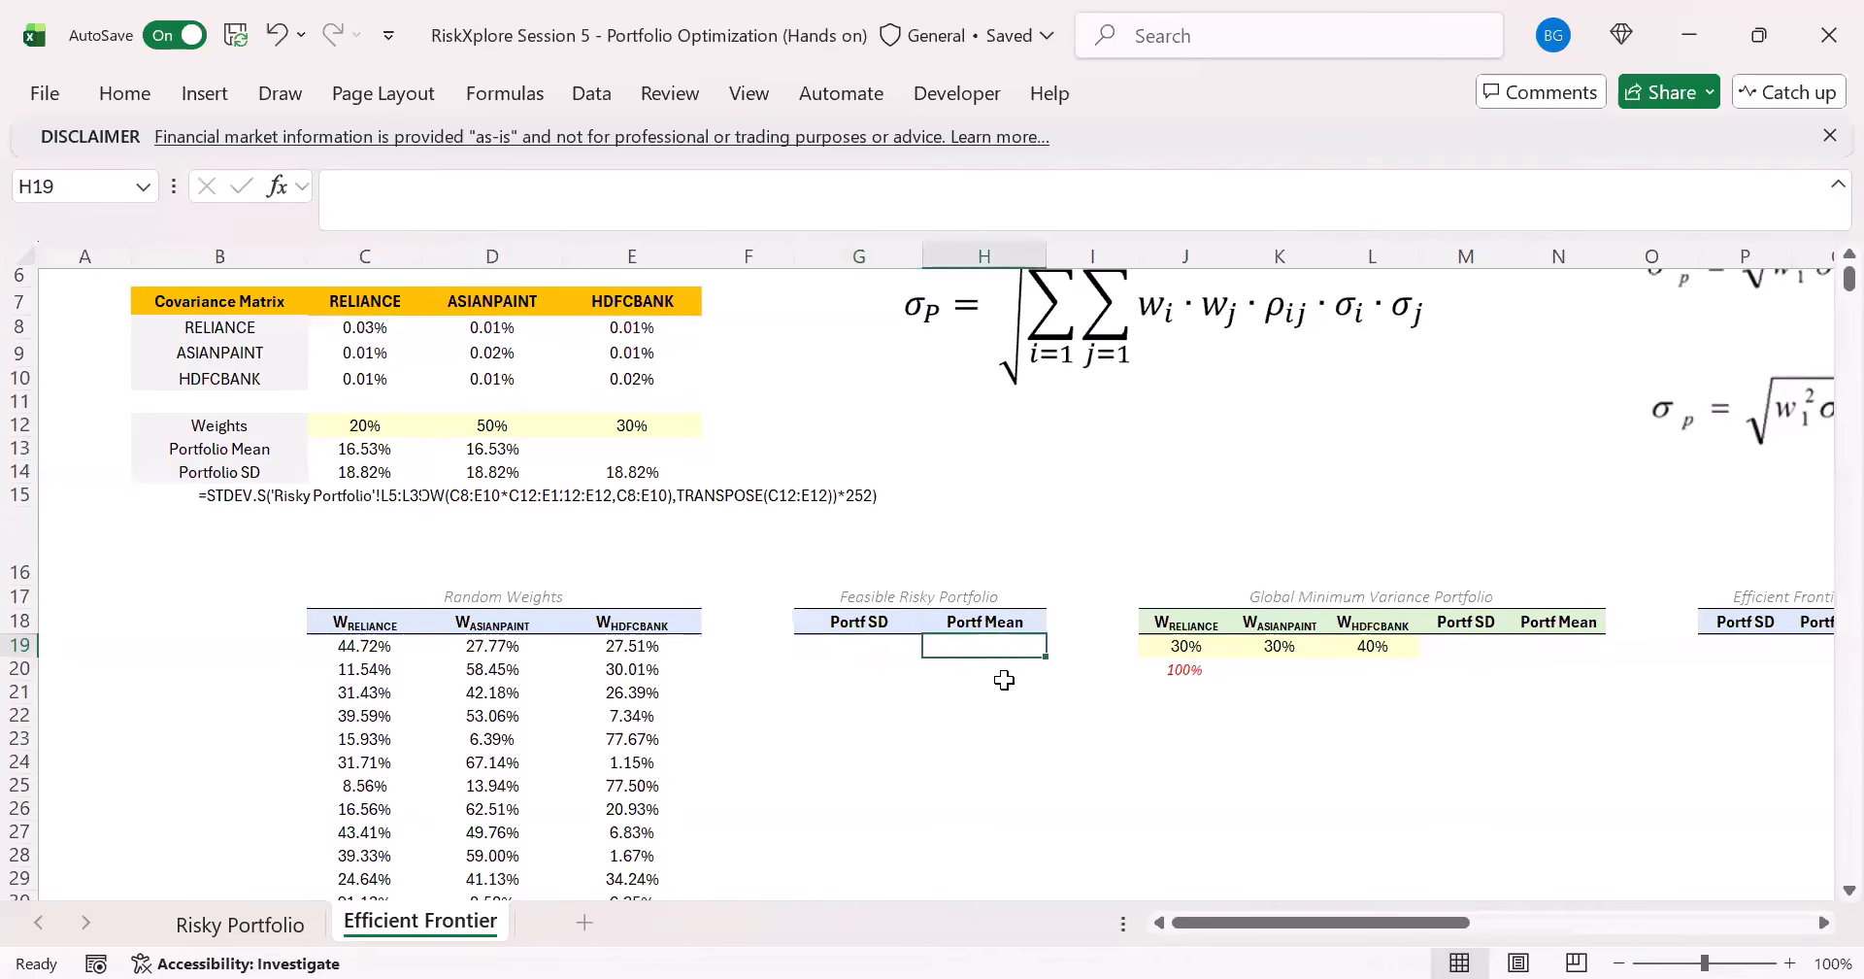
{"action": "left_click", "coordinate": [851, 663]}
{"action": "left_click", "coordinate": [367, 473]}
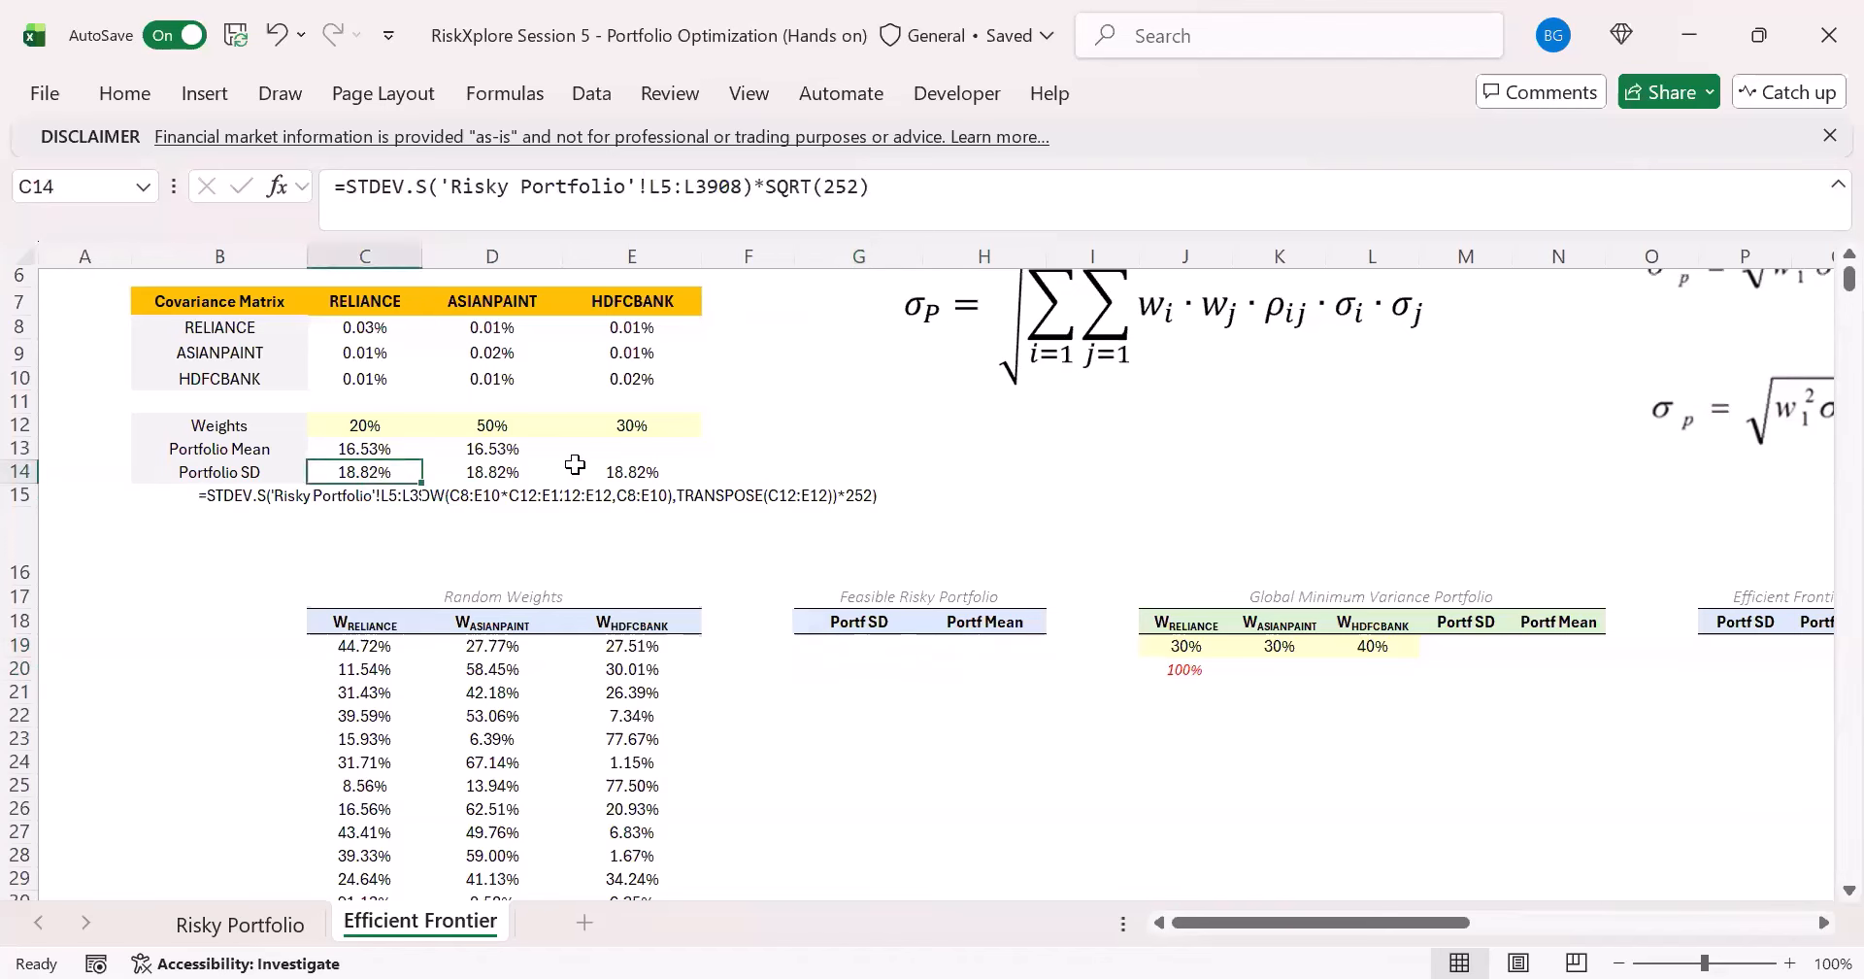
{"action": "left_click", "coordinate": [533, 465]}
{"action": "left_click", "coordinate": [663, 472]}
{"action": "scroll", "coordinate": [740, 354], "scroll_direction": "up", "scroll_amount": 1}
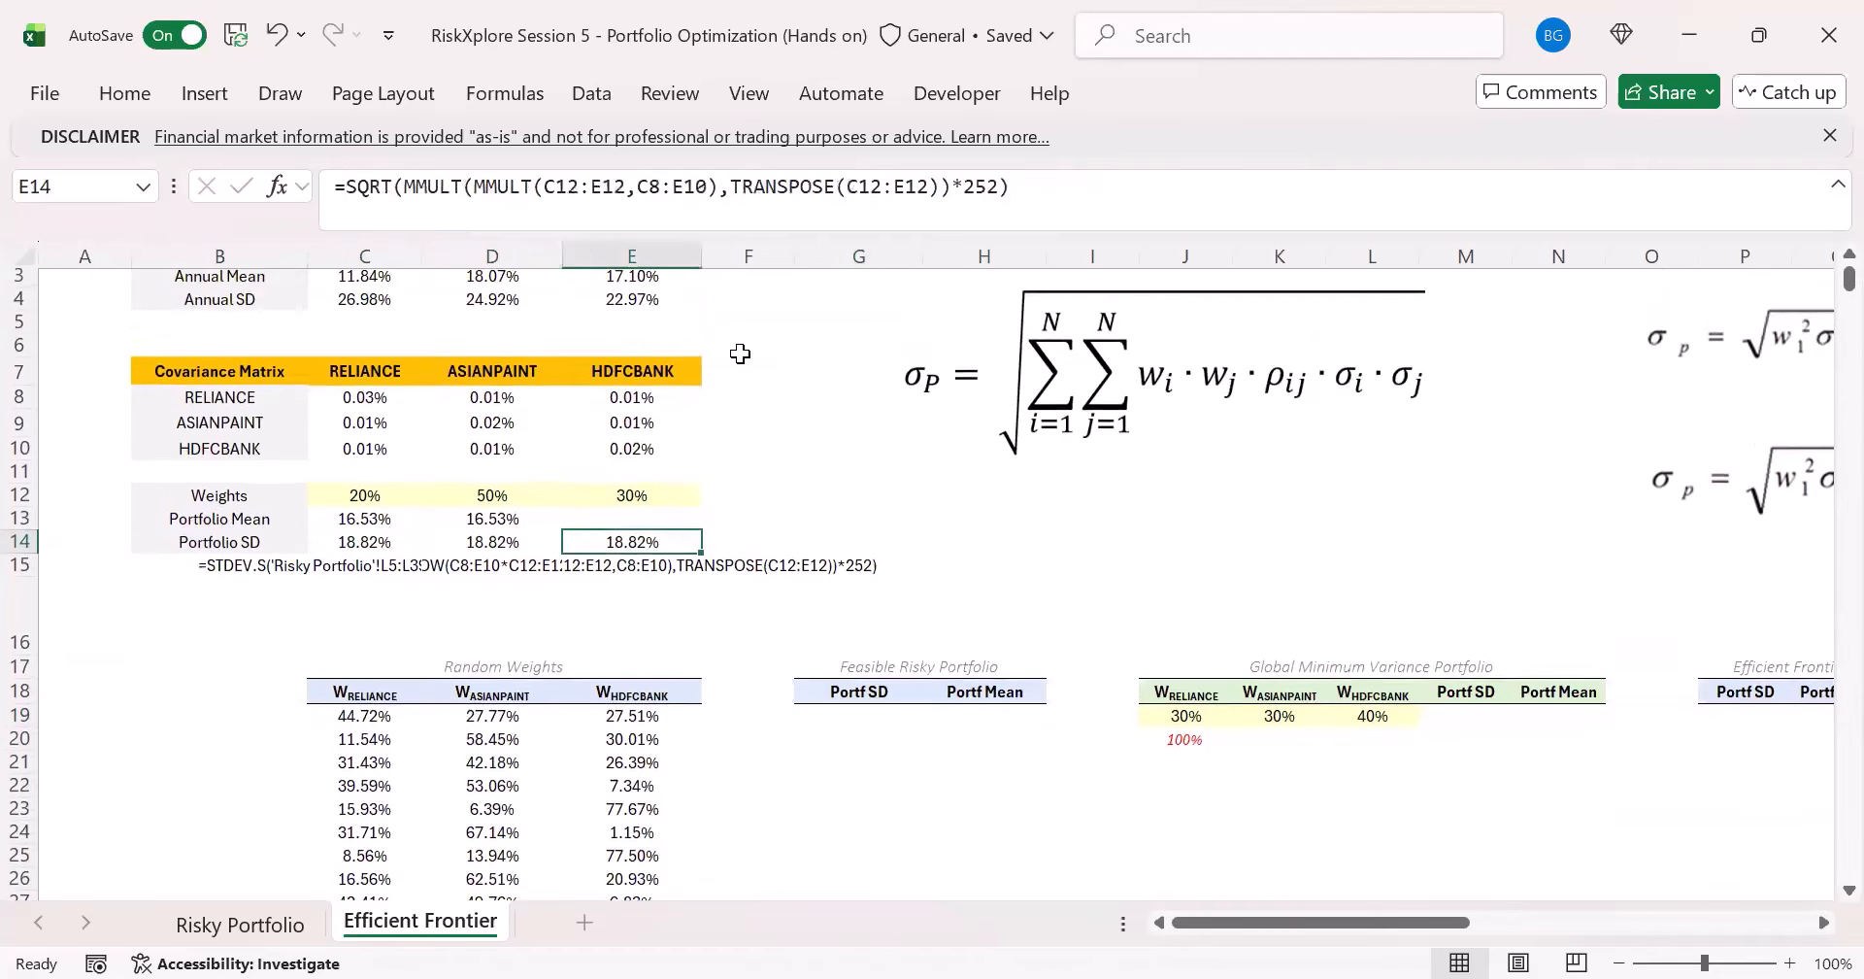
{"action": "left_click_drag", "start_coordinate": [311, 495], "coordinate": [624, 499]}
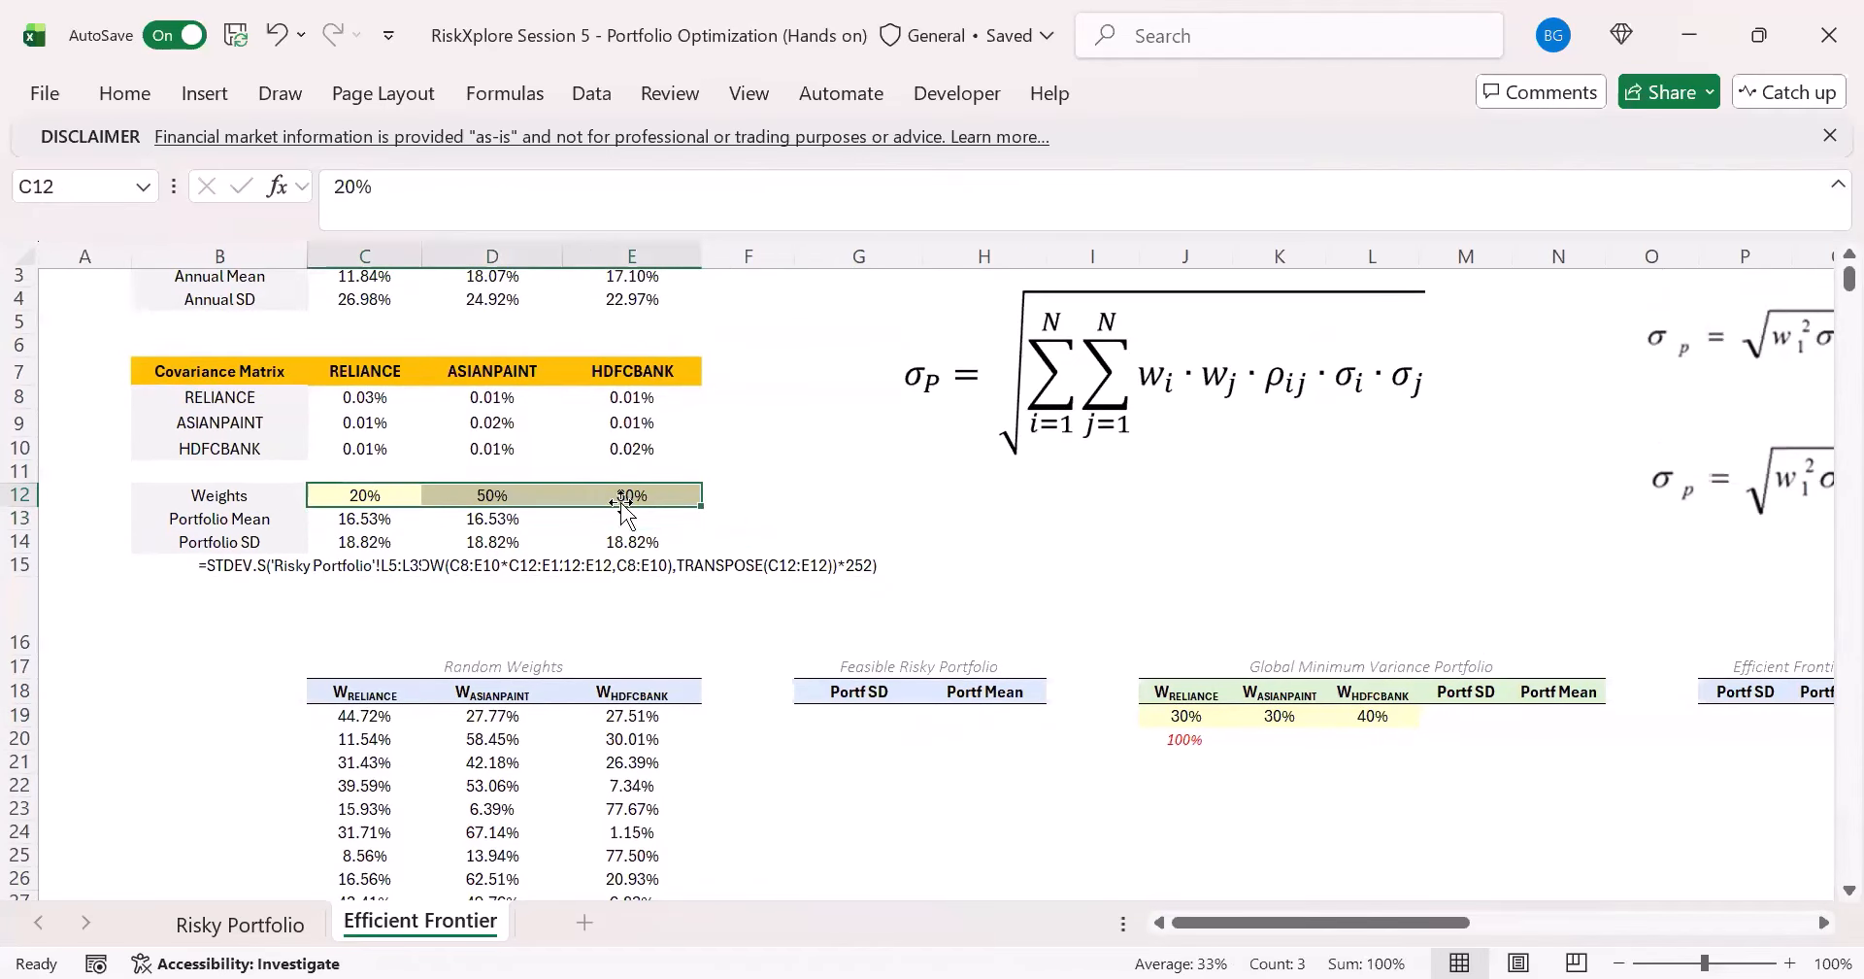
{"action": "left_click", "coordinate": [493, 520]}
{"action": "left_click", "coordinate": [539, 549]}
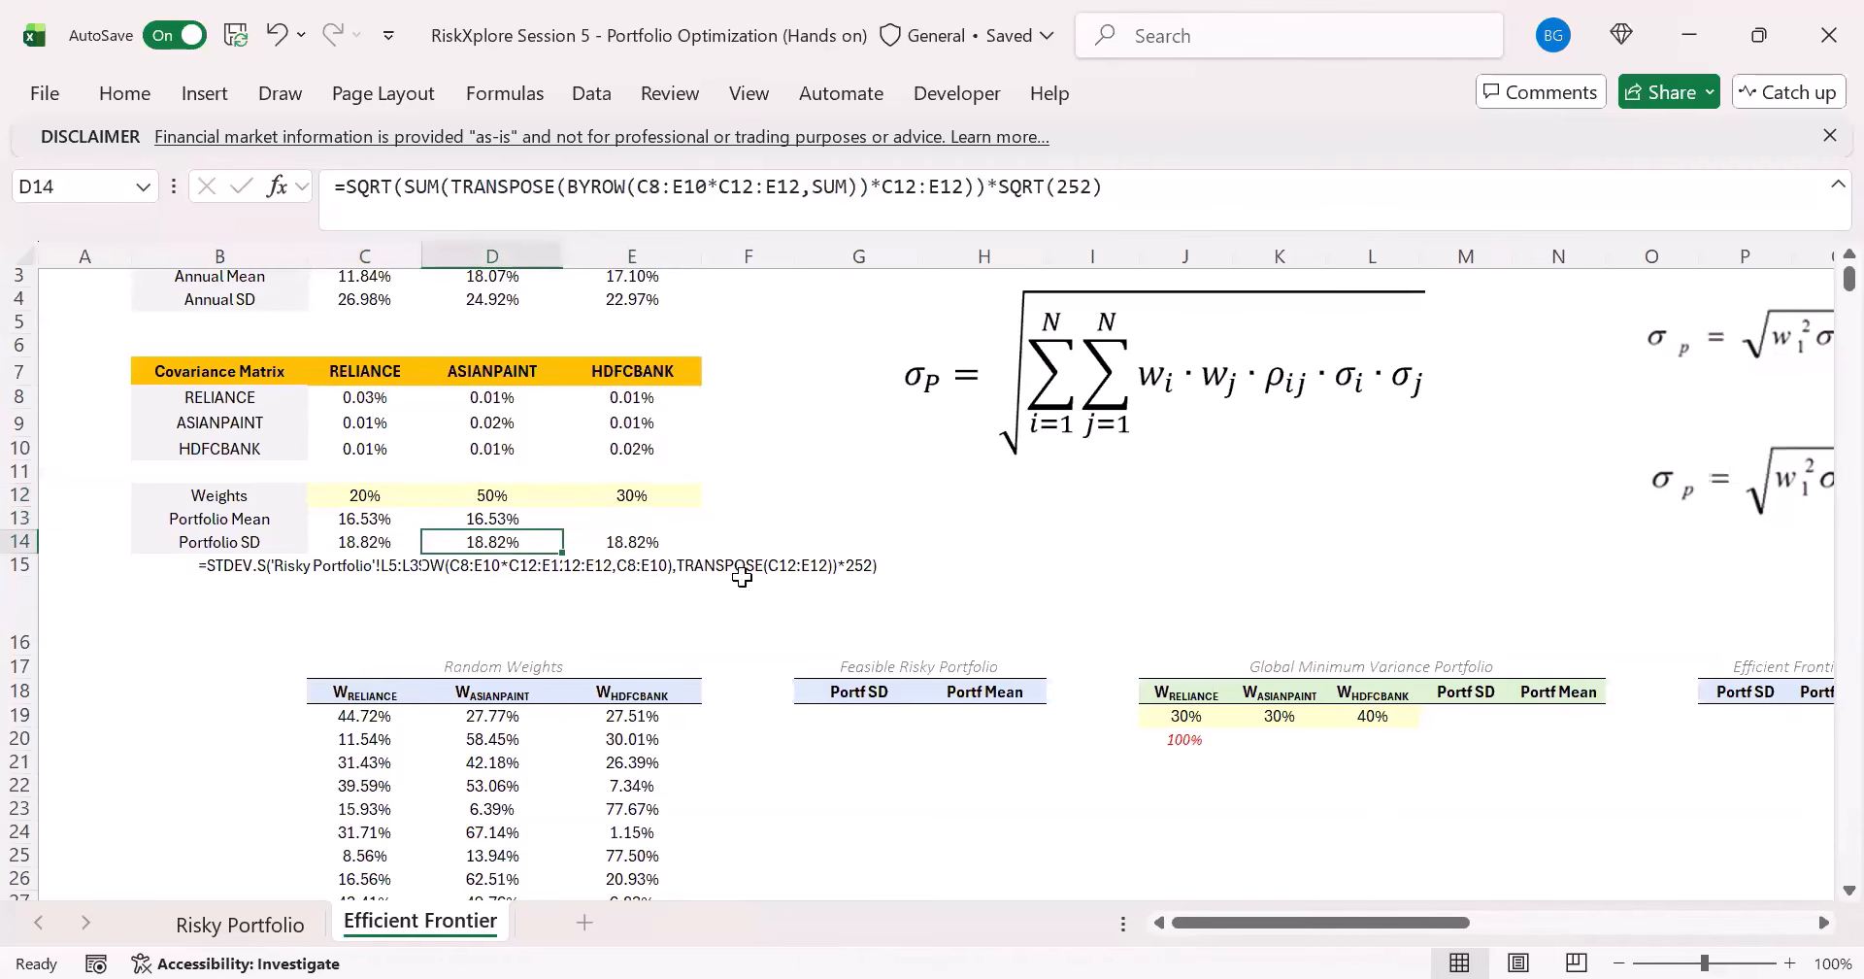
{"action": "scroll", "coordinate": [742, 583], "scroll_direction": "down", "scroll_amount": 1}
{"action": "left_click", "coordinate": [851, 666]}
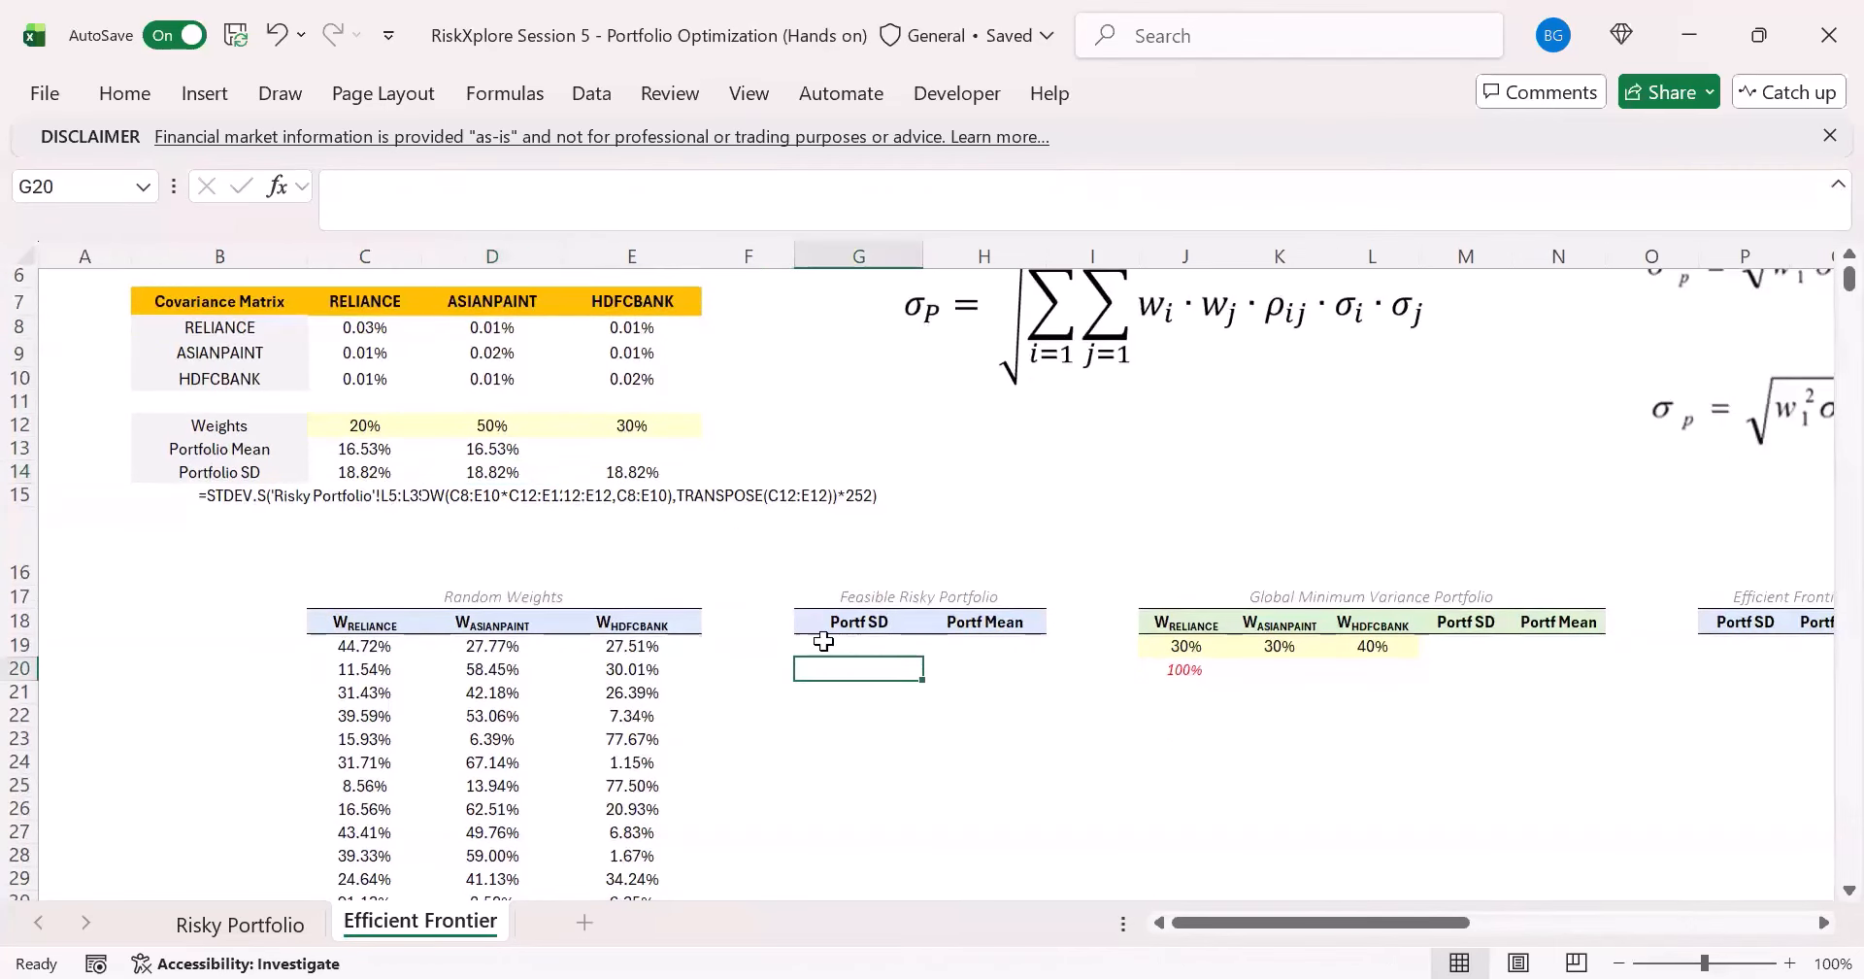
{"action": "left_click", "coordinate": [854, 646]}
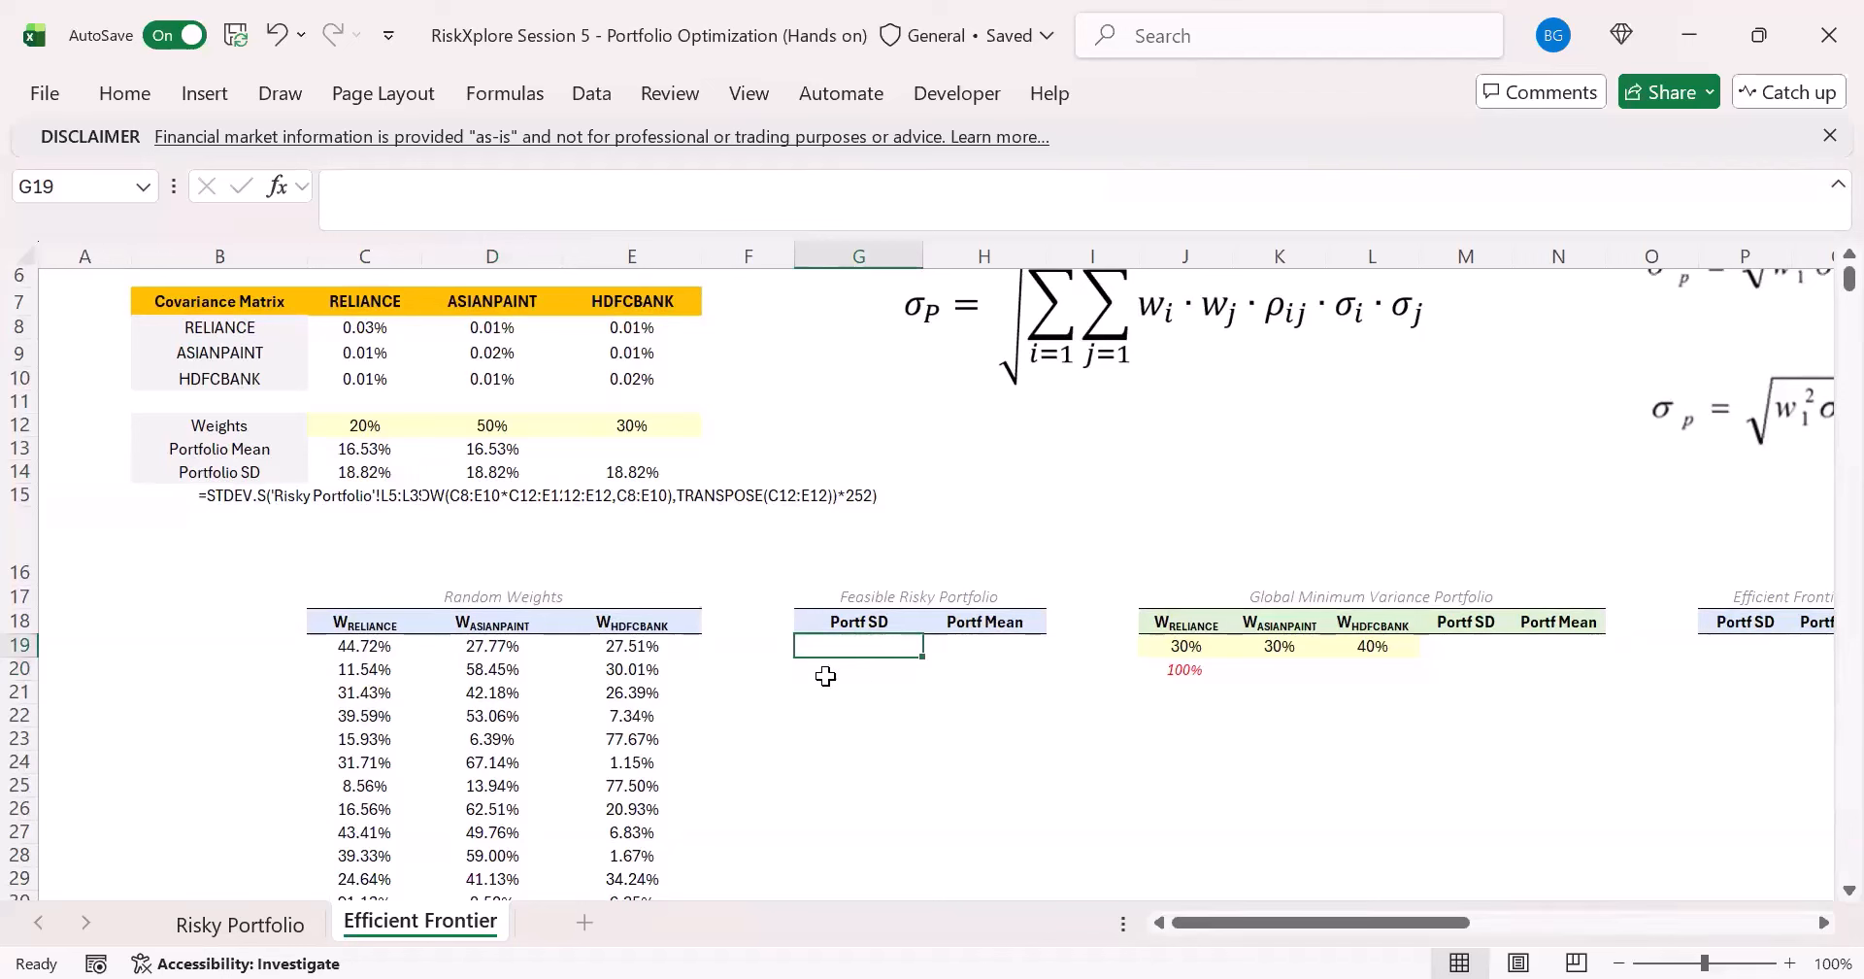
- Examine the individual rows of random weights in C19:E21 as inputs for the Portf SD column
{"action": "left_click_drag", "start_coordinate": [644, 650], "coordinate": [340, 648]}
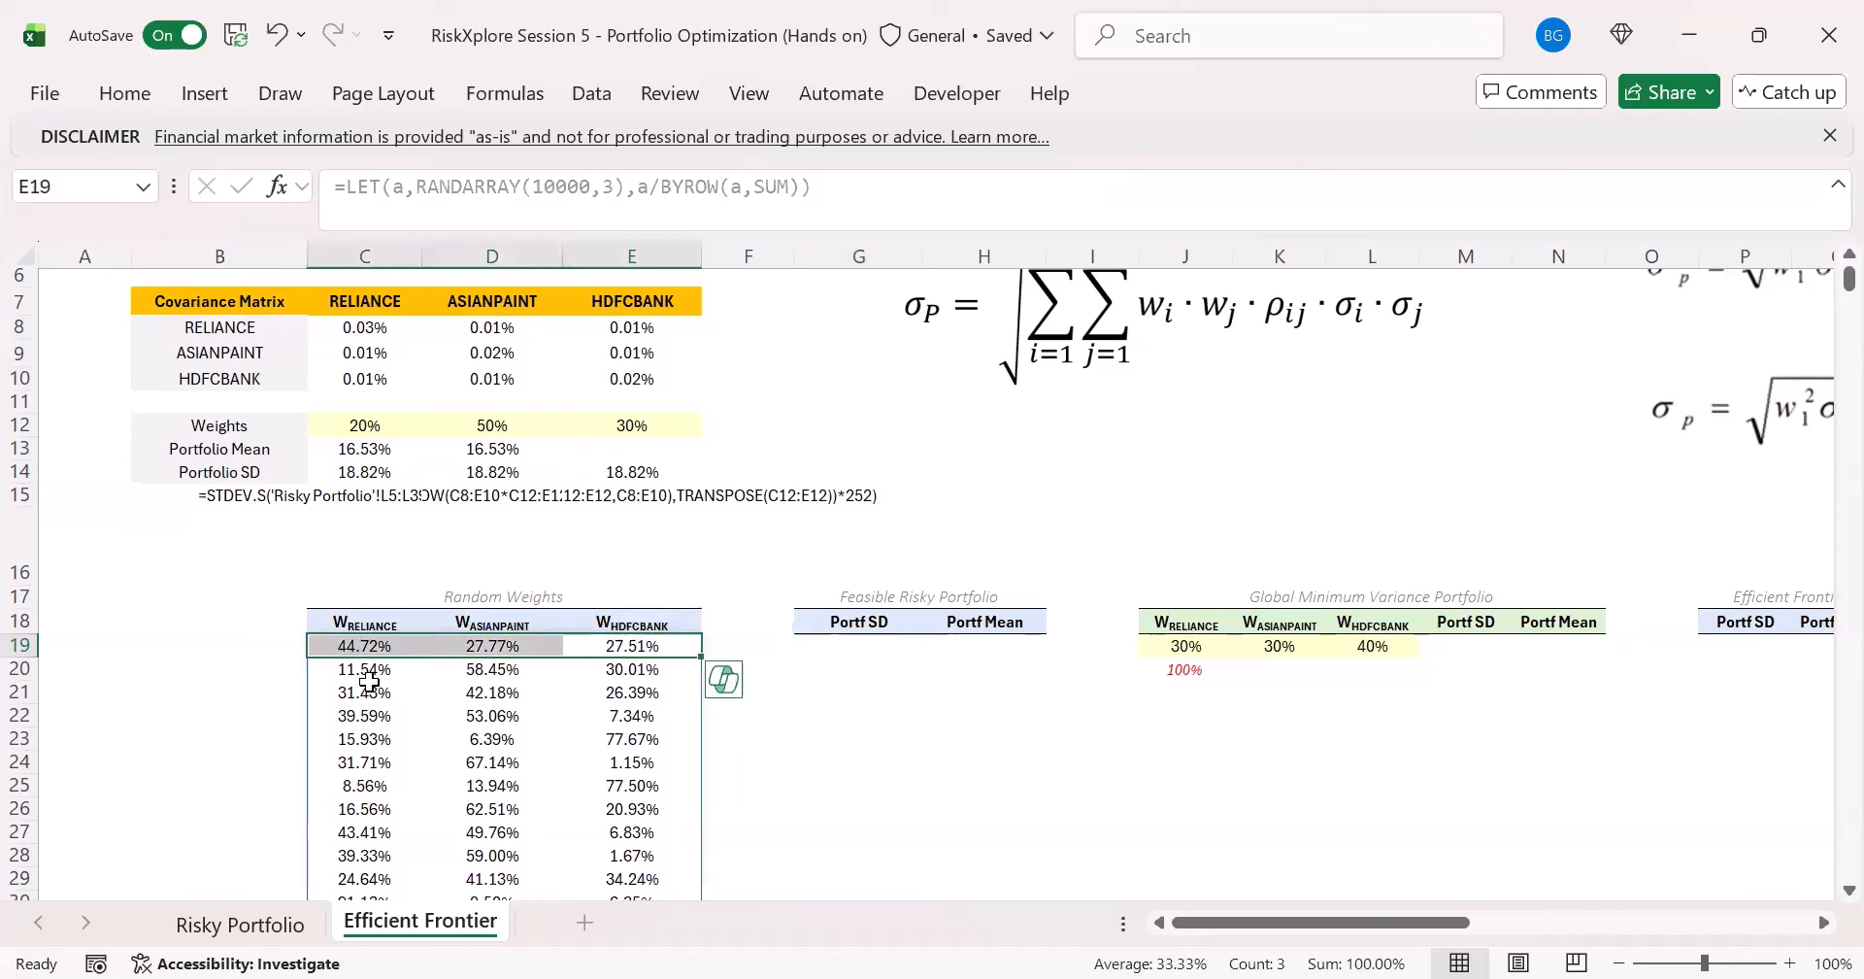
{"action": "left_click", "coordinate": [367, 676]}
{"action": "left_click_drag", "start_coordinate": [454, 670], "coordinate": [656, 670]}
{"action": "left_click_drag", "start_coordinate": [384, 692], "coordinate": [670, 694]}
{"action": "left_click", "coordinate": [848, 649]}
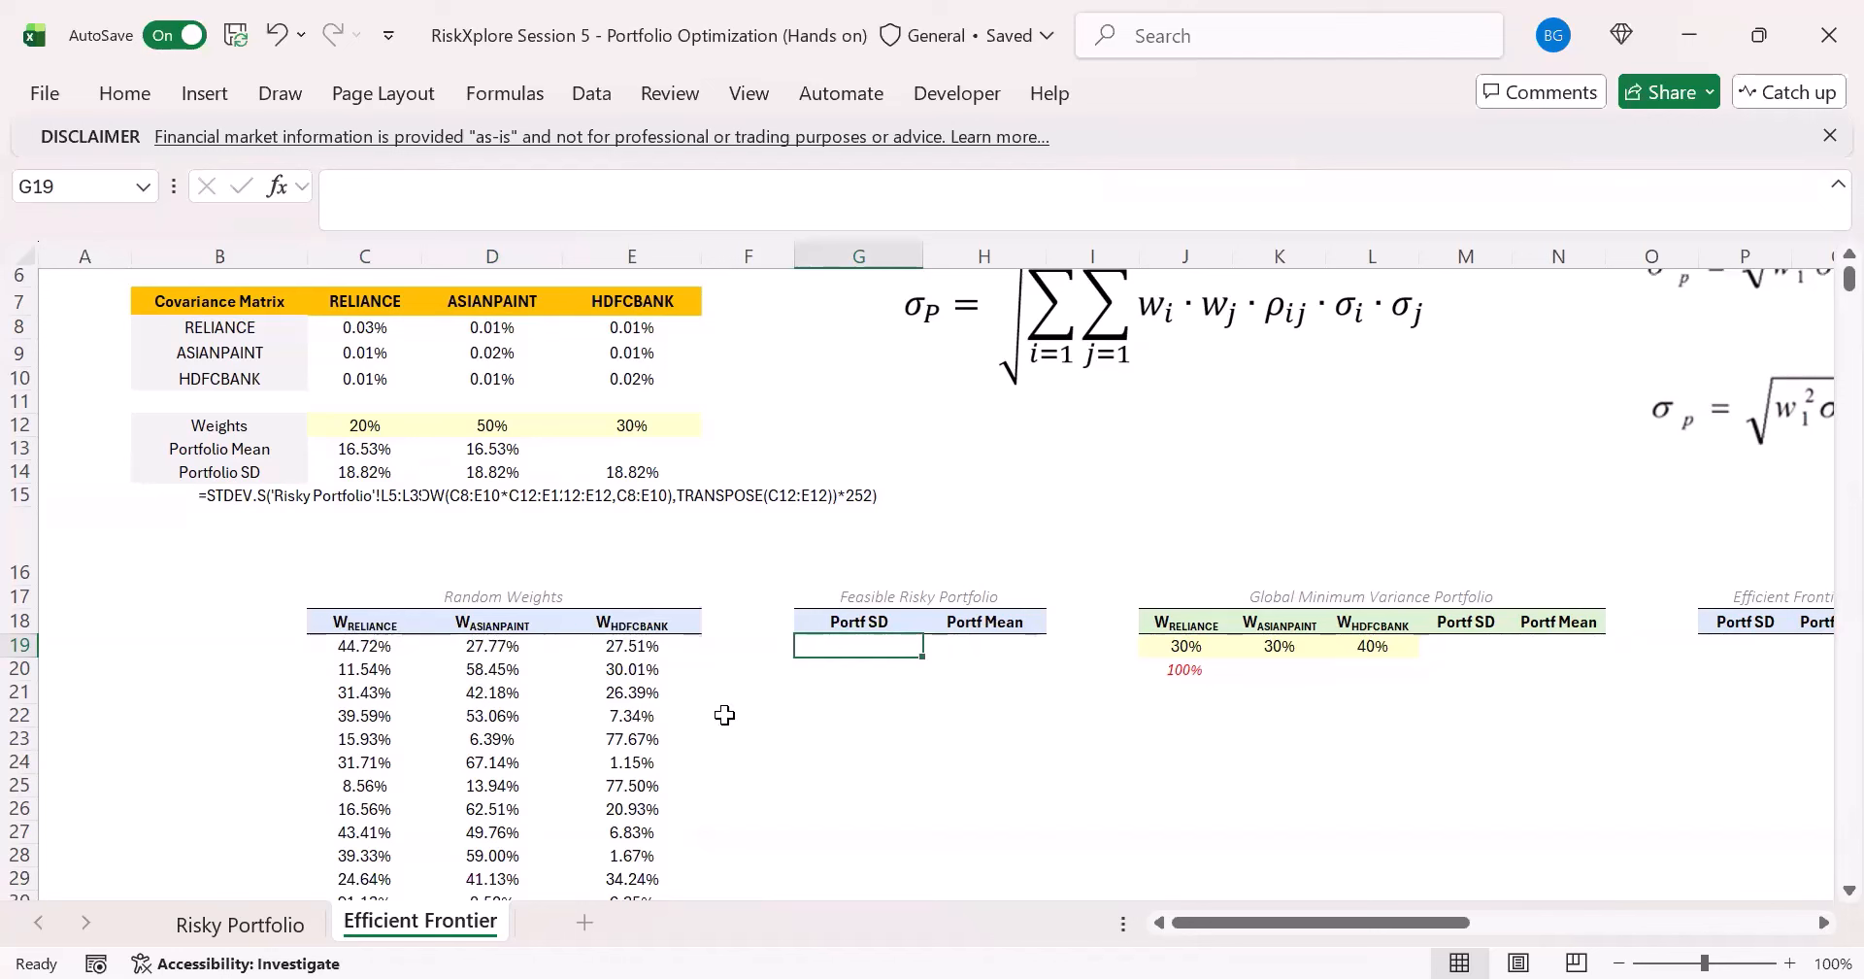
{"action": "left_click", "coordinate": [382, 647]}
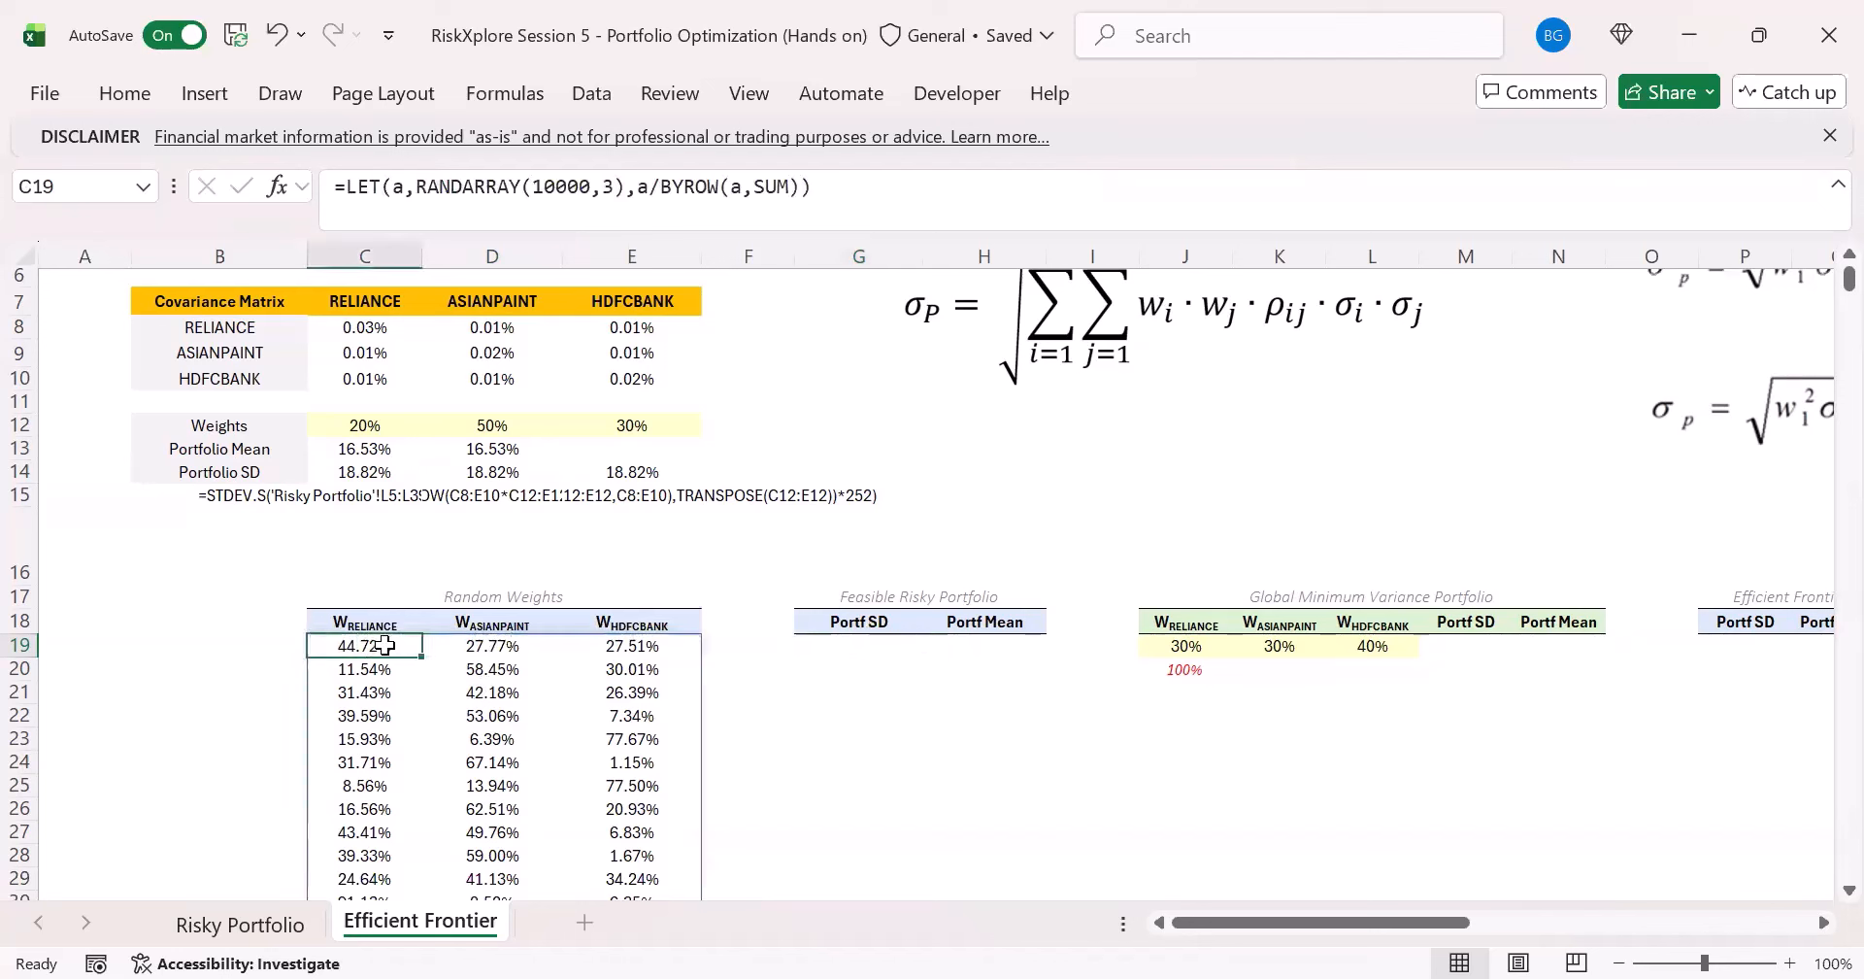
{"action": "left_click_drag", "start_coordinate": [383, 647], "coordinate": [633, 646]}
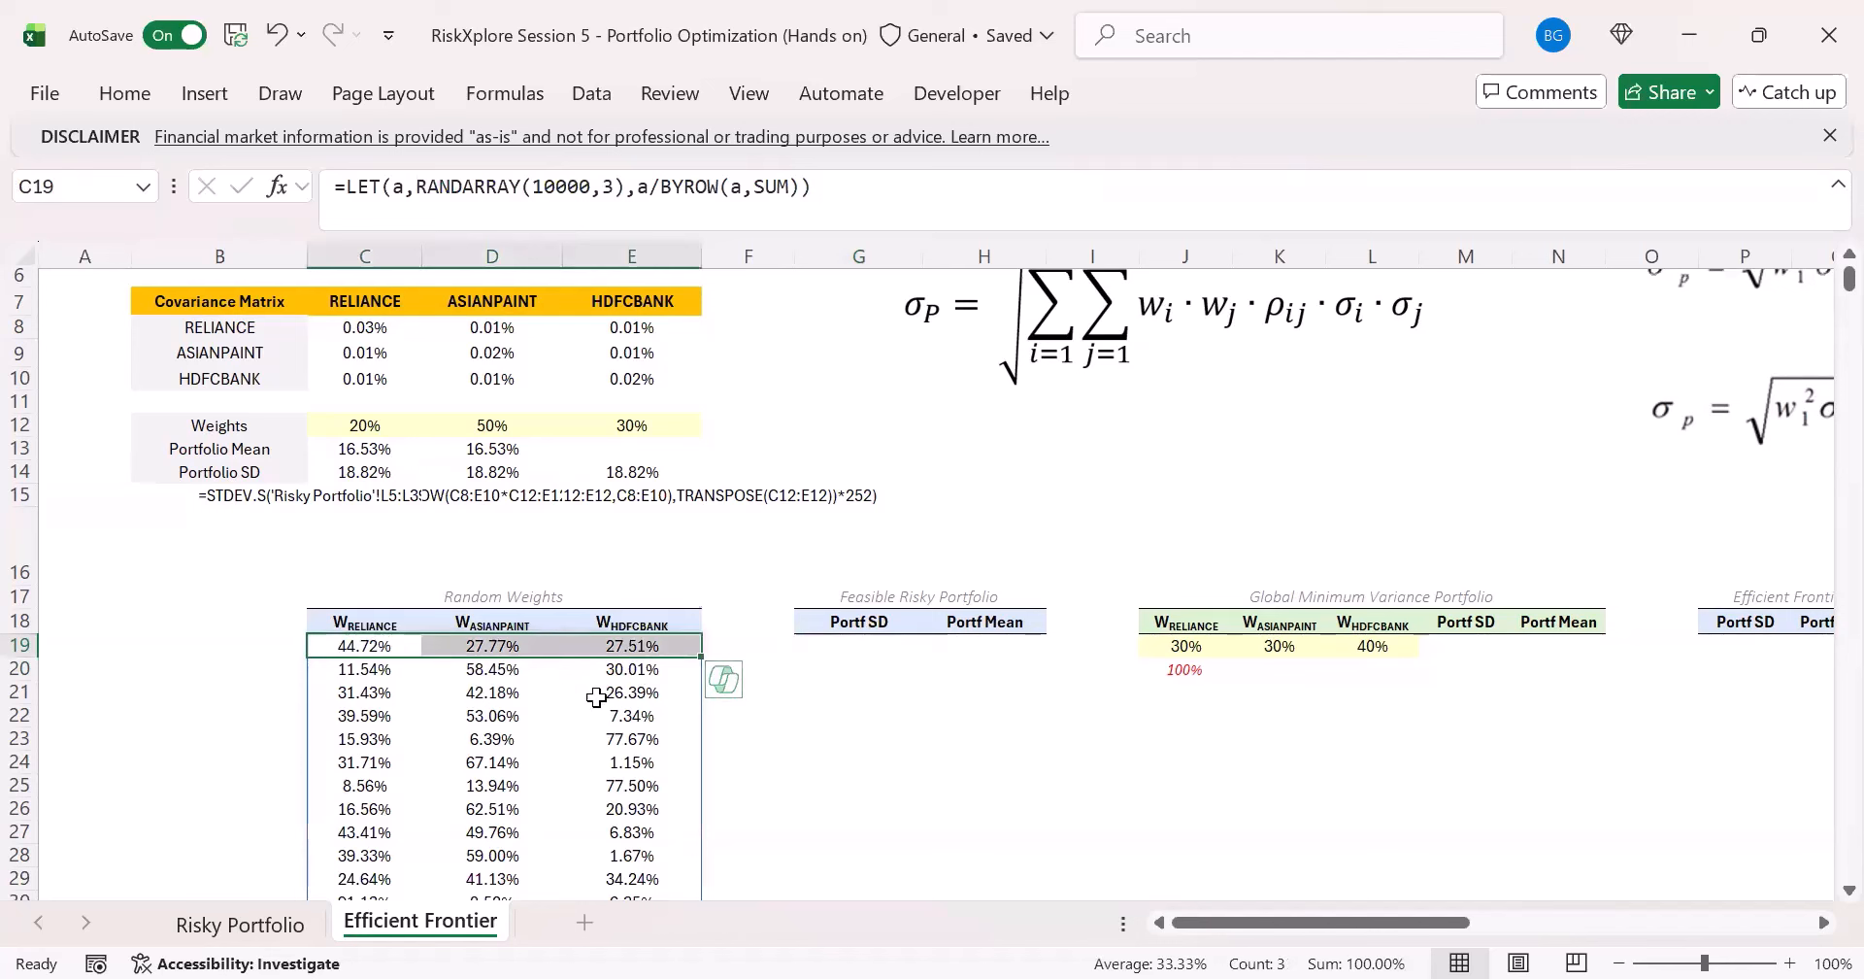
{"action": "left_click", "coordinate": [856, 648]}
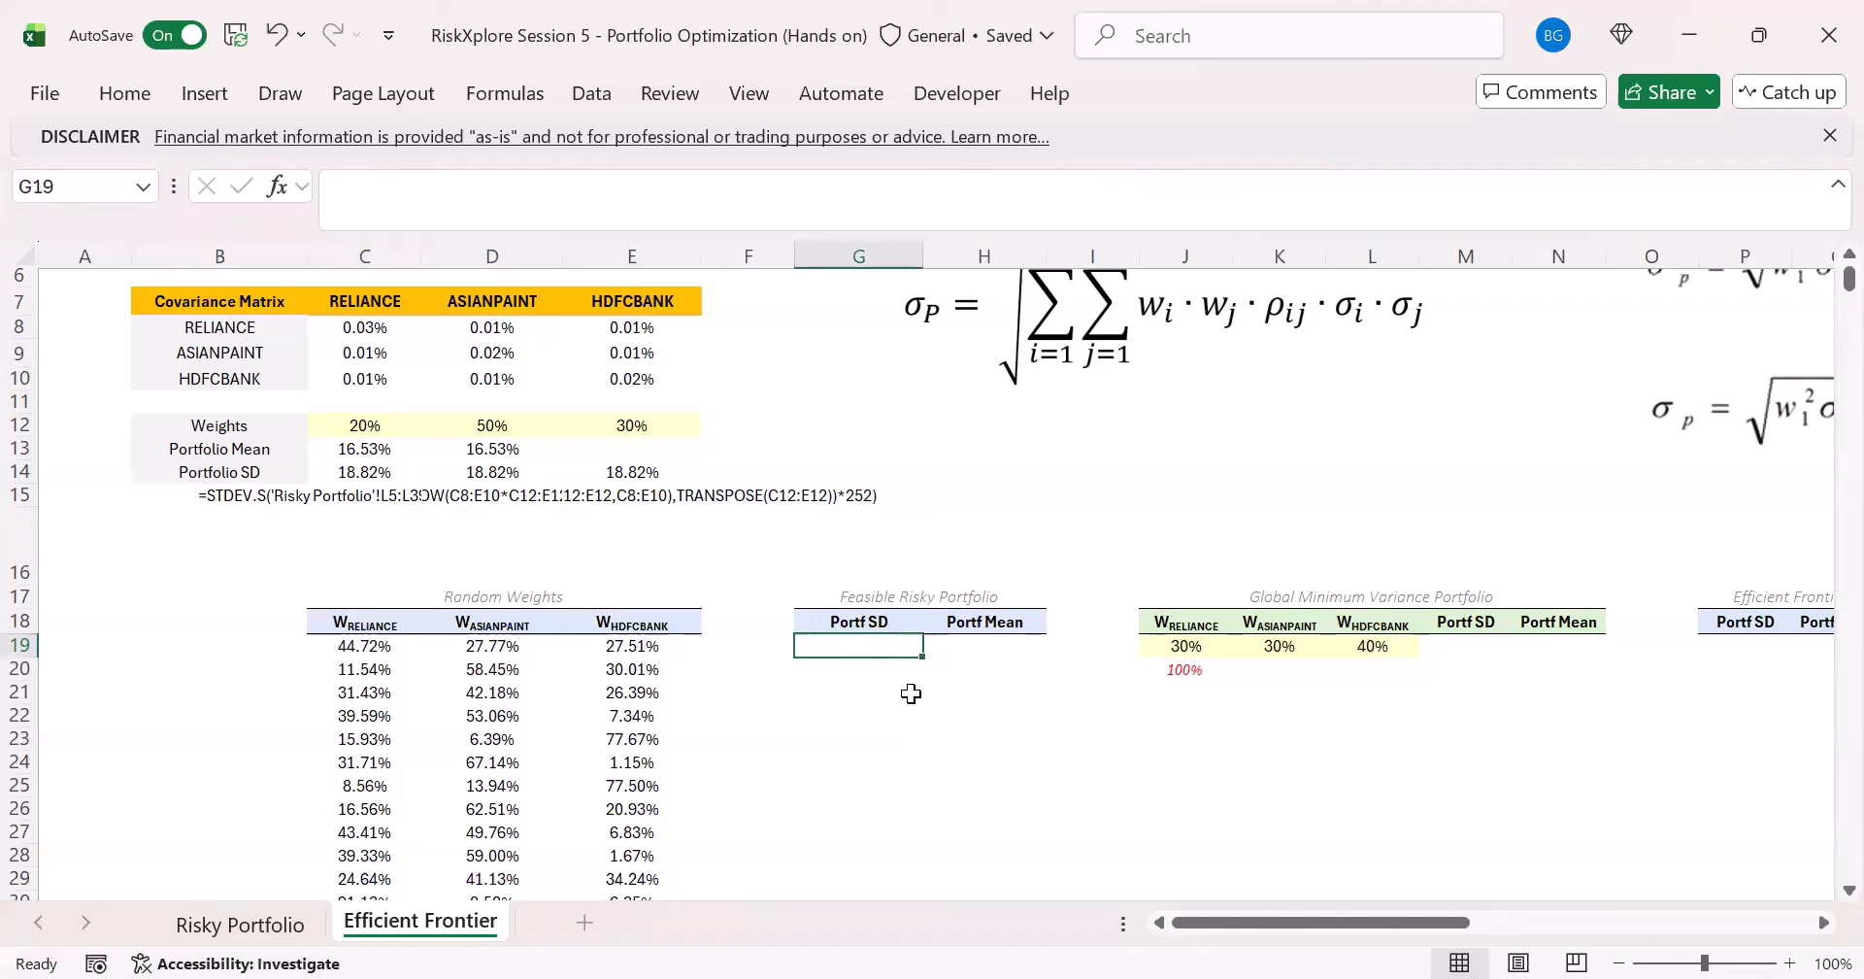
- Copy the MMULT-based portfolio SD formula from E14 into the first feasible Portf SD cell, G19
{"action": "left_click", "coordinate": [492, 470]}
{"action": "left_click", "coordinate": [487, 445]}
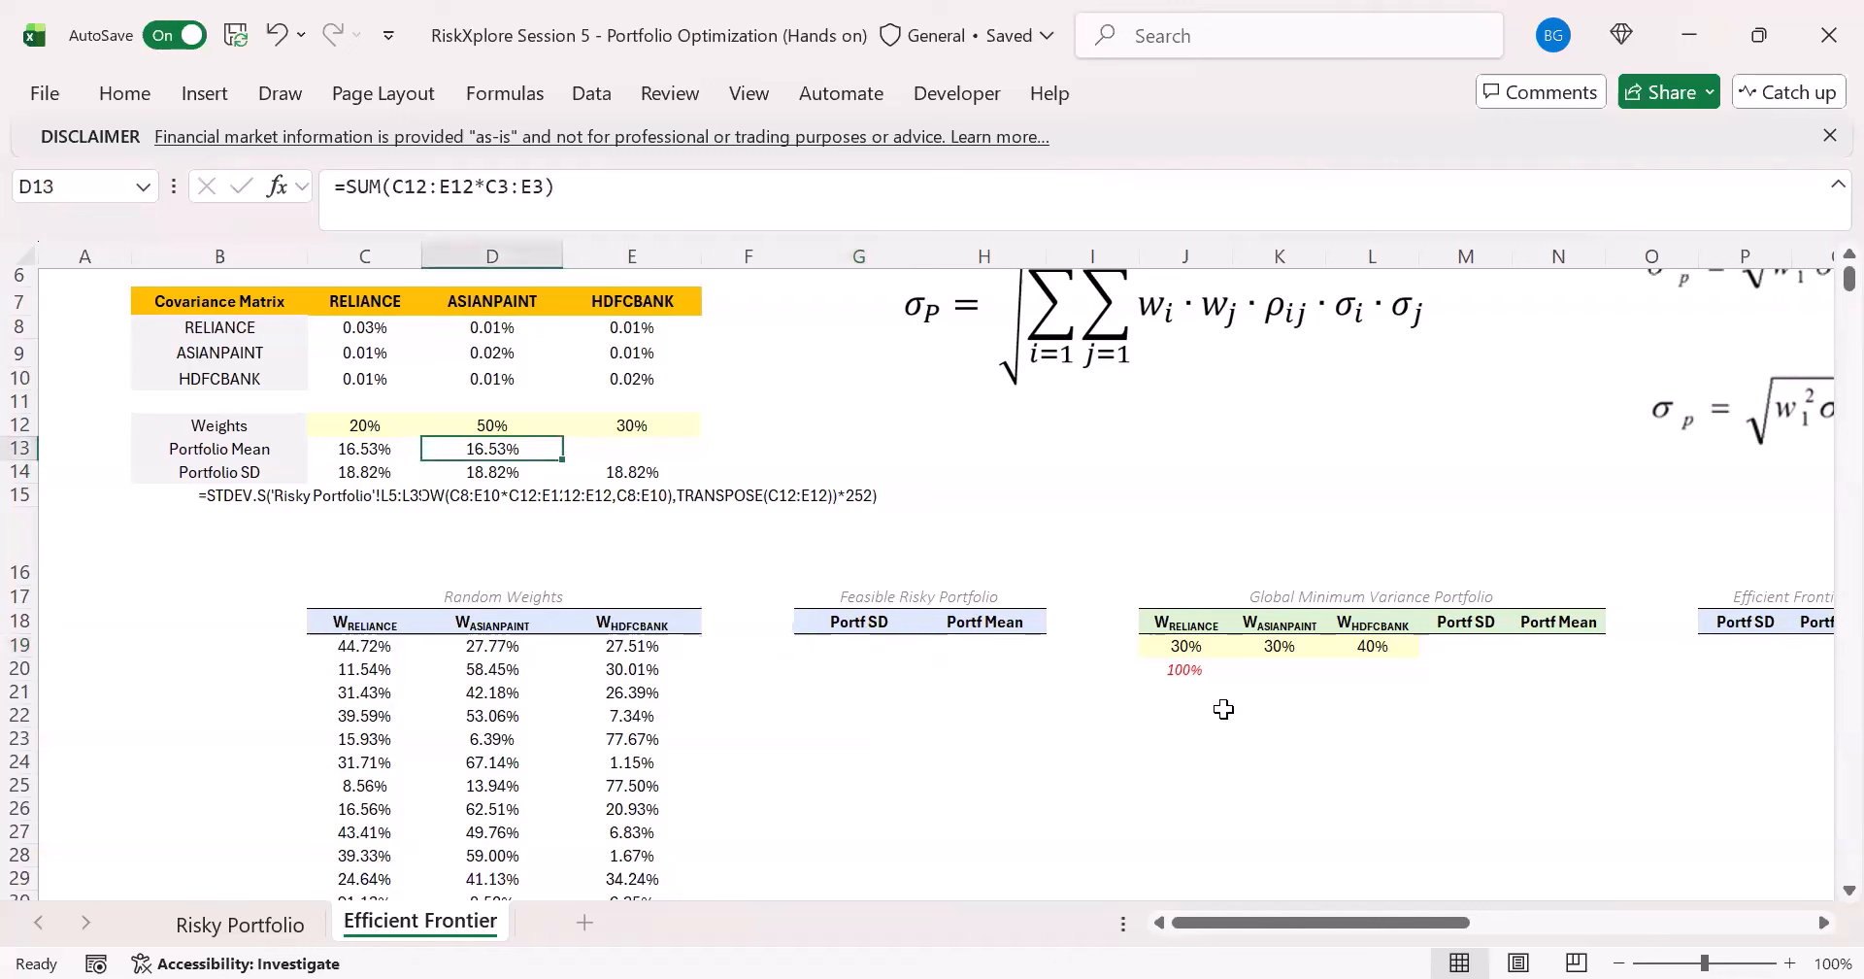
{"action": "left_click", "coordinate": [841, 649]}
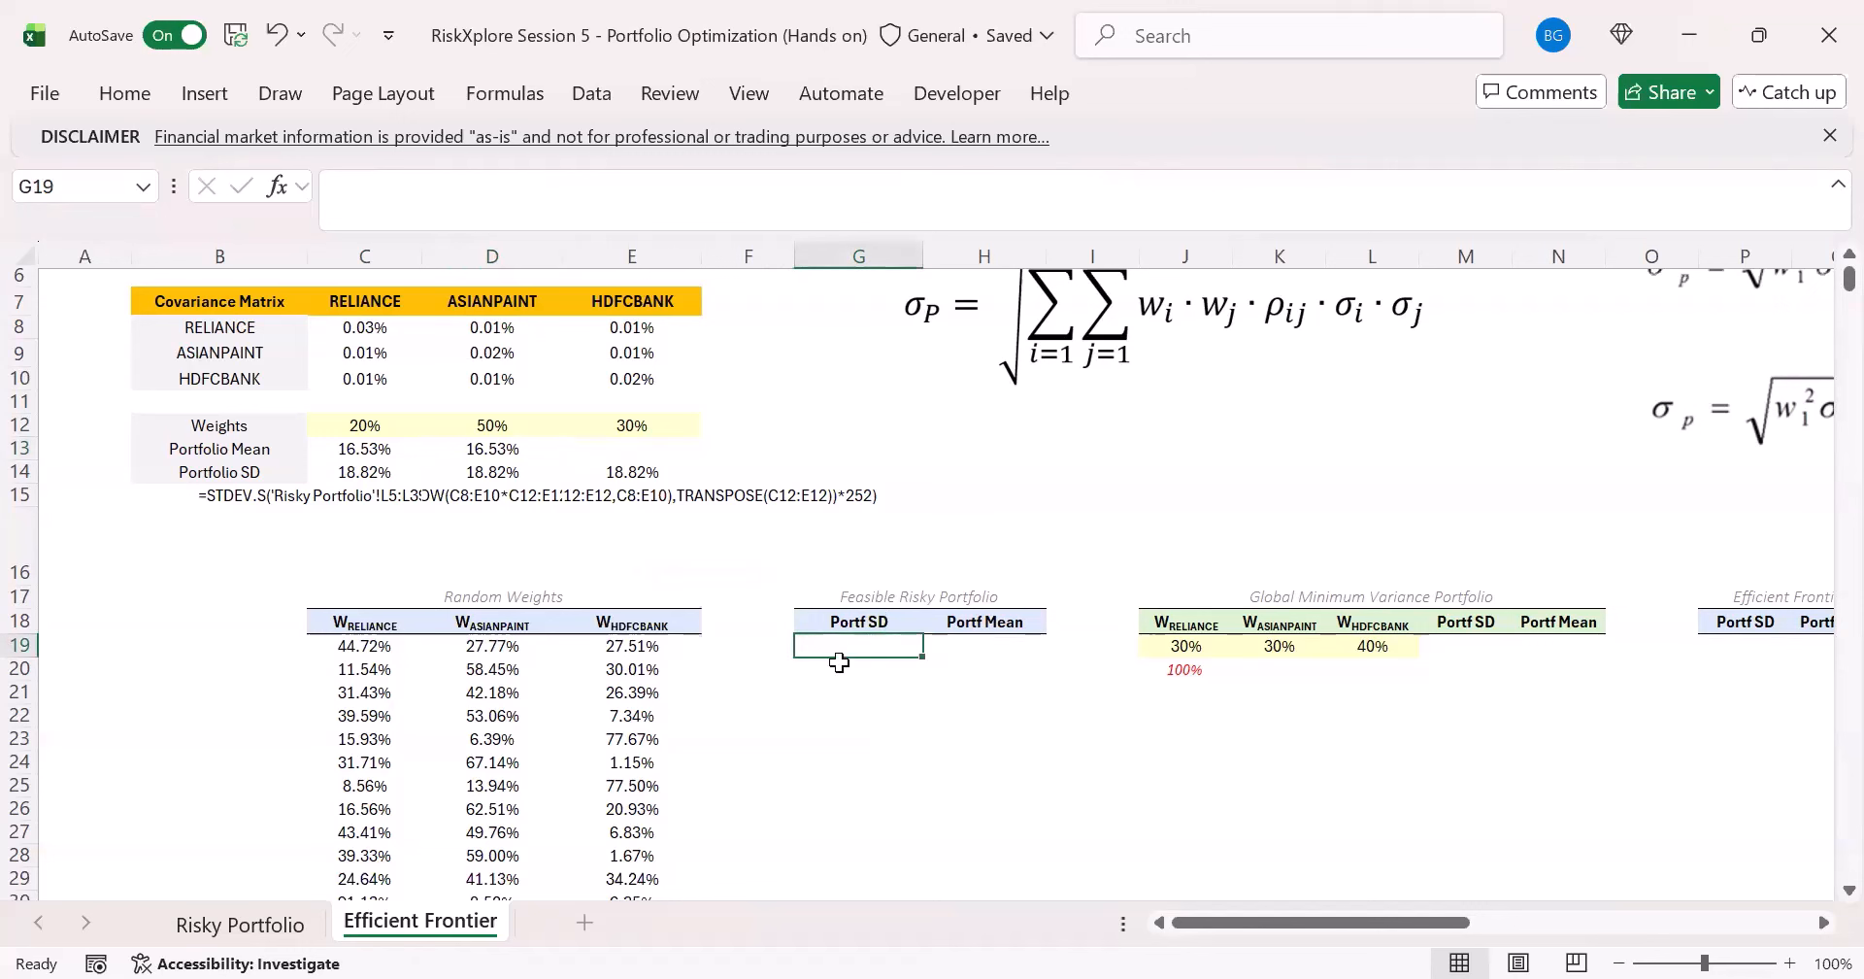
{"action": "left_click", "coordinate": [515, 470]}
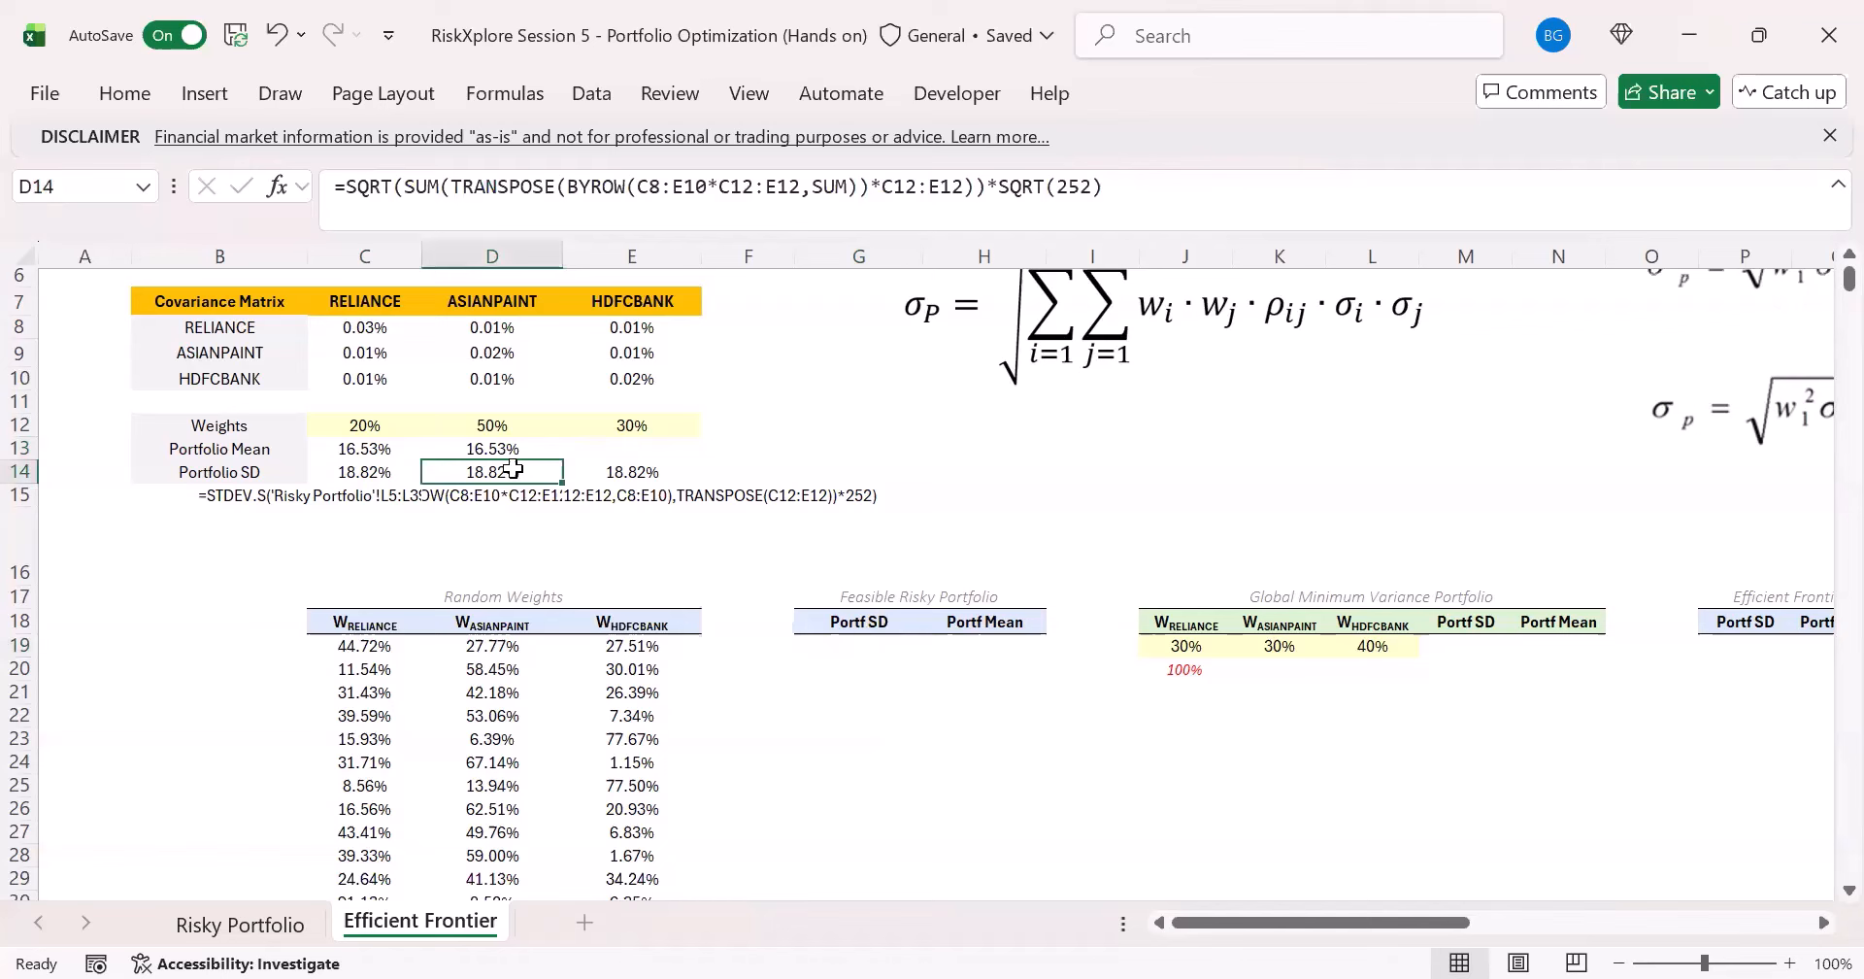
{"action": "left_click", "coordinate": [641, 472]}
{"action": "left_click_drag", "start_coordinate": [1053, 191], "coordinate": [200, 217]}
{"action": "key", "text": "ctrl+c"}
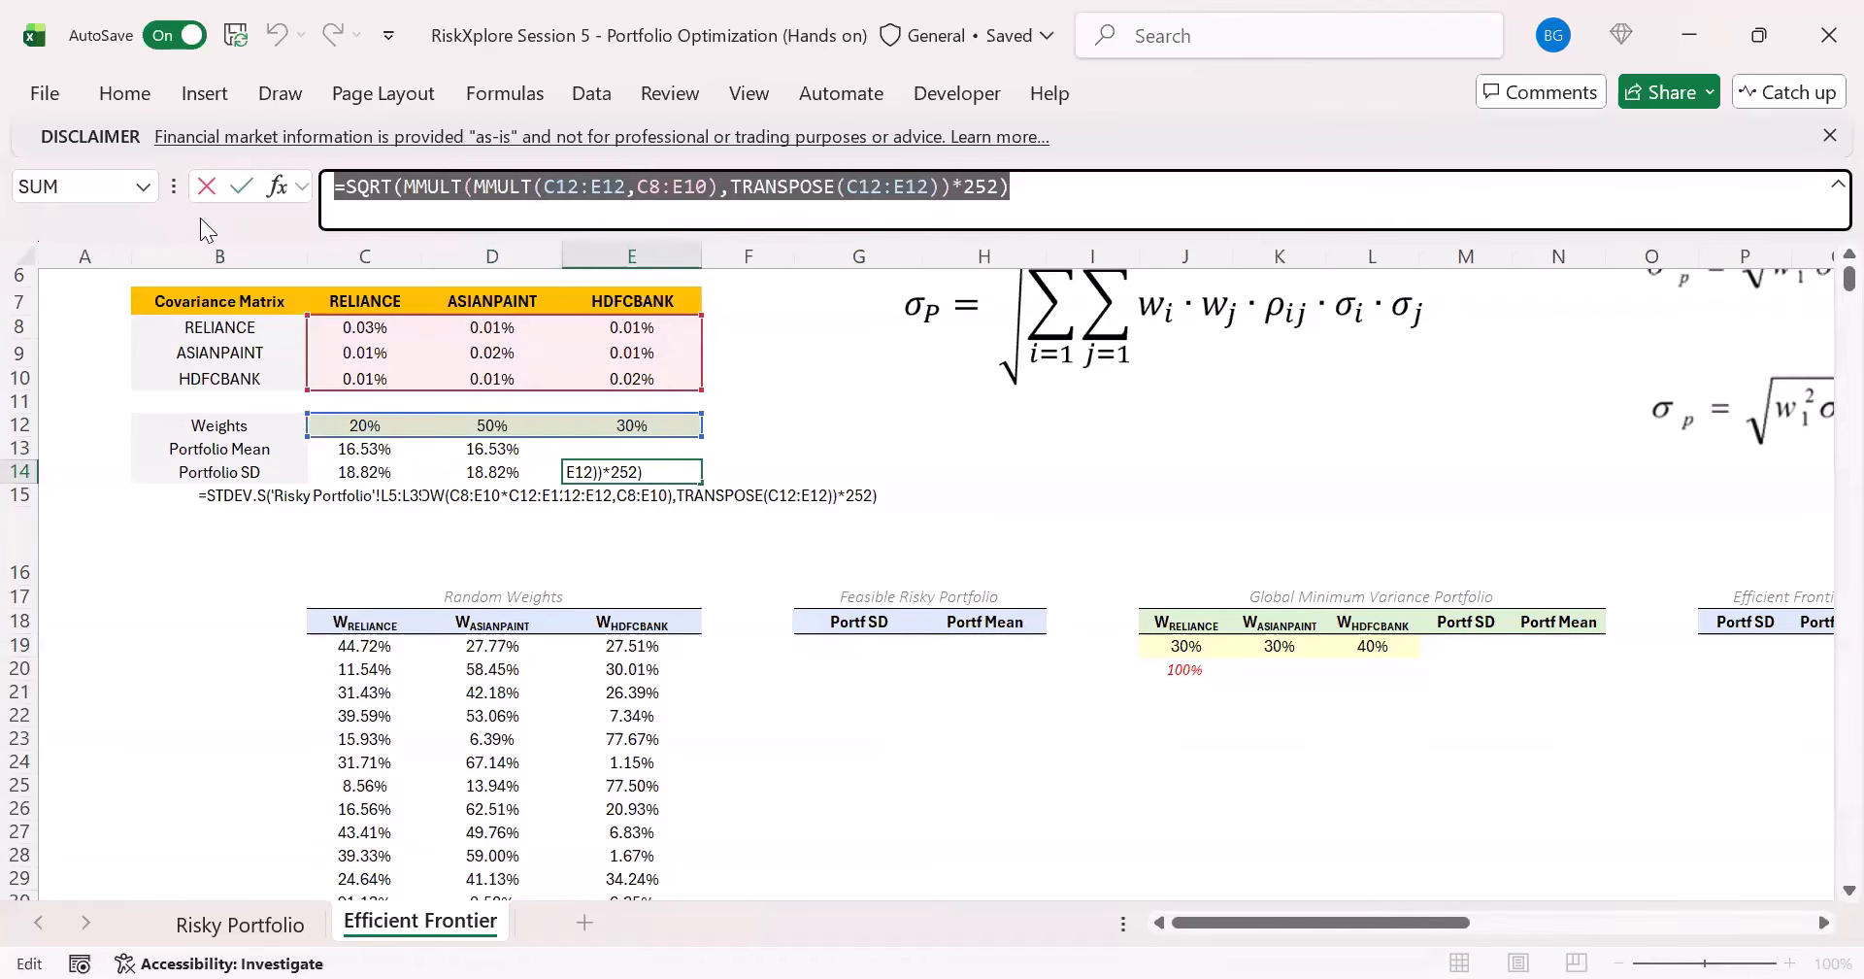
{"action": "left_click", "coordinate": [841, 649]}
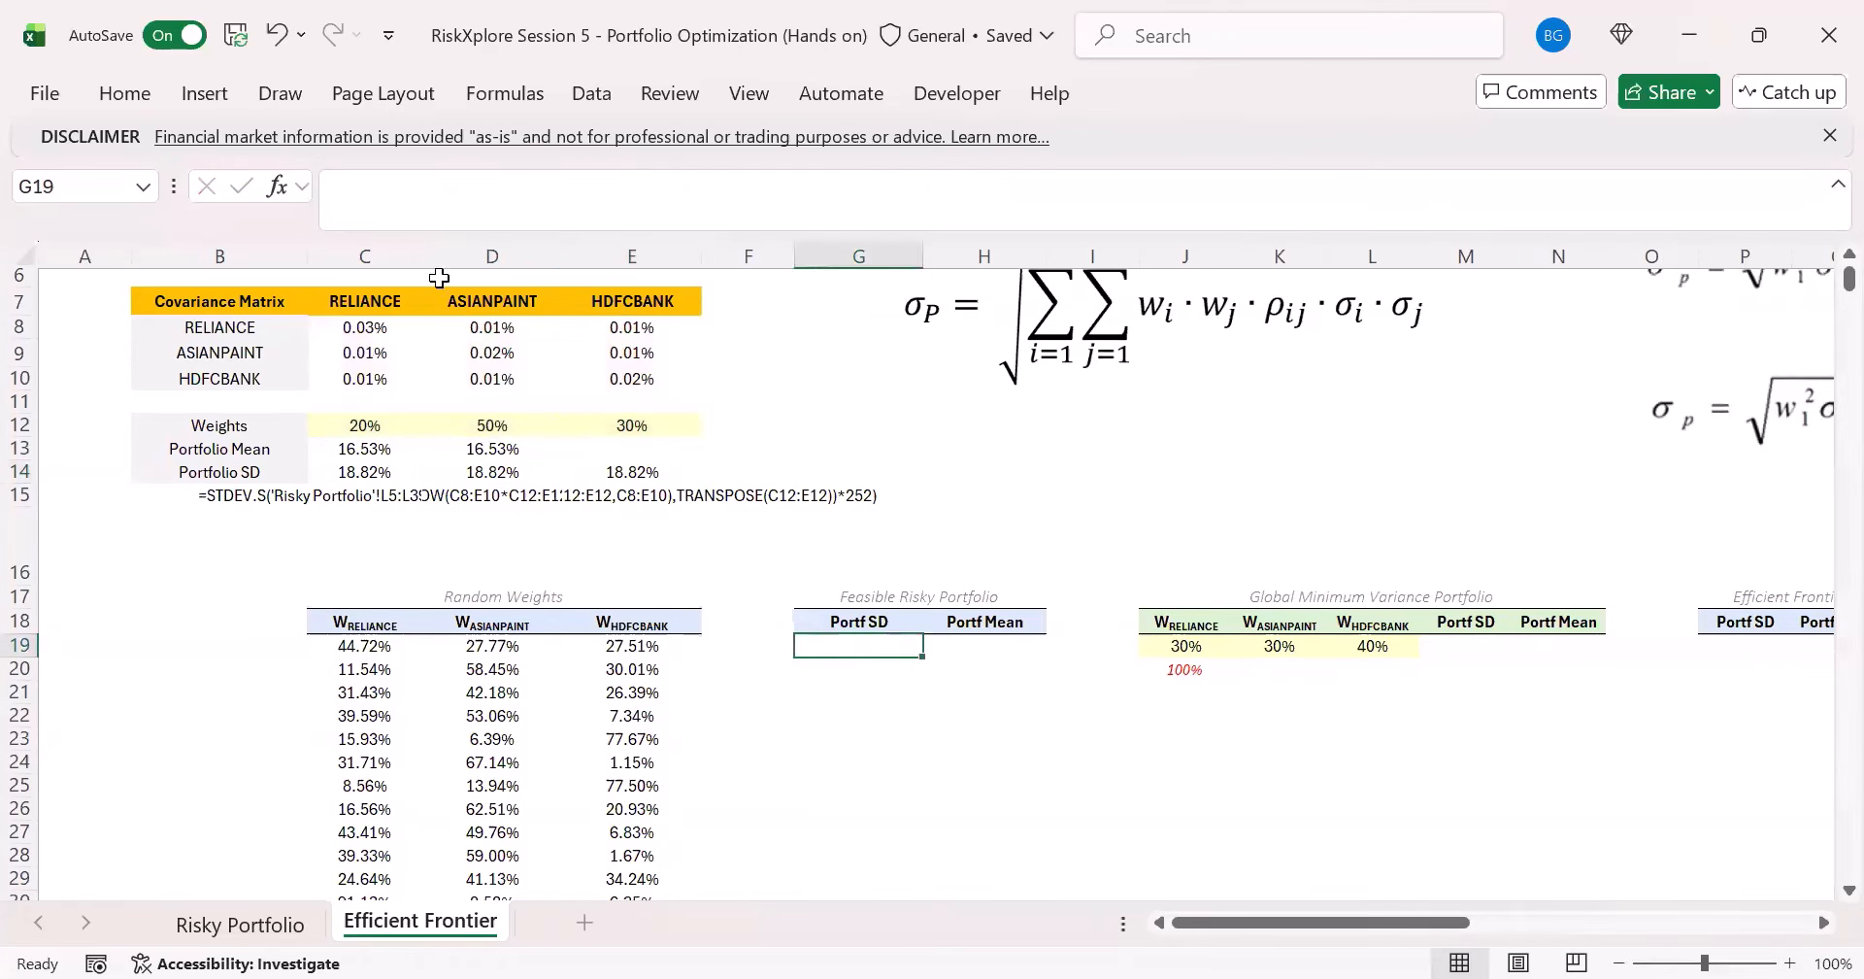
{"action": "left_click", "coordinate": [406, 213]}
{"action": "key", "text": "ctrl+v"}
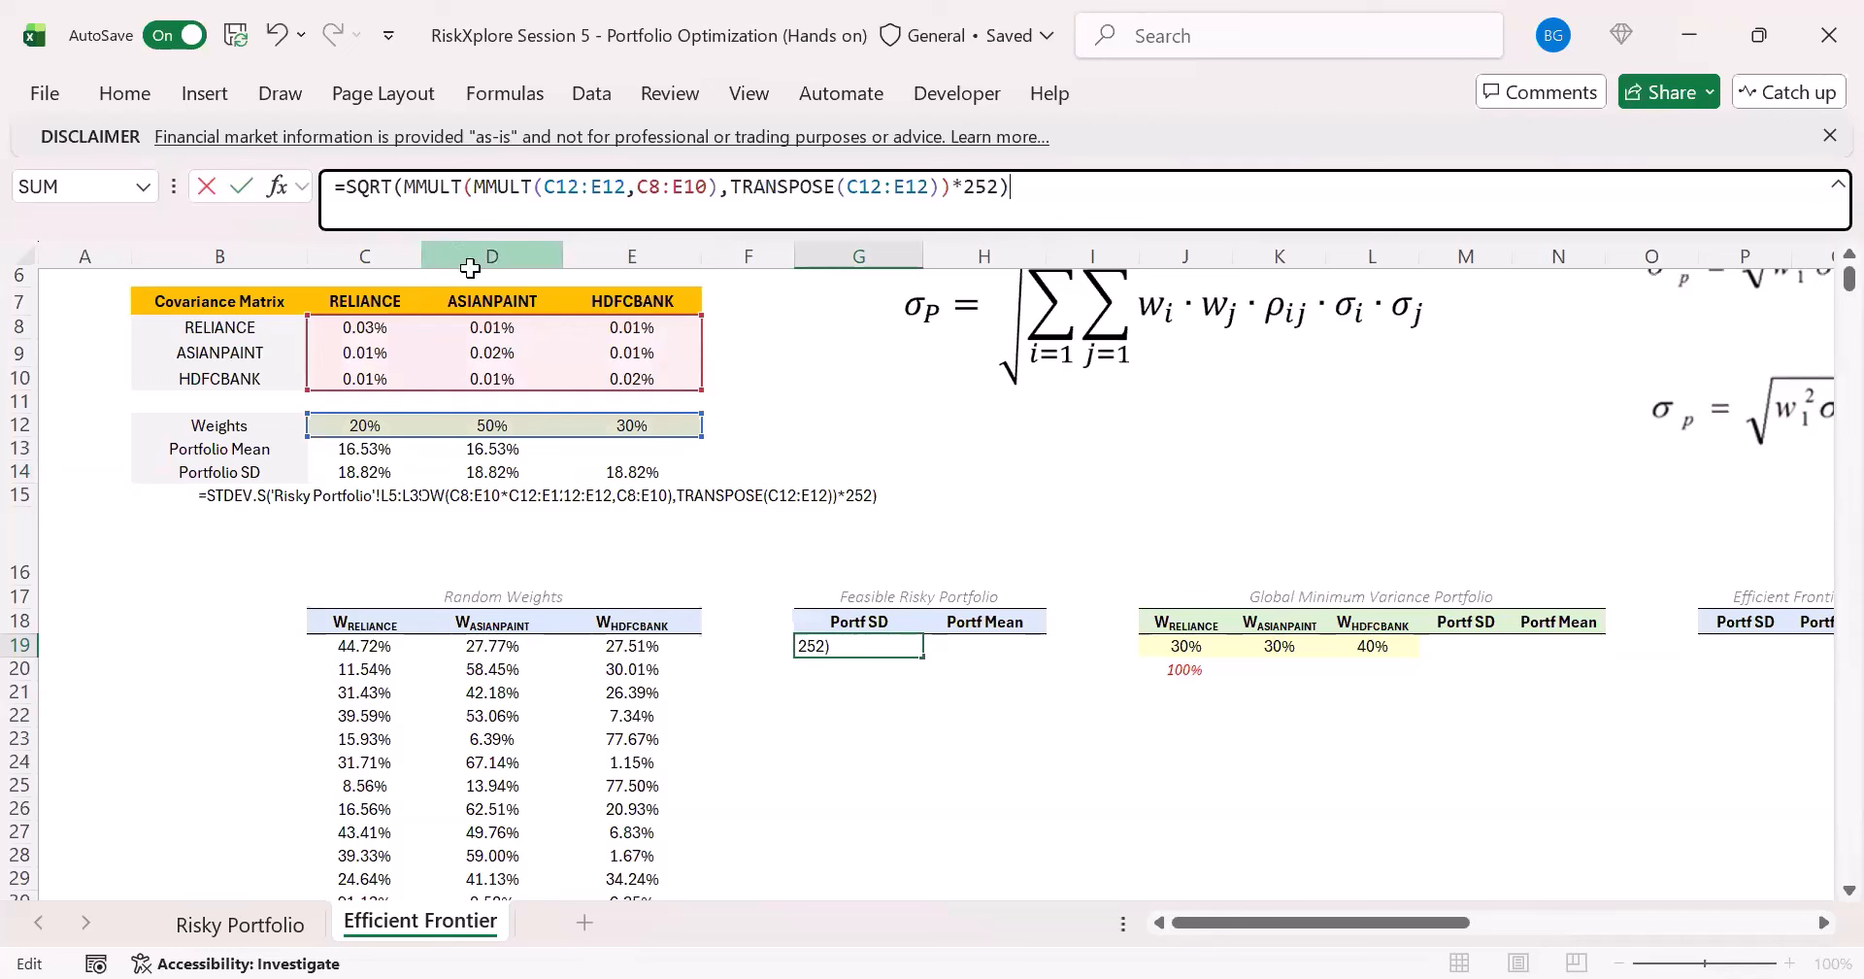
- Replace both C12:E12 weight references in G19's formula with the random weights in C19:E19 and enter the formula
{"action": "double_click", "coordinate": [595, 187]}
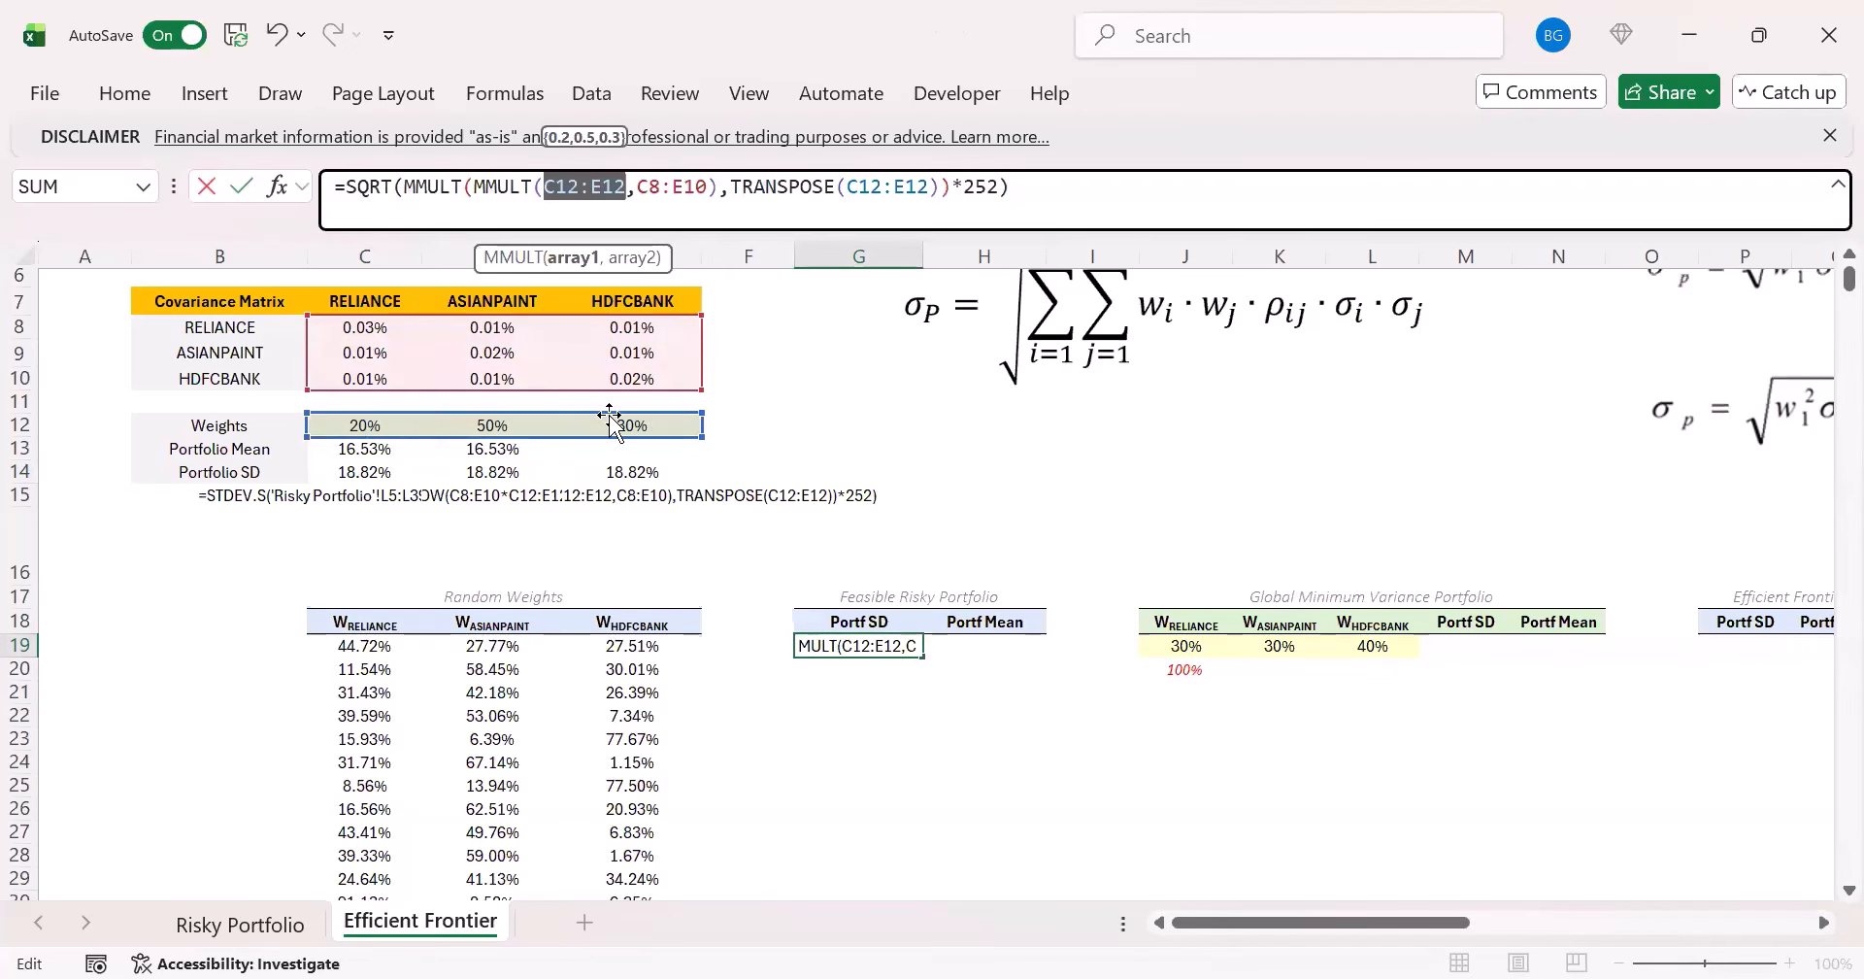
{"action": "left_click_drag", "start_coordinate": [379, 644], "coordinate": [725, 659]}
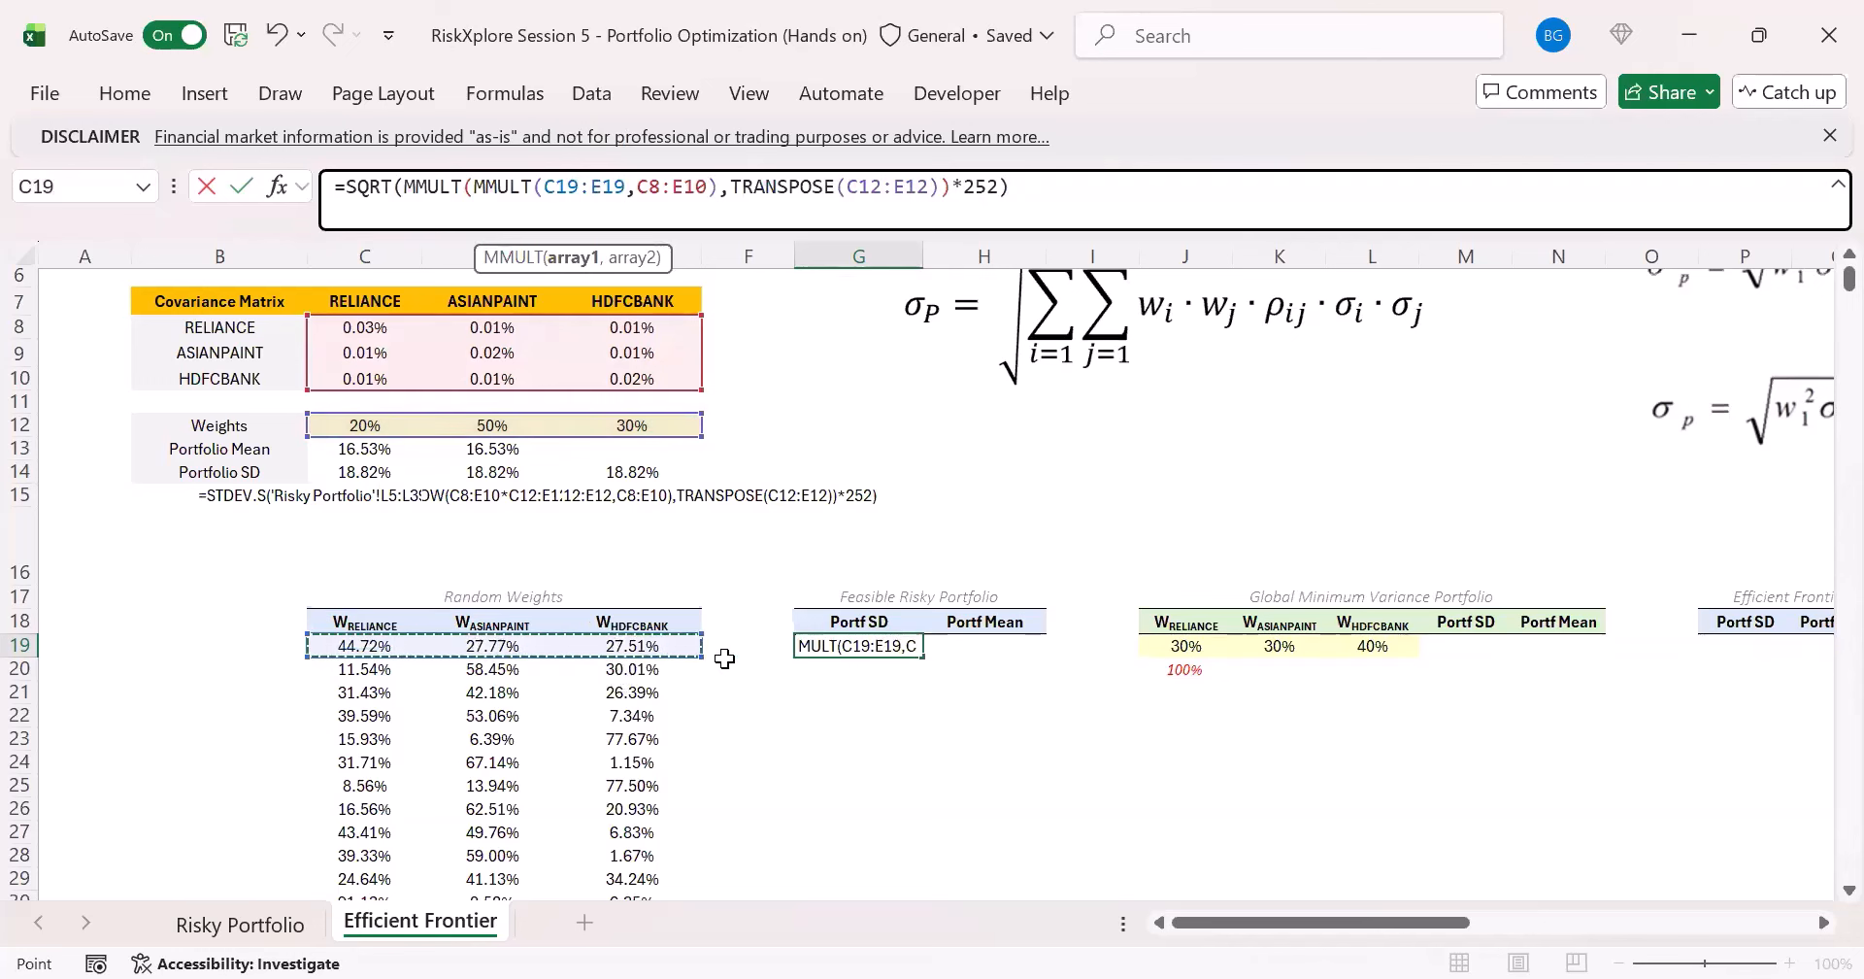
{"action": "double_click", "coordinate": [871, 187]}
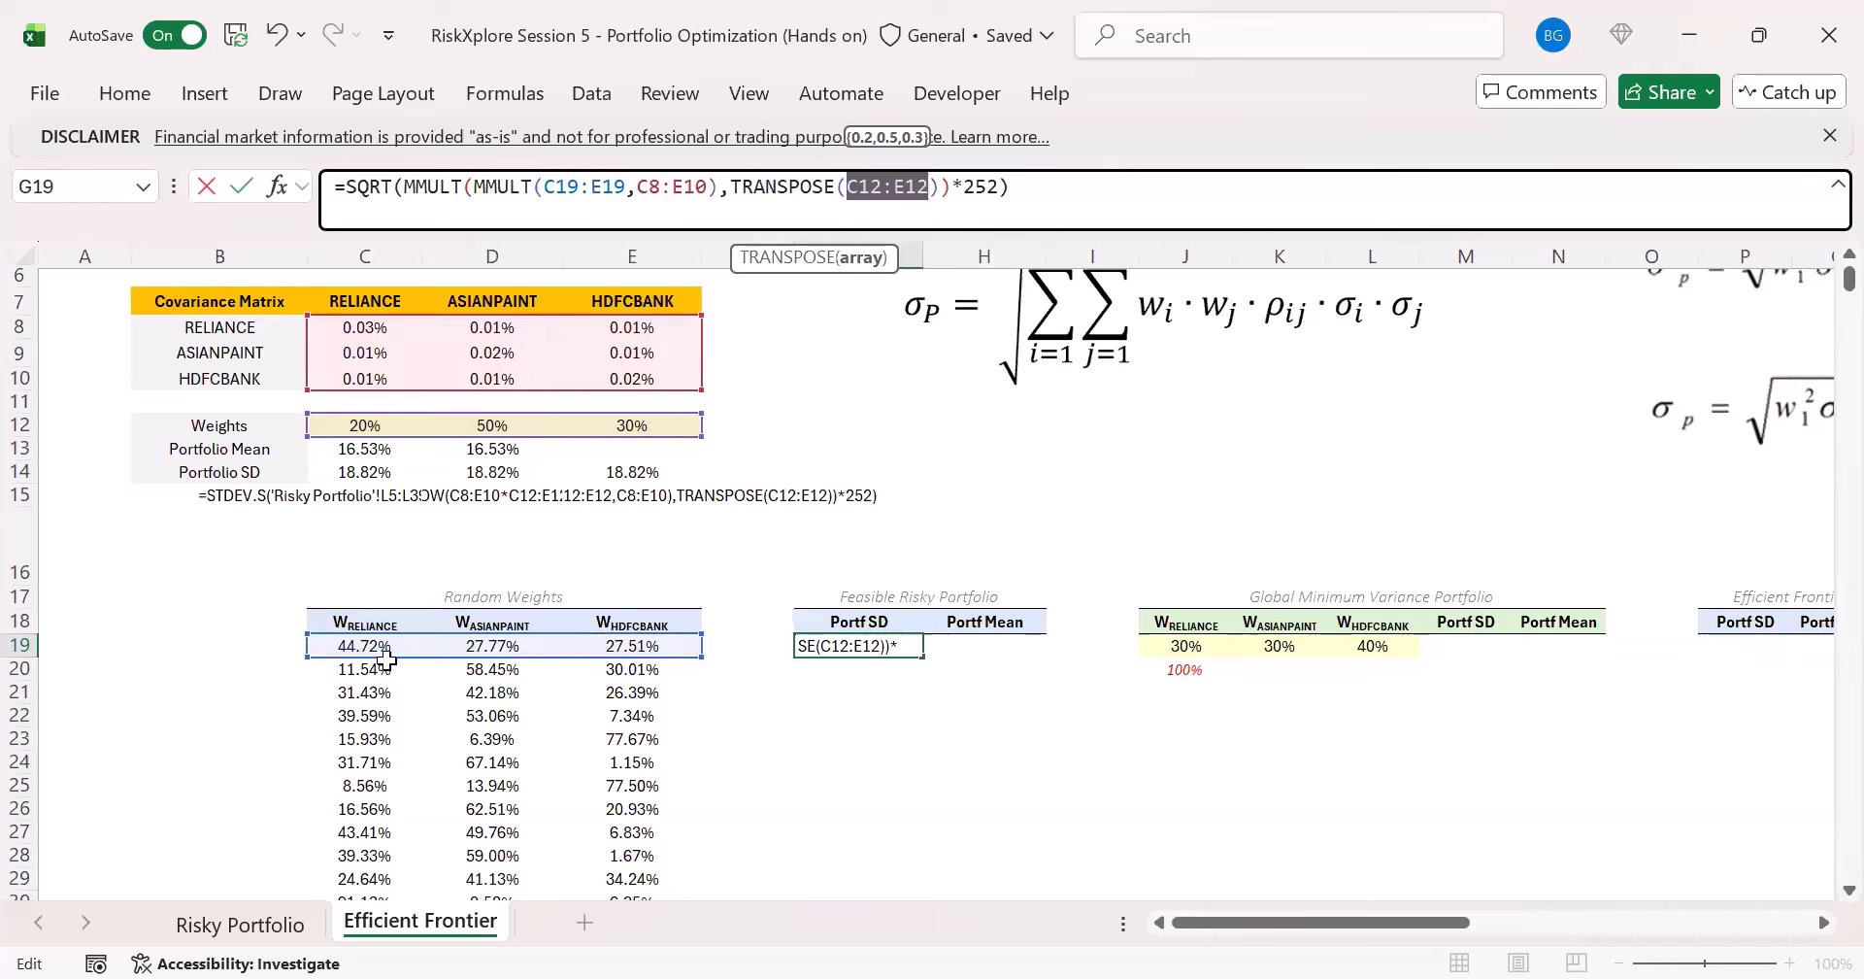
{"action": "left_click_drag", "start_coordinate": [379, 648], "coordinate": [660, 648]}
{"action": "key", "text": "ctrl+Return"}
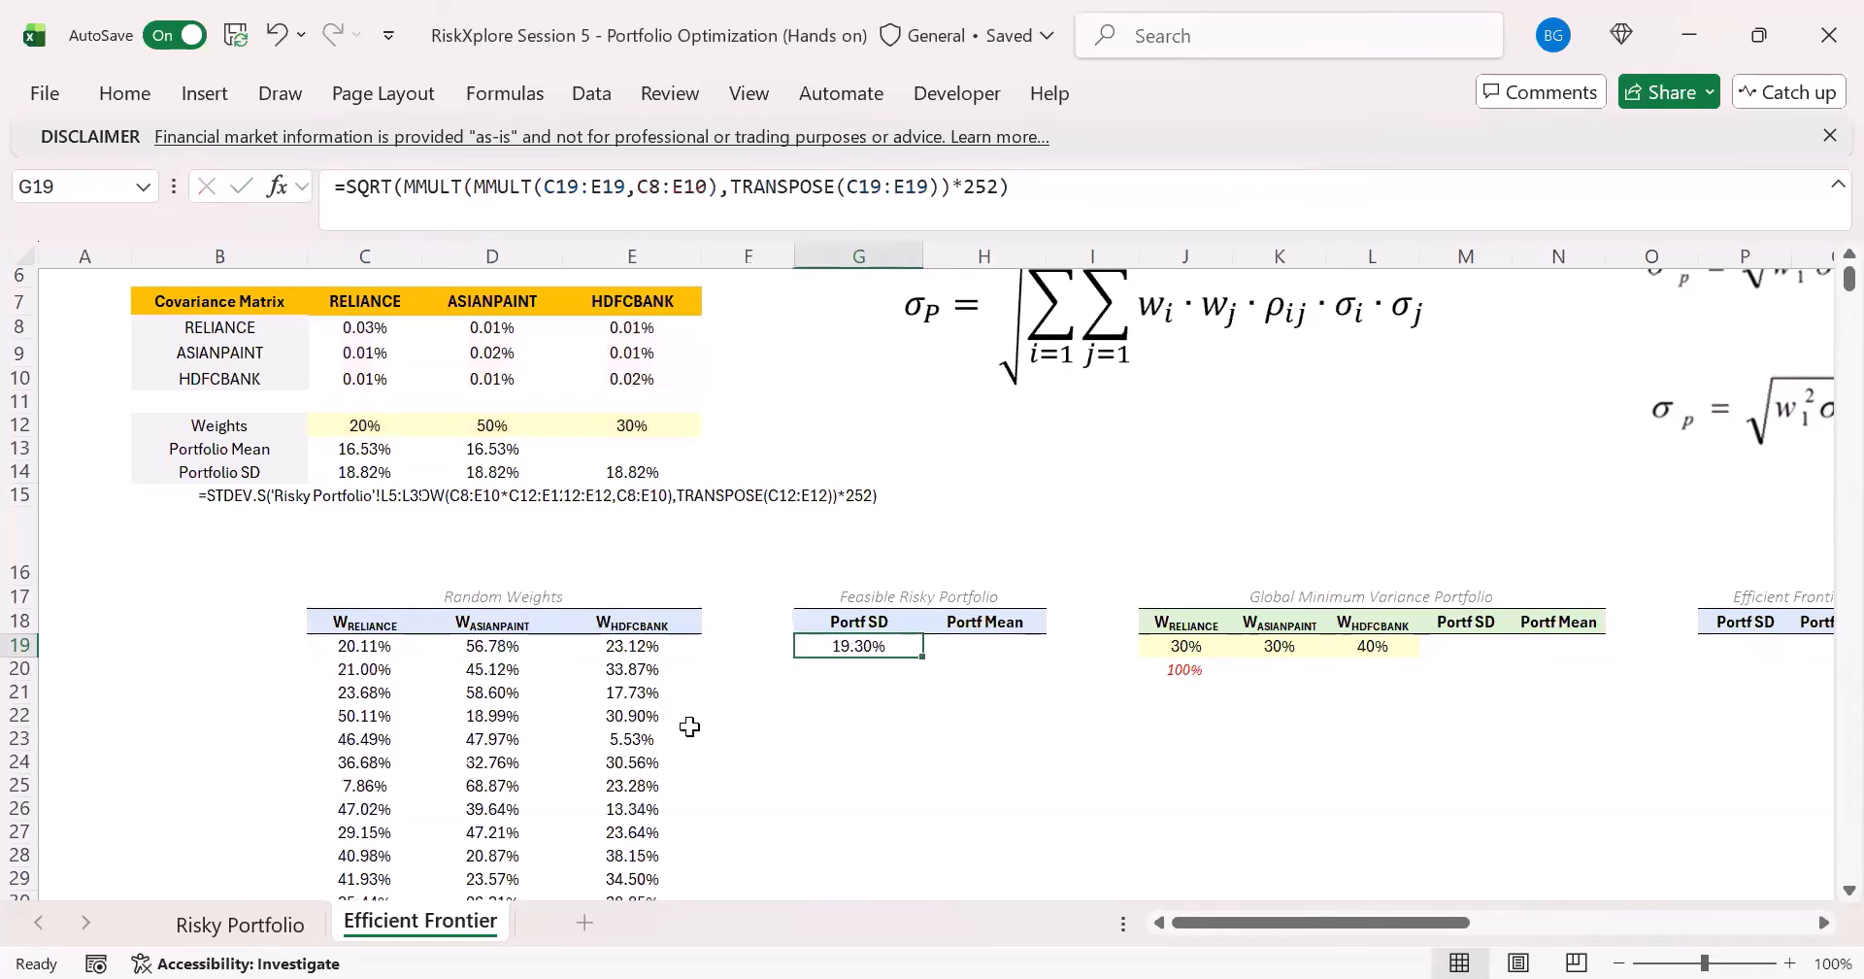
- Check the references in G19's formula against the first row of random weights
{"action": "left_click", "coordinate": [667, 210]}
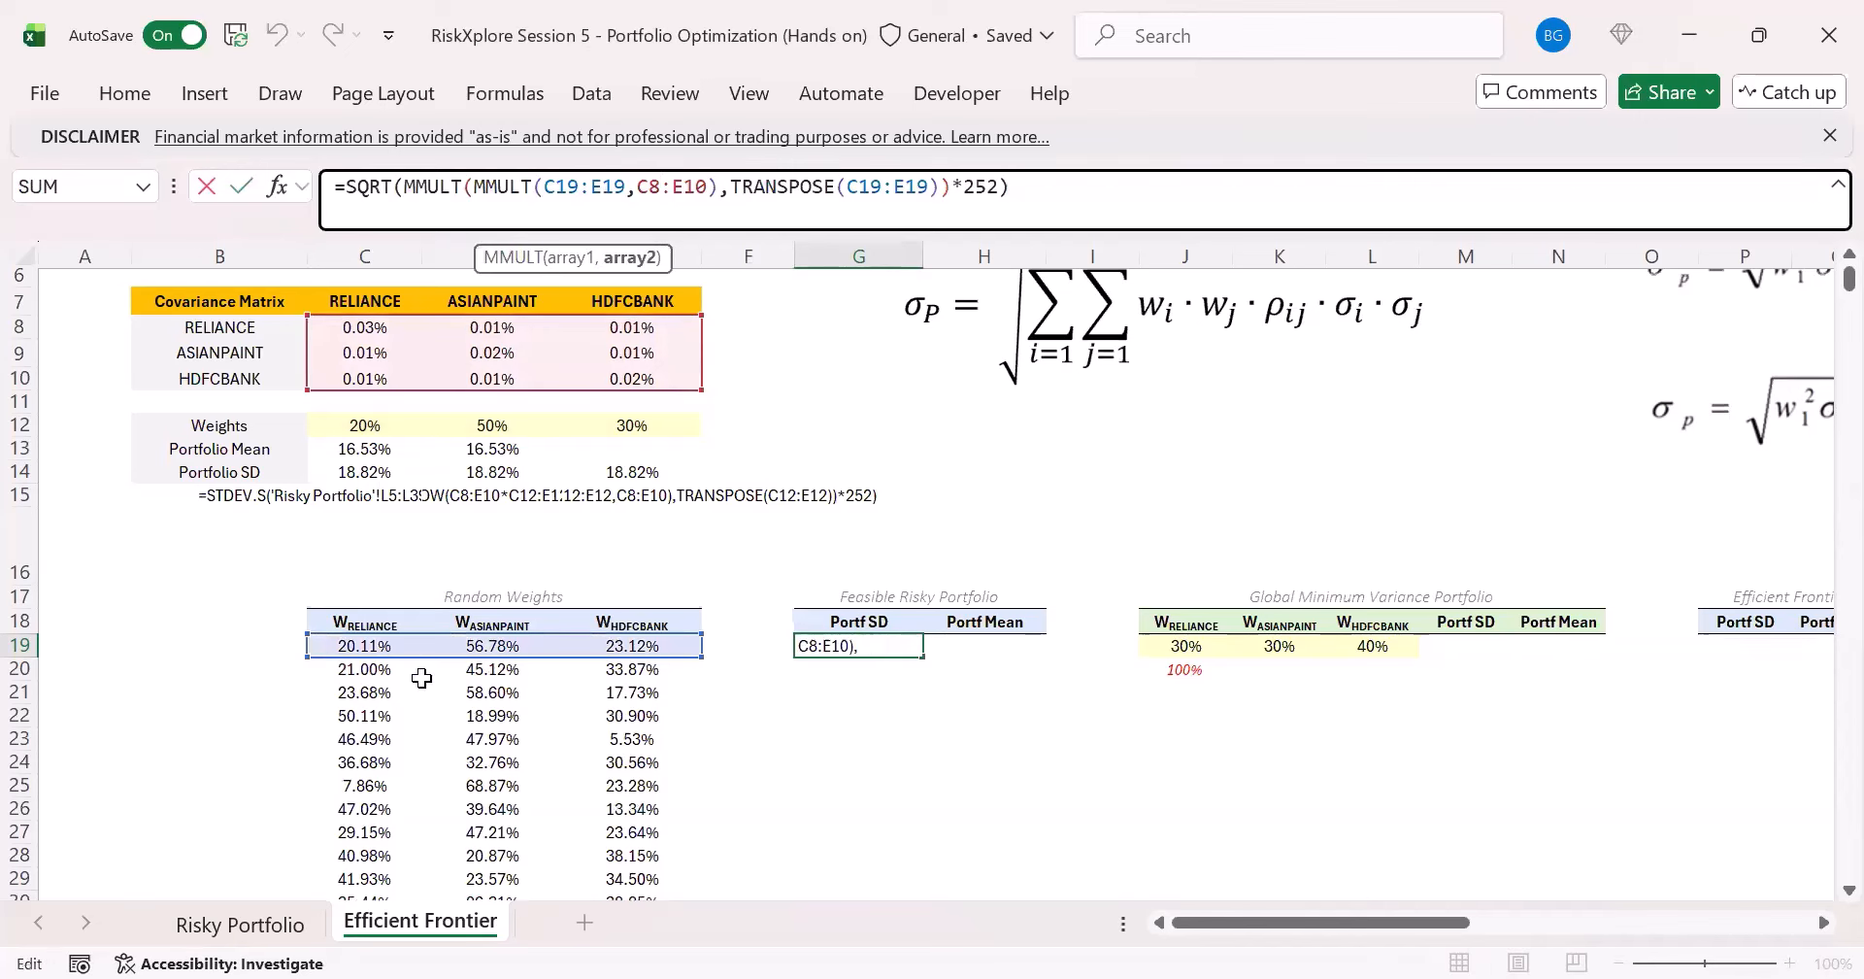
{"action": "key", "text": "Escape"}
{"action": "left_click_drag", "start_coordinate": [394, 646], "coordinate": [625, 644]}
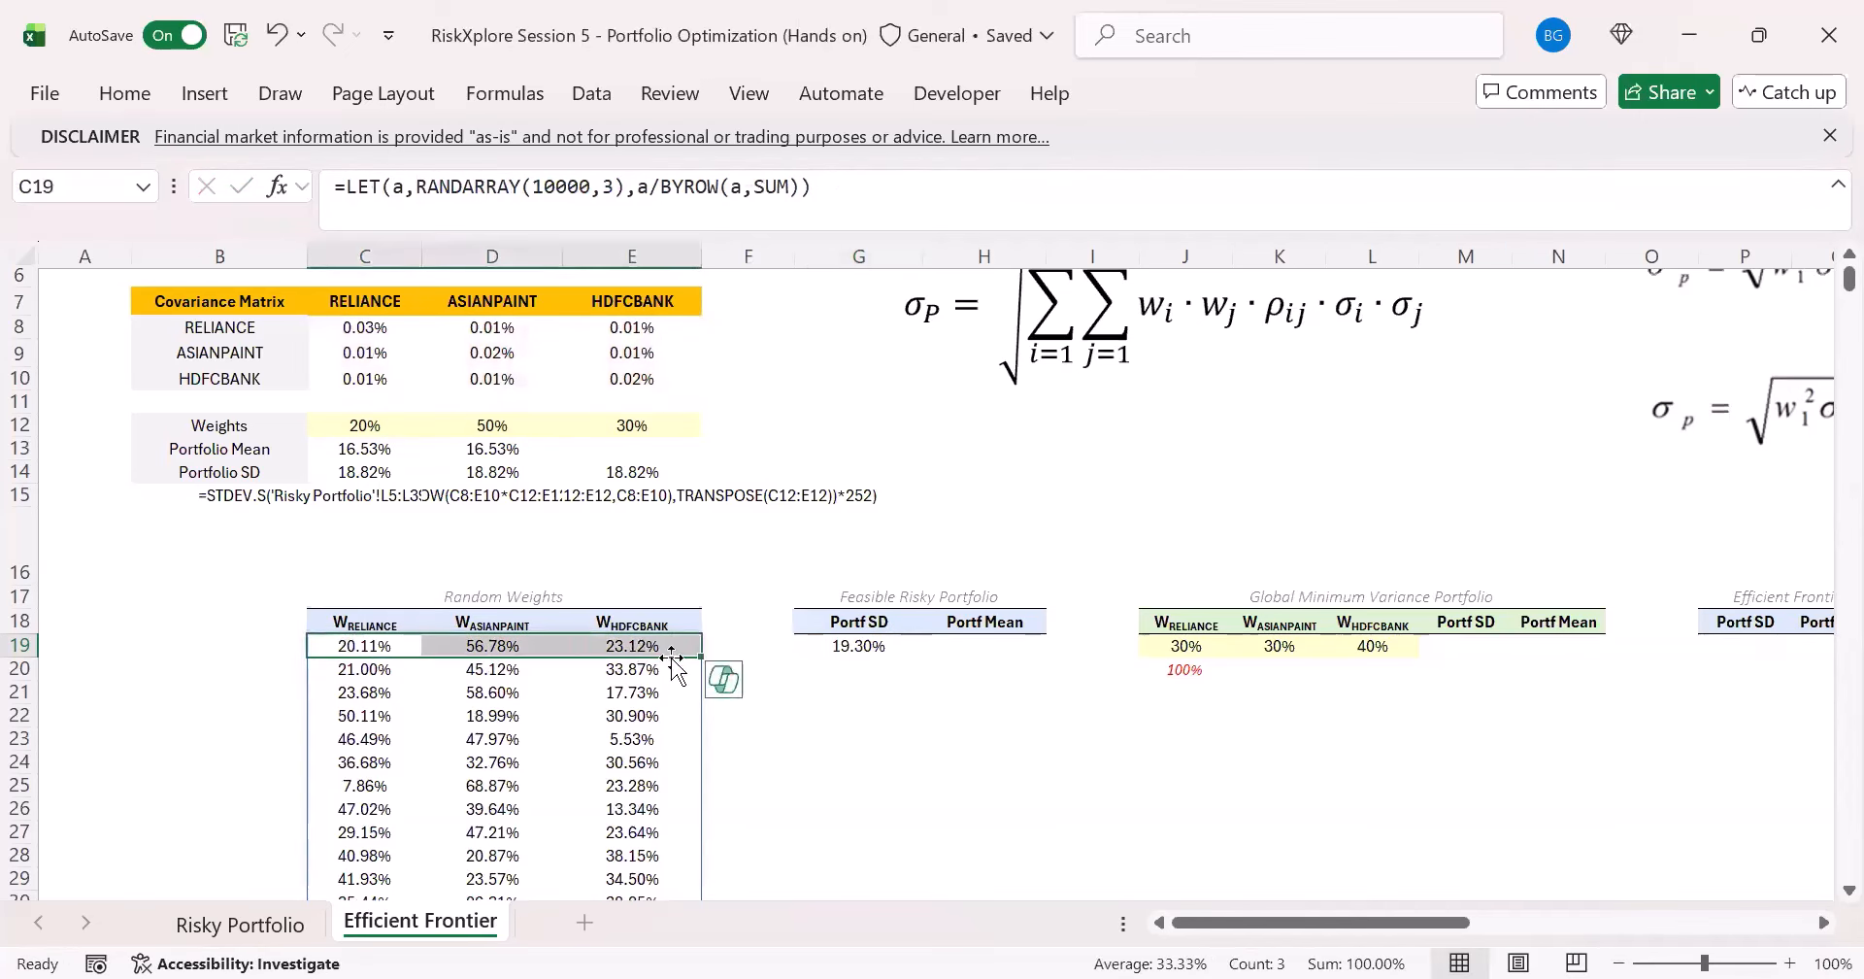
{"action": "left_click", "coordinate": [860, 646]}
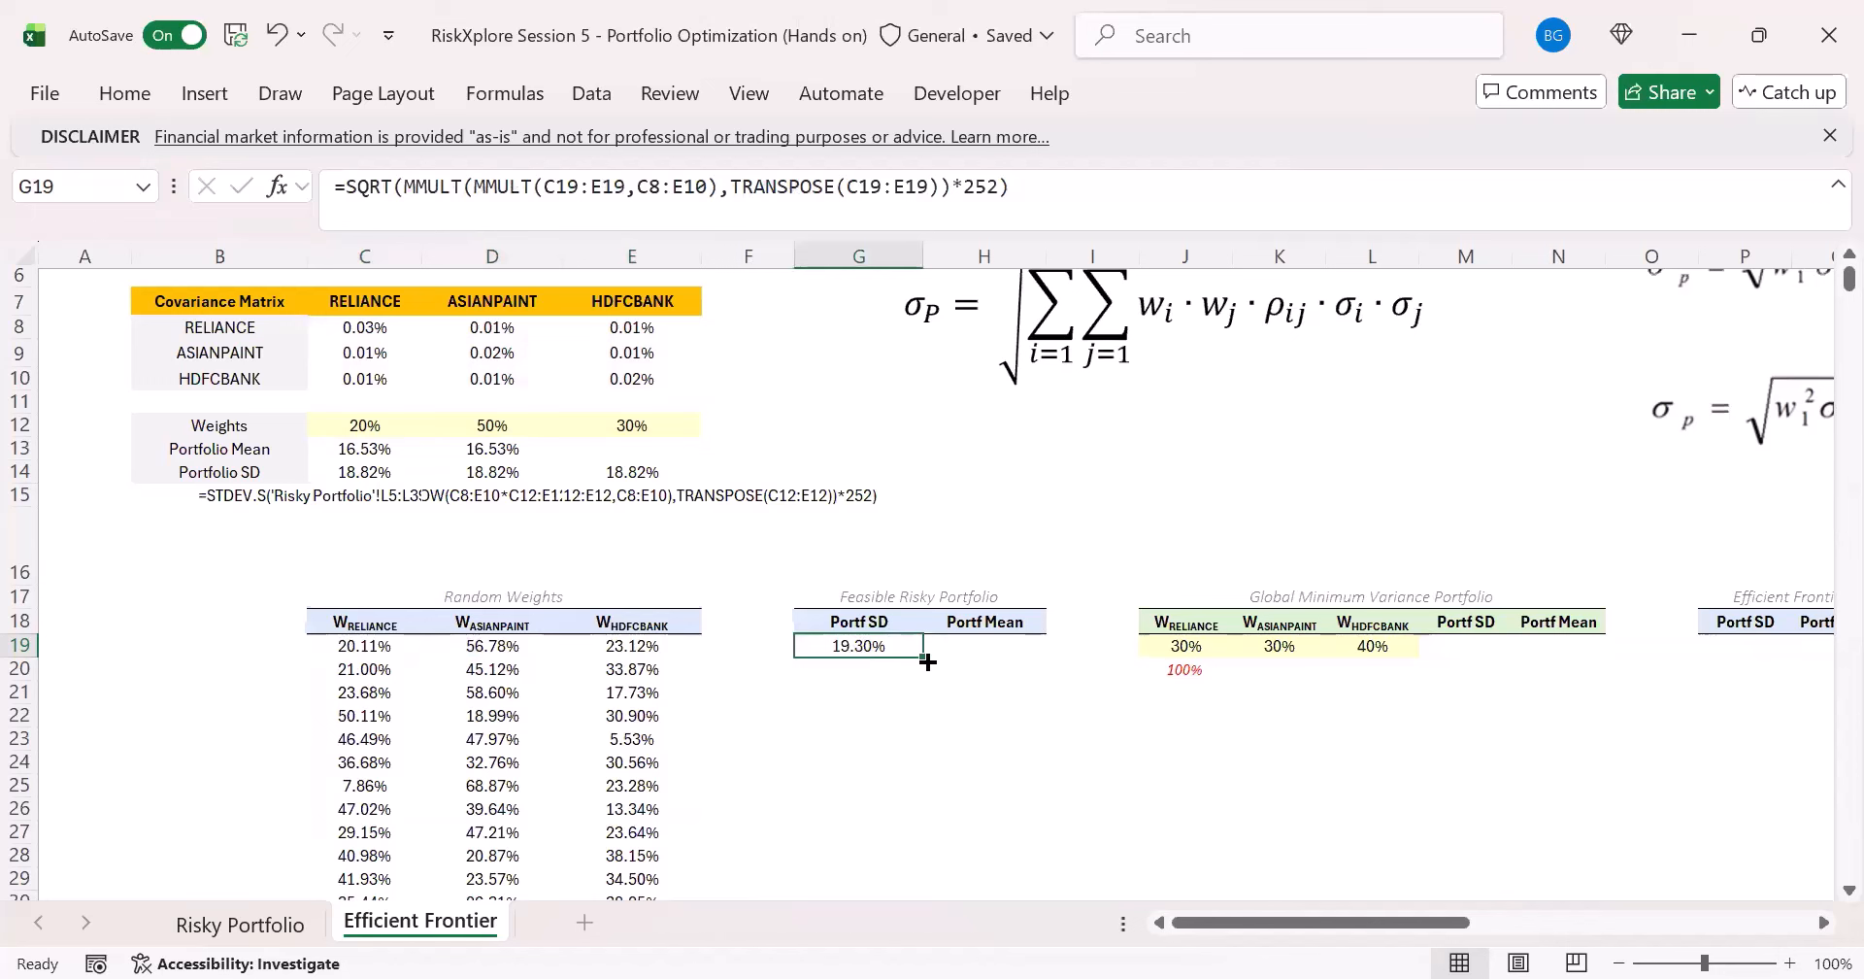
{"action": "left_click_drag", "start_coordinate": [589, 644], "coordinate": [359, 645]}
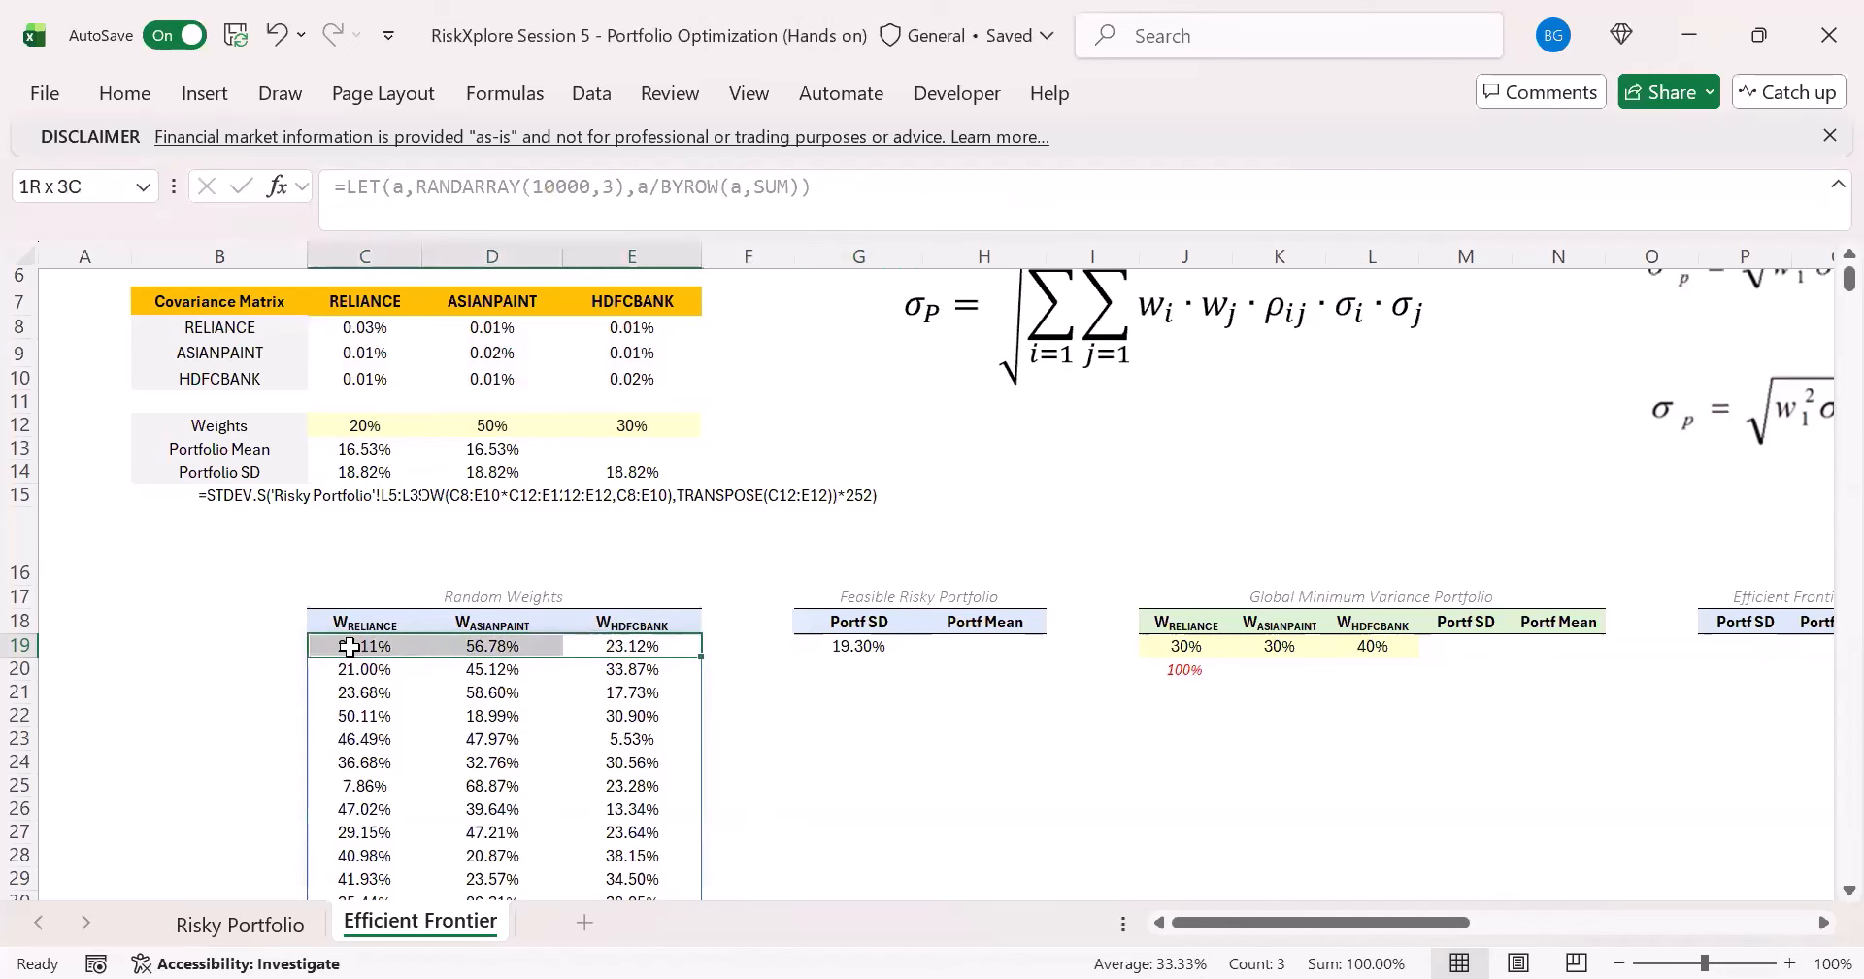
- Fill the Portf SD formula from G19 down to G21 and inspect the copied formula in G20
{"action": "left_click", "coordinate": [890, 650]}
{"action": "double_click", "coordinate": [918, 648]}
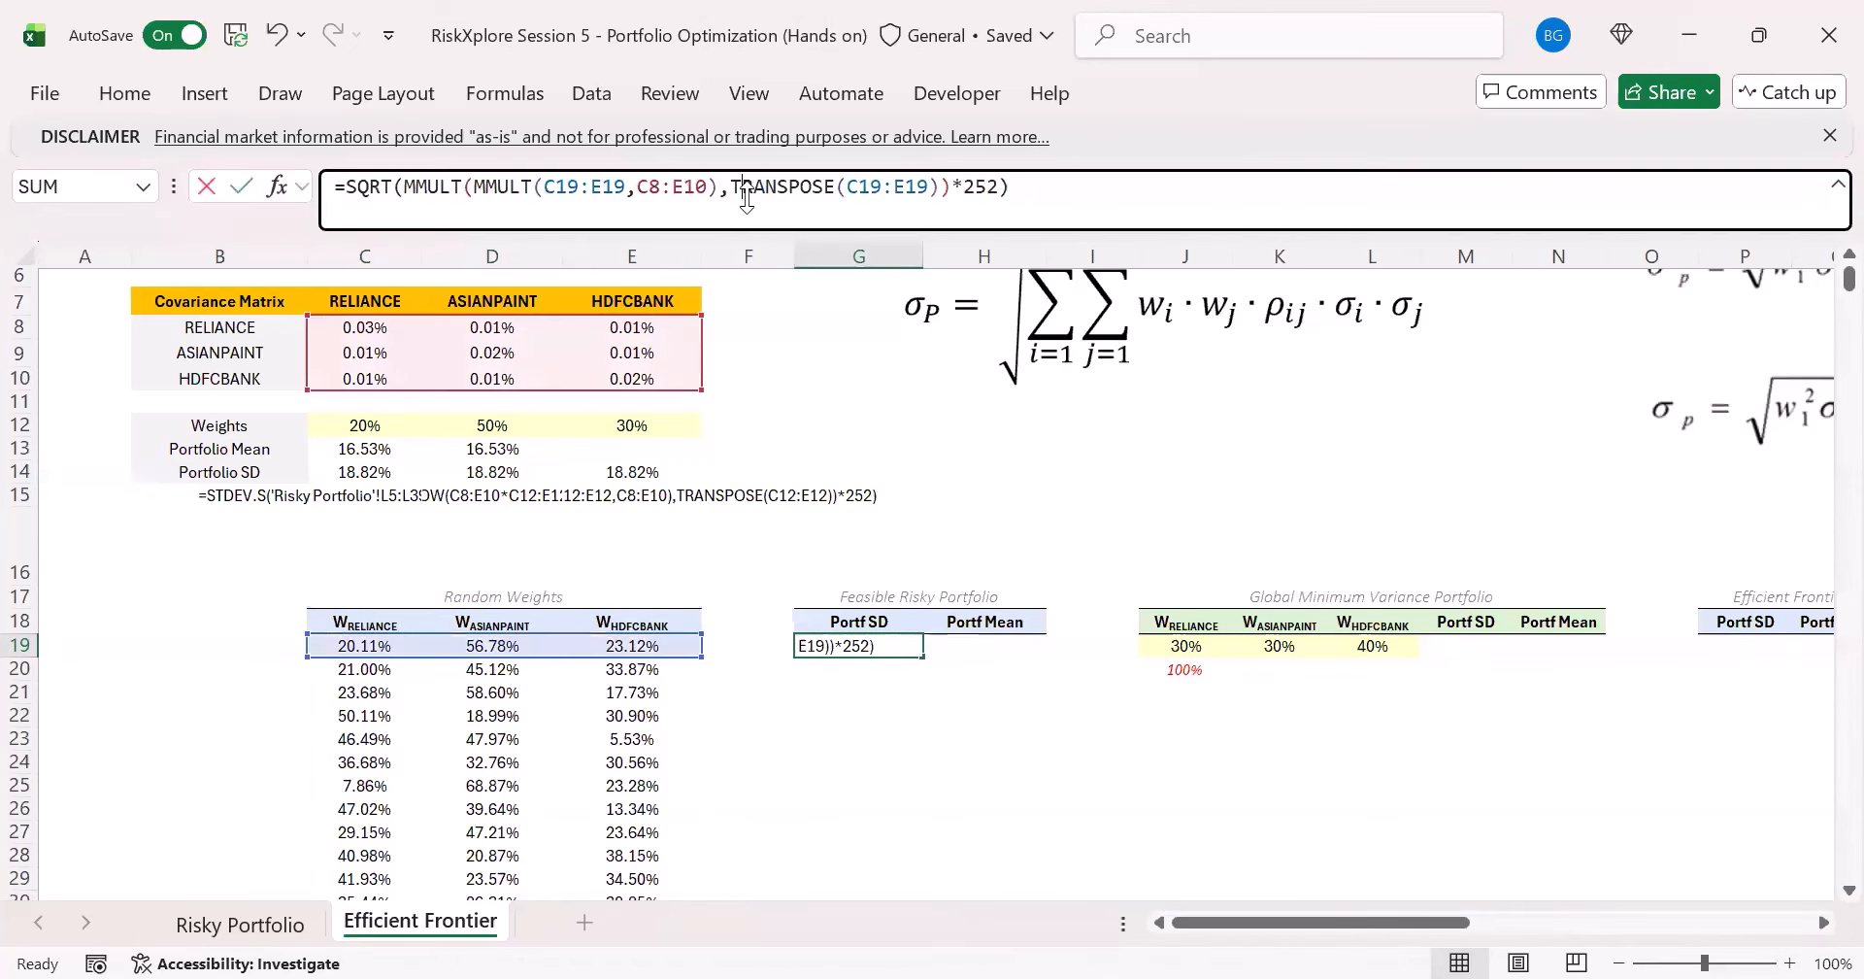
{"action": "key", "text": "Escape"}
{"action": "left_click_drag", "start_coordinate": [923, 657], "coordinate": [913, 695]}
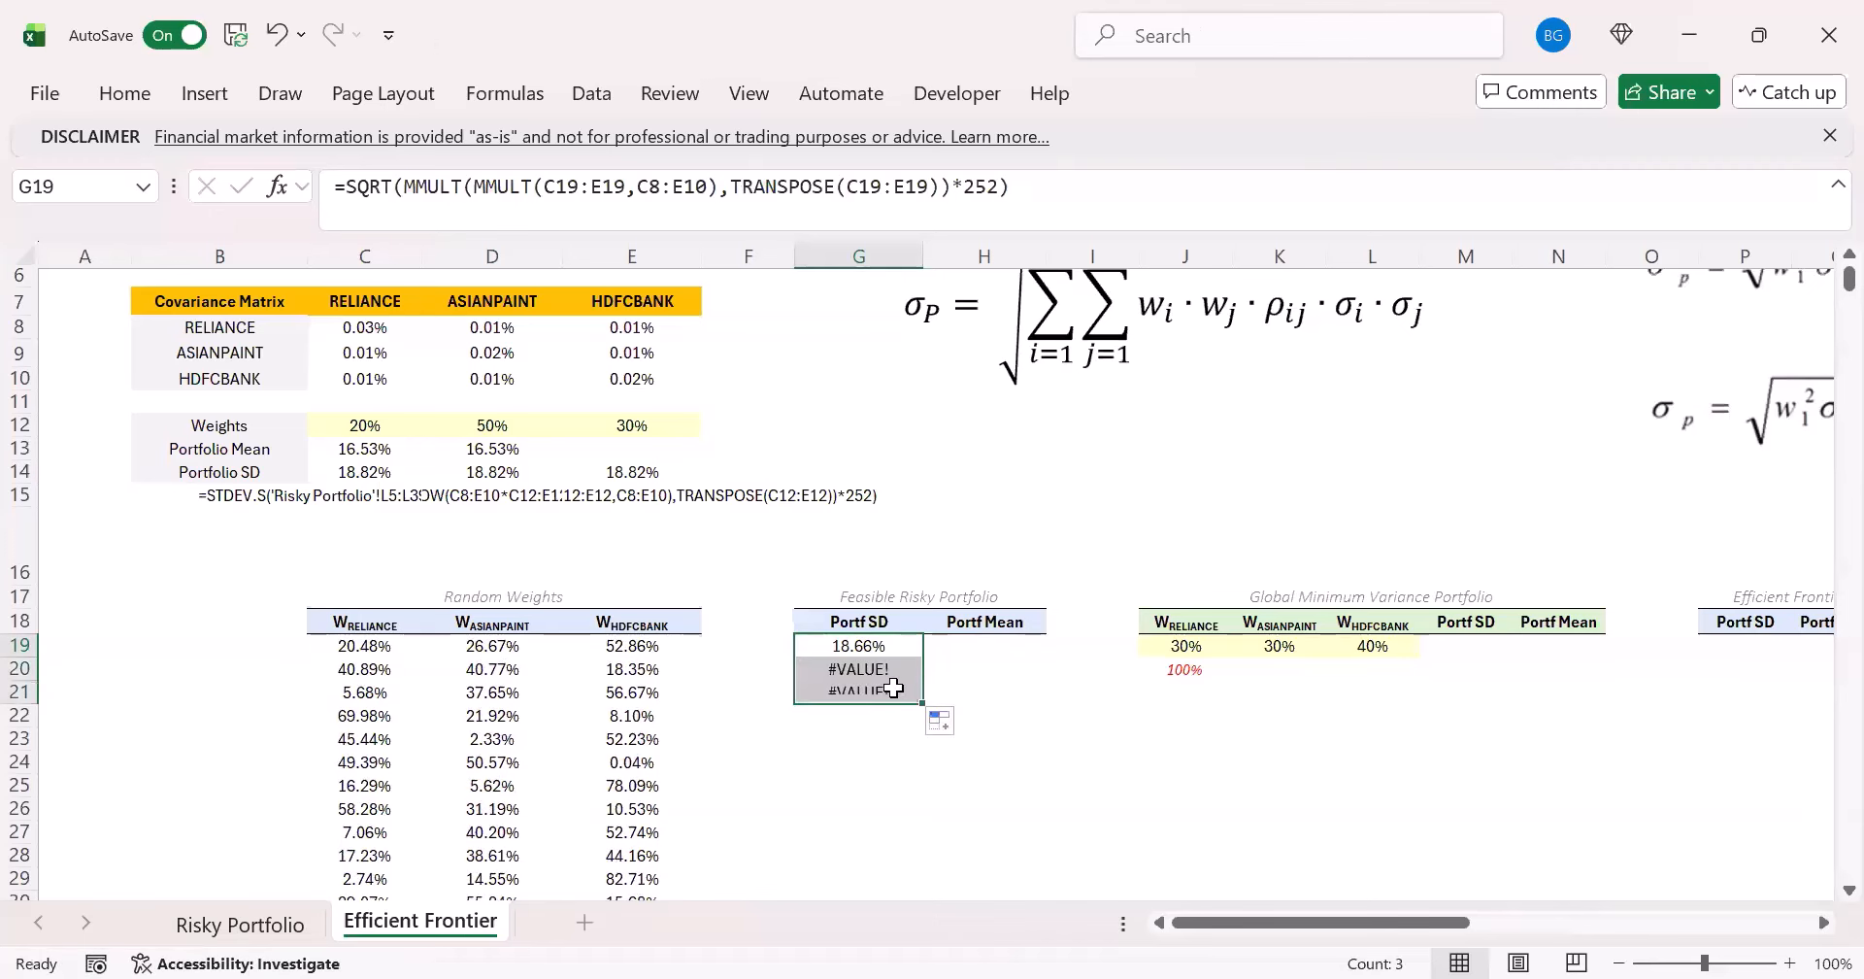
{"action": "left_click", "coordinate": [879, 672]}
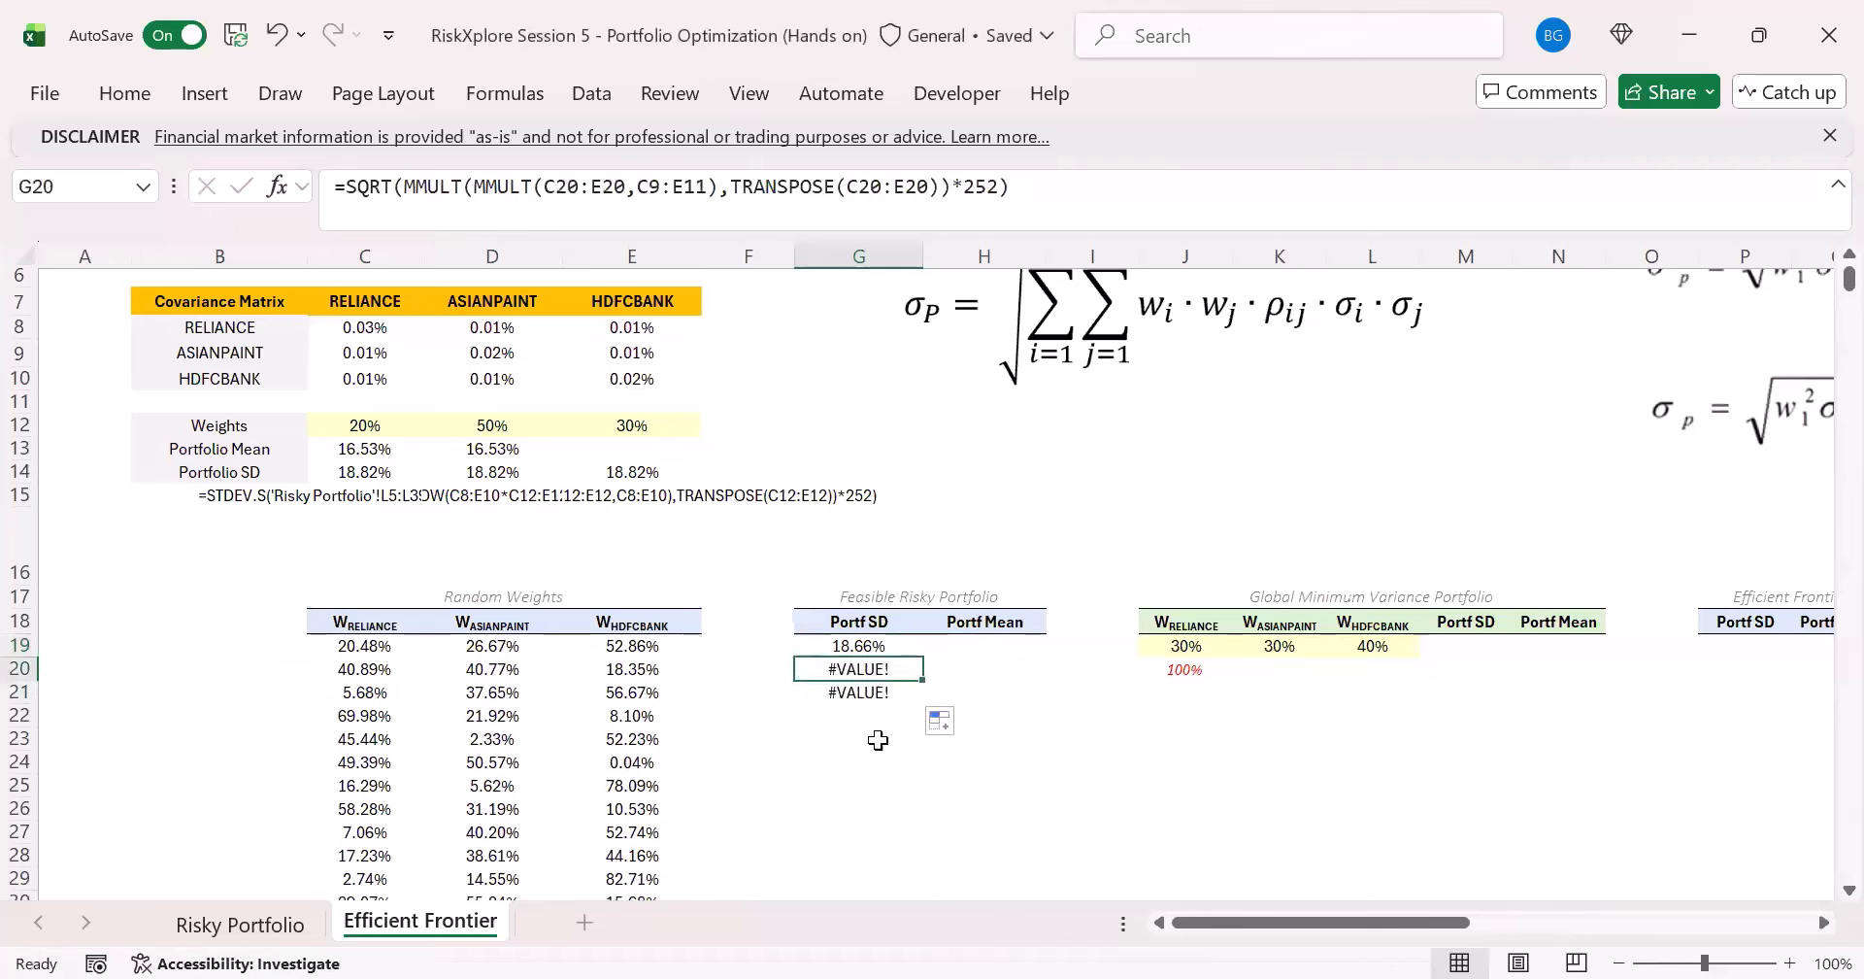
- Make the covariance matrix reference in G19's Portf SD formula absolute as $C$8:$E$10 and enter the formula
{"action": "left_click", "coordinate": [874, 648]}
{"action": "left_click", "coordinate": [601, 203]}
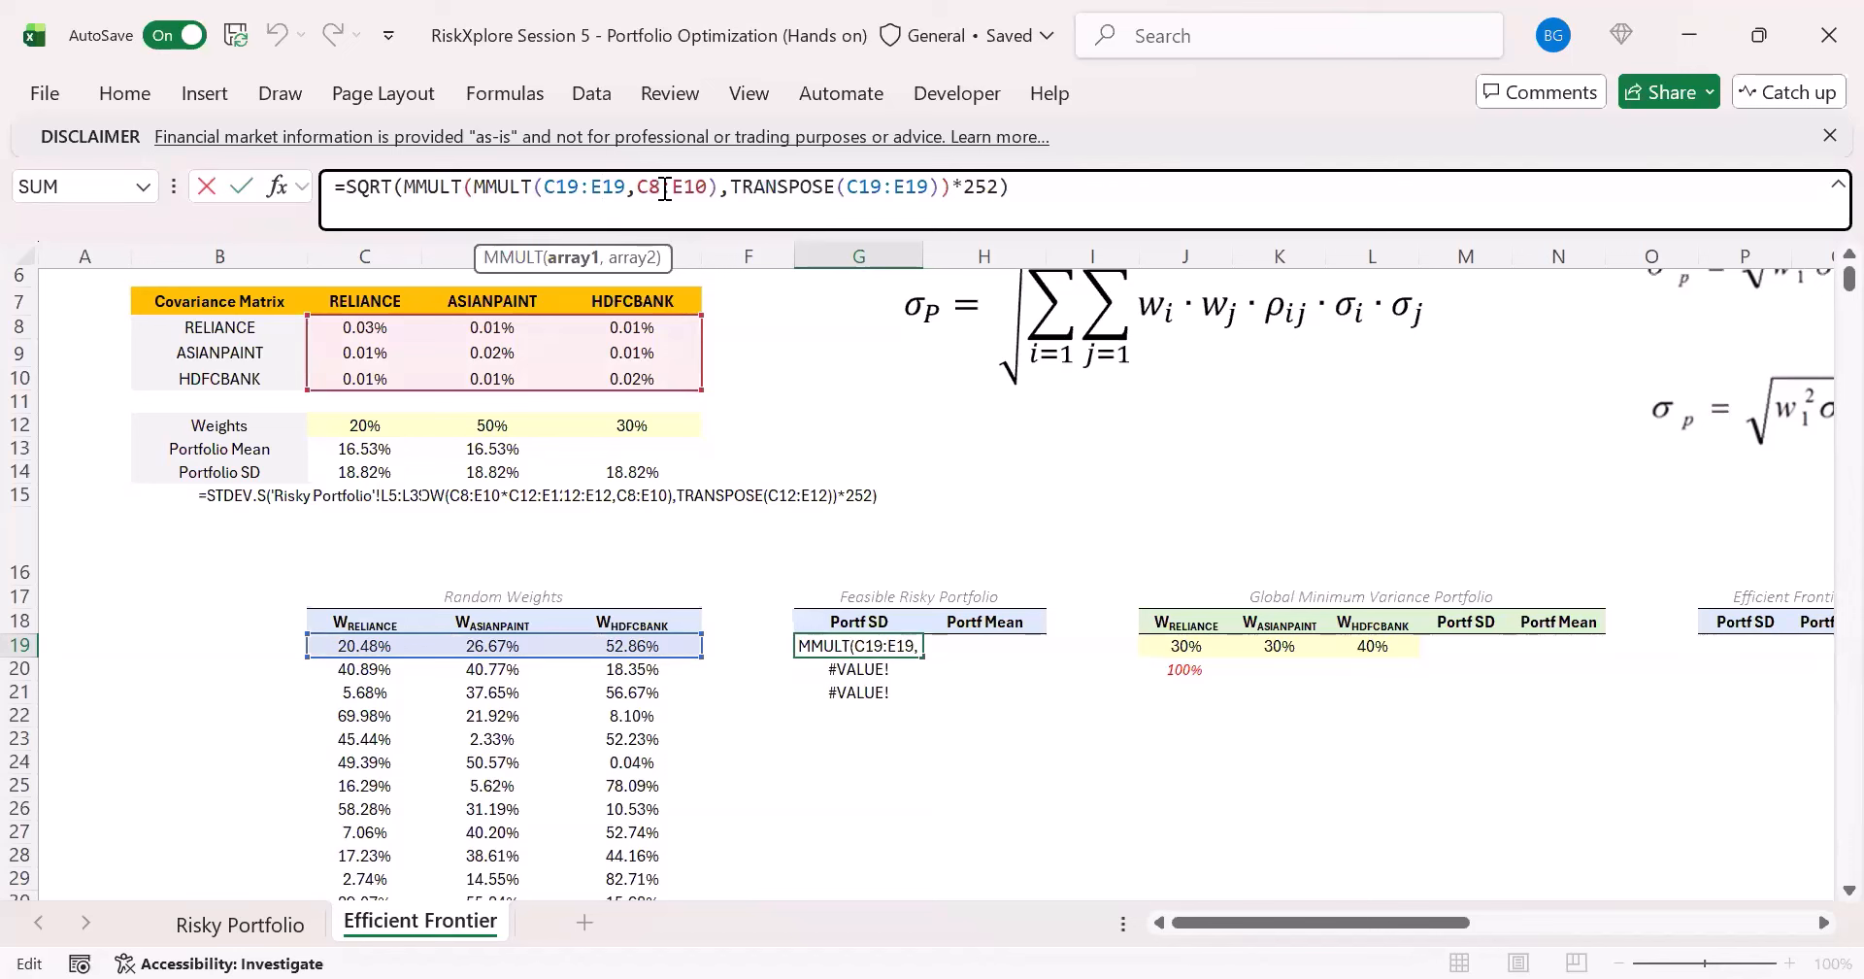
{"action": "left_click_drag", "start_coordinate": [648, 189], "coordinate": [701, 193]}
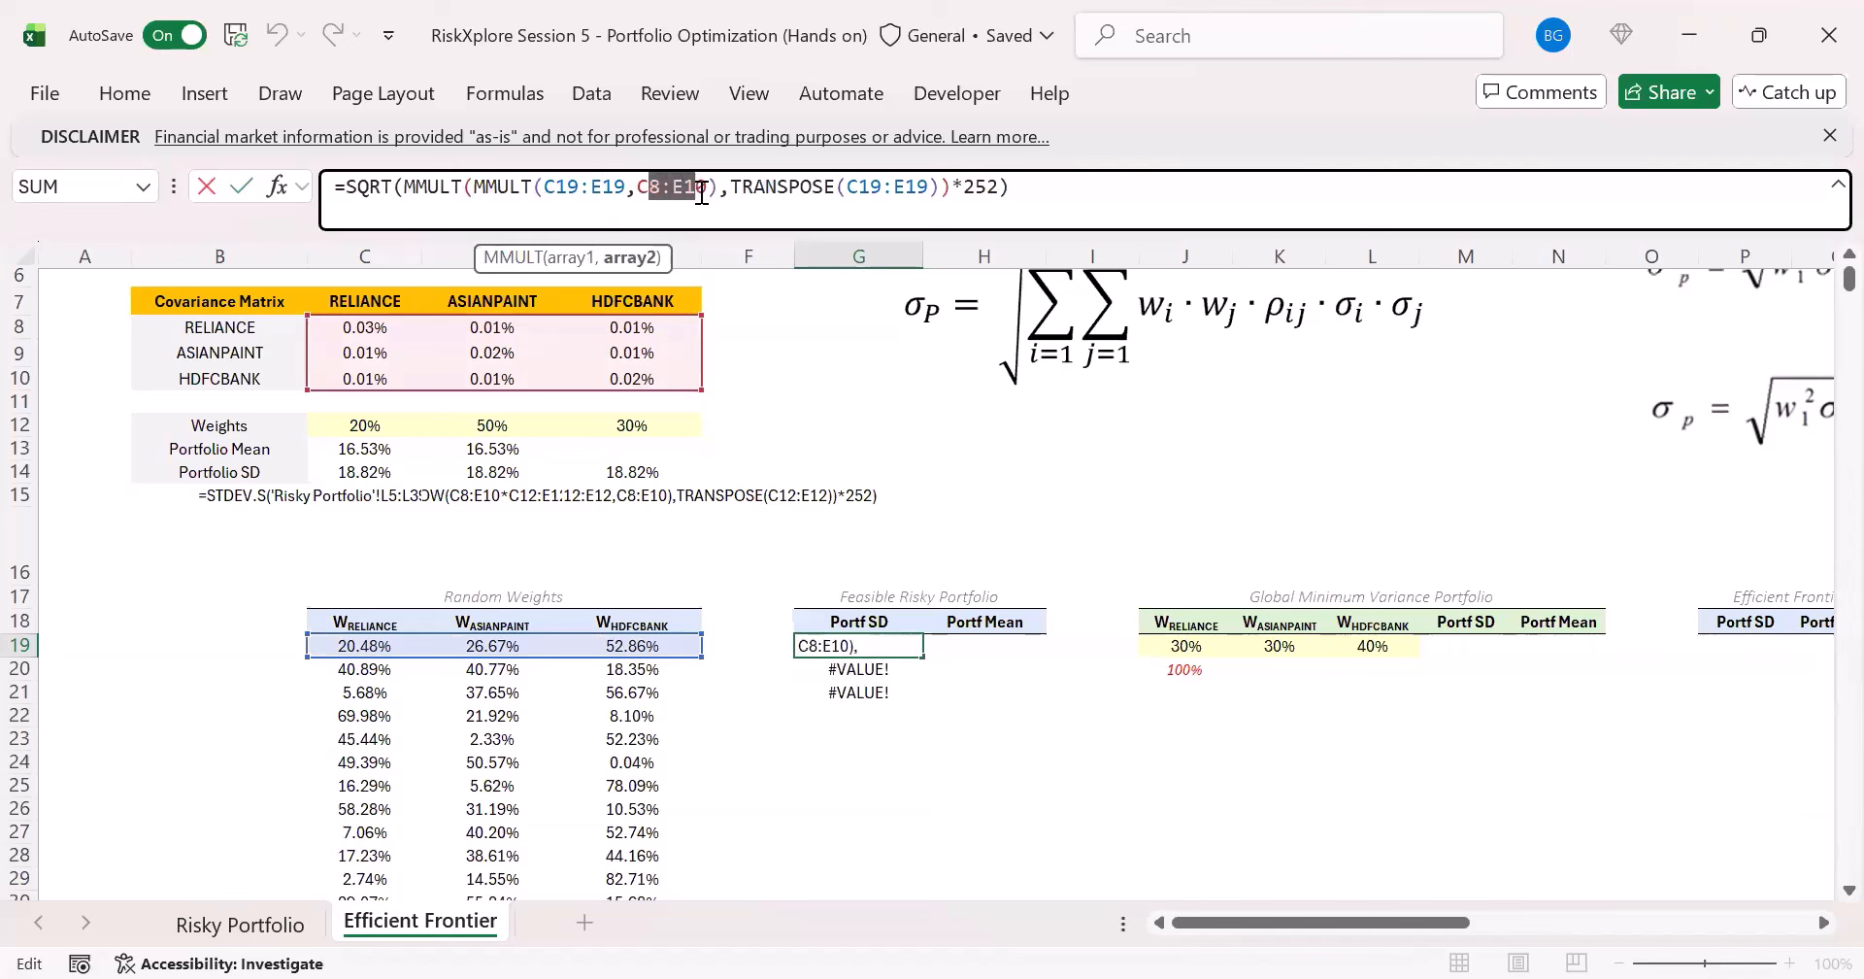
{"action": "key", "text": "F4"}
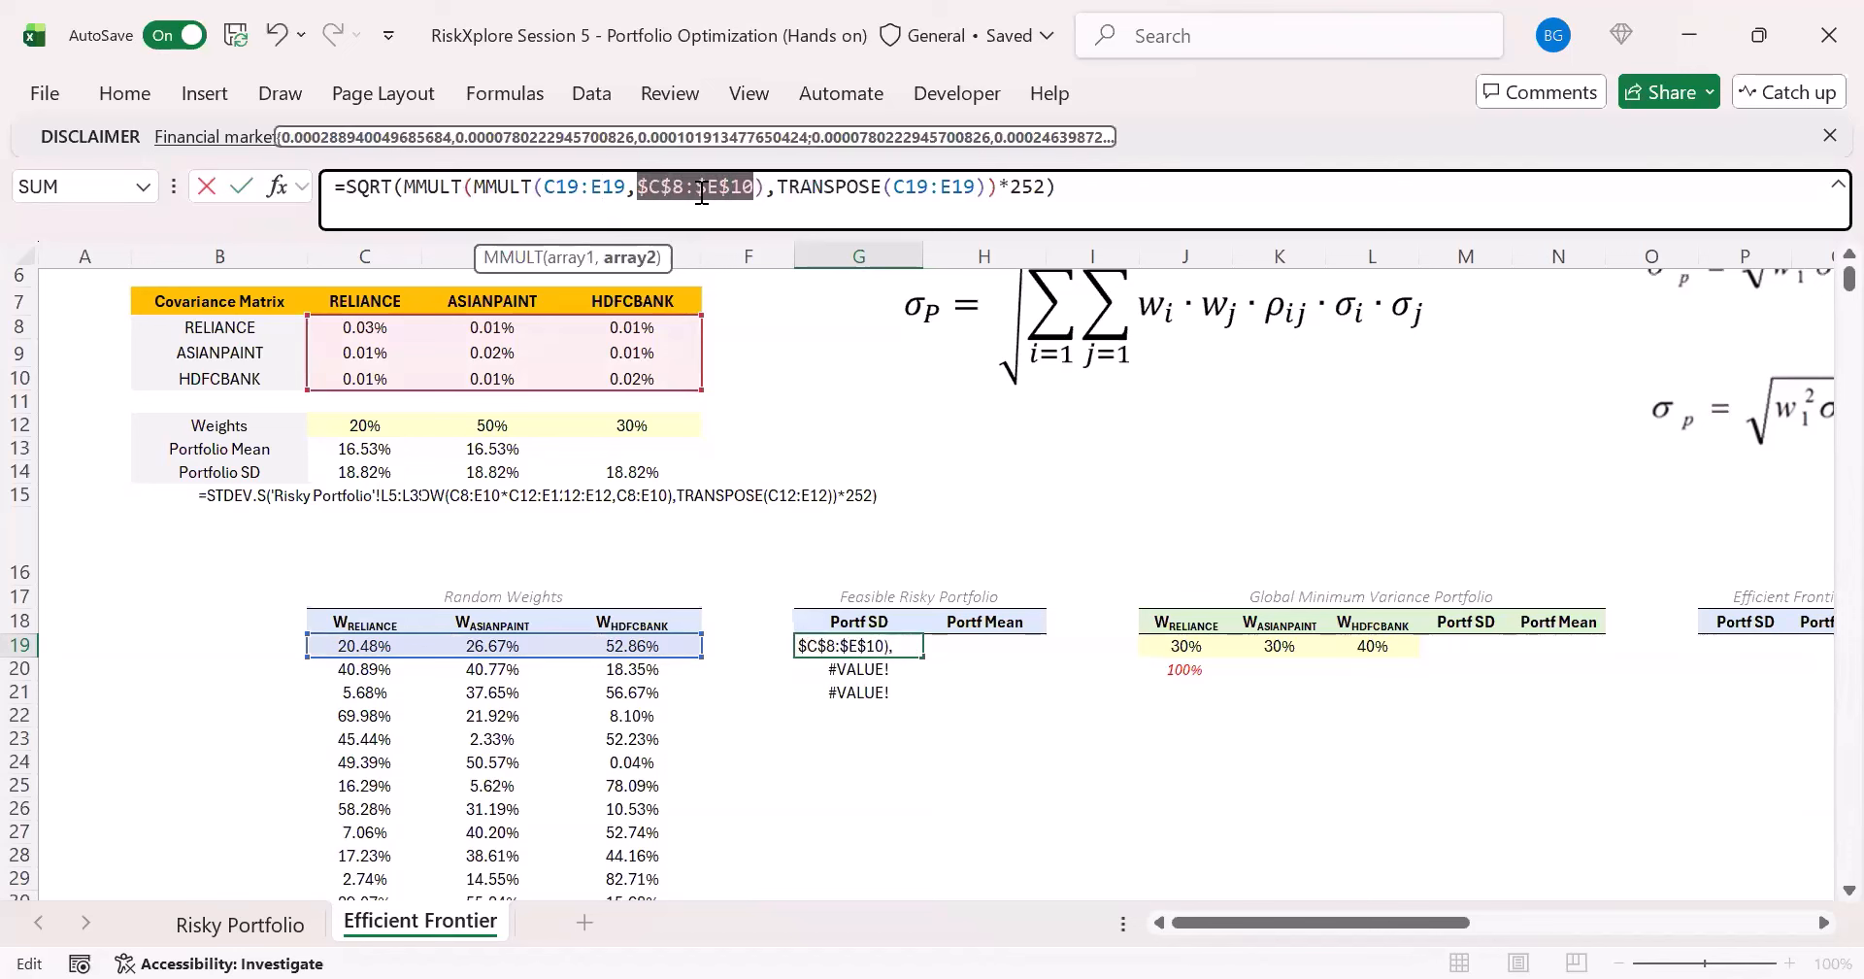
{"action": "key", "text": "ctrl+Return"}
- Fill the Portf SD formula from G19 down to G22 and compare the references in the copied formulas
{"action": "left_click_drag", "start_coordinate": [919, 653], "coordinate": [930, 733]}
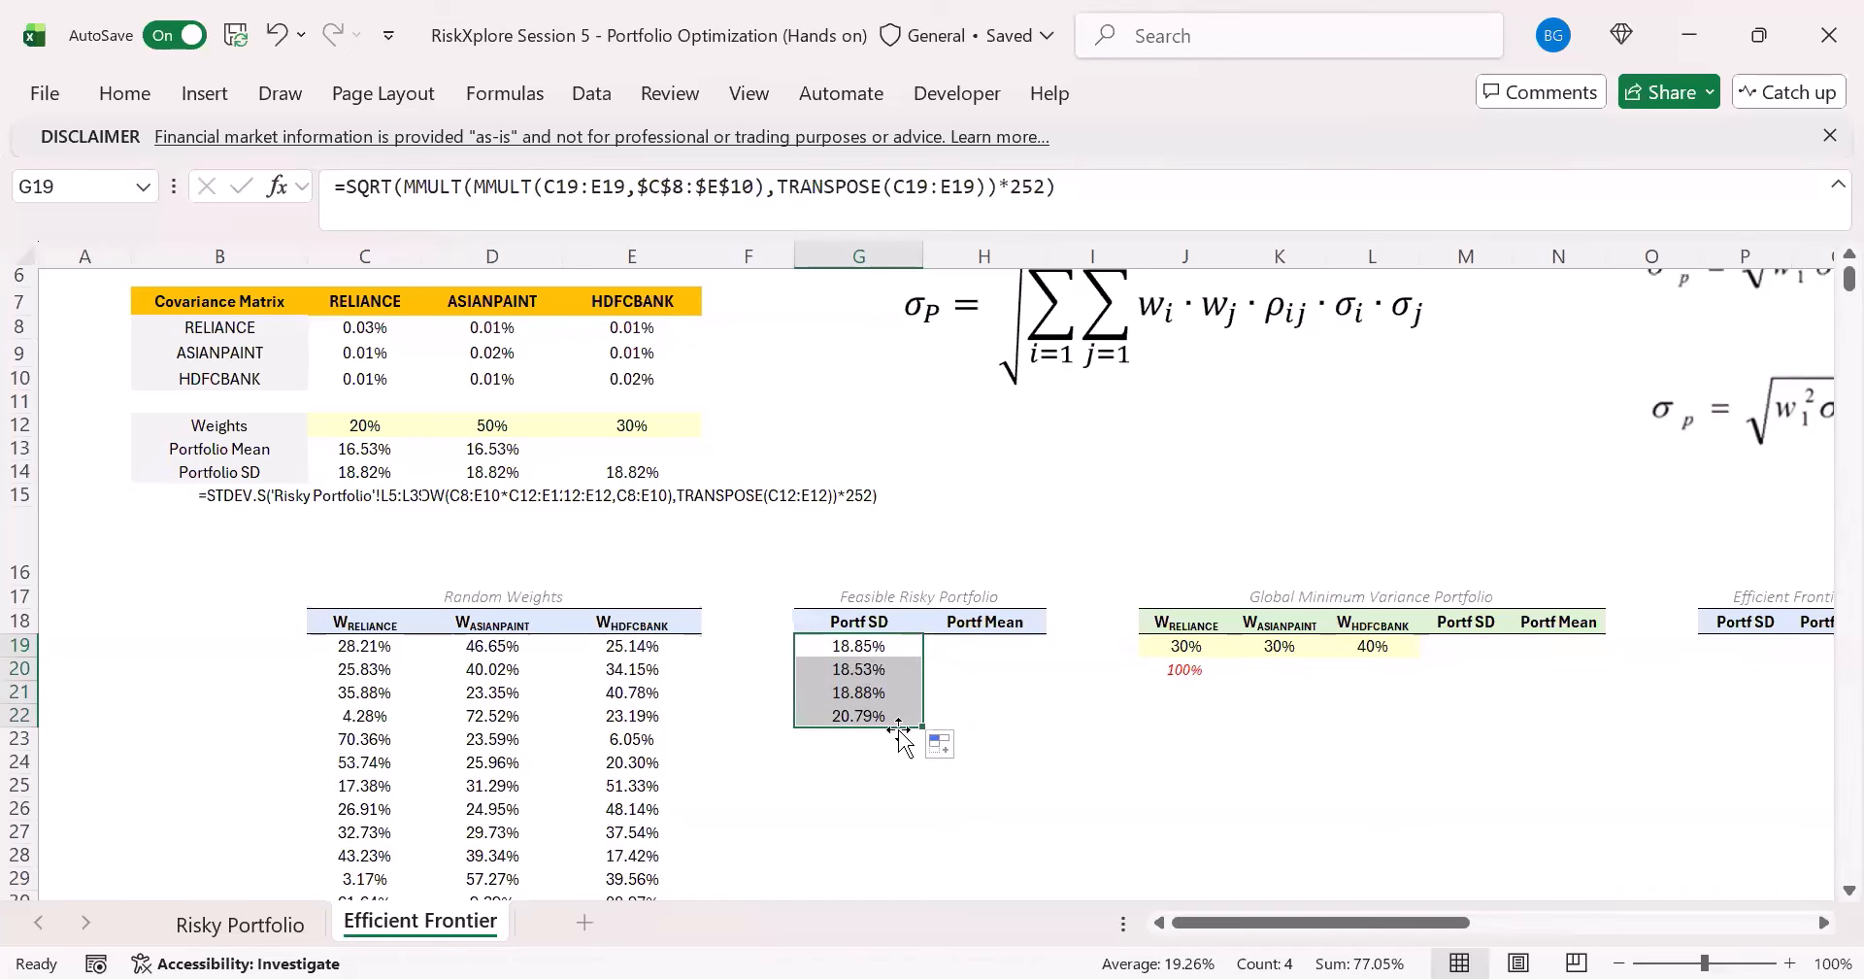
{"action": "left_click", "coordinate": [901, 670]}
{"action": "left_click", "coordinate": [881, 647]}
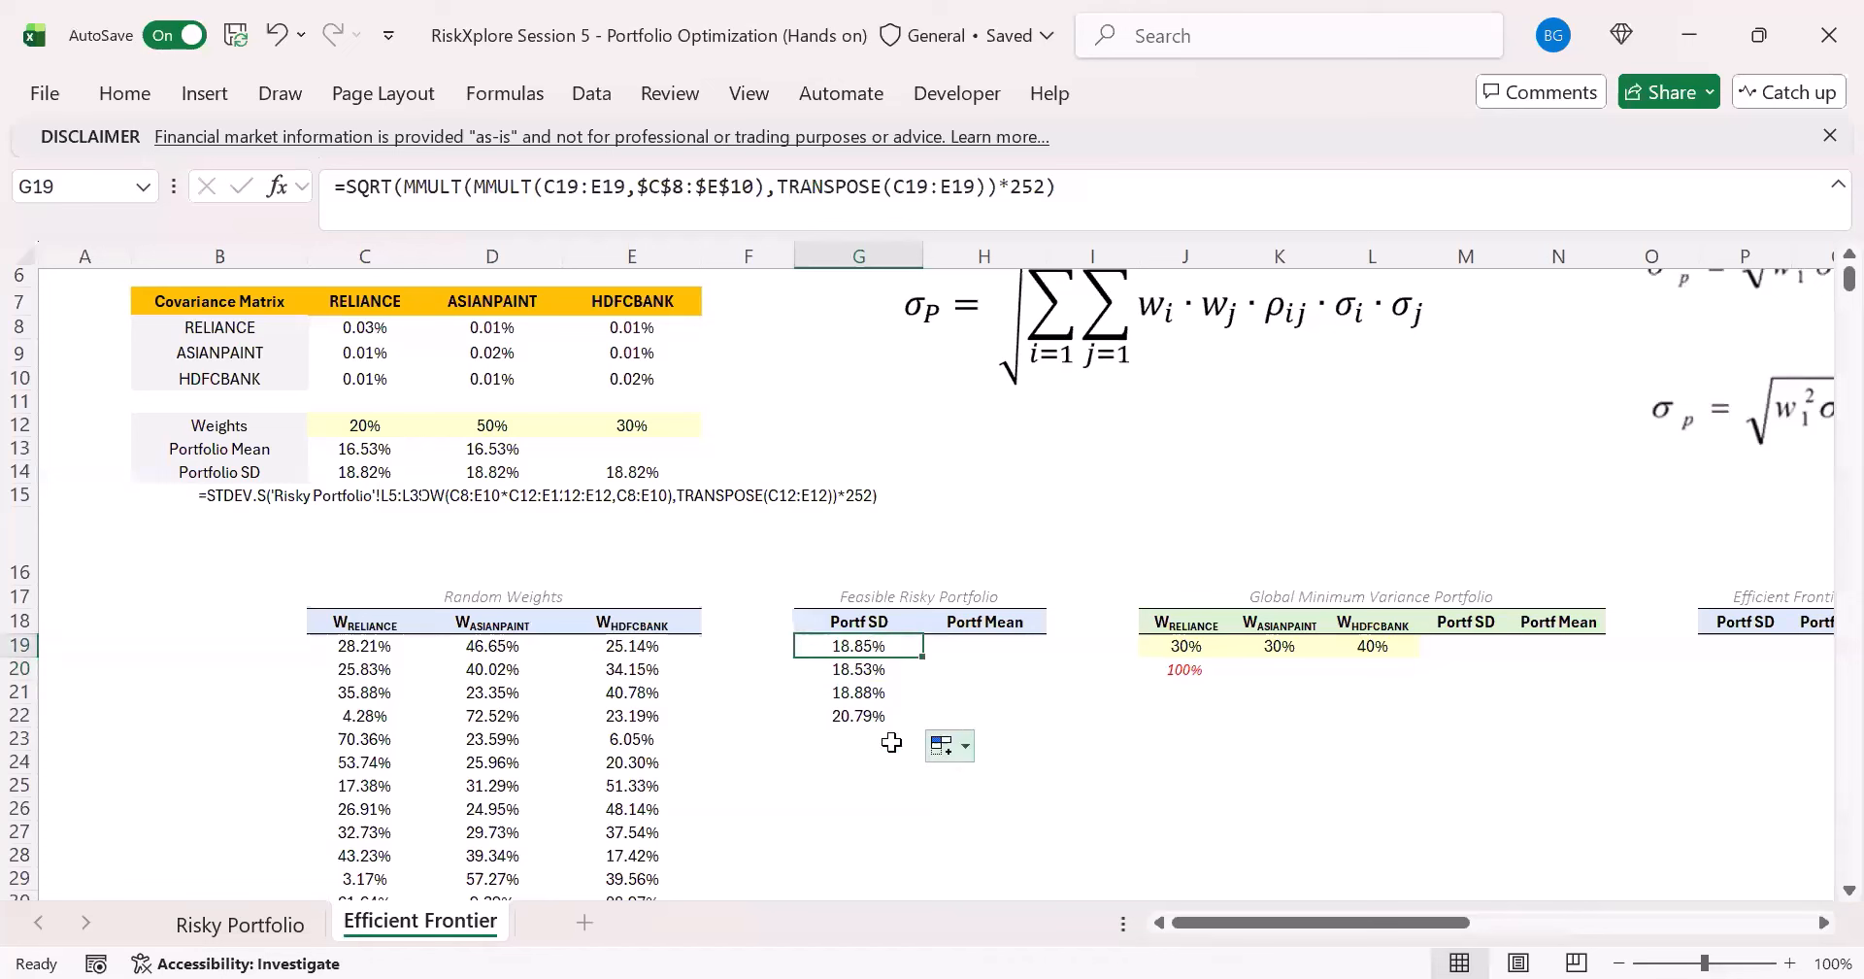
{"action": "left_click", "coordinate": [880, 724]}
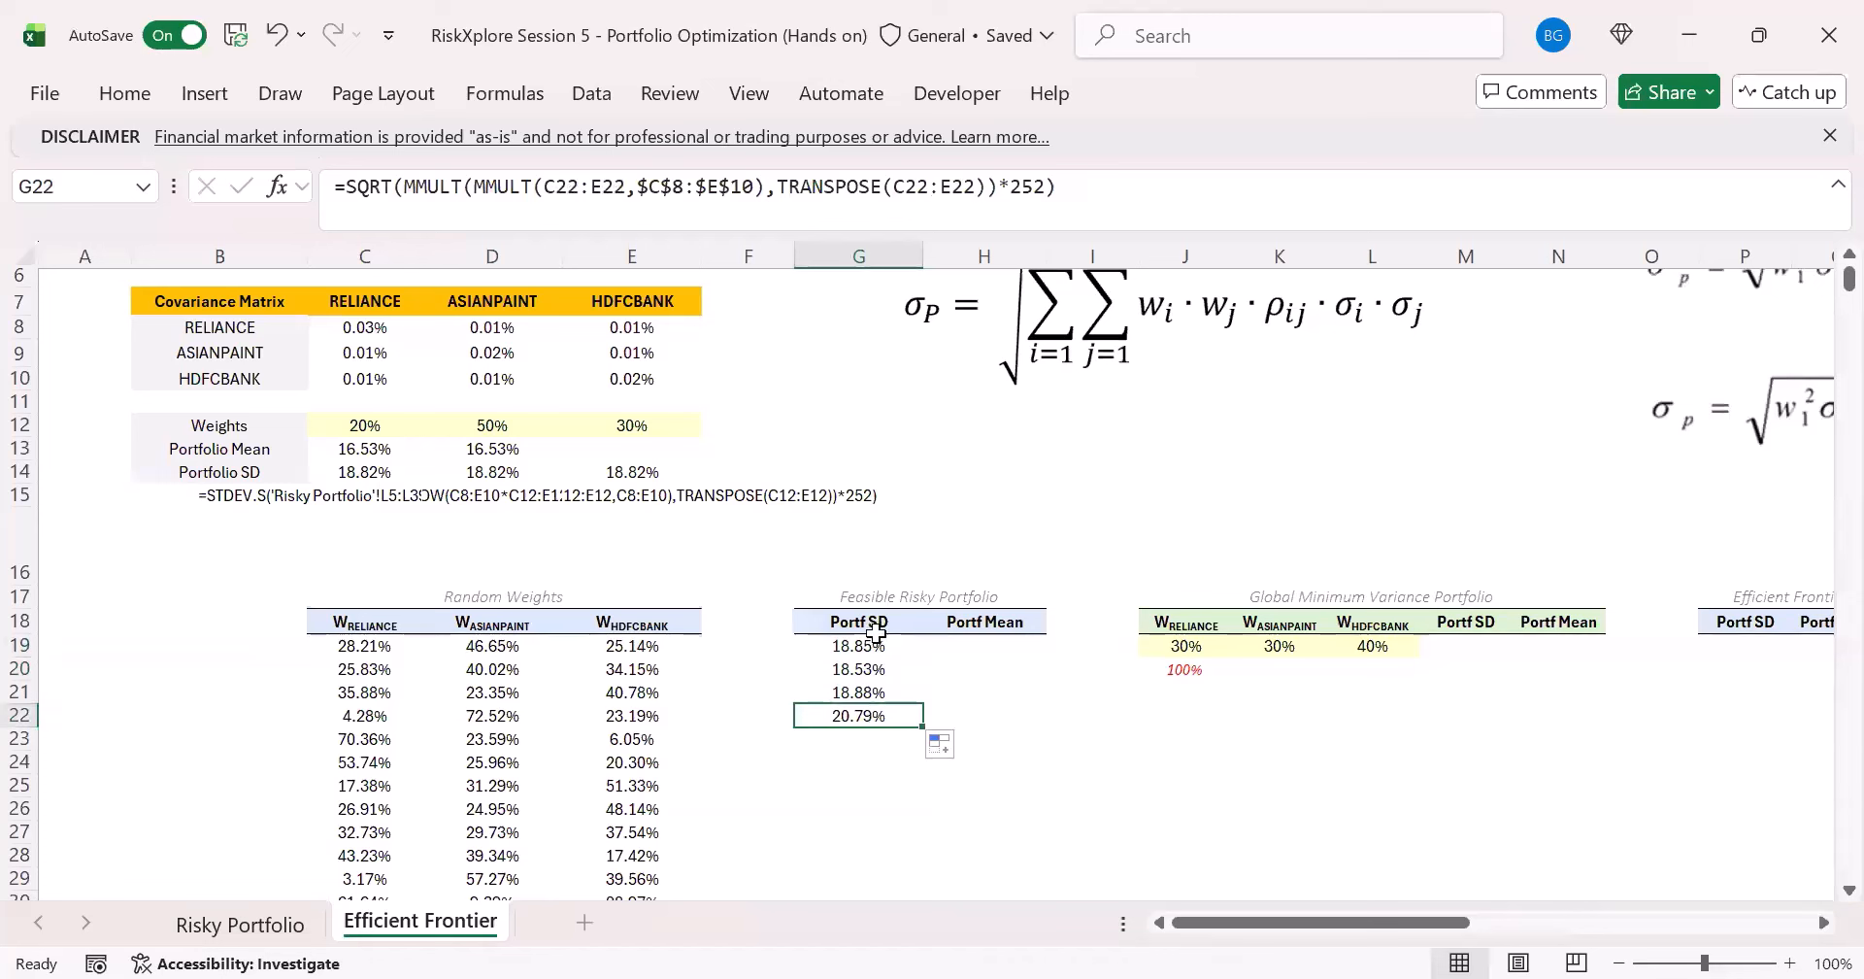
- Clear the copied Portf SD formulas below G19, from G20 to G22
{"action": "left_click", "coordinate": [859, 621]}
{"action": "left_click", "coordinate": [853, 645]}
{"action": "left_click_drag", "start_coordinate": [873, 670], "coordinate": [861, 736]}
{"action": "key", "text": "Delete"}
- Wrap G19's SQRT formula in BYROW, with the spilled random weights C19# as its array argument
{"action": "left_click", "coordinate": [870, 644]}
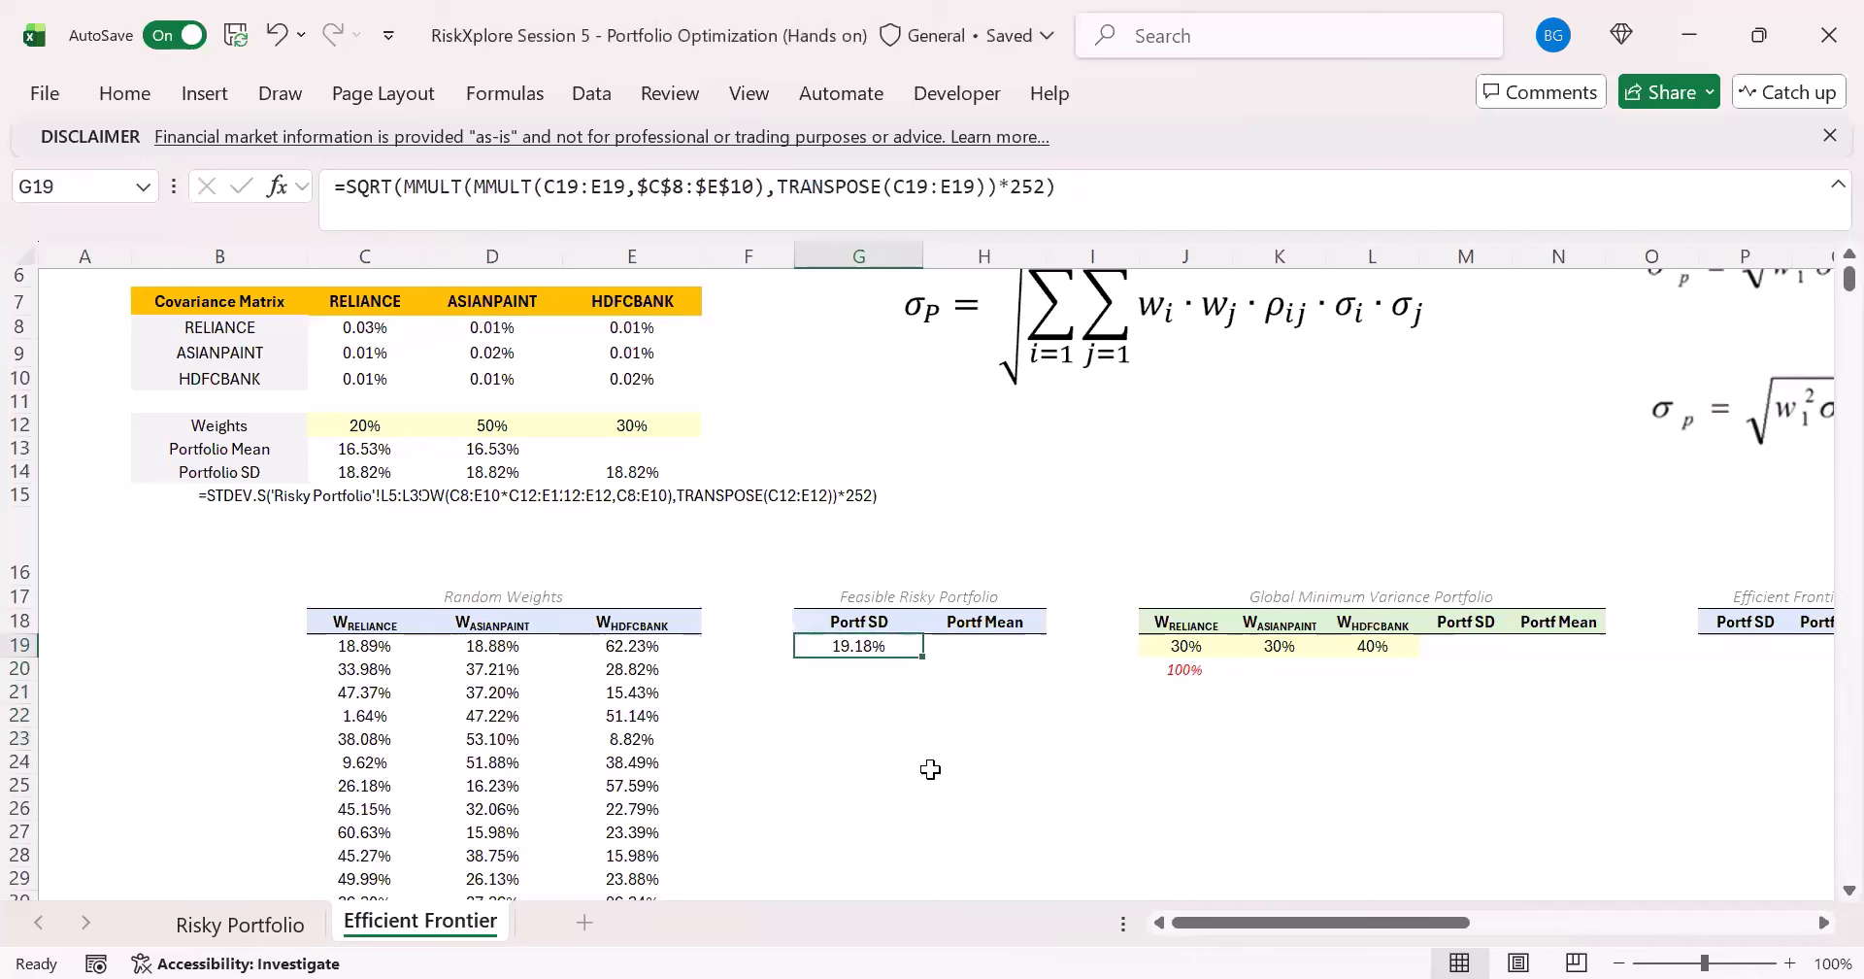
{"action": "left_click", "coordinate": [347, 194]}
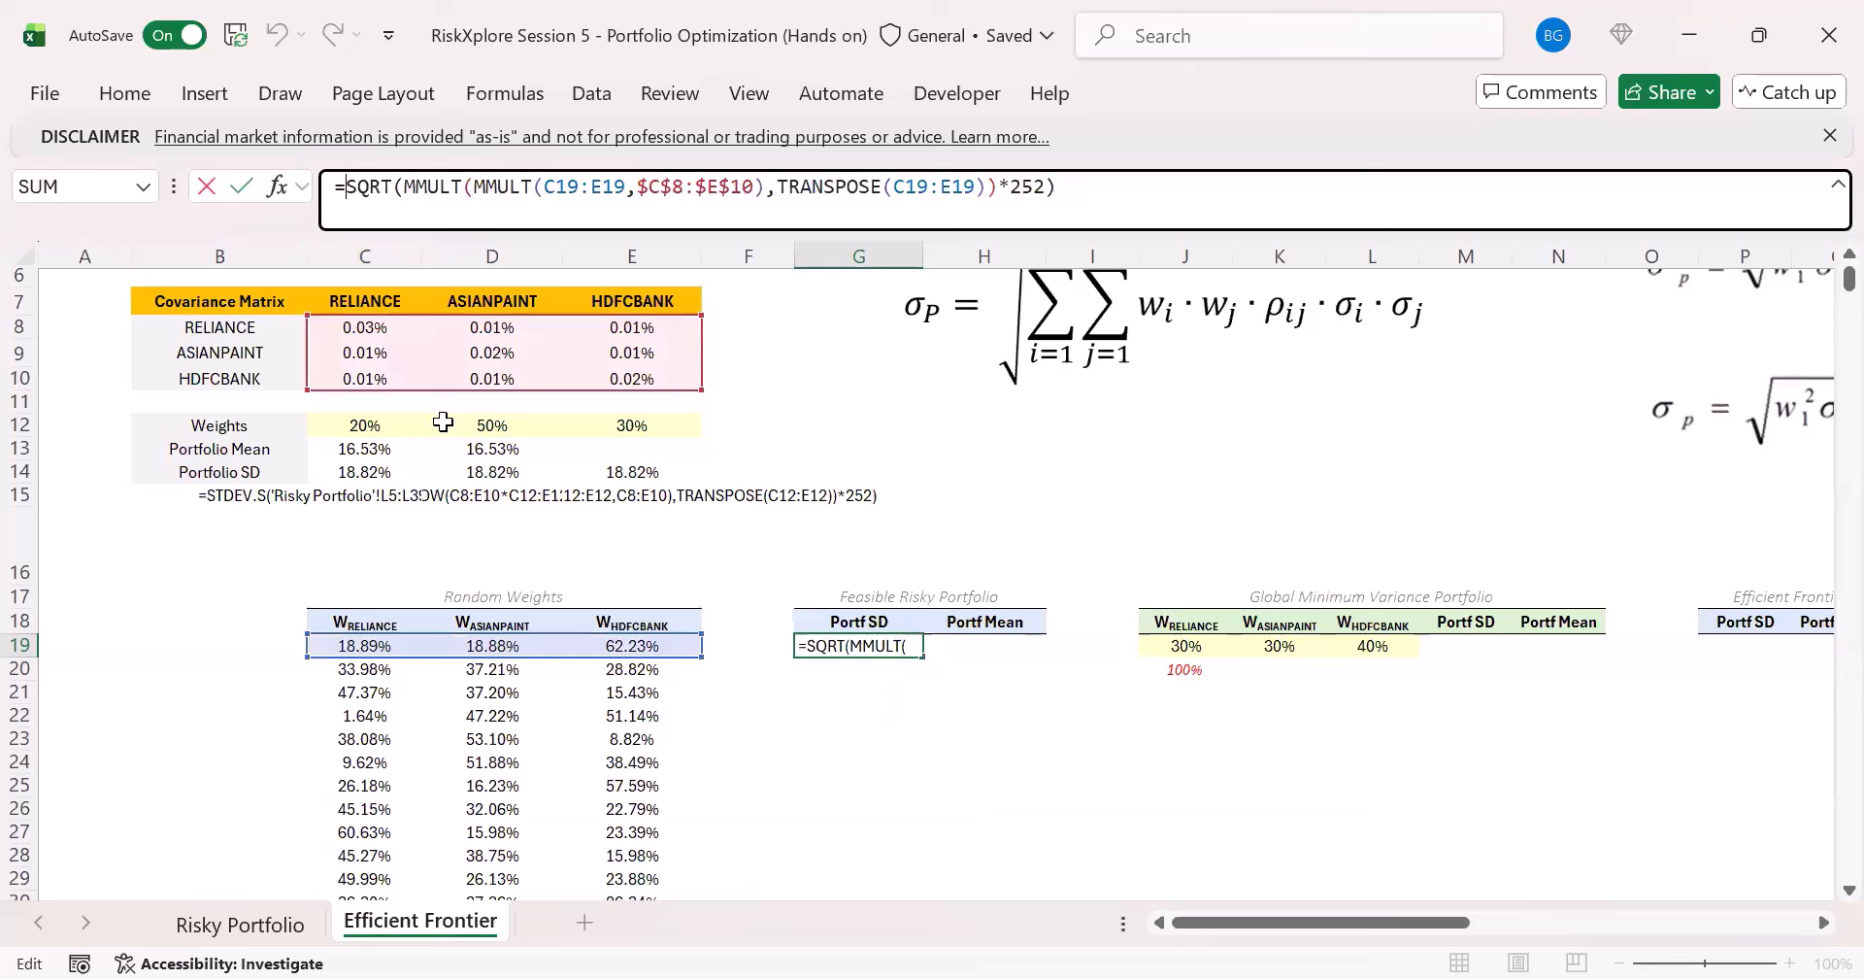
{"action": "type", "text": "BYROW("}
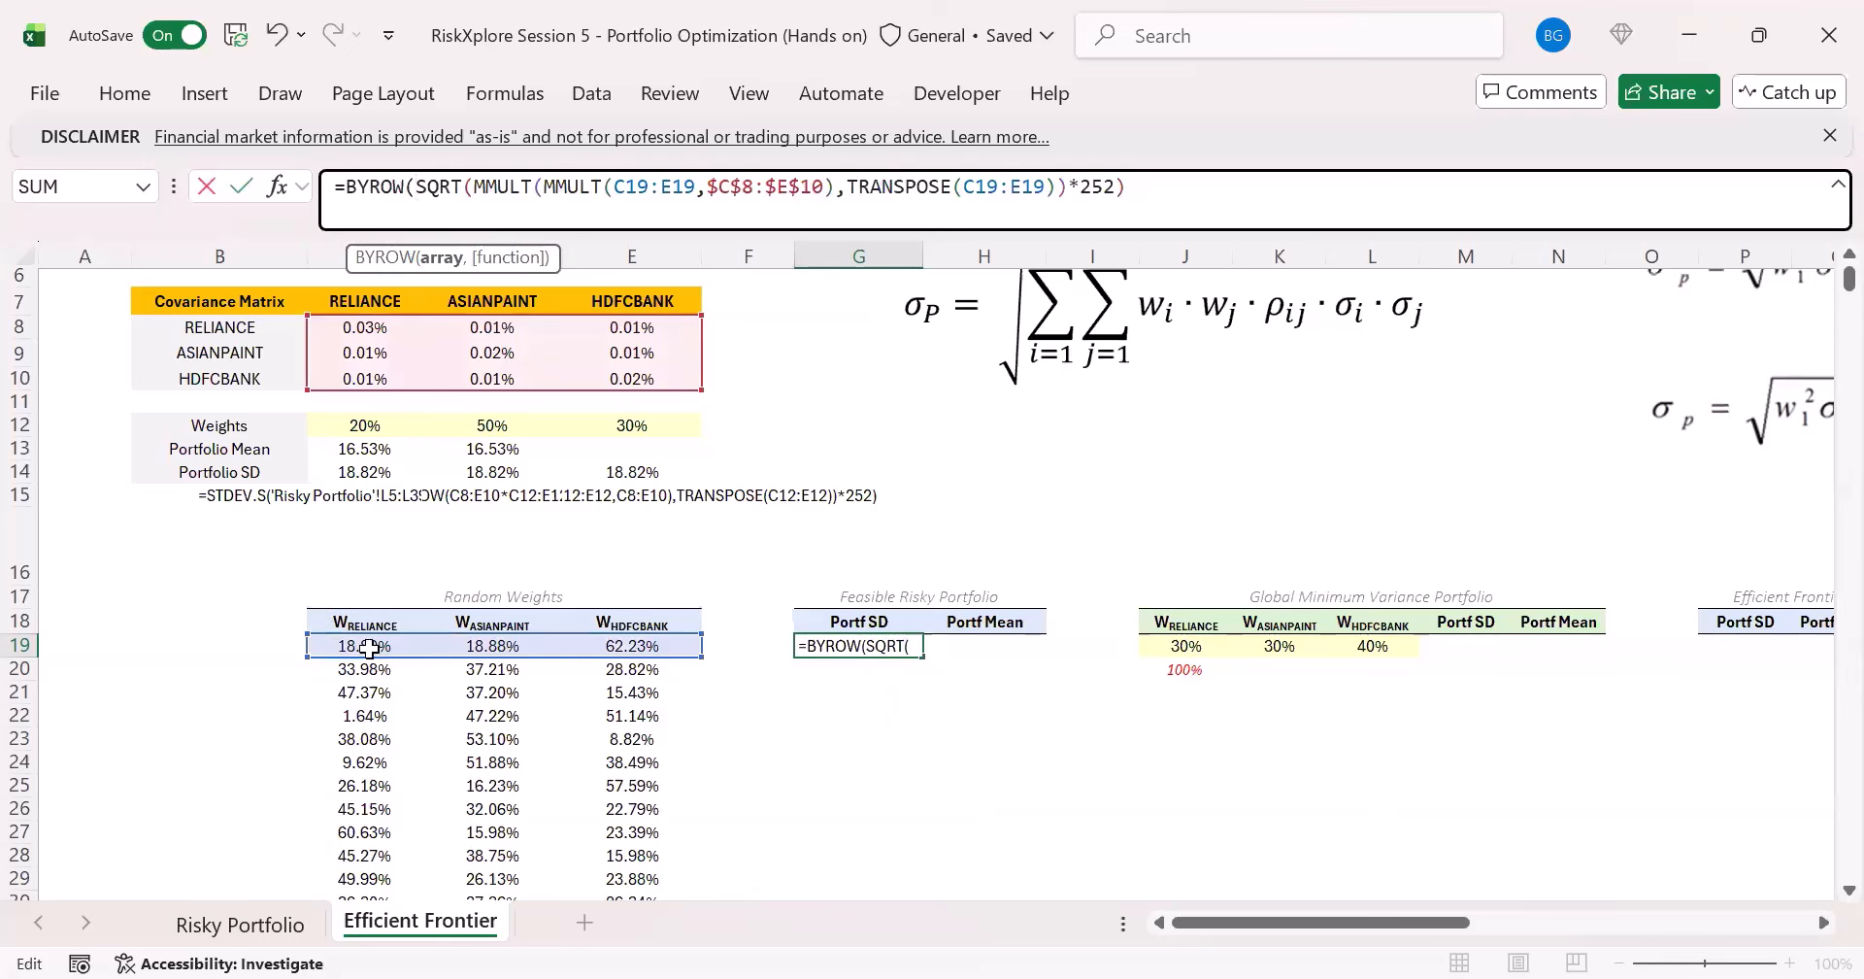
{"action": "left_click", "coordinate": [366, 645]}
{"action": "type", "text": "#,lamb"}
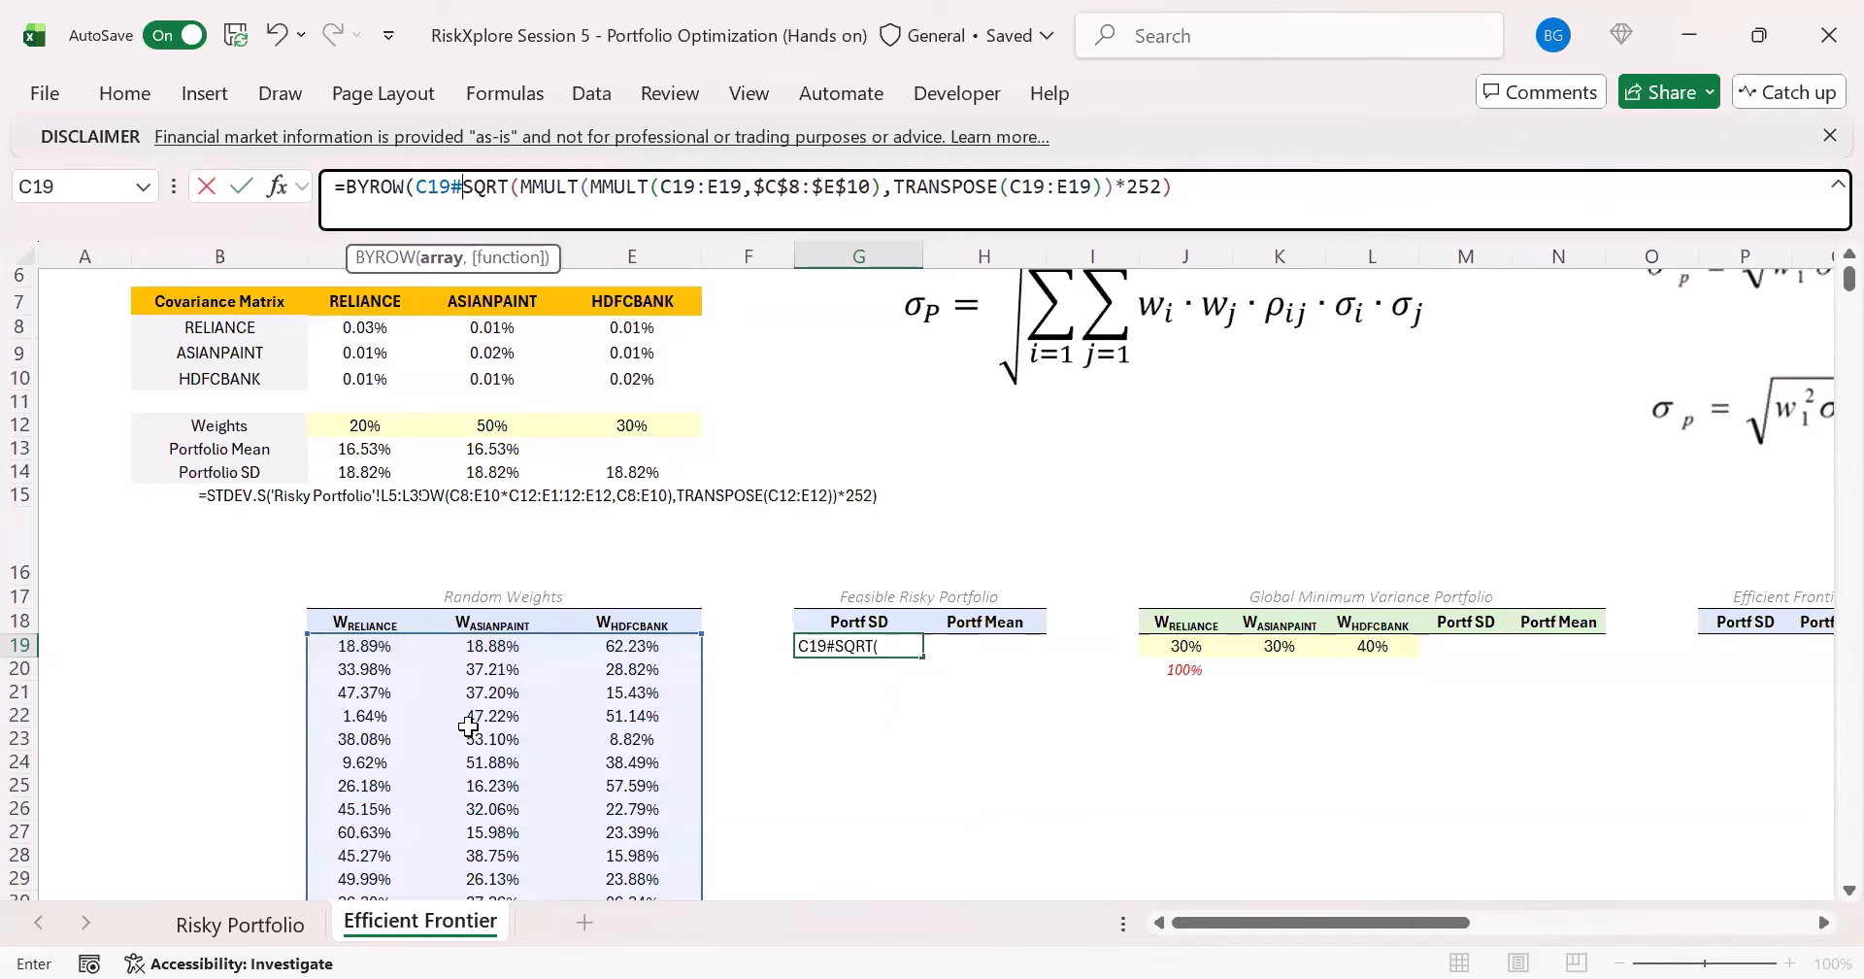
- Add a LAMBDA with parameter x around G19's SQRT calculation as the function argument of BYROW
{"action": "type", "text": ","}
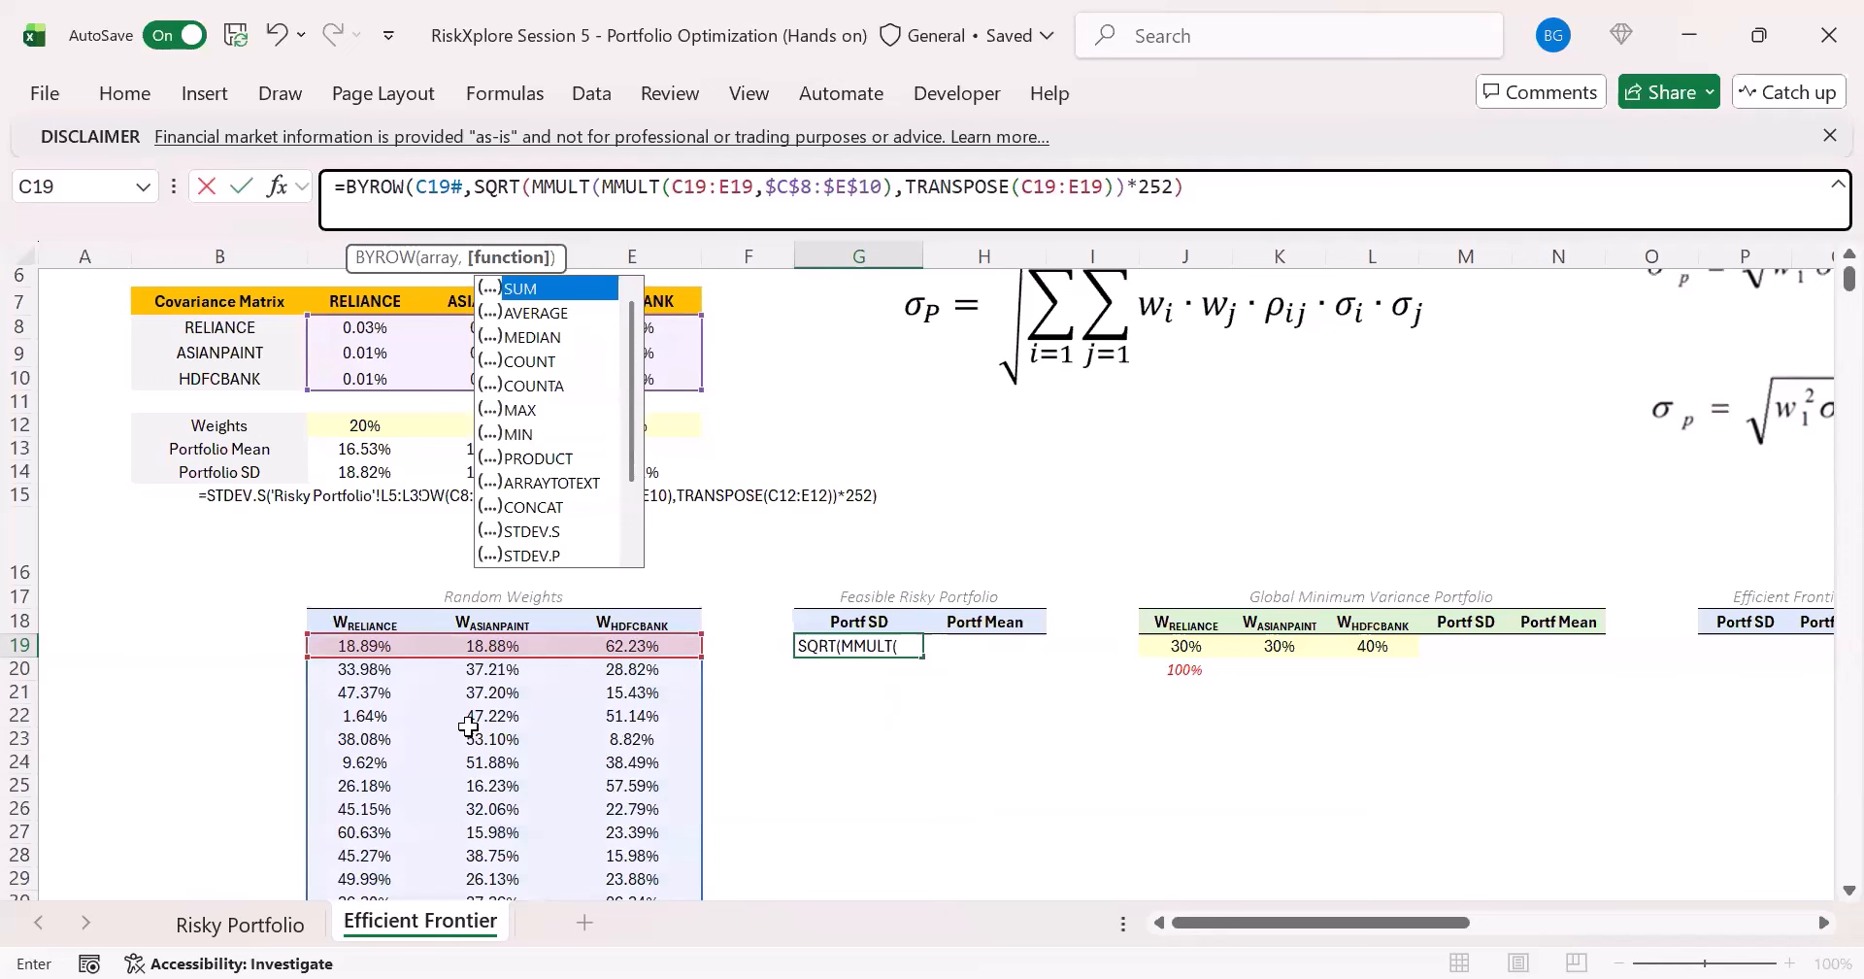
{"action": "type", "text": "lamb"}
{"action": "key", "text": "Tab"}
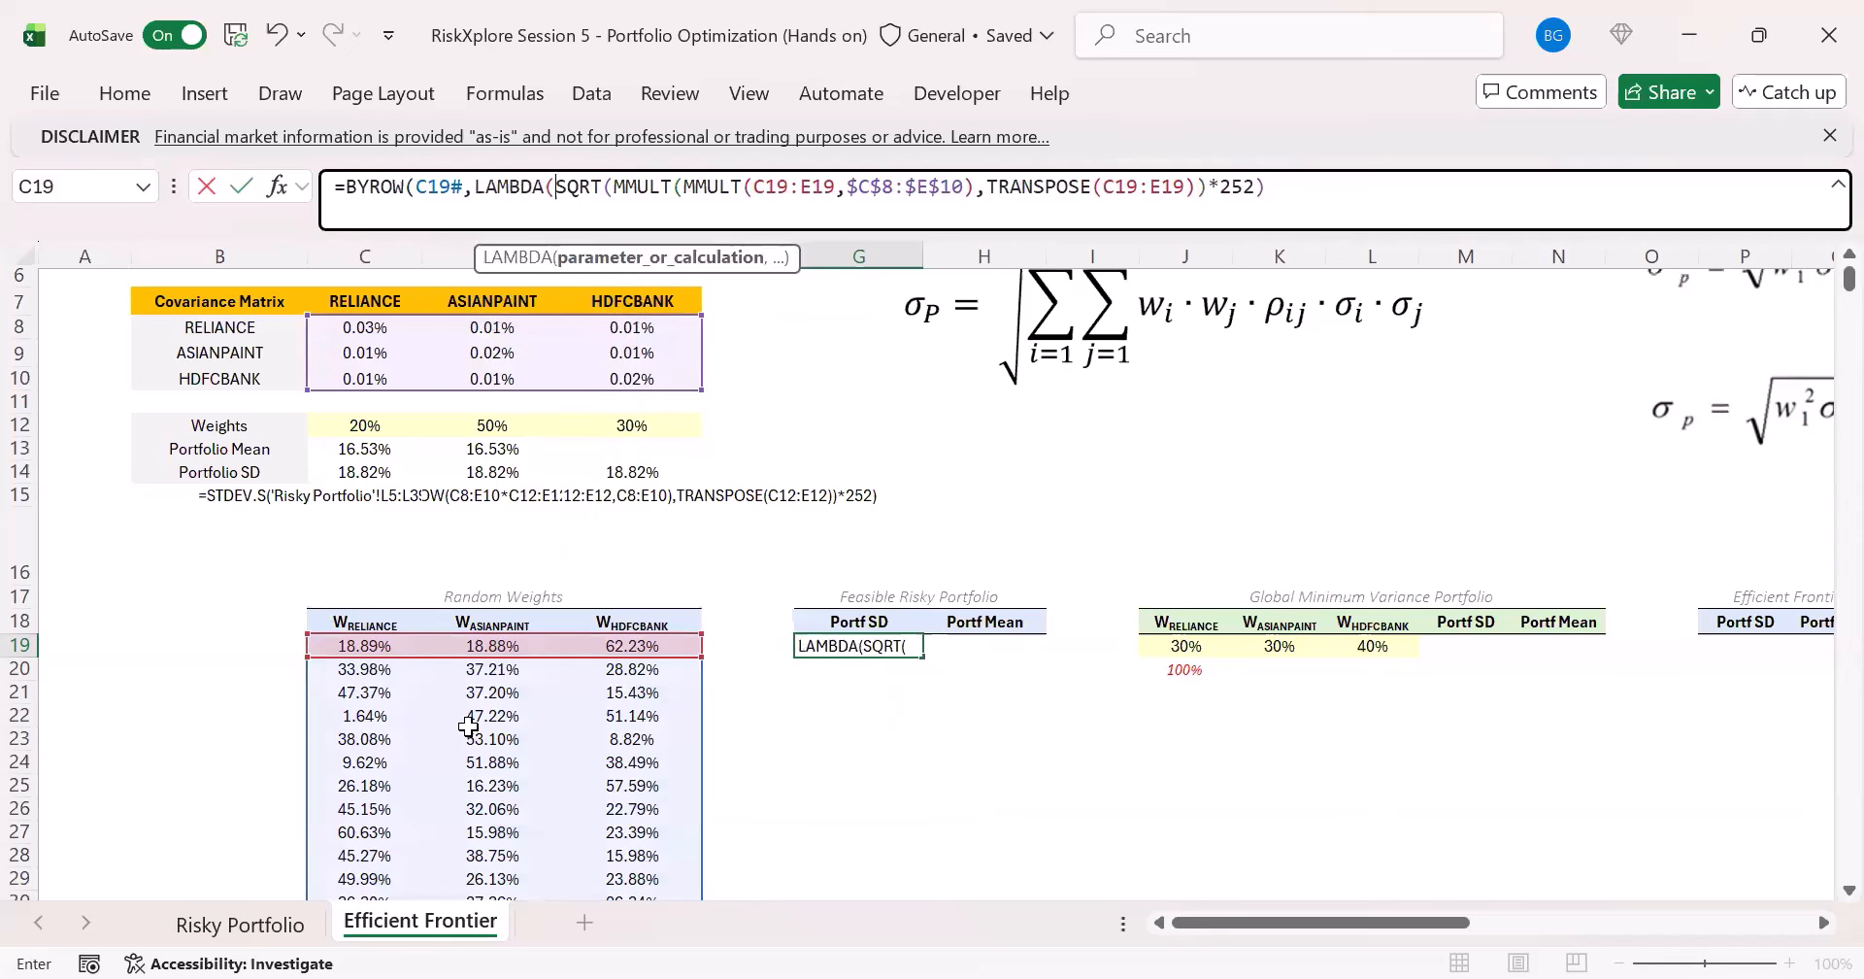
{"action": "type", "text": "x,"}
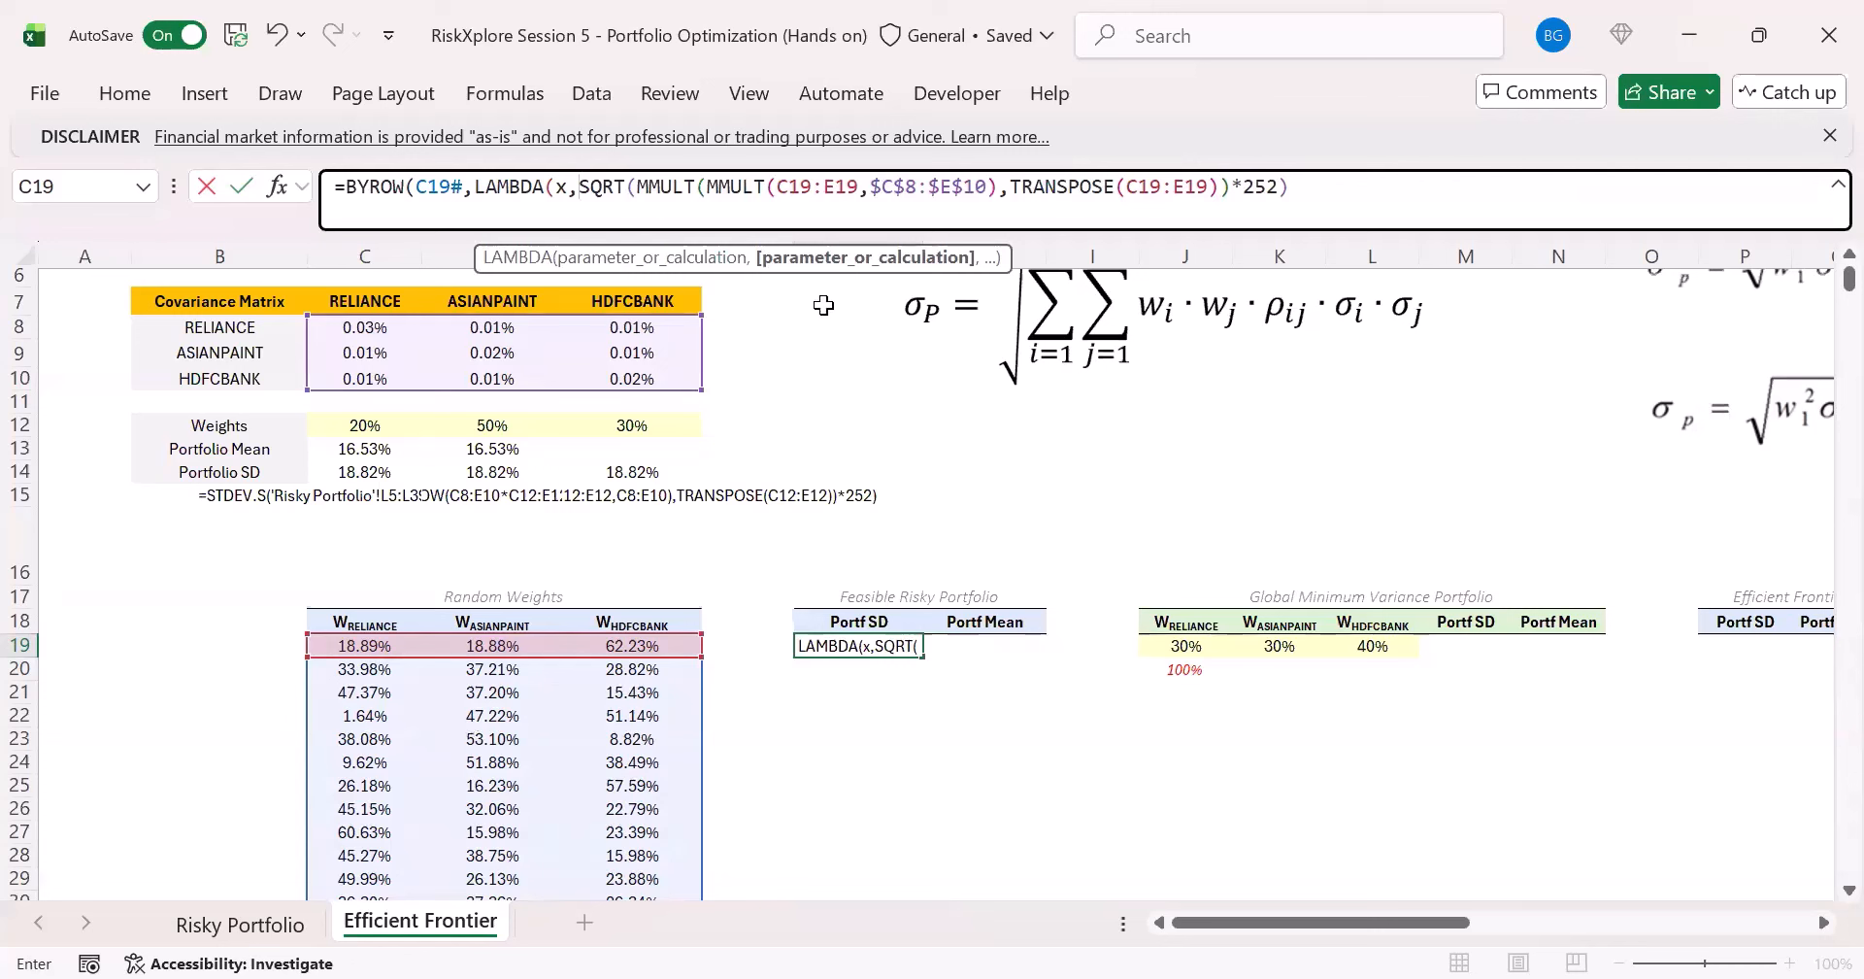
- Replace both C19:E19 references in G19's LAMBDA with x, enter the formula and compare the spilled Portf SD values with the weight rows
{"action": "double_click", "coordinate": [802, 194]}
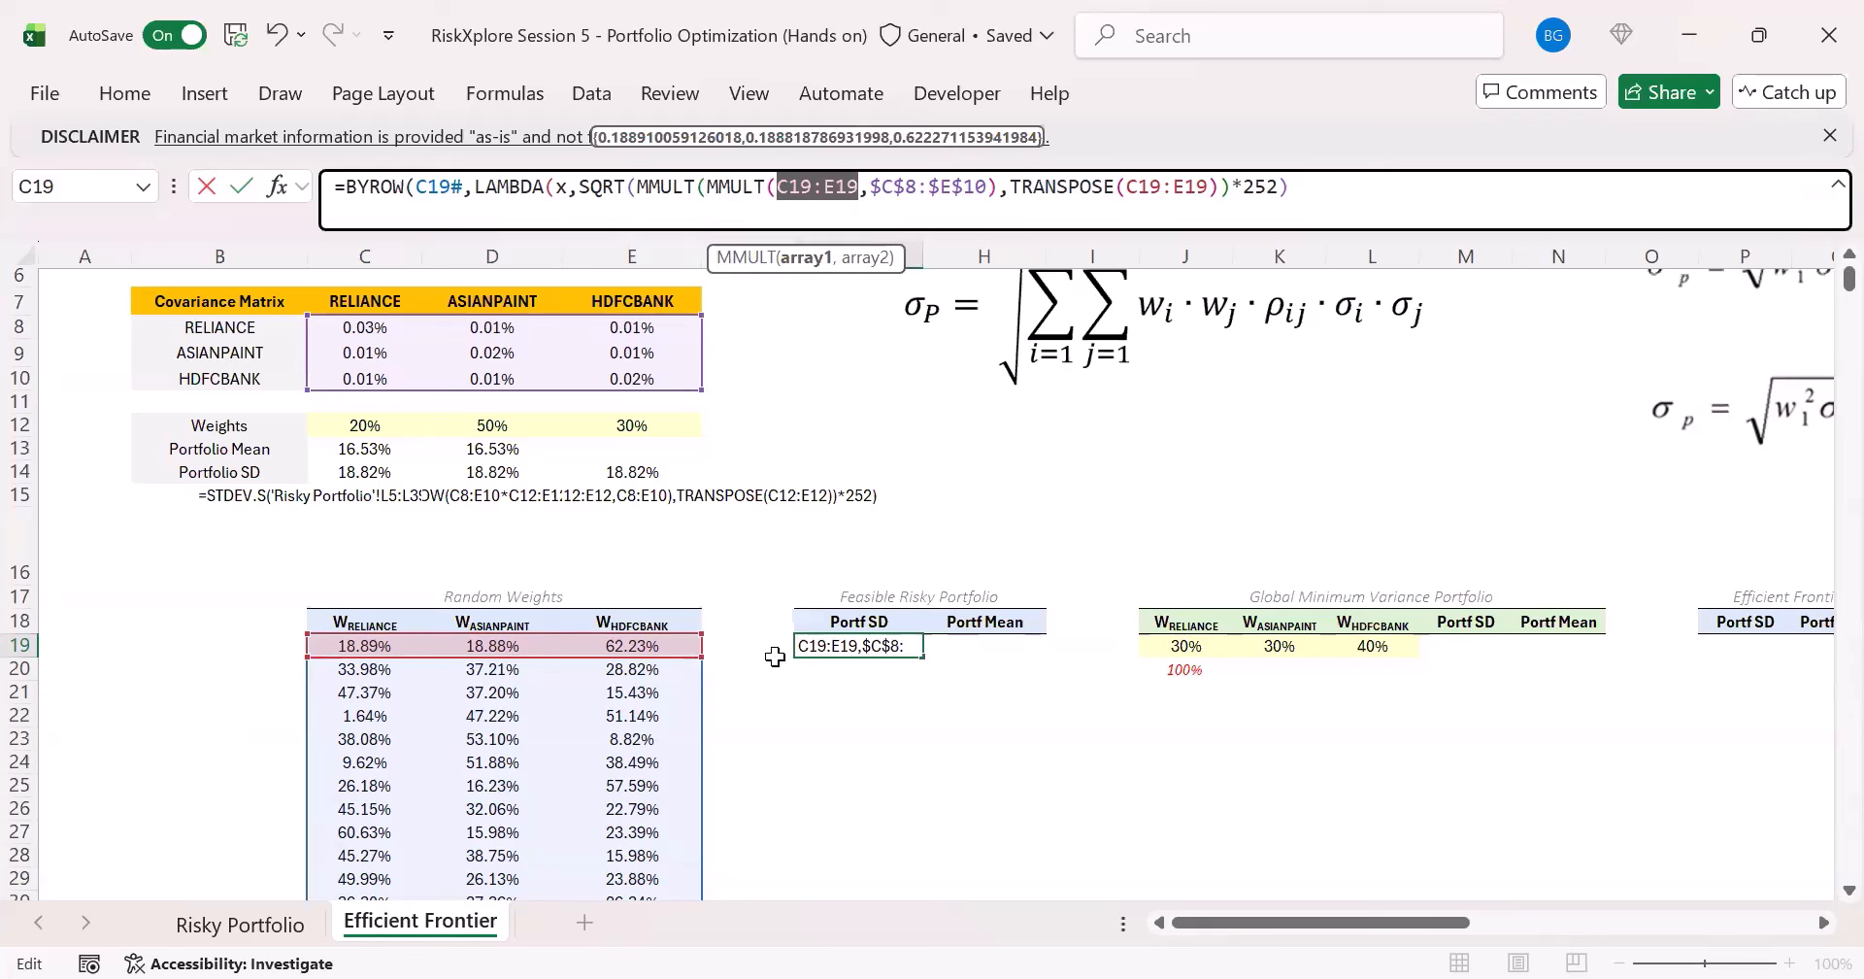
{"action": "type", "text": "x"}
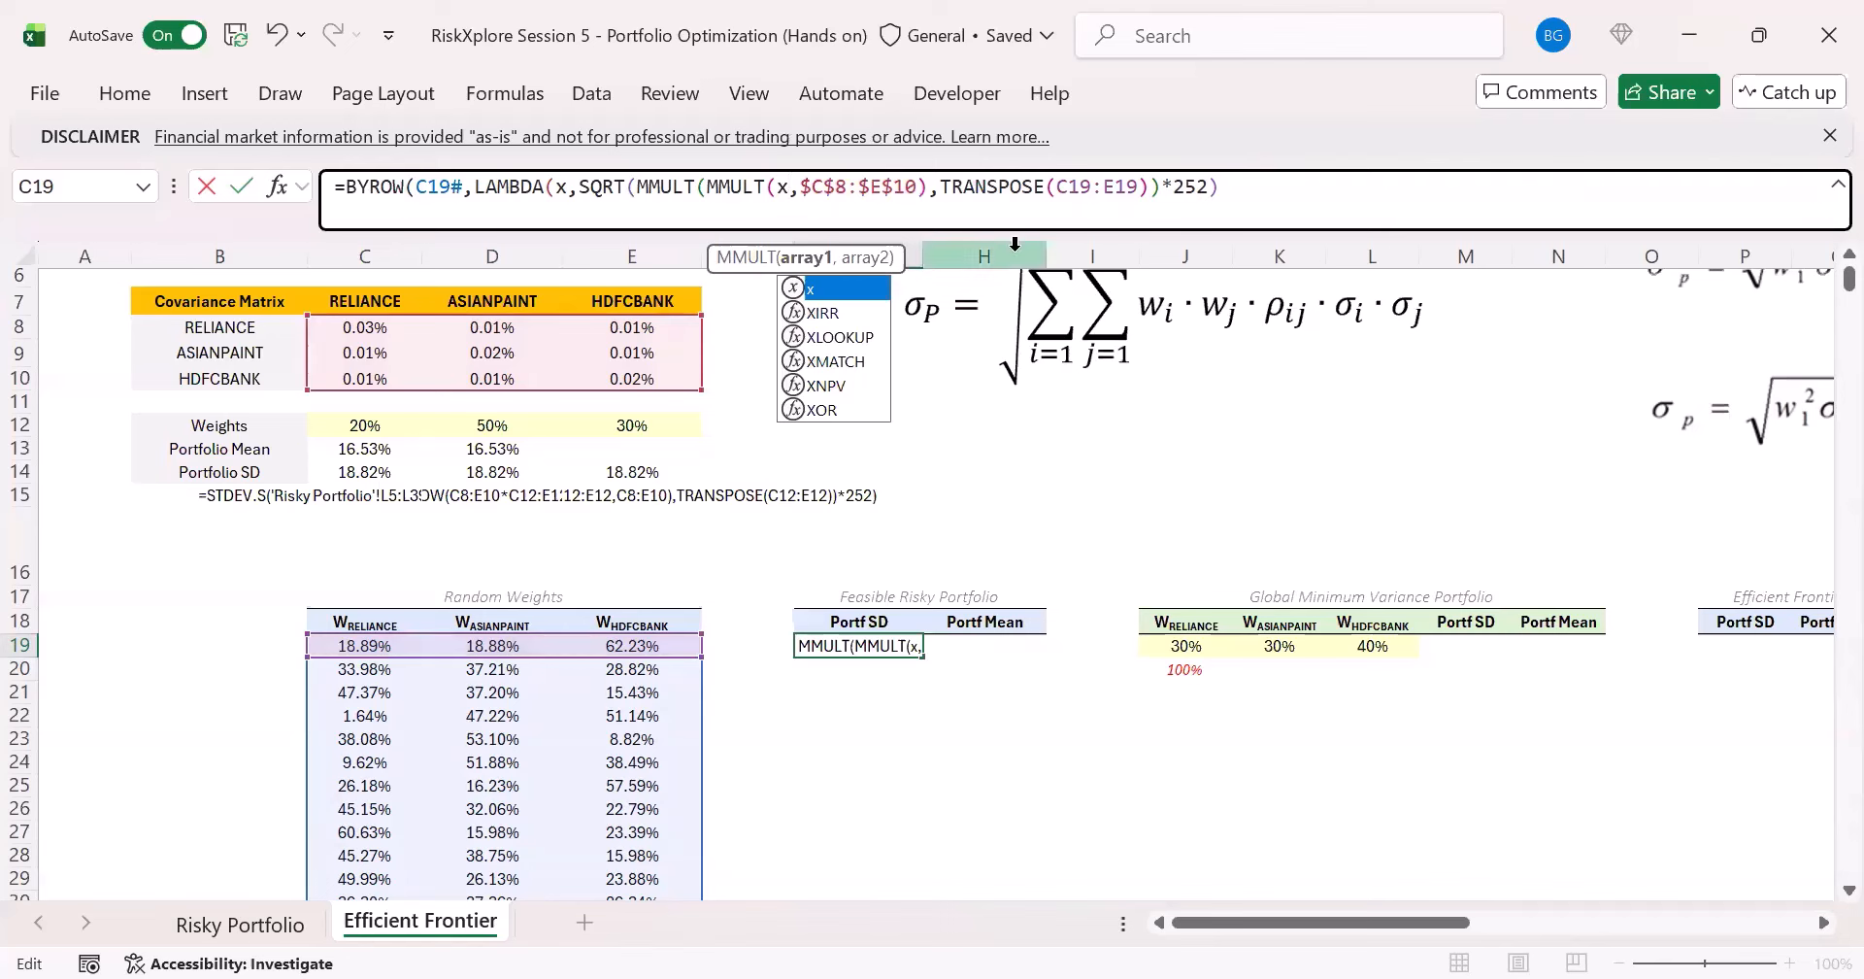
{"action": "key", "text": "Escape"}
{"action": "double_click", "coordinate": [1102, 197]}
{"action": "type", "text": "x"}
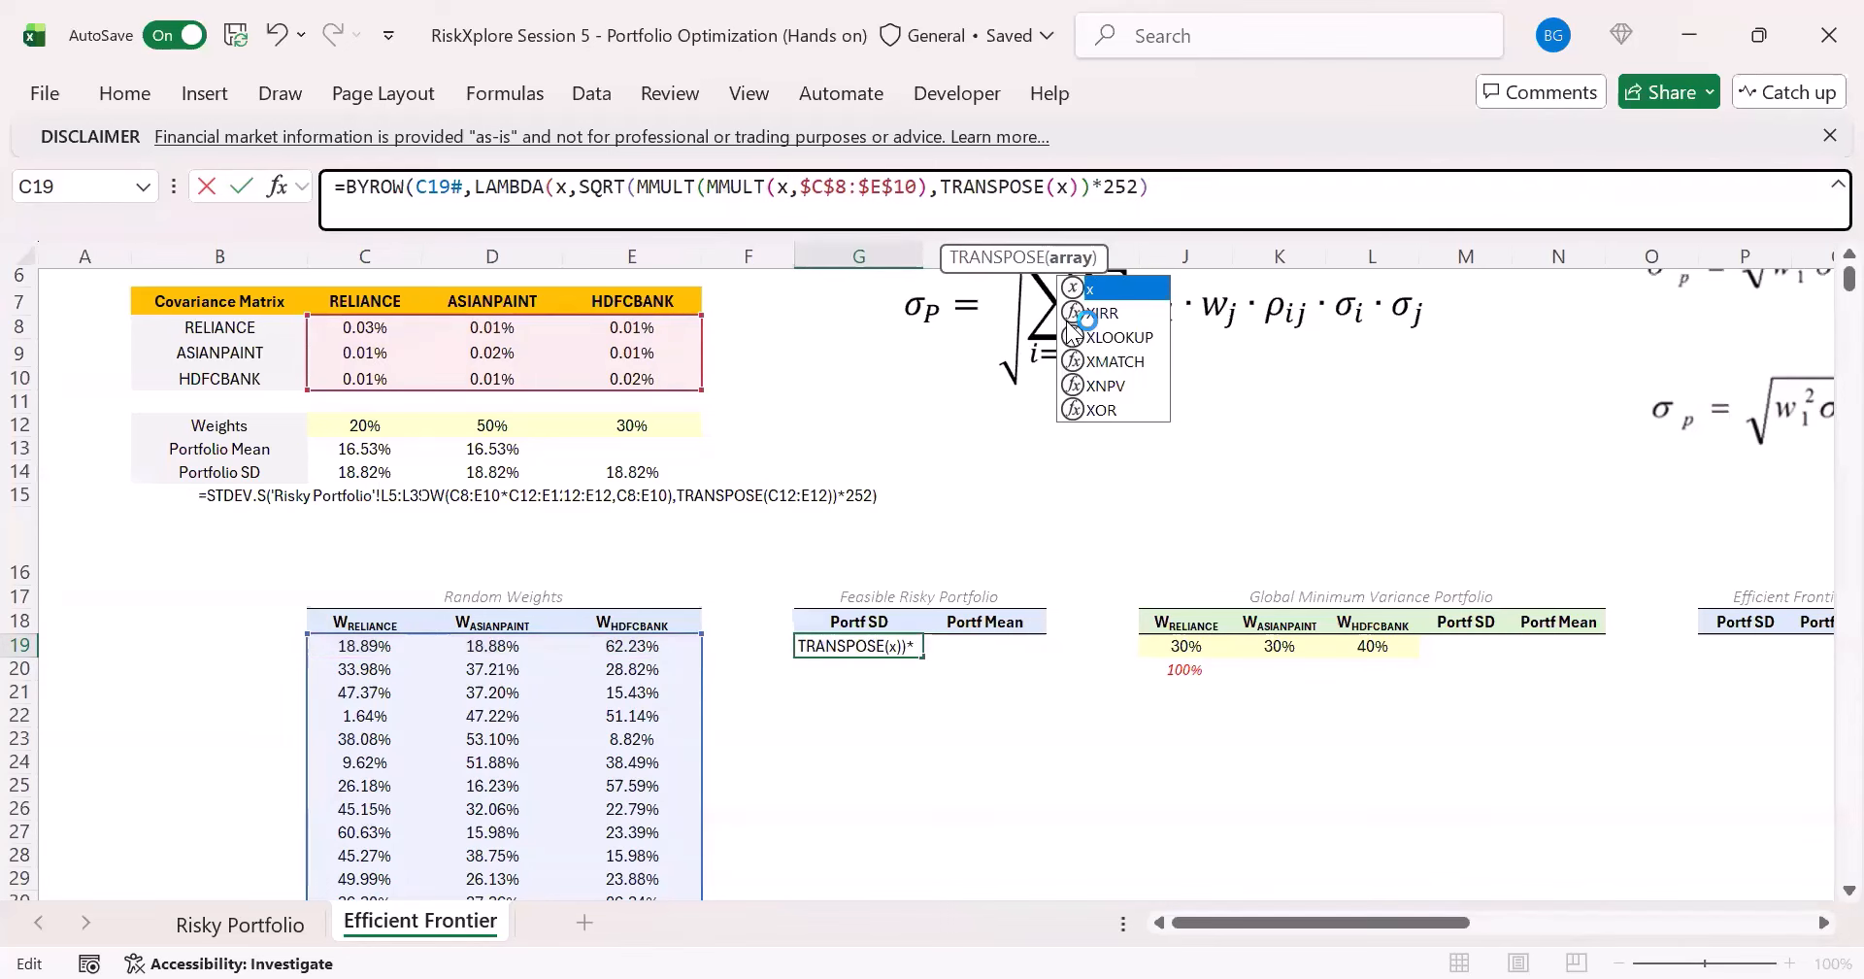
{"action": "left_click", "coordinate": [1173, 198]}
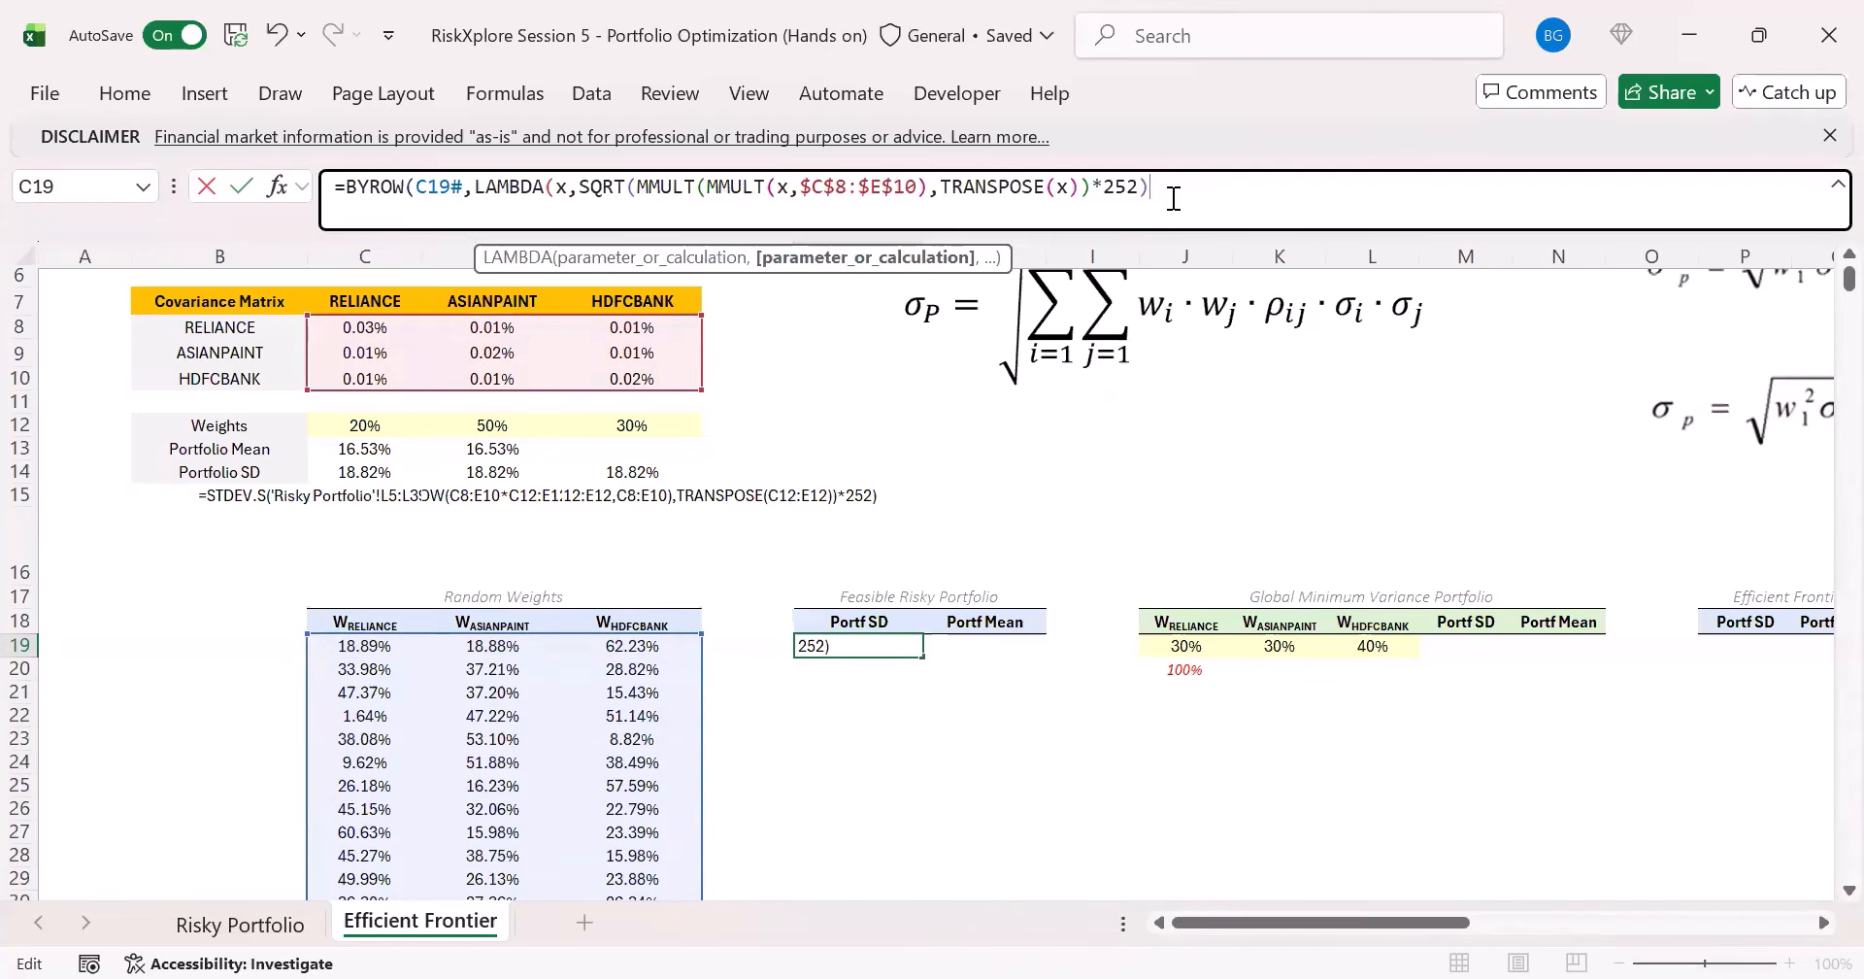
{"action": "type", "text": ")"}
{"action": "key", "text": "ctrl+Return"}
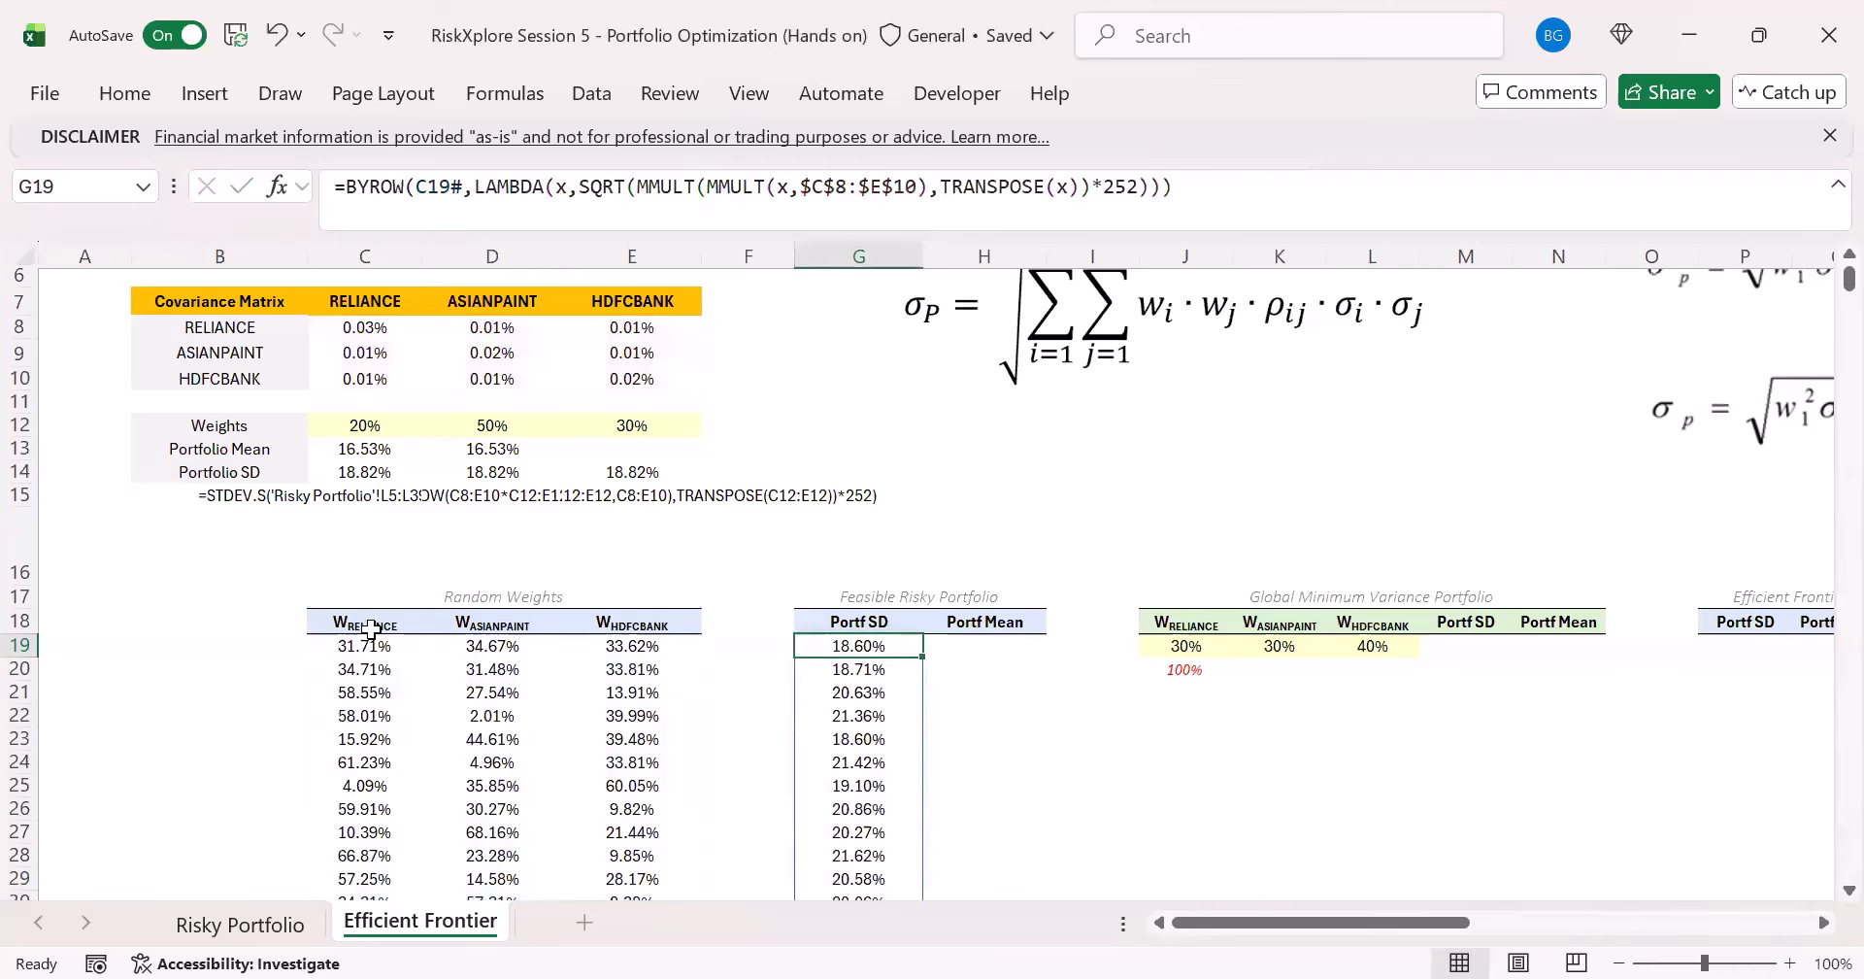
{"action": "left_click_drag", "start_coordinate": [369, 646], "coordinate": [640, 672]}
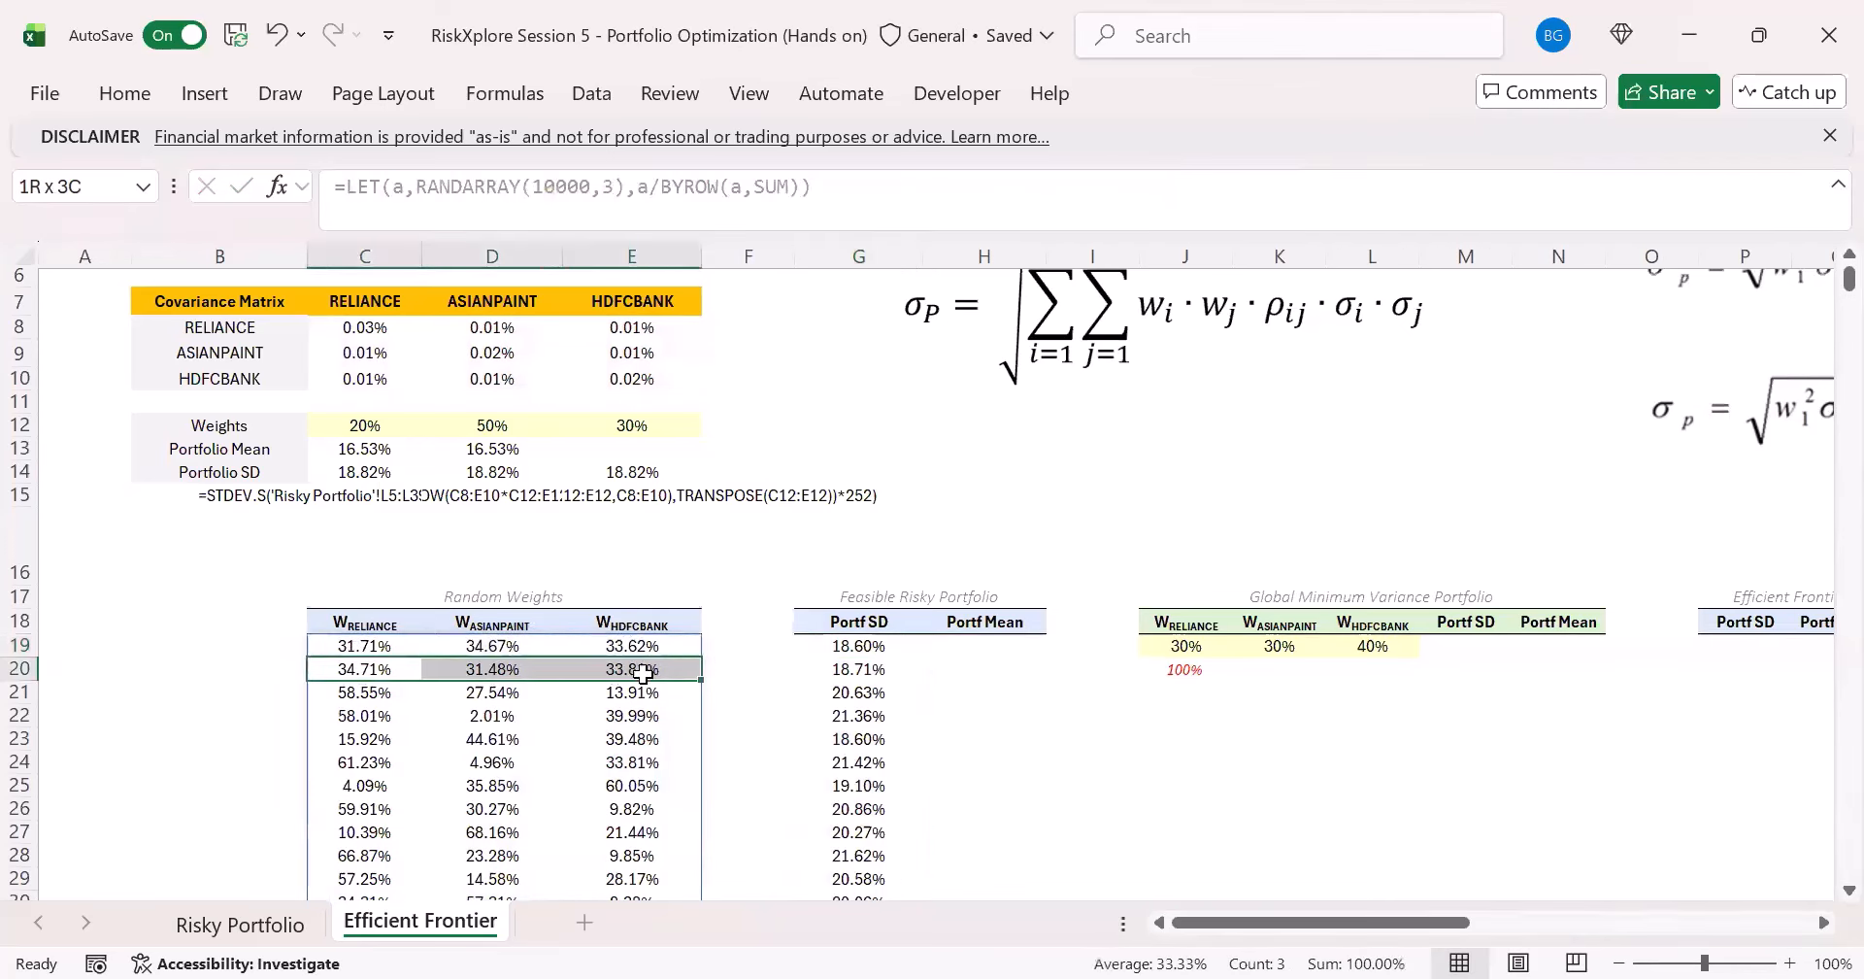
{"action": "left_click_drag", "start_coordinate": [366, 716], "coordinate": [636, 725]}
{"action": "left_click", "coordinate": [856, 645]}
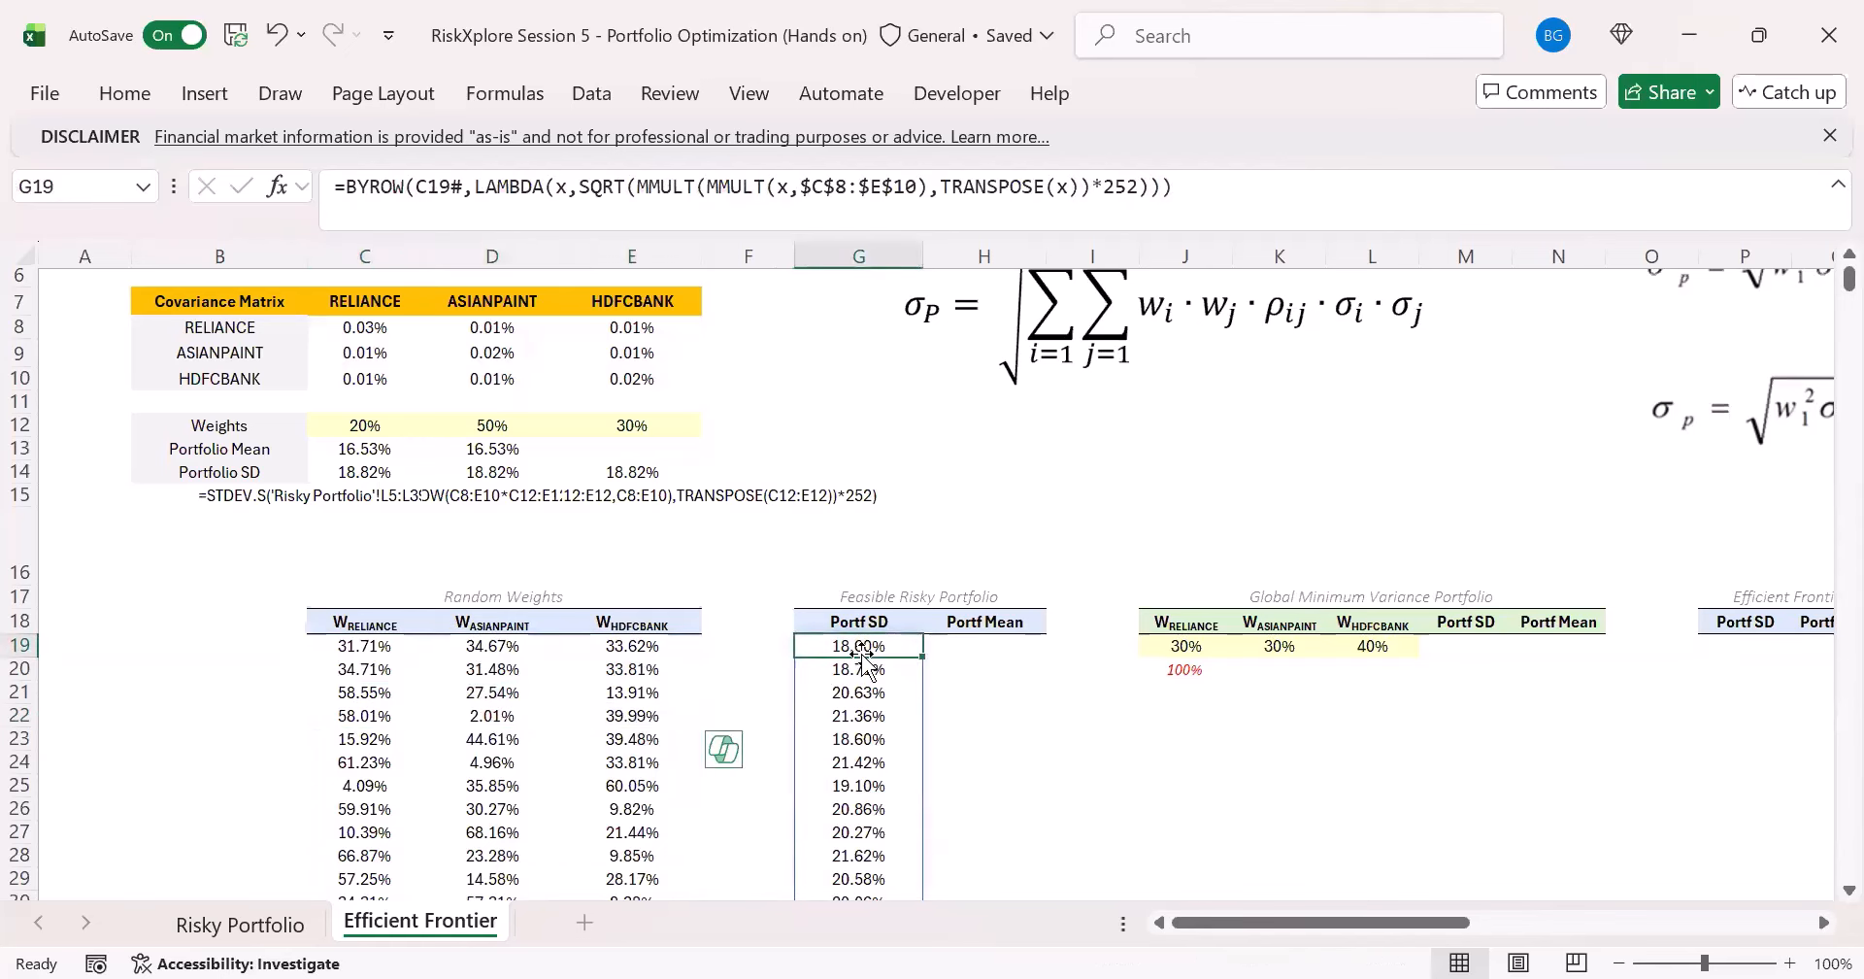
- Set the RANDARRAY row count in C19's random weights formula to 1000
{"action": "left_click", "coordinate": [349, 652]}
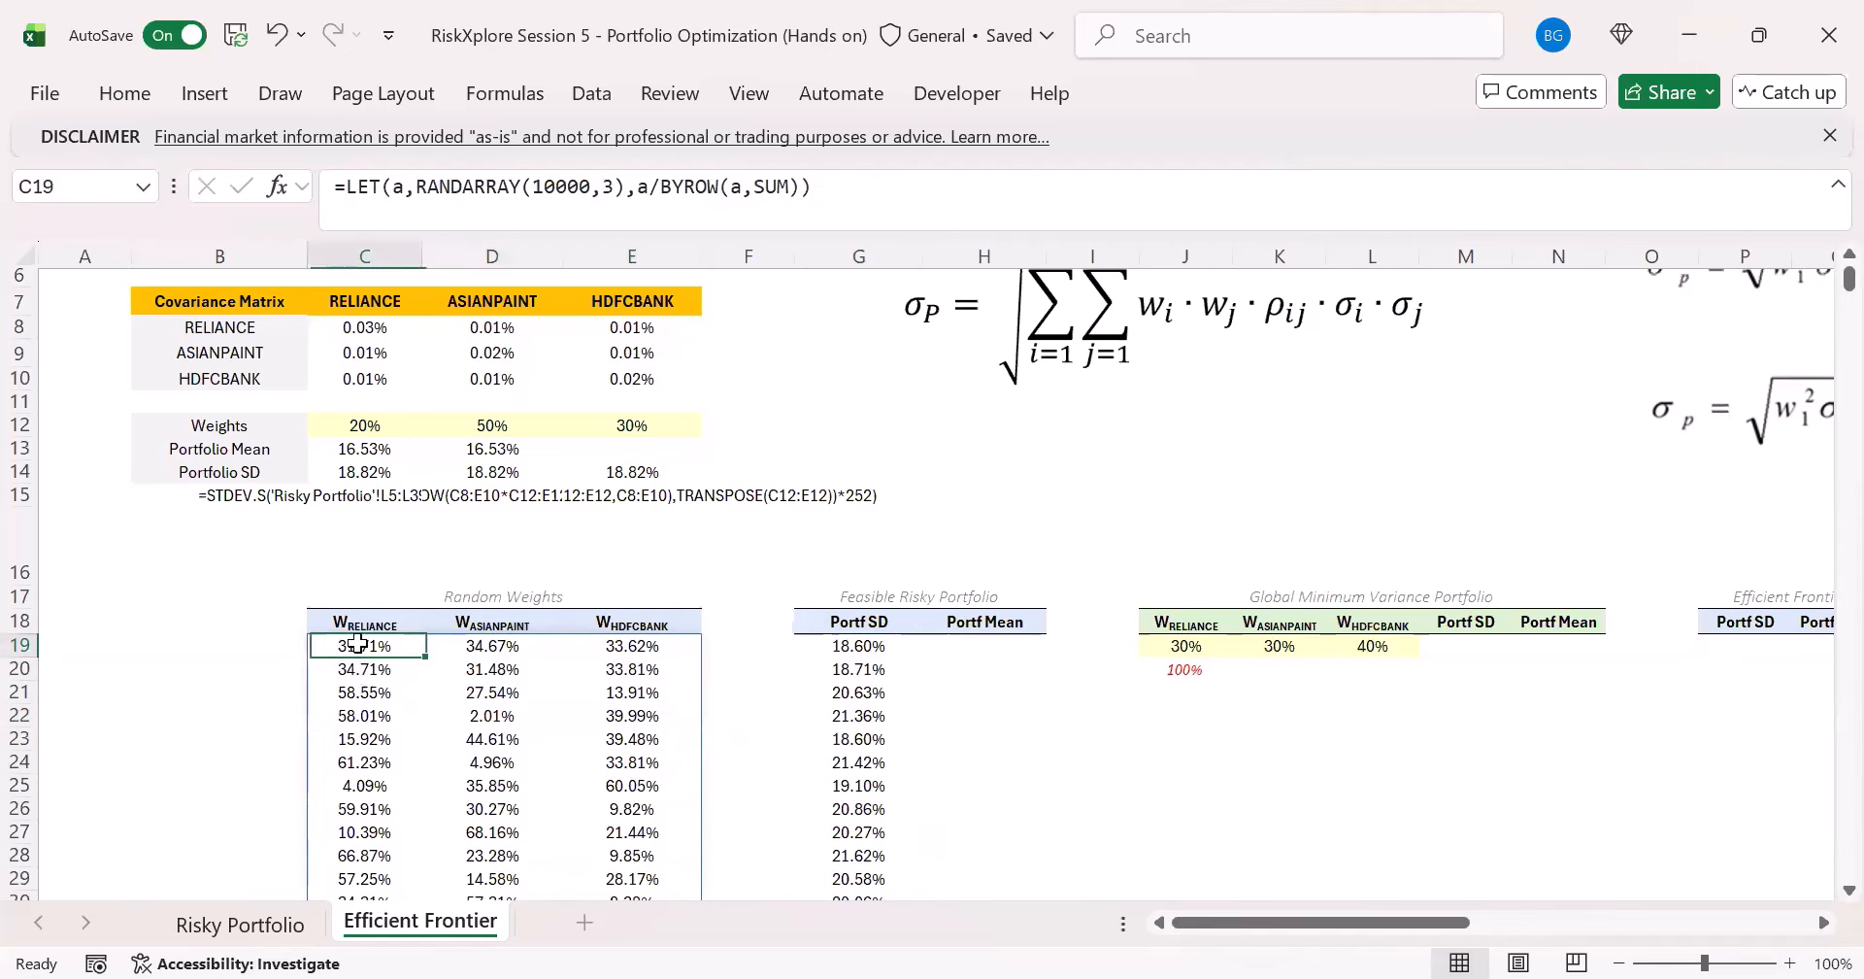
{"action": "left_click", "coordinate": [599, 186]}
{"action": "left_click", "coordinate": [595, 187]}
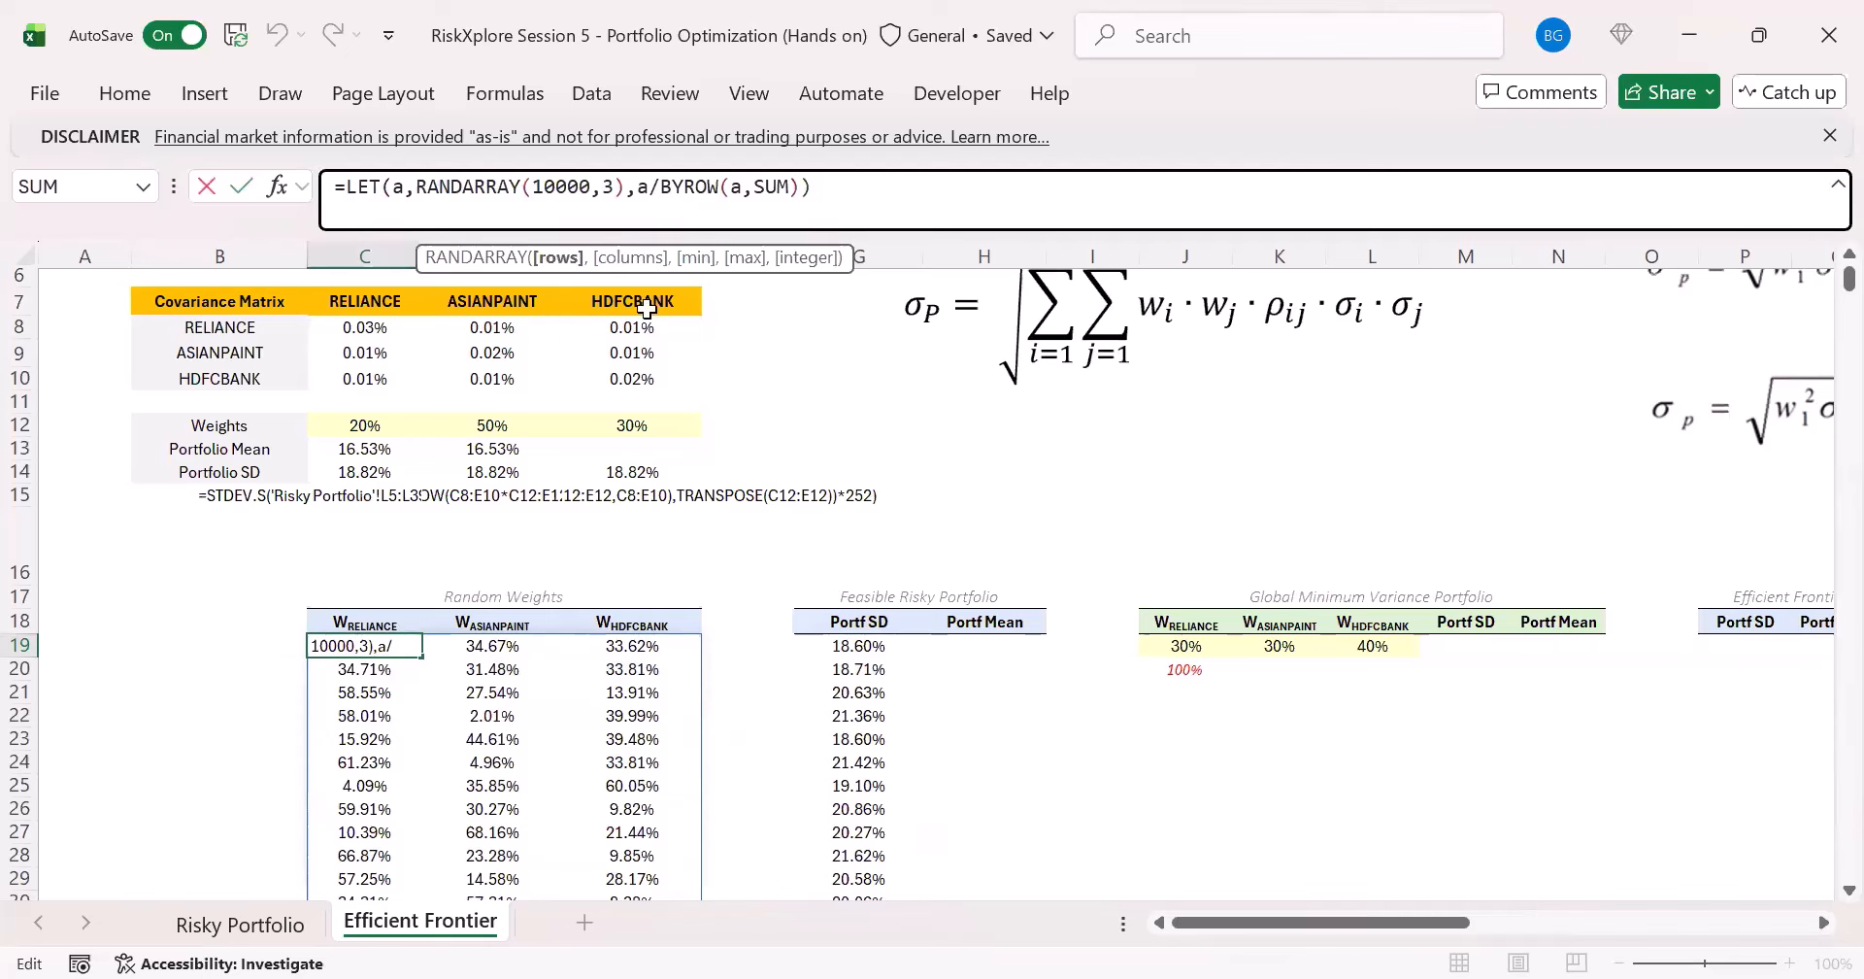
{"action": "key", "text": "BackSpace"}
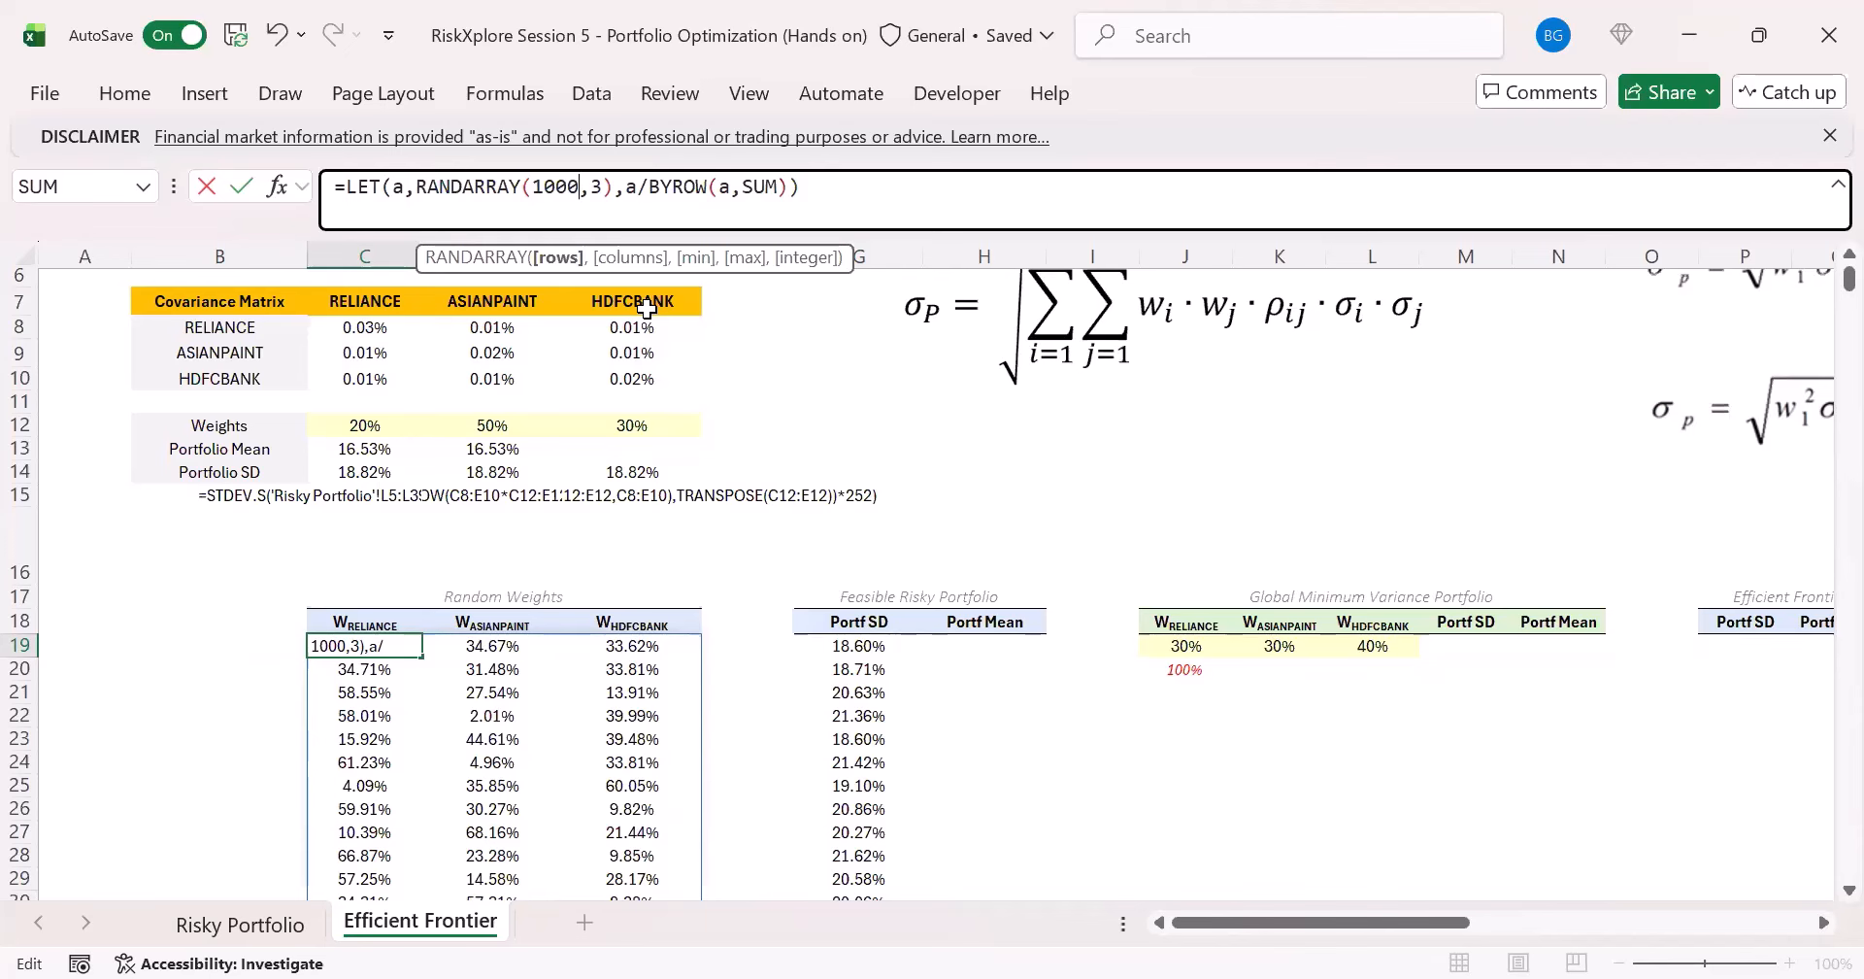
{"action": "key", "text": "ctrl+Return"}
- Examine where the spilled random weights and Portf SD columns end, and compare the formulas in C19 and G19
{"action": "key", "text": "ctrl+Down"}
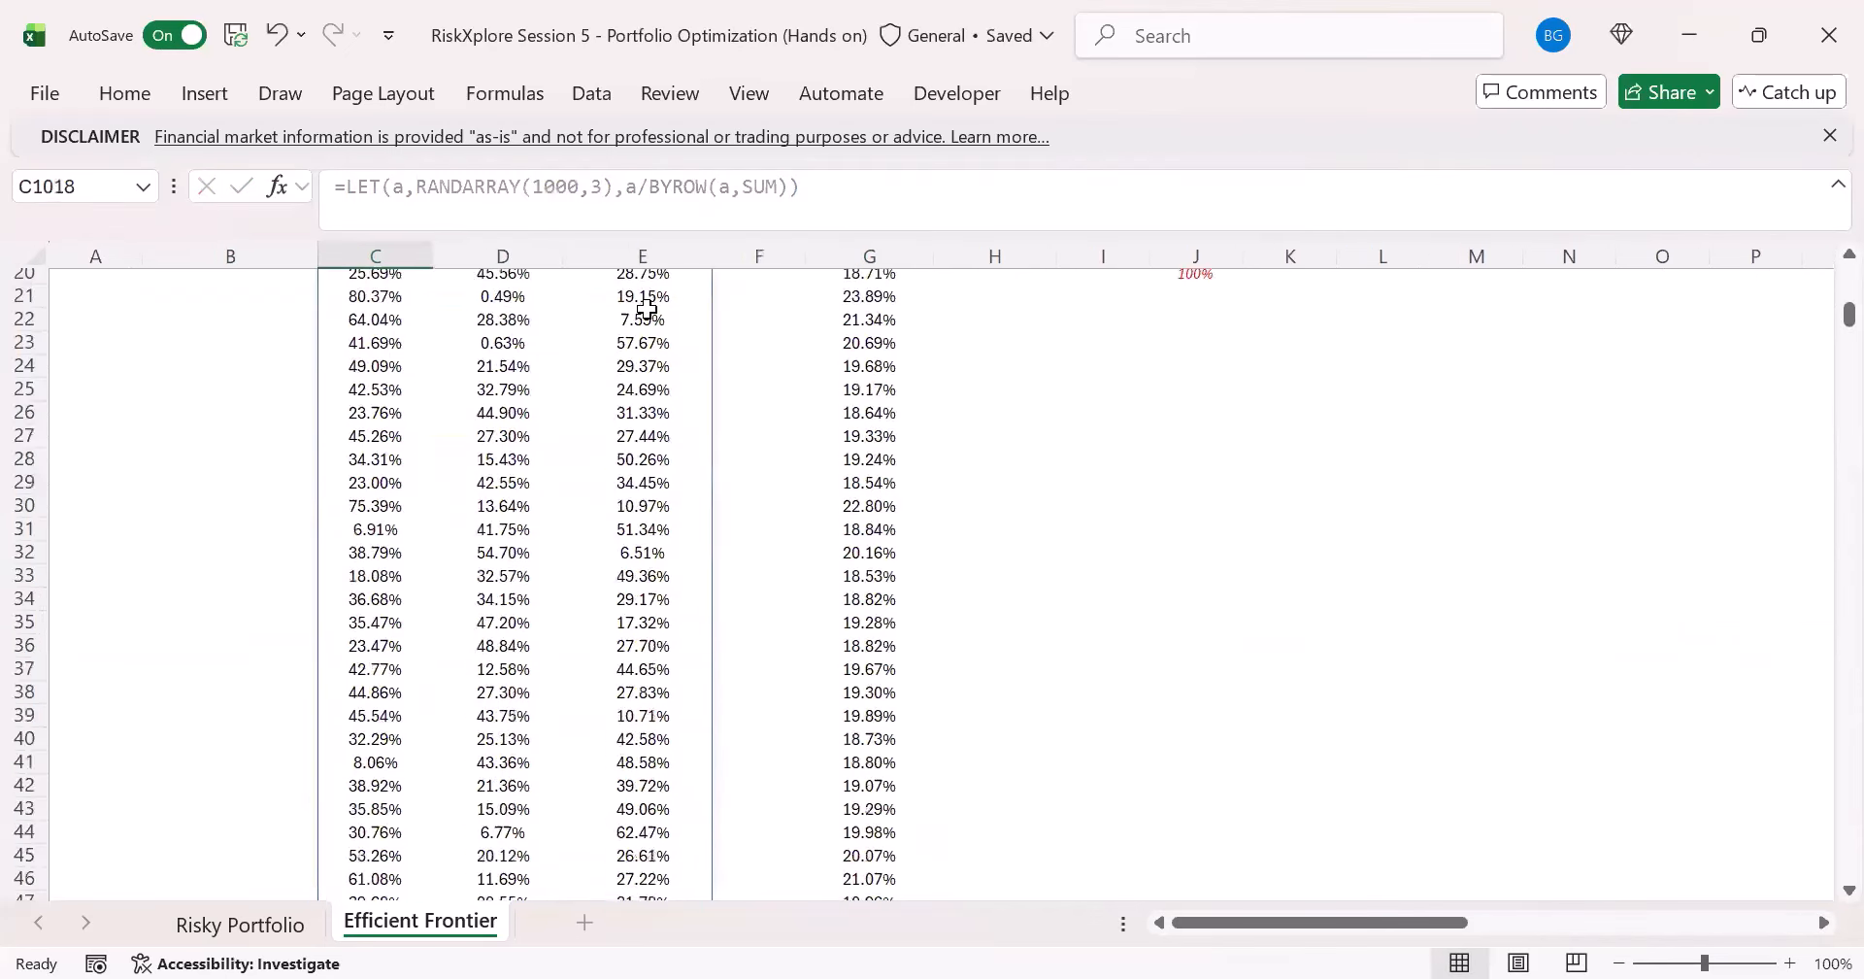
{"action": "scroll", "coordinate": [648, 486], "scroll_direction": "down", "scroll_amount": 2}
{"action": "left_click", "coordinate": [881, 745]}
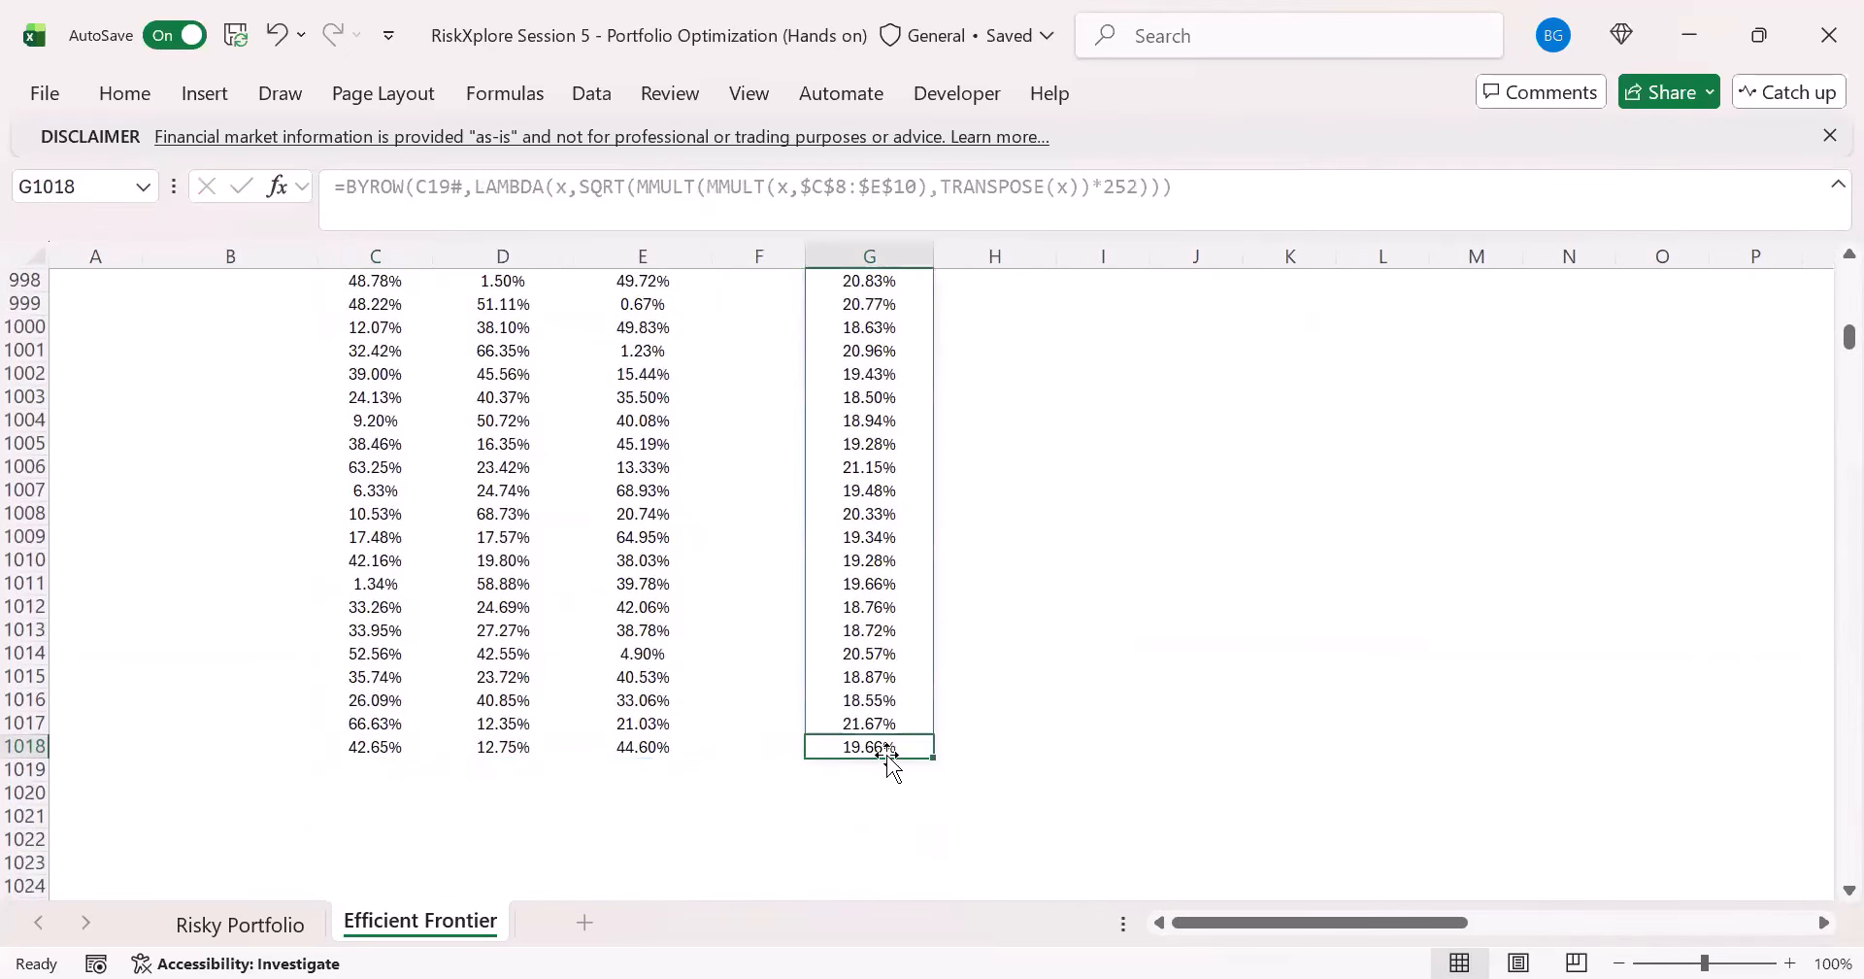
{"action": "left_click", "coordinate": [832, 560]}
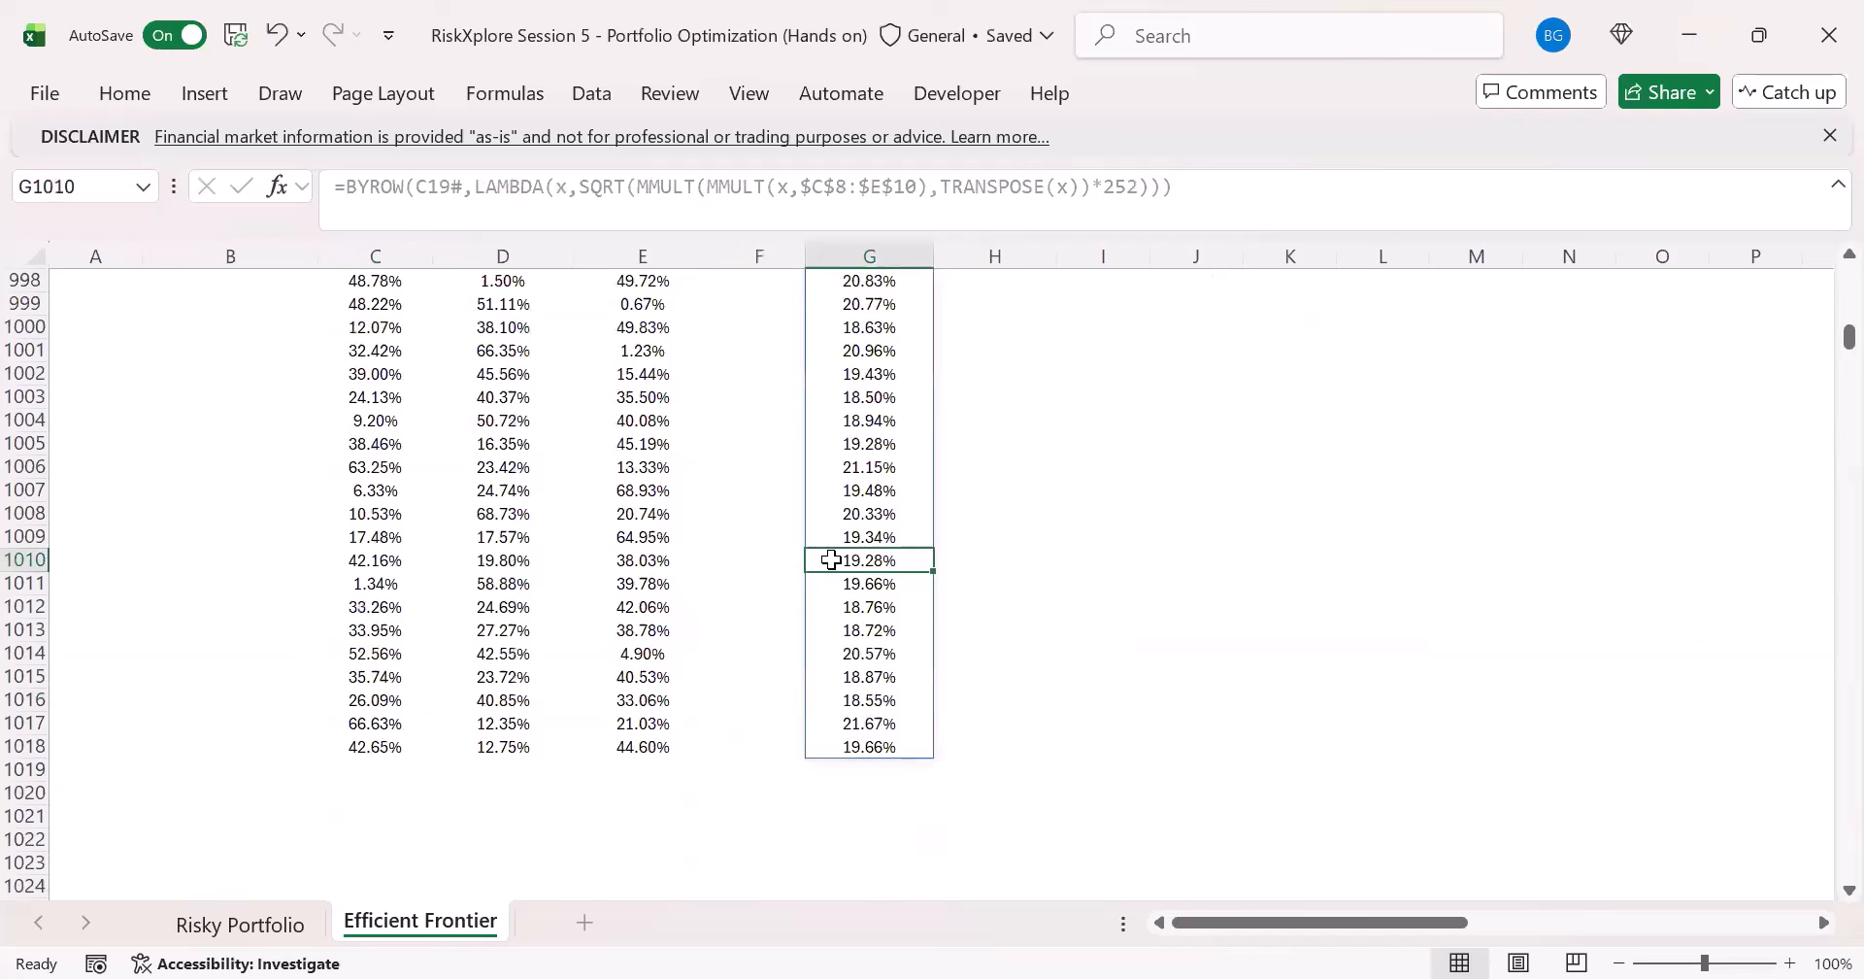
{"action": "left_click", "coordinate": [400, 748]}
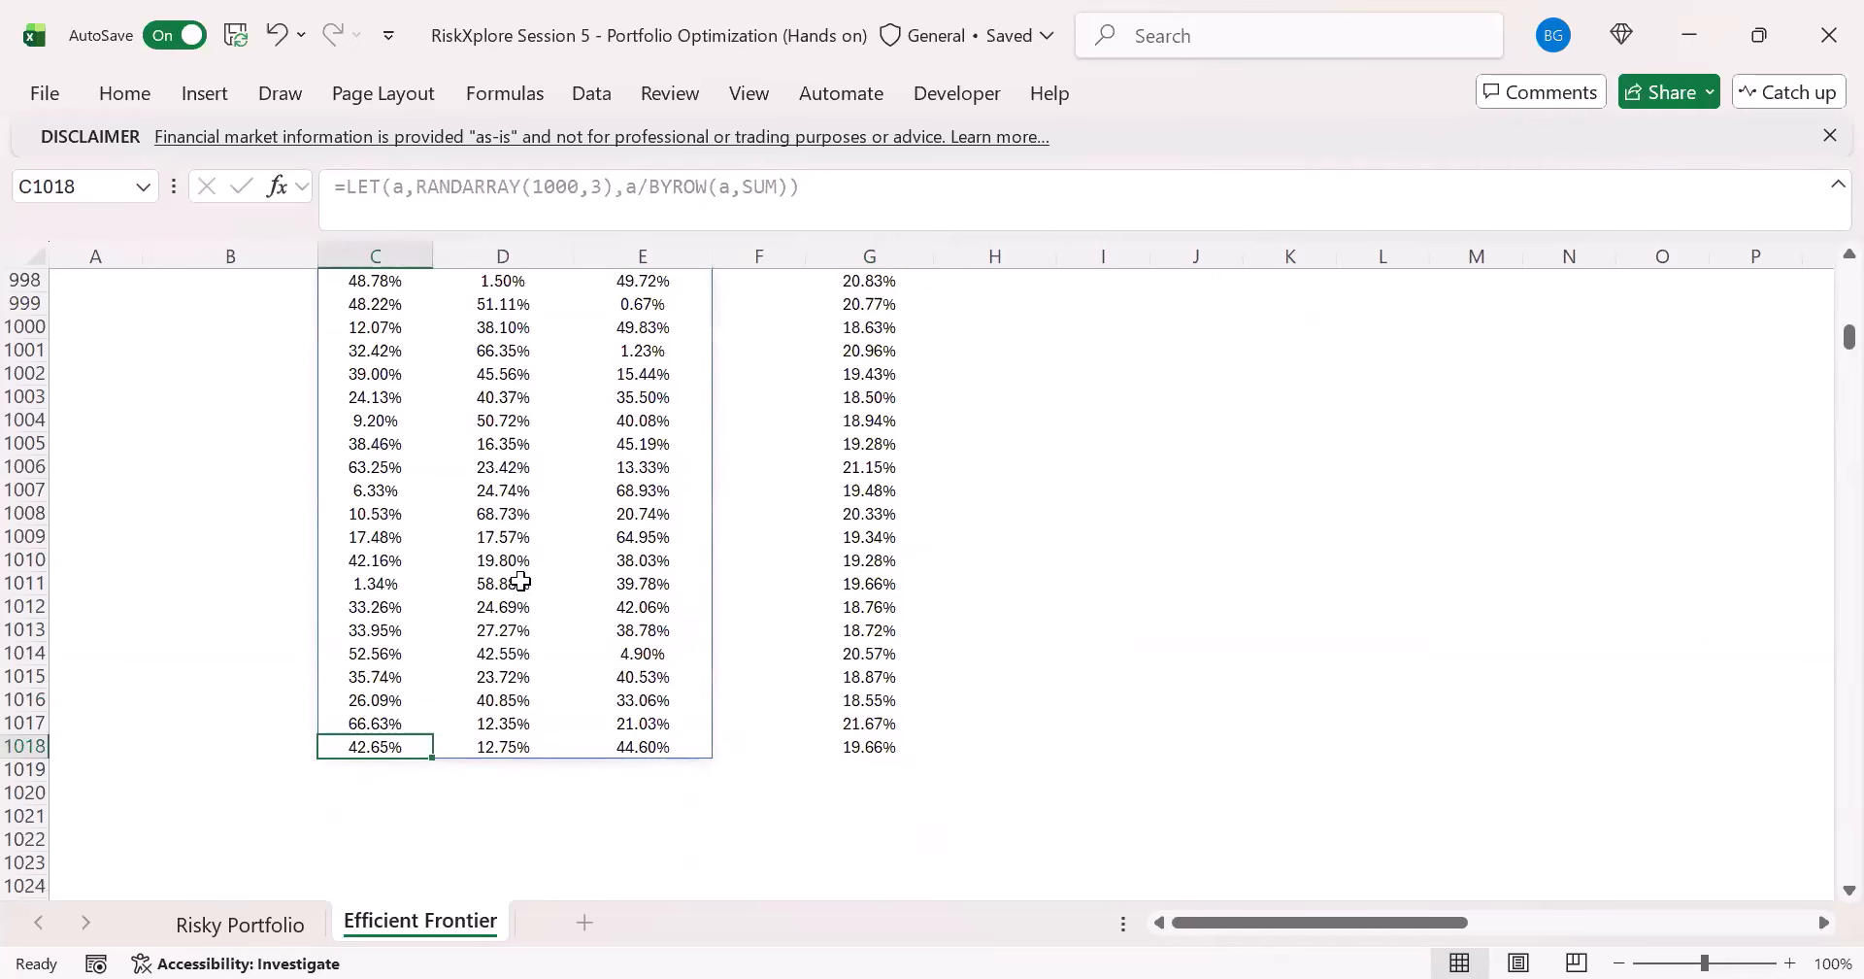
{"action": "left_click", "coordinate": [876, 748]}
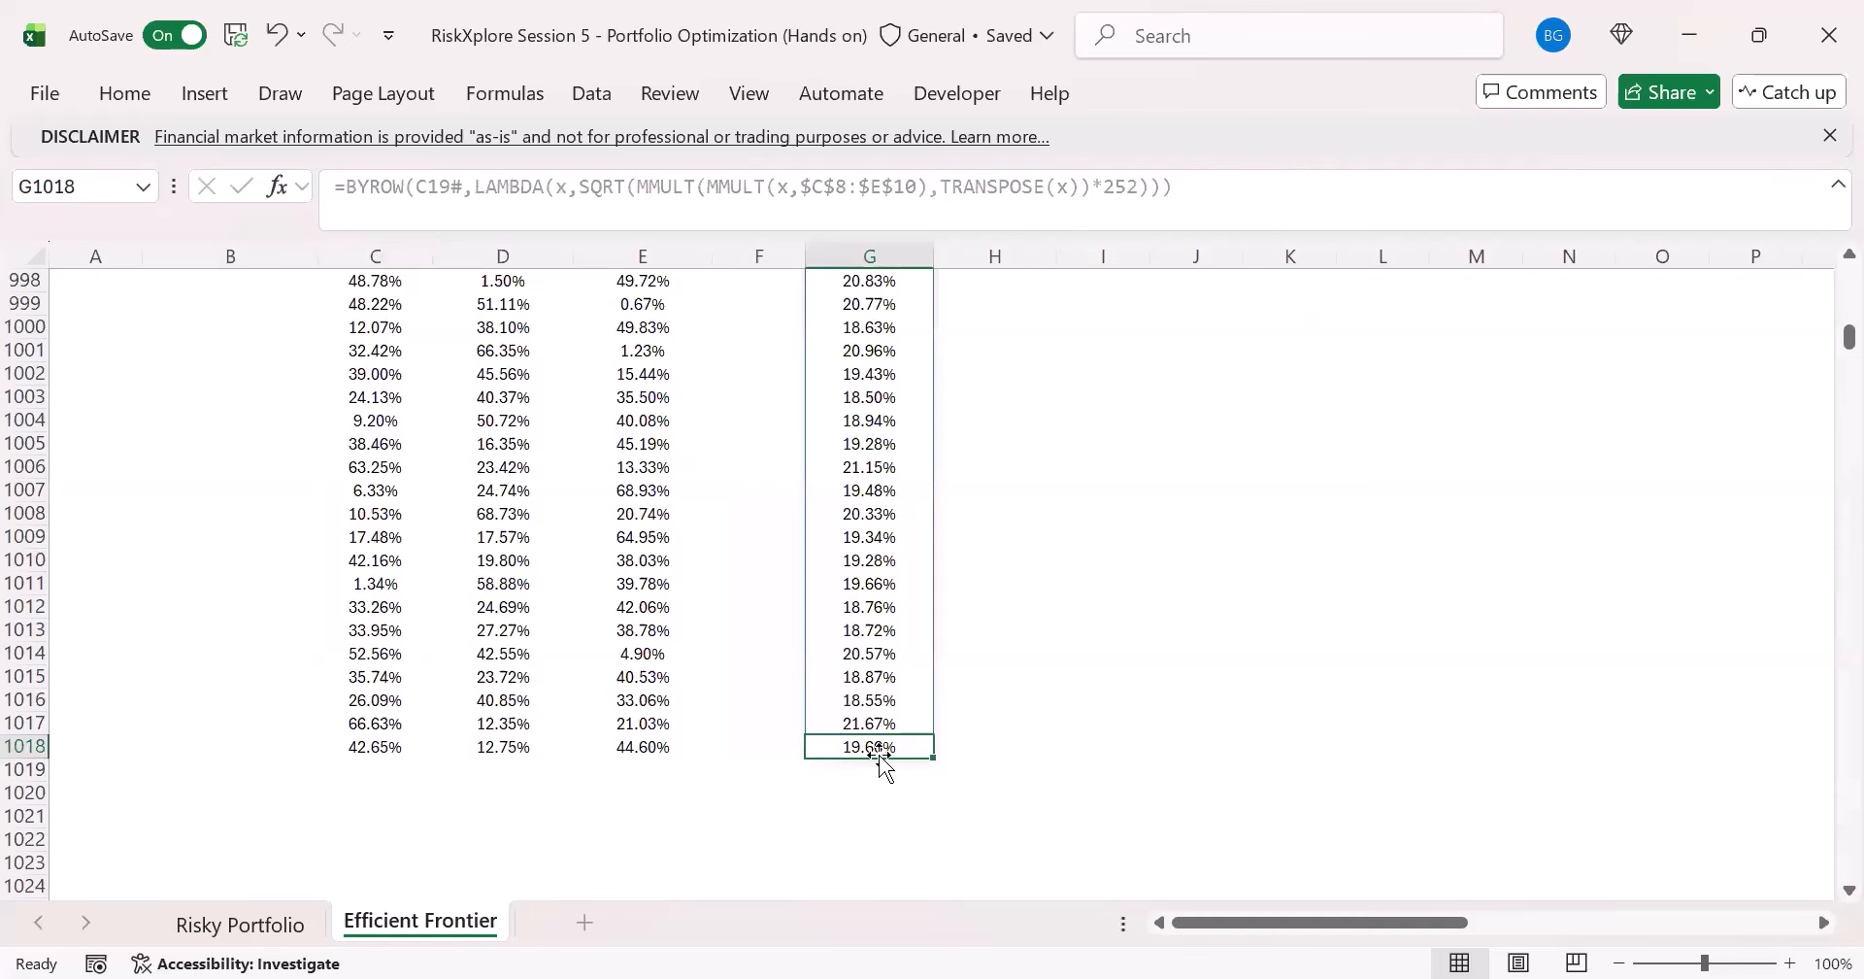
{"action": "key", "text": "ctrl+Up"}
{"action": "key", "text": "ctrl+Up"}
{"action": "key", "text": "ctrl+Up"}
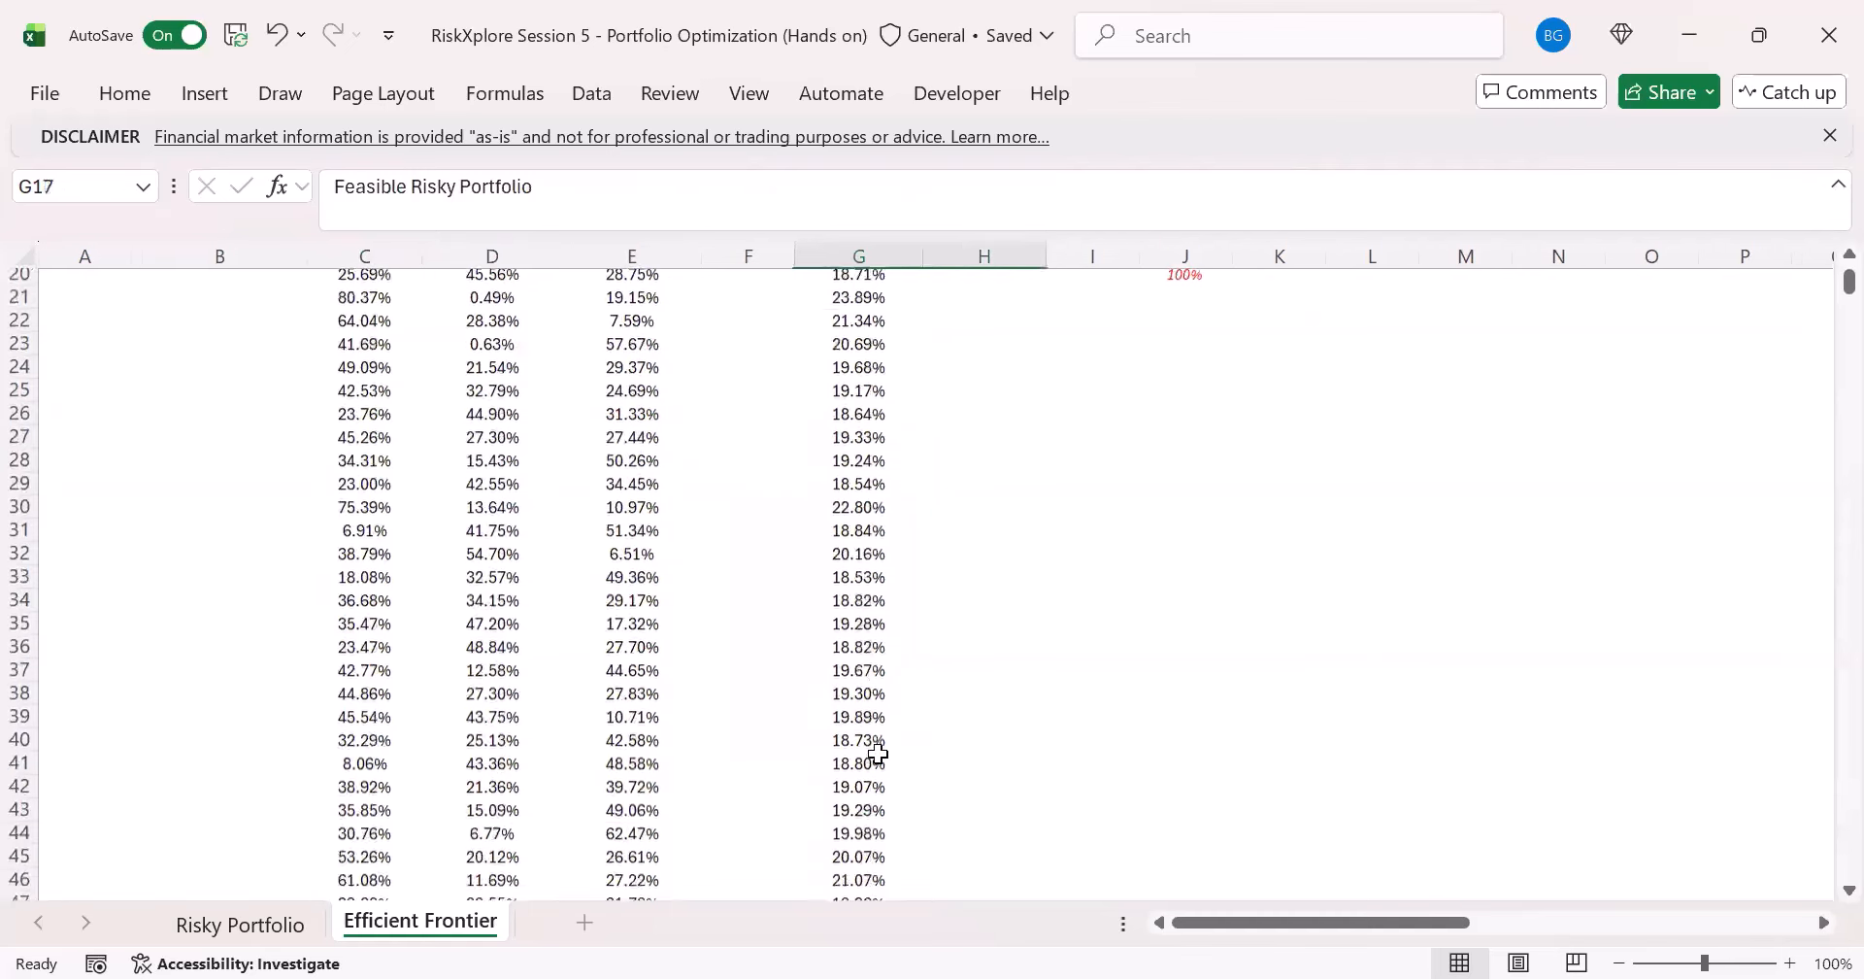
{"action": "scroll", "coordinate": [876, 753], "scroll_direction": "down", "scroll_amount": 2}
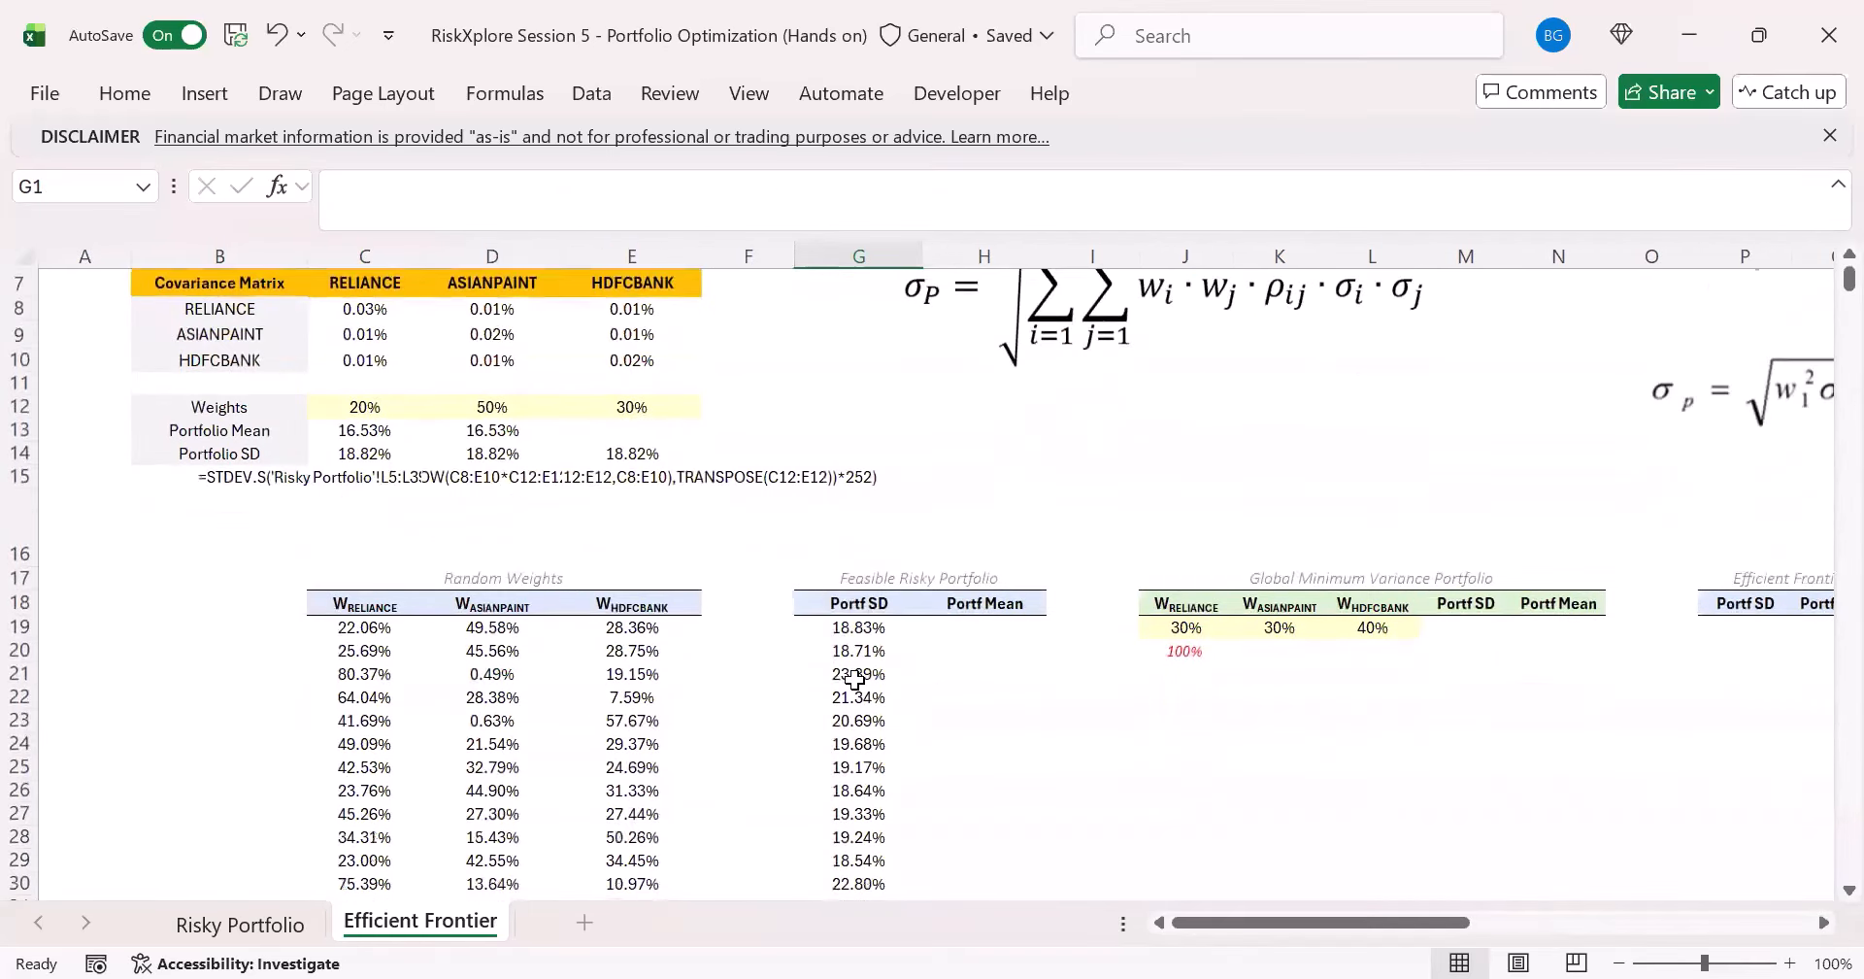
{"action": "left_click", "coordinate": [859, 628]}
{"action": "left_click", "coordinate": [399, 629]}
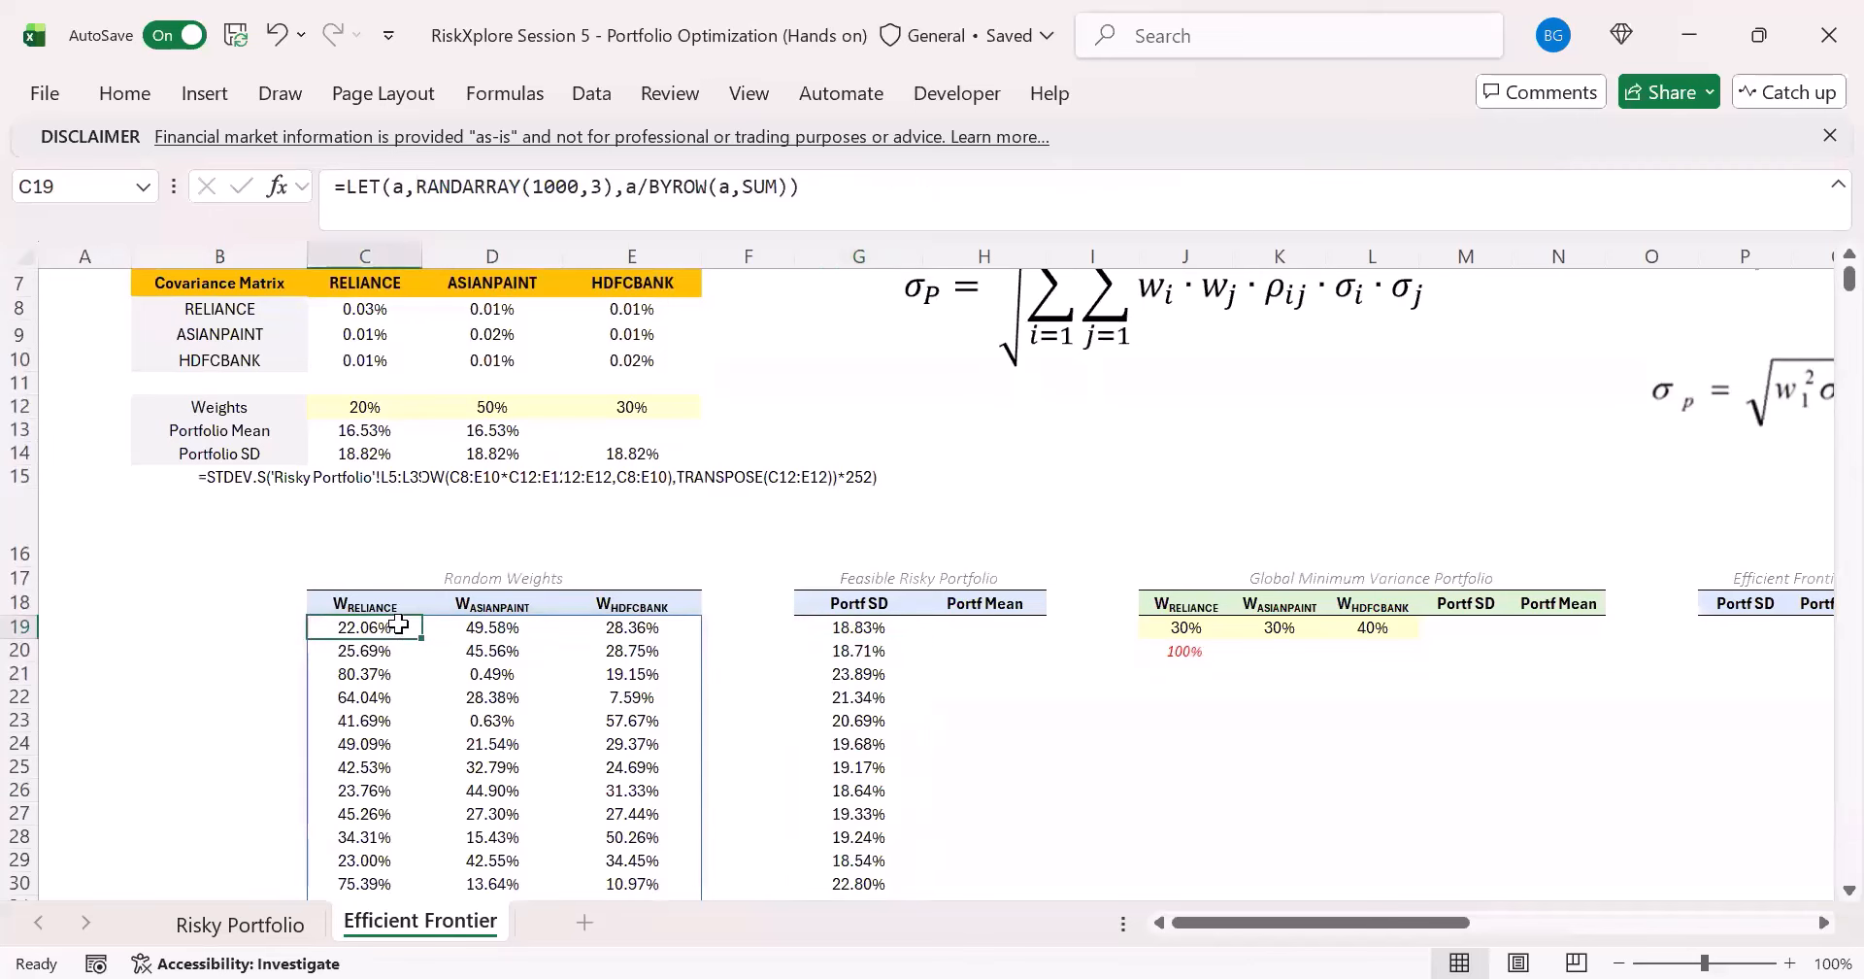
{"action": "left_click", "coordinate": [854, 631]}
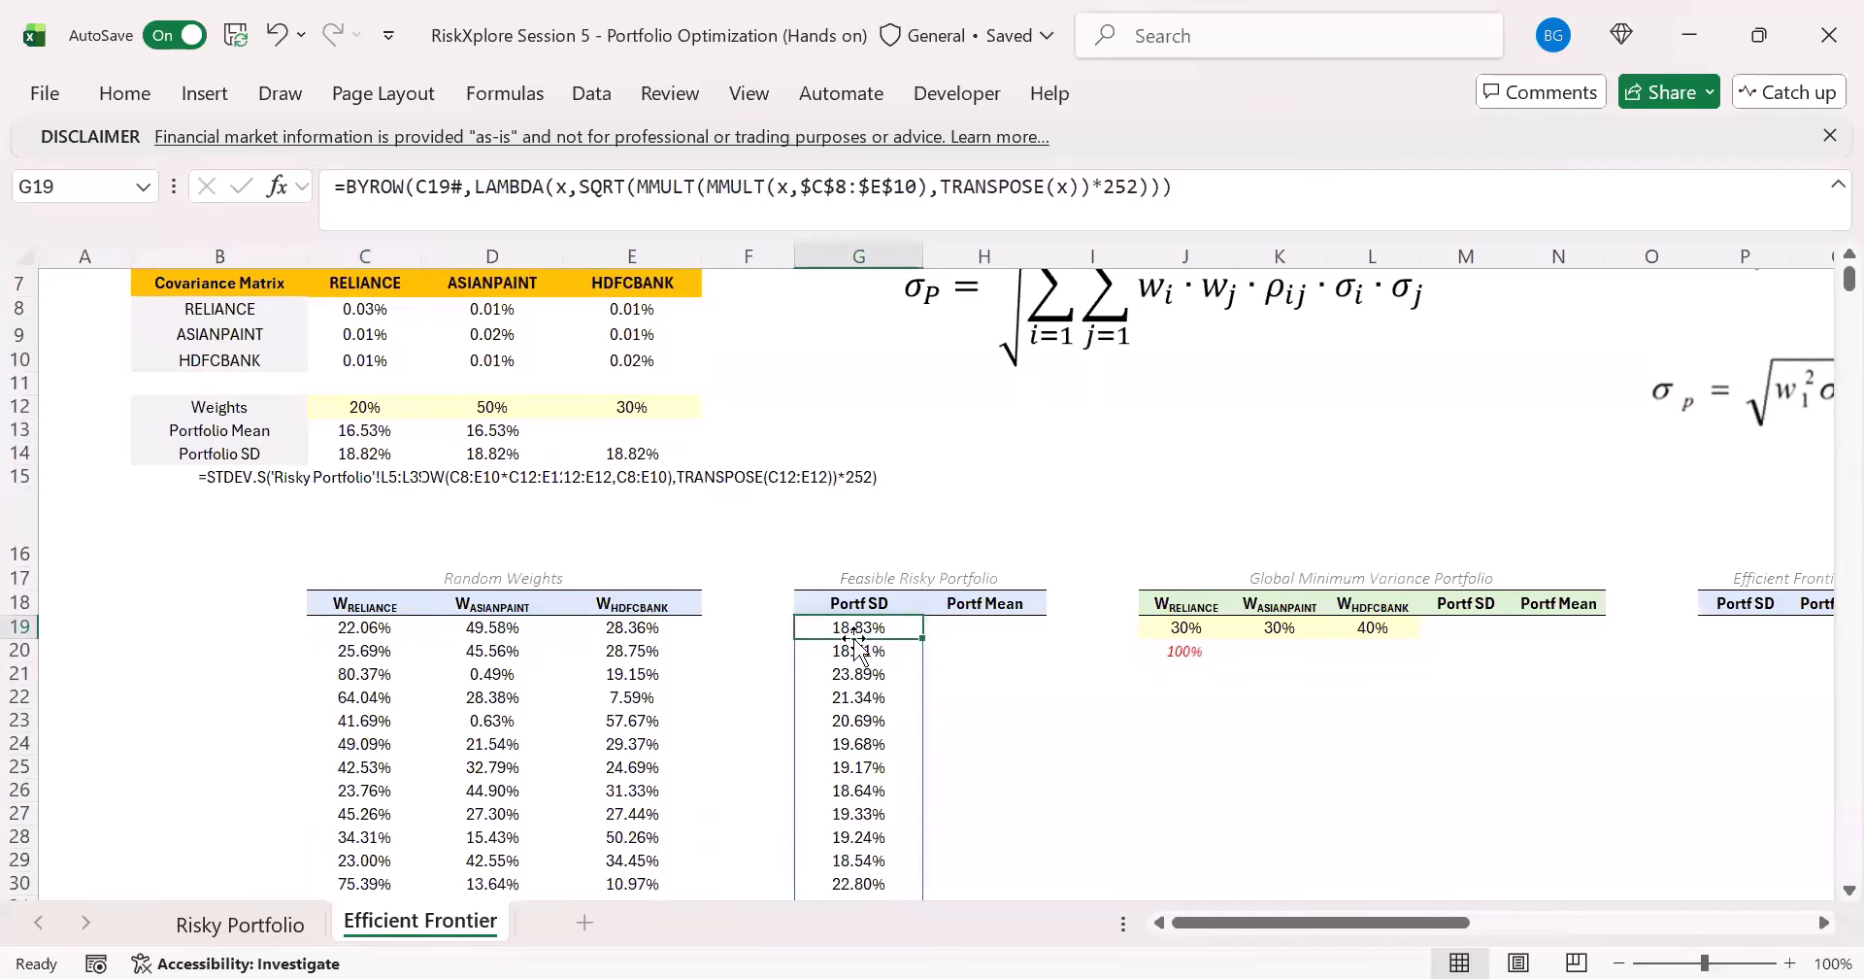
- Set the RANDARRAY row count in C19's random weights formula back to 10000
{"action": "left_click", "coordinate": [416, 636]}
{"action": "left_click", "coordinate": [570, 187]}
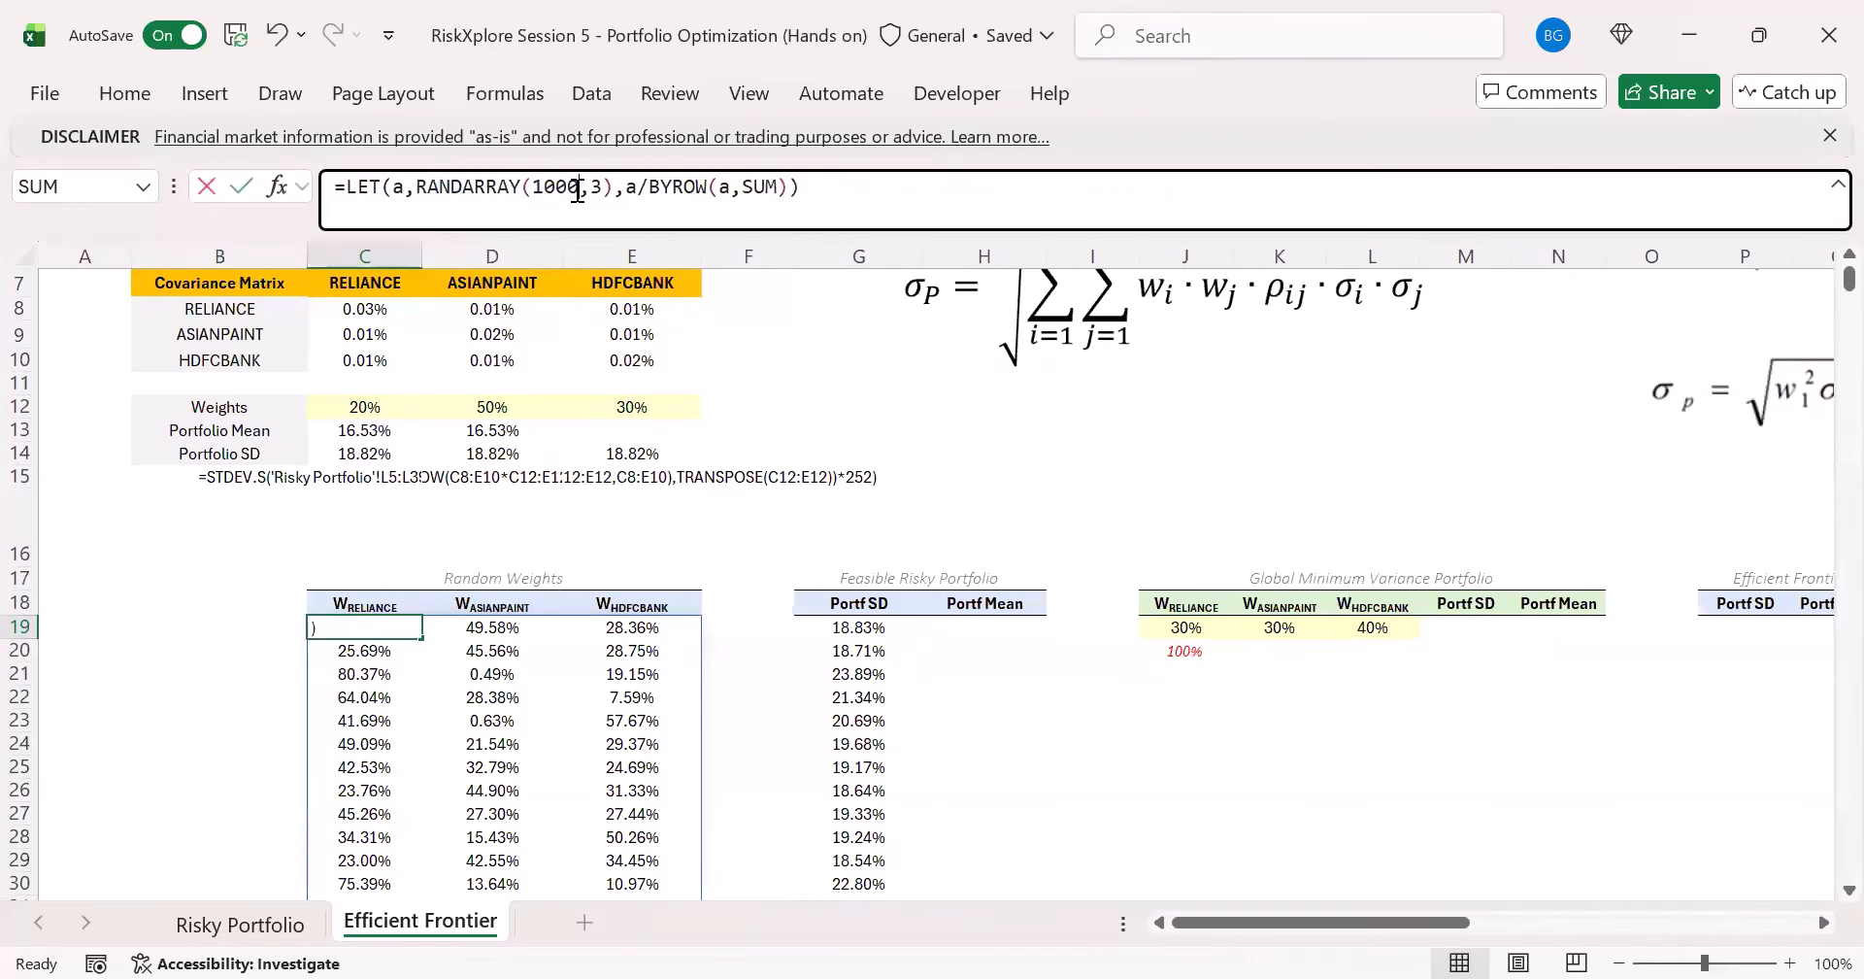
{"action": "type", "text": "0"}
{"action": "key", "text": "Return"}
- Copy the Portfolio Mean formula =SUMPRODUCT(C12:E12,C3:E3) from C13 into H19 under Portf Mean, keeping its references as written
{"action": "key", "text": "Right"}
{"action": "key", "text": "Right"}
{"action": "key", "text": "Right"}
{"action": "key", "text": "Right"}
{"action": "key", "text": "Right"}
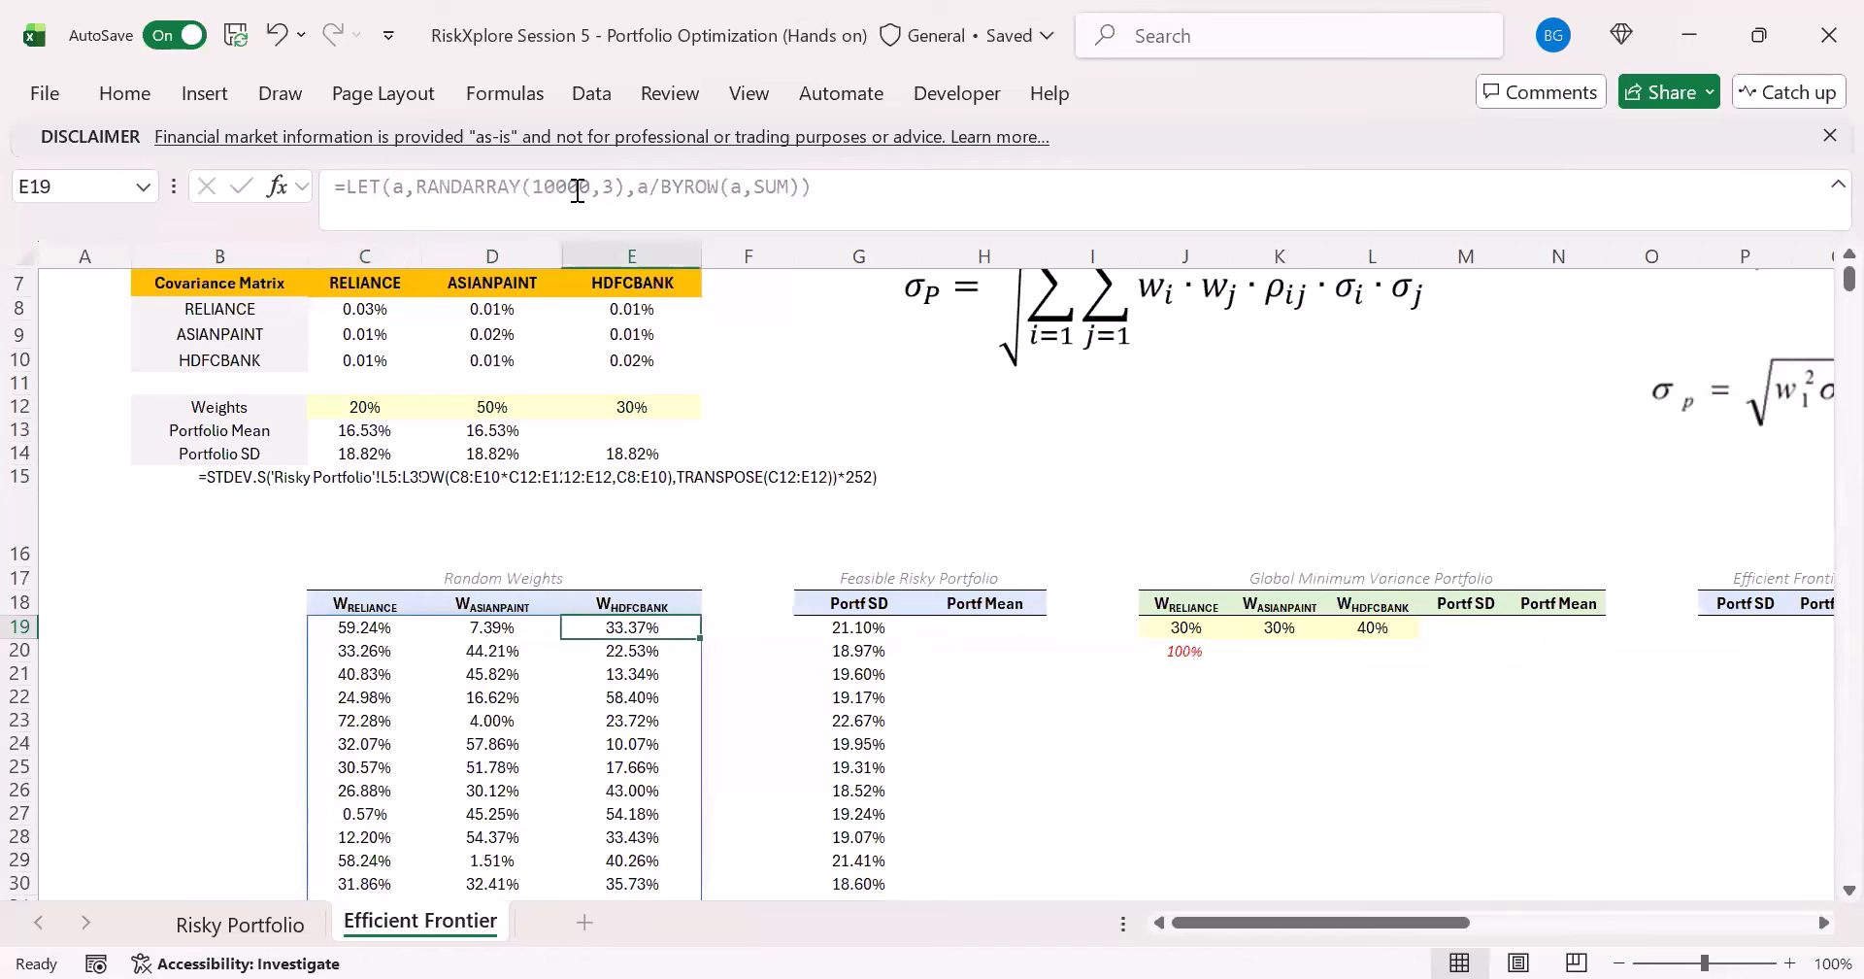
{"action": "left_click", "coordinate": [386, 434]}
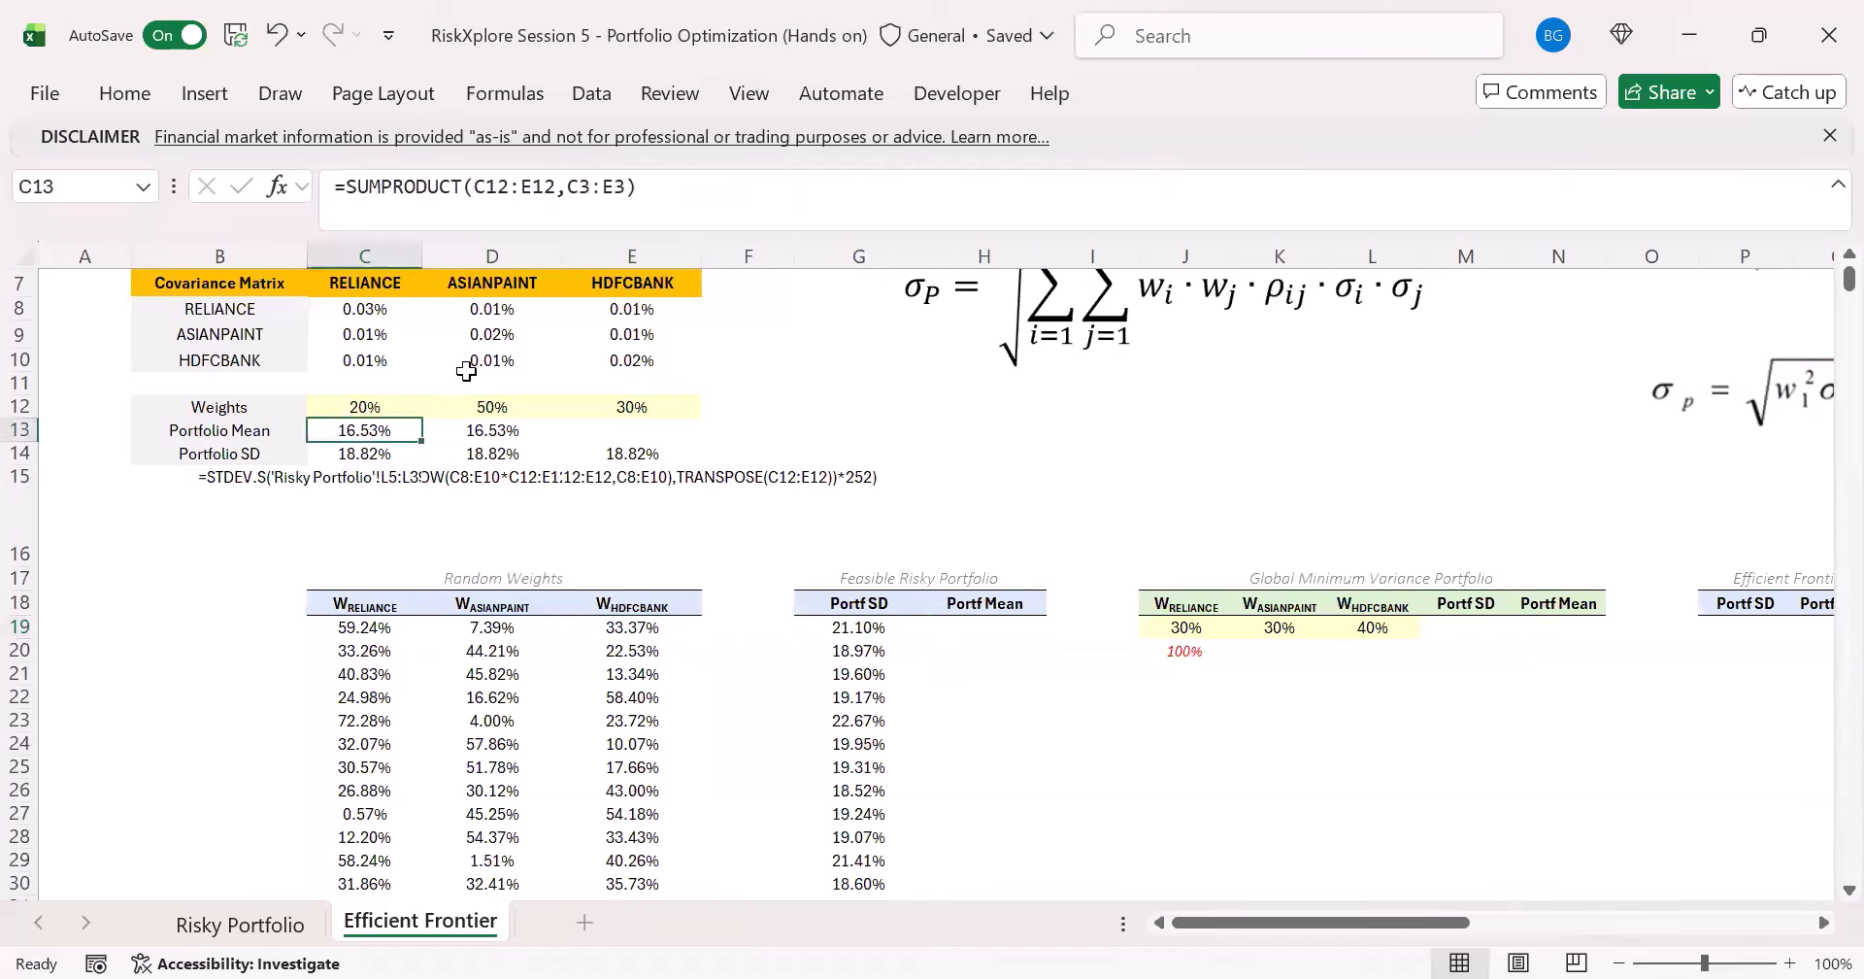
{"action": "left_click_drag", "start_coordinate": [657, 187], "coordinate": [143, 189]}
{"action": "key", "text": "ctrl+c"}
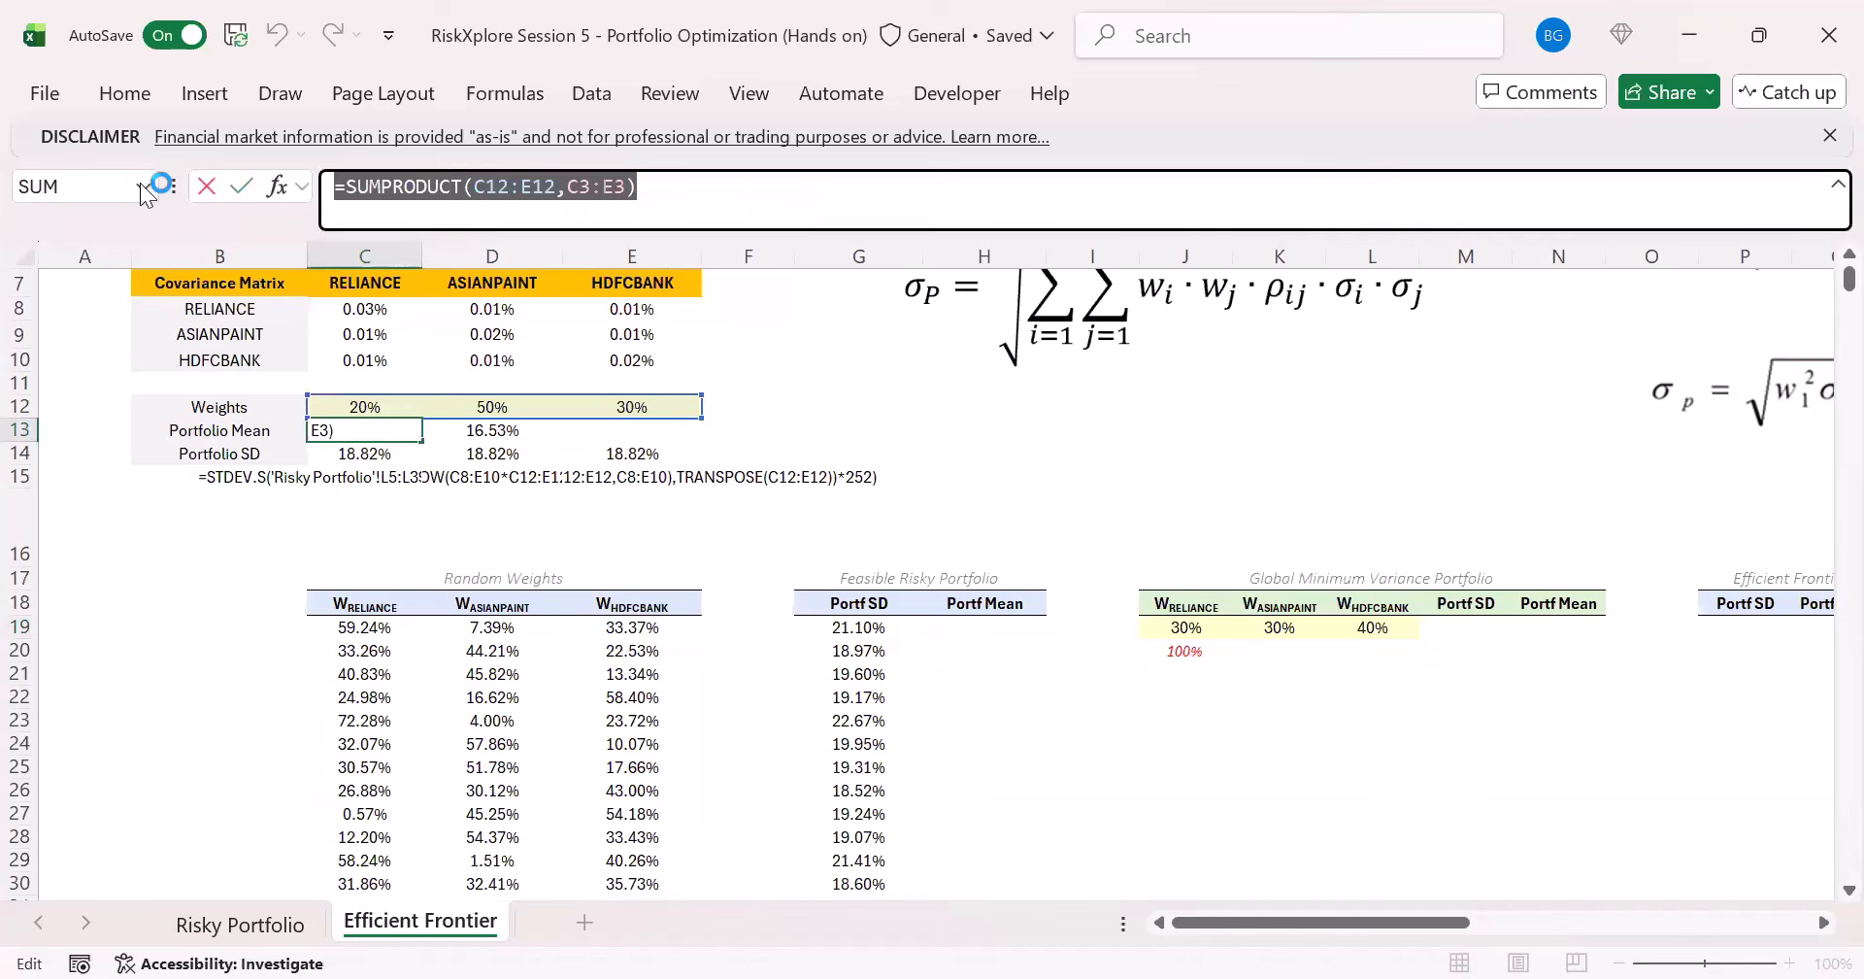
{"action": "key", "text": "Escape"}
{"action": "left_click", "coordinate": [934, 627]}
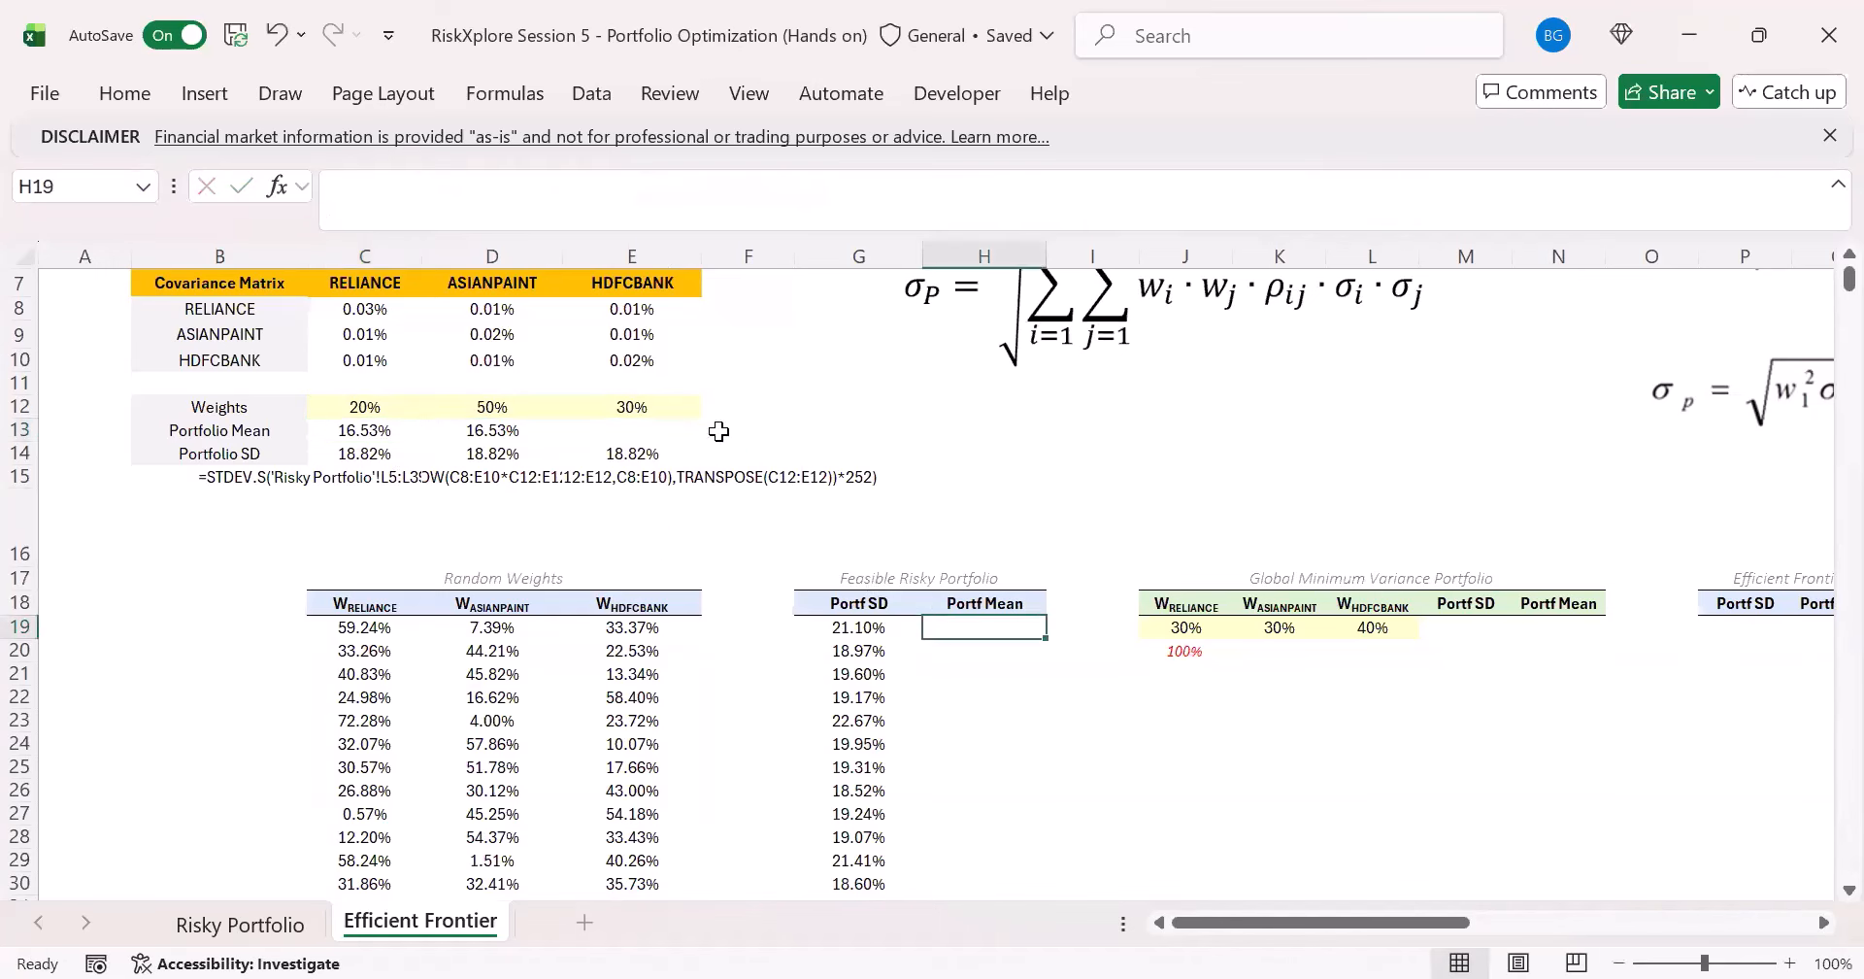
{"action": "left_click", "coordinate": [580, 202]}
{"action": "key", "text": "ctrl+v"}
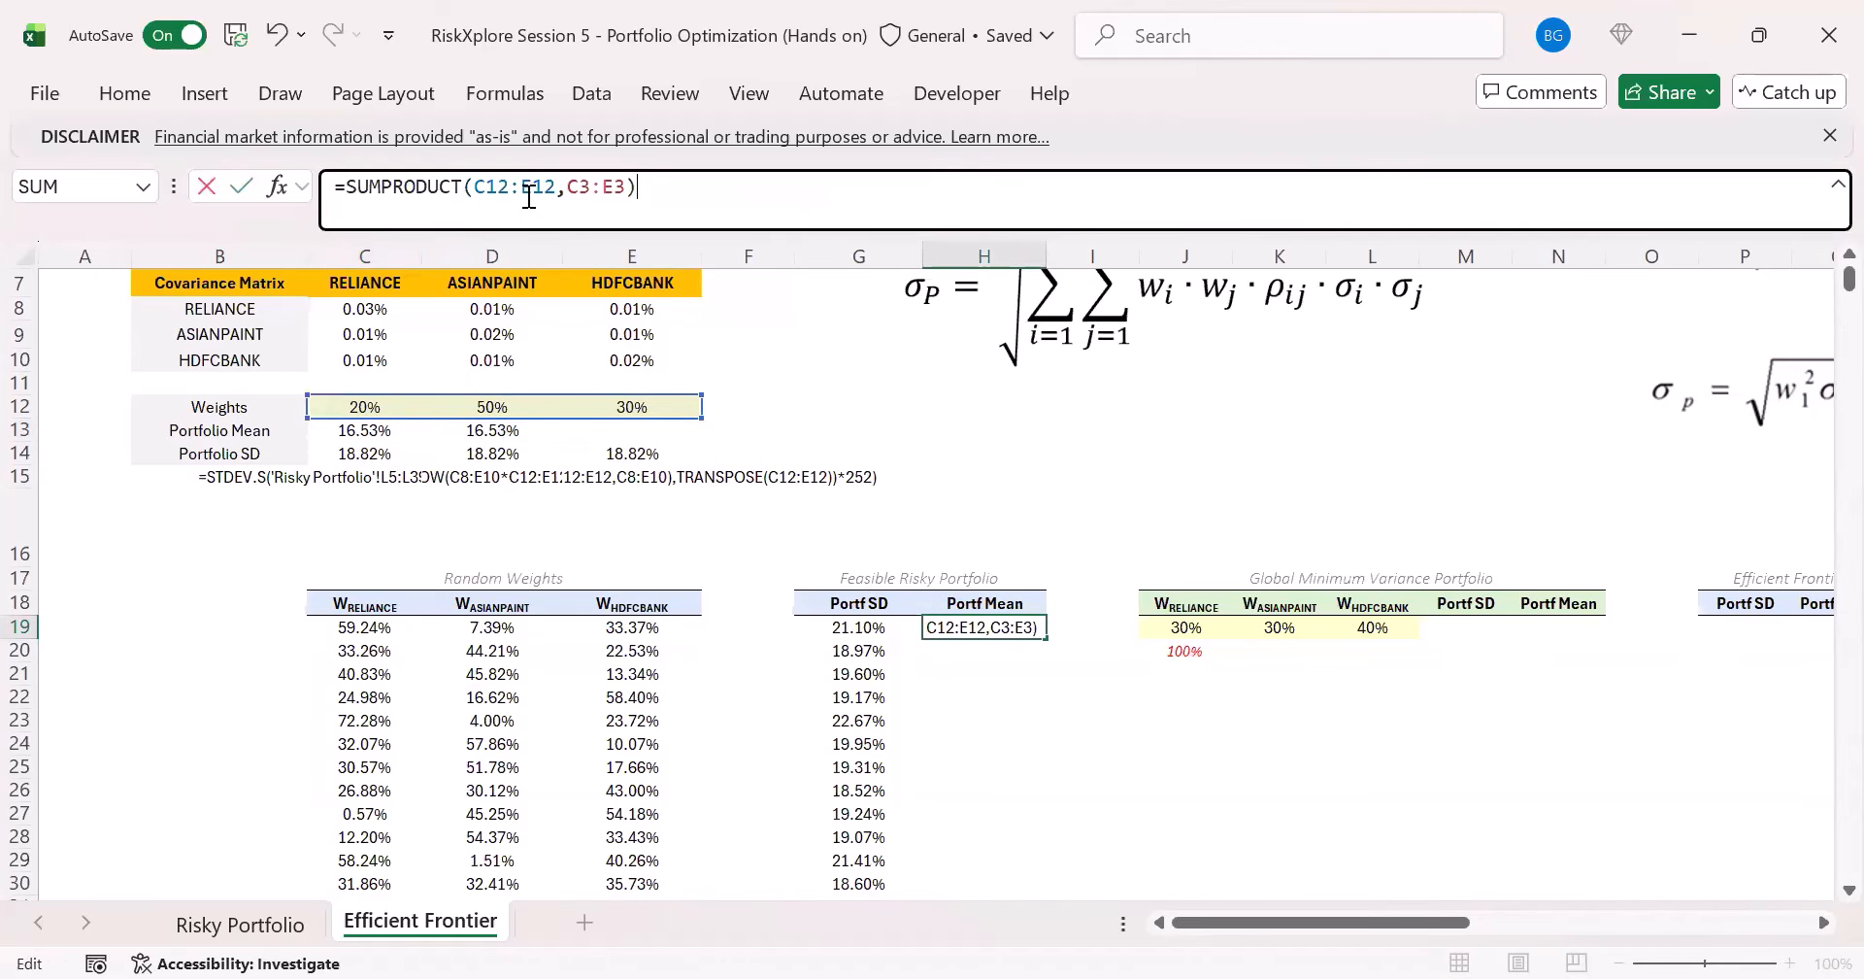
- Change the weights reference in H19's SUMPRODUCT formula to C19:E19 and enter the formula
{"action": "double_click", "coordinate": [529, 197]}
{"action": "left_click", "coordinate": [361, 626]}
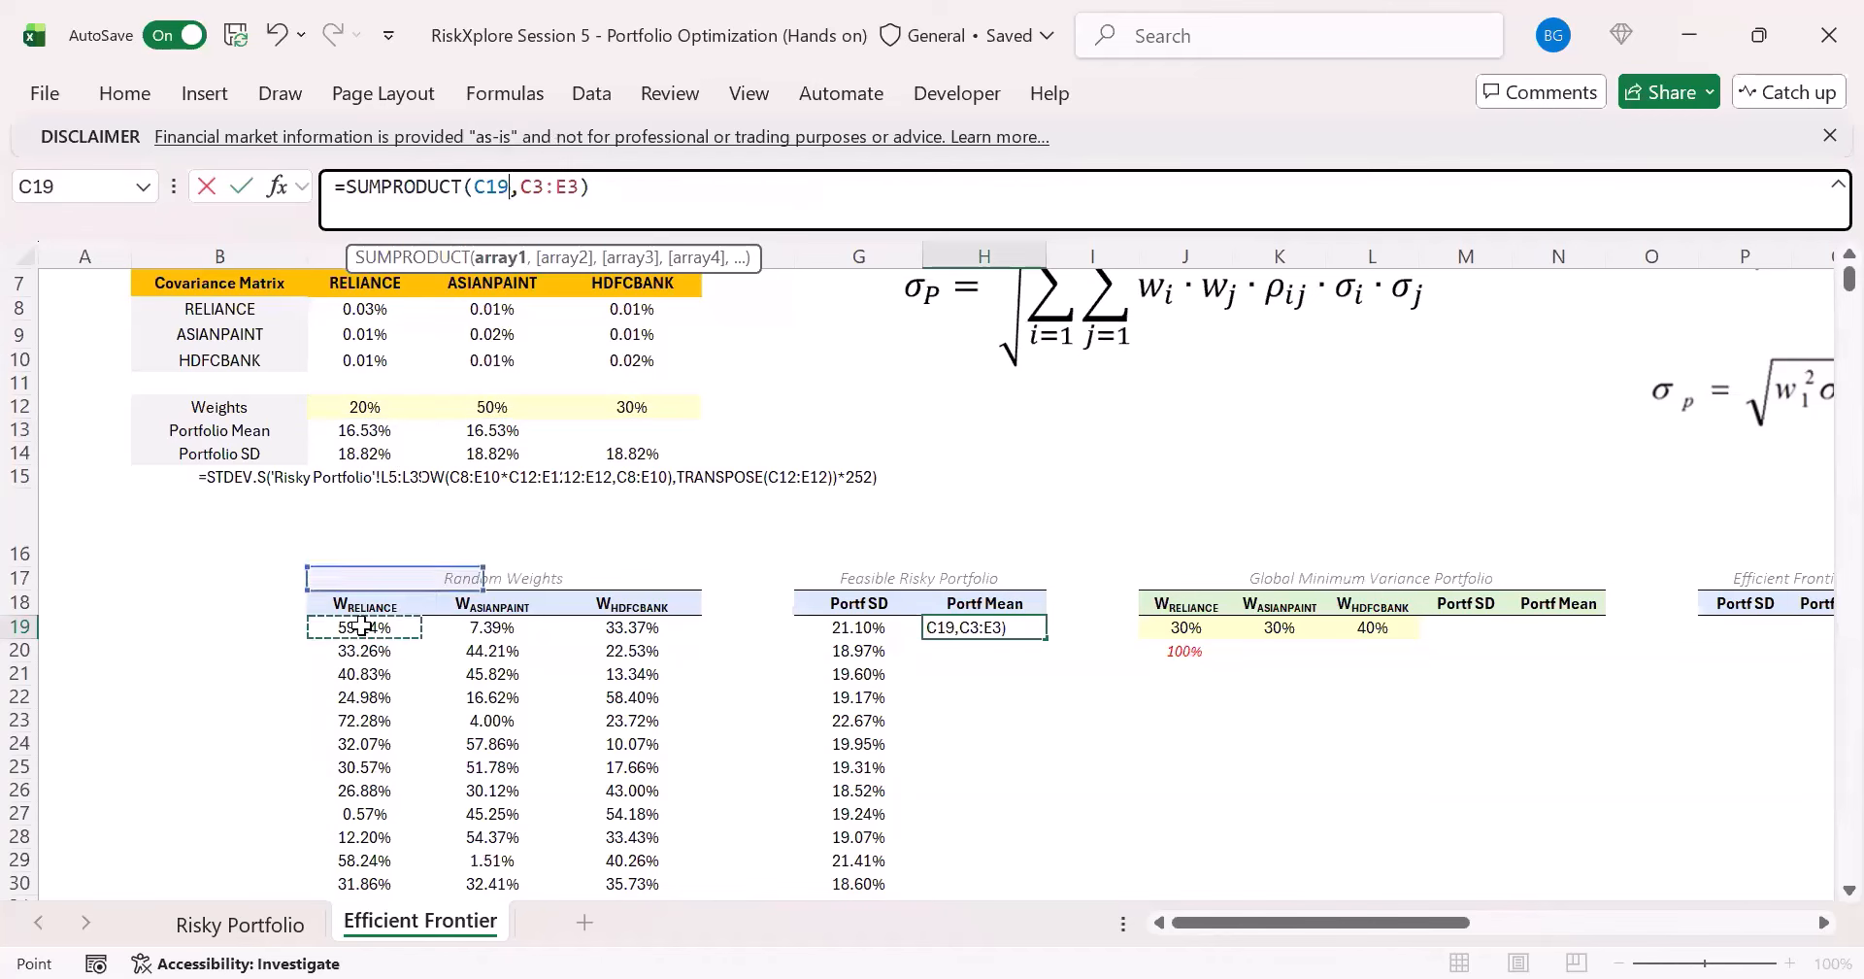
{"action": "left_click_drag", "start_coordinate": [361, 626], "coordinate": [618, 634]}
{"action": "key", "text": "Return"}
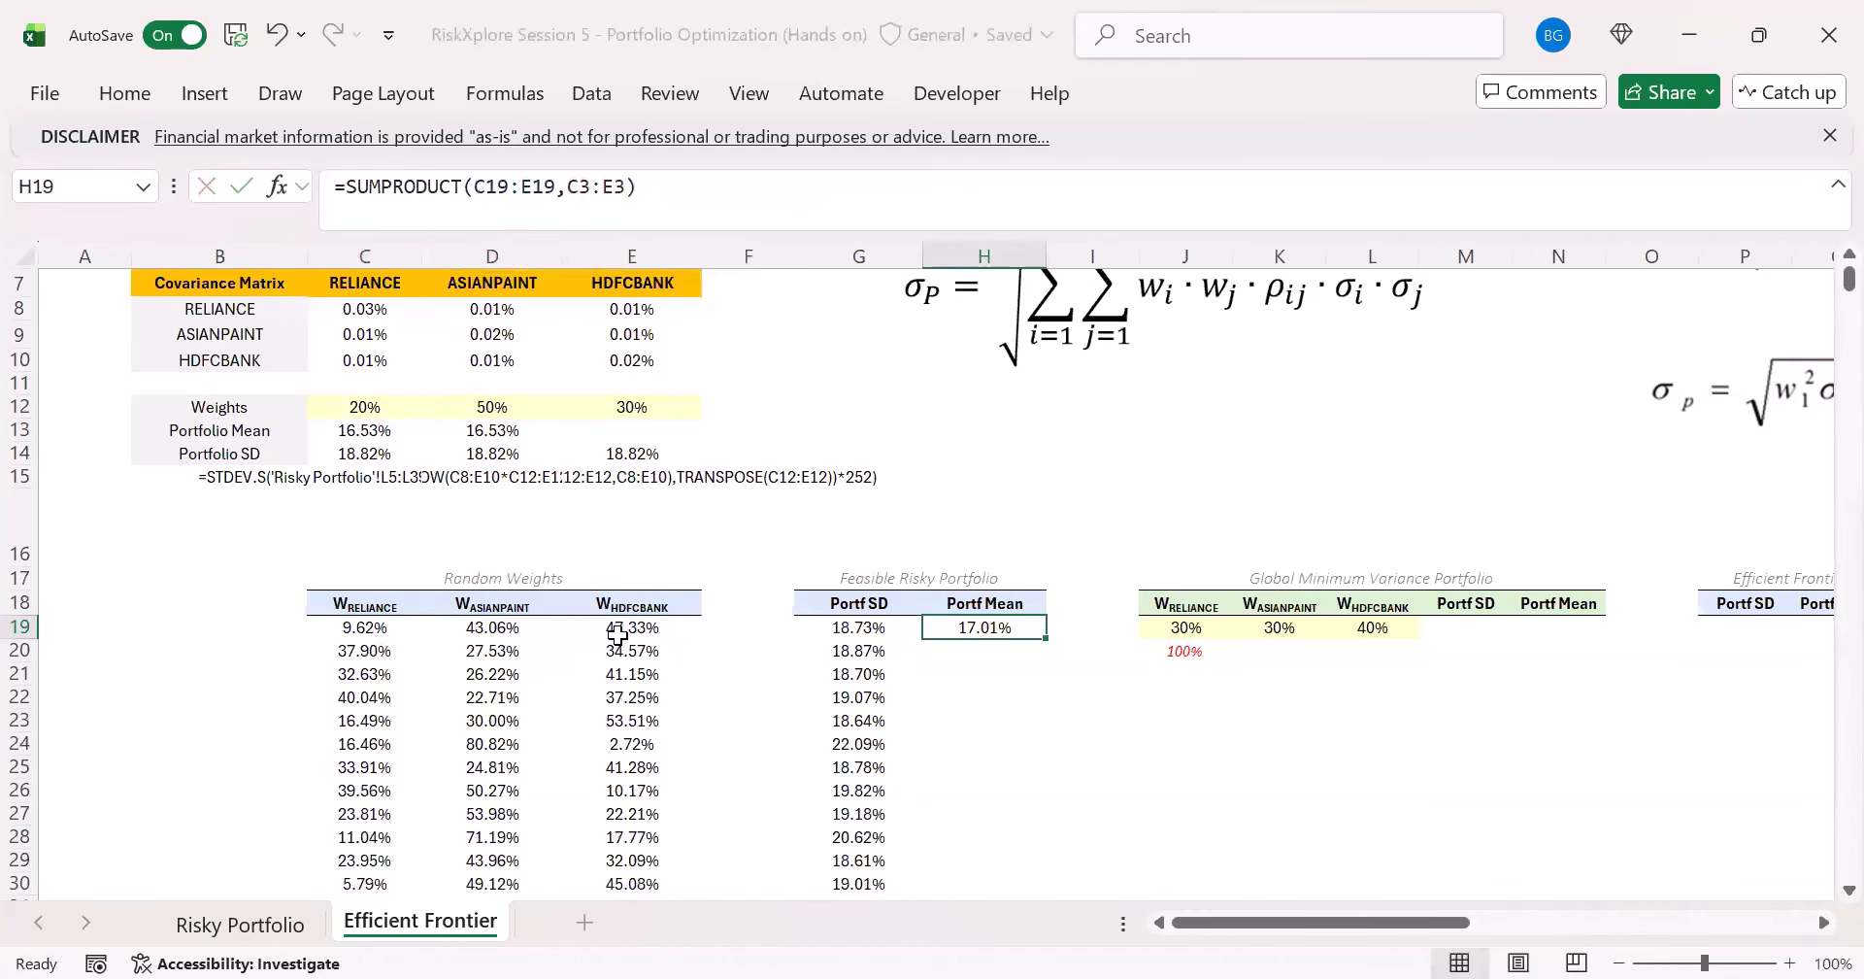
- Start wrapping H19's SUMPRODUCT formula in BYROW over the spilled weights C19#, with a LAMBDA that takes the parameter x
{"action": "scroll", "coordinate": [782, 470], "scroll_direction": "up", "scroll_amount": 2}
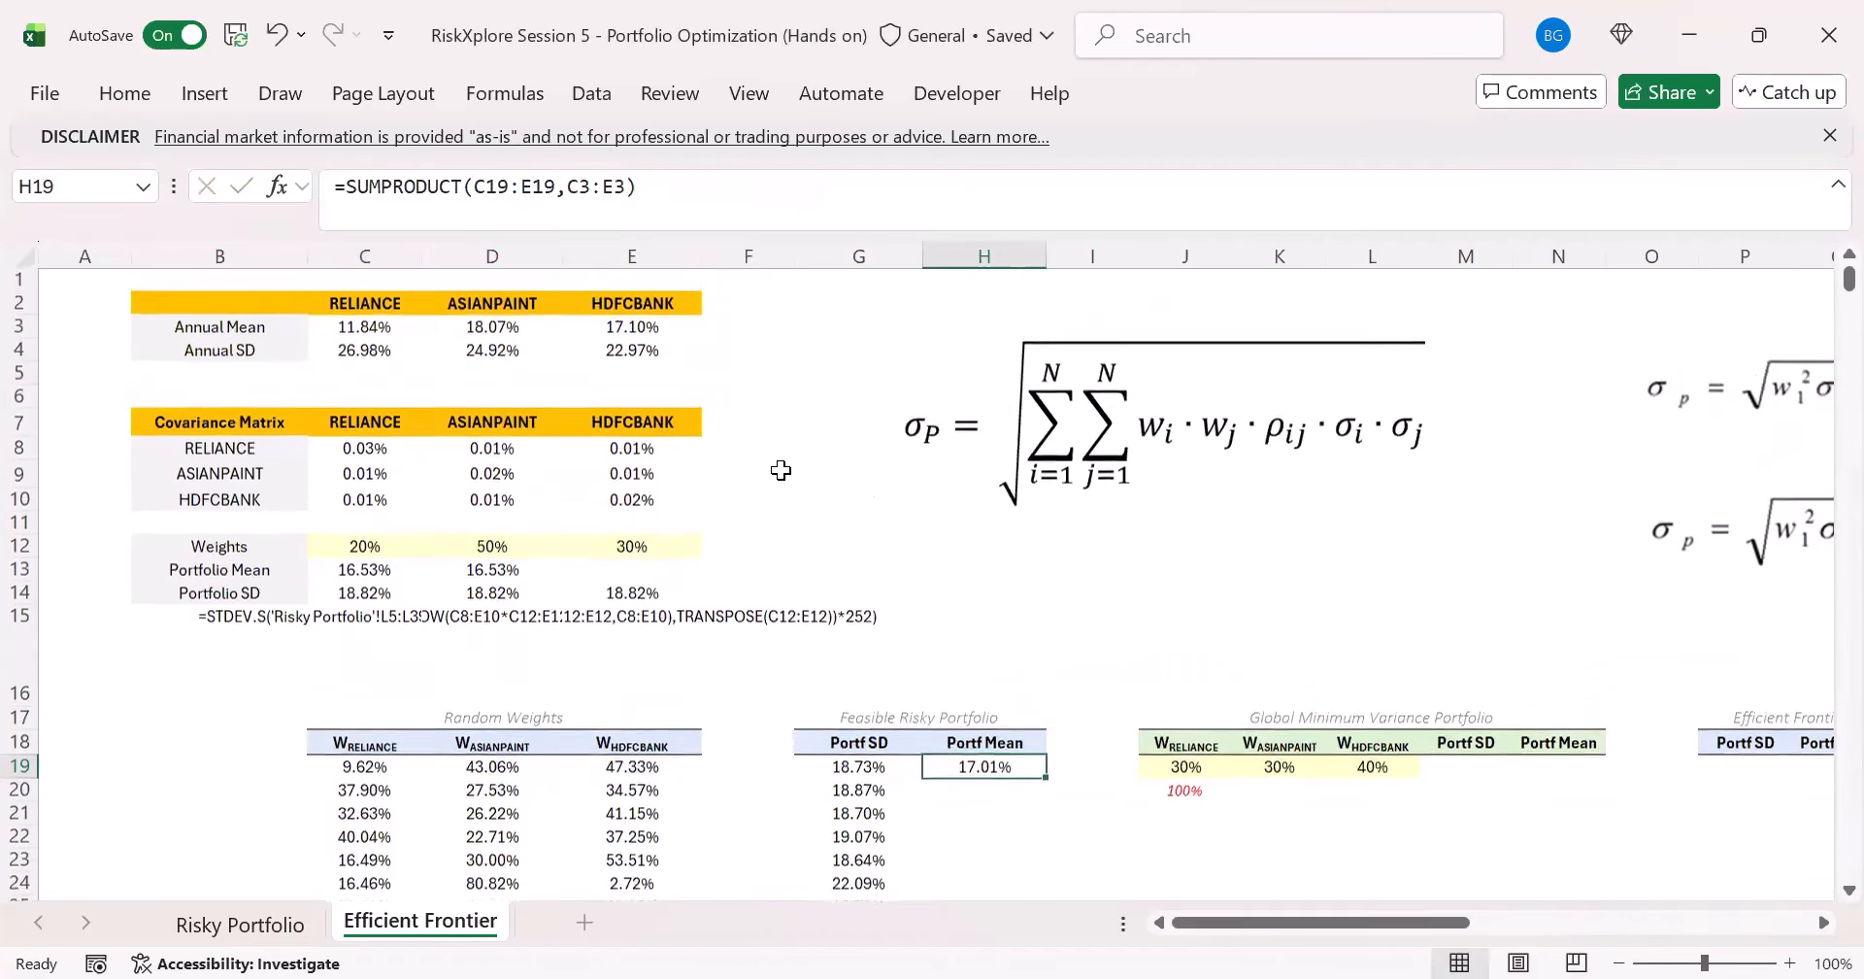
{"action": "scroll", "coordinate": [781, 470], "scroll_direction": "down", "scroll_amount": 1}
{"action": "left_click", "coordinate": [524, 202]}
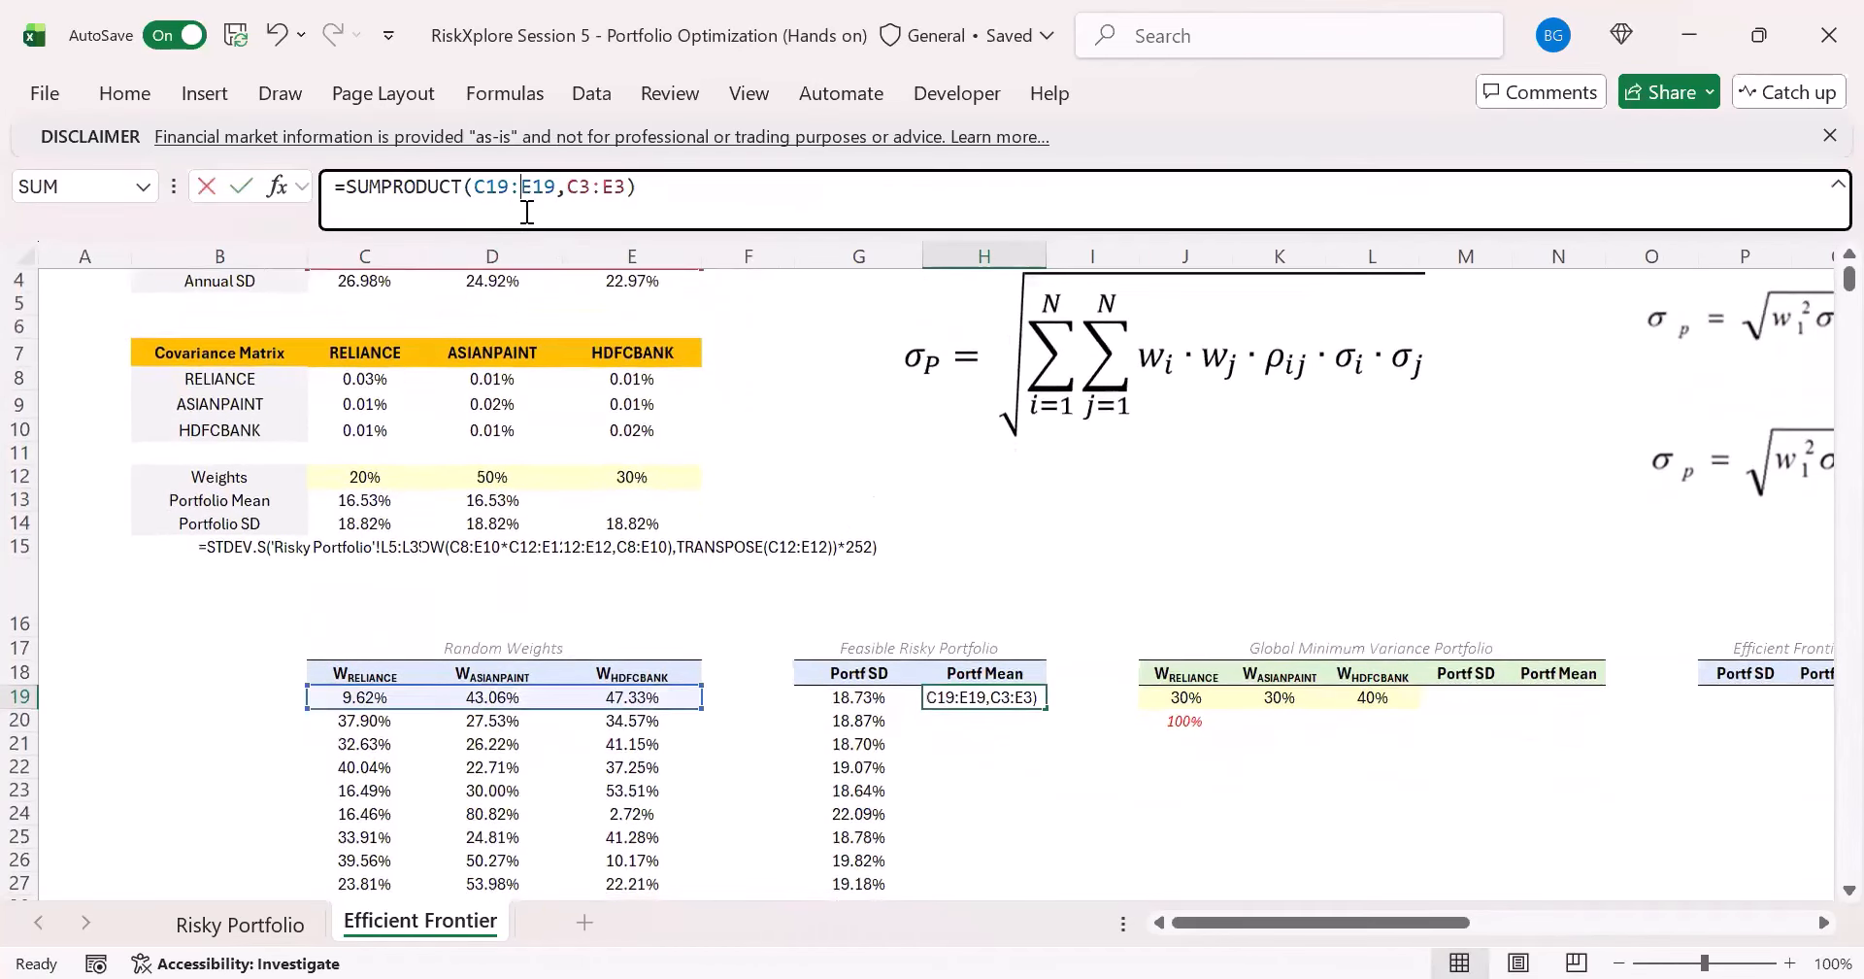
{"action": "left_click", "coordinate": [348, 194]}
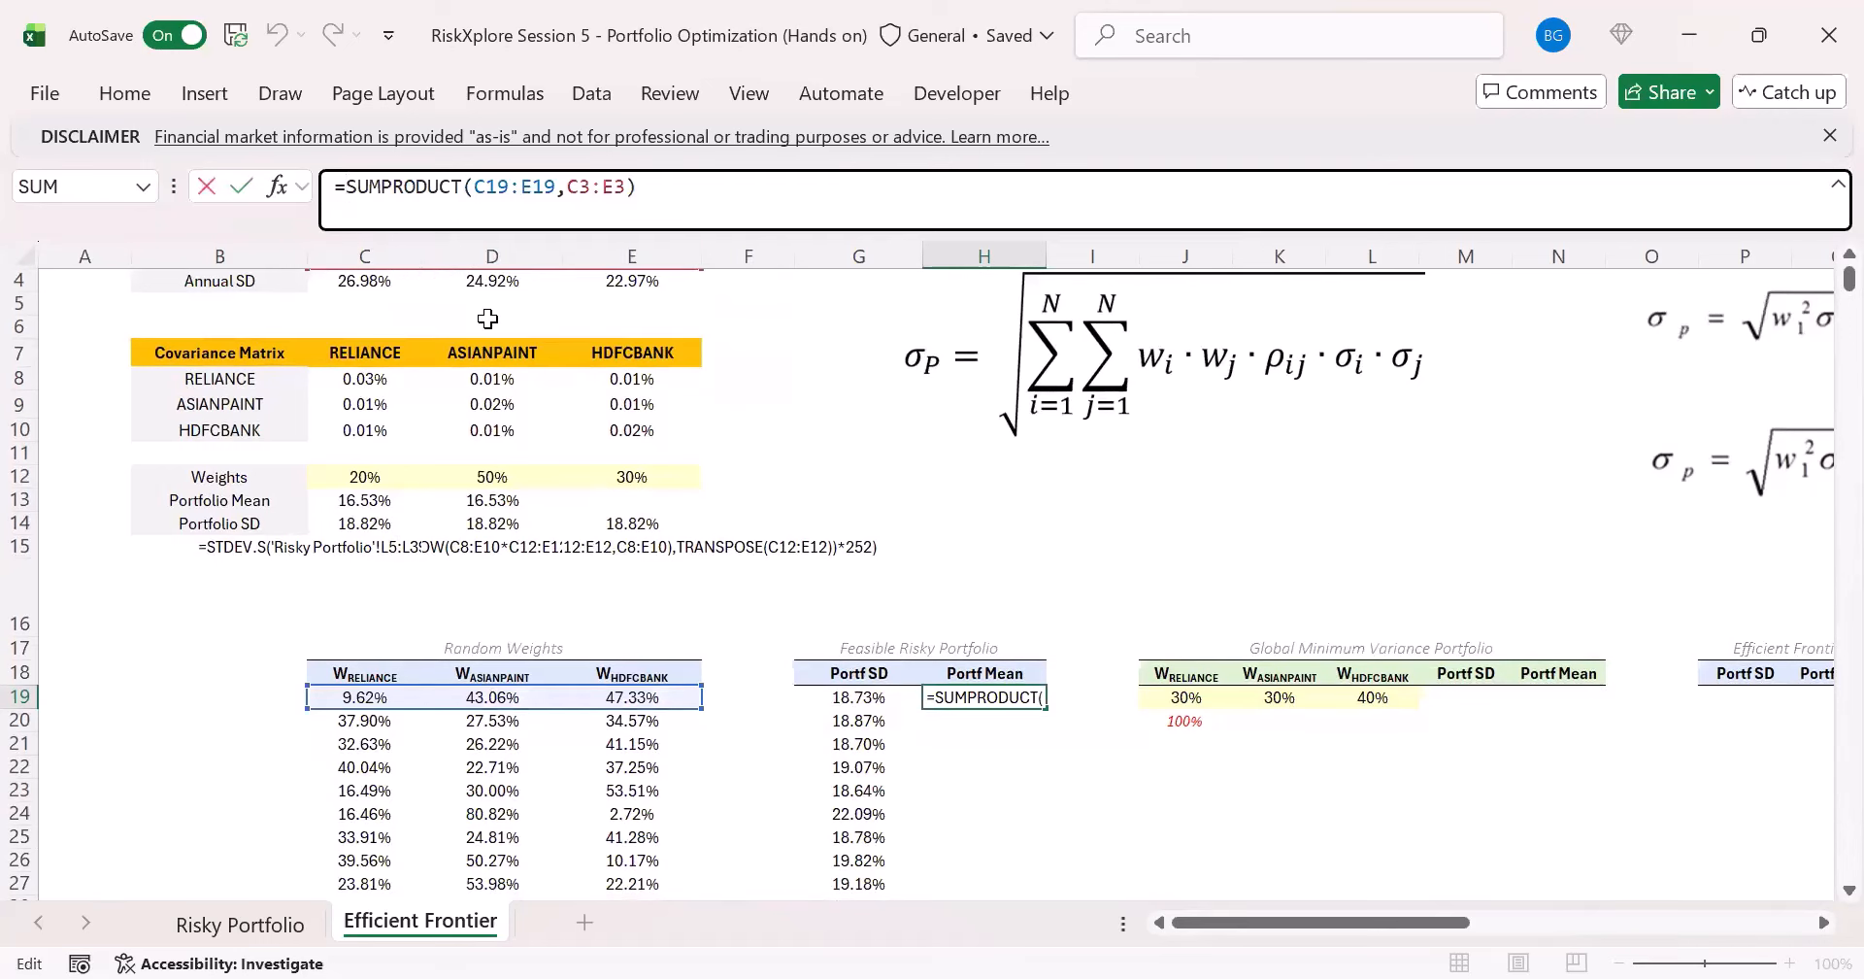
{"action": "type", "text": "BYROW("}
{"action": "left_click", "coordinate": [379, 691]}
{"action": "type", "text": "#"}
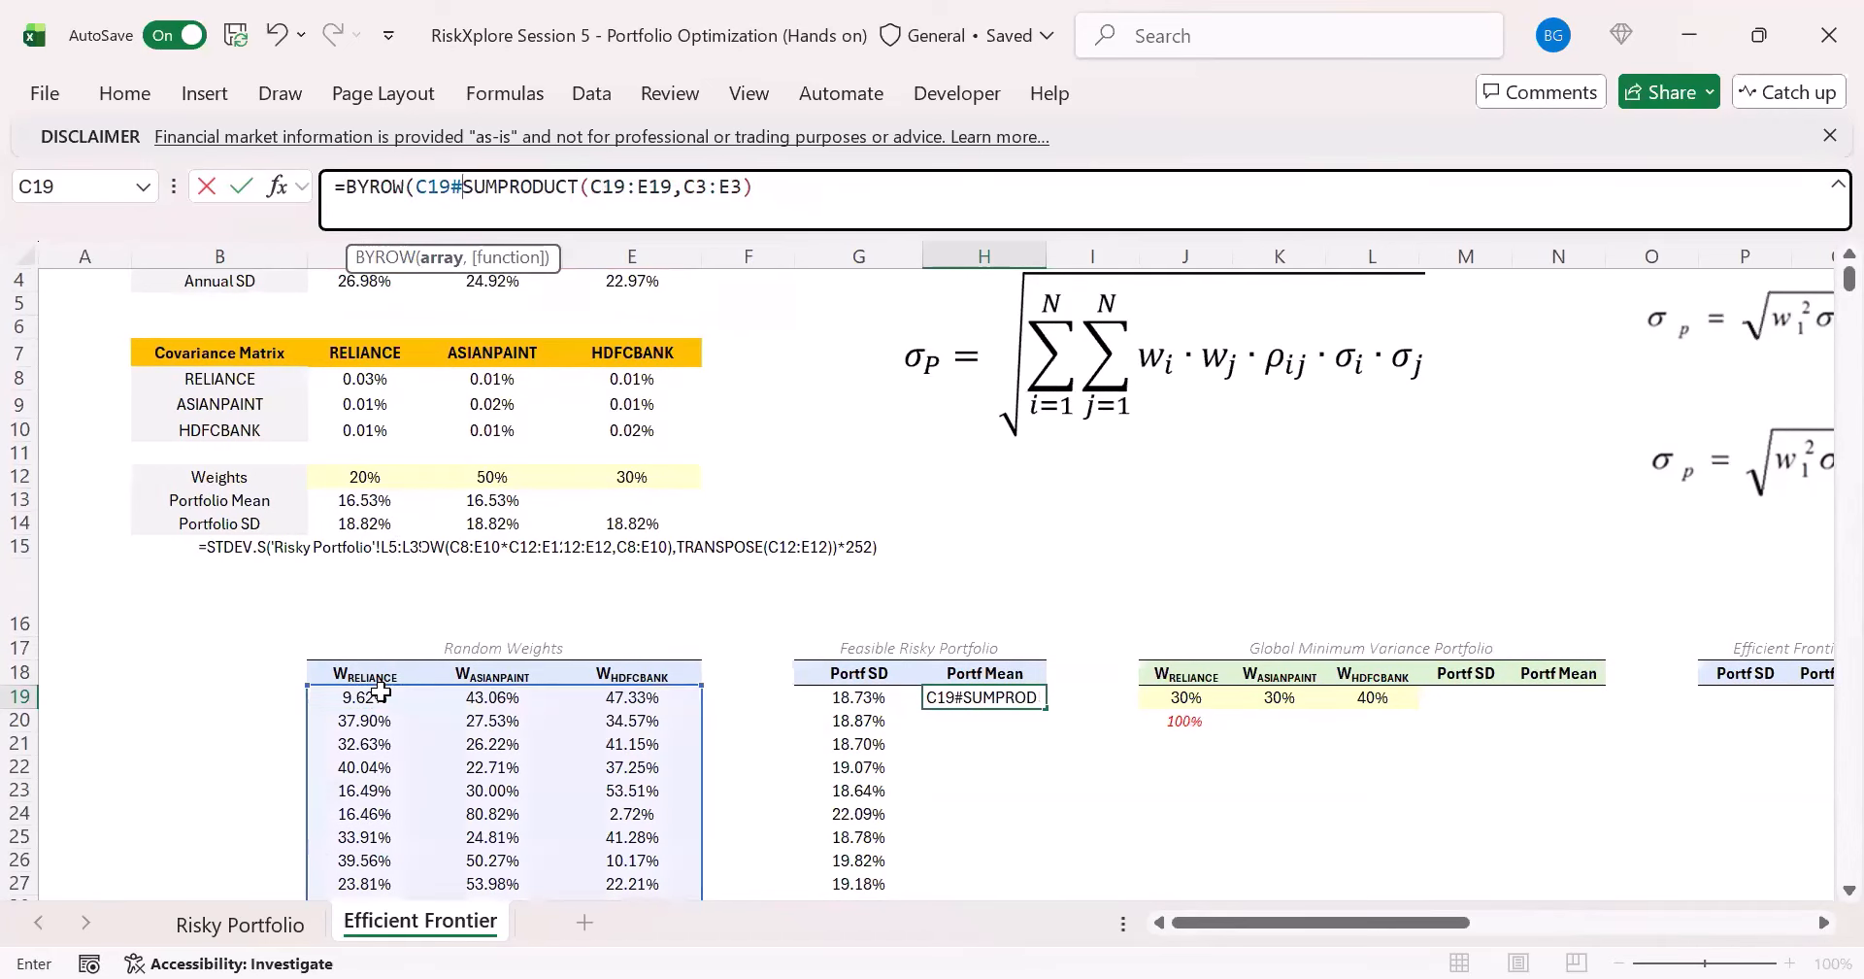
{"action": "type", "text": ",lamb"}
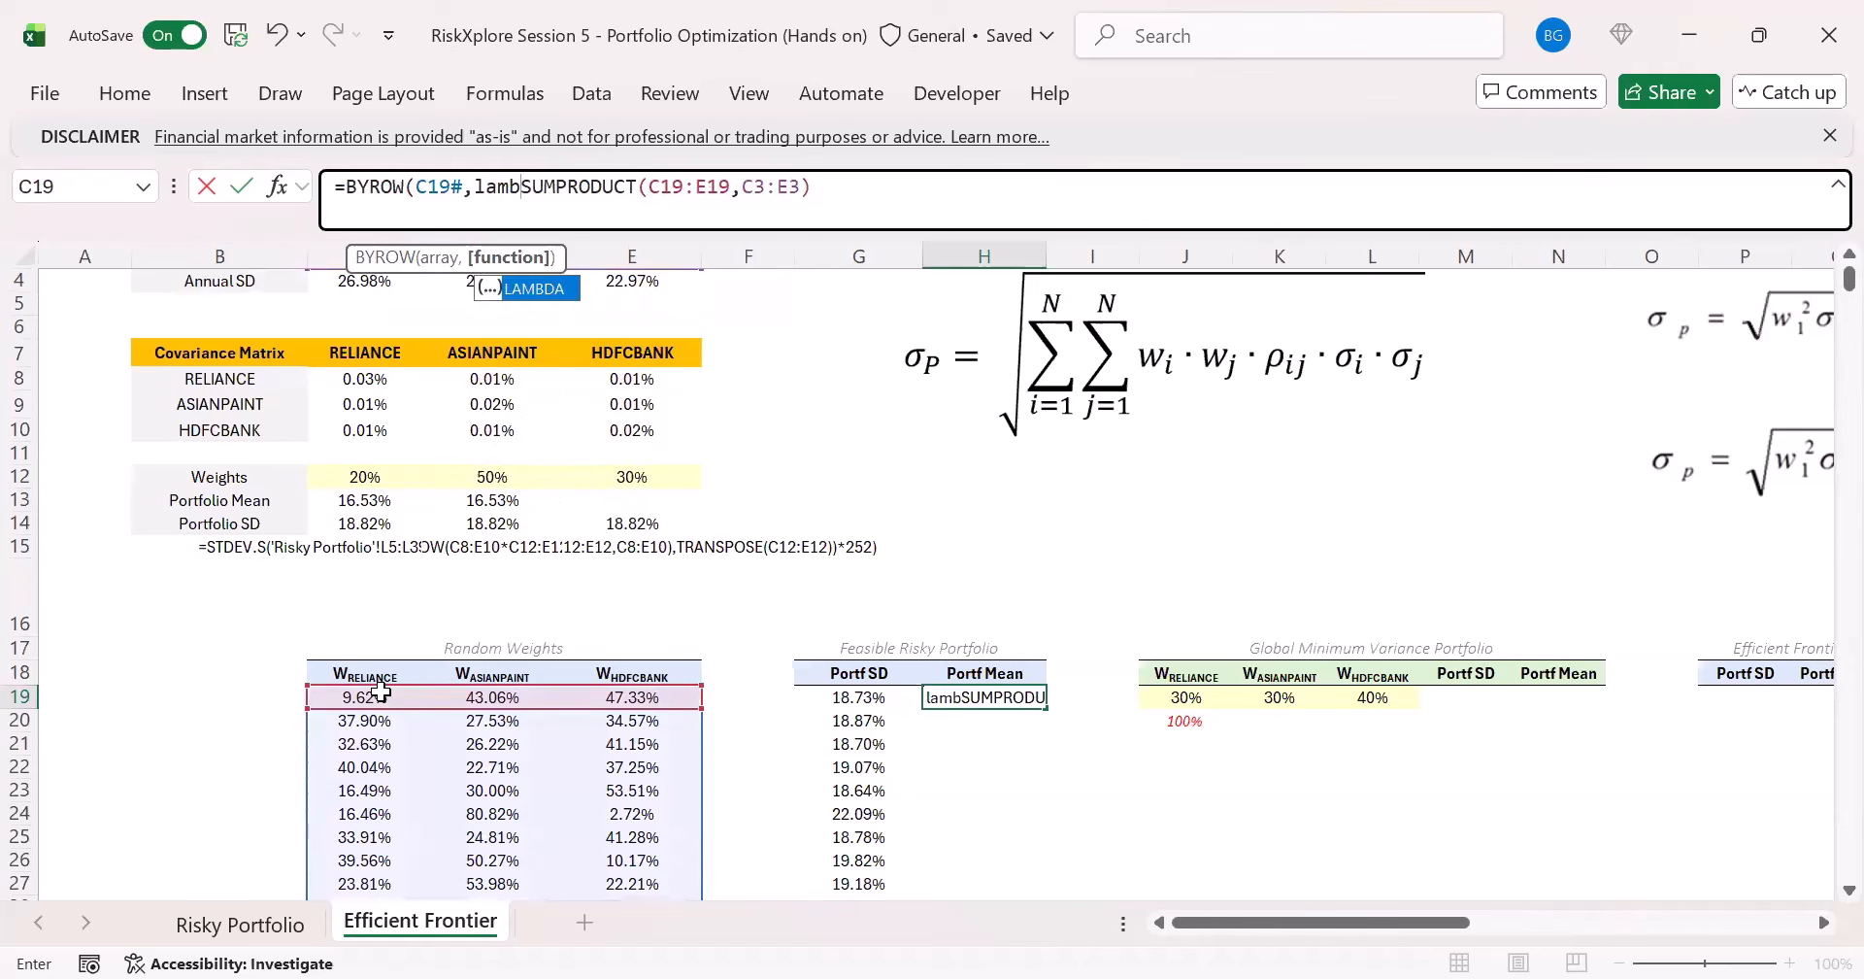
{"action": "key", "text": "Tab"}
{"action": "type", "text": "x,"}
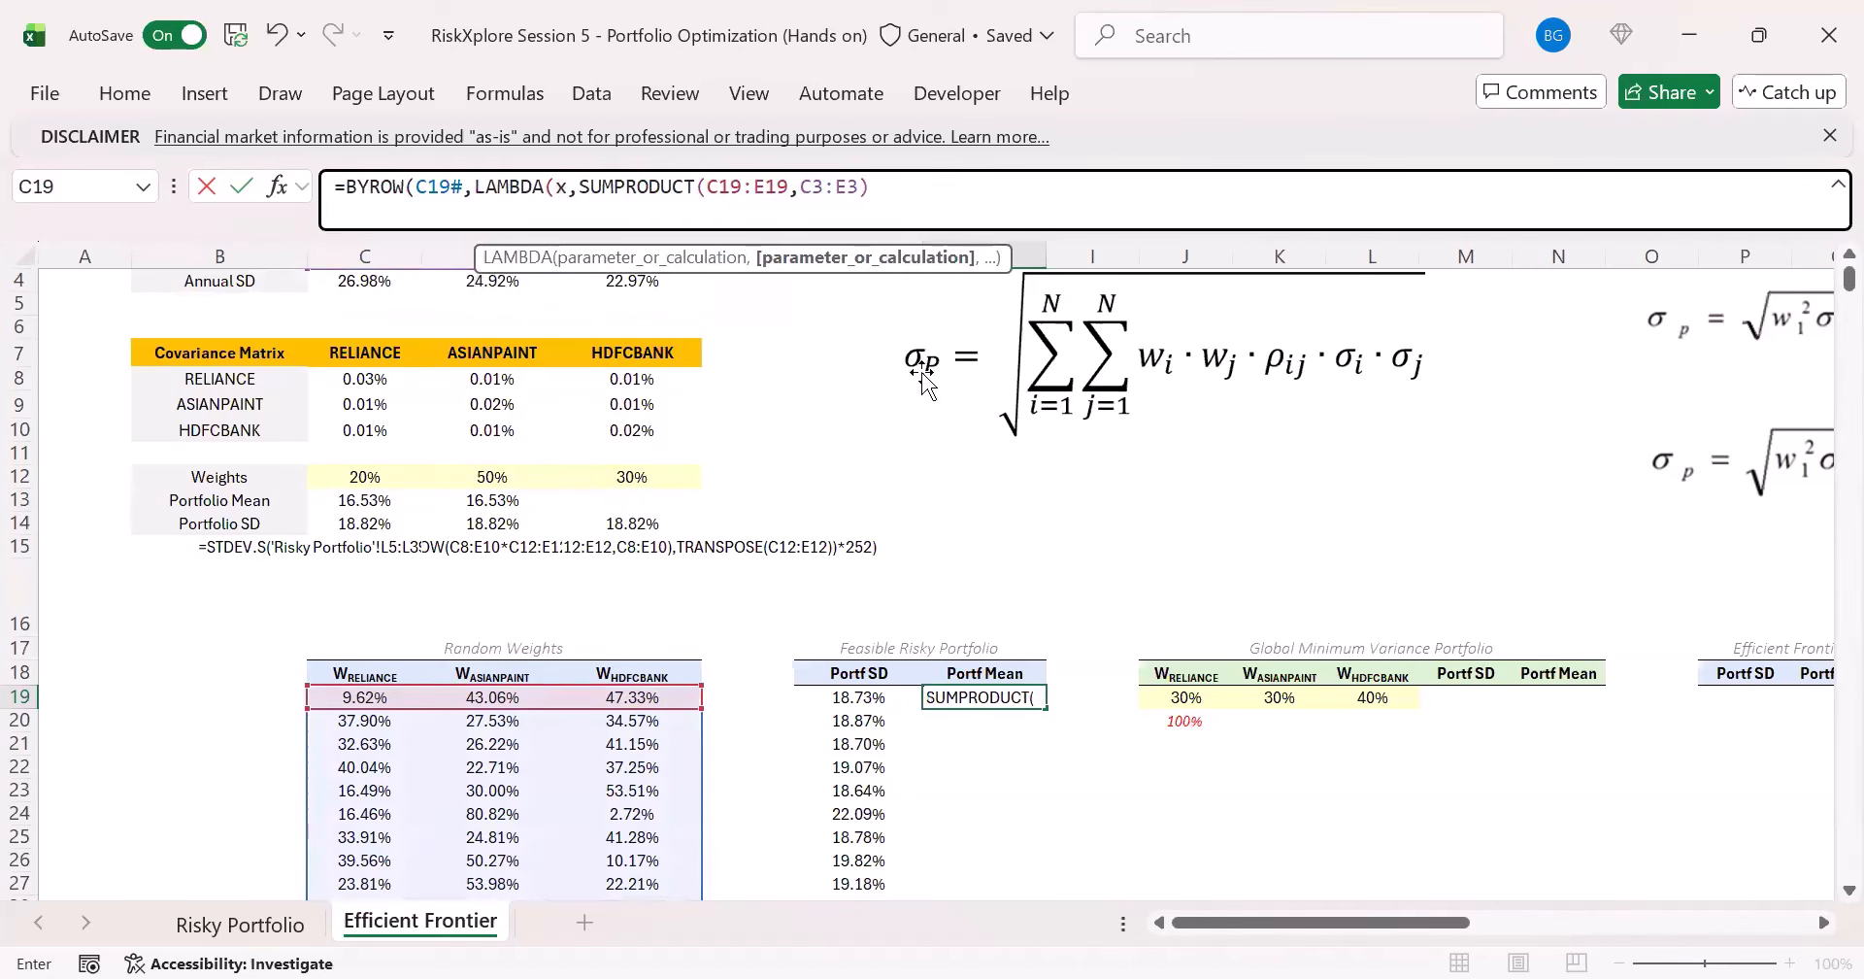
- Replace C19:E19 with x in H19's SUMPRODUCT and enter =BYROW(C19#,LAMBDA(x,SUMPRODUCT(x,C3:E3)))
{"action": "double_click", "coordinate": [840, 209]}
{"action": "double_click", "coordinate": [767, 201]}
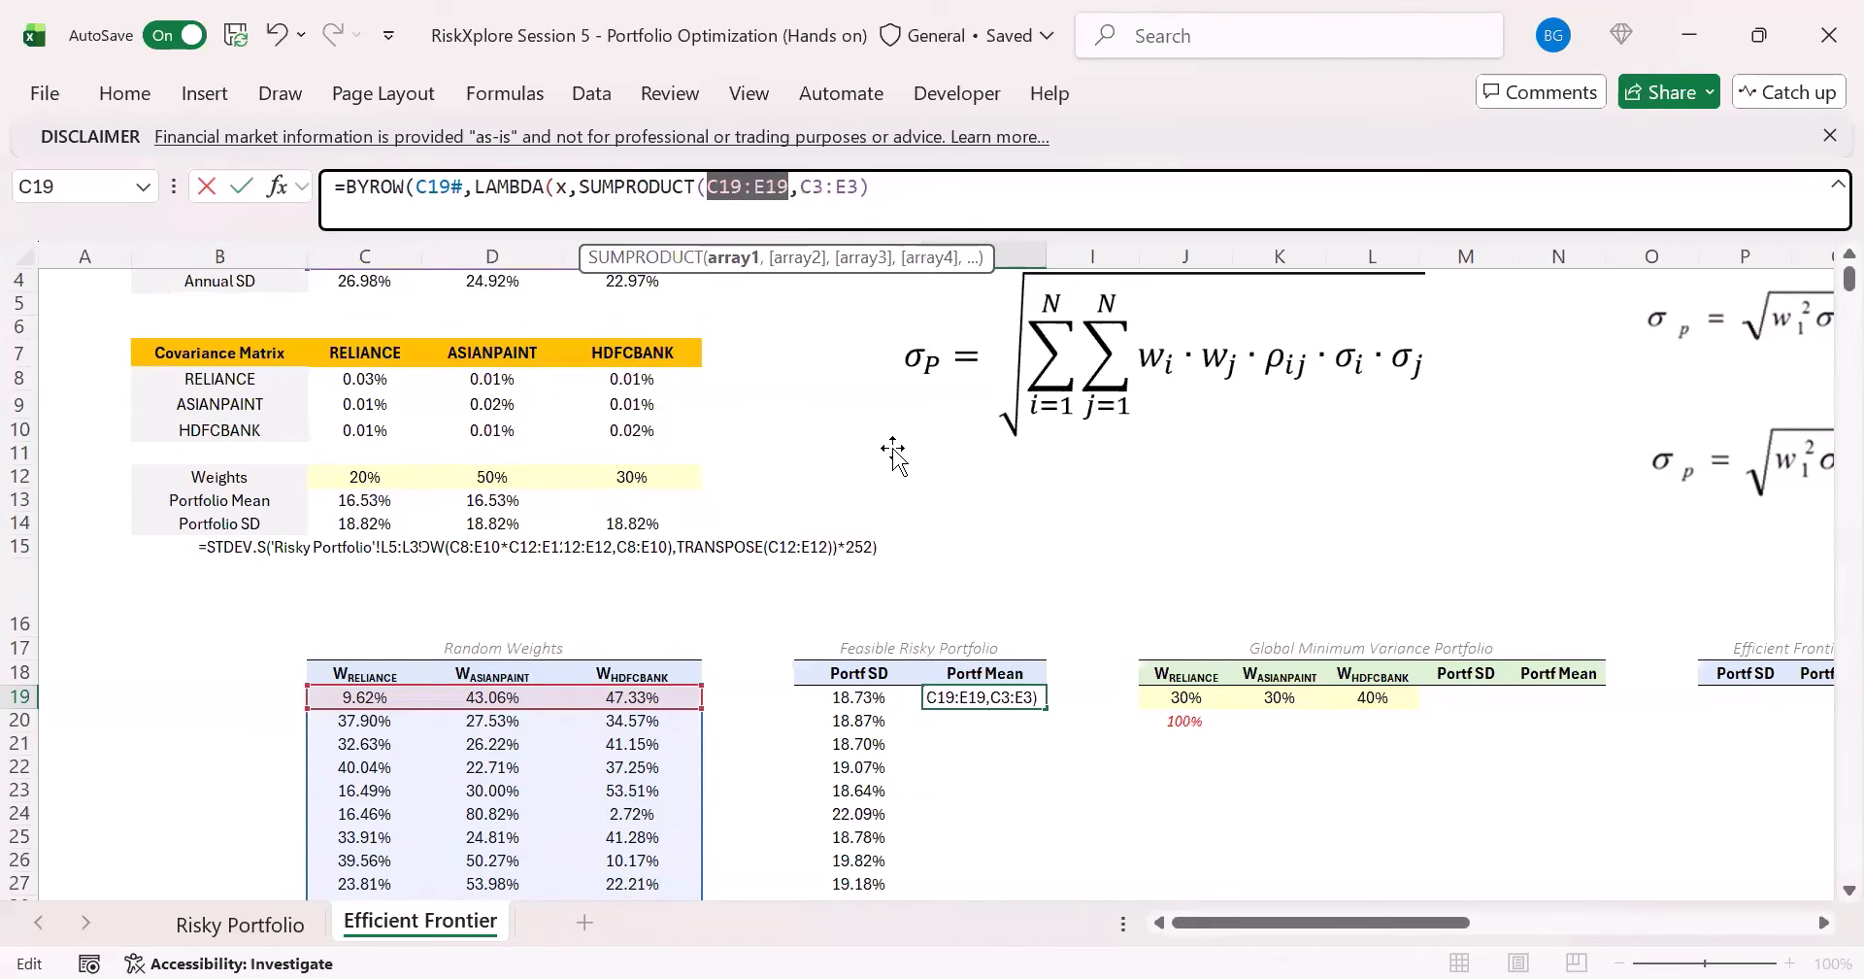
{"action": "type", "text": "x"}
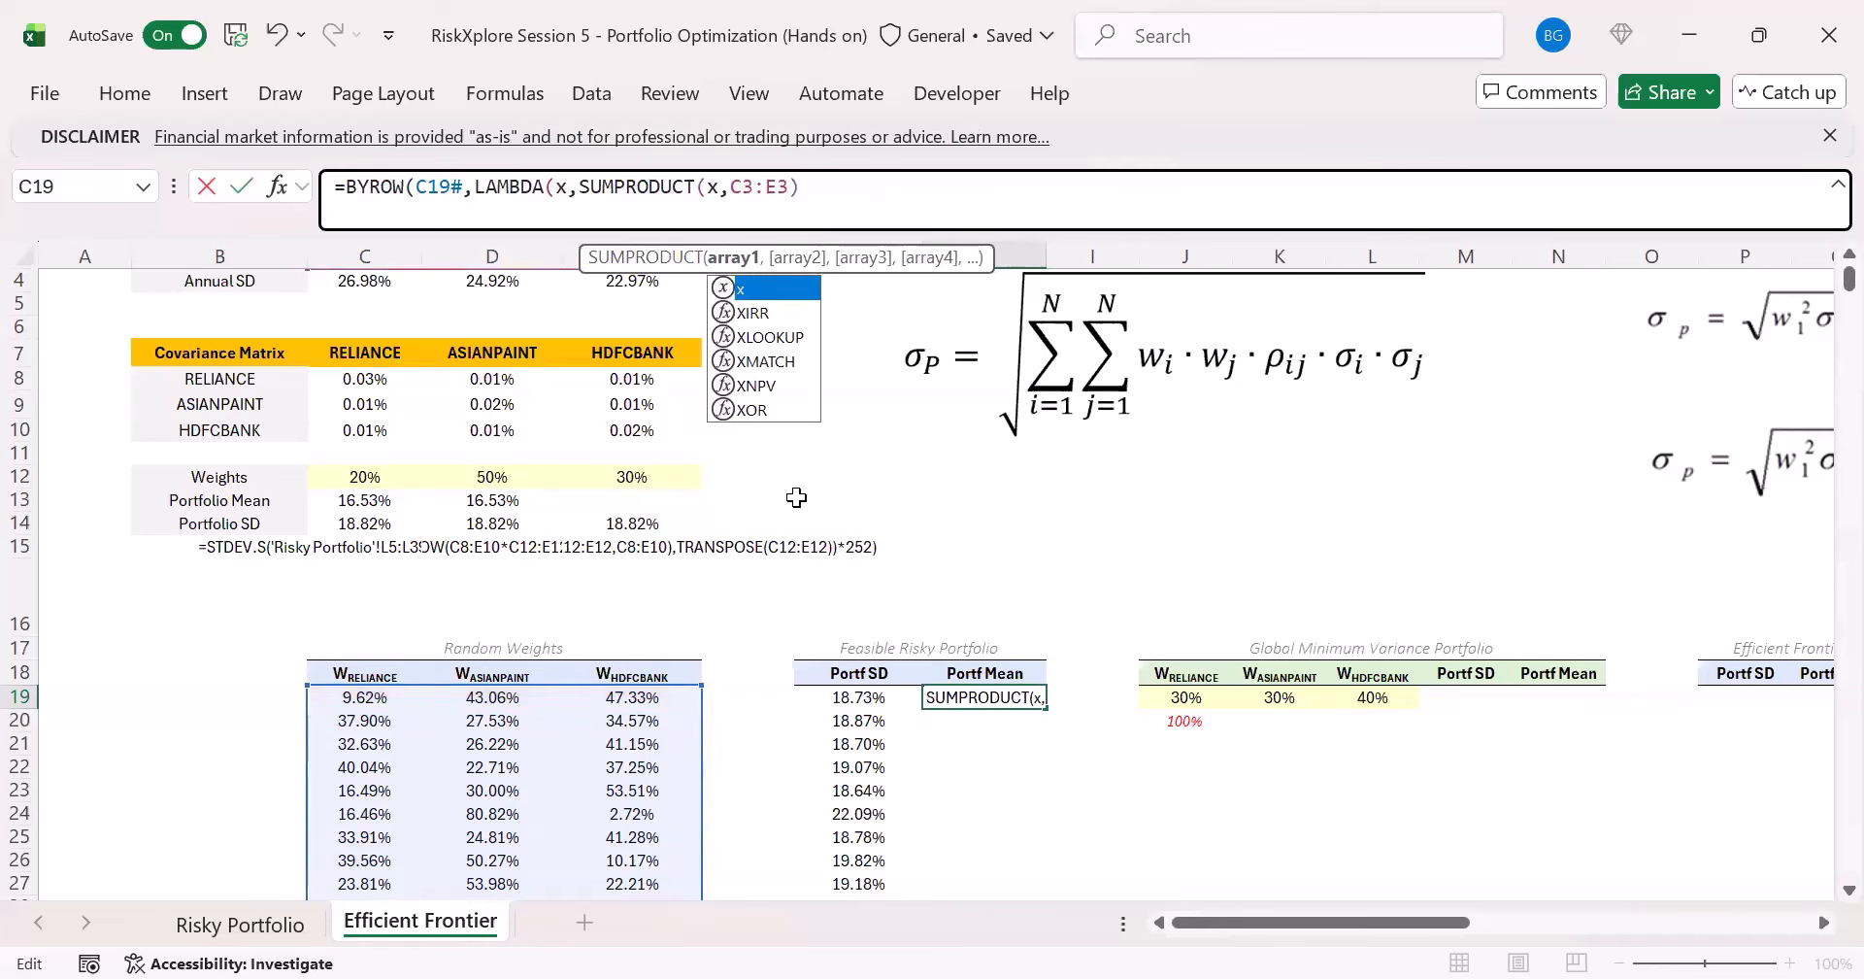
{"action": "left_click", "coordinate": [844, 214]}
{"action": "left_click", "coordinate": [843, 214]}
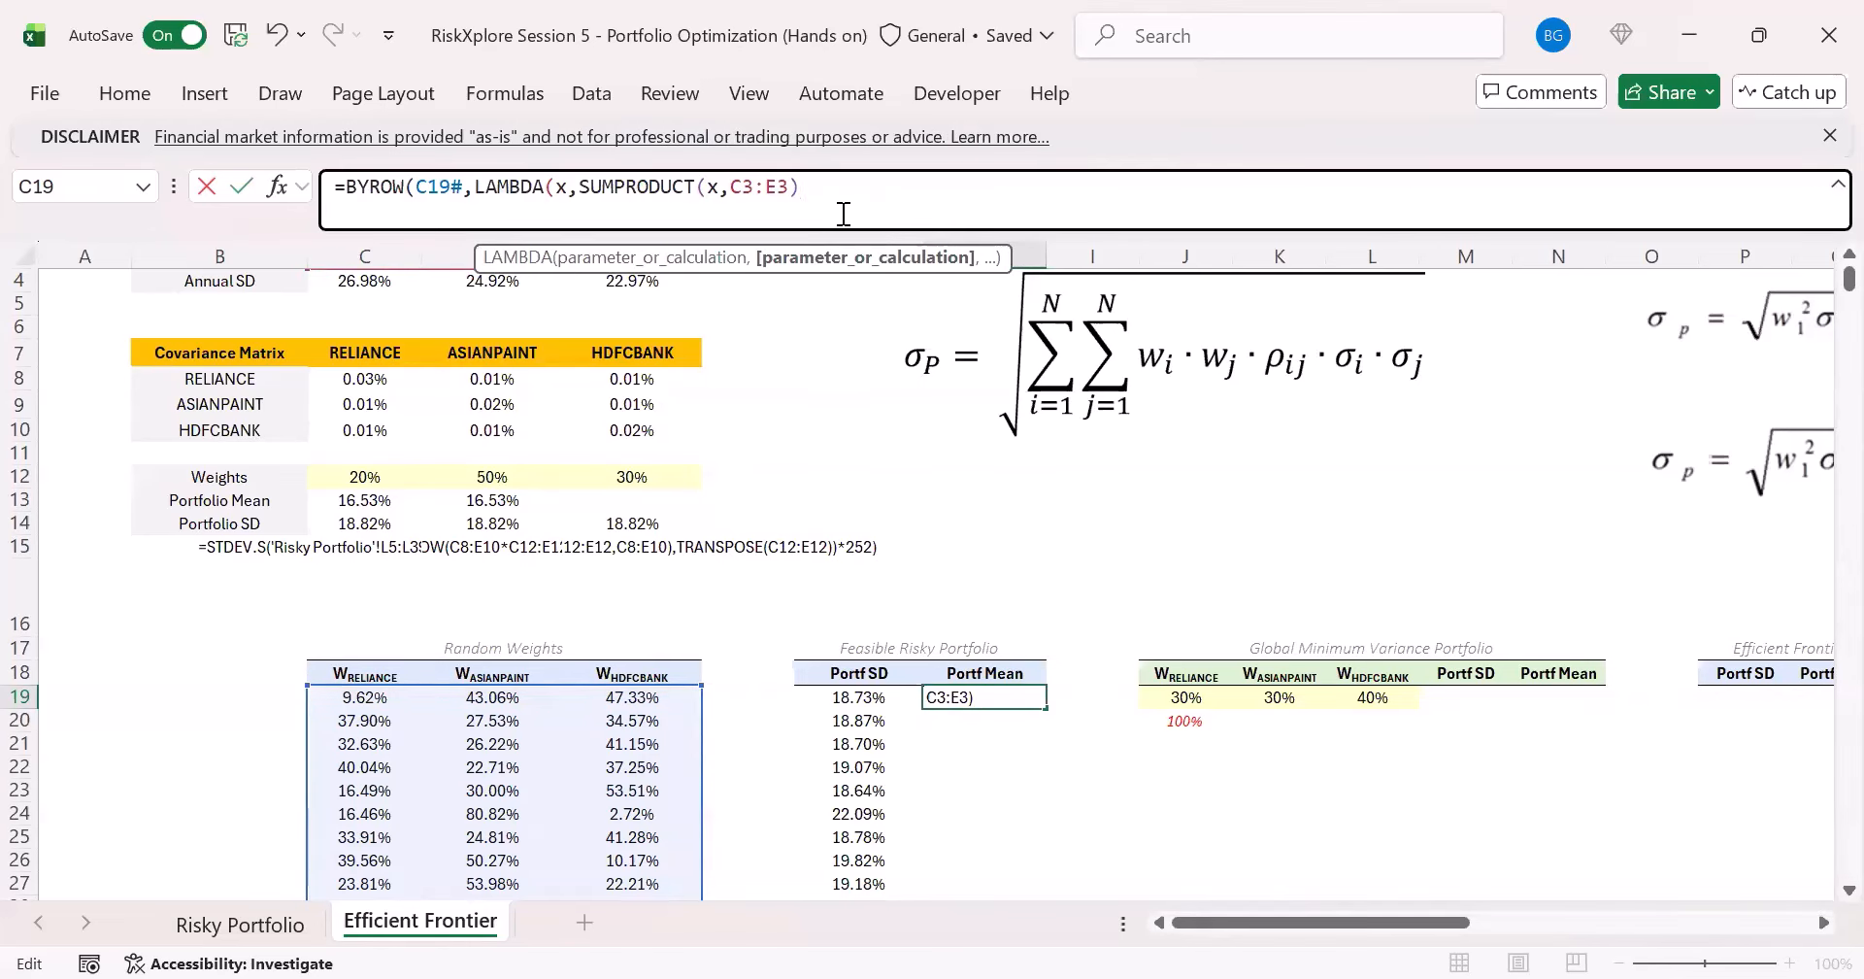
{"action": "type", "text": ")"}
{"action": "key", "text": "ctrl+Return"}
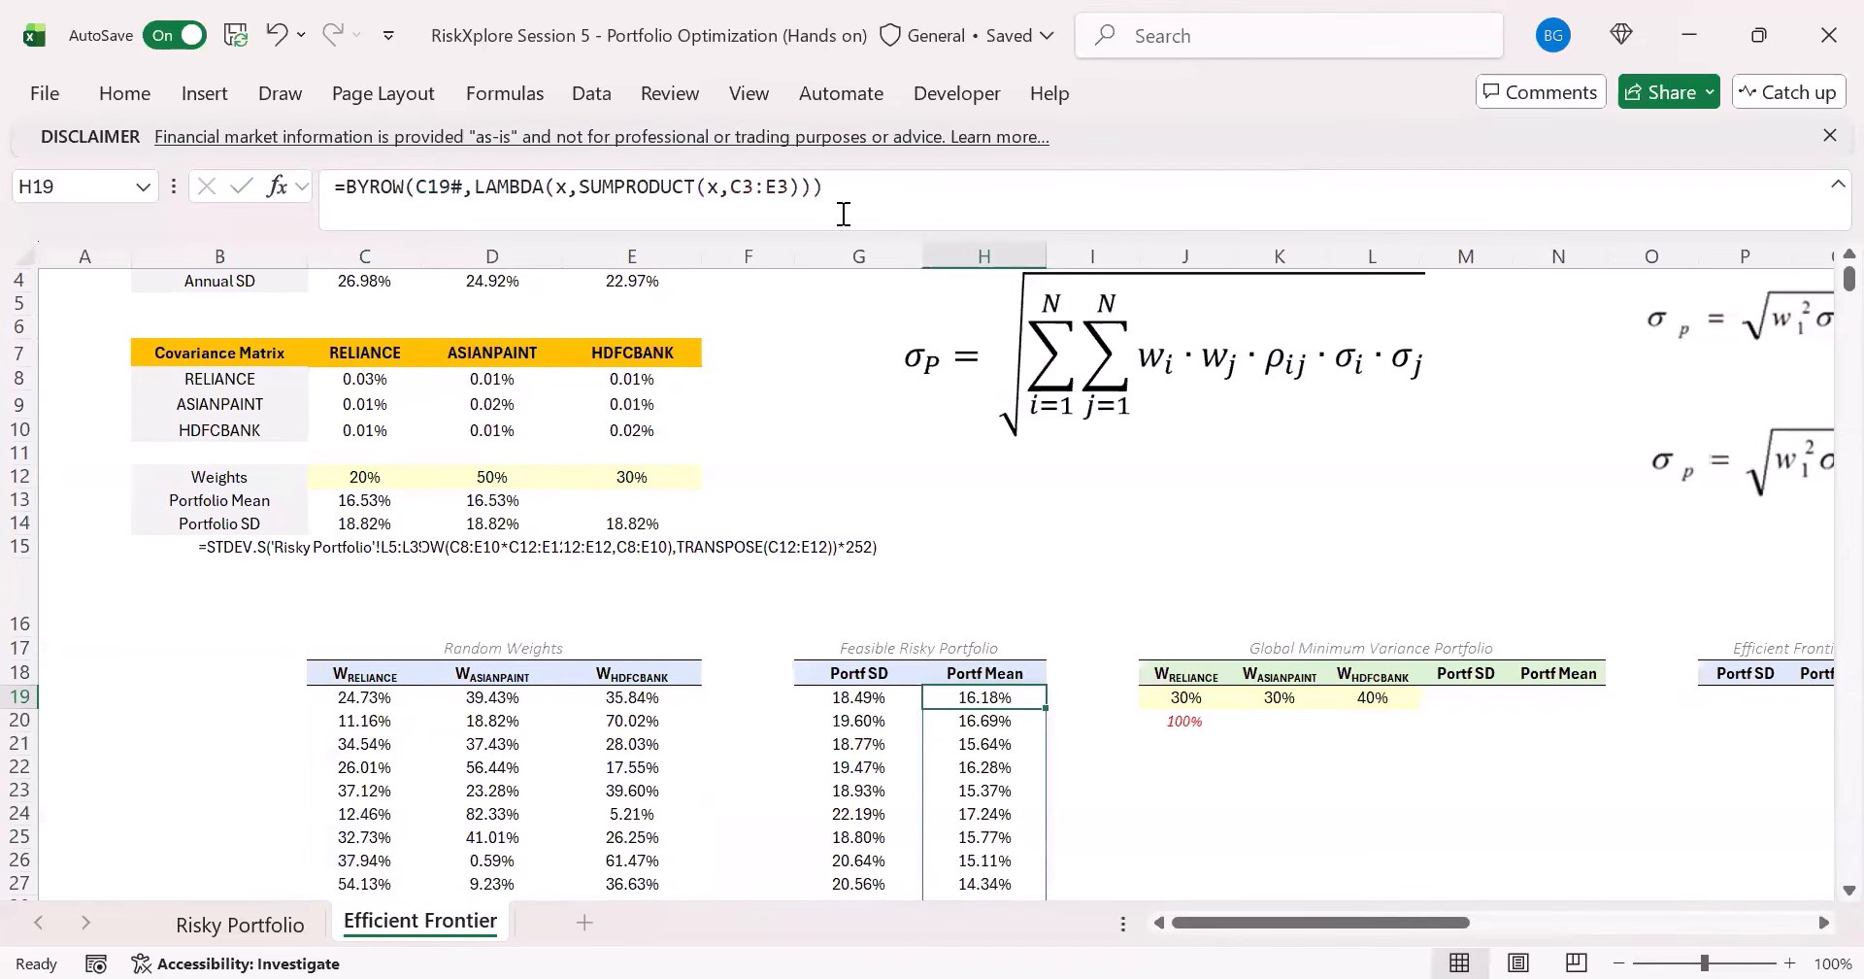
{"action": "scroll", "coordinate": [796, 583], "scroll_direction": "down", "scroll_amount": 2}
{"action": "left_click_drag", "start_coordinate": [407, 557], "coordinate": [596, 555]}
{"action": "left_click", "coordinate": [371, 584]}
{"action": "left_click", "coordinate": [596, 557]}
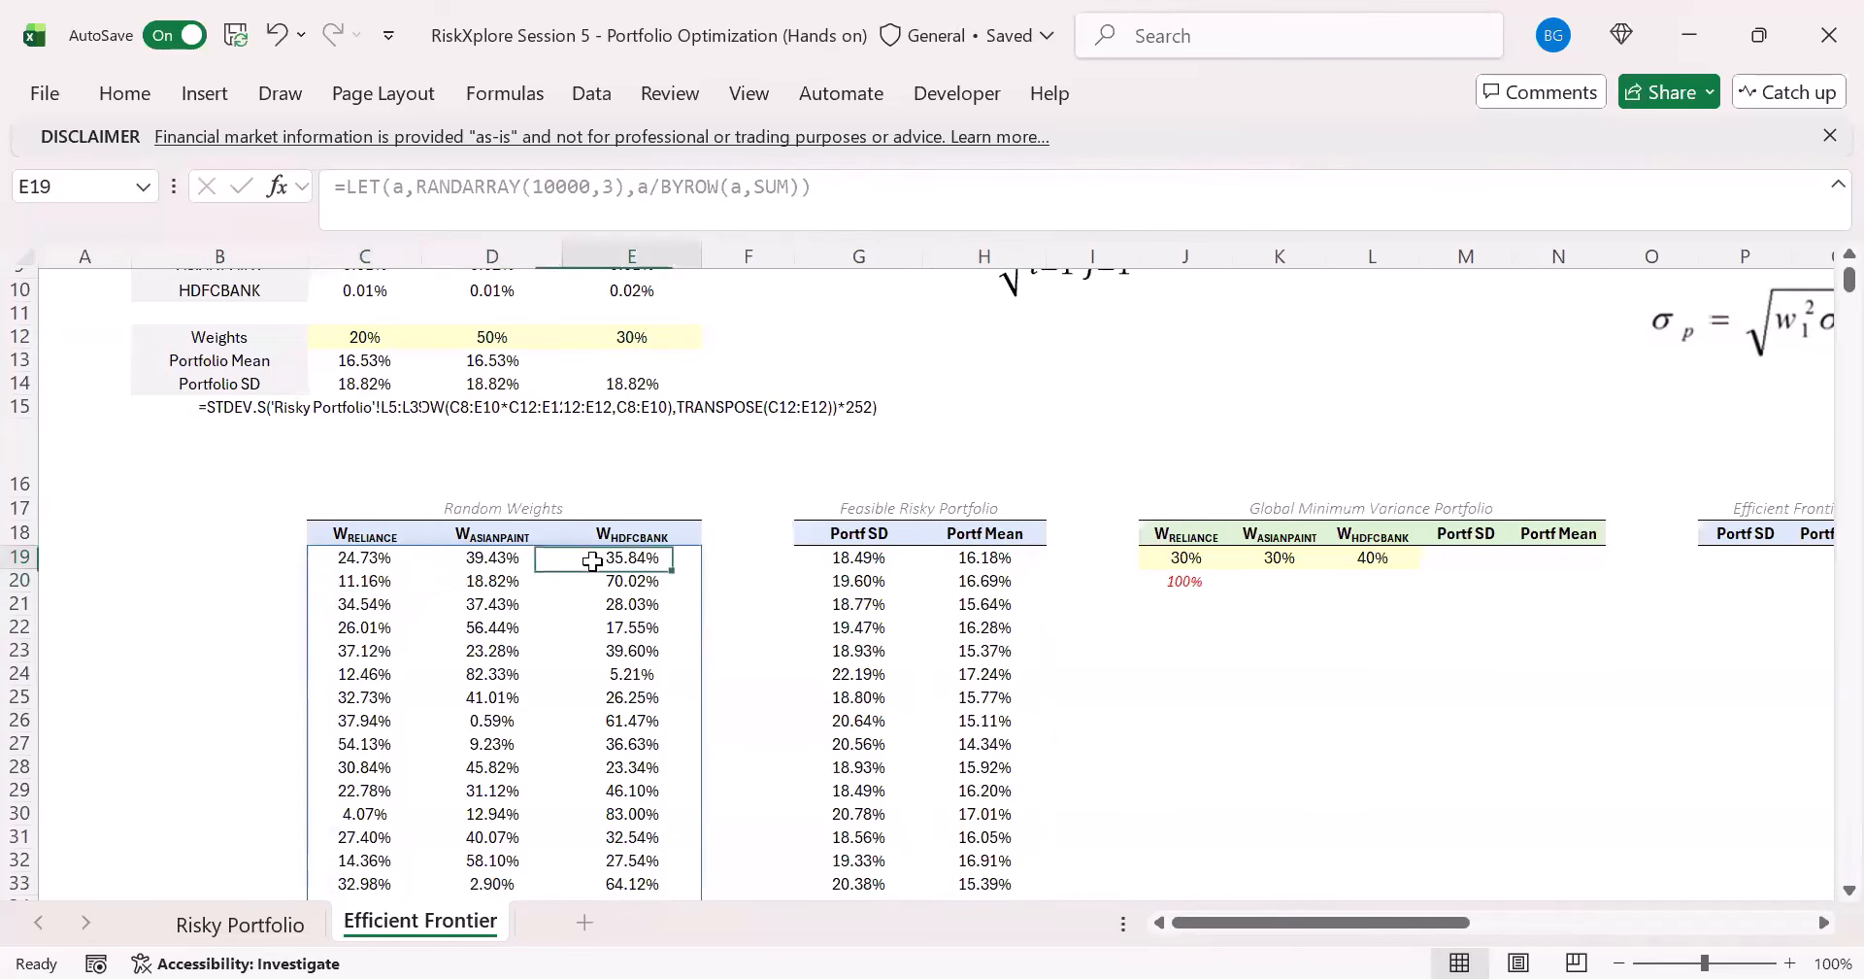
- Insert an XY scatter chart of Portf Mean against Portf SD from G18:H10018 and place it over the random weights table
{"action": "left_click", "coordinate": [821, 528]}
{"action": "scroll", "coordinate": [820, 528], "scroll_direction": "up", "scroll_amount": 2}
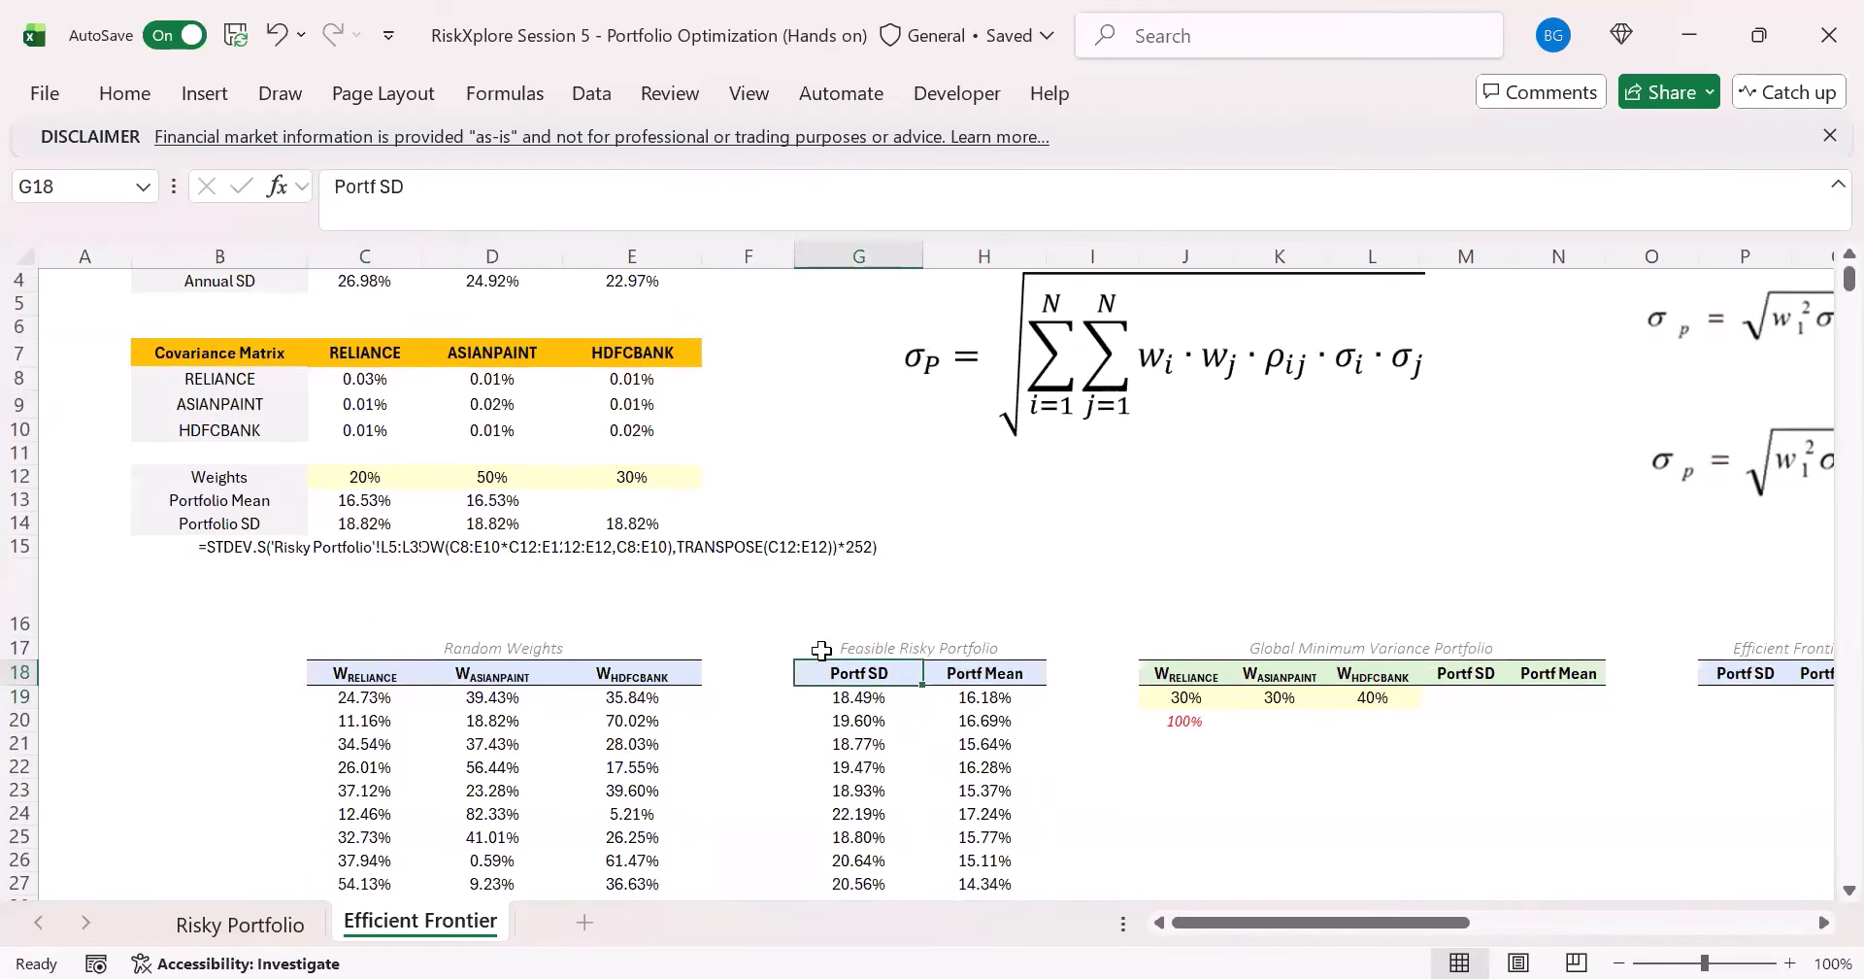
{"action": "left_click_drag", "start_coordinate": [845, 672], "coordinate": [1011, 735]}
{"action": "key", "text": "ctrl+shift+Down"}
{"action": "key", "text": "ctrl+BackSpace"}
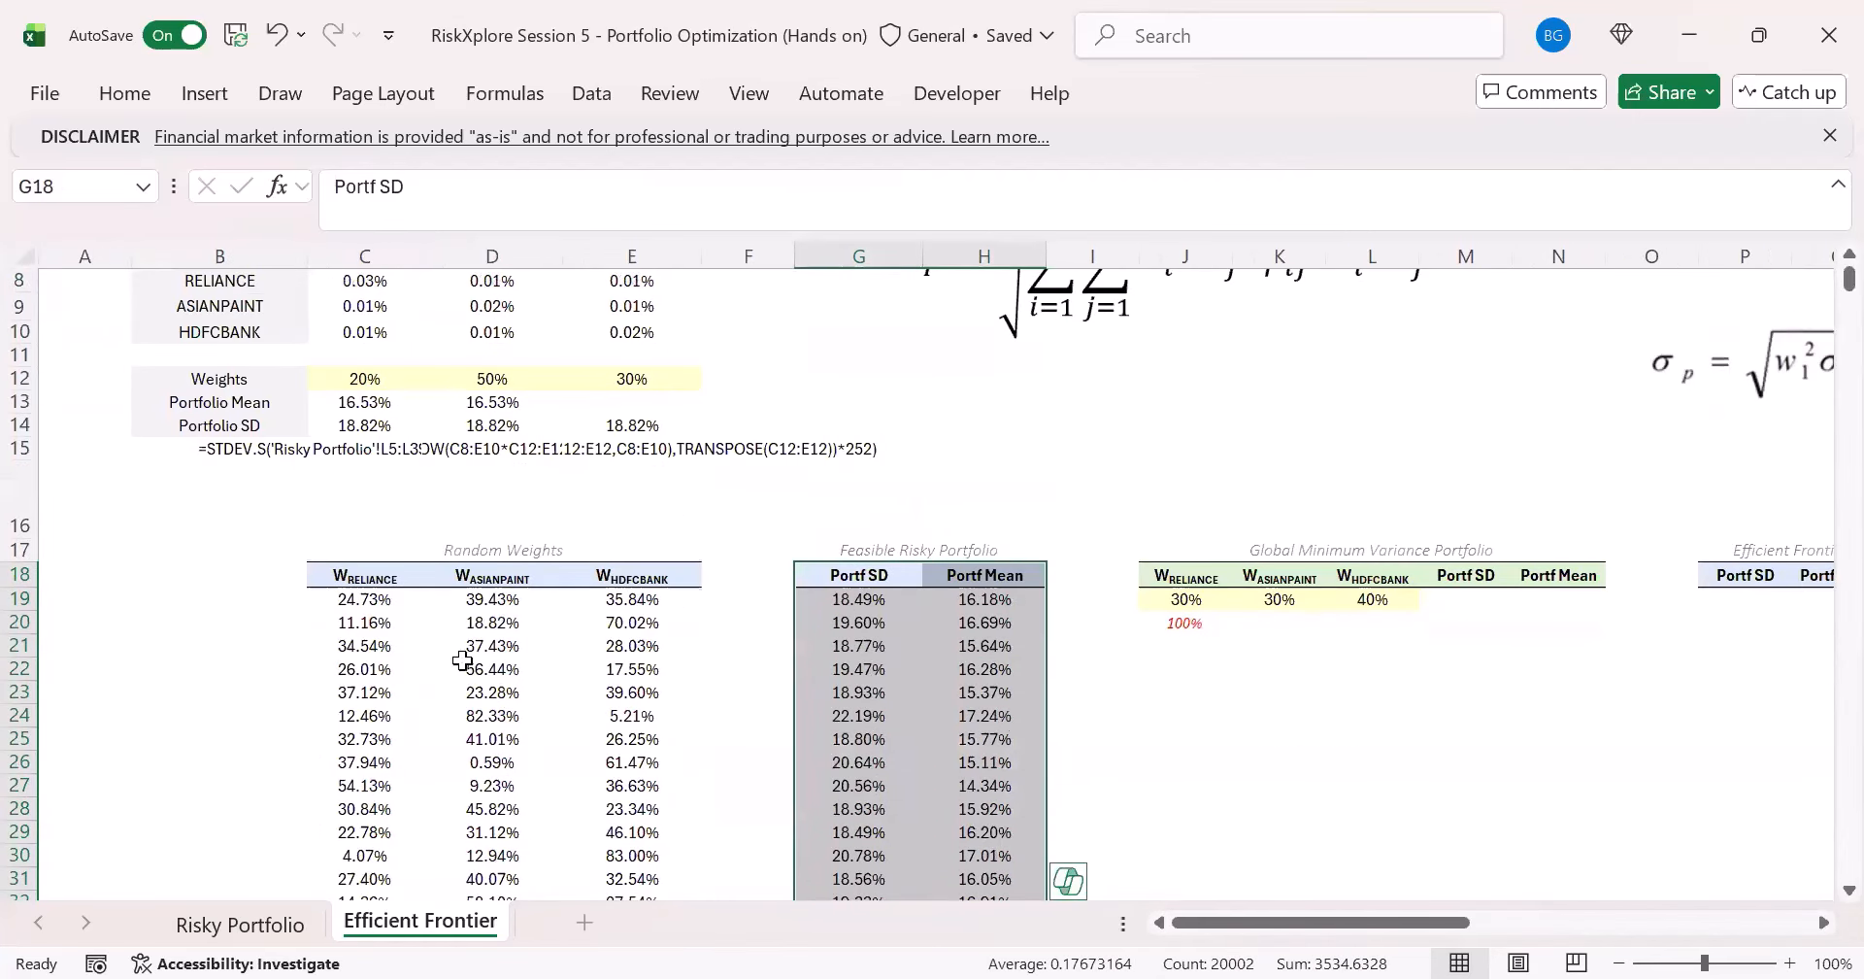
{"action": "left_click", "coordinate": [124, 97]}
{"action": "left_click", "coordinate": [219, 95]}
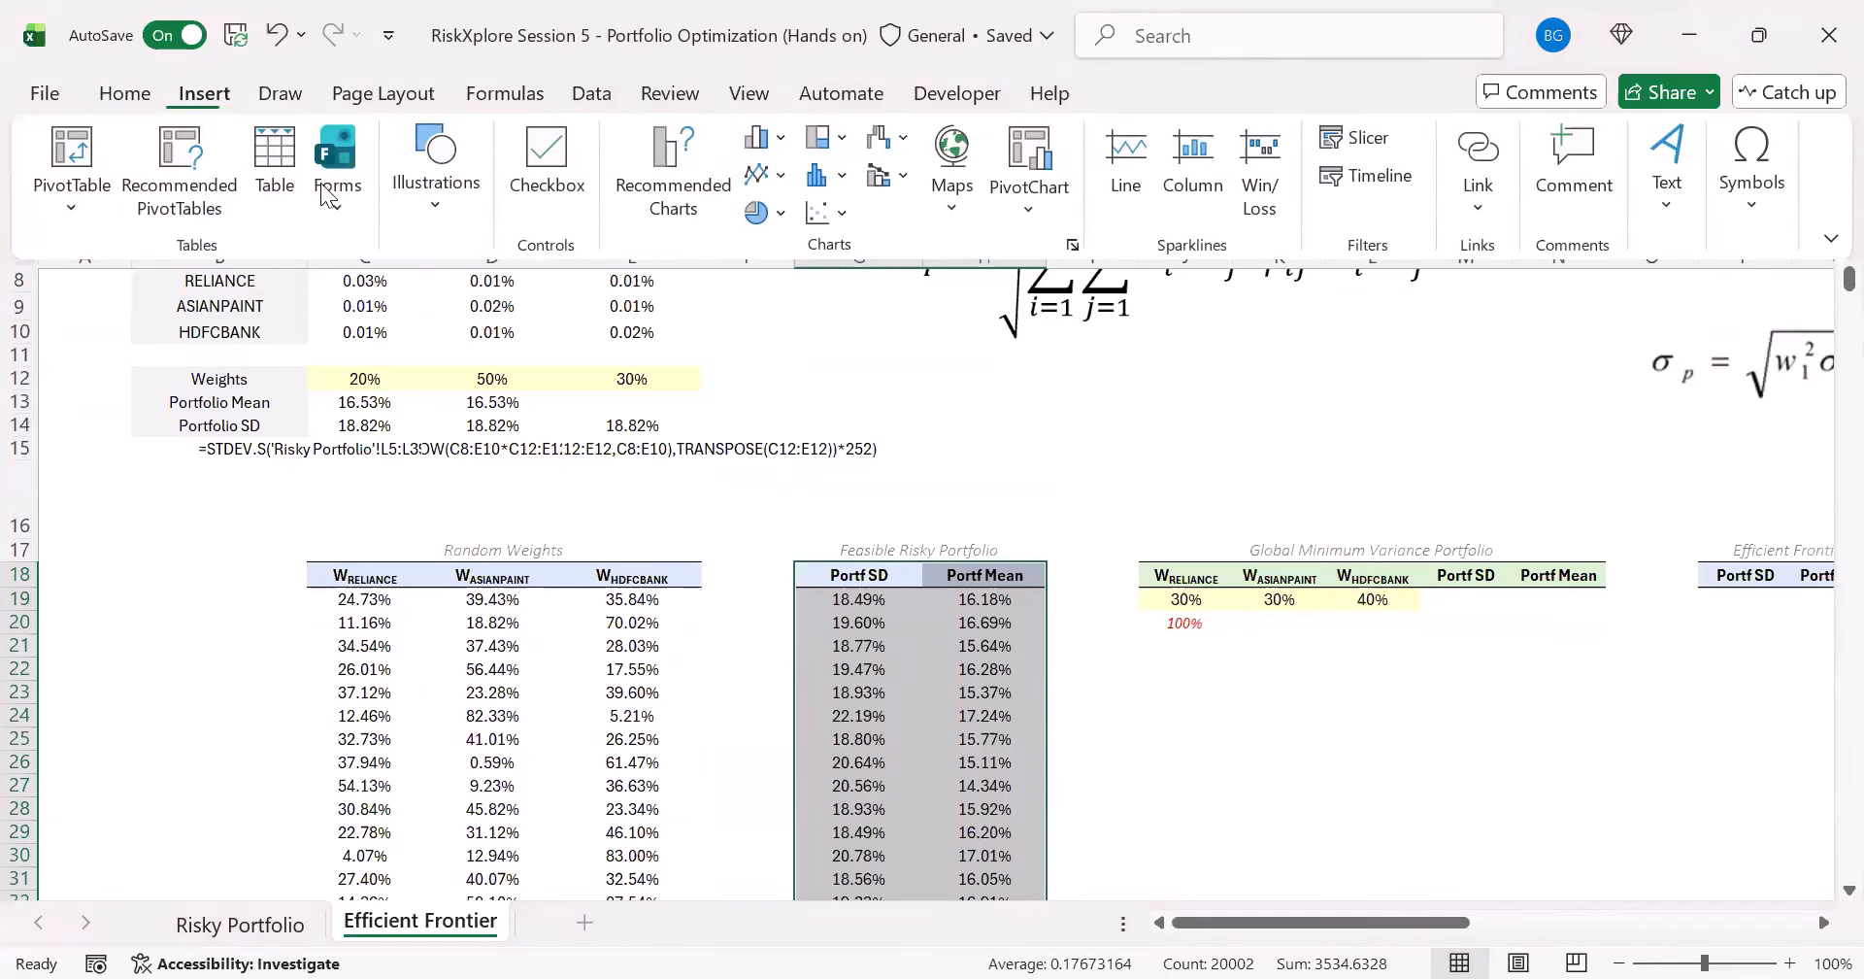
{"action": "left_click", "coordinate": [675, 198]}
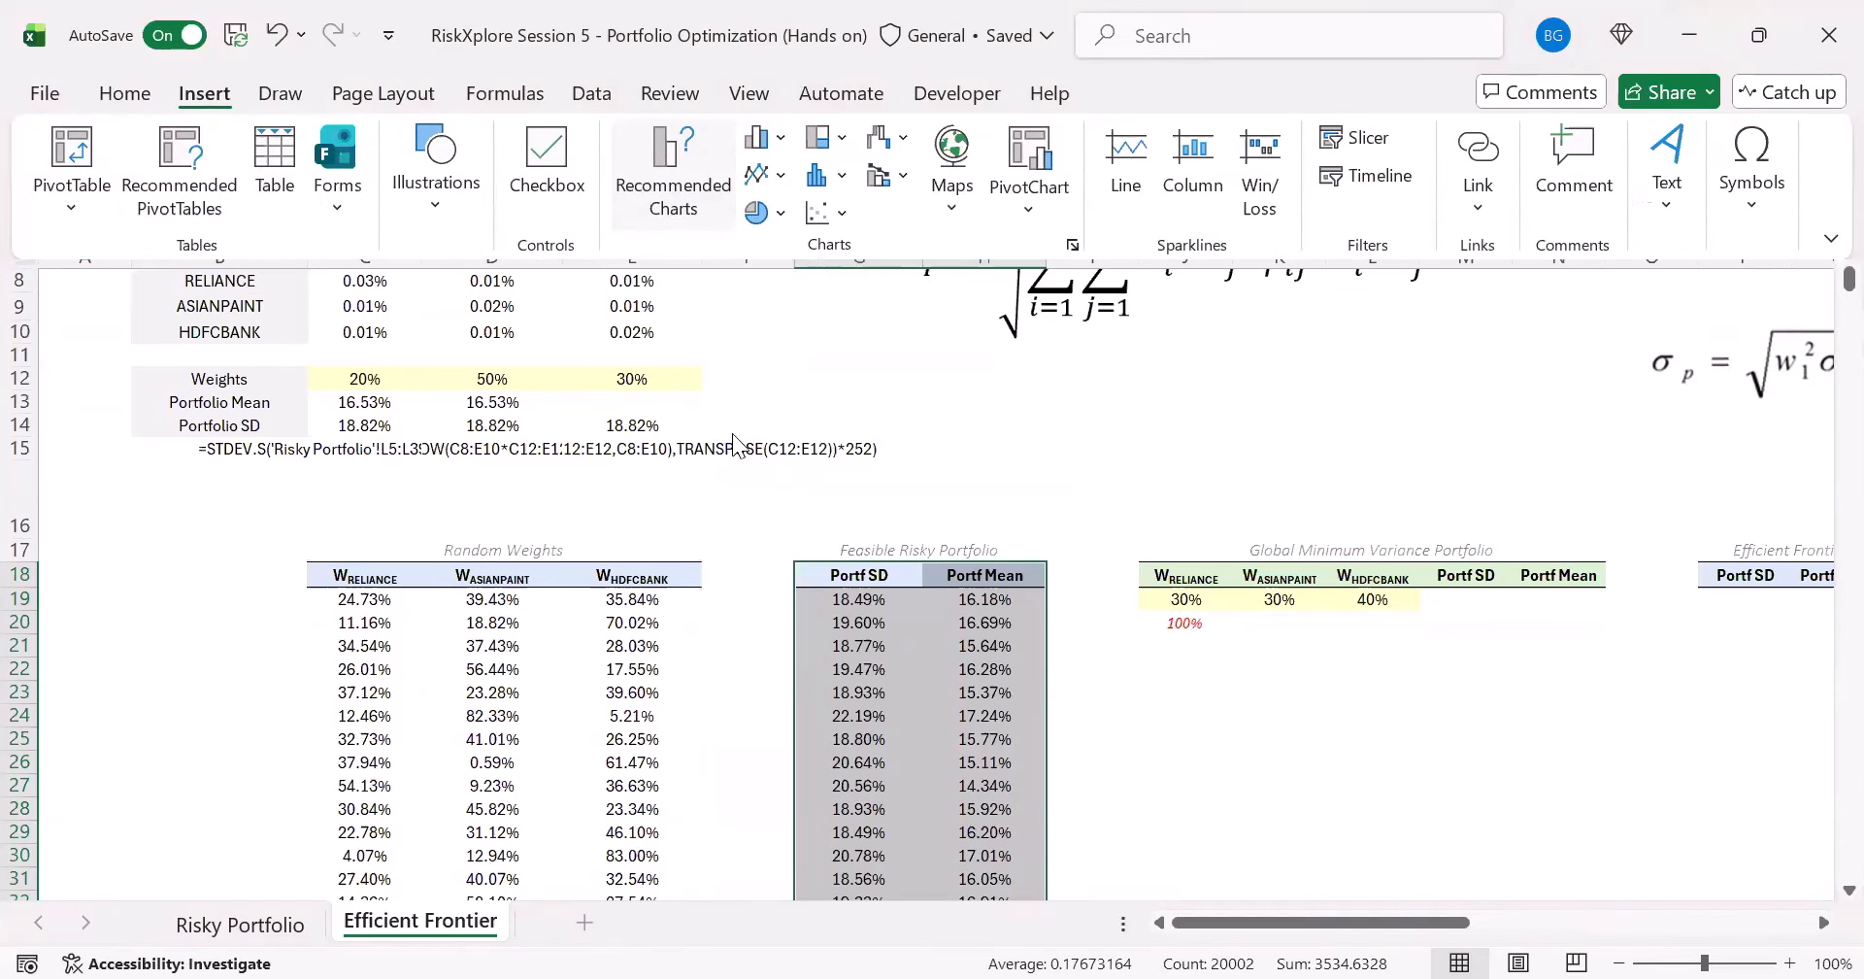
{"action": "left_click", "coordinate": [672, 123]}
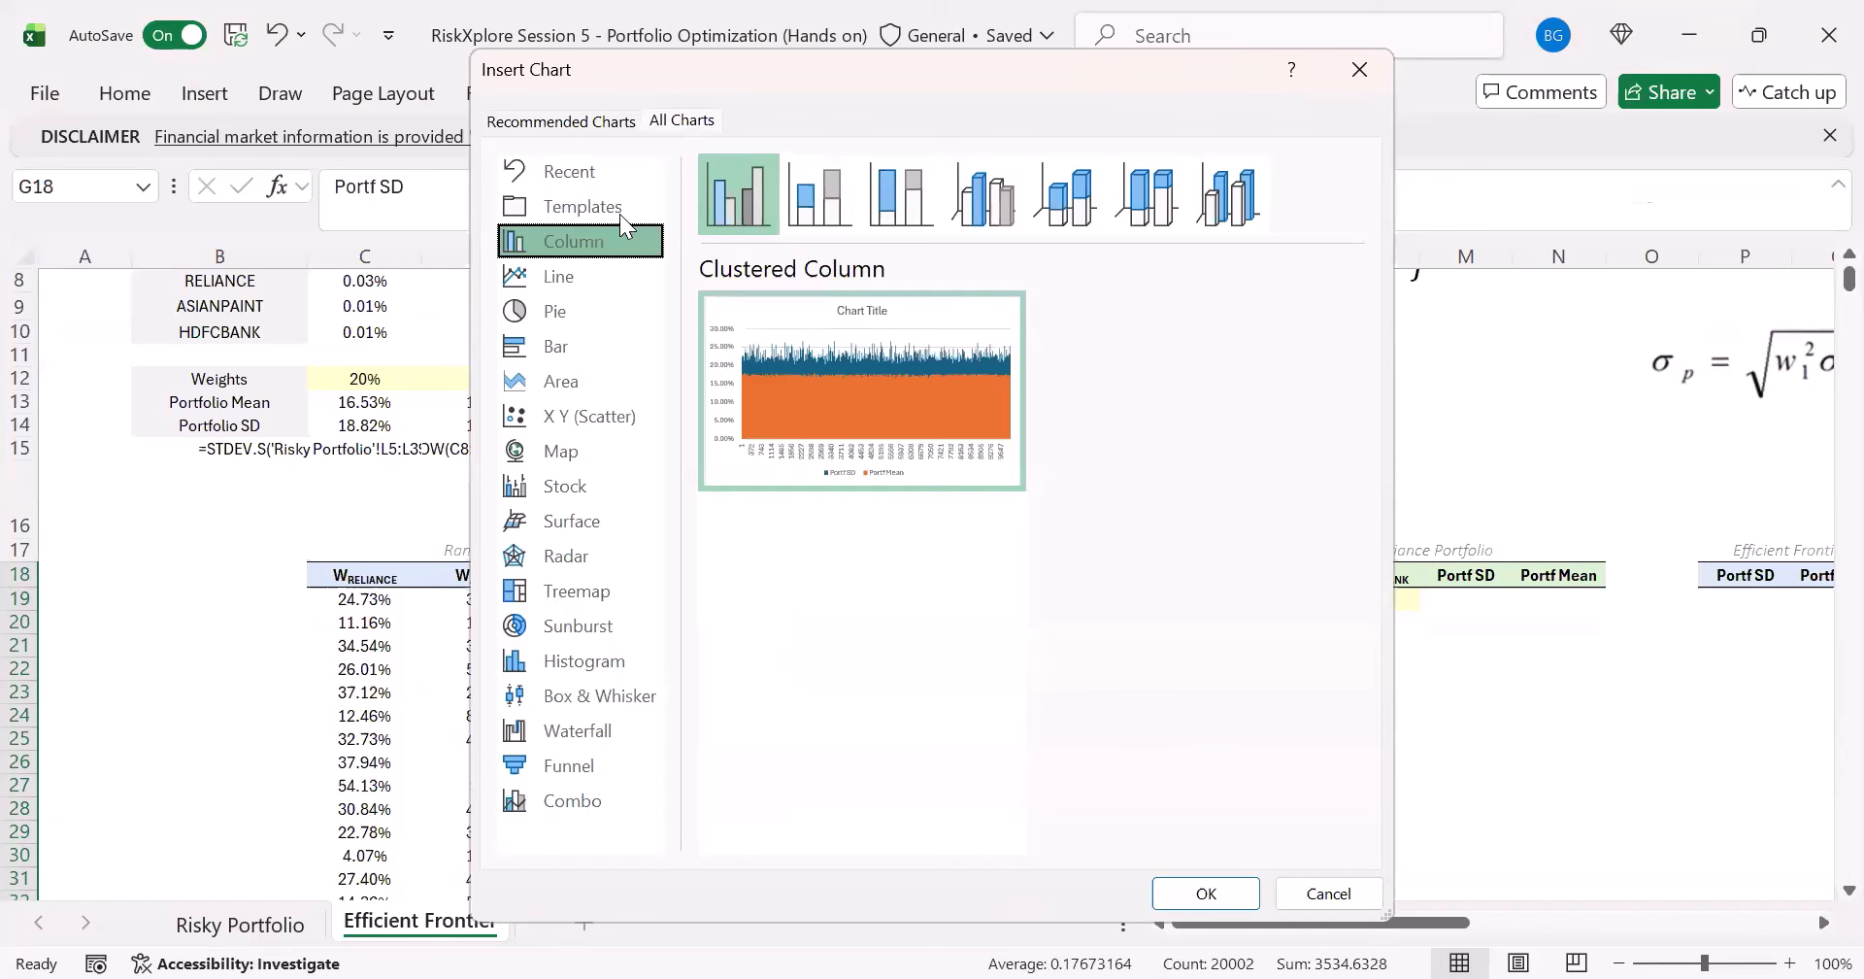
{"action": "left_click", "coordinate": [589, 415]}
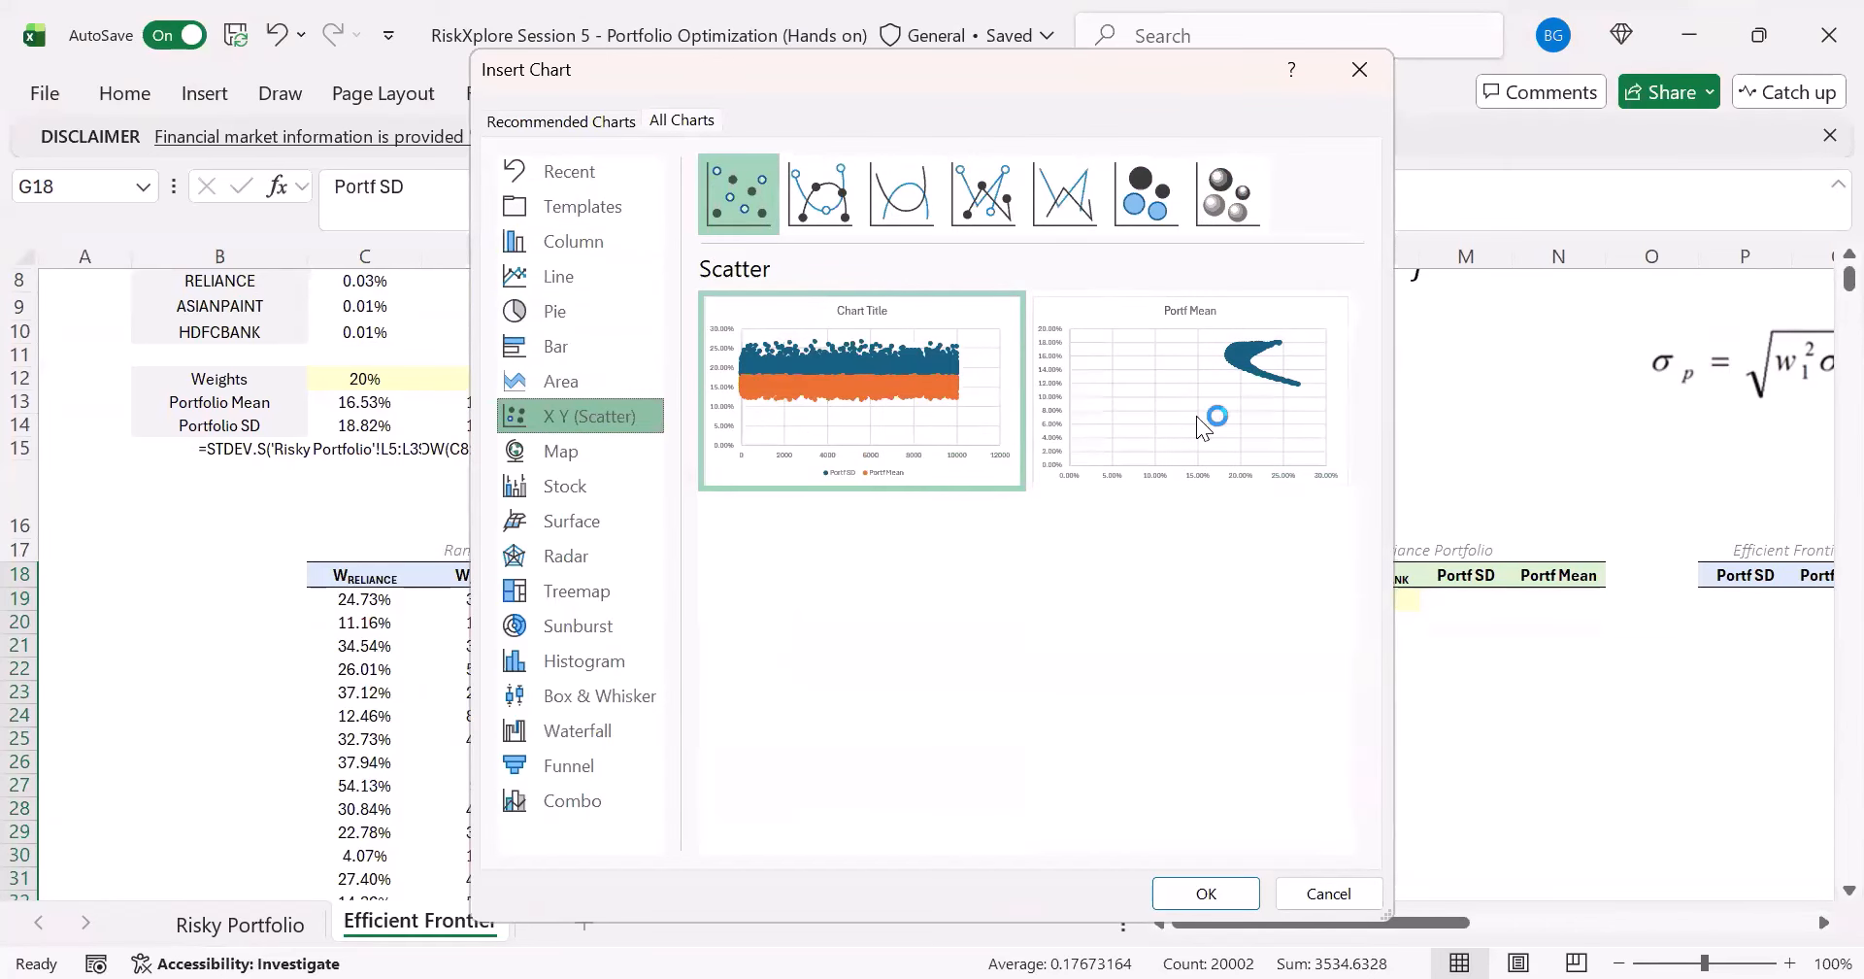
{"action": "left_click", "coordinate": [1208, 901]}
{"action": "left_click_drag", "start_coordinate": [770, 382], "coordinate": [531, 418]}
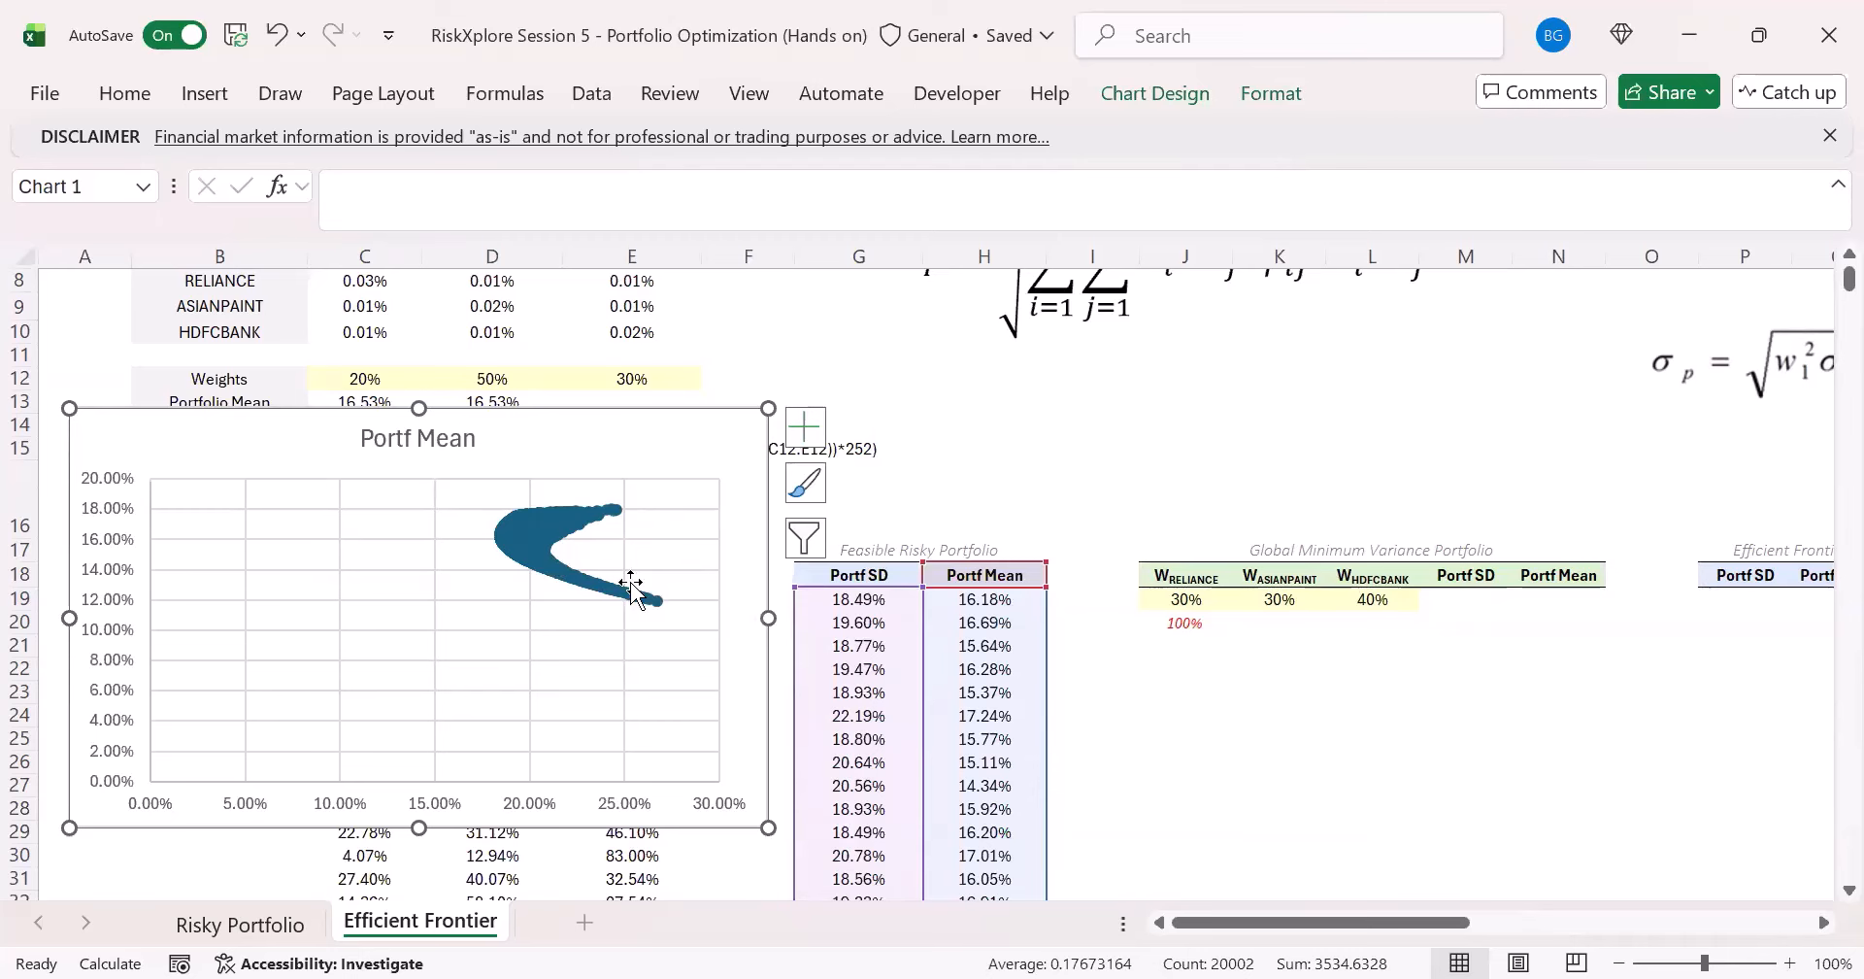
- Examine the Annual Mean and Annual SD of the three stocks in C3:E4 alongside the scatter chart's data series
{"action": "scroll", "coordinate": [632, 582], "scroll_direction": "up", "scroll_amount": 3}
{"action": "left_click_drag", "start_coordinate": [359, 323], "coordinate": [641, 359]}
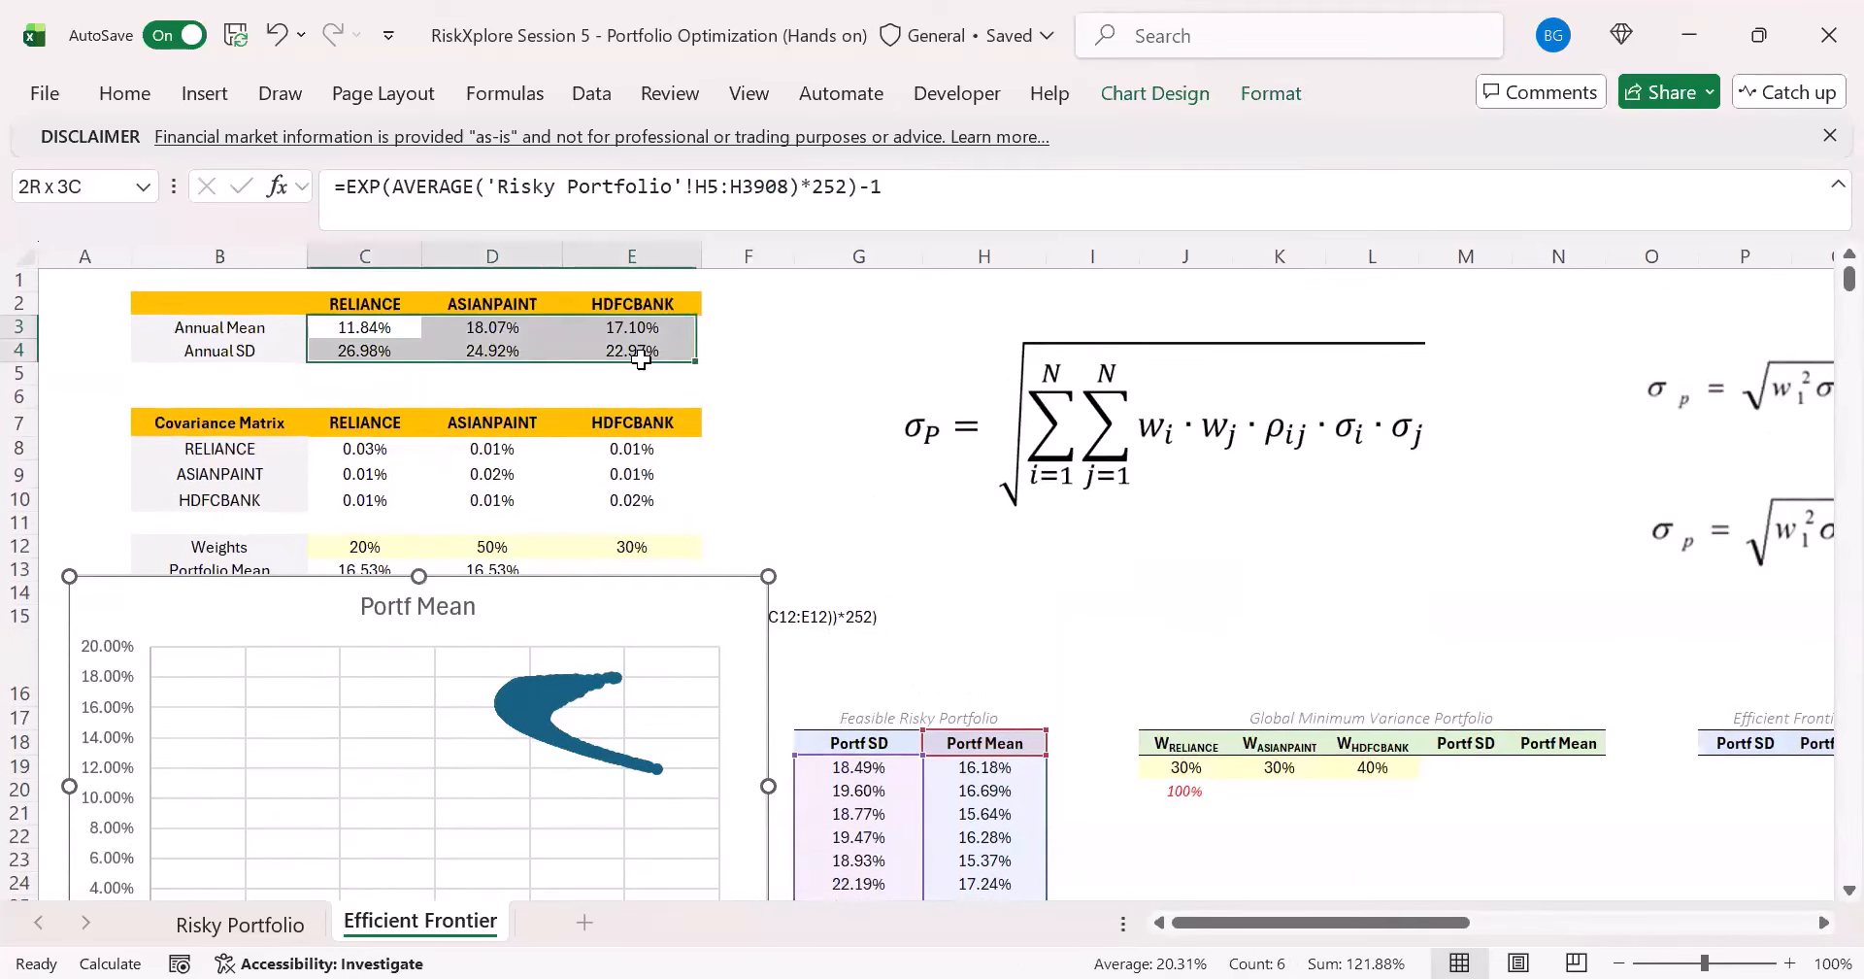
{"action": "left_click", "coordinate": [328, 330]}
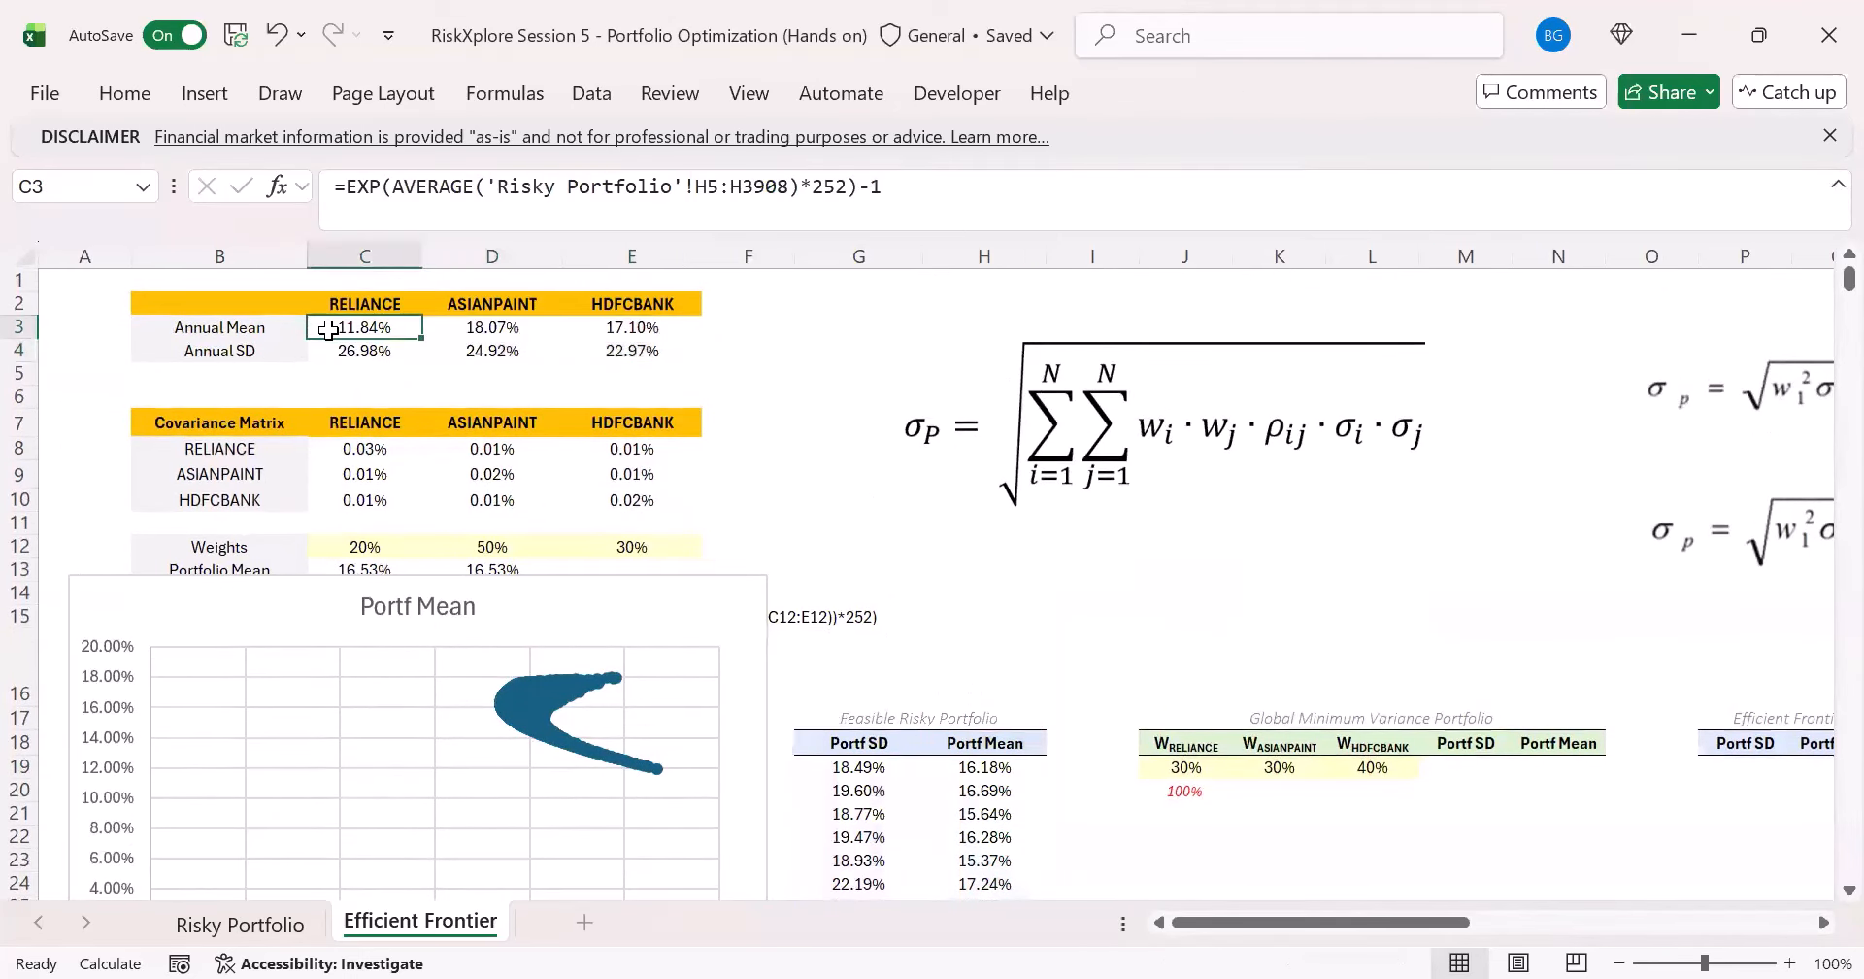
{"action": "left_click_drag", "start_coordinate": [328, 330], "coordinate": [624, 353]}
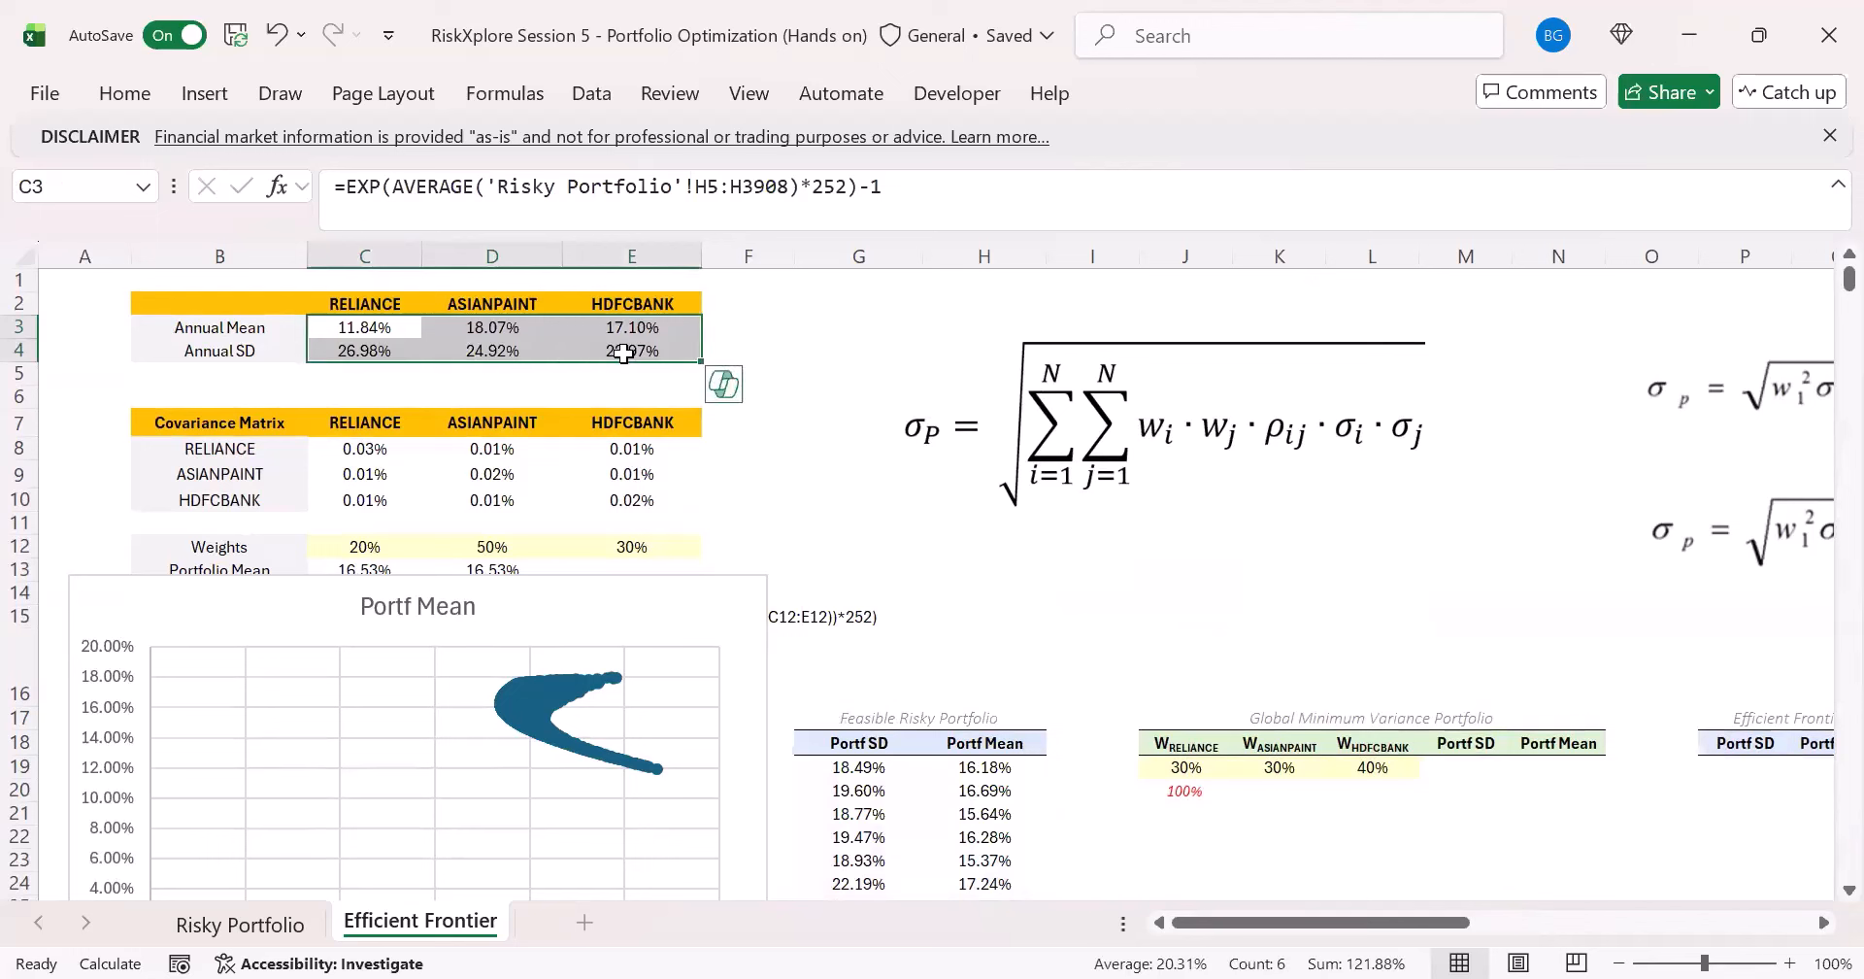
{"action": "left_click", "coordinate": [362, 327]}
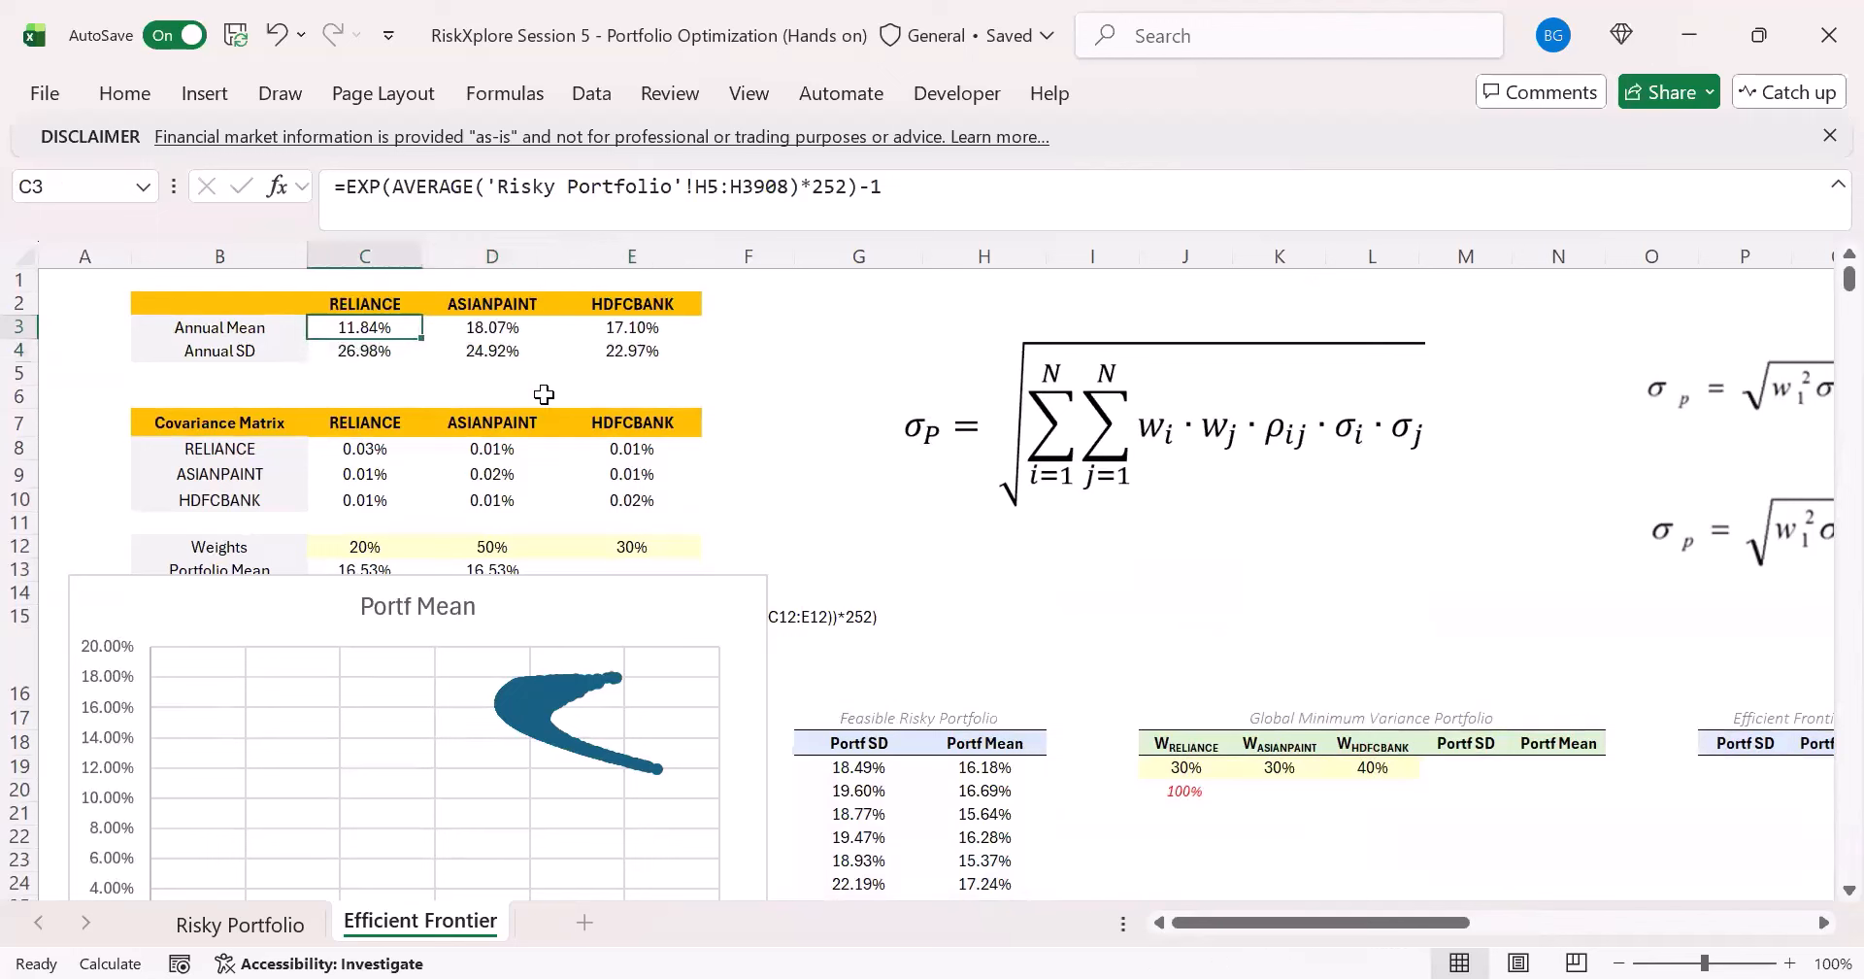
{"action": "left_click_drag", "start_coordinate": [350, 332], "coordinate": [621, 351]}
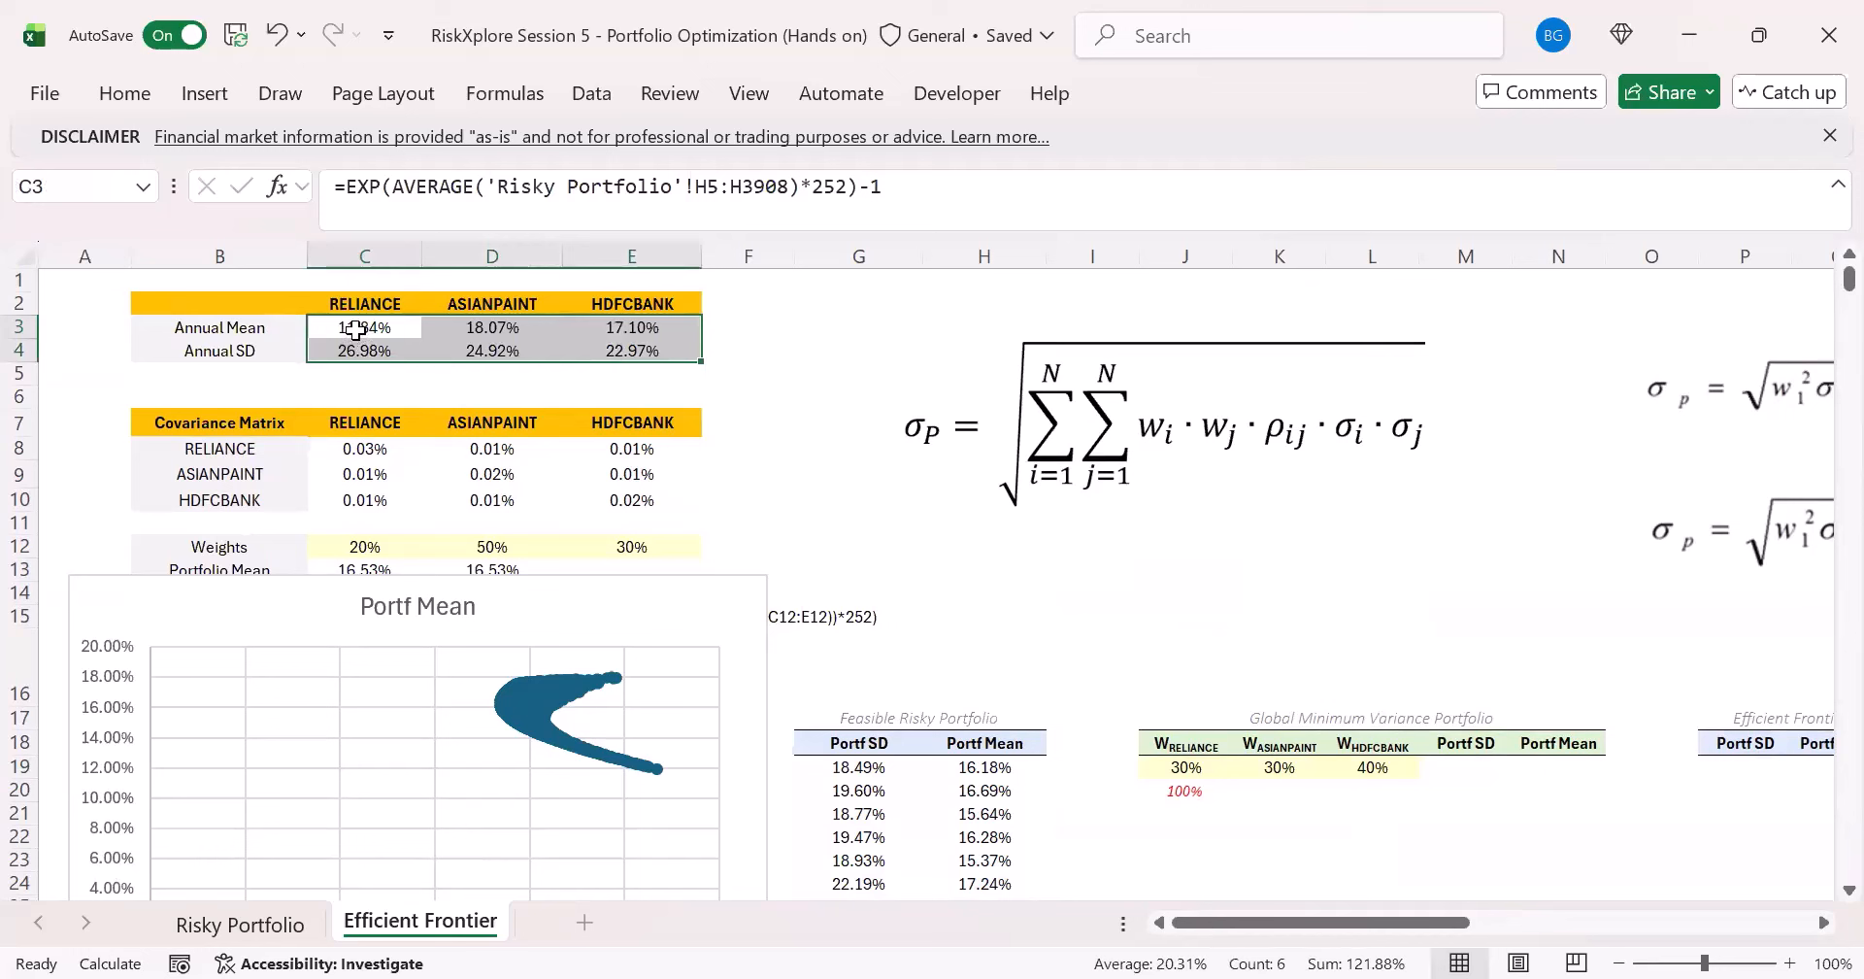
{"action": "left_click_drag", "start_coordinate": [352, 330], "coordinate": [658, 367]}
{"action": "left_click", "coordinate": [362, 330]}
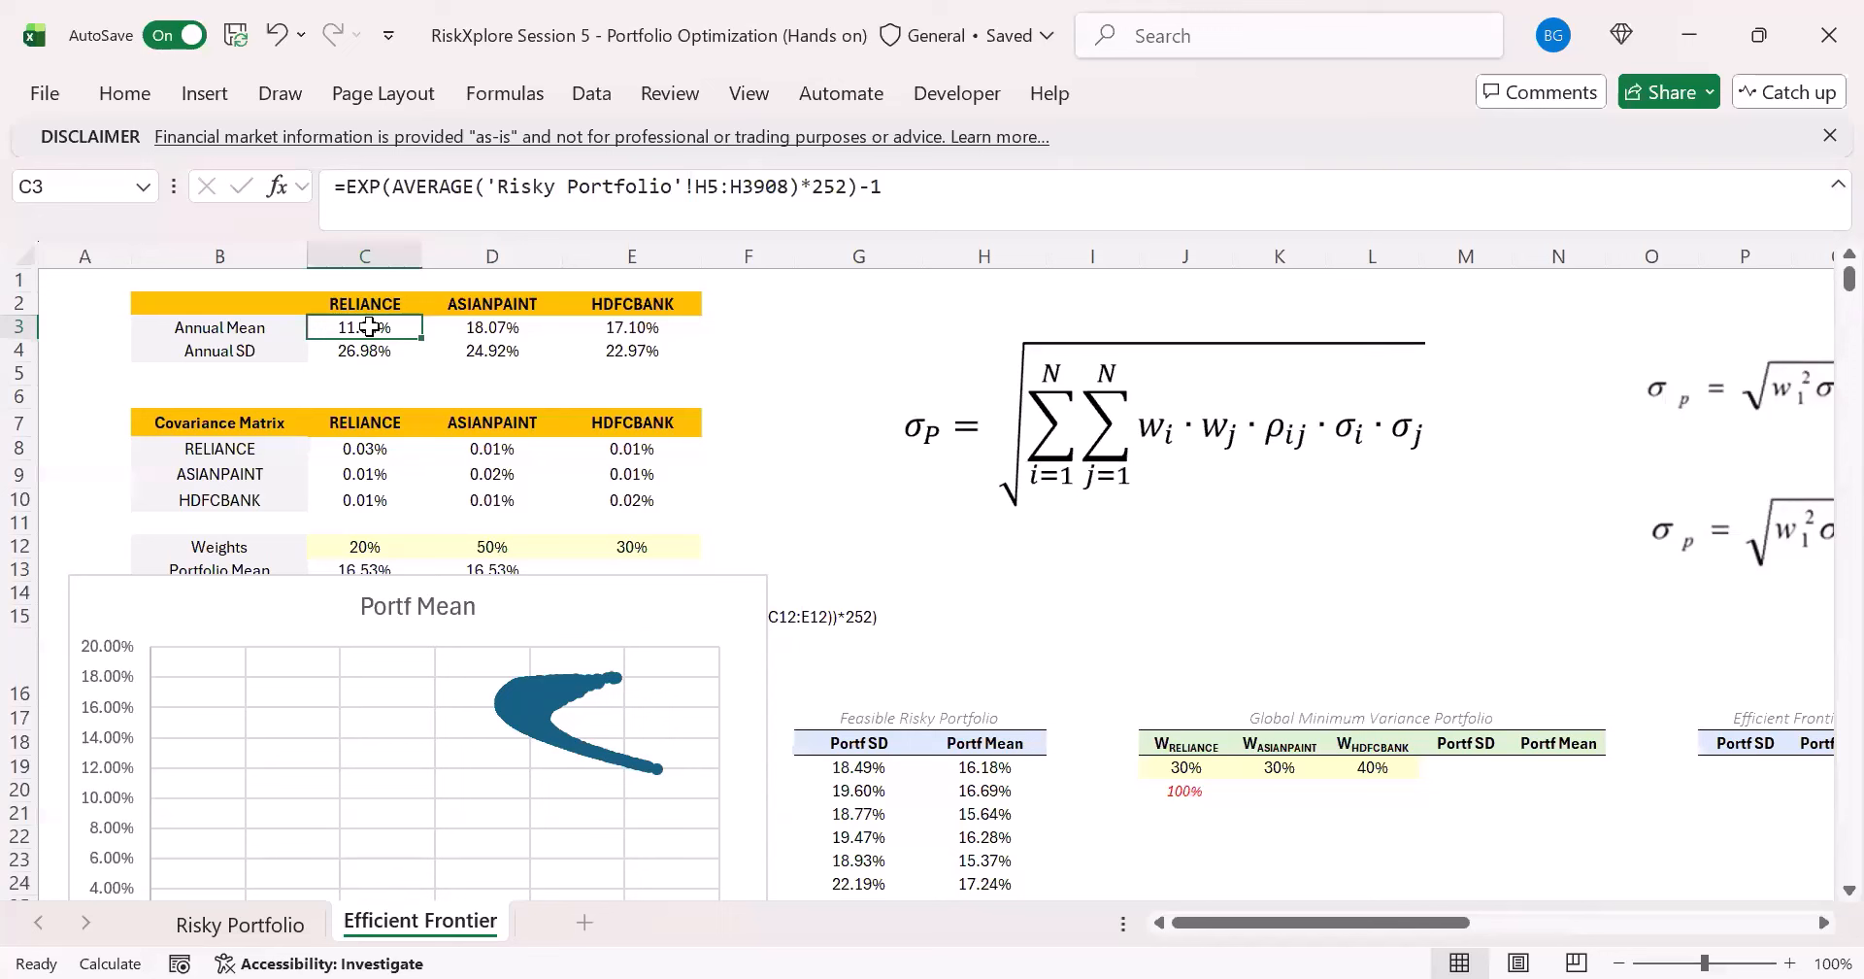
{"action": "left_click_drag", "start_coordinate": [369, 327], "coordinate": [626, 350]}
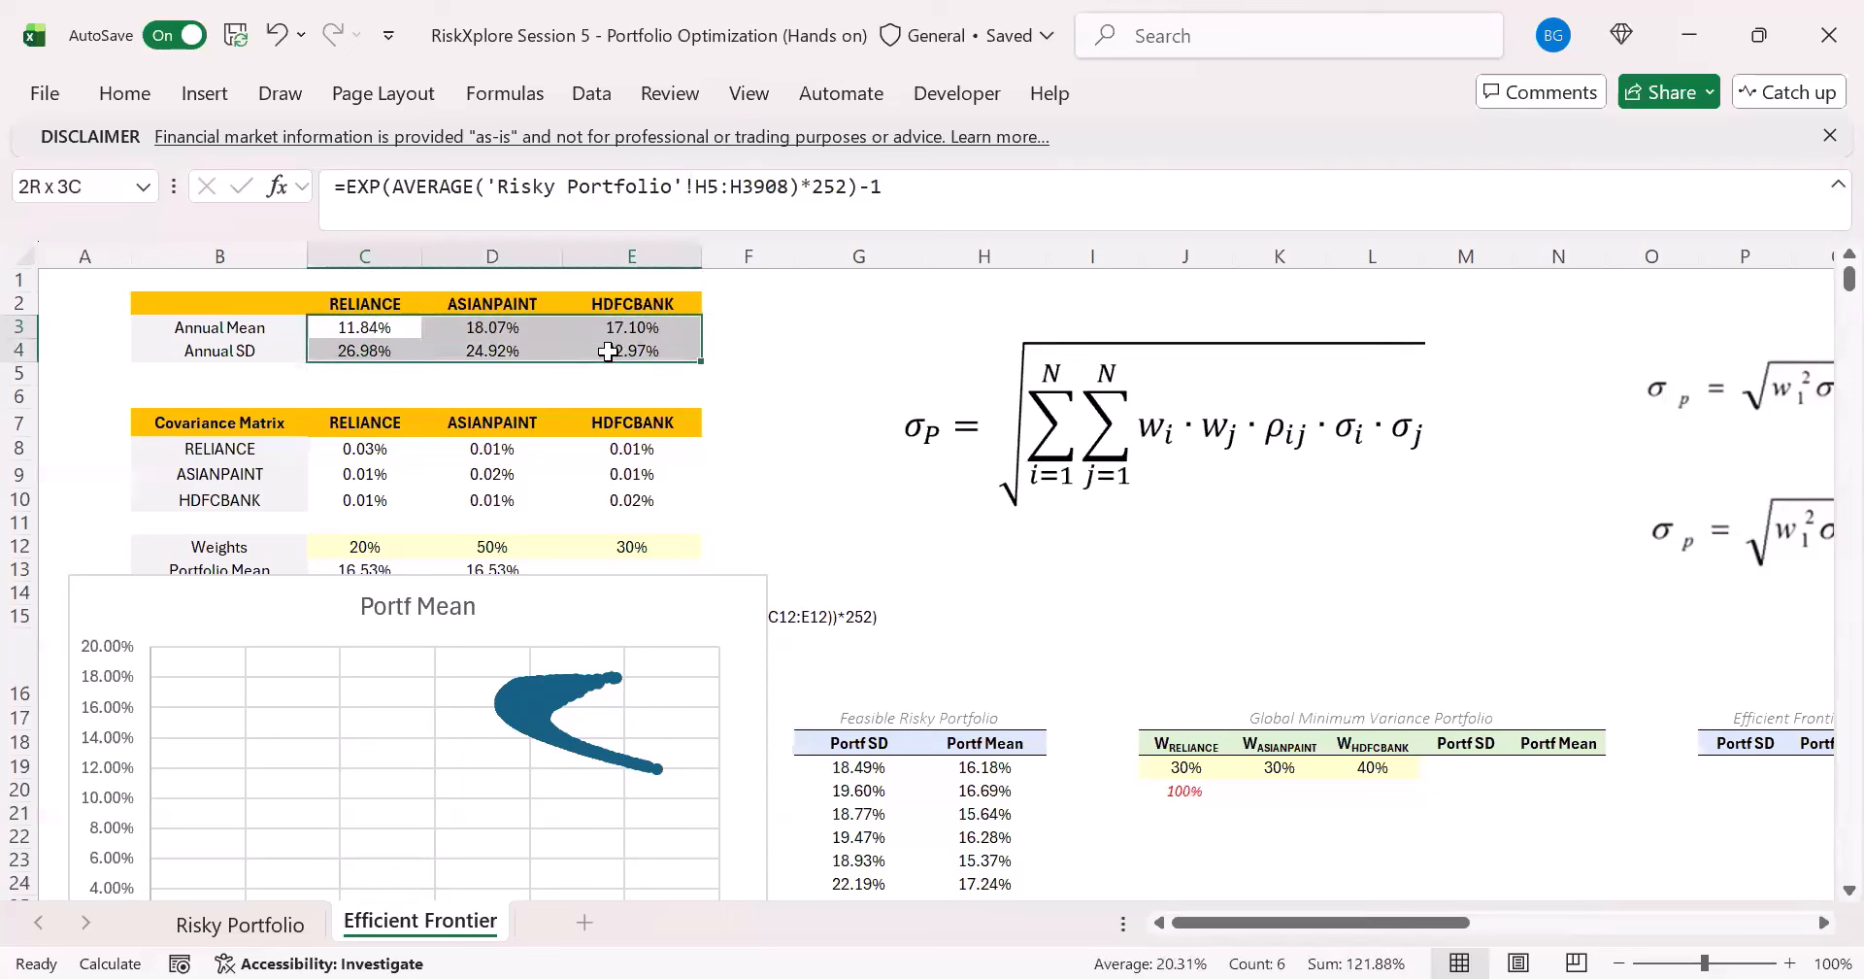
{"action": "left_click", "coordinate": [415, 333]}
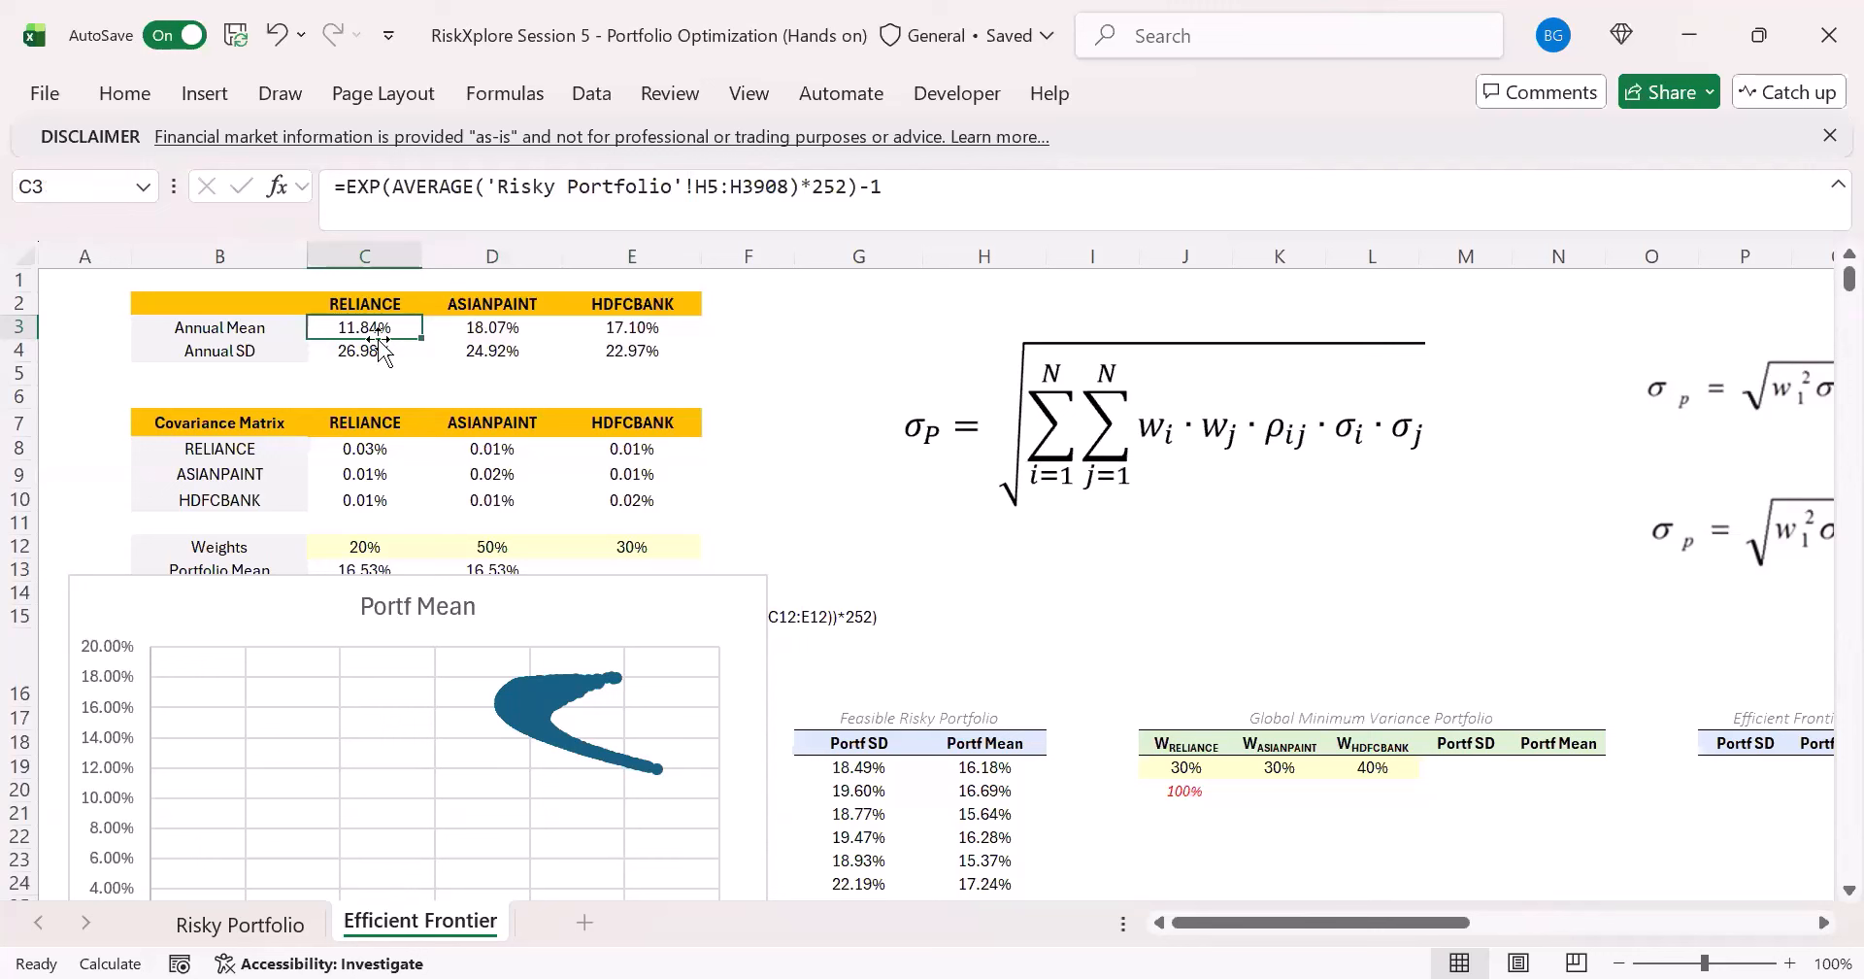
{"action": "left_click", "coordinate": [495, 327]}
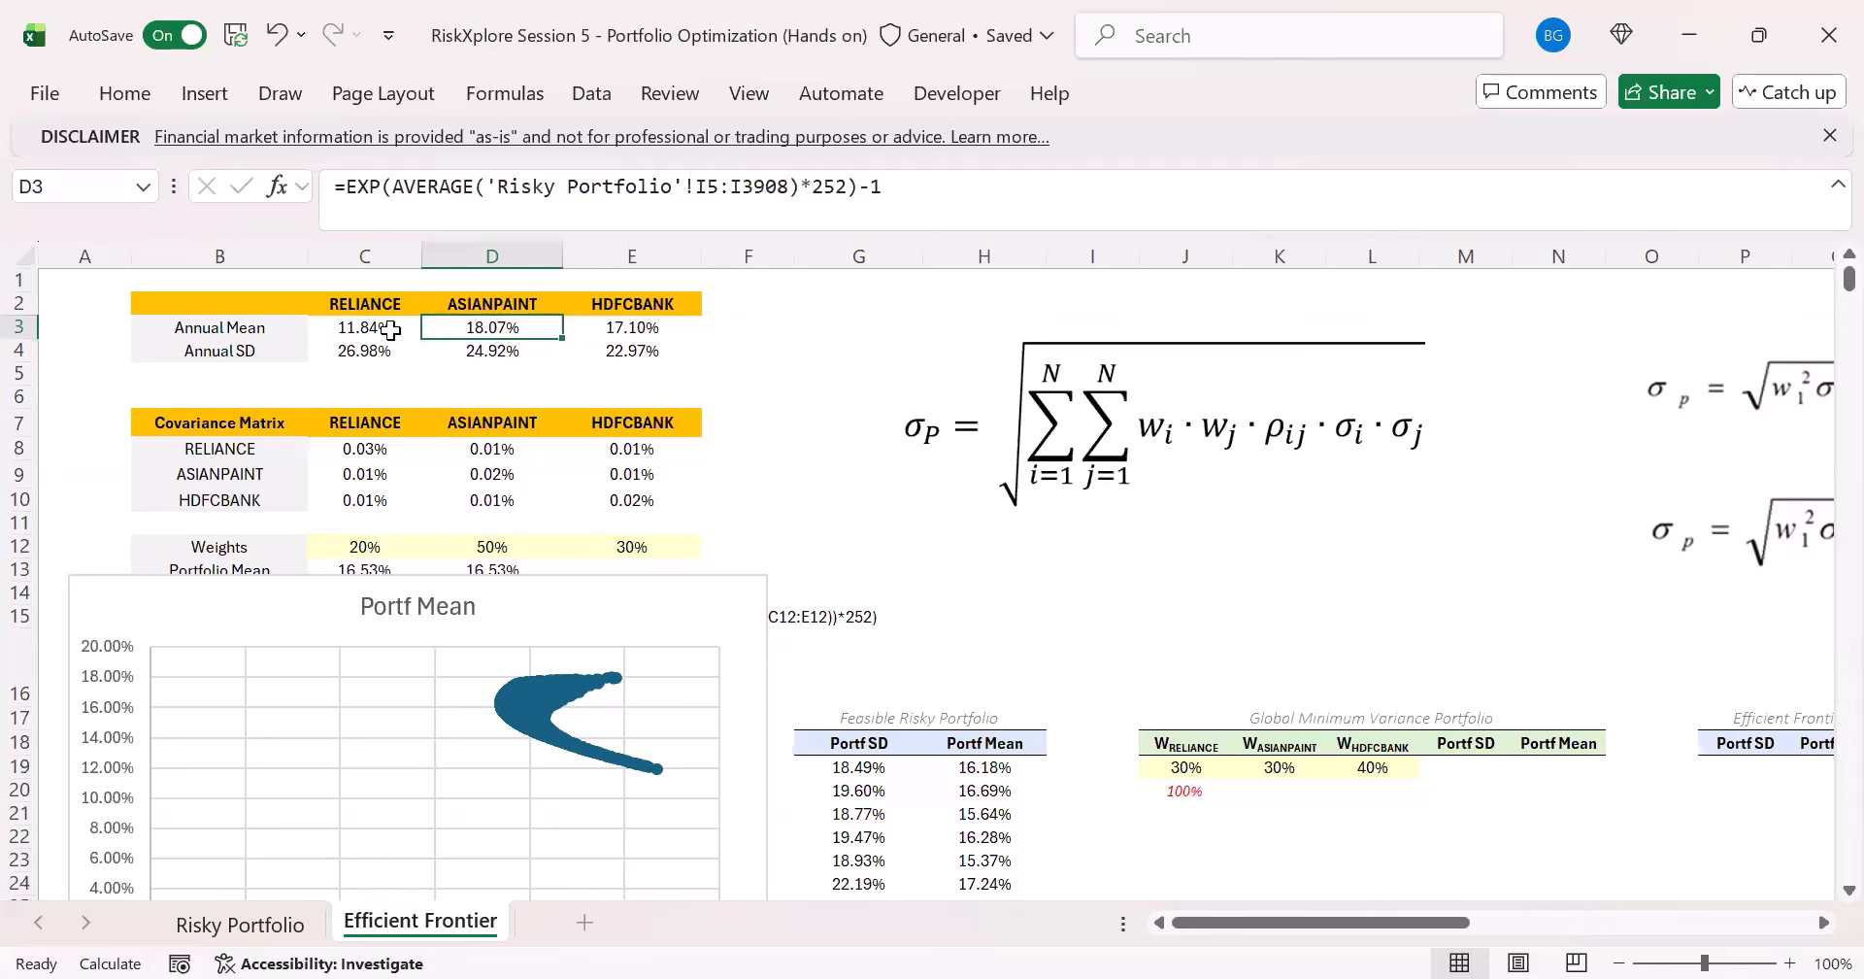
{"action": "left_click_drag", "start_coordinate": [383, 327], "coordinate": [611, 327]}
{"action": "left_click", "coordinate": [814, 391]}
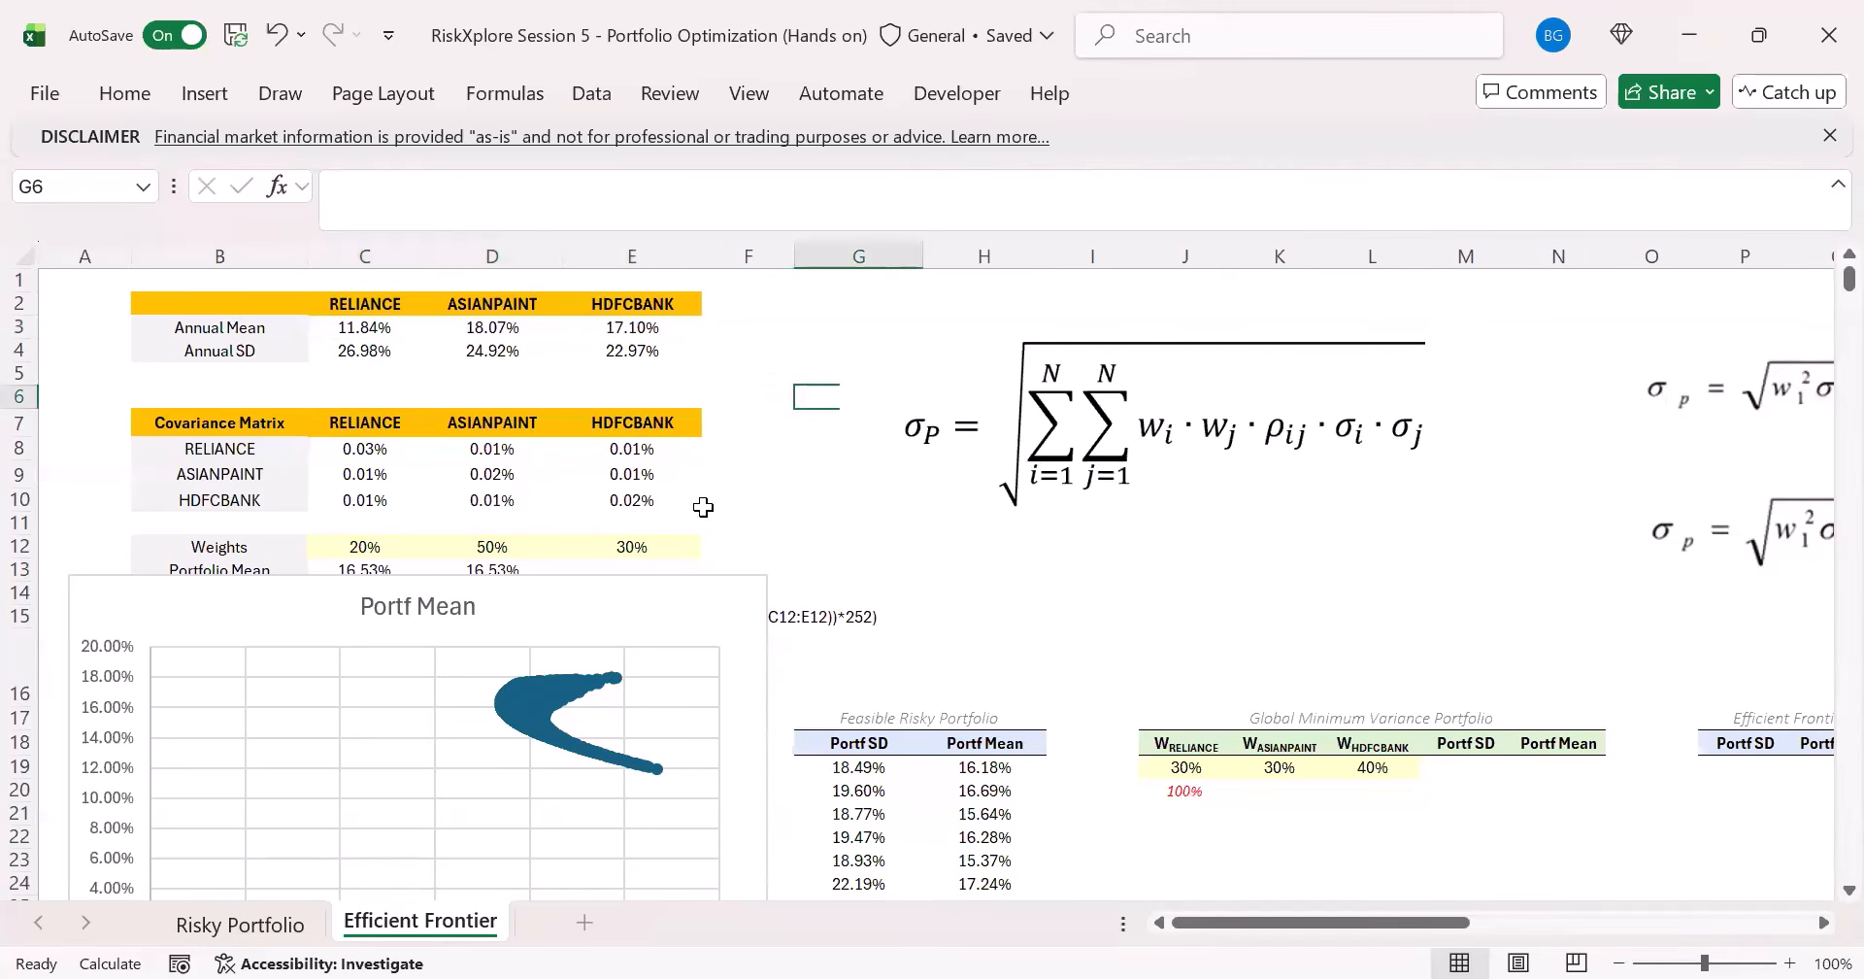
{"action": "left_click", "coordinate": [762, 477]}
{"action": "scroll", "coordinate": [815, 573], "scroll_direction": "down", "scroll_amount": 3}
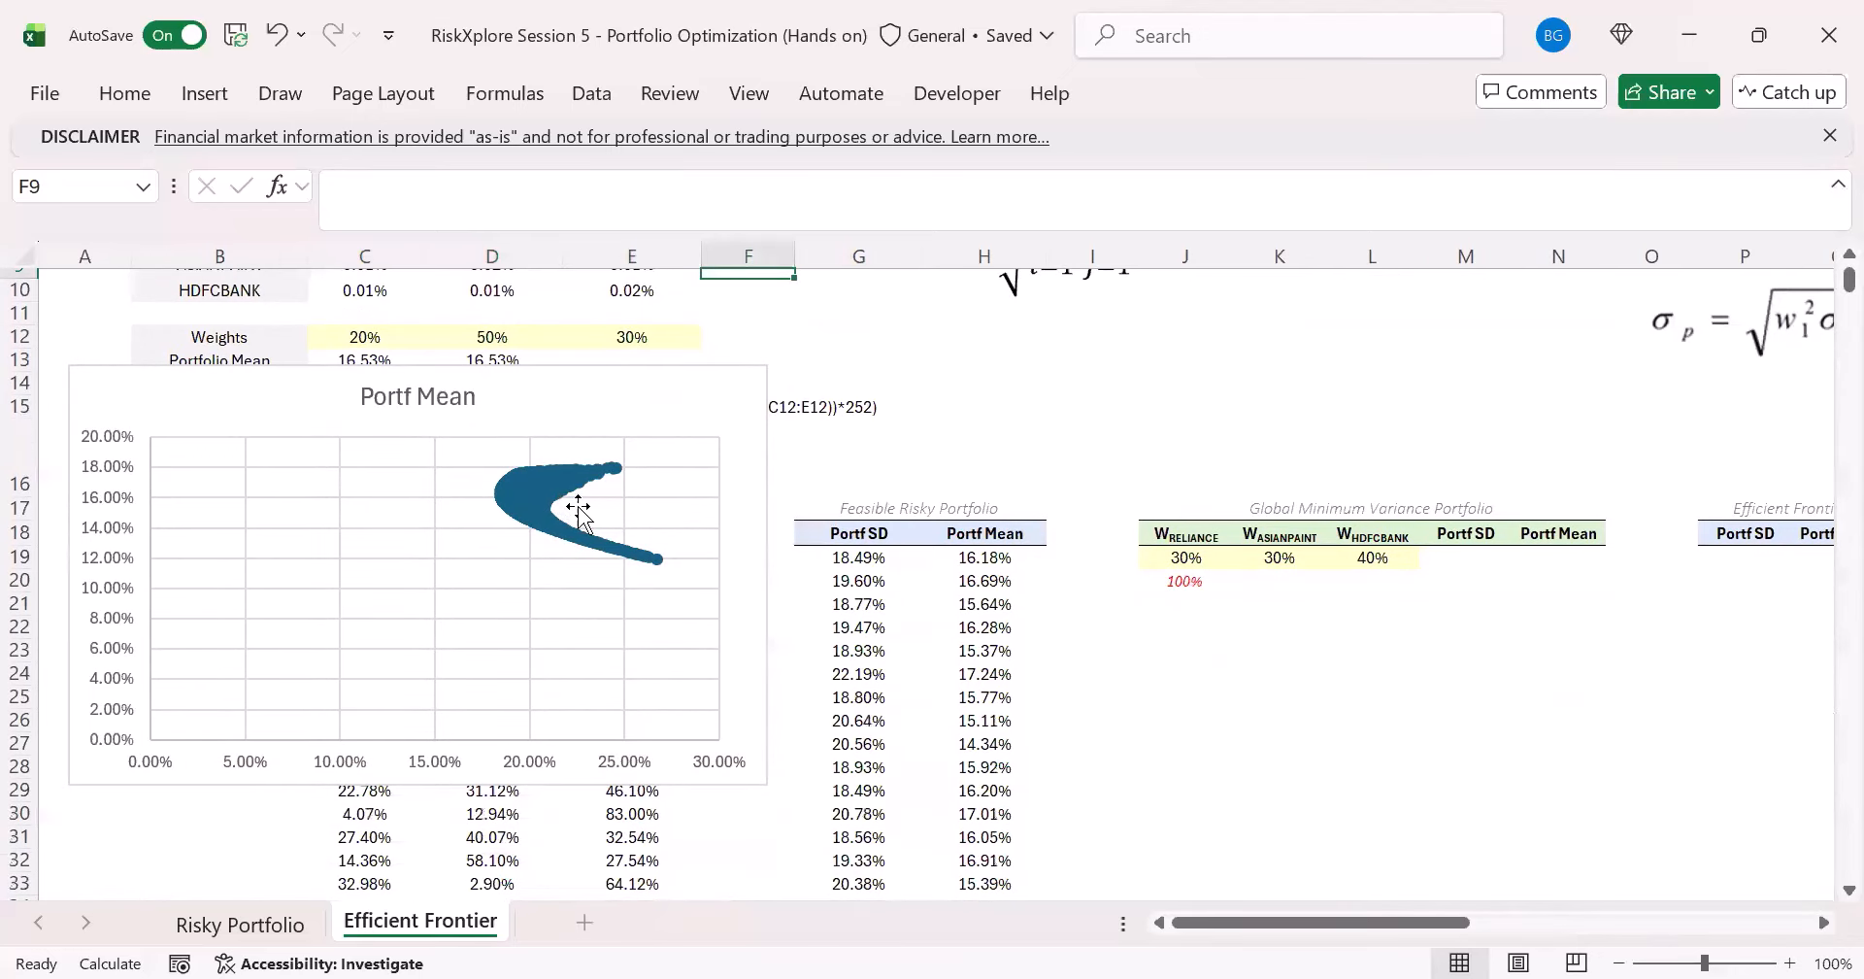
{"action": "left_click", "coordinate": [512, 491]}
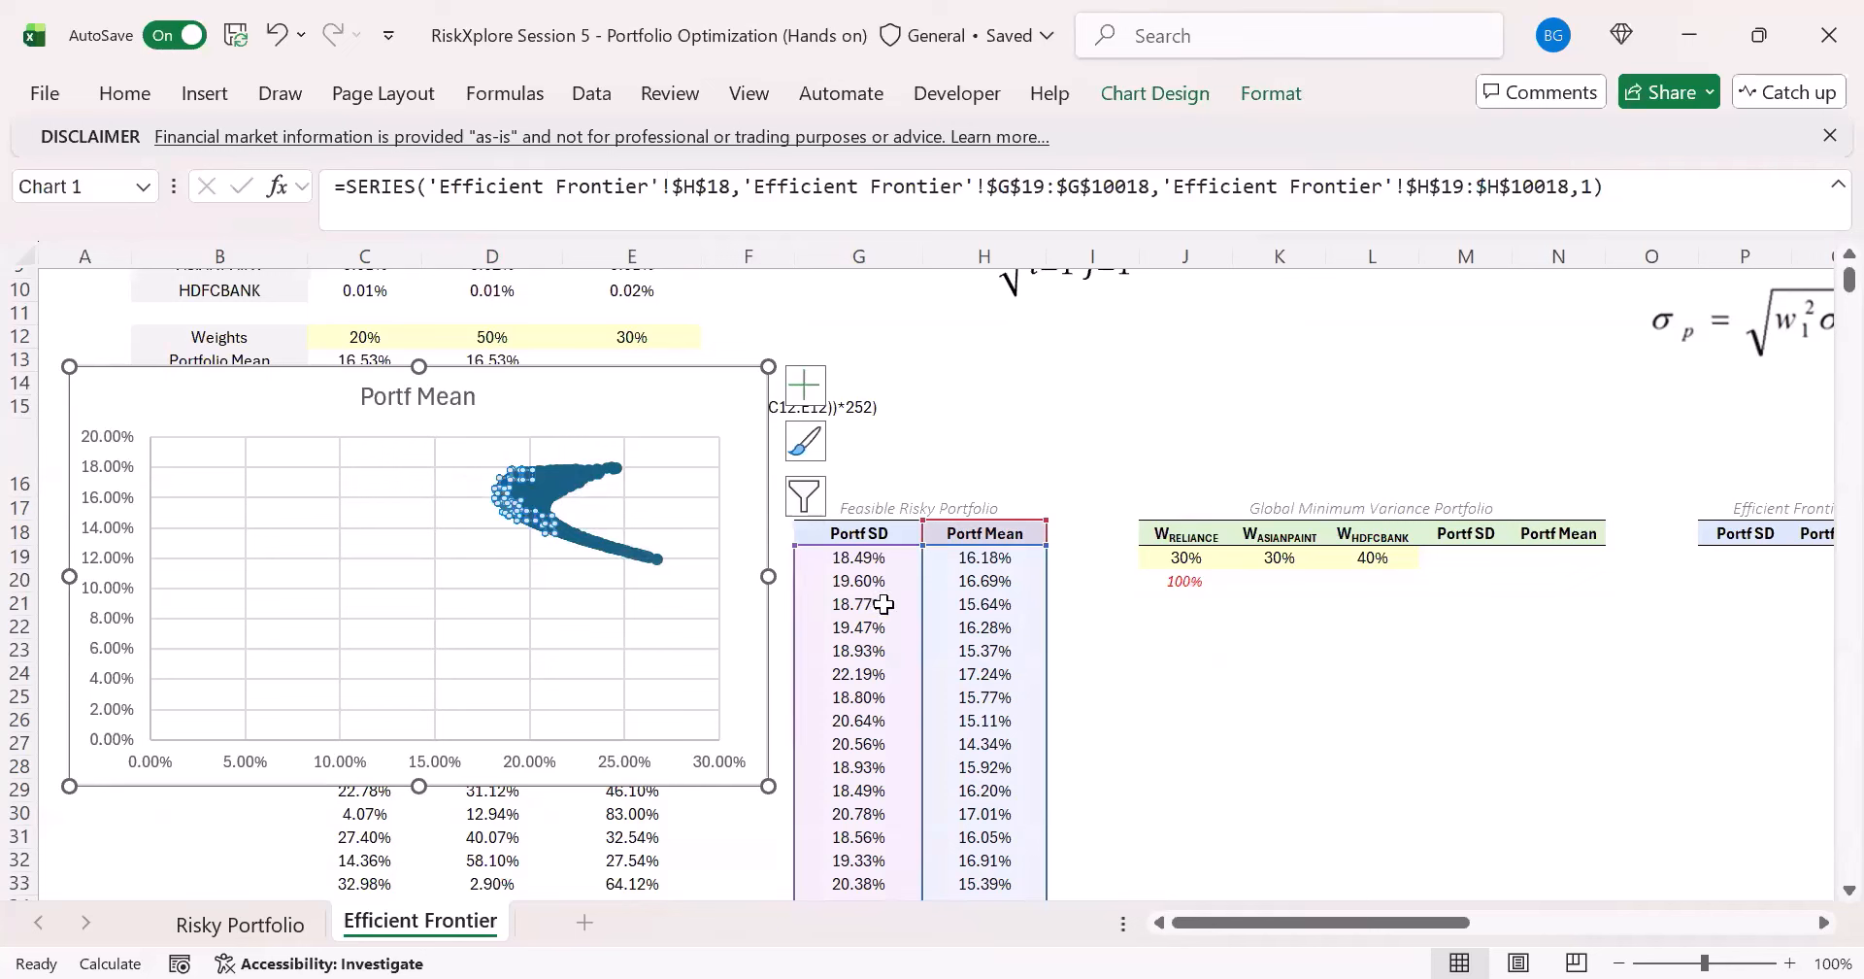
{"action": "left_click", "coordinate": [965, 473]}
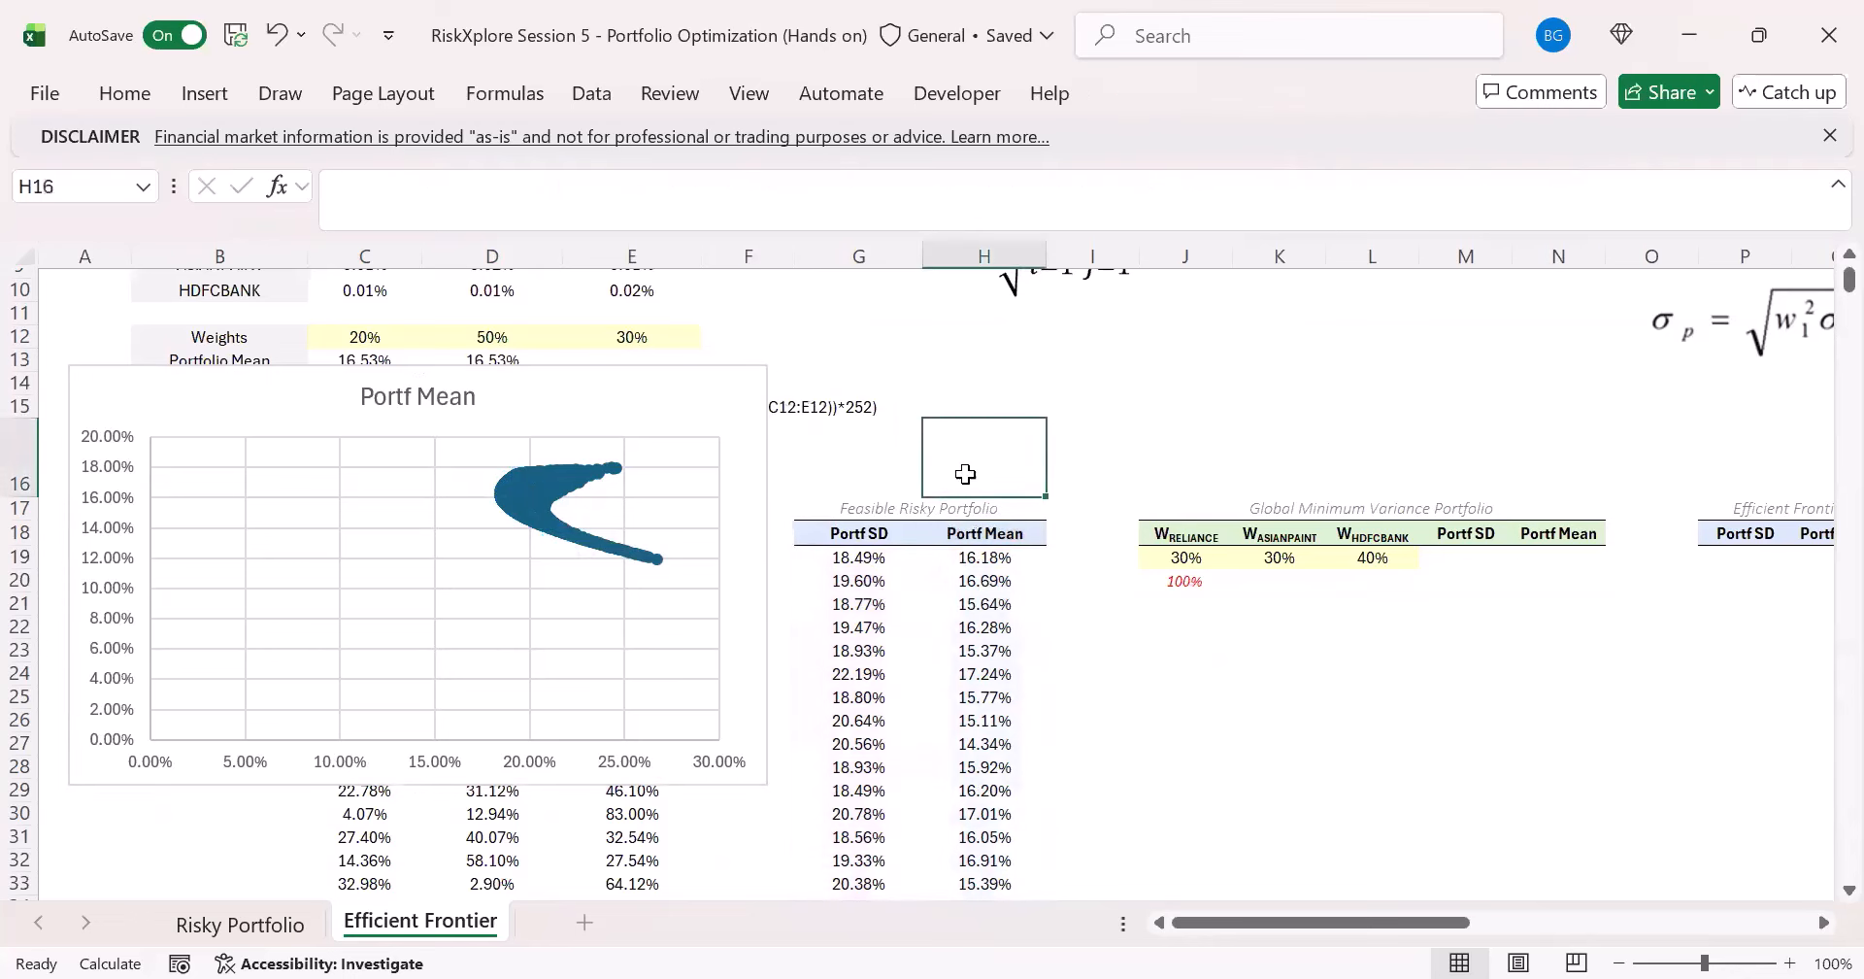
- Recalculate the workbook six times to regenerate the random portfolios behind the scatter chart
{"action": "scroll", "coordinate": [642, 524], "scroll_direction": "up", "scroll_amount": 3}
{"action": "left_click_drag", "start_coordinate": [382, 309], "coordinate": [622, 304]}
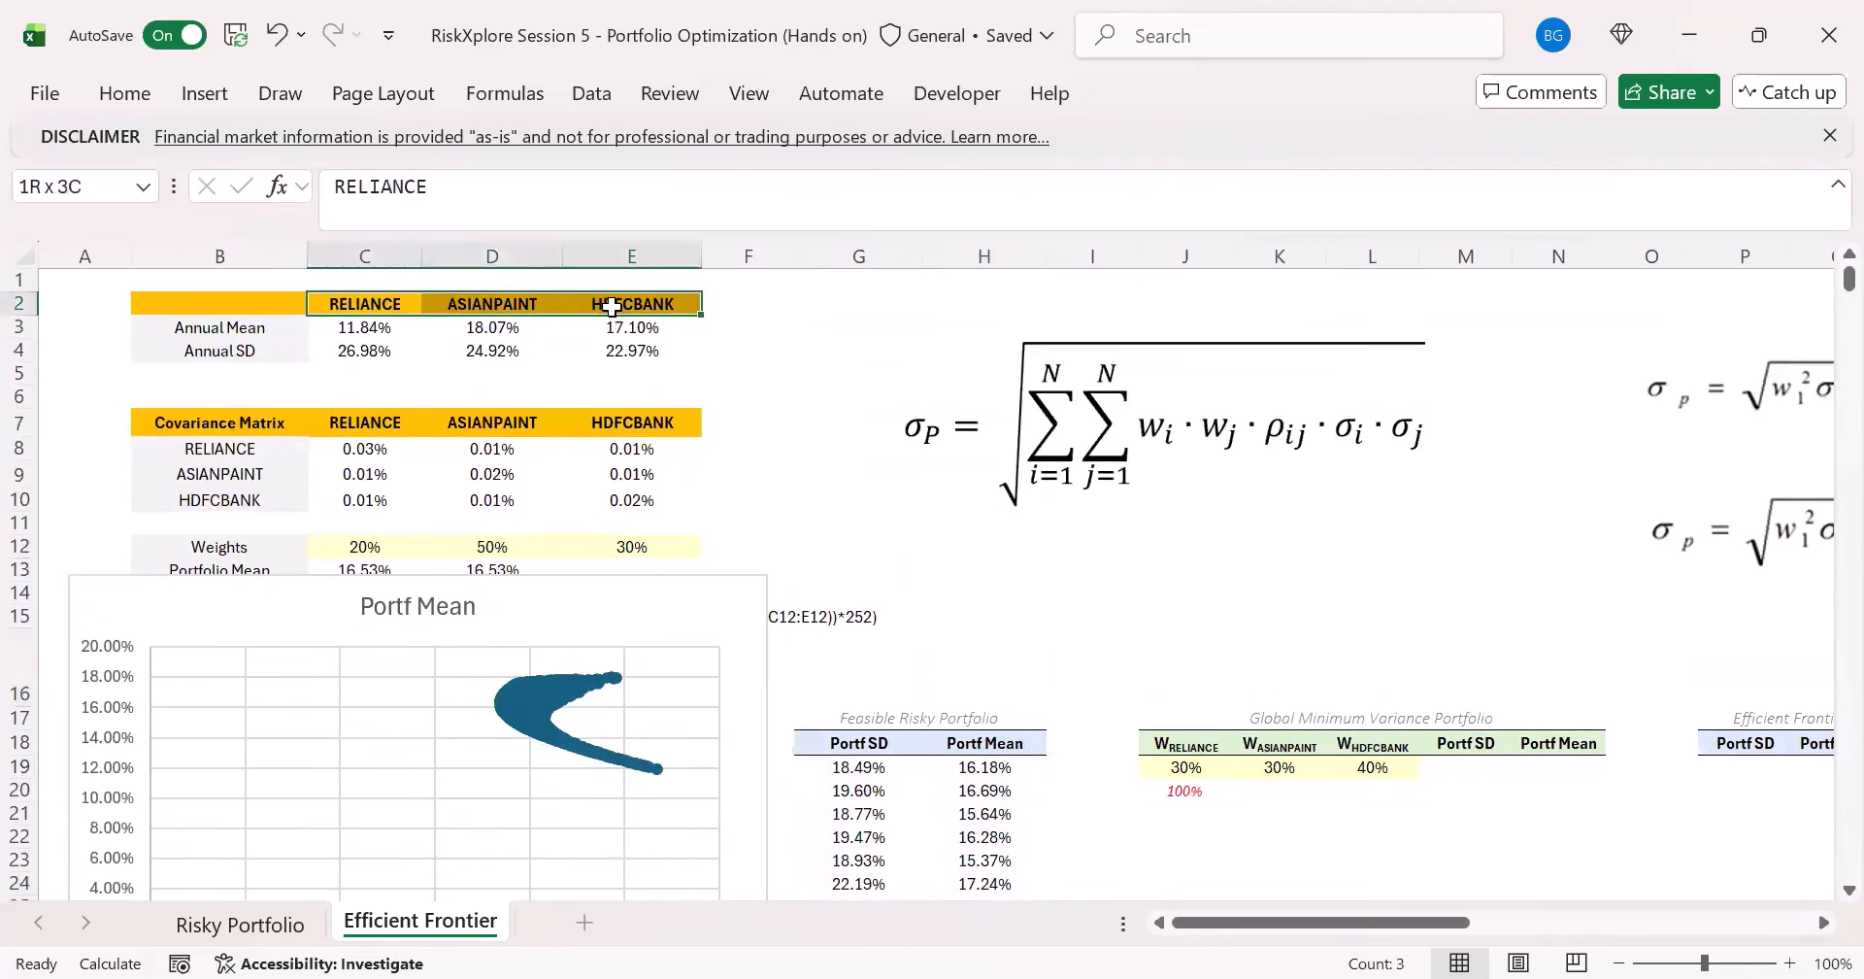
{"action": "scroll", "coordinate": [602, 621], "scroll_direction": "down", "scroll_amount": 1}
{"action": "left_click", "coordinate": [926, 537]}
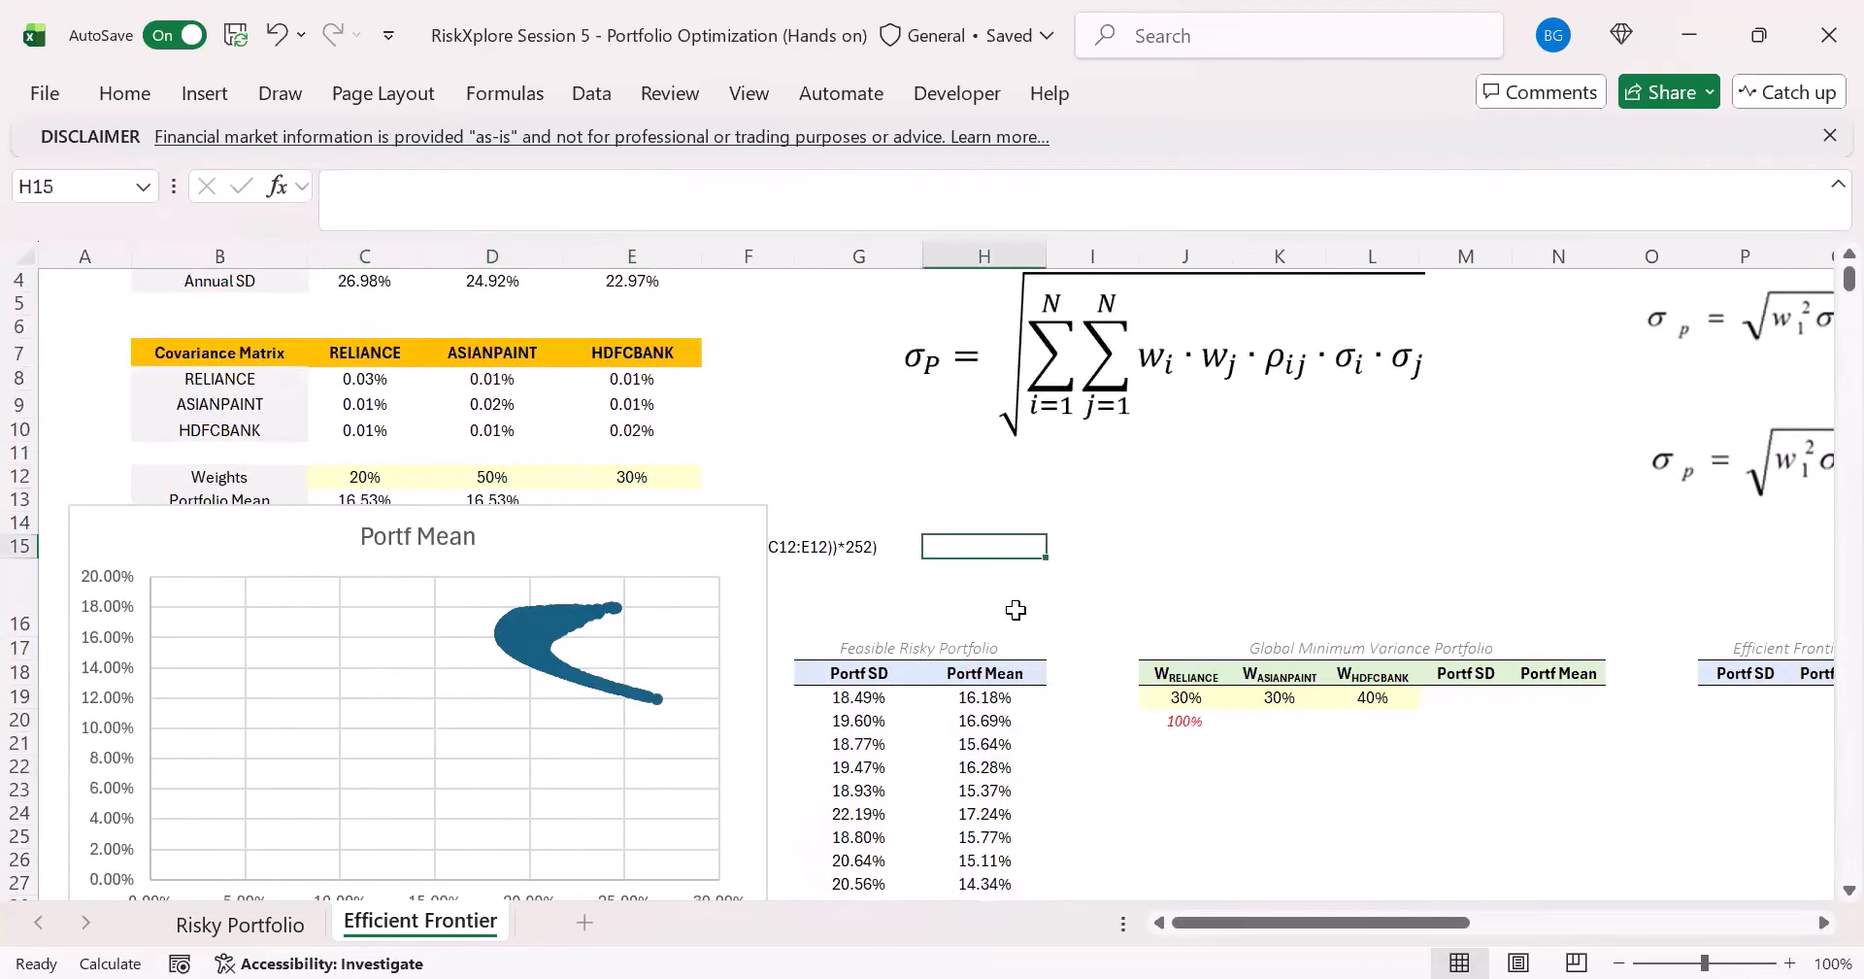
{"action": "key", "text": "F9"}
{"action": "key", "text": "F9"}
{"action": "key", "text": "F9"}
{"action": "key", "text": "F9"}
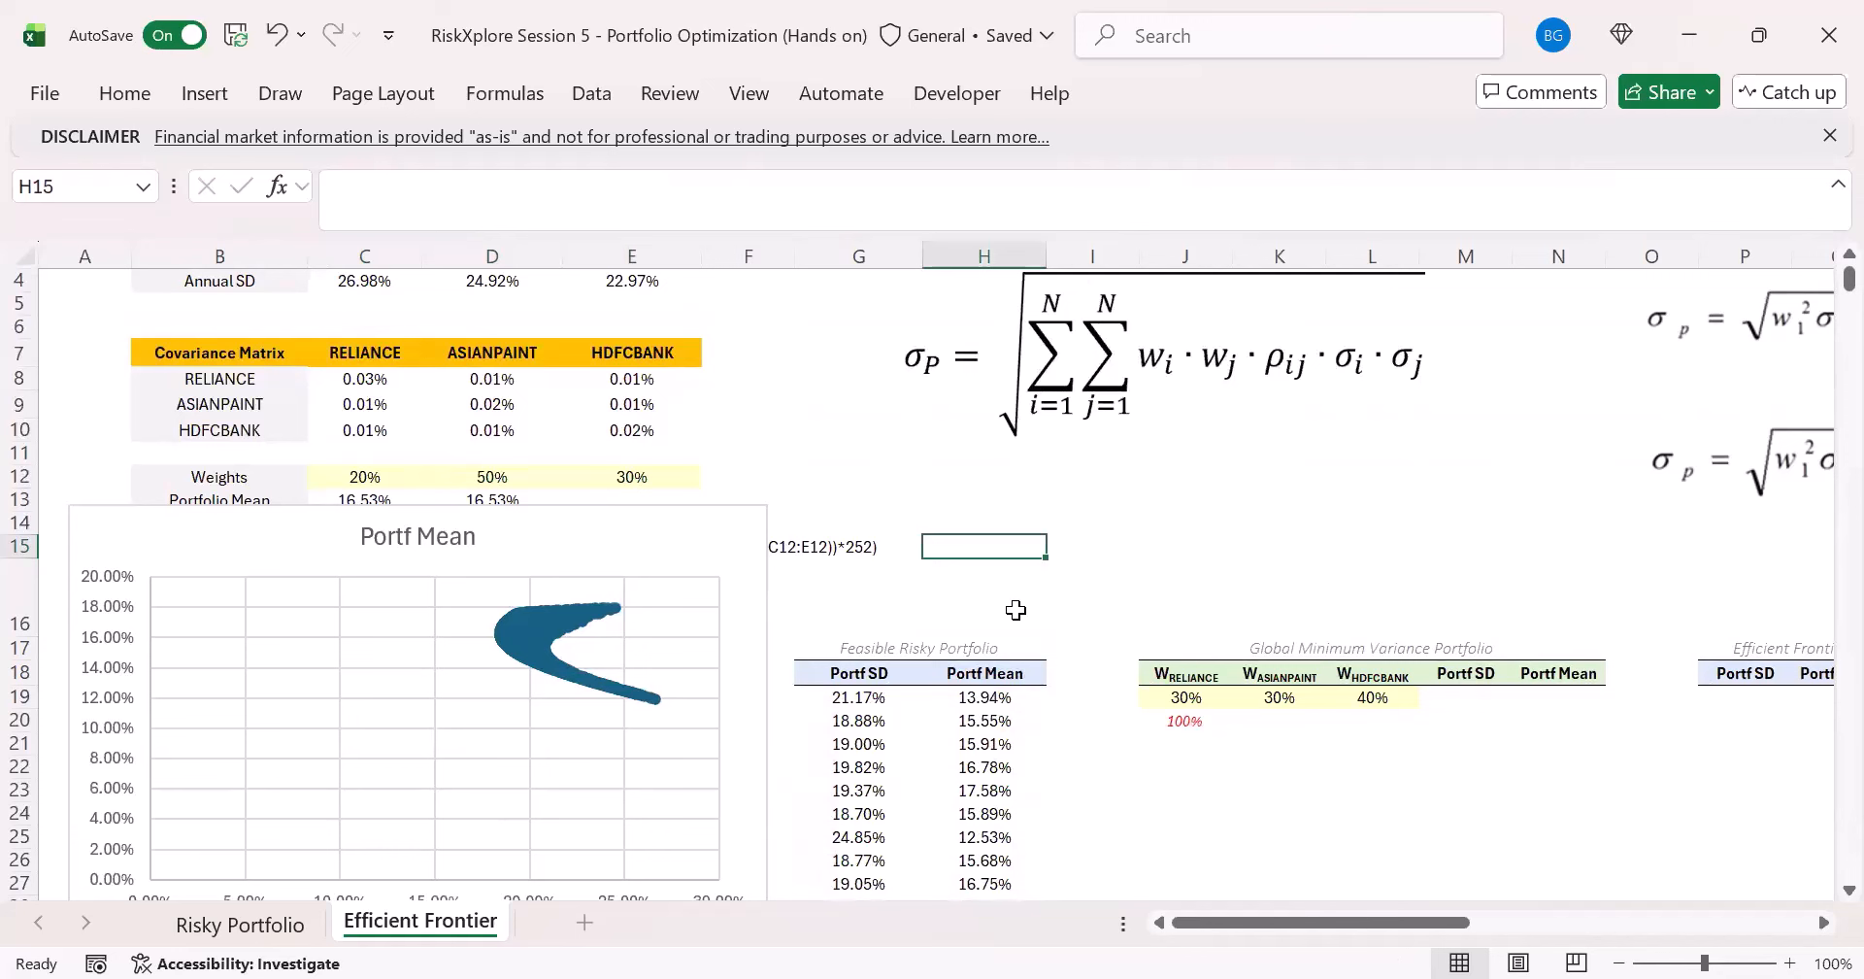
{"action": "key", "text": "F9"}
{"action": "key", "text": "F9"}
{"action": "key", "text": "F9"}
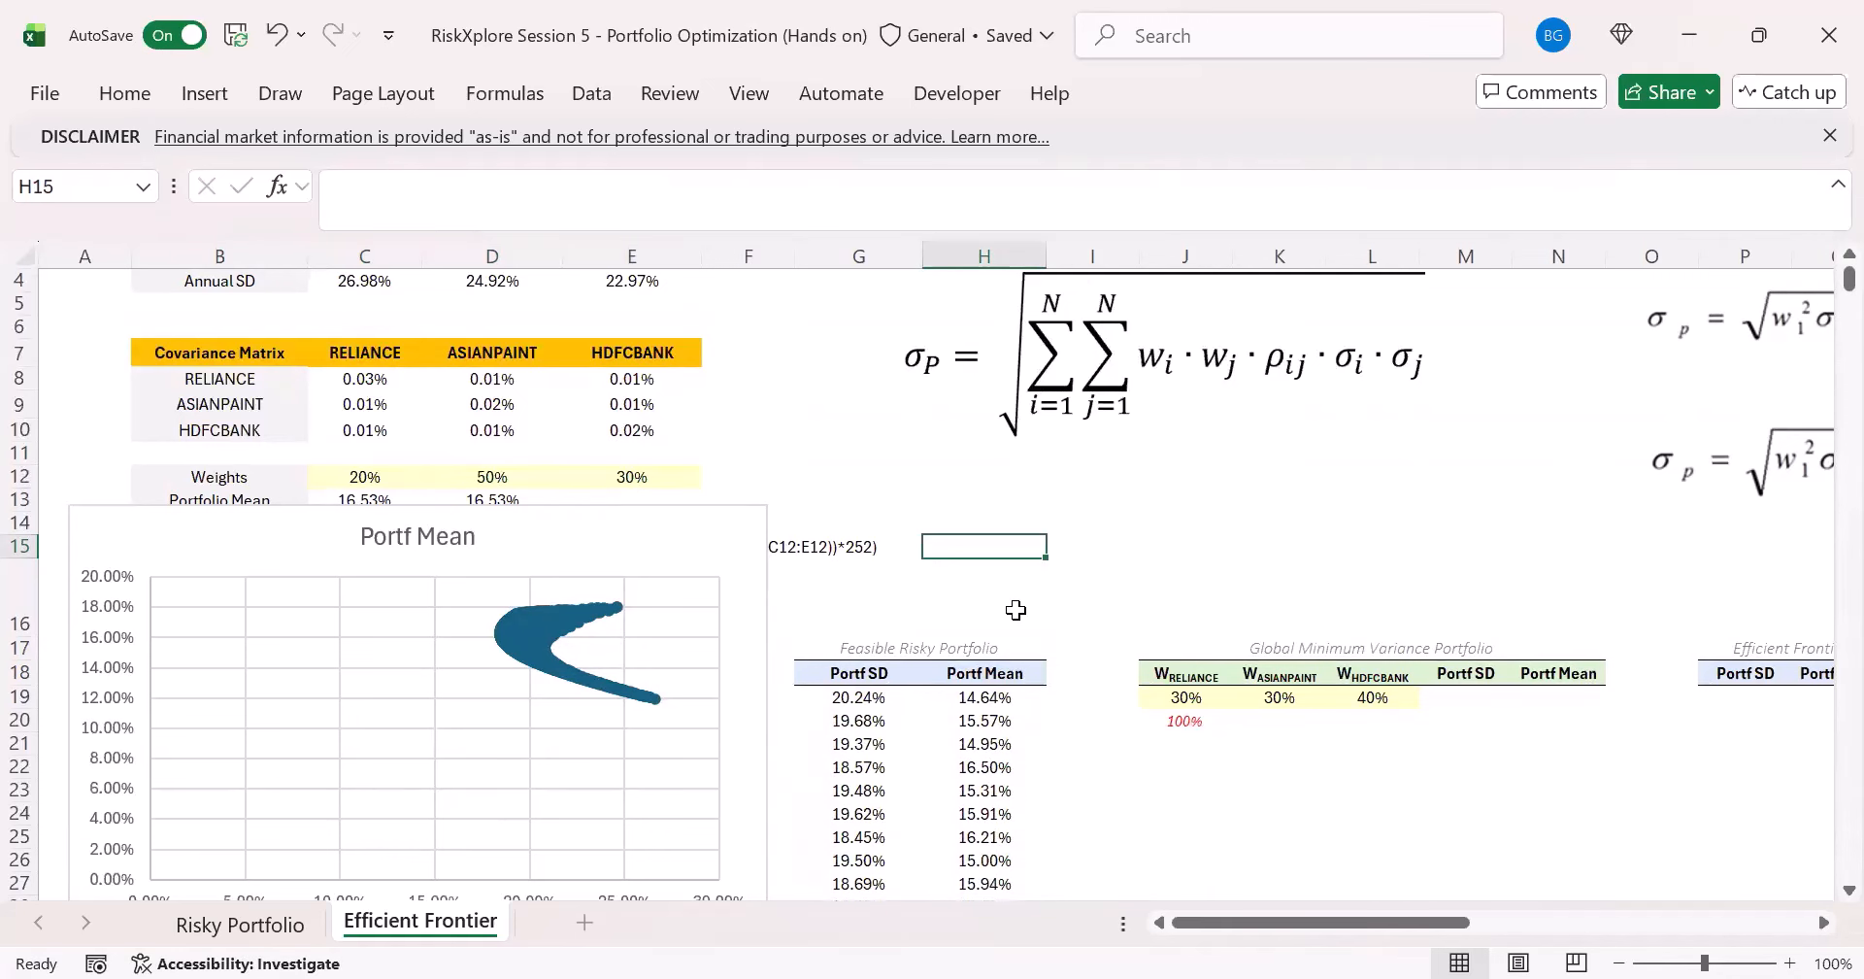
- Recalculate the workbook three more times to regenerate the random portfolios plotted in the scatter chart
{"action": "key", "text": "F9"}
{"action": "key", "text": "F9"}
{"action": "key", "text": "F9"}
{"action": "key", "text": "F9"}
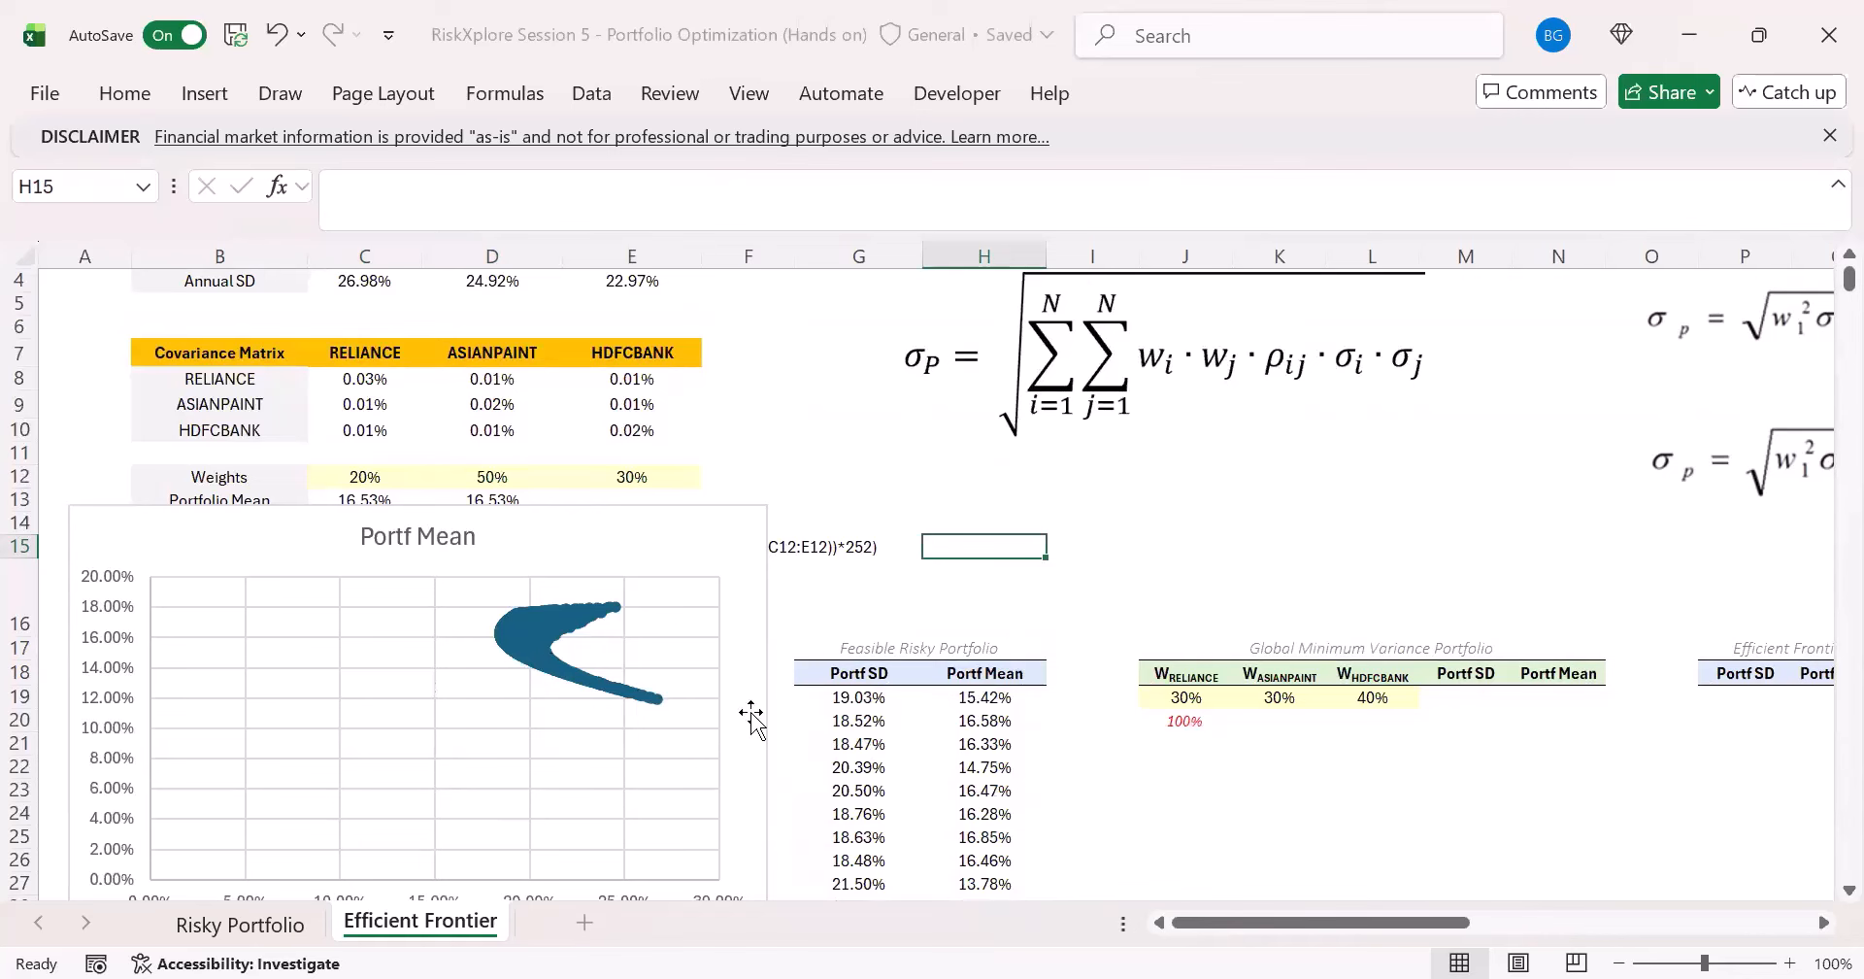
- Format the scatter series markers as built-in circles of size 3 with no border line
{"action": "left_click", "coordinate": [755, 691]}
{"action": "key", "text": "ctrl+1"}
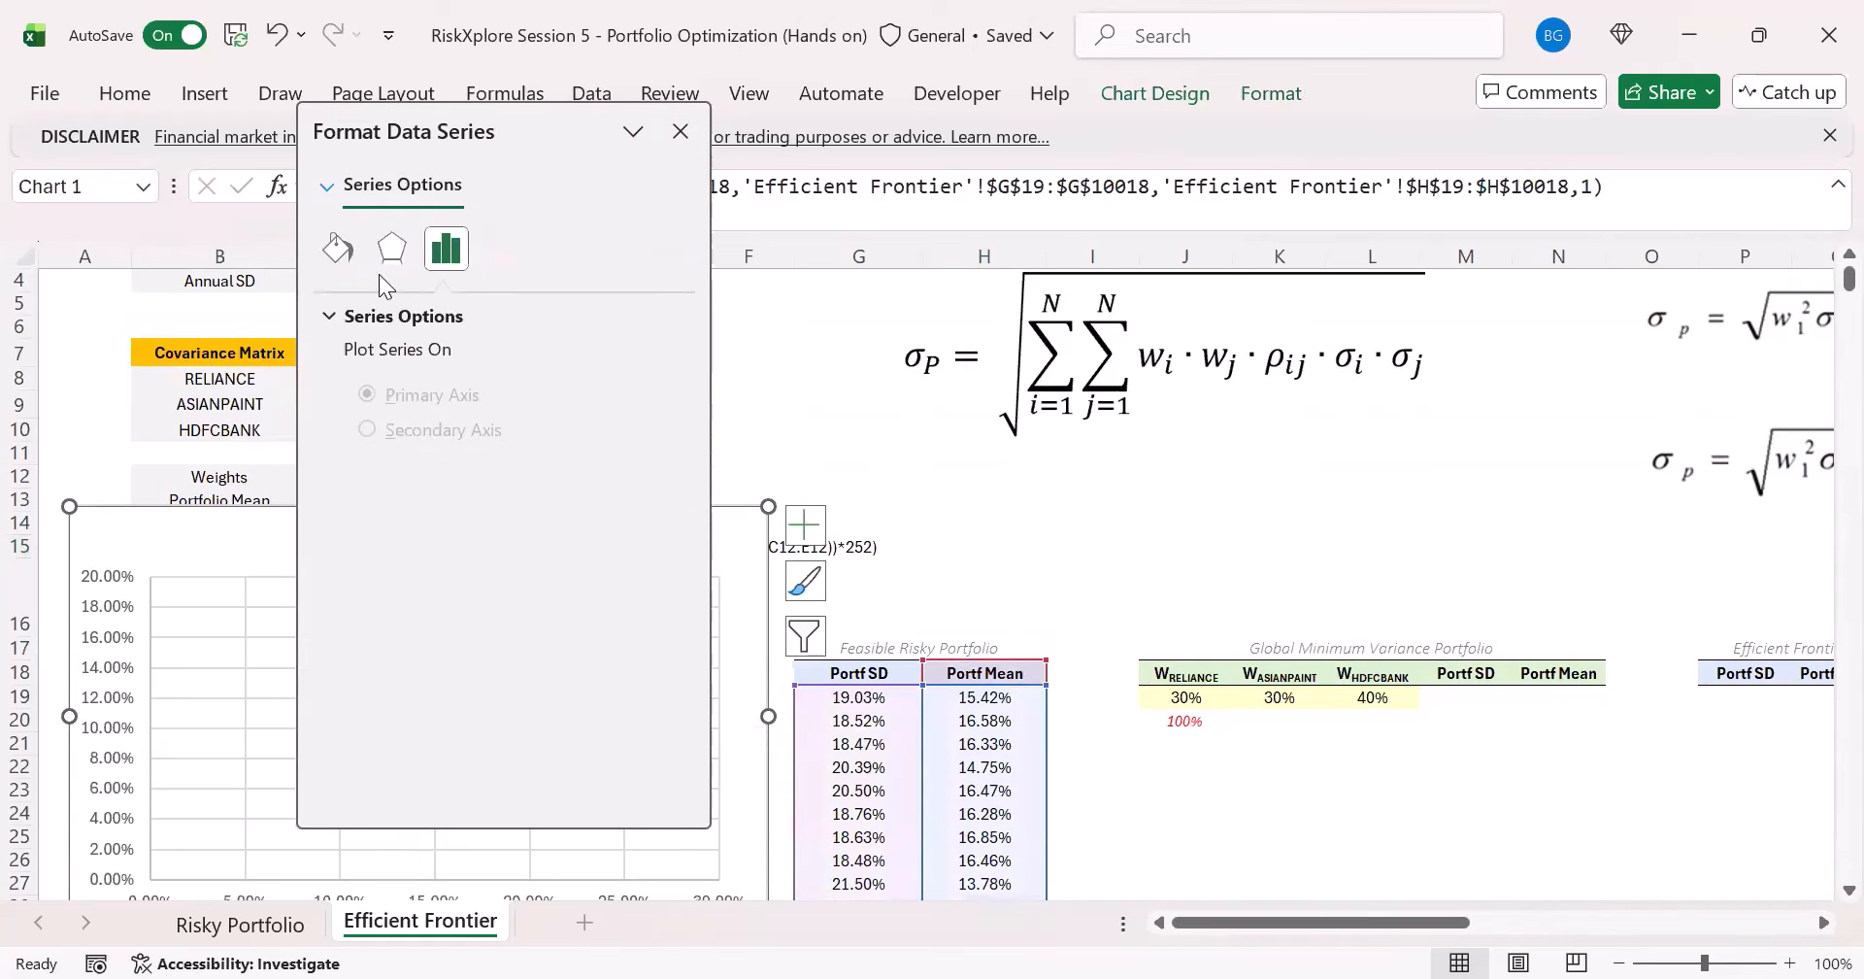
{"action": "left_click", "coordinate": [317, 260]}
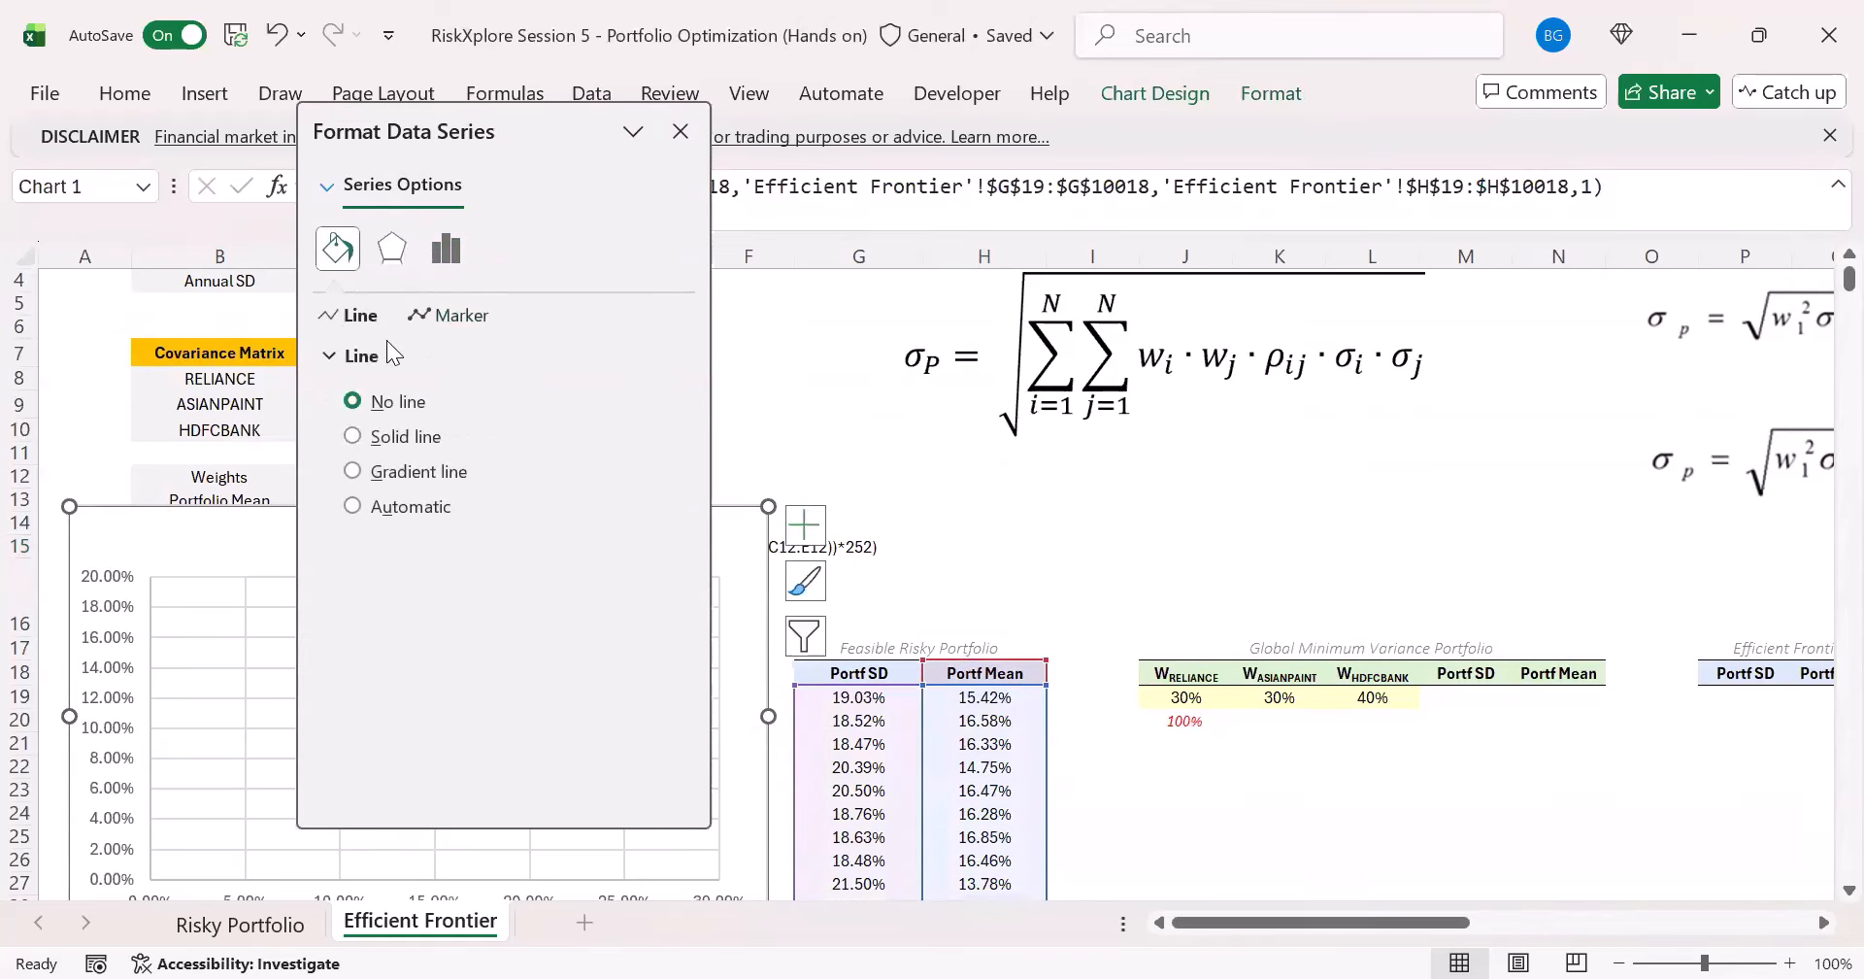
{"action": "left_click", "coordinate": [452, 315]}
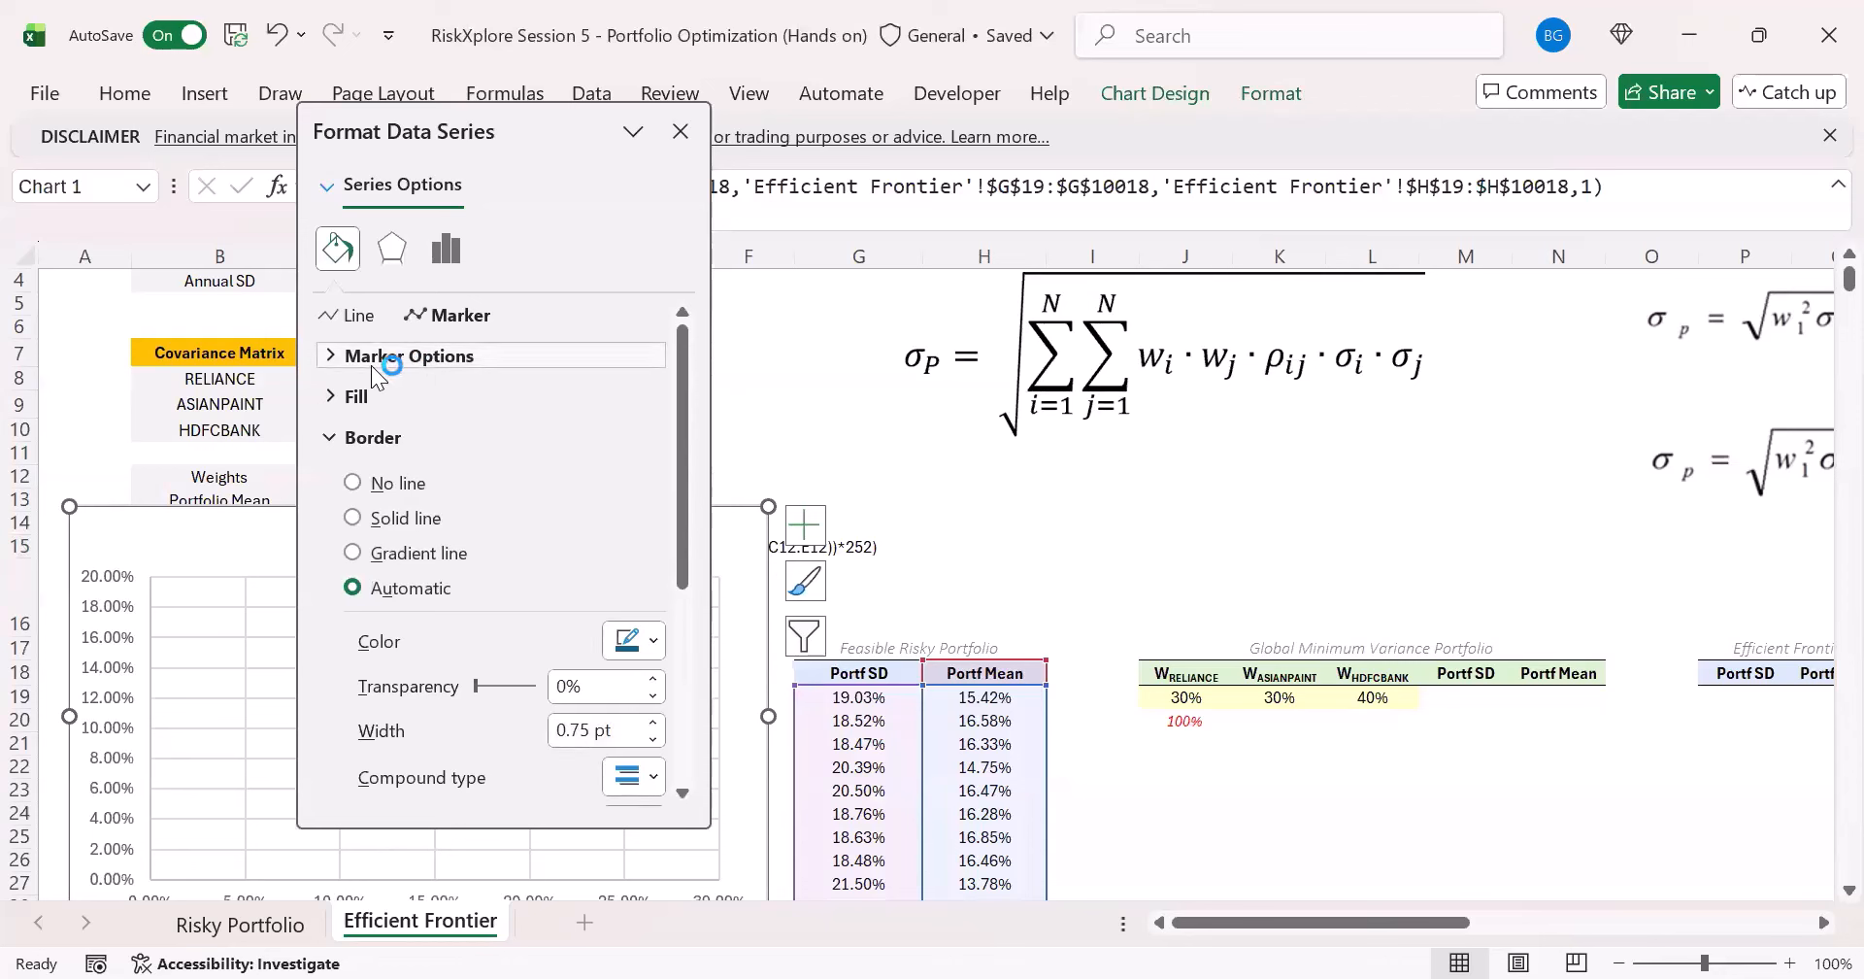
{"action": "left_click", "coordinate": [371, 356]}
{"action": "left_click", "coordinate": [353, 467]}
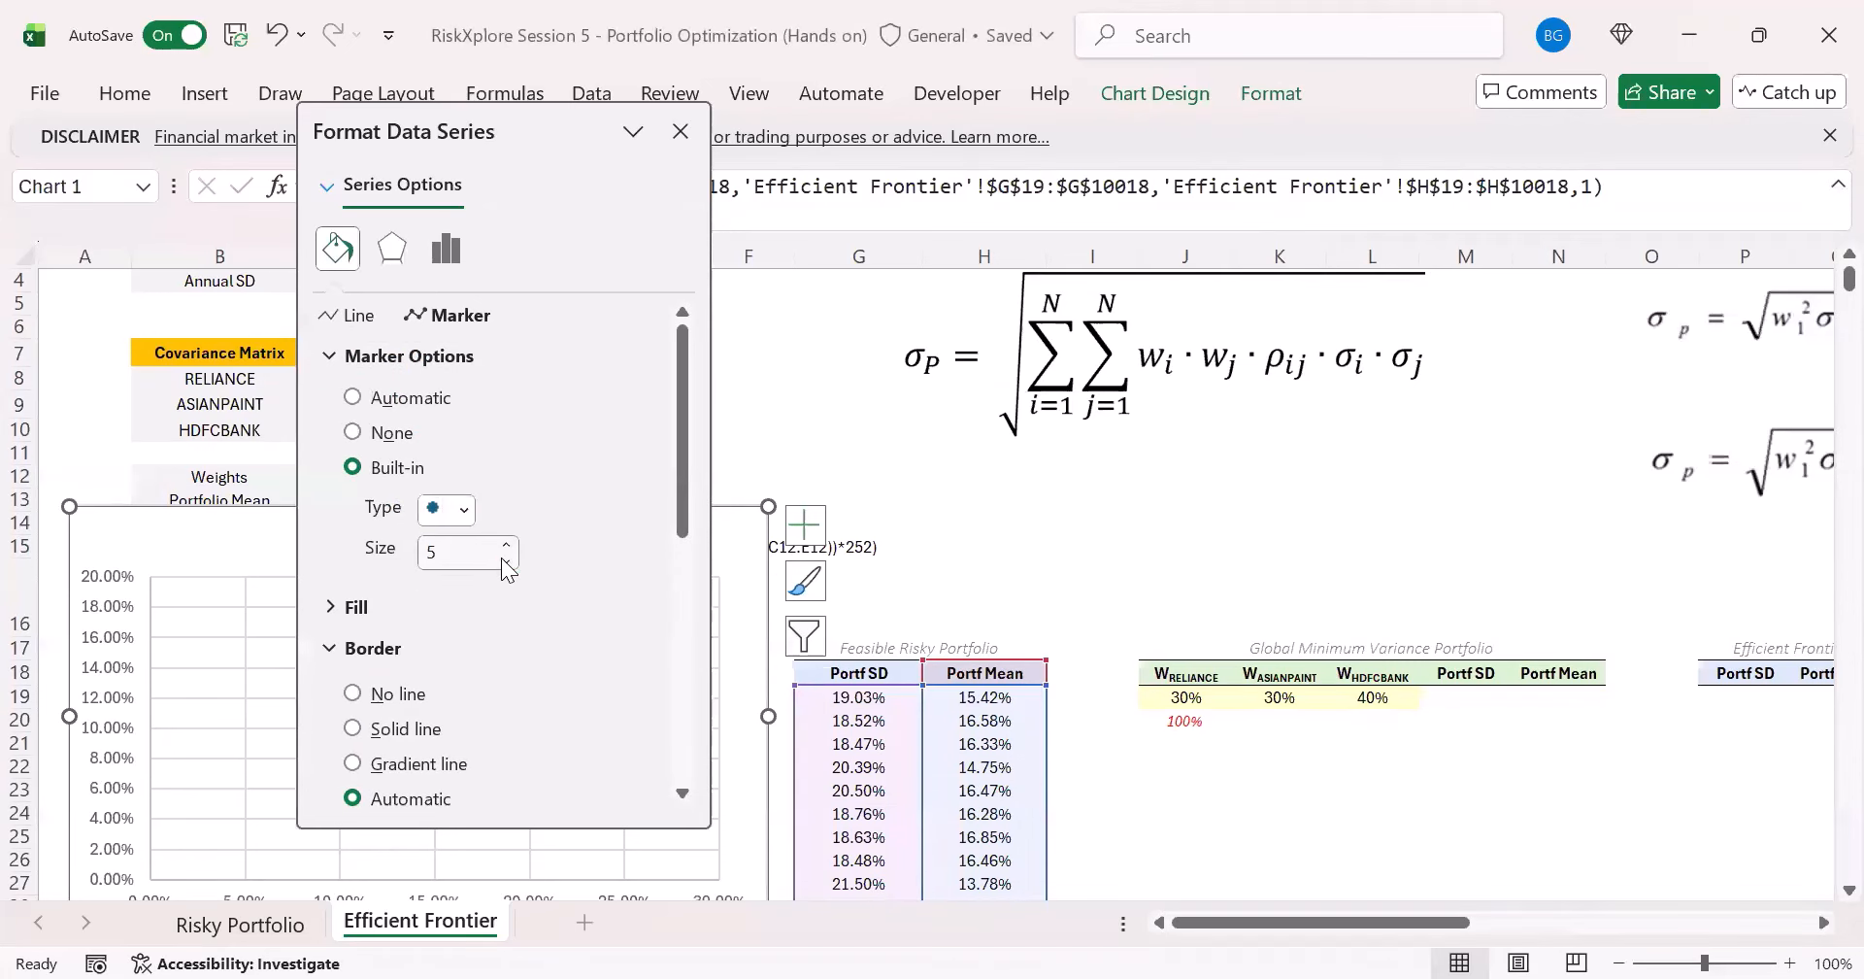
{"action": "left_click", "coordinate": [505, 561]}
{"action": "left_click", "coordinate": [504, 560]}
{"action": "scroll", "coordinate": [458, 646], "scroll_direction": "down", "scroll_amount": 2}
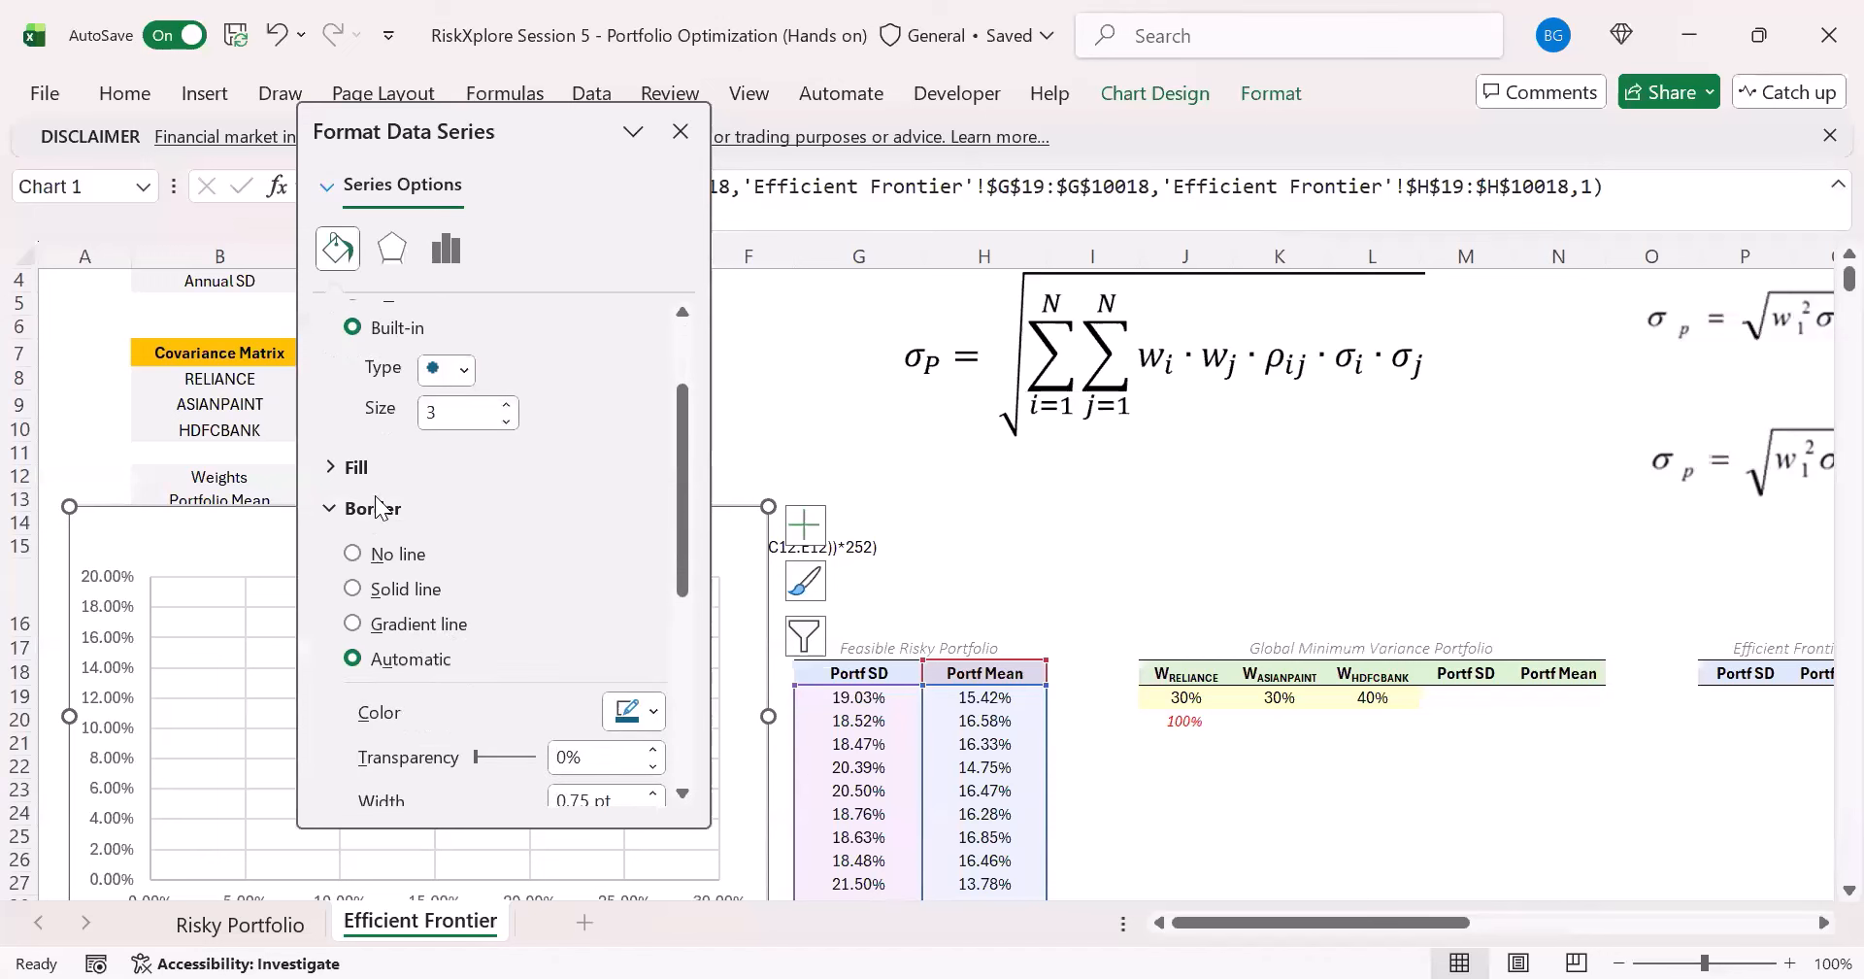
{"action": "left_click", "coordinate": [386, 552]}
{"action": "scroll", "coordinate": [381, 497], "scroll_direction": "up", "scroll_amount": 2}
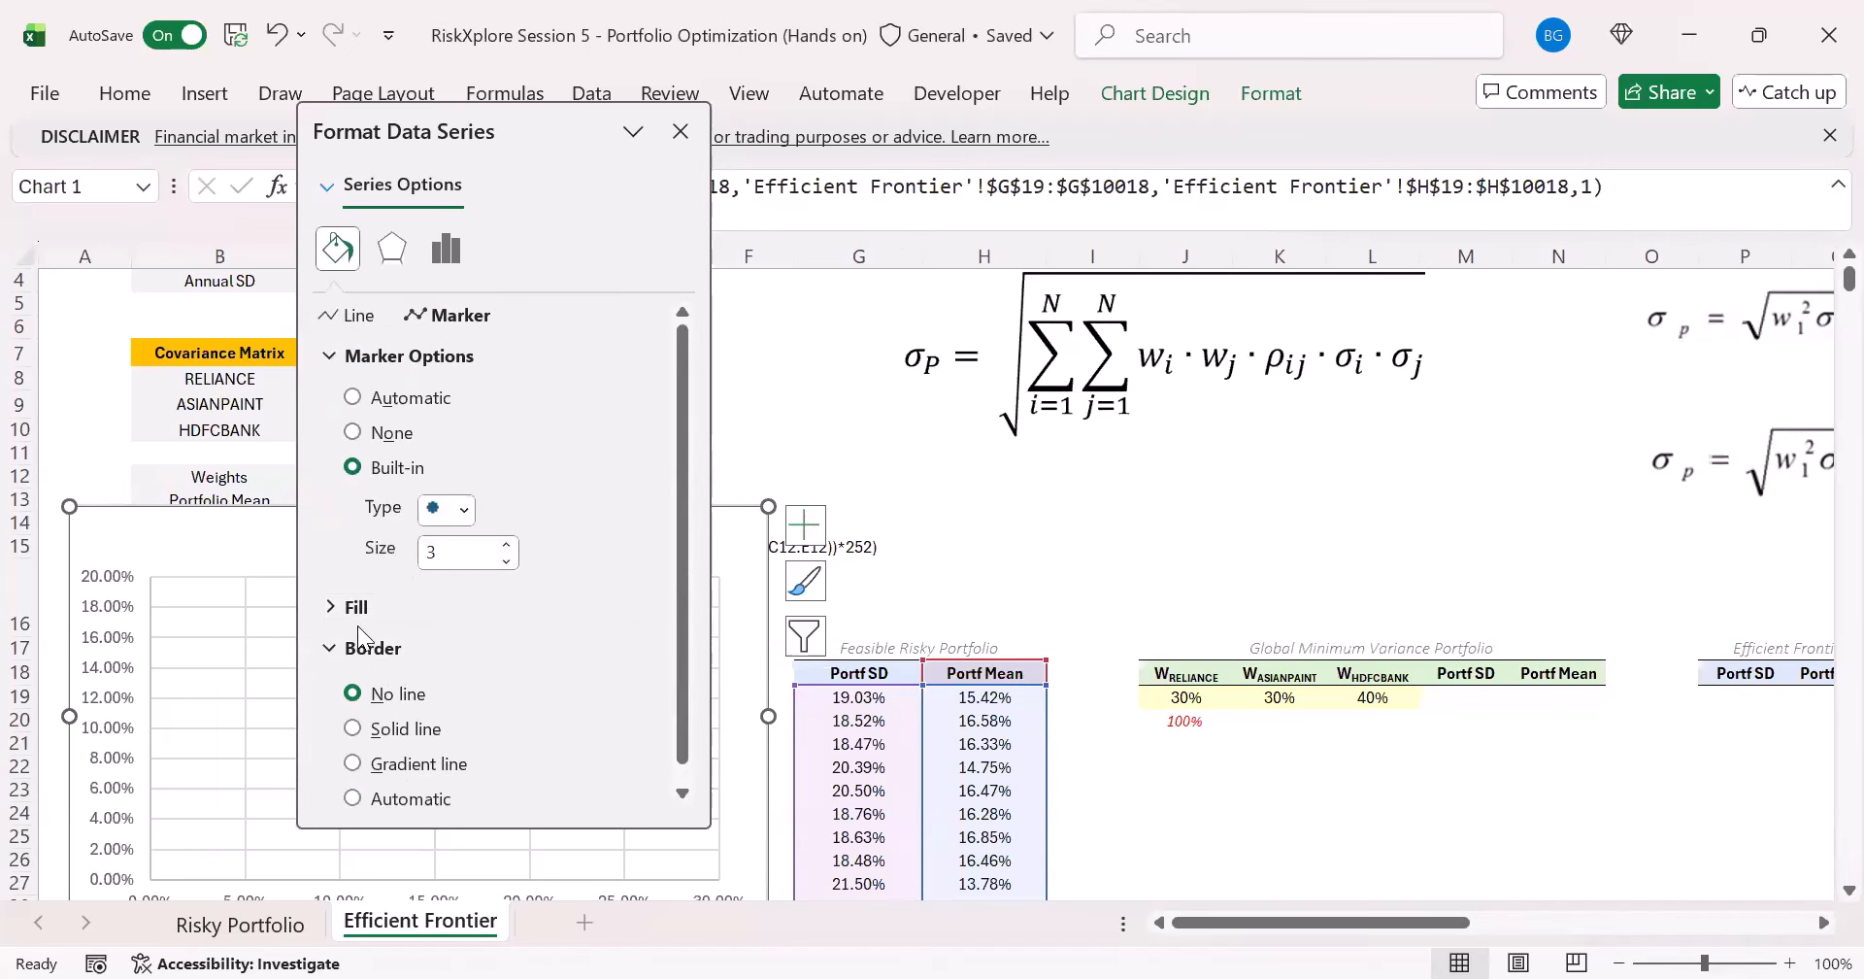
- Give the scatter markers a solid light orange fill with 50% transparency
{"action": "left_click", "coordinate": [358, 611]}
{"action": "scroll", "coordinate": [415, 623], "scroll_direction": "down", "scroll_amount": 1}
{"action": "left_click", "coordinate": [398, 612]}
{"action": "scroll", "coordinate": [433, 610], "scroll_direction": "down", "scroll_amount": 2}
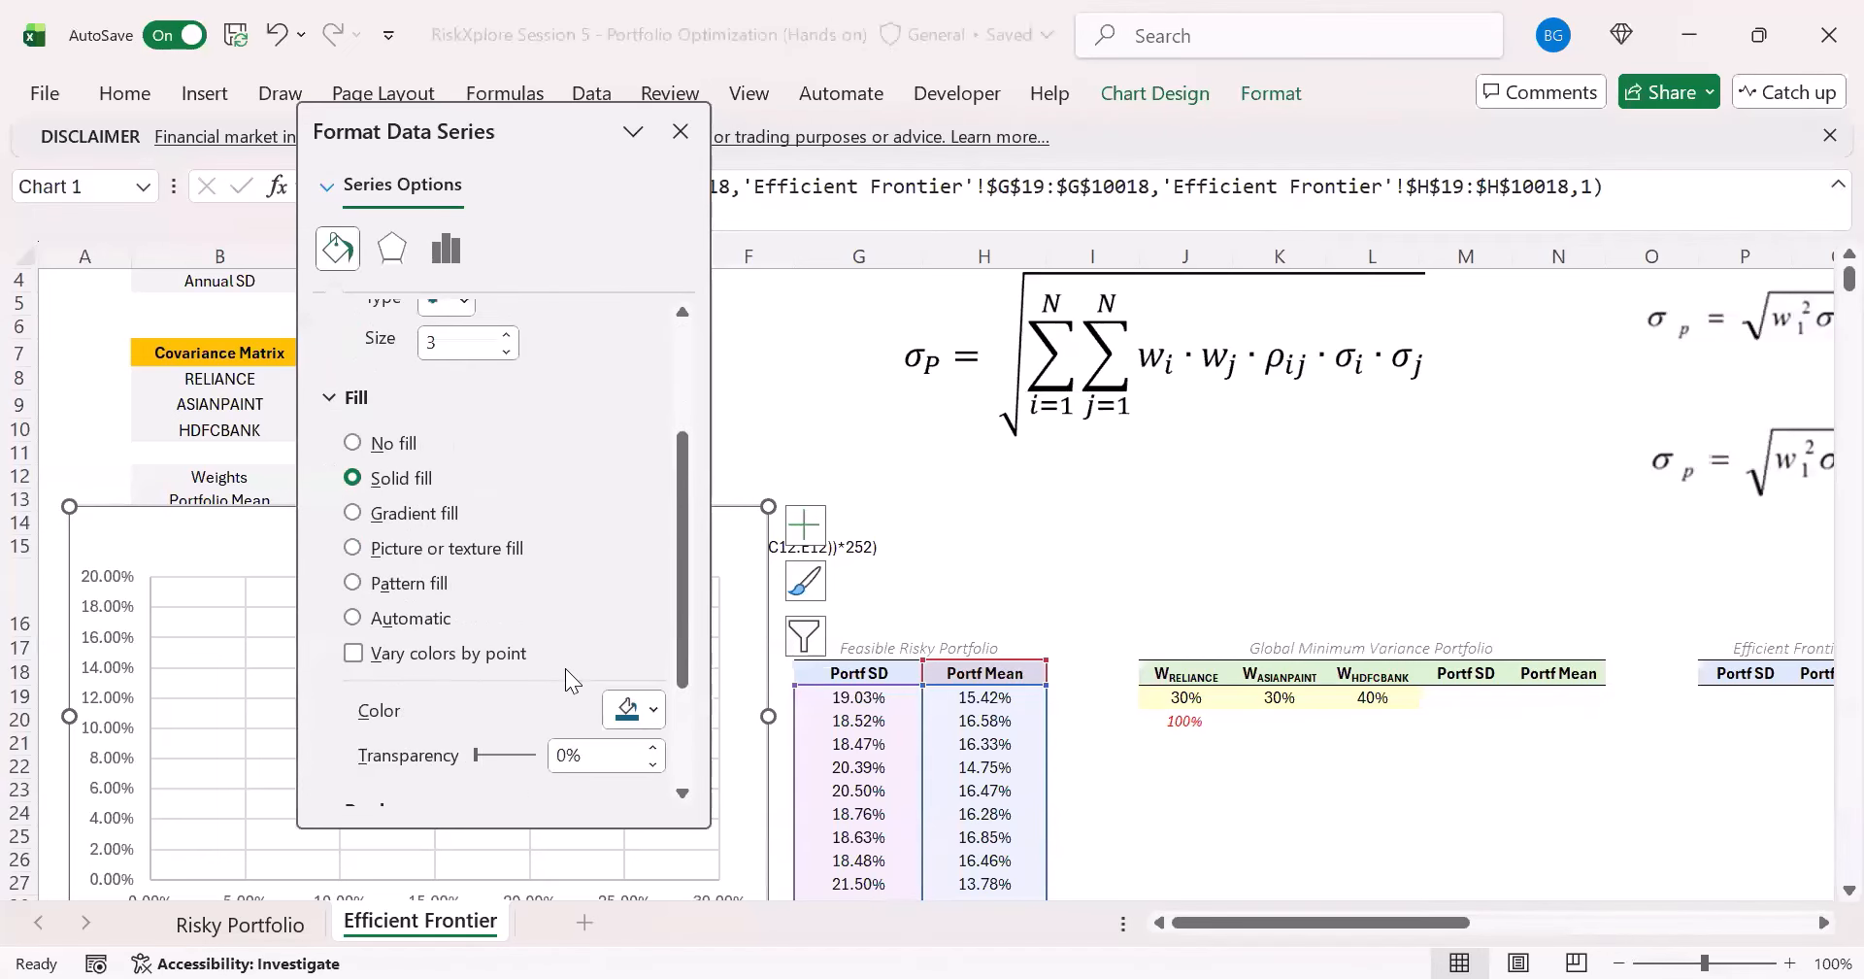
{"action": "left_click", "coordinate": [636, 711]}
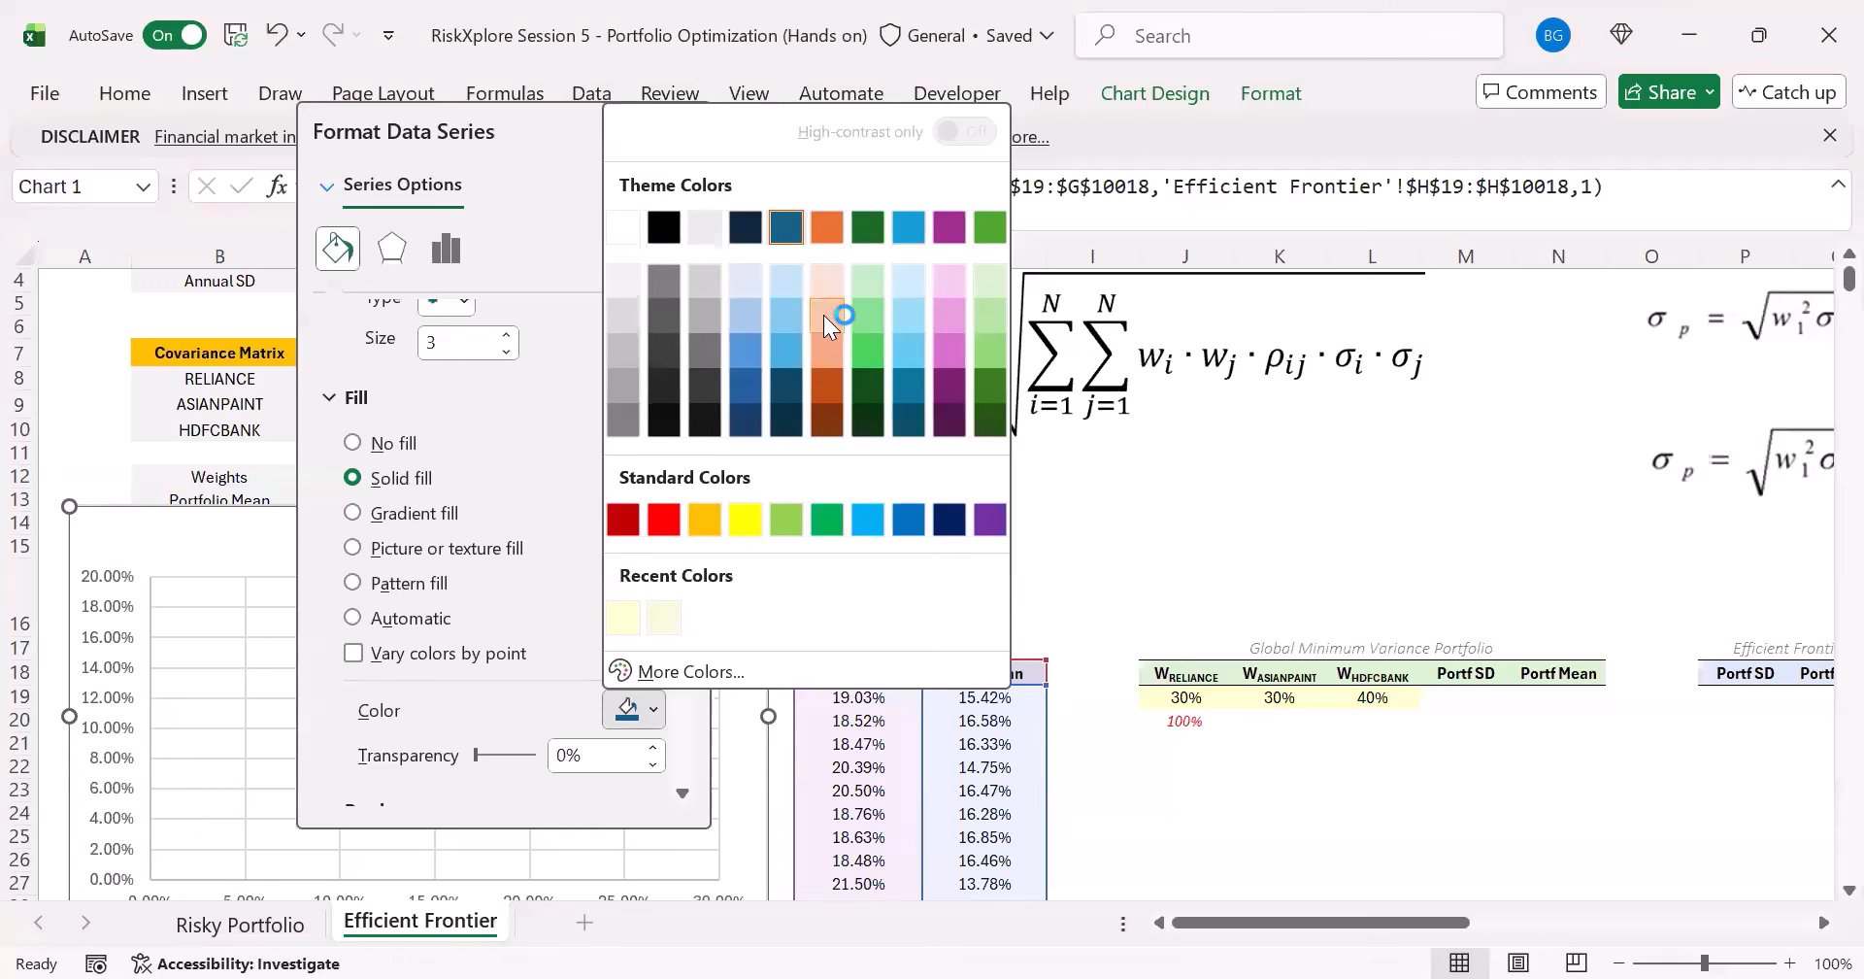
{"action": "left_click", "coordinate": [823, 315]}
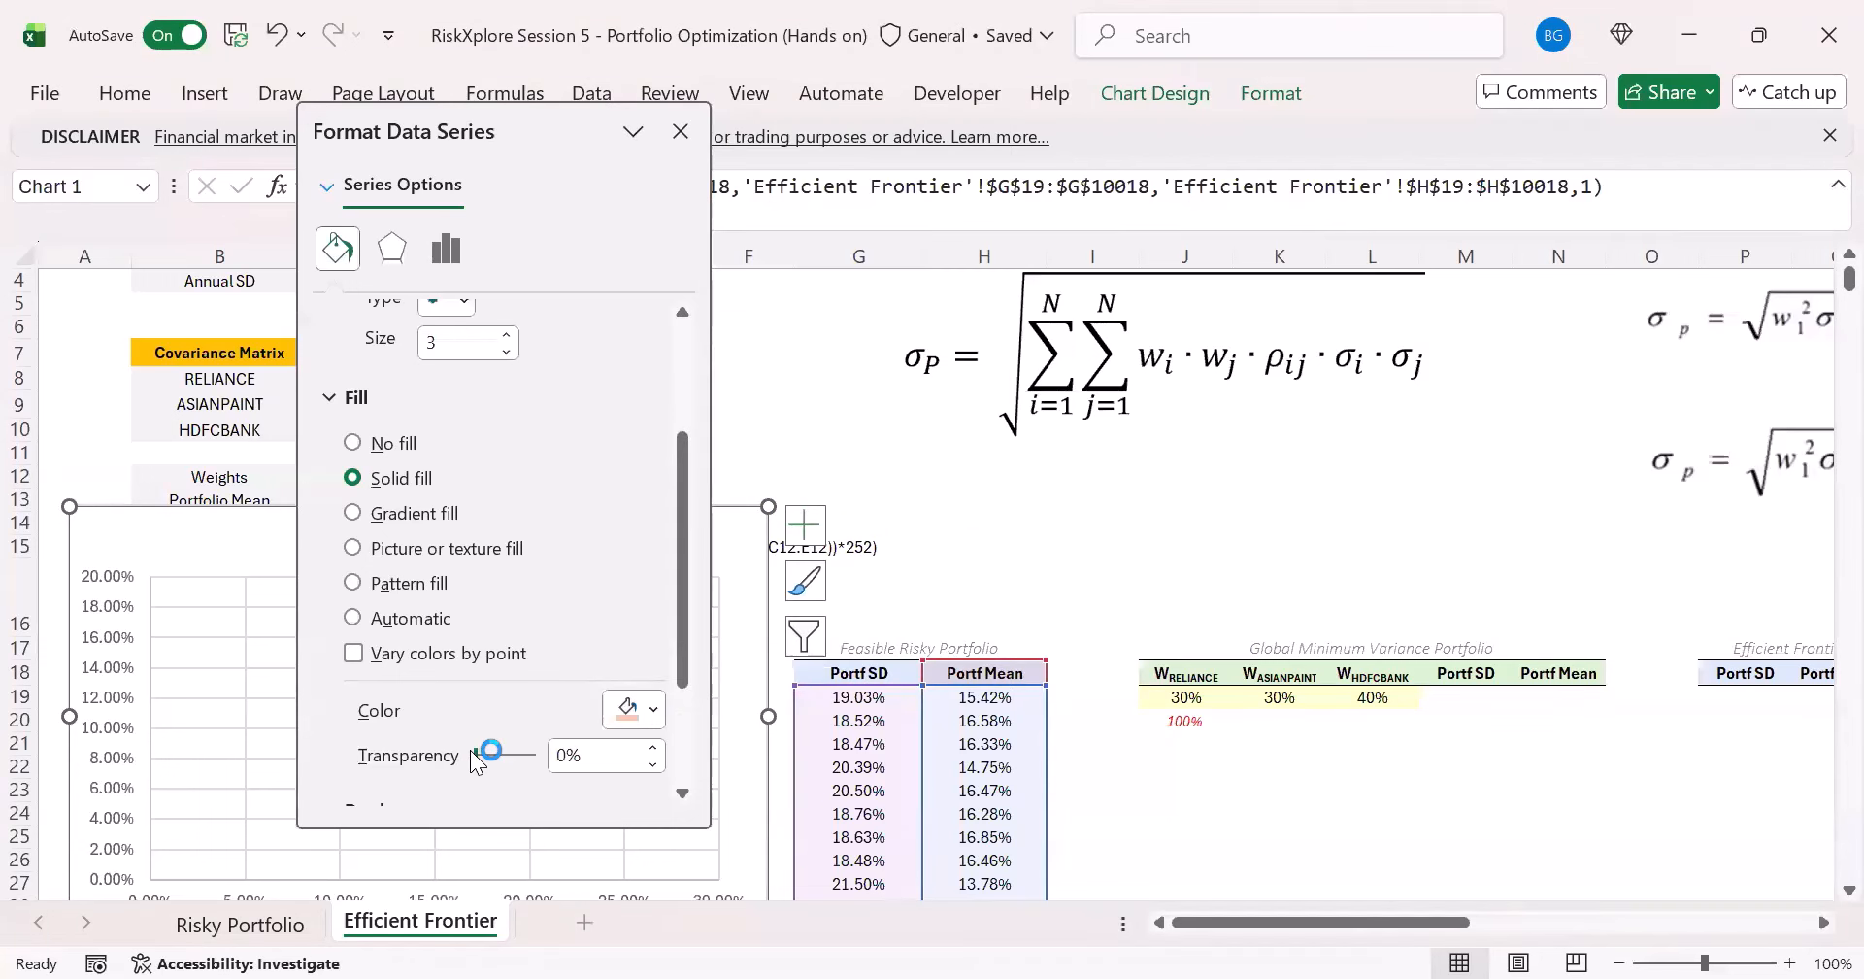
{"action": "left_click", "coordinate": [476, 754]}
{"action": "left_click_drag", "start_coordinate": [596, 754], "coordinate": [441, 769]}
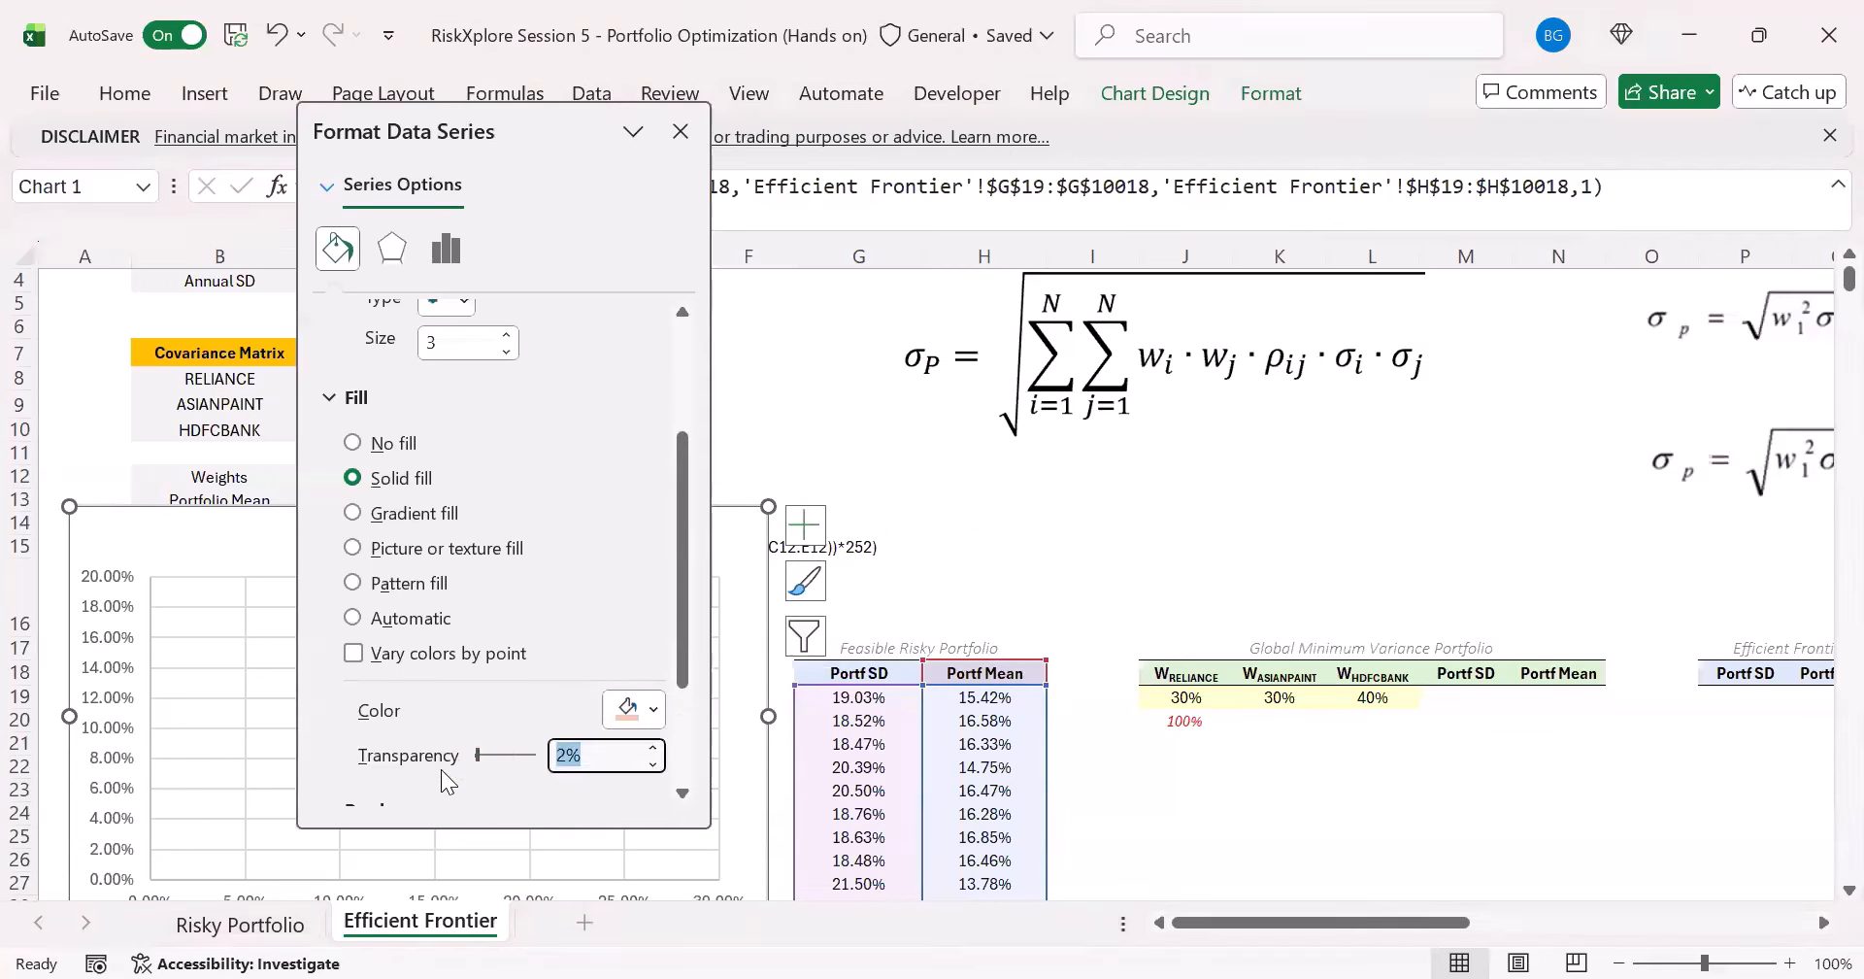
{"action": "type", "text": "50"}
{"action": "key", "text": "Return"}
{"action": "left_click", "coordinate": [680, 131]}
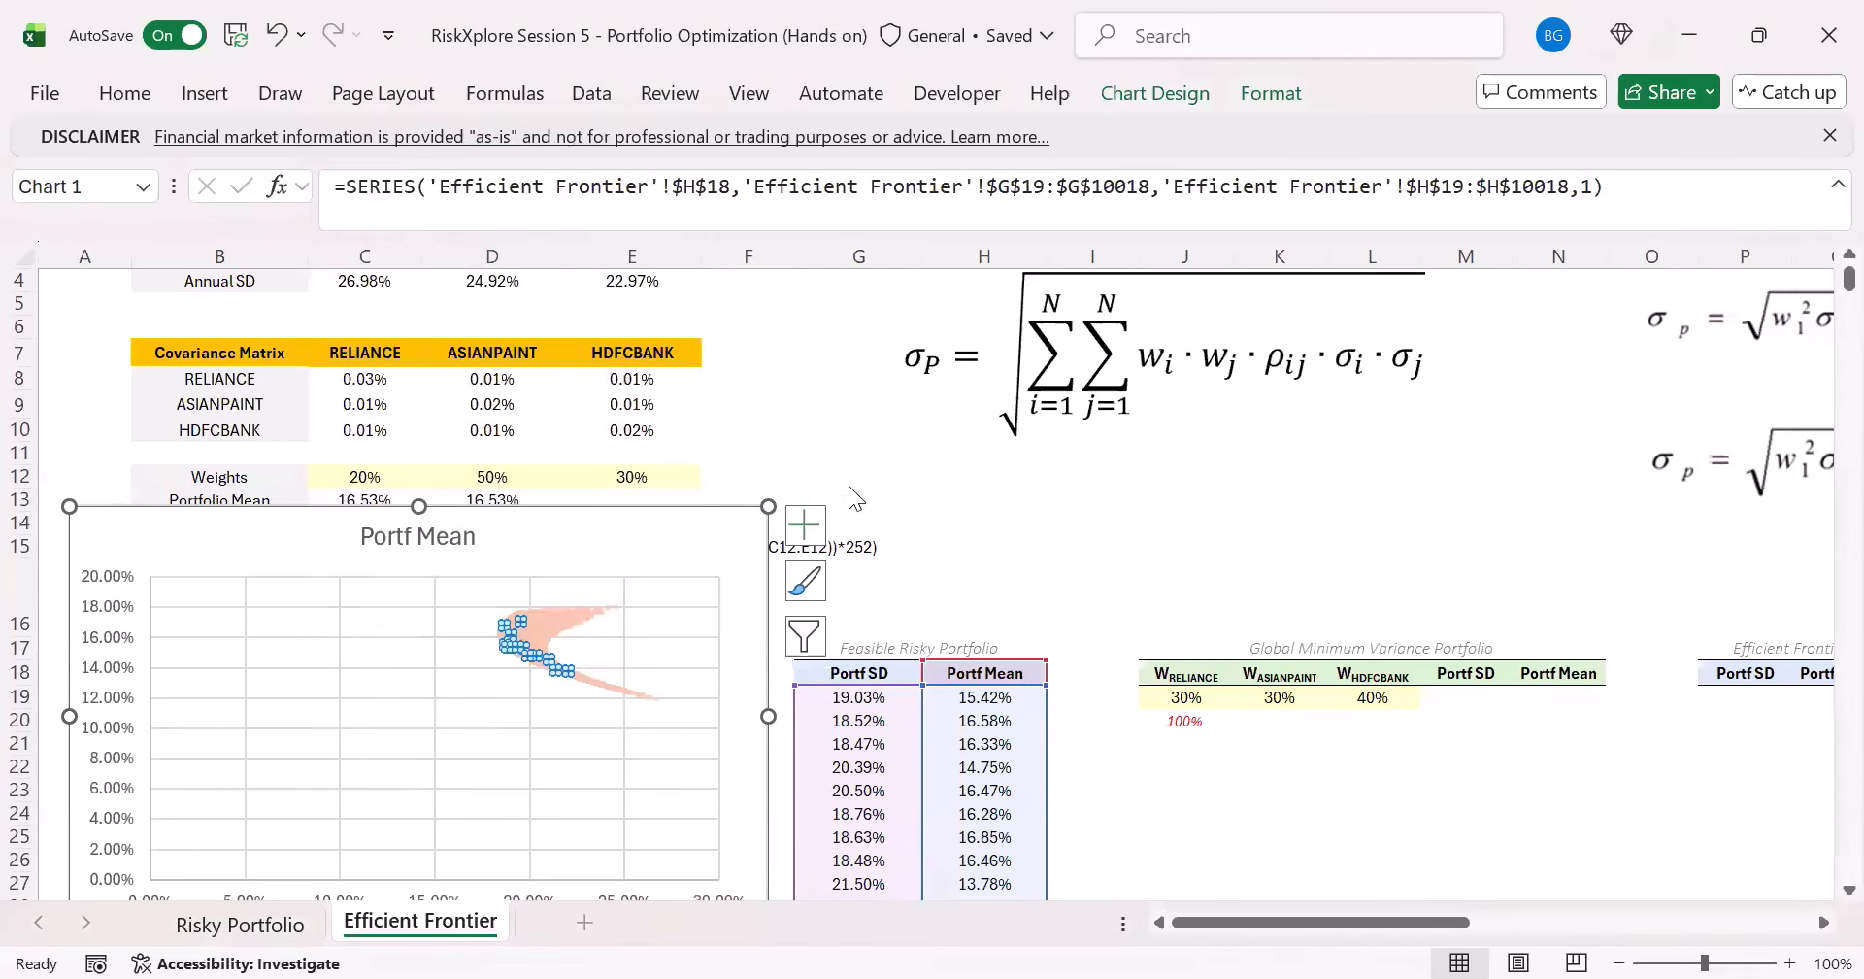
{"action": "left_click", "coordinate": [852, 442]}
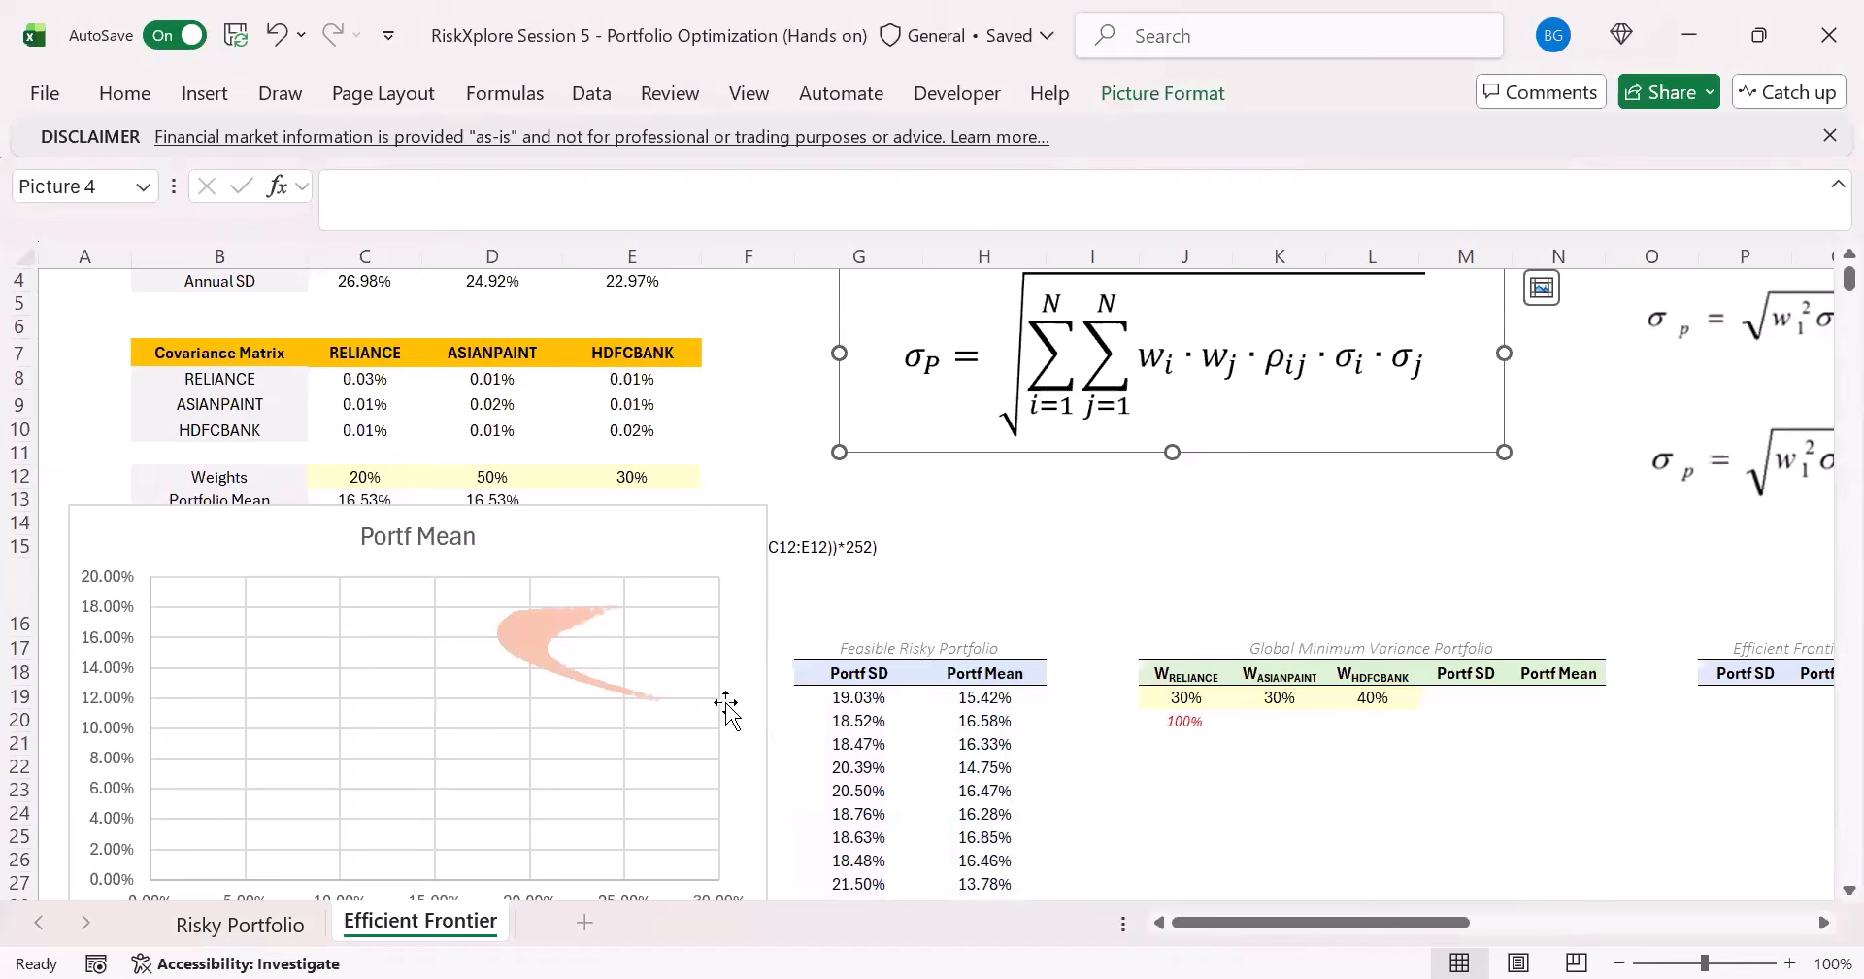
{"action": "left_click", "coordinate": [781, 458]}
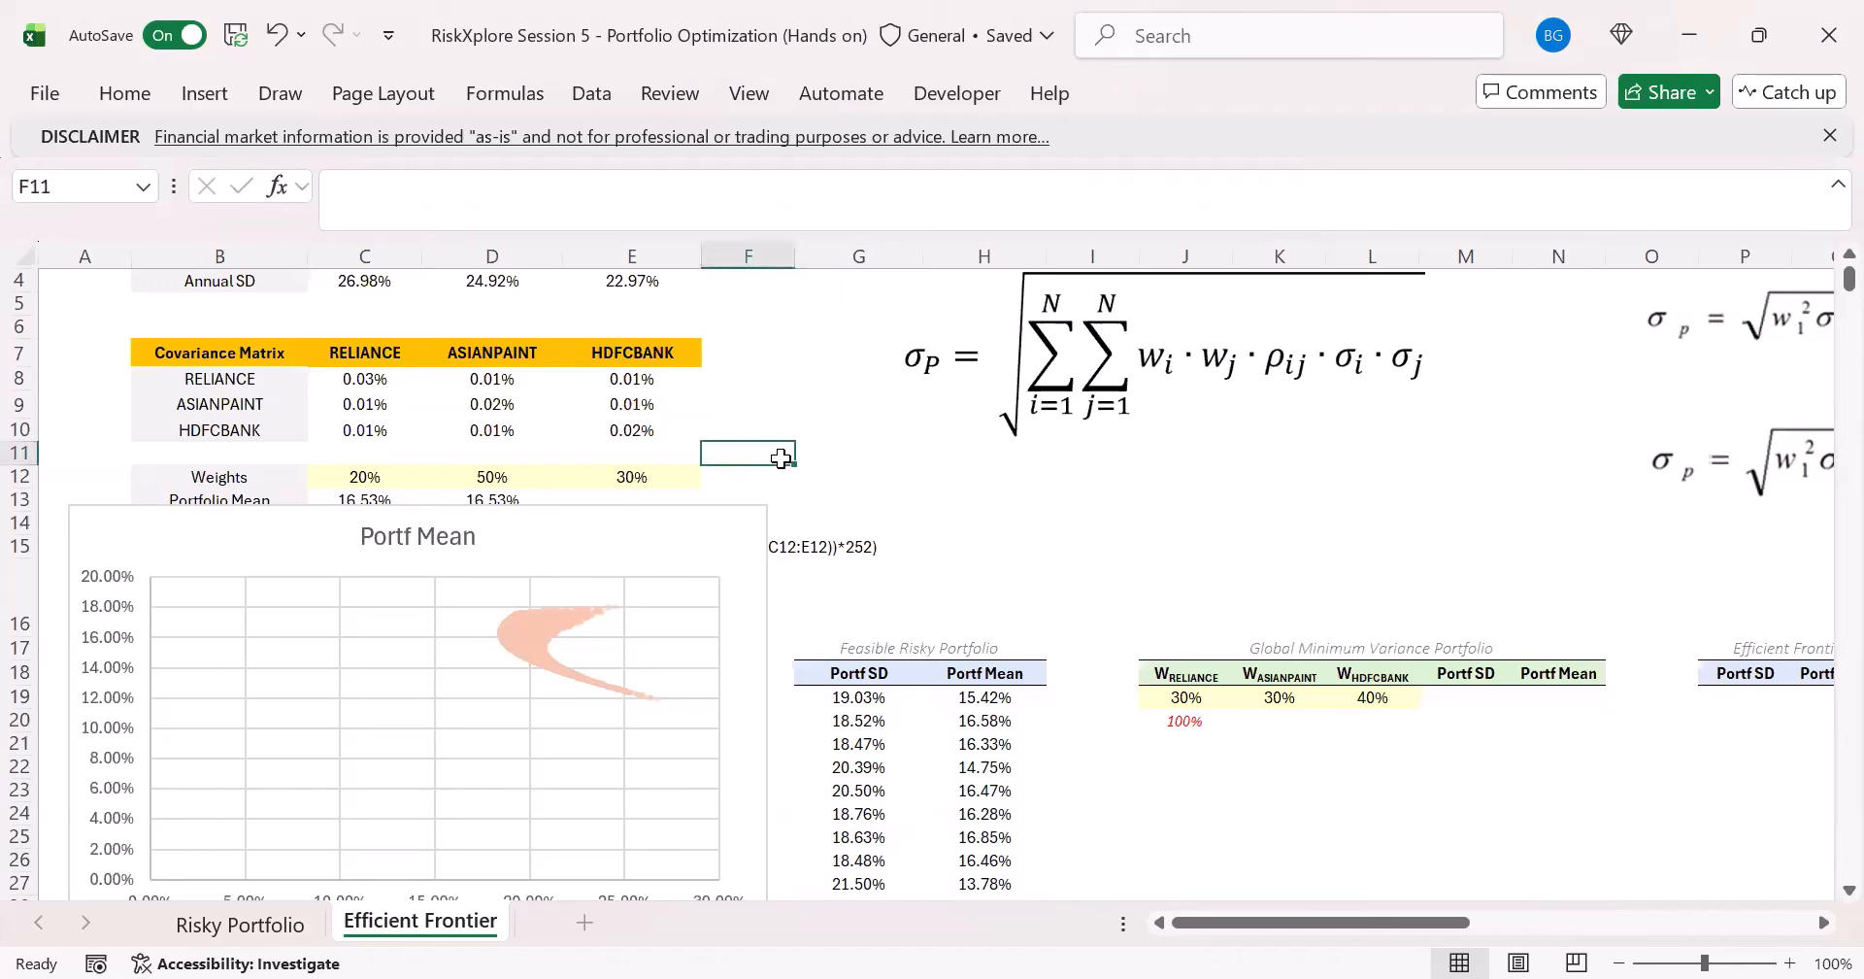
- Recalculate the workbook six times to check the reformatted scatter, and inspect the Portf SD formula in G19
{"action": "key", "text": "F9"}
{"action": "key", "text": "F9"}
{"action": "key", "text": "F9"}
{"action": "key", "text": "F9"}
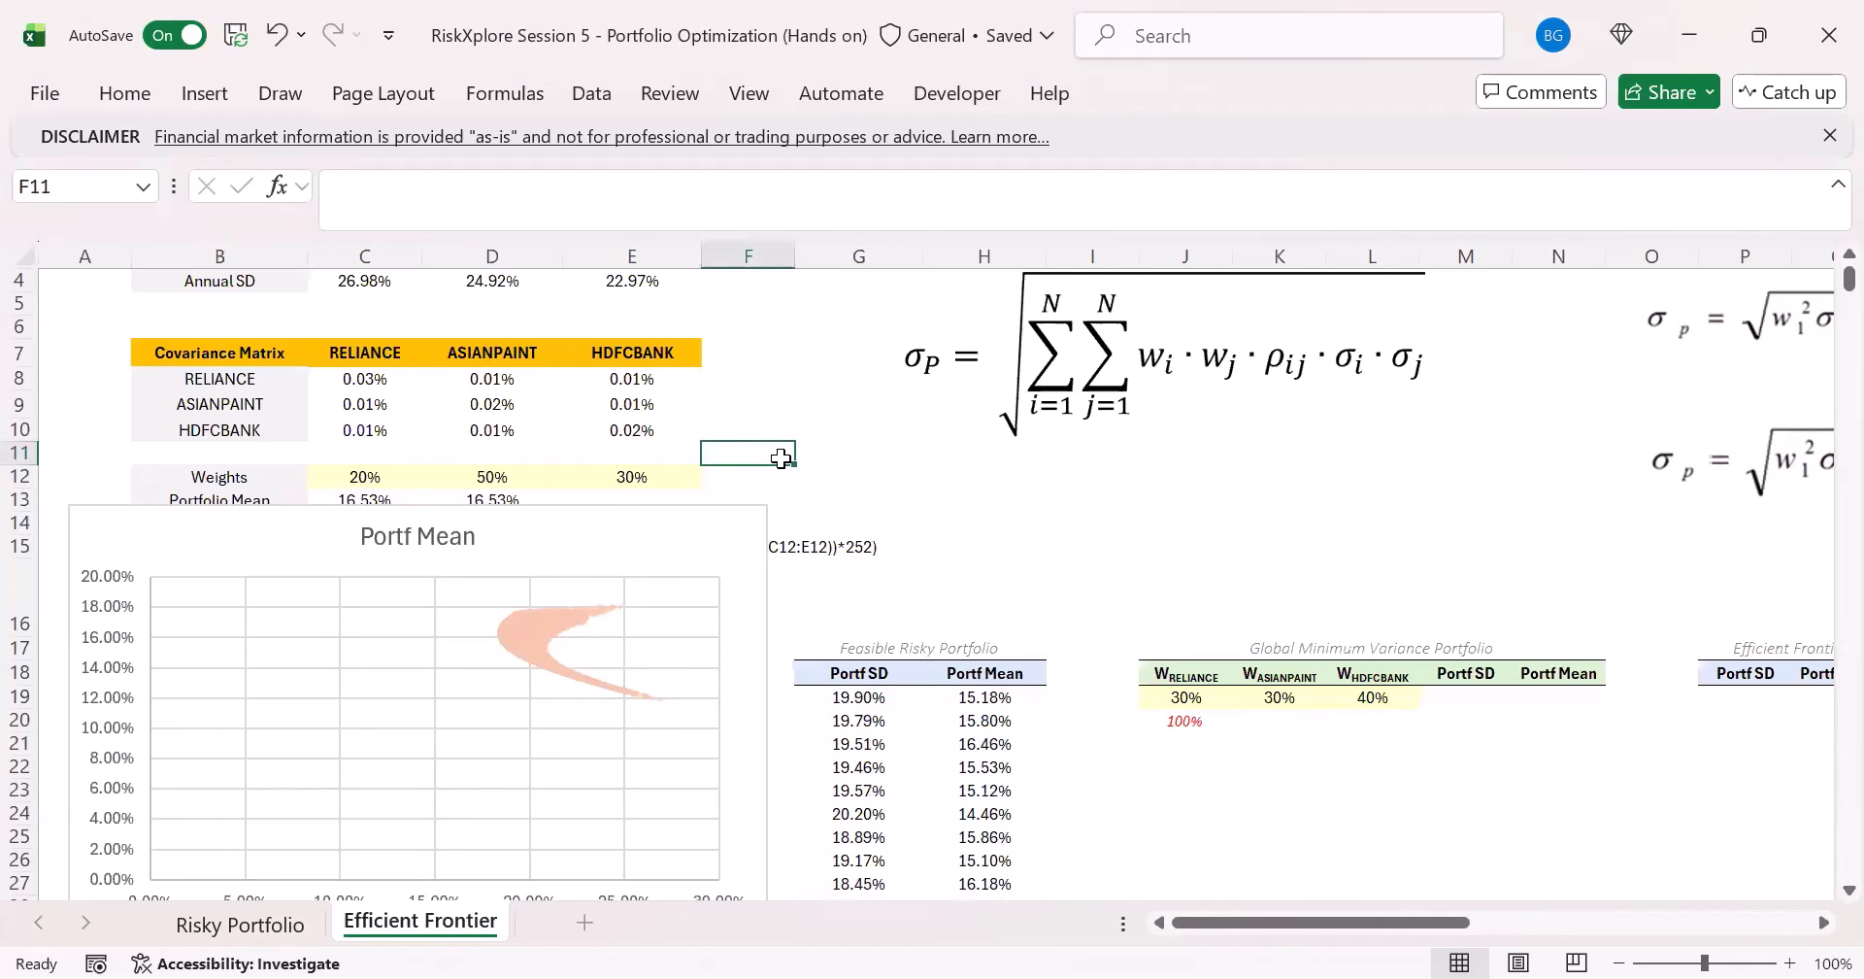
{"action": "key", "text": "F9"}
{"action": "key", "text": "F9"}
{"action": "key", "text": "F9"}
{"action": "key", "text": "F9"}
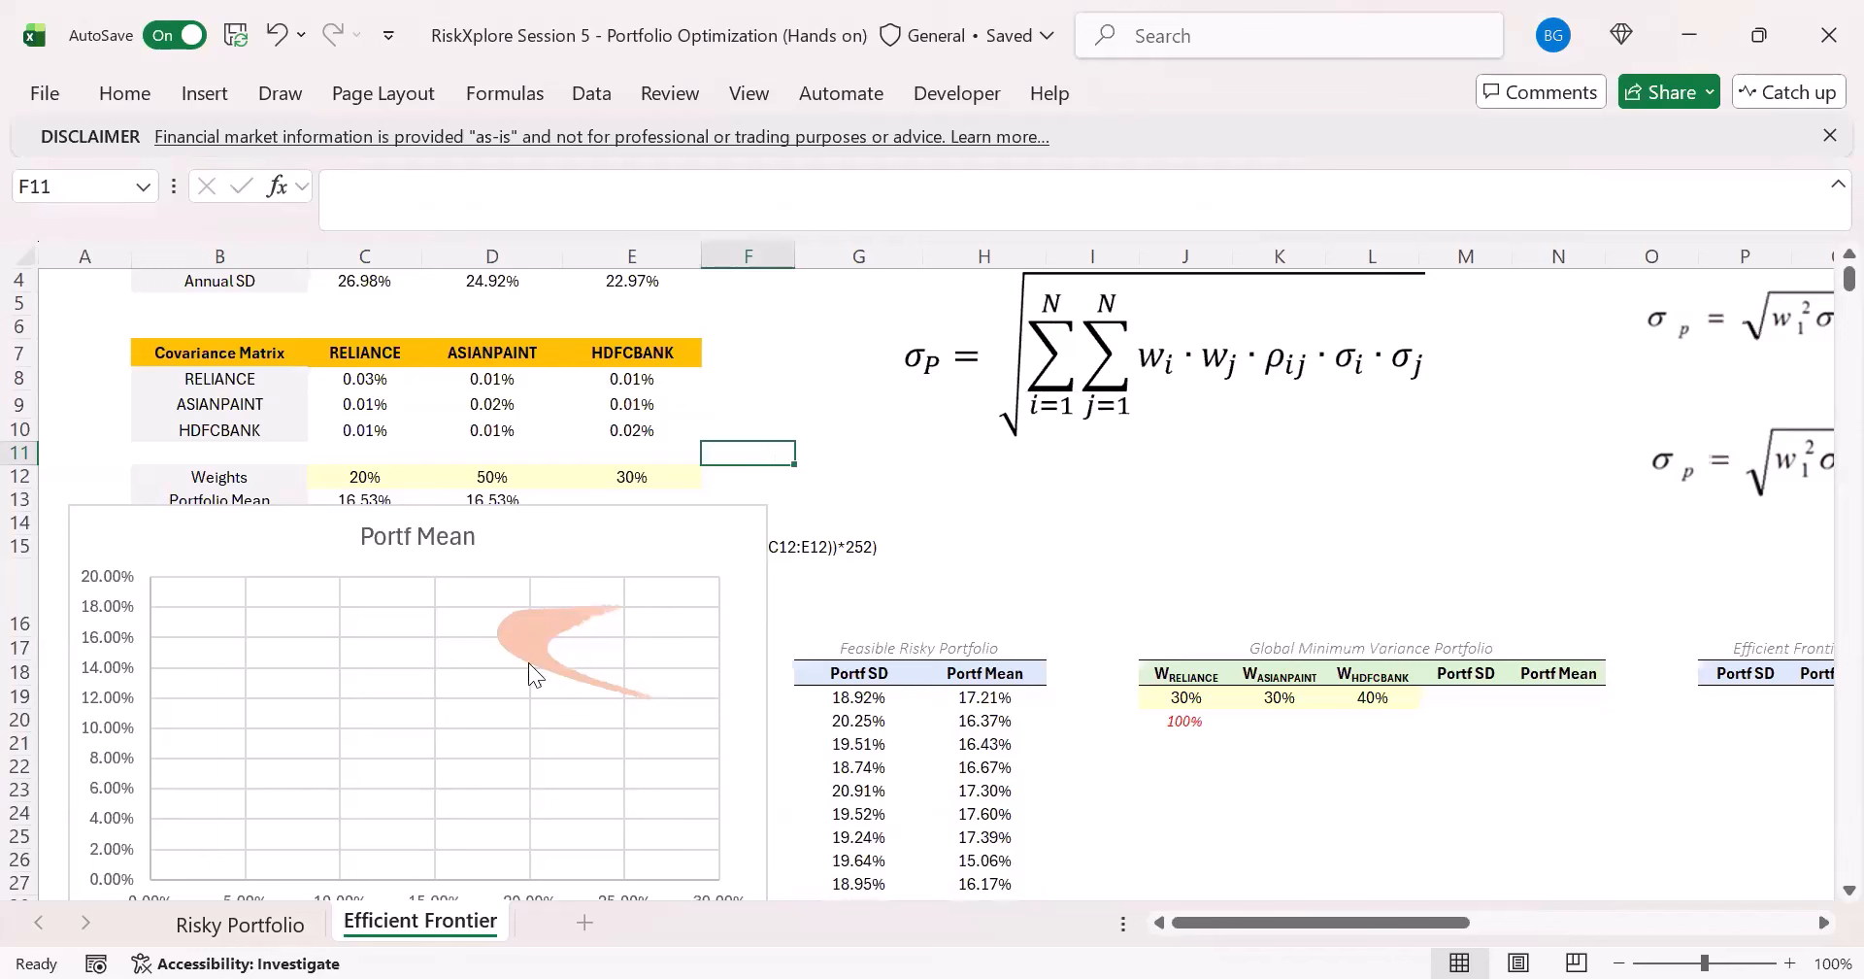
{"action": "left_click", "coordinate": [905, 672]}
{"action": "left_click", "coordinate": [890, 701]}
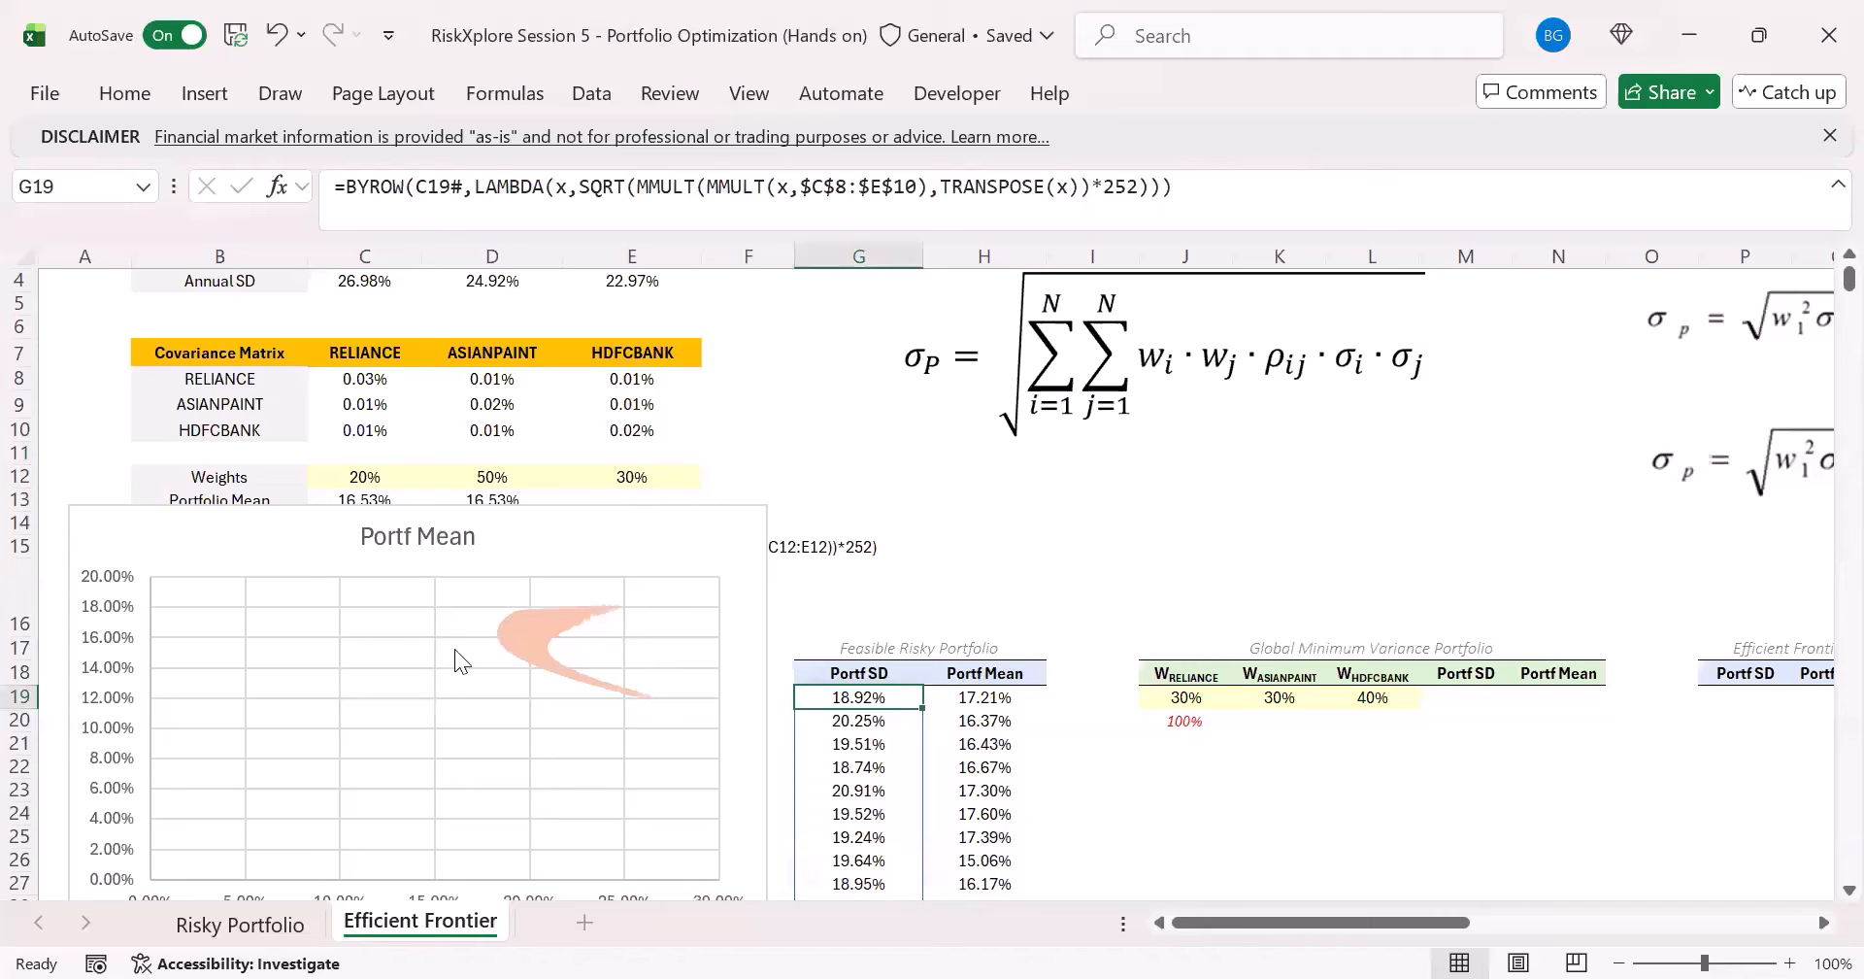
- Add axis titles to the scatter chart and set the horizontal axis title to Portfolio SD in bold
{"action": "scroll", "coordinate": [747, 695], "scroll_direction": "down", "scroll_amount": 1}
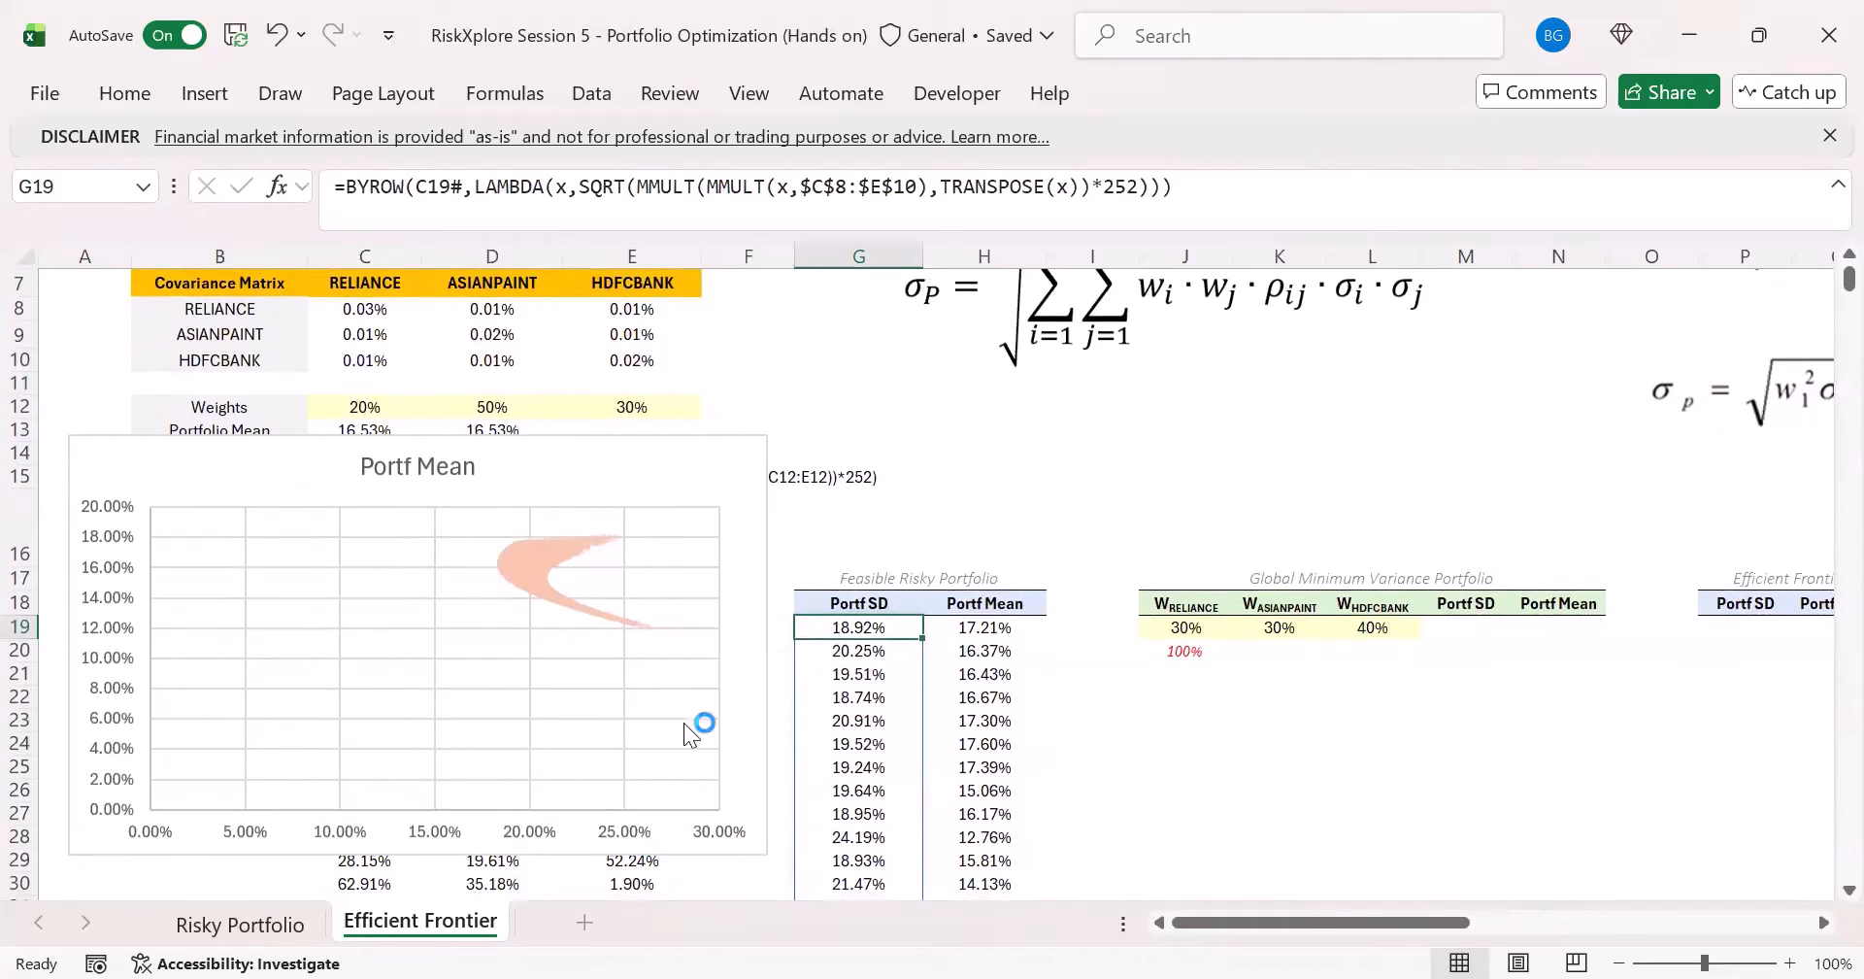
{"action": "scroll", "coordinate": [699, 728], "scroll_direction": "up", "scroll_amount": 1}
{"action": "scroll", "coordinate": [757, 728], "scroll_direction": "down", "scroll_amount": 1}
{"action": "left_click", "coordinate": [669, 460]}
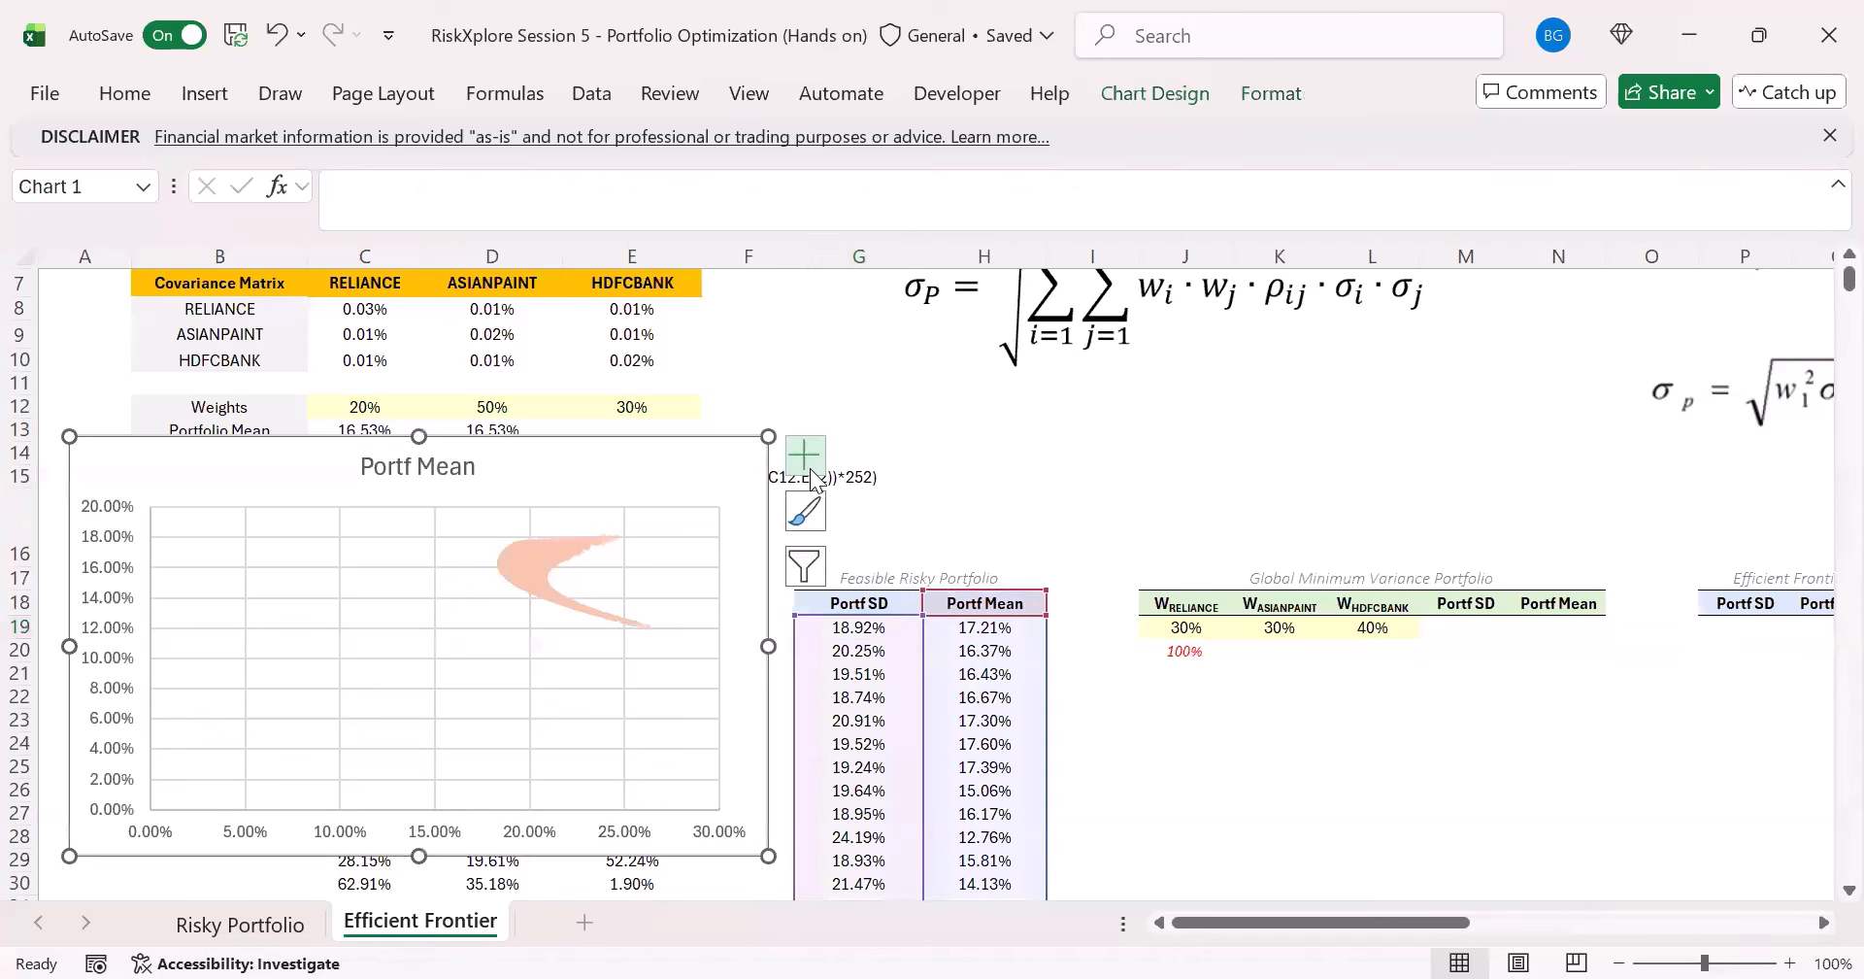
{"action": "left_click", "coordinate": [808, 466]}
{"action": "left_click", "coordinate": [866, 530]}
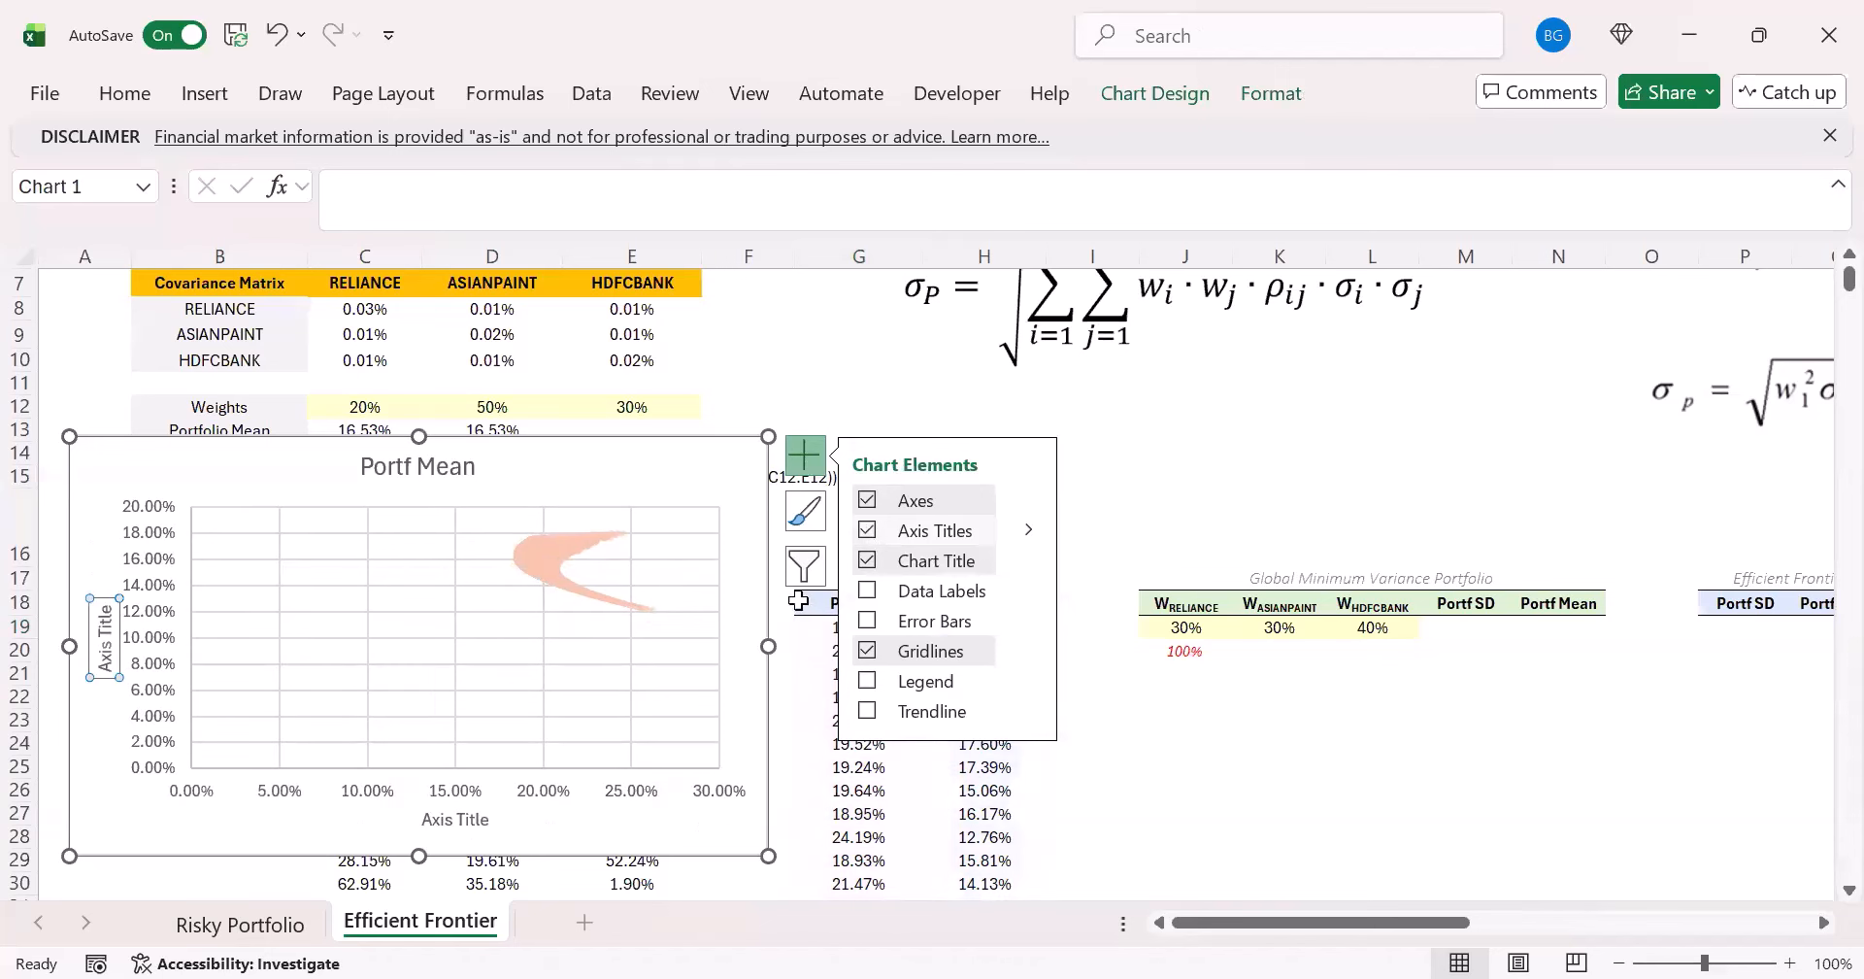
{"action": "left_click", "coordinate": [457, 821]}
{"action": "double_click", "coordinate": [464, 821]}
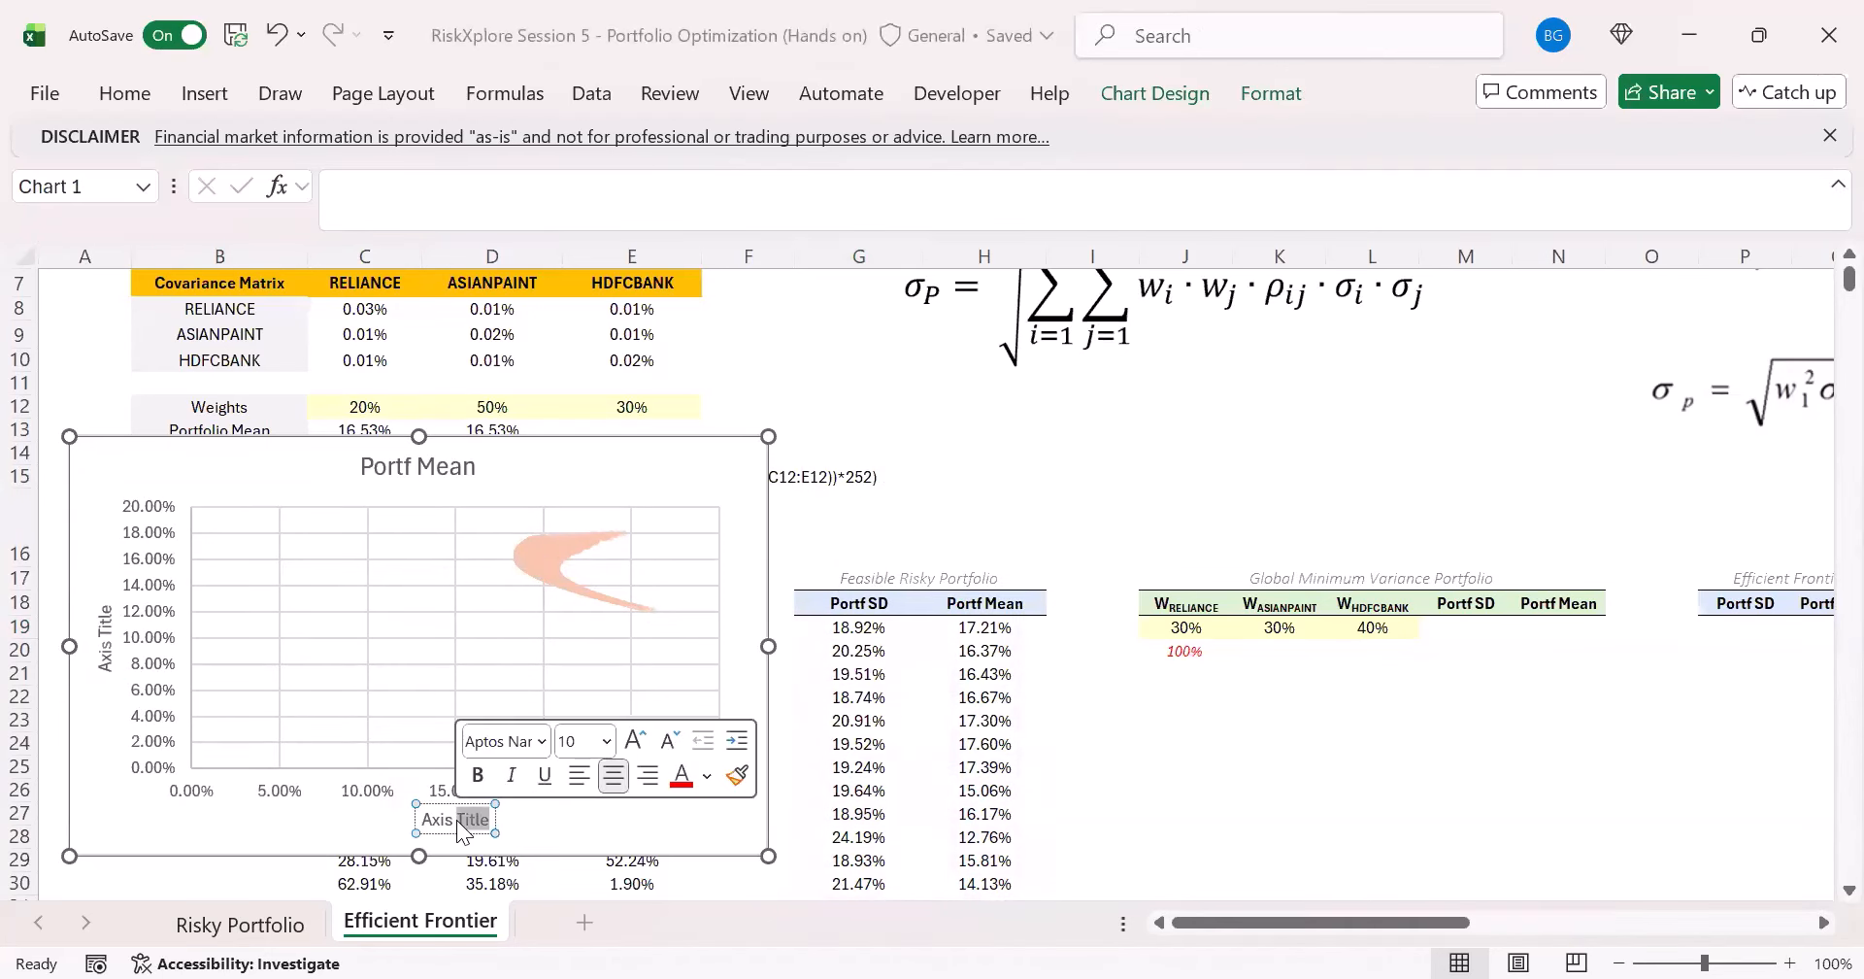
{"action": "triple_click", "coordinate": [458, 825]}
{"action": "type", "text": "P"}
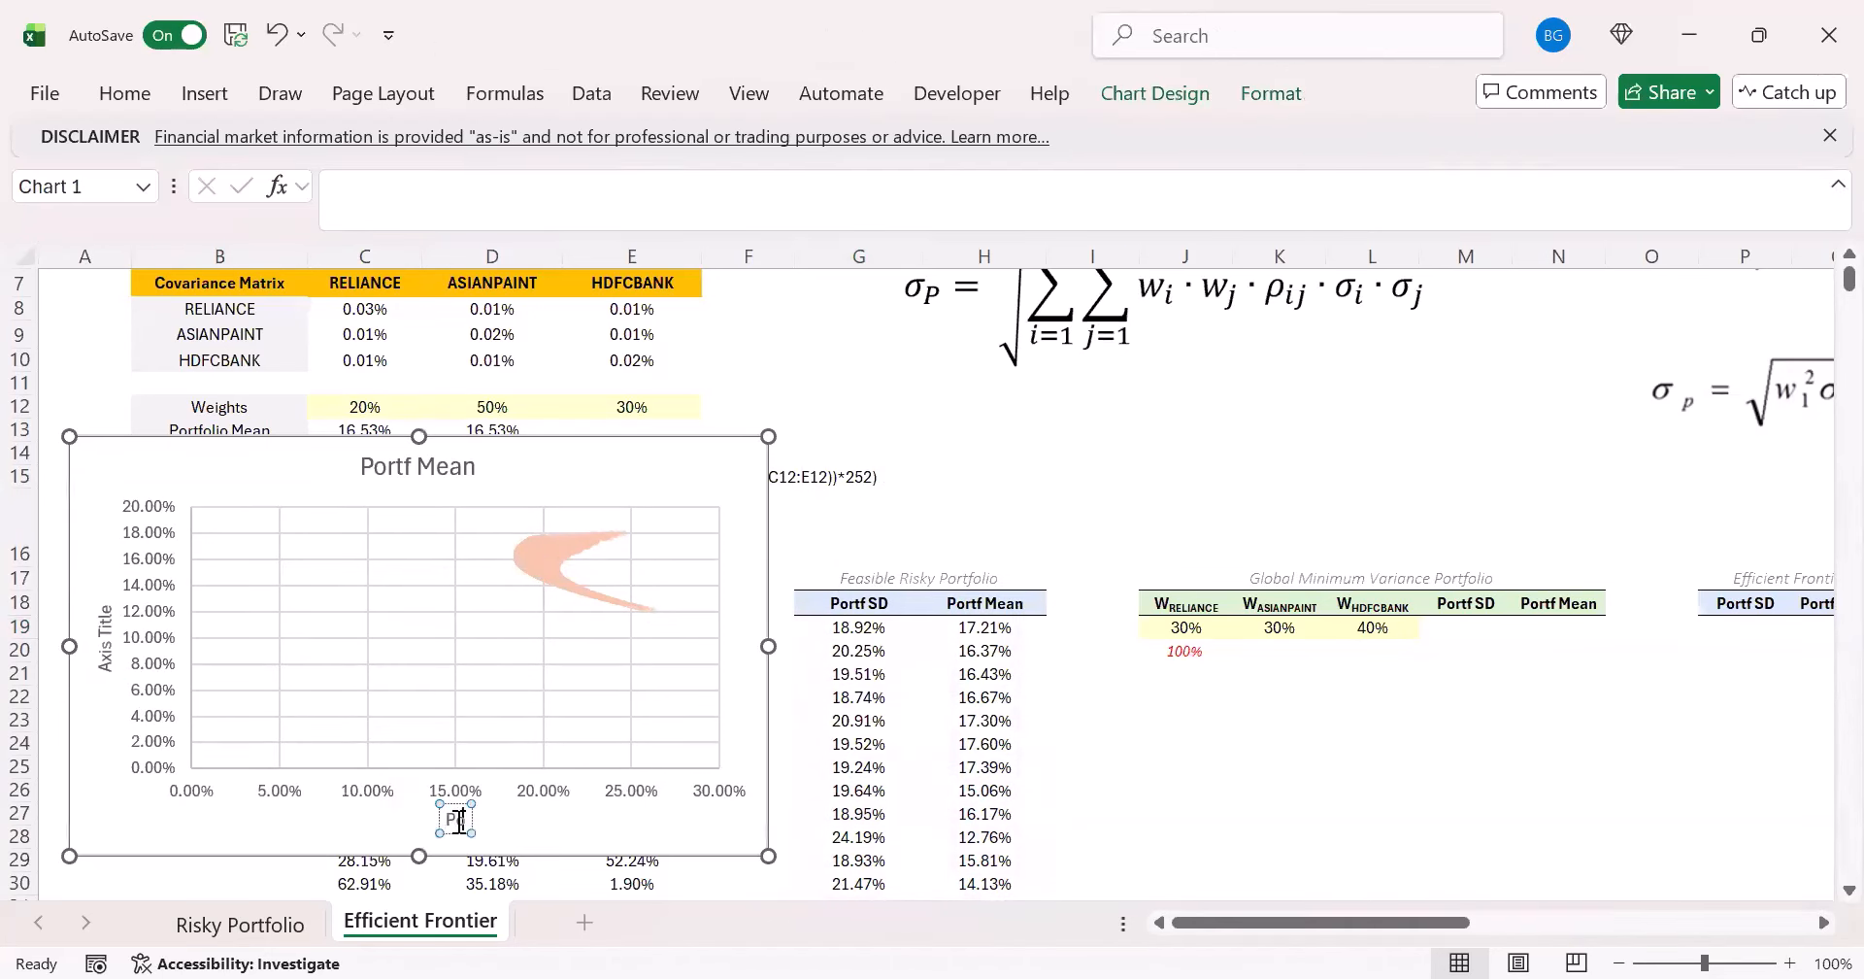
{"action": "type", "text": "ortfolio SD"}
{"action": "left_click", "coordinate": [485, 830]}
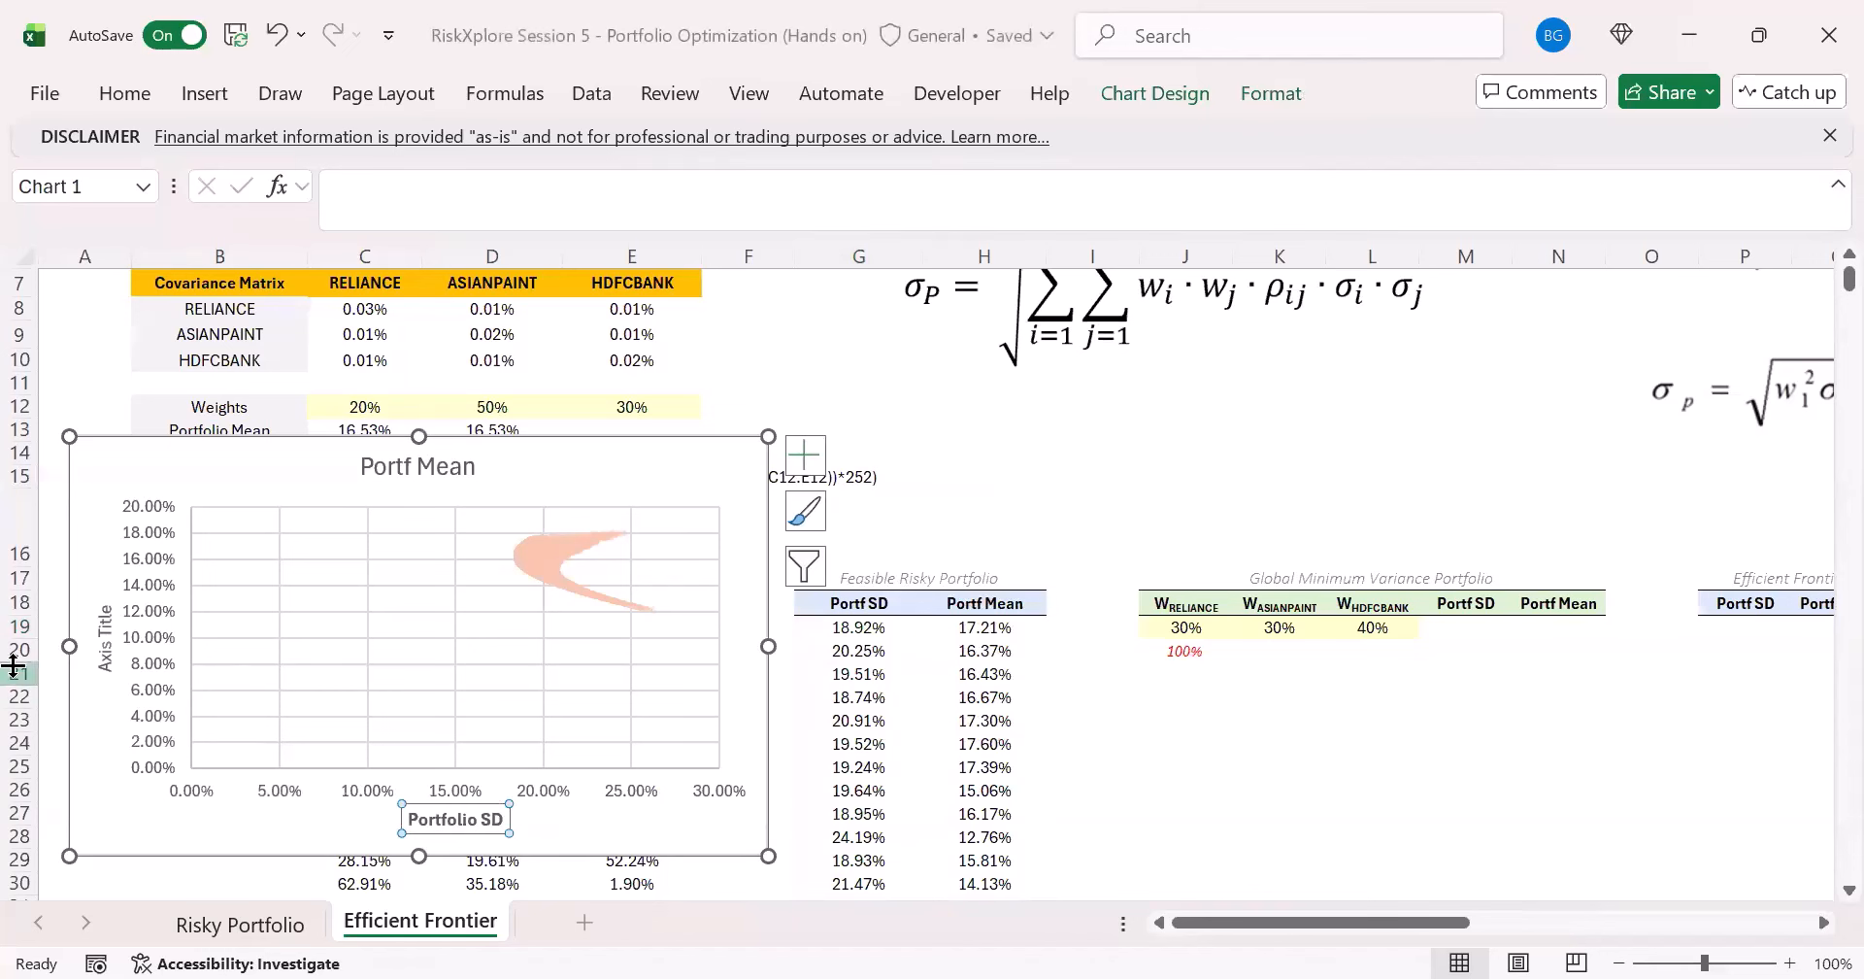
- Set the scatter chart's vertical axis title to Portfolio Mean in bold
{"action": "left_click", "coordinate": [102, 629]}
{"action": "double_click", "coordinate": [102, 629]}
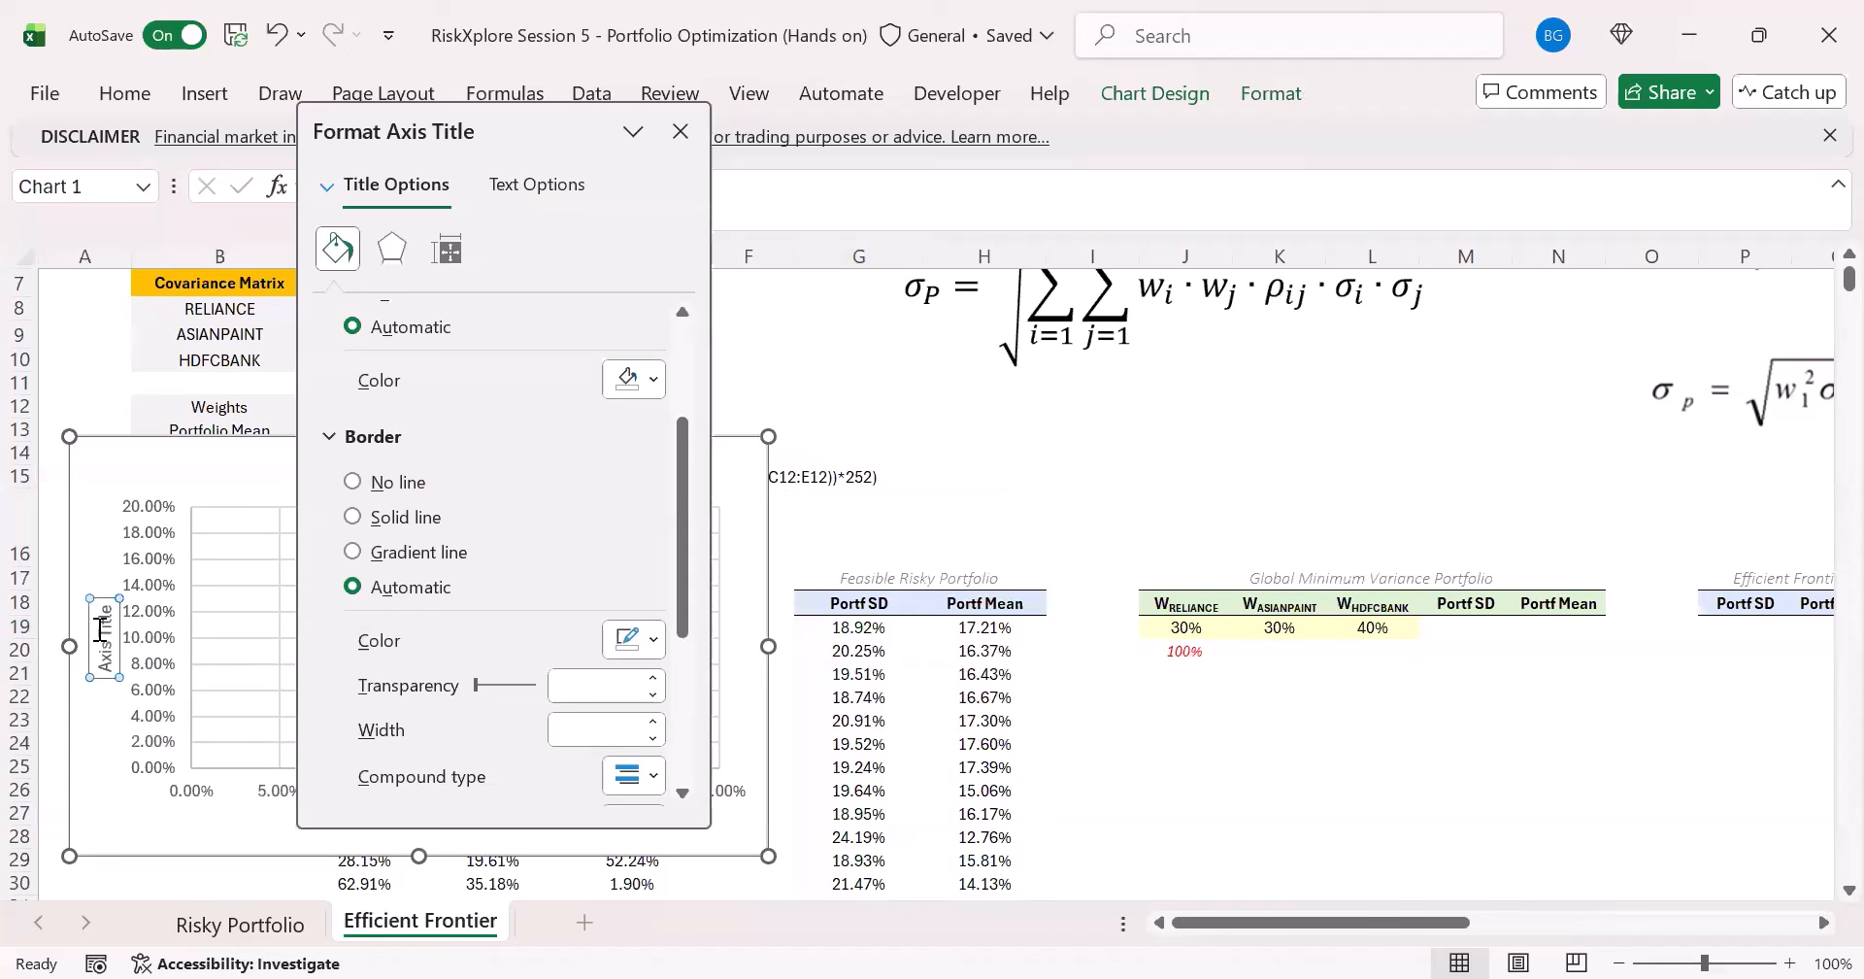
{"action": "left_click", "coordinate": [104, 626]}
{"action": "triple_click", "coordinate": [104, 626]}
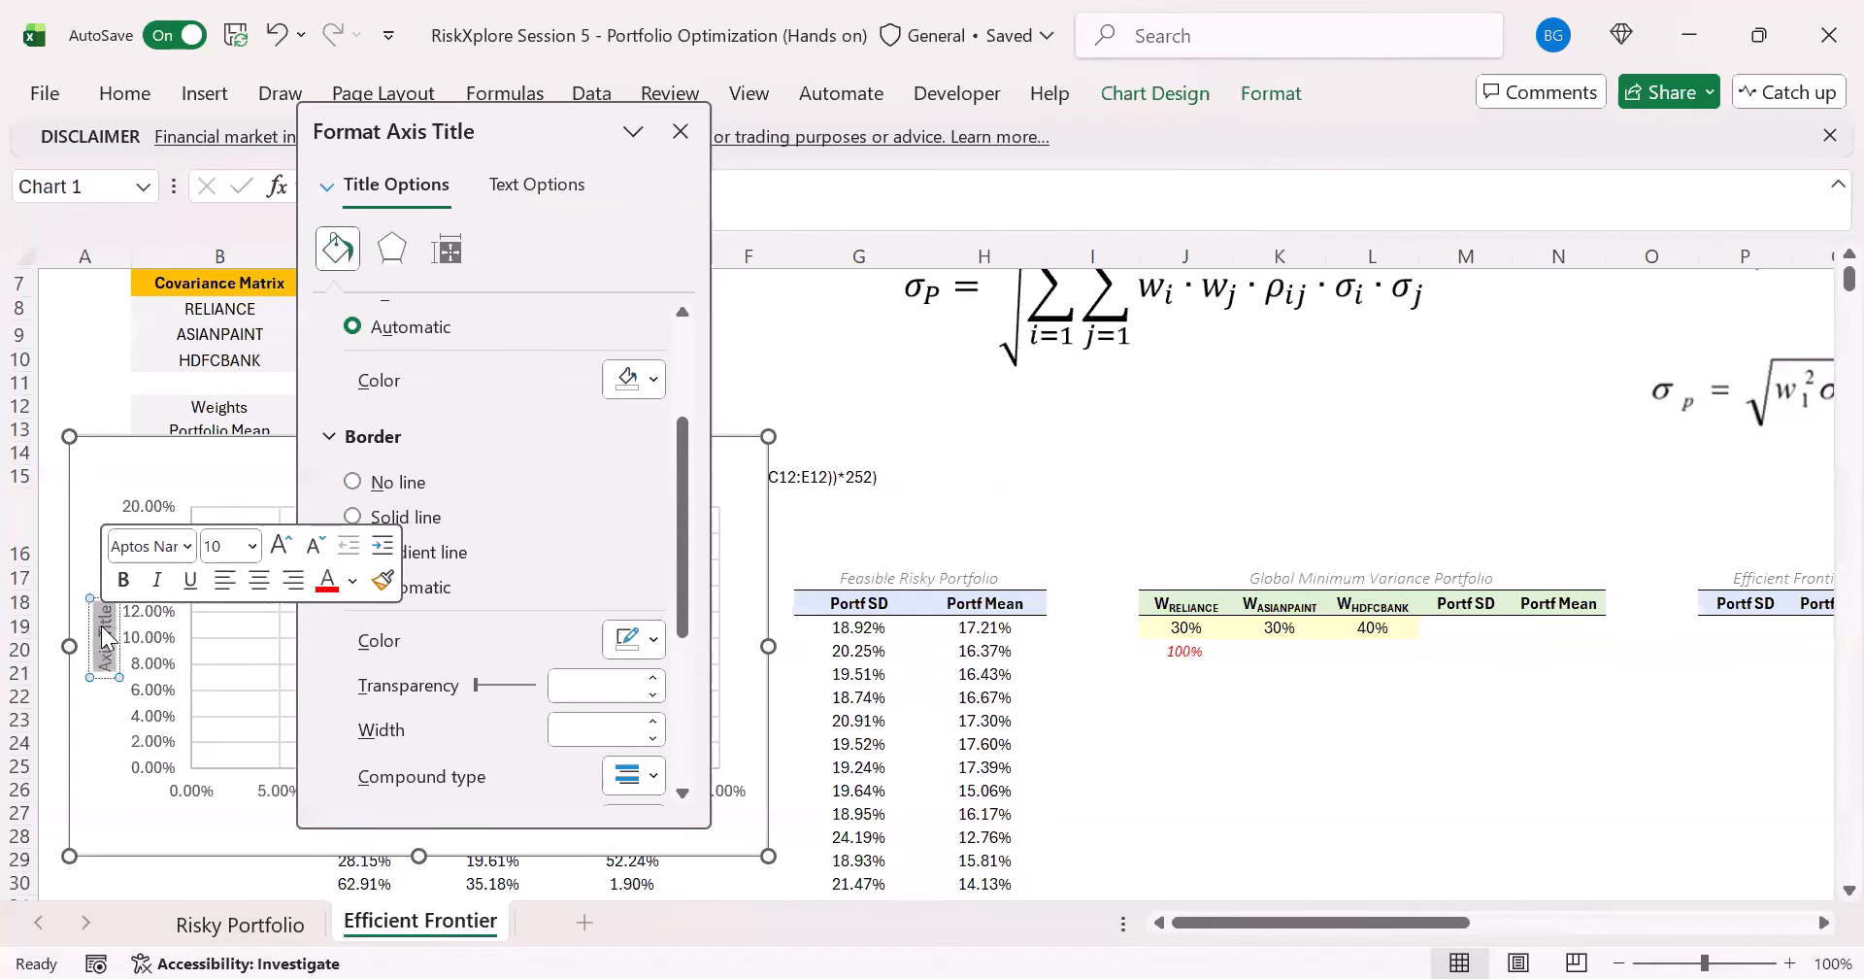
{"action": "key", "text": "BackSpace"}
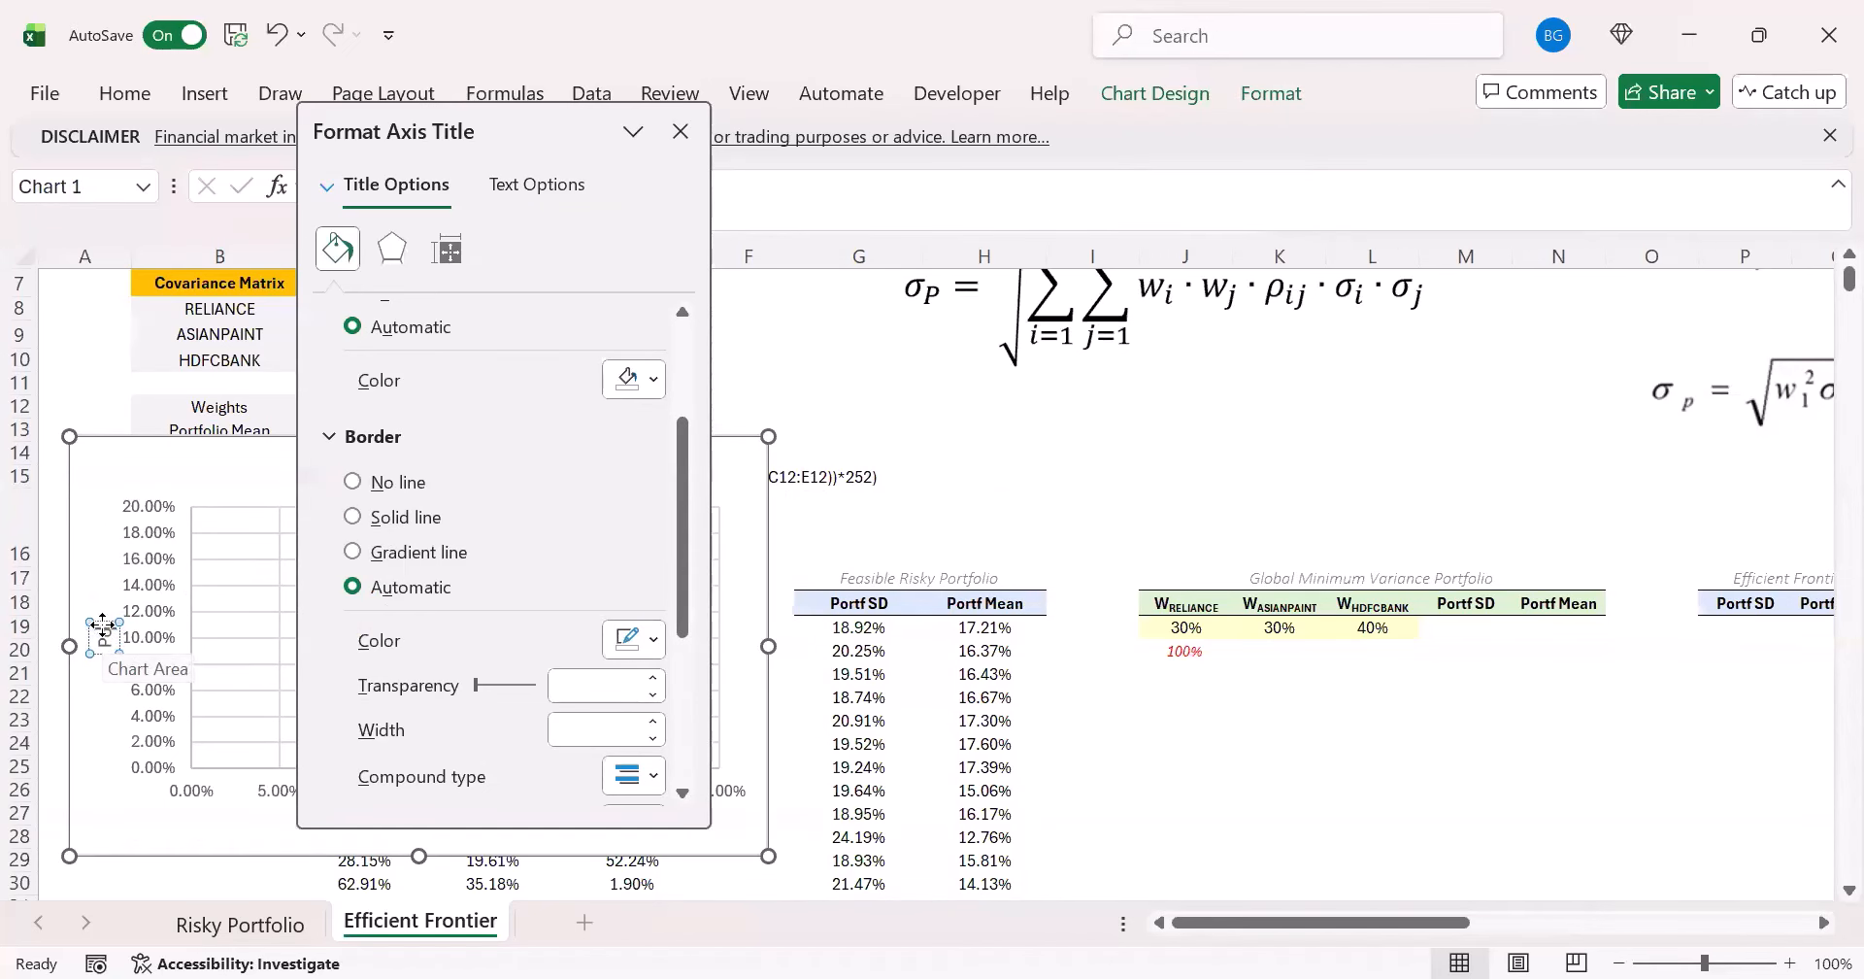
{"action": "type", "text": "Portfolio"}
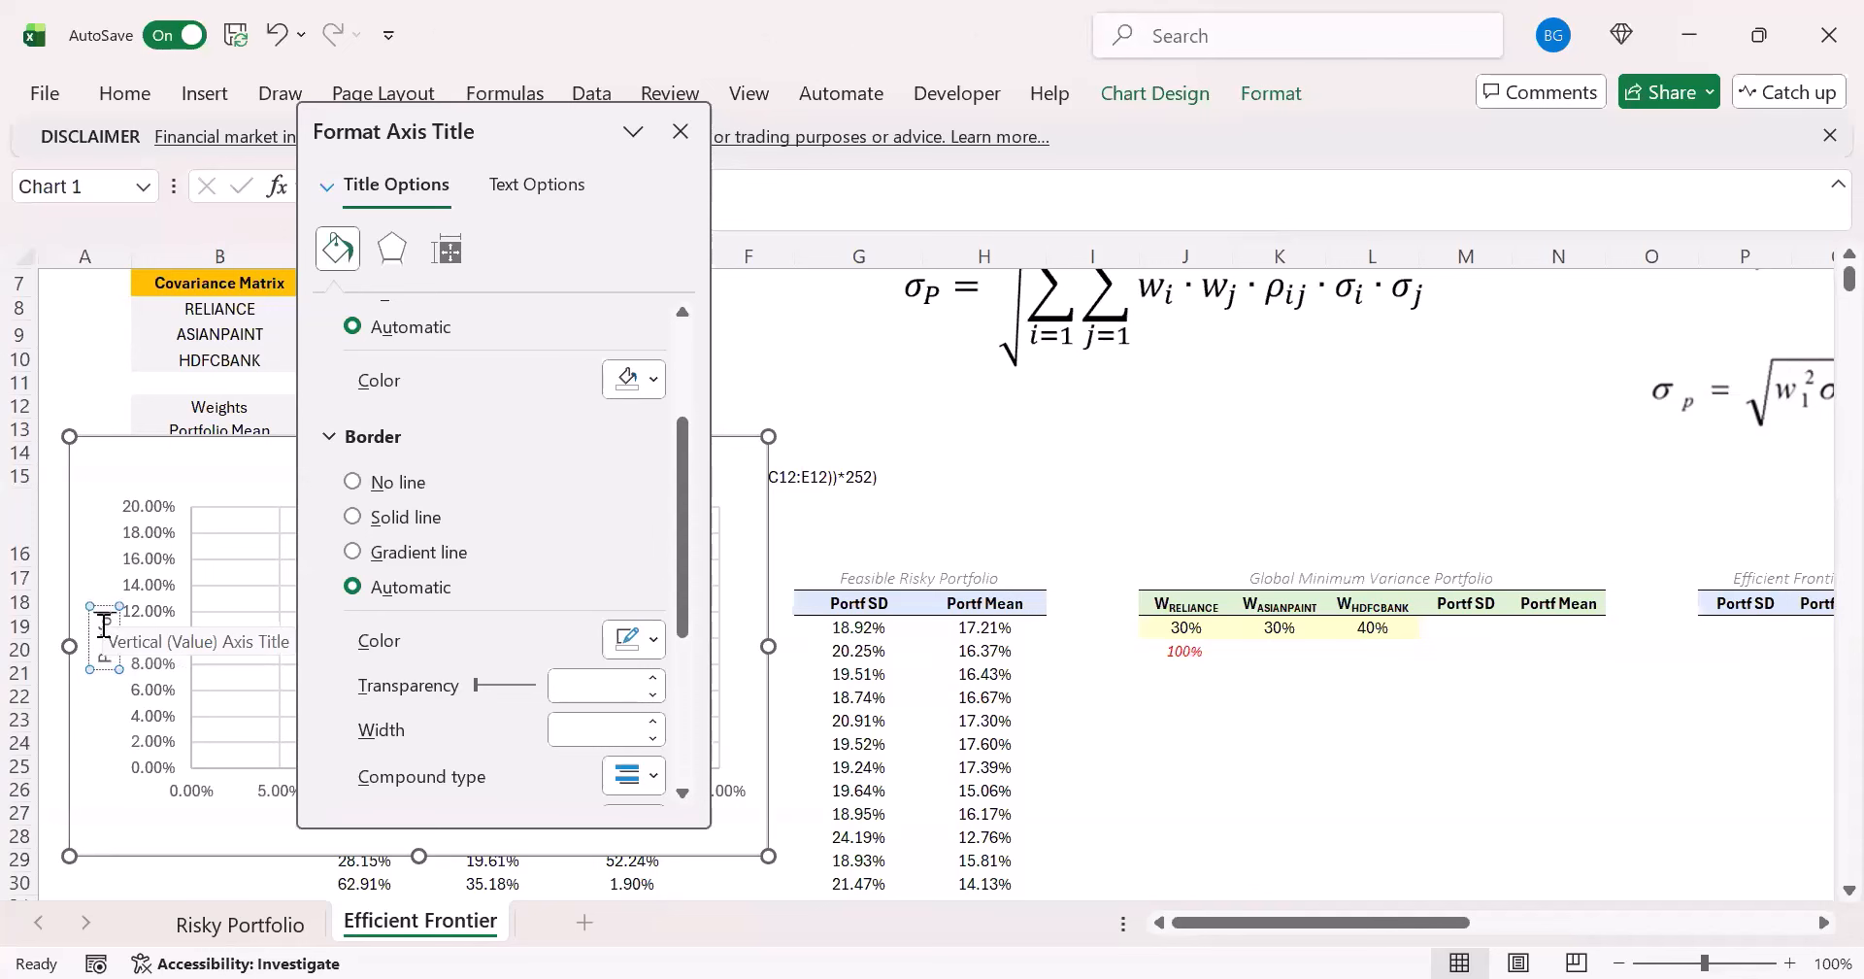
{"action": "type", "text": " Mean"}
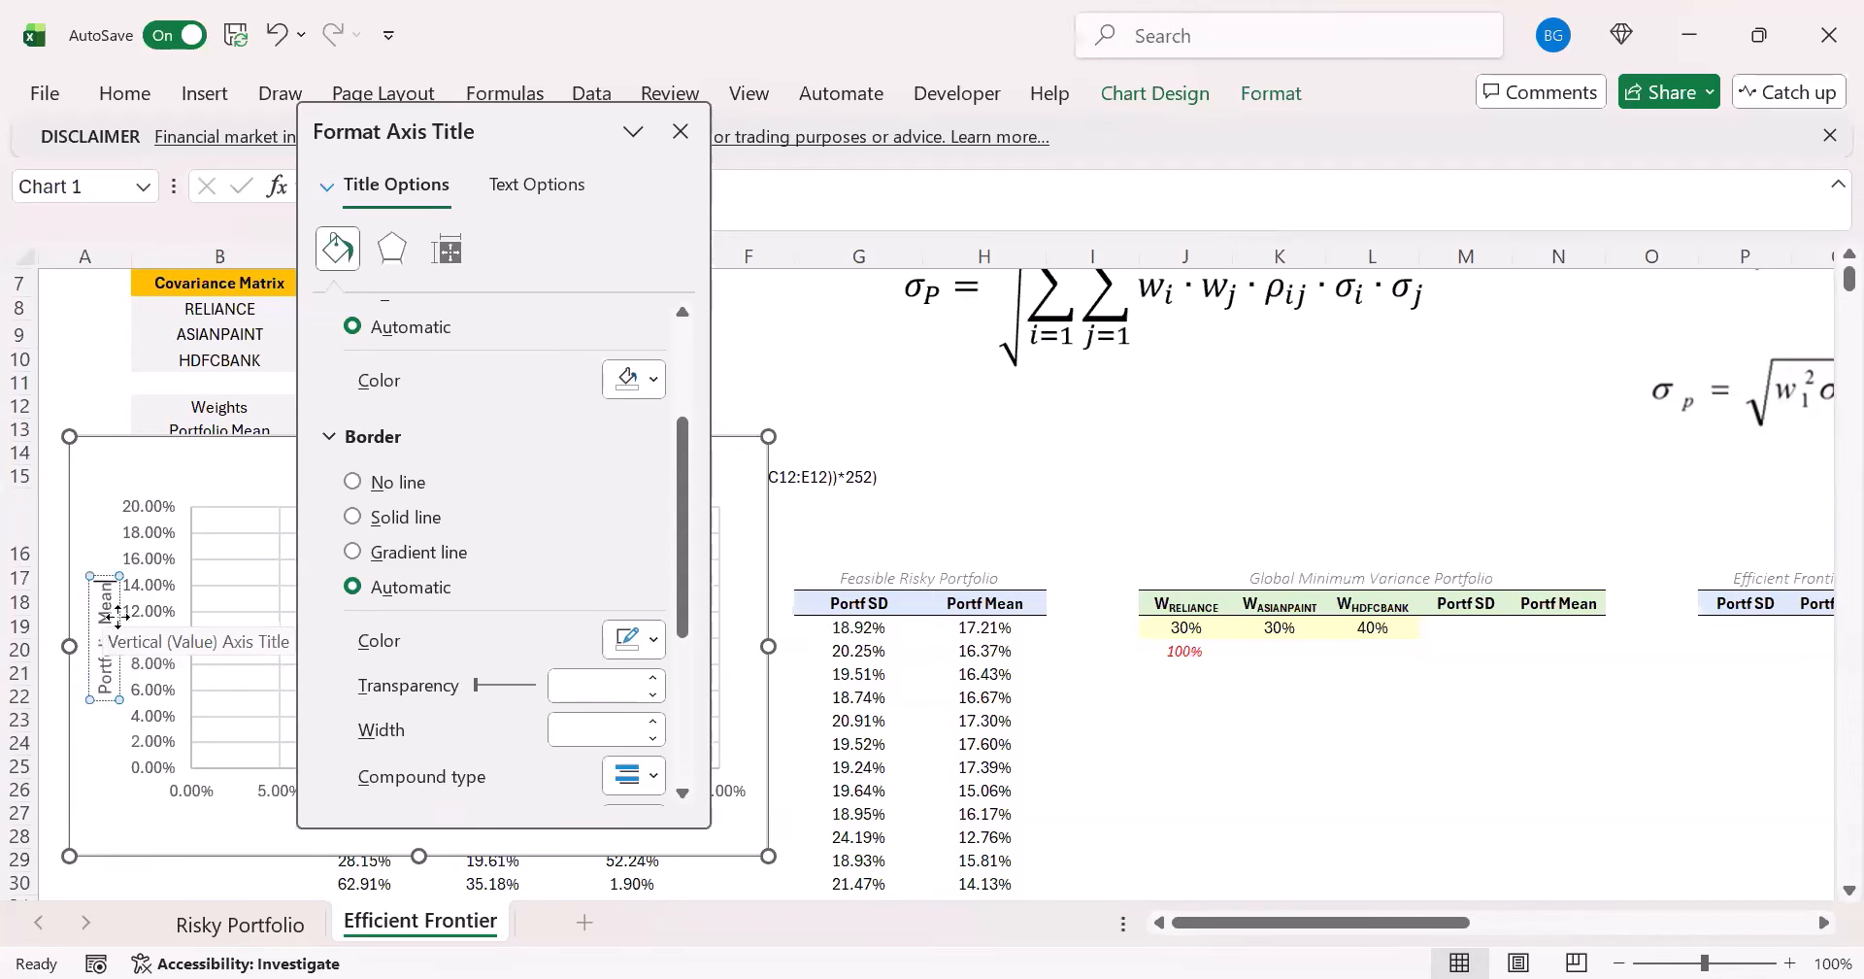
{"action": "left_click", "coordinate": [92, 780]}
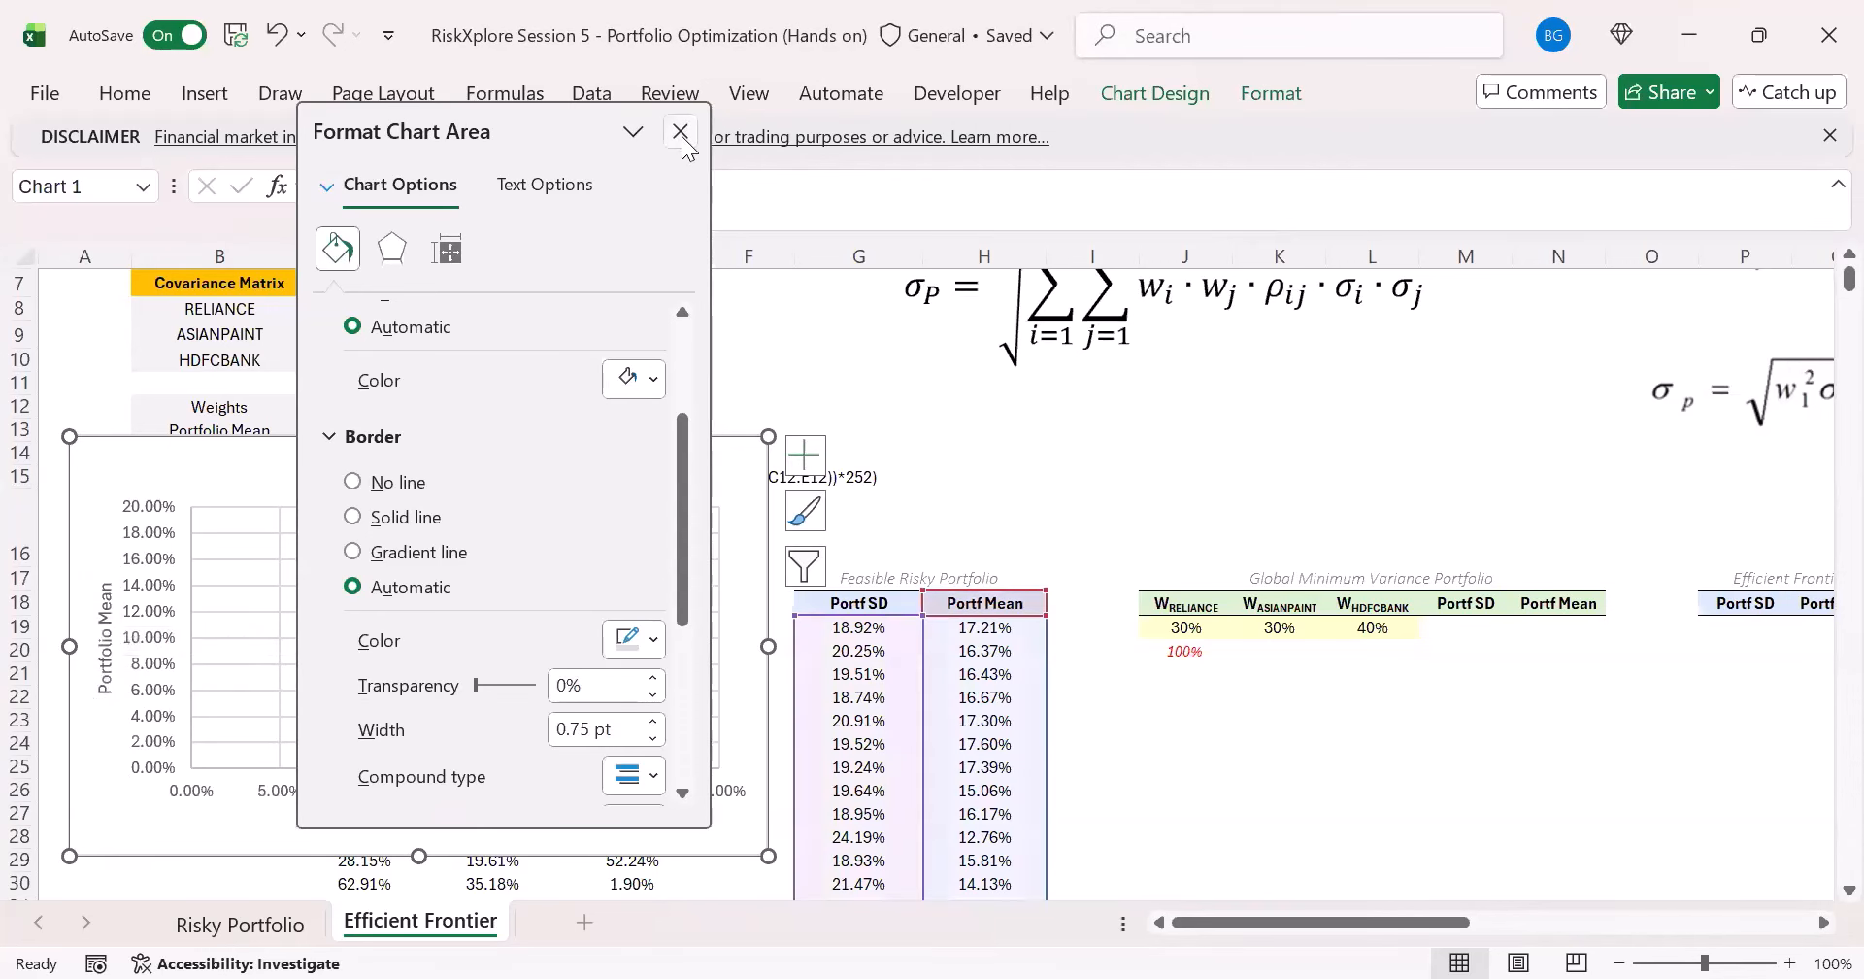
{"action": "left_click", "coordinate": [681, 133]}
{"action": "left_click", "coordinate": [105, 668]}
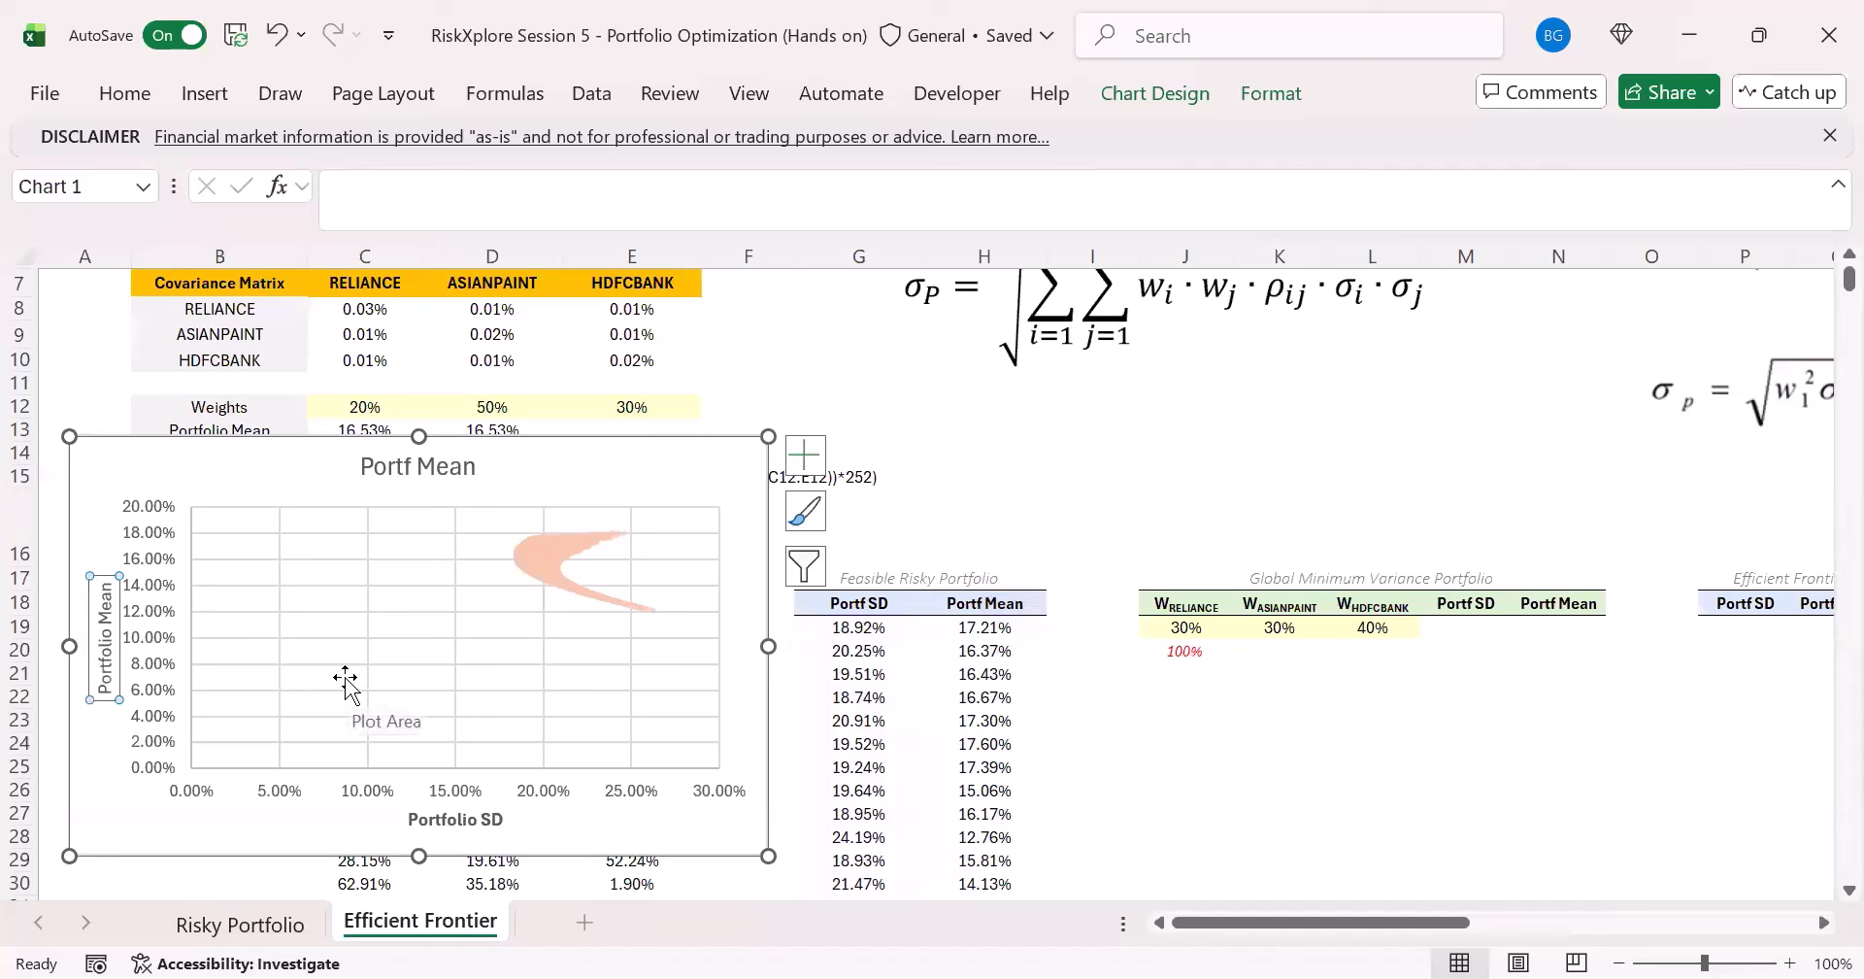
{"action": "key", "text": "ctrl+b"}
{"action": "left_click", "coordinate": [917, 534]}
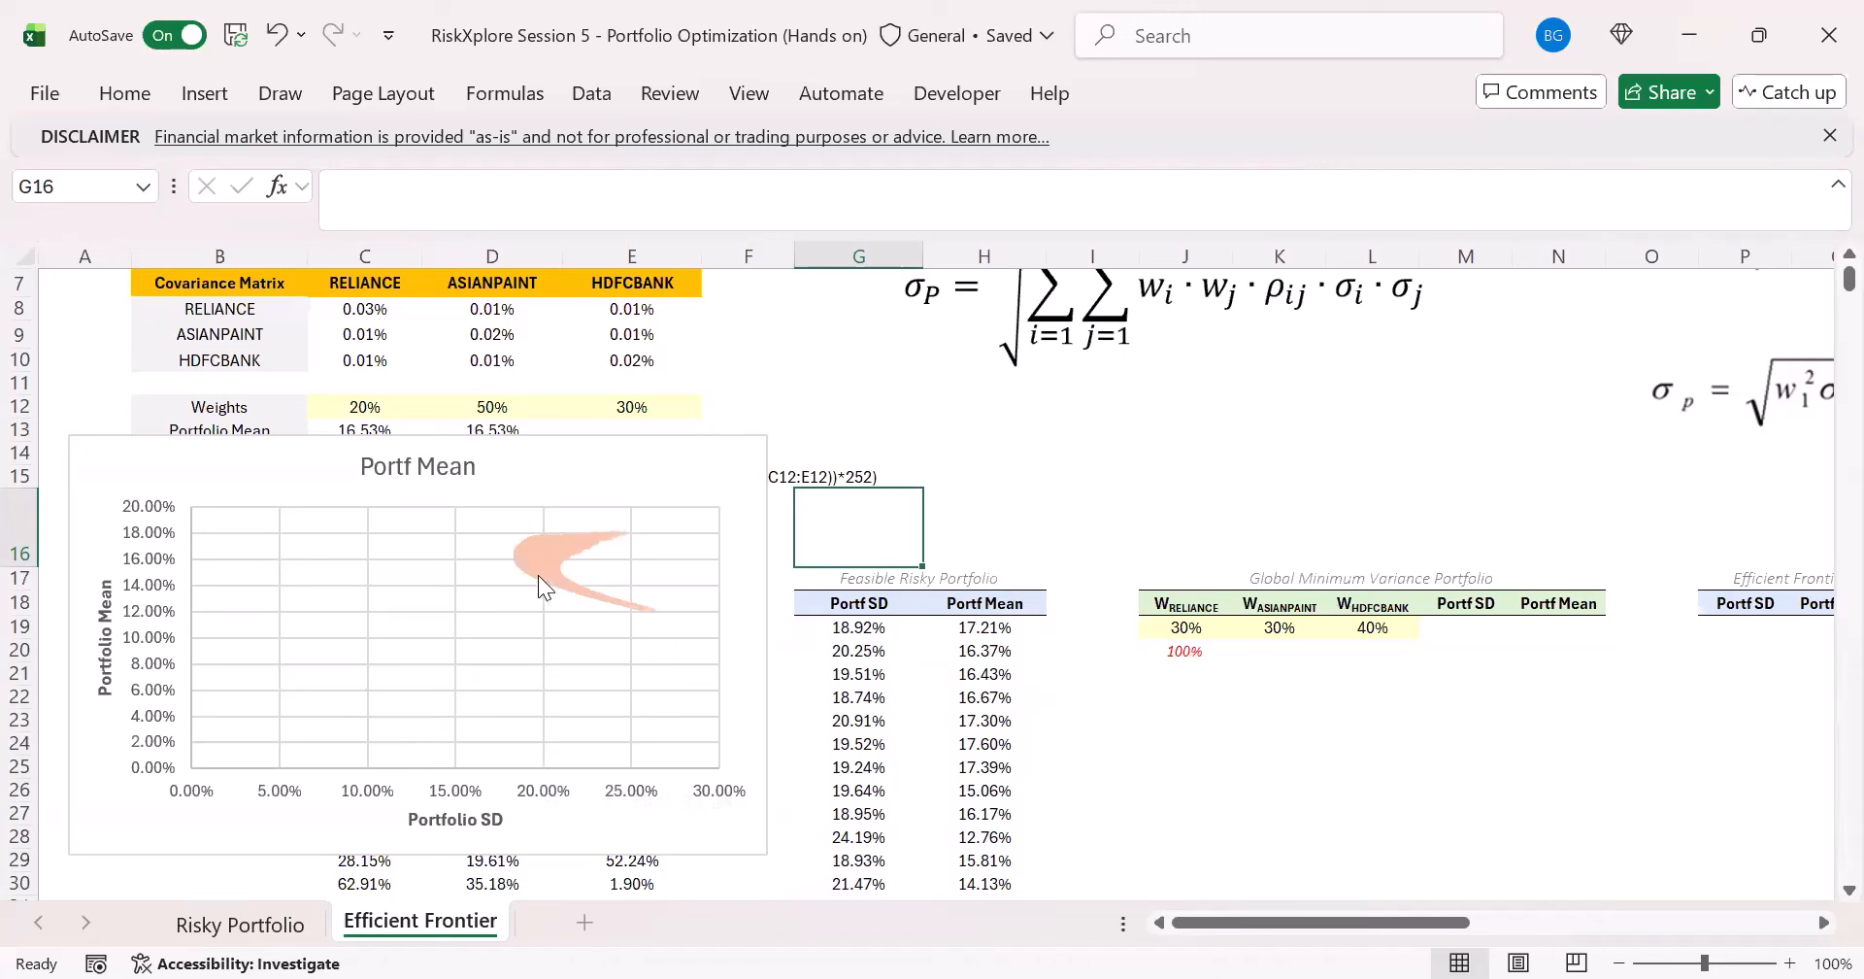
- Inspect the SD and mean of individual points on the scatter, and select the Global Minimum Variance Portfolio heading in J17
{"action": "mouse_move", "coordinate": [547, 585]}
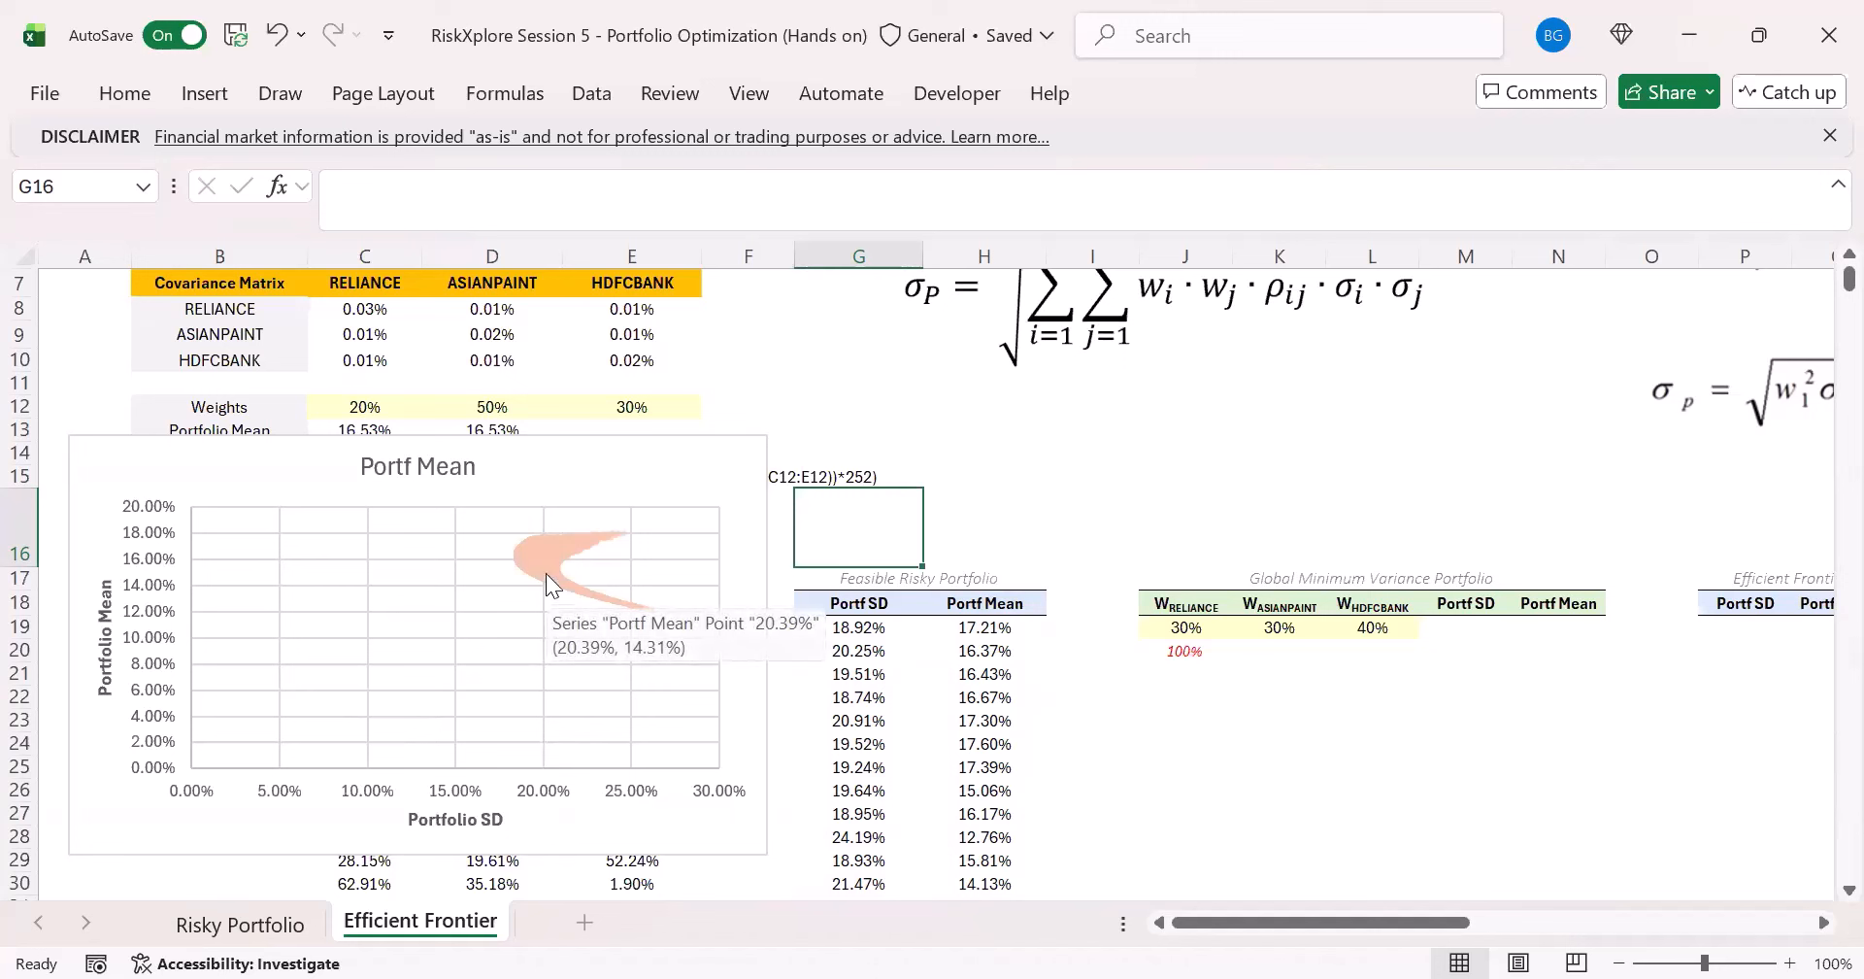
{"action": "mouse_move", "coordinate": [544, 537]}
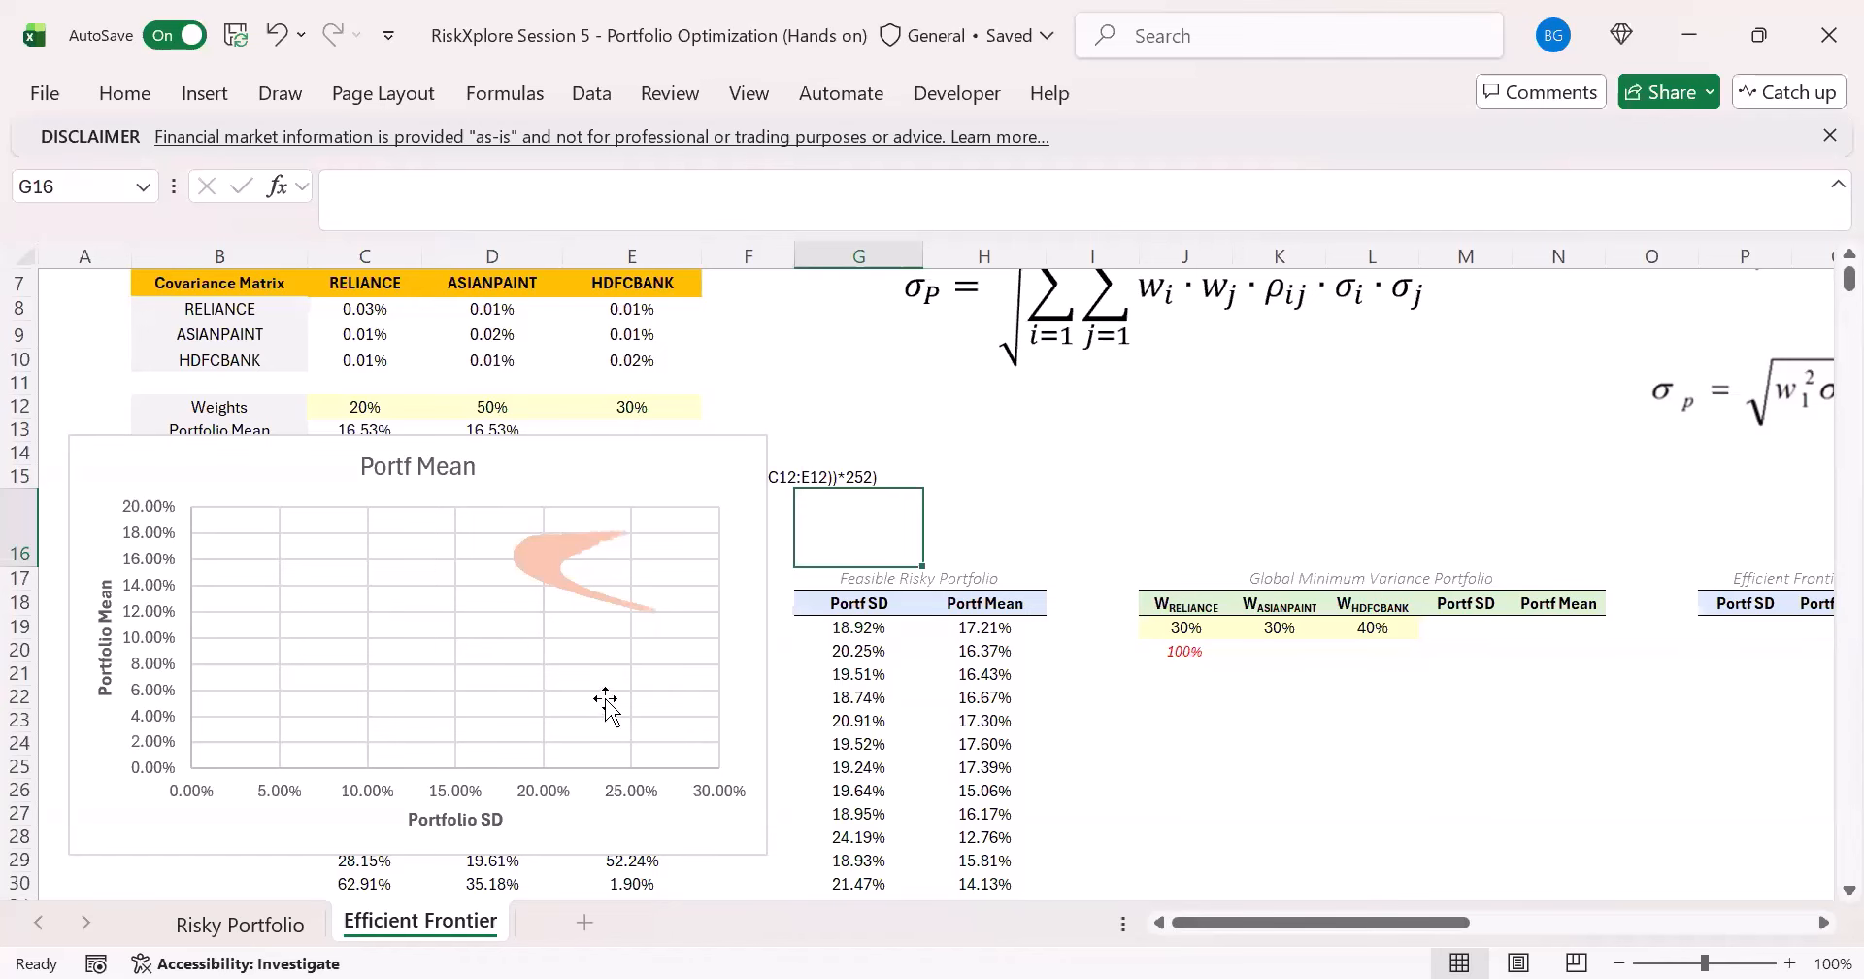
{"action": "left_click_drag", "start_coordinate": [1200, 921], "coordinate": [1253, 911]}
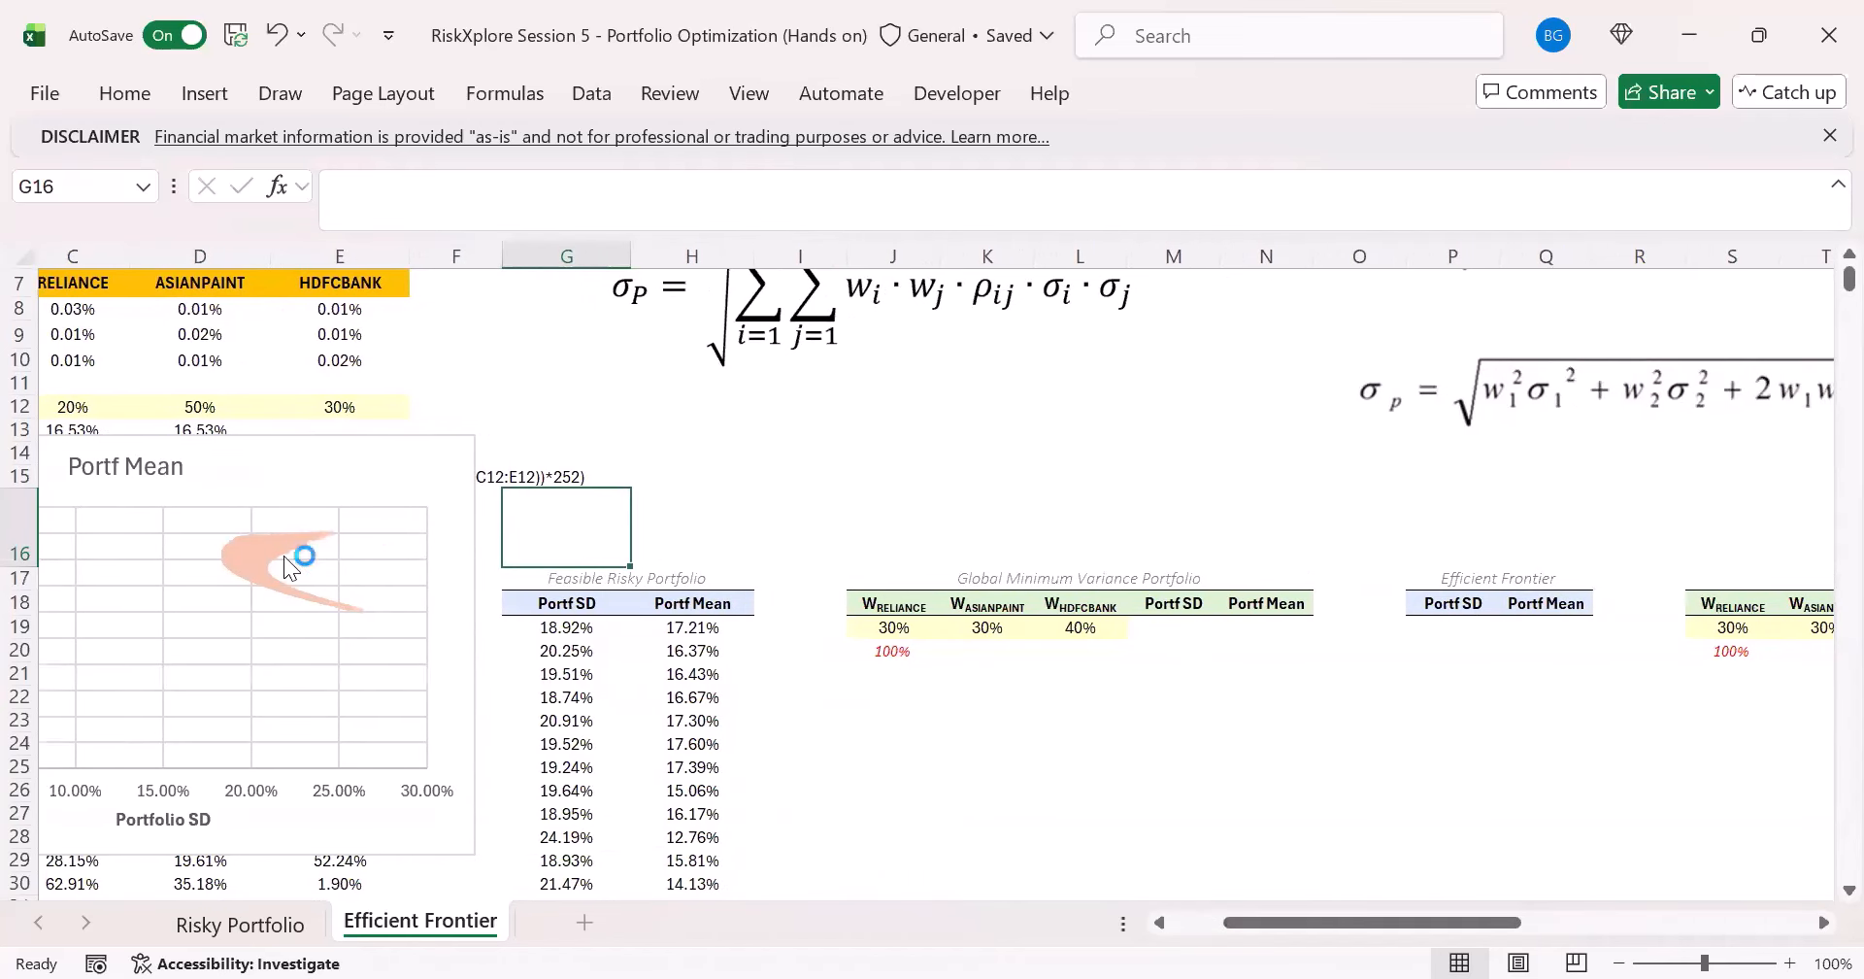
{"action": "left_click", "coordinate": [1011, 583]}
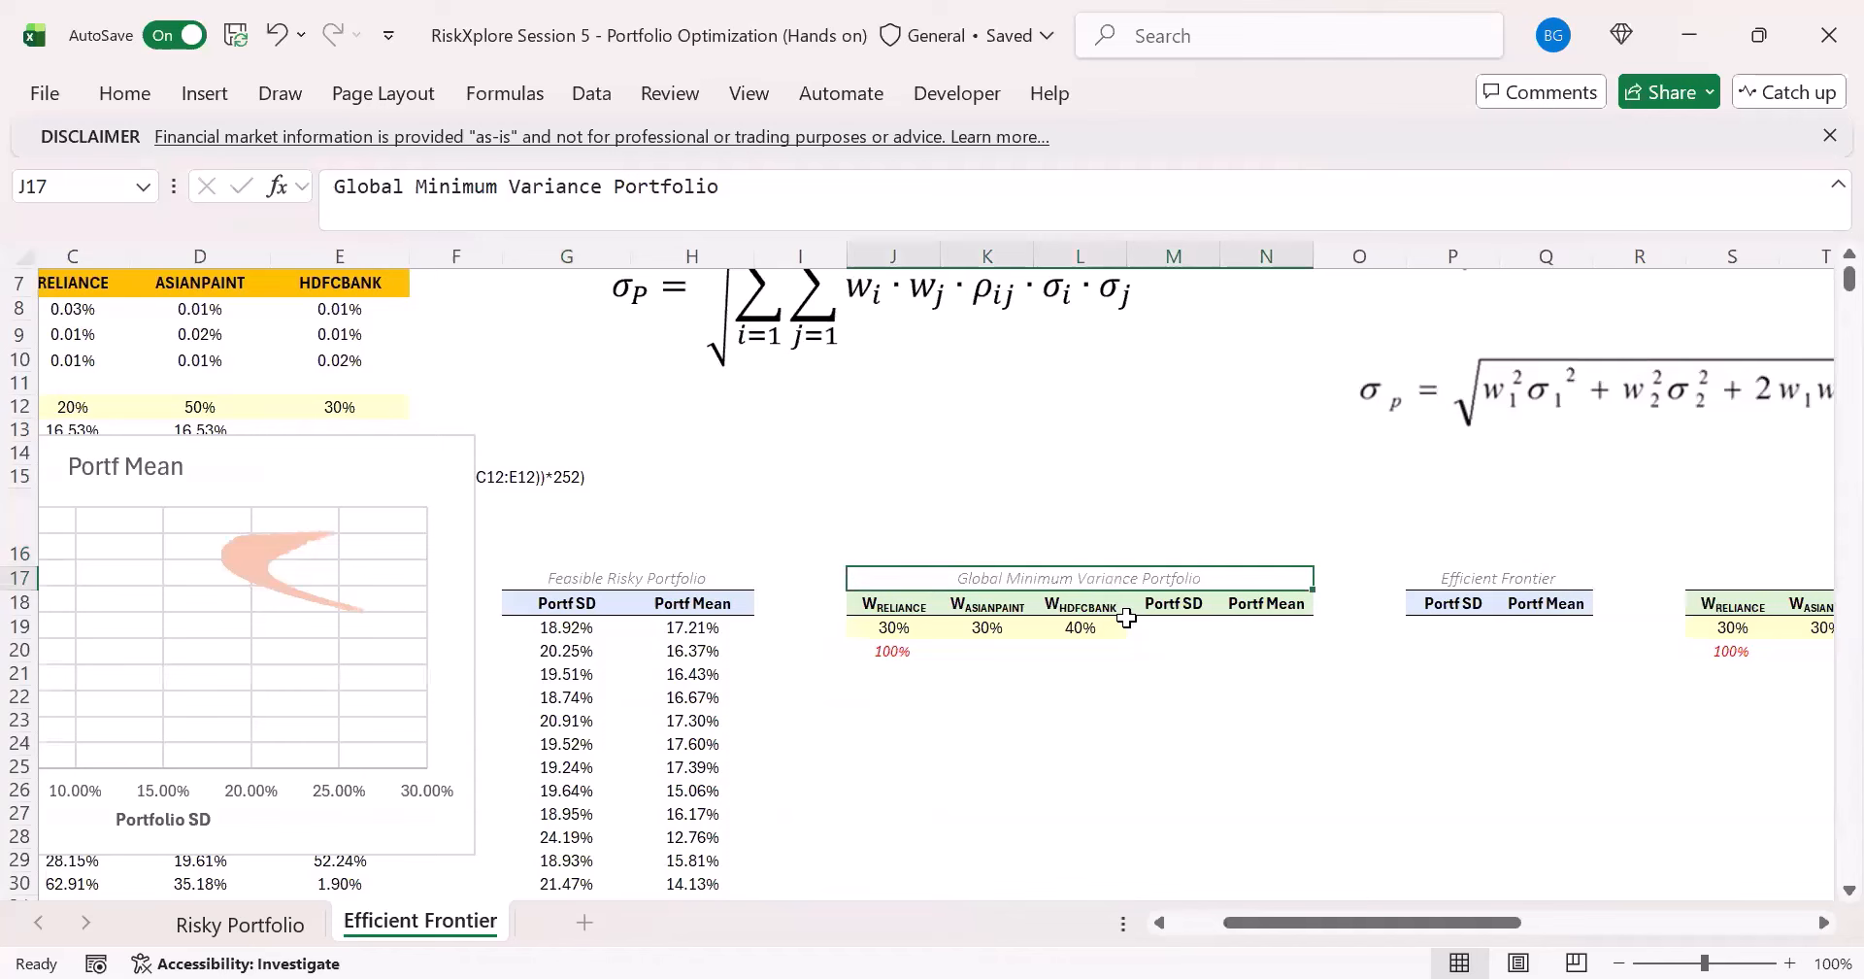
- Review the Global Minimum Variance Portfolio block: its heading, the weights in J19:L19 and the empty Portf SD cell M19
{"action": "left_click", "coordinate": [1099, 672]}
{"action": "left_click_drag", "start_coordinate": [1256, 930], "coordinate": [1205, 930]}
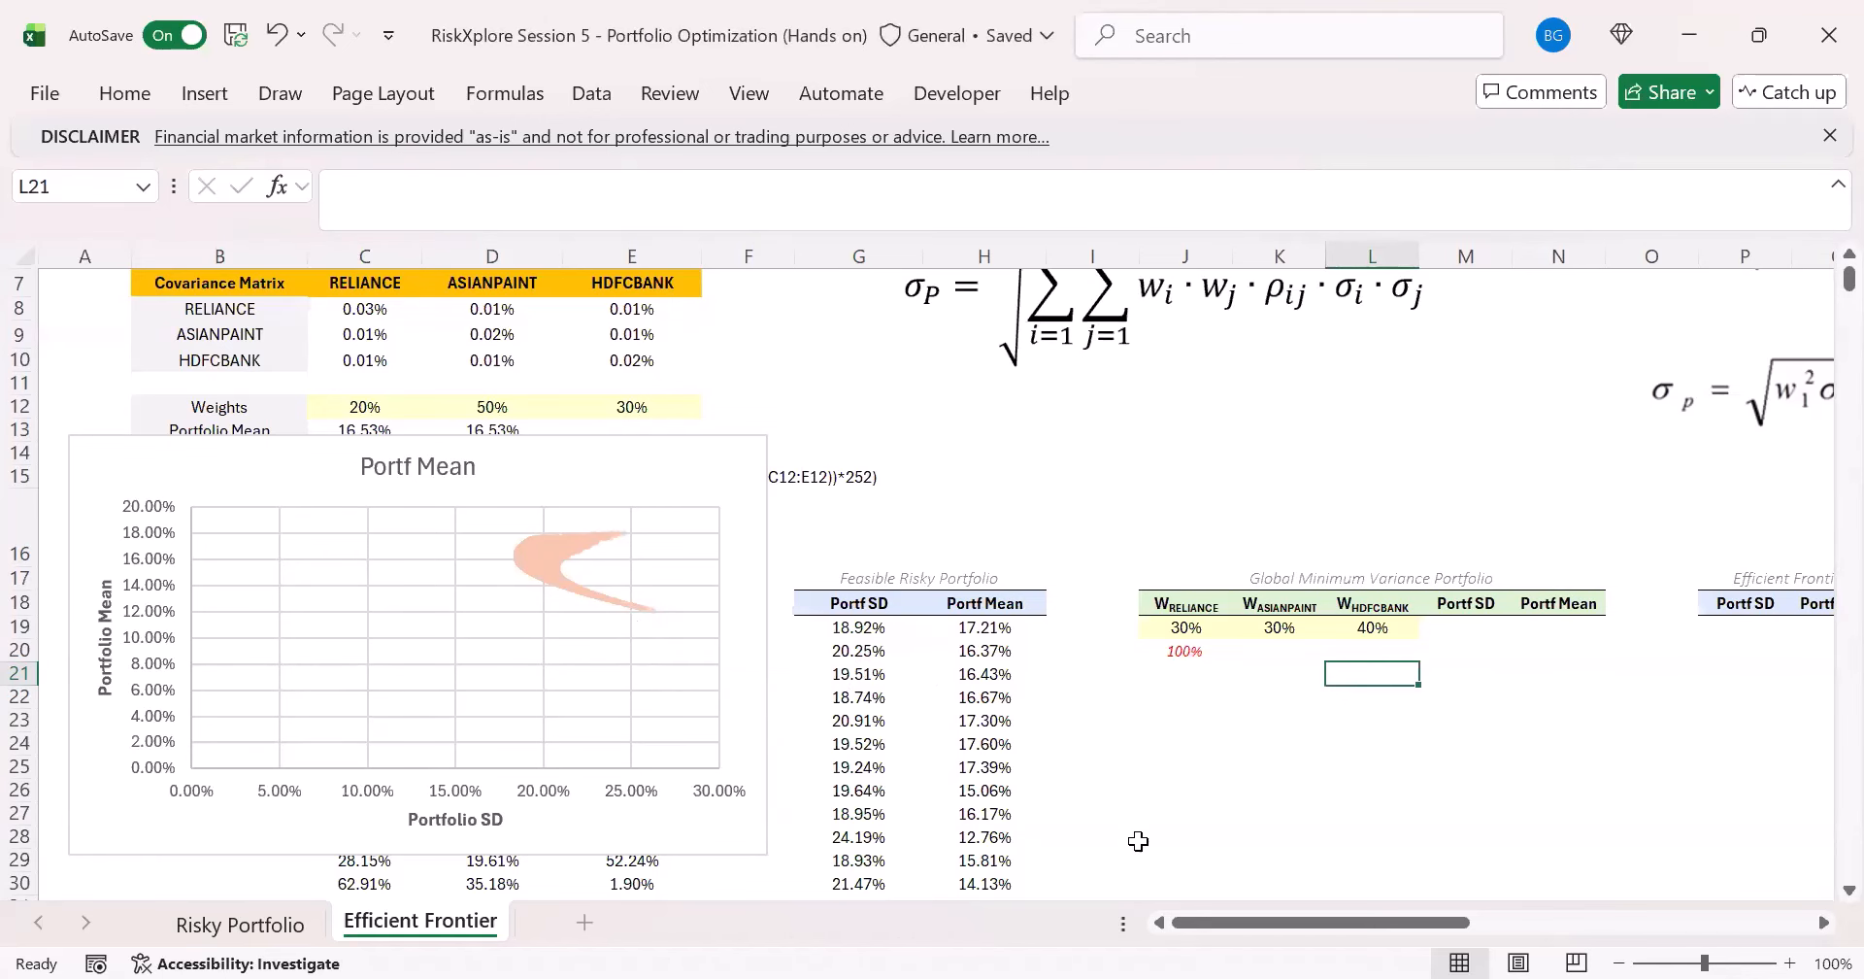
{"action": "left_click_drag", "start_coordinate": [1204, 921], "coordinate": [1299, 920]}
{"action": "left_click", "coordinate": [664, 623]}
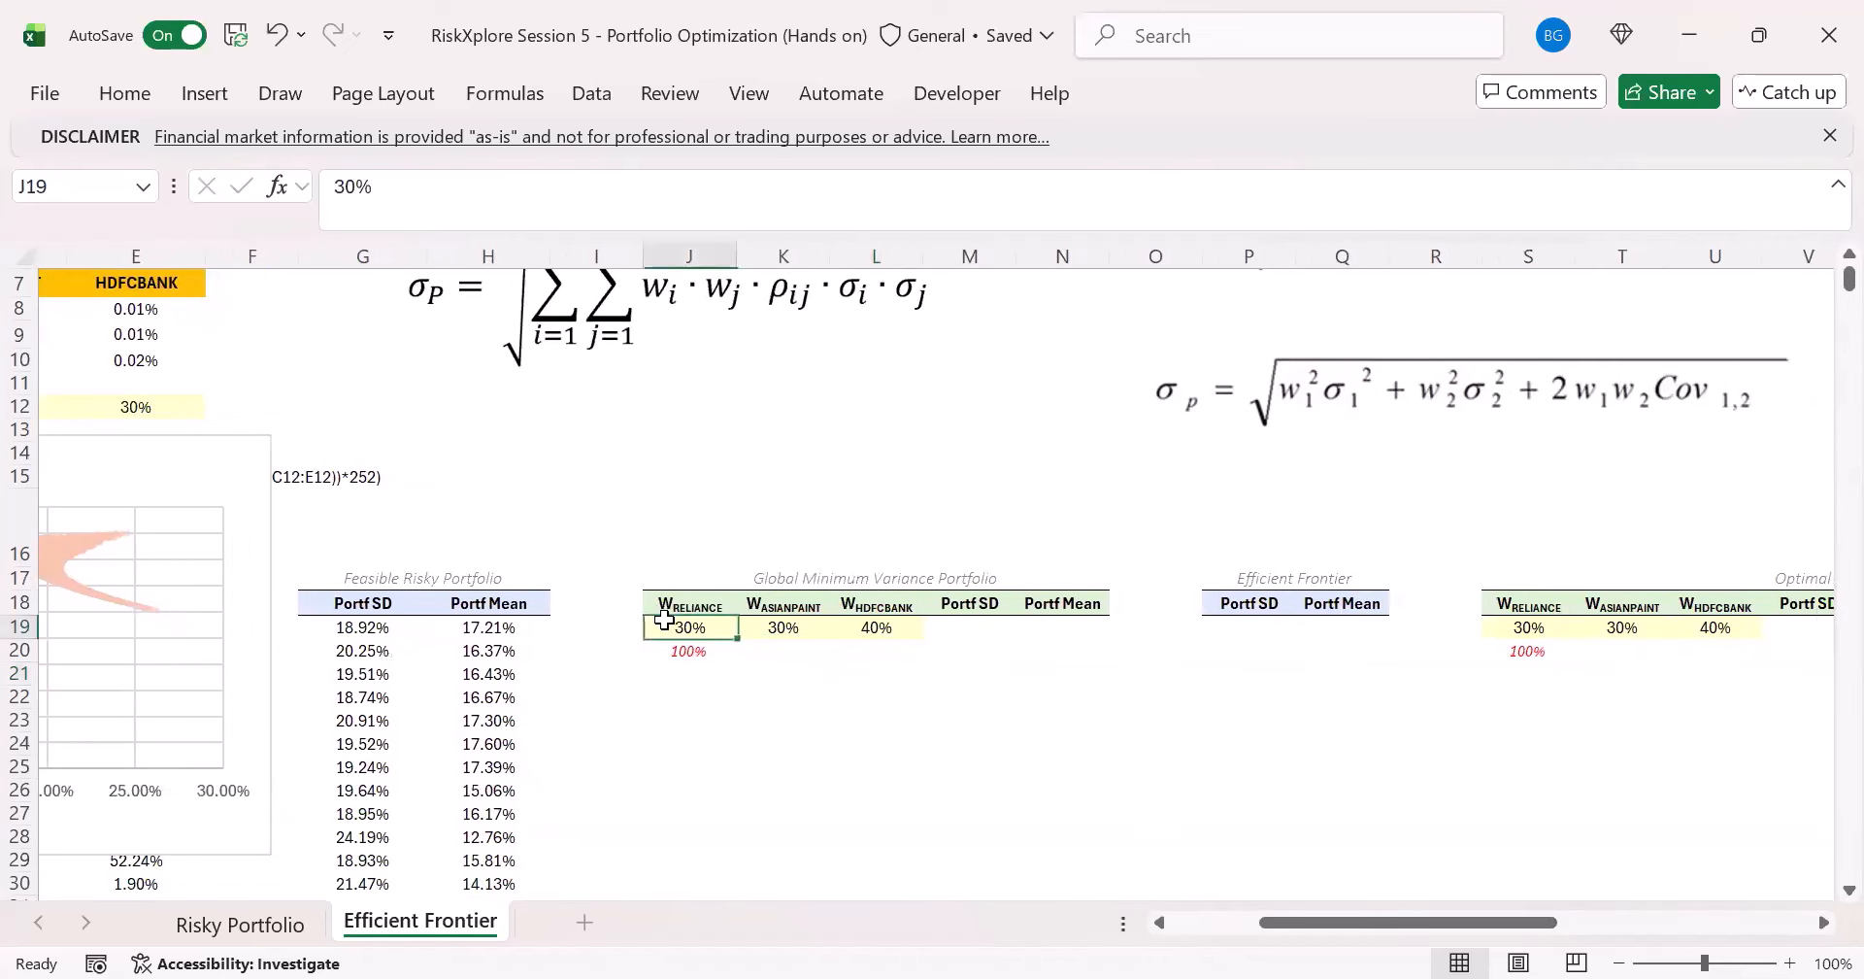
{"action": "left_click", "coordinate": [680, 603]}
{"action": "left_click", "coordinate": [769, 576]}
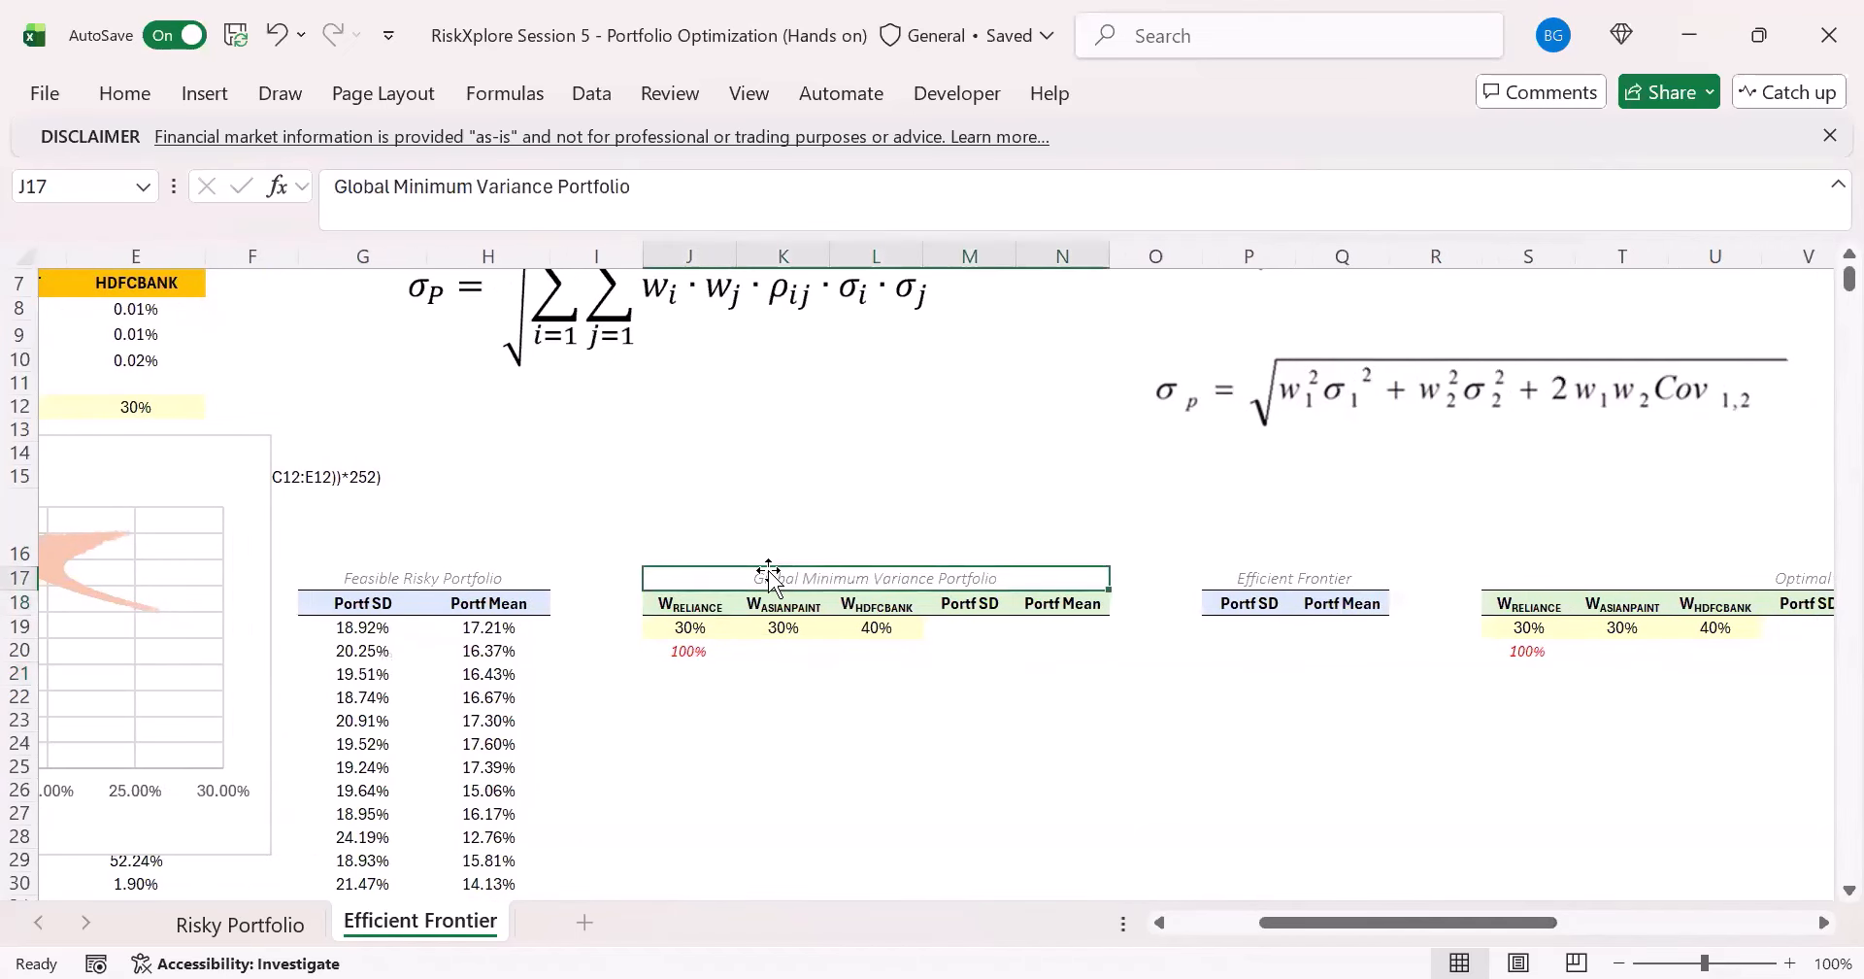
{"action": "left_click", "coordinate": [971, 628]}
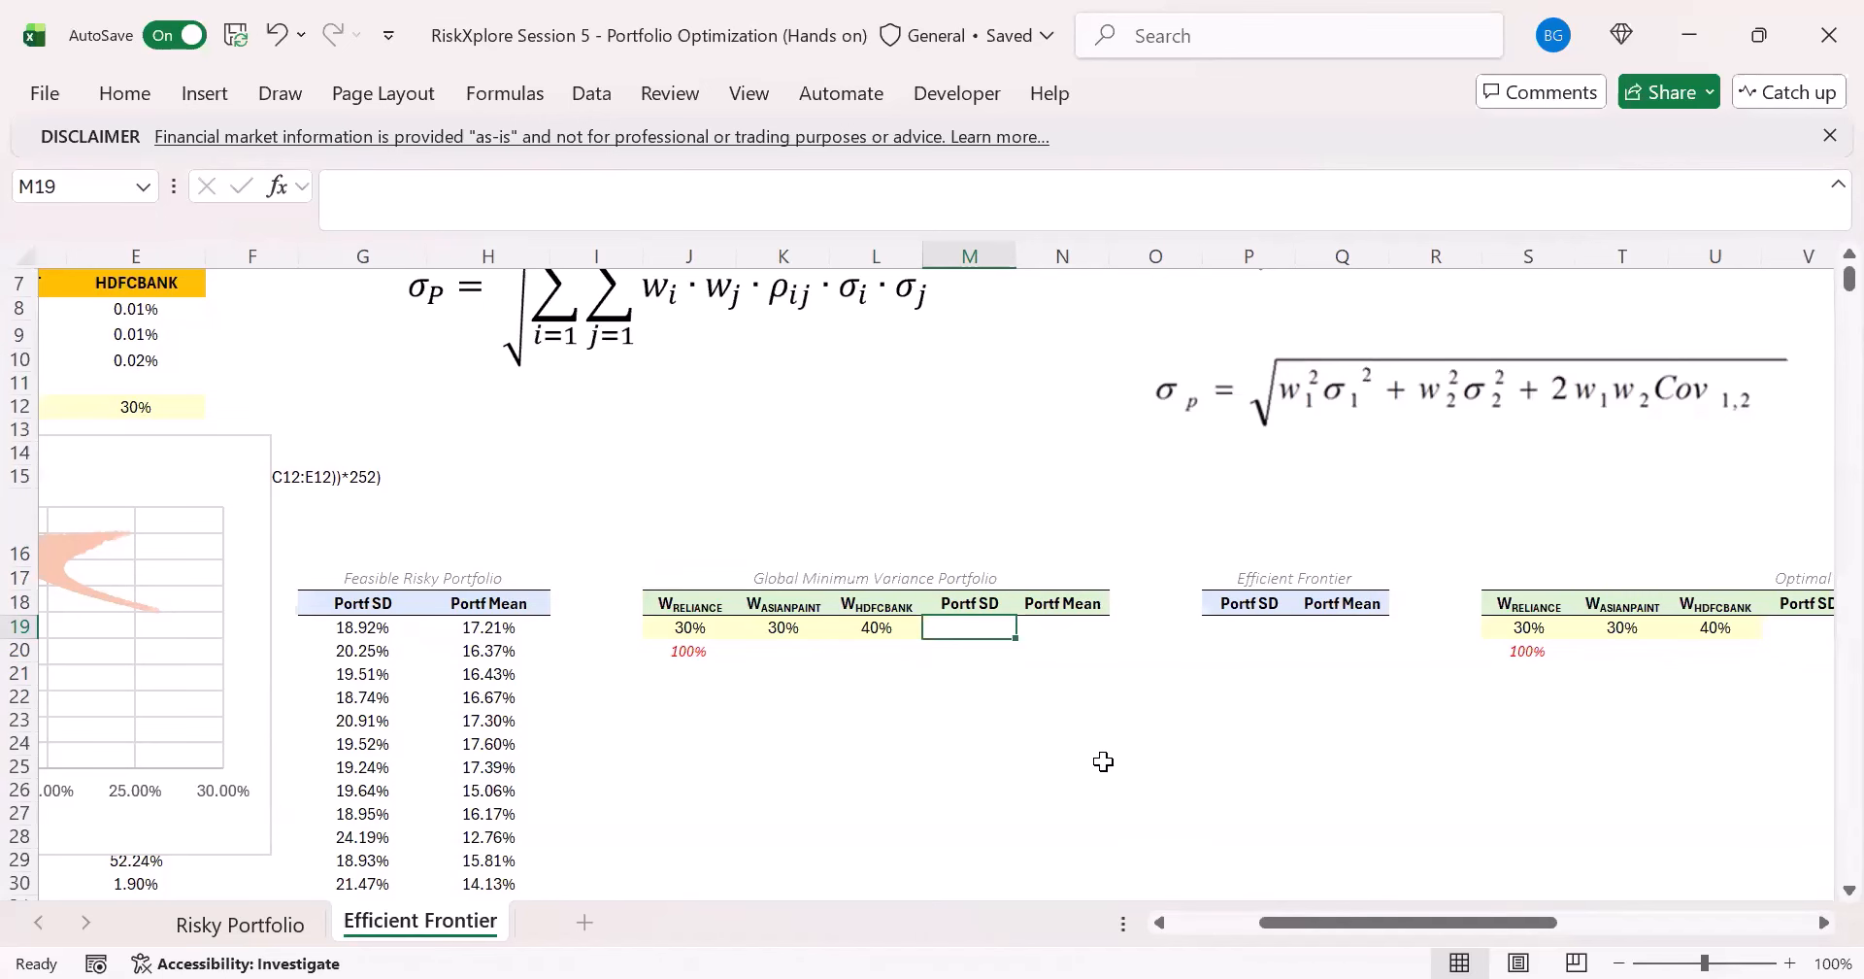
{"action": "scroll", "coordinate": [1126, 775], "scroll_direction": "left", "scroll_amount": 3}
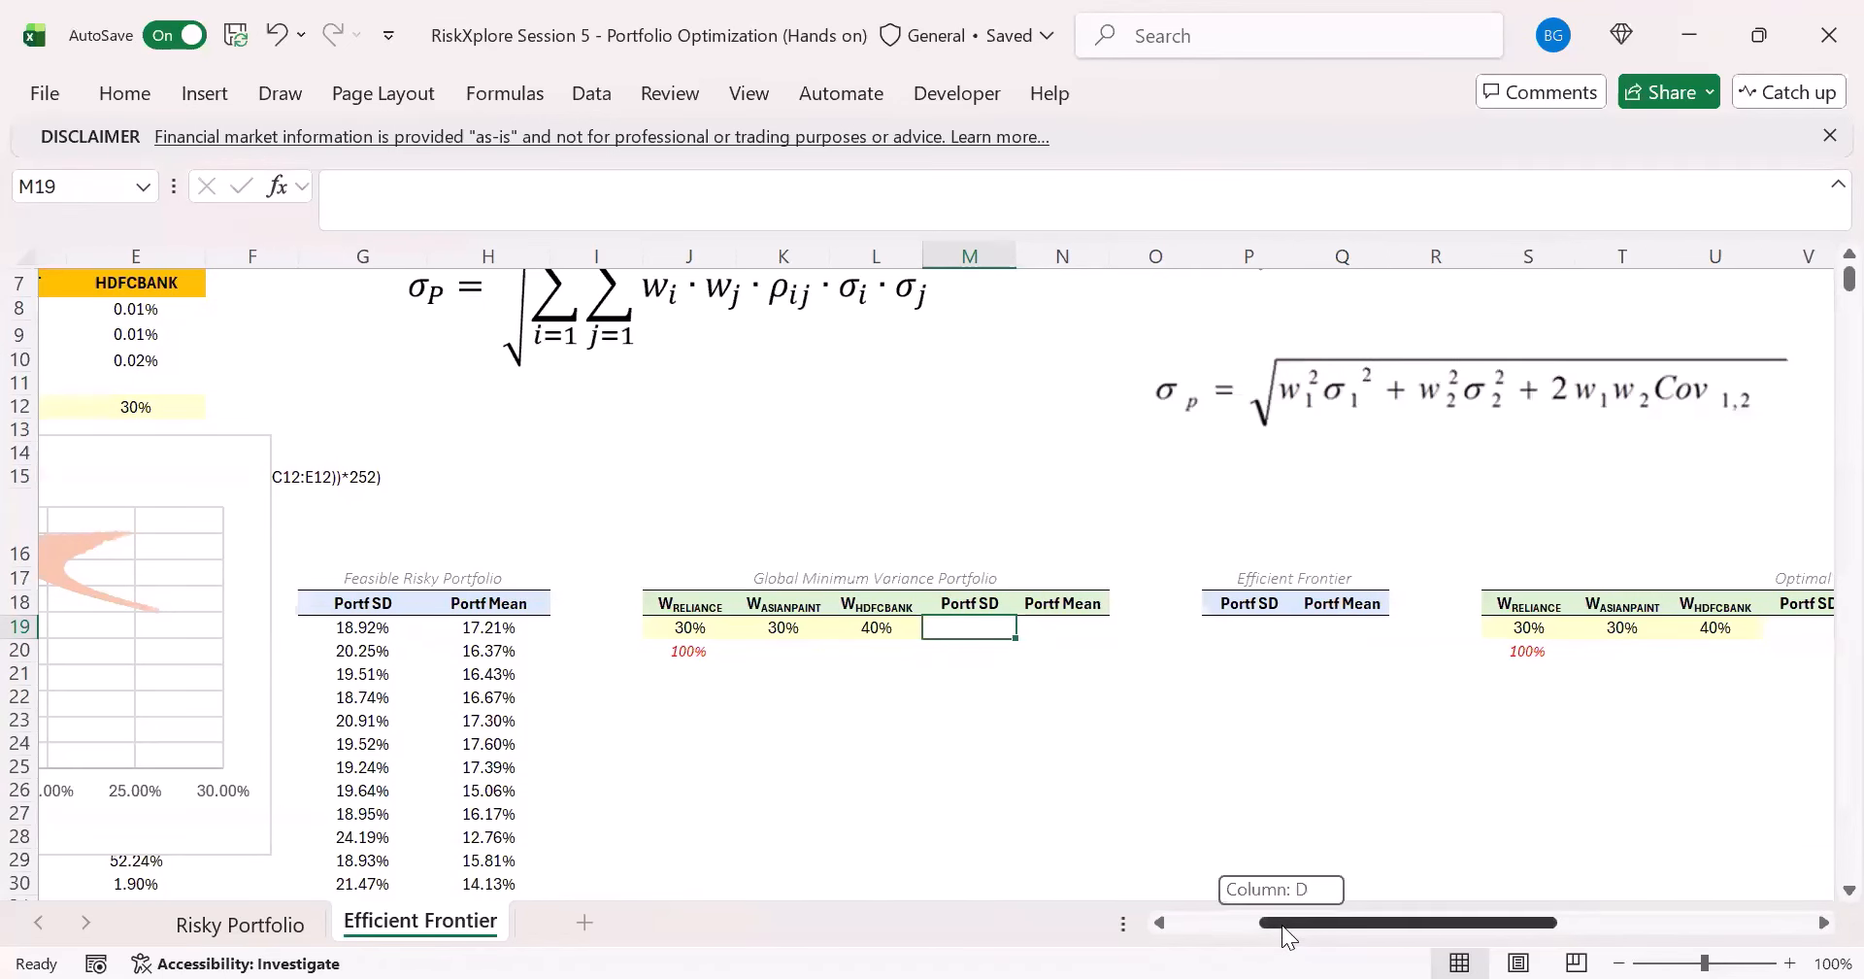
{"action": "left_click", "coordinate": [892, 634]}
{"action": "left_click", "coordinate": [827, 630]}
{"action": "left_click", "coordinate": [959, 618]}
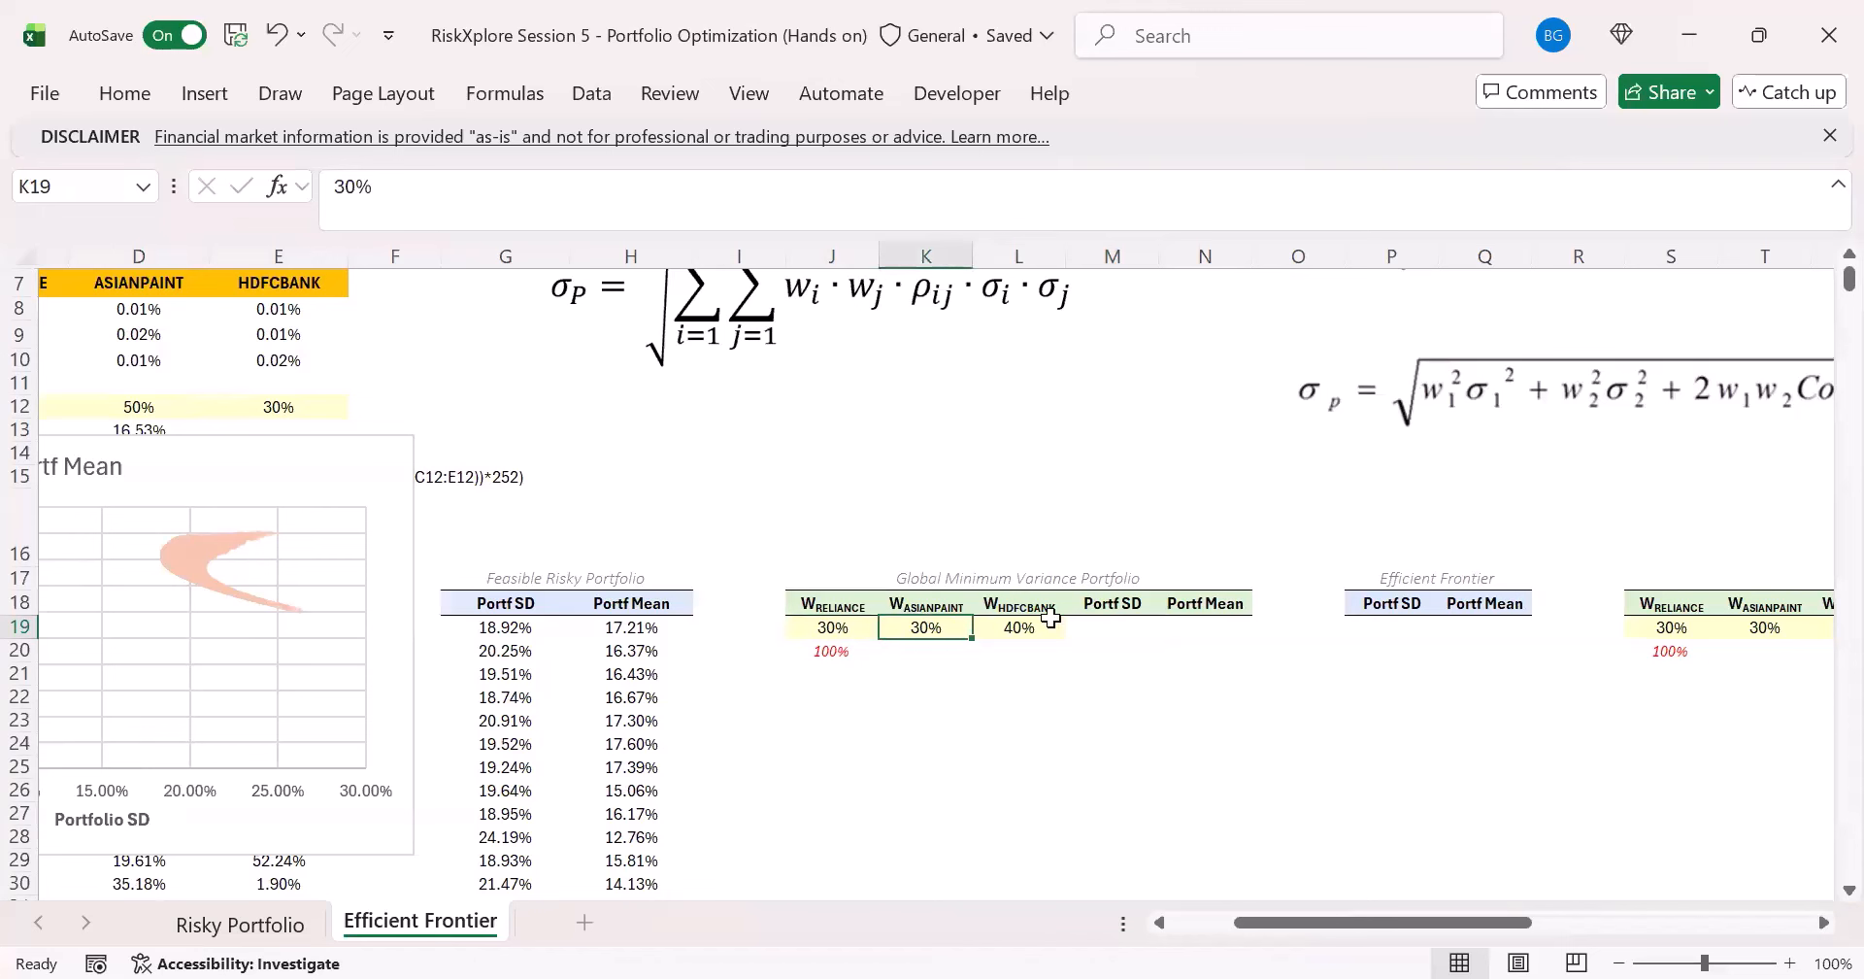
{"action": "left_click", "coordinate": [1047, 620]}
{"action": "left_click", "coordinate": [1145, 632]}
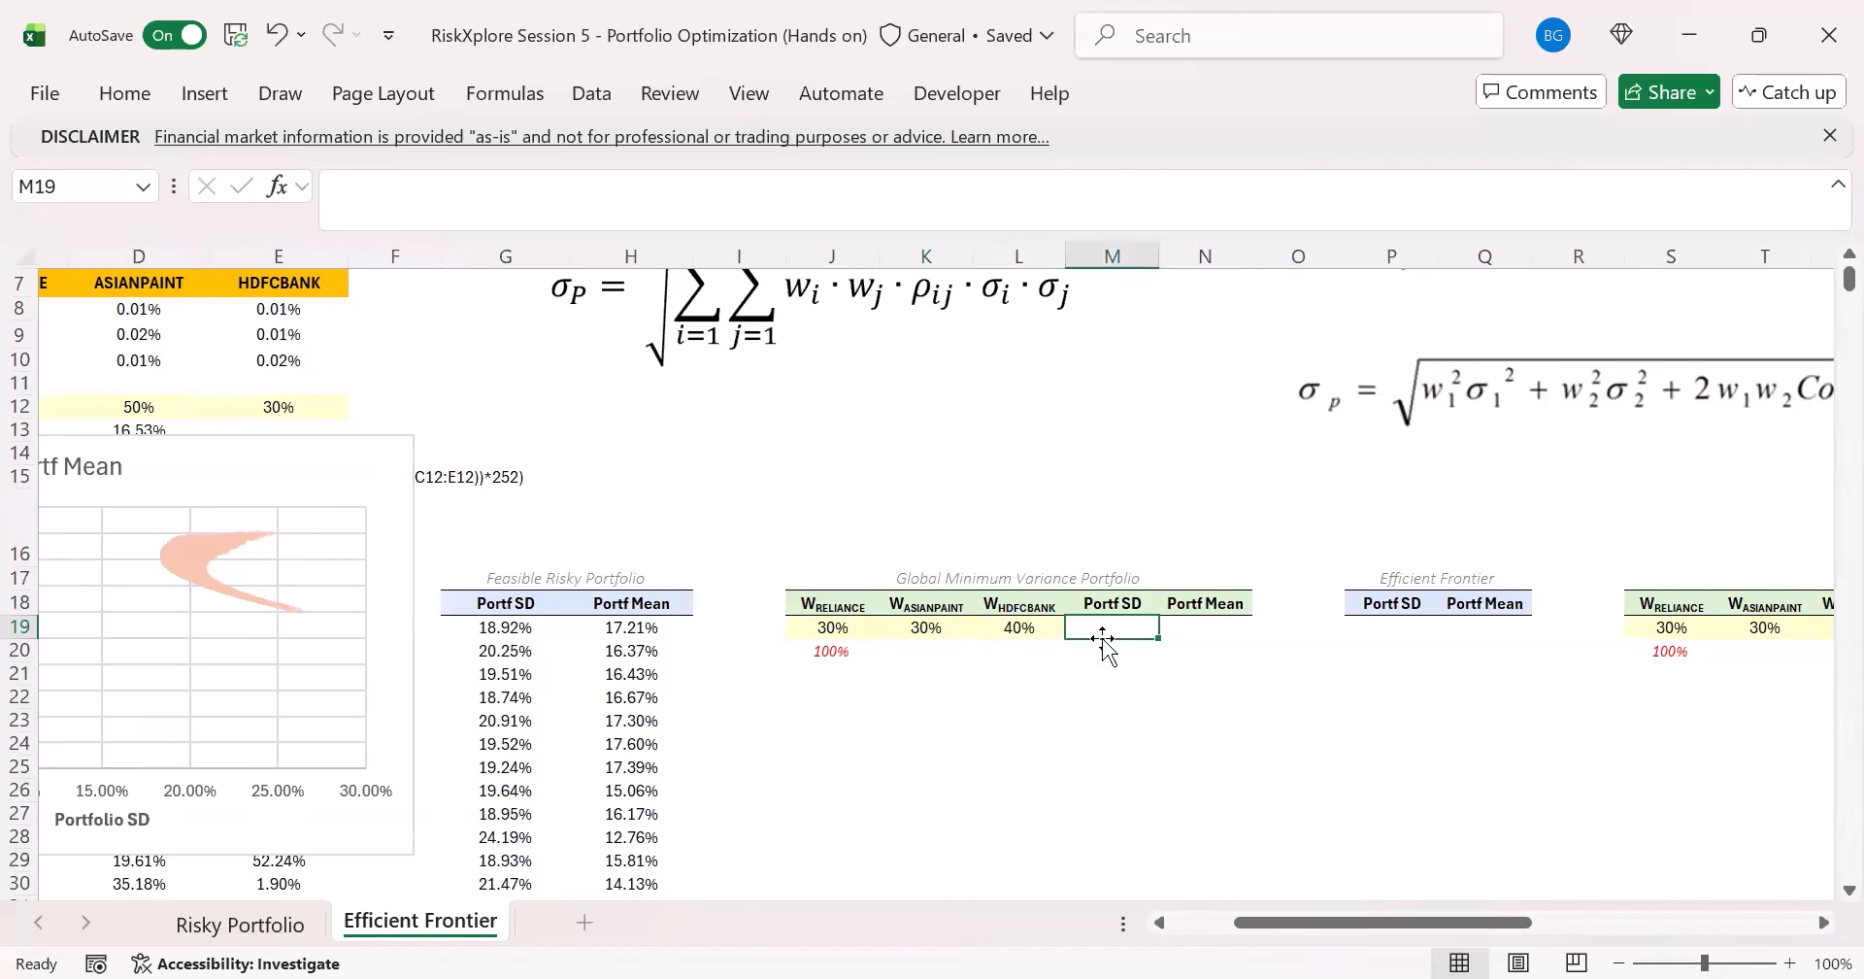
{"action": "left_click_drag", "start_coordinate": [854, 630], "coordinate": [1034, 629]}
{"action": "left_click_drag", "start_coordinate": [864, 629], "coordinate": [1034, 629]}
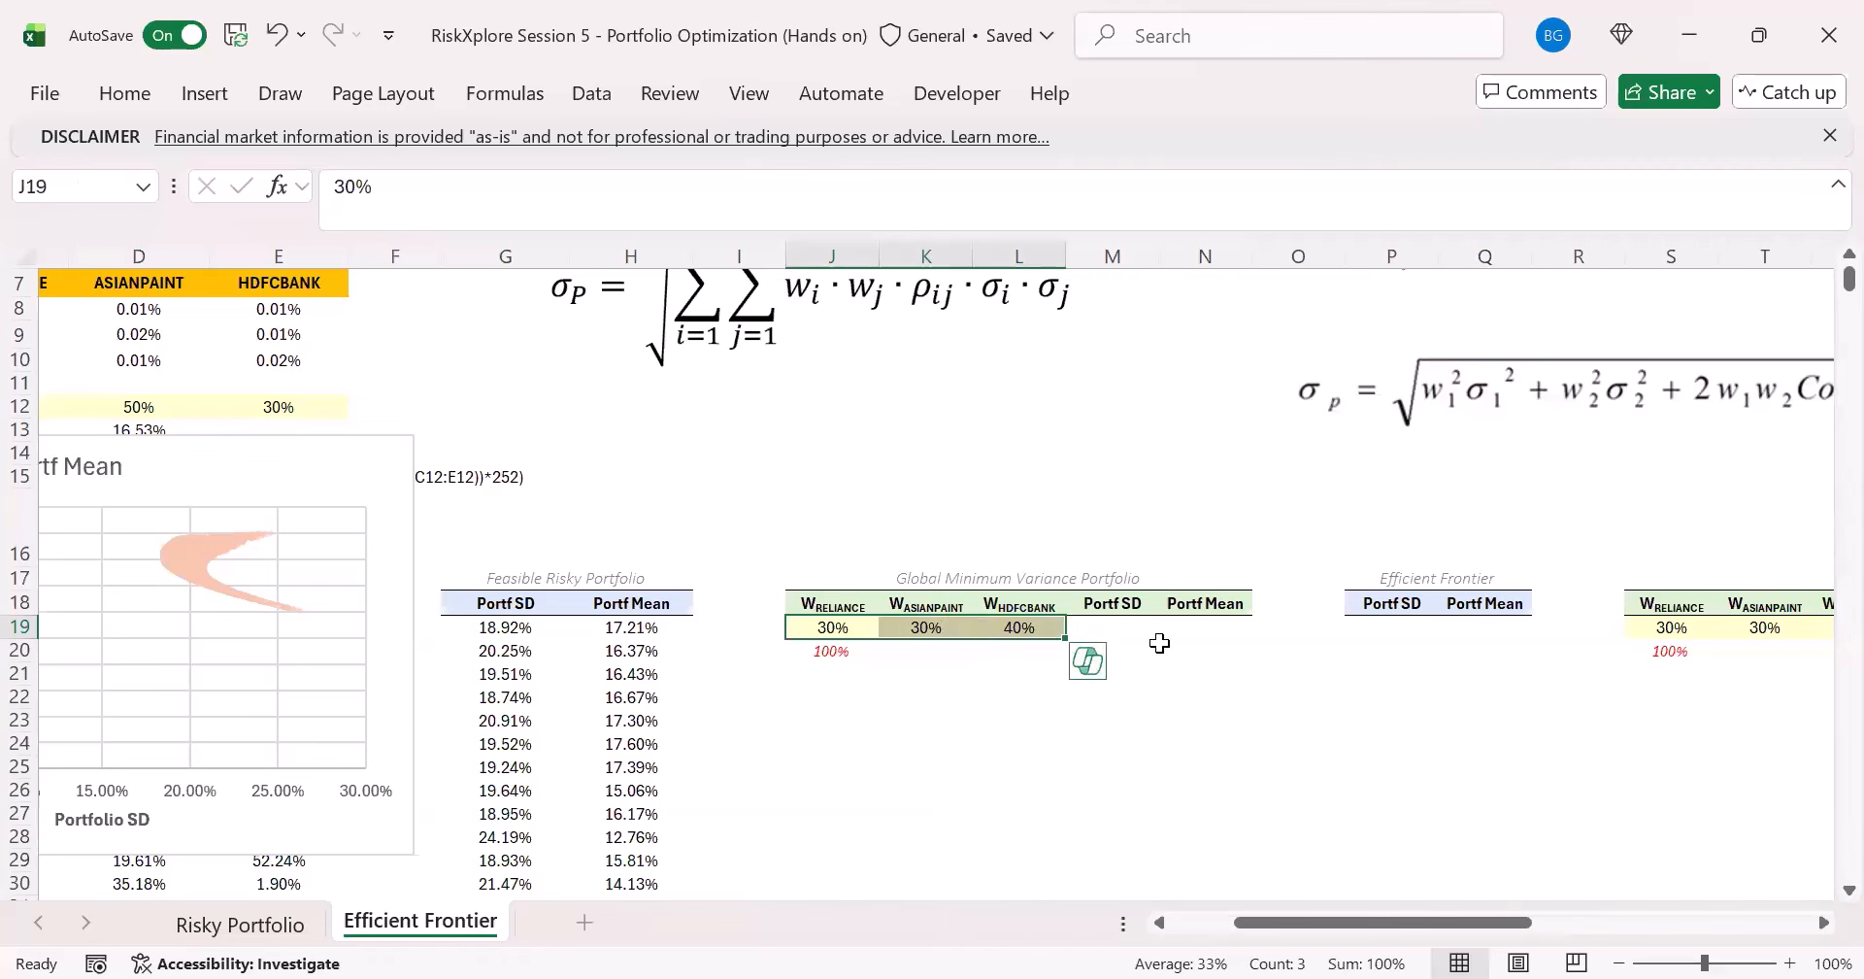
{"action": "left_click", "coordinate": [1117, 630]}
- Move the scatter chart down so it starts near row 17, clear of the Portfolio Mean and Portfolio SD rows
{"action": "left_click_drag", "start_coordinate": [1272, 923], "coordinate": [1061, 865]}
{"action": "scroll", "coordinate": [418, 544], "scroll_direction": "up", "scroll_amount": 2}
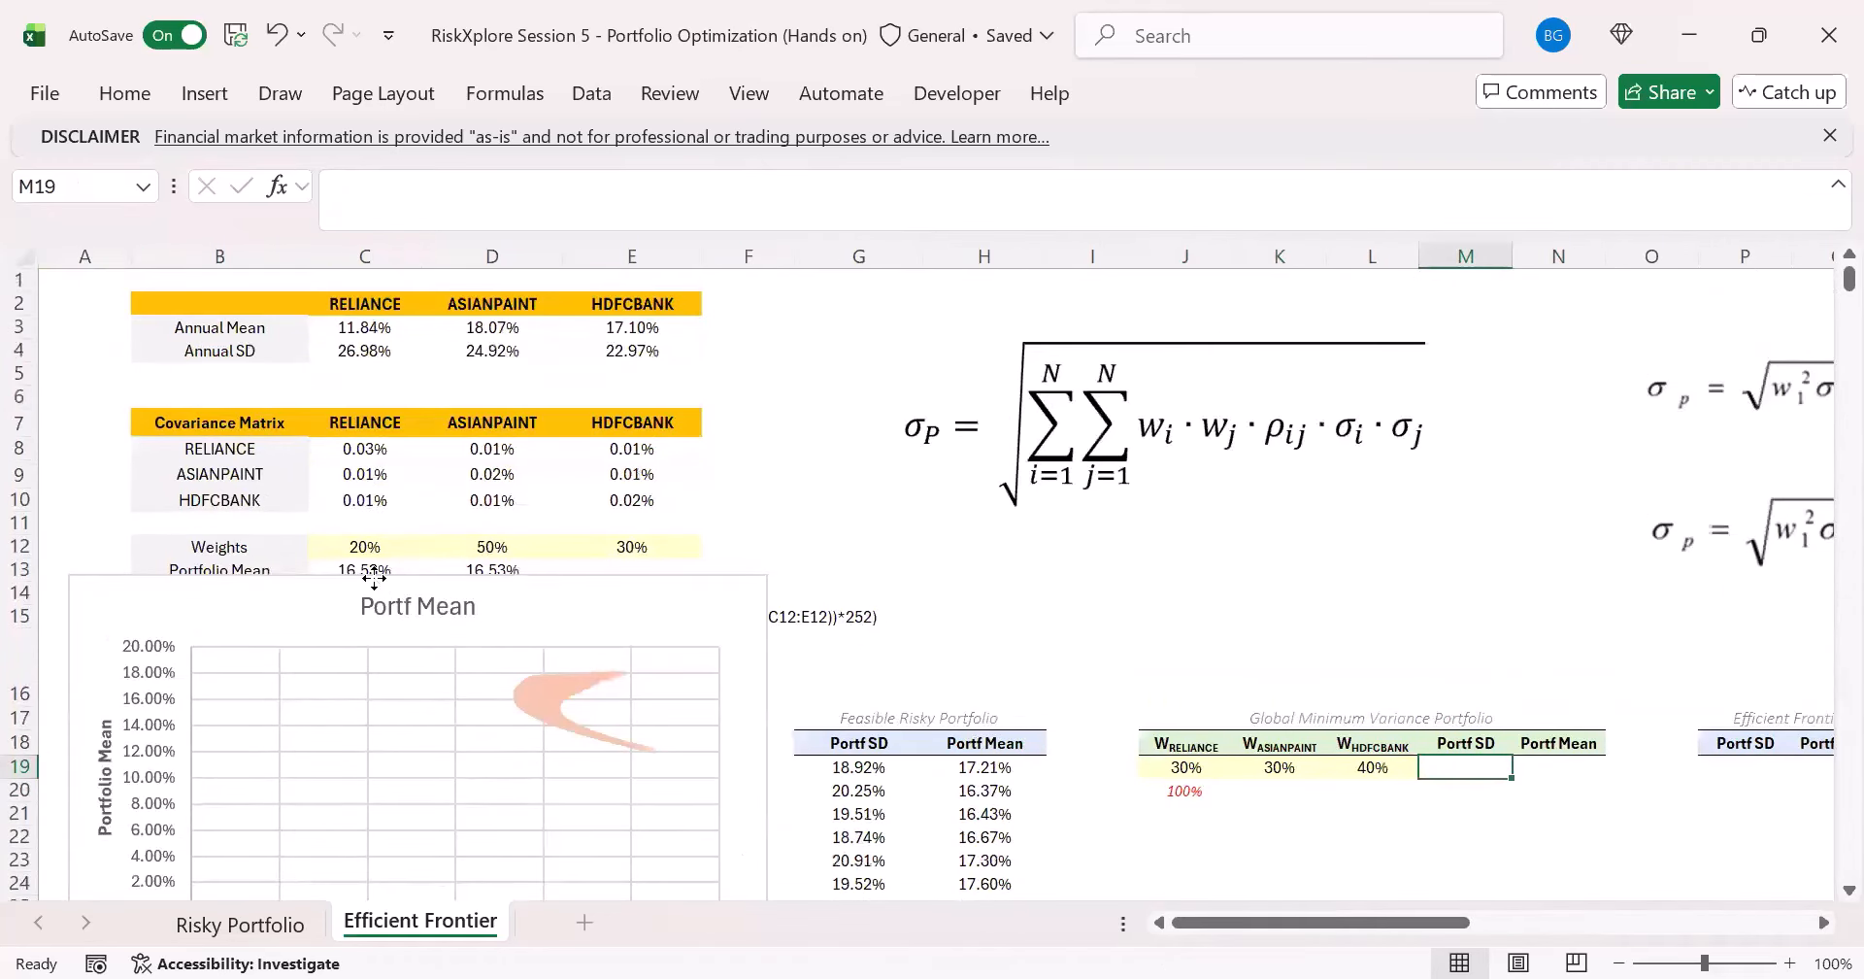
{"action": "left_click_drag", "start_coordinate": [341, 716], "coordinate": [309, 852]}
{"action": "left_click", "coordinate": [415, 592]}
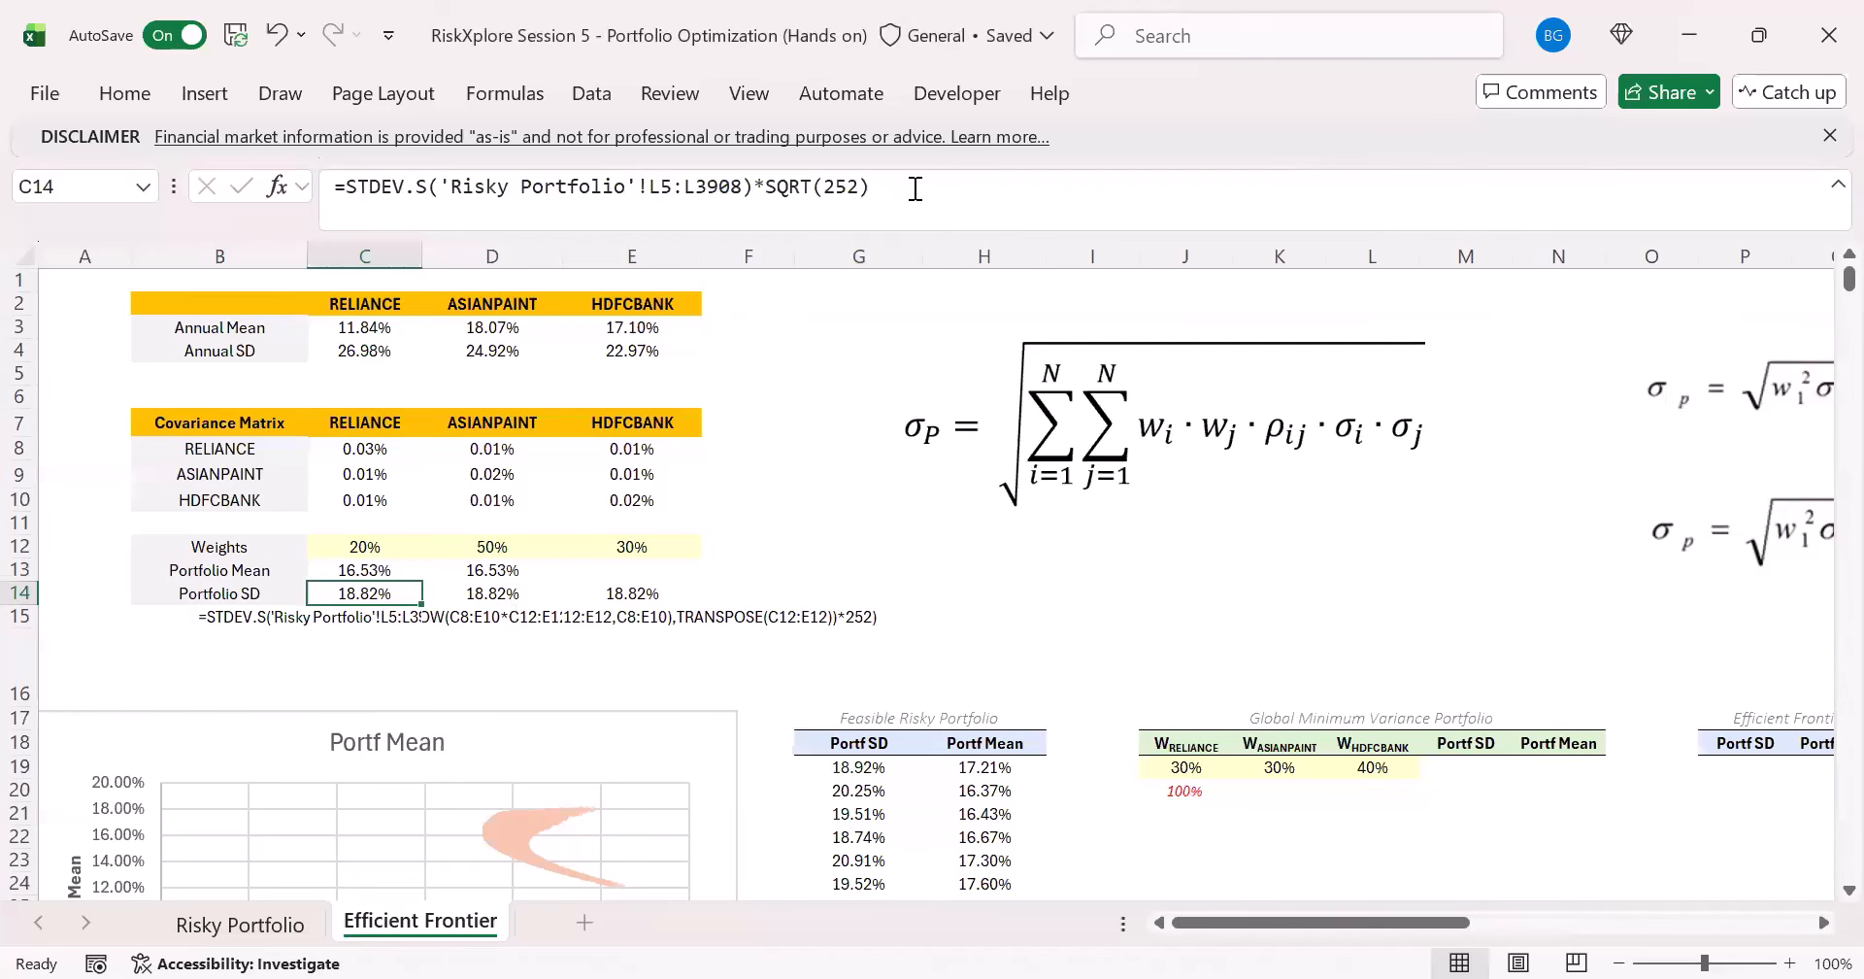
{"action": "left_click_drag", "start_coordinate": [914, 188], "coordinate": [132, 221]}
{"action": "key", "text": "ctrl+c"}
{"action": "key", "text": "Escape"}
{"action": "scroll", "coordinate": [1165, 902], "scroll_direction": "down", "scroll_amount": 3}
{"action": "scroll", "coordinate": [1214, 893], "scroll_direction": "right", "scroll_amount": 4}
{"action": "left_click", "coordinate": [1085, 627]}
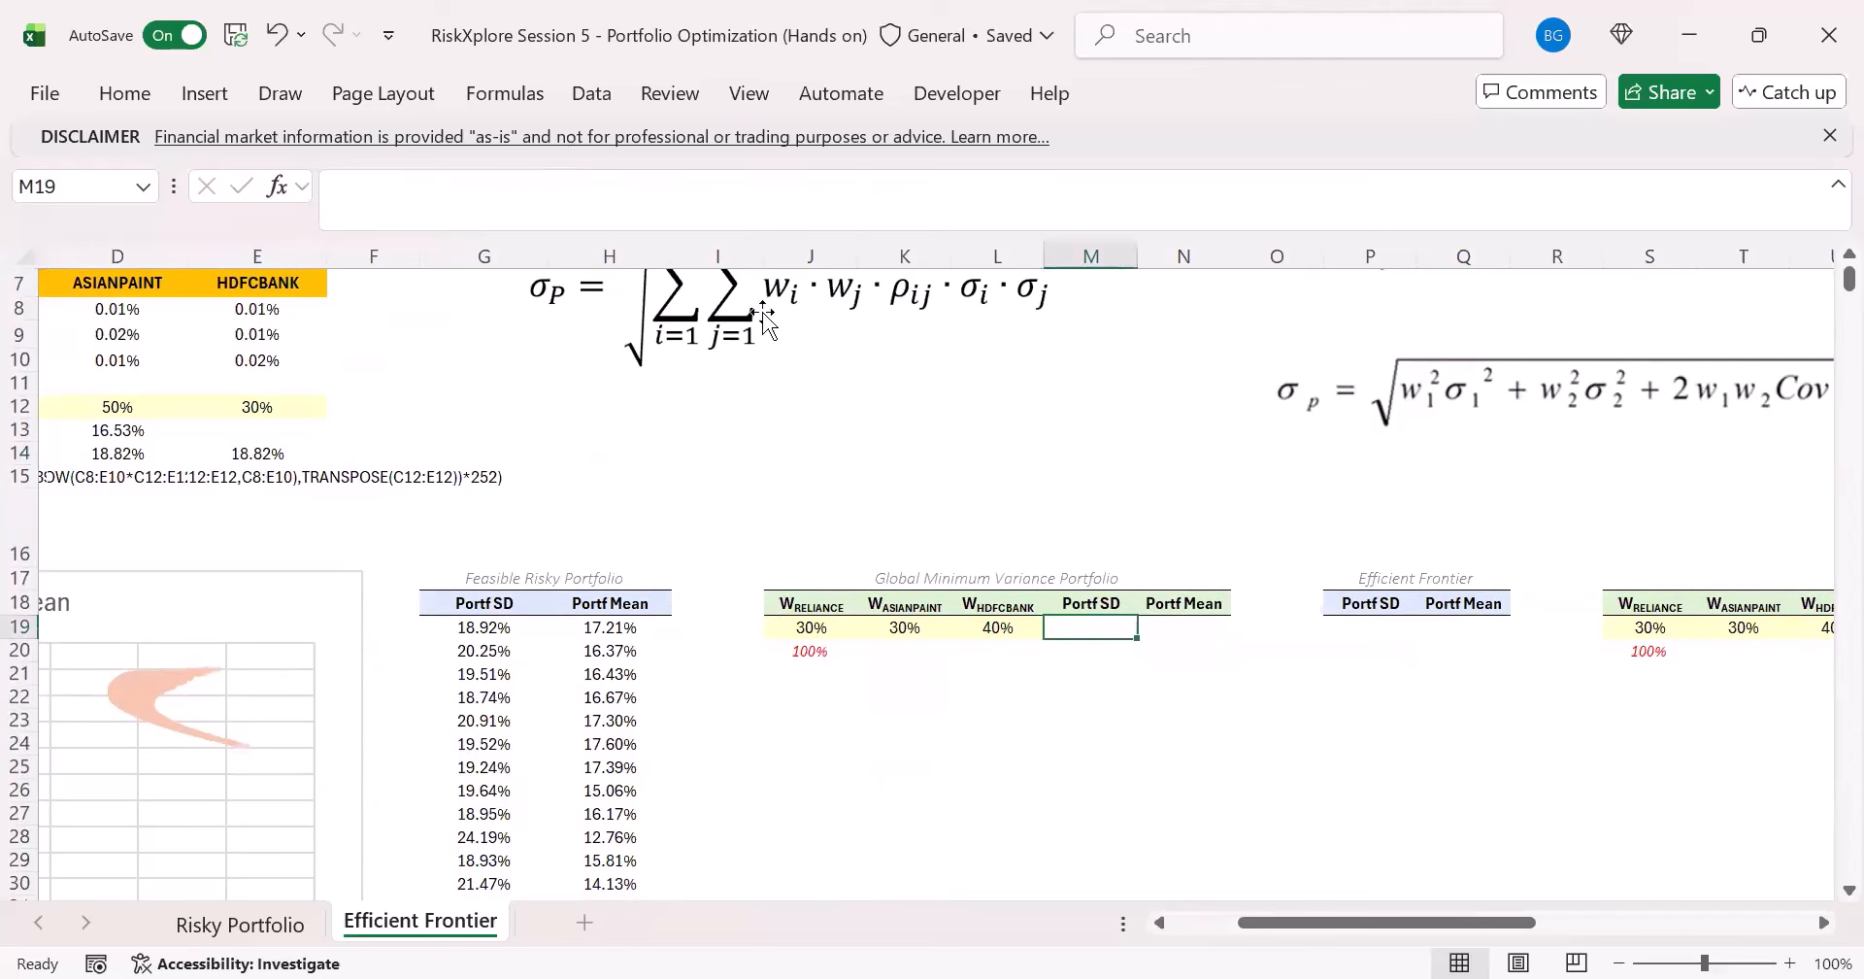
{"action": "left_click", "coordinate": [647, 220]}
{"action": "key", "text": "ctrl+v"}
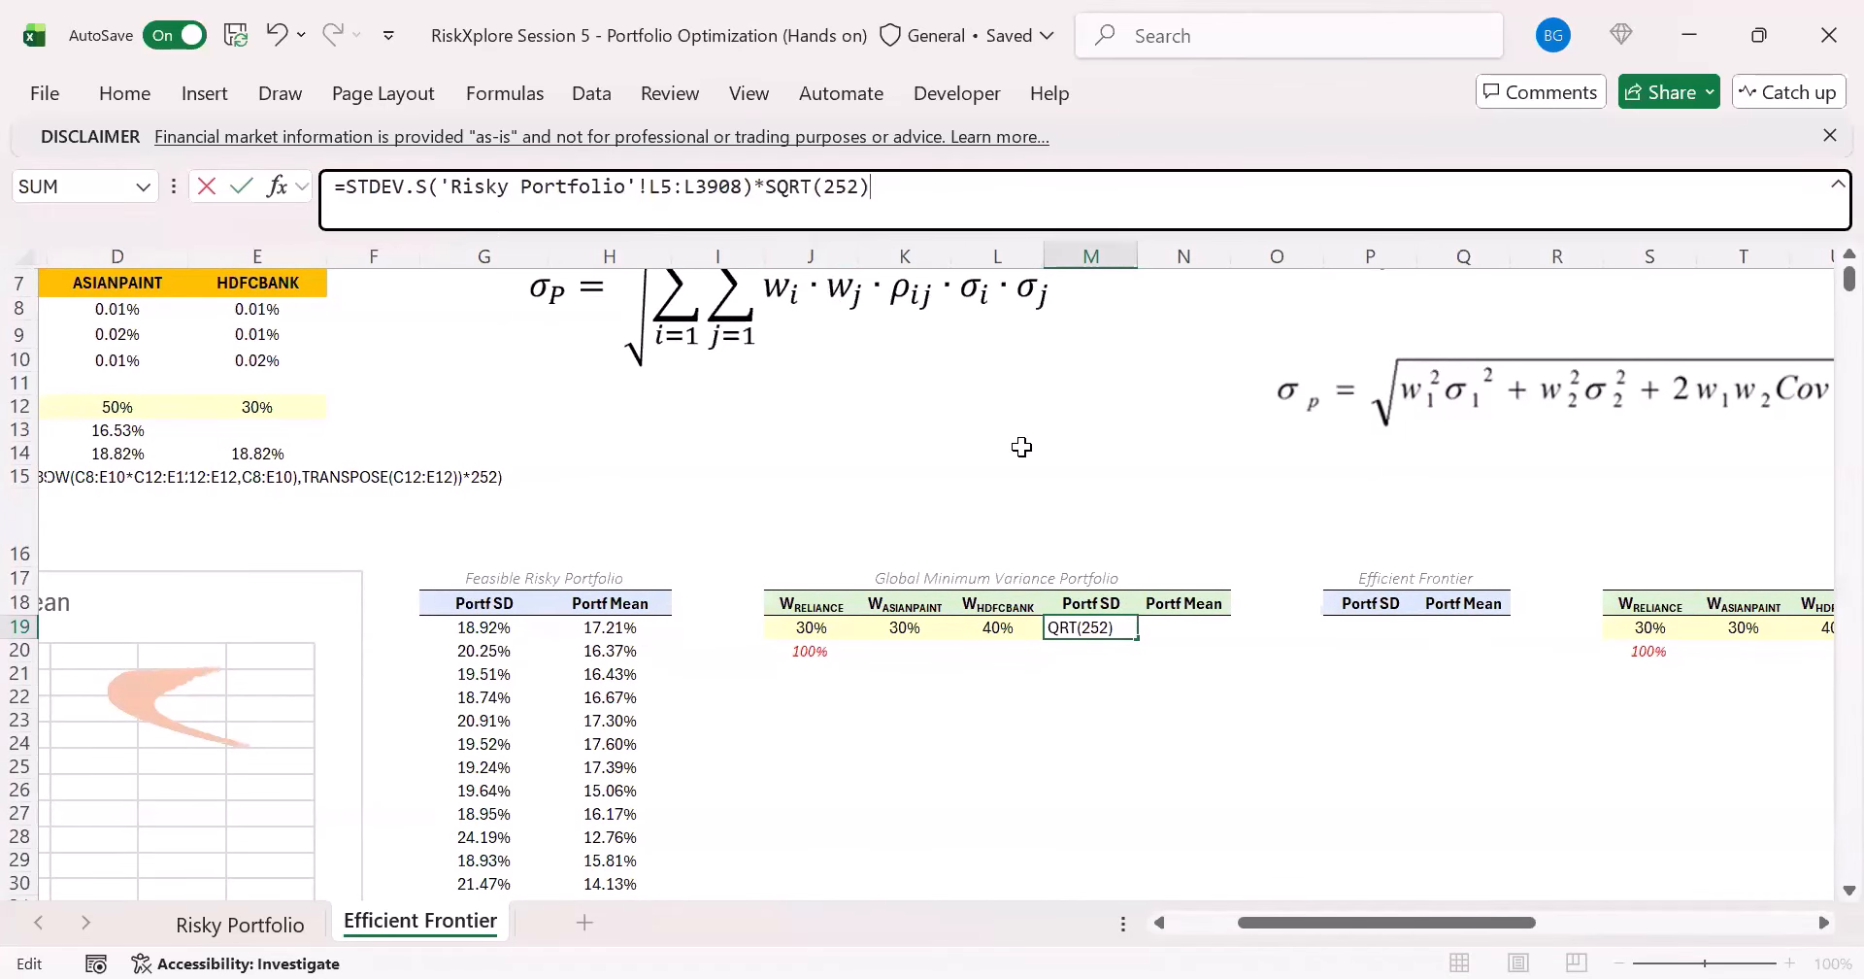
{"action": "key", "text": "Escape"}
- Copy the BYROW-based Portfolio SD formula from D14 into the Global Minimum Variance Portfolio's Portf SD cell M19
{"action": "left_click_drag", "start_coordinate": [1290, 922], "coordinate": [1224, 922]}
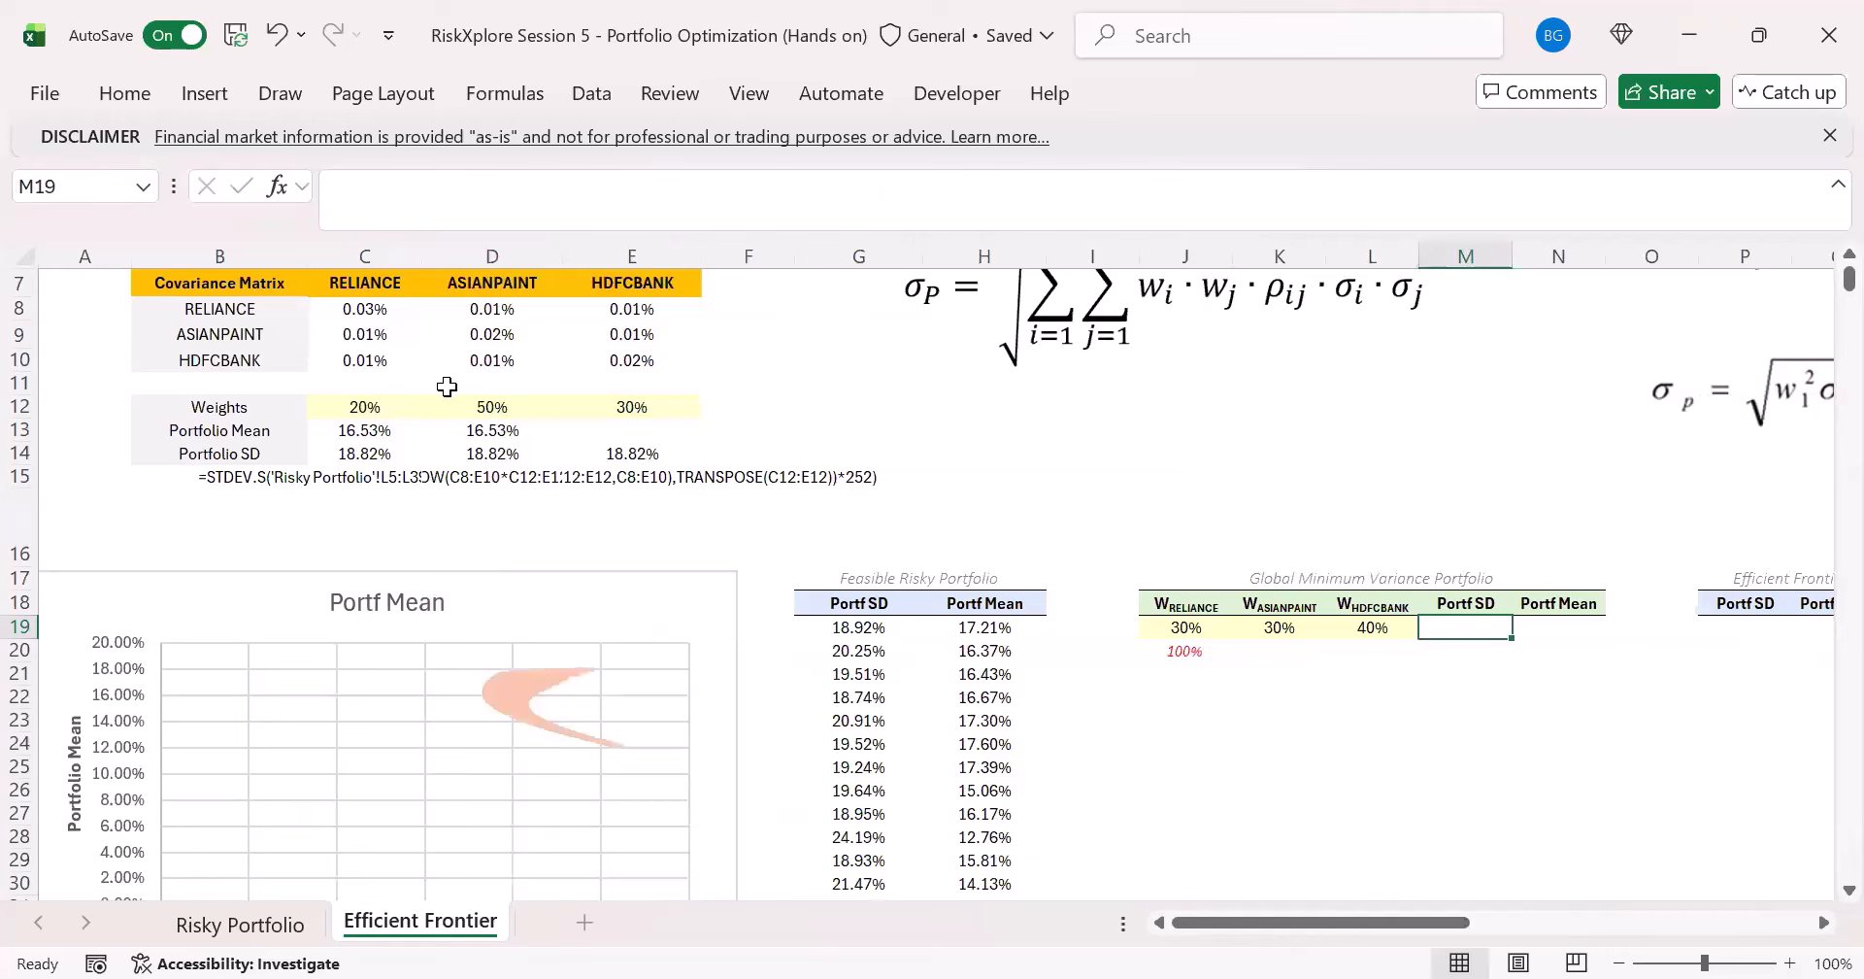
{"action": "left_click", "coordinate": [486, 451]}
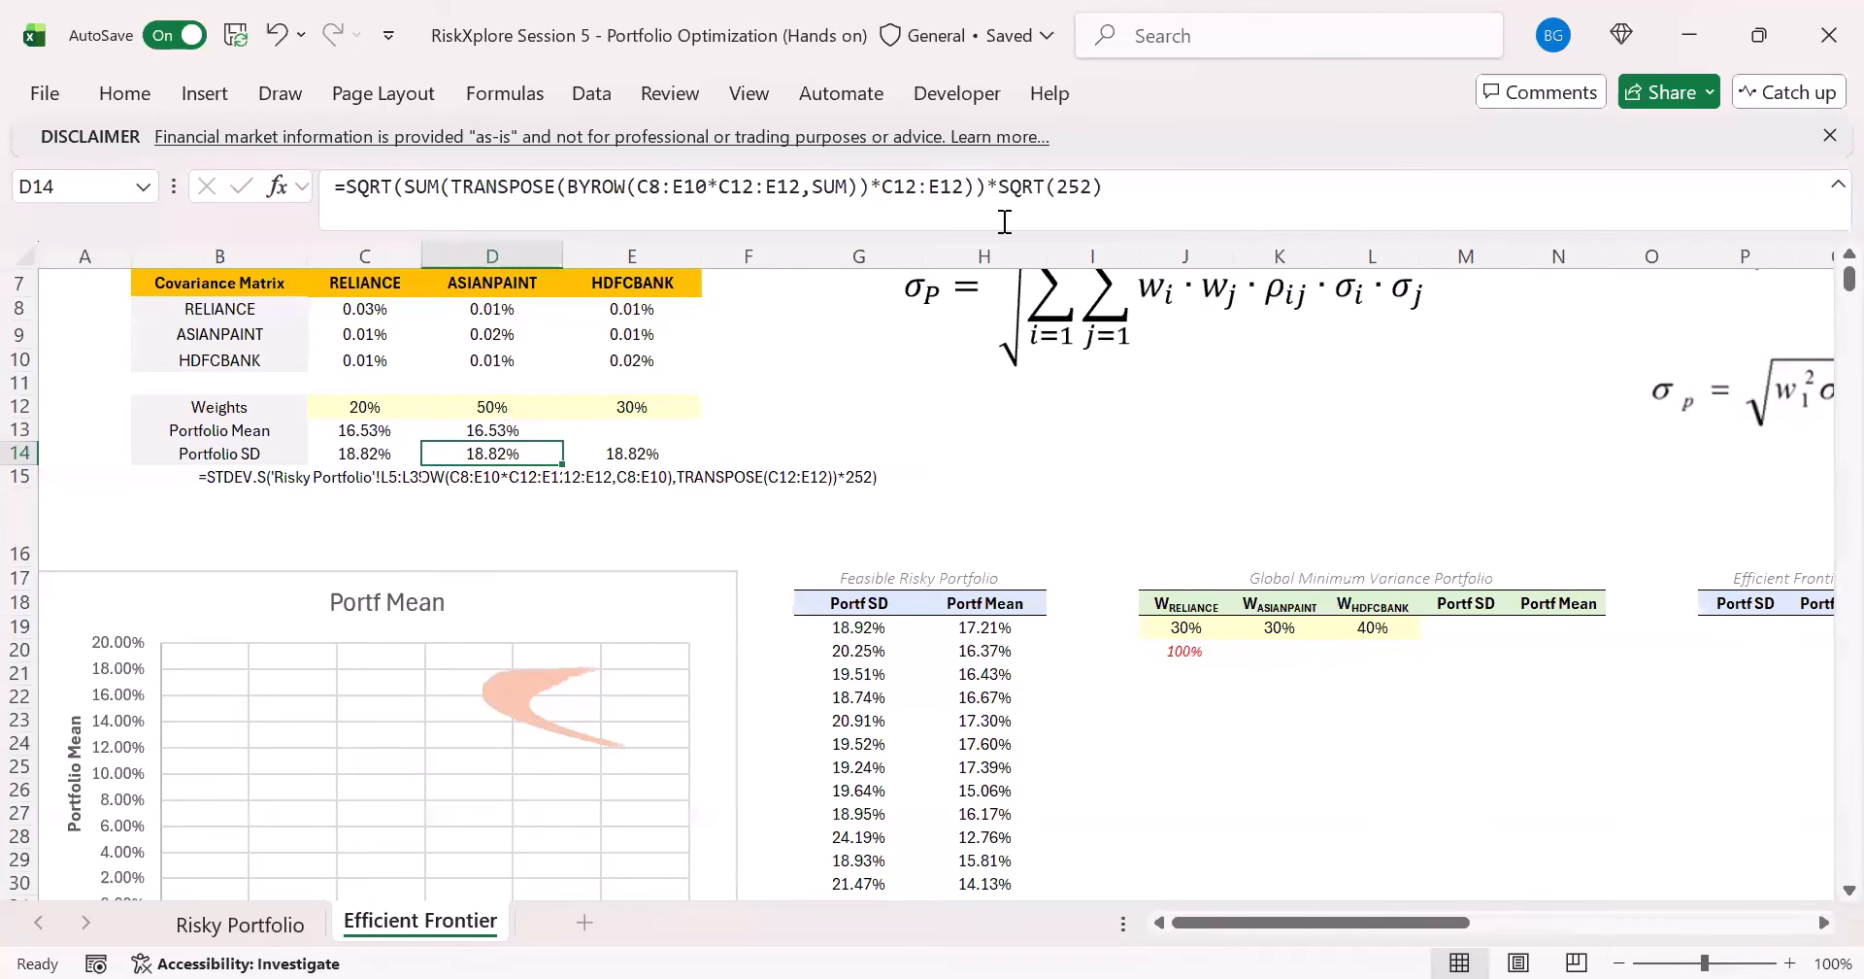
{"action": "left_click_drag", "start_coordinate": [1138, 194], "coordinate": [5, 170]}
{"action": "key", "text": "ctrl+c"}
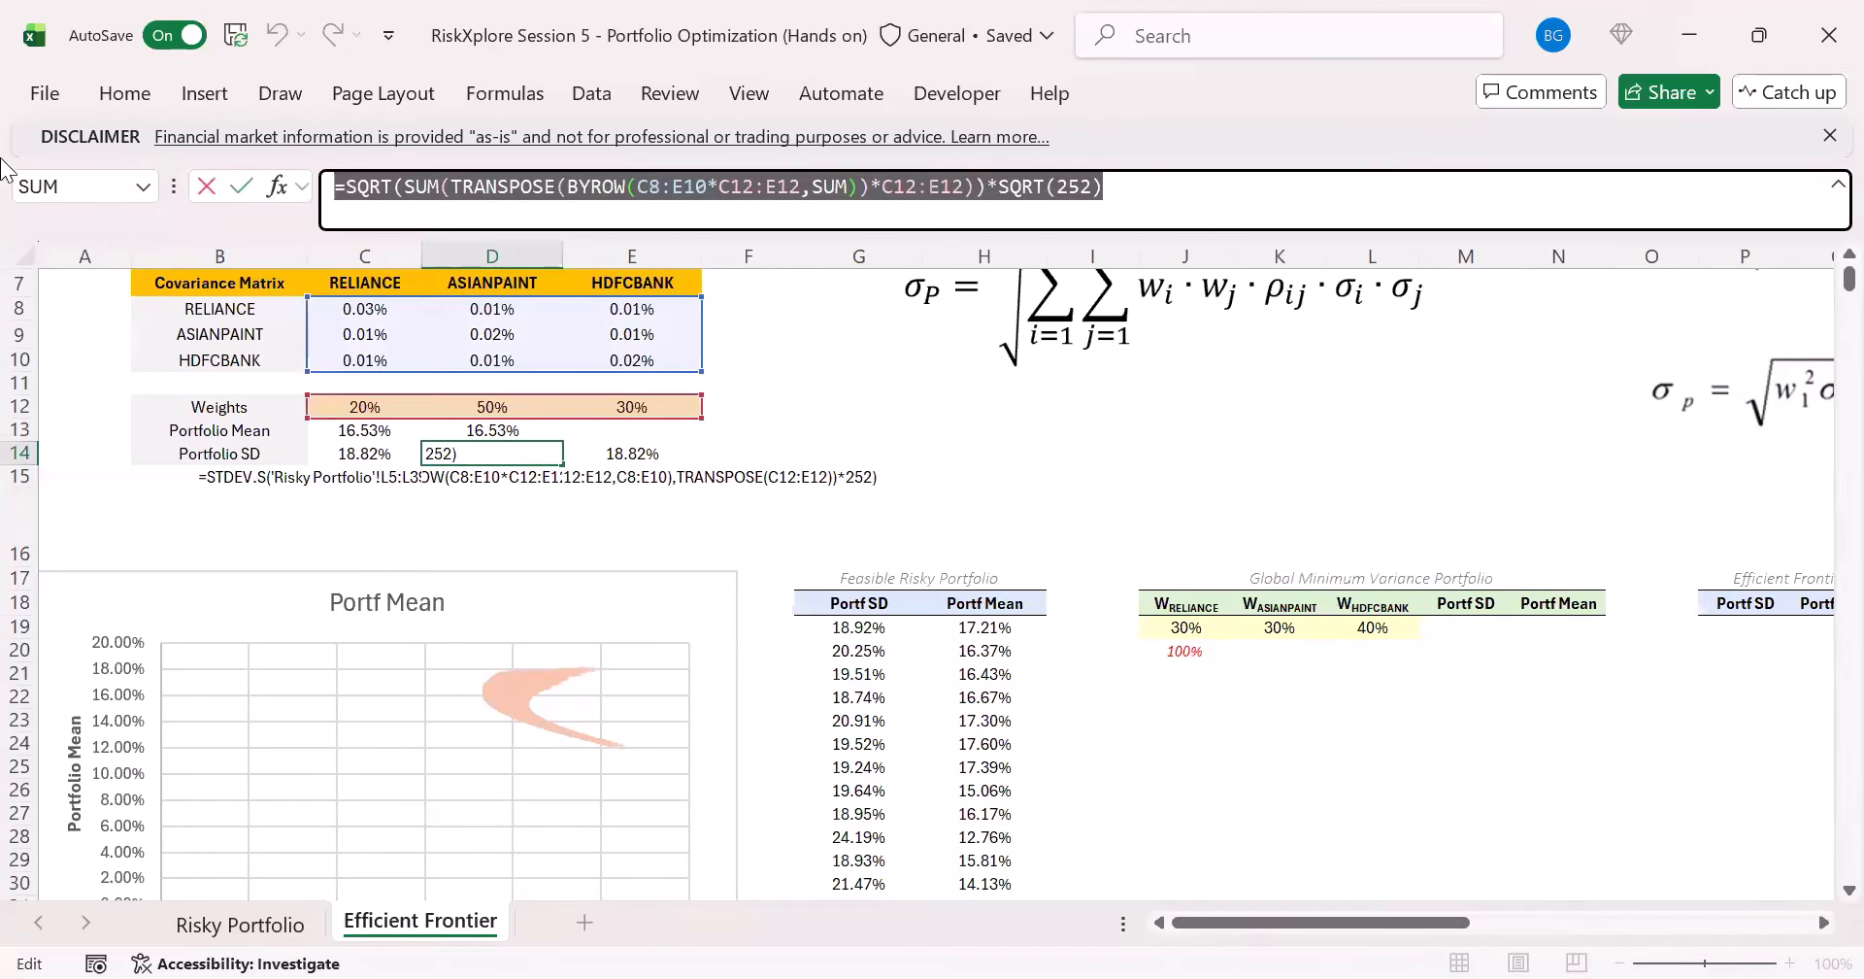
{"action": "key", "text": "Escape"}
{"action": "left_click_drag", "start_coordinate": [1218, 924], "coordinate": [1311, 926]}
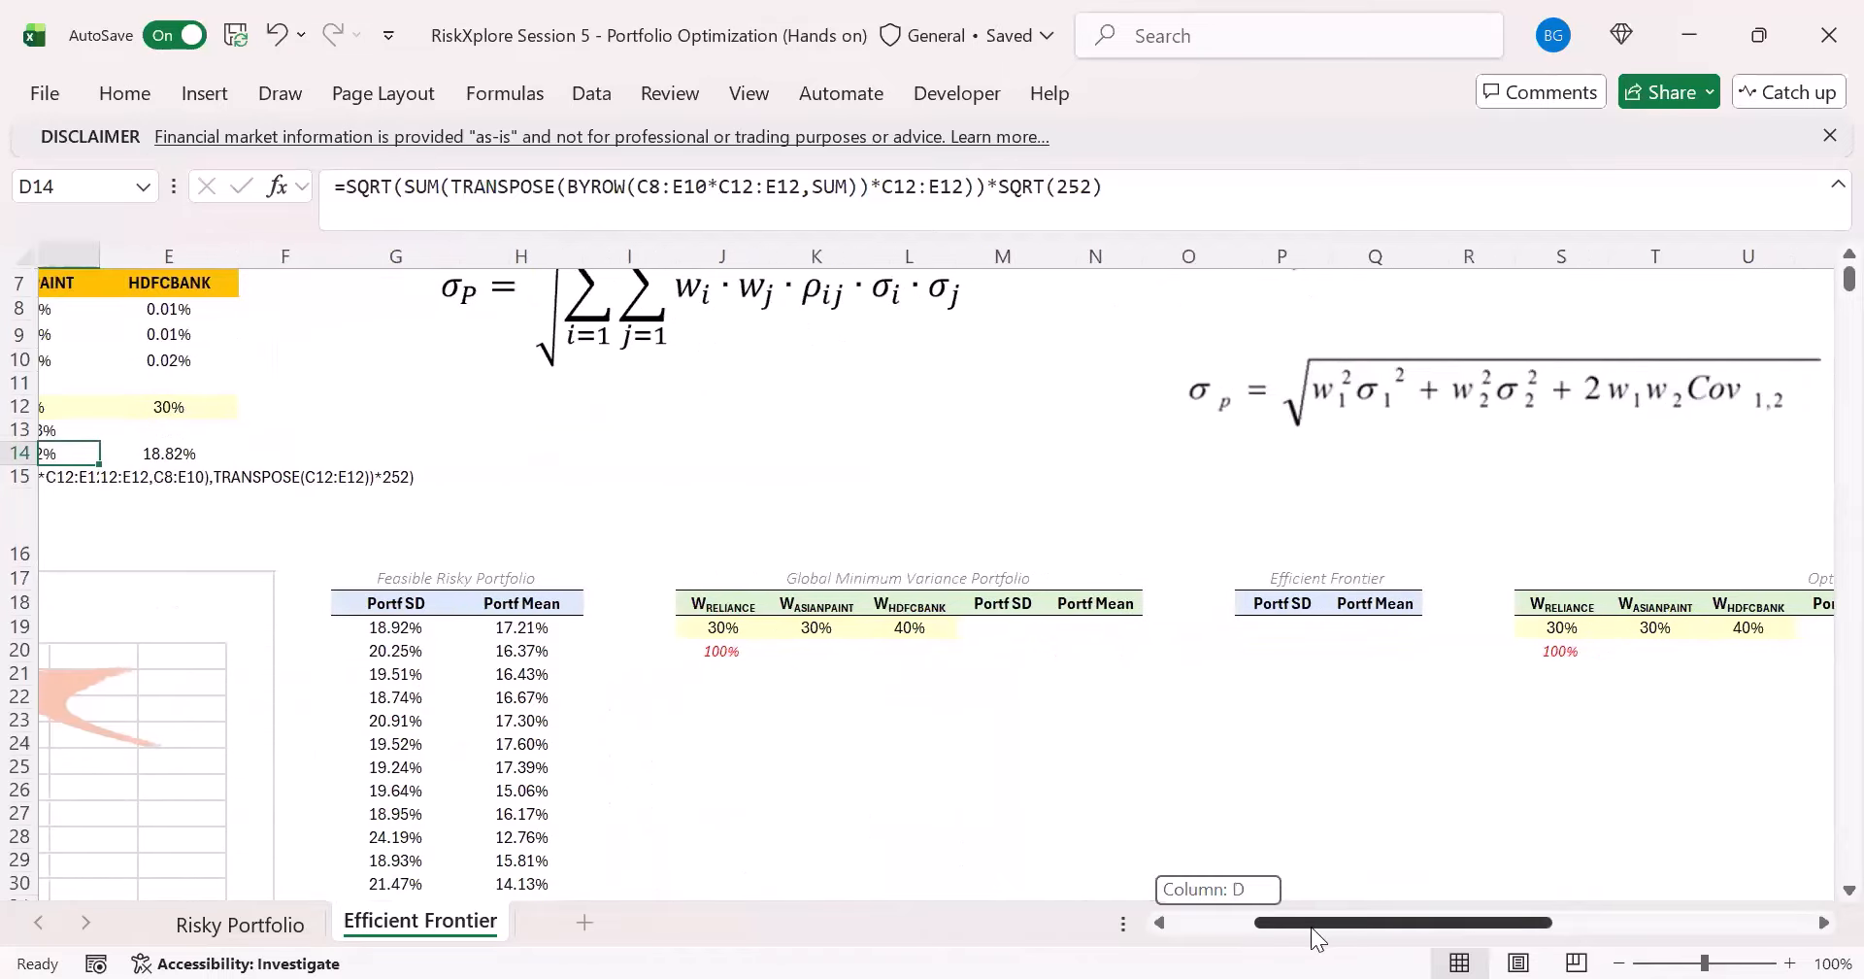
{"action": "left_click", "coordinate": [928, 627]}
{"action": "left_click", "coordinate": [461, 184]}
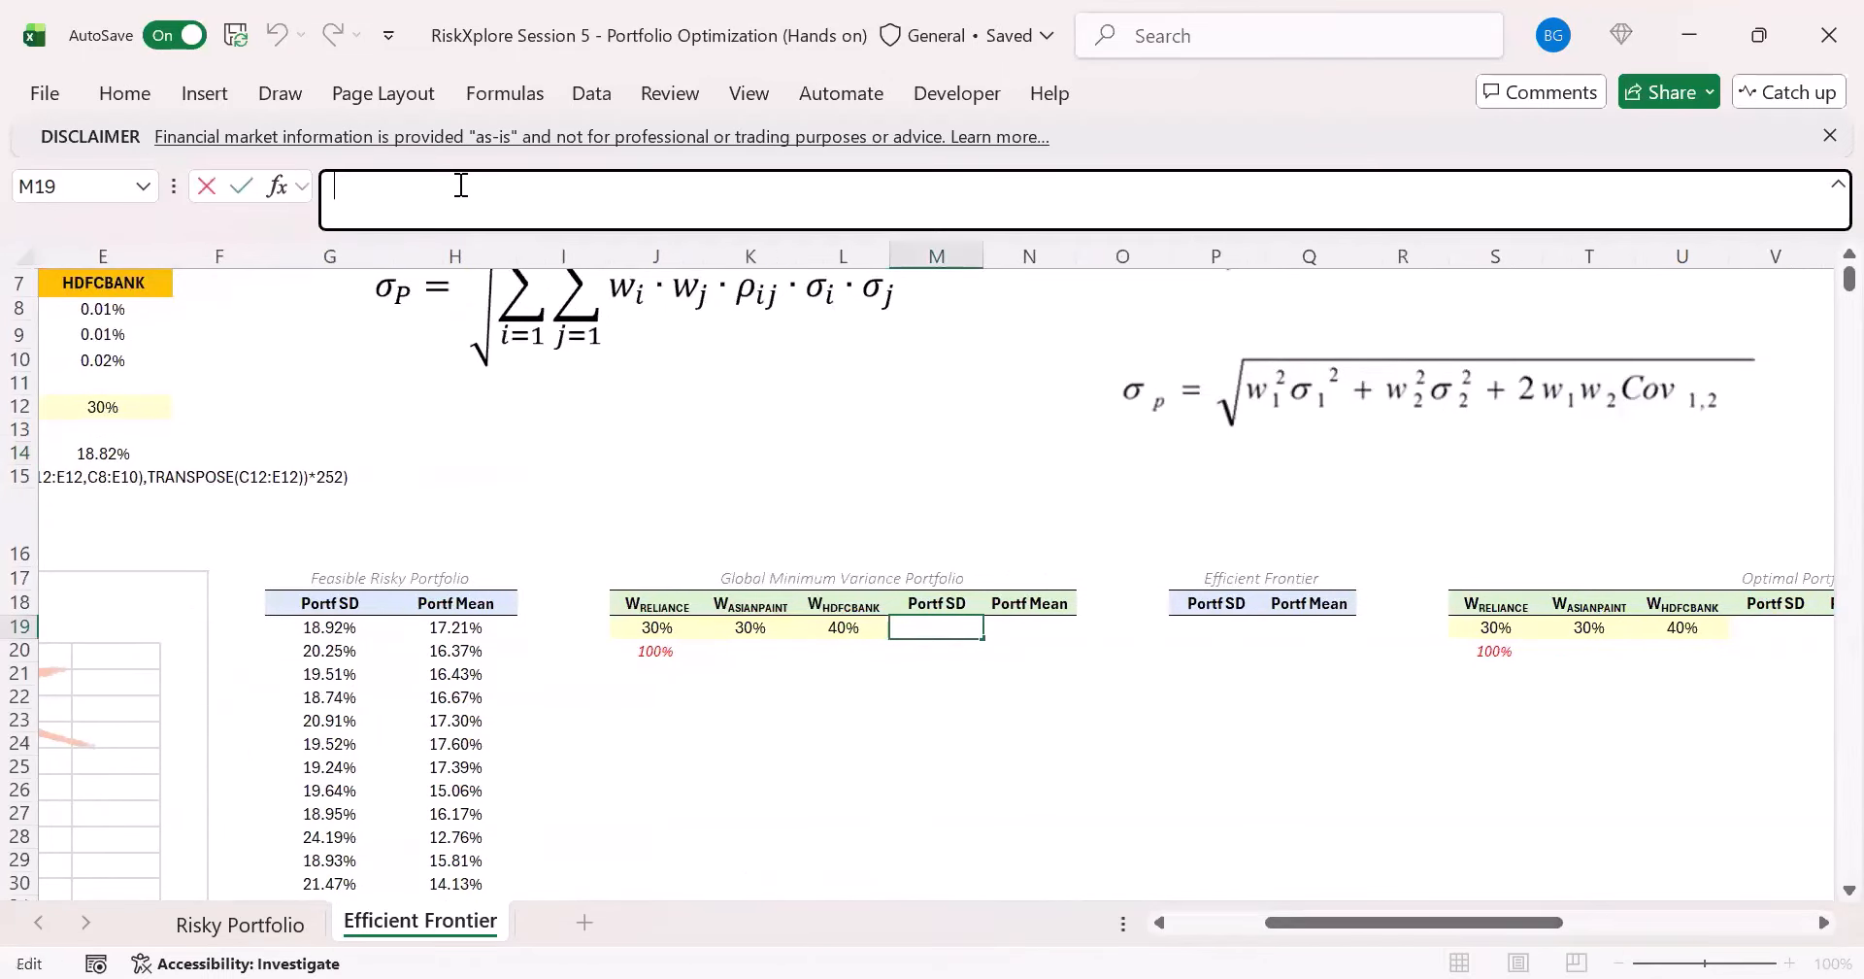
{"action": "key", "text": "ctrl+v"}
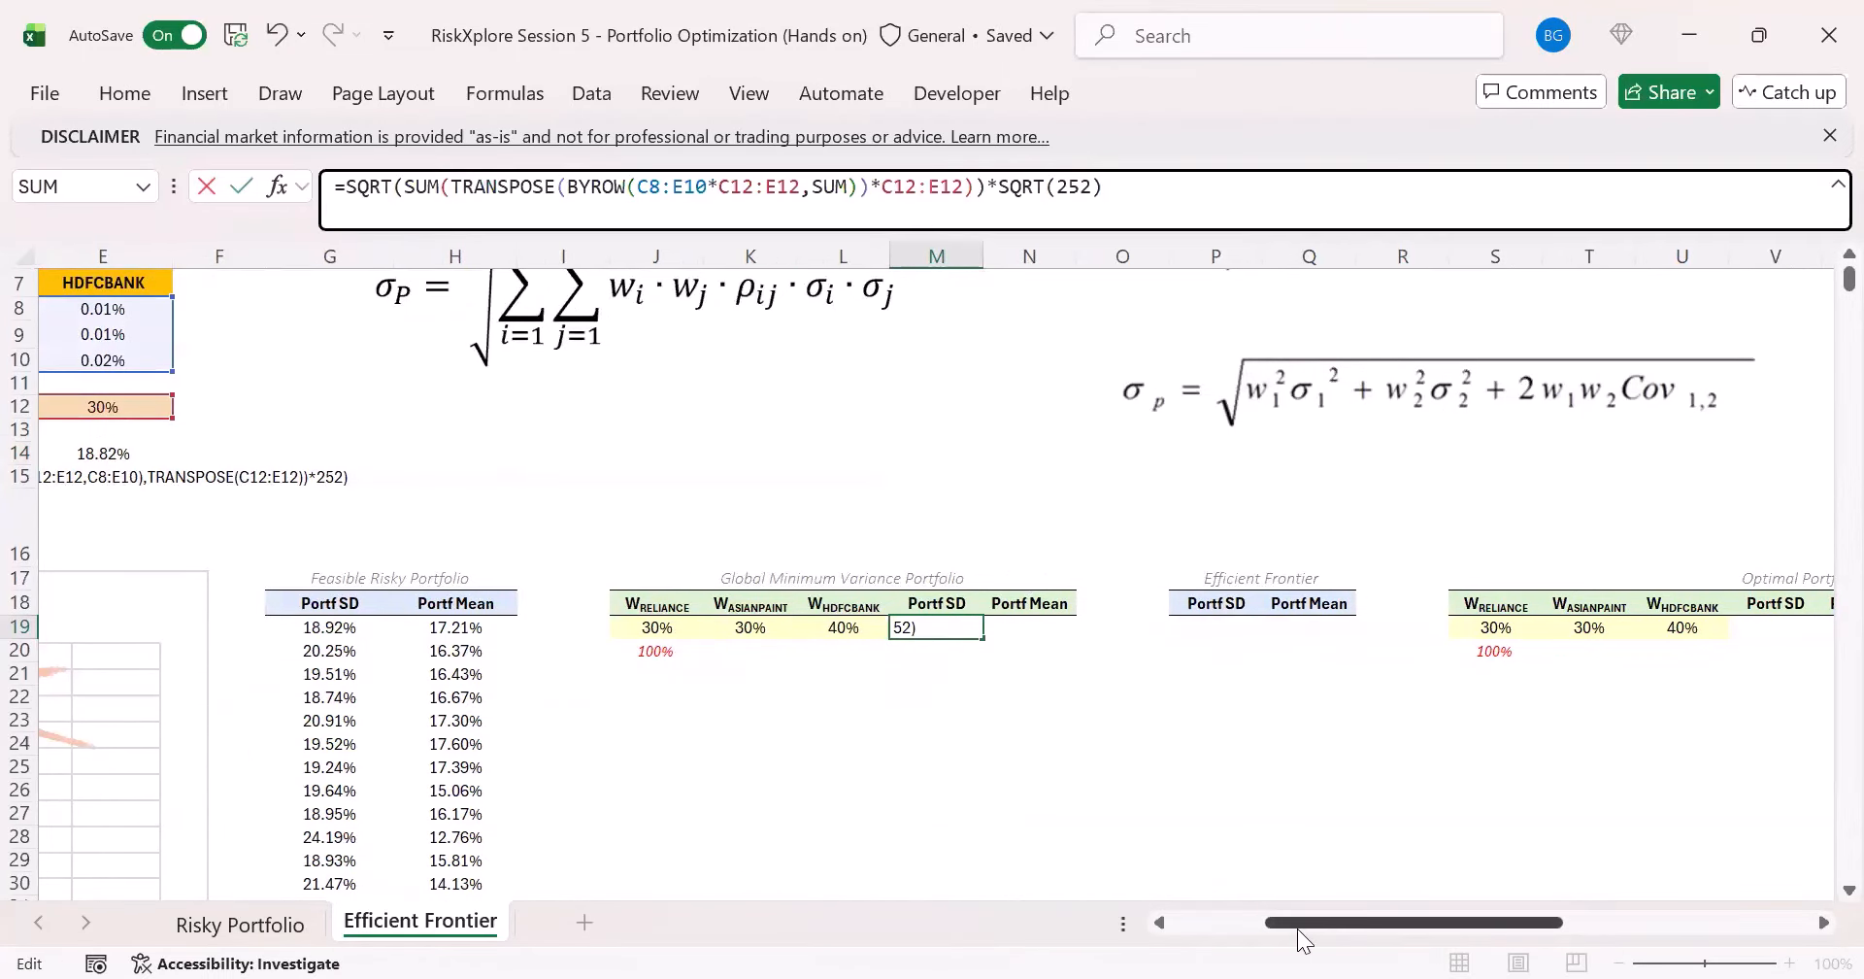
- Replace both C12:E12 references in the M19 formula with the weights J19:L19 and enter the formula
{"action": "left_click_drag", "start_coordinate": [1298, 924], "coordinate": [1256, 920]}
{"action": "double_click", "coordinate": [764, 193]}
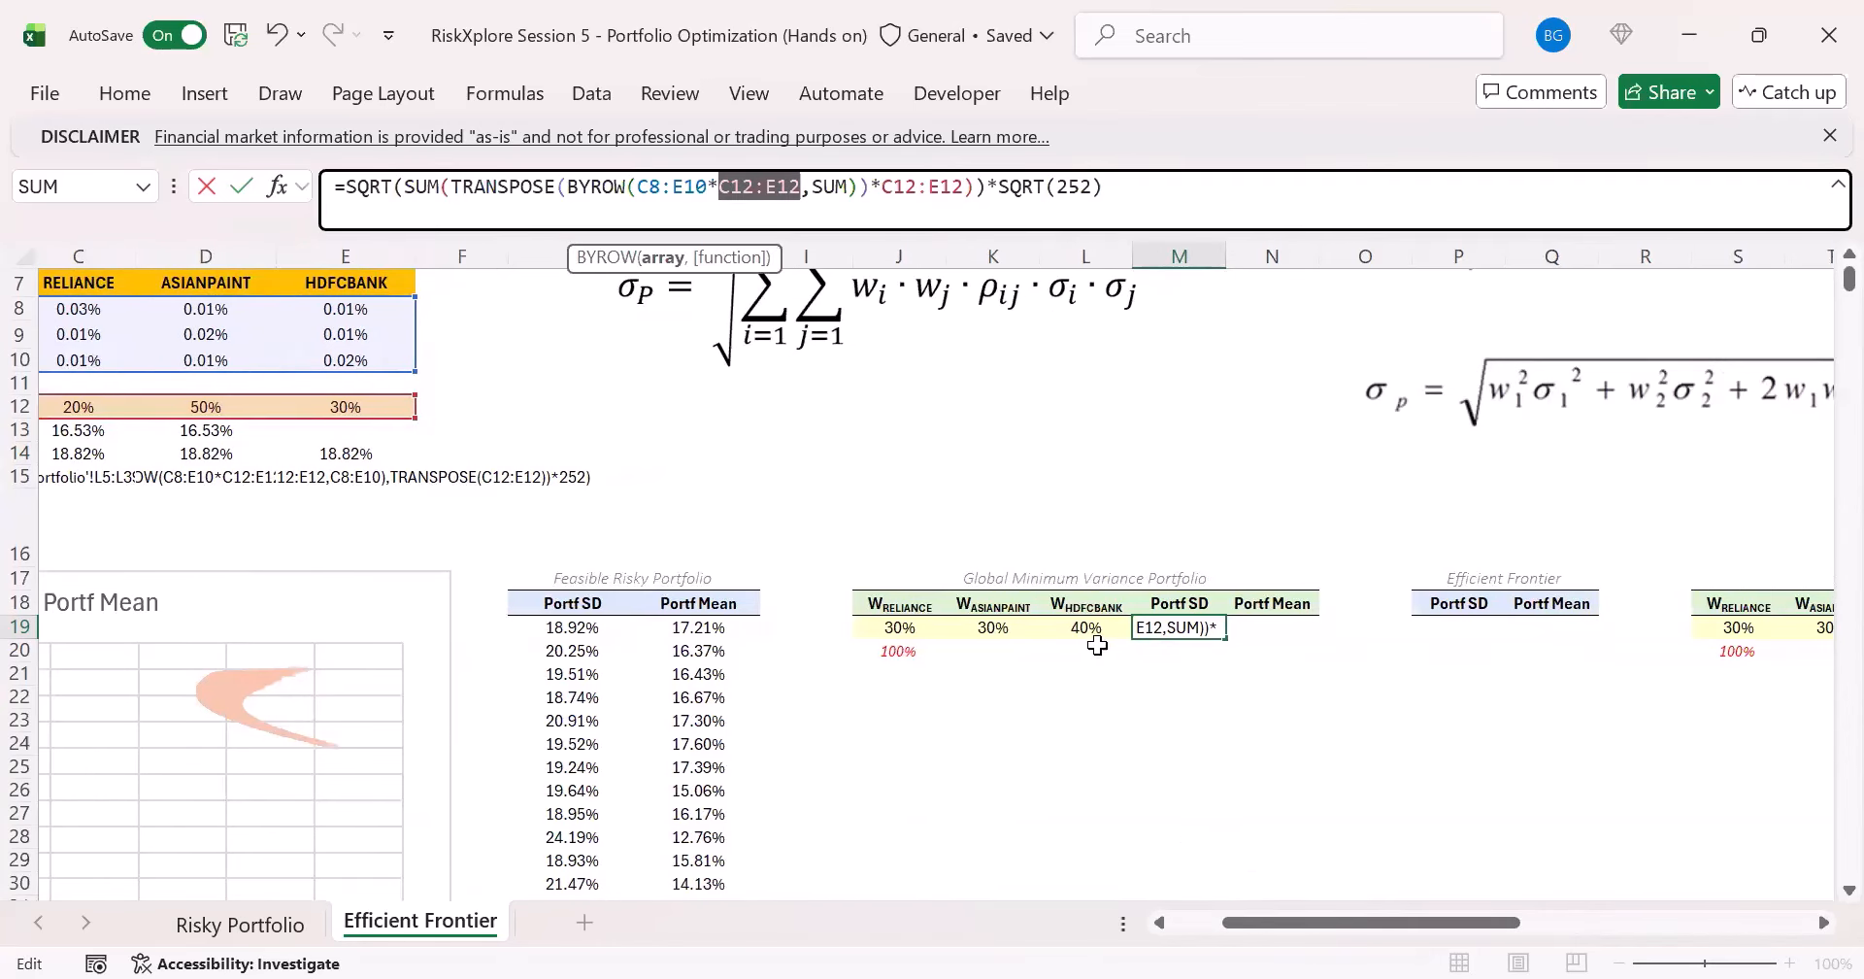
{"action": "left_click_drag", "start_coordinate": [1092, 629], "coordinate": [903, 629]}
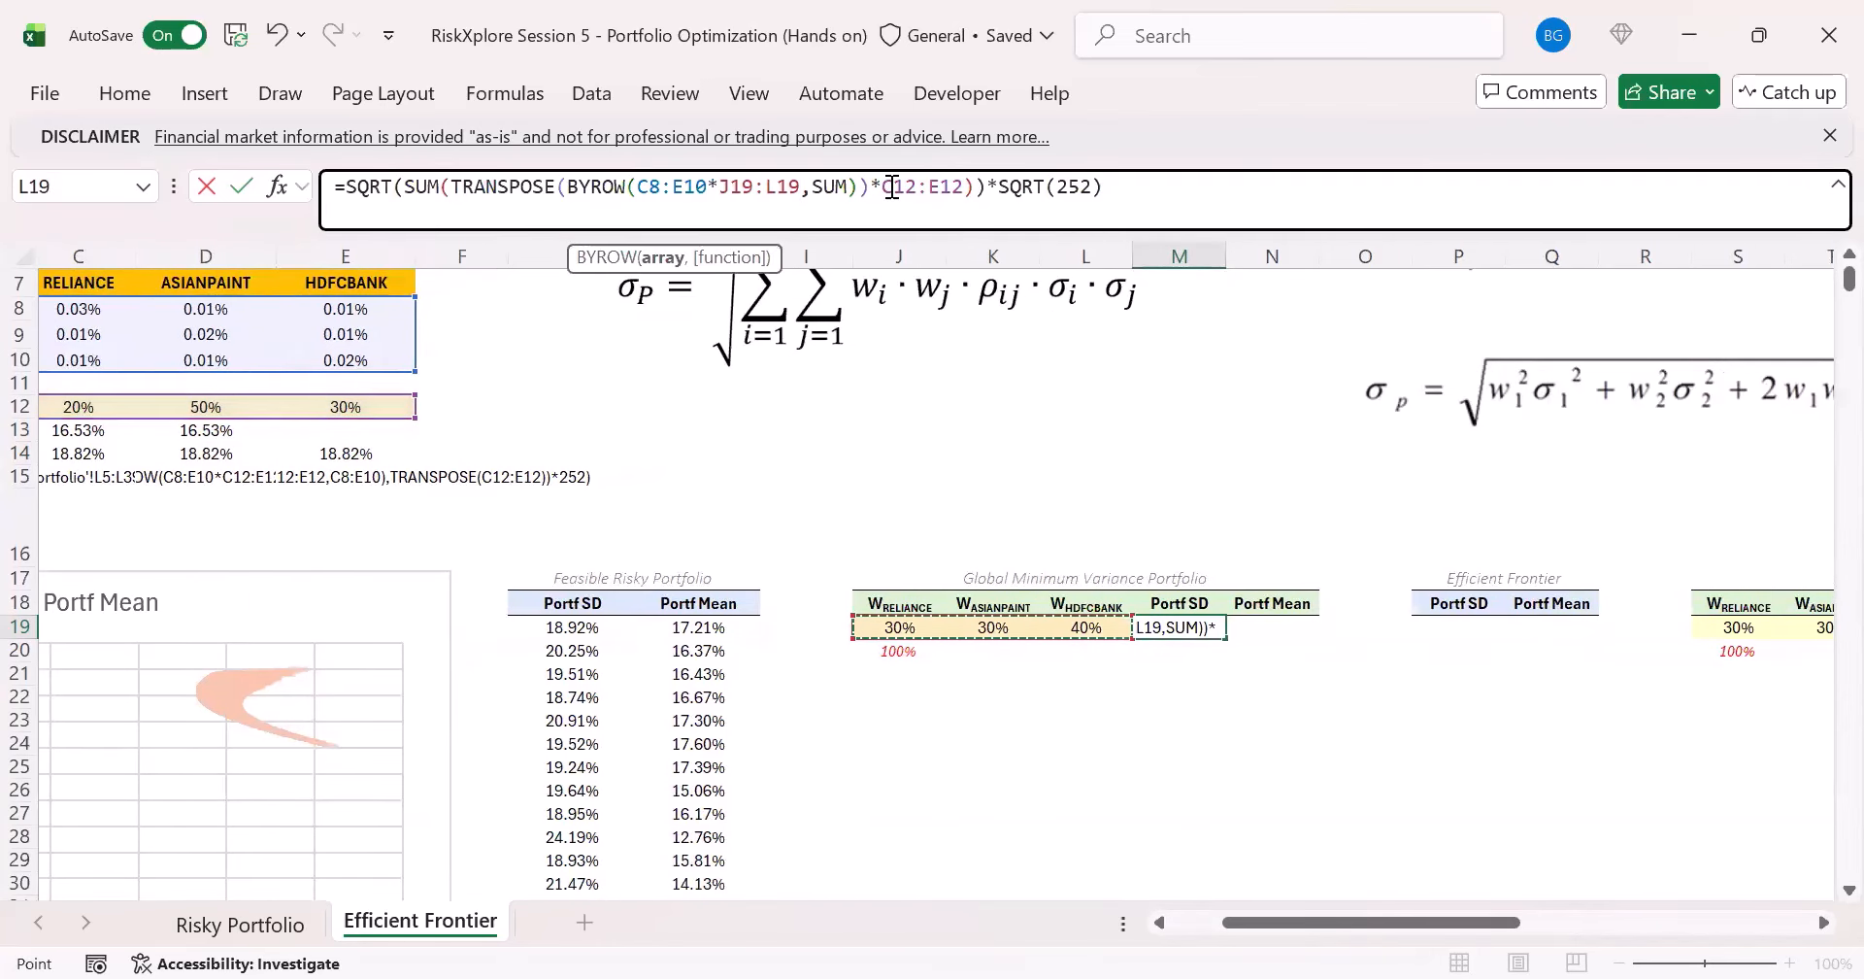
{"action": "double_click", "coordinate": [892, 186]}
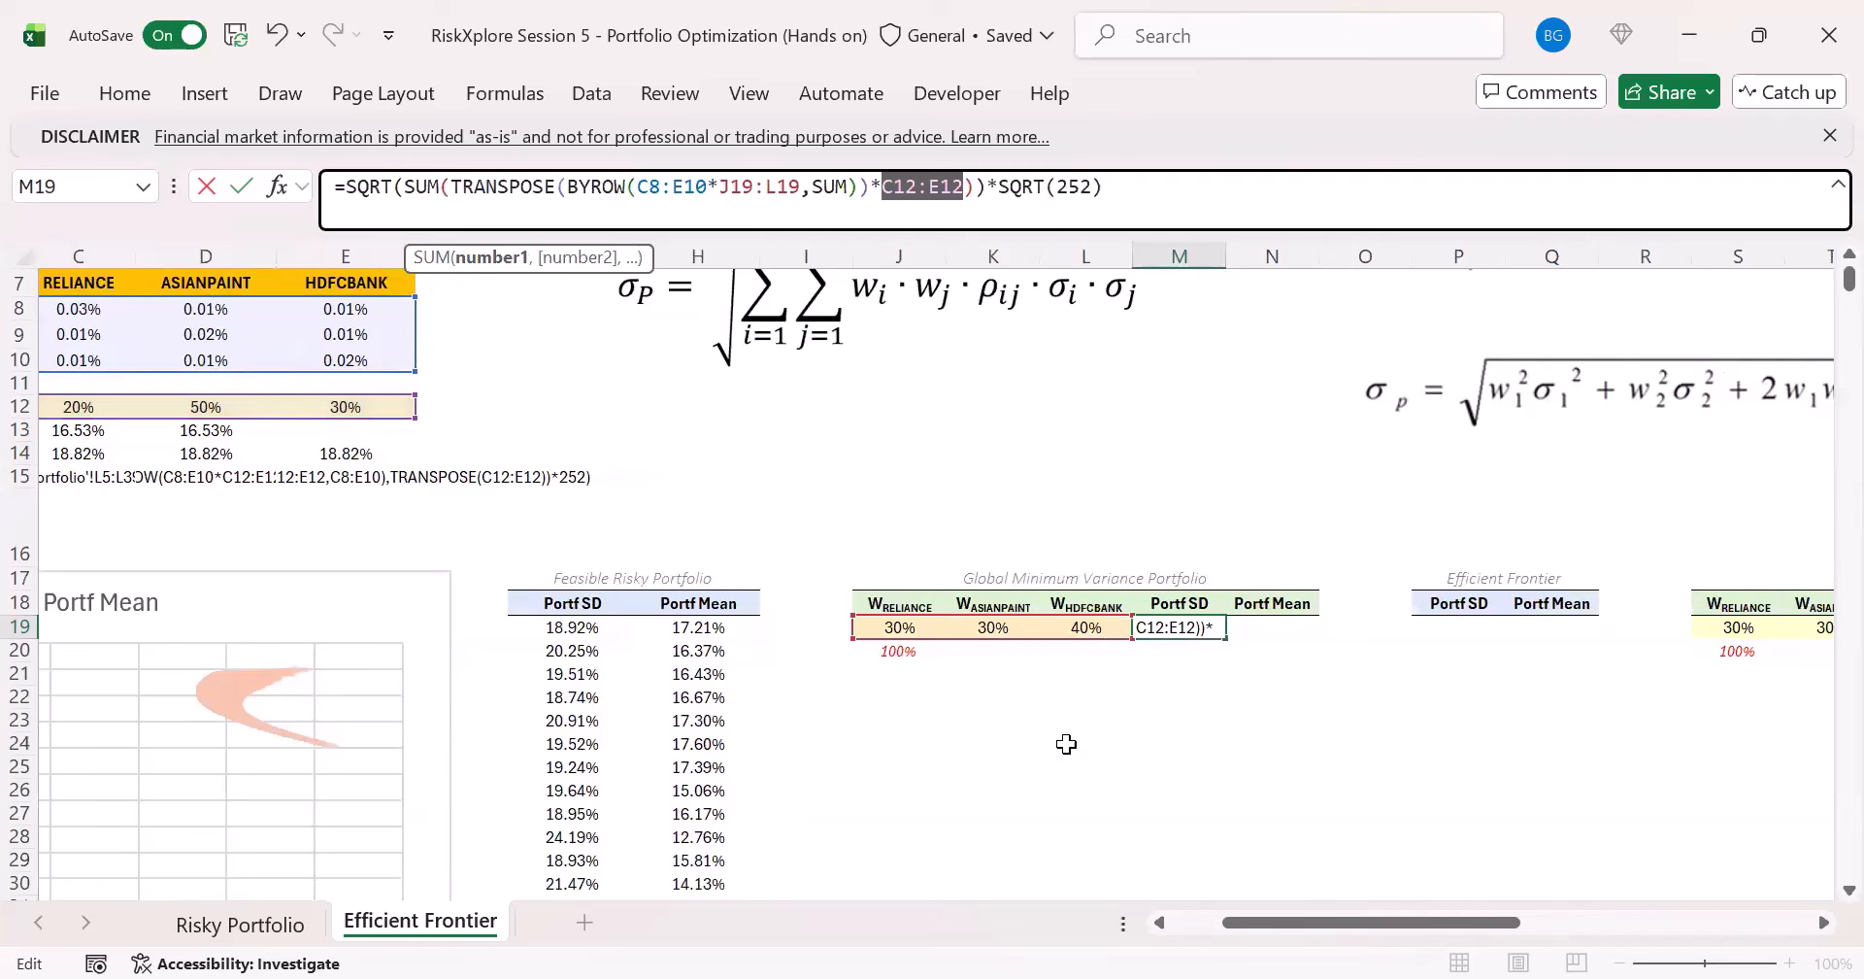
{"action": "left_click_drag", "start_coordinate": [899, 628], "coordinate": [1086, 628]}
{"action": "key", "text": "ctrl+Return"}
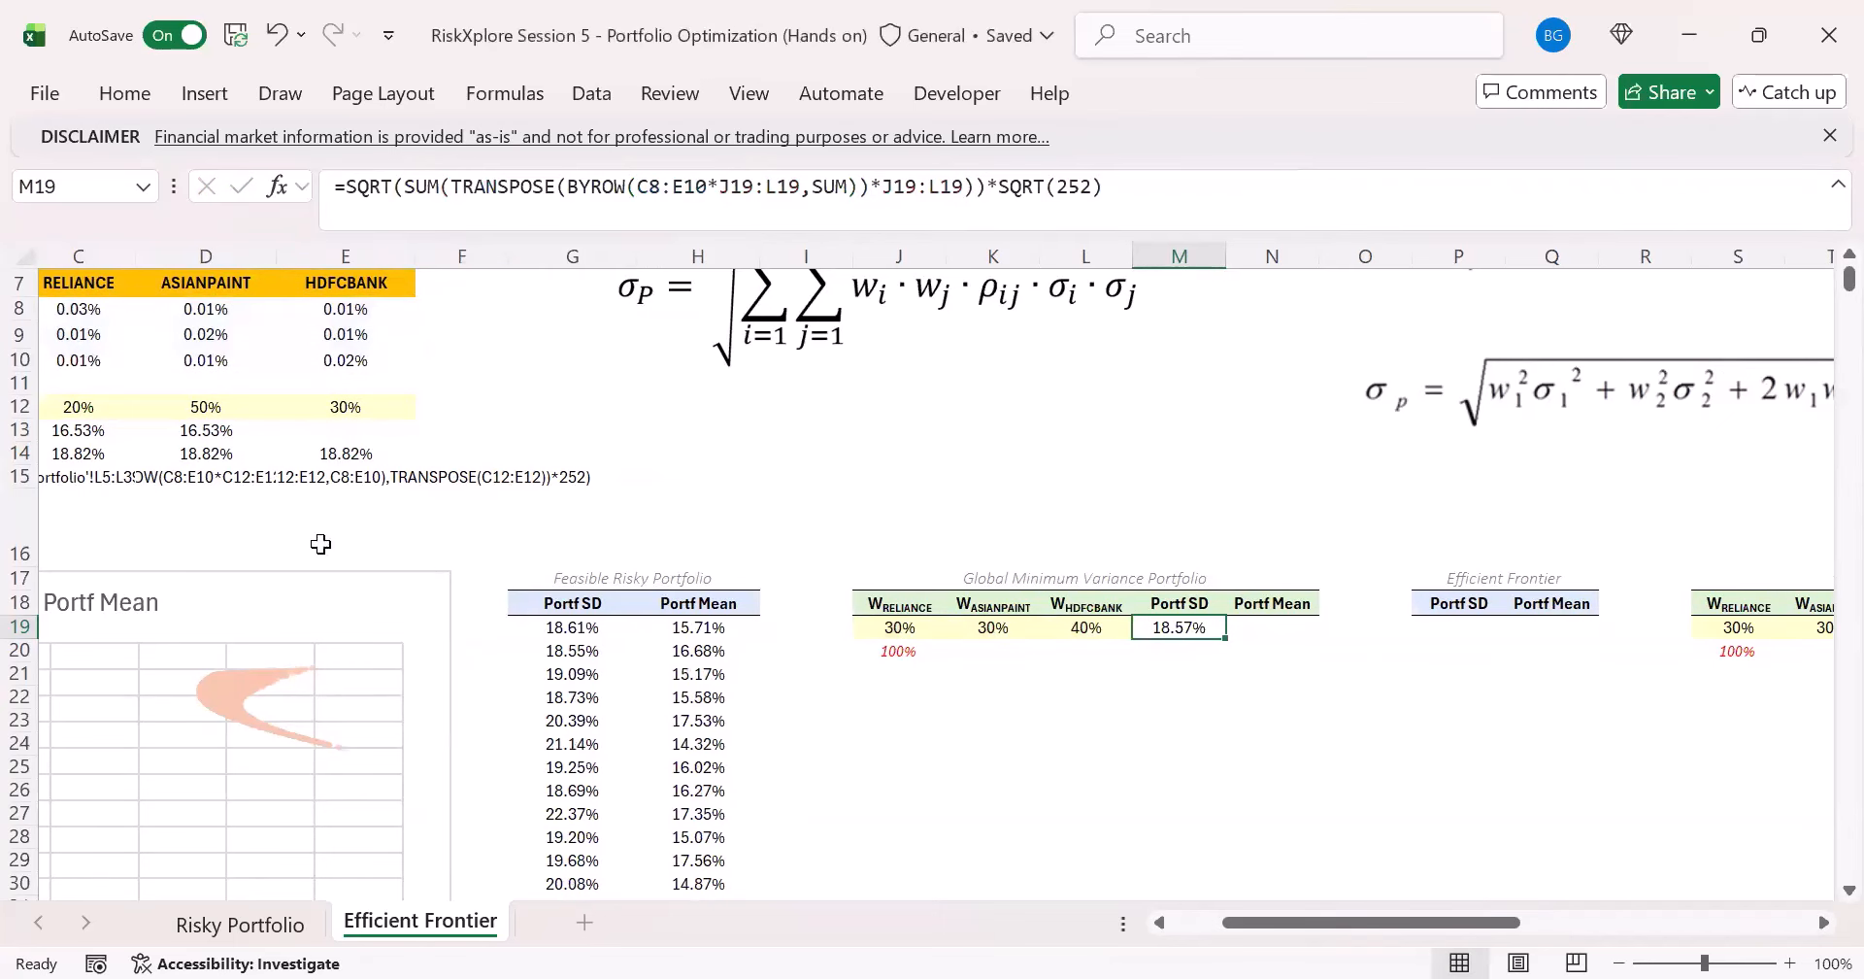
- Copy the SUMPRODUCT Portfolio Mean formula from C13 into the Global Minimum Variance Portfolio's Portf Mean cell N19
{"action": "left_click", "coordinate": [62, 423]}
{"action": "left_click", "coordinate": [602, 201]}
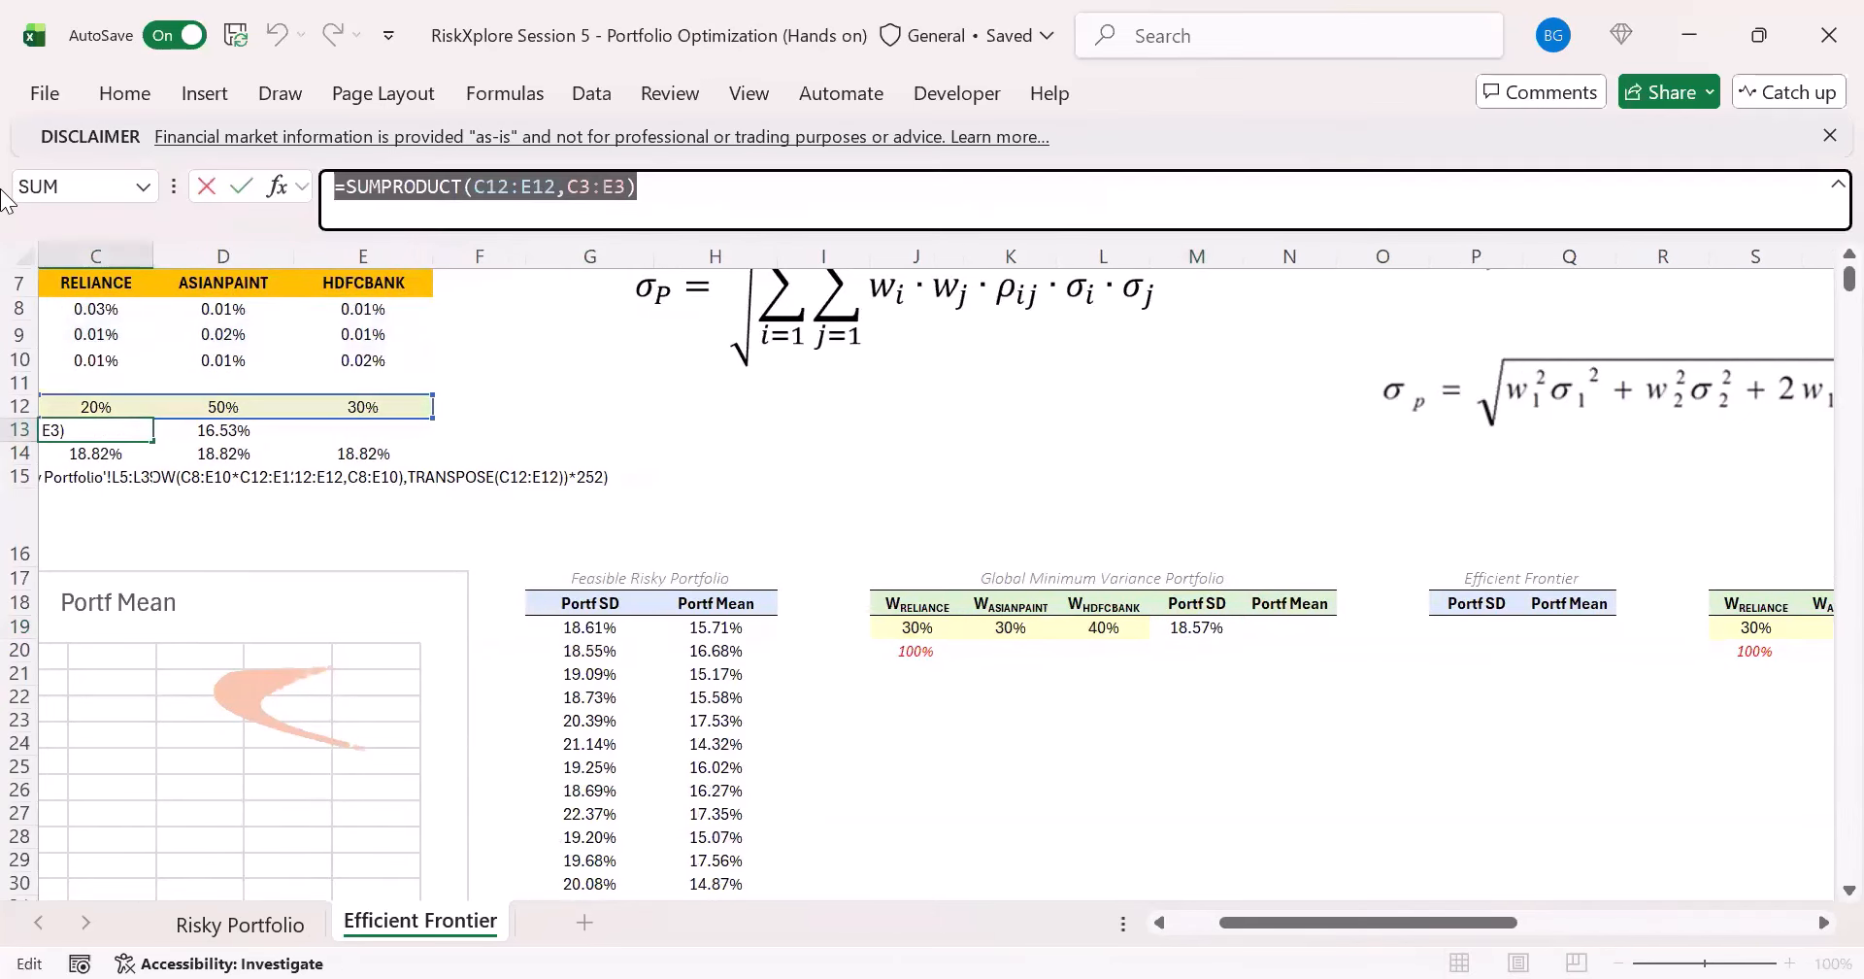
{"action": "key", "text": "Escape"}
{"action": "left_click", "coordinate": [1272, 636]}
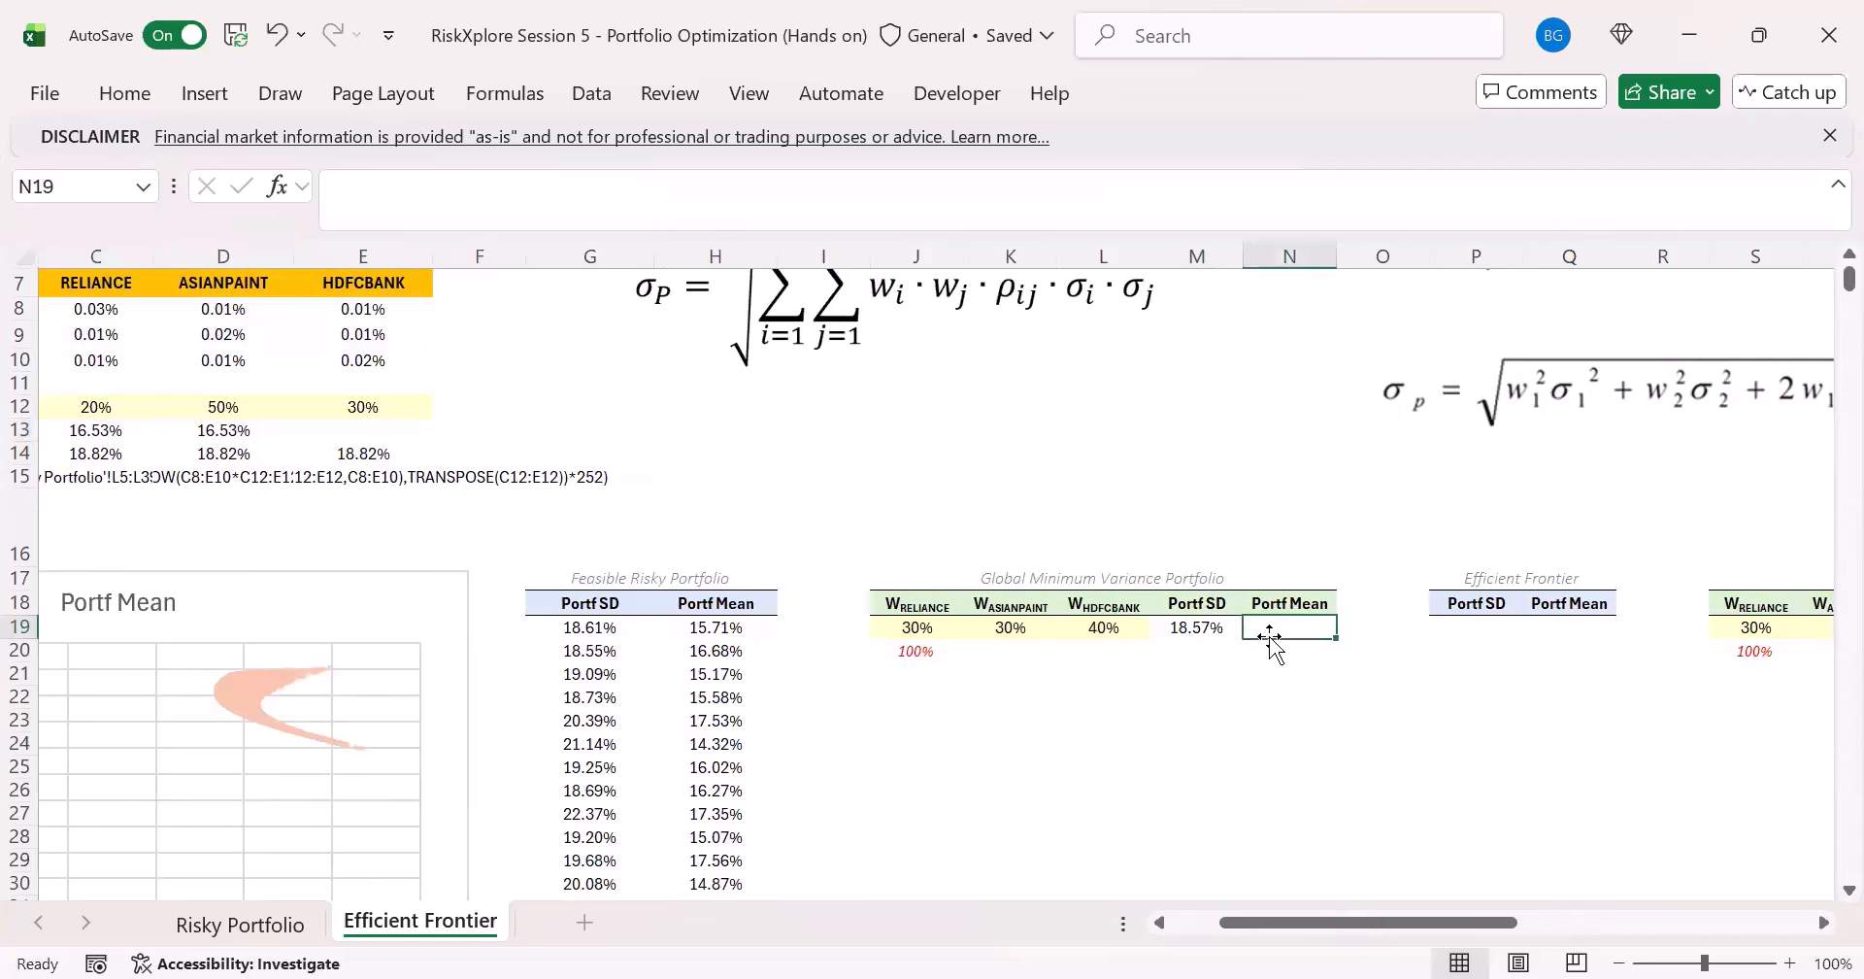
{"action": "left_click", "coordinate": [582, 216]}
{"action": "type", "text": "=SUMPRODUCT(C12:E12,C3:E3)"}
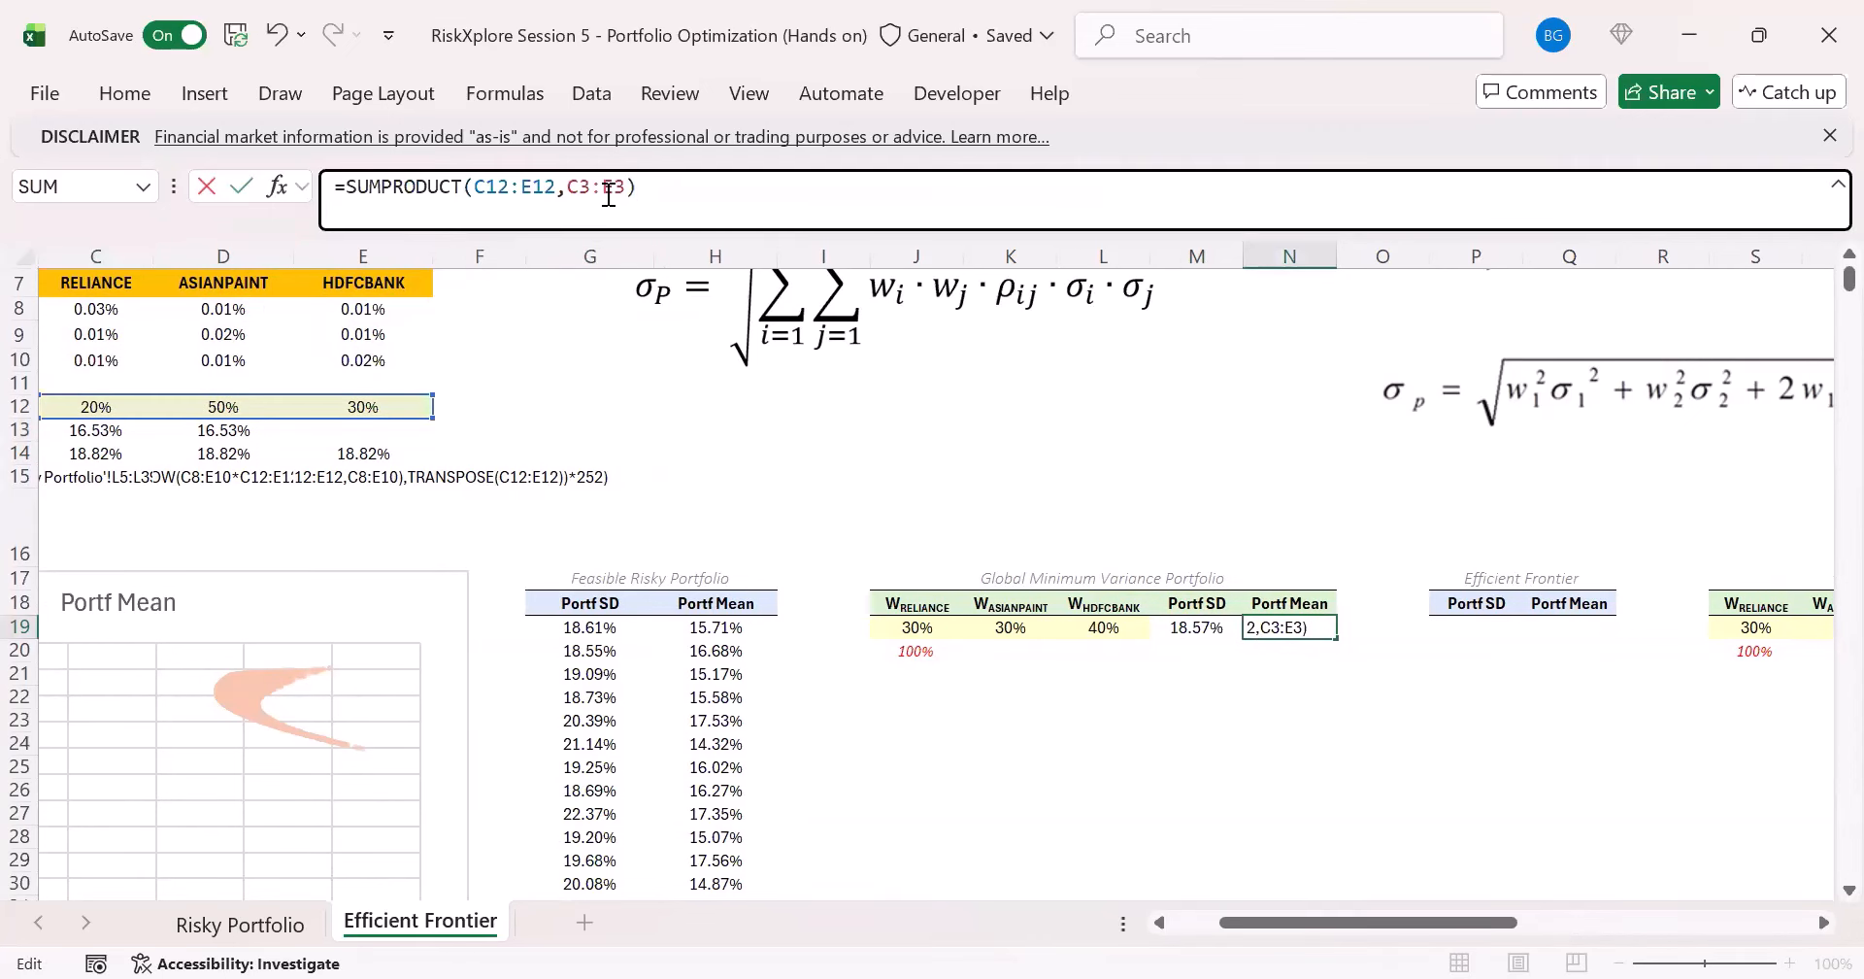
- Point the weights reference in N19 to J19:L19 so the formula is =SUMPRODUCT(J19:L19,C3:E3)
{"action": "double_click", "coordinate": [609, 196]}
{"action": "left_click", "coordinate": [499, 200]}
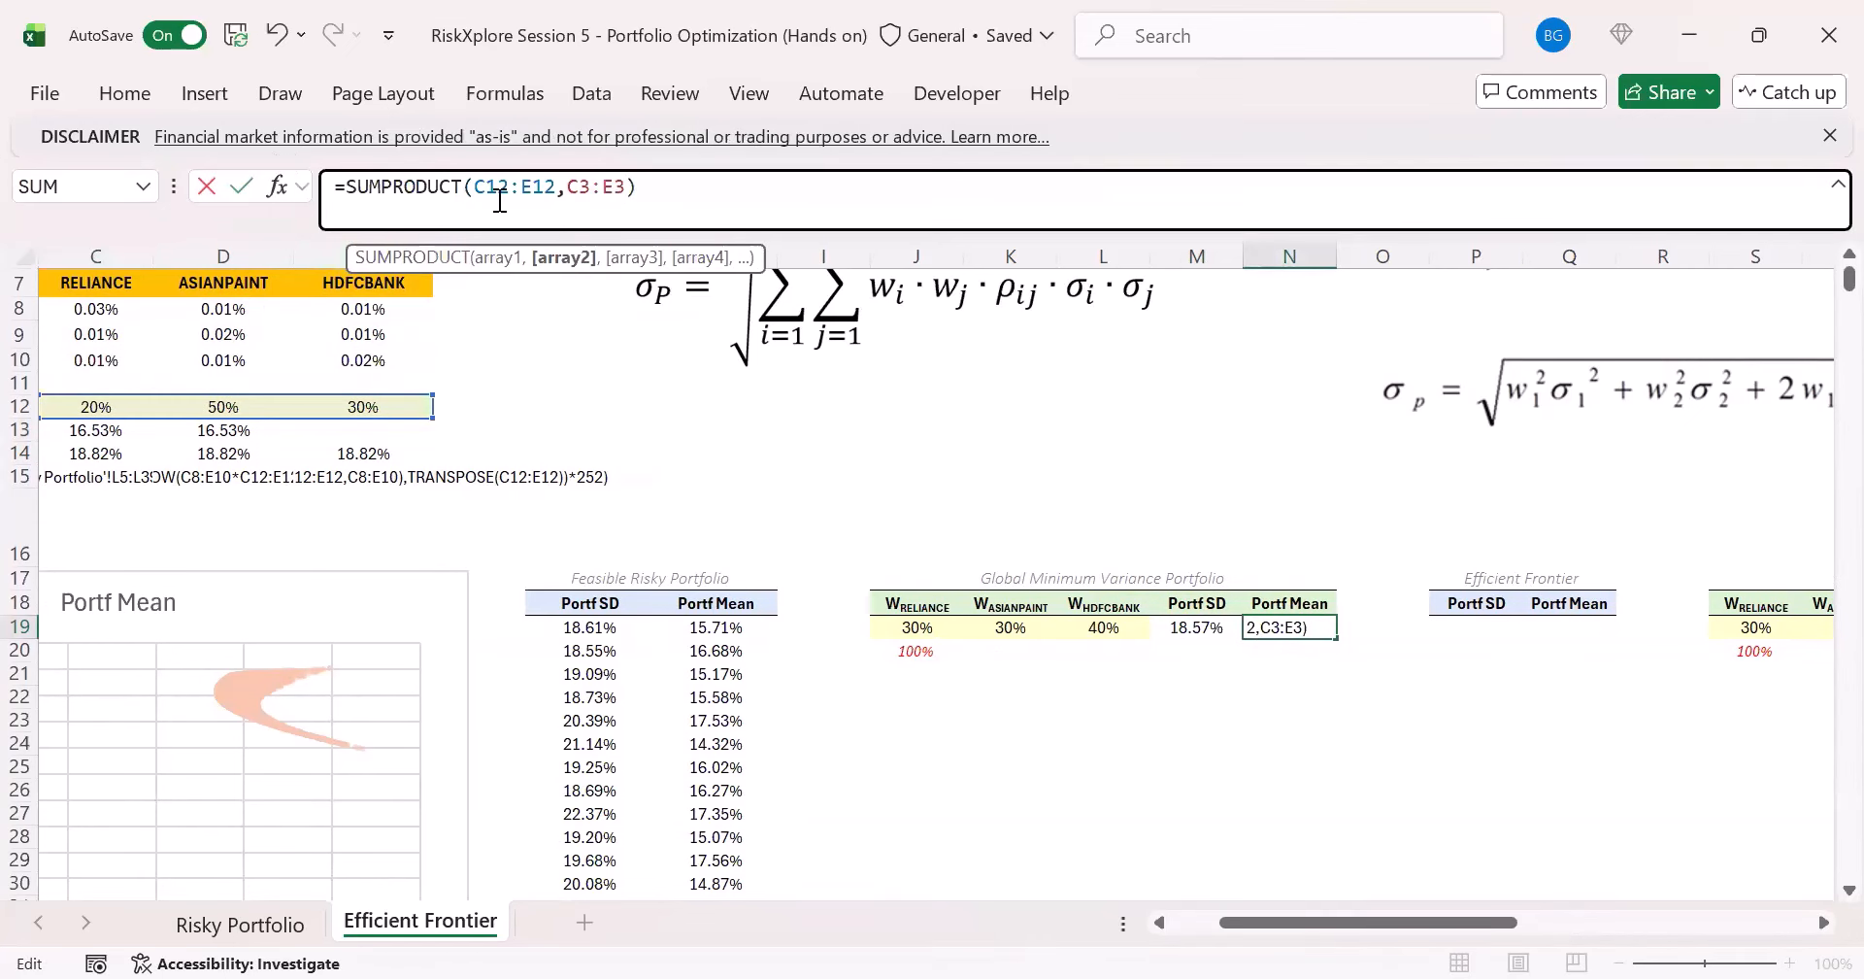
{"action": "double_click", "coordinate": [499, 200]}
{"action": "left_click_drag", "start_coordinate": [946, 631], "coordinate": [1063, 629]}
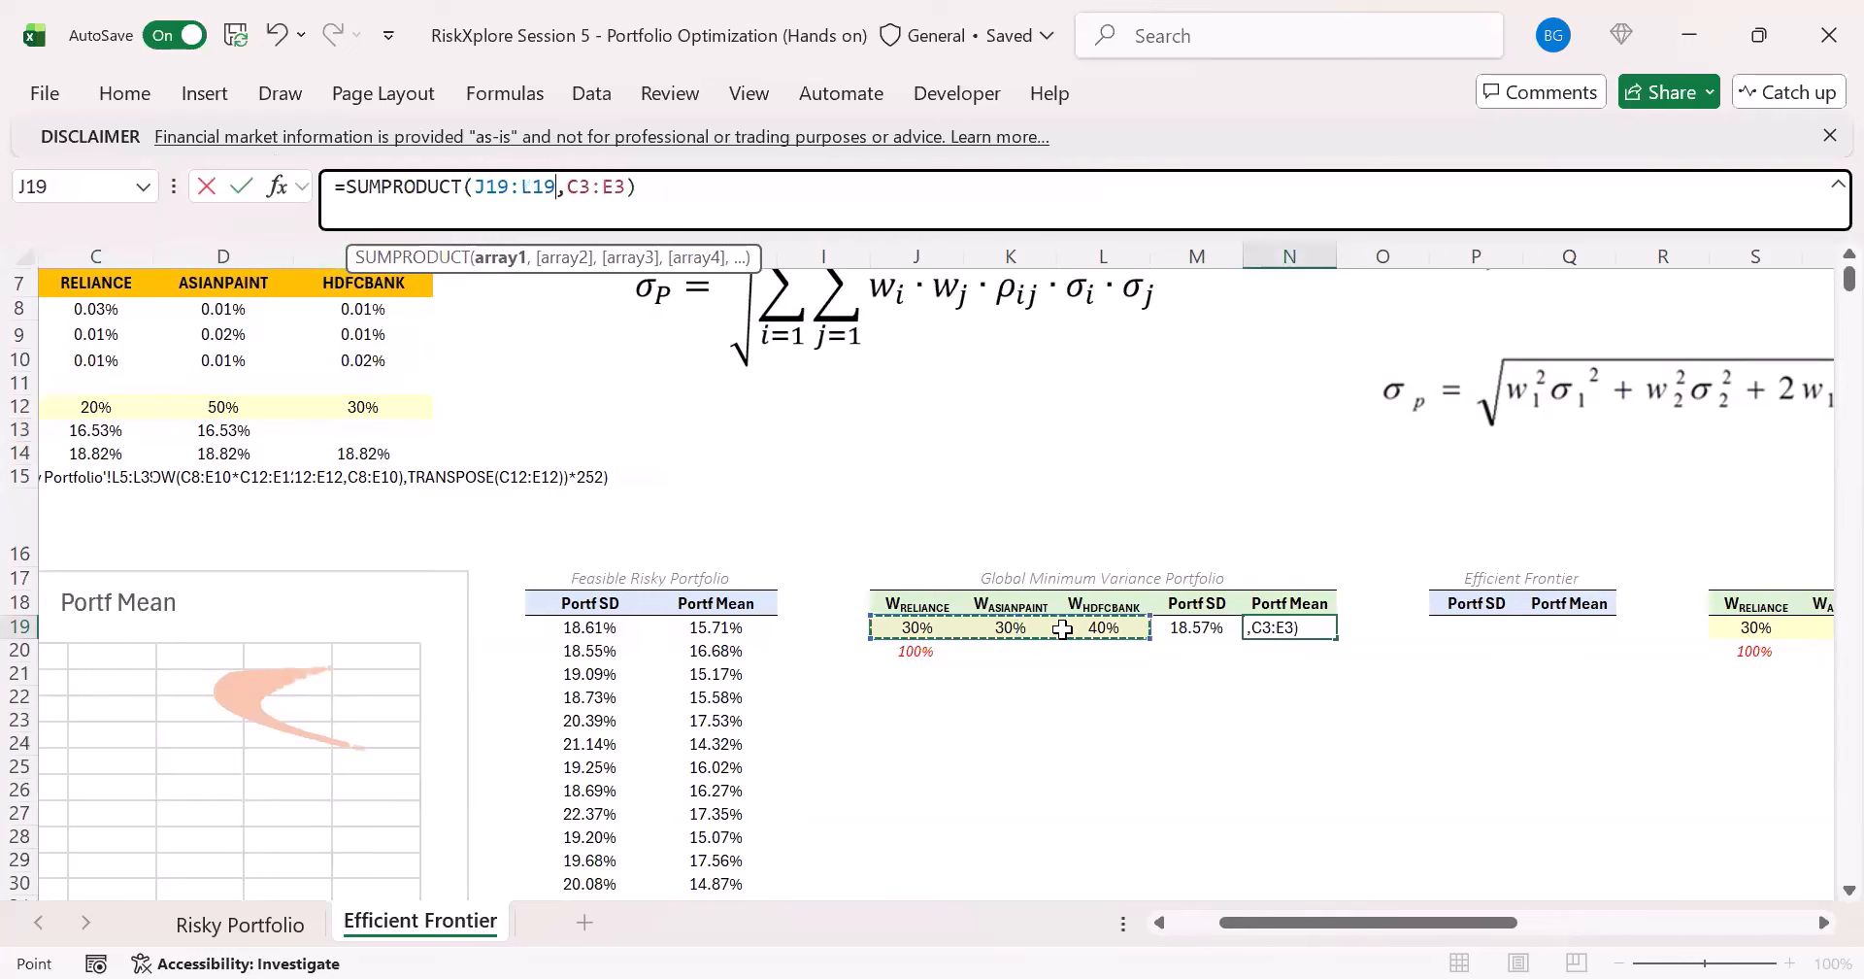
{"action": "key", "text": "Tab"}
{"action": "key", "text": "Left"}
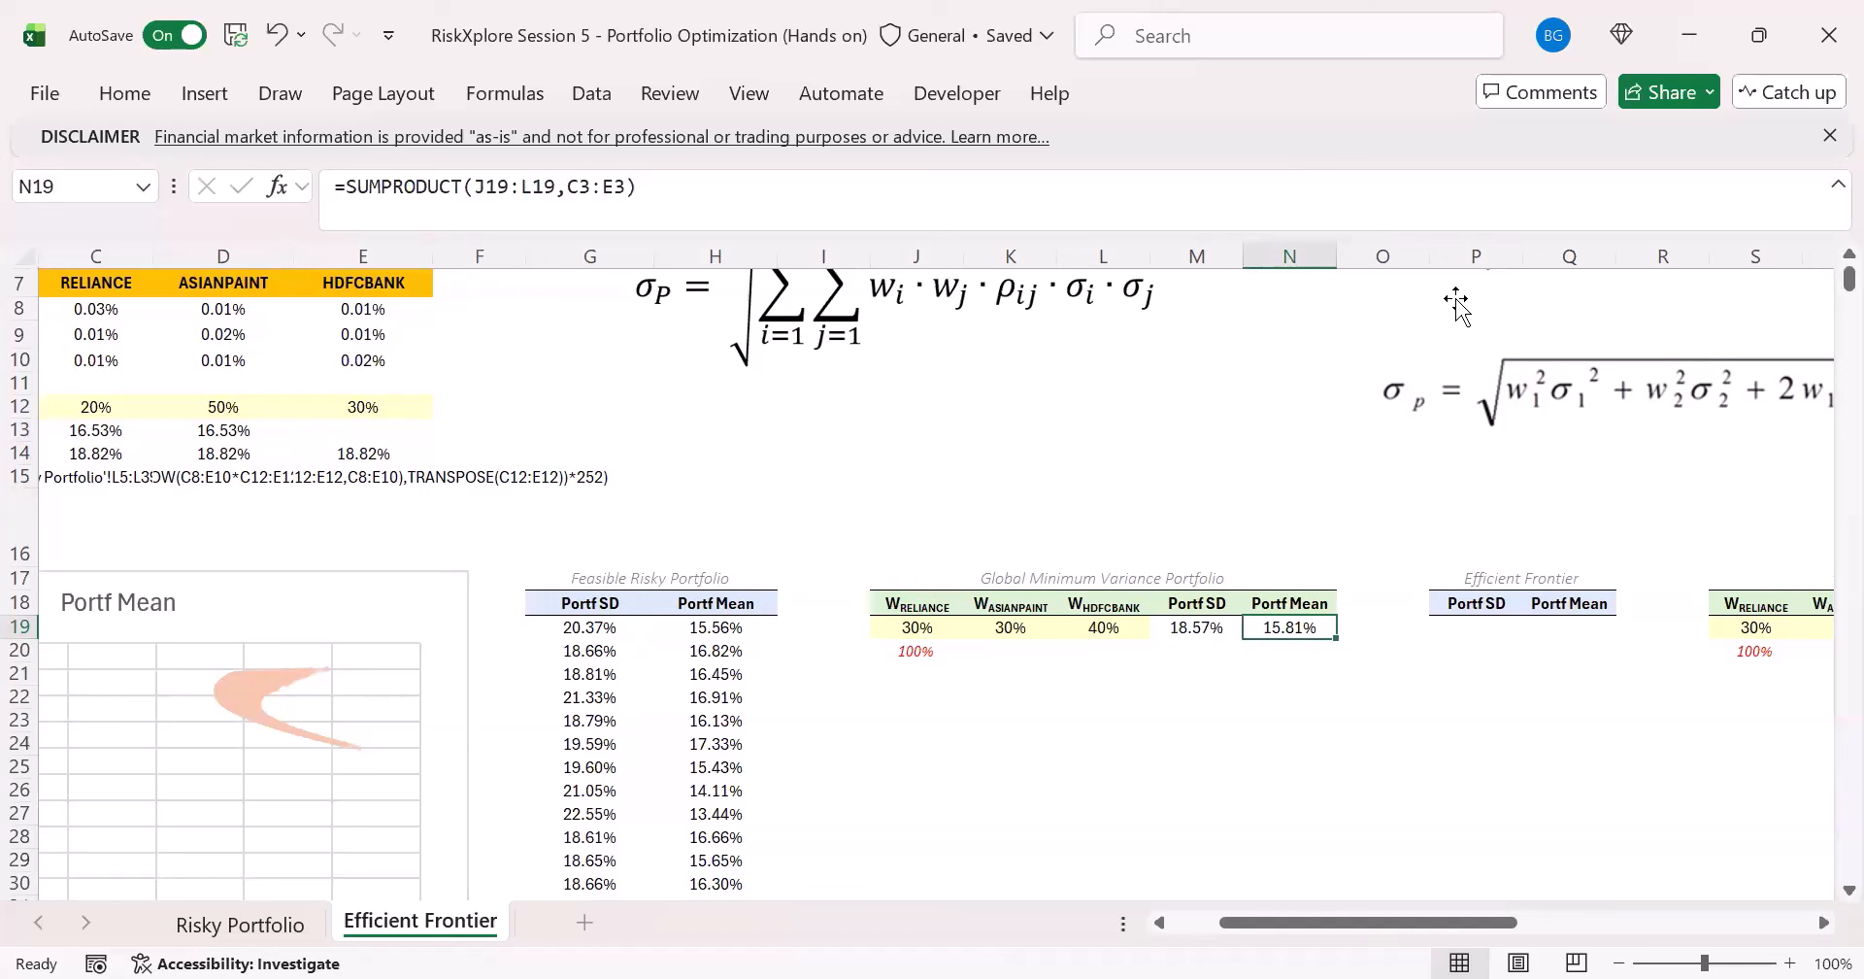
- Check the weights and Portf SD formula, open Solver, reset all its saved parameters and close it
{"action": "left_click_drag", "start_coordinate": [917, 627], "coordinate": [1104, 627]}
{"action": "left_click", "coordinate": [1201, 627]}
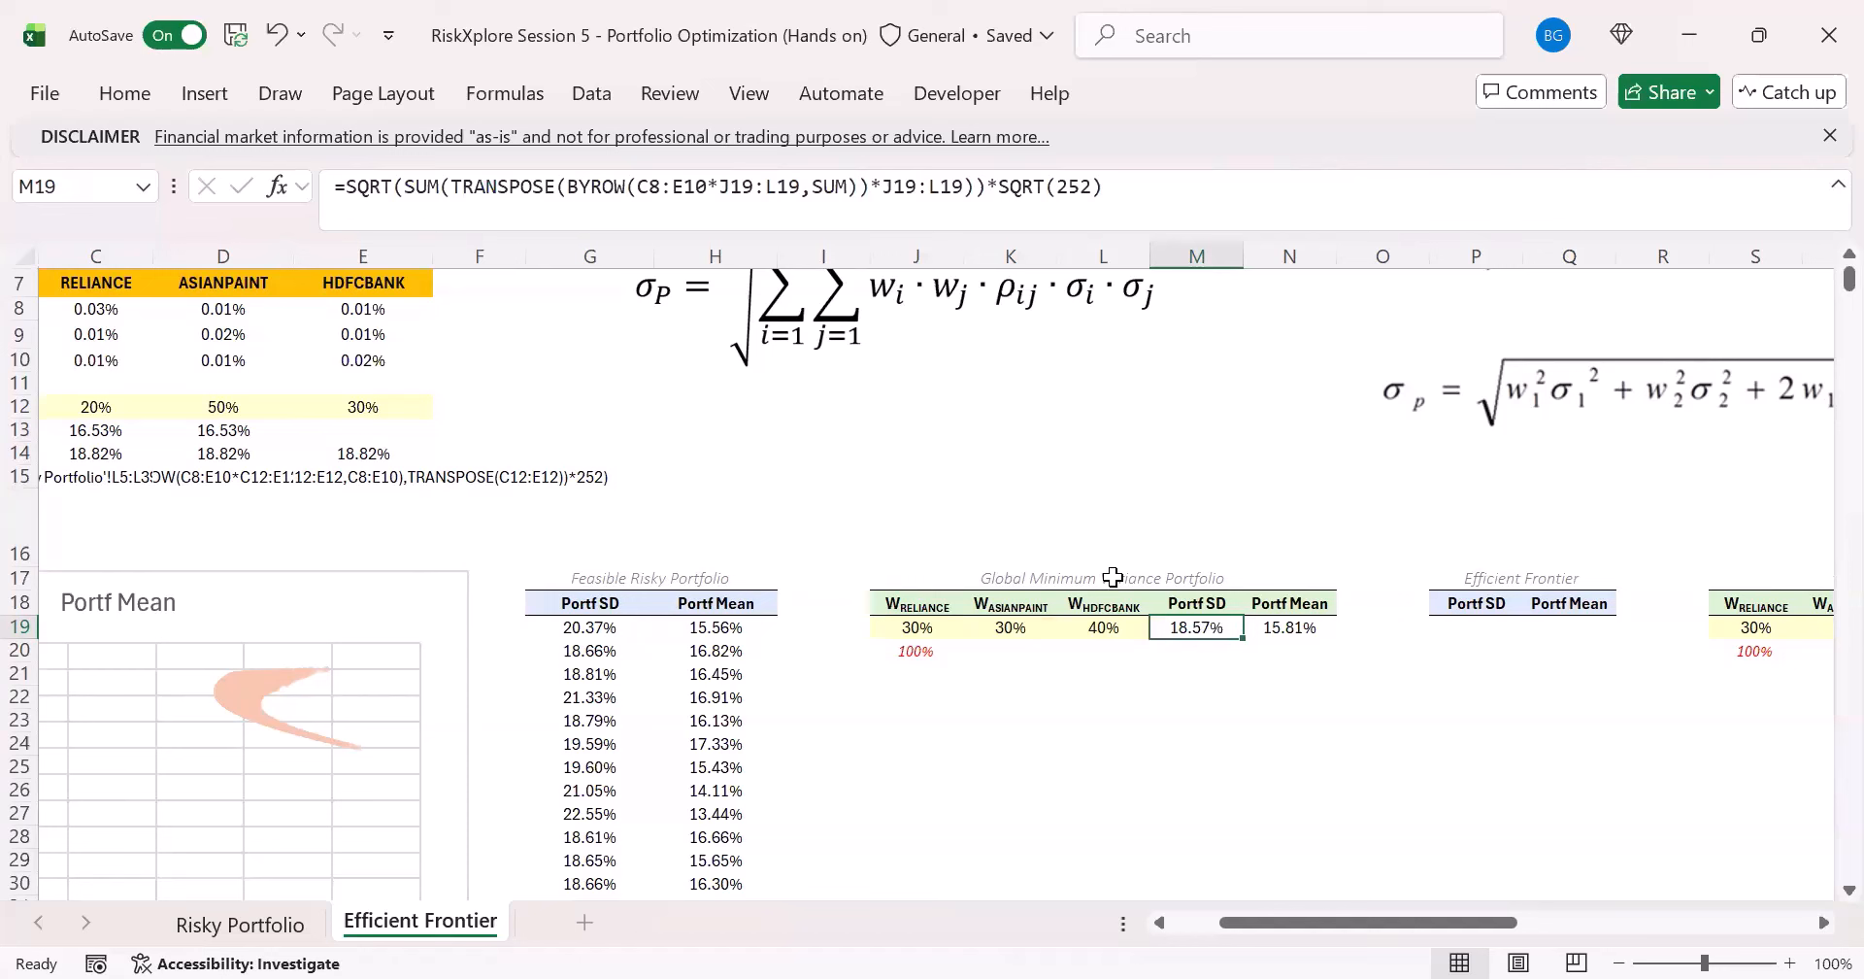
{"action": "left_click", "coordinate": [911, 629]}
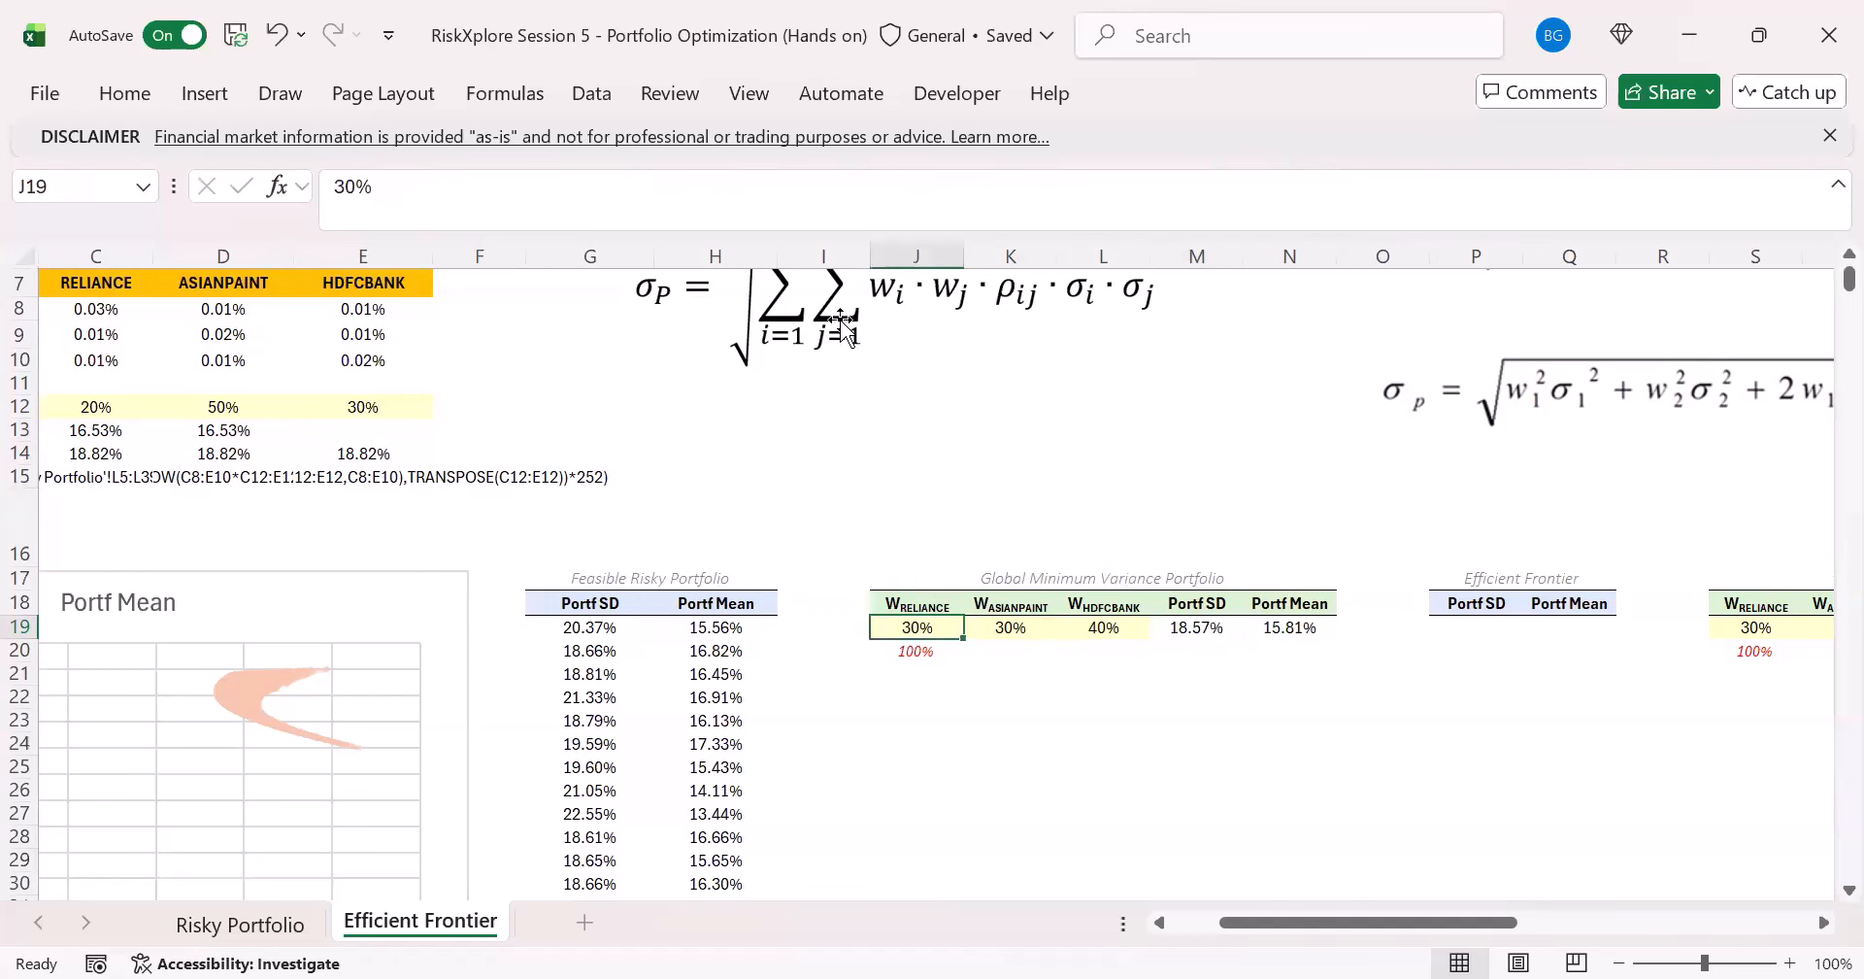
{"action": "left_click", "coordinate": [590, 93]}
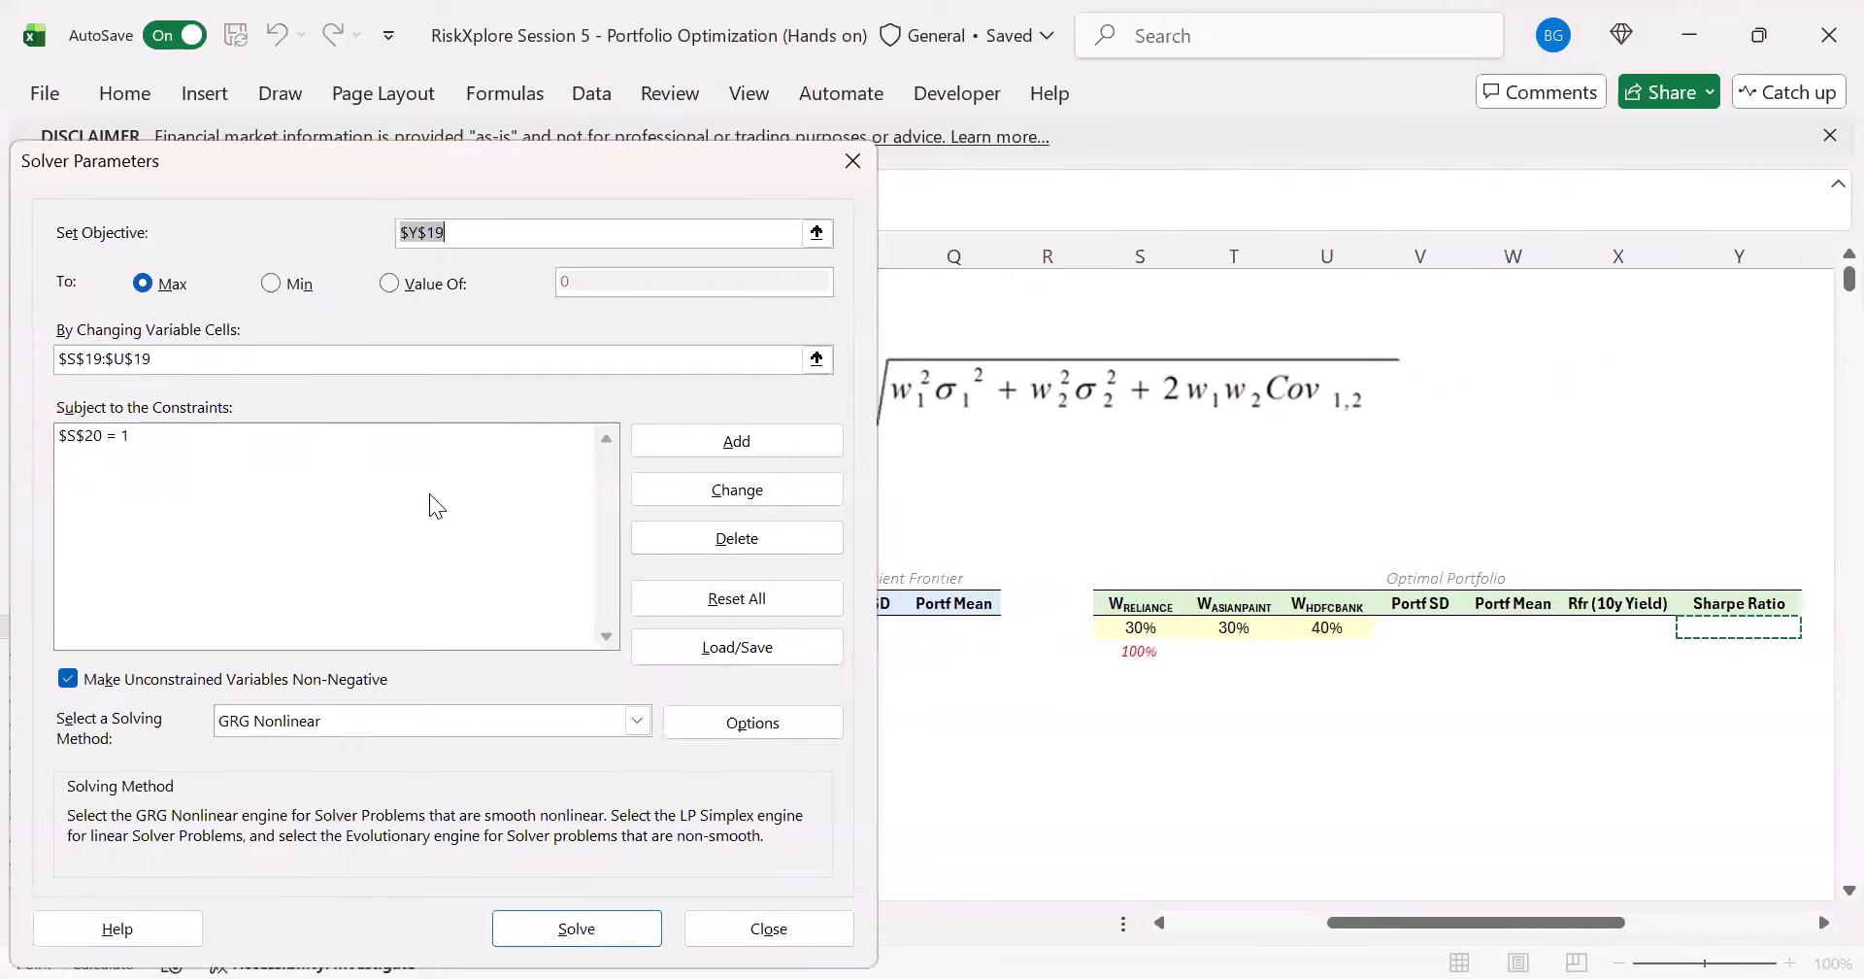
{"action": "left_click", "coordinate": [717, 609]}
{"action": "key", "text": "Return"}
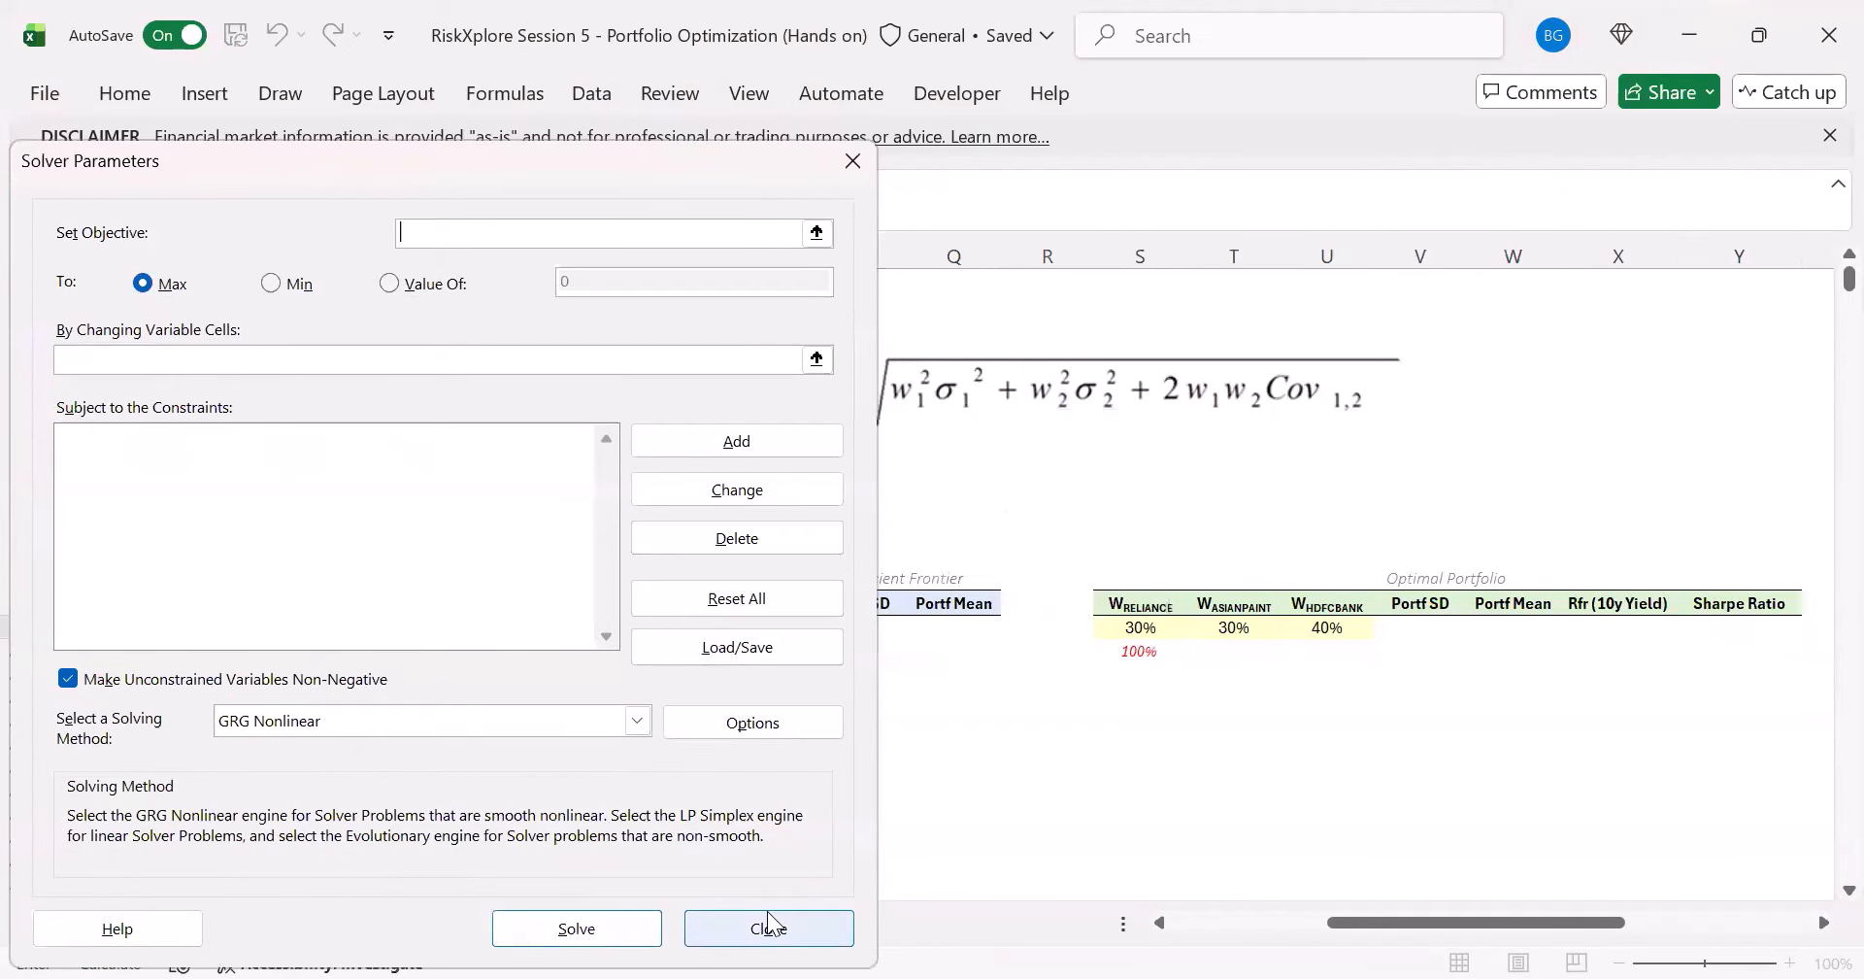
{"action": "key", "text": "Escape"}
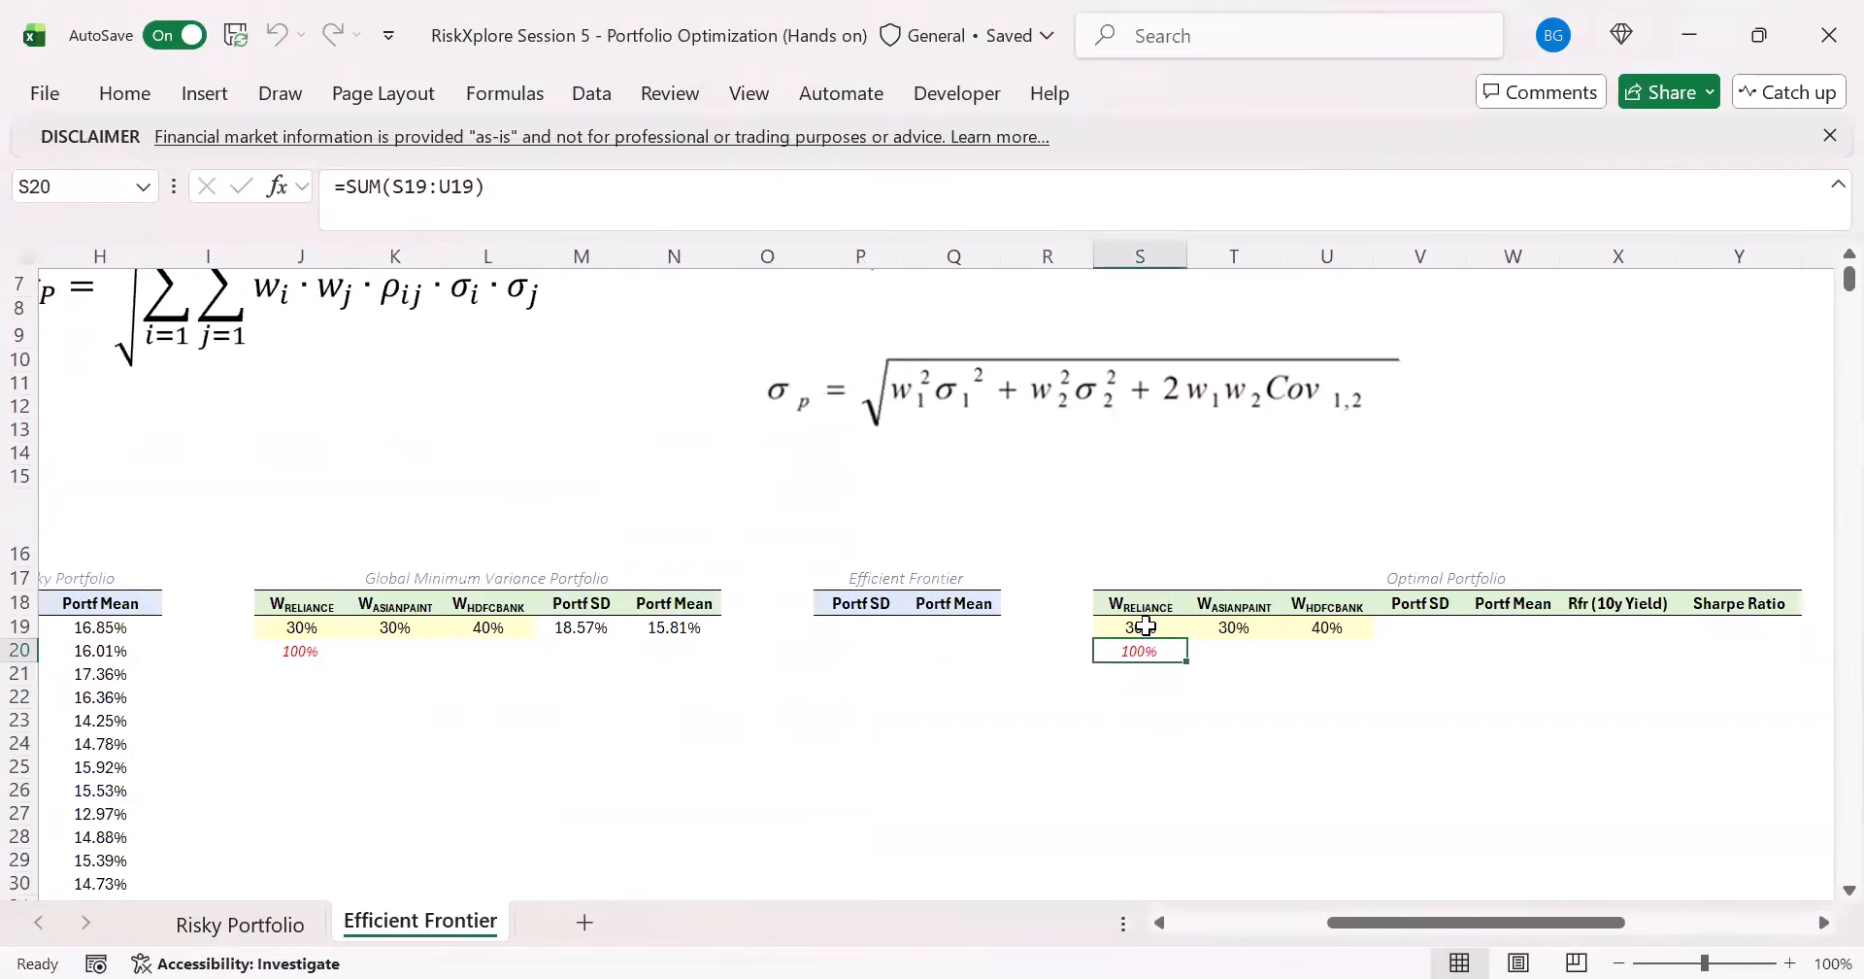
- Make sure the Solver Add-in is enabled in the Excel add-ins list and confirm the selection
{"action": "key", "text": "Up"}
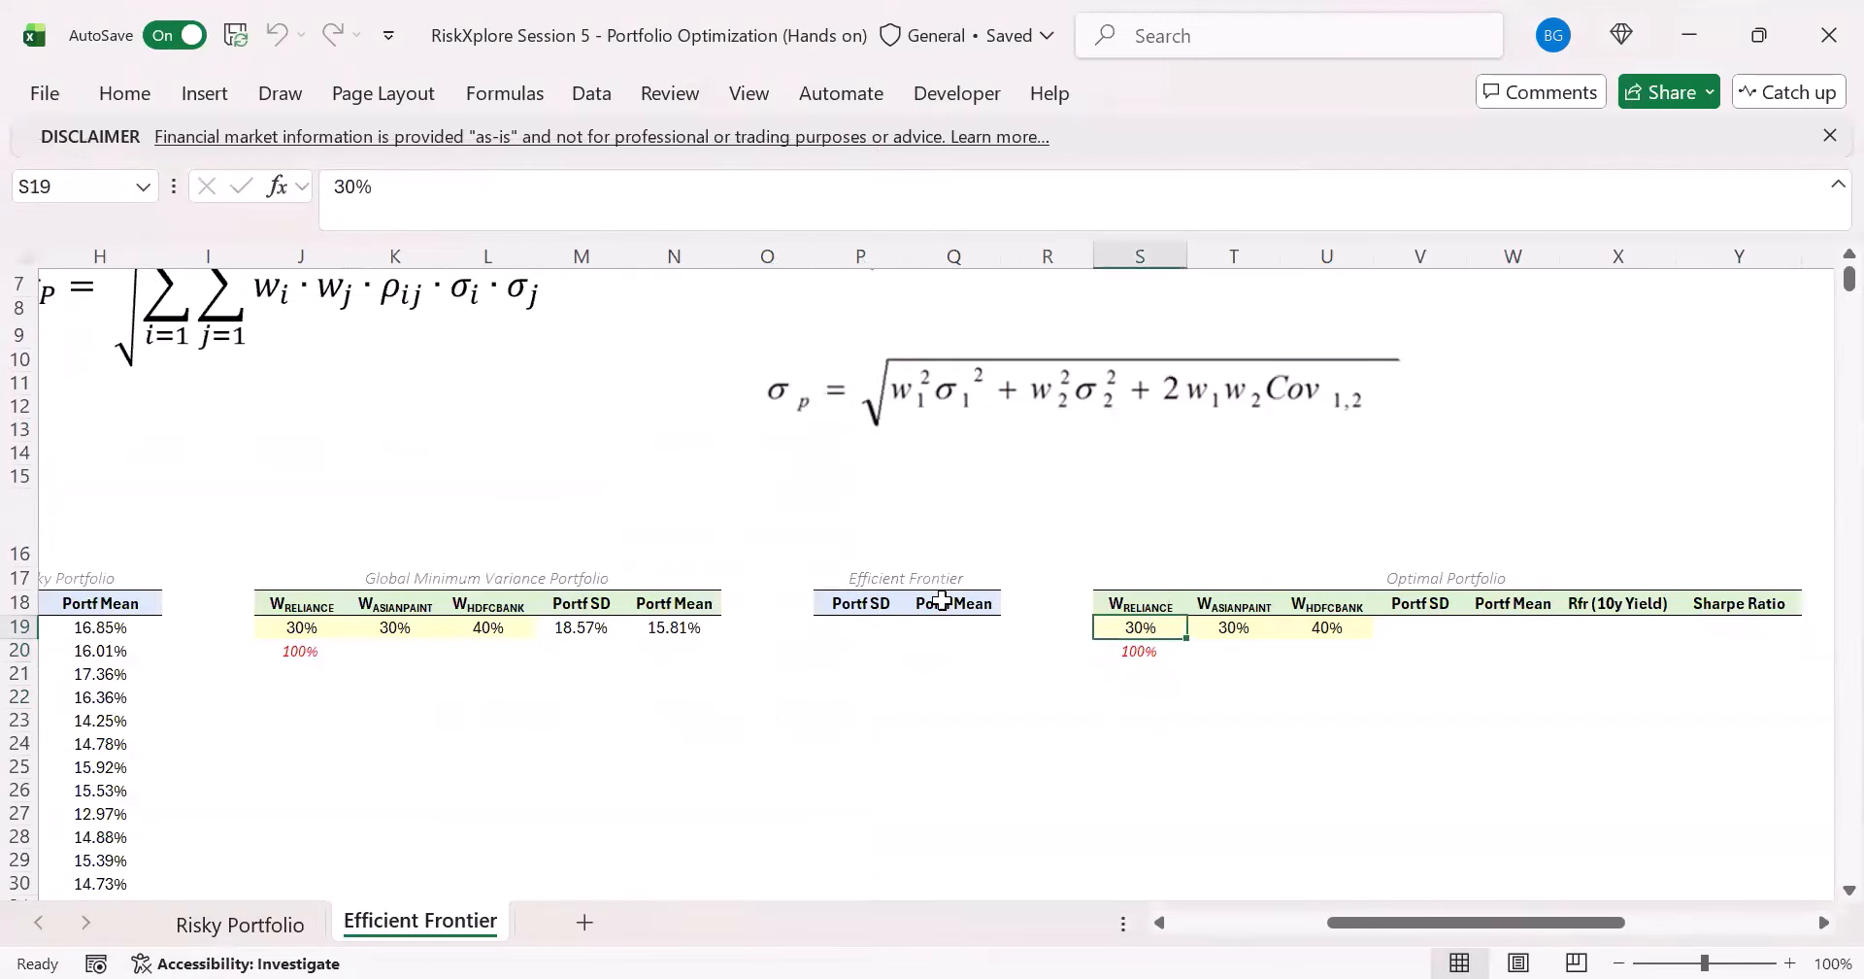
{"action": "left_click", "coordinate": [56, 93]}
{"action": "left_click", "coordinate": [103, 870]}
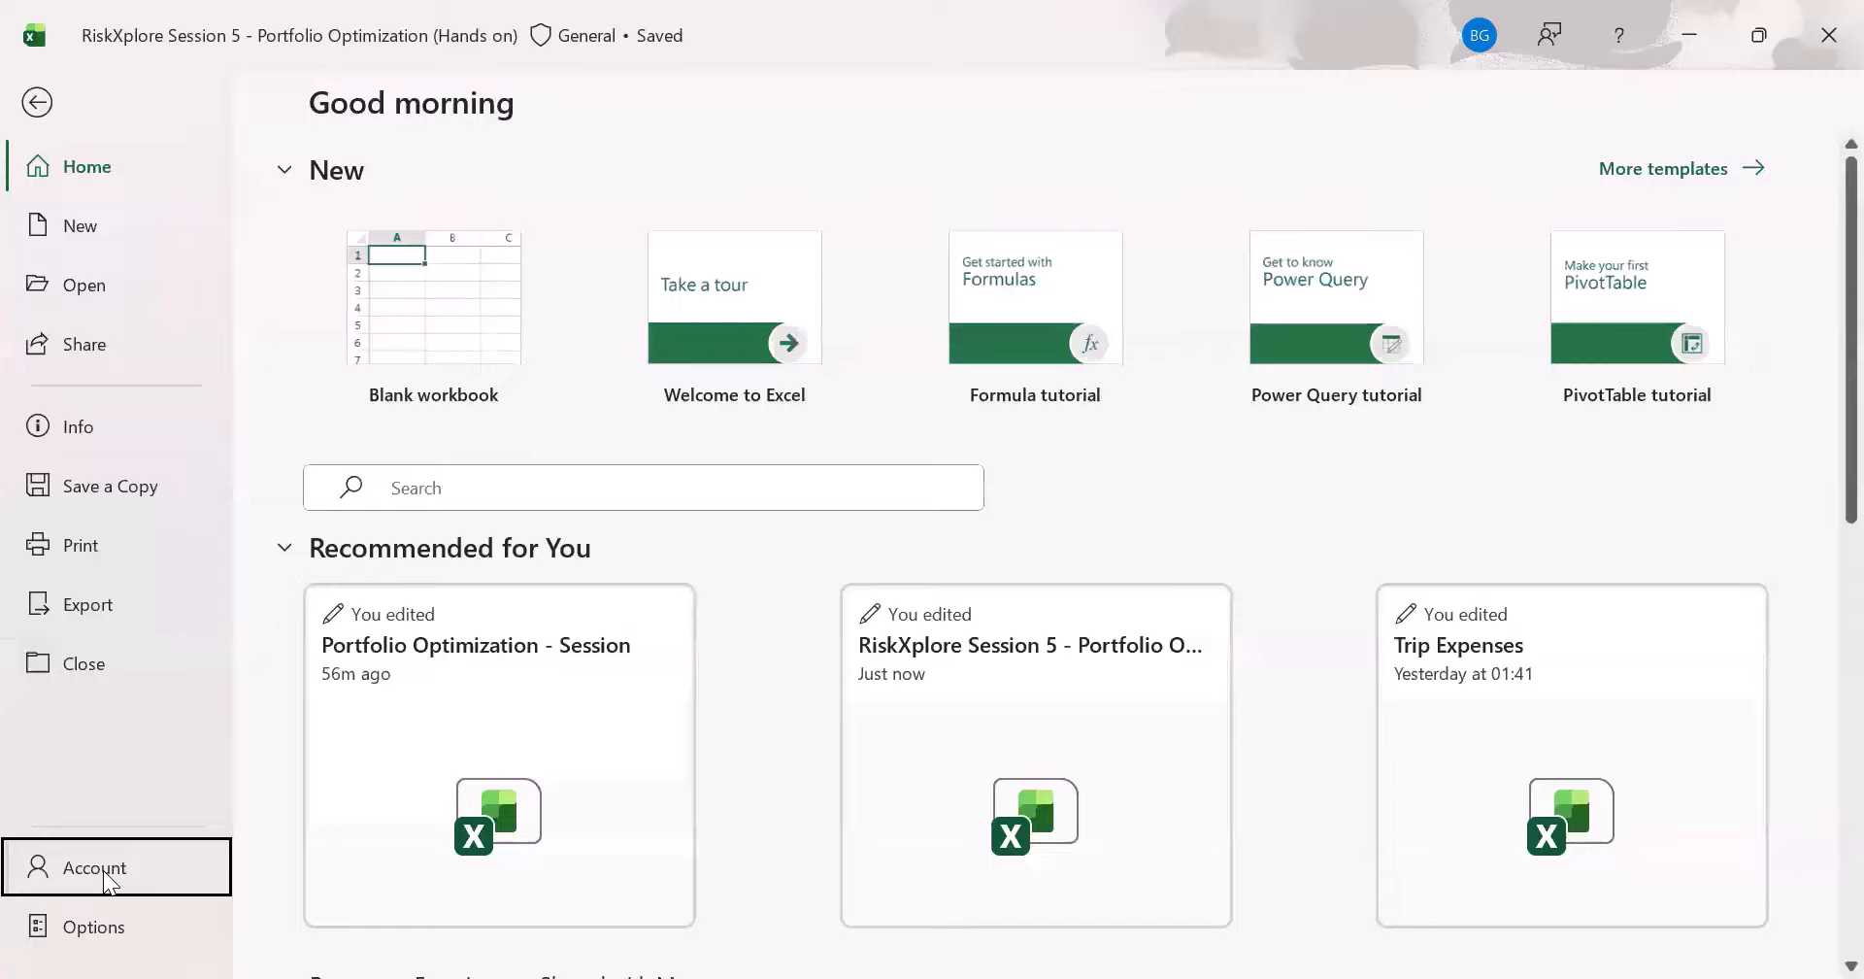
{"action": "left_click", "coordinate": [109, 930]}
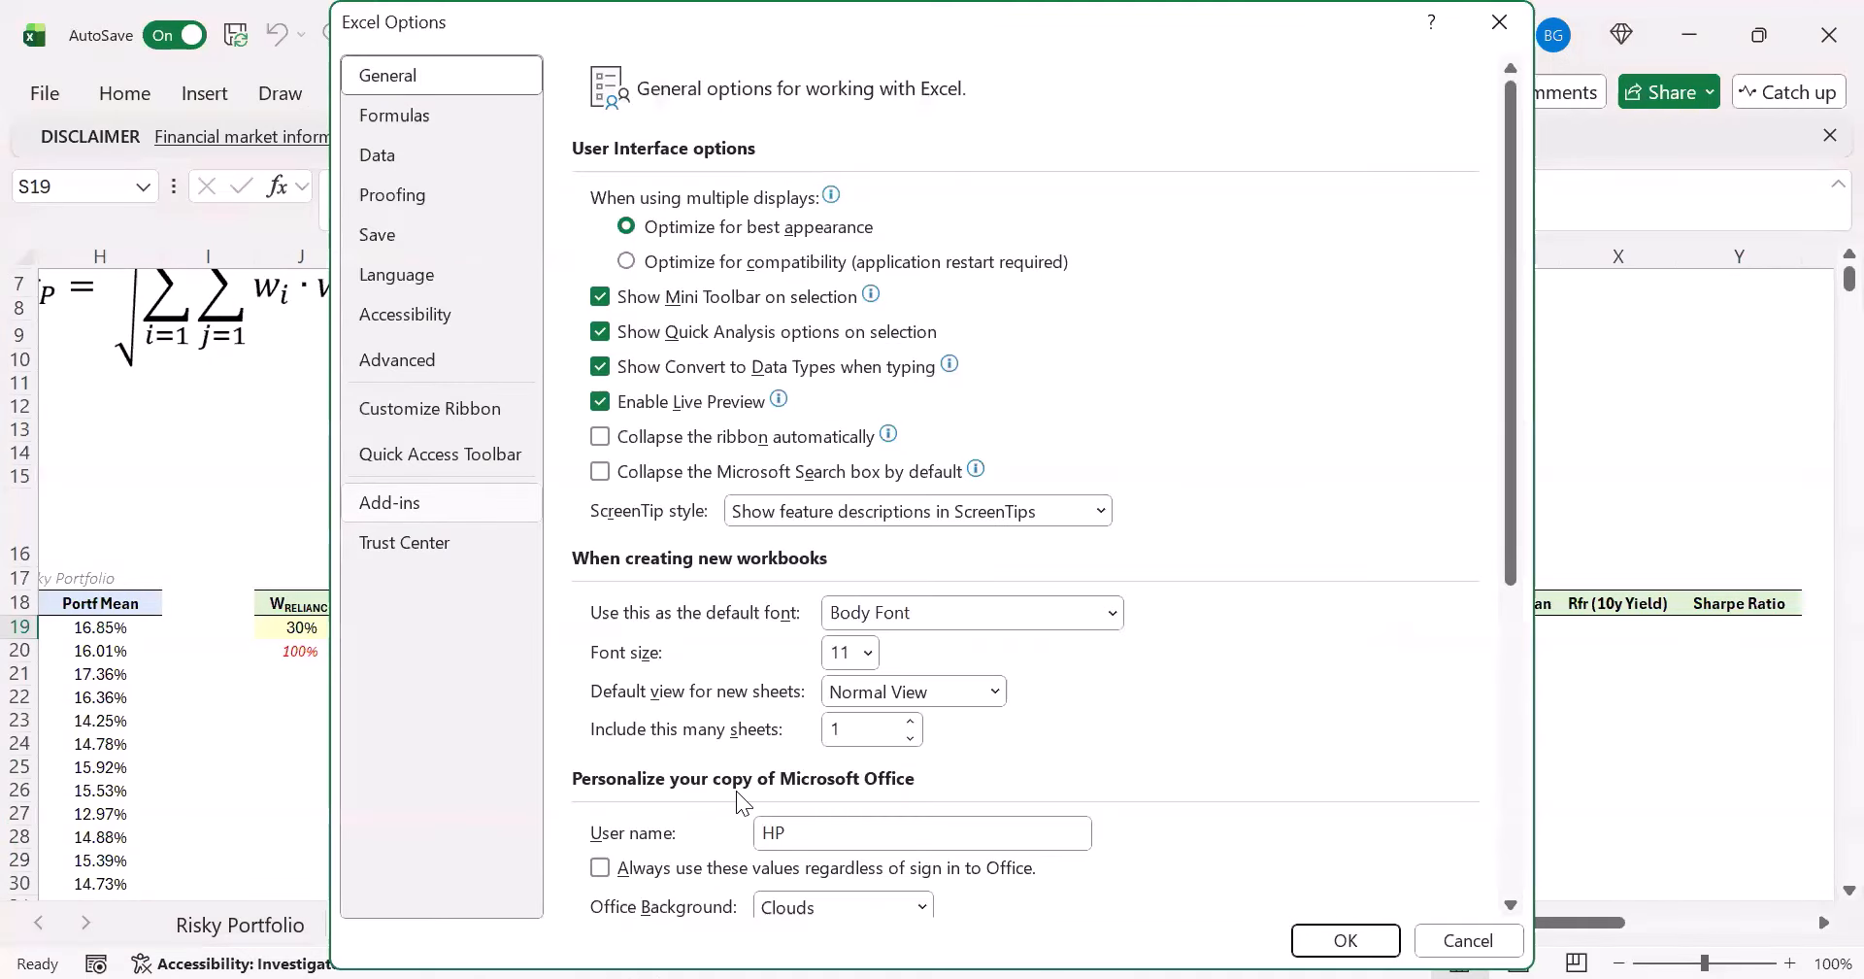
{"action": "left_click", "coordinate": [860, 884]}
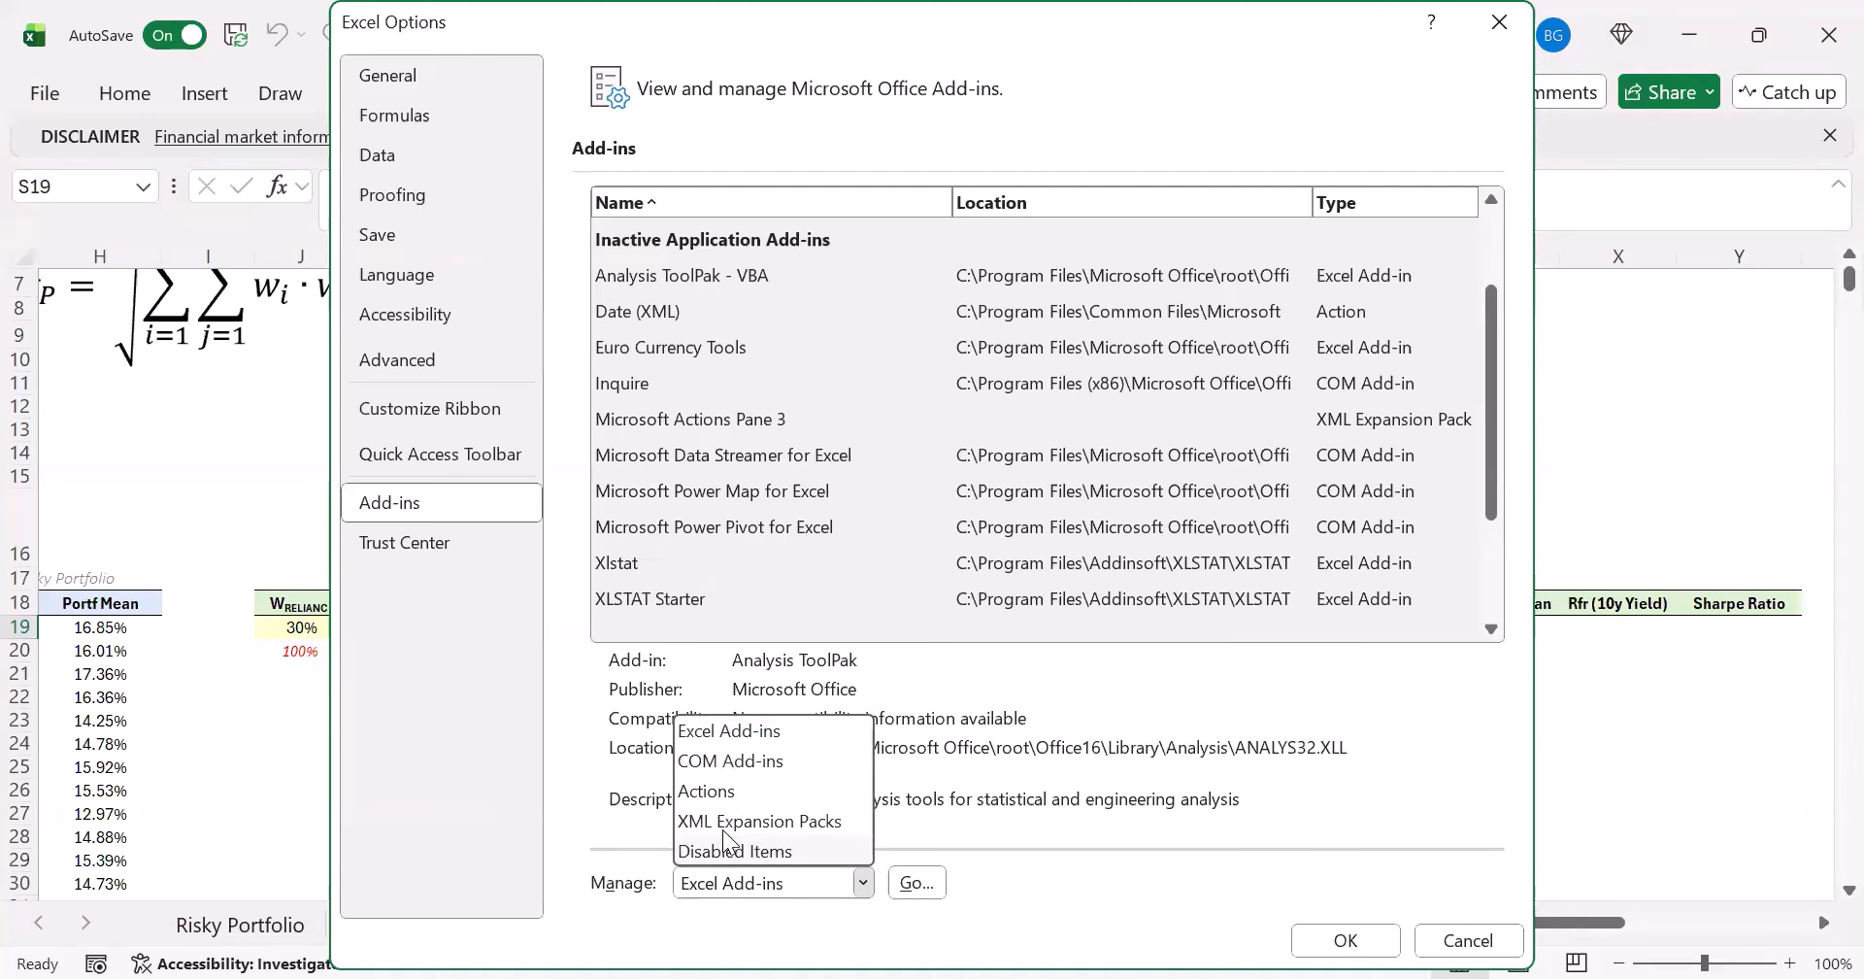
{"action": "left_click", "coordinate": [864, 883]}
{"action": "left_click", "coordinate": [915, 882]}
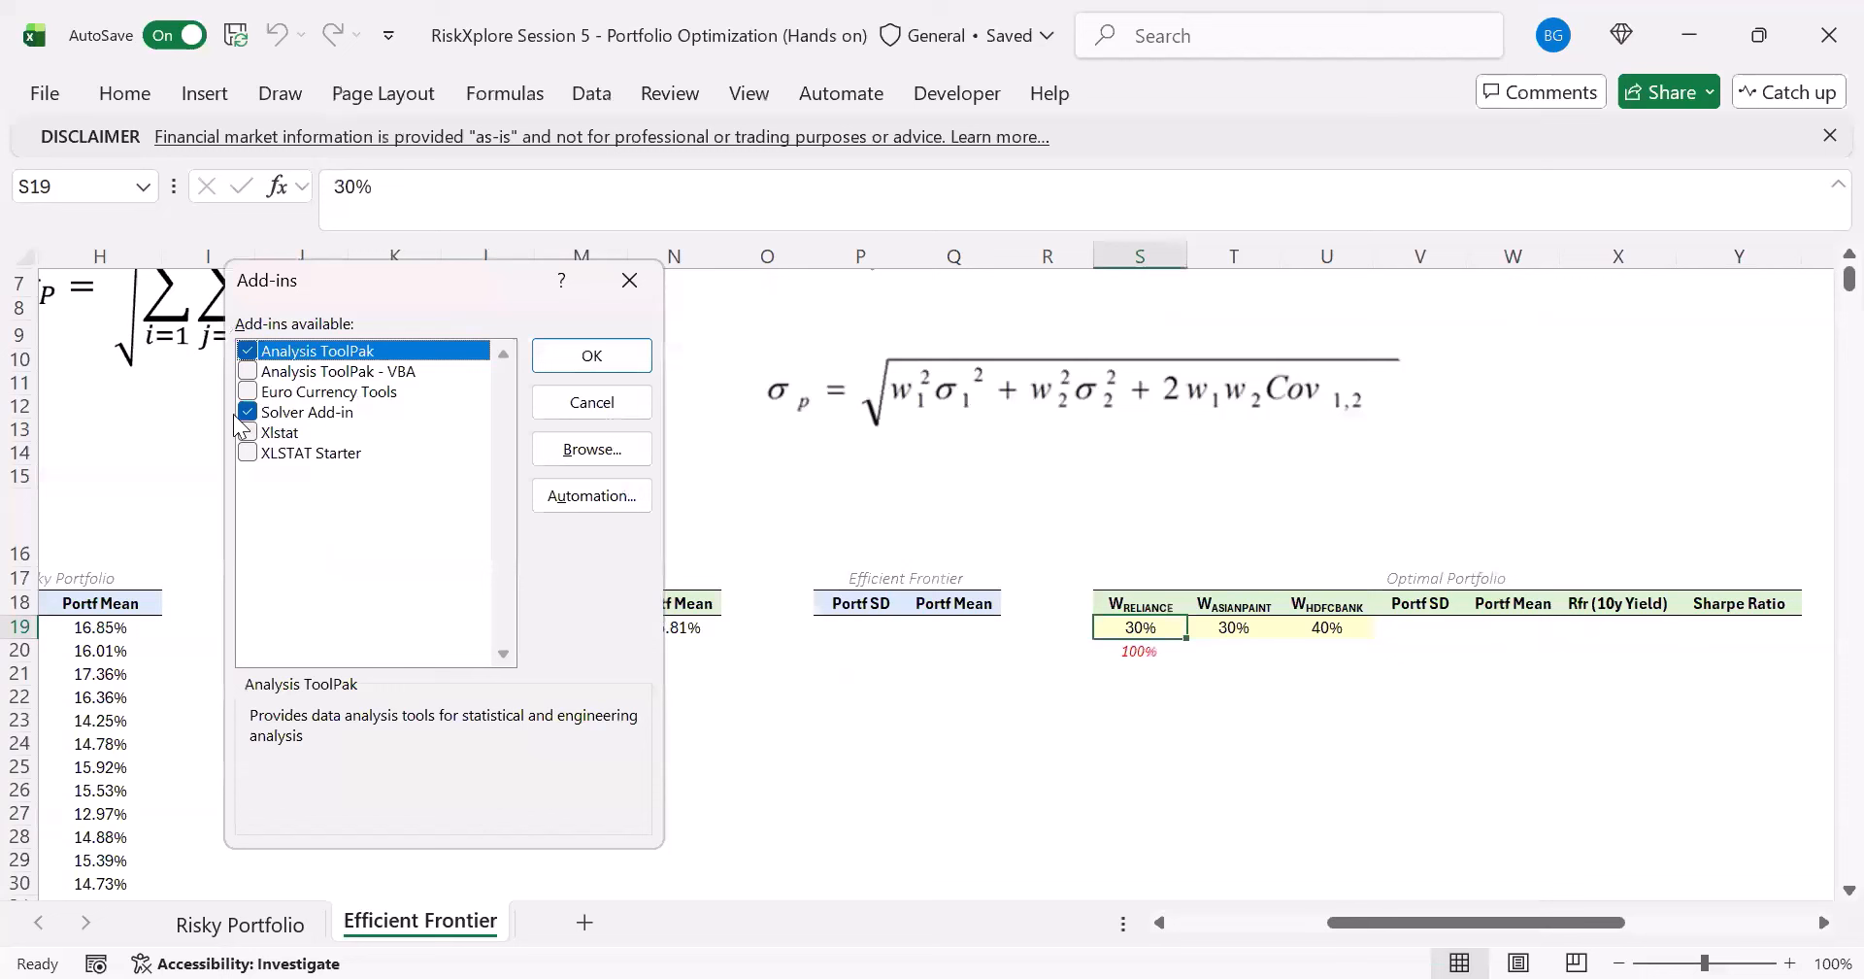
{"action": "left_click", "coordinate": [242, 414]}
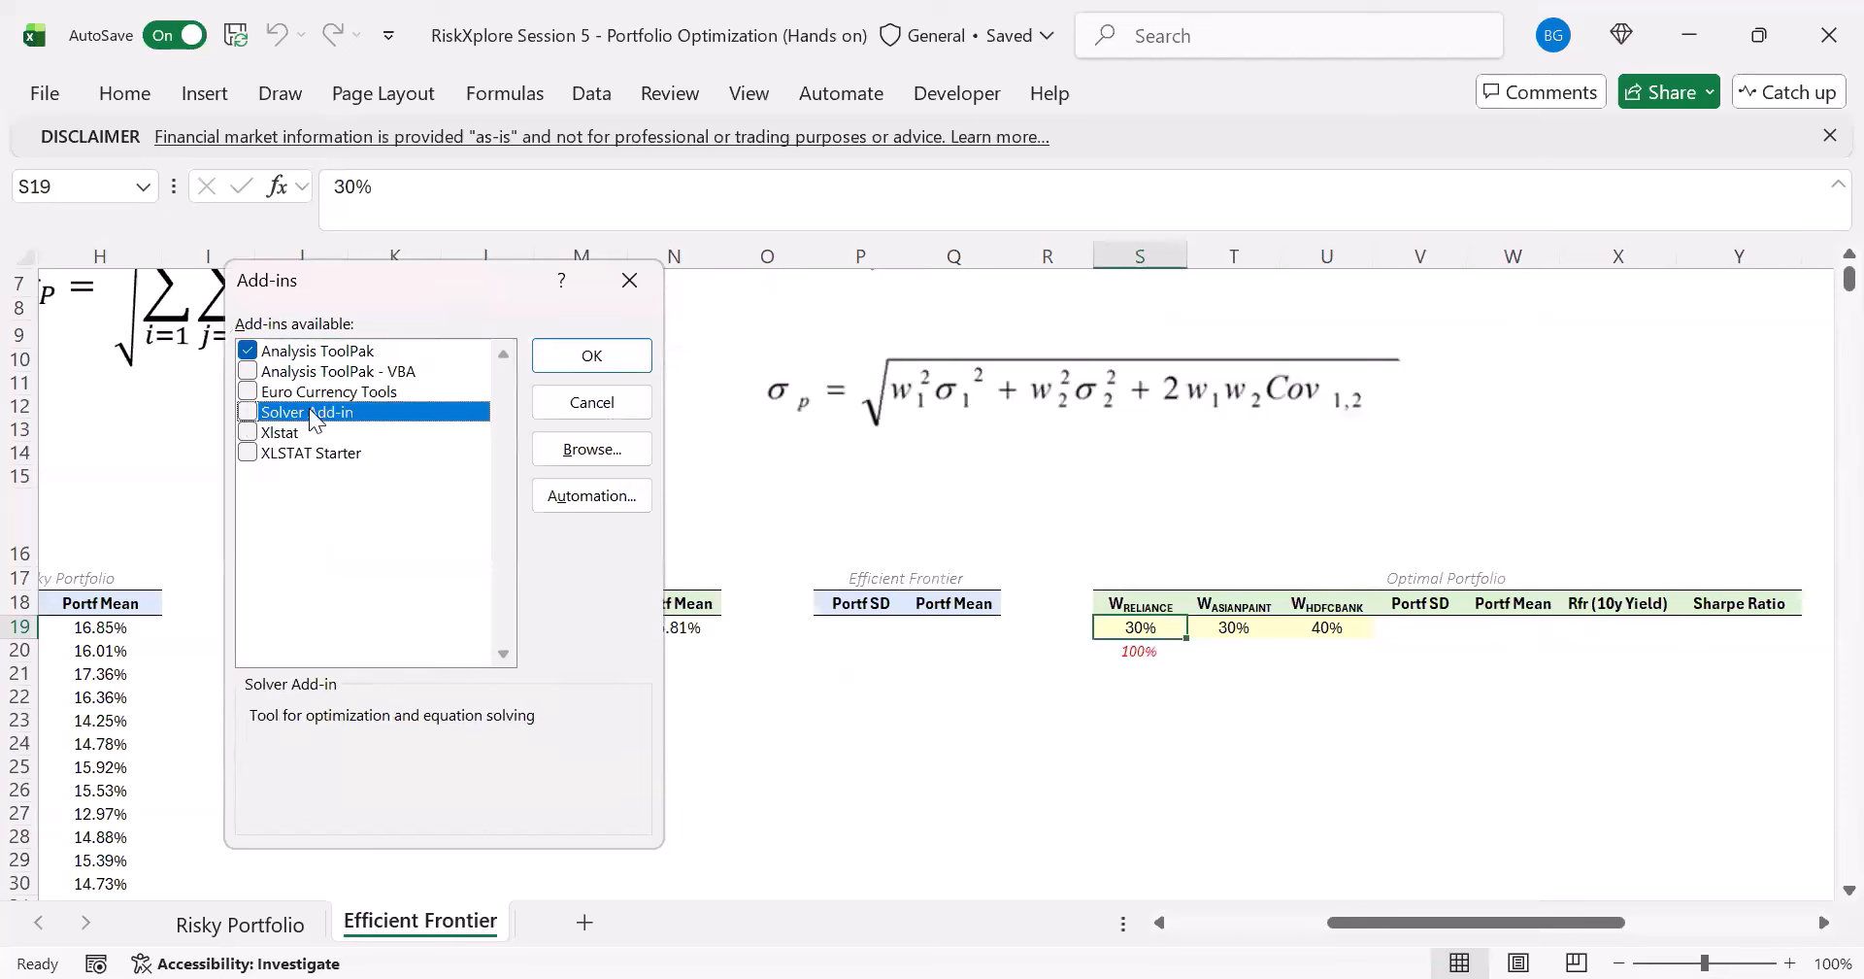
{"action": "left_click", "coordinate": [592, 357]}
{"action": "left_click", "coordinate": [1146, 649]}
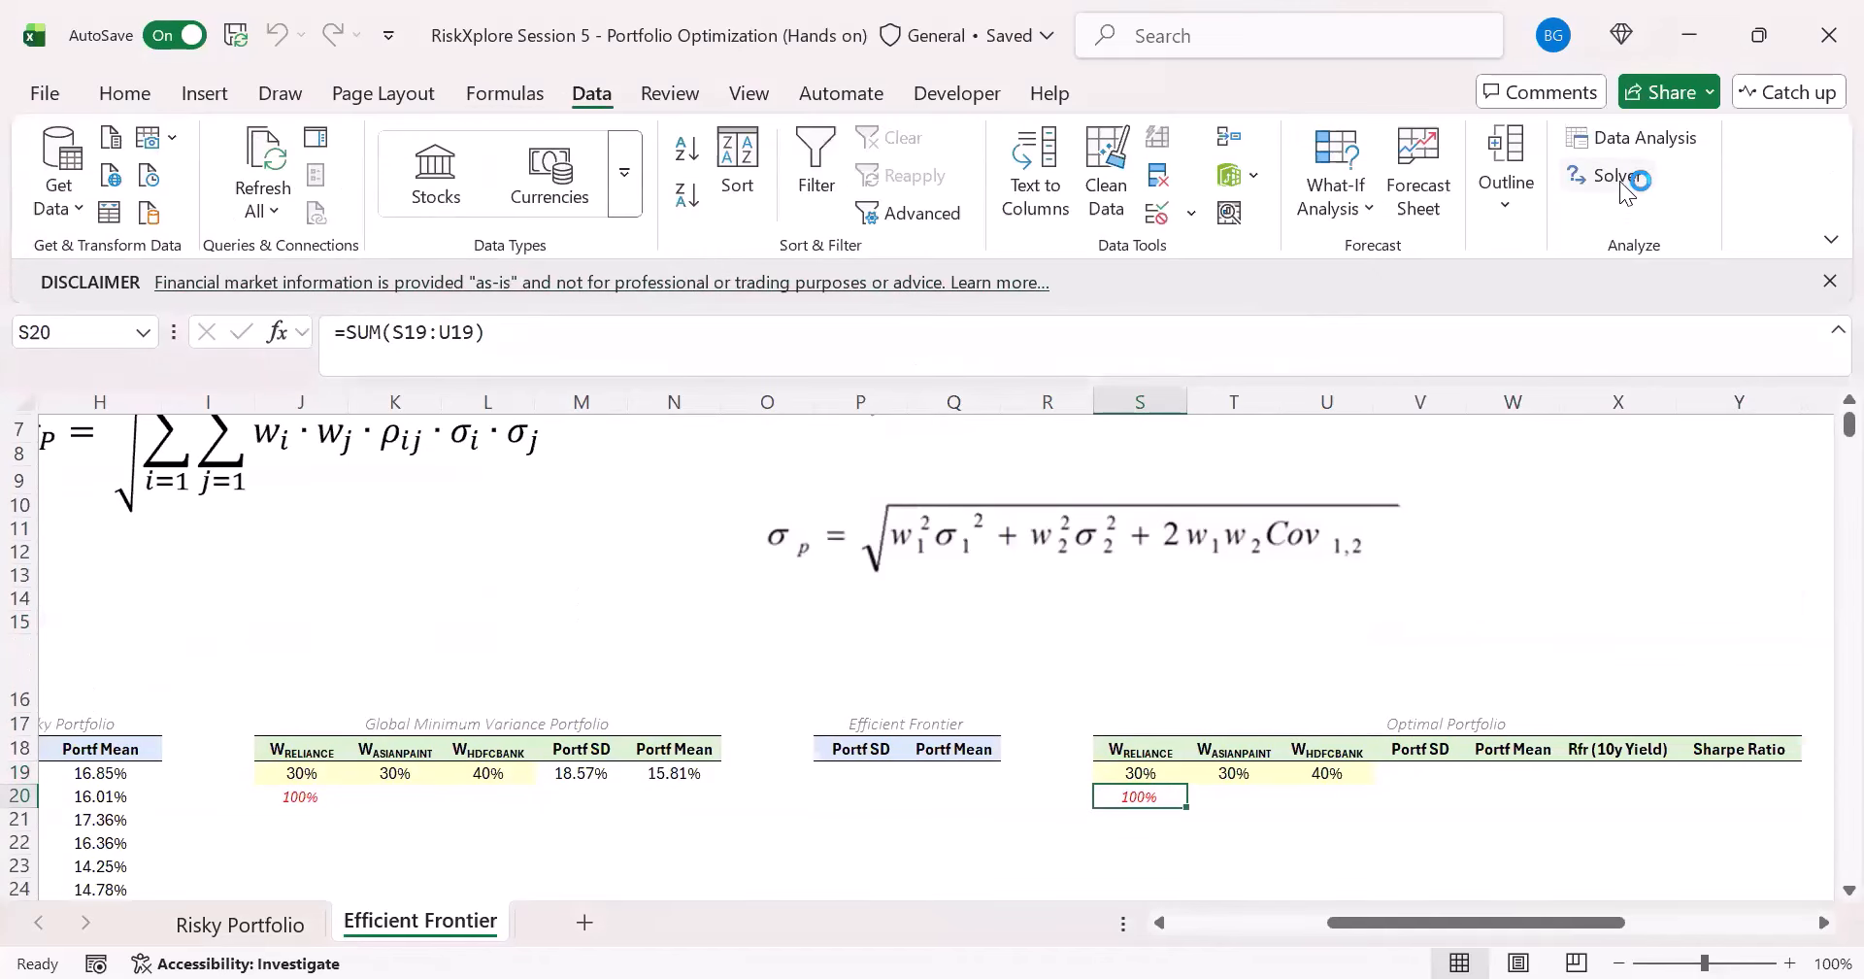
- Set up Solver to minimize the Portf SD cell M19 by changing the weights in J19:L19
{"action": "left_click", "coordinate": [1617, 176]}
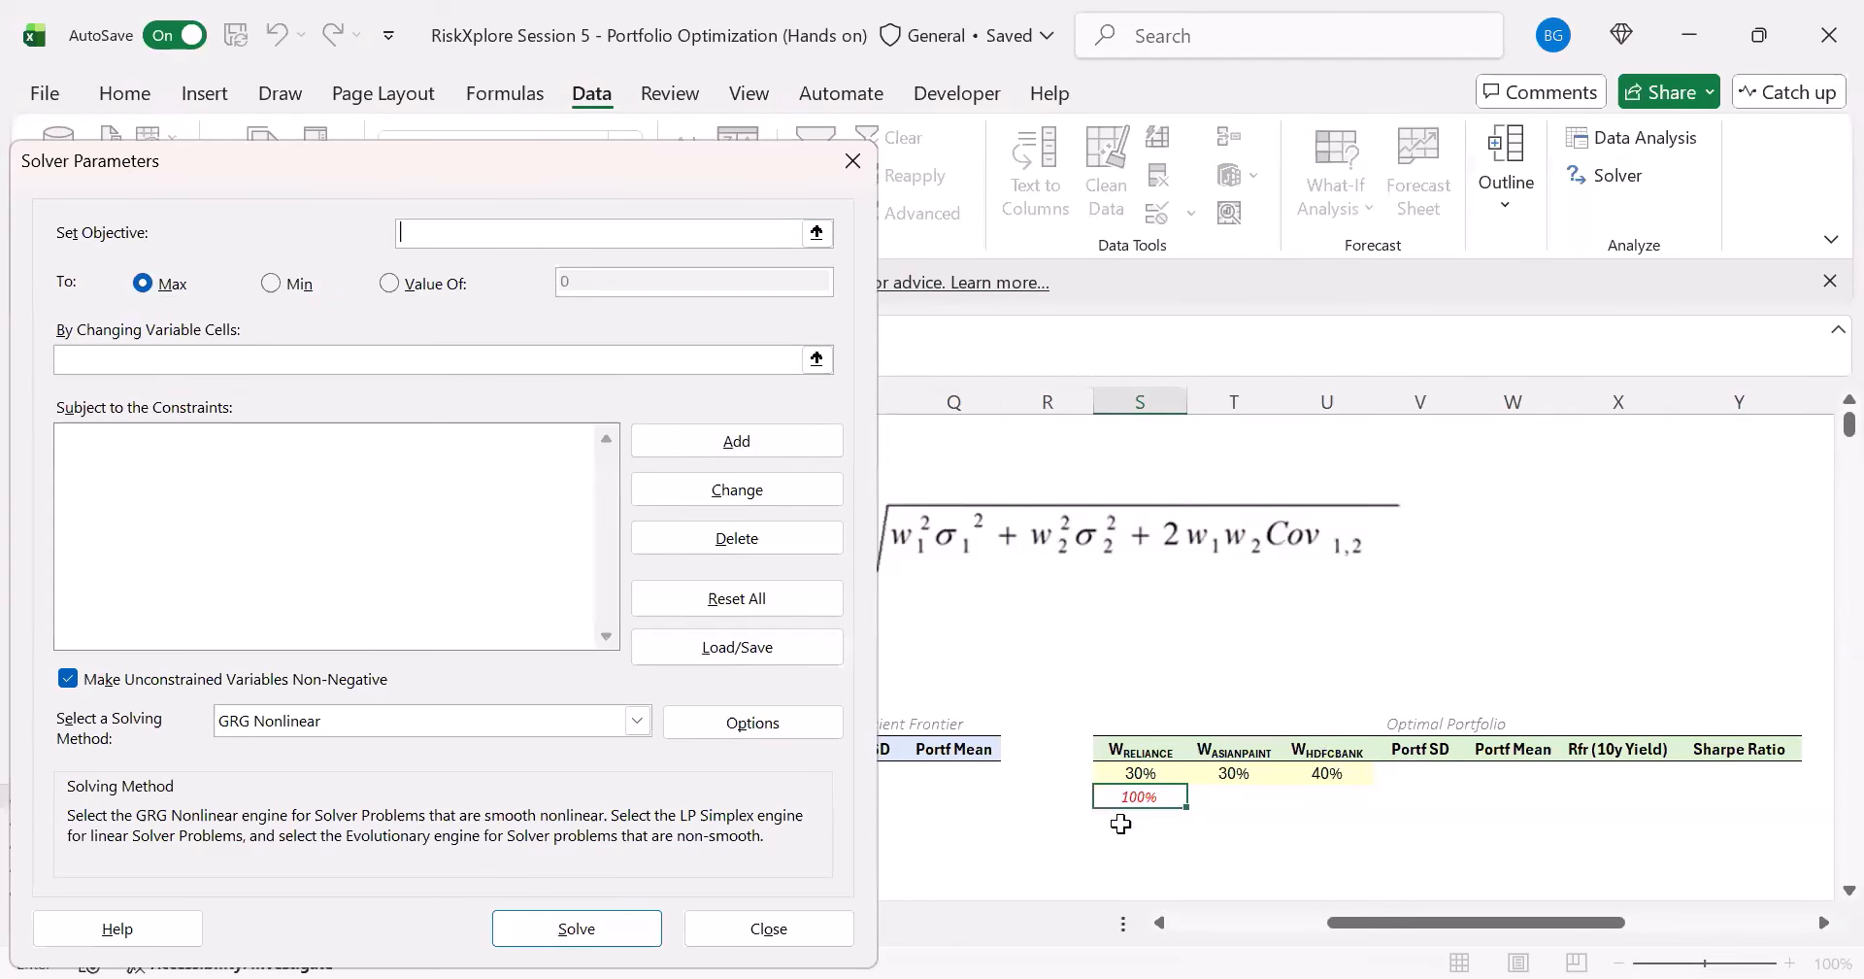
{"action": "left_click_drag", "start_coordinate": [1389, 919], "coordinate": [1247, 920]}
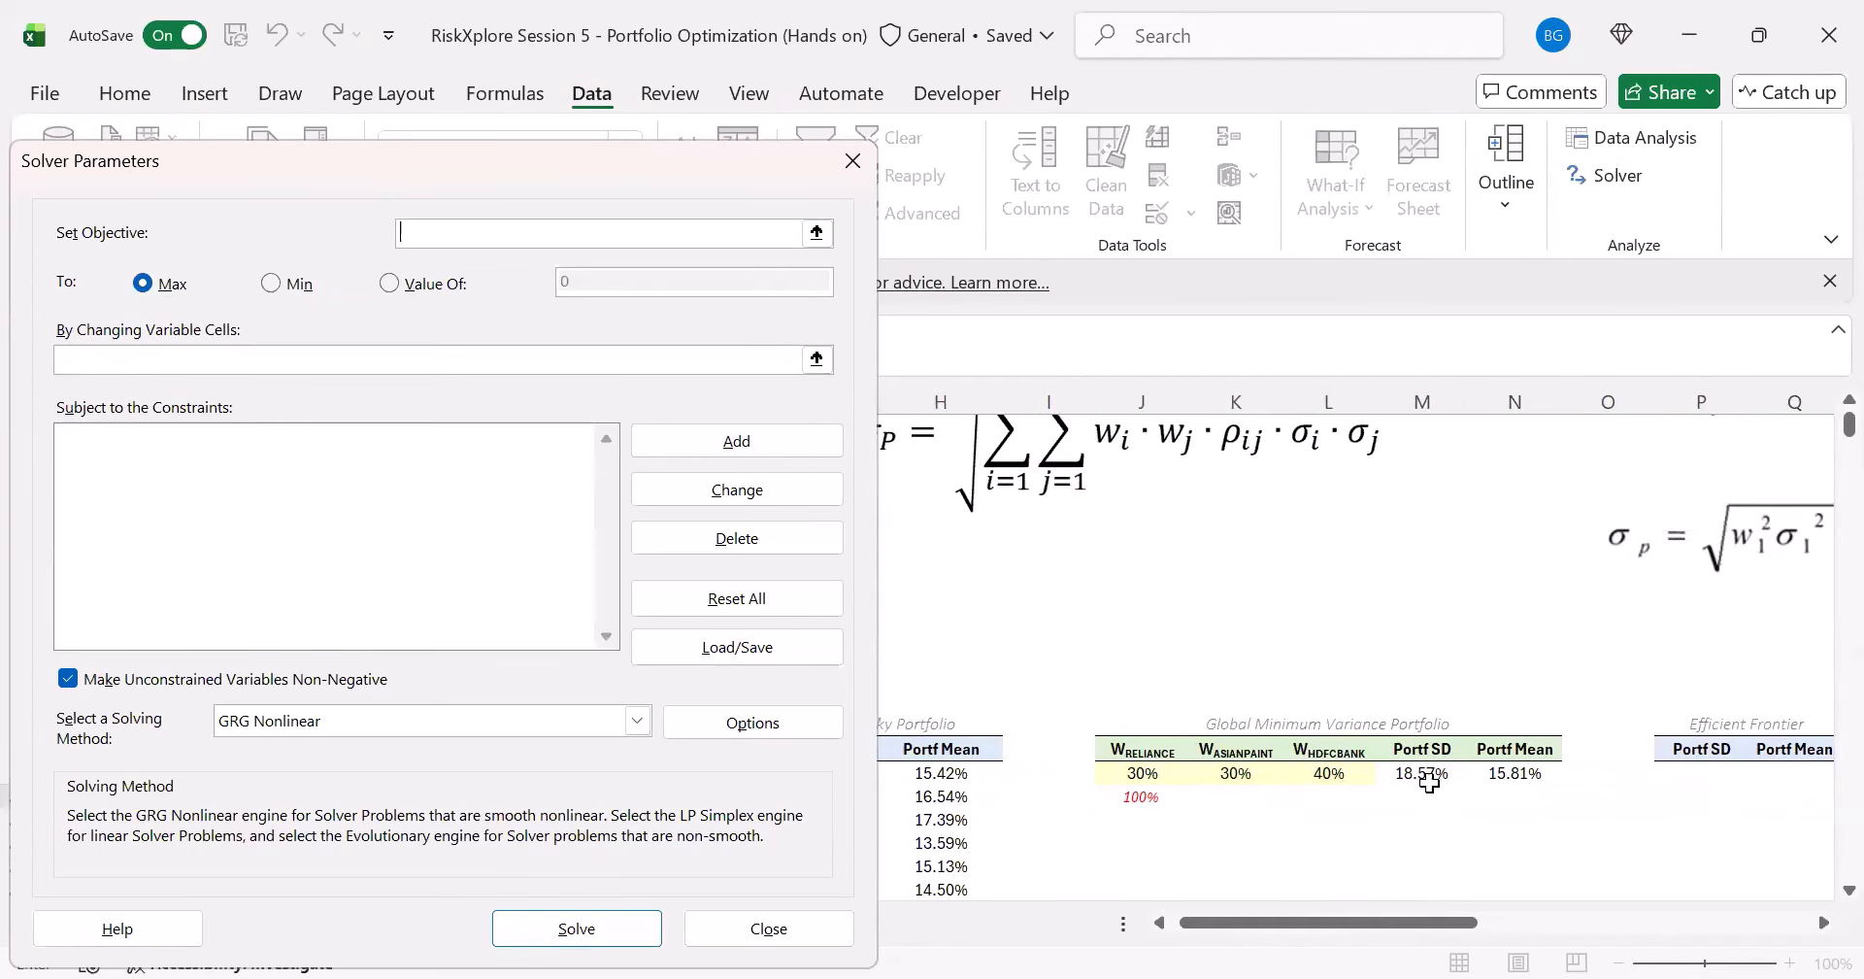
{"action": "left_click", "coordinate": [1422, 772]}
{"action": "left_click", "coordinate": [272, 284]}
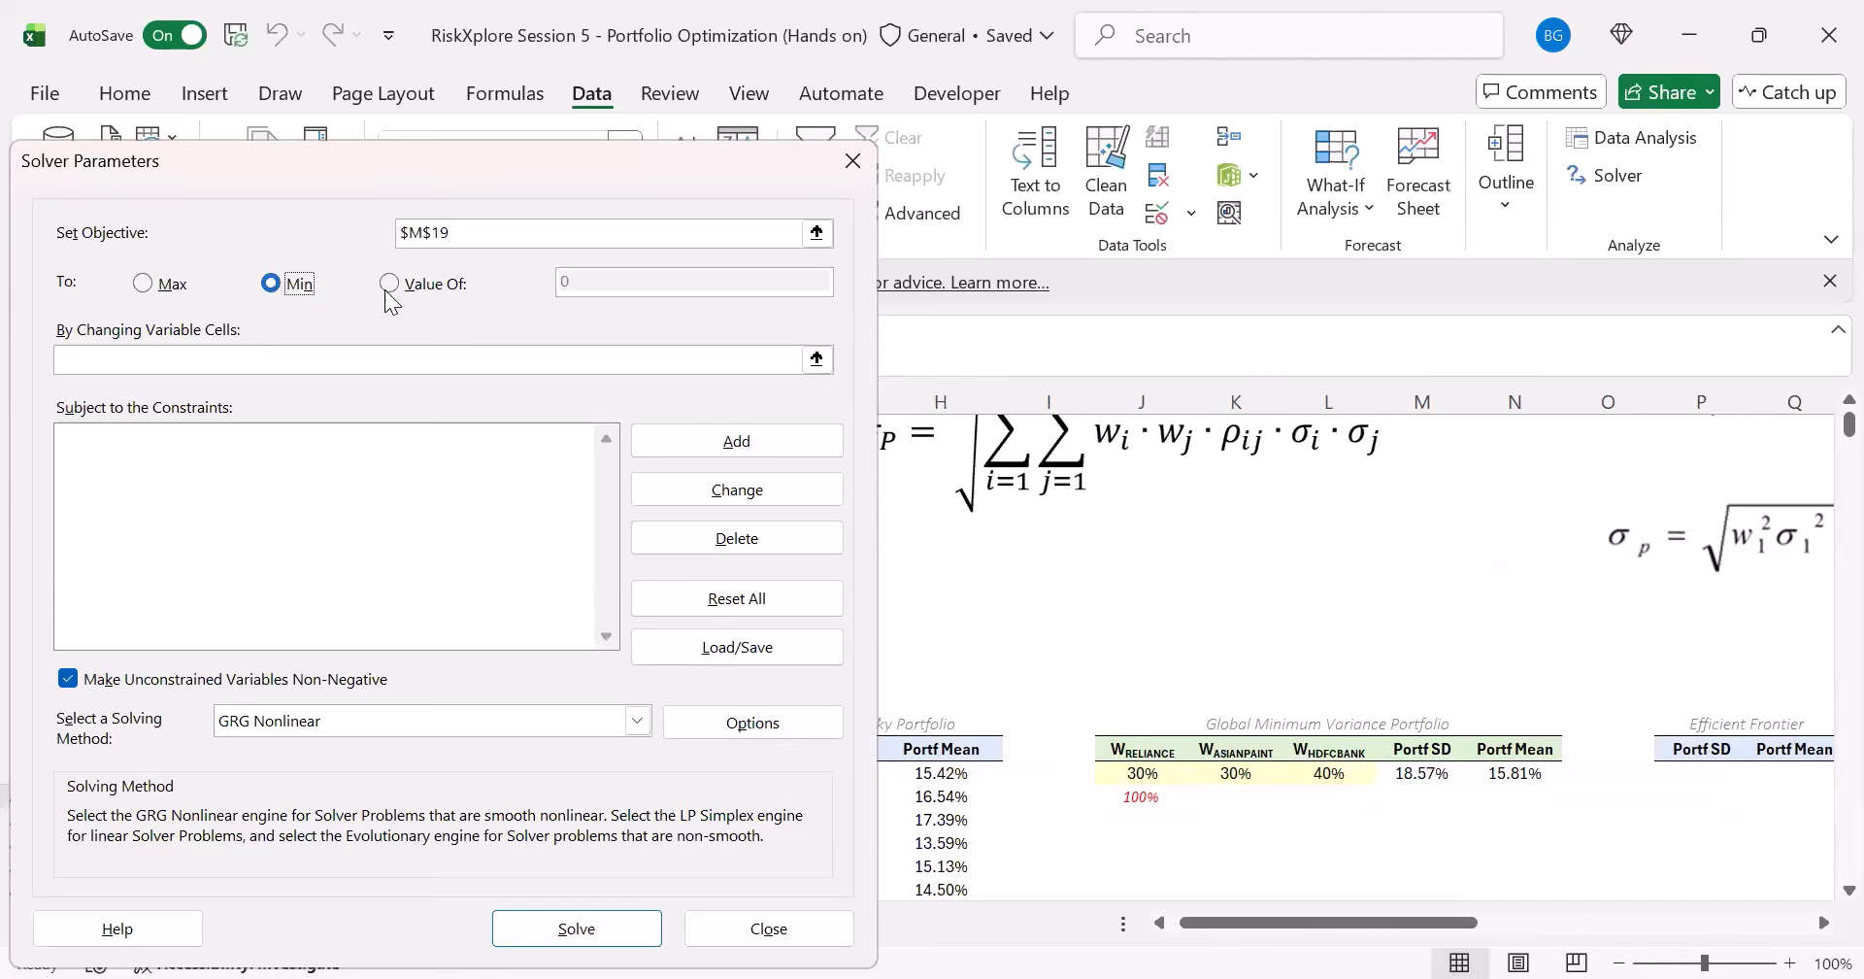
{"action": "left_click", "coordinate": [330, 361]}
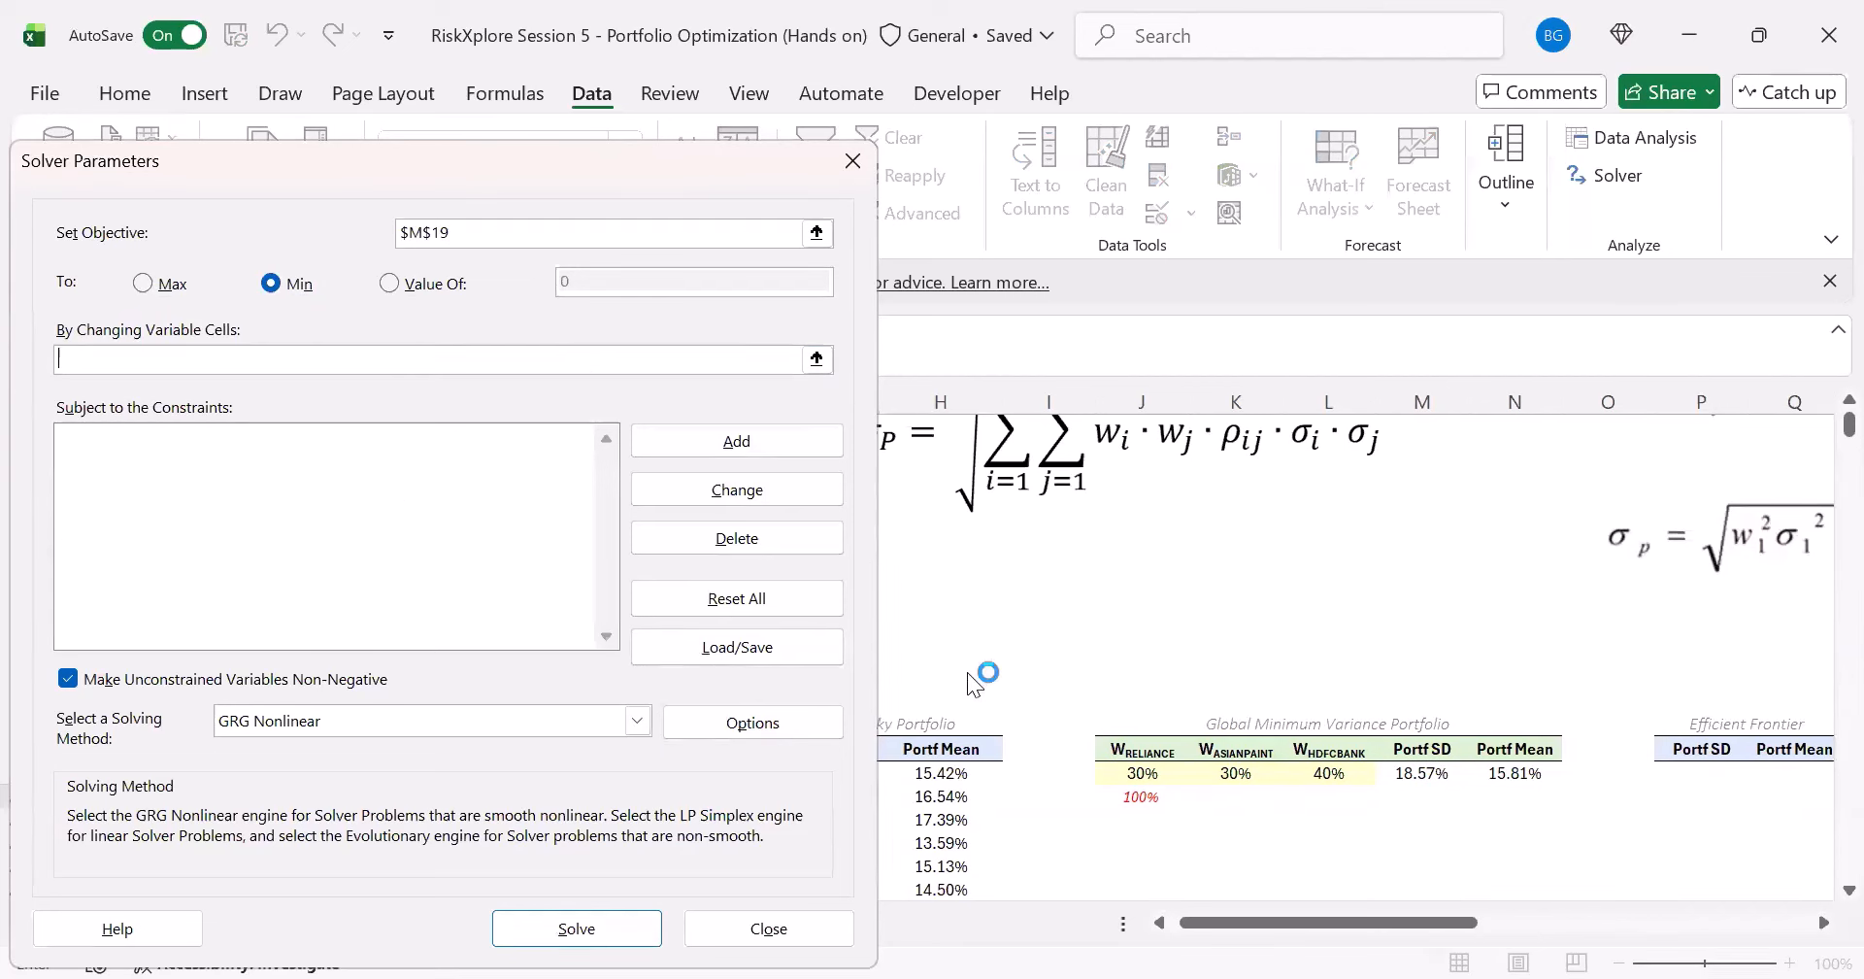
{"action": "left_click", "coordinate": [1146, 775]}
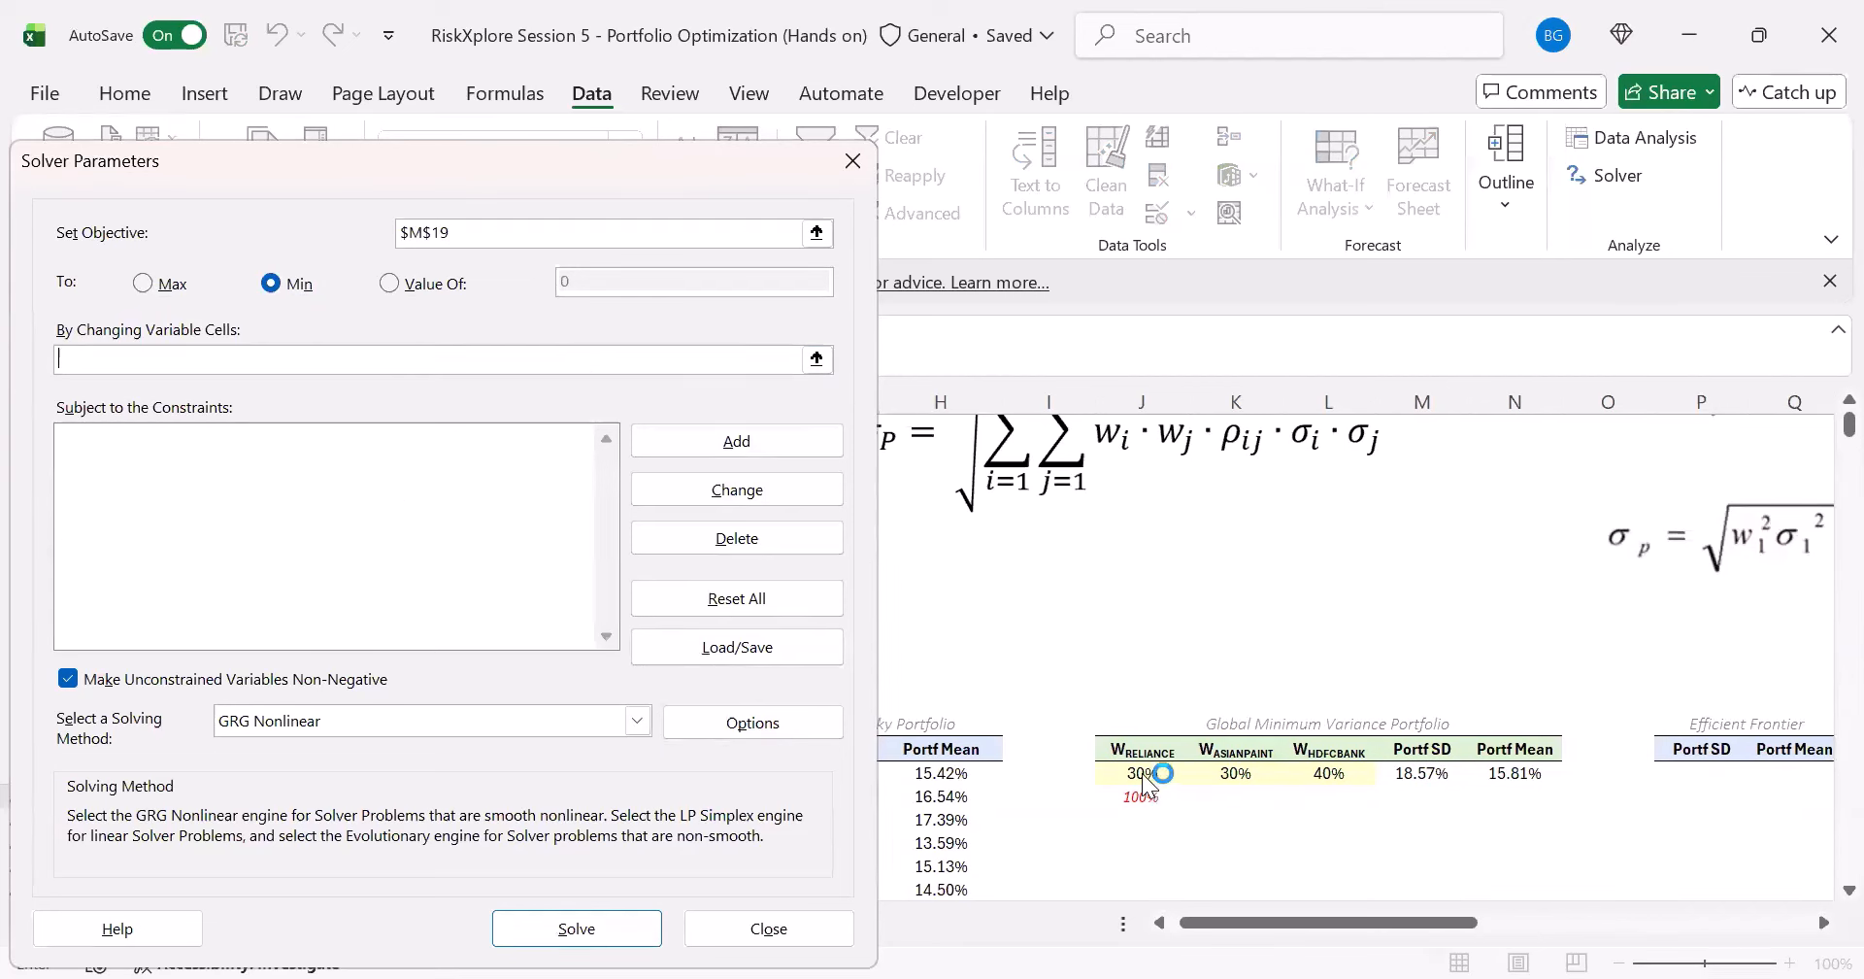
{"action": "left_click", "coordinate": [1323, 774], "text": "shift"}
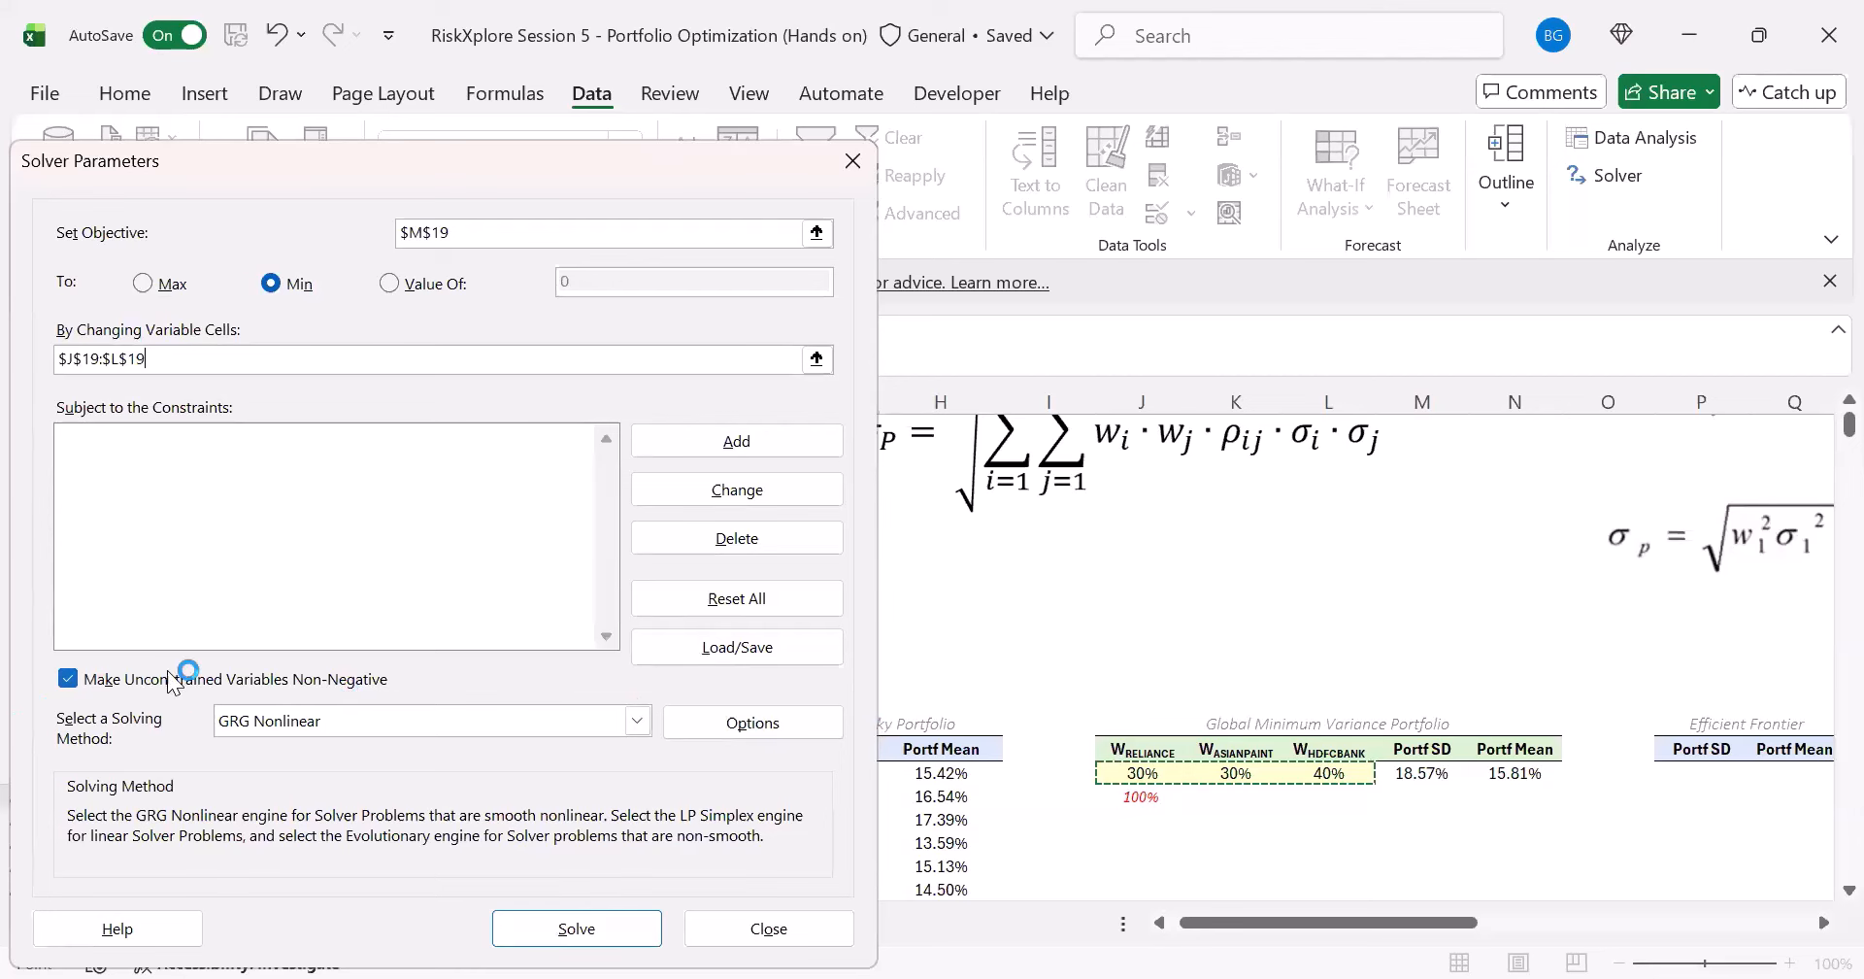
- Run Solver without constraints, keep its solution, and check the weights in J19:L19 and the sum formula in J20
{"action": "left_click", "coordinate": [542, 937]}
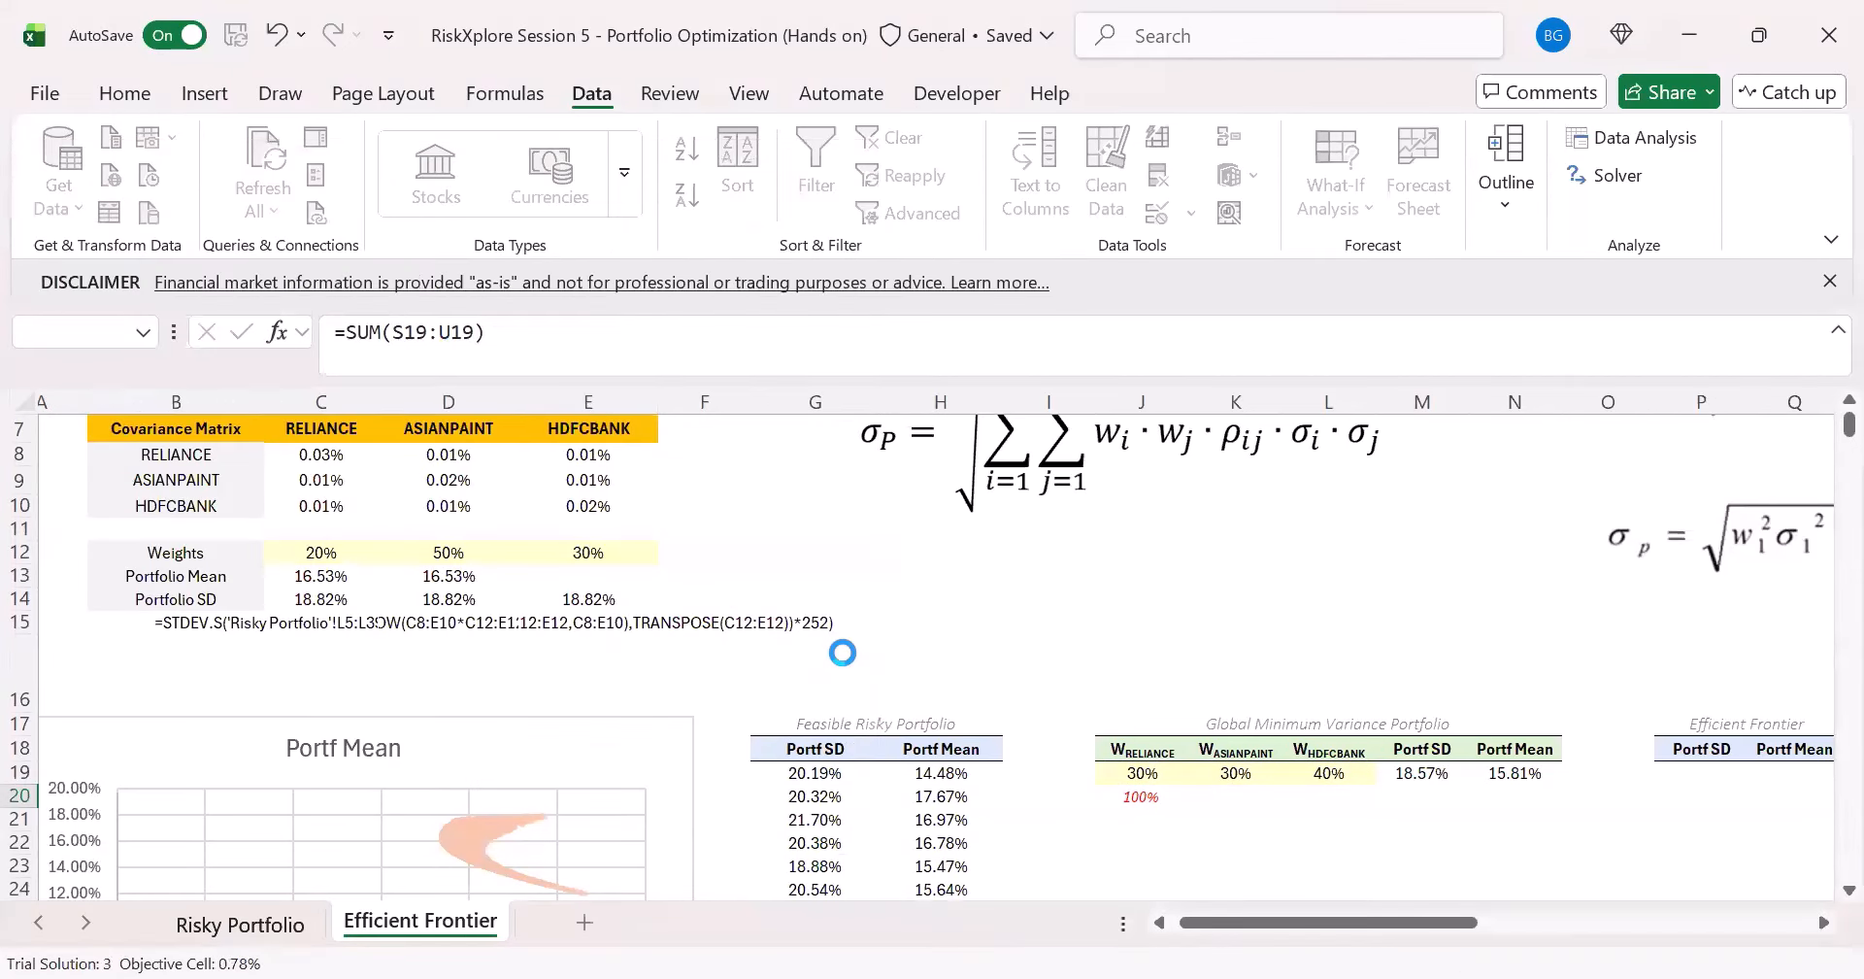
{"action": "left_click", "coordinate": [600, 555]}
{"action": "left_click", "coordinate": [1151, 772]}
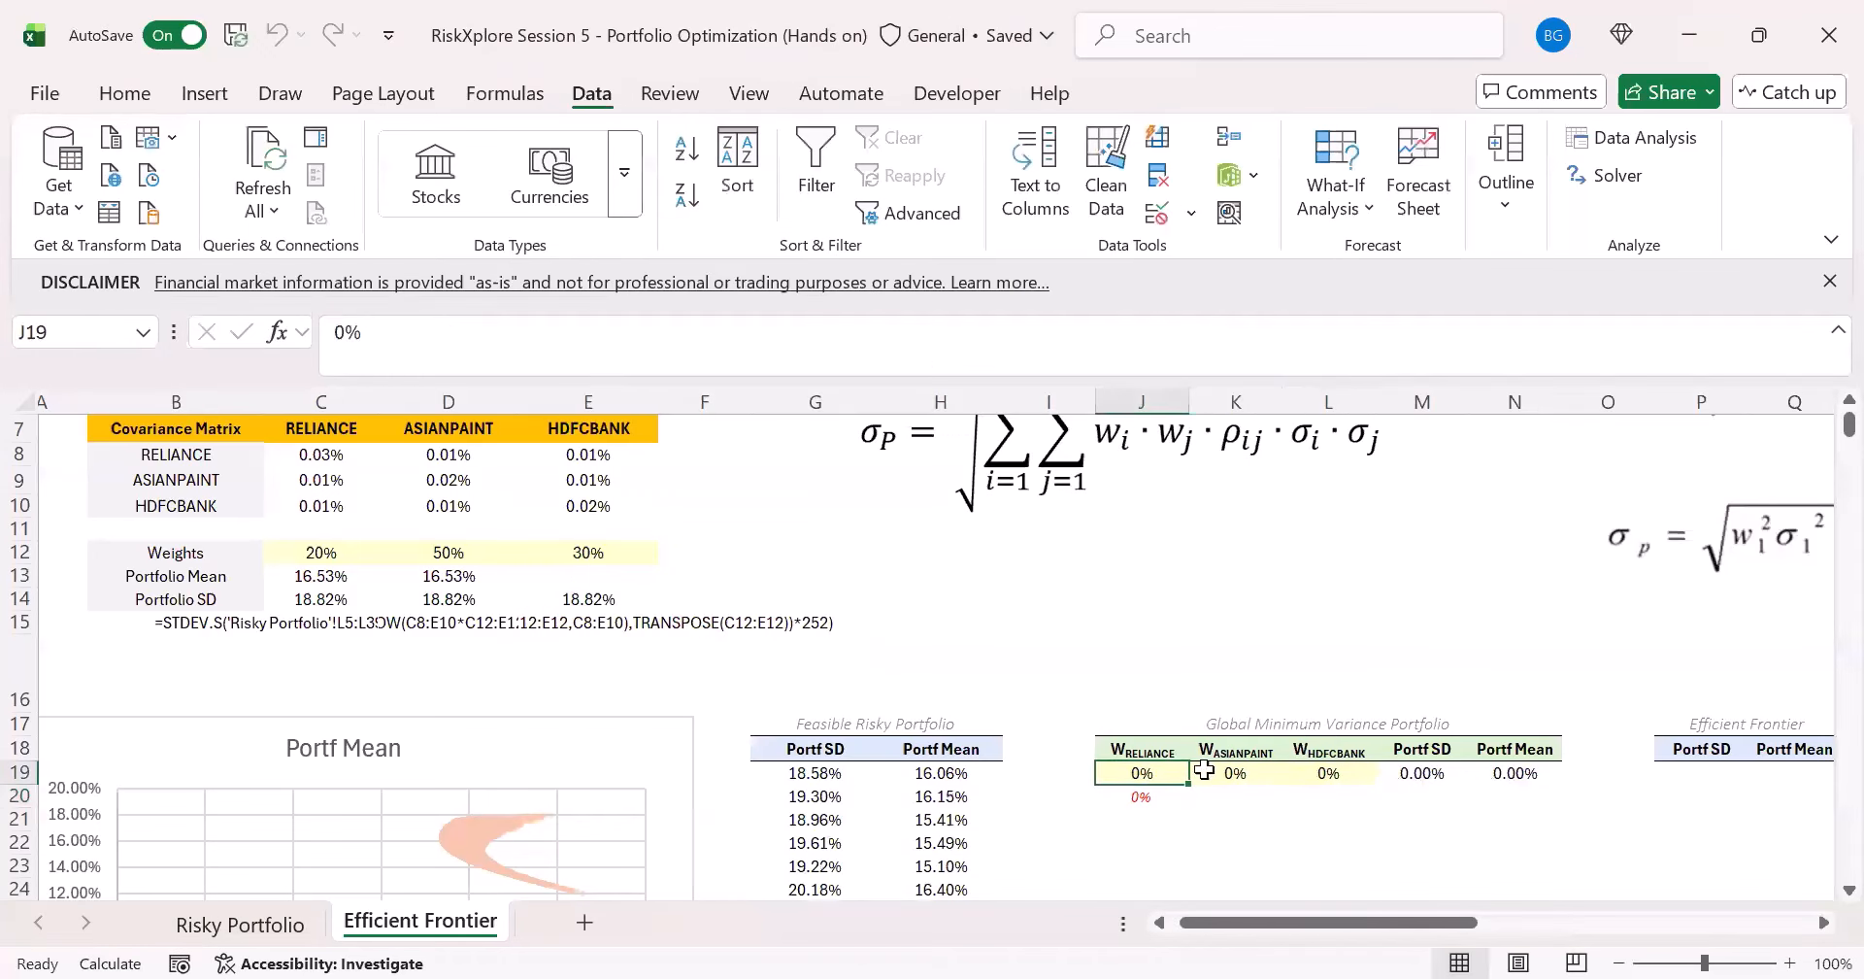
{"action": "left_click", "coordinate": [1313, 775]}
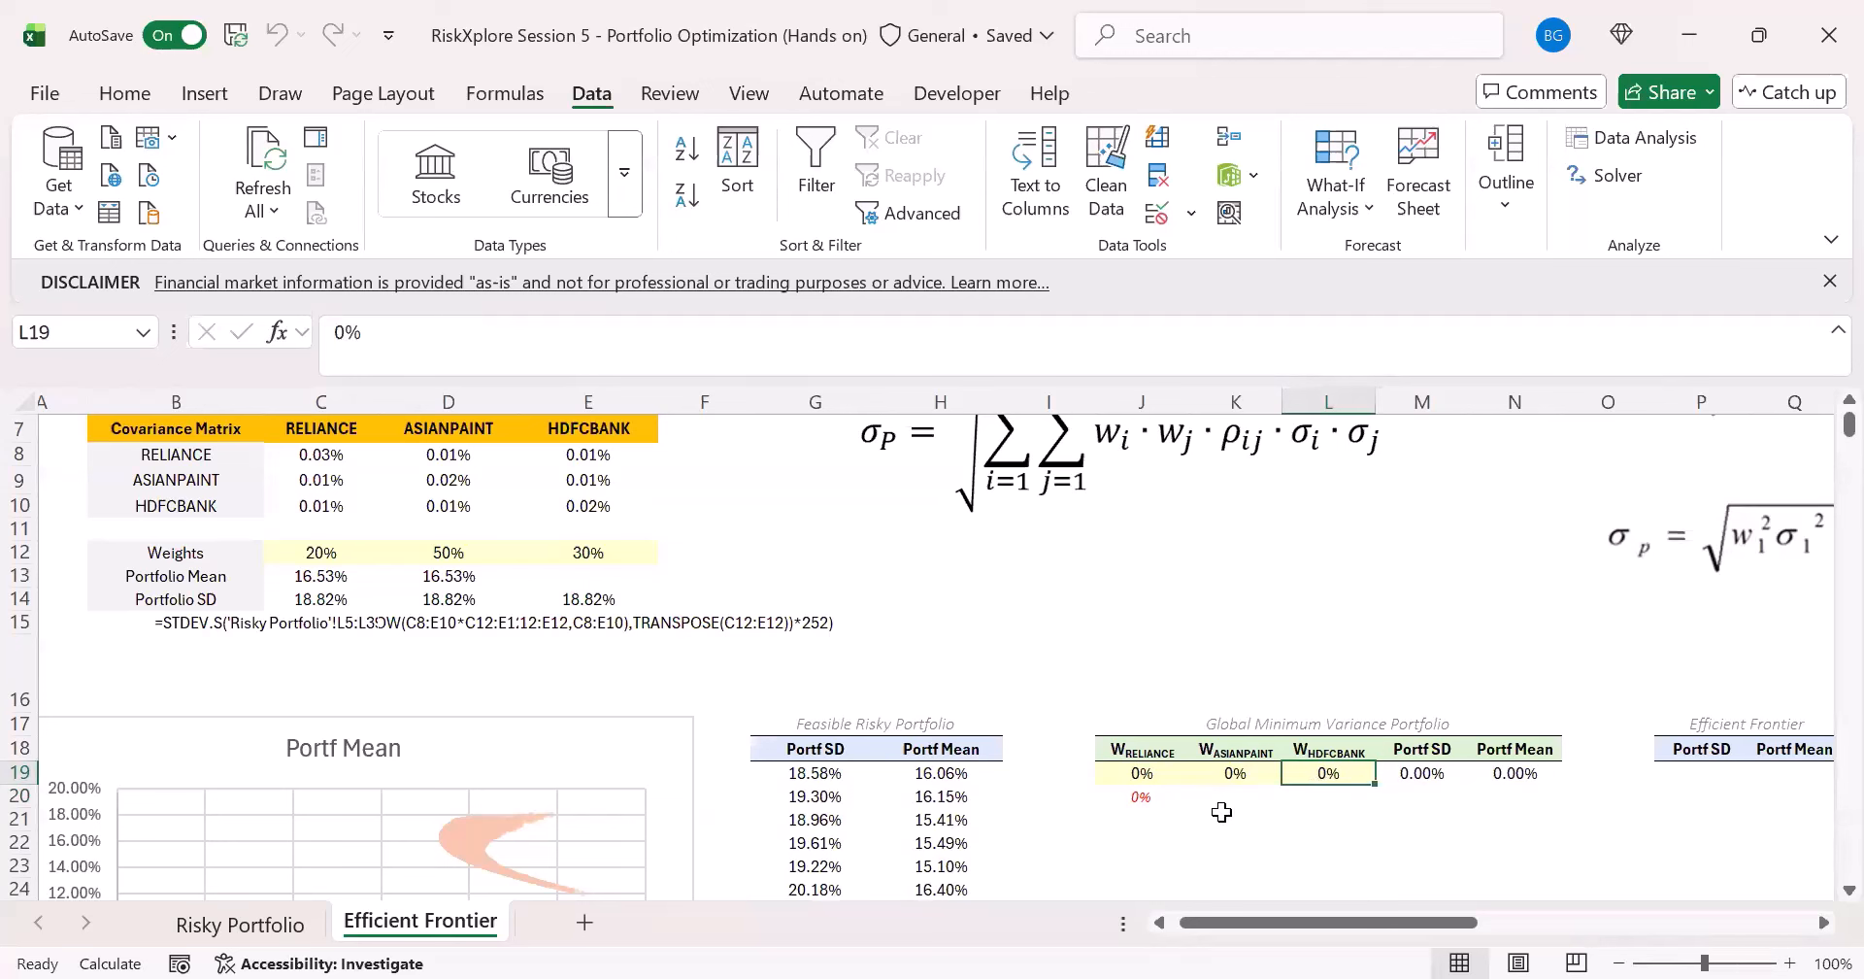
{"action": "left_click", "coordinate": [1127, 796]}
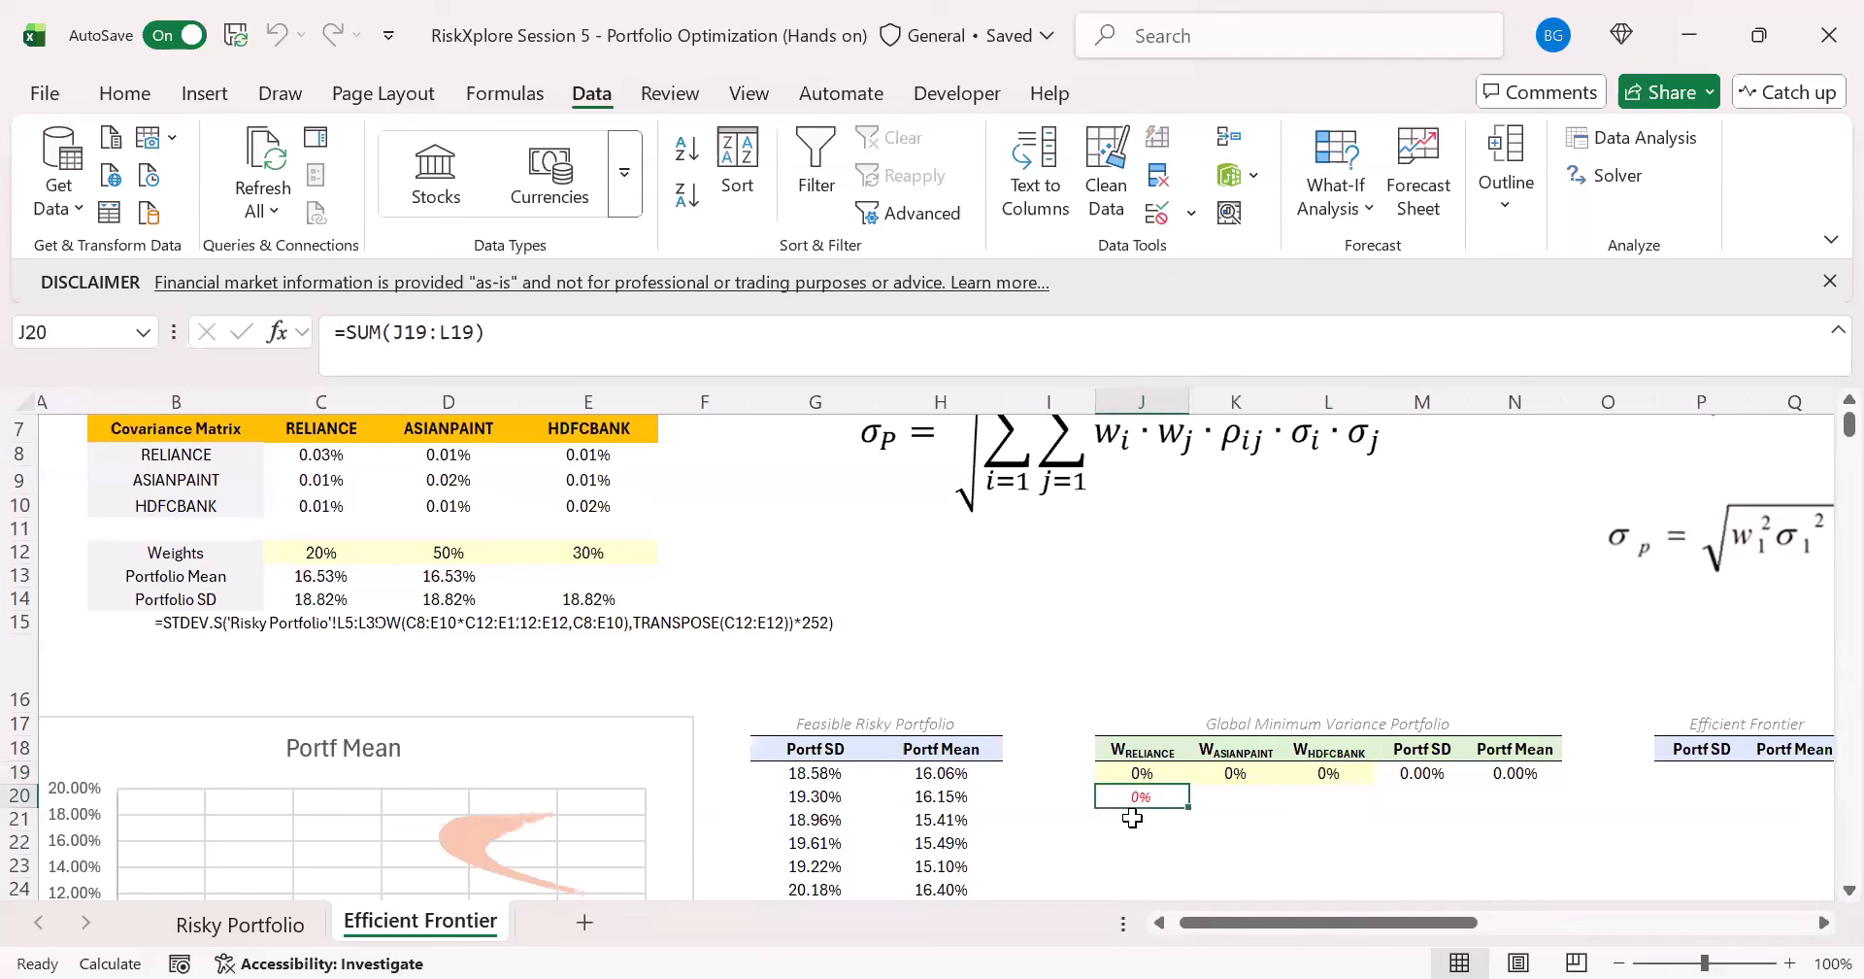
{"action": "left_click", "coordinate": [438, 332]}
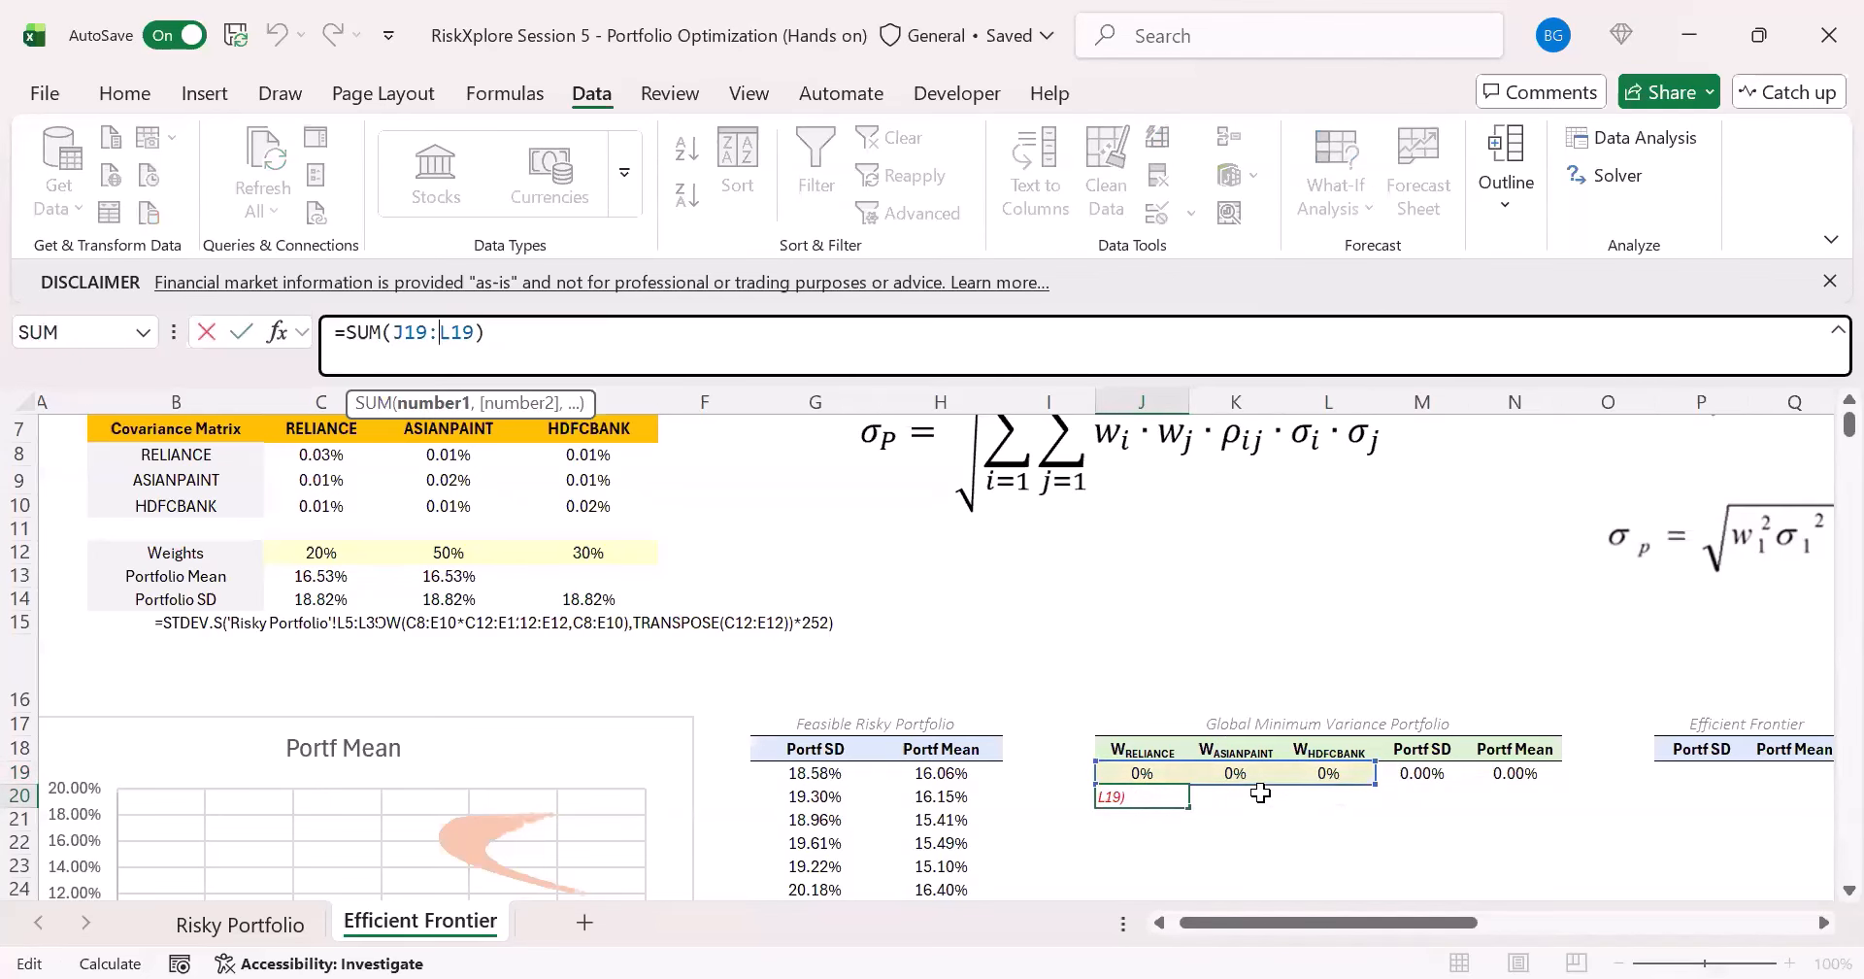
{"action": "key", "text": "Escape"}
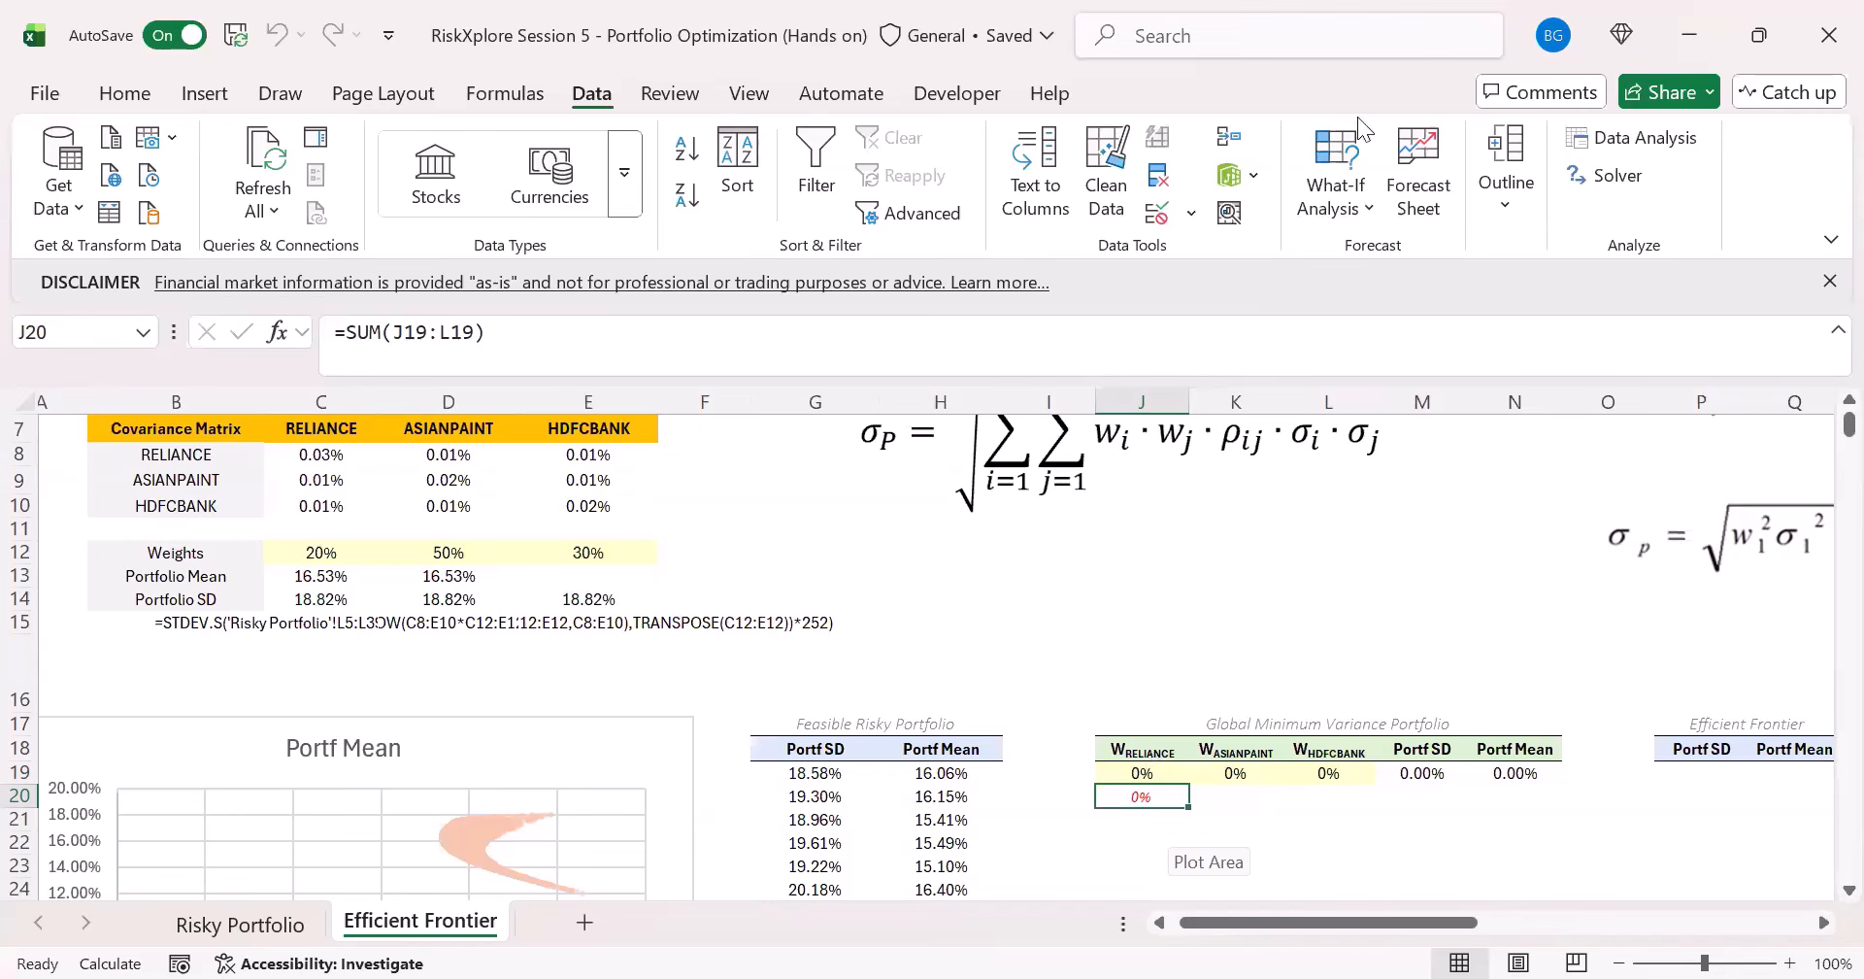
- Add the Solver constraint that the weight sum J20 equals 100%, then solve and keep the solution
{"action": "left_click", "coordinate": [1603, 174]}
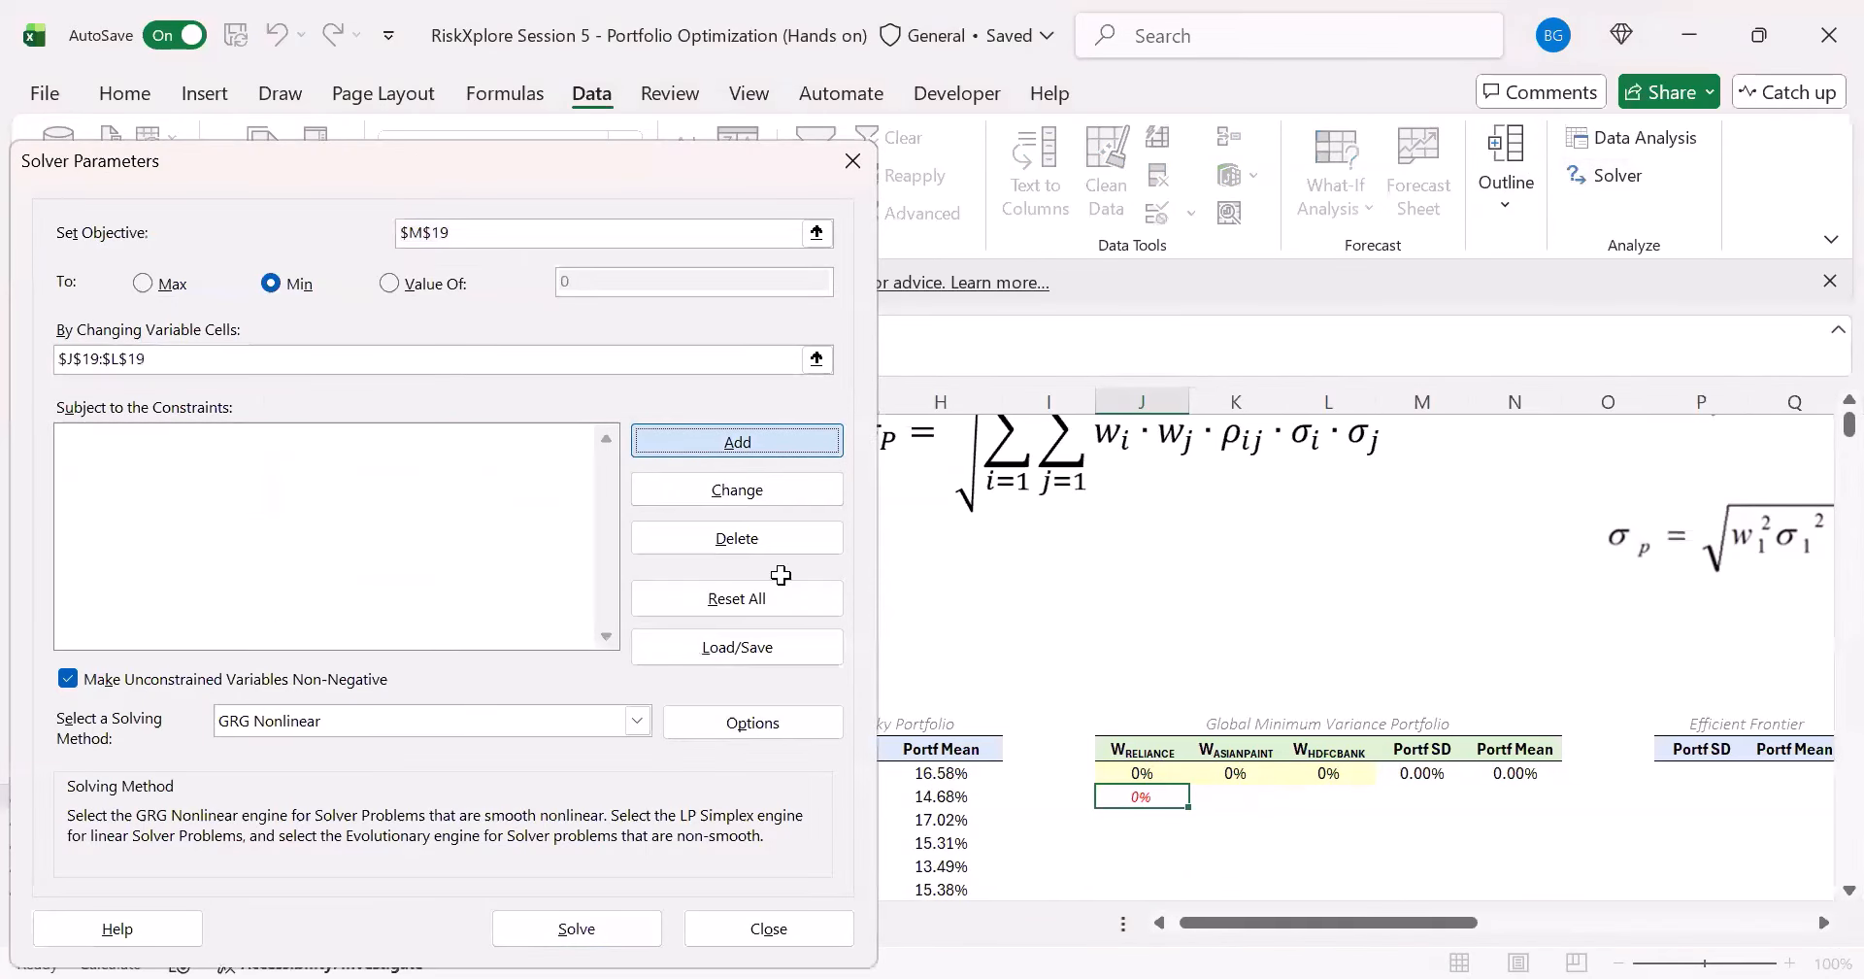
{"action": "left_click", "coordinate": [706, 452]}
{"action": "left_click", "coordinate": [1152, 797]}
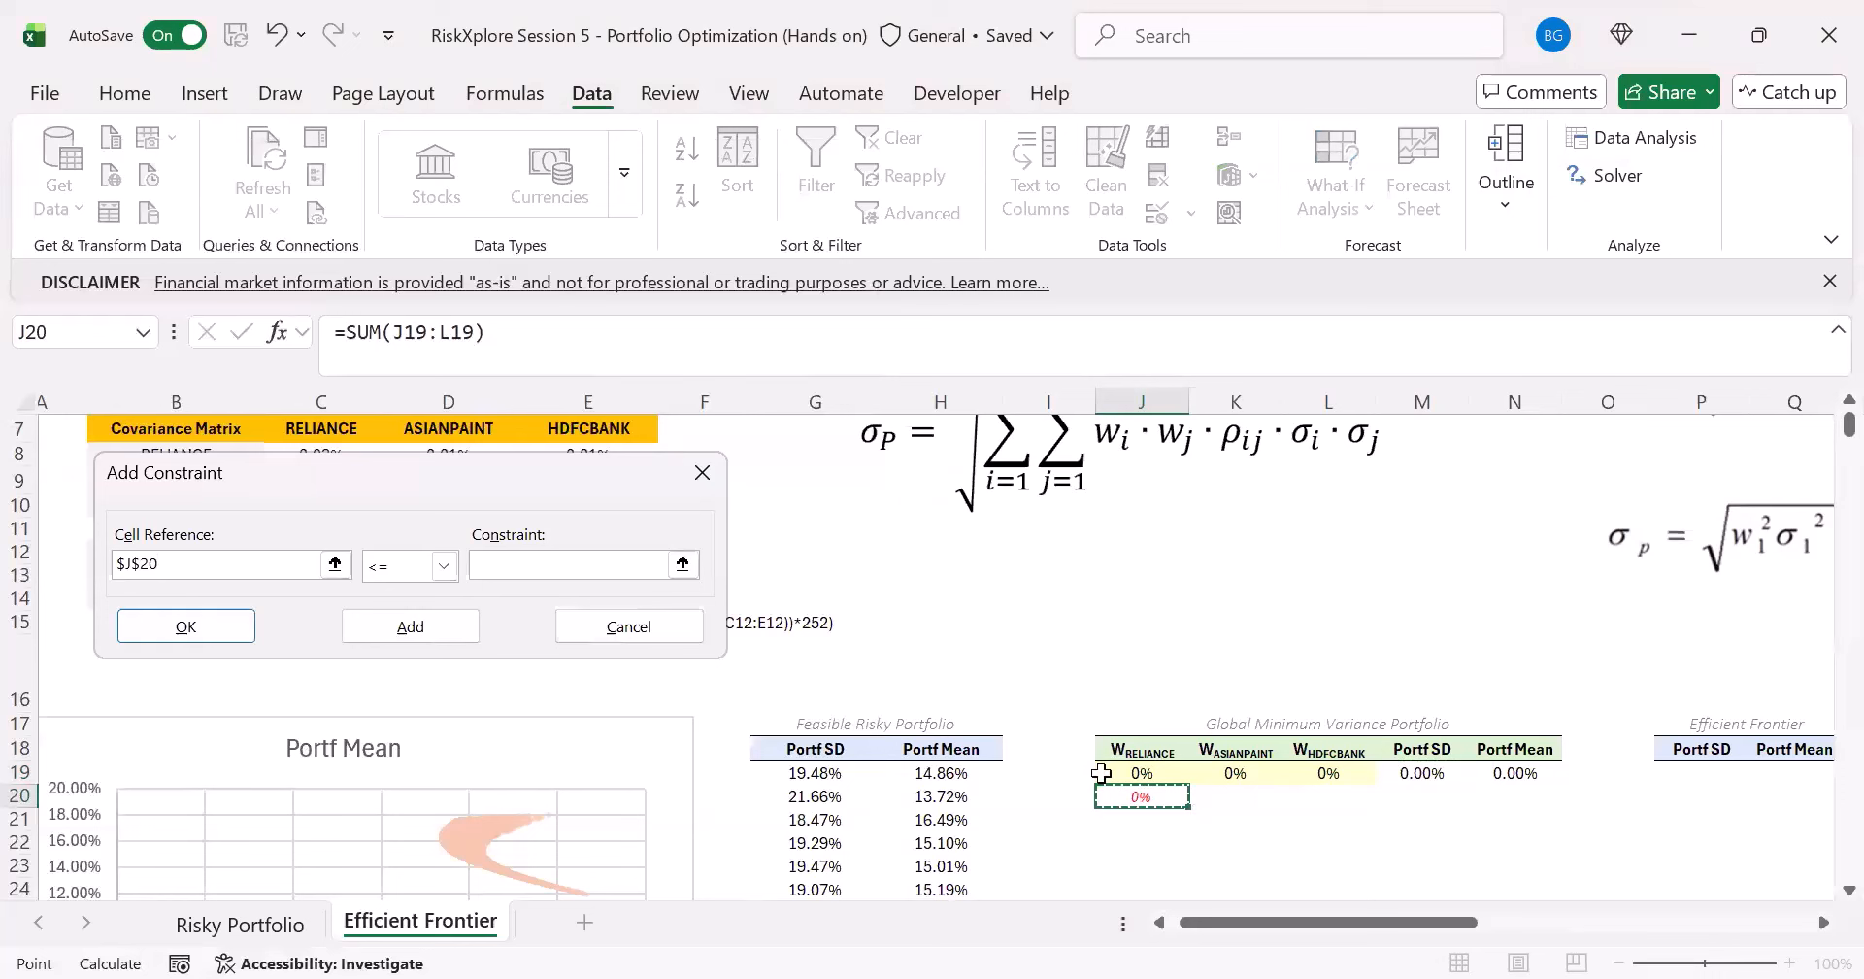
{"action": "left_click", "coordinate": [444, 566]}
{"action": "left_click", "coordinate": [411, 615]}
{"action": "left_click", "coordinate": [524, 565]}
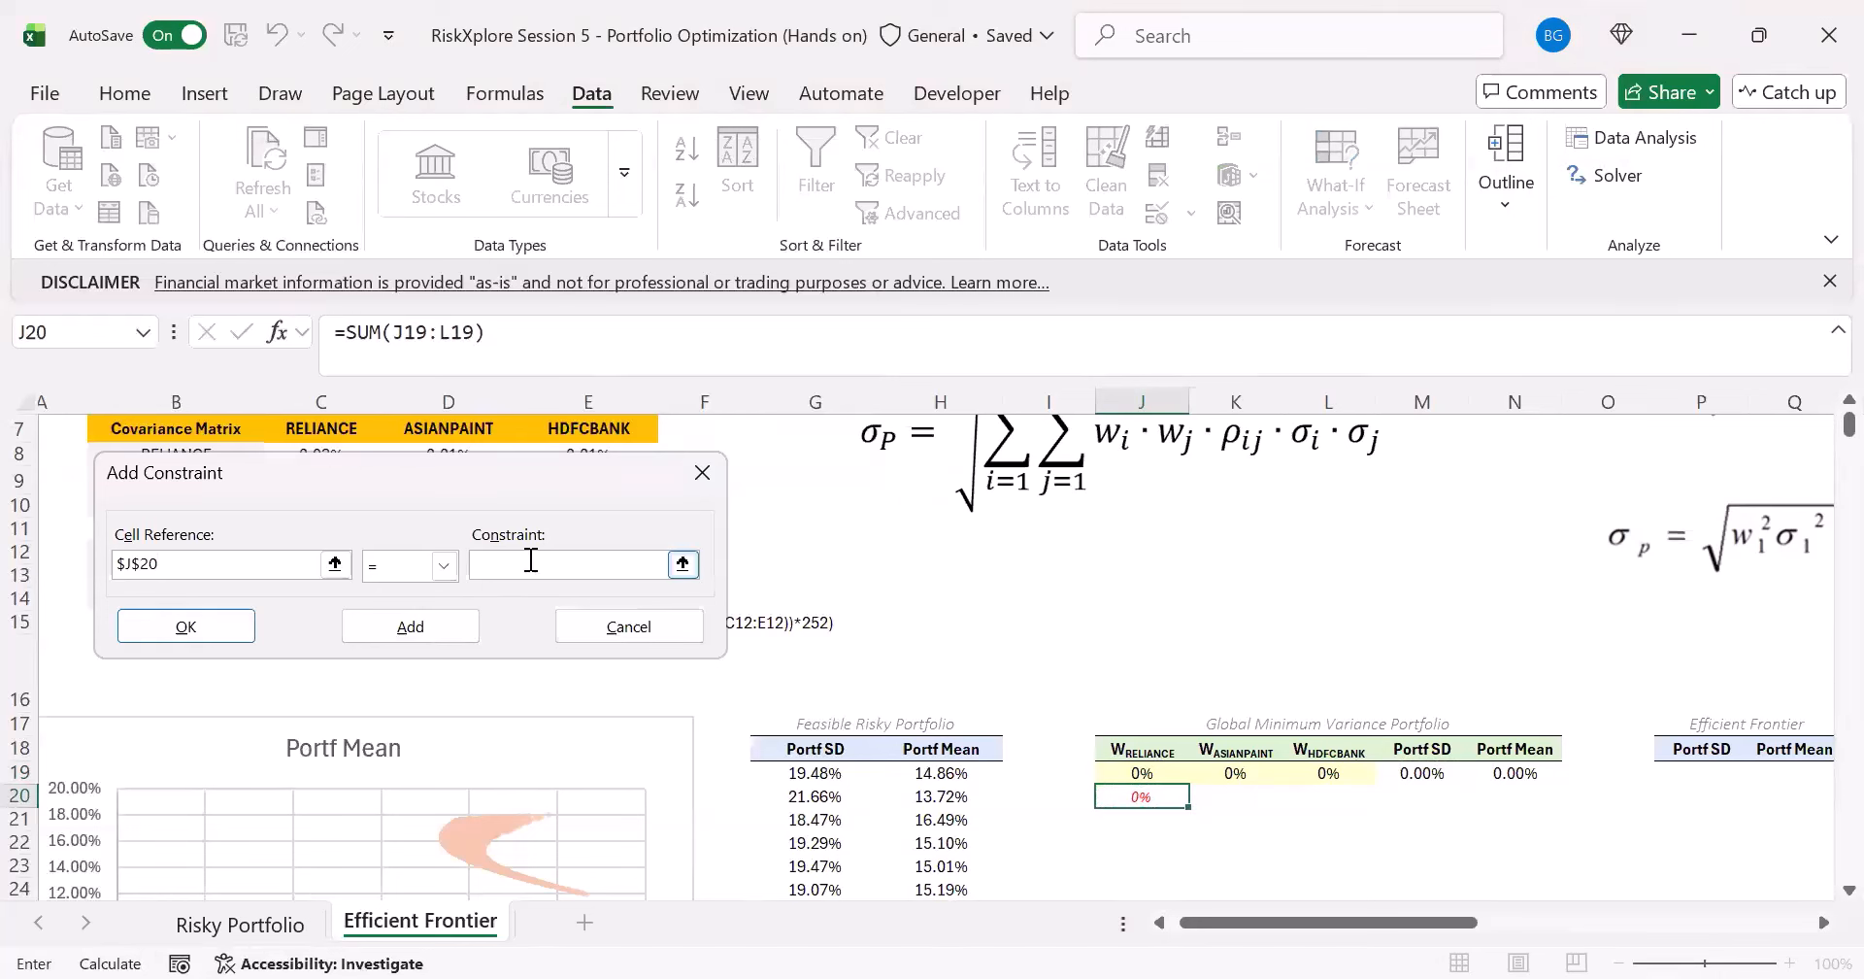
{"action": "type", "text": "100"}
{"action": "left_click", "coordinate": [150, 632]}
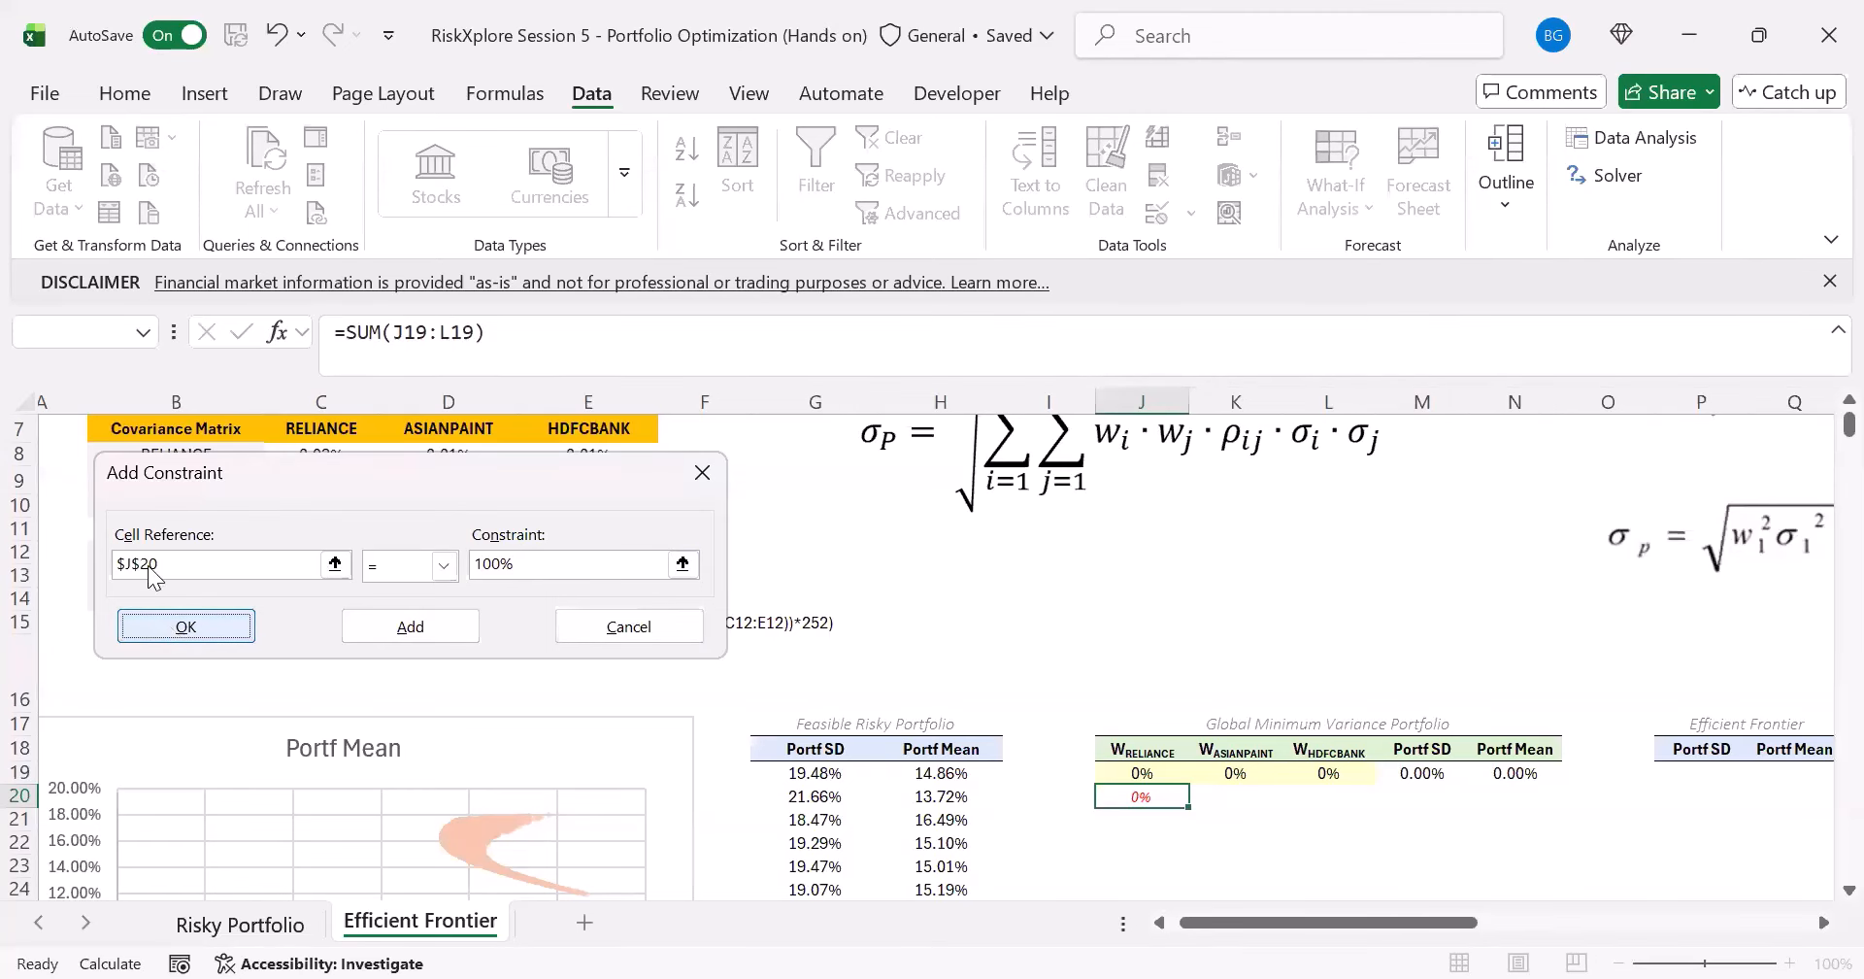
{"action": "left_click", "coordinate": [575, 924]}
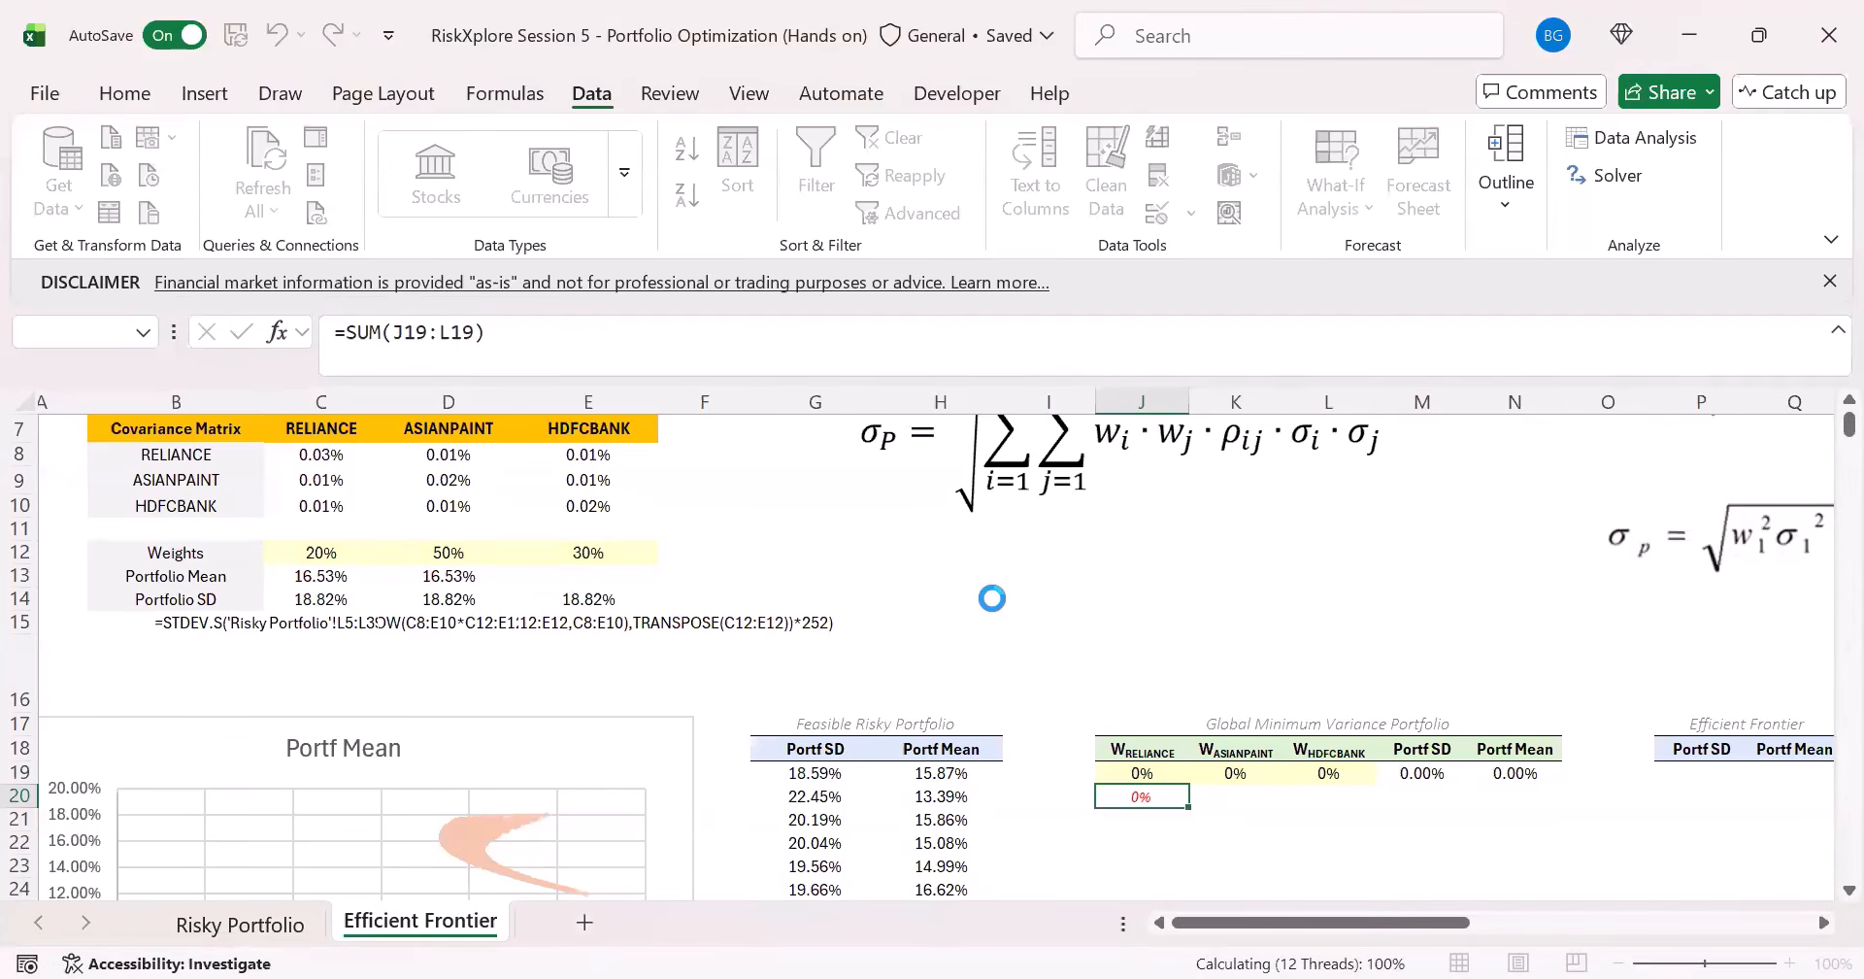
{"action": "left_click", "coordinate": [594, 560]}
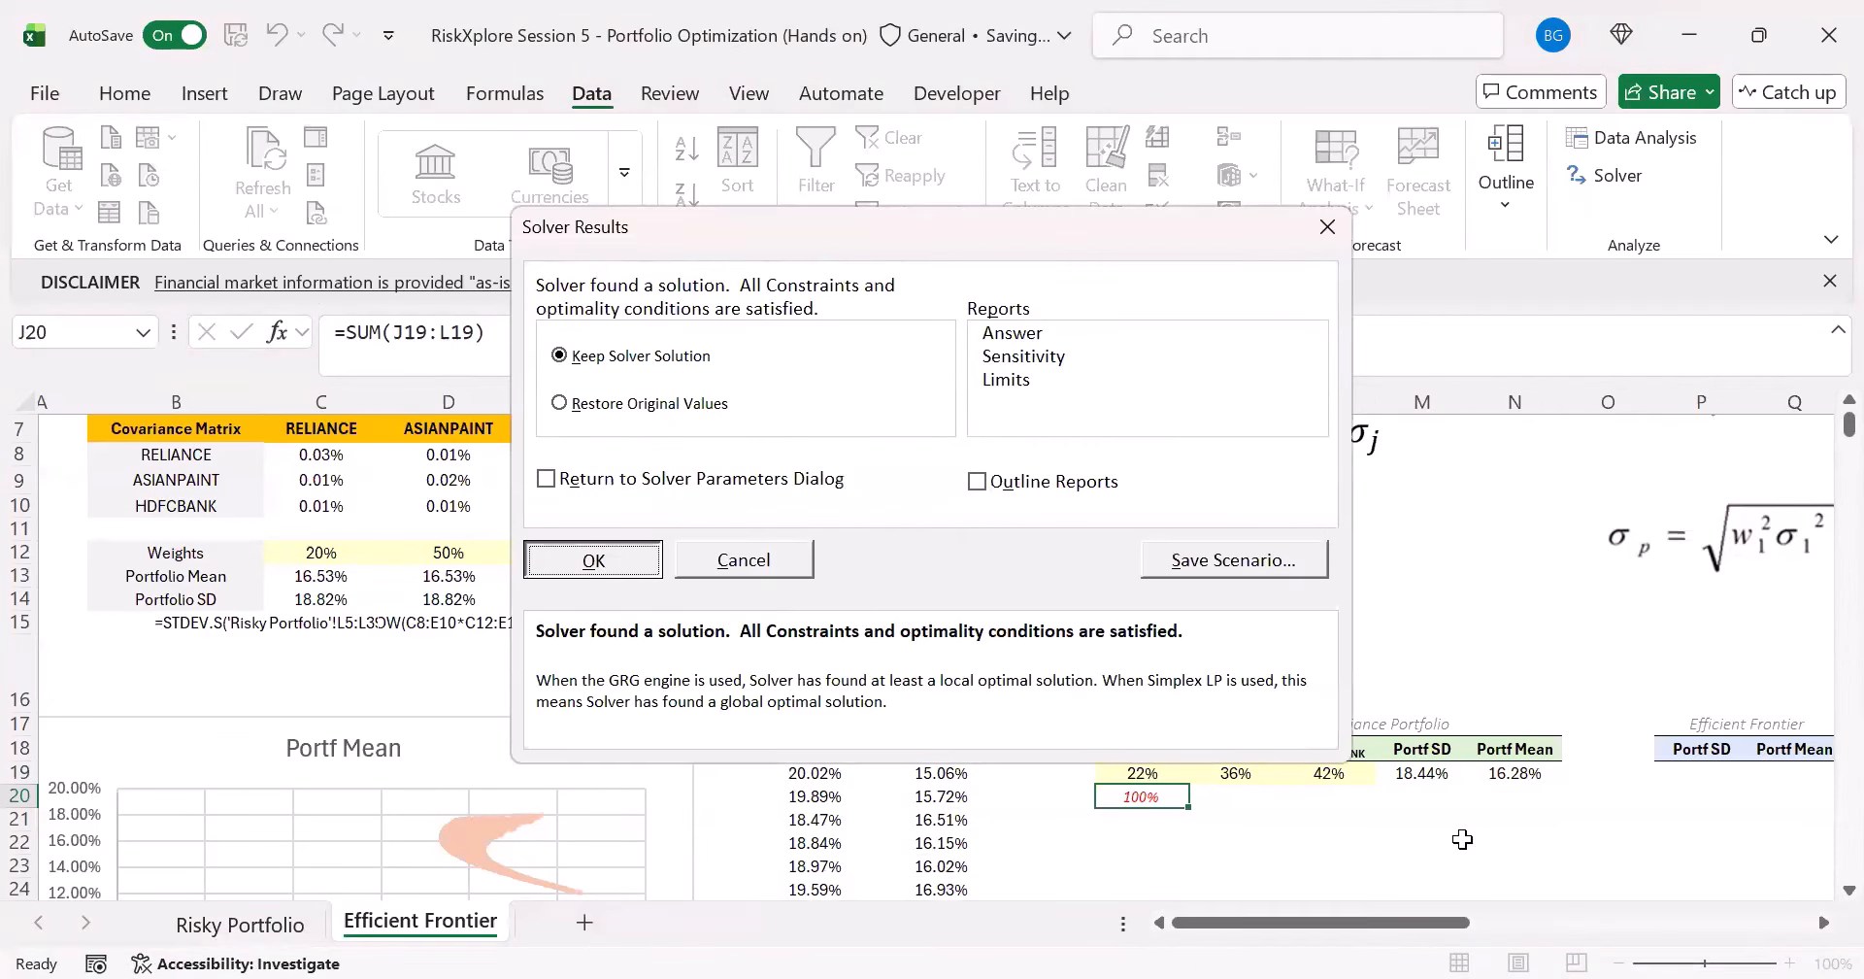
- Examine the Global Minimum Variance Portfolio's solved weights in J19:L19, its Portf SD in M19 and its Portf Mean in N19
{"action": "left_click_drag", "start_coordinate": [1134, 774], "coordinate": [1345, 773]}
{"action": "scroll", "coordinate": [1350, 784], "scroll_direction": "down", "scroll_amount": 1}
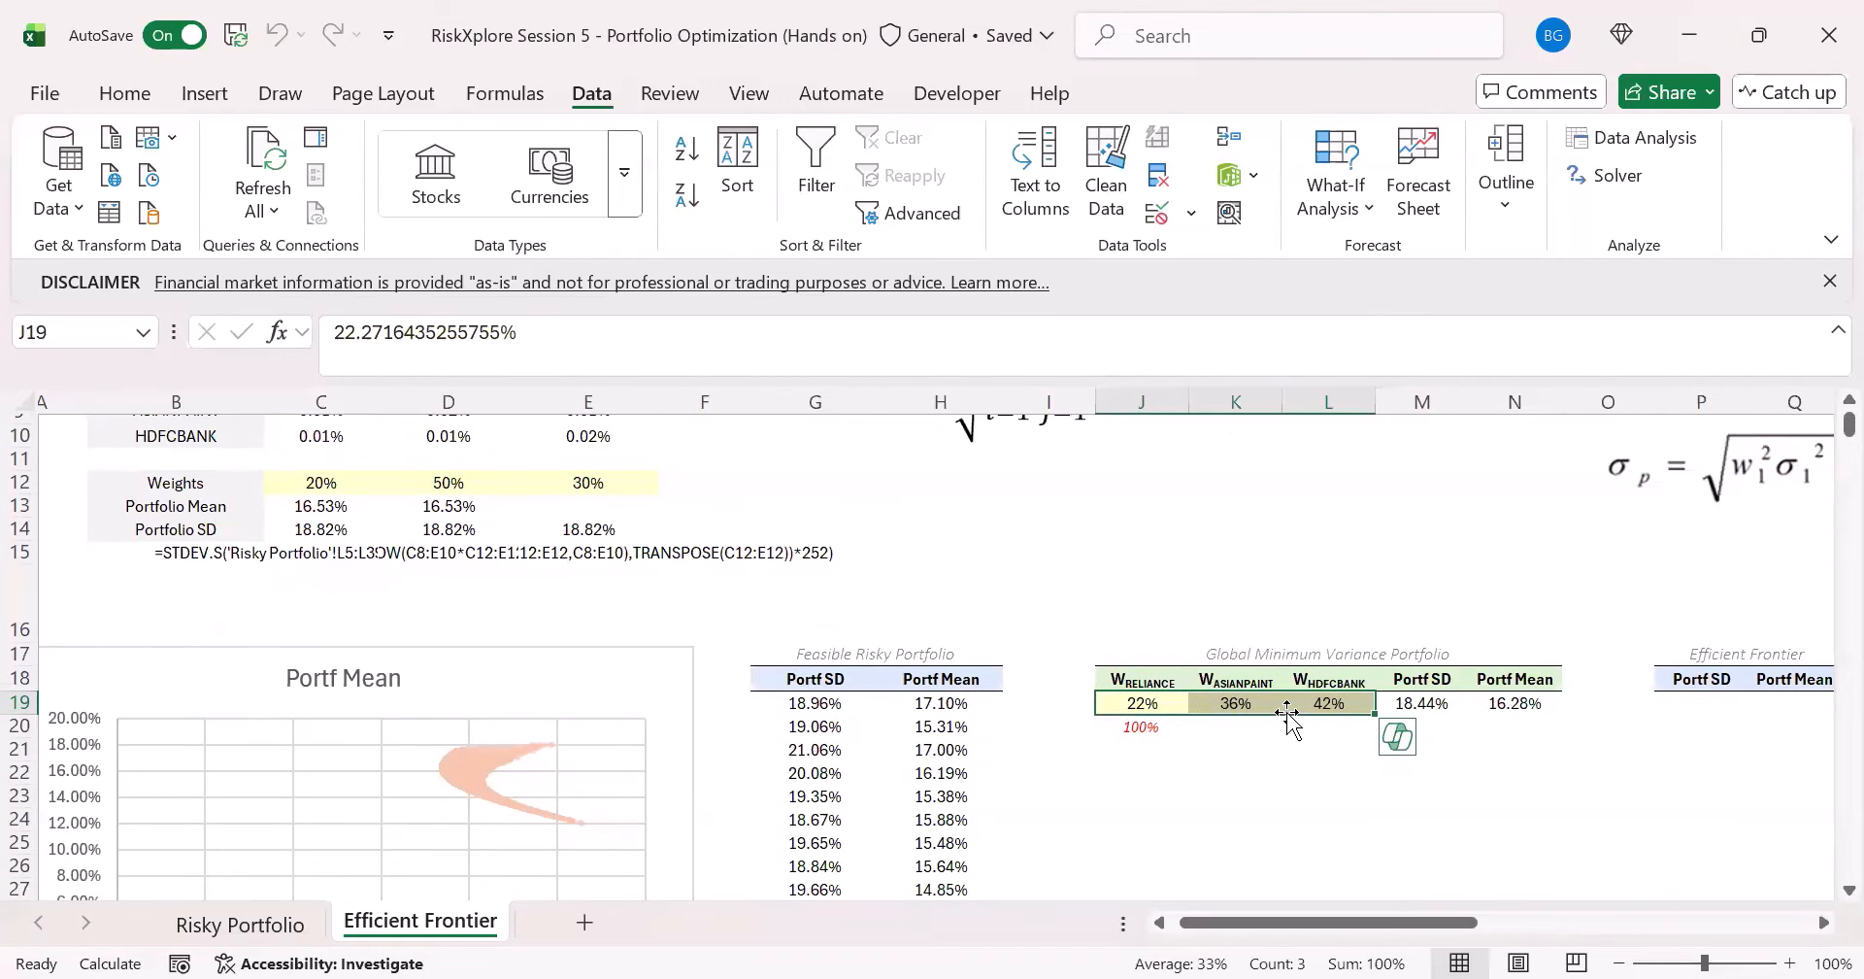
{"action": "left_click", "coordinate": [1144, 703]}
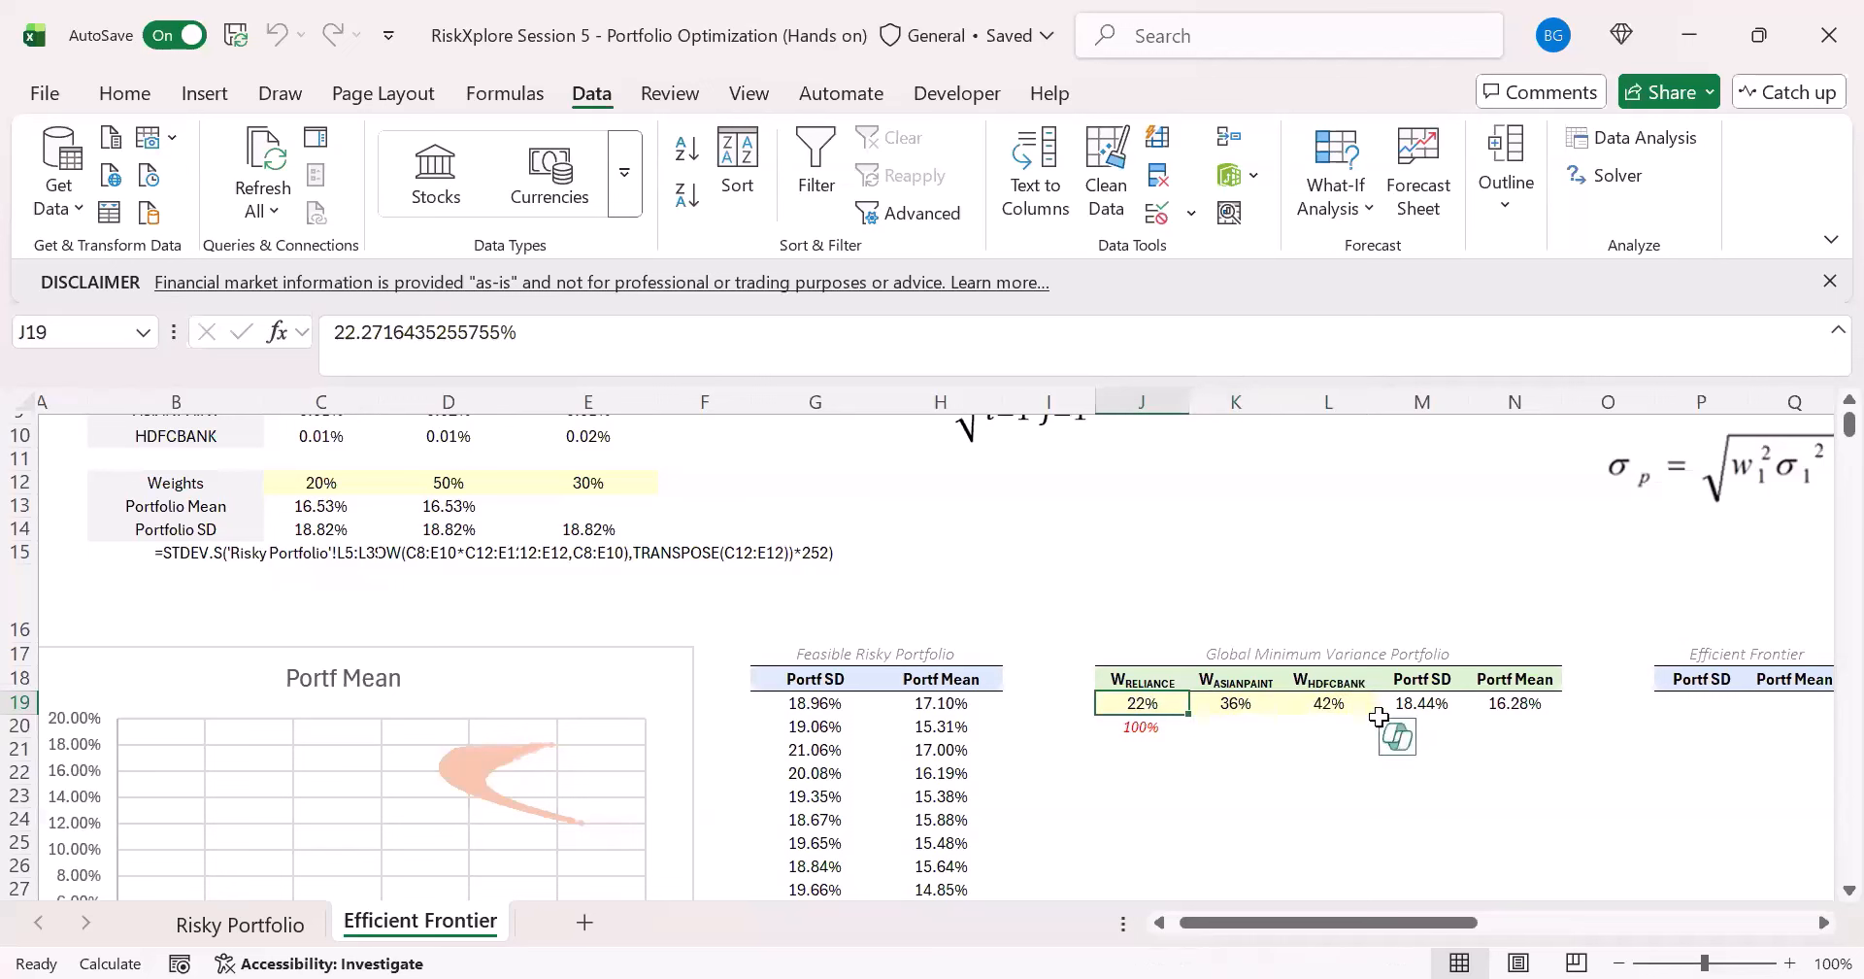
{"action": "left_click", "coordinate": [1416, 705]}
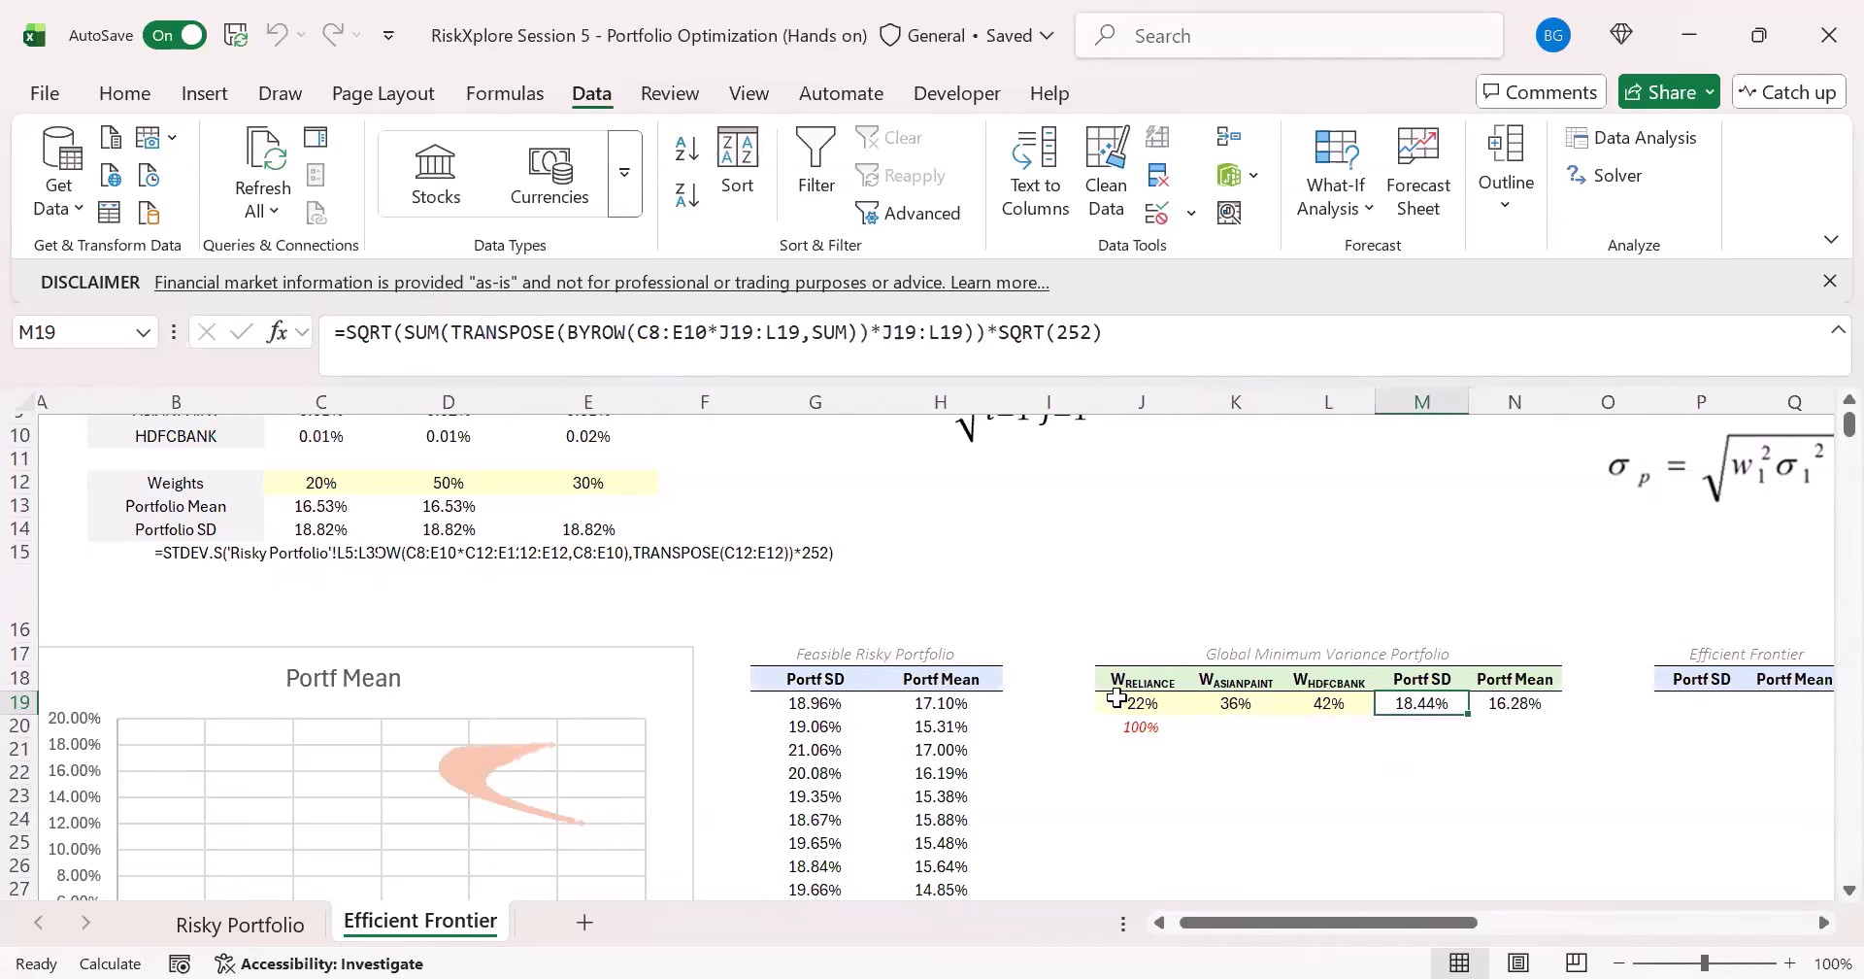
{"action": "left_click_drag", "start_coordinate": [1136, 703], "coordinate": [1330, 706]}
{"action": "left_click", "coordinate": [1417, 707]}
{"action": "left_click_drag", "start_coordinate": [1324, 924], "coordinate": [1392, 924]}
{"action": "left_click", "coordinate": [1127, 726]}
{"action": "left_click", "coordinate": [1124, 701]}
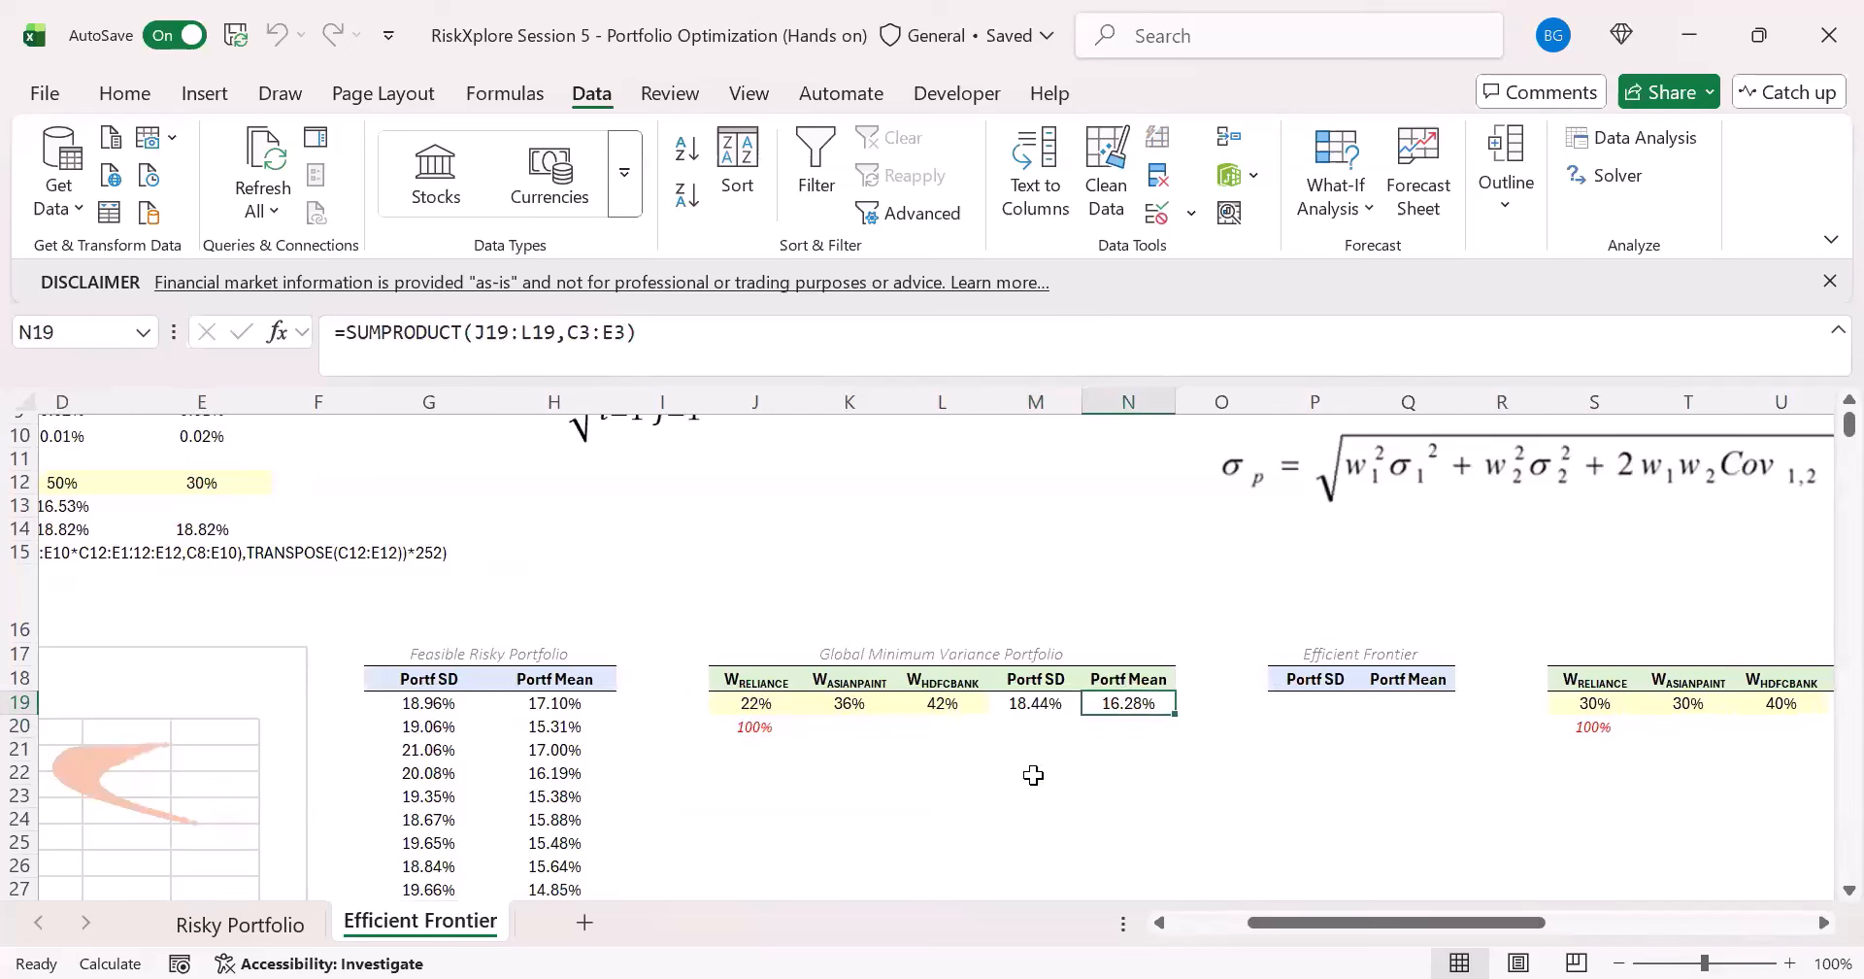
- Enter =MIN(G19#) in M20 for the lowest simulated Portf SD and compare it with Solver's Portf SD in M19
{"action": "left_click", "coordinate": [1033, 730]}
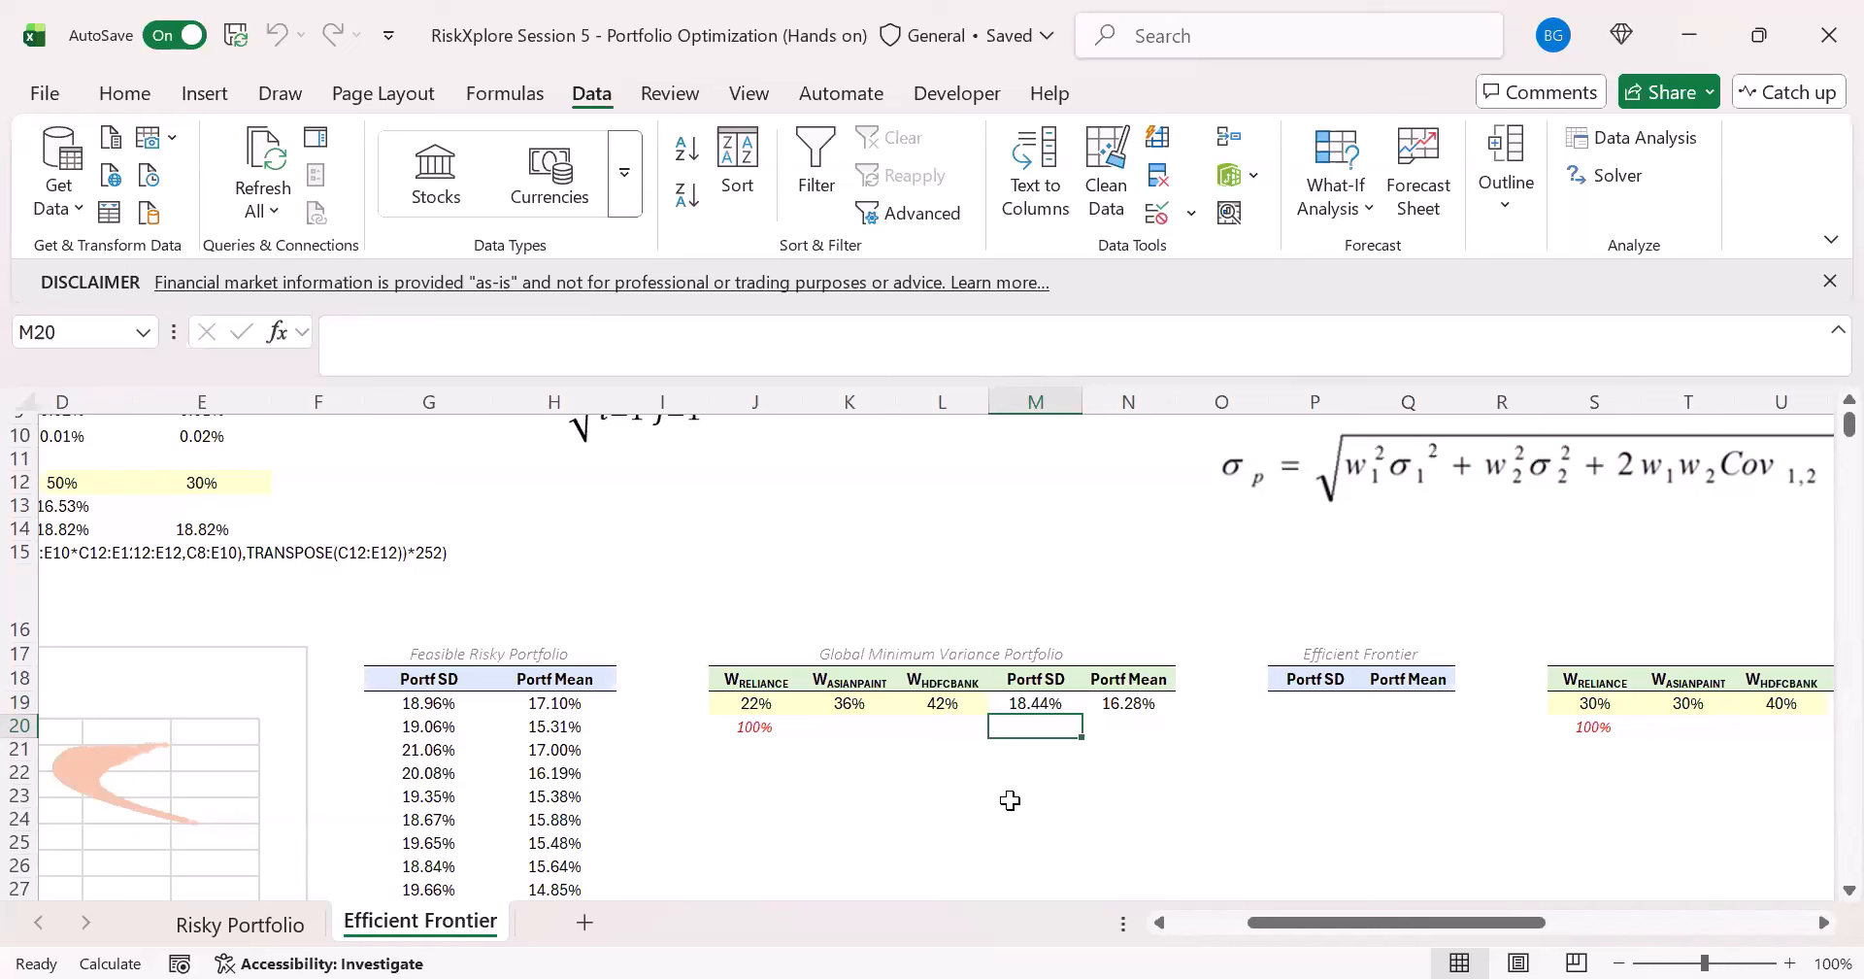
{"action": "type", "text": "="}
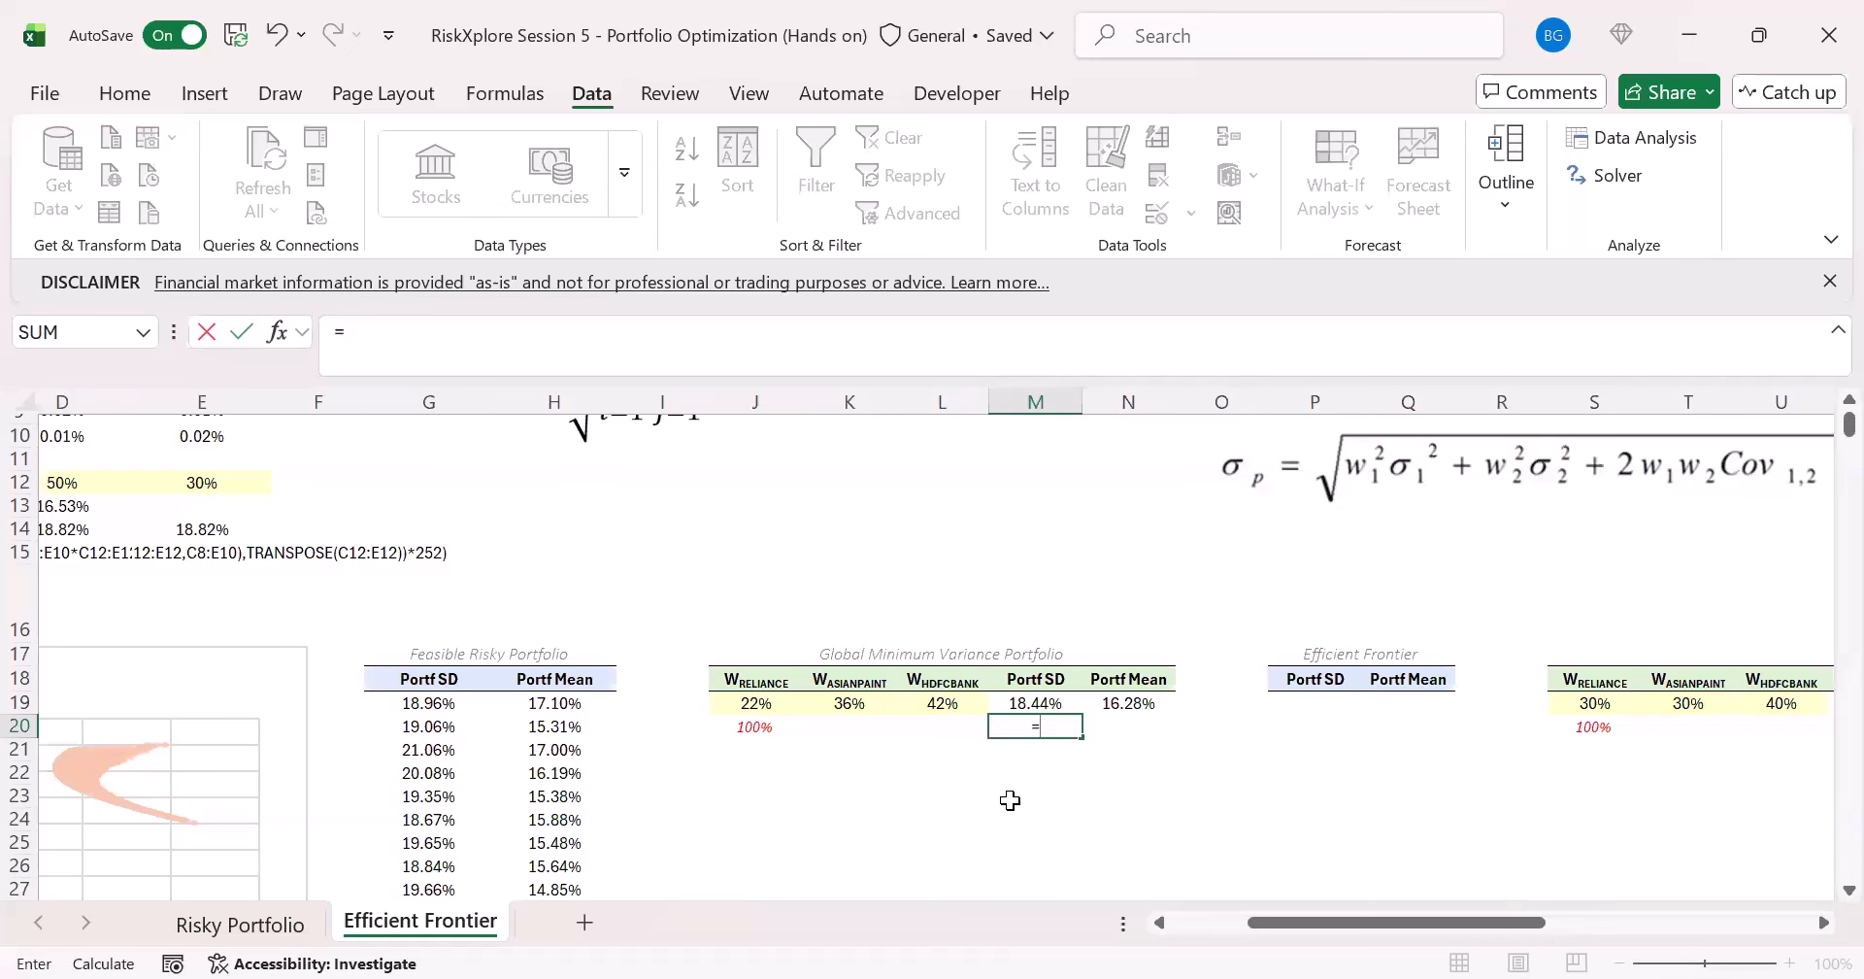
{"action": "type", "text": "MIN("}
{"action": "left_click", "coordinate": [433, 706]}
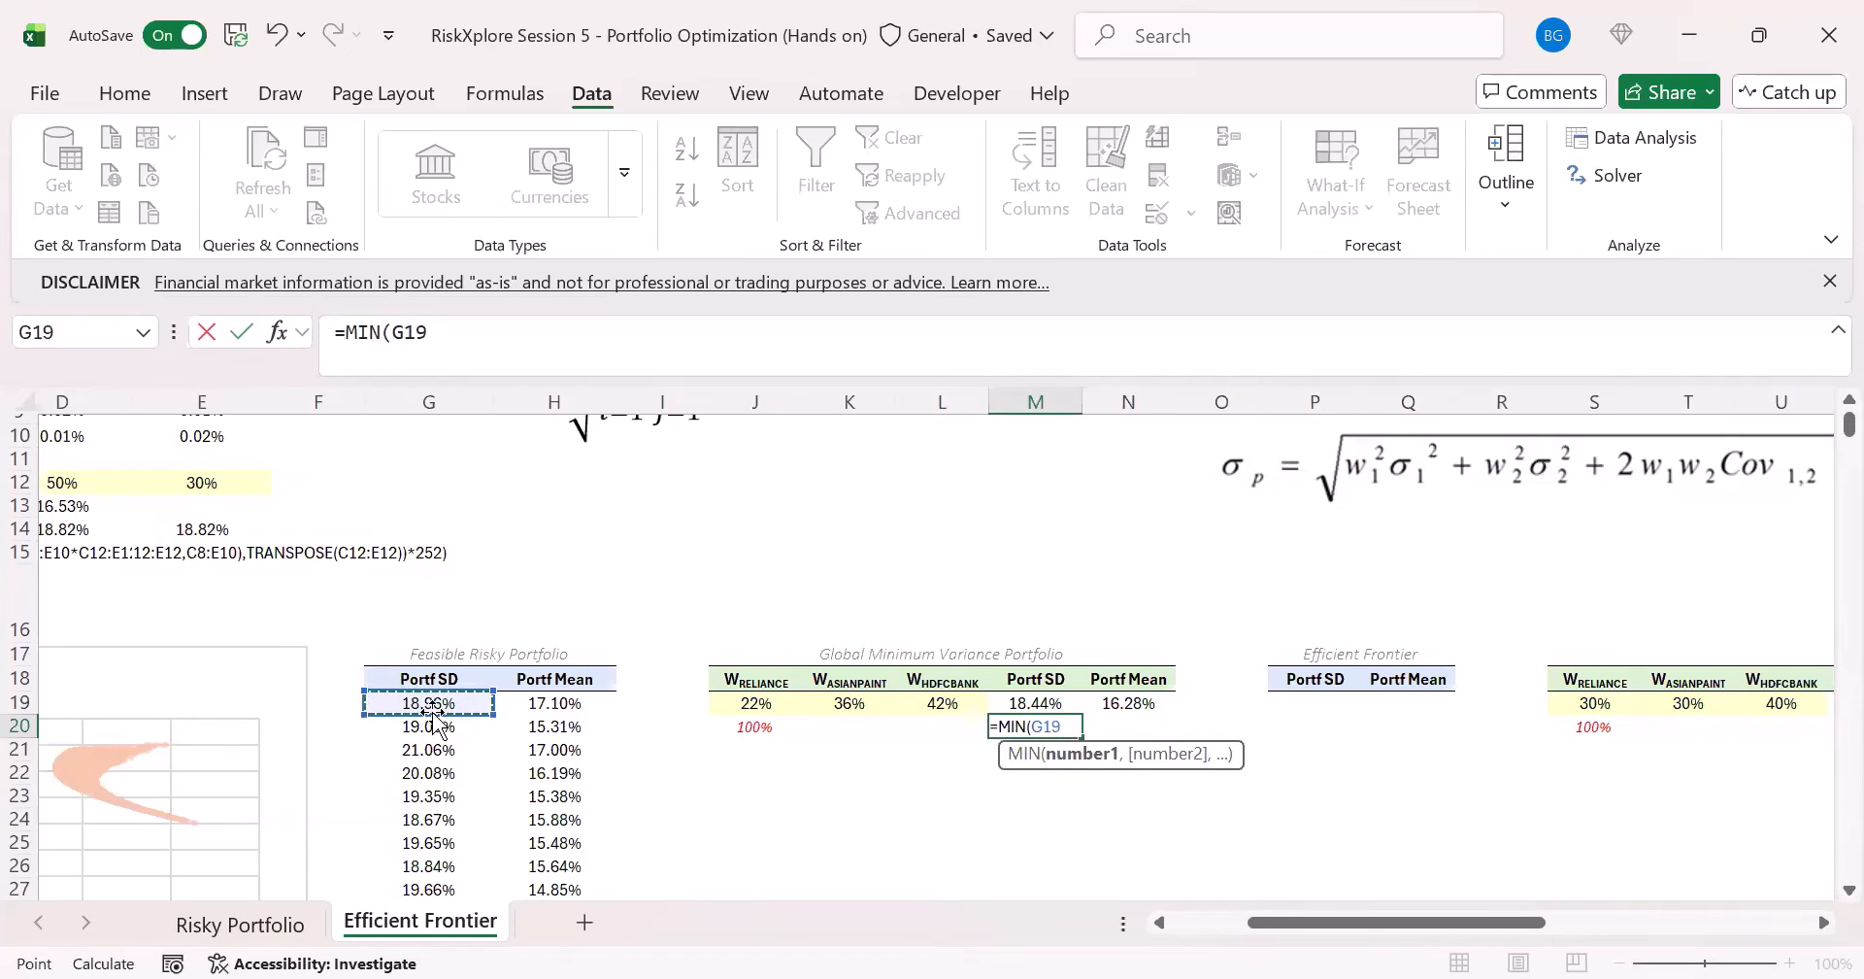
{"action": "key", "text": "ctrl+shift+Down"}
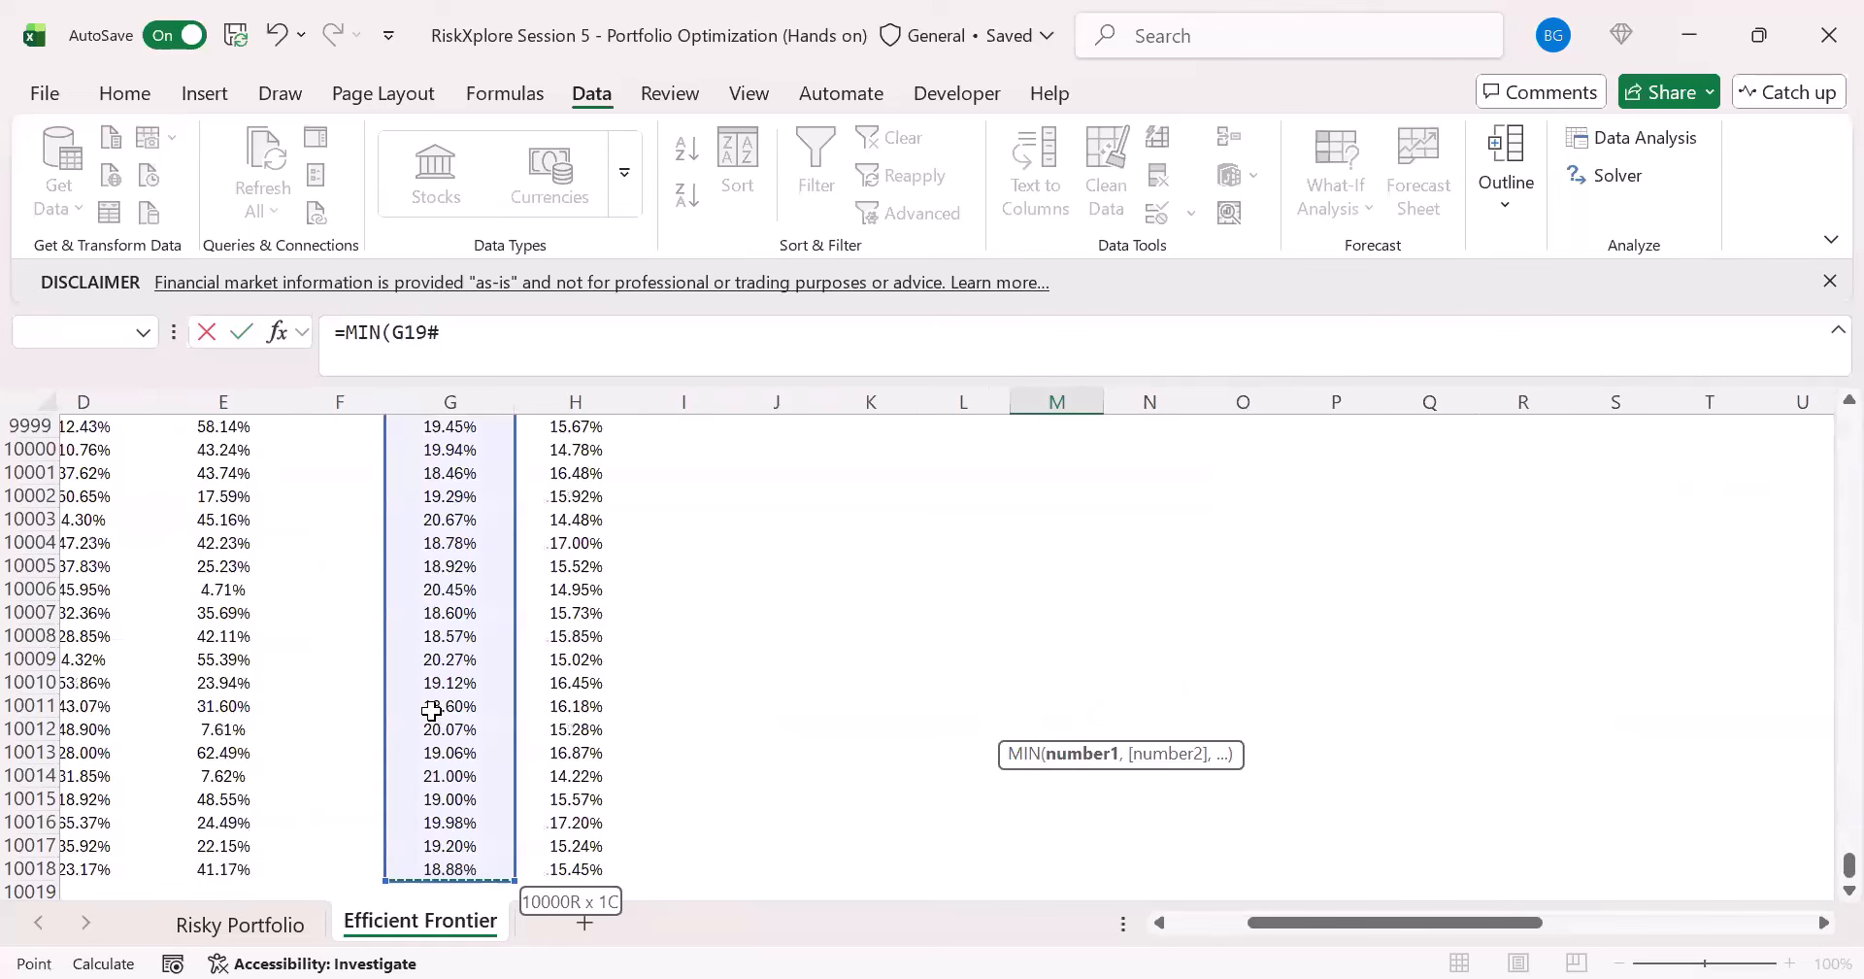
{"action": "key", "text": "ctrl+Return"}
{"action": "scroll", "coordinate": [1003, 670], "scroll_direction": "up", "scroll_amount": 2}
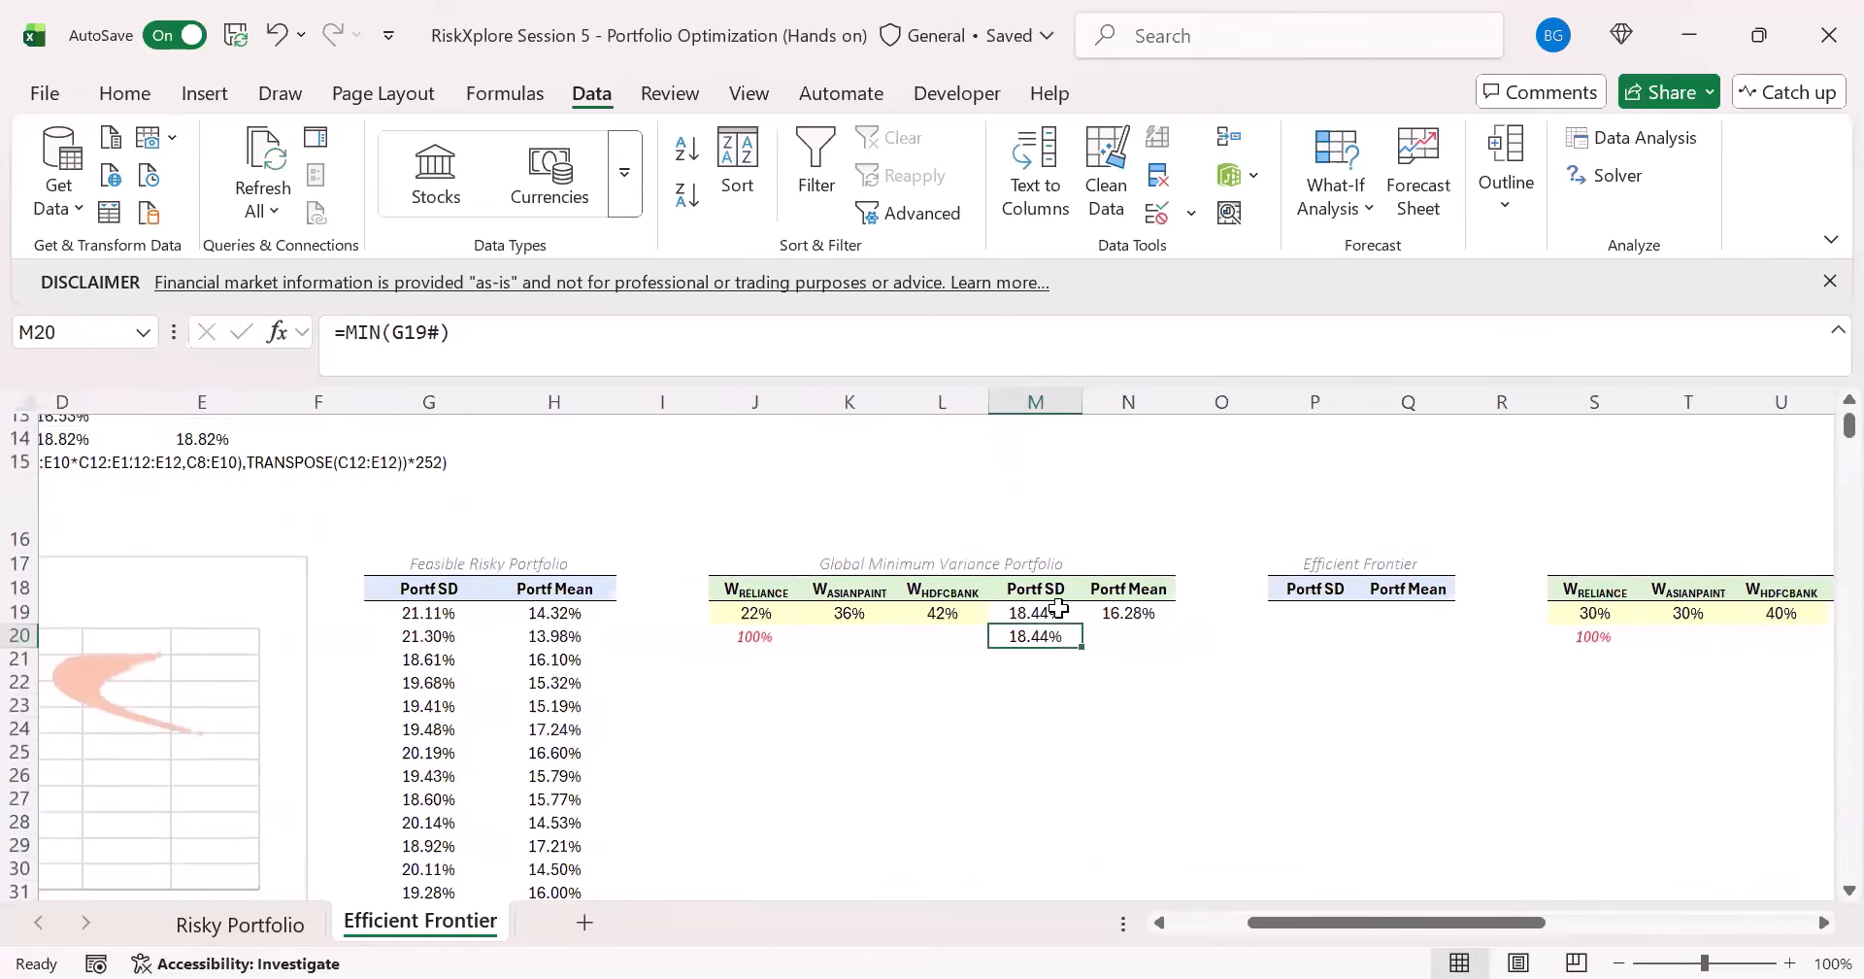
{"action": "left_click", "coordinate": [1058, 608]}
{"action": "left_click", "coordinate": [1056, 632]}
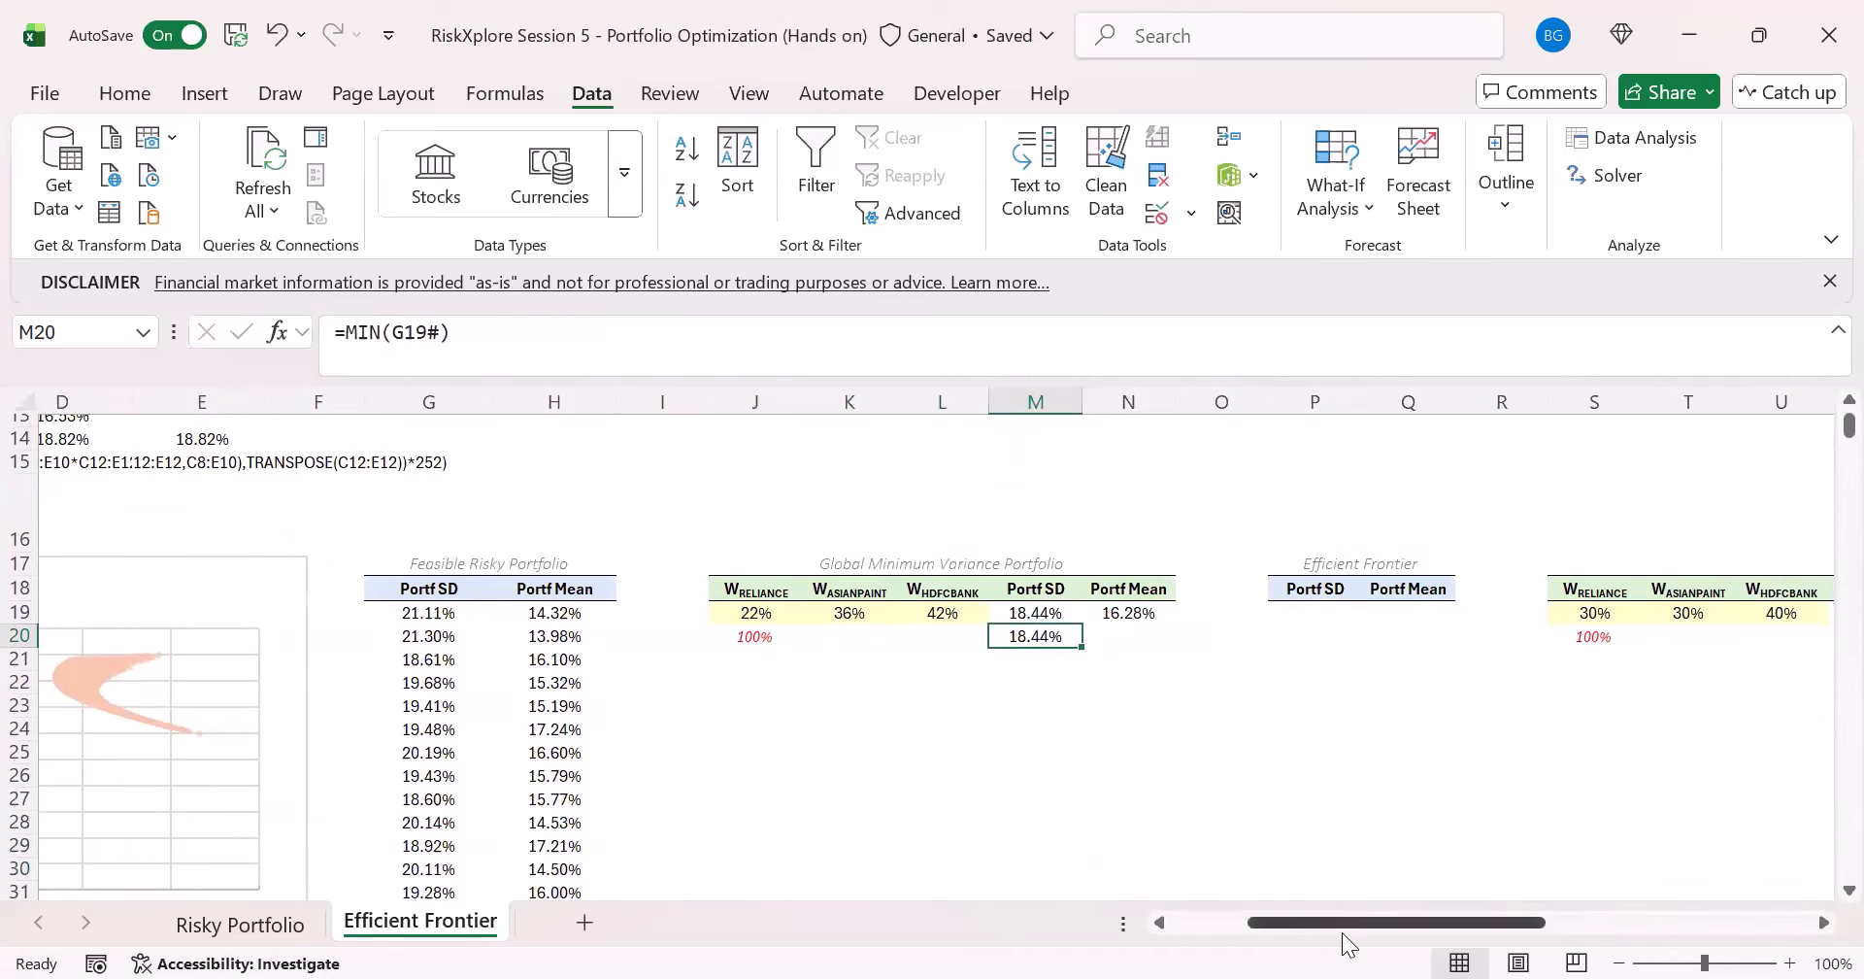
- Move the Portf Mean chart lower on the sheet to uncover the upper rows of the Random Weights table
{"action": "left_click_drag", "start_coordinate": [1340, 938], "coordinate": [1204, 938]}
{"action": "left_click", "coordinate": [587, 554]}
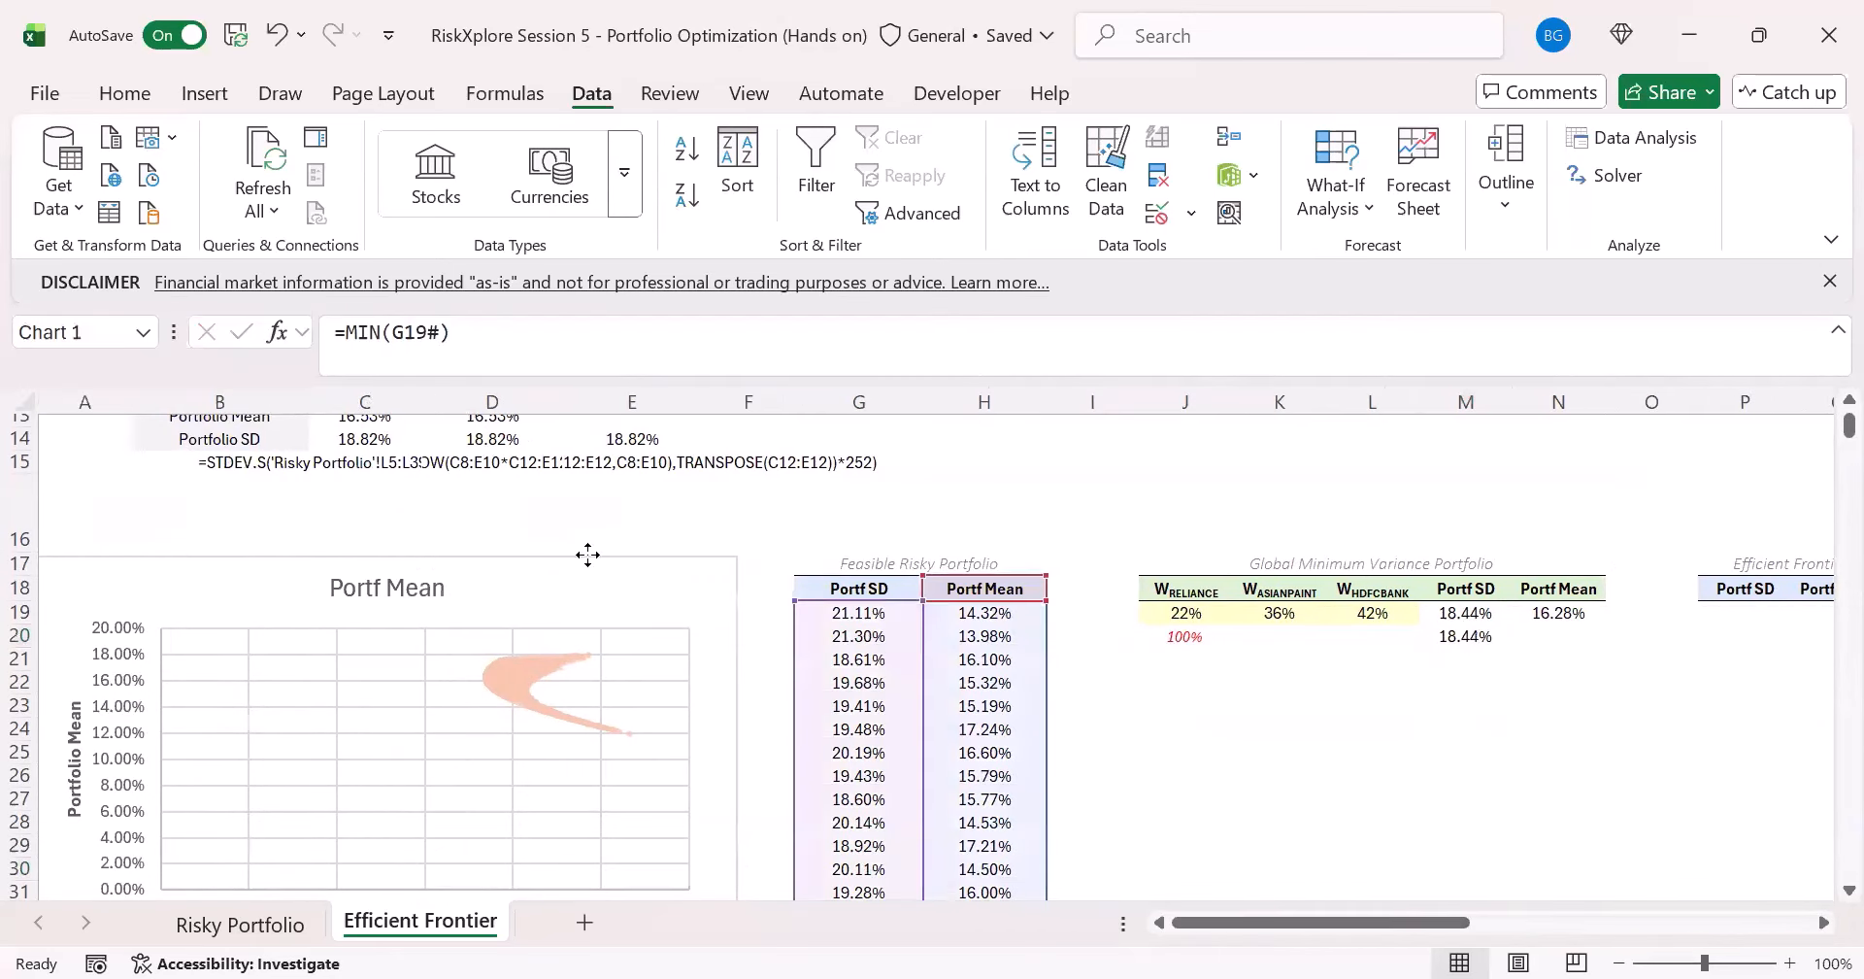
{"action": "left_click_drag", "start_coordinate": [588, 554], "coordinate": [740, 728]}
- Set the RANDARRAY row count in C19 to 100 and compare the simulated minimum SD in M20 with Solver's SD in M19
{"action": "left_click", "coordinate": [364, 612]}
{"action": "left_click", "coordinate": [591, 335]}
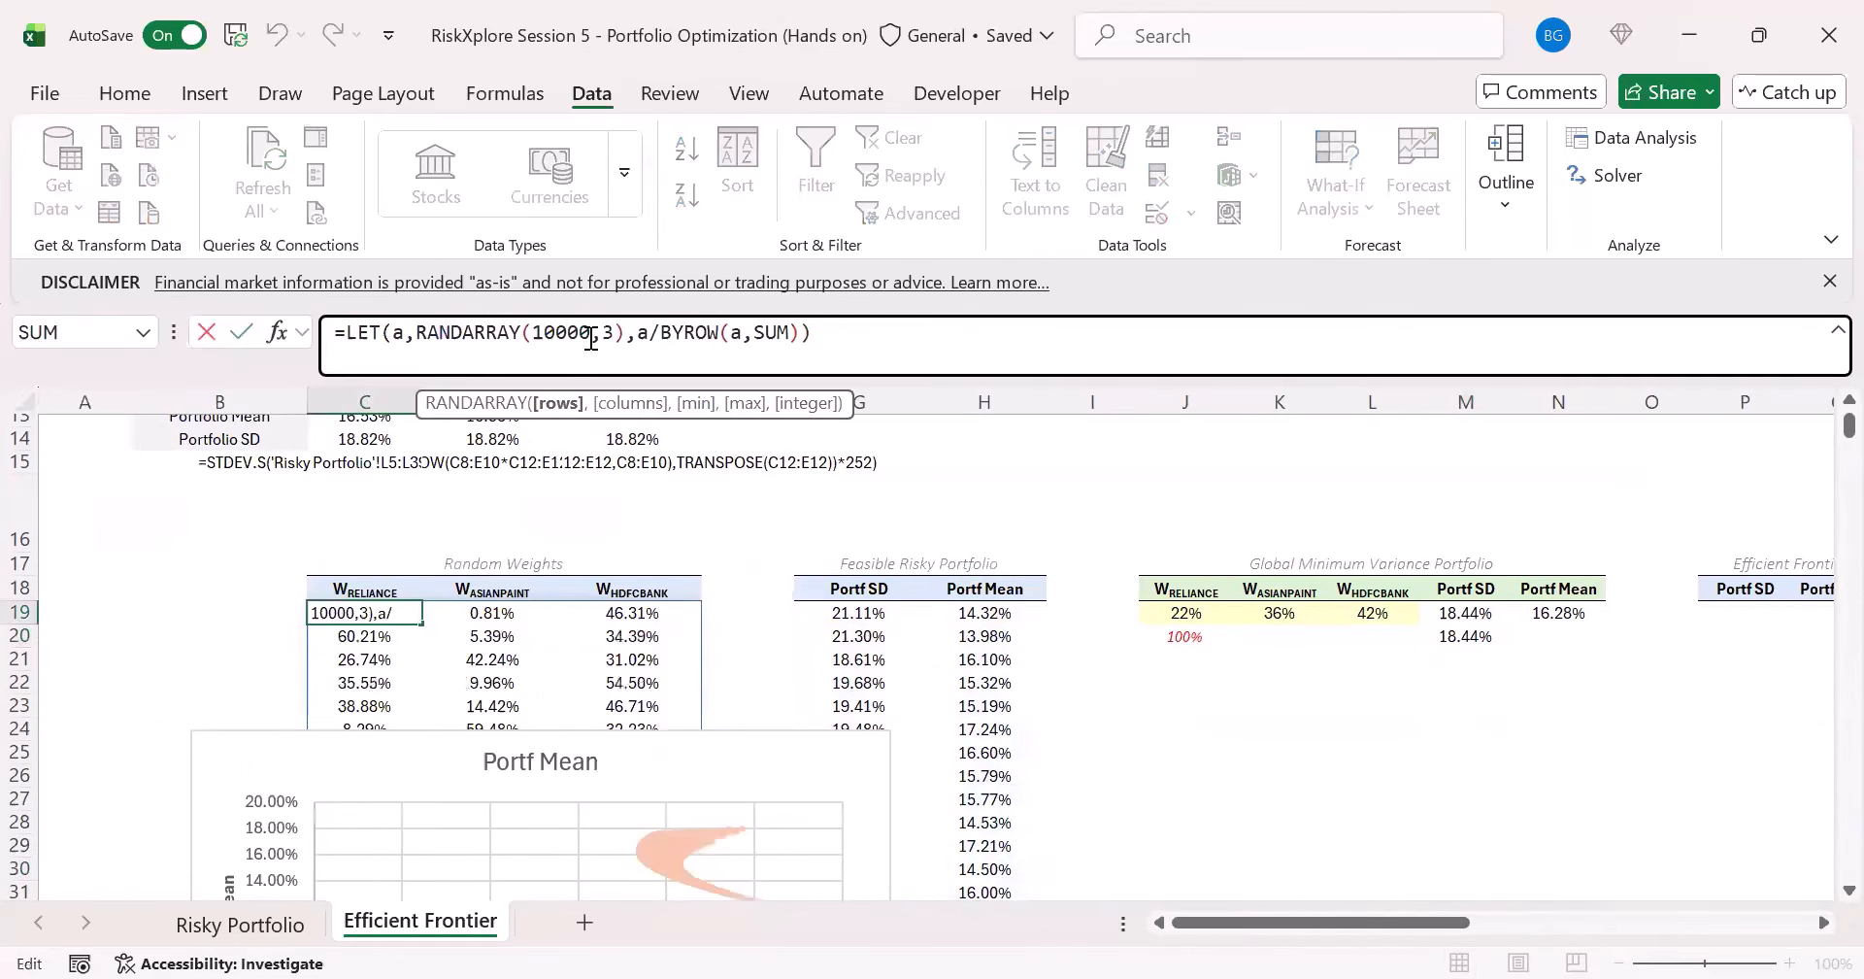
{"action": "key", "text": "BackSpace"}
{"action": "key", "text": "BackSpace"}
{"action": "key", "text": "Return"}
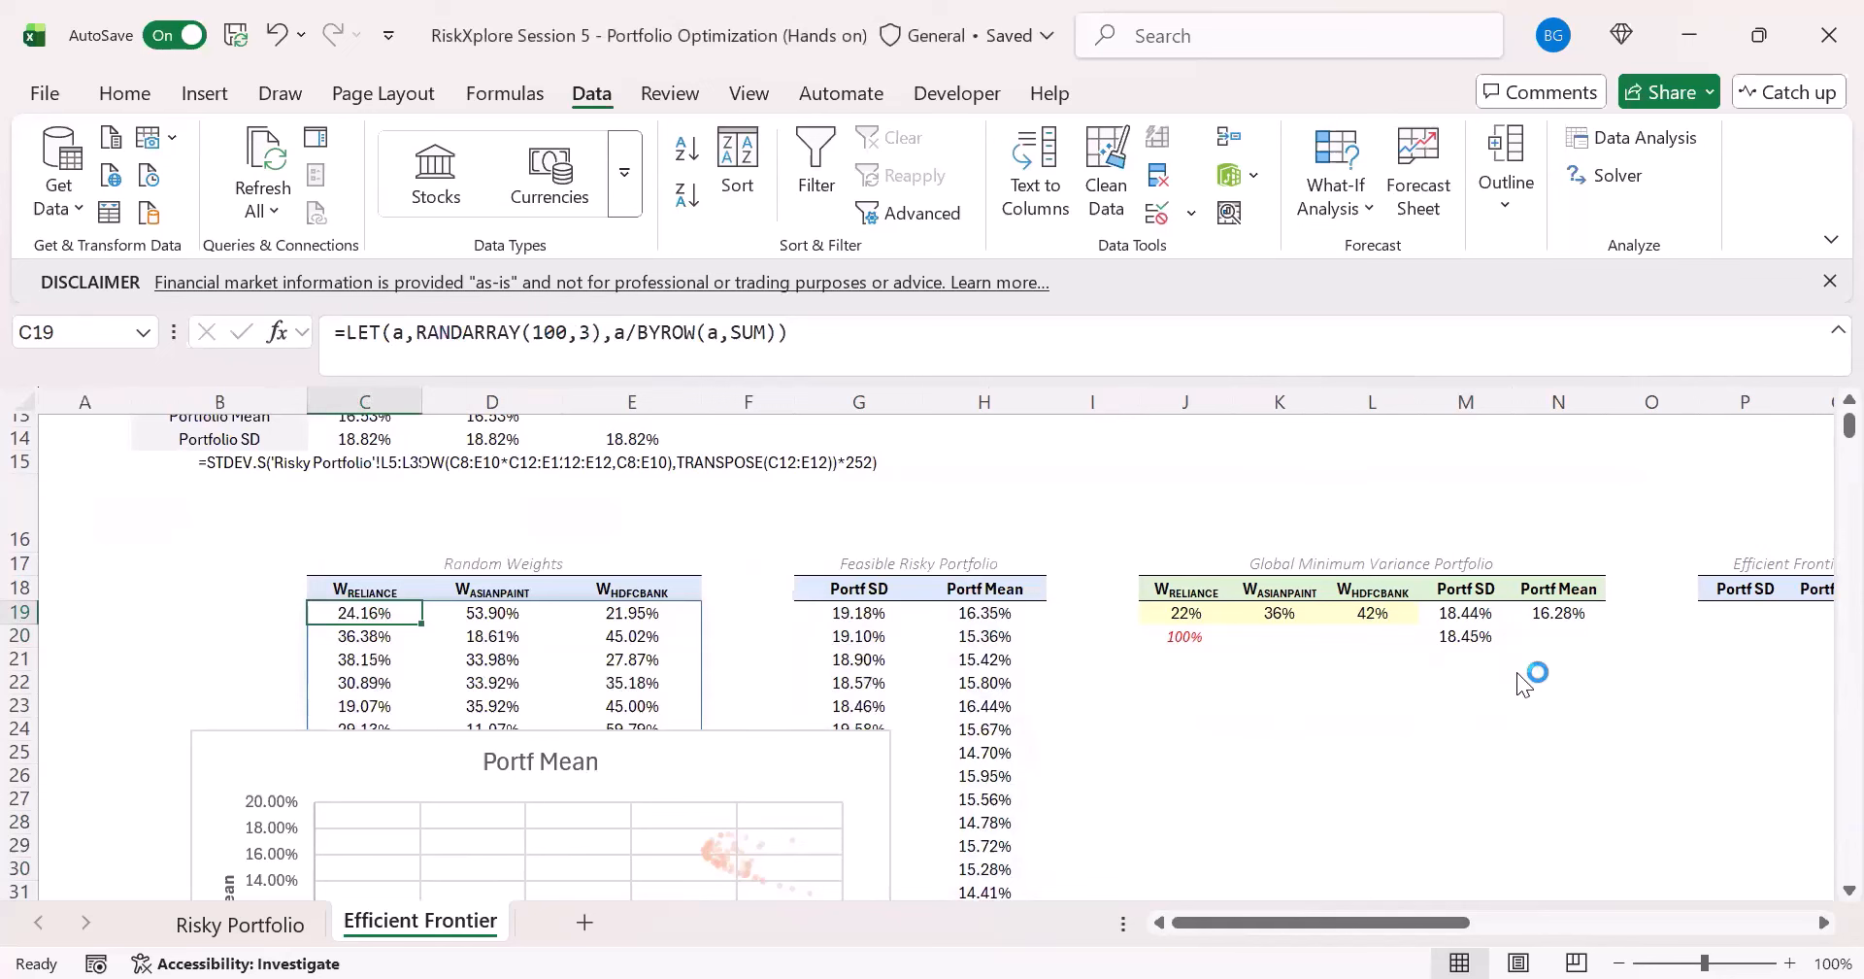
{"action": "left_click", "coordinate": [1458, 636]}
{"action": "left_click", "coordinate": [1455, 613]}
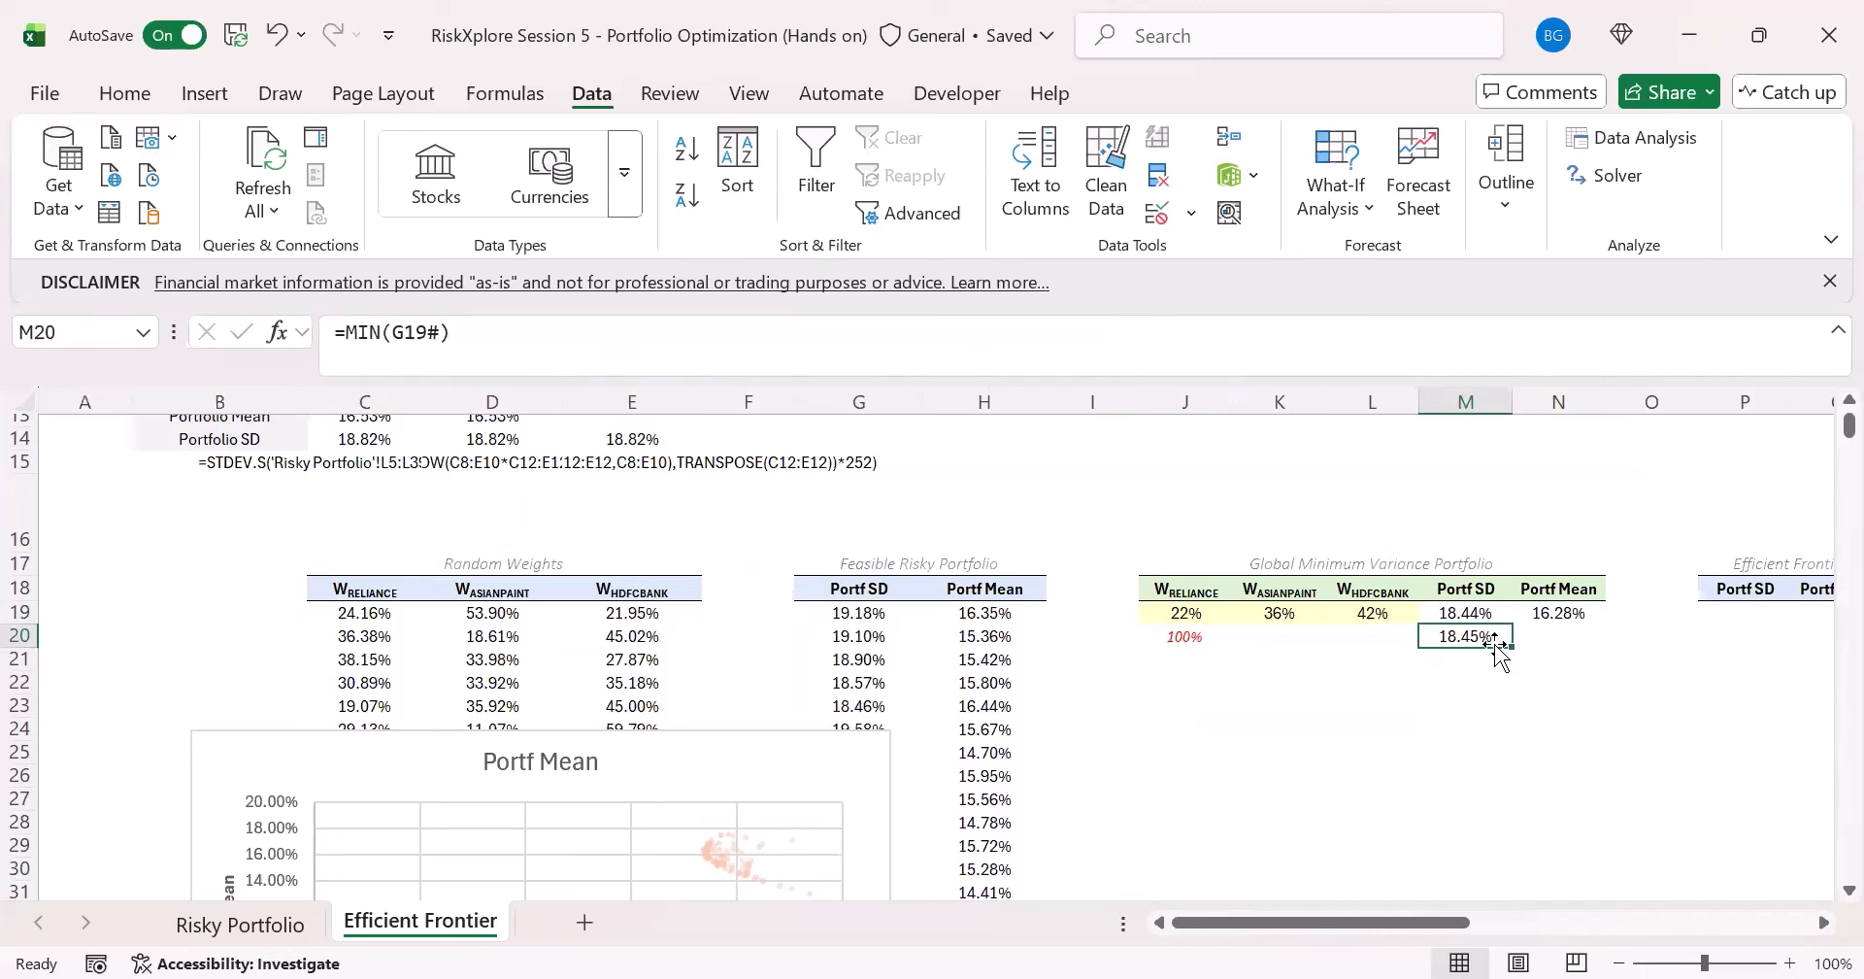
- Set the RANDARRAY row count in C19 to 10000 and compare Solver's Portf SD in M19 with the simulated minimum in M20
{"action": "left_click", "coordinate": [387, 611]}
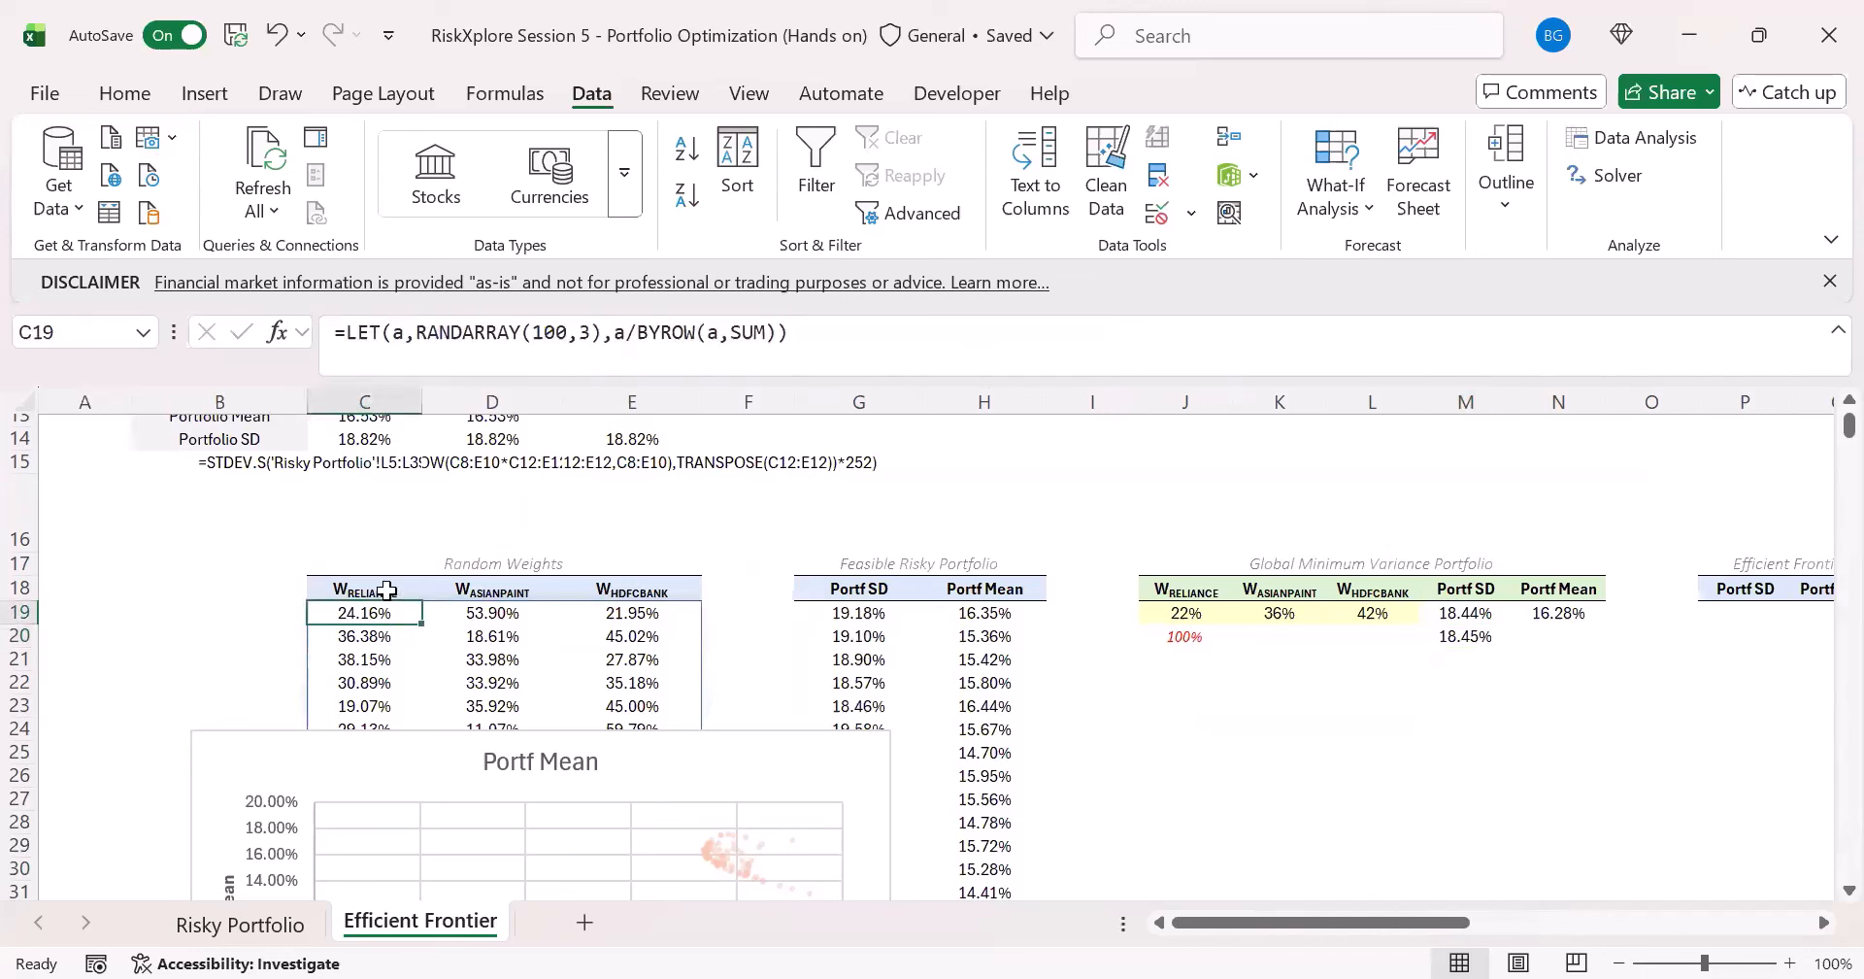
{"action": "left_click", "coordinate": [568, 335]}
{"action": "type", "text": "00"}
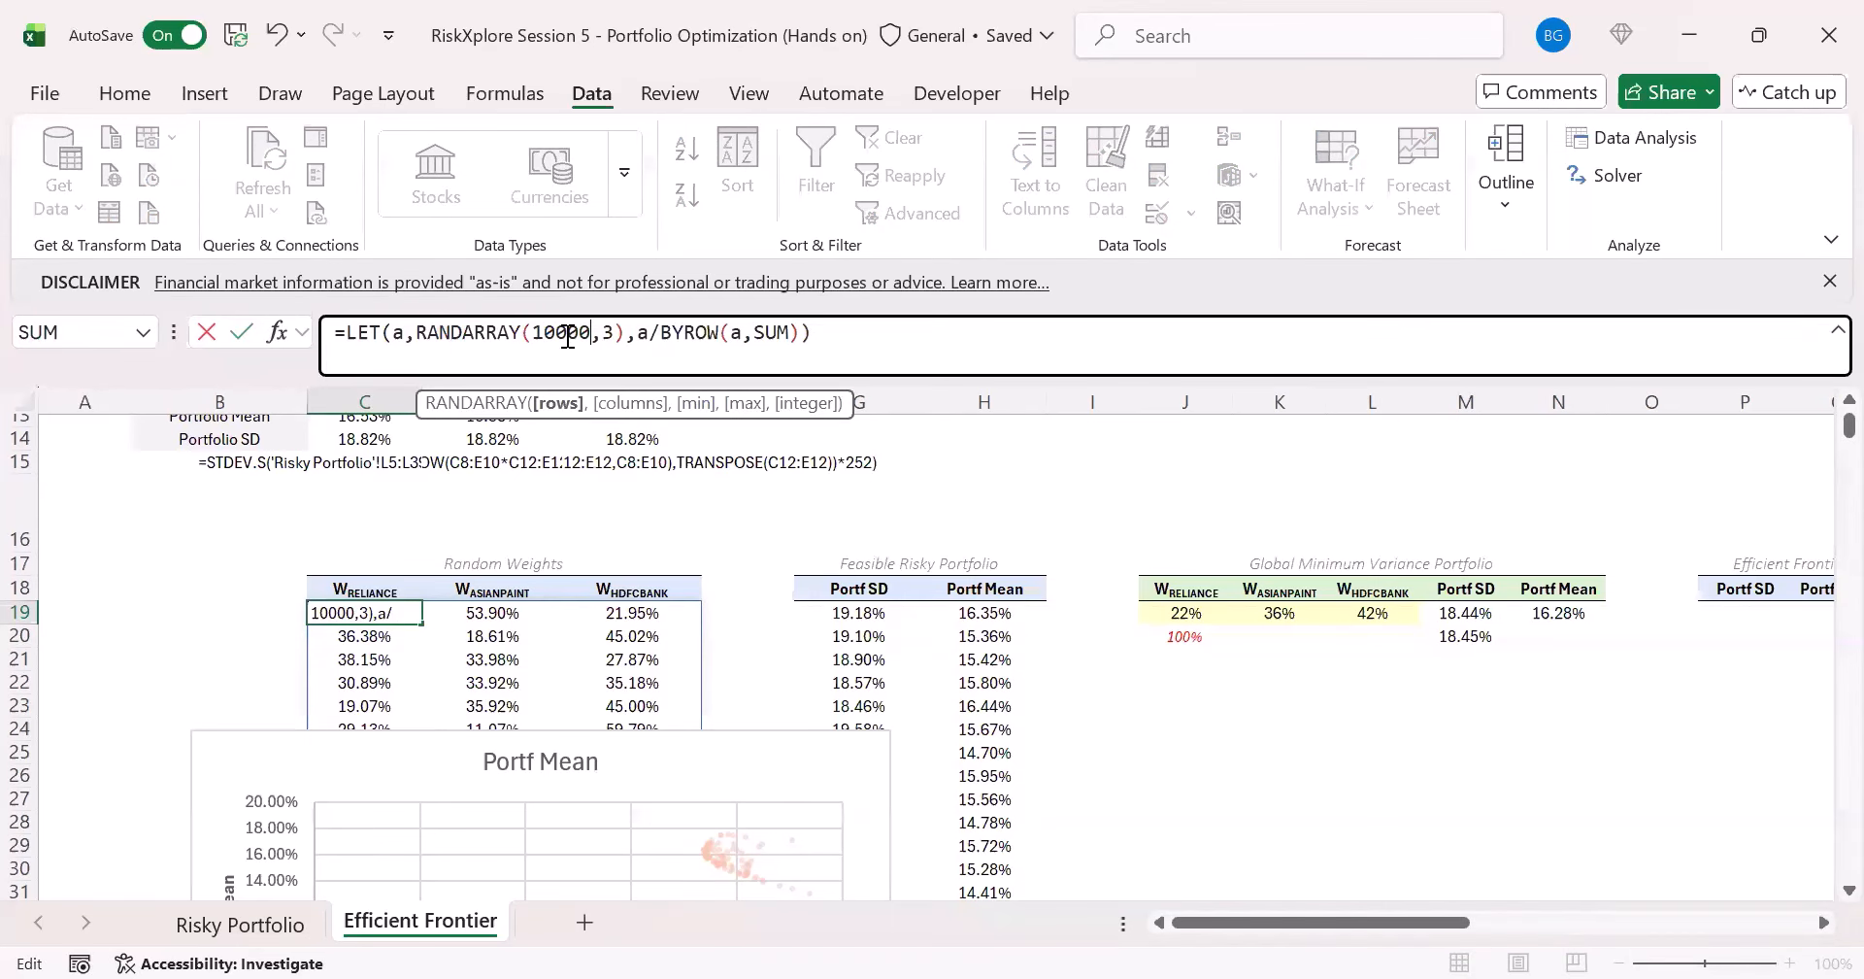
{"action": "key", "text": "Return"}
{"action": "left_click", "coordinate": [1435, 612]}
{"action": "left_click", "coordinate": [1446, 637]}
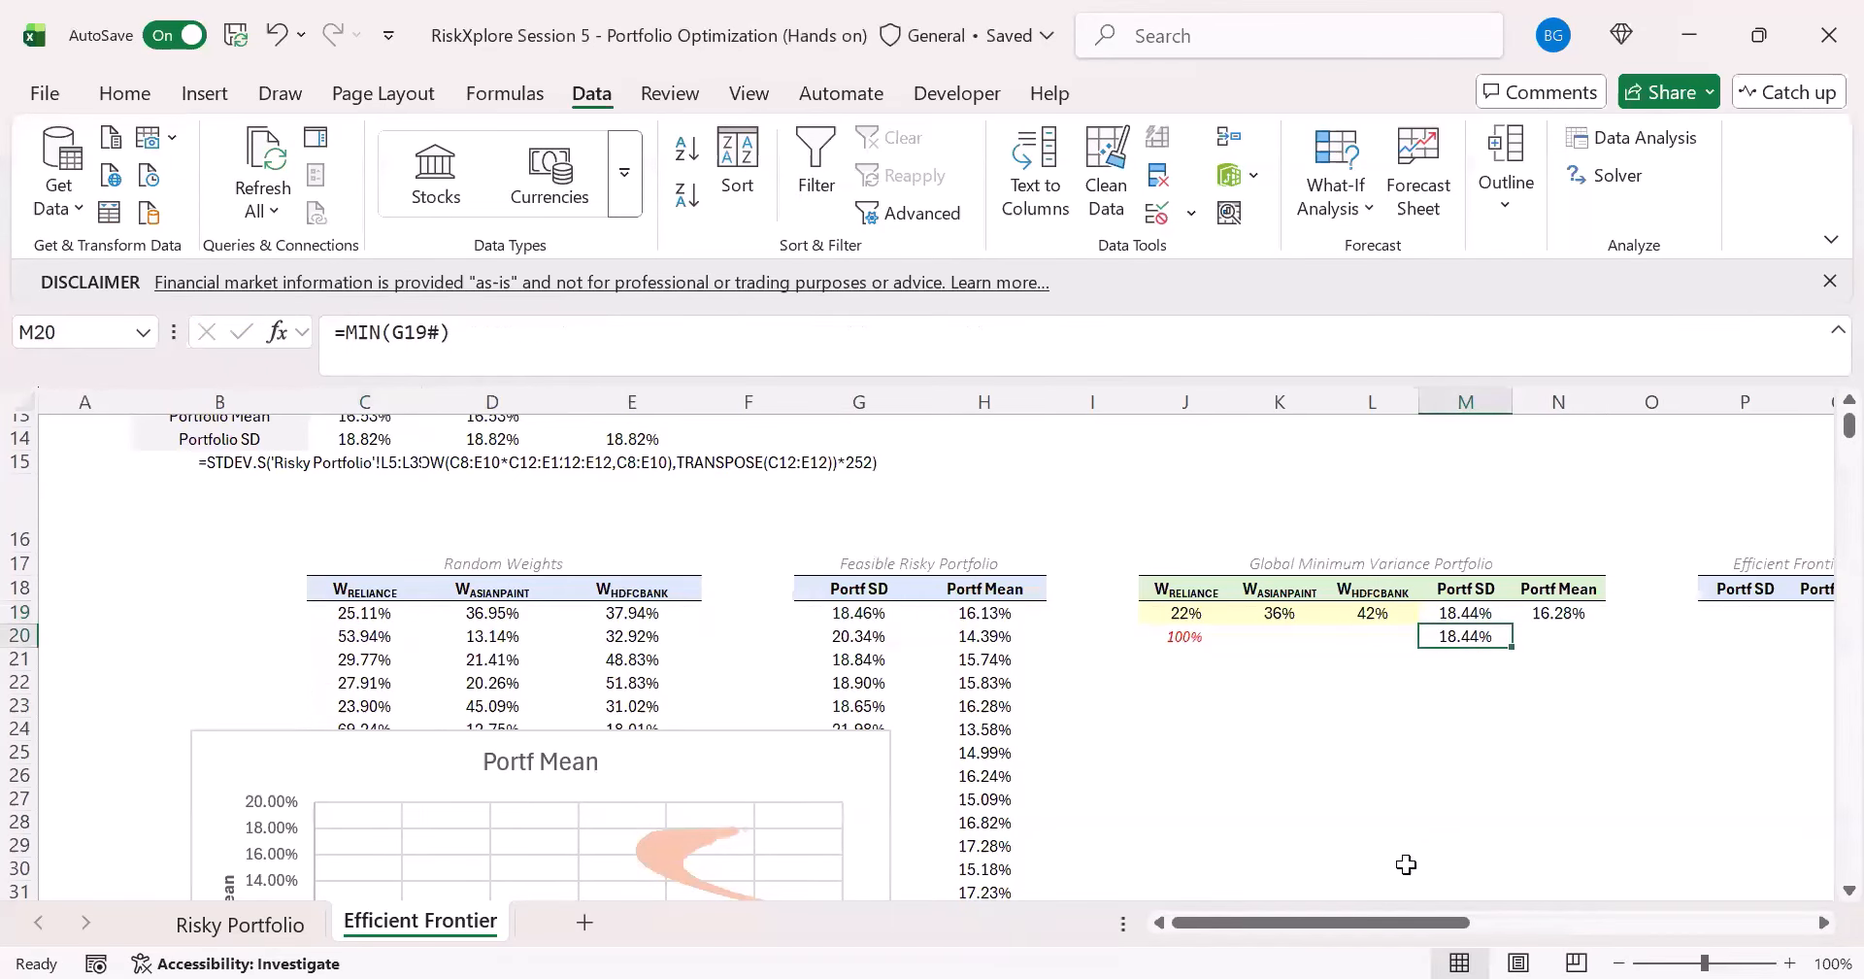
- Review the Global Minimum Variance Portfolio's Portf Mean formula in N19 alongside the Portf SD values in M19 and M20
{"action": "left_click_drag", "start_coordinate": [1359, 923], "coordinate": [1437, 926]}
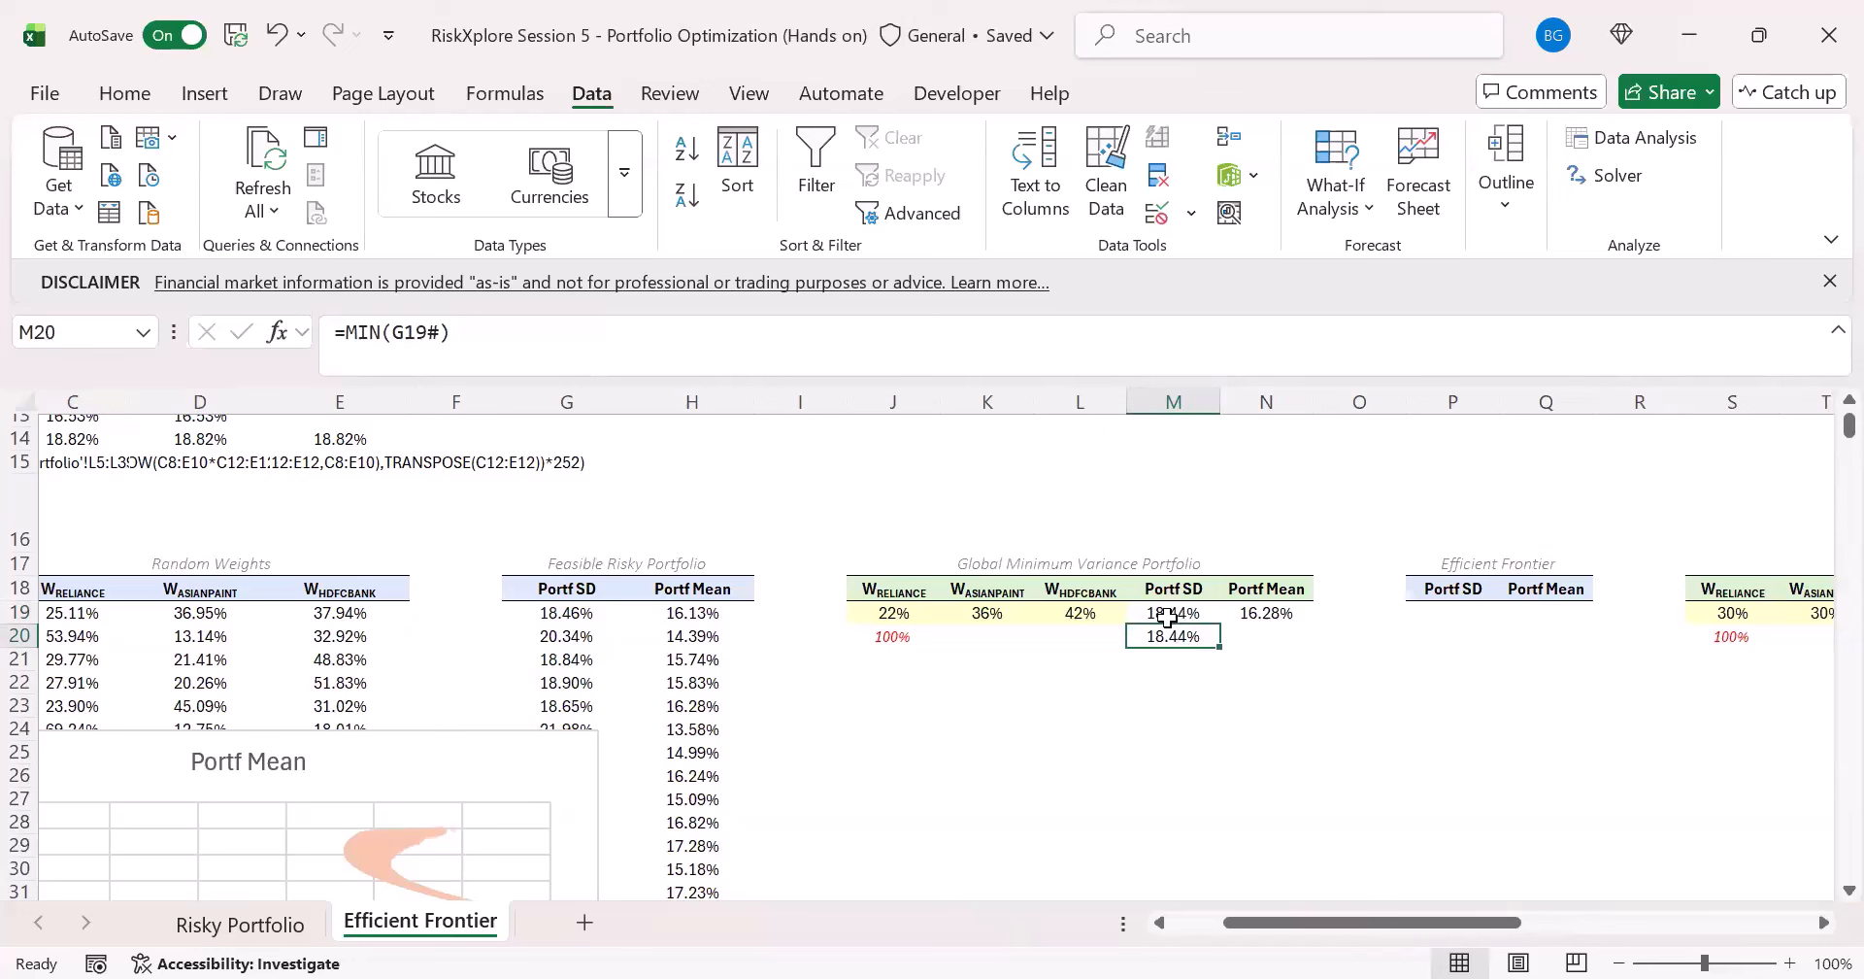
{"action": "left_click", "coordinate": [1262, 637]}
{"action": "left_click", "coordinate": [1277, 593]}
{"action": "left_click", "coordinate": [1274, 620]}
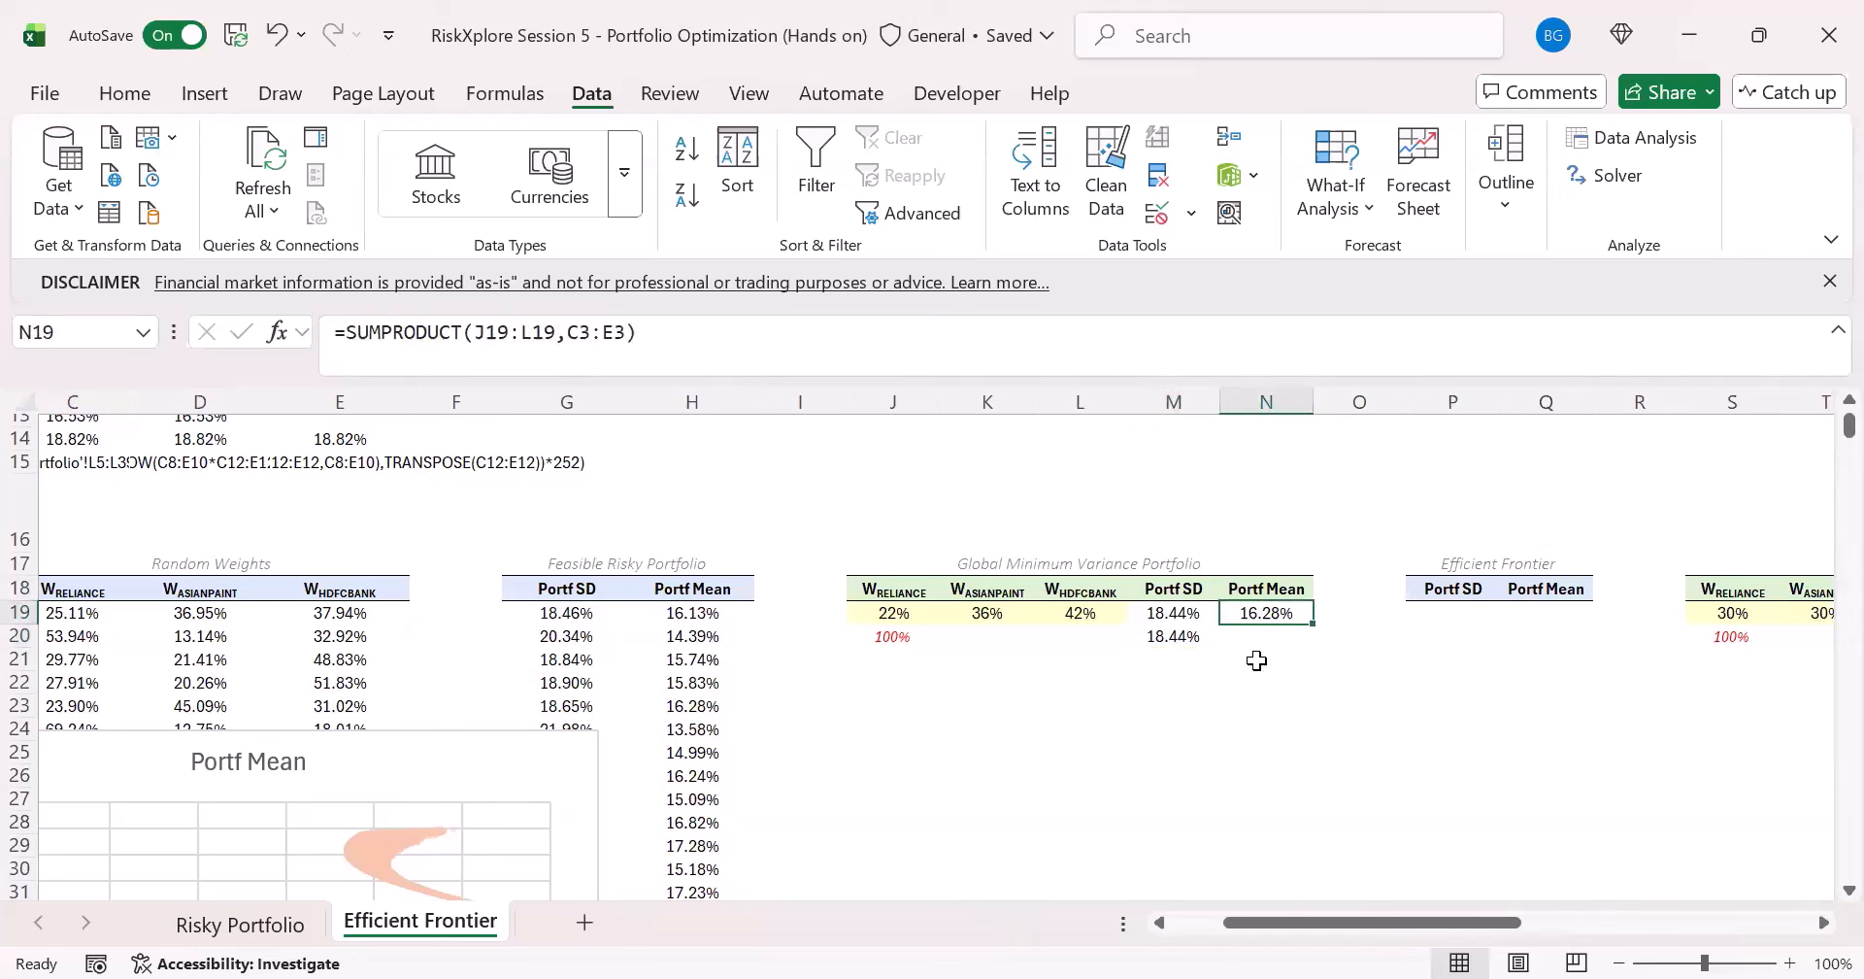
{"action": "left_click", "coordinate": [1190, 633]}
{"action": "left_click_drag", "start_coordinate": [1187, 613], "coordinate": [1264, 617]}
- Enter =XLOOKUP(M20,G19#,H19#) in N20 for the Portf Mean matching the lowest simulated SD, and compare it with N19
{"action": "left_click", "coordinate": [1272, 639]}
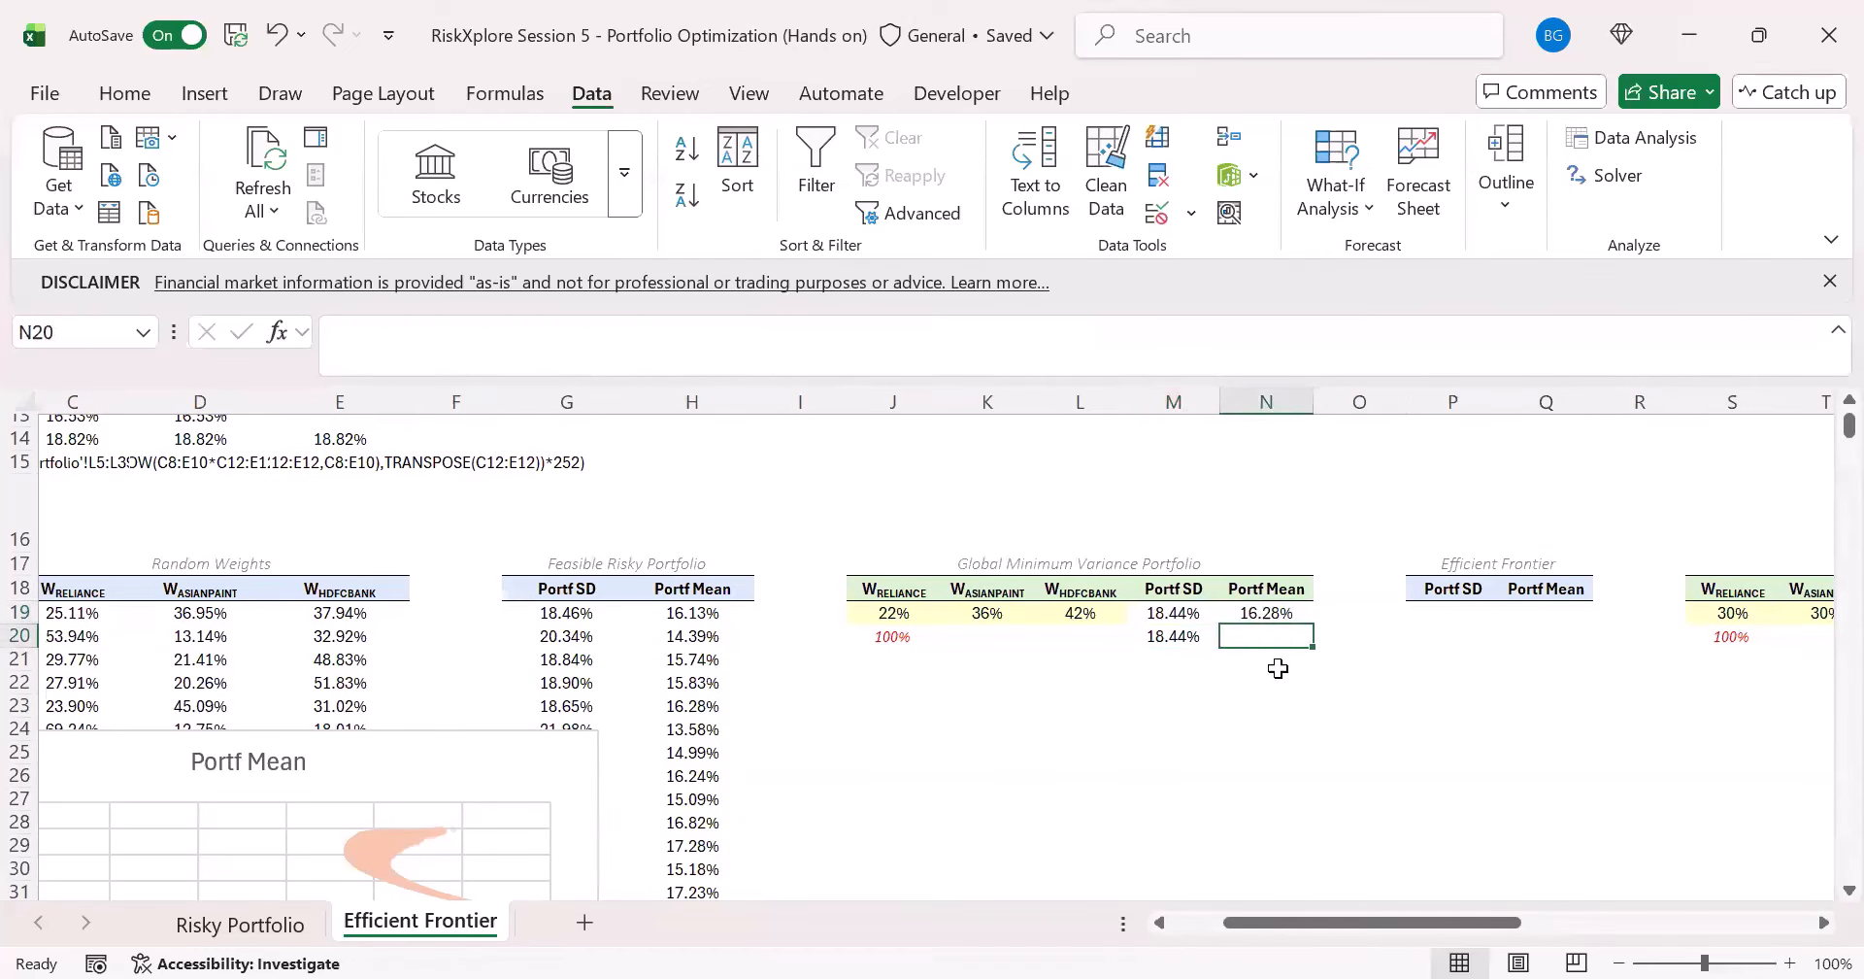
{"action": "type", "text": "="}
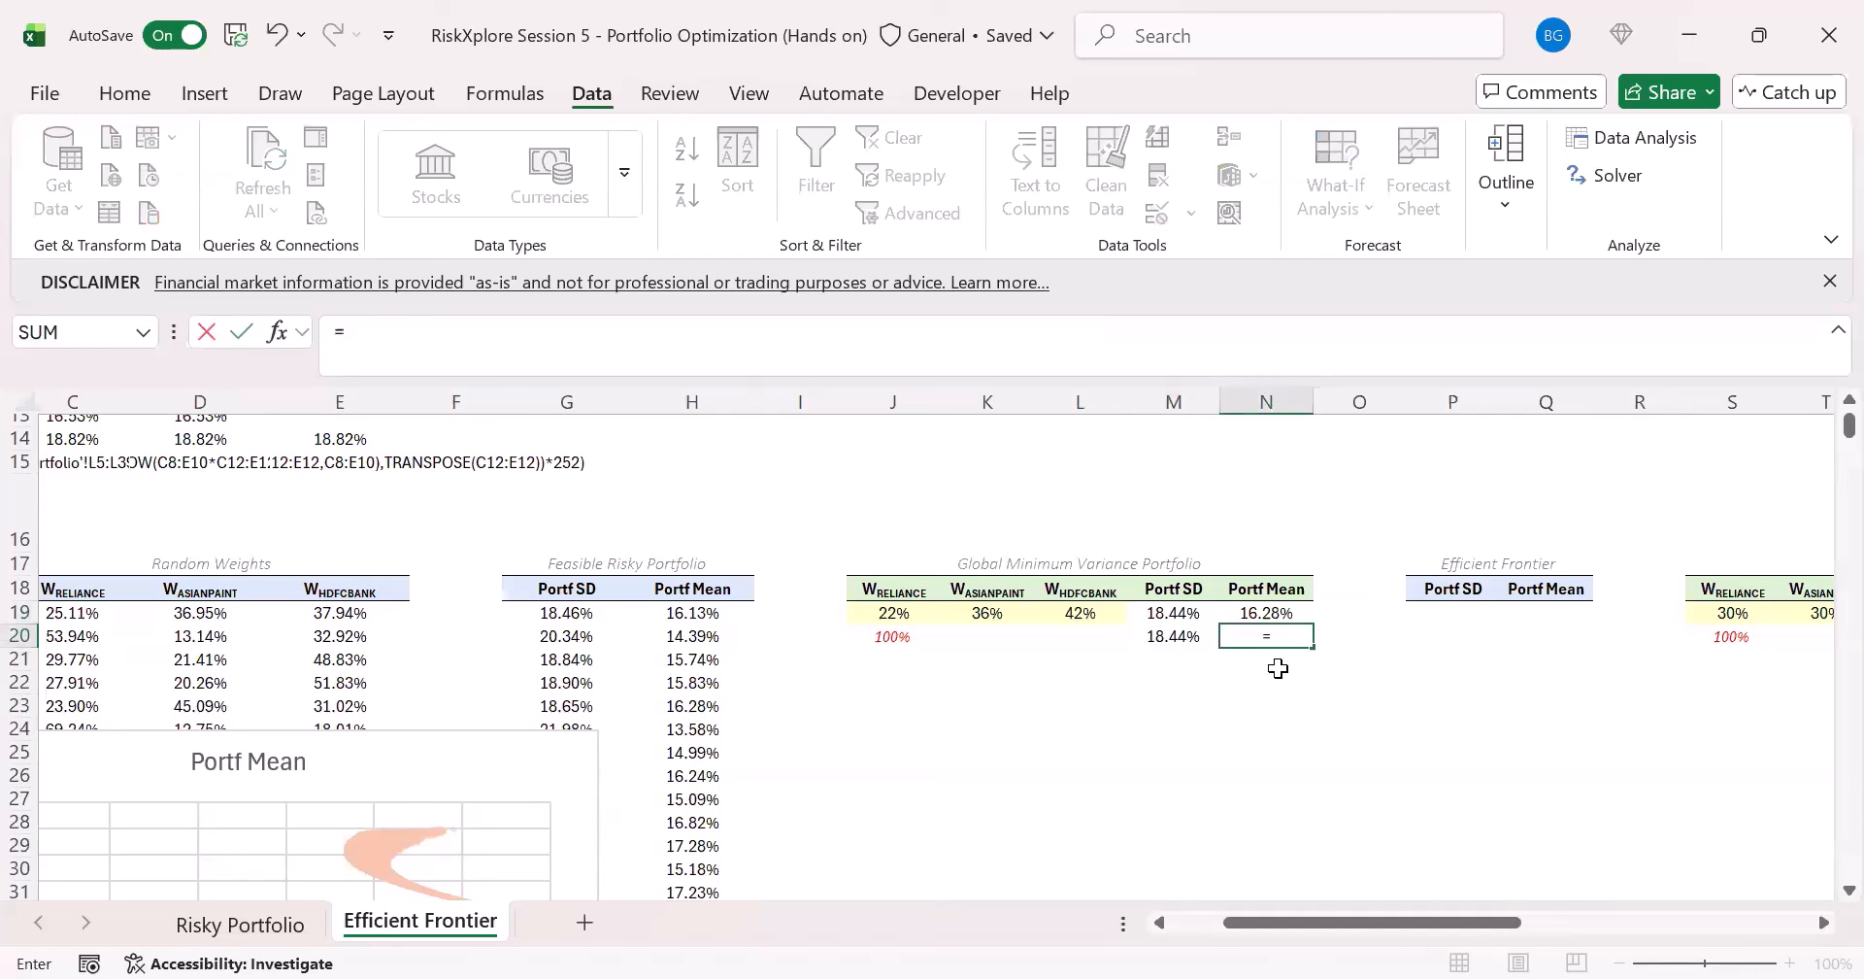
{"action": "type", "text": "XLOOKUP("}
{"action": "key", "text": "Left"}
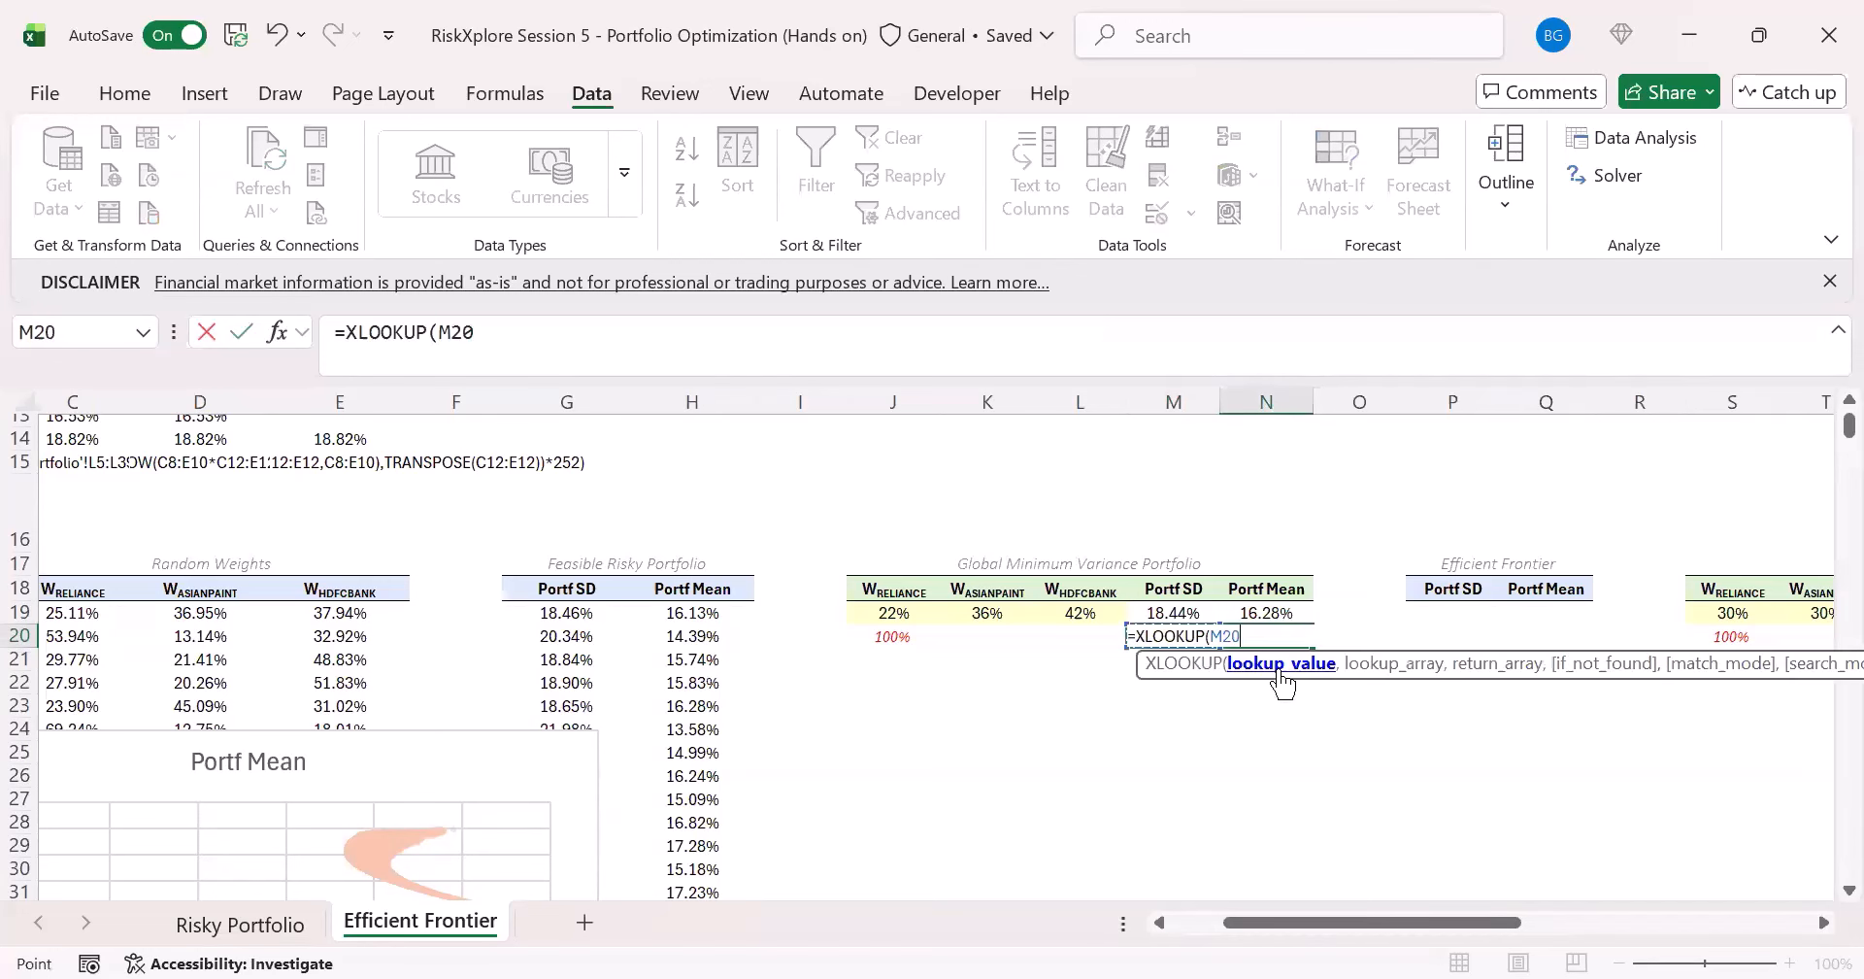
{"action": "type", "text": ","}
{"action": "key", "text": "Left"}
{"action": "key", "text": "Left"}
{"action": "key", "text": "Left"}
{"action": "key", "text": "Left"}
{"action": "key", "text": "Left"}
{"action": "key", "text": "Left"}
{"action": "key", "text": "Left"}
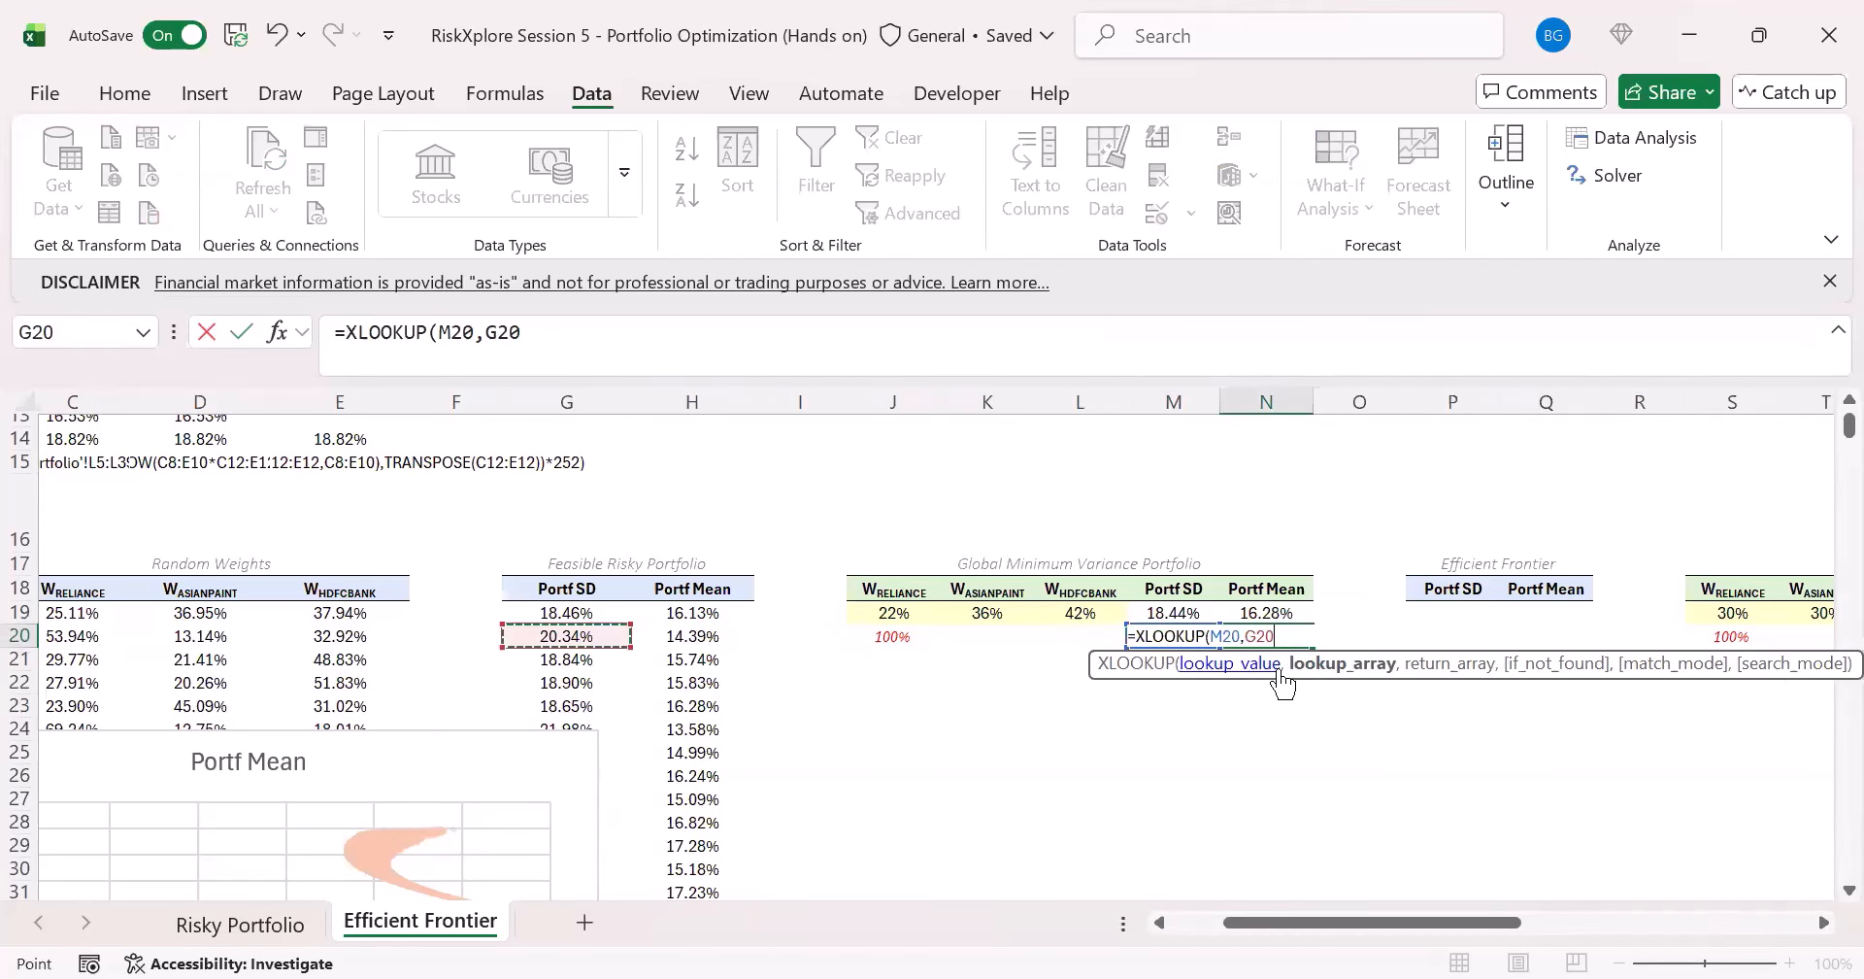
{"action": "key", "text": "Up"}
{"action": "key", "text": "ctrl+shift+Down"}
{"action": "key", "text": "ctrl+BackSpace"}
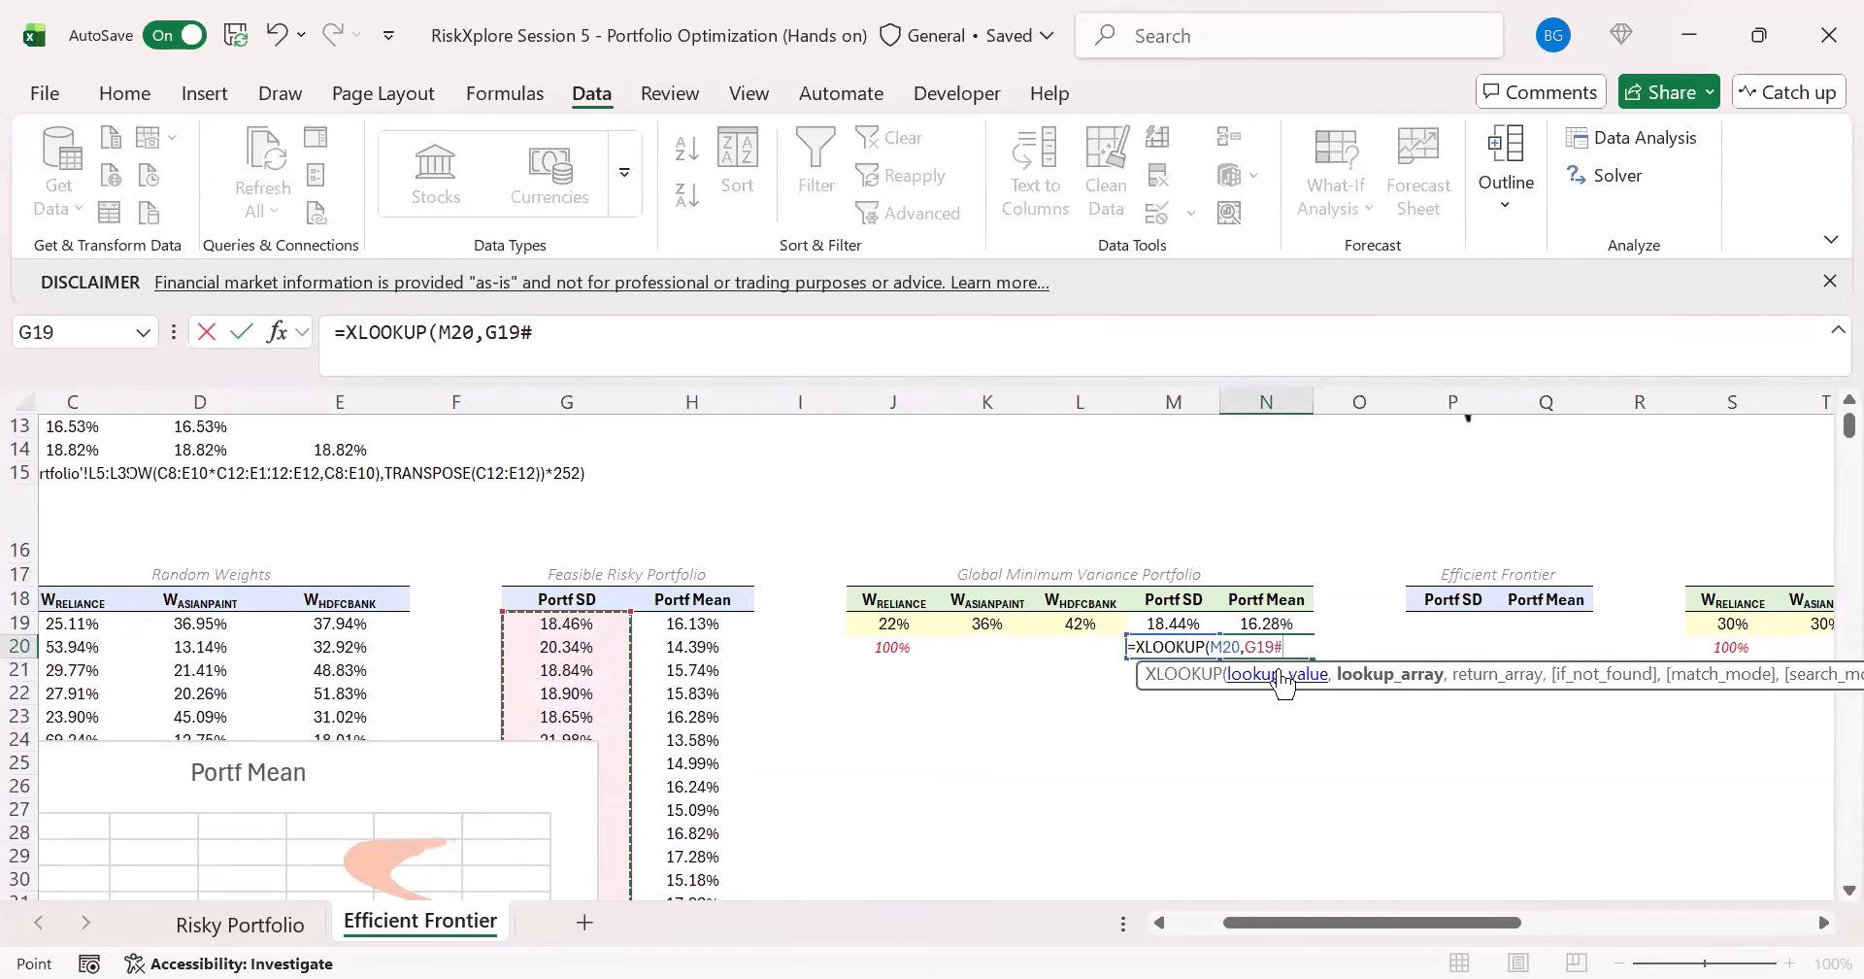
{"action": "type", "text": ","}
{"action": "key", "text": "Left"}
{"action": "key", "text": "Left"}
{"action": "key", "text": "Left"}
{"action": "key", "text": "Left"}
{"action": "key", "text": "Left"}
{"action": "key", "text": "Left"}
{"action": "key", "text": "Up"}
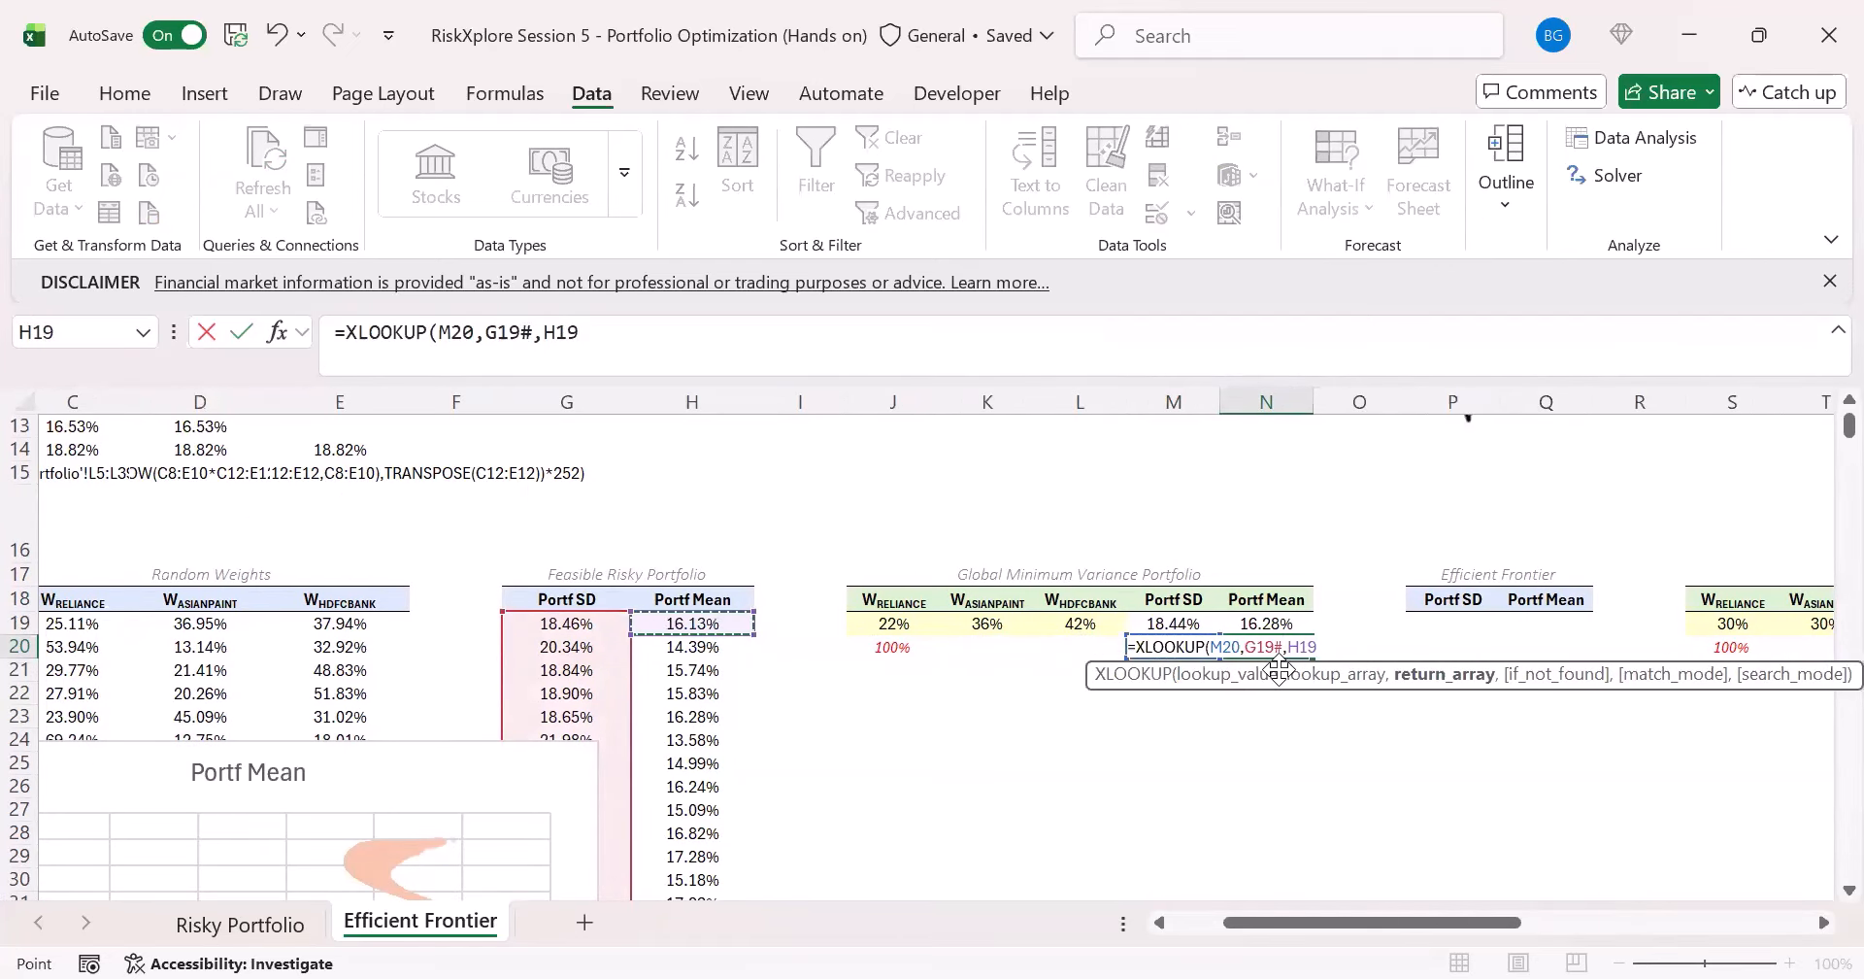
{"action": "key", "text": "ctrl+shift+Down"}
{"action": "key", "text": "ctrl+Return"}
{"action": "key", "text": "Up"}
{"action": "key", "text": "Up"}
{"action": "key", "text": "Down"}
{"action": "key", "text": "Down"}
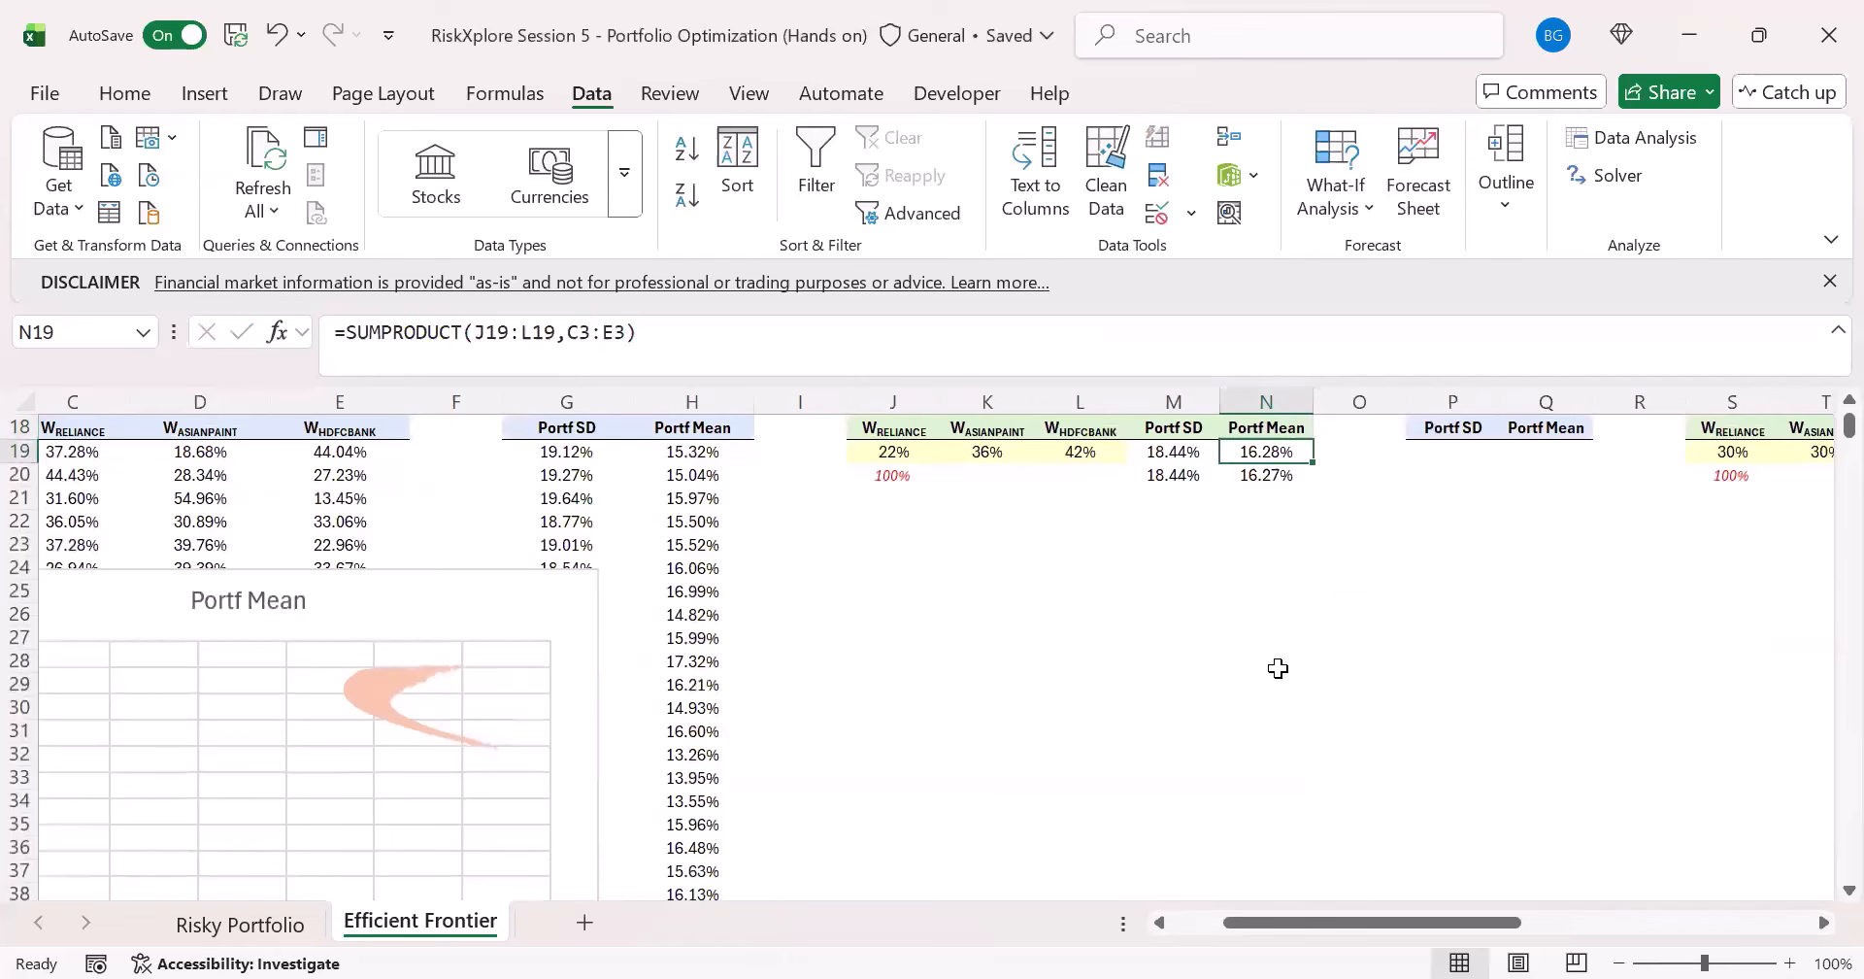
- Examine the Portf SD in M19 and Portf Mean in N19 as the coordinates of the Global Minimum Variance Portfolio
{"action": "scroll", "coordinate": [1252, 668], "scroll_direction": "up", "scroll_amount": 2}
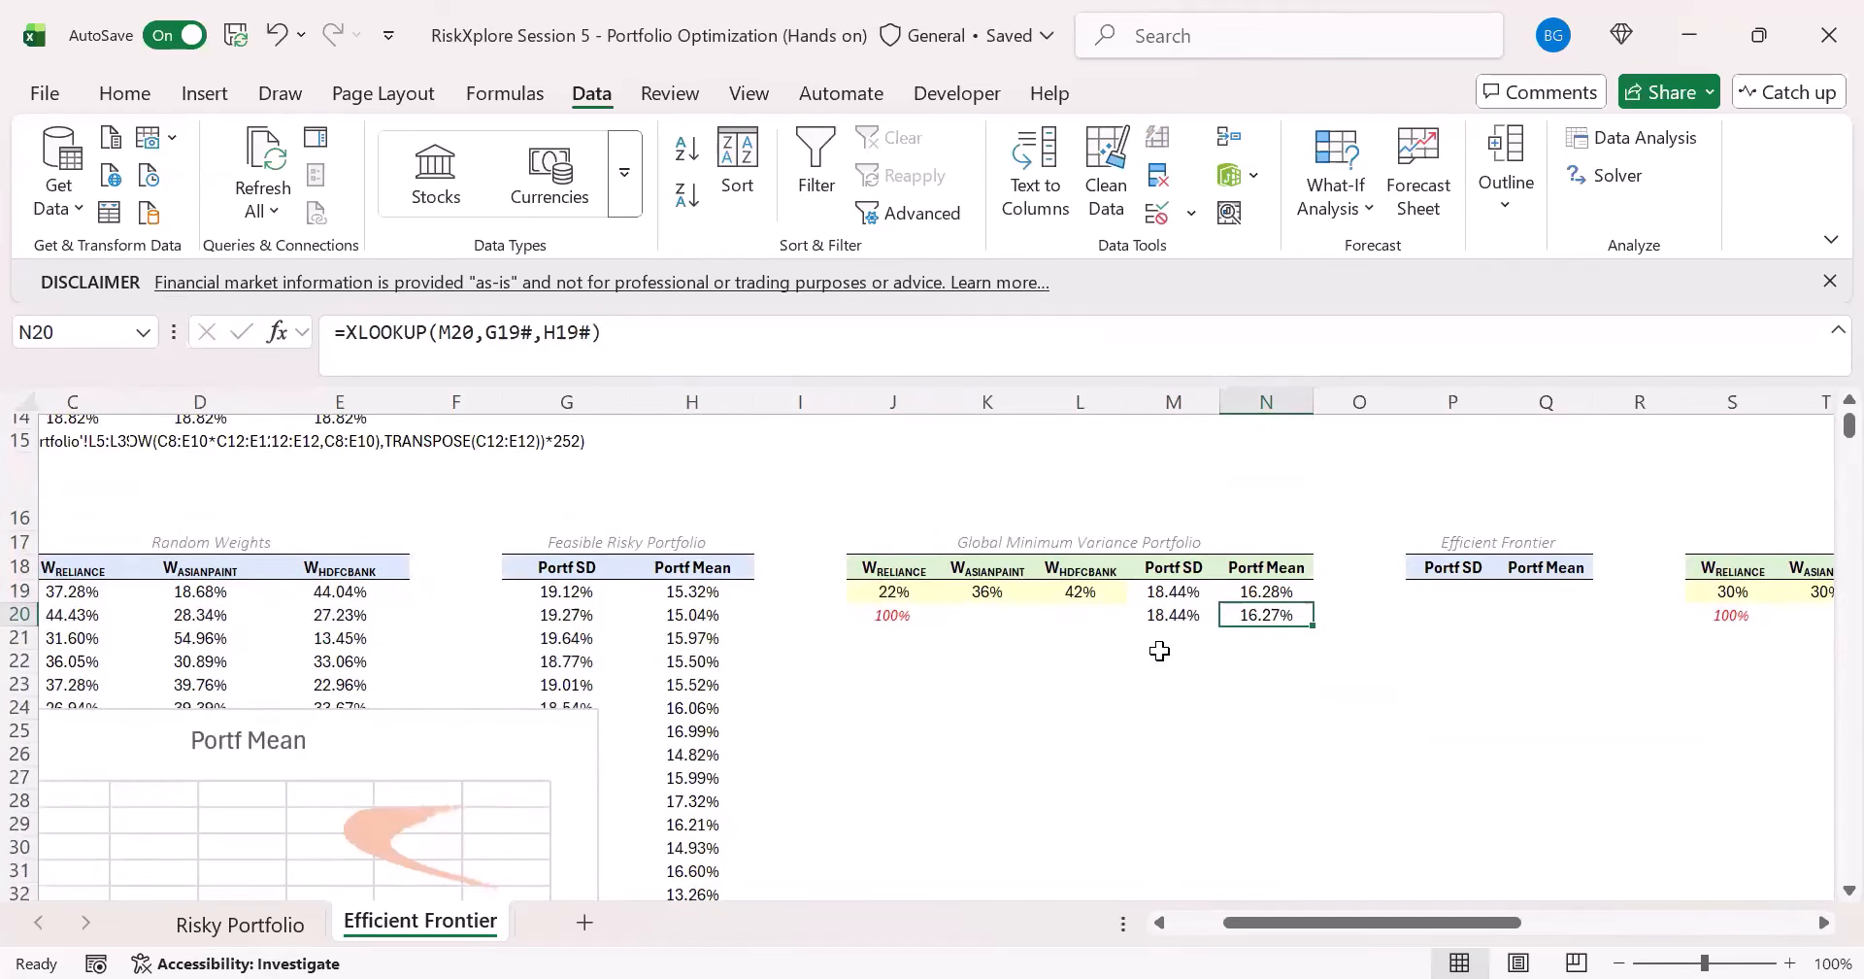
{"action": "left_click", "coordinate": [1146, 591]}
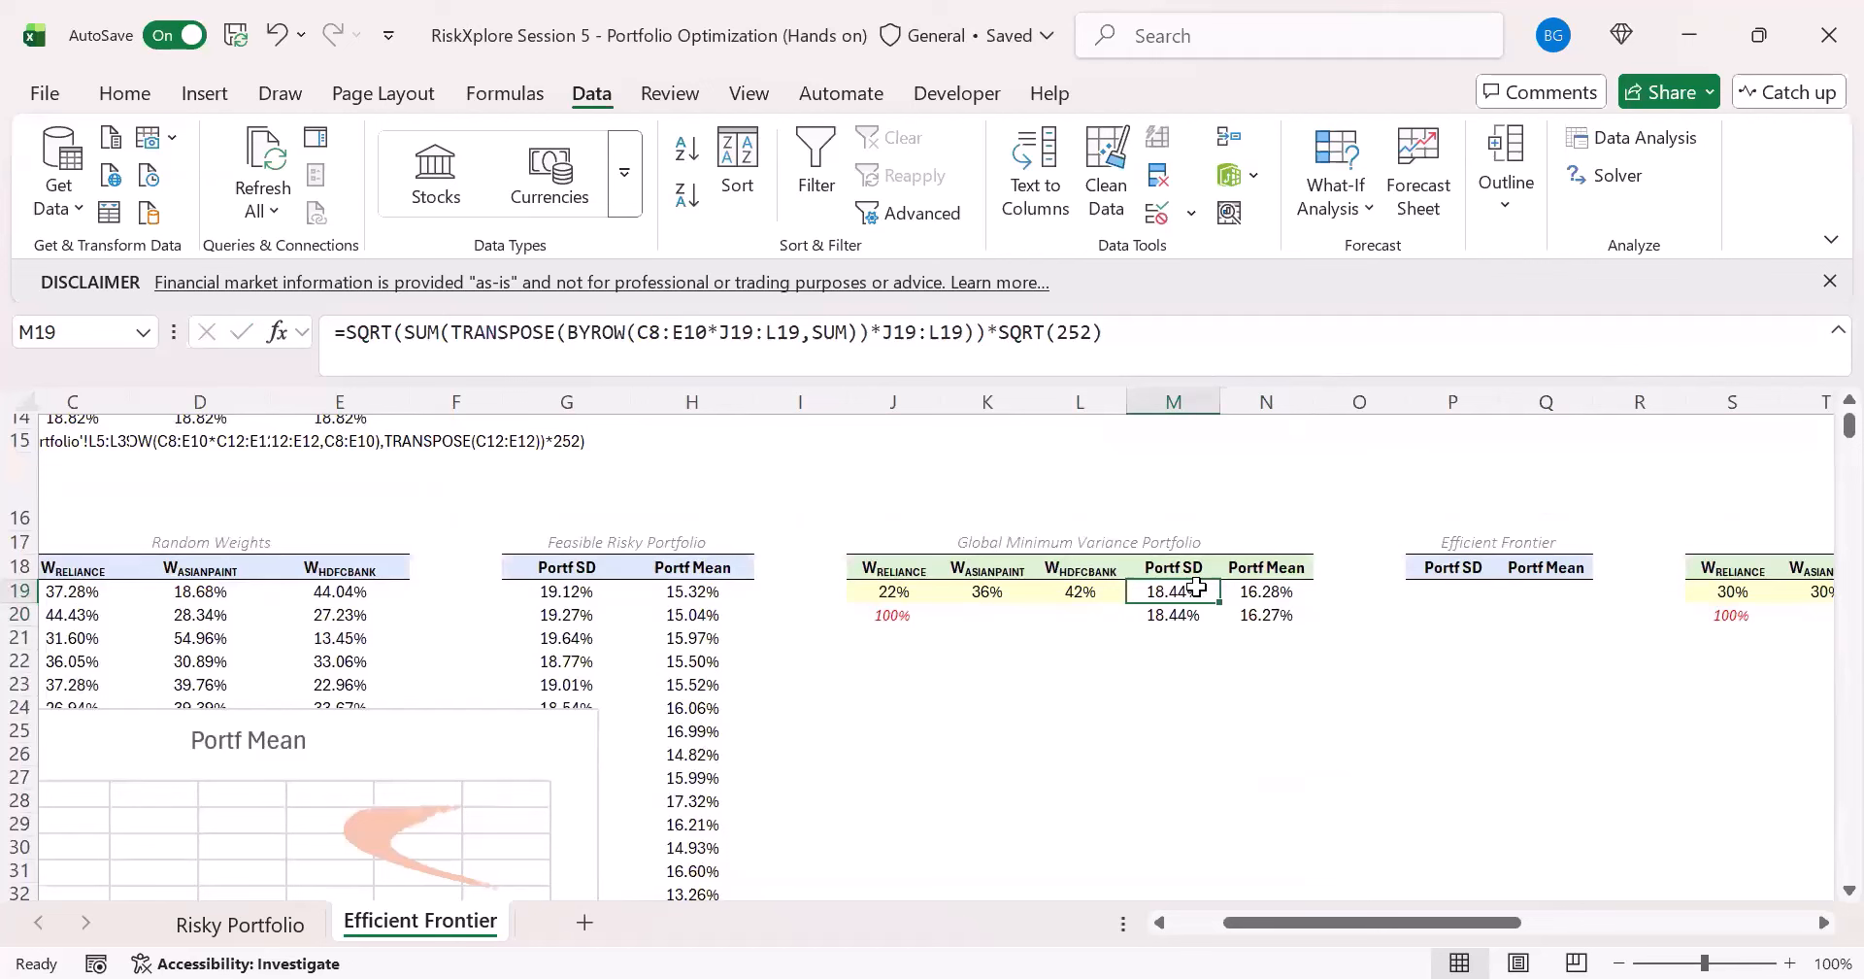
{"action": "left_click", "coordinate": [1268, 594]}
{"action": "left_click", "coordinate": [1134, 591]}
{"action": "left_click", "coordinate": [1270, 592]}
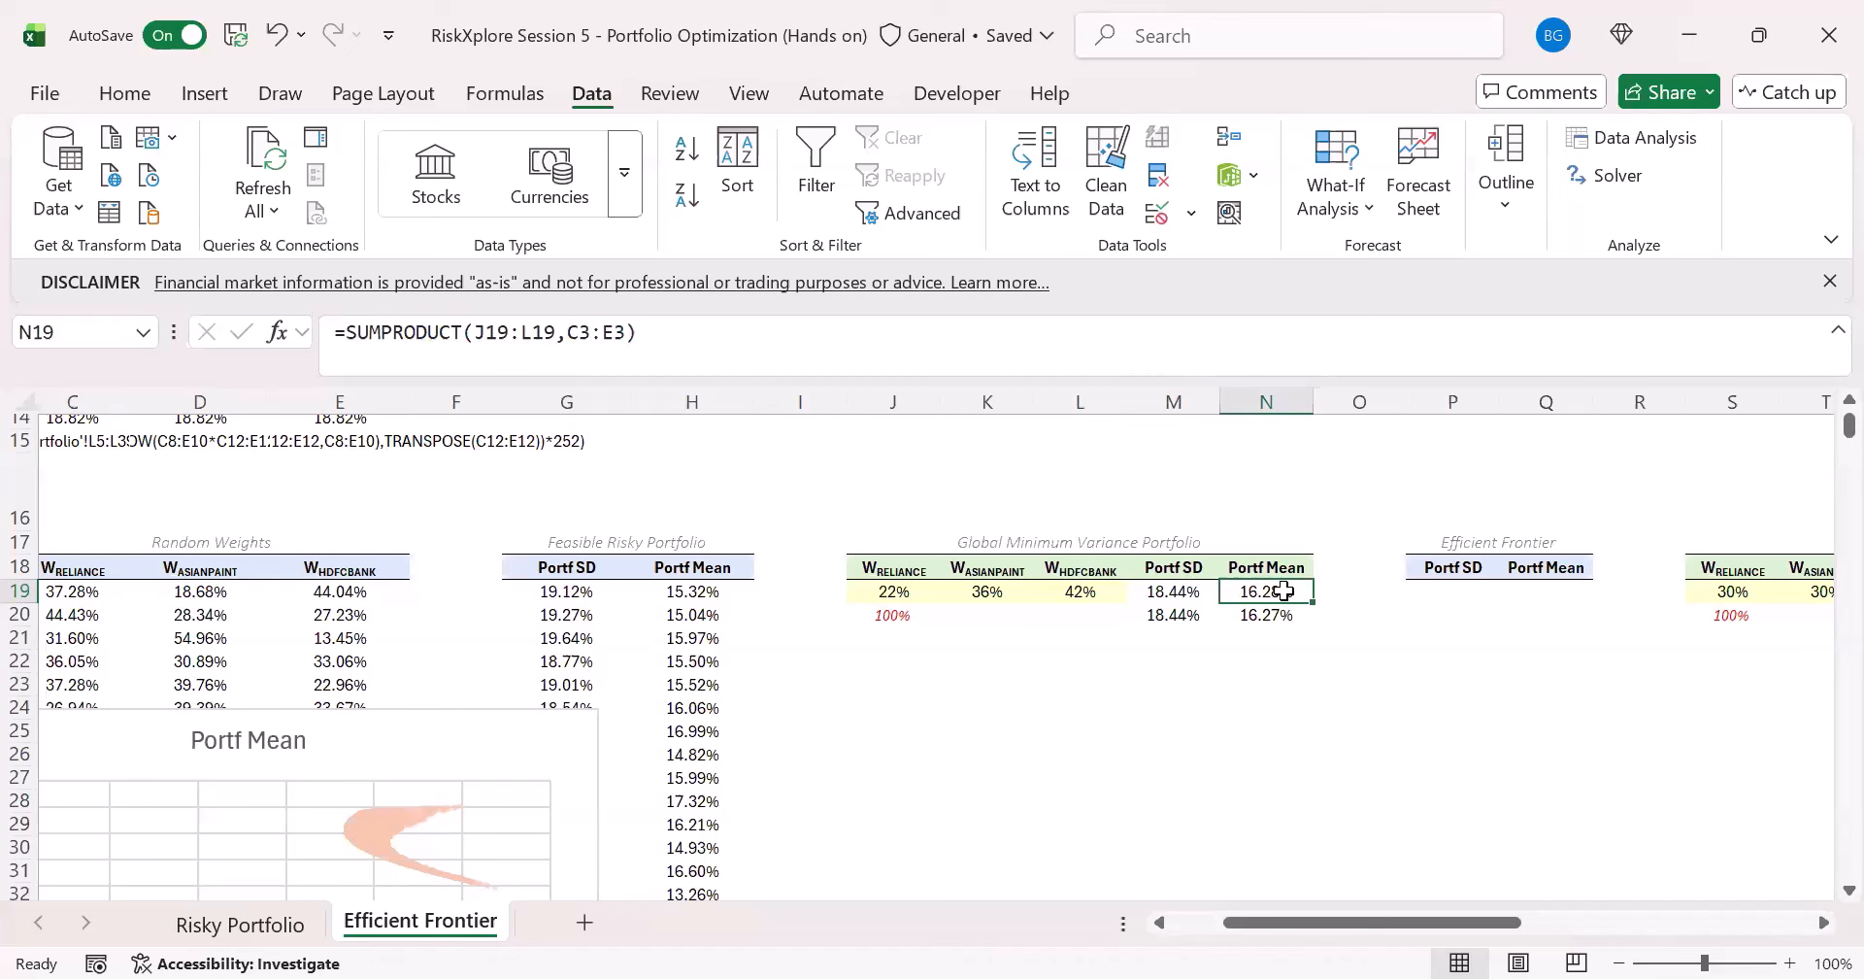
{"action": "left_click", "coordinate": [1177, 594]}
{"action": "left_click", "coordinate": [1241, 595]}
{"action": "scroll", "coordinate": [582, 777], "scroll_direction": "down", "scroll_amount": 2}
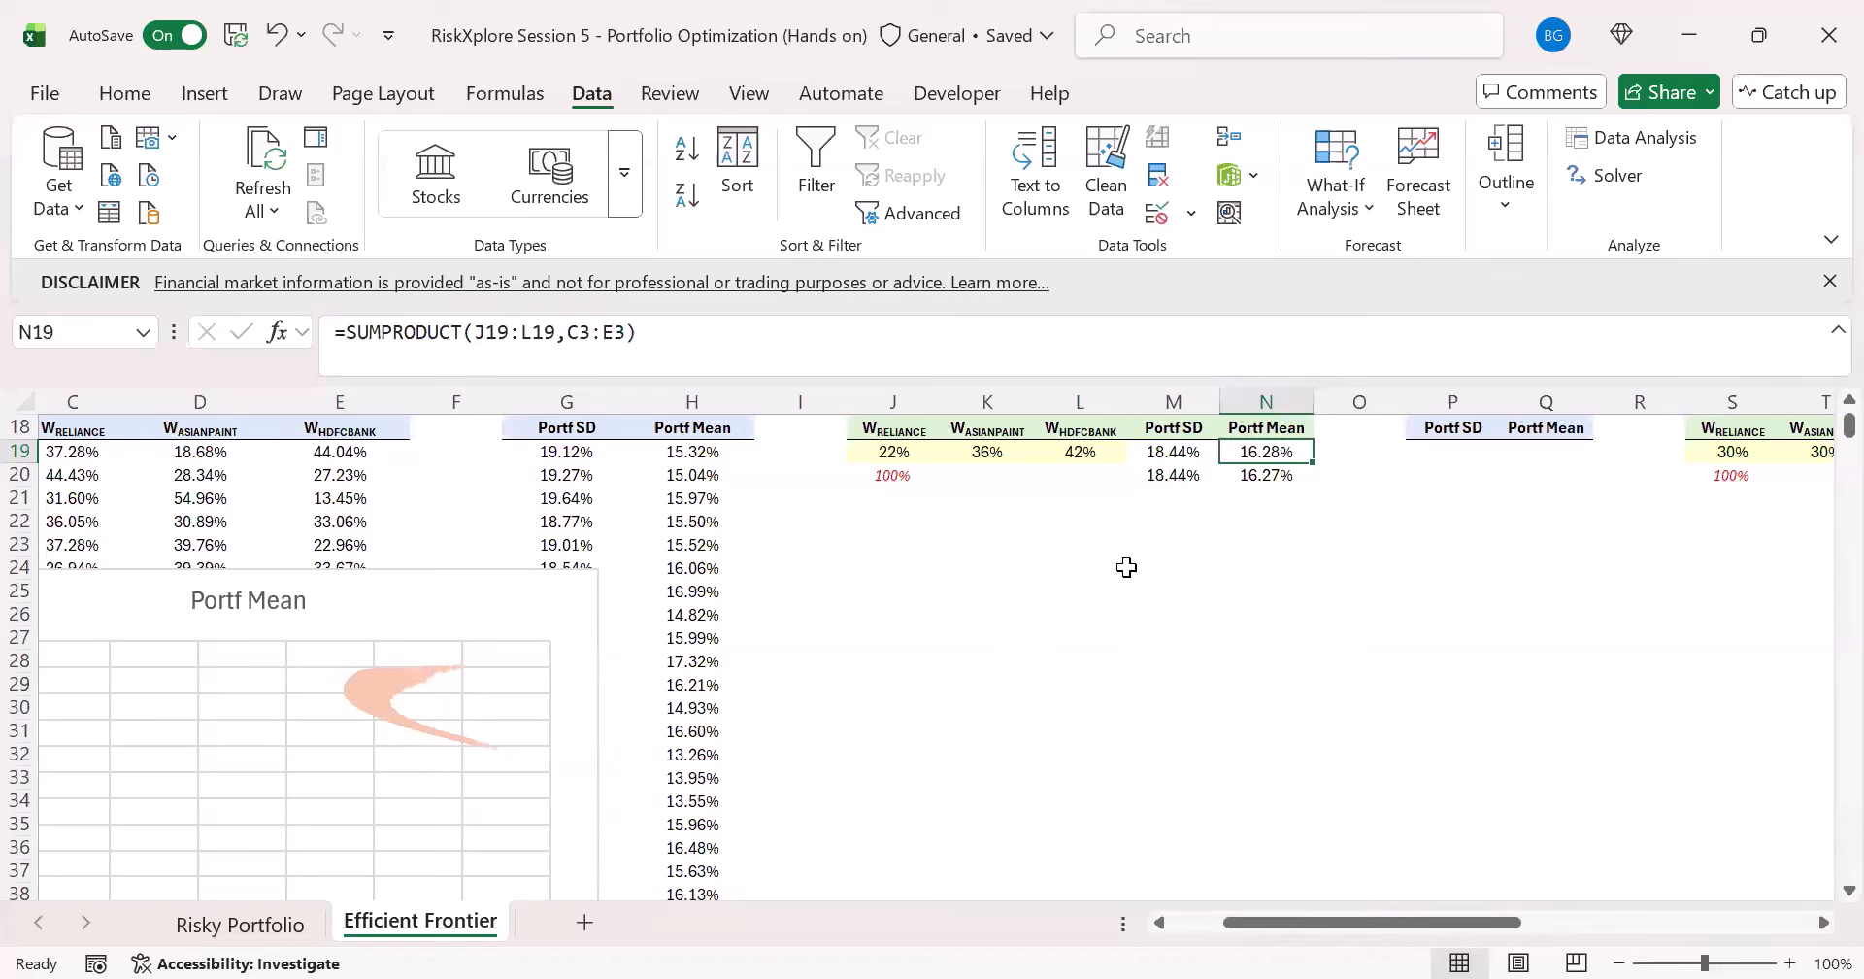
{"action": "left_click", "coordinate": [1209, 452]}
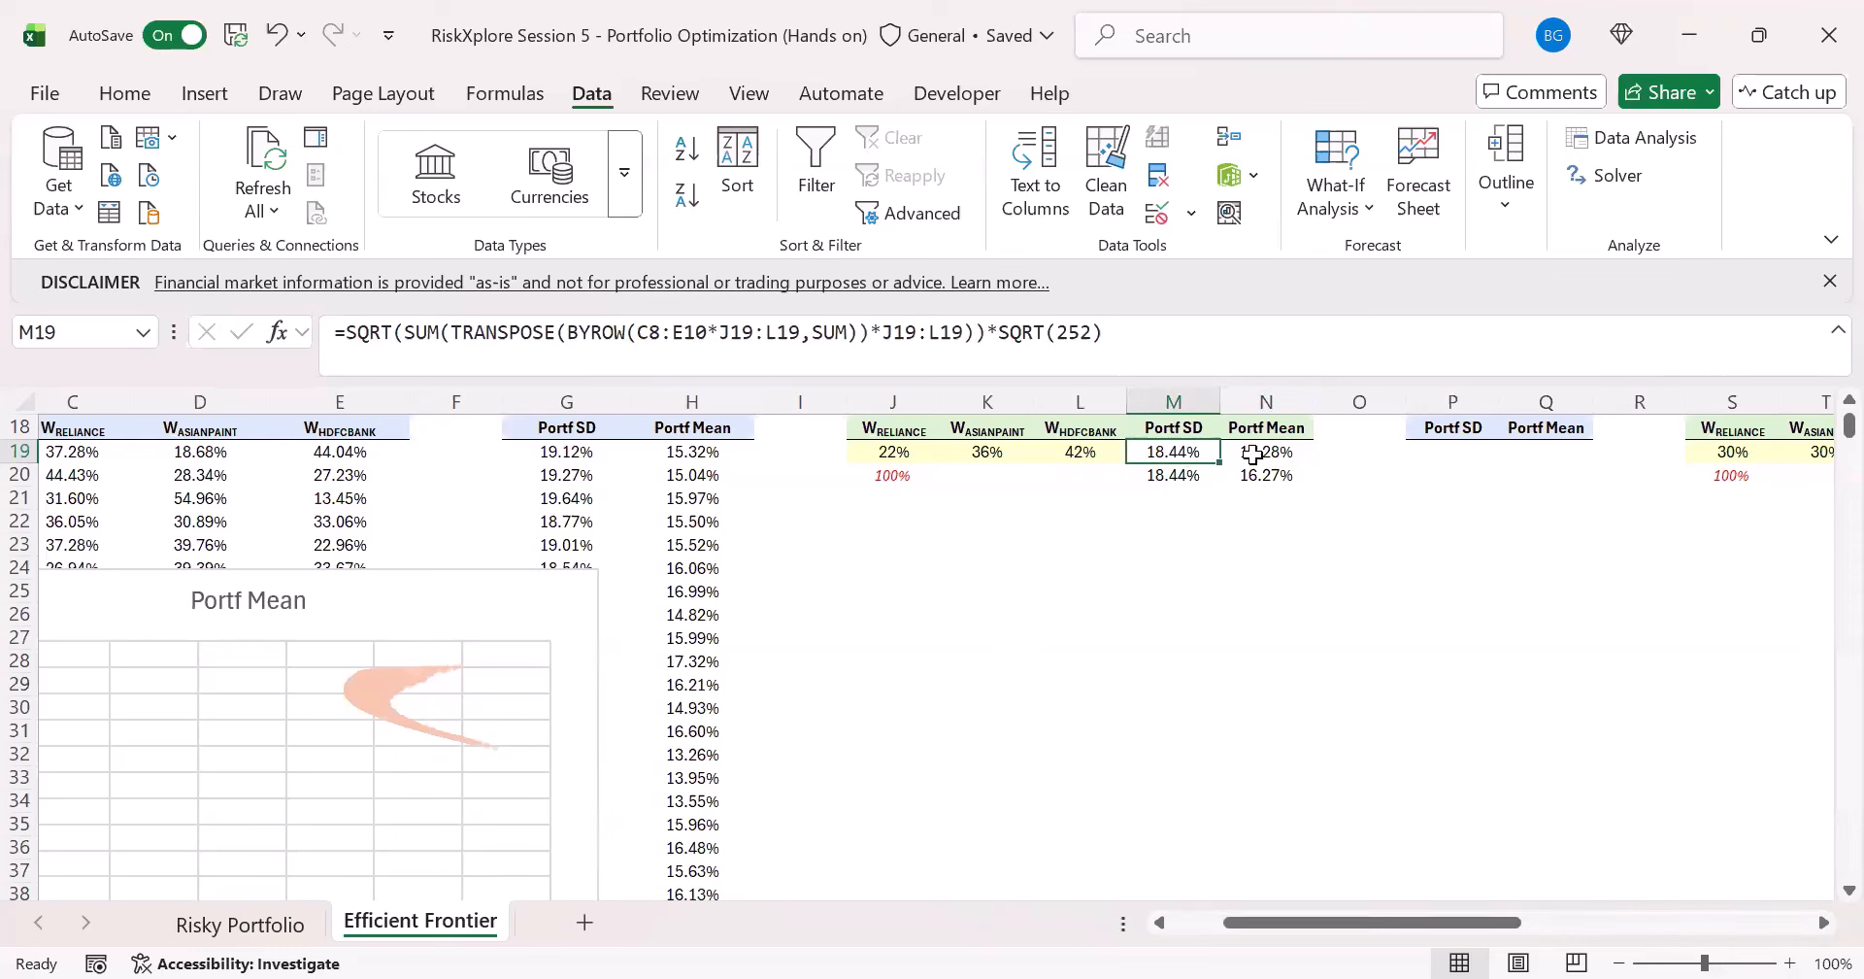
{"action": "left_click", "coordinate": [1252, 454]}
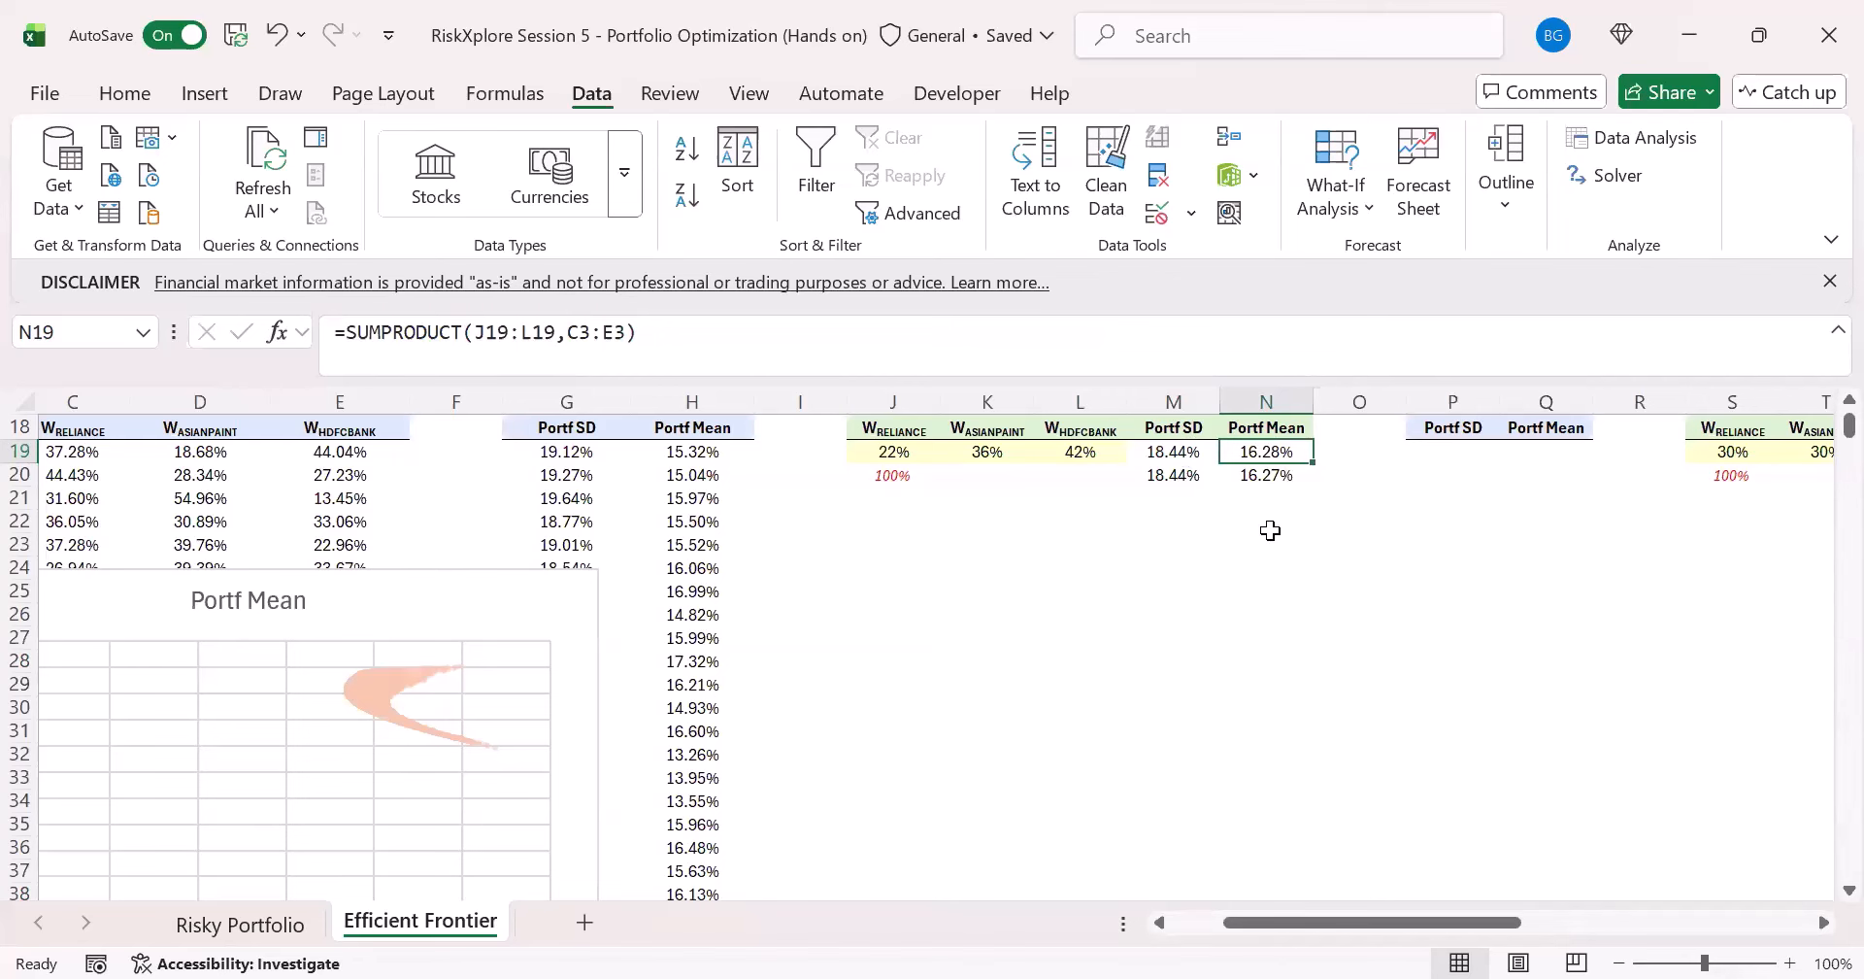
{"action": "scroll", "coordinate": [1214, 533], "scroll_direction": "up", "scroll_amount": 4}
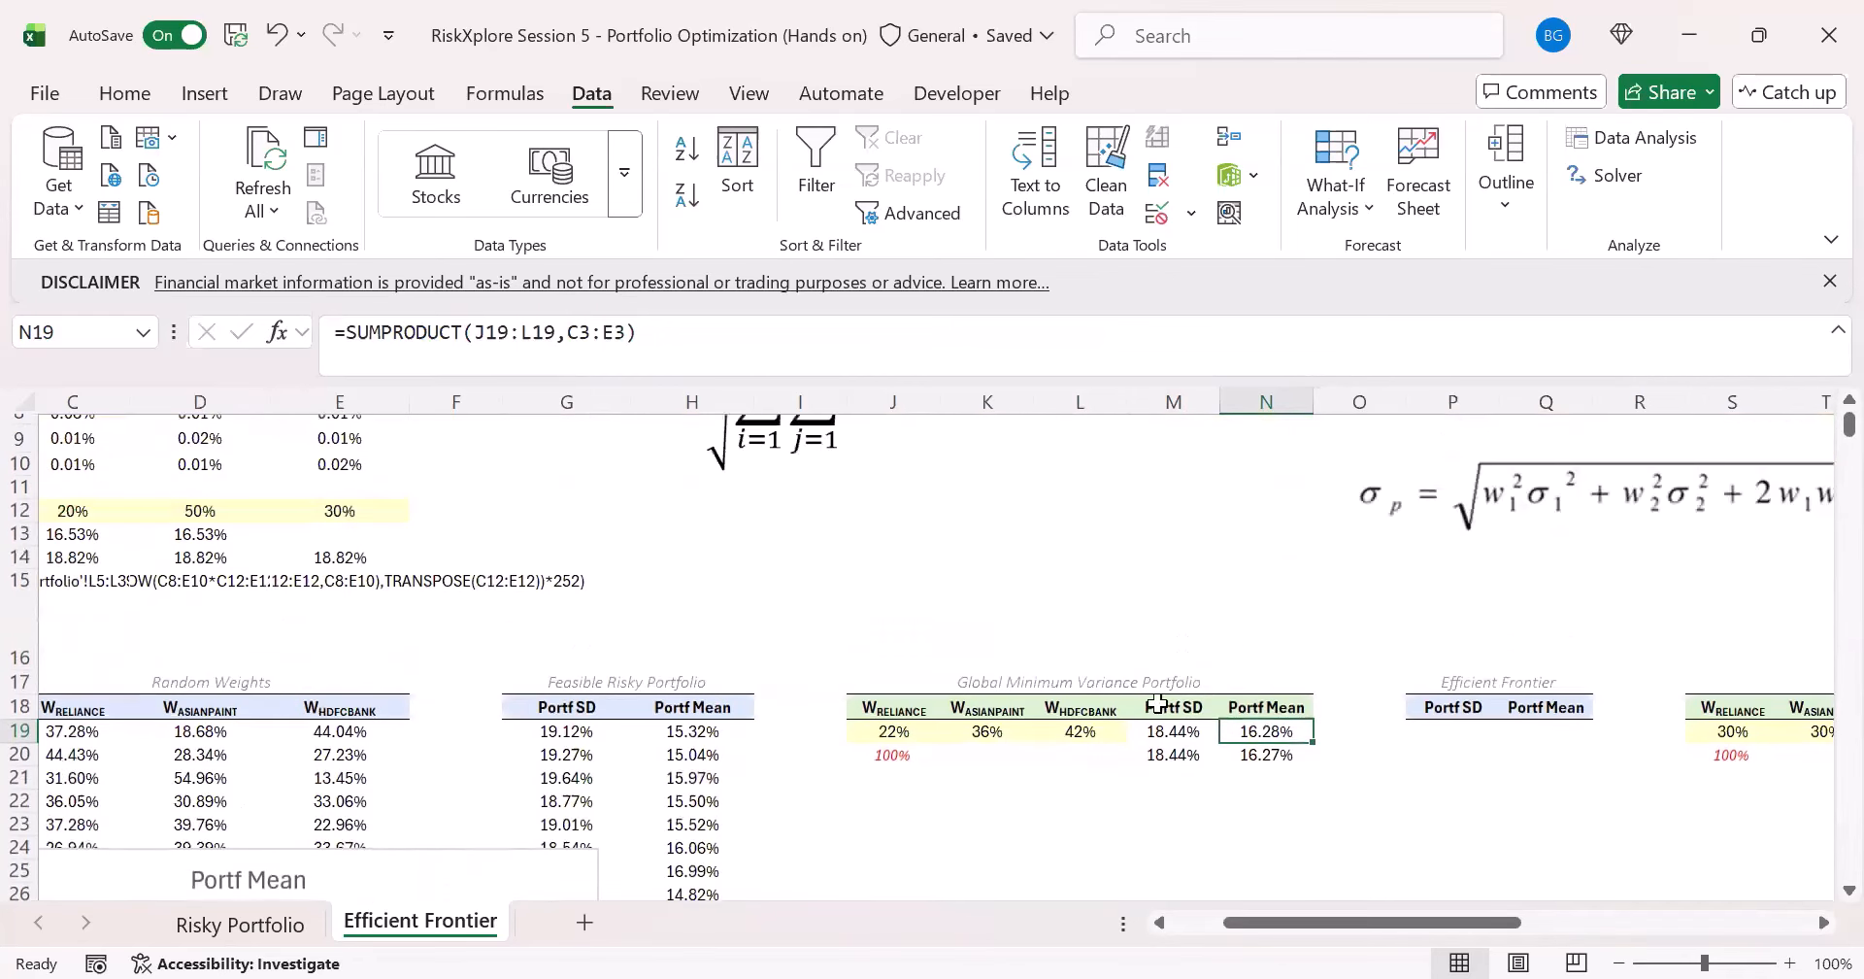
{"action": "scroll", "coordinate": [1111, 595], "scroll_direction": "down", "scroll_amount": 3}
{"action": "left_click", "coordinate": [1178, 591]}
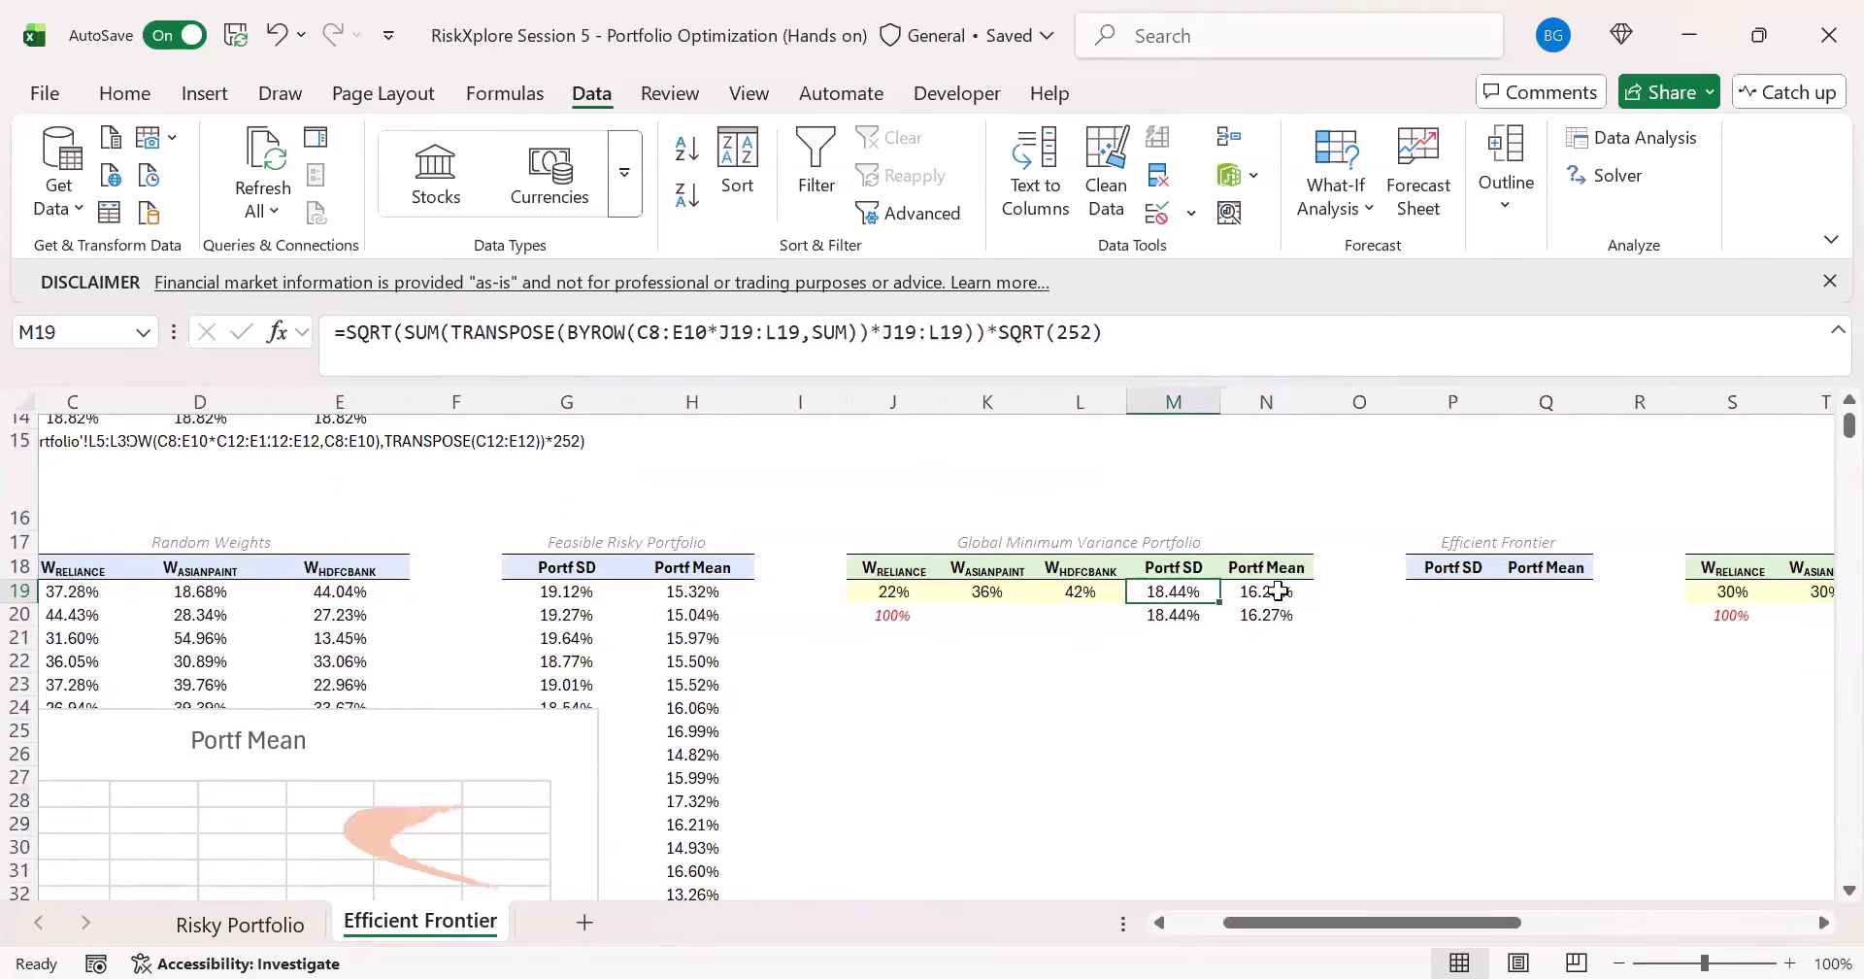
{"action": "left_click", "coordinate": [1273, 590]}
- Compare the solved portfolio in M19:N19 and the simulated minimum in M20:N20 with the plotted Feasible Risky Portfolio columns G and H
{"action": "left_click", "coordinate": [379, 735]}
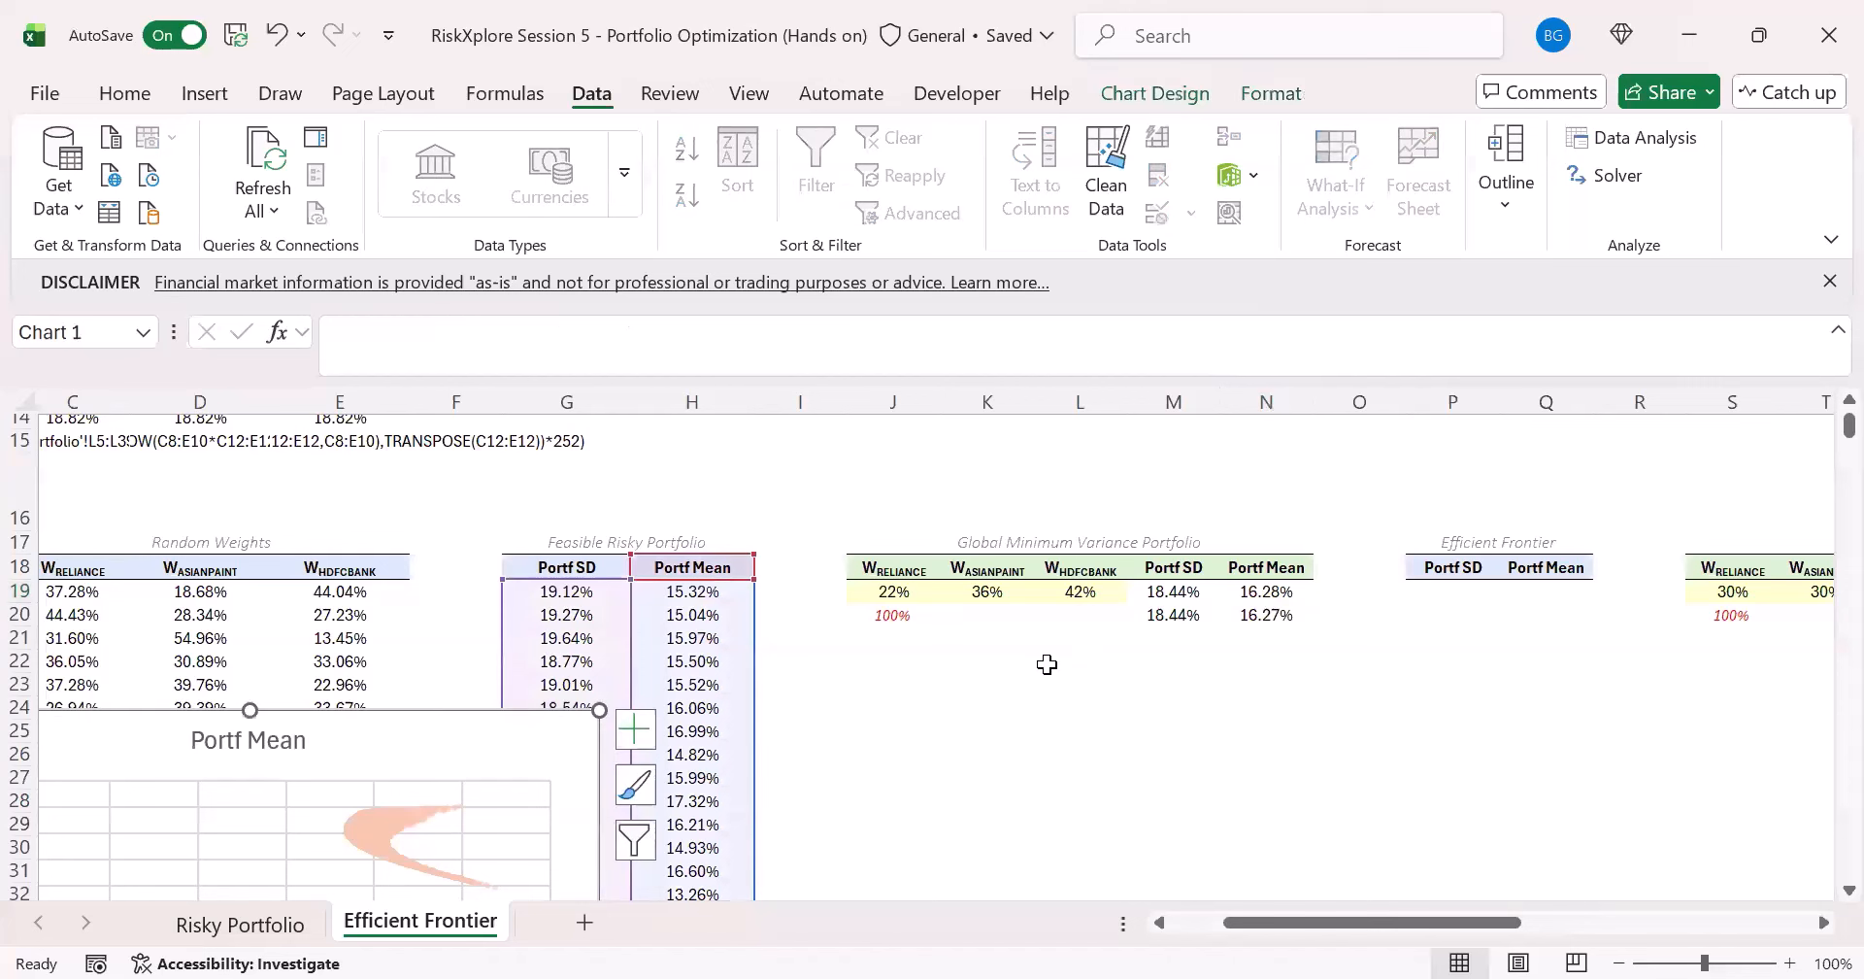
{"action": "left_click", "coordinate": [1285, 740]}
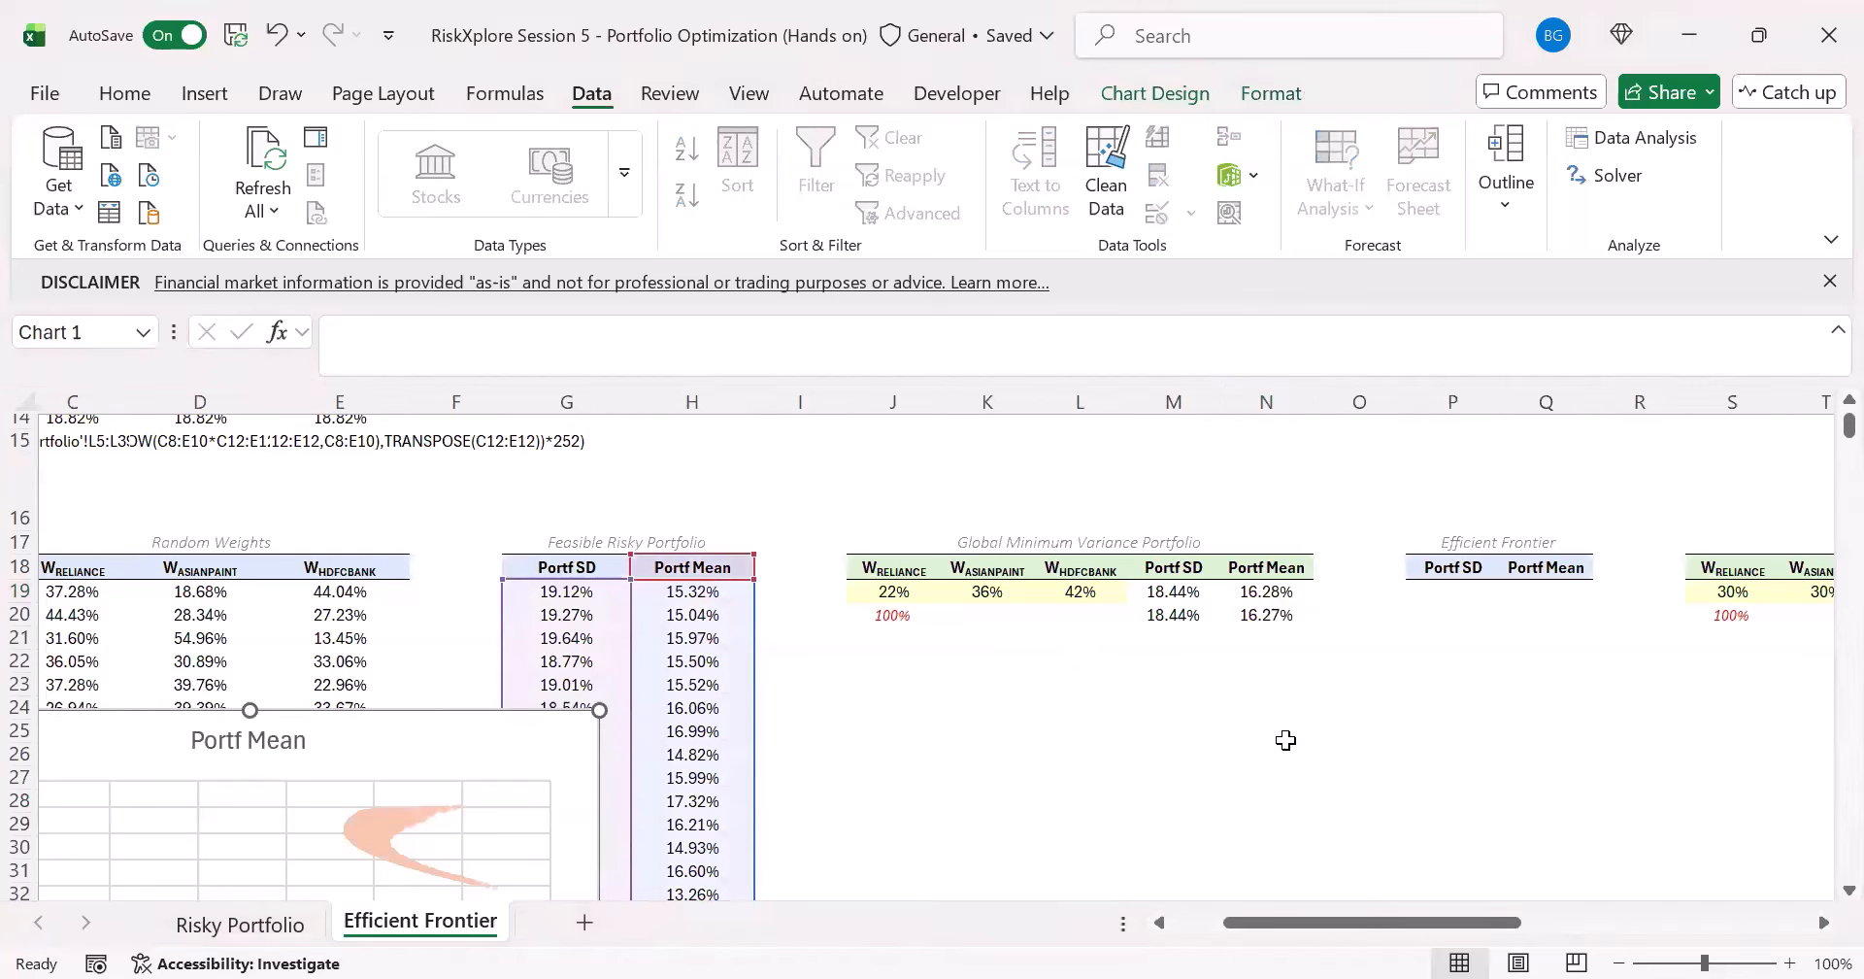
{"action": "left_click", "coordinate": [1202, 594]}
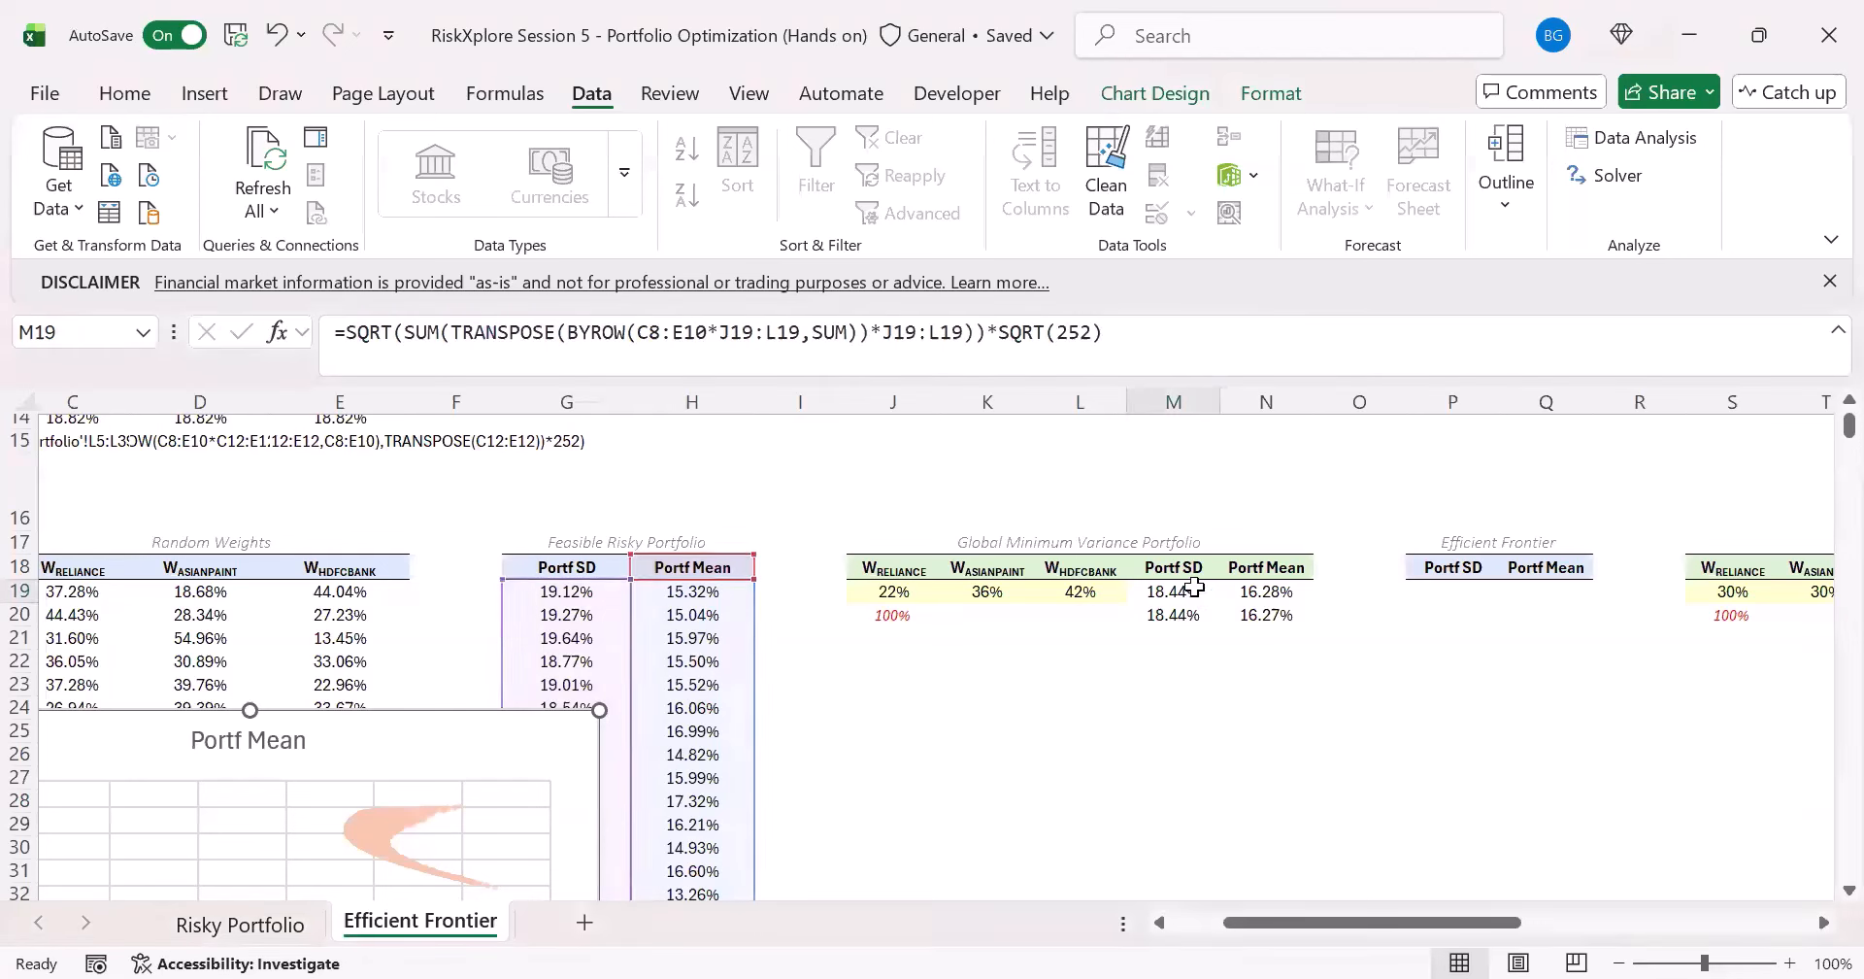
{"action": "left_click", "coordinate": [1177, 621]}
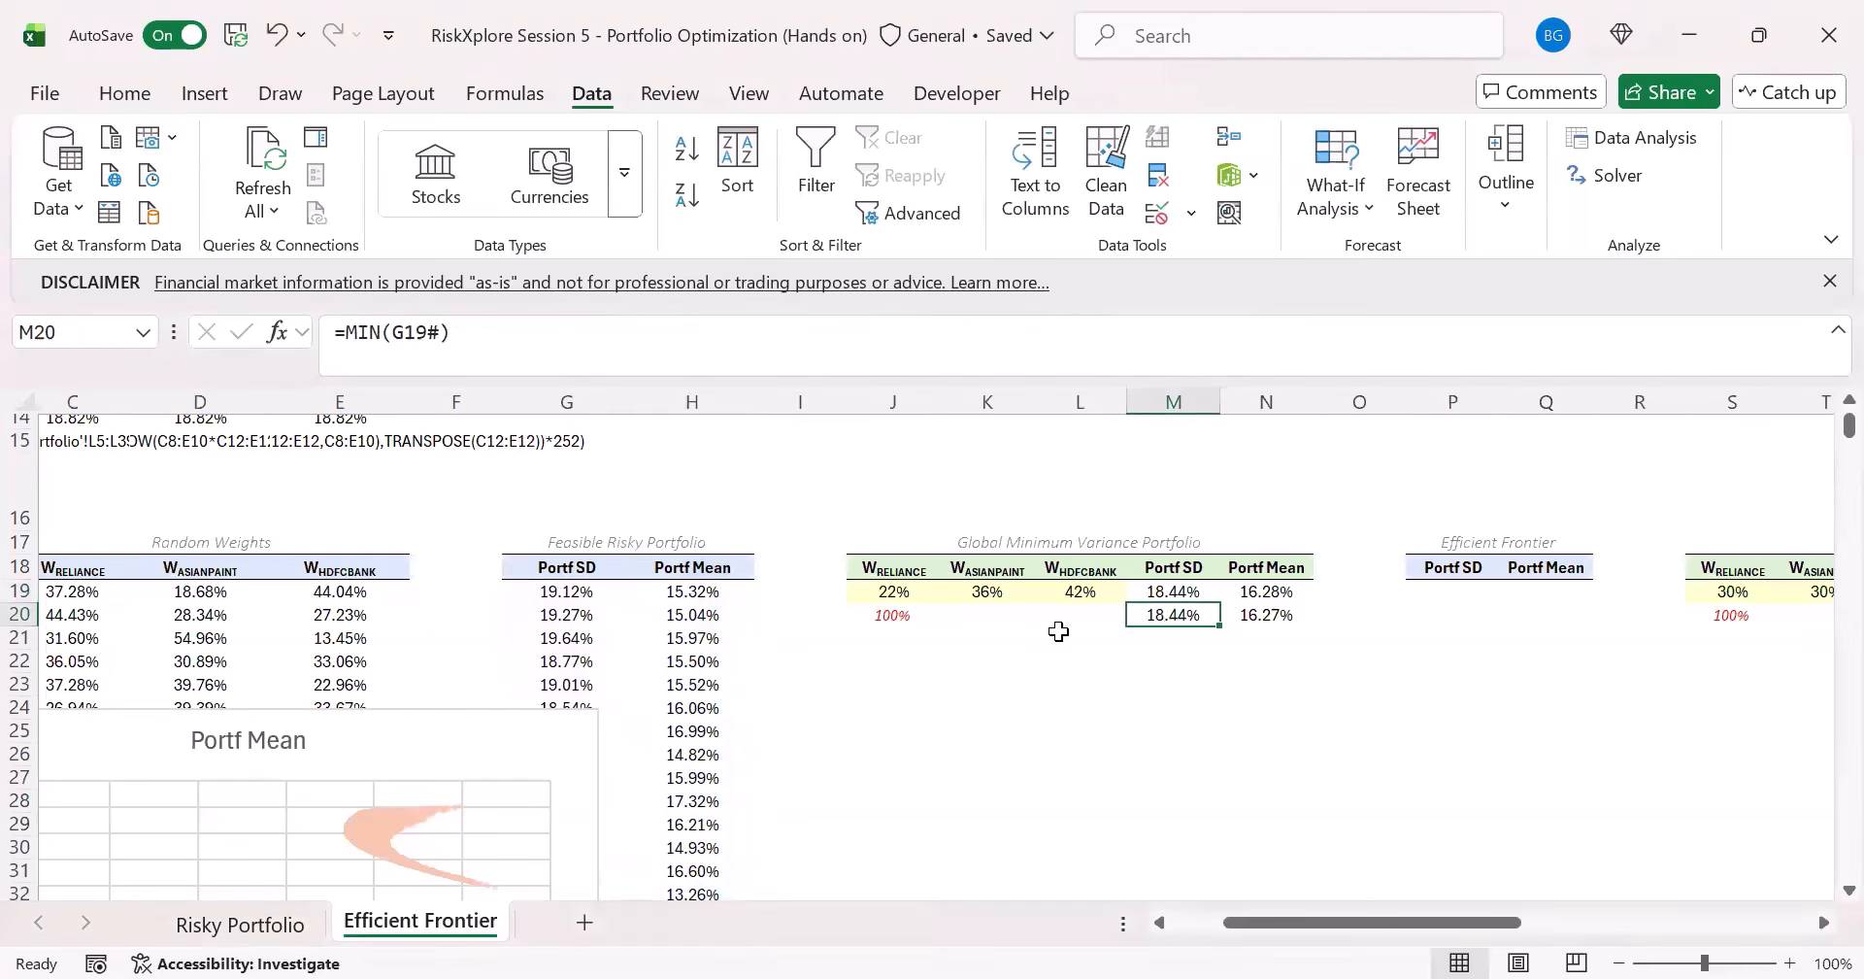
{"action": "left_click_drag", "start_coordinate": [1186, 609], "coordinate": [1257, 614]}
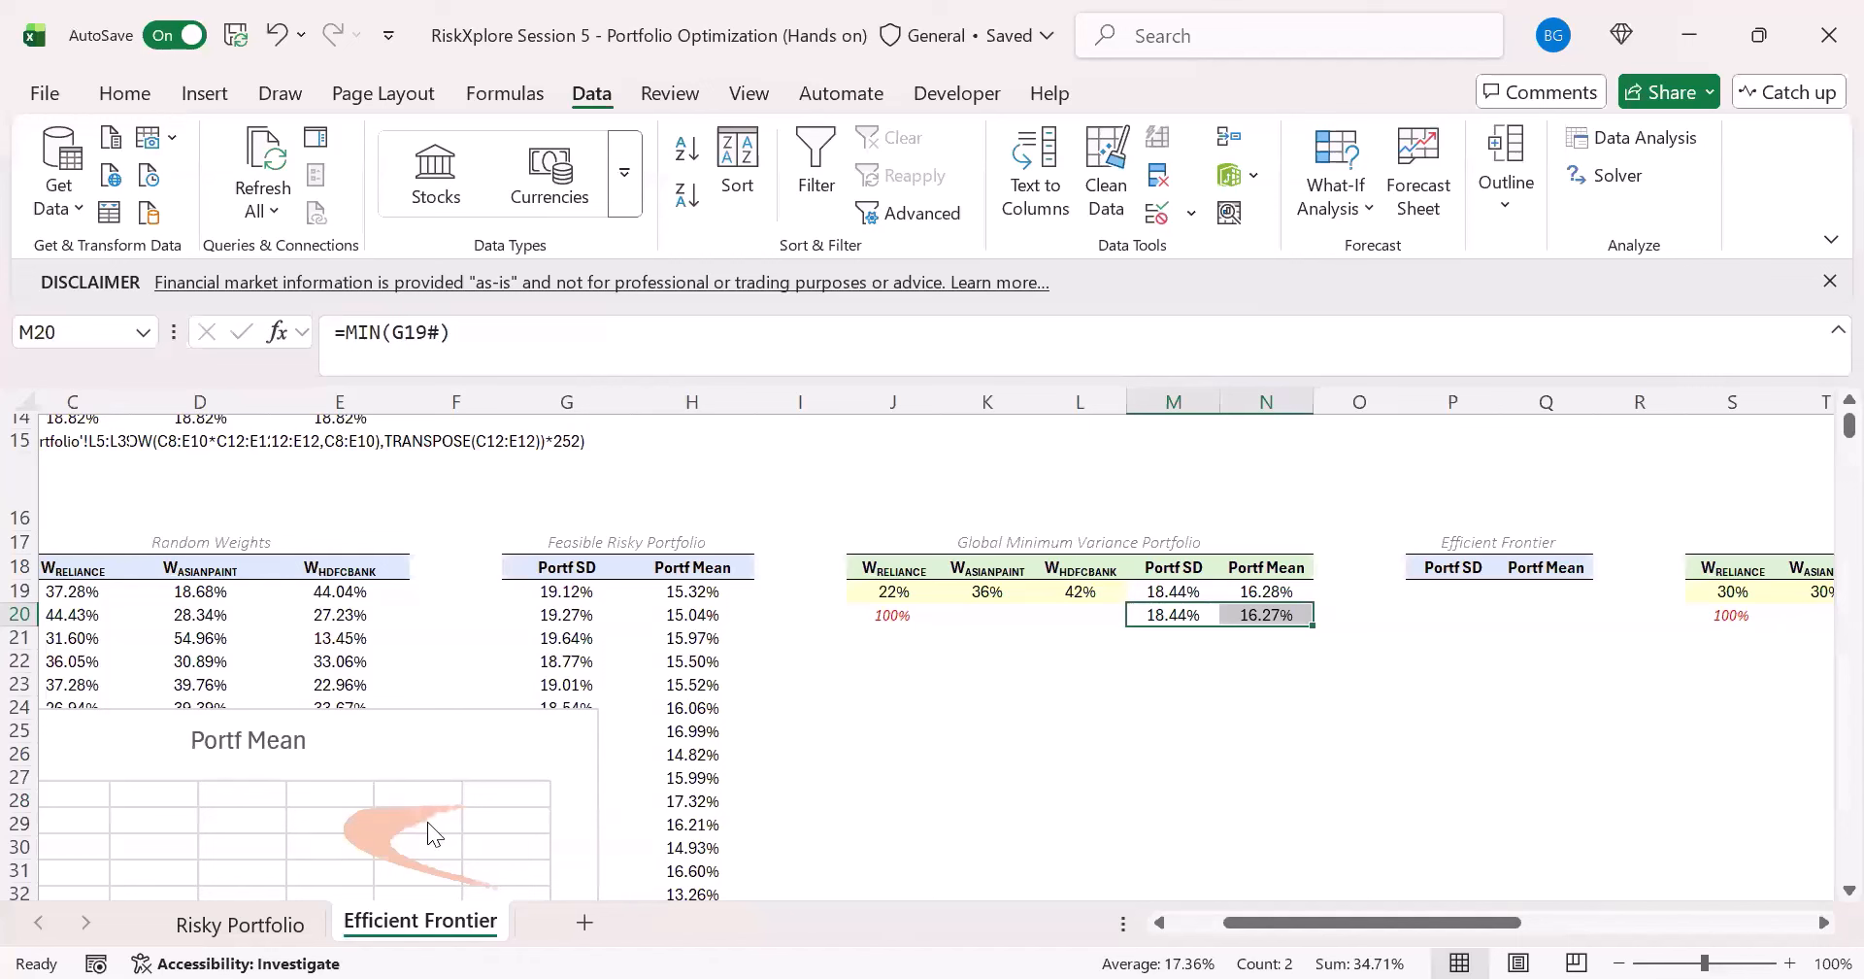
{"action": "left_click", "coordinate": [591, 612]}
{"action": "left_click", "coordinate": [589, 592]}
{"action": "left_click", "coordinate": [649, 602]}
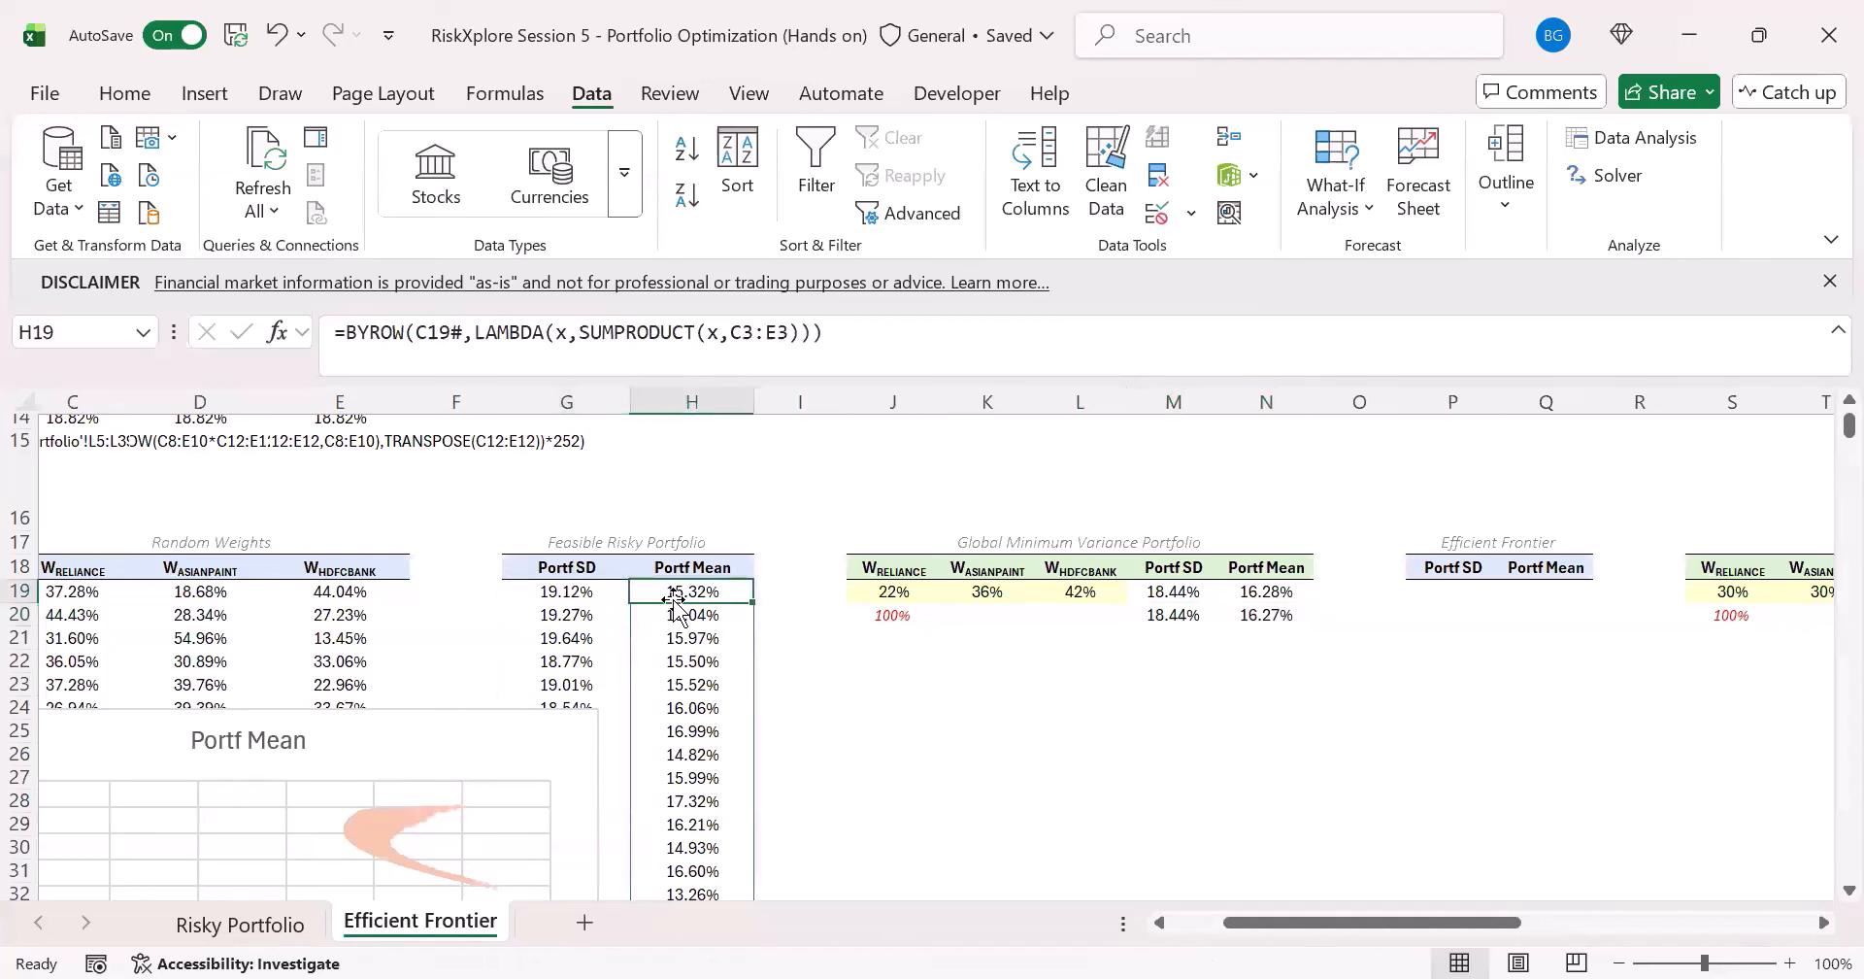
{"action": "left_click", "coordinate": [585, 594]}
{"action": "left_click", "coordinate": [679, 591]}
{"action": "left_click_drag", "start_coordinate": [1198, 612], "coordinate": [1248, 598]}
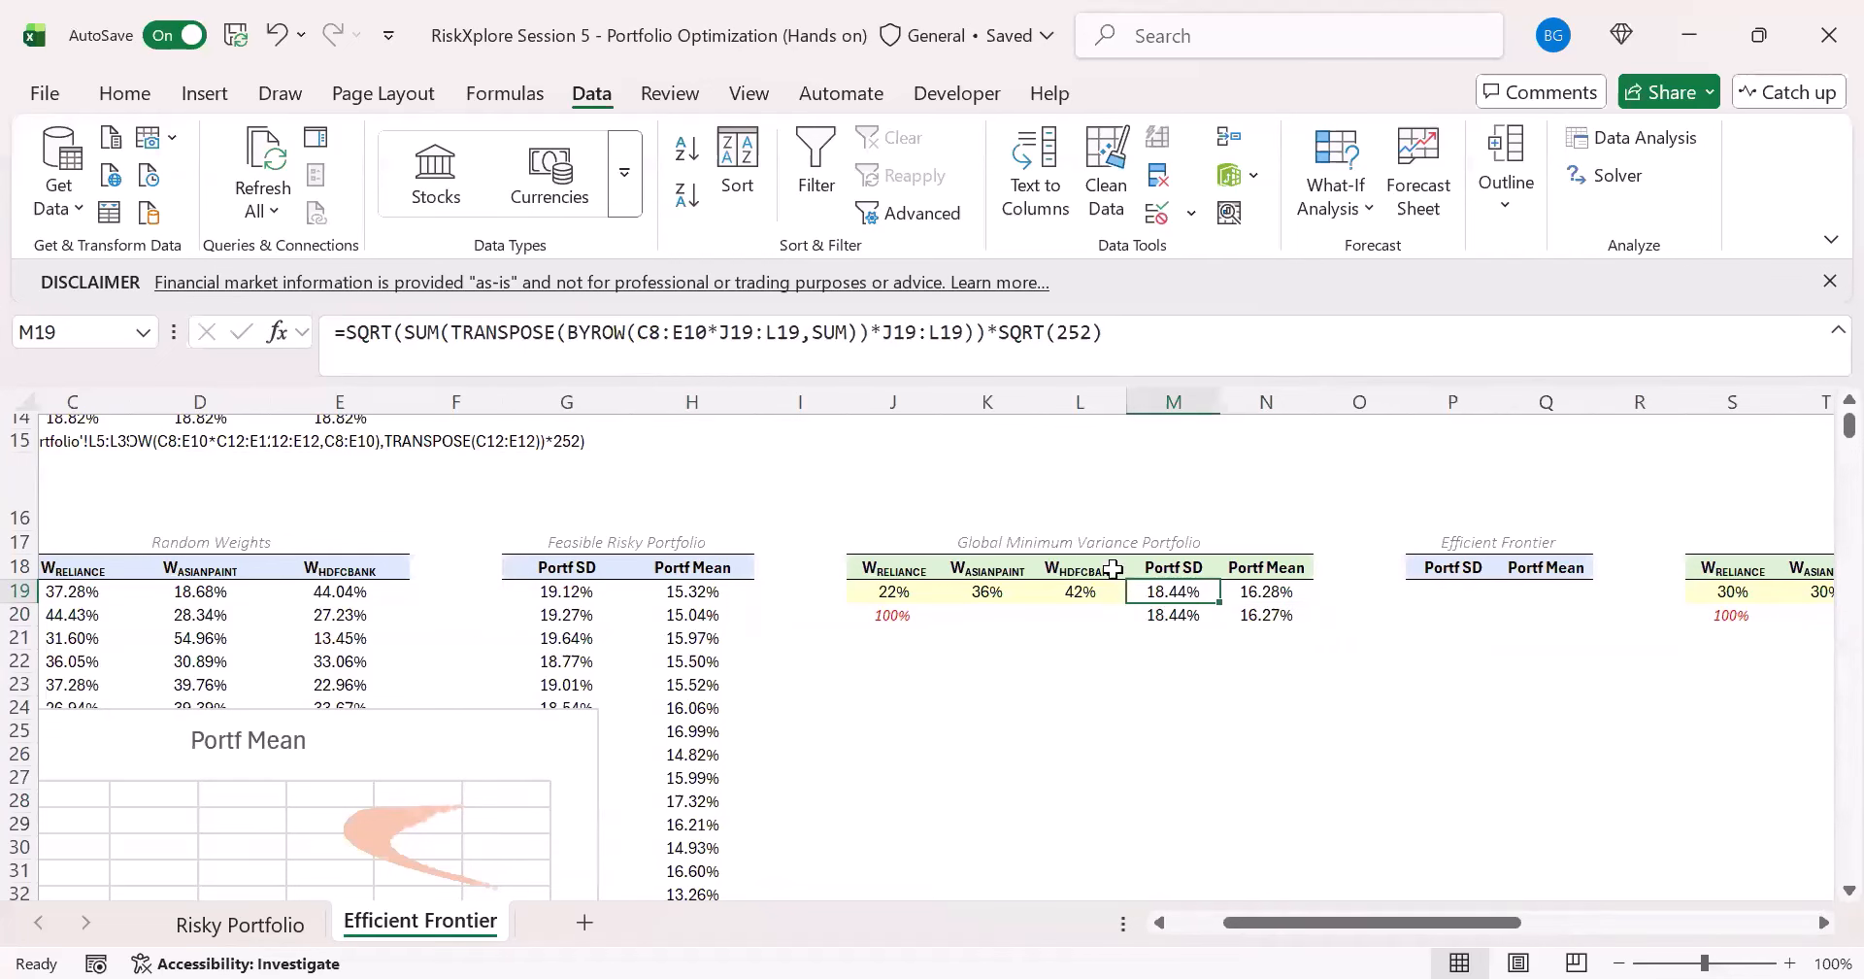
- Add a GMVP series to the Portf Mean scatter chart, with its X value taken from the Portf SD in M19
{"action": "scroll", "coordinate": [603, 644], "scroll_direction": "down", "scroll_amount": 3}
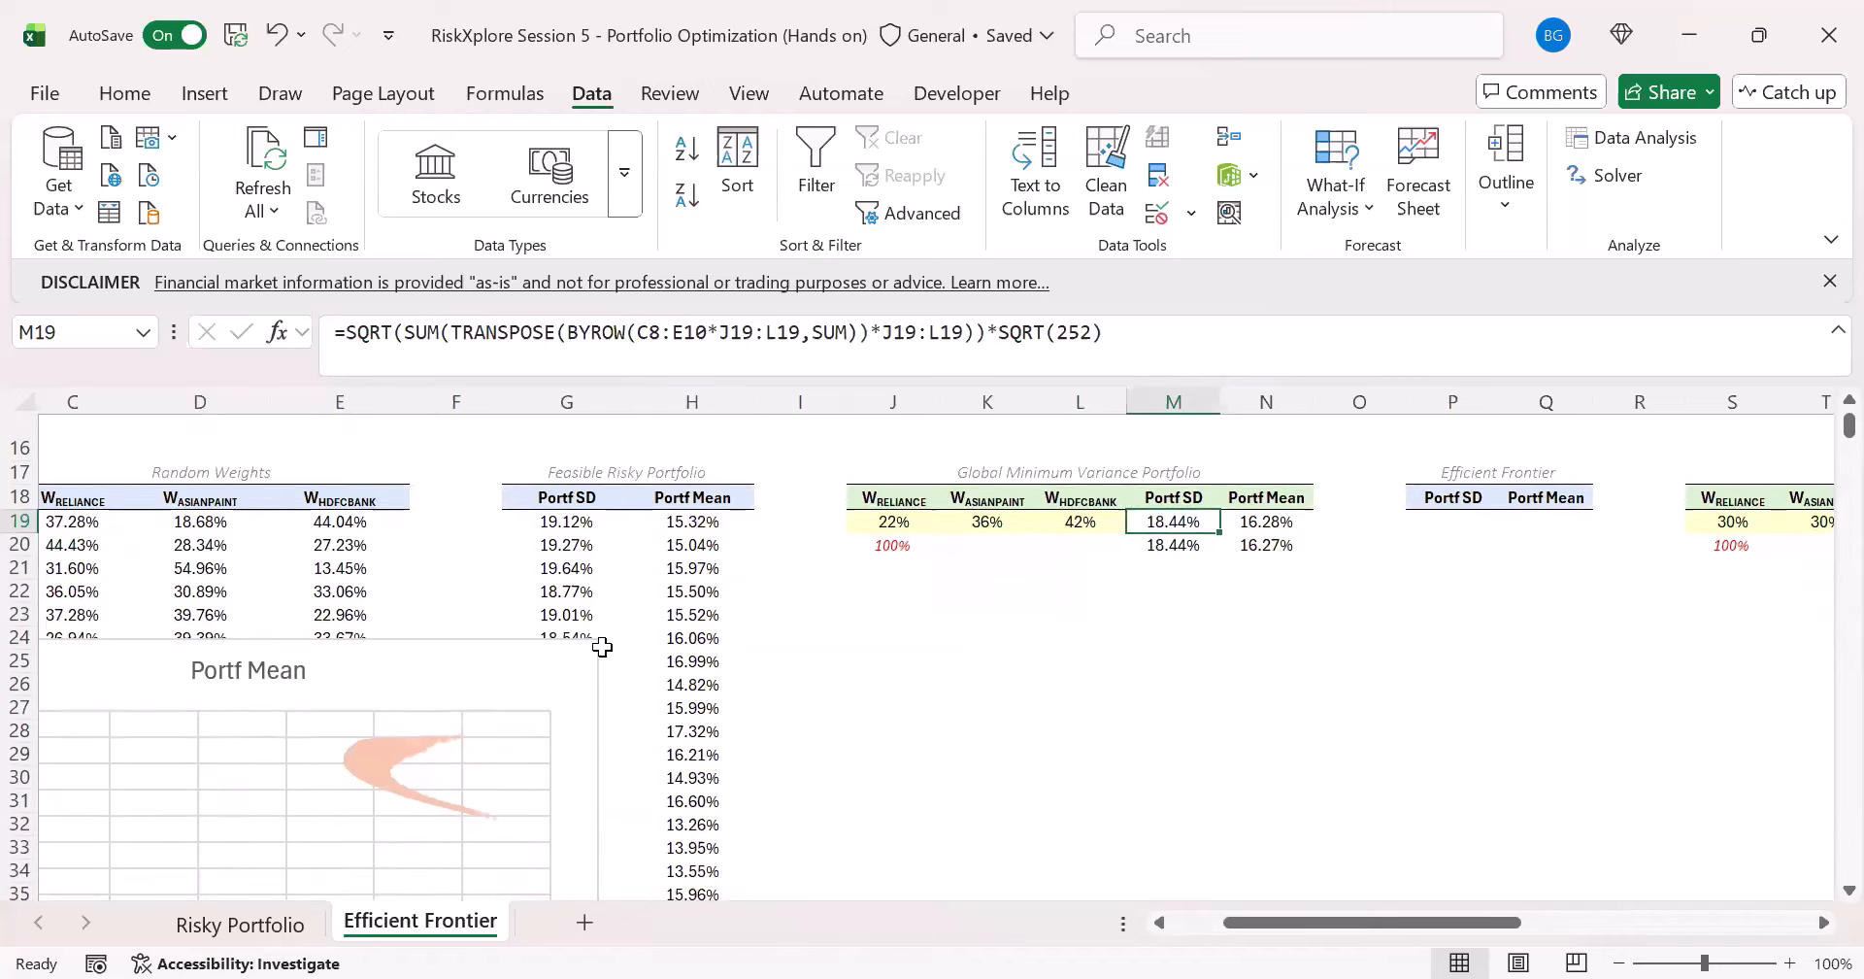
{"action": "scroll", "coordinate": [583, 602], "scroll_direction": "up", "scroll_amount": 1}
{"action": "left_click", "coordinate": [479, 563]}
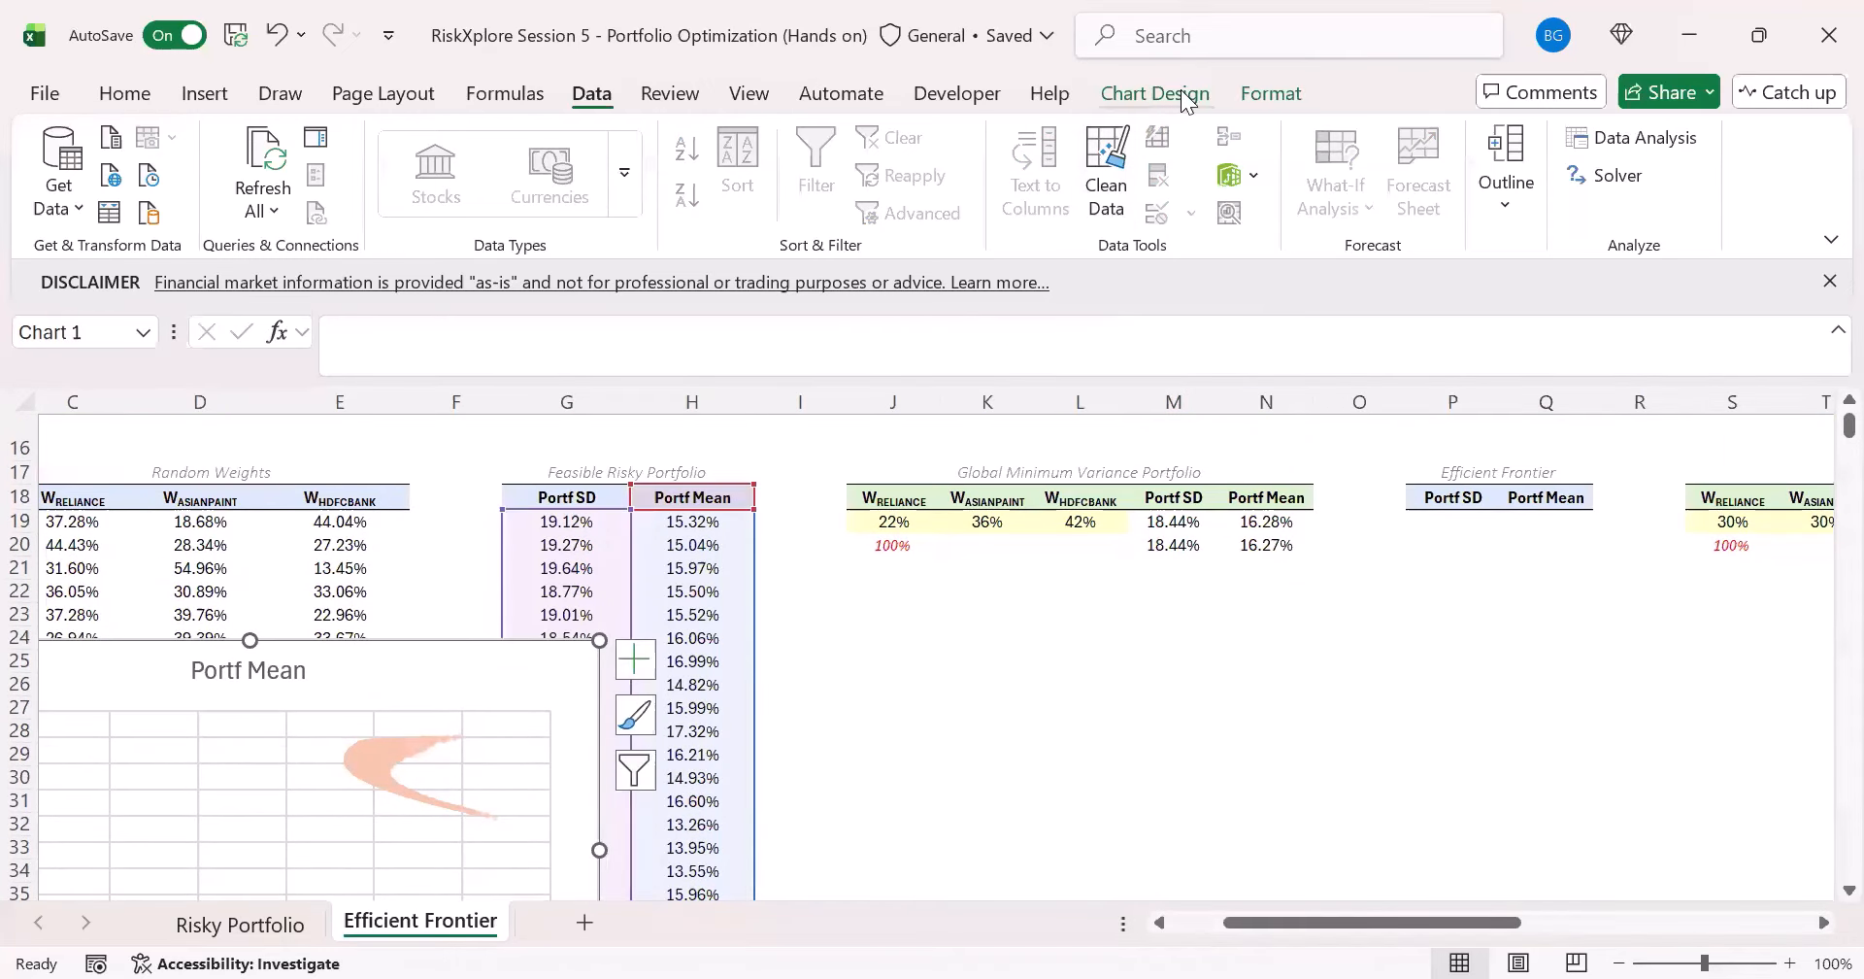
{"action": "left_click", "coordinate": [1192, 92]}
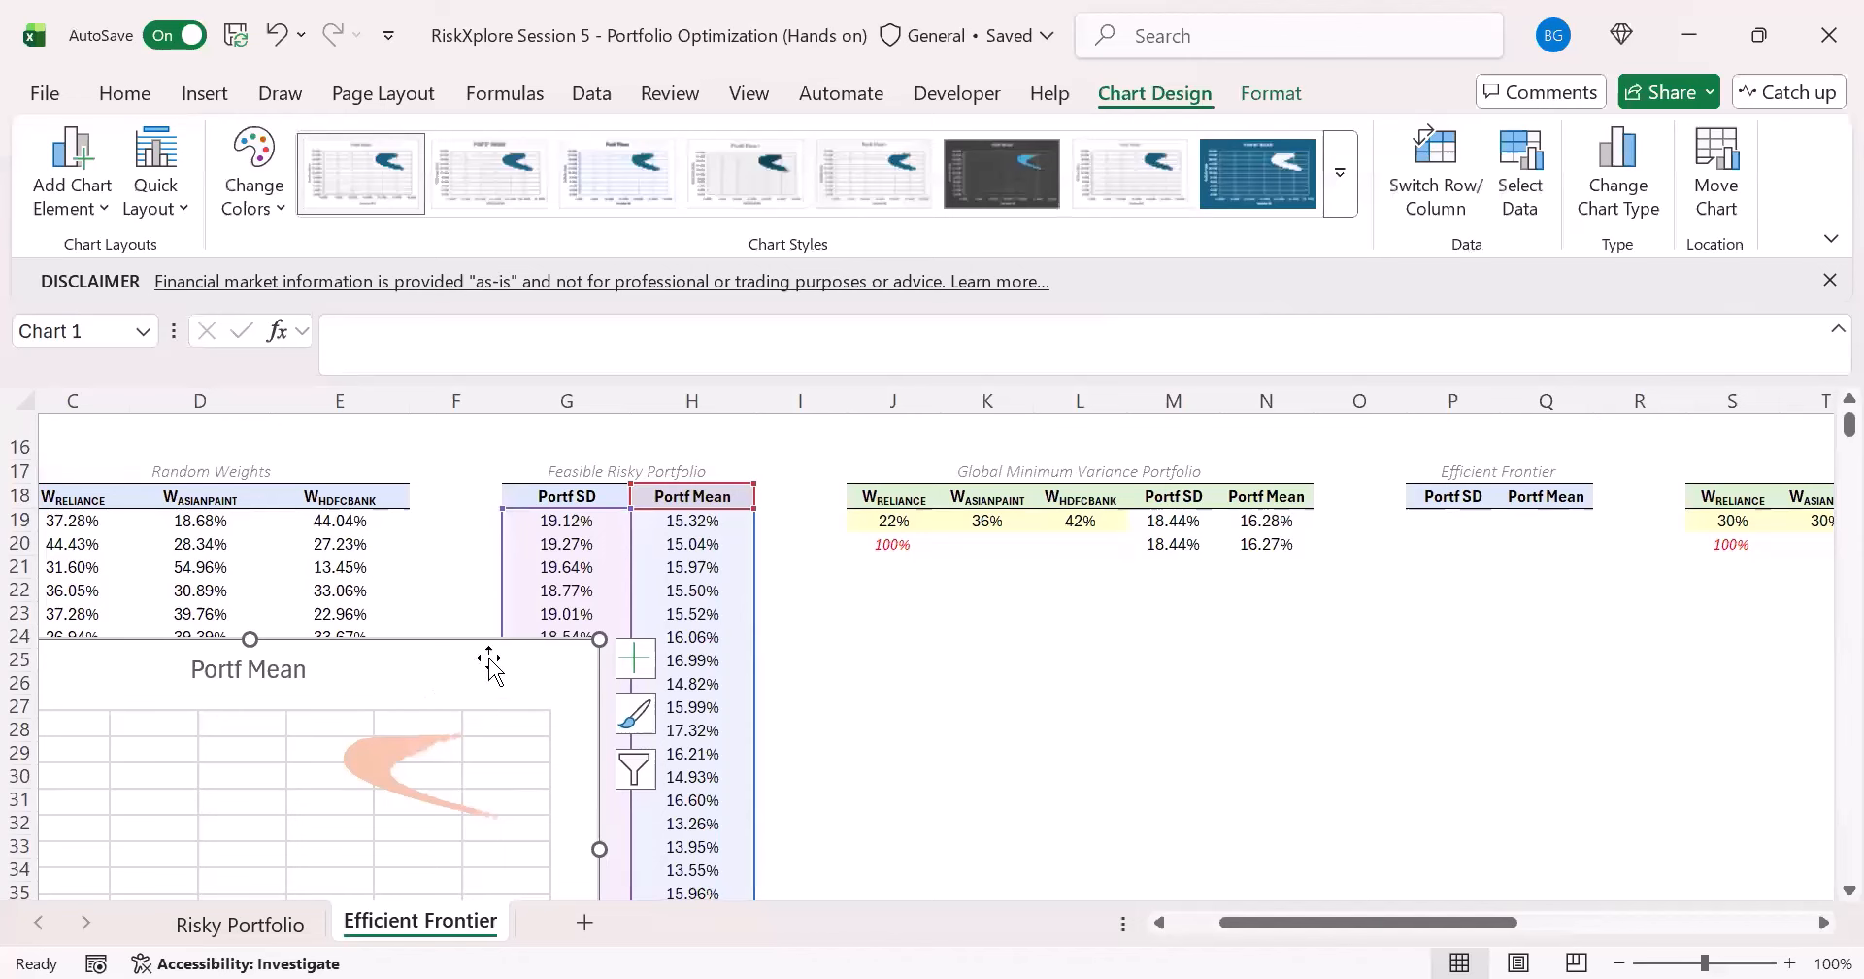
{"action": "left_click", "coordinate": [1521, 199]}
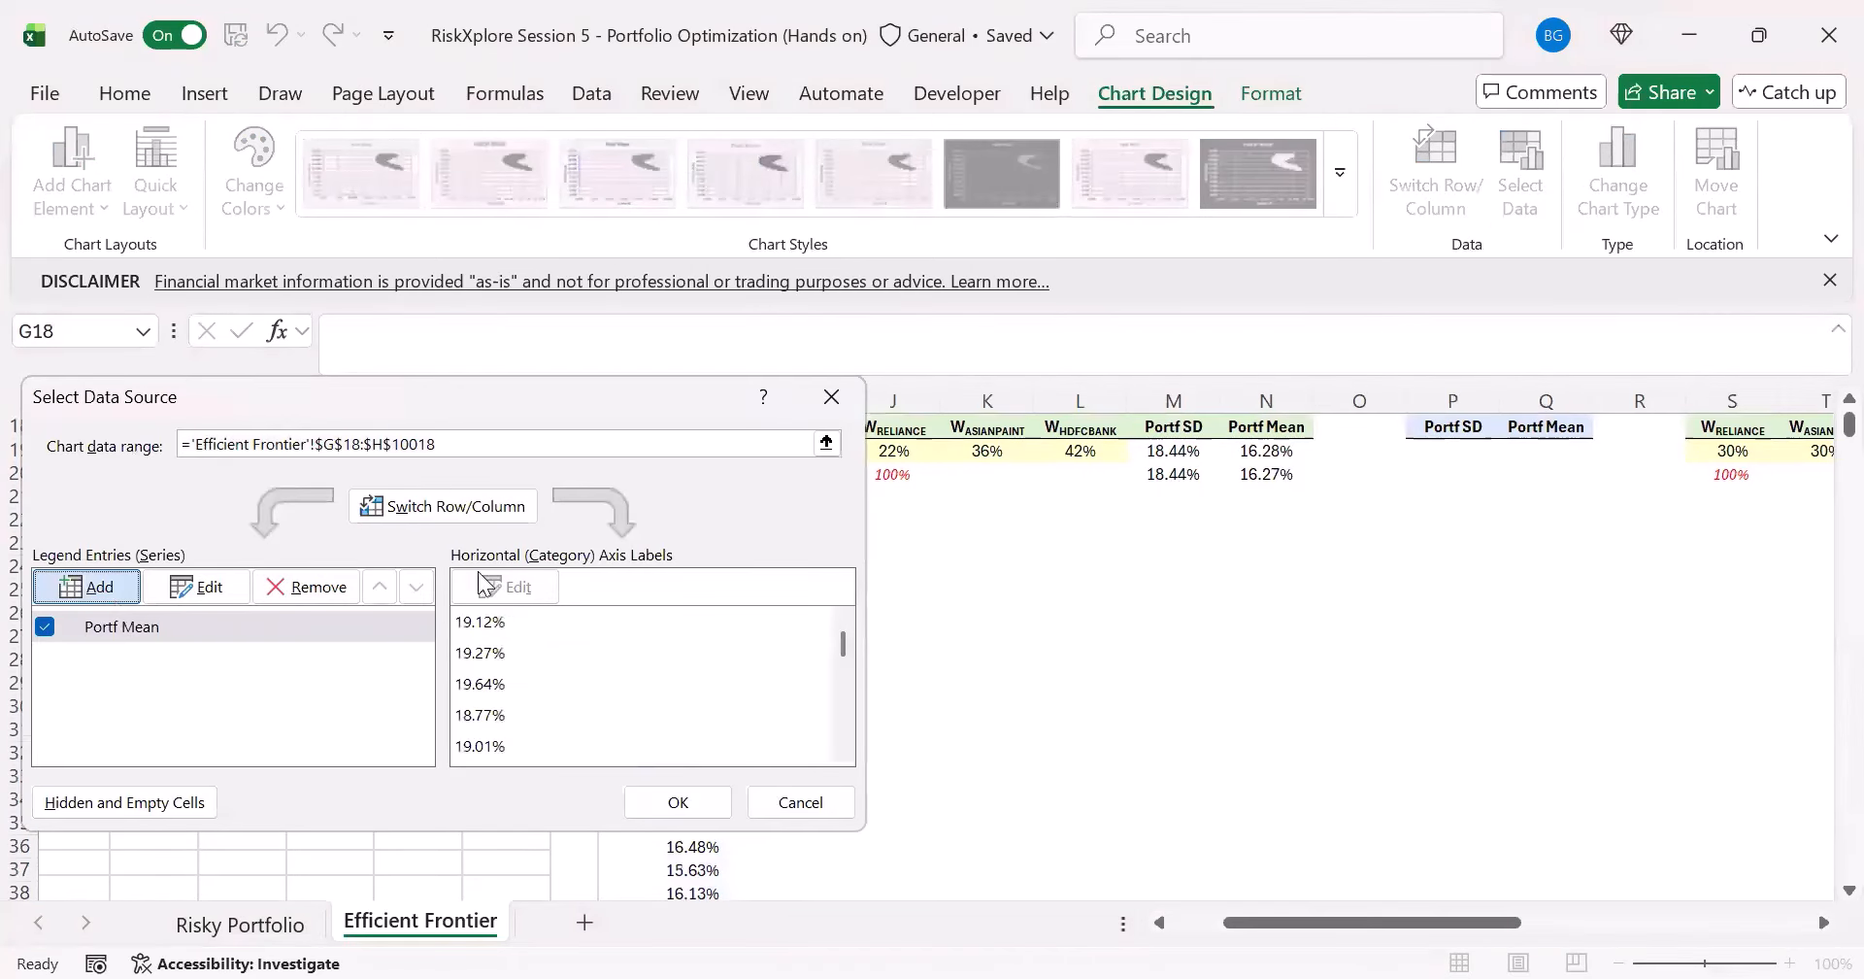
{"action": "scroll", "coordinate": [821, 648], "scroll_direction": "up", "scroll_amount": 1}
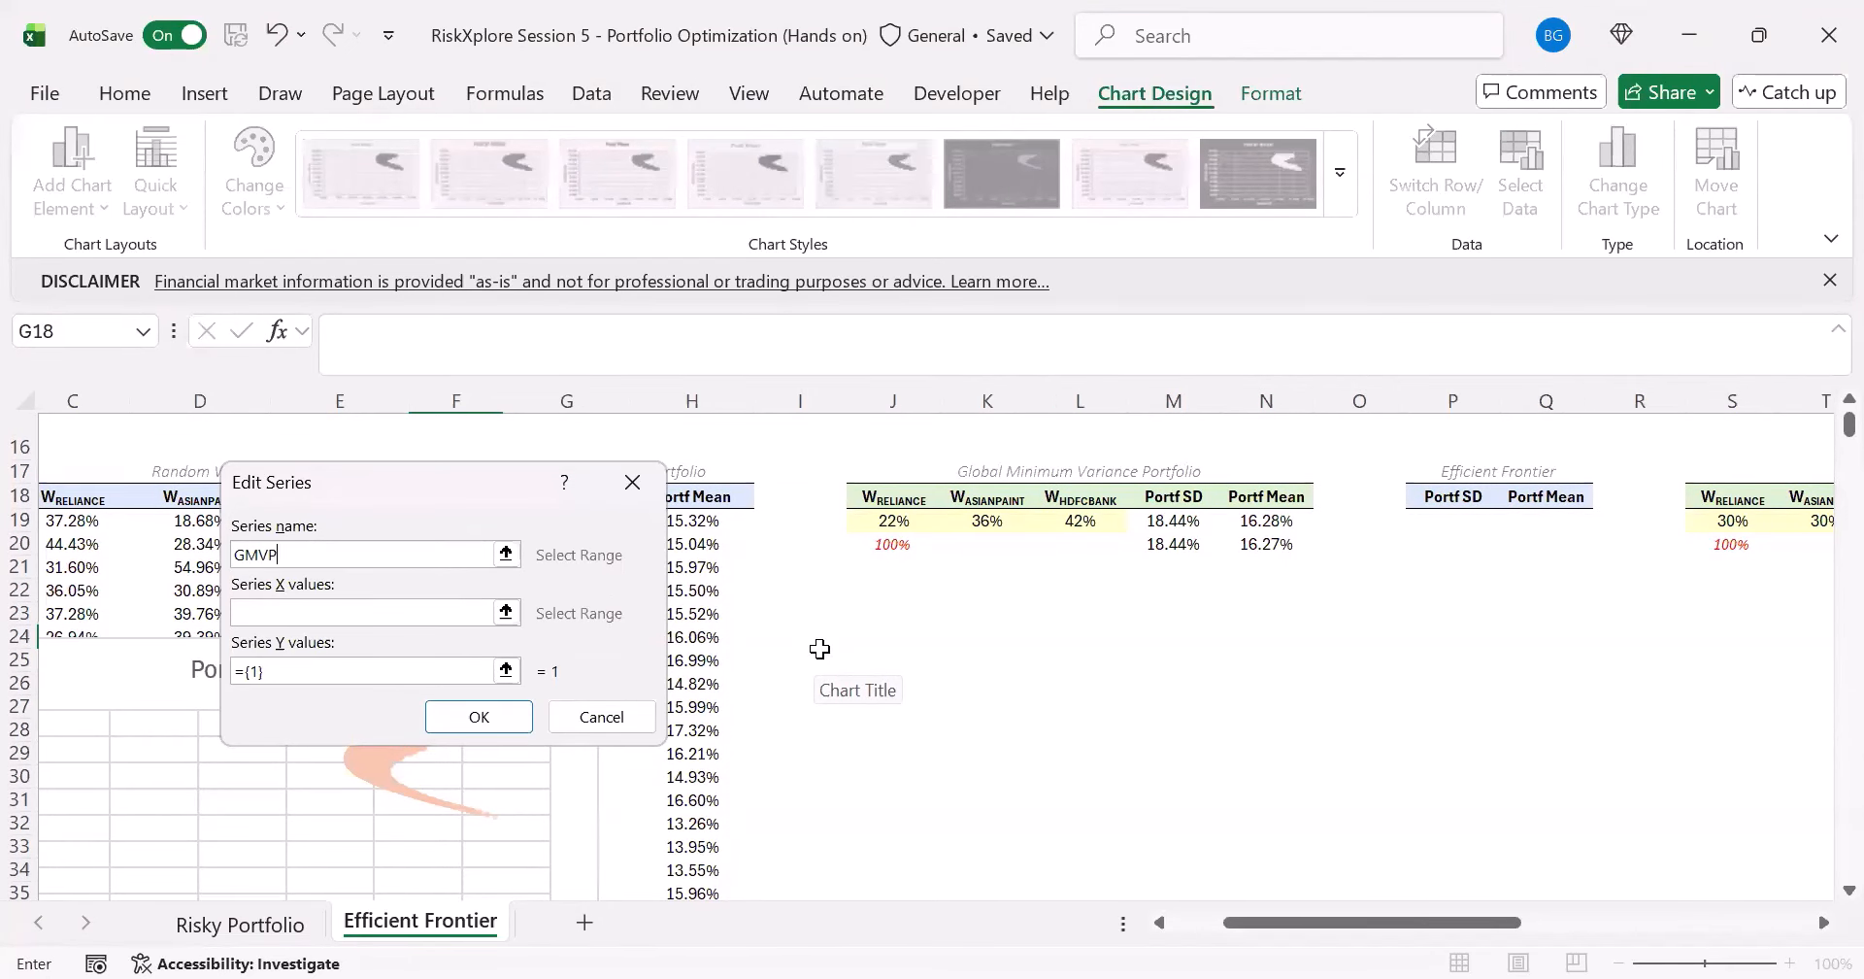
{"action": "left_click", "coordinate": [295, 602]}
{"action": "left_click", "coordinate": [1173, 521]}
{"action": "key", "text": "Tab"}
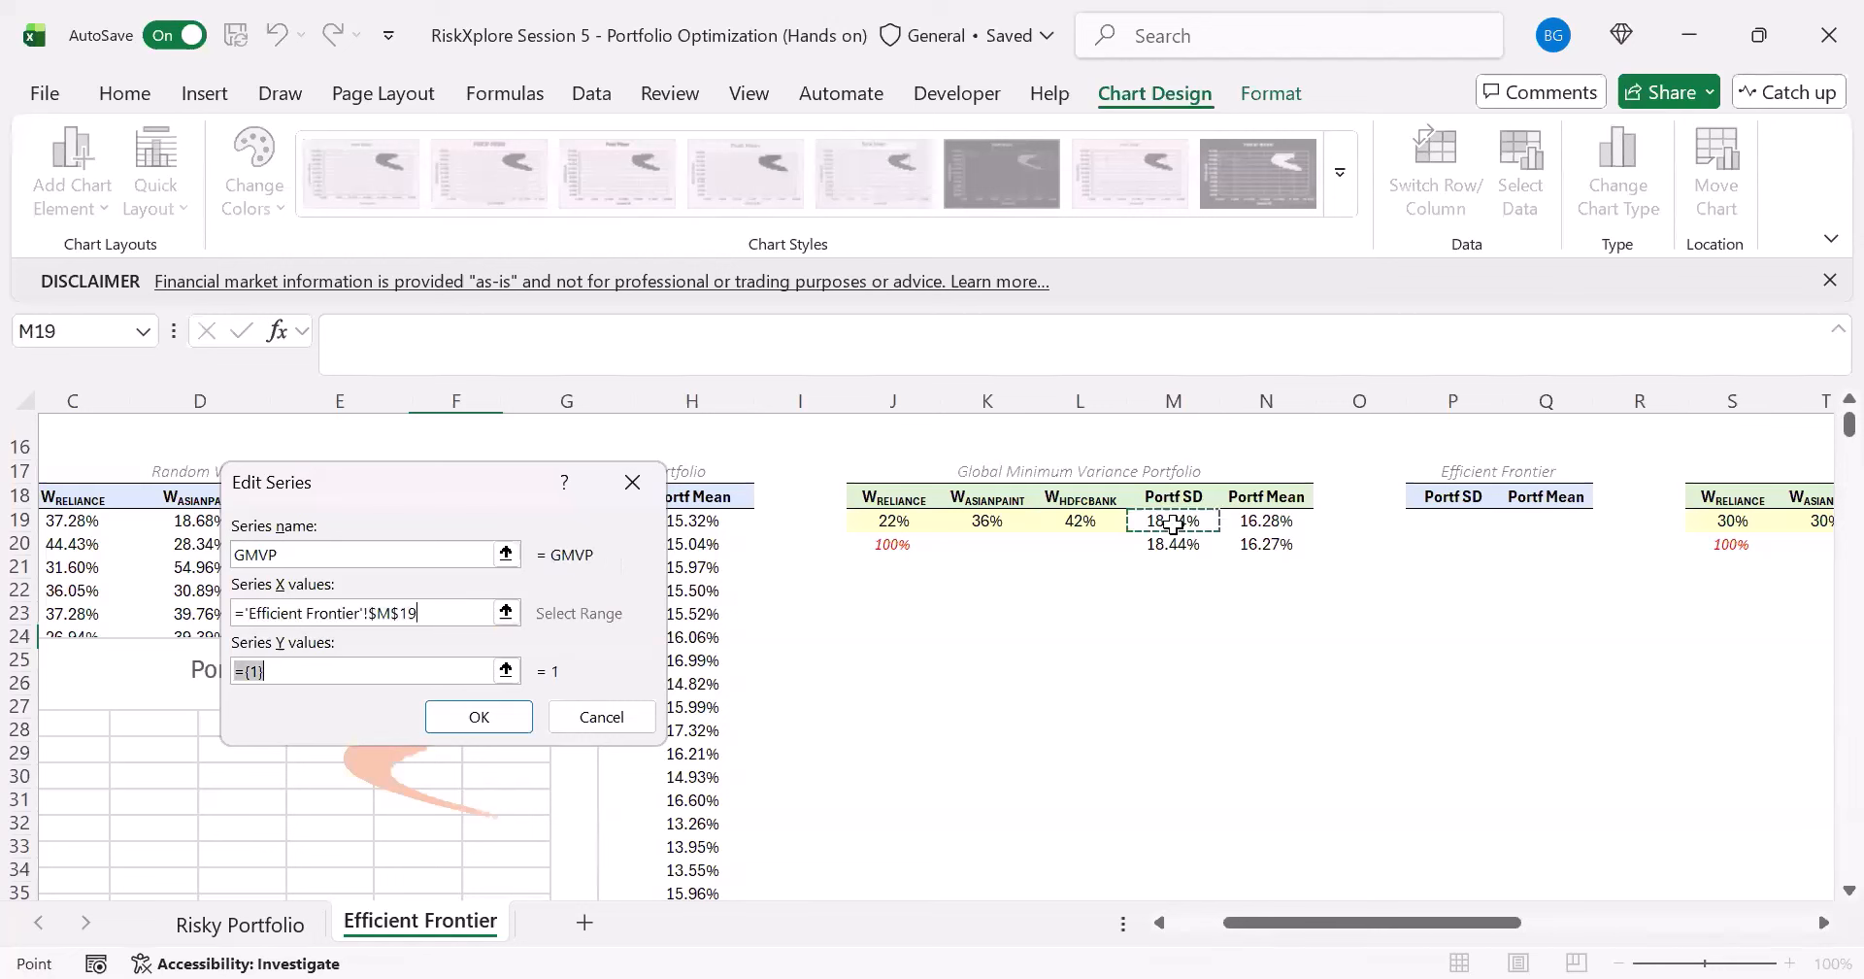
- Set the GMVP series' Y value to the Portf Mean in N19 and apply the series to the chart
{"action": "left_click", "coordinate": [329, 673]}
{"action": "key", "text": "BackSpace"}
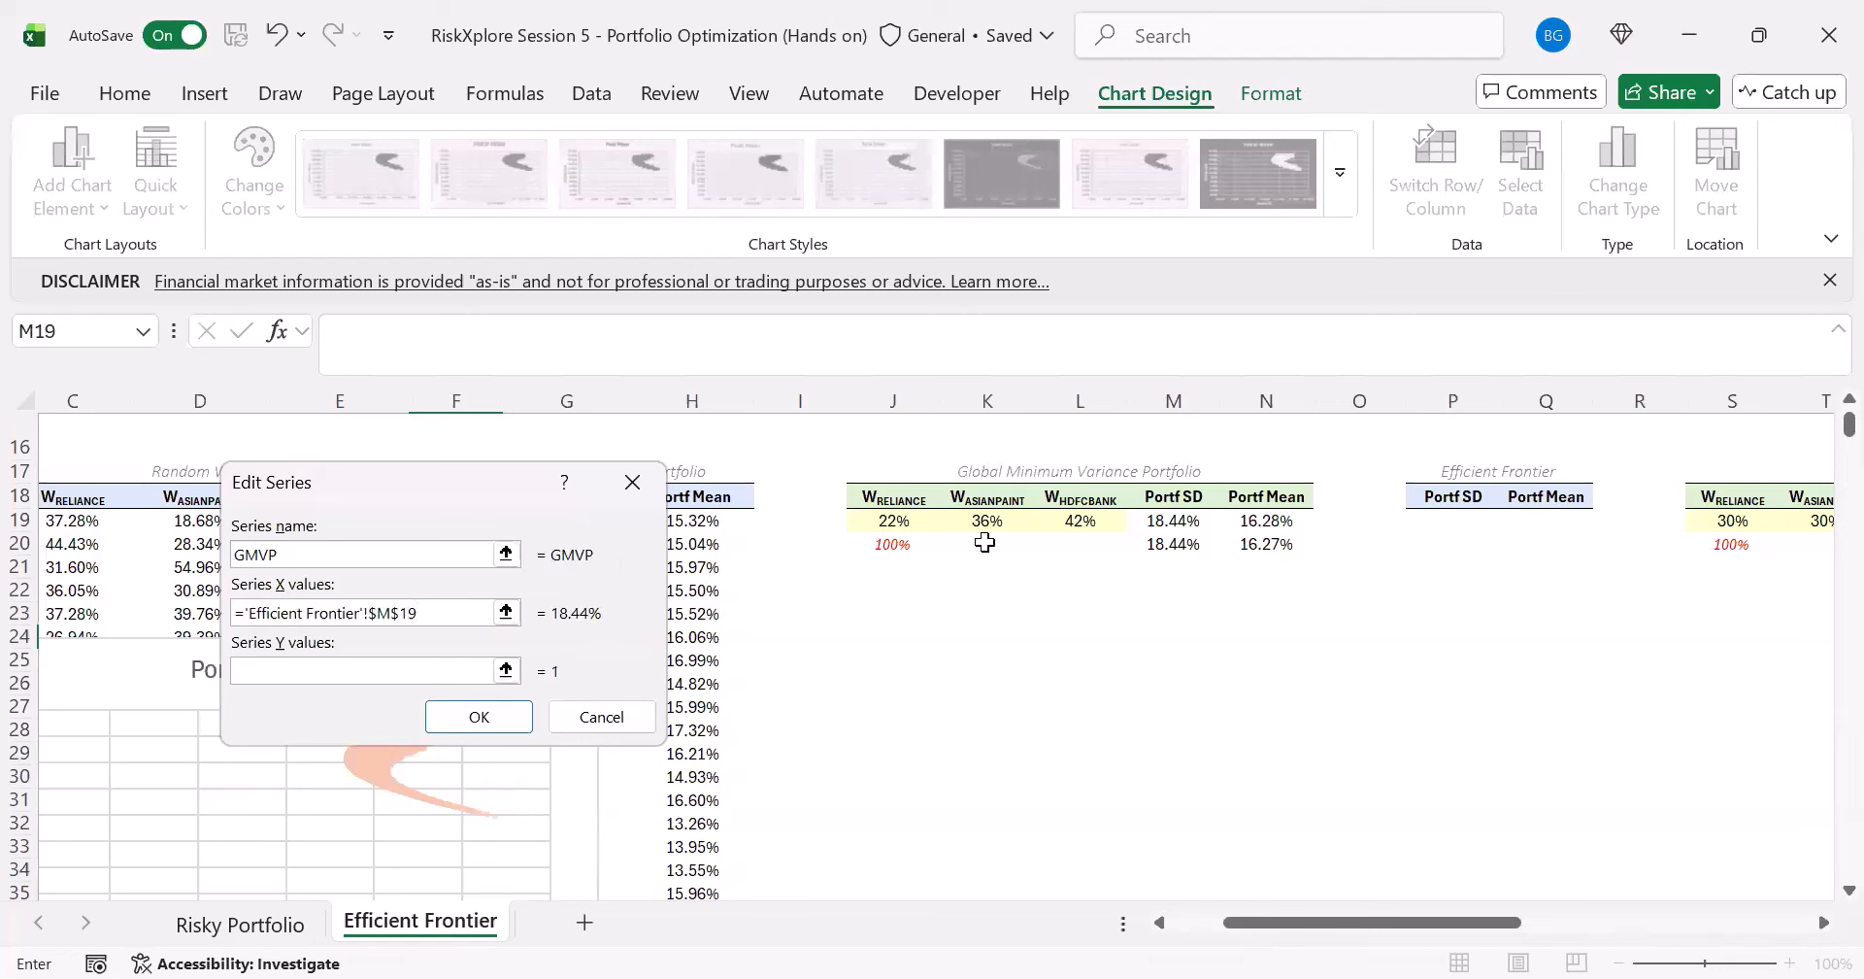
{"action": "left_click", "coordinate": [1267, 541]}
{"action": "left_click", "coordinate": [1266, 515]}
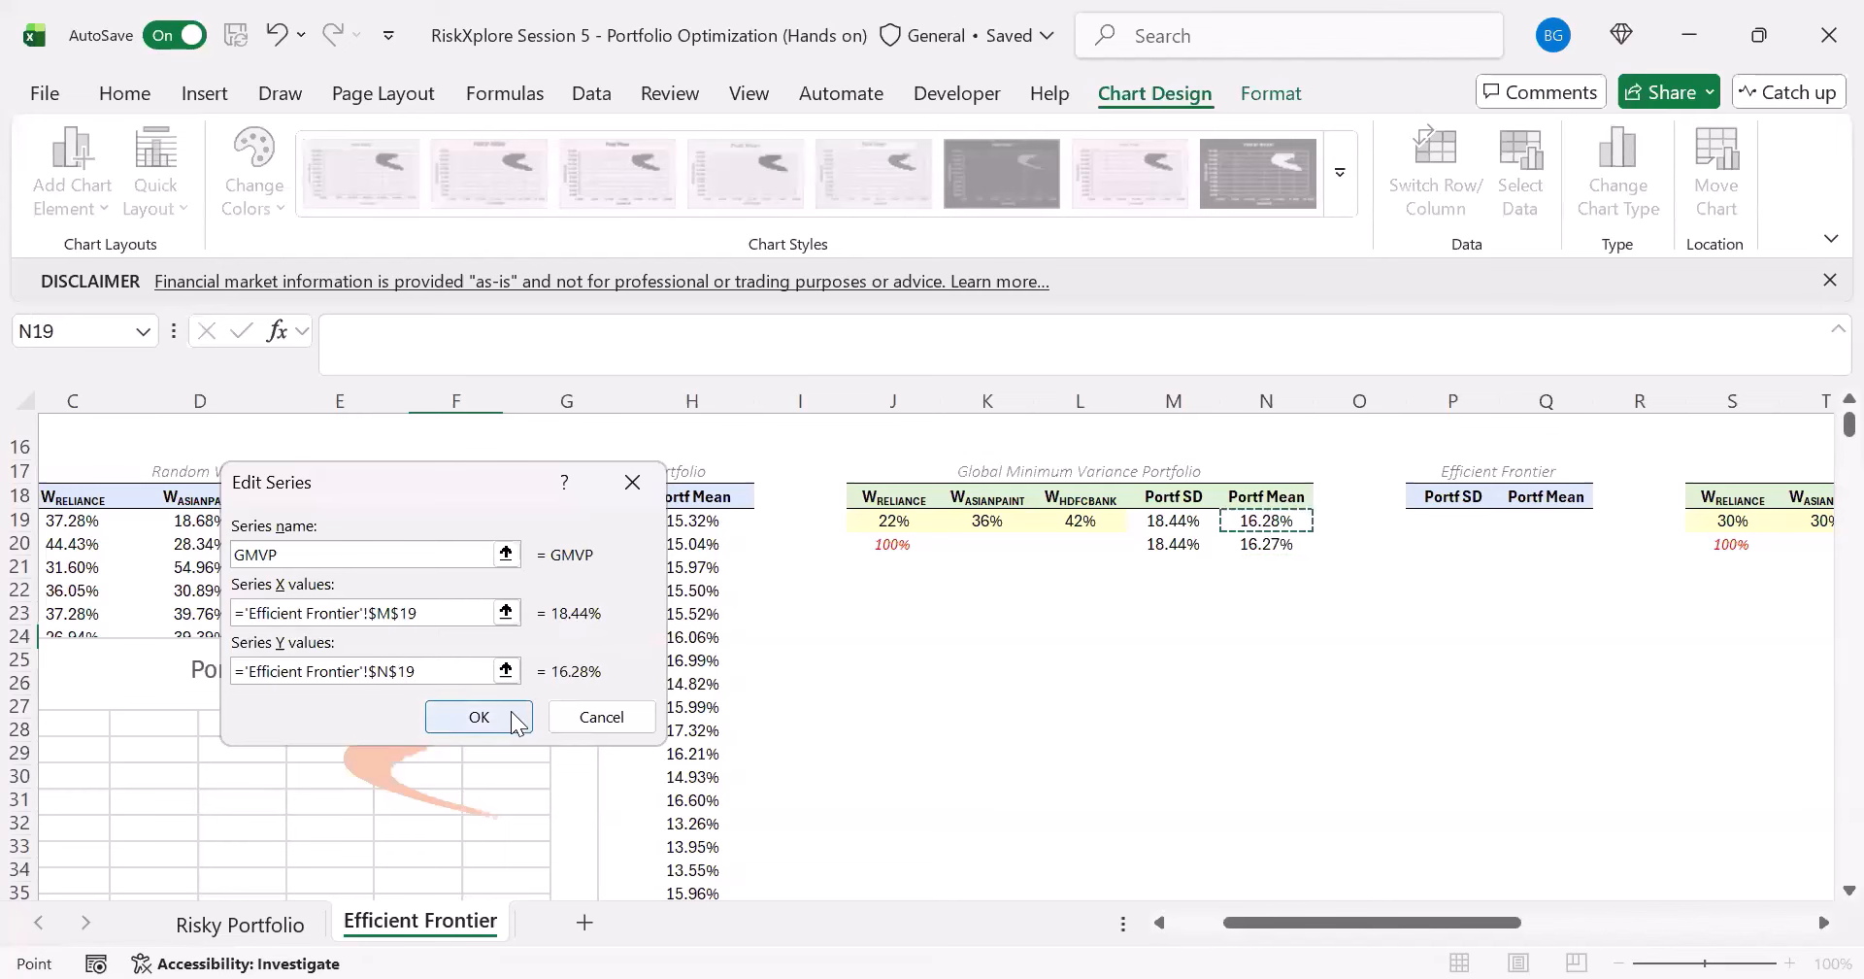
{"action": "left_click", "coordinate": [510, 710]}
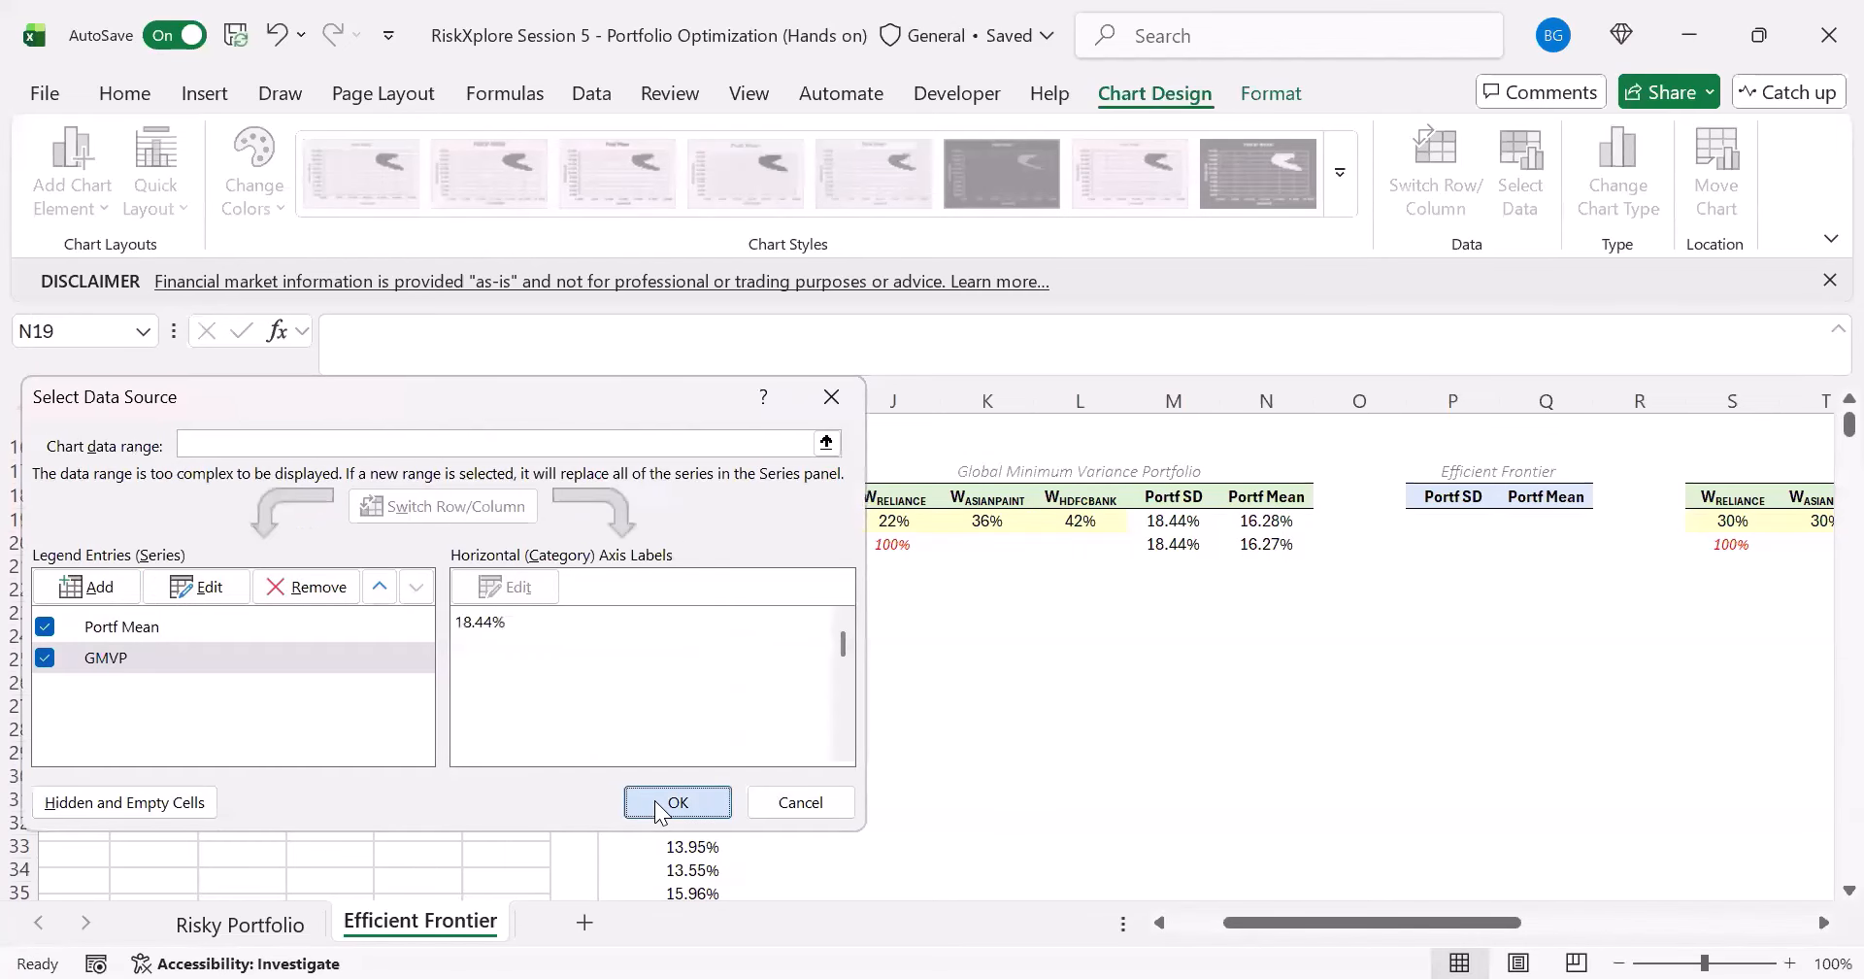
{"action": "left_click", "coordinate": [655, 800]}
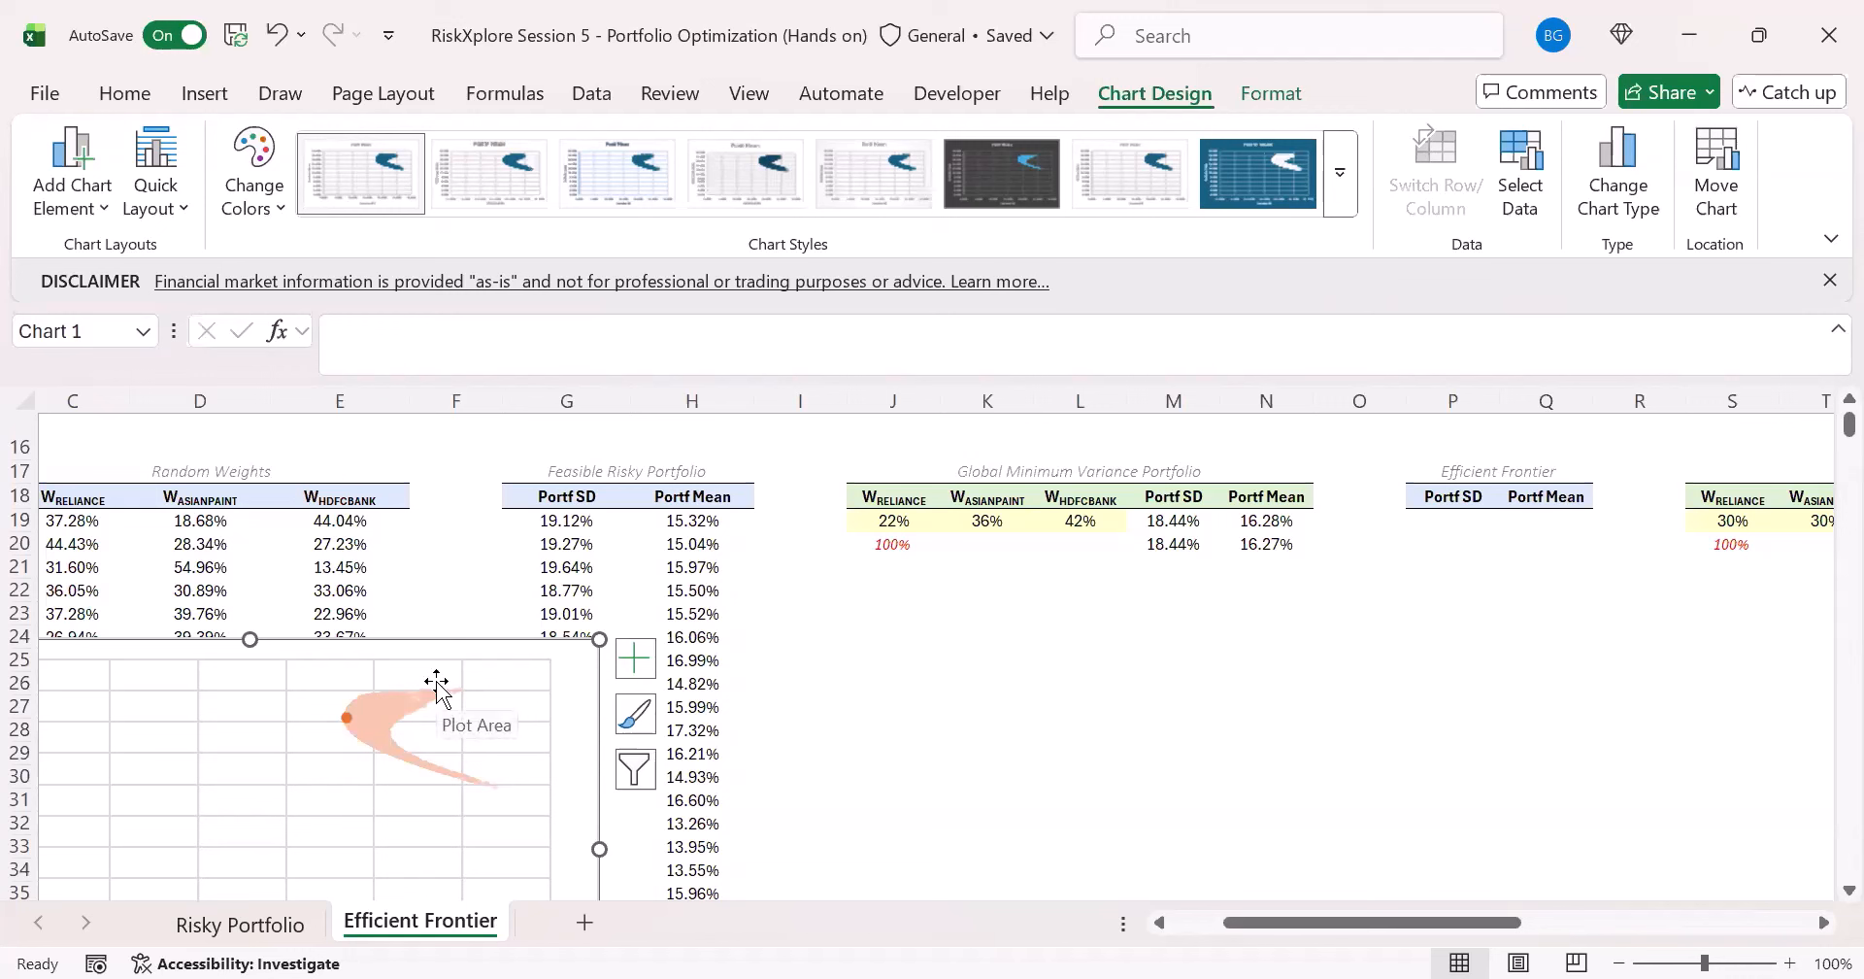
- Enter =IF(H19#<N19,NA(),G19#) in P19 for the Efficient Frontier's Portf SD
{"action": "left_click_drag", "start_coordinate": [1289, 918], "coordinate": [1340, 918]}
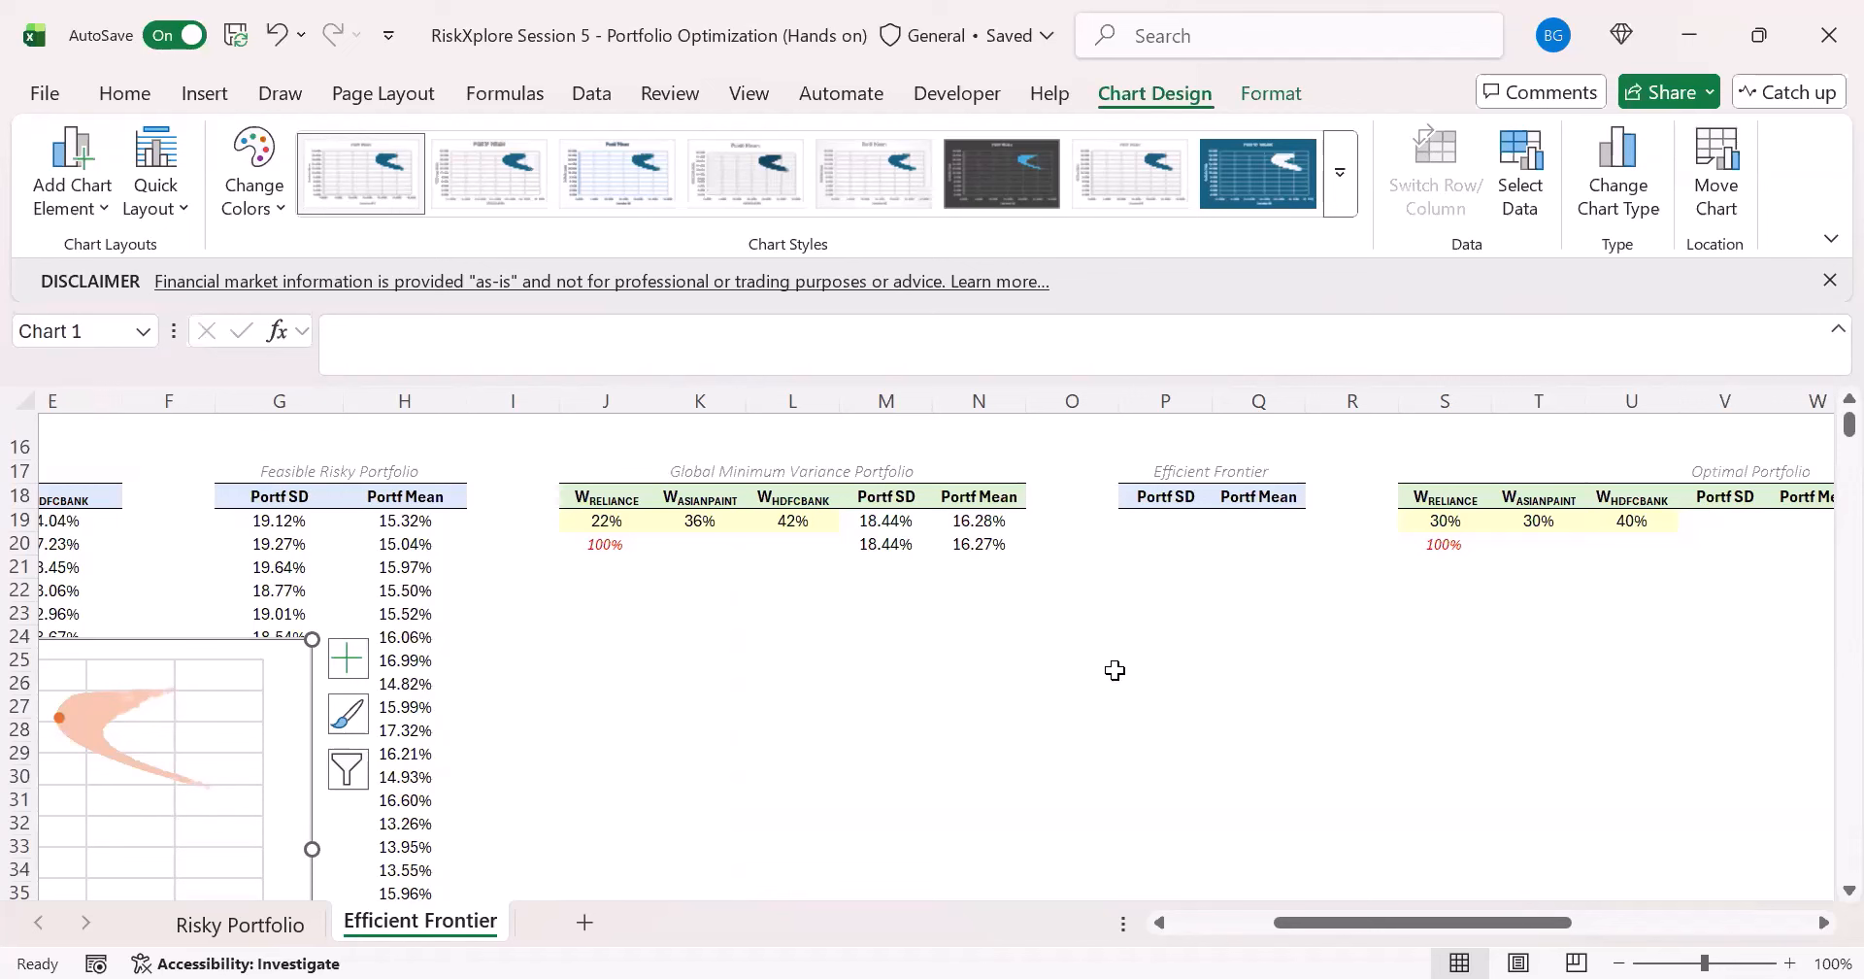
{"action": "left_click", "coordinate": [1164, 524]}
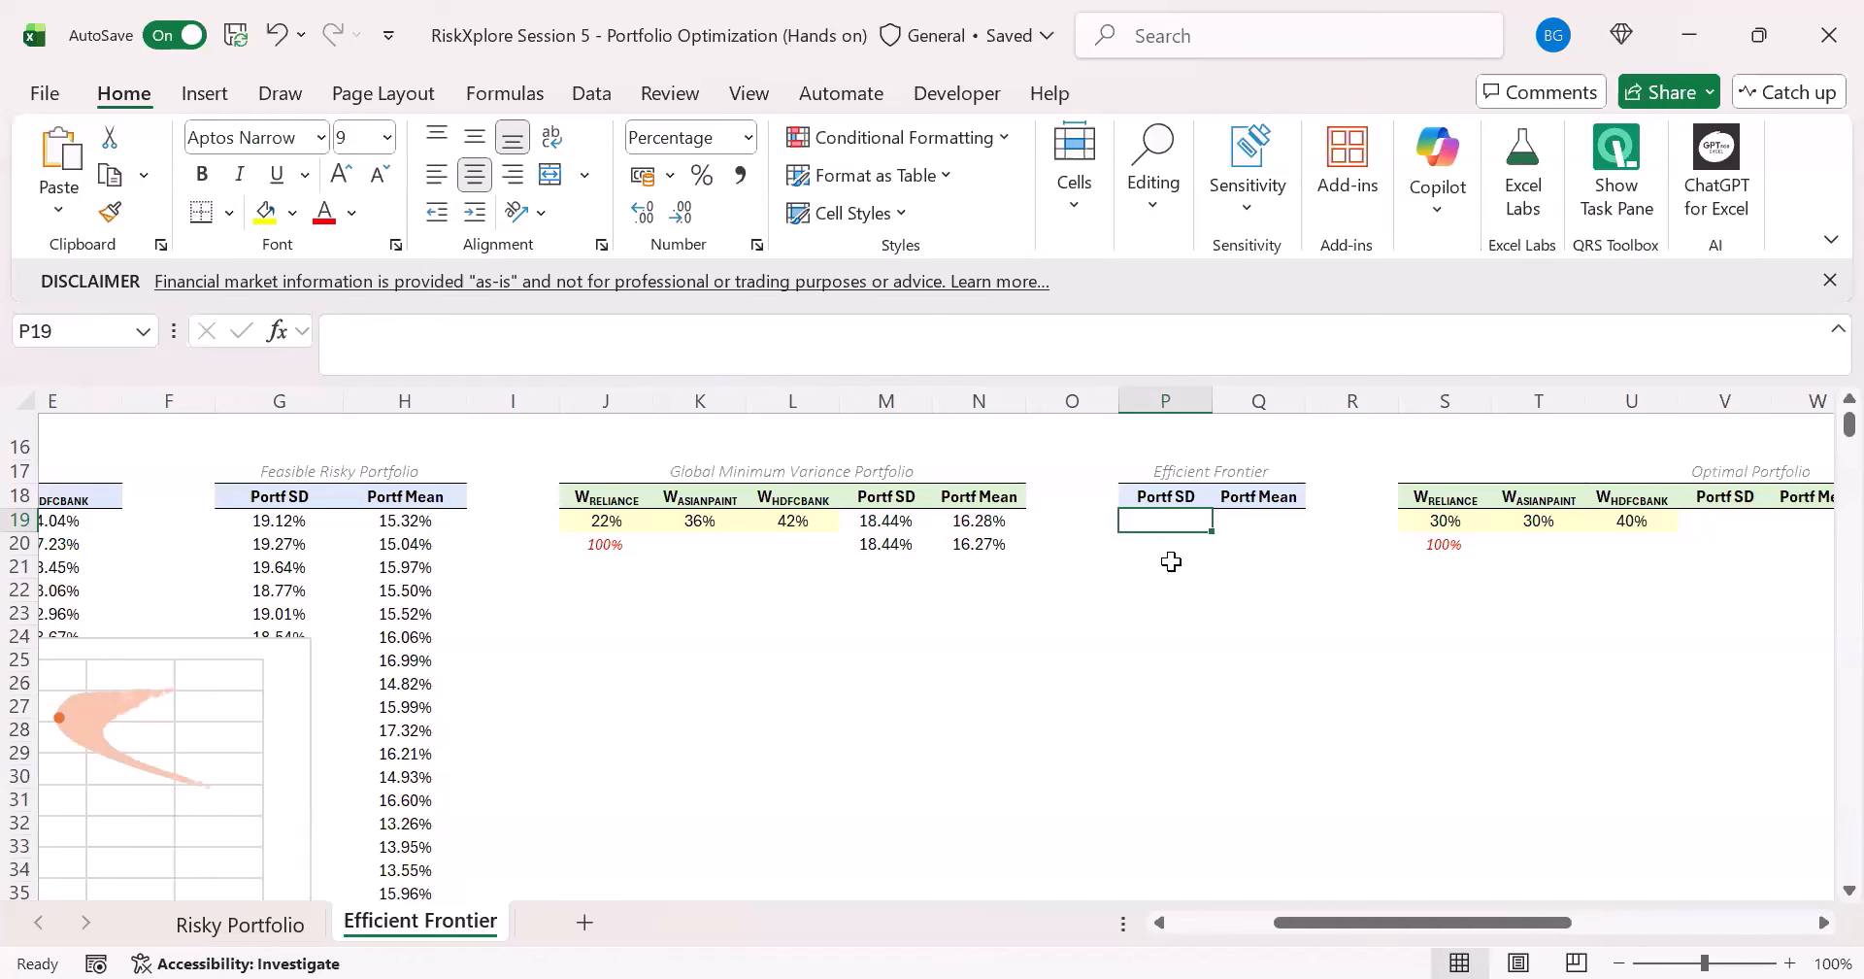
{"action": "type", "text": "="}
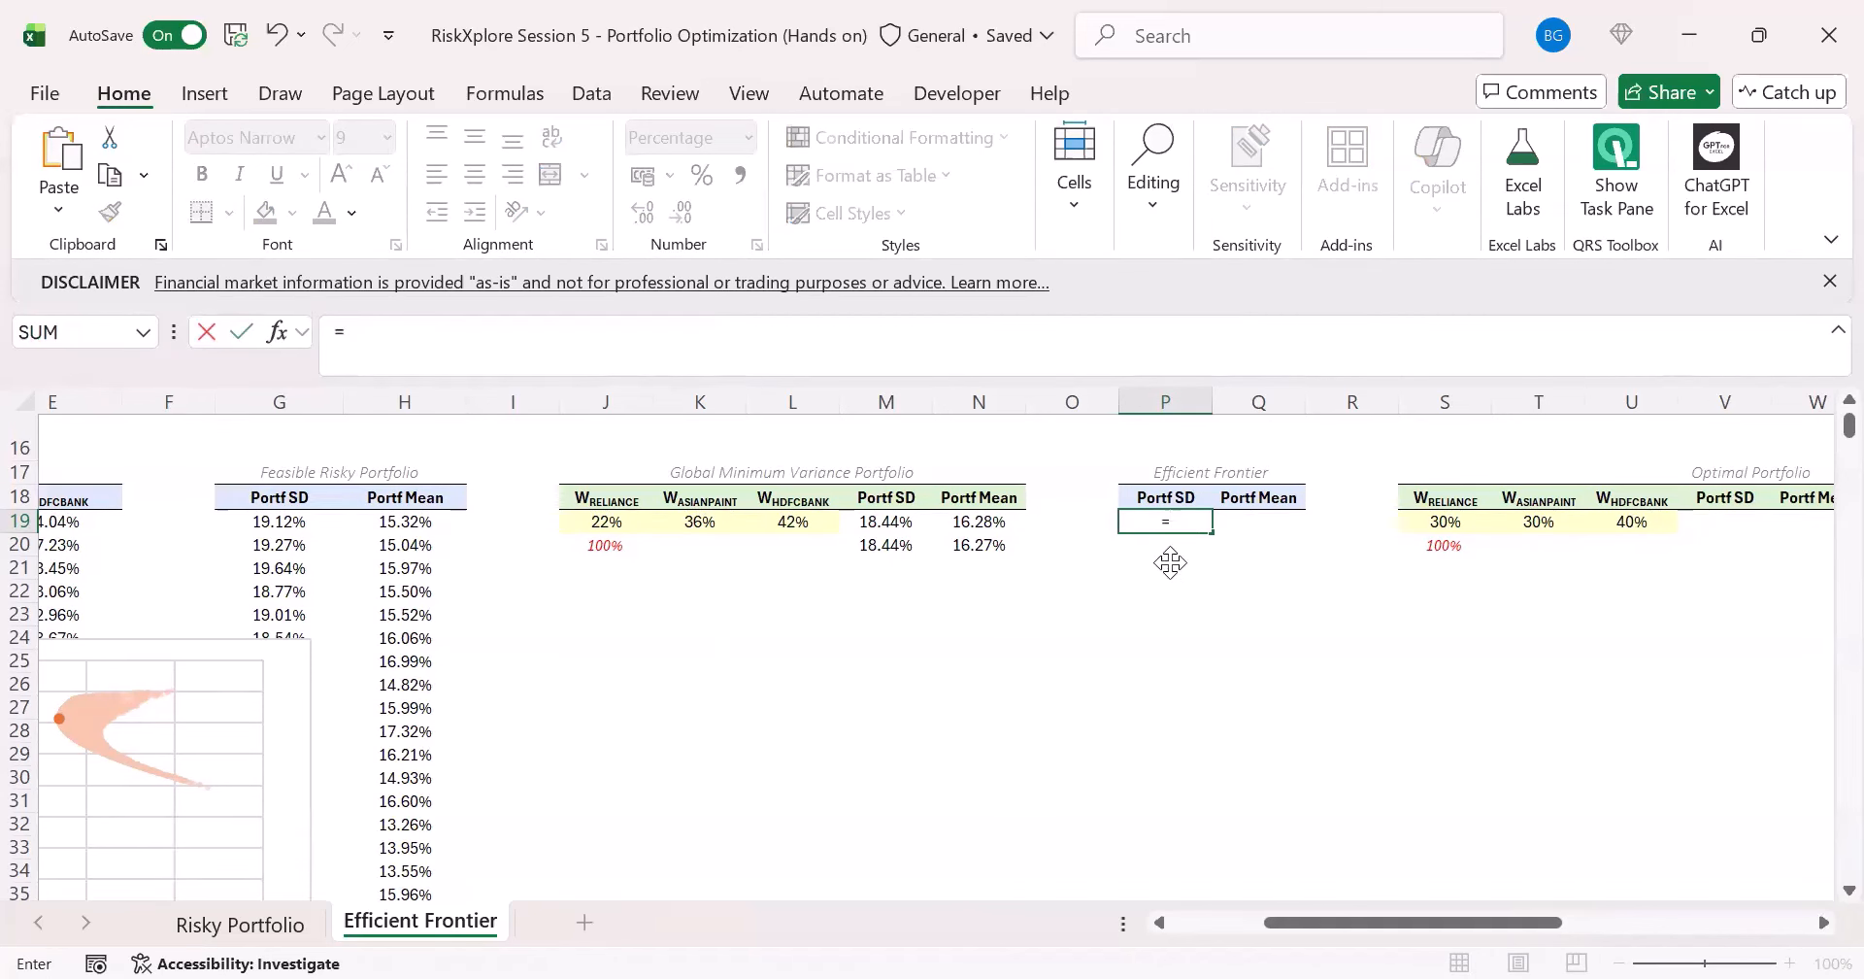
{"action": "type", "text": "IF("}
{"action": "left_click", "coordinate": [371, 532]}
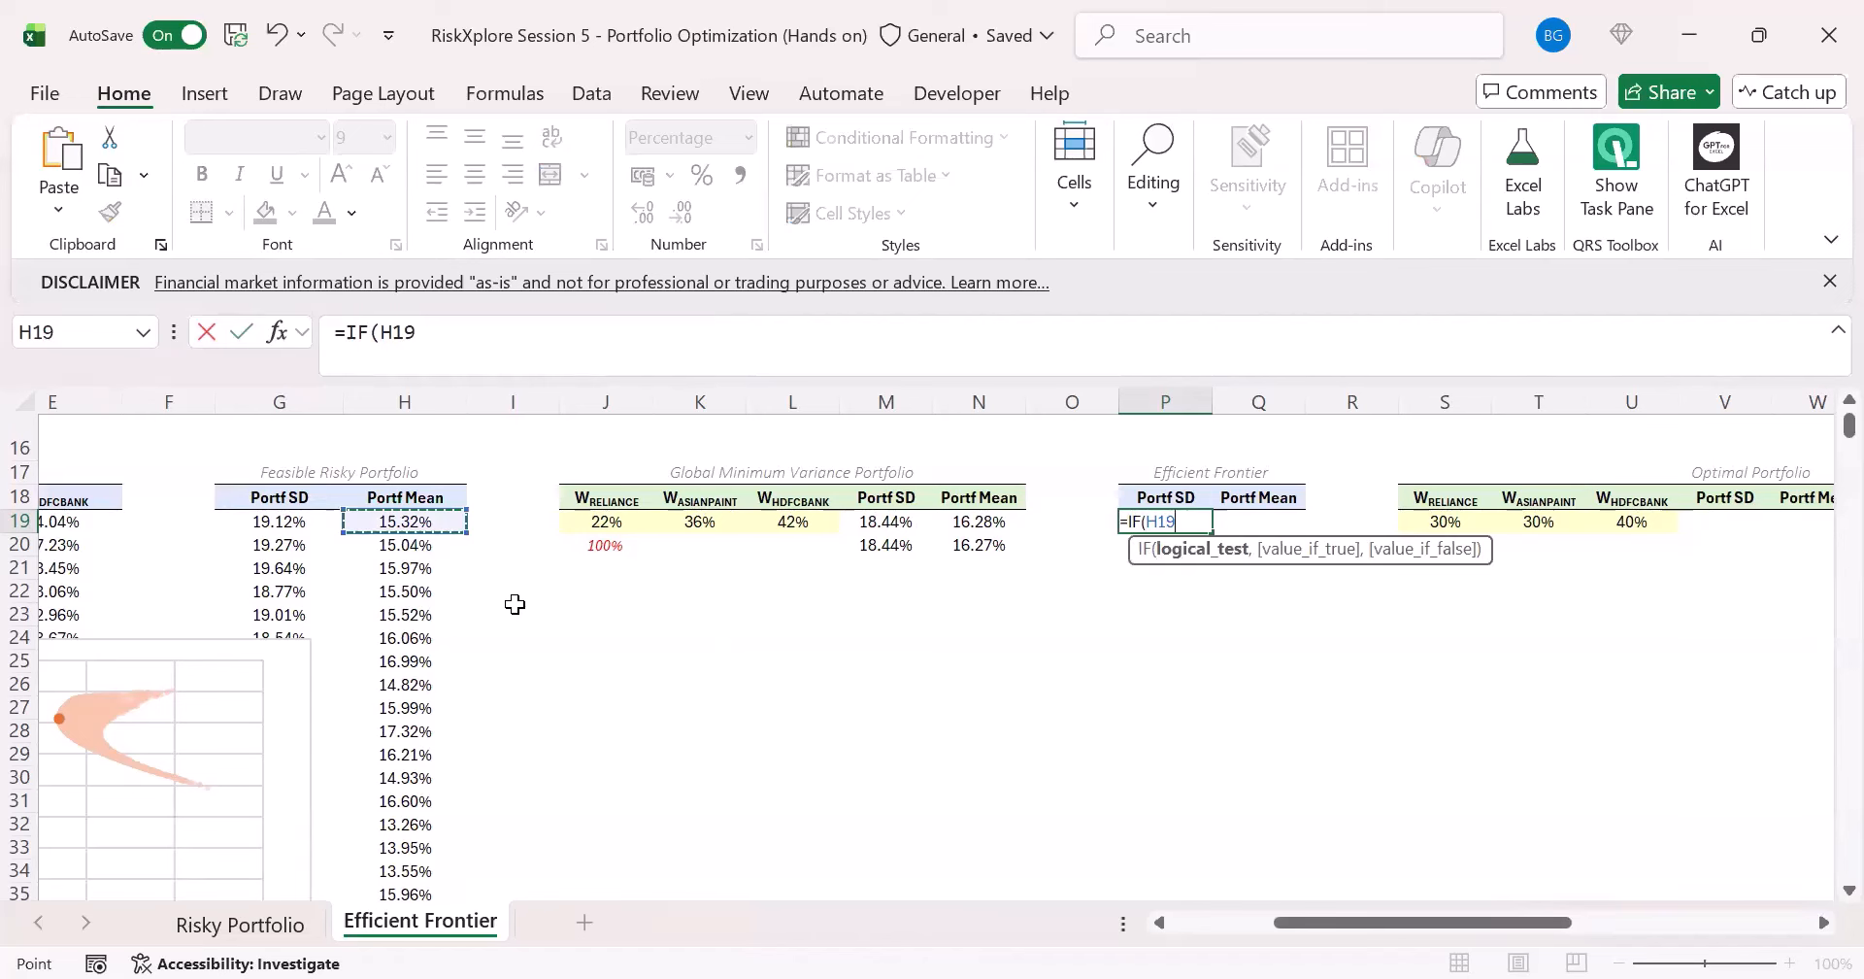
{"action": "key", "text": "Left"}
{"action": "key", "text": "Right"}
{"action": "type", "text": "#"}
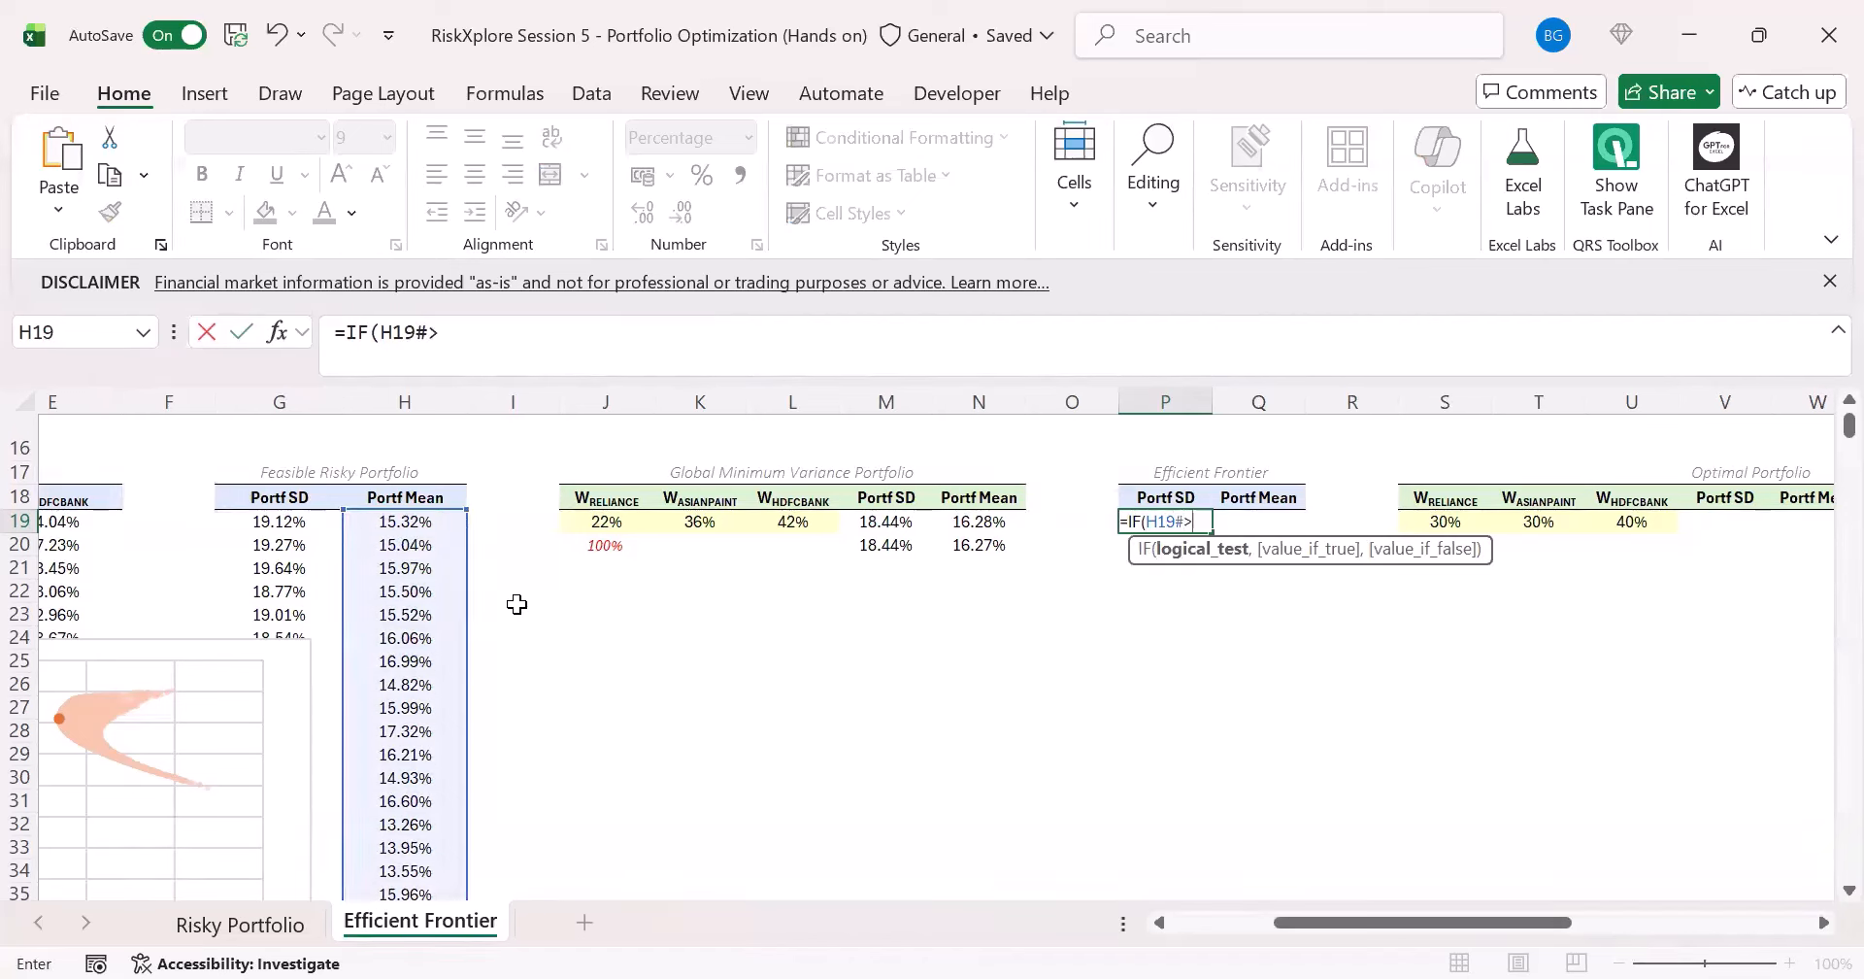
{"action": "key", "text": "BackSpace"}
{"action": "type", "text": "<"}
{"action": "left_click", "coordinate": [971, 521]}
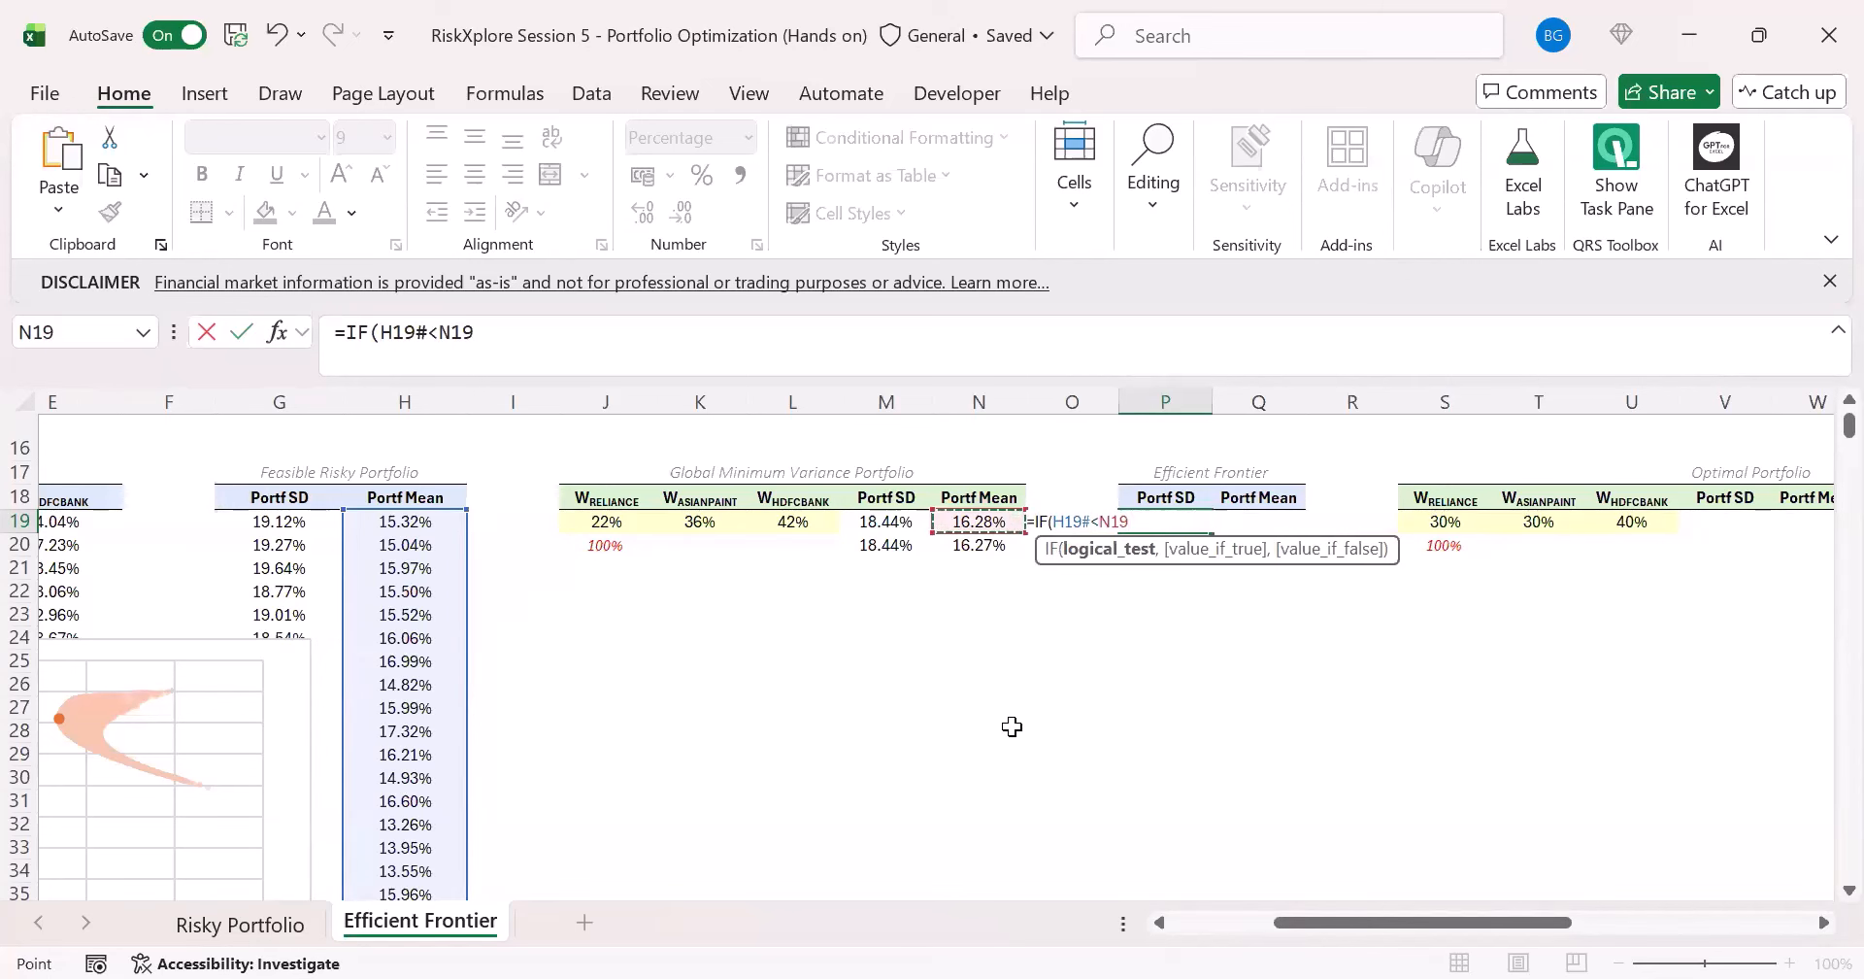
{"action": "type", "text": ","}
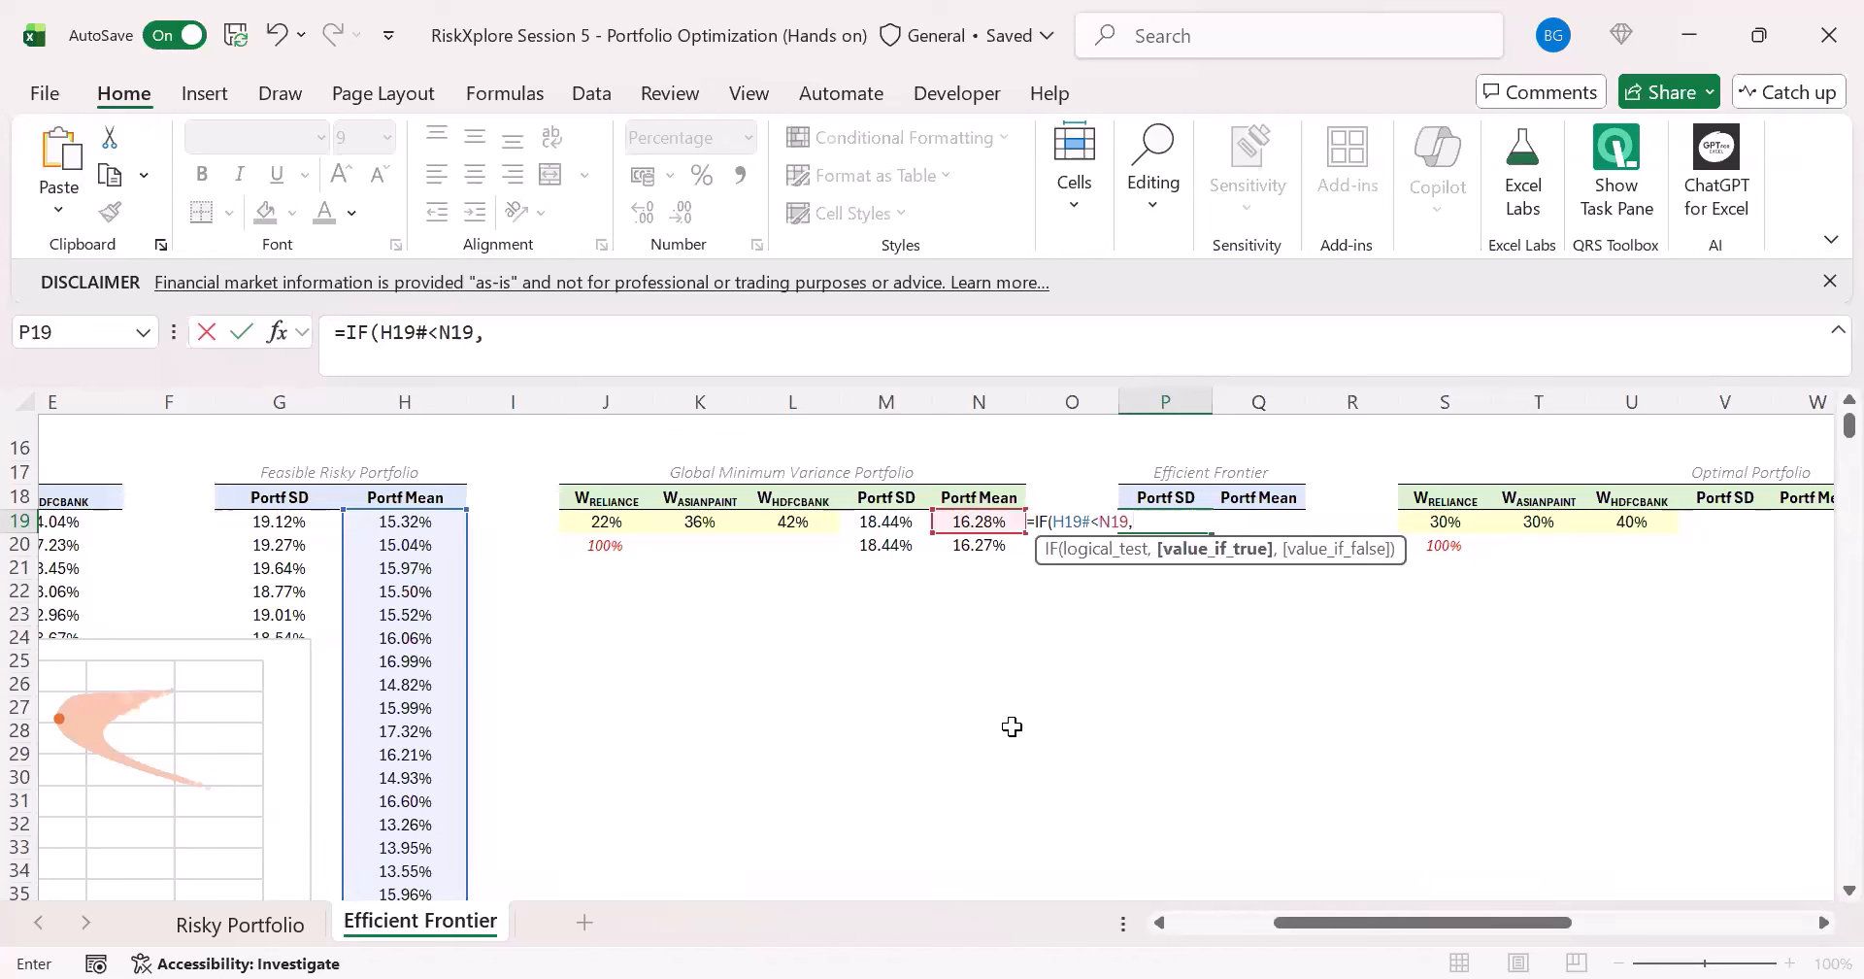
{"action": "type", "text": "NA("}
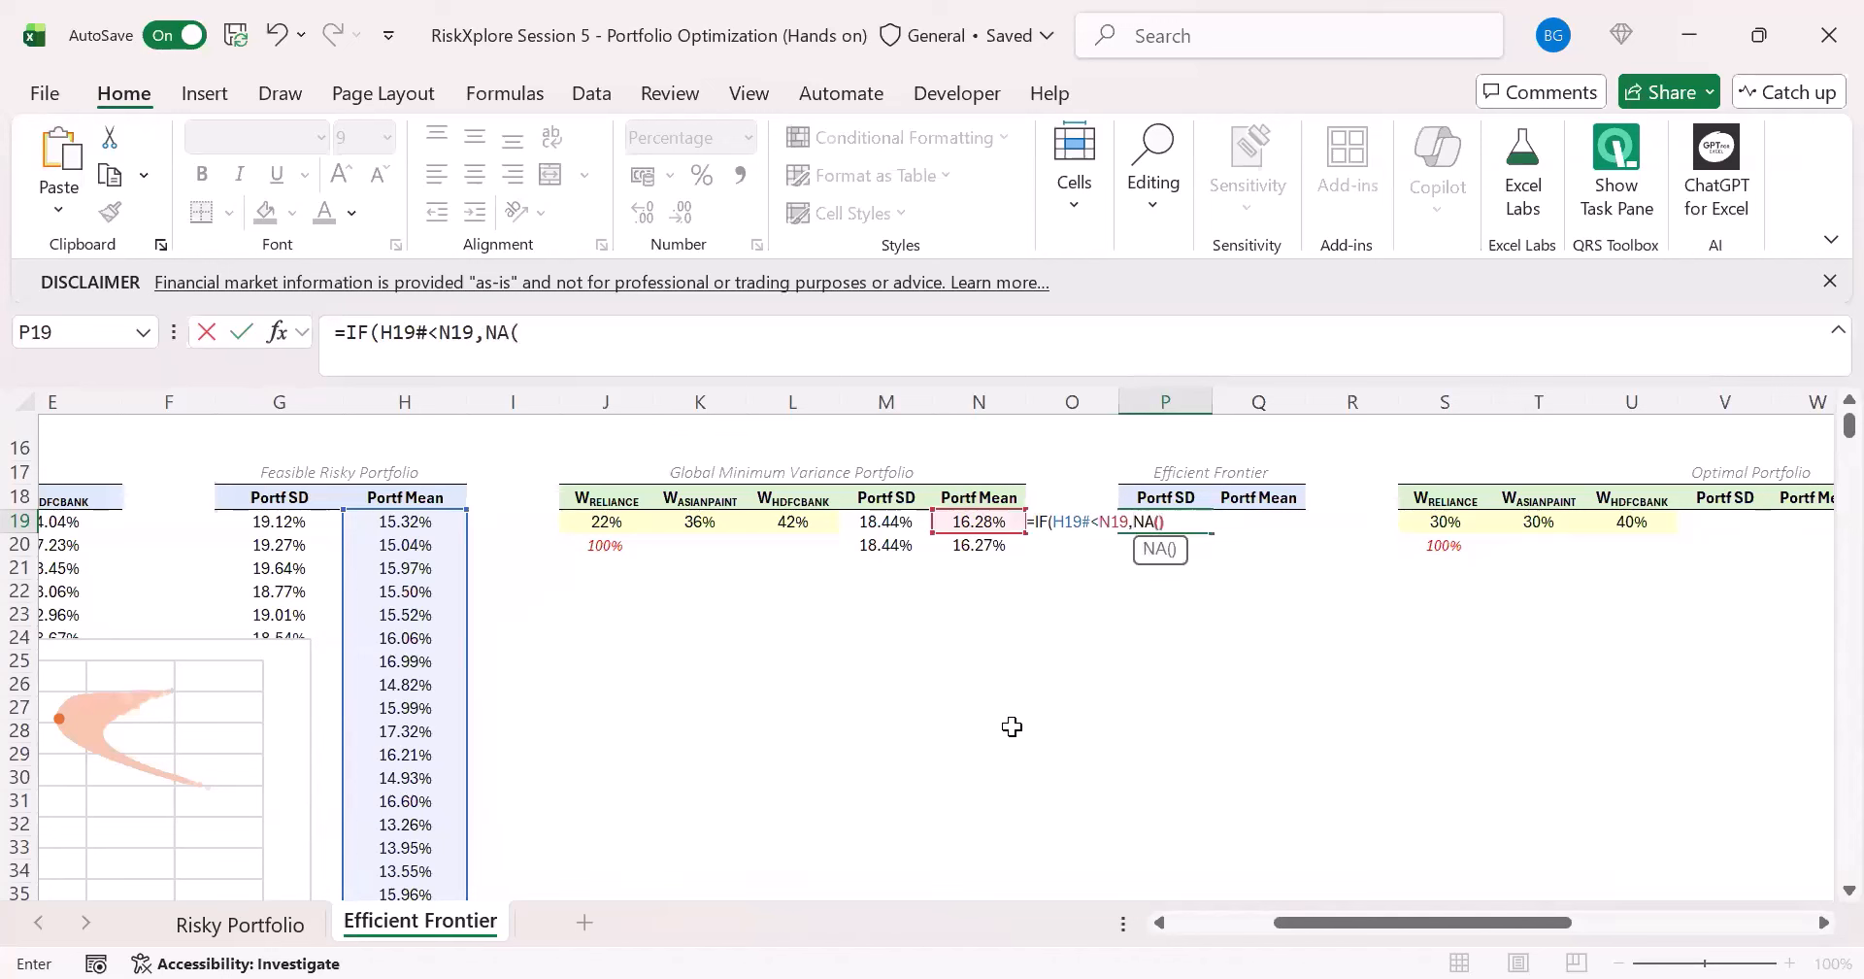
{"action": "type", "text": "),"}
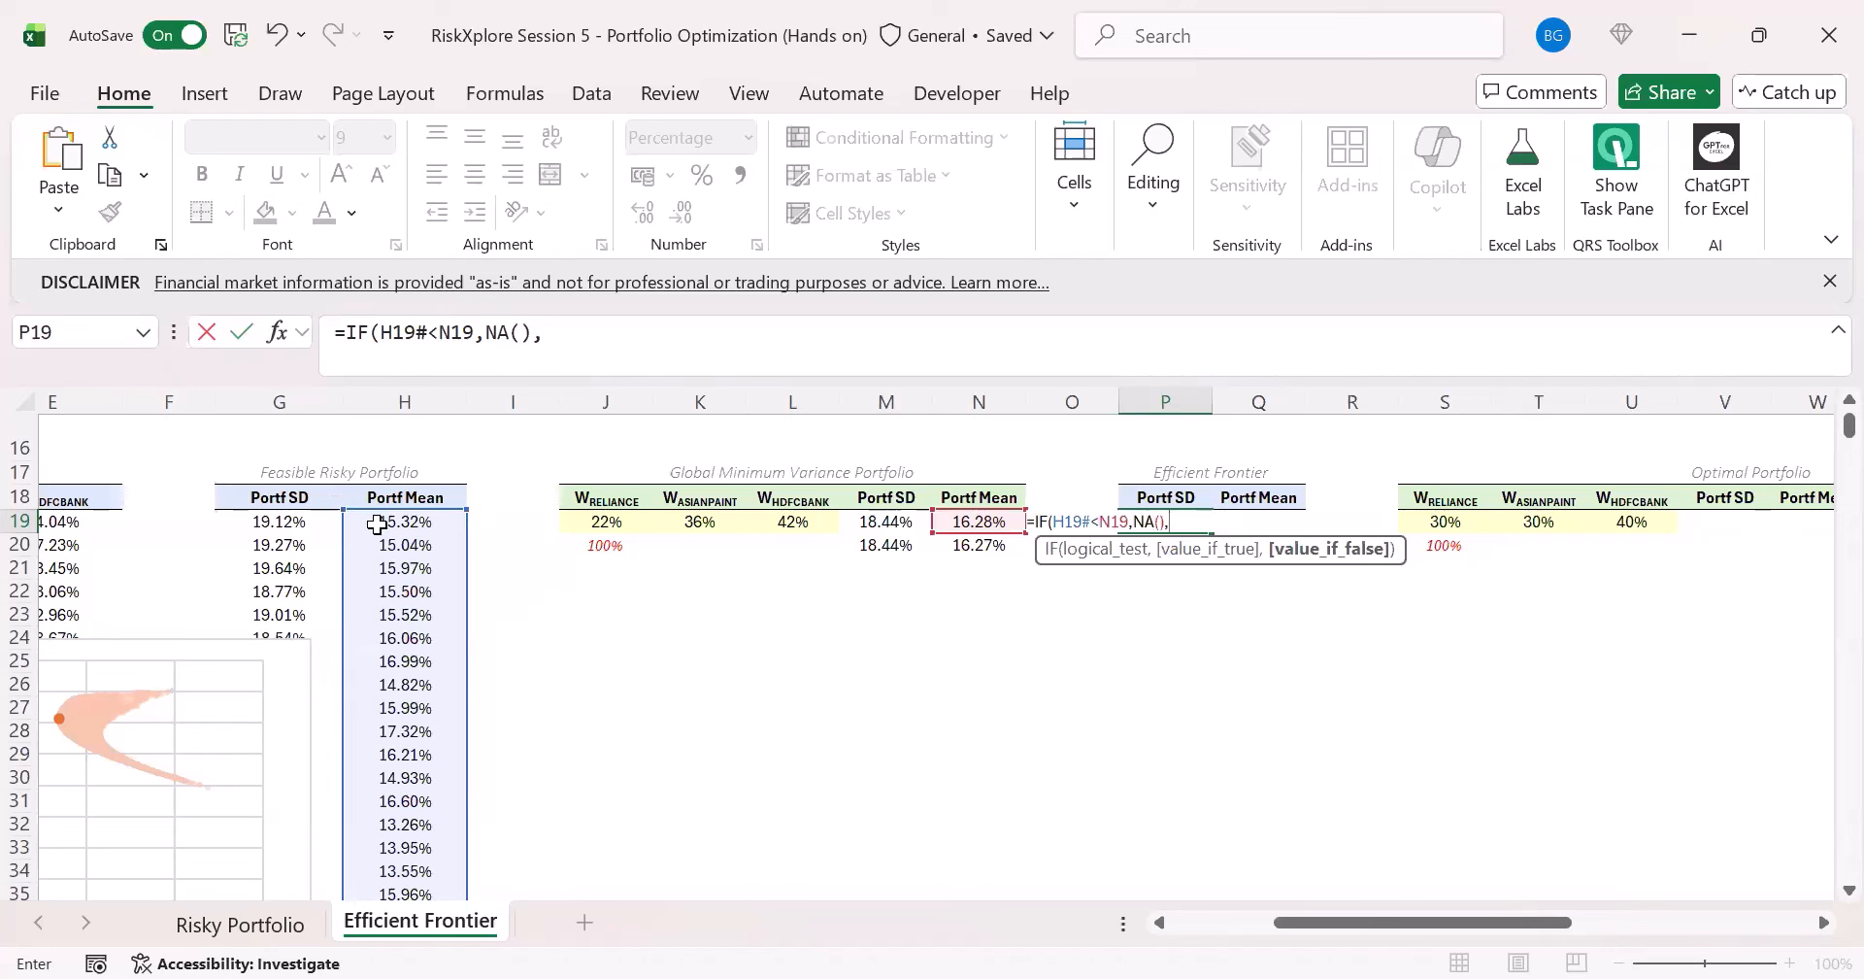
{"action": "left_click", "coordinate": [279, 525]}
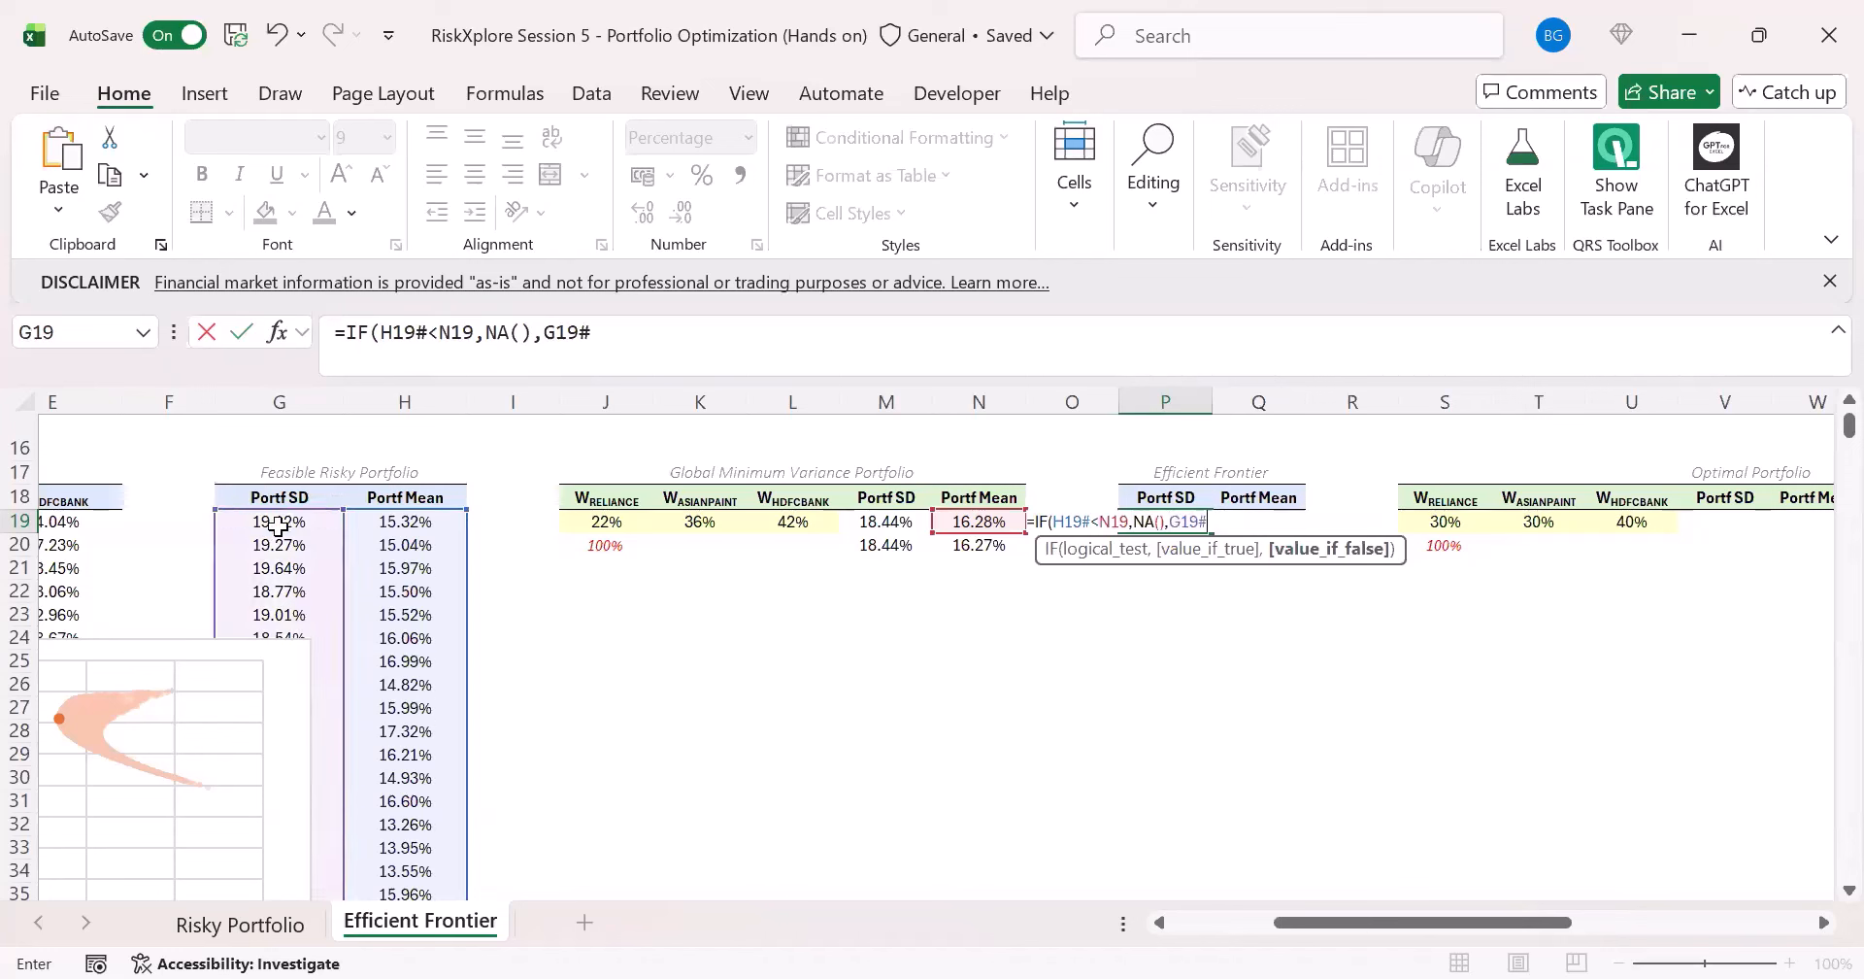
{"action": "key", "text": "ctrl+Return"}
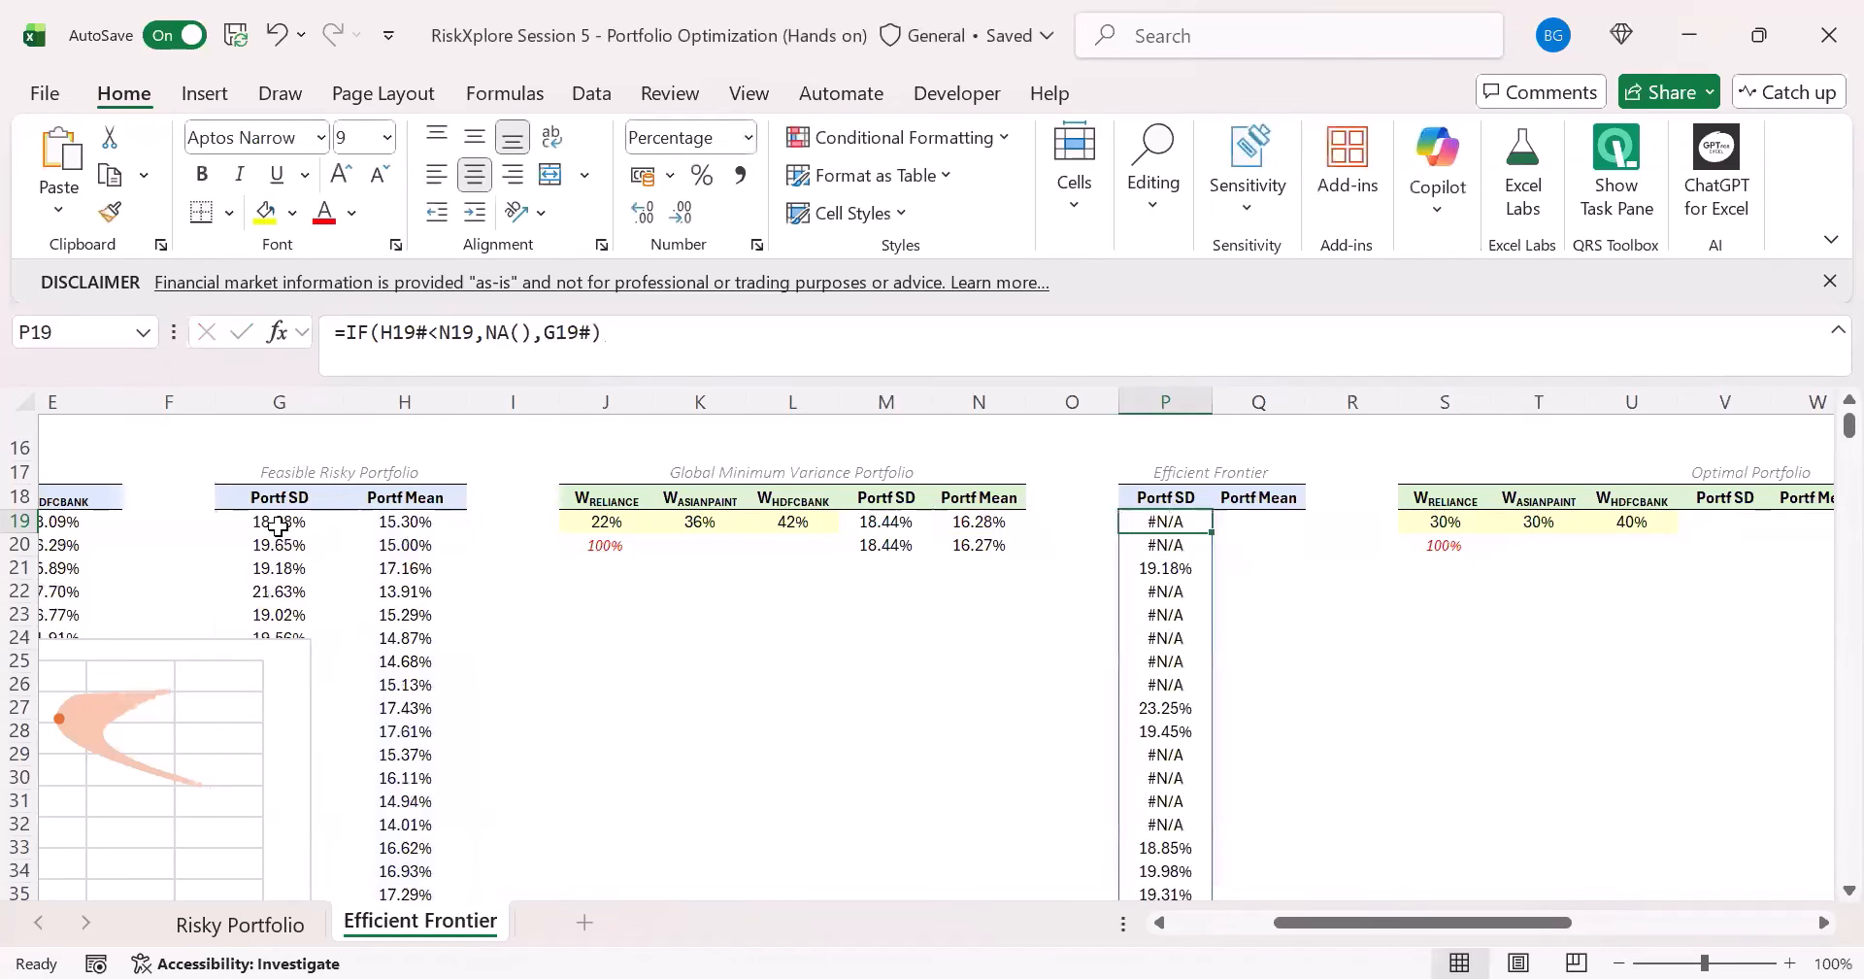
- Copy the P19 formula text into Q19 and change its last argument, making =IF(H19#<N19,NA(),H19#) for the Efficient Frontier's Portf Mean
{"action": "left_click_drag", "start_coordinate": [634, 346], "coordinate": [3, 351]}
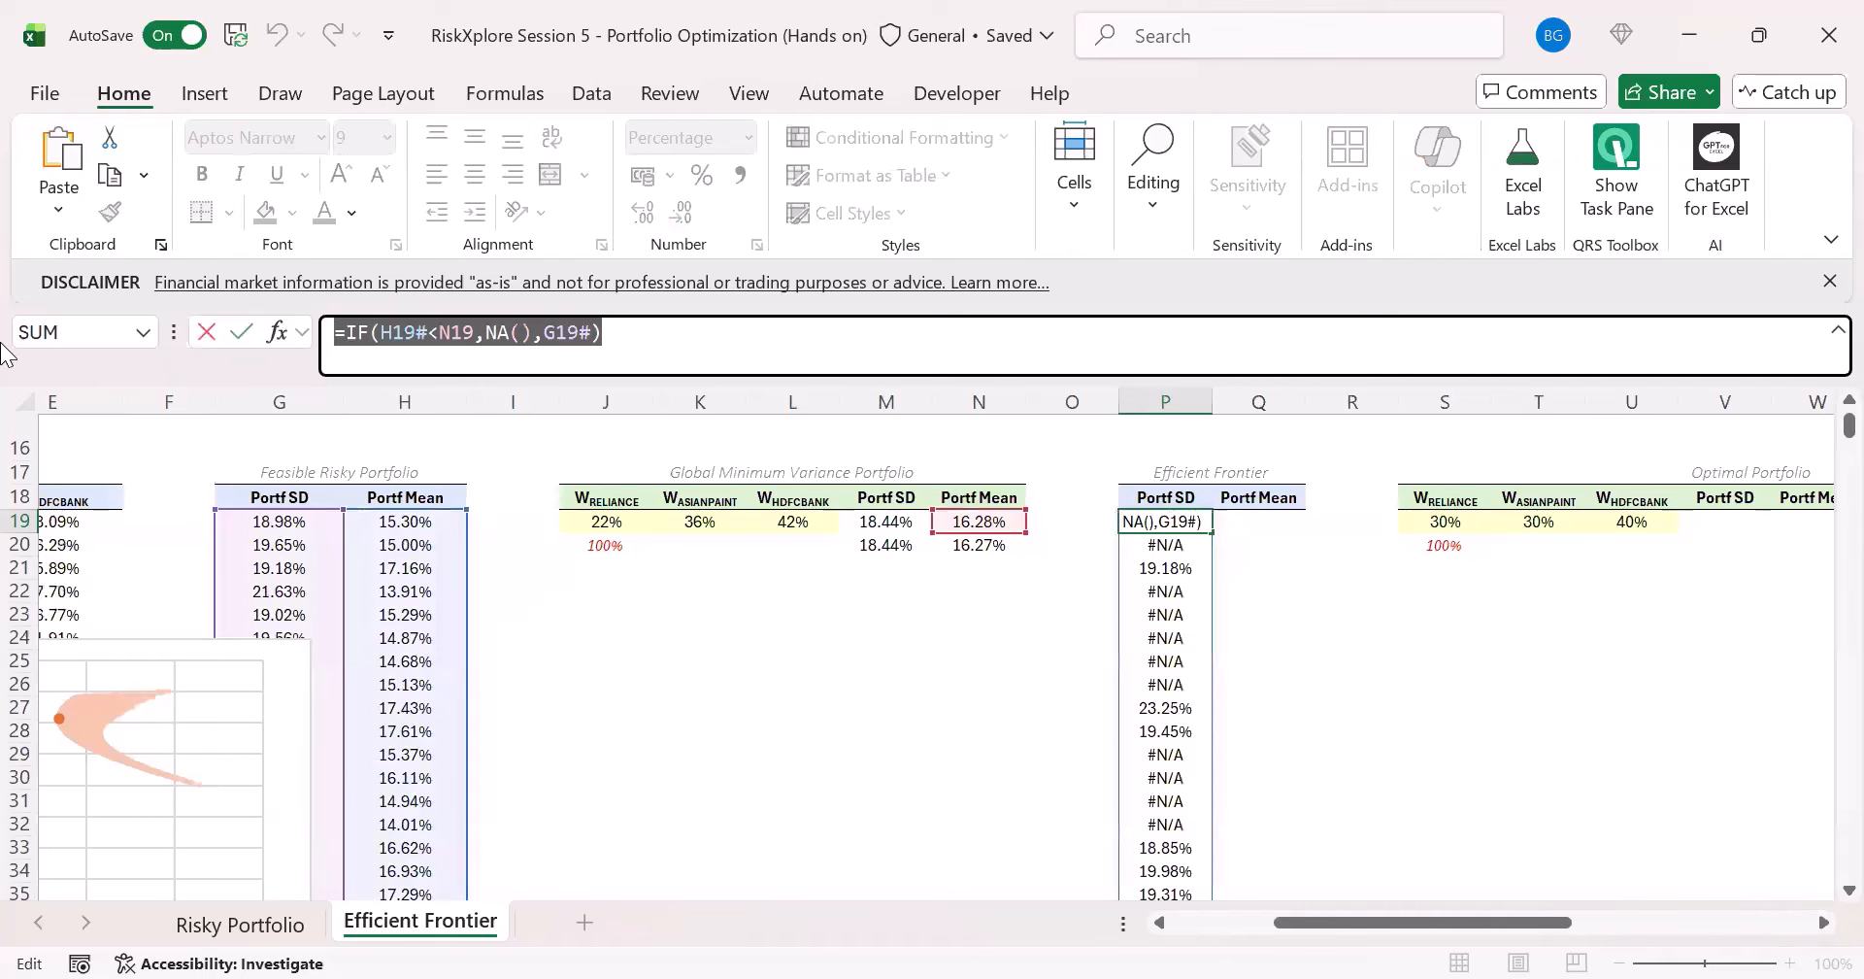
{"action": "key", "text": "ctrl+c"}
{"action": "key", "text": "Escape"}
{"action": "left_click", "coordinate": [1258, 522]}
{"action": "left_click", "coordinate": [406, 353]}
{"action": "key", "text": "ctrl+v"}
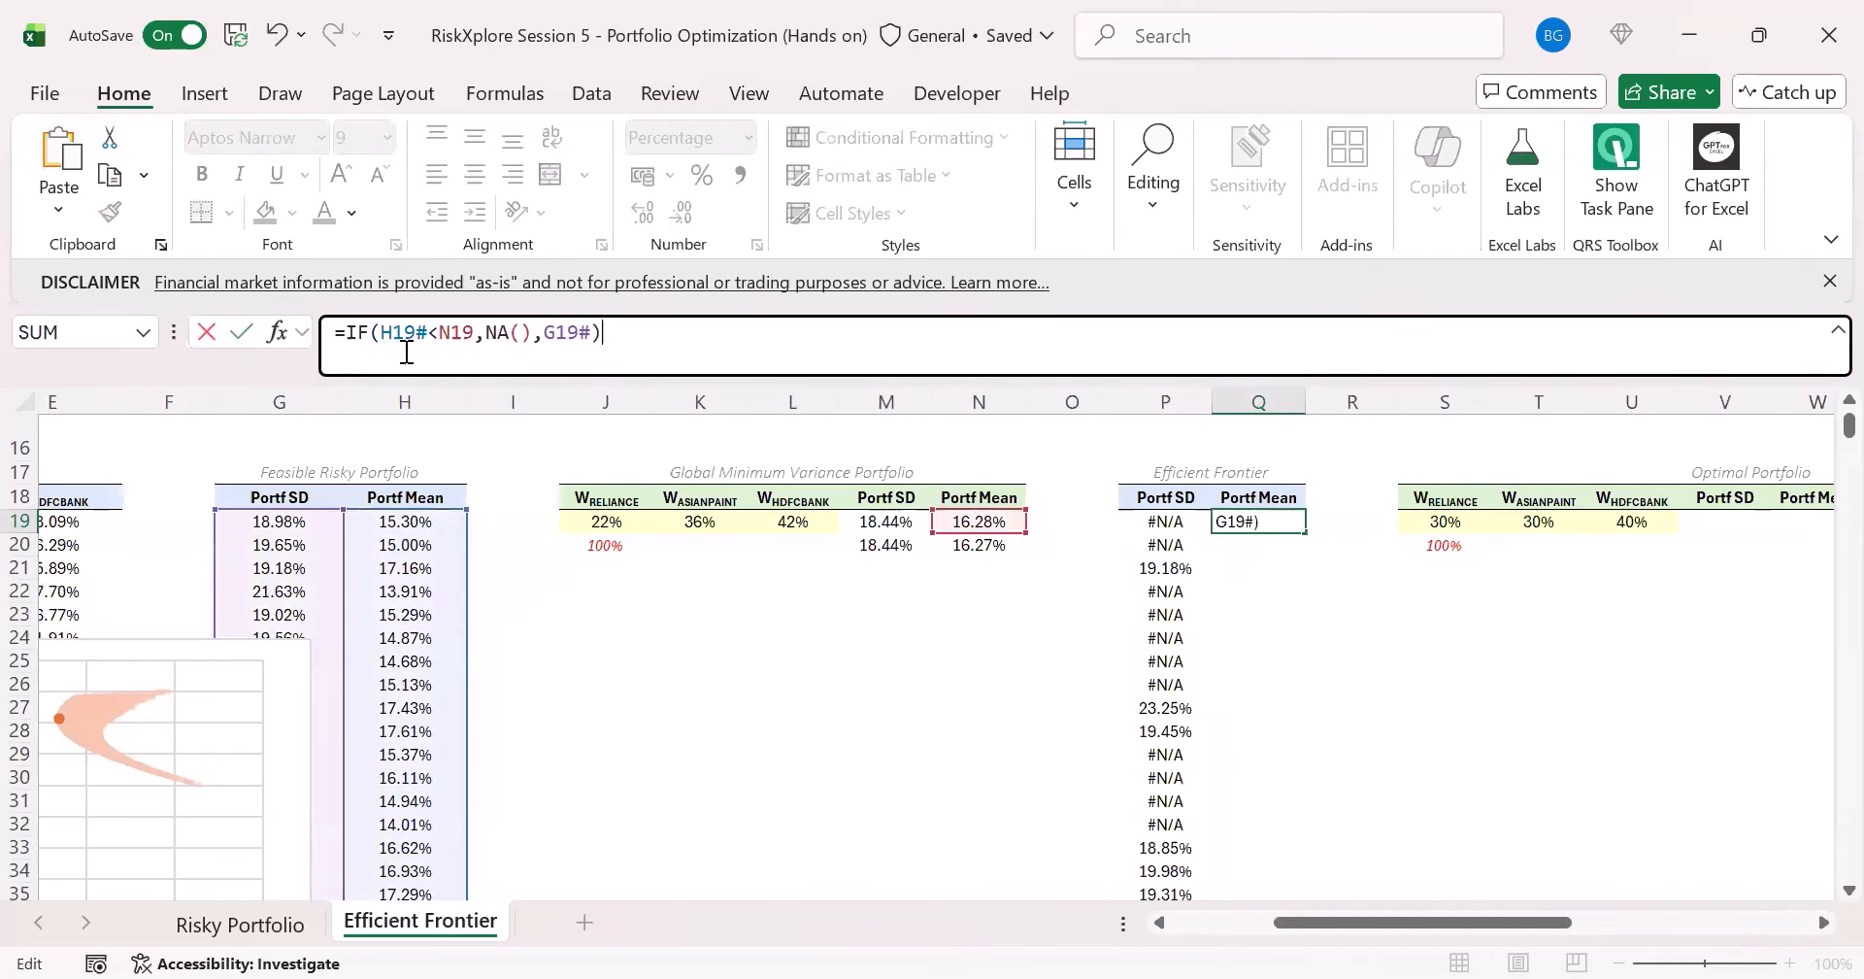
{"action": "double_click", "coordinate": [560, 341]}
{"action": "left_click", "coordinate": [449, 520]}
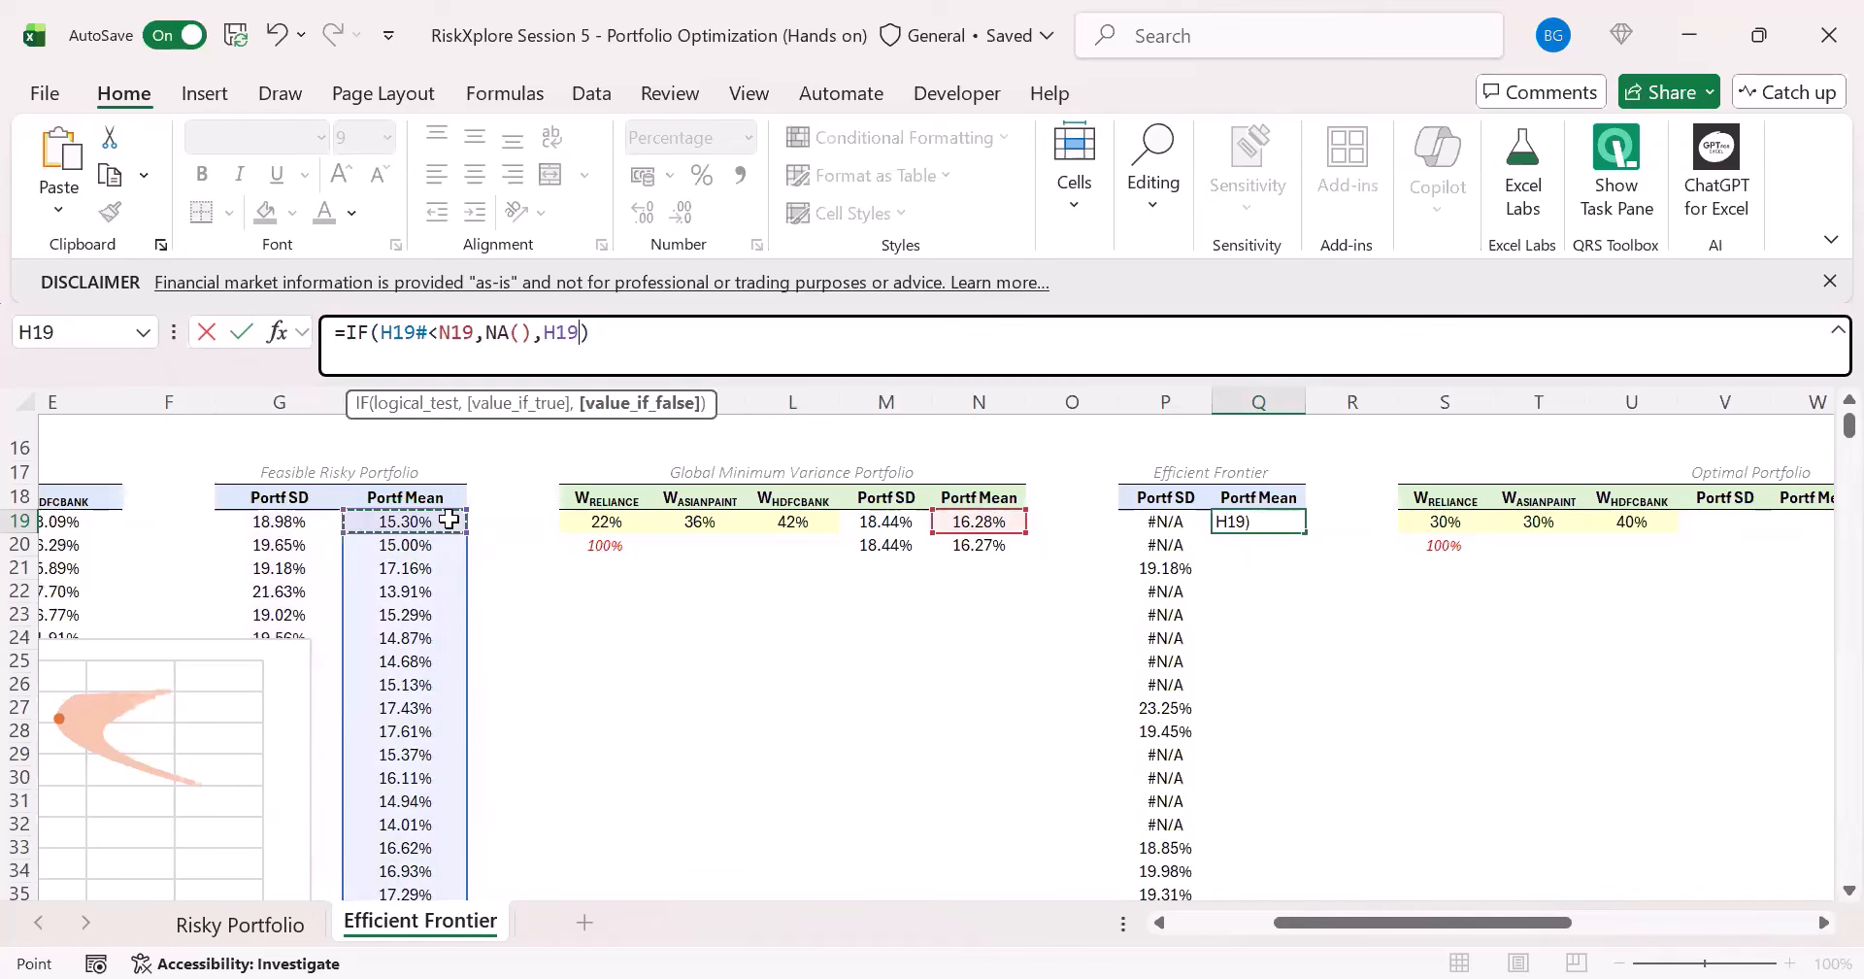
{"action": "type", "text": "#"}
{"action": "key", "text": "ctrl+Return"}
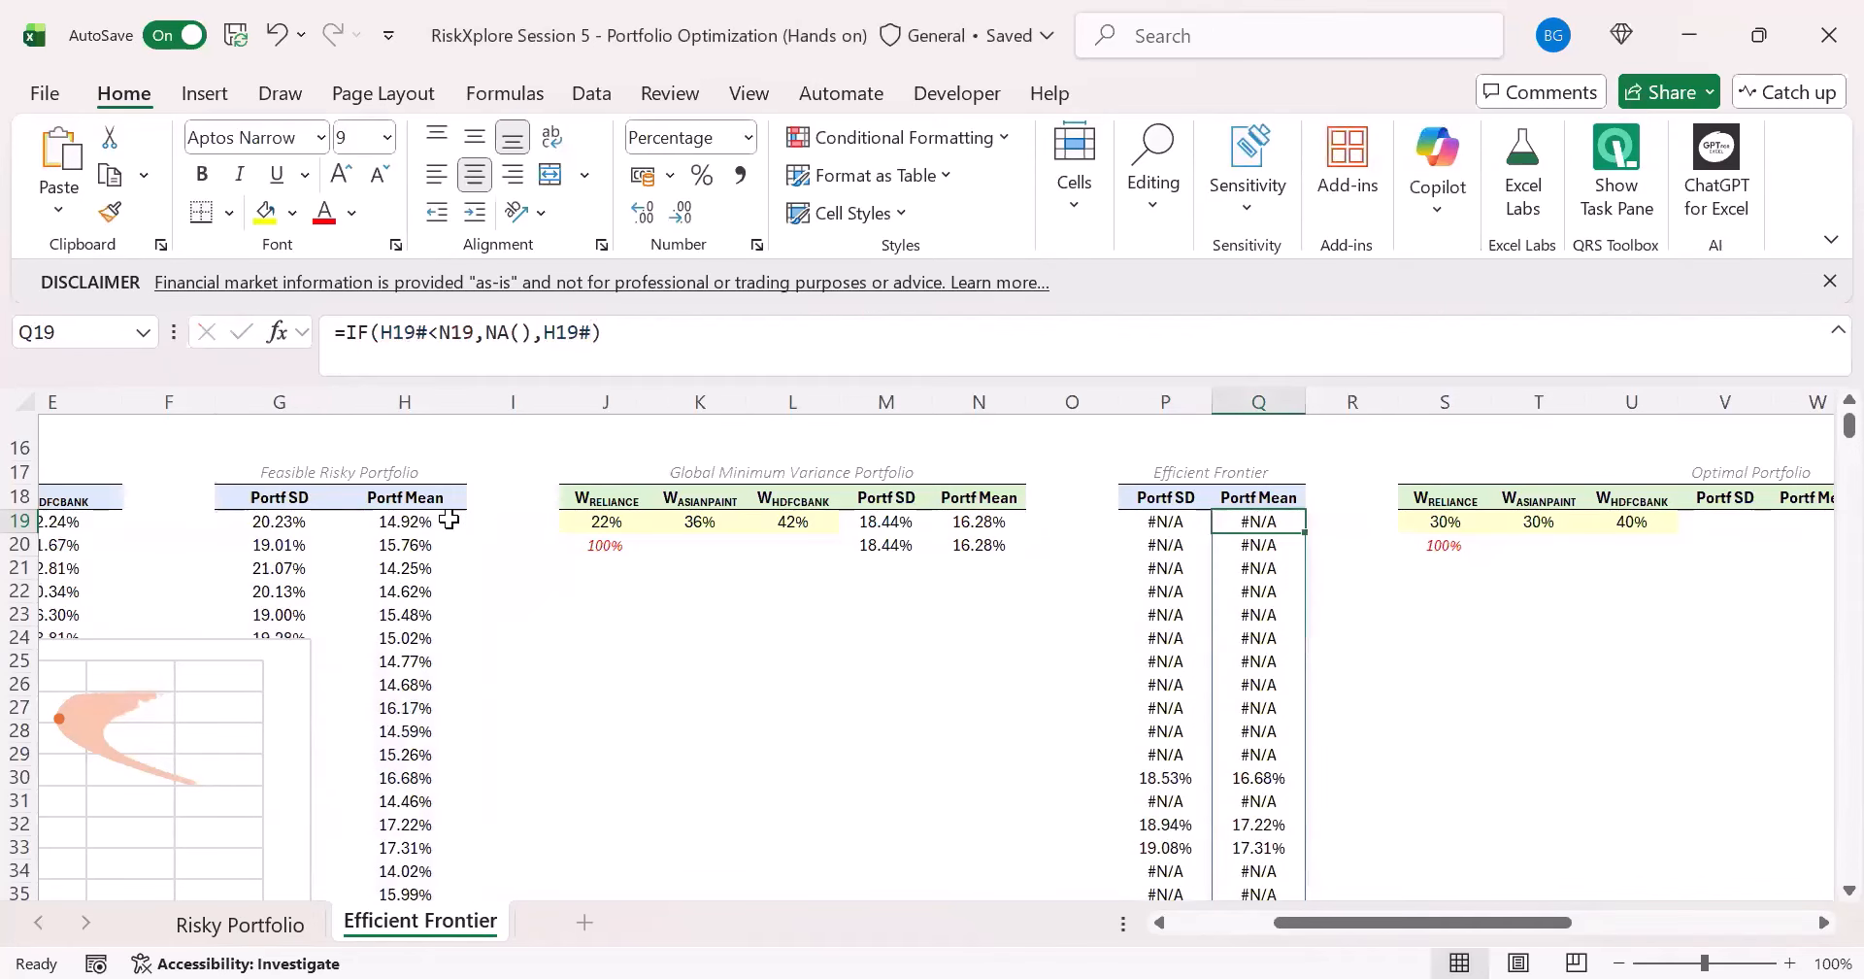
- Add a chart series named Efficient Frontier with its X values taken from the Portf SD range P19:P10018
{"action": "left_click", "coordinate": [1165, 525]}
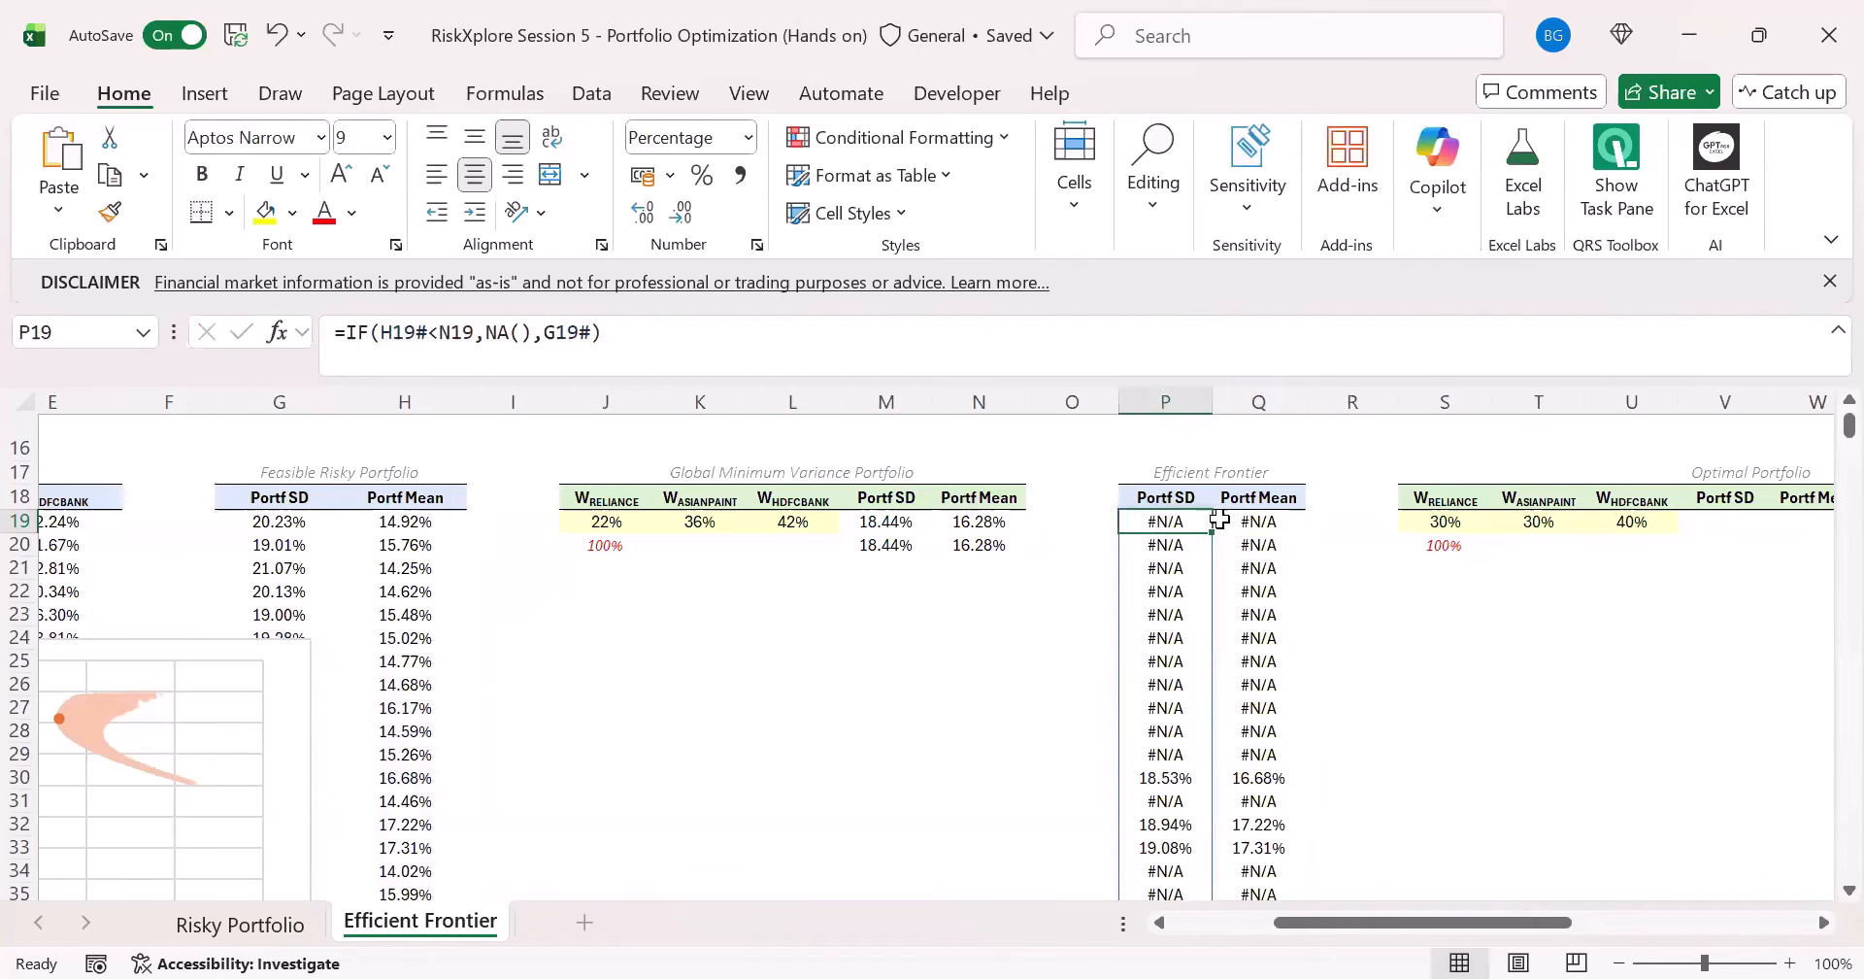
{"action": "left_click", "coordinate": [150, 651]}
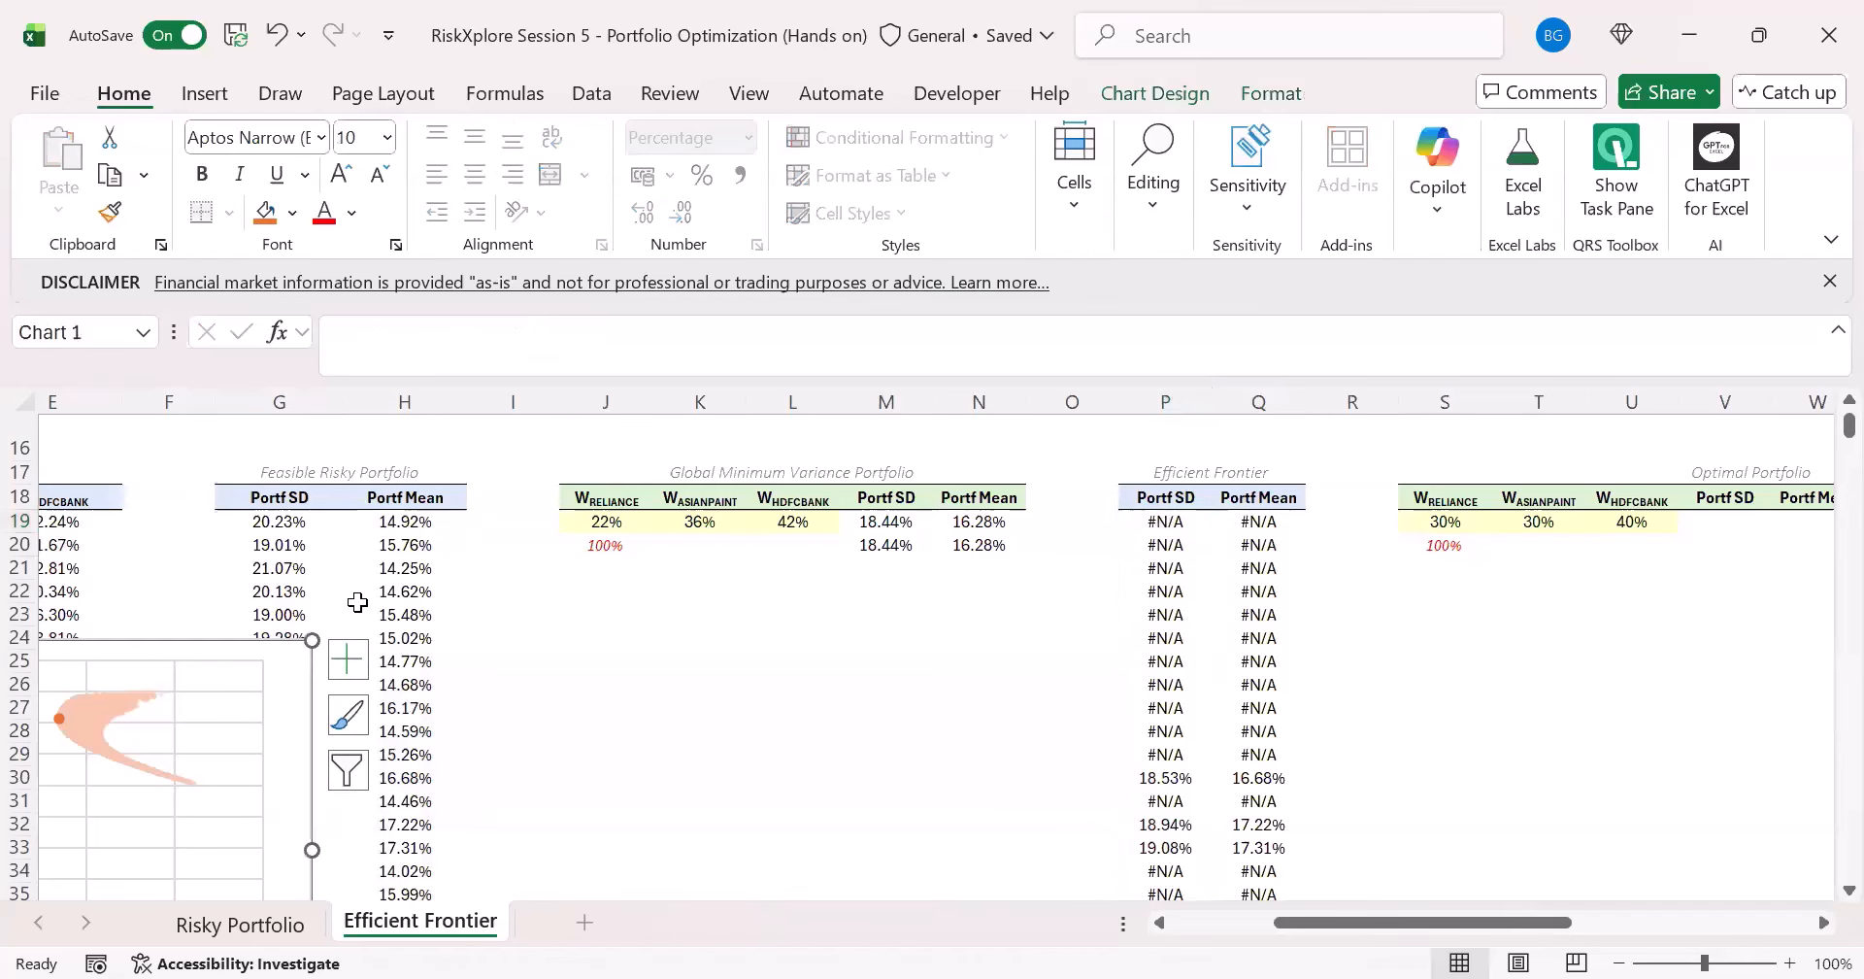
{"action": "left_click", "coordinate": [1138, 99]}
{"action": "left_click", "coordinate": [1522, 195]}
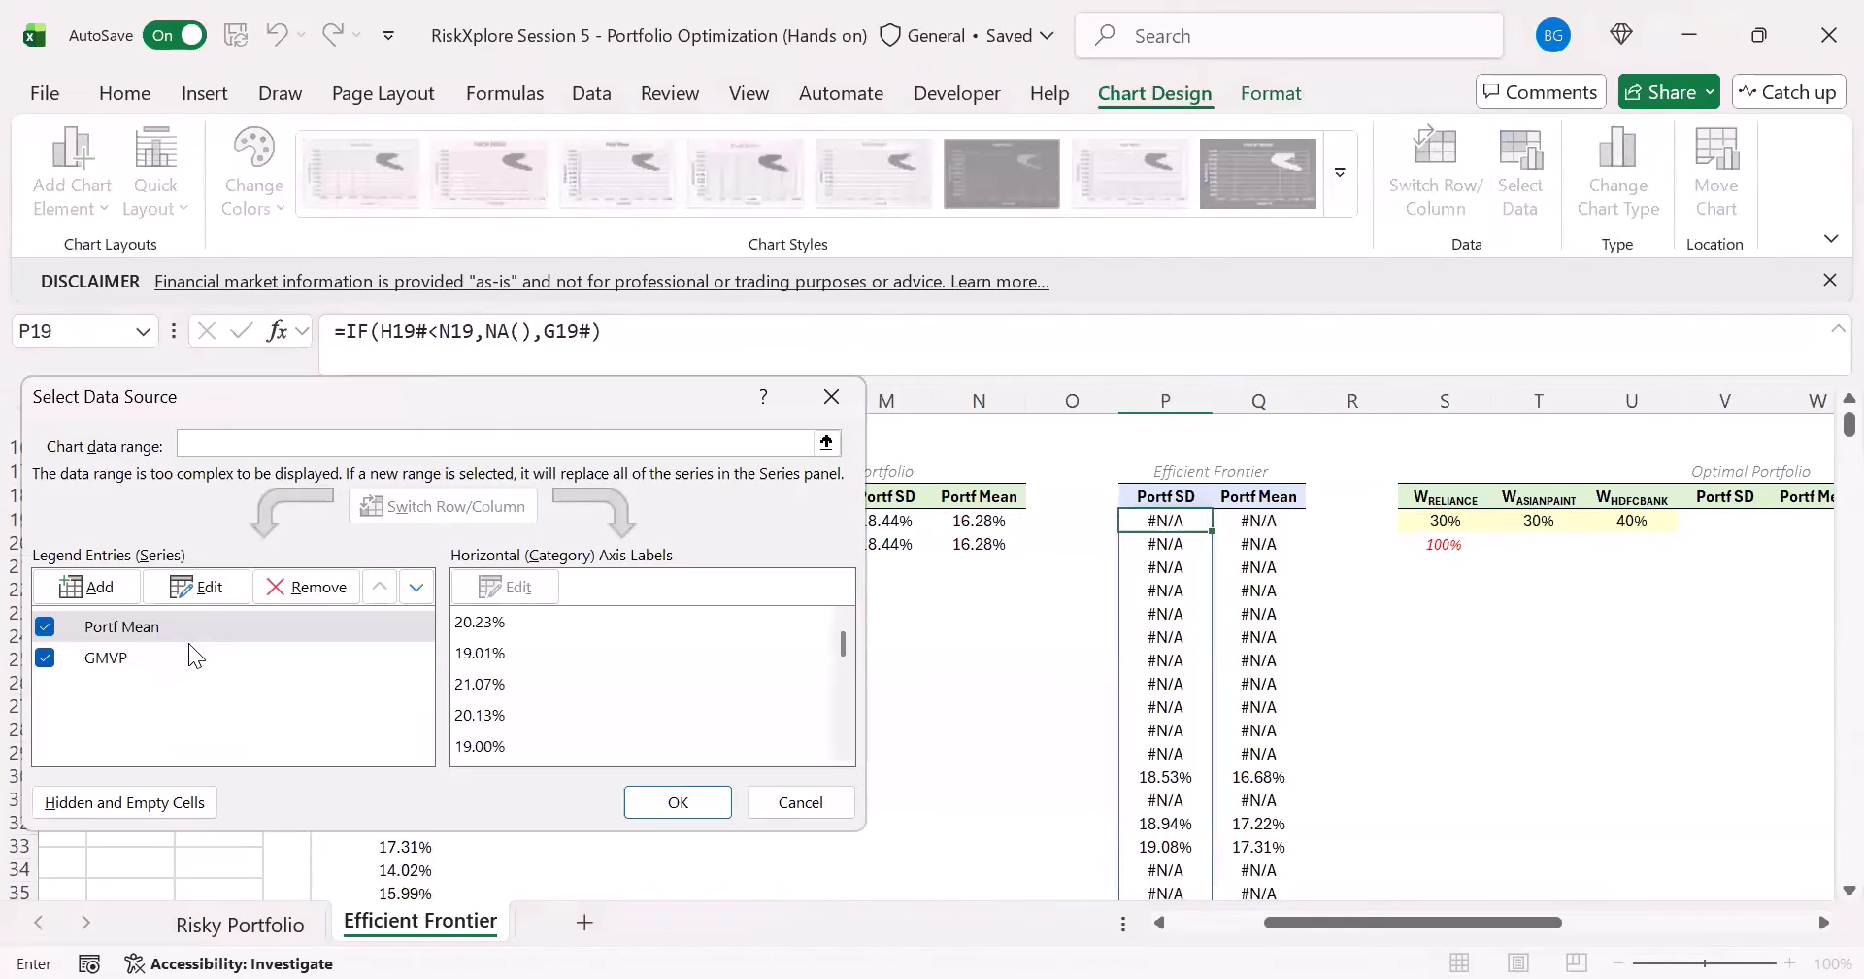
{"action": "left_click", "coordinate": [174, 657]}
{"action": "left_click", "coordinate": [98, 583]}
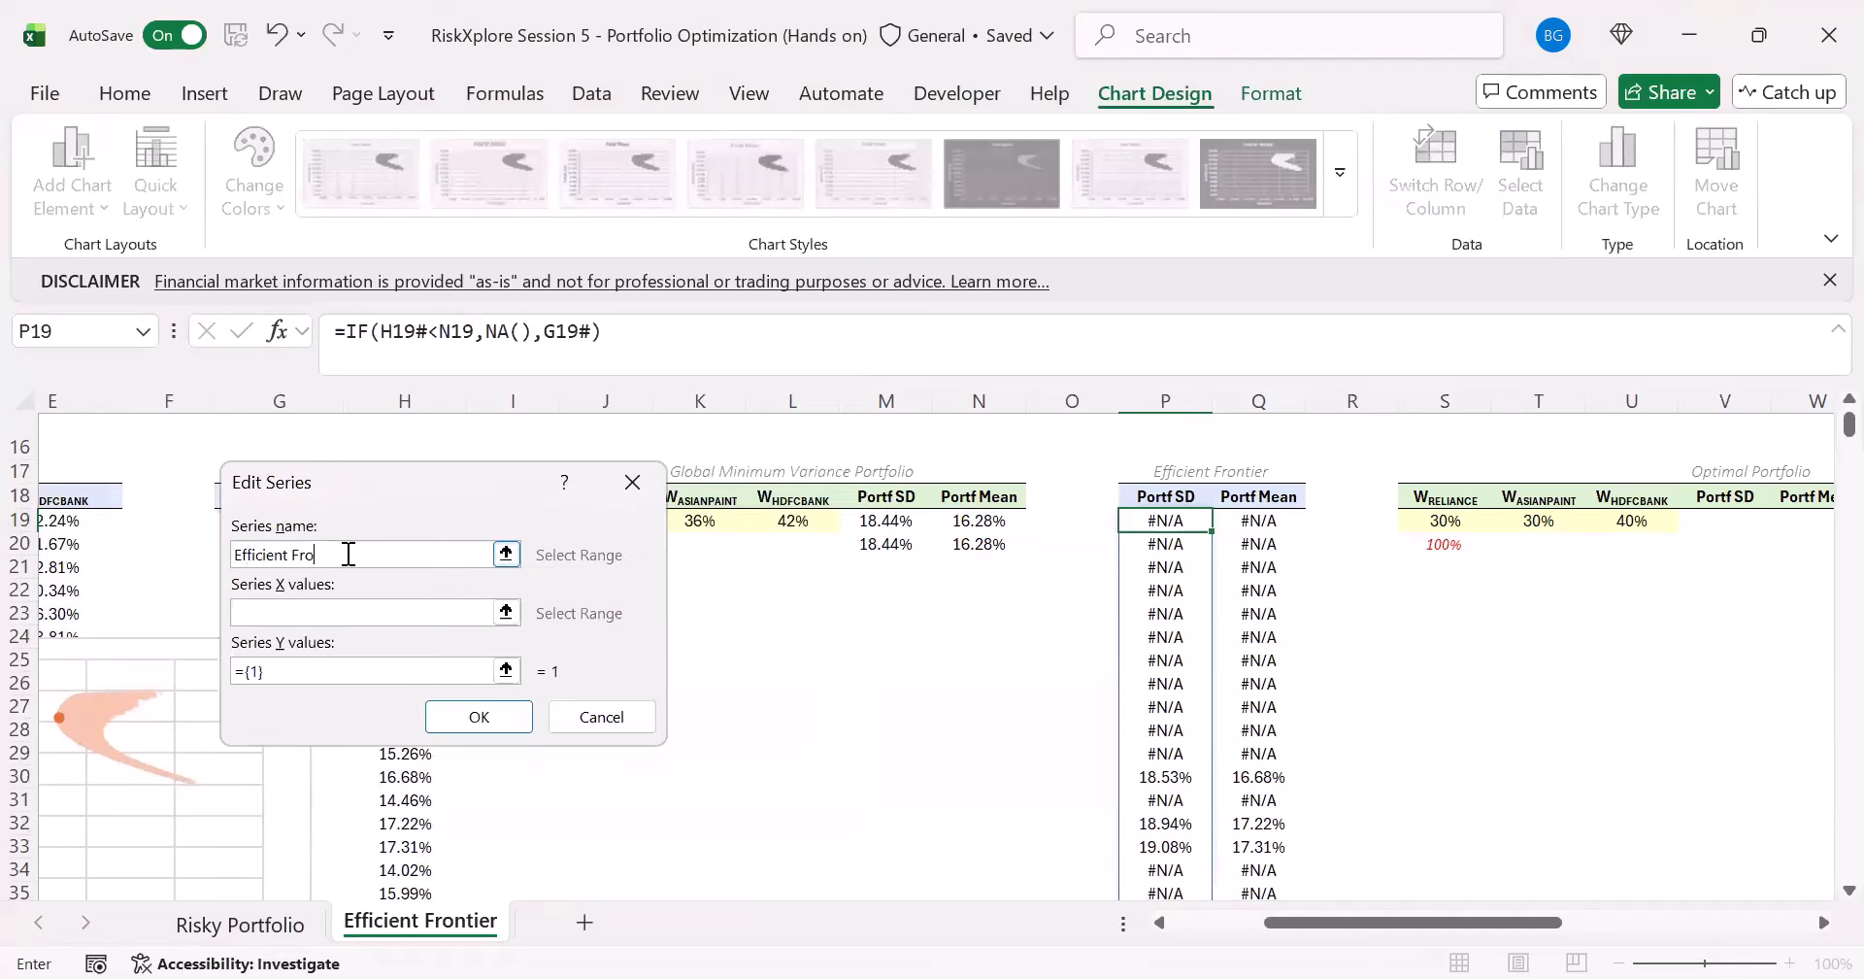
{"action": "left_click", "coordinate": [344, 618]}
{"action": "left_click", "coordinate": [1194, 526]}
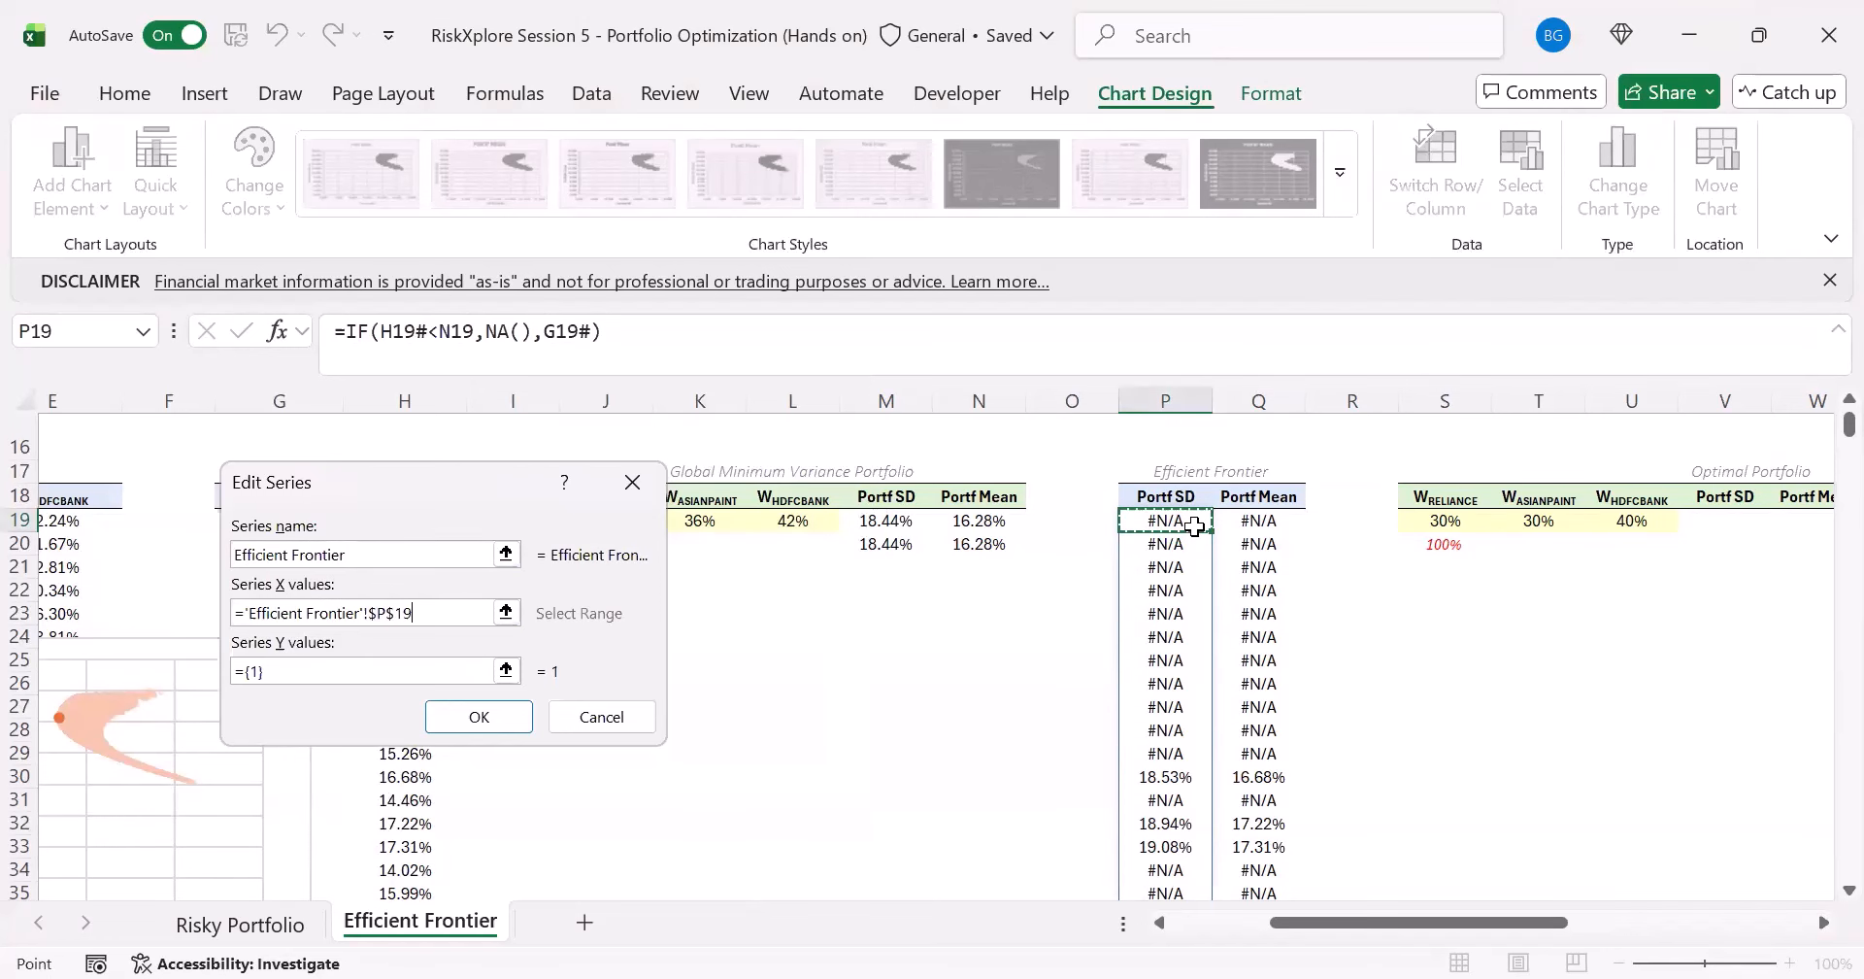
{"action": "key", "text": "ctrl+shift+Down"}
- Set the Efficient Frontier series' Y values to the Portf Mean range Q19:Q10018 and apply the series to the chart
{"action": "left_click", "coordinate": [436, 670]}
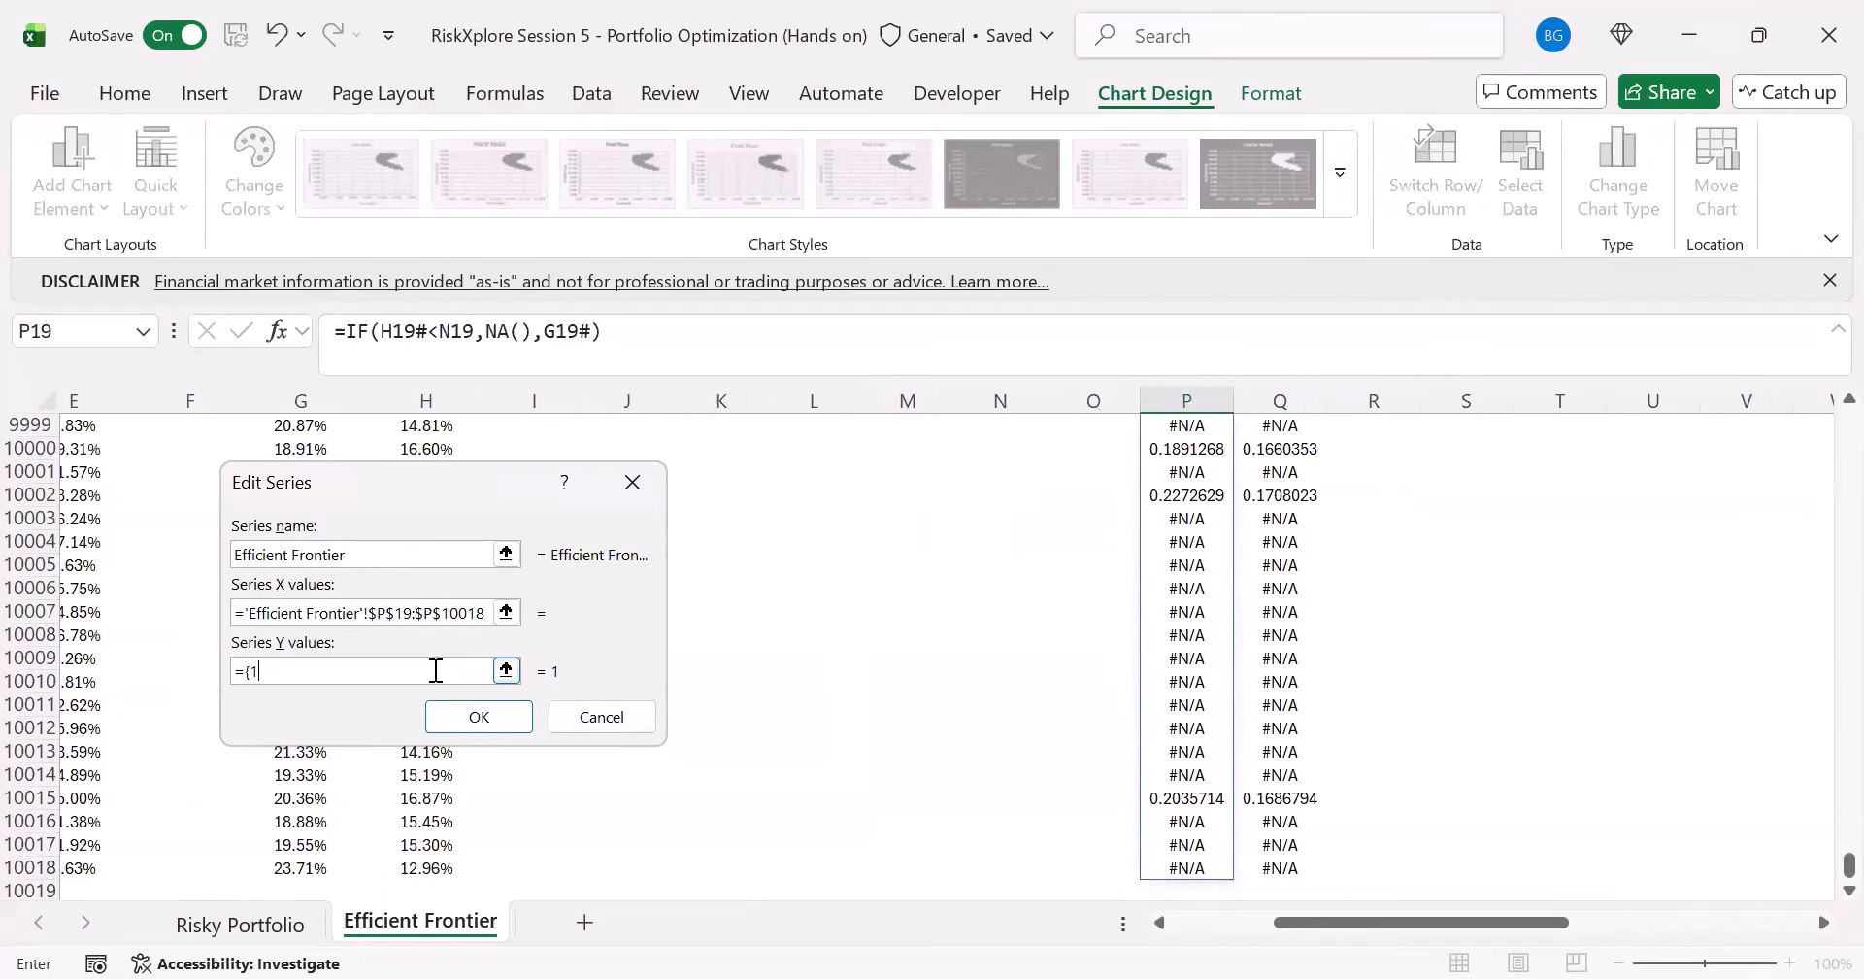
{"action": "left_click", "coordinate": [1271, 774]}
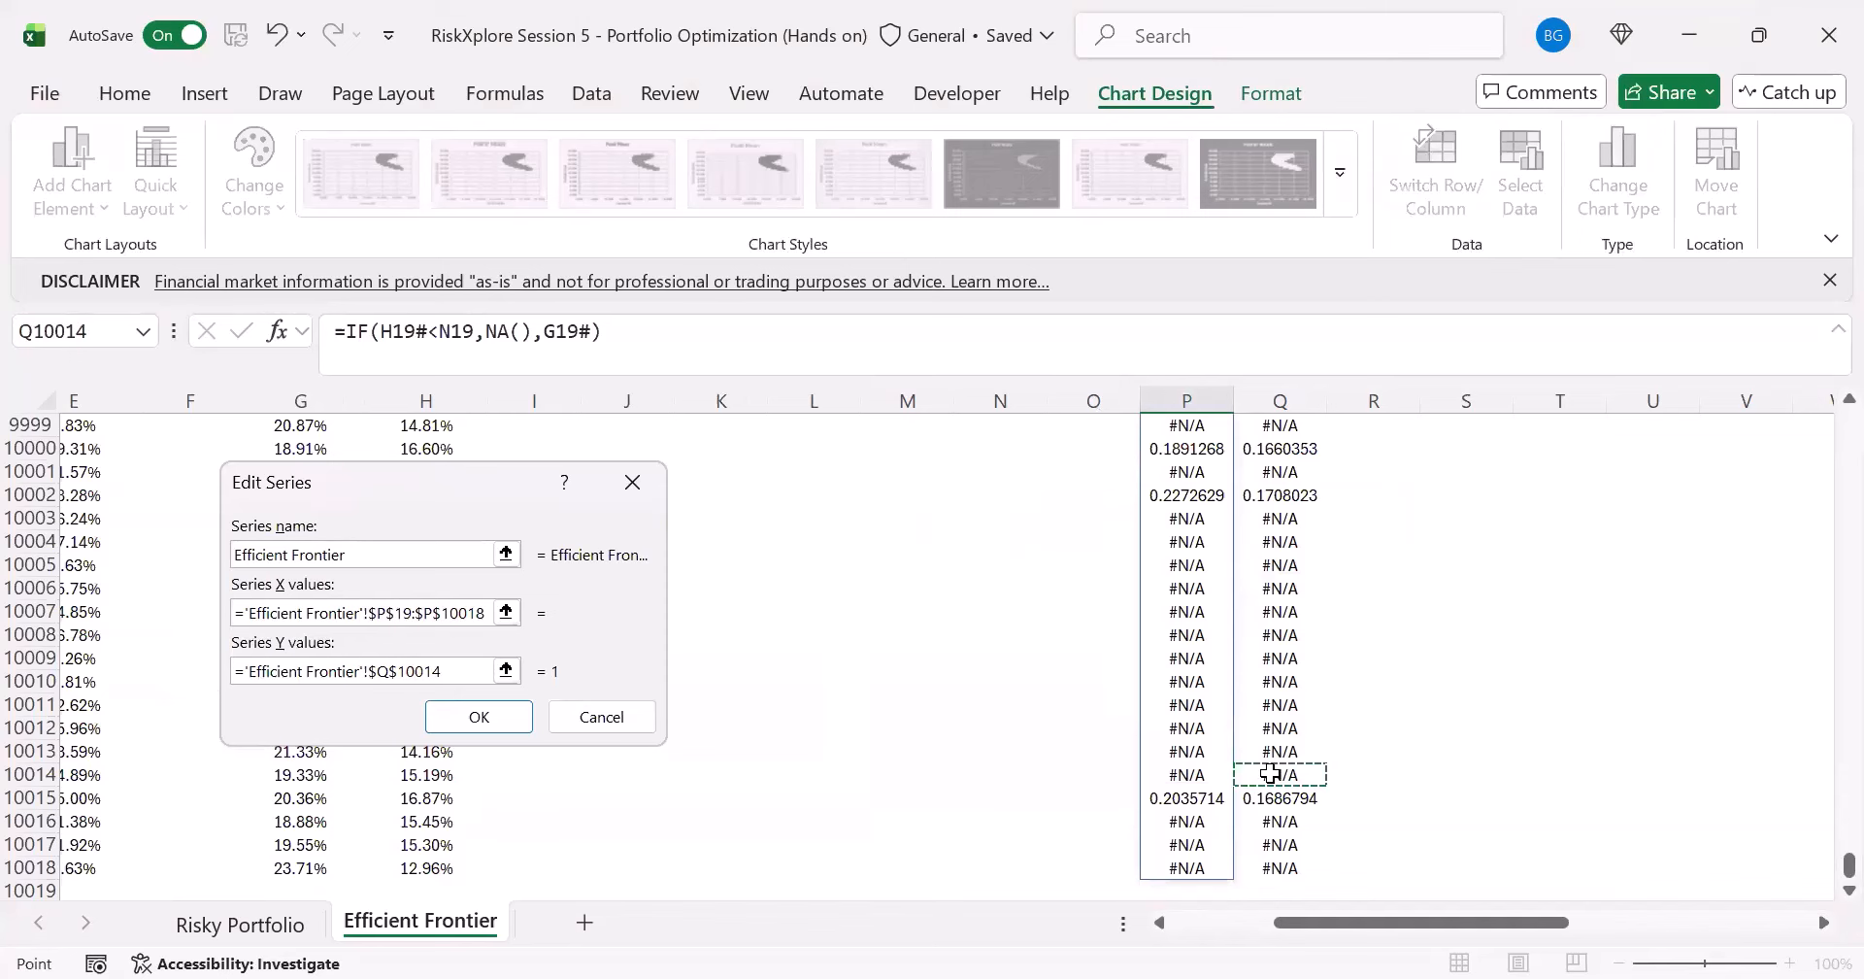
{"action": "key", "text": "ctrl+Up"}
{"action": "key", "text": "Down"}
{"action": "key", "text": "ctrl+shift+Down"}
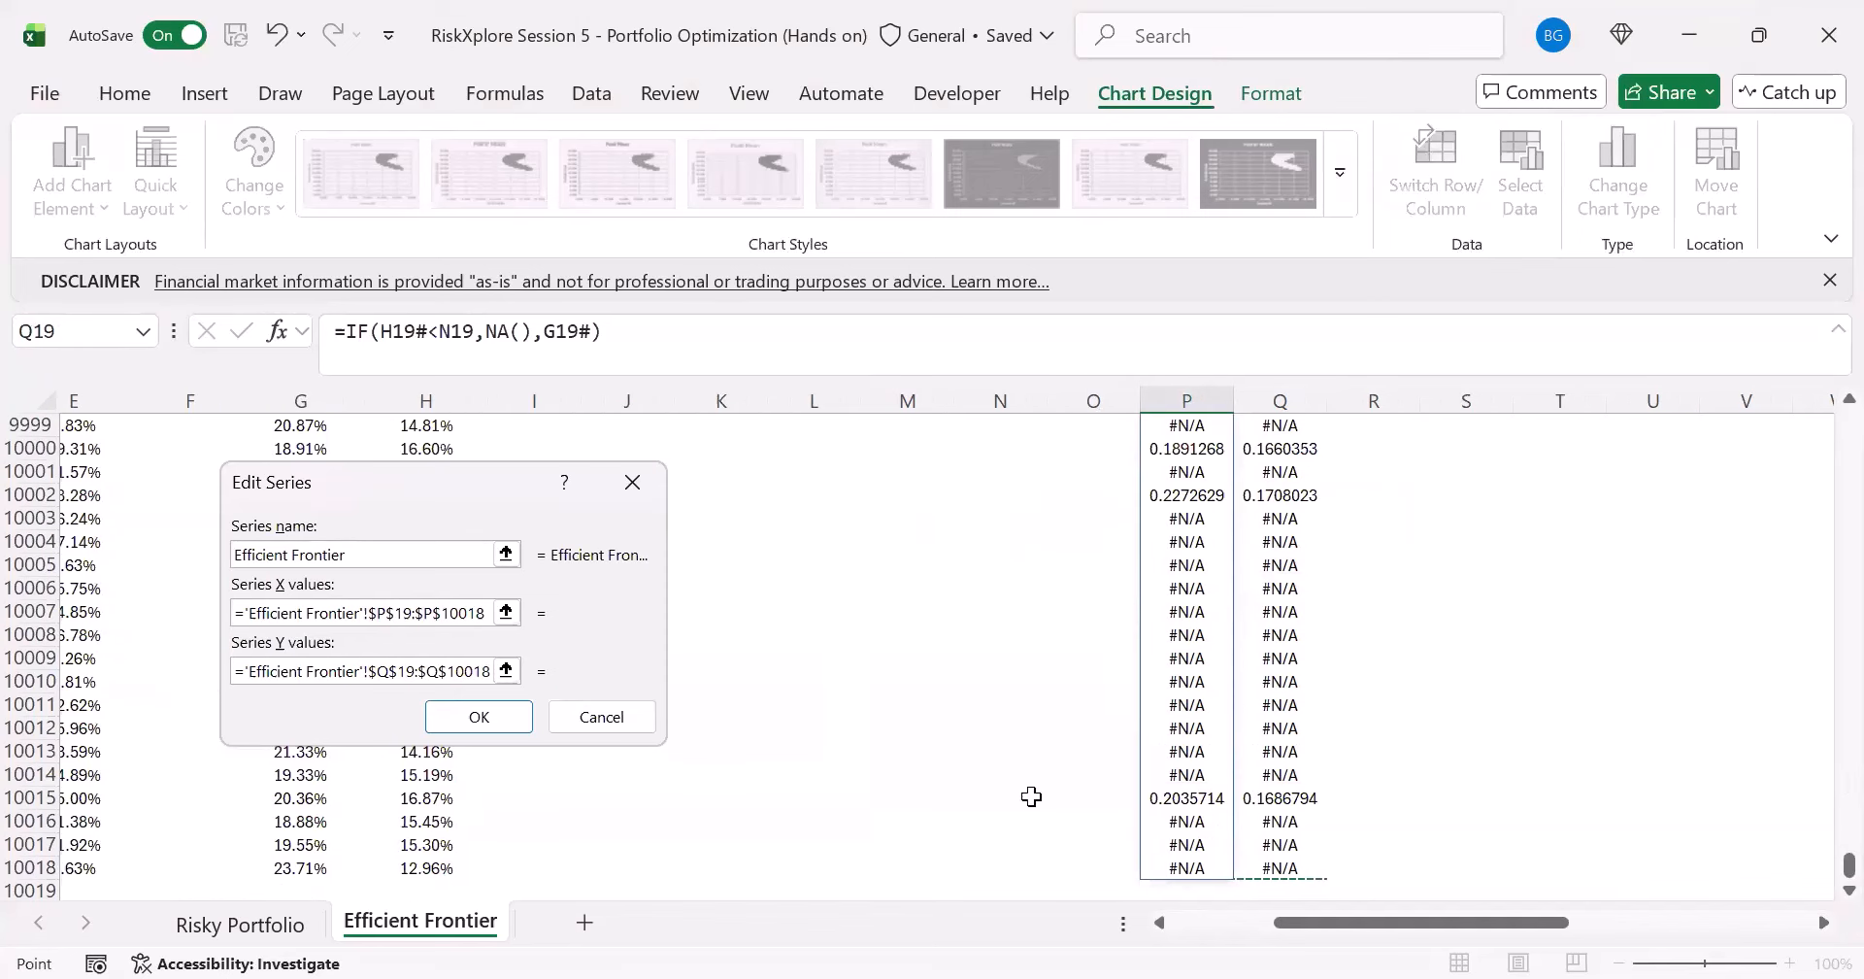
{"action": "left_click", "coordinate": [389, 623]}
{"action": "left_click", "coordinate": [476, 714]}
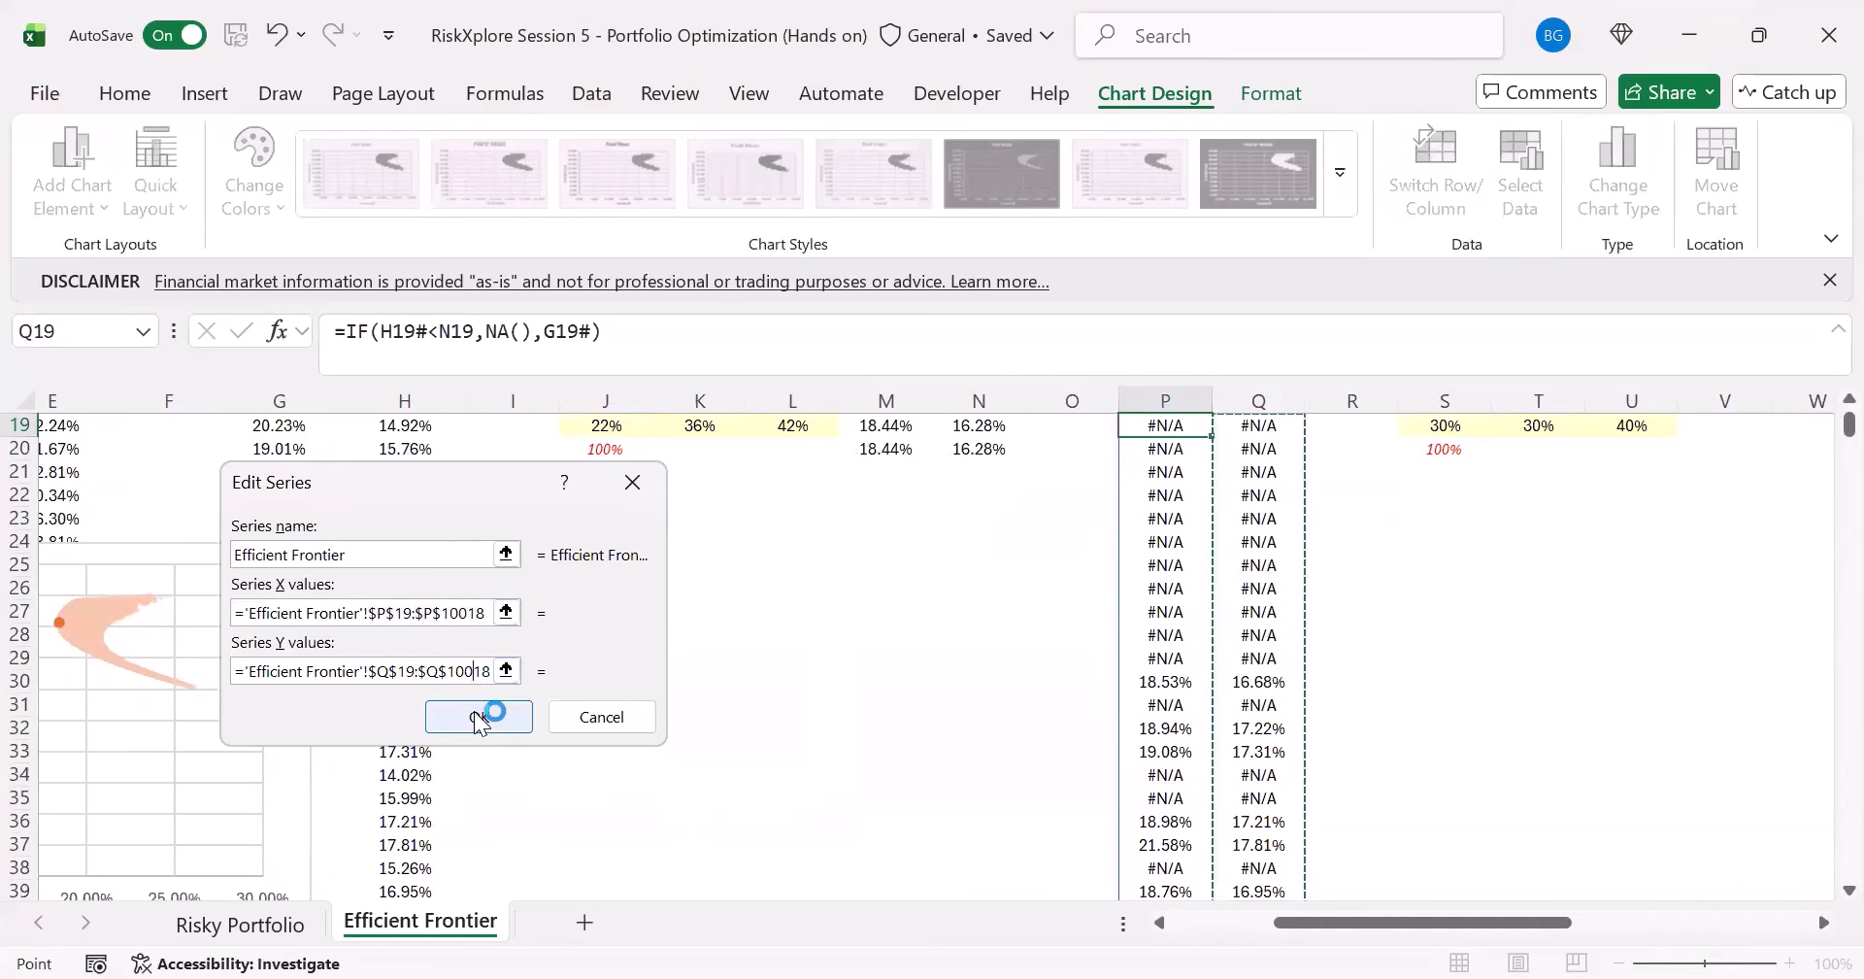
{"action": "left_click", "coordinate": [681, 802]}
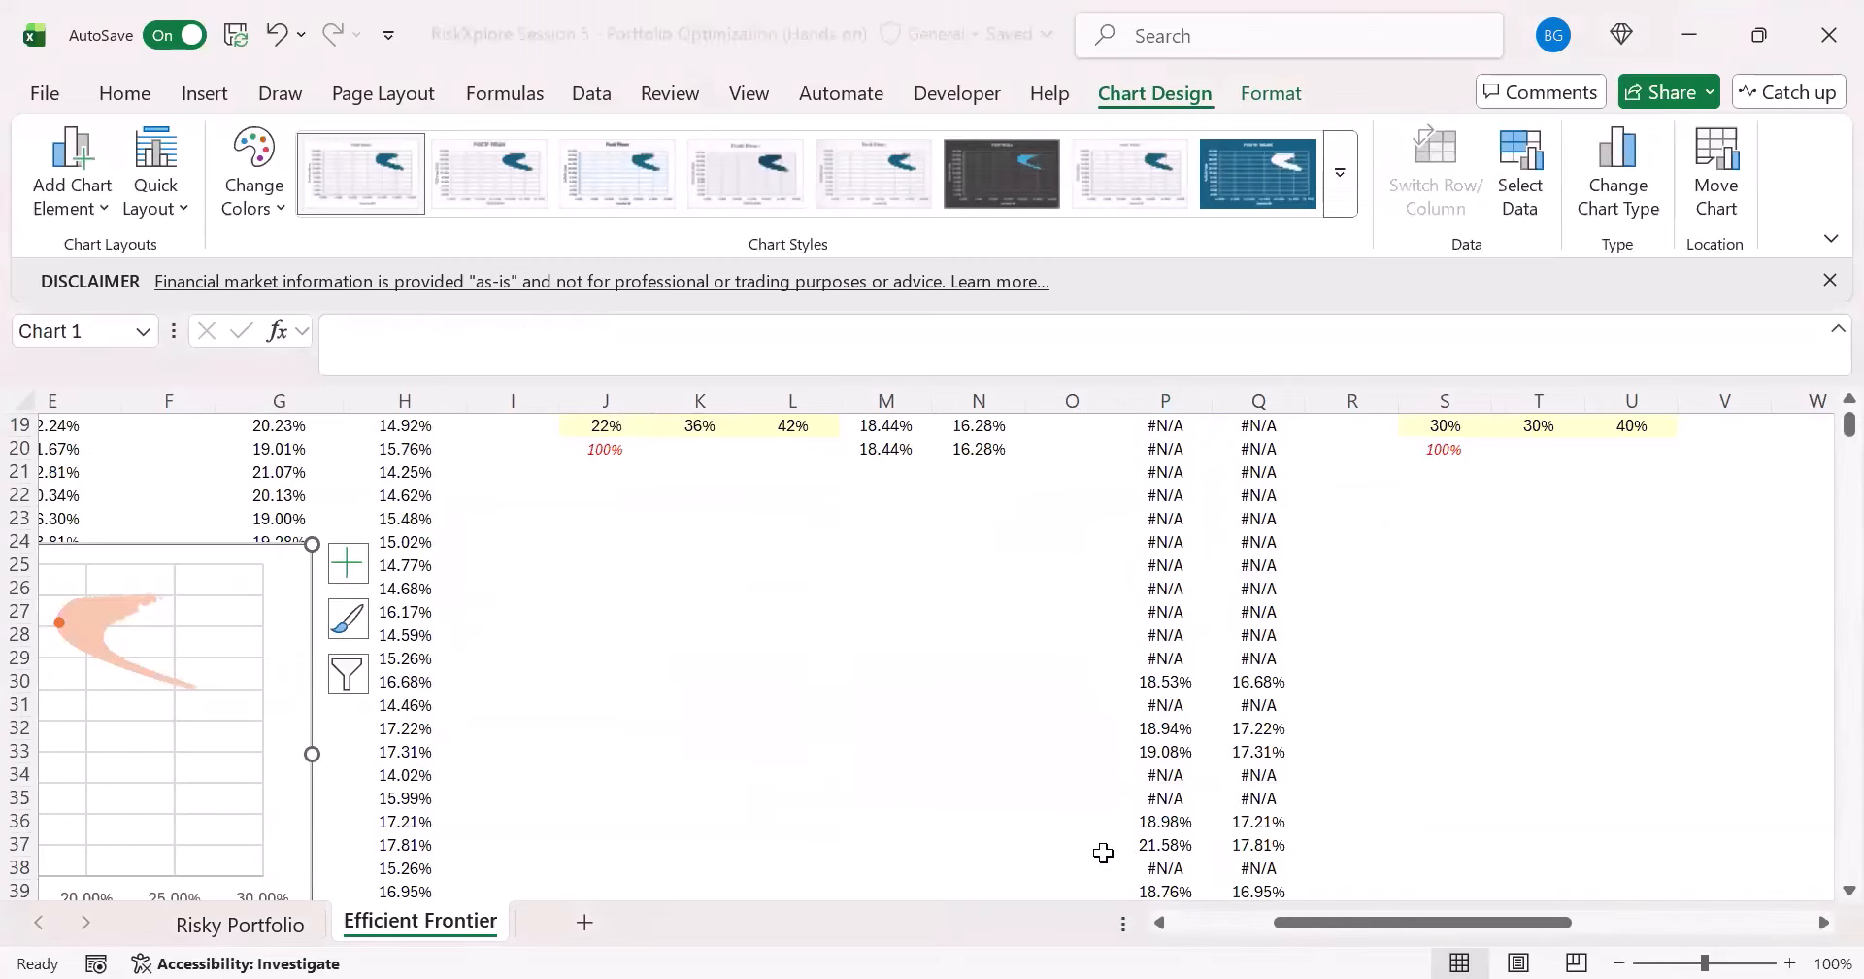
- Select the chart's Efficient Frontier series and check its SERIES formula against the Portf SD and Portf Mean columns
{"action": "left_click_drag", "start_coordinate": [1307, 923], "coordinate": [1205, 923]}
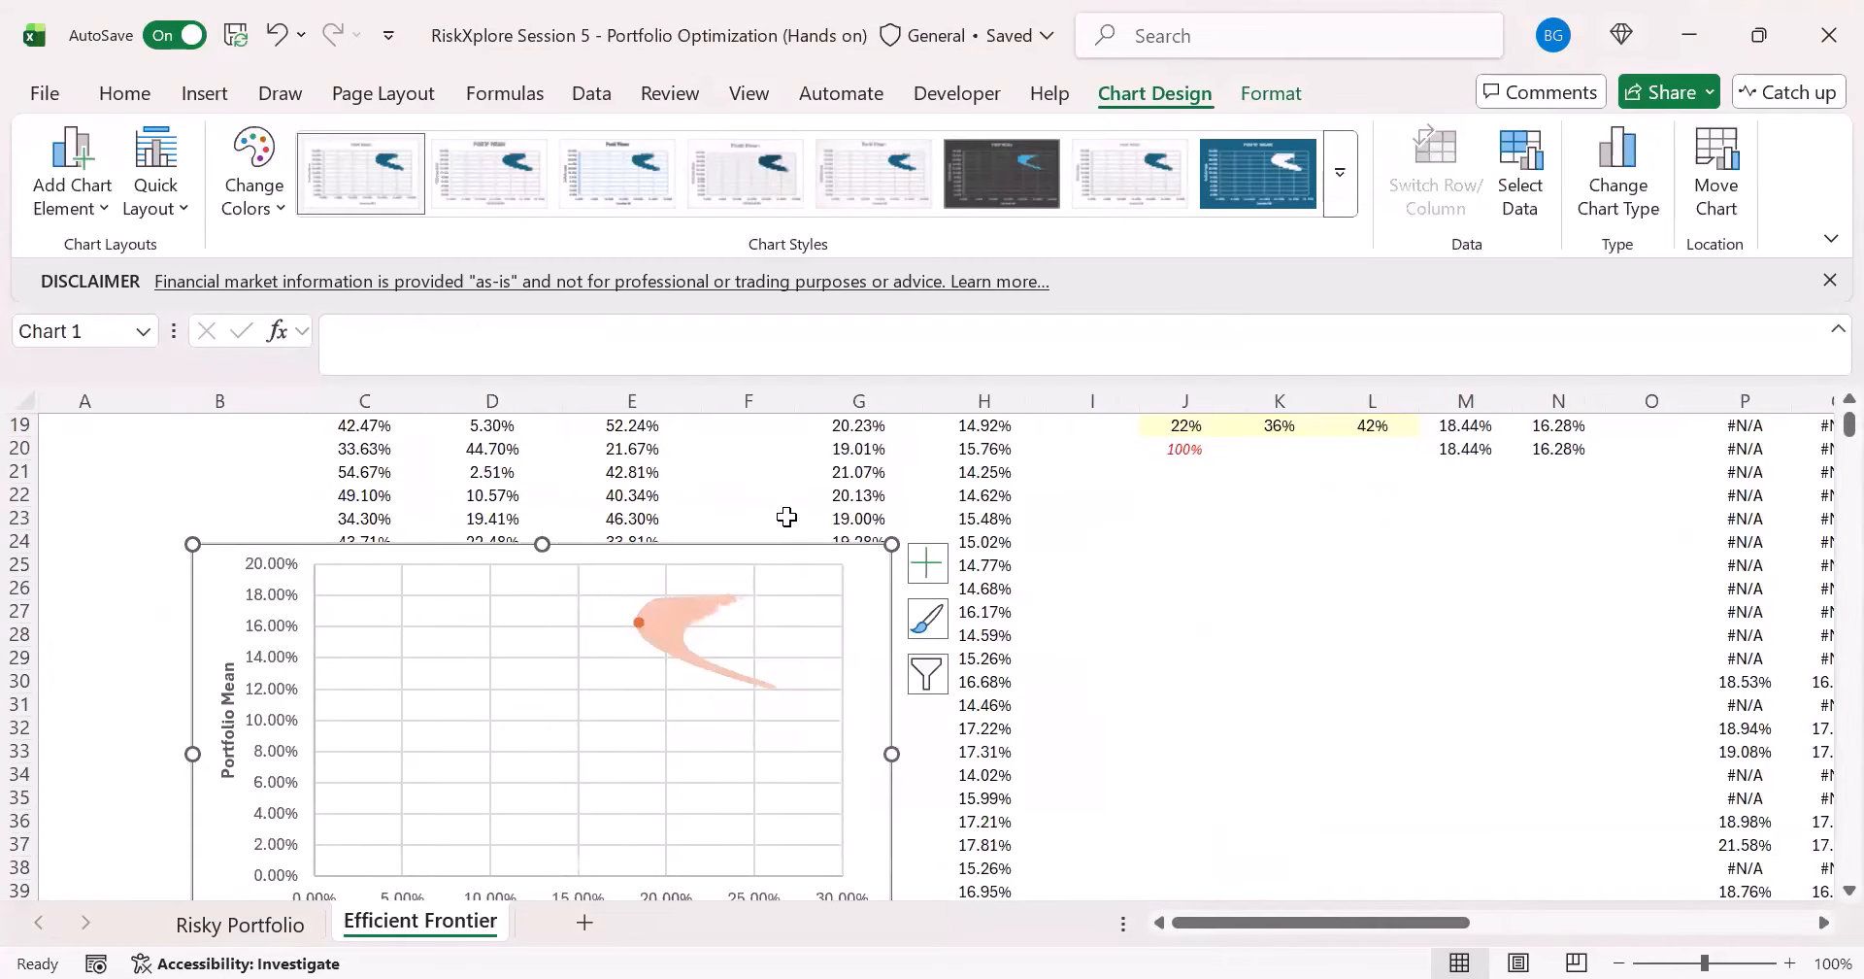
{"action": "scroll", "coordinate": [905, 604], "scroll_direction": "down", "scroll_amount": 1}
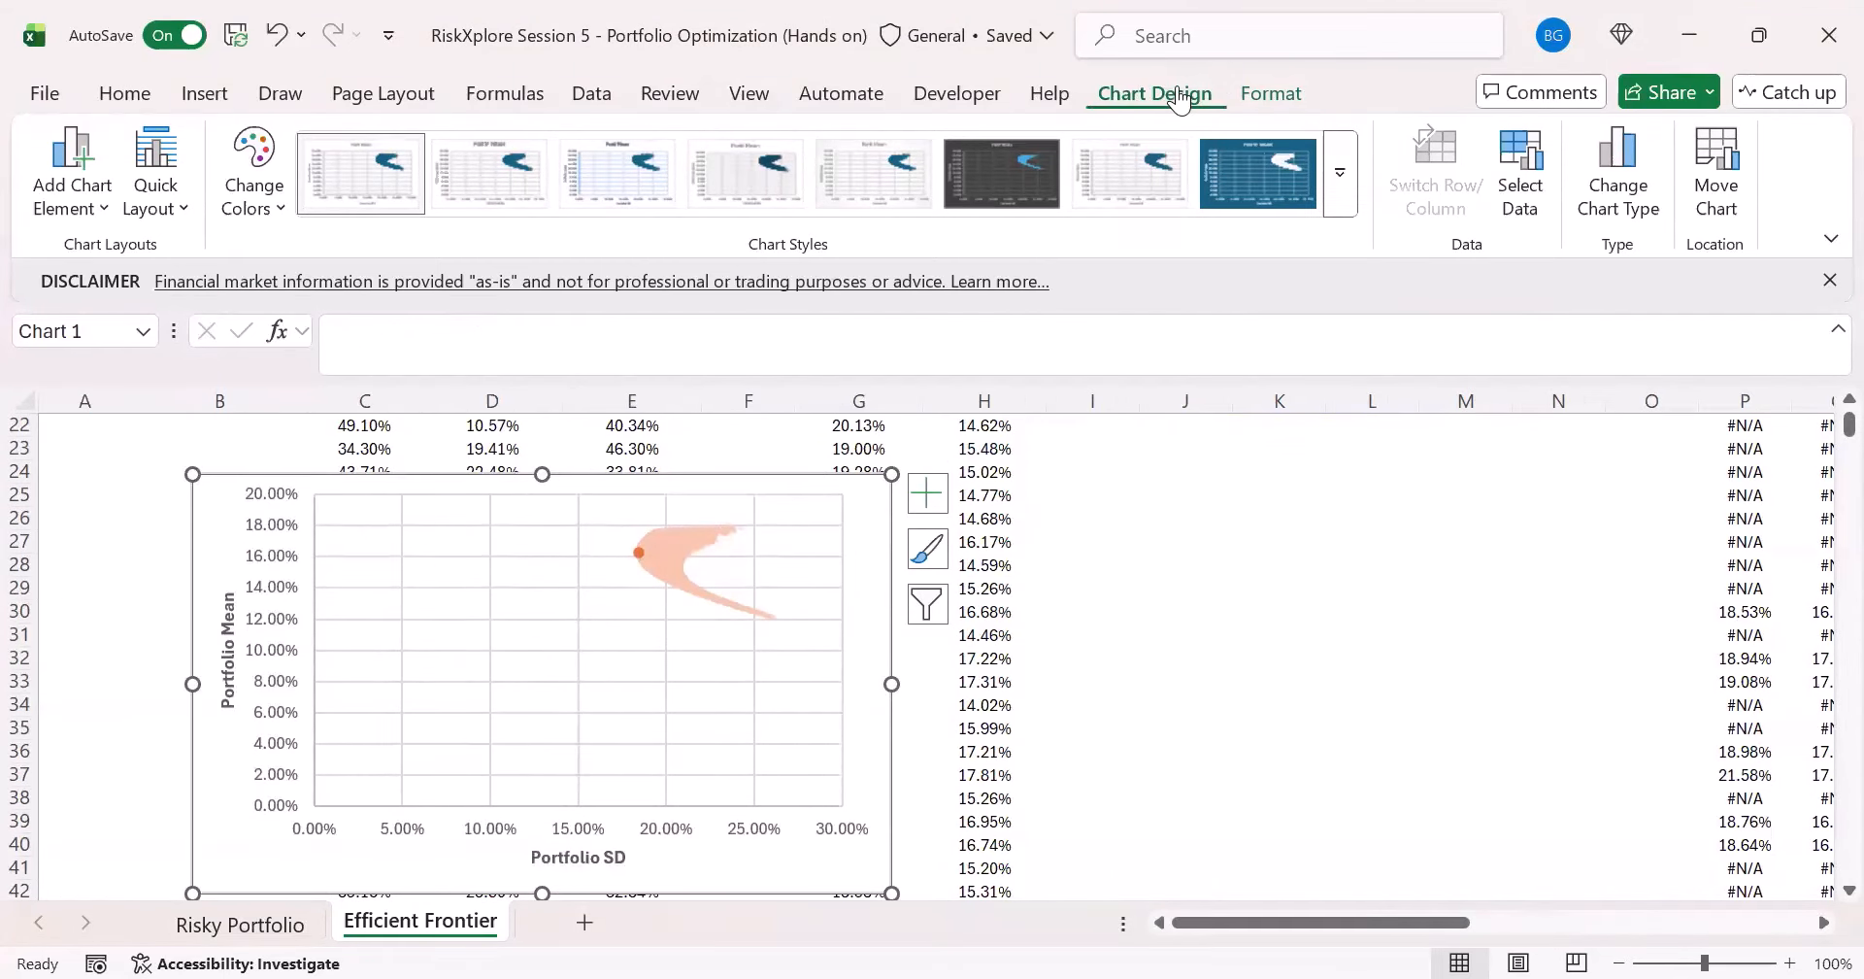
{"action": "left_click", "coordinate": [1257, 97]}
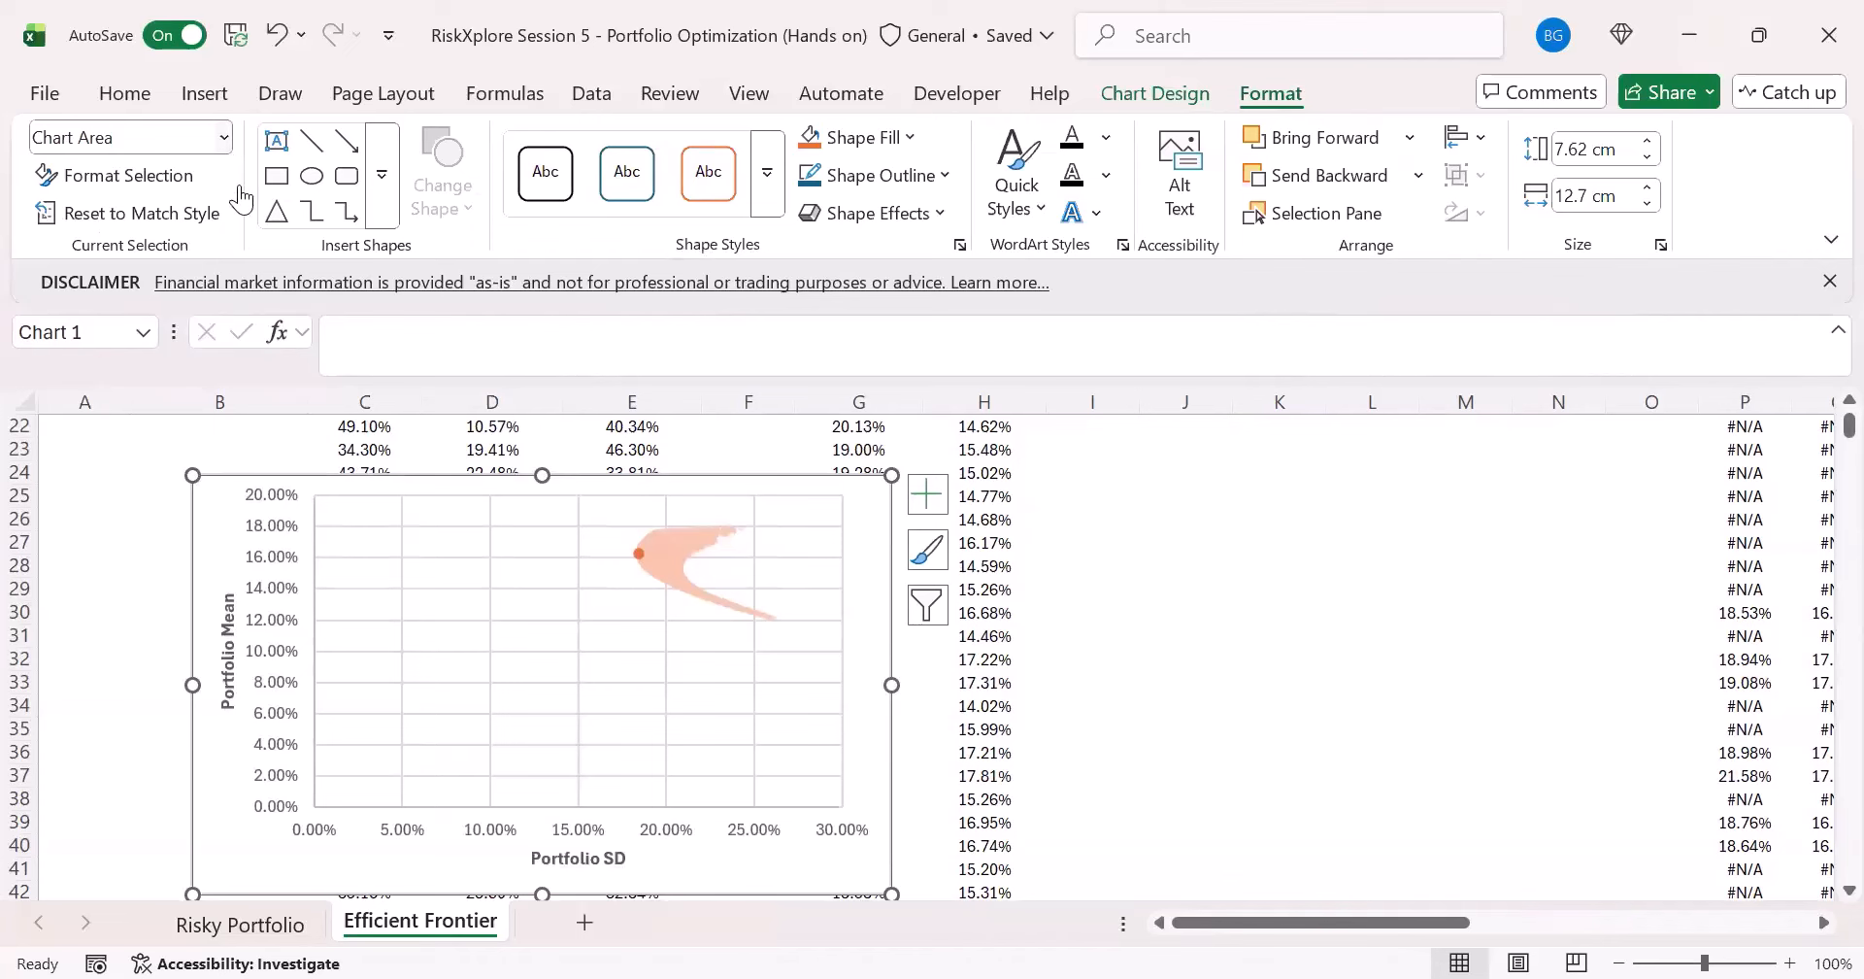
{"action": "left_click", "coordinate": [223, 136]}
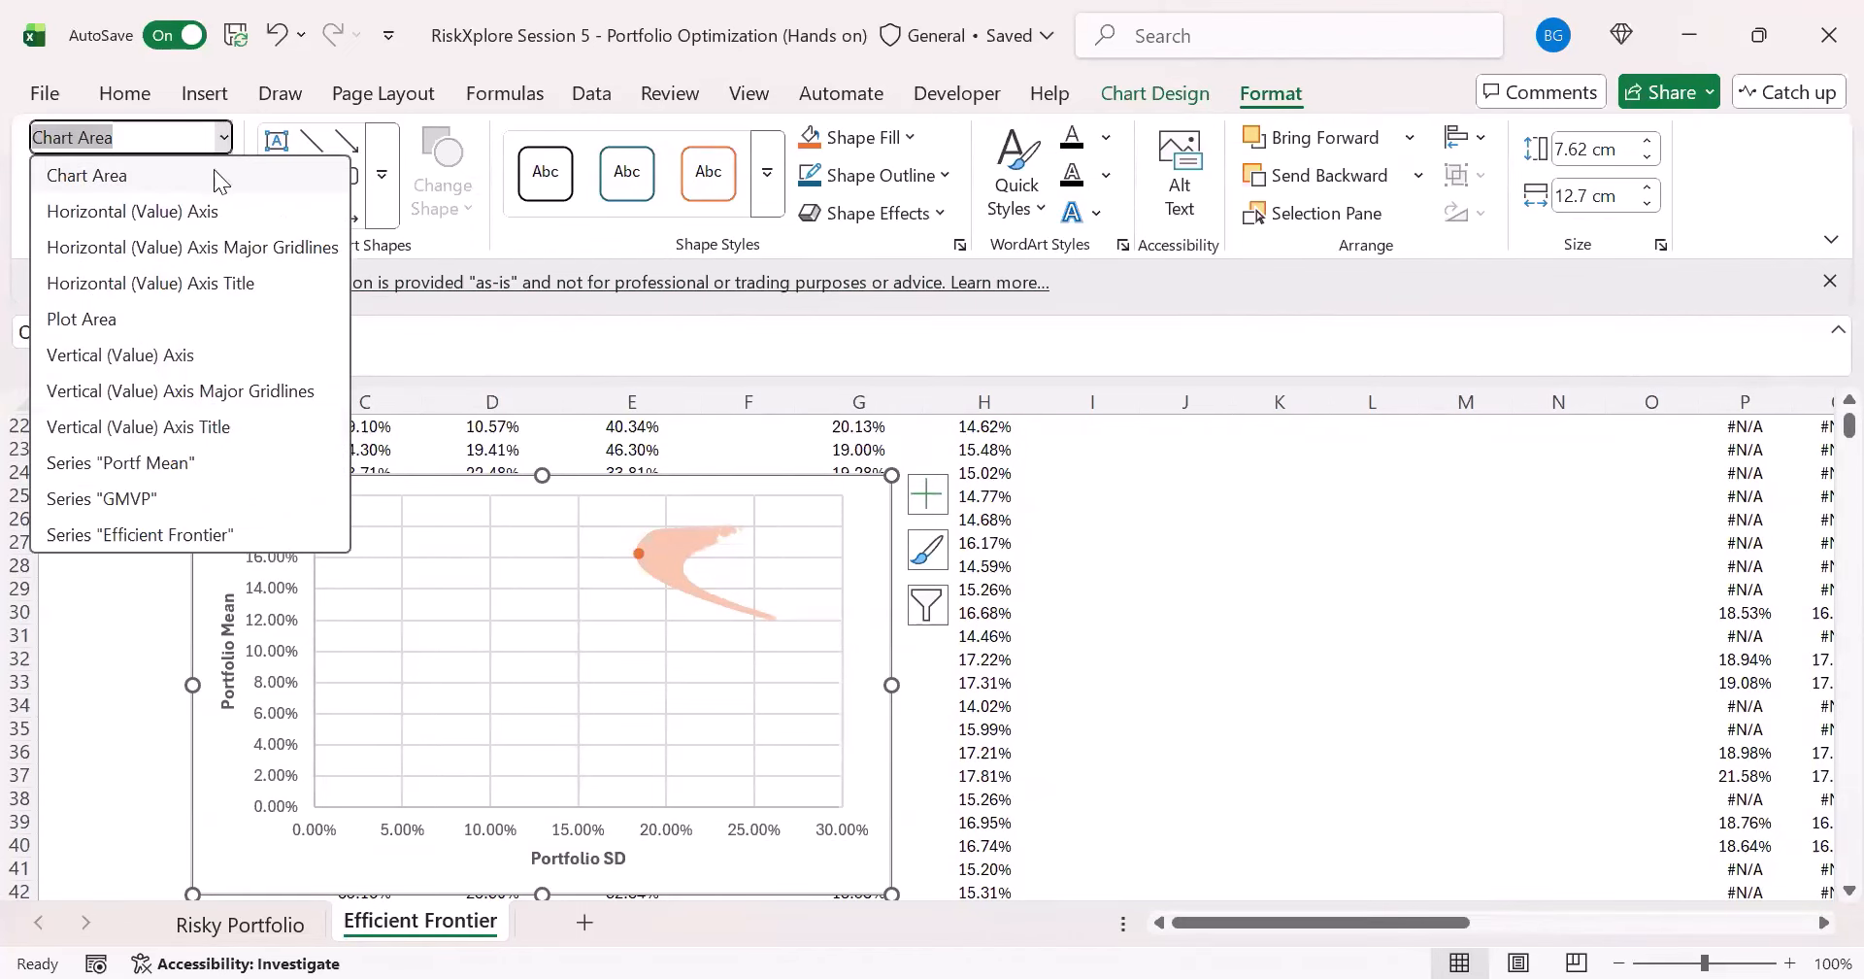
{"action": "left_click", "coordinate": [156, 532]}
{"action": "scroll", "coordinate": [1199, 583], "scroll_direction": "up", "scroll_amount": 7}
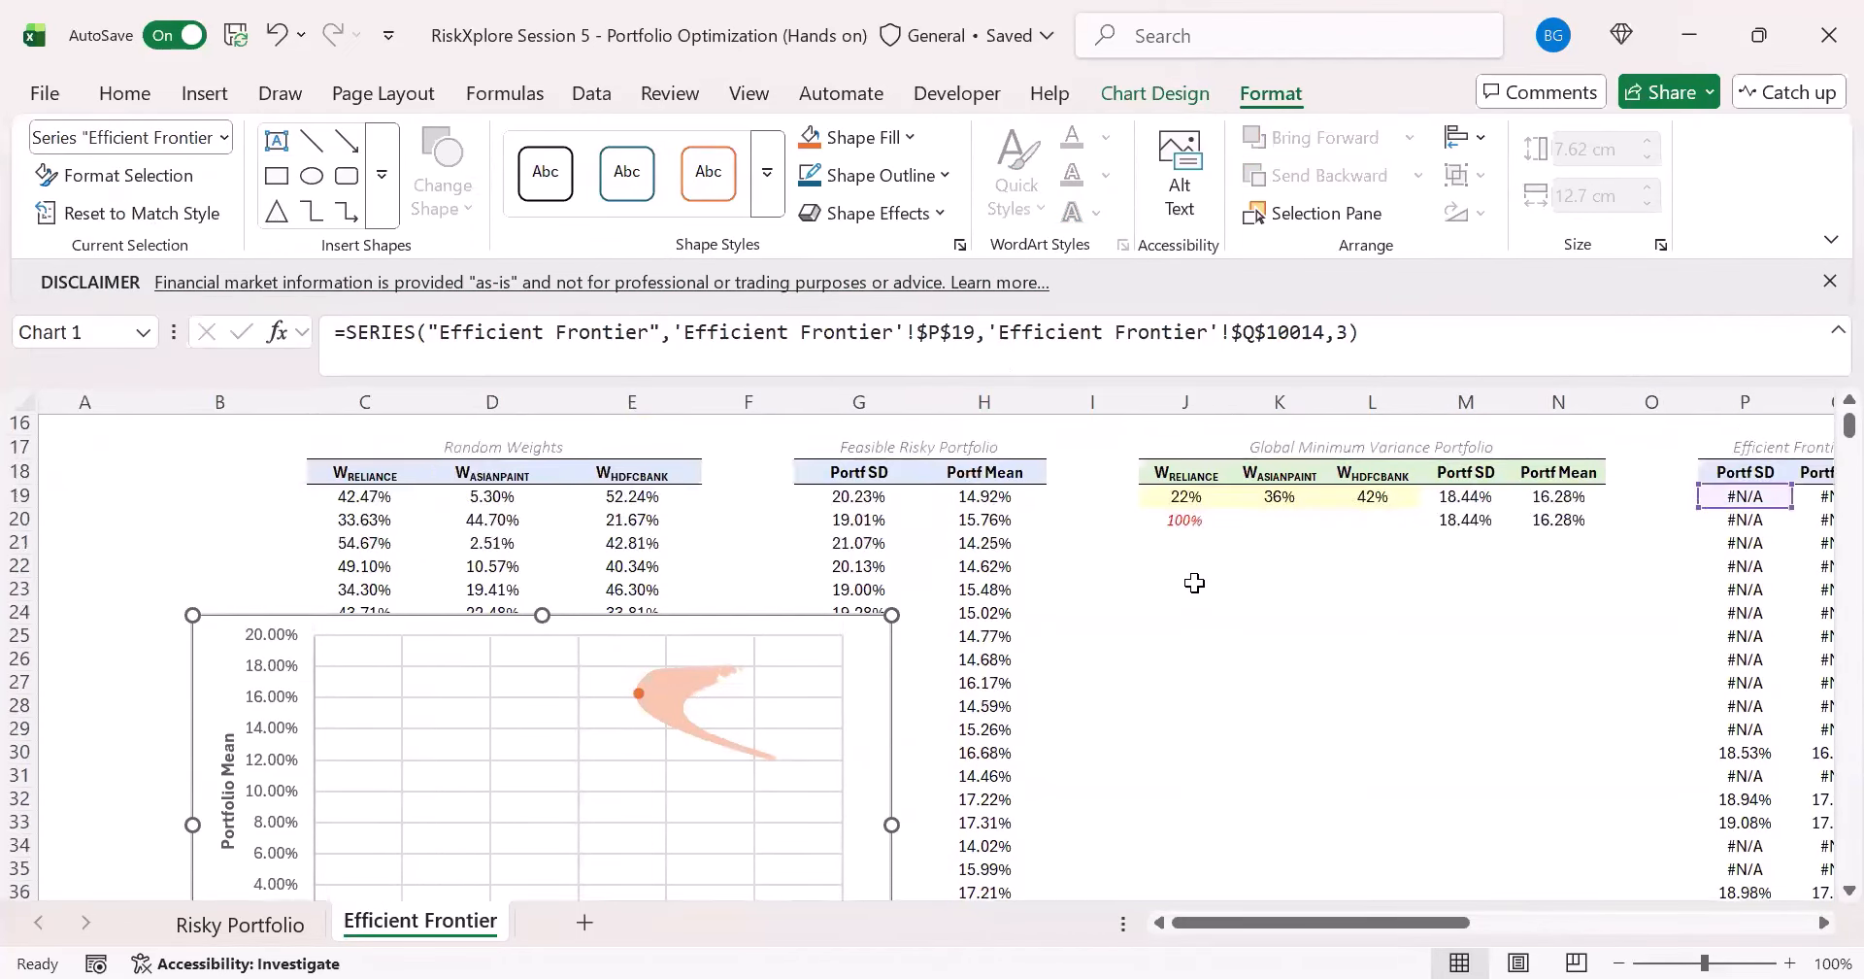
{"action": "scroll", "coordinate": [1219, 590], "scroll_direction": "down", "scroll_amount": 3}
{"action": "left_click_drag", "start_coordinate": [1298, 938], "coordinate": [1435, 922]}
{"action": "scroll", "coordinate": [915, 597], "scroll_direction": "down", "scroll_amount": 1}
{"action": "scroll", "coordinate": [915, 598], "scroll_direction": "down", "scroll_amount": 2}
- Correct the X values in the Efficient Frontier SERIES formula to the Portf SD range $P$19:$P$10018
{"action": "left_click", "coordinate": [676, 333]}
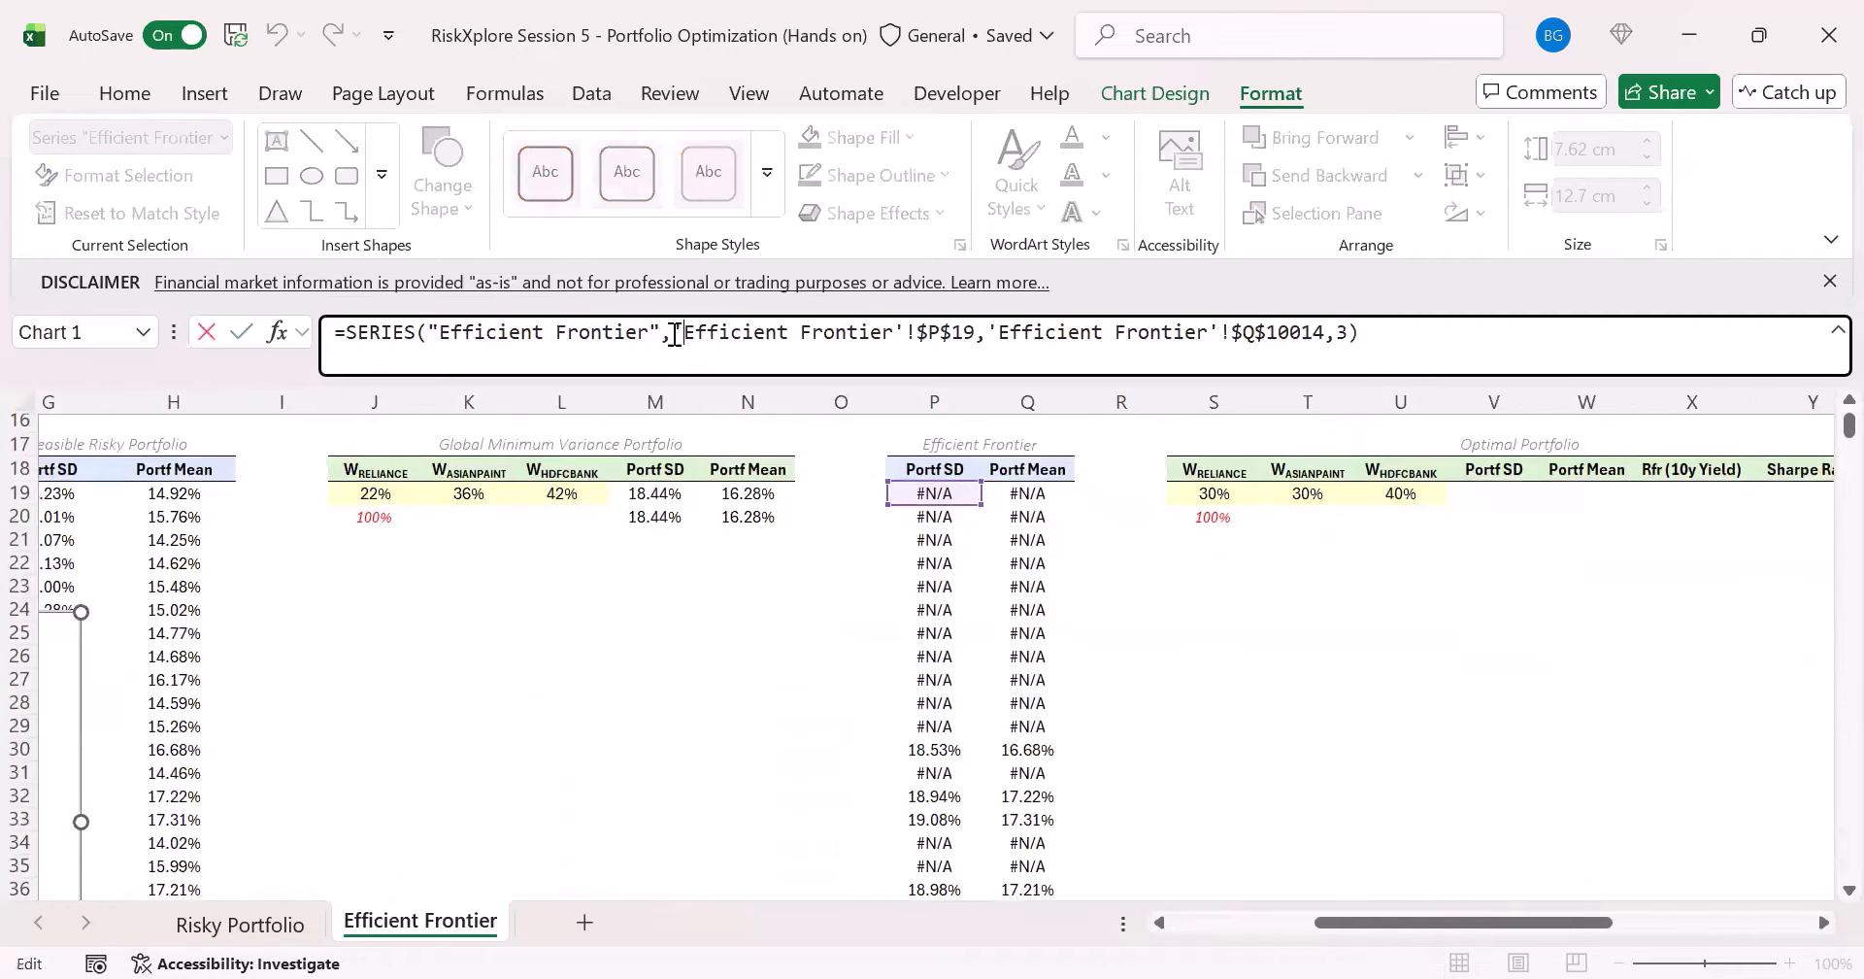
{"action": "left_click_drag", "start_coordinate": [671, 333], "coordinate": [977, 335]}
{"action": "left_click", "coordinate": [922, 495]}
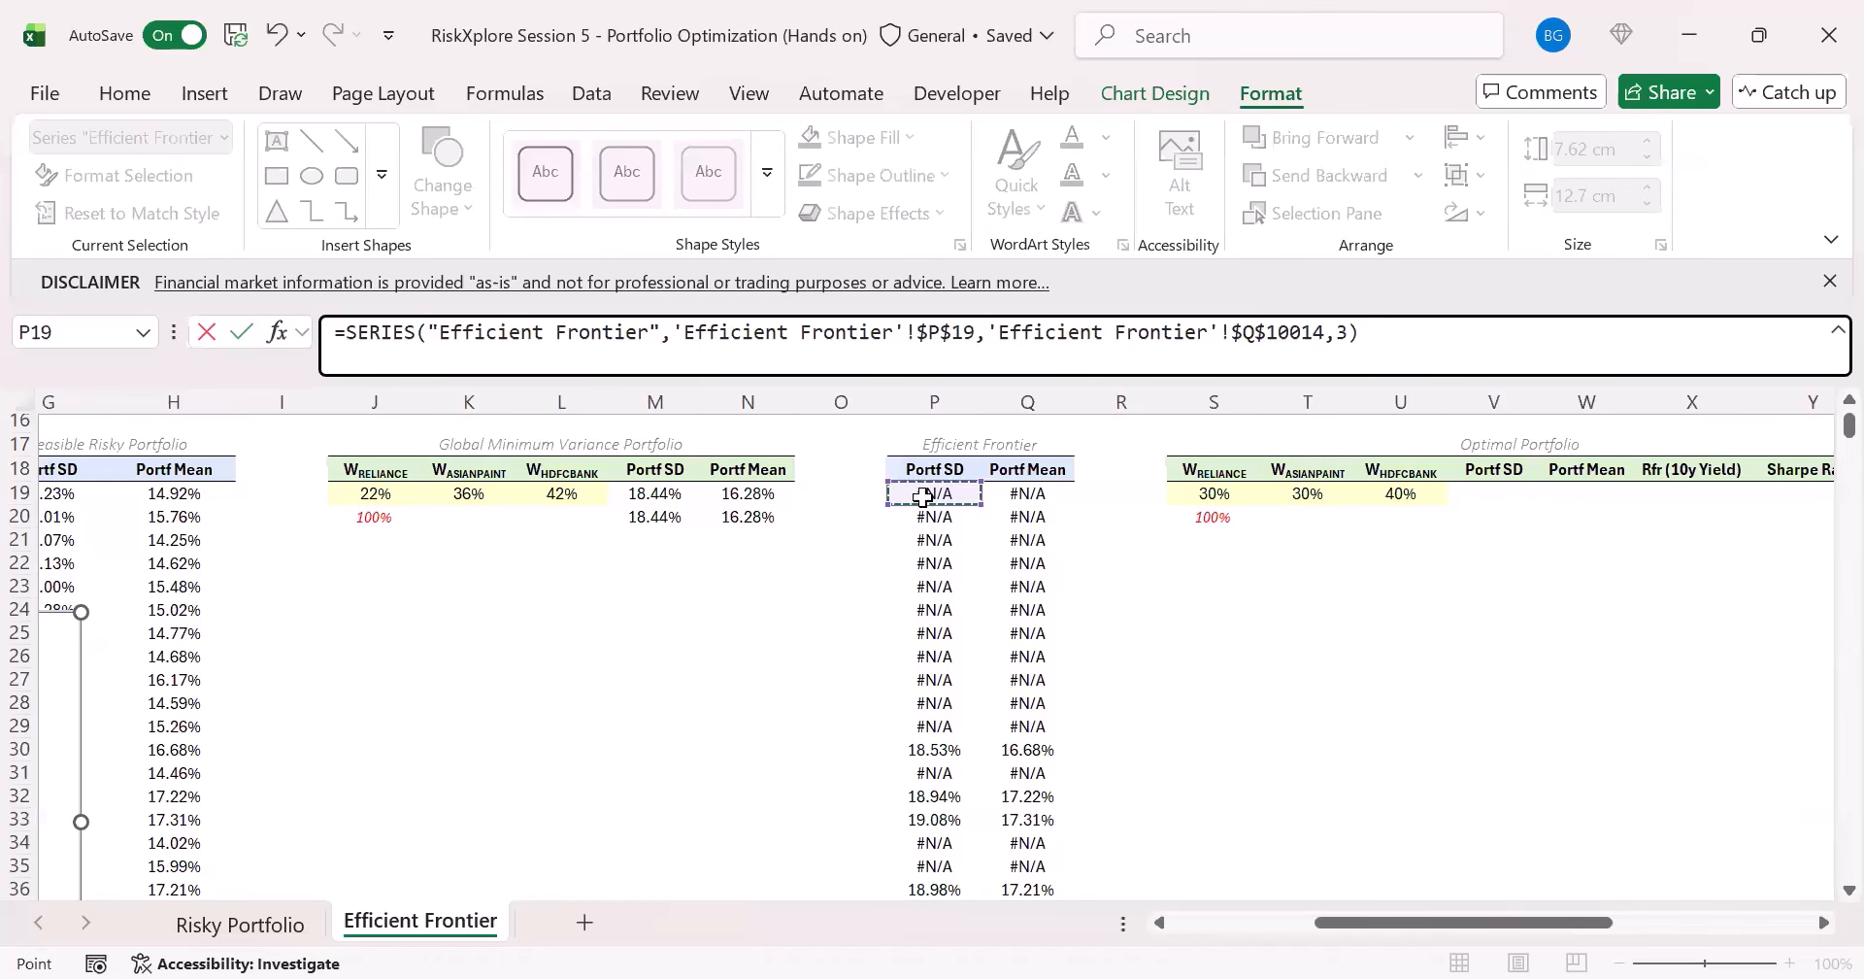
{"action": "key", "text": "ctrl+shift+Down"}
{"action": "key", "text": "shift+Down"}
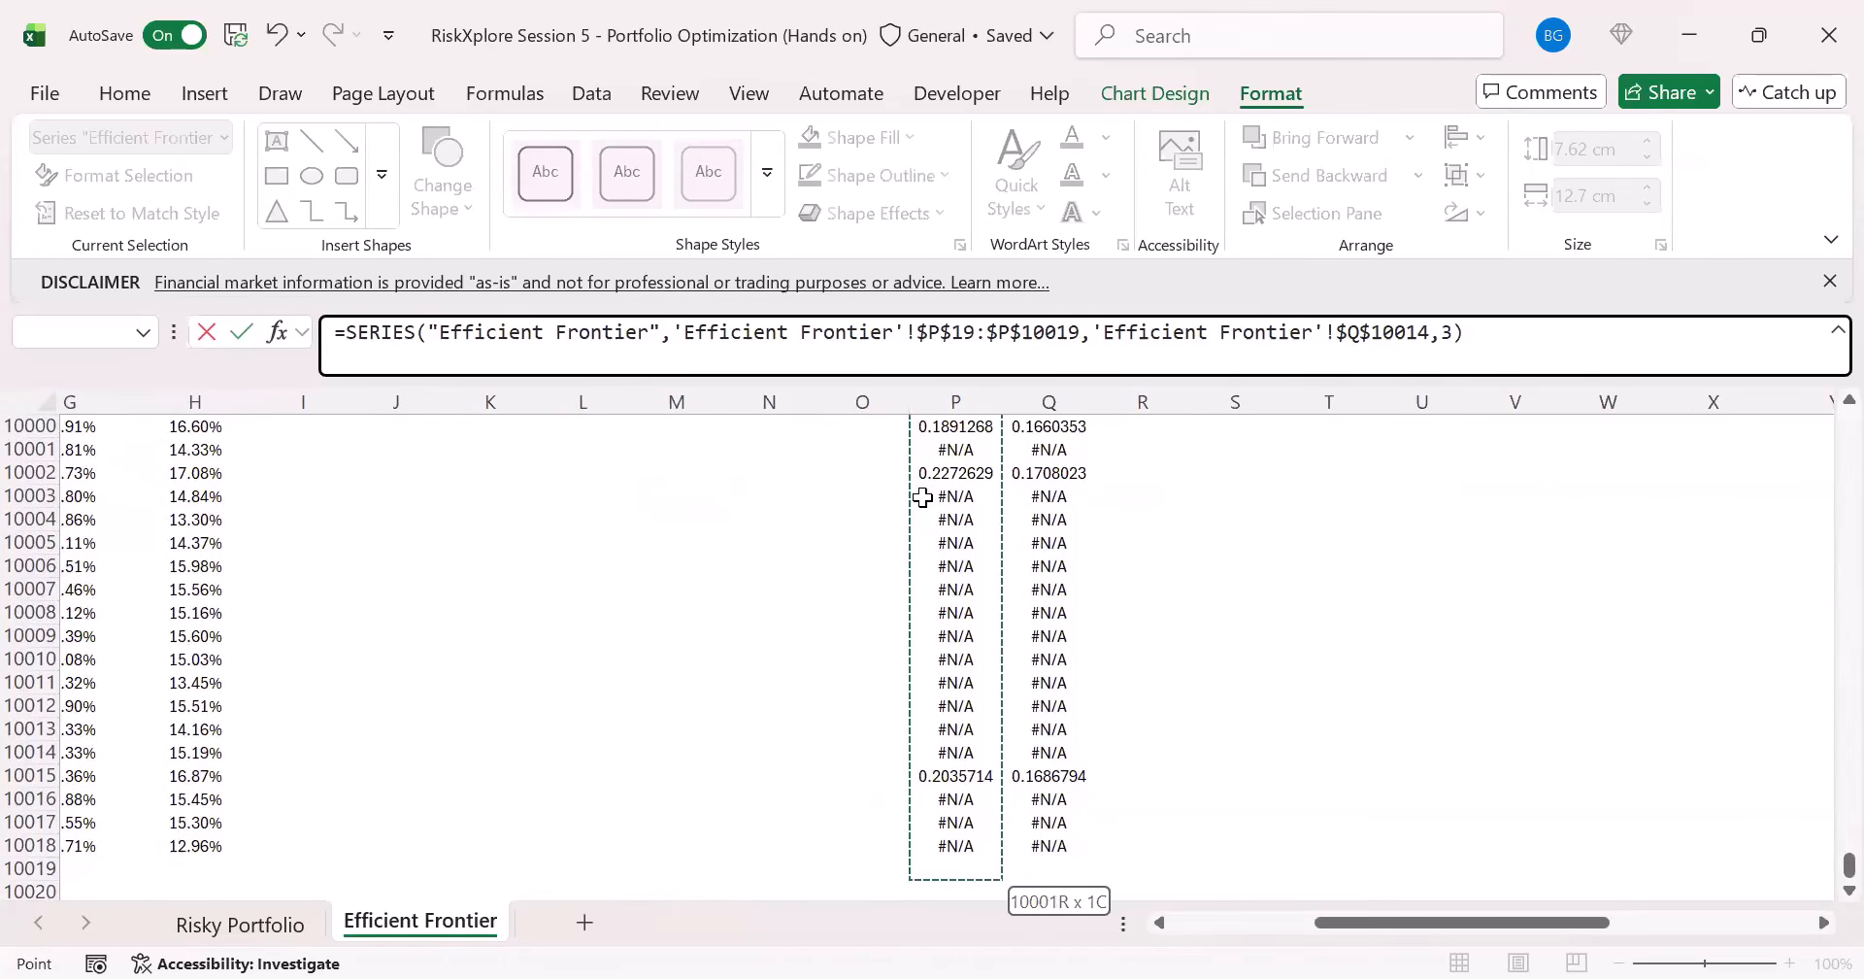
{"action": "key", "text": "BackSpace"}
{"action": "type", "text": "8"}
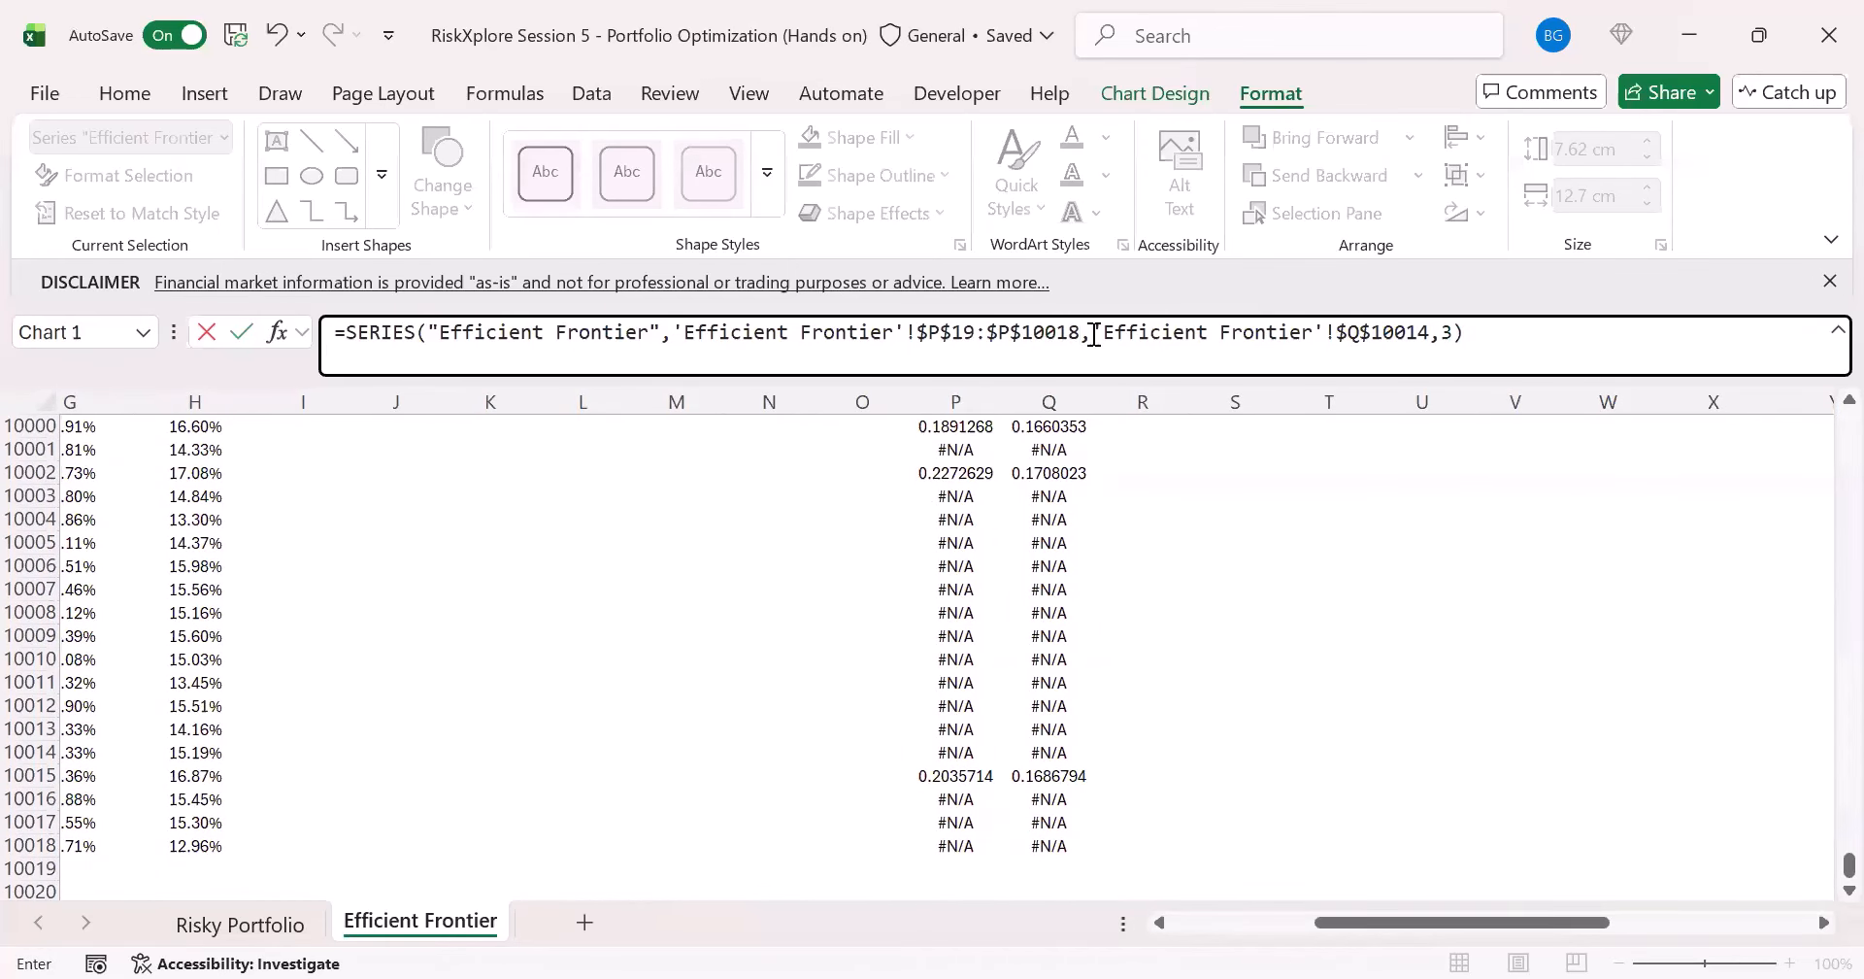
- Correct the Y values in the Efficient Frontier SERIES formula to the Portf Mean range $Q$19:$Q$10018 and commit the formula
{"action": "left_click_drag", "start_coordinate": [1094, 334], "coordinate": [1425, 340]}
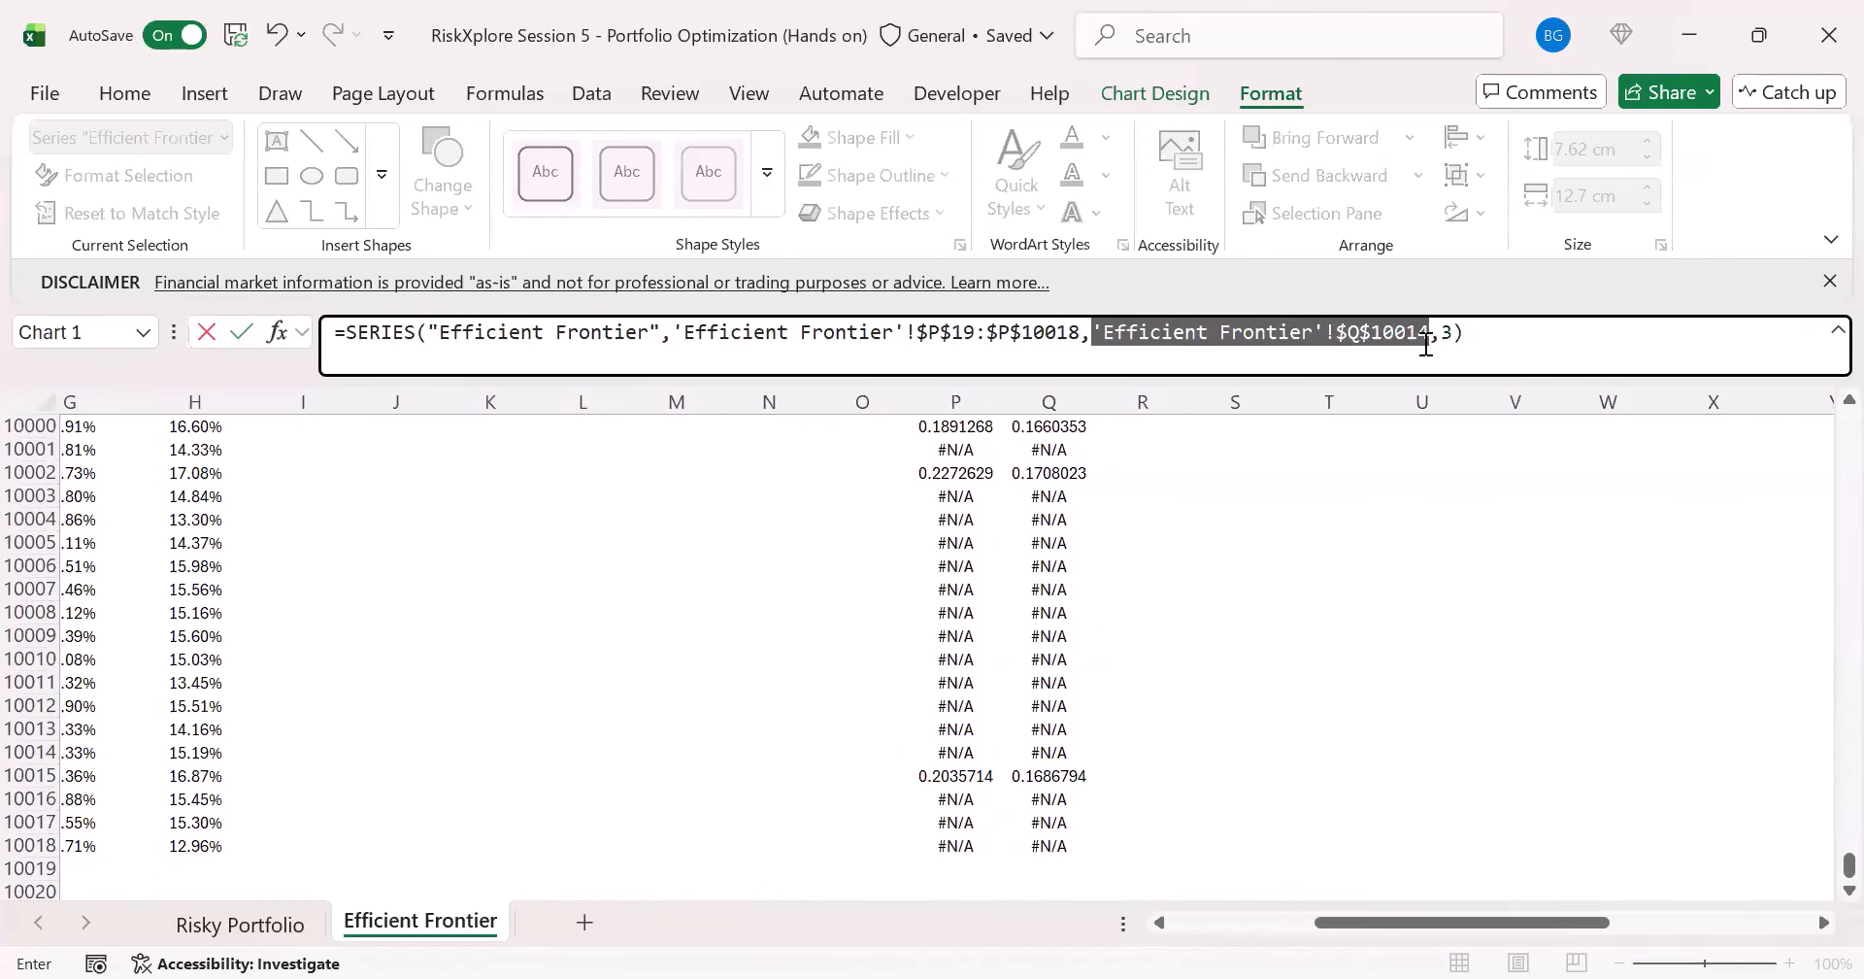
{"action": "left_click", "coordinate": [1075, 837]}
{"action": "key", "text": "ctrl+shift+Up"}
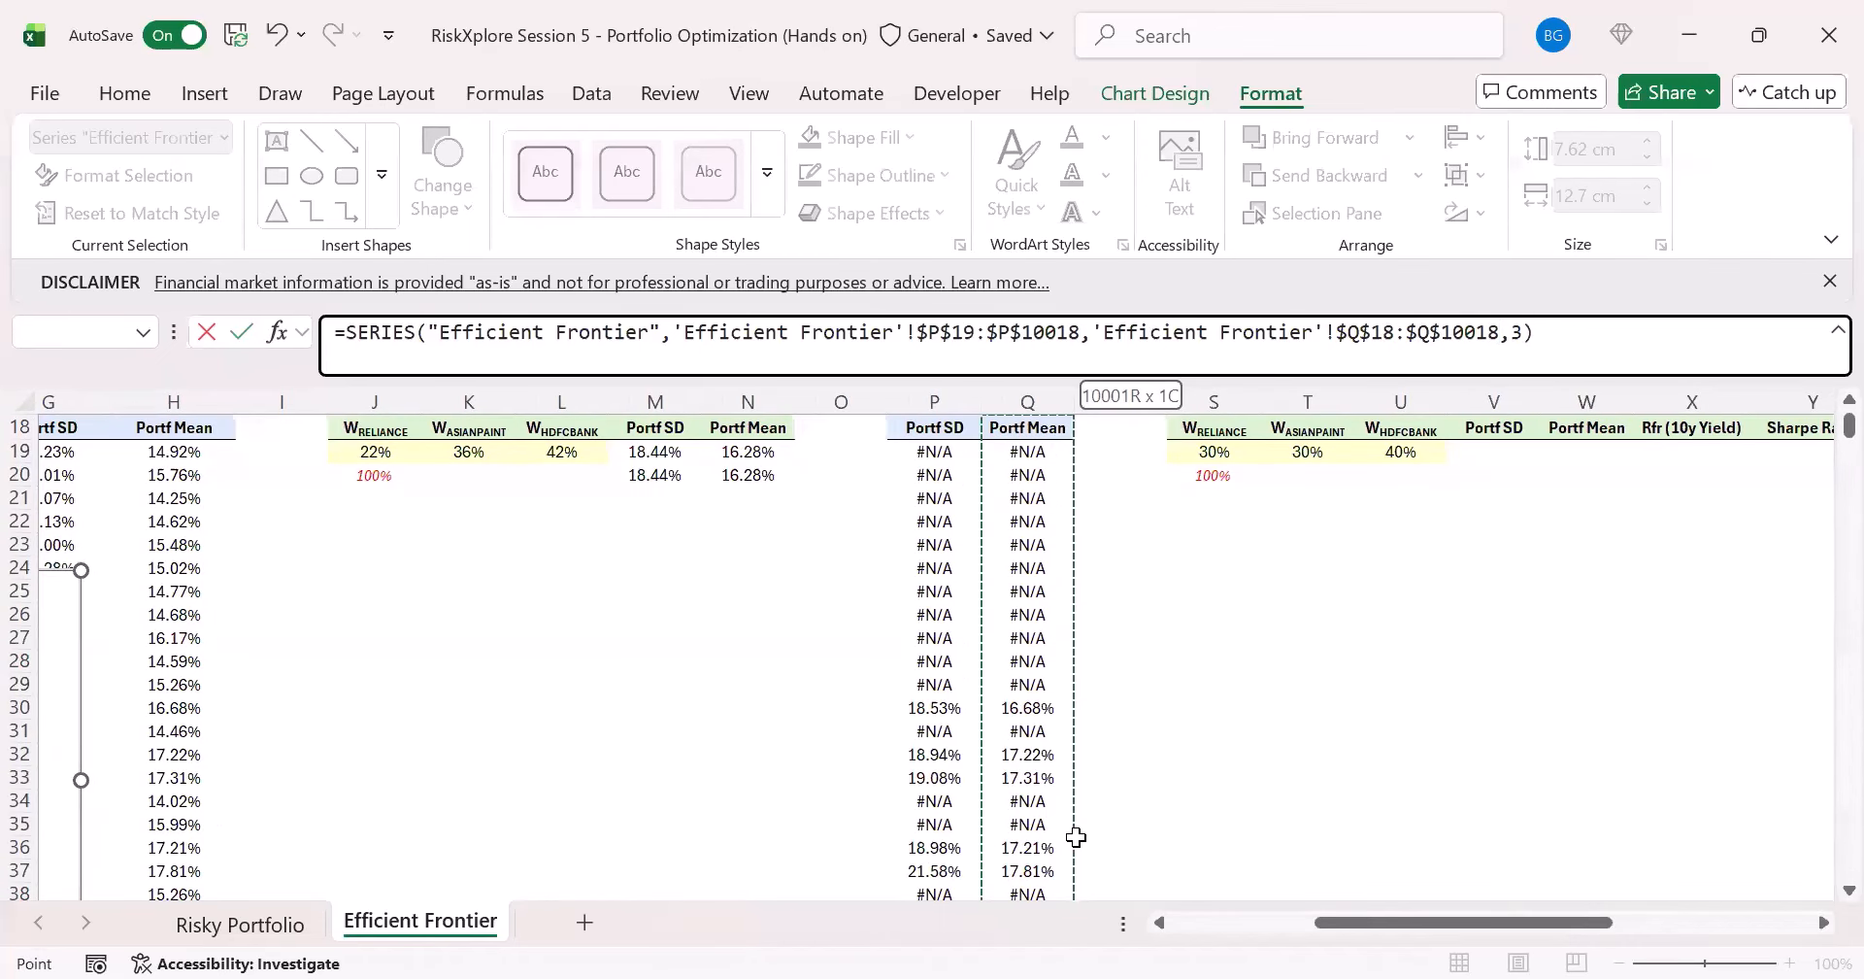
{"action": "left_click", "coordinate": [1394, 334]}
{"action": "key", "text": "BackSpace"}
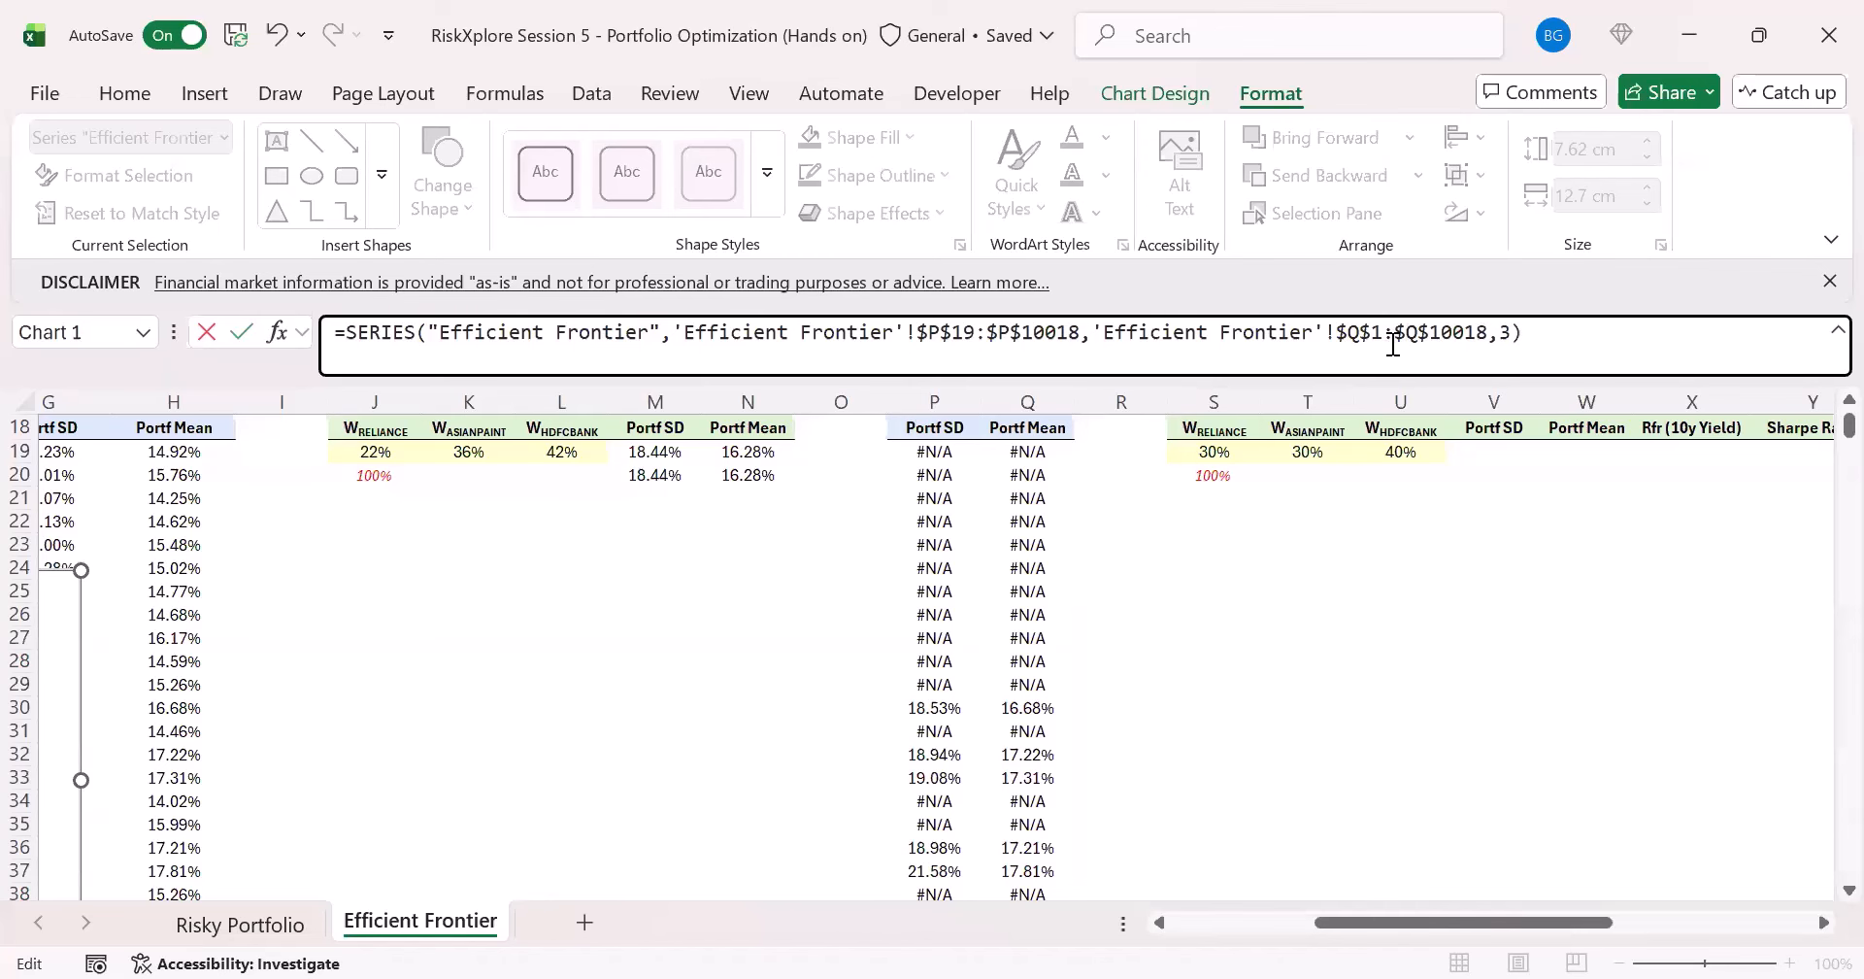
{"action": "type", "text": "9"}
{"action": "key", "text": "Return"}
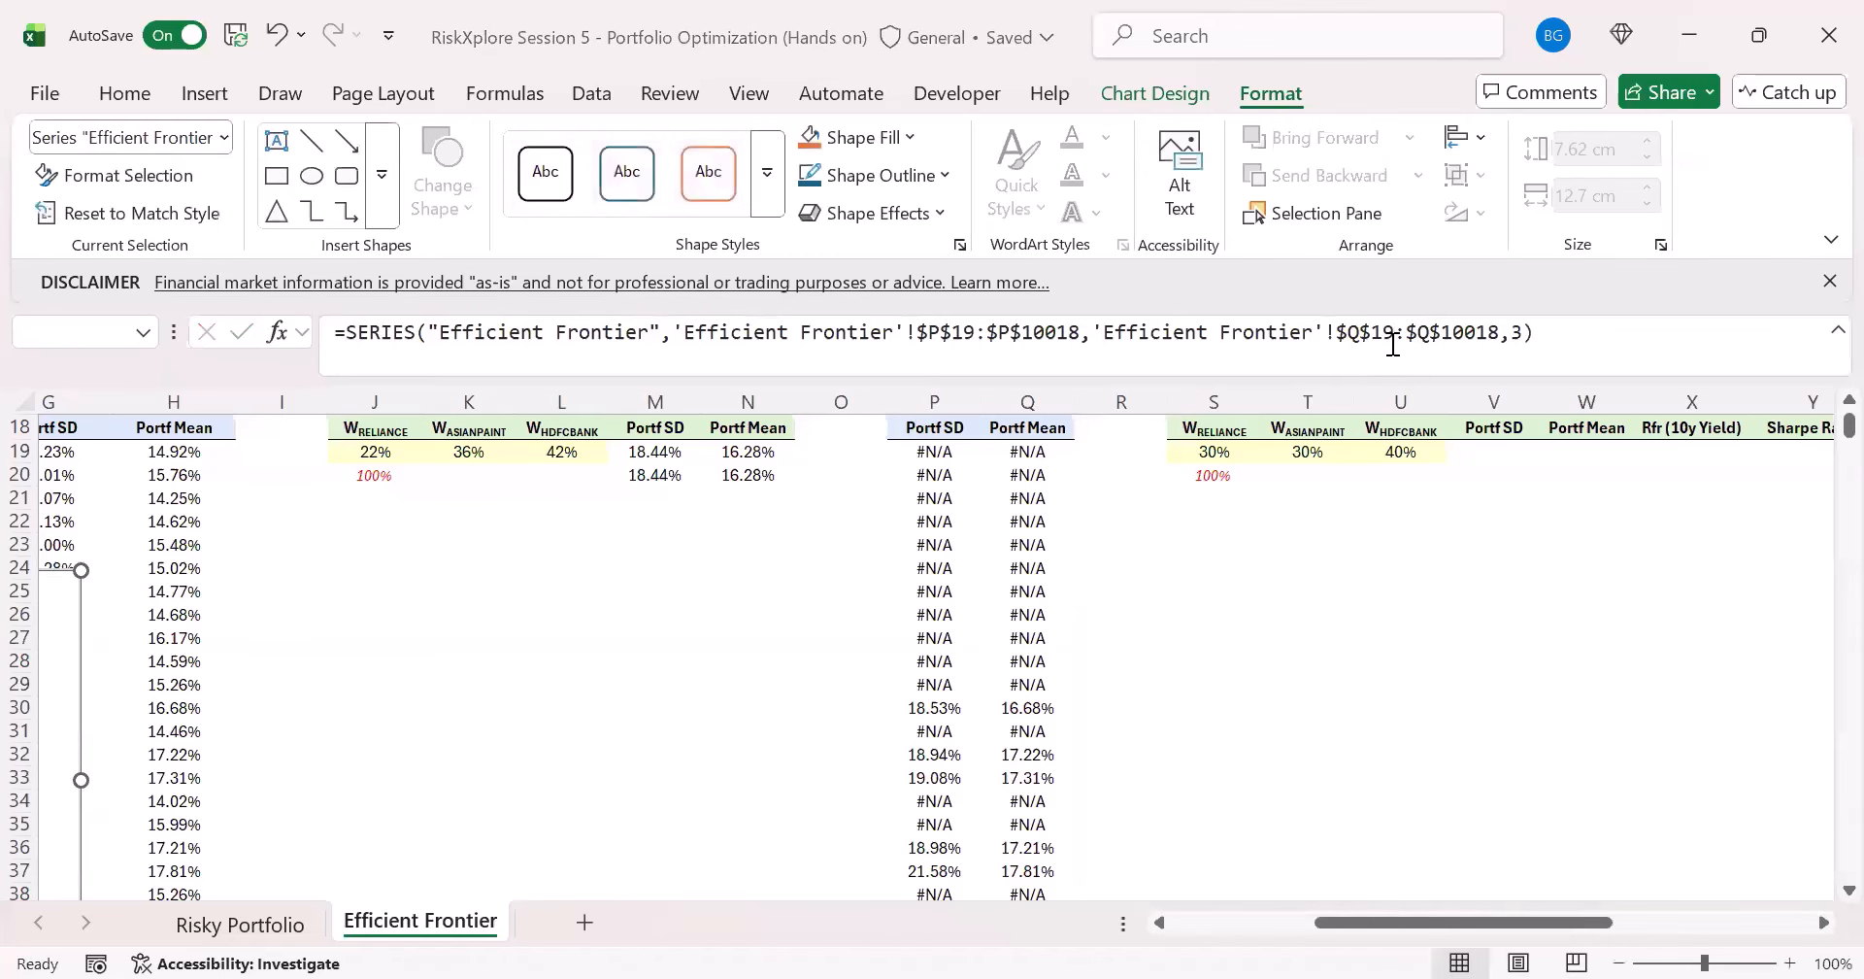
- Give the Efficient Frontier series built-in round markers with a size of 3
{"action": "left_click_drag", "start_coordinate": [1379, 923], "coordinate": [1238, 922]}
{"action": "left_click", "coordinate": [1076, 626]}
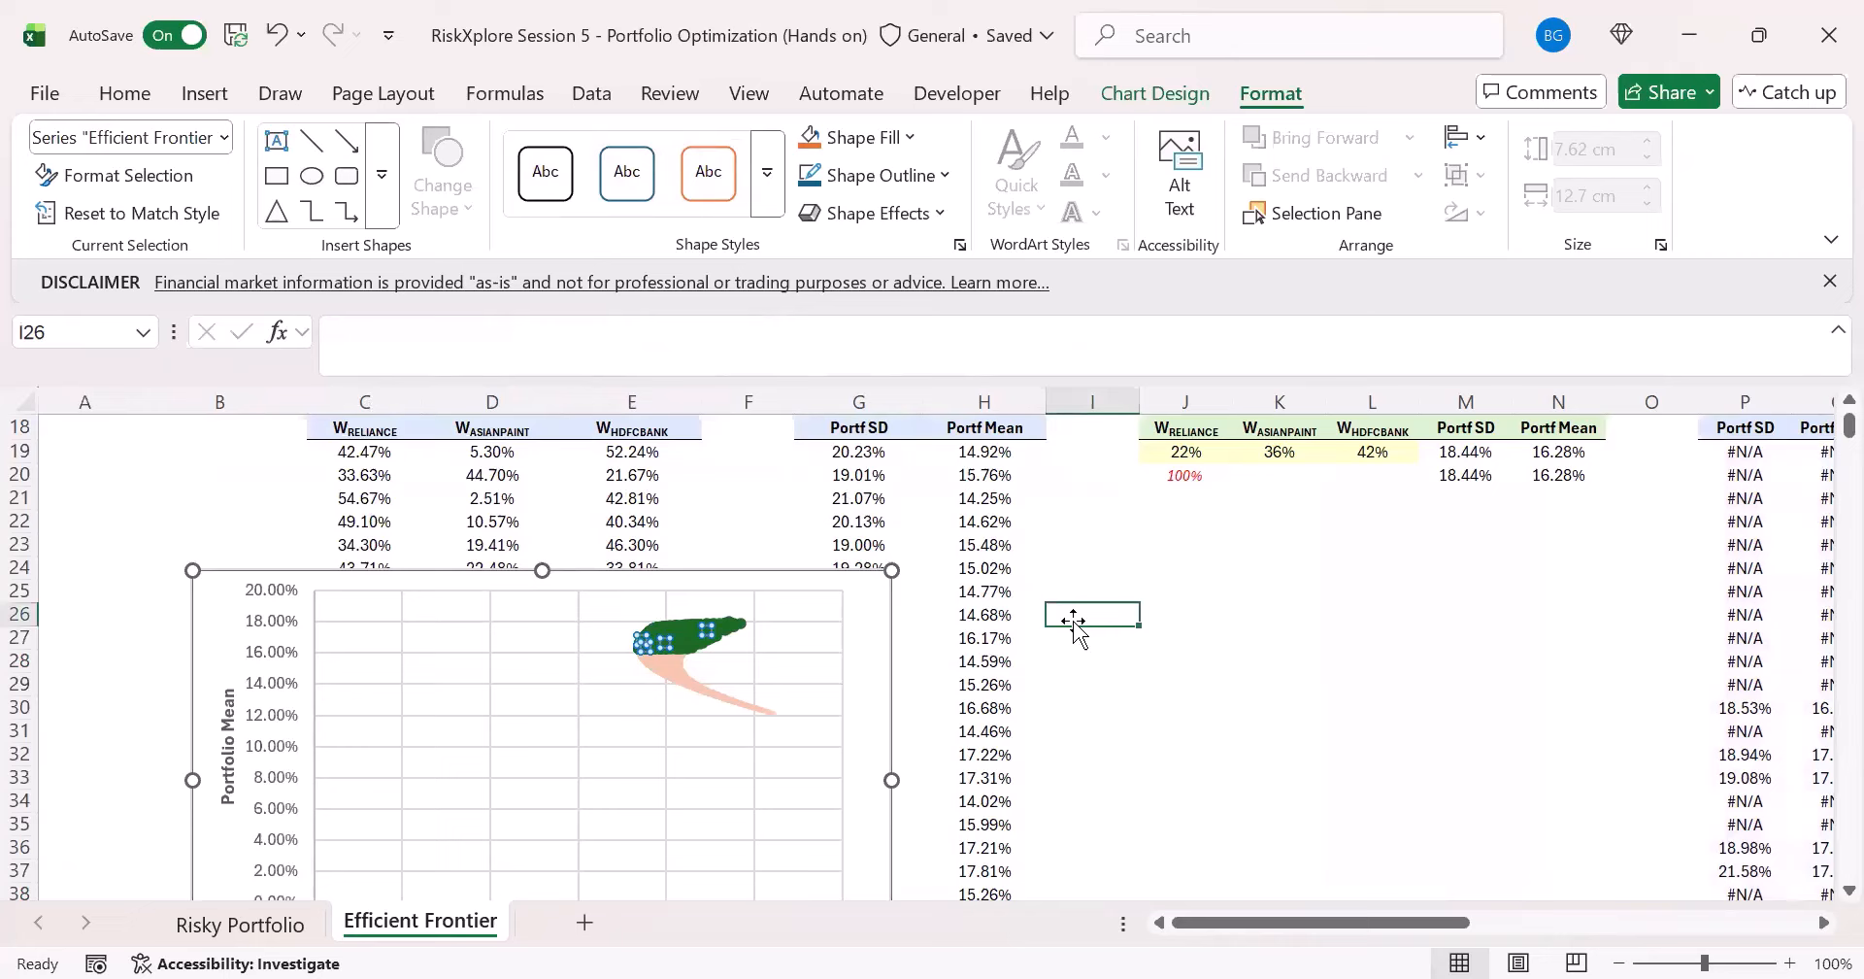
{"action": "double_click", "coordinate": [668, 643]}
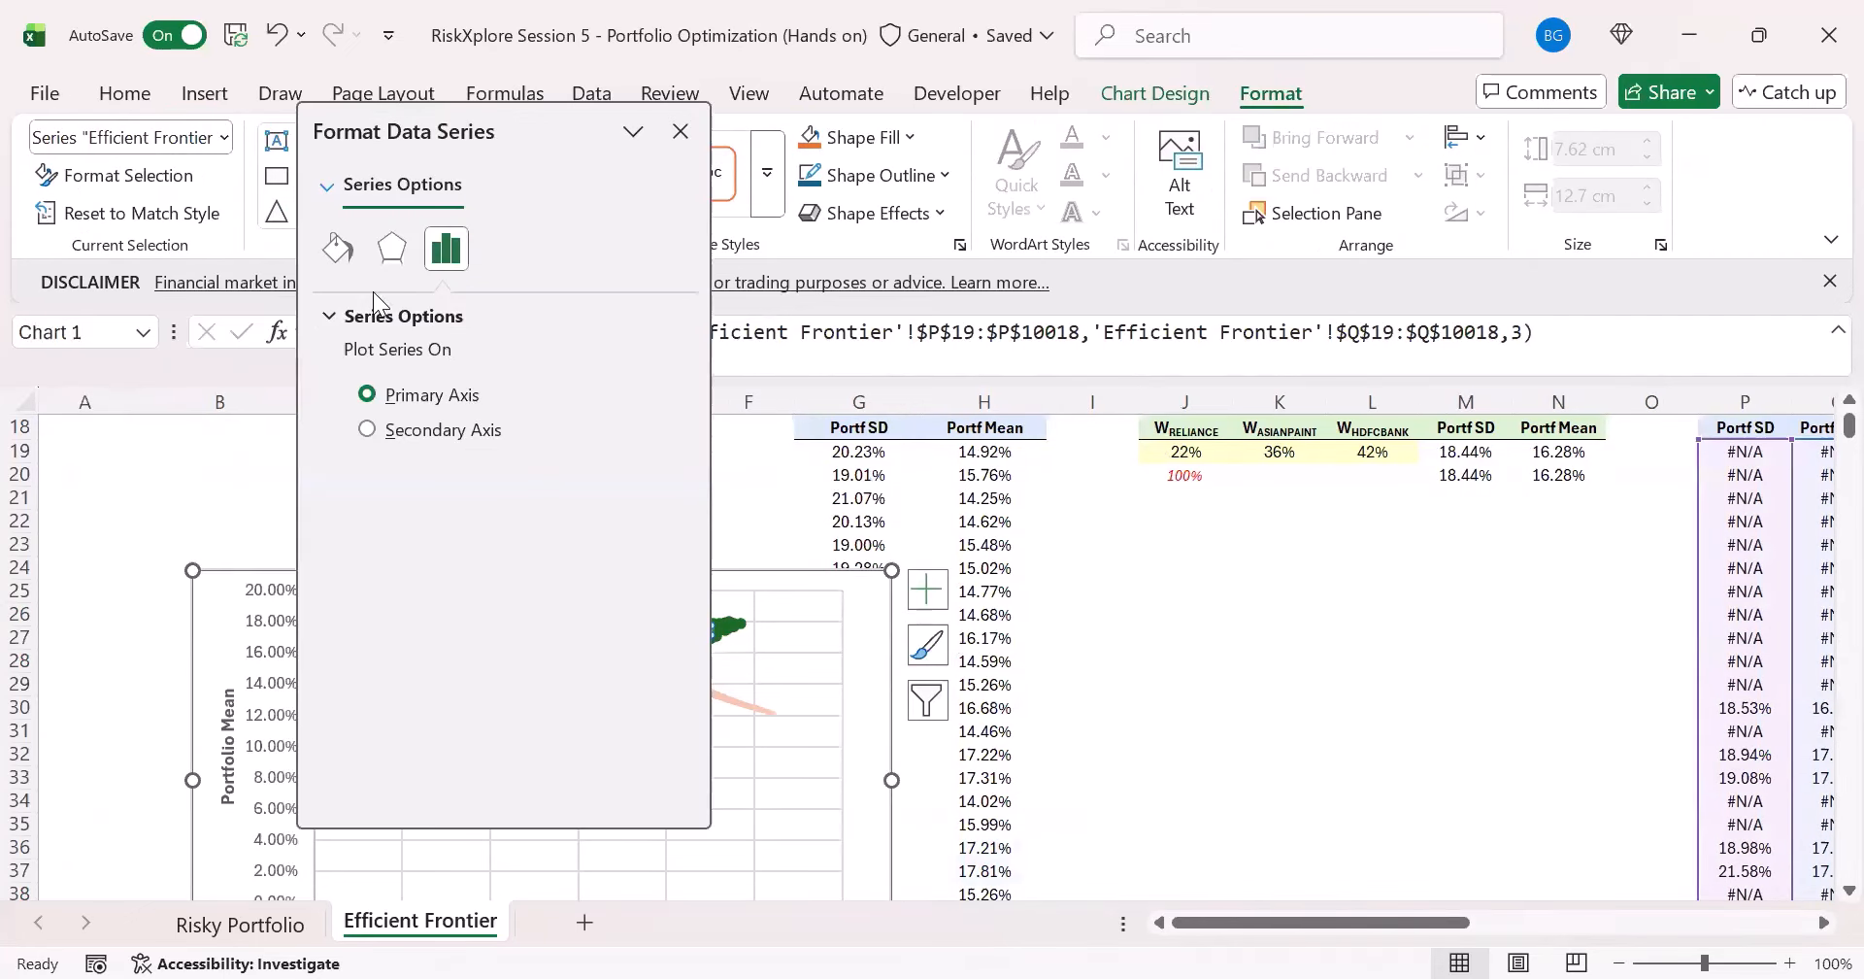
{"action": "left_click", "coordinate": [336, 249]}
{"action": "left_click", "coordinate": [452, 318]}
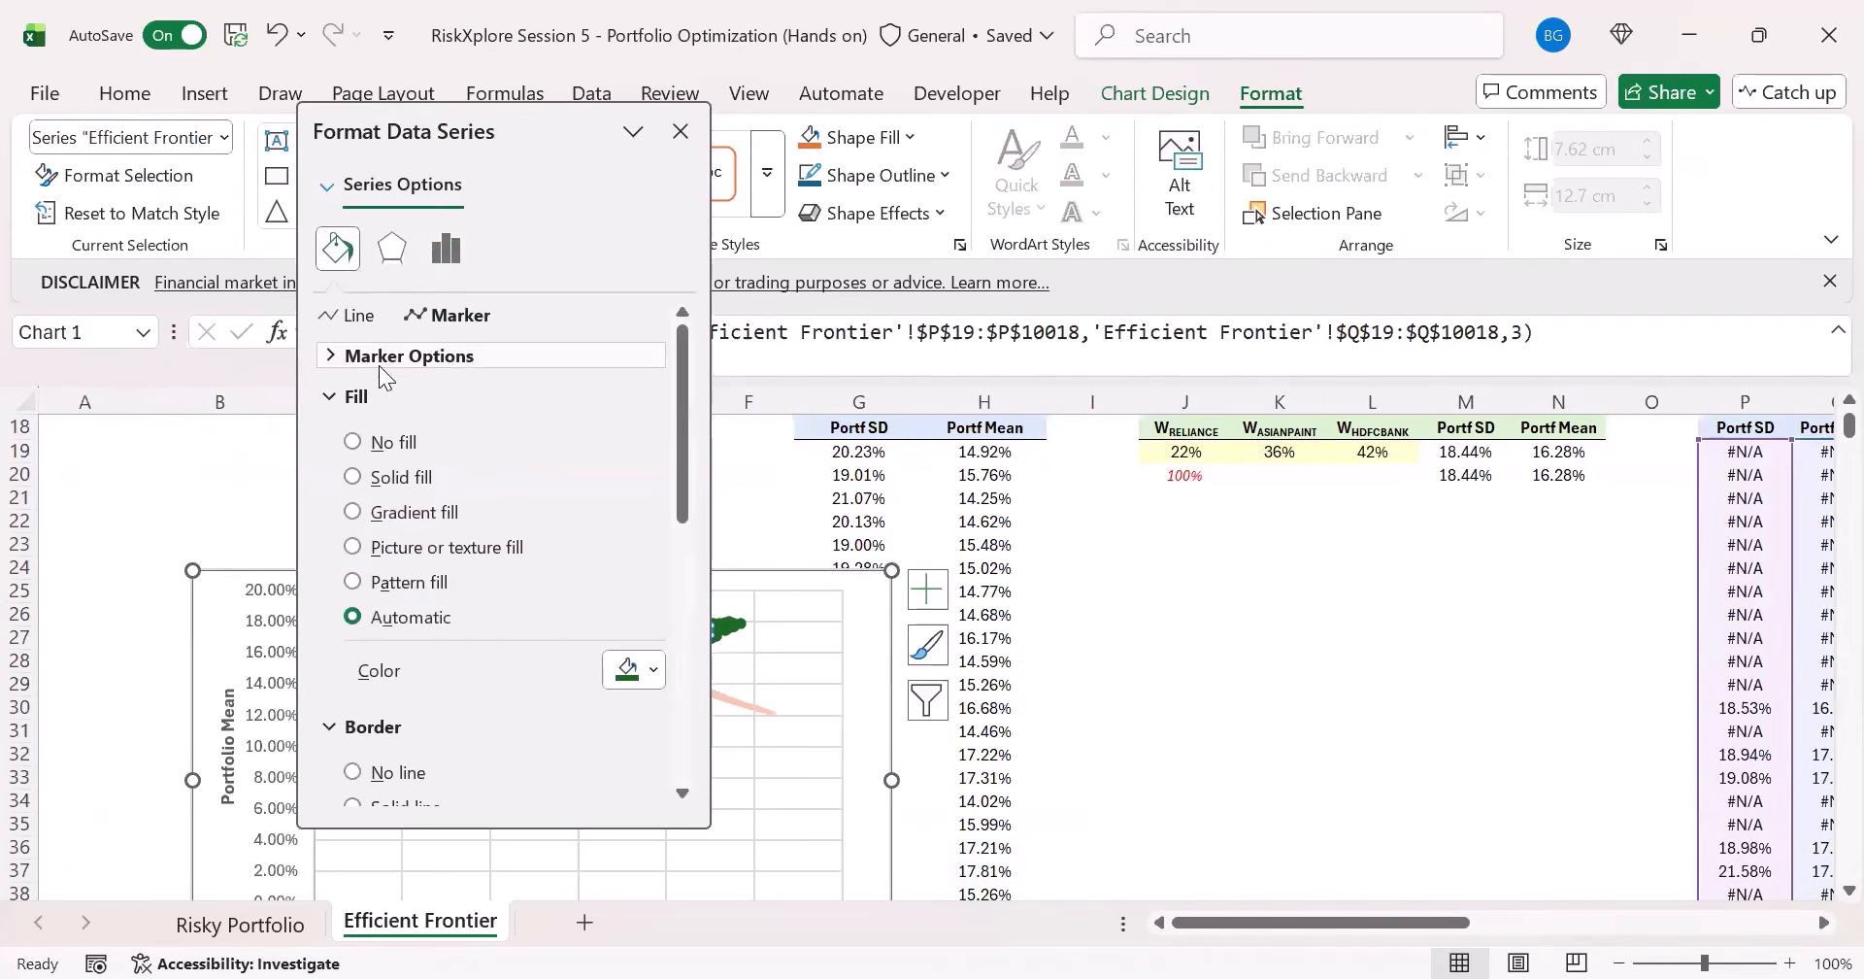
{"action": "left_click", "coordinate": [398, 355]}
{"action": "left_click", "coordinate": [373, 468]}
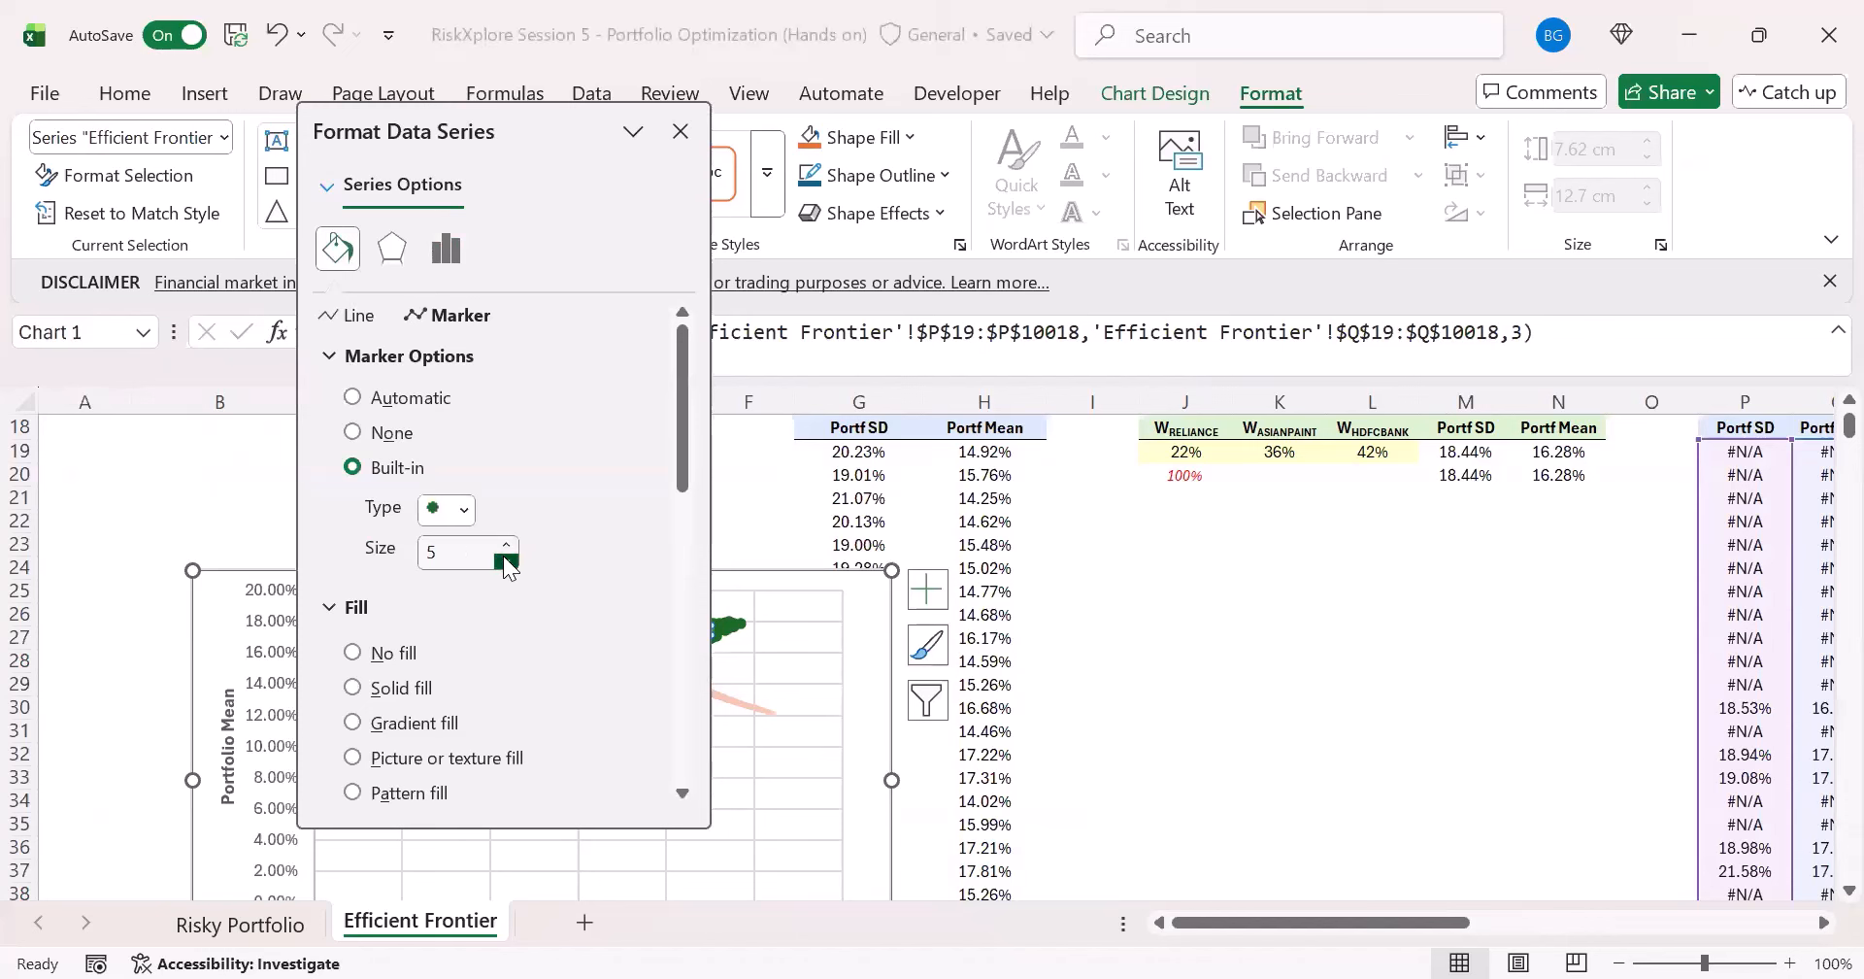
{"action": "double_click", "coordinate": [506, 560]}
- Fill the Efficient Frontier markers with solid light green and remove their border line
{"action": "scroll", "coordinate": [499, 624], "scroll_direction": "down", "scroll_amount": 3}
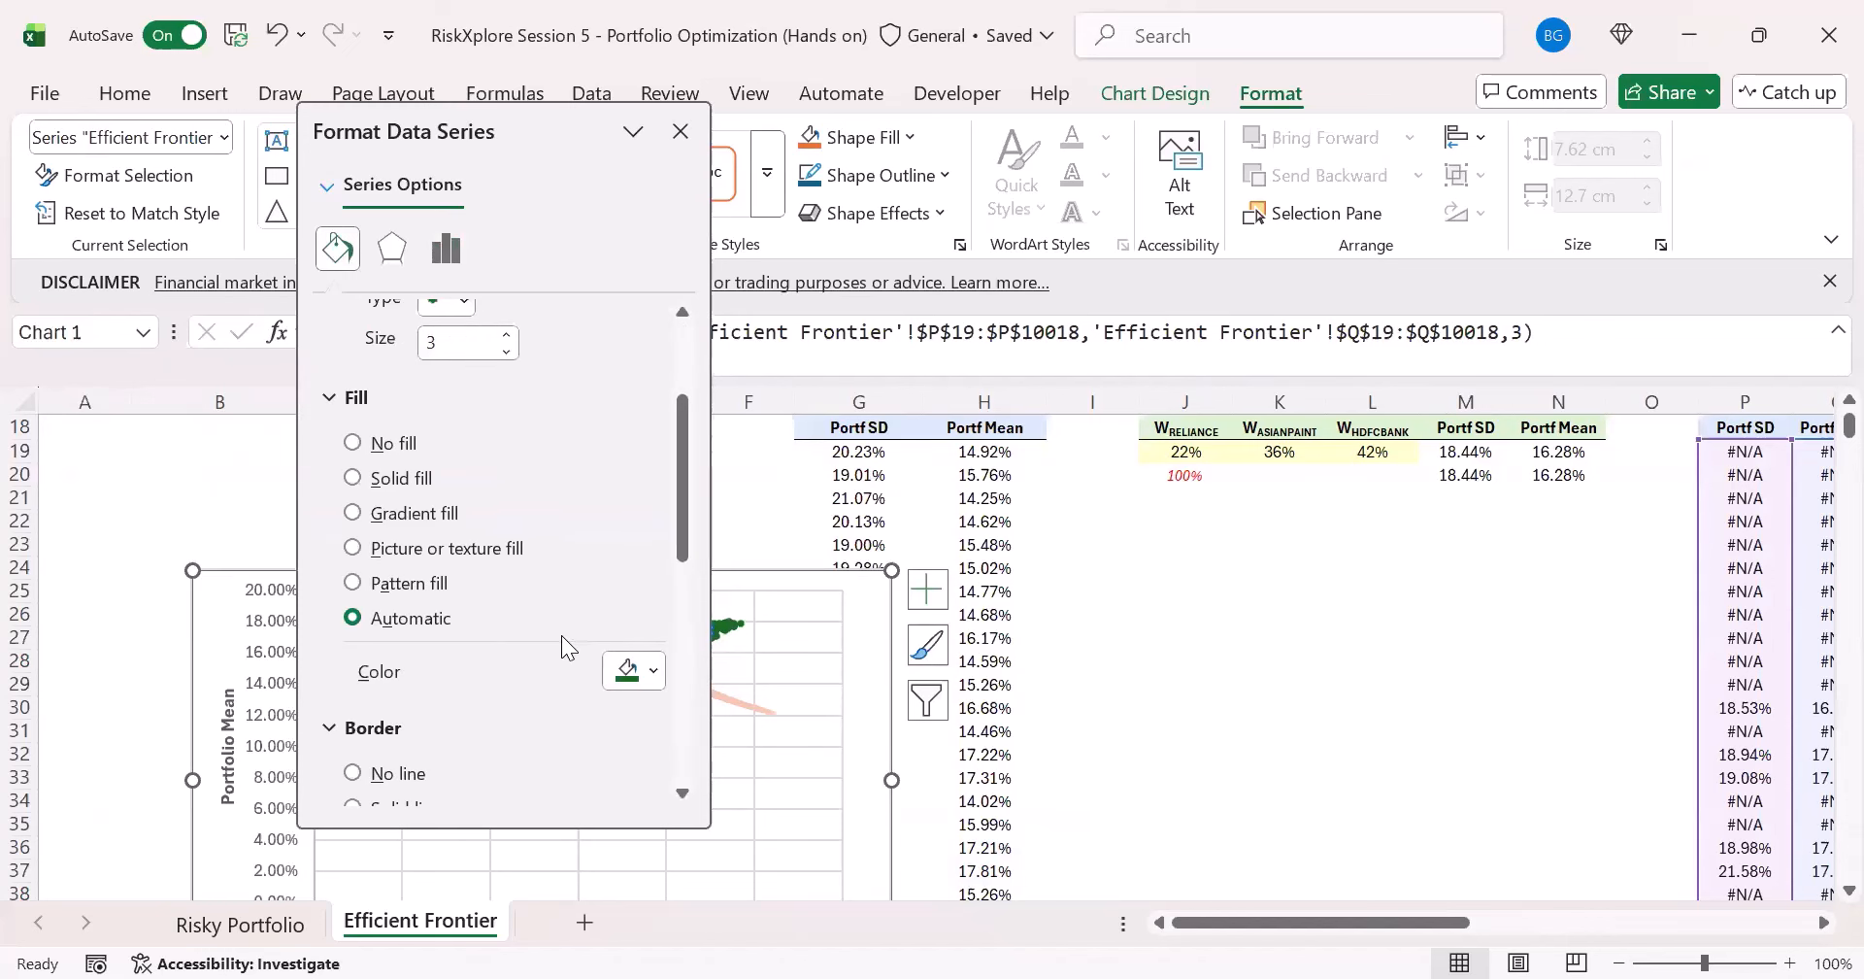
{"action": "left_click", "coordinate": [633, 670]}
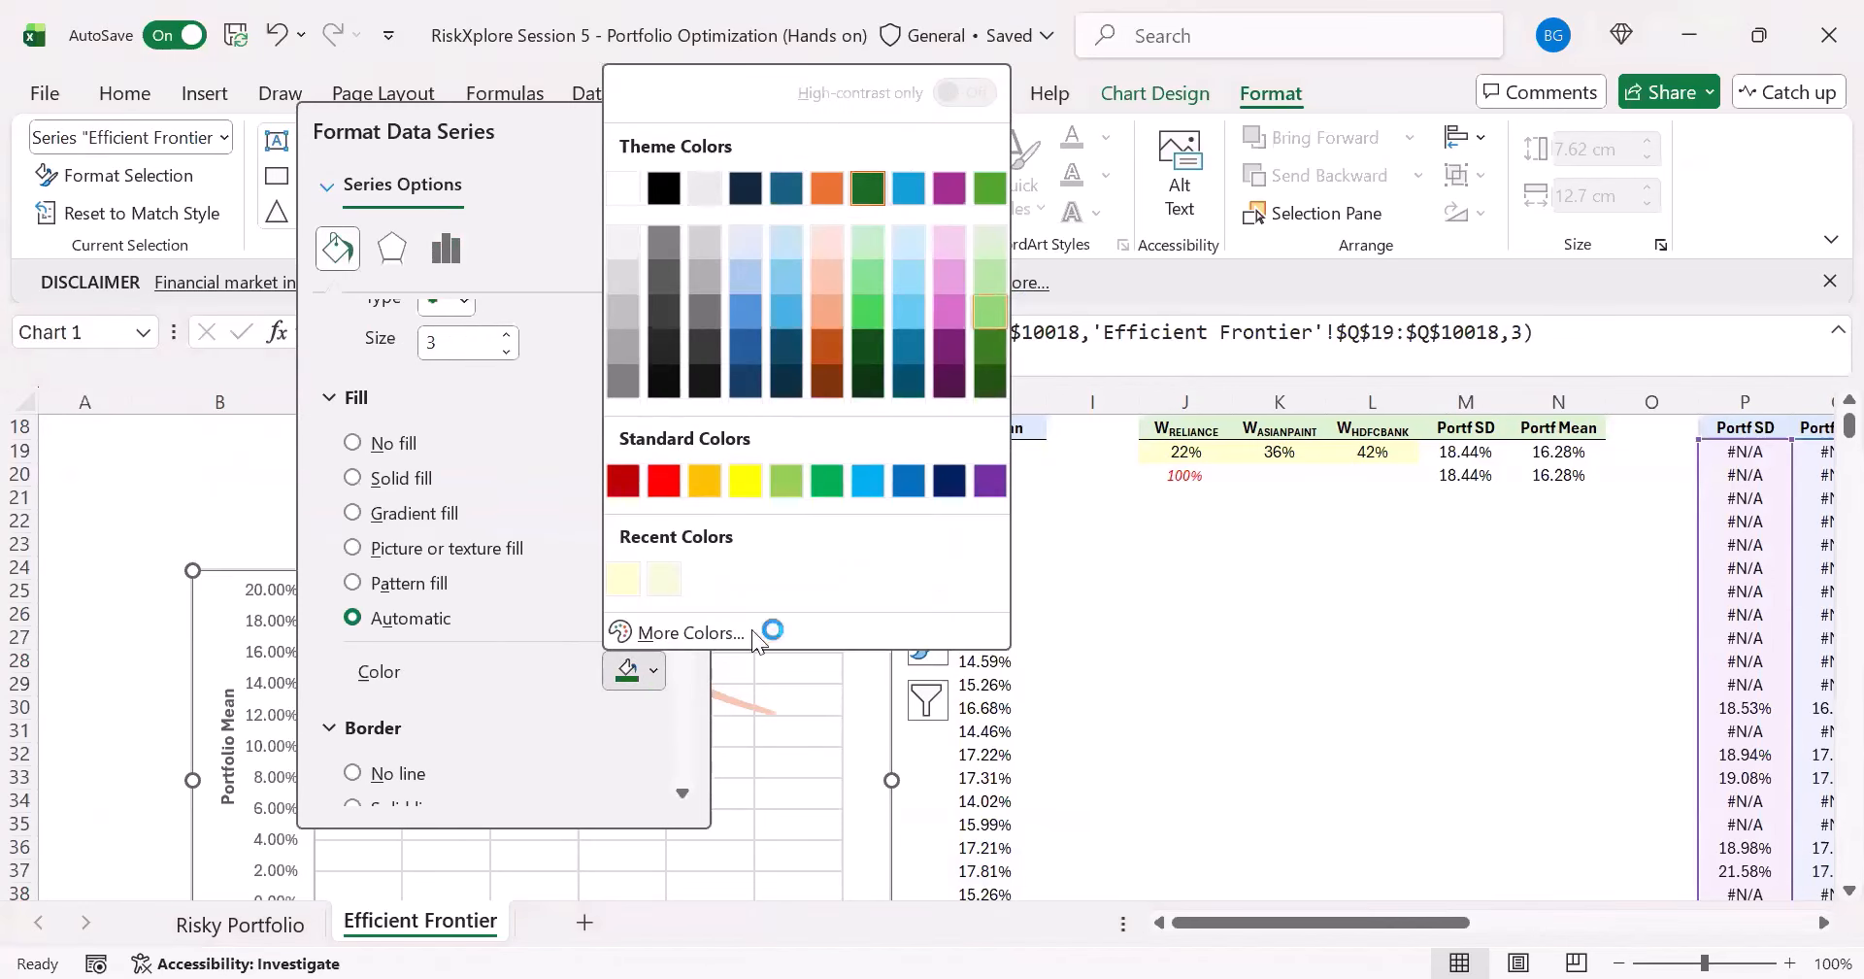
{"action": "left_click", "coordinate": [996, 307]}
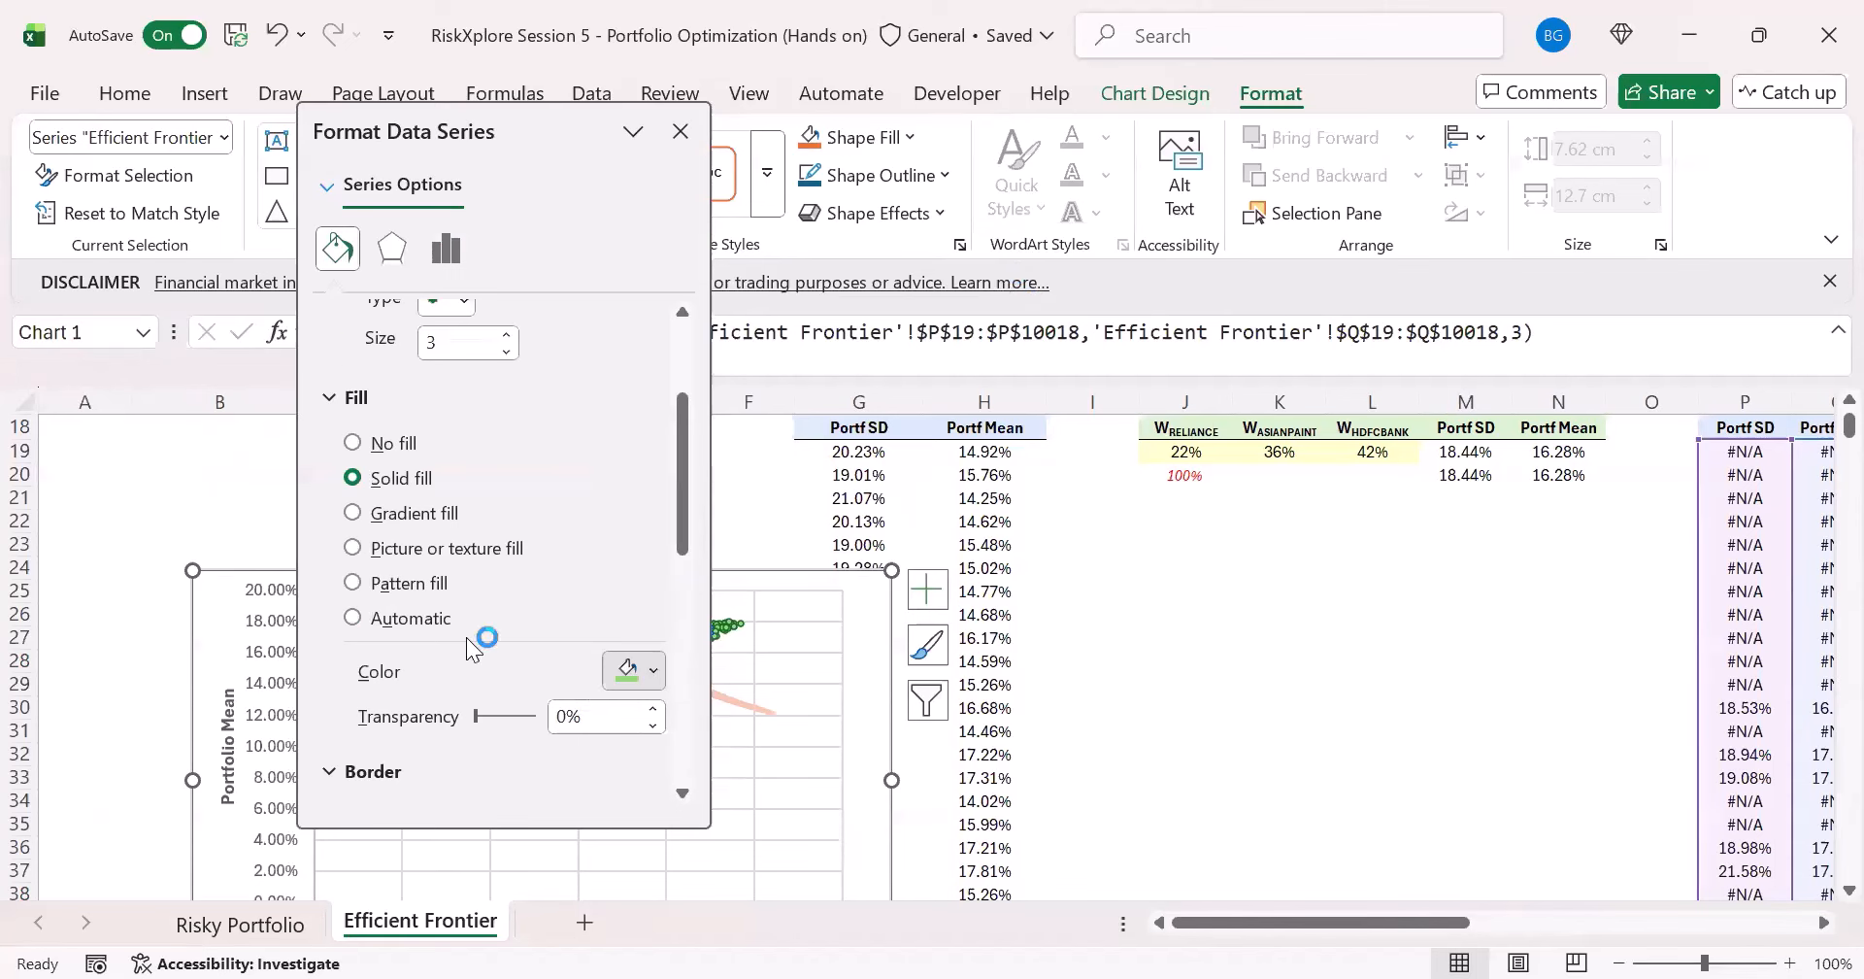
{"action": "scroll", "coordinate": [479, 632], "scroll_direction": "down", "scroll_amount": 3}
{"action": "left_click", "coordinate": [383, 677]}
{"action": "scroll", "coordinate": [462, 602], "scroll_direction": "up", "scroll_amount": 4}
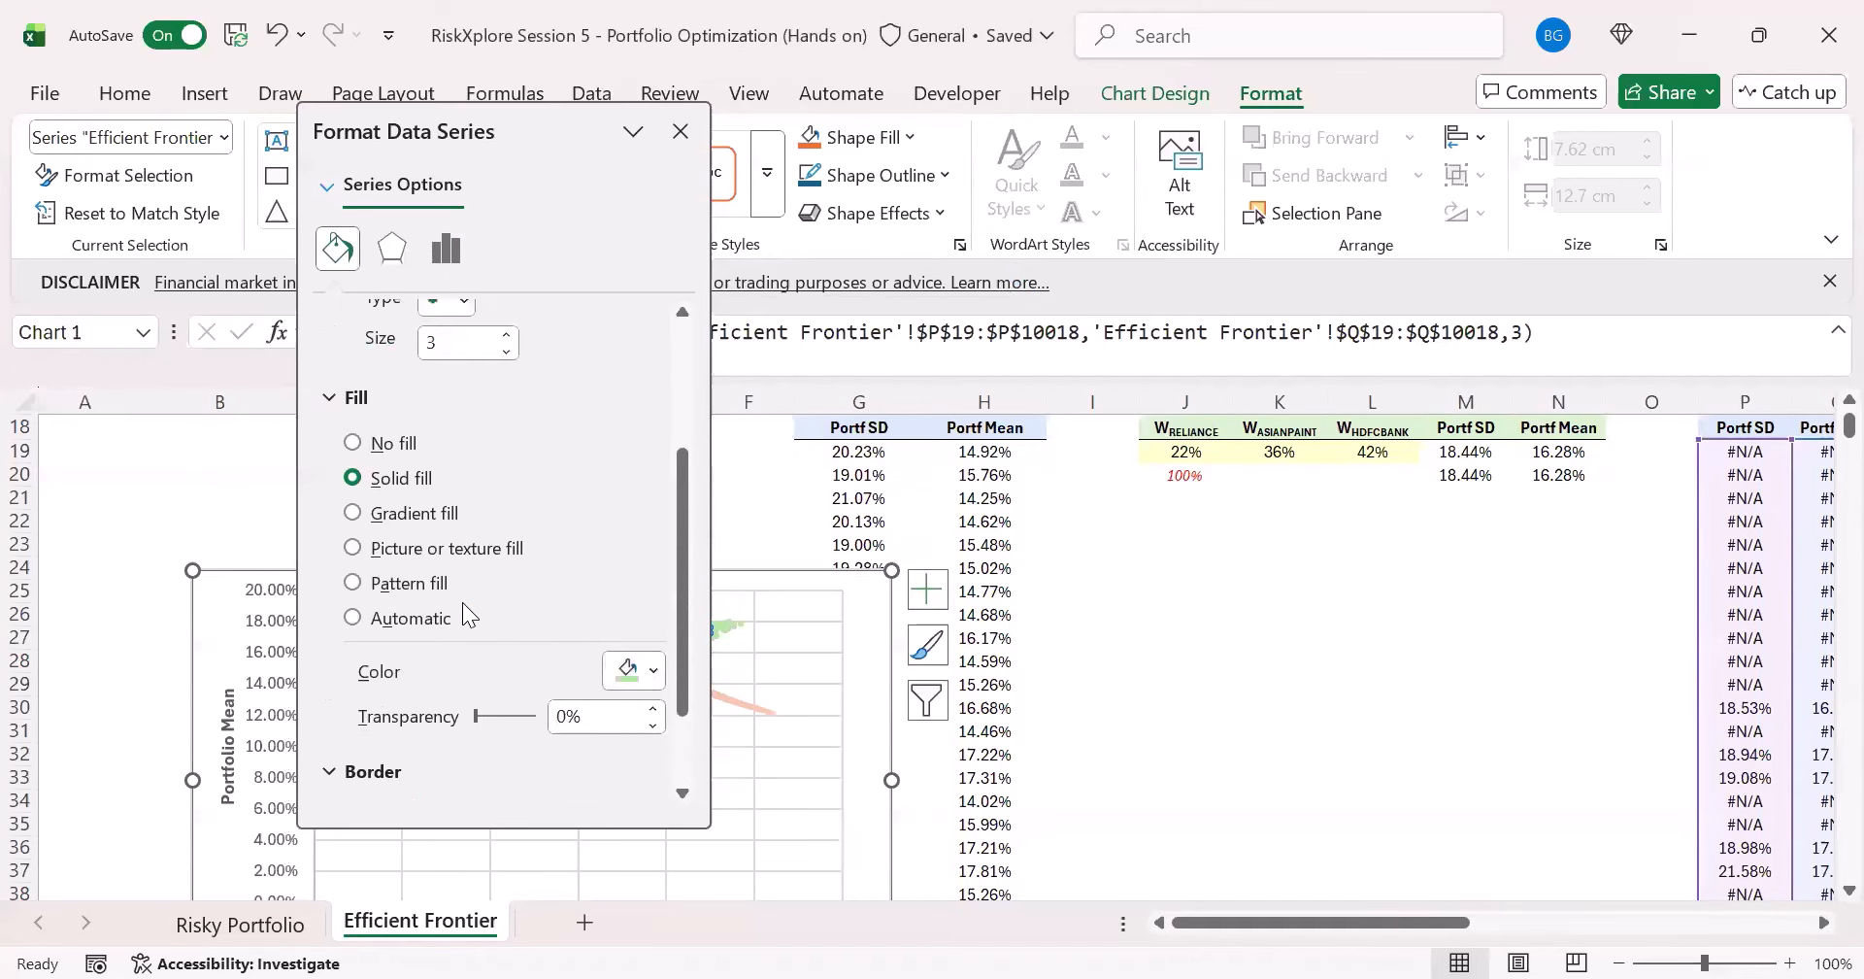
- Set the Efficient Frontier marker fill's transparency to 50% and close the series formatting
{"action": "scroll", "coordinate": [466, 688], "scroll_direction": "down", "scroll_amount": 3}
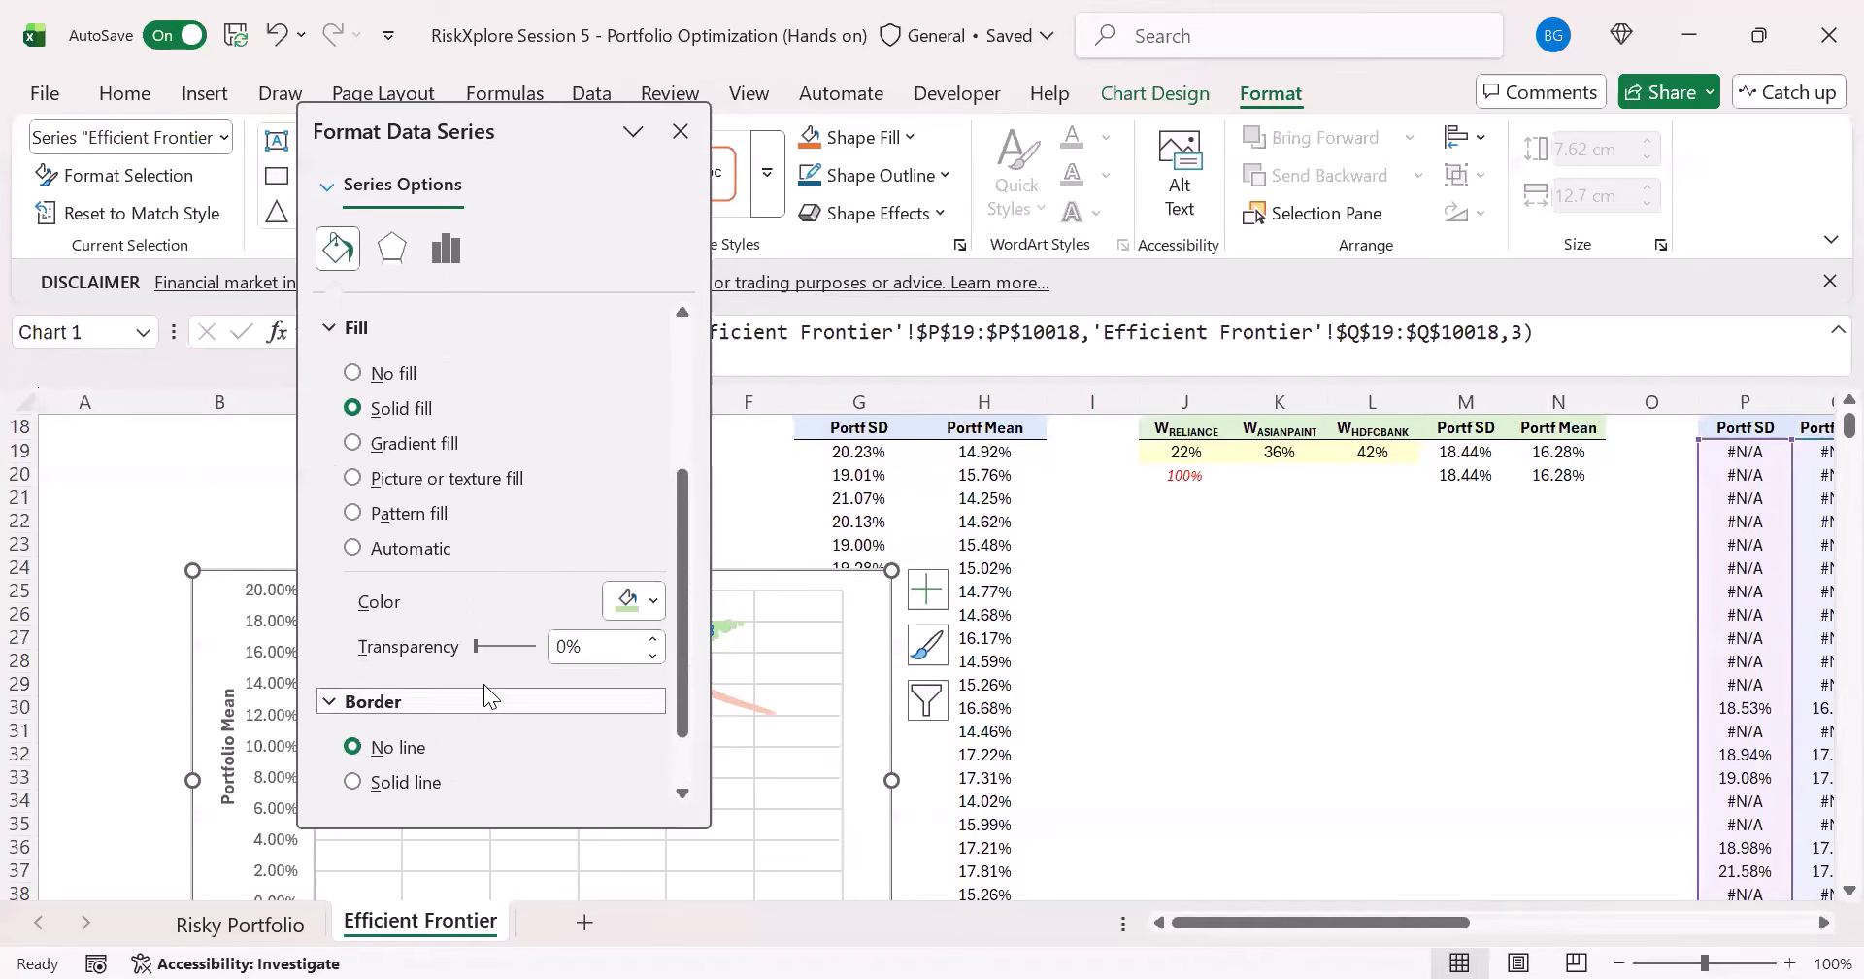
{"action": "left_click", "coordinate": [602, 646]}
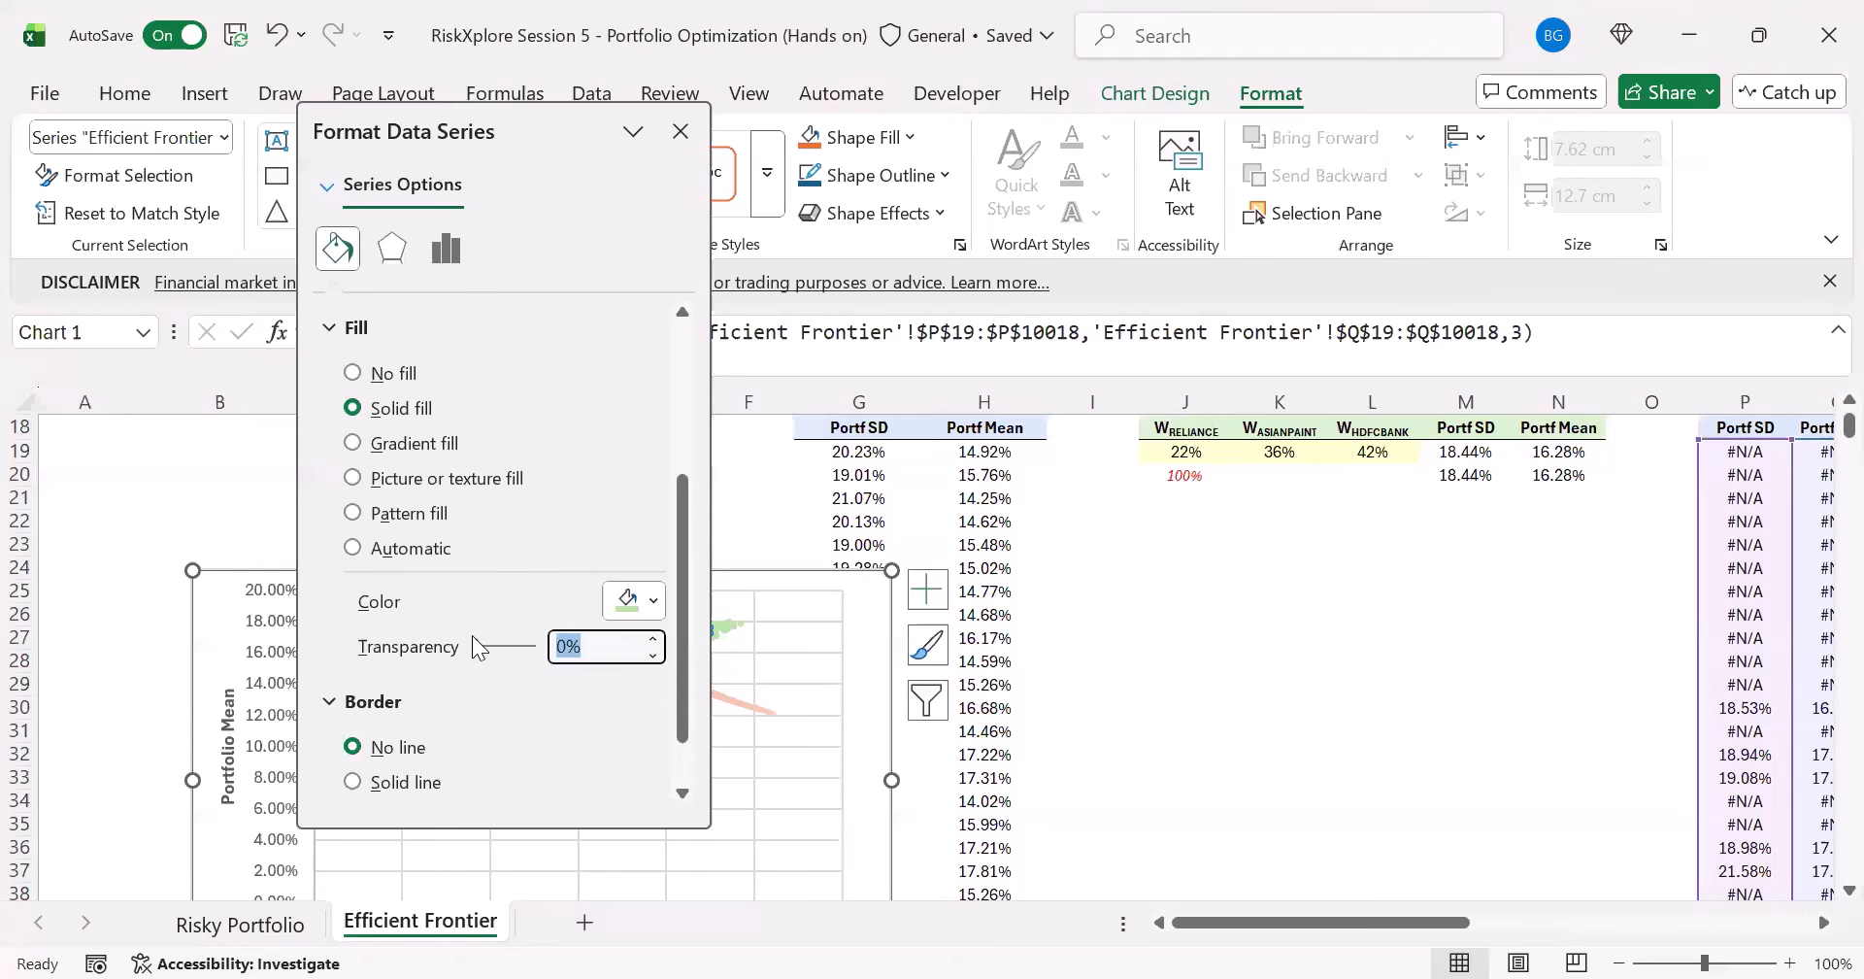
{"action": "type", "text": "50"}
{"action": "key", "text": "Return"}
{"action": "left_click", "coordinate": [680, 131]}
{"action": "left_click", "coordinate": [1092, 568]}
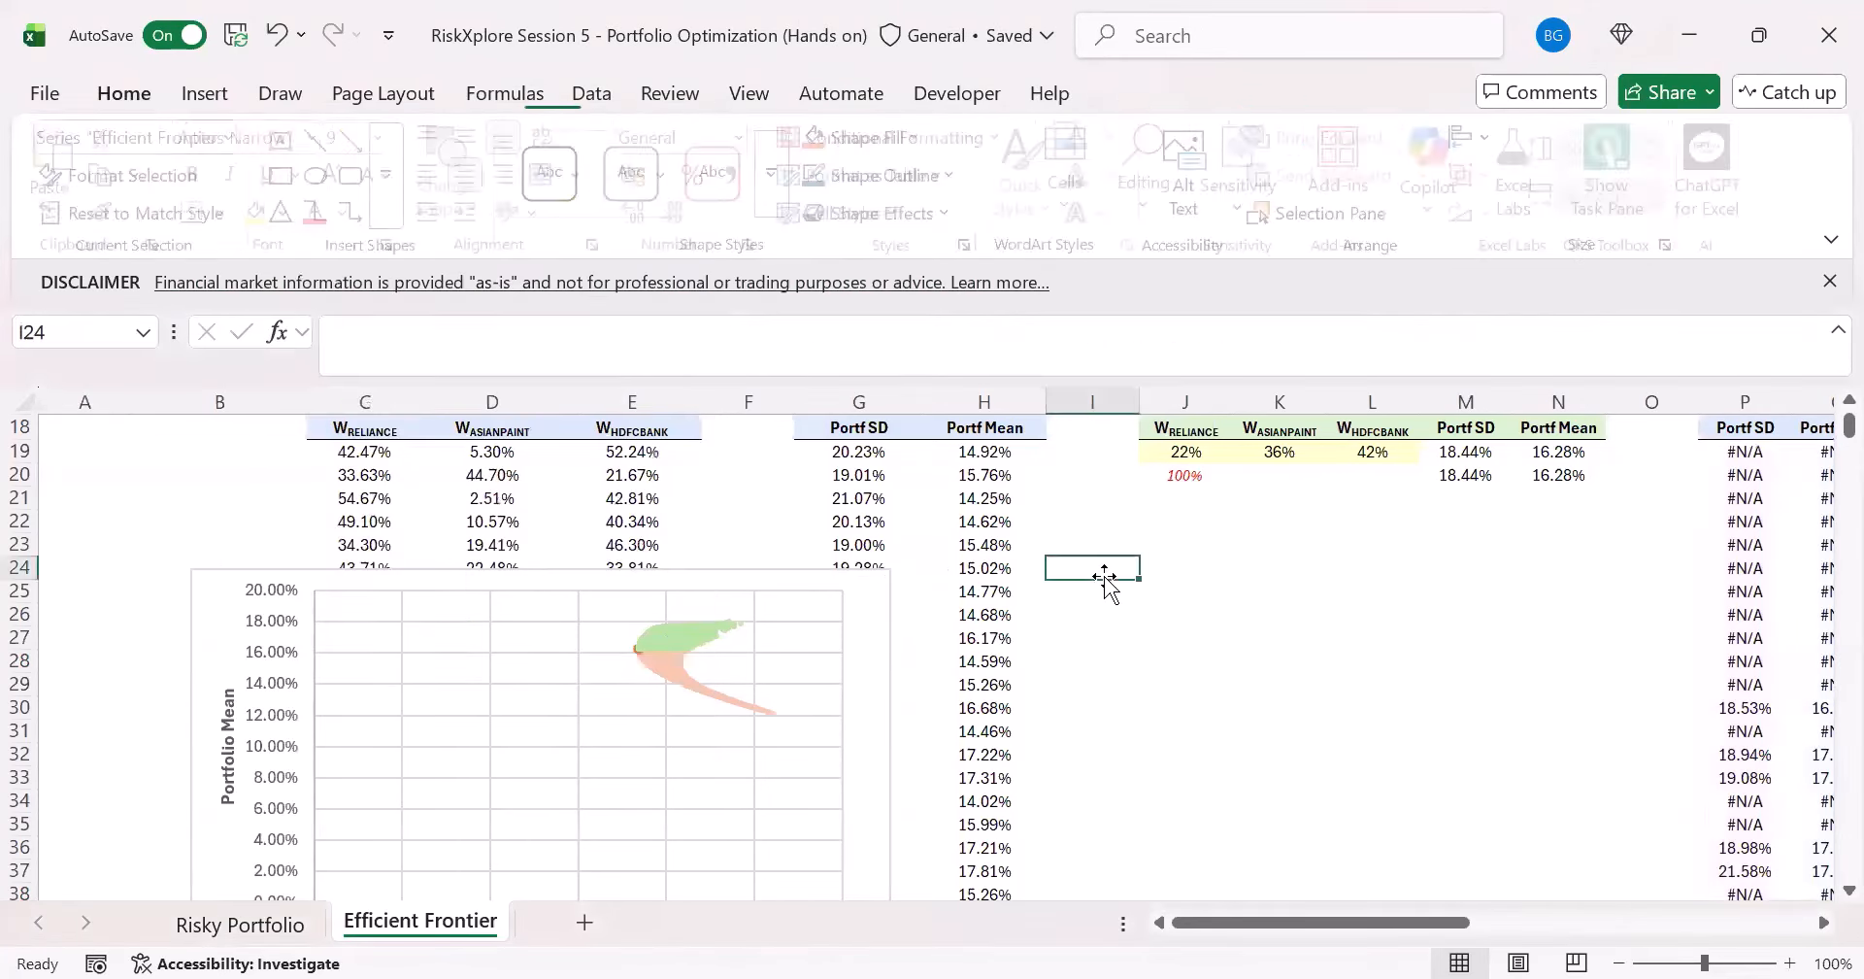
- Move the Efficient Frontier series ahead of GMVP in the chart's series order so the GMVP point is drawn on top
{"action": "left_click", "coordinate": [766, 579]}
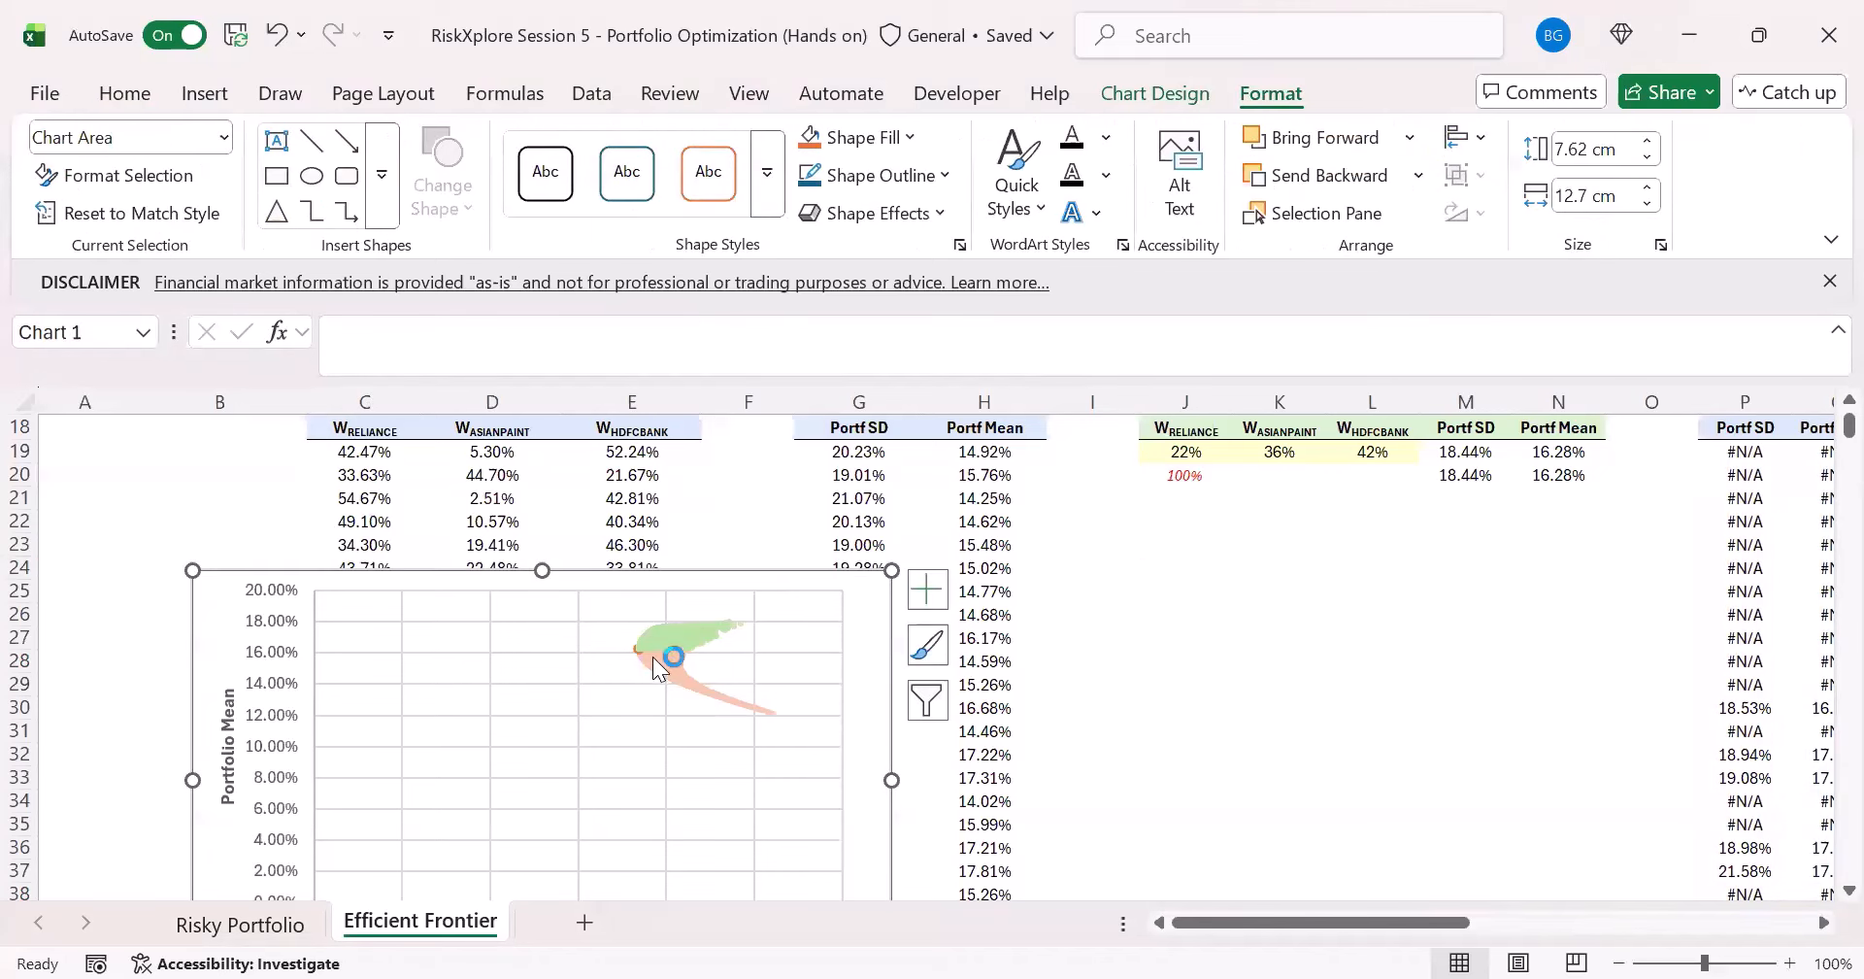
{"action": "left_click", "coordinate": [1153, 93]}
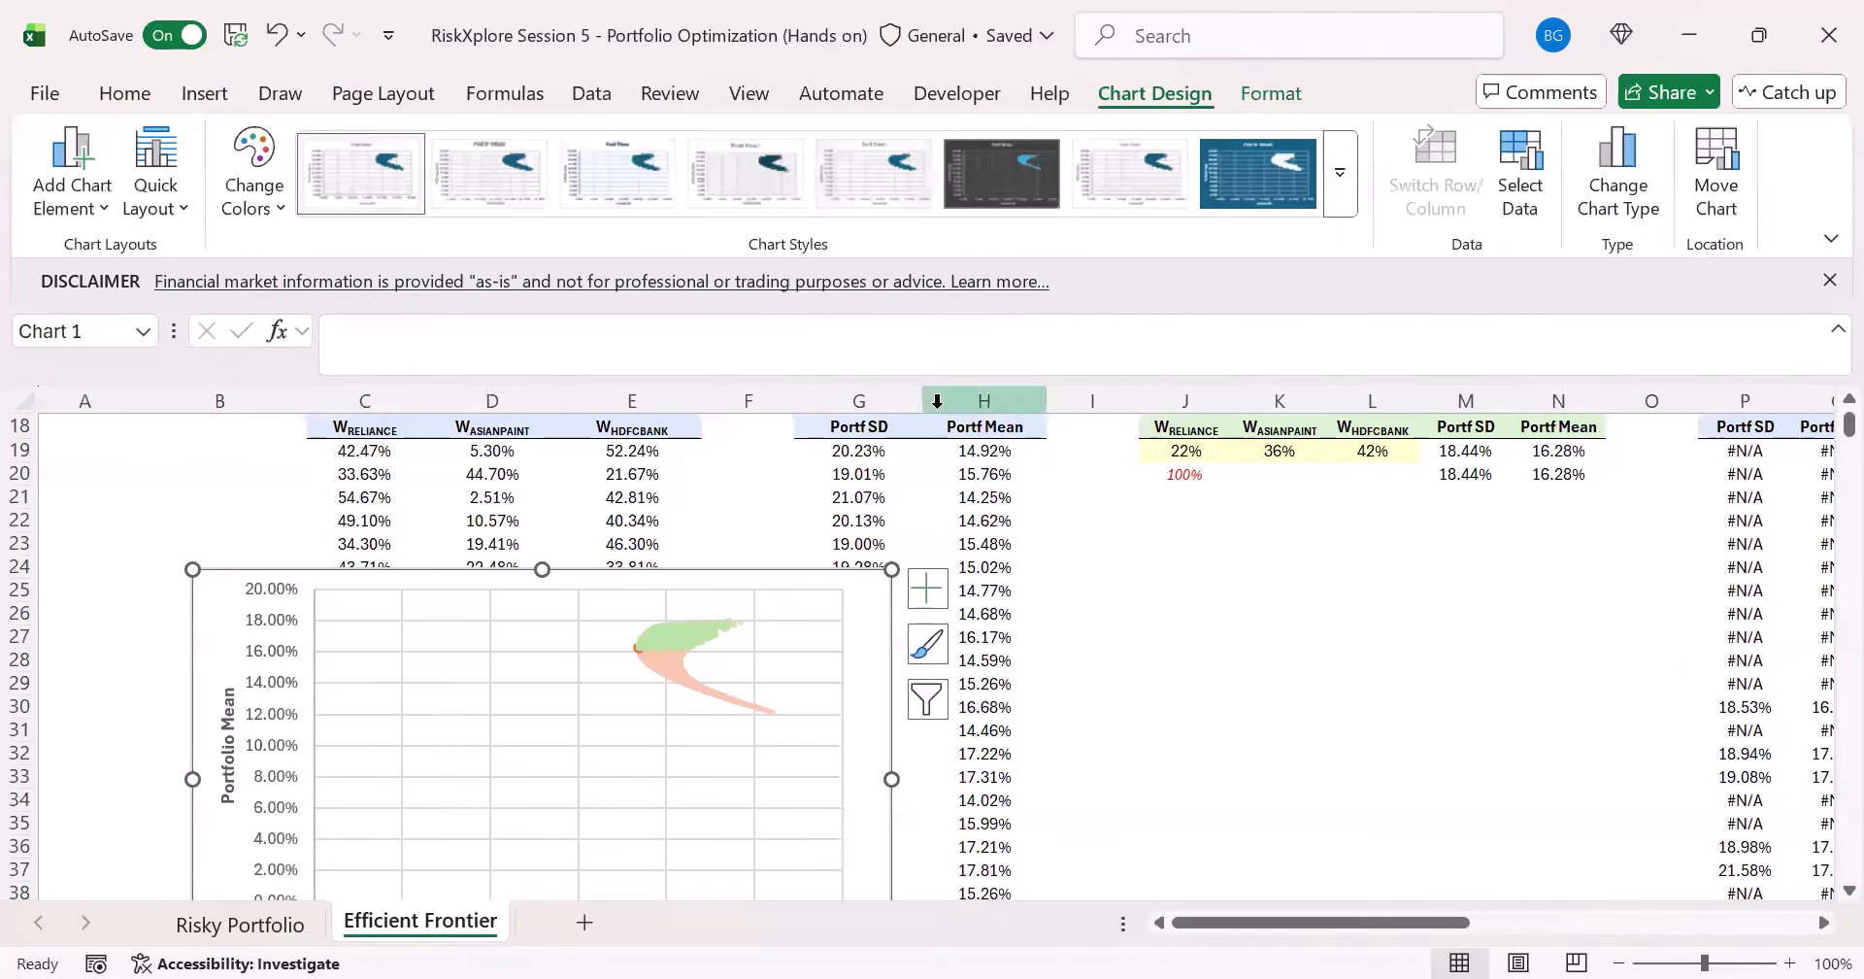
{"action": "scroll", "coordinate": [1193, 674], "scroll_direction": "up", "scroll_amount": 1}
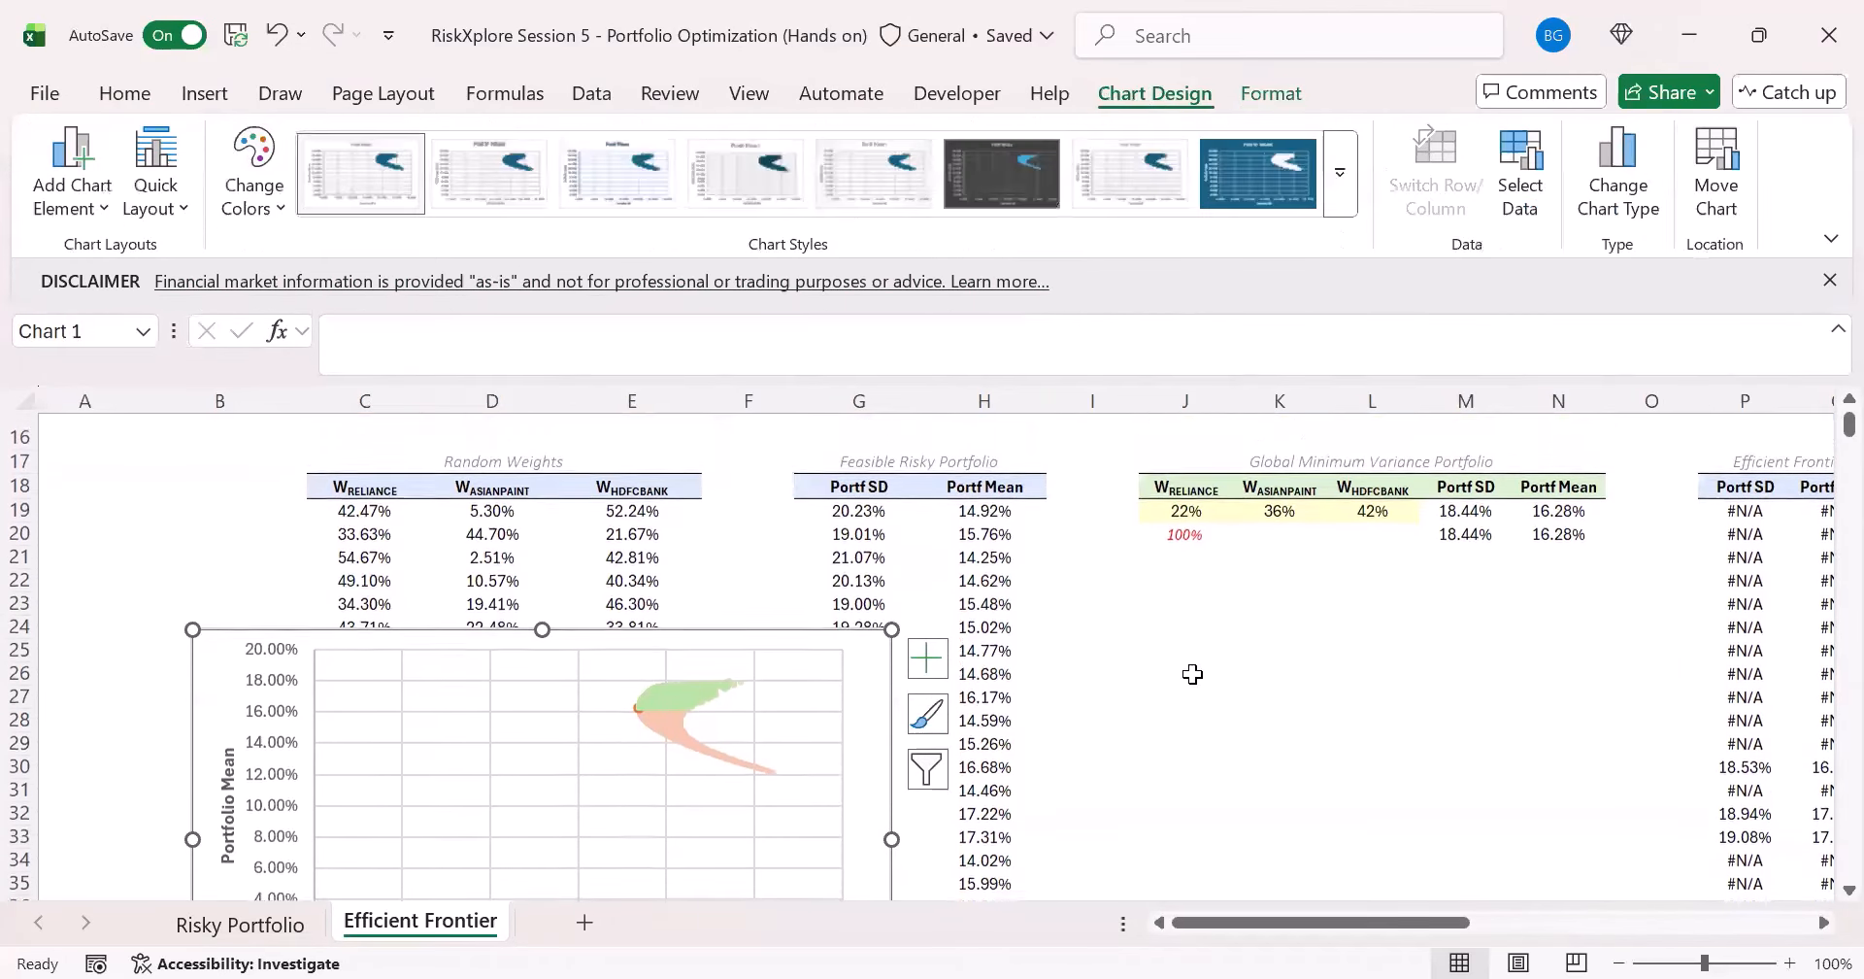
{"action": "left_click", "coordinate": [1520, 210]}
{"action": "left_click", "coordinate": [122, 691]}
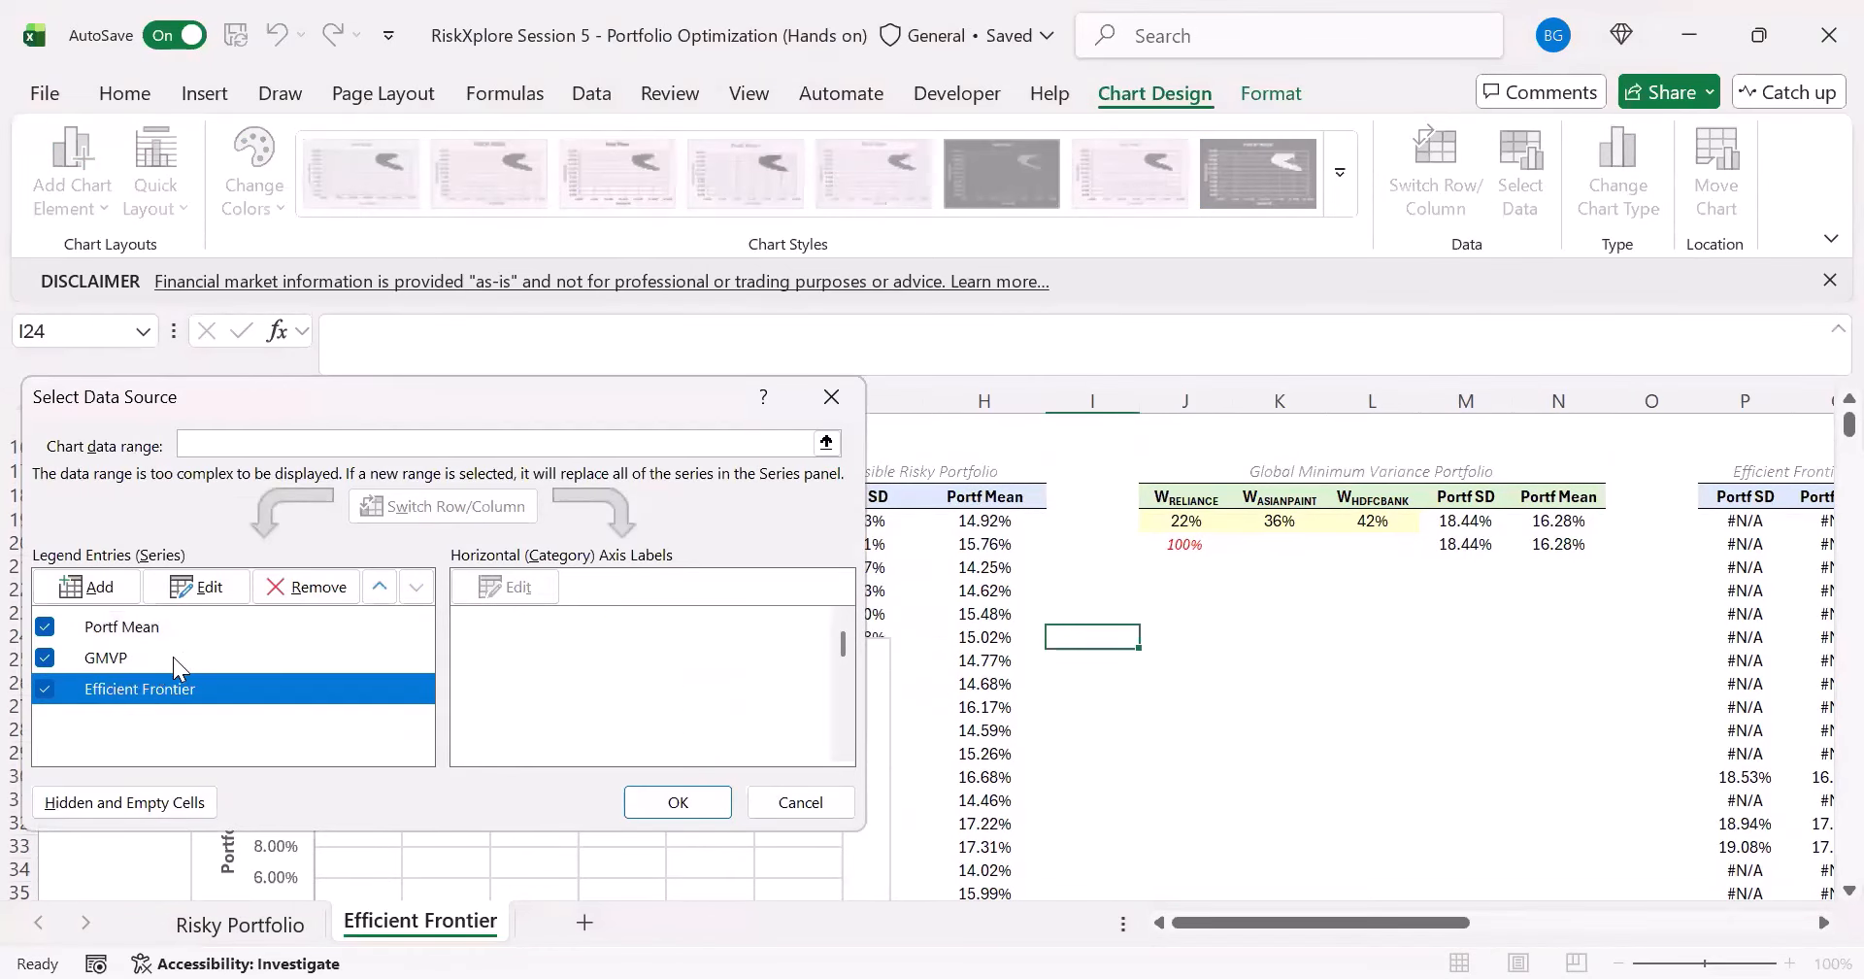
{"action": "left_click", "coordinate": [385, 592]}
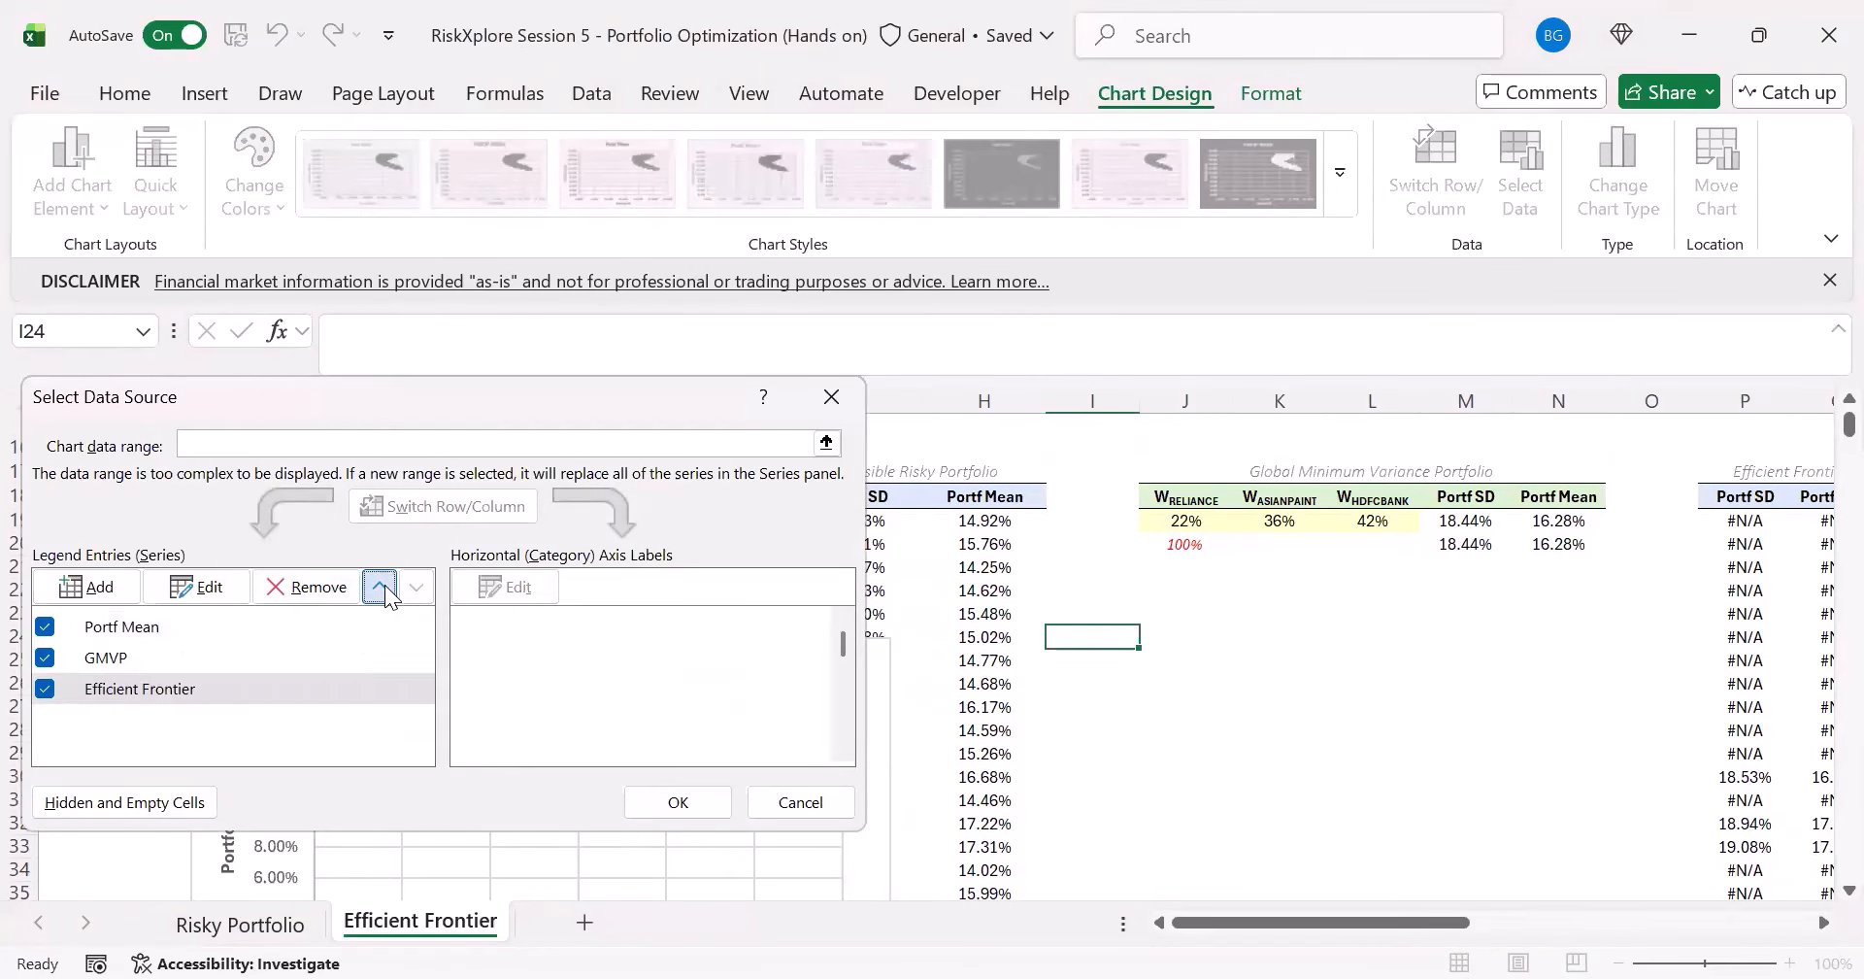
{"action": "left_click", "coordinate": [706, 803]}
{"action": "left_click", "coordinate": [1209, 657]}
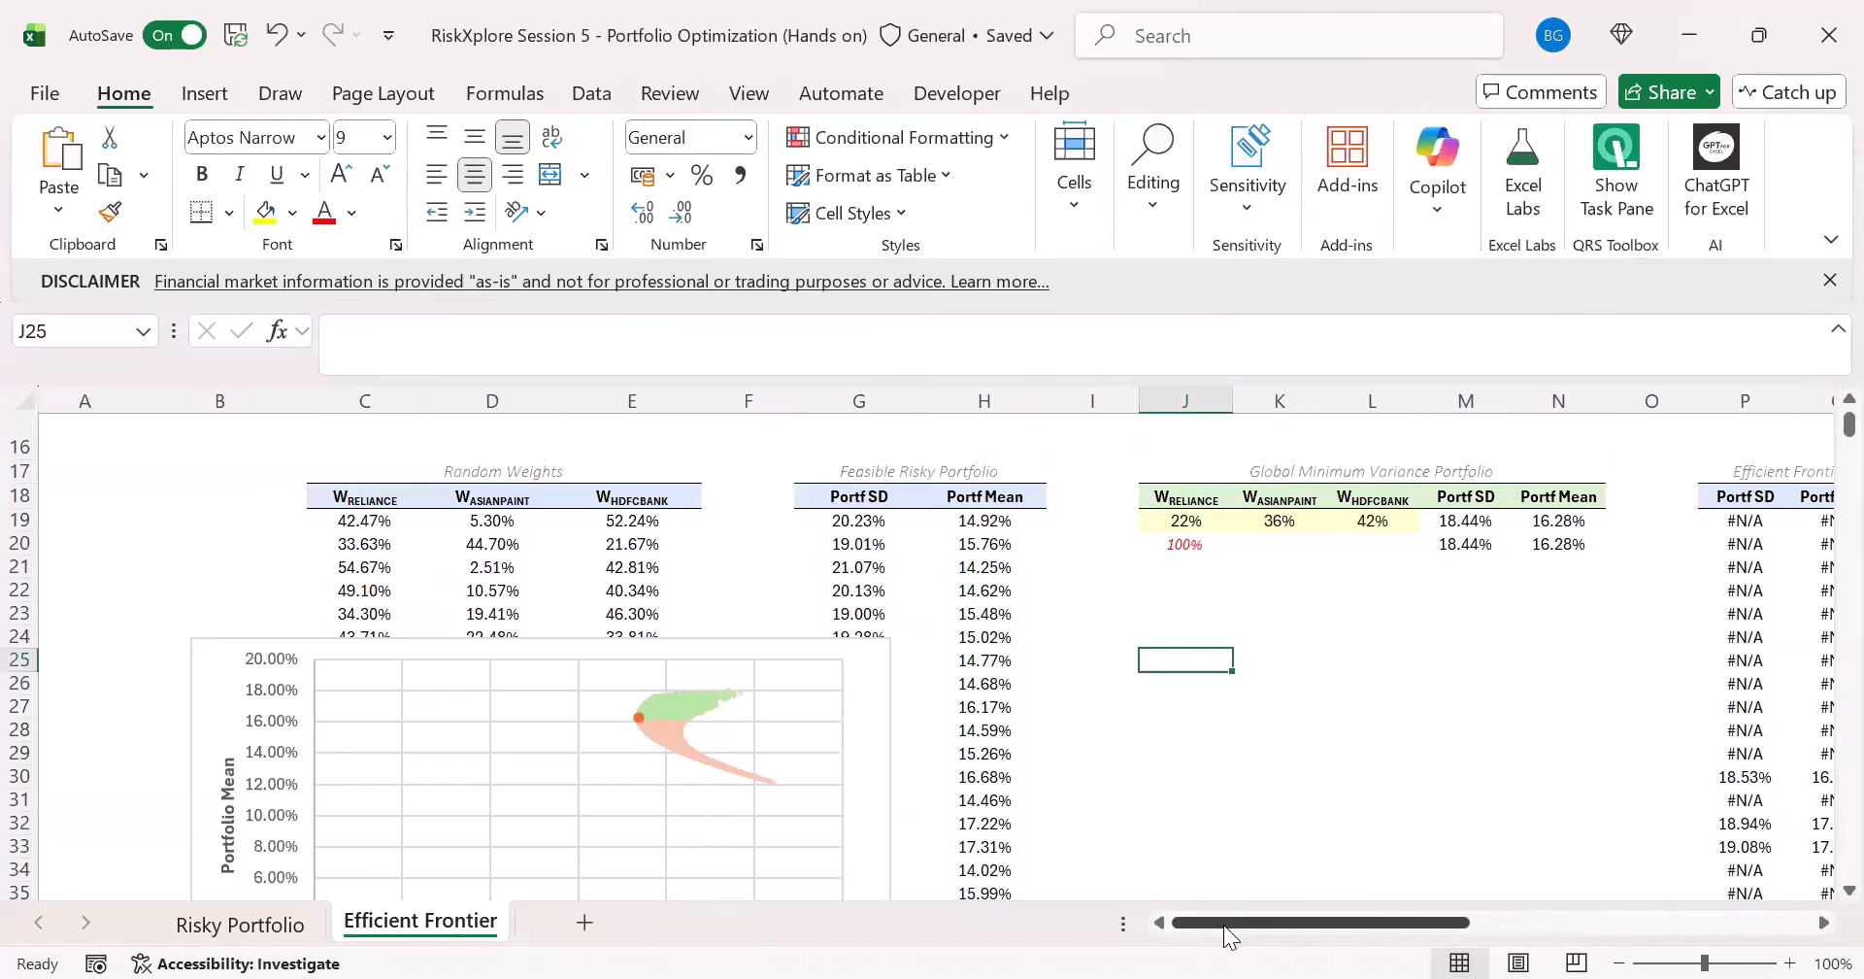
- Review the feasible Portf Mean formula in H19 and the Optimal Portfolio cells from the weights to the Sharpe Ratio
{"action": "left_click_drag", "start_coordinate": [1224, 925], "coordinate": [1301, 923]}
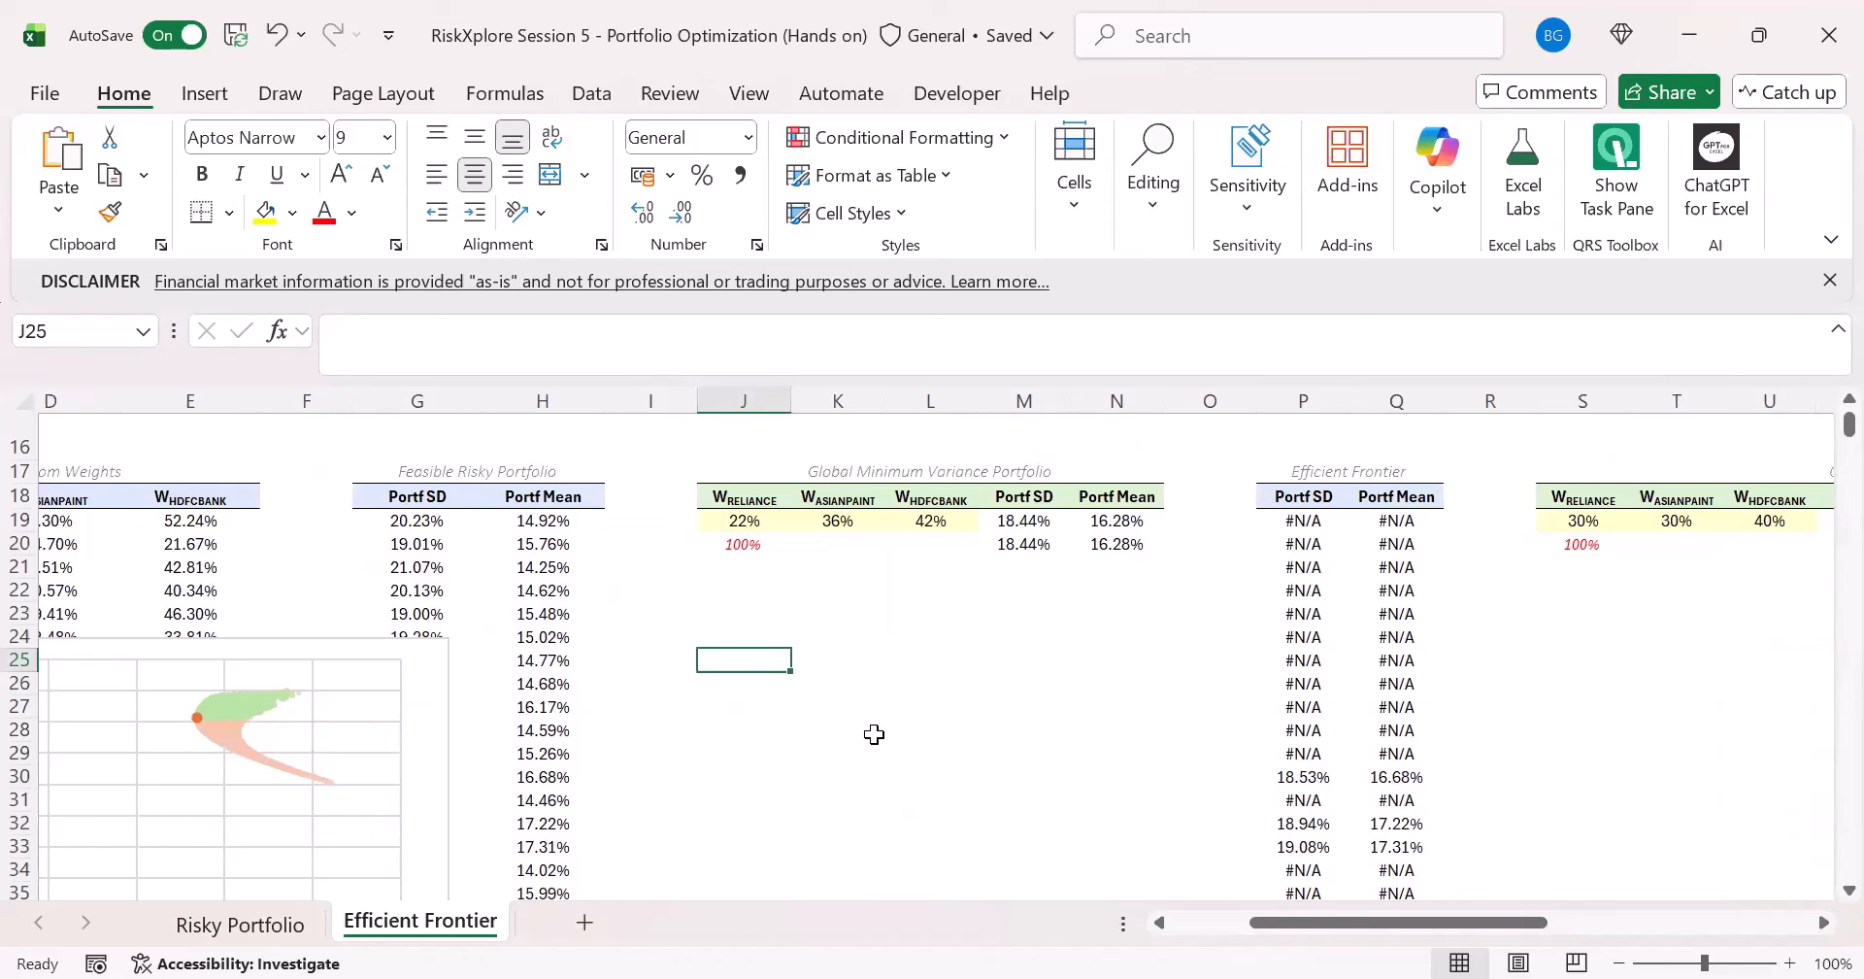
{"action": "left_click", "coordinate": [1039, 586]}
{"action": "left_click", "coordinate": [581, 515]}
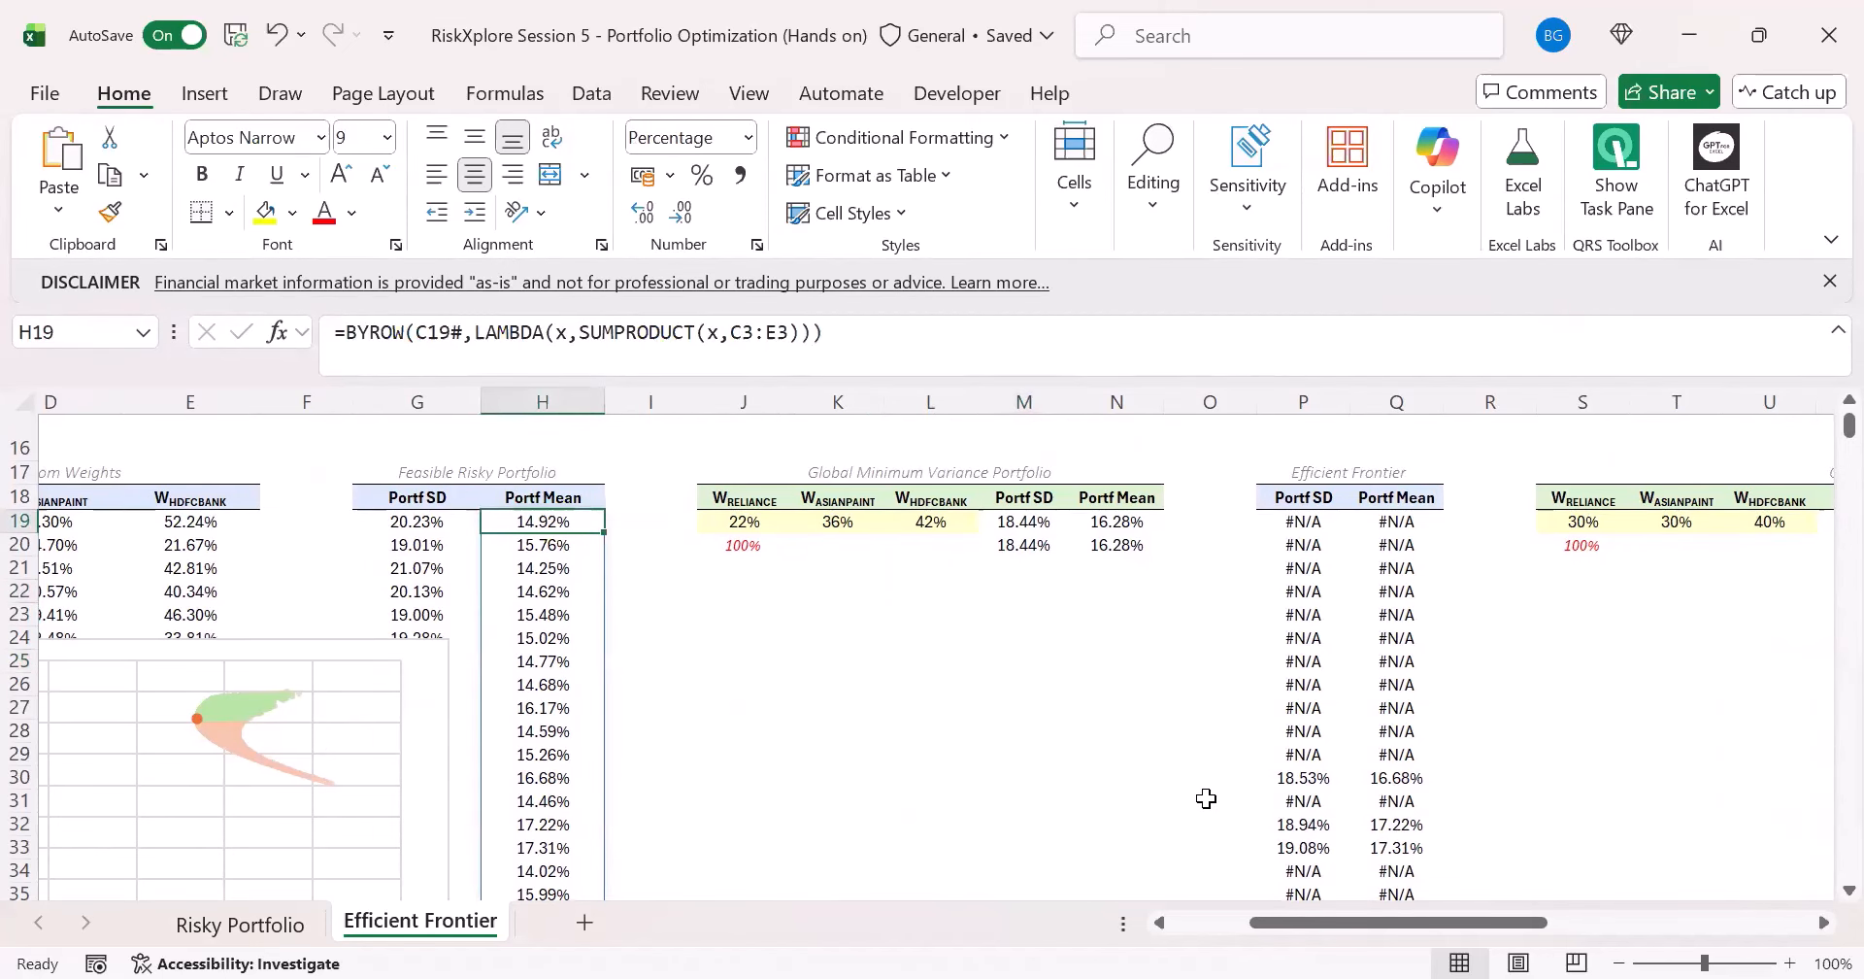
{"action": "scroll", "coordinate": [1451, 909], "scroll_direction": "right", "scroll_amount": 2}
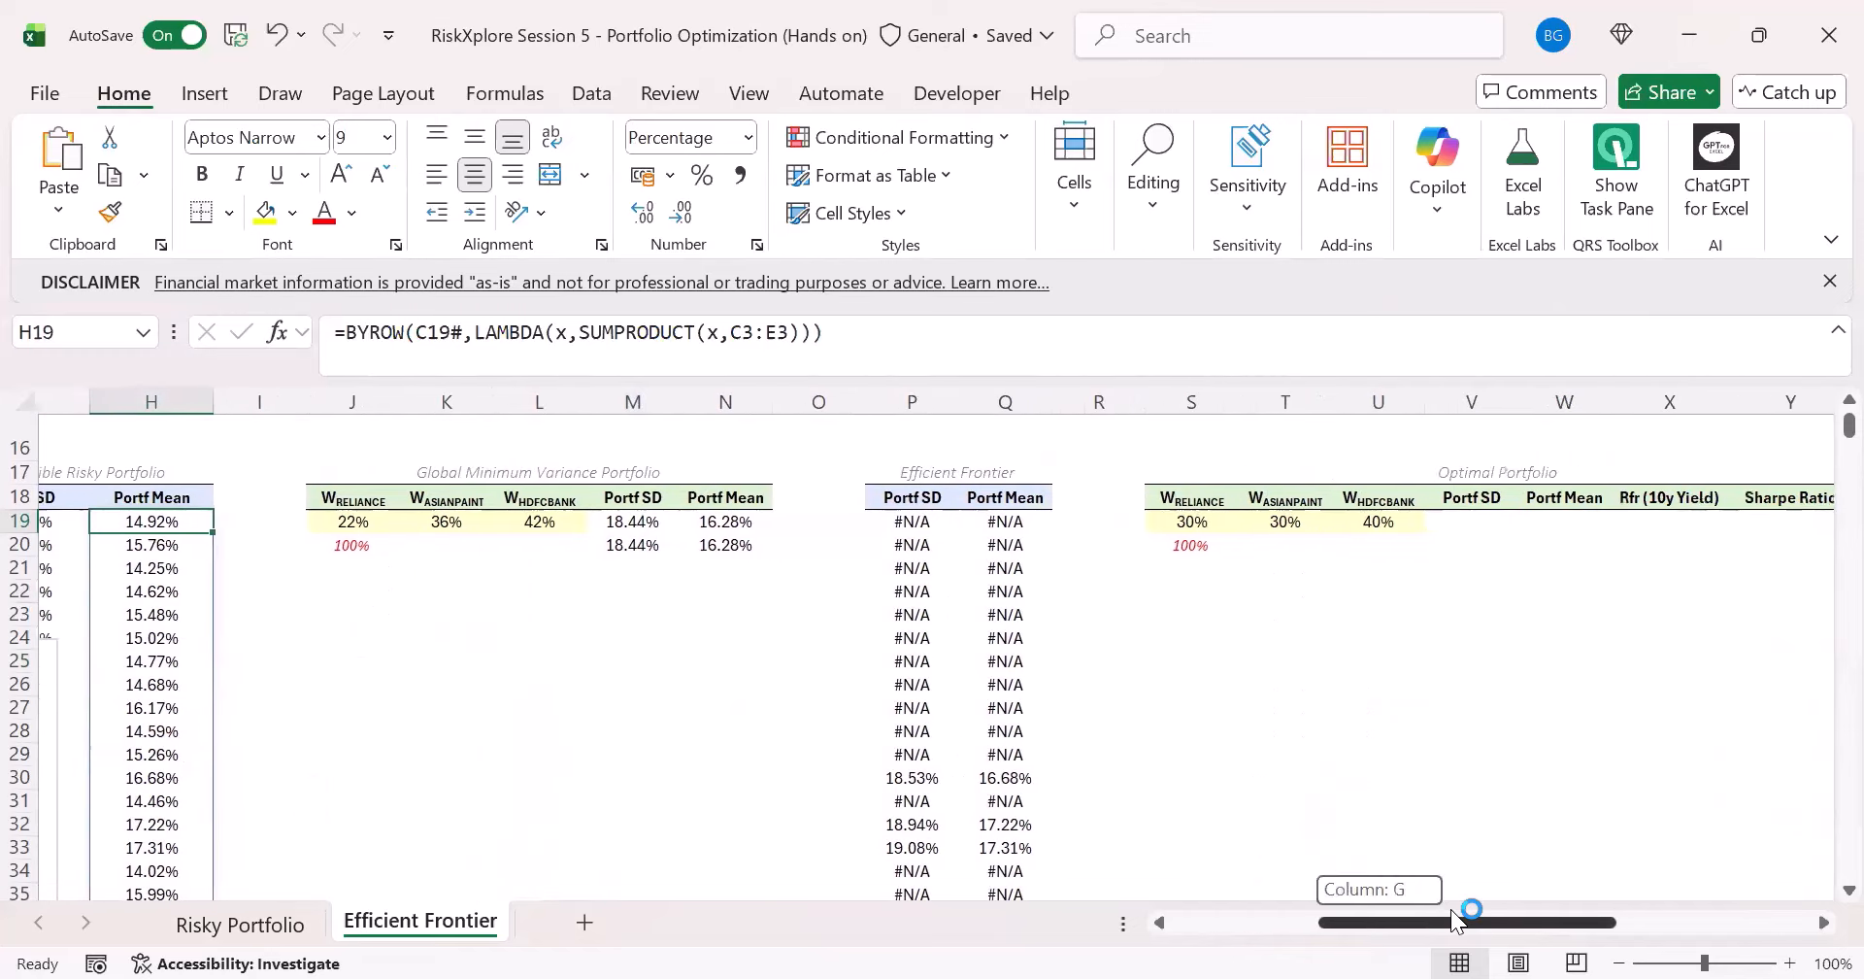
{"action": "mouse_move", "coordinate": [1447, 922]}
{"action": "left_mouse_down"}
{"action": "mouse_move", "coordinate": [1305, 922]}
{"action": "mouse_move", "coordinate": [1420, 893]}
{"action": "mouse_move", "coordinate": [1476, 903]}
{"action": "left_mouse_up"}
{"action": "left_click", "coordinate": [986, 521]}
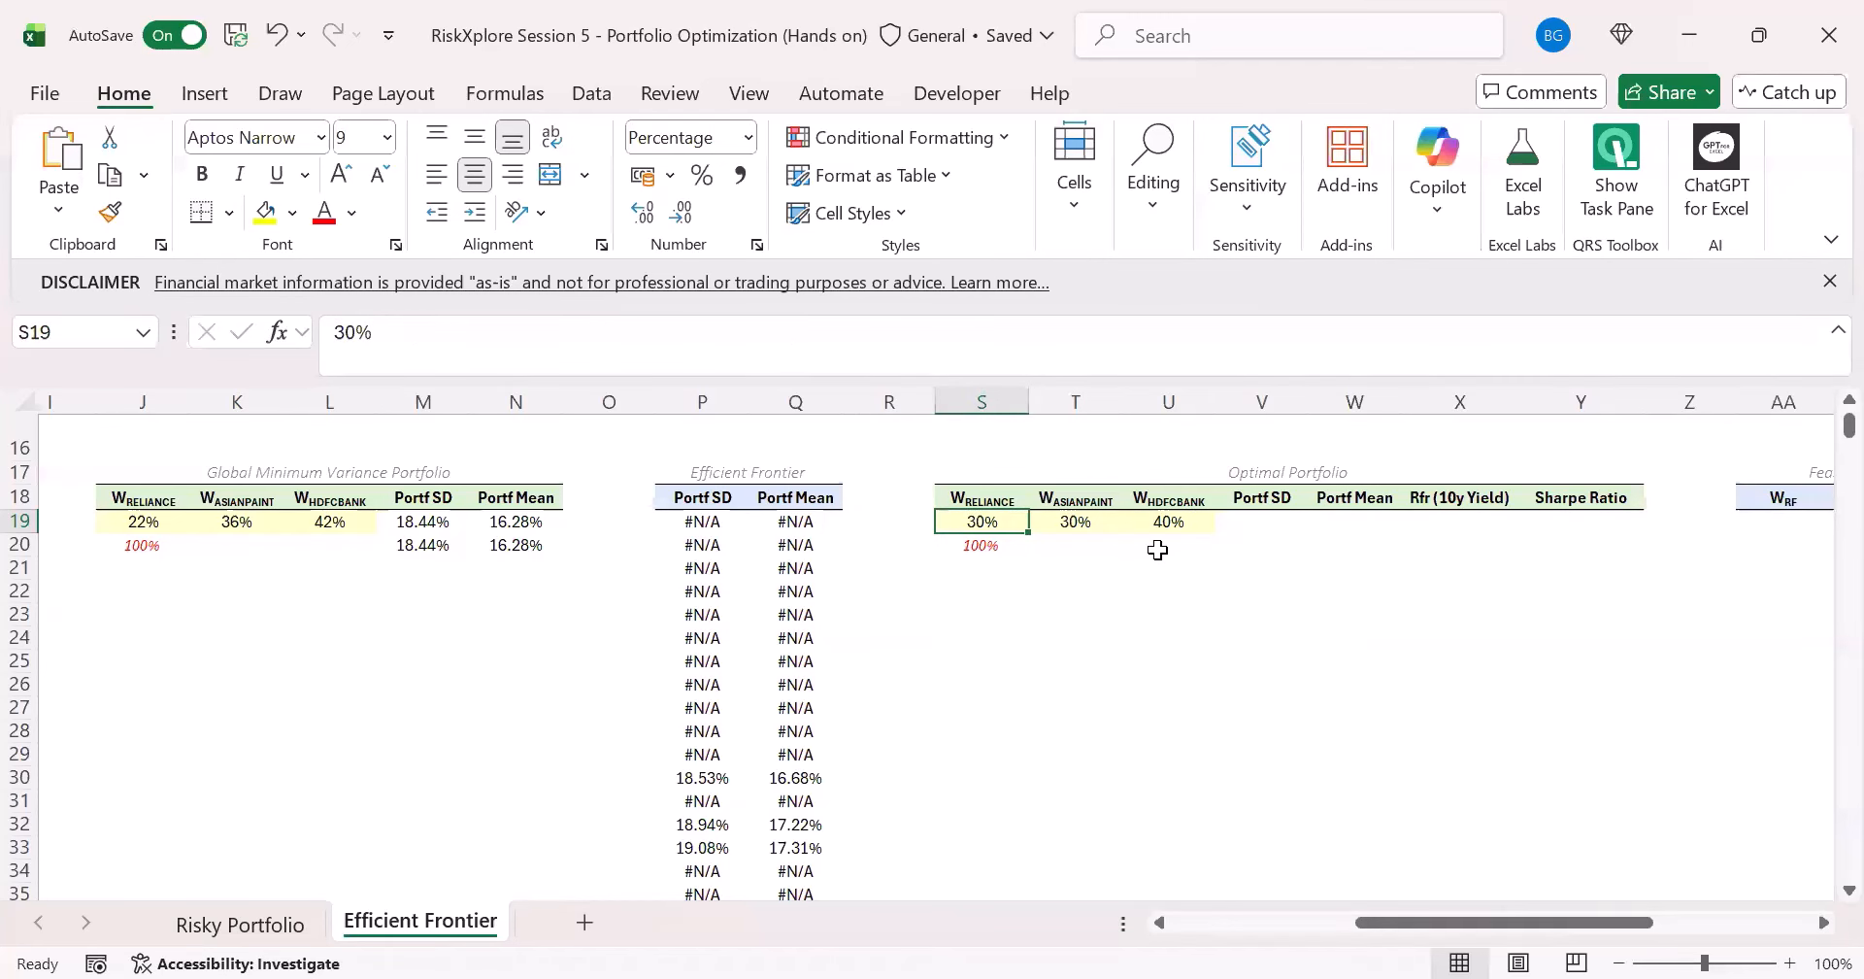
{"action": "left_click_drag", "start_coordinate": [1359, 915], "coordinate": [1424, 917]}
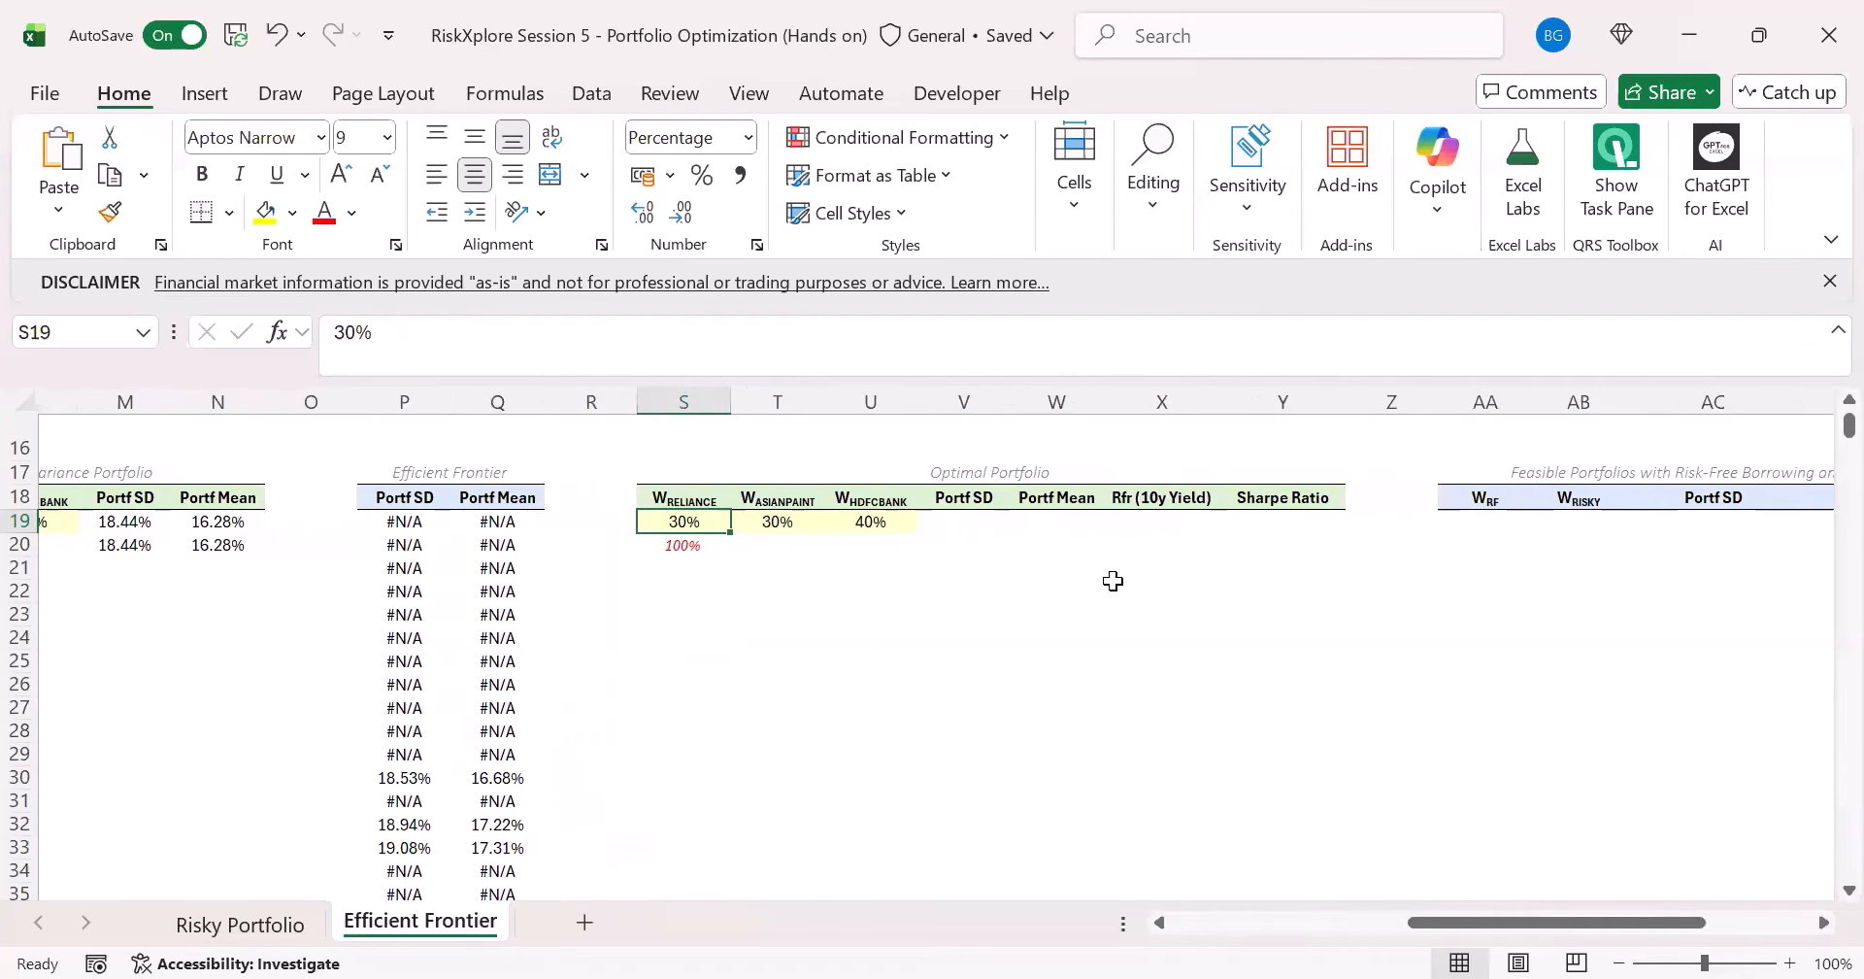
{"action": "left_click", "coordinate": [1114, 580]}
{"action": "left_click", "coordinate": [1253, 522]}
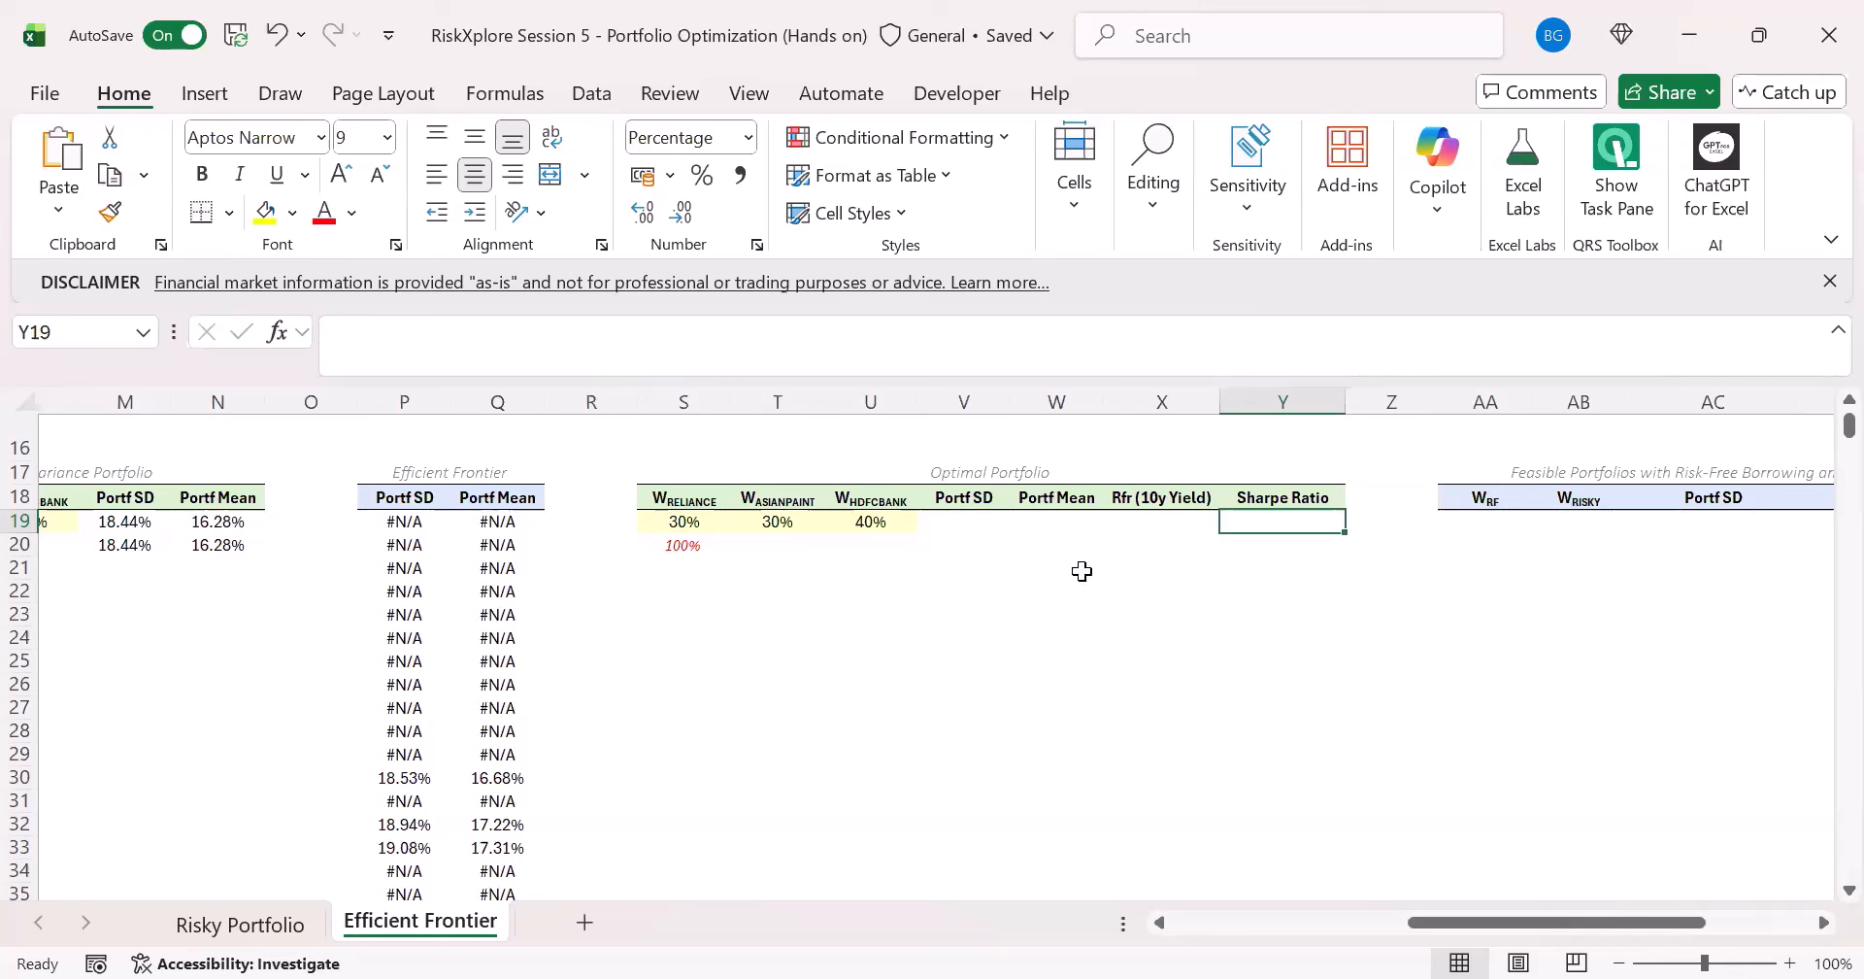
{"action": "key", "text": "Left"}
{"action": "key", "text": "Left"}
{"action": "key", "text": "Left"}
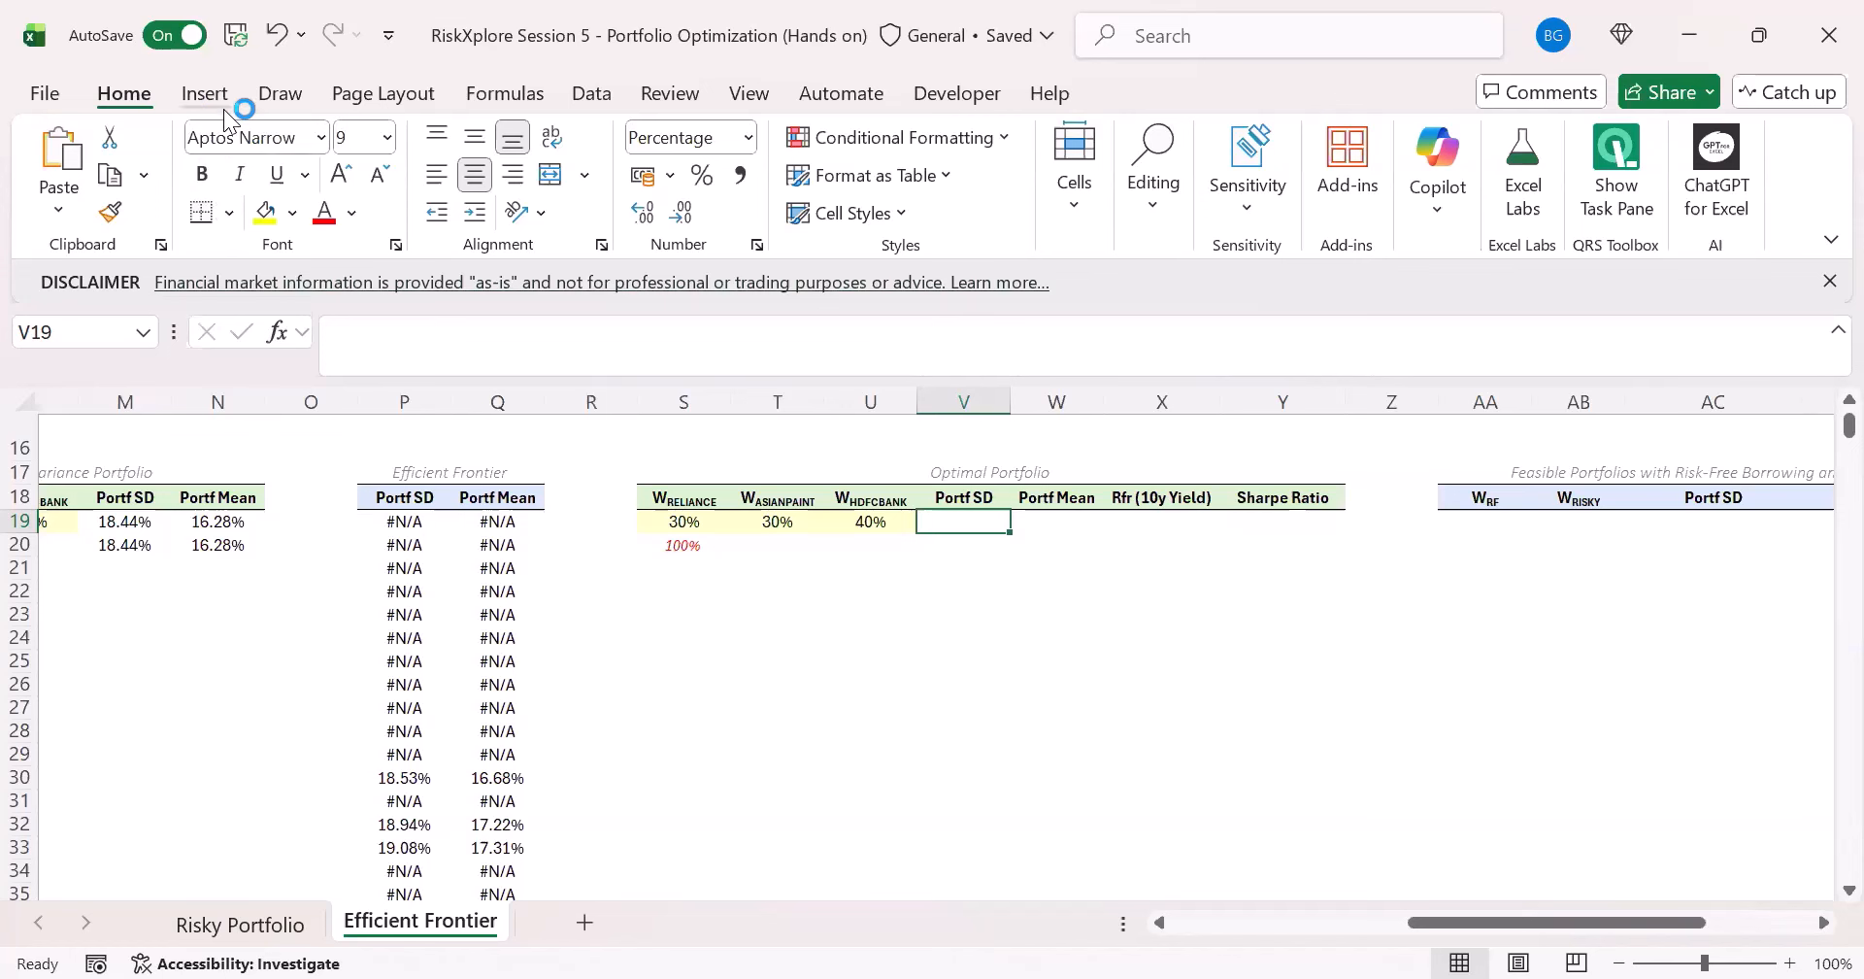
- Collapse the ribbon to enlarge the sheet area and select the Optimal Portfolio's Sharpe Ratio cell Y19
{"action": "double_click", "coordinate": [136, 97]}
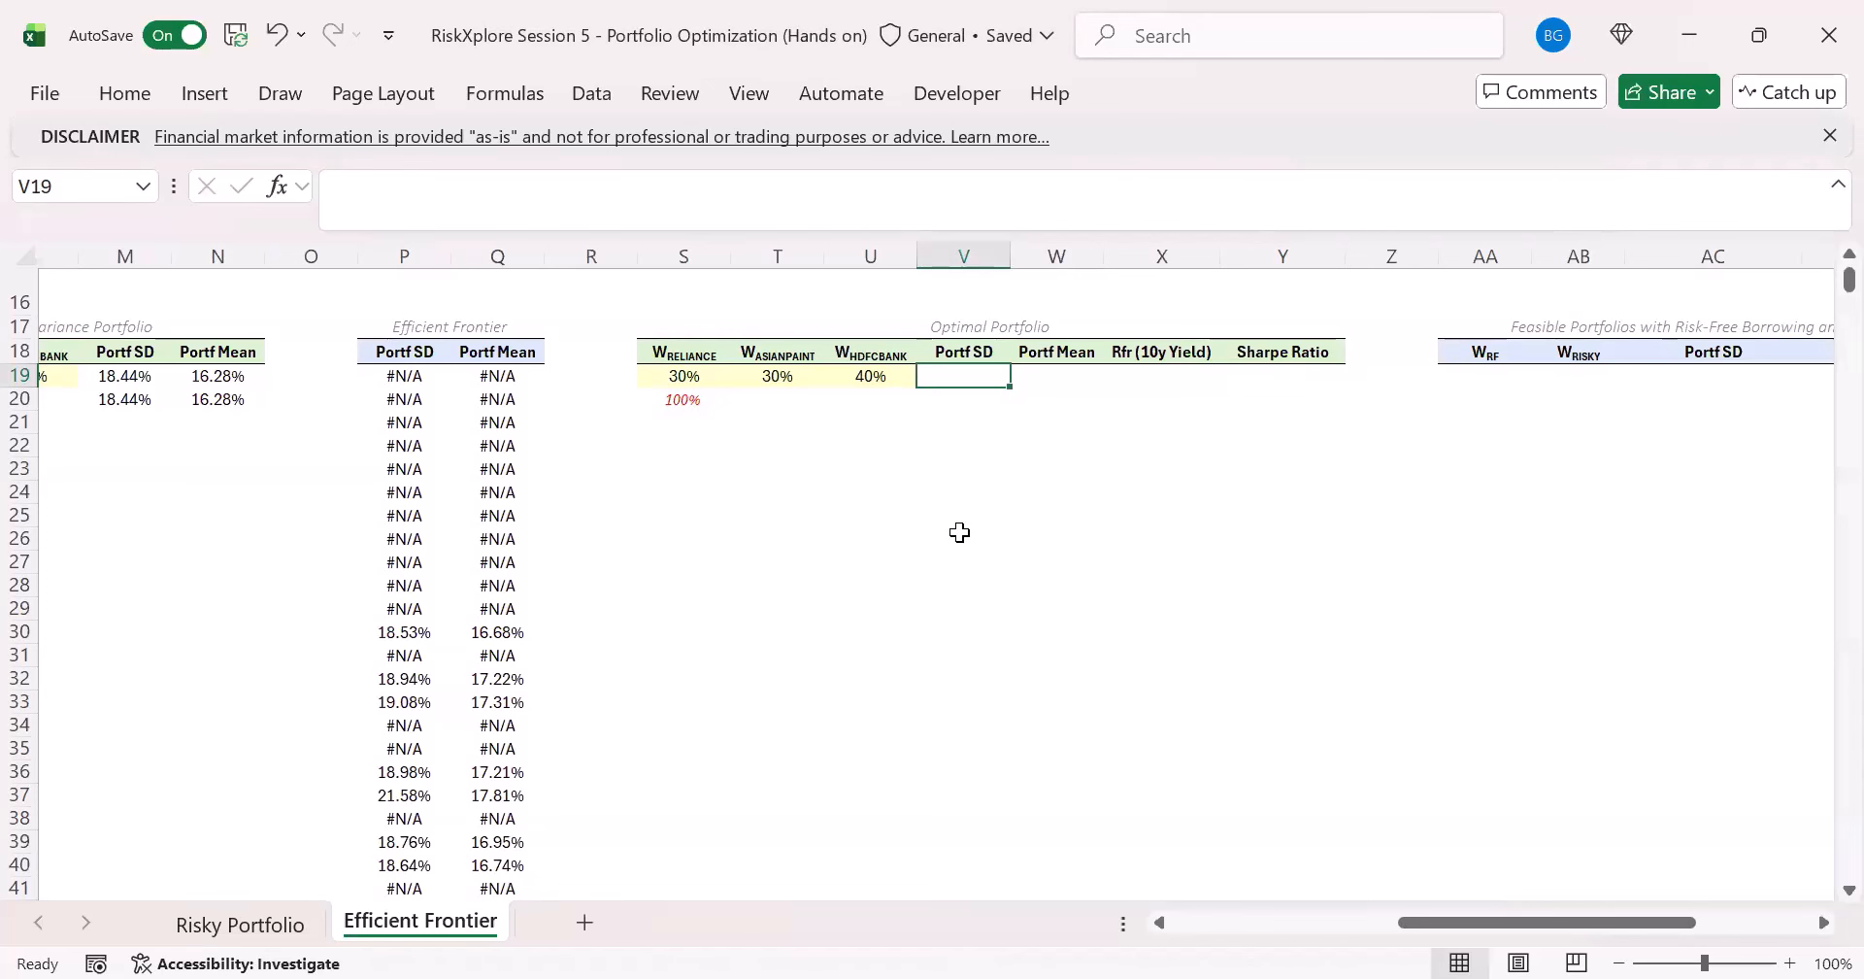
{"action": "key", "text": "Right"}
{"action": "key", "text": "Right"}
{"action": "key", "text": "Right"}
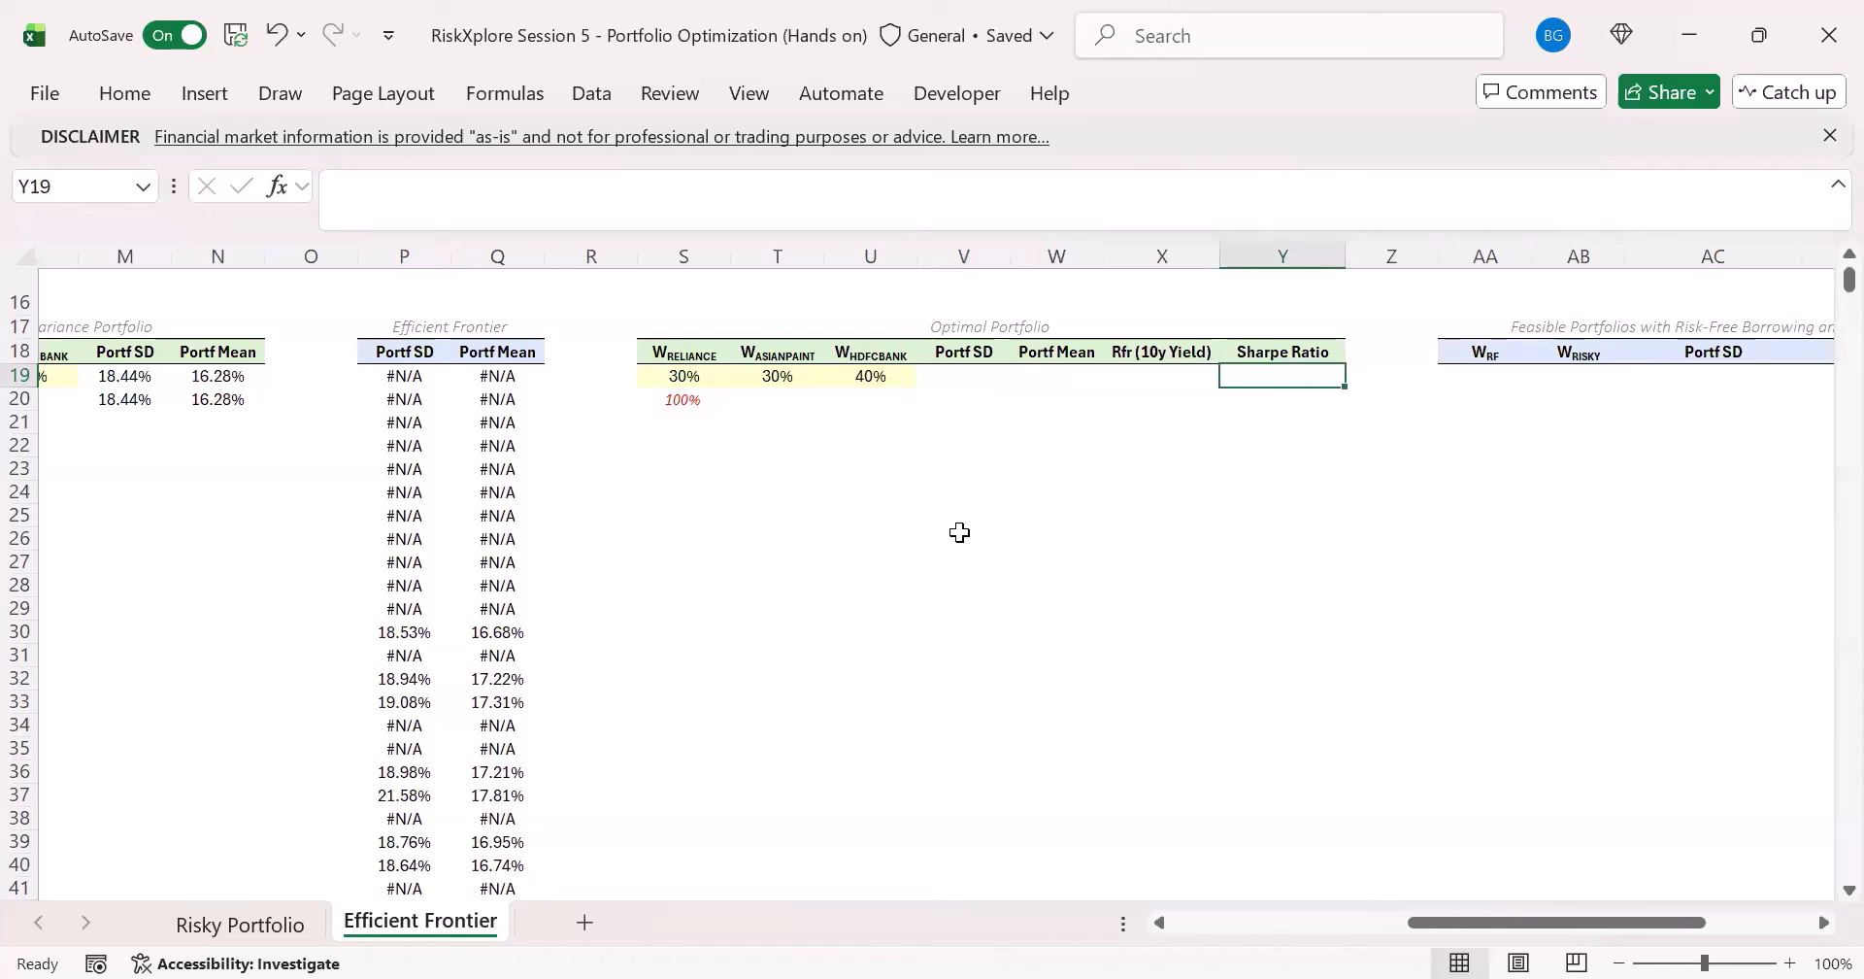
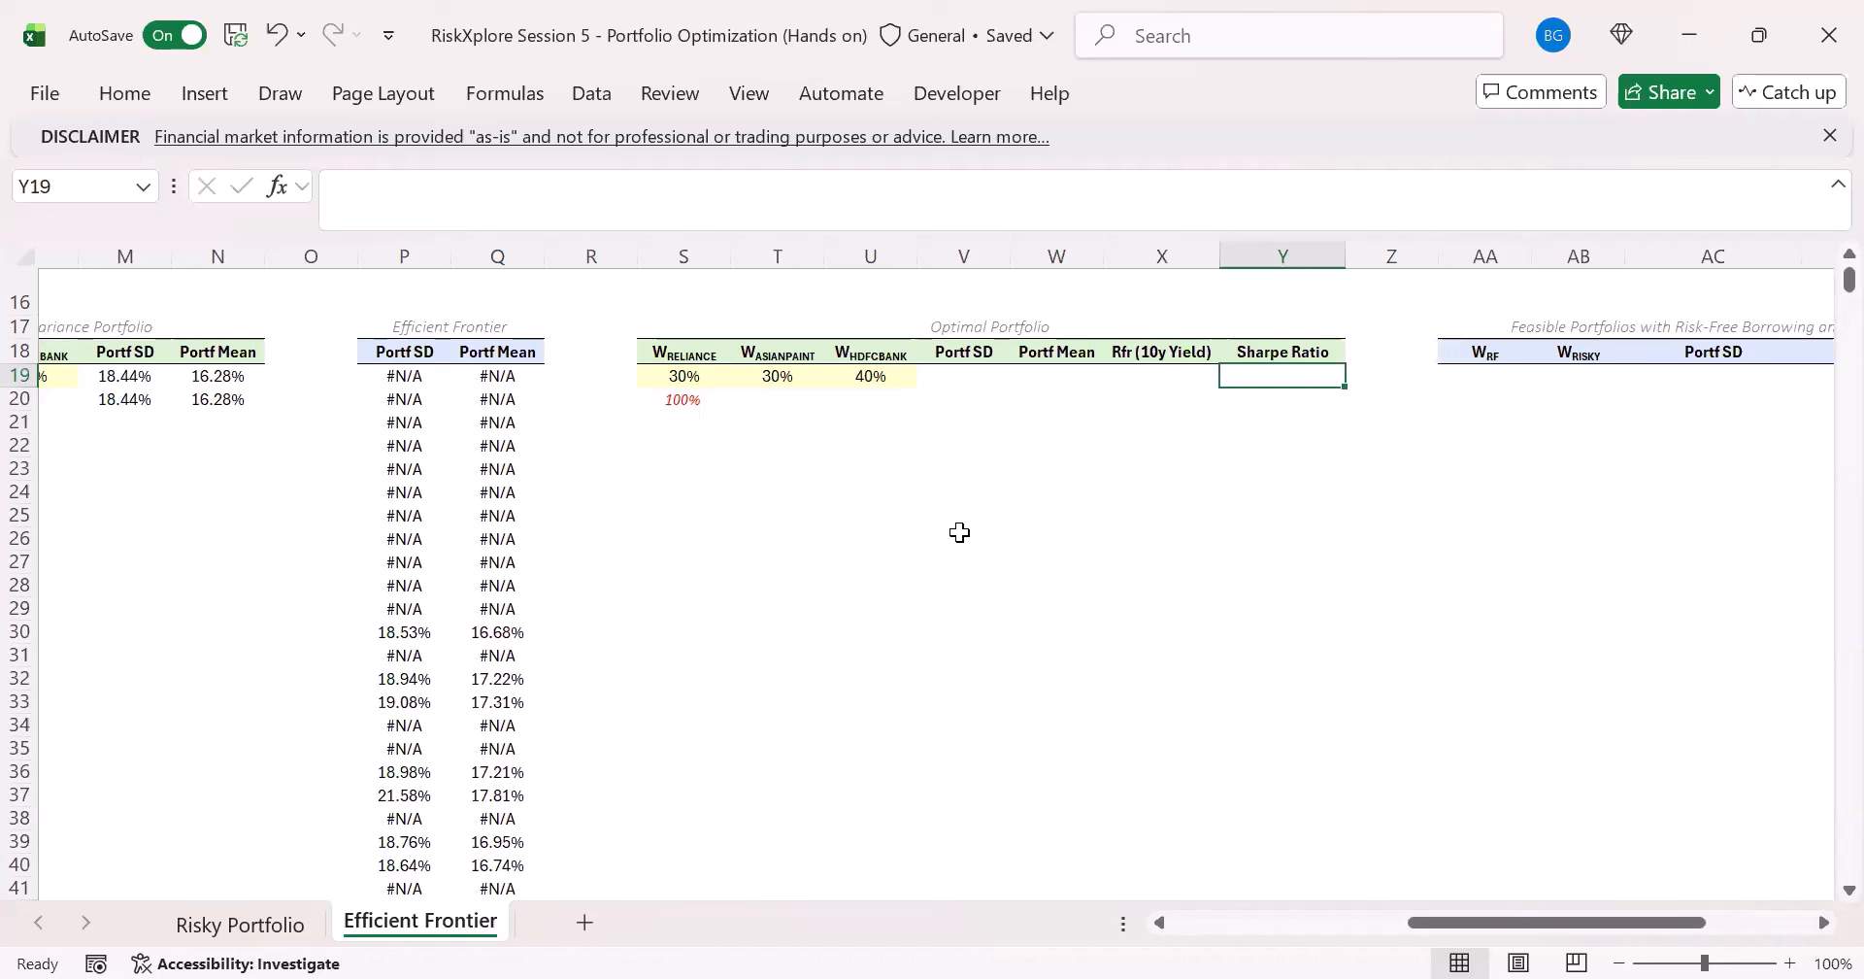
- Copy the minimum variance portfolio's Portf SD formula from M19 into the Optimal Portfolio's Portf SD cell V19
{"action": "key", "text": "Left"}
{"action": "key", "text": "Left"}
{"action": "key", "text": "Left"}
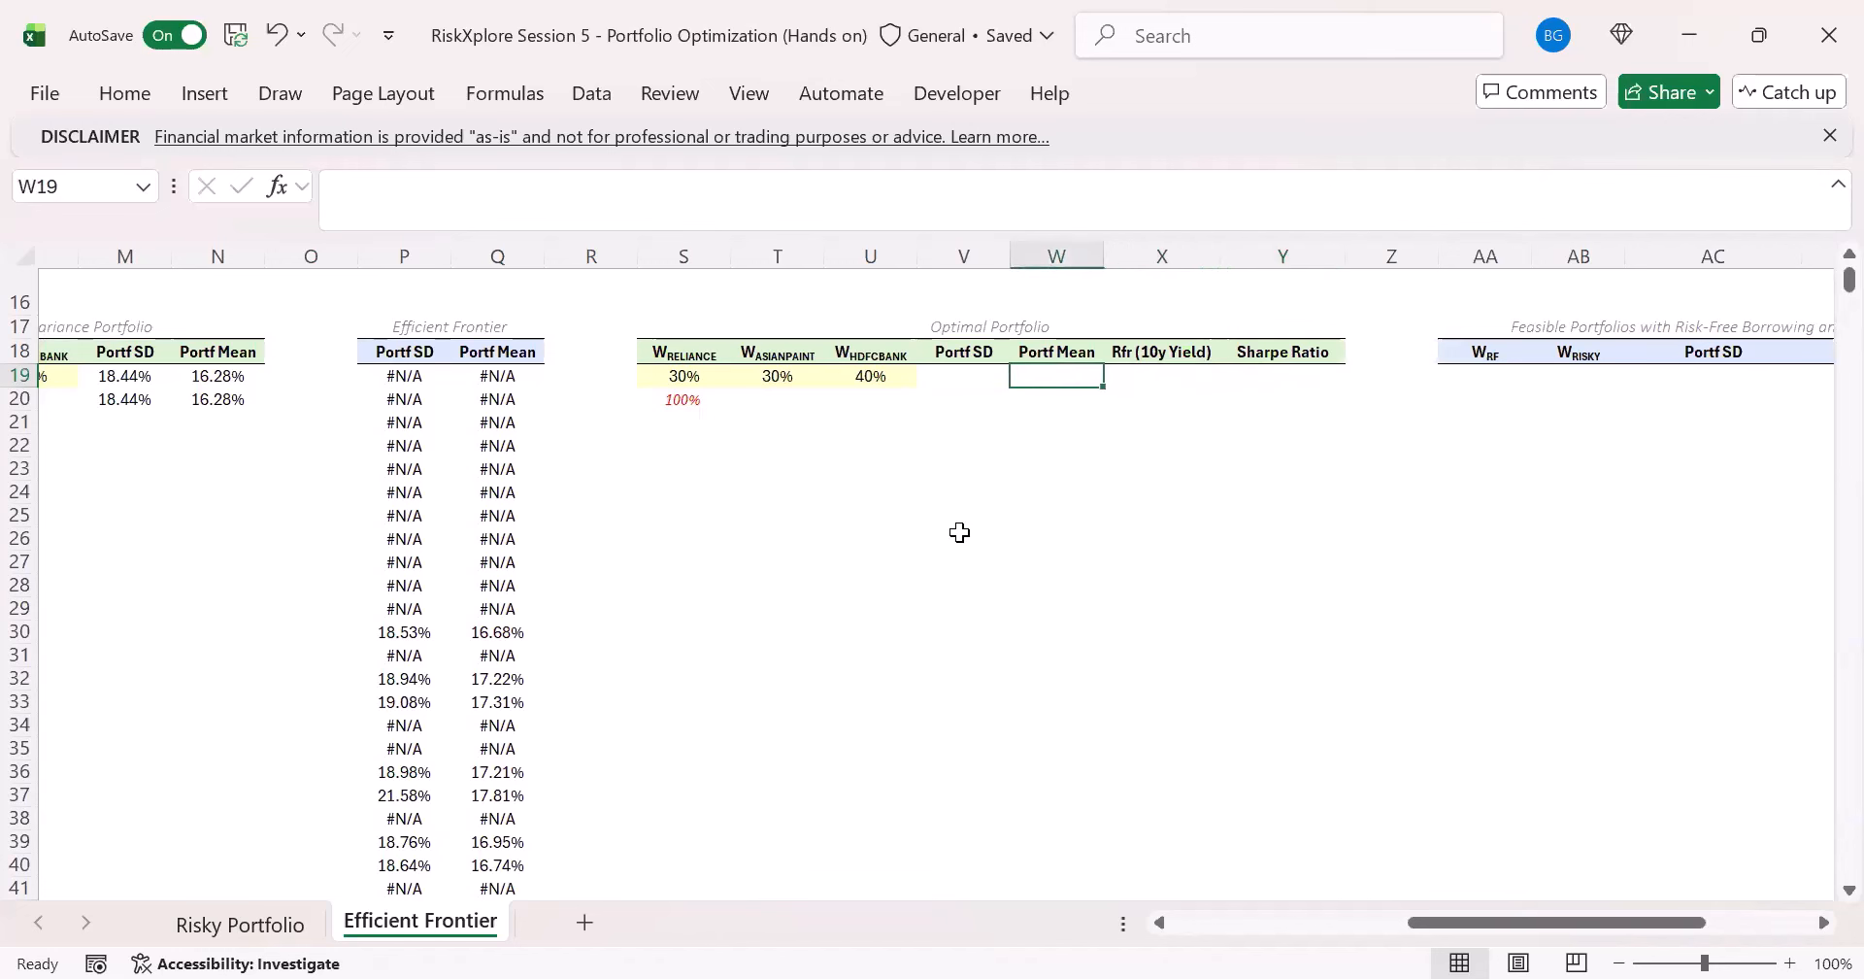
{"action": "left_click", "coordinate": [138, 381]}
{"action": "left_click_drag", "start_coordinate": [1135, 208], "coordinate": [9, 185]}
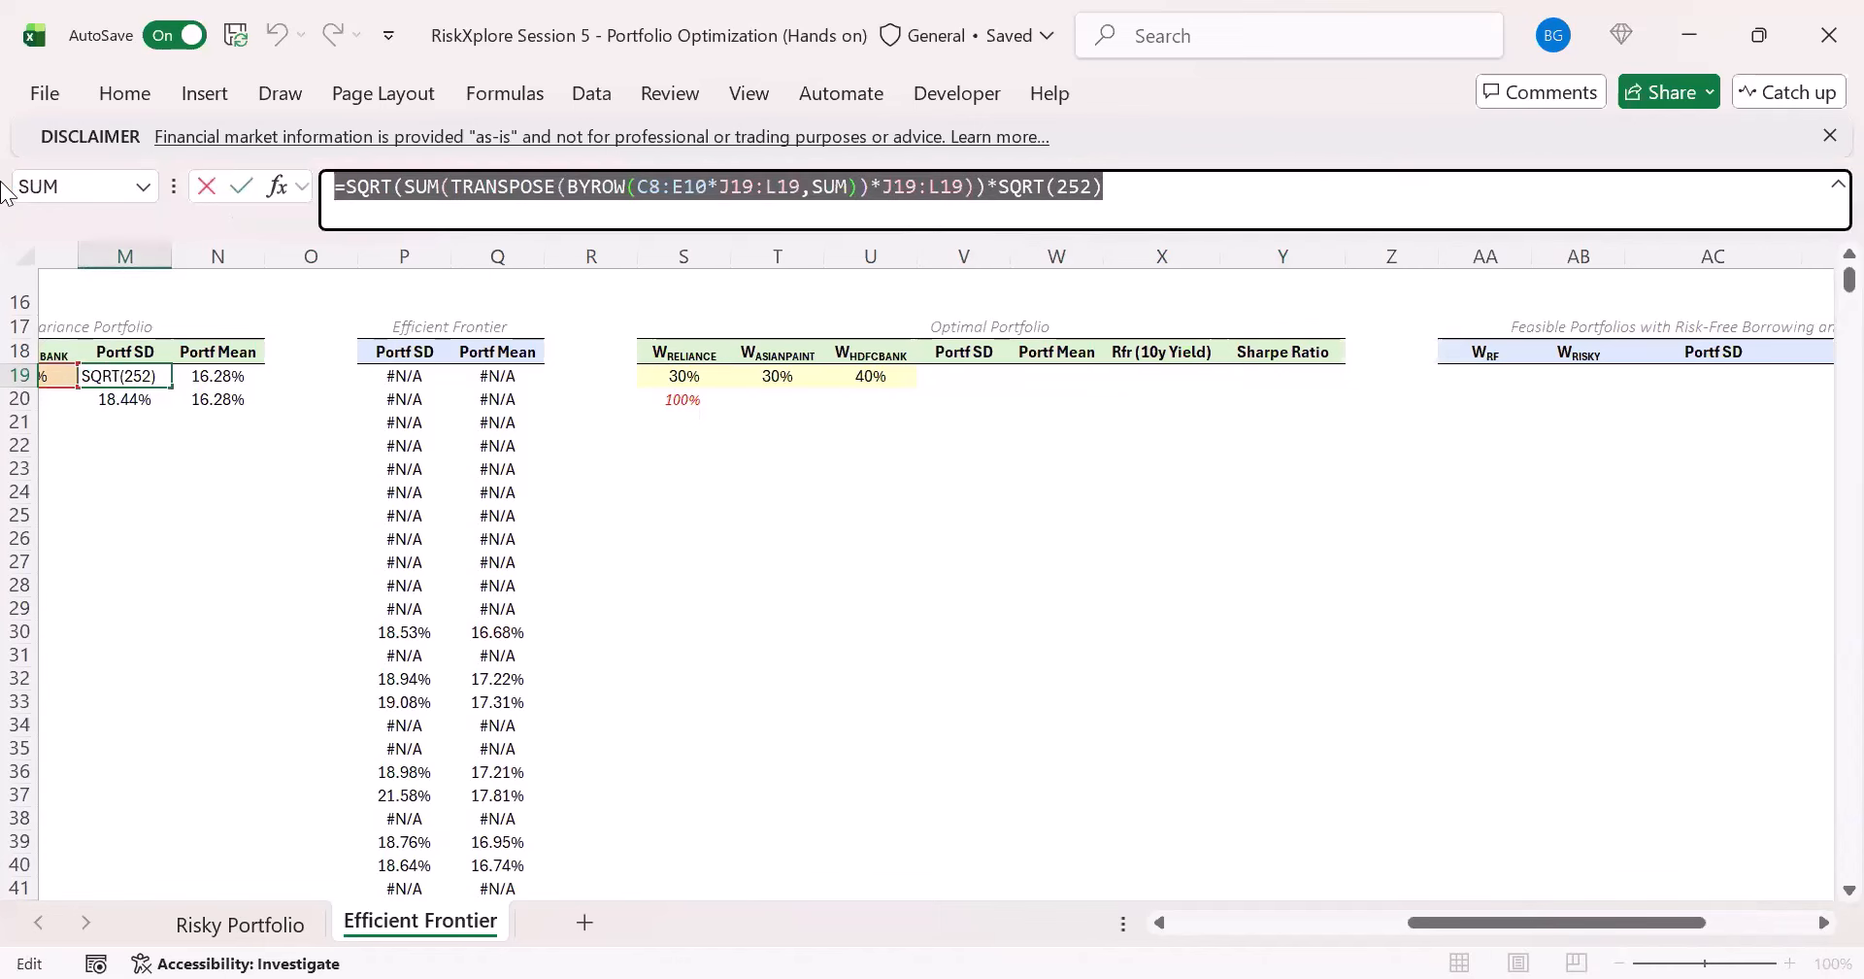
{"action": "key", "text": "ctrl+c"}
{"action": "key", "text": "Escape"}
{"action": "left_click", "coordinate": [978, 382]}
{"action": "left_click", "coordinate": [716, 195]}
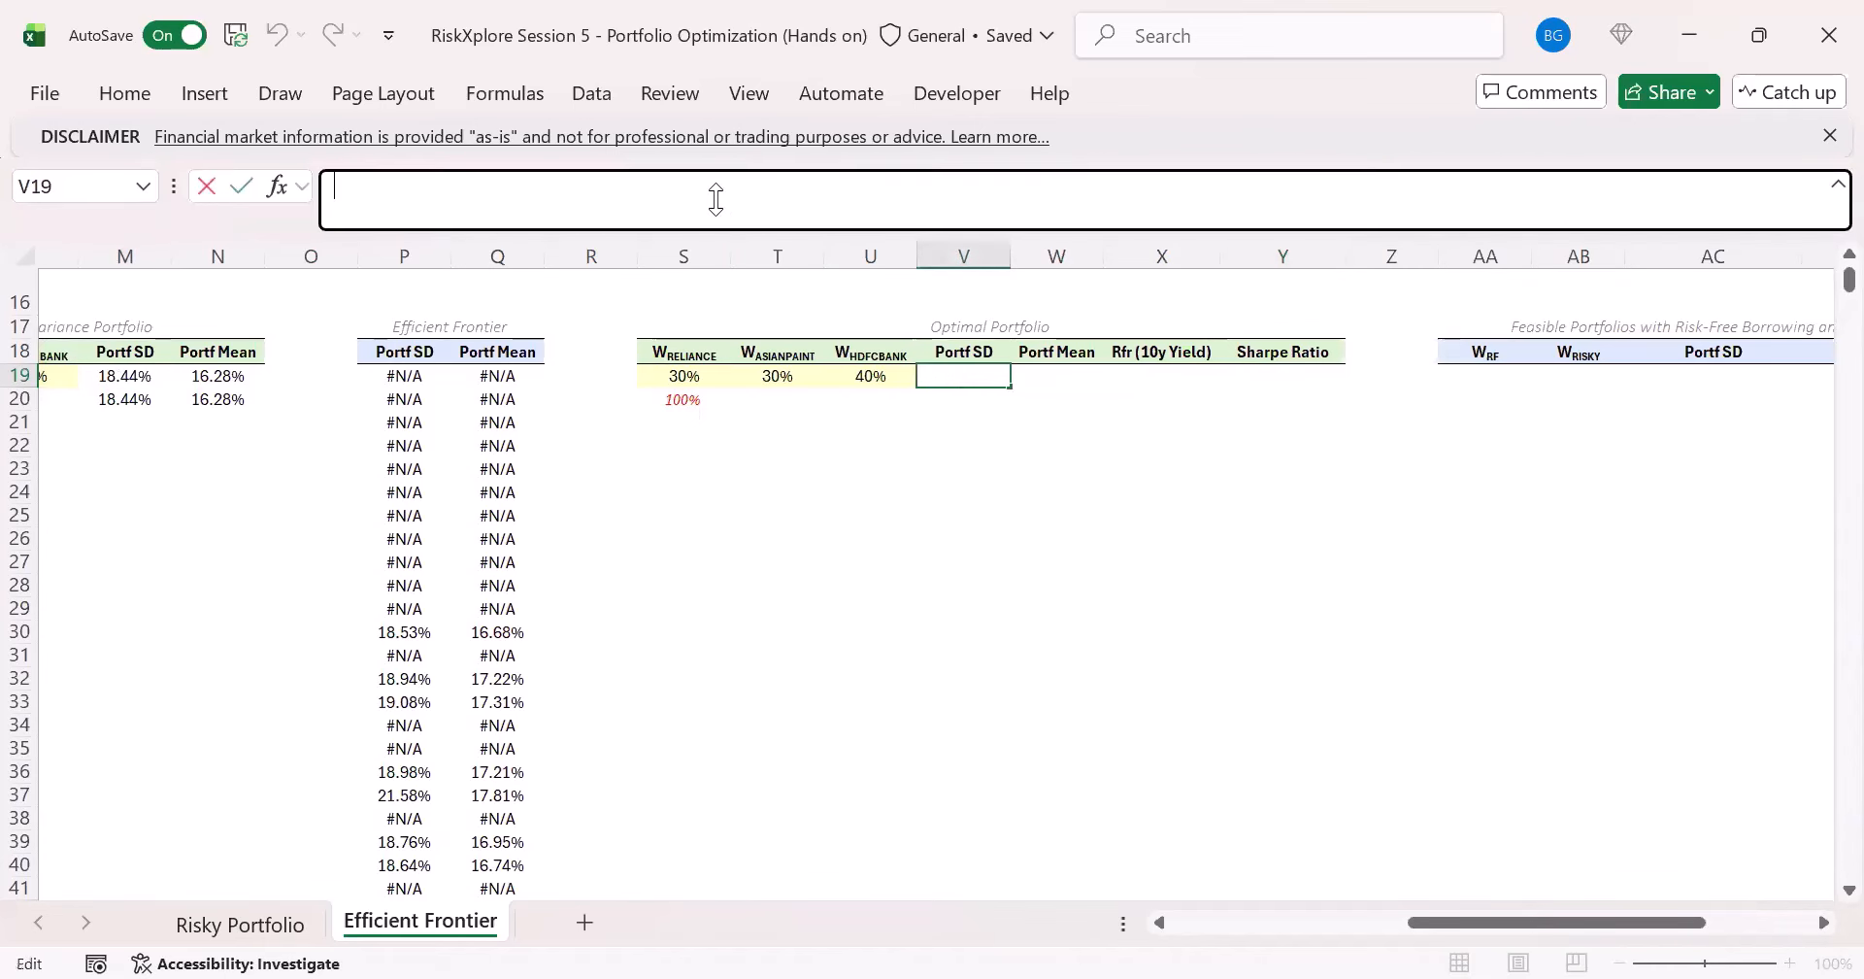
{"action": "key", "text": "ctrl+v"}
{"action": "left_click_drag", "start_coordinate": [1452, 922], "coordinate": [1374, 922]}
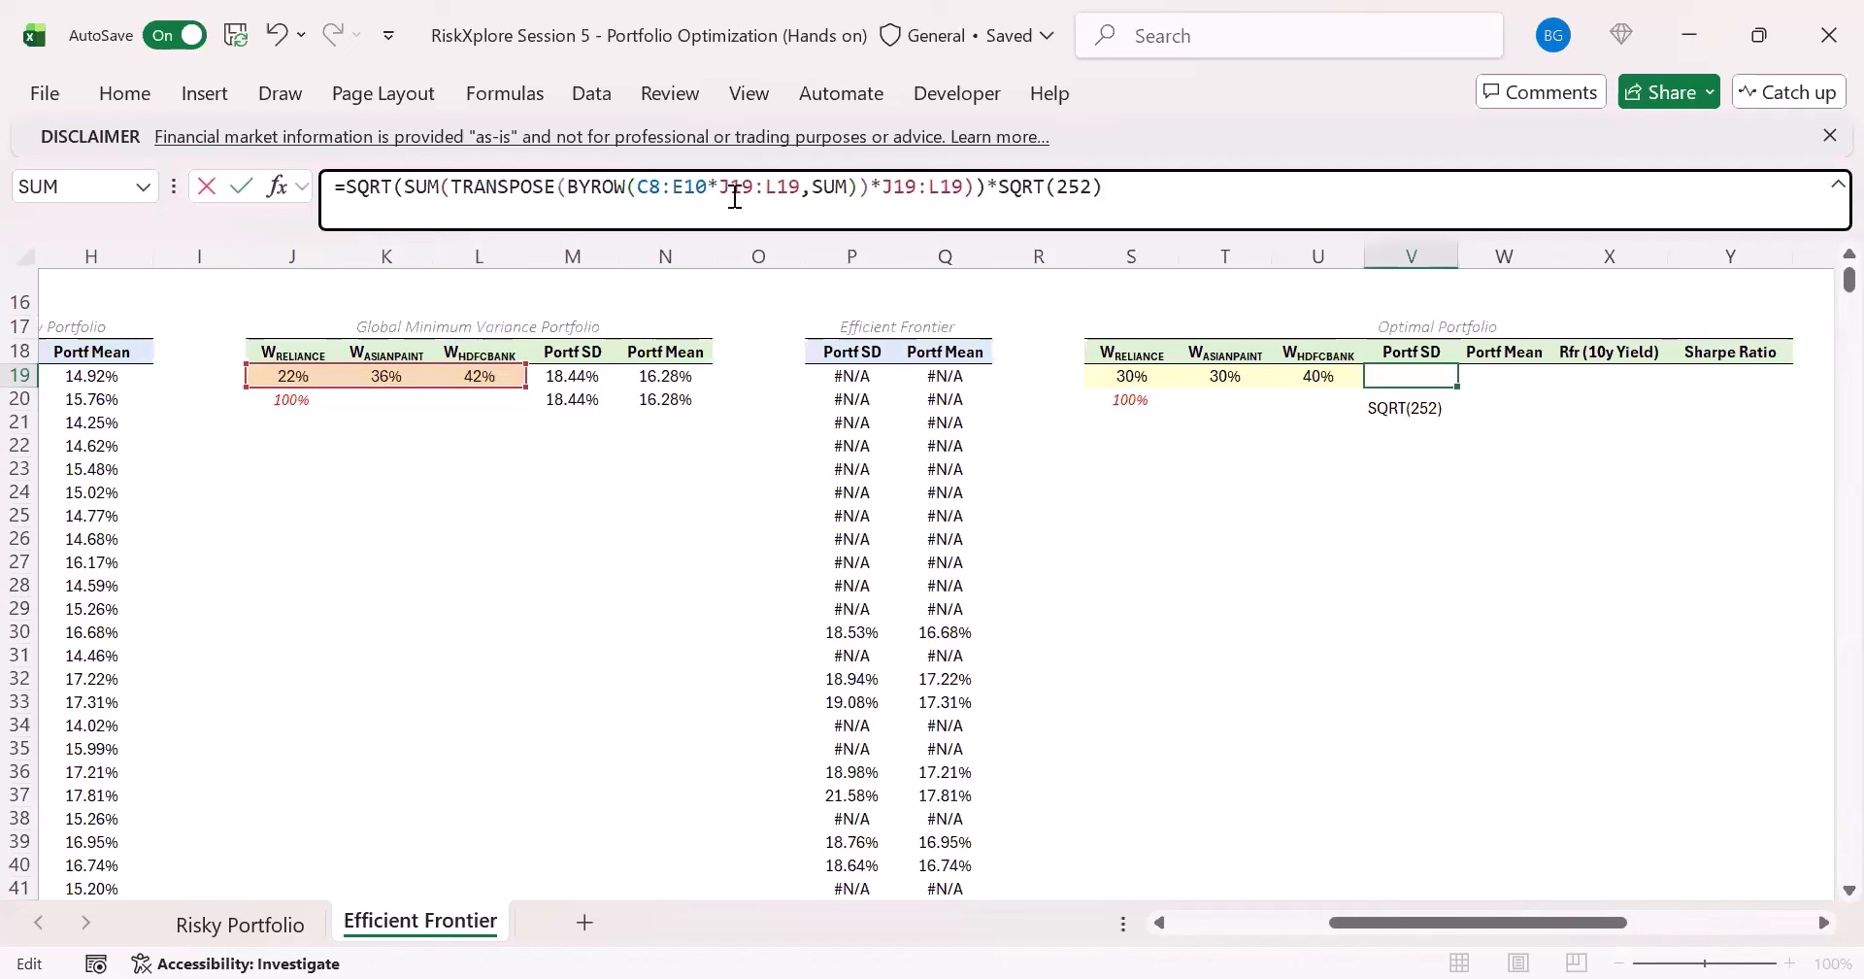
- Replace both J19:L19 weight references in V19's Portf SD formula with the Optimal Portfolio weights S19:U19
{"action": "double_click", "coordinate": [774, 186]}
{"action": "left_click_drag", "start_coordinate": [1160, 377], "coordinate": [1315, 382]}
{"action": "left_click", "coordinate": [1317, 381]}
{"action": "key", "text": "Down"}
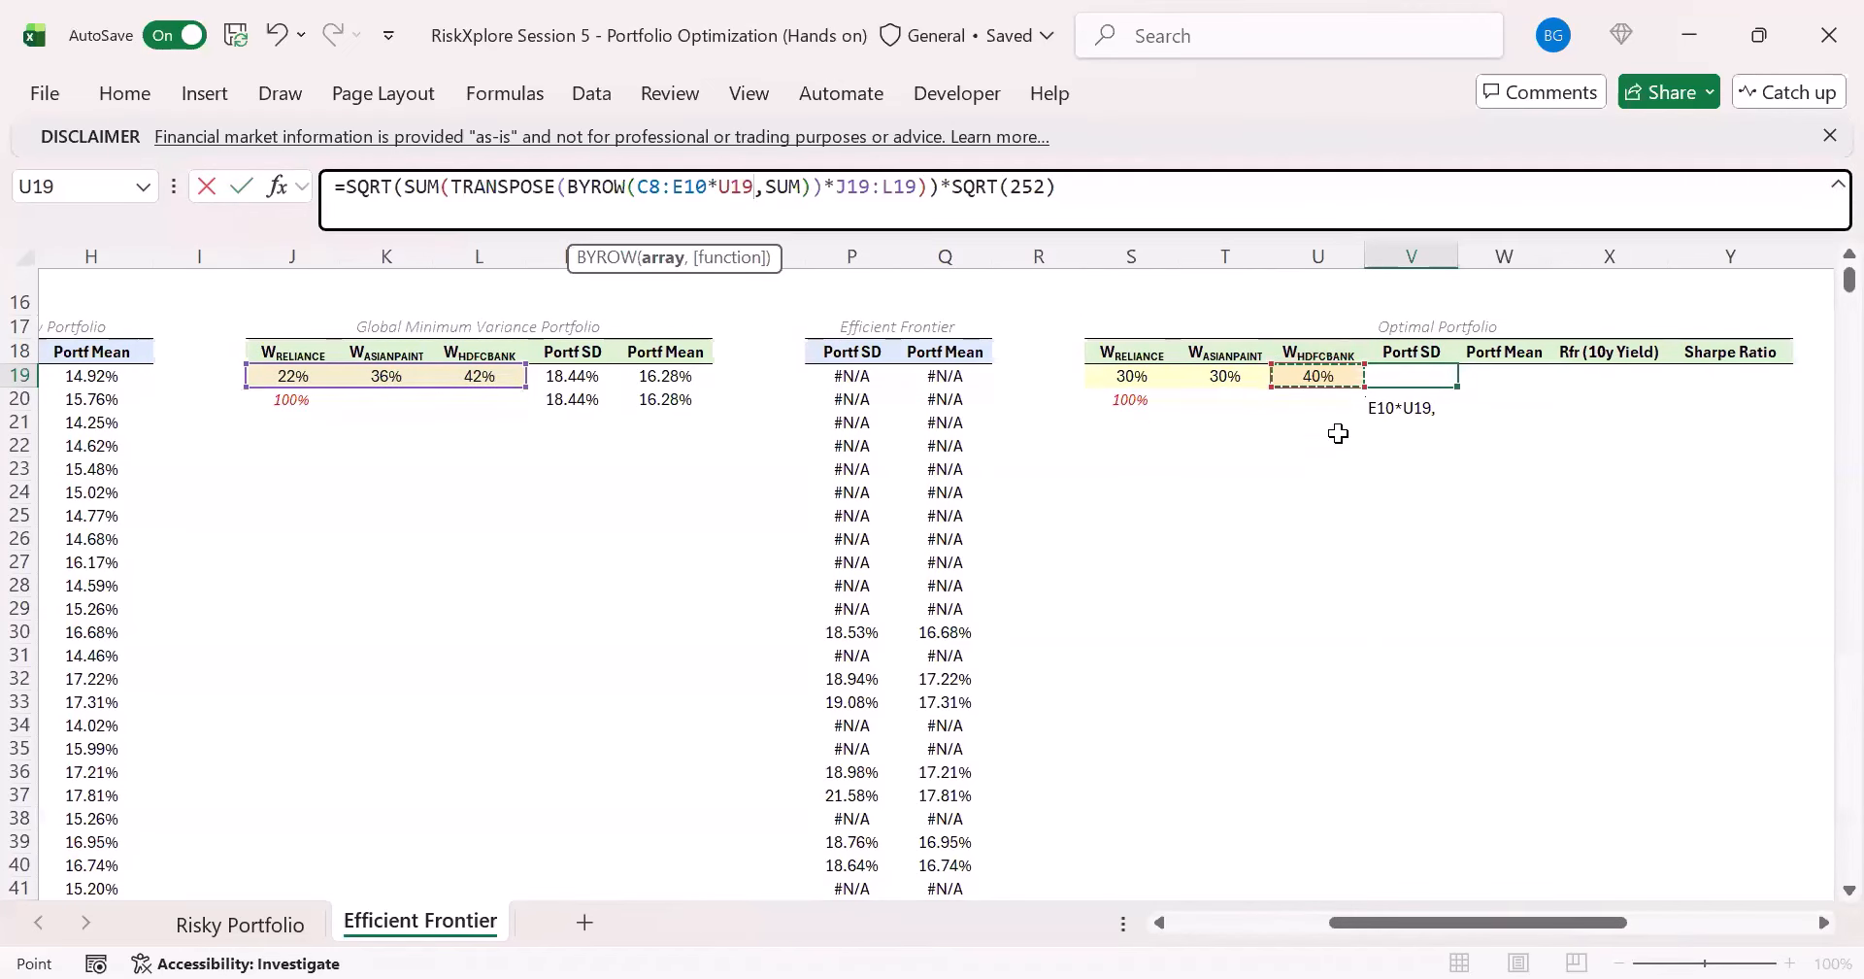
{"action": "key", "text": "shift+Left"}
{"action": "key", "text": "shift+Left"}
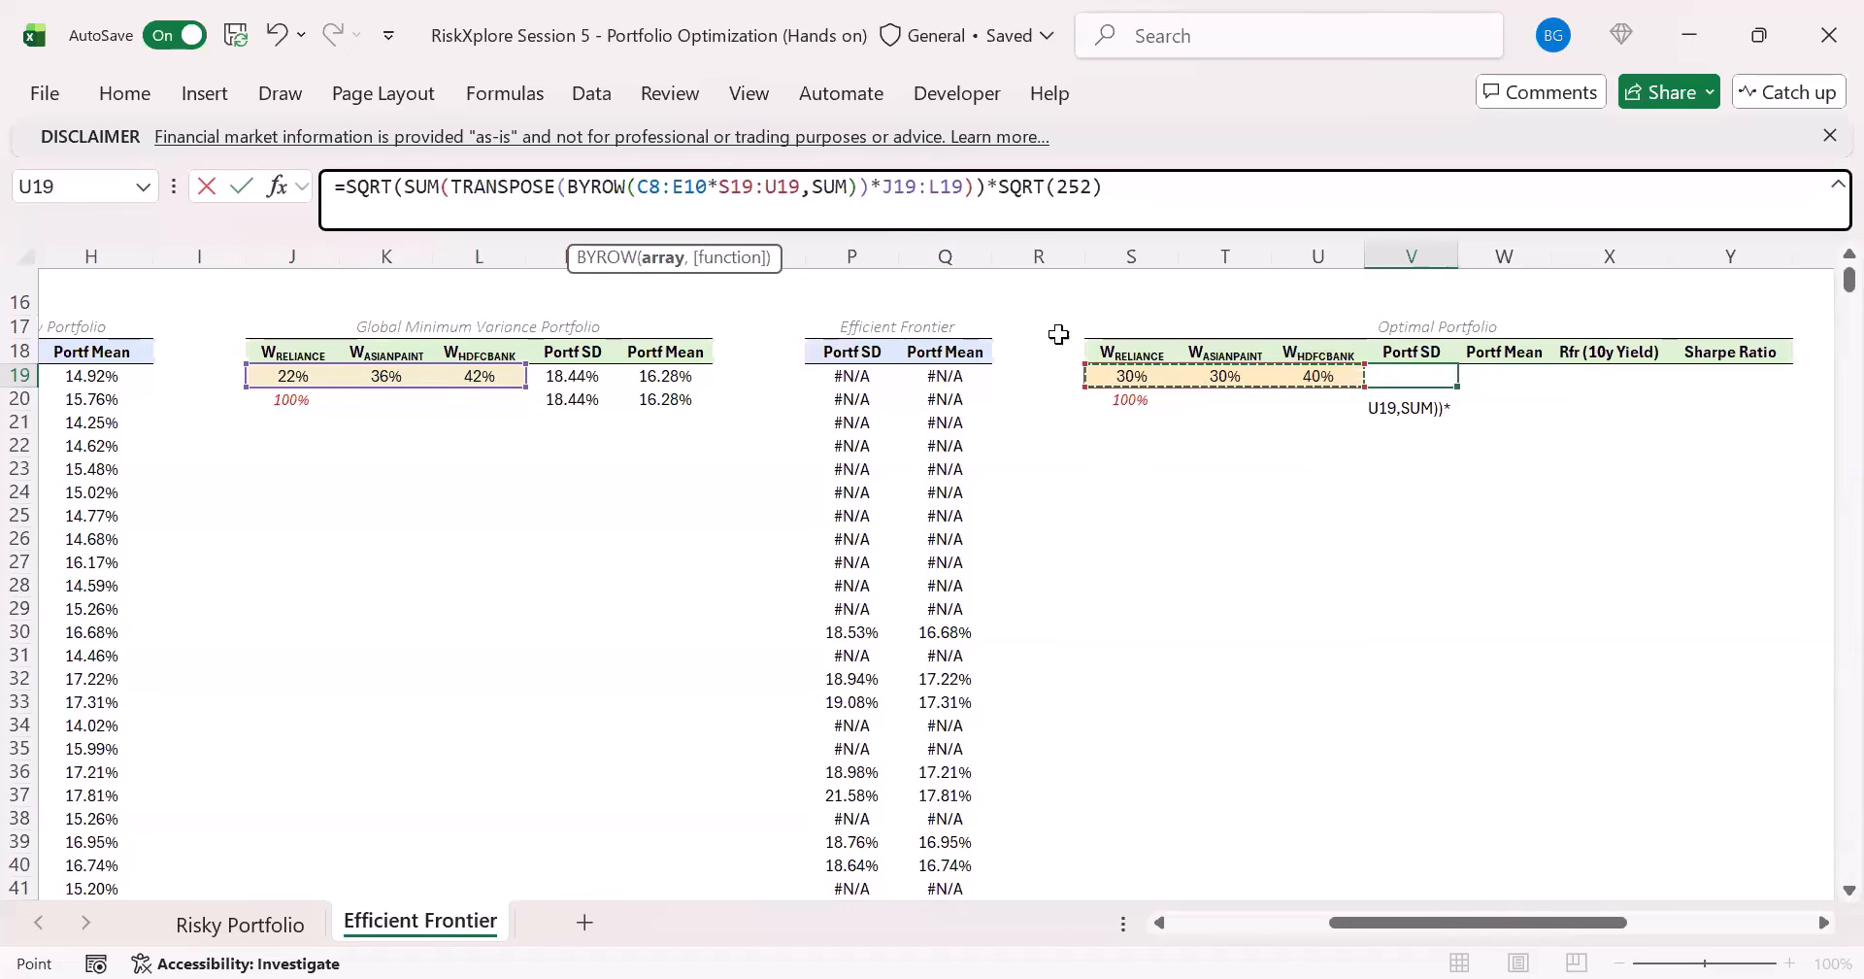
{"action": "double_click", "coordinate": [918, 186]}
{"action": "left_click", "coordinate": [1134, 354]}
{"action": "key", "text": "Down"}
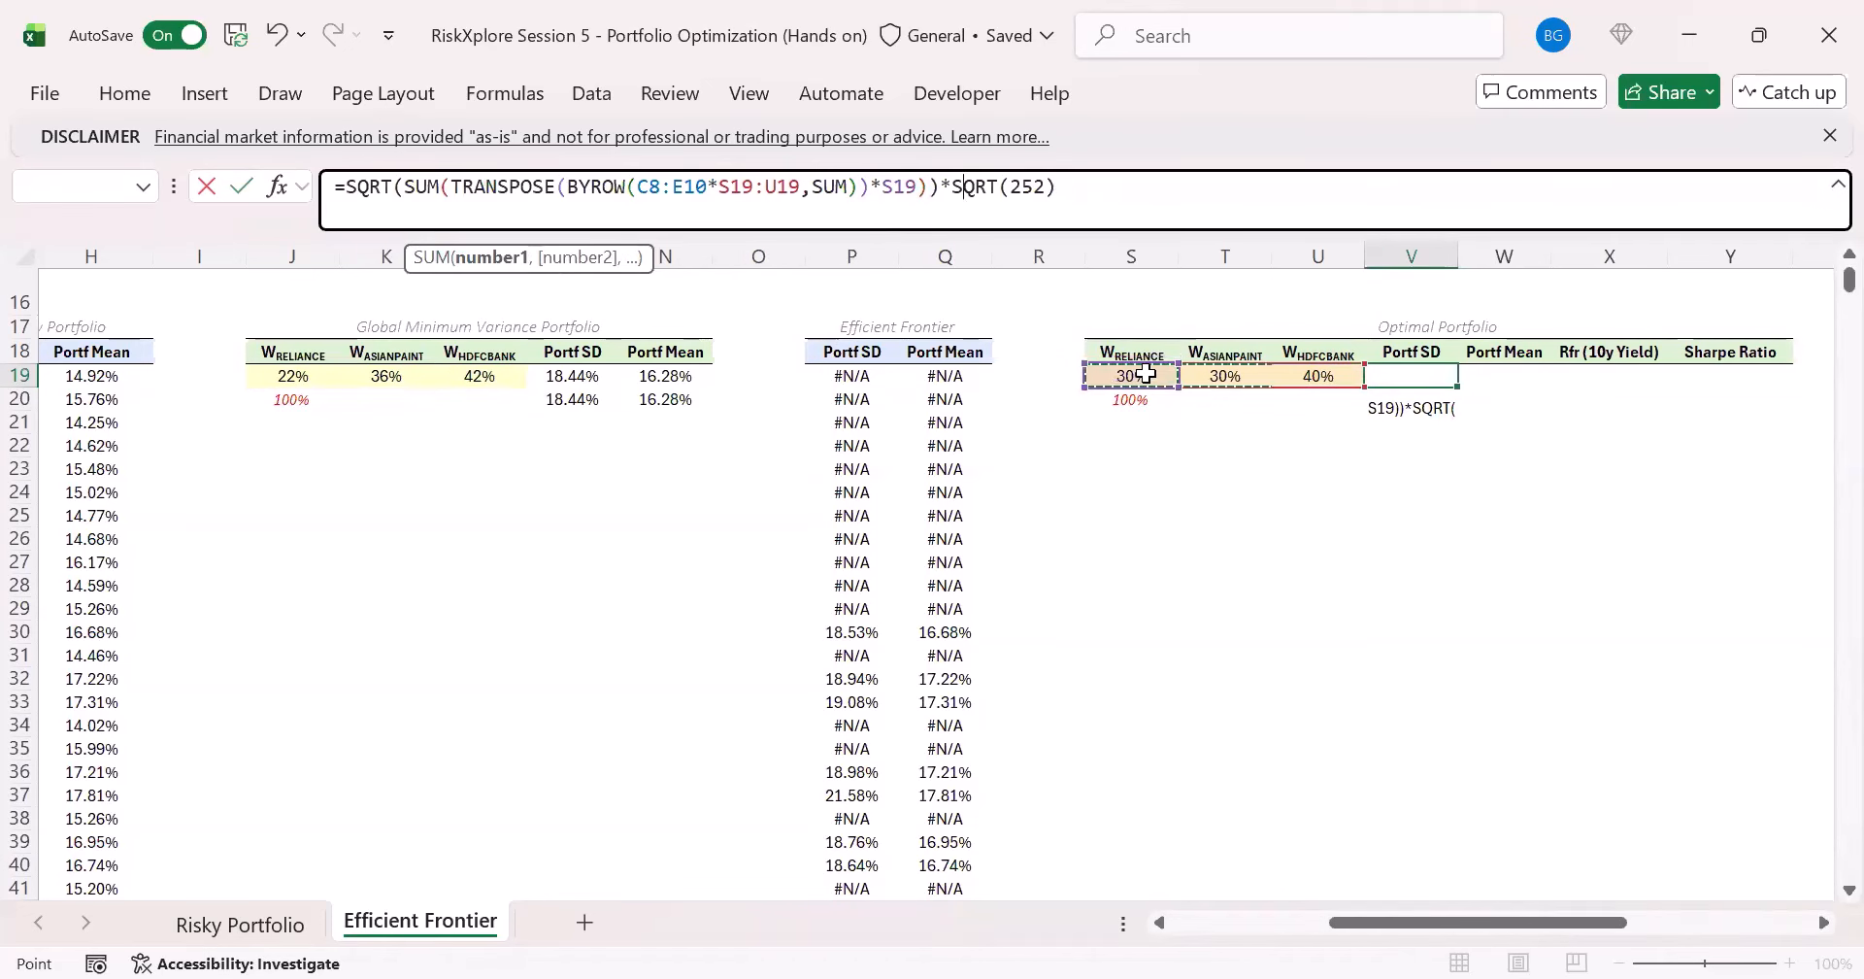
{"action": "key", "text": "shift+Right"}
{"action": "key", "text": "shift+Right"}
{"action": "key", "text": "ctrl+Return"}
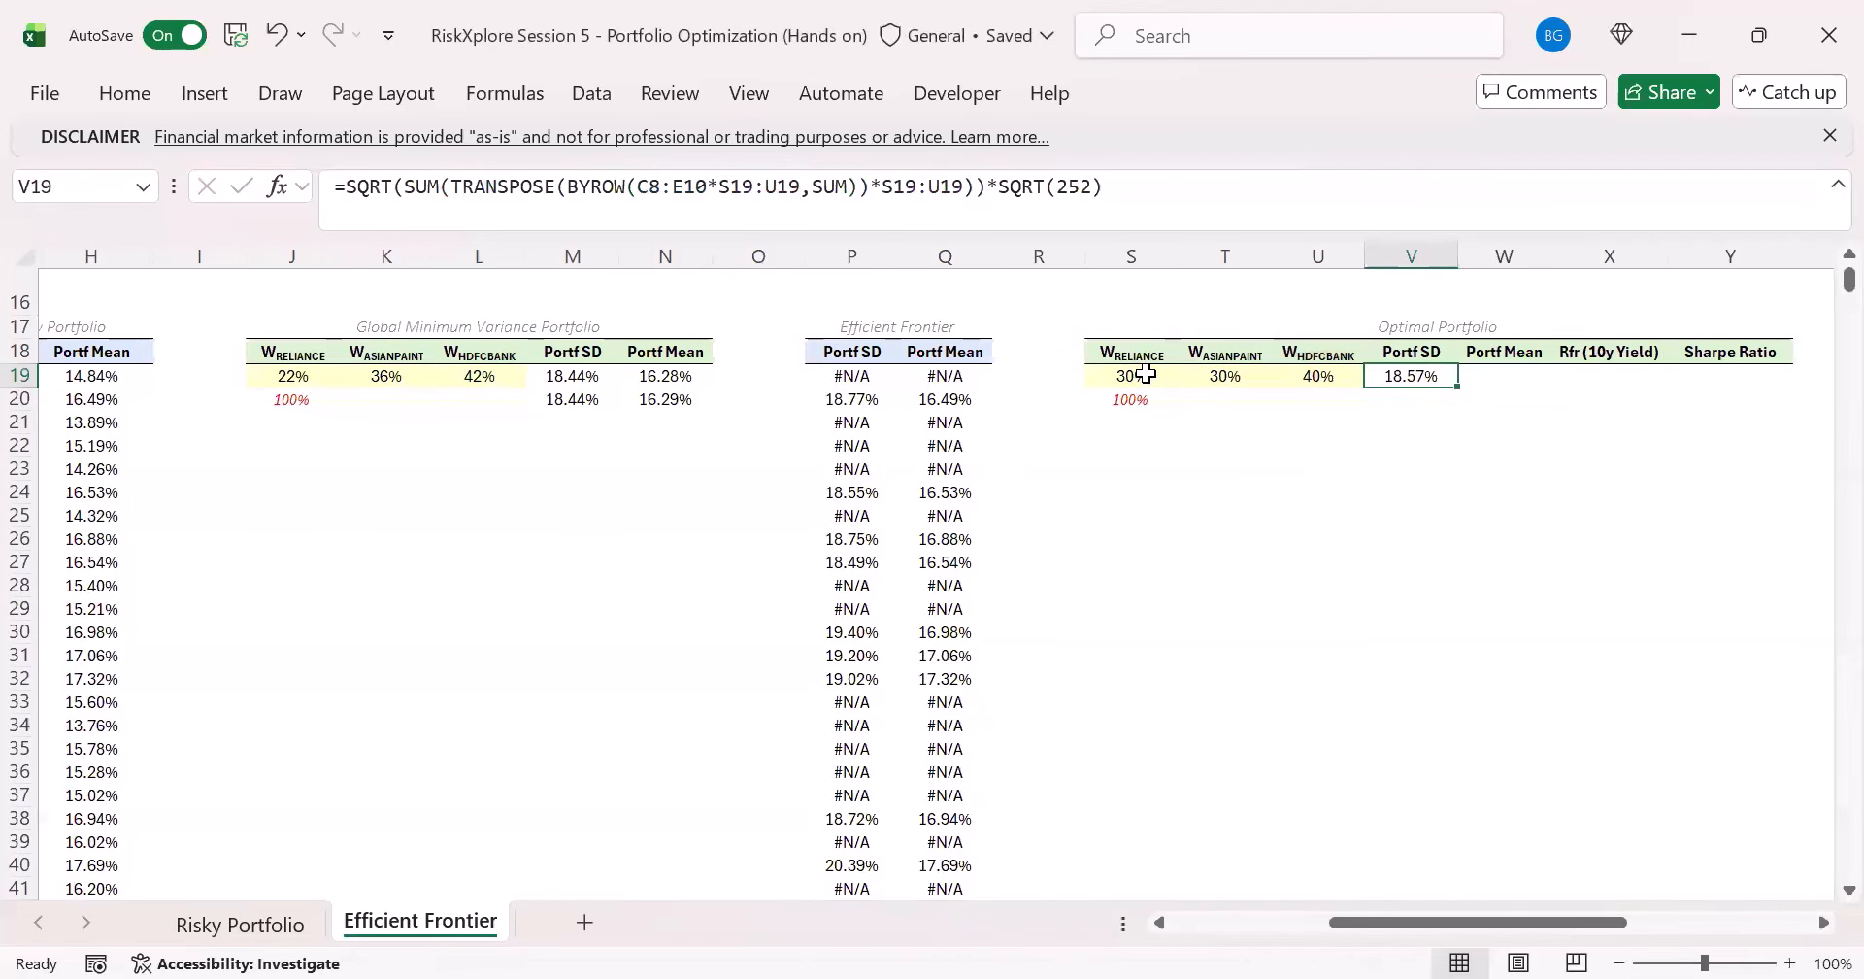
- Review the Optimal Portfolio weights in row 19 and the Portf SD formula in V19
{"action": "left_click", "coordinate": [1138, 353]}
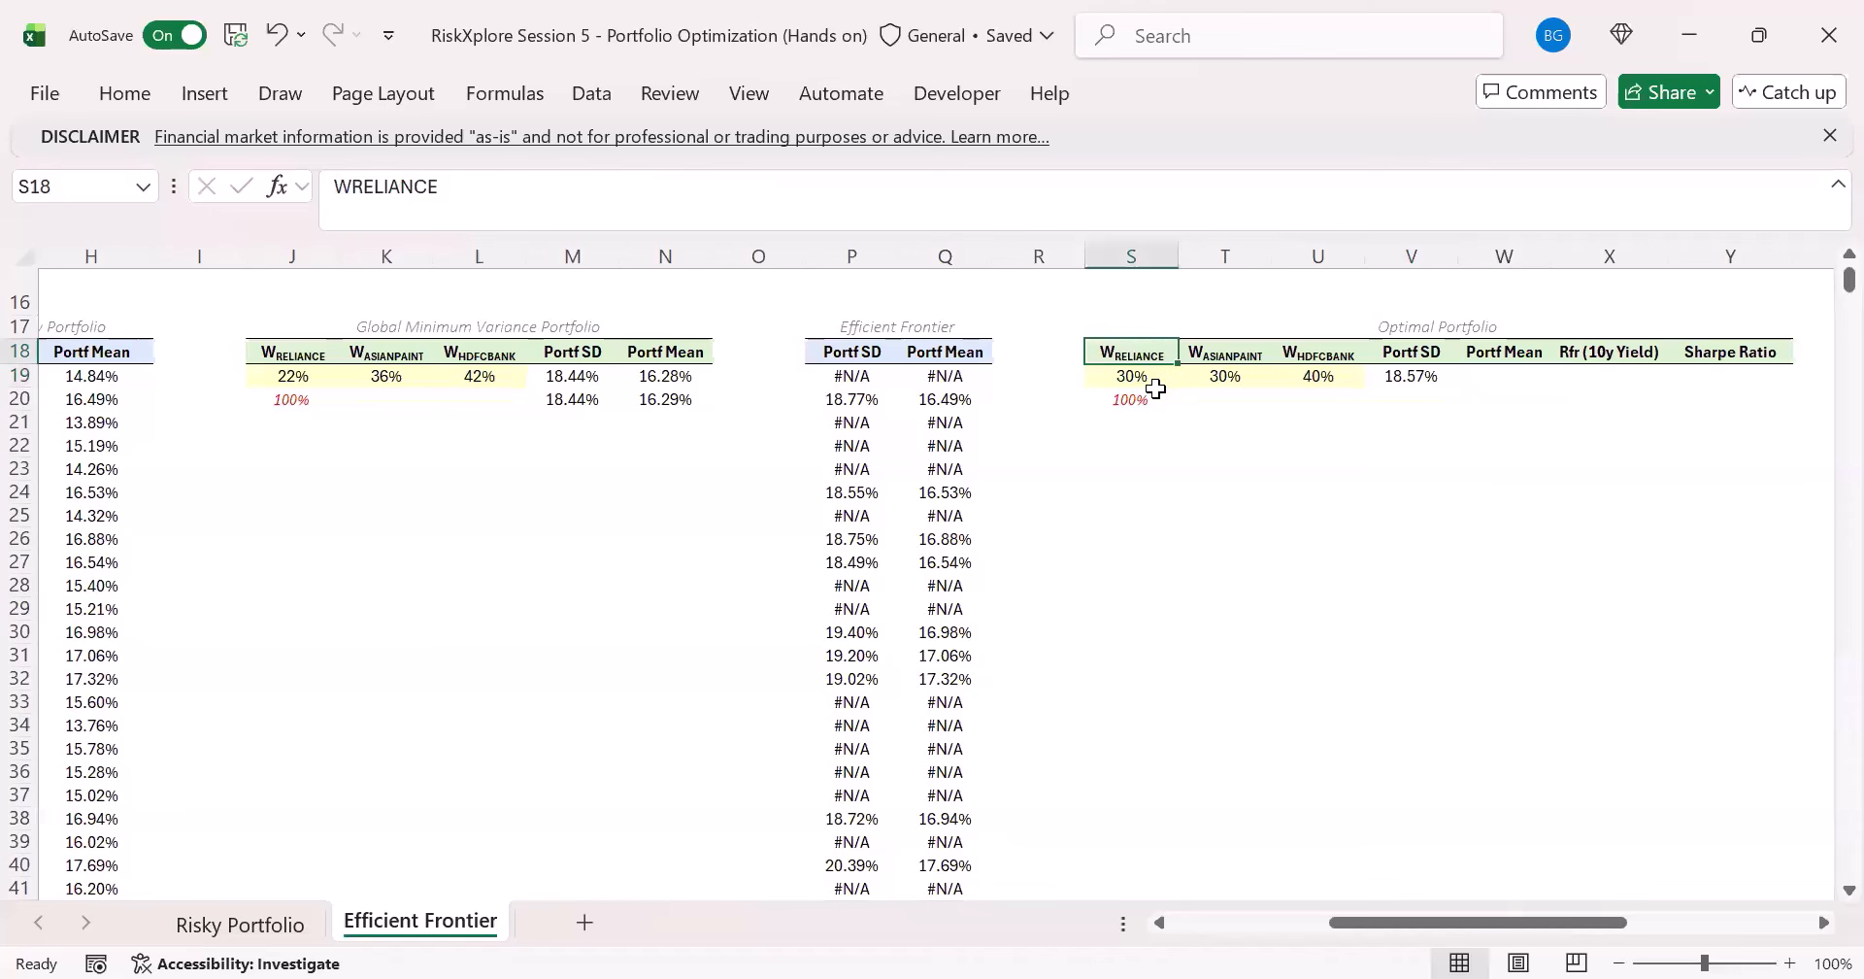
{"action": "key", "text": "Down"}
{"action": "key", "text": "Right"}
{"action": "key", "text": "Right"}
{"action": "key", "text": "Right"}
{"action": "key", "text": "Right"}
{"action": "key", "text": "Right"}
{"action": "key", "text": "Right"}
{"action": "key", "text": "Right"}
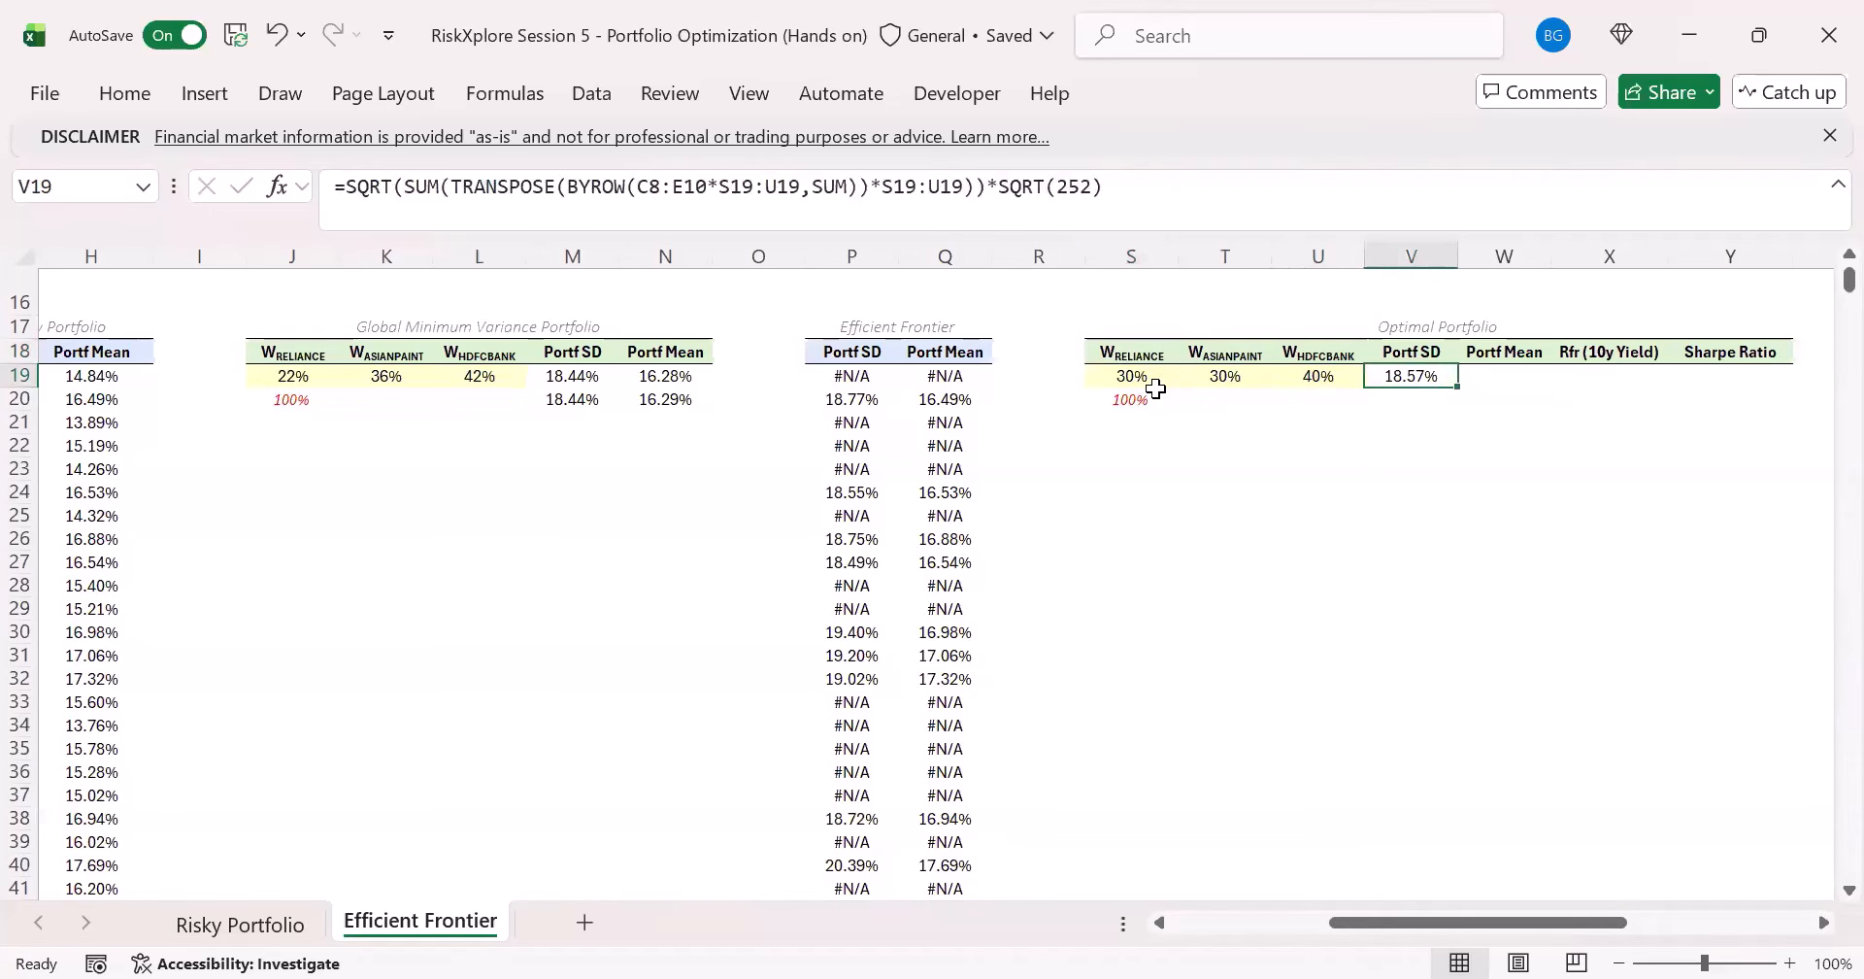
{"action": "left_click", "coordinate": [240, 924]}
{"action": "left_click", "coordinate": [421, 920]}
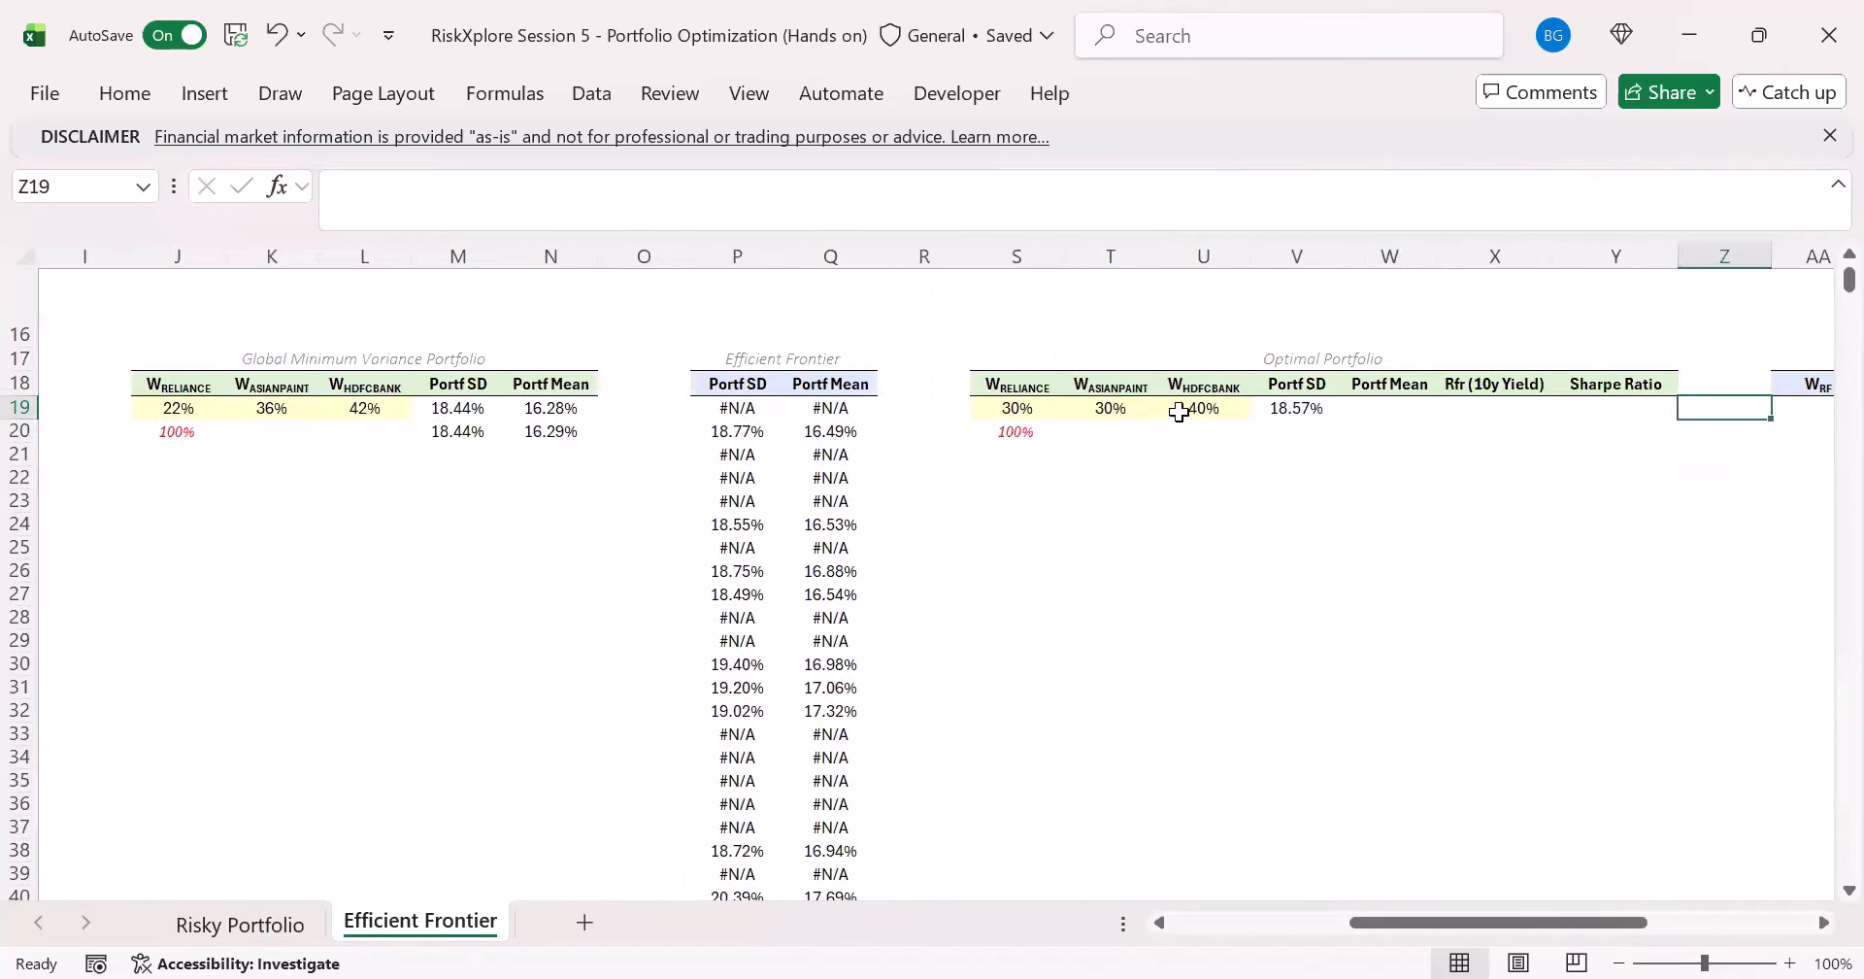
{"action": "left_click", "coordinate": [1196, 408]}
- Copy the Portf Mean formula from N19 into W19 and change its weight range to S19:U19
{"action": "left_click", "coordinate": [529, 409]}
{"action": "triple_click", "coordinate": [749, 191]}
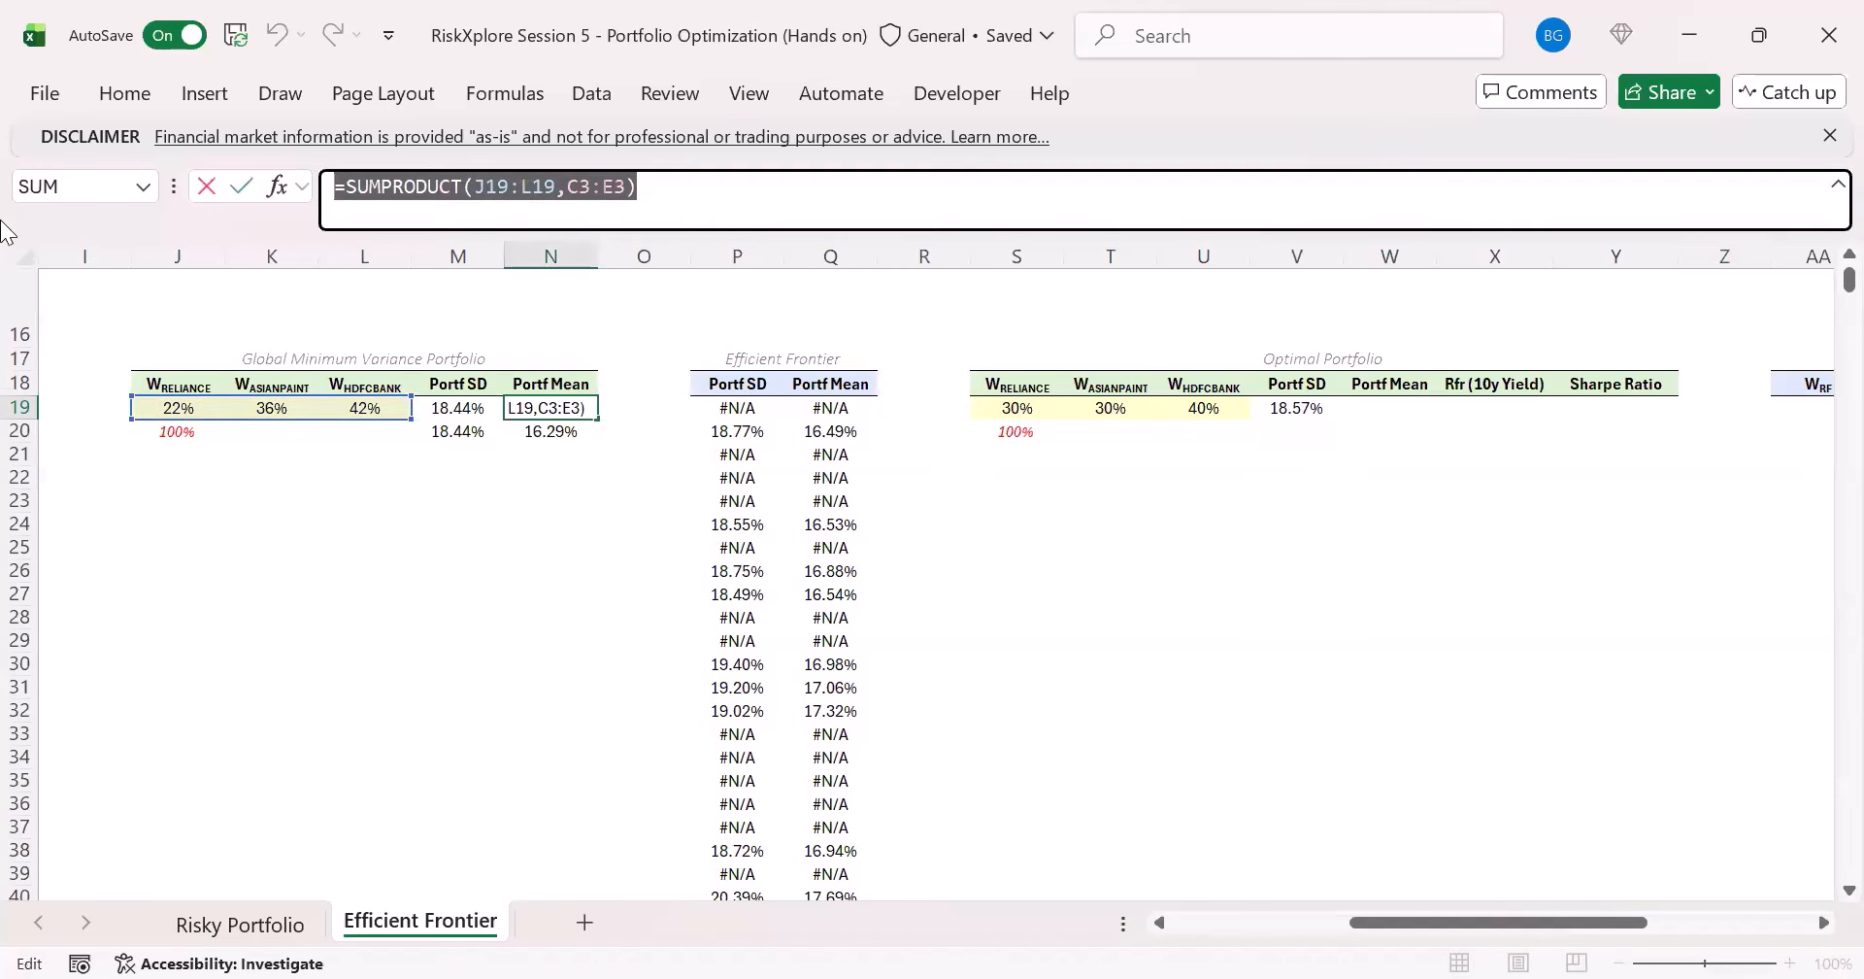
{"action": "key", "text": "Escape"}
{"action": "left_click", "coordinate": [1390, 407]}
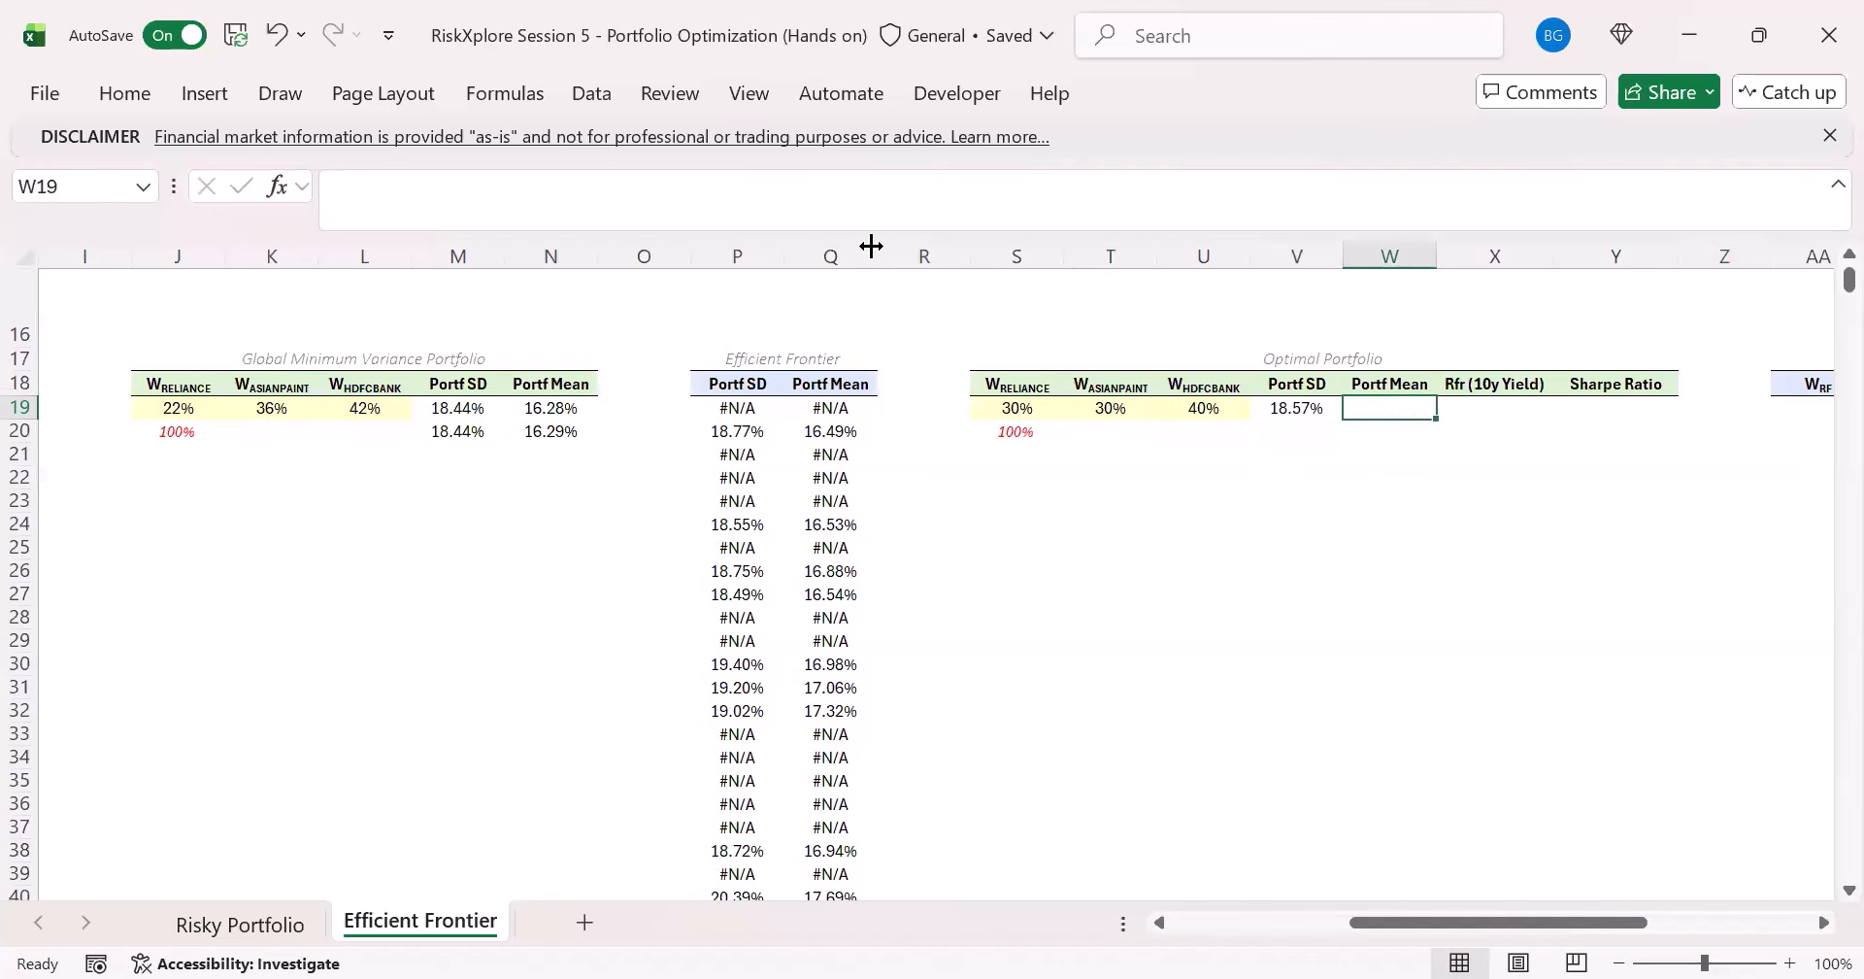
{"action": "left_click", "coordinate": [836, 213]}
{"action": "key", "text": "ctrl+v"}
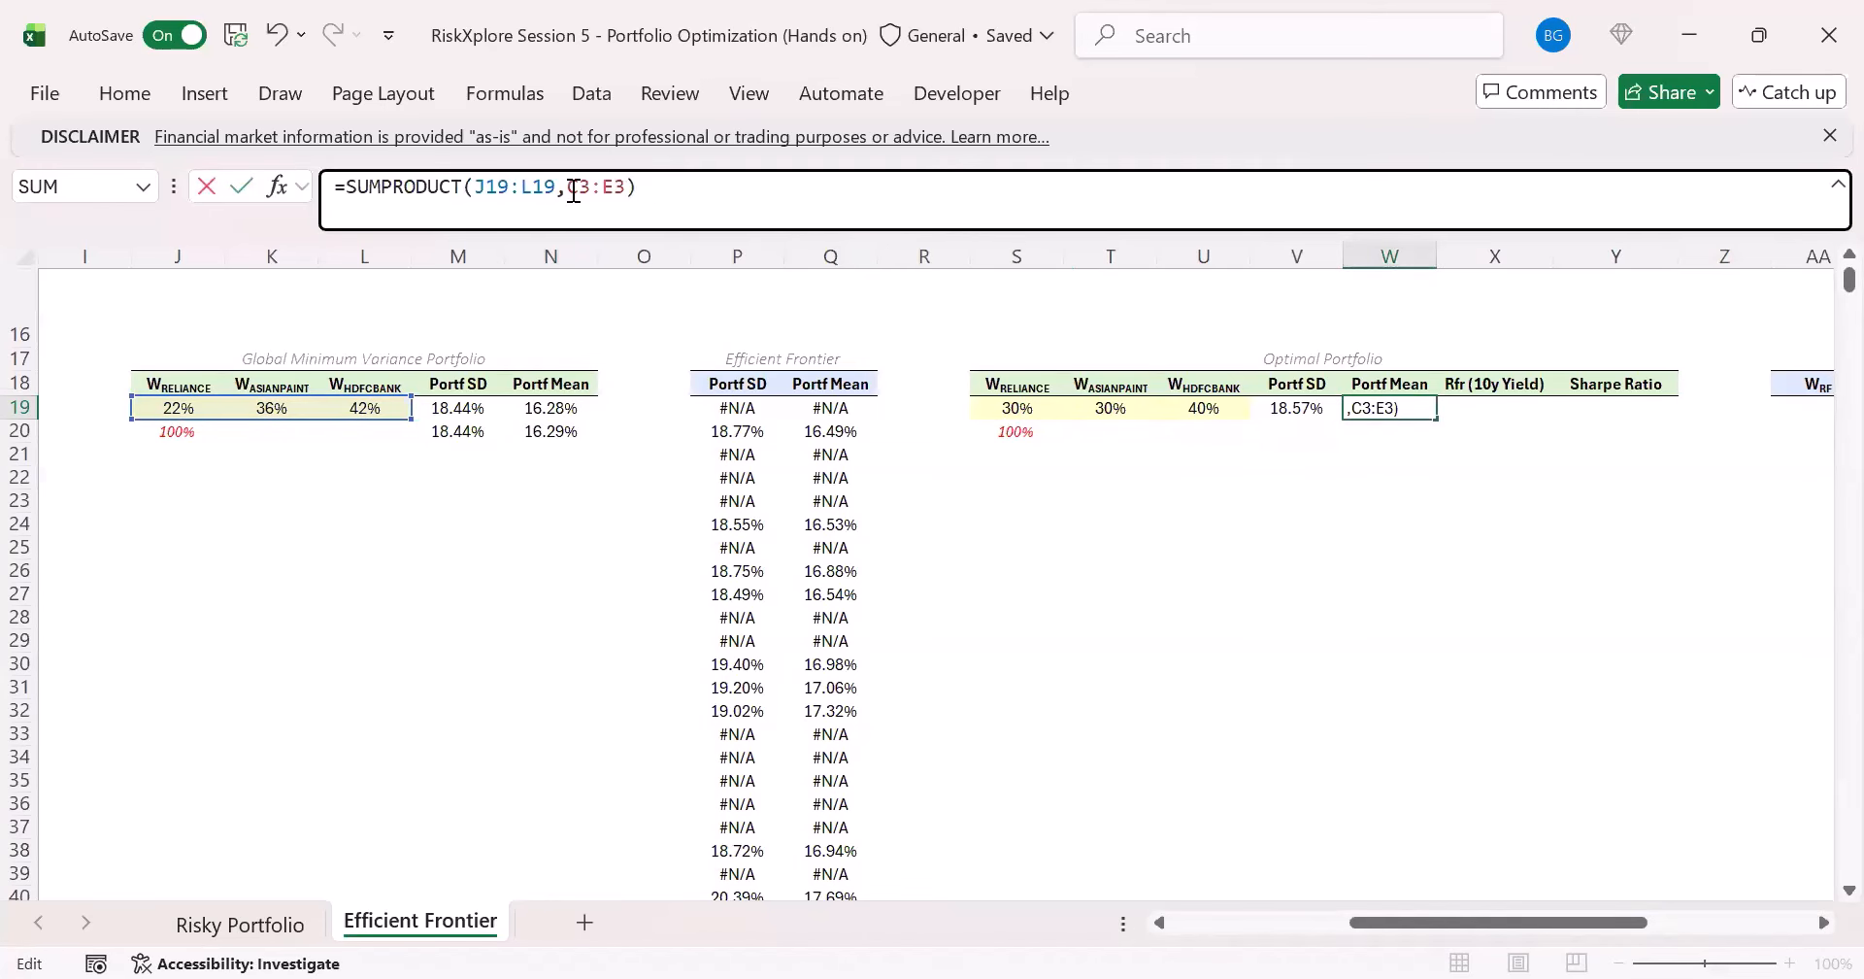
{"action": "double_click", "coordinate": [507, 191]}
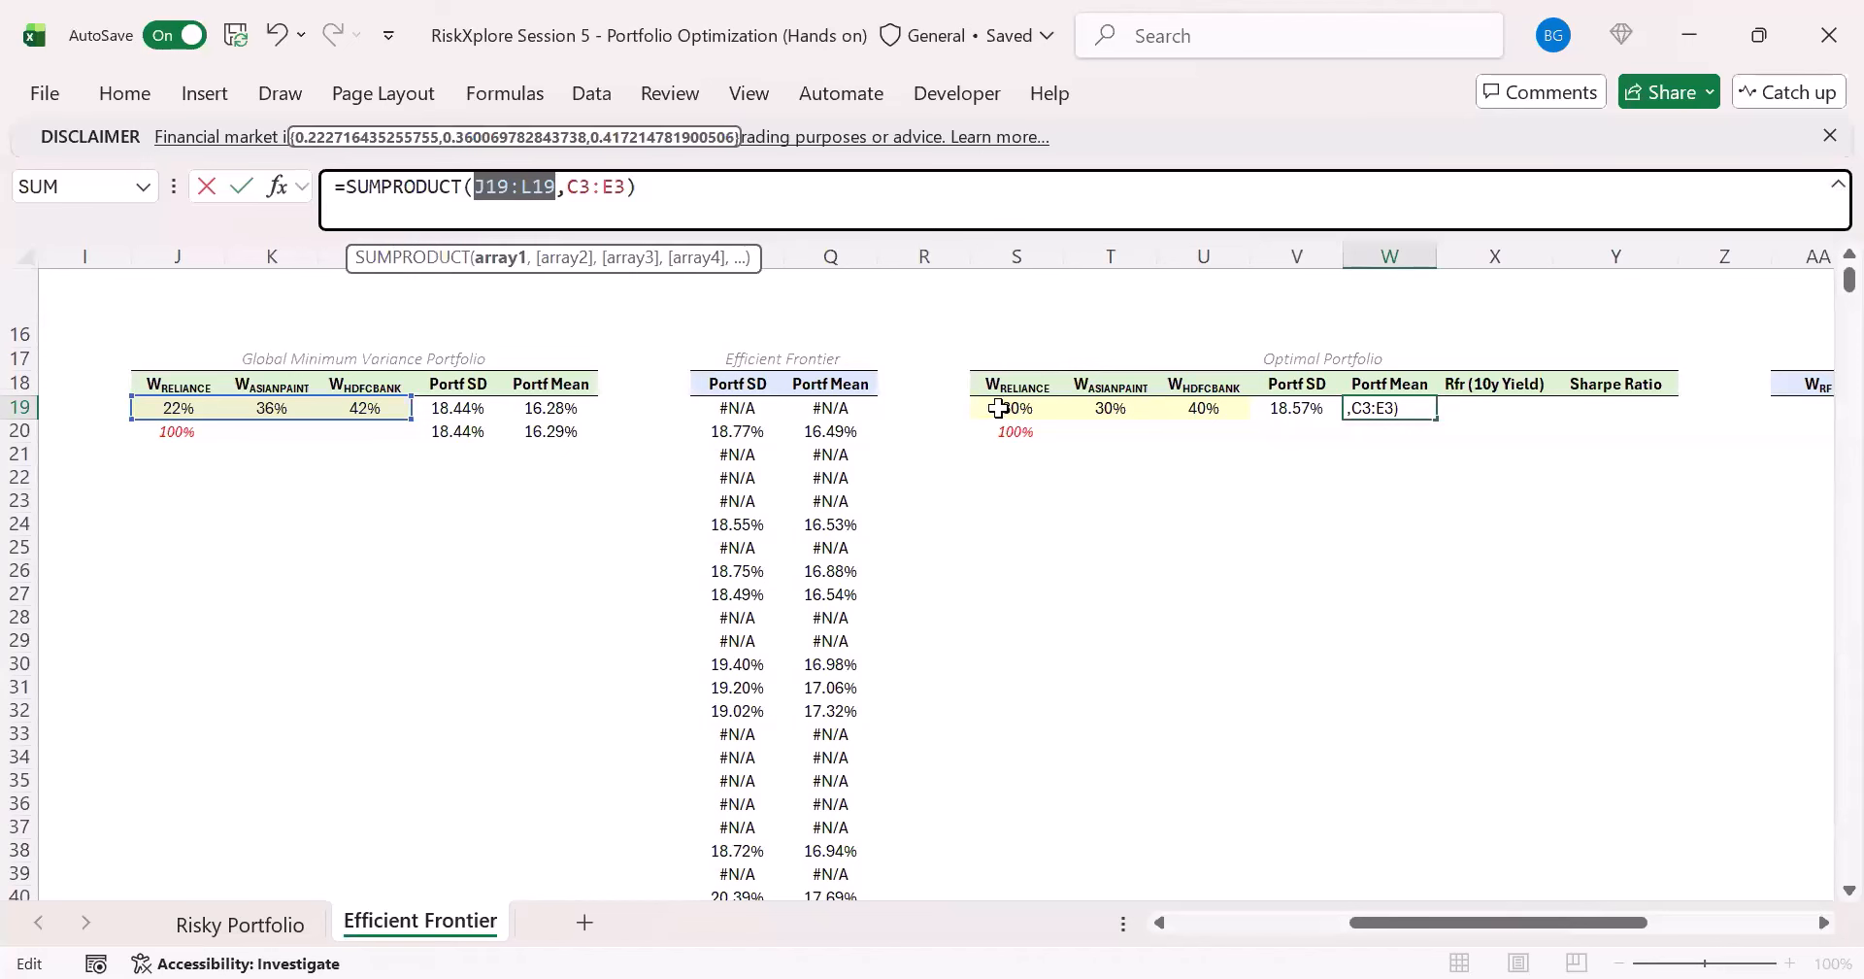
{"action": "left_click_drag", "start_coordinate": [1000, 408], "coordinate": [1208, 412]}
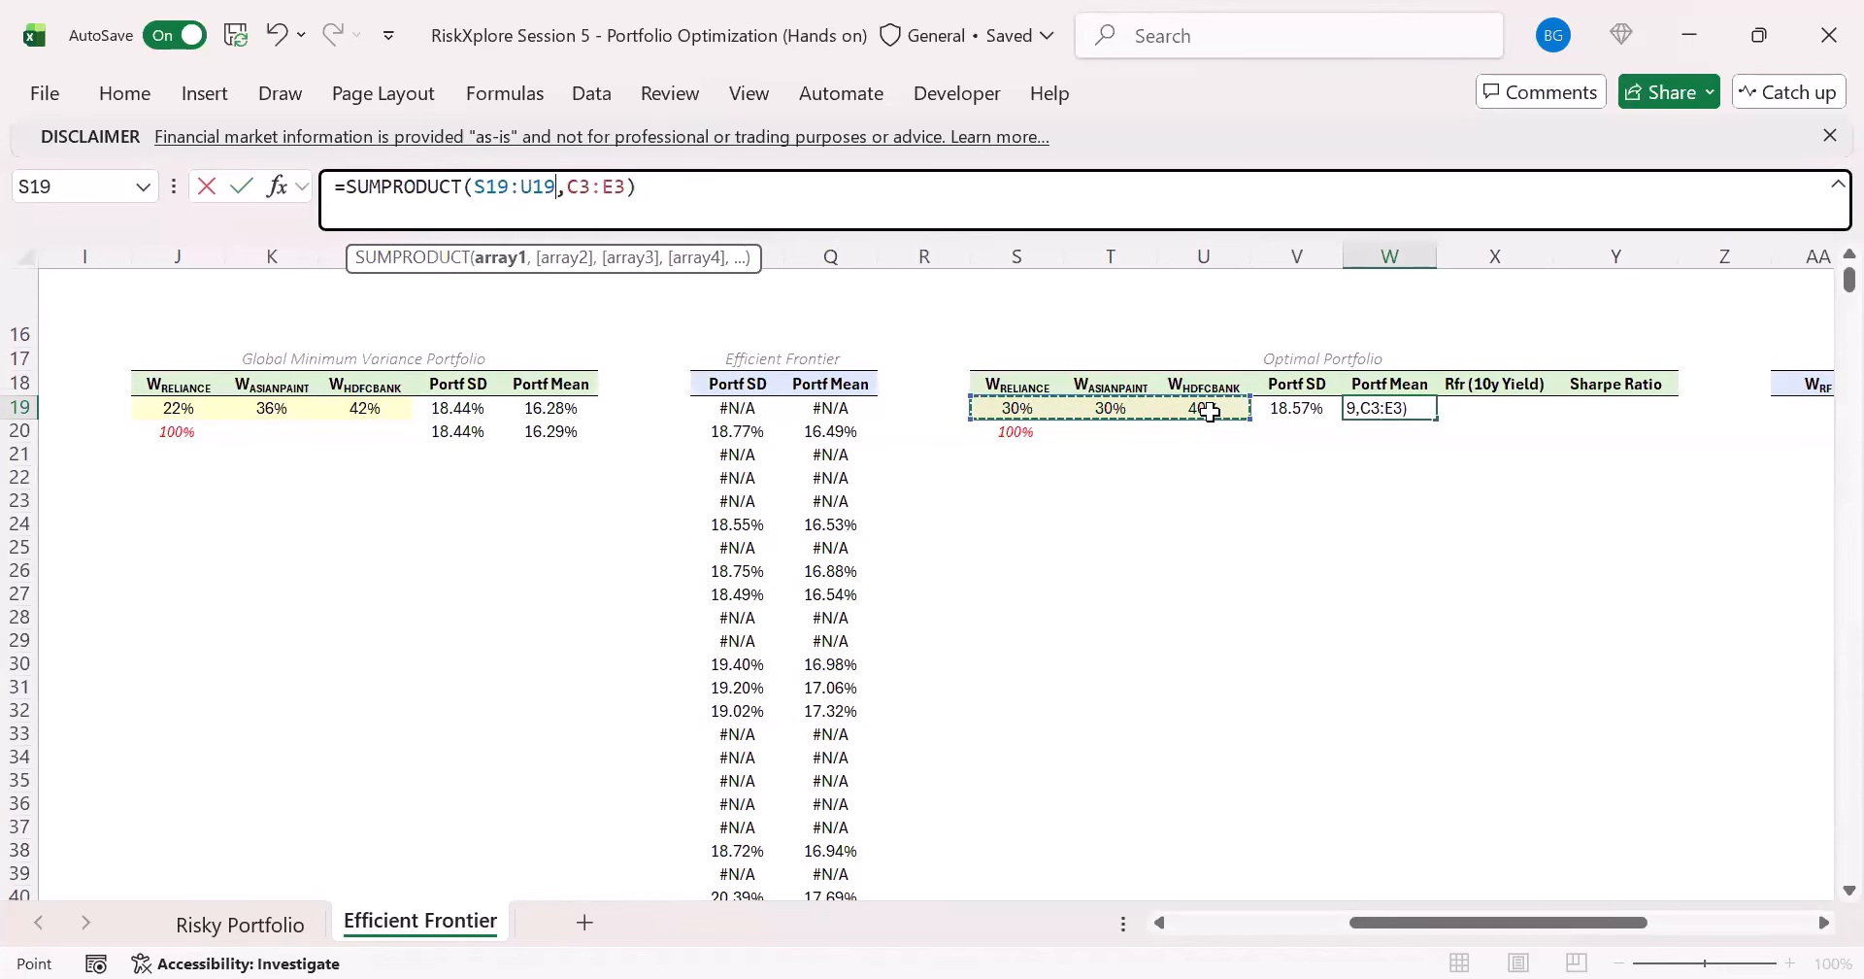
{"action": "key", "text": "ctrl+Return"}
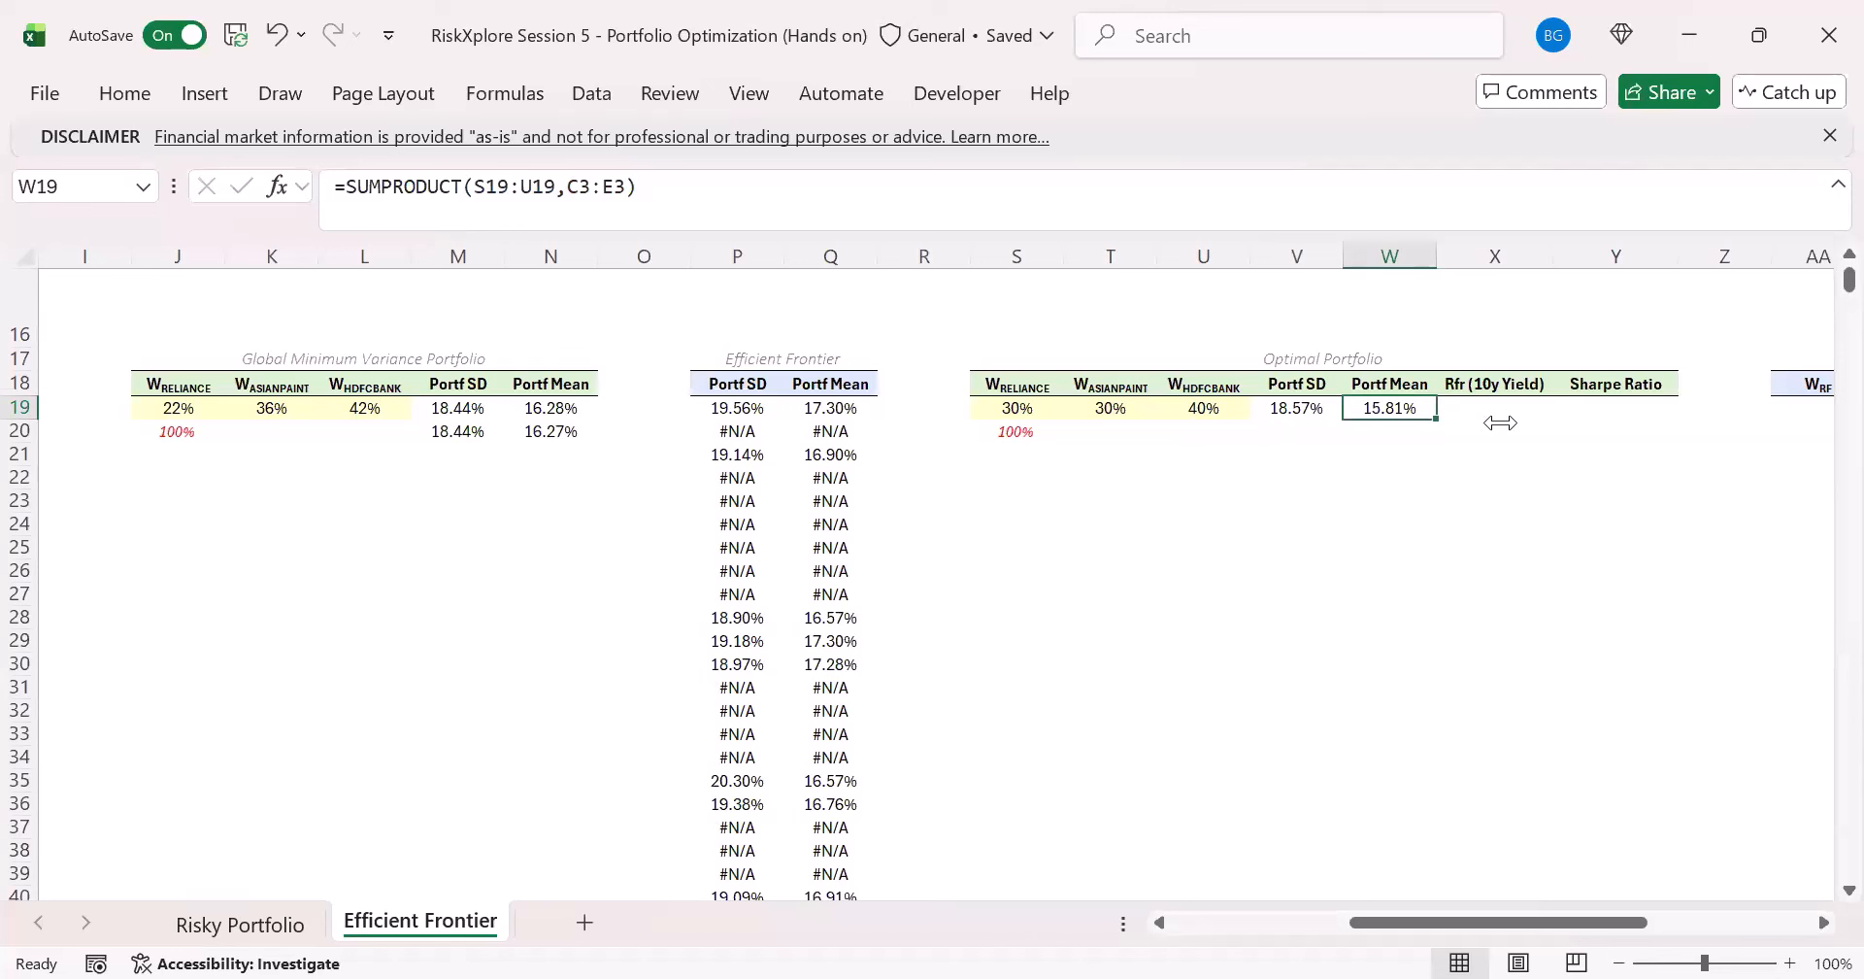
- Enter 6% as the Optimal Portfolio's risk-free rate (10y Yield) in X19
{"action": "key", "text": "Right"}
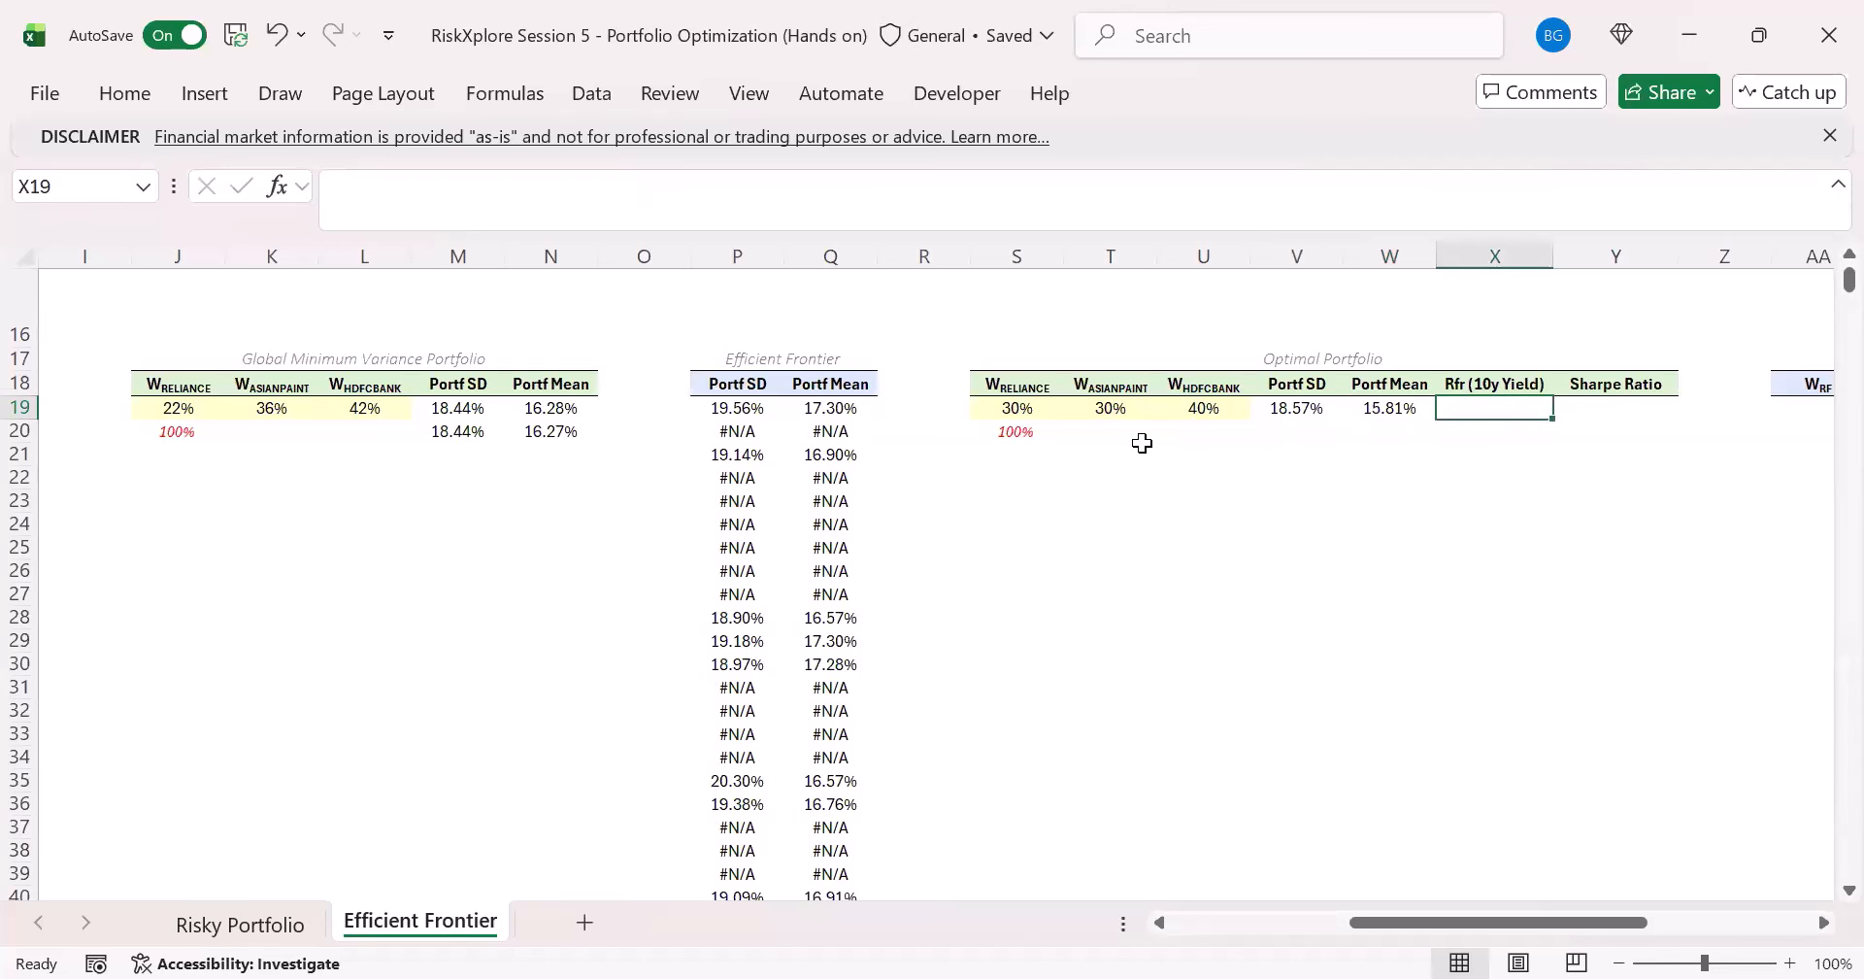
{"action": "type", "text": "6"}
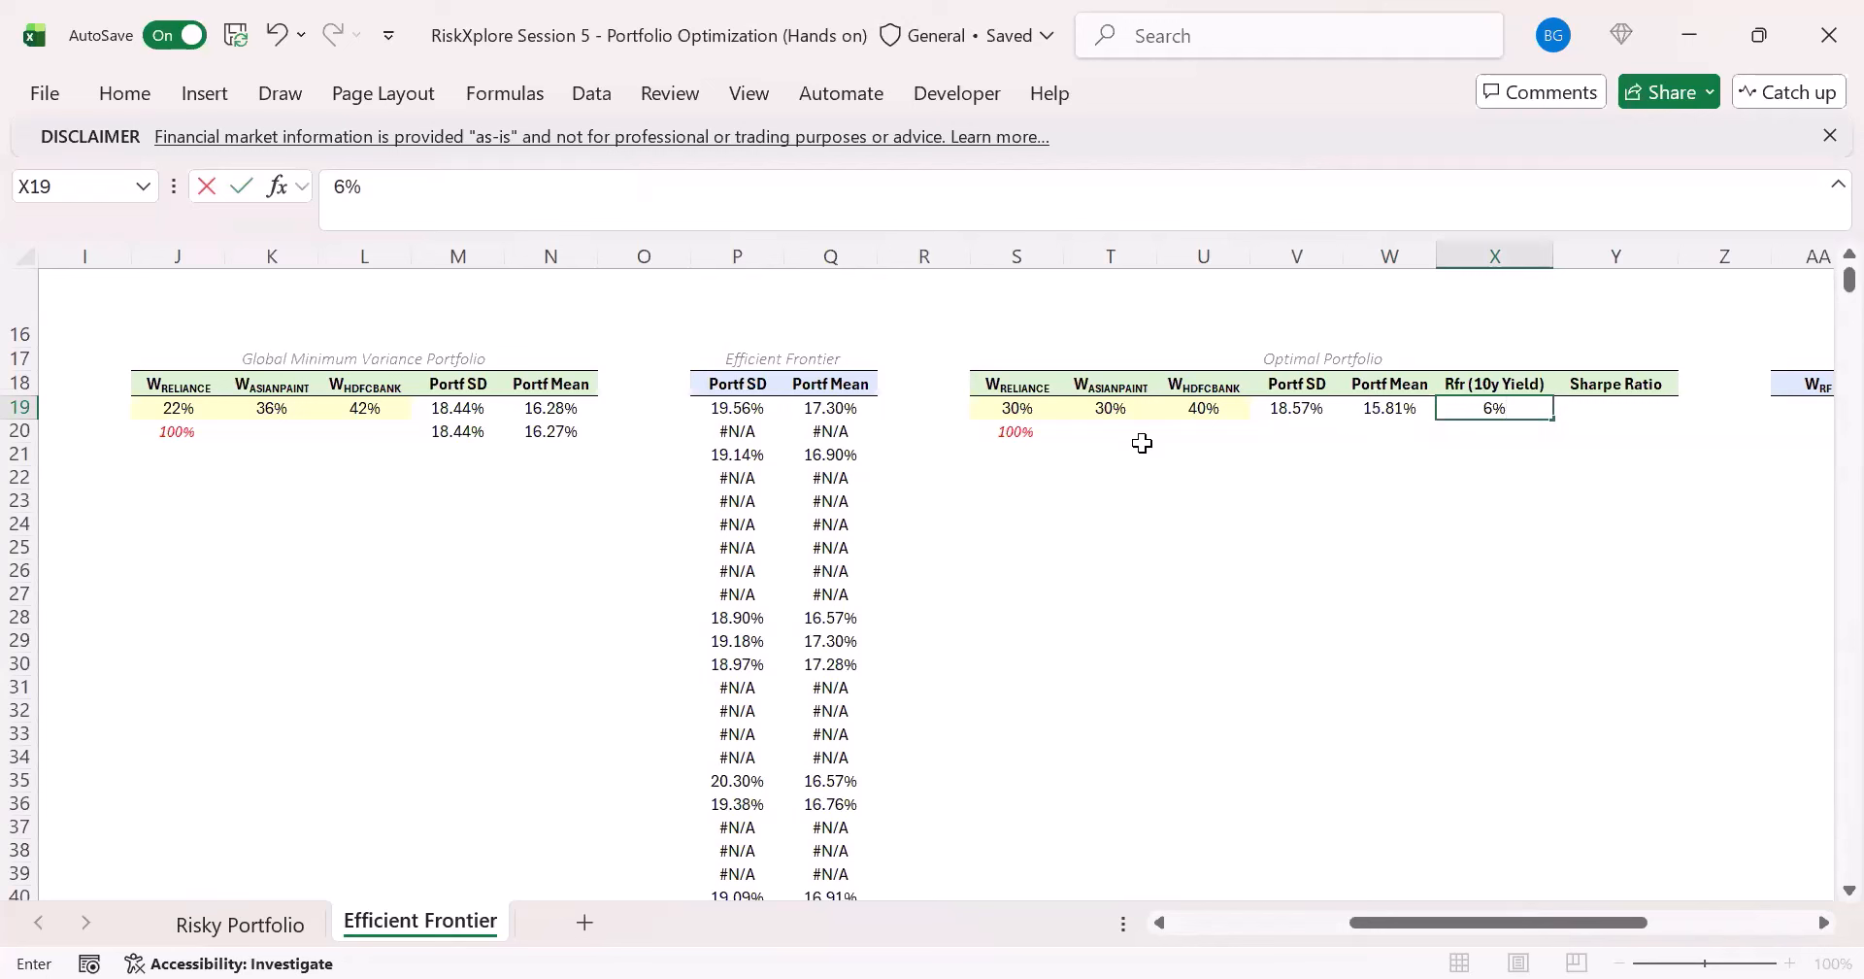
{"action": "key", "text": "ctrl+Return"}
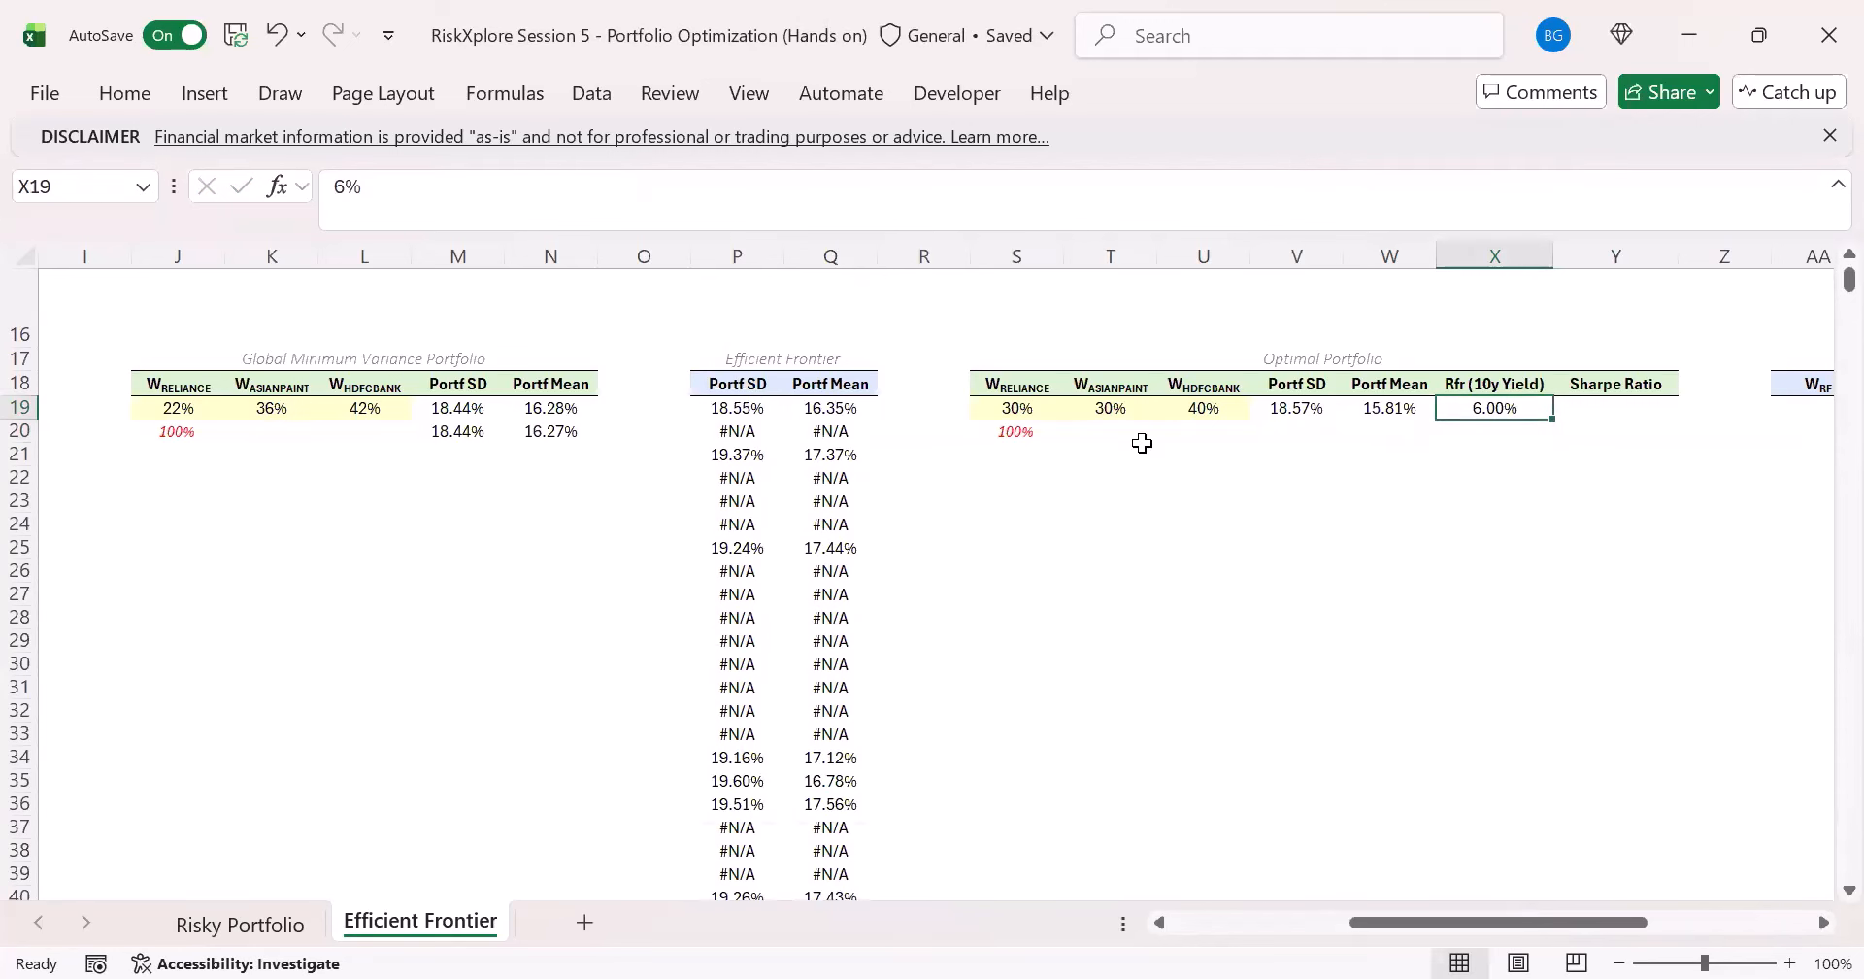
- Calculate the Optimal Portfolio's Sharpe Ratio in Y19 with the formula =(W19-X19)/V19
{"action": "key", "text": "Right"}
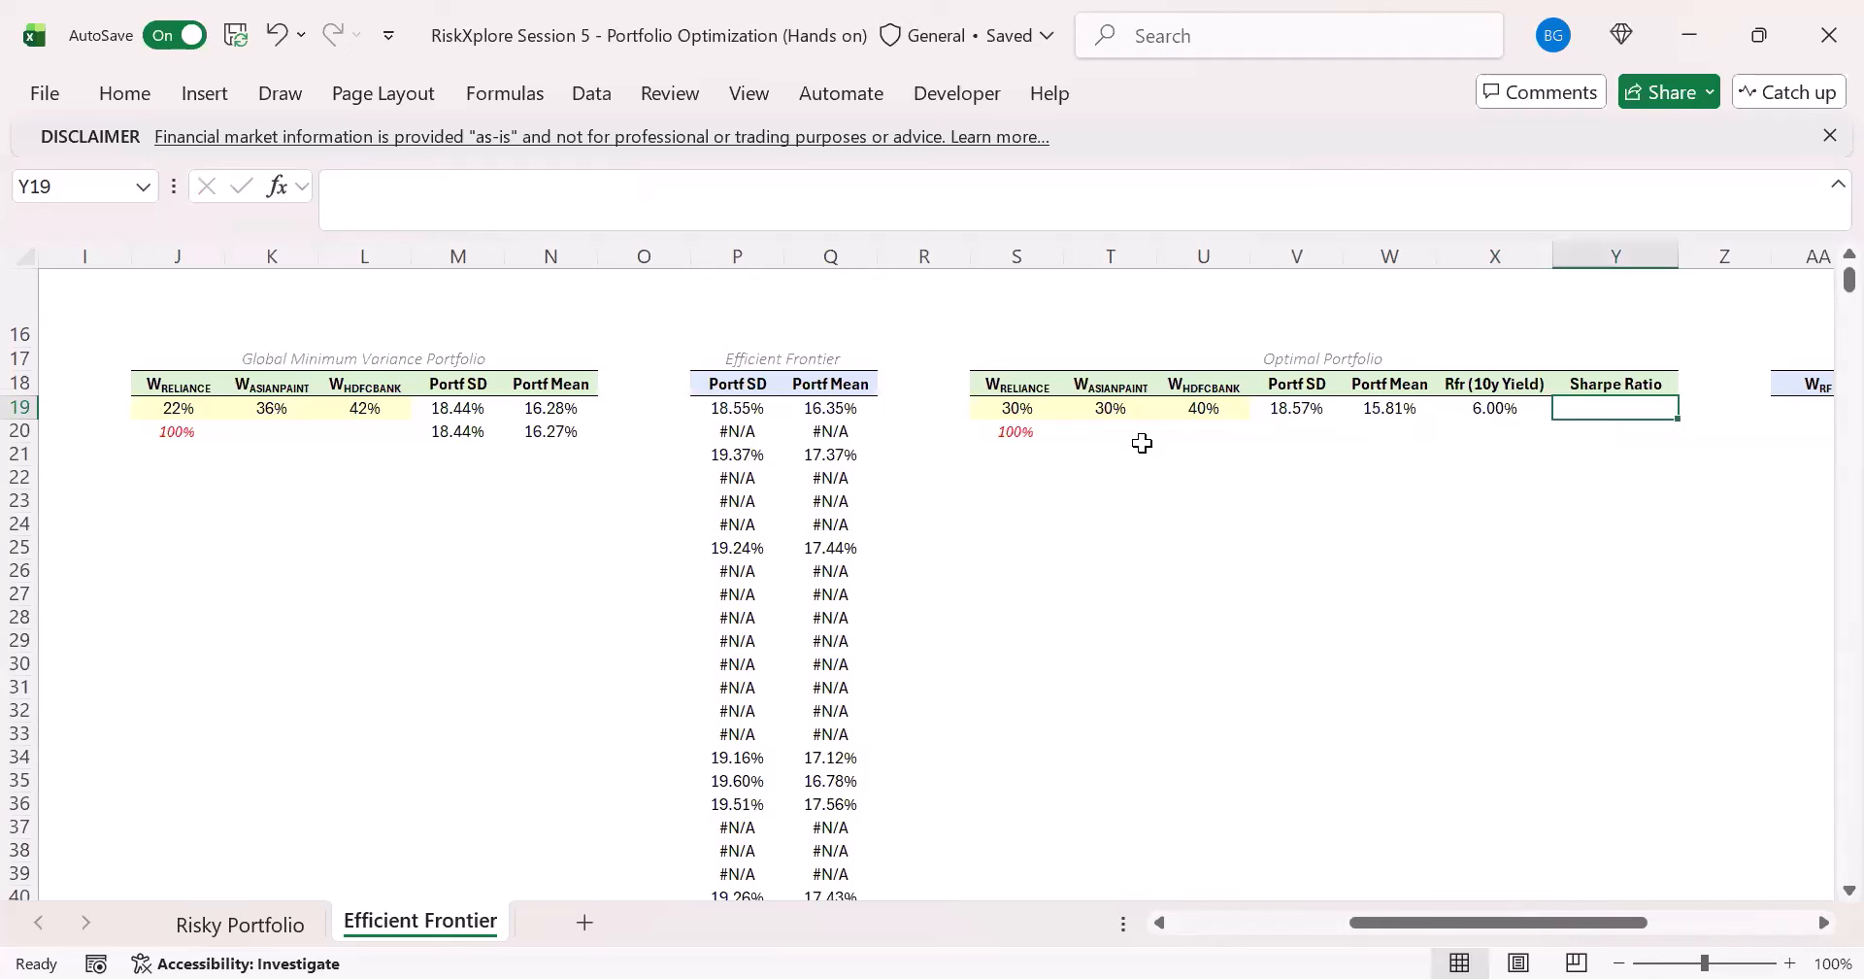
{"action": "type", "text": "="}
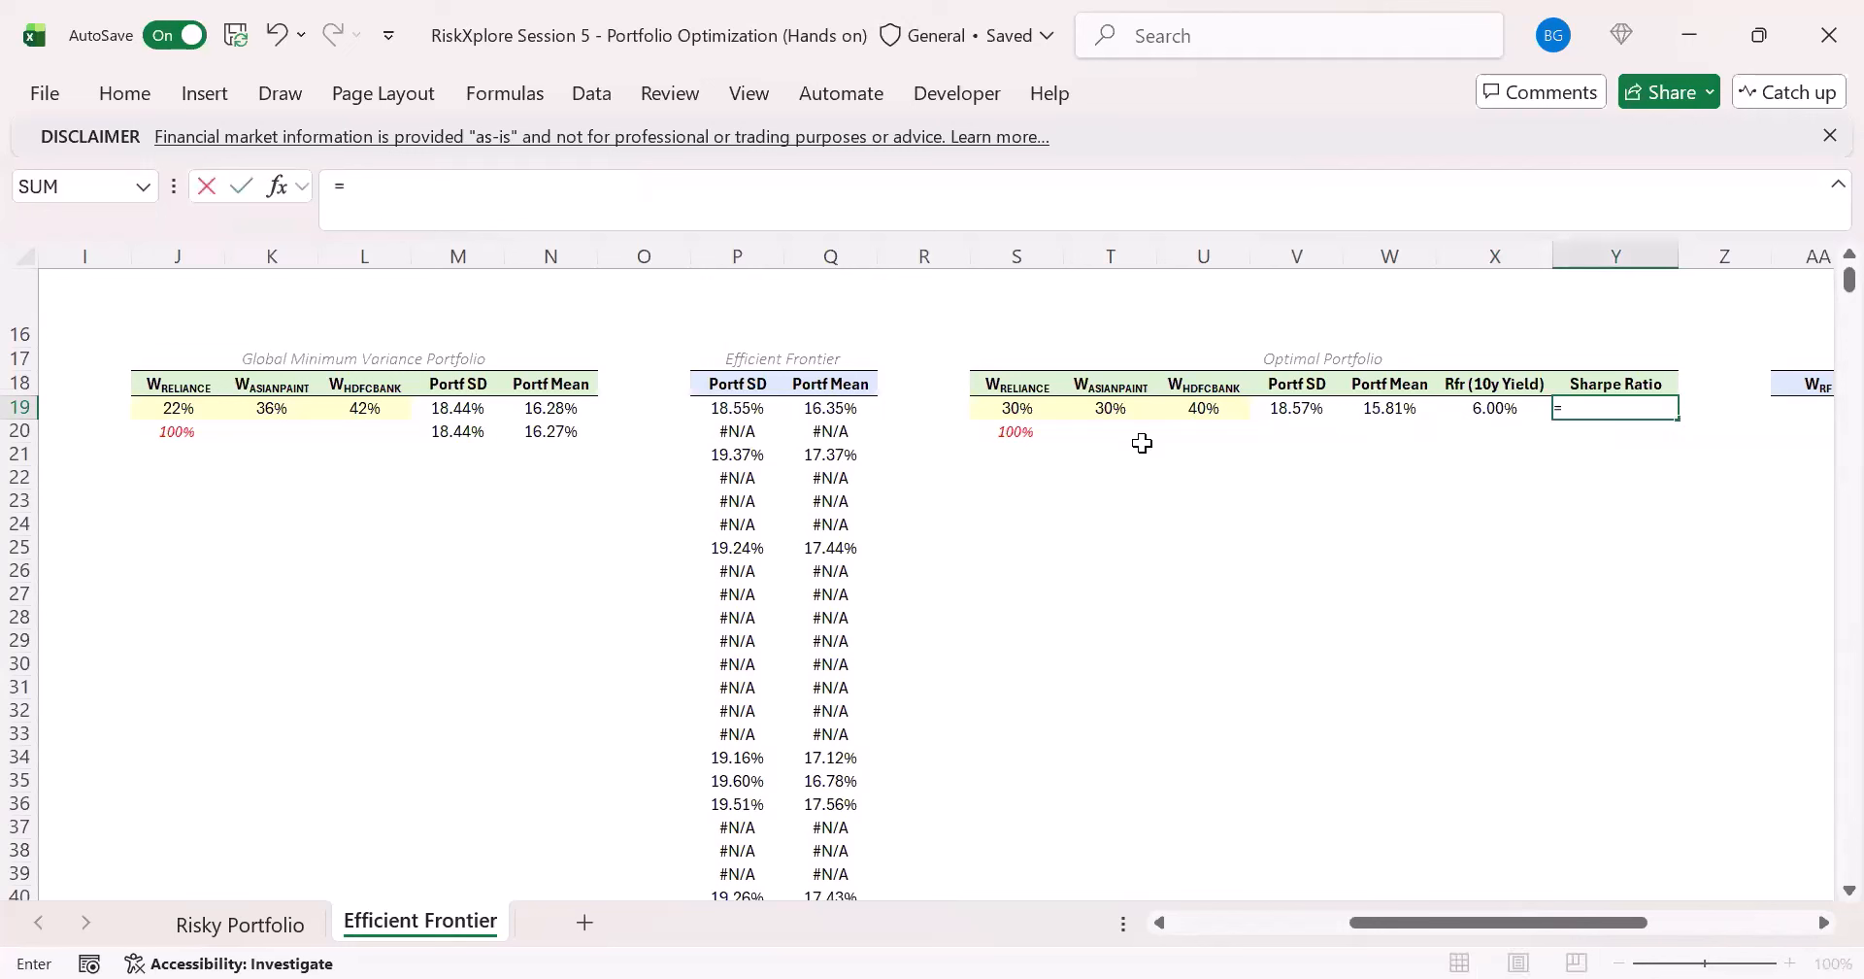
{"action": "type", "text": "("}
{"action": "key", "text": "Left"}
{"action": "key", "text": "Left"}
{"action": "key", "text": "Left"}
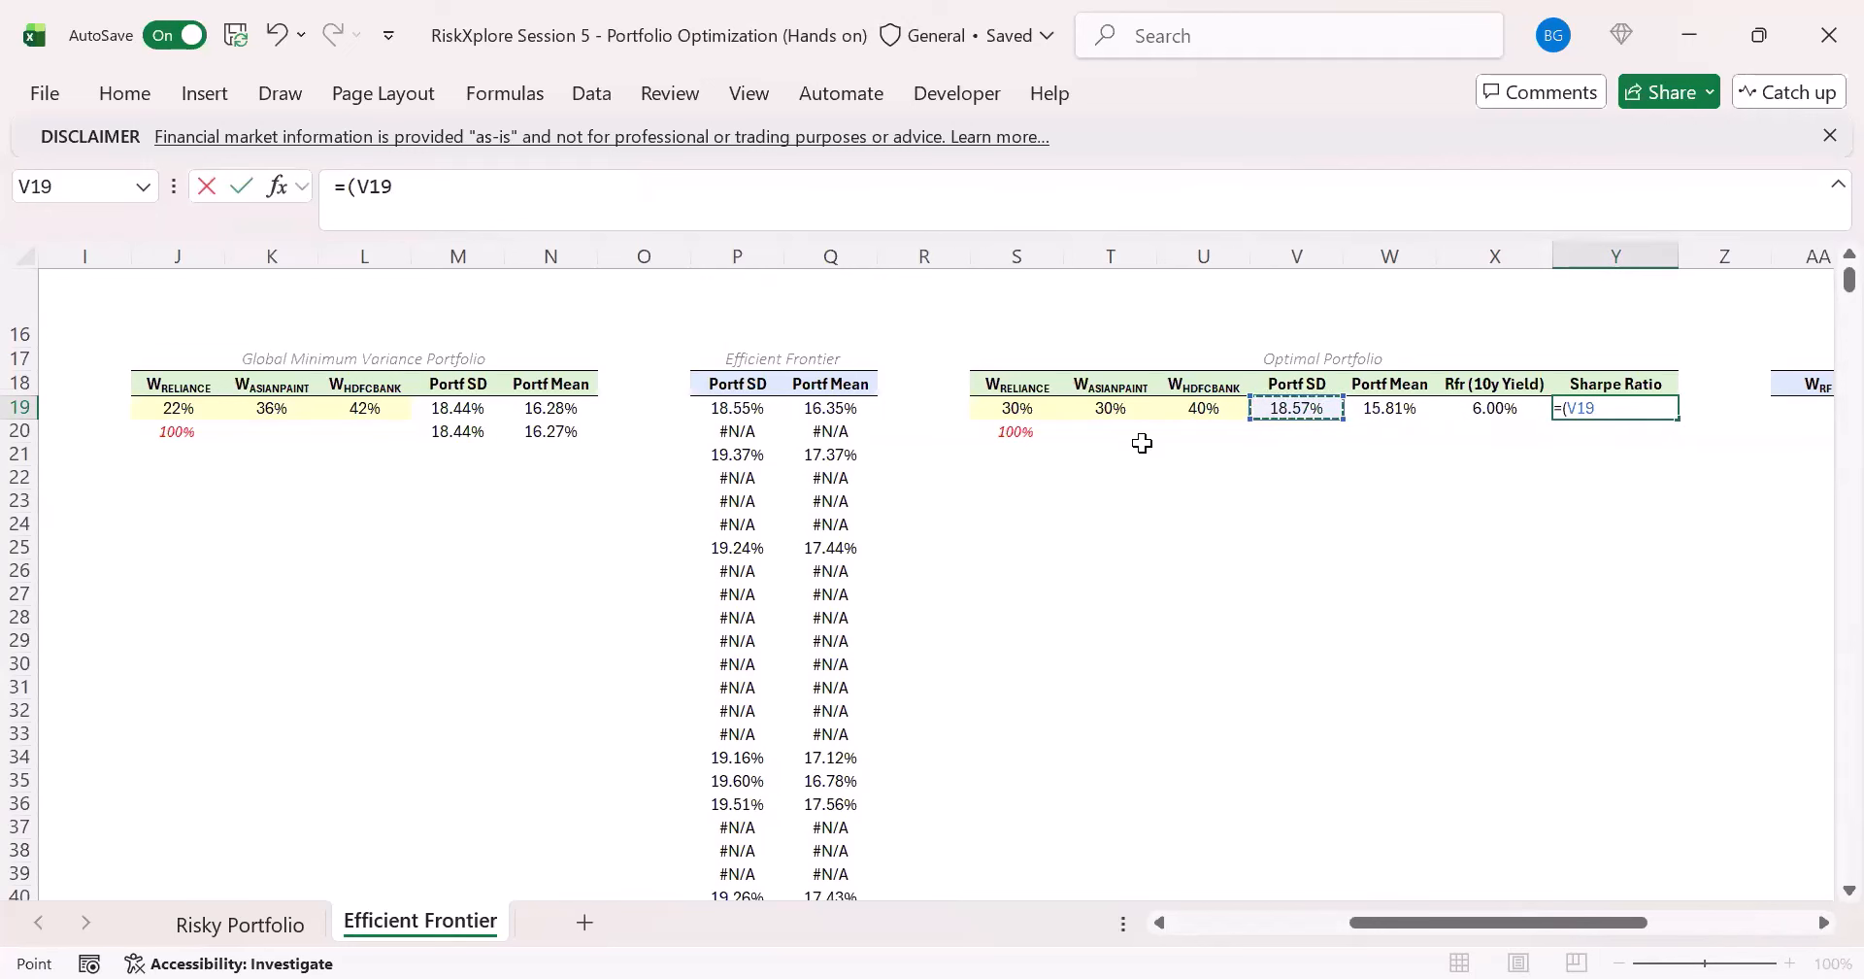
{"action": "key", "text": "Right"}
{"action": "type", "text": "-"}
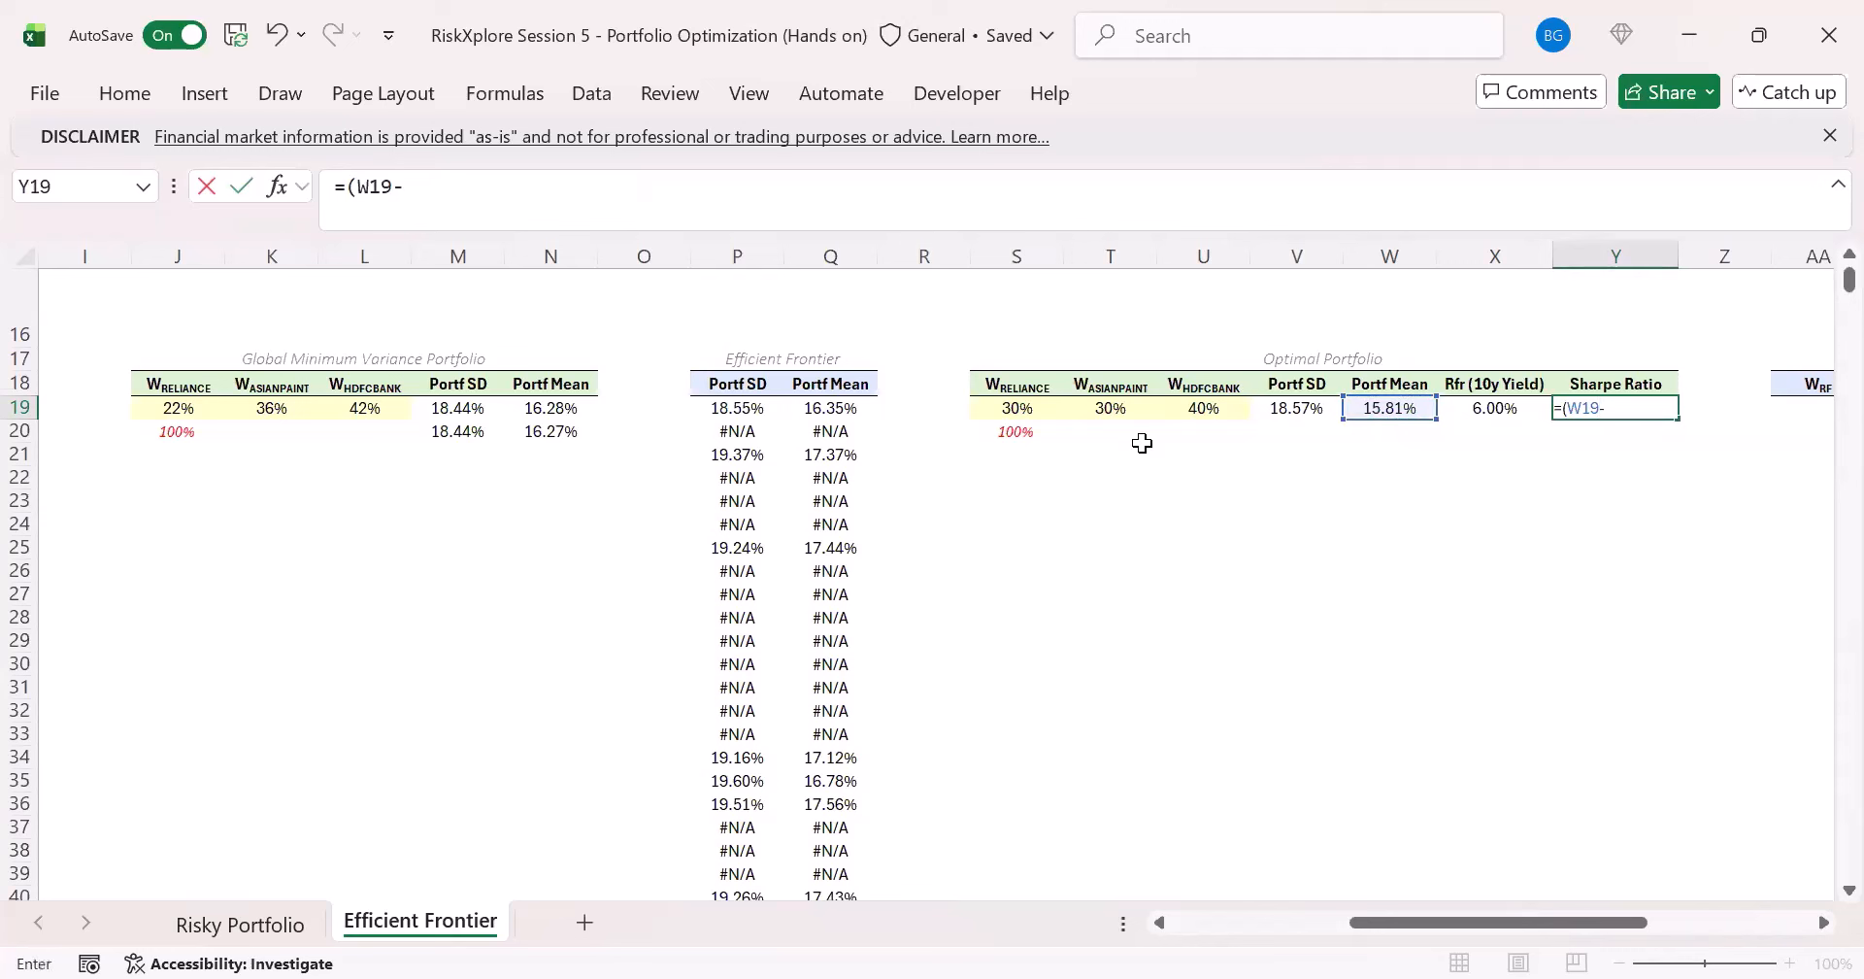
{"action": "key", "text": "Left"}
{"action": "type", "text": ")"}
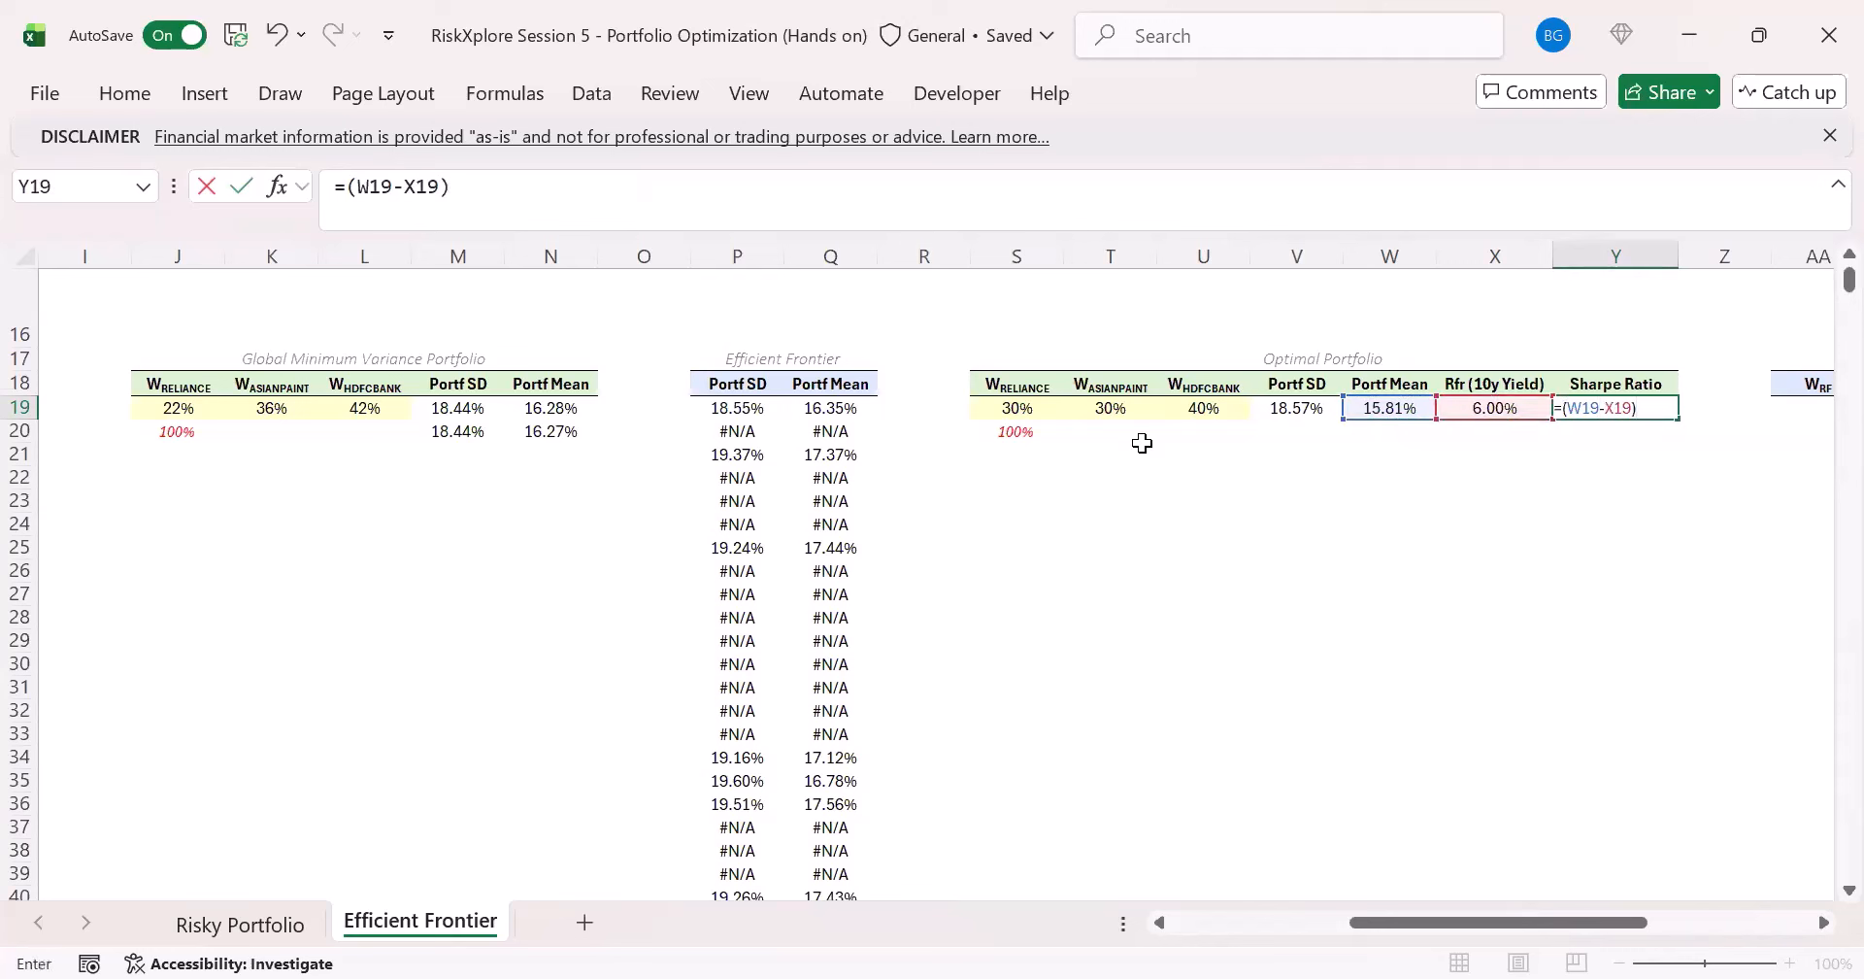
{"action": "type", "text": "/"}
{"action": "key", "text": "Left"}
{"action": "key", "text": "Left"}
{"action": "key", "text": "Left"}
{"action": "key", "text": "Return"}
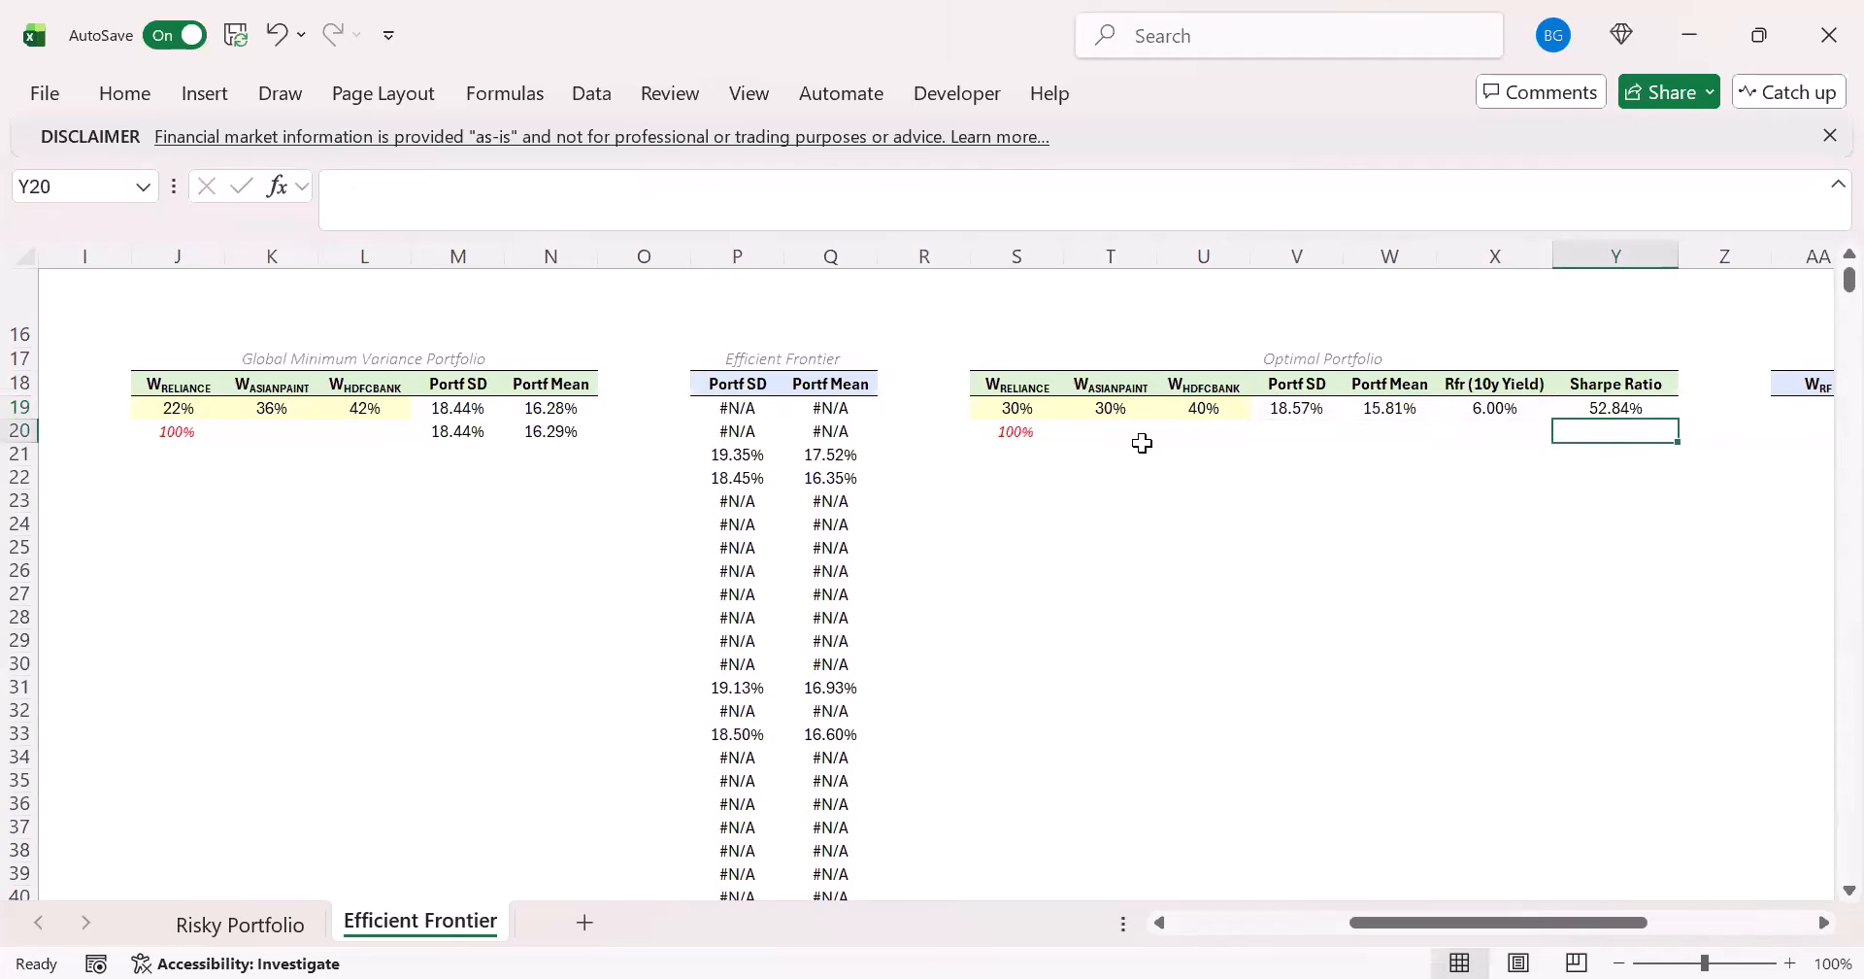
{"action": "key", "text": "Up"}
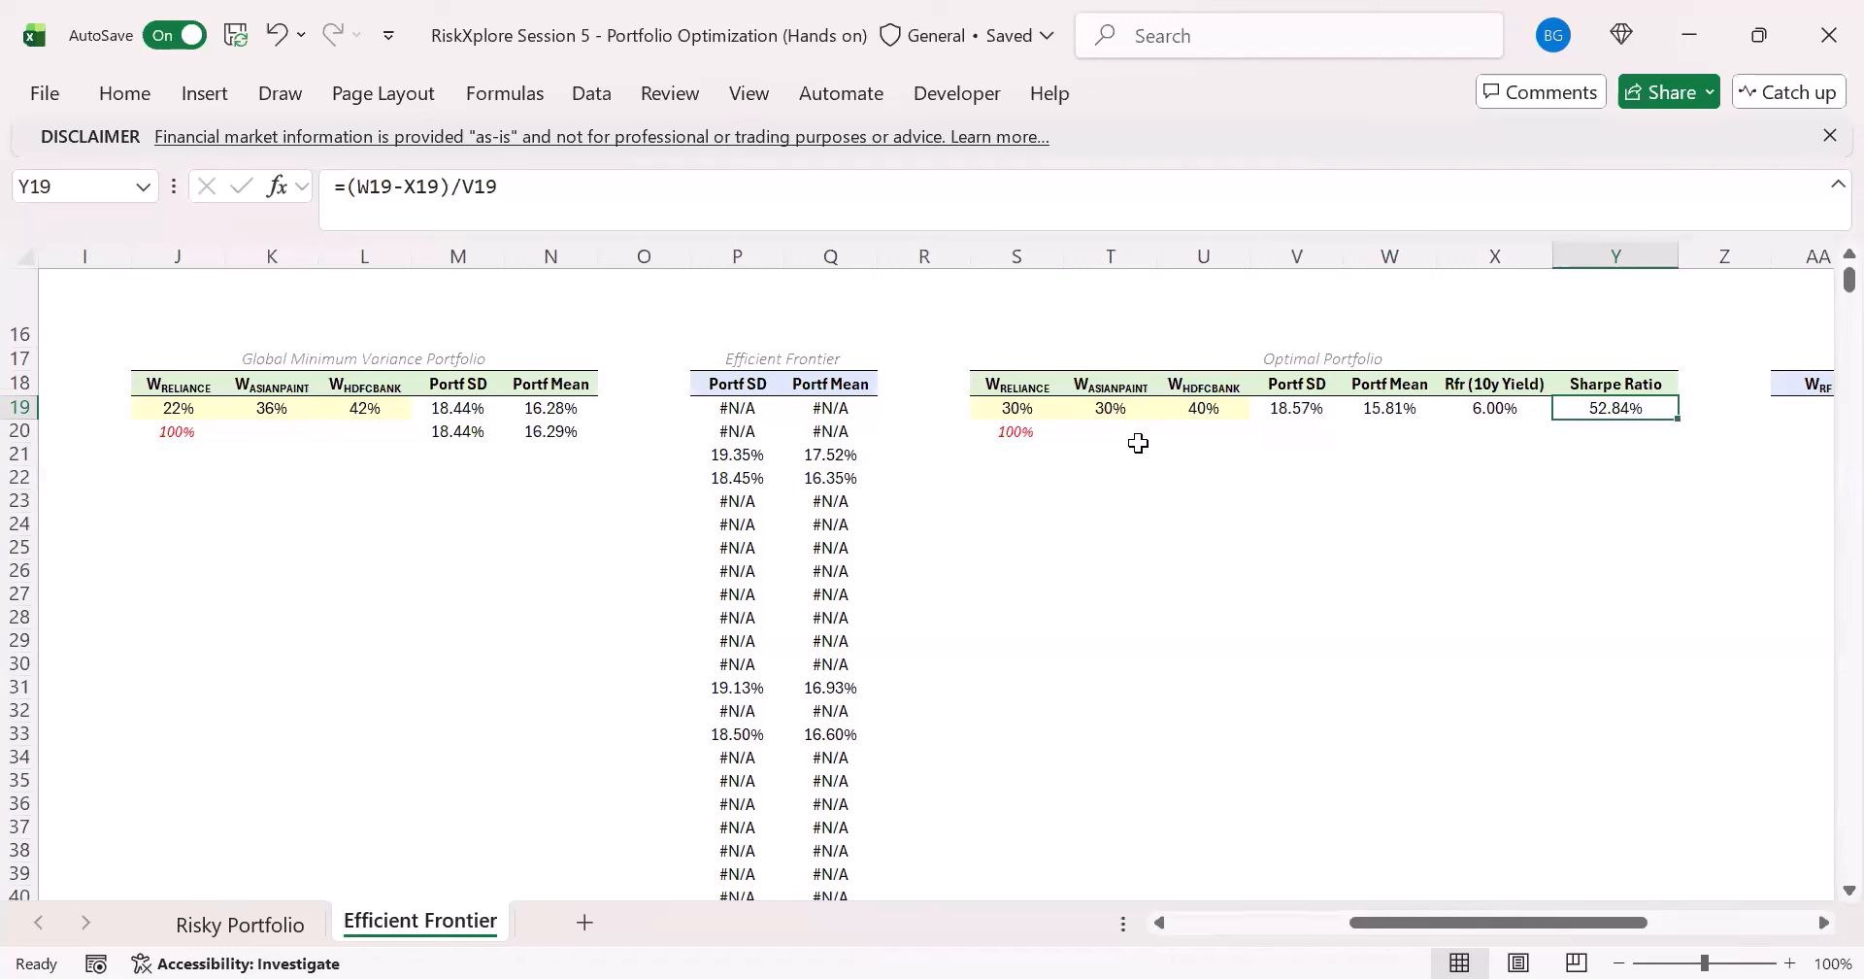
- Open Solver and set the objective to maximize the Sharpe Ratio cell $Y$19
{"action": "left_click", "coordinate": [1111, 408]}
{"action": "left_click", "coordinate": [1024, 408]}
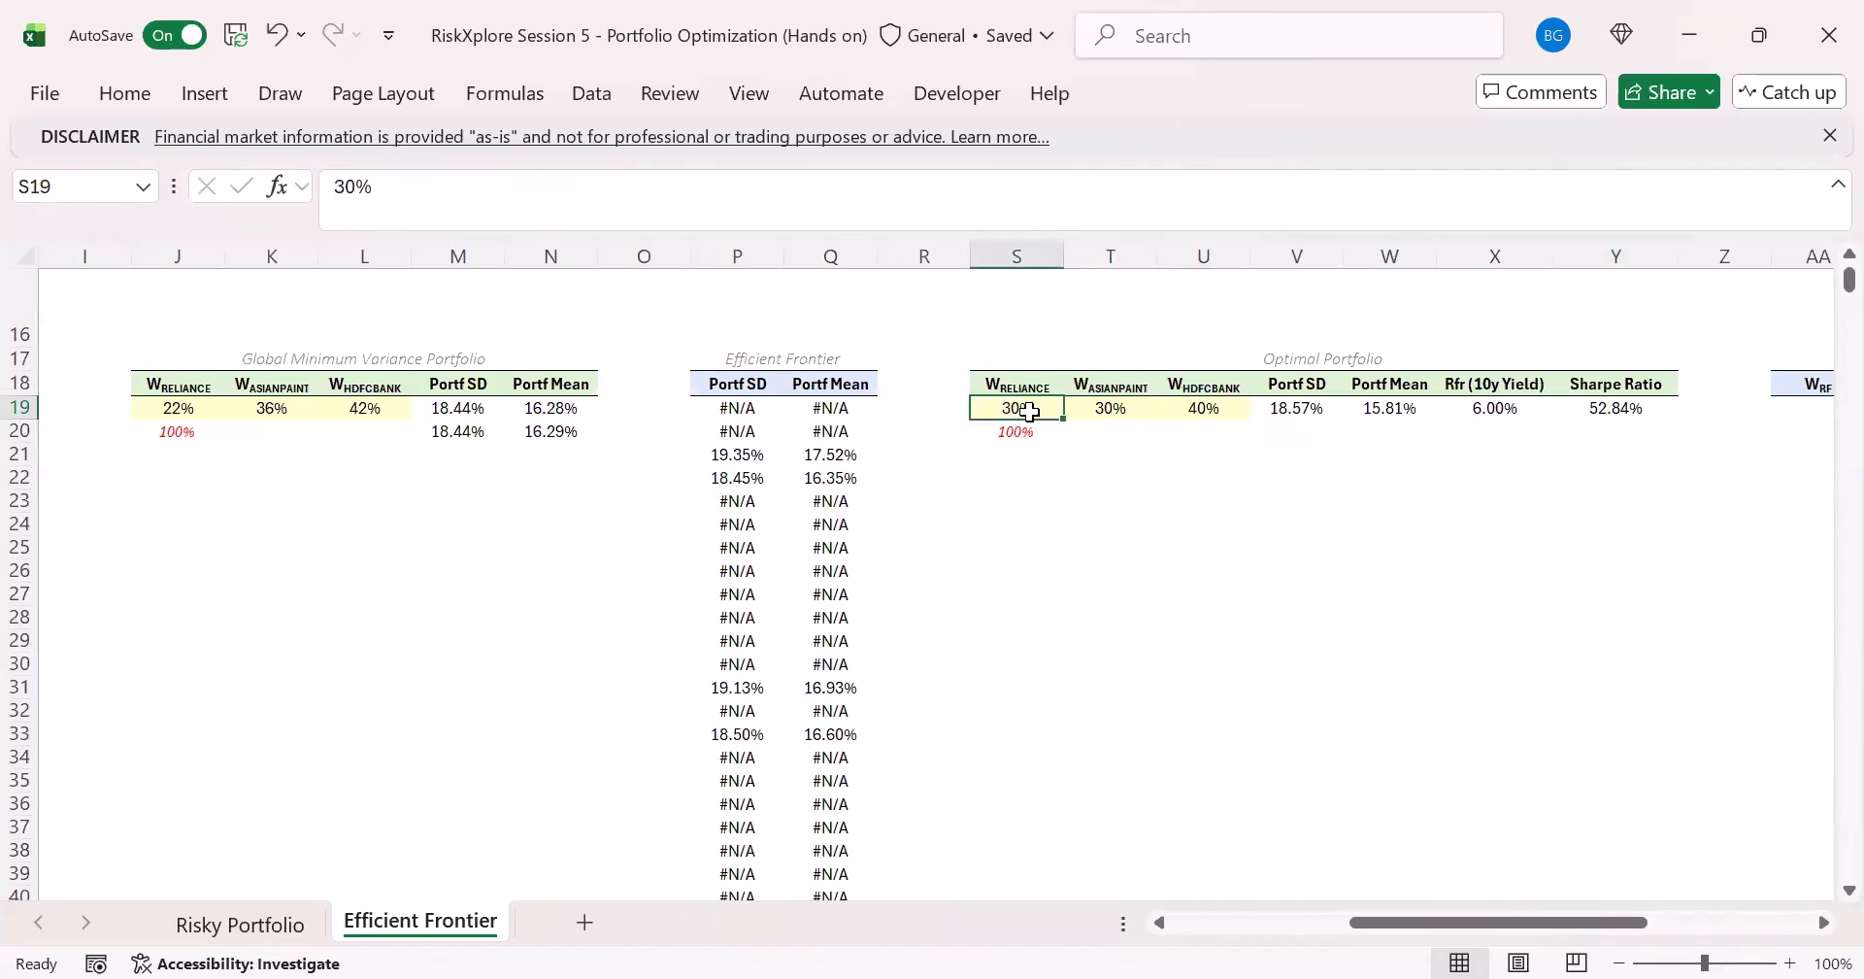
{"action": "left_click", "coordinate": [1308, 412]}
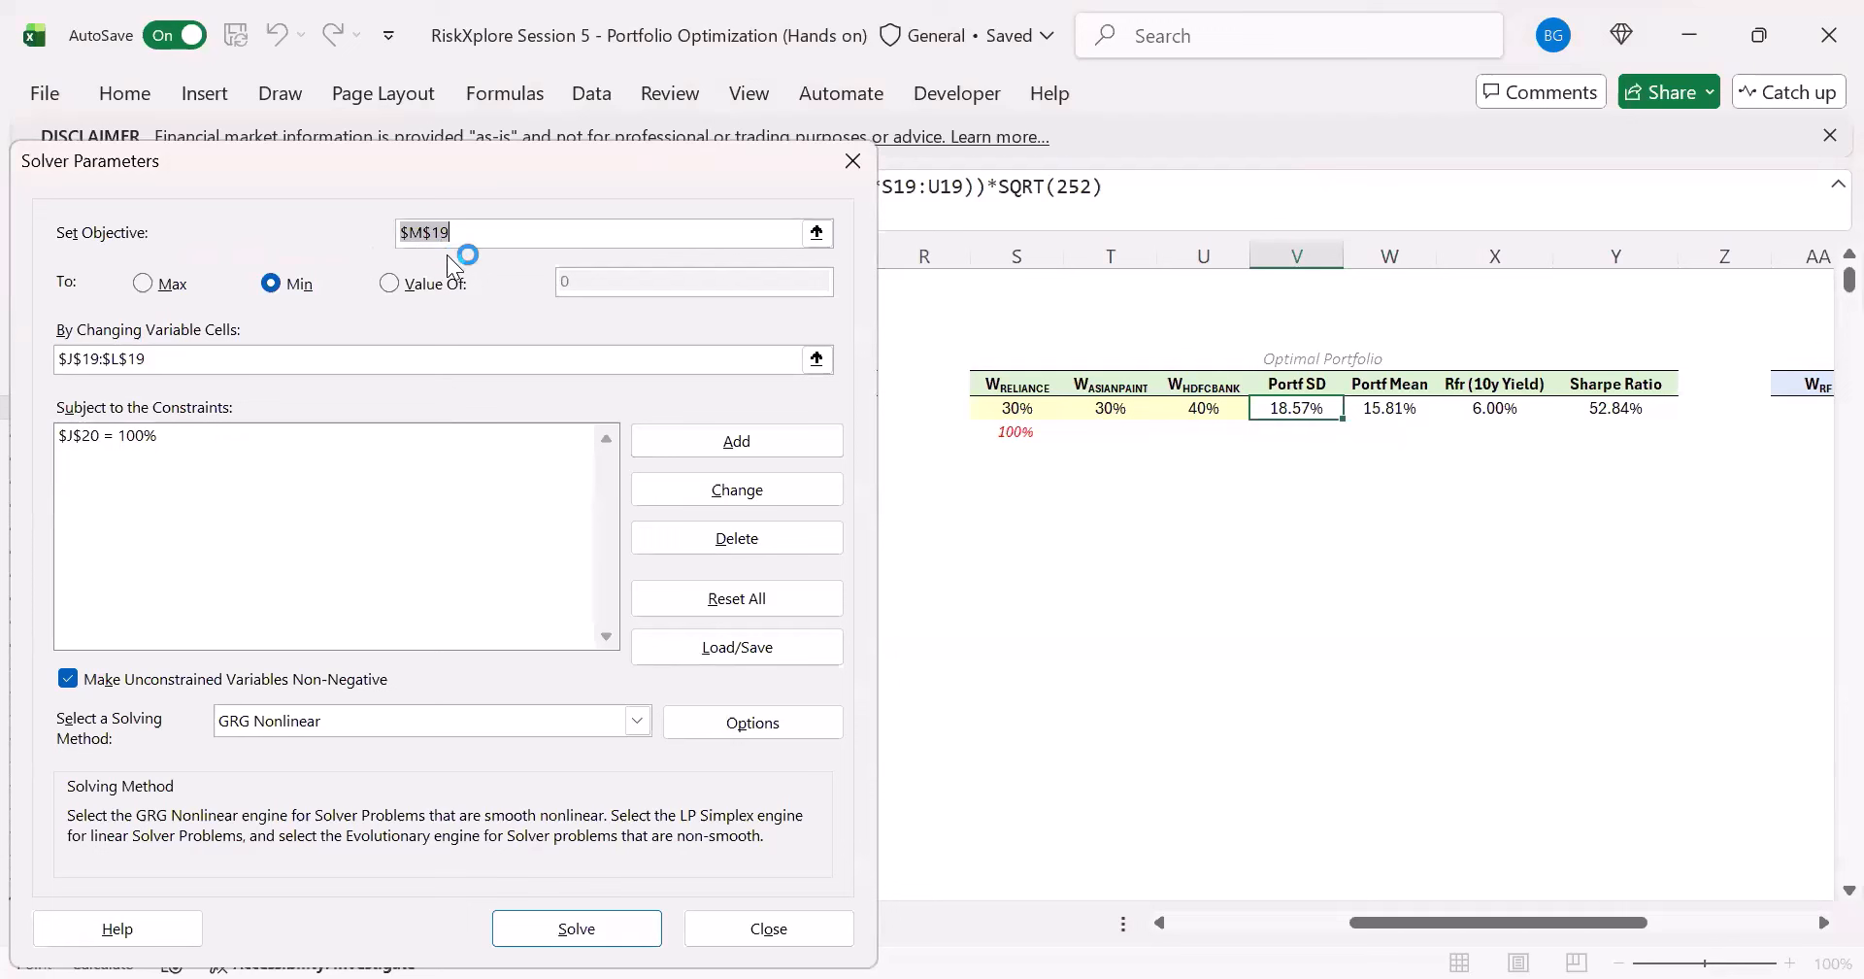
{"action": "left_click", "coordinate": [171, 283]}
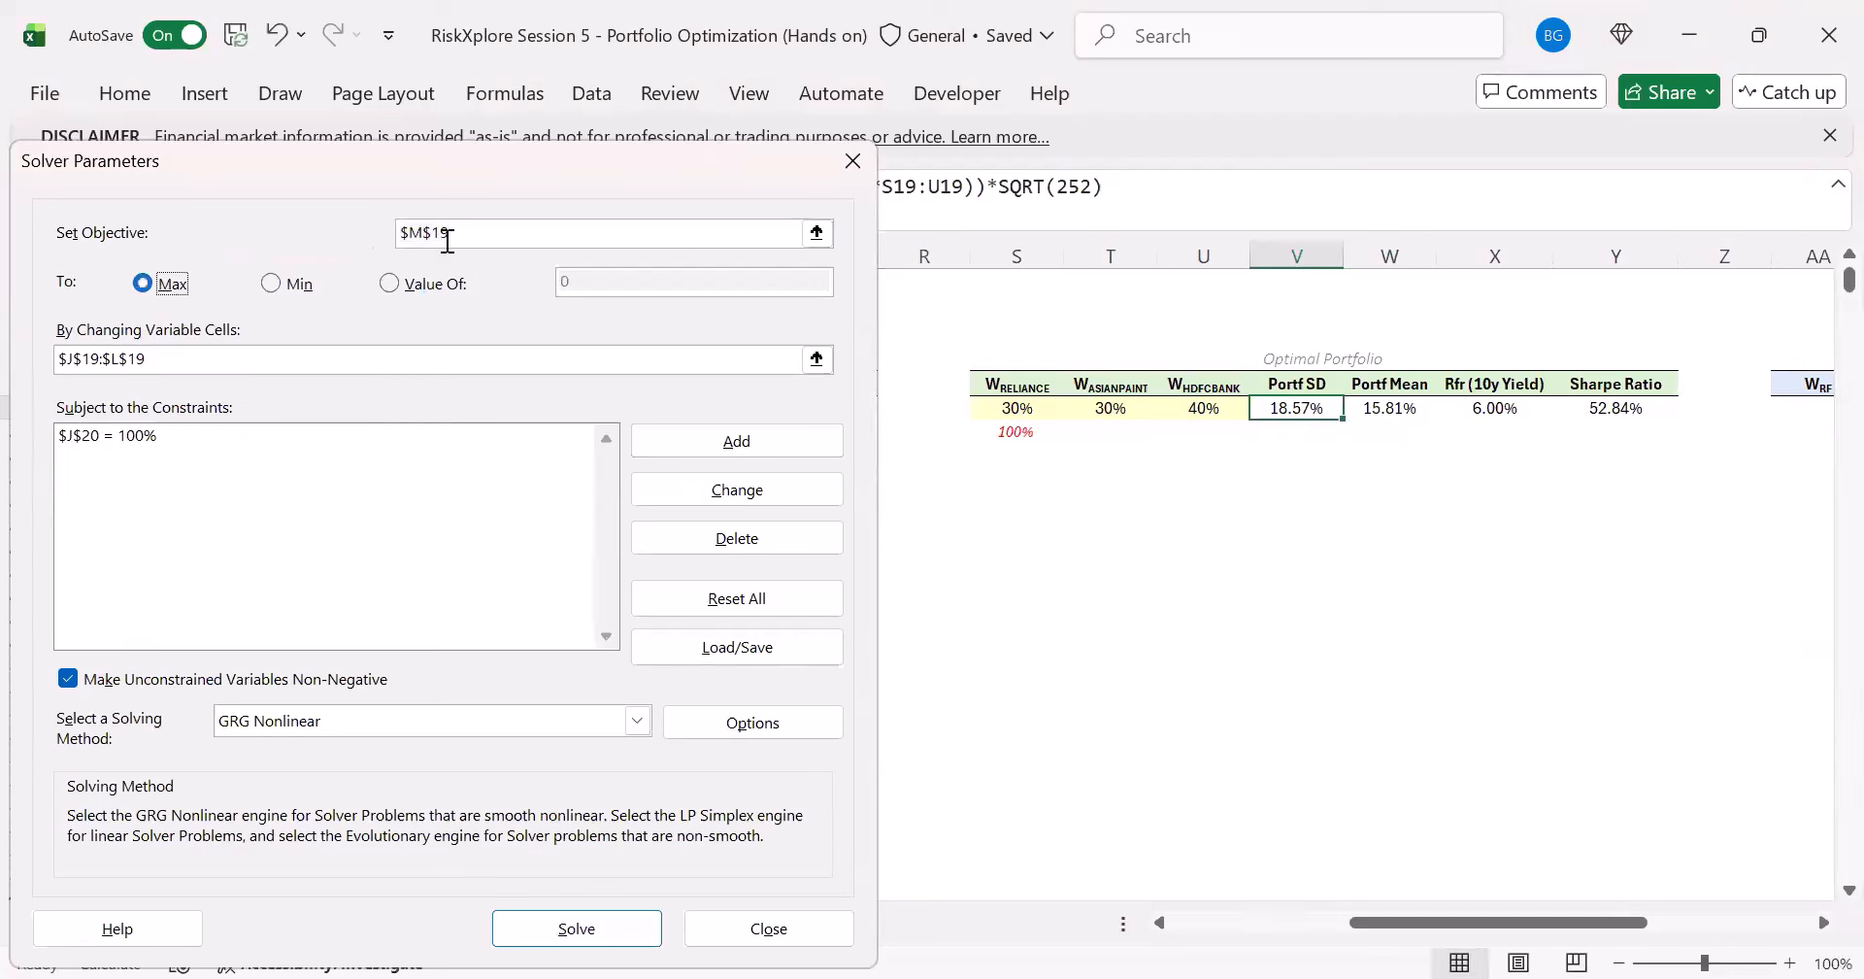
{"action": "left_click", "coordinate": [470, 231]}
{"action": "left_click_drag", "start_coordinate": [470, 231], "coordinate": [357, 231]}
{"action": "left_click", "coordinate": [1622, 408]}
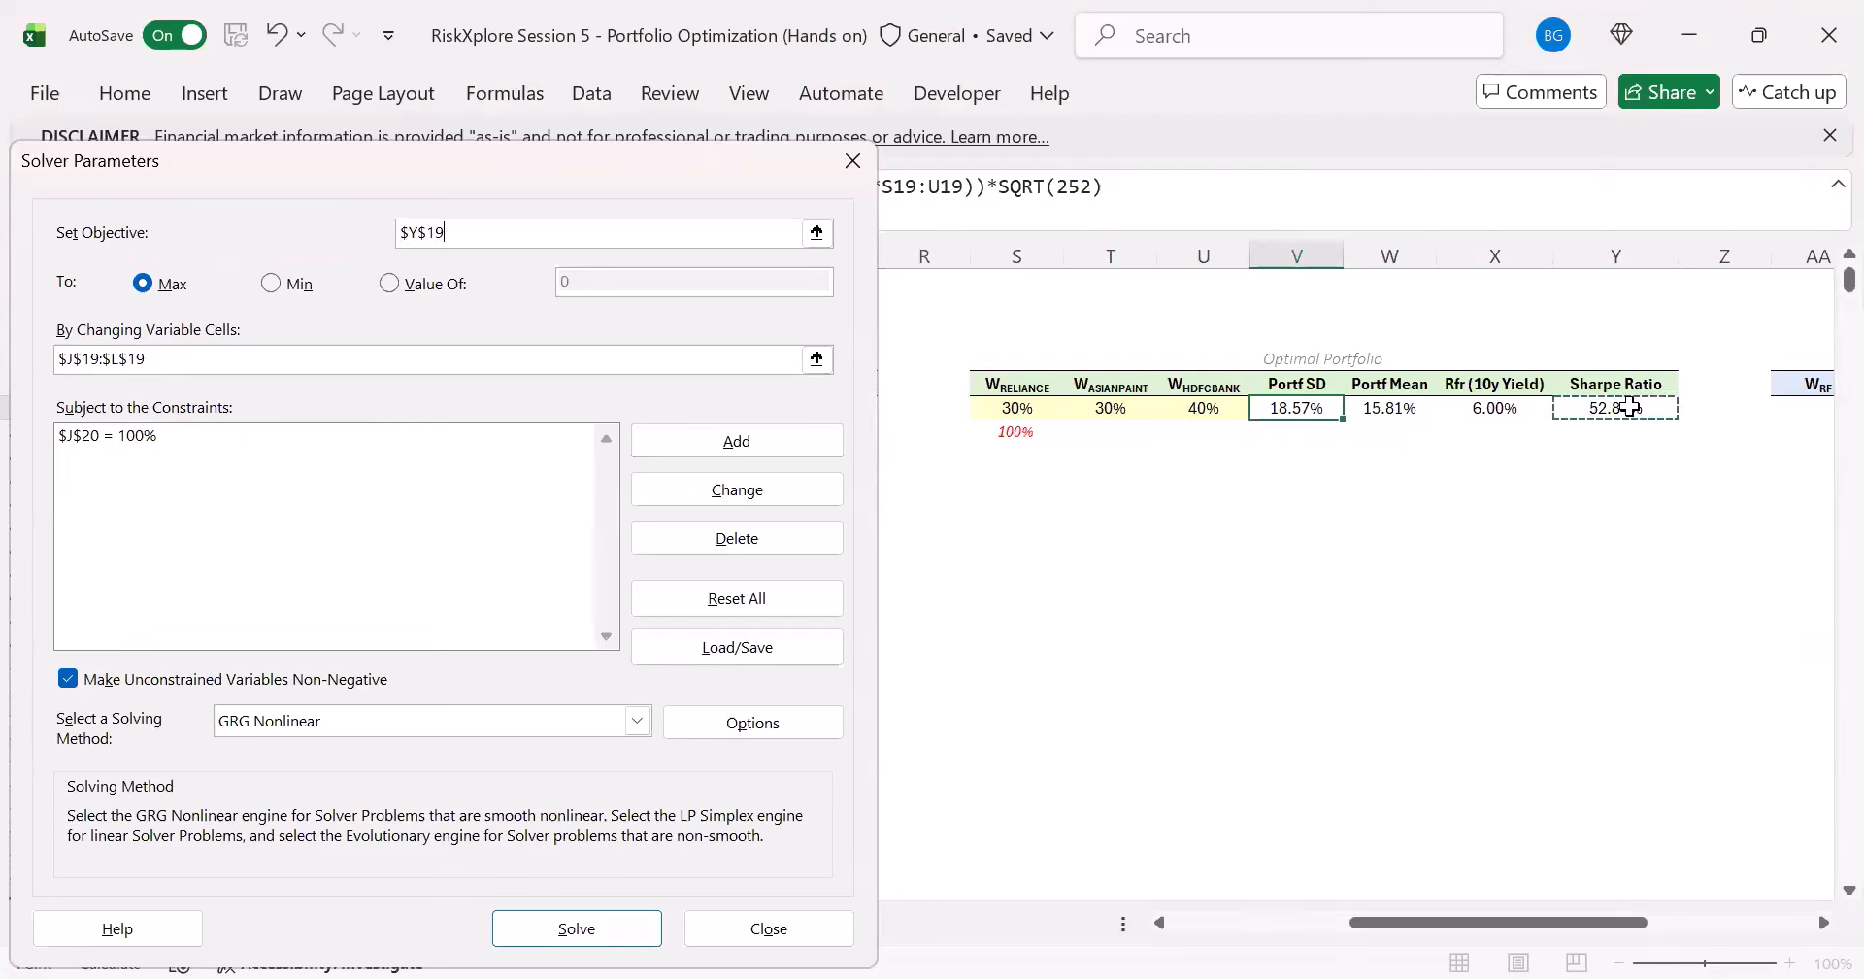
- Set Solver's changing variable cells to the Optimal Portfolio weights $S$19:$U$19
{"action": "left_click", "coordinate": [204, 359]}
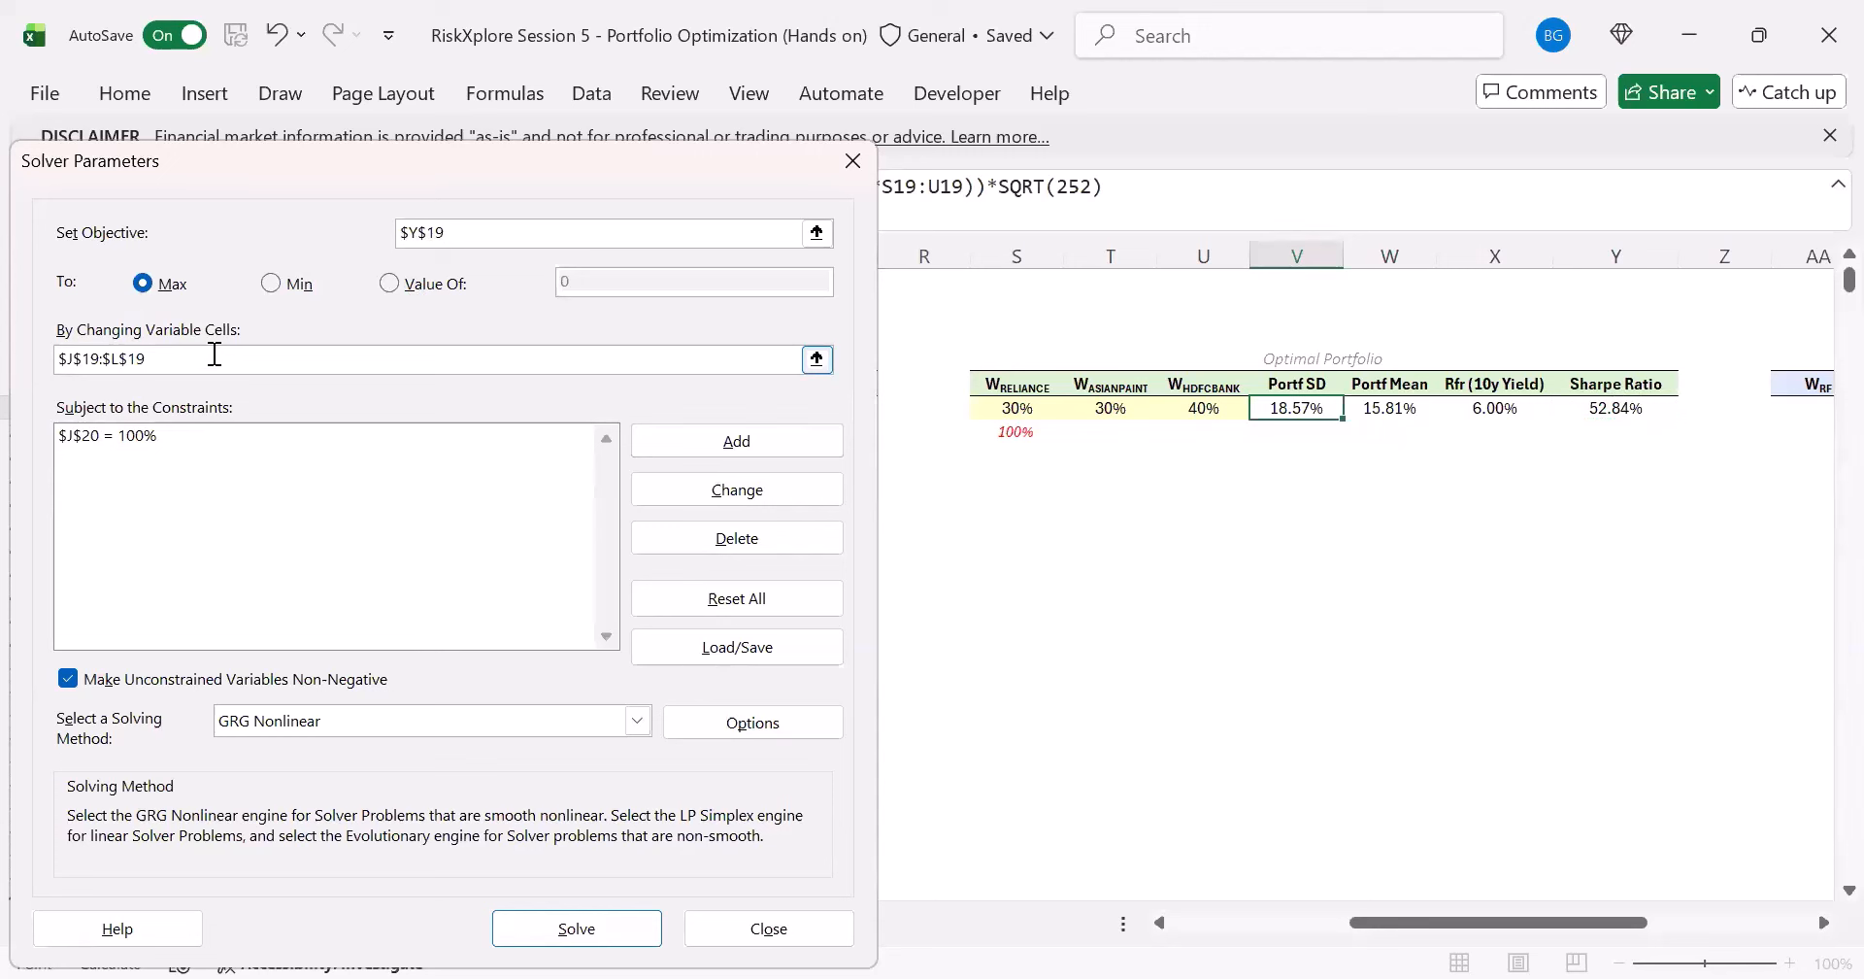
{"action": "left_click_drag", "start_coordinate": [148, 359], "coordinate": [5, 364]}
{"action": "key", "text": "BackSpace"}
{"action": "left_click", "coordinate": [1016, 413]}
{"action": "left_click_drag", "start_coordinate": [1015, 413], "coordinate": [1204, 411]}
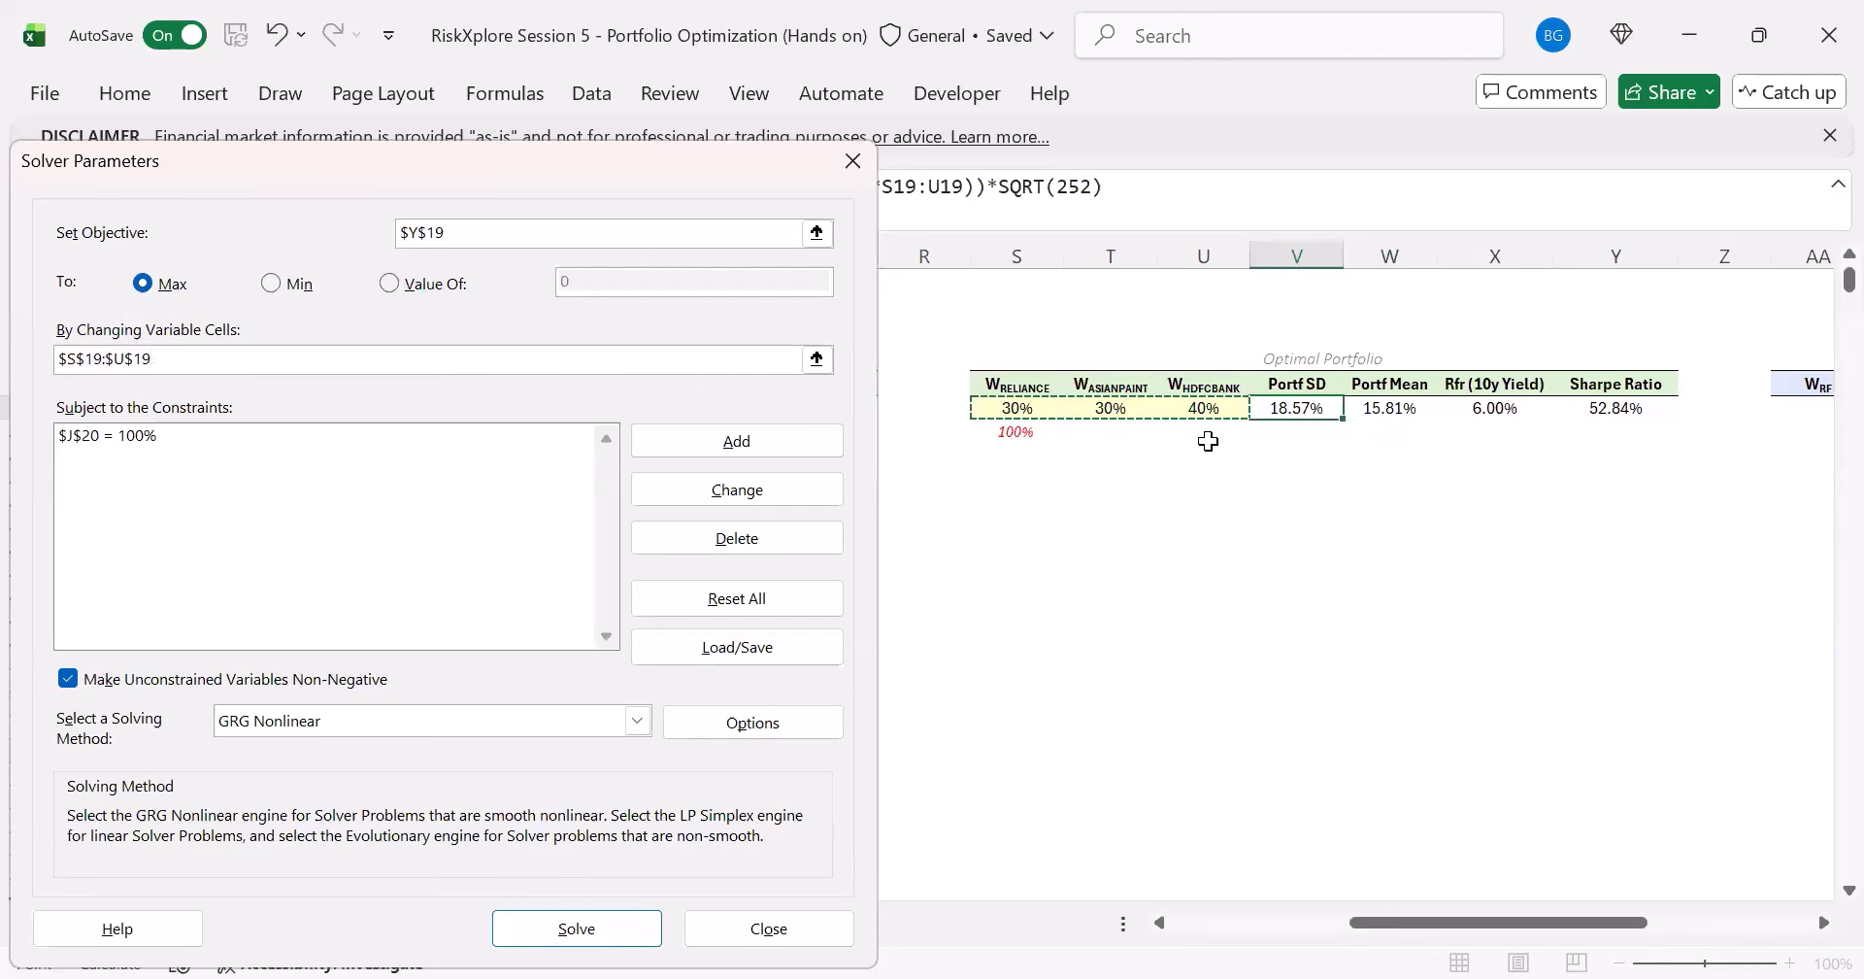
- Change the Solver sum-of-weights constraint to $S$20 = 100%, solve for the Optimal Portfolio and keep the solution
{"action": "left_click", "coordinate": [276, 439]}
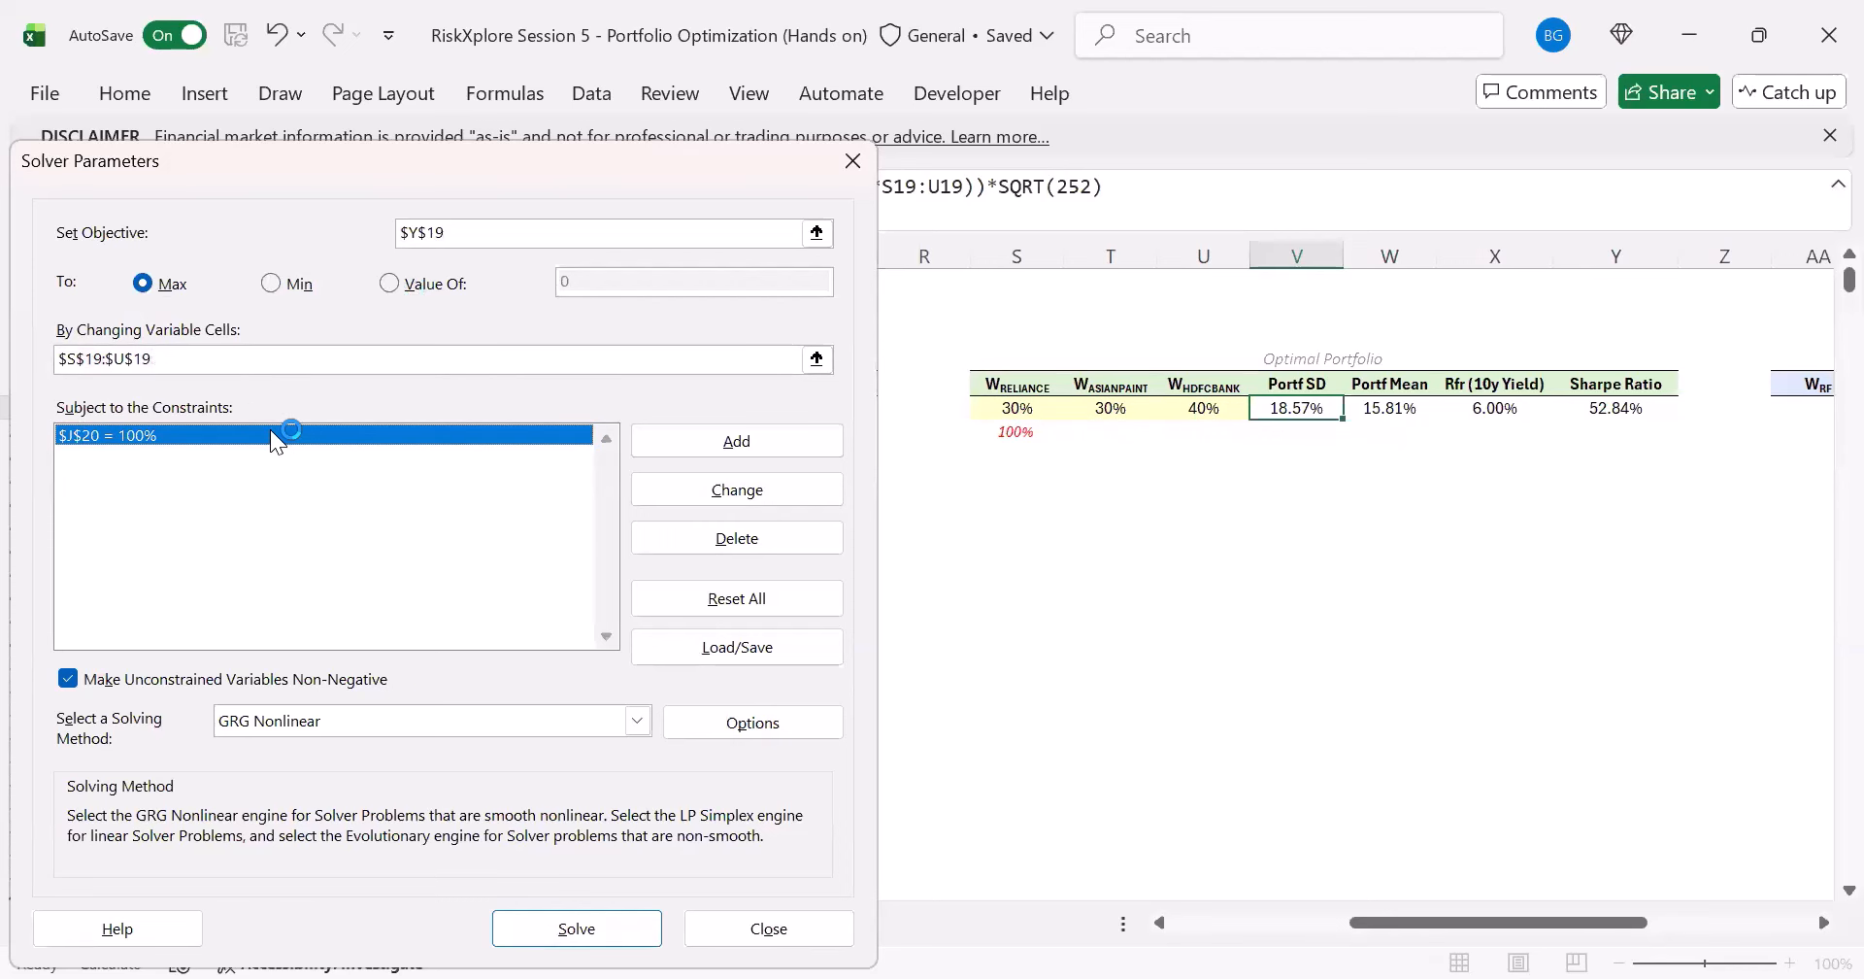
{"action": "left_click", "coordinate": [716, 493]}
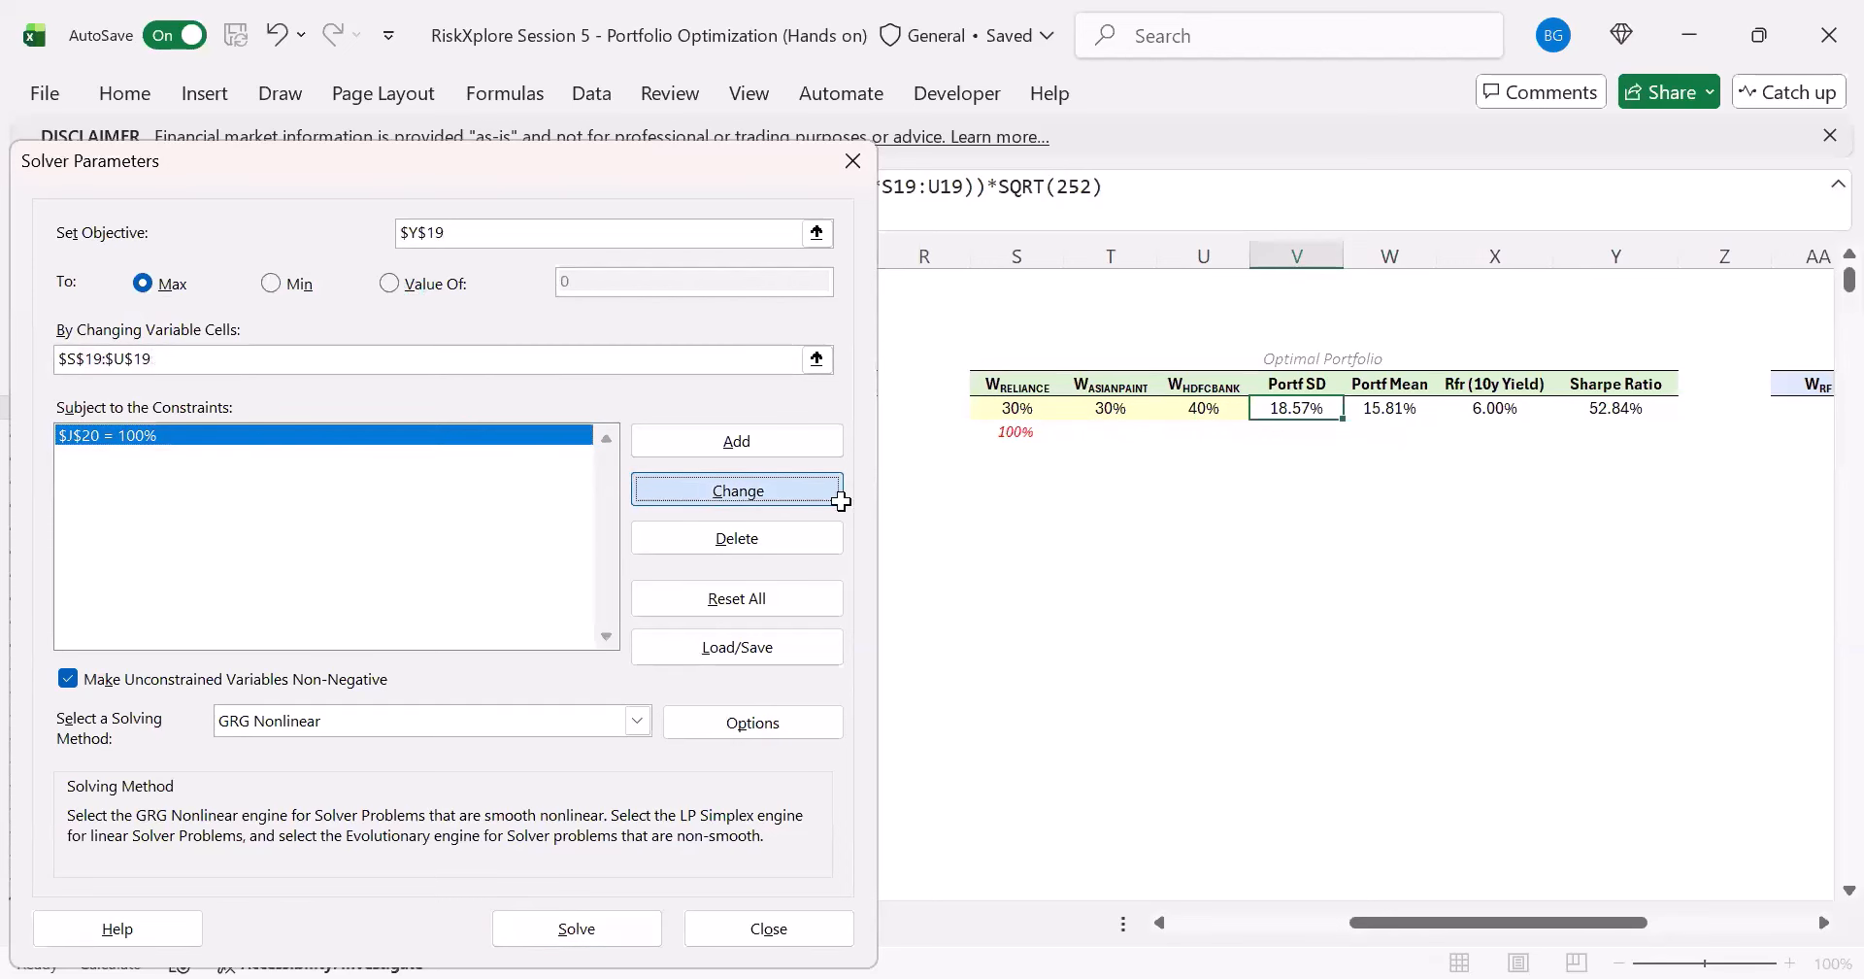
{"action": "left_click", "coordinate": [1025, 431]}
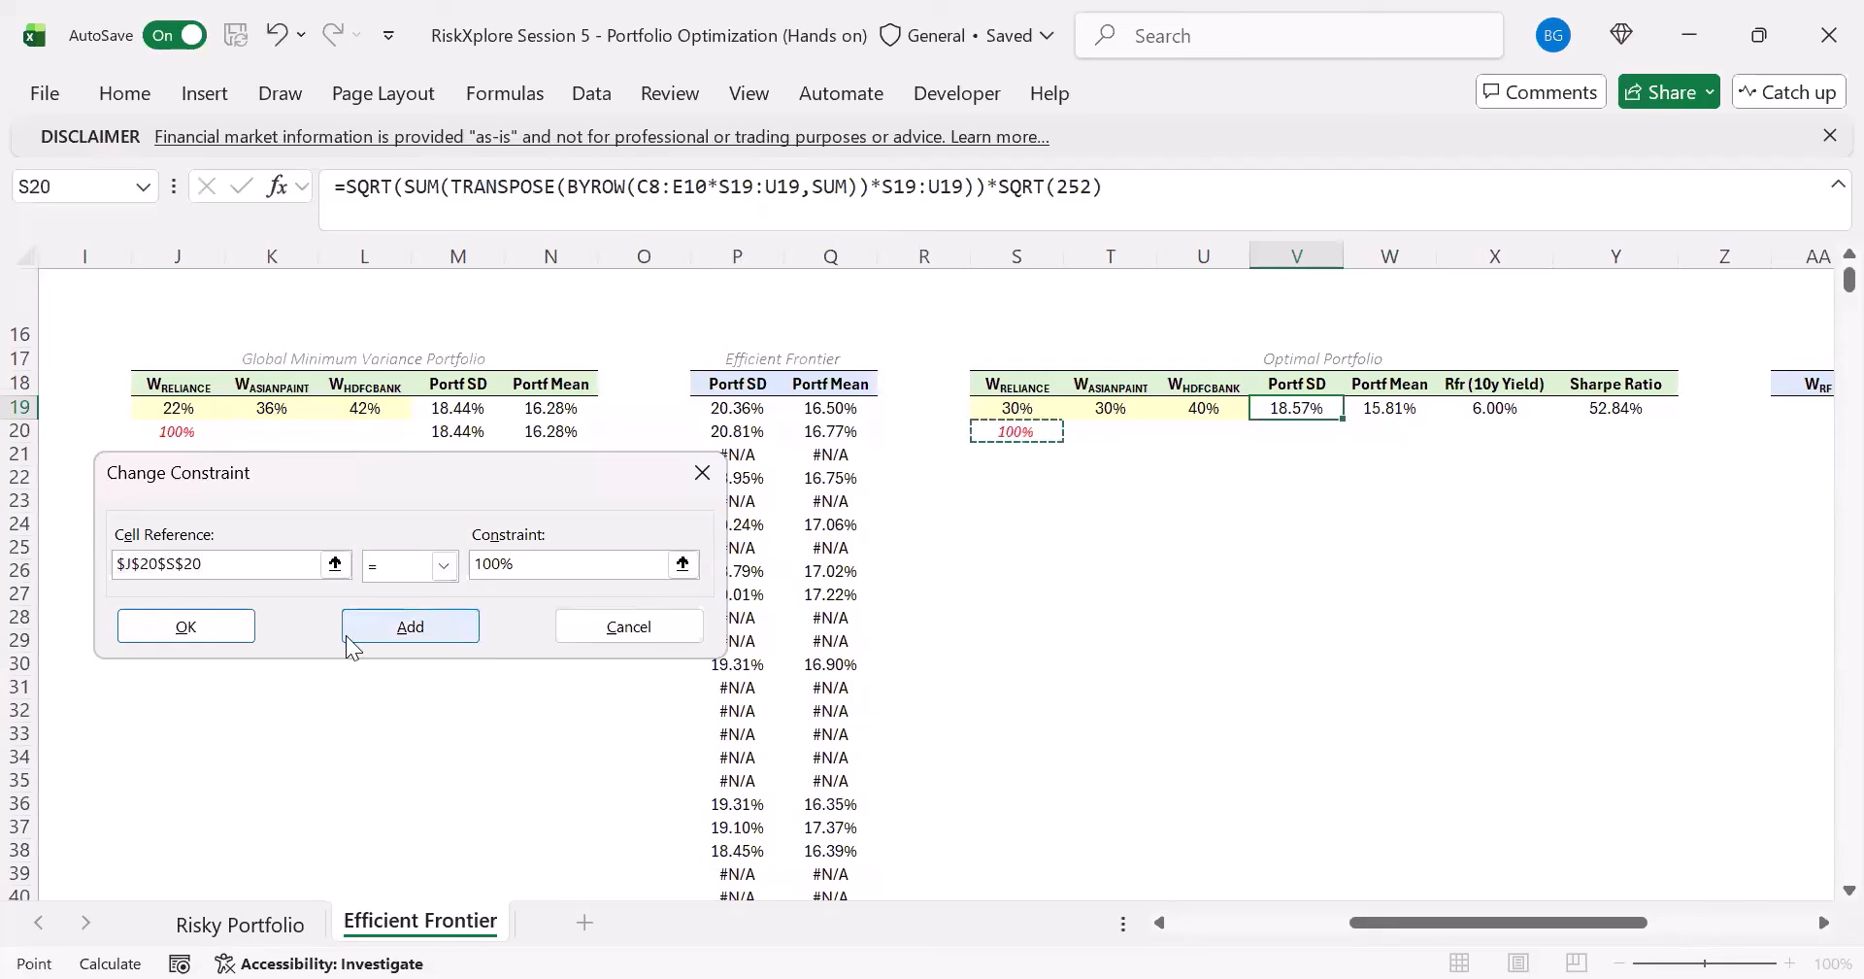
{"action": "left_click", "coordinate": [238, 626]}
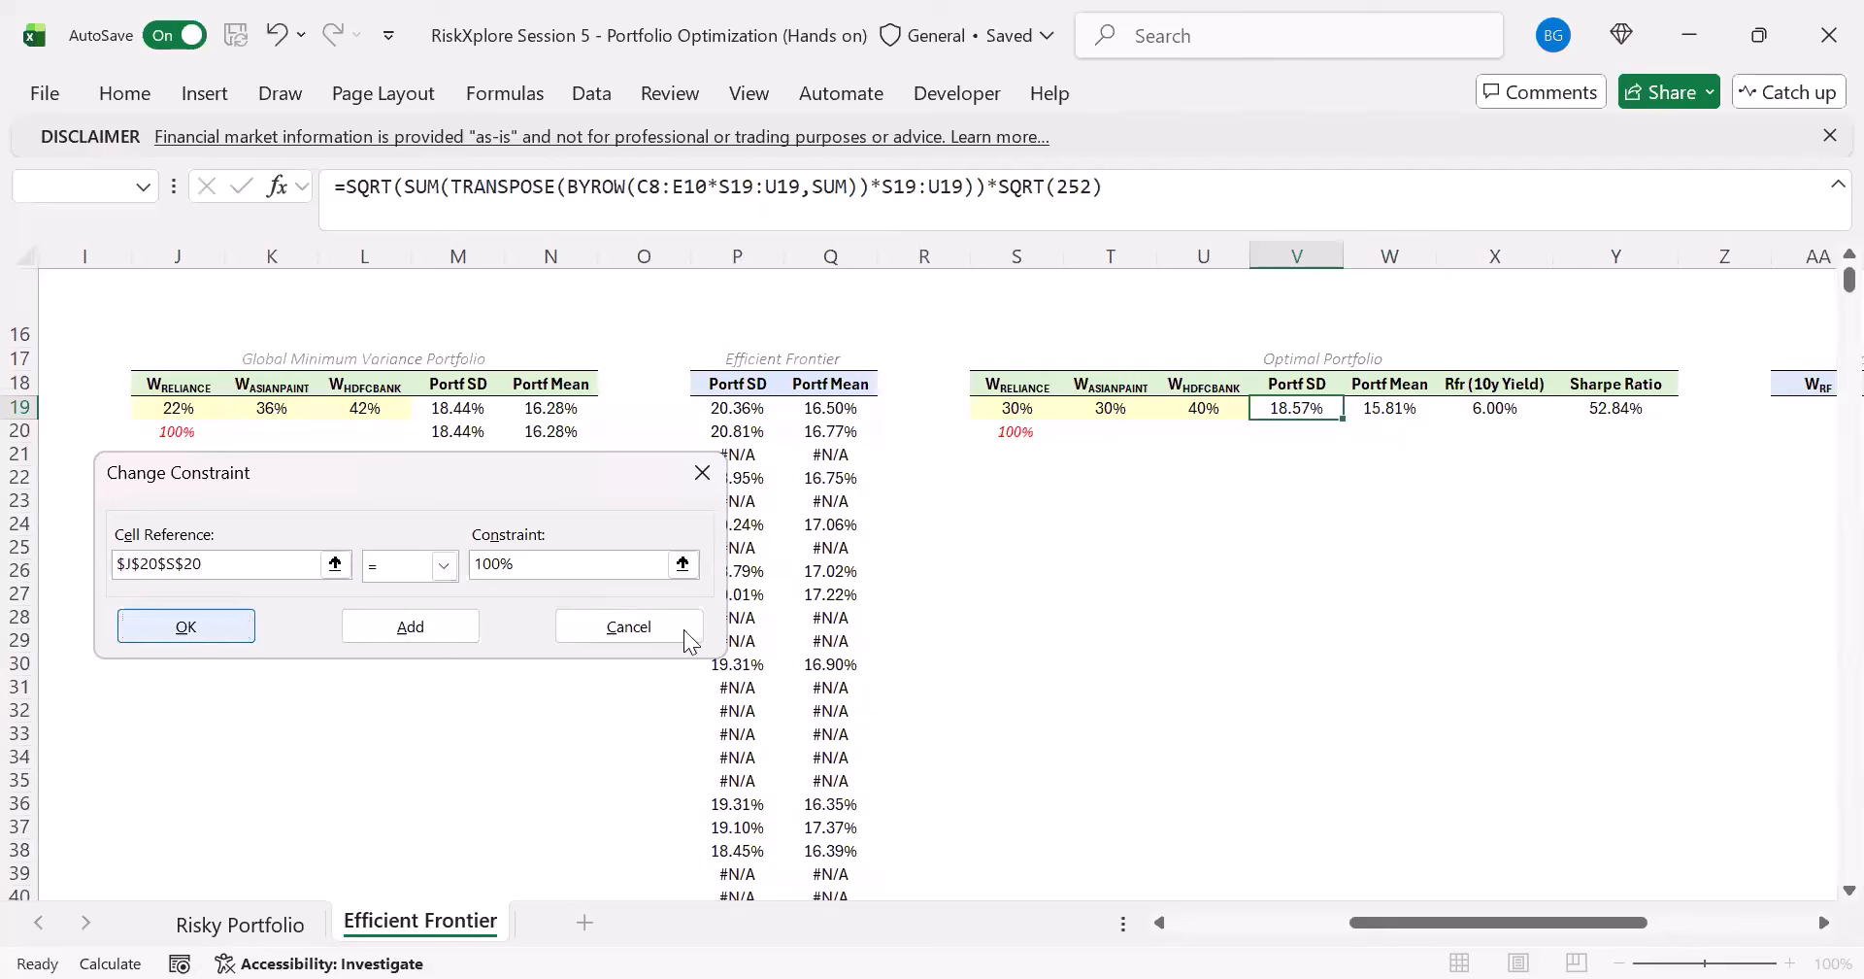
{"action": "key", "text": "Return"}
{"action": "key", "text": "BackSpace"}
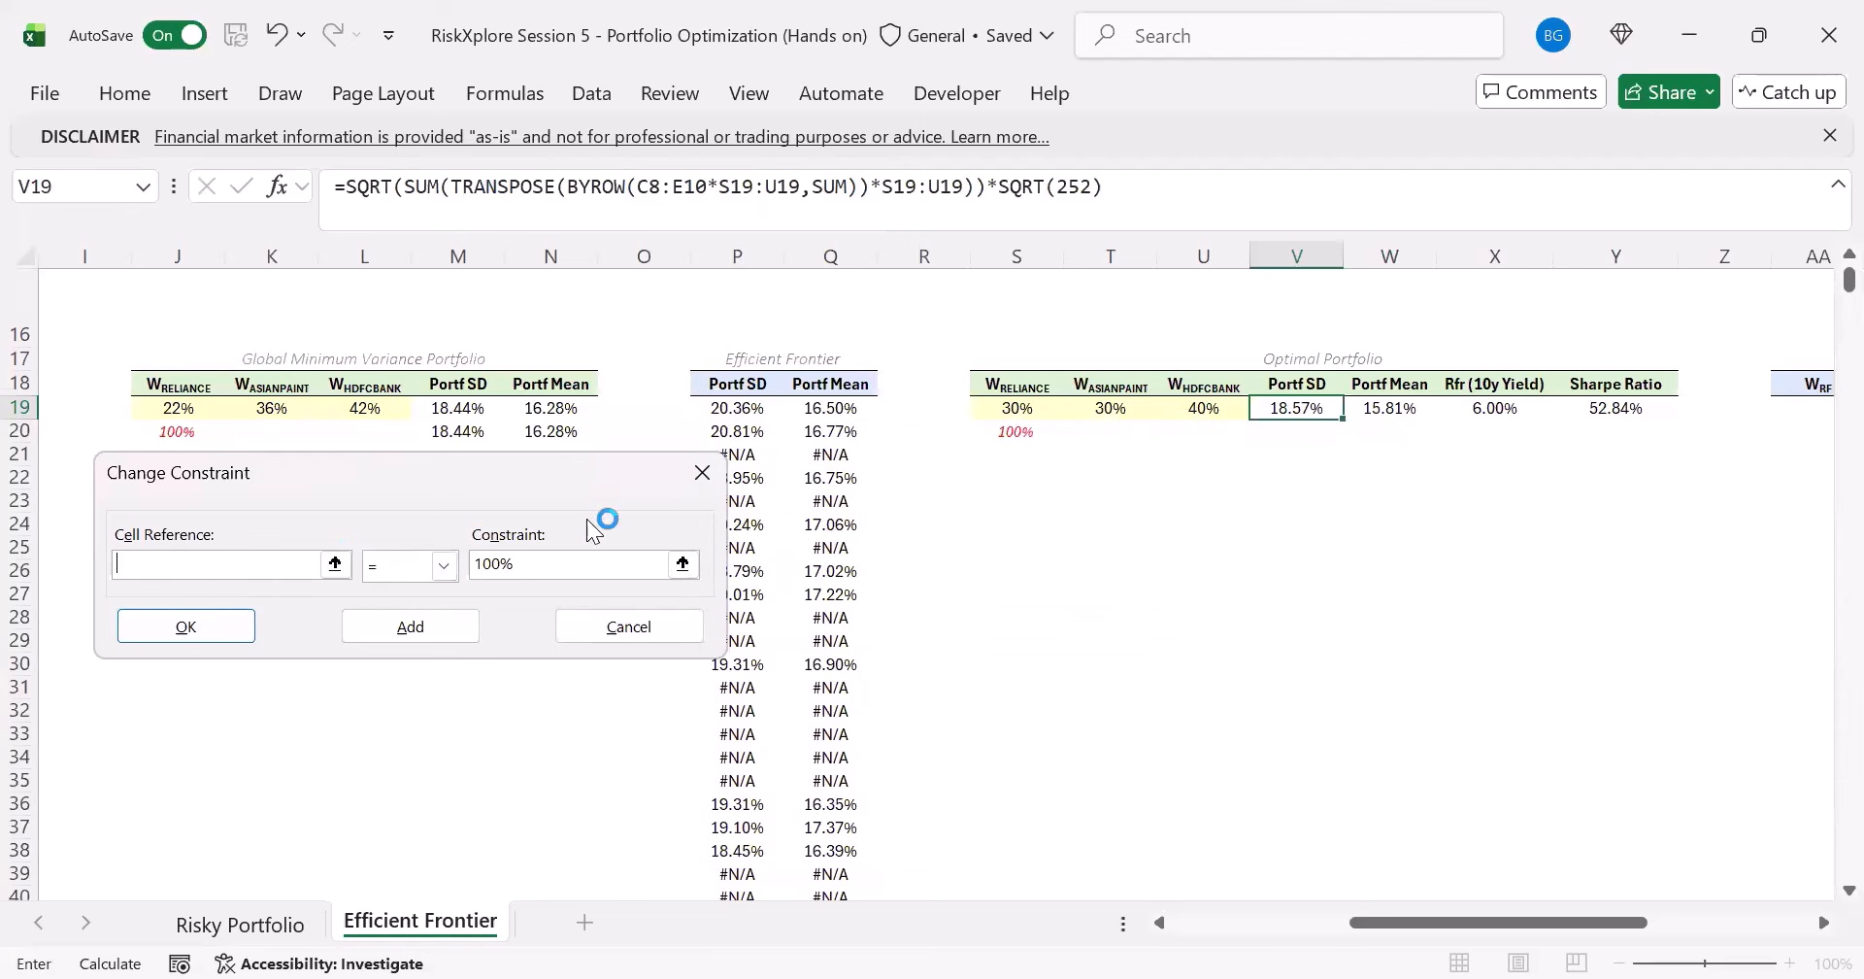
{"action": "left_click", "coordinate": [1014, 431]}
{"action": "left_click", "coordinate": [213, 629]}
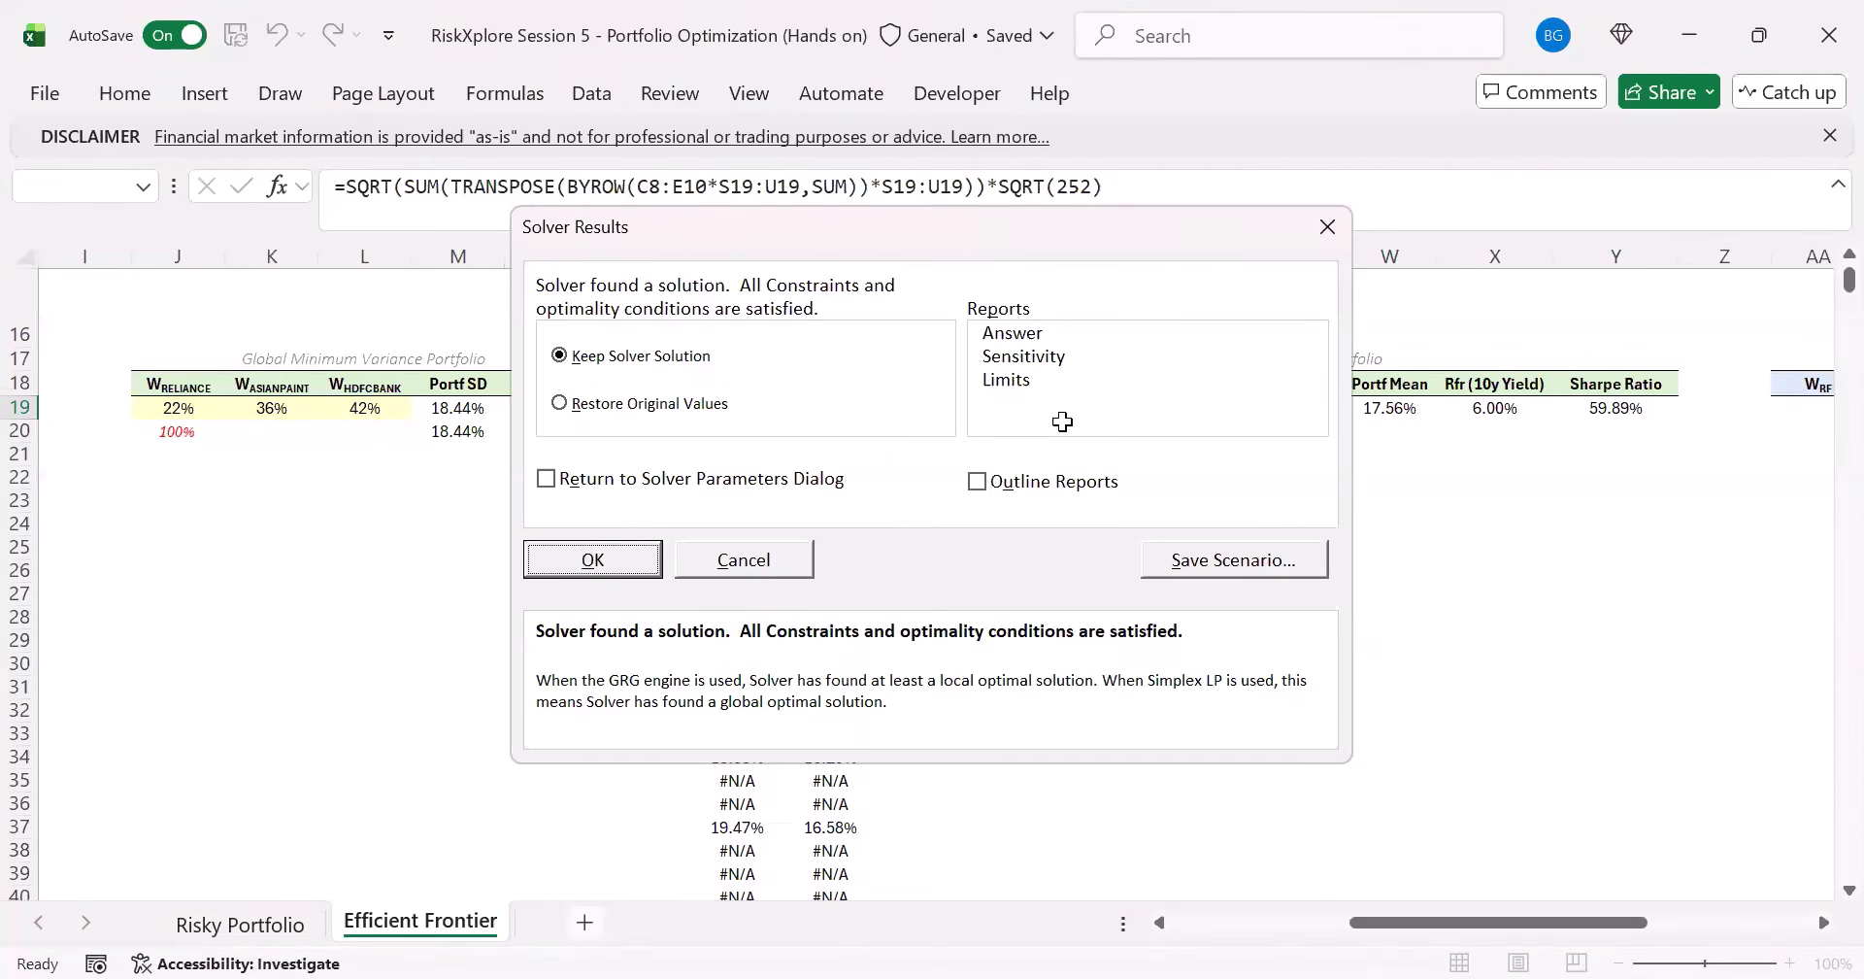
{"action": "key", "text": "Return"}
- Examine the Optimal Portfolio's solved weights, standard deviation, mean and Sharpe Ratio in row 19
{"action": "left_click_drag", "start_coordinate": [1010, 408], "coordinate": [1214, 400]}
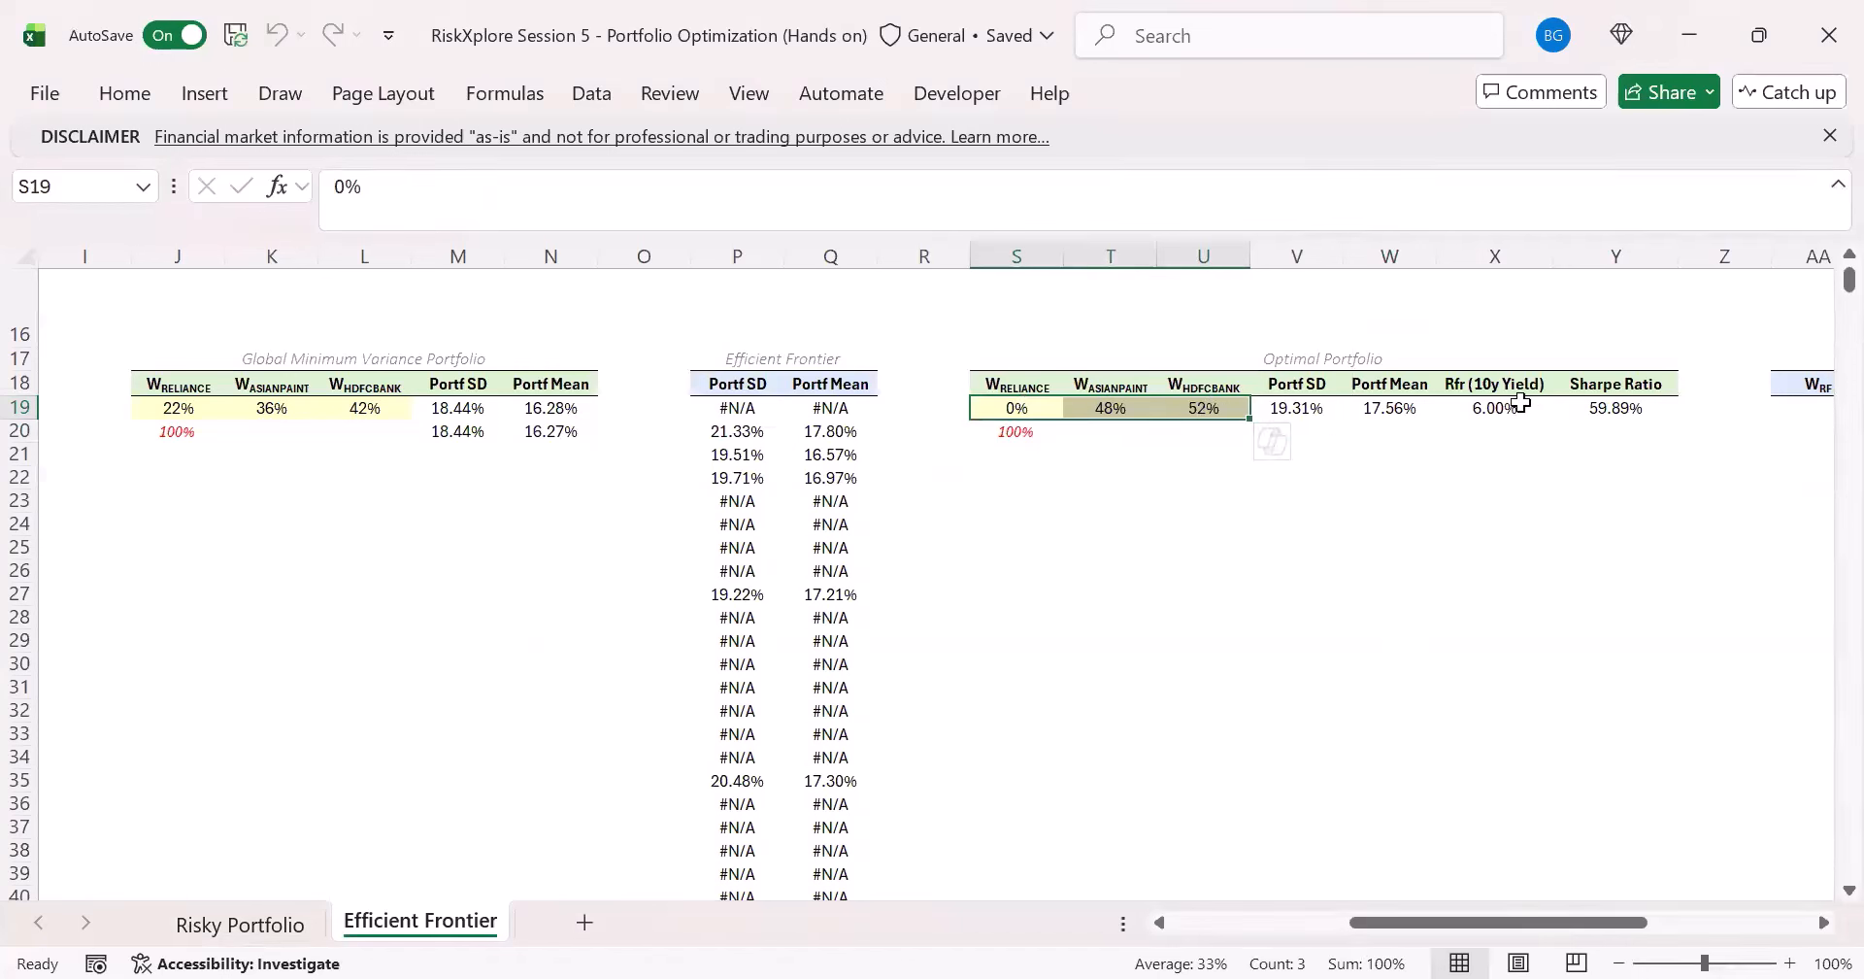
{"action": "left_click", "coordinate": [1582, 403]}
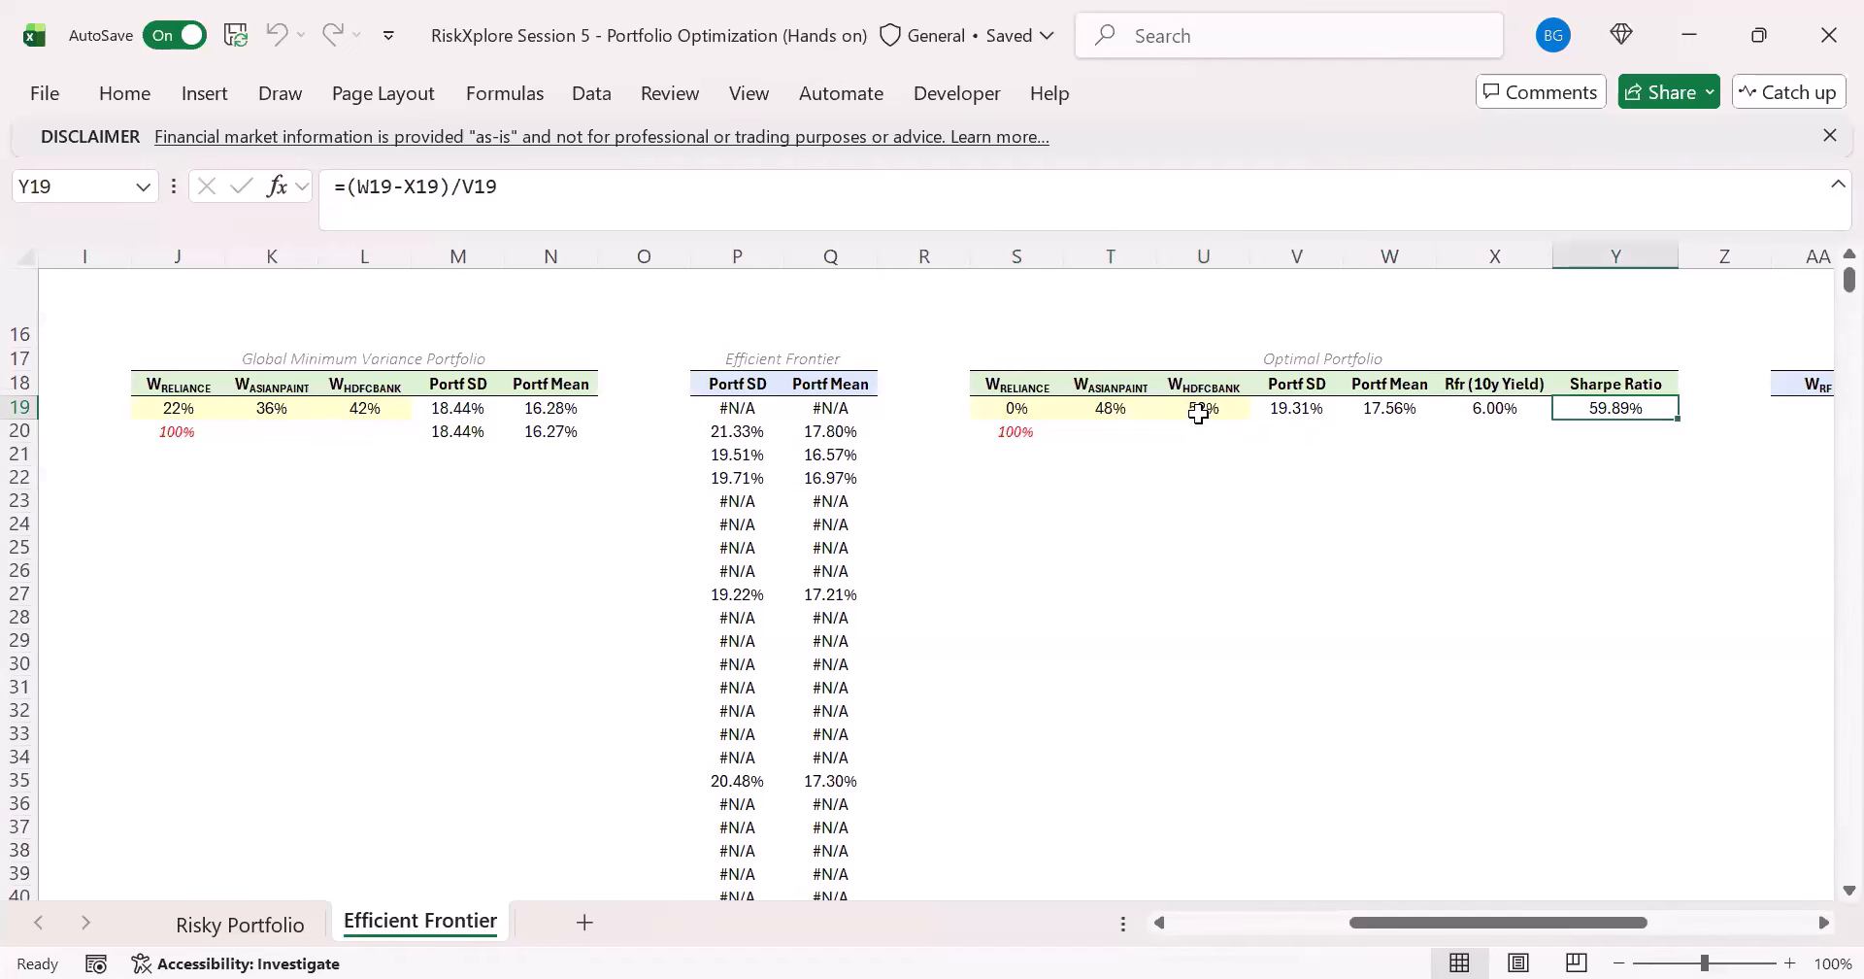
{"action": "left_click_drag", "start_coordinate": [1197, 408], "coordinate": [1017, 408]}
{"action": "left_click", "coordinate": [1314, 411]}
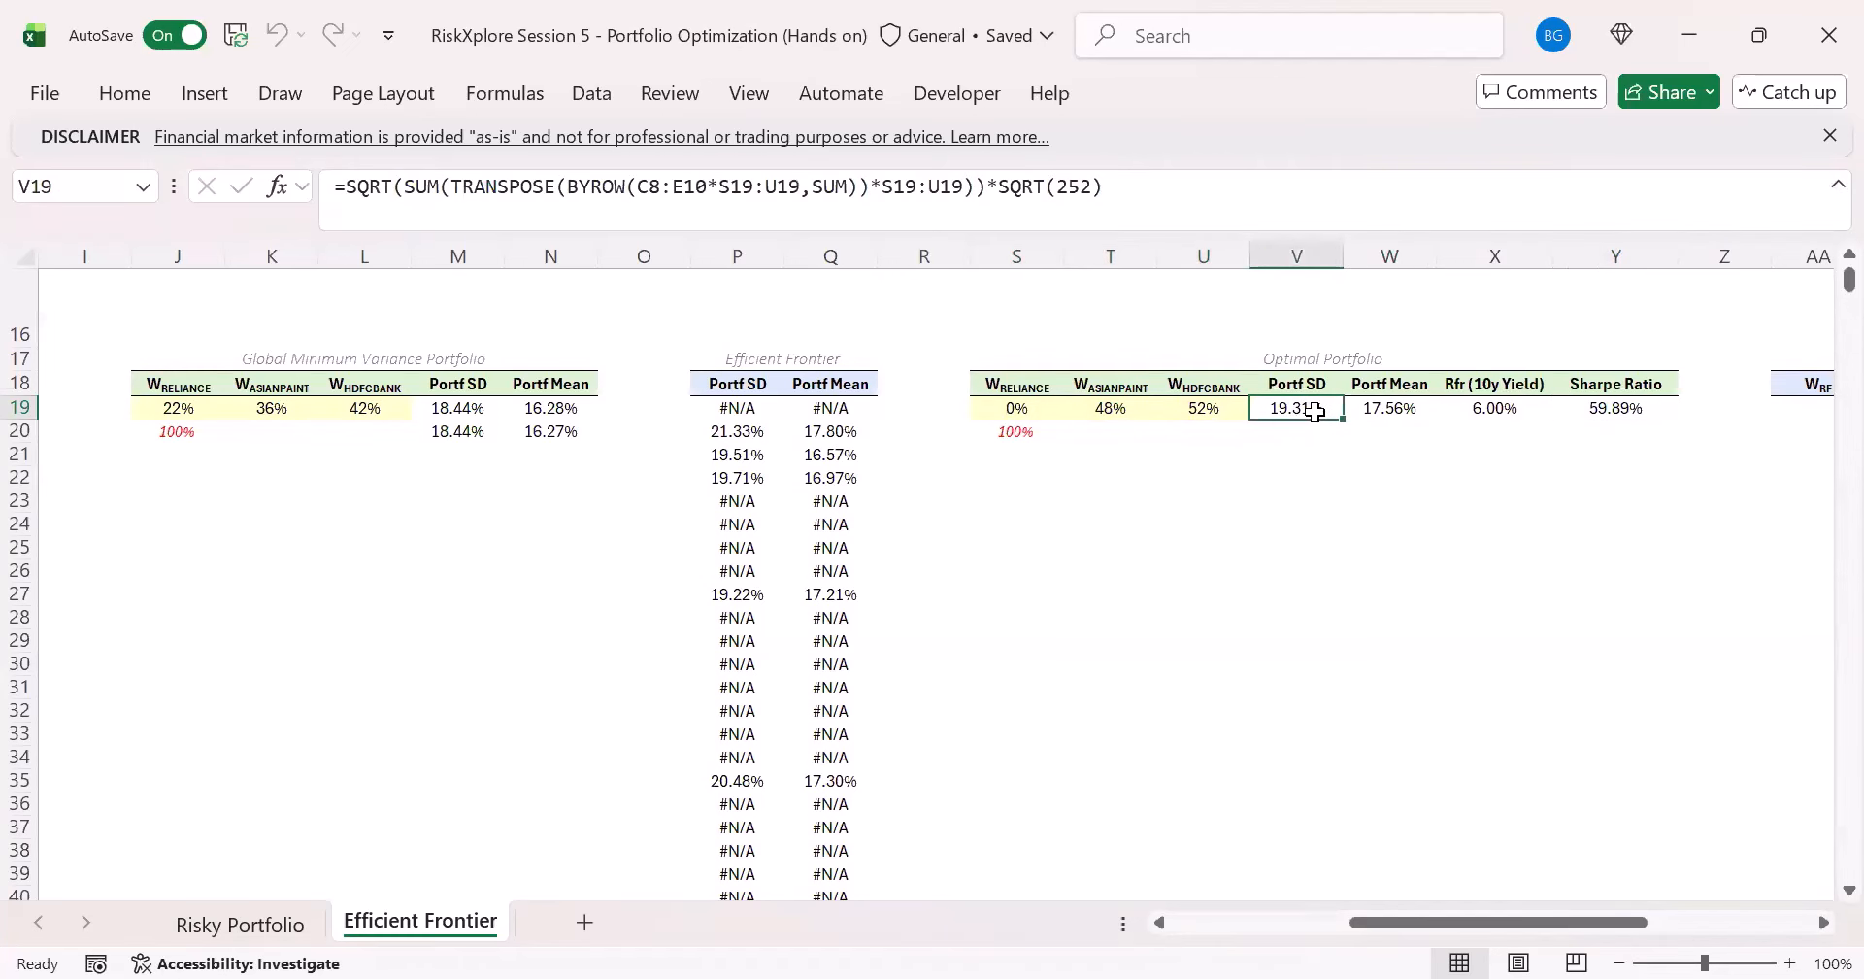
{"action": "left_click", "coordinate": [1408, 407]}
{"action": "left_click", "coordinate": [1534, 430]}
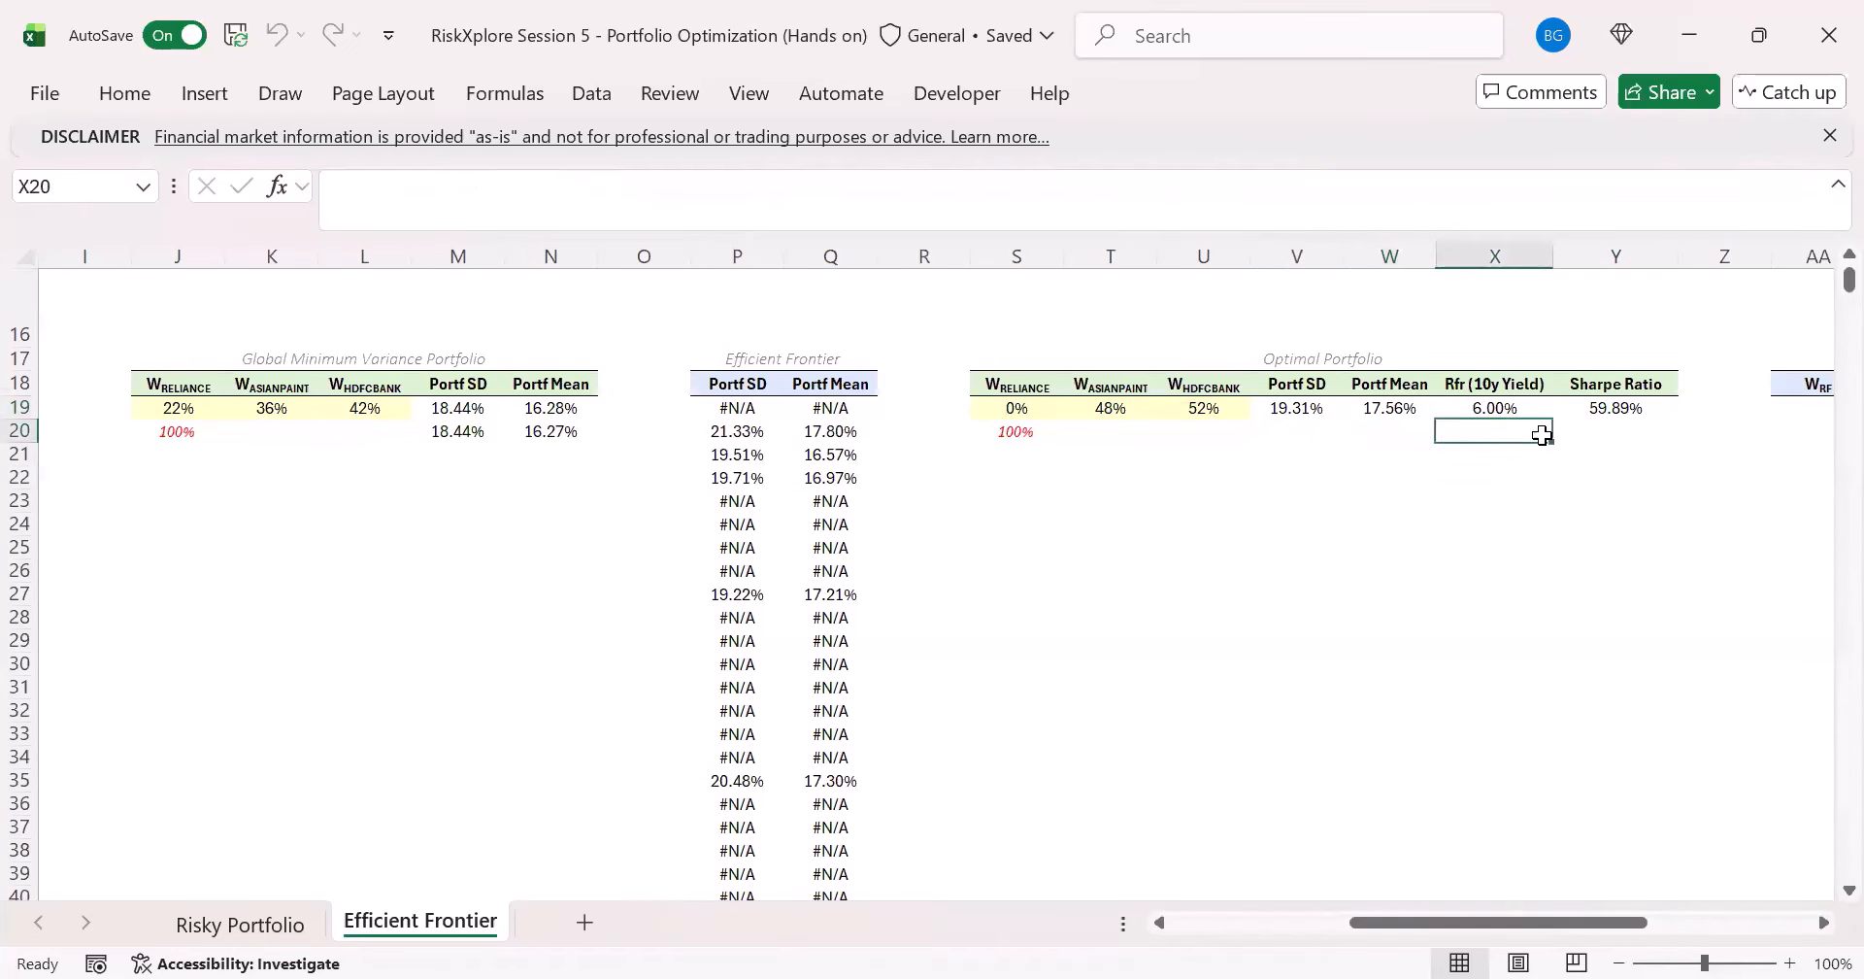
{"action": "left_click", "coordinate": [1601, 431]}
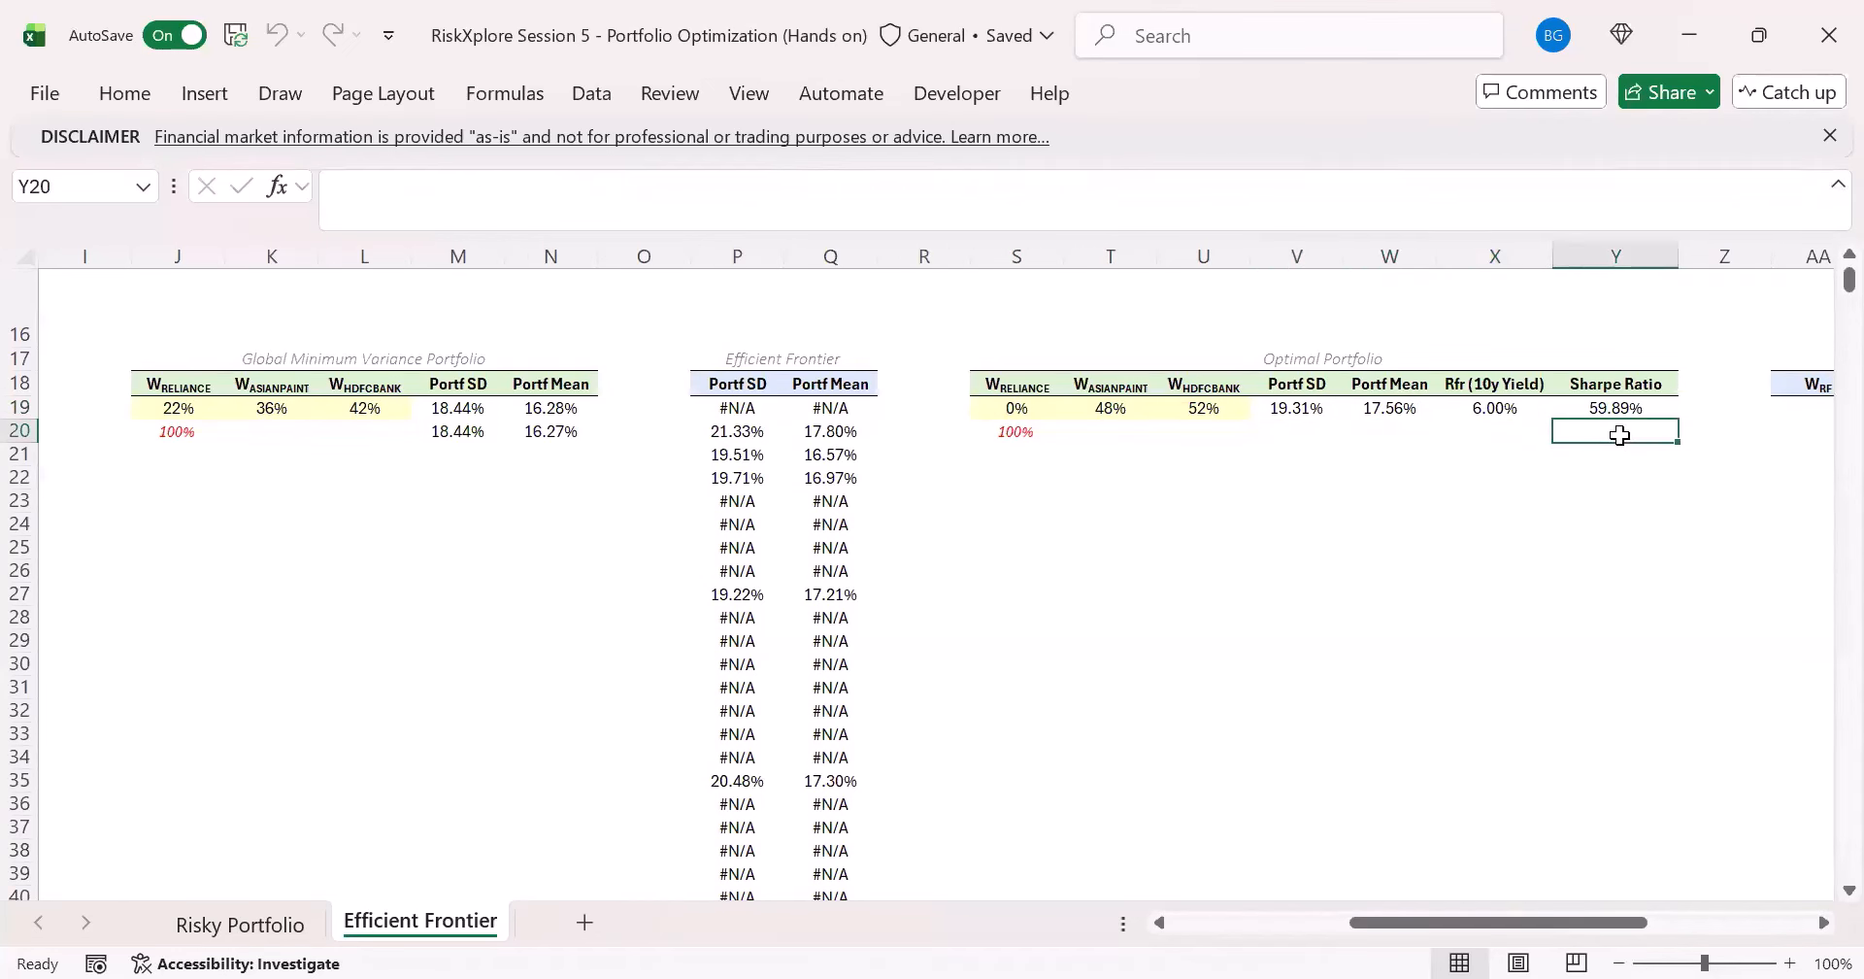
{"action": "left_click", "coordinate": [1259, 456]}
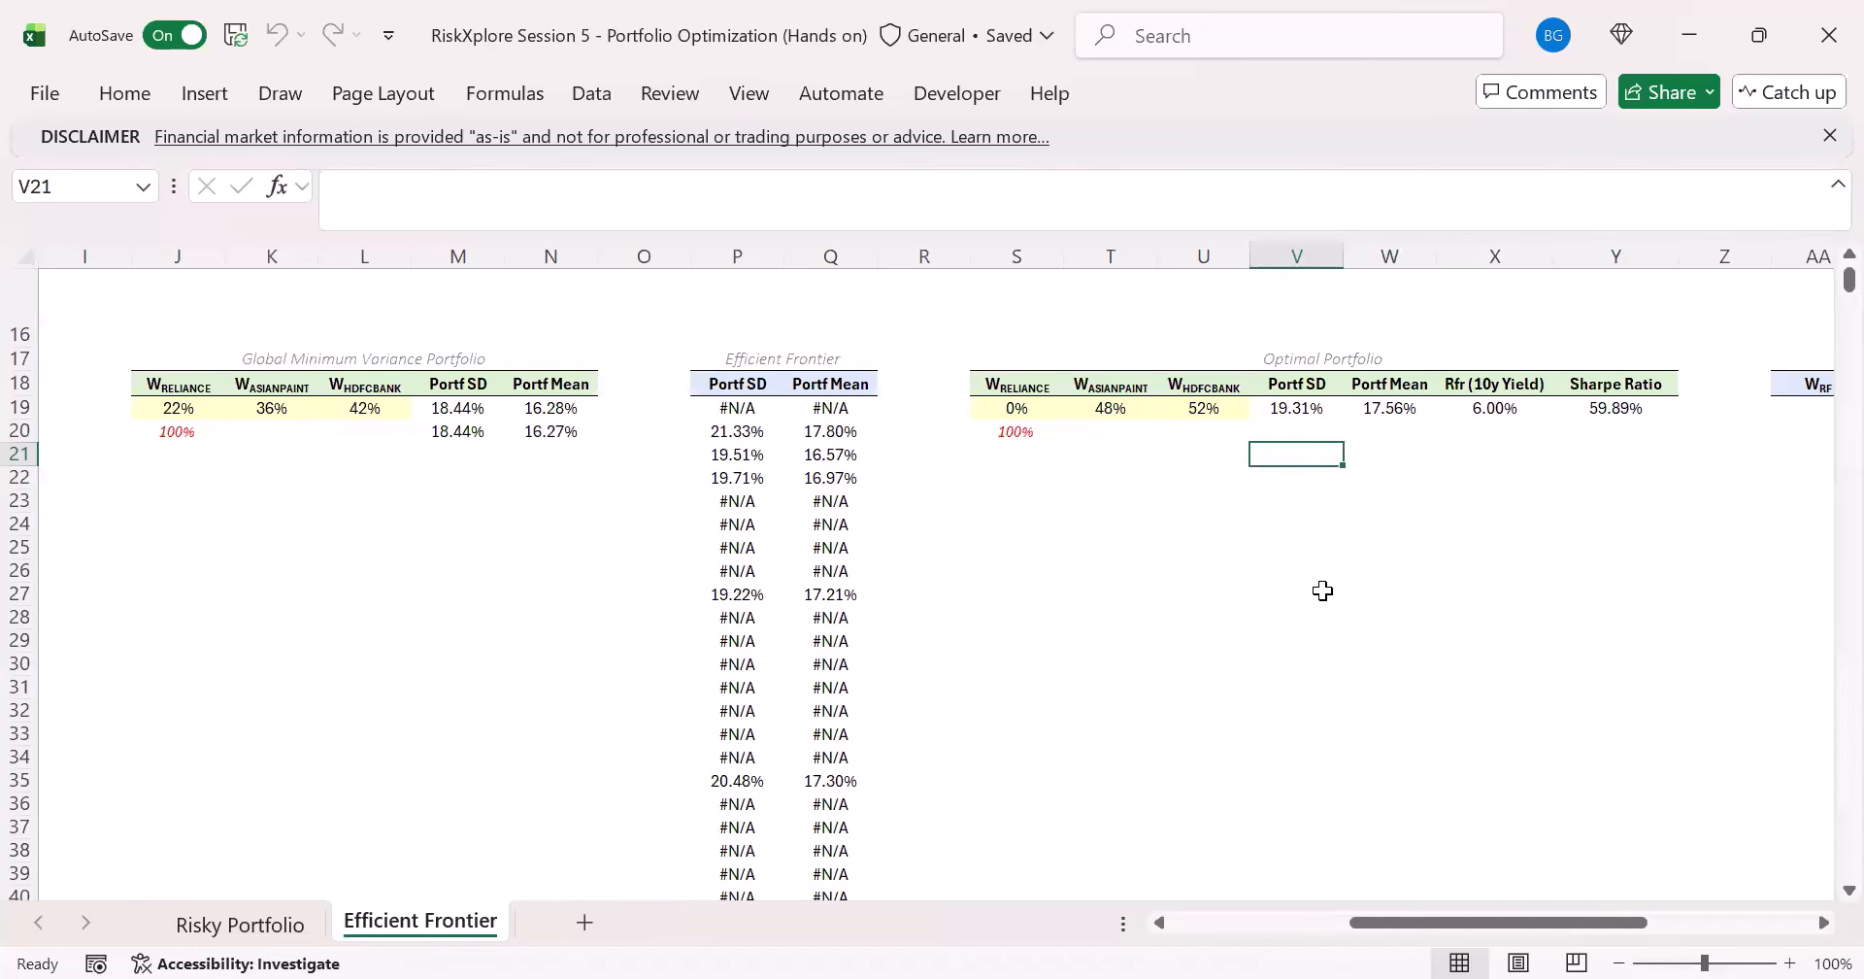
- Calculate the Sharpe Ratio of every Feasible Risky Portfolio in I19 with the spilled formula =(H19#-X19)/G19#
{"action": "left_click_drag", "start_coordinate": [1505, 923], "coordinate": [1325, 922]}
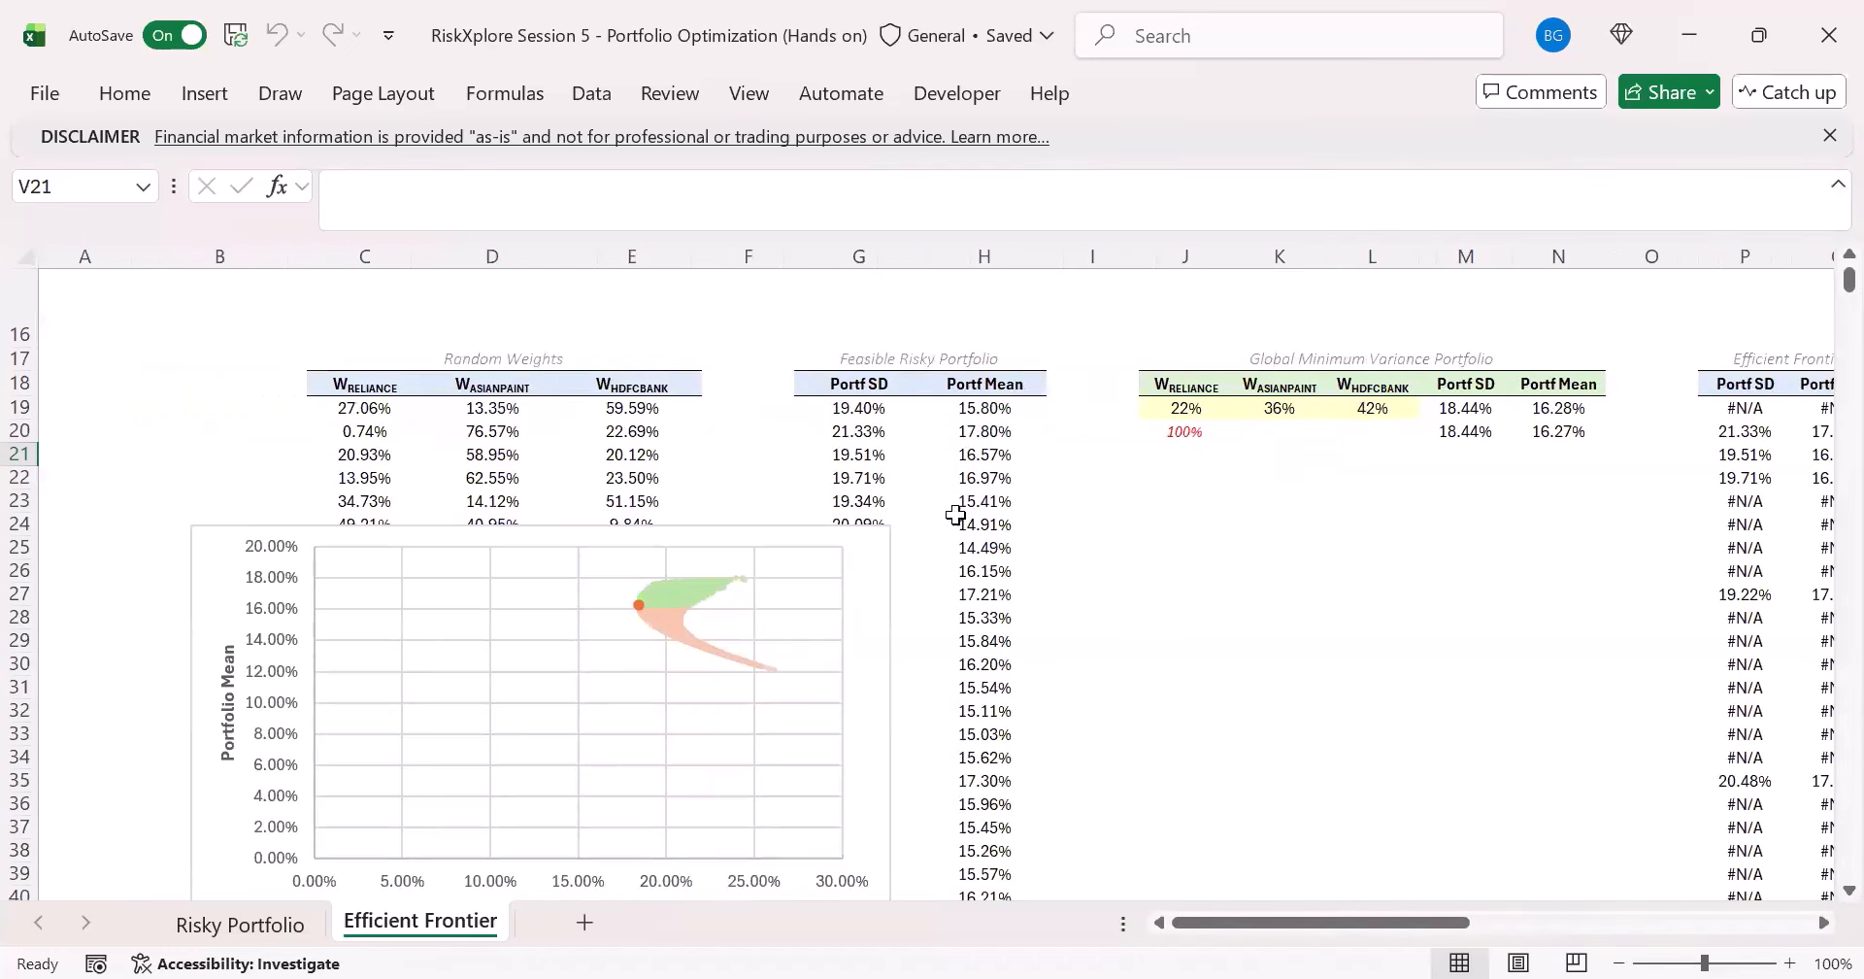
{"action": "left_click", "coordinate": [899, 412]}
{"action": "left_click", "coordinate": [986, 409]}
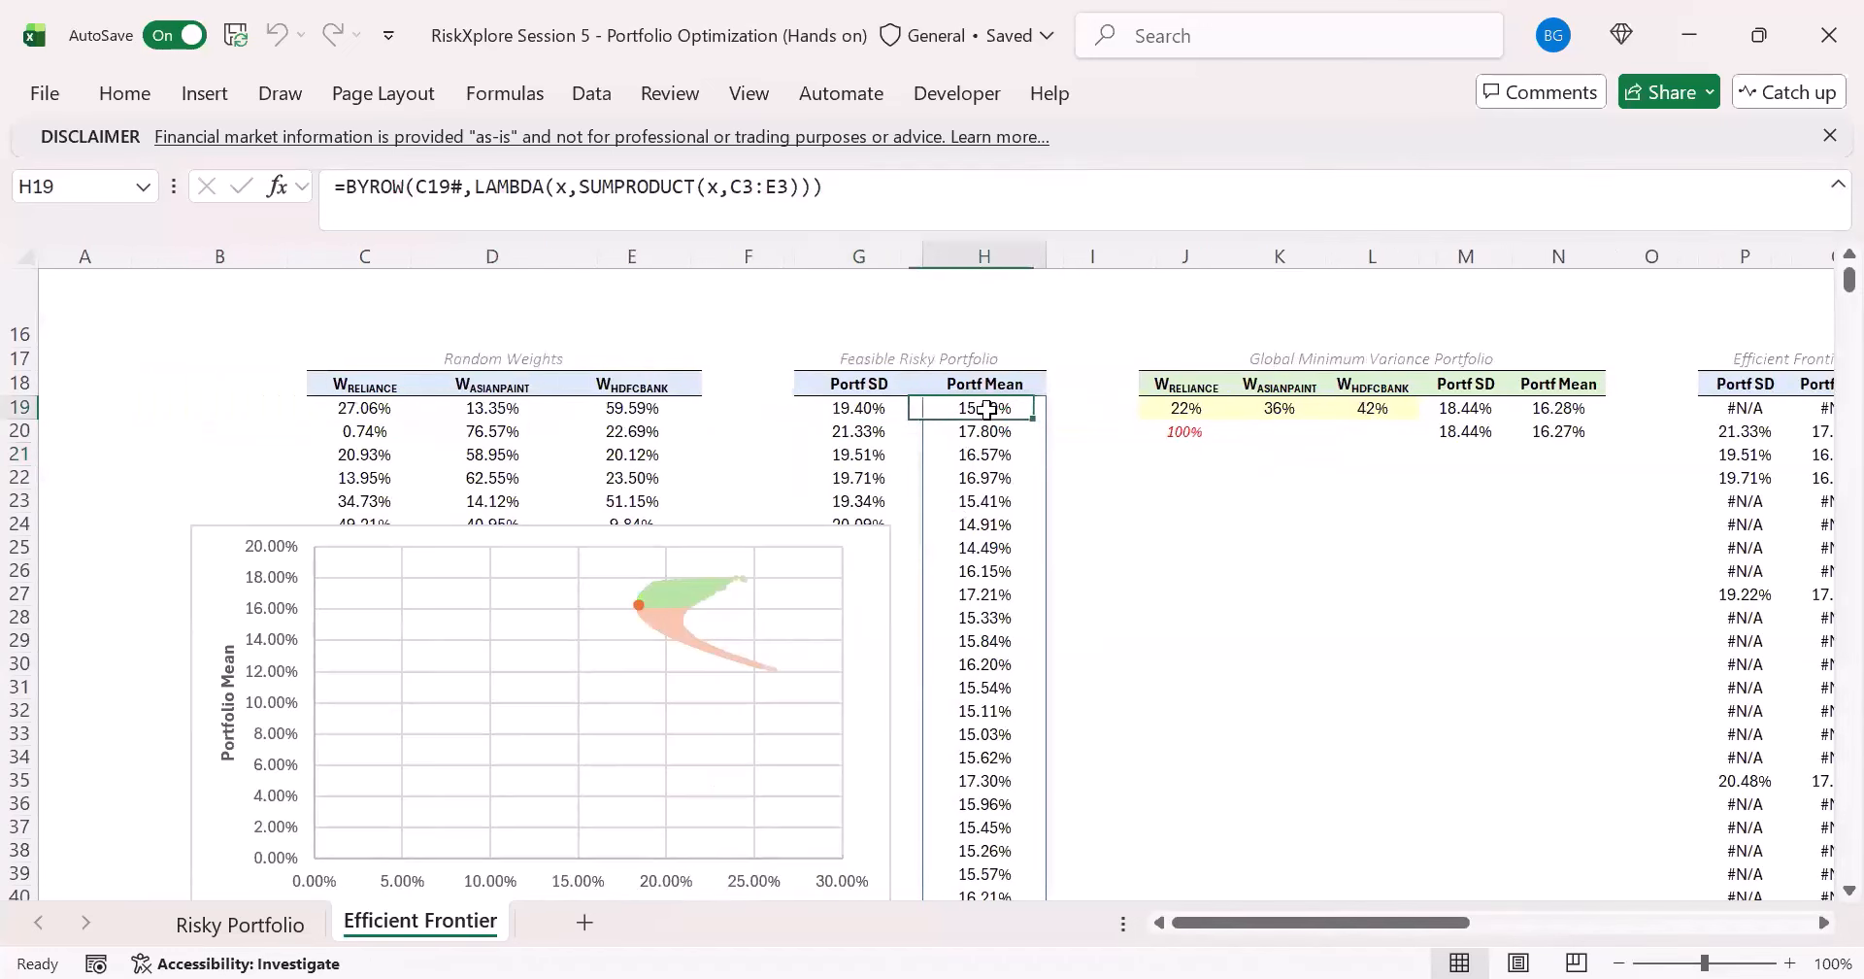
{"action": "left_click", "coordinate": [874, 408]}
{"action": "left_click", "coordinate": [1010, 409]}
{"action": "left_click", "coordinate": [1079, 407]}
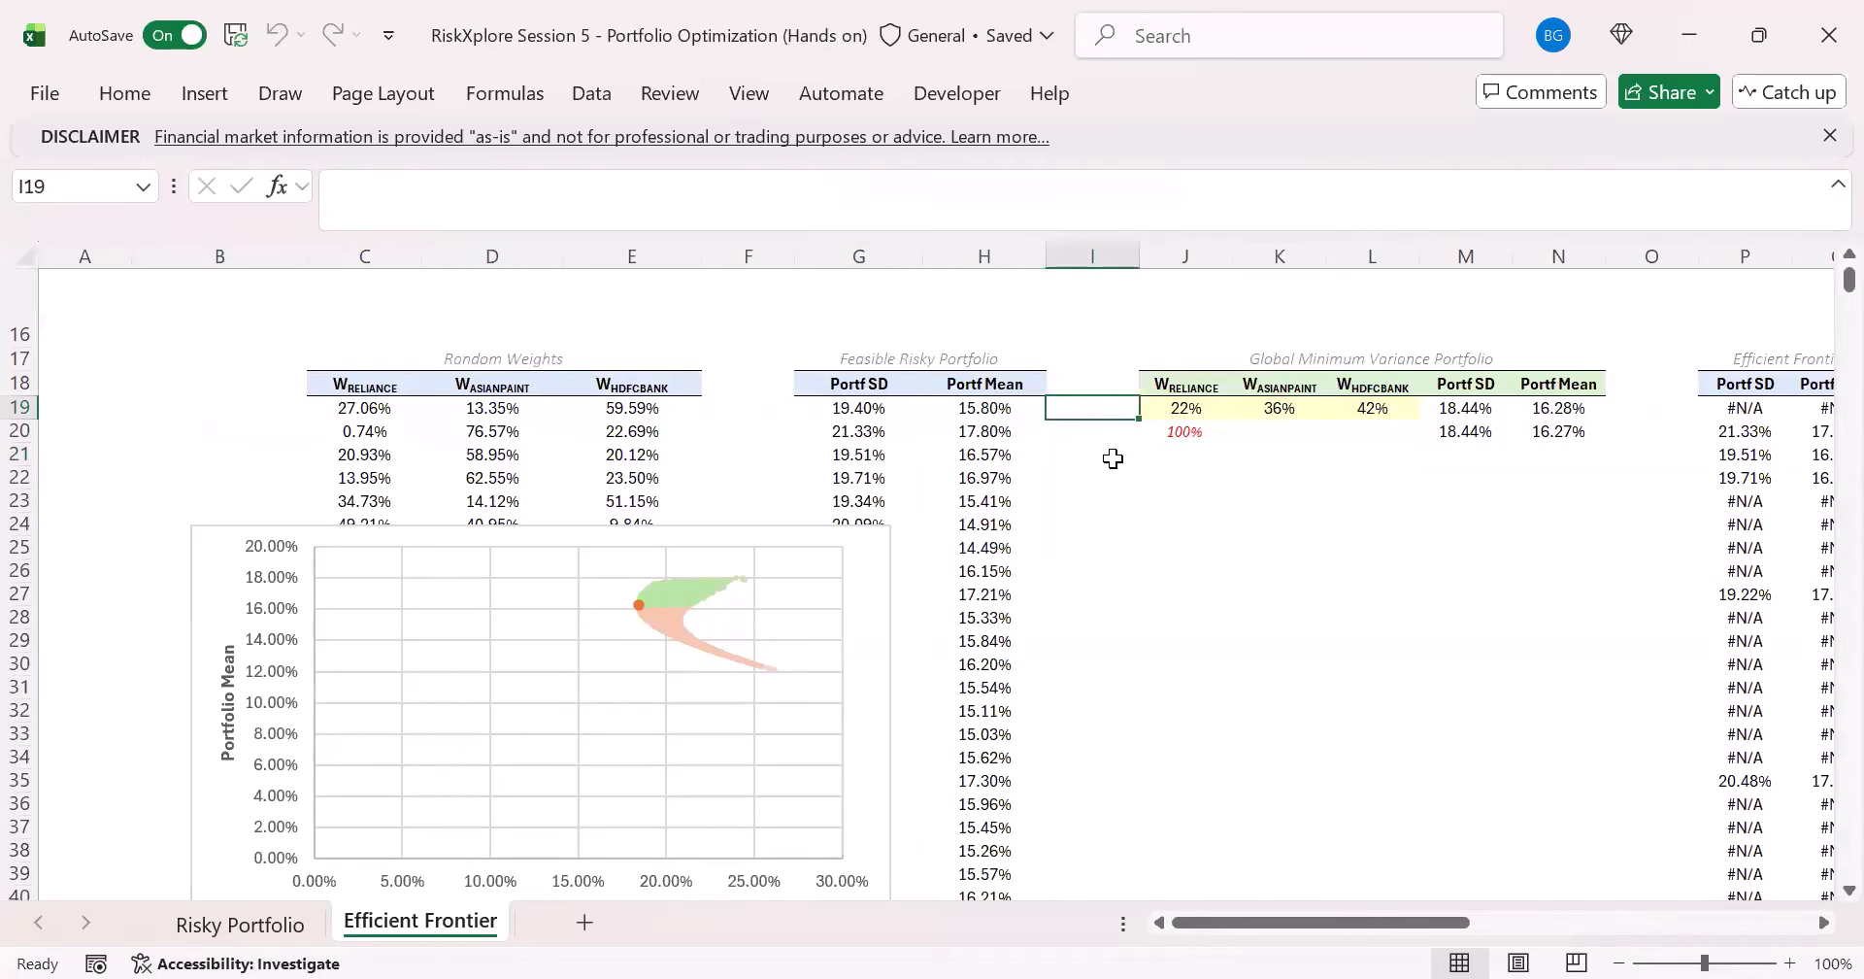
{"action": "type", "text": "=("}
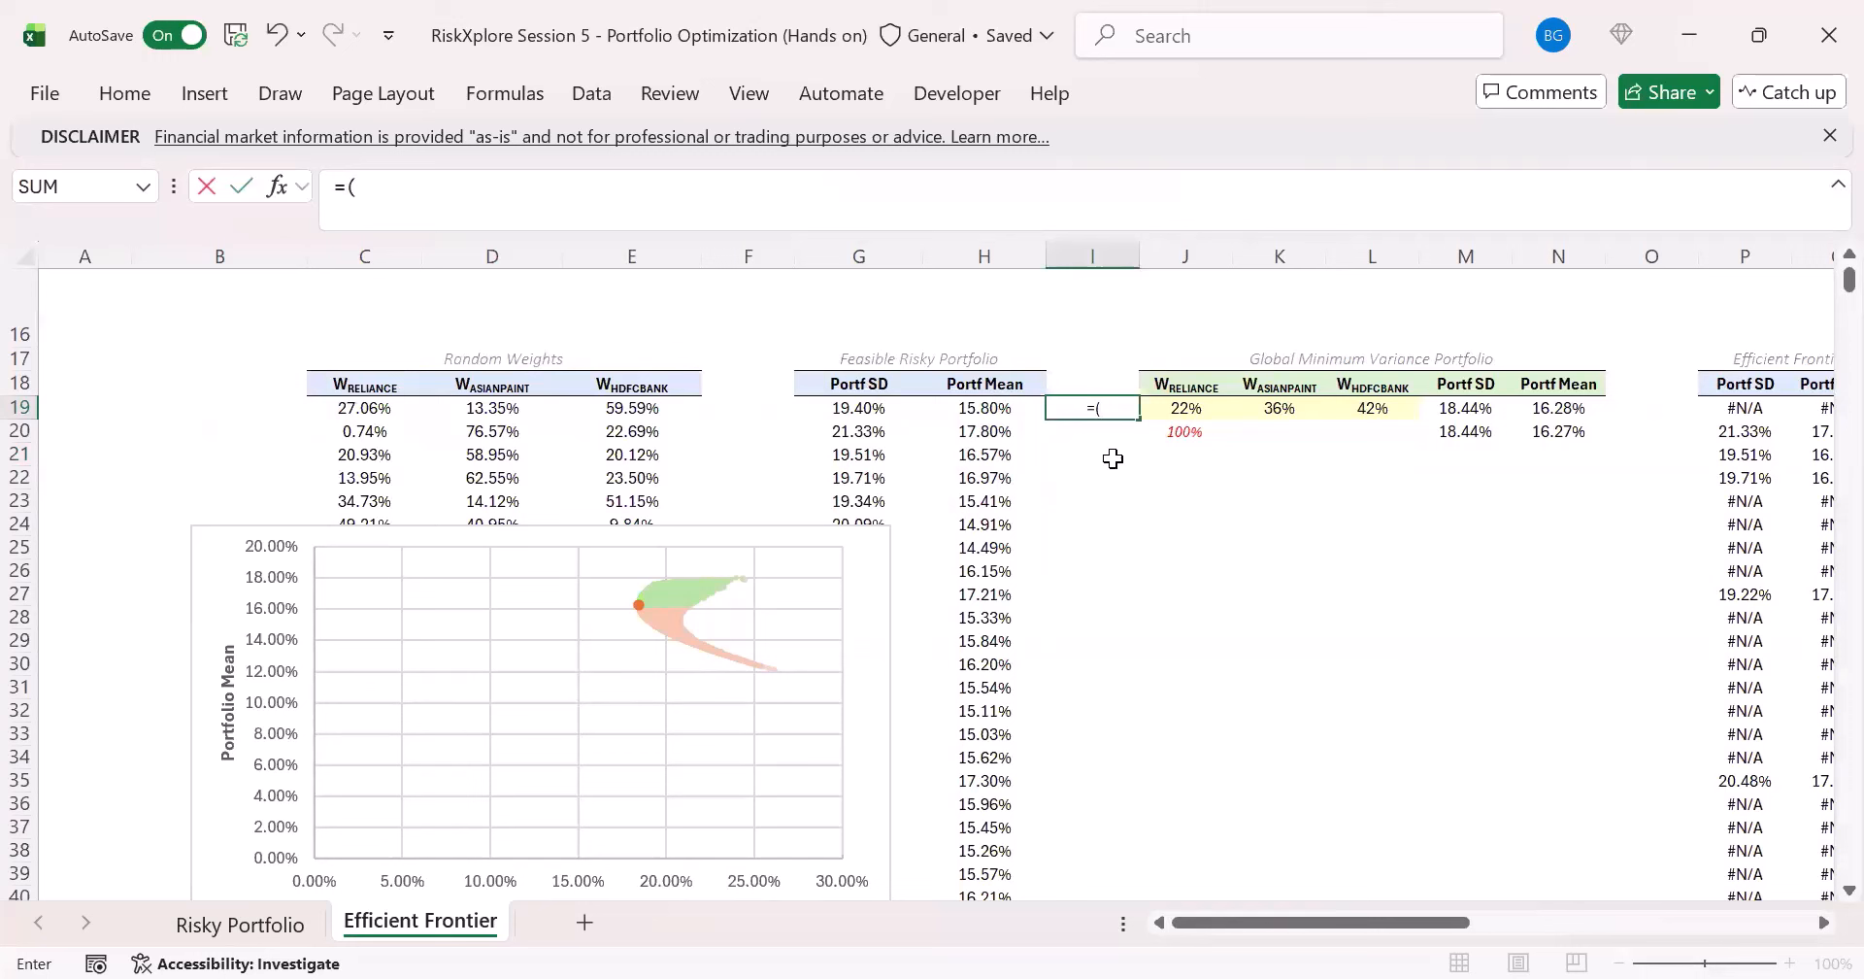
{"action": "key", "text": "Left"}
{"action": "key", "text": "Left"}
{"action": "type", "text": "#"}
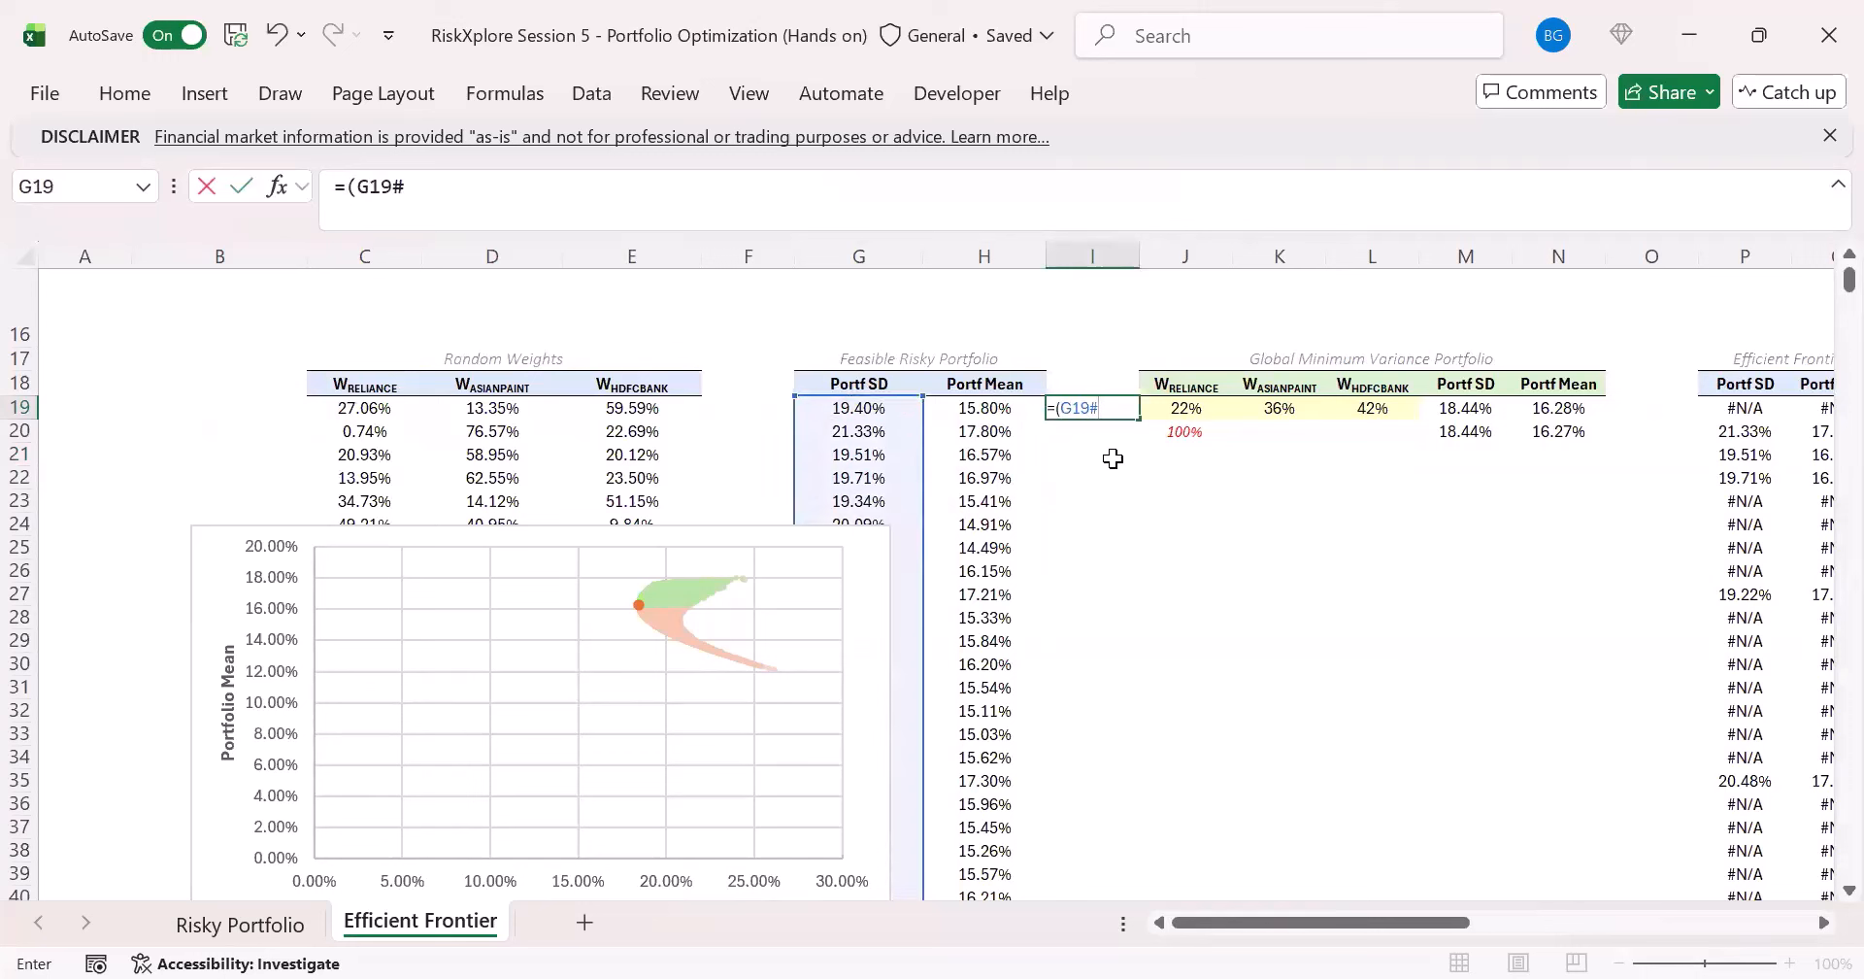
{"action": "key", "text": "BackSpace"}
{"action": "key", "text": "BackSpace"}
{"action": "key", "text": "BackSpace"}
{"action": "key", "text": "BackSpace"}
{"action": "key", "text": "Left"}
{"action": "type", "text": "#"}
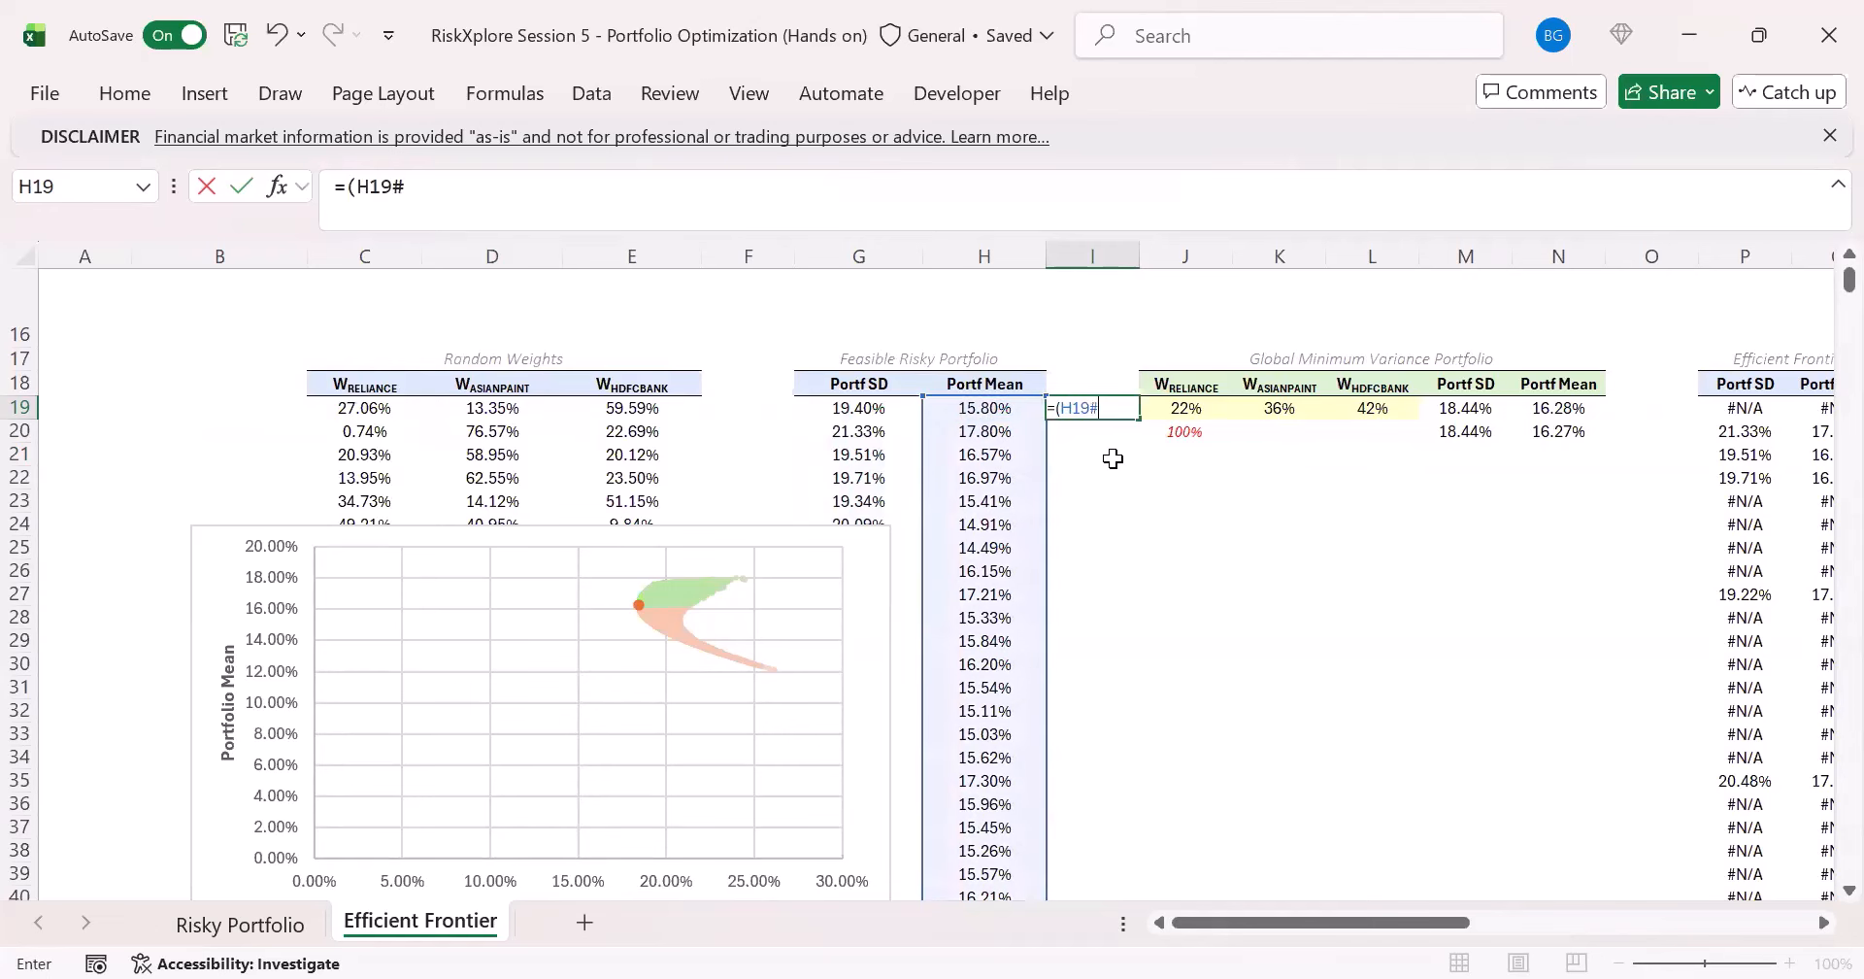
{"action": "type", "text": "-"}
{"action": "key", "text": "Right"}
{"action": "key", "text": "Right"}
{"action": "key", "text": "Right"}
{"action": "key", "text": "Right"}
{"action": "key", "text": "Right"}
{"action": "key", "text": "Right"}
{"action": "key", "text": "Right"}
{"action": "key", "text": "Right"}
{"action": "key", "text": "Right"}
{"action": "key", "text": "Right"}
{"action": "key", "text": "Right"}
{"action": "key", "text": "Right"}
{"action": "key", "text": "Right"}
{"action": "key", "text": "Right"}
{"action": "key", "text": "Right"}
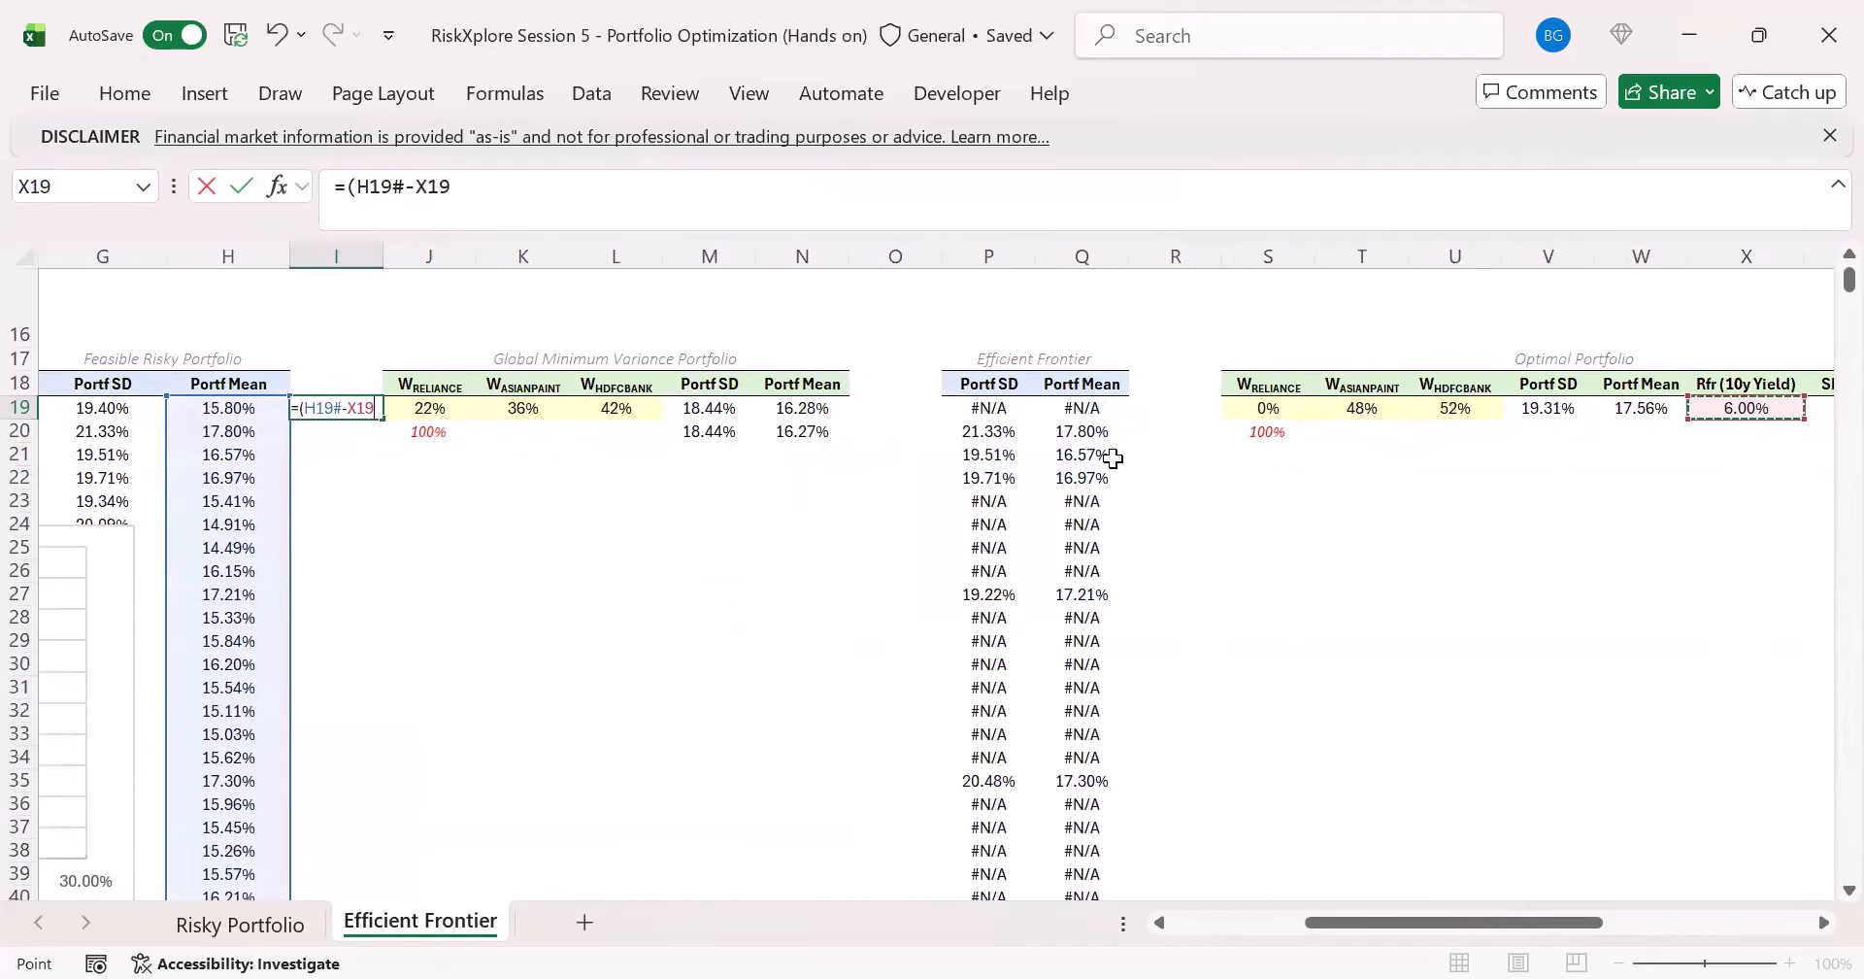
{"action": "type", "text": ")/"}
{"action": "key", "text": "Left"}
{"action": "key", "text": "Left"}
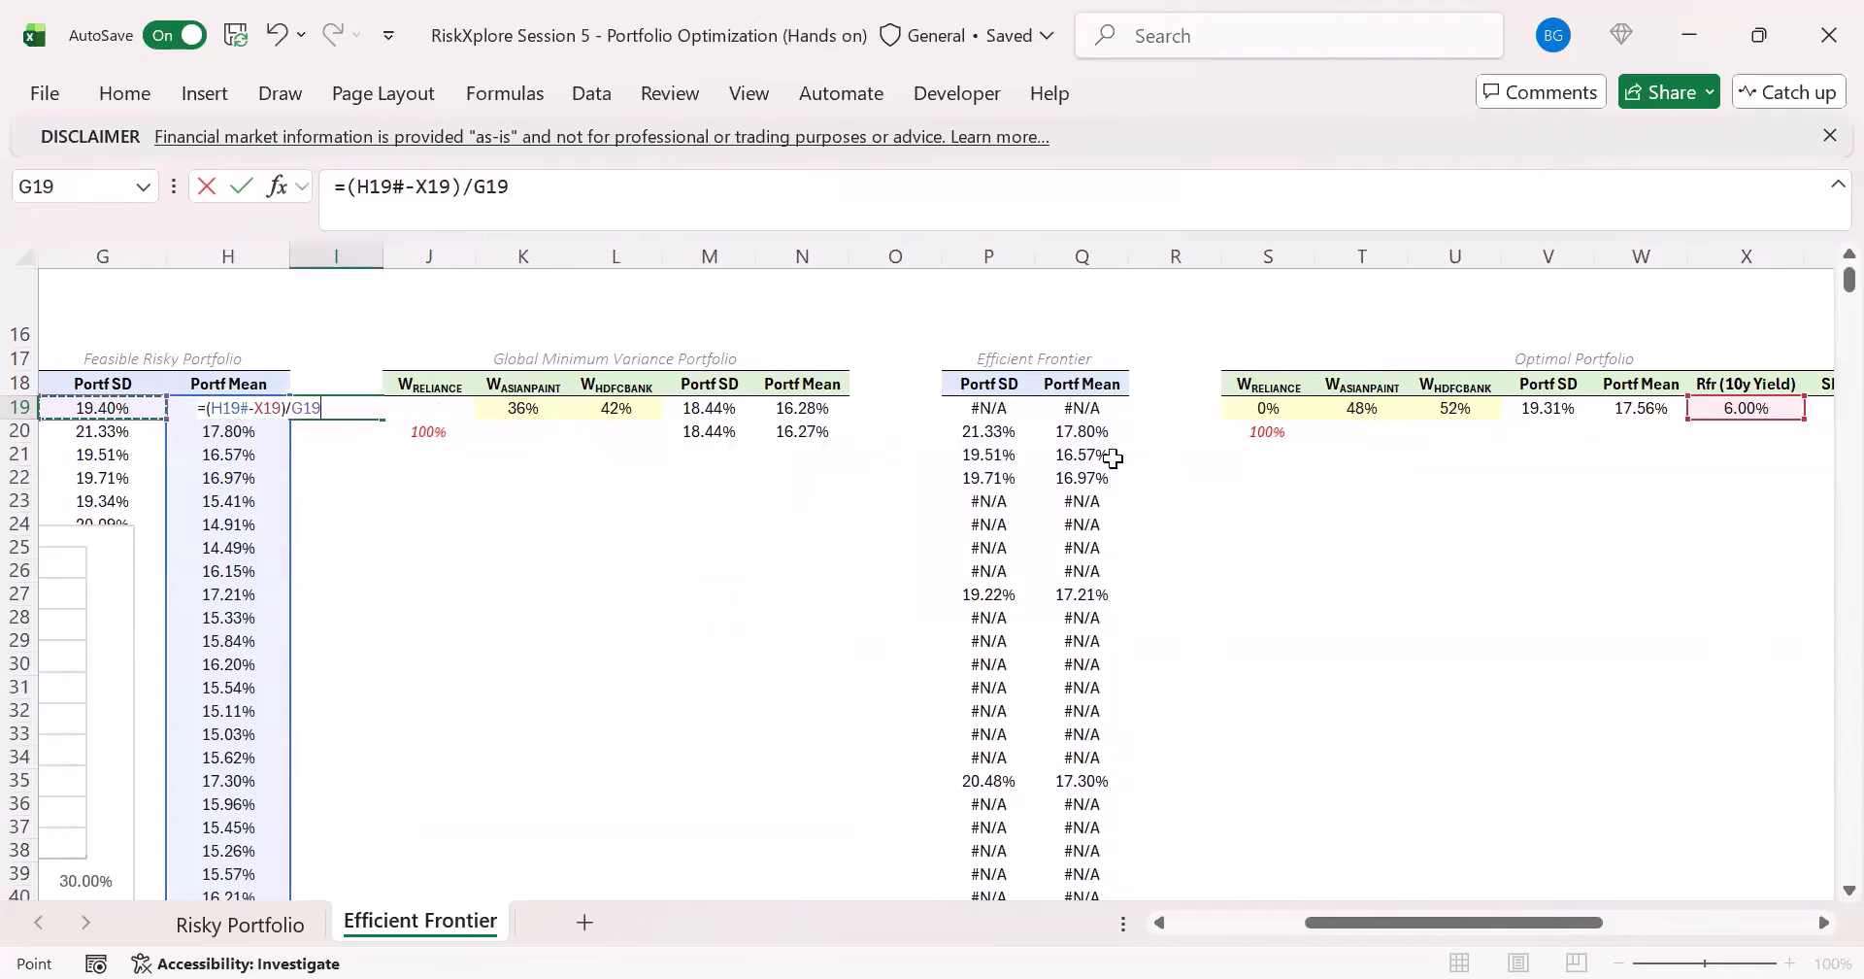
{"action": "type", "text": "#"}
{"action": "key", "text": "ctrl+Return"}
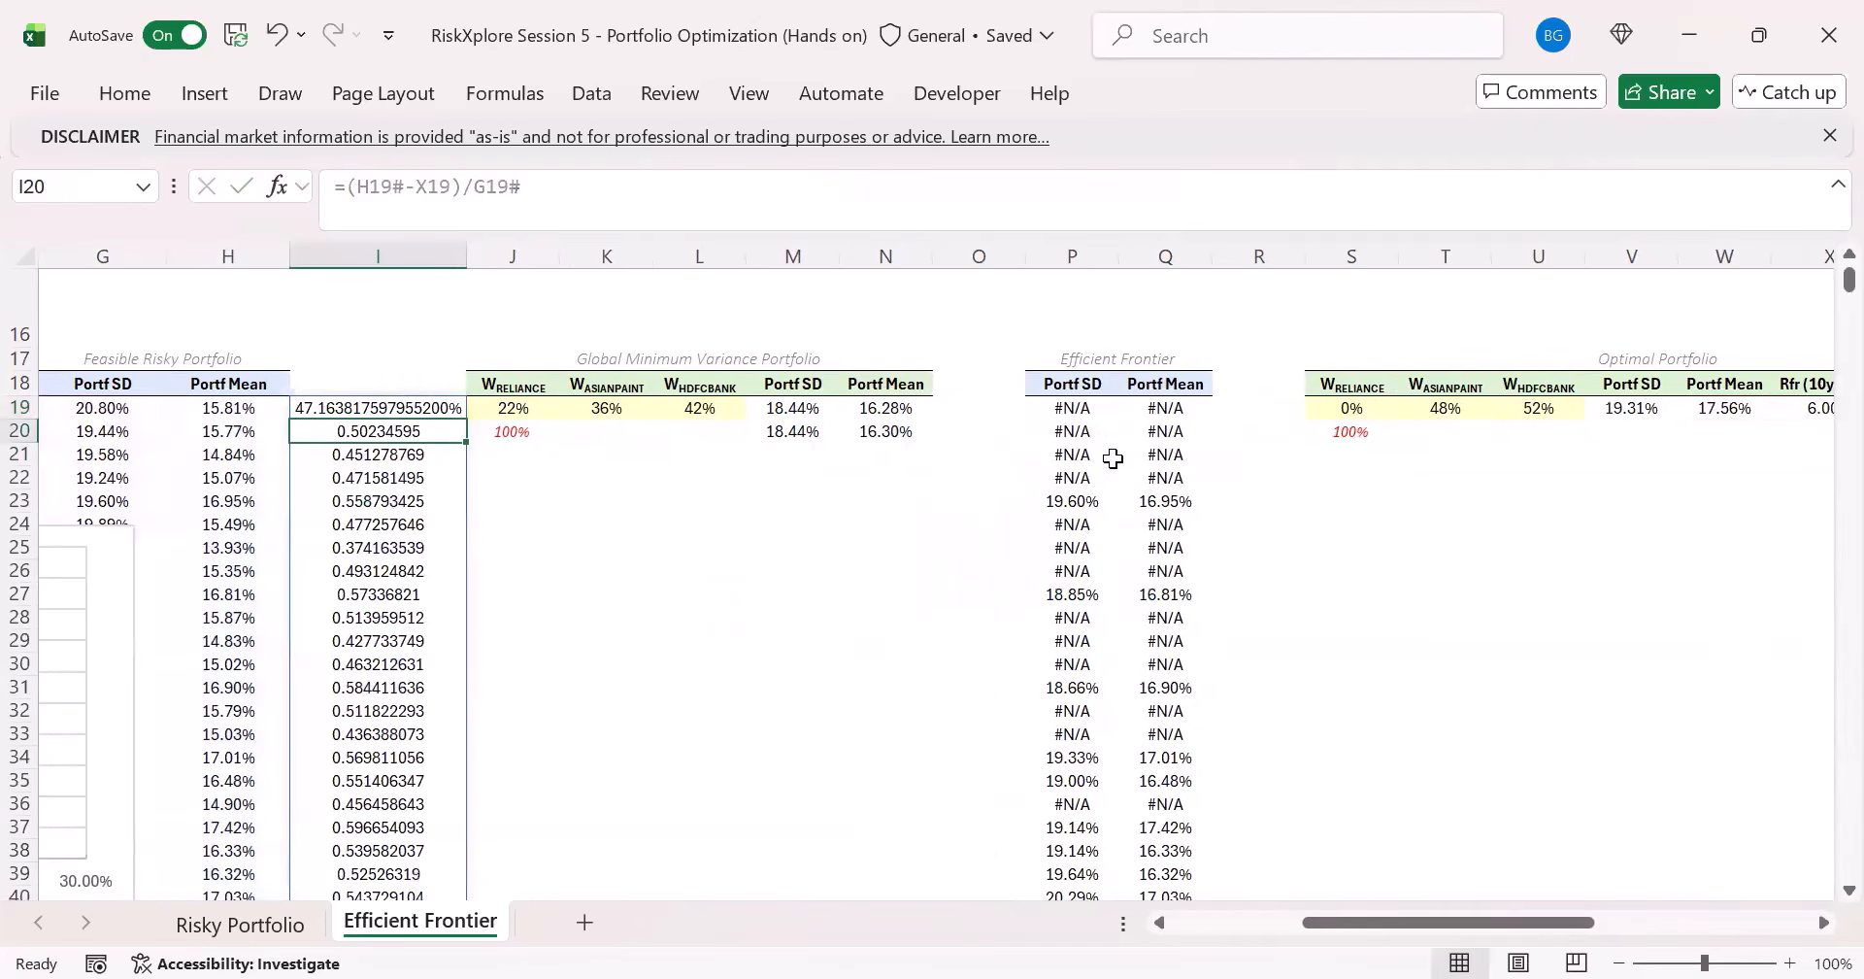
- Enter the header SR in I18 above the feasible portfolios' Sharpe Ratios
{"action": "key", "text": "Up"}
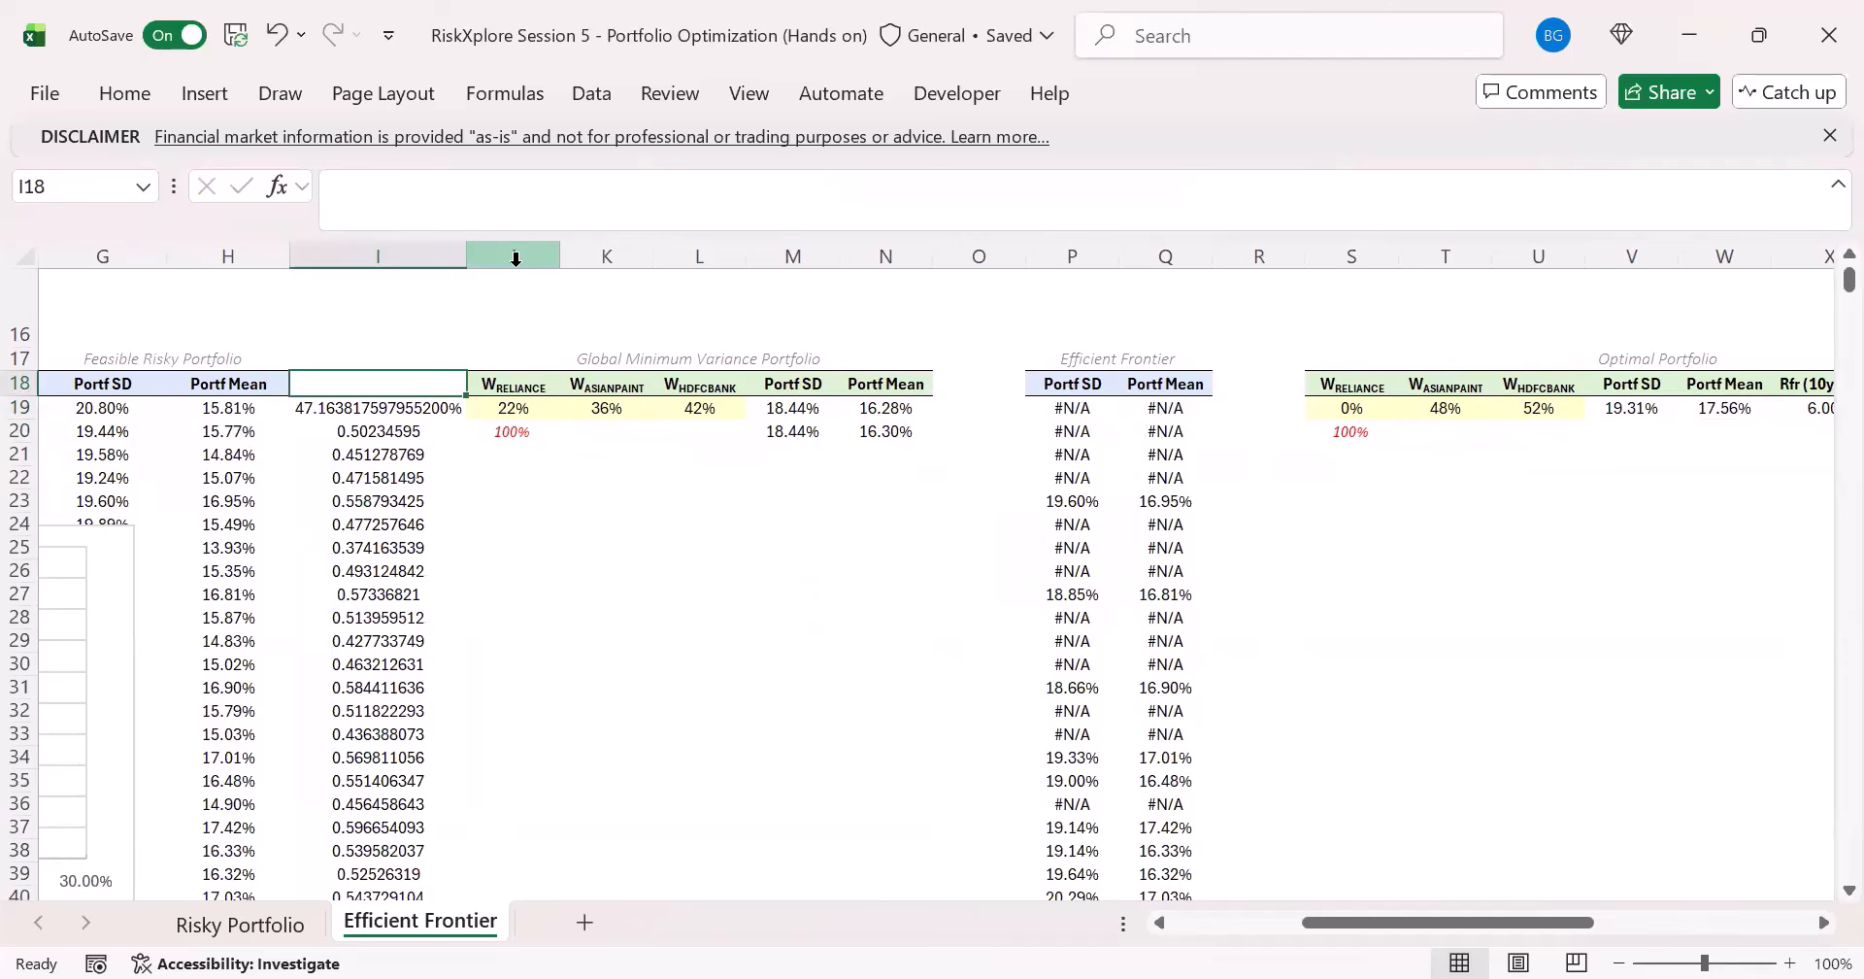
{"action": "type", "text": "SR"}
{"action": "key", "text": "Return"}
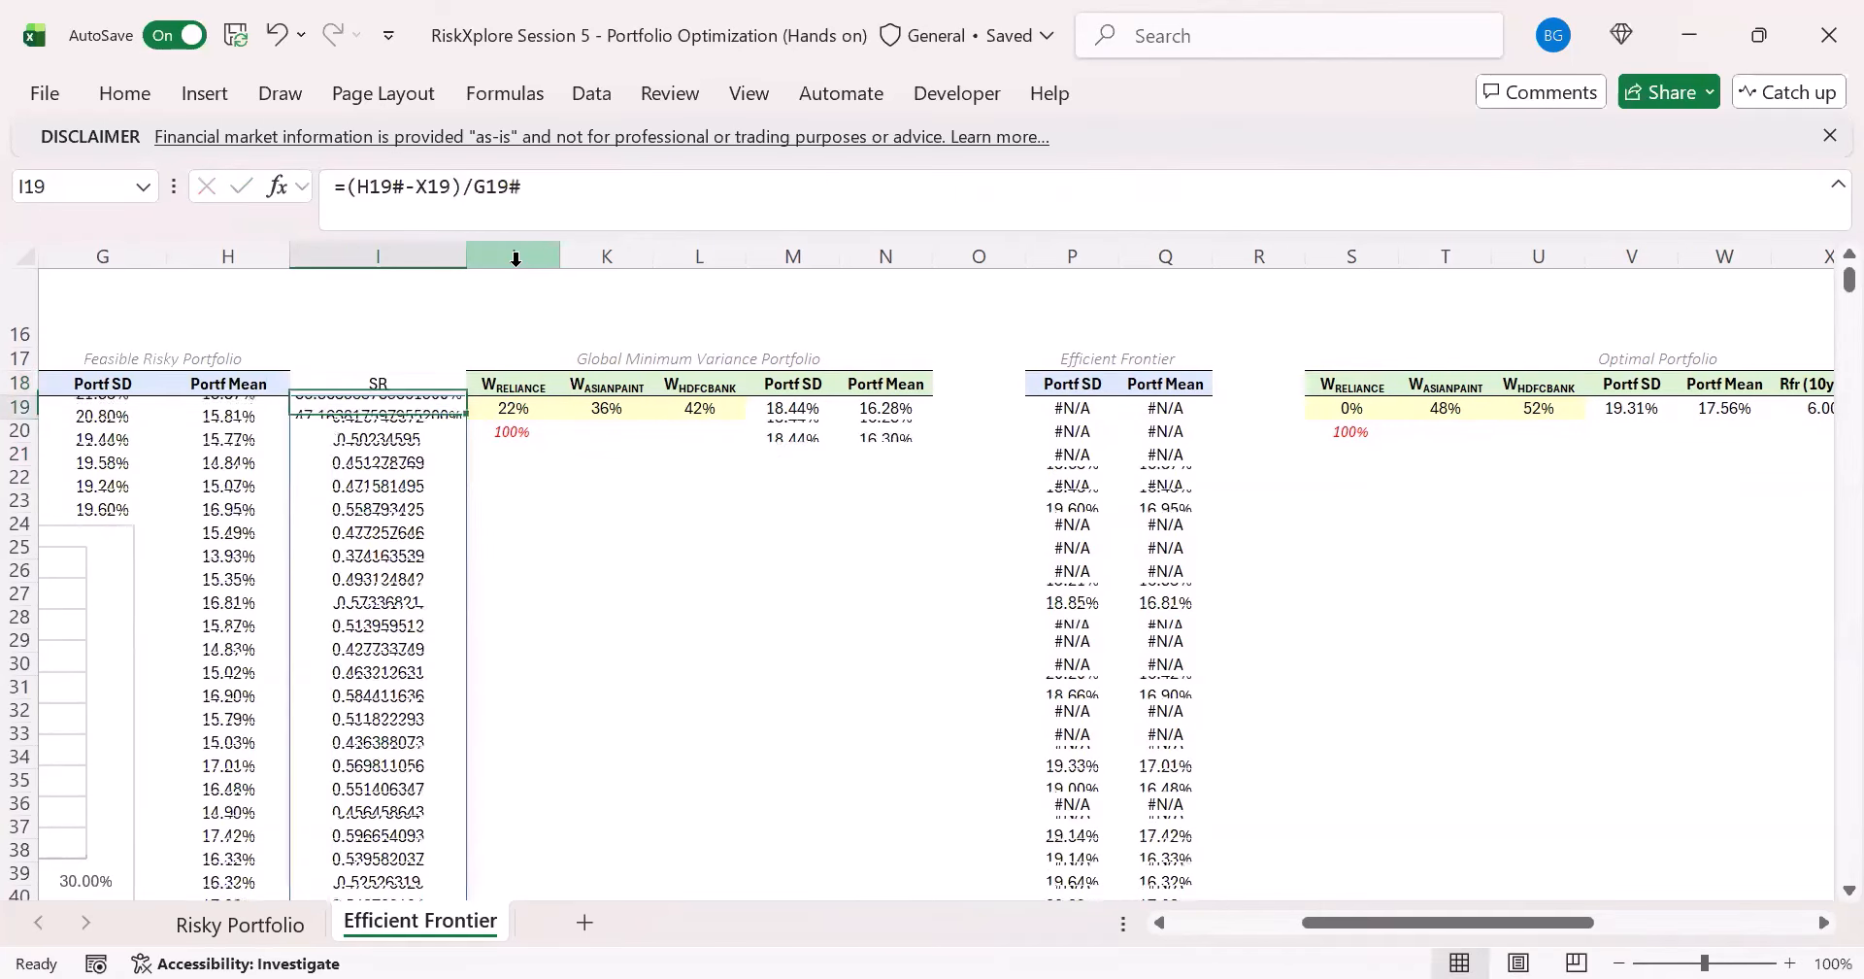
- Copy the formatting of the Portf Mean column, from its header H18 to the last row, onto the SR column
{"action": "left_click", "coordinate": [267, 383]}
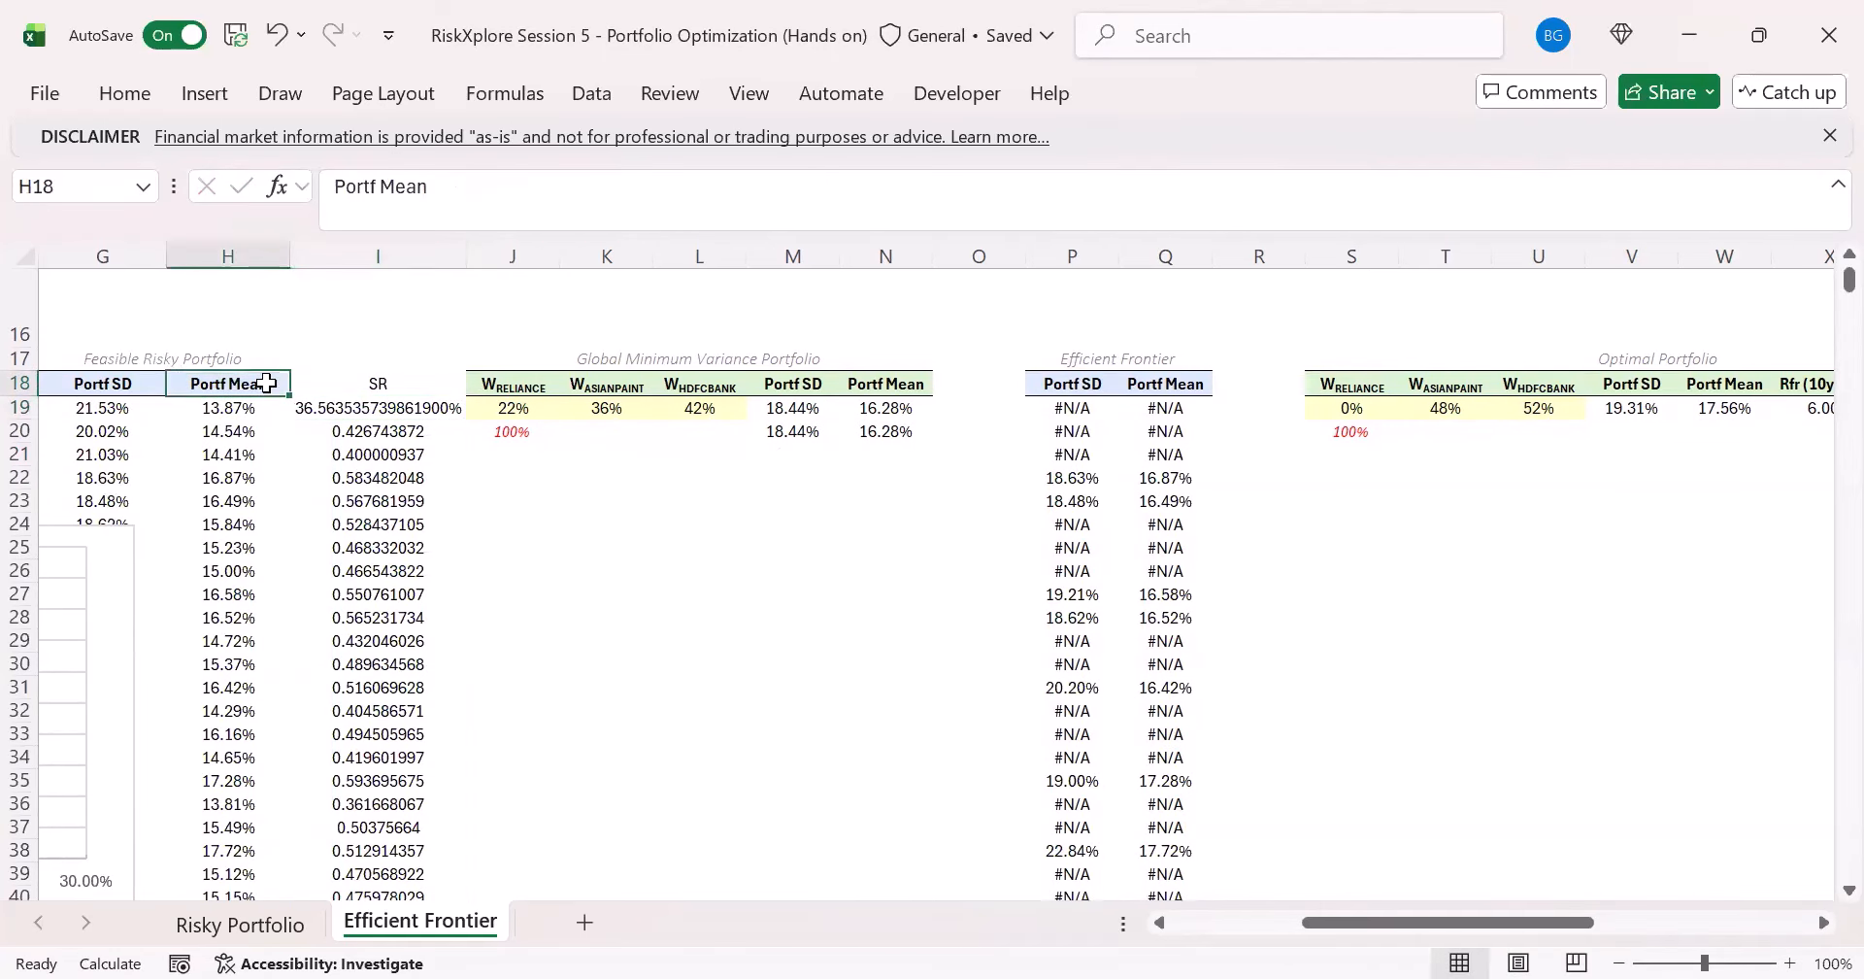
{"action": "key", "text": "ctrl+shift+Down"}
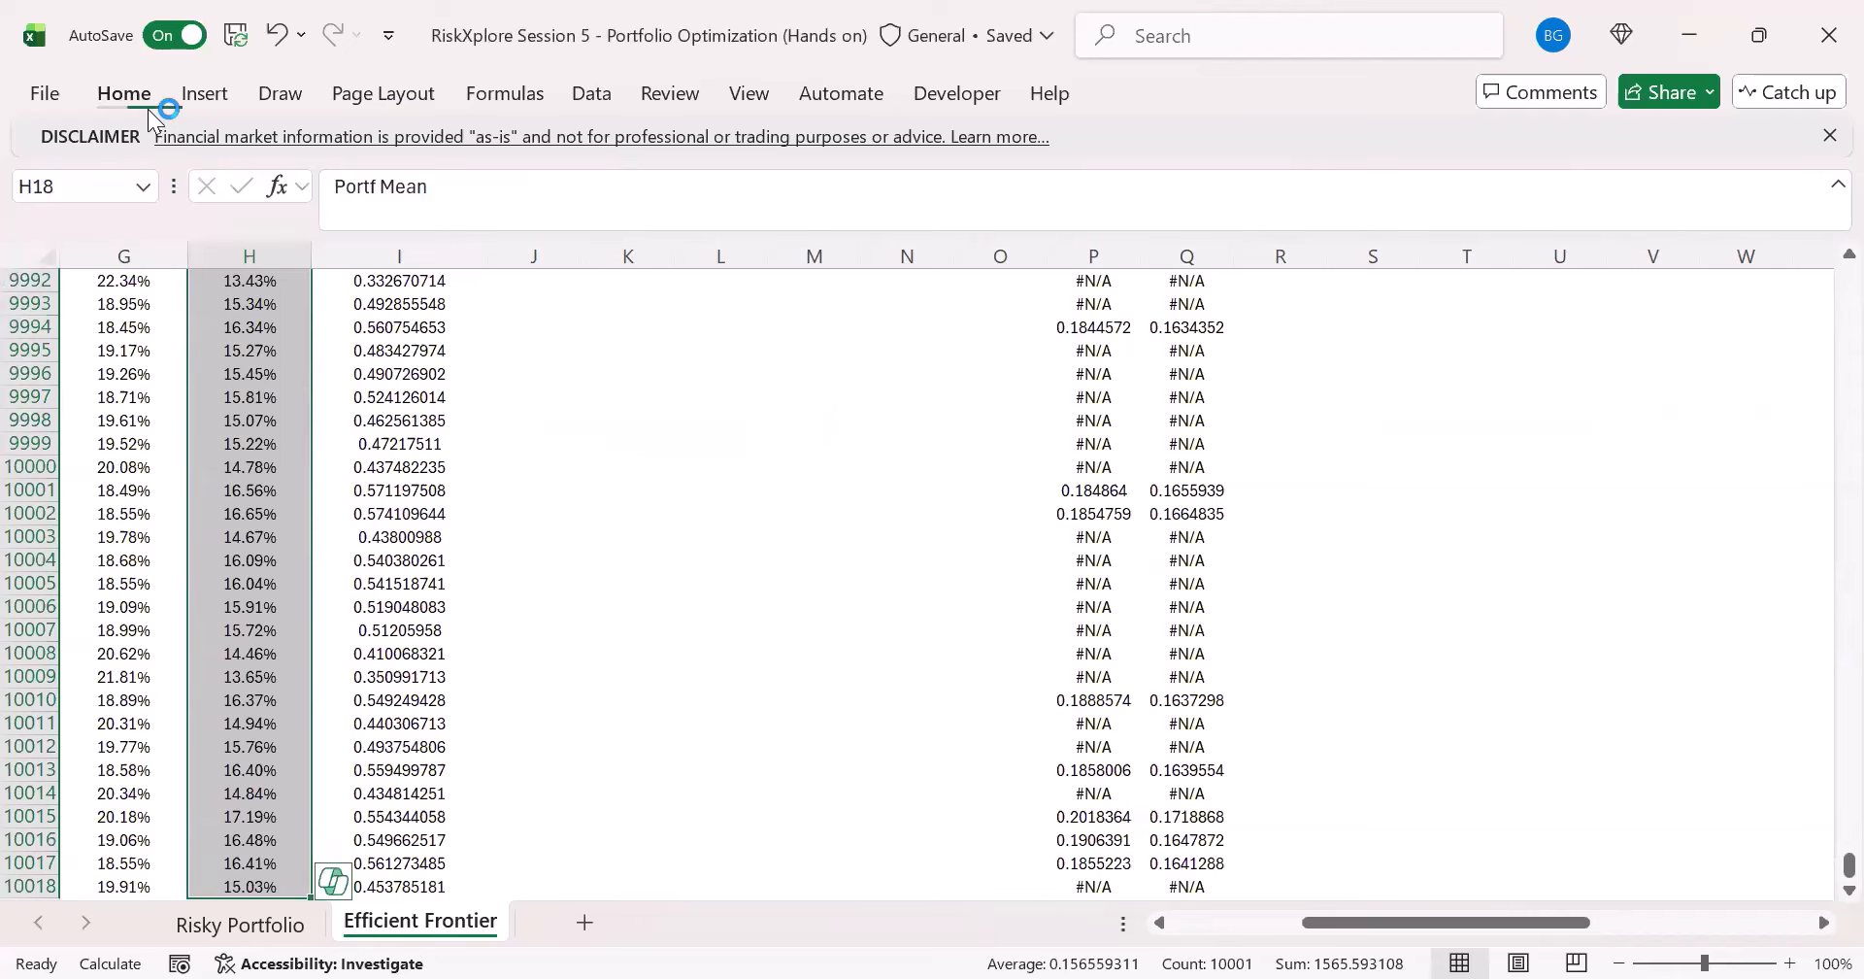
{"action": "left_click", "coordinate": [114, 202]}
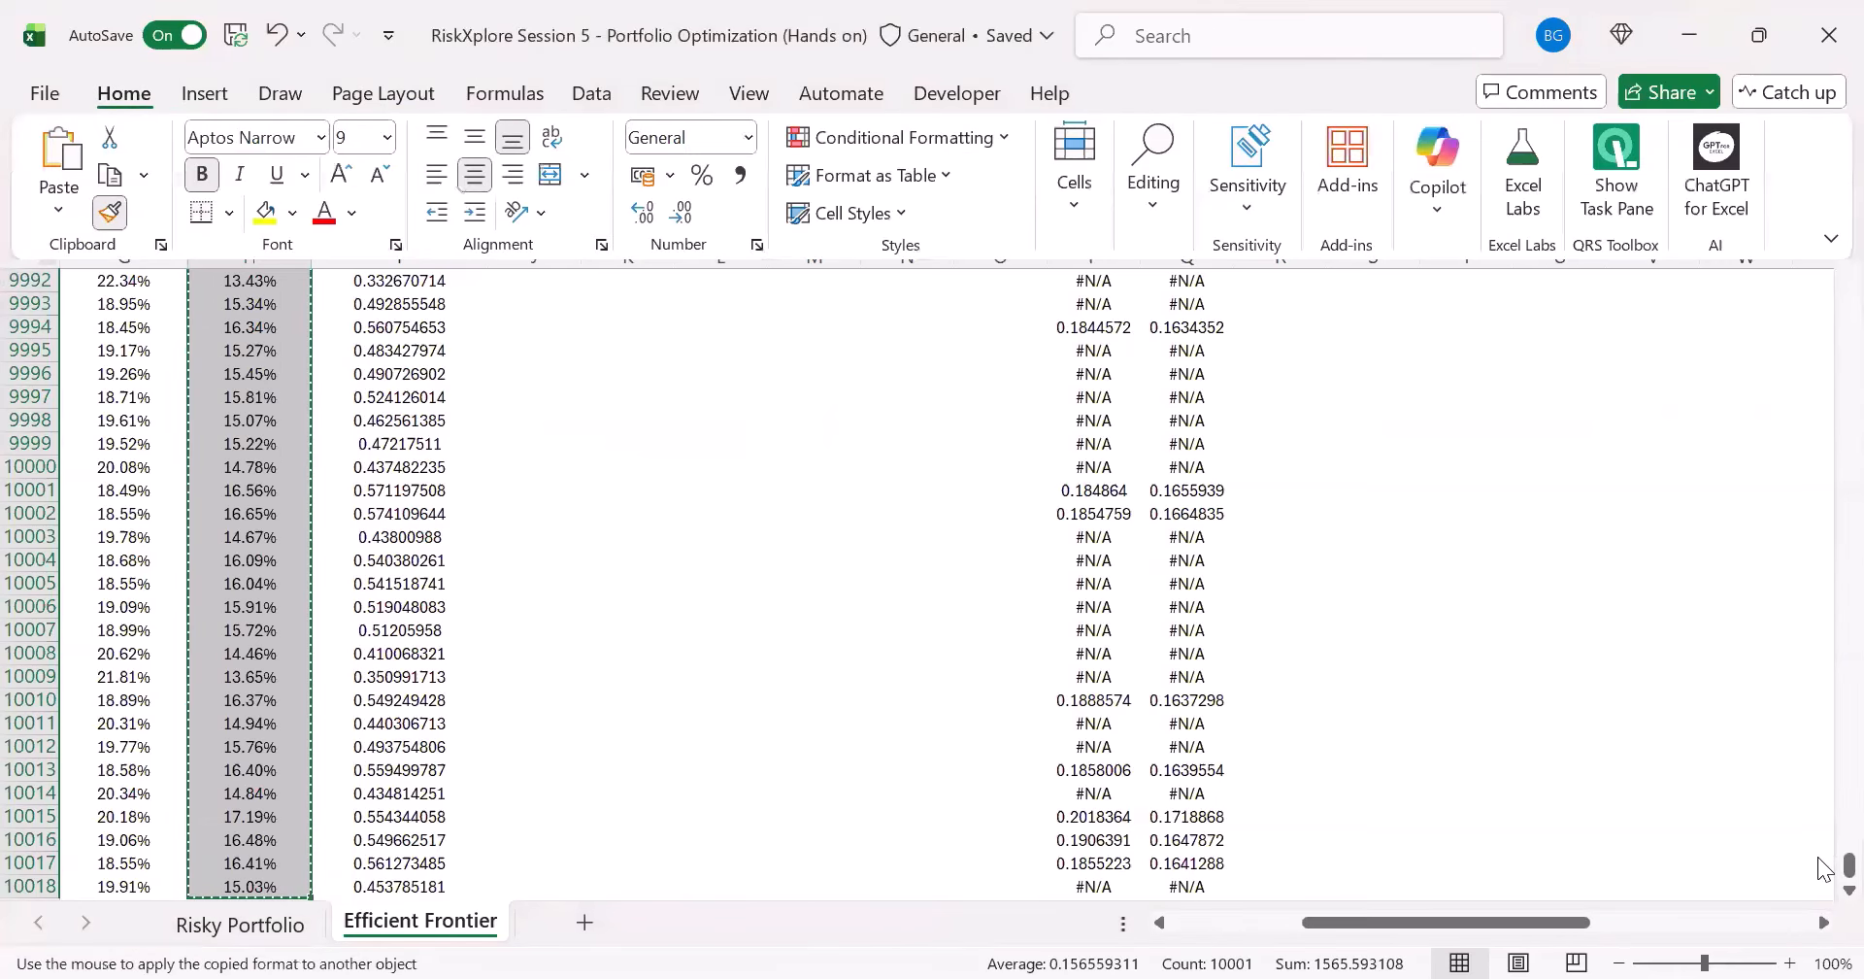
{"action": "mouse_move", "coordinate": [1849, 865]}
{"action": "left_mouse_down"}
{"action": "mouse_move", "coordinate": [1848, 294]}
{"action": "mouse_move", "coordinate": [1825, 258]}
{"action": "left_mouse_up"}
{"action": "scroll", "coordinate": [791, 532], "scroll_direction": "up", "scroll_amount": 20}
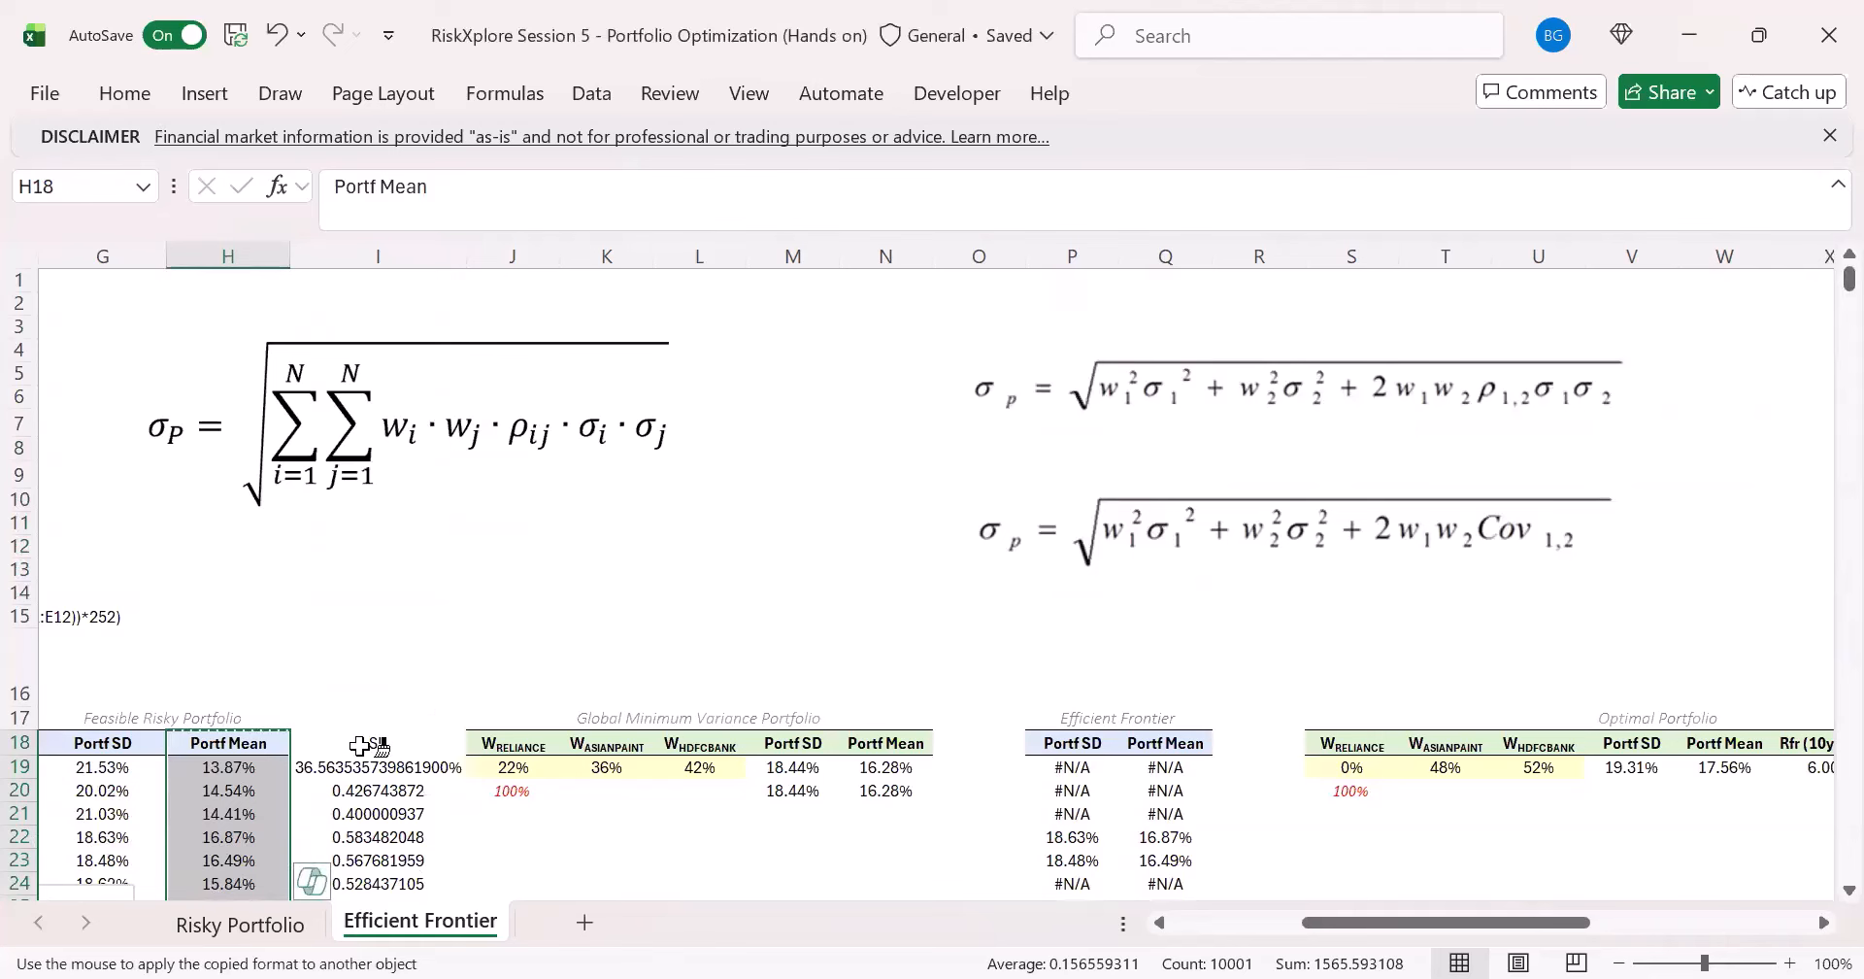
{"action": "left_click", "coordinate": [417, 750]}
- Insert a blank column J before the Global Minimum Variance Portfolio table and clear the header formatting from J18
{"action": "left_click", "coordinate": [505, 746]}
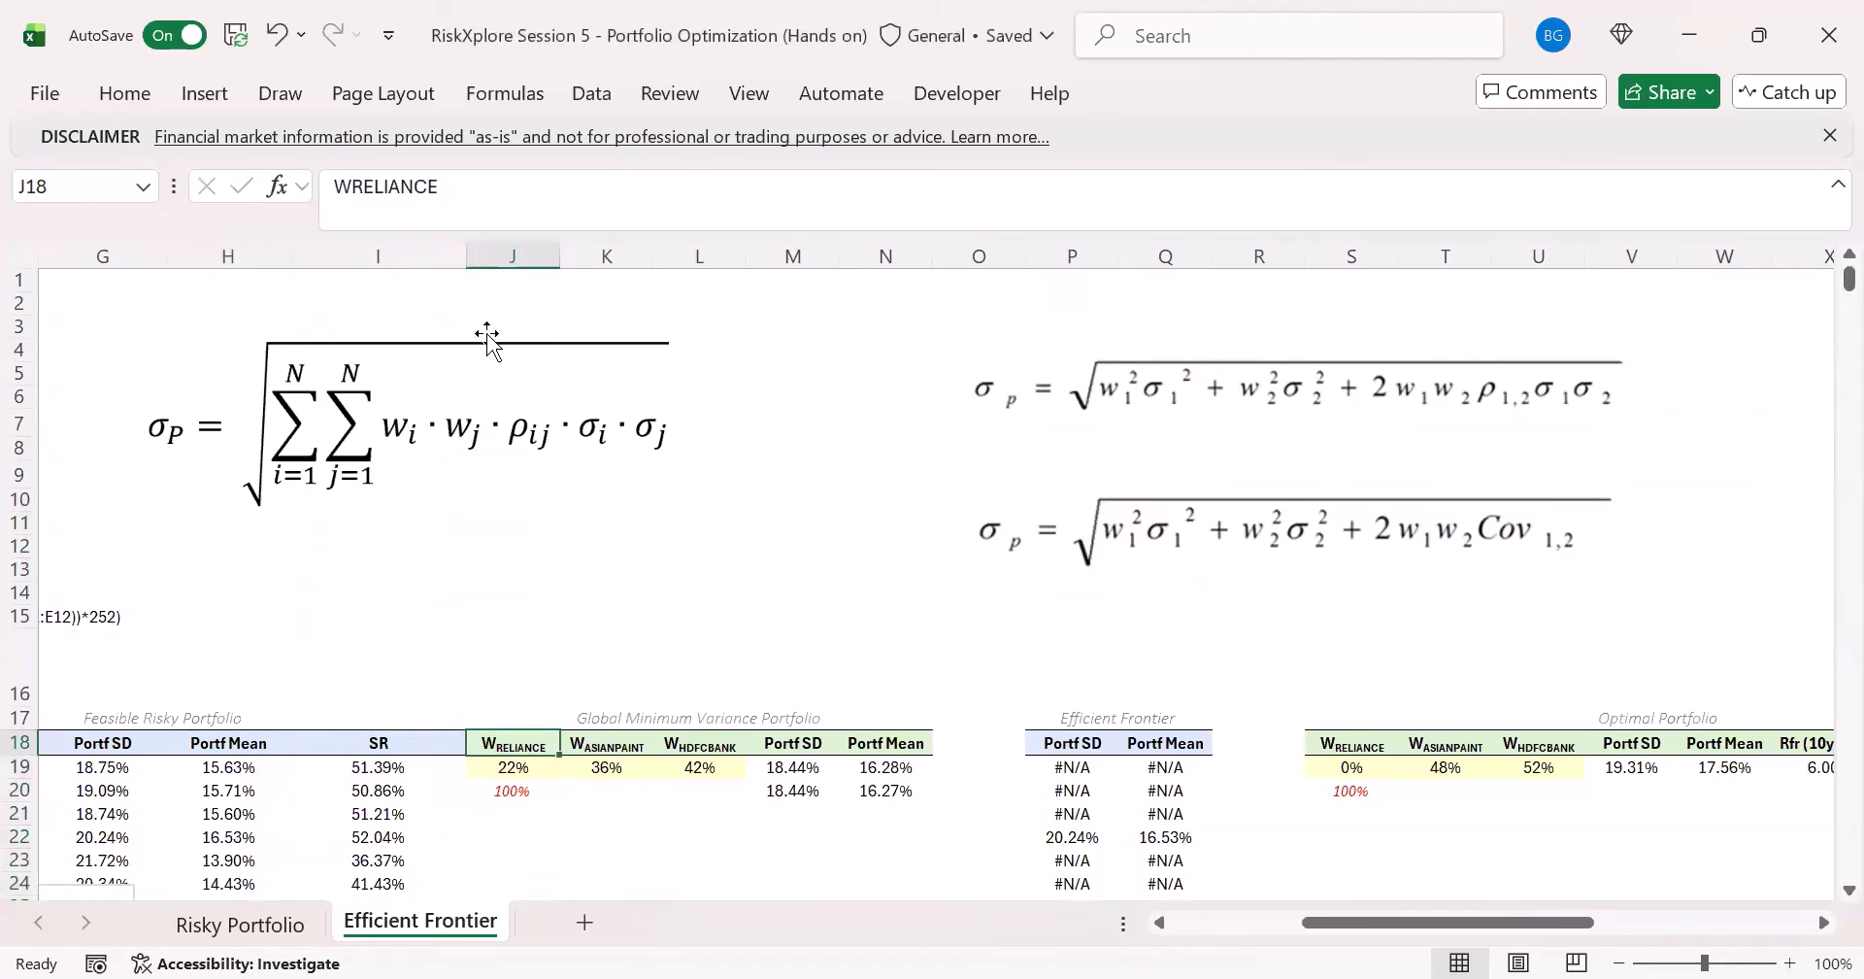
{"action": "left_click", "coordinate": [508, 255]}
{"action": "key", "text": "ctrl+shift+plus"}
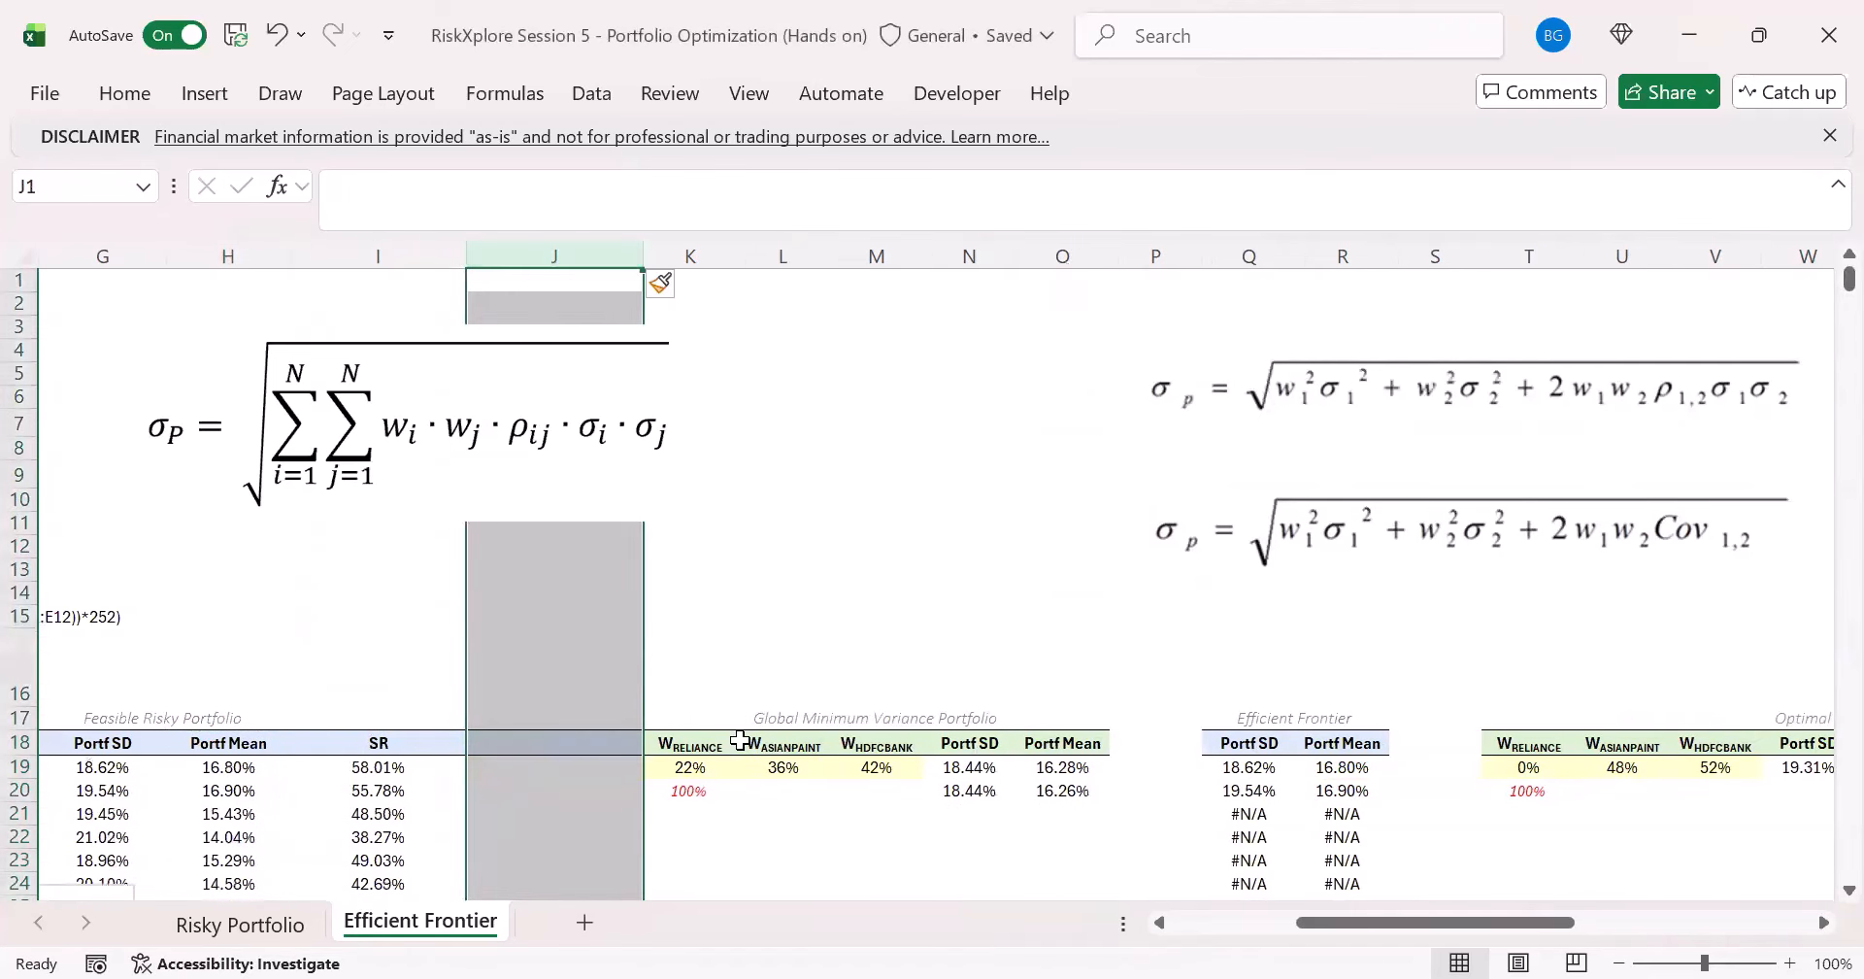
{"action": "left_click", "coordinate": [743, 743]}
{"action": "left_click", "coordinate": [609, 746]}
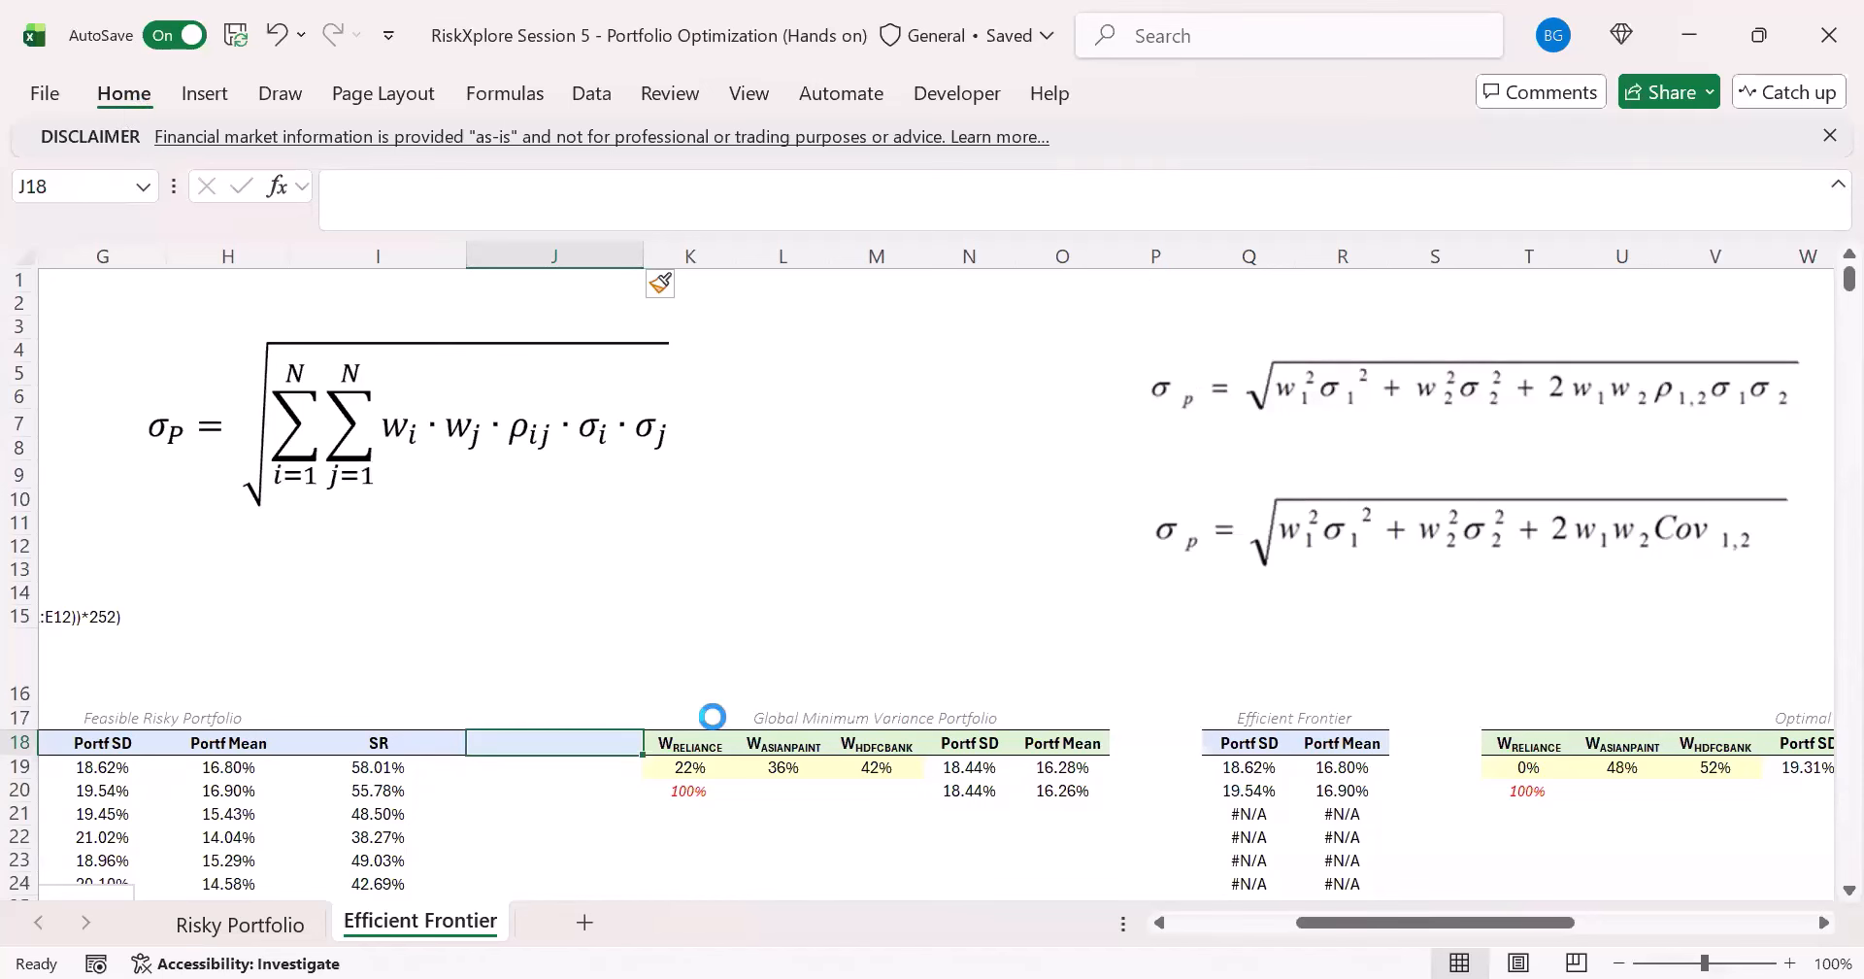
{"action": "left_click", "coordinate": [429, 758]}
- Calculate the highest Sharpe Ratio among the feasible portfolios in Z21 with =MAX(I19#), for comparison with the Solver result
{"action": "scroll", "coordinate": [429, 758], "scroll_direction": "down", "scroll_amount": 5}
{"action": "left_click_drag", "start_coordinate": [1353, 922], "coordinate": [1461, 931]}
{"action": "left_click", "coordinate": [1557, 533]}
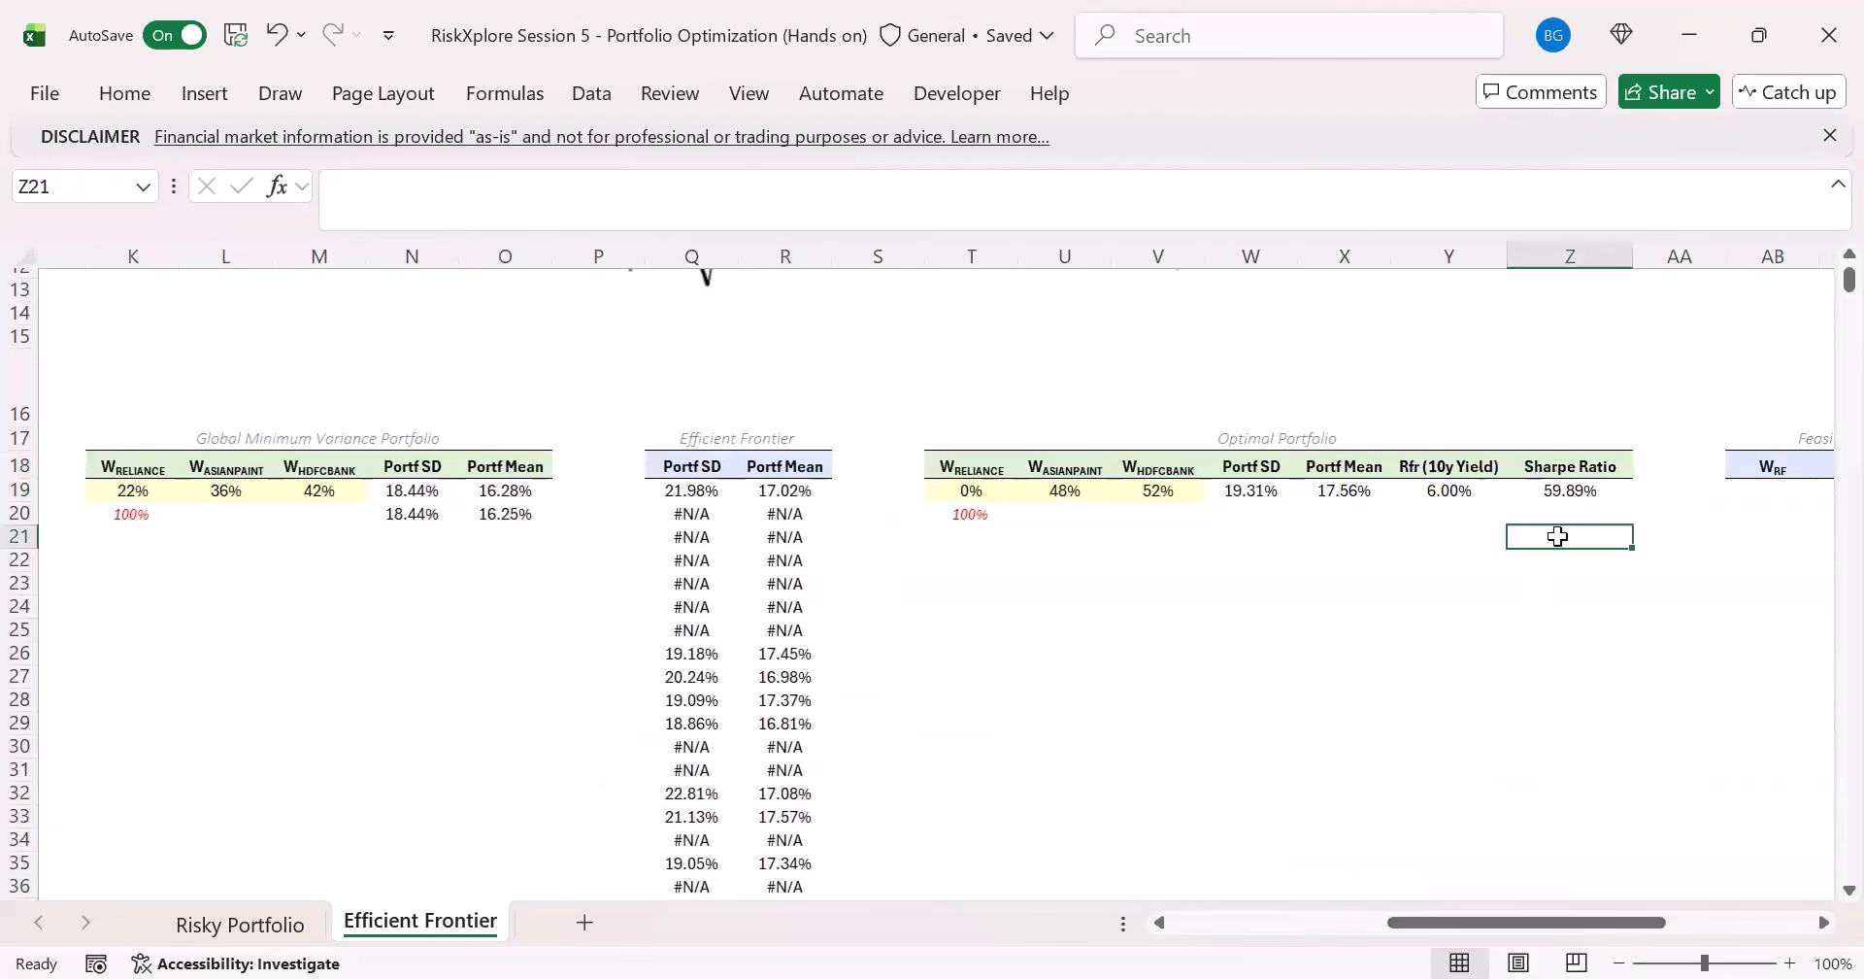
{"action": "type", "text": "=MAX("}
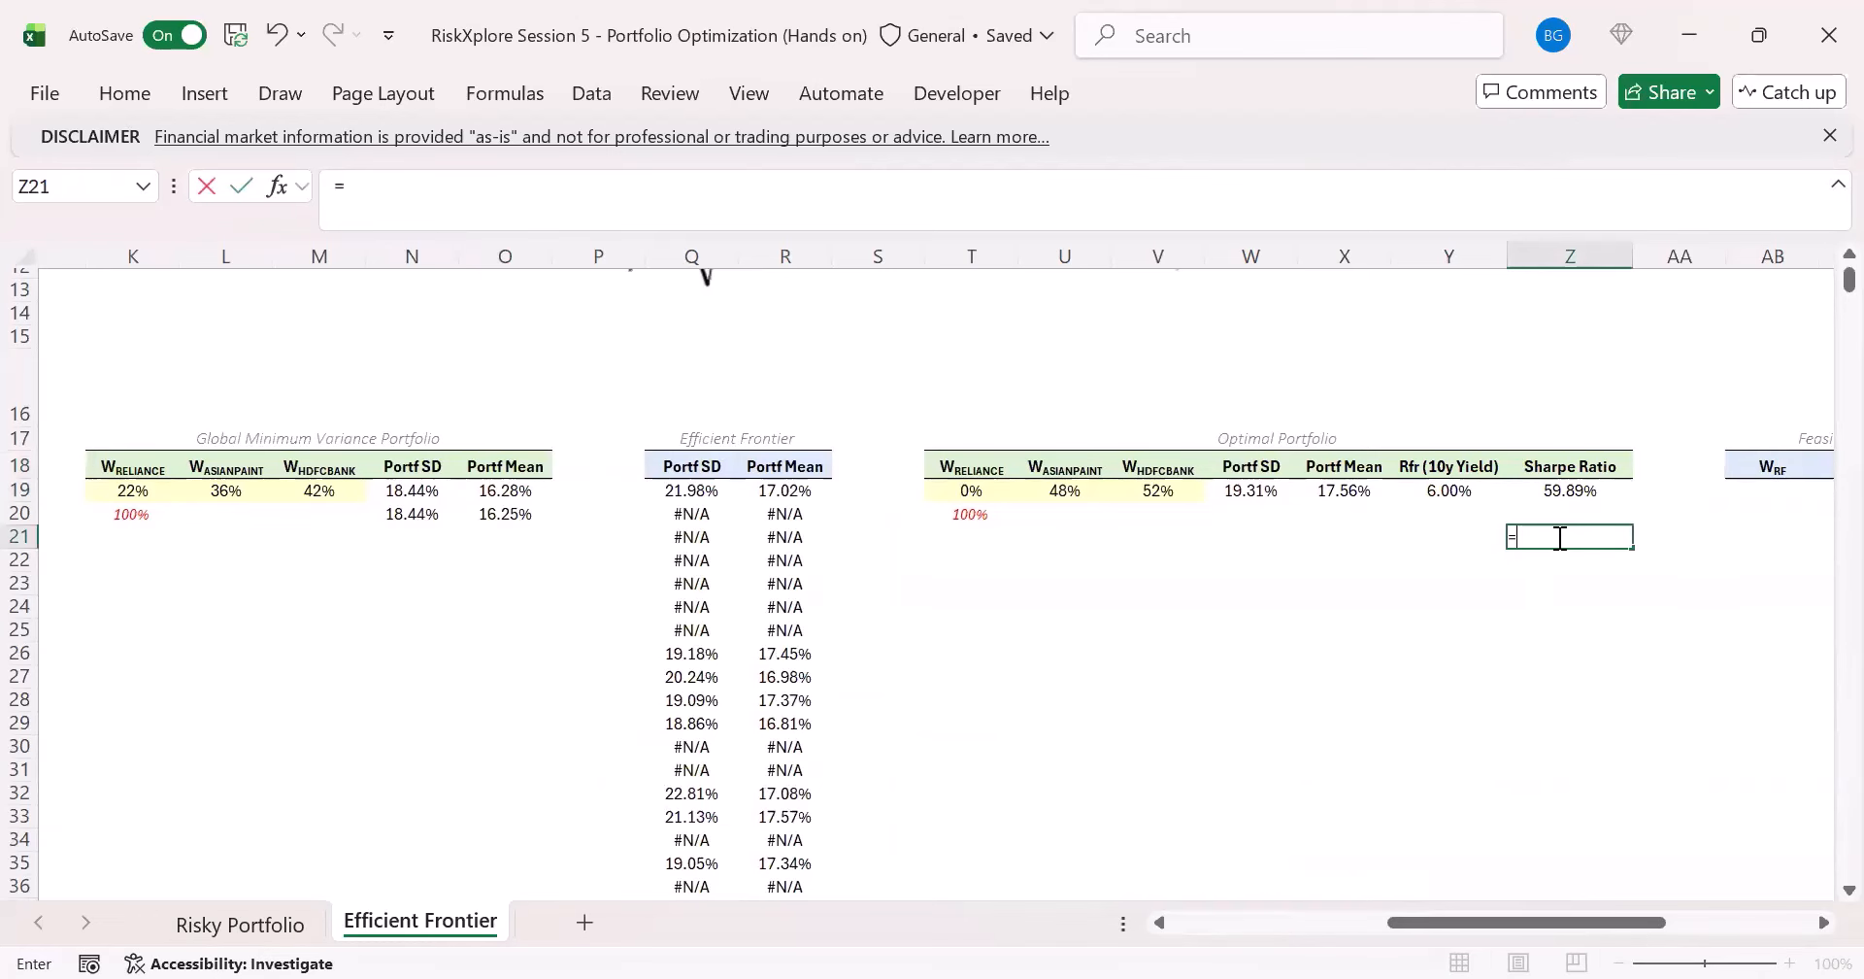
{"action": "key", "text": "Left"}
{"action": "key", "text": "Left"}
{"action": "key", "text": "Left"}
{"action": "key", "text": "Left"}
{"action": "key", "text": "Left"}
{"action": "key", "text": "Left"}
{"action": "key", "text": "Left"}
{"action": "key", "text": "Left"}
{"action": "key", "text": "Left"}
{"action": "key", "text": "Left"}
{"action": "key", "text": "Left"}
{"action": "key", "text": "Left"}
{"action": "key", "text": "Left"}
{"action": "key", "text": "Left"}
{"action": "key", "text": "Left"}
{"action": "key", "text": "Left"}
{"action": "key", "text": "Left"}
{"action": "key", "text": "Up"}
{"action": "key", "text": "Up"}
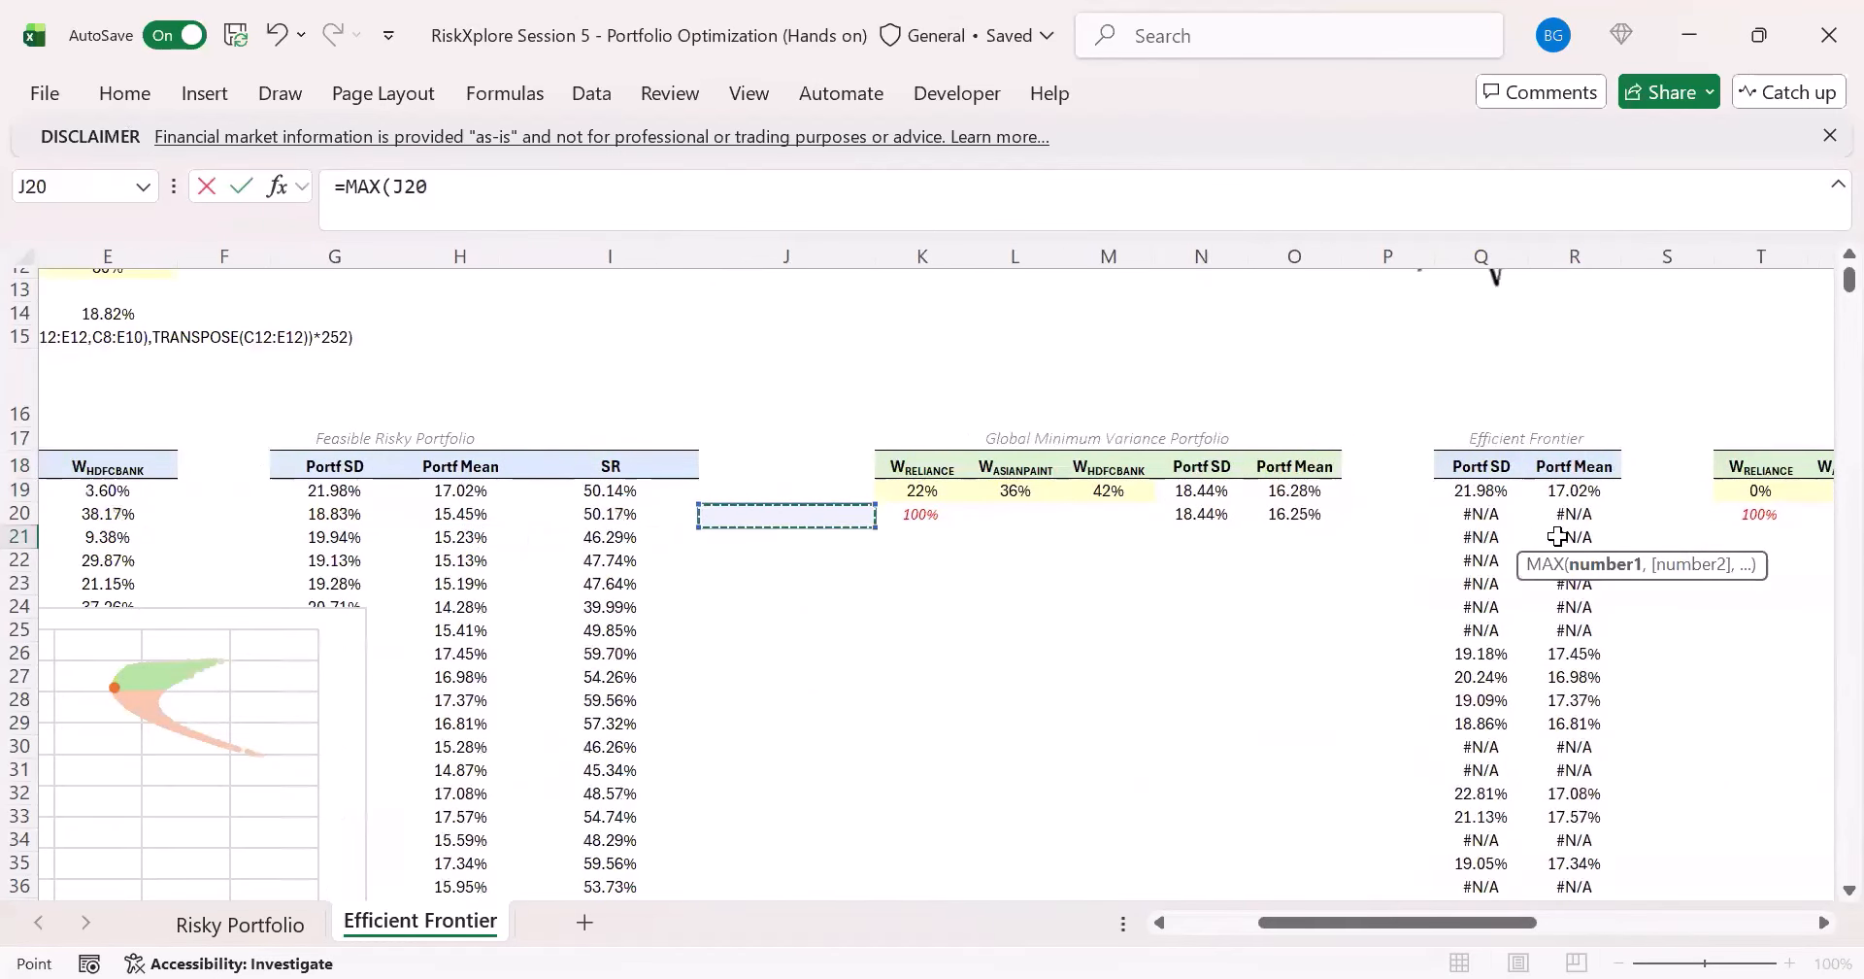
{"action": "key", "text": "ctrl+shift+Down"}
{"action": "key", "text": "Return"}
{"action": "key", "text": "Up"}
{"action": "key", "text": "Up"}
{"action": "key", "text": "Up"}
{"action": "key", "text": "Up"}
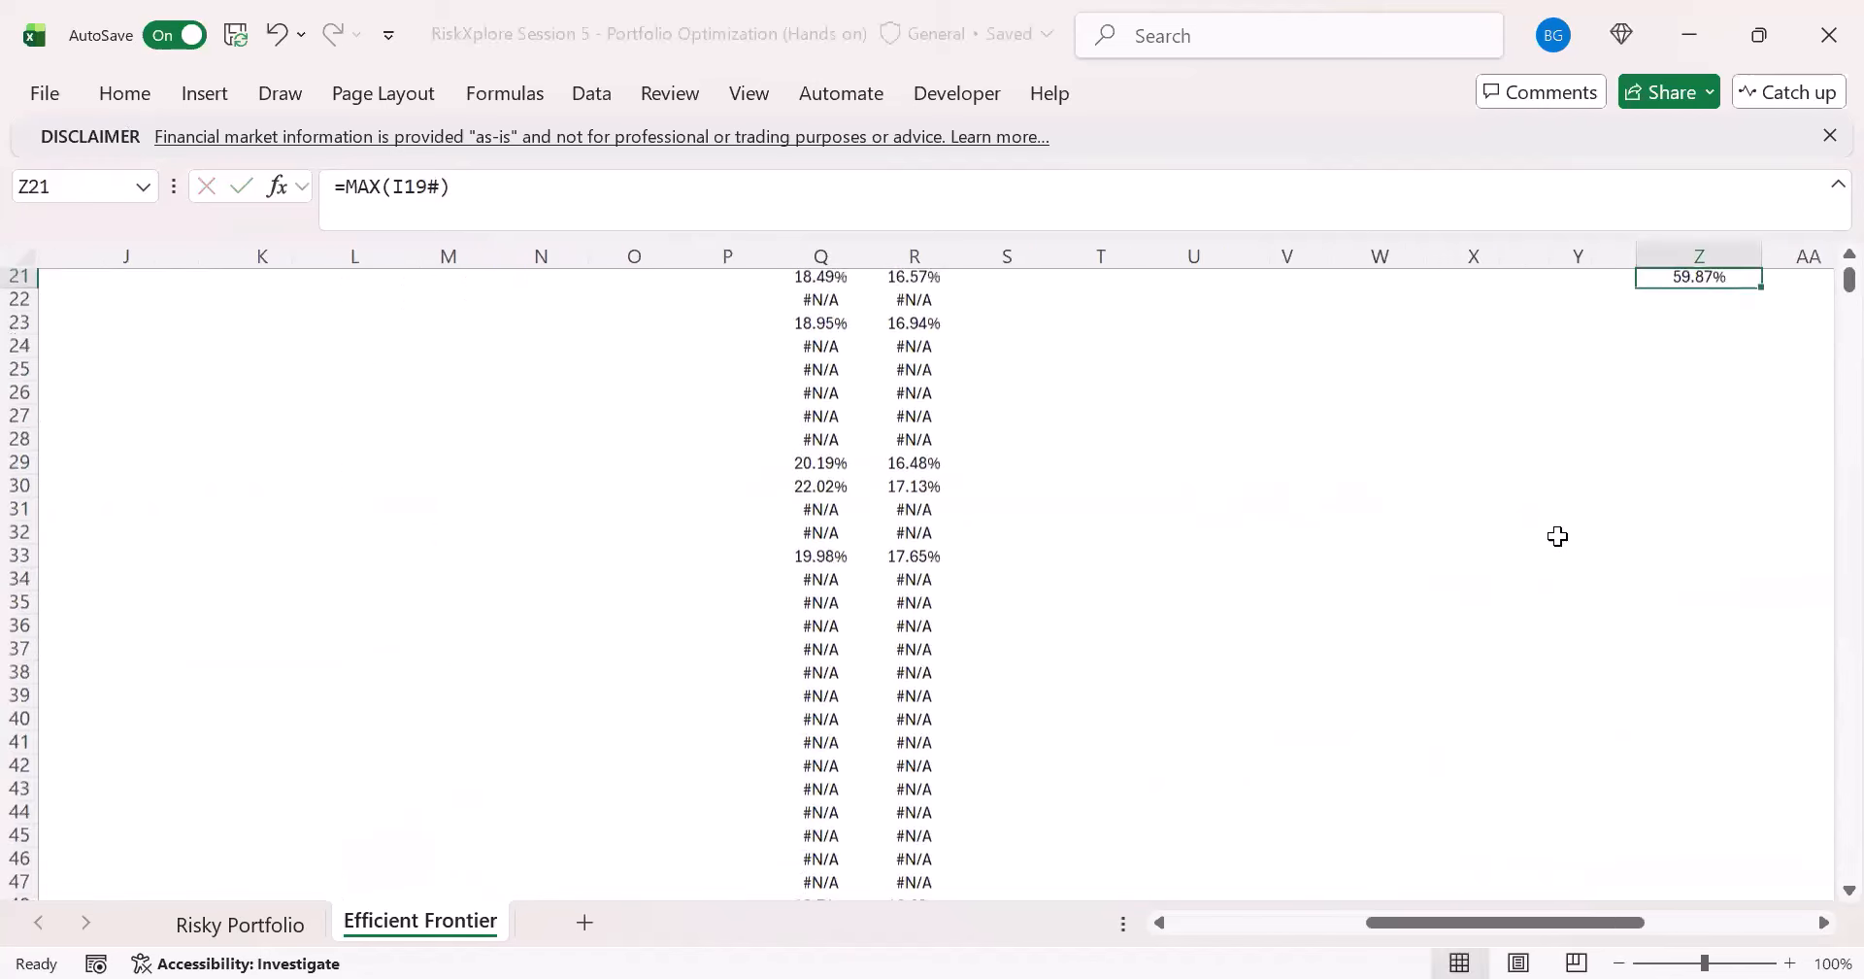
{"action": "key", "text": "Down"}
{"action": "key", "text": "Down"}
{"action": "key", "text": "Down"}
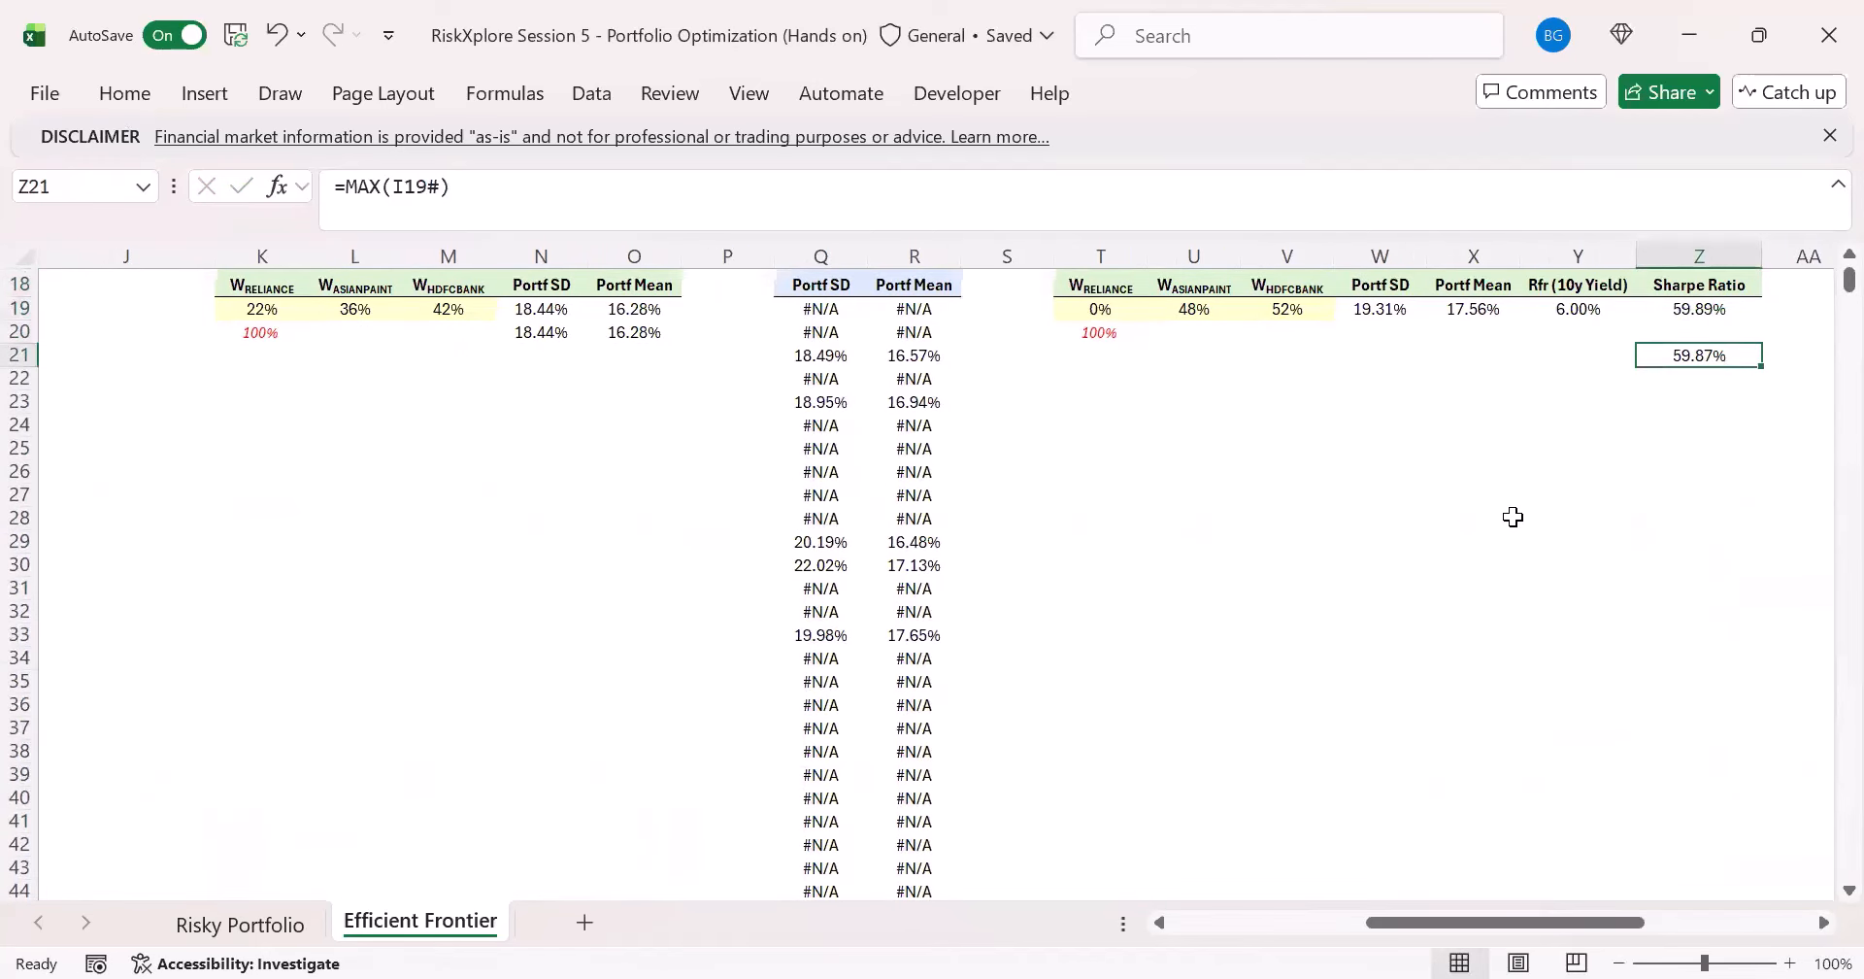
- Compare the Solver portfolio's Sharpe Ratio in Z19 with the highest simulated Sharpe Ratio in Z21
{"action": "scroll", "coordinate": [1510, 516], "scroll_direction": "up", "scroll_amount": 3}
{"action": "left_click", "coordinate": [1717, 585]}
{"action": "left_click", "coordinate": [1711, 633]}
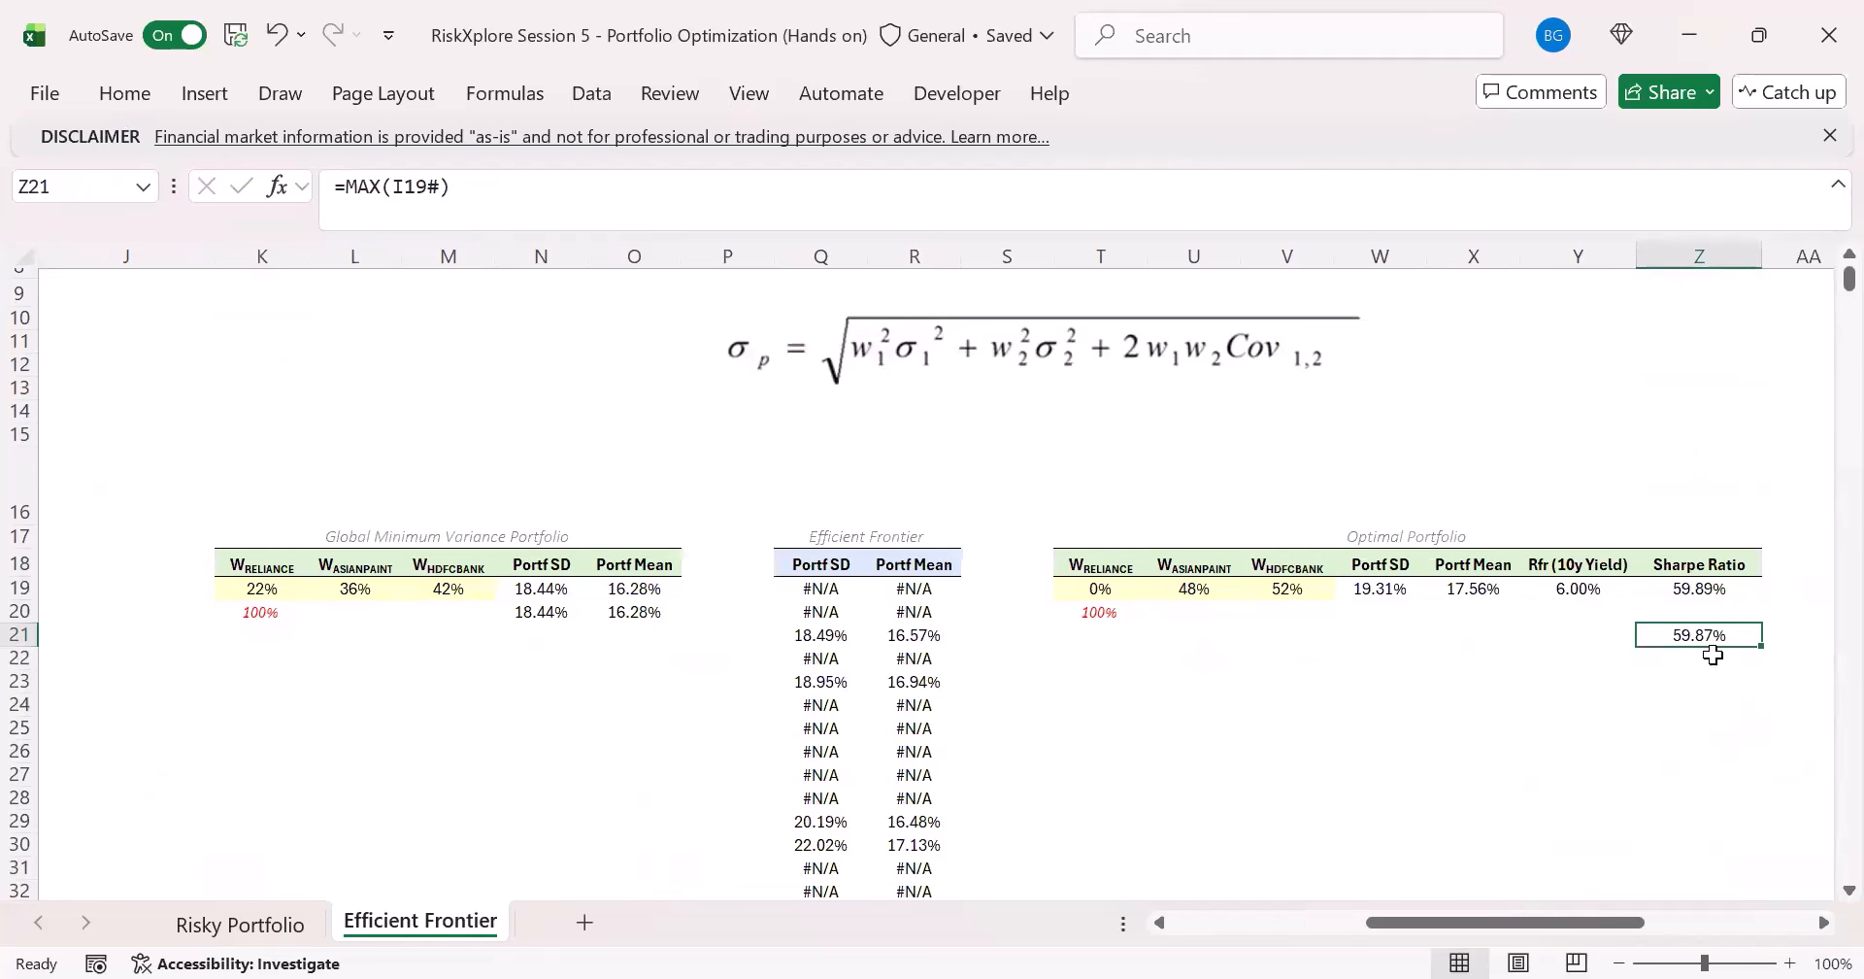
{"action": "left_click_drag", "start_coordinate": [1515, 921], "coordinate": [1561, 922]}
{"action": "left_click", "coordinate": [1427, 589]}
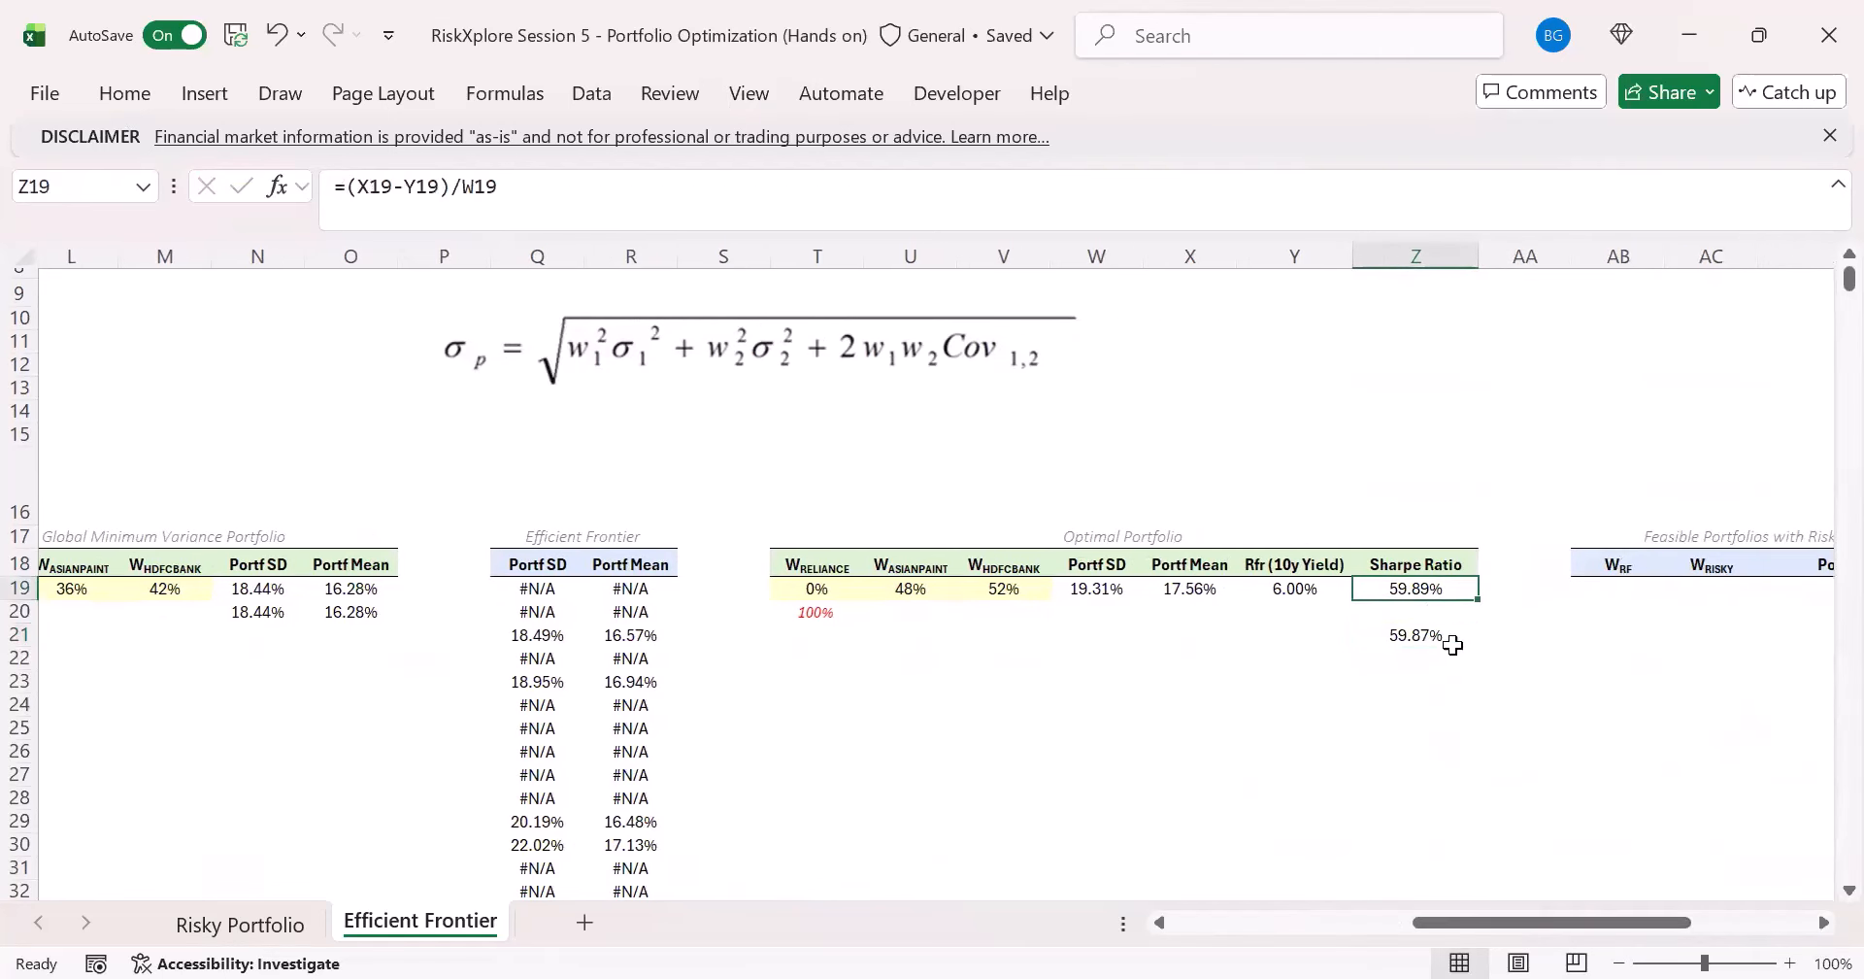
{"action": "left_click", "coordinate": [1452, 644]}
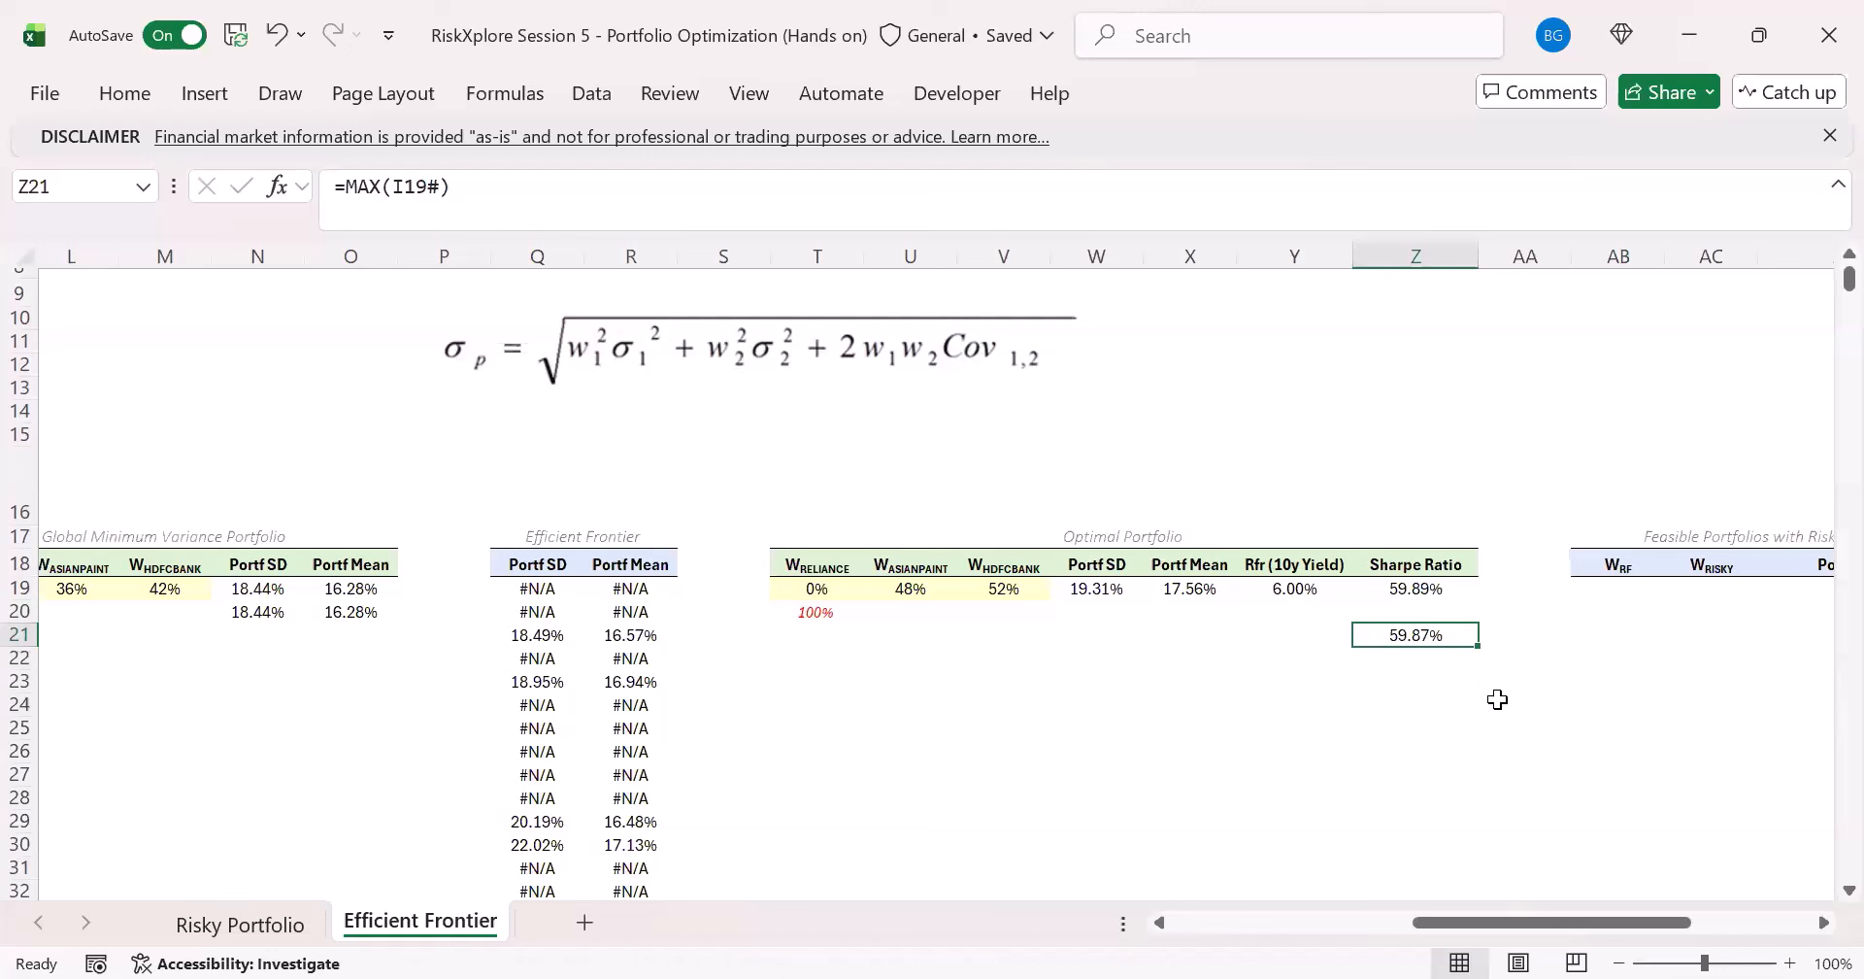
- Start an XLOOKUP in T21 that searches for Z21 in the feasible portfolios' SR column I19#
{"action": "key", "text": "Left"}
{"action": "key", "text": "Left"}
{"action": "key", "text": "Left"}
{"action": "key", "text": "Left"}
{"action": "key", "text": "Left"}
{"action": "key", "text": "Left"}
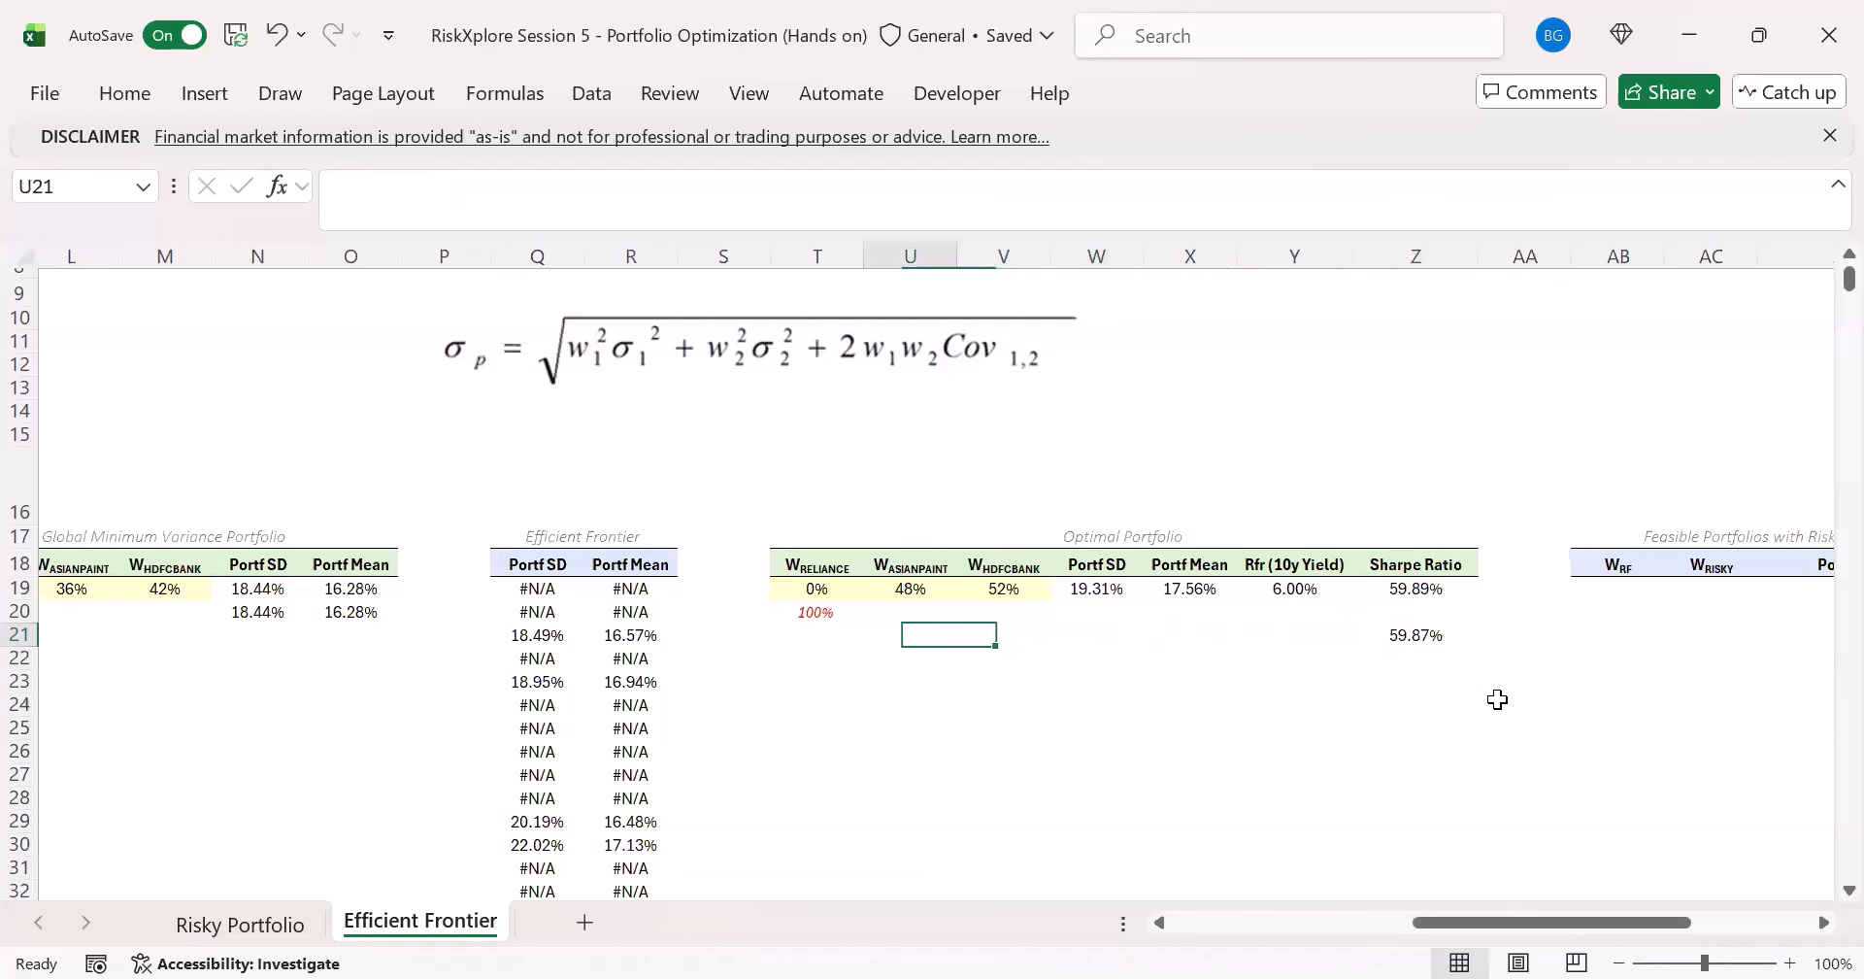
{"action": "type", "text": "="}
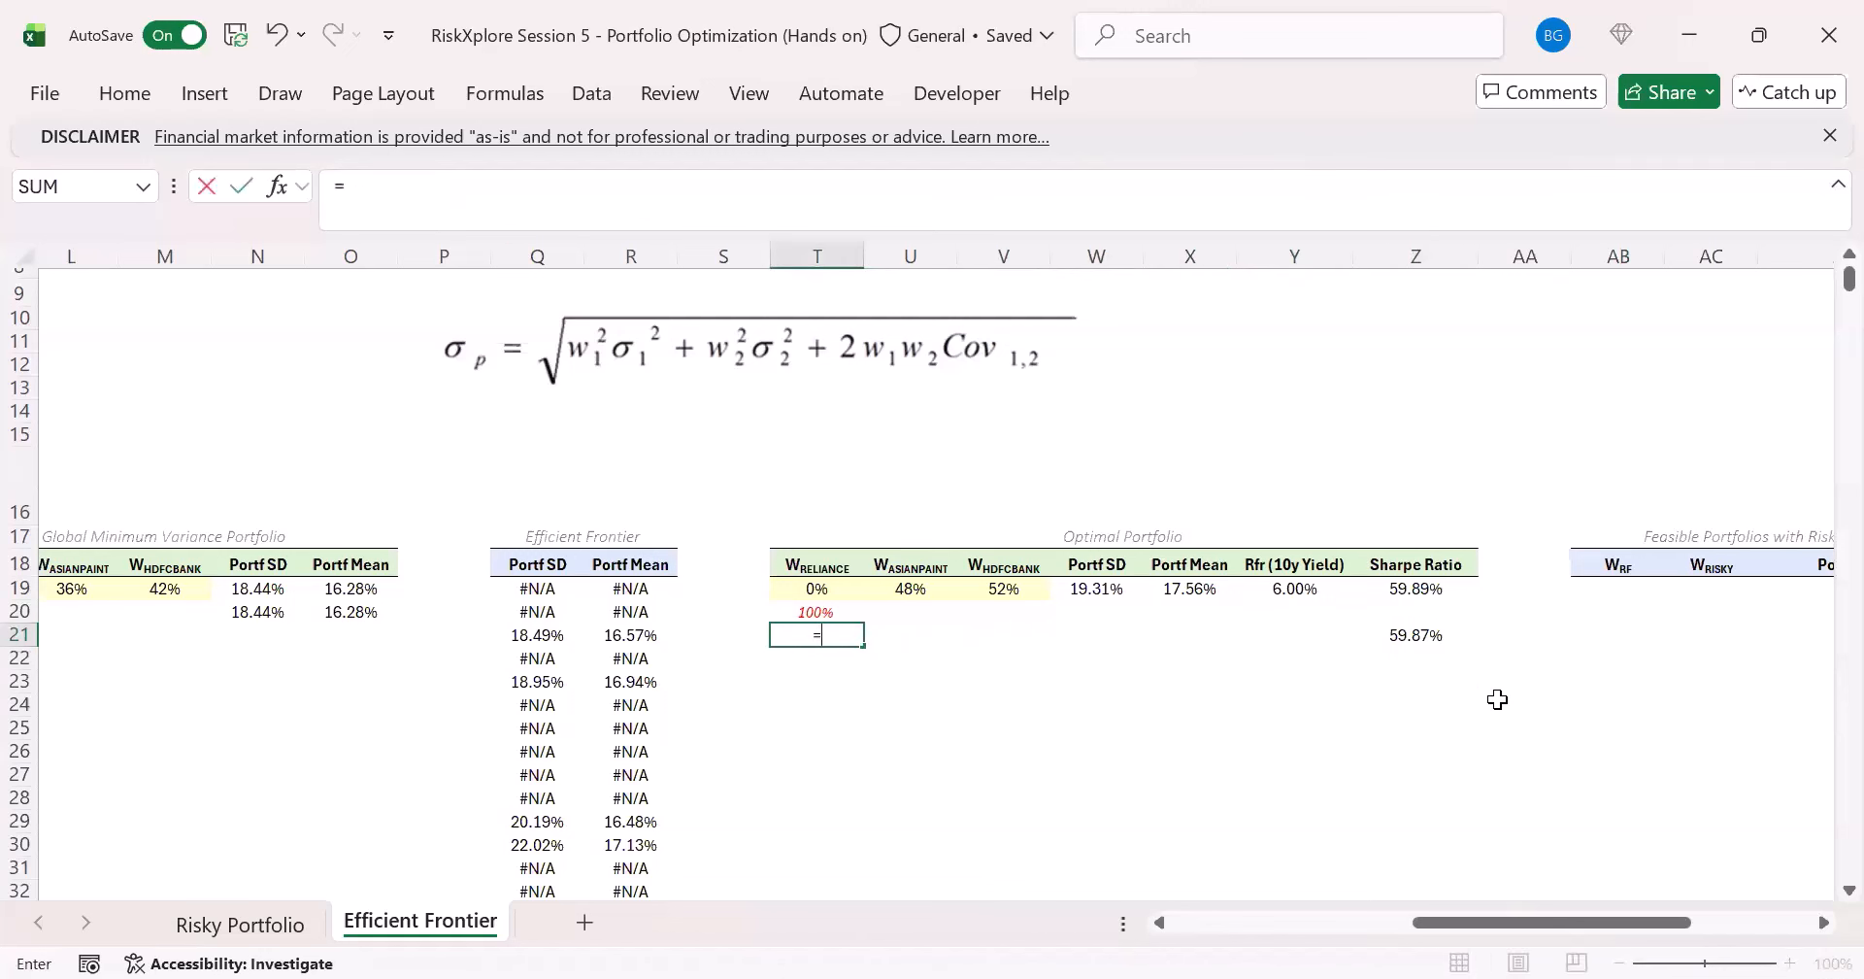
{"action": "type", "text": "XLOOKUP("}
{"action": "key", "text": "Right"}
{"action": "key", "text": "Right"}
{"action": "key", "text": "Right"}
{"action": "key", "text": "Right"}
{"action": "key", "text": "Right"}
{"action": "key", "text": "Right"}
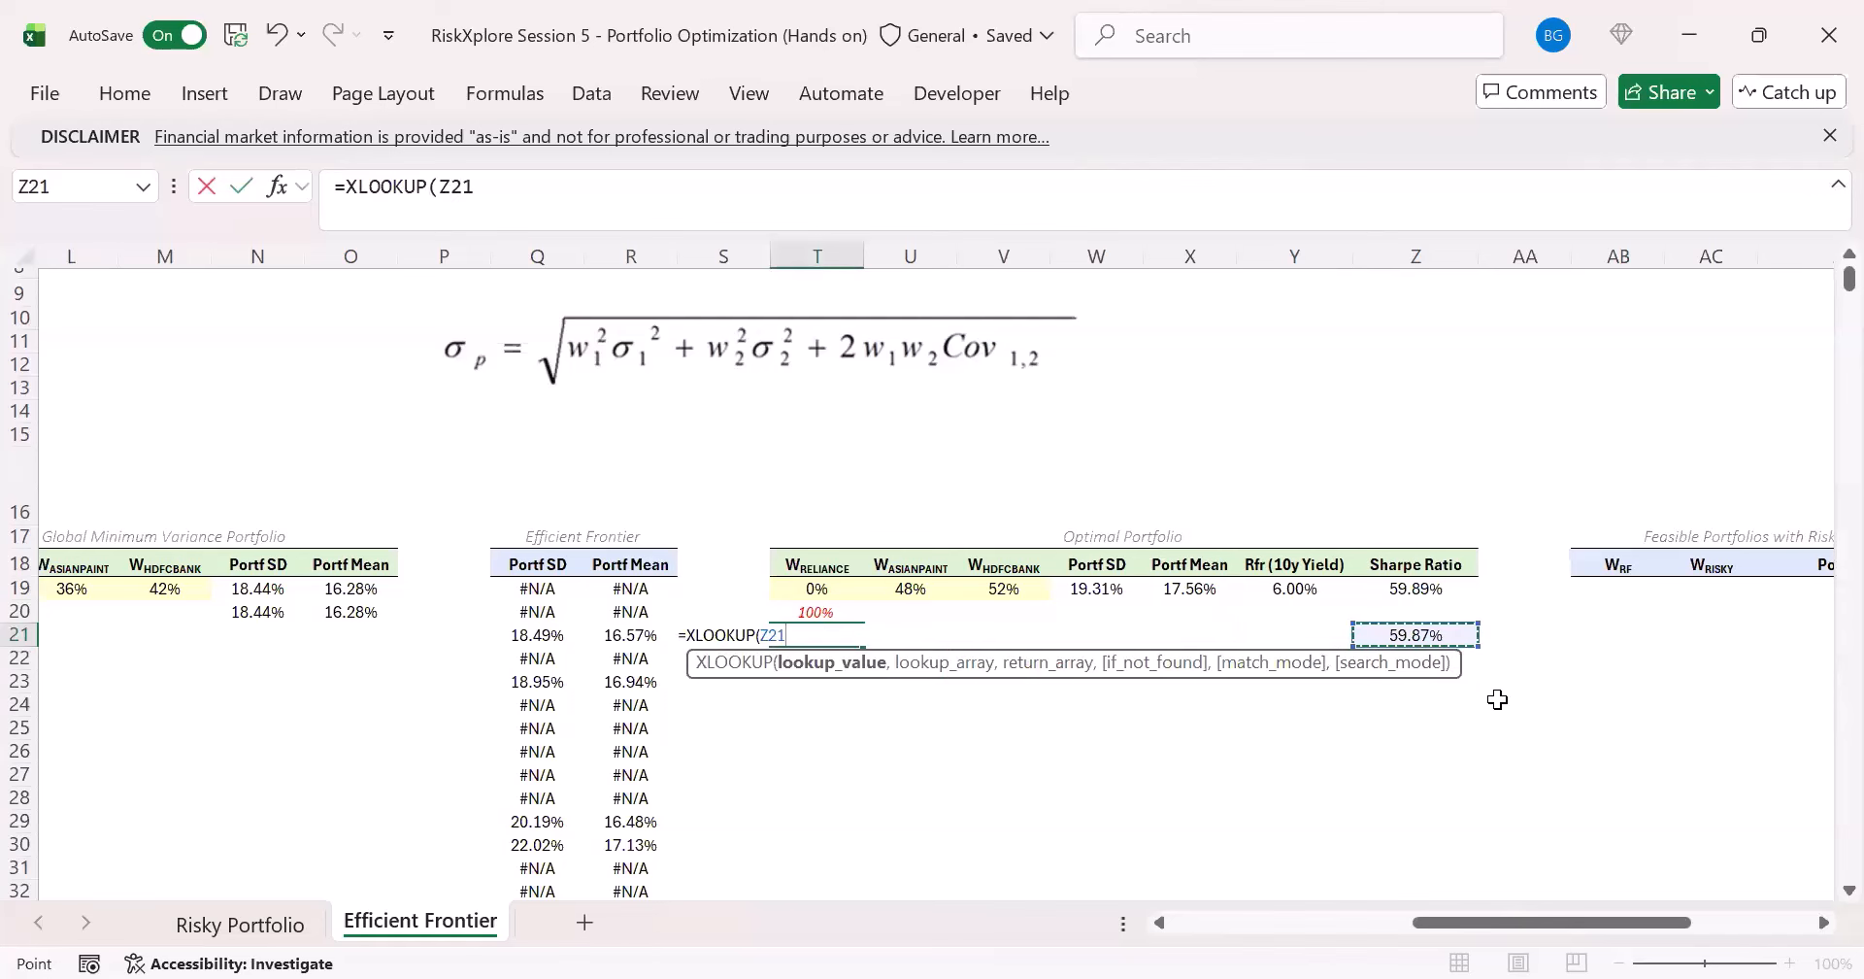
{"action": "type", "text": ","}
{"action": "key", "text": "Left"}
{"action": "key", "text": "Left"}
{"action": "key", "text": "Left"}
{"action": "key", "text": "Left"}
{"action": "key", "text": "Left"}
{"action": "key", "text": "Left"}
{"action": "key", "text": "Left"}
{"action": "key", "text": "Left"}
{"action": "key", "text": "Left"}
{"action": "key", "text": "Left"}
{"action": "key", "text": "Left"}
{"action": "key", "text": "Left"}
{"action": "key", "text": "Left"}
{"action": "key", "text": "Left"}
{"action": "key", "text": "Left"}
{"action": "key", "text": "Left"}
{"action": "key", "text": "Left"}
{"action": "key", "text": "Left"}
{"action": "key", "text": "Left"}
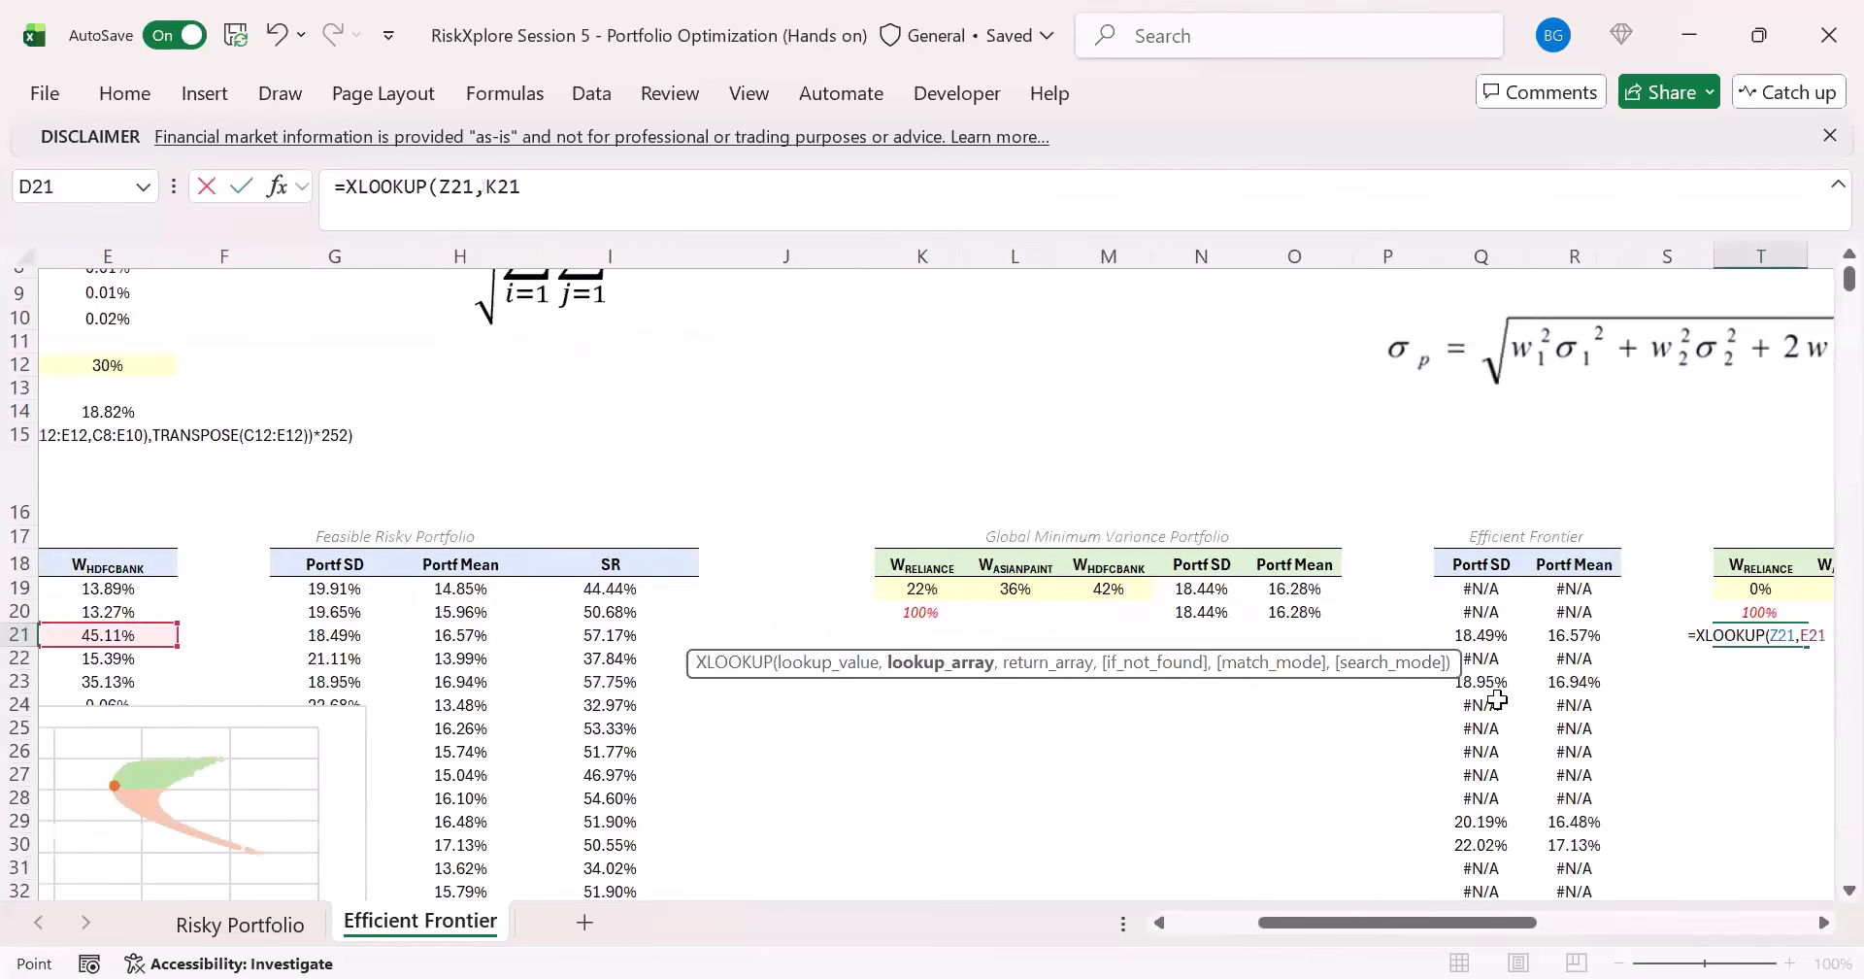
{"action": "key", "text": "Right"}
{"action": "key", "text": "Right"}
{"action": "key", "text": "Right"}
{"action": "key", "text": "Right"}
{"action": "key", "text": "Right"}
{"action": "key", "text": "Right"}
{"action": "key", "text": "Right"}
{"action": "key", "text": "Right"}
{"action": "key", "text": "Up"}
{"action": "key", "text": "Up"}
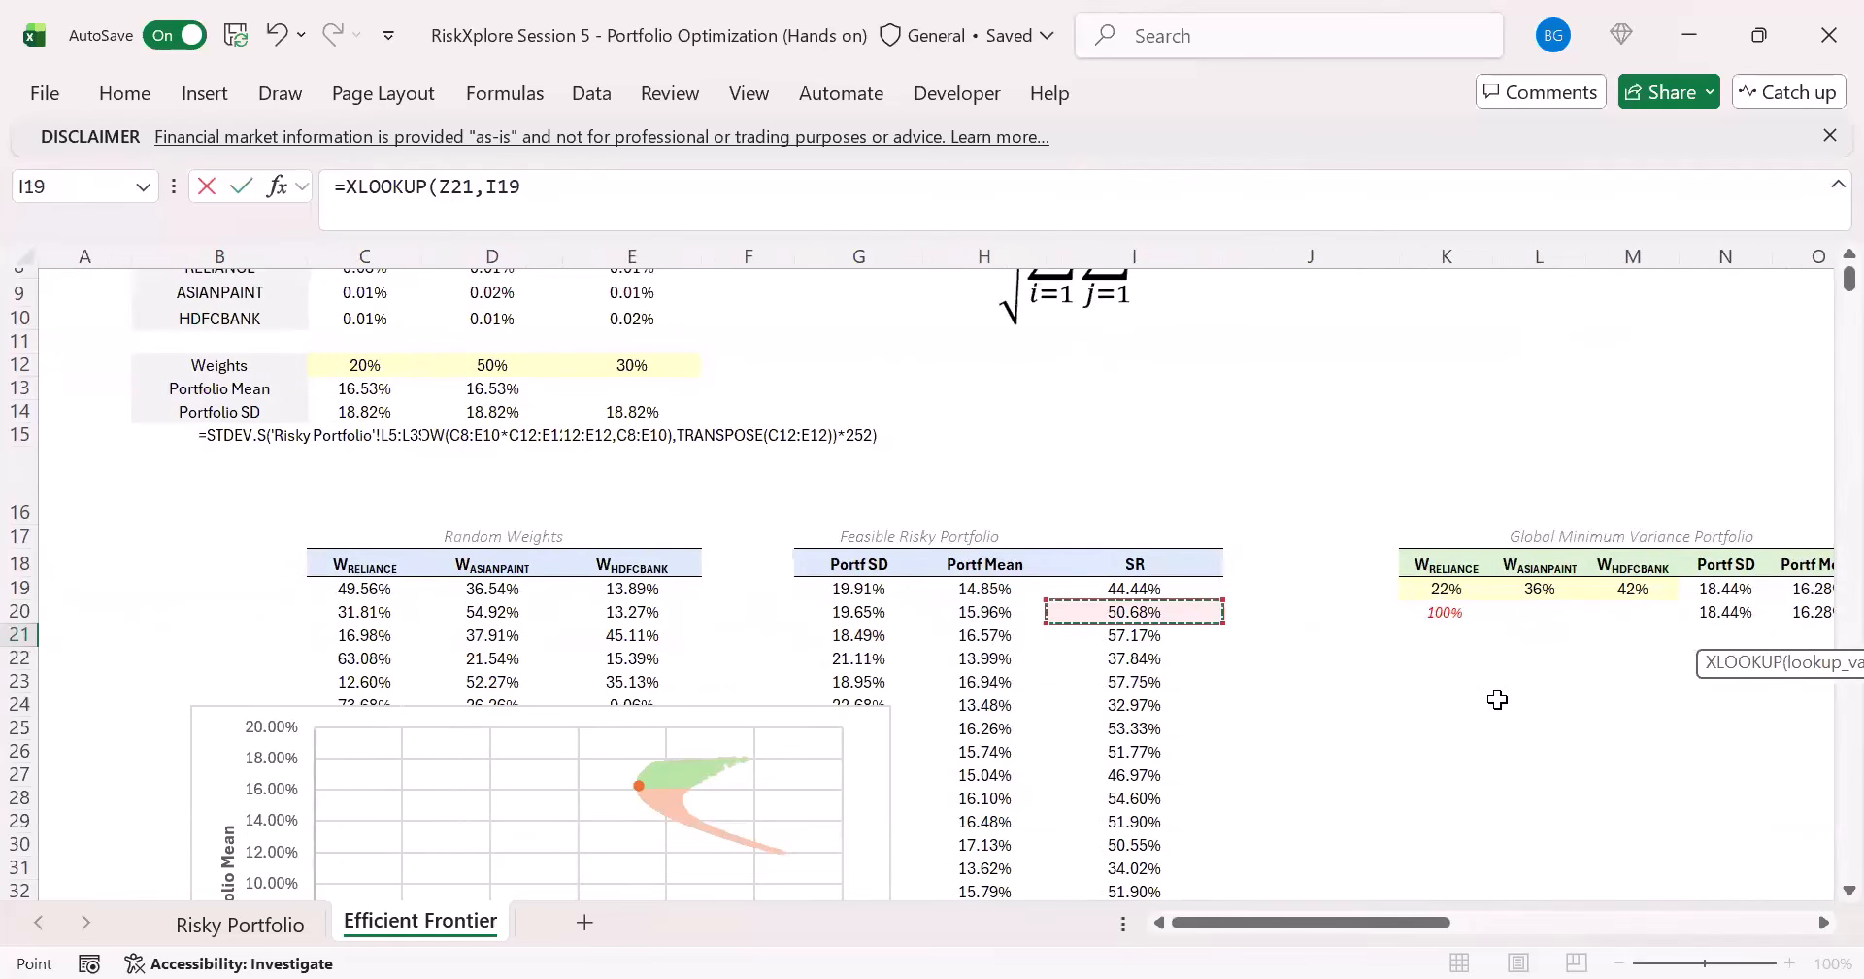
{"action": "key", "text": "ctrl+shift+Down"}
{"action": "type", "text": ","}
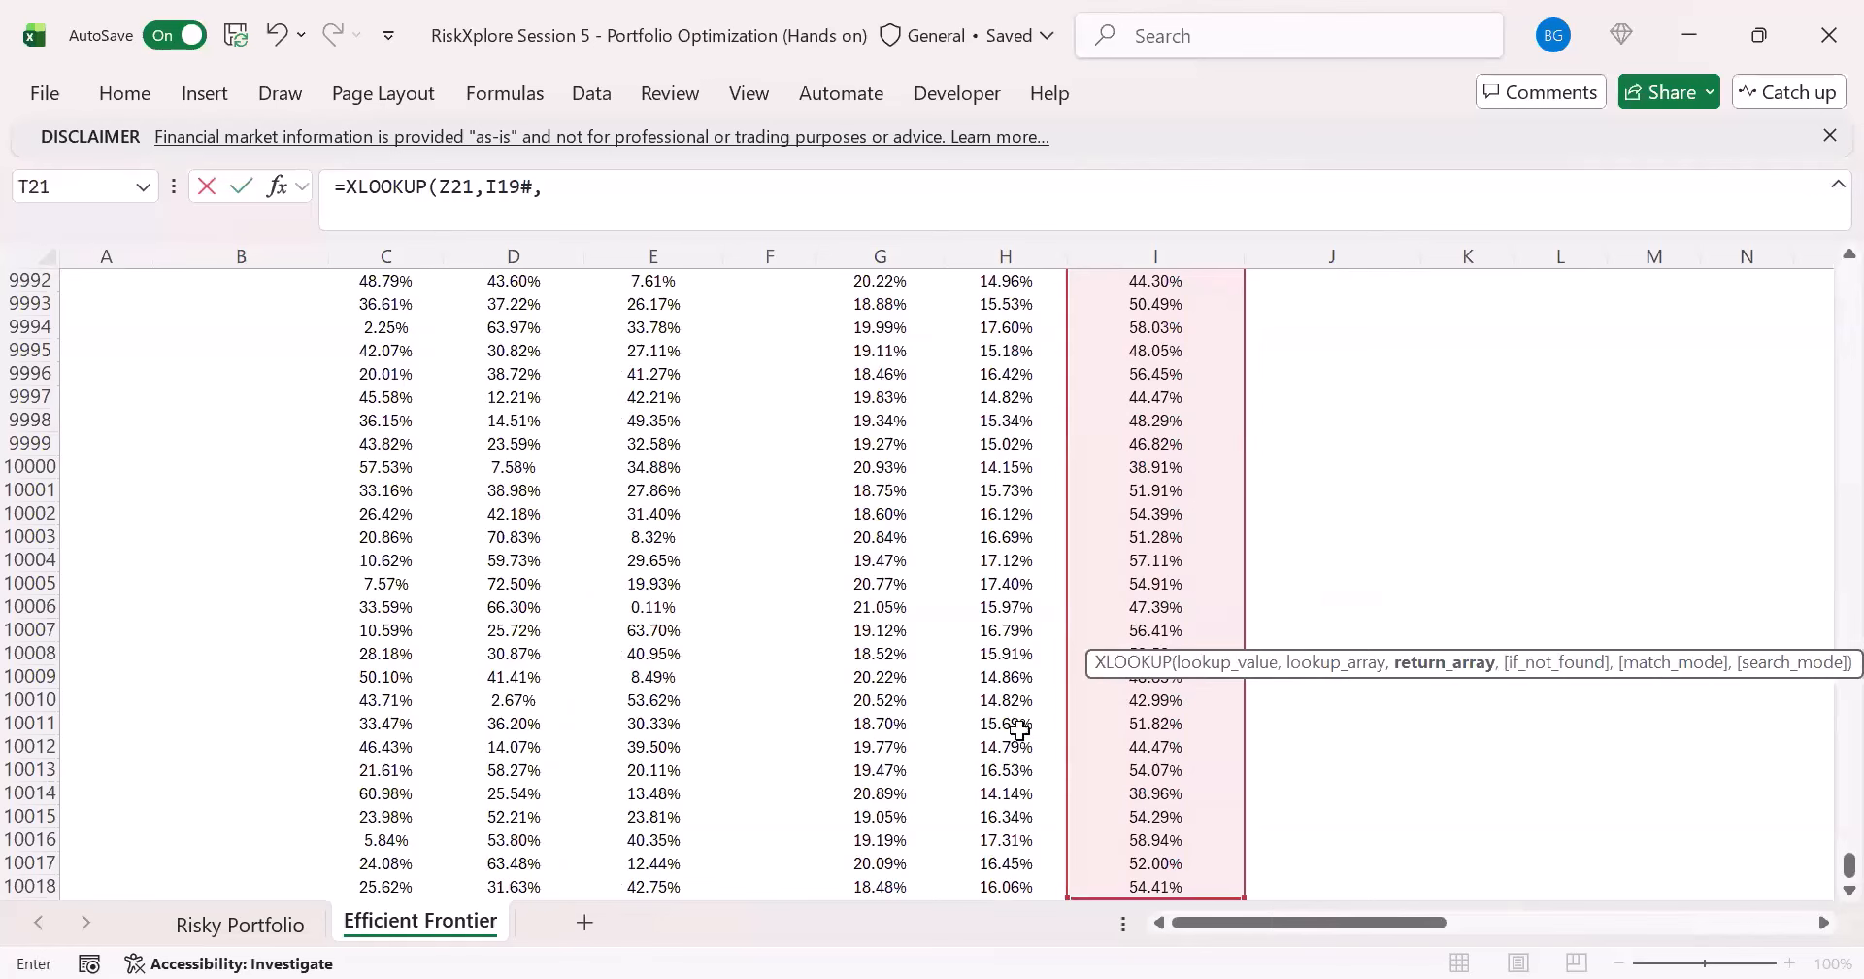
- Complete the T21 formula as =XLOOKUP(Z21,I19#,C19#) to return the matching portfolio's three random weights
{"action": "left_click", "coordinate": [1000, 743]}
{"action": "key", "text": "ctrl+Down"}
{"action": "key", "text": "Down"}
{"action": "key", "text": "Left"}
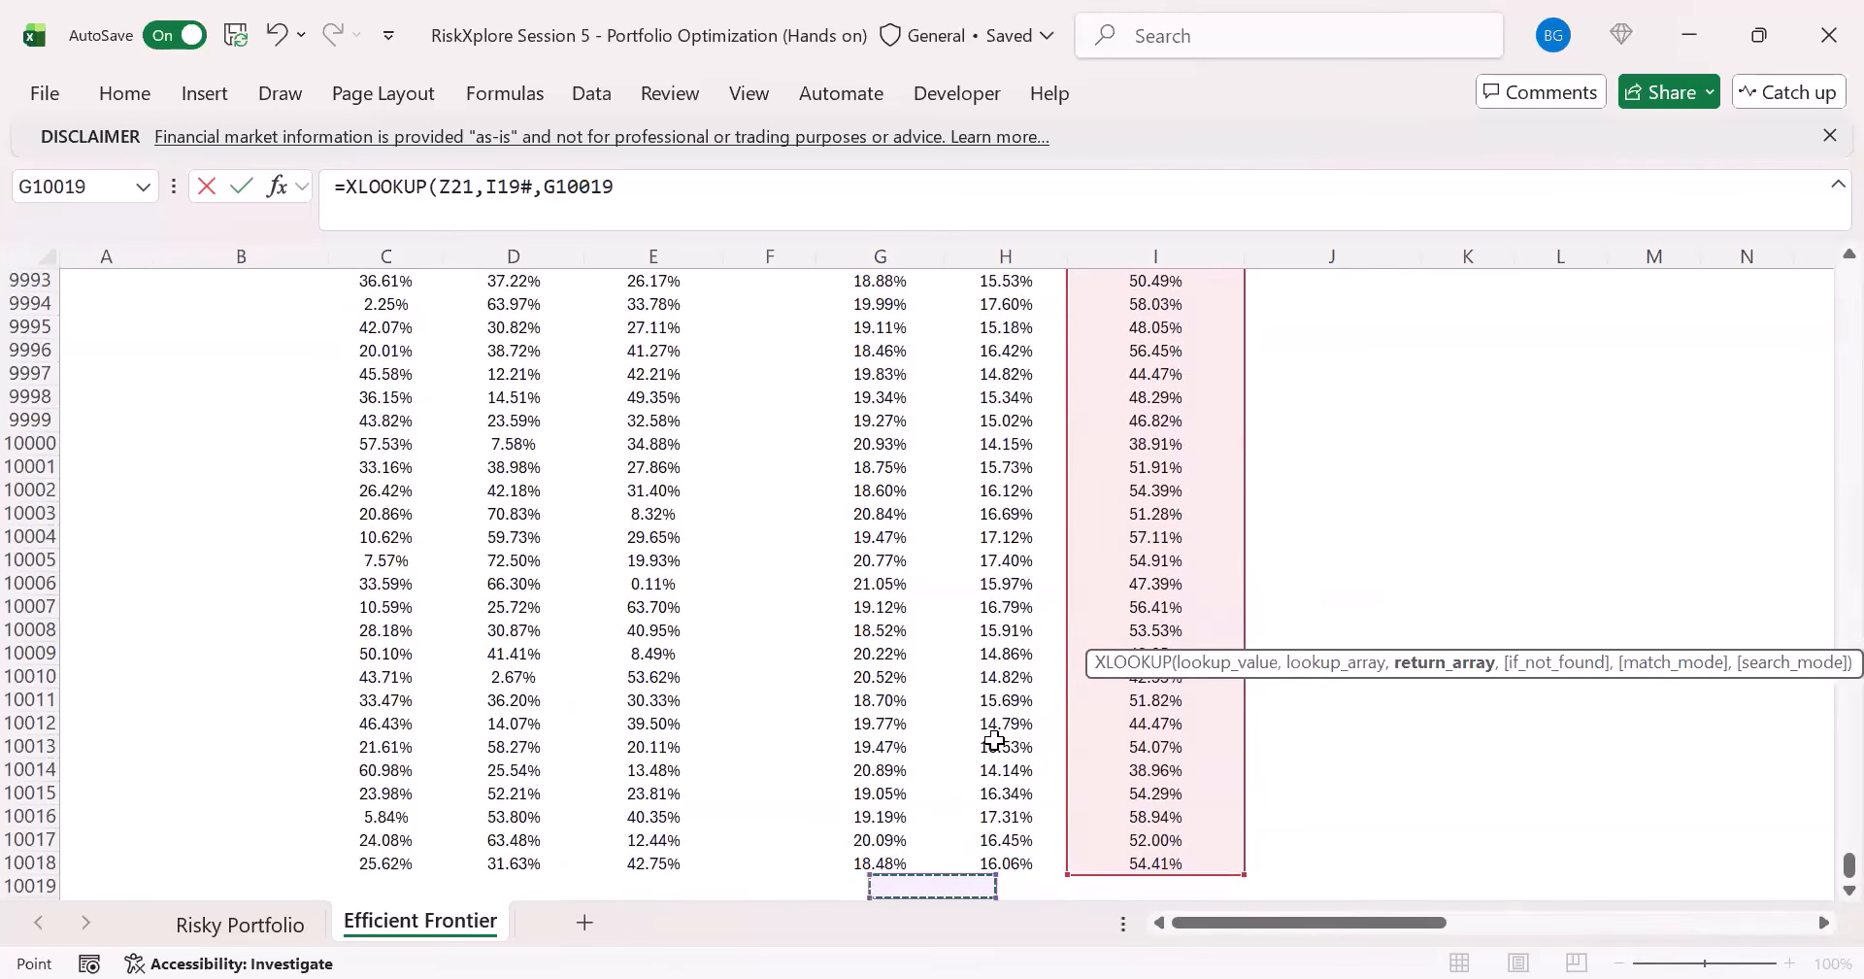
{"action": "key", "text": "Left"}
{"action": "key", "text": "Left"}
{"action": "key", "text": "Left"}
{"action": "key", "text": "Up"}
{"action": "key", "text": "Right"}
{"action": "key", "text": "ctrl+shift+Up"}
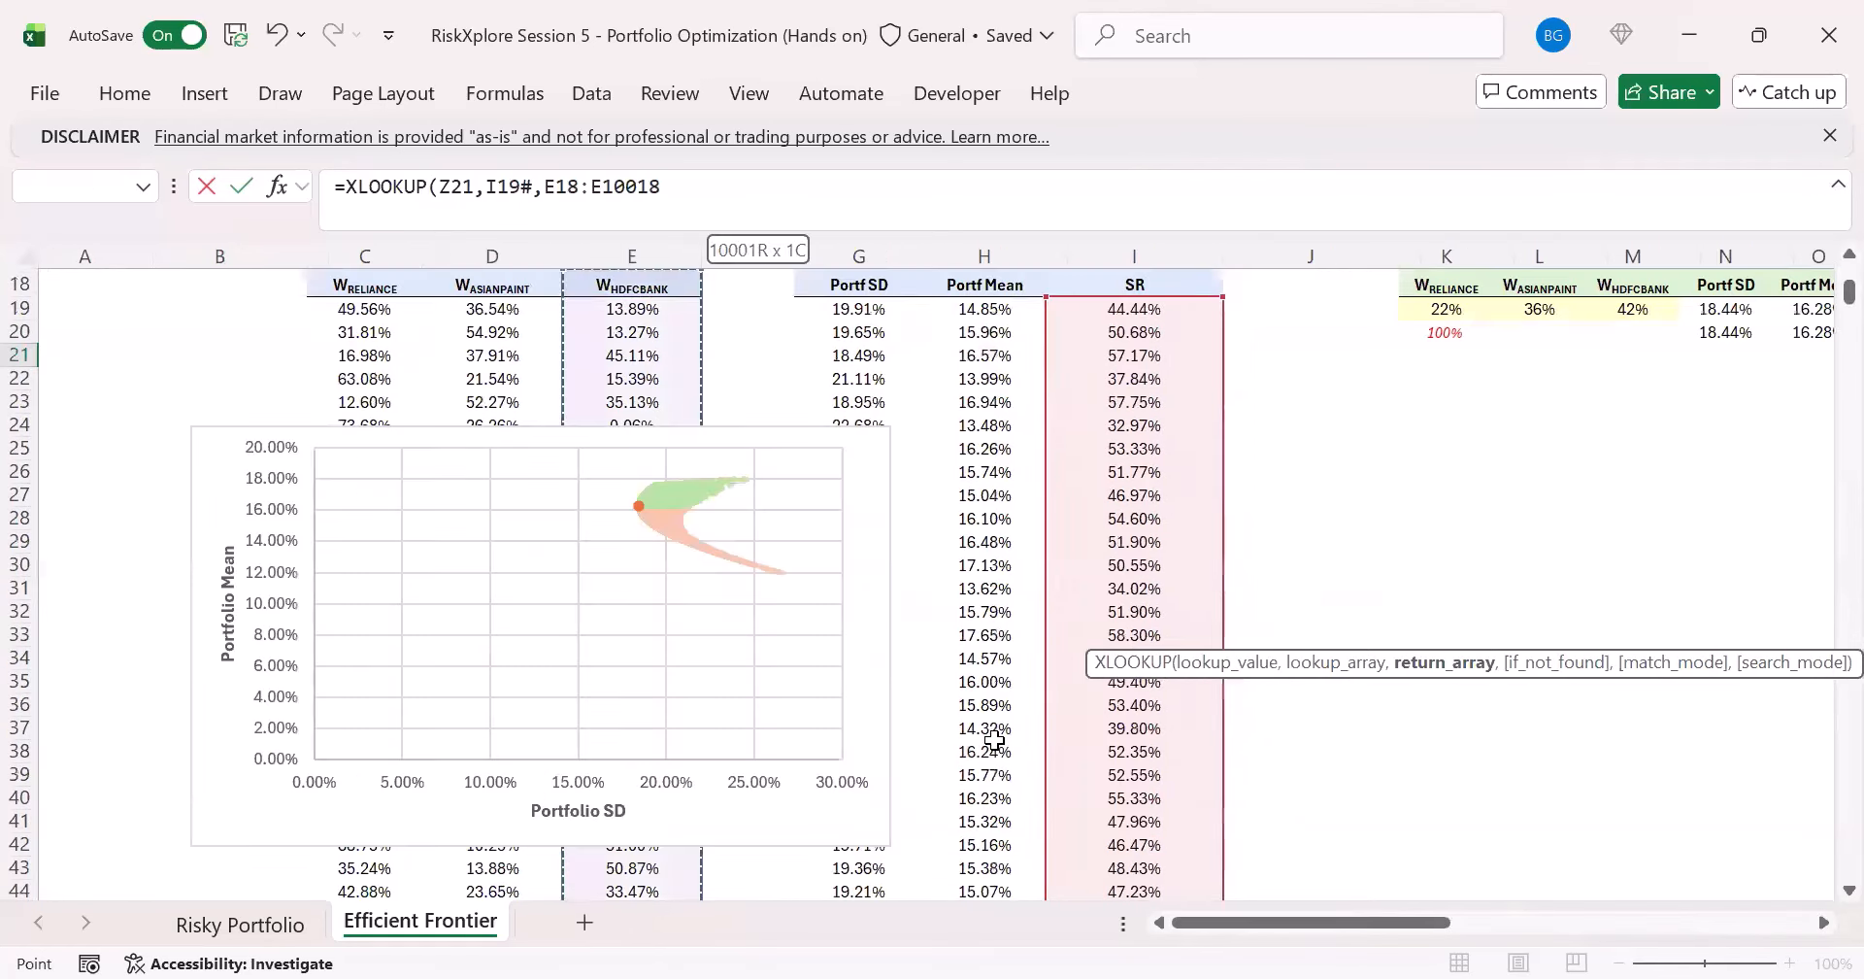
{"action": "key", "text": "shift+Left"}
{"action": "key", "text": "shift+Left"}
{"action": "key", "text": "ctrl+Return"}
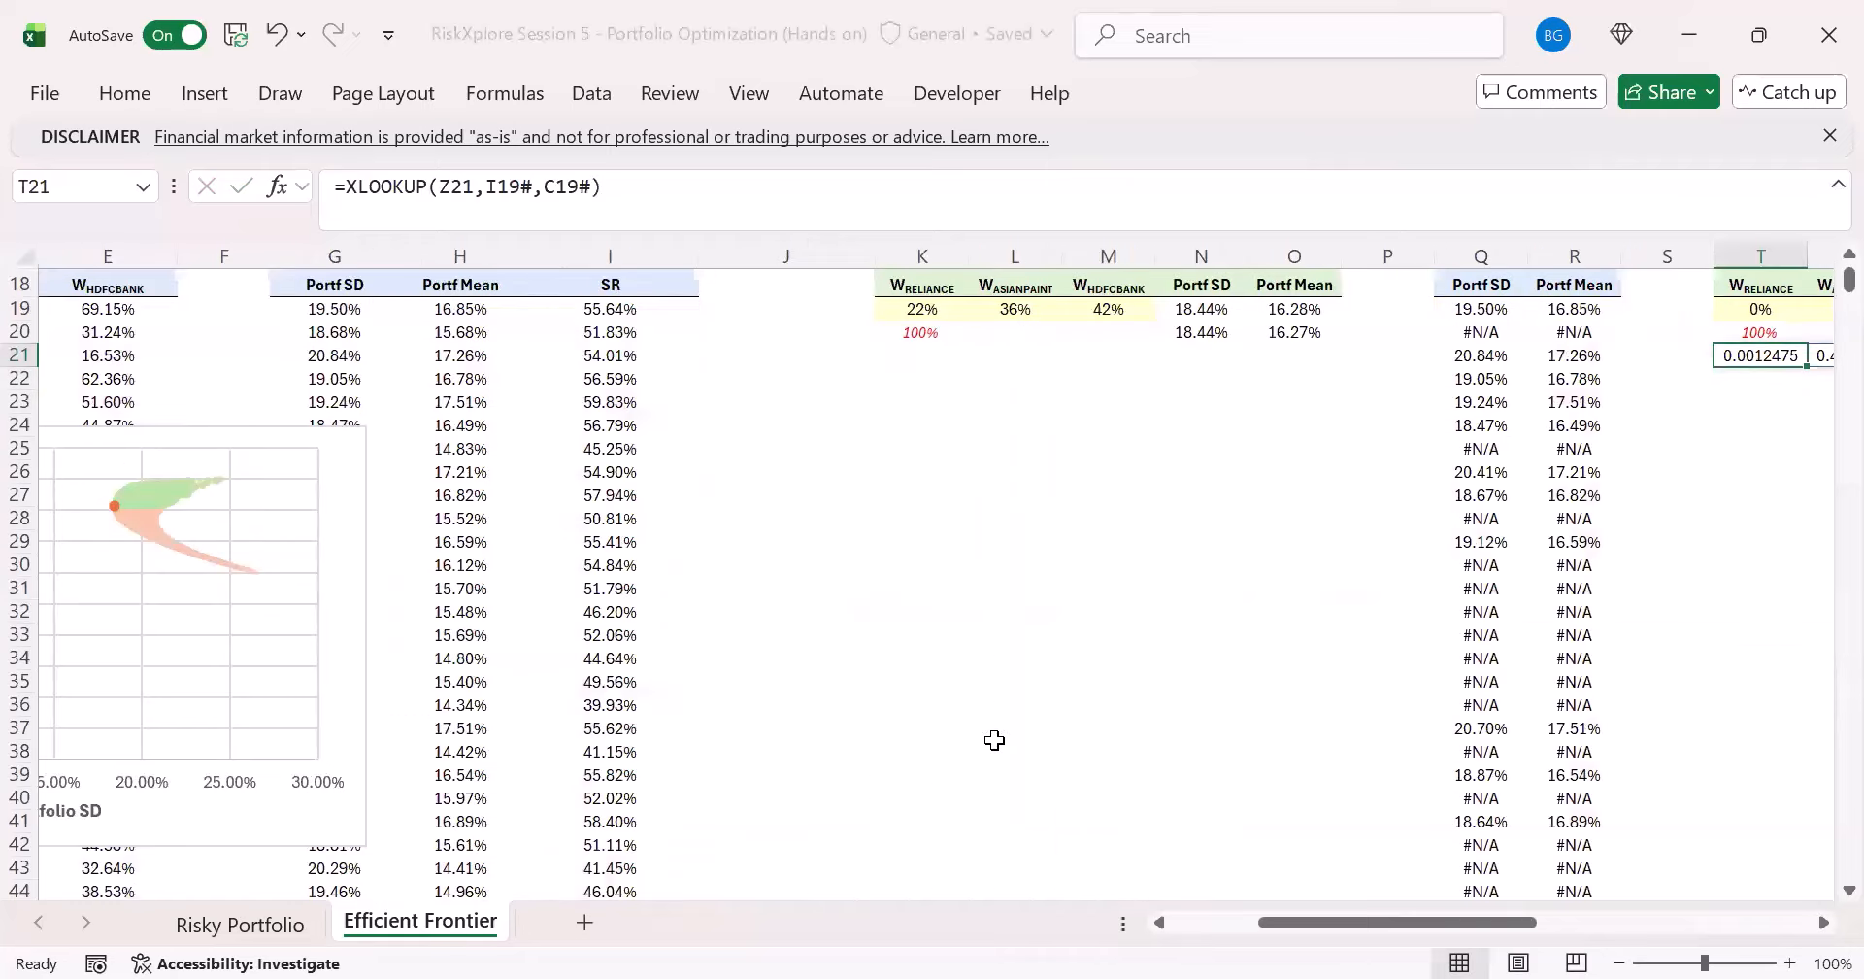
- Format the looked-up weights in T21:V21 as percentages without decimals
{"action": "key", "text": "Right"}
{"action": "key", "text": "Right"}
{"action": "key", "text": "Left"}
{"action": "key", "text": "Right"}
{"action": "key", "text": "shift+Left"}
{"action": "key", "text": "shift+Left"}
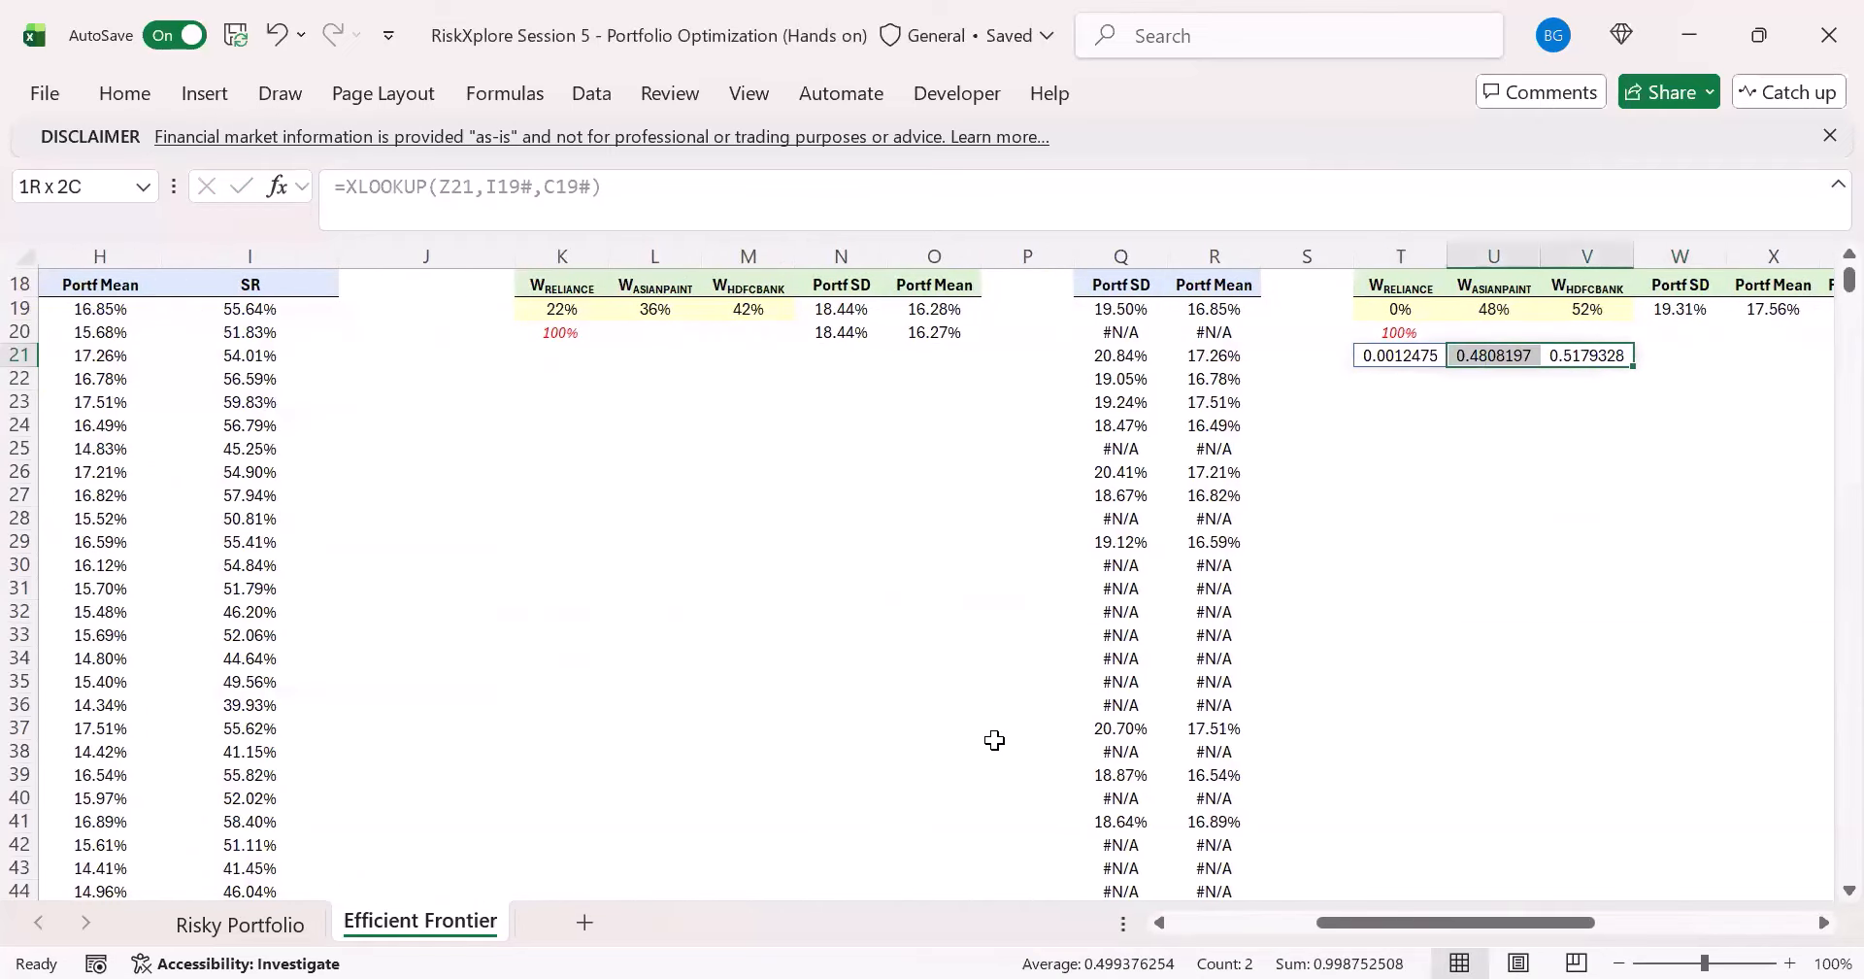
{"action": "scroll", "coordinate": [1055, 495], "scroll_direction": "up", "scroll_amount": 2}
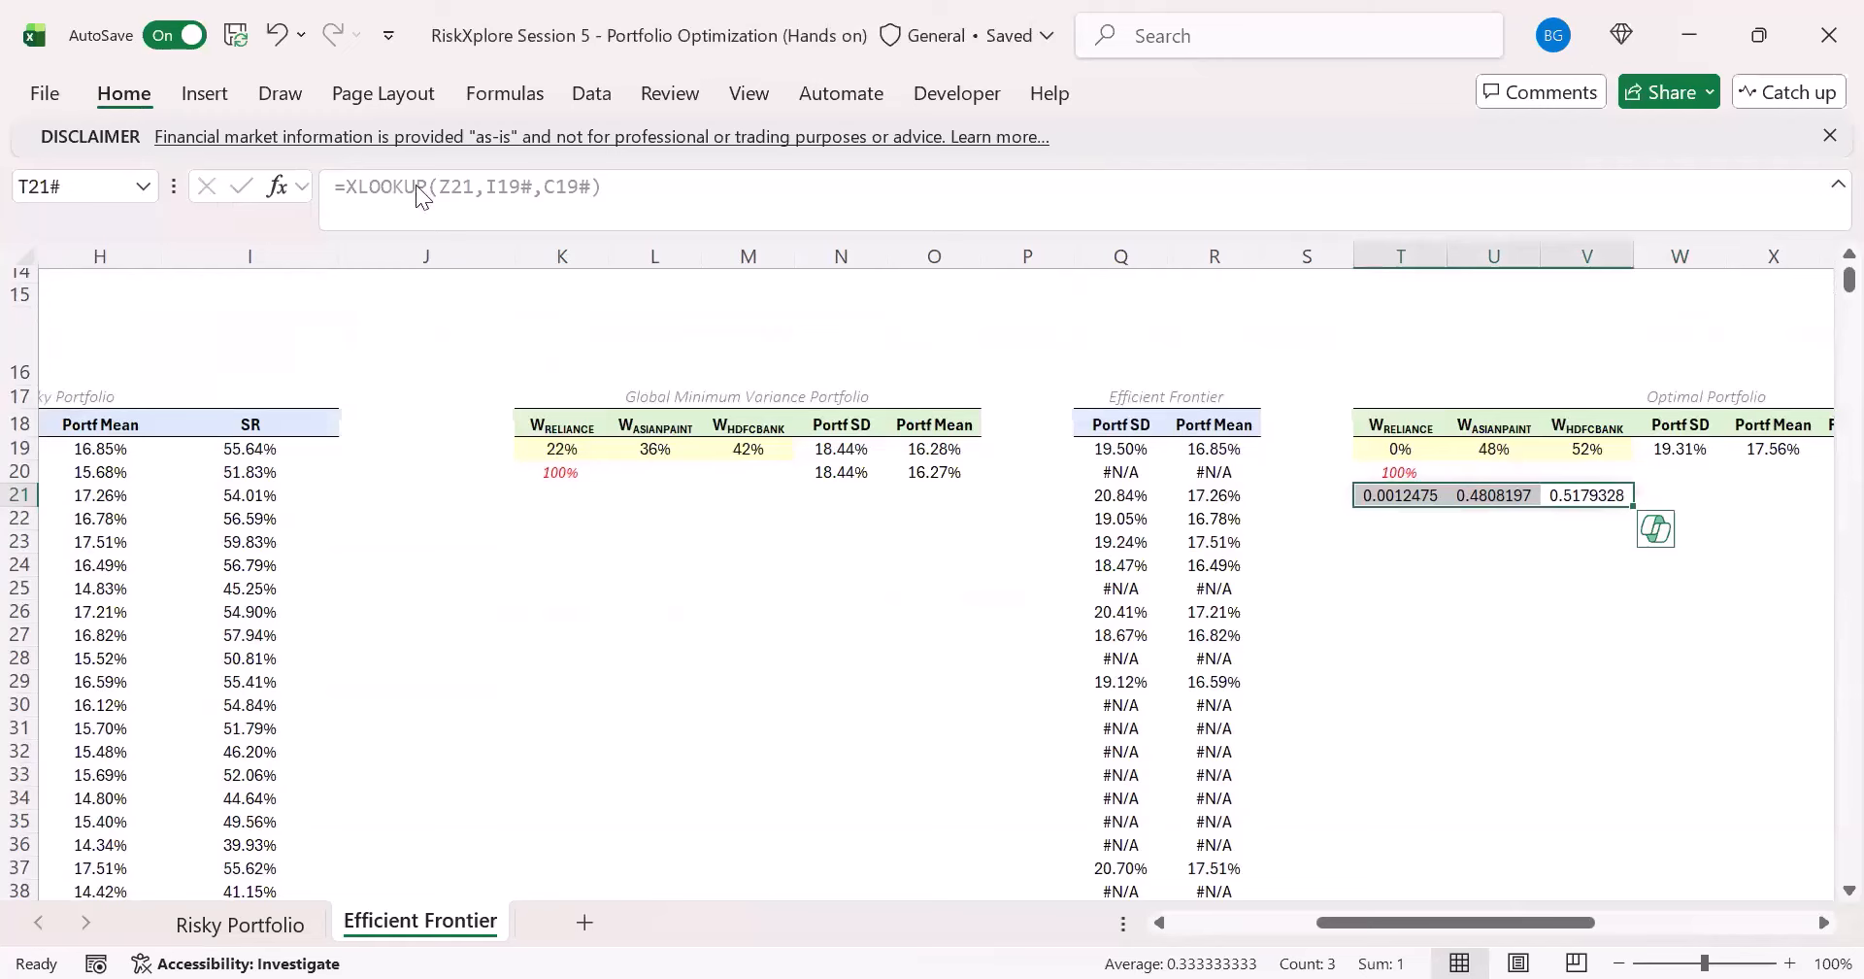
{"action": "key", "text": "ctrl+F1"}
{"action": "left_click", "coordinate": [701, 175]}
{"action": "left_click", "coordinate": [631, 219]}
{"action": "left_click", "coordinate": [631, 220]}
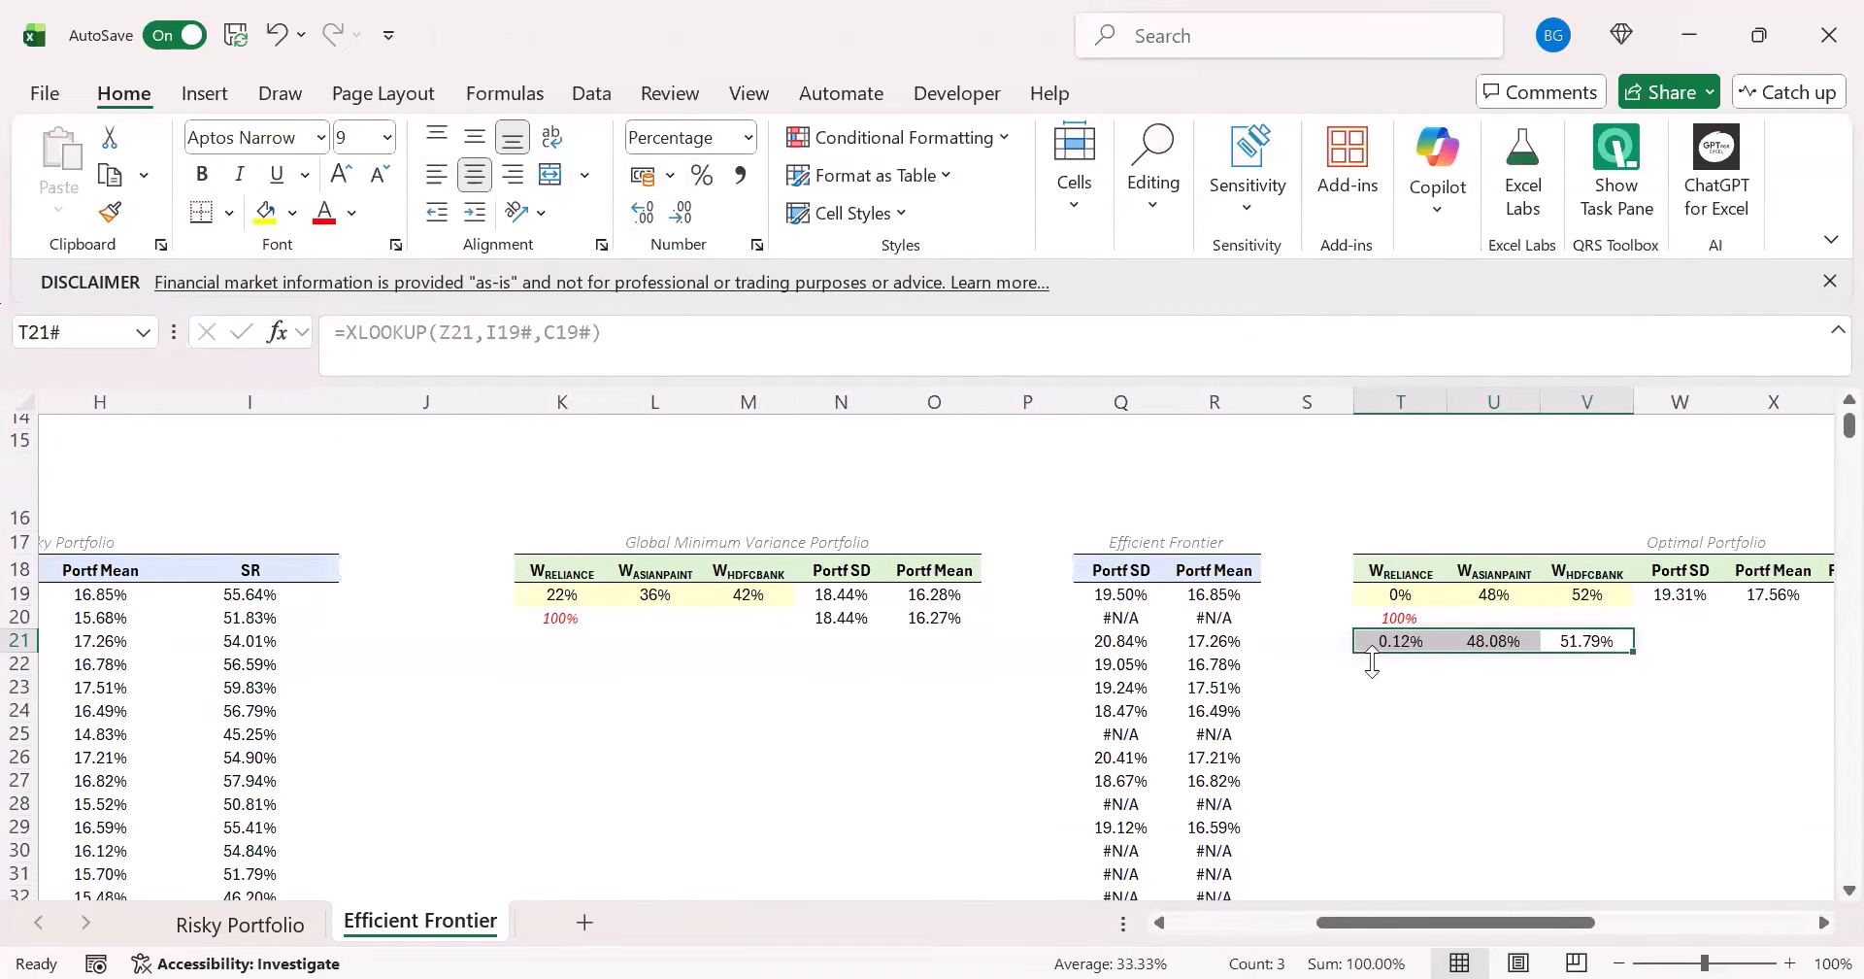
{"action": "left_click_drag", "start_coordinate": [1456, 921], "coordinate": [1524, 924]}
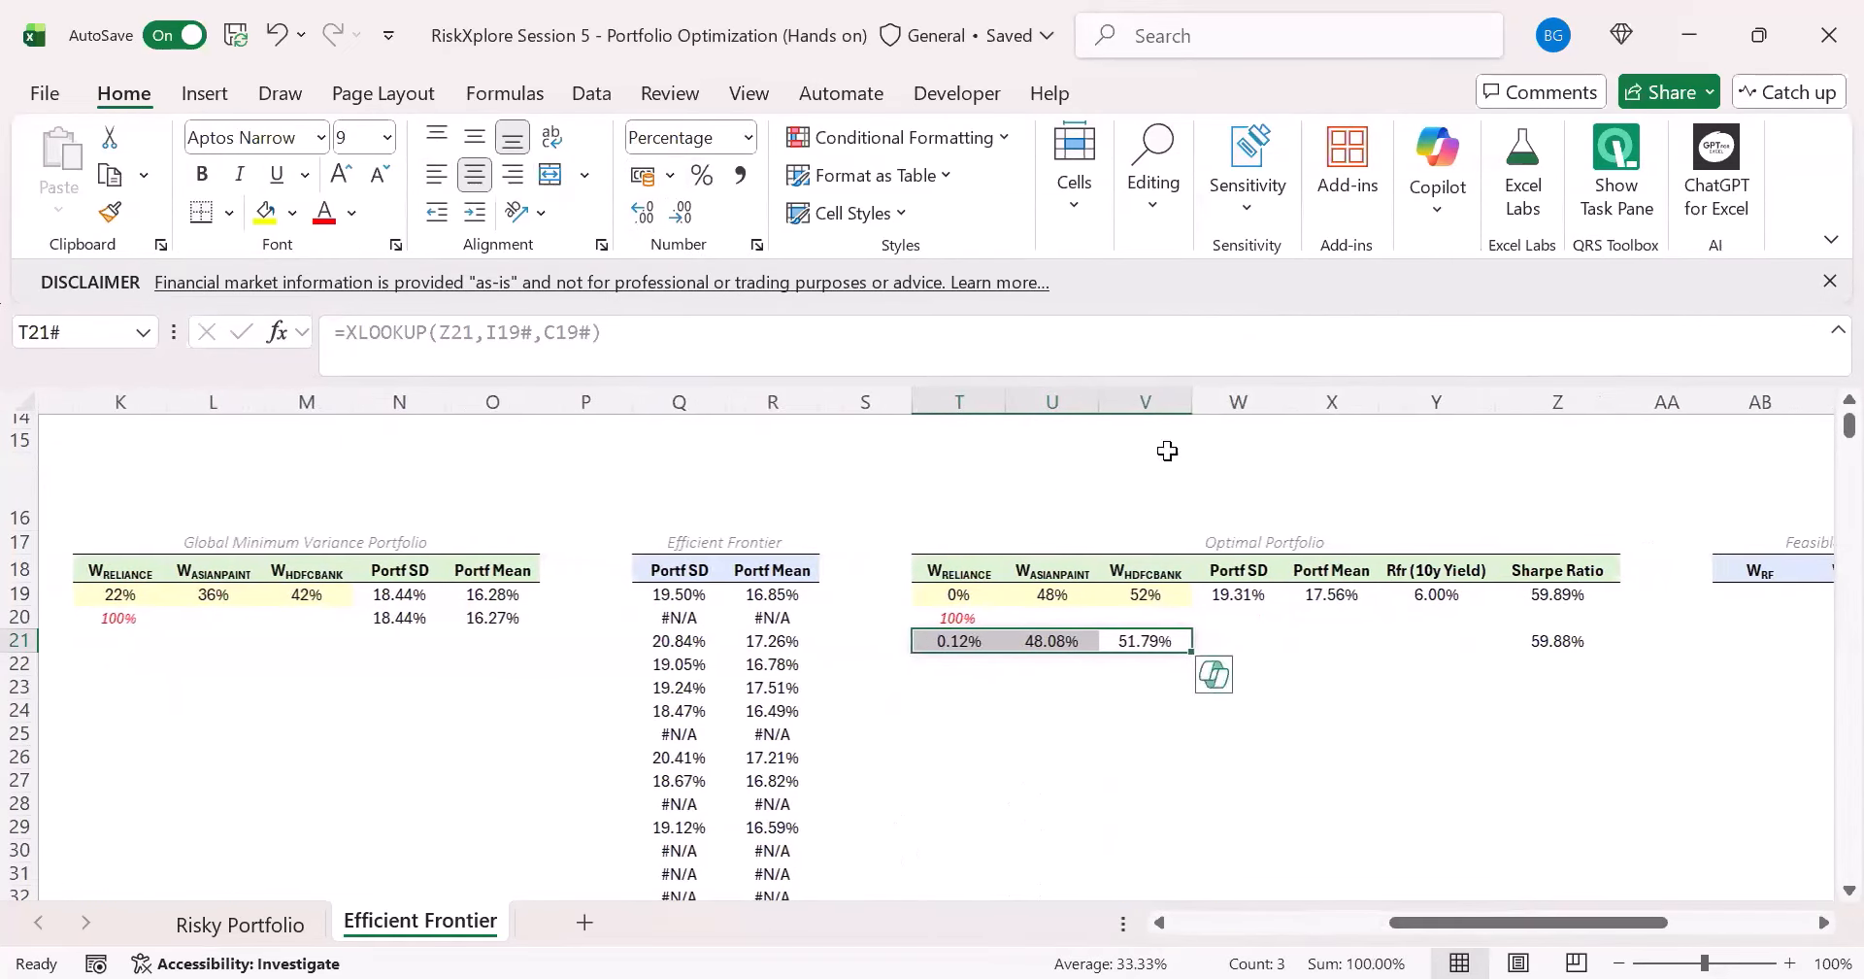
{"action": "left_click", "coordinate": [681, 212]}
{"action": "left_click", "coordinate": [682, 212]}
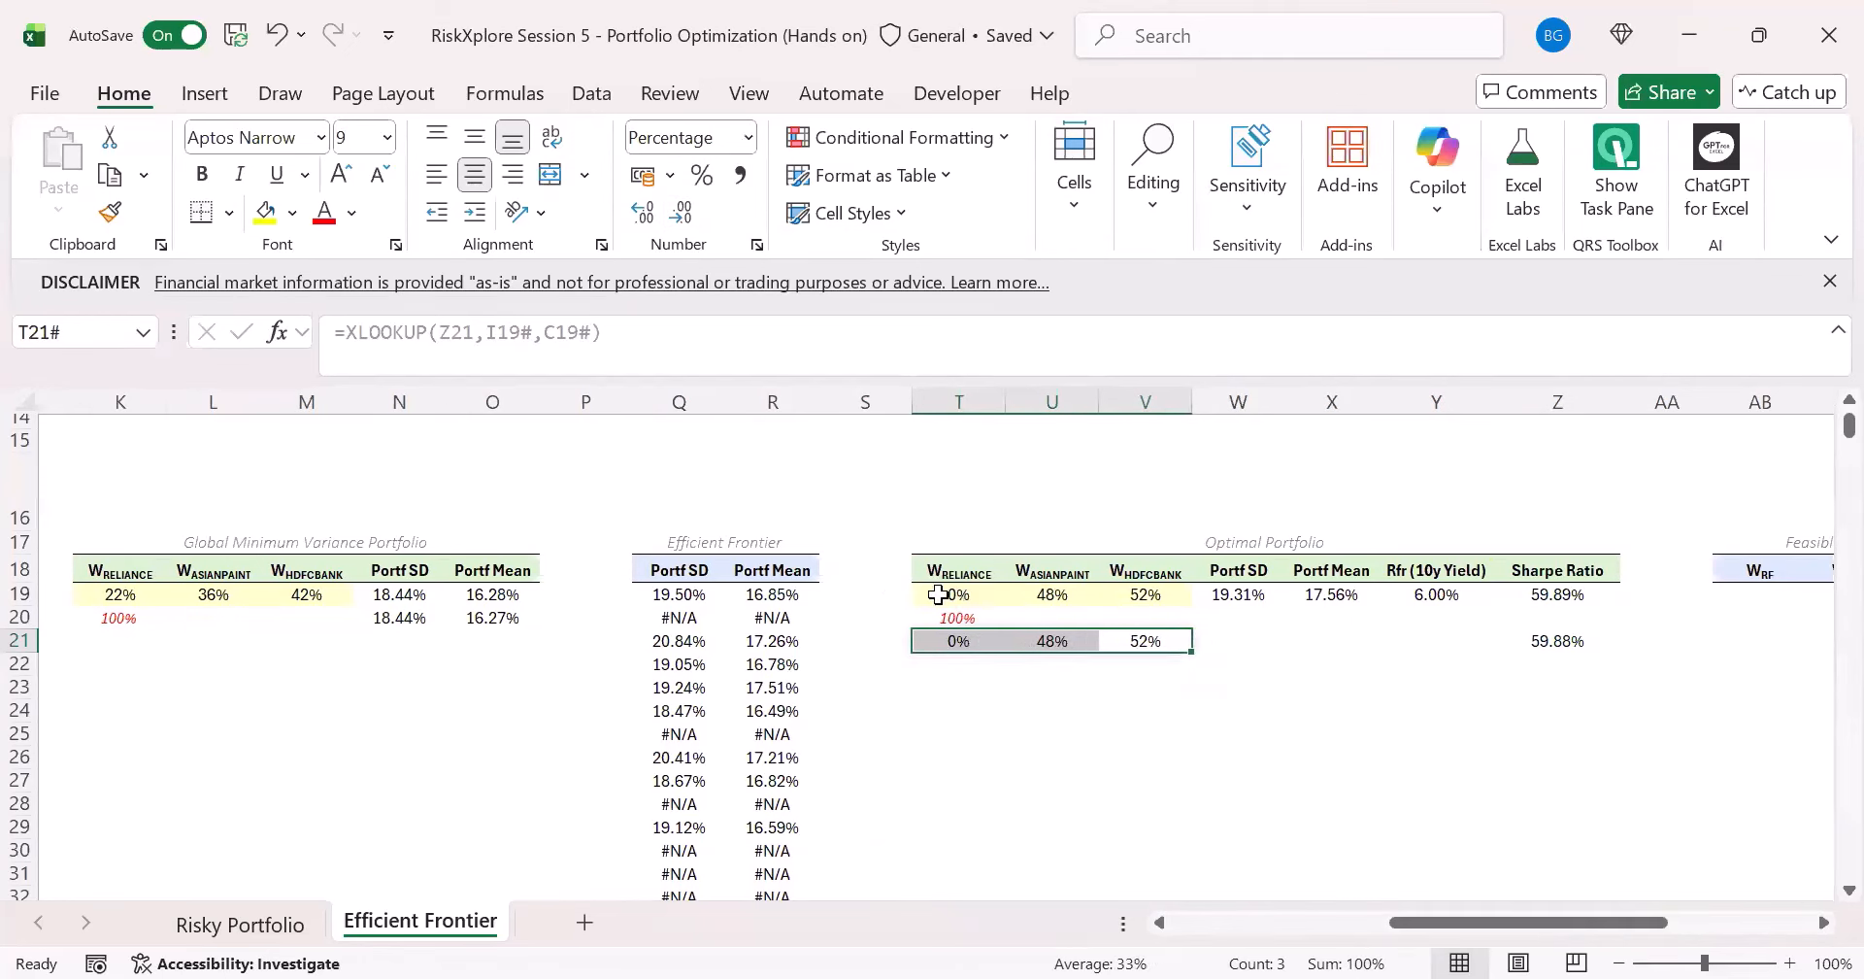
- Compare the Solver's optimal portfolio in T19:Z19 with the best simulated portfolio in T21:Z21, and inspect the Portf SD formula in W19
{"action": "left_click_drag", "start_coordinate": [938, 594], "coordinate": [1515, 604]}
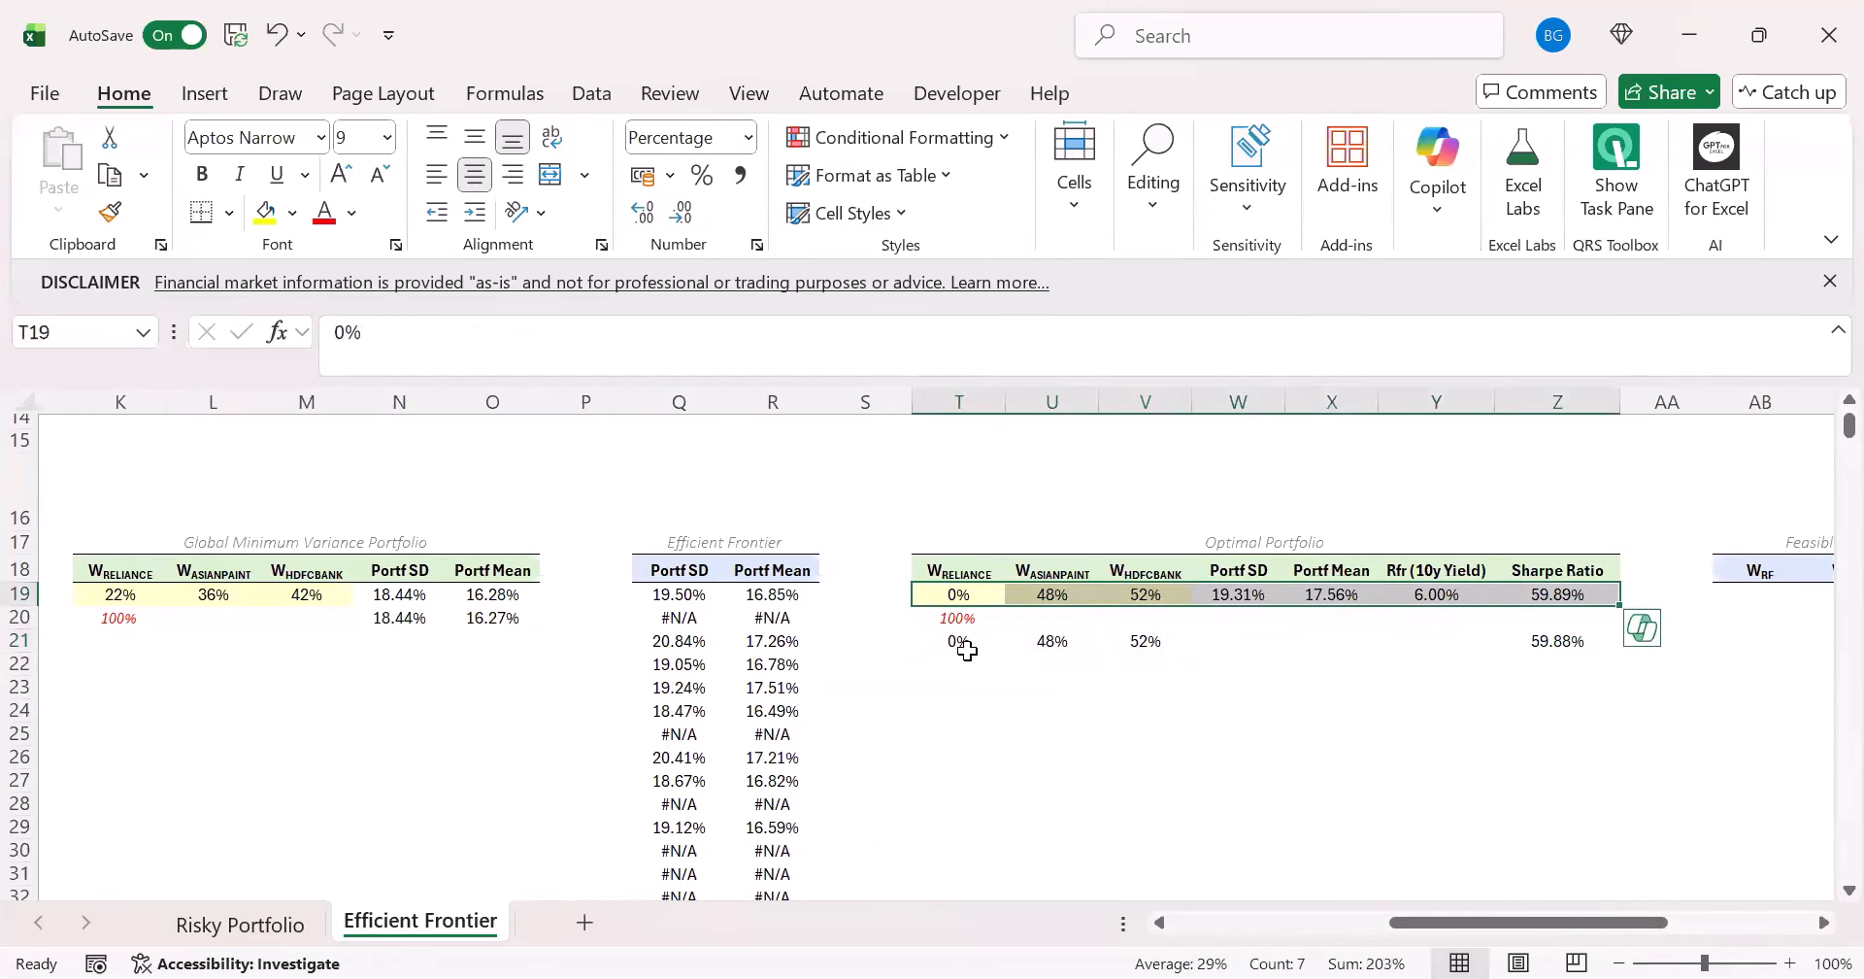
{"action": "left_click_drag", "start_coordinate": [958, 642], "coordinate": [1495, 652]}
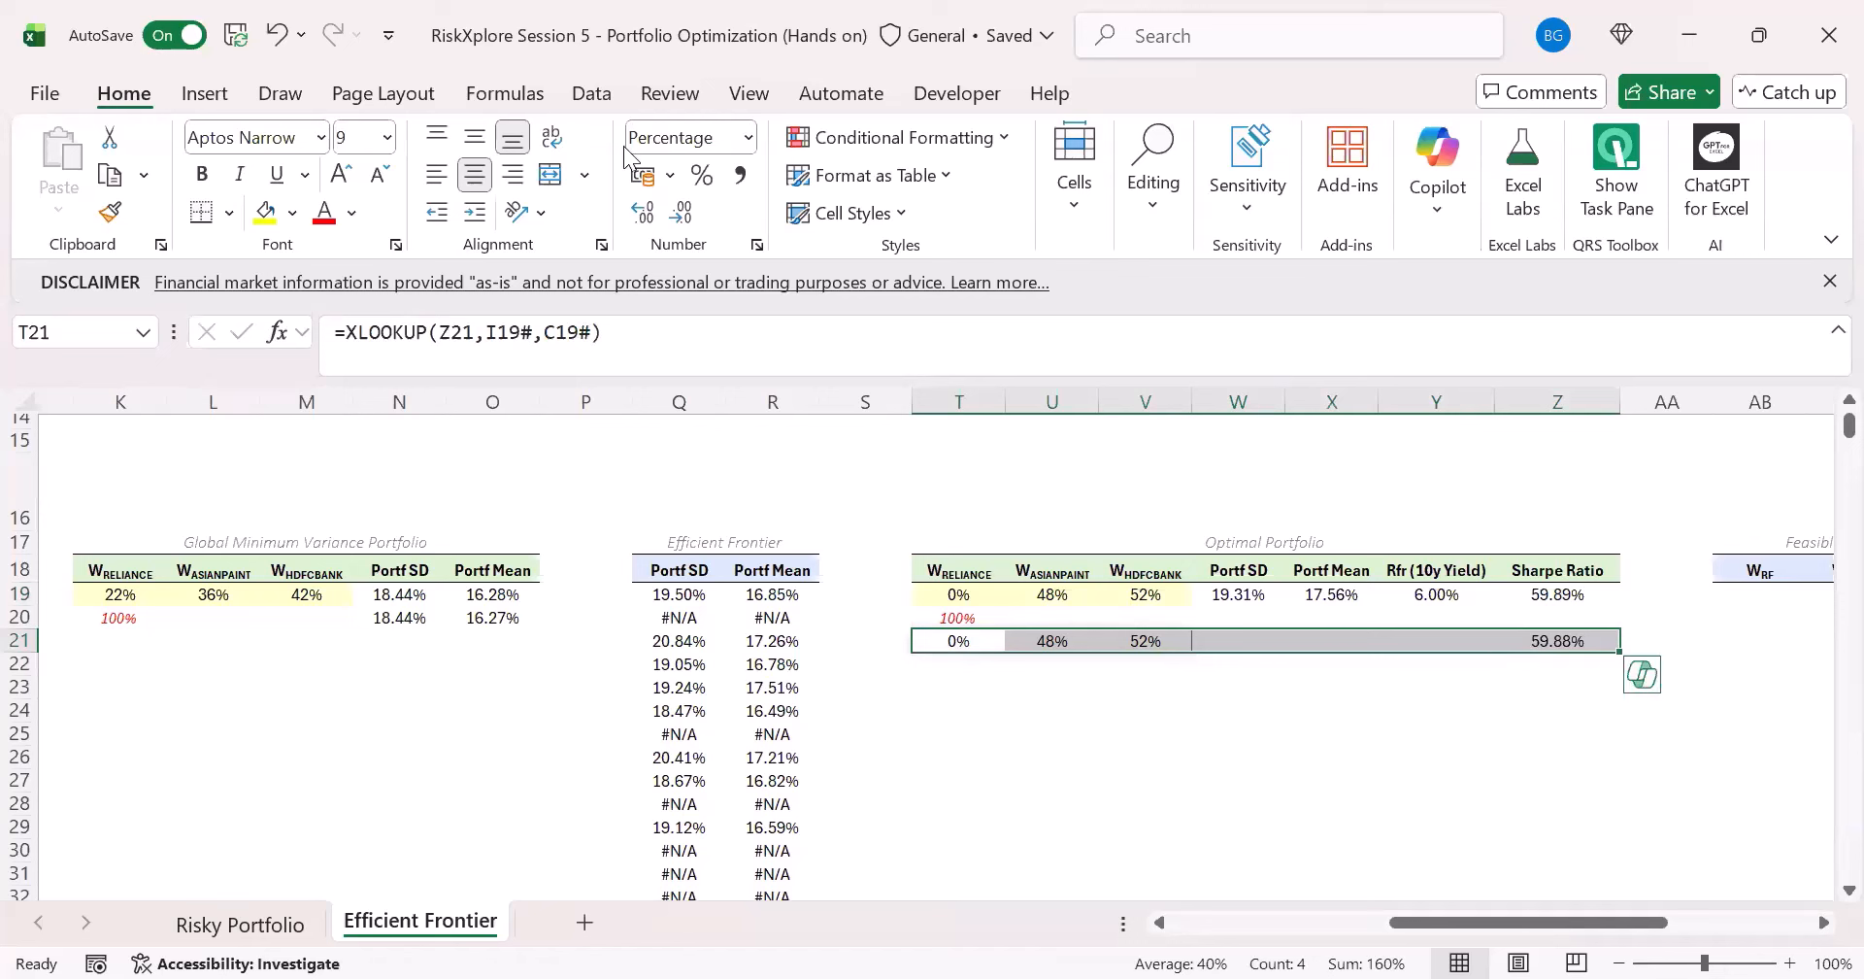
{"action": "key", "text": "F2"}
{"action": "key", "text": "Escape"}
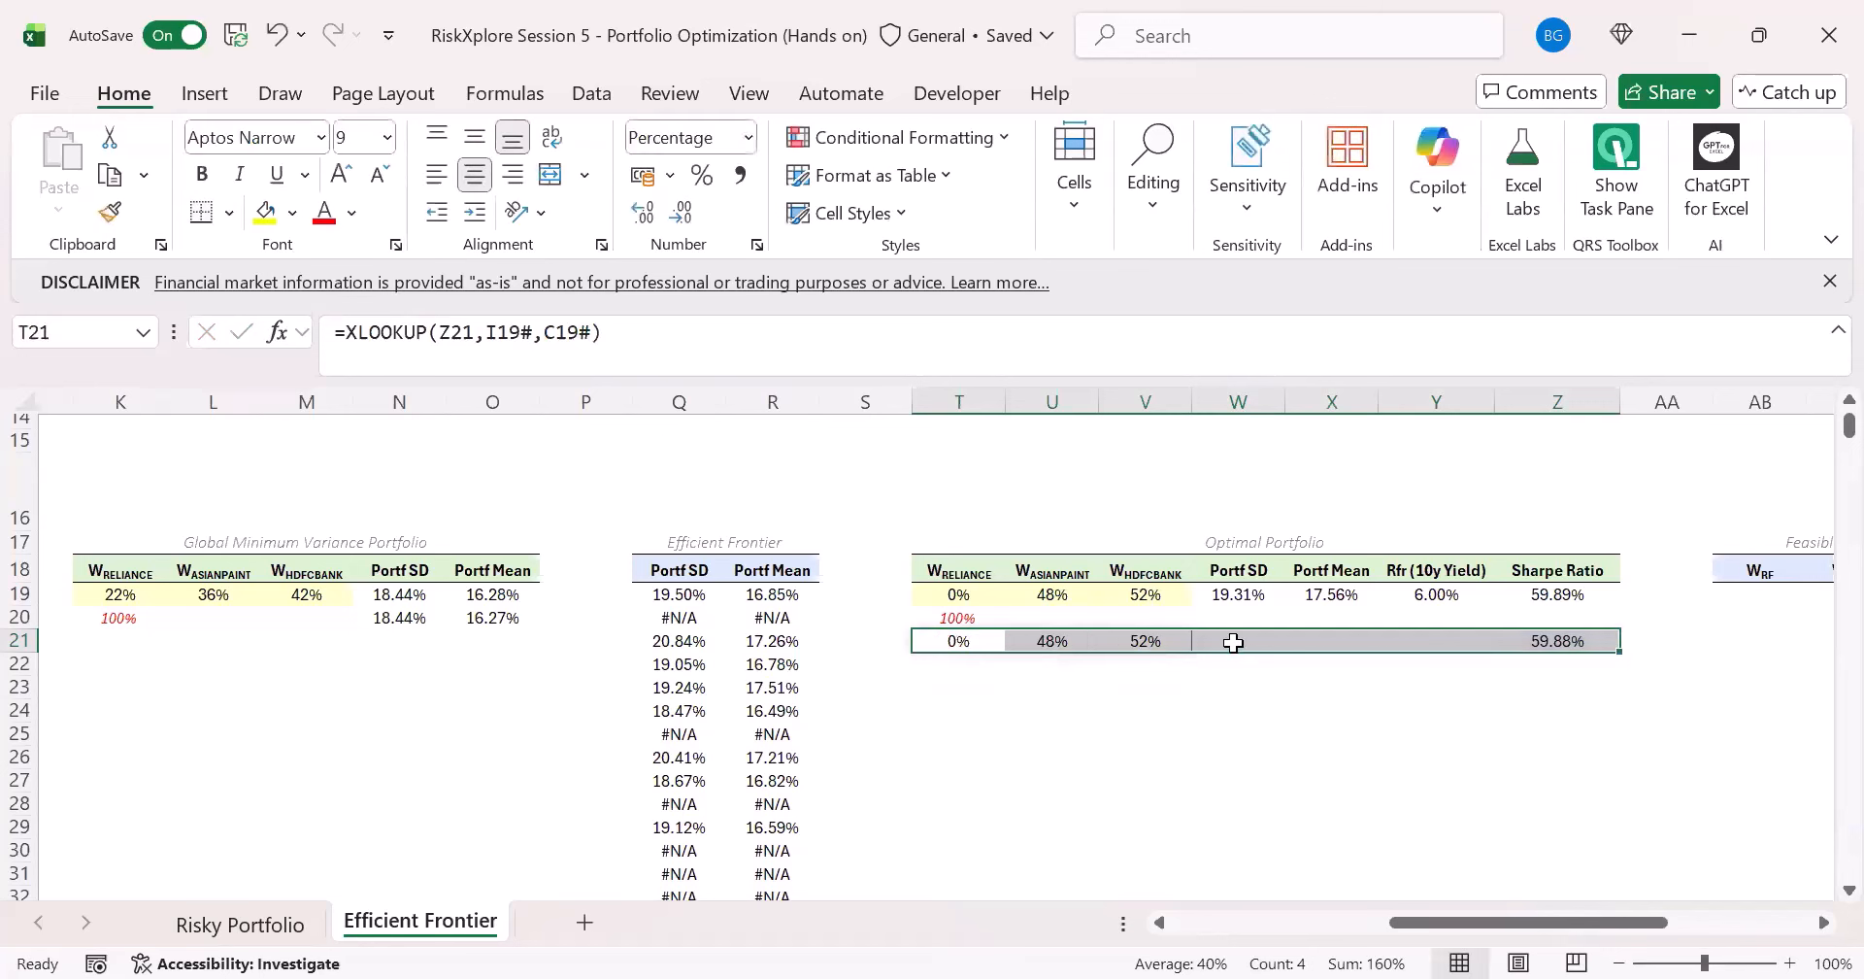
{"action": "left_click", "coordinate": [1233, 643]}
{"action": "left_click", "coordinate": [1350, 639]}
{"action": "left_click", "coordinate": [1447, 645]}
{"action": "left_click", "coordinate": [1320, 646]}
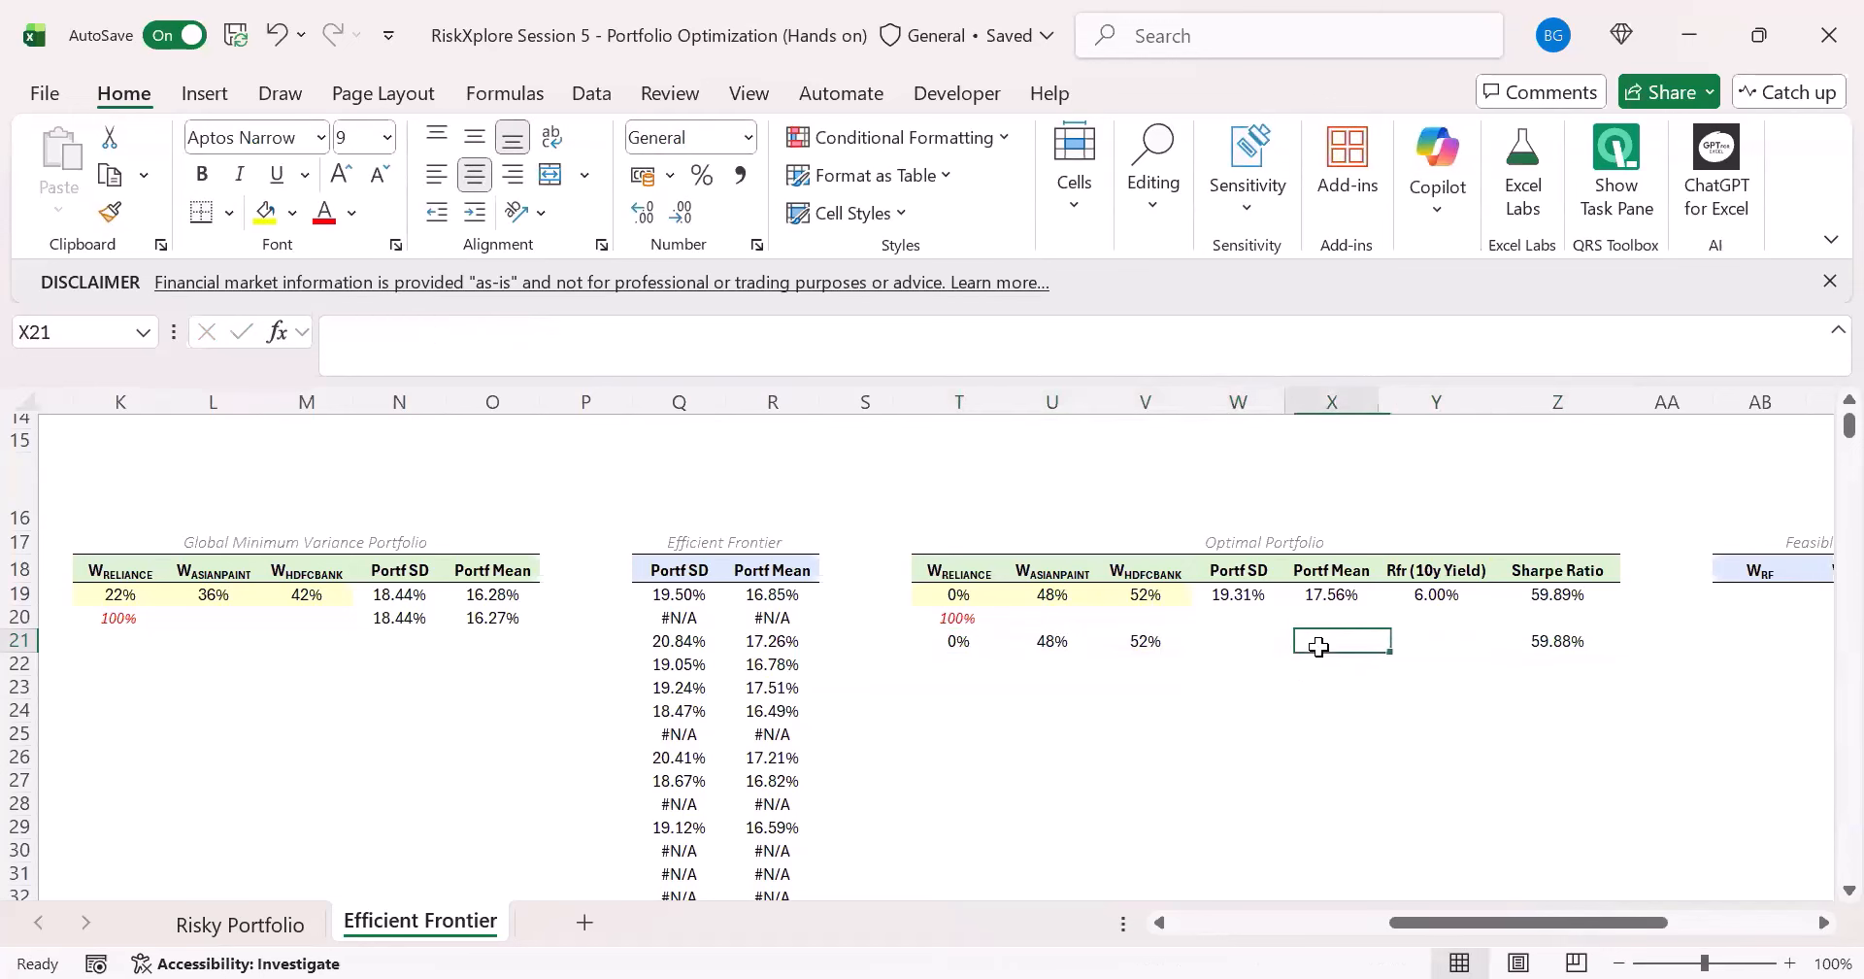
{"action": "left_click", "coordinate": [1238, 641]}
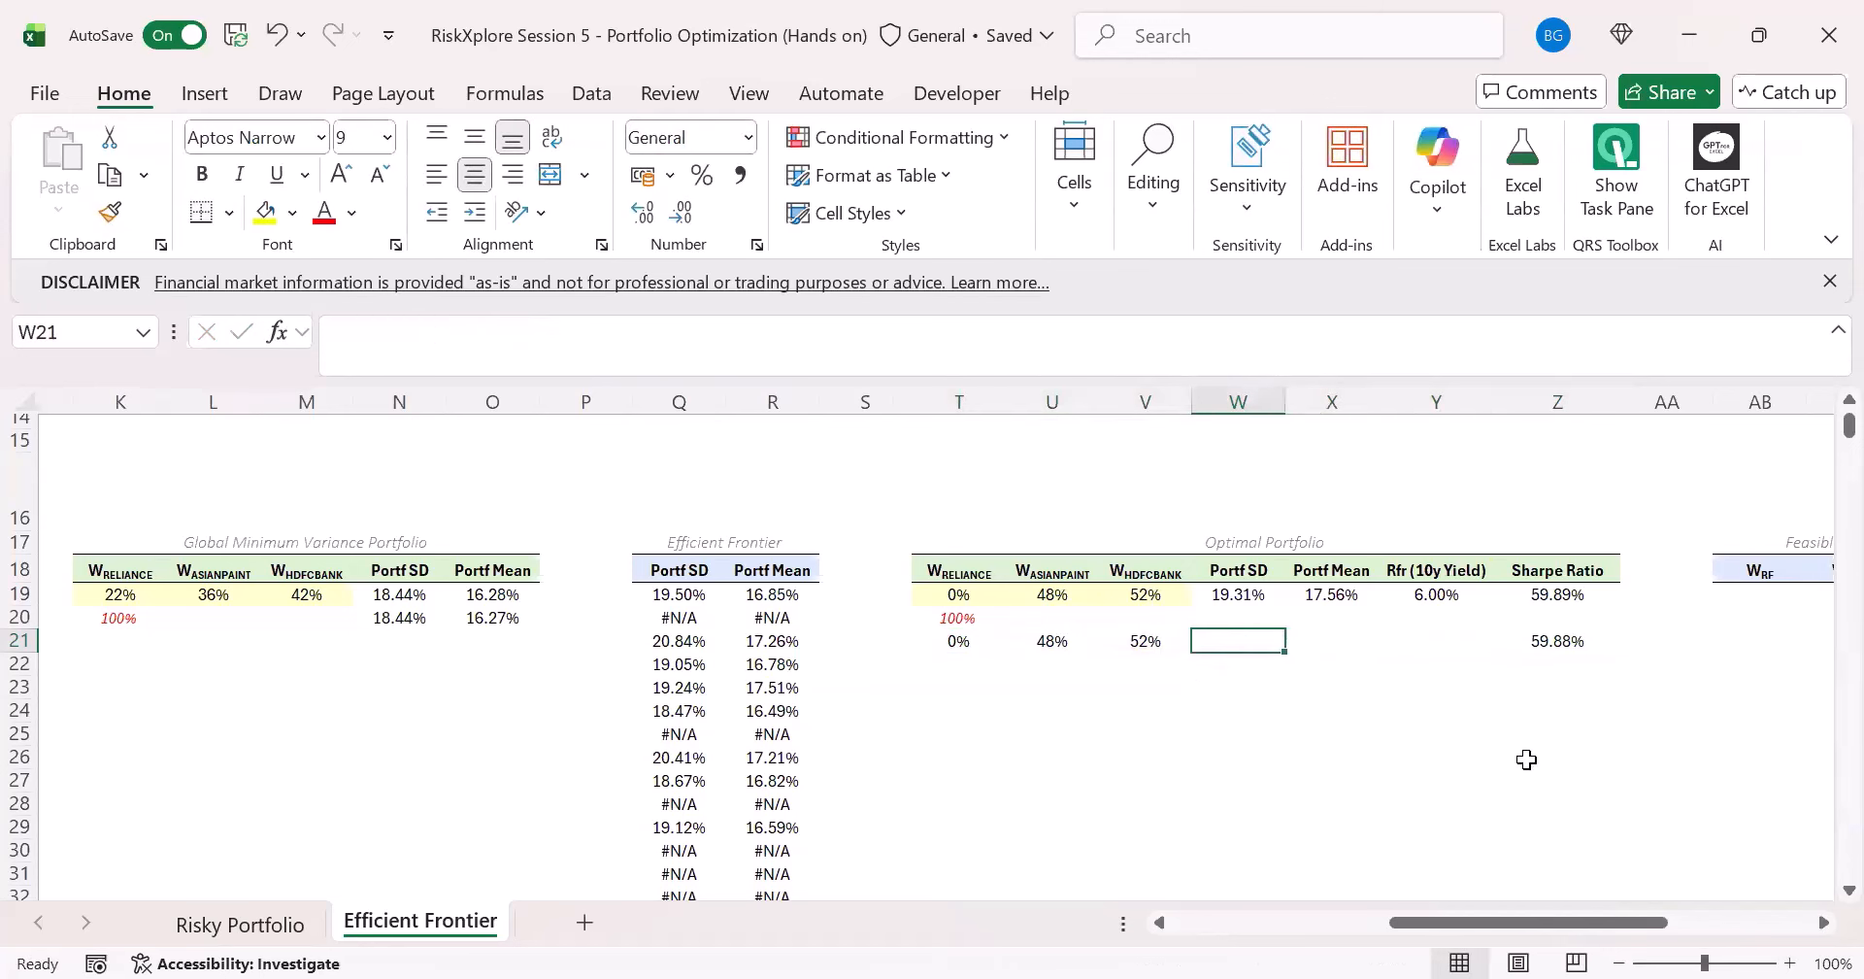
{"action": "left_click", "coordinate": [1240, 618]}
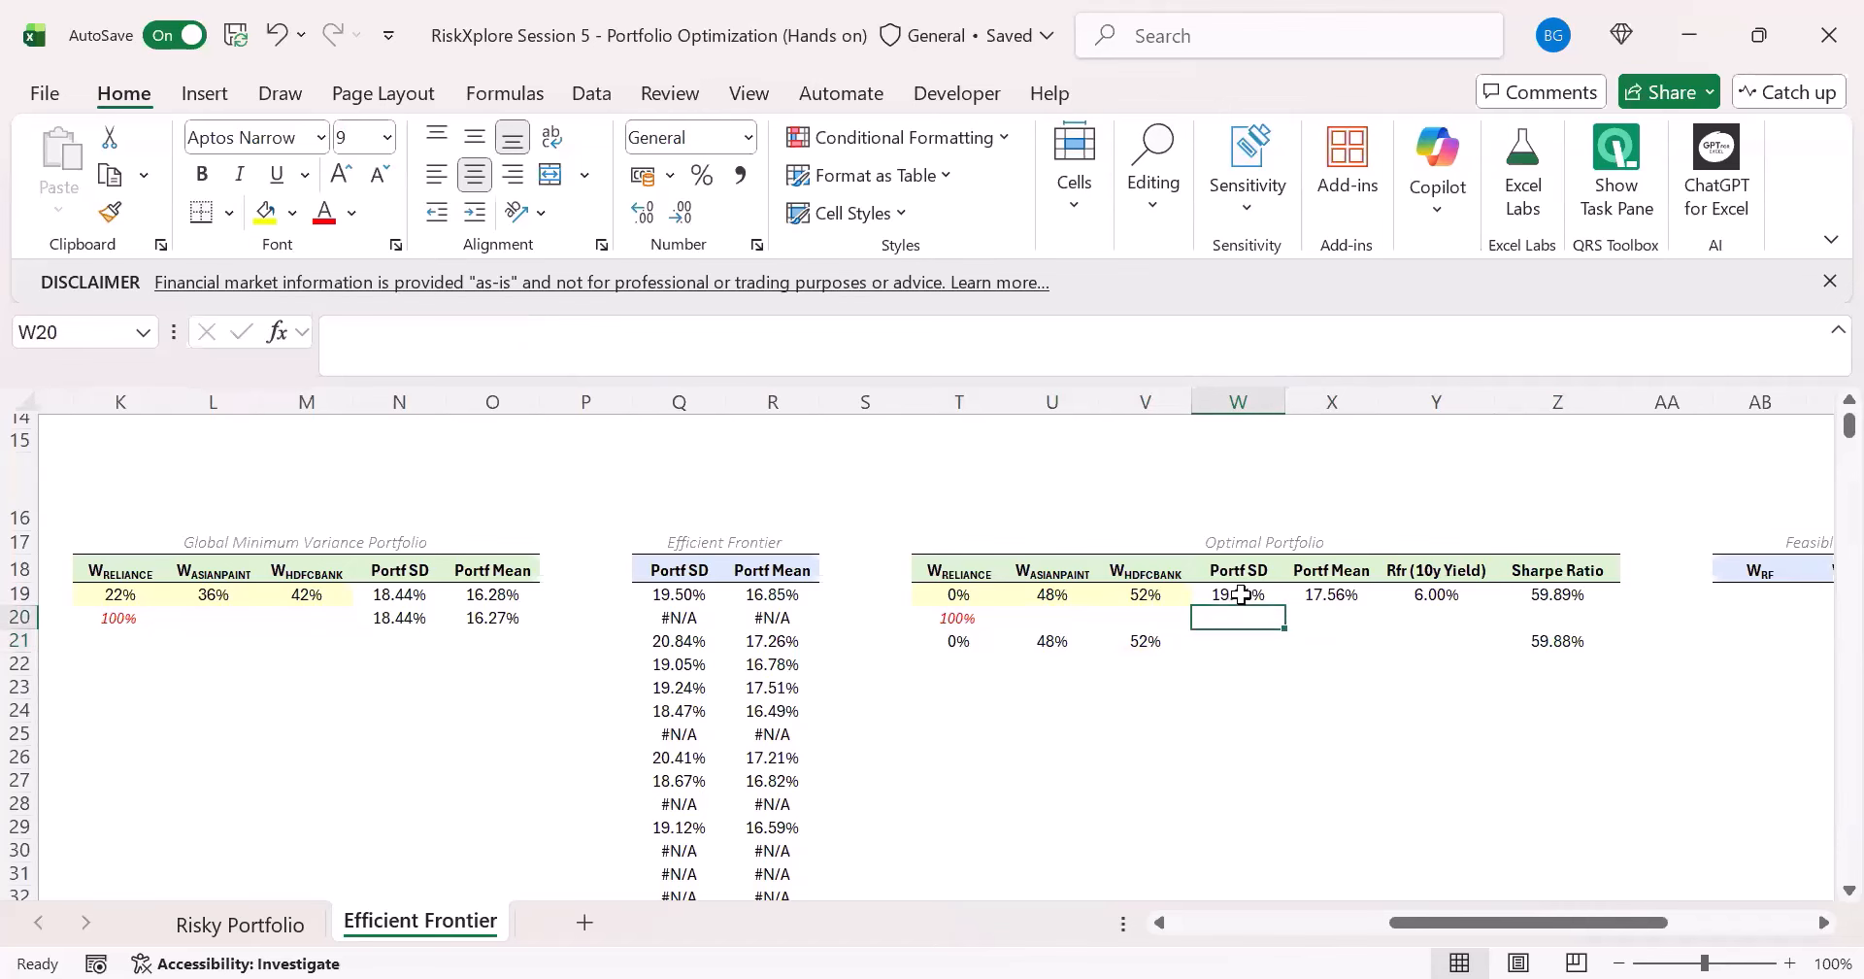
{"action": "left_click", "coordinate": [1242, 594]}
- Move the portfolio chart over columns H to N, with its upper edge just above row 16
{"action": "left_click_drag", "start_coordinate": [1474, 923], "coordinate": [1344, 924]}
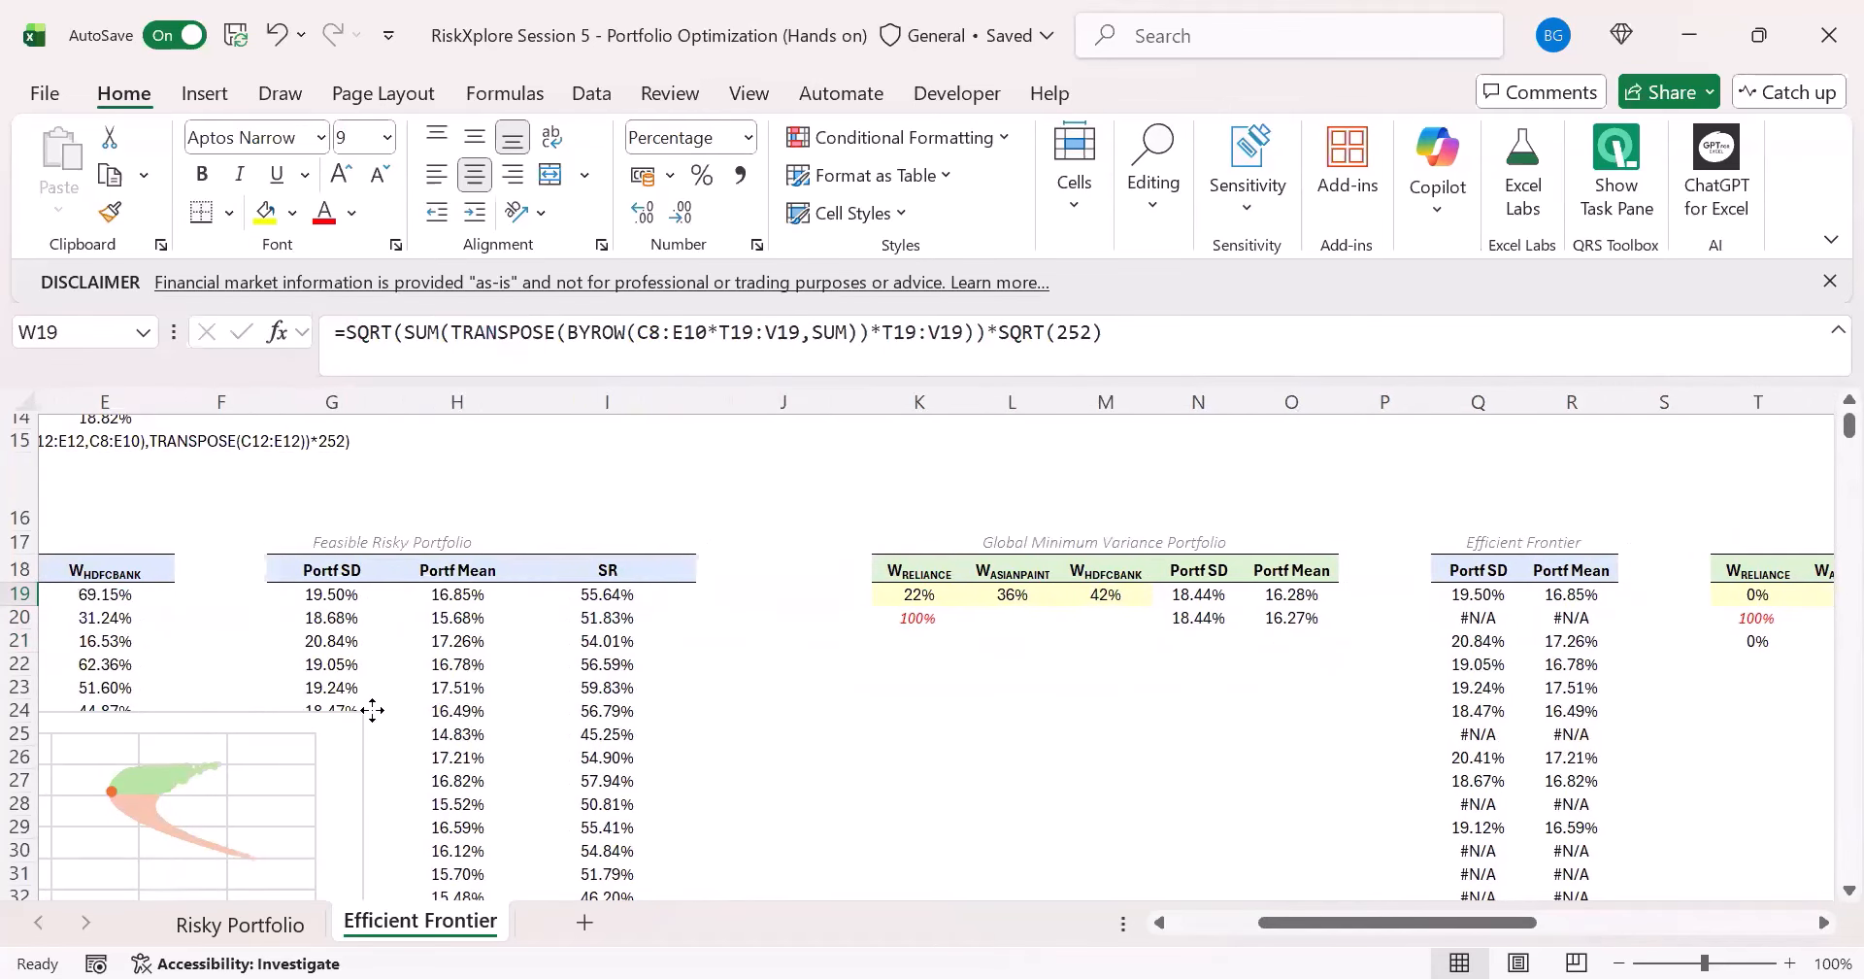
{"action": "left_click", "coordinate": [1143, 492]}
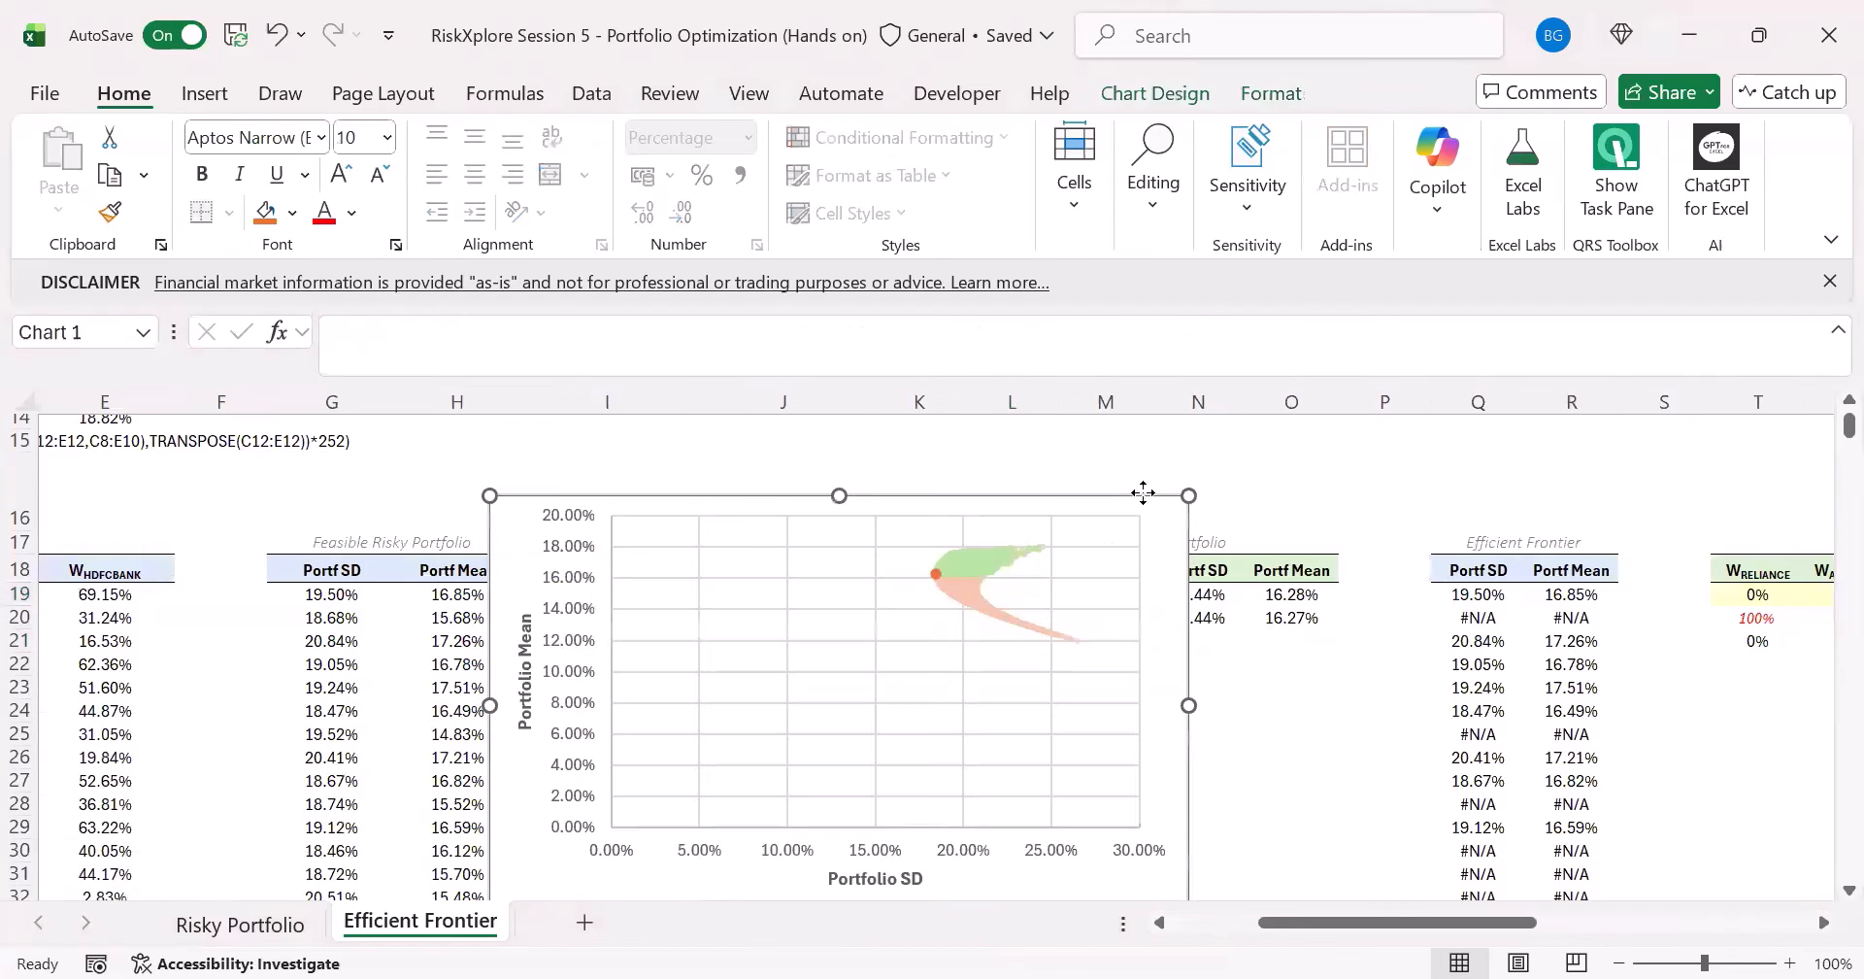
{"action": "left_click_drag", "start_coordinate": [1398, 923], "coordinate": [1506, 924]}
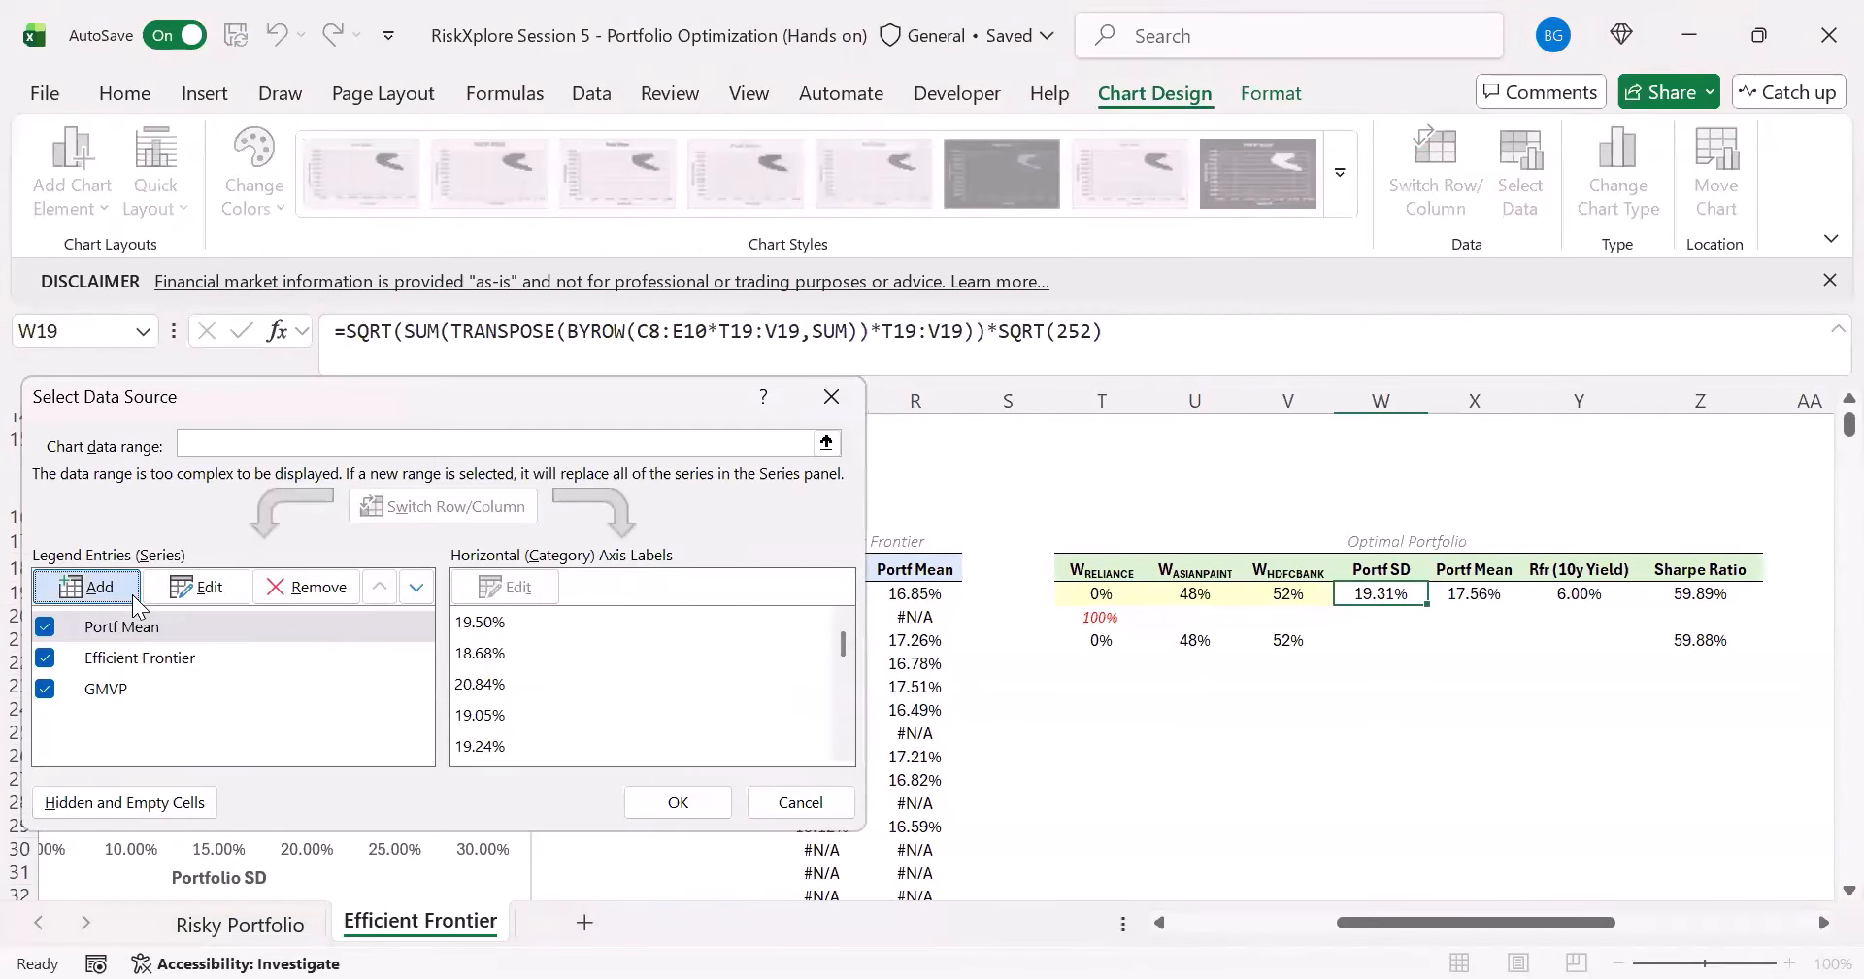
- Add a chart series named Optimal Portfolio with W19 as its X value and X19 as its Y value
{"action": "key", "text": "alt+a"}
{"action": "type", "text": "Optimal Portfolio"}
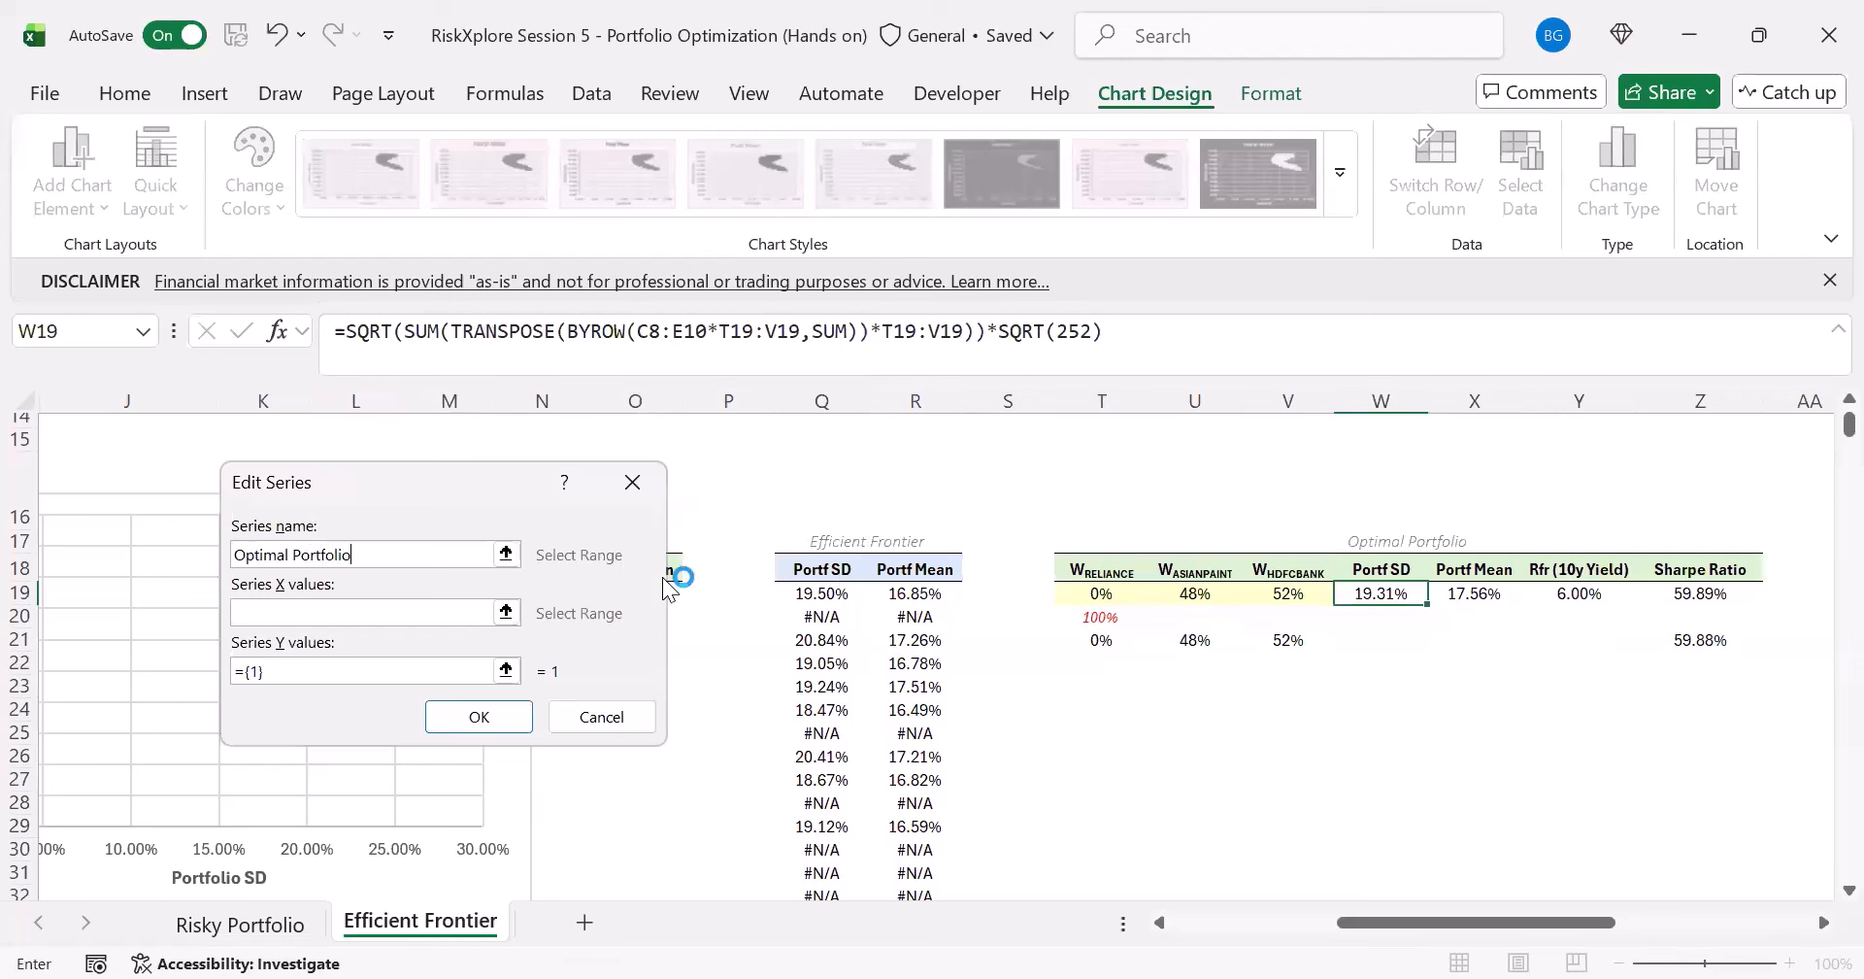
{"action": "left_click", "coordinate": [433, 613]}
{"action": "left_click", "coordinate": [1399, 589]}
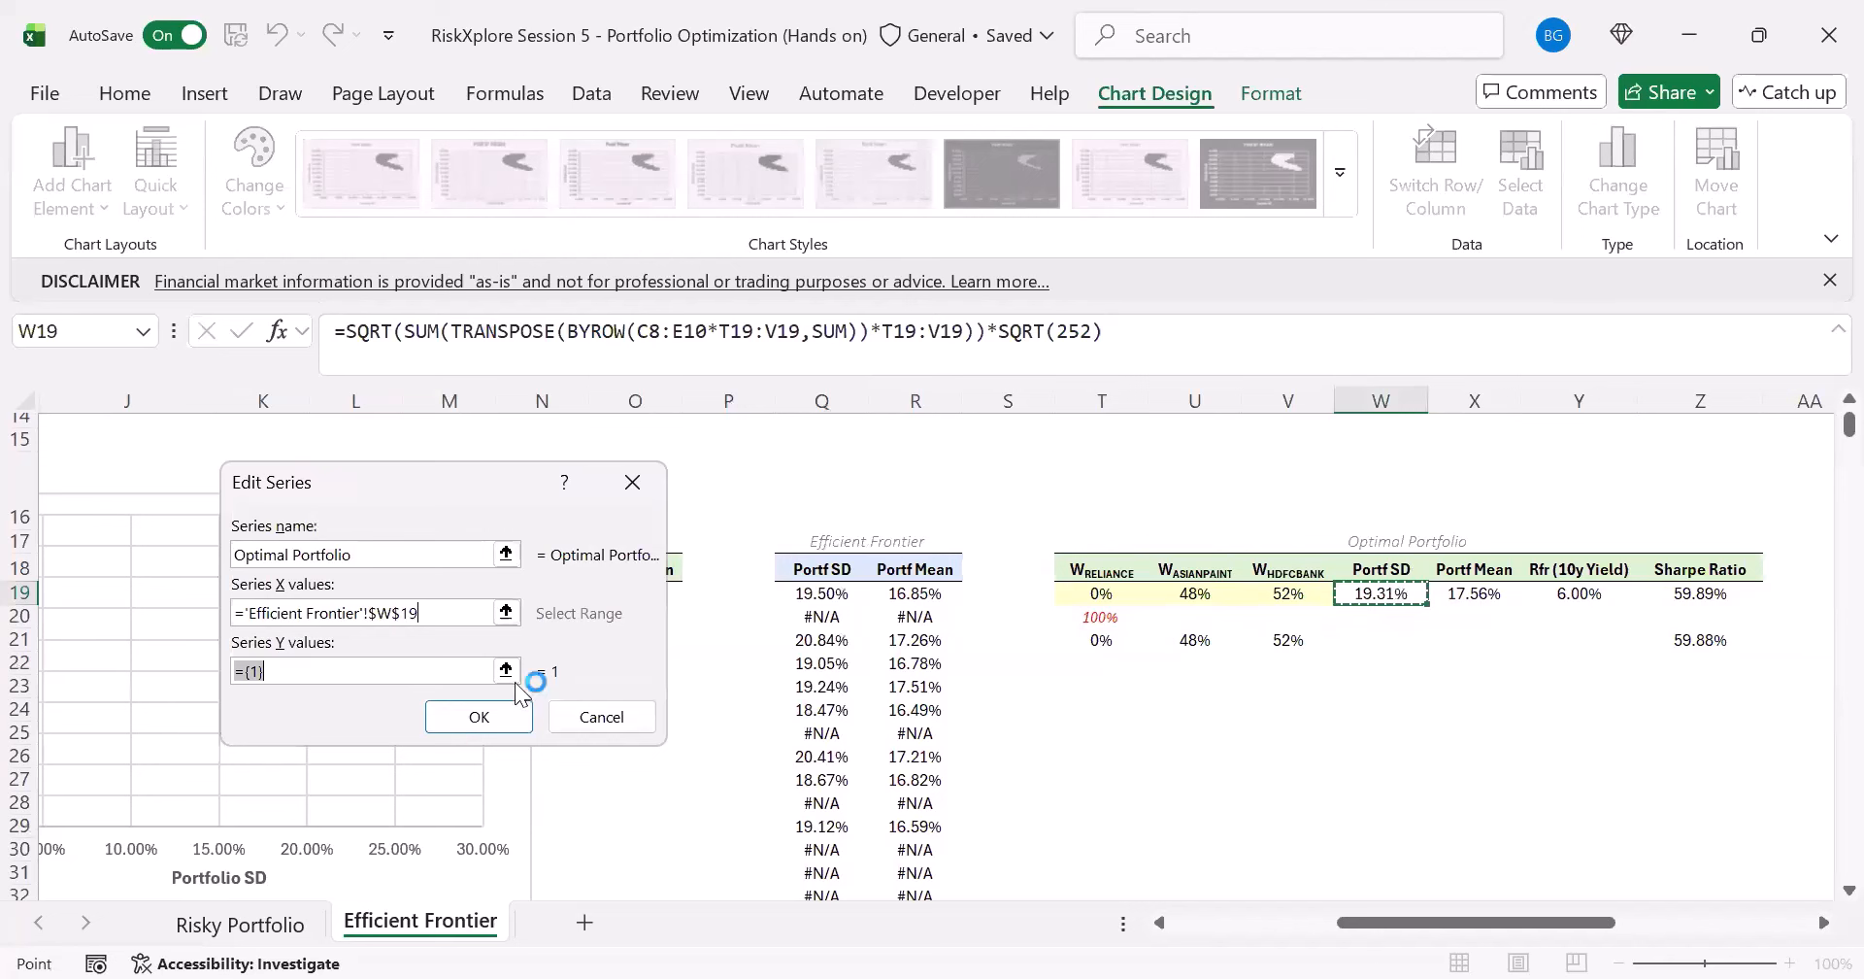
{"action": "left_click", "coordinate": [430, 676]}
{"action": "key", "text": "BackSpace"}
{"action": "key", "text": "BackSpace"}
{"action": "key", "text": "BackSpace"}
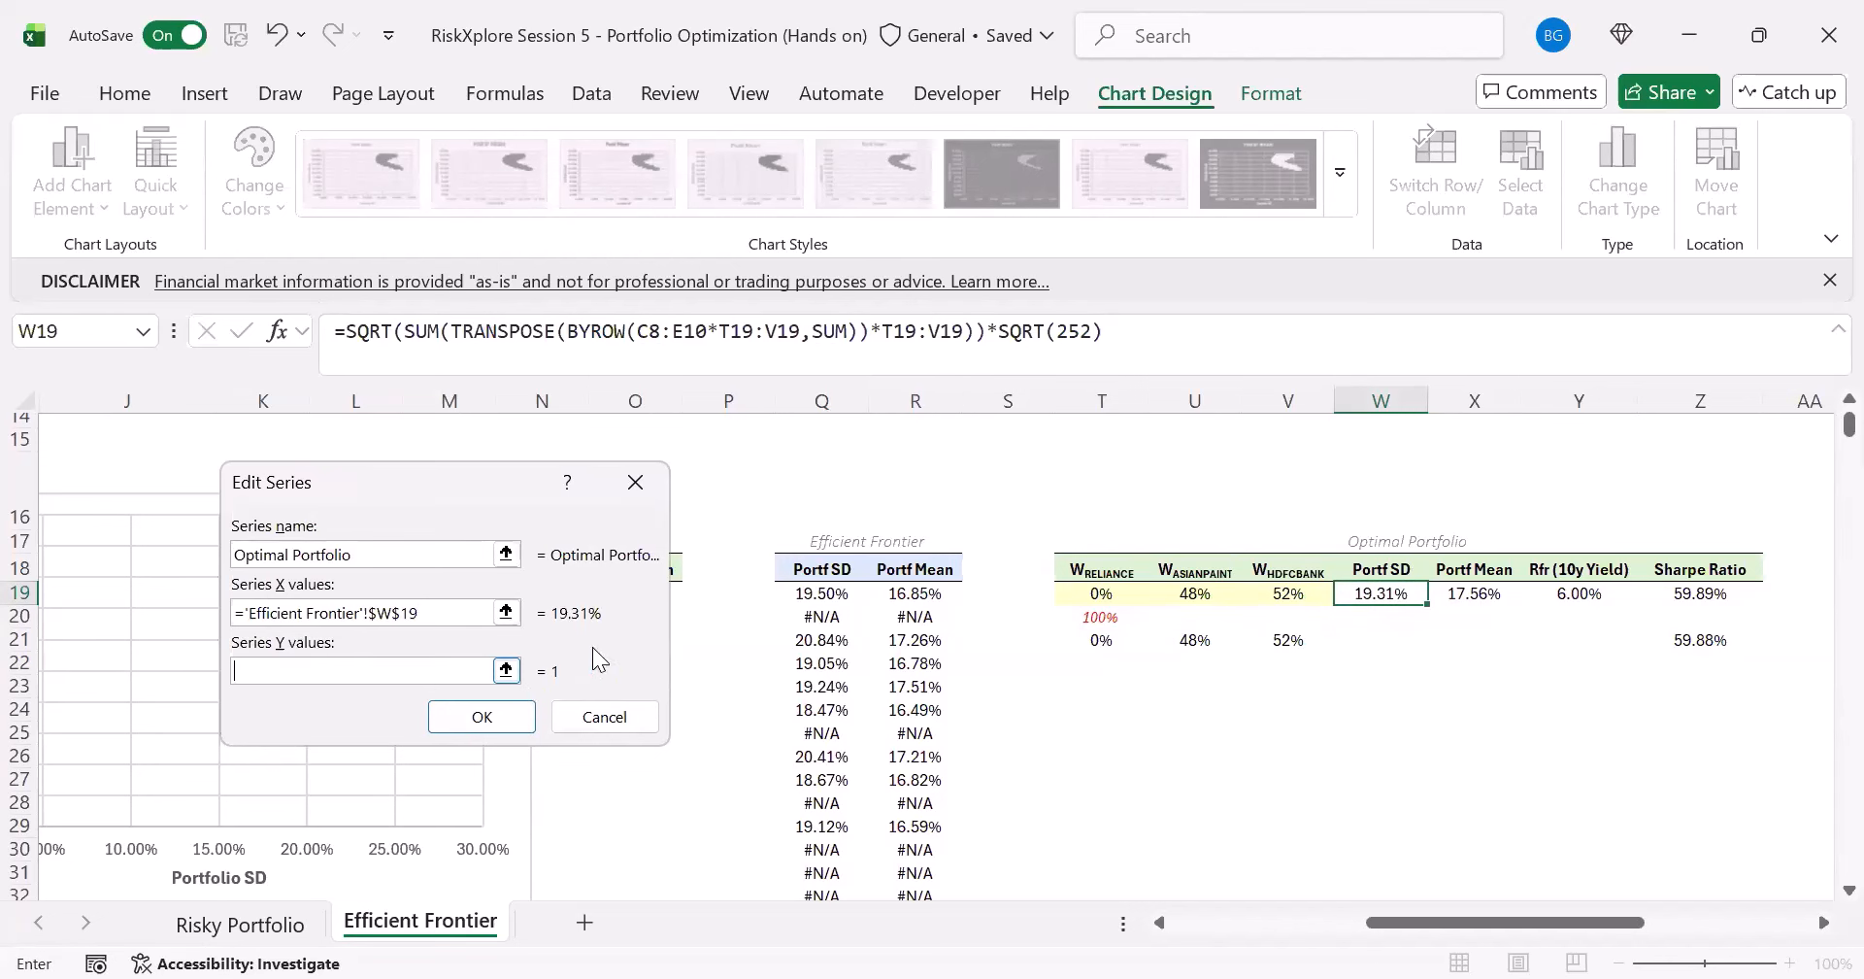
{"action": "left_click", "coordinate": [1474, 597]}
{"action": "left_click", "coordinate": [480, 715]}
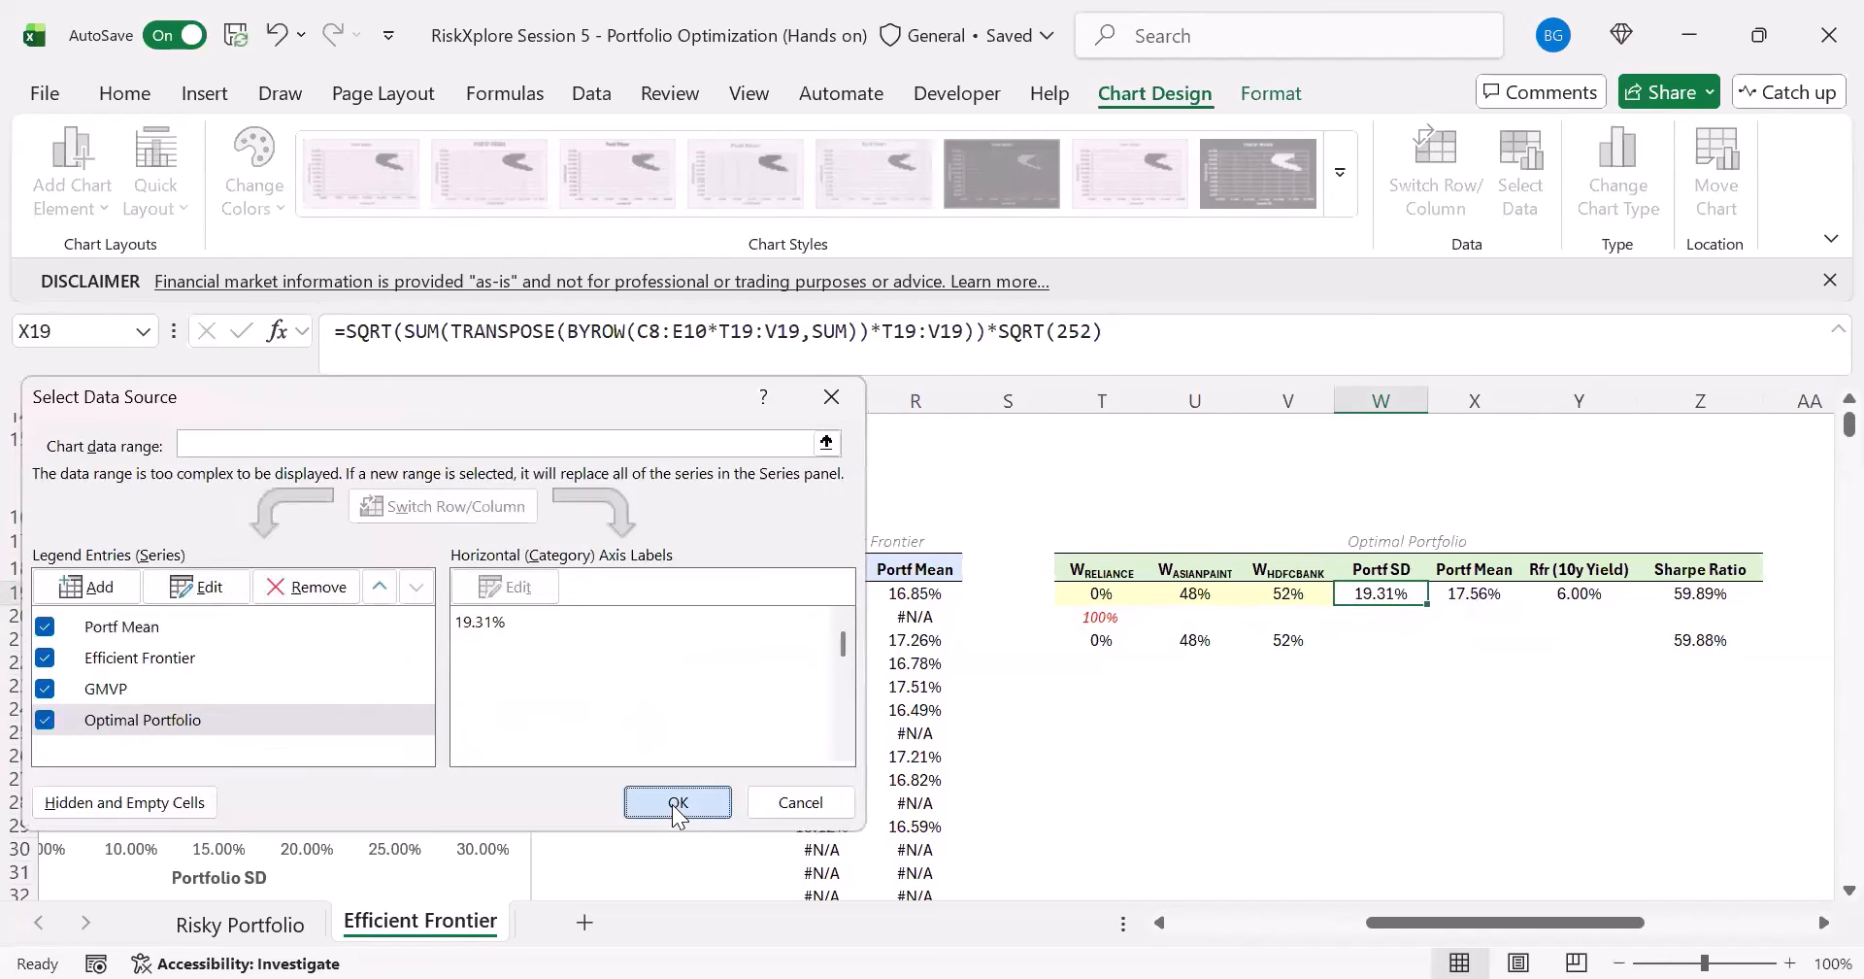
{"action": "left_click", "coordinate": [672, 804]}
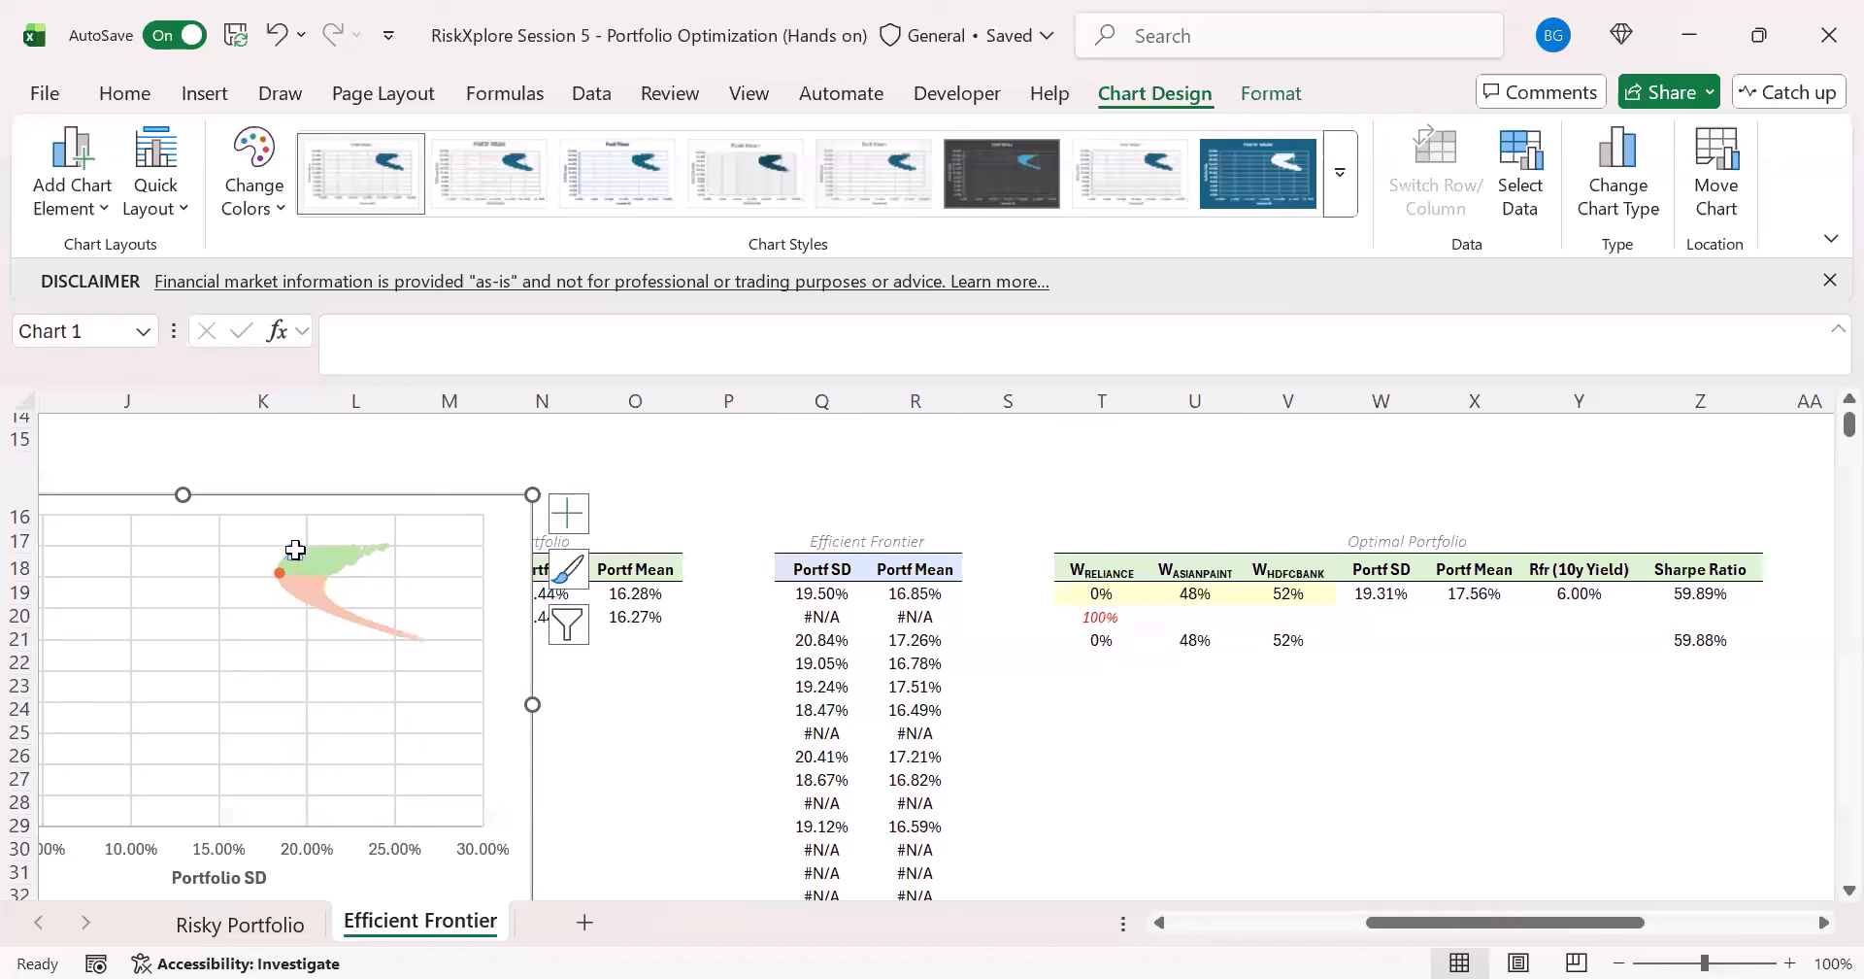
- Format the Optimal Portfolio marker on the chart with a built-in type, no border line and a solid dark green fill
{"action": "double_click", "coordinate": [295, 550]}
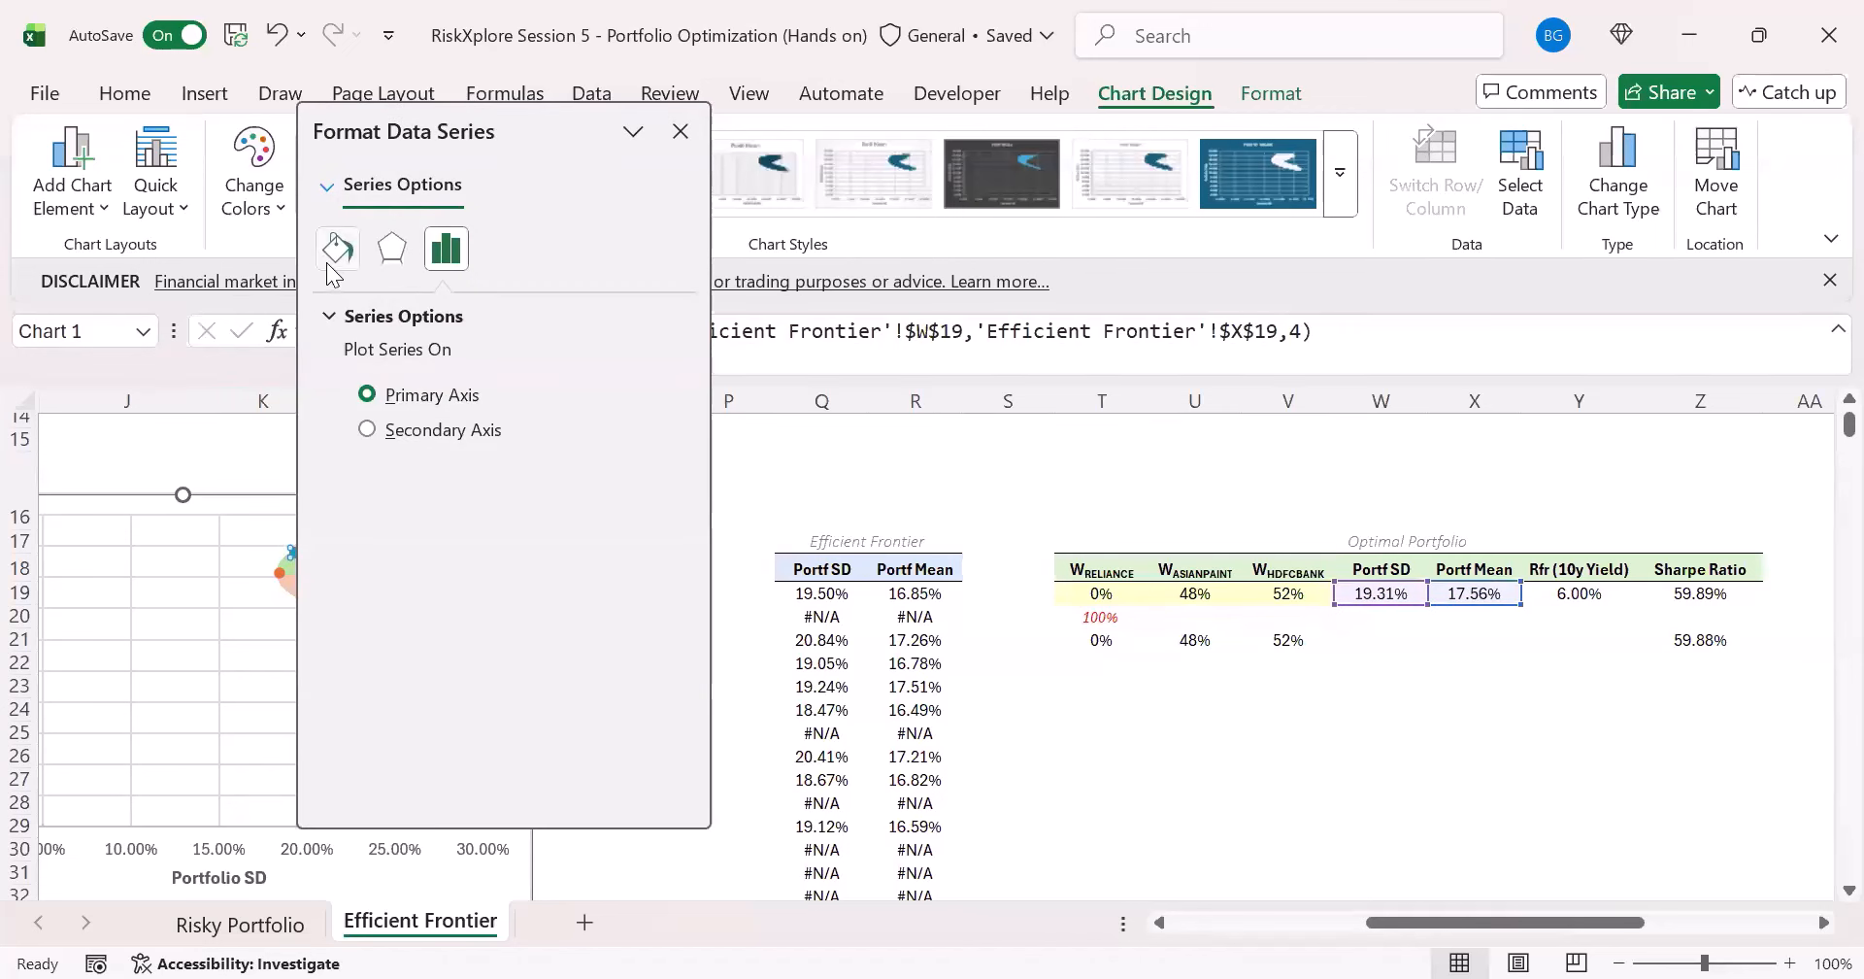
{"action": "left_click", "coordinate": [335, 251]}
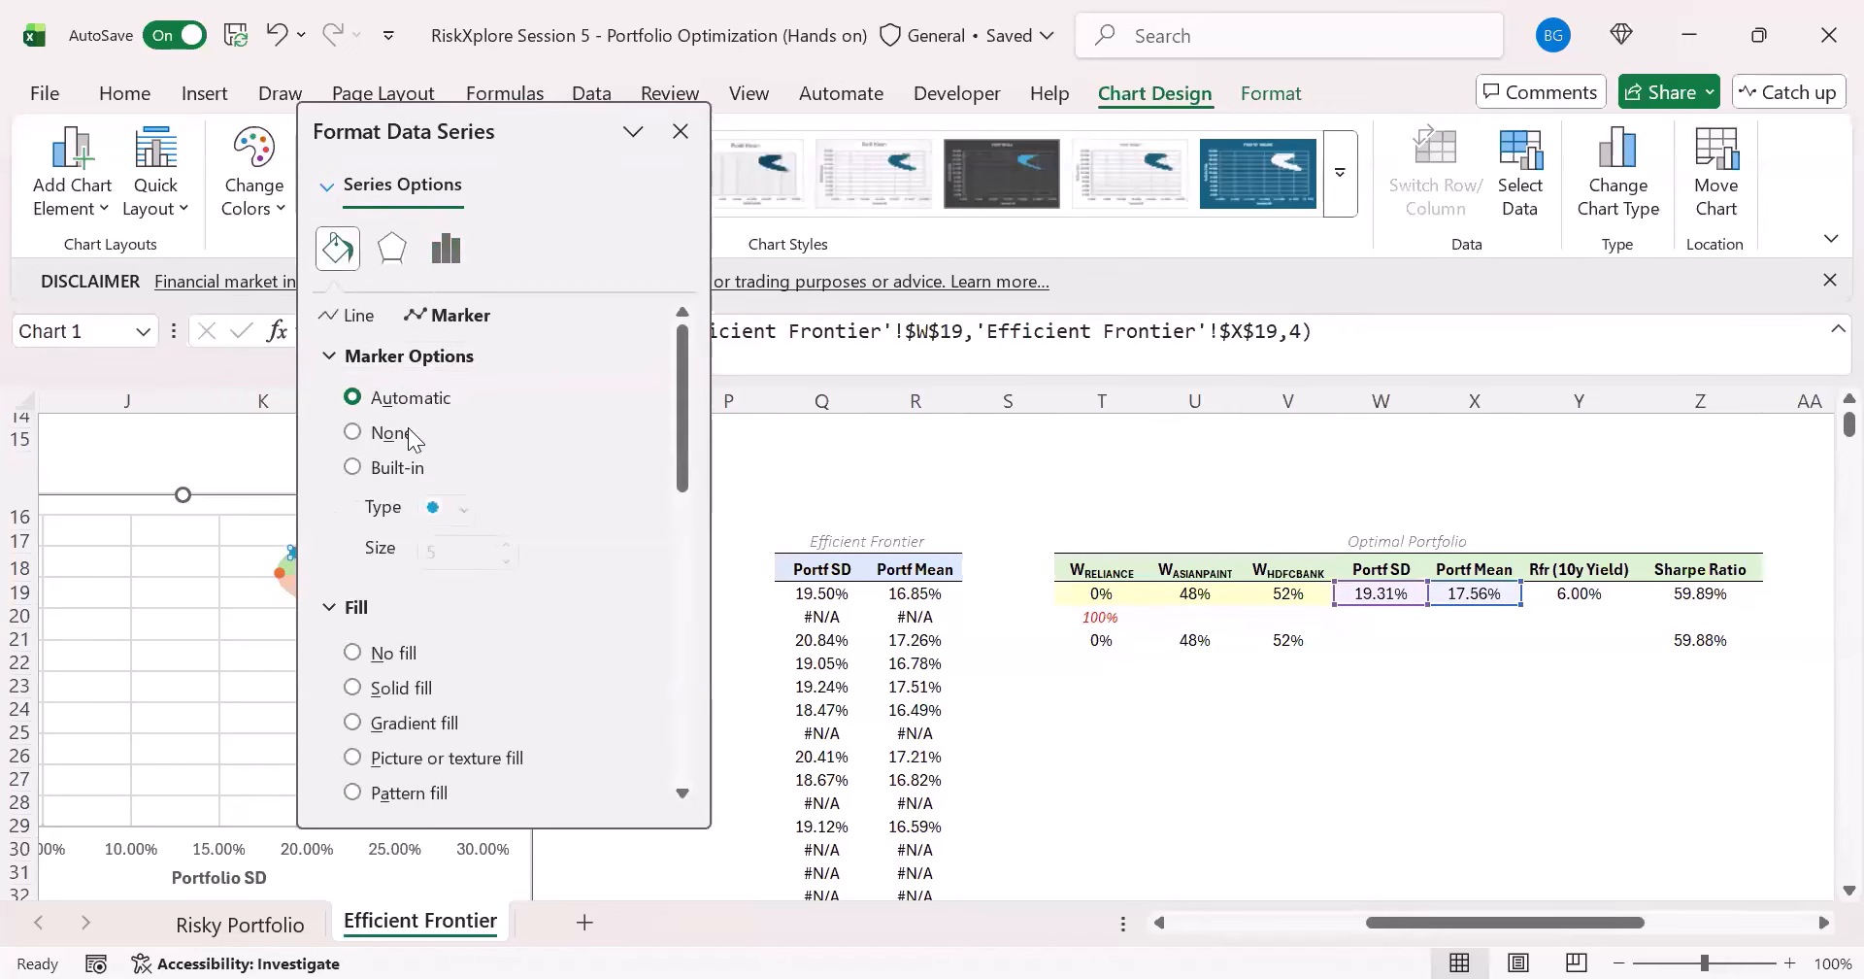
{"action": "left_click", "coordinate": [377, 471]}
{"action": "scroll", "coordinate": [456, 635], "scroll_direction": "down", "scroll_amount": 1}
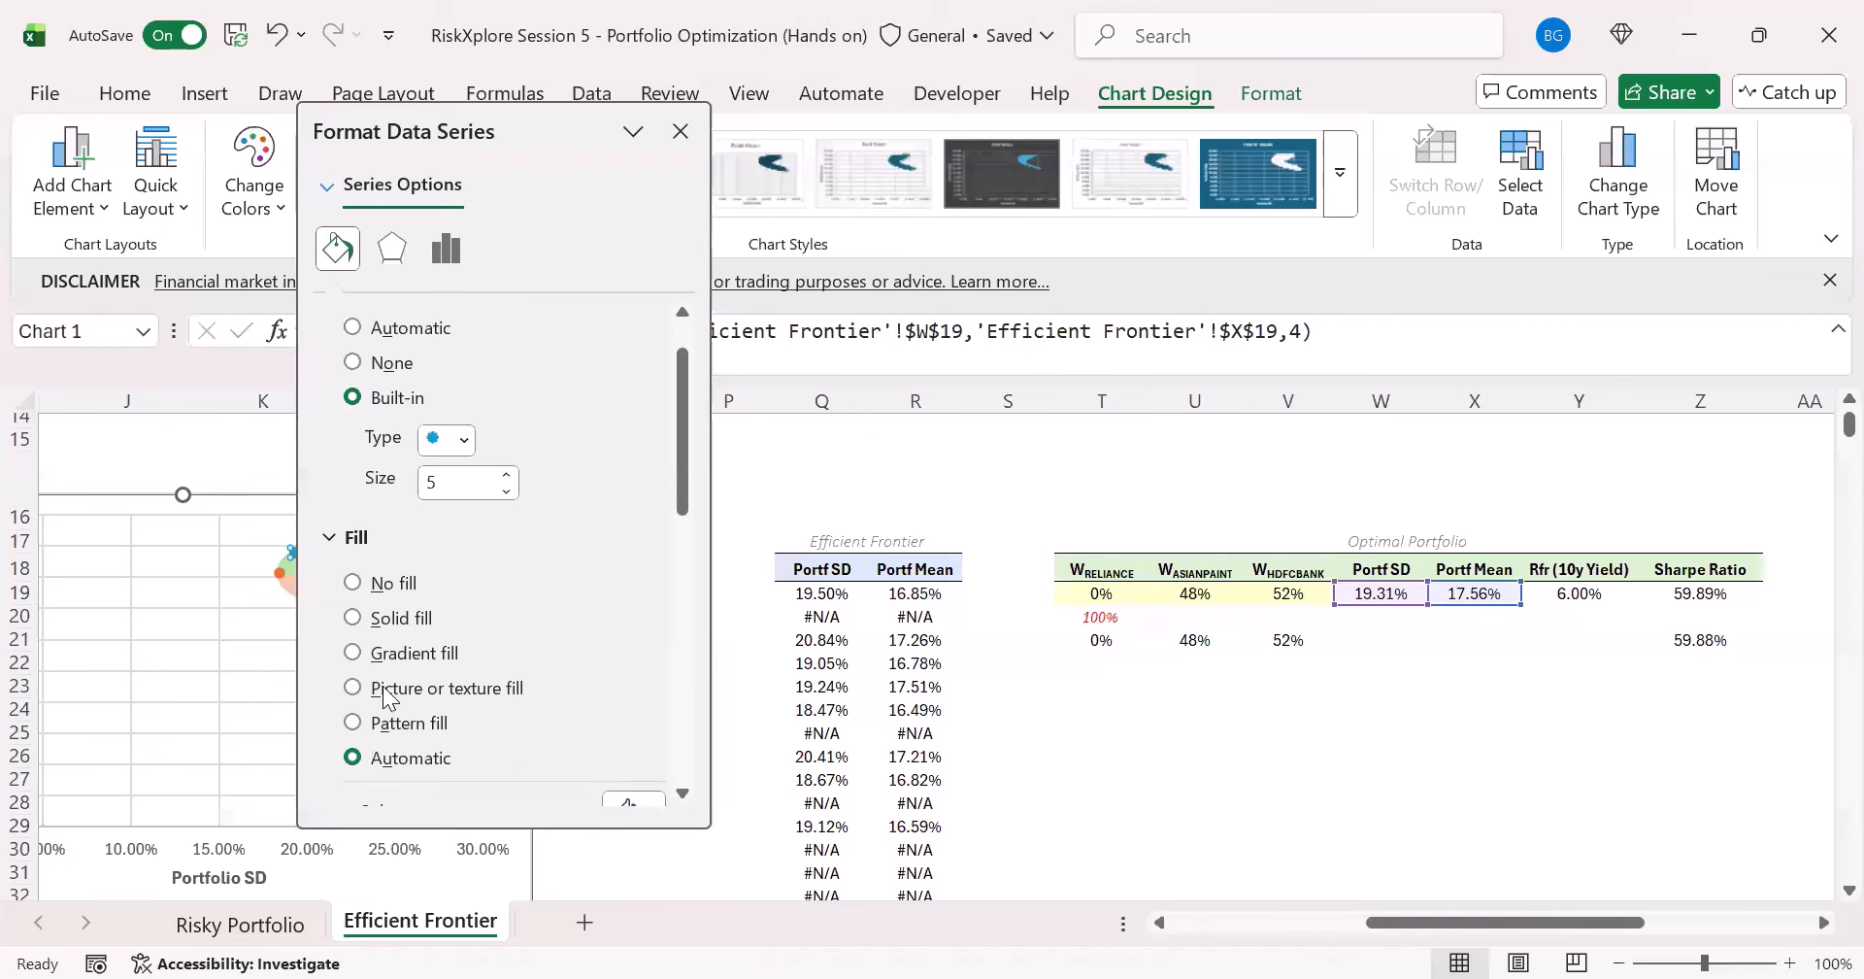
{"action": "scroll", "coordinate": [388, 709], "scroll_direction": "down", "scroll_amount": 3}
{"action": "left_click", "coordinate": [396, 741]}
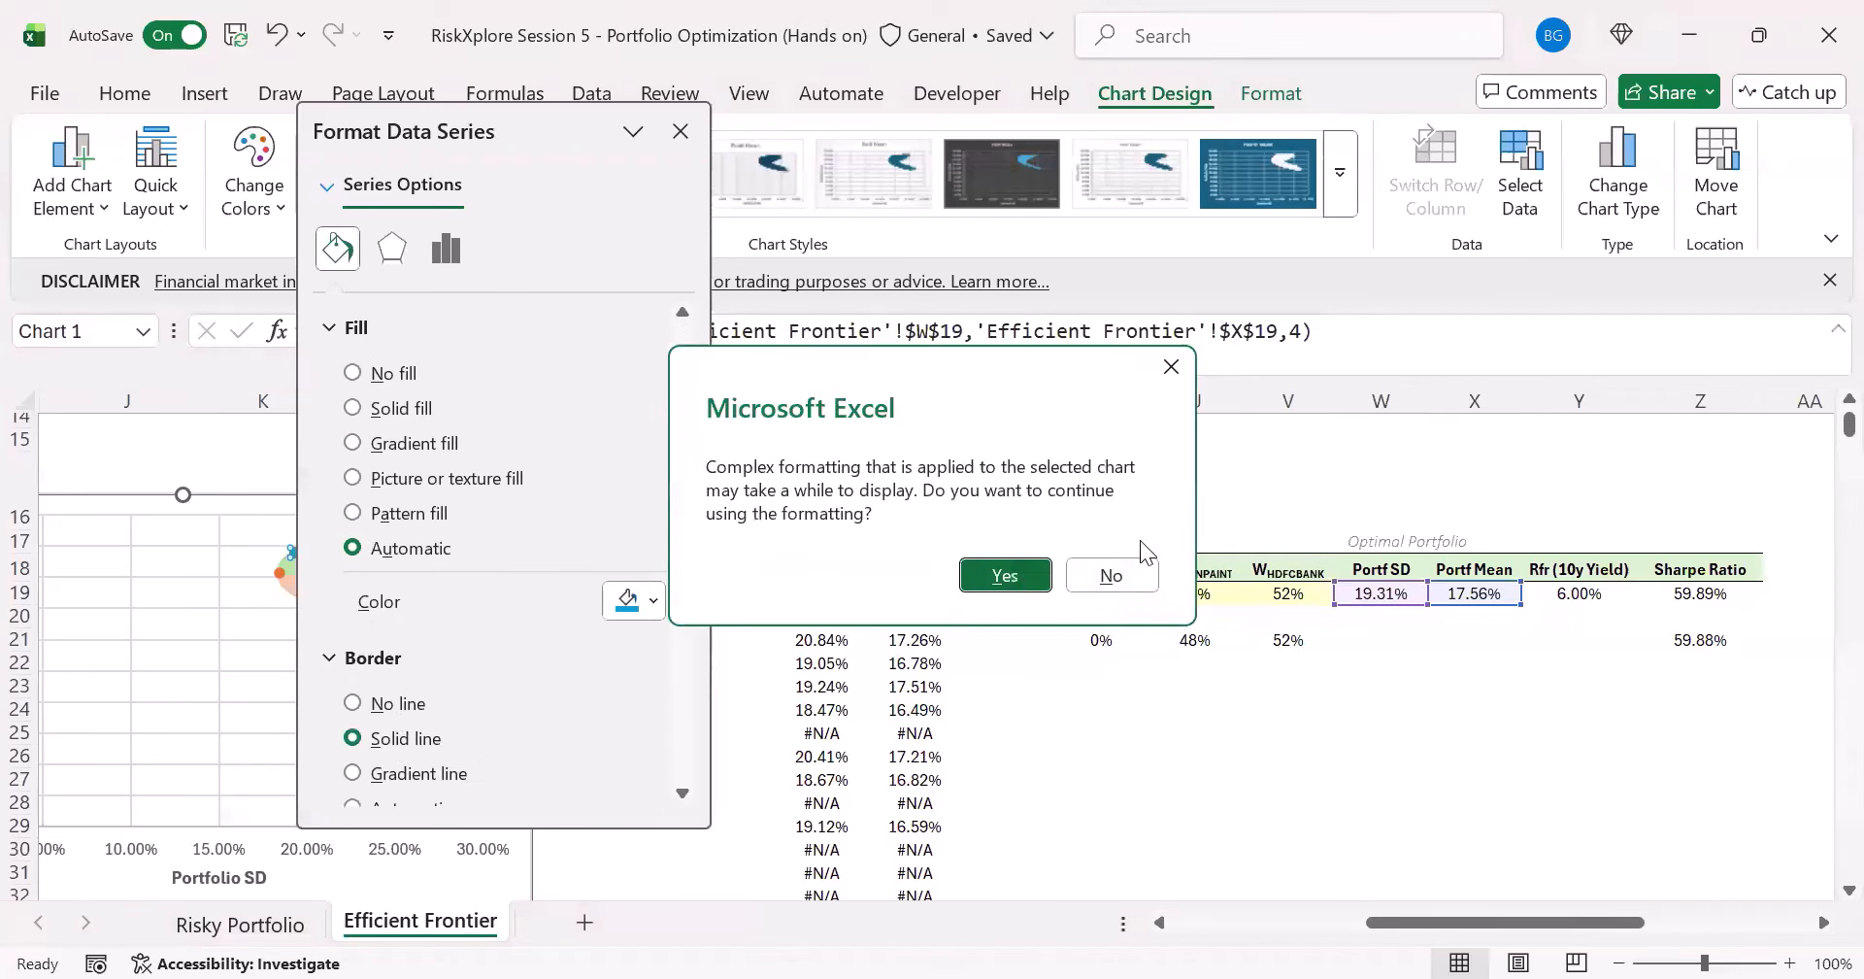
{"action": "key", "text": "Escape"}
{"action": "left_click", "coordinate": [355, 703]}
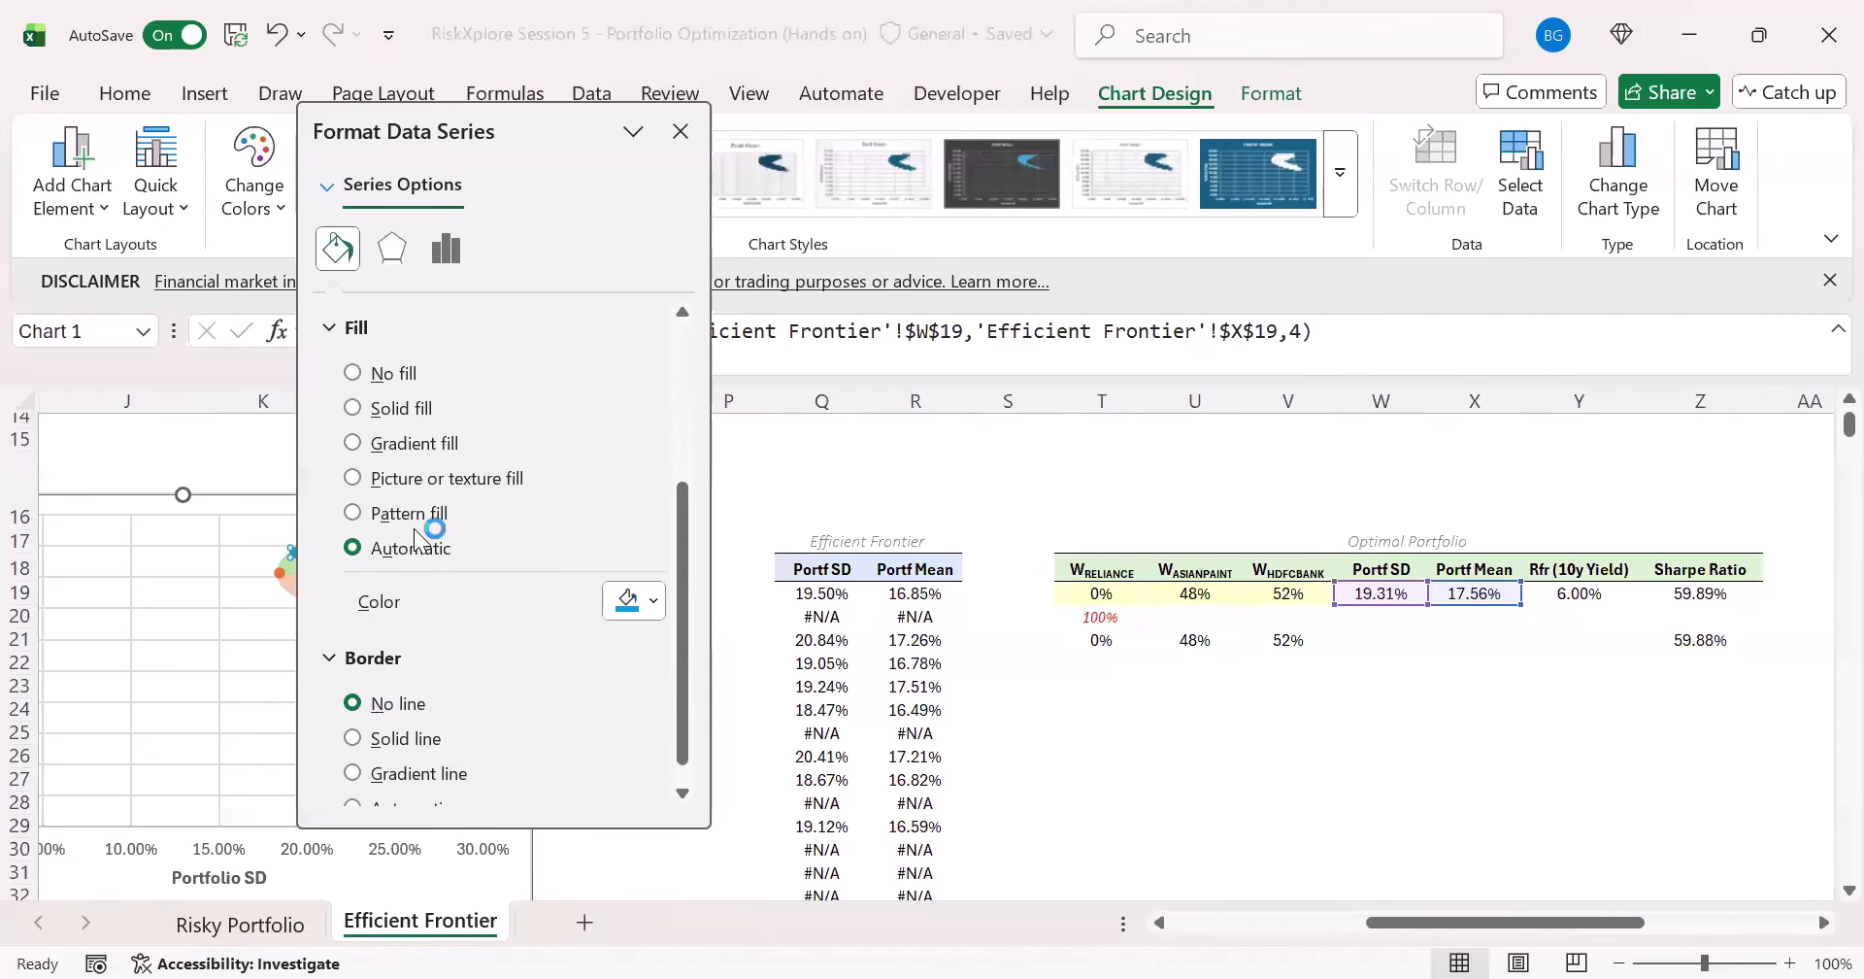
{"action": "left_click", "coordinate": [407, 409]}
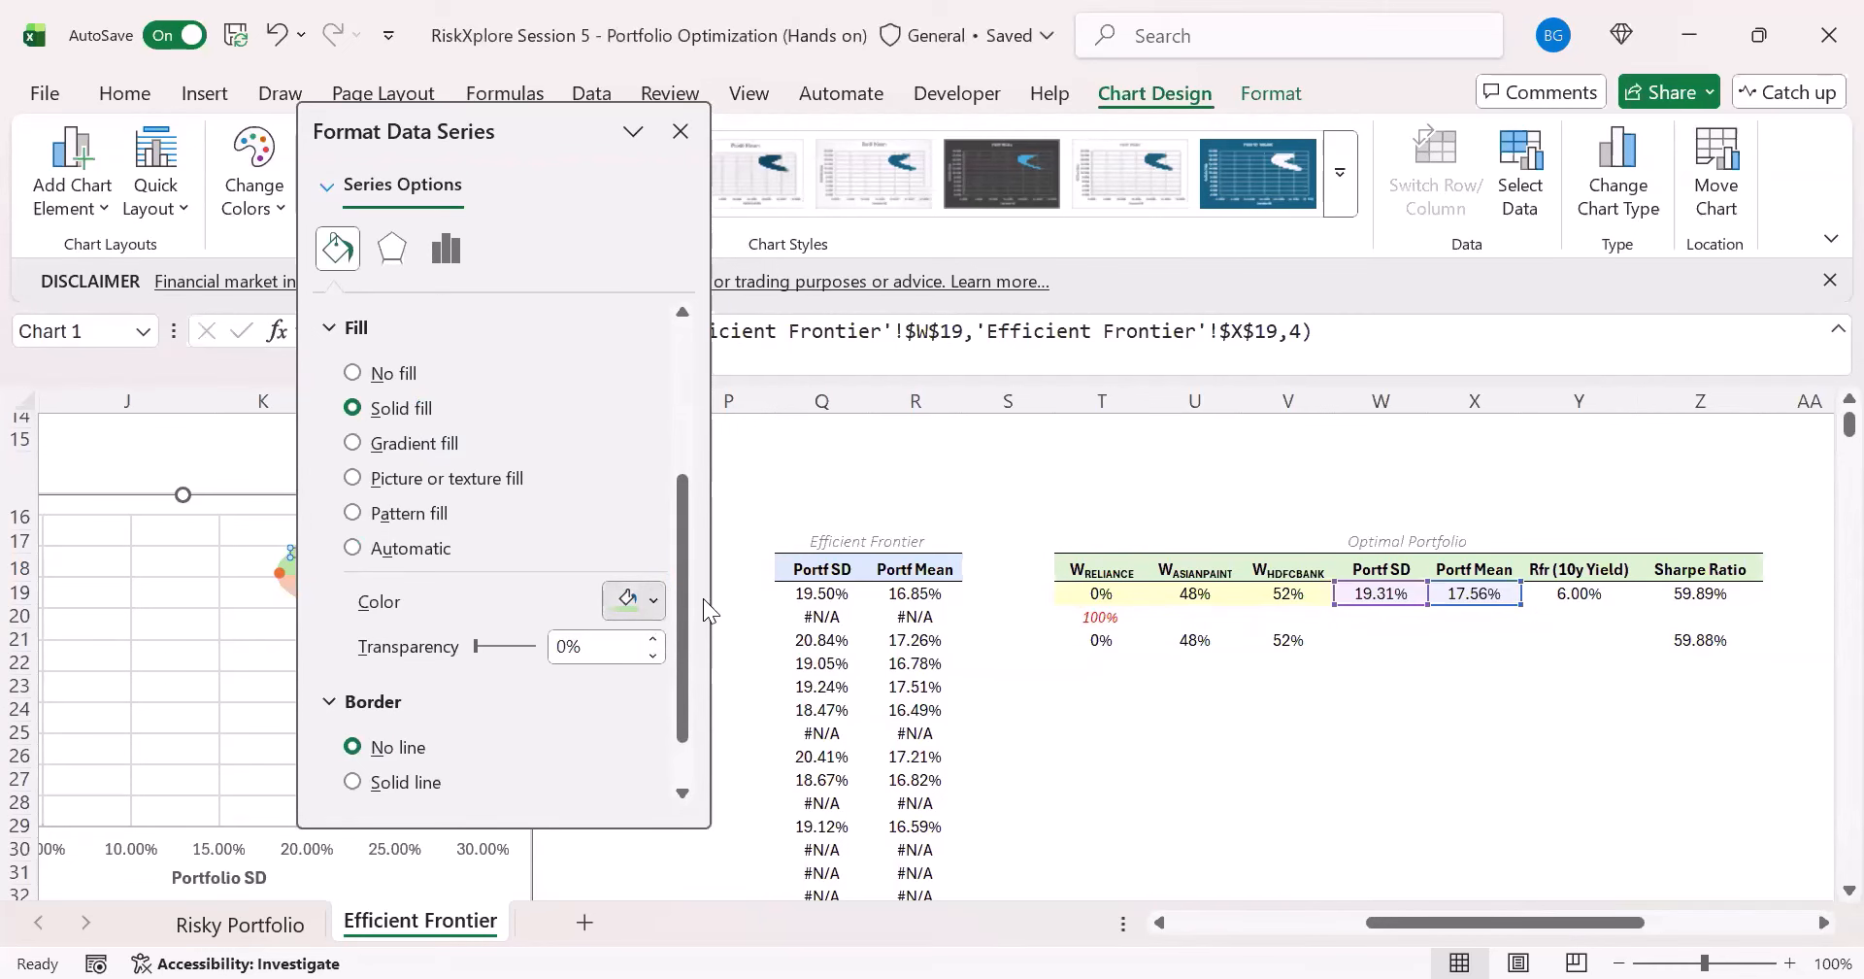
{"action": "left_click", "coordinate": [1066, 721]}
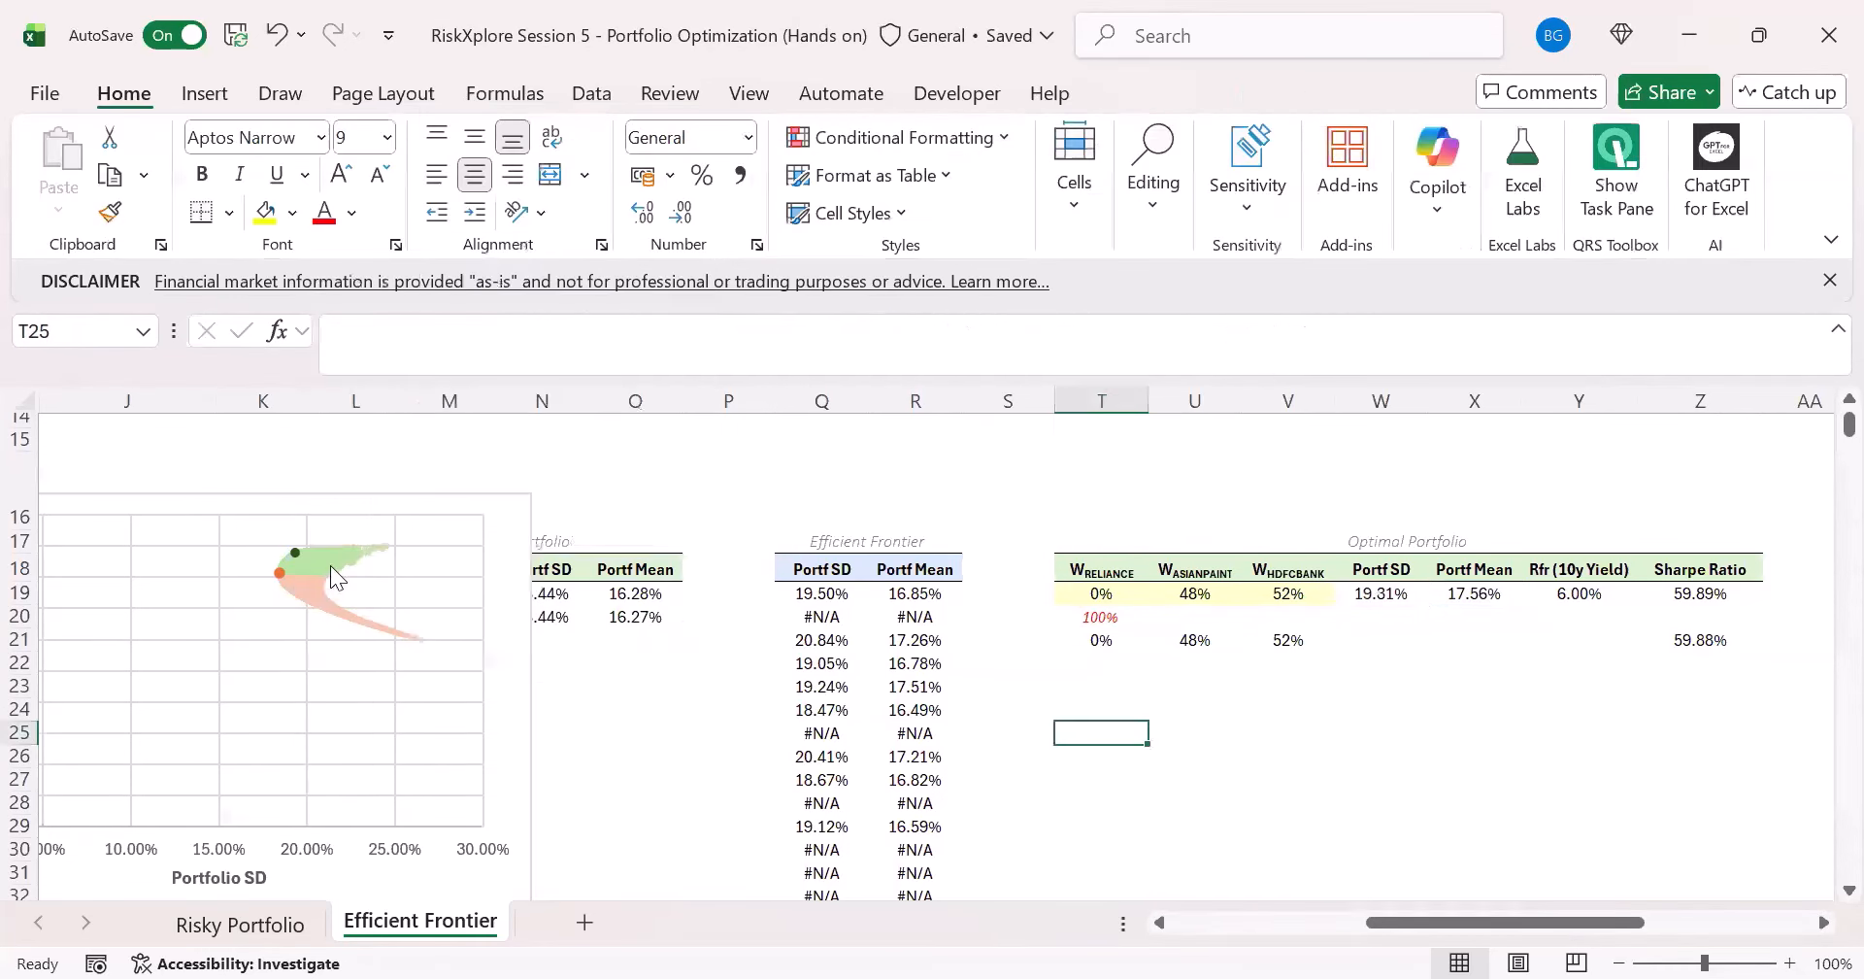
- Move the portfolio chart over columns N to T so the optimal portfolio's SD, mean and Sharpe Ratio stay uncovered
{"action": "left_click", "coordinate": [403, 489]}
{"action": "left_click_drag", "start_coordinate": [403, 488], "coordinate": [1044, 500]}
{"action": "left_click", "coordinate": [1476, 672]}
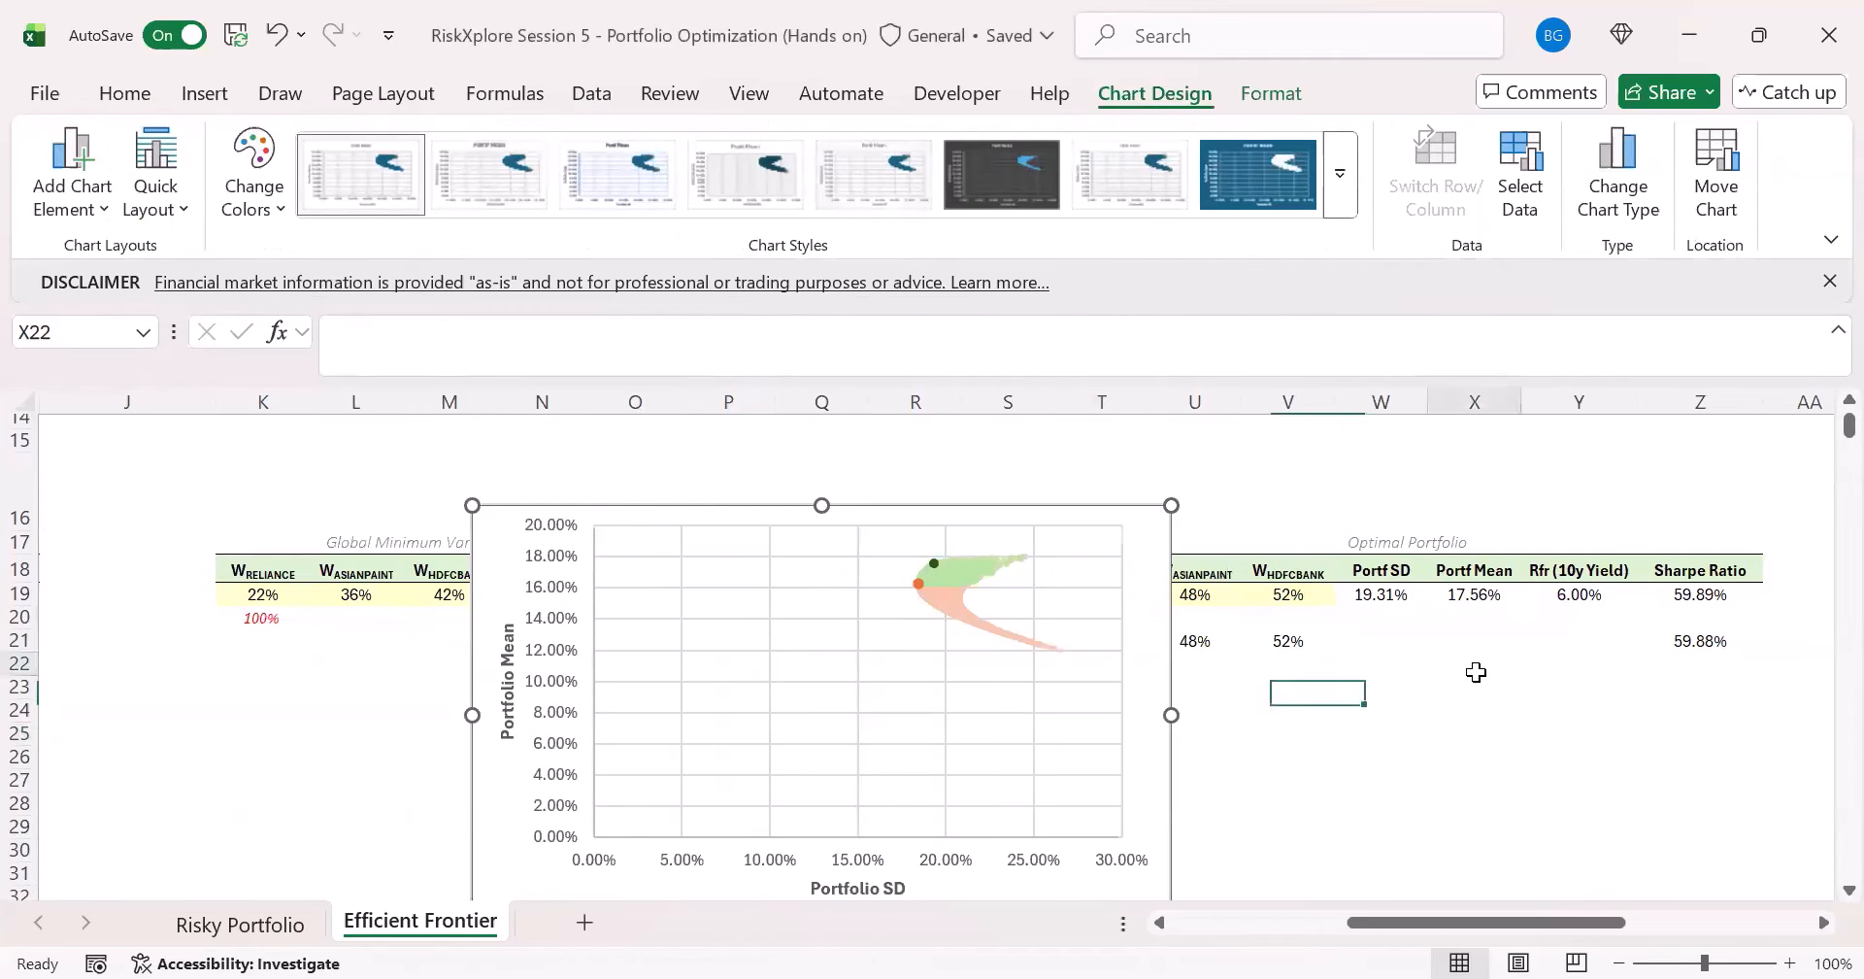
- Inspect the optimal portfolio's Portf SD formula in W19 and the risk-free rate input in Y19
{"action": "left_click", "coordinate": [1383, 618]}
{"action": "left_click", "coordinate": [1362, 600]}
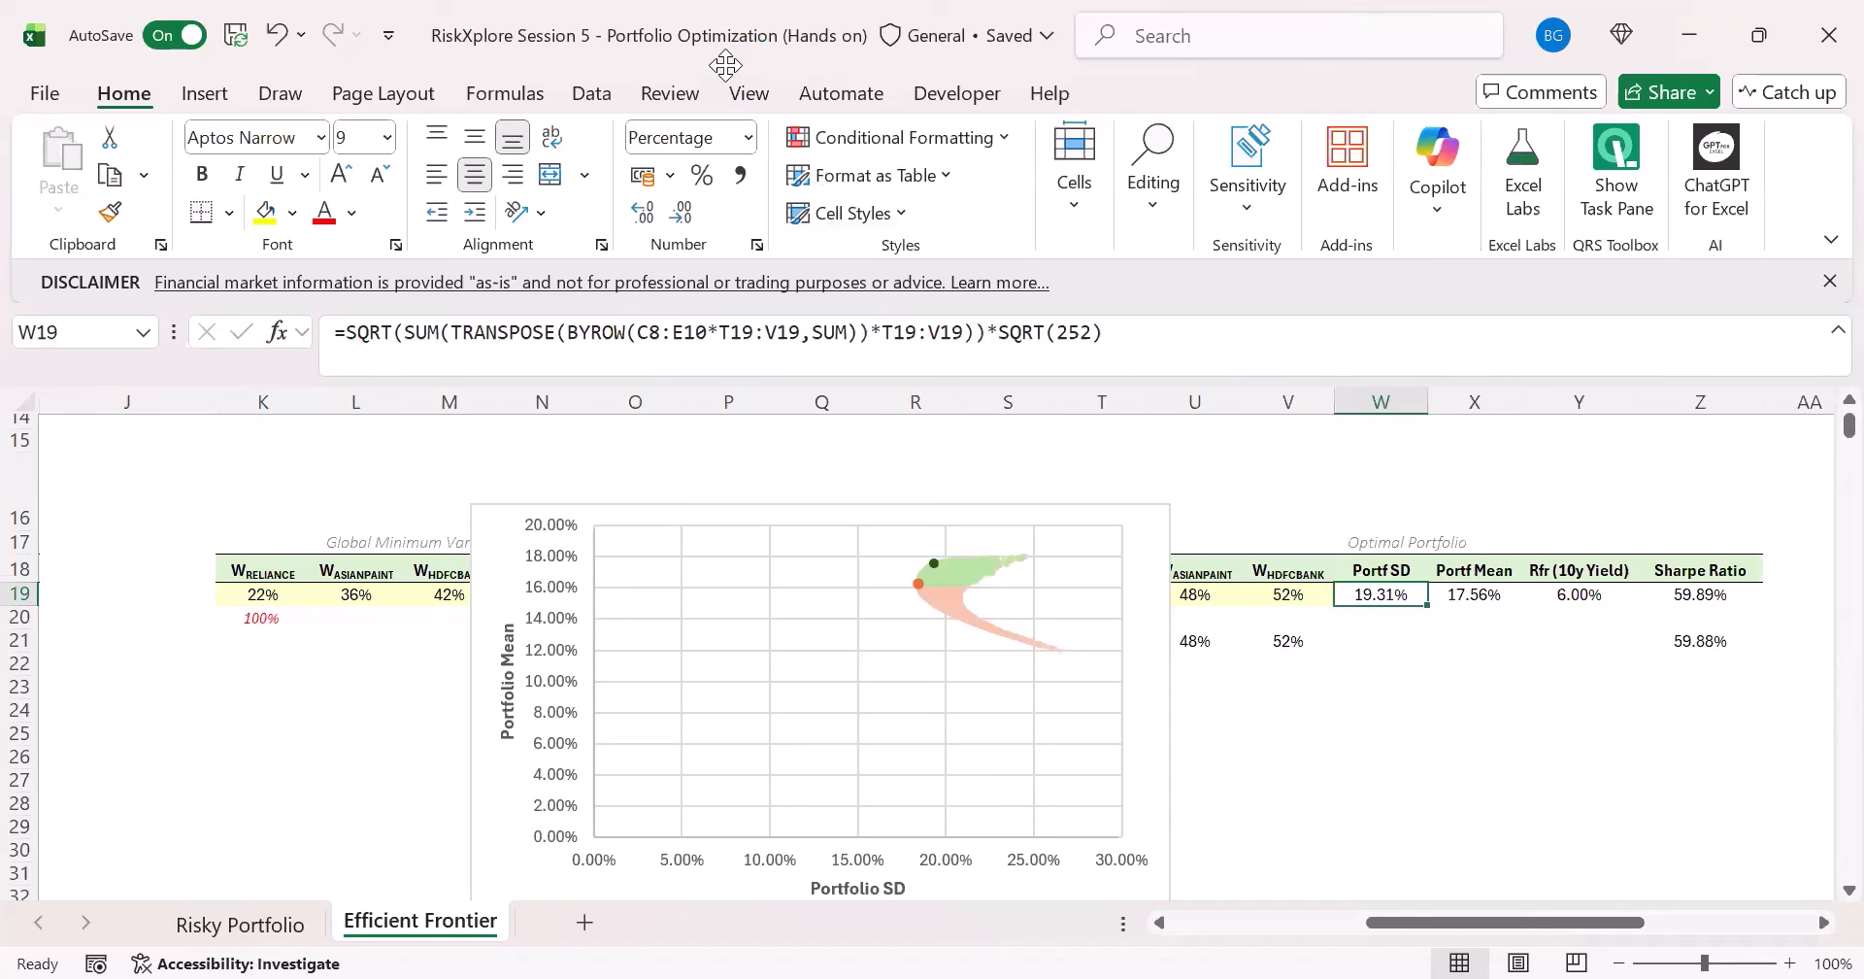
{"action": "left_click", "coordinate": [1590, 588]}
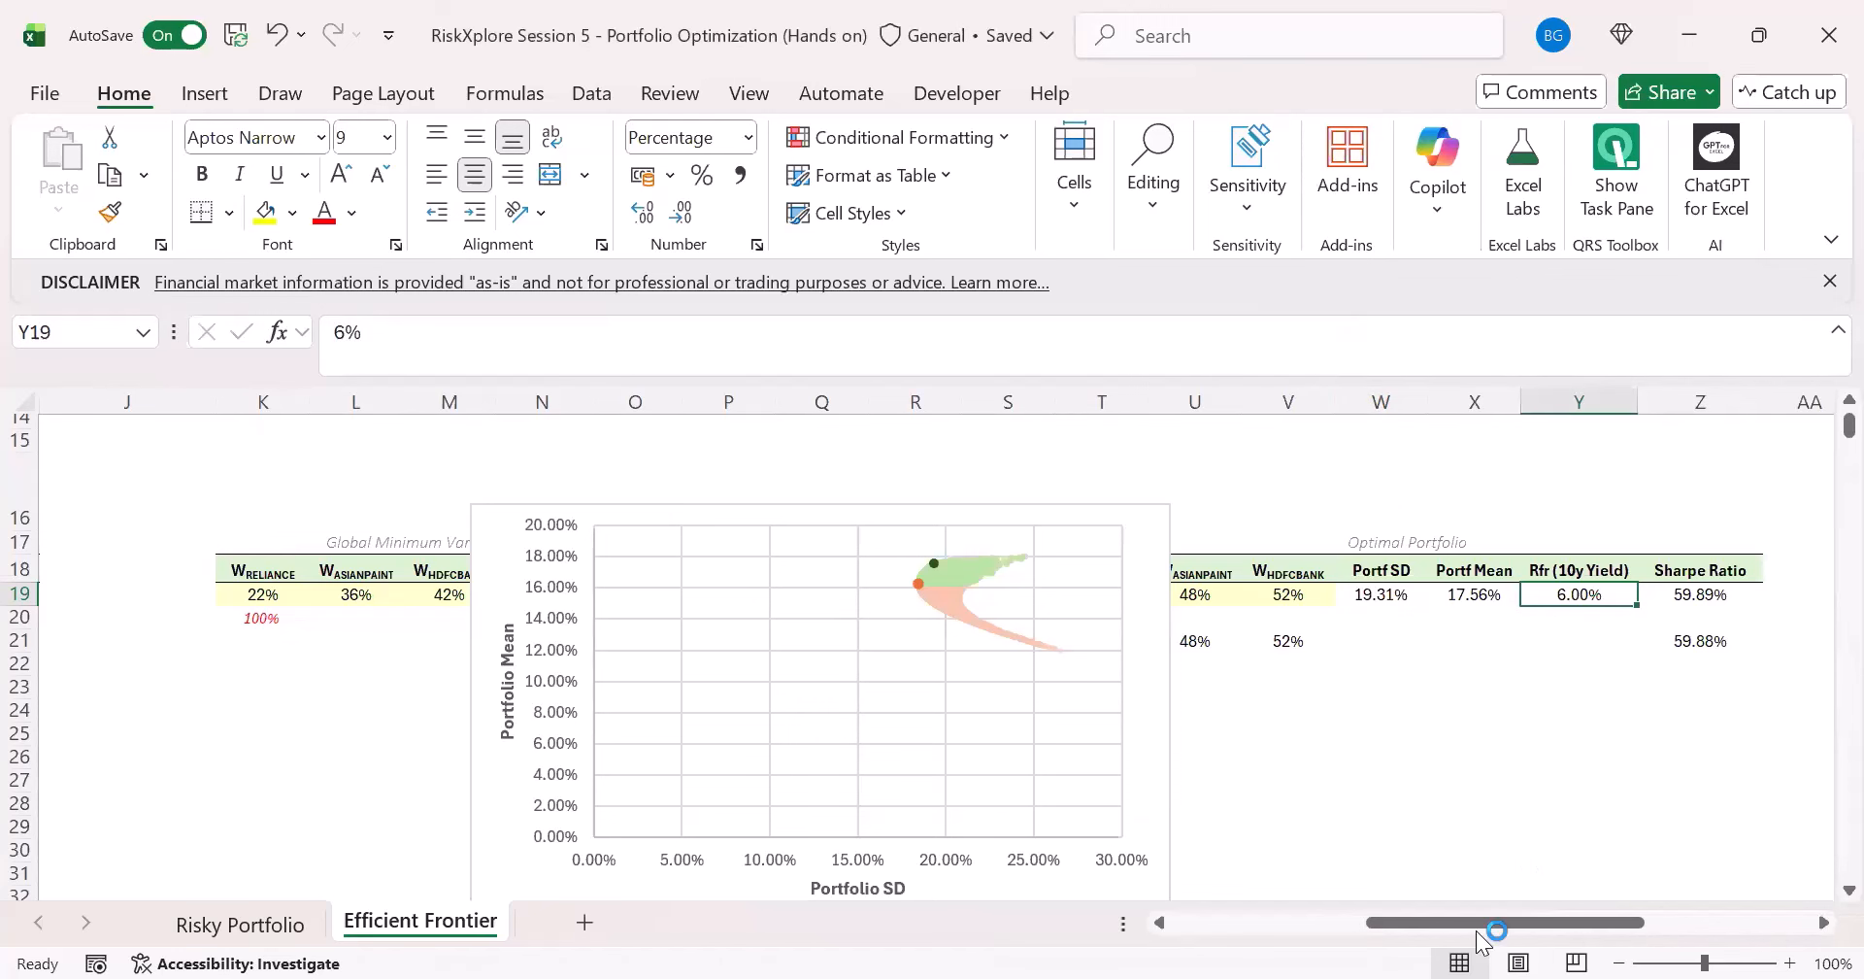
- Move the portfolio chart over columns R to X with its upper edge at row 21, beneath the optimal portfolio's row 19 figures
{"action": "left_click_drag", "start_coordinate": [1588, 921], "coordinate": [1676, 913]}
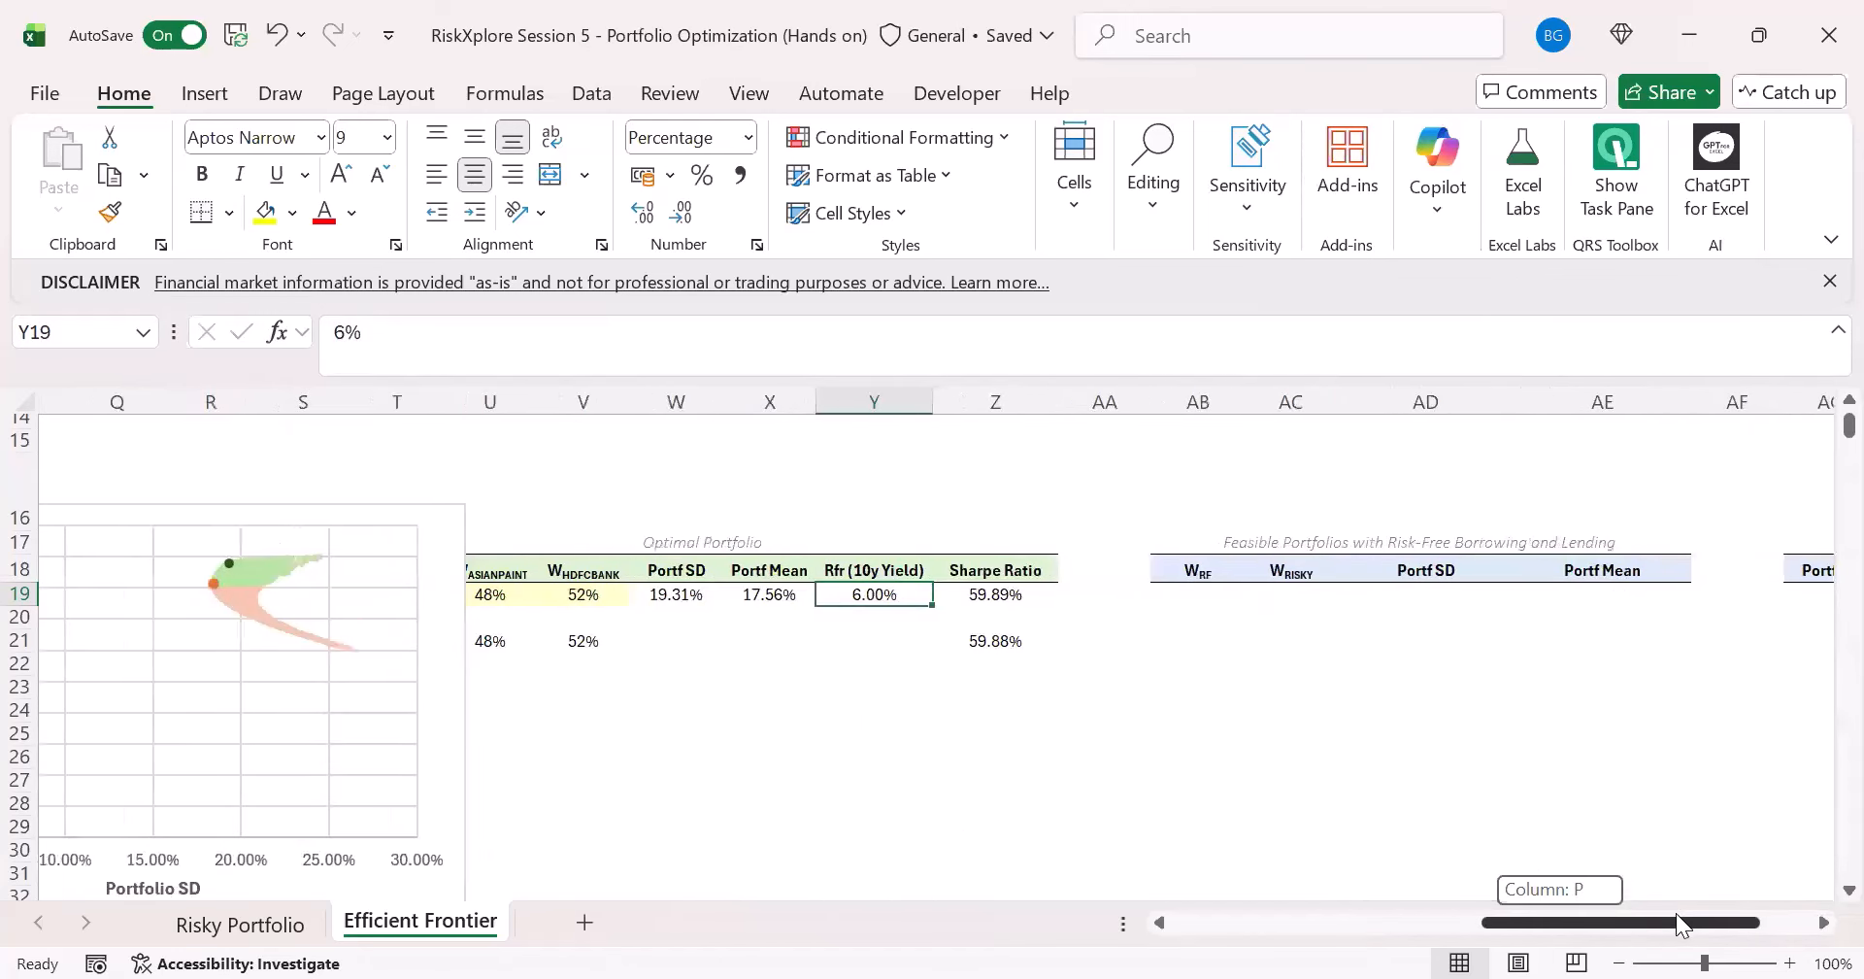
{"action": "left_click", "coordinate": [1196, 594]}
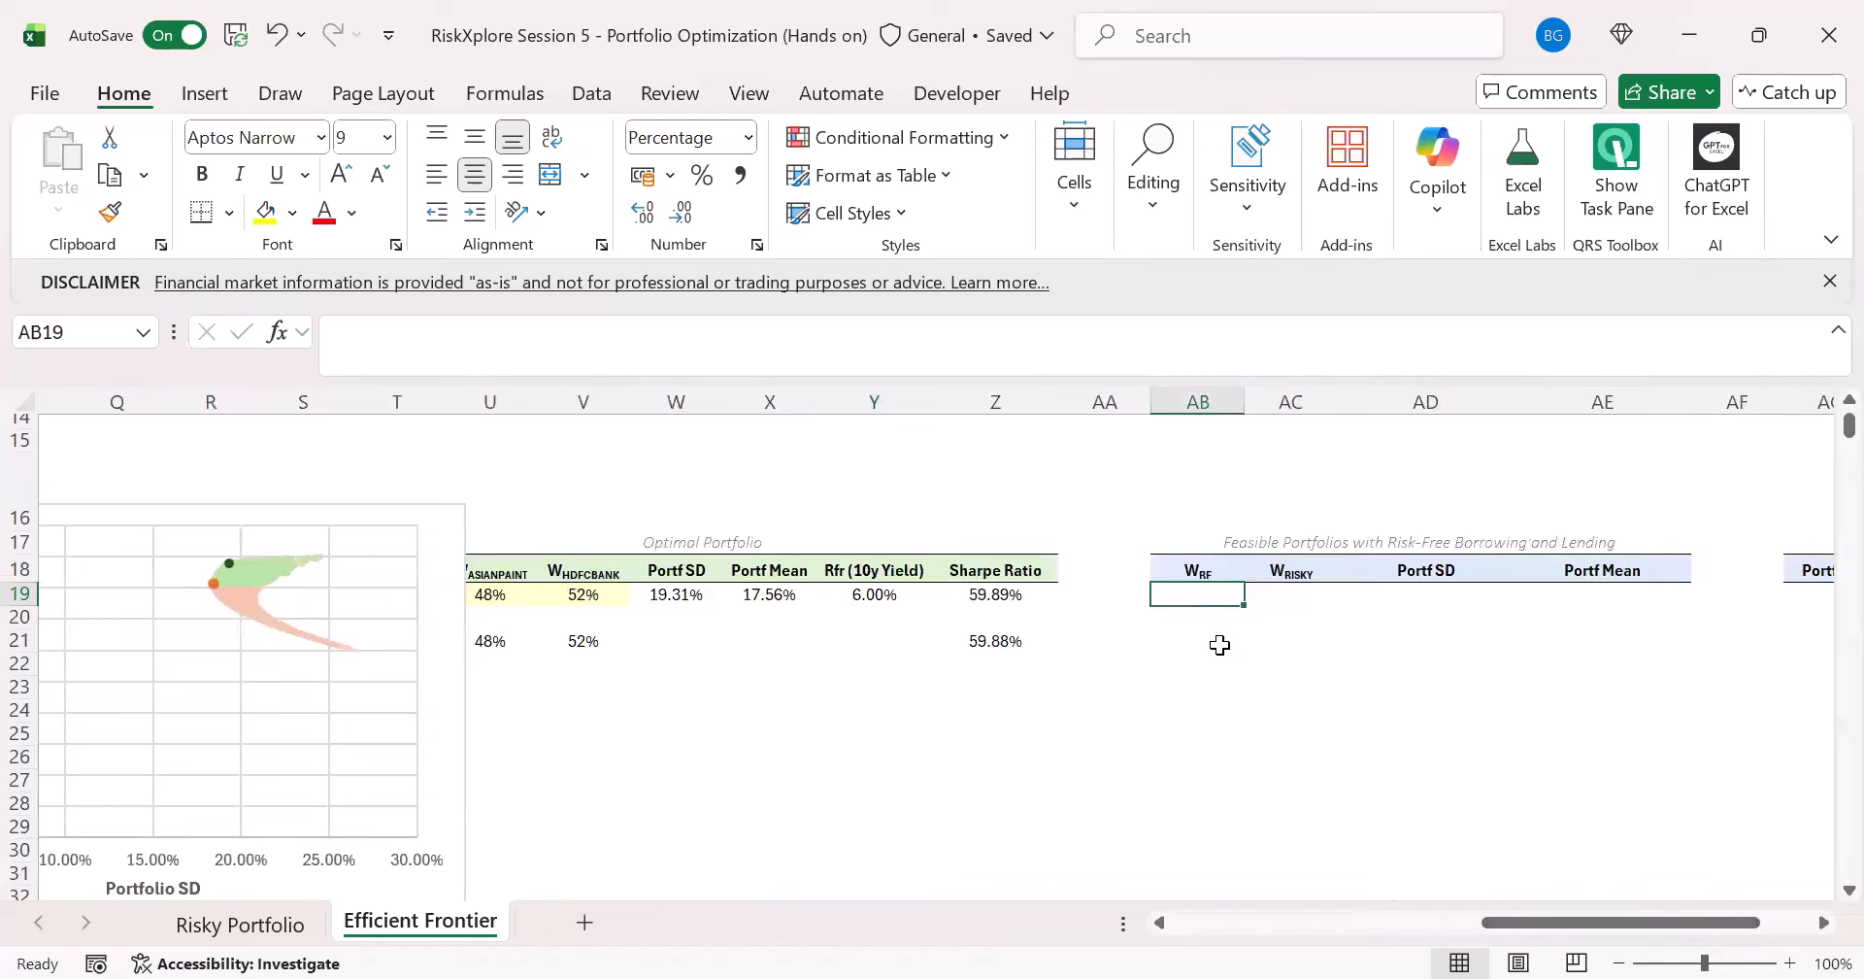
{"action": "left_click", "coordinate": [251, 502]}
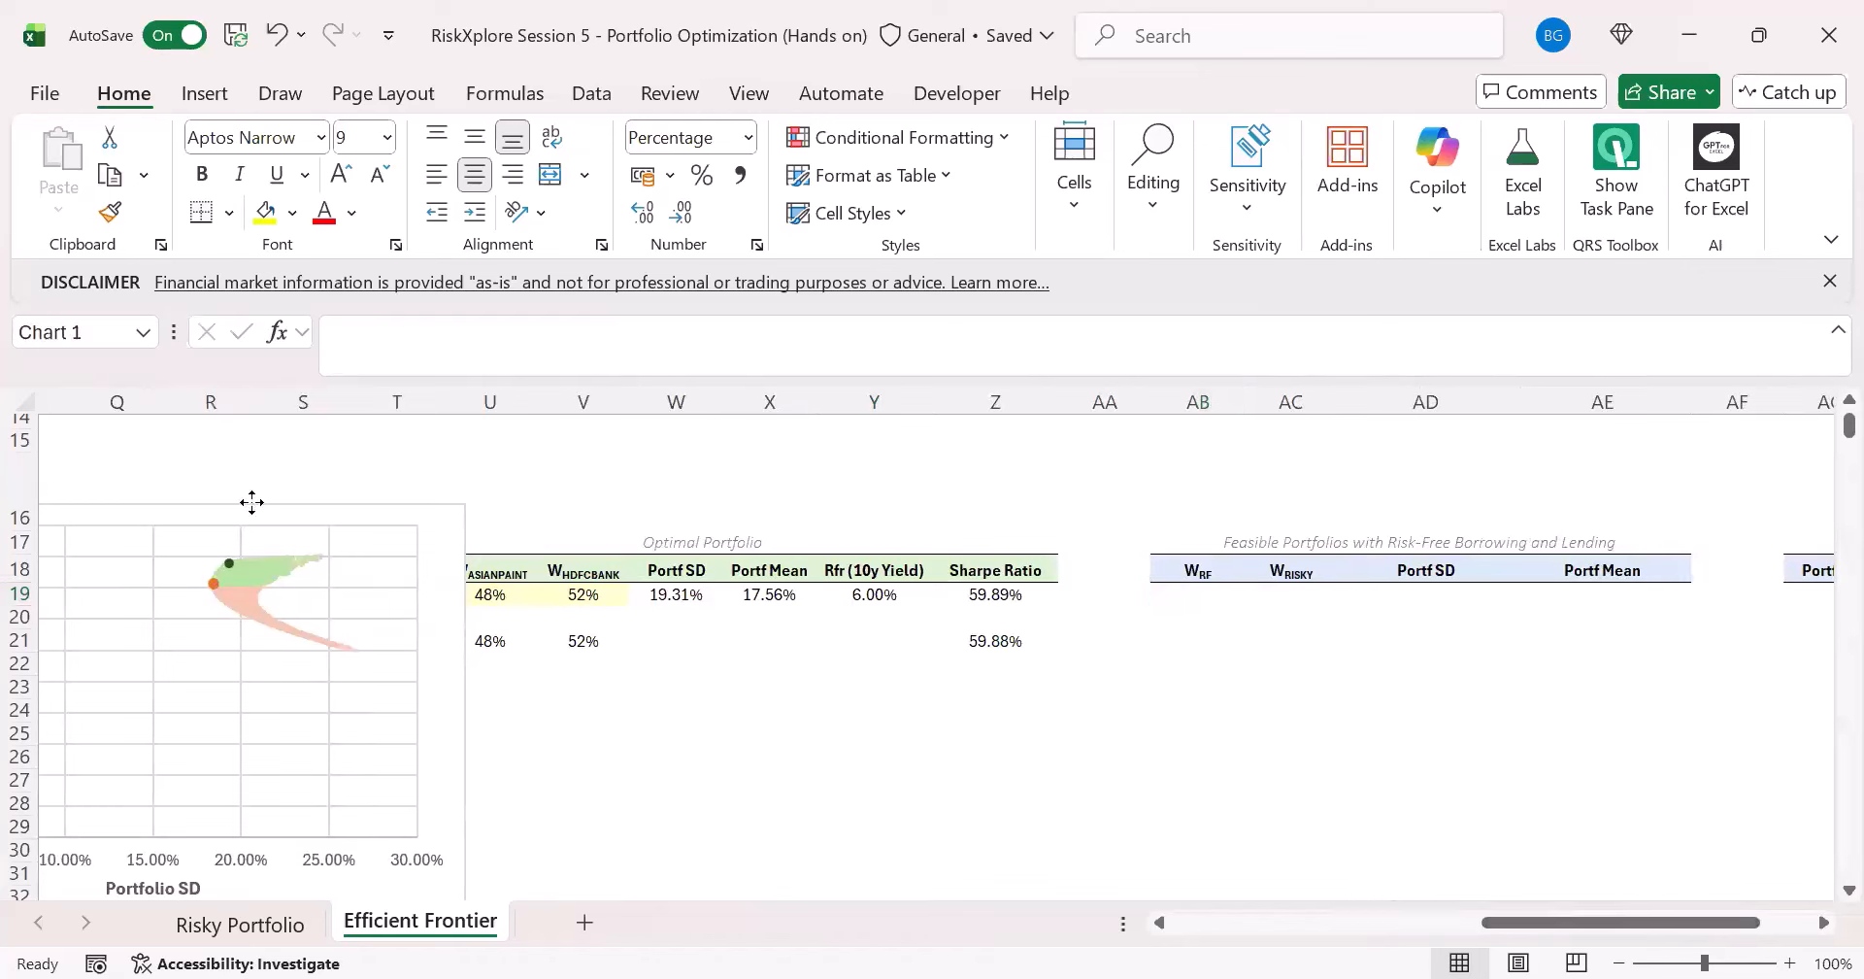
{"action": "left_click_drag", "start_coordinate": [251, 502], "coordinate": [689, 511]}
{"action": "left_click", "coordinate": [1200, 596]}
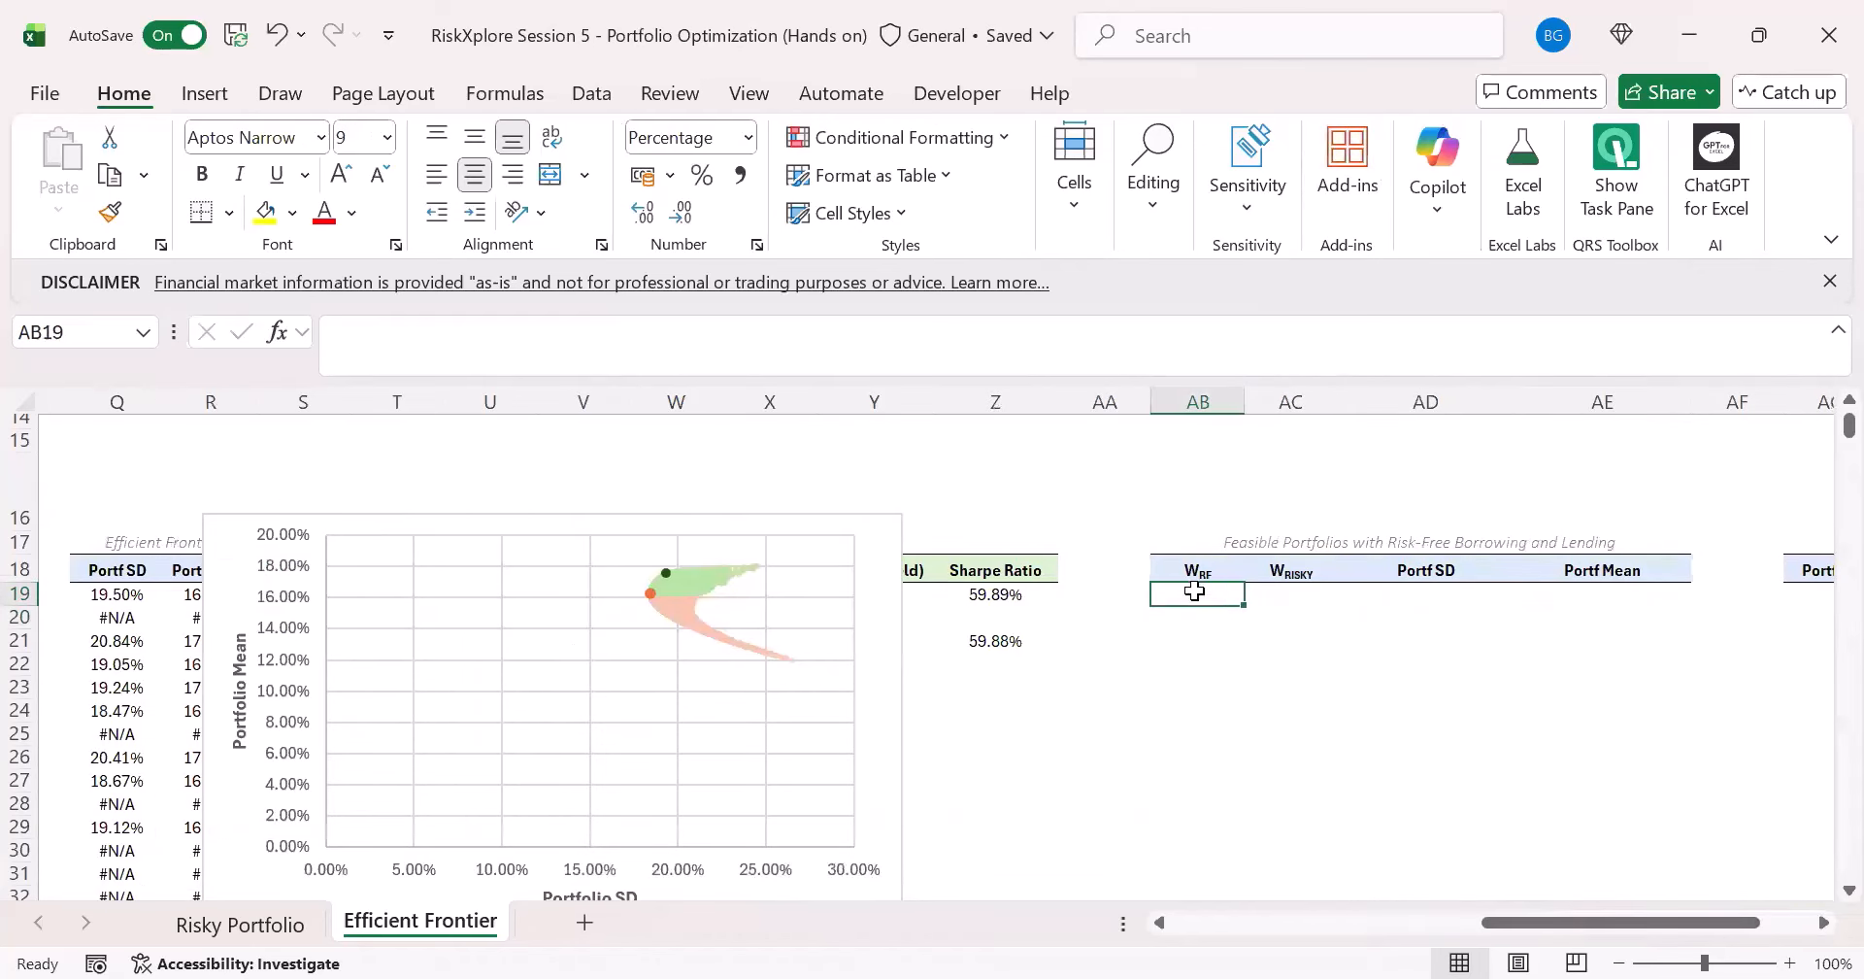
{"action": "left_click", "coordinate": [1268, 596]}
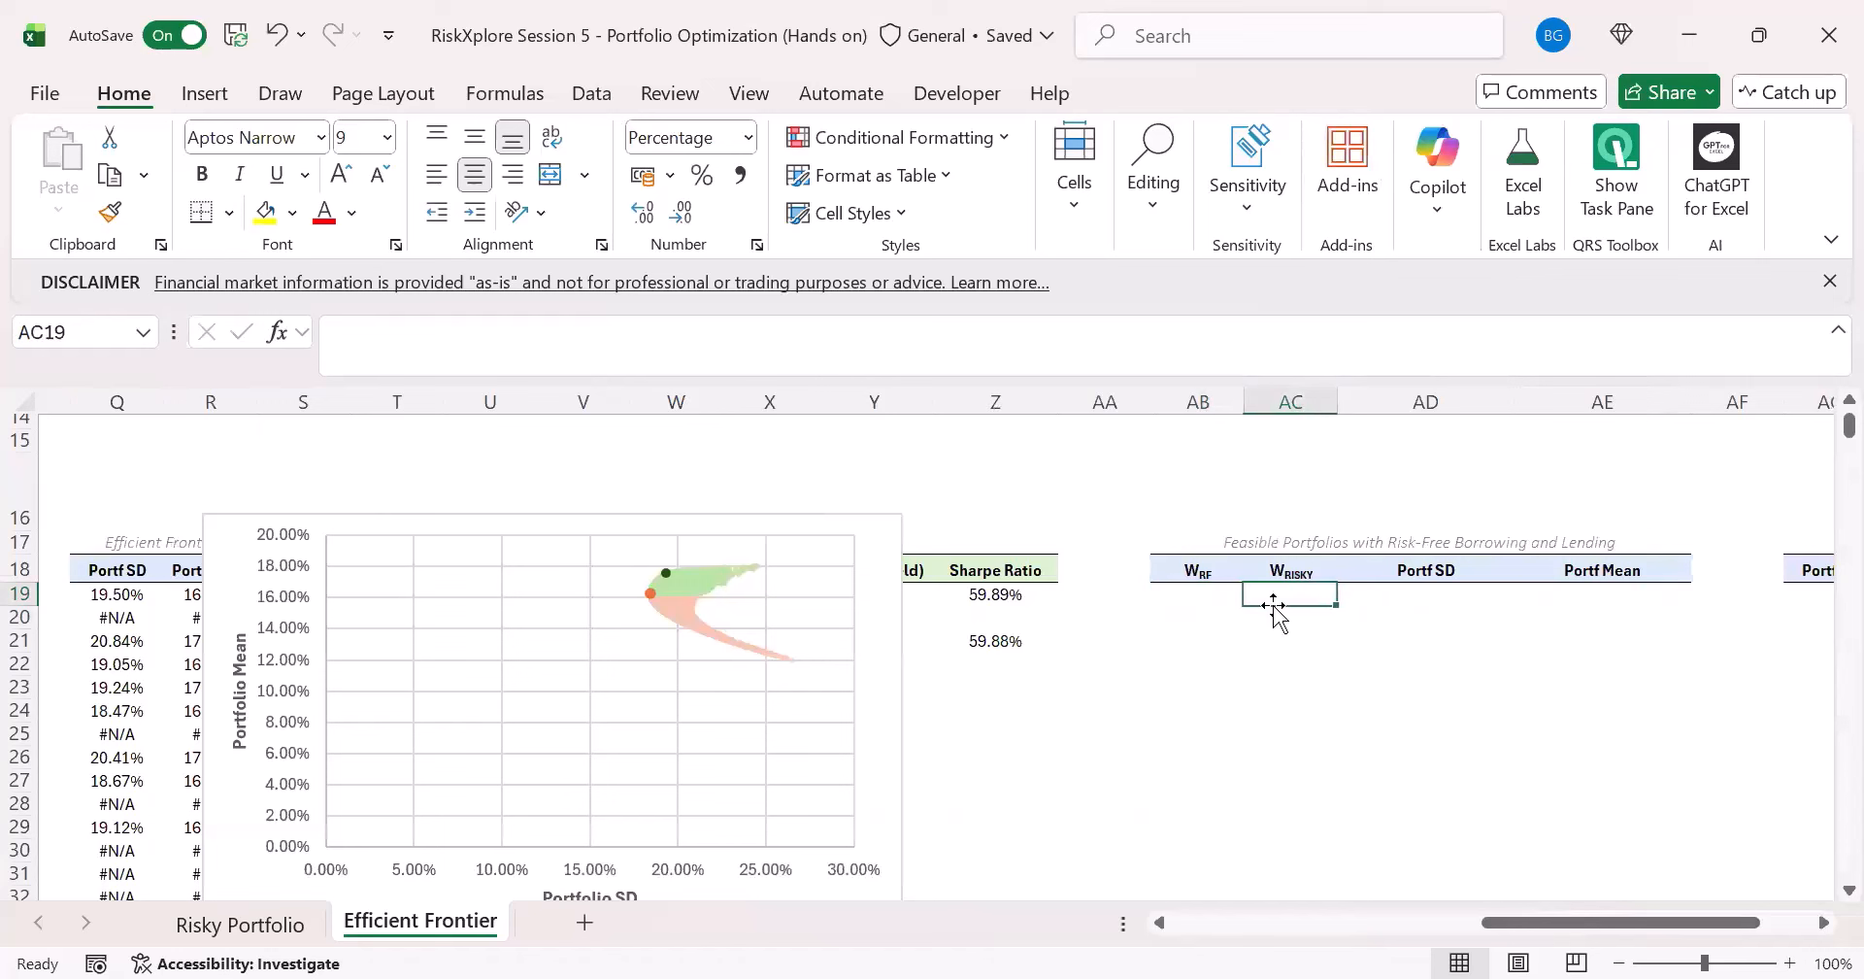
{"action": "left_click_drag", "start_coordinate": [783, 516], "coordinate": [783, 642]}
{"action": "left_click", "coordinate": [1291, 613]}
{"action": "left_click", "coordinate": [1291, 596]}
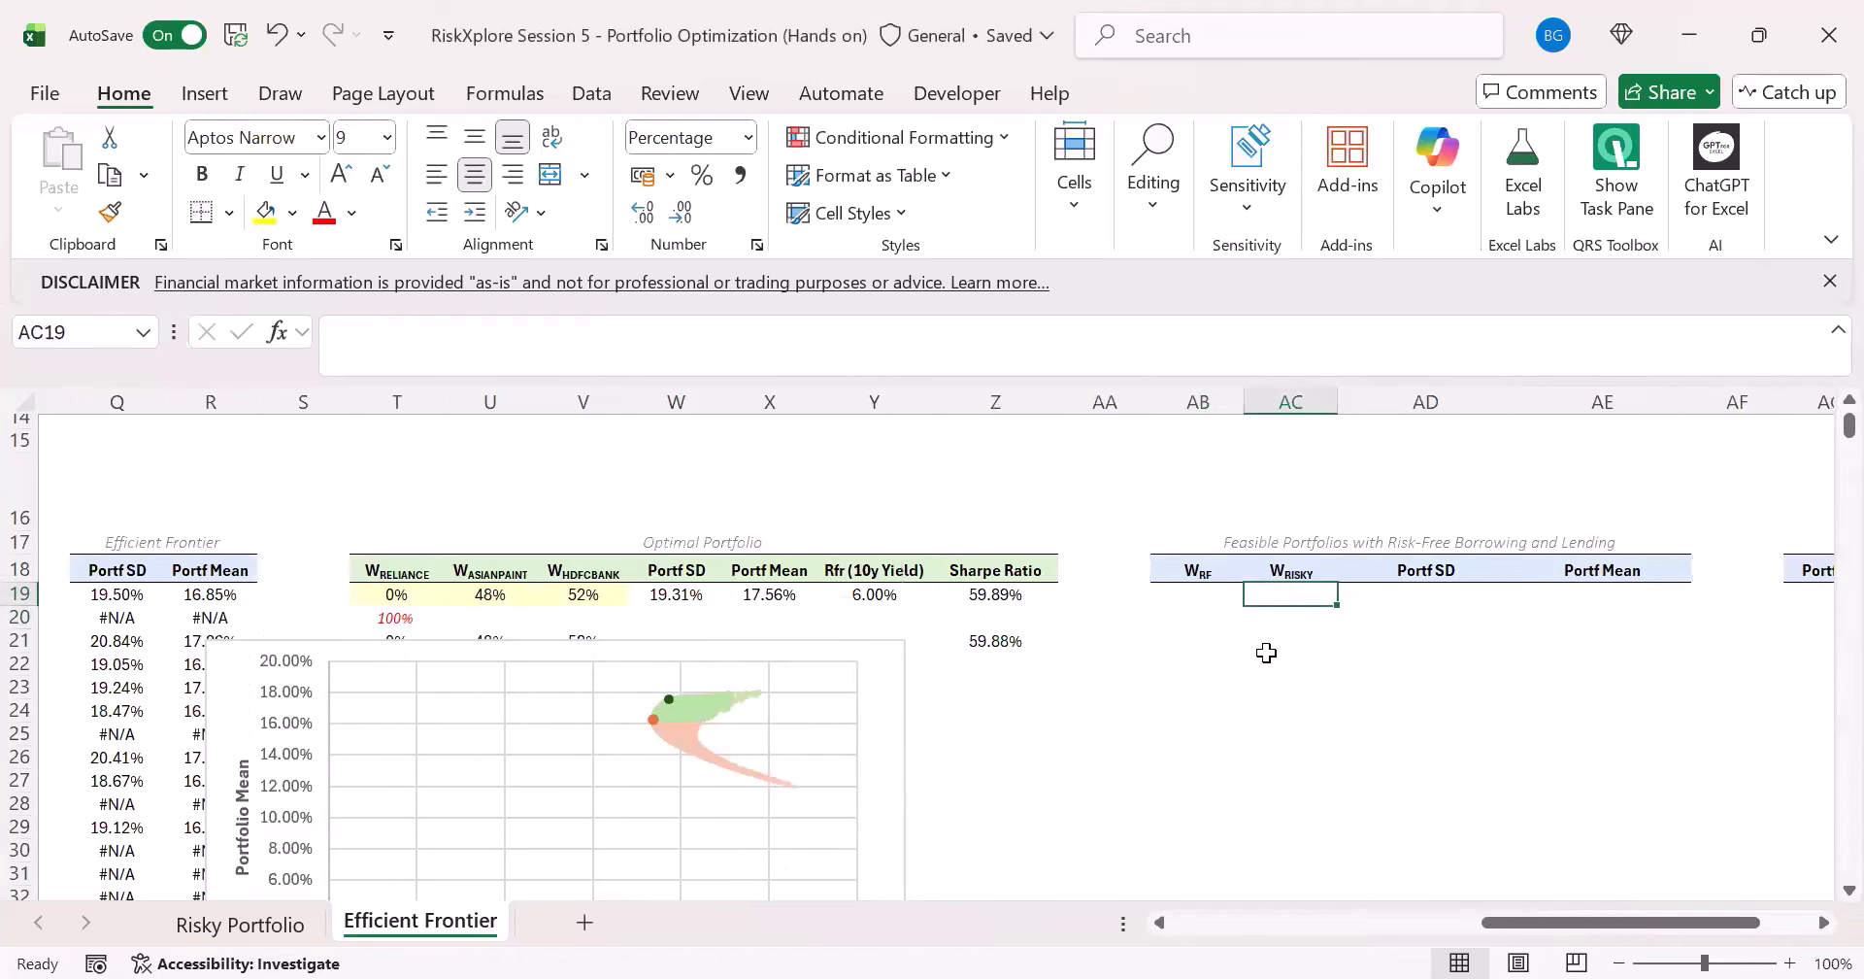
- Review the stock weight headers in T18:V18 alongside the risky-portfolio weight column starting at AC19
{"action": "left_click", "coordinate": [1015, 666]}
{"action": "left_click_drag", "start_coordinate": [603, 597], "coordinate": [554, 568]}
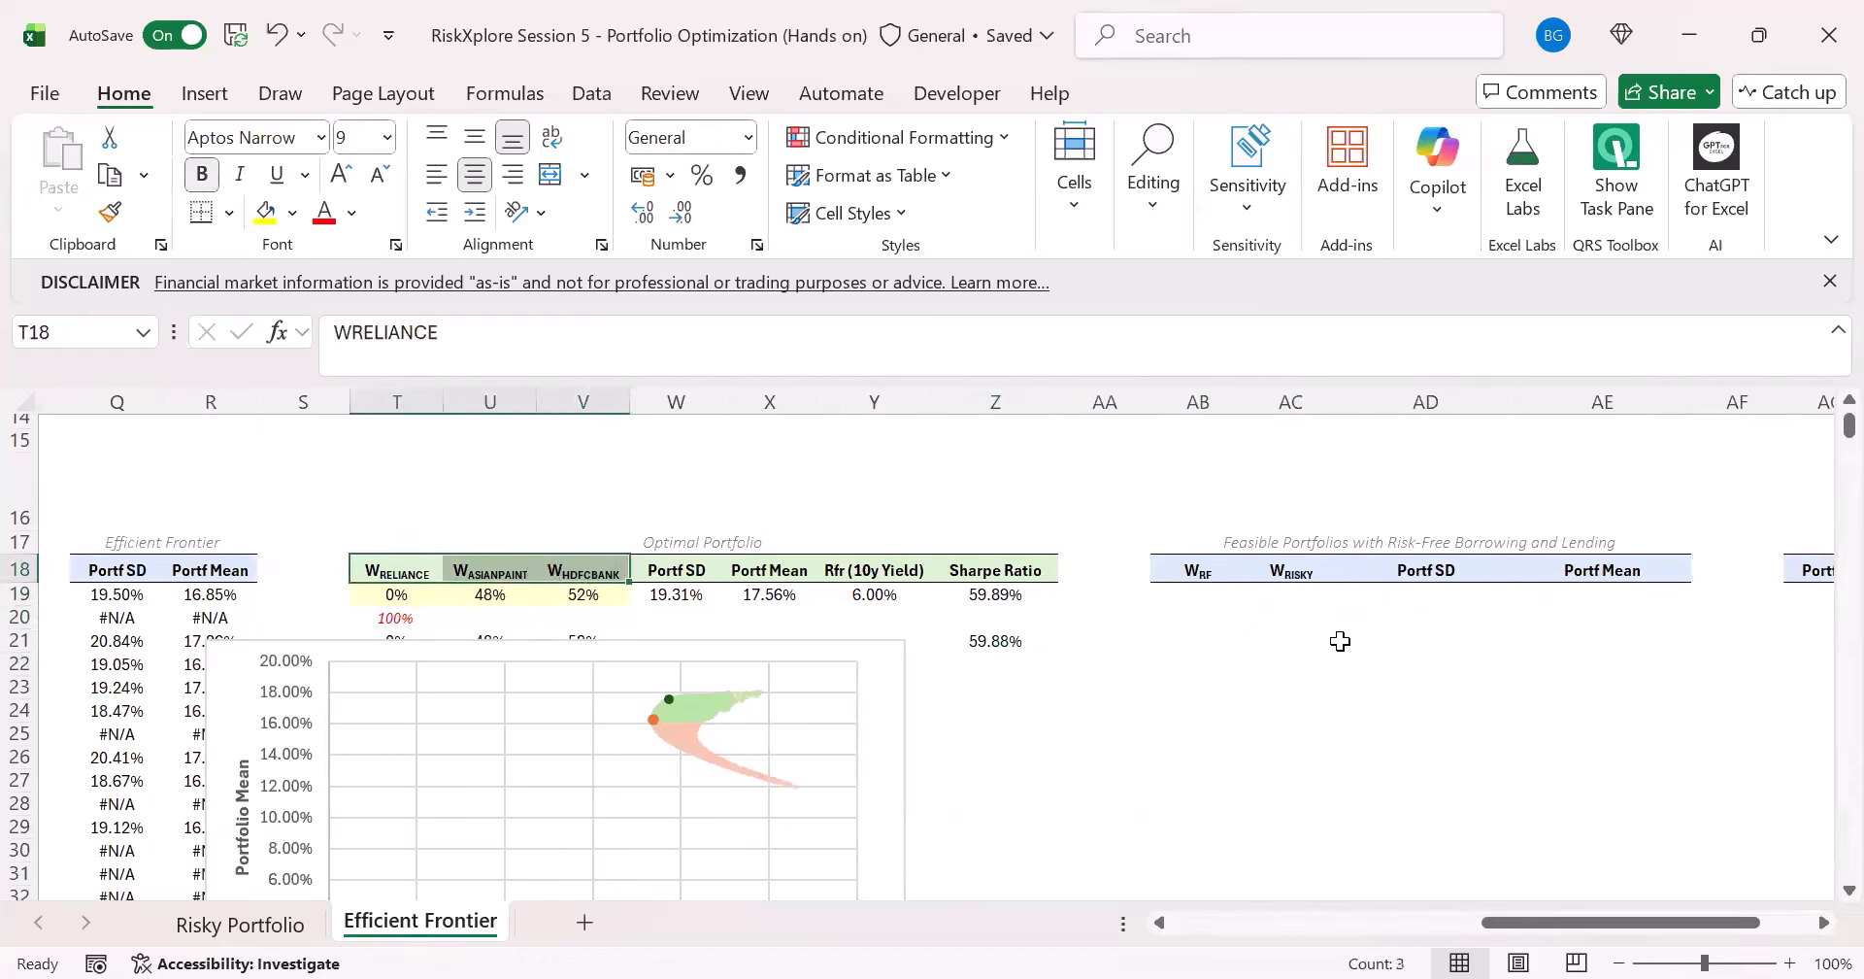
{"action": "left_click", "coordinate": [1332, 622]}
{"action": "left_click", "coordinate": [1309, 598]}
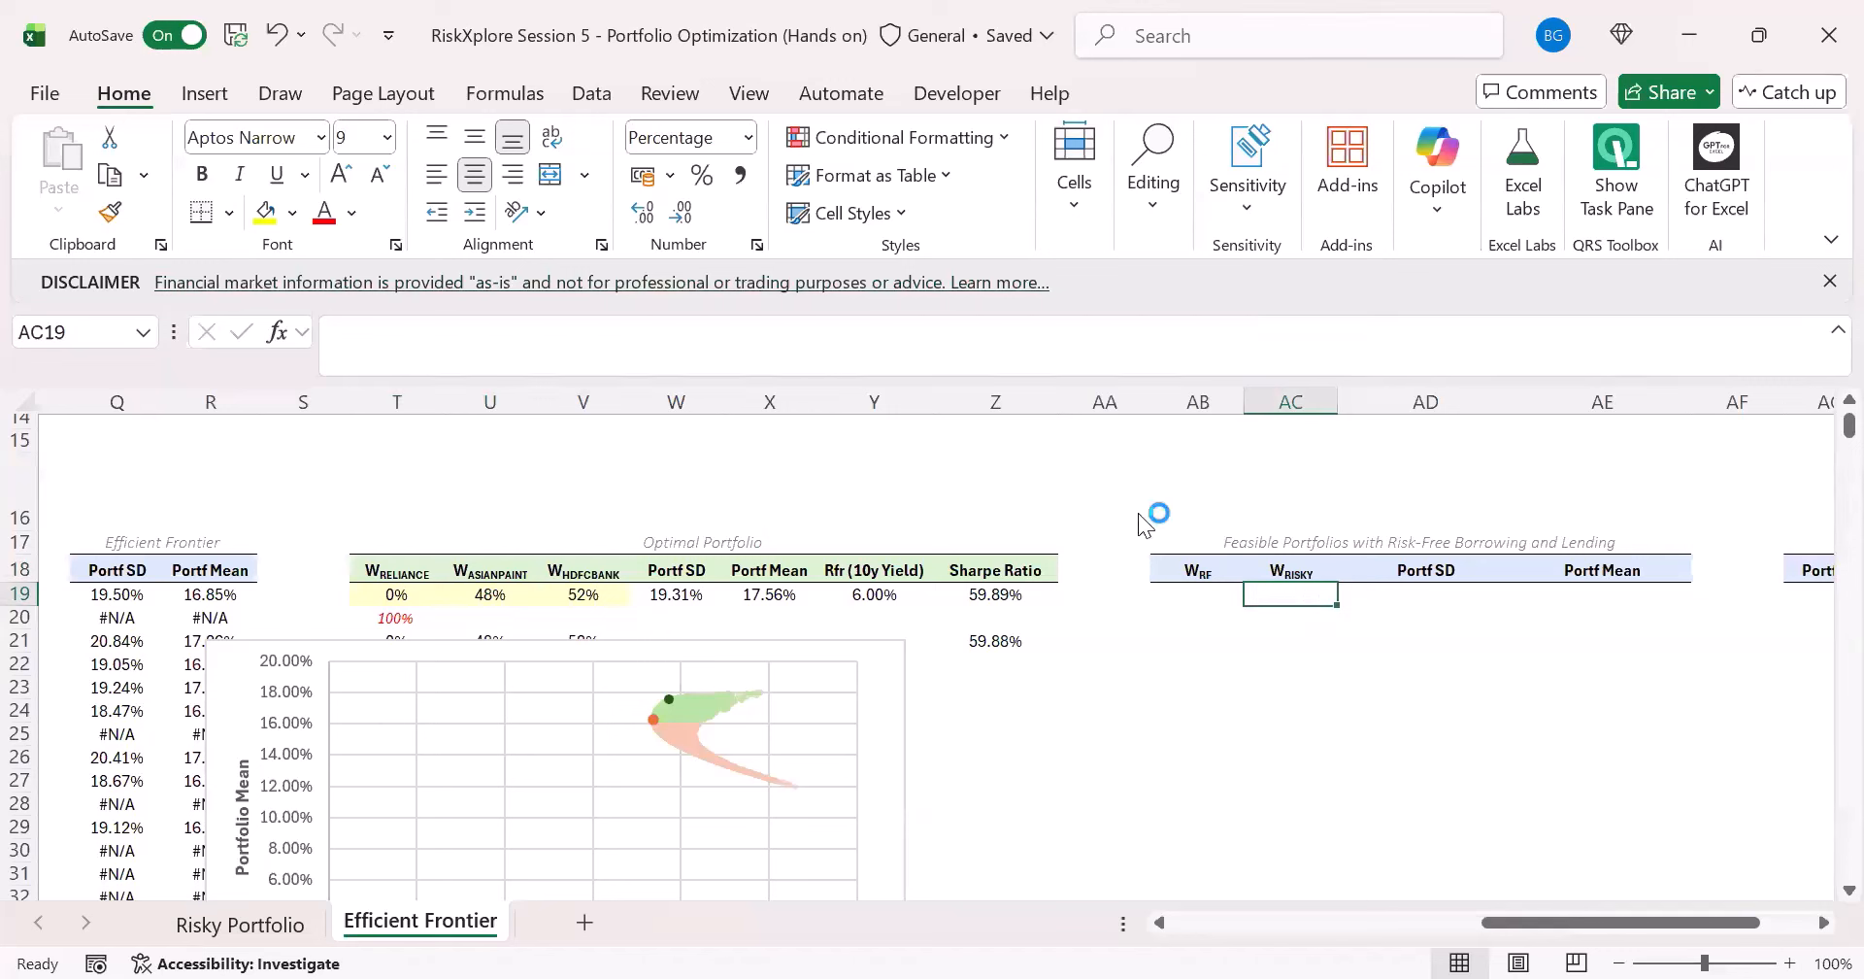
- Generate 10,000 random risk-free weights in AB19 with =RANDARRAY(10000)
{"action": "left_click", "coordinate": [1196, 596]}
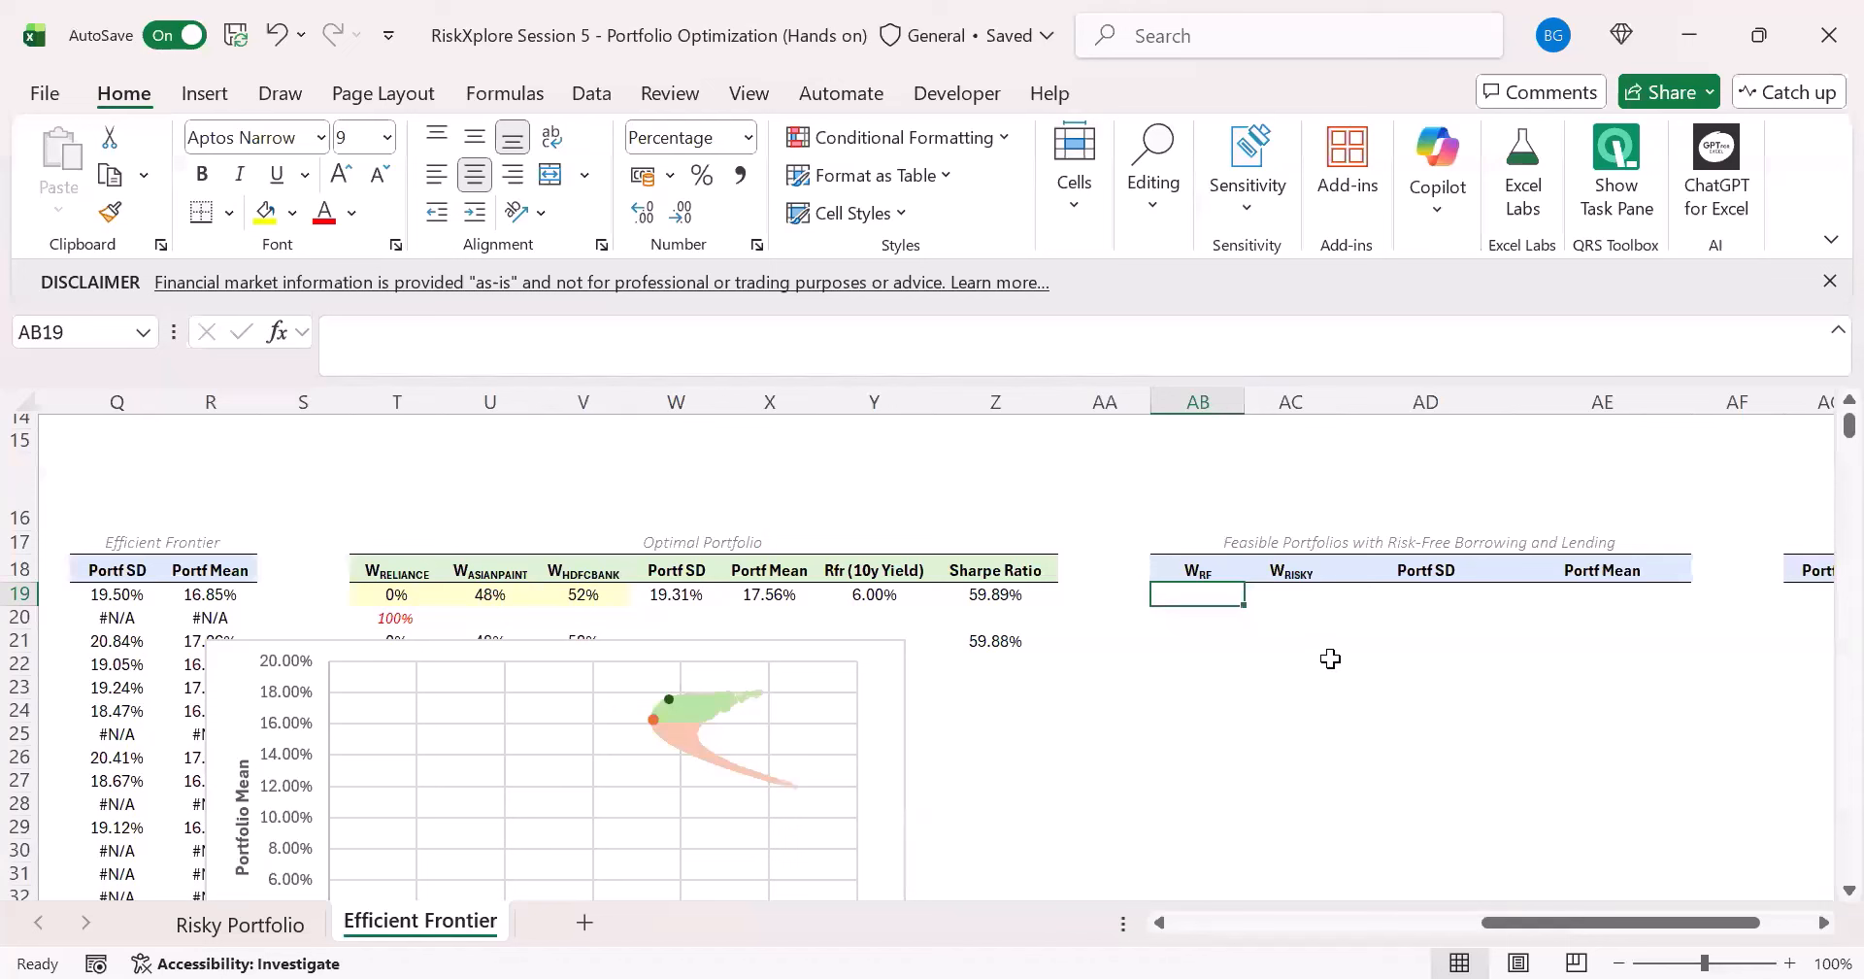
{"action": "type", "text": "=r"}
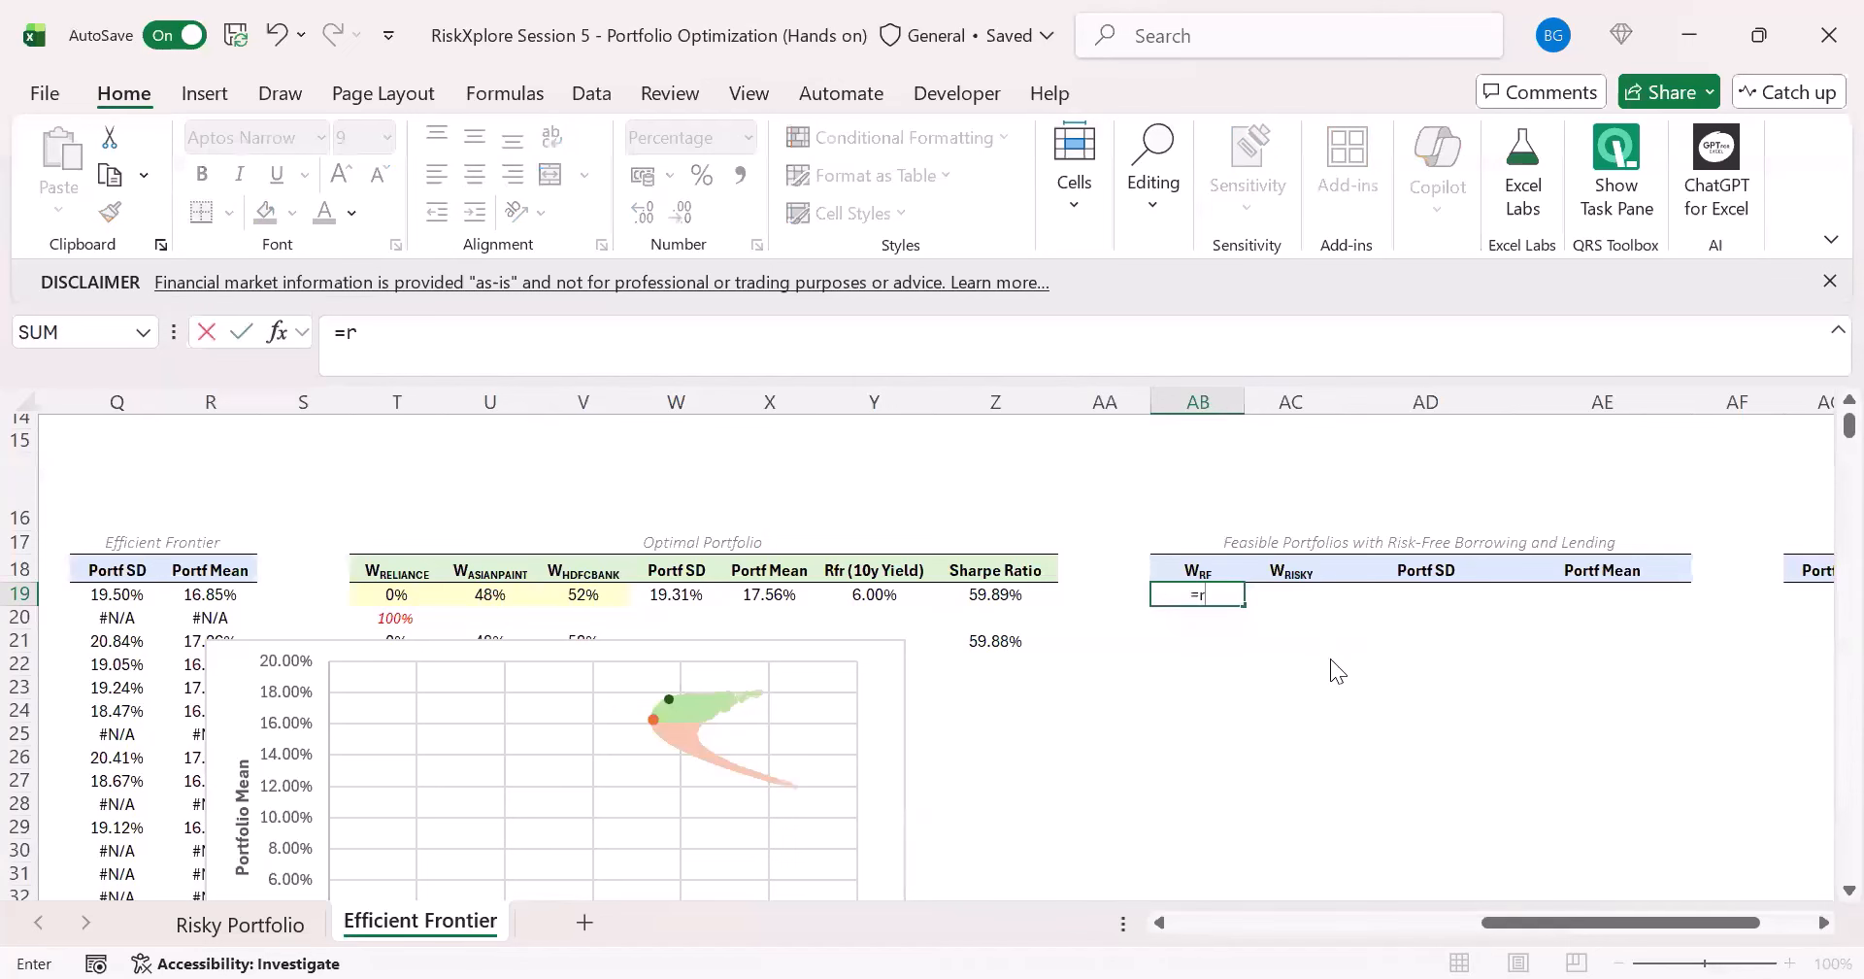
{"action": "type", "text": "andarray(1000"}
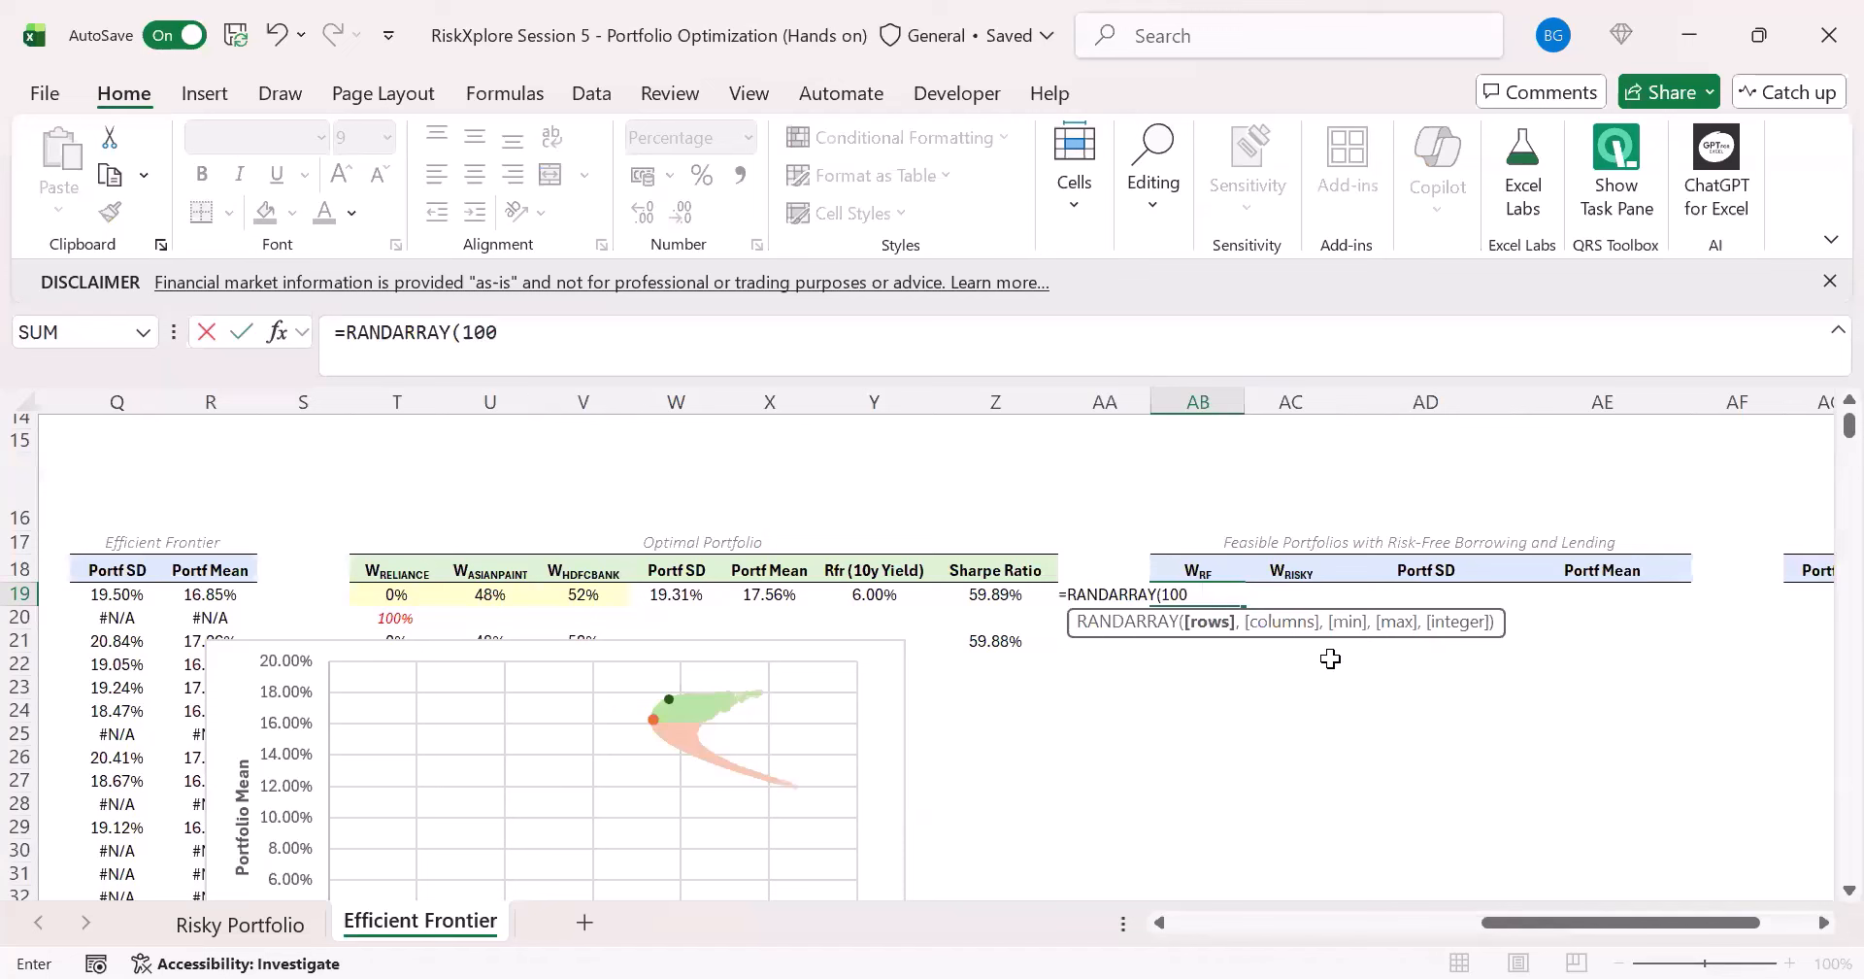
{"action": "type", "text": "0)"}
{"action": "key", "text": "ctrl+Return"}
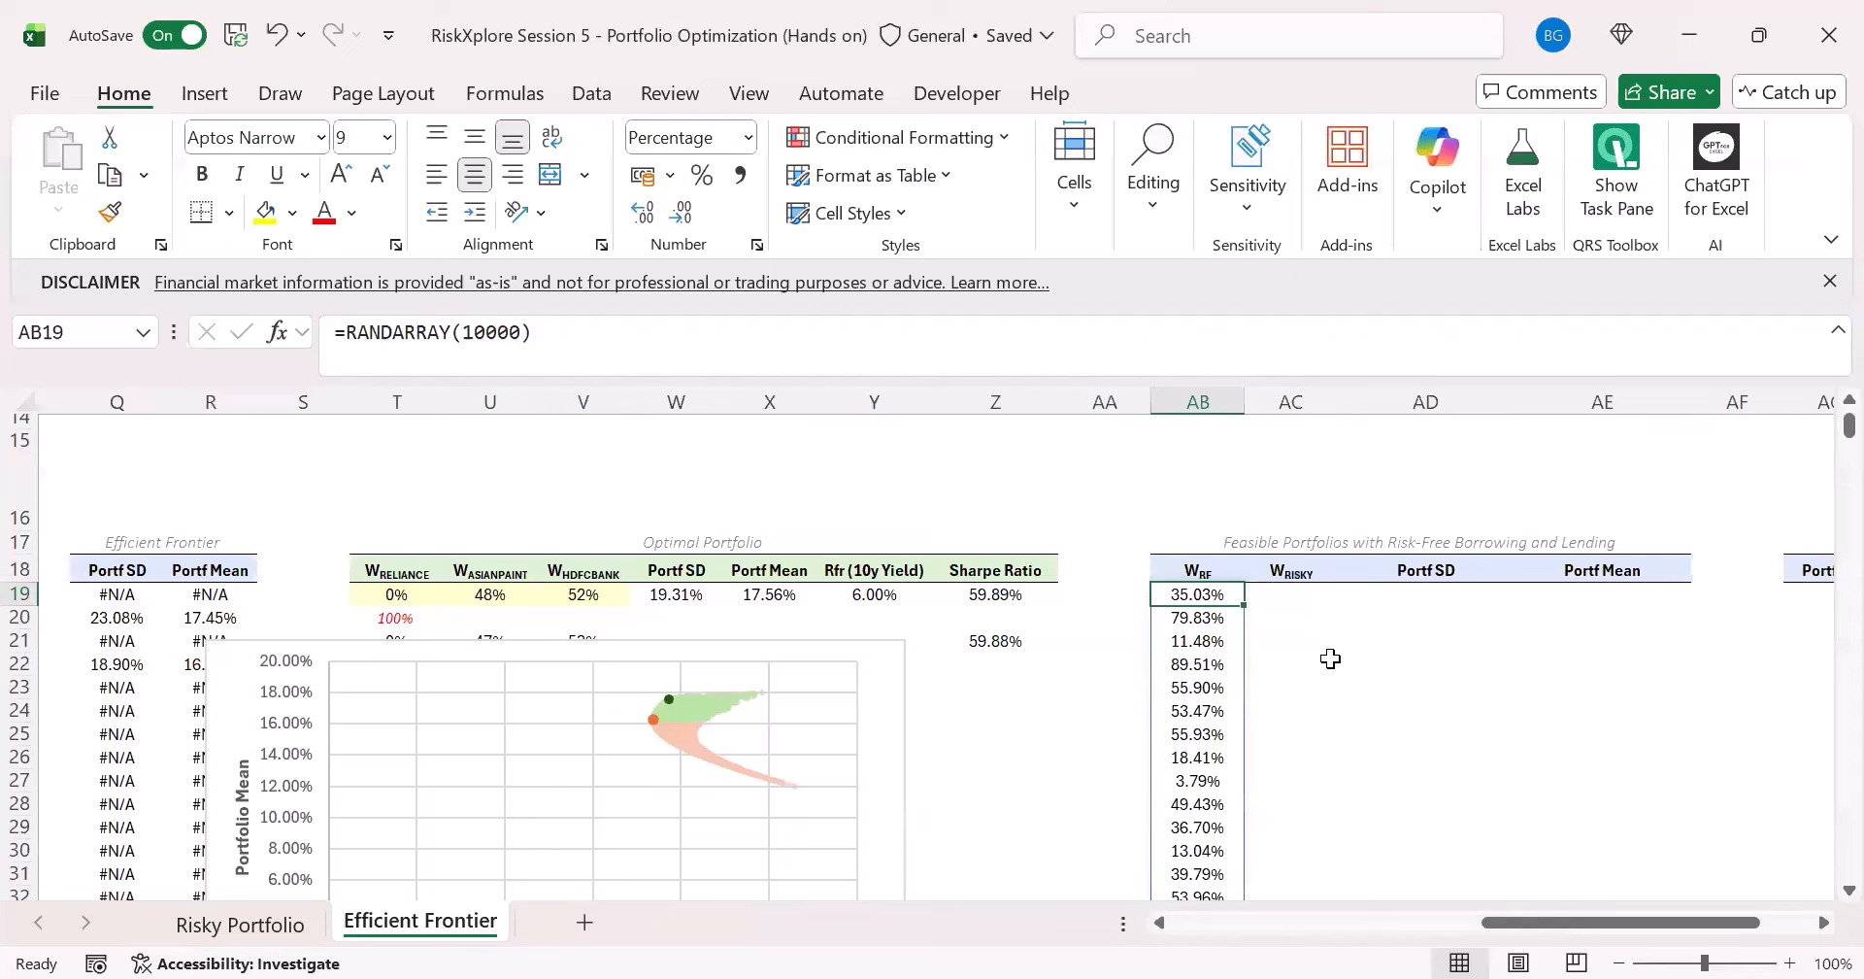
- Calculate the risky-portfolio weights in AC19 with =1-AB19#
{"action": "key", "text": "Right"}
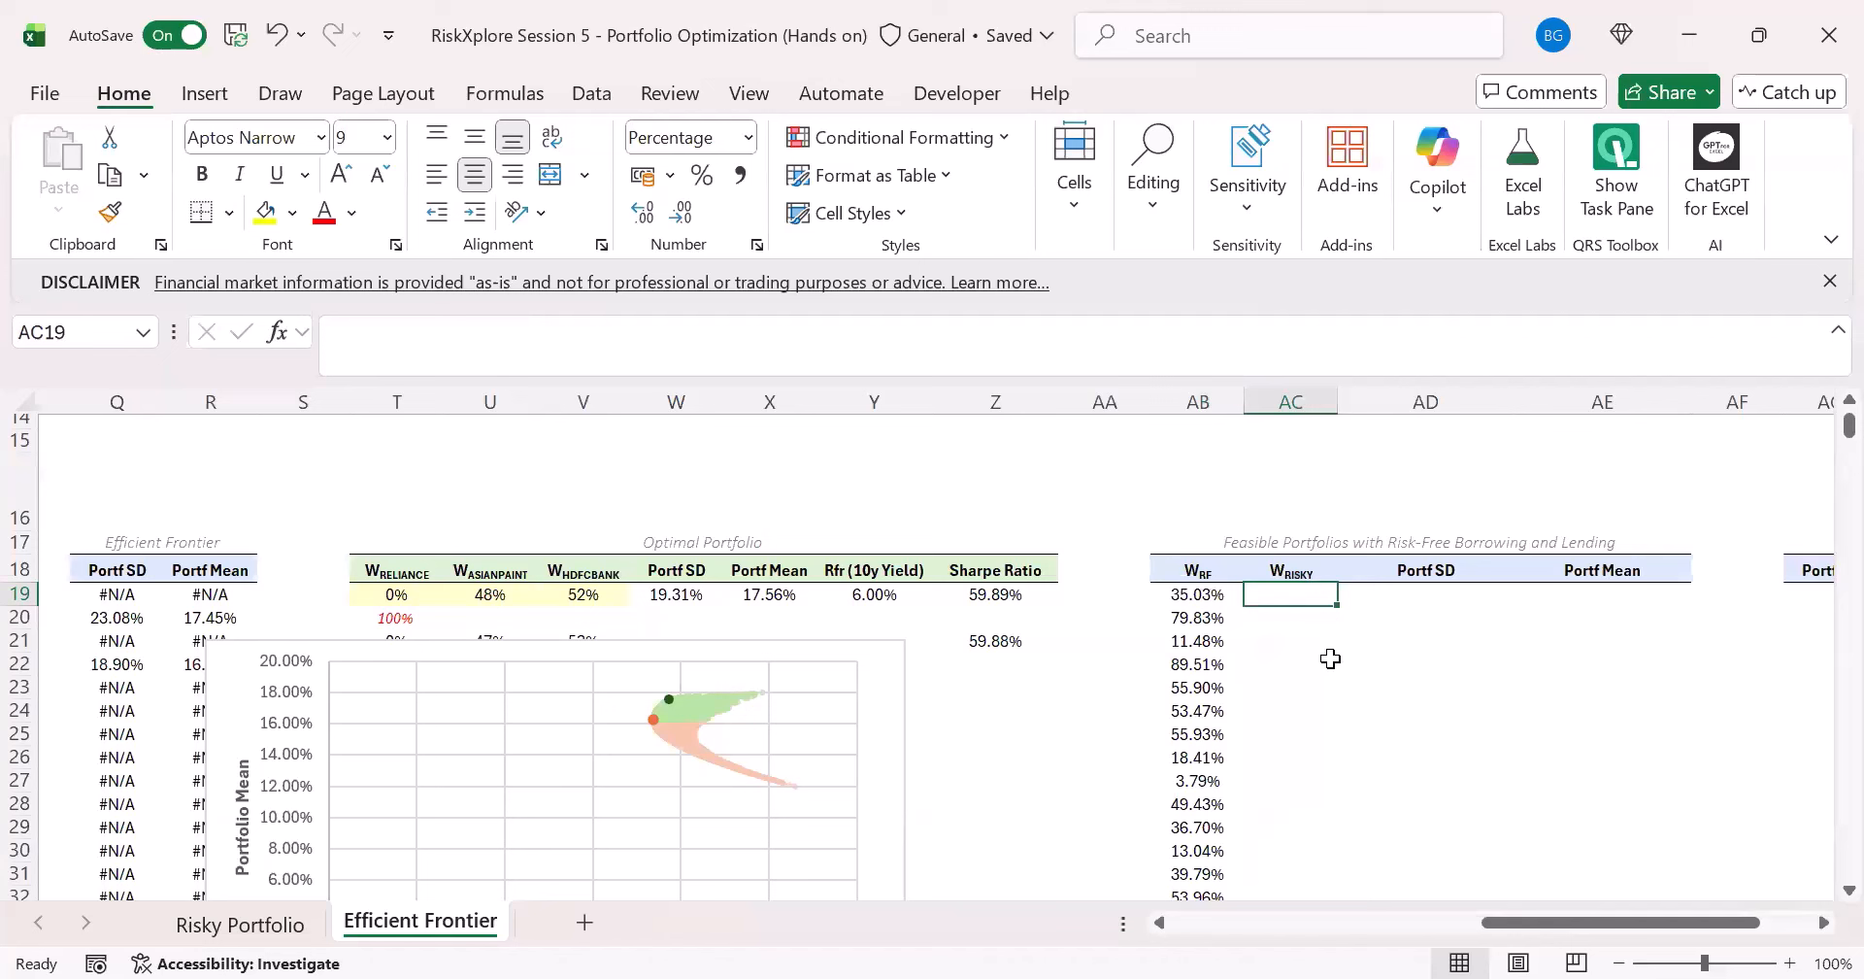
{"action": "type", "text": "="}
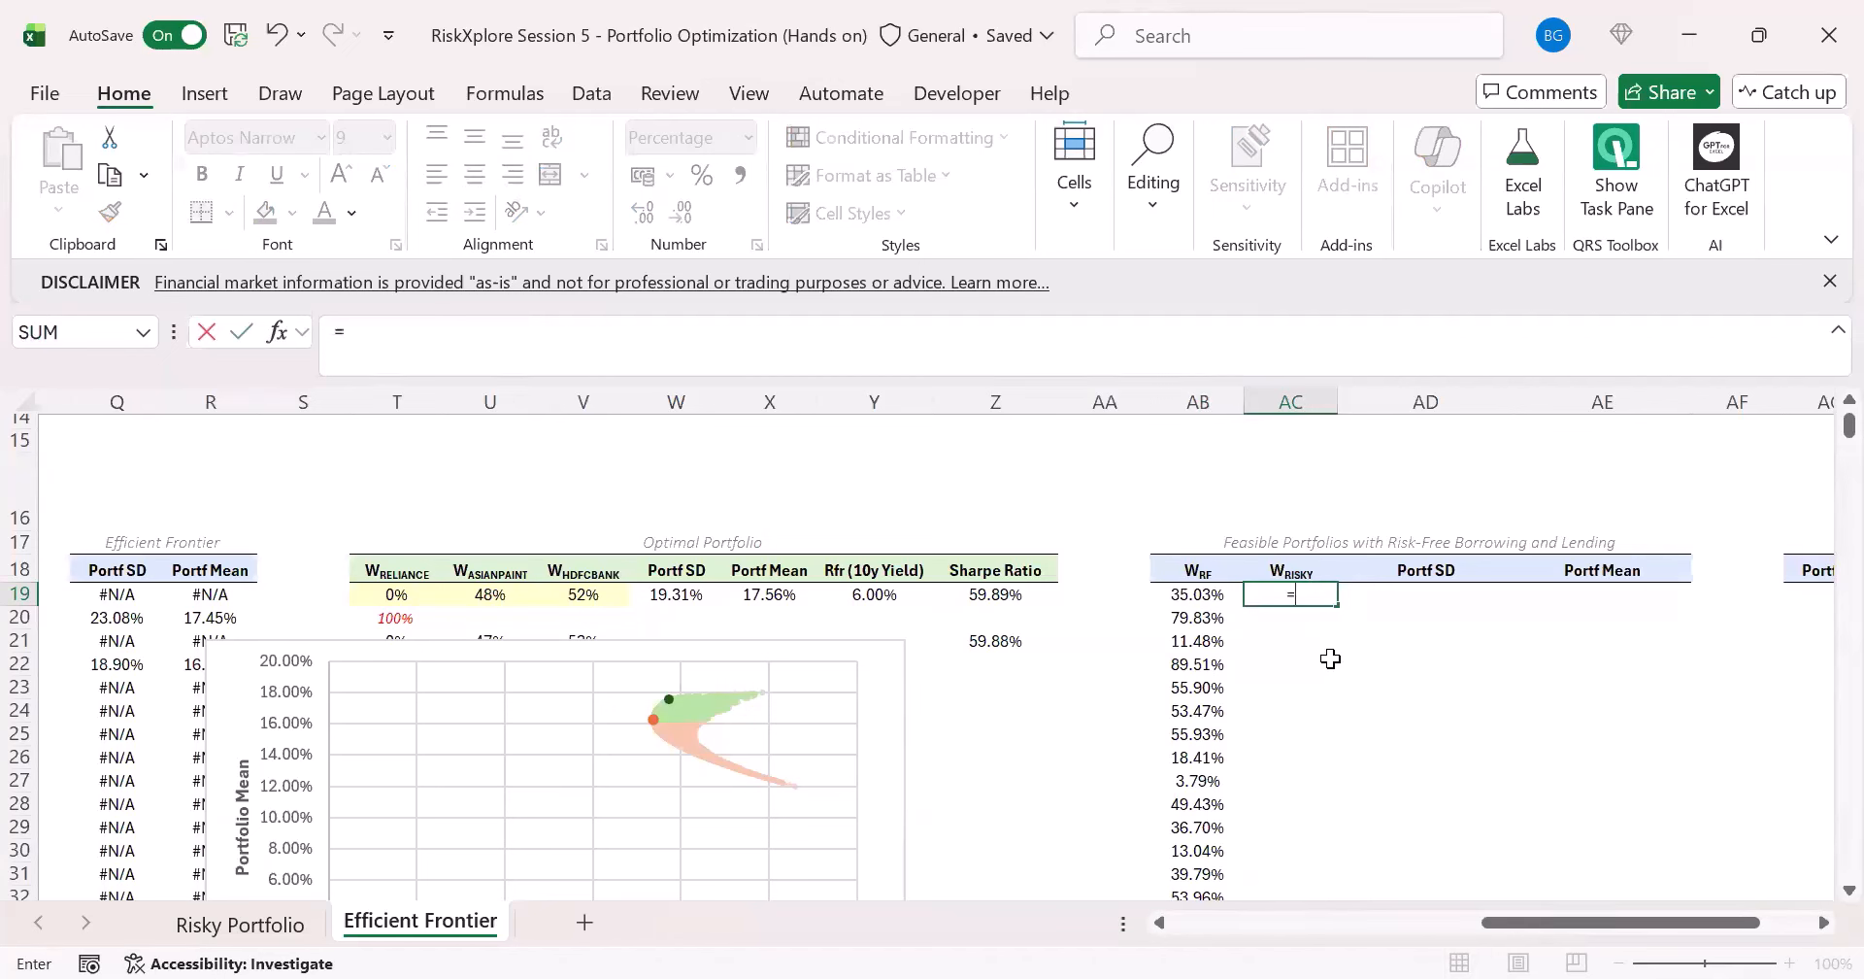
{"action": "type", "text": "1"}
{"action": "key", "text": "Left"}
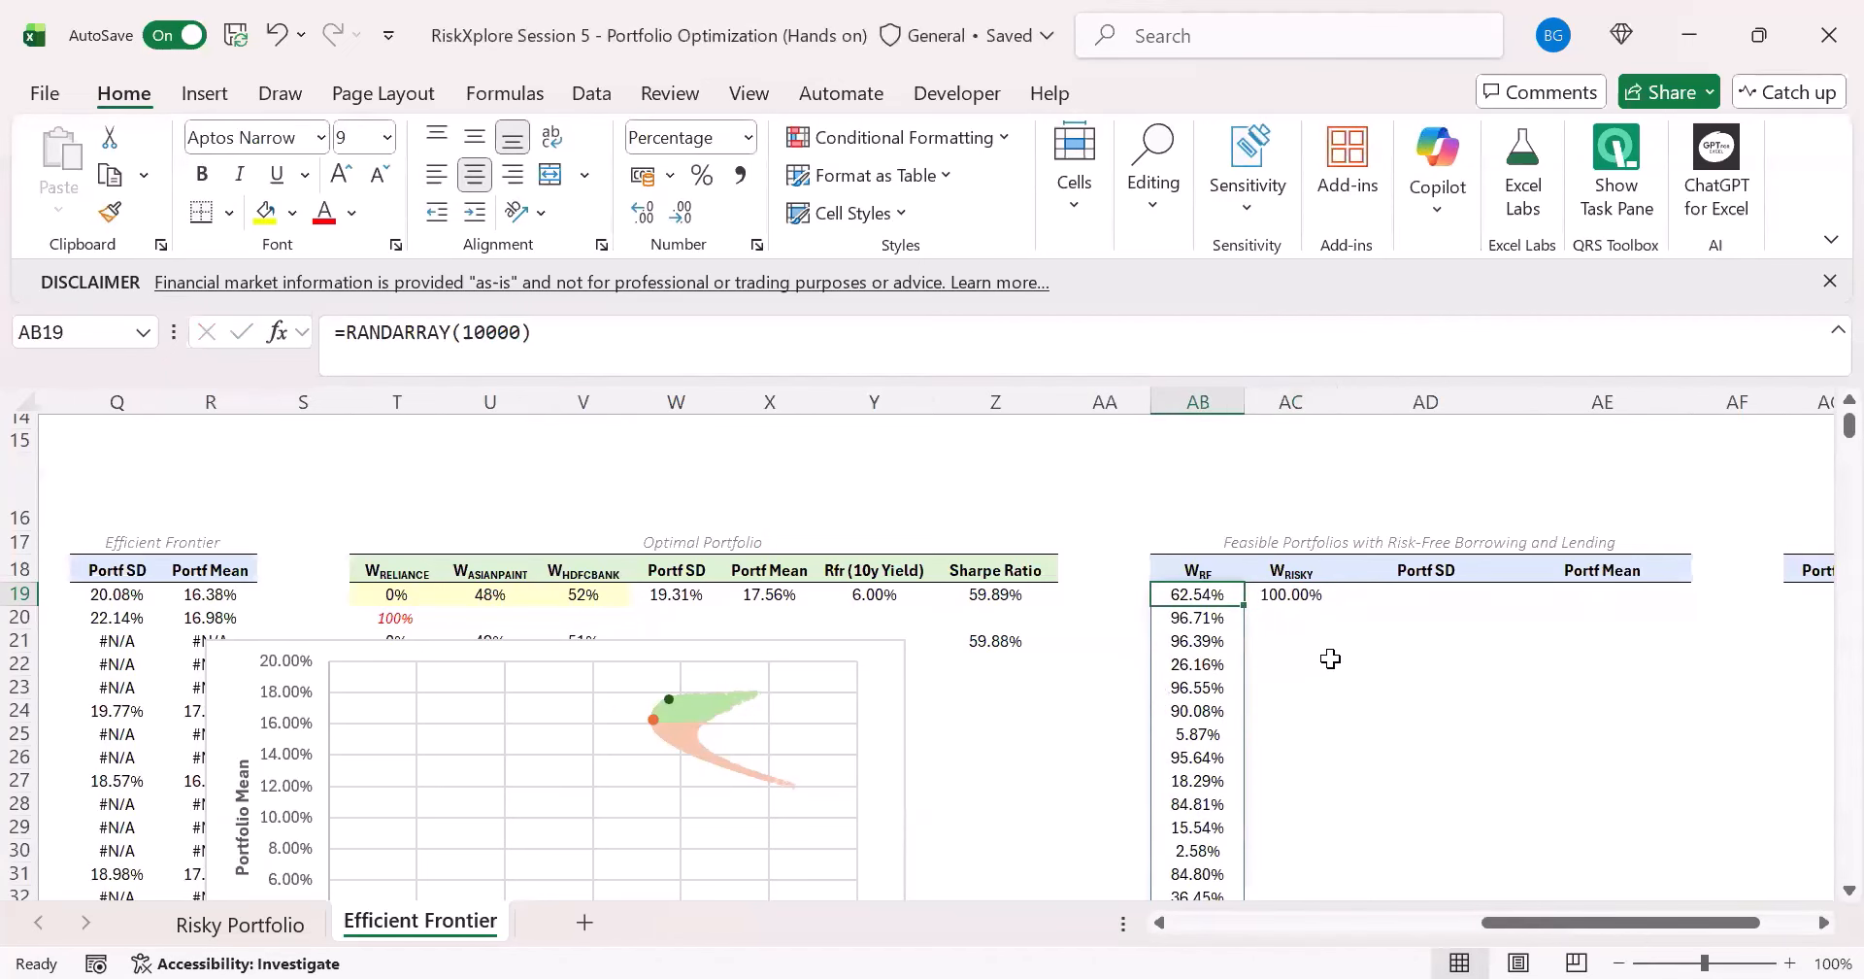
{"action": "key", "text": "Right"}
{"action": "type", "text": "=1-"}
{"action": "key", "text": "Left"}
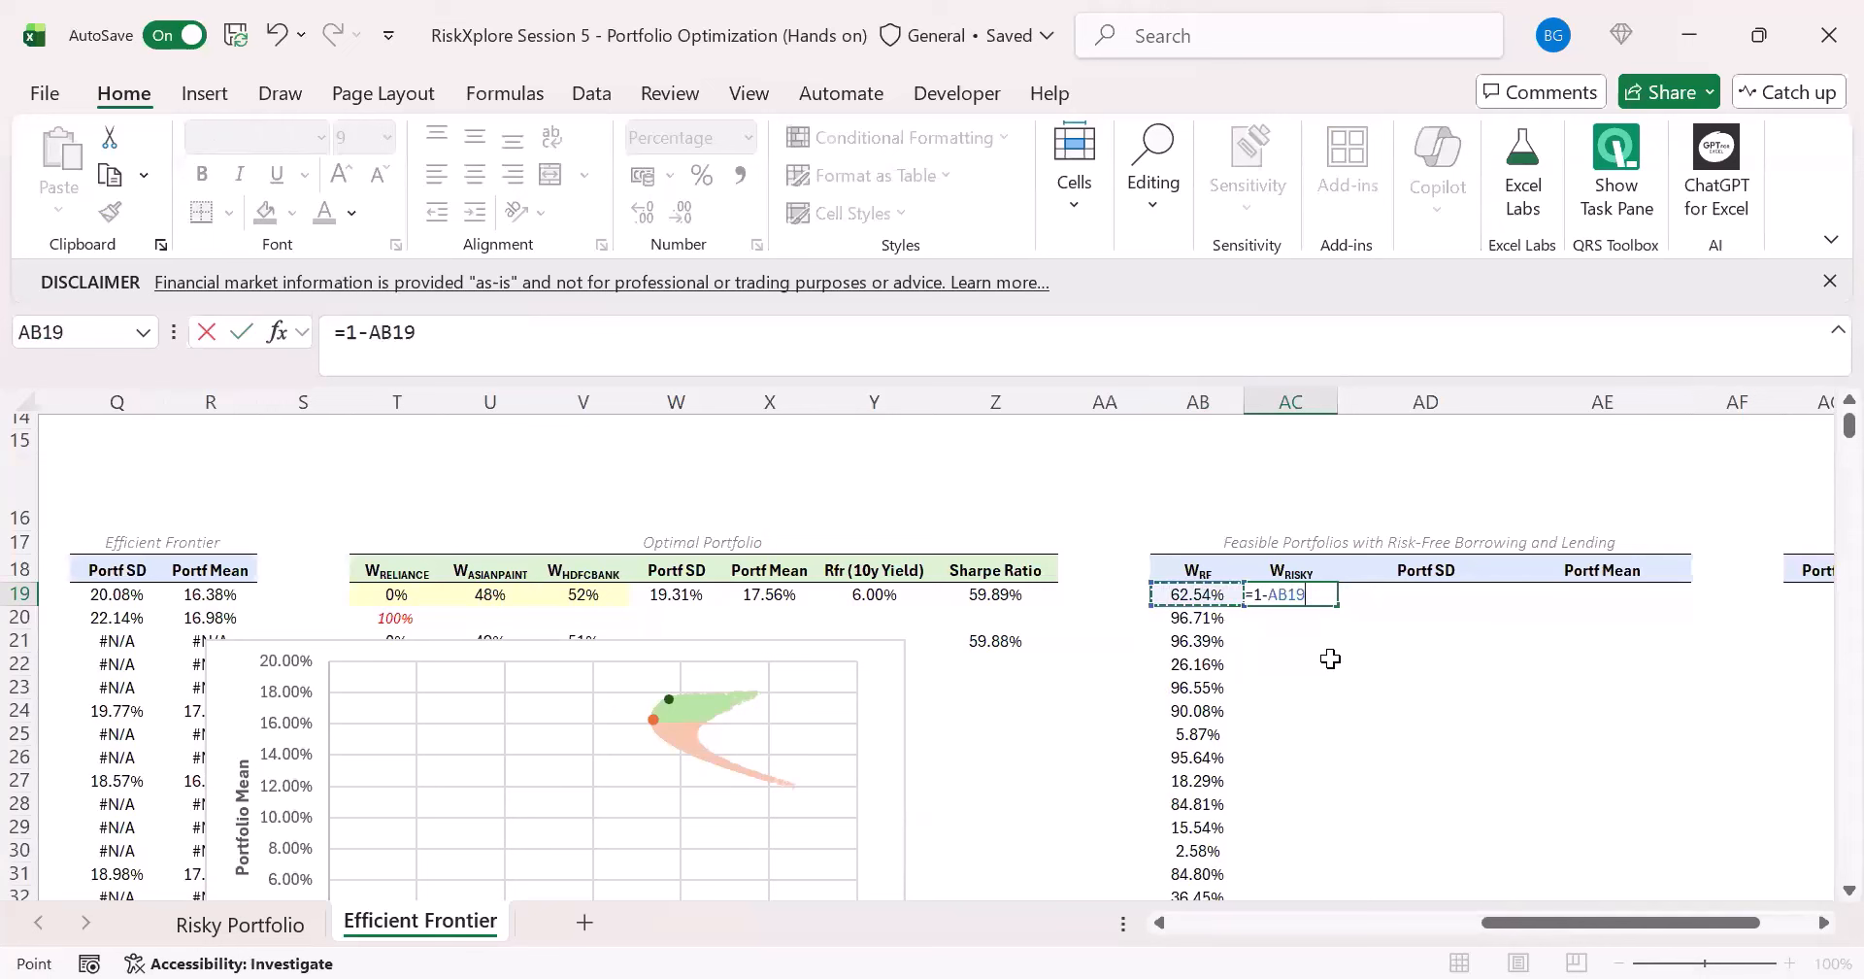
{"action": "type", "text": "#"}
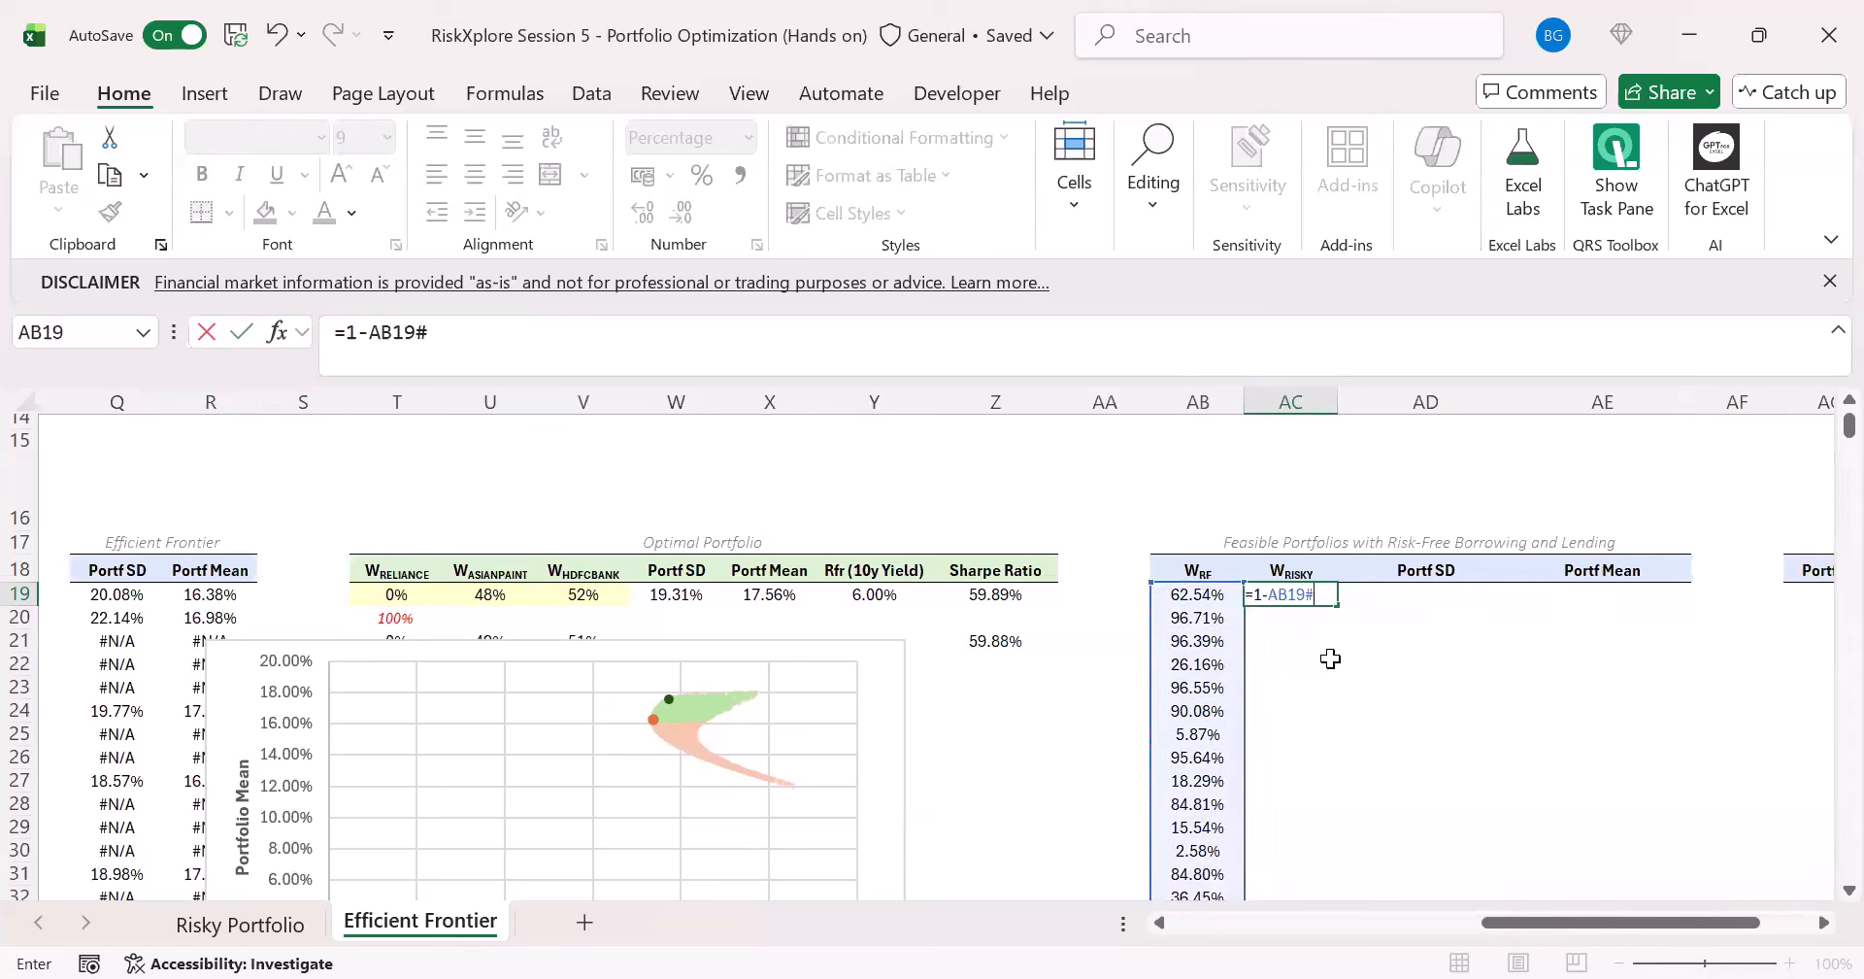
{"action": "key", "text": "ctrl+Return"}
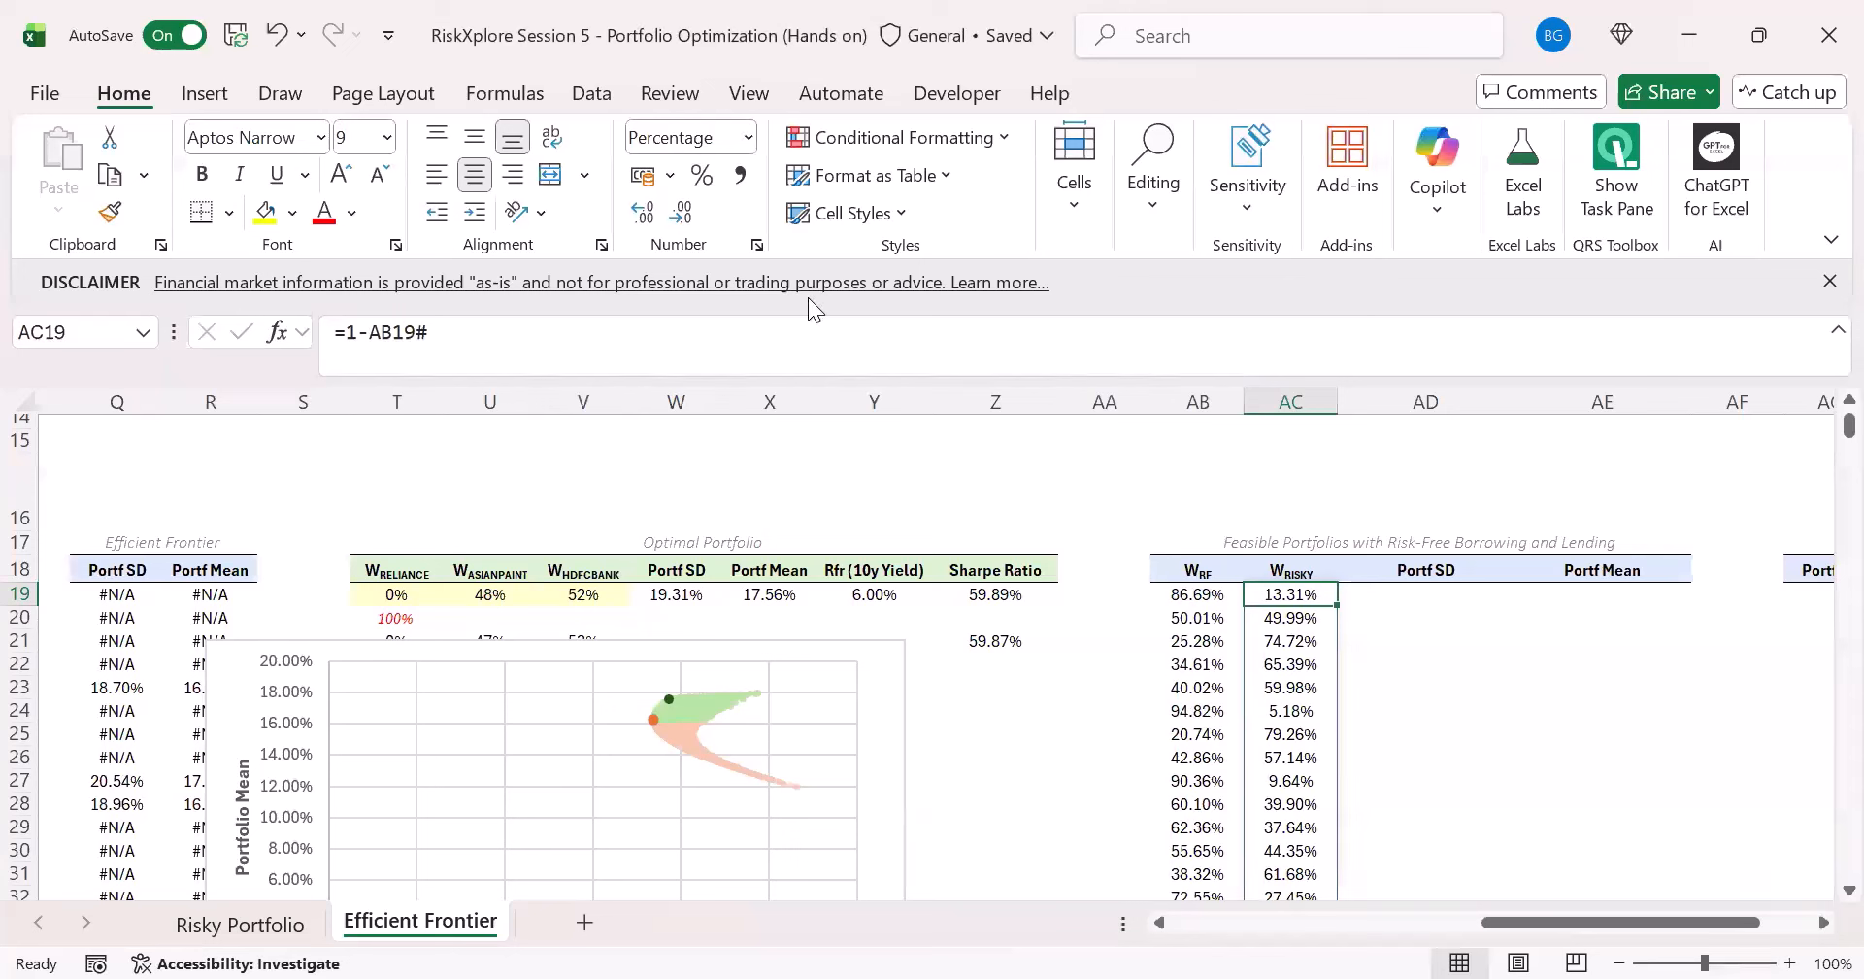
- Collapse the ribbon to make more worksheet rows visible
{"action": "key", "text": "Left"}
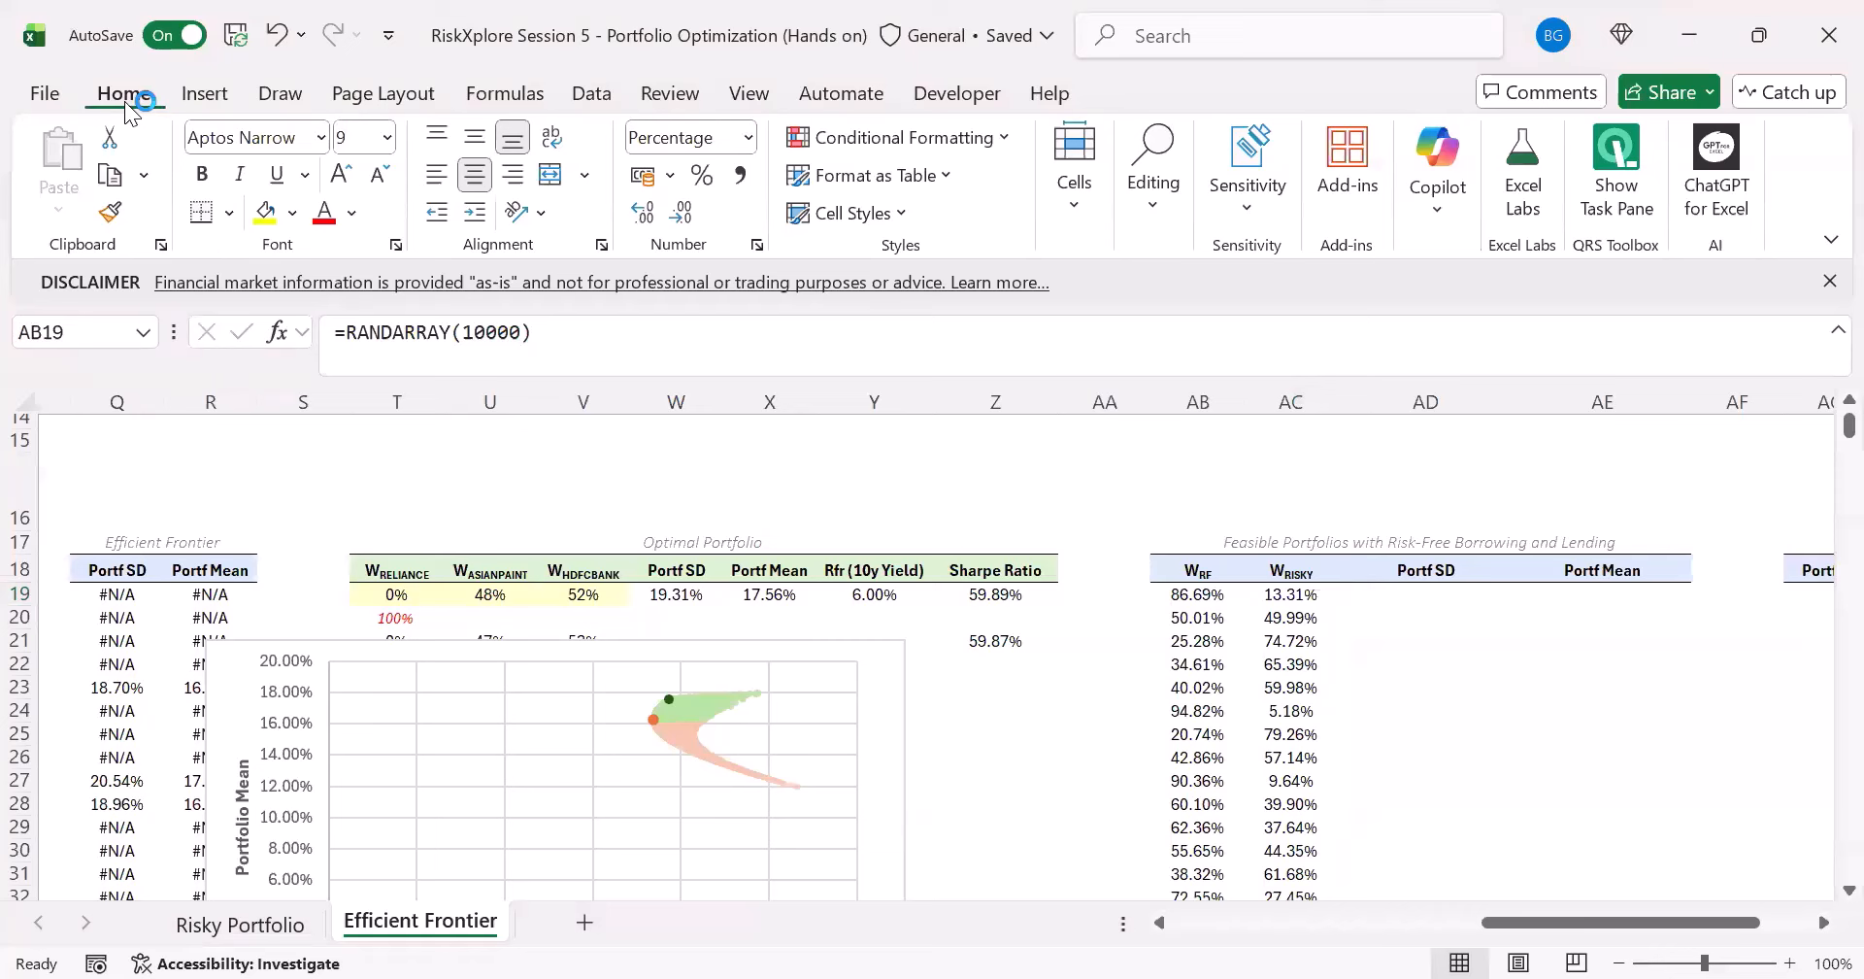
{"action": "double_click", "coordinate": [129, 97]}
{"action": "left_click", "coordinate": [129, 97]}
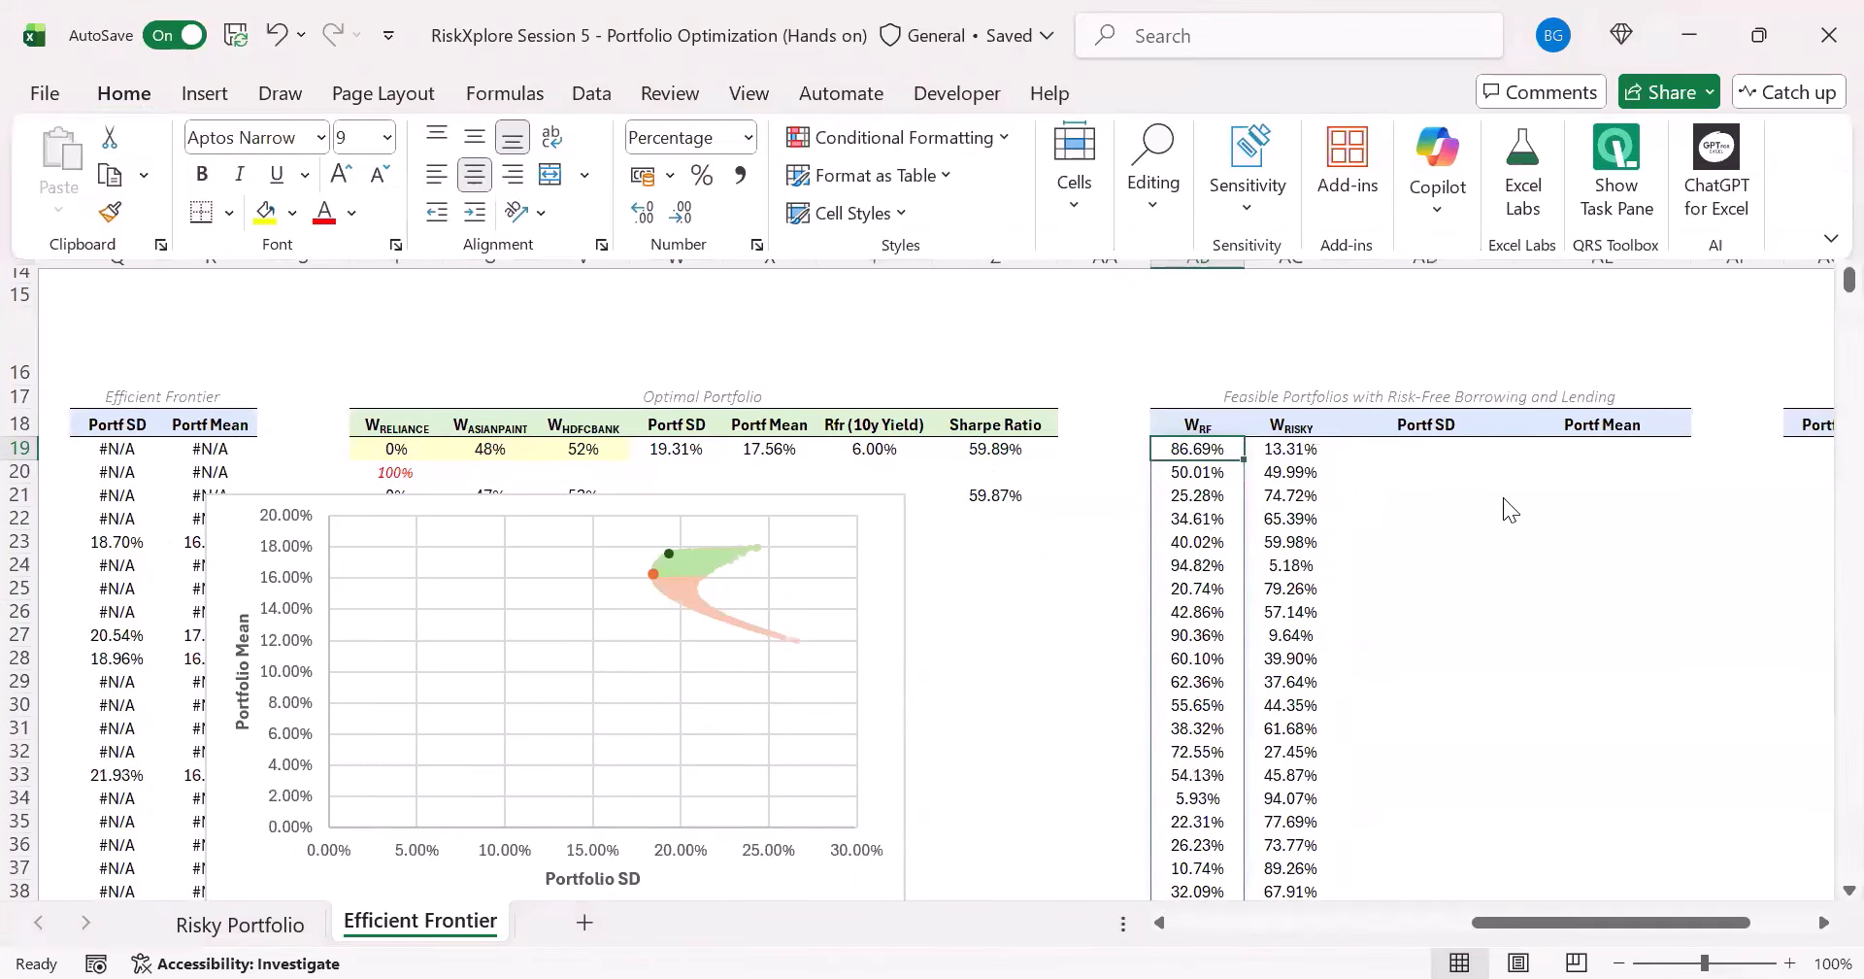
- Examine the two-asset standard deviation formula above the tables together with the risk-free and risky weights in AB19 and AC19
{"action": "left_click", "coordinate": [1417, 452]}
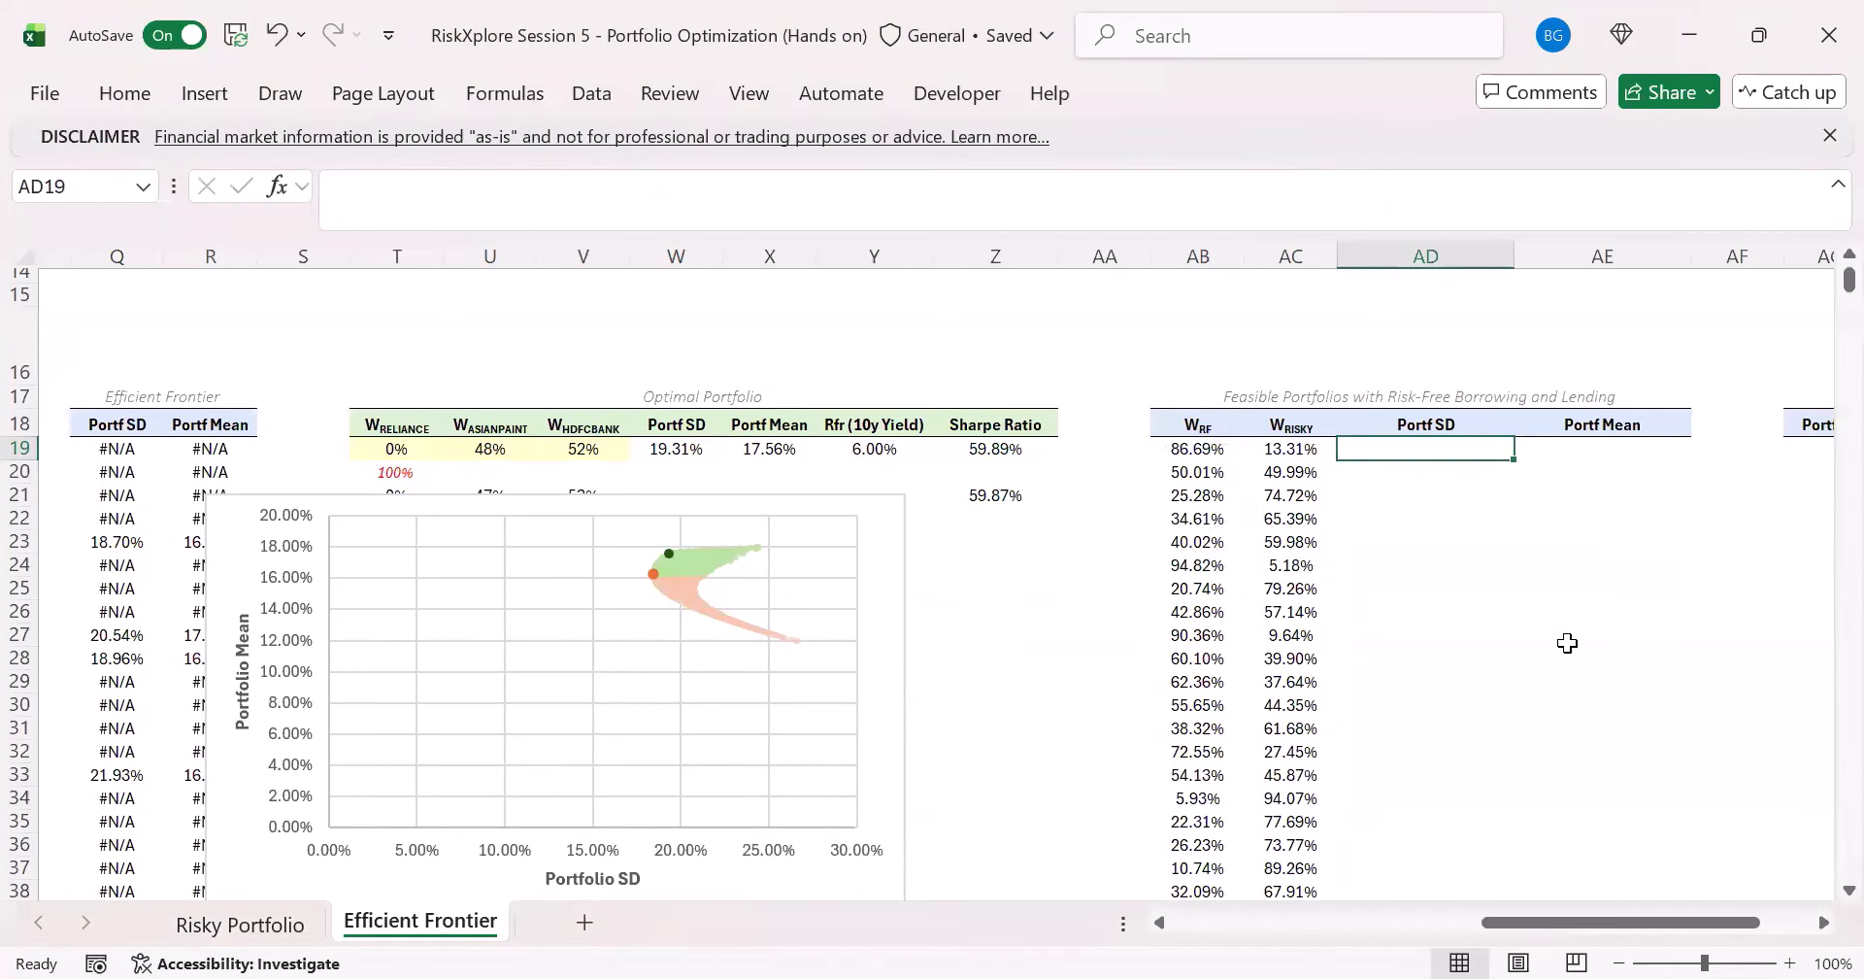
{"action": "scroll", "coordinate": [1527, 674], "scroll_direction": "up", "scroll_amount": 1}
{"action": "scroll", "coordinate": [1262, 636], "scroll_direction": "up", "scroll_amount": 1}
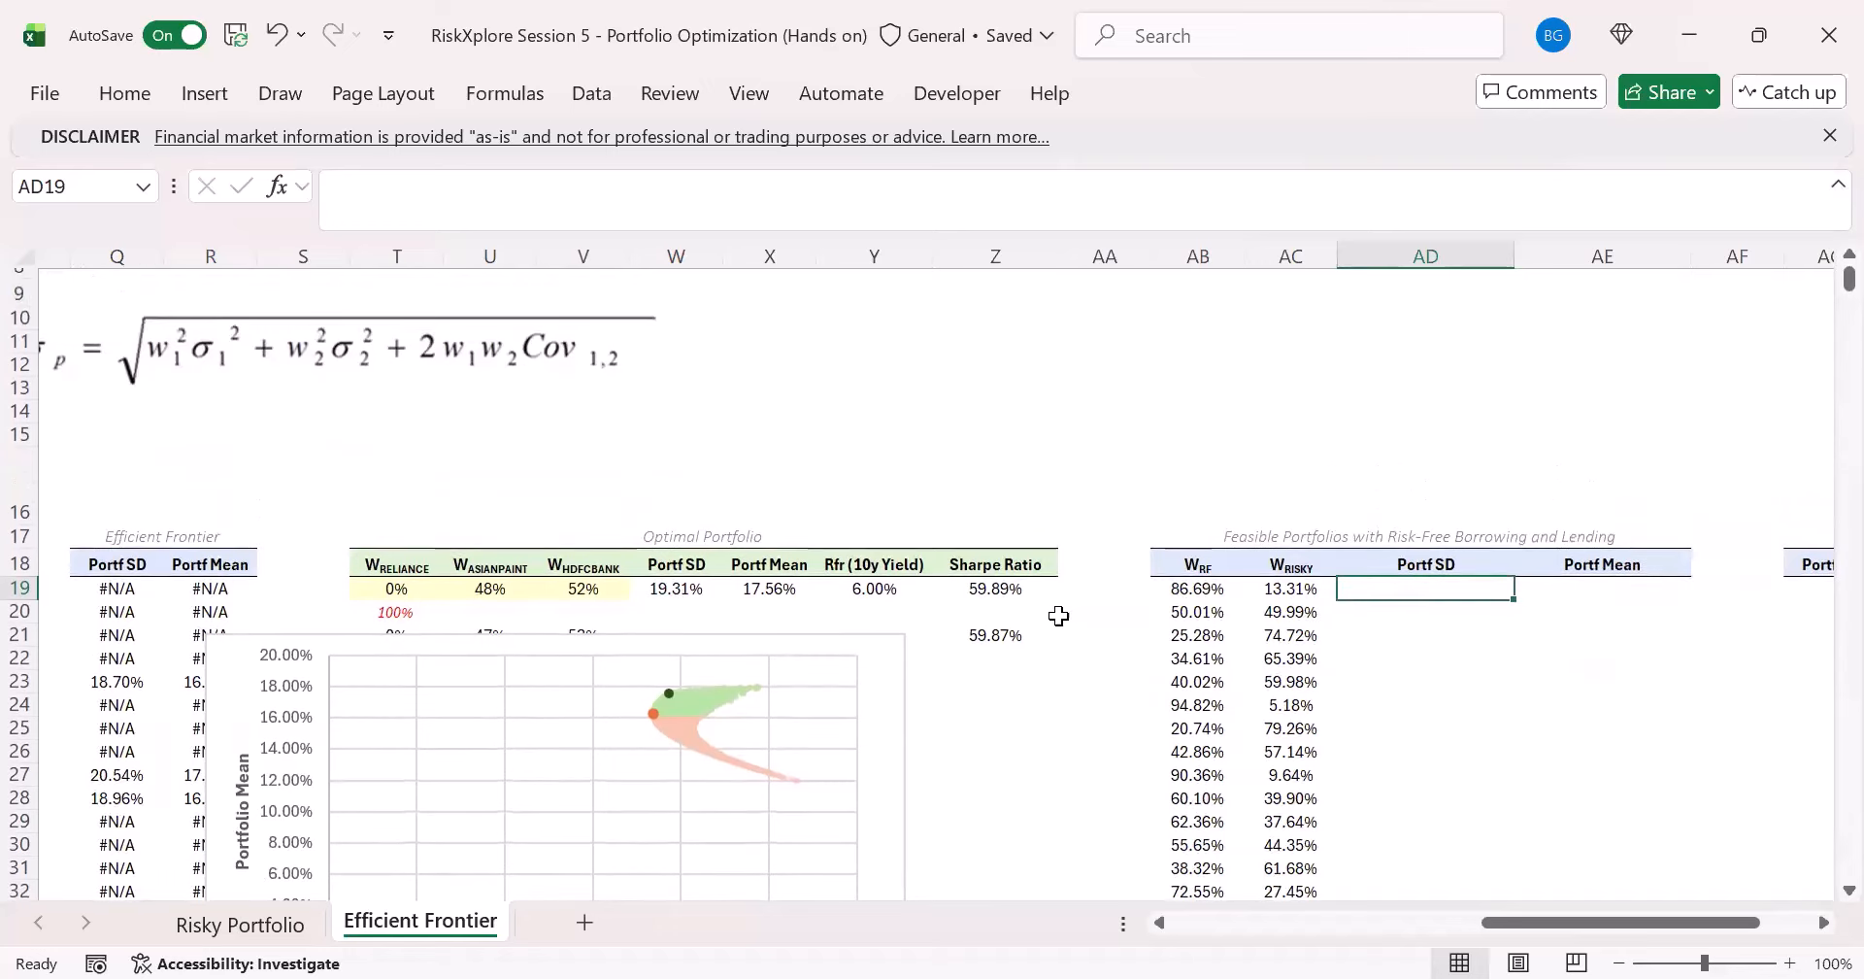
{"action": "left_click", "coordinate": [1204, 589]}
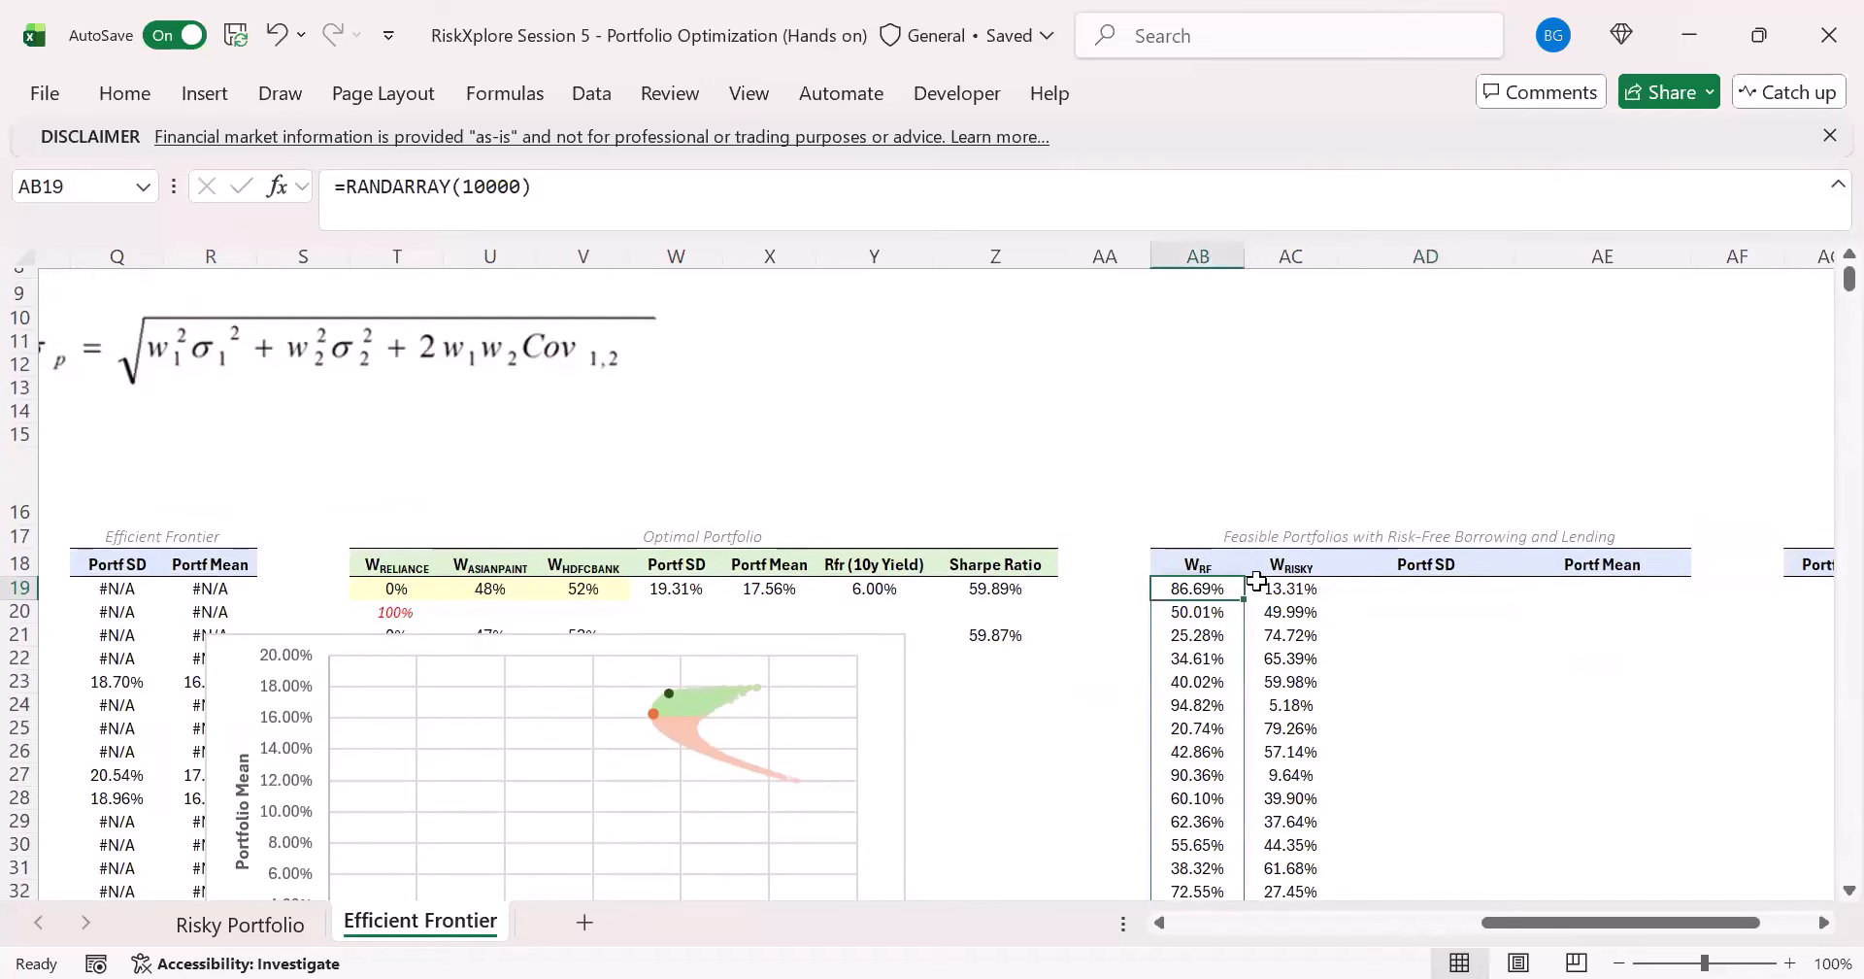
{"action": "left_click", "coordinate": [1322, 591]}
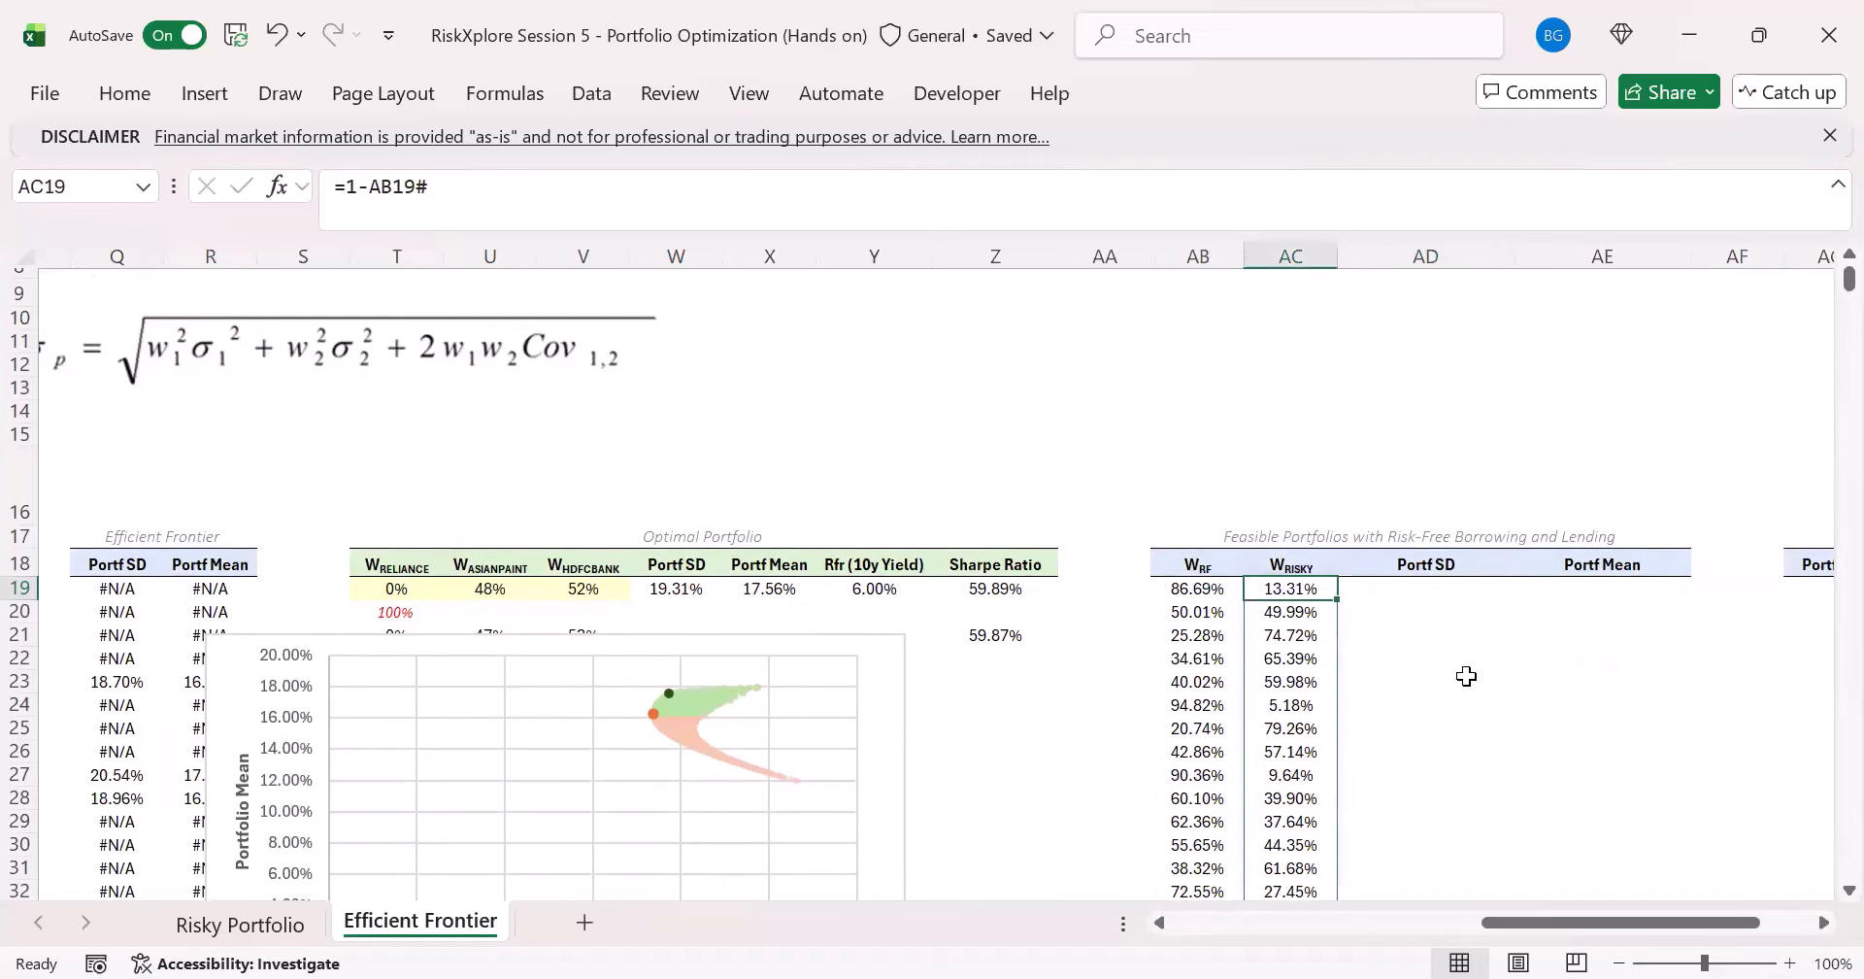
{"action": "left_click", "coordinate": [1180, 589]}
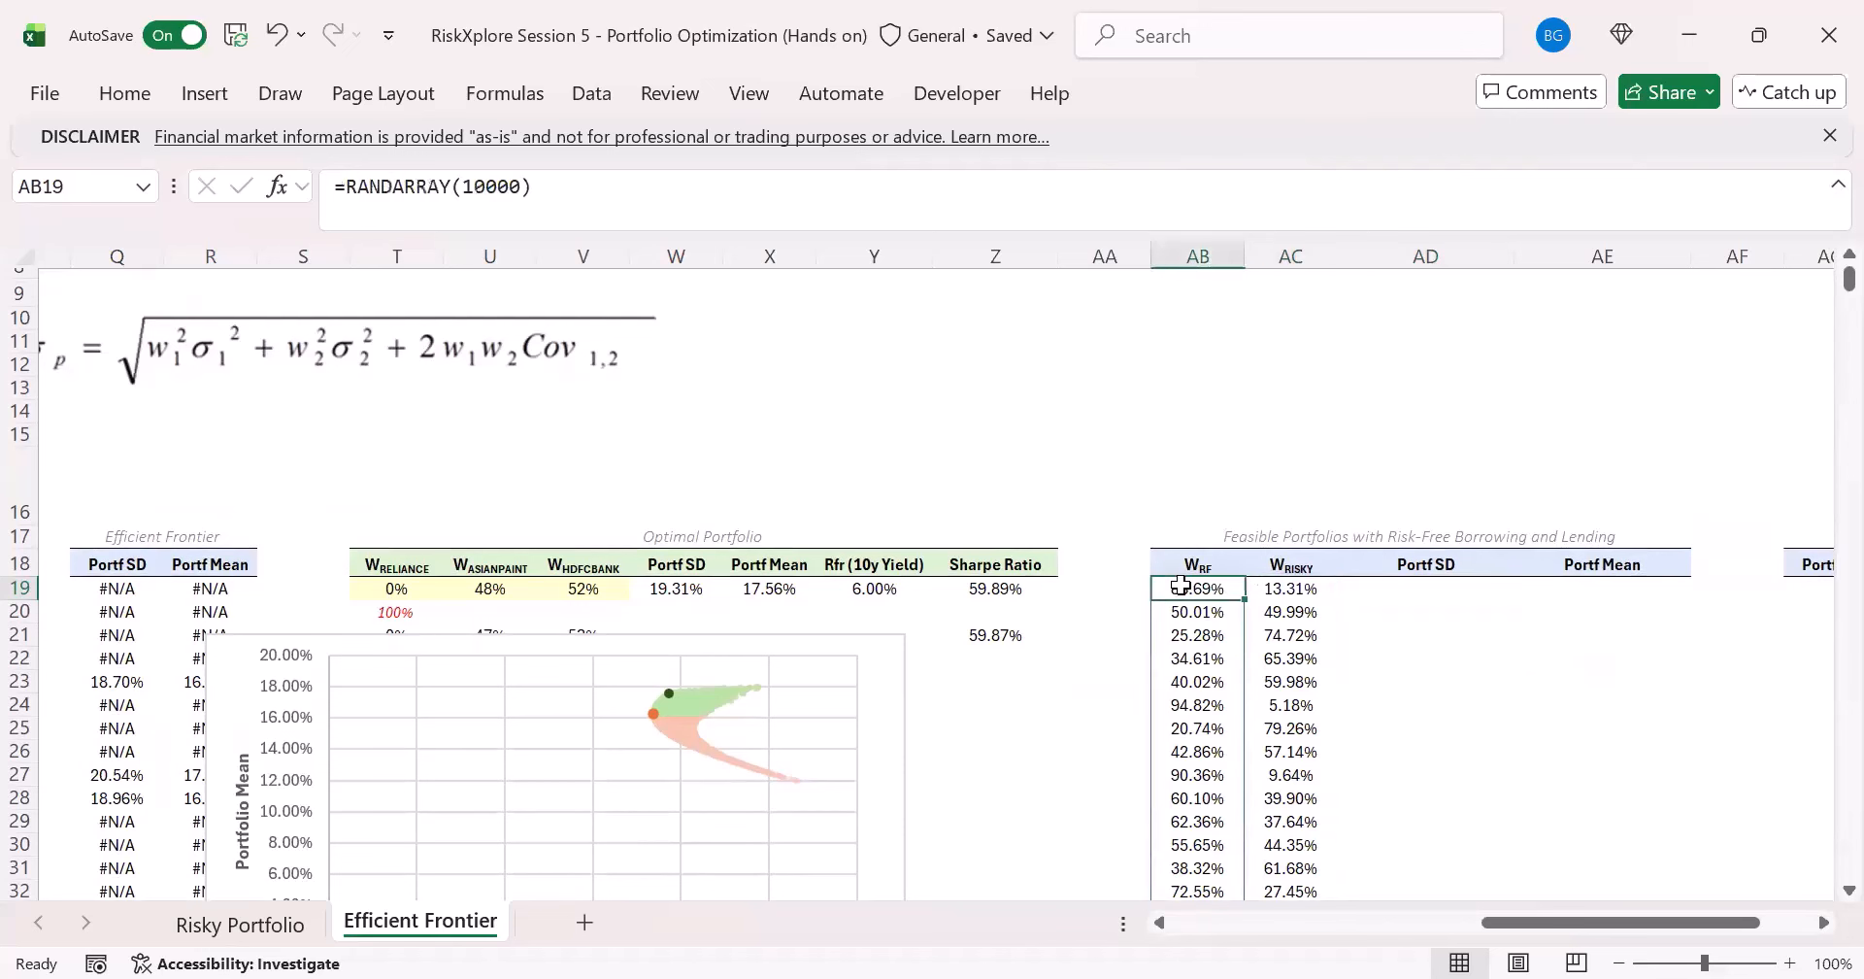
- Move the standard deviation formula picture directly above the Feasible Portfolios with Risk-Free Borrowing and Lending table
{"action": "left_click", "coordinate": [1318, 575]}
{"action": "left_click", "coordinate": [1301, 589]}
{"action": "left_click", "coordinate": [1206, 590]}
{"action": "left_click", "coordinate": [1349, 591]}
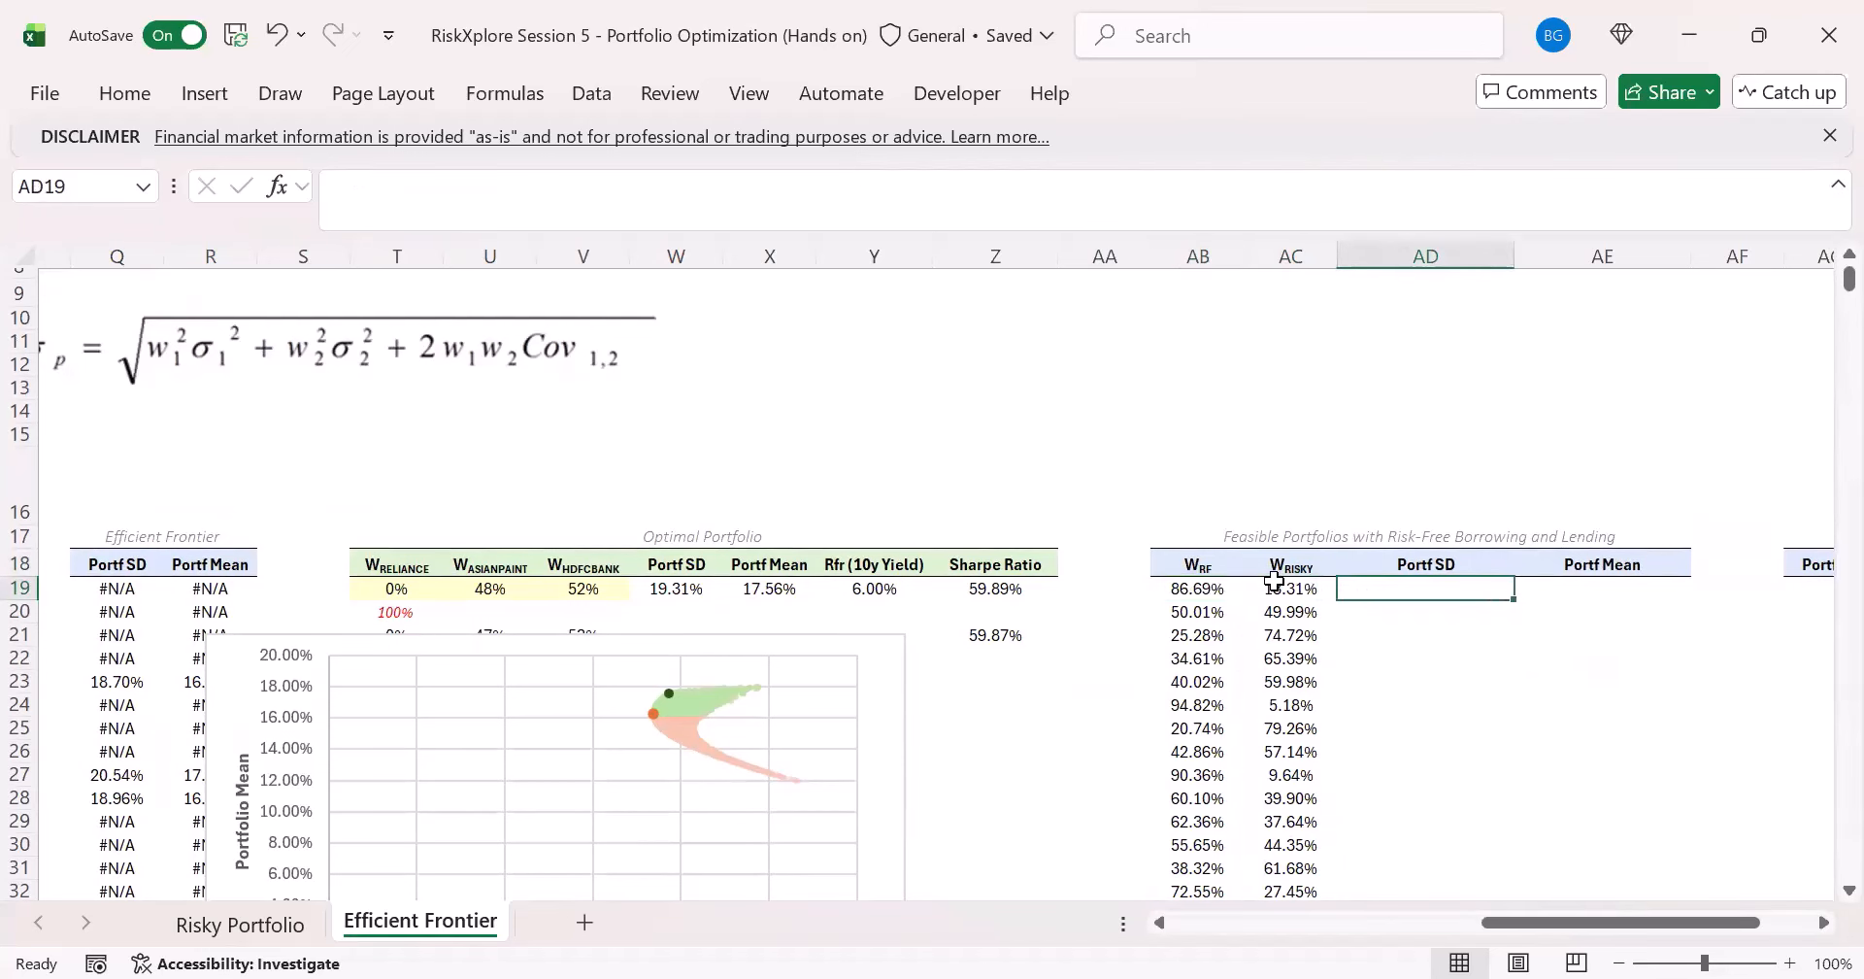
{"action": "left_click", "coordinate": [1274, 582]}
{"action": "left_click", "coordinate": [1435, 586]}
{"action": "left_click_drag", "start_coordinate": [291, 369], "coordinate": [1179, 437]}
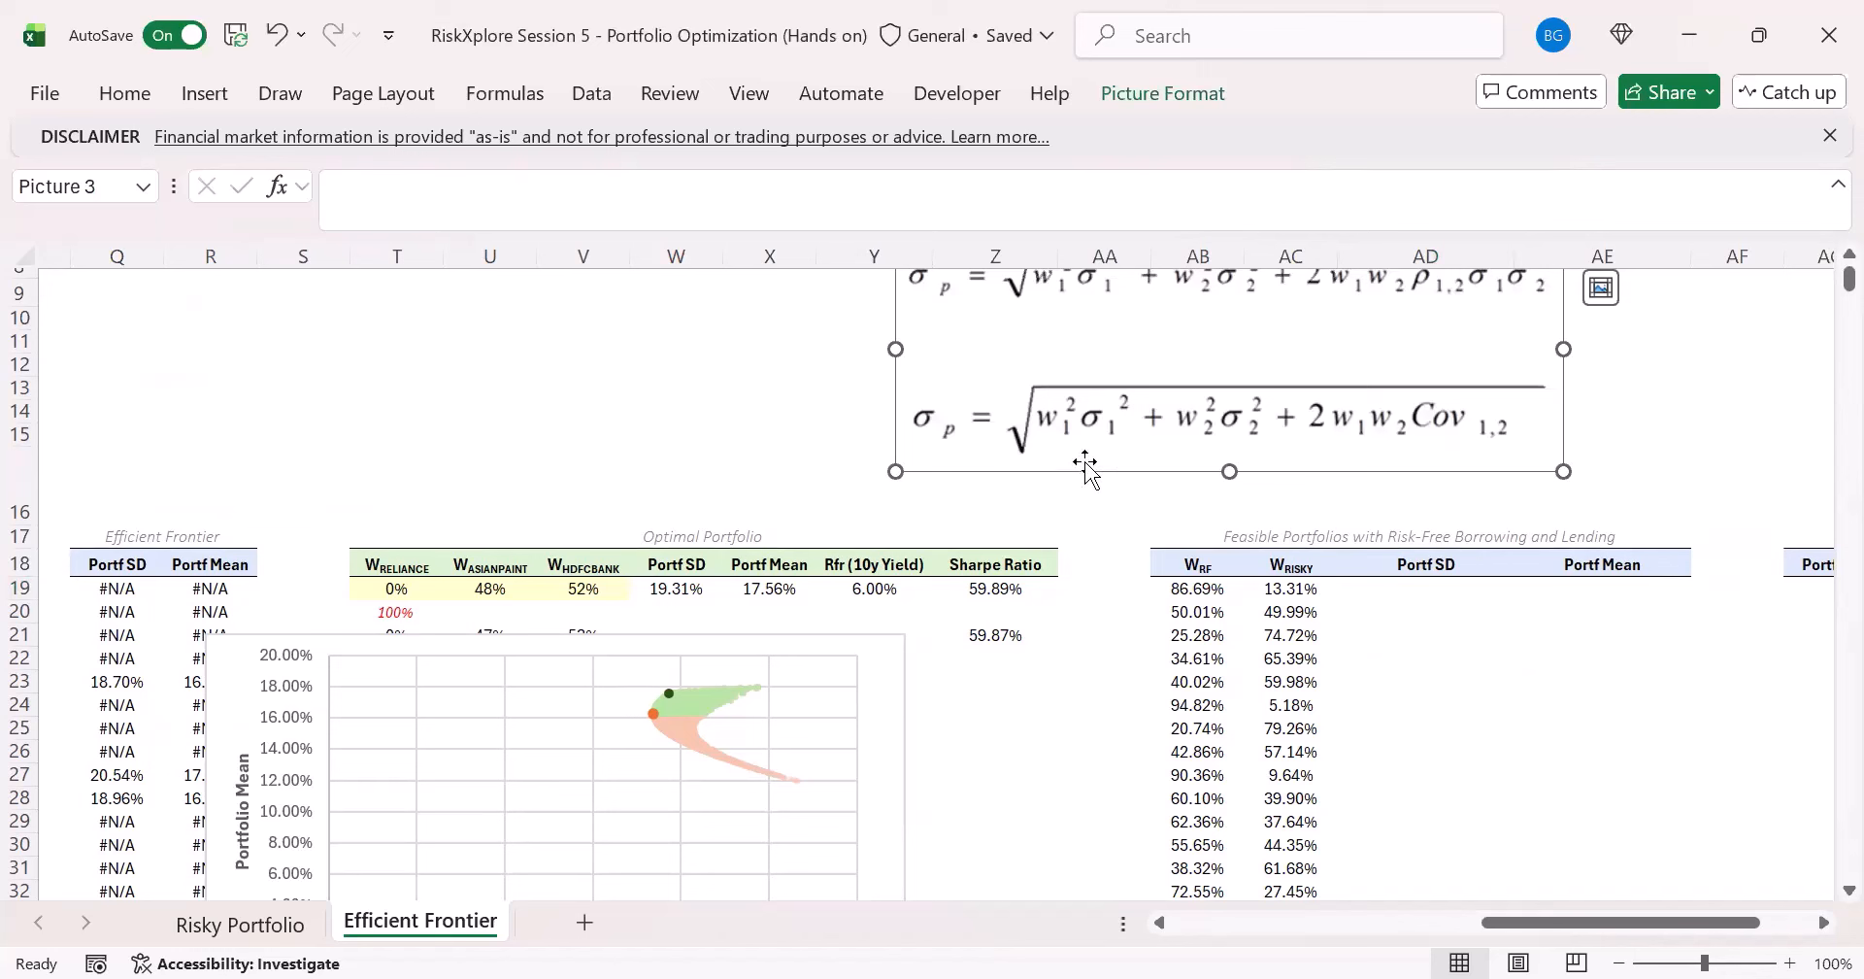
{"action": "left_click", "coordinate": [1278, 583]}
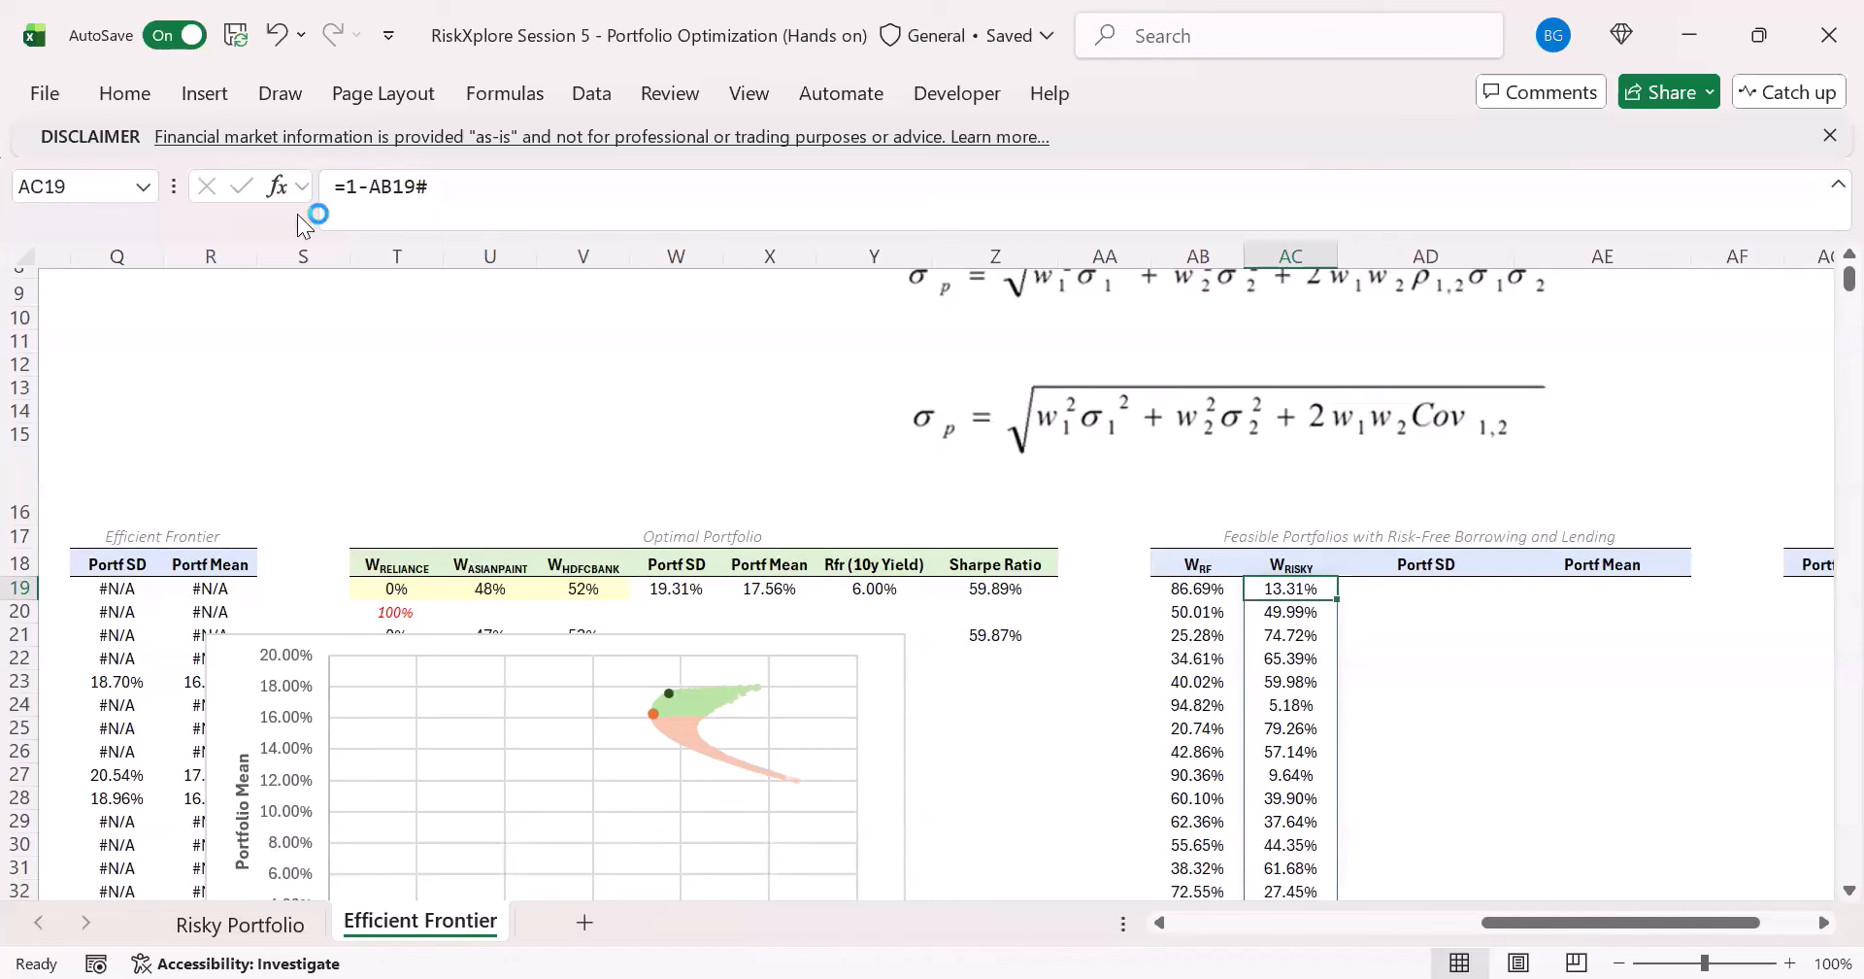
- Mark in red ink the formulas' terms that drop out: cross out the first variance term and the covariance and correlation terms, then stop inking
{"action": "left_click", "coordinate": [272, 105]}
{"action": "left_click_drag", "start_coordinate": [1039, 450], "coordinate": [1136, 451]}
{"action": "mouse_move", "coordinate": [1058, 407]}
{"action": "left_mouse_down"}
{"action": "mouse_move", "coordinate": [1127, 442]}
{"action": "mouse_move", "coordinate": [1119, 407]}
{"action": "left_mouse_up"}
{"action": "left_click_drag", "start_coordinate": [1316, 450], "coordinate": [1508, 458]}
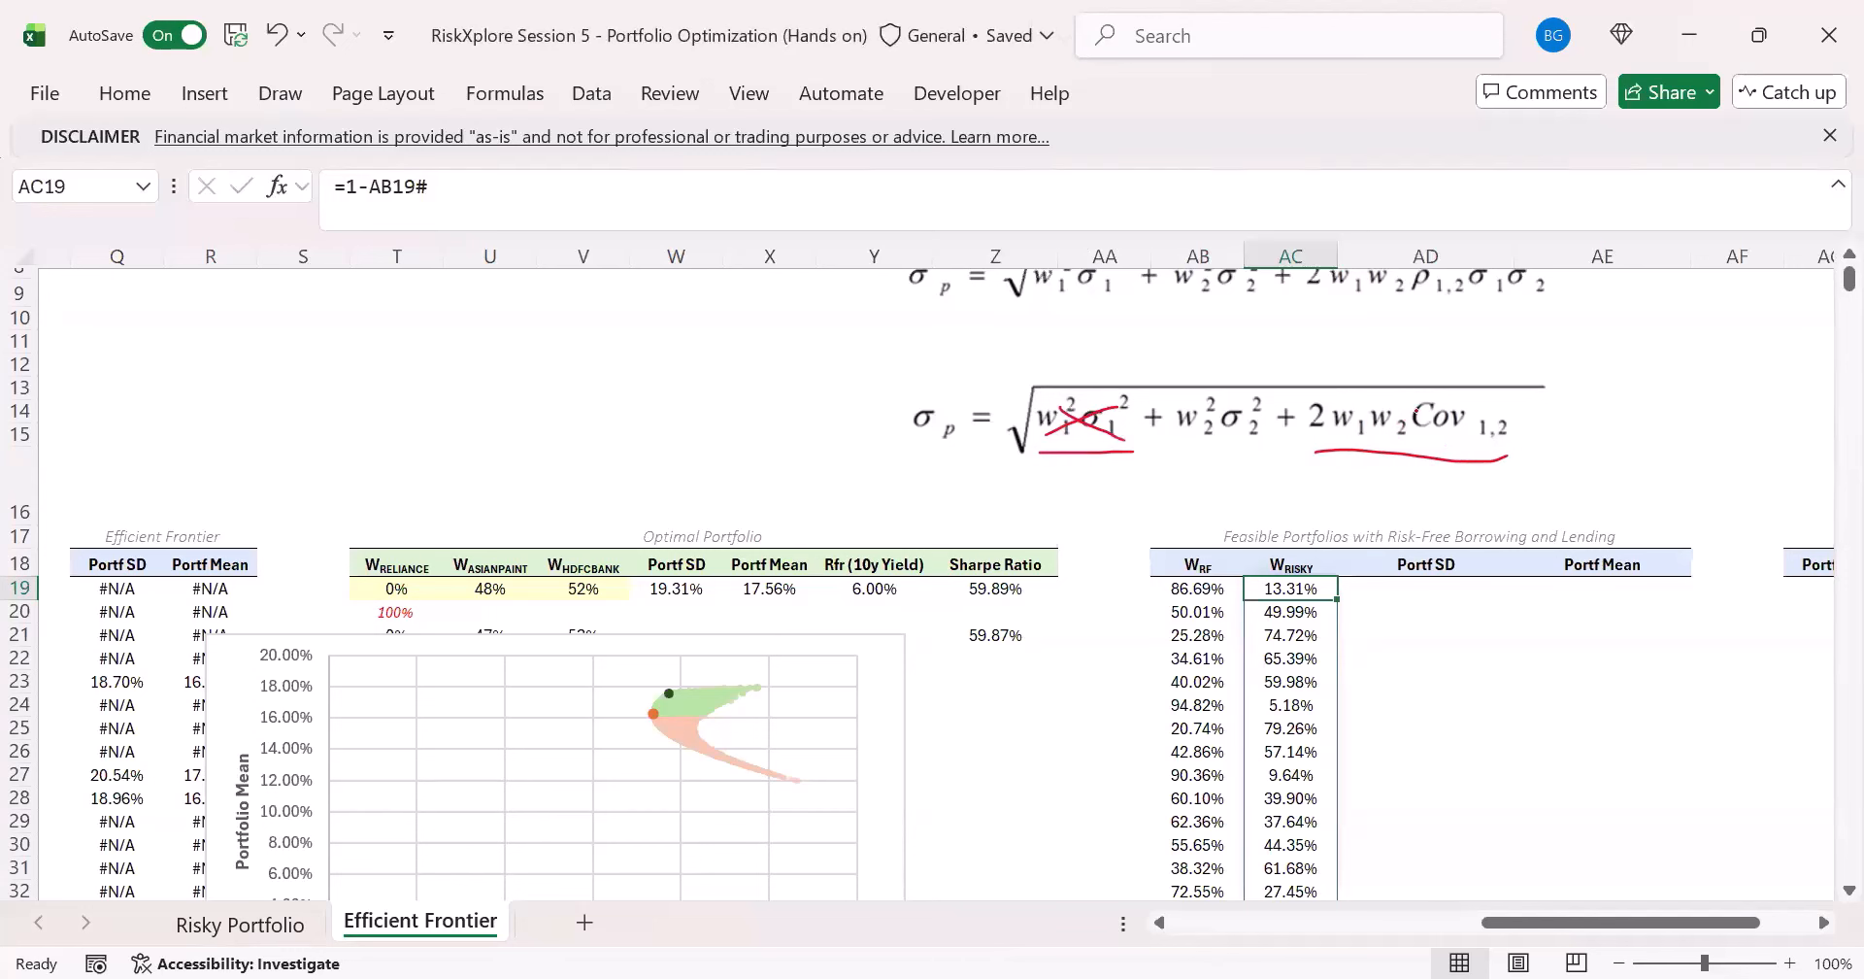
{"action": "left_click_drag", "start_coordinate": [1410, 416], "coordinate": [1515, 429]}
{"action": "left_click_drag", "start_coordinate": [1404, 300], "coordinate": [1553, 308]}
{"action": "mouse_move", "coordinate": [1310, 280]}
{"action": "left_mouse_down"}
{"action": "mouse_move", "coordinate": [1515, 301]}
{"action": "mouse_move", "coordinate": [1320, 300]}
{"action": "left_mouse_up"}
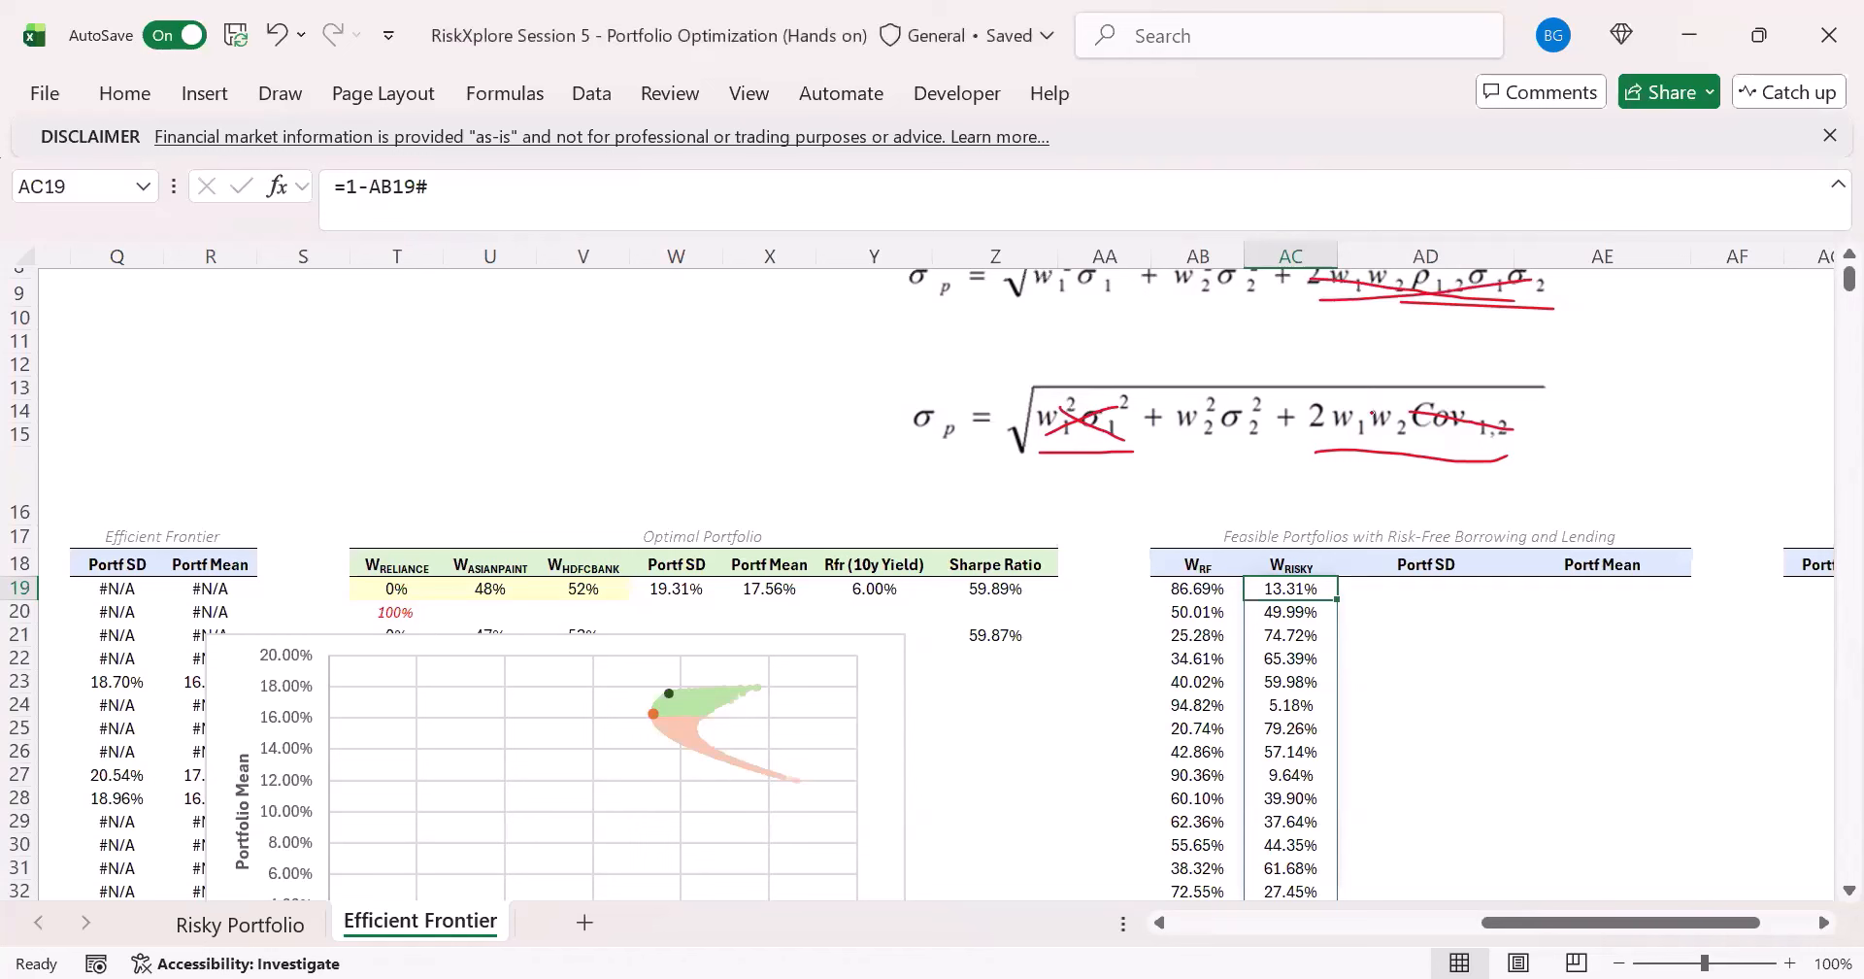
{"action": "left_click_drag", "start_coordinate": [1318, 406], "coordinate": [1473, 430]}
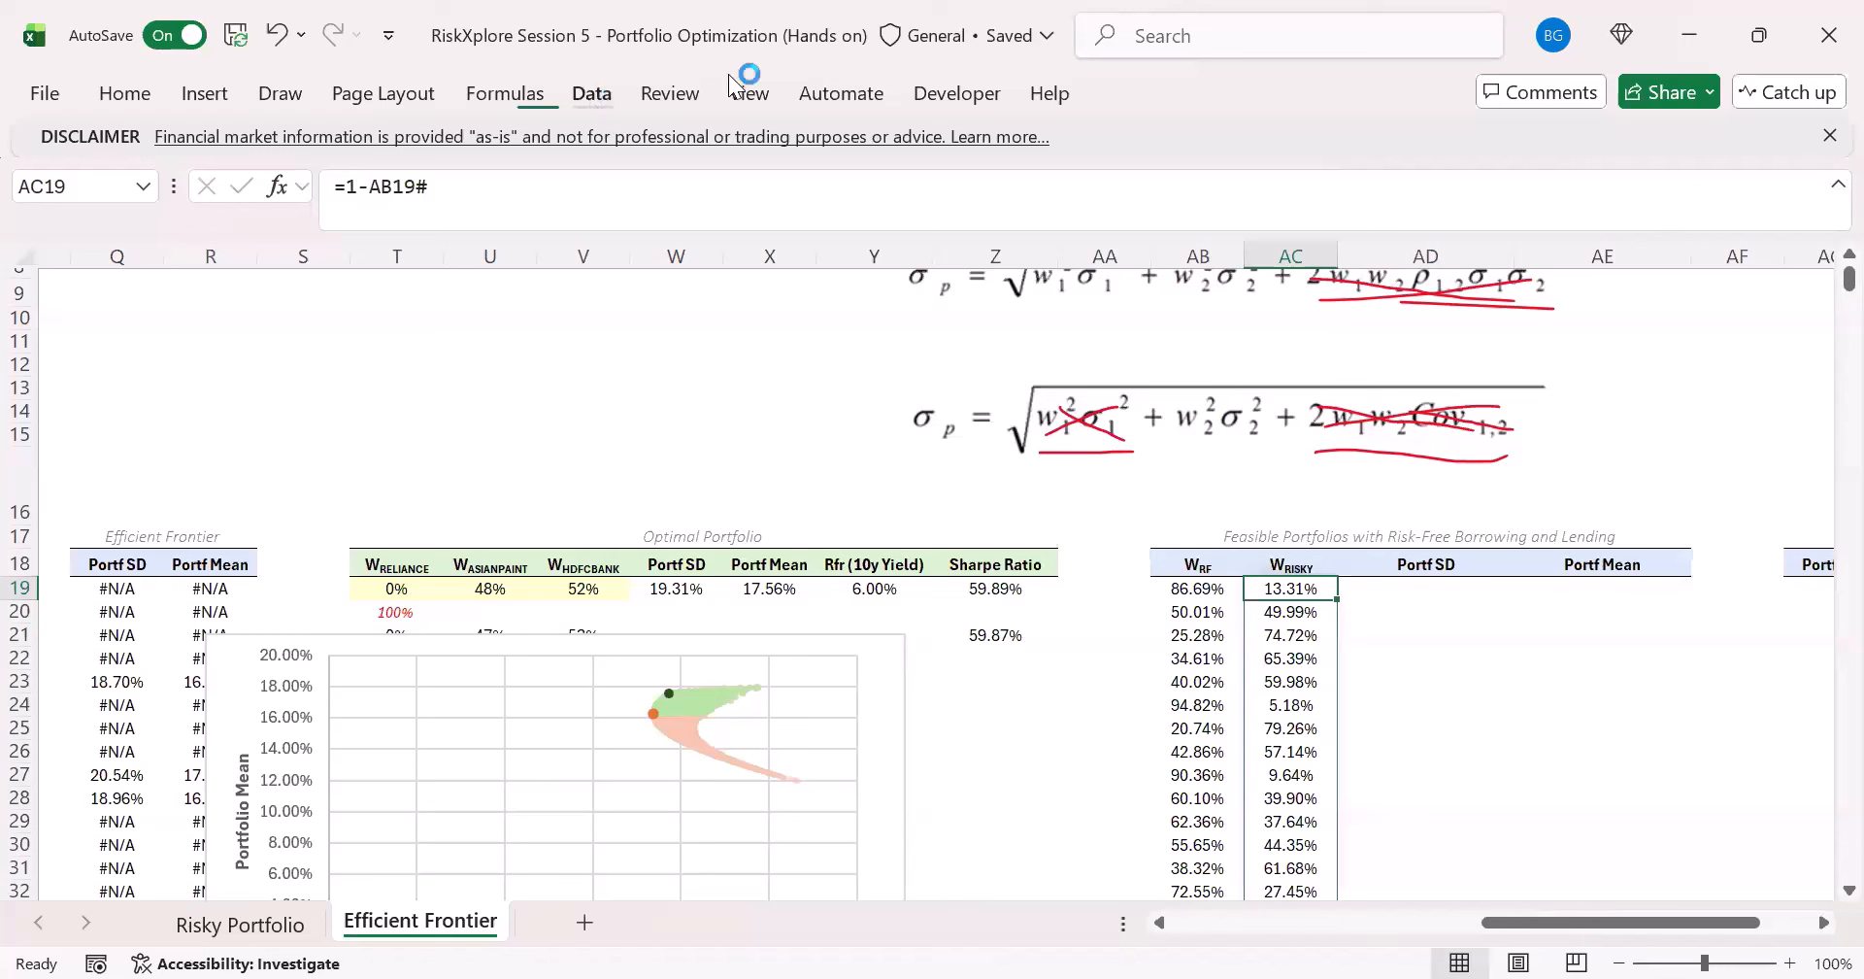
{"action": "left_click", "coordinate": [280, 93]}
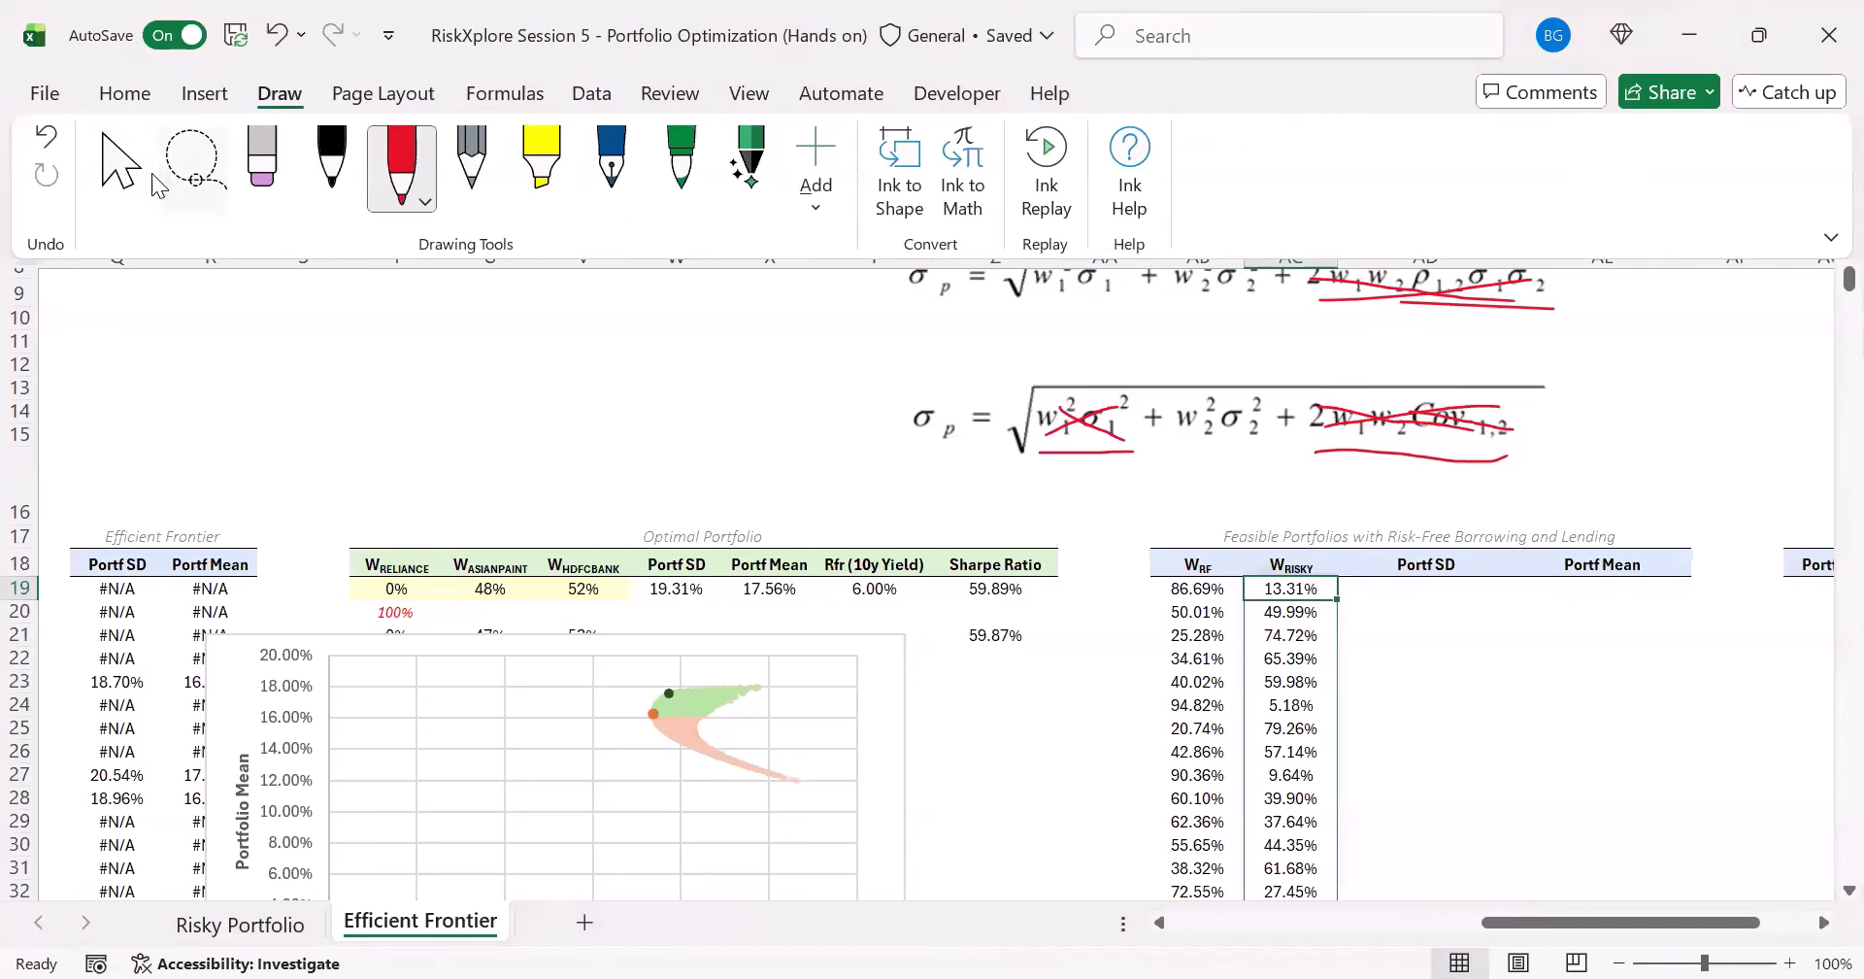
{"action": "left_click", "coordinate": [148, 174]}
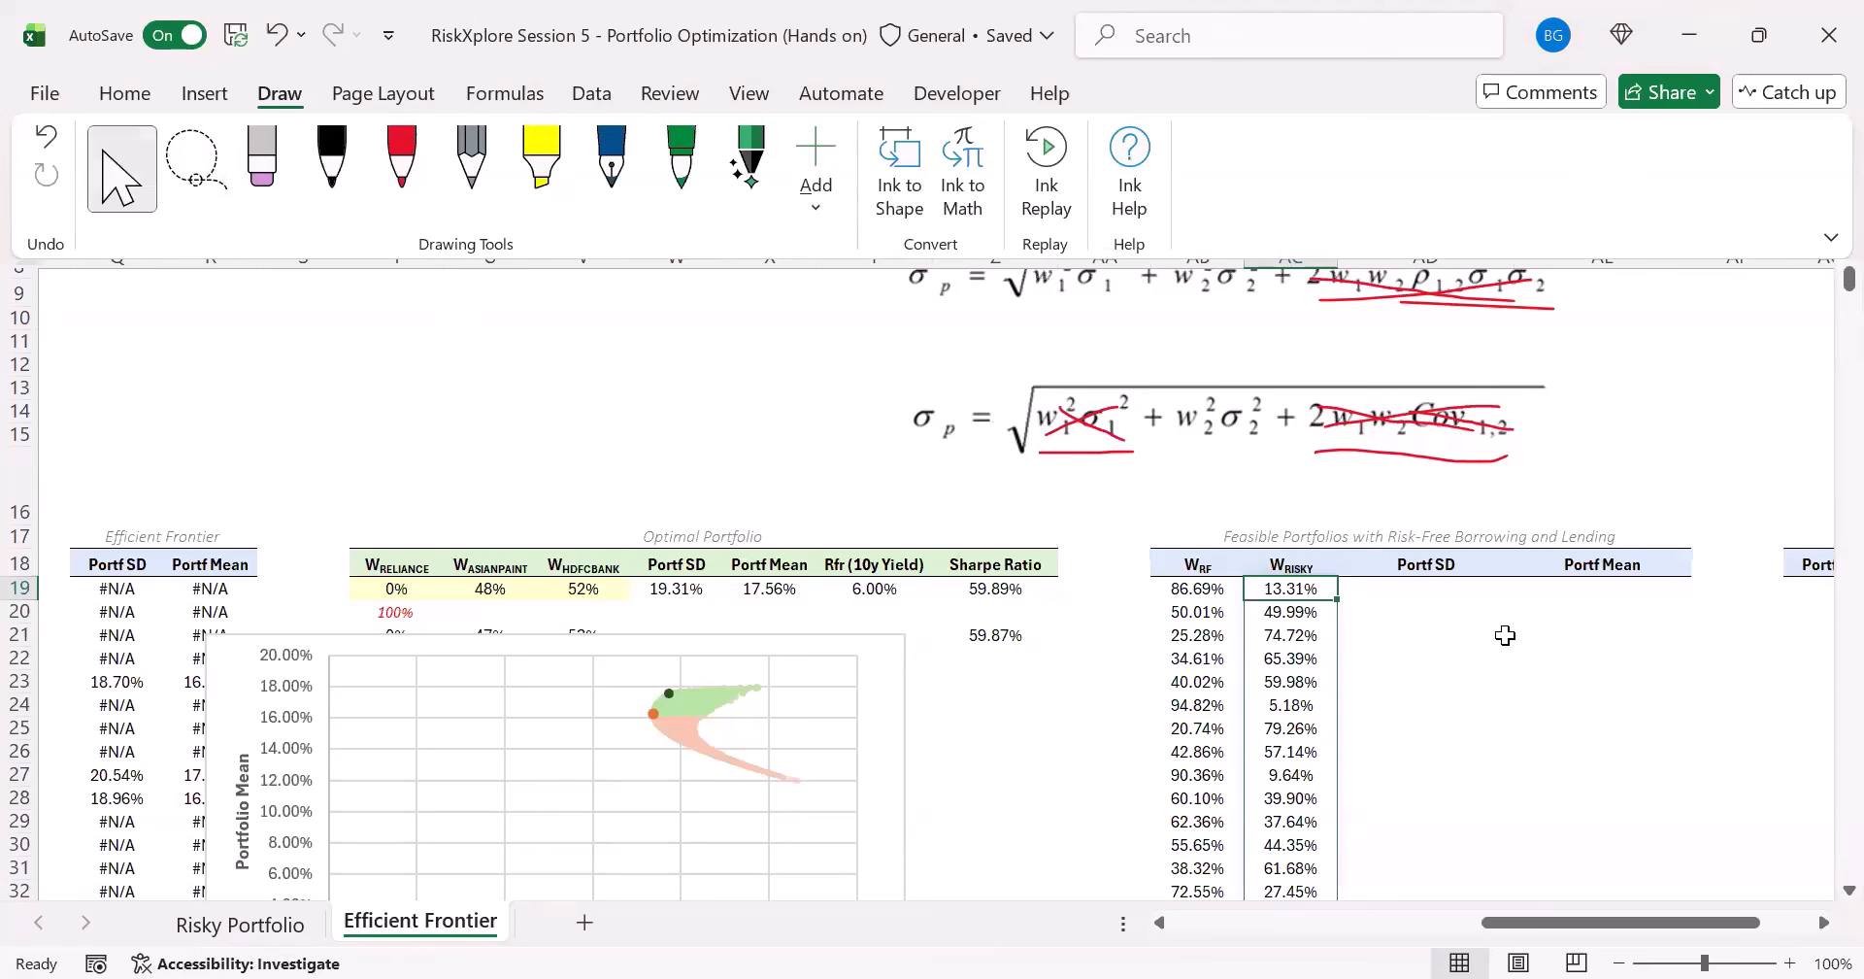
- Calculate the Portf SD of the risk-free and risky combinations in AD19 with =AC19#*I19#
{"action": "key", "text": "Right"}
{"action": "type", "text": "="}
{"action": "key", "text": "Left"}
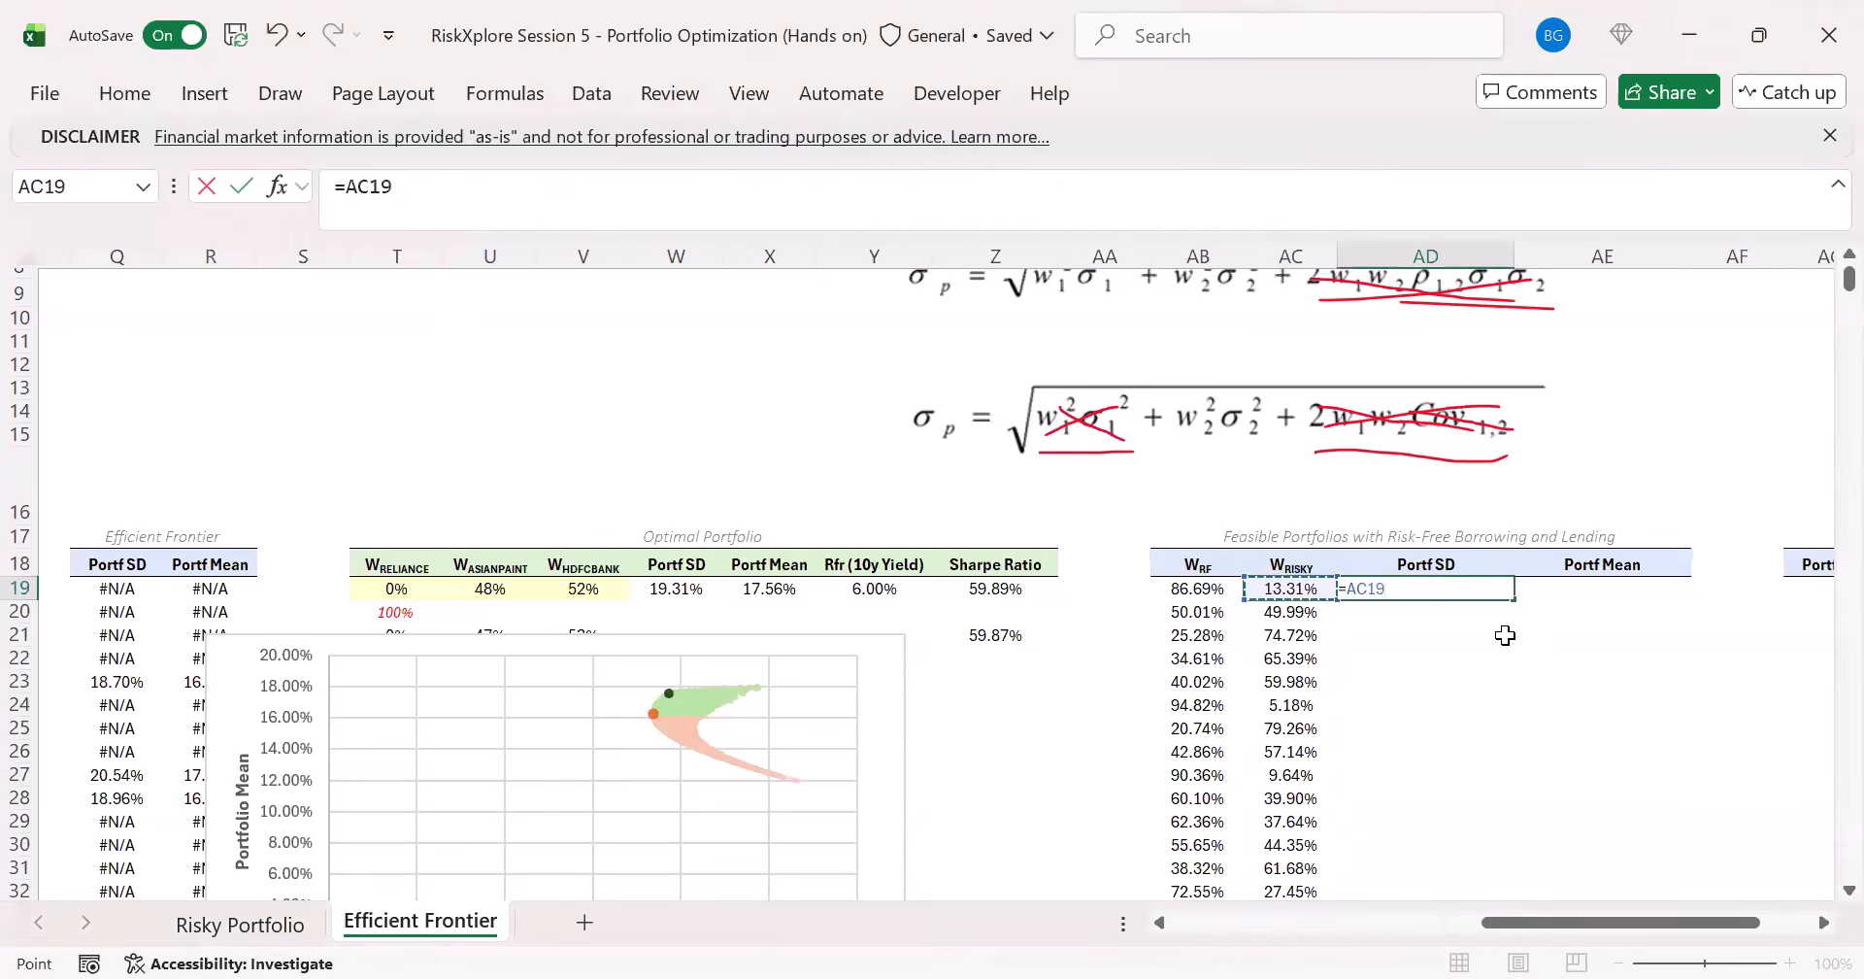
{"action": "type", "text": "#"}
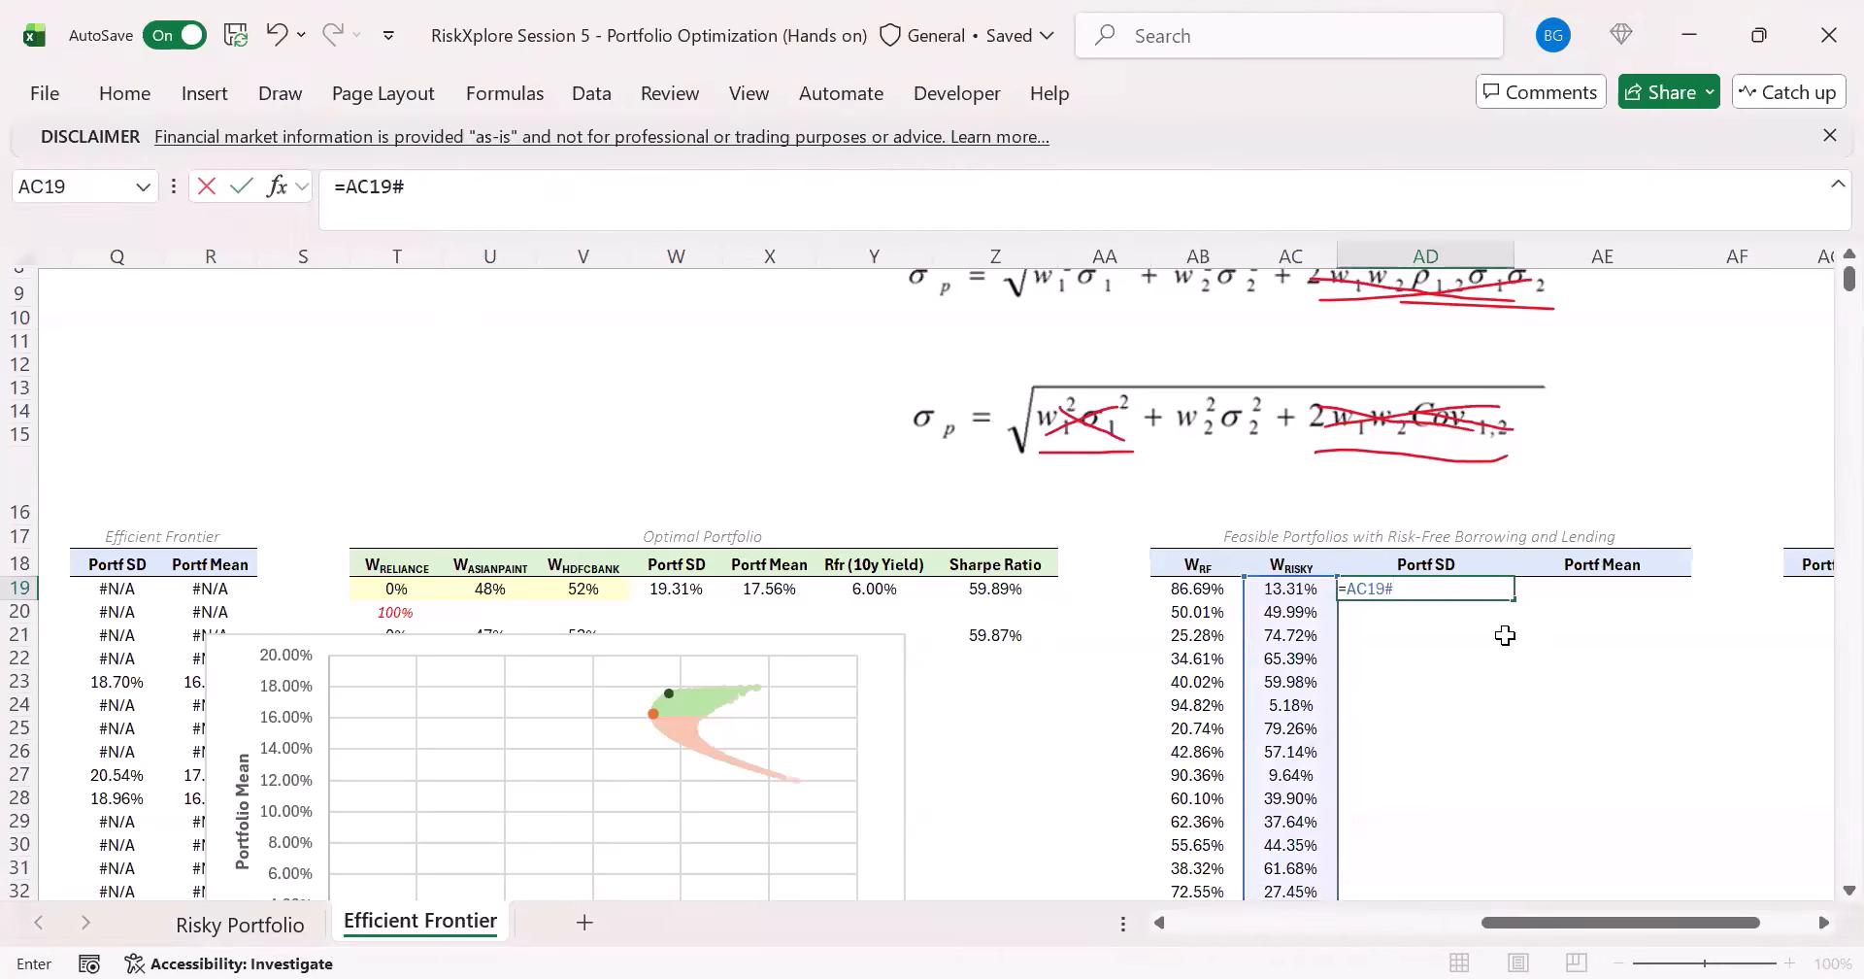
{"action": "type", "text": "*"}
{"action": "key", "text": "Left"}
{"action": "key", "text": "Left"}
{"action": "key", "text": "Left"}
{"action": "key", "text": "Left"}
{"action": "key", "text": "Left"}
{"action": "key", "text": "Left"}
{"action": "key", "text": "Left"}
{"action": "key", "text": "Left"}
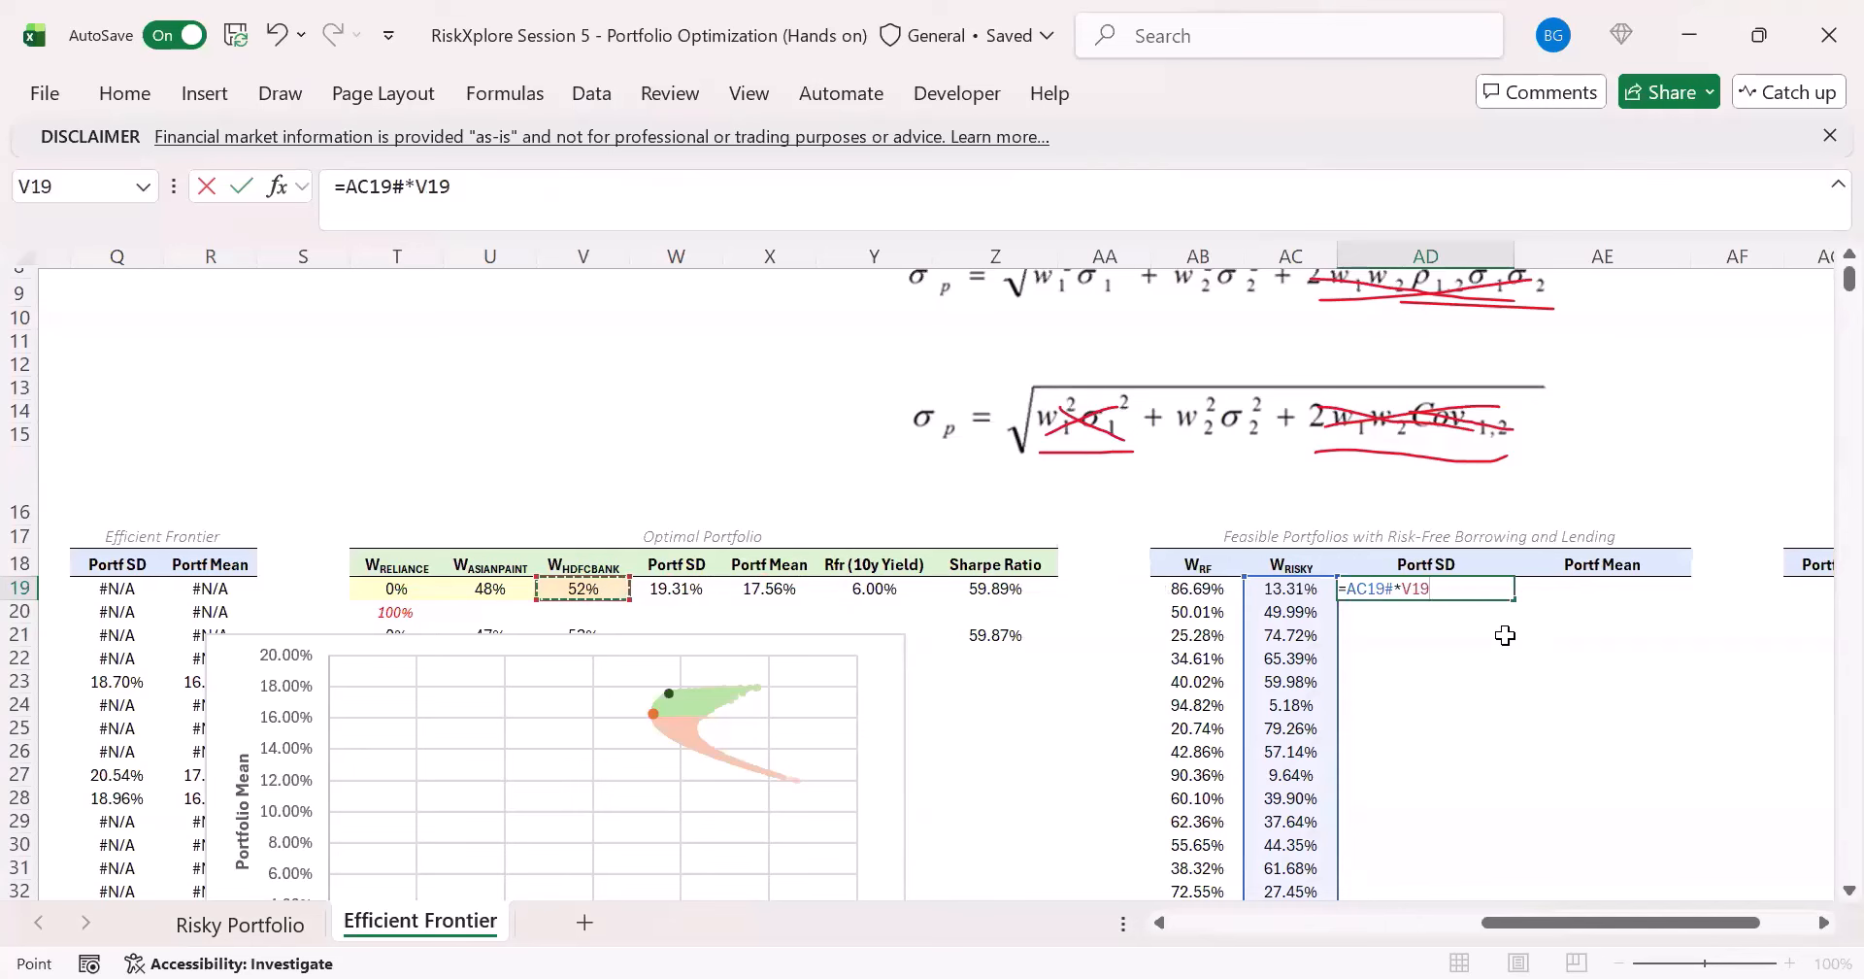
{"action": "key", "text": "Left"}
{"action": "key", "text": "Left"}
{"action": "key", "text": "Left"}
{"action": "key", "text": "Left"}
{"action": "key", "text": "Left"}
{"action": "key", "text": "Left"}
{"action": "key", "text": "Left"}
{"action": "key", "text": "Left"}
{"action": "key", "text": "Left"}
{"action": "key", "text": "Left"}
{"action": "key", "text": "Left"}
{"action": "key", "text": "Left"}
{"action": "key", "text": "Left"}
{"action": "key", "text": "Left"}
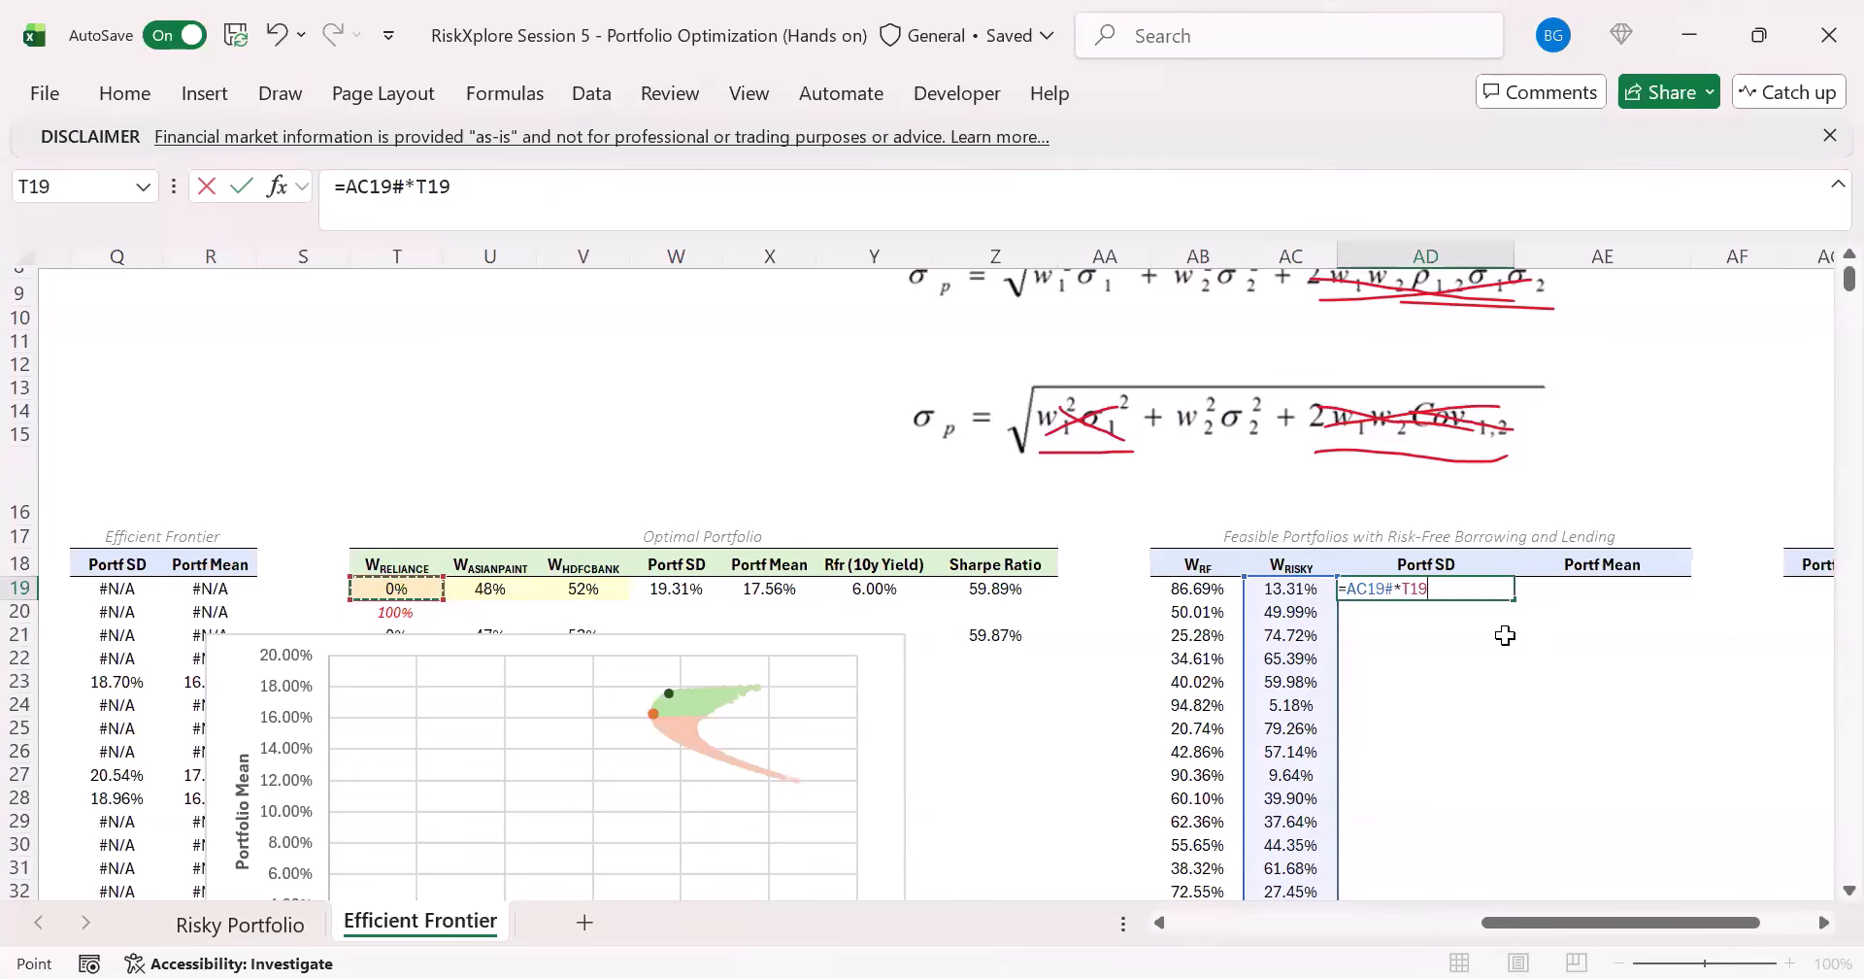
{"action": "key", "text": "Right"}
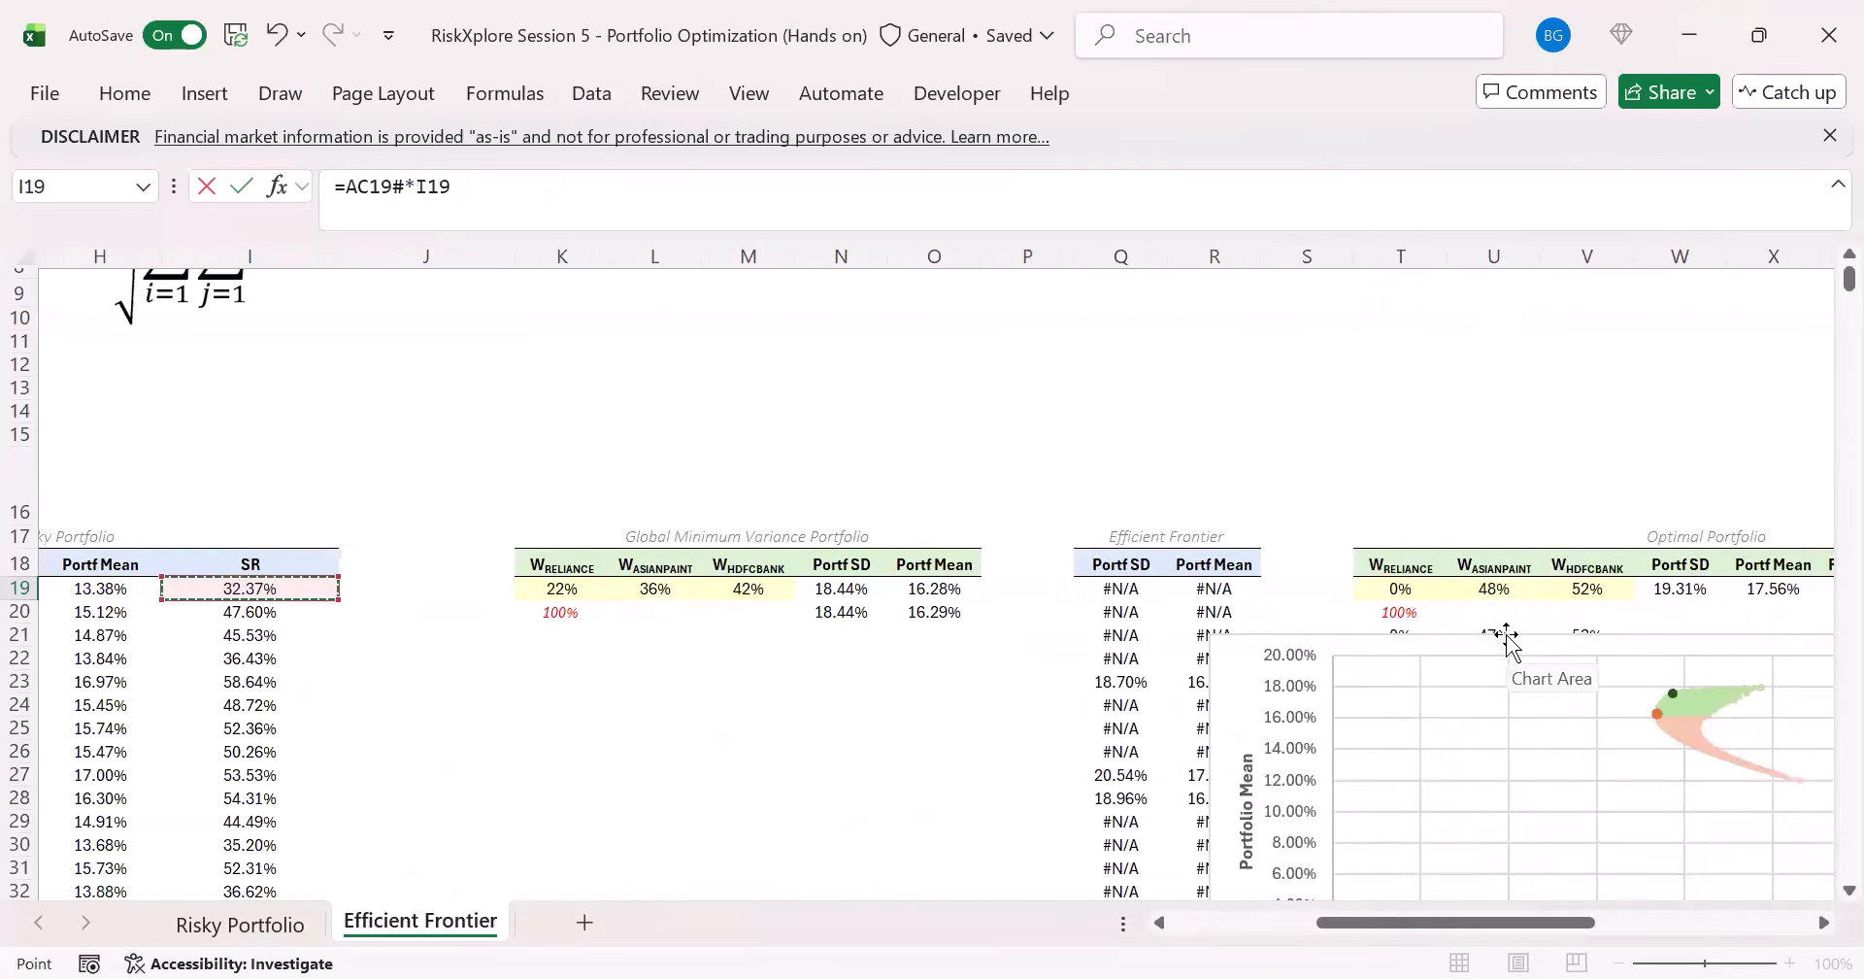
{"action": "type", "text": "#"}
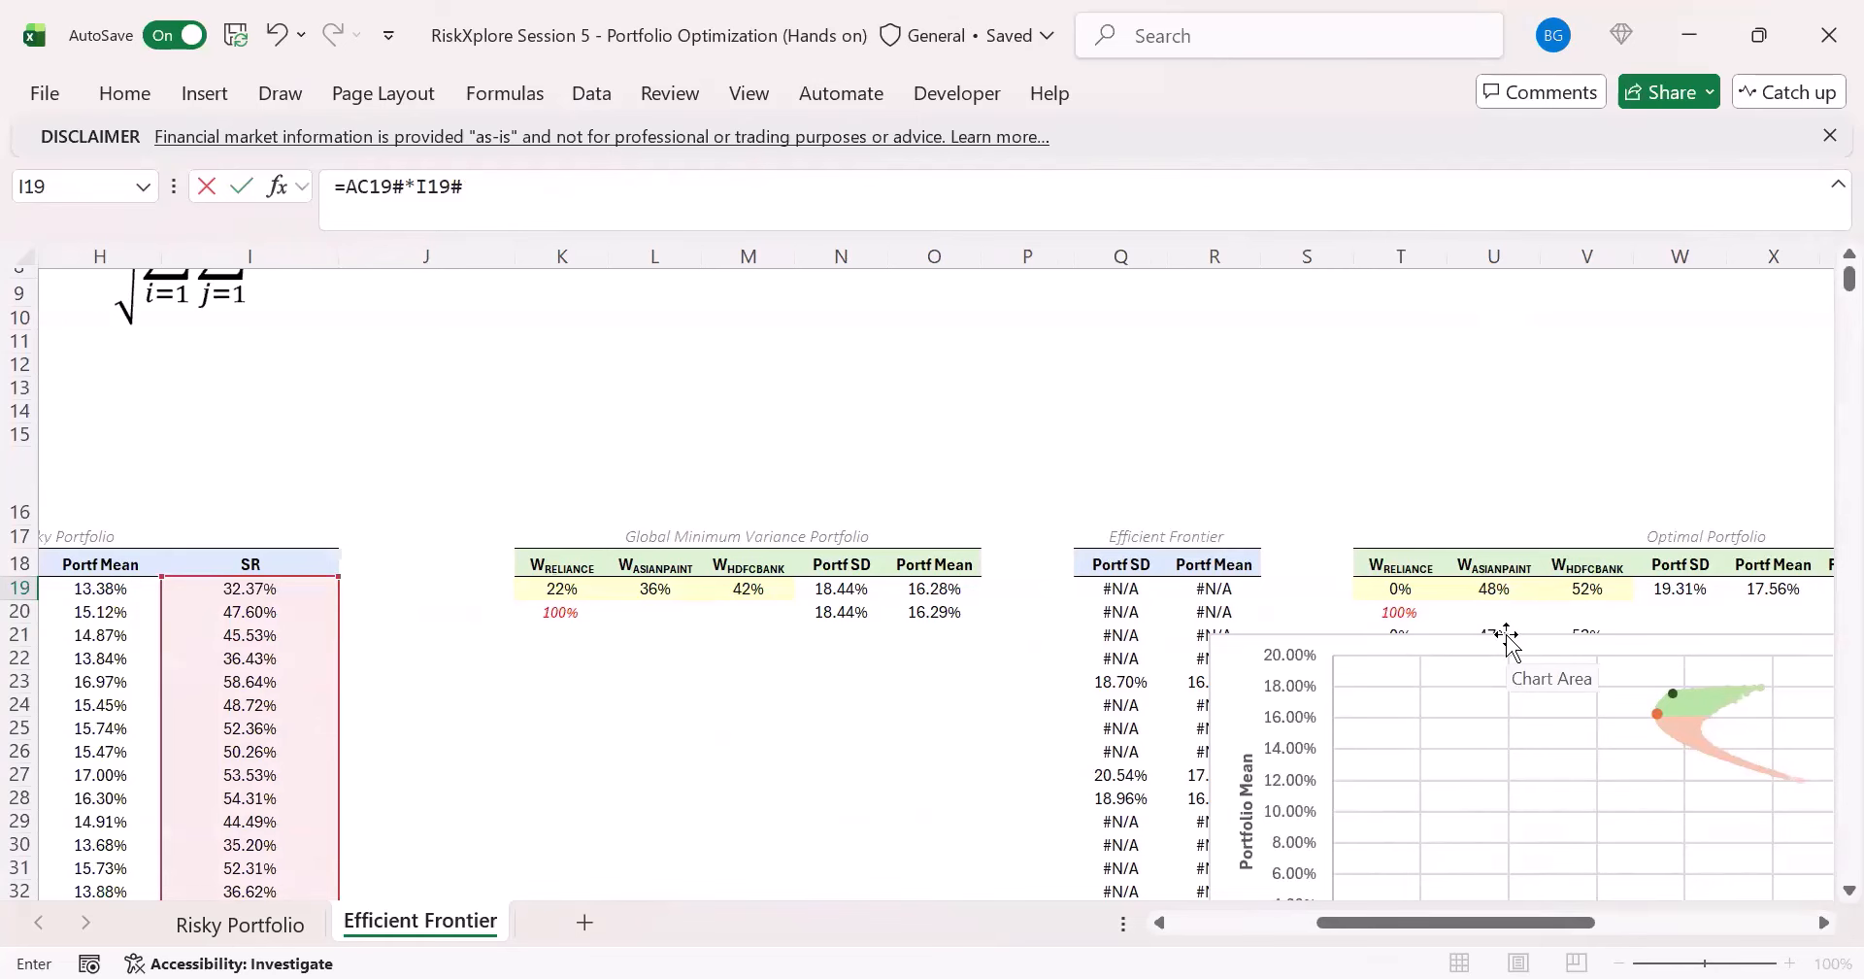
{"action": "key", "text": "Return"}
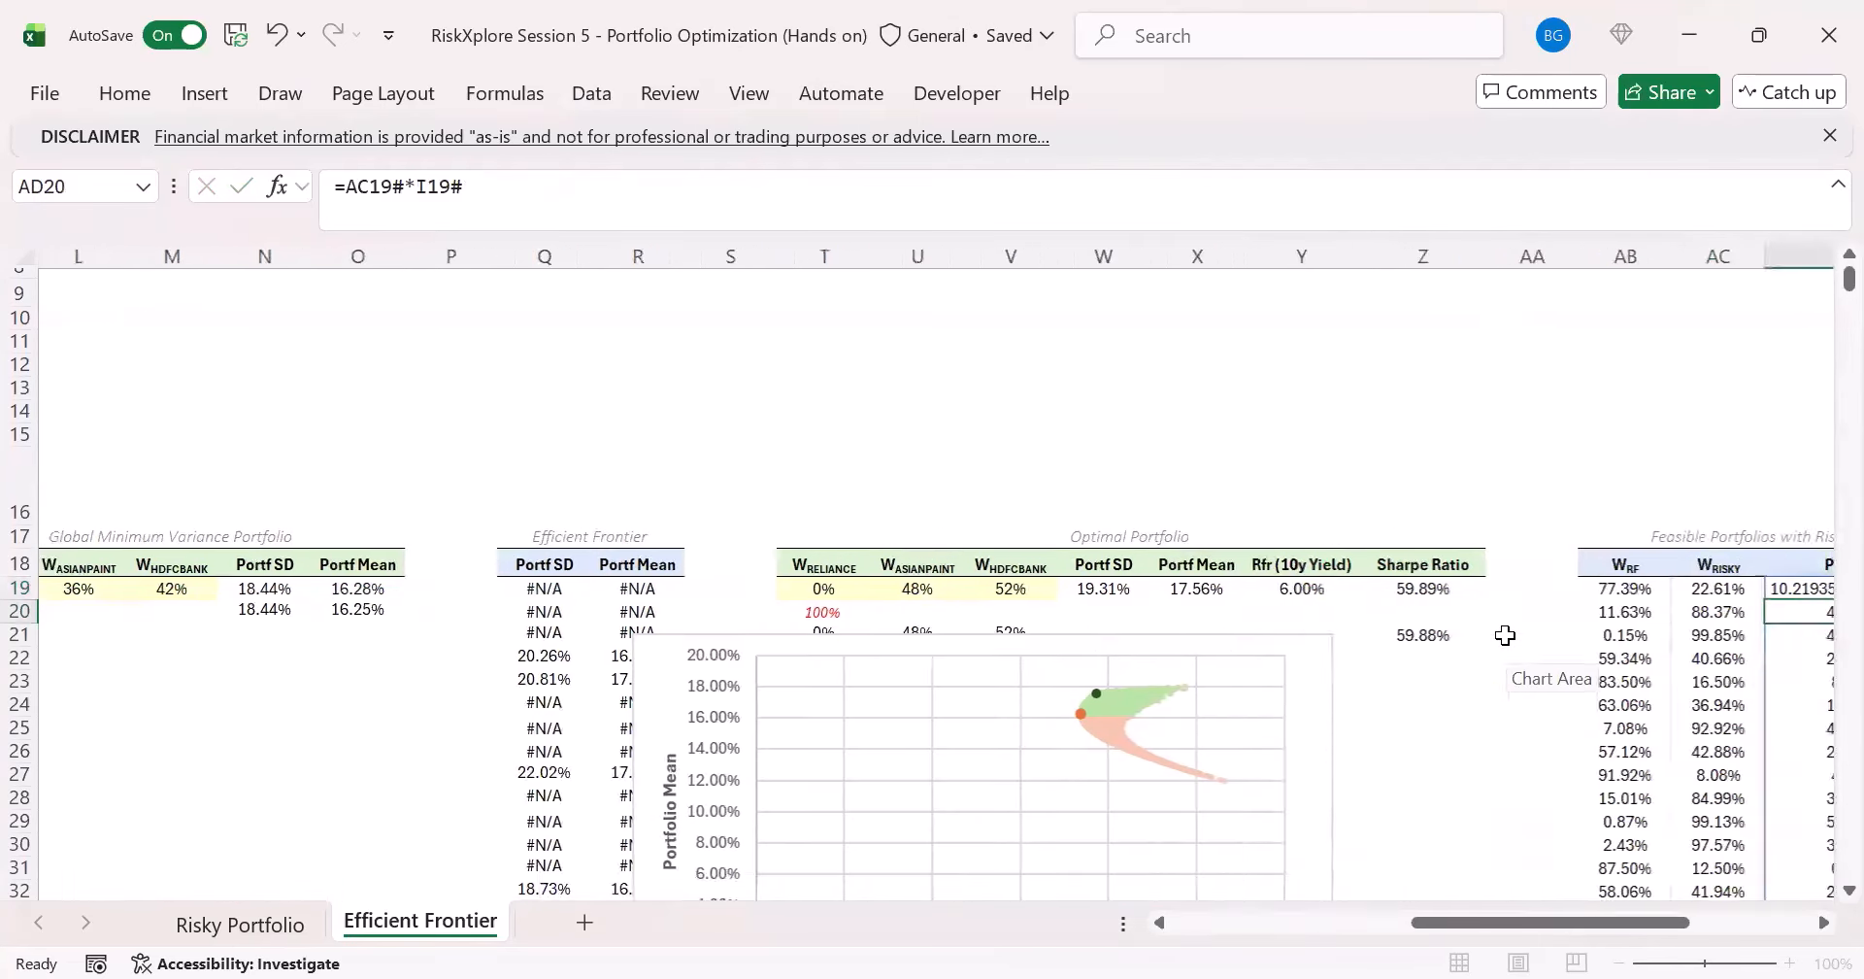
- Format the Portf SD value in AD19 as a percentage with two decimal places
{"action": "key", "text": "Up"}
{"action": "key", "text": "Right"}
{"action": "key", "text": "Left"}
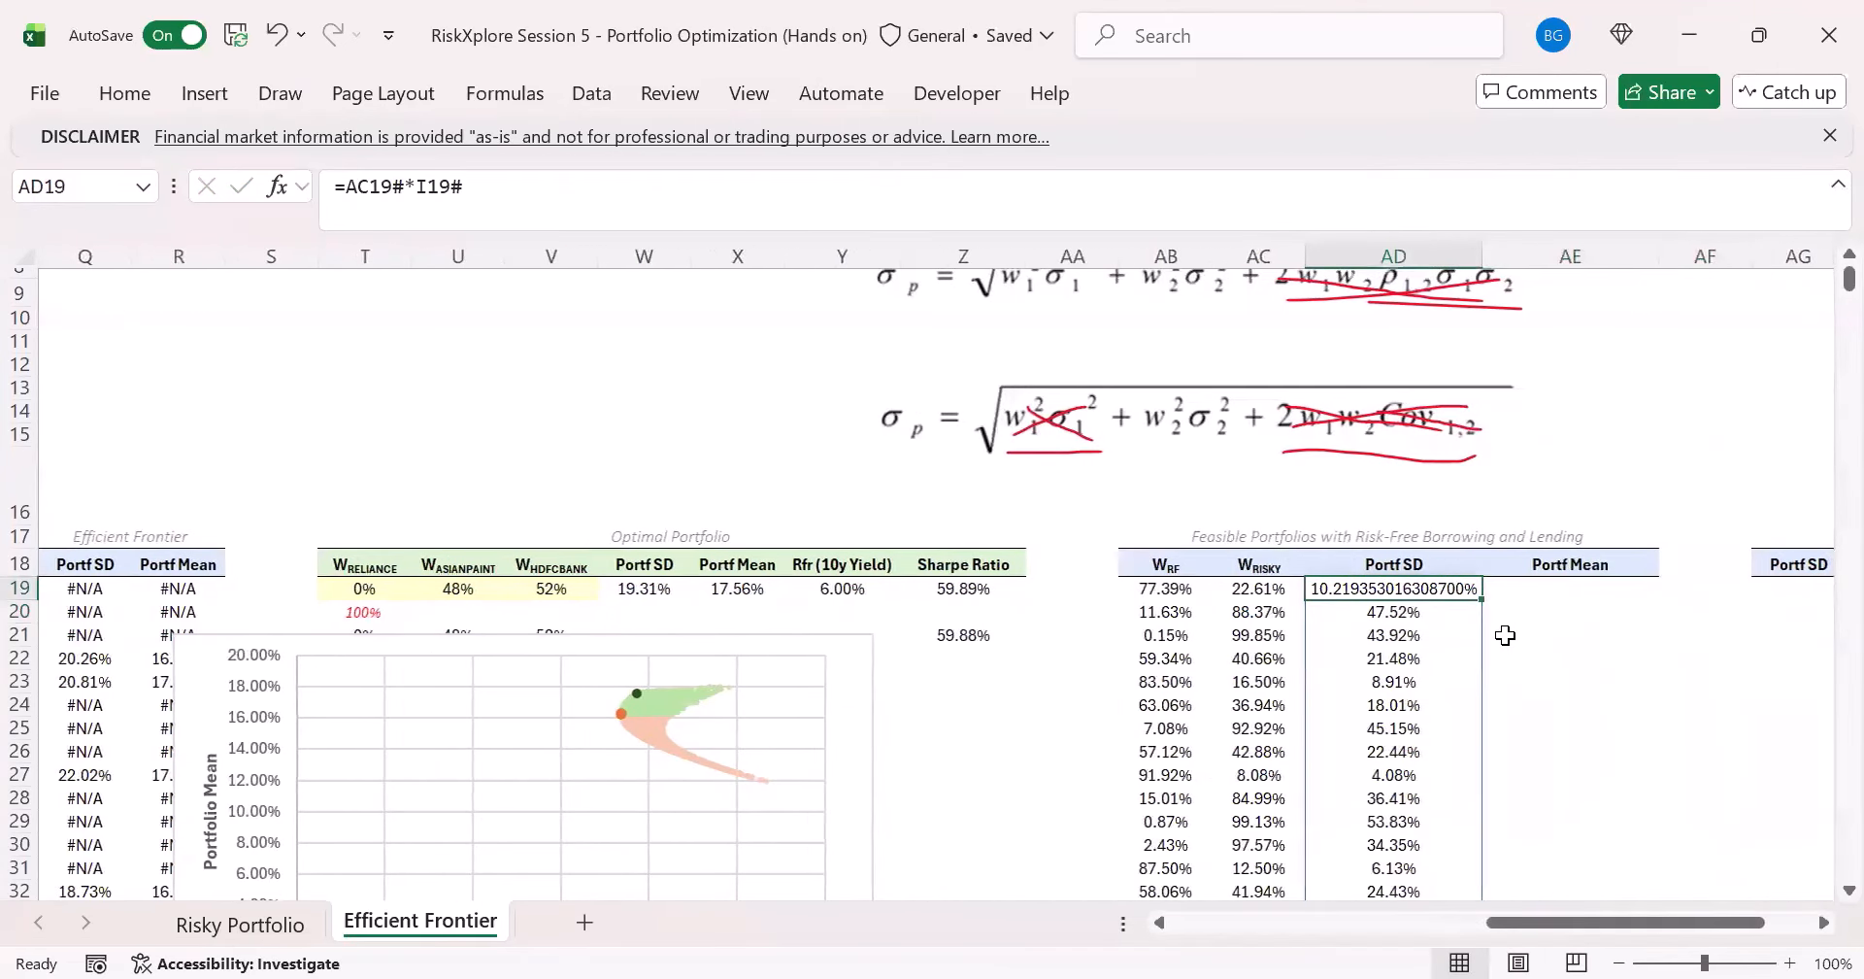
{"action": "left_click", "coordinate": [124, 86]}
{"action": "left_click", "coordinate": [705, 179]}
{"action": "left_click", "coordinate": [643, 210]}
{"action": "left_click", "coordinate": [643, 211]}
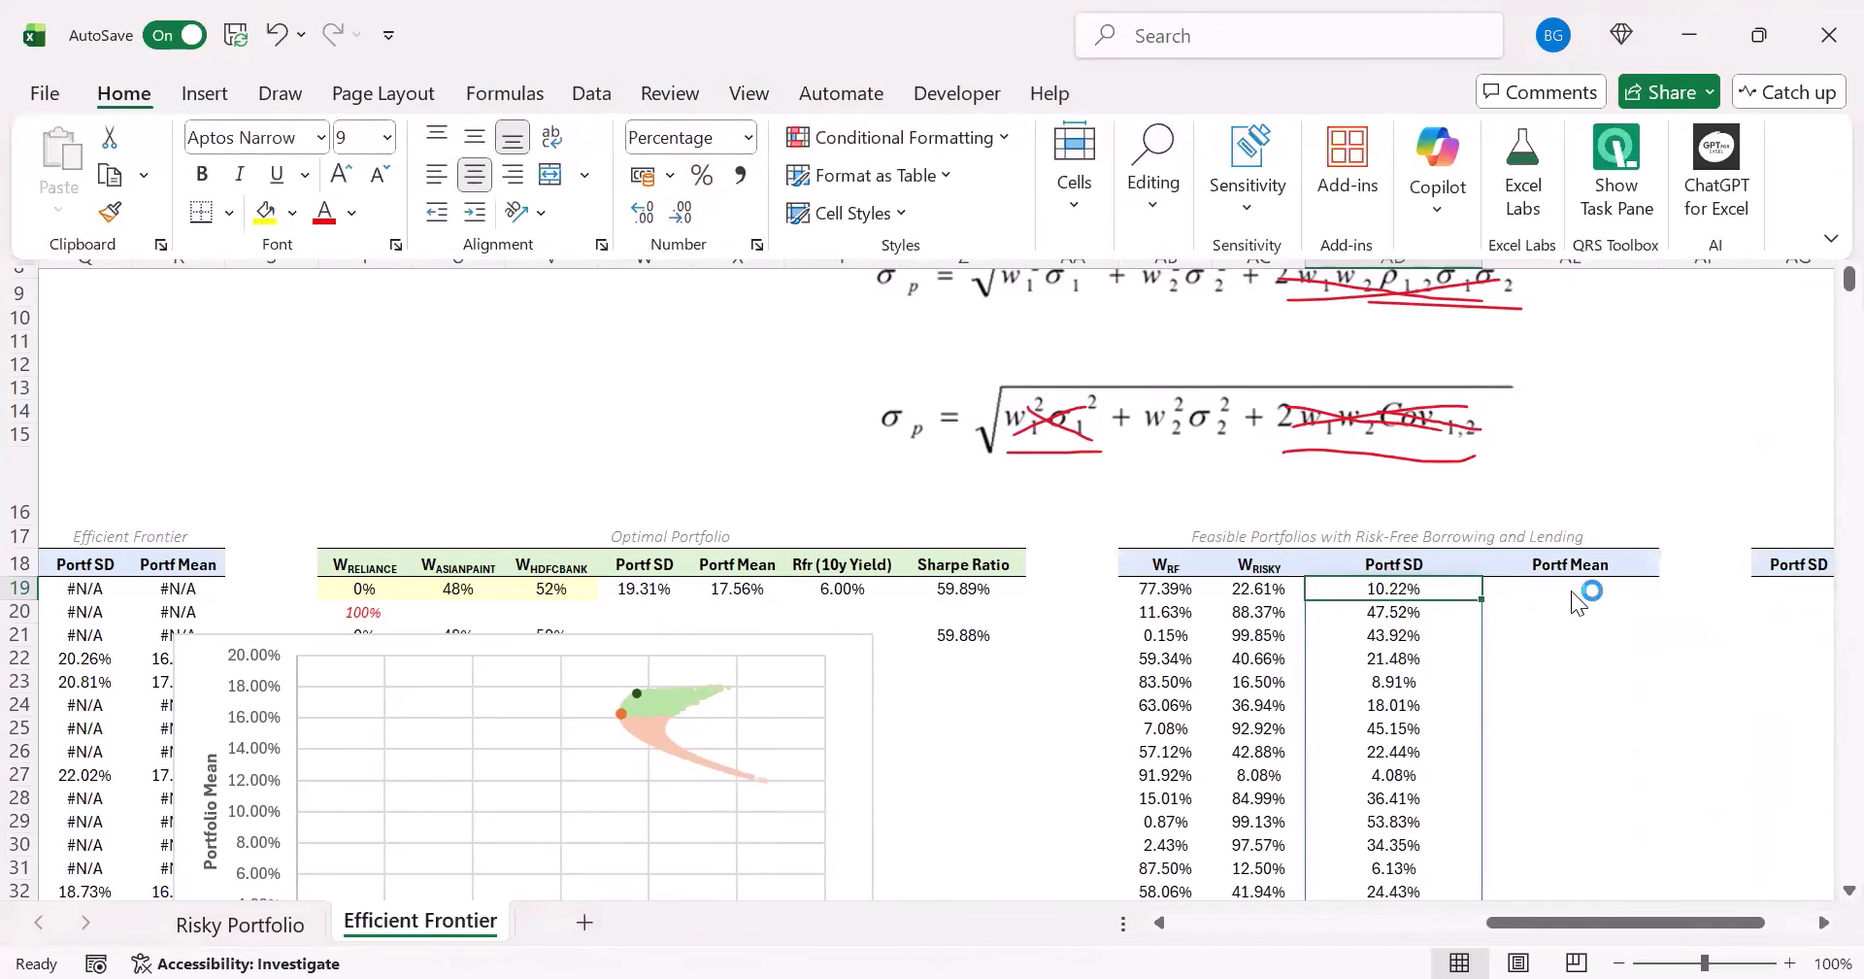
- Calculate the Portf Mean of the risk-free and risky combinations in AE19 with =AB19#*Y19+AC19#*H19#
{"action": "key", "text": "Right"}
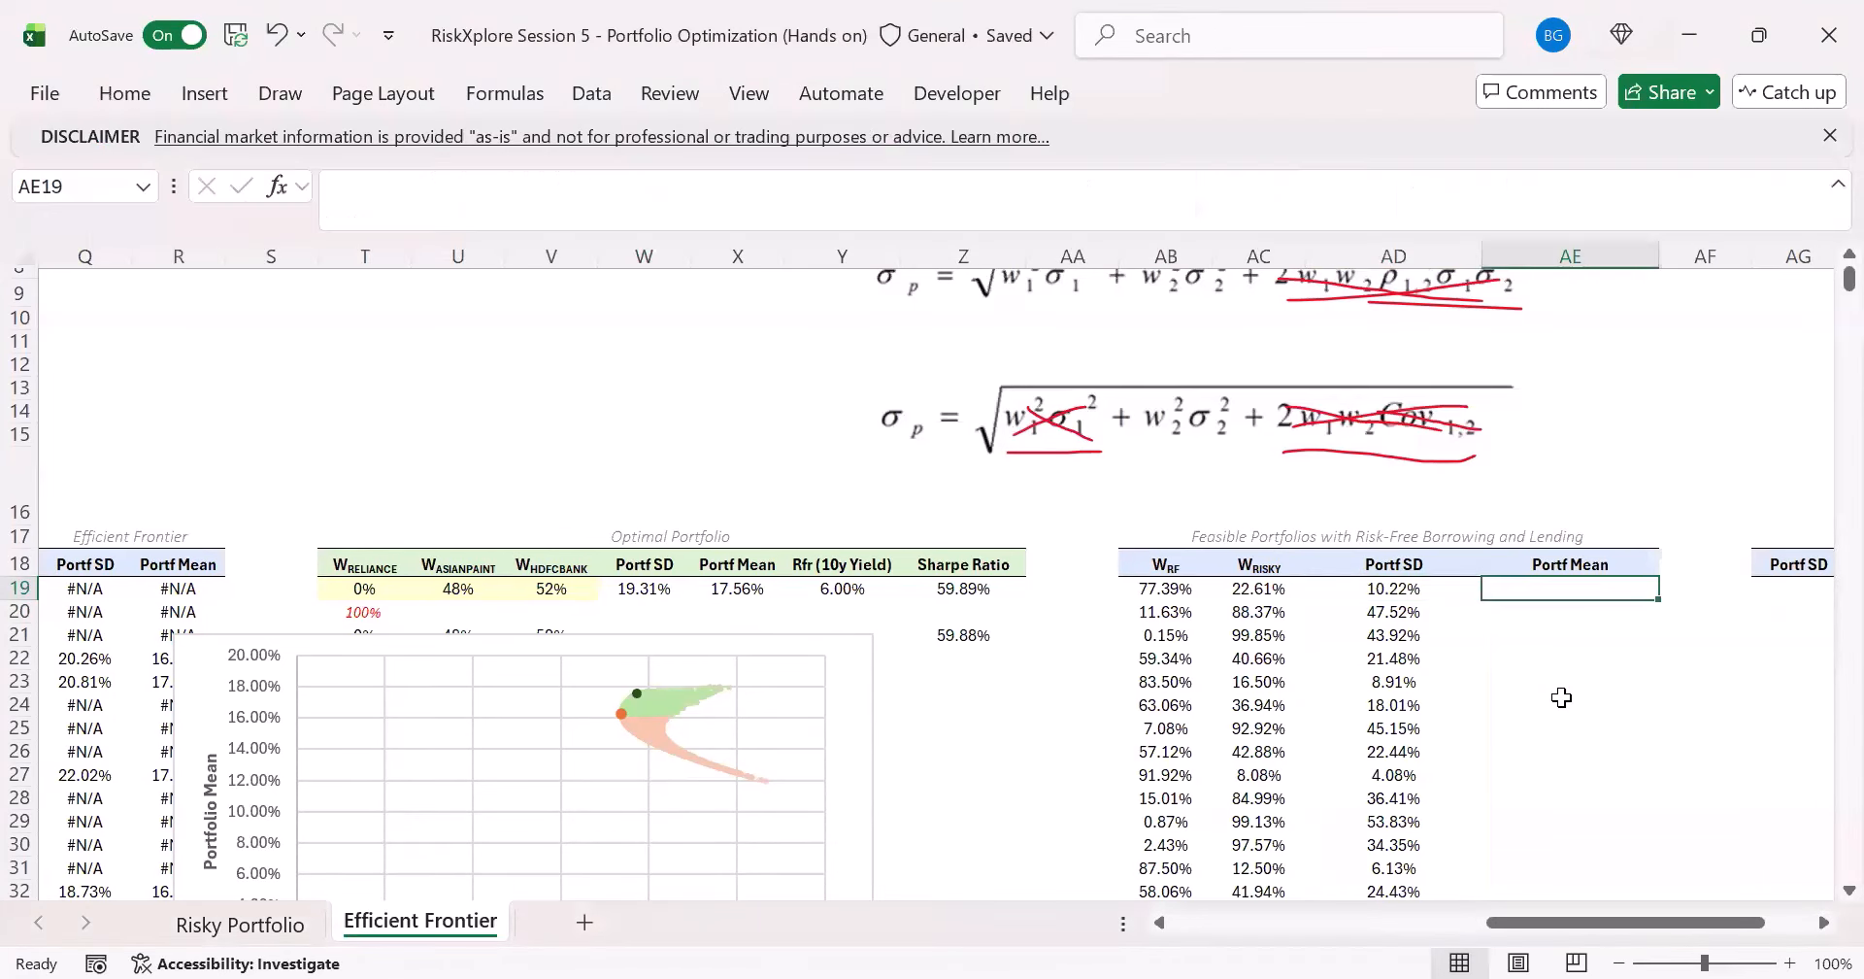
{"action": "type", "text": "="}
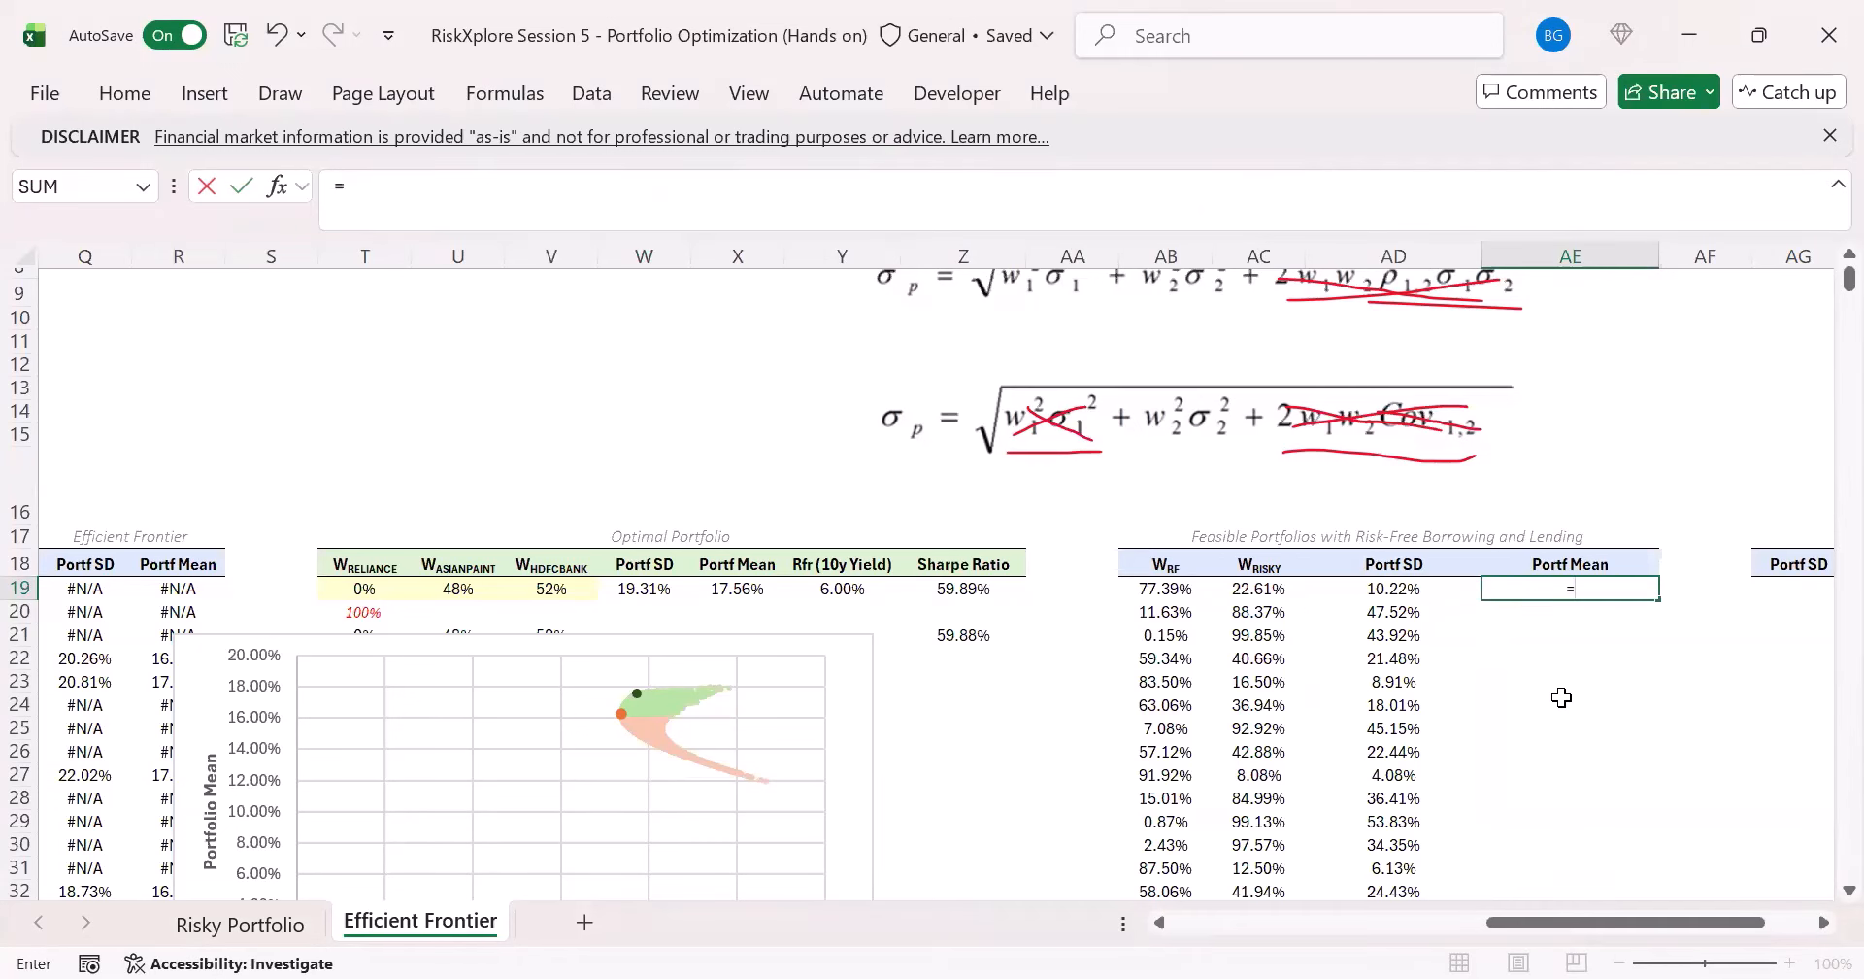
{"action": "key", "text": "Left"}
{"action": "key", "text": "Left"}
{"action": "key", "text": "Left"}
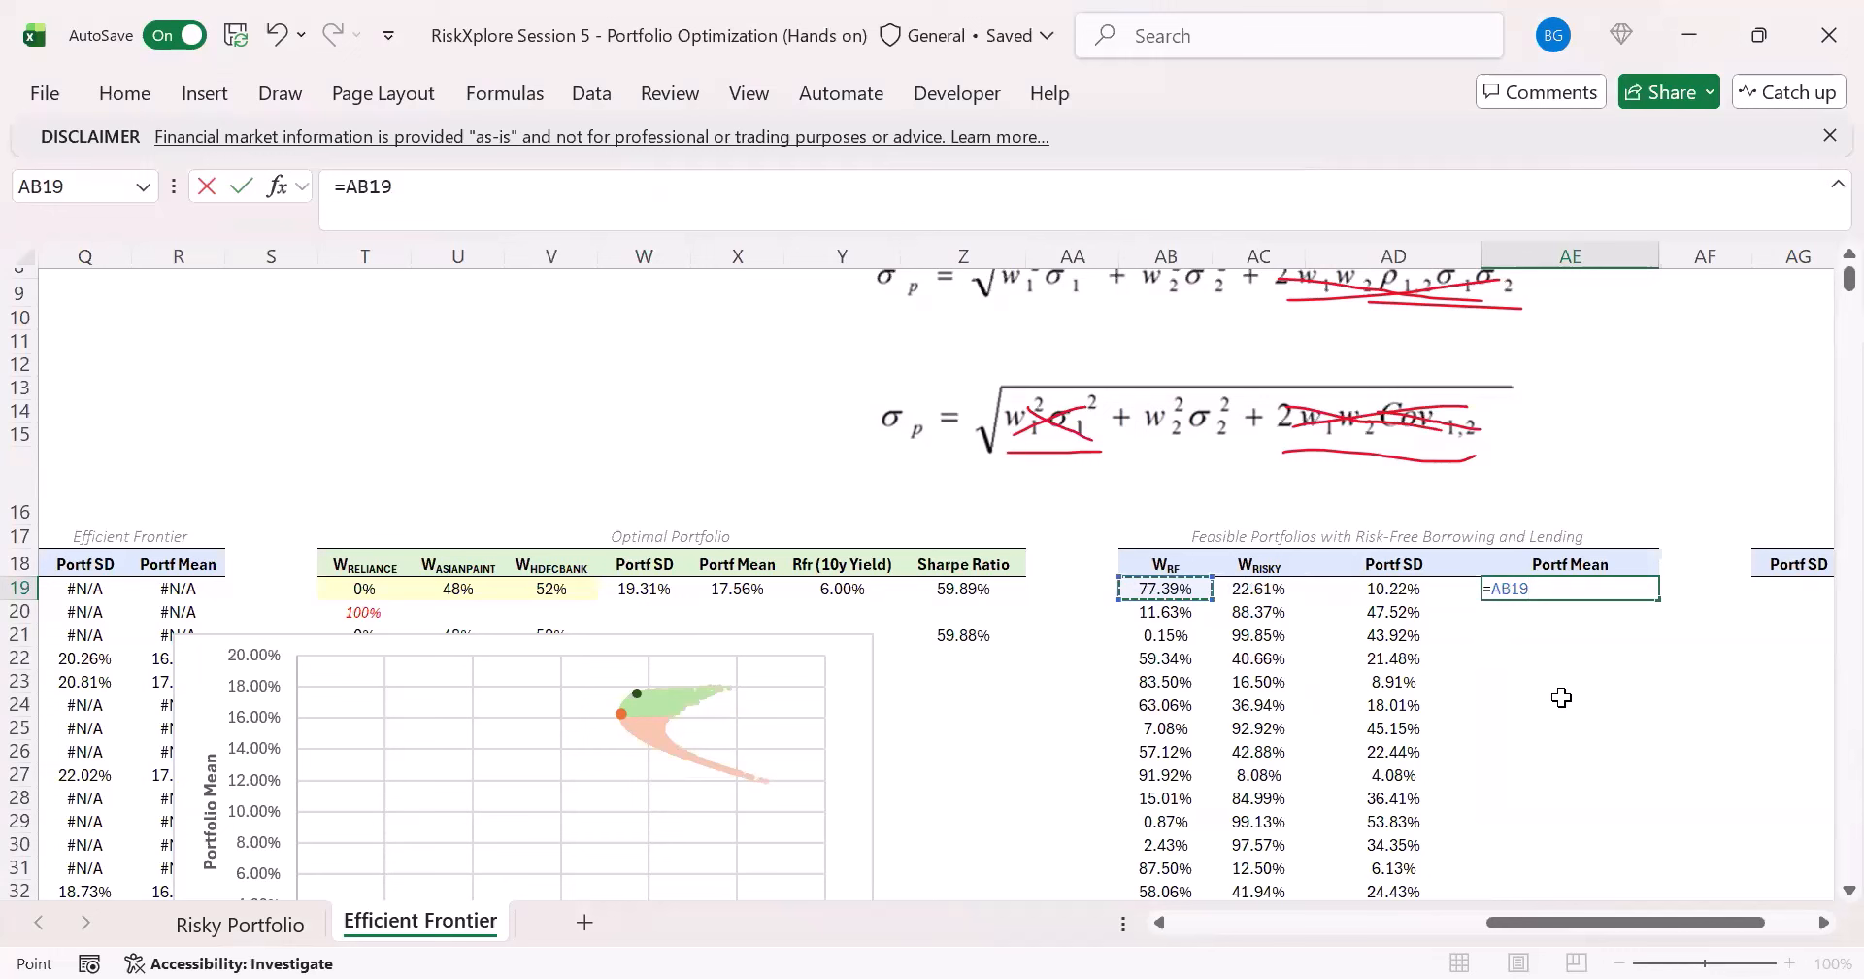
{"action": "type", "text": "#"}
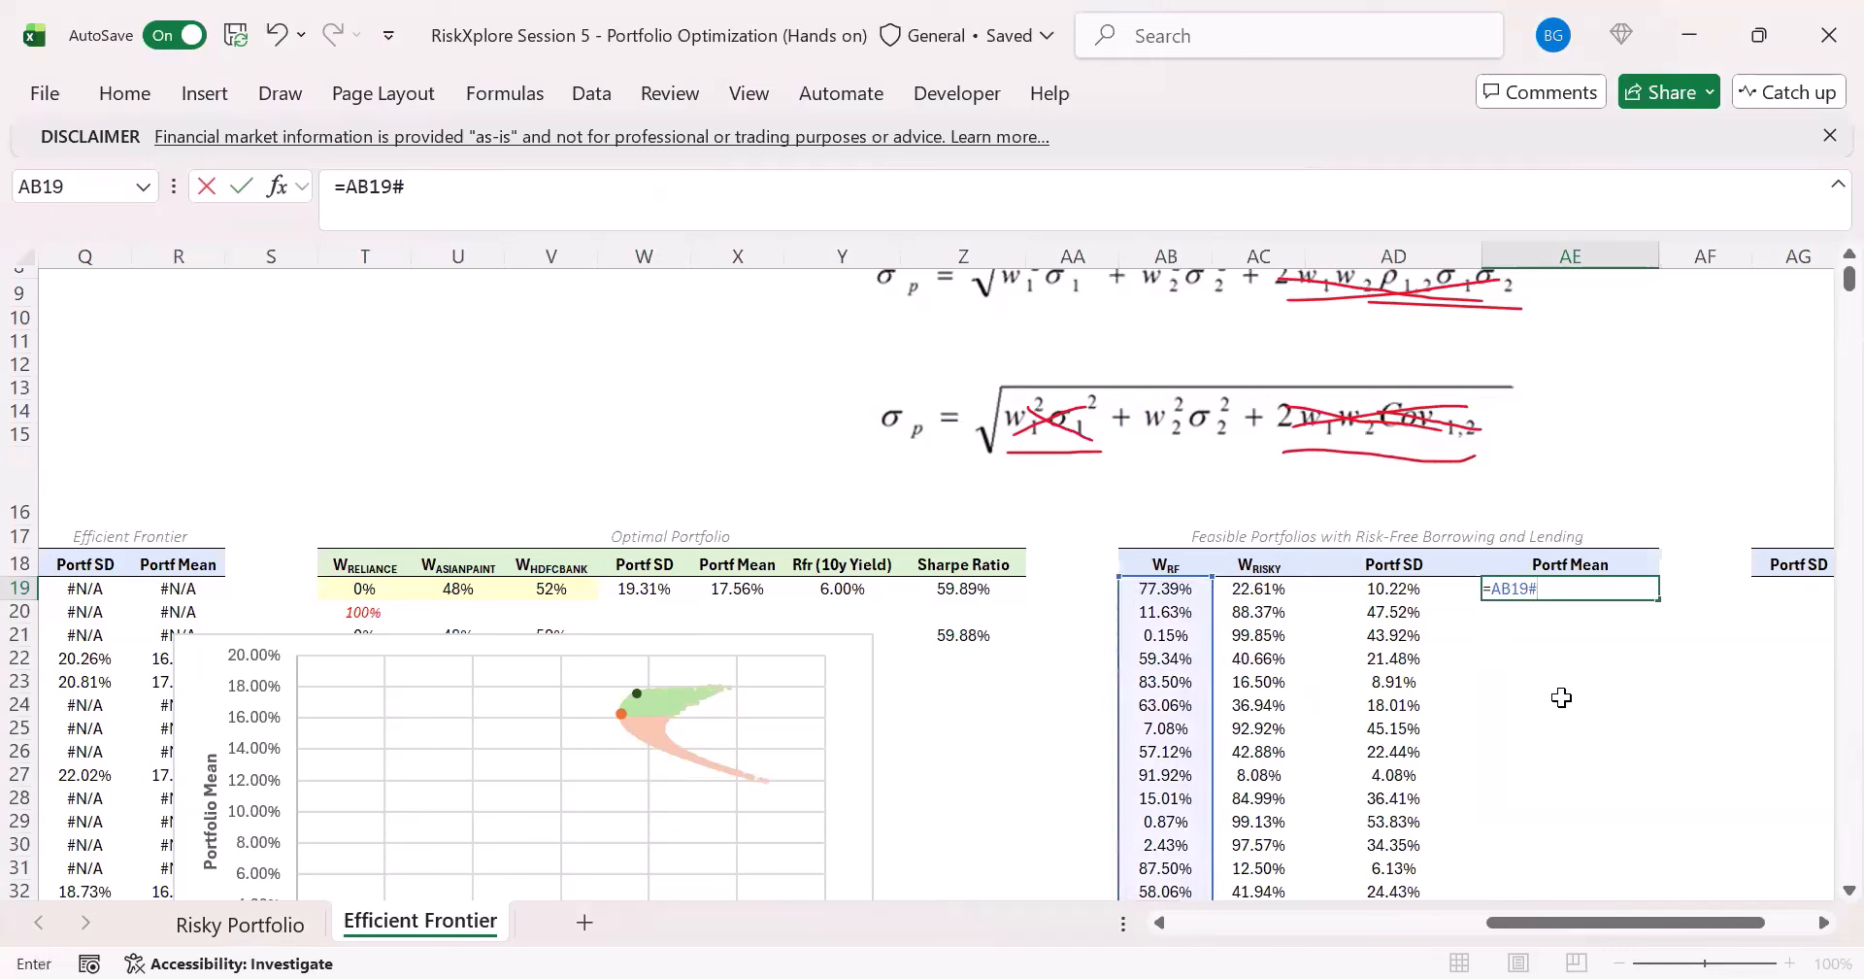
{"action": "type", "text": "*"}
{"action": "left_click", "coordinate": [862, 591]}
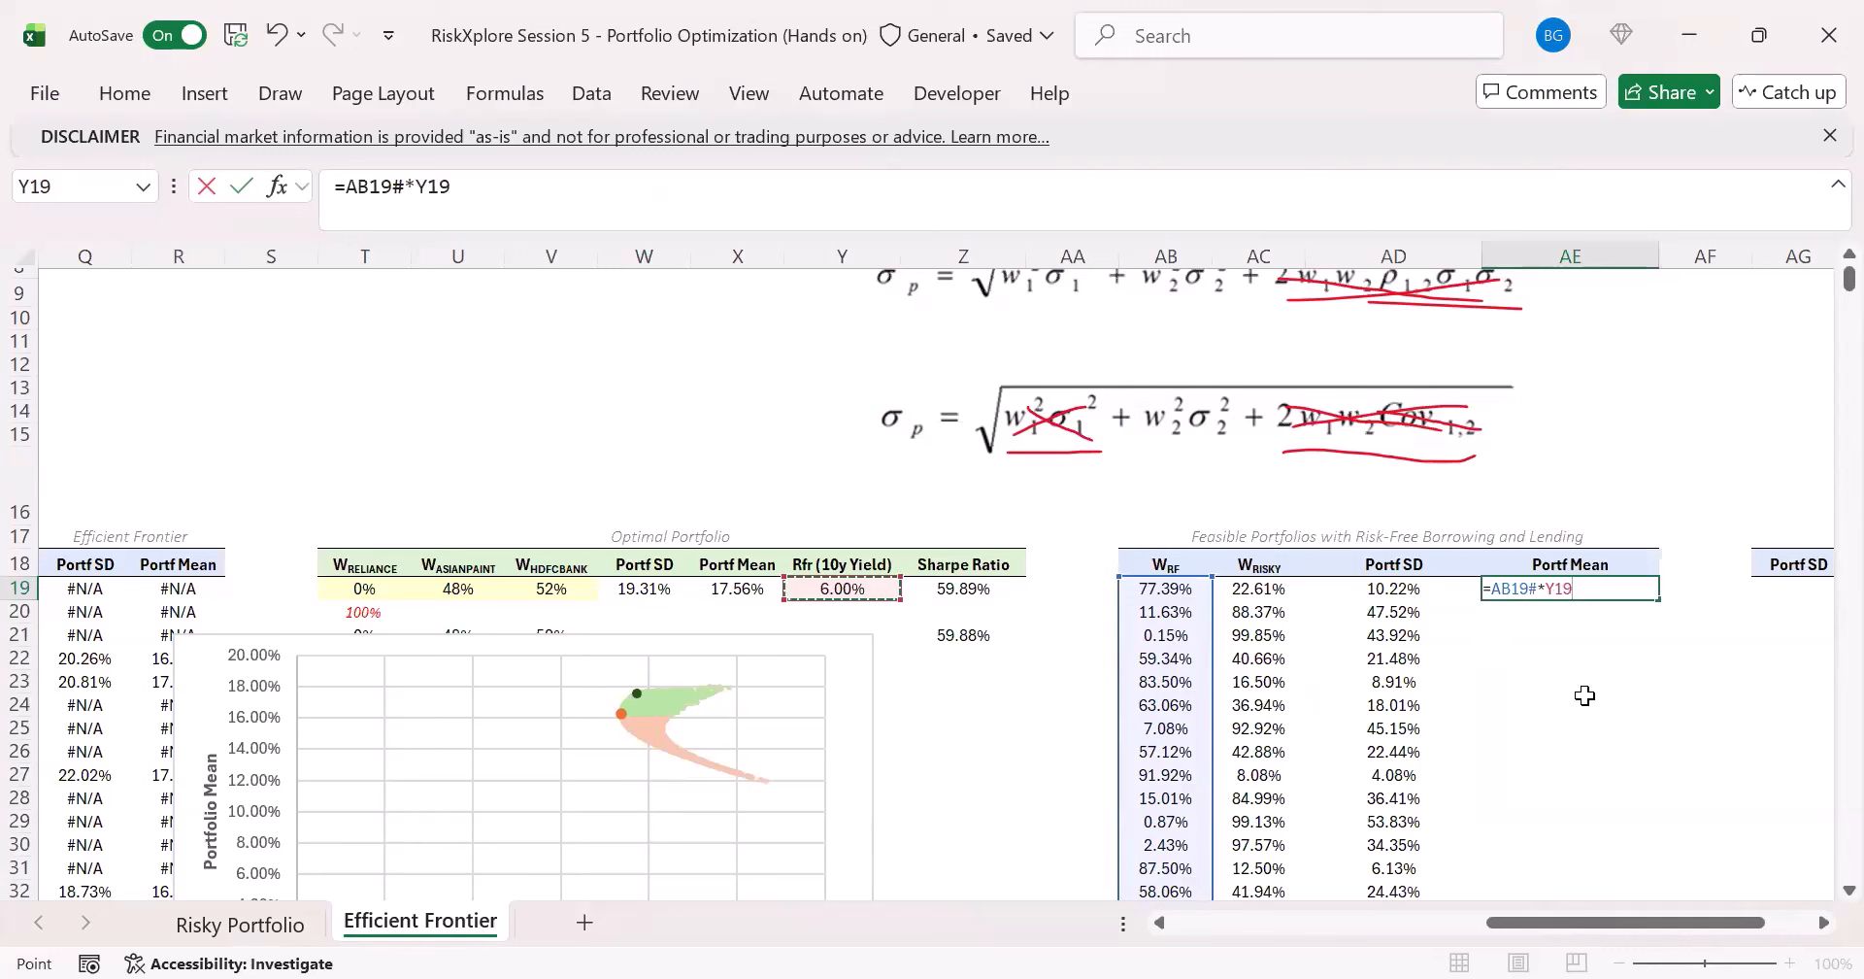
{"action": "type", "text": "+"}
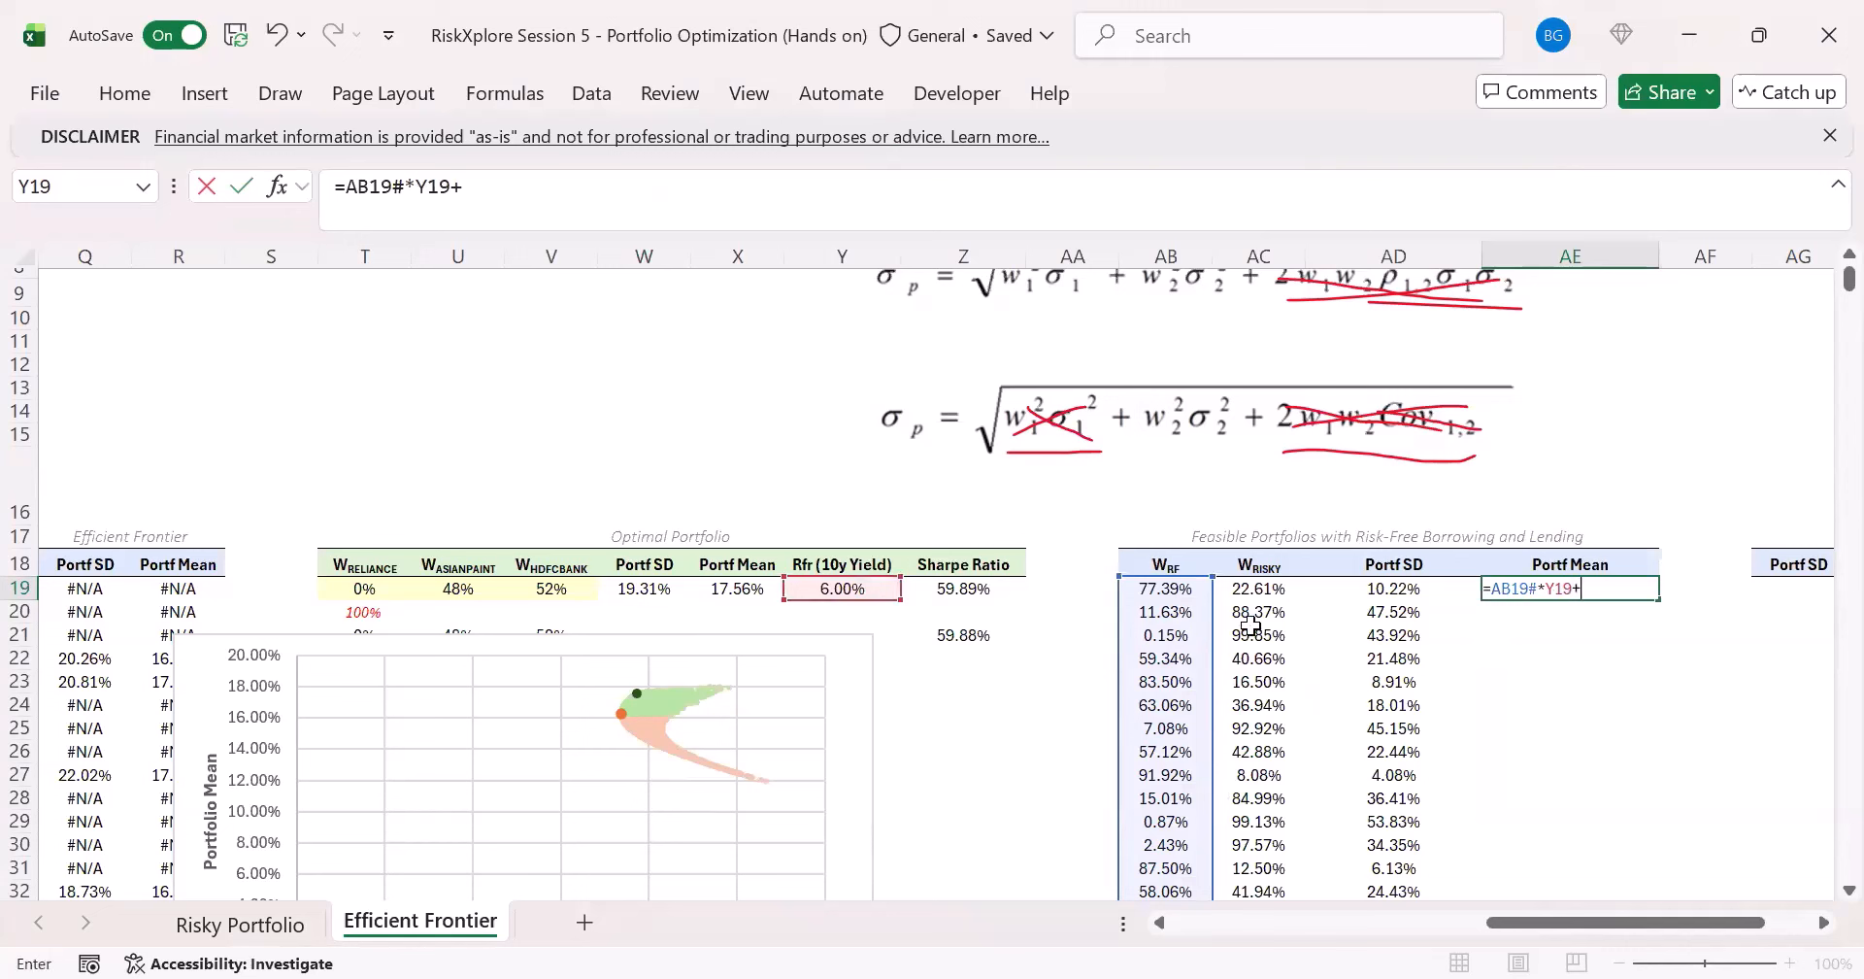
{"action": "left_click", "coordinate": [1270, 591]}
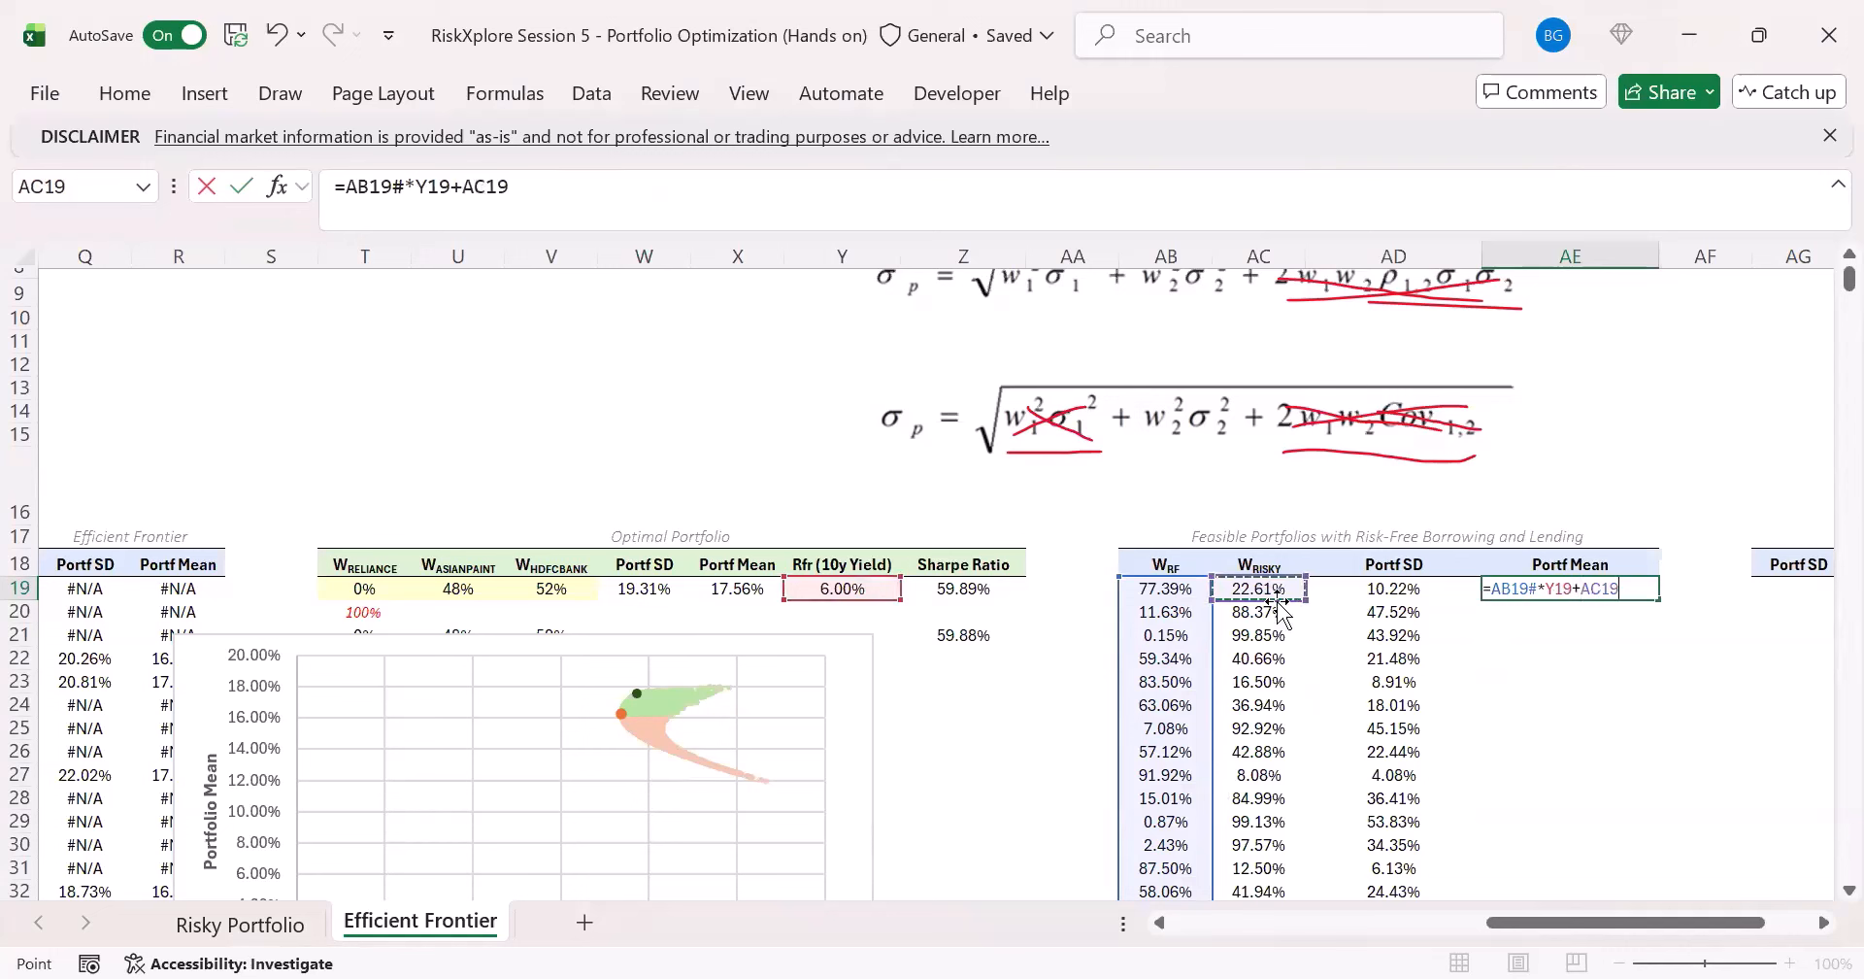
{"action": "type", "text": "#*"}
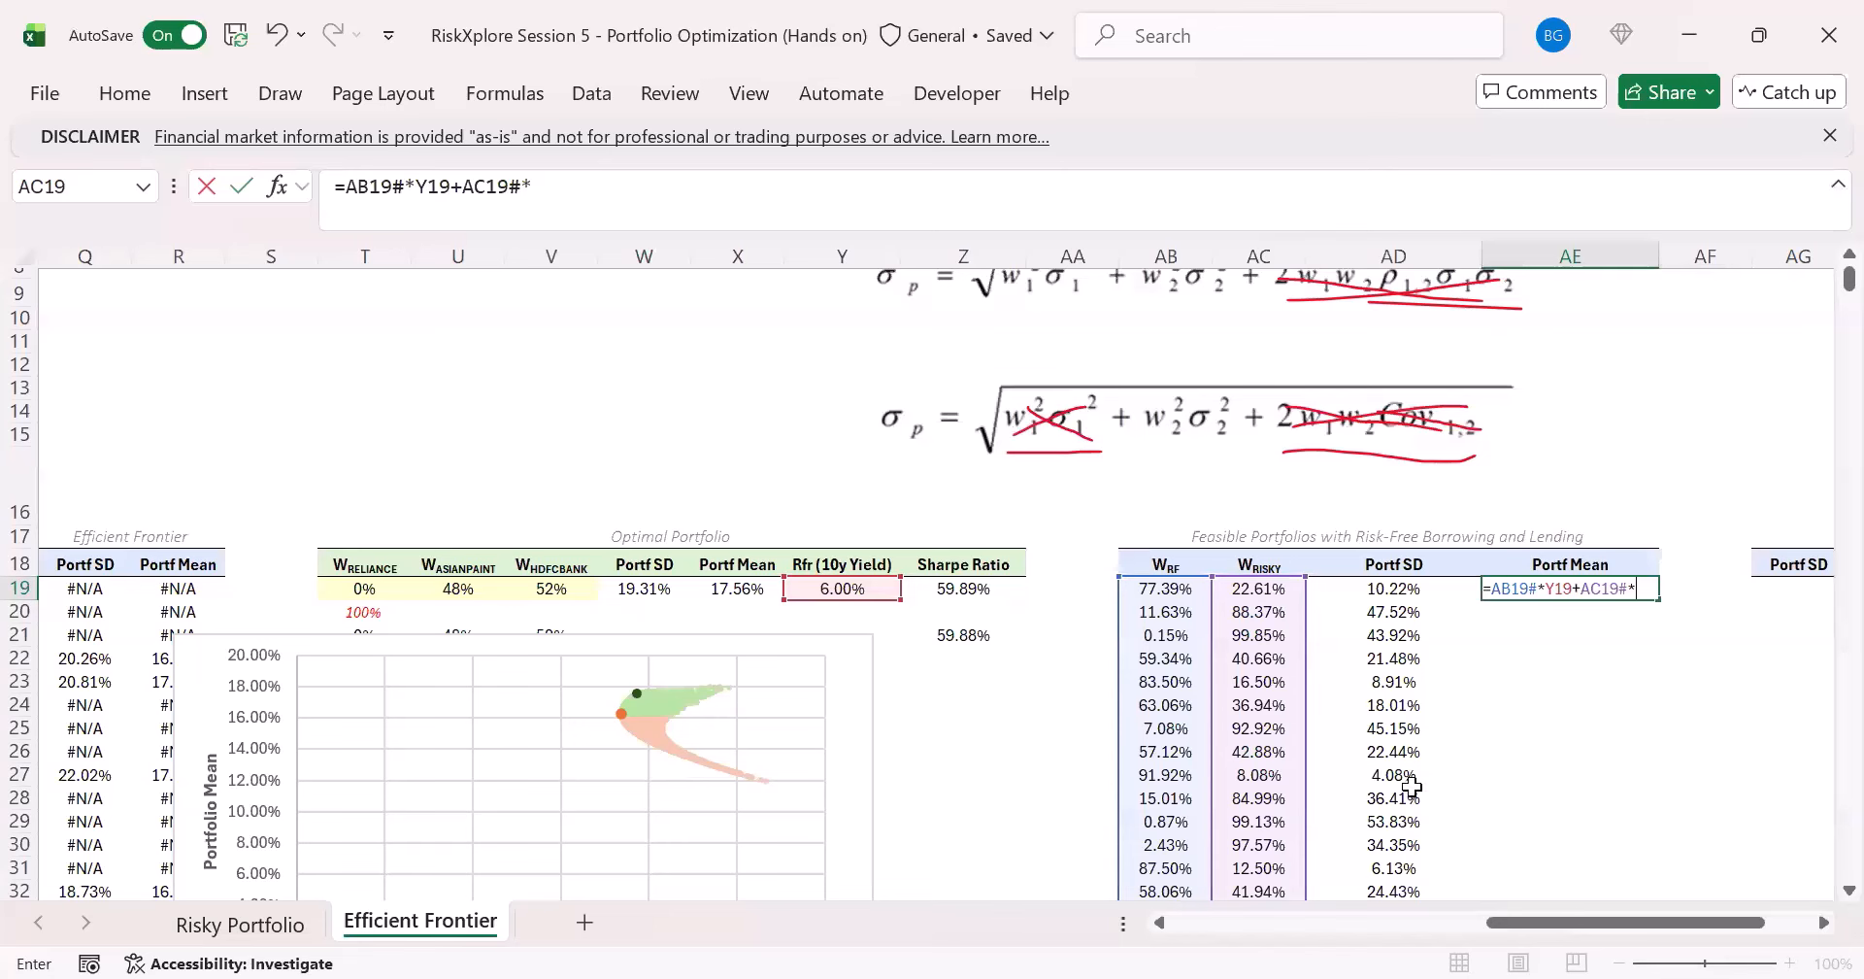
{"action": "left_click_drag", "start_coordinate": [1552, 927], "coordinate": [1131, 922]}
{"action": "left_click", "coordinate": [1027, 590]}
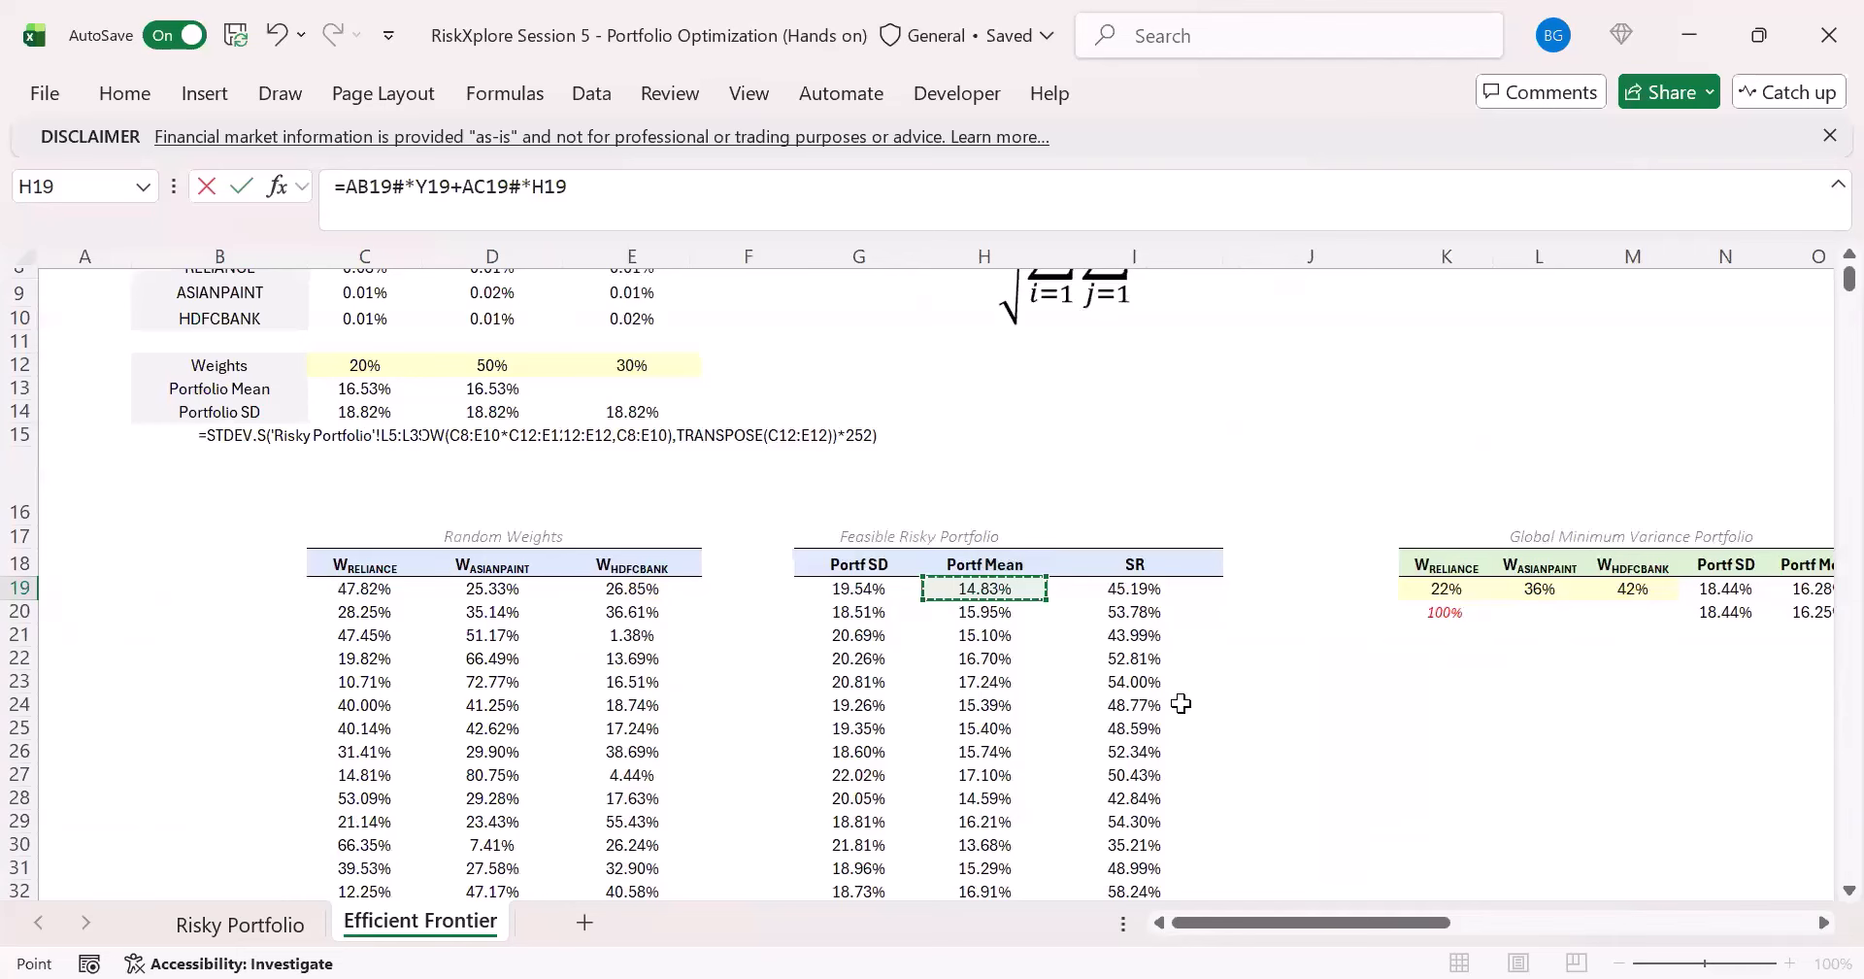
{"action": "type", "text": "#"}
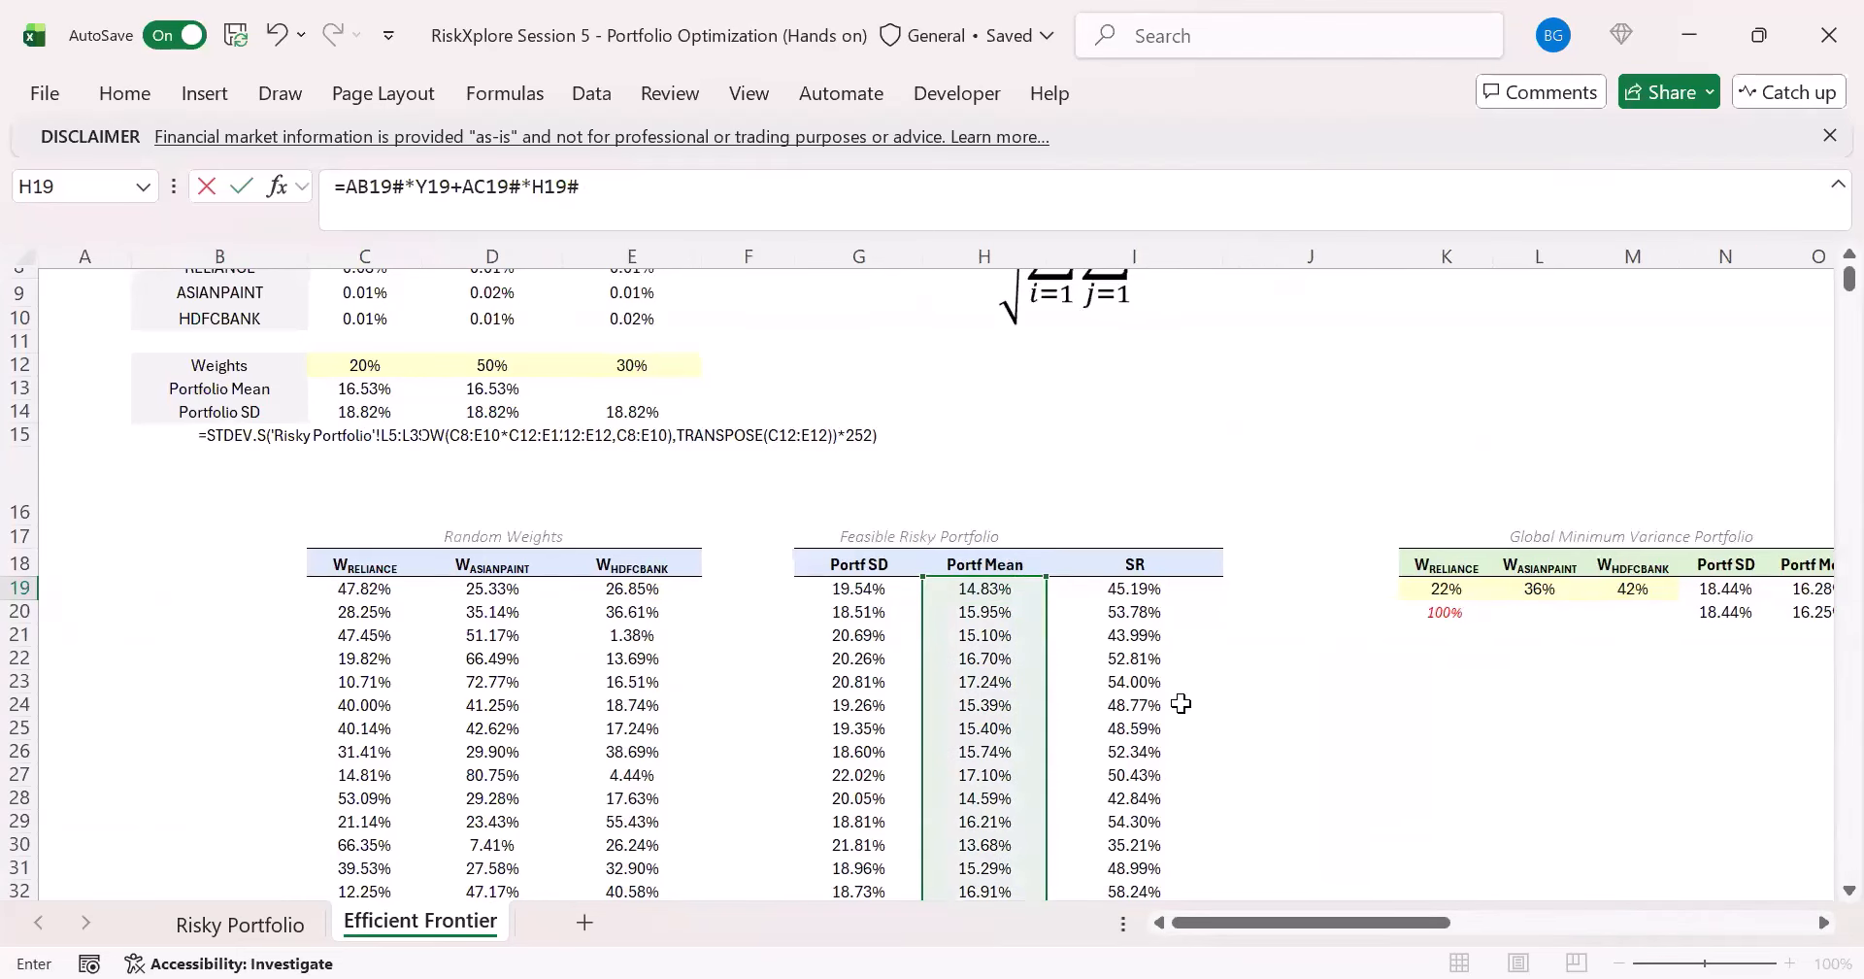
{"action": "key", "text": "Return"}
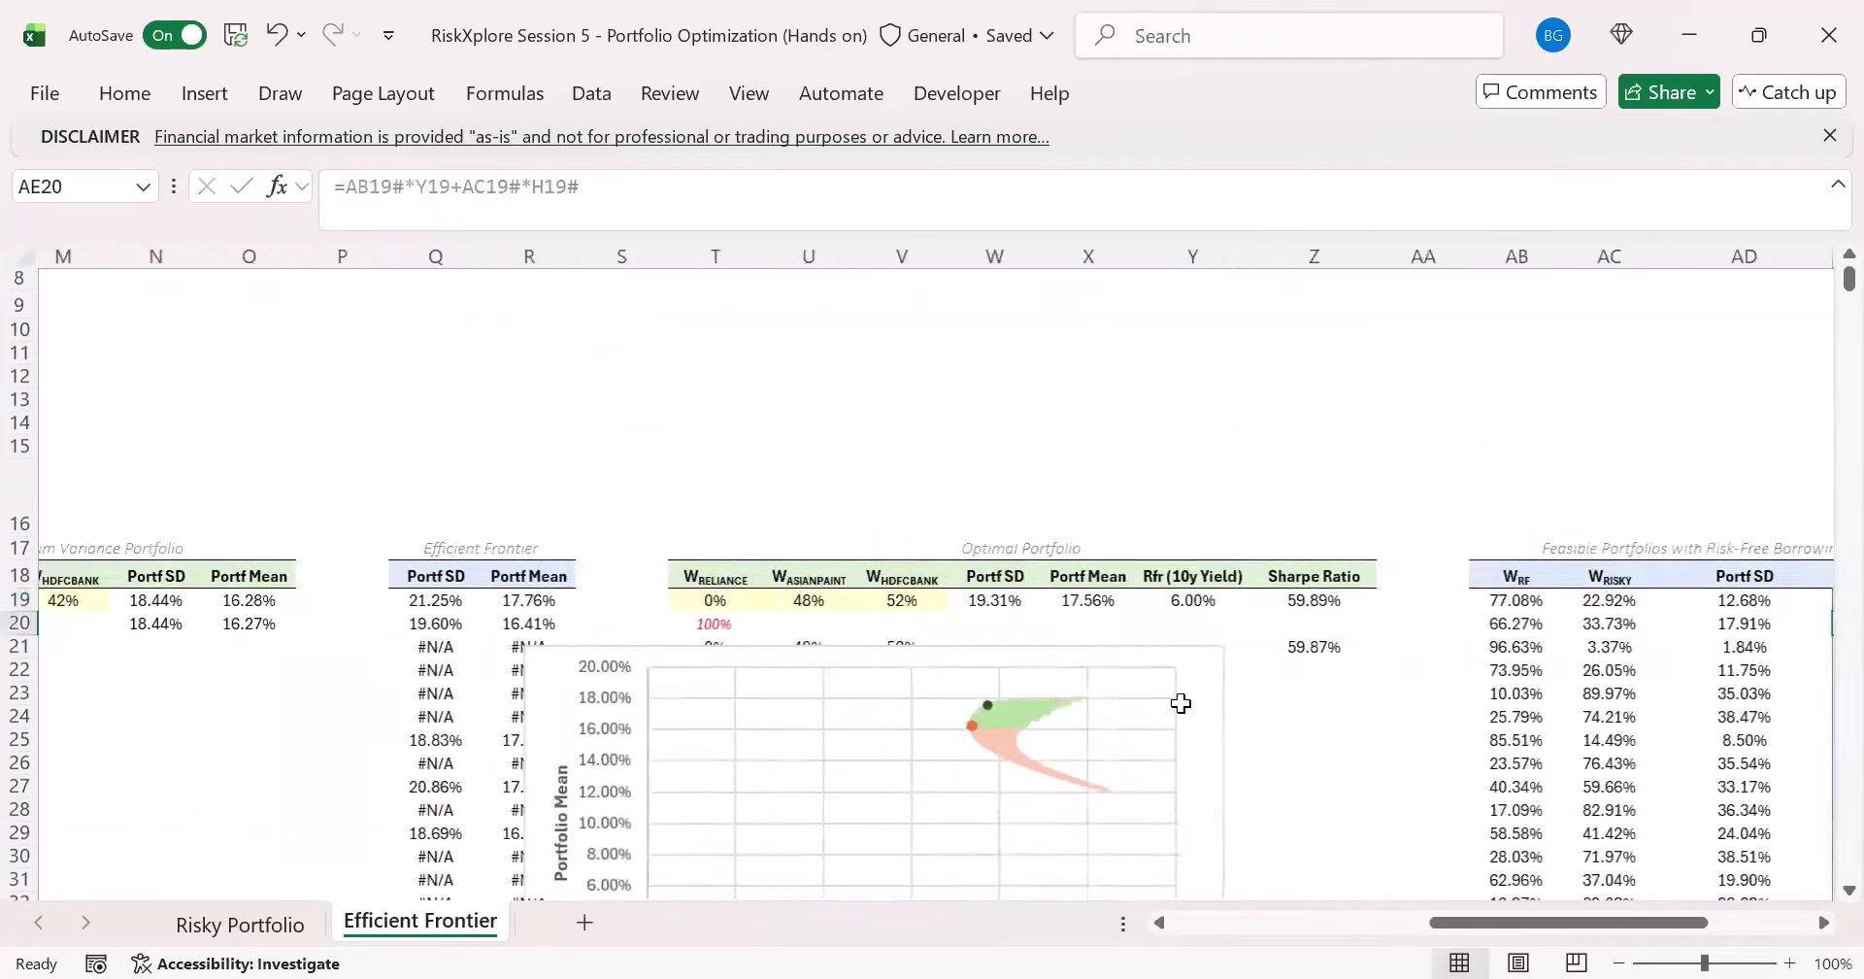
- Format the Portf Mean value in AE19 as a percentage with two decimal places
{"action": "key", "text": "Up"}
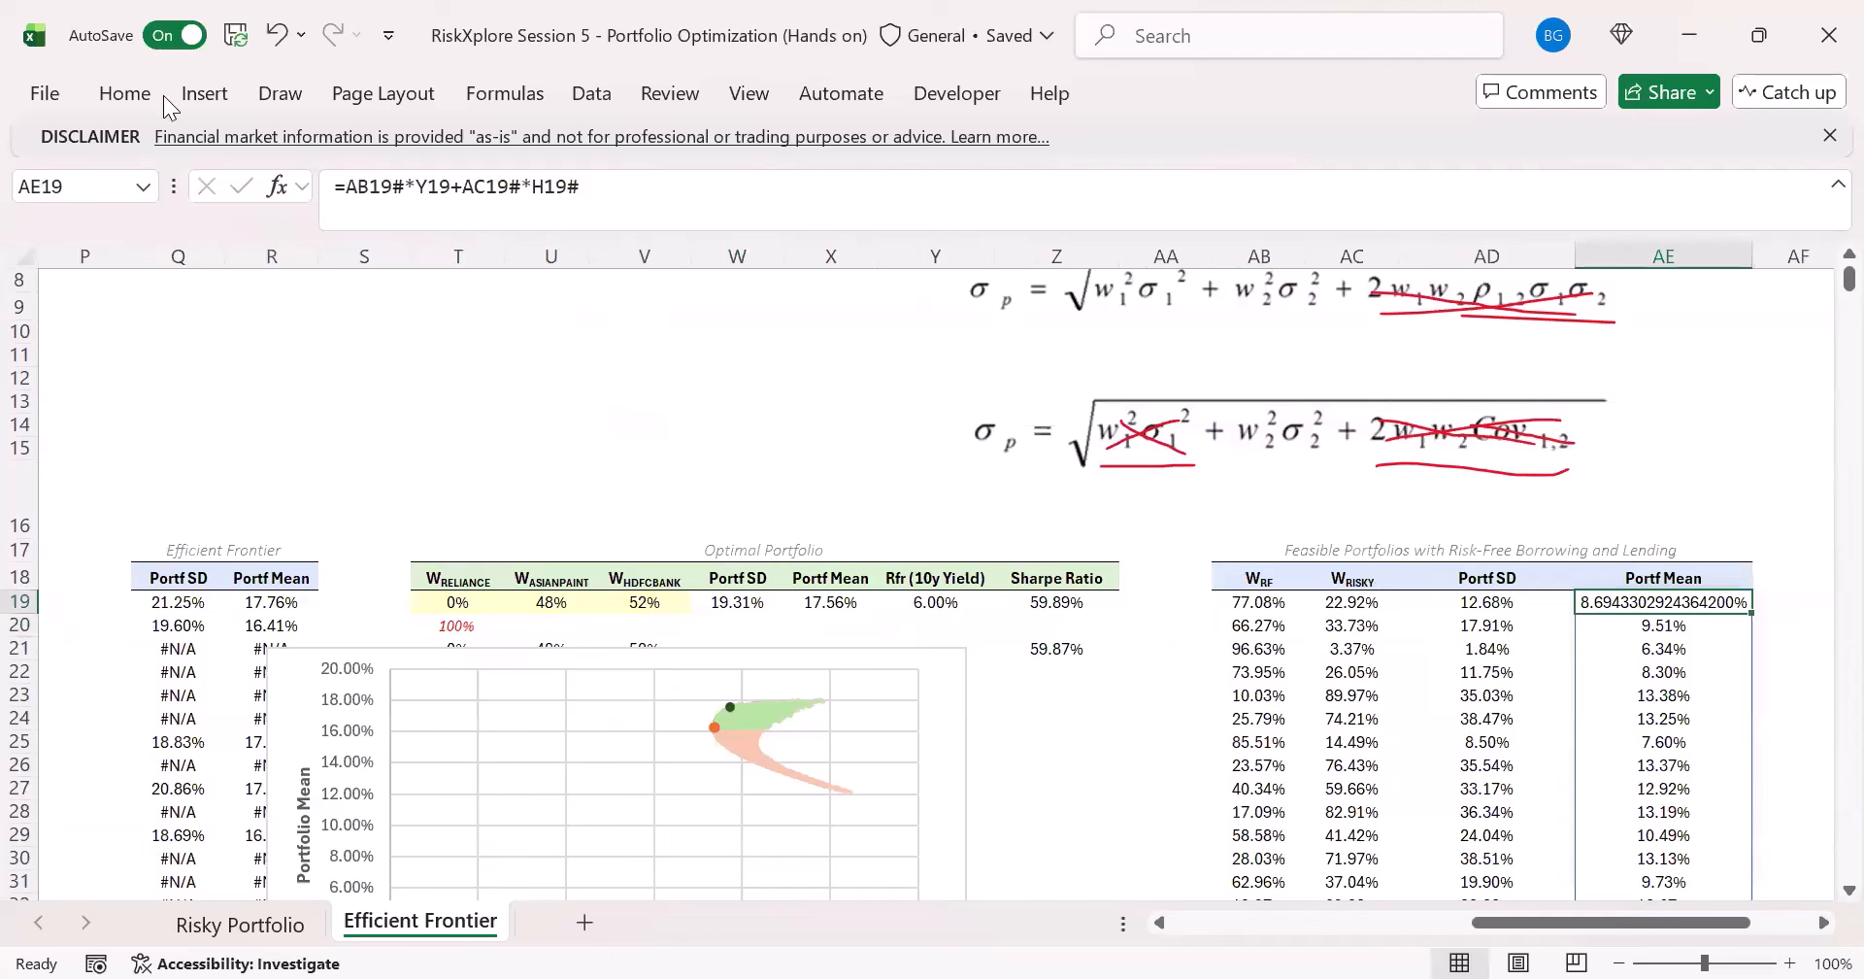
{"action": "left_click", "coordinate": [124, 93]}
{"action": "left_click", "coordinate": [701, 179]}
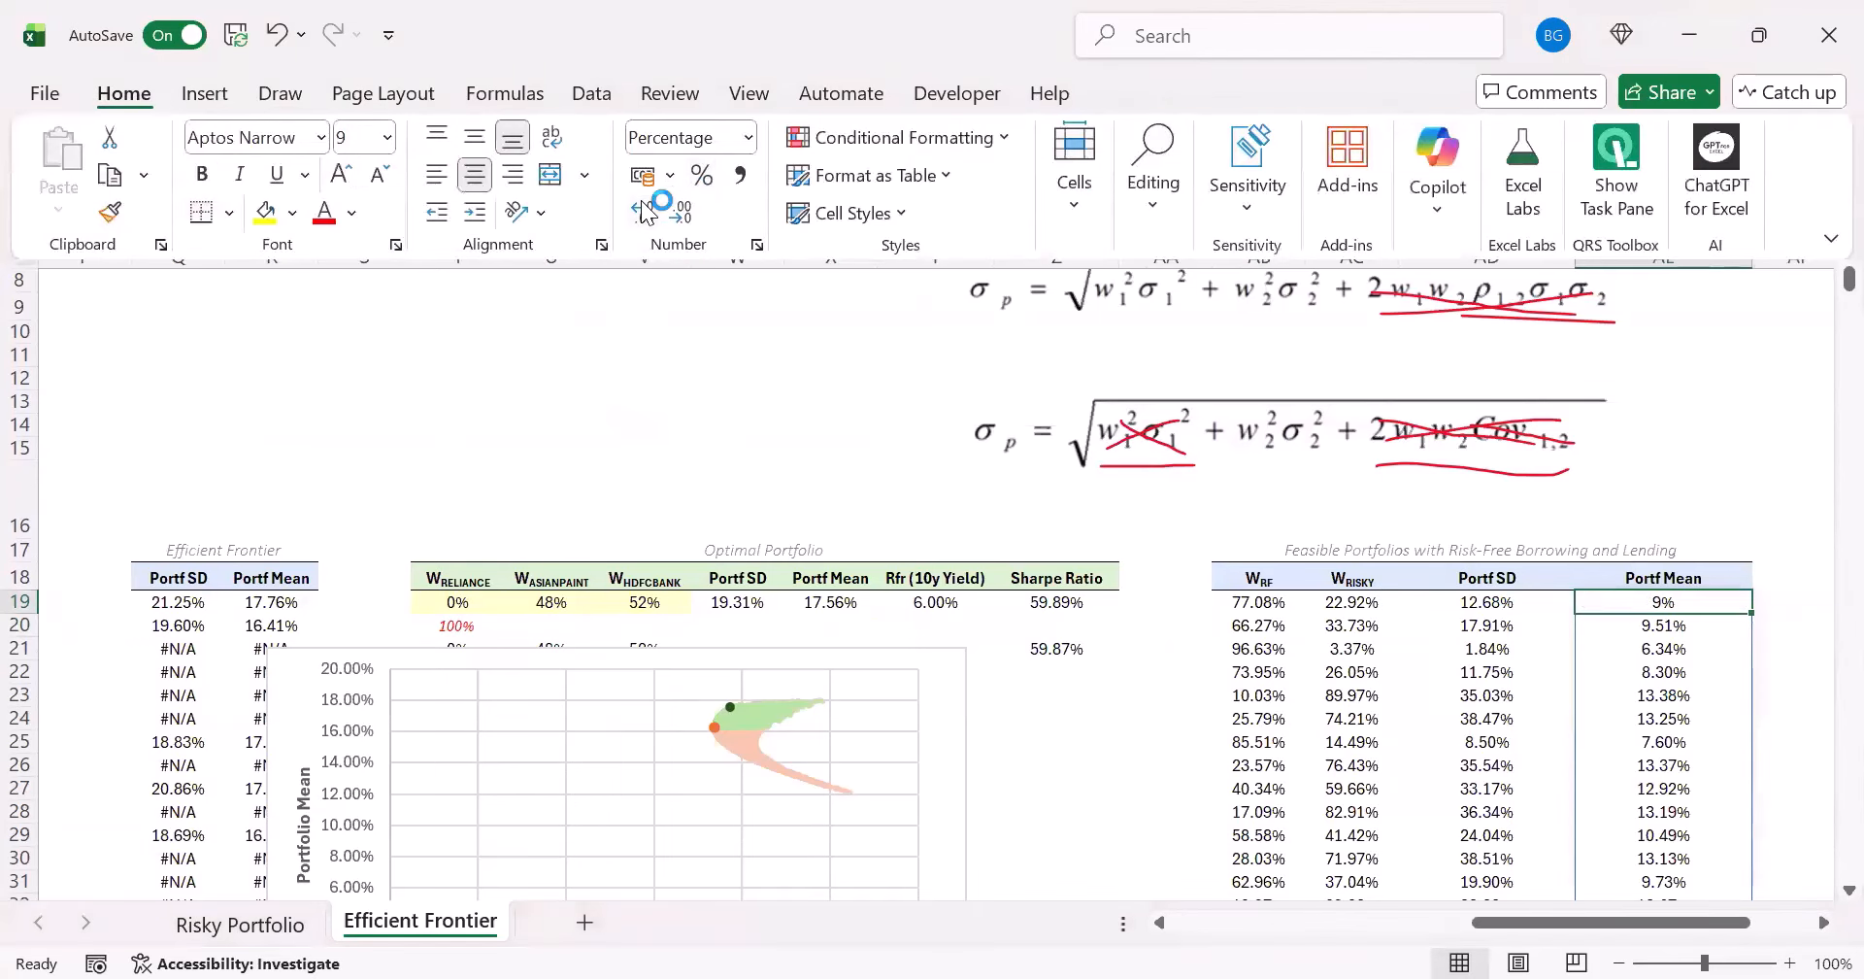
{"action": "left_click", "coordinate": [642, 211]}
{"action": "left_click", "coordinate": [643, 211]}
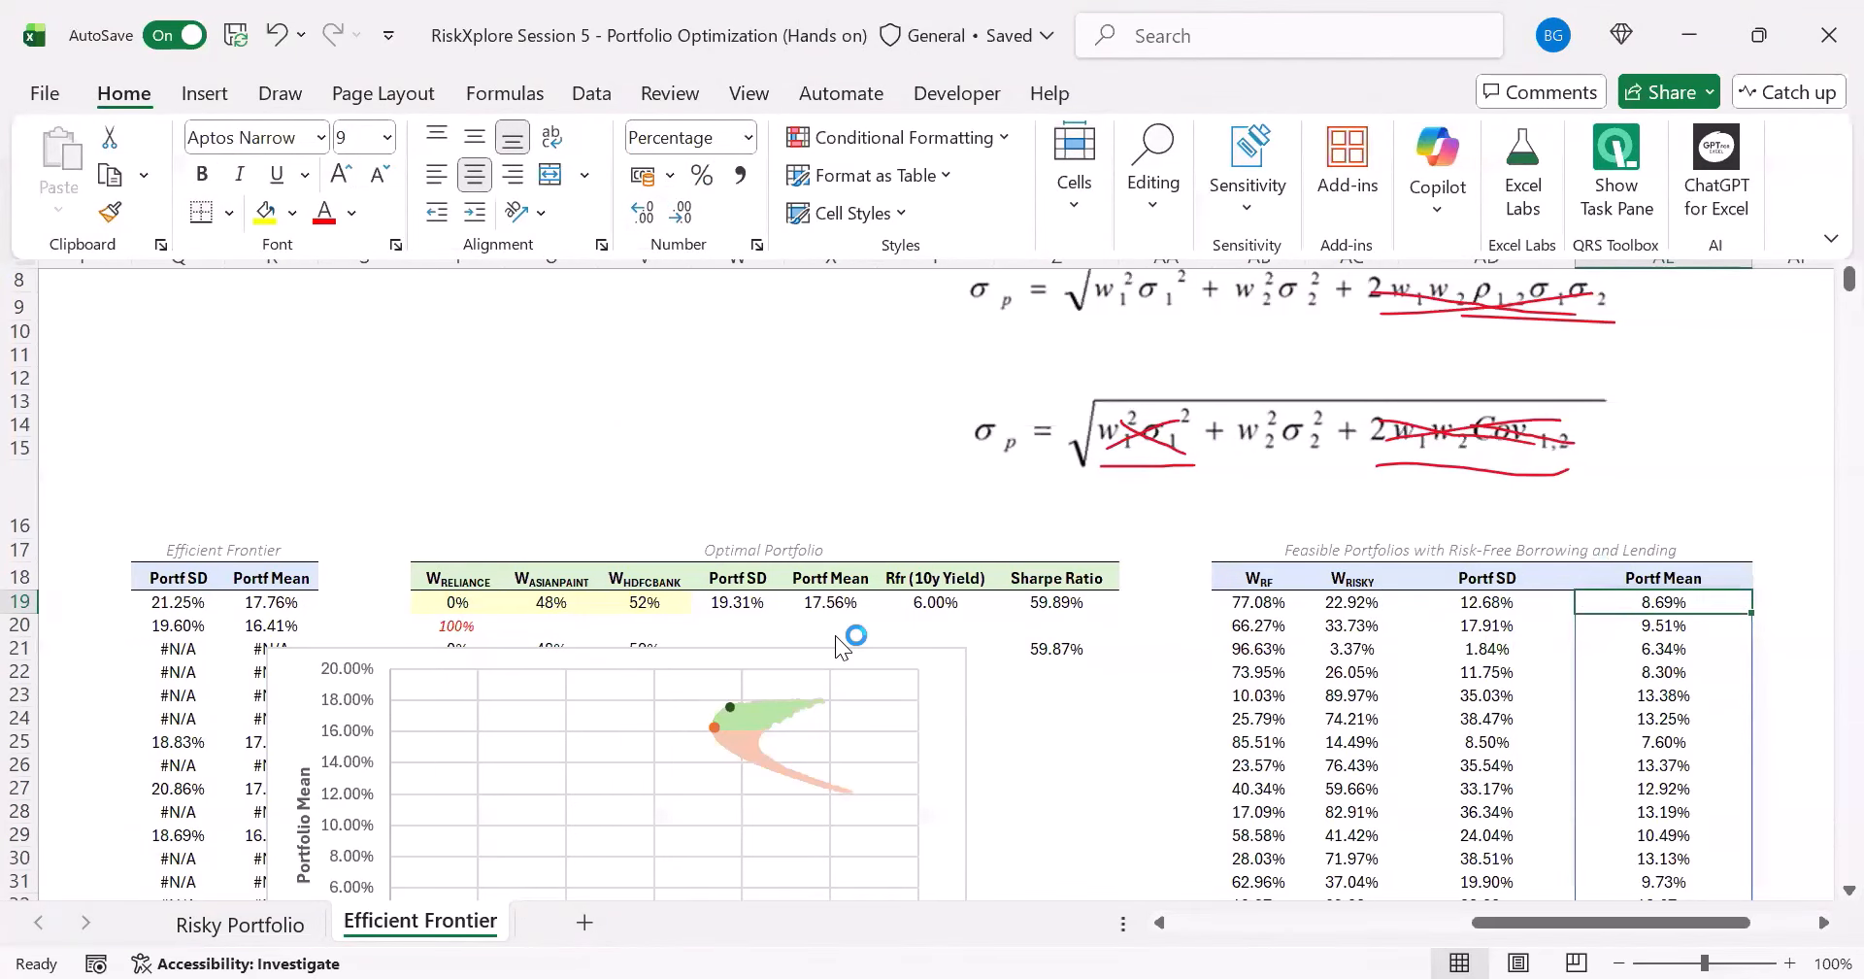
{"action": "left_click", "coordinate": [1235, 298]}
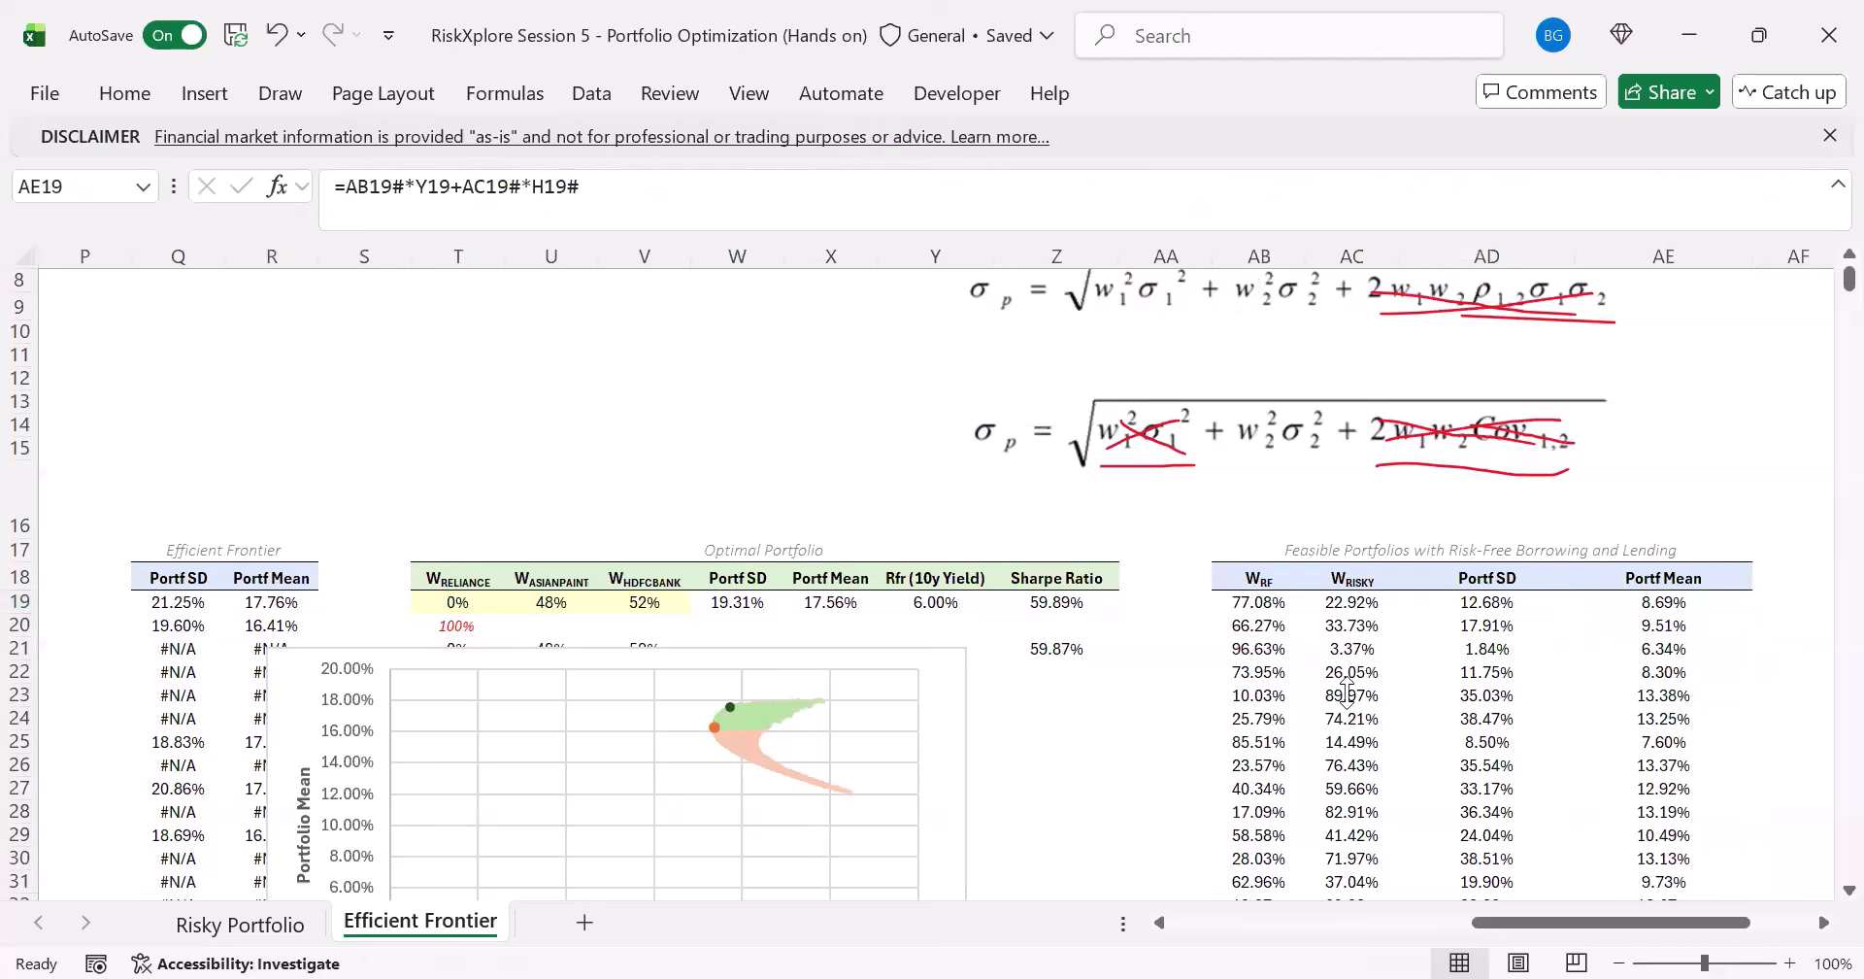
- Check which cells the Portf Mean formula in AE19 refers to, leaving it unedited, and inspect the risk-free weight formula in AB19
{"action": "left_click", "coordinate": [1631, 608]}
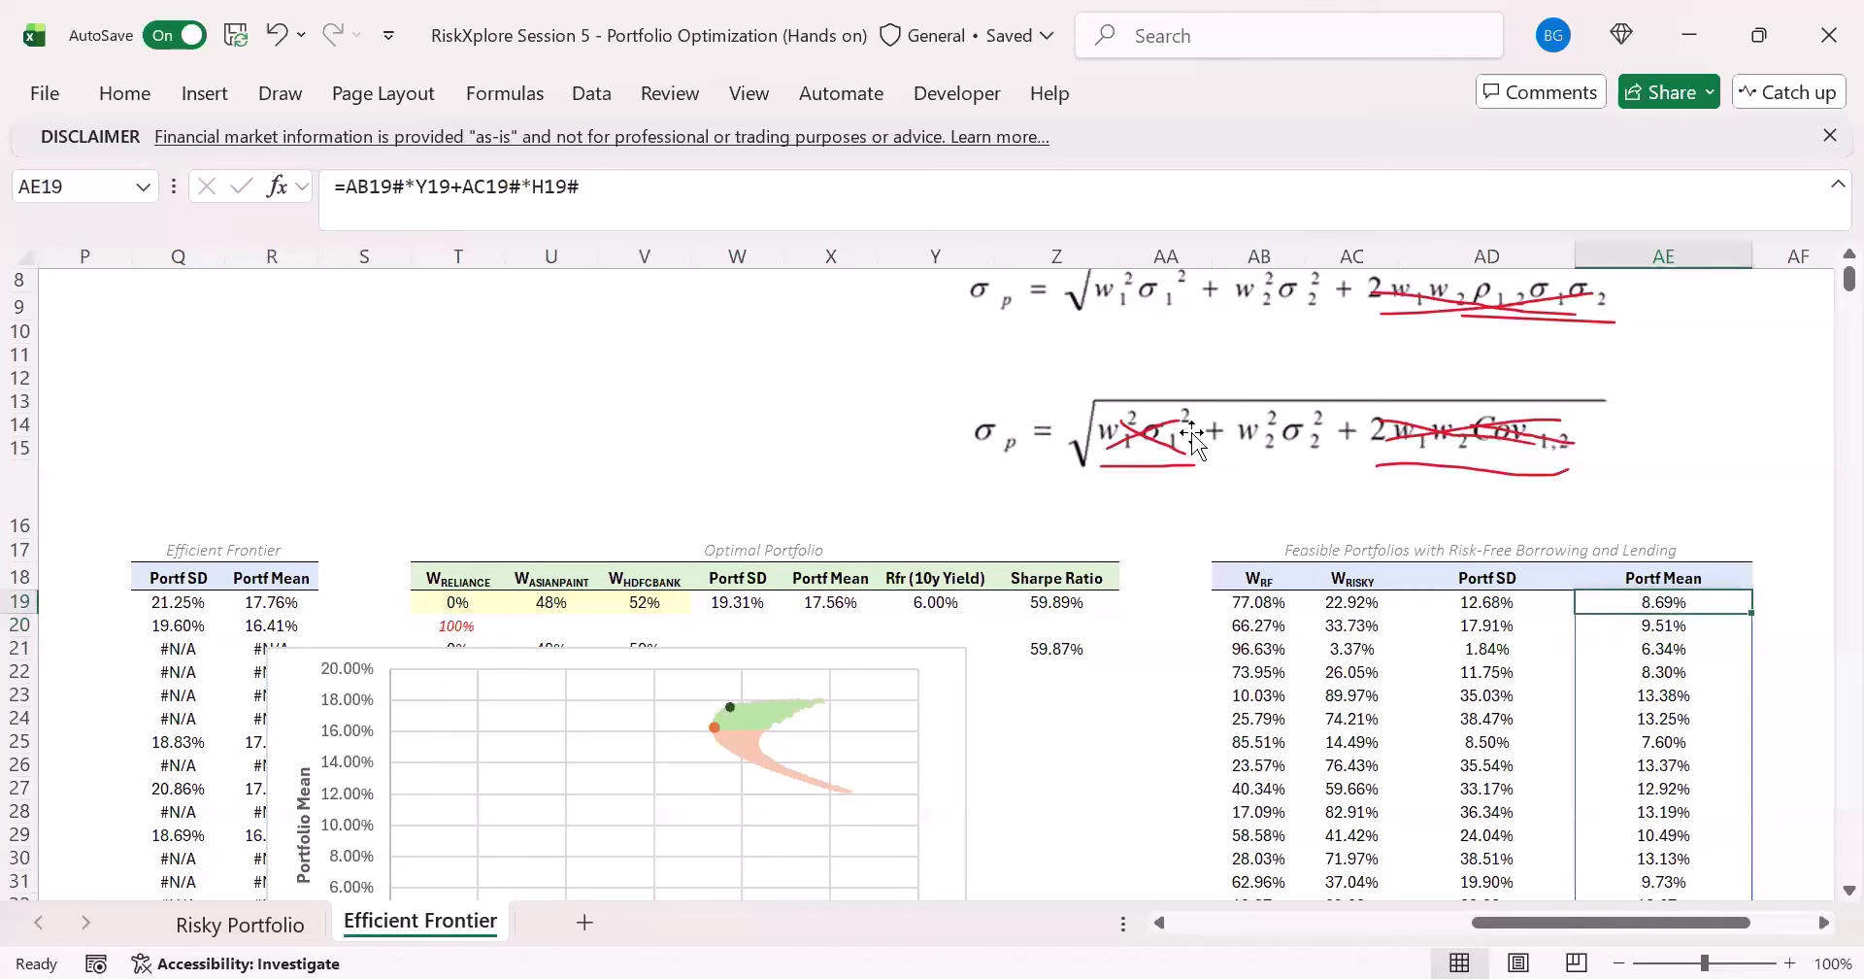
{"action": "left_click", "coordinate": [440, 222]}
{"action": "left_click_drag", "start_coordinate": [1505, 922], "coordinate": [1511, 868]}
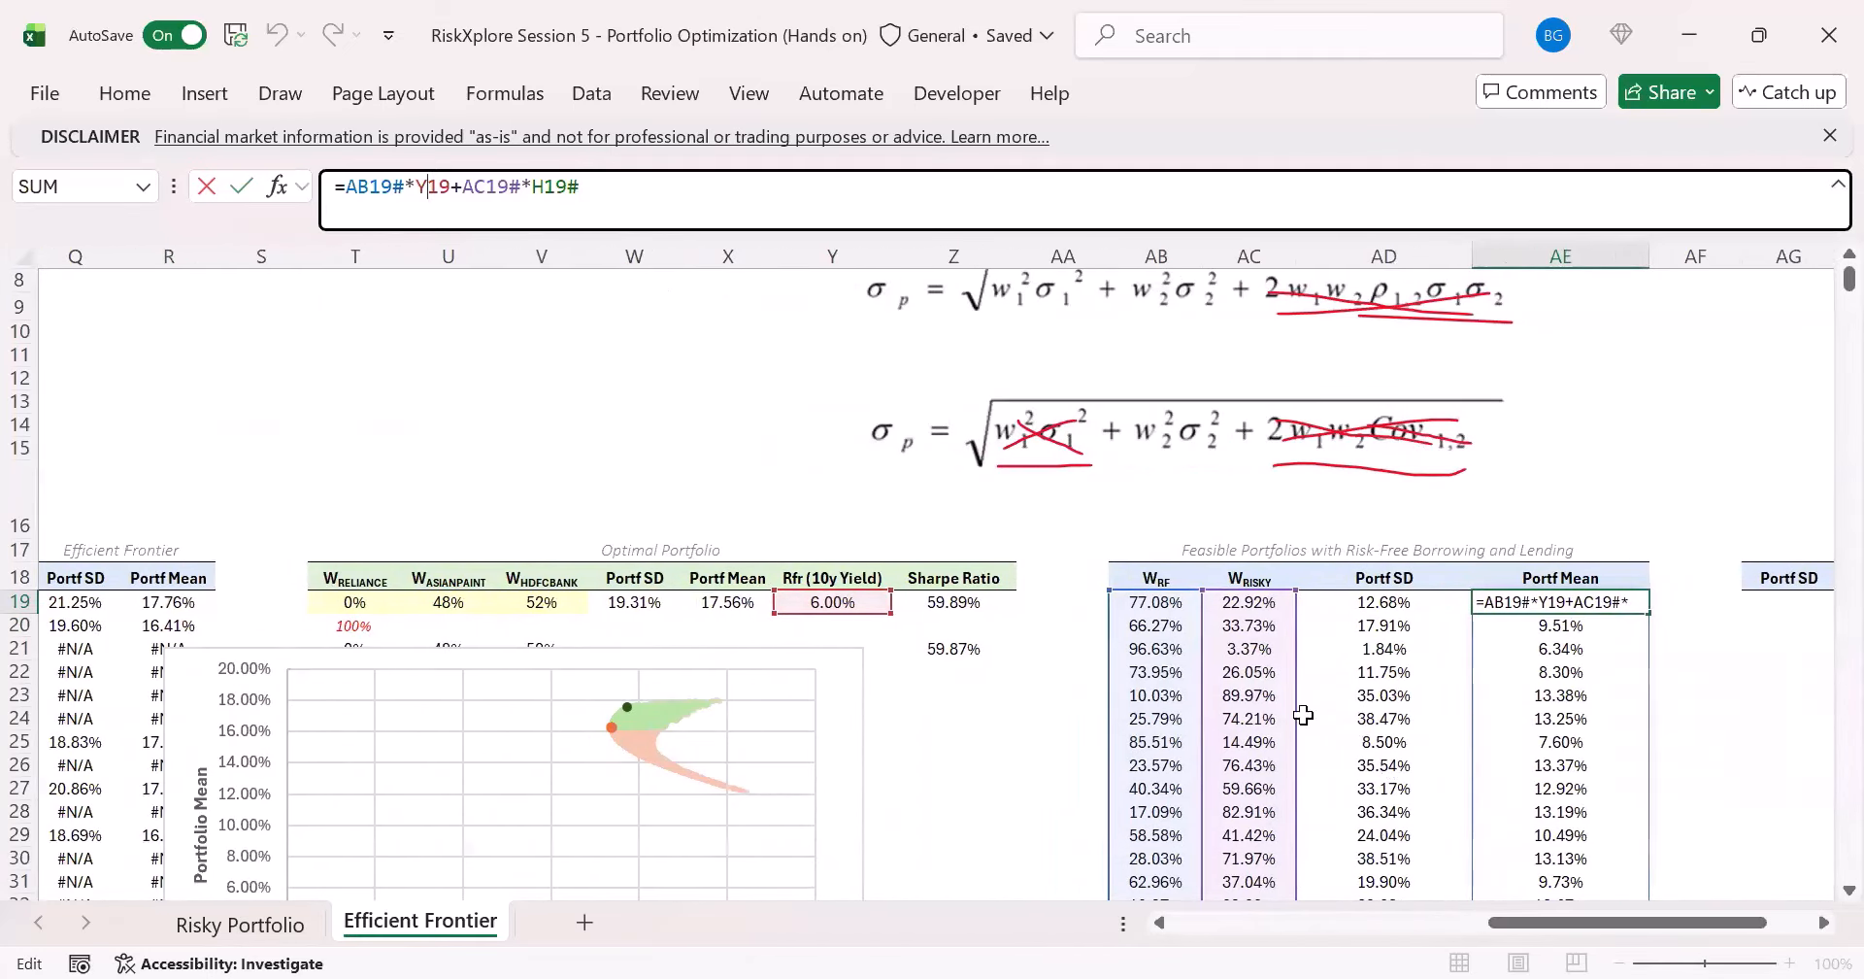
{"action": "key", "text": "Escape"}
{"action": "left_click", "coordinate": [1155, 598]}
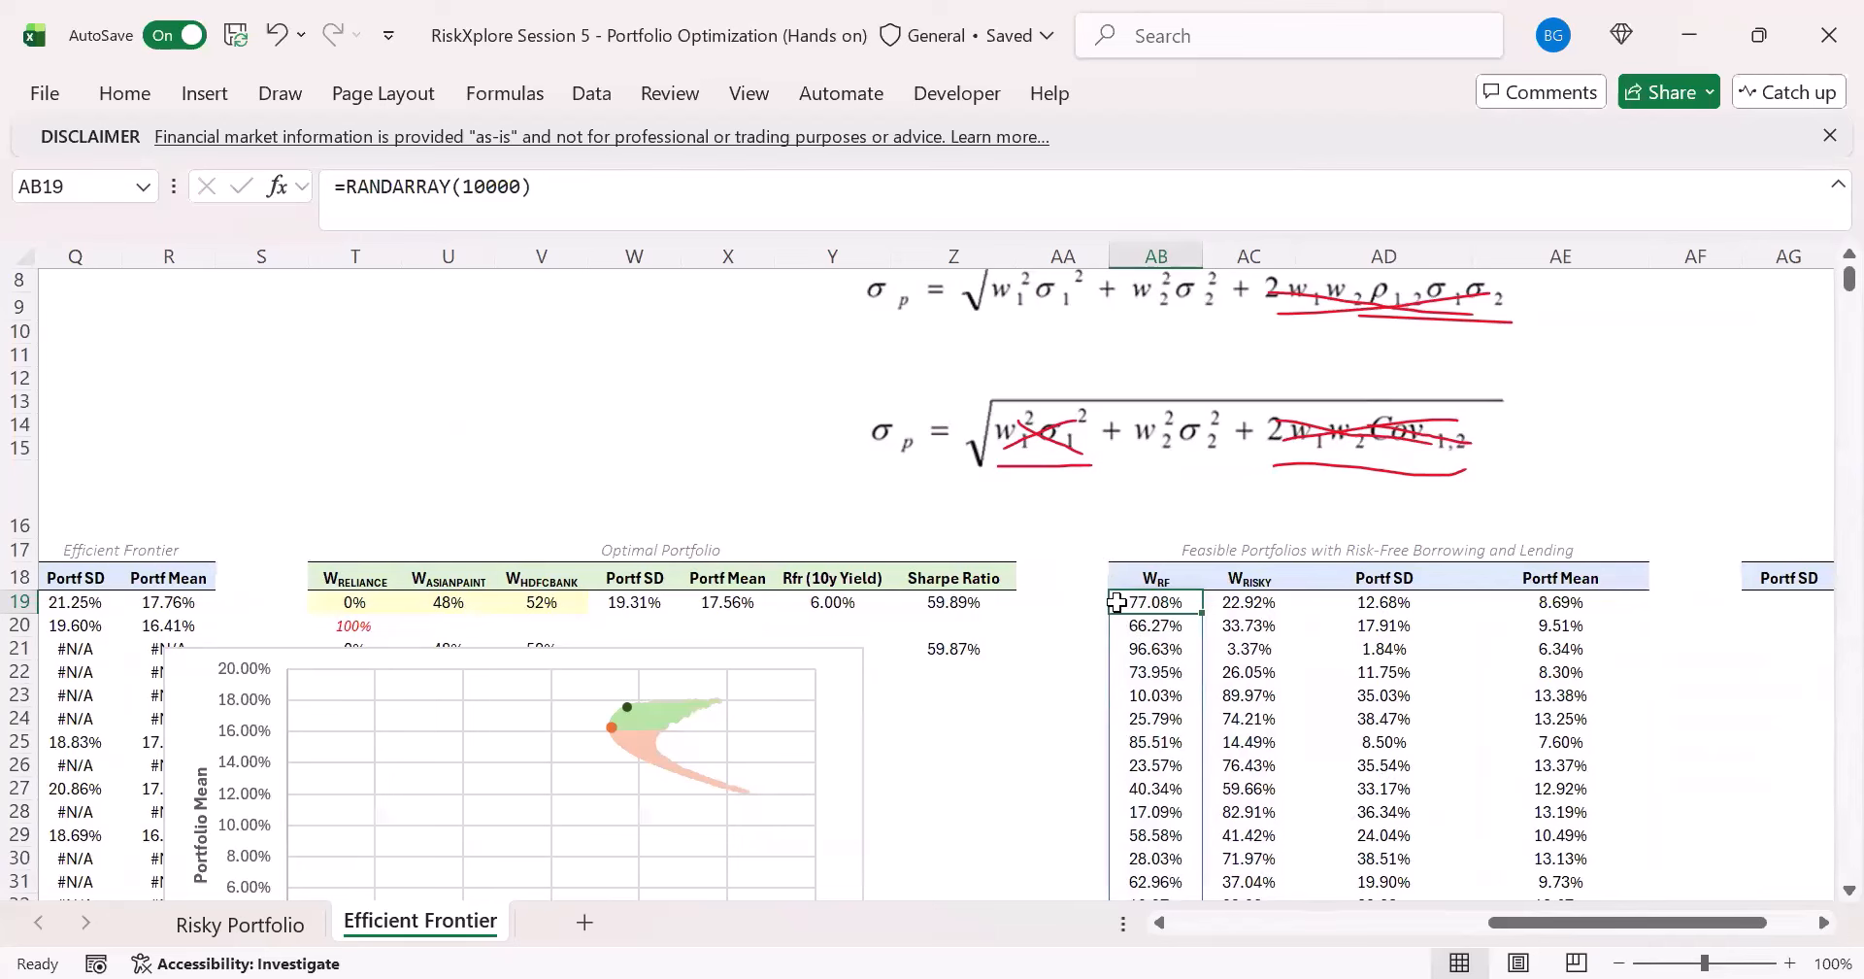
- Review the inputs behind the risk-free and risky combinations: weight formulas in AB19 and AC19, the risk-free rate in Y19 and the Portf Mean formula in AE19
{"action": "left_click", "coordinate": [1505, 607]}
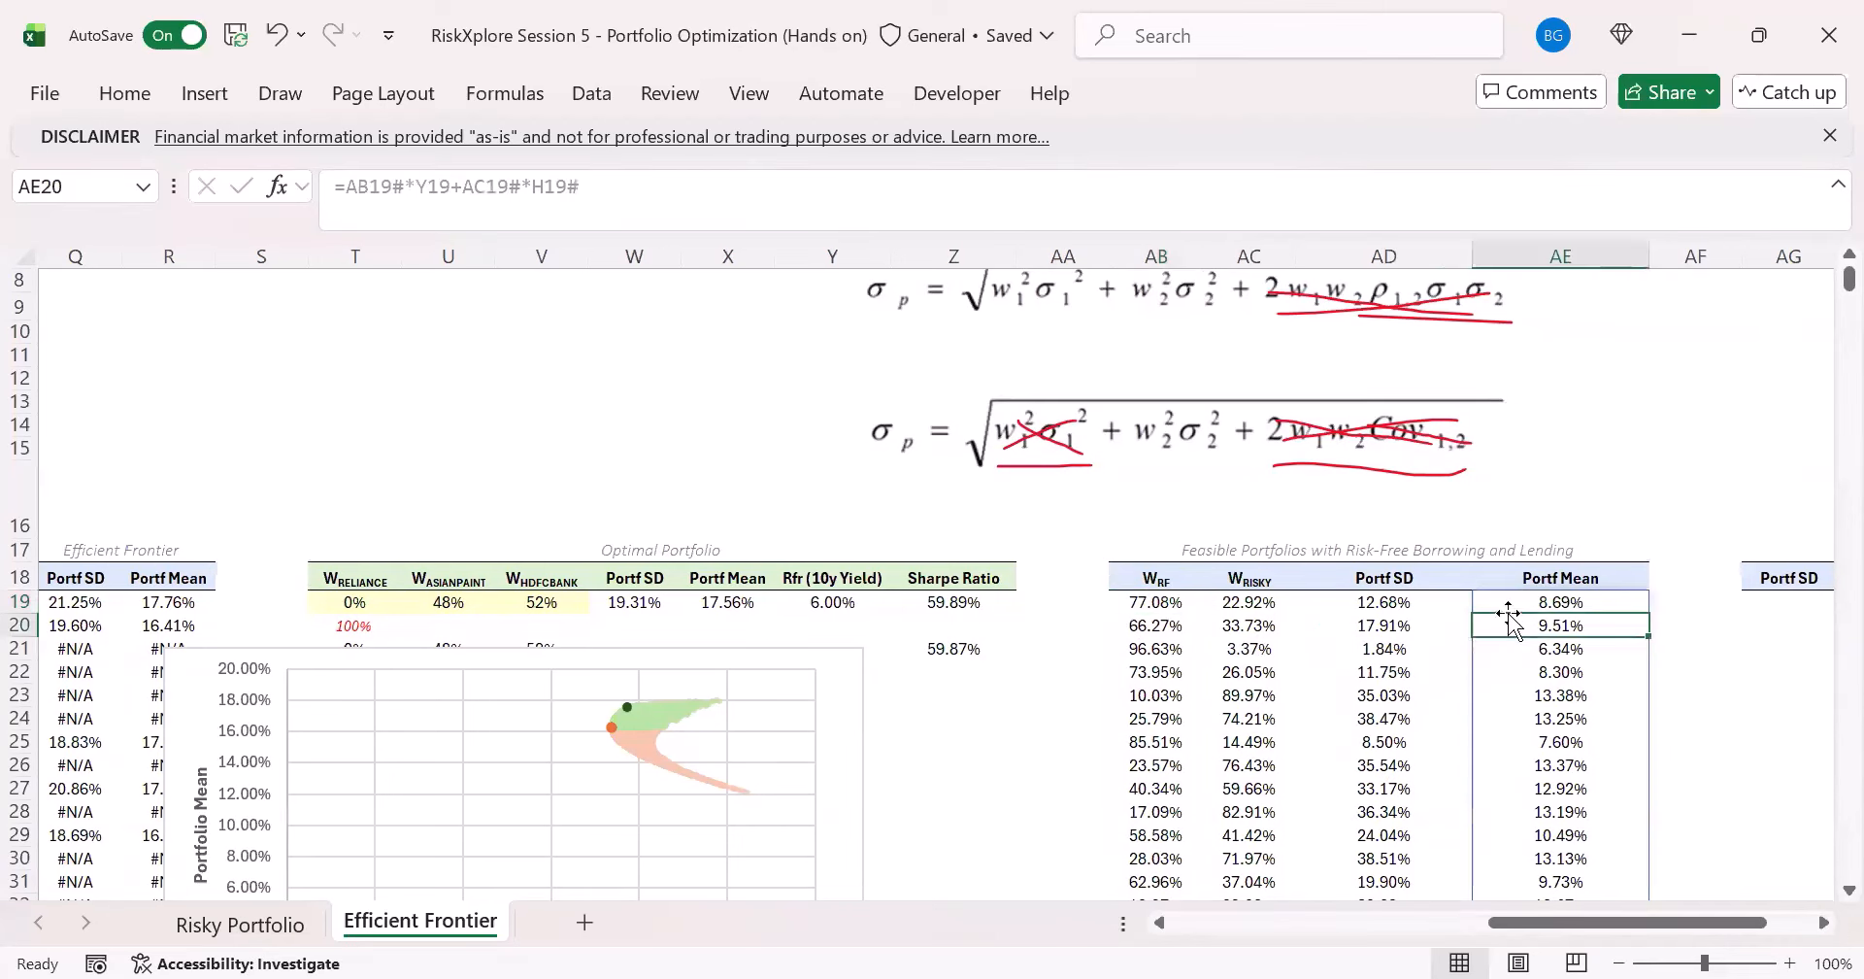
{"action": "left_click", "coordinate": [1122, 607]}
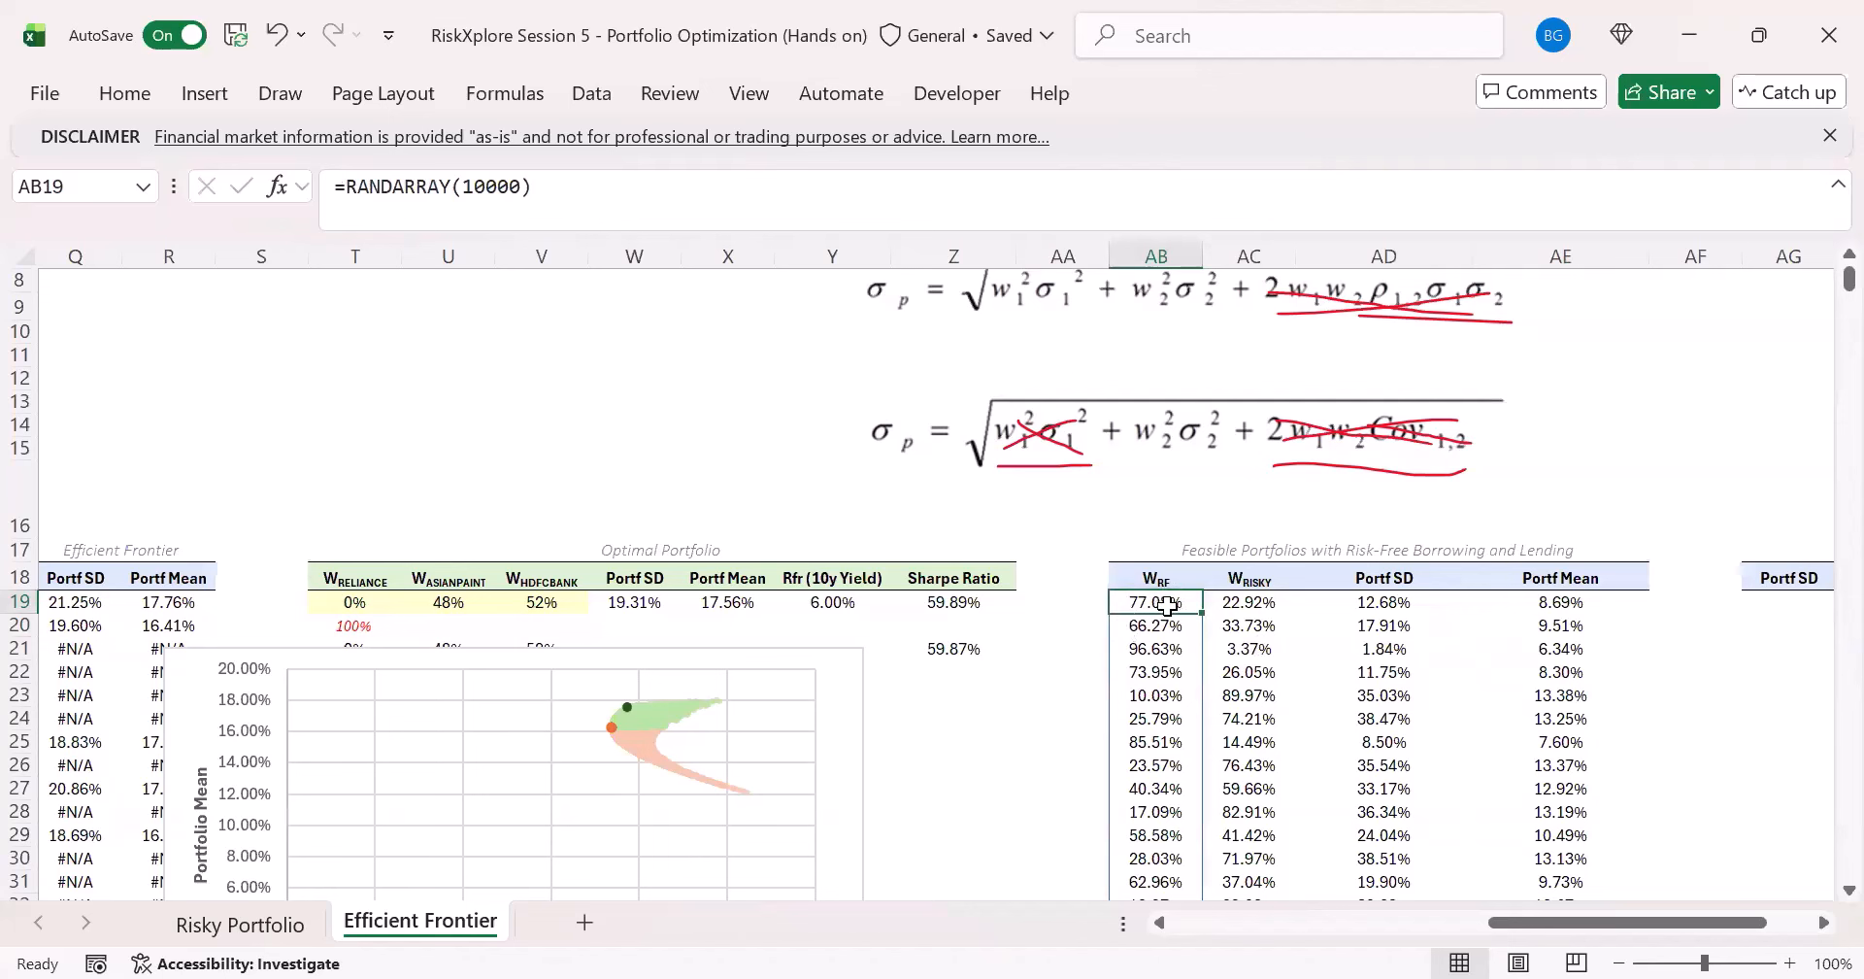
{"action": "left_click", "coordinate": [846, 602]}
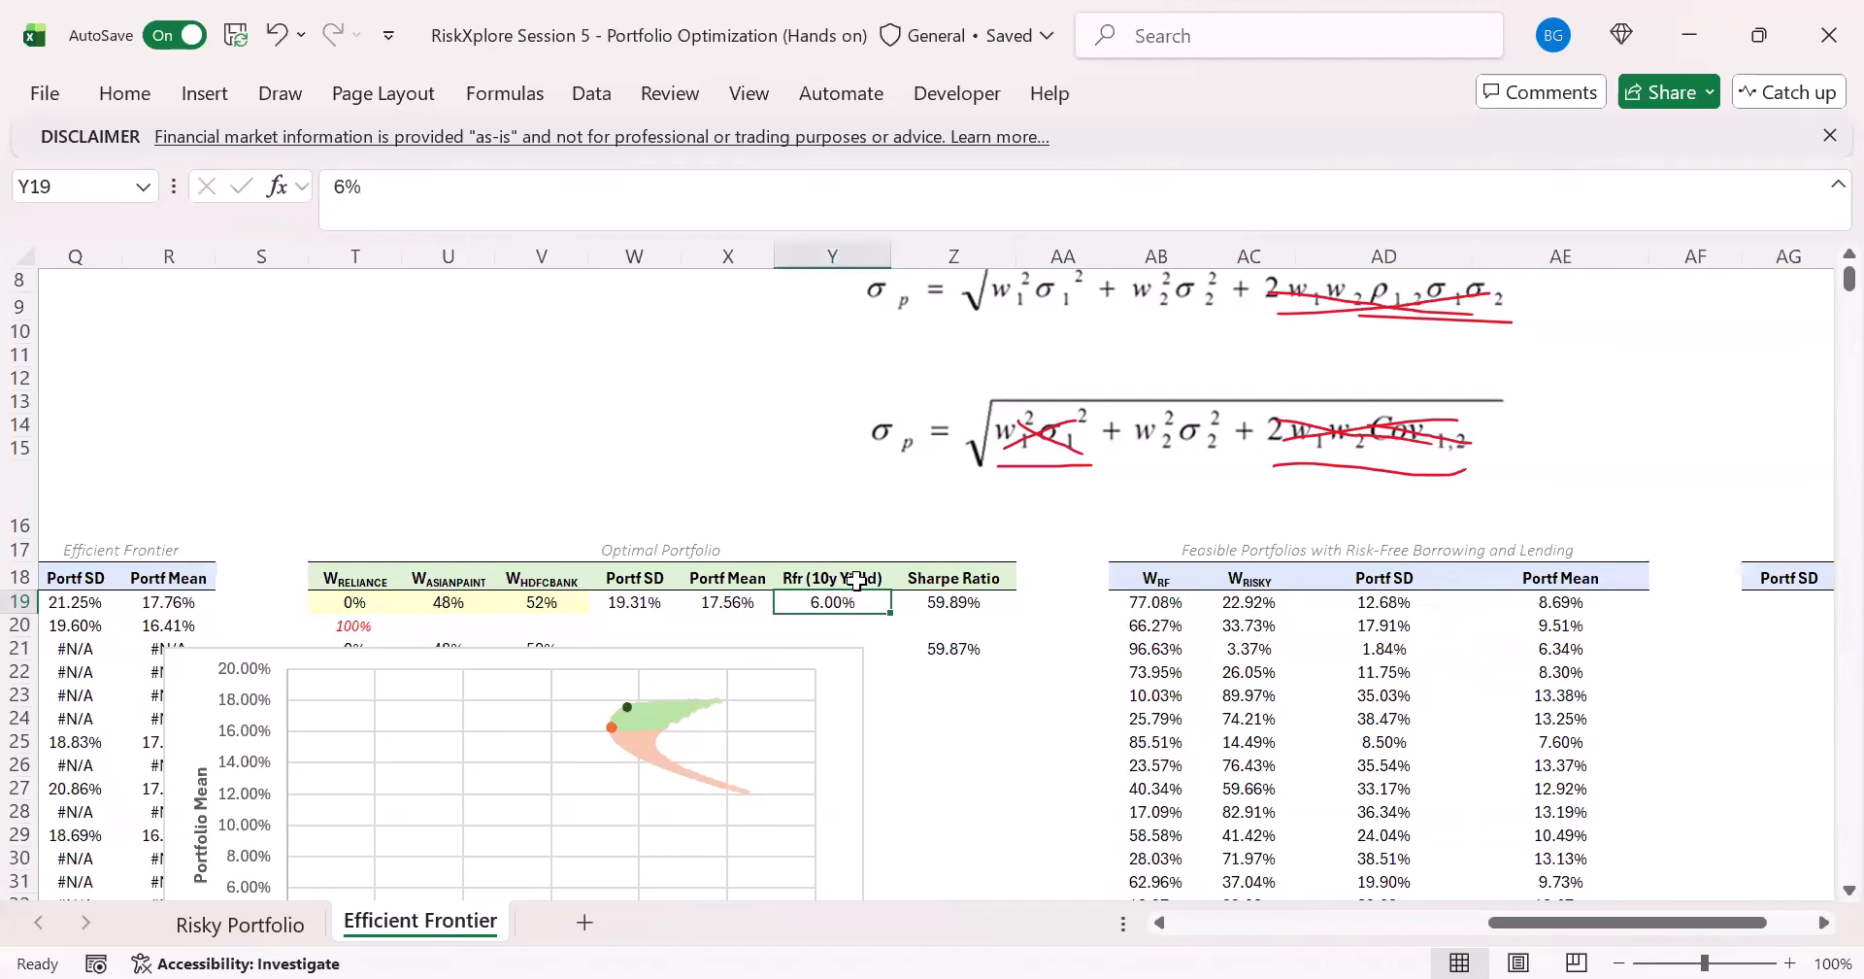
{"action": "left_click", "coordinate": [1262, 607]}
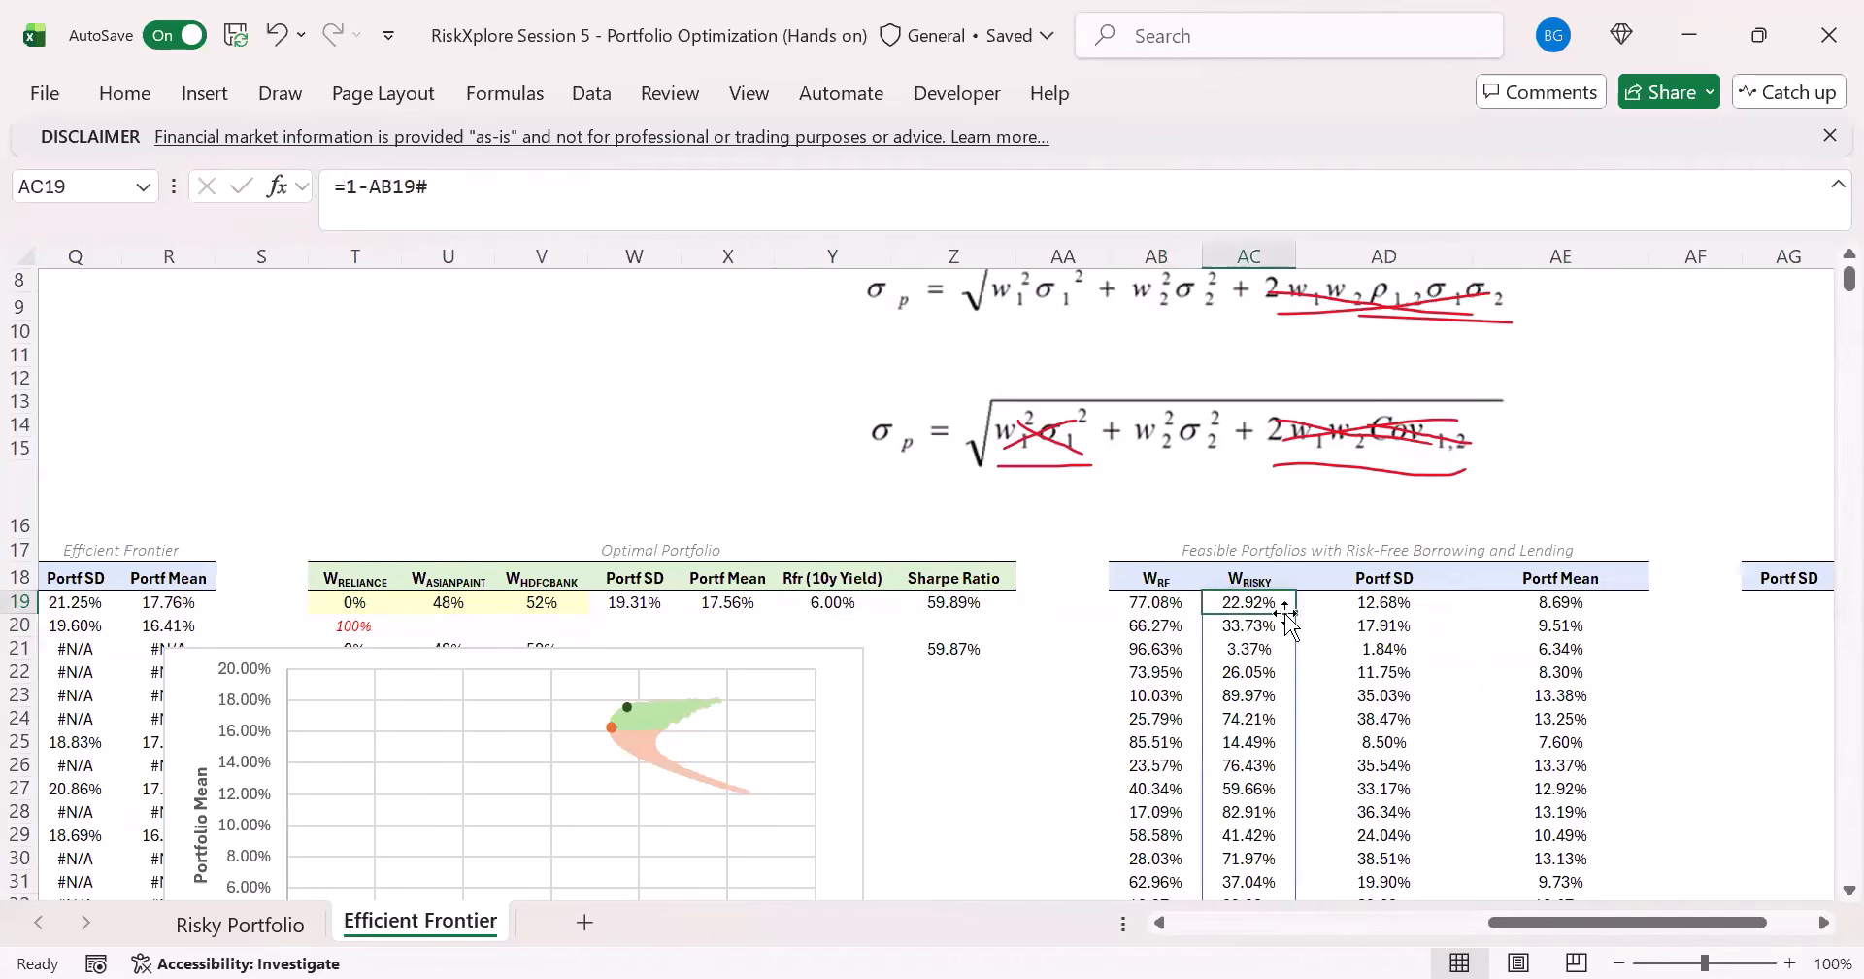
{"action": "left_click_drag", "start_coordinate": [1548, 922], "coordinate": [1623, 912]}
{"action": "left_click", "coordinate": [644, 603]}
{"action": "left_click", "coordinate": [1058, 550]}
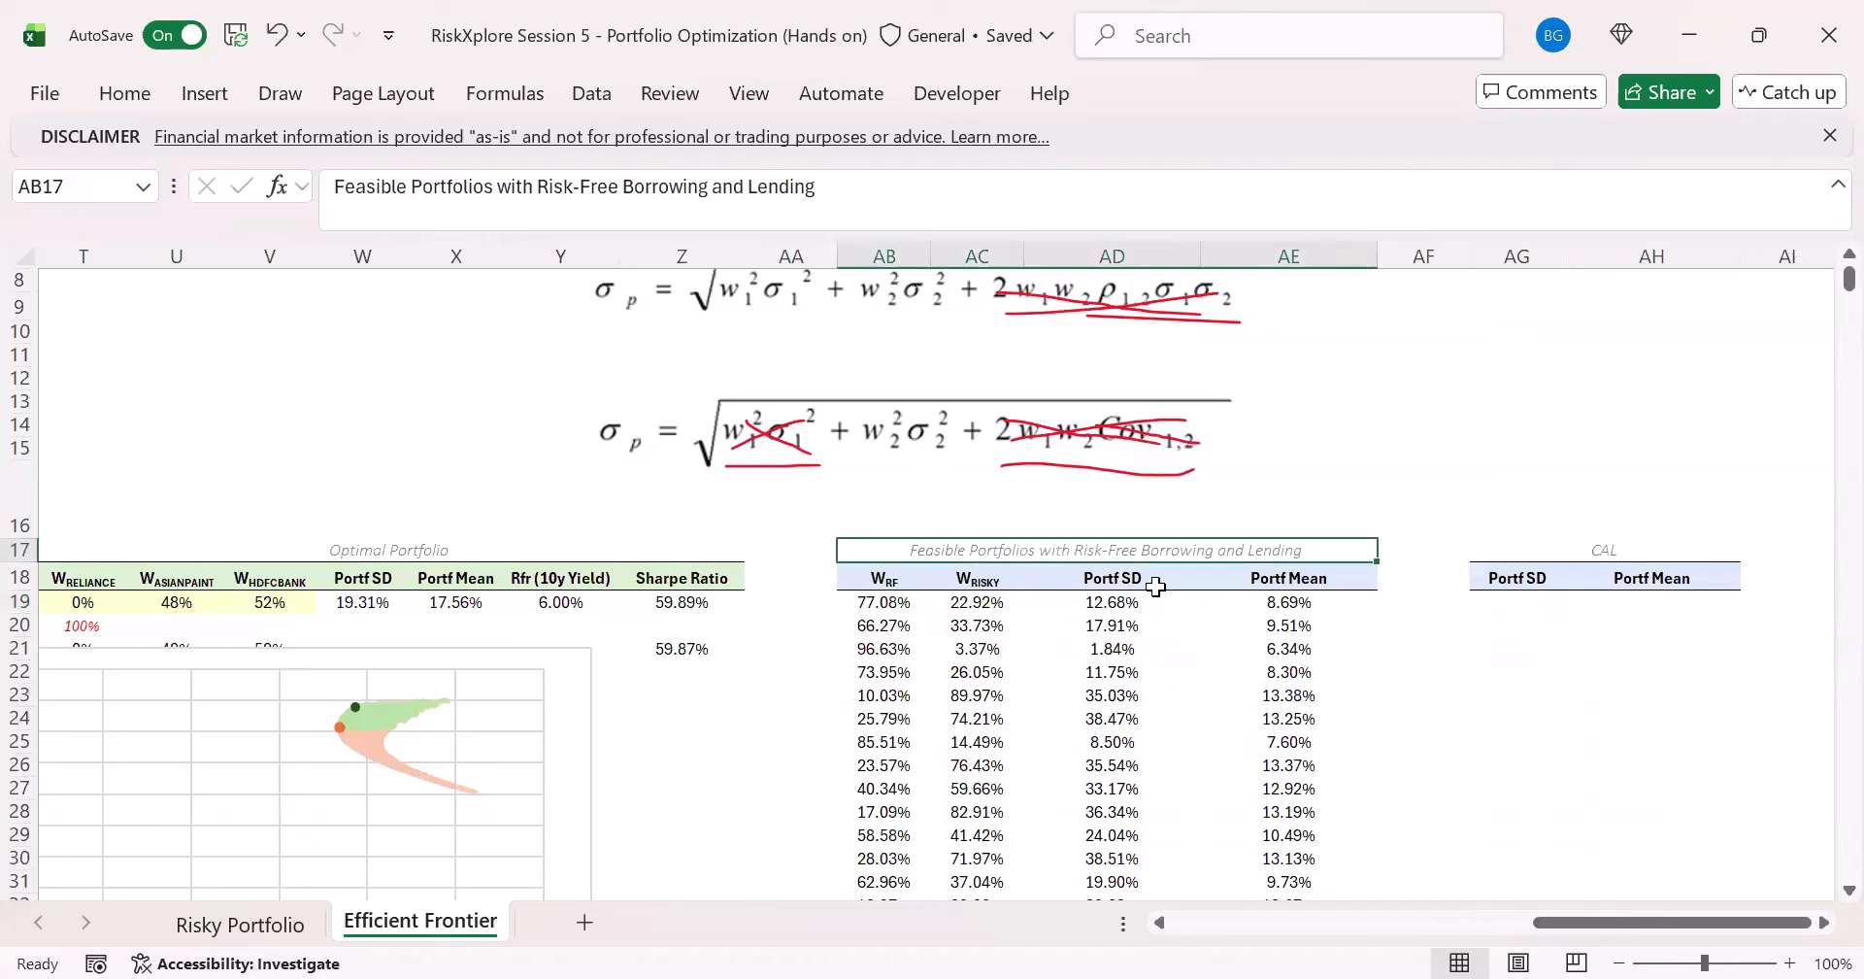
{"action": "left_click", "coordinate": [1239, 594]}
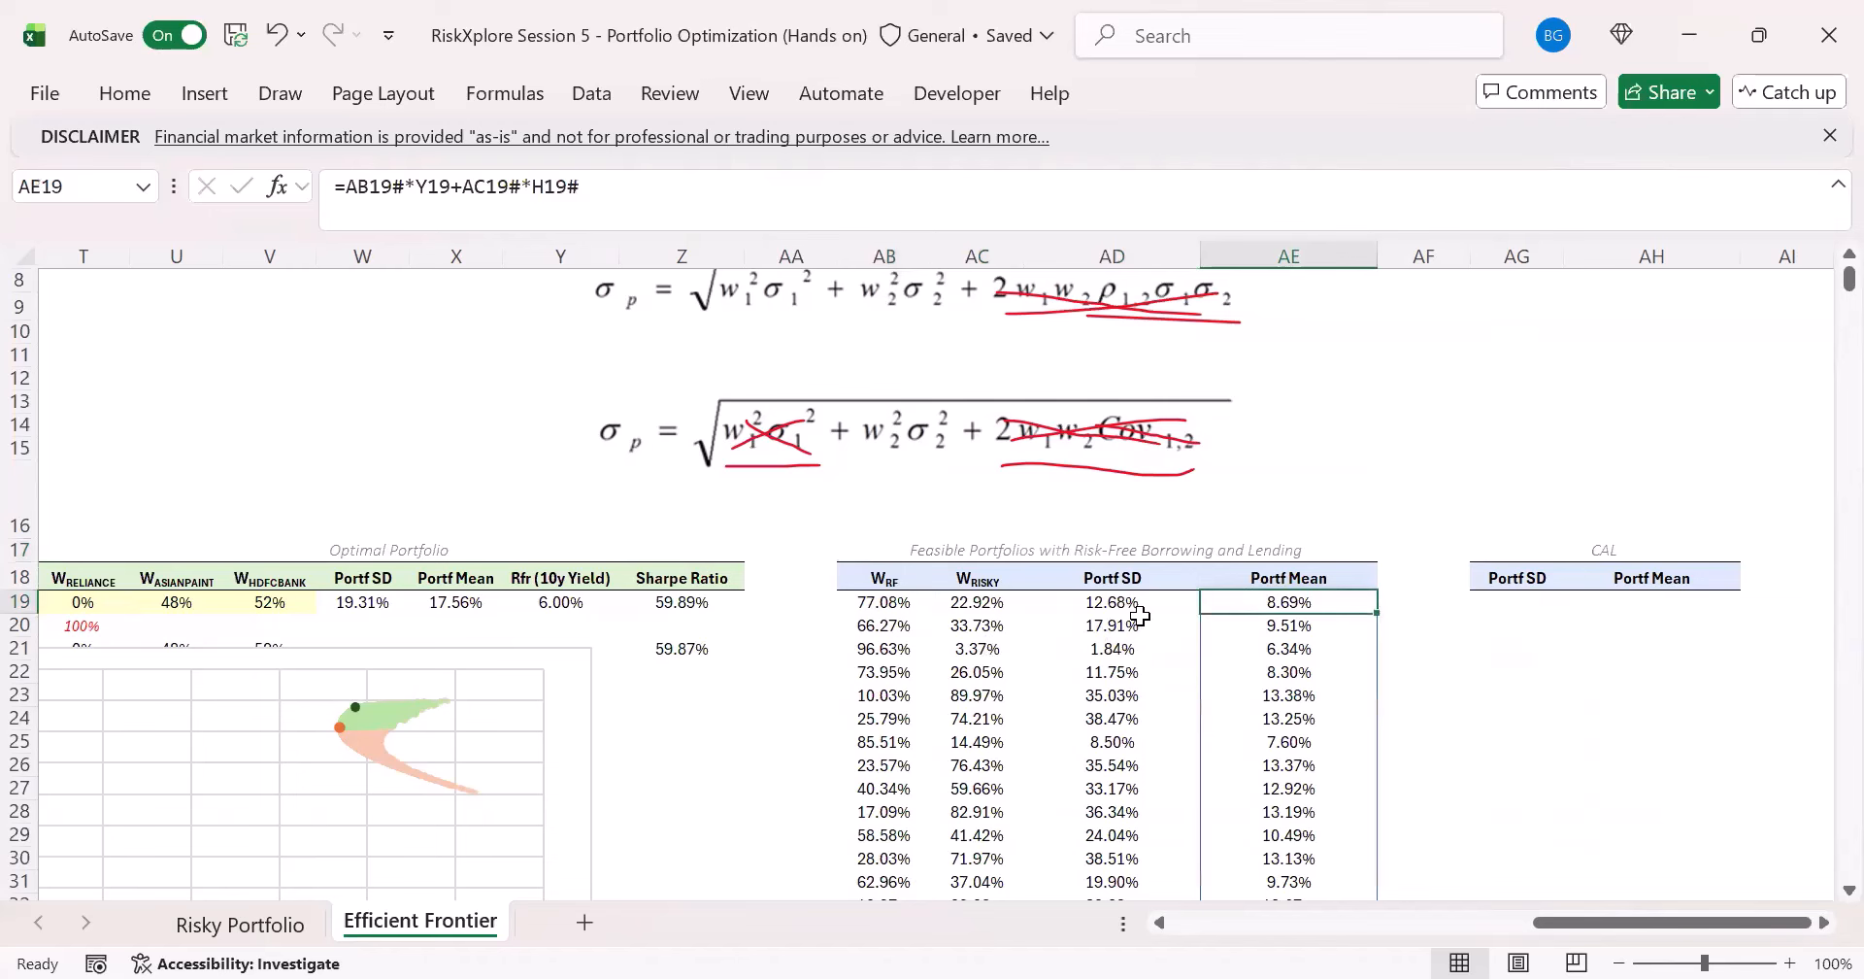
- Check the RANDARRAY arguments in AB19 without changing them, and review the Portf SD and Portf Mean formulas beside the CAL table
{"action": "left_click", "coordinate": [895, 600]}
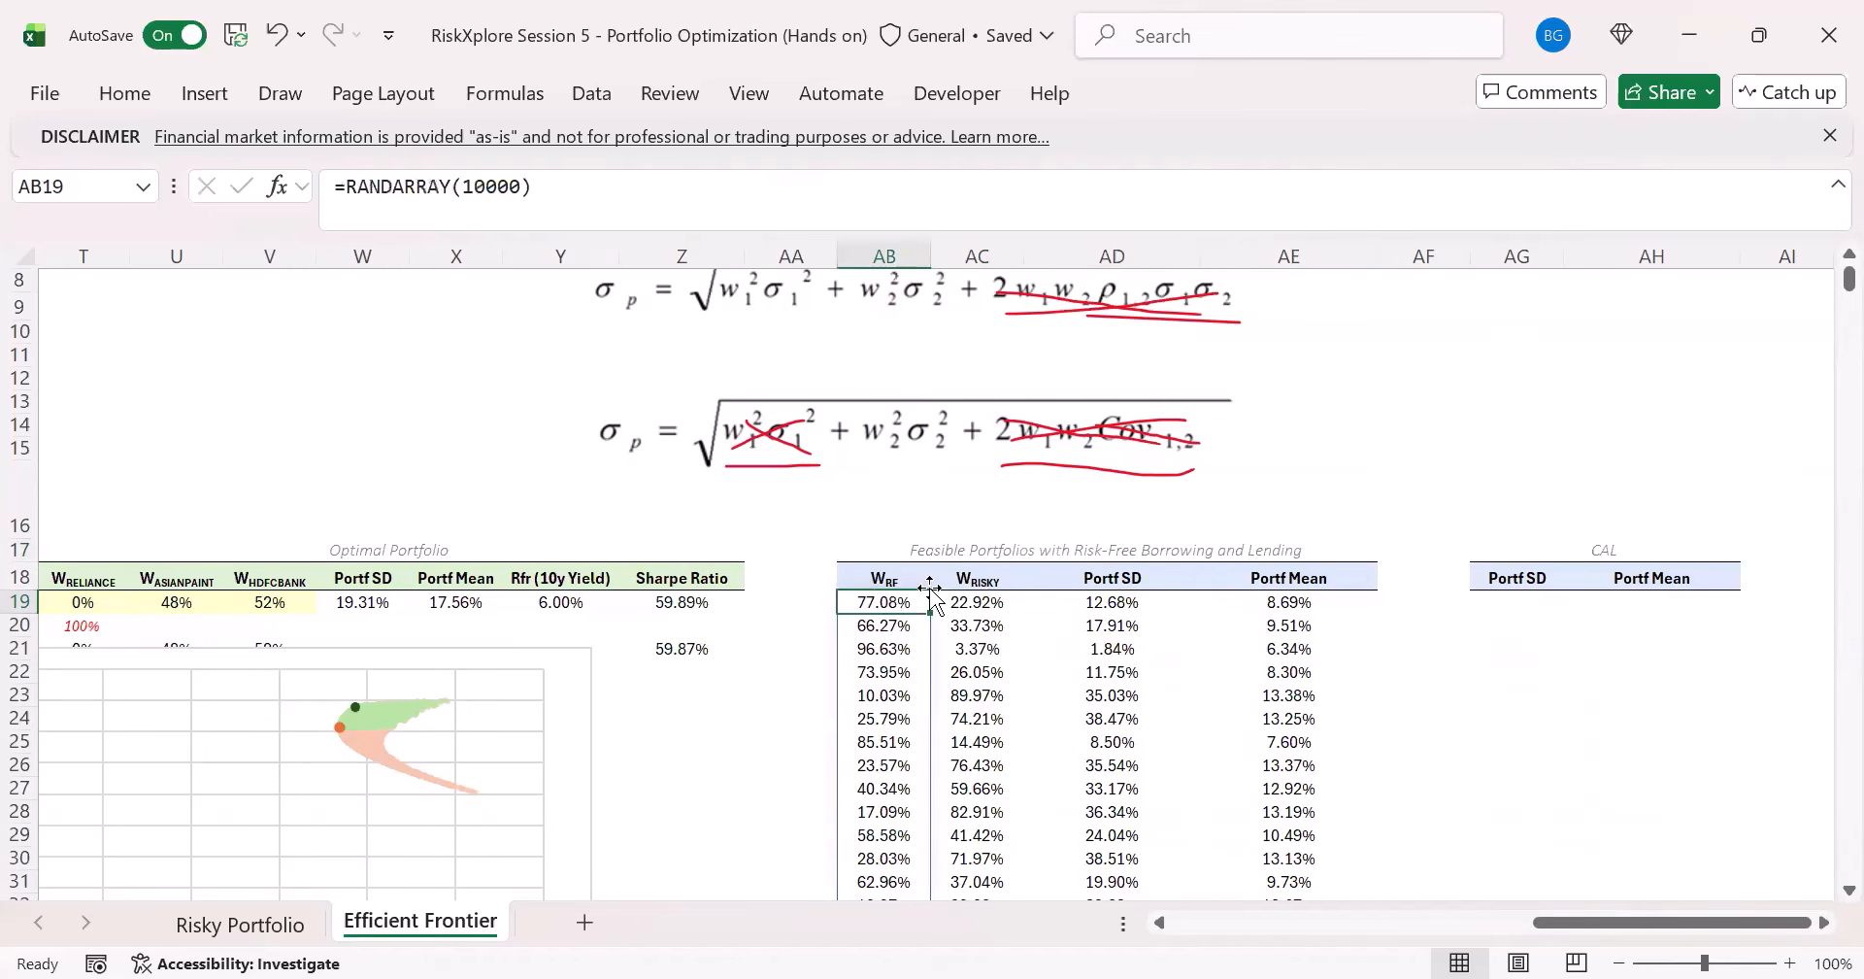
{"action": "left_click", "coordinate": [516, 187]}
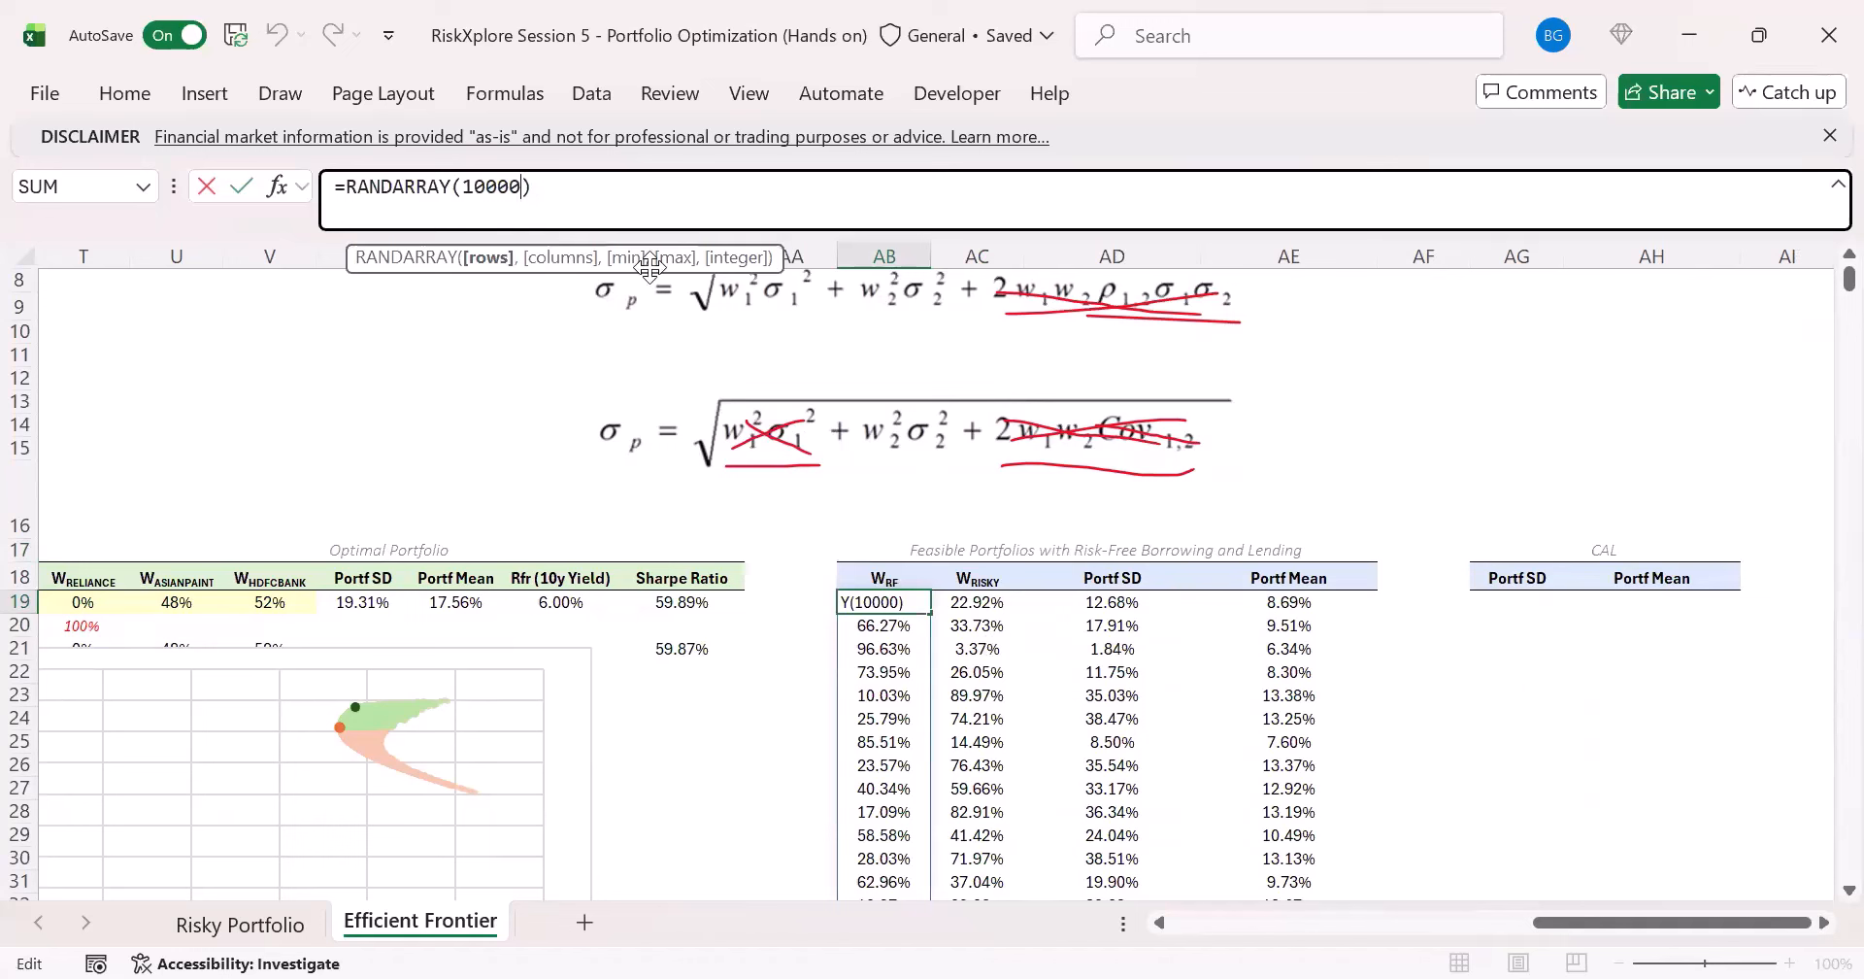
{"action": "key", "text": "ctrl+Return"}
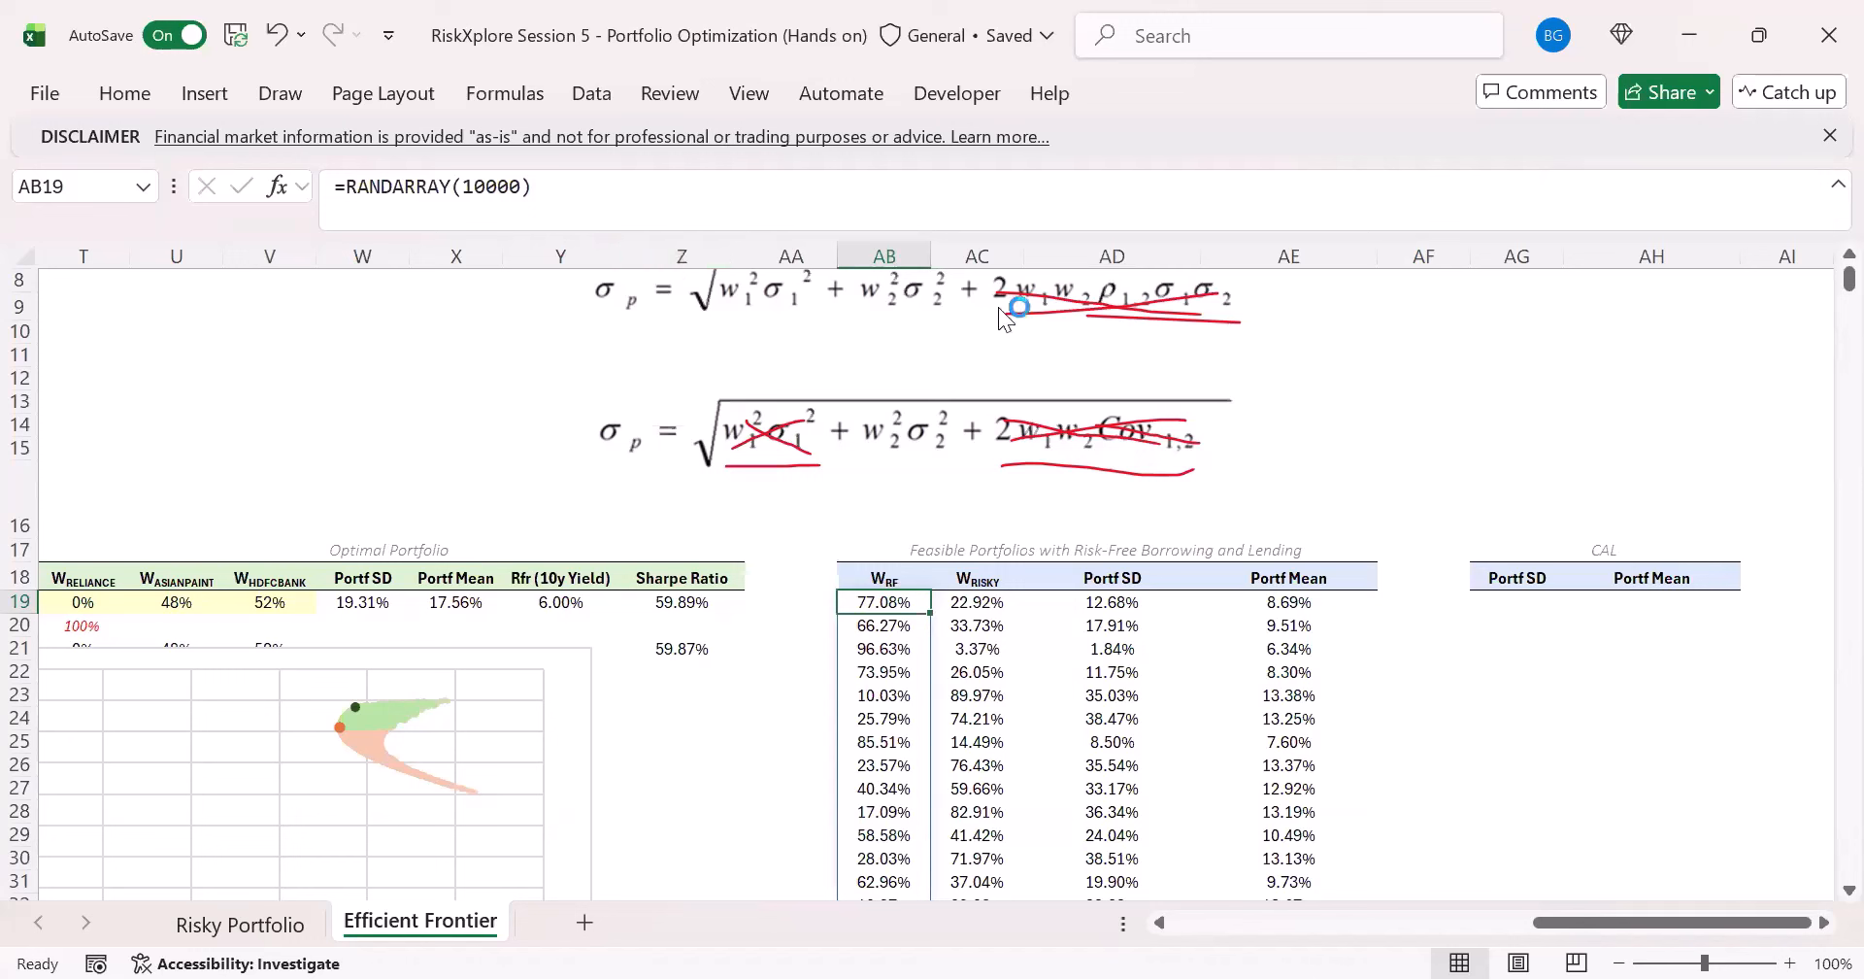
{"action": "left_click", "coordinate": [1102, 624]}
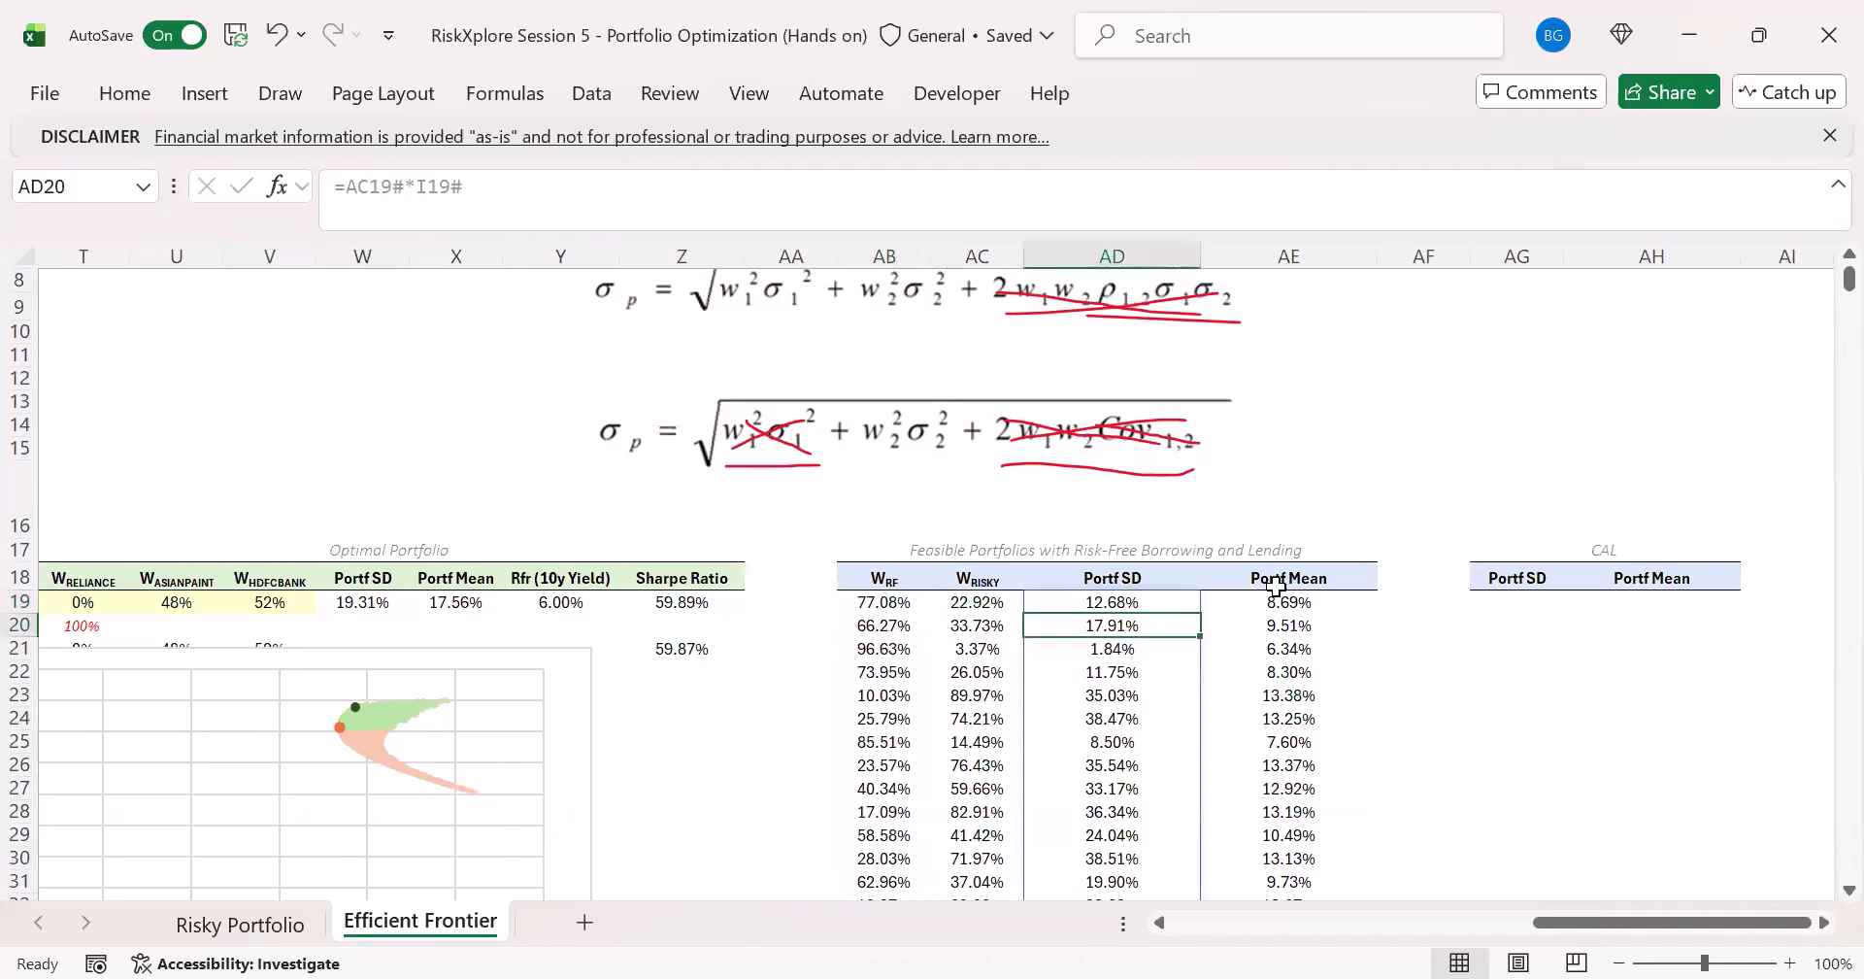
{"action": "left_click", "coordinate": [1277, 584]}
{"action": "left_click", "coordinate": [1329, 617]}
{"action": "left_click", "coordinate": [1320, 600]}
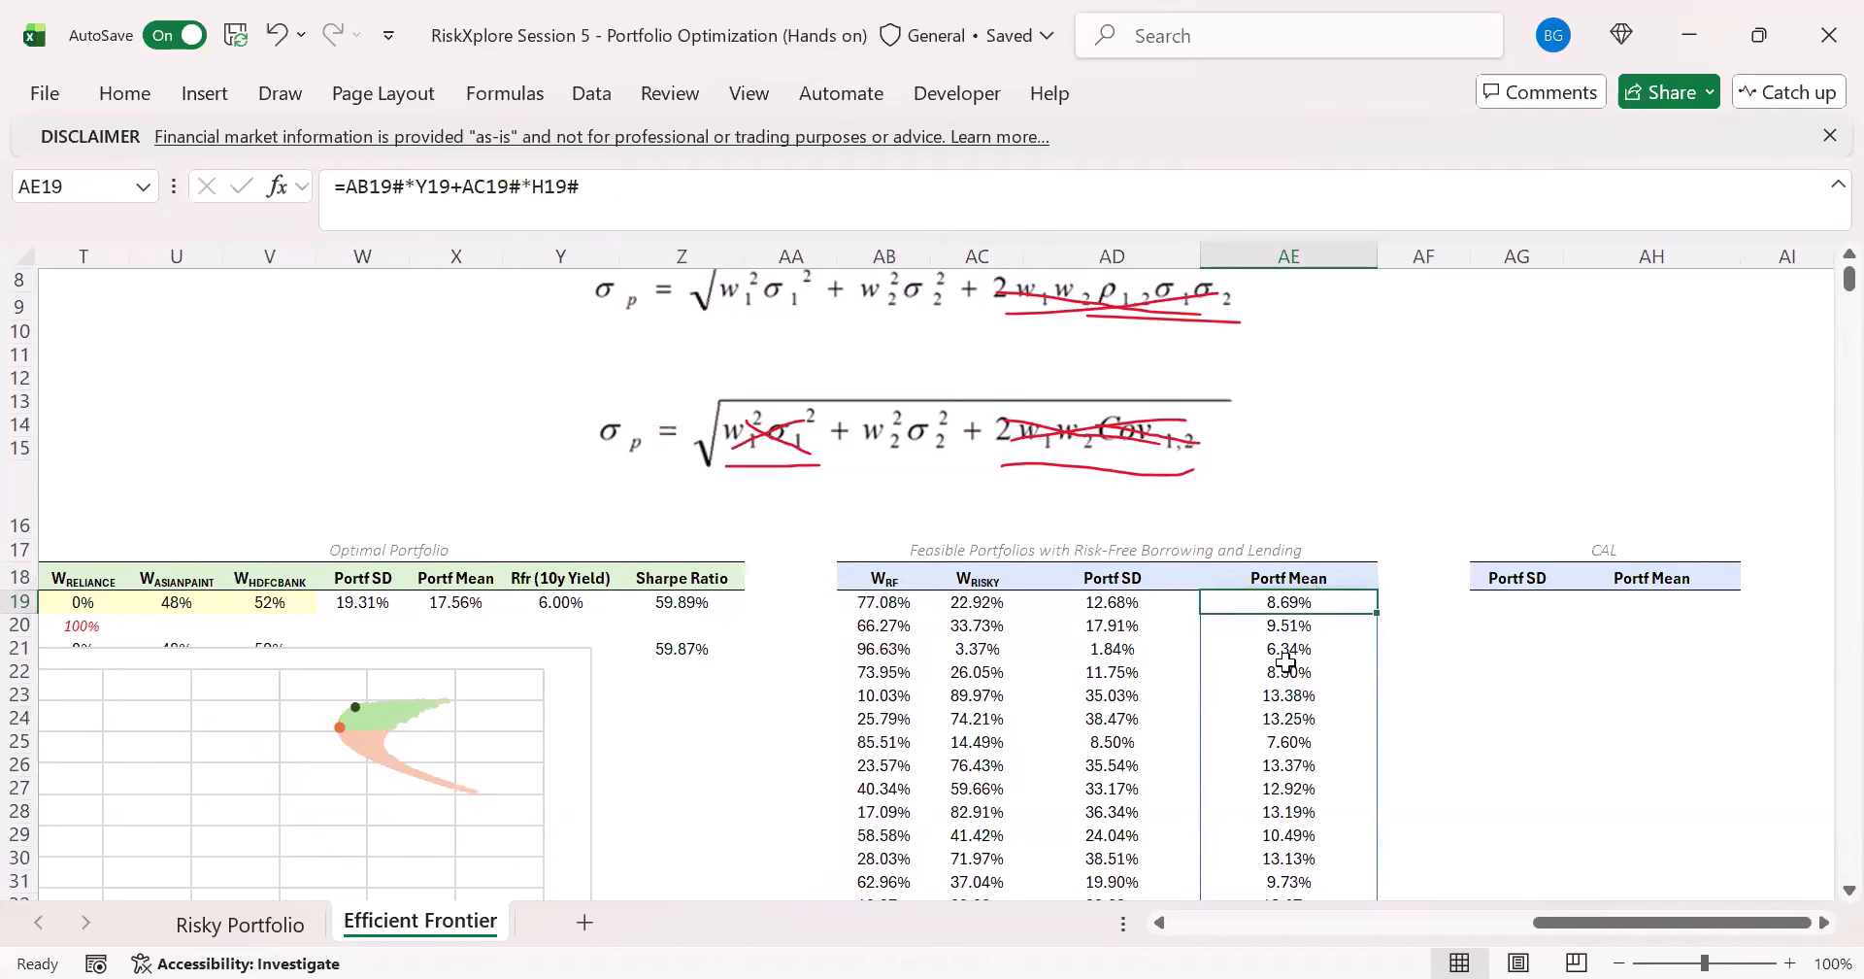
{"action": "left_click", "coordinate": [1503, 600]}
{"action": "left_click_drag", "start_coordinate": [1572, 928], "coordinate": [1606, 926]}
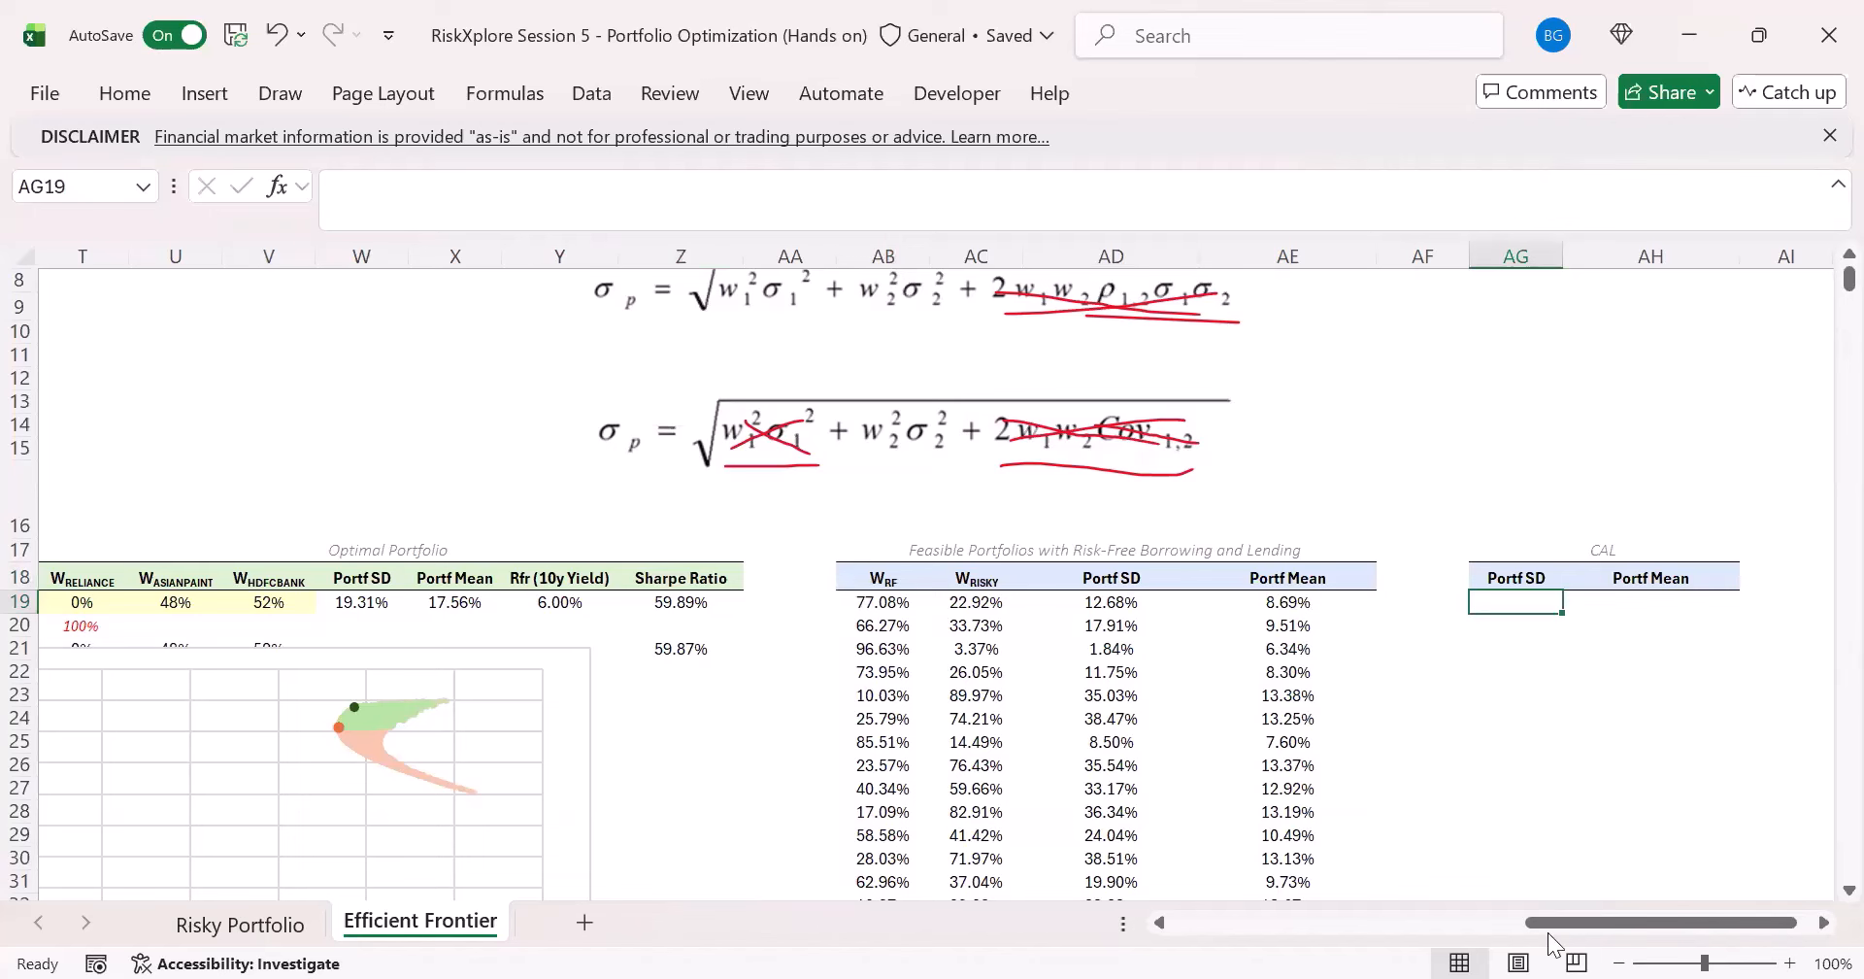
{"action": "left_click", "coordinate": [1092, 622]}
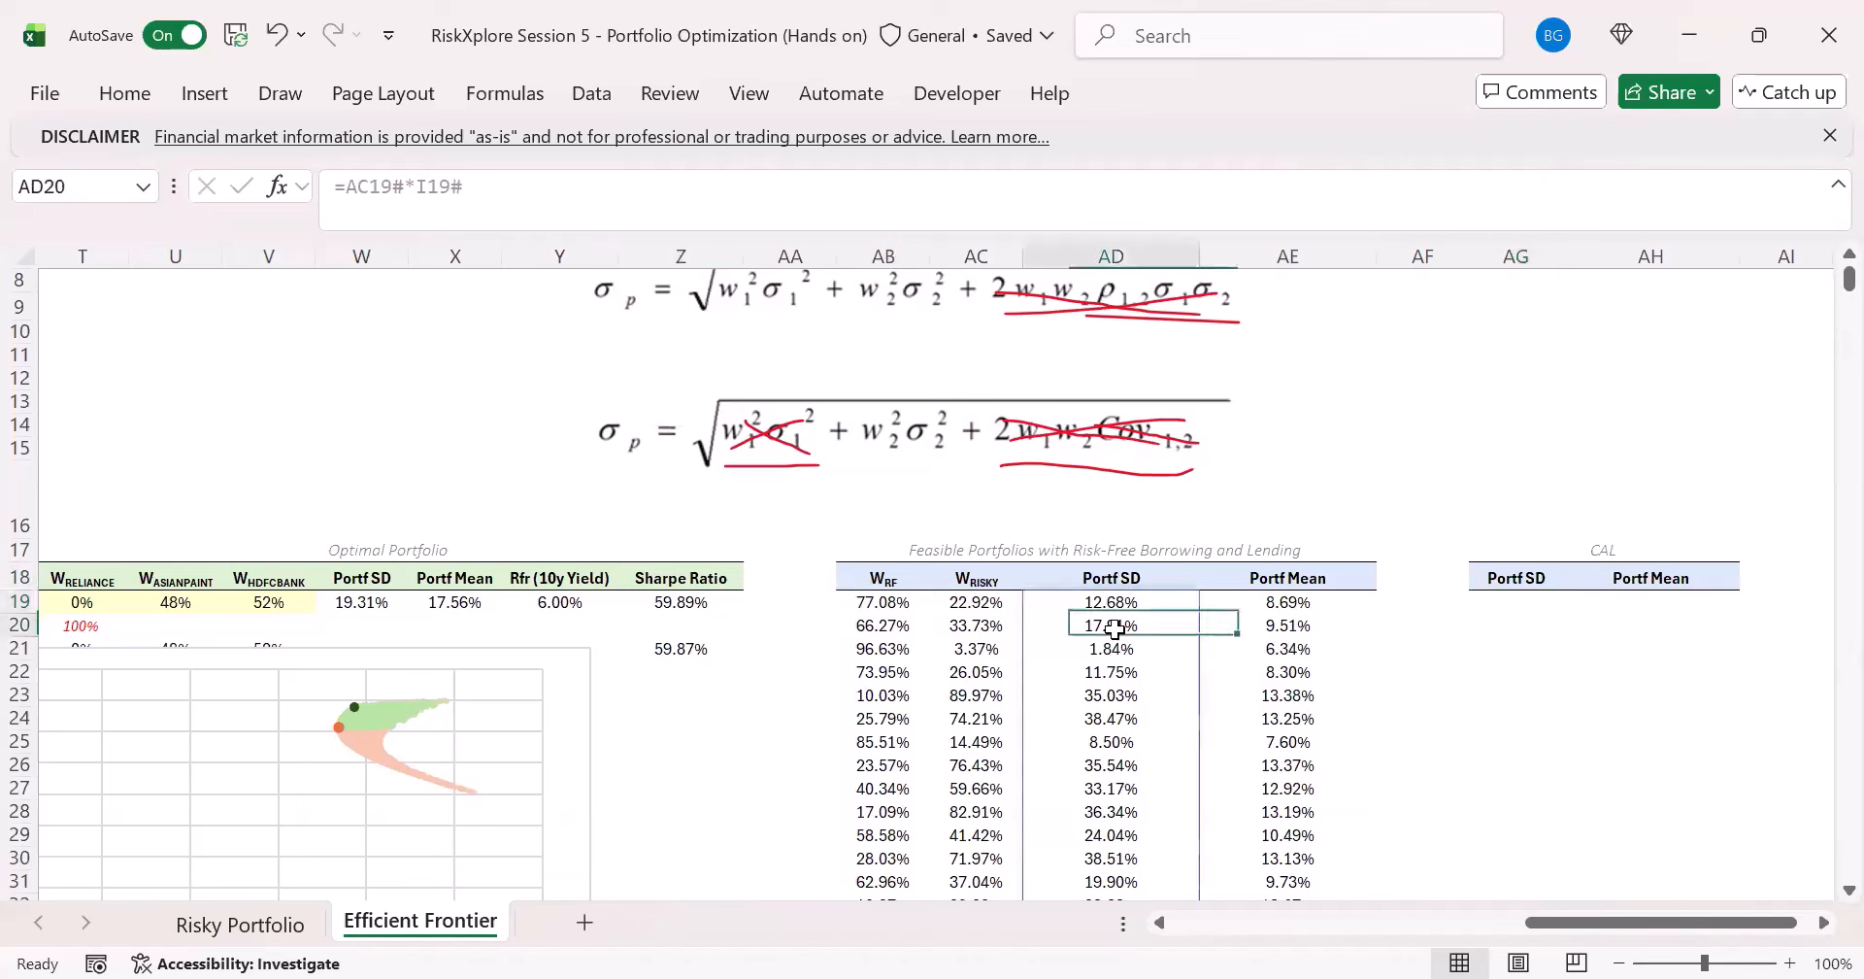
- Add a new data series named "Feasible Portf with Rfr" to the efficient frontier scatter chart
{"action": "left_click", "coordinate": [433, 648]}
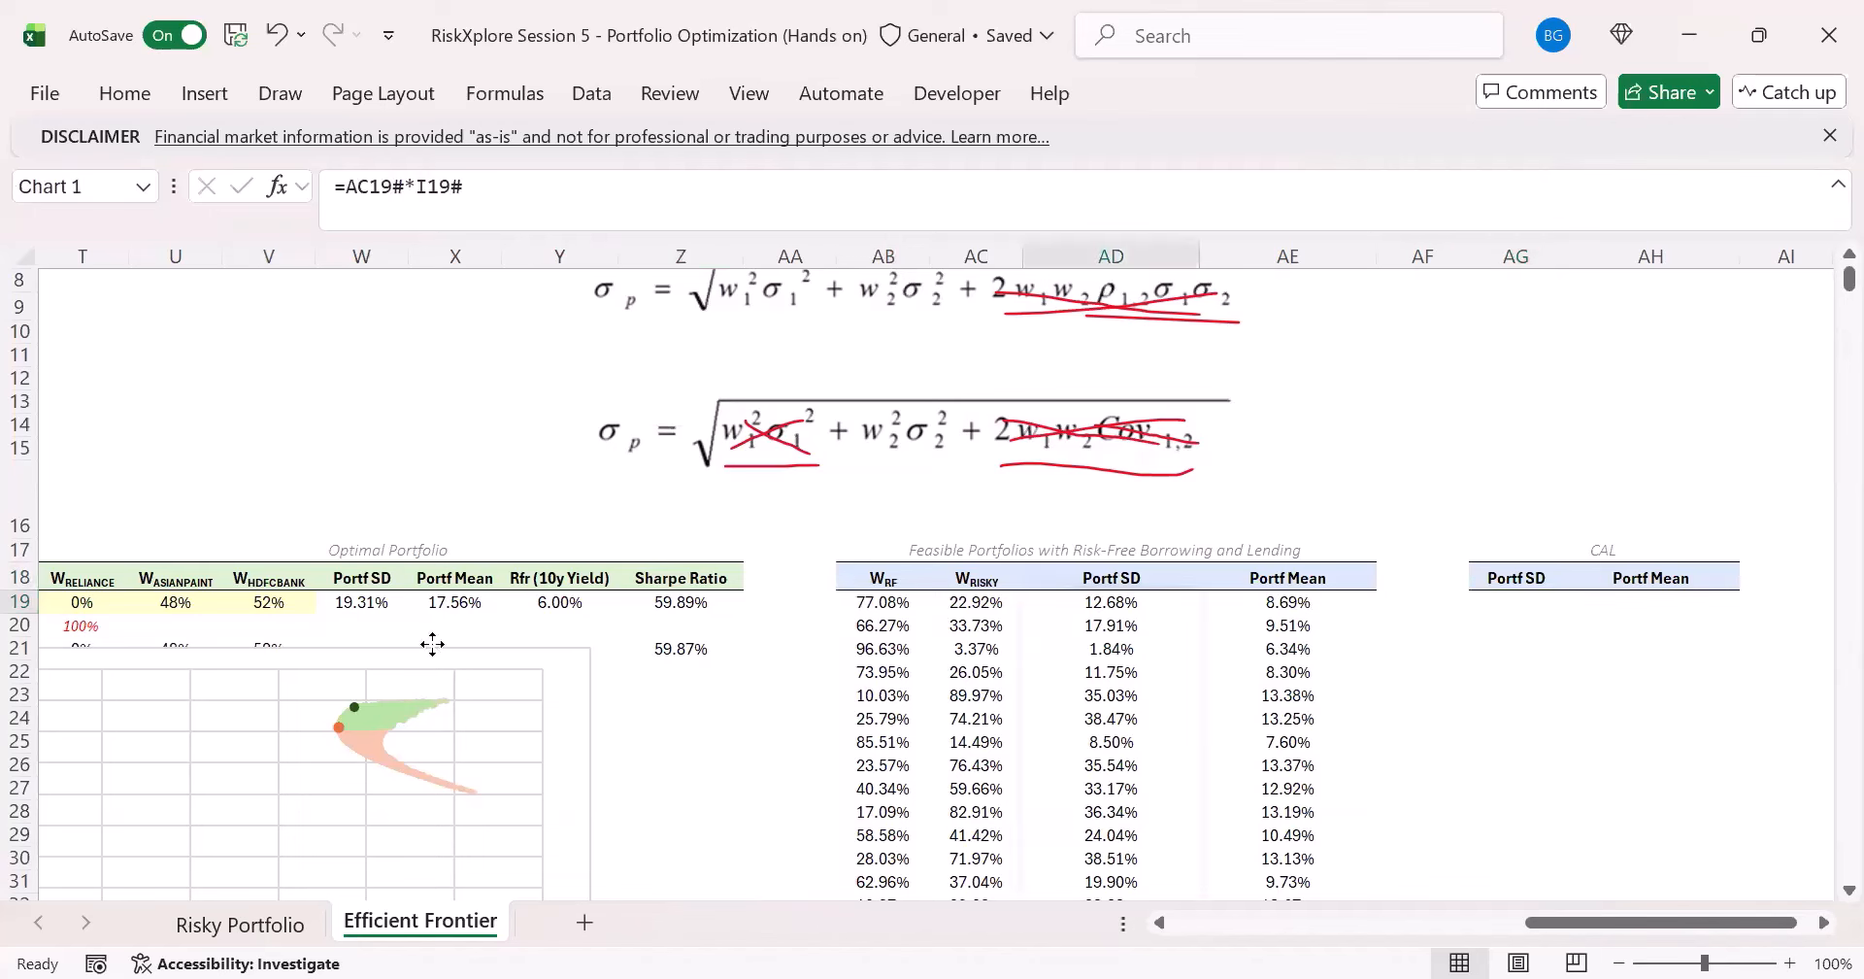
{"action": "left_click", "coordinate": [131, 93]}
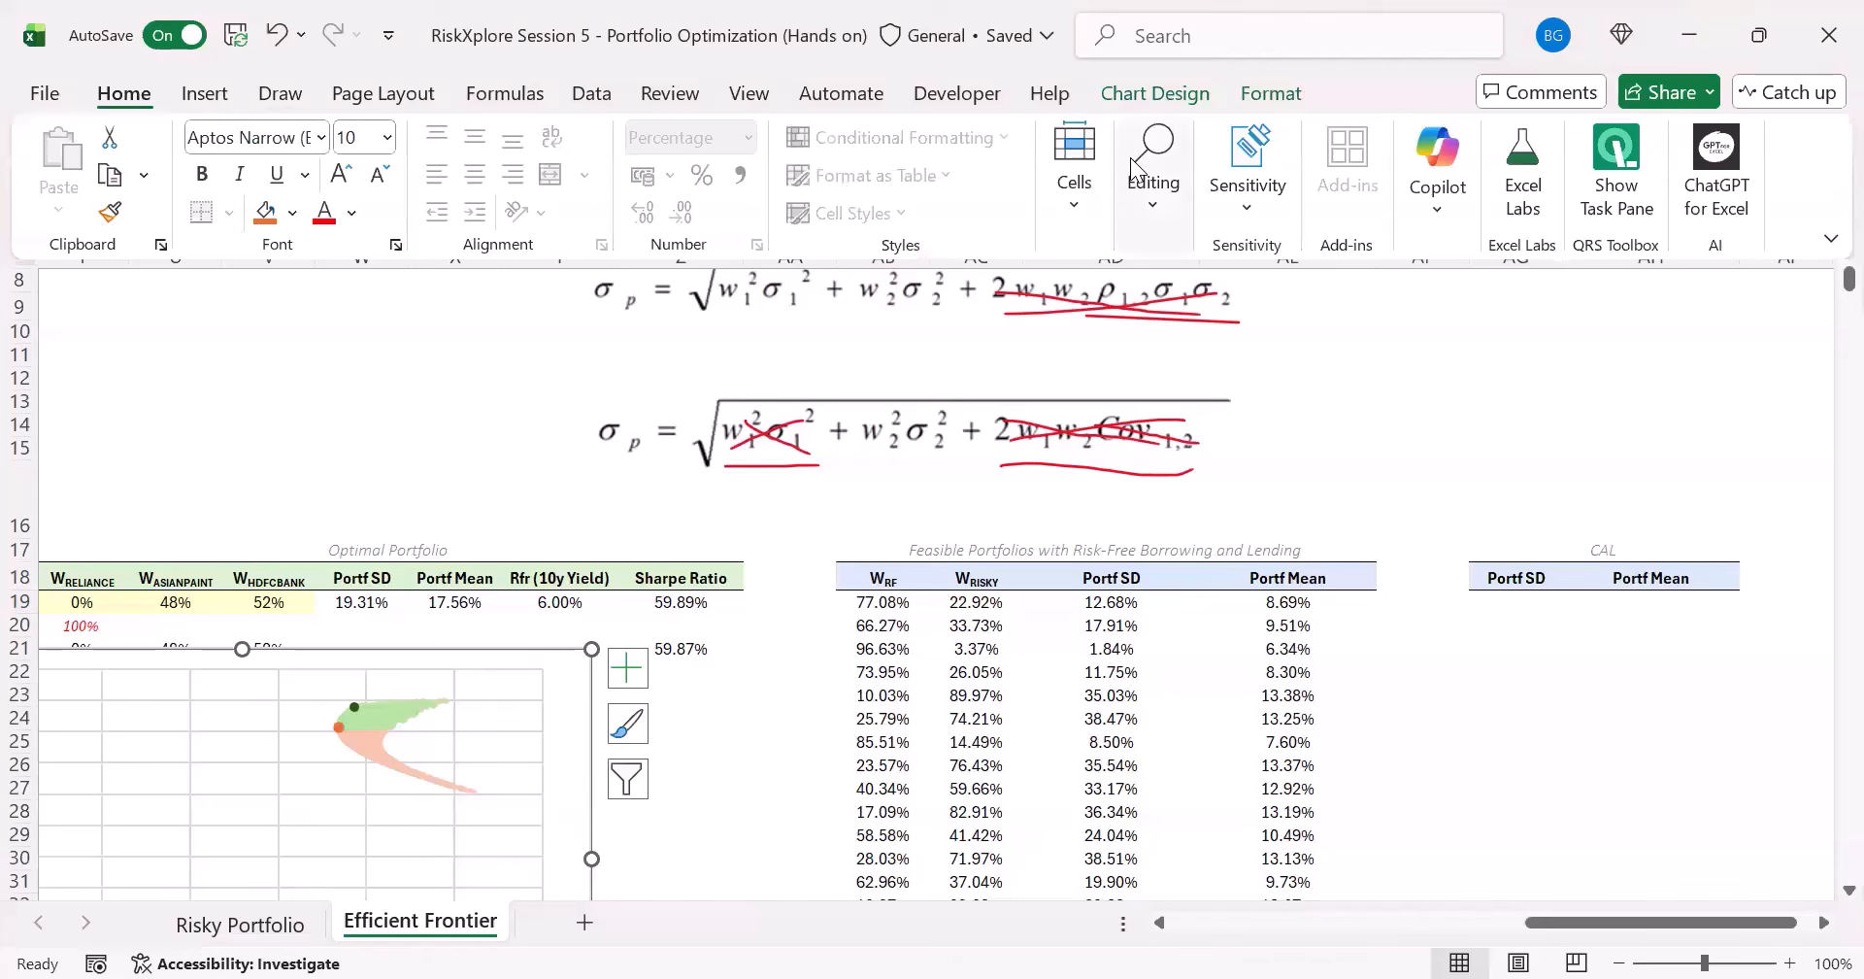
{"action": "left_click", "coordinate": [1156, 94]}
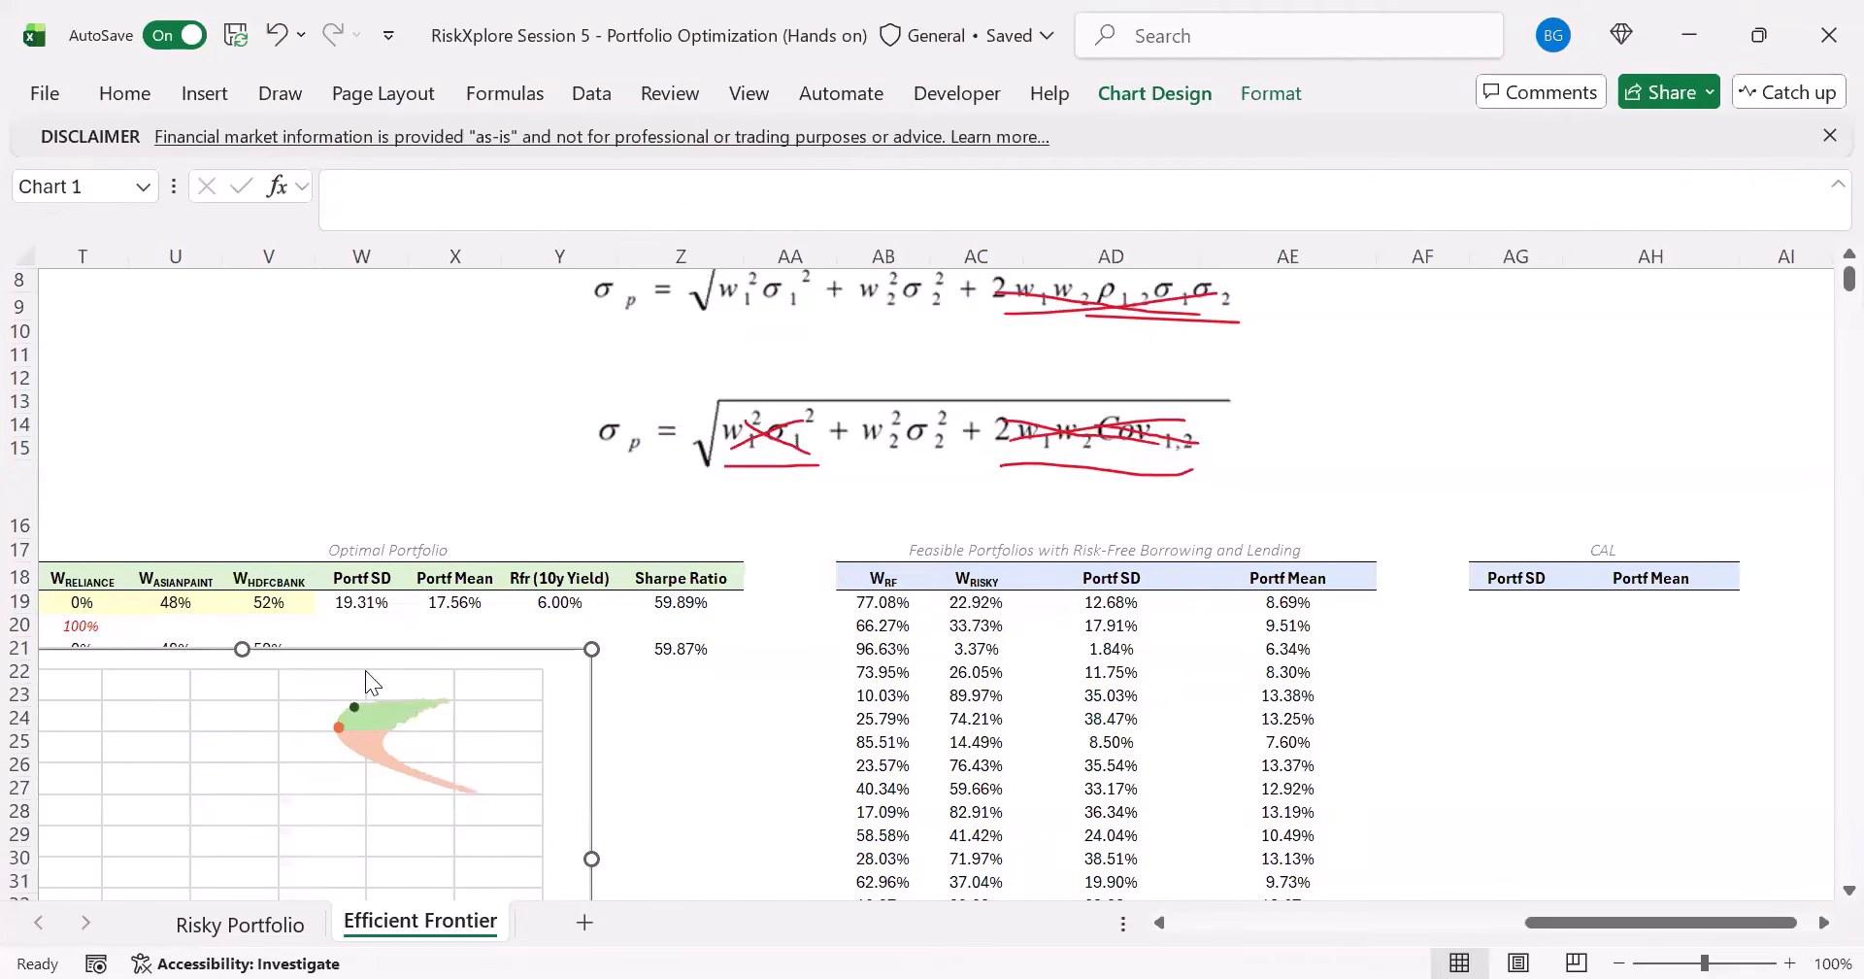
{"action": "left_click", "coordinate": [114, 584]}
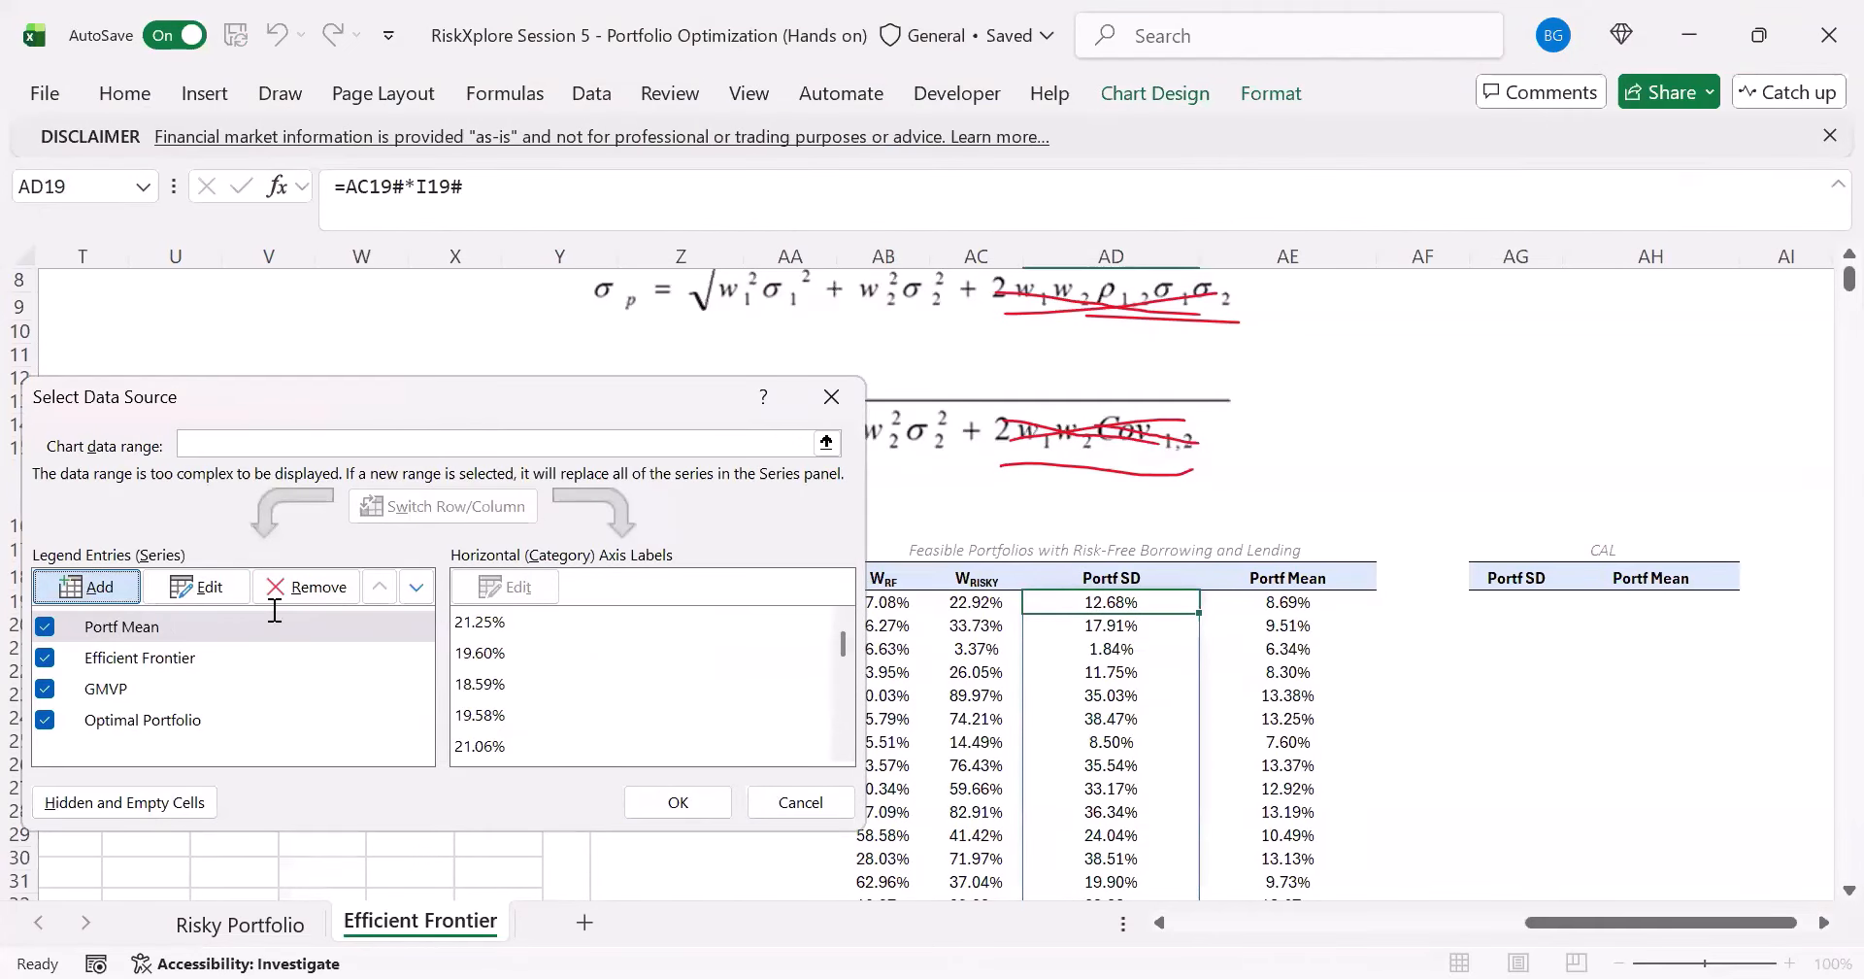
{"action": "type", "text": "Feasibl"}
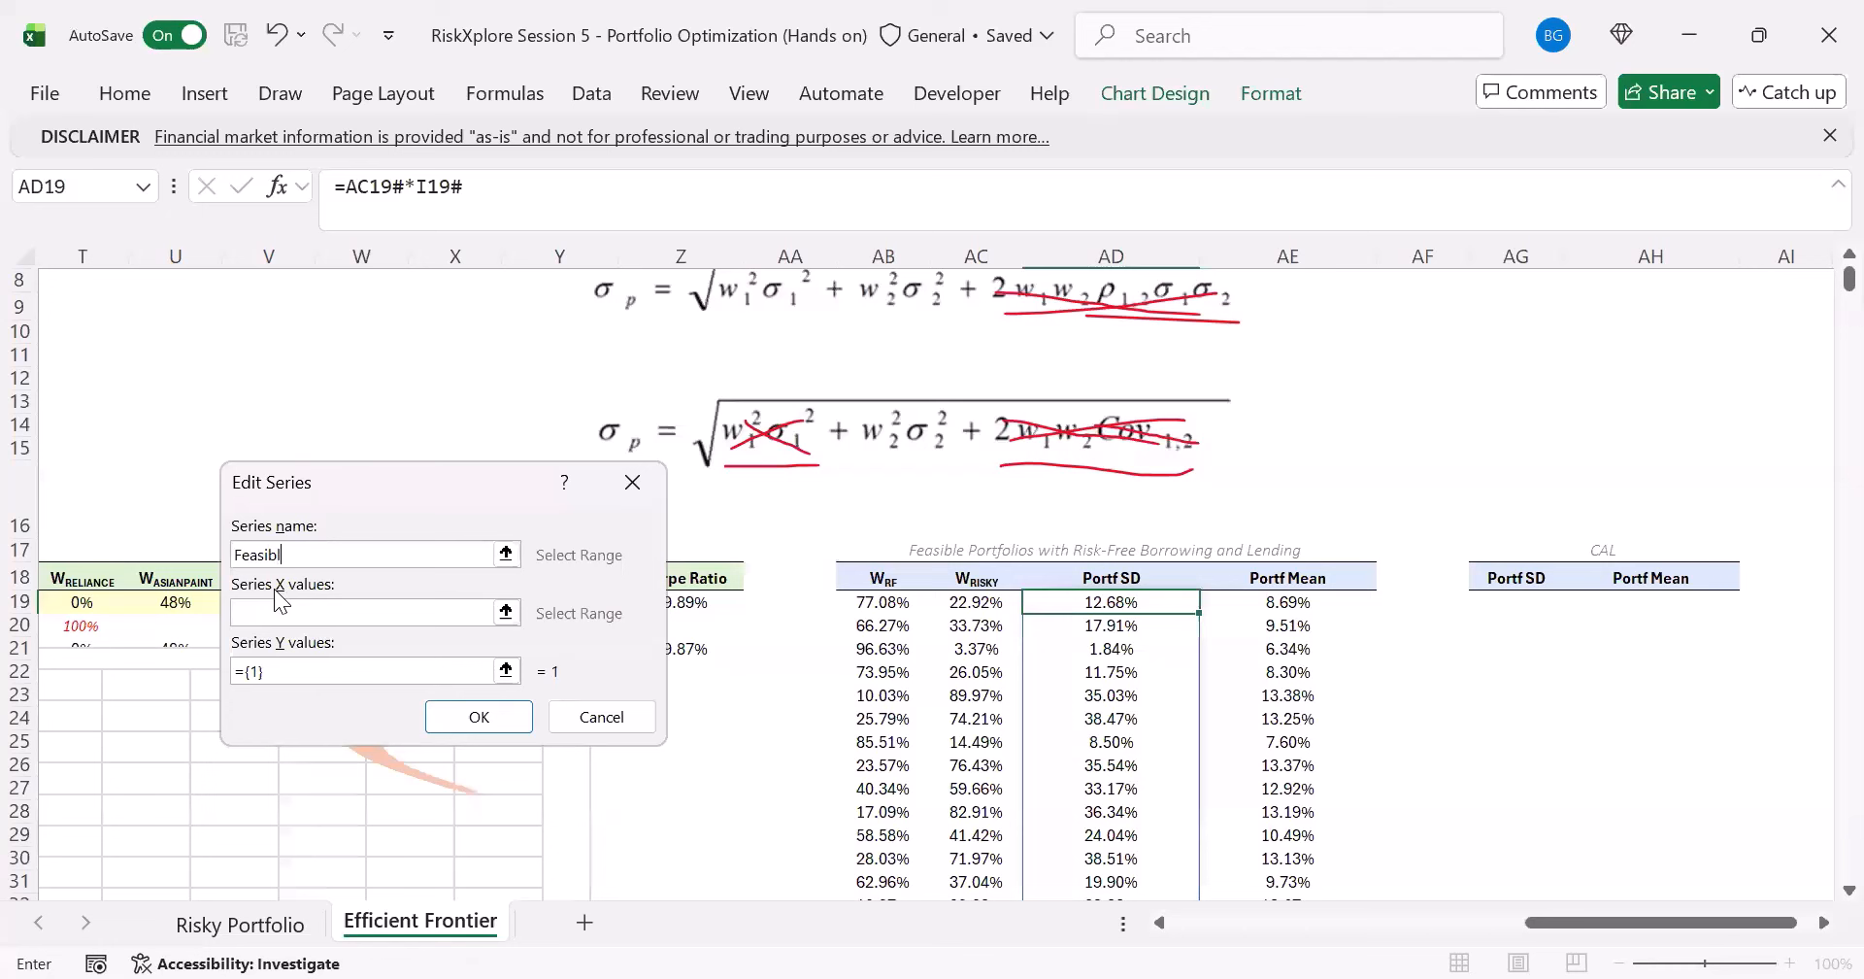
{"action": "type", "text": "e Portf withRfr"}
- Set the new series' X values to AD19:AD10018 and its Y values to AE19:AE10018, and accept the series
{"action": "left_click", "coordinate": [364, 613]}
{"action": "left_click", "coordinate": [1070, 603]}
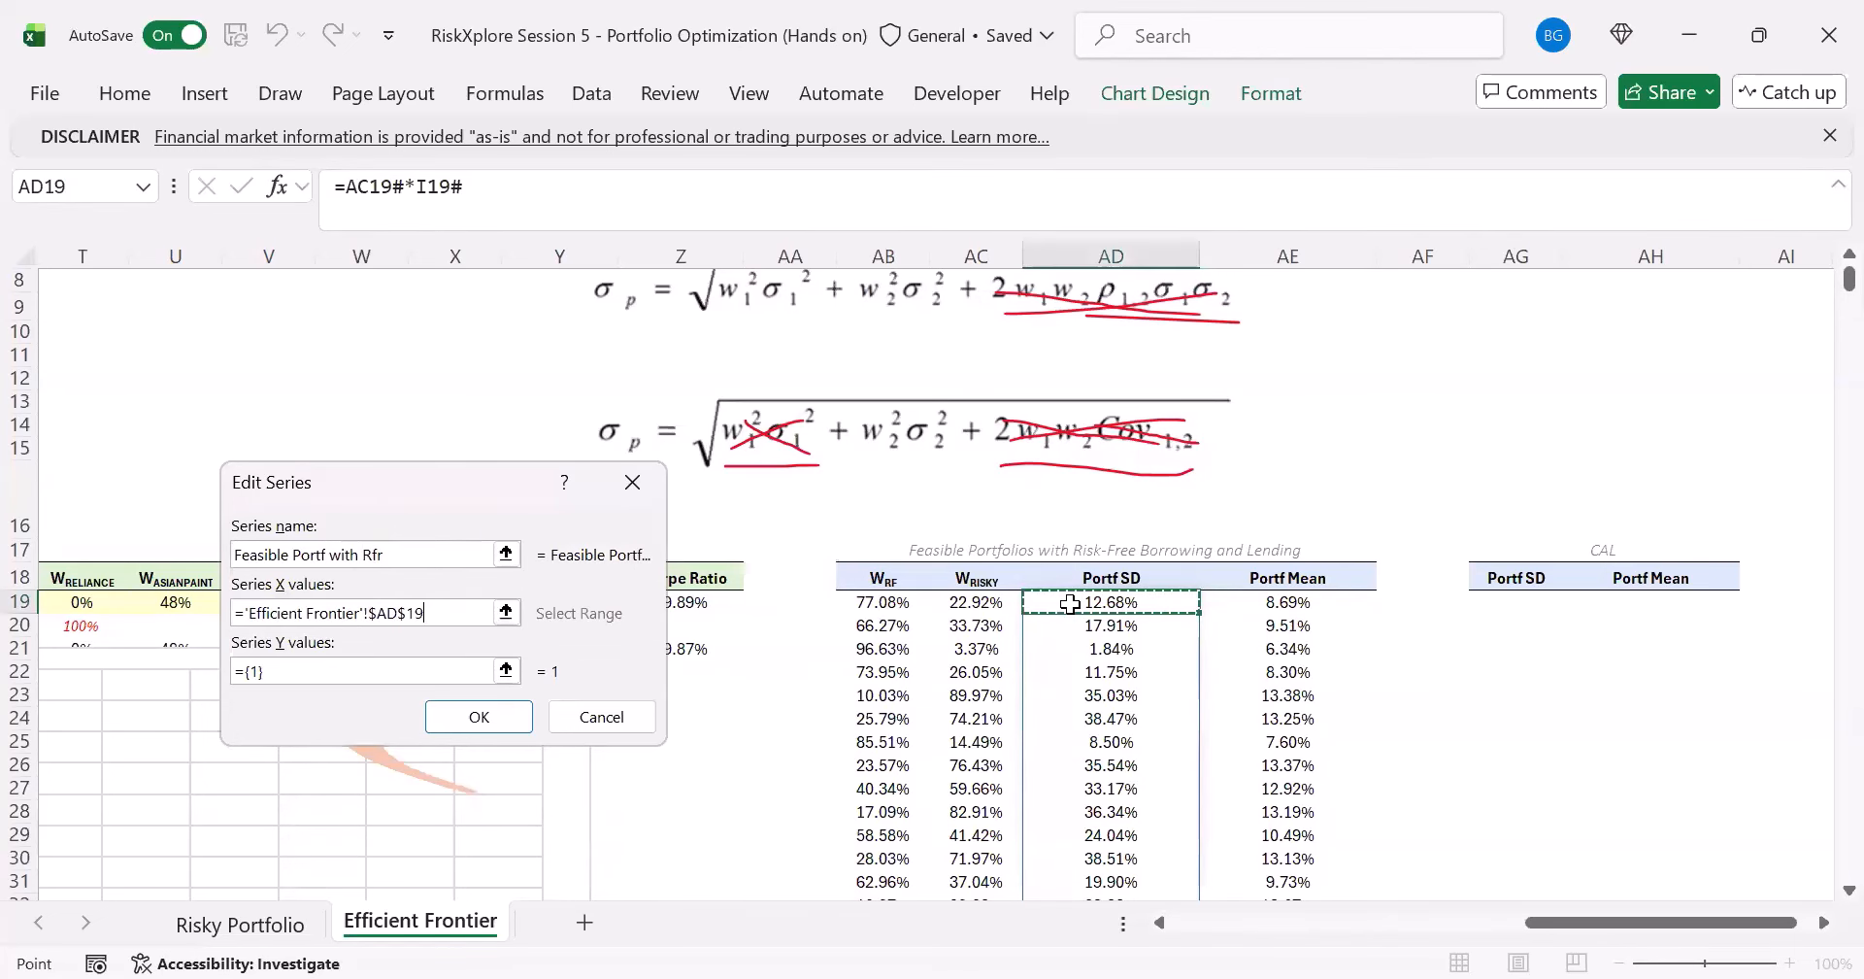
{"action": "key", "text": "ctrl+shift+Down"}
{"action": "left_click", "coordinate": [463, 669]}
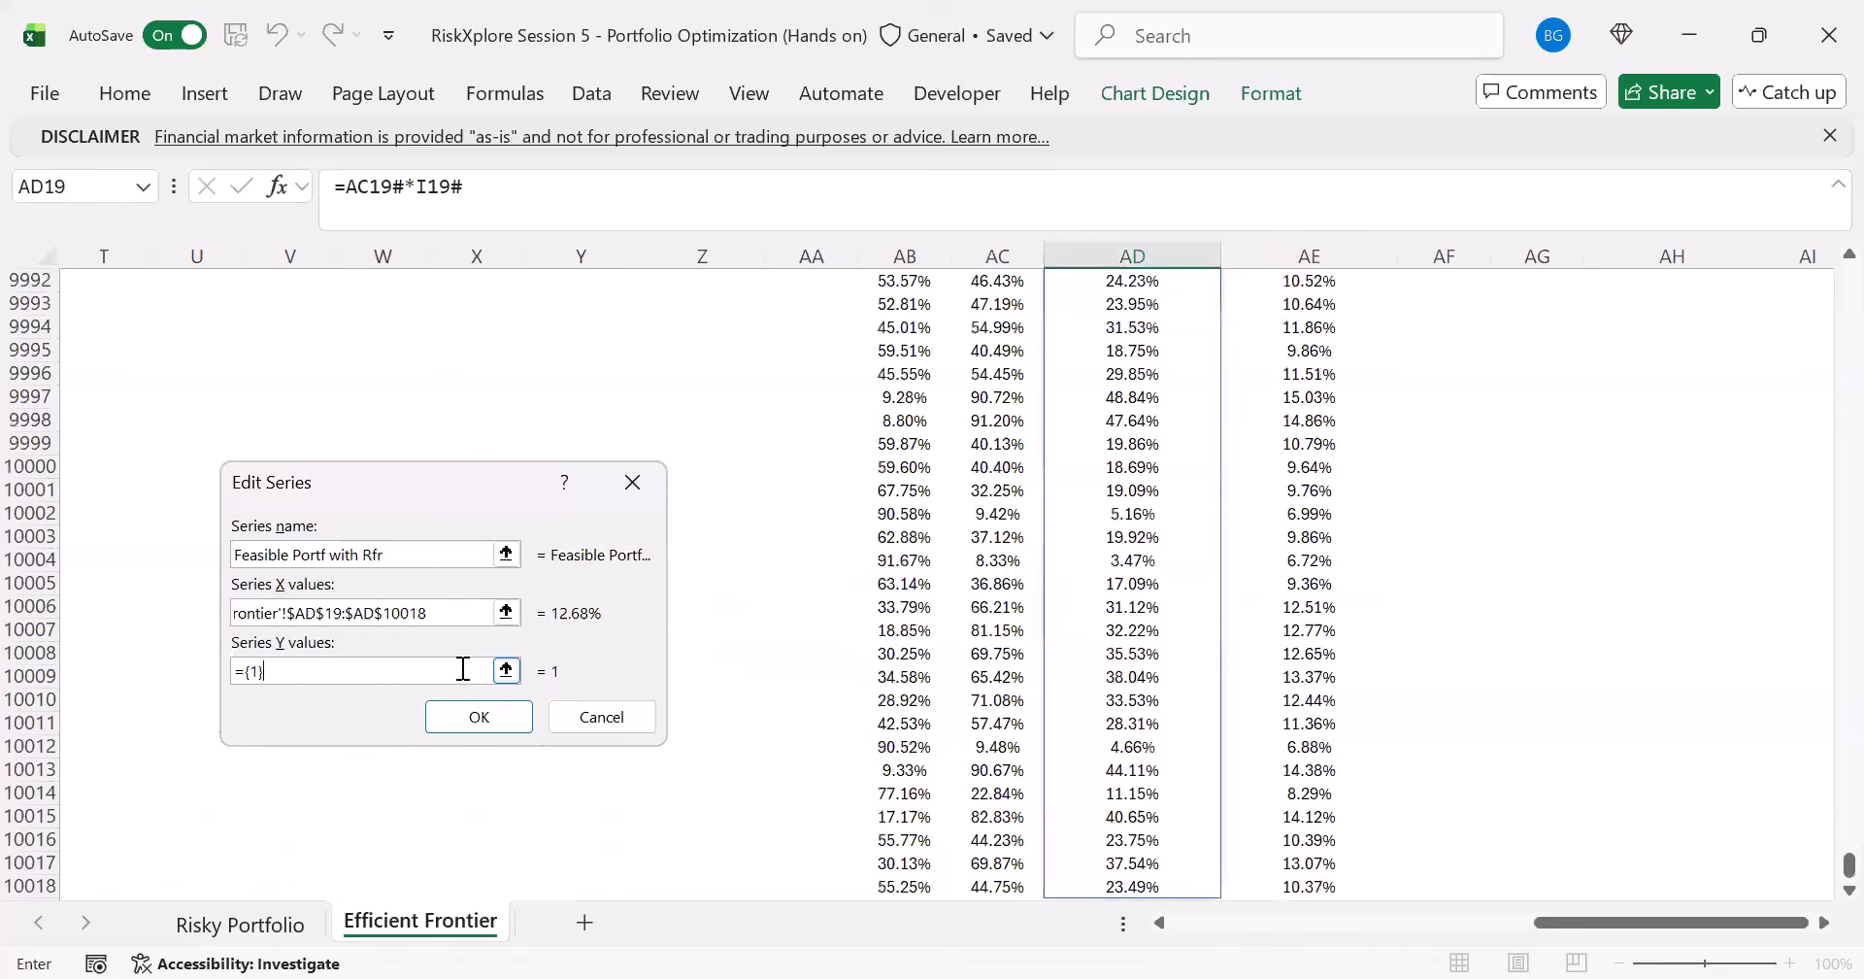
{"action": "left_click", "coordinate": [1309, 589]}
{"action": "key", "text": "ctrl+Up"}
{"action": "key", "text": "Down"}
{"action": "key", "text": "ctrl+shift+Down"}
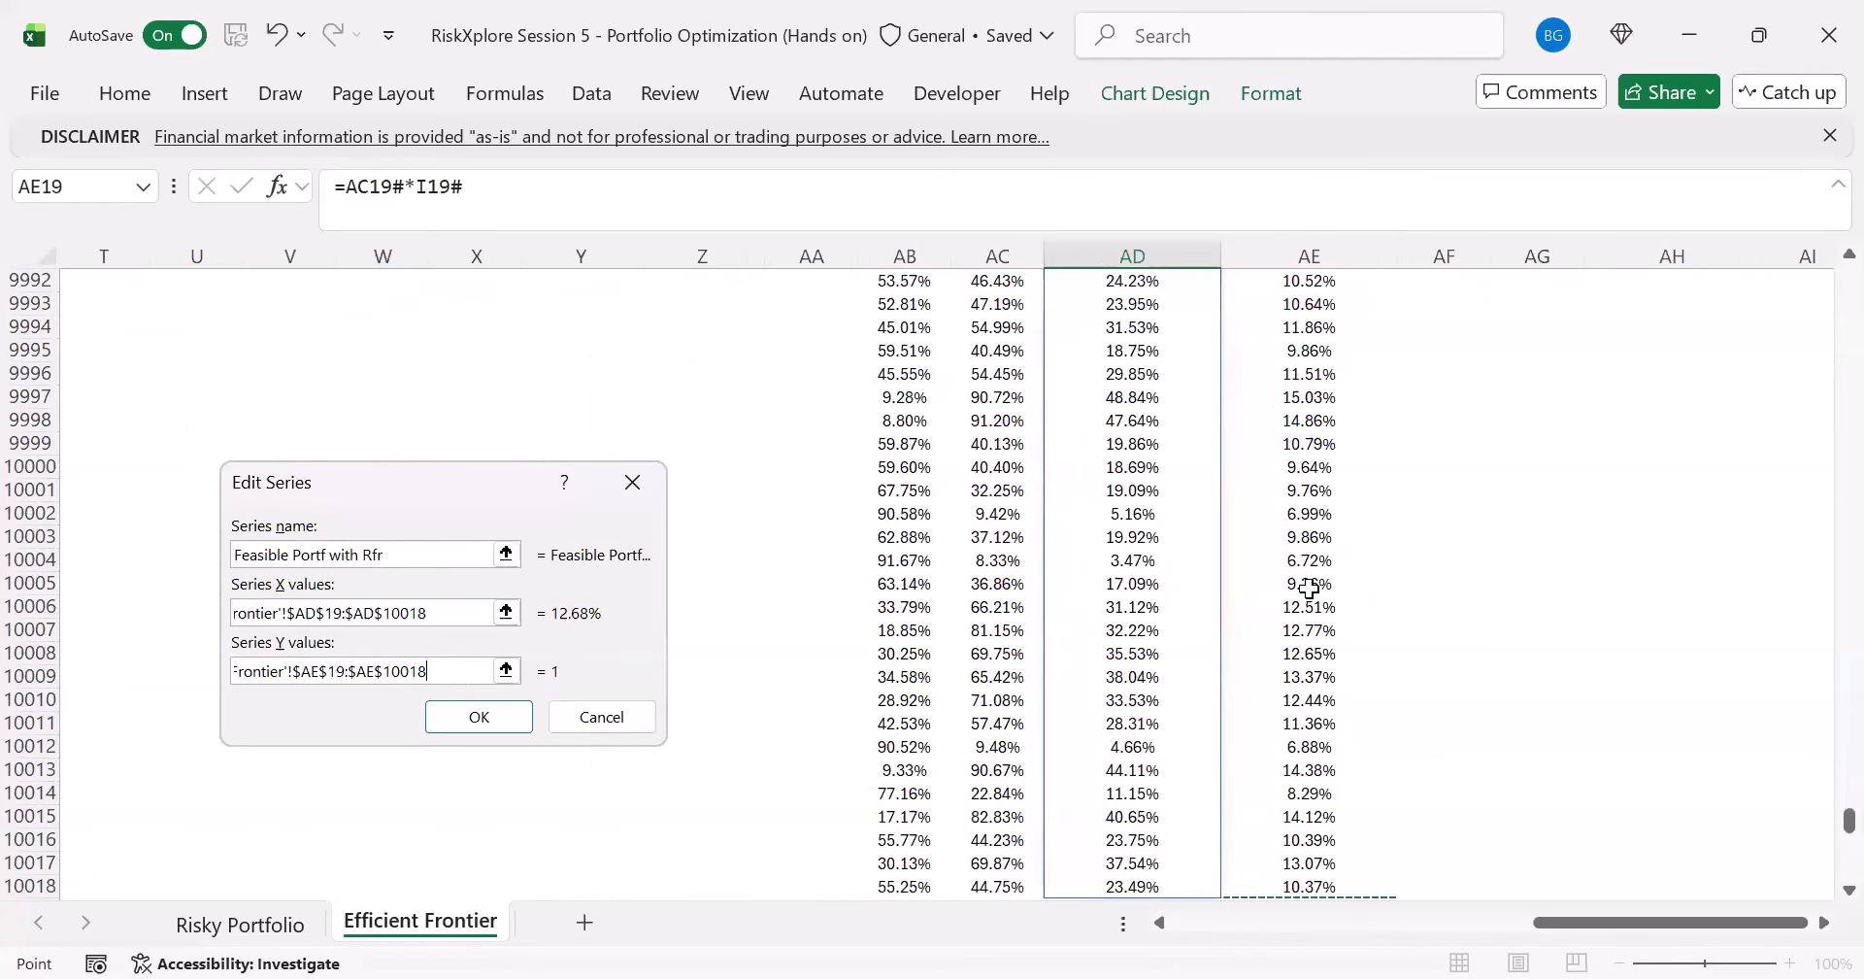
{"action": "left_click", "coordinate": [407, 605]}
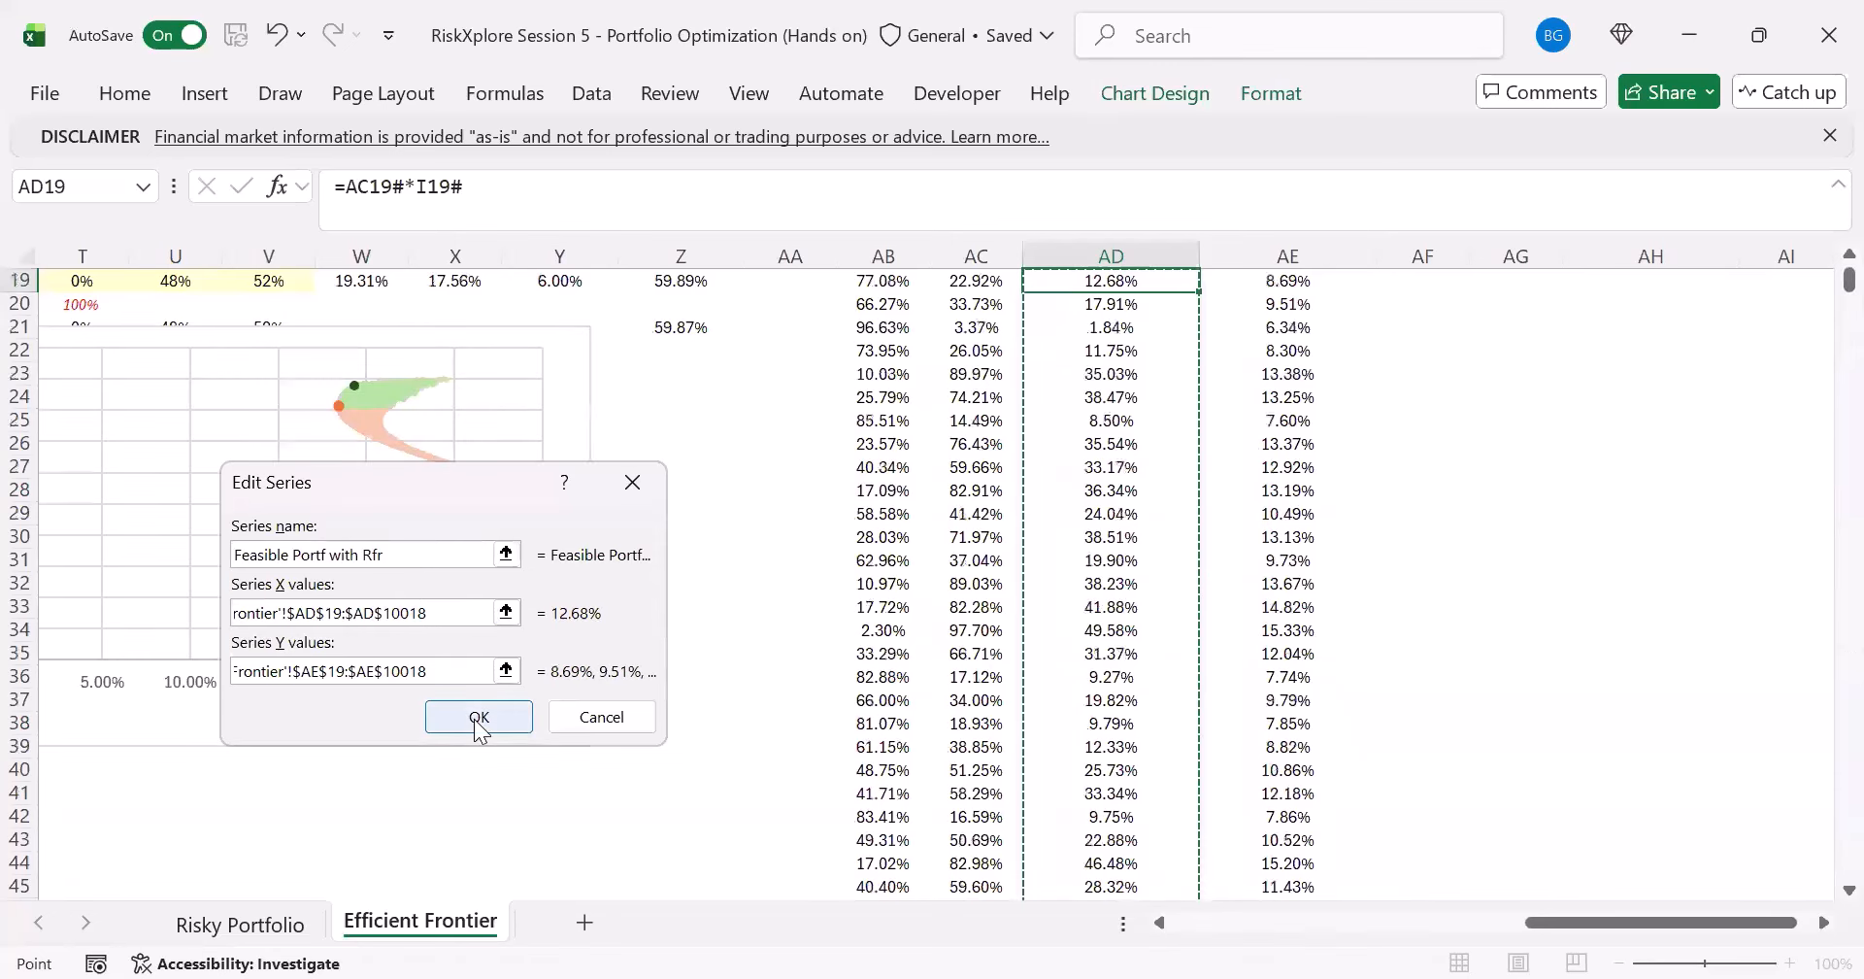
{"action": "left_click", "coordinate": [450, 607]}
{"action": "left_click", "coordinate": [479, 722]}
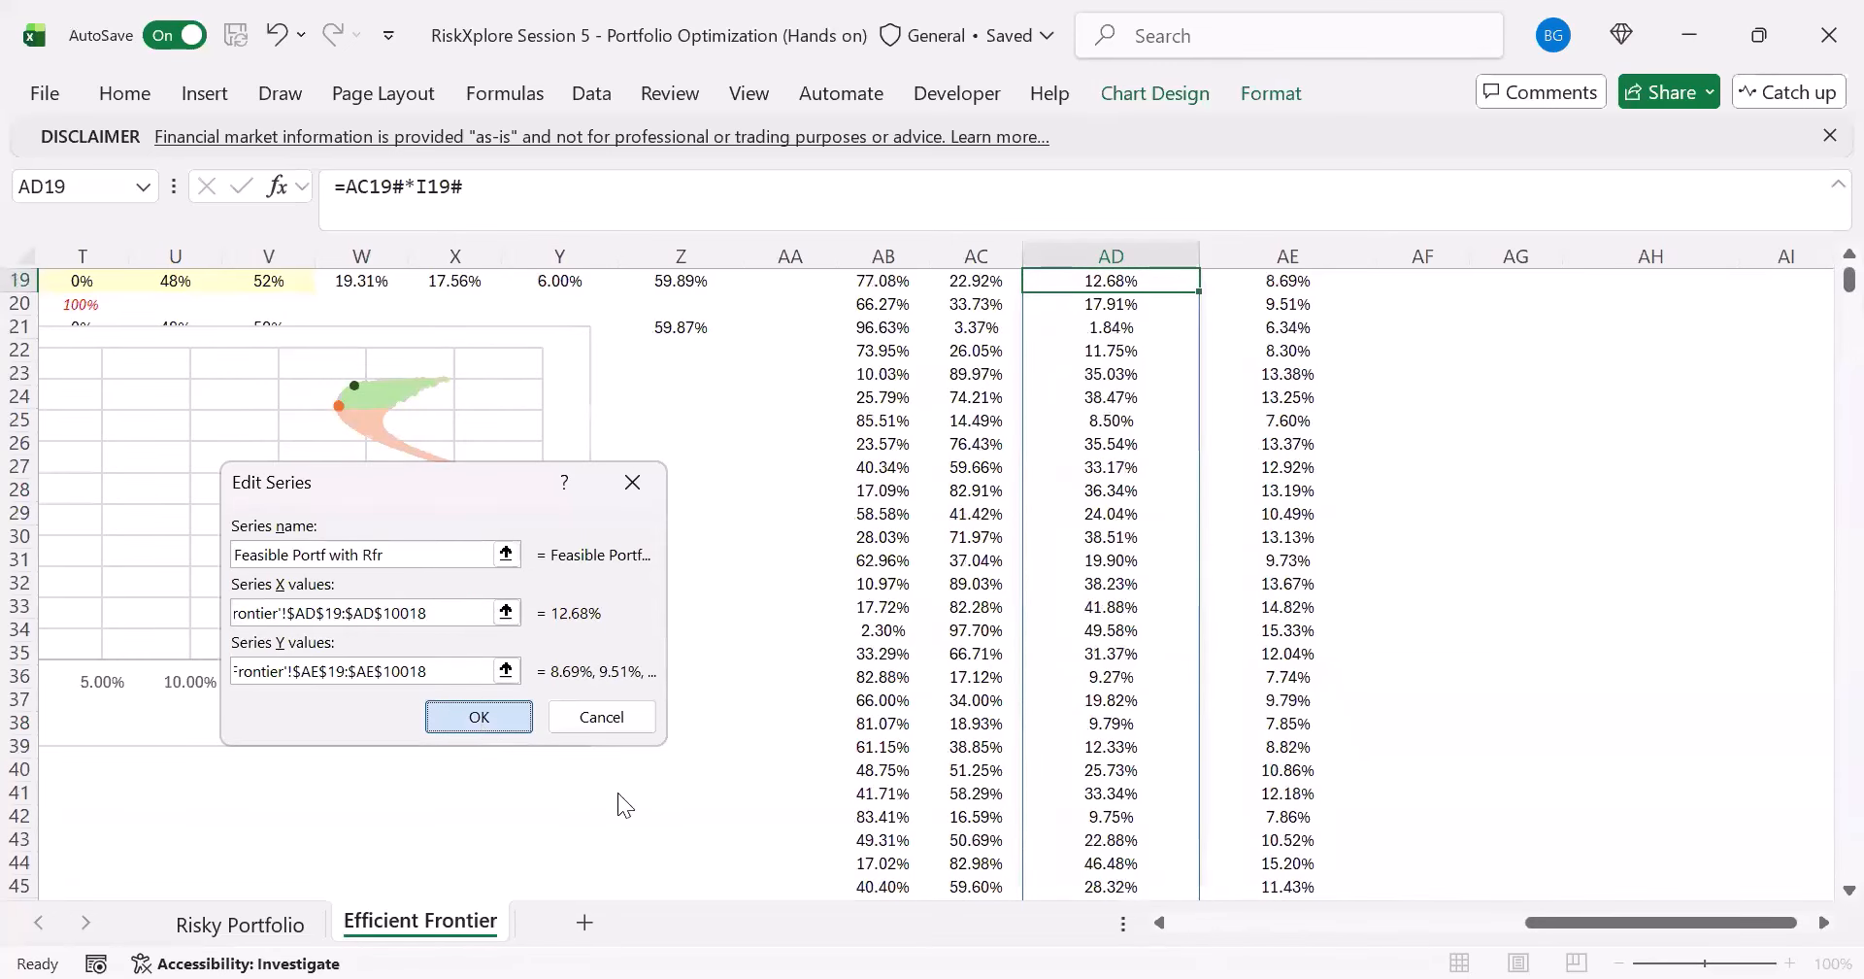
- Correct the X range in the Feasible Portf with Rfr series formula to 'Efficient Frontier'!$AD$19:$AD$10018
{"action": "scroll", "coordinate": [753, 769], "scroll_direction": "up", "scroll_amount": 2}
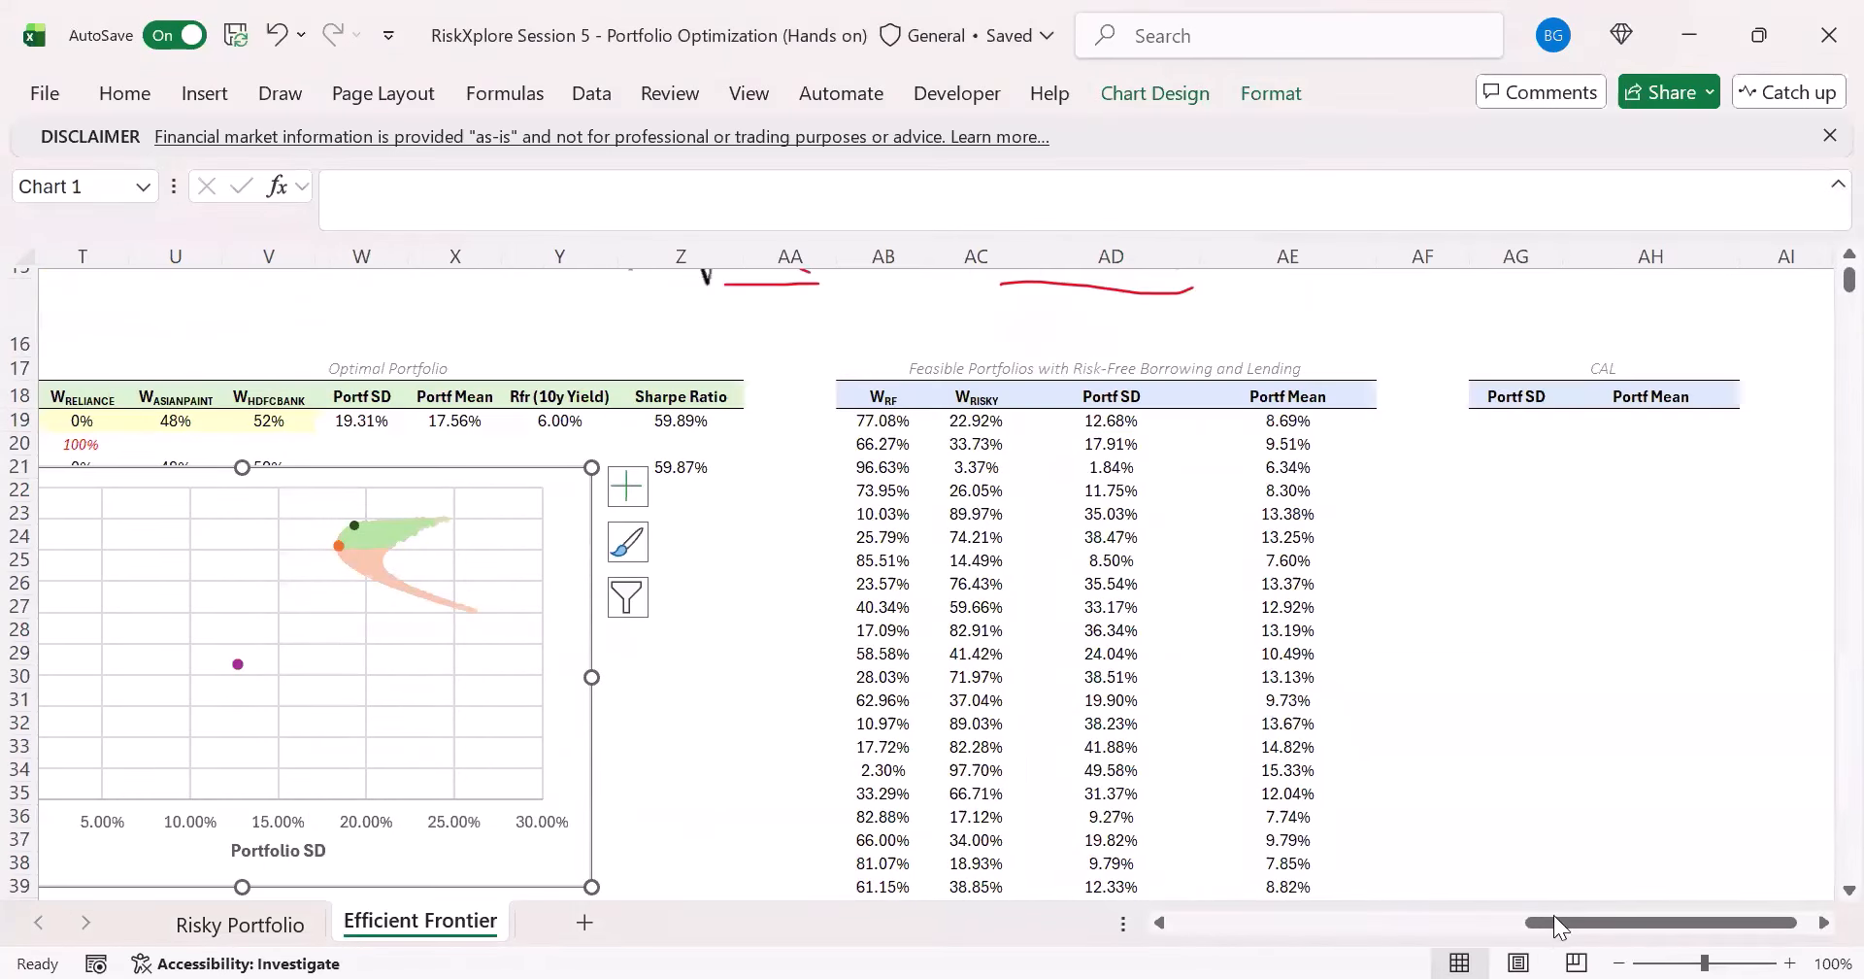
{"action": "scroll", "coordinate": [819, 837], "scroll_direction": "left", "scroll_amount": 4}
{"action": "left_click", "coordinate": [653, 664]}
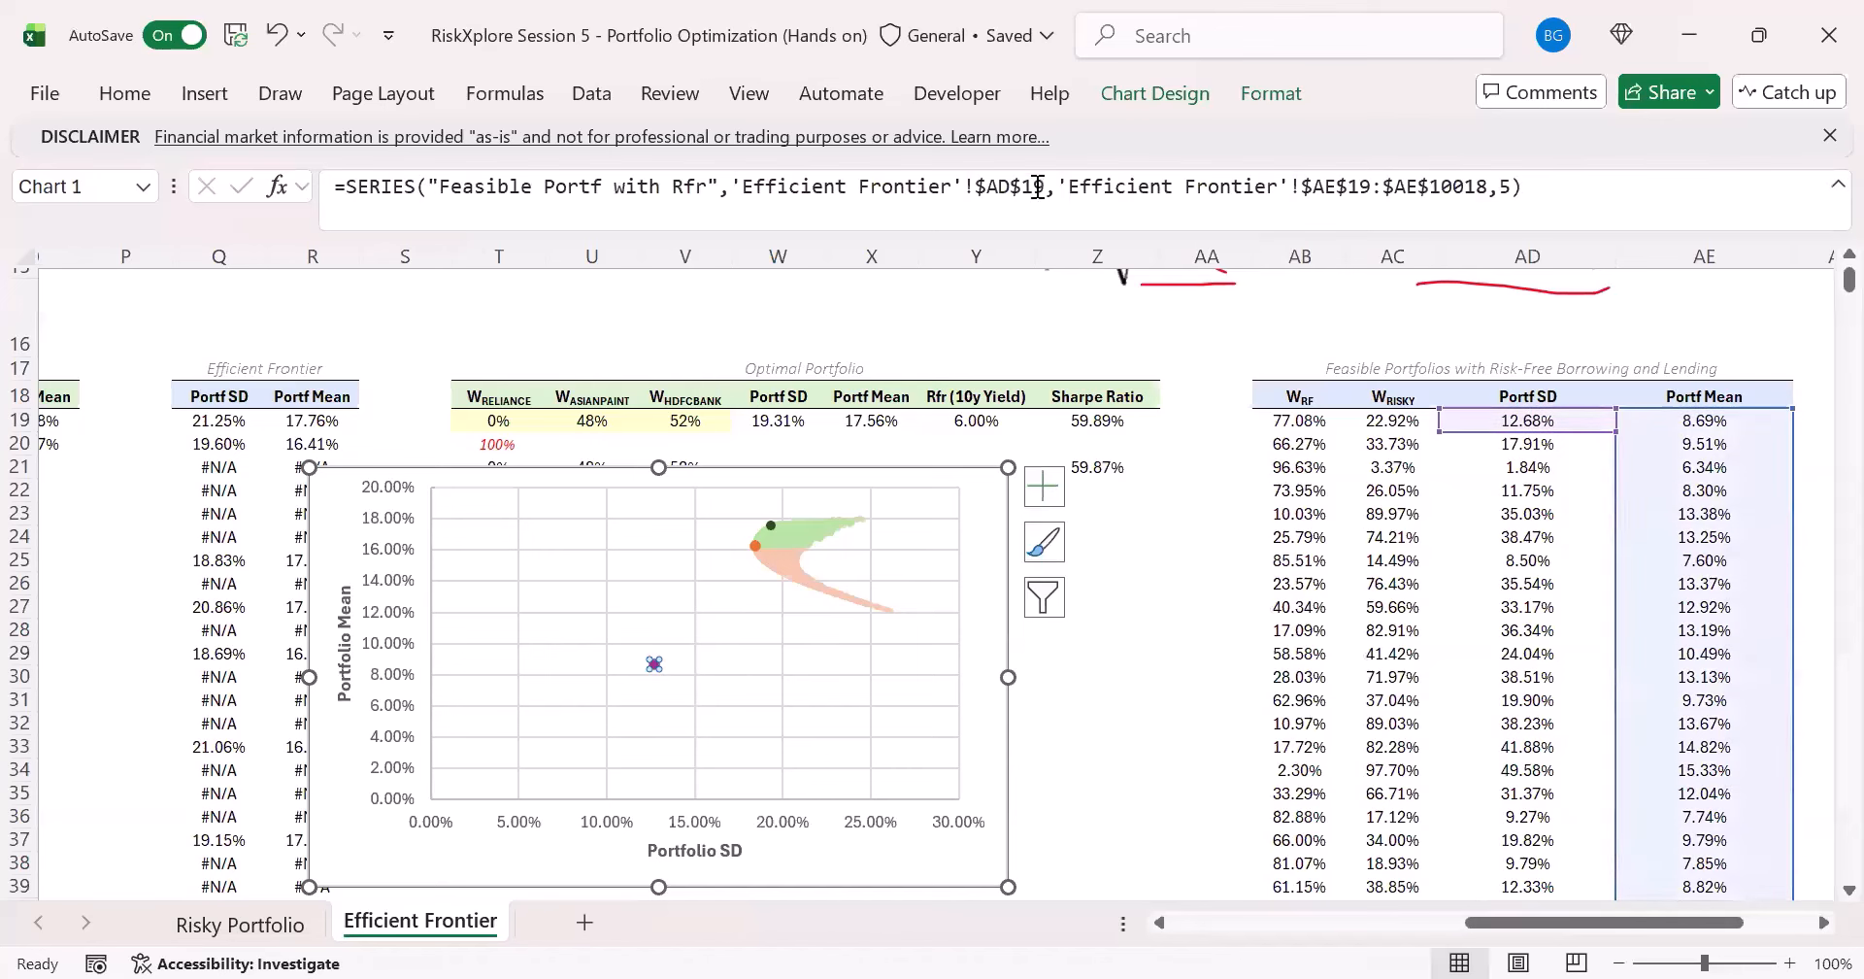
{"action": "left_click_drag", "start_coordinate": [730, 186], "coordinate": [1044, 186]}
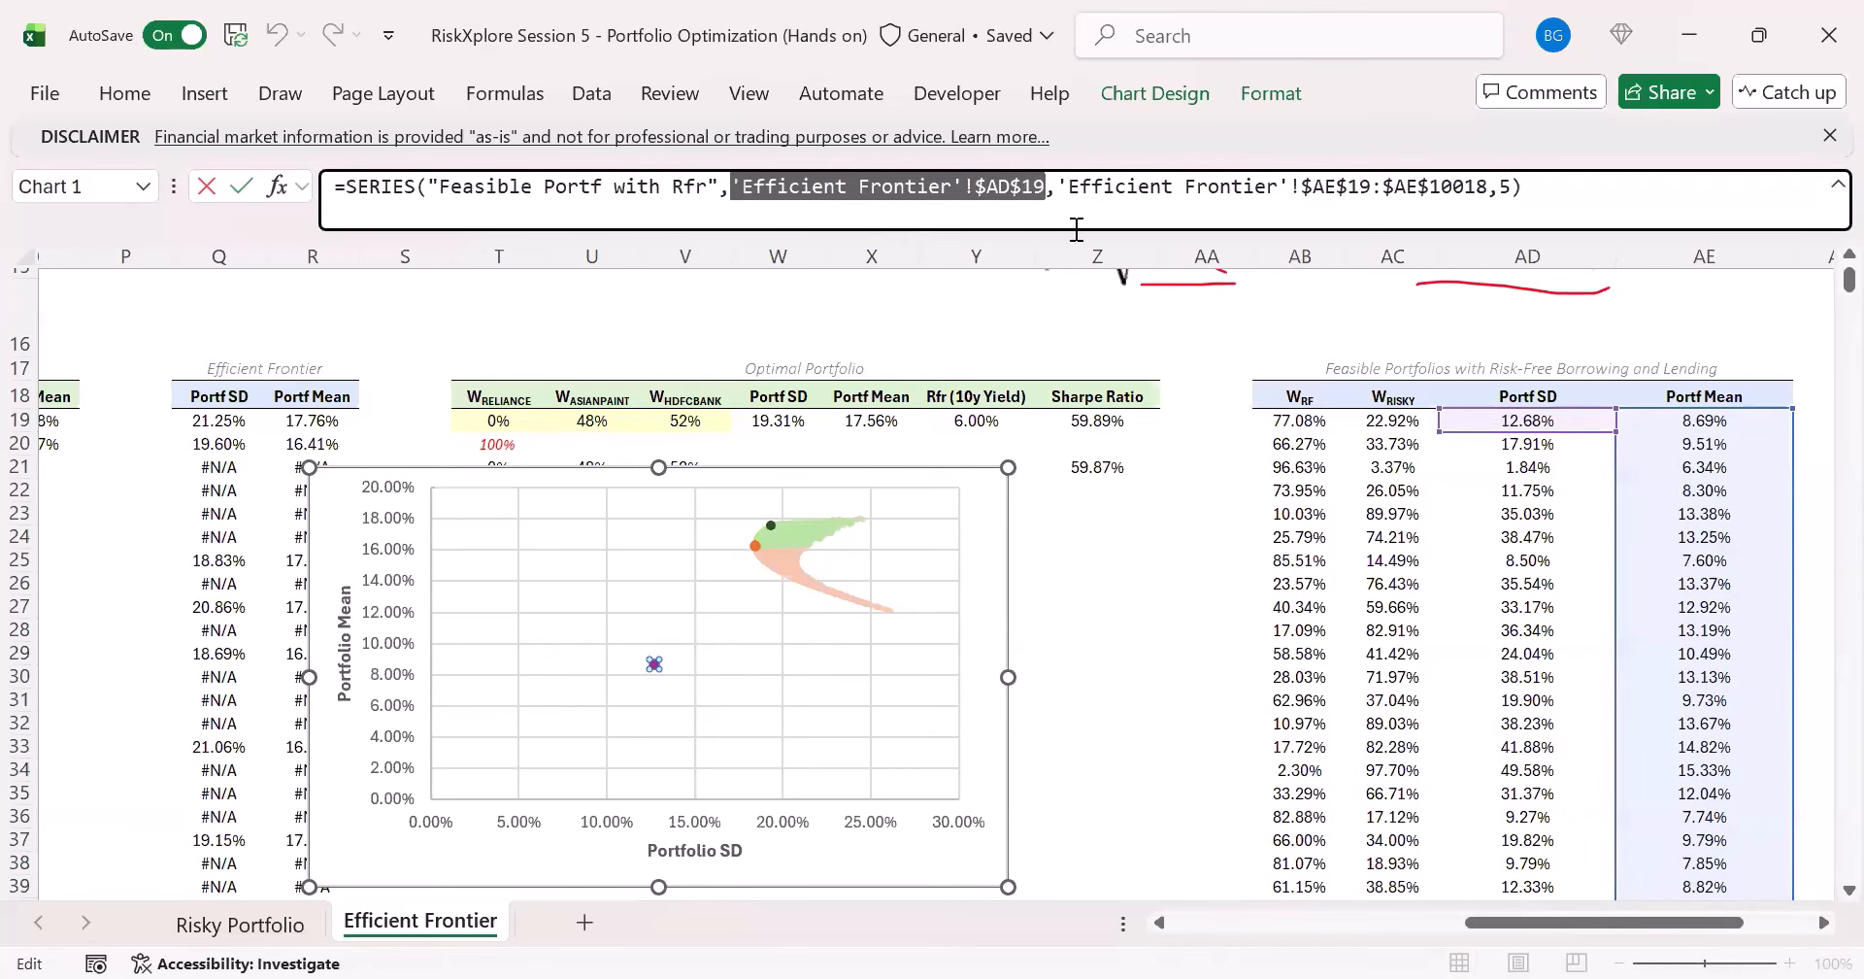
{"action": "left_click", "coordinate": [1478, 418]}
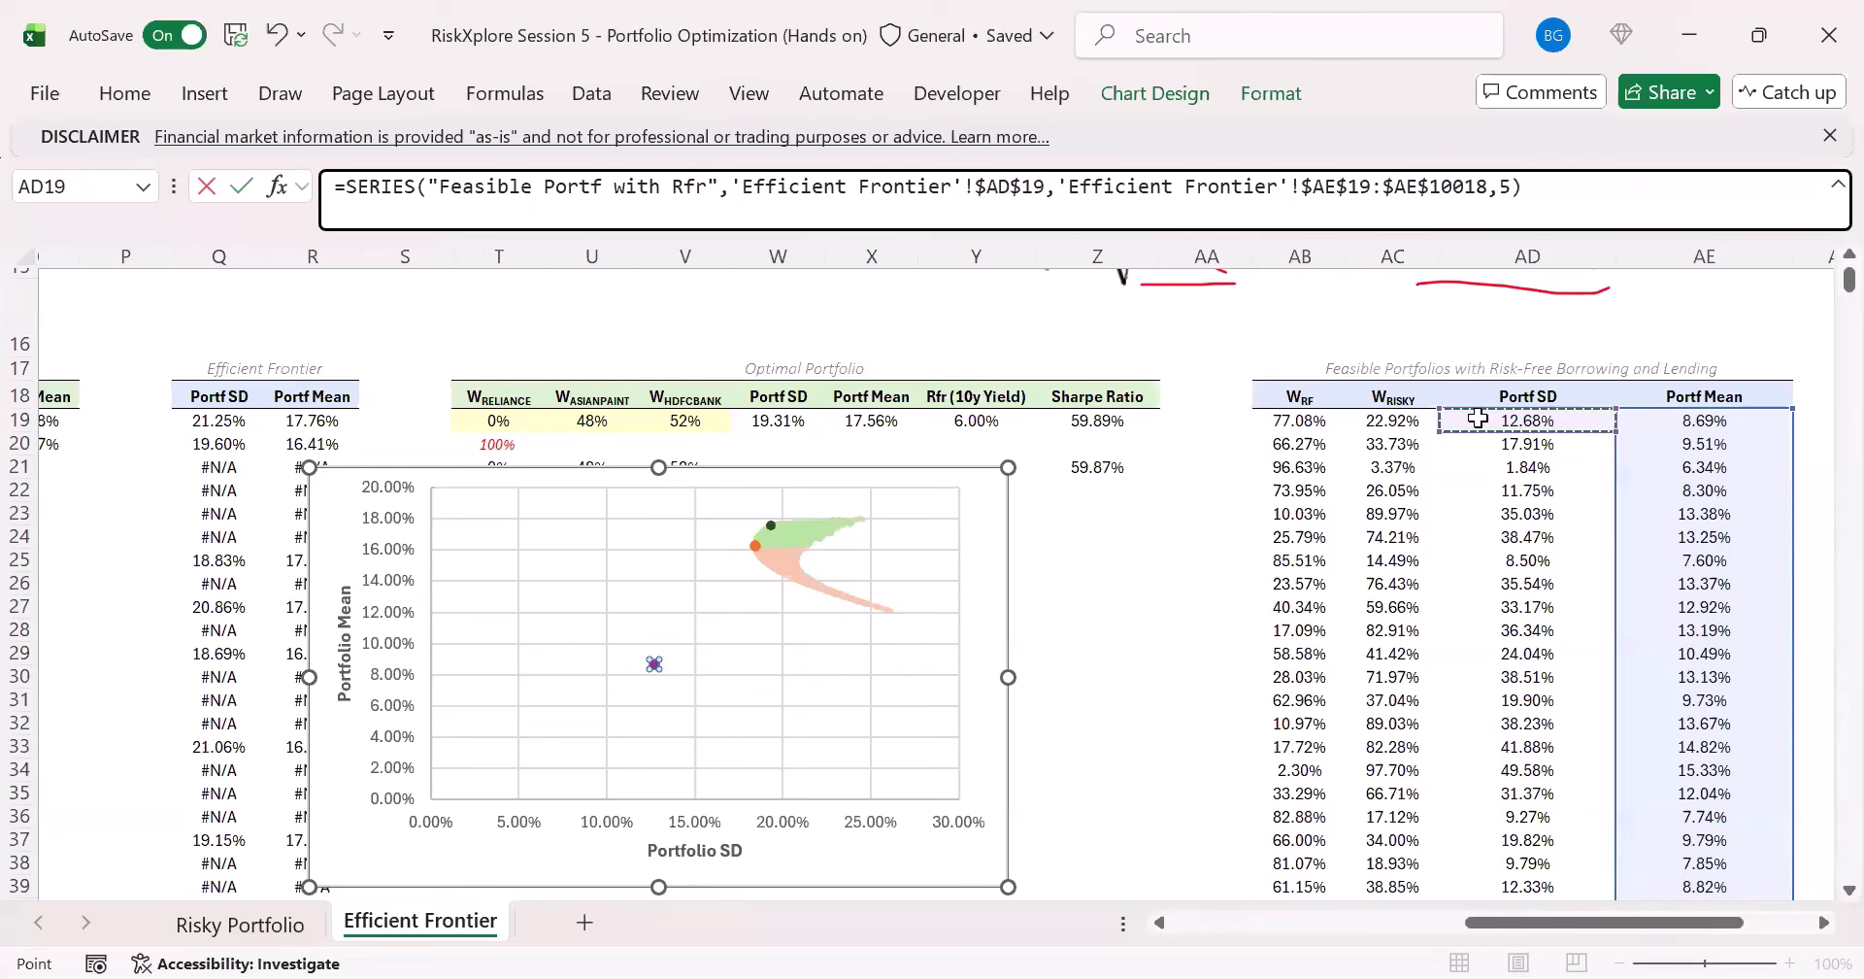
{"action": "key", "text": "ctrl+shift+Down"}
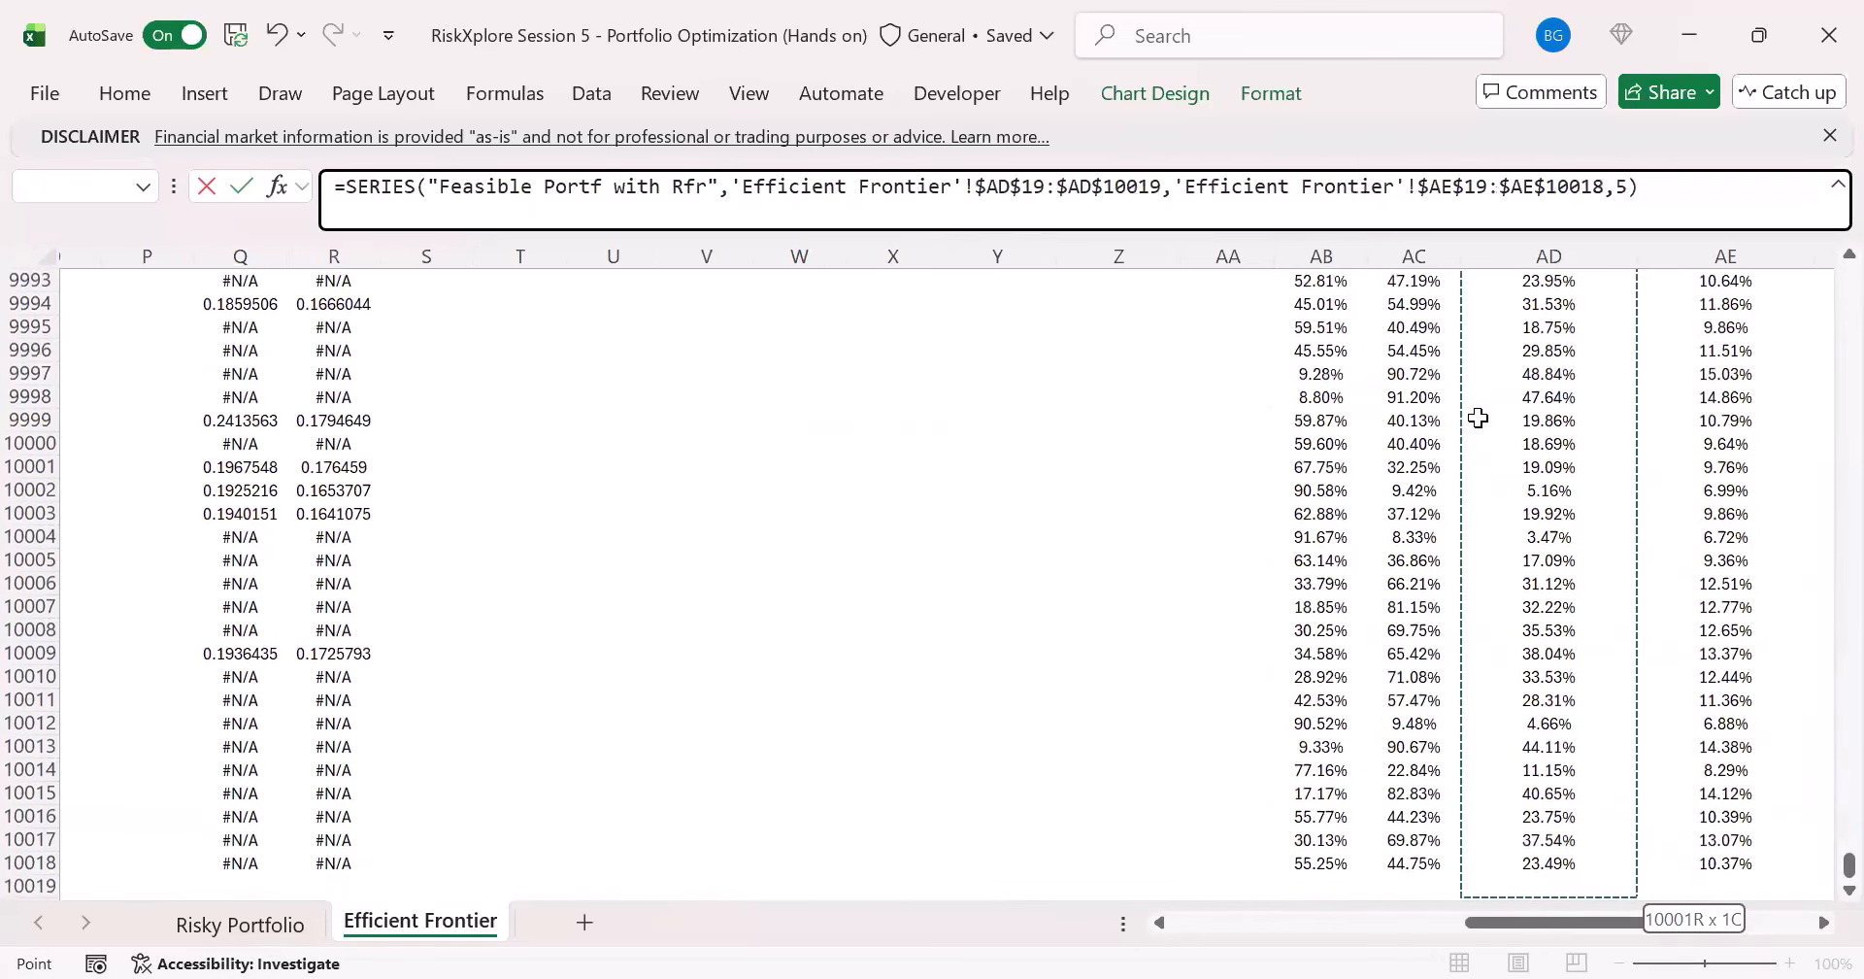
{"action": "key", "text": "BackSpace"}
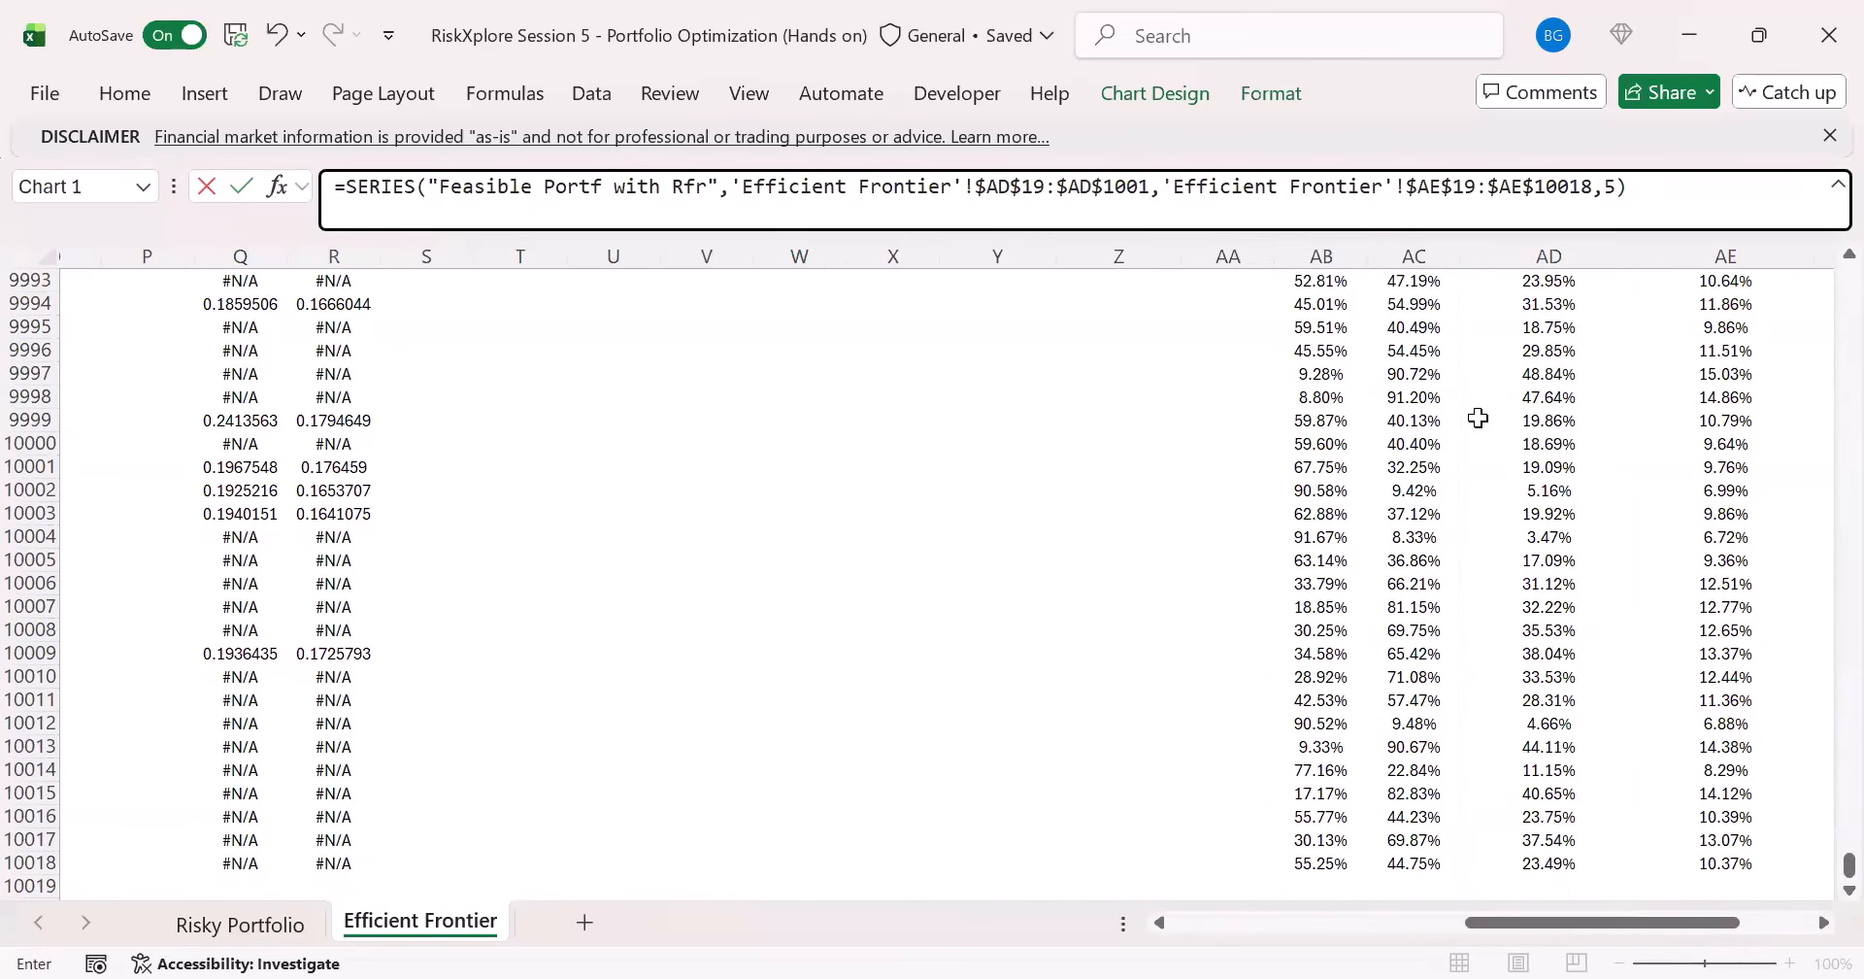
{"action": "type", "text": "8"}
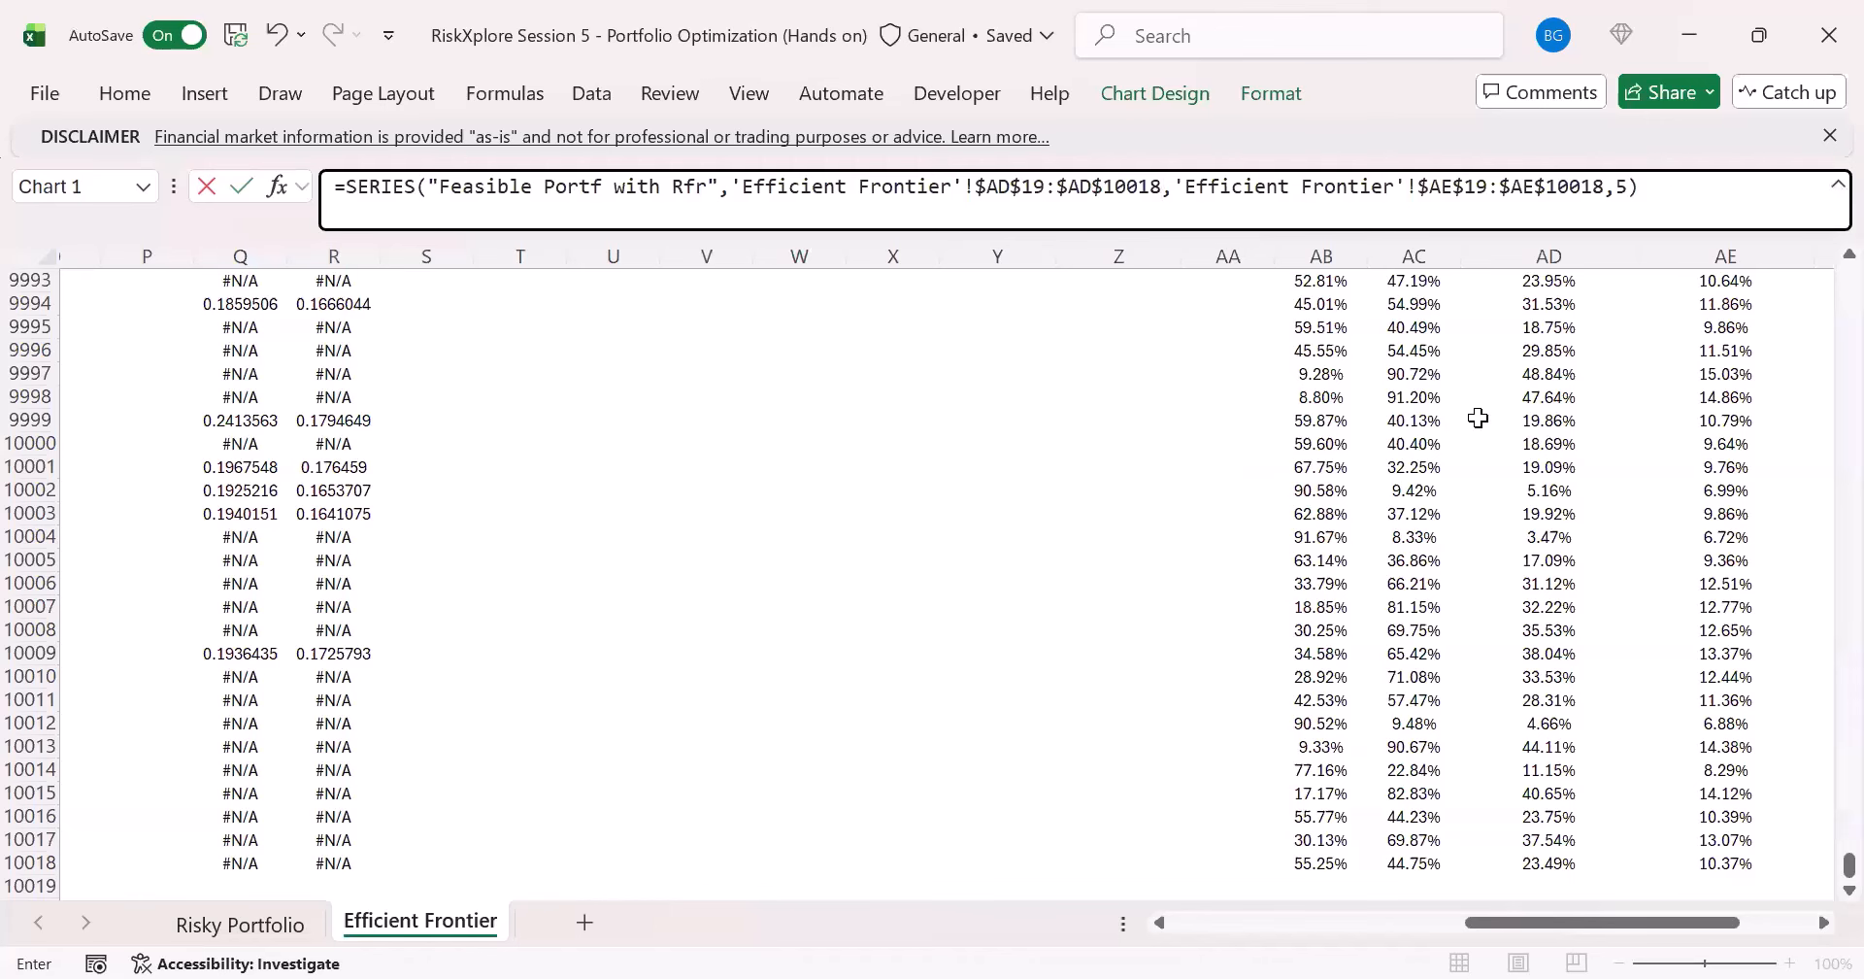
{"action": "key", "text": "Return"}
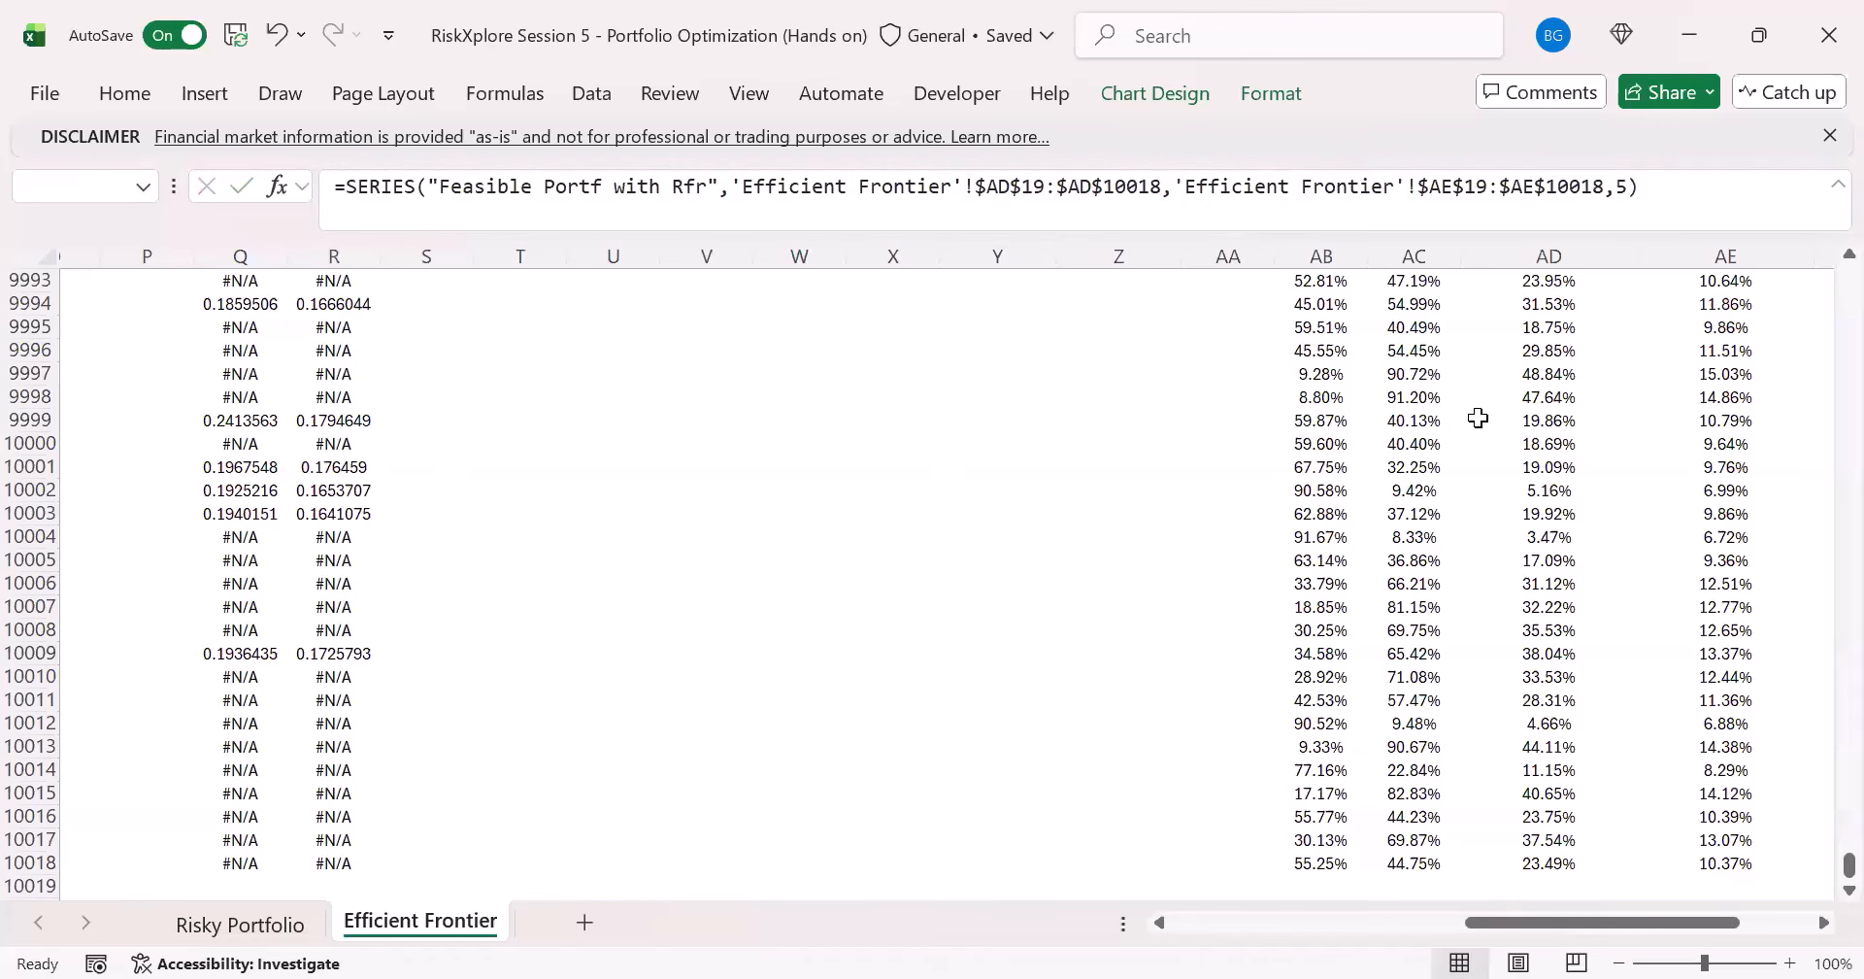
- Examine the plotted feasible portfolios in the chart against the Efficient Frontier series, selecting that series
{"action": "left_click_drag", "start_coordinate": [1849, 865], "coordinate": [1823, 244]}
{"action": "scroll", "coordinate": [1332, 624], "scroll_direction": "down", "scroll_amount": 4}
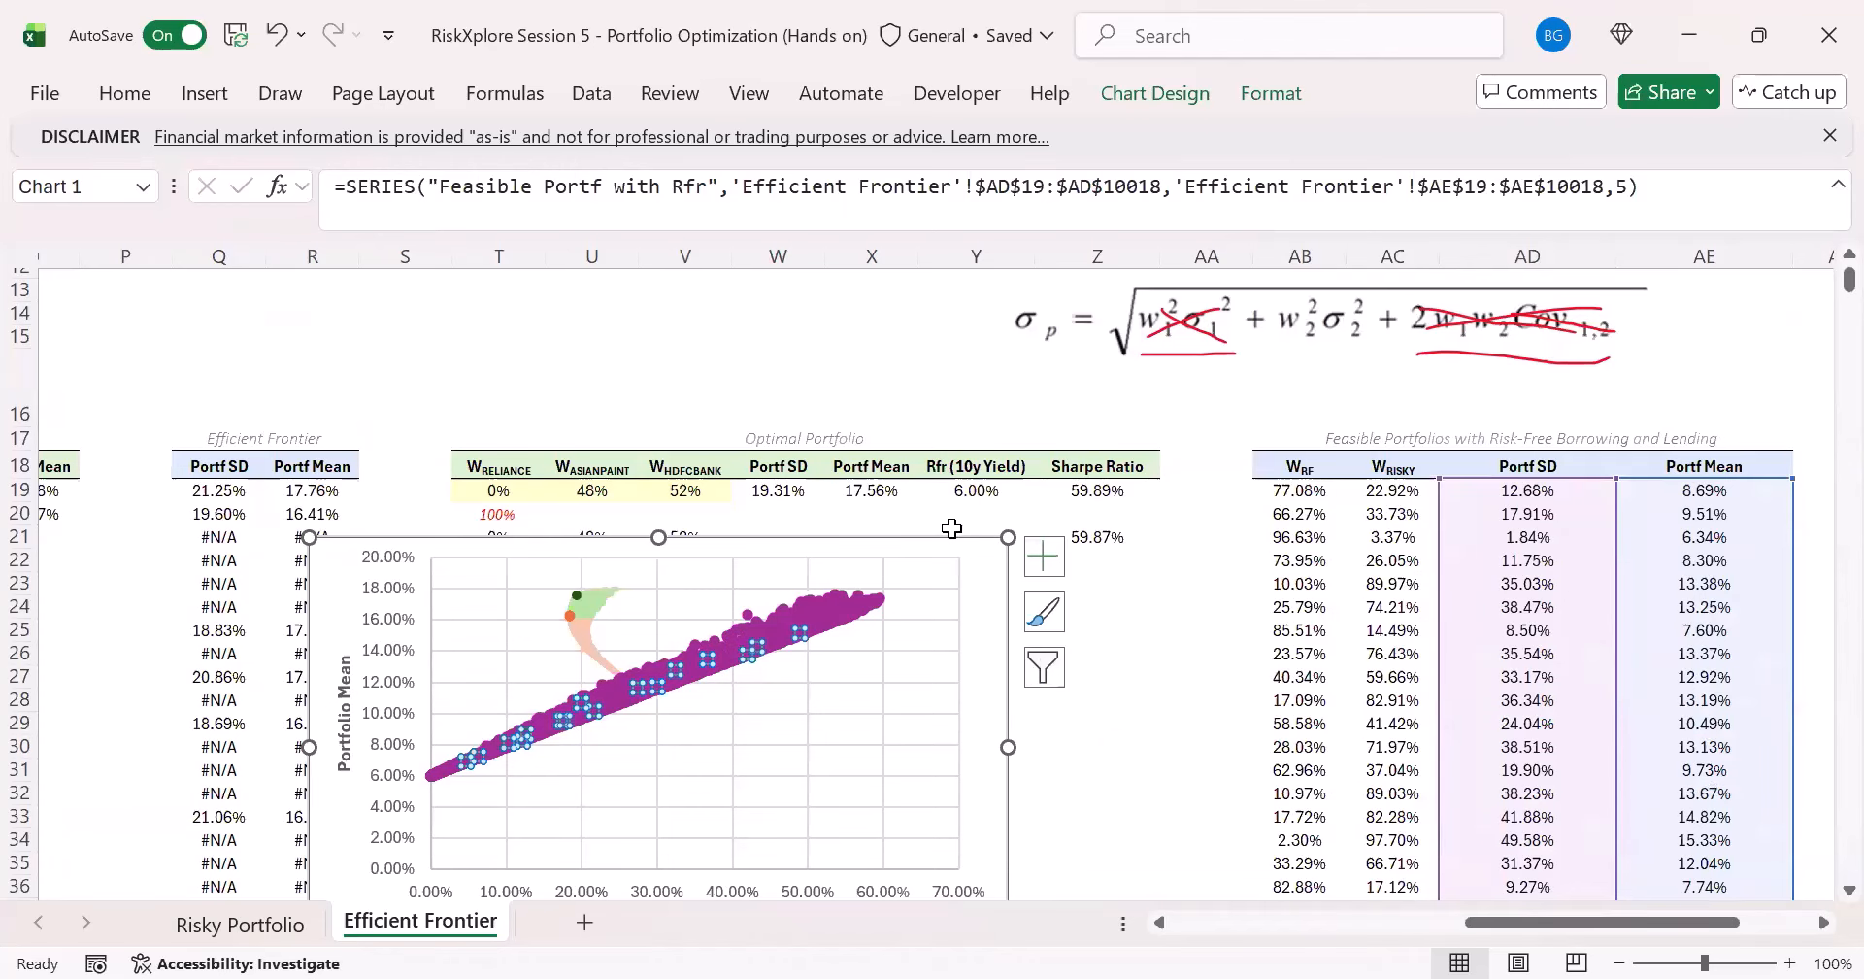
{"action": "scroll", "coordinate": [786, 801], "scroll_direction": "down", "scroll_amount": 2}
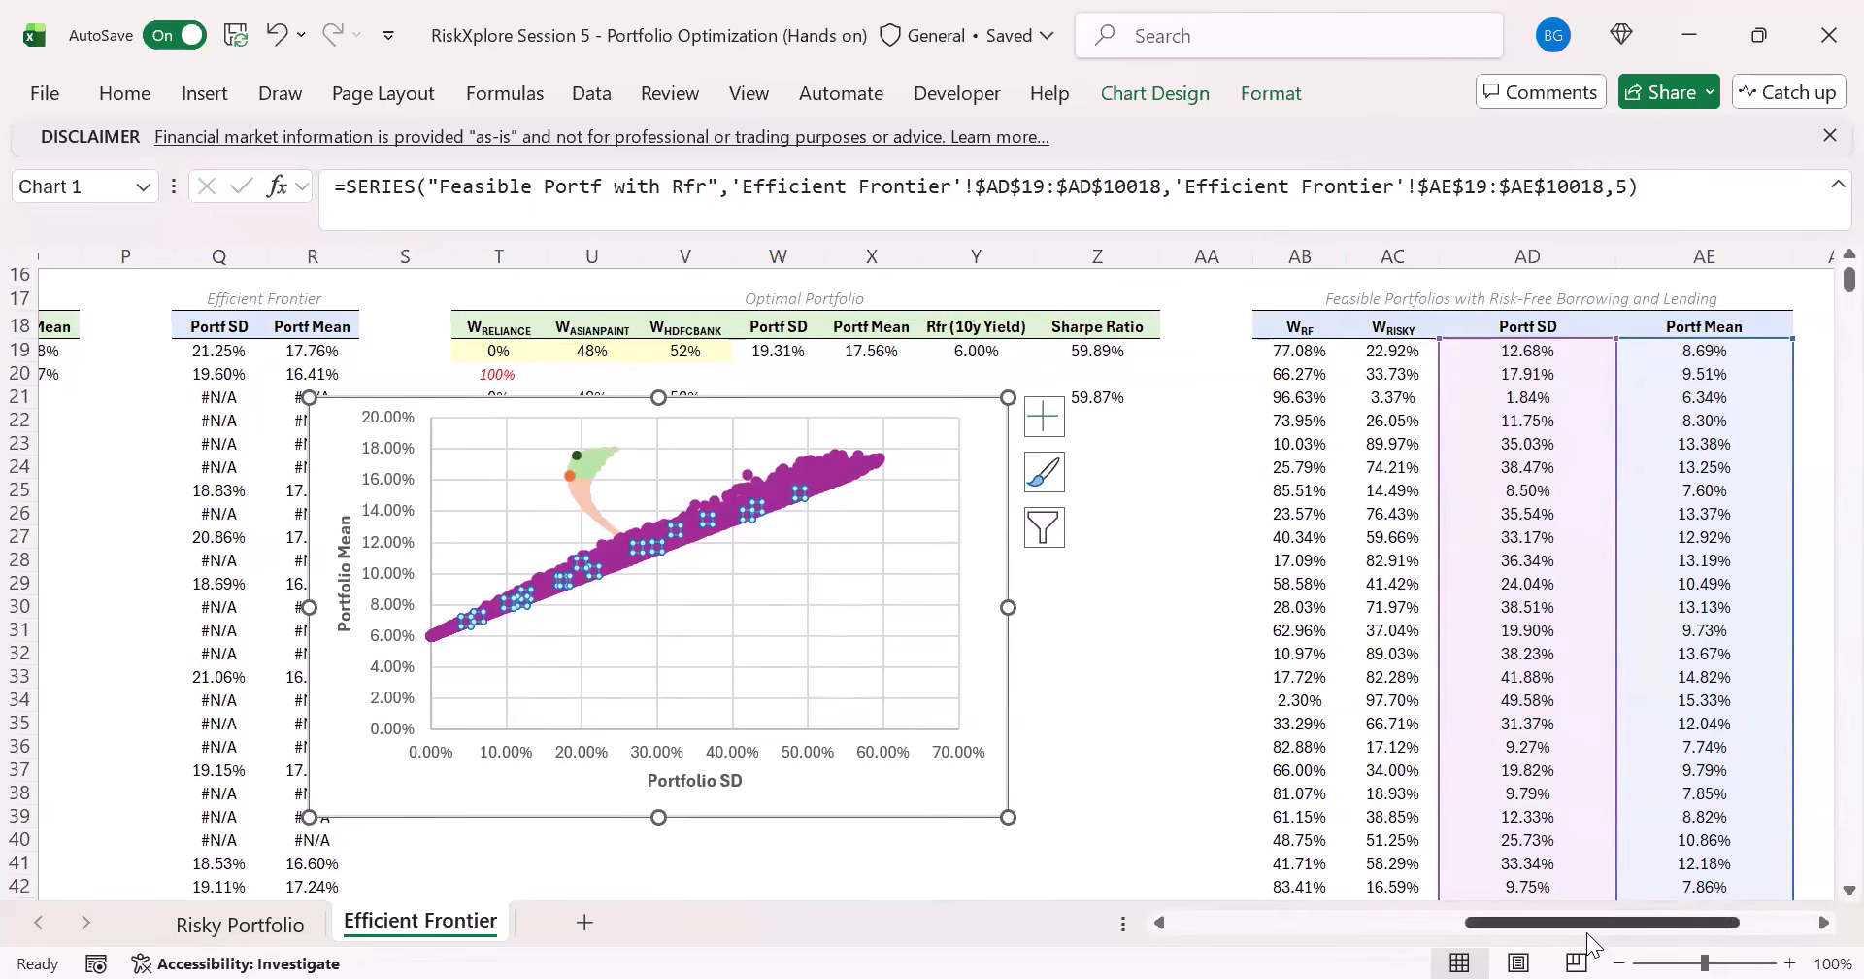
{"action": "mouse_move", "coordinate": [1581, 915]}
{"action": "left_mouse_down"}
{"action": "mouse_move", "coordinate": [1615, 911]}
{"action": "mouse_move", "coordinate": [1588, 910]}
{"action": "left_mouse_up"}
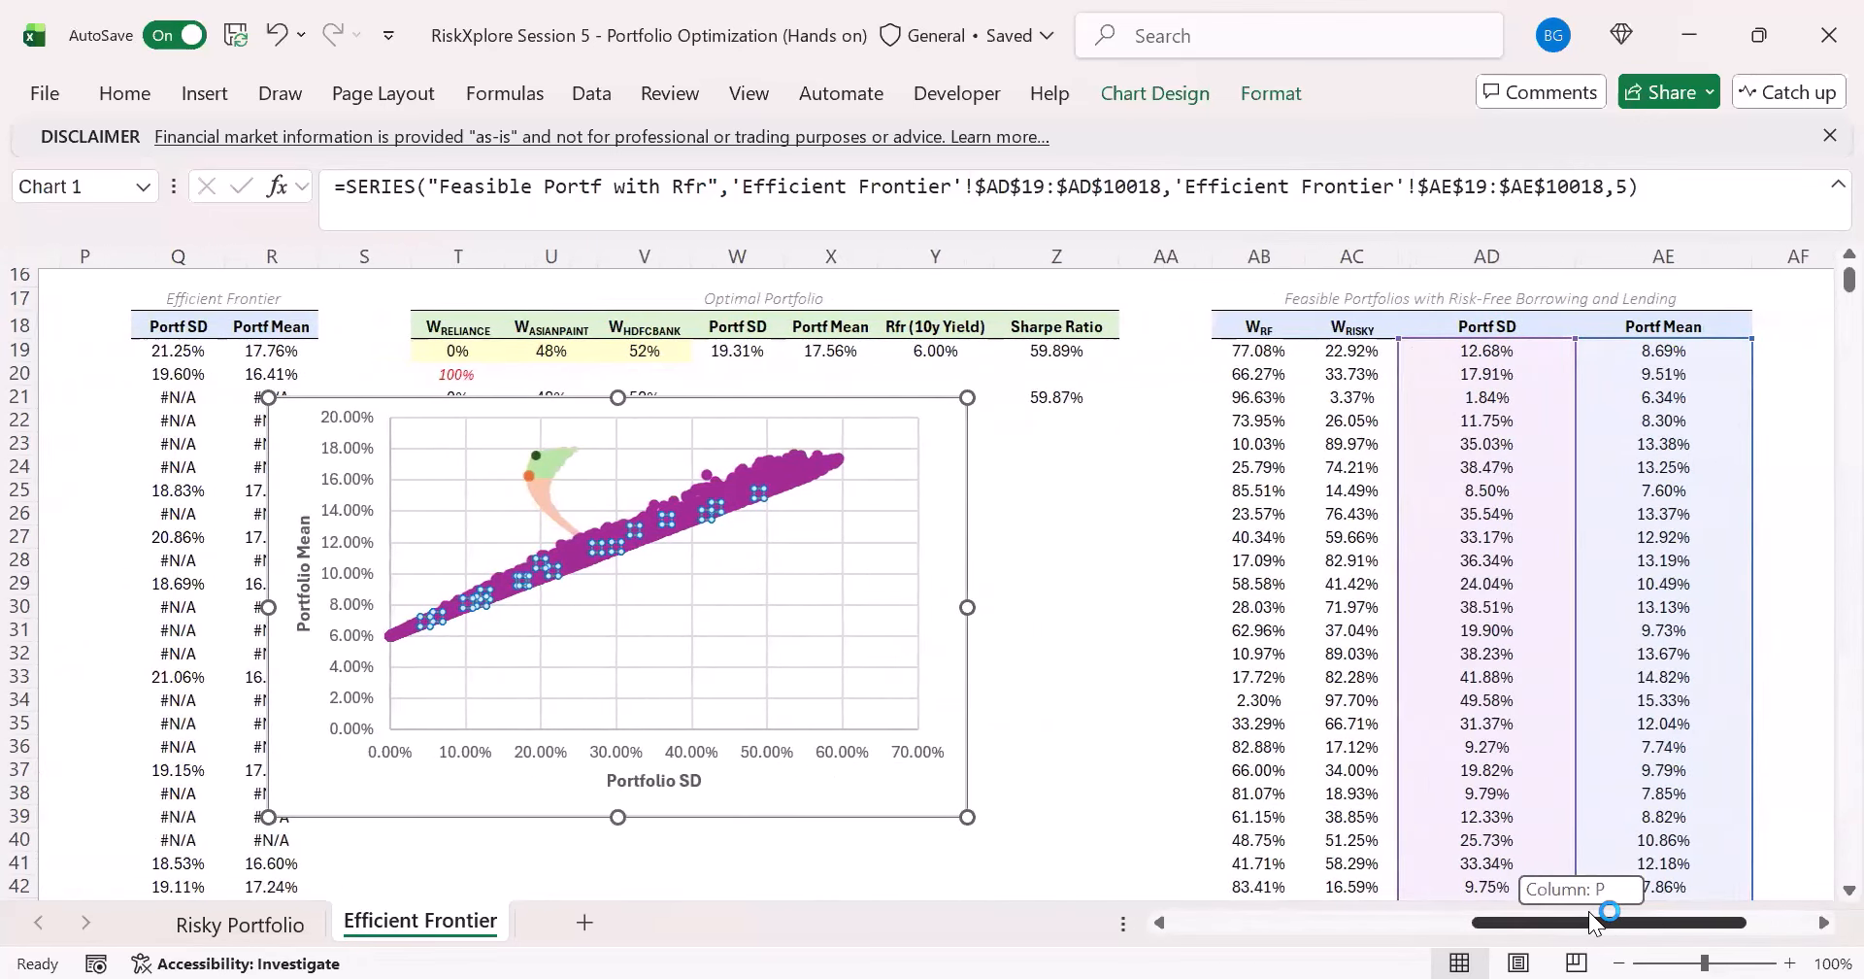
{"action": "left_click", "coordinate": [541, 460]}
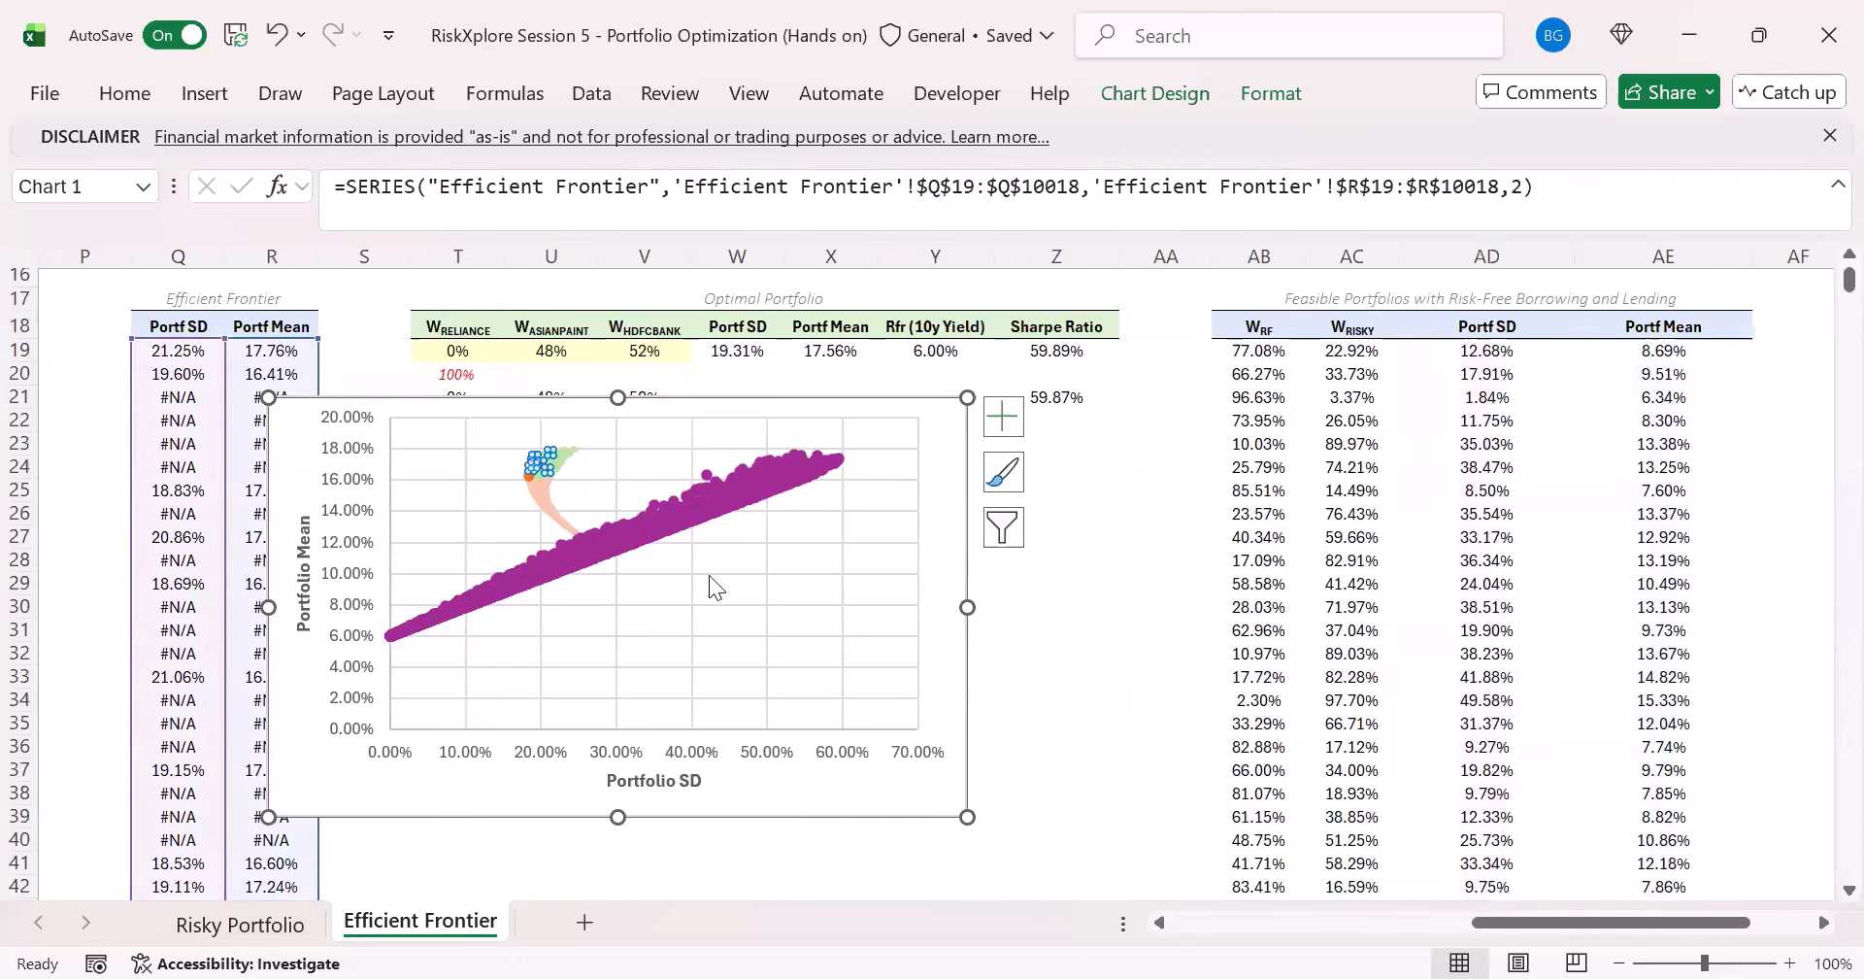
- Correct the feasible portfolios' Portf SD formula in AD19 to =AC19#*G19#, so it references the risky portfolio SD column
{"action": "left_click", "coordinate": [544, 492]}
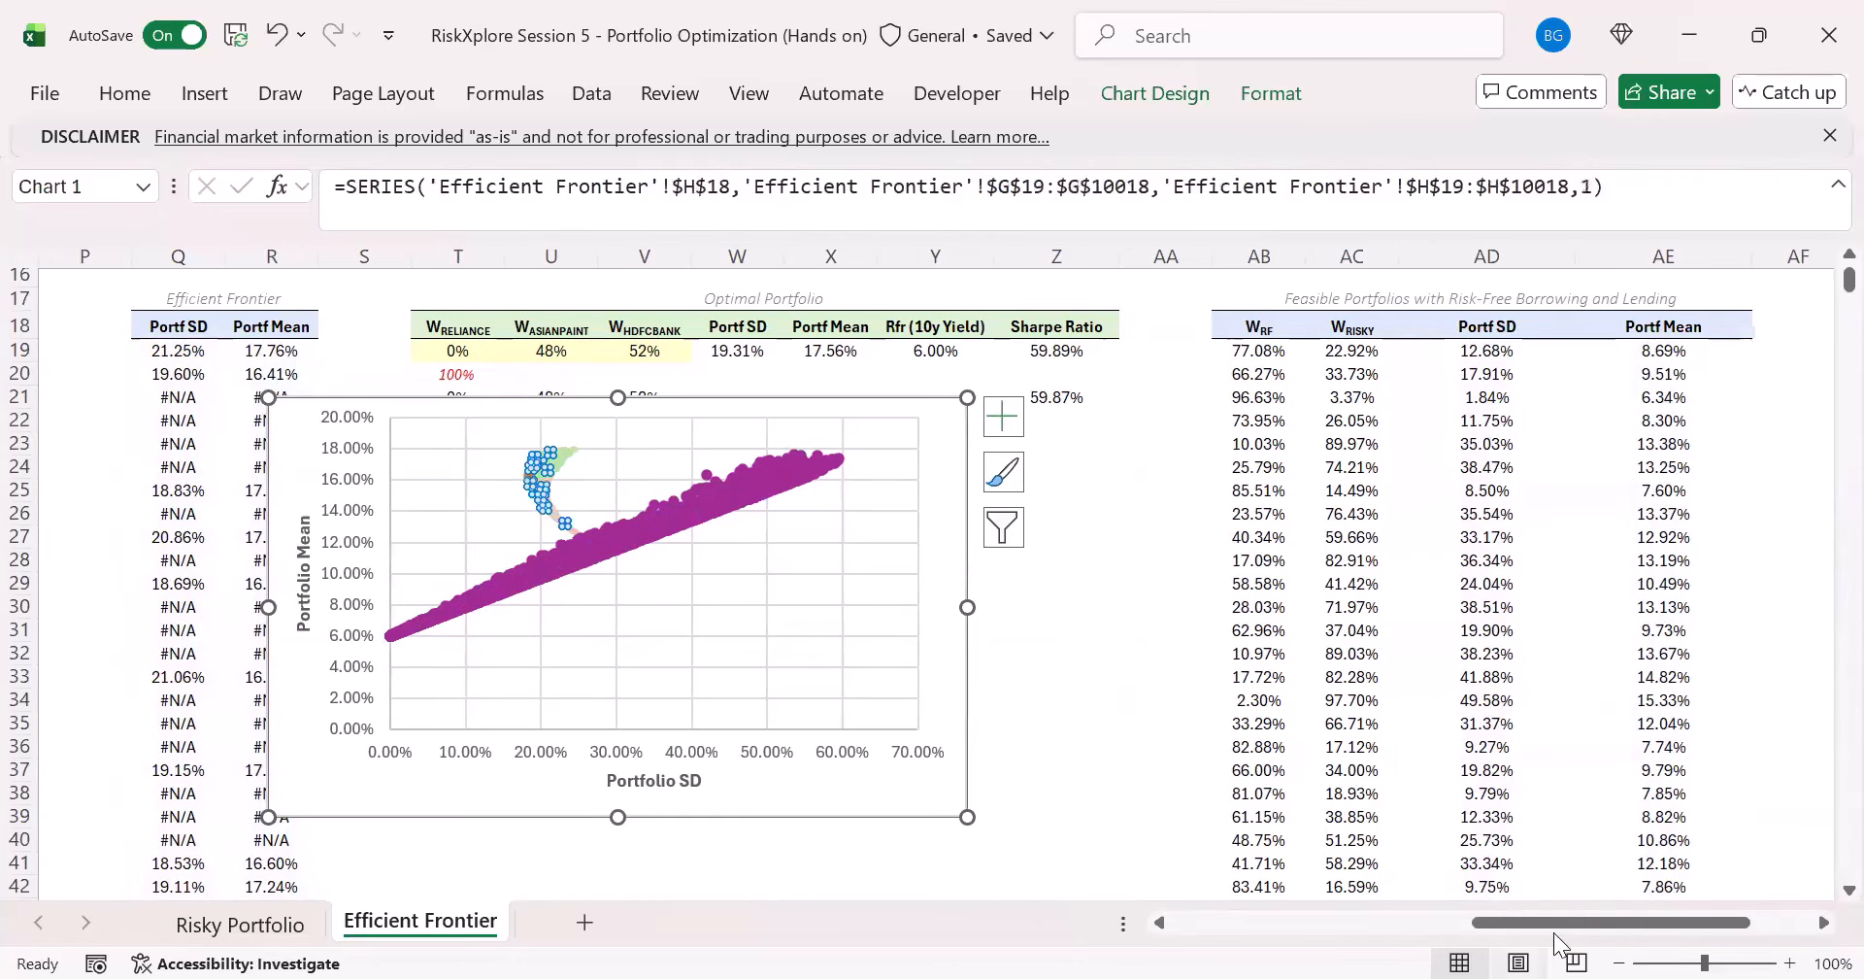
{"action": "left_click_drag", "start_coordinate": [1550, 924], "coordinate": [1375, 916]}
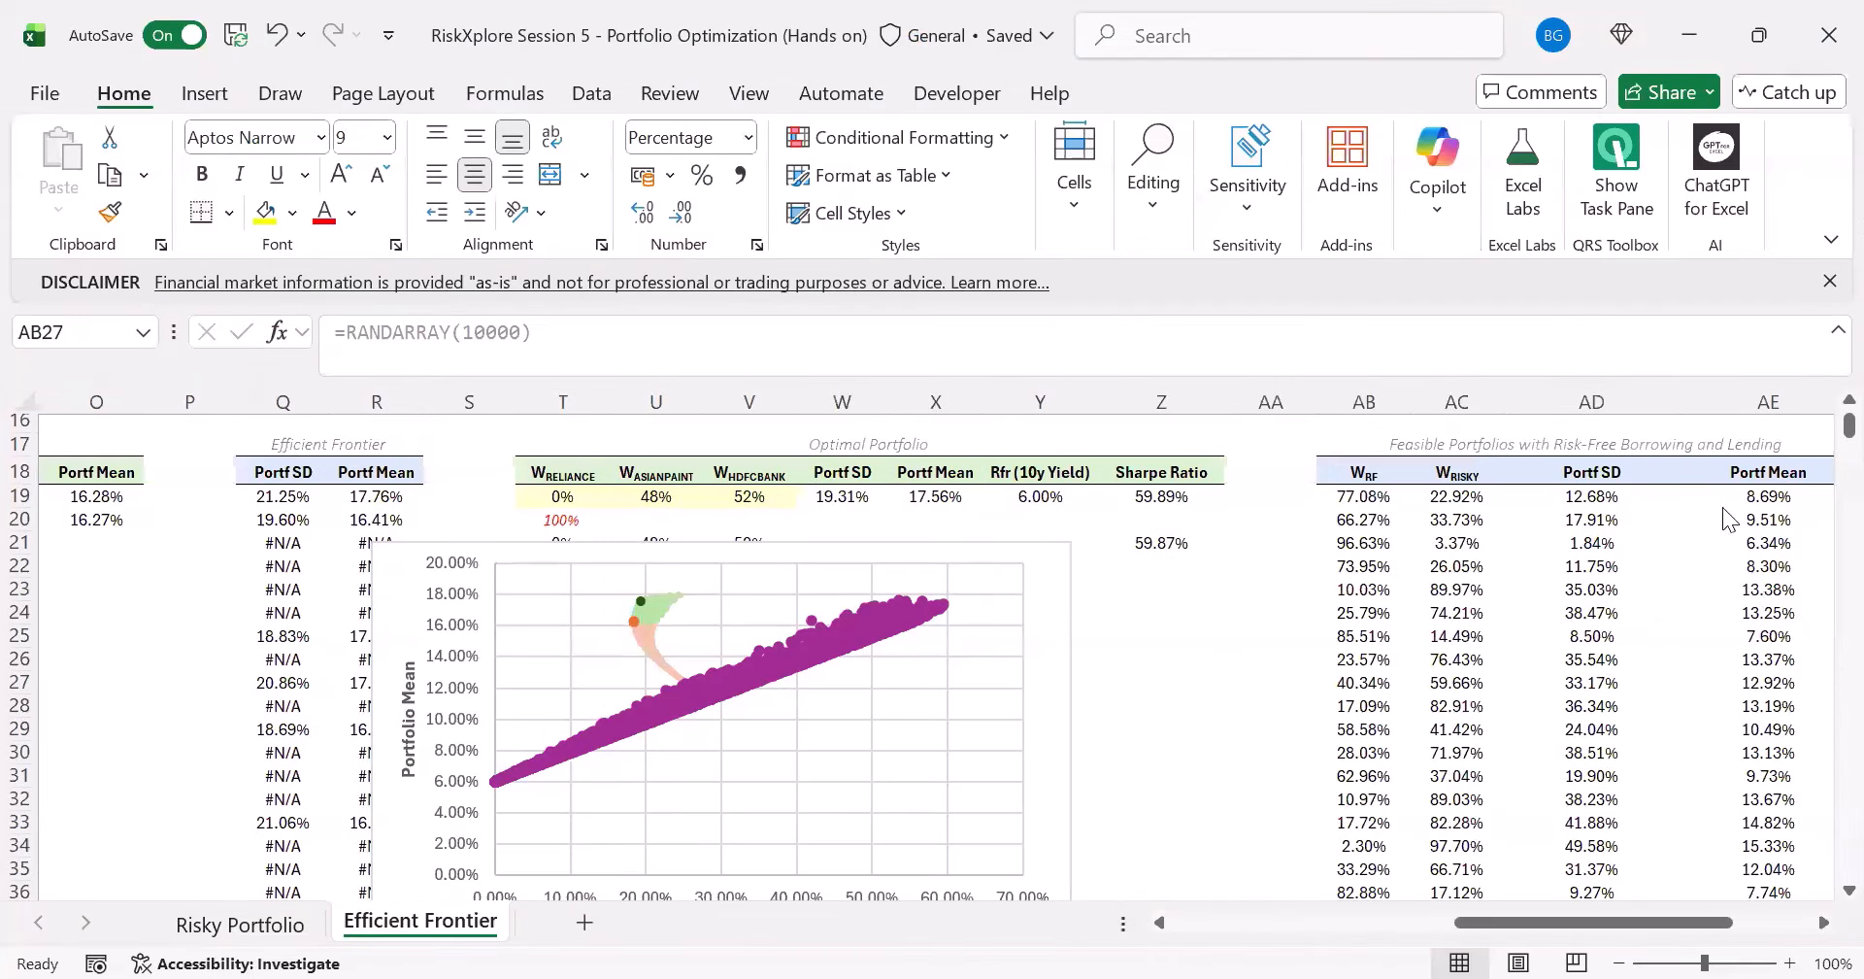
{"action": "left_click", "coordinate": [1592, 496]}
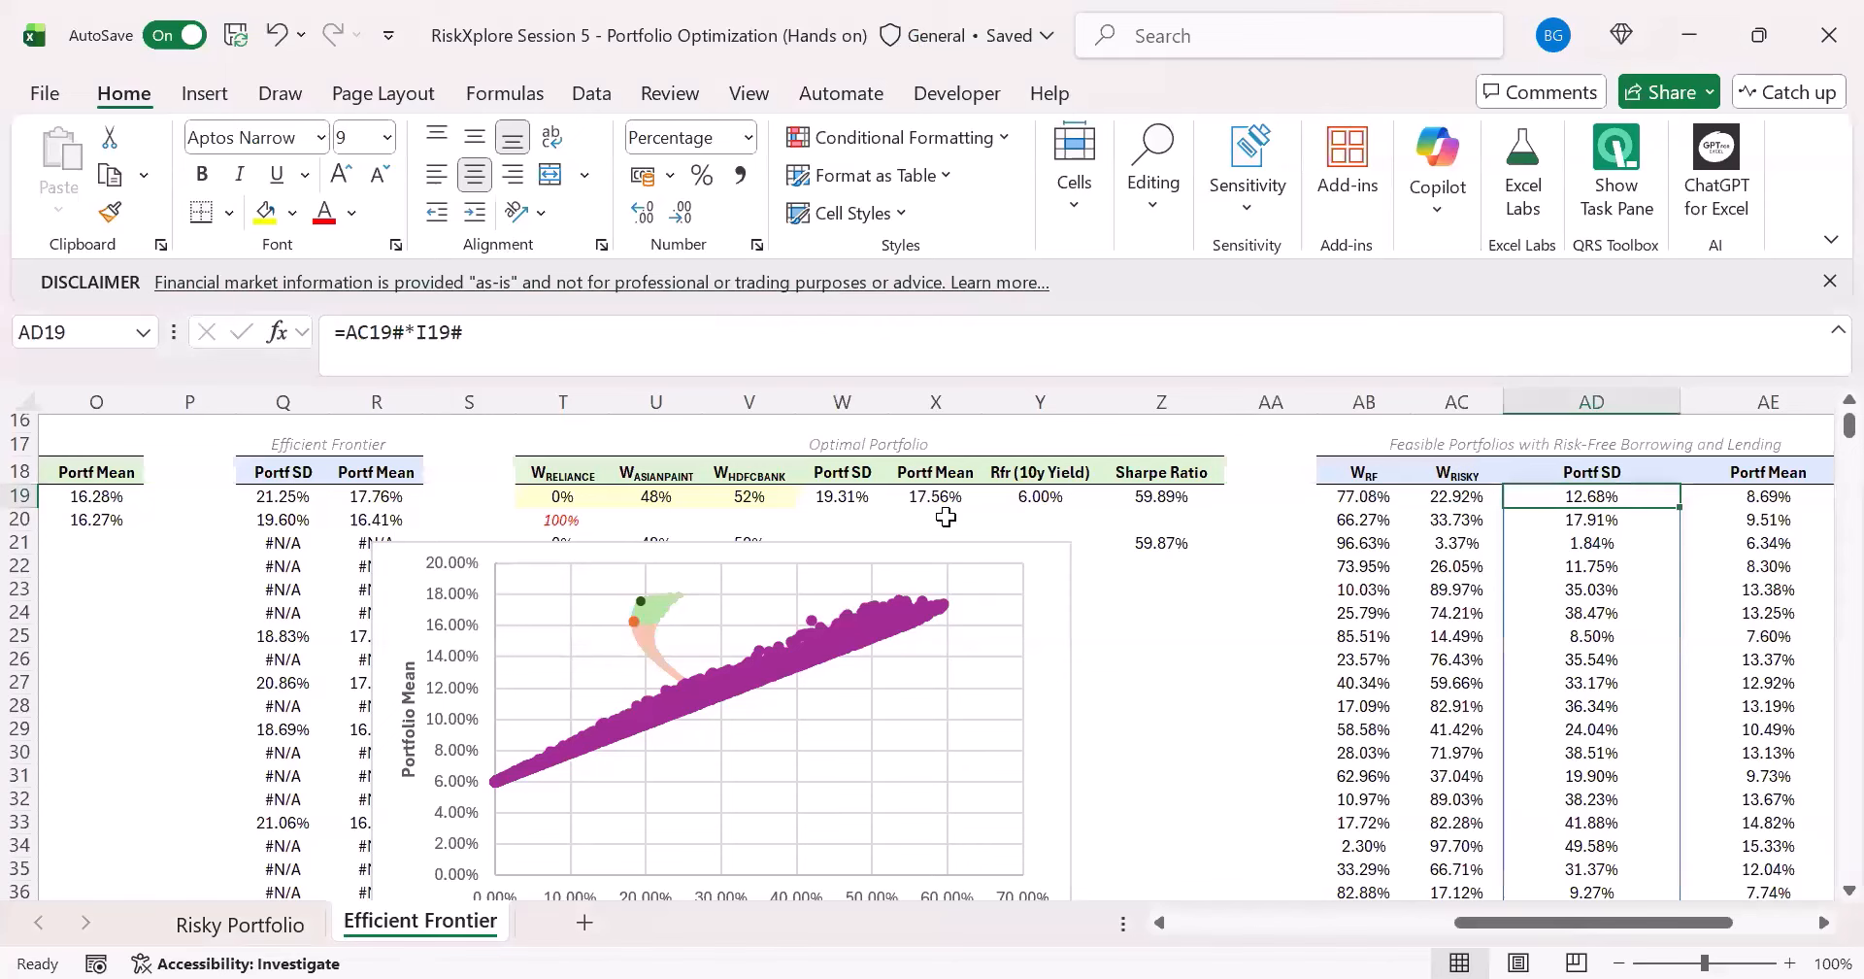
{"action": "key", "text": "F2"}
{"action": "left_click_drag", "start_coordinate": [1484, 918], "coordinate": [1218, 908]}
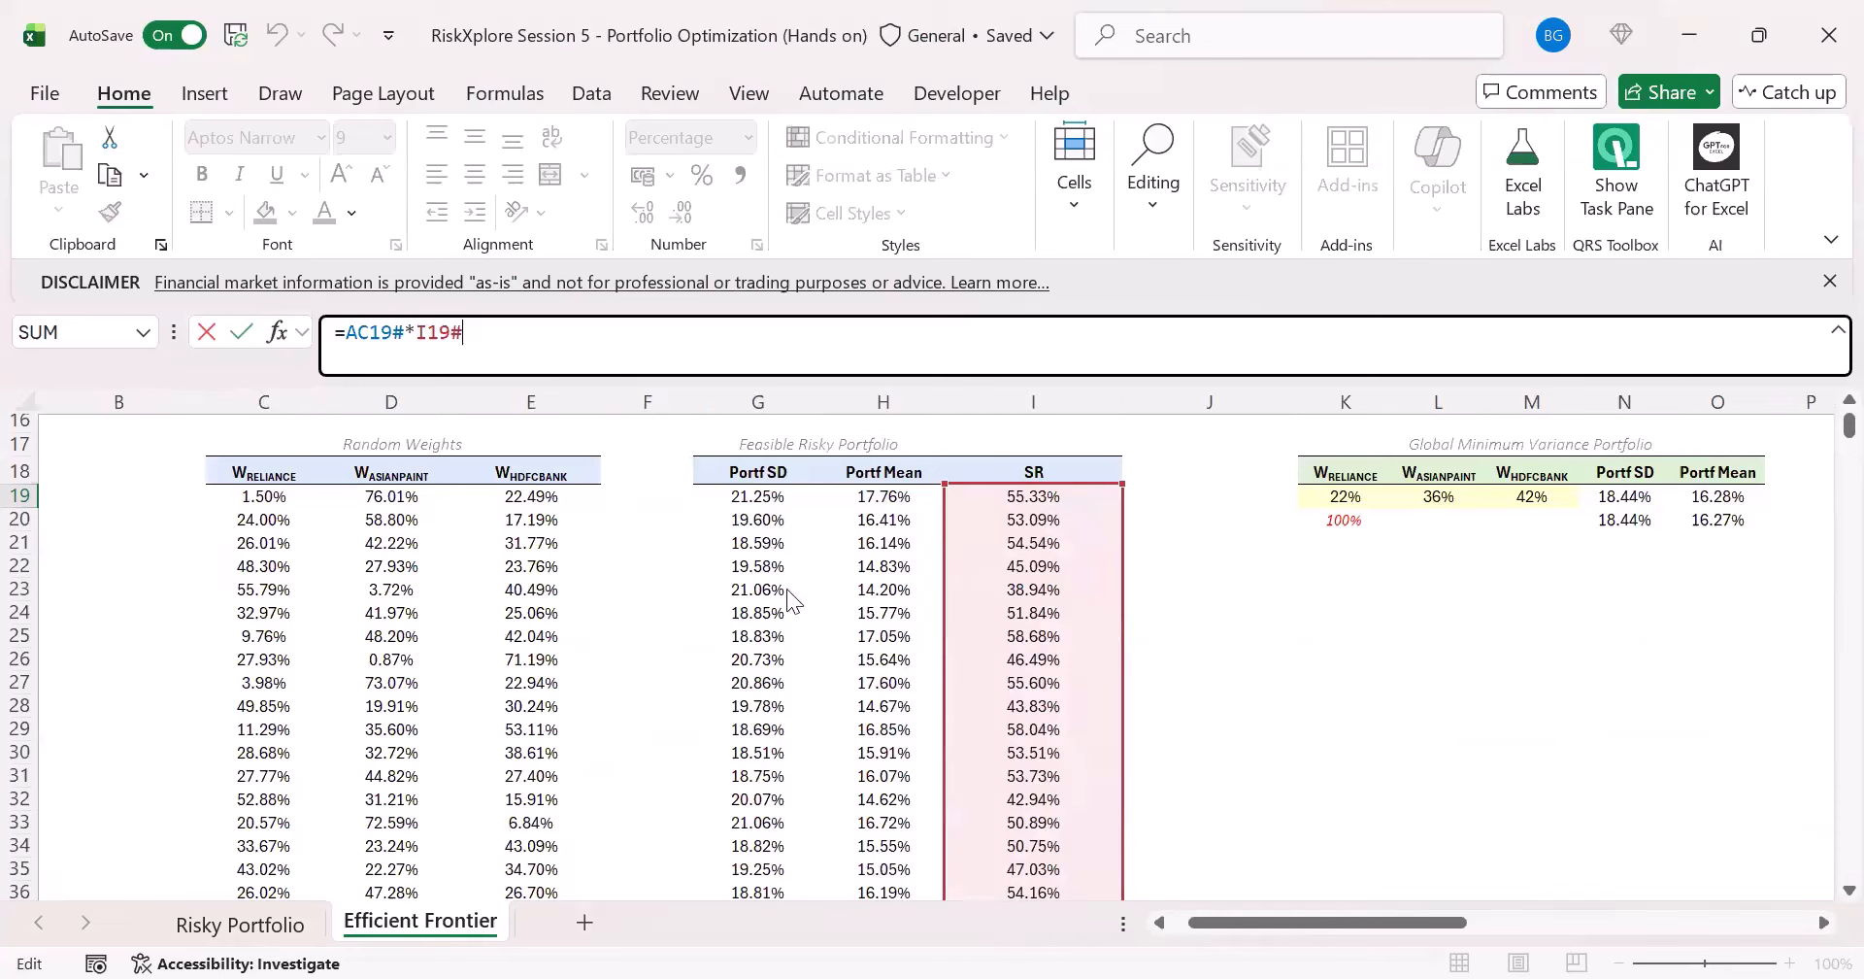
{"action": "left_click_drag", "start_coordinate": [786, 589], "coordinate": [786, 589]}
{"action": "key", "text": "Return"}
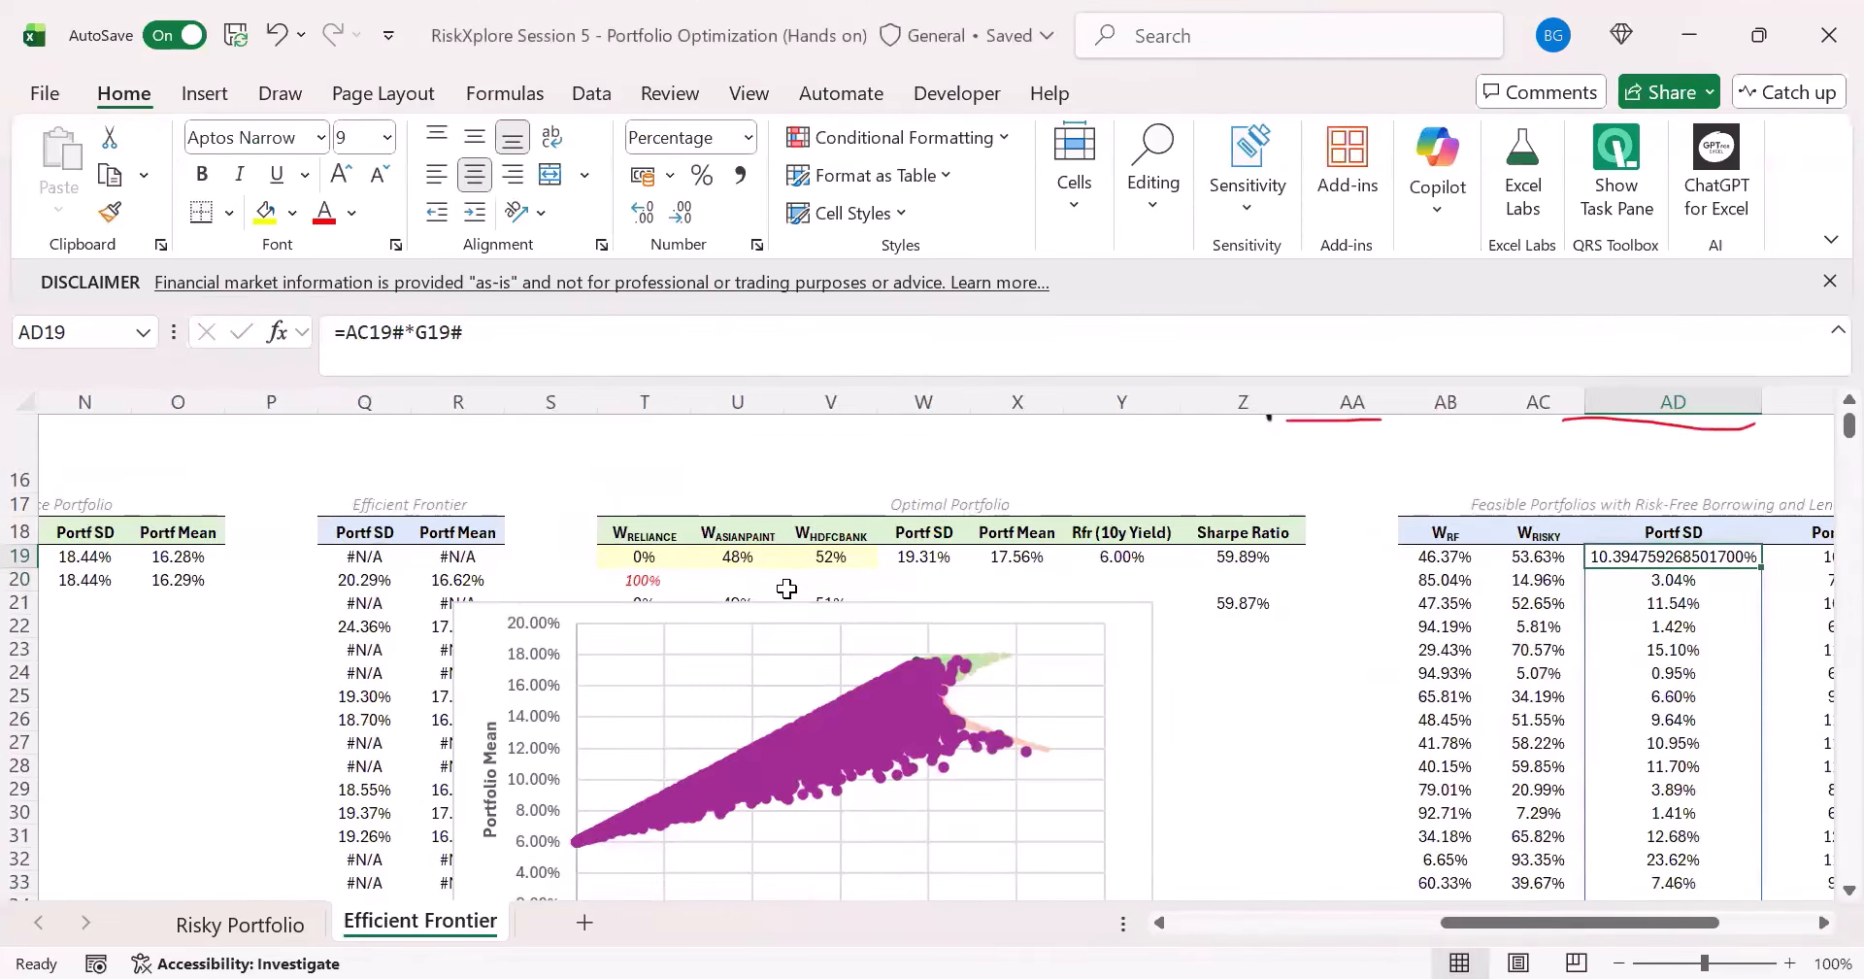
- Check the Portf Mean formula in AE19 and format the Portf SD value in AD19 as a percentage with two decimals
{"action": "key", "text": "Right"}
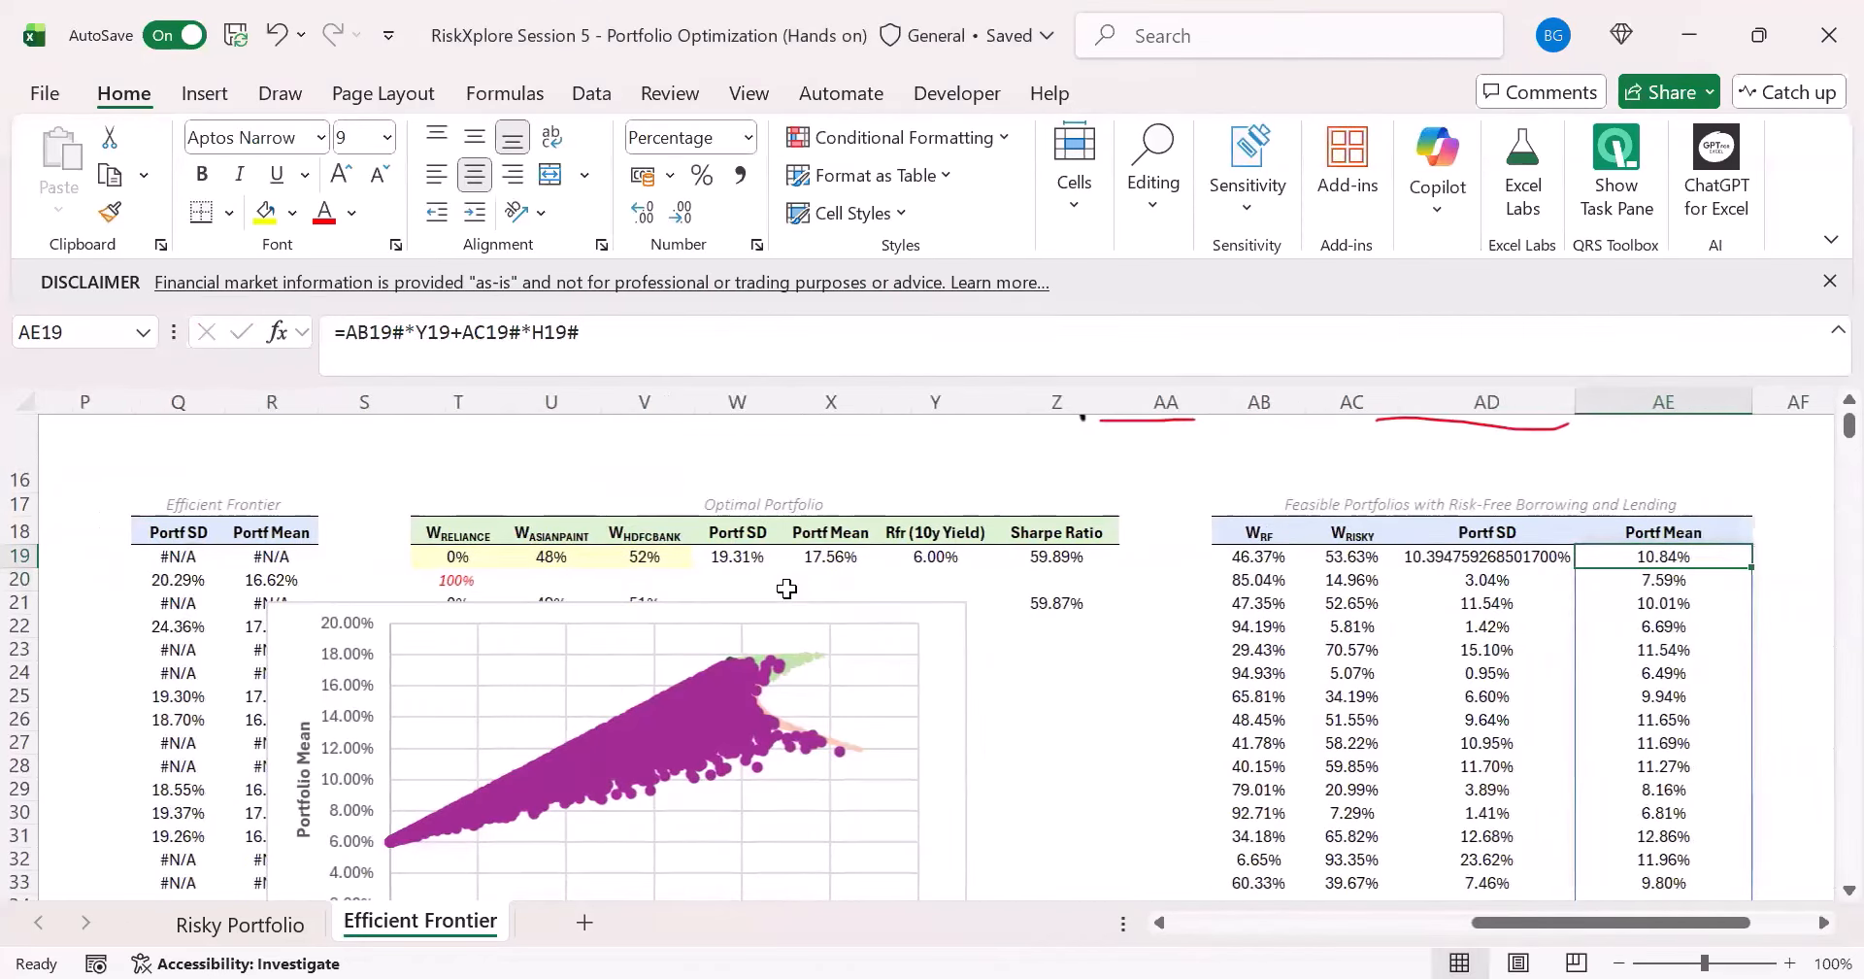
{"action": "left_click", "coordinate": [1548, 549]}
{"action": "left_click", "coordinate": [702, 174]}
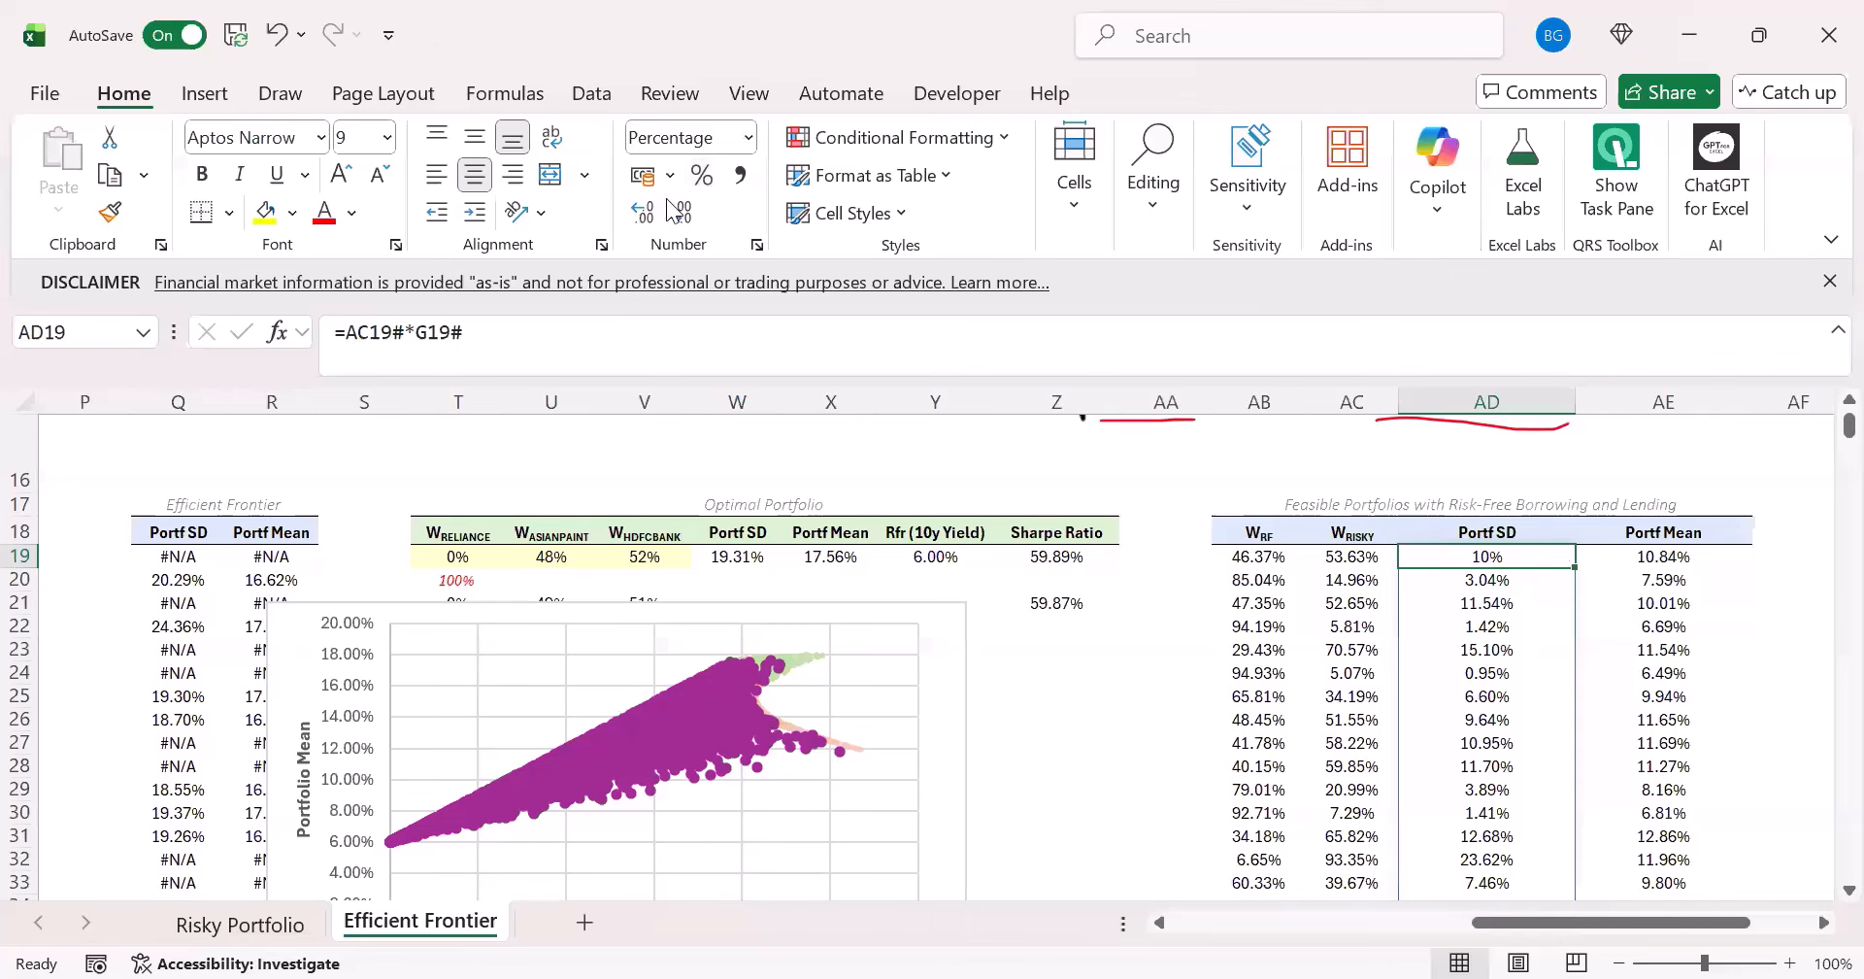
{"action": "left_click", "coordinate": [642, 210]}
{"action": "left_click", "coordinate": [642, 211]}
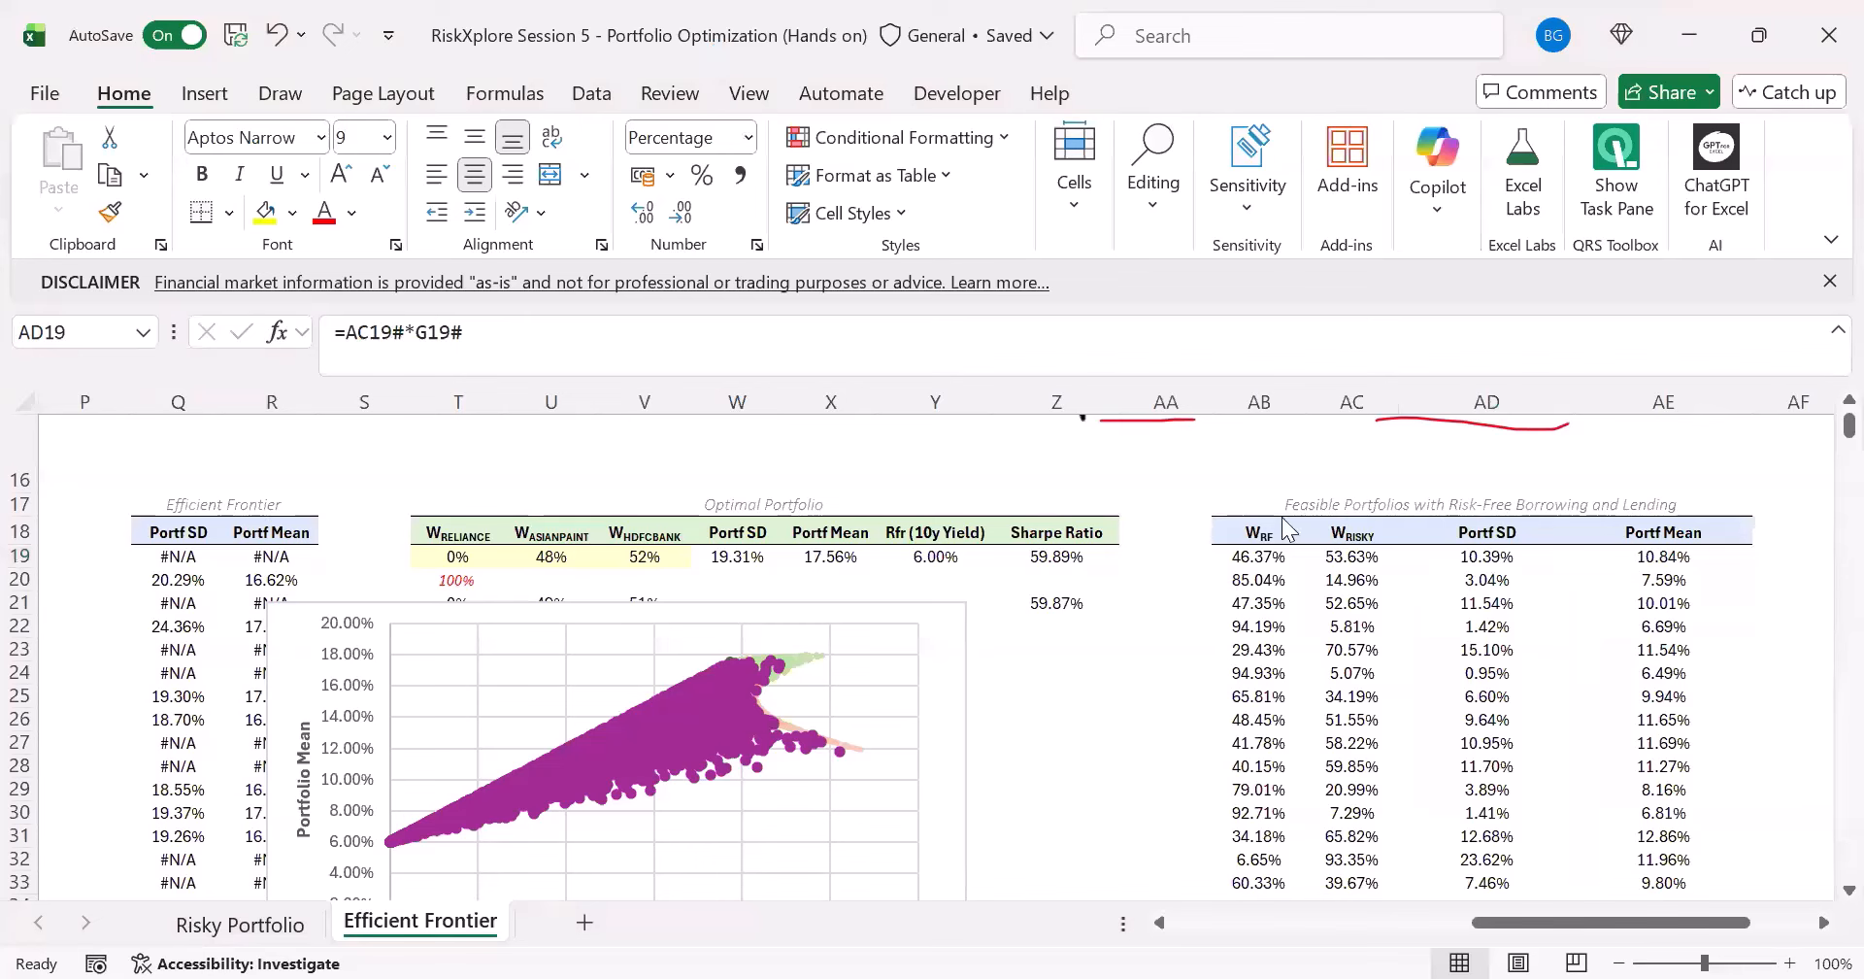
- Move the Feasible Portf with Rfr series to first place in the chart's series order and accept the change
{"action": "left_click", "coordinate": [674, 742]}
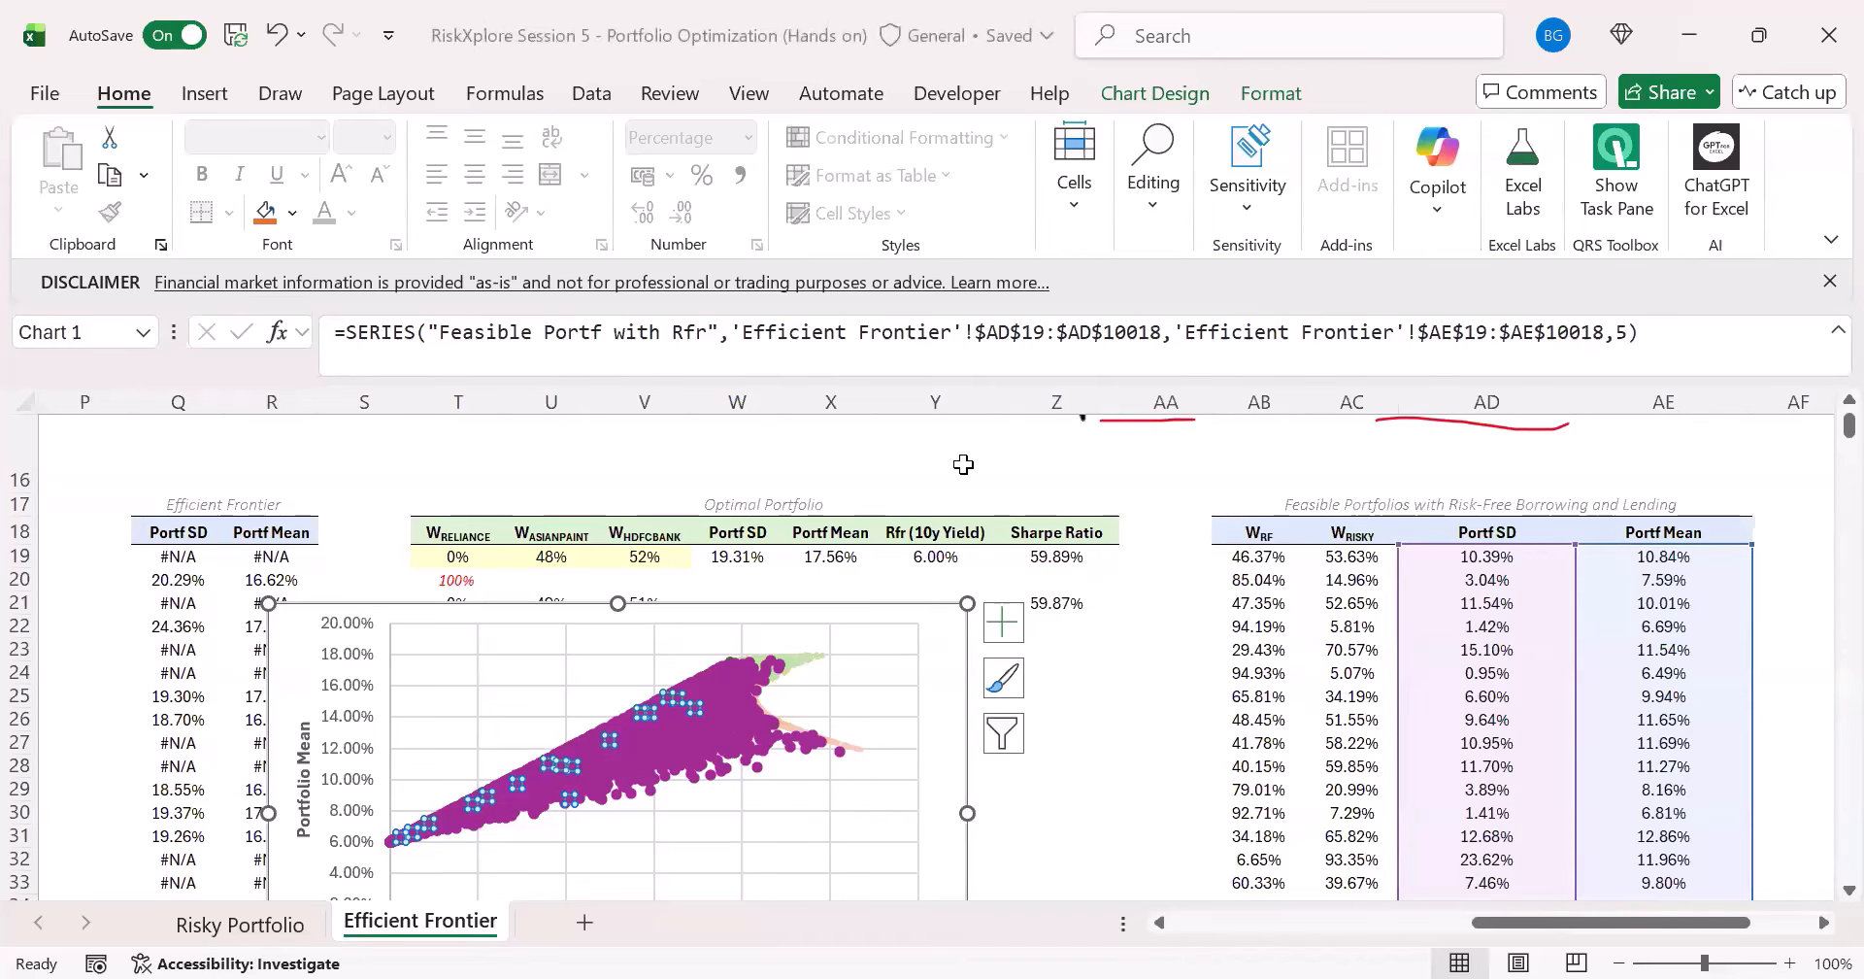
{"action": "left_click", "coordinate": [1156, 92]}
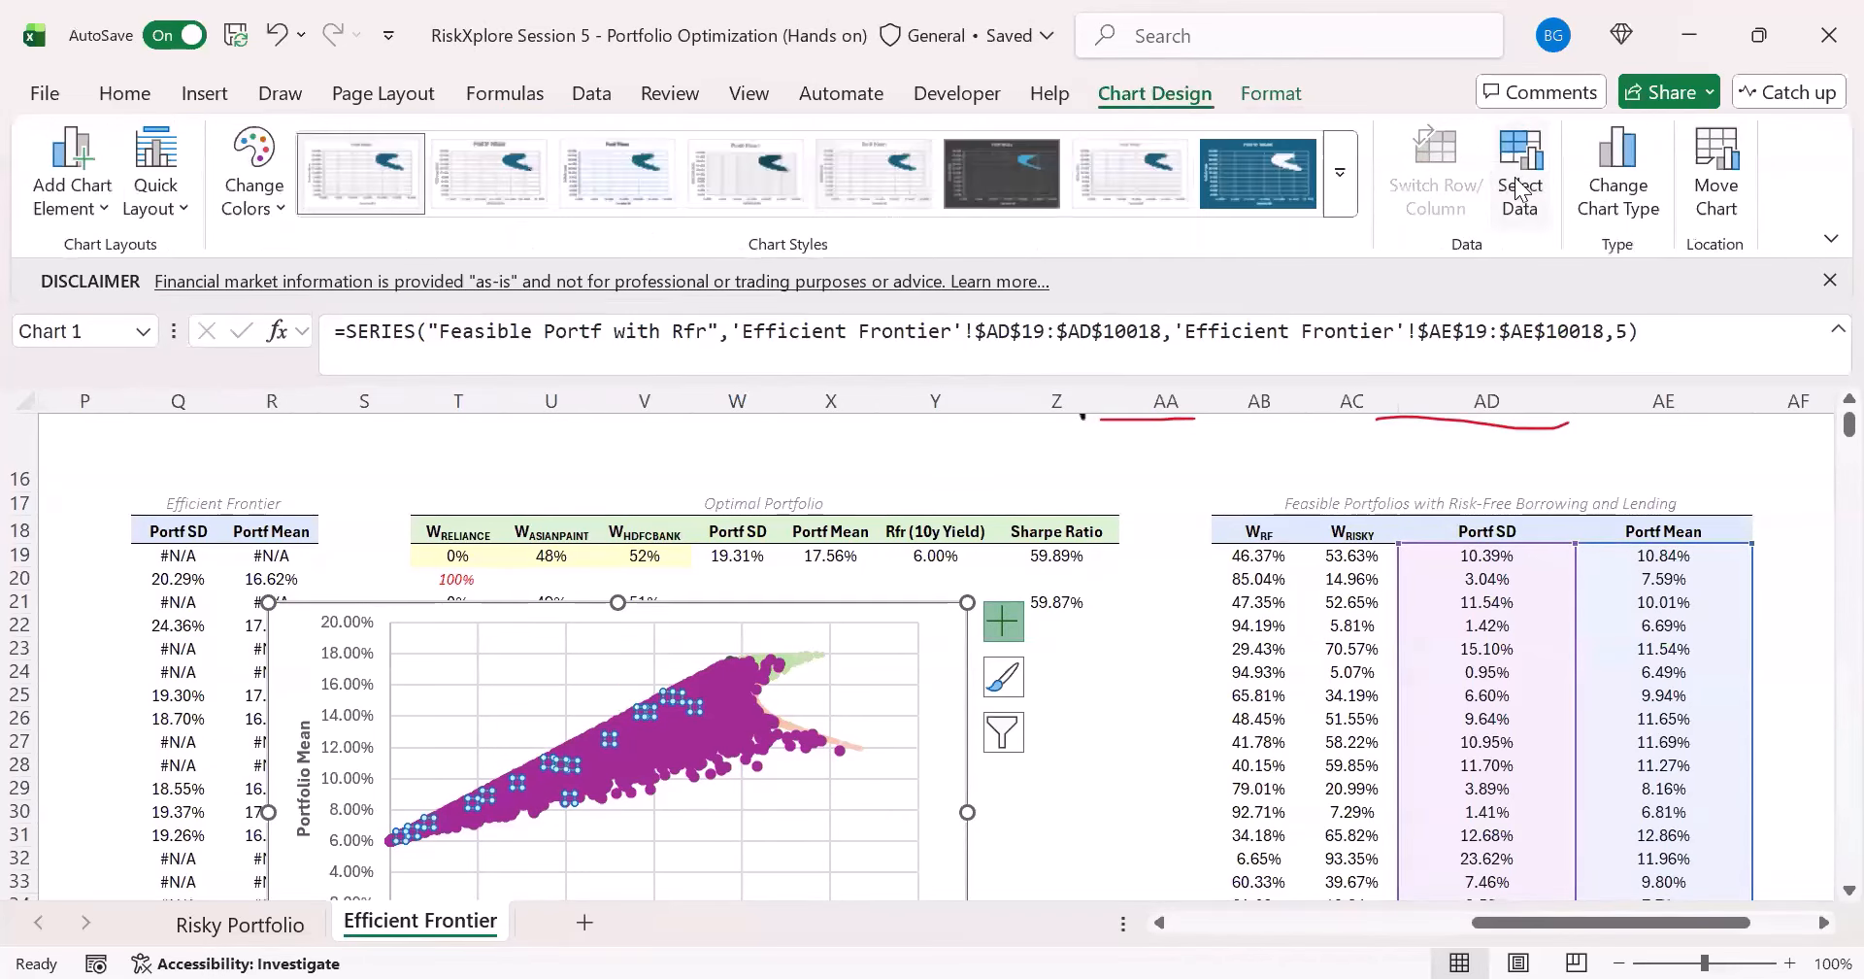
{"action": "left_click", "coordinate": [198, 752]}
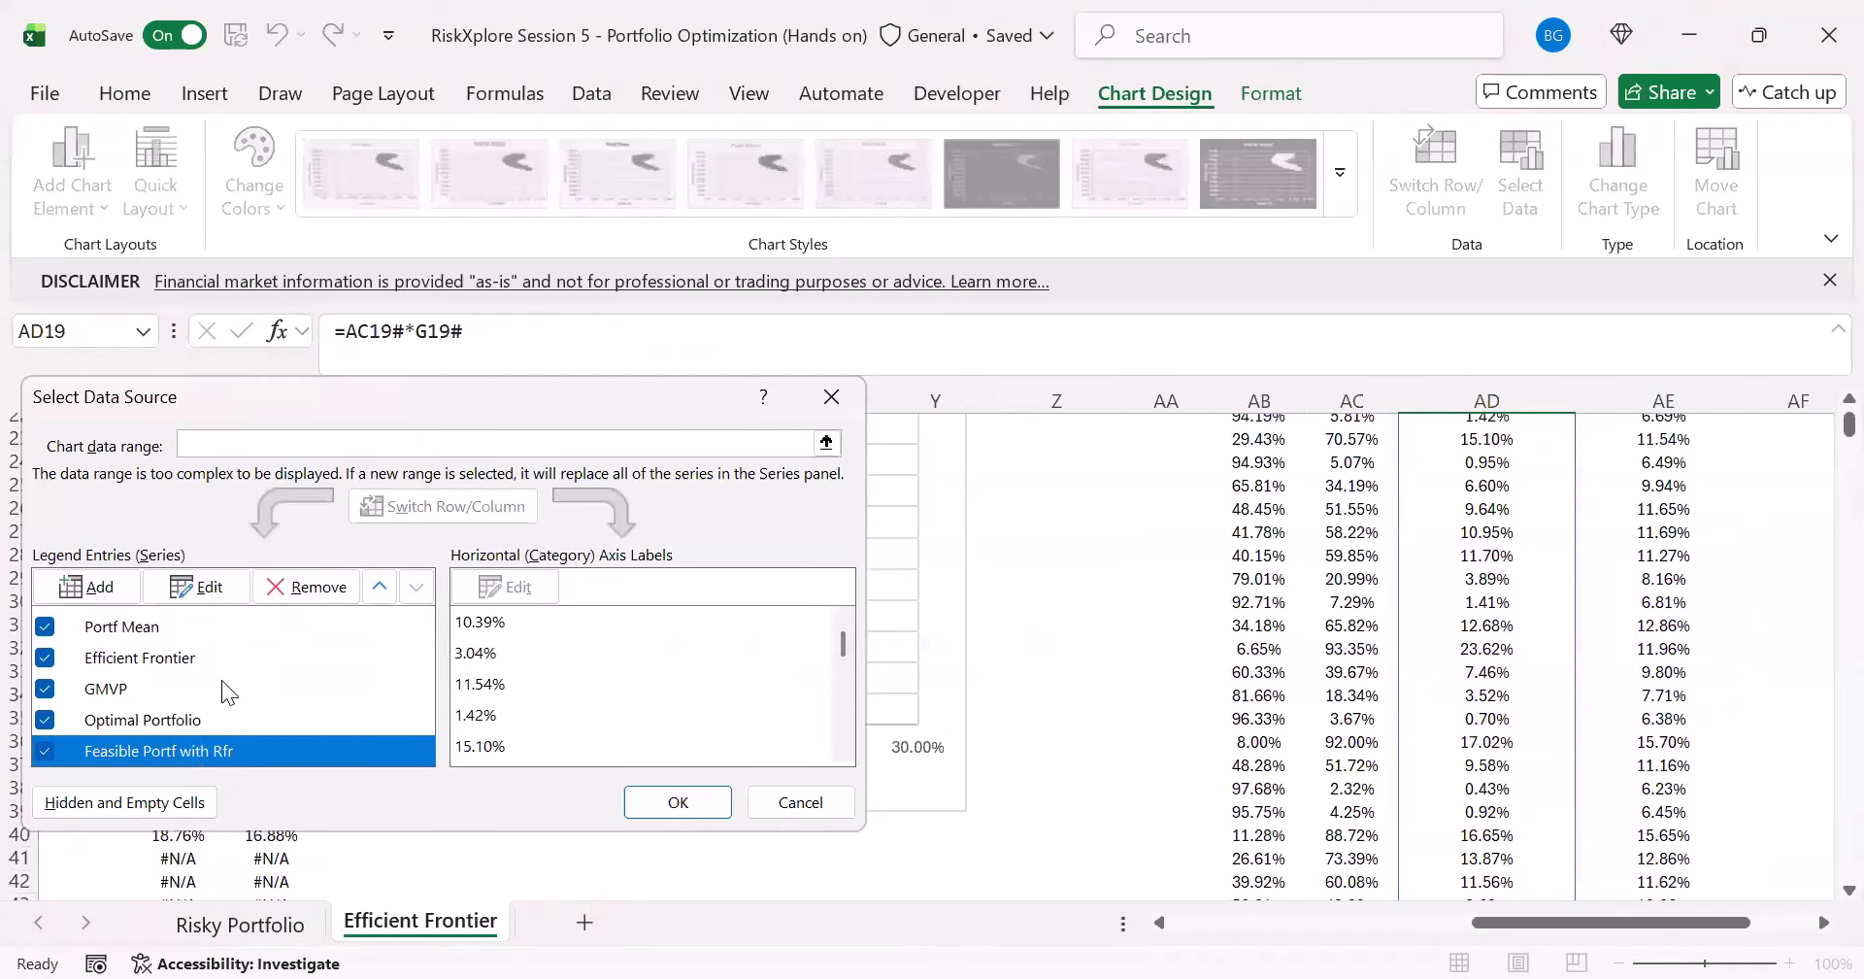
{"action": "left_click", "coordinate": [379, 587]}
{"action": "left_click", "coordinate": [379, 586]}
{"action": "left_click", "coordinate": [378, 586]}
{"action": "left_click", "coordinate": [379, 586]}
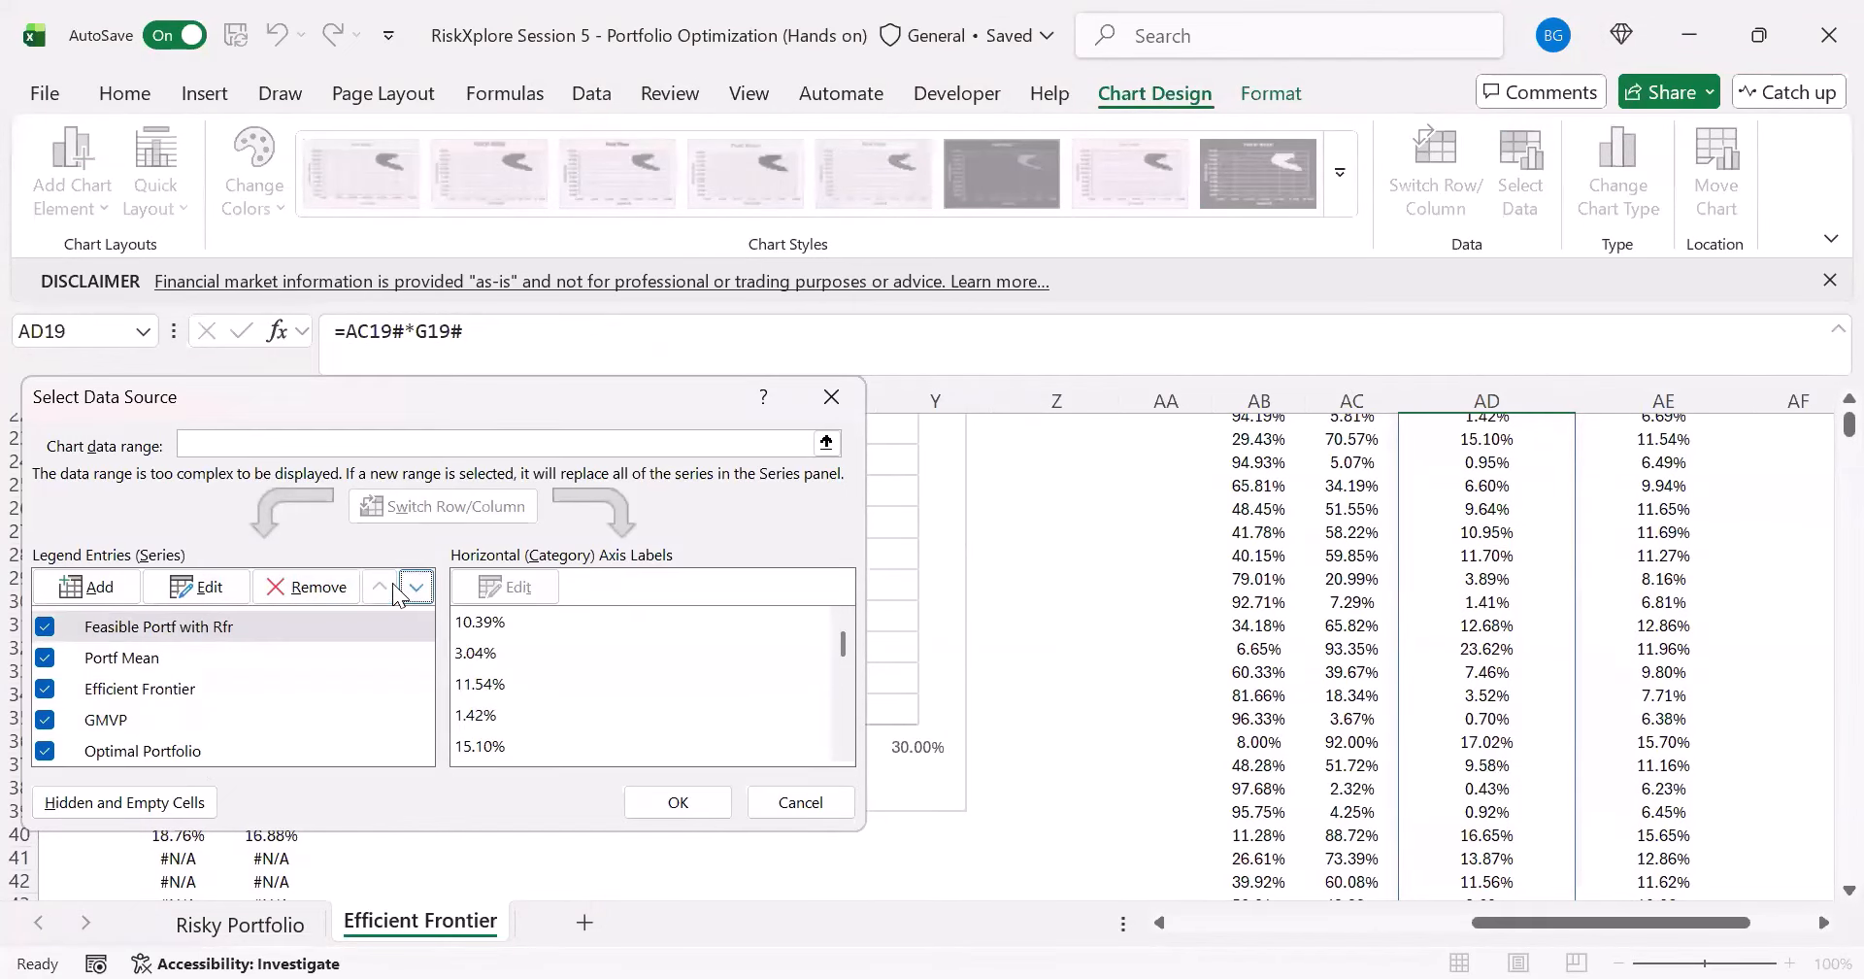
{"action": "left_click", "coordinate": [648, 800]}
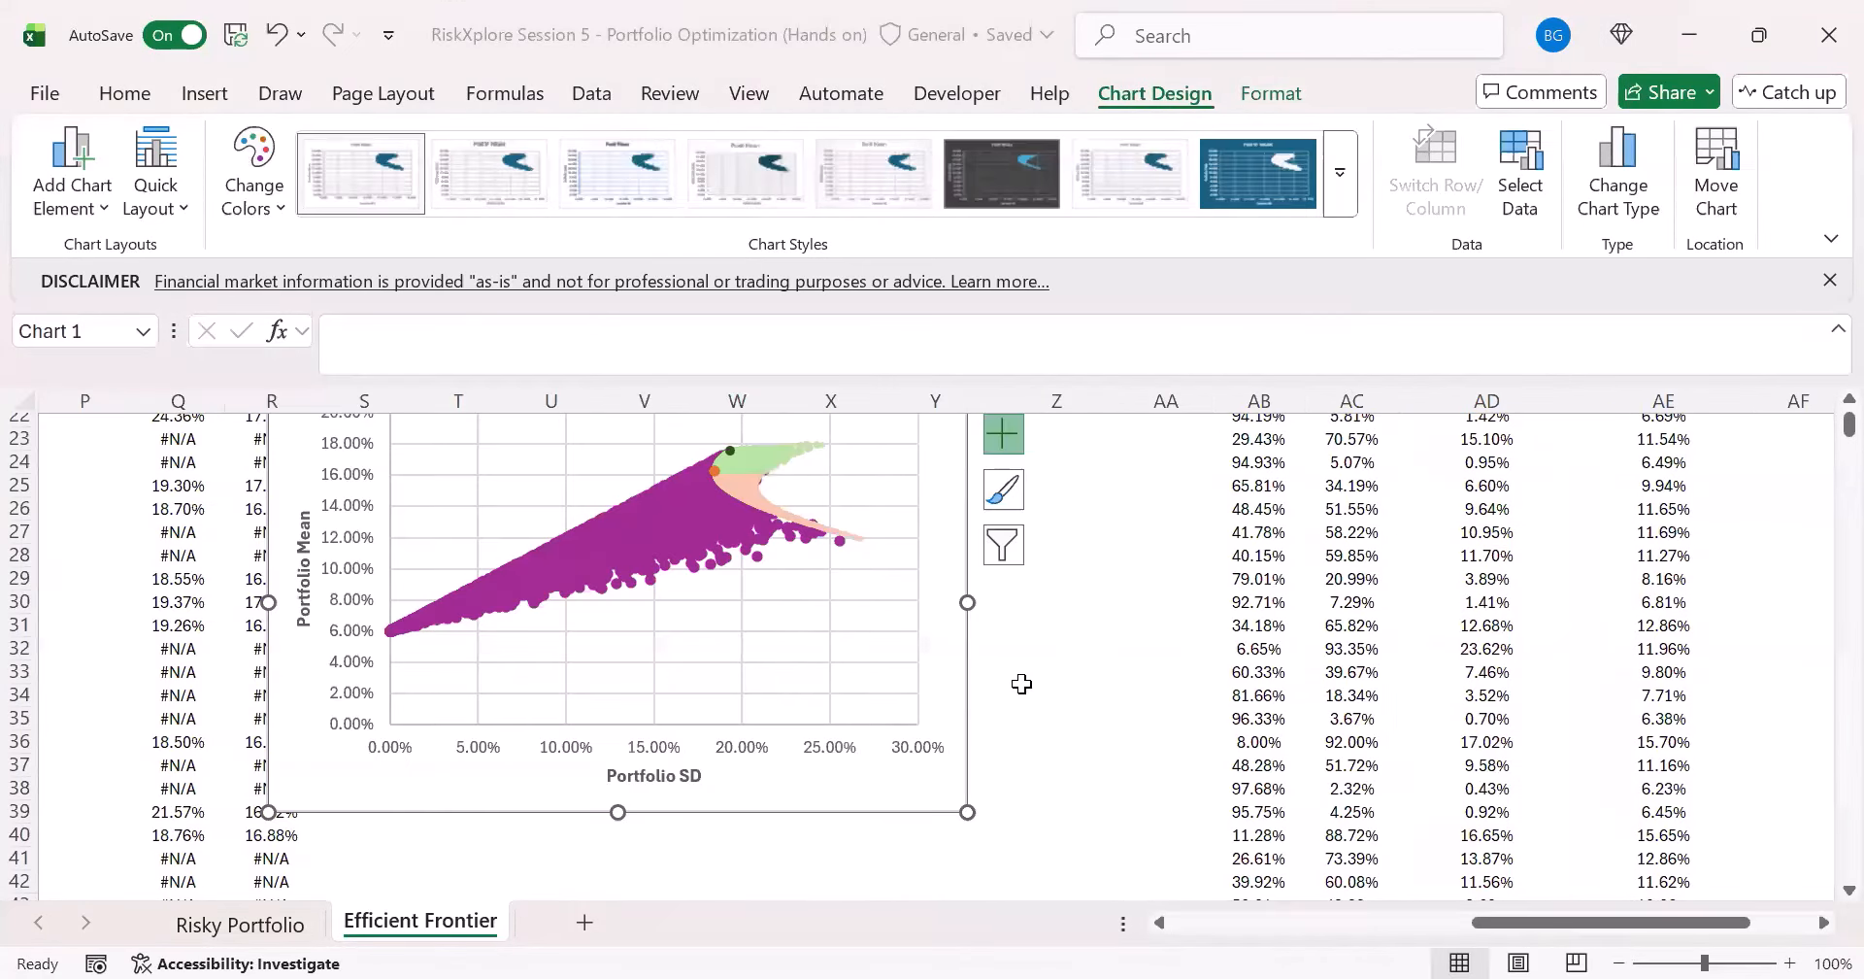
- Set the Feasible Portf with Rfr series markers to the built-in short dash type at size 1
{"action": "scroll", "coordinate": [1068, 668], "scroll_direction": "up", "scroll_amount": 2}
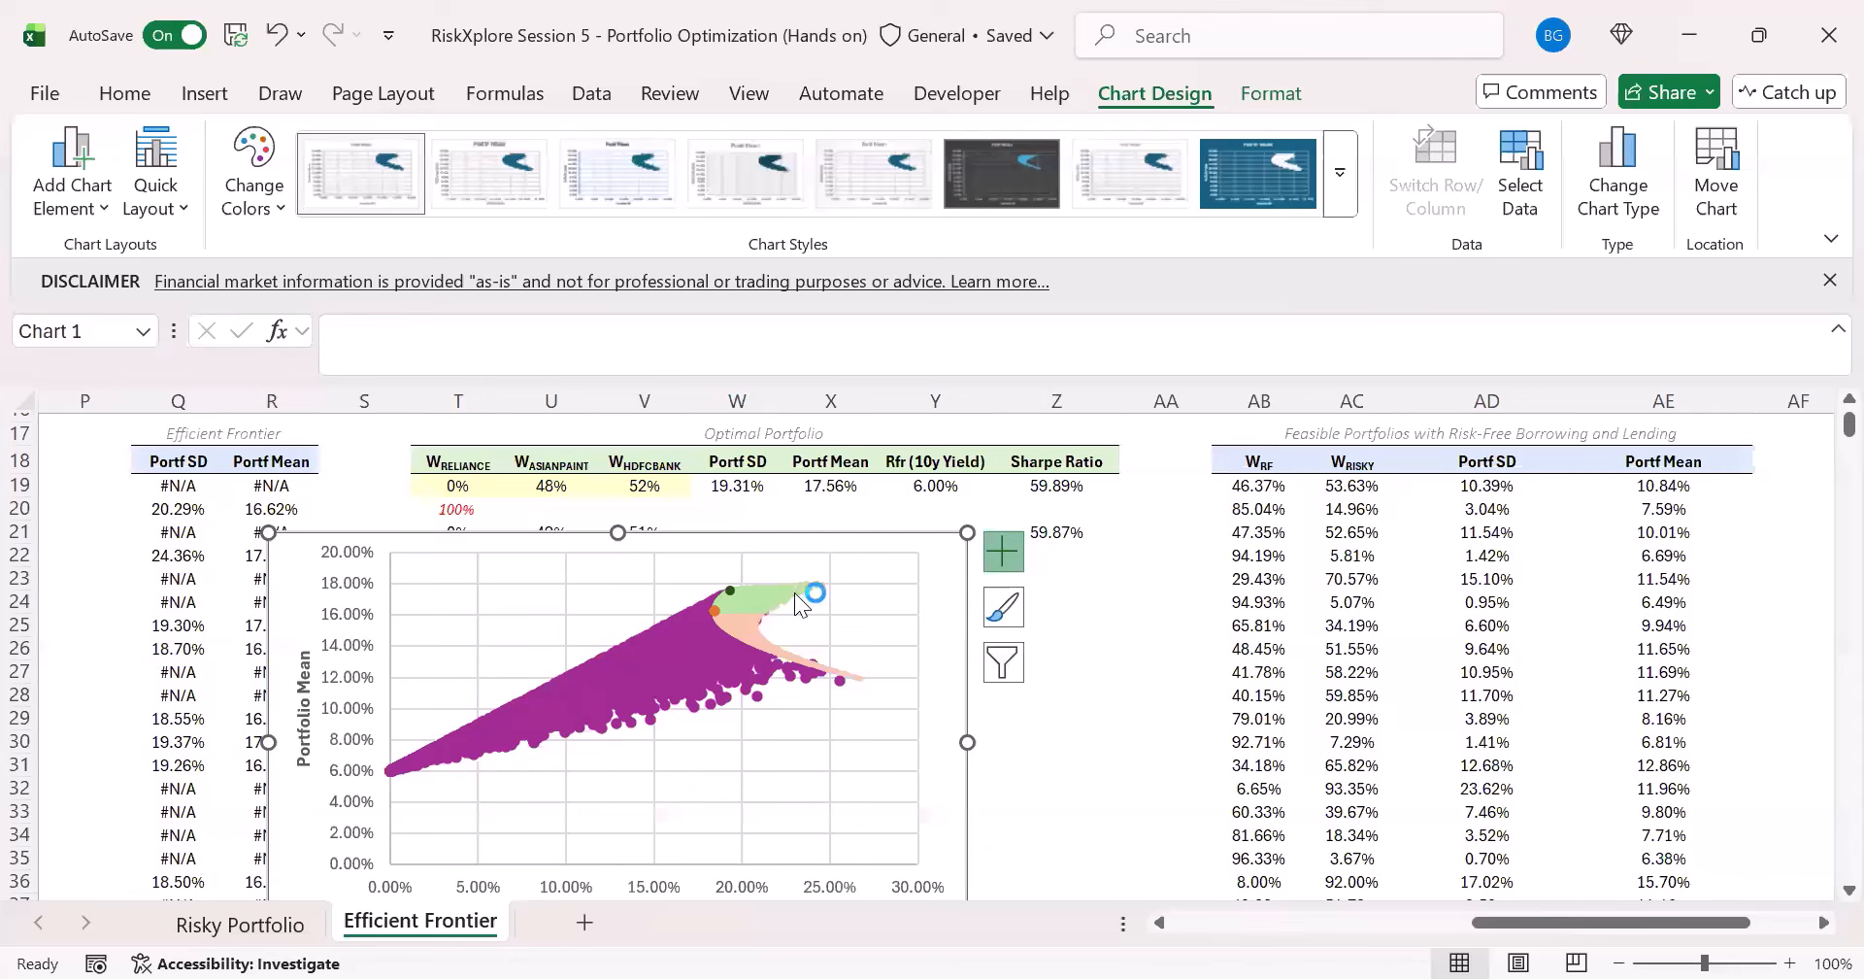
{"action": "double_click", "coordinate": [668, 684]}
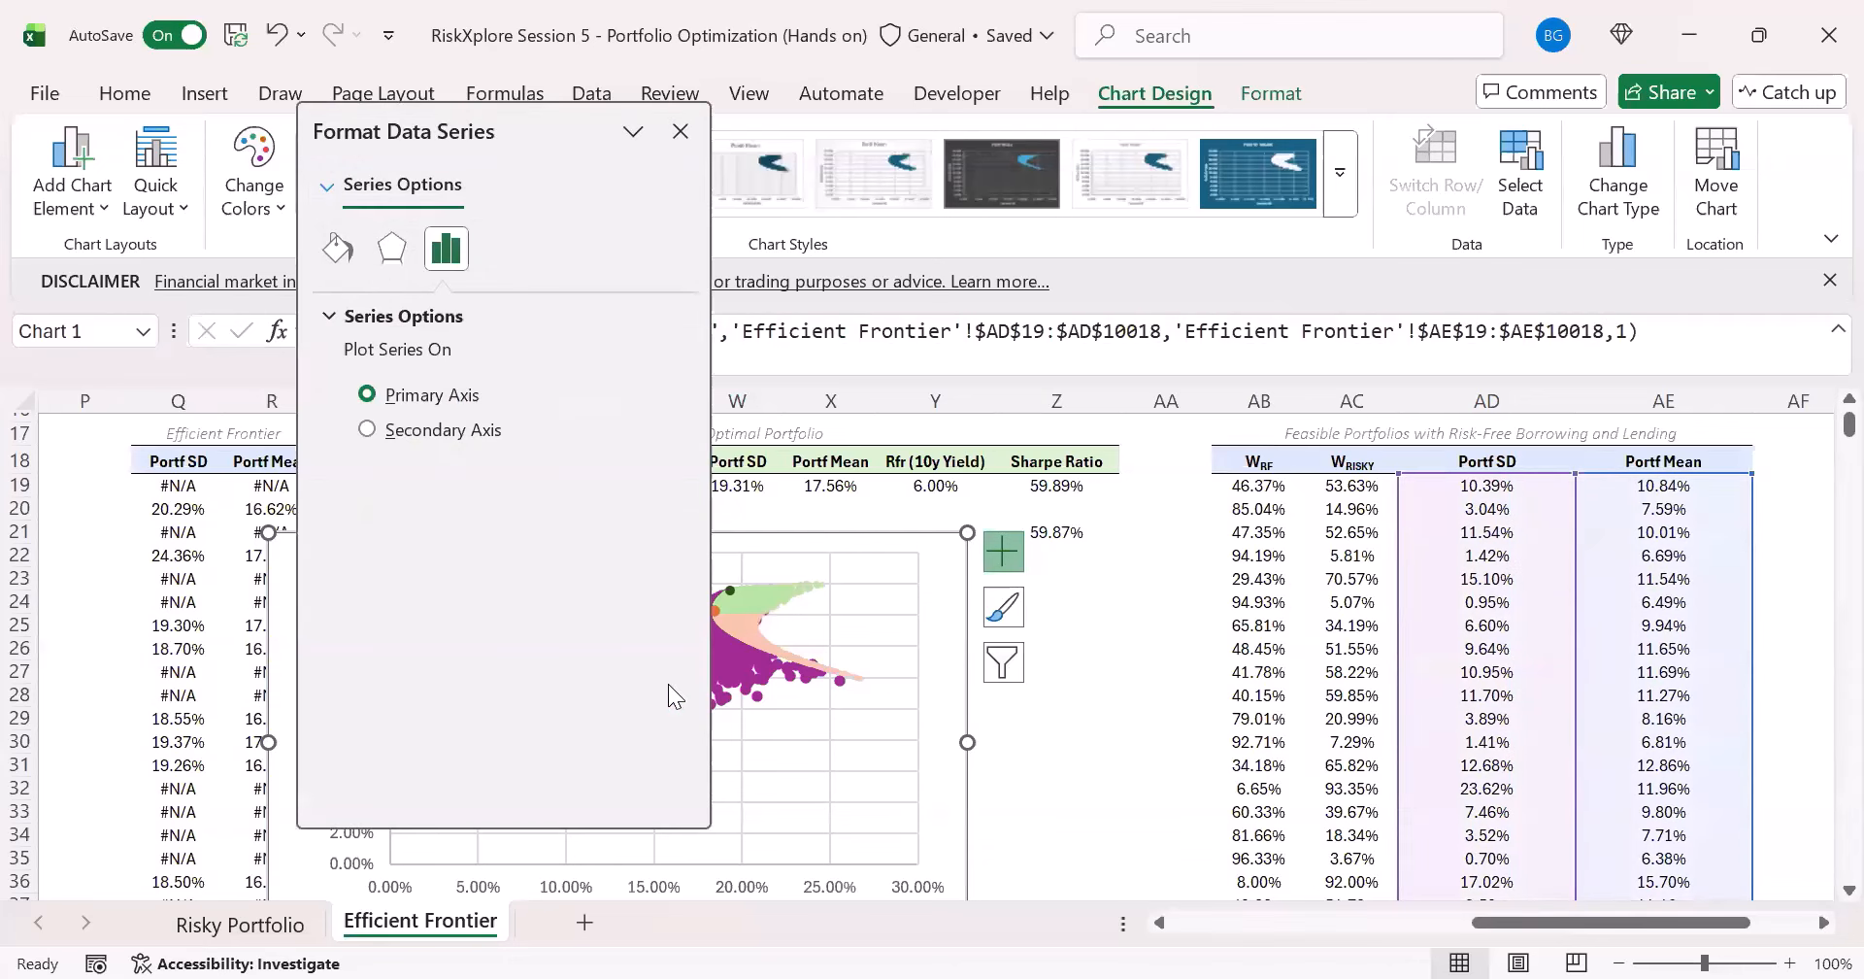
{"action": "left_click", "coordinate": [338, 250]}
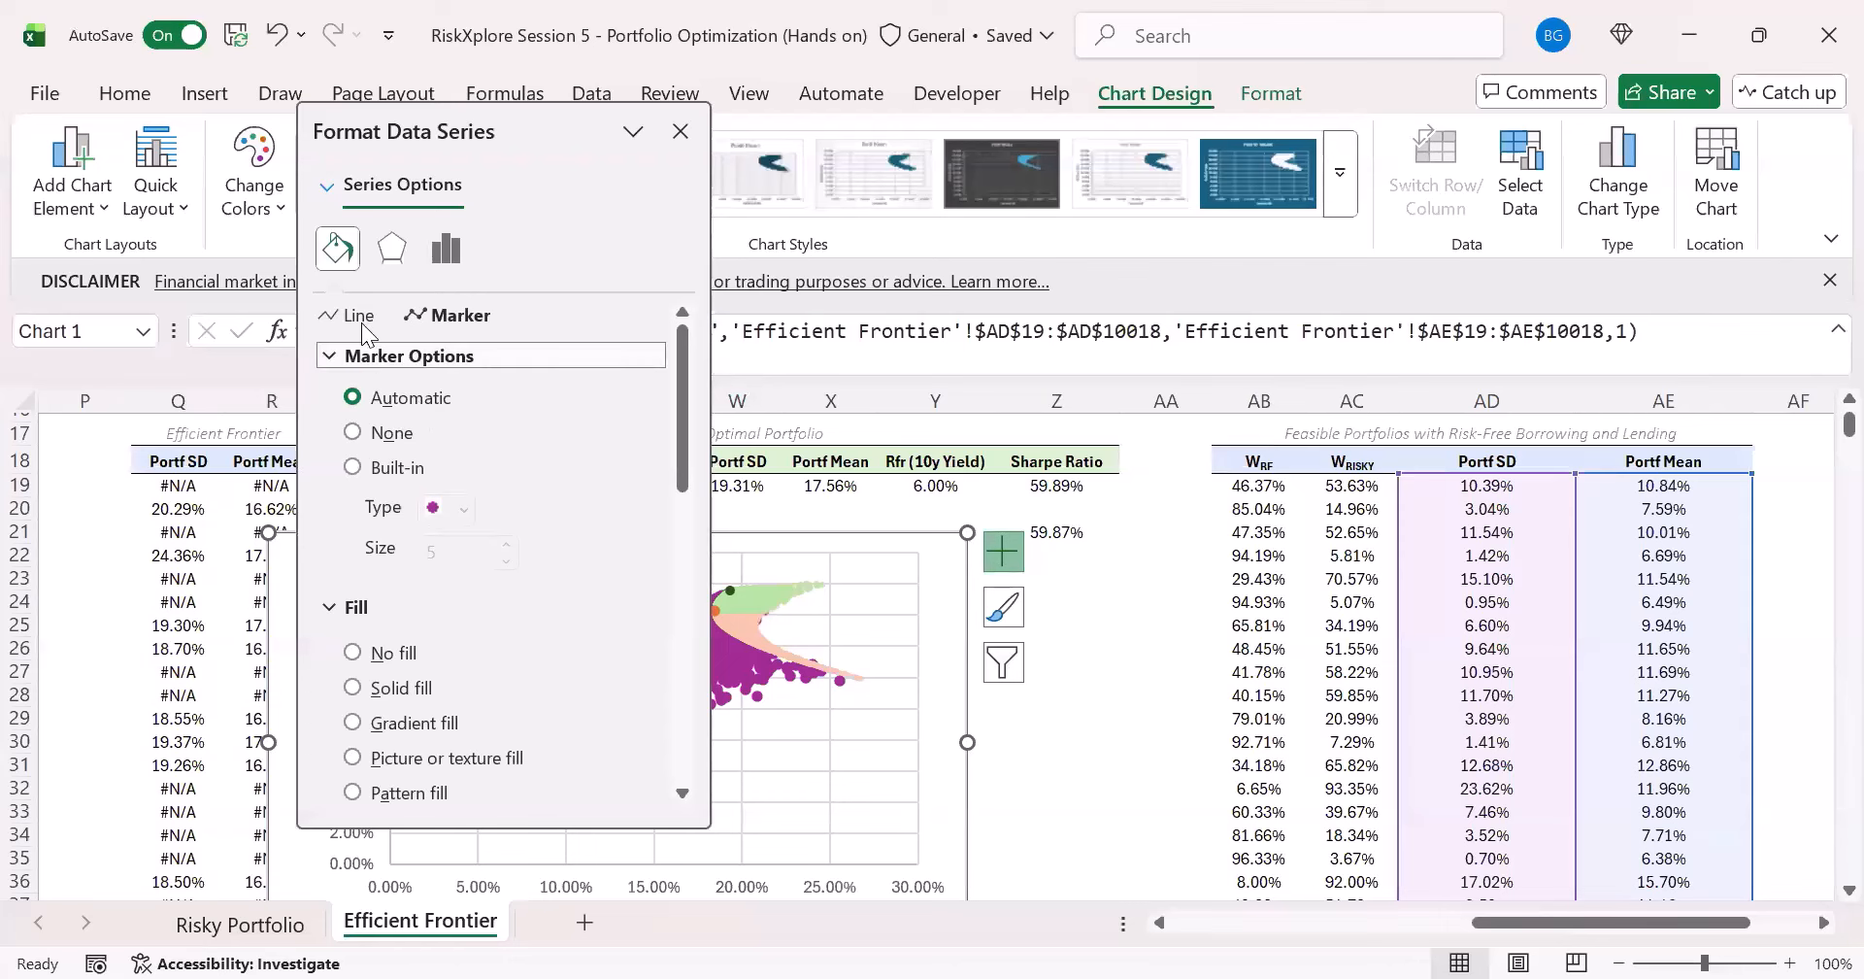
{"action": "left_click", "coordinate": [358, 314]}
{"action": "left_click", "coordinate": [428, 315]}
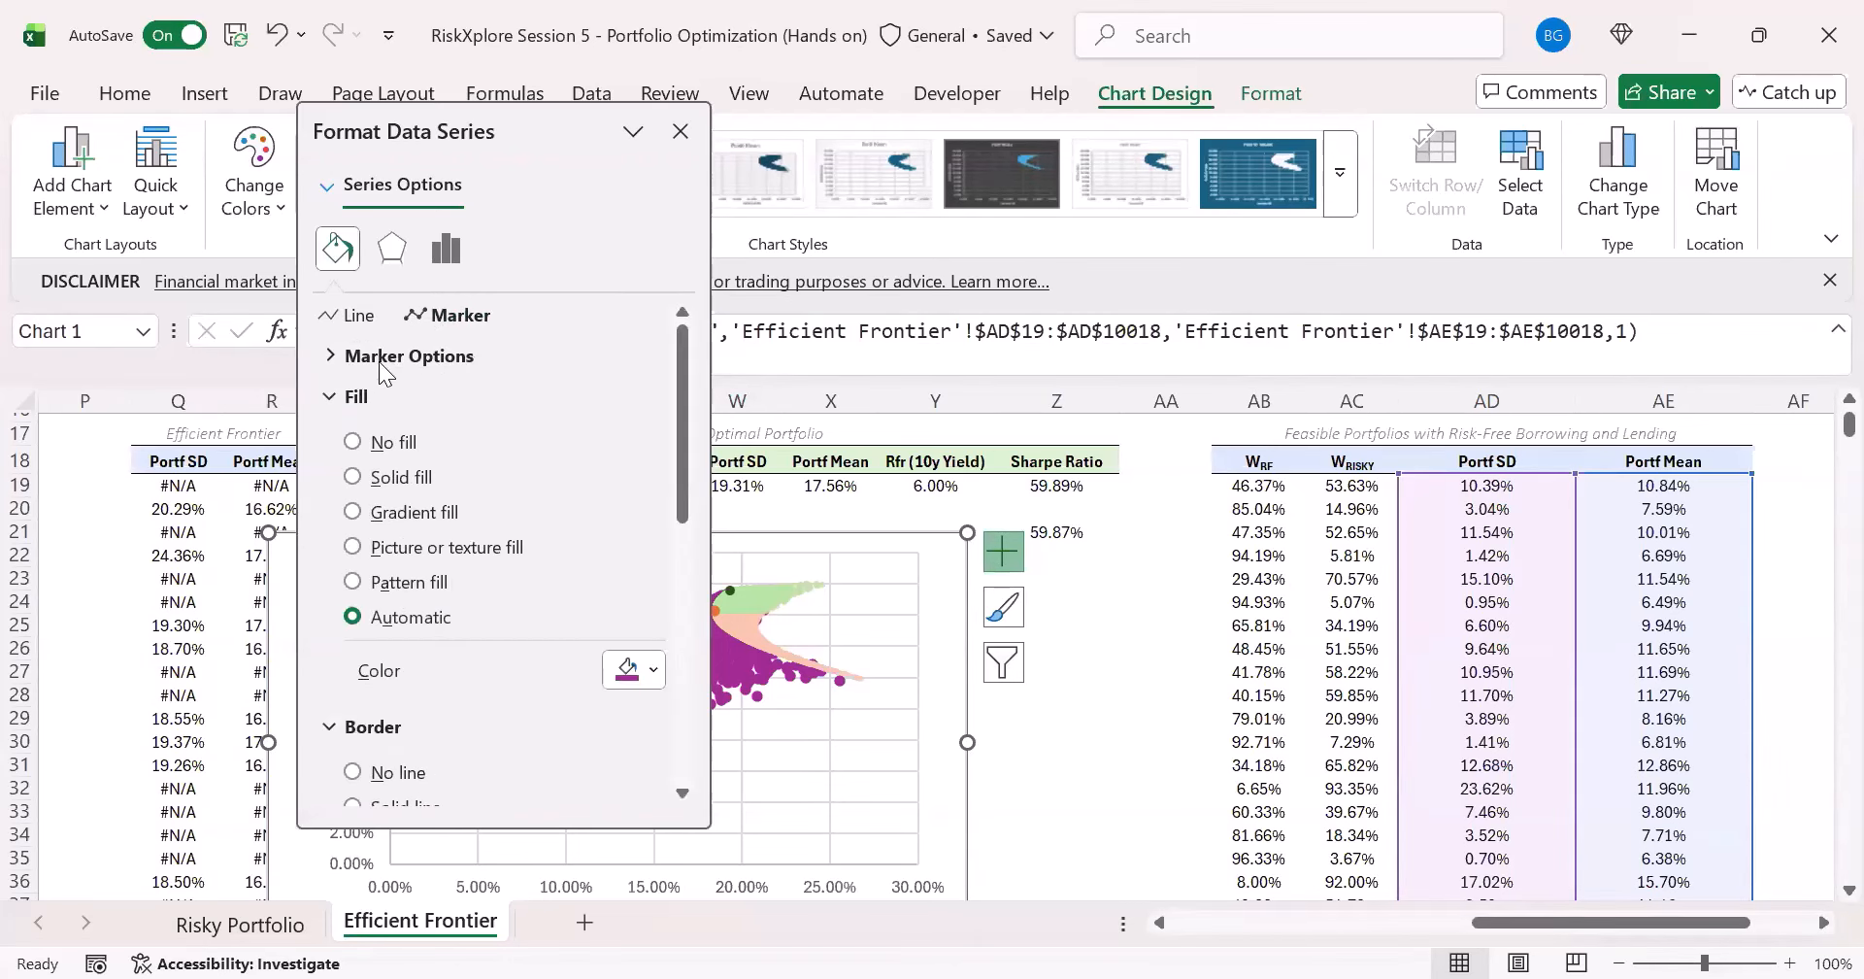
{"action": "left_click", "coordinate": [393, 357]}
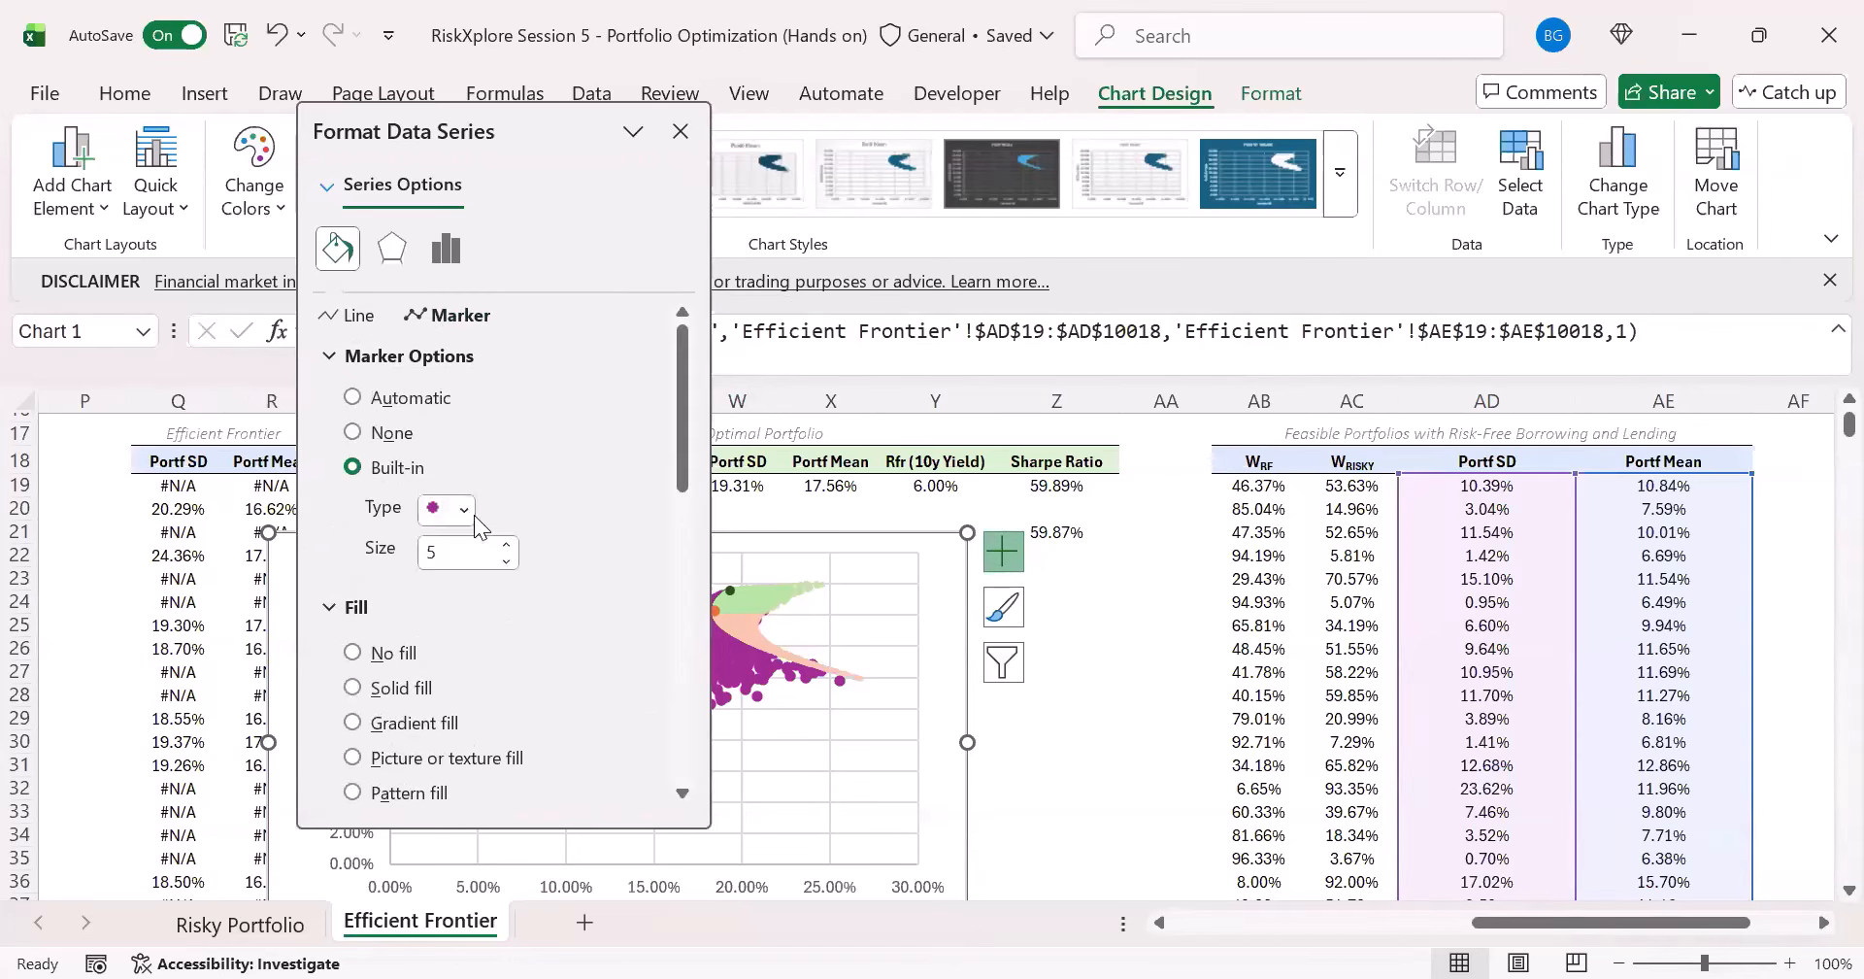
{"action": "left_click", "coordinate": [465, 511]}
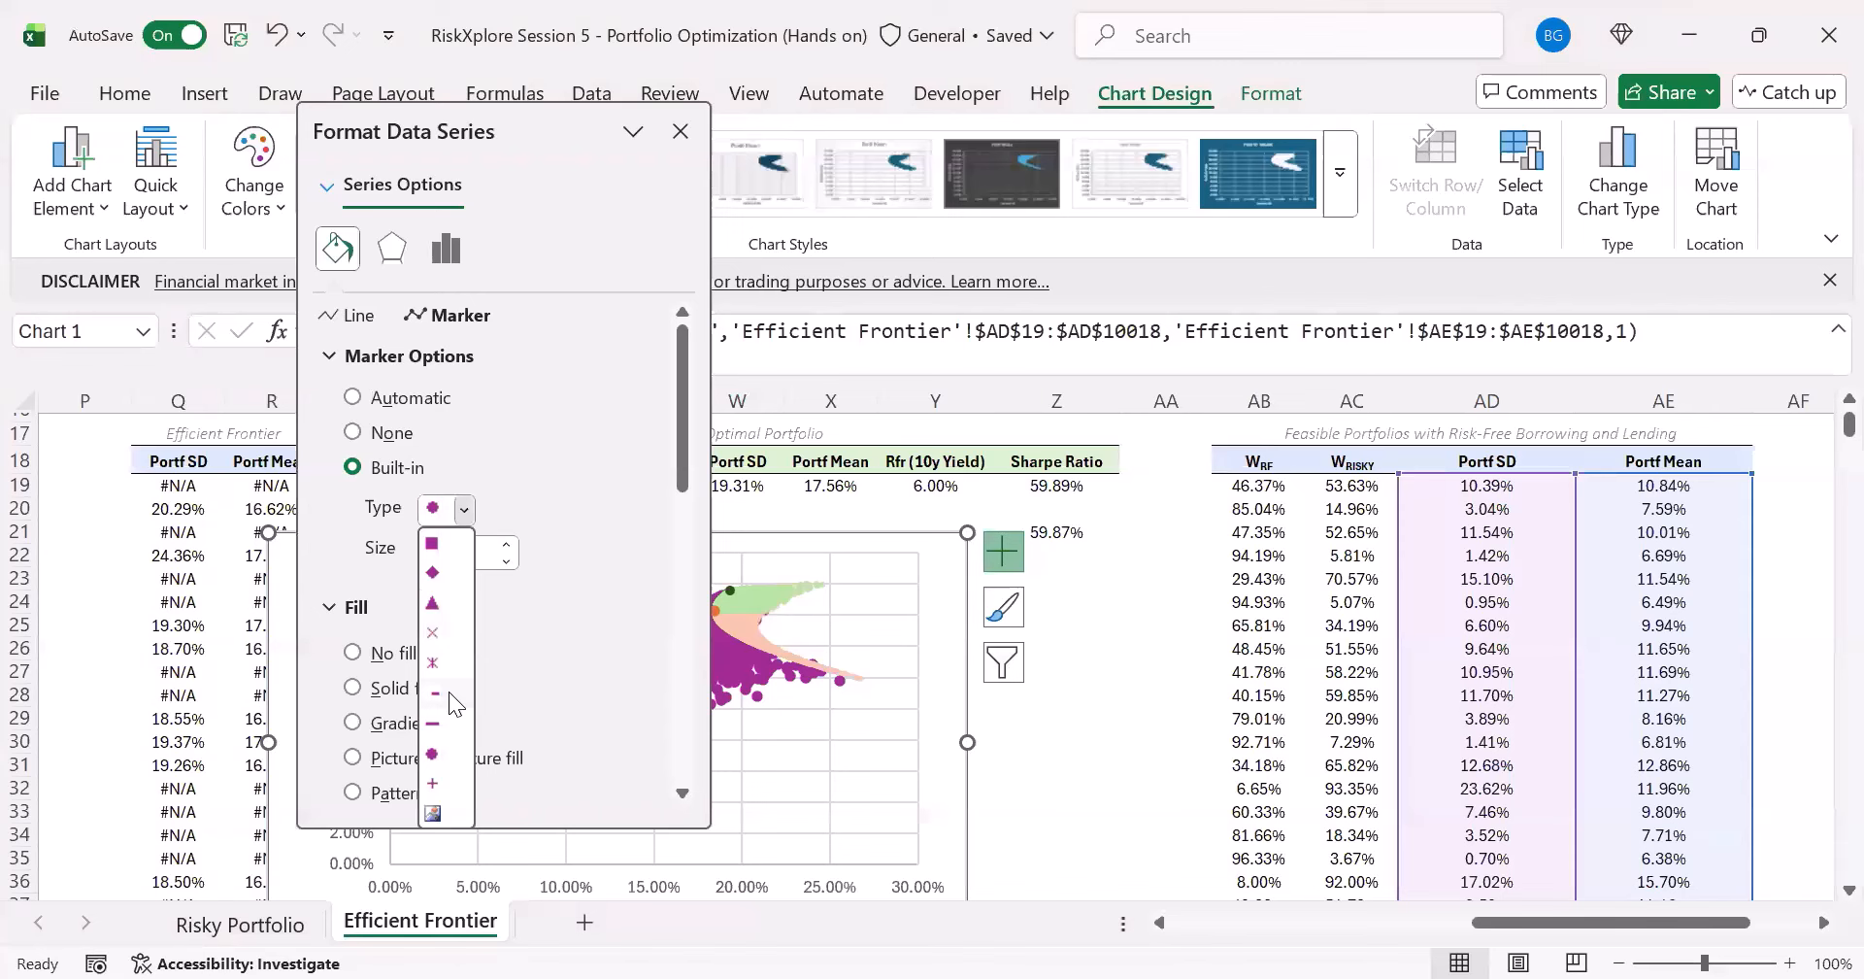
{"action": "left_click", "coordinate": [435, 693]}
{"action": "left_click", "coordinate": [506, 561]}
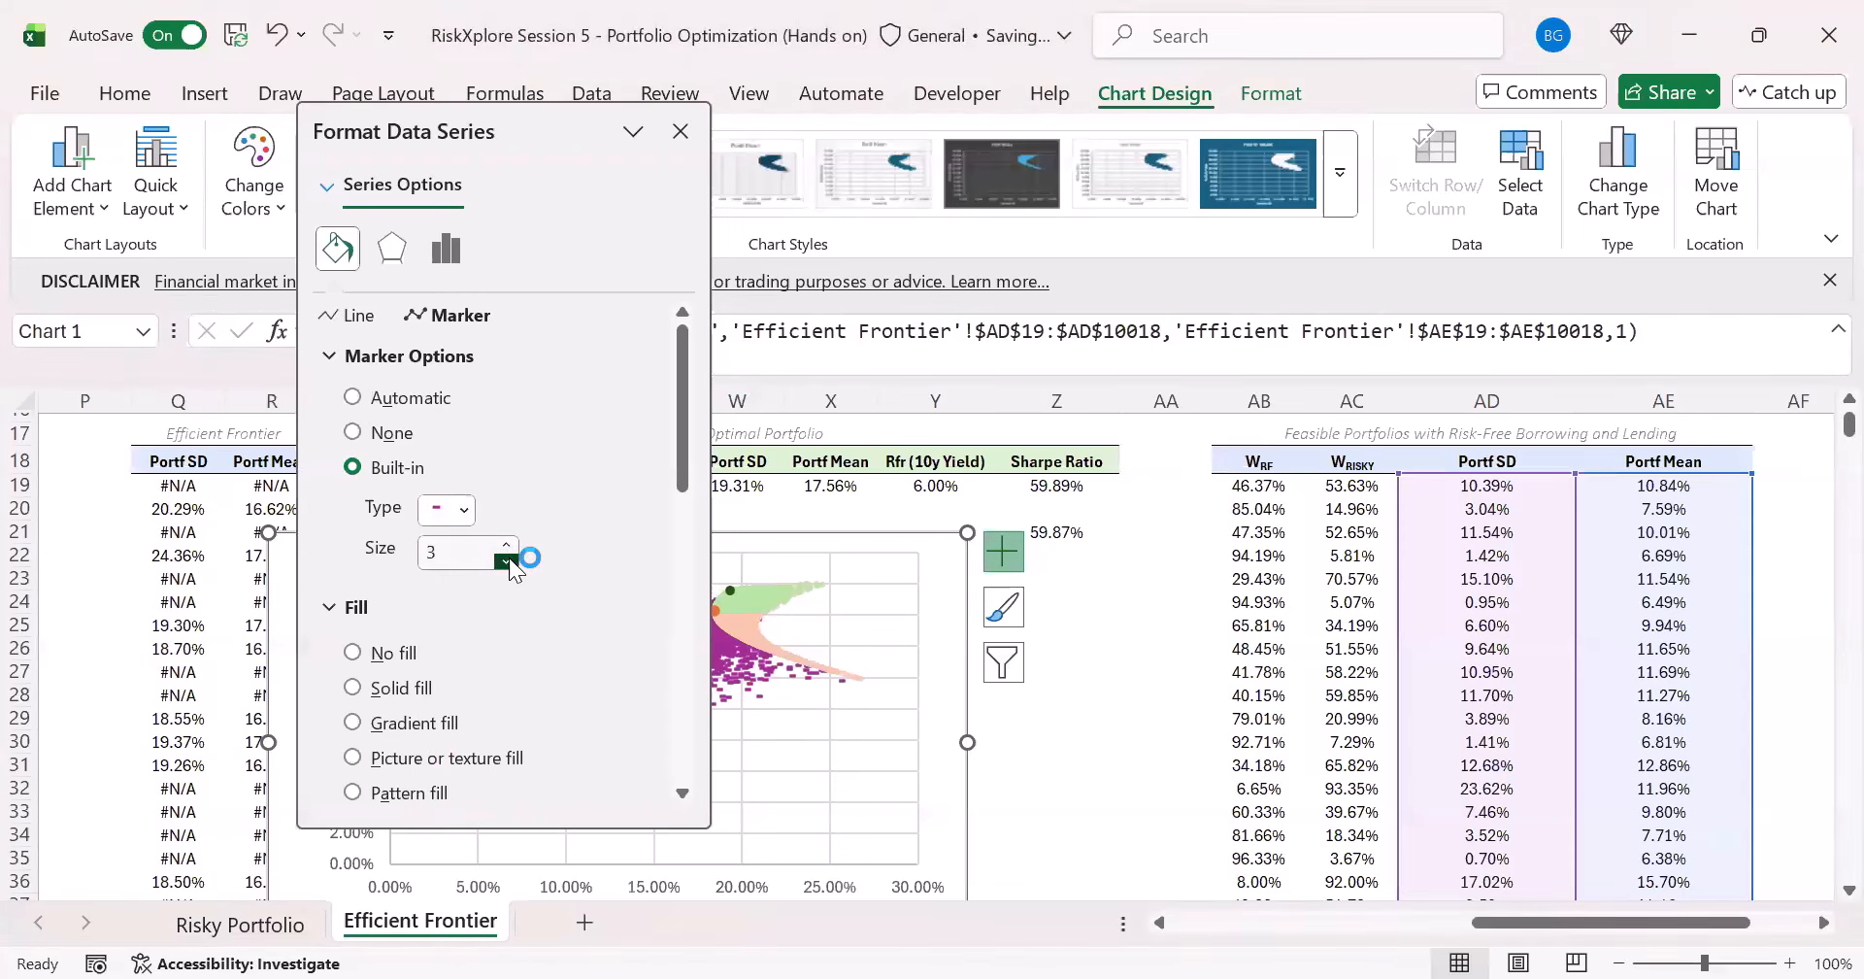
{"action": "left_click", "coordinate": [506, 545]}
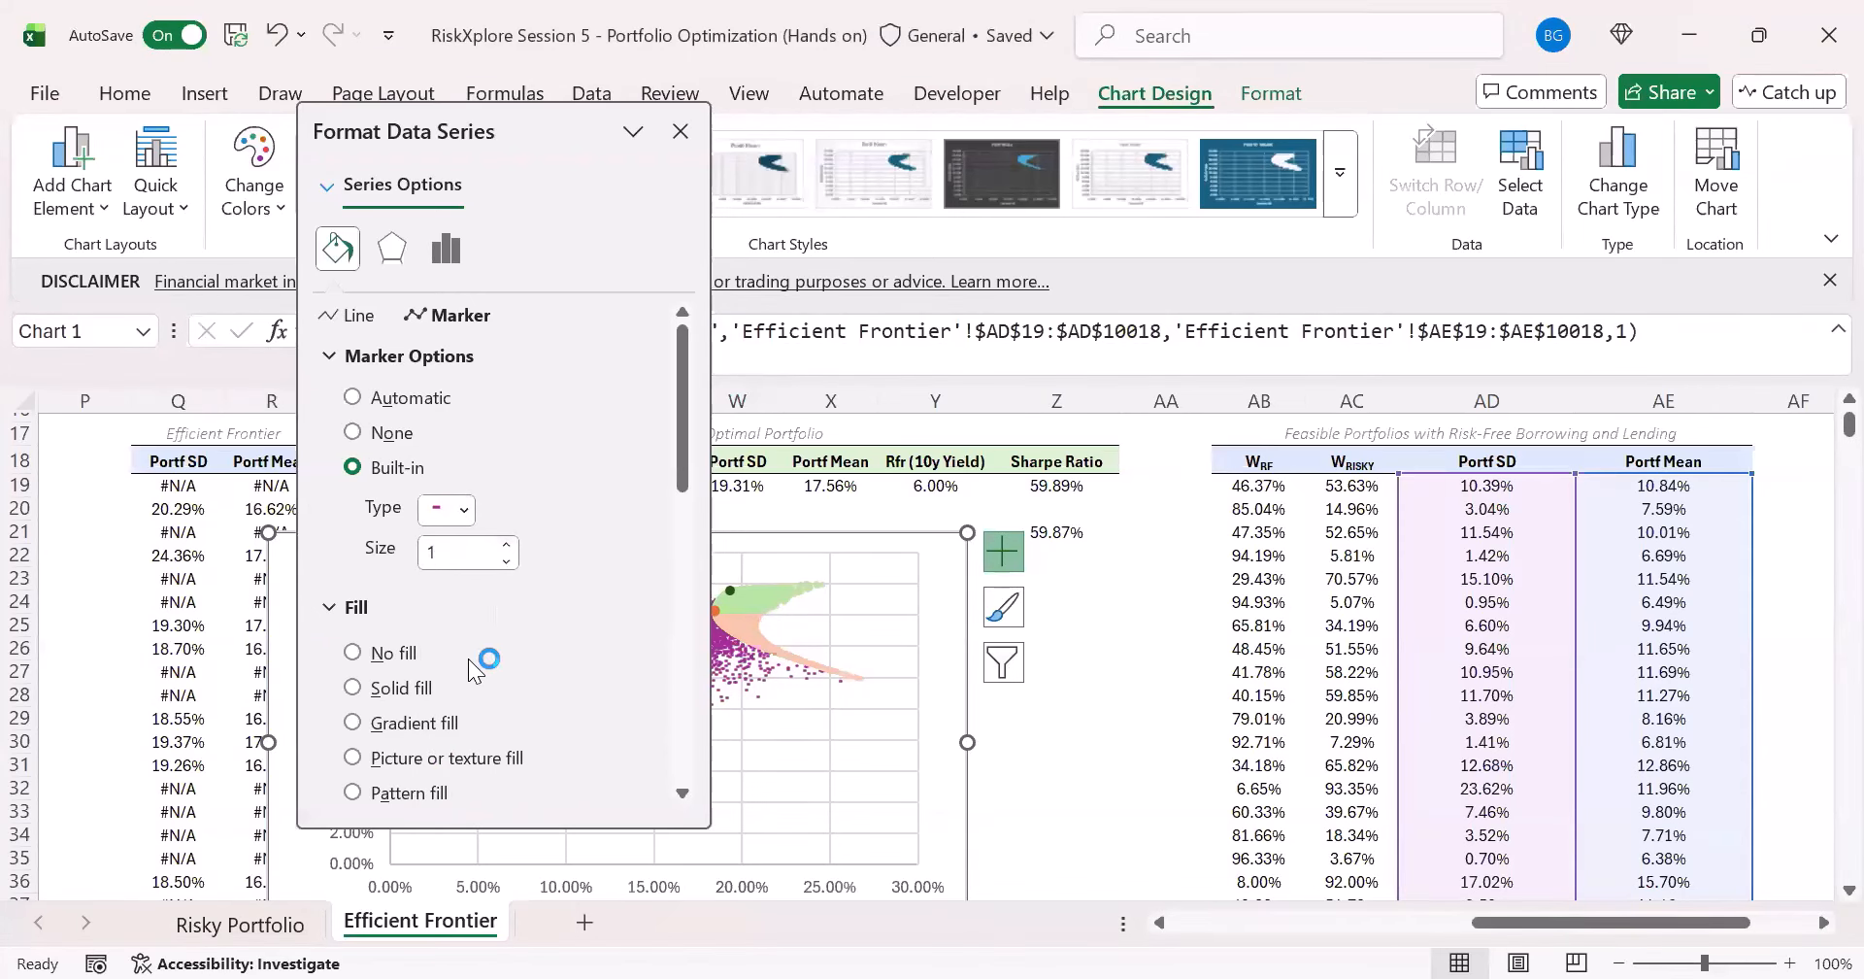
- Give the Feasible Portf with Rfr markers a solid fill in the lightest blue theme colour and close the series formatting
{"action": "scroll", "coordinate": [418, 680], "scroll_direction": "down", "scroll_amount": 4}
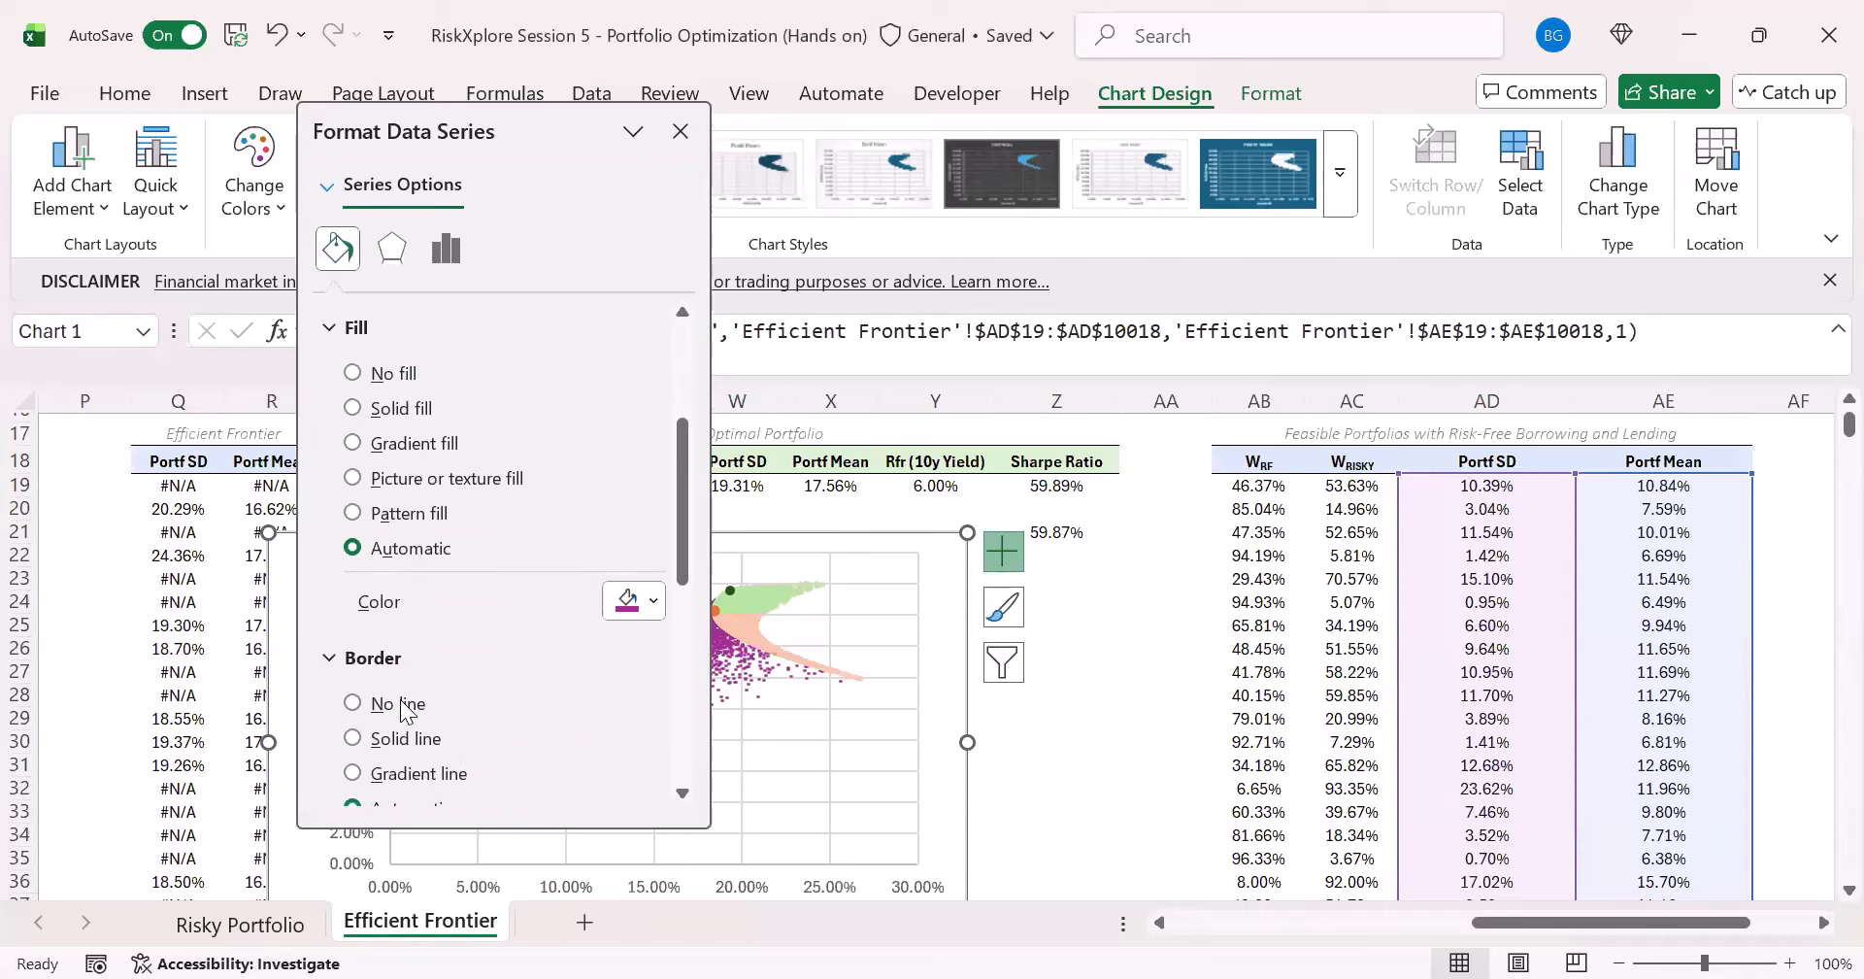
{"action": "scroll", "coordinate": [451, 685], "scroll_direction": "up", "scroll_amount": 2}
{"action": "left_click", "coordinate": [403, 547]}
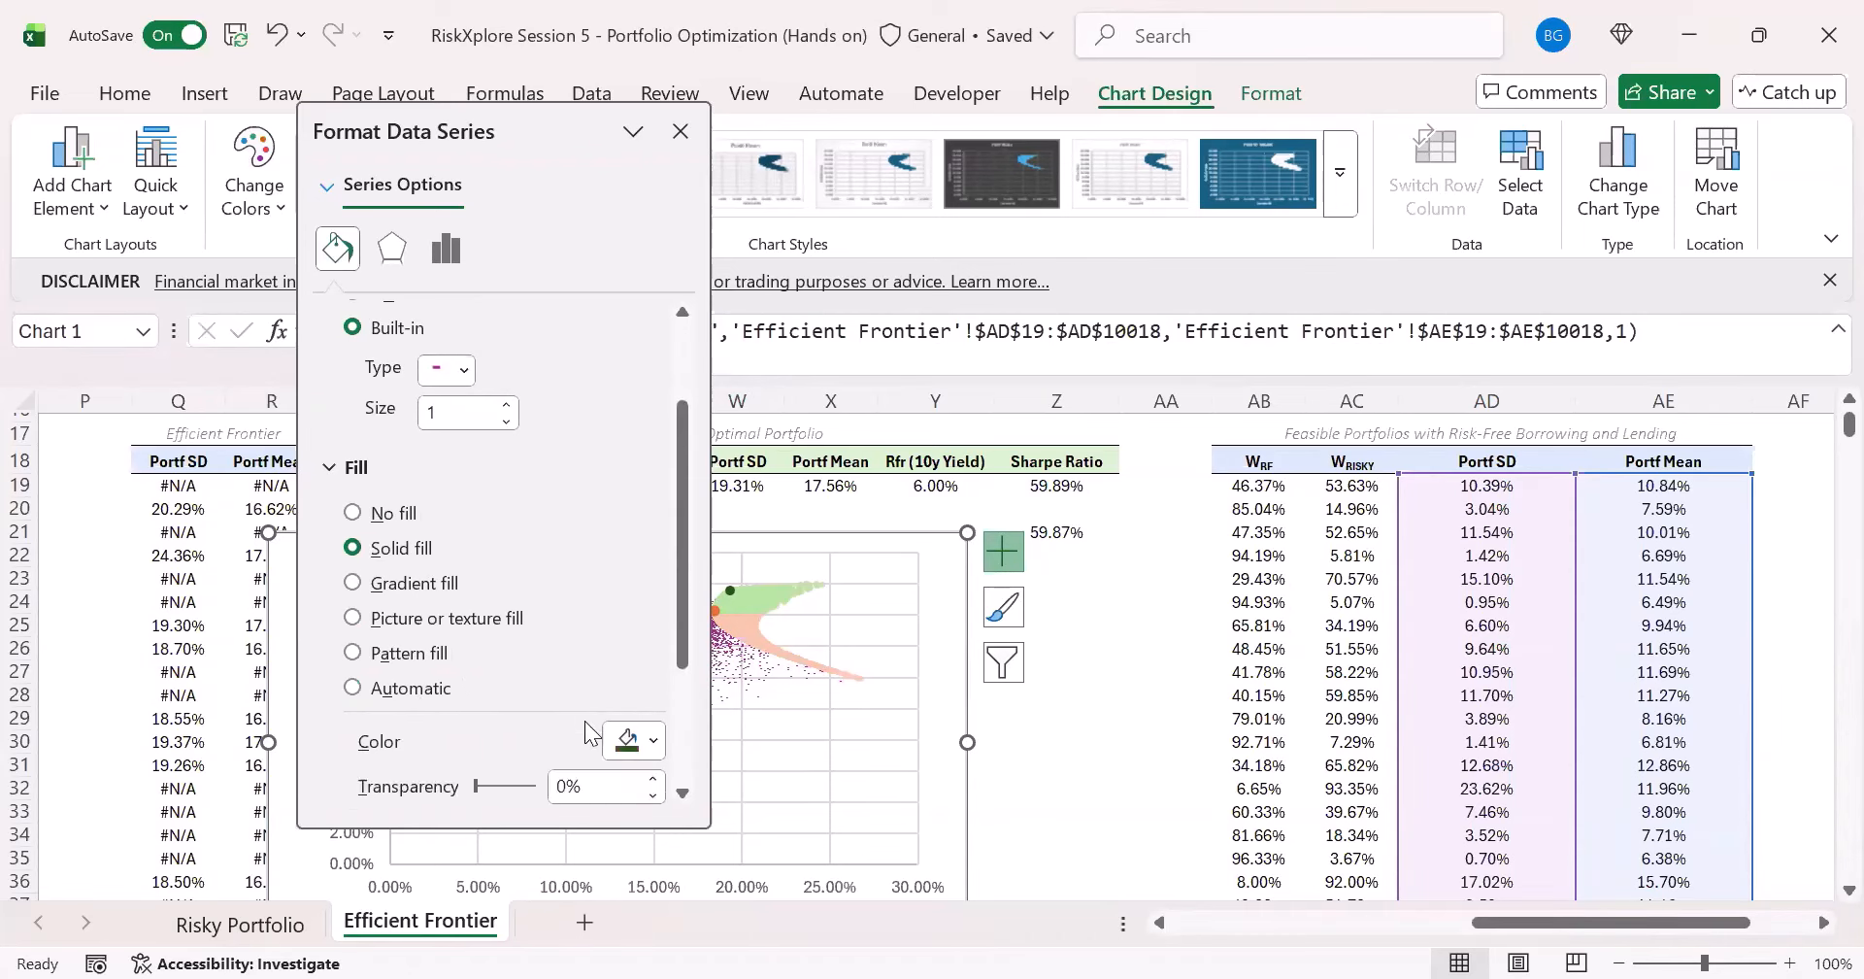
{"action": "left_click", "coordinate": [633, 741]}
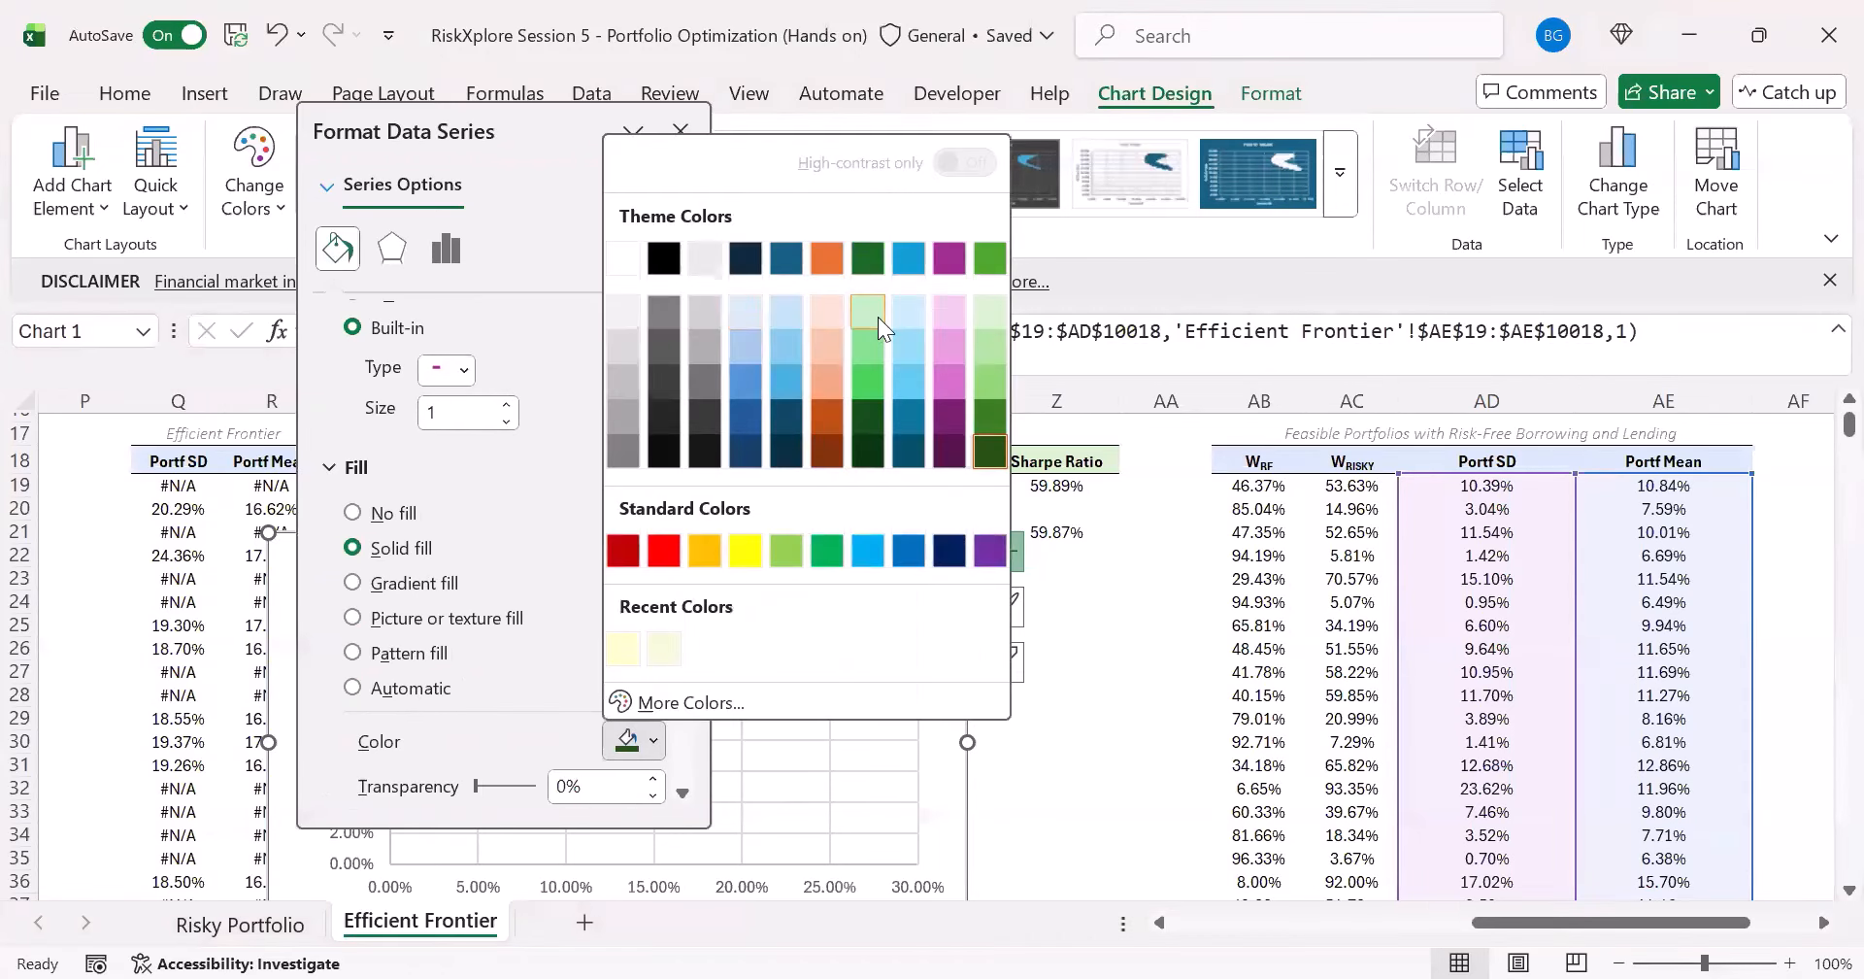
{"action": "left_click", "coordinate": [921, 320]}
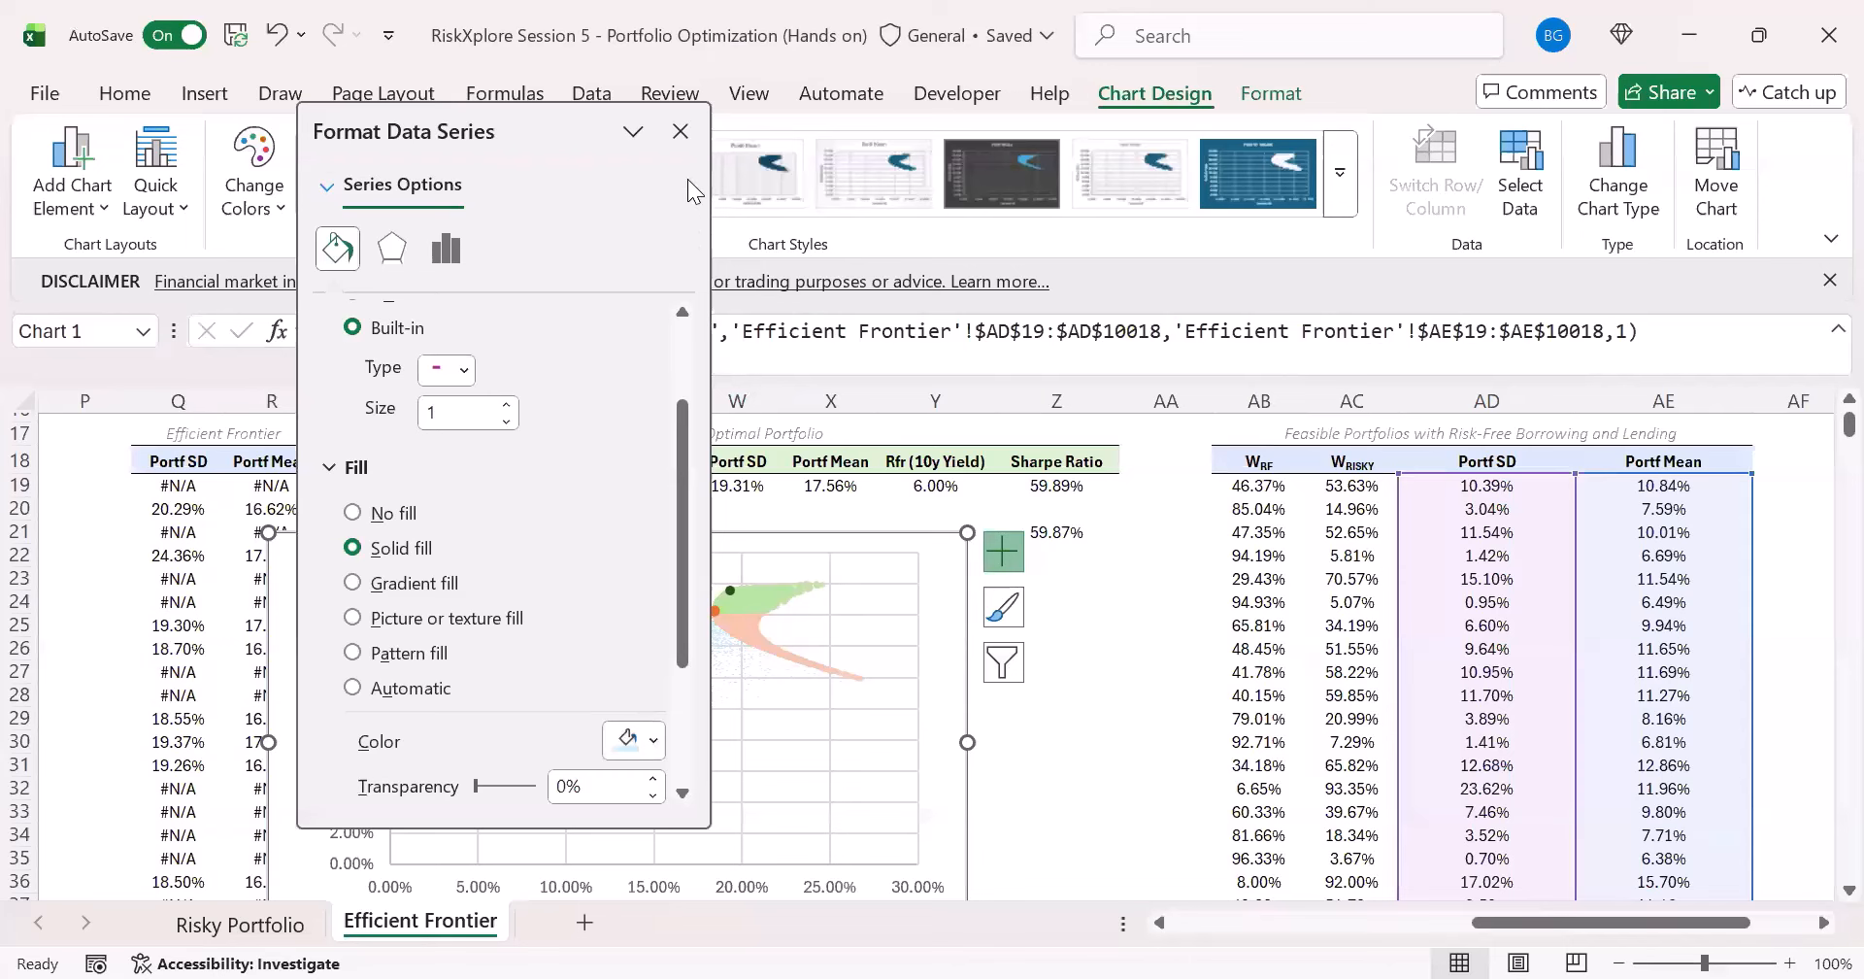
{"action": "key", "text": "Escape"}
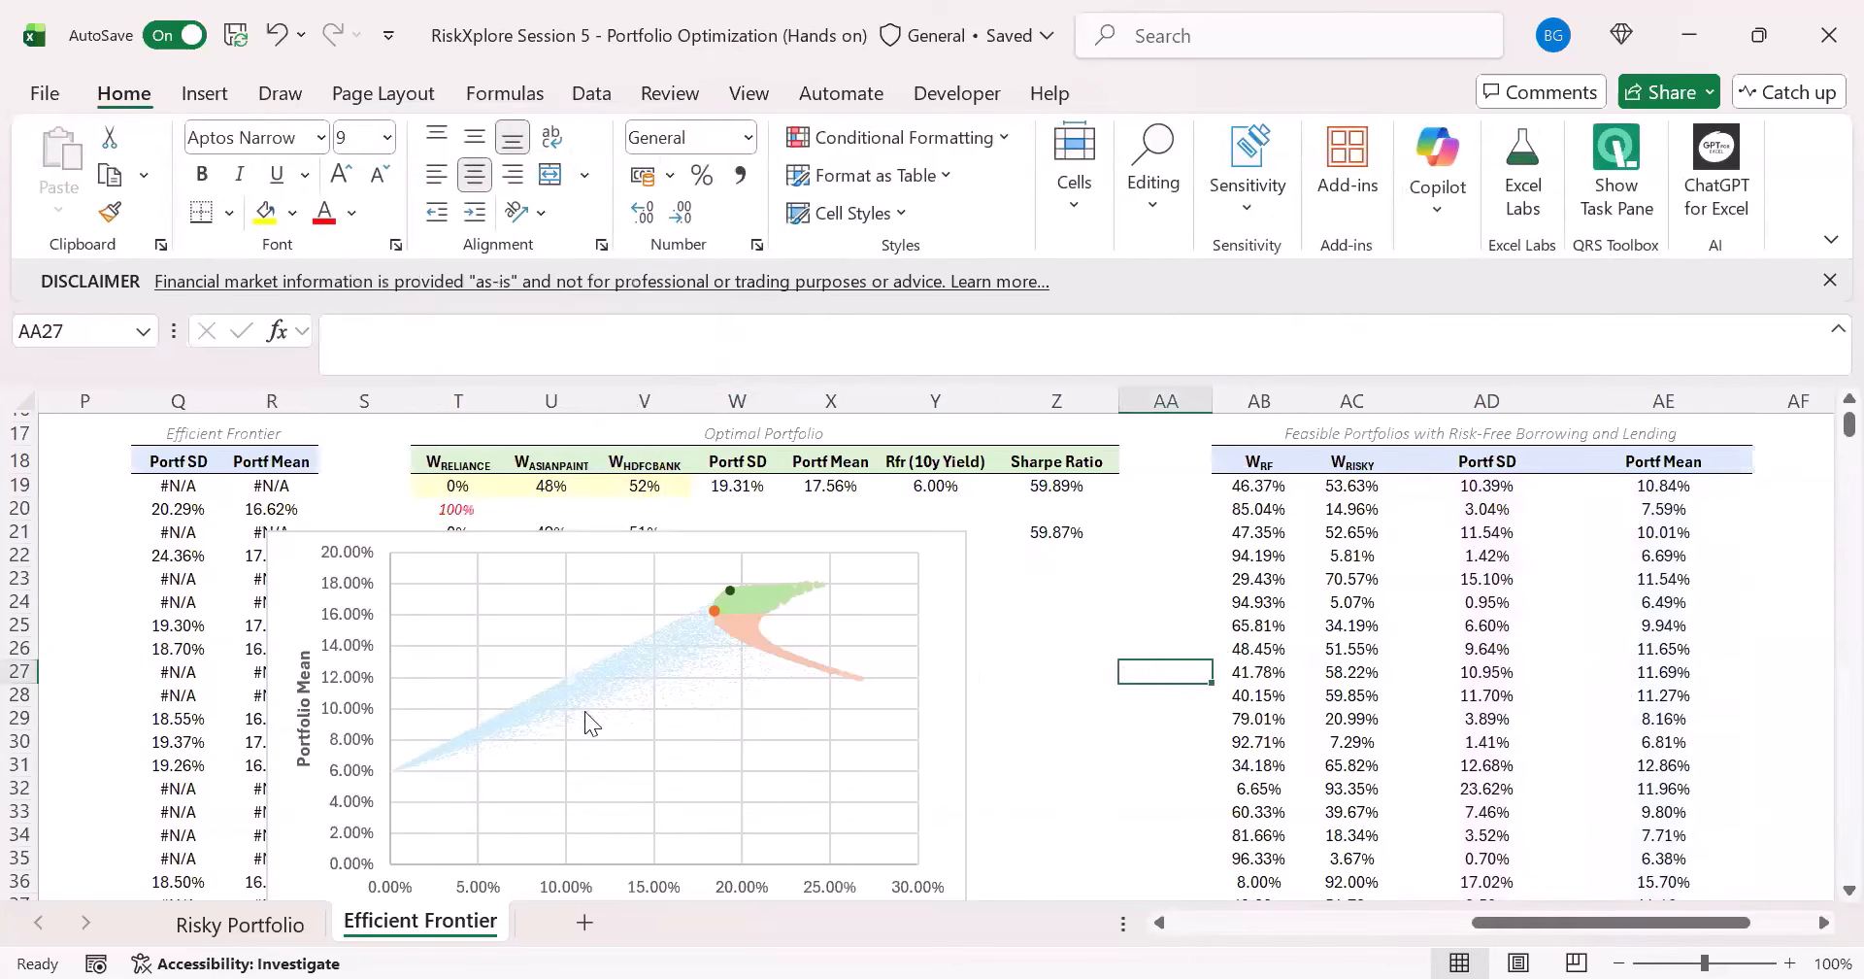
- Try risk-free weights between -1 and 1 with =RANDARRAY(10000,,-1,1) in AB19, and undo the formula change
{"action": "left_click", "coordinate": [1239, 495]}
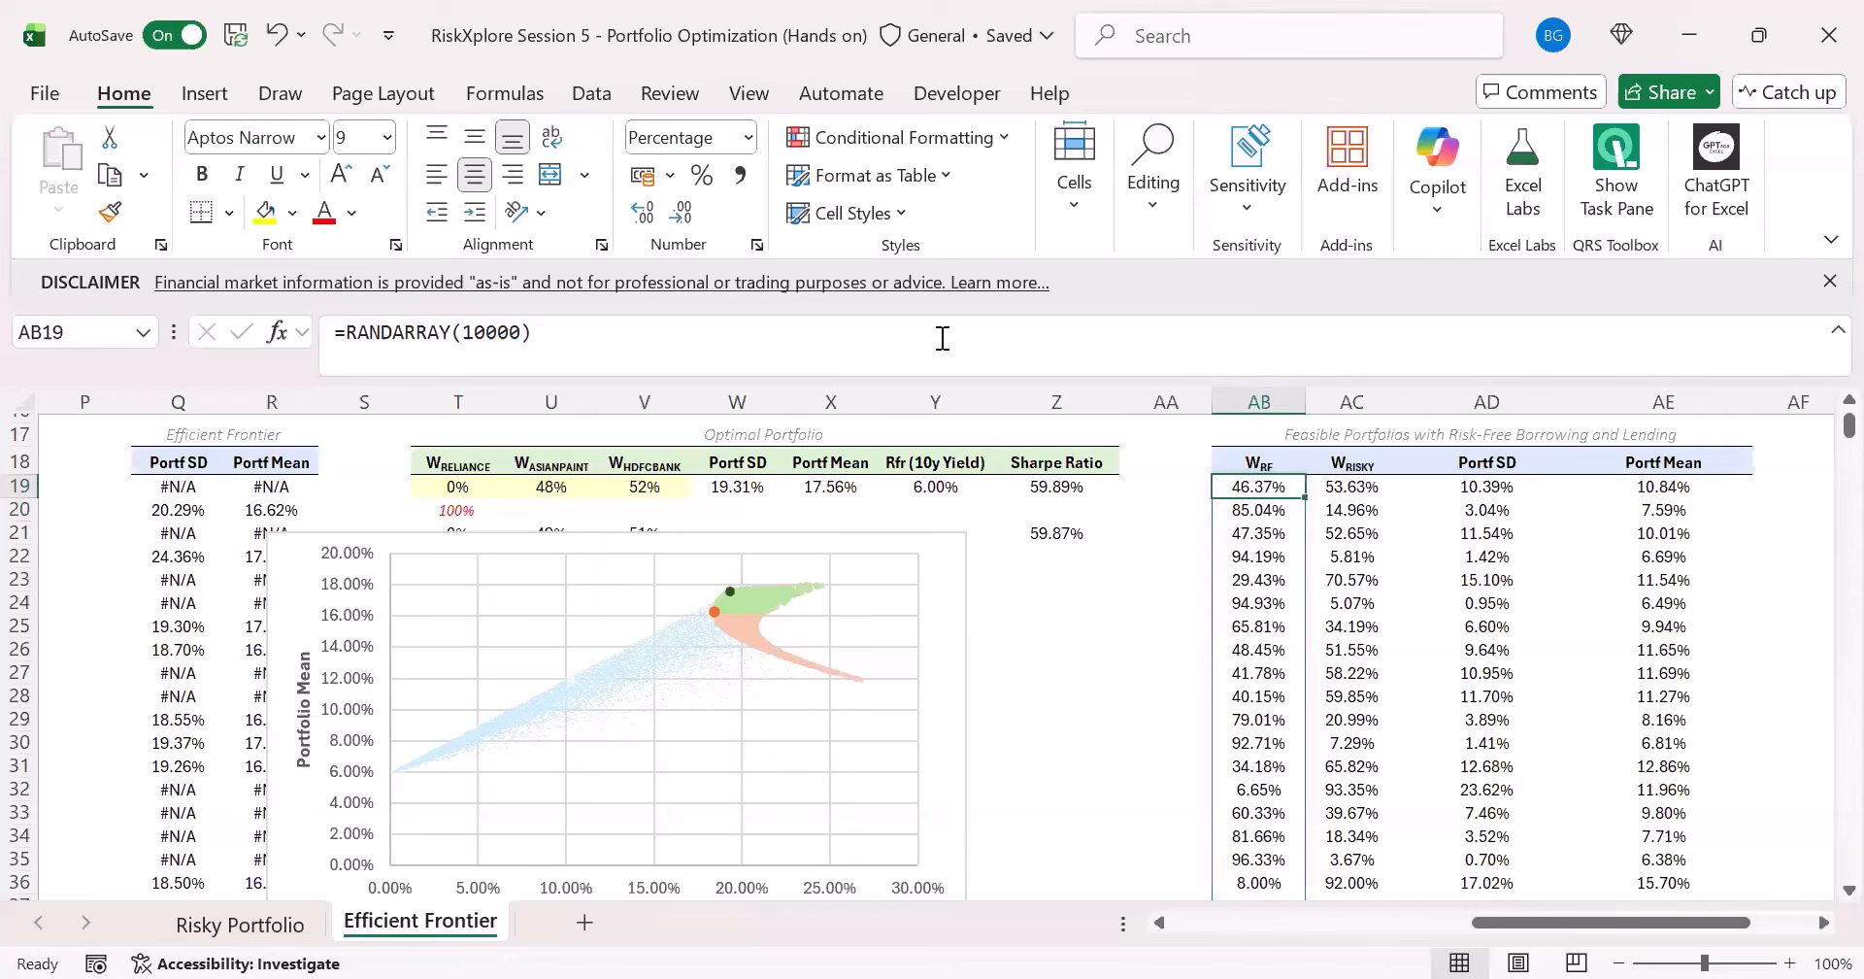
{"action": "left_click", "coordinate": [526, 331]}
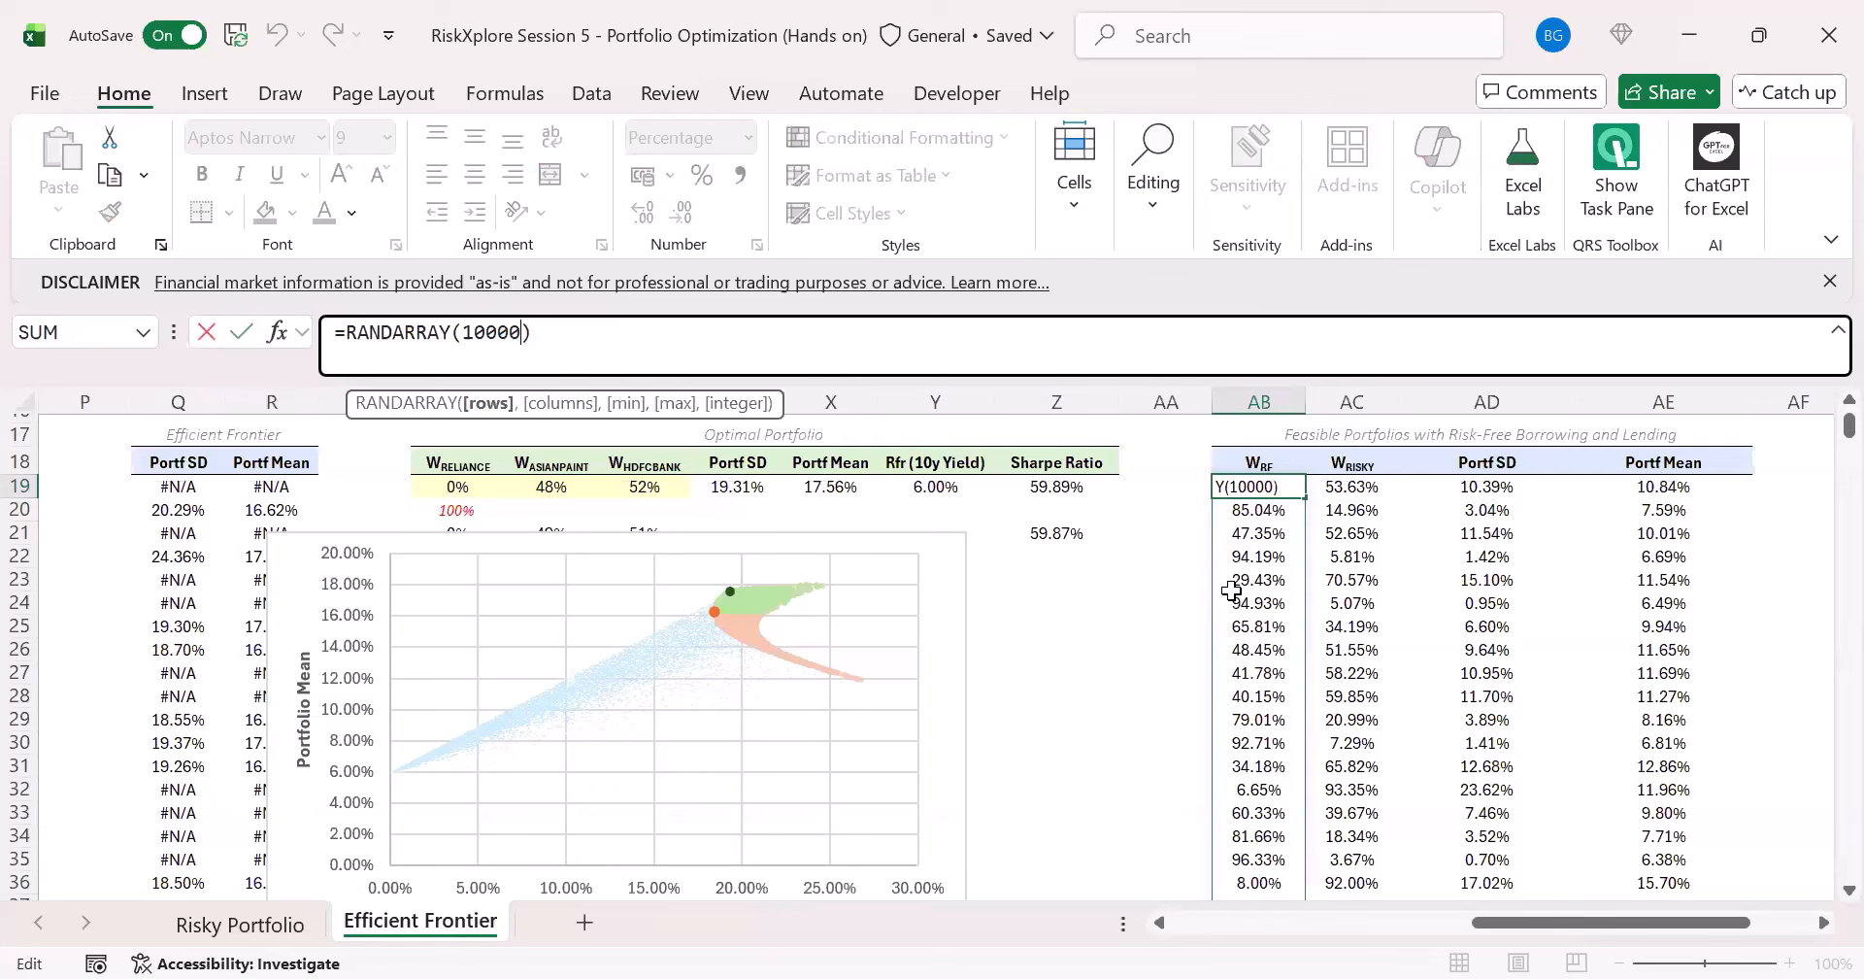
{"action": "type", "text": ",,-1"}
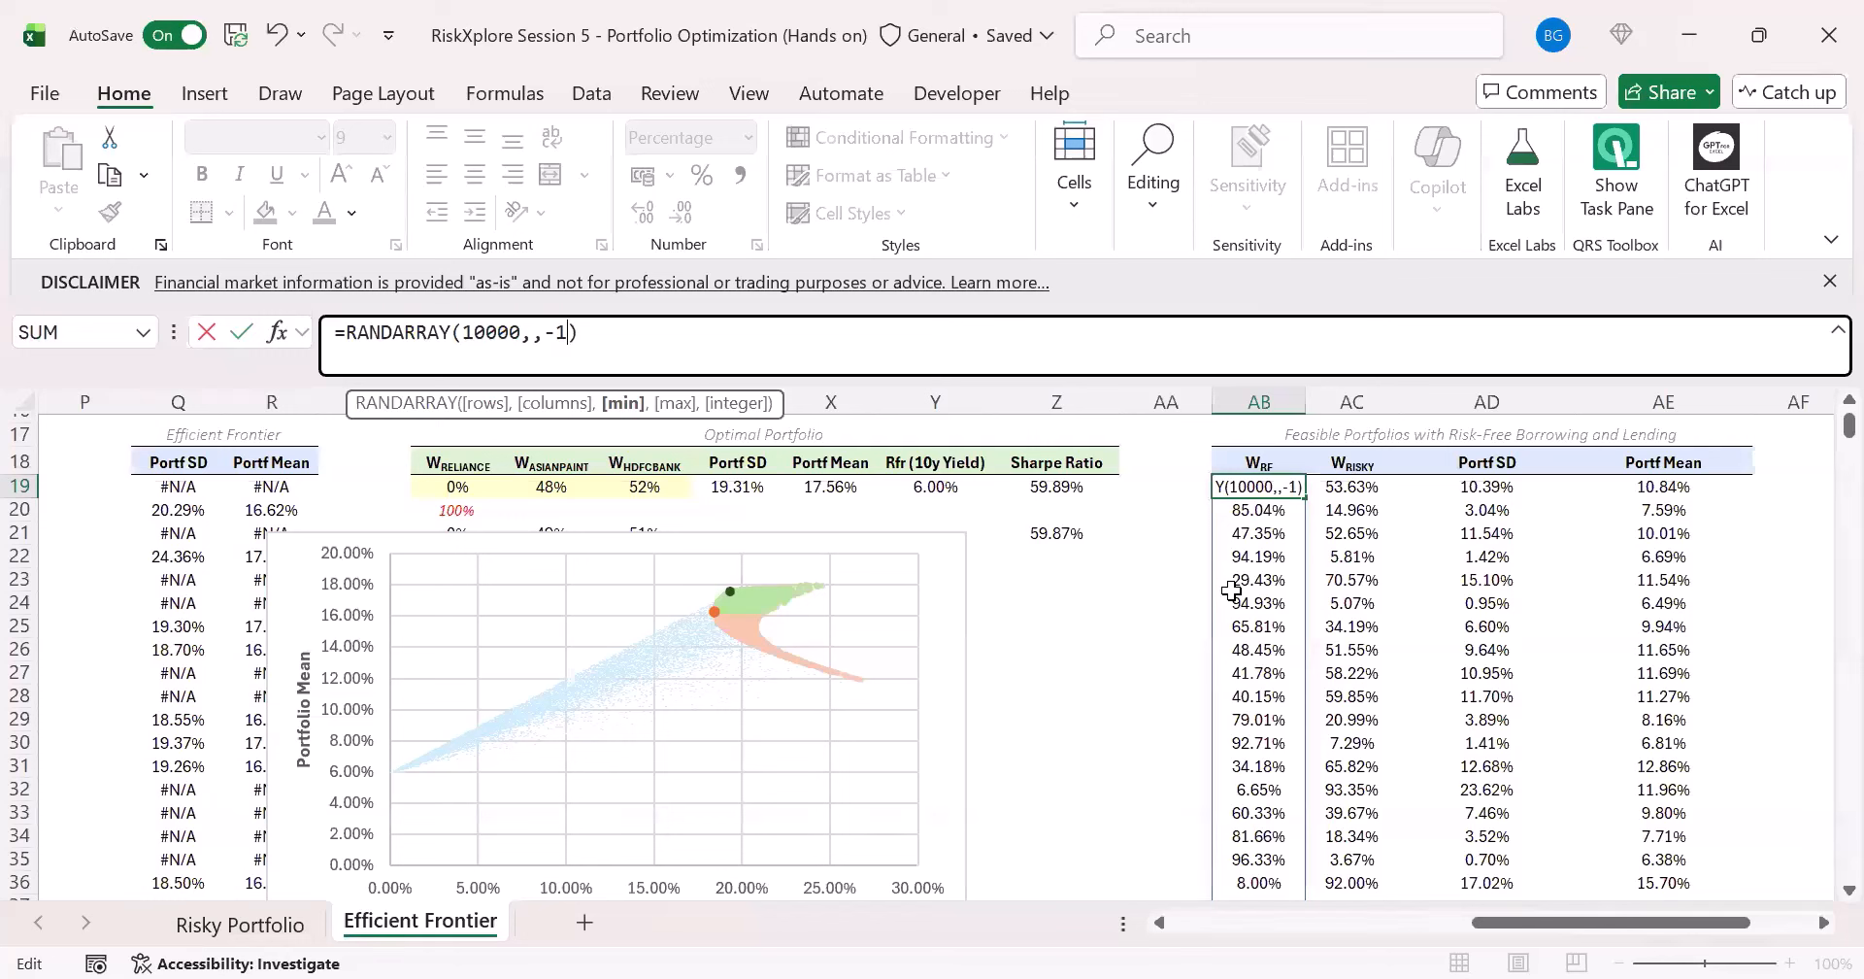
{"action": "type", "text": ","}
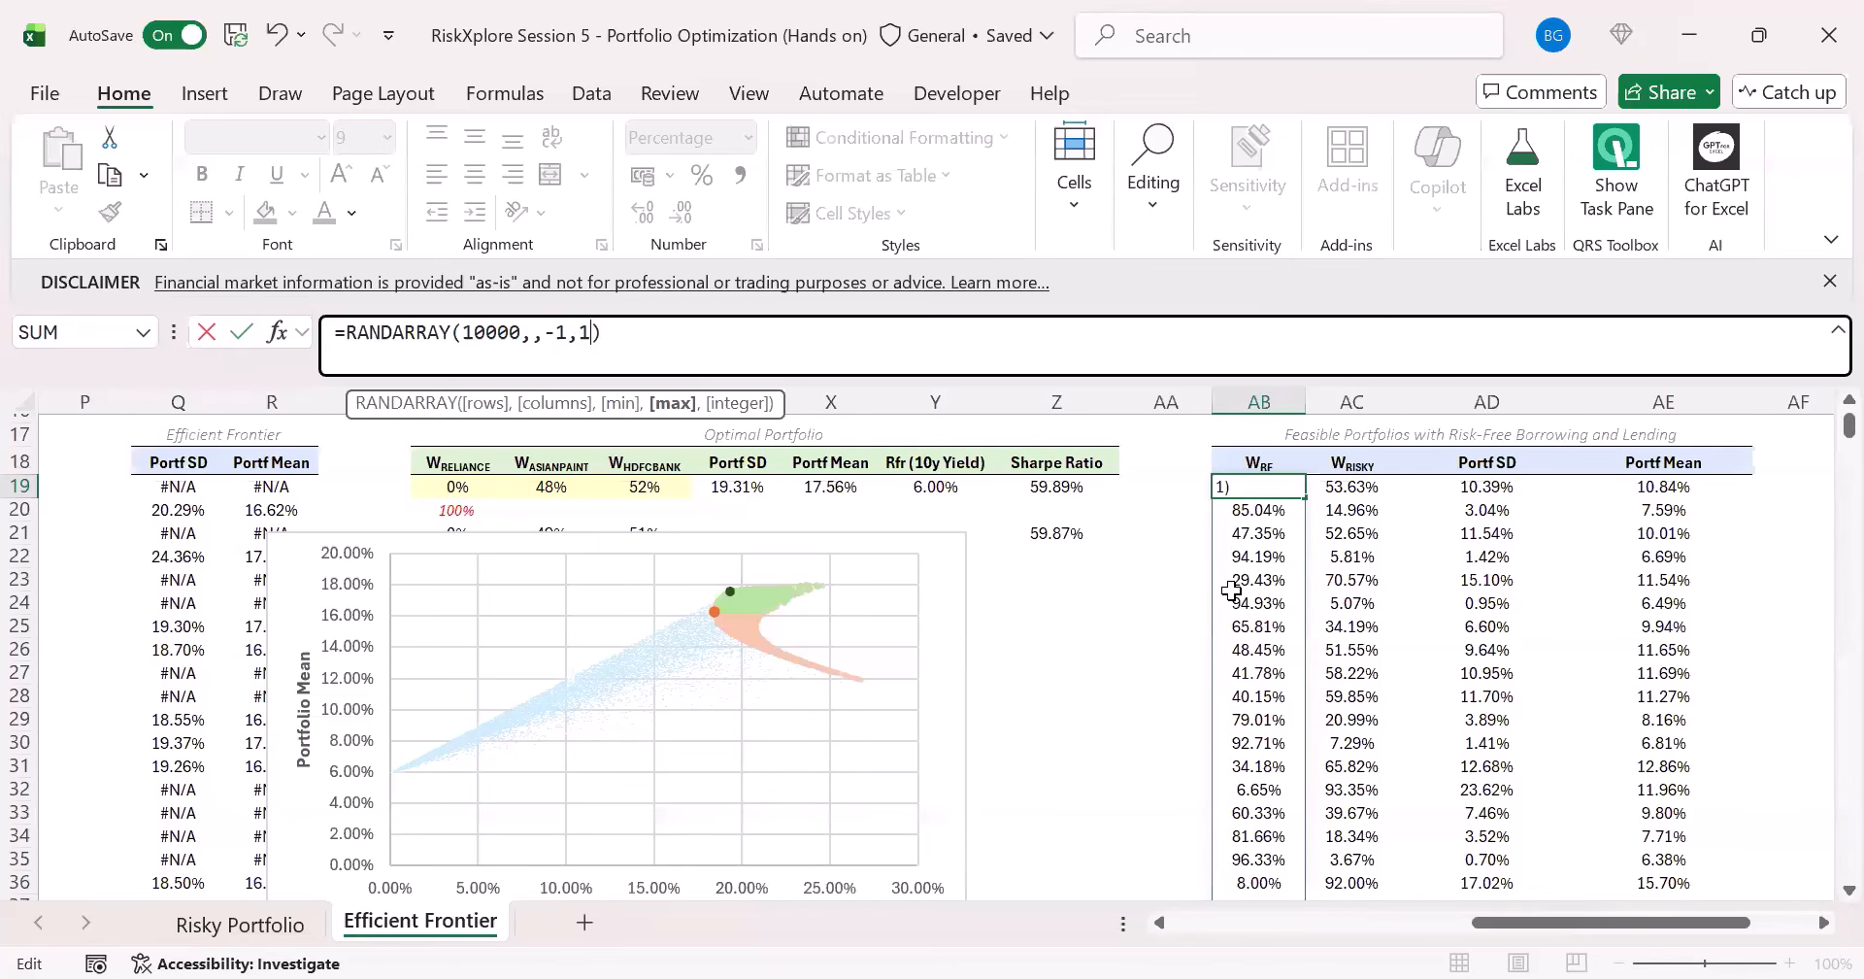
{"action": "type", "text": "1)"}
{"action": "key", "text": "Return"}
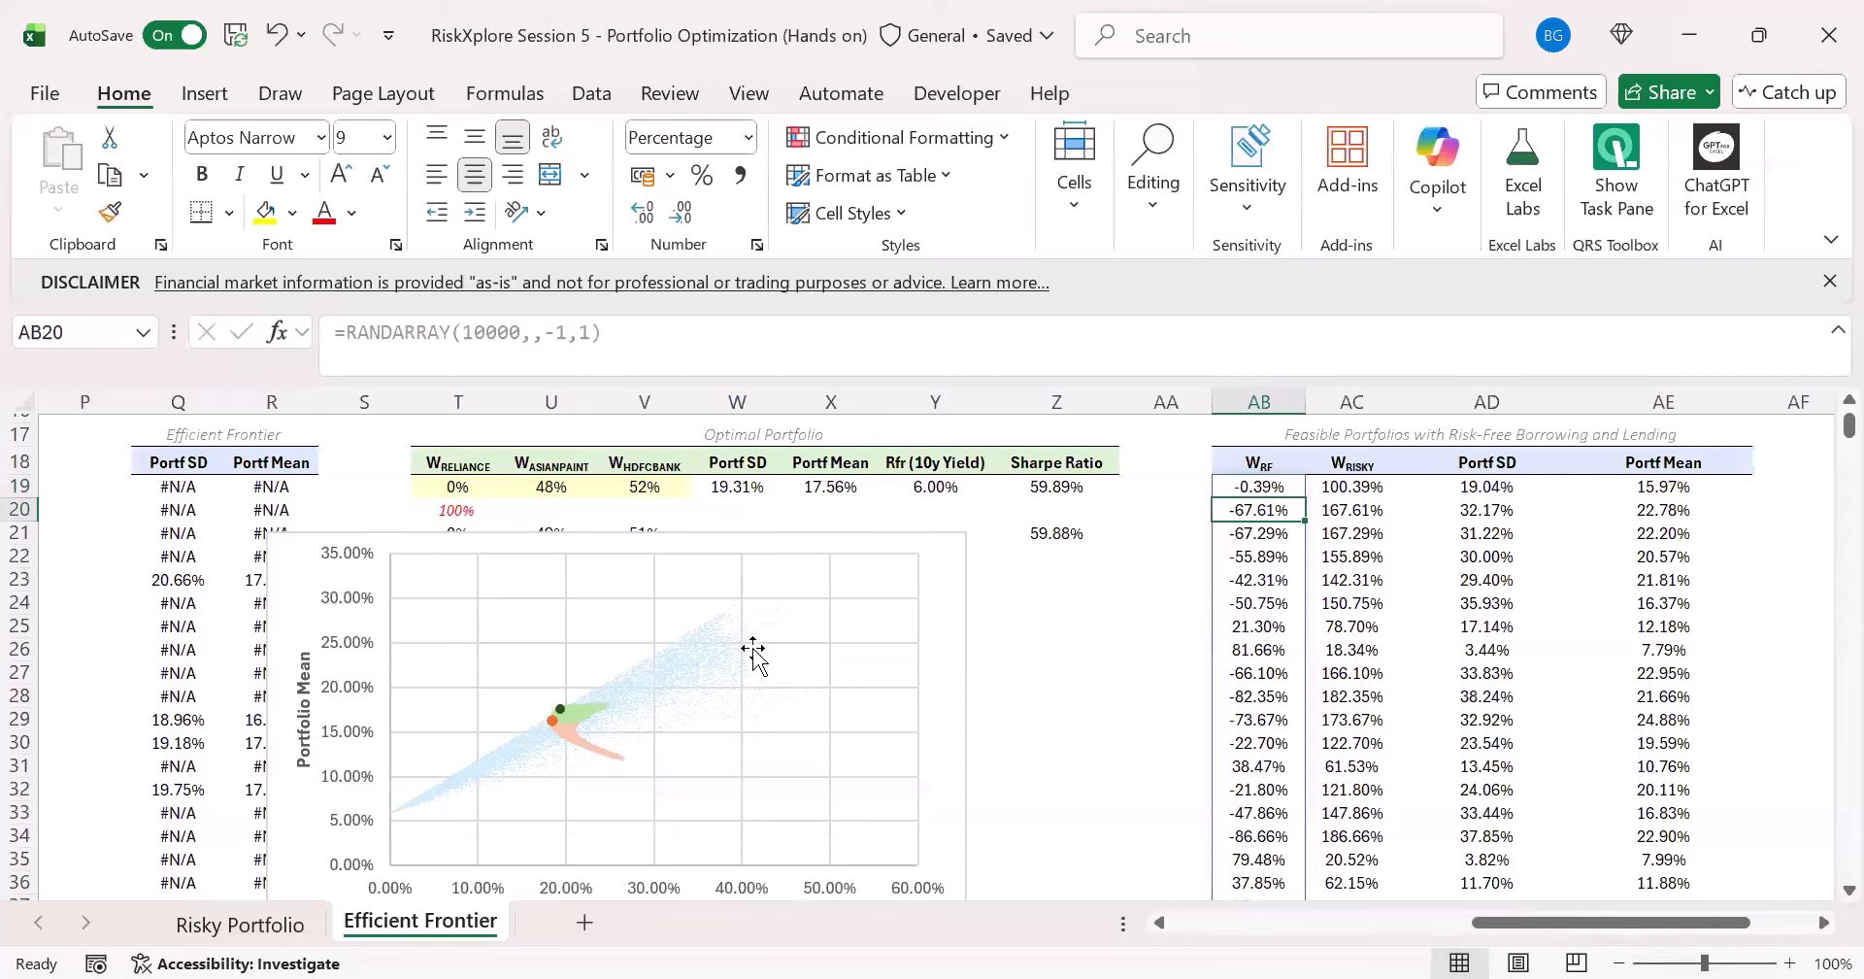
{"action": "left_click", "coordinate": [1291, 481]}
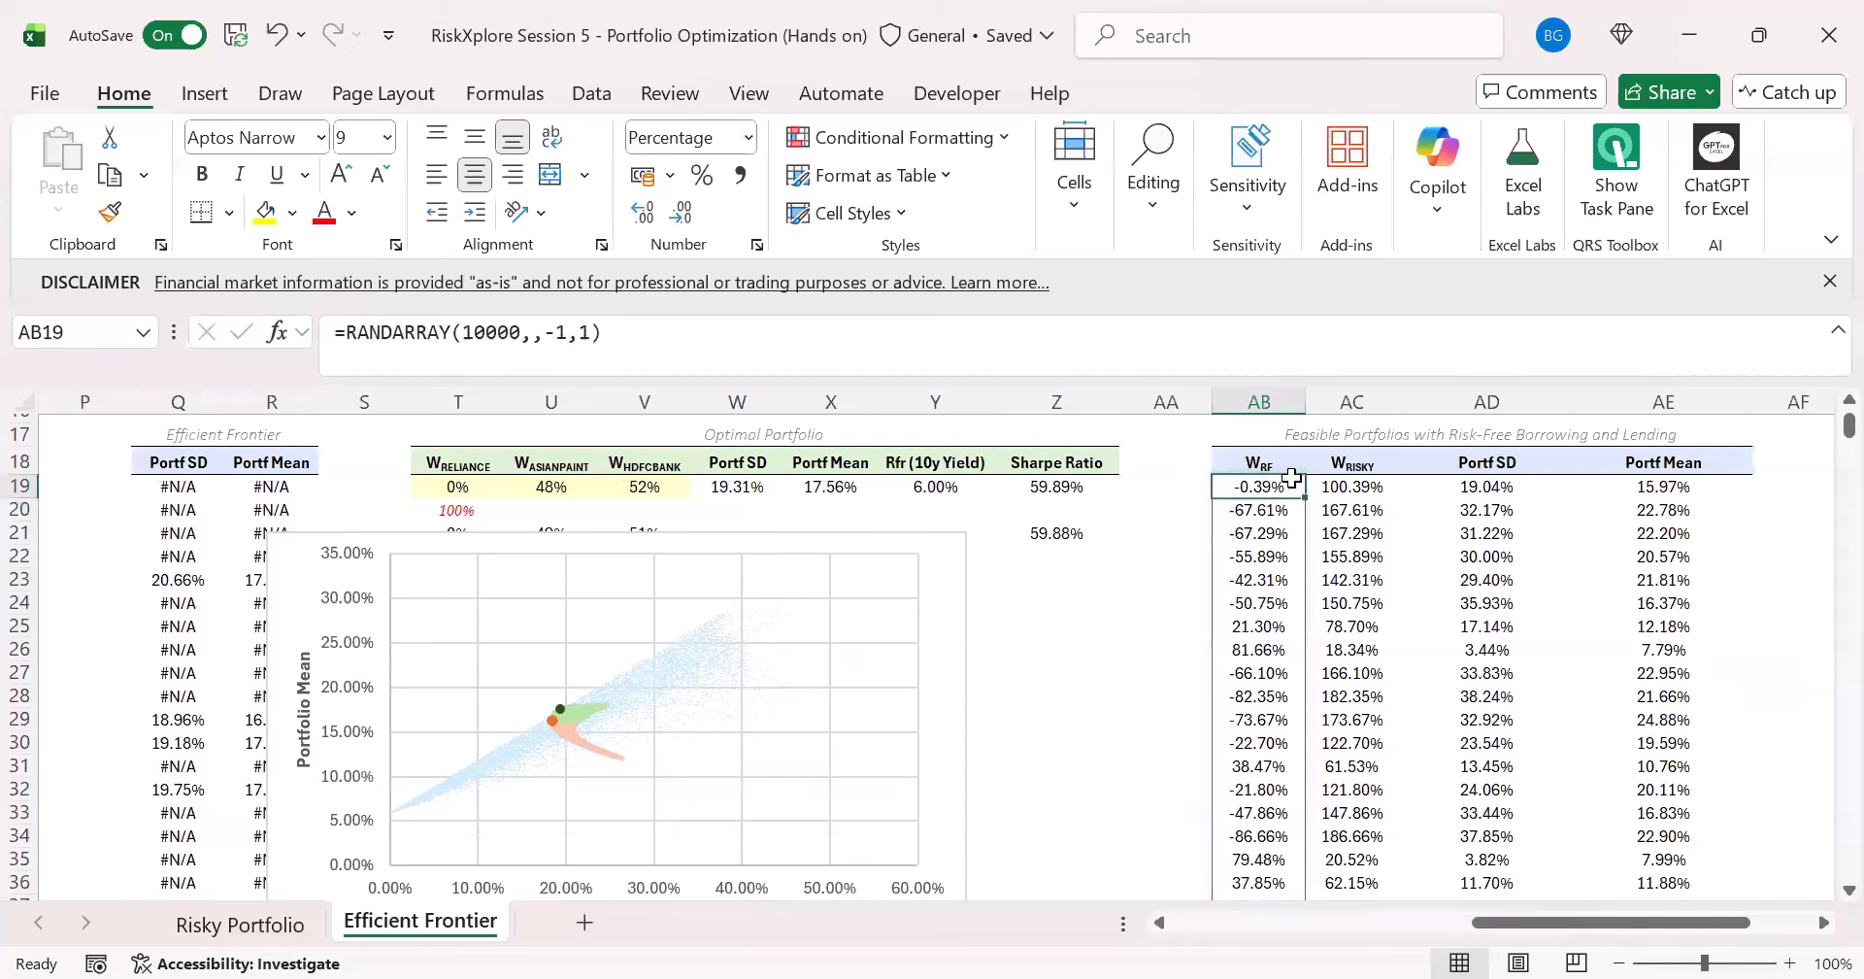
{"action": "key", "text": "ctrl+z"}
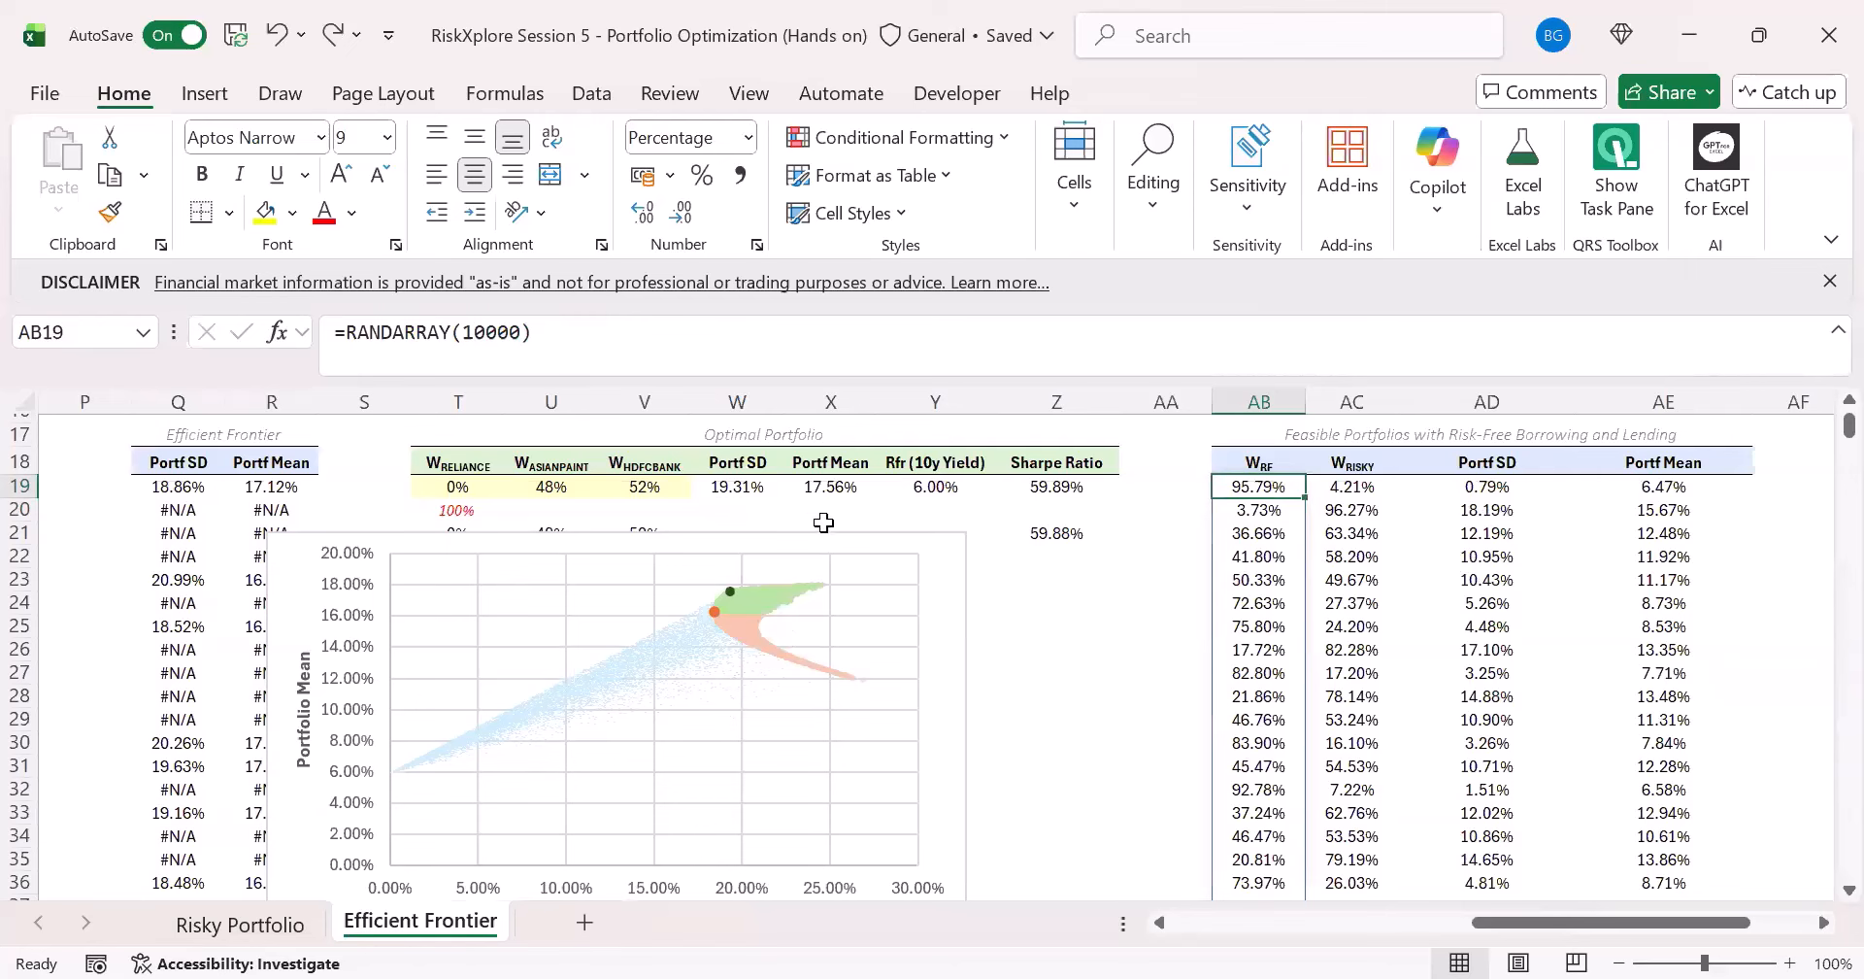
- Move the efficient frontier chart slightly up and to the right, and widen it to about column AA
{"action": "left_click_drag", "start_coordinate": [802, 537], "coordinate": [889, 496]}
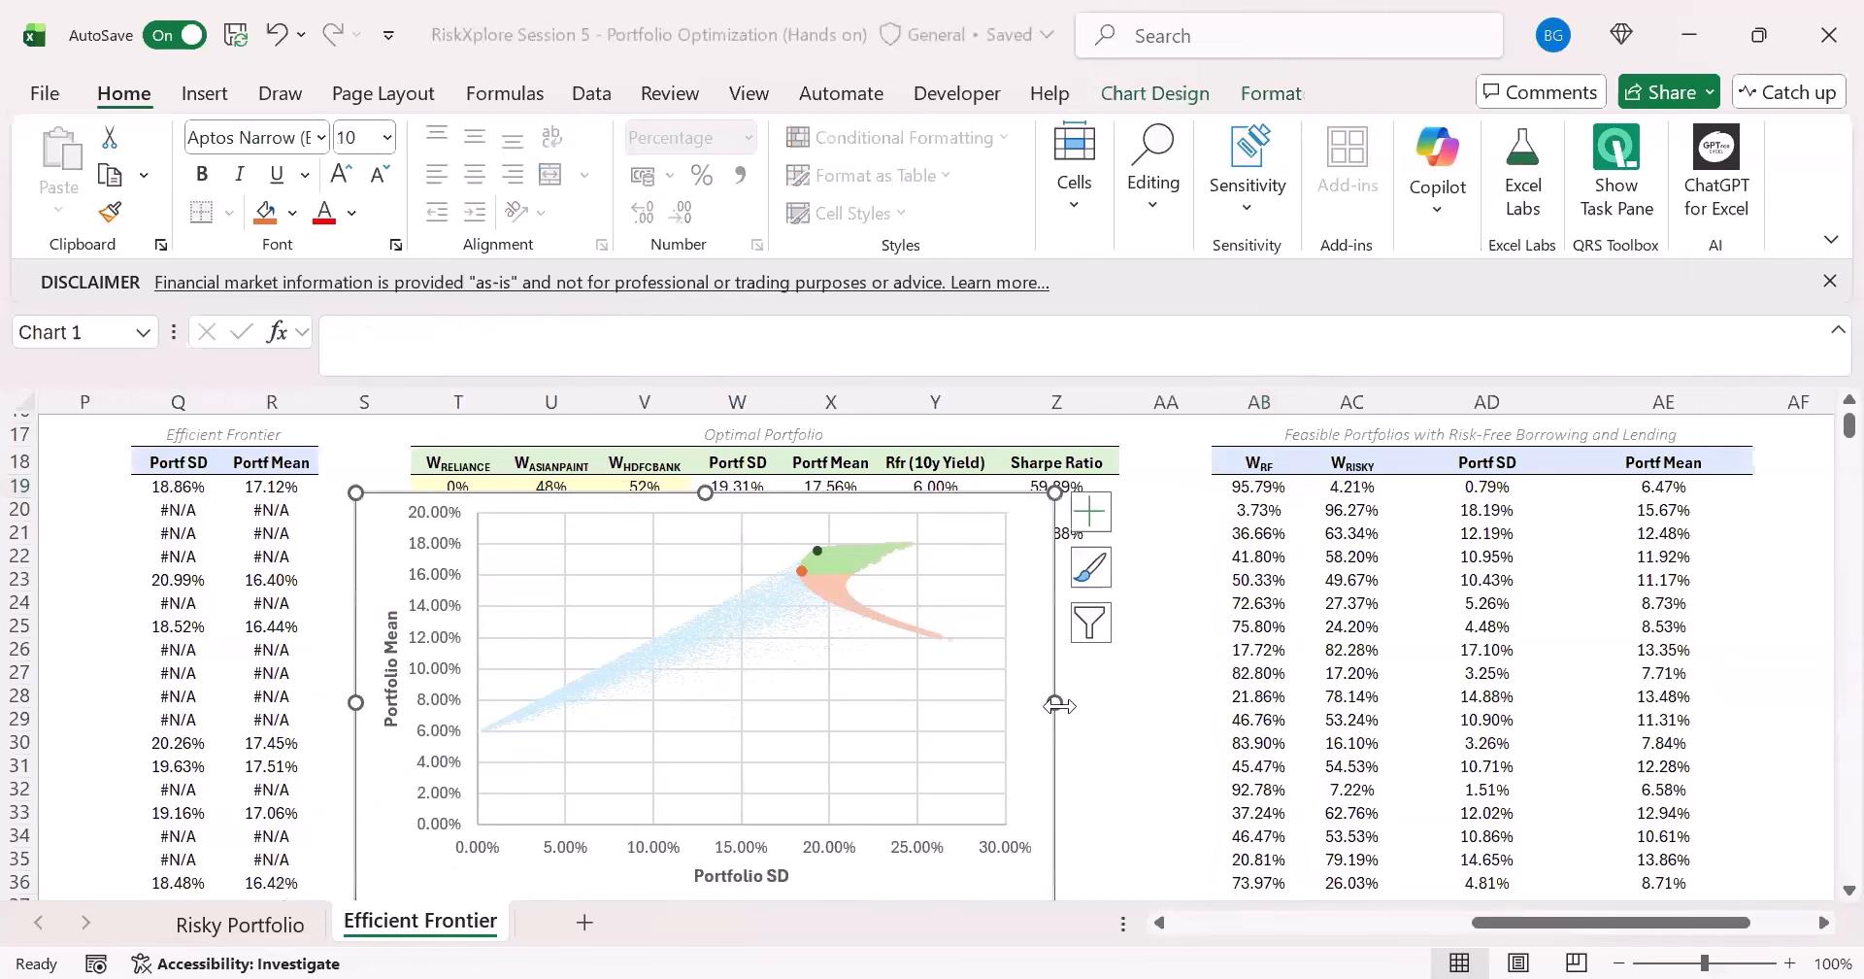
{"action": "left_click_drag", "start_coordinate": [1052, 700], "coordinate": [1201, 694]}
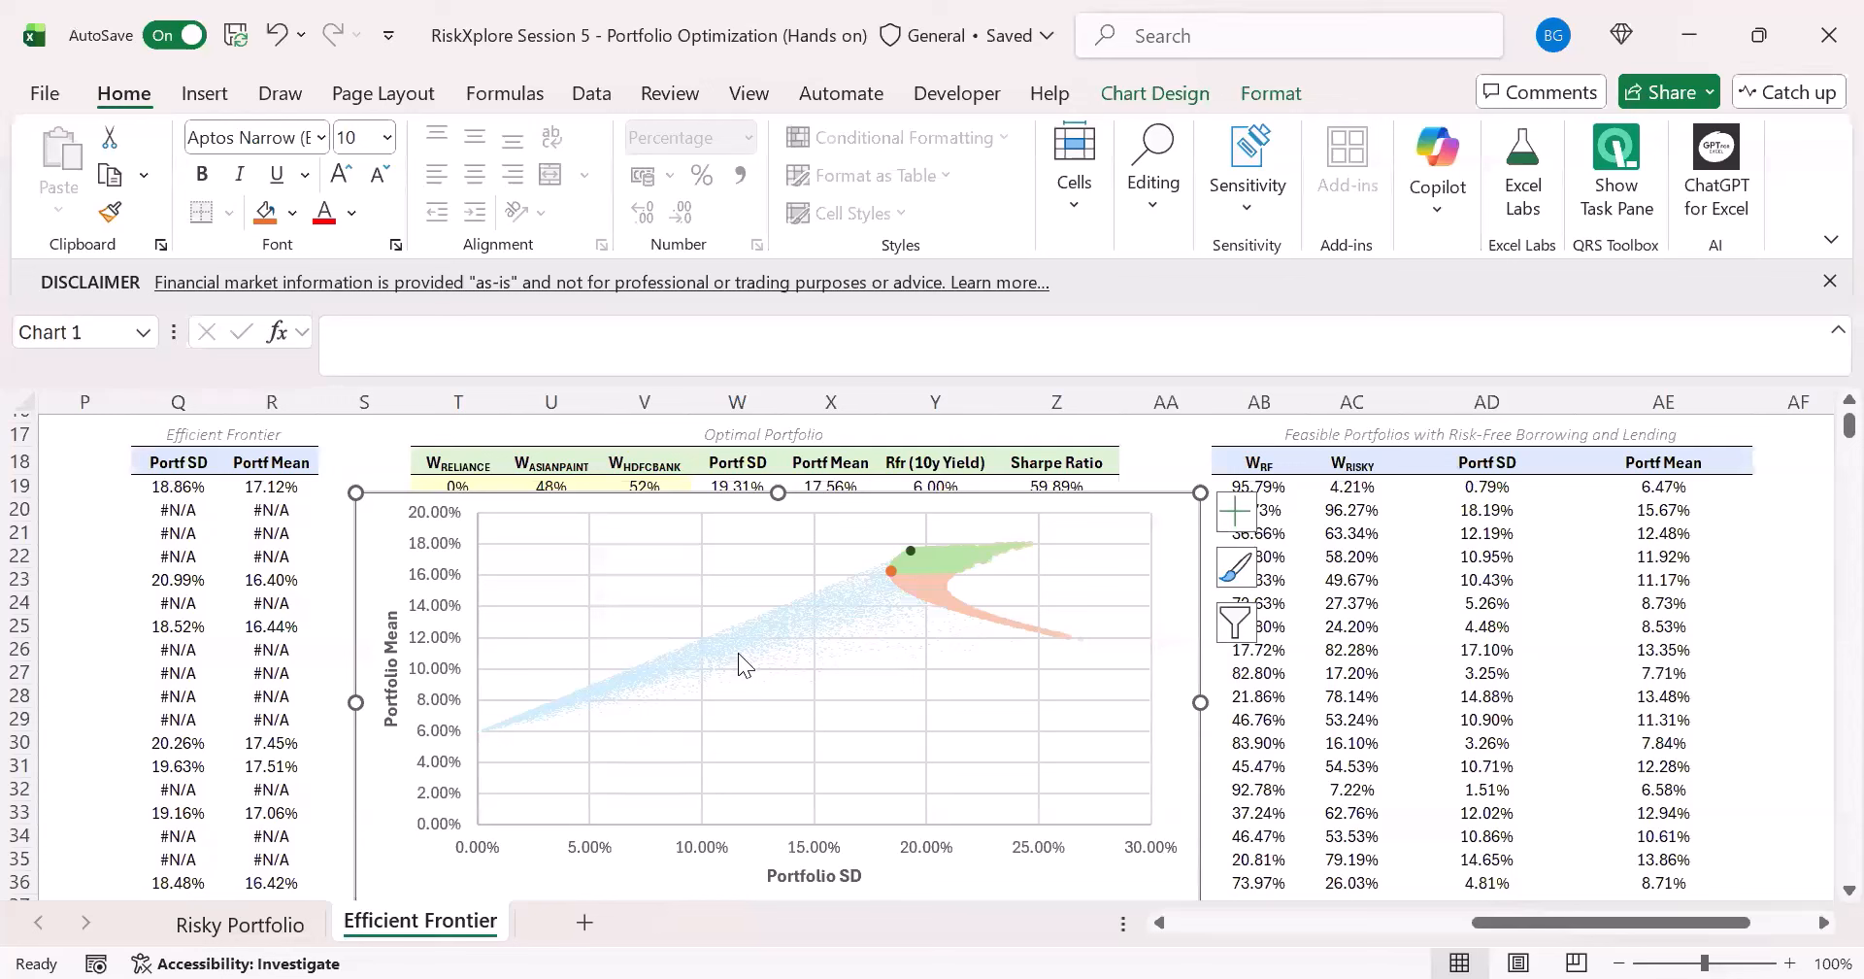
- Examine the portfolio chart, the feasible portfolios' risky weight and Portf SD columns, and the empty CAL table
{"action": "mouse_move", "coordinate": [779, 676]}
{"action": "mouse_move", "coordinate": [904, 551]}
{"action": "left_click", "coordinate": [1359, 485]}
{"action": "left_click_drag", "start_coordinate": [1612, 922], "coordinate": [1672, 922]}
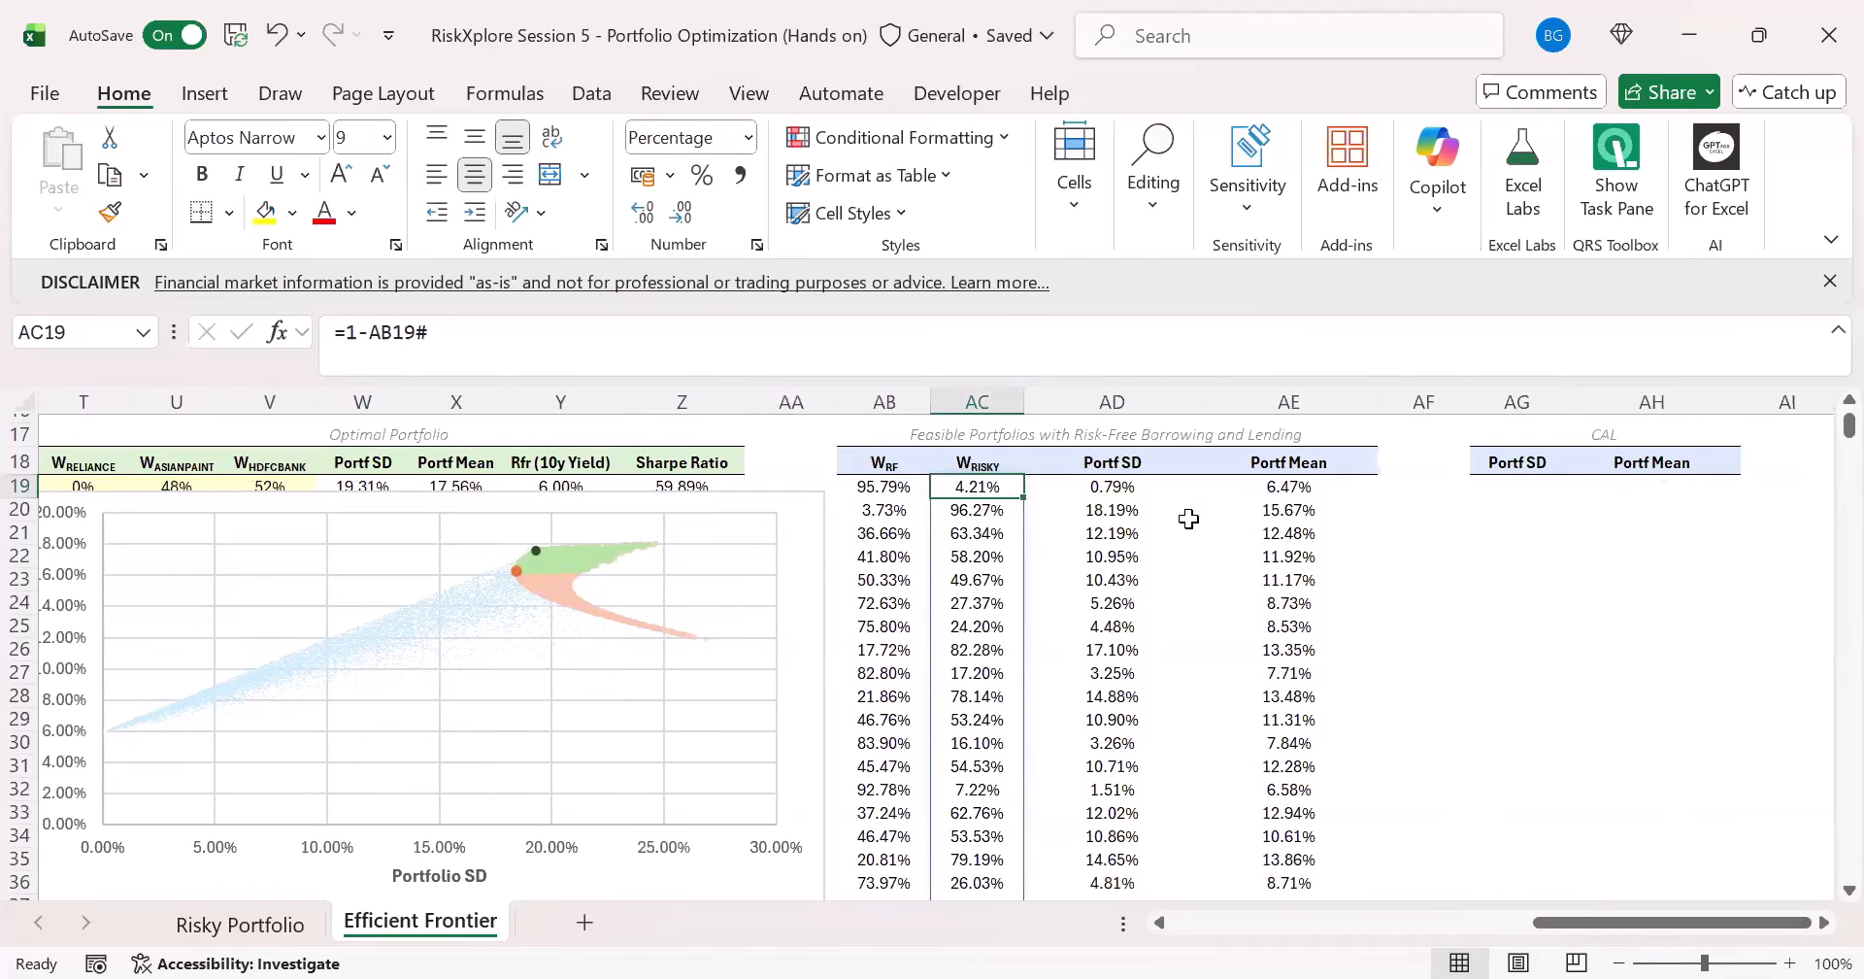
{"action": "left_click", "coordinate": [1149, 484]}
{"action": "left_click", "coordinate": [1523, 485]}
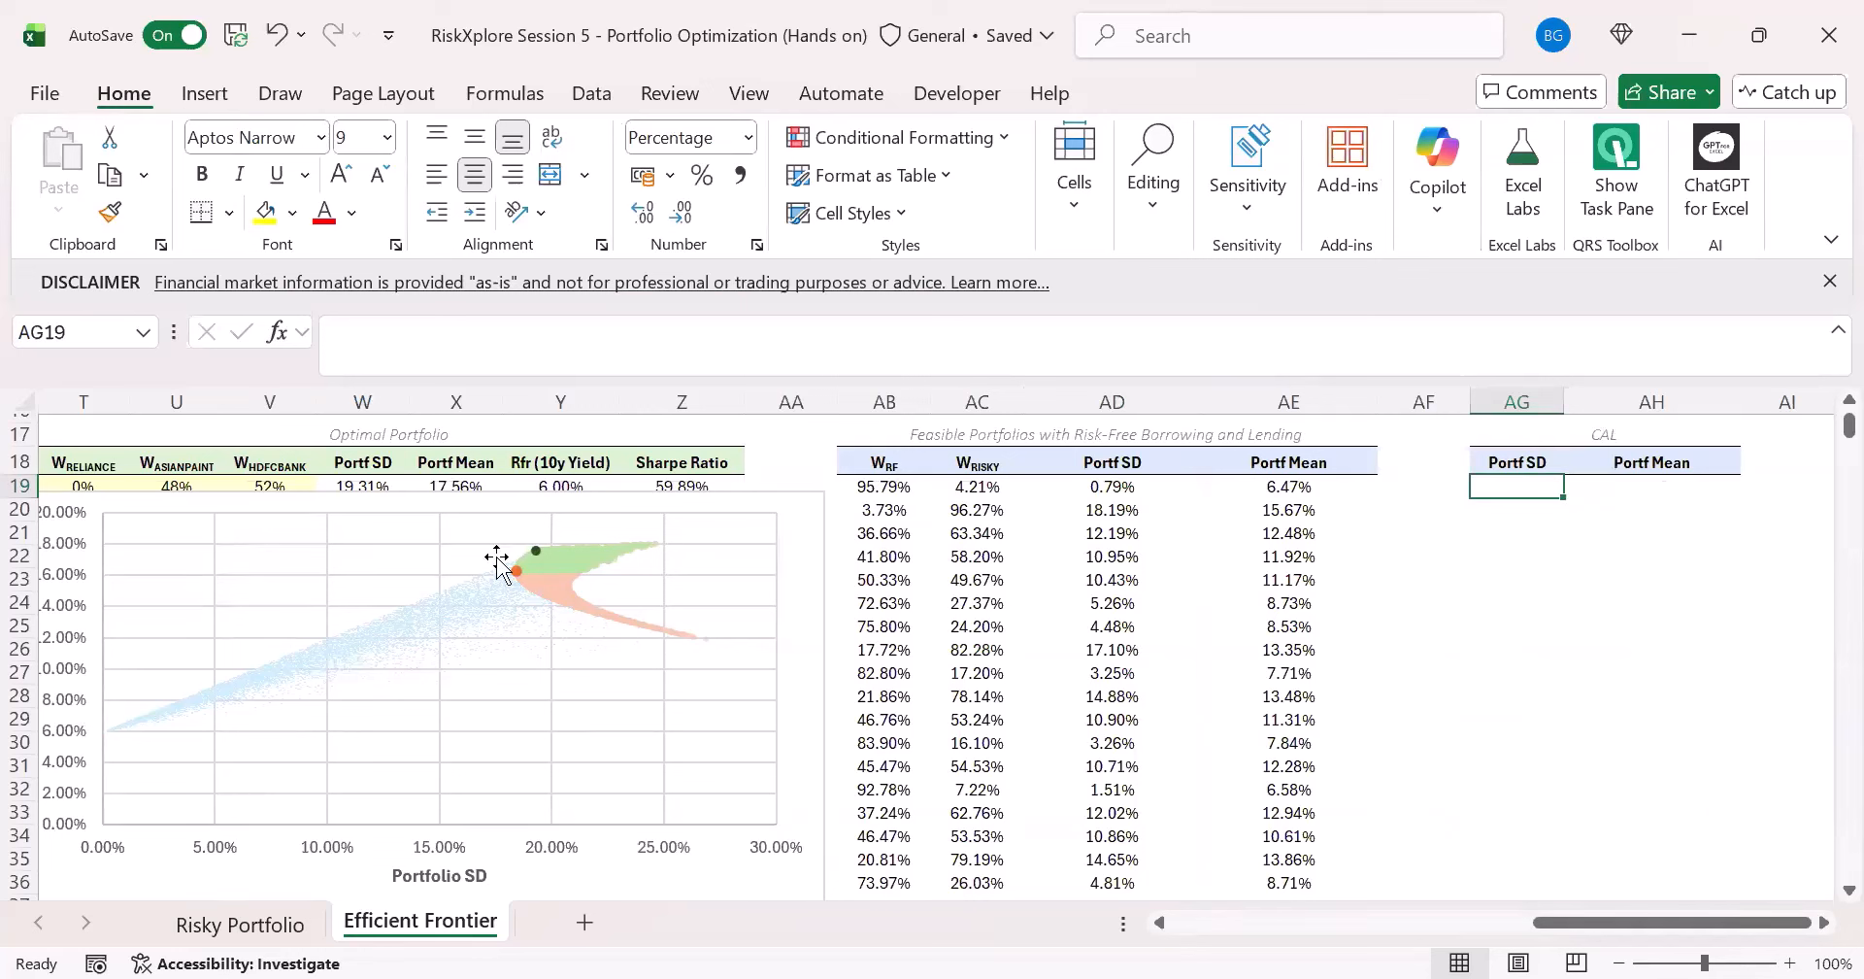
{"action": "key", "text": "Up"}
{"action": "key", "text": "Up"}
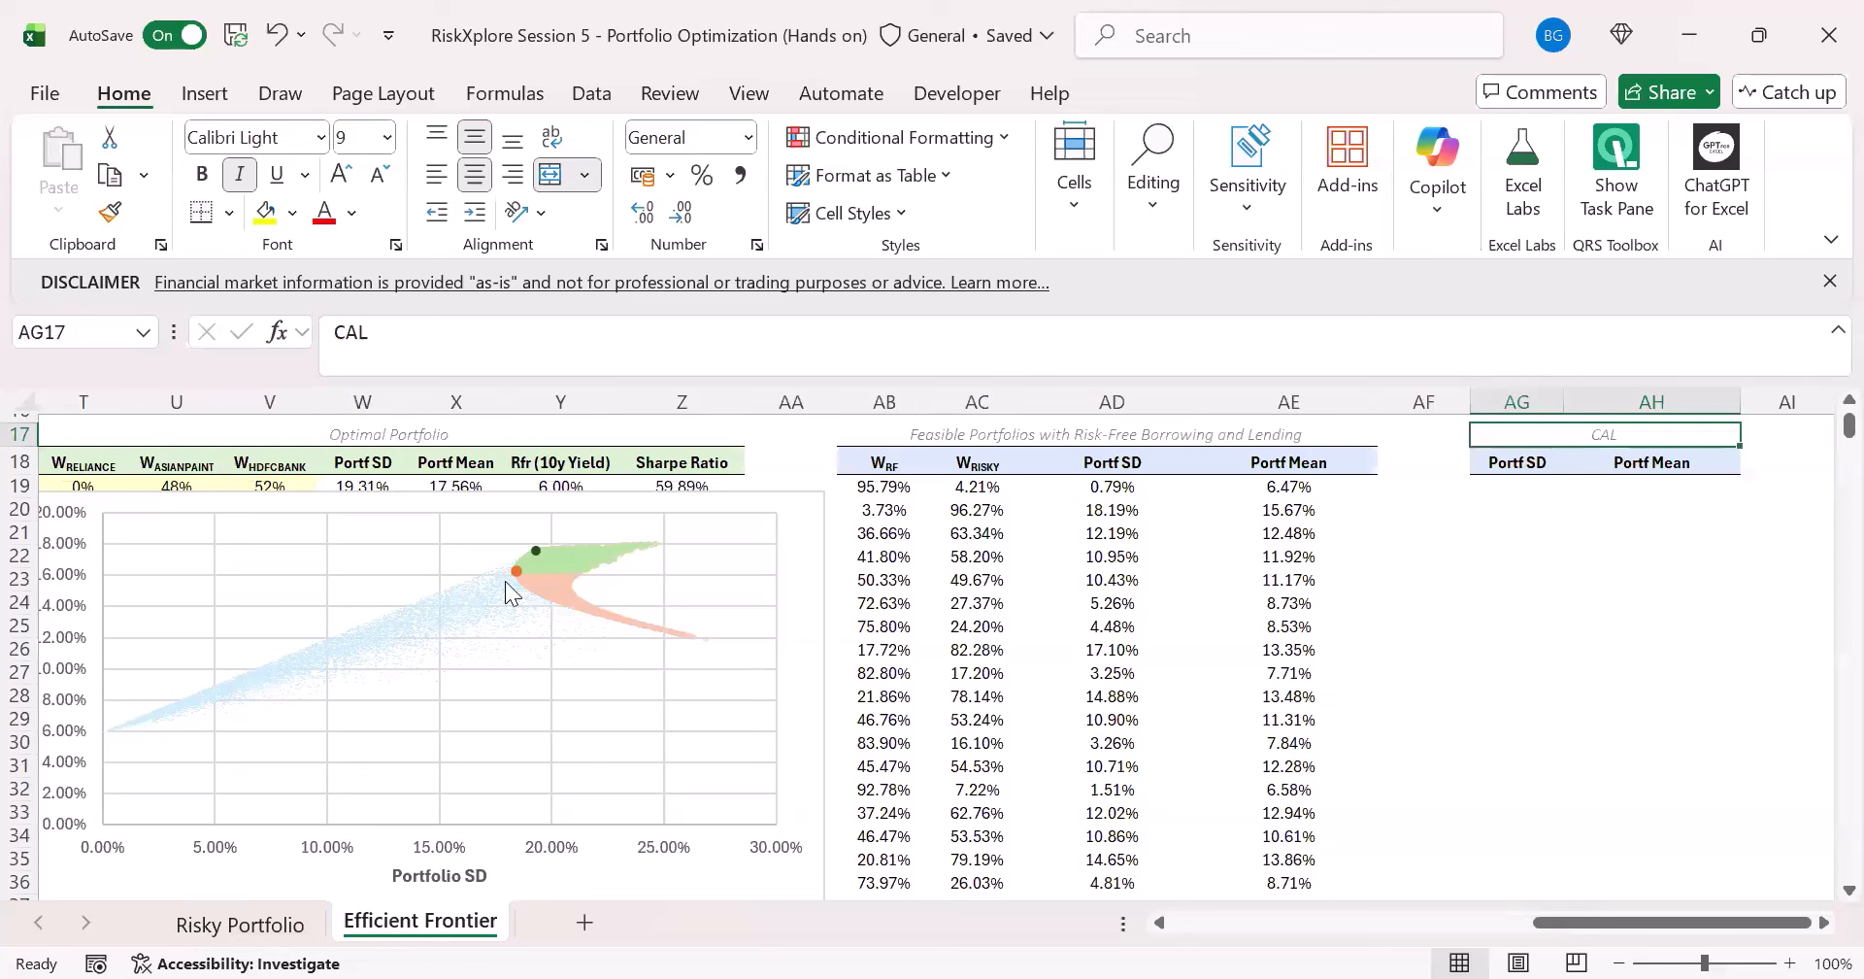
{"action": "left_click", "coordinate": [1519, 505]}
{"action": "left_click", "coordinate": [1529, 466]}
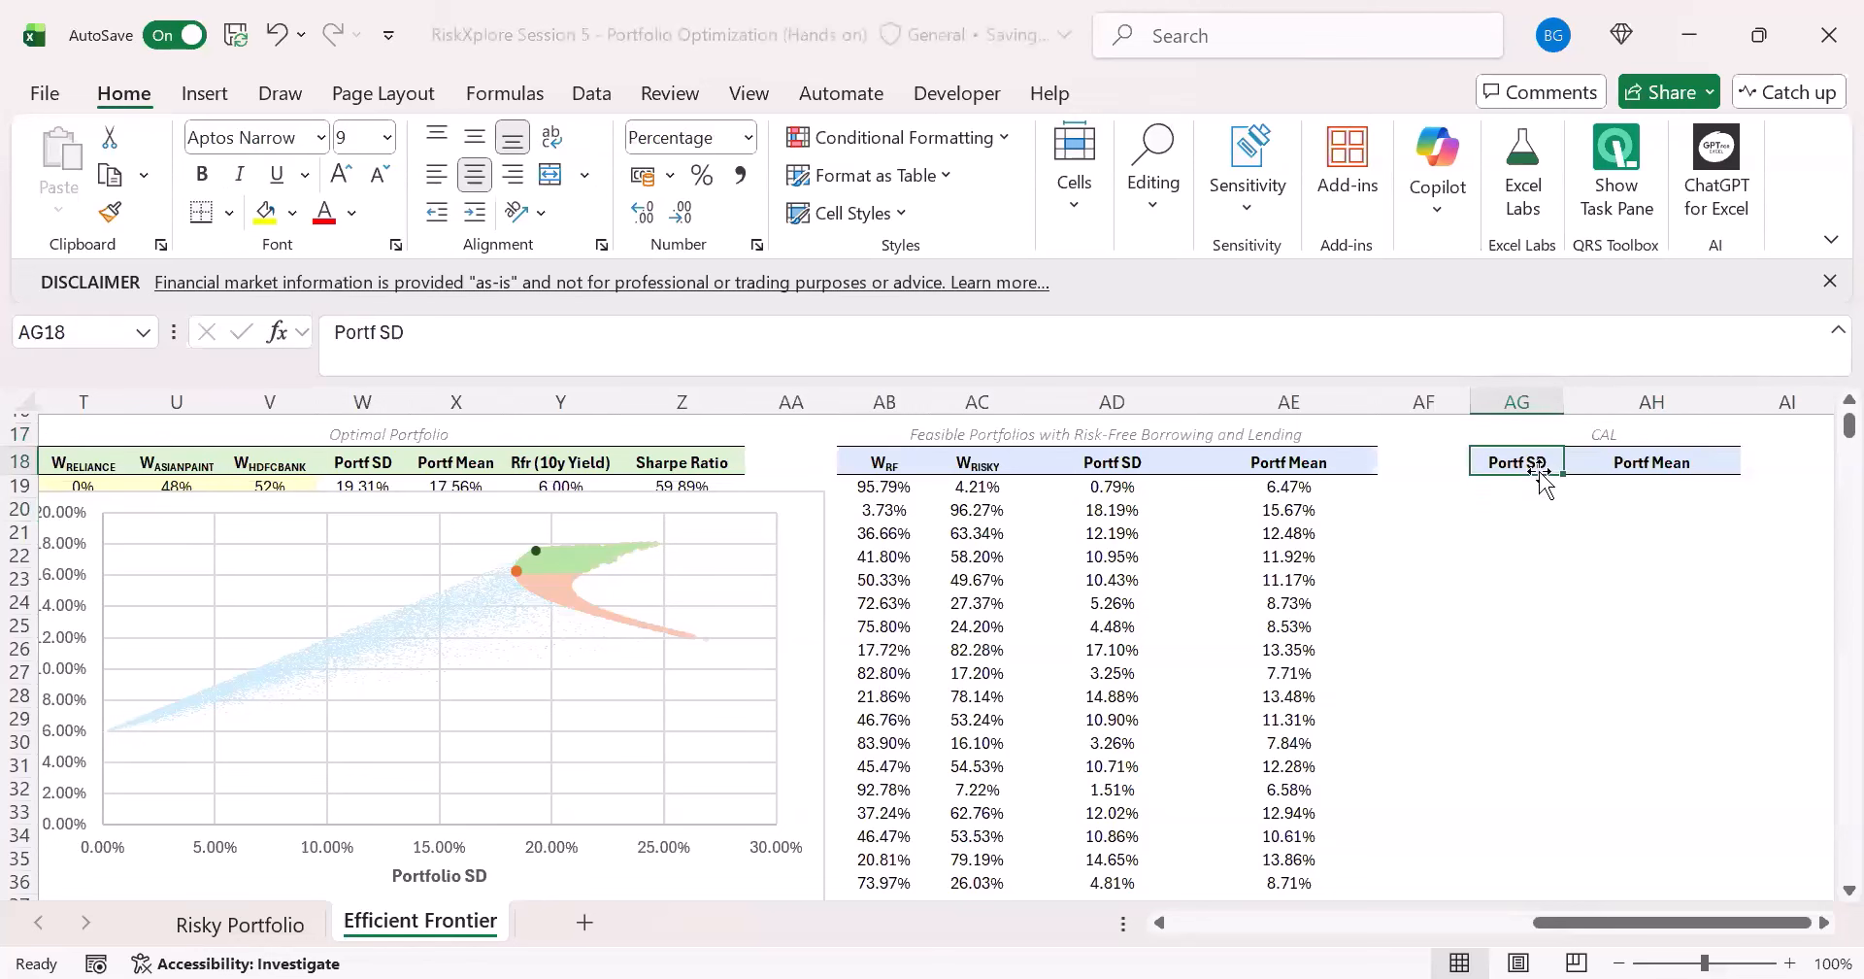
- Enter =AD19# in AG19 to fill the CAL table's Portf SD column from the feasible portfolios' Portf SD
{"action": "left_click", "coordinate": [1531, 488]}
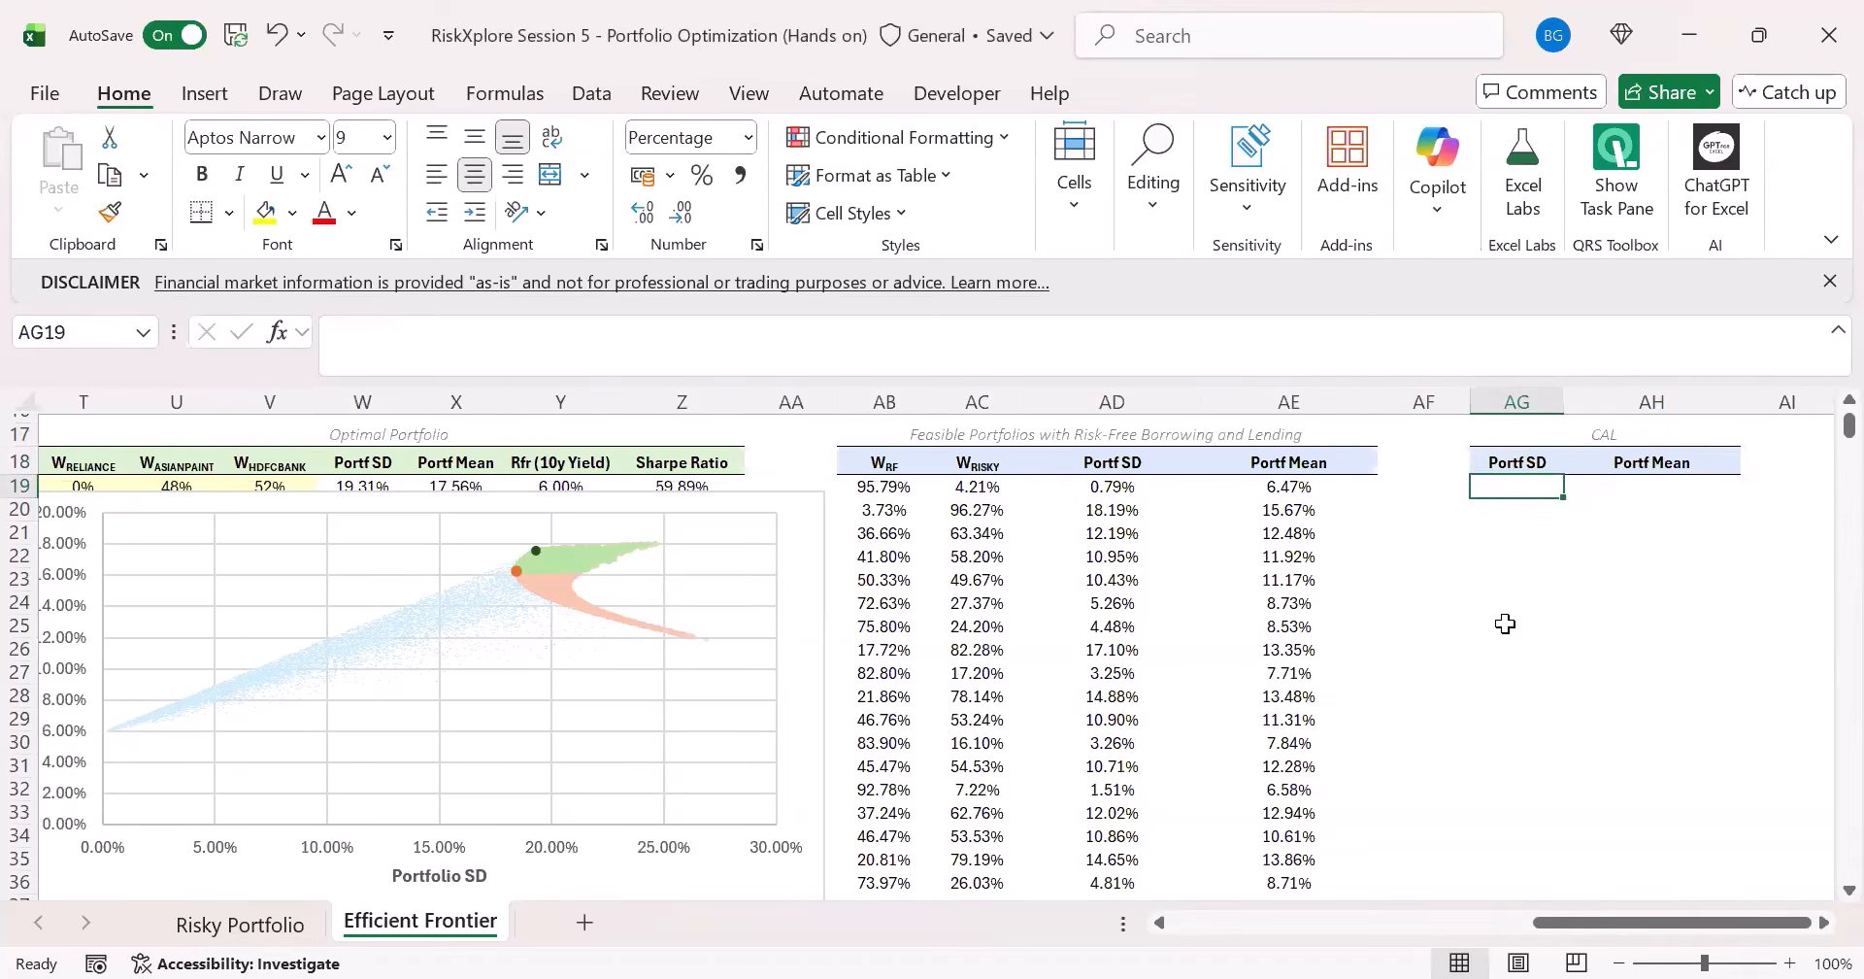
{"action": "type", "text": "="}
{"action": "key", "text": "Left"}
{"action": "key", "text": "Left"}
{"action": "key", "text": "Left"}
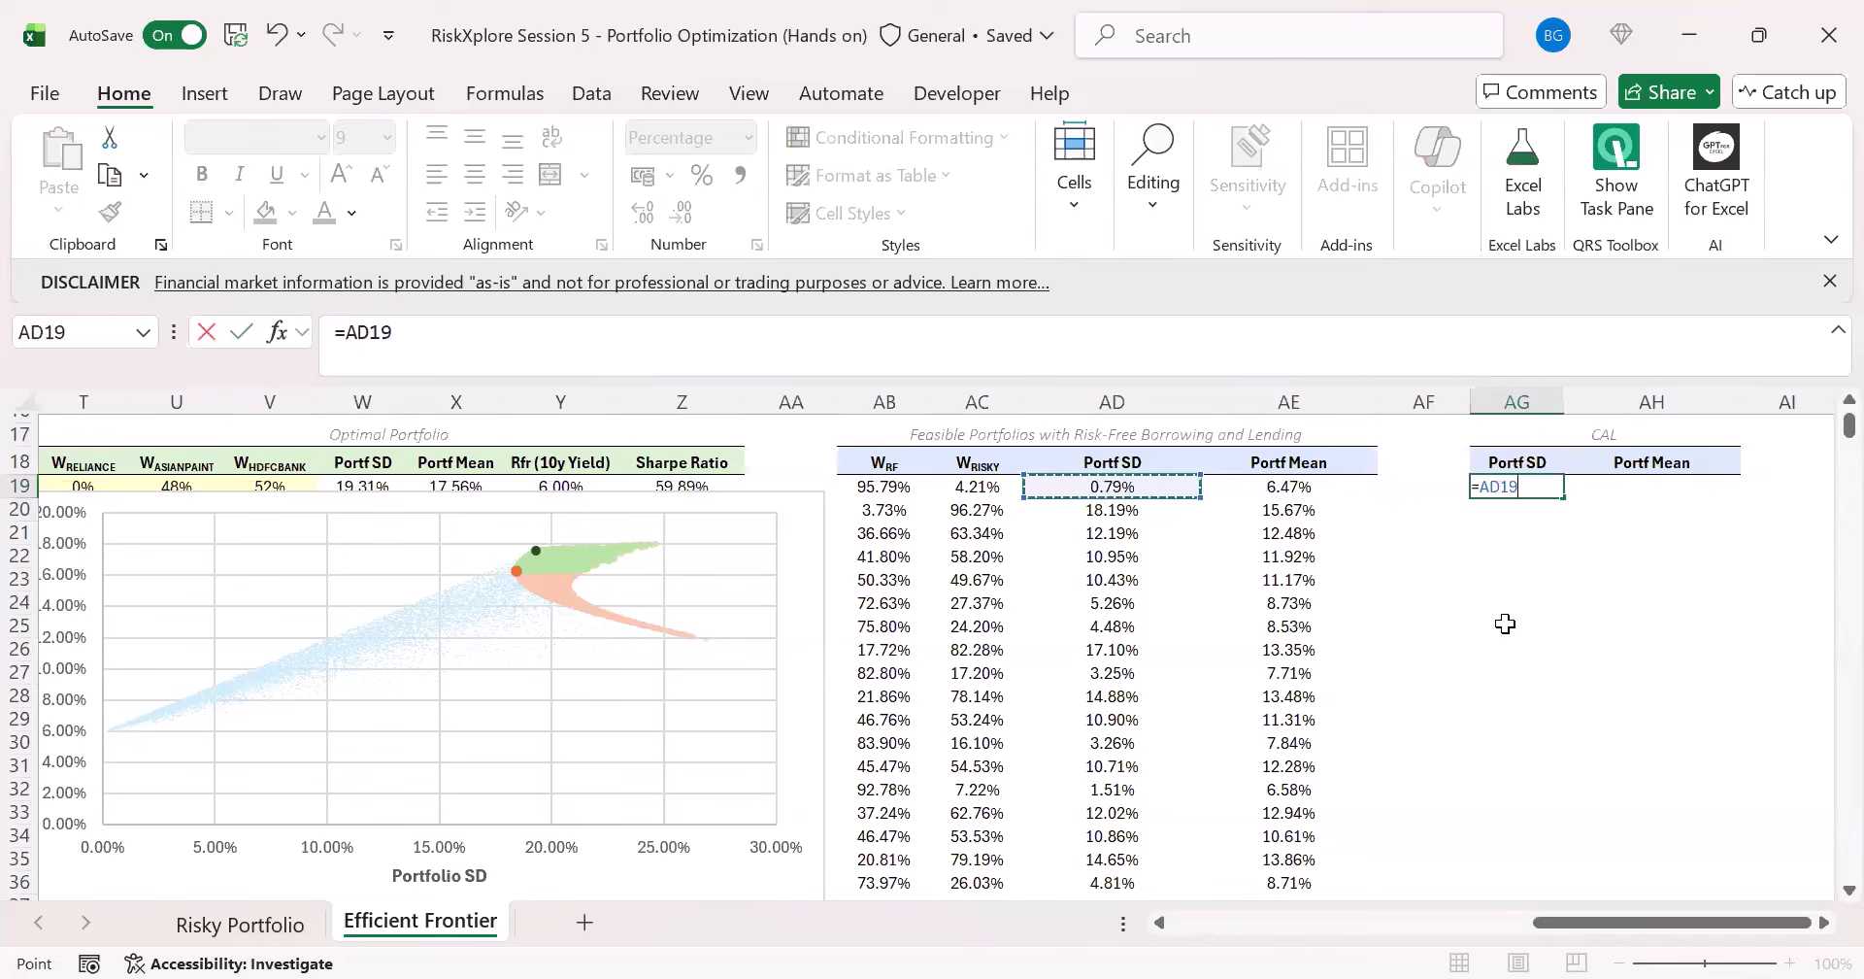
{"action": "key", "text": "ctrl+shift+Down"}
{"action": "key", "text": "Return"}
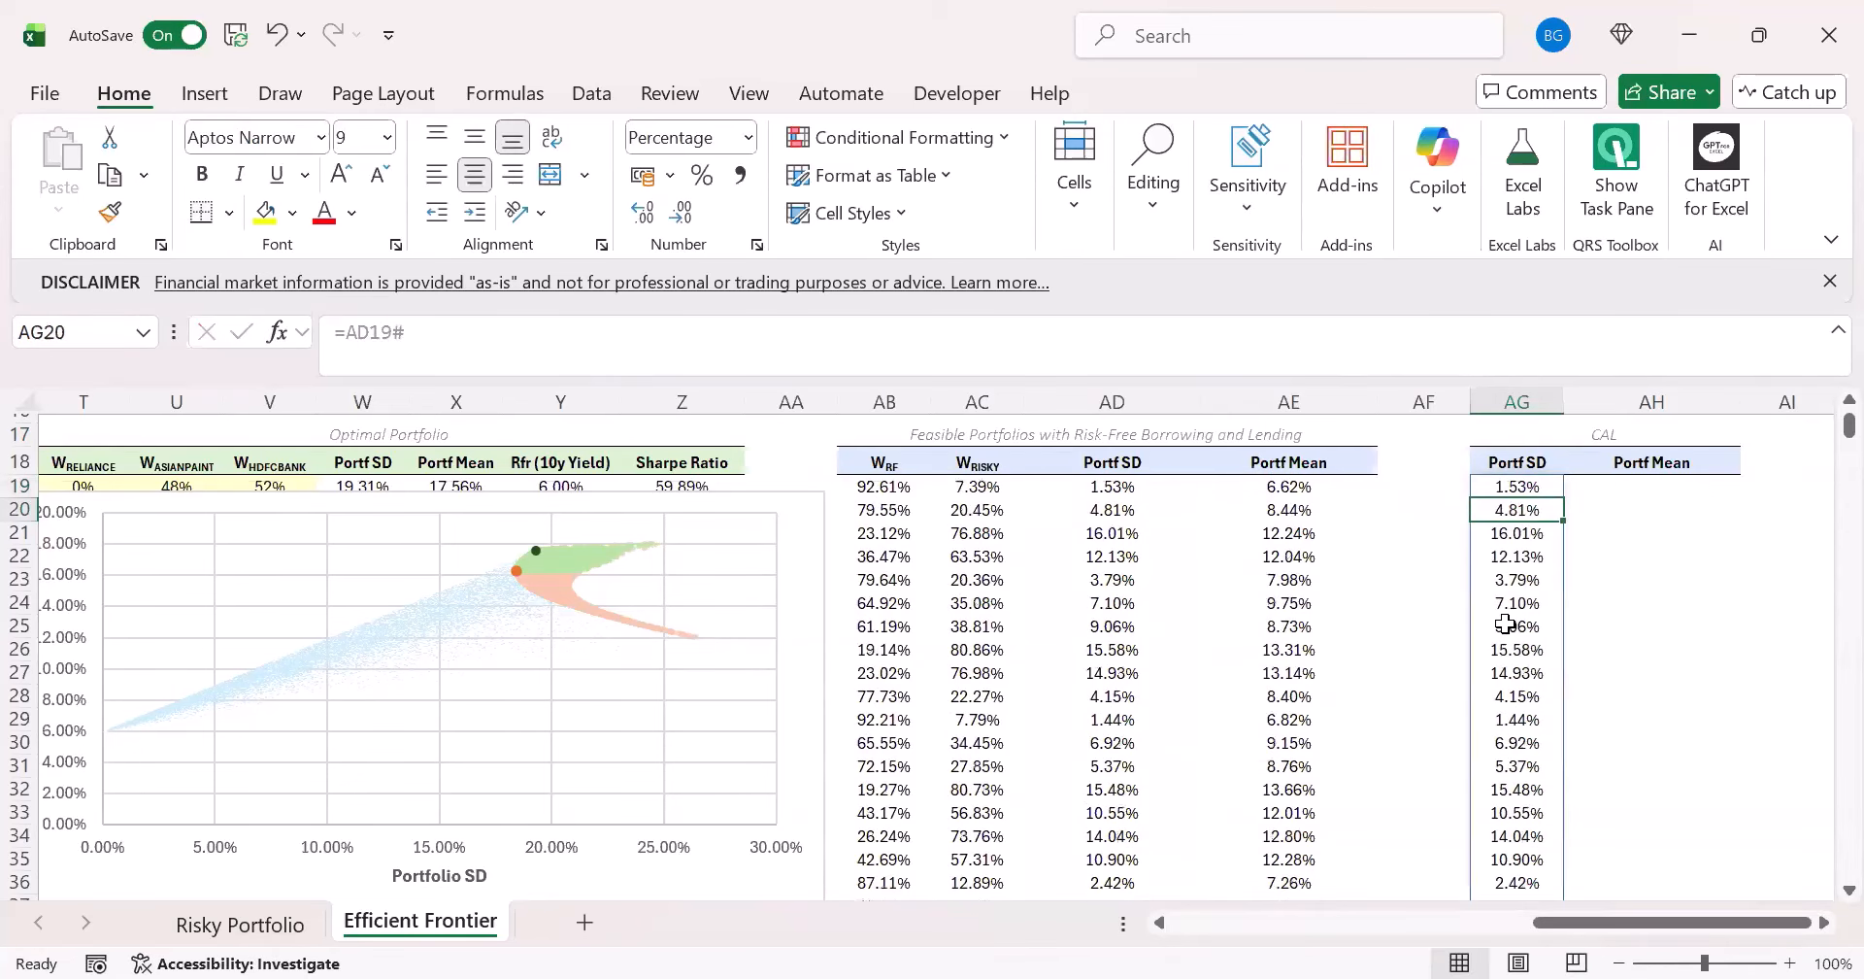
{"action": "key", "text": "Up"}
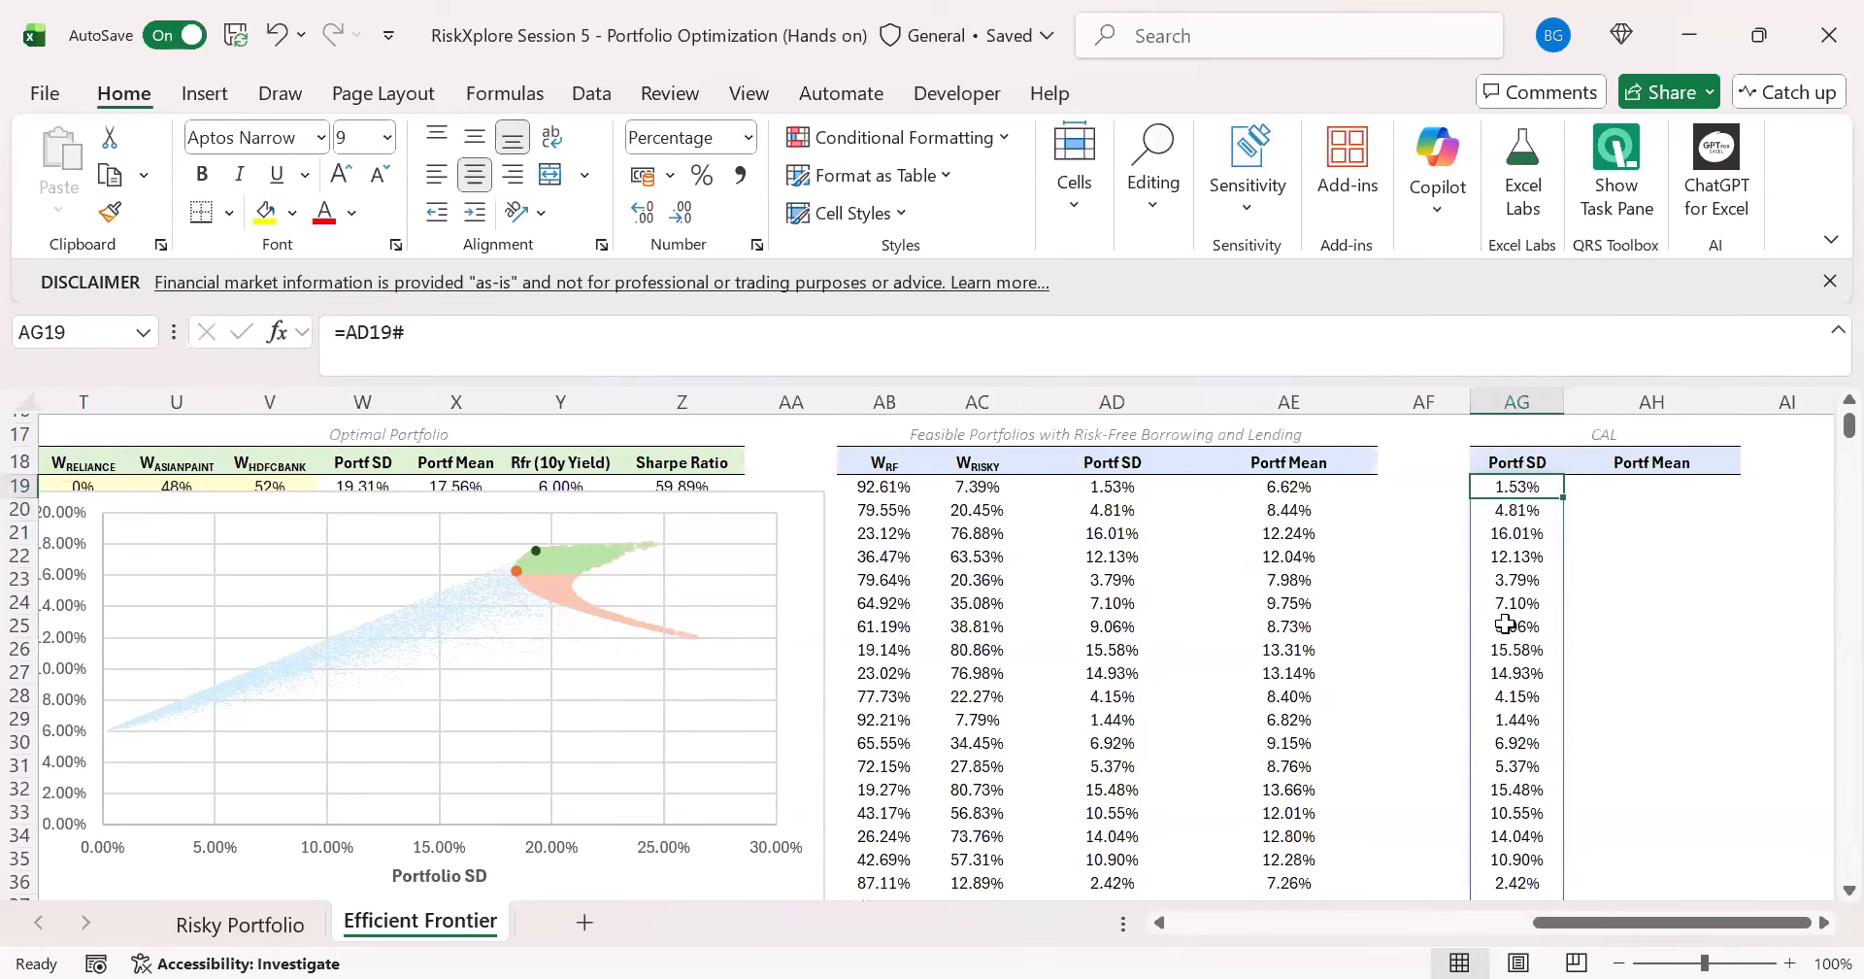
{"action": "key", "text": "Right"}
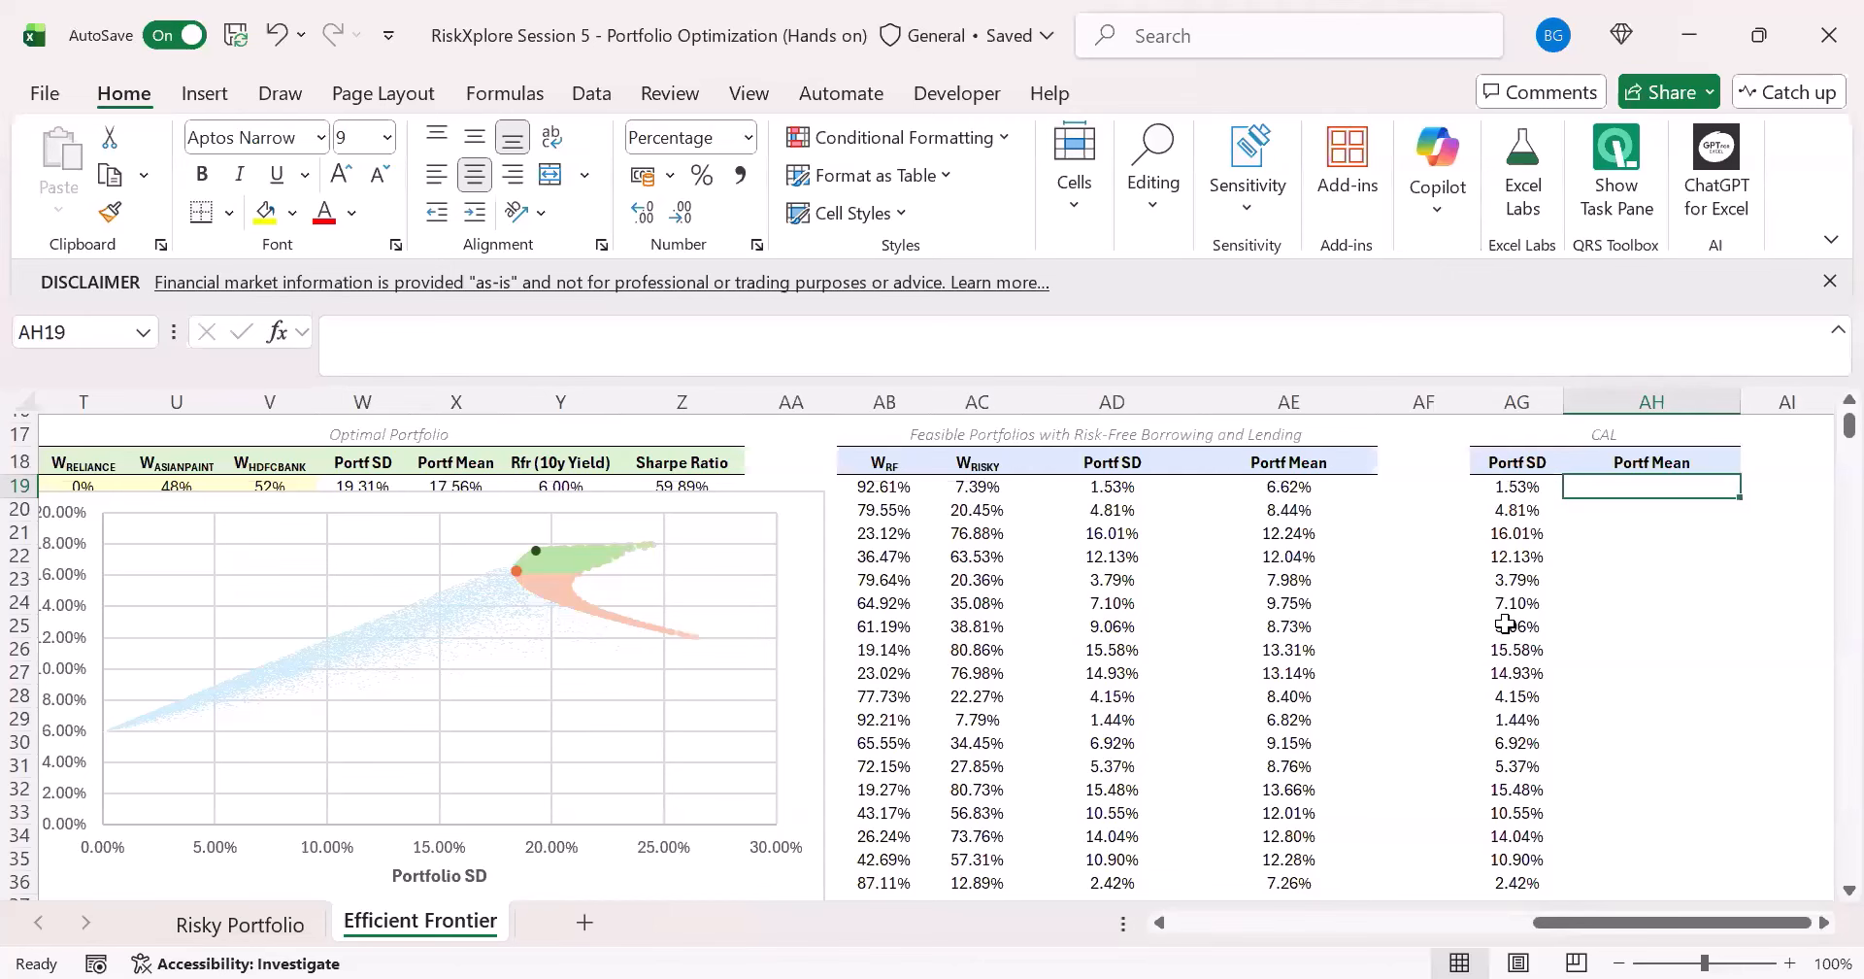
{"action": "type", "text": "="}
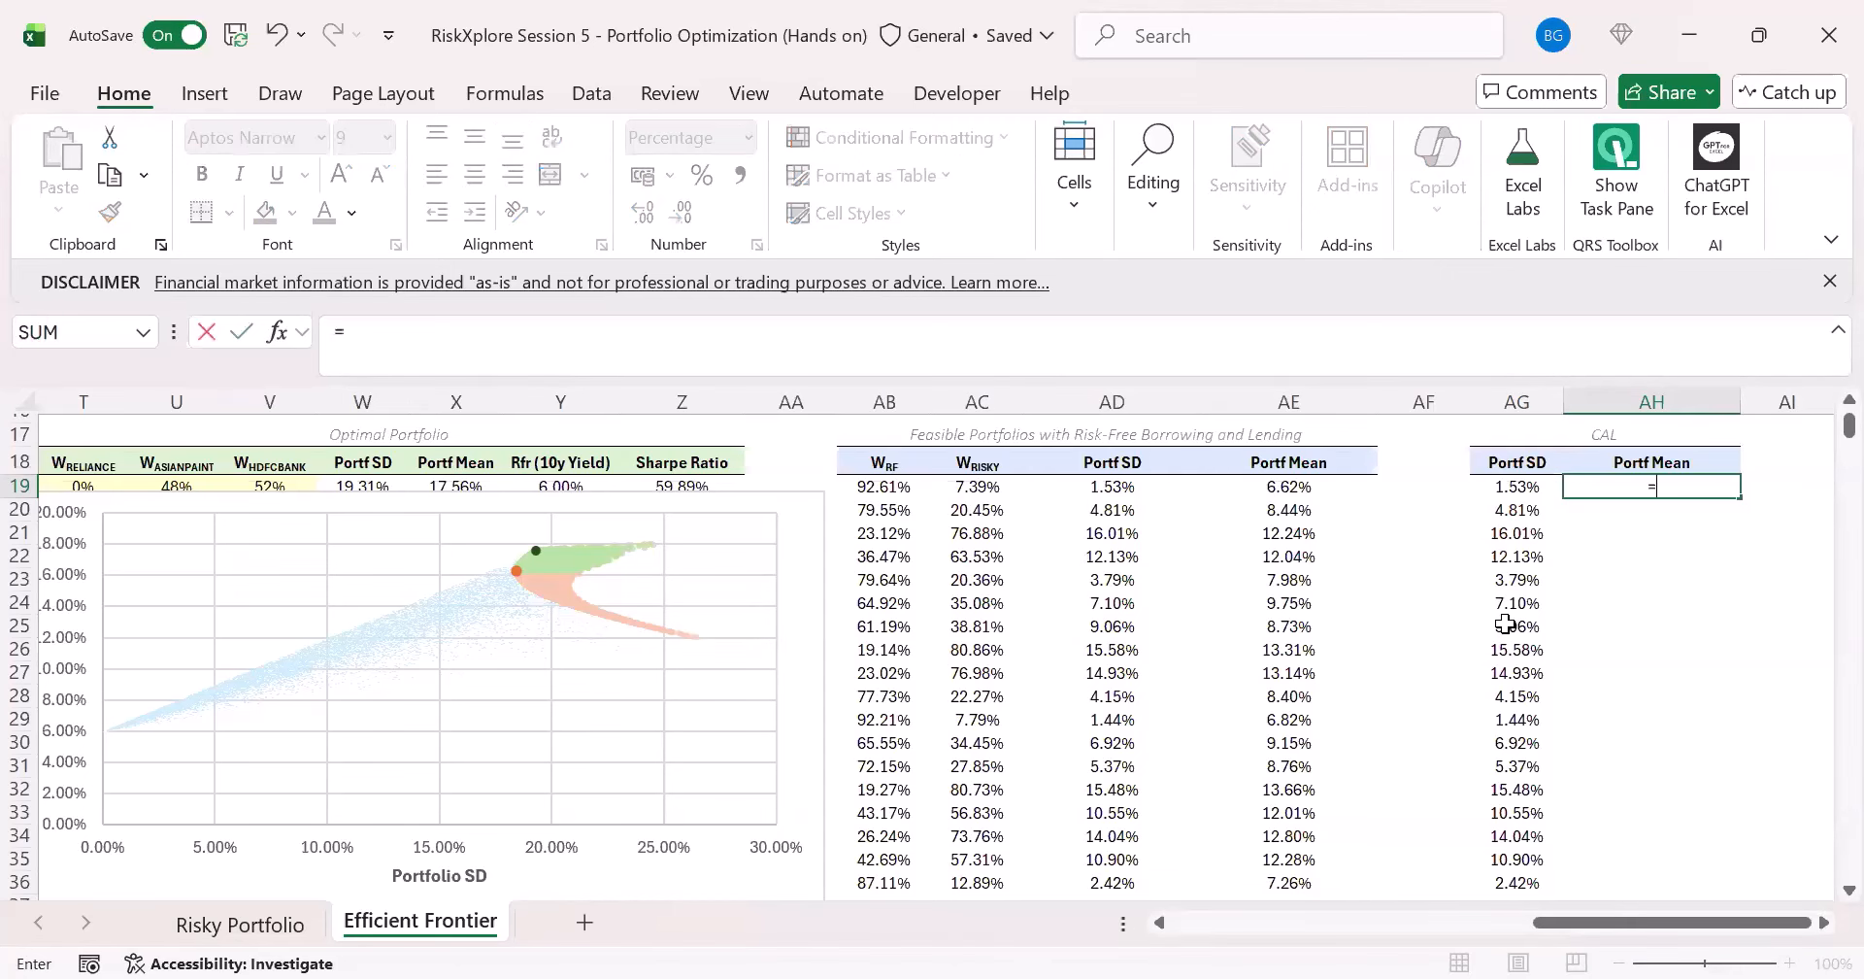
{"action": "key", "text": "Escape"}
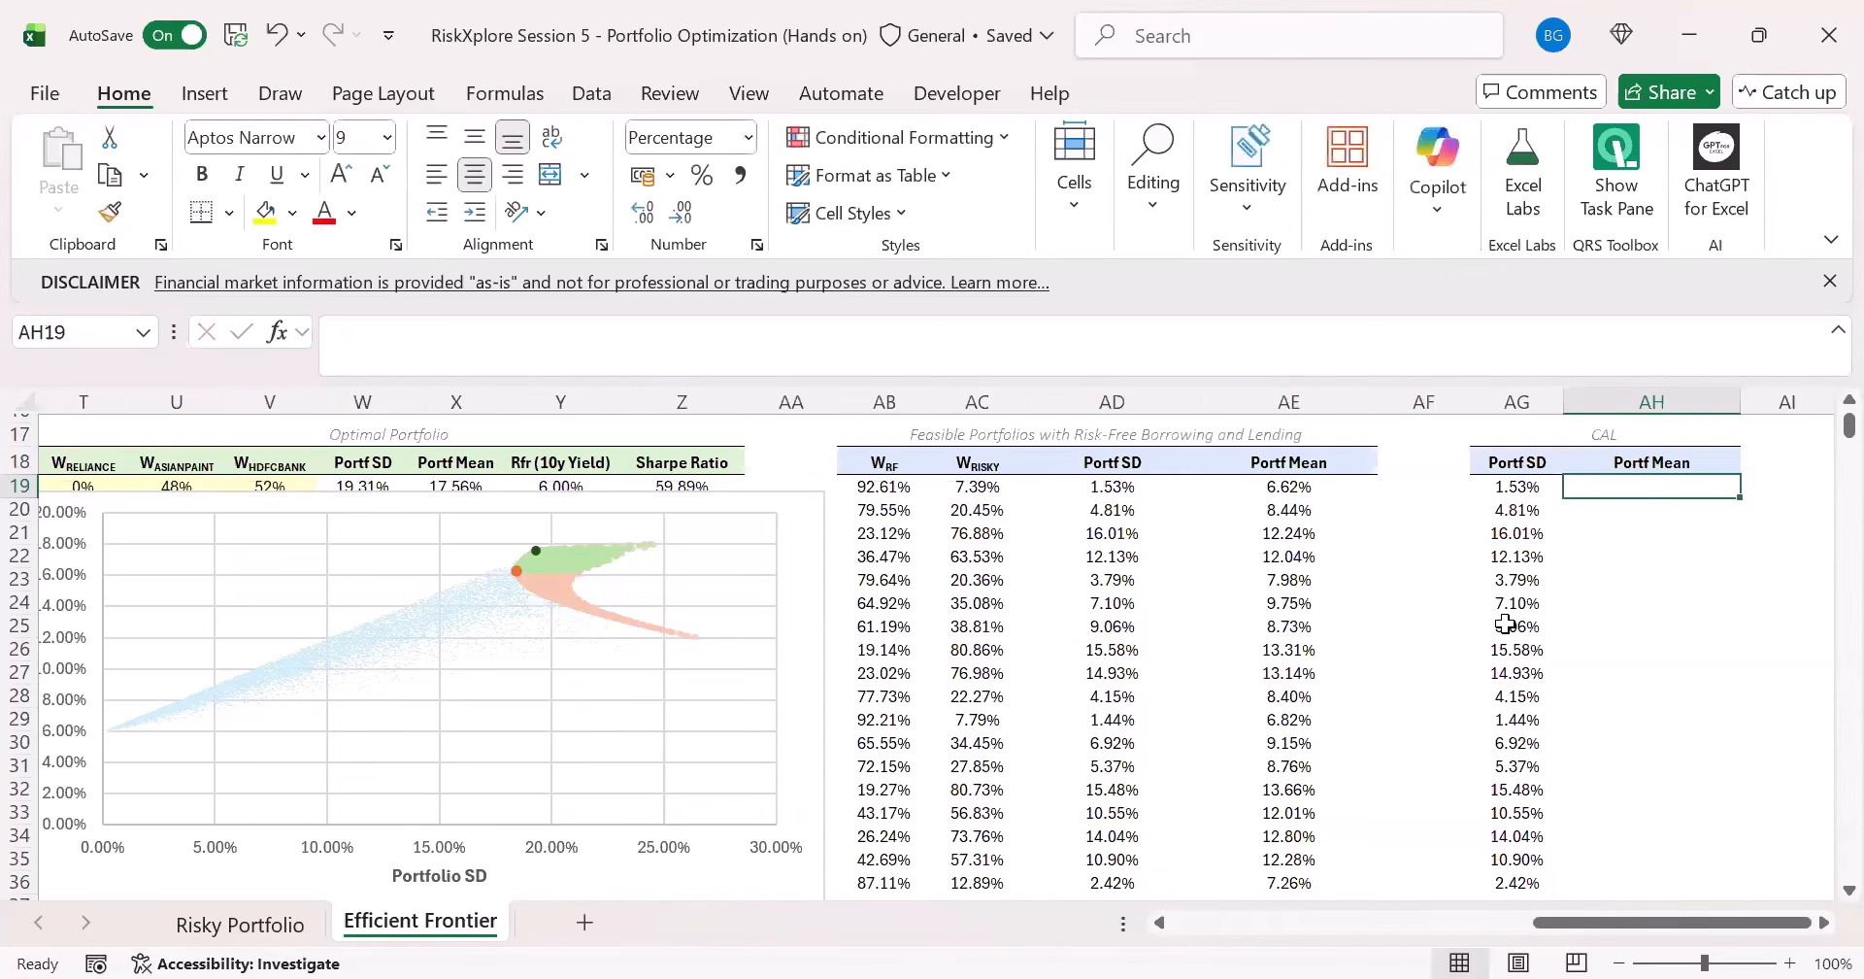
- Examine the Sharpe Ratio formula of the optimal portfolio in Z19
{"action": "scroll", "coordinate": [1569, 699], "scroll_direction": "up", "scroll_amount": 1}
{"action": "left_click_drag", "start_coordinate": [1613, 922], "coordinate": [1390, 929]}
{"action": "scroll", "coordinate": [932, 631], "scroll_direction": "up", "scroll_amount": 1}
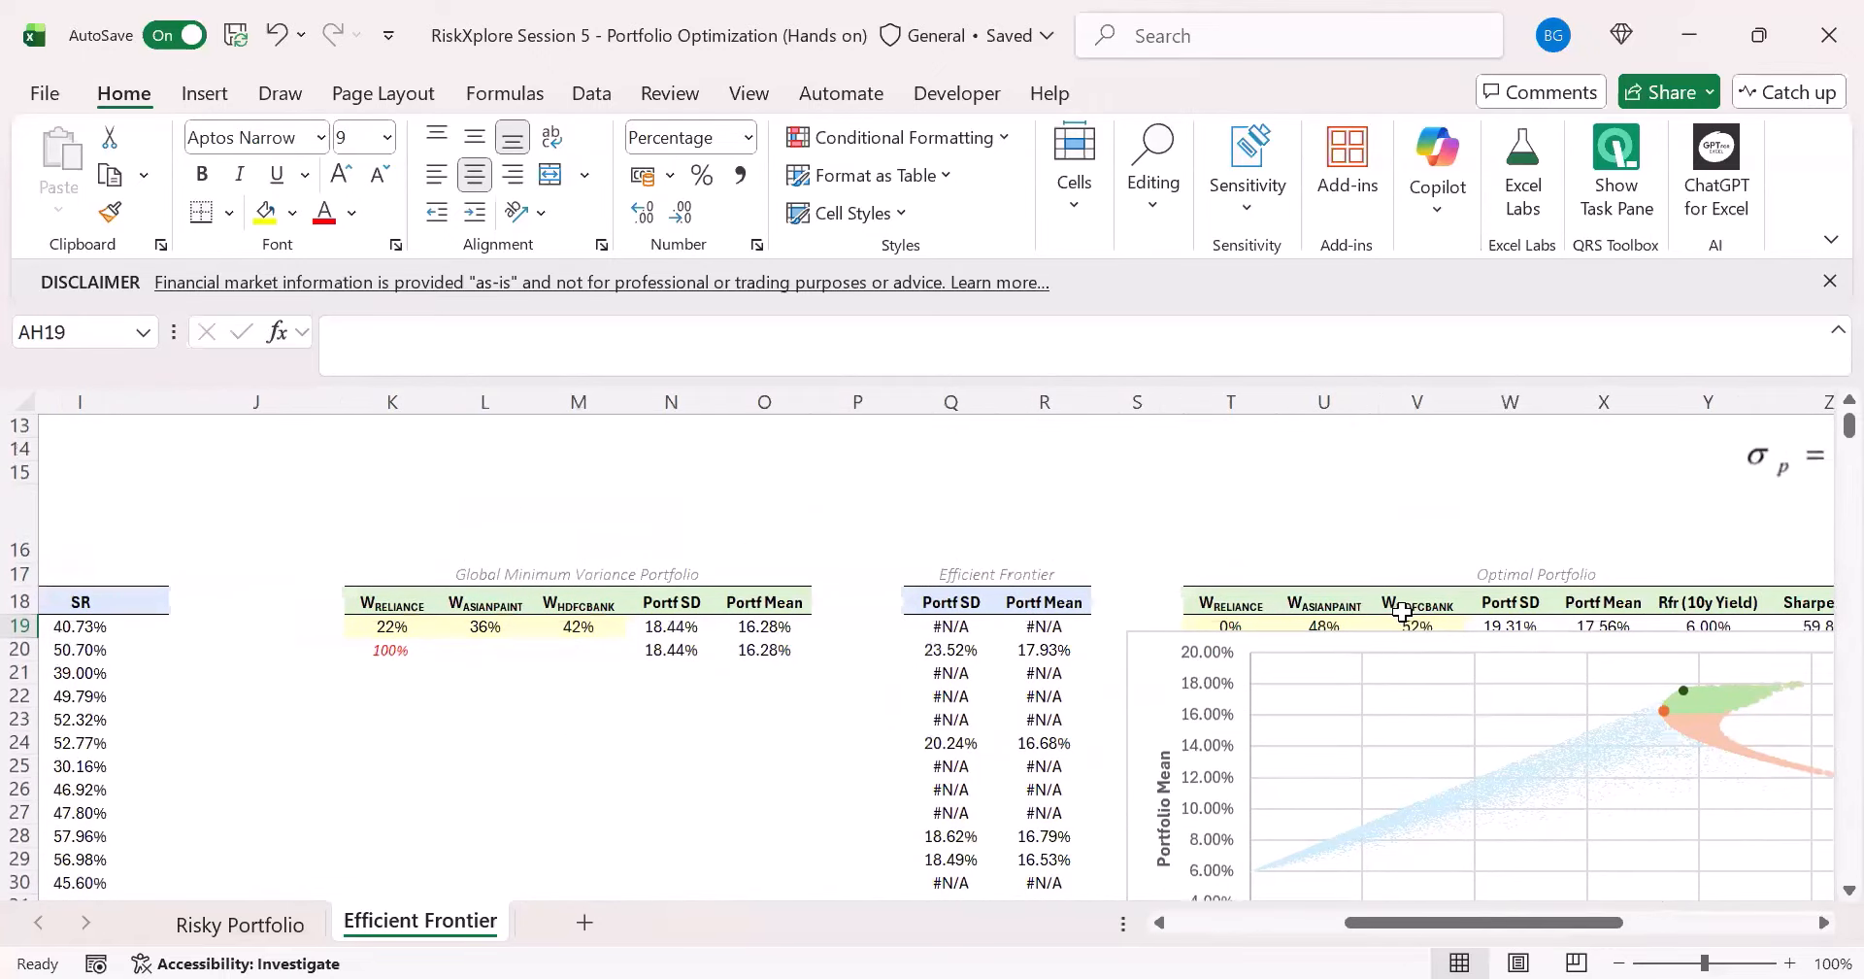
{"action": "left_click_drag", "start_coordinate": [1532, 921], "coordinate": [1616, 923]}
{"action": "left_click", "coordinate": [1319, 623]}
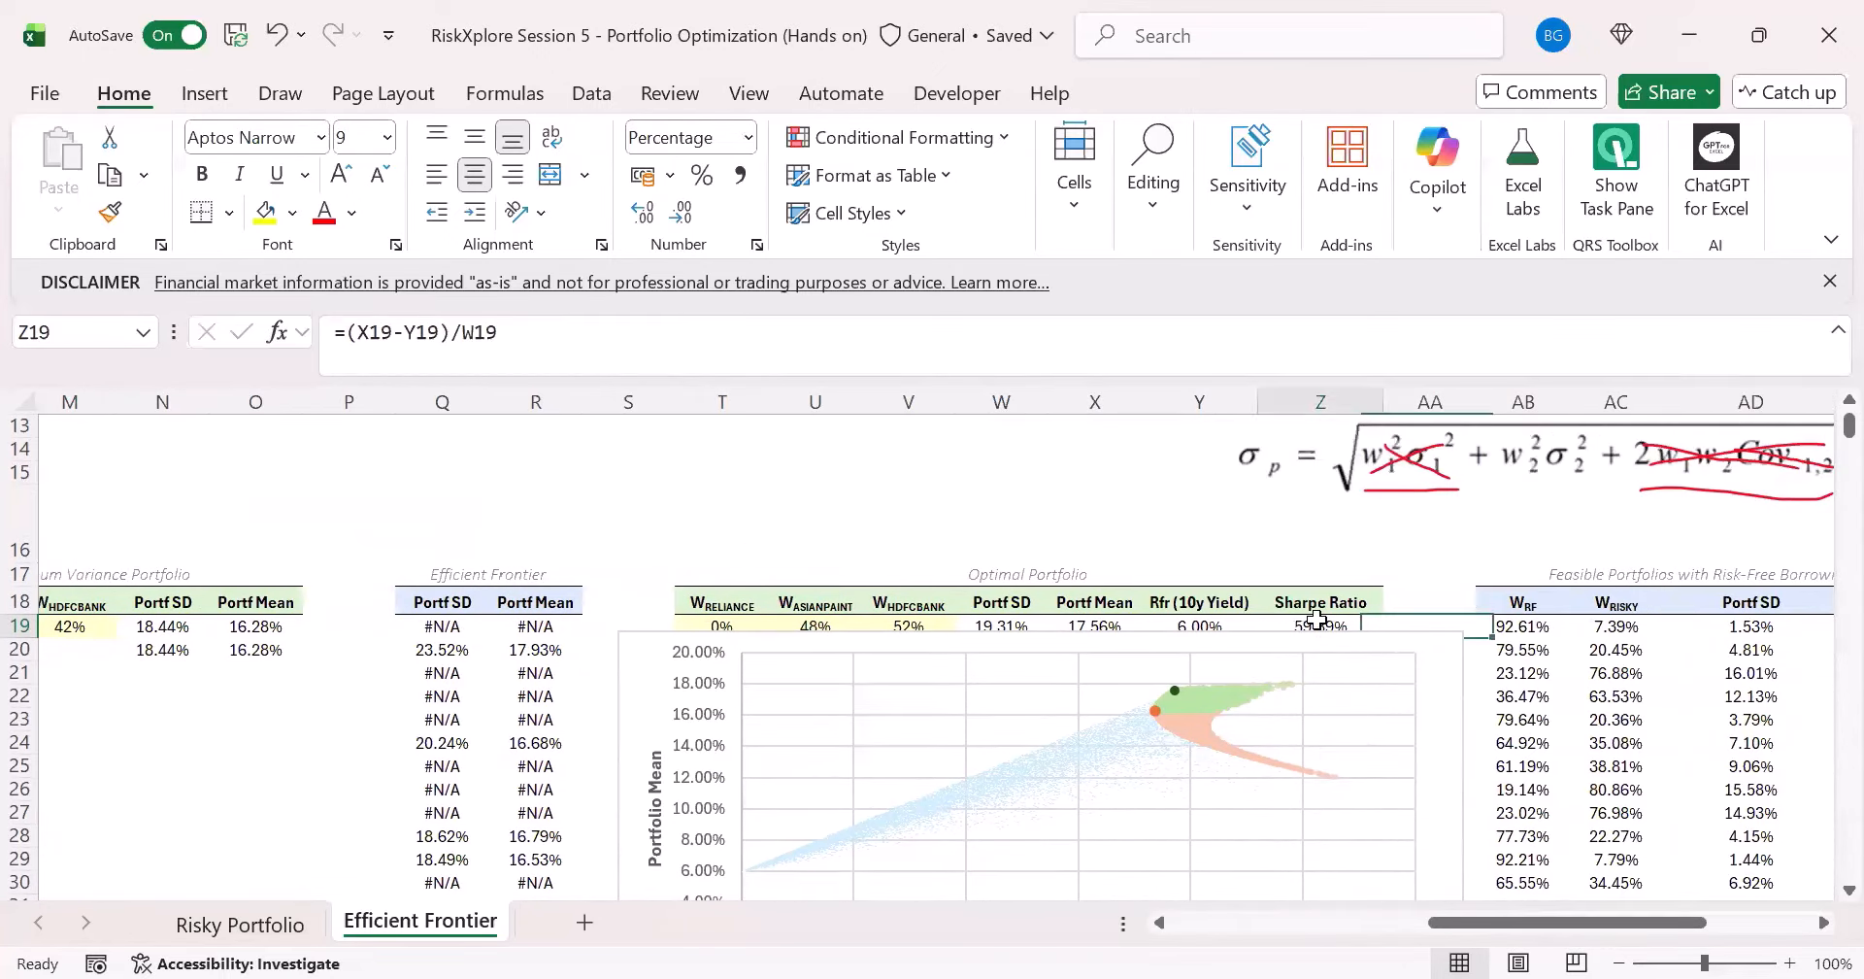
{"action": "left_click", "coordinate": [422, 338]}
{"action": "left_click", "coordinate": [385, 338]}
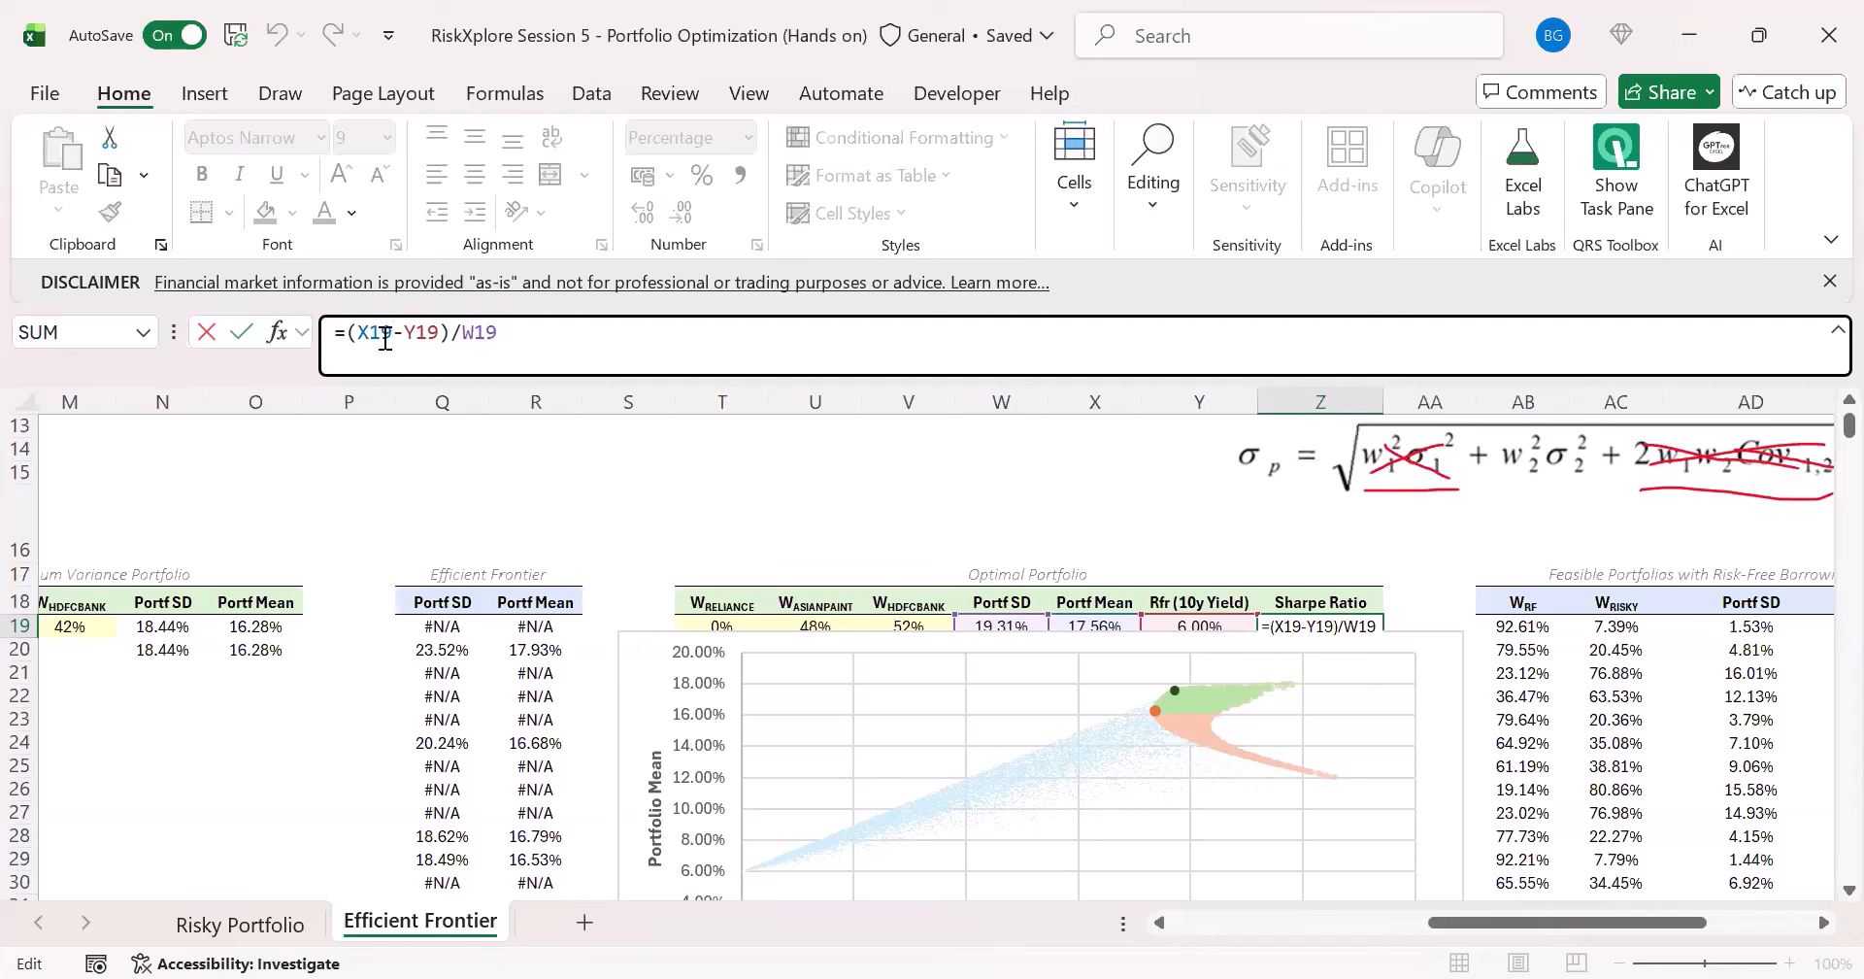
{"action": "key", "text": "ctrl+Return"}
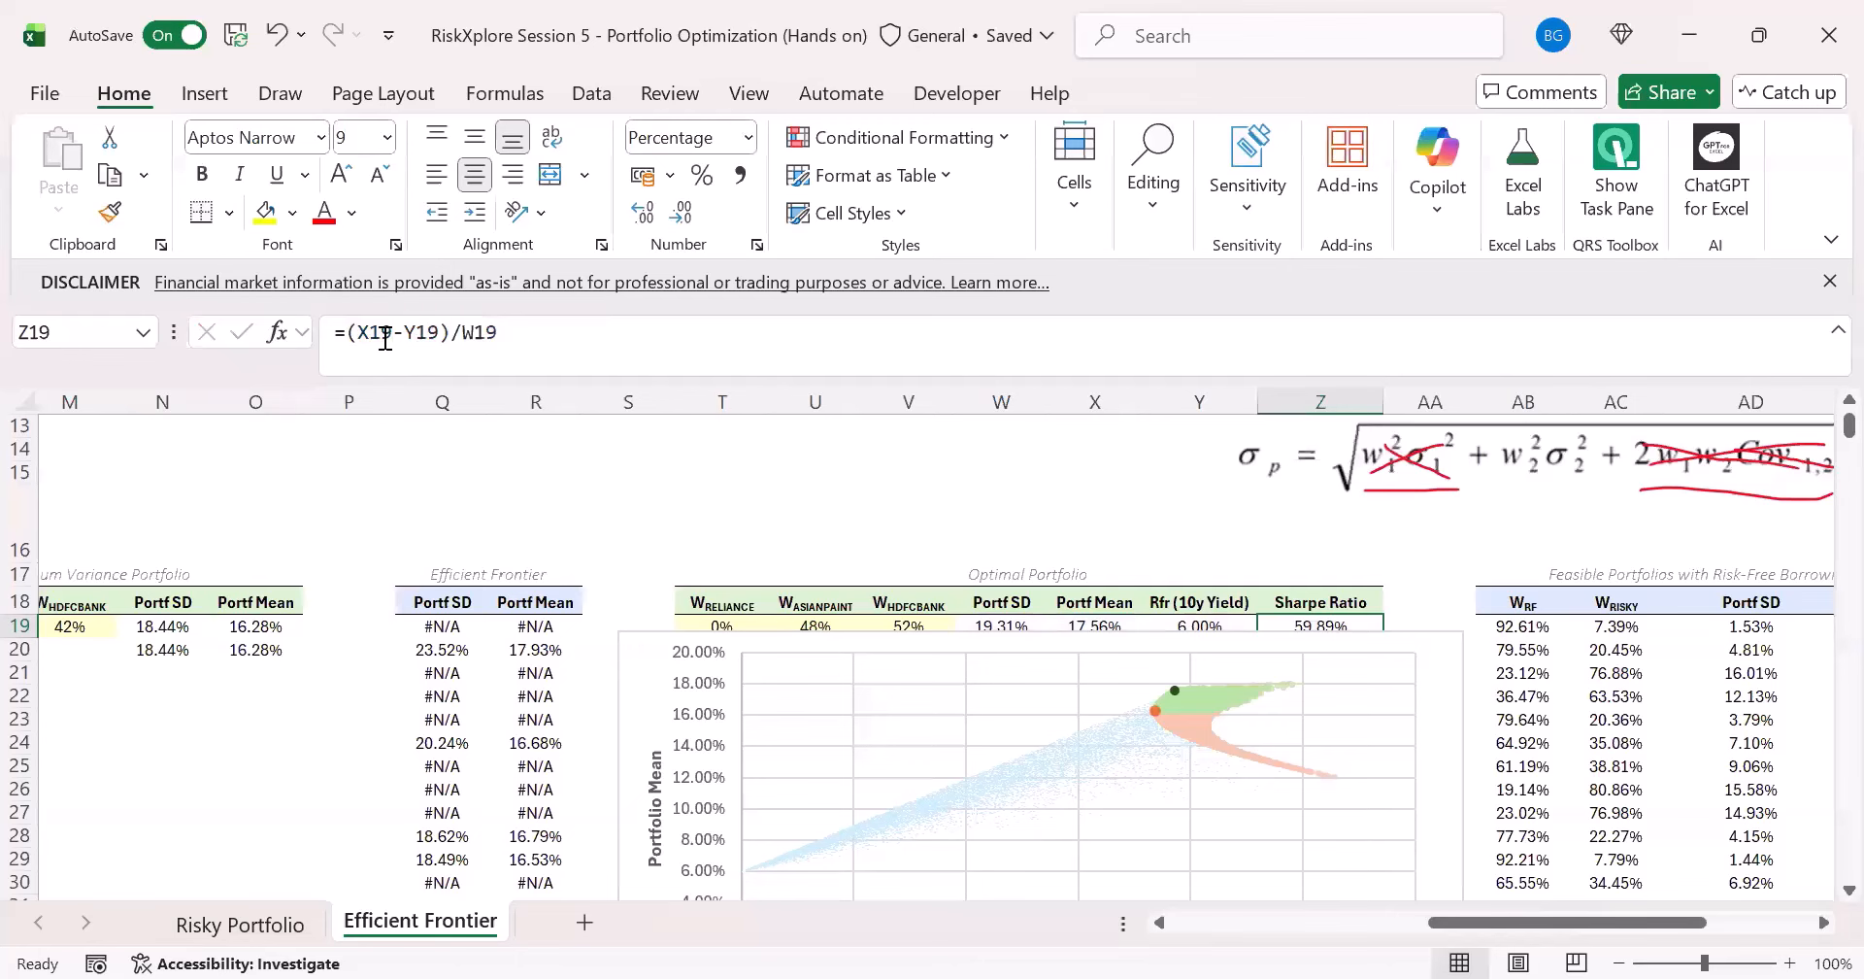
{"action": "key", "text": "Right"}
{"action": "key", "text": "Right"}
{"action": "key", "text": "Right"}
{"action": "key", "text": "Right"}
{"action": "key", "text": "Right"}
{"action": "key", "text": "Right"}
{"action": "key", "text": "Right"}
{"action": "key", "text": "Right"}
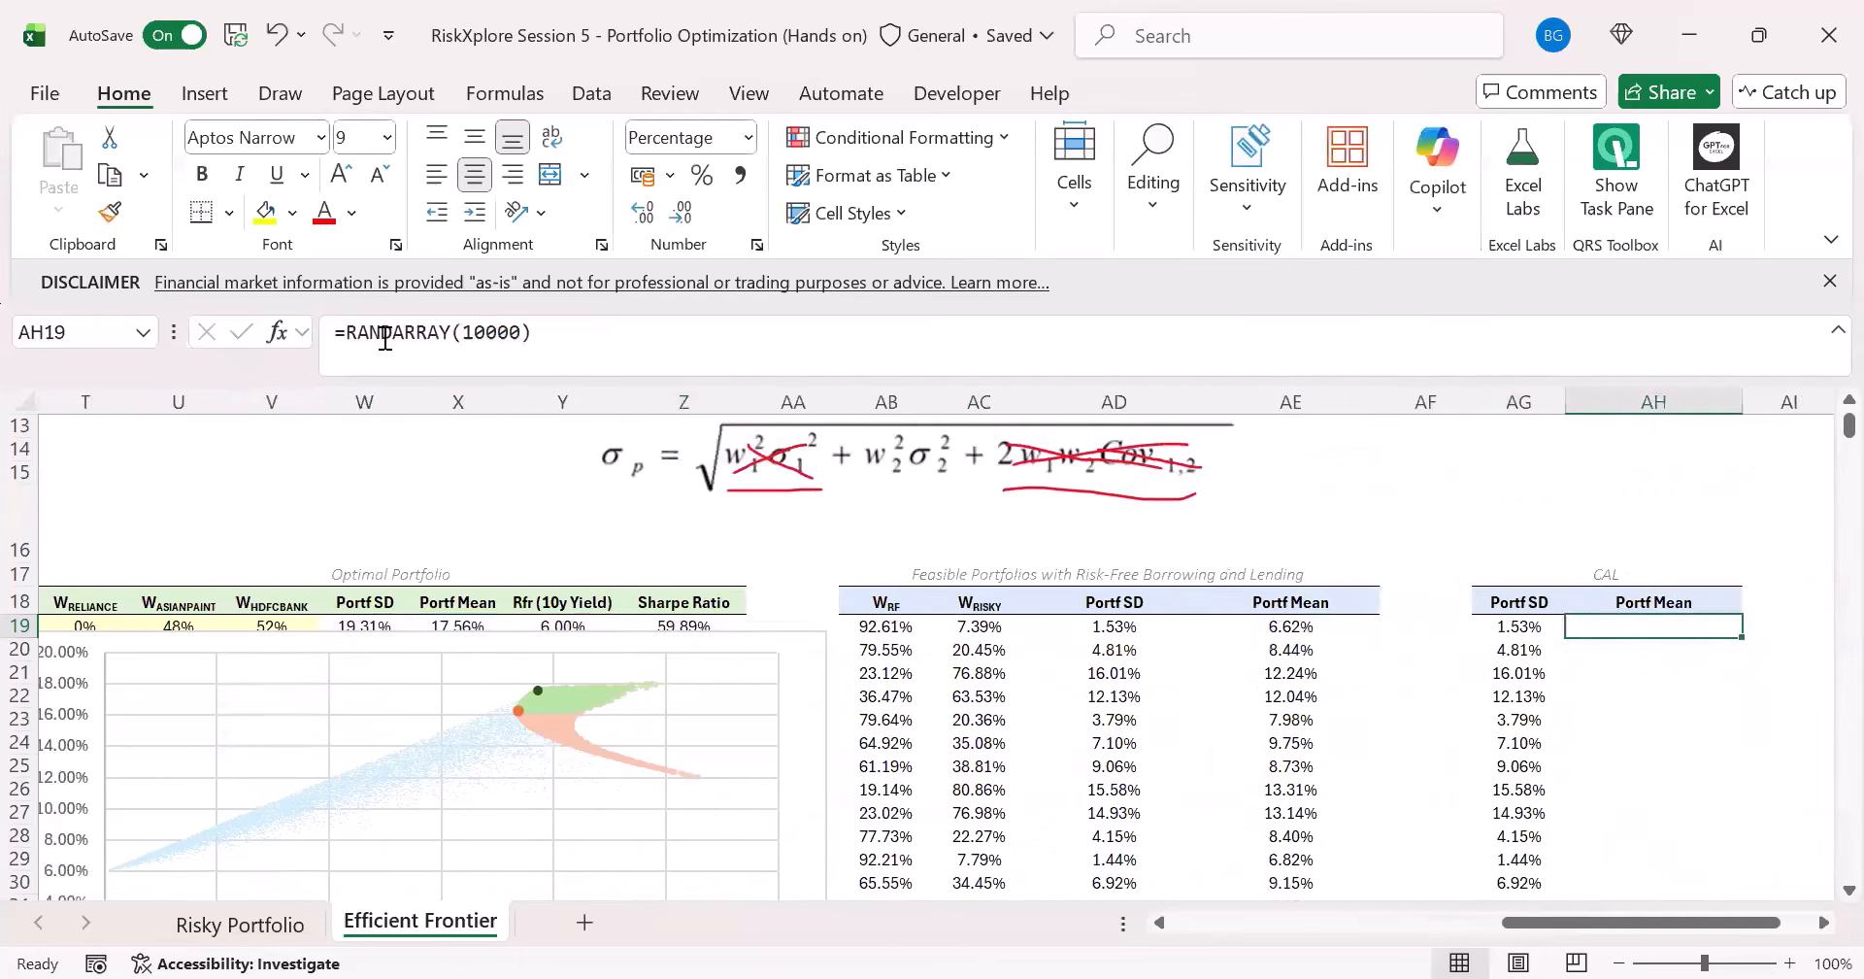
{"action": "type", "text": "="}
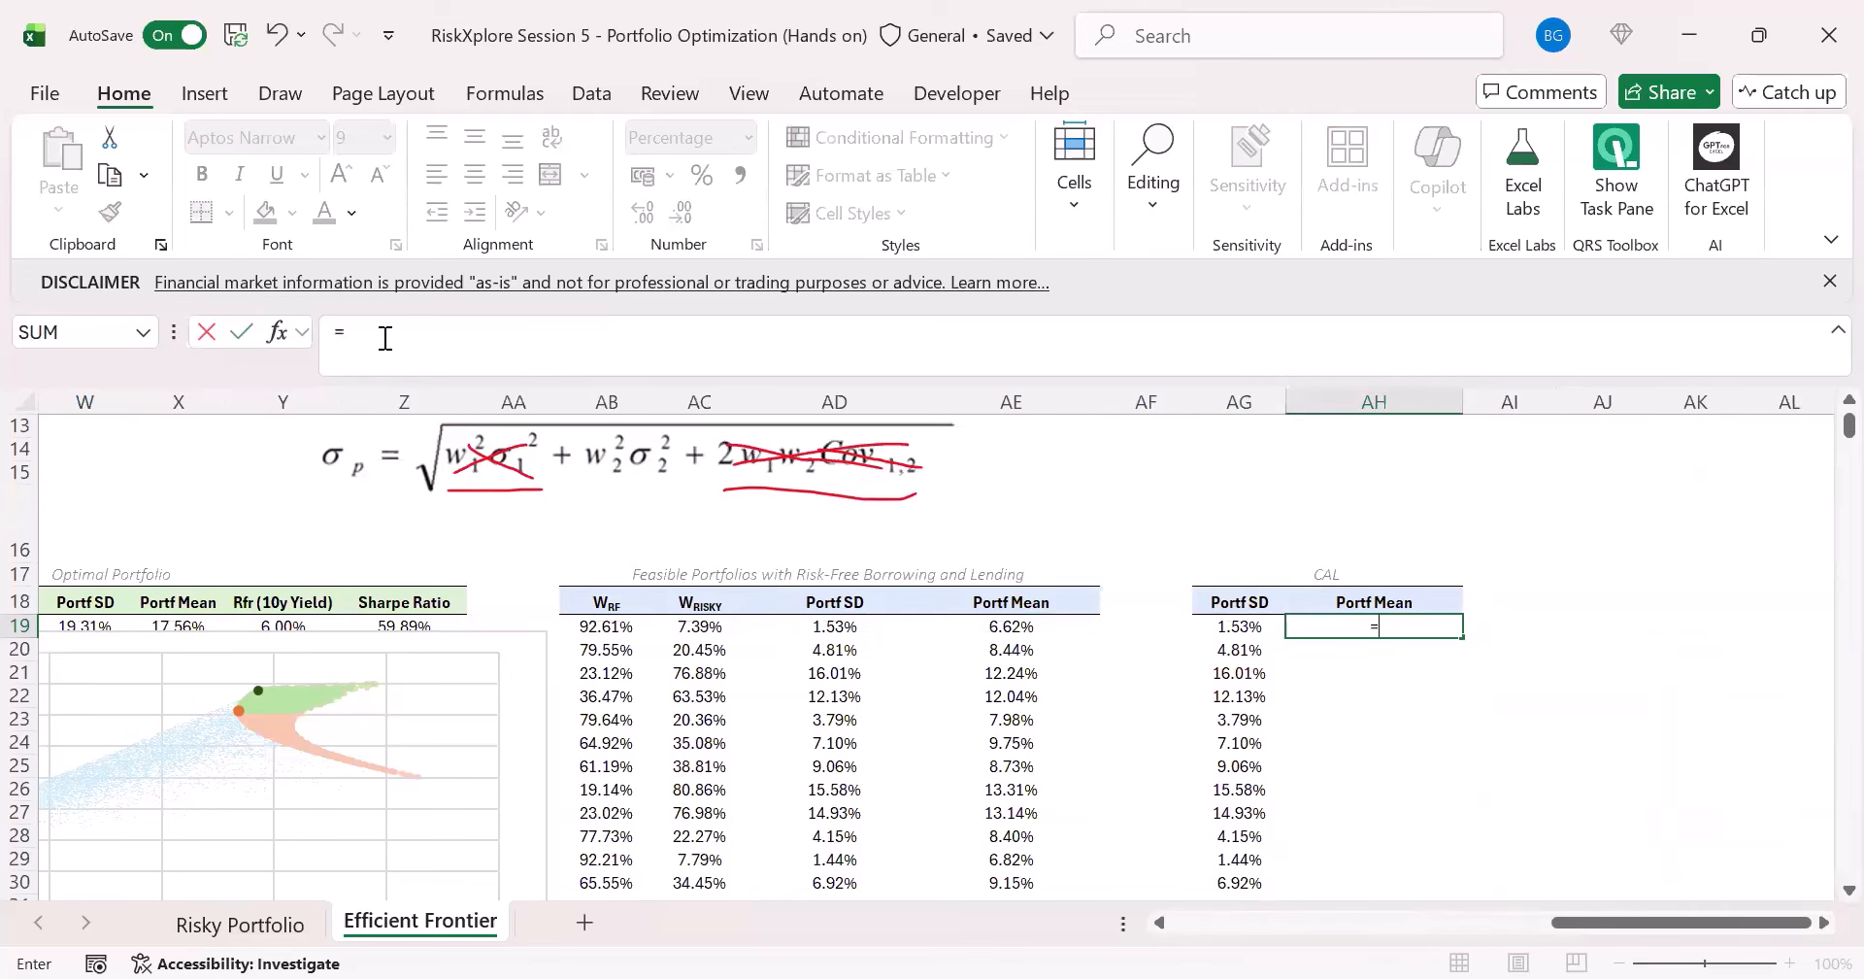
{"action": "key", "text": "Escape"}
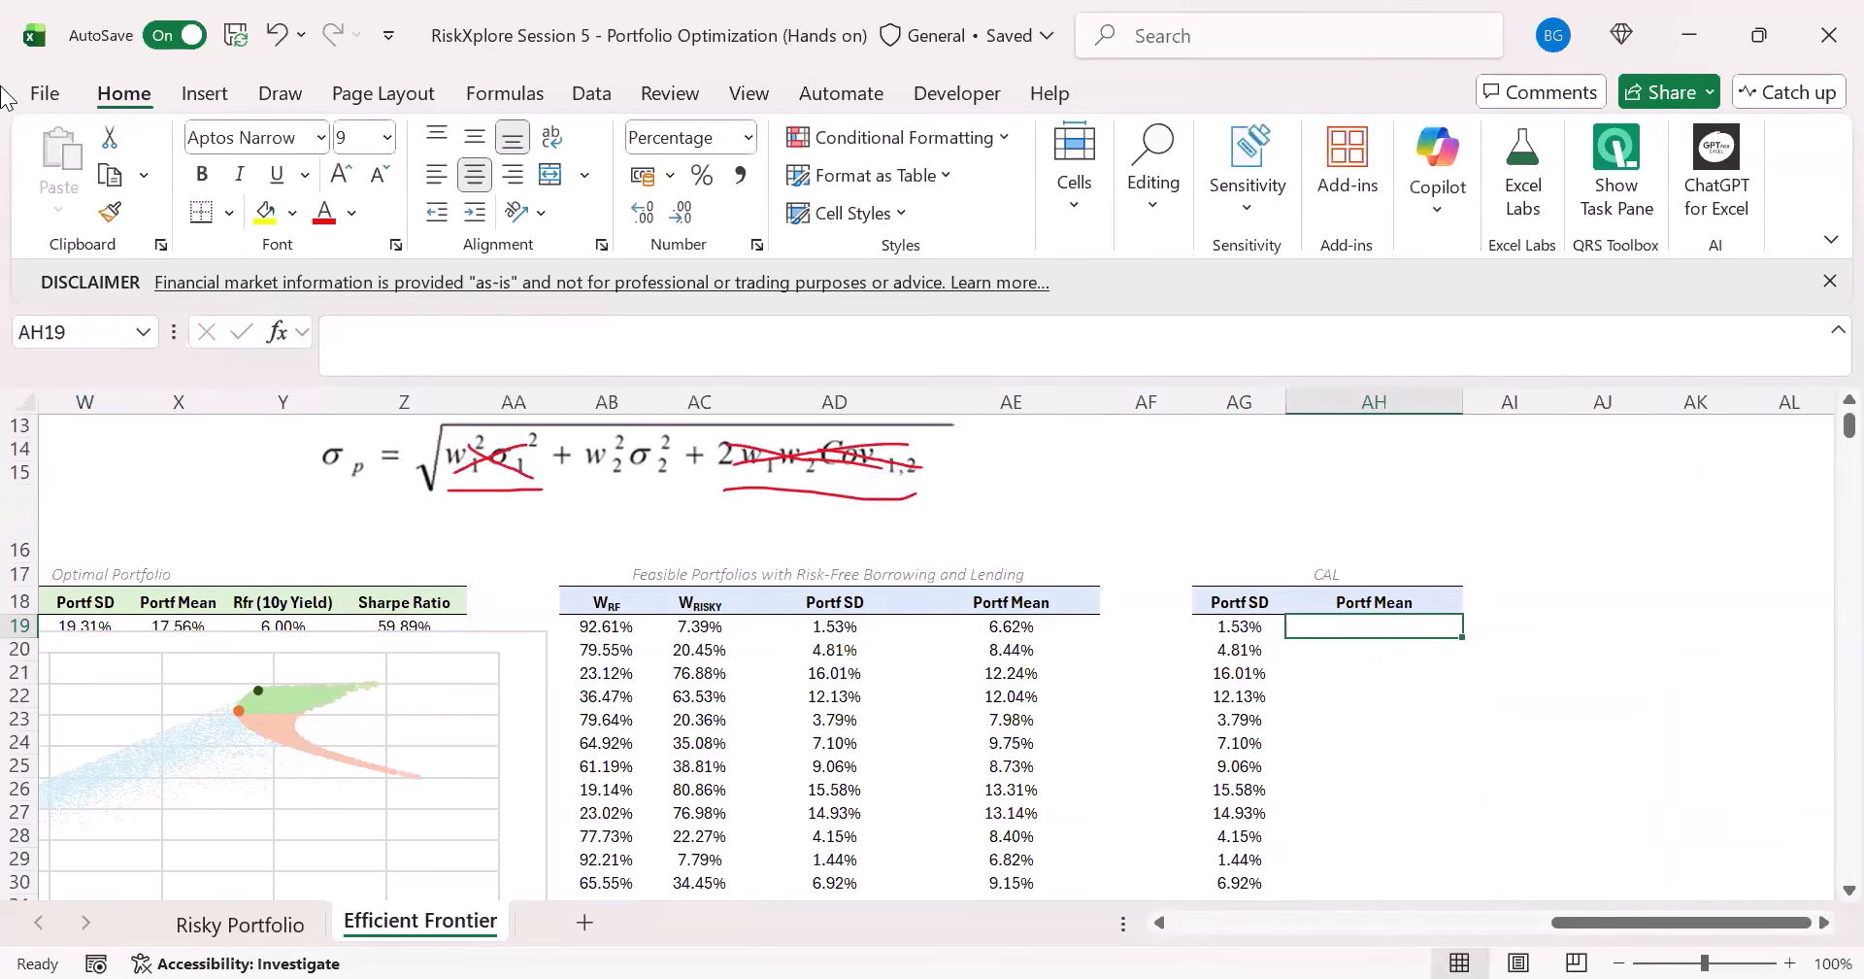
- Handwrite the Sharpe ratio formula SR = (Rp - Rfr)/σp in red ink above the CAL table and underline Rp
{"action": "left_click", "coordinate": [279, 93]}
{"action": "left_click", "coordinate": [401, 165]}
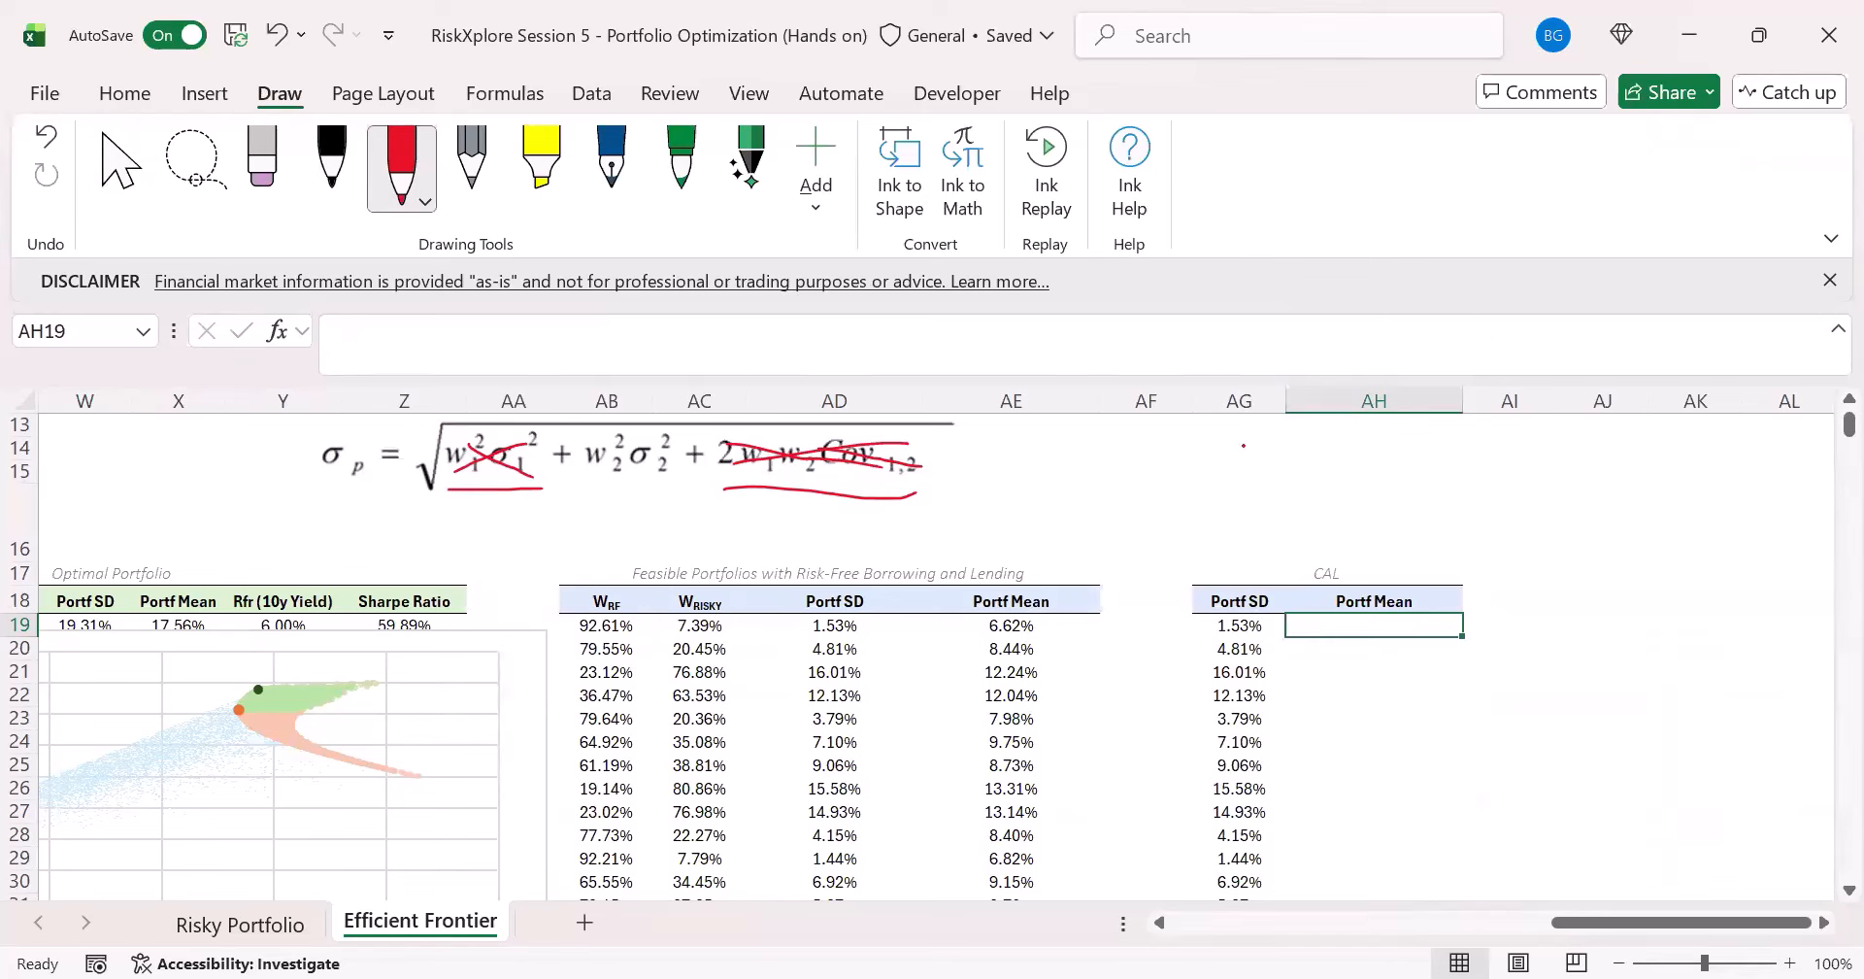
{"action": "mouse_move", "coordinate": [1242, 446]}
{"action": "left_mouse_down"}
{"action": "mouse_move", "coordinate": [1230, 486]}
{"action": "mouse_move", "coordinate": [1259, 482]}
{"action": "left_mouse_up"}
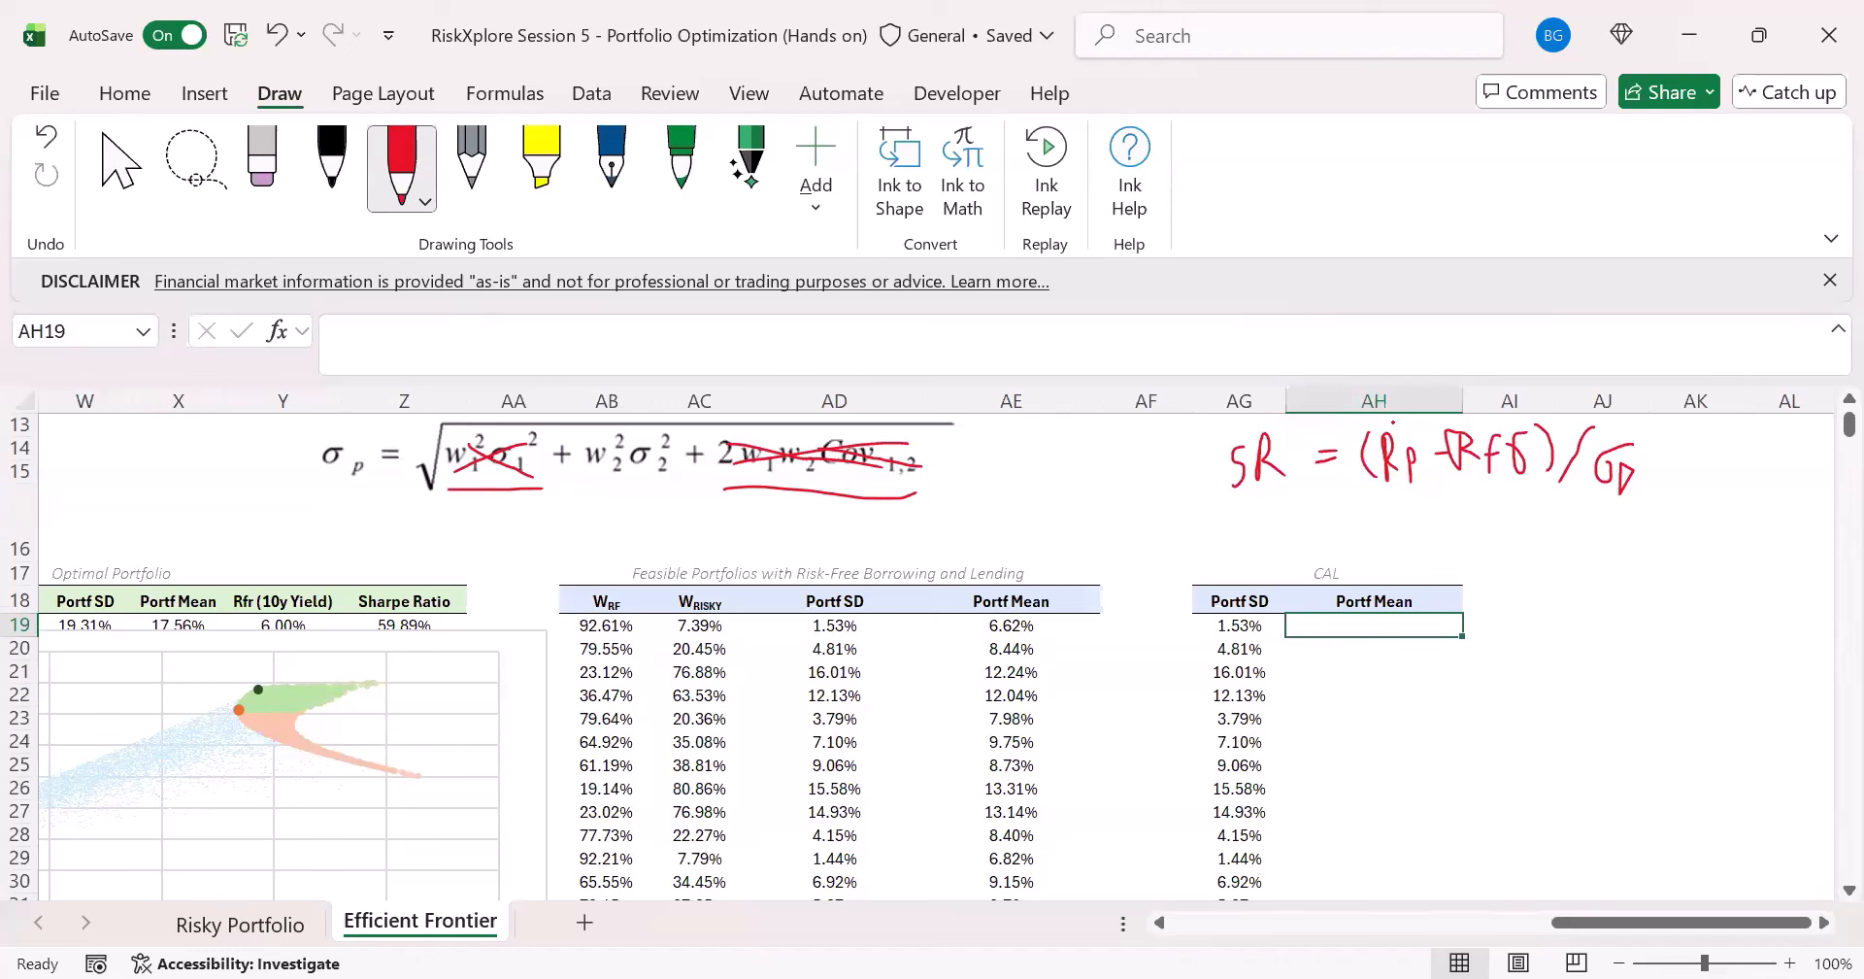
{"action": "left_click_drag", "start_coordinate": [1375, 496], "coordinate": [1419, 497]}
{"action": "left_click", "coordinate": [100, 173]}
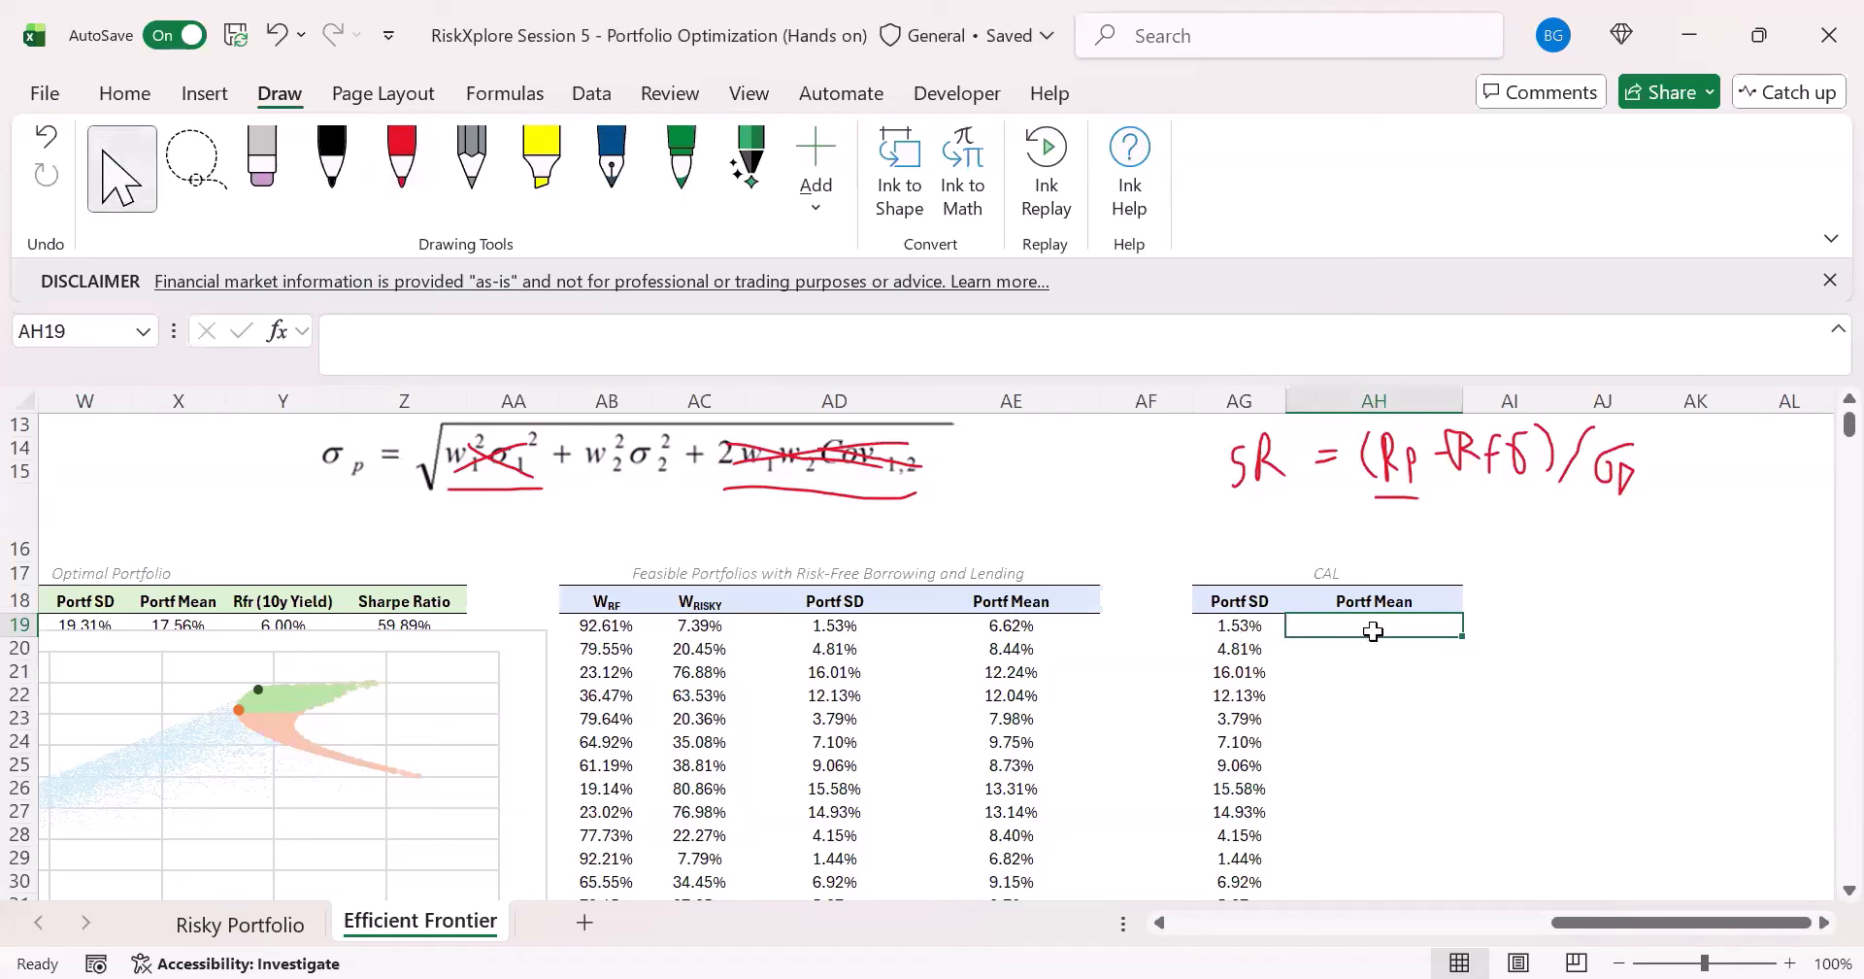
- Enter =Z19*AG19#+Y19 in AH19 to fill the CAL table's Portf Mean column
{"action": "type", "text": "="}
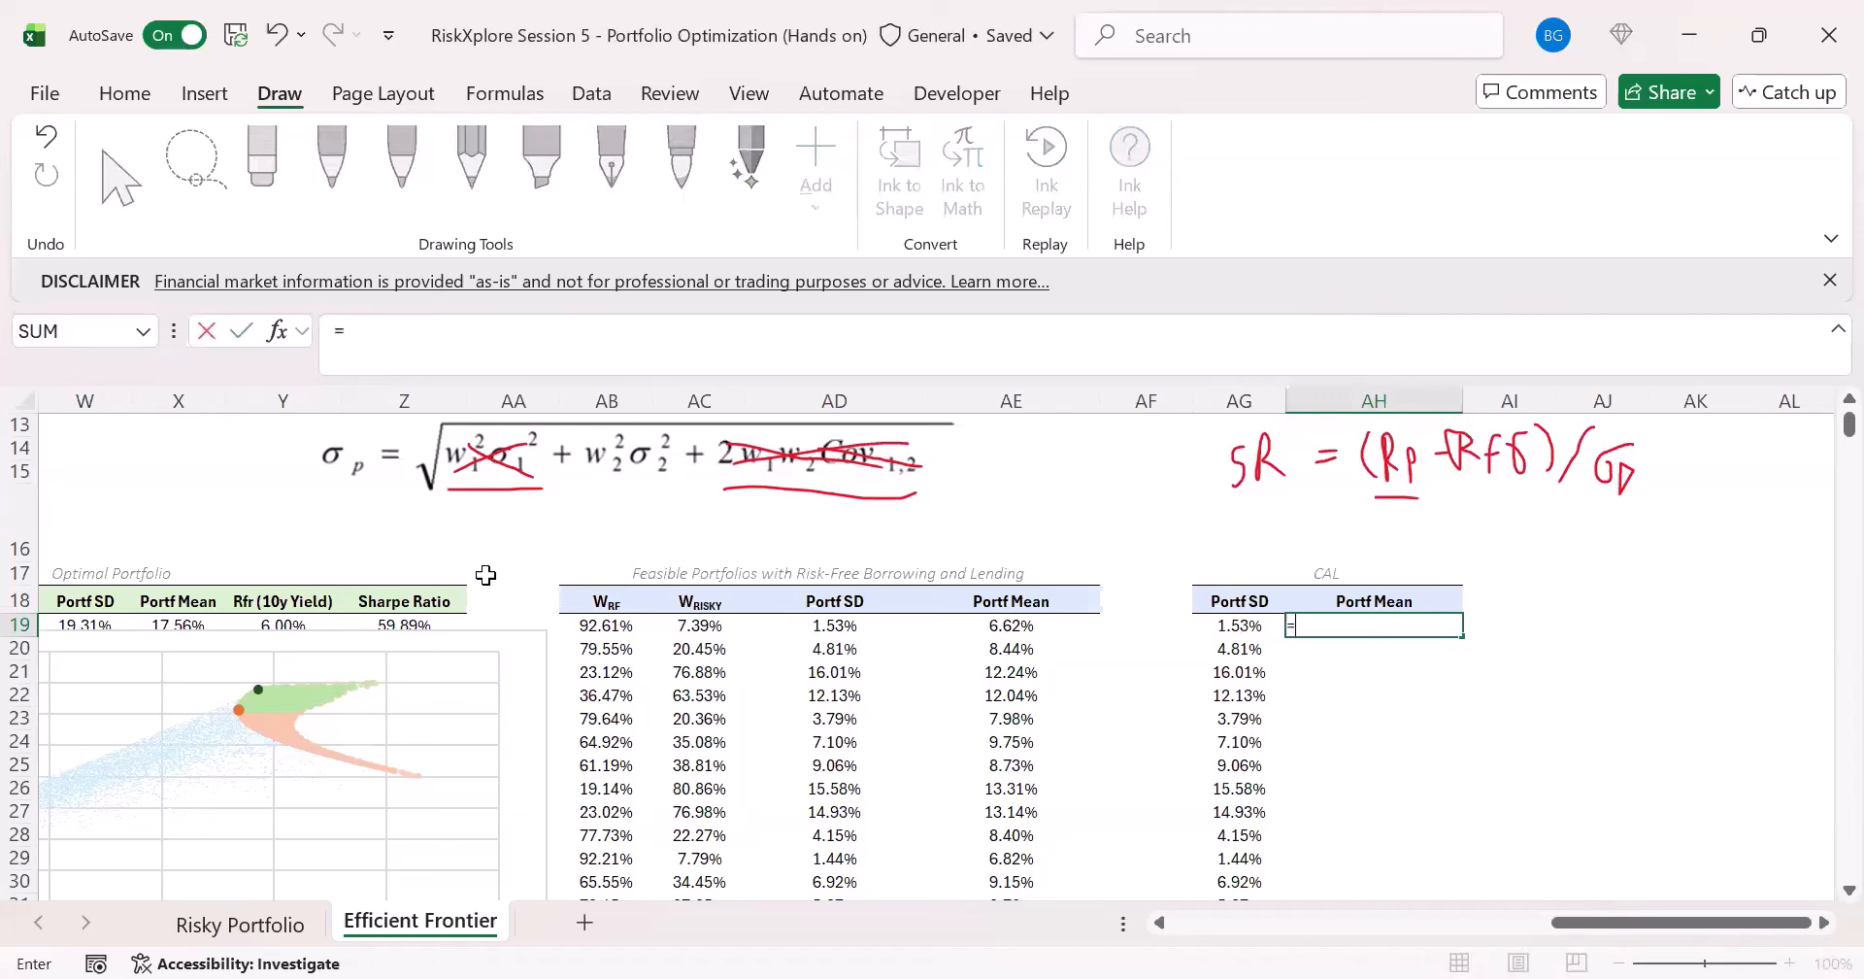
{"action": "left_click", "coordinate": [445, 626]}
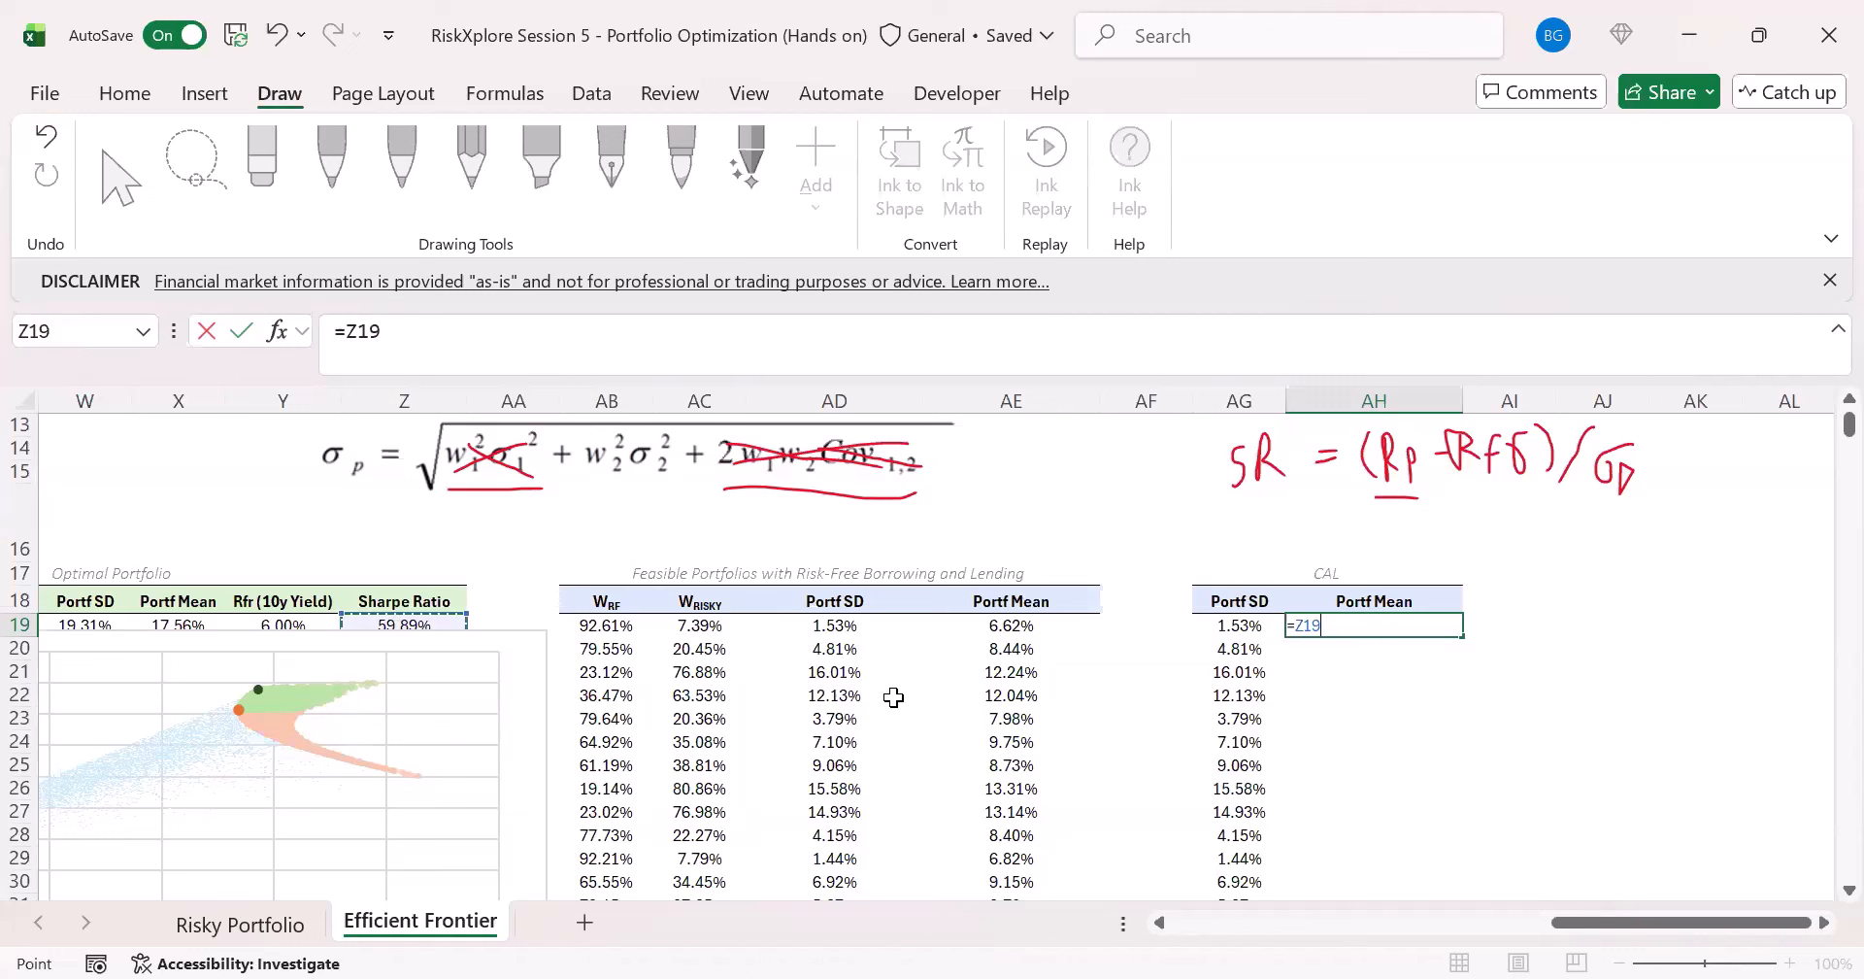
{"action": "type", "text": "*"}
{"action": "left_click", "coordinate": [1241, 626]}
{"action": "type", "text": "#"}
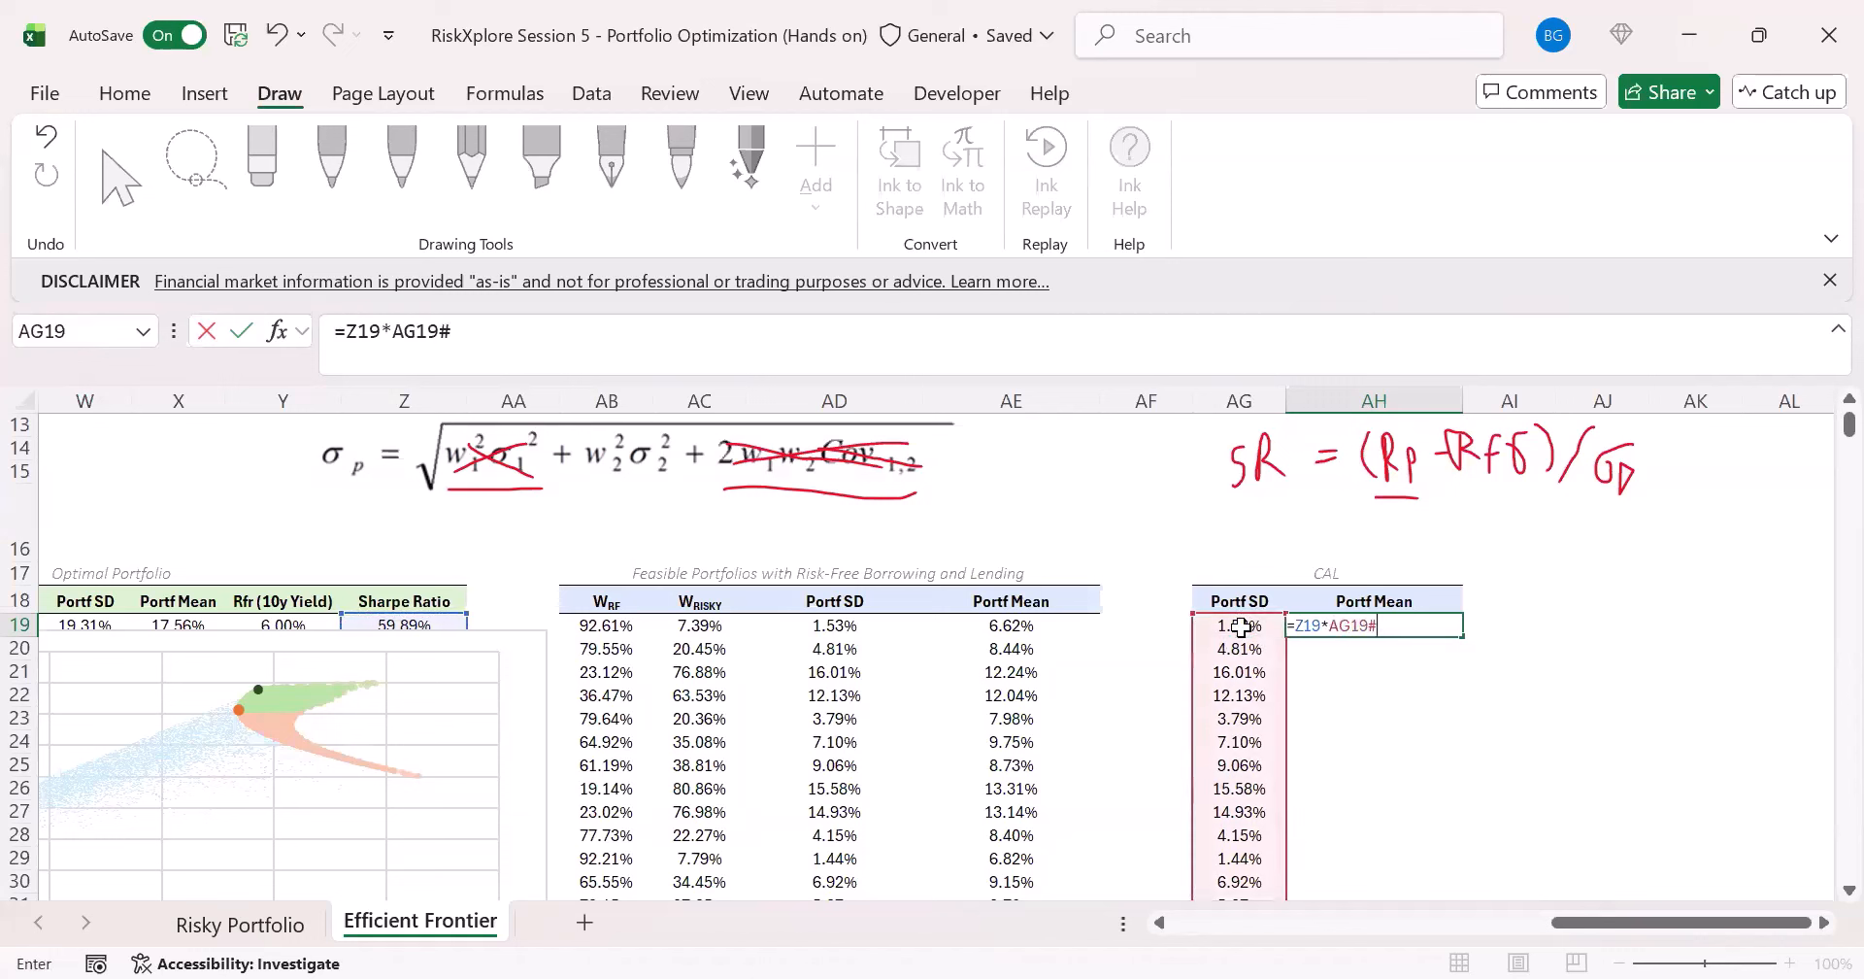
{"action": "type", "text": "+"}
{"action": "left_click", "coordinate": [304, 626]}
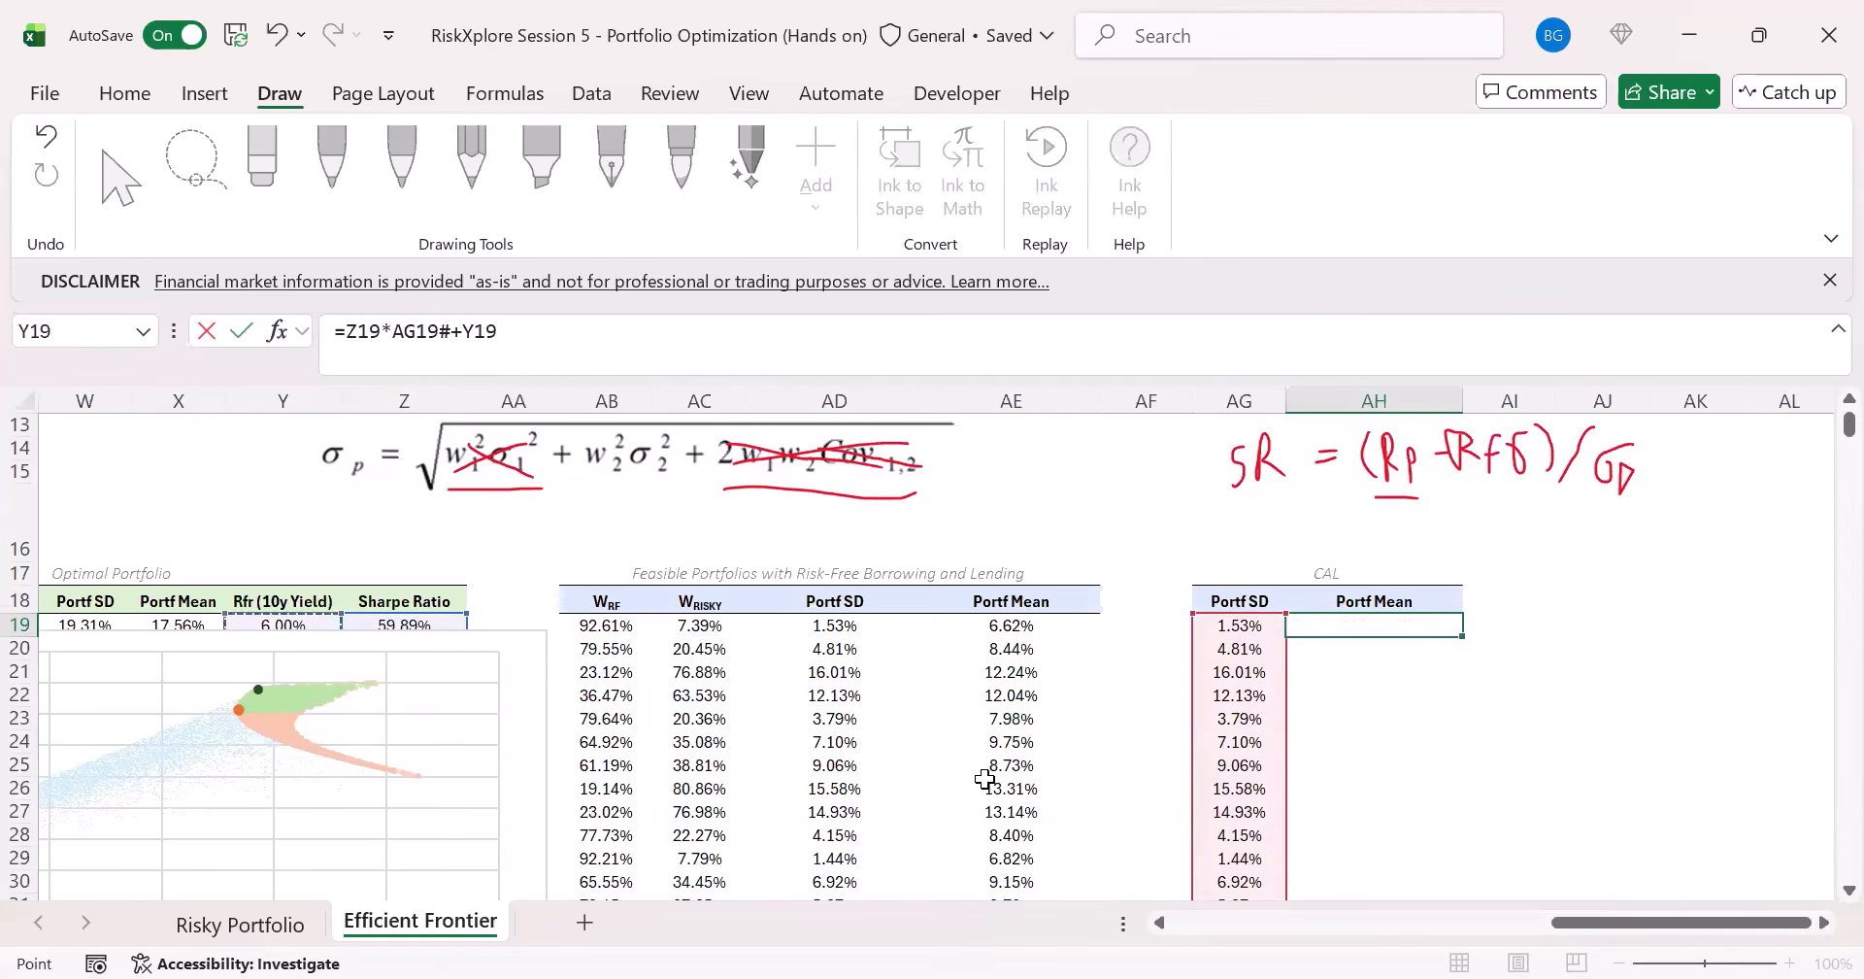
{"action": "key", "text": "ctrl+Return"}
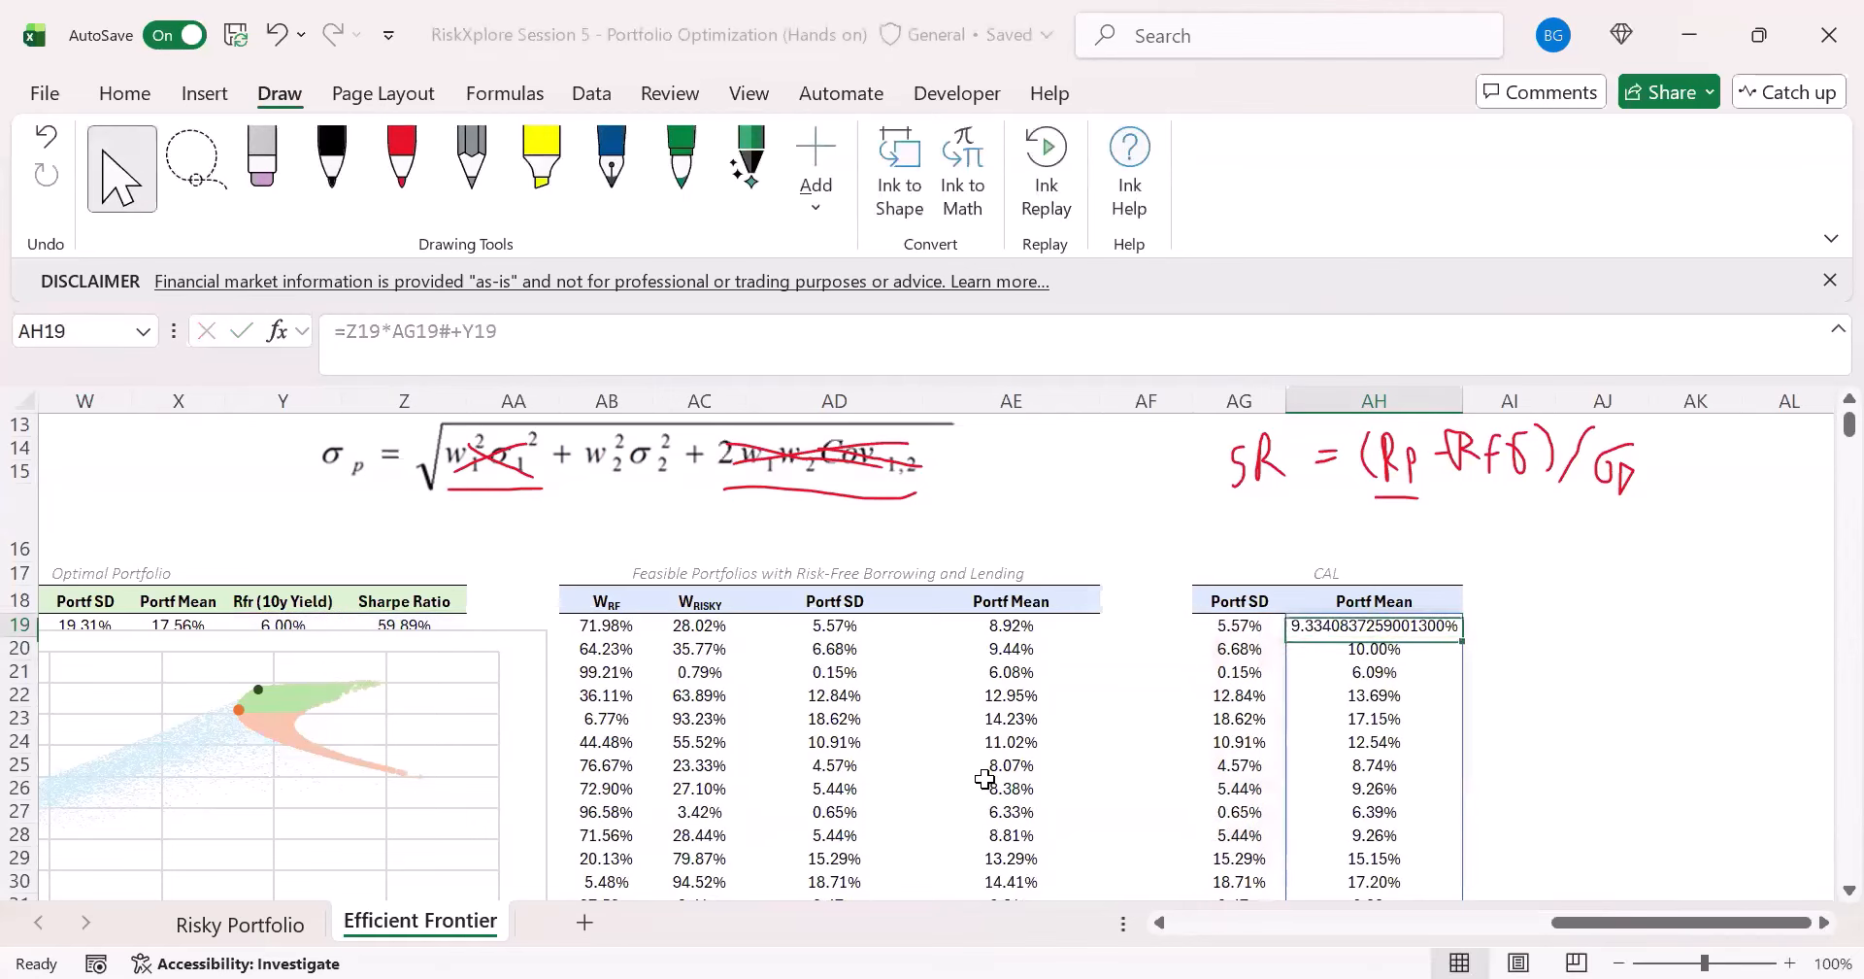
- Format AH19, the first Portf Mean value of the CAL table, as a percentage with two decimal places
{"action": "left_click", "coordinate": [124, 93]}
{"action": "left_click", "coordinate": [702, 175]}
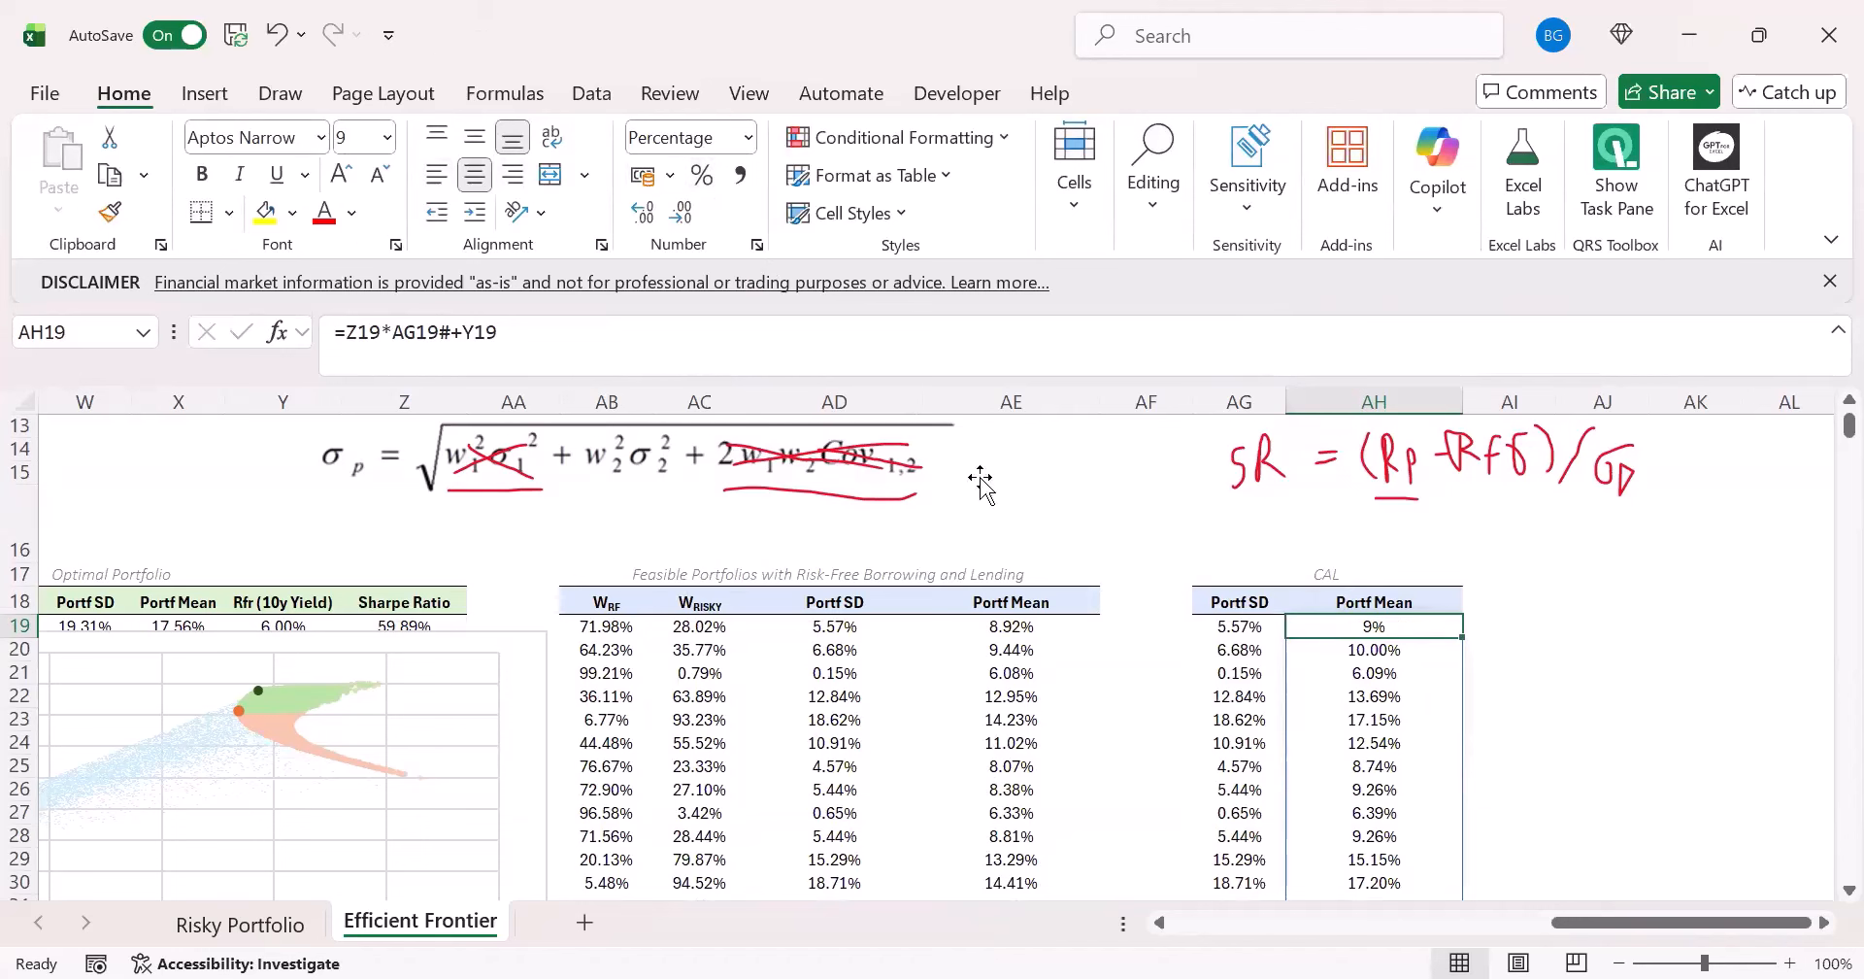
{"action": "left_click", "coordinate": [642, 212]}
{"action": "left_click", "coordinate": [641, 212]}
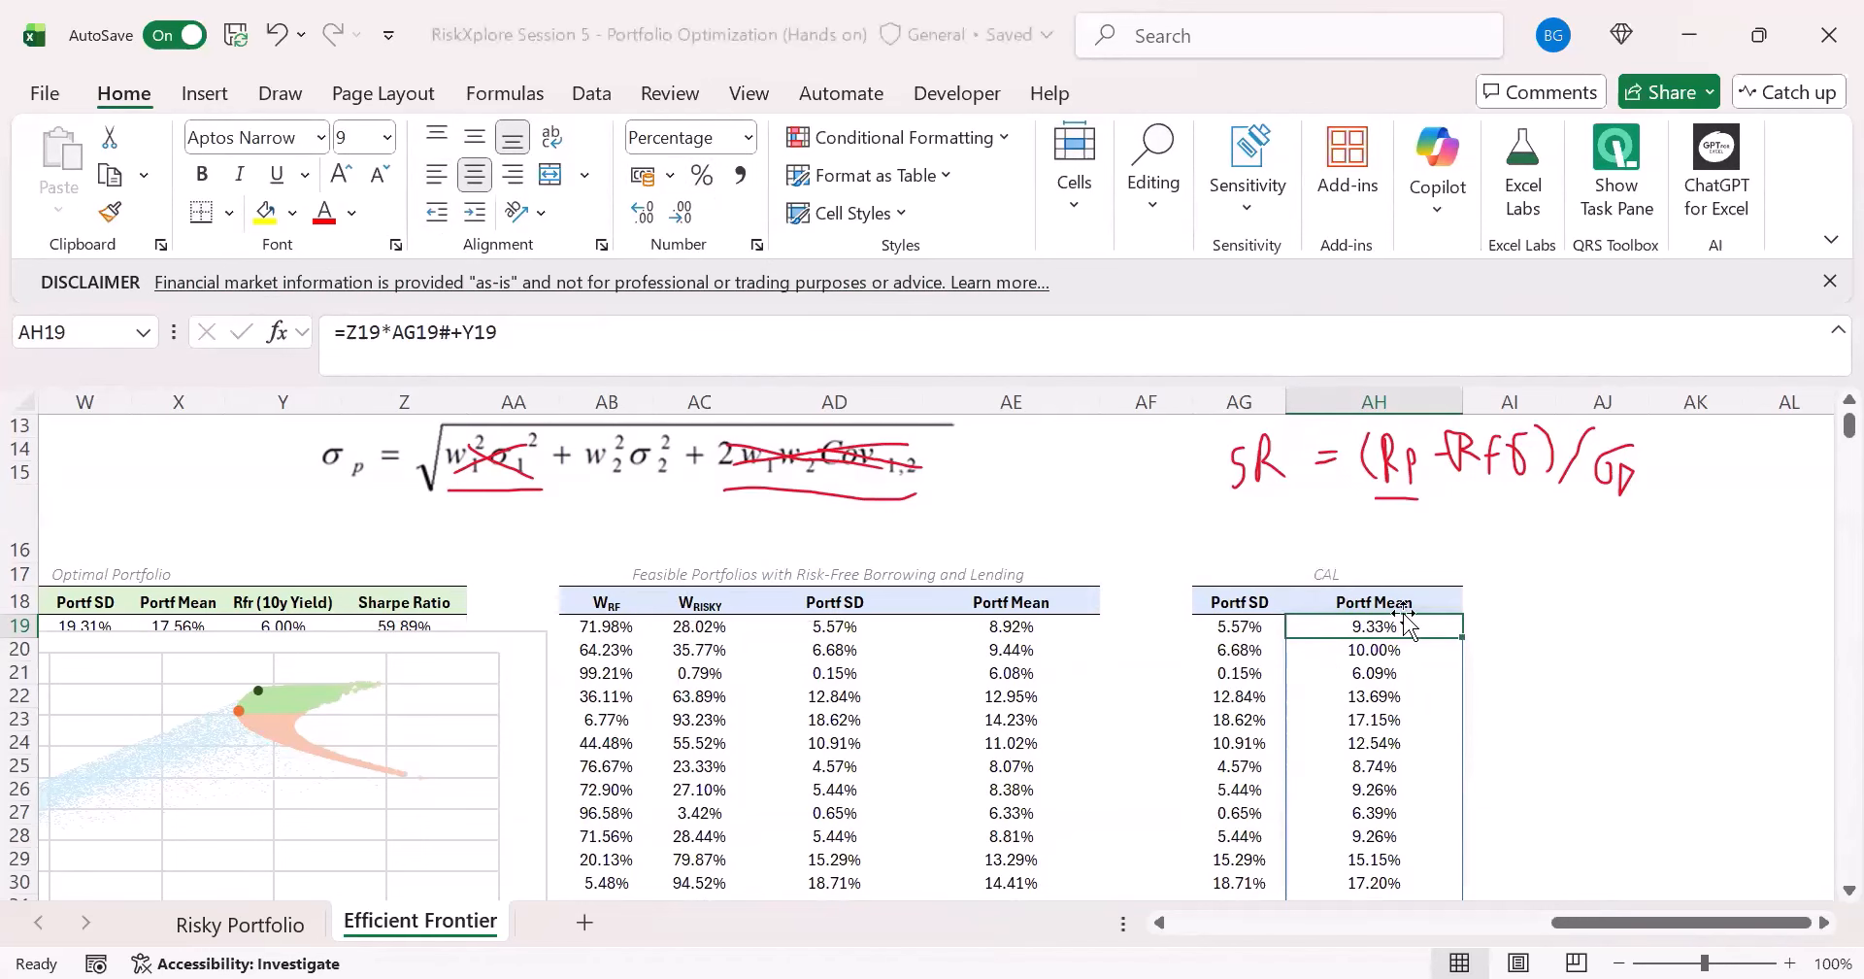
{"action": "left_click", "coordinate": [1209, 627]}
{"action": "left_click", "coordinate": [1320, 627]}
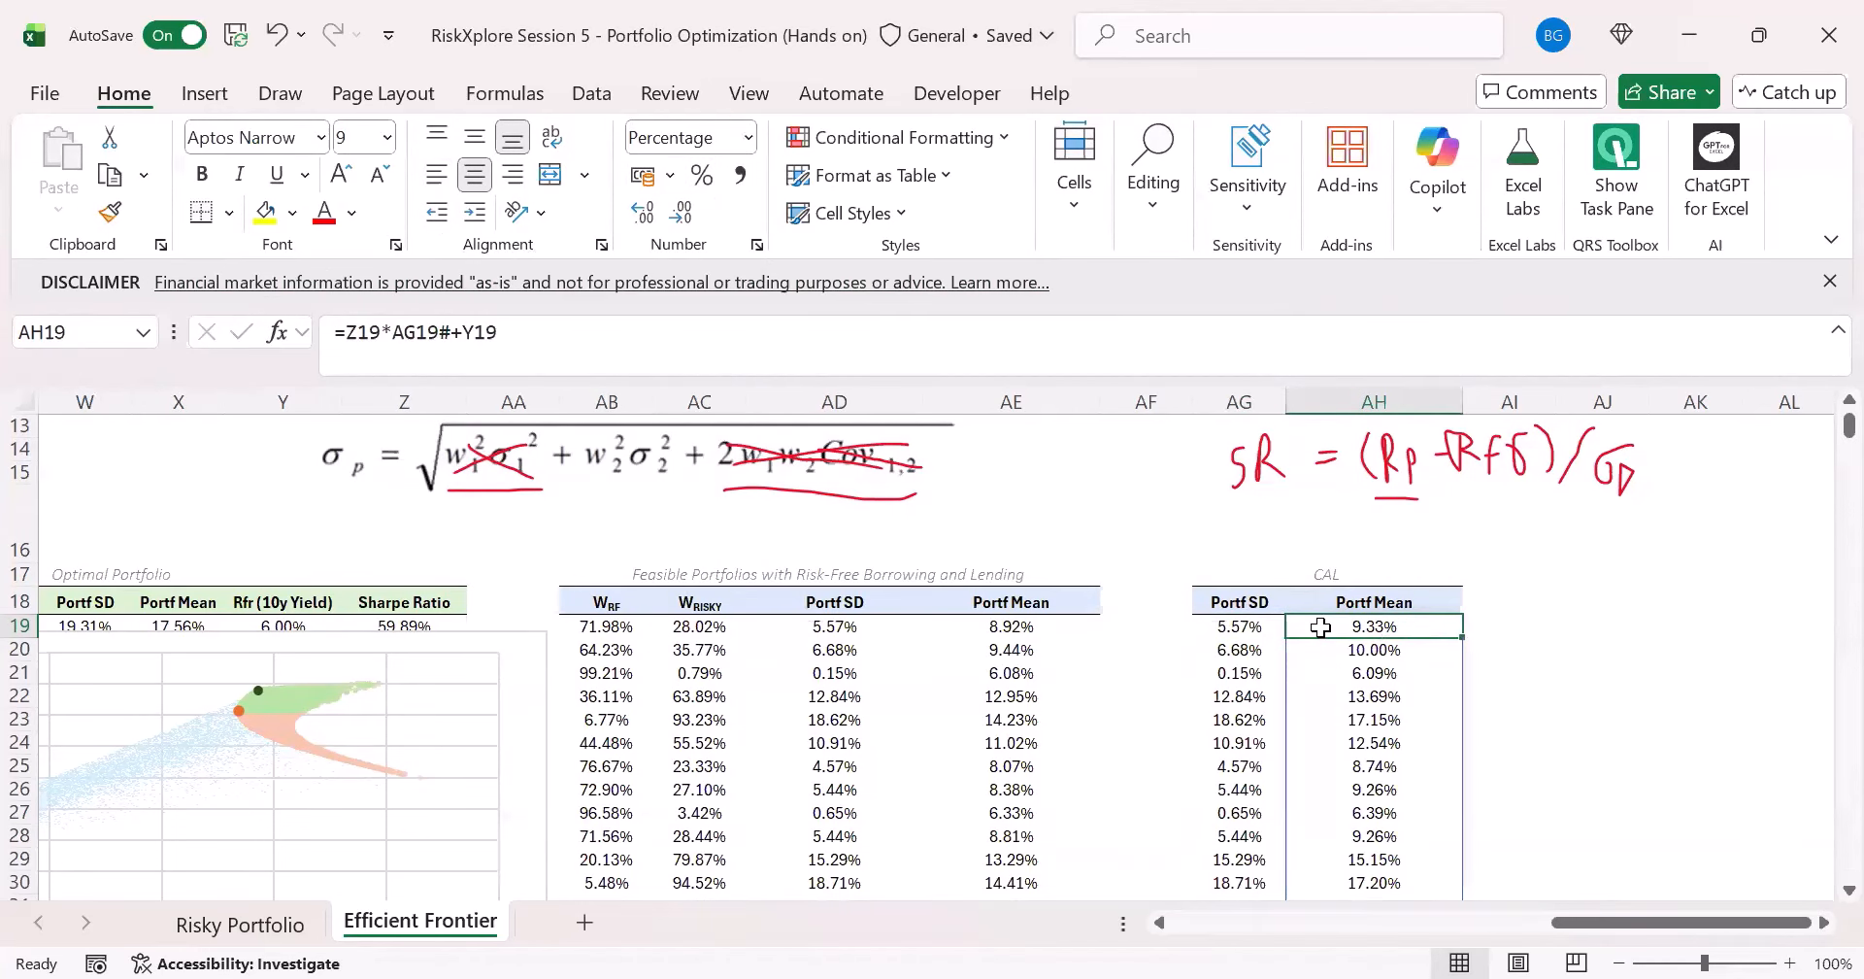
- Add a chart series named CAL with AG19:AG10018, the CAL table's Portf SD values, as its X values
{"action": "left_click", "coordinate": [446, 640]}
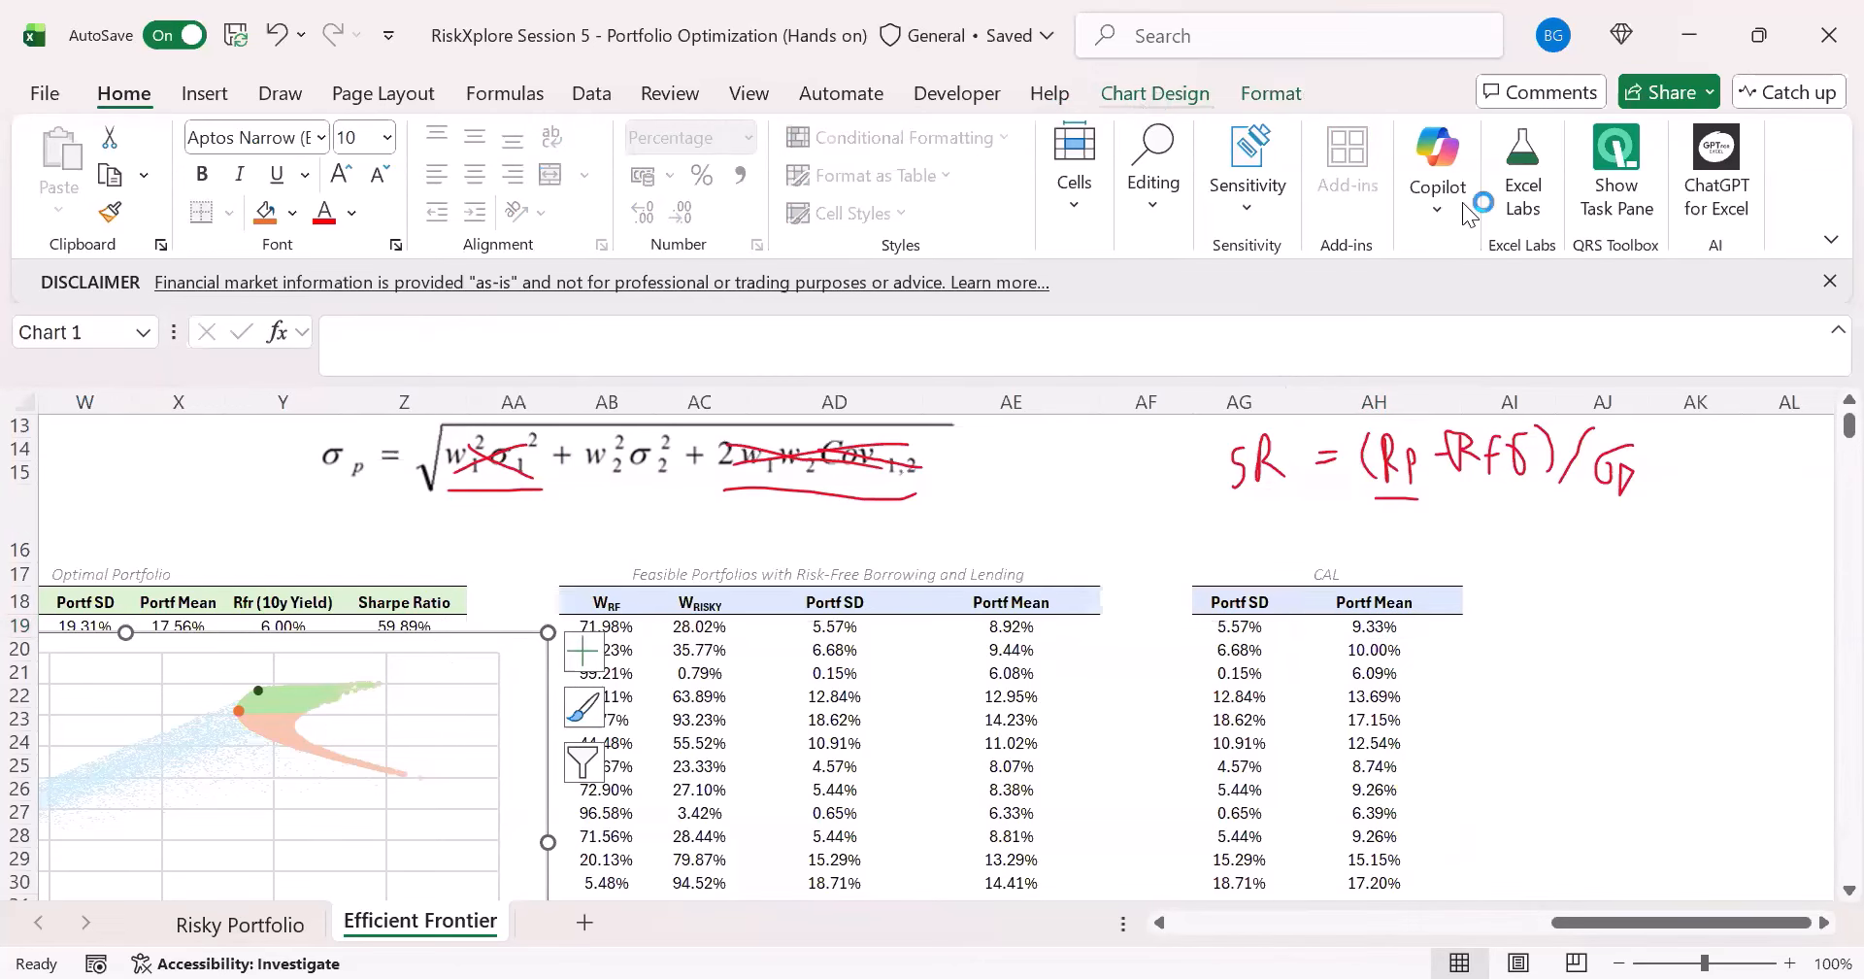
{"action": "left_click", "coordinate": [1544, 196]}
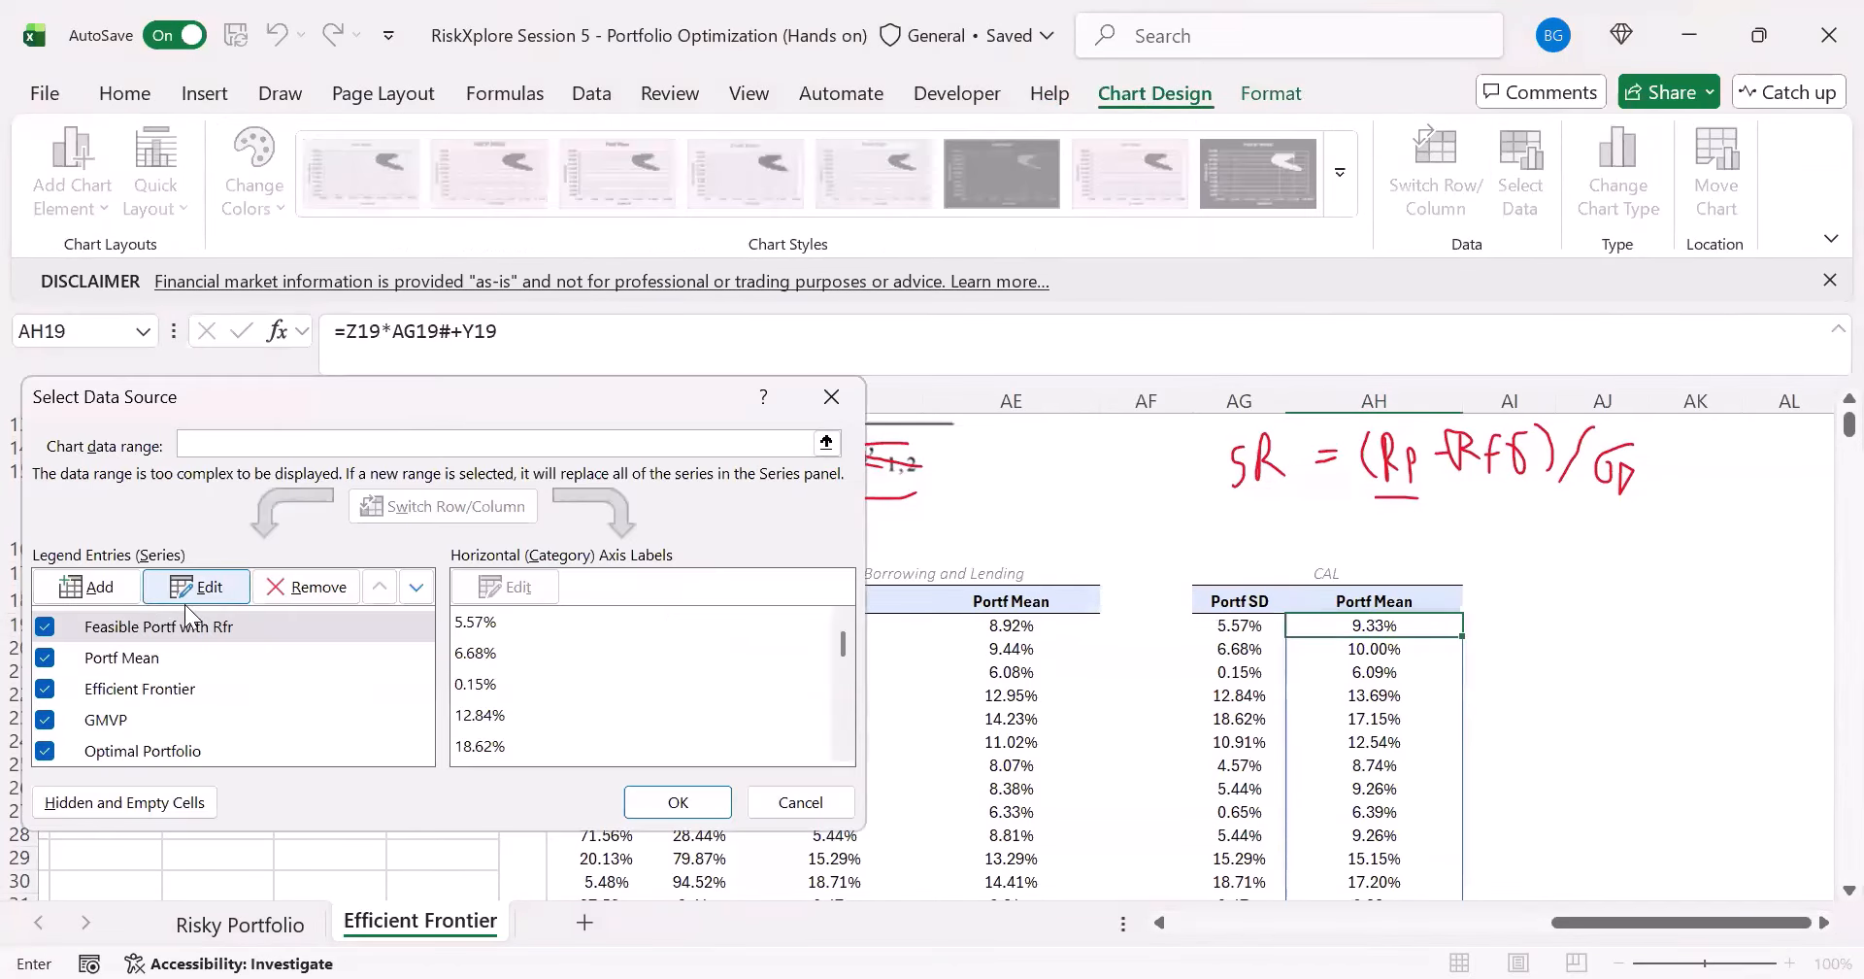
{"action": "left_click", "coordinate": [81, 590]}
{"action": "type", "text": "CAL"}
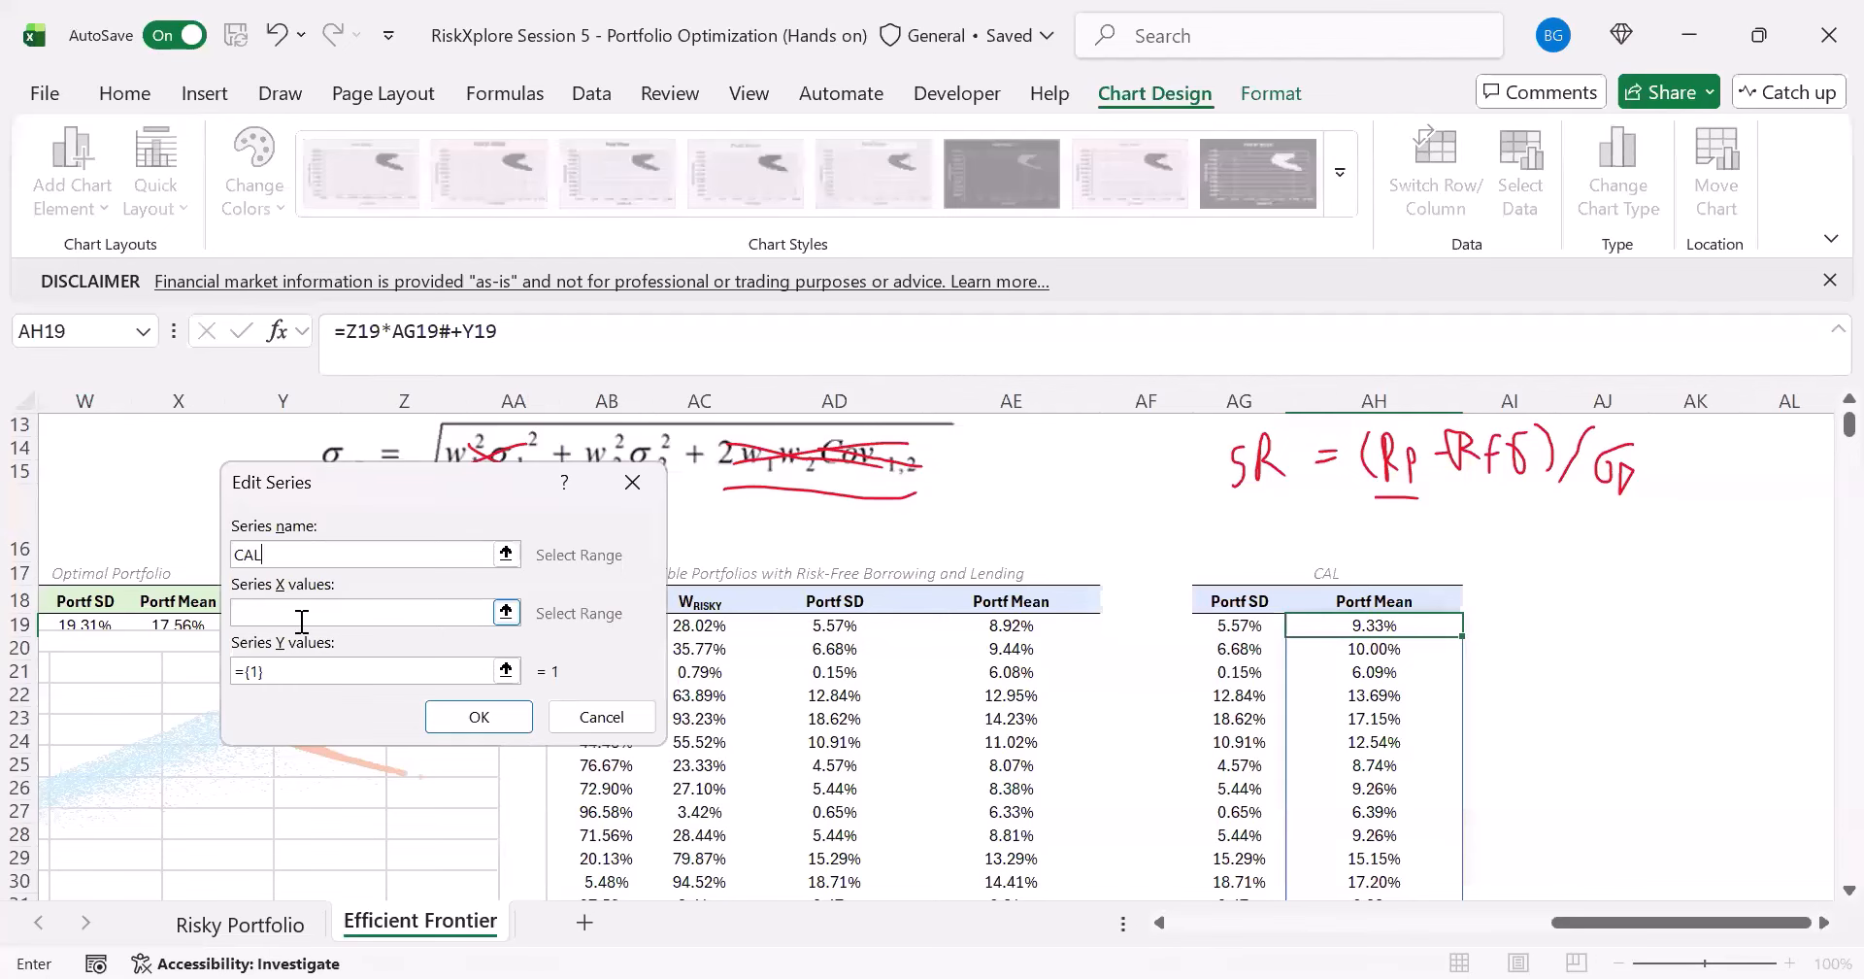
{"action": "left_click", "coordinate": [418, 605]}
{"action": "left_click", "coordinate": [1219, 625]}
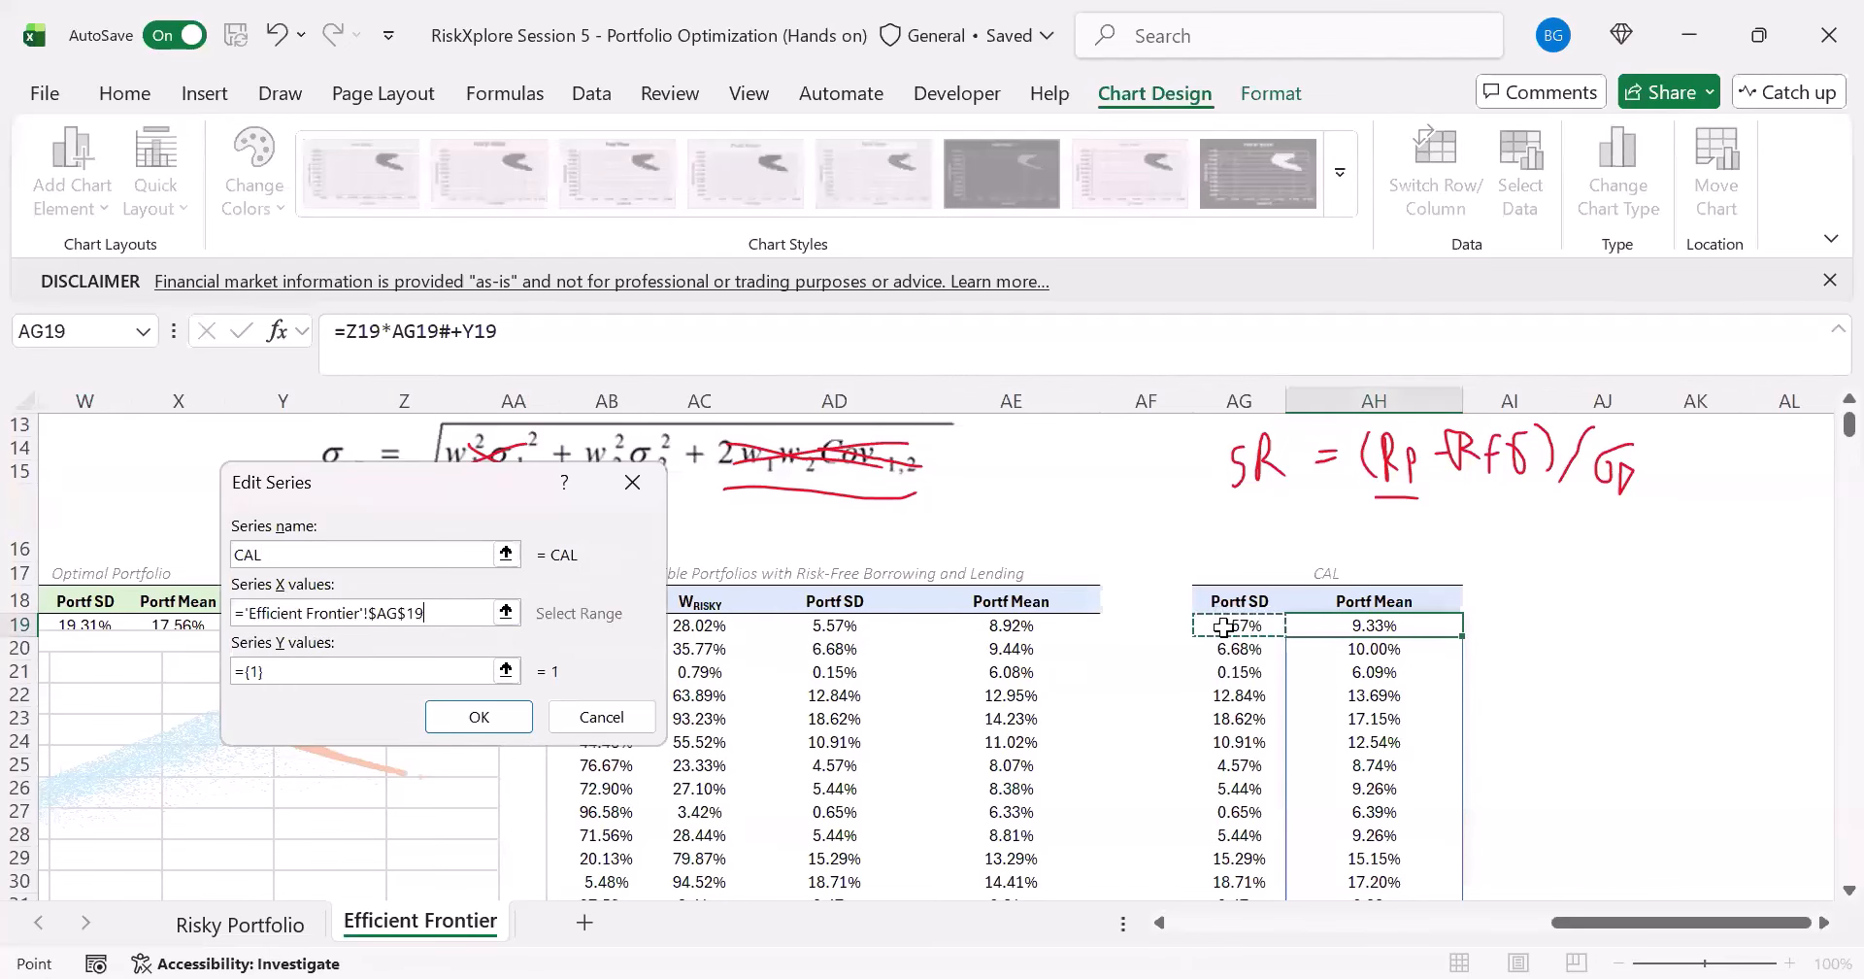
{"action": "key", "text": "ctrl+shift+Down"}
- Set the CAL series' Y values to AH19:AH10018, the CAL table's Portf Mean column, and accept the chart's data source changes
{"action": "left_click", "coordinate": [408, 666]}
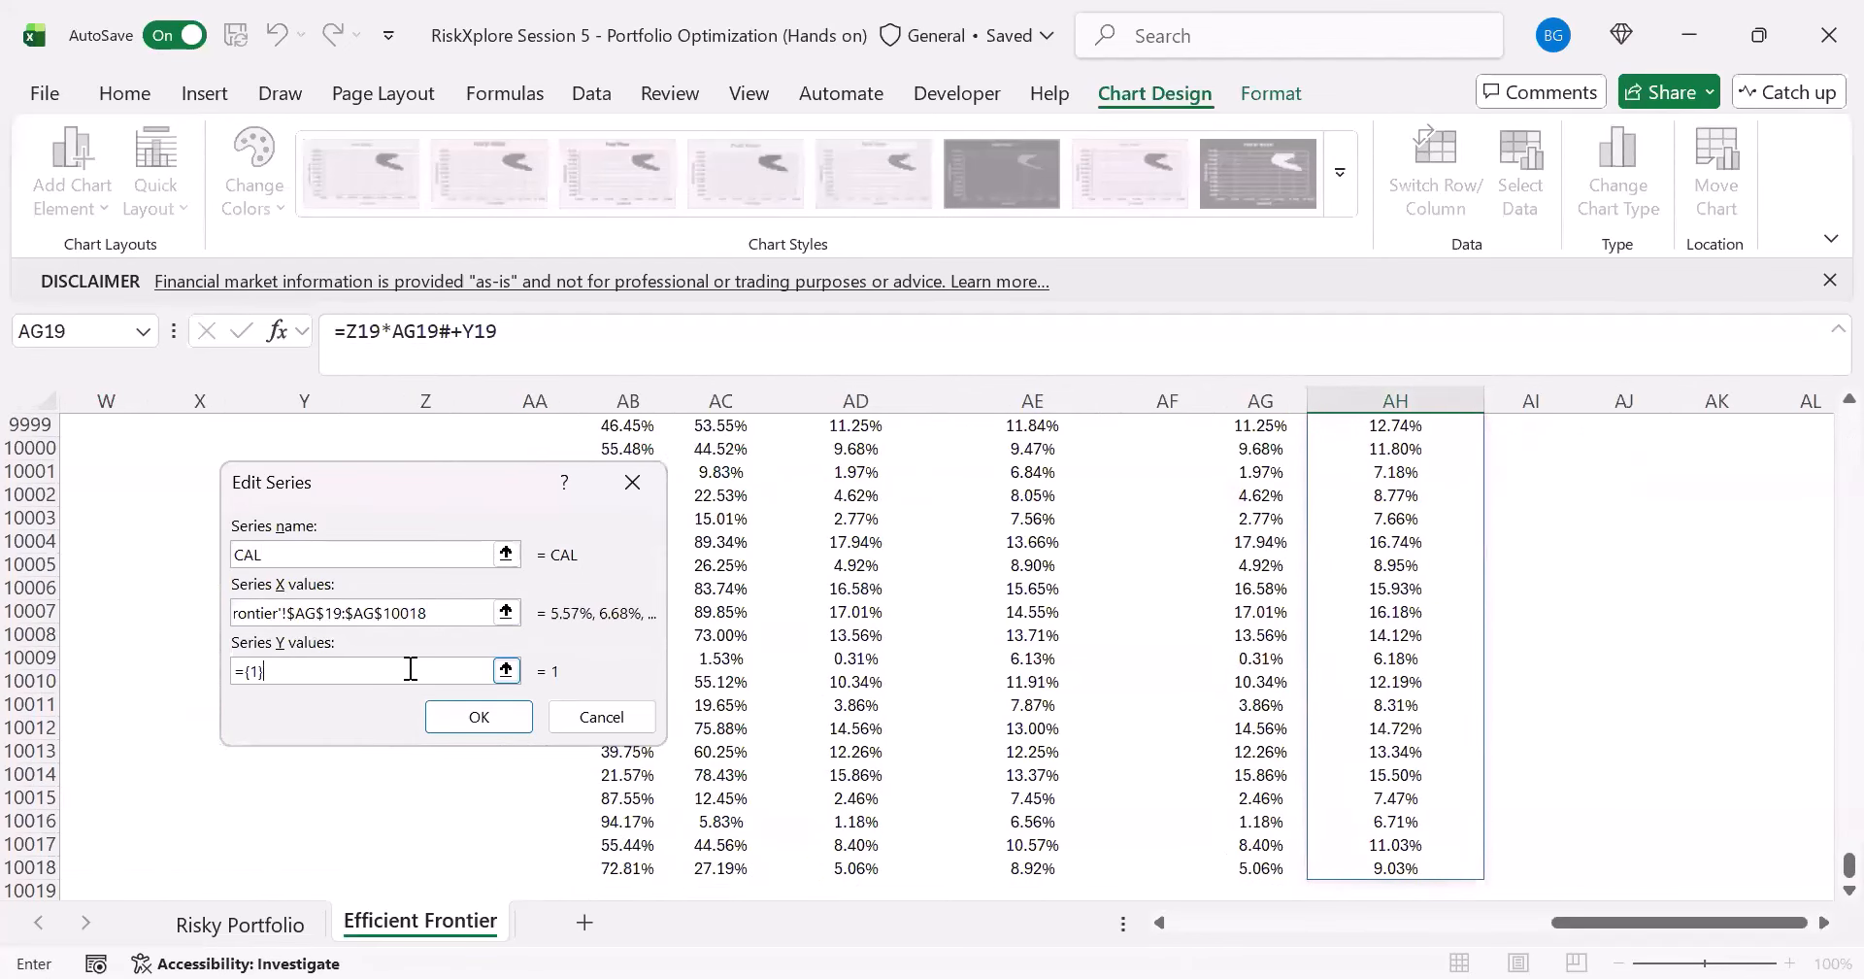
{"action": "key", "text": "BackSpace"}
{"action": "key", "text": "BackSpace"}
{"action": "key", "text": "BackSpace"}
{"action": "key", "text": "BackSpace"}
{"action": "left_click", "coordinate": [1365, 563]}
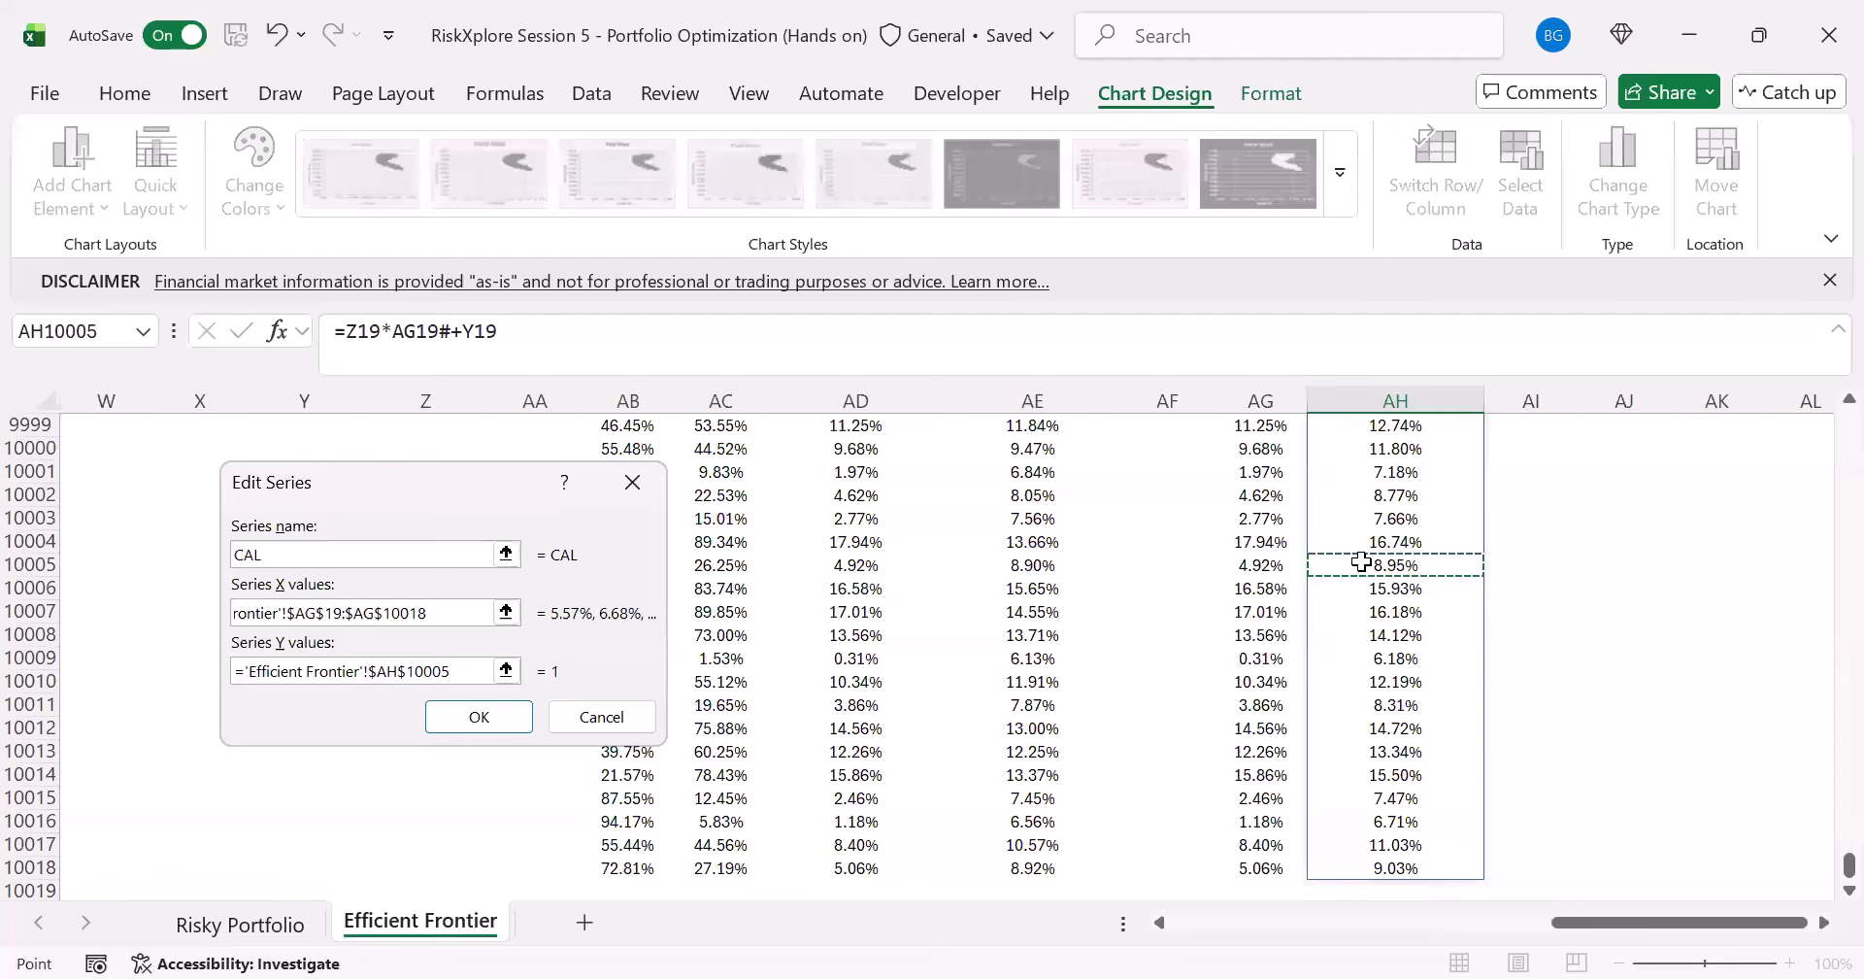
{"action": "key", "text": "ctrl+Up"}
{"action": "key", "text": "ctrl+shift+Down"}
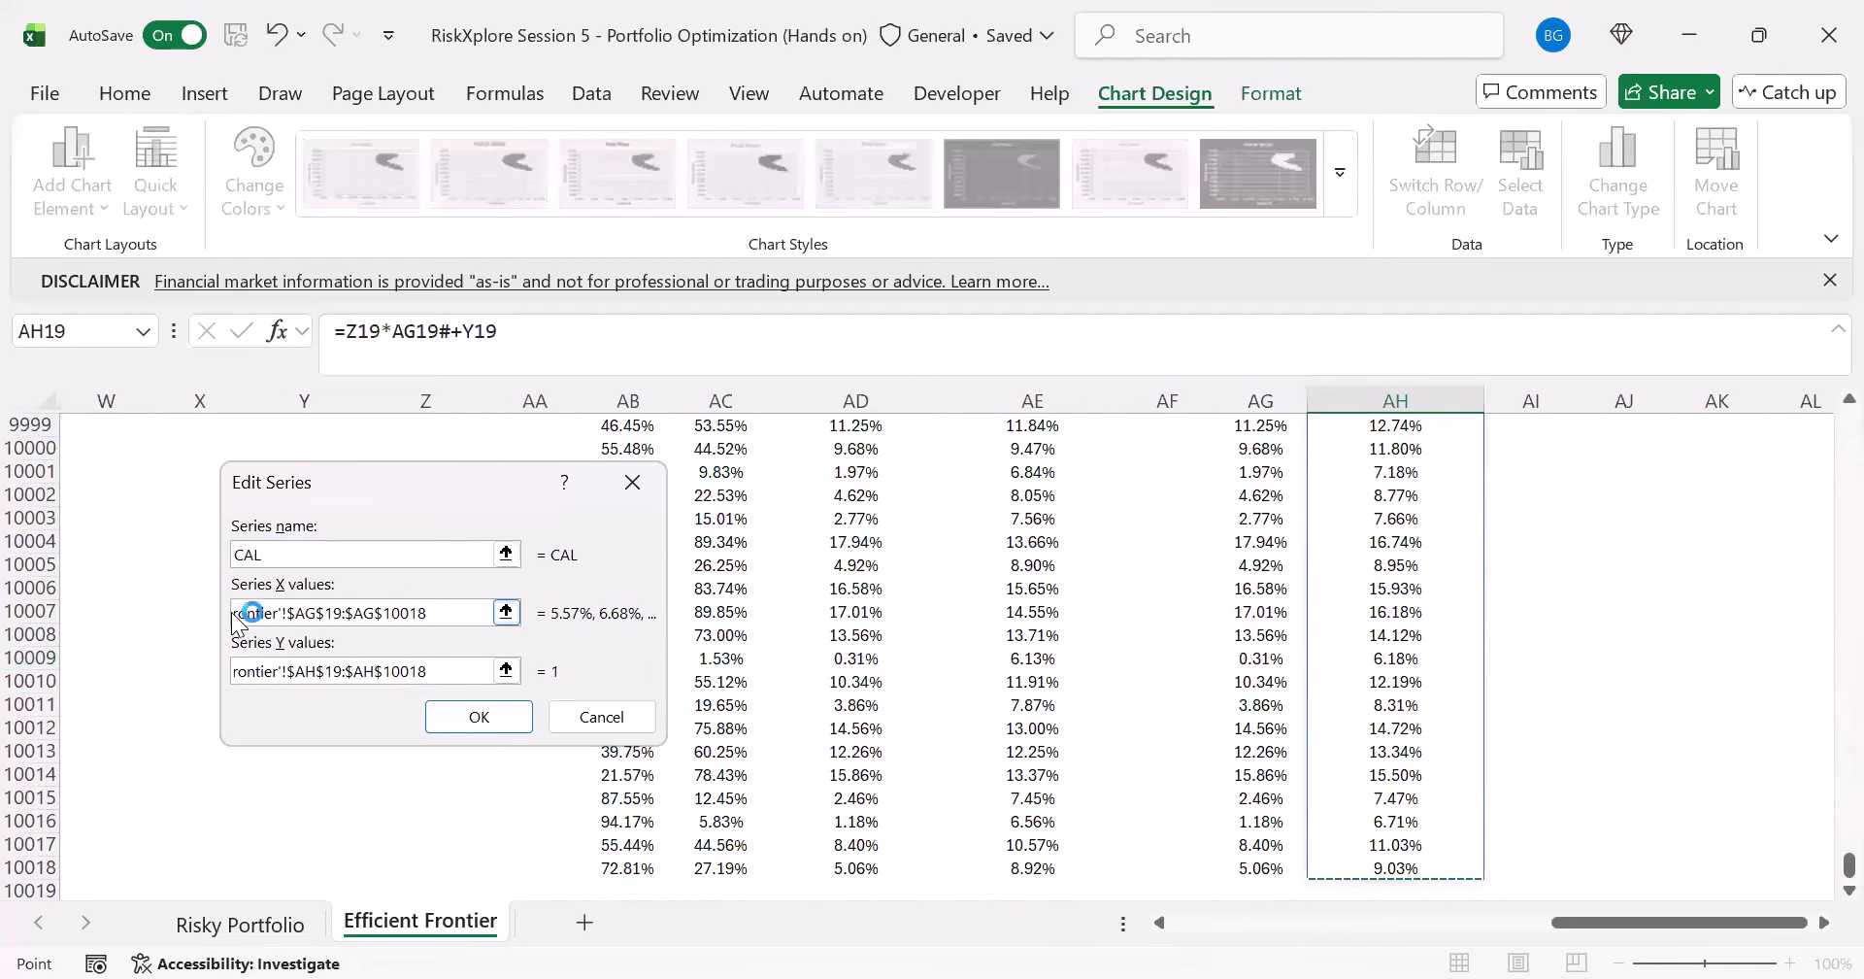
{"action": "left_click", "coordinate": [478, 717]}
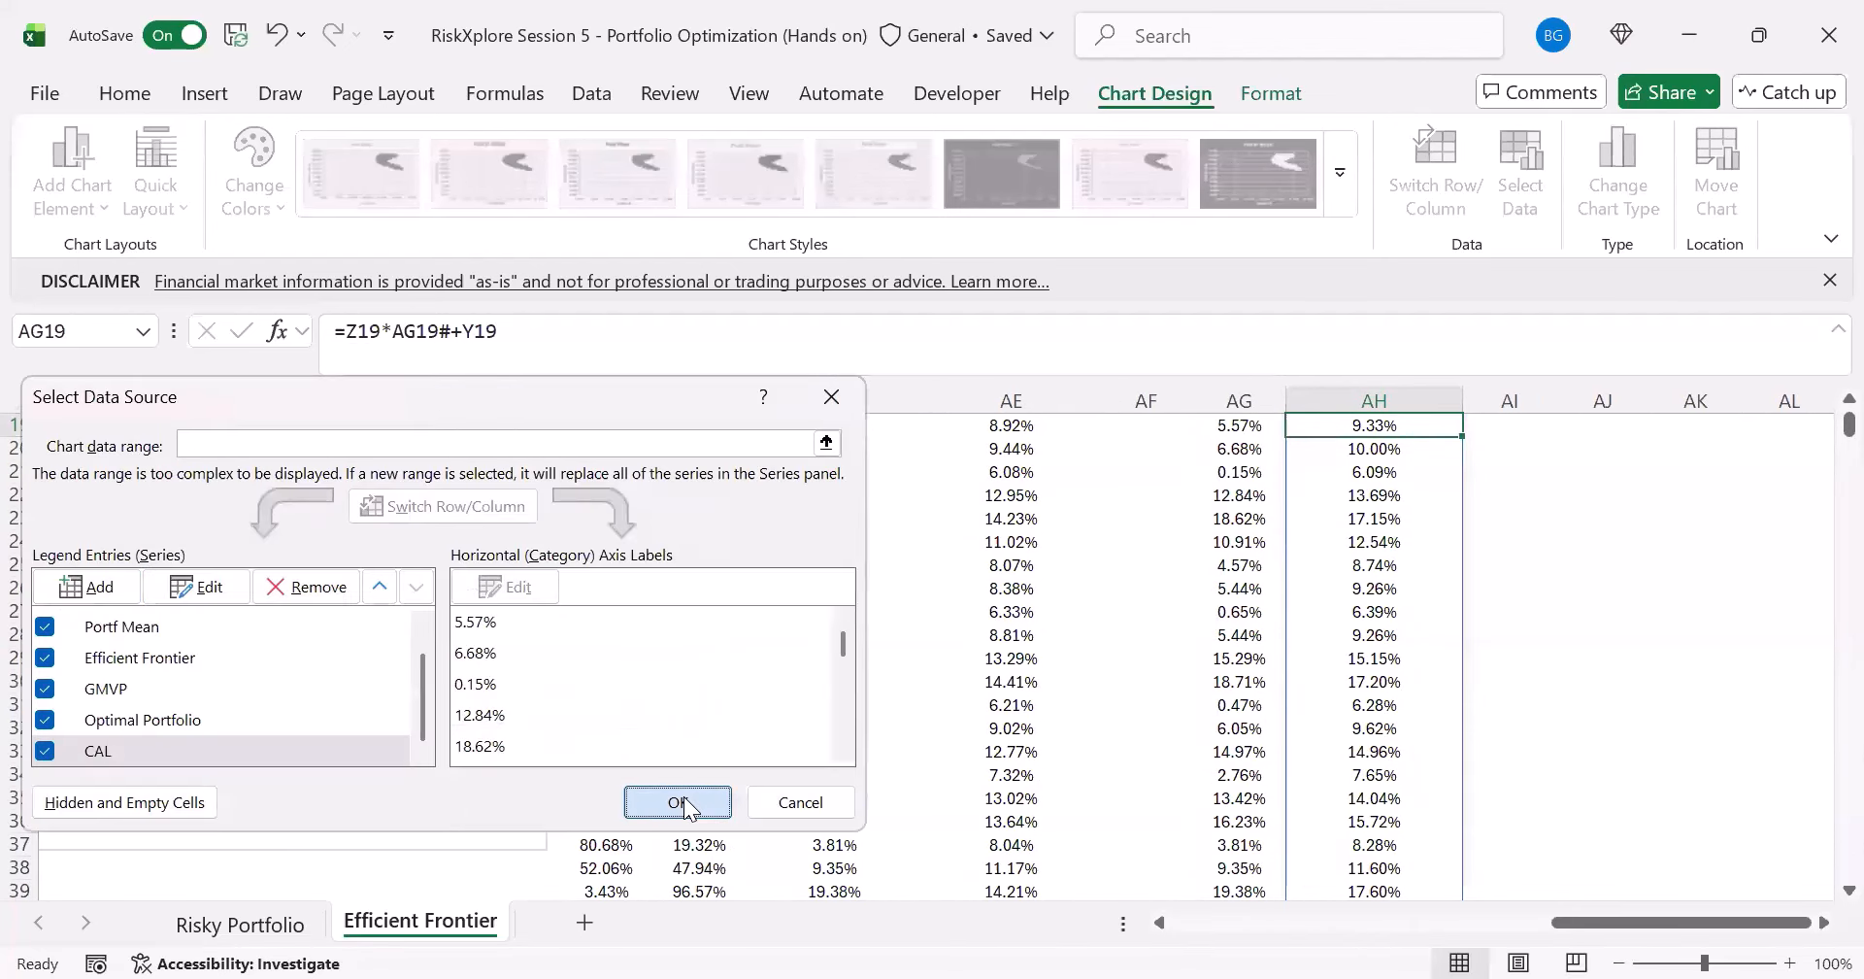
{"action": "left_click", "coordinate": [684, 796]}
- Remove the markers from the CAL series on the portfolio chart
{"action": "left_click_drag", "start_coordinate": [1554, 918], "coordinate": [1500, 922]}
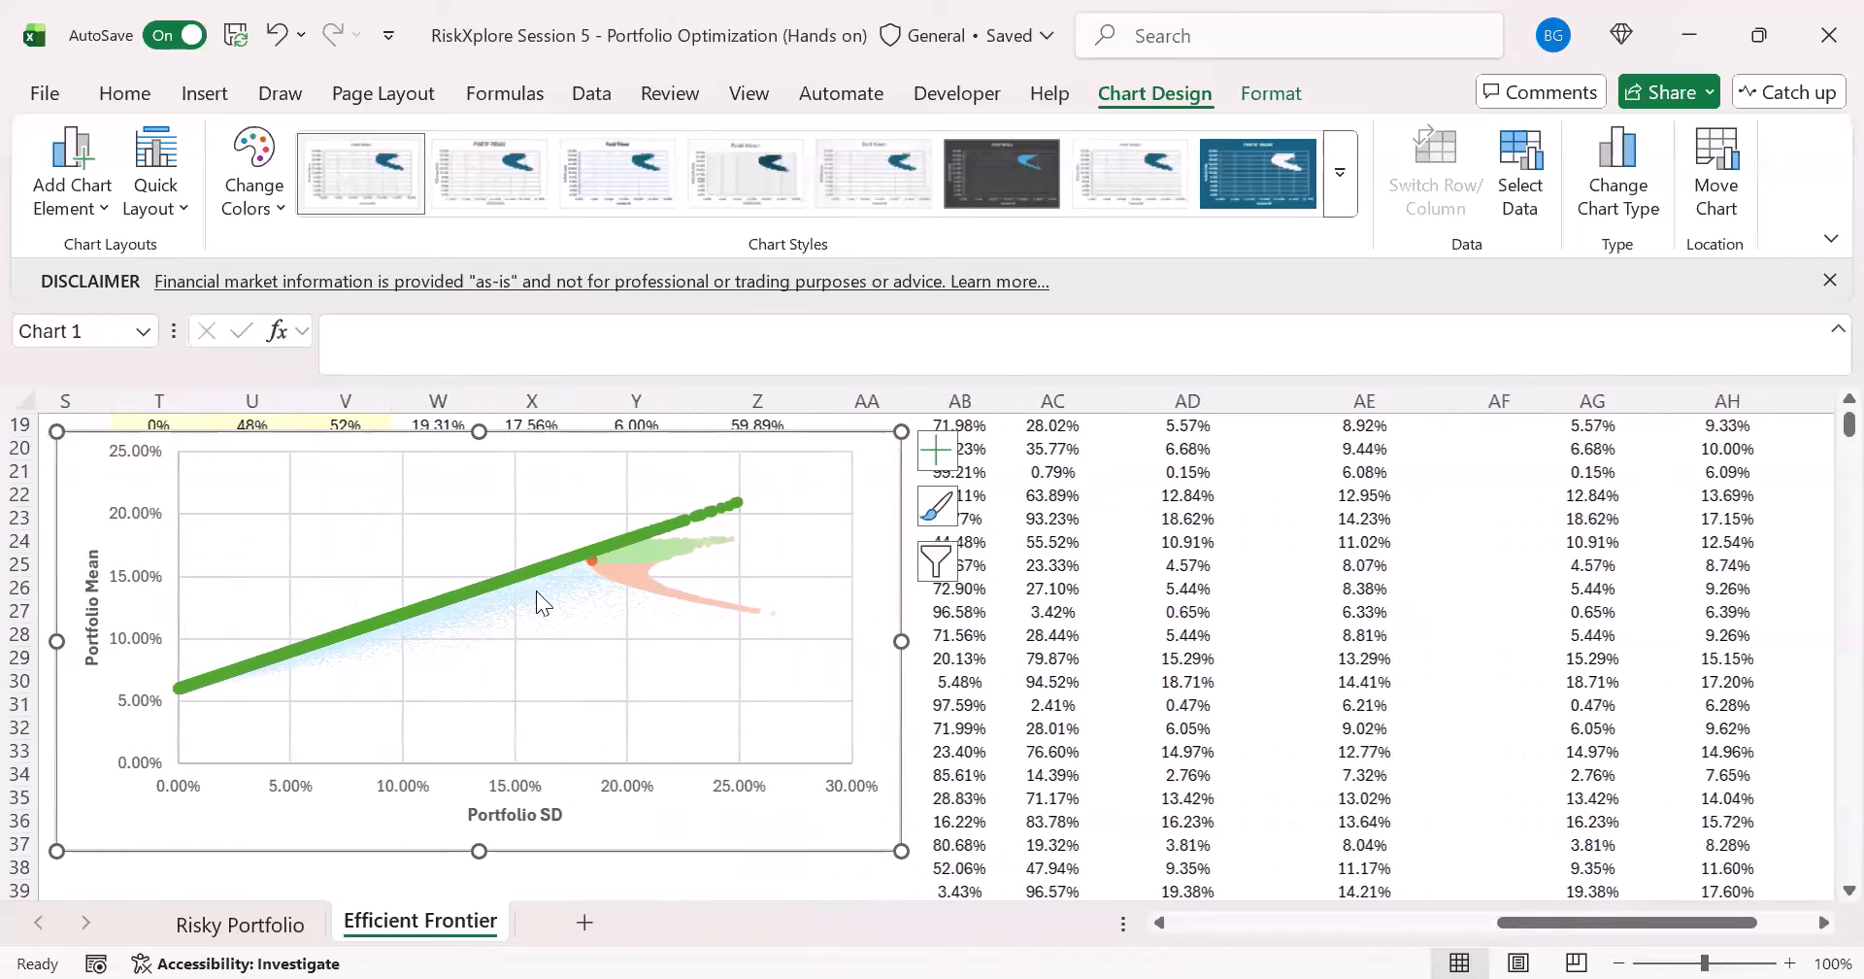
{"action": "left_click", "coordinate": [646, 545]}
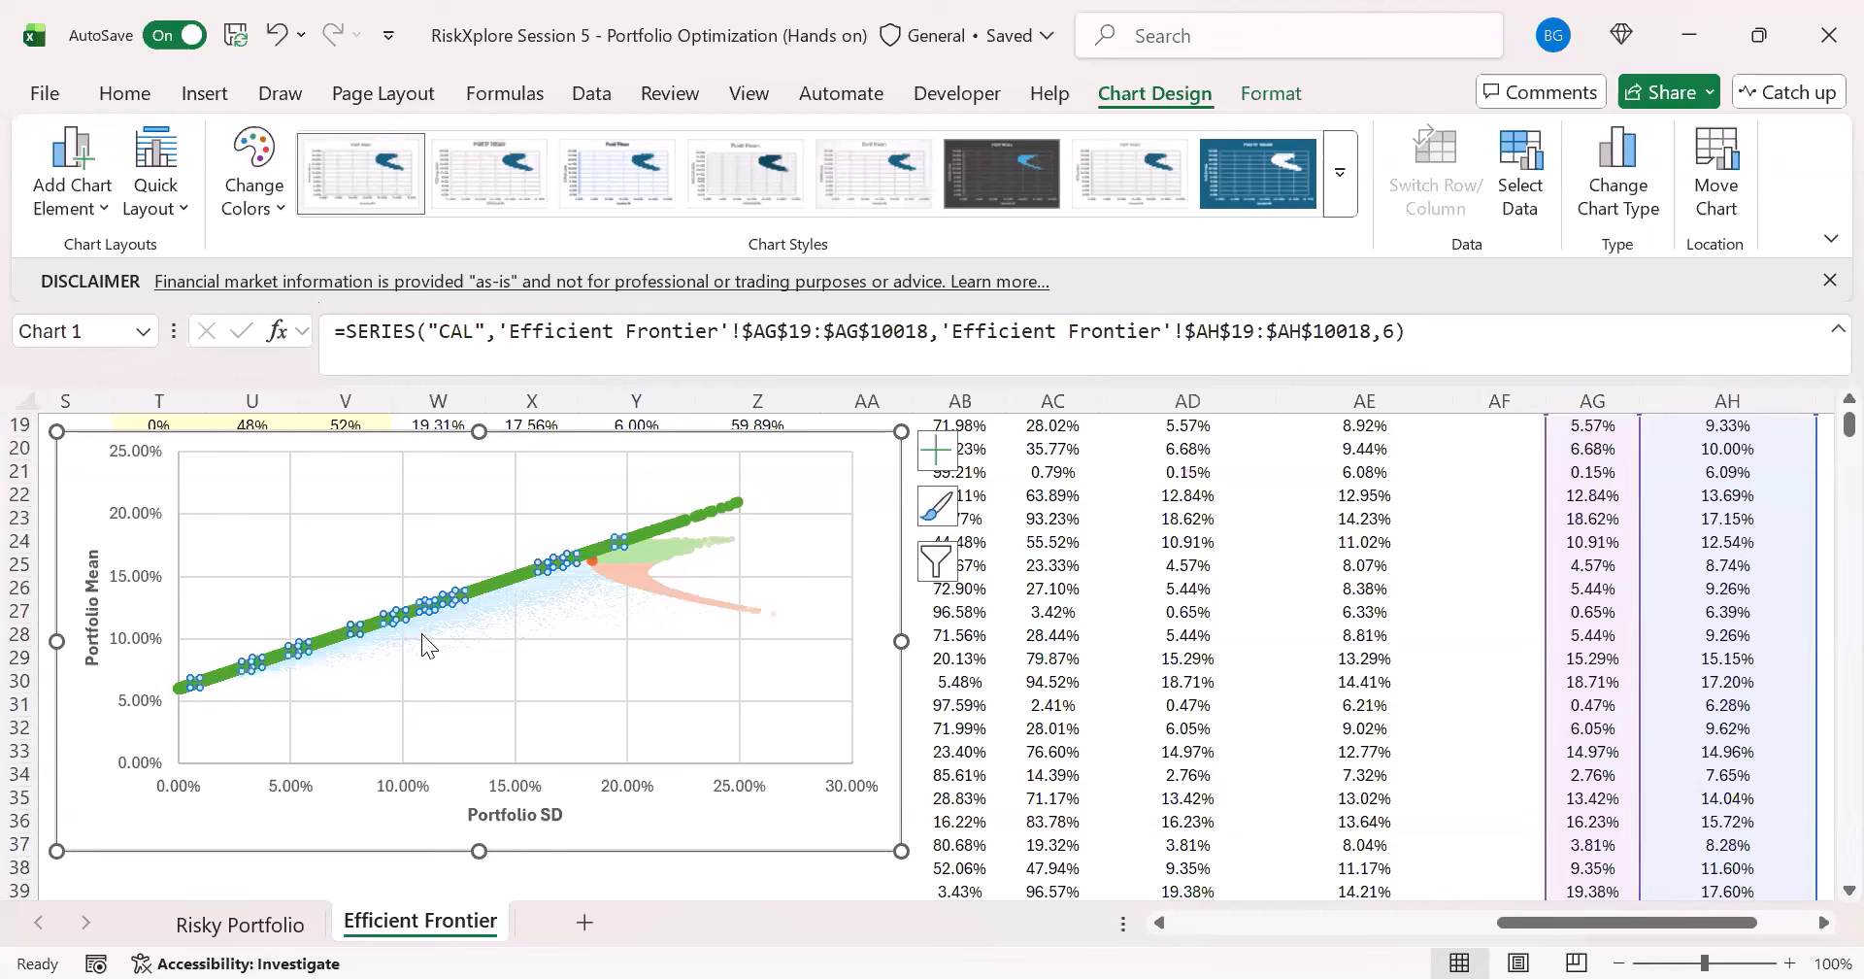
{"action": "mouse_move", "coordinate": [423, 634]}
{"action": "key", "text": "ctrl+1"}
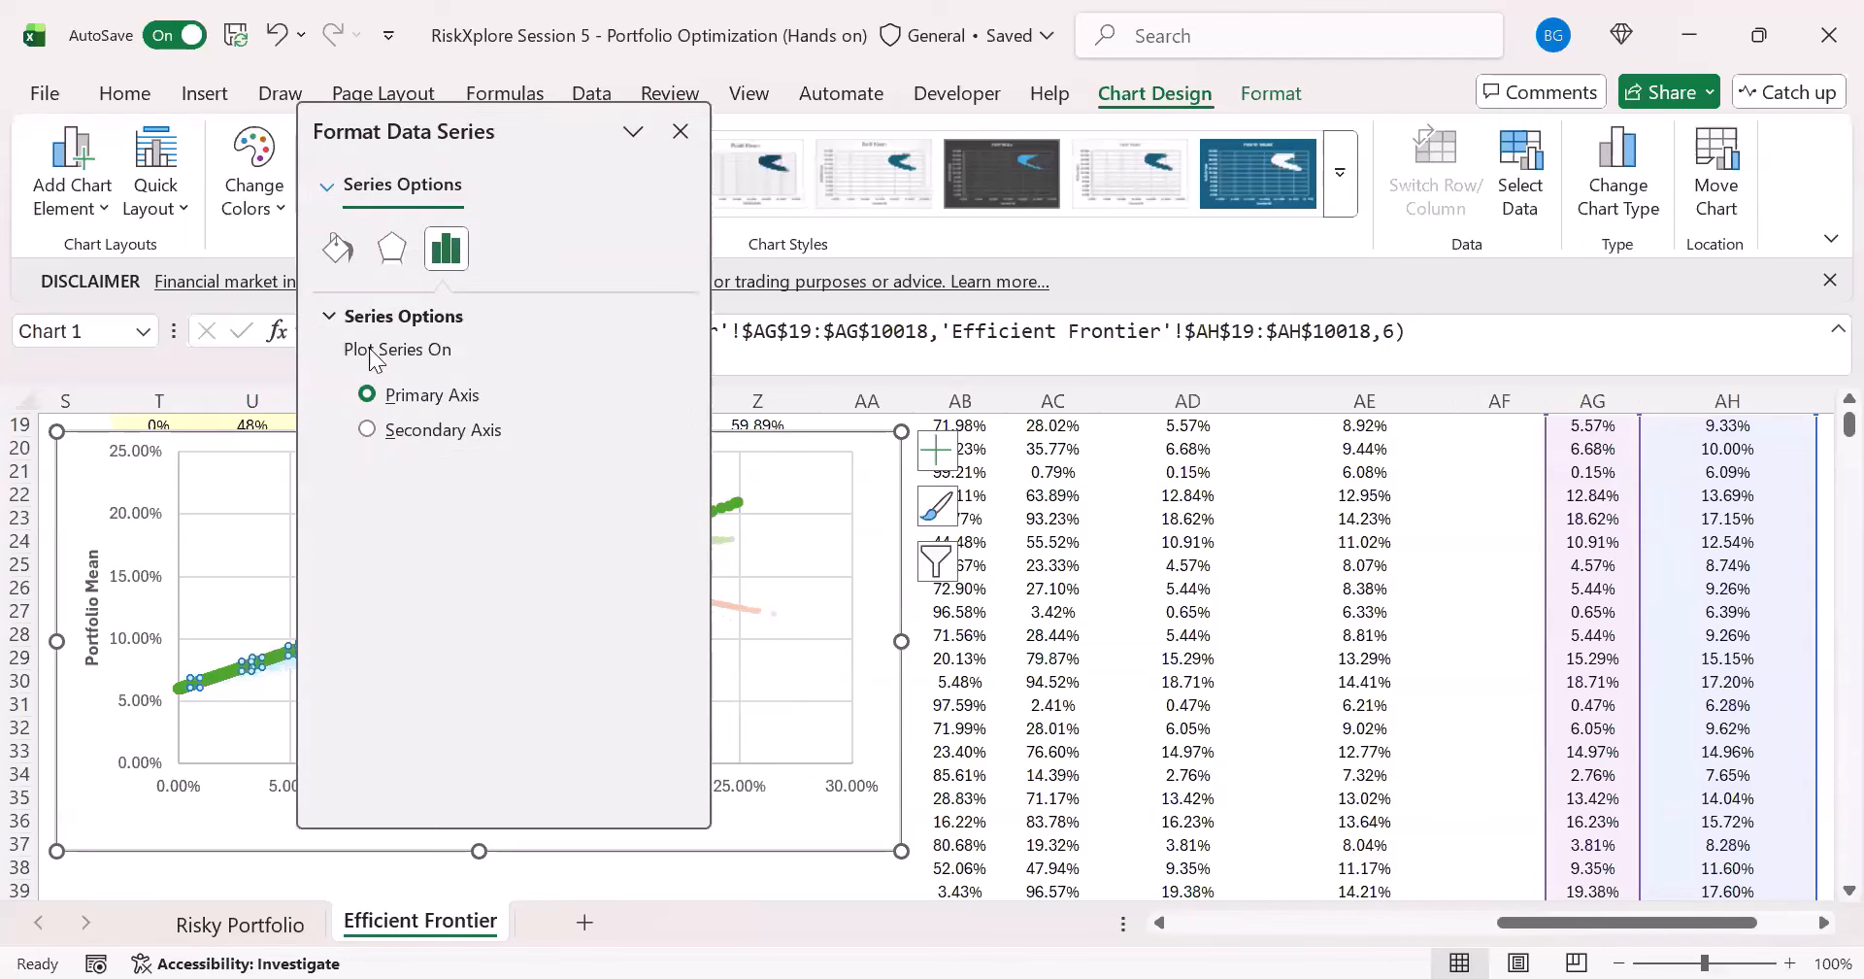
{"action": "left_click", "coordinate": [336, 255]}
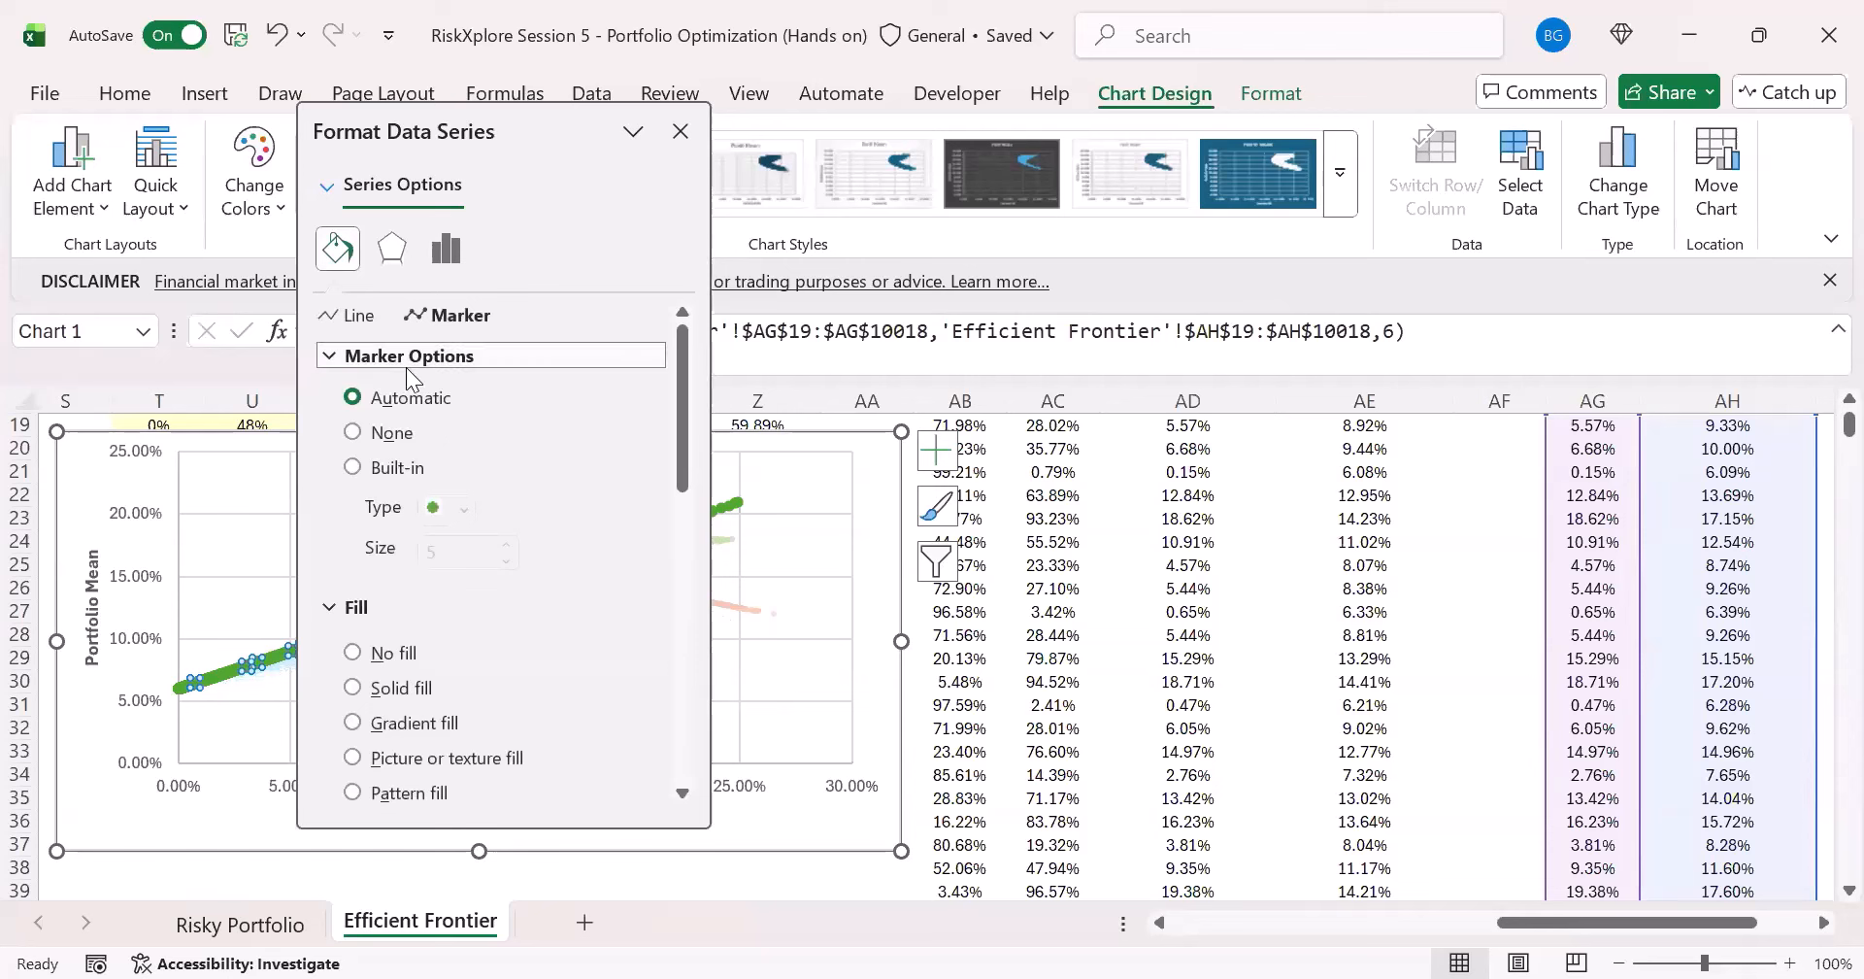
{"action": "left_click", "coordinate": [371, 436]}
- Give the CAL series a solid black line with a width of 0 pt
{"action": "left_click", "coordinate": [351, 315]}
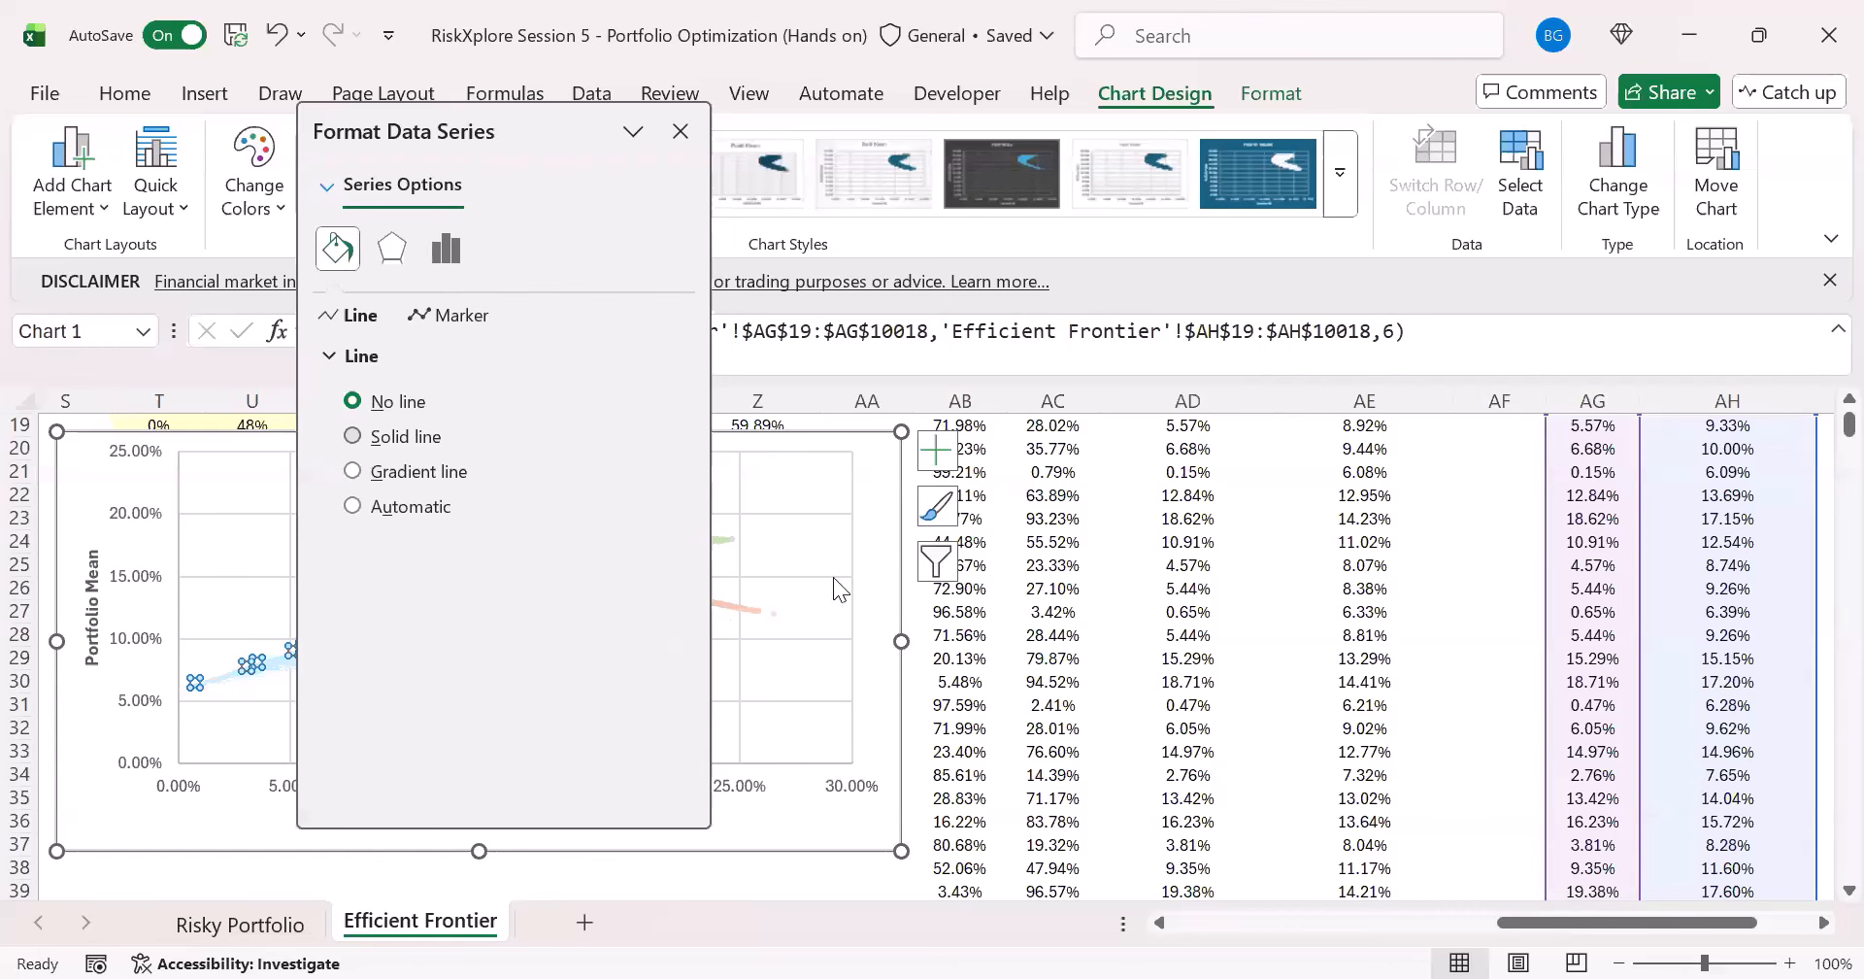
{"action": "left_click", "coordinate": [353, 436]}
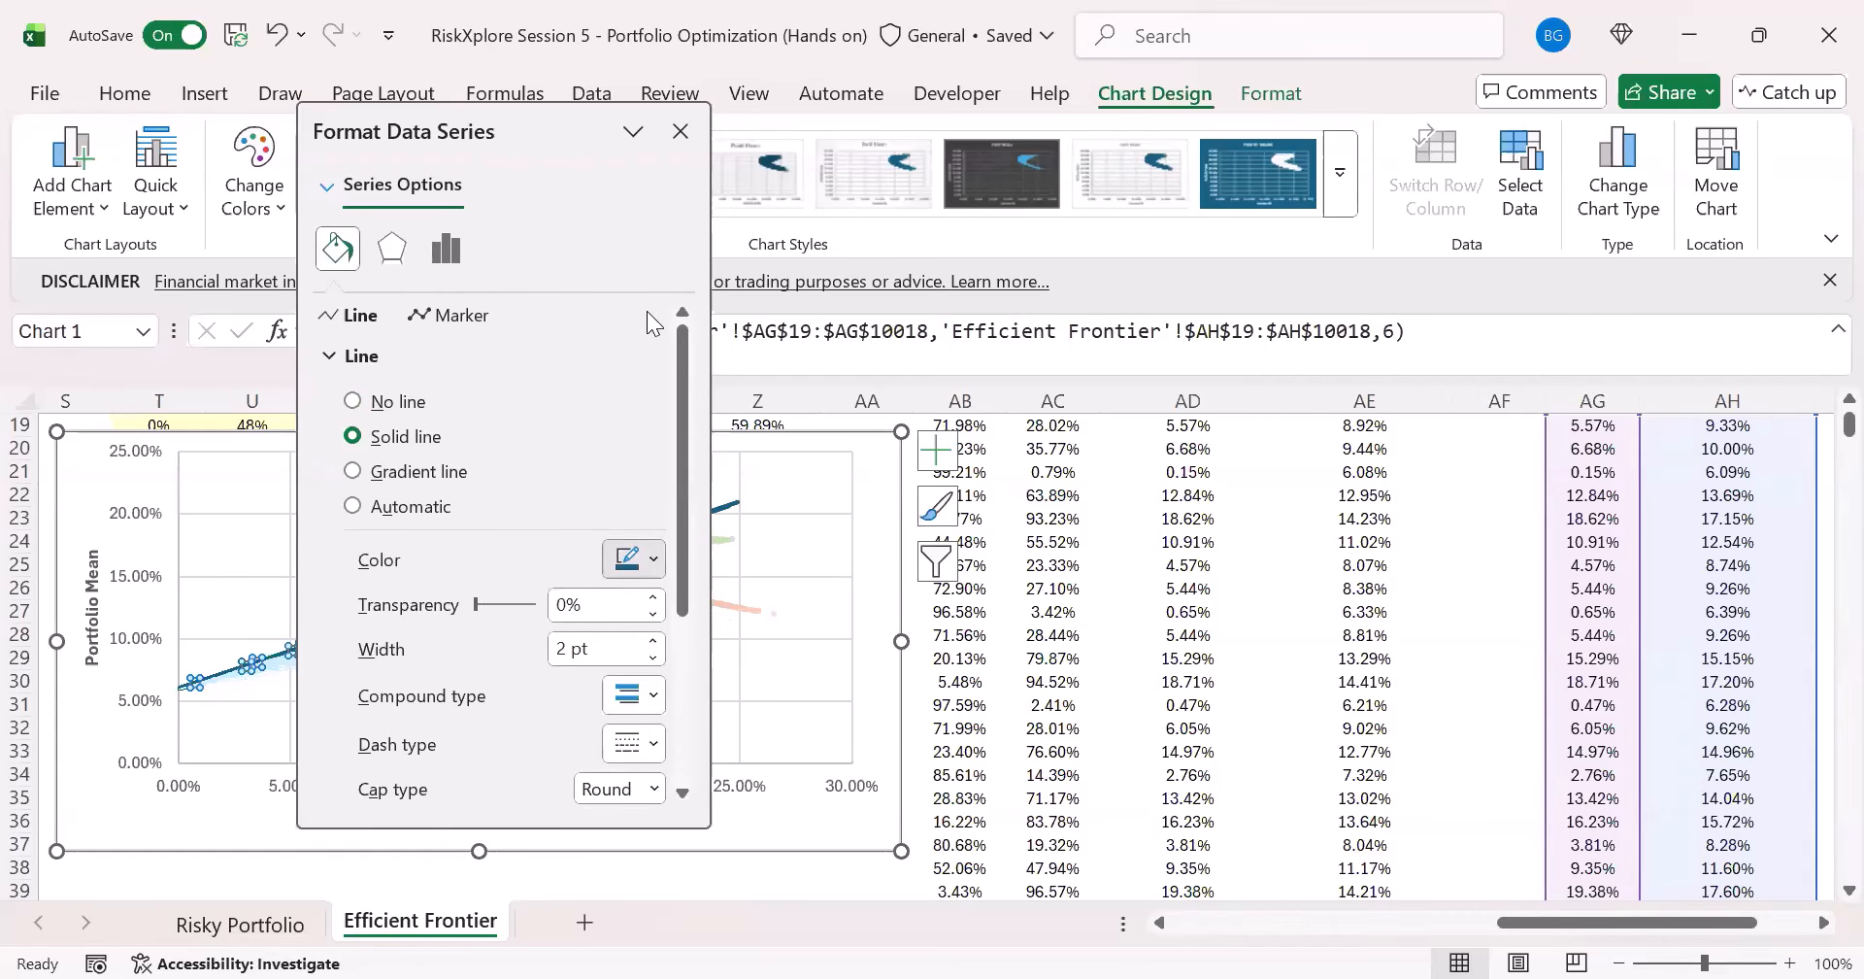
{"action": "left_click", "coordinate": [634, 559]}
{"action": "left_click", "coordinate": [663, 247]}
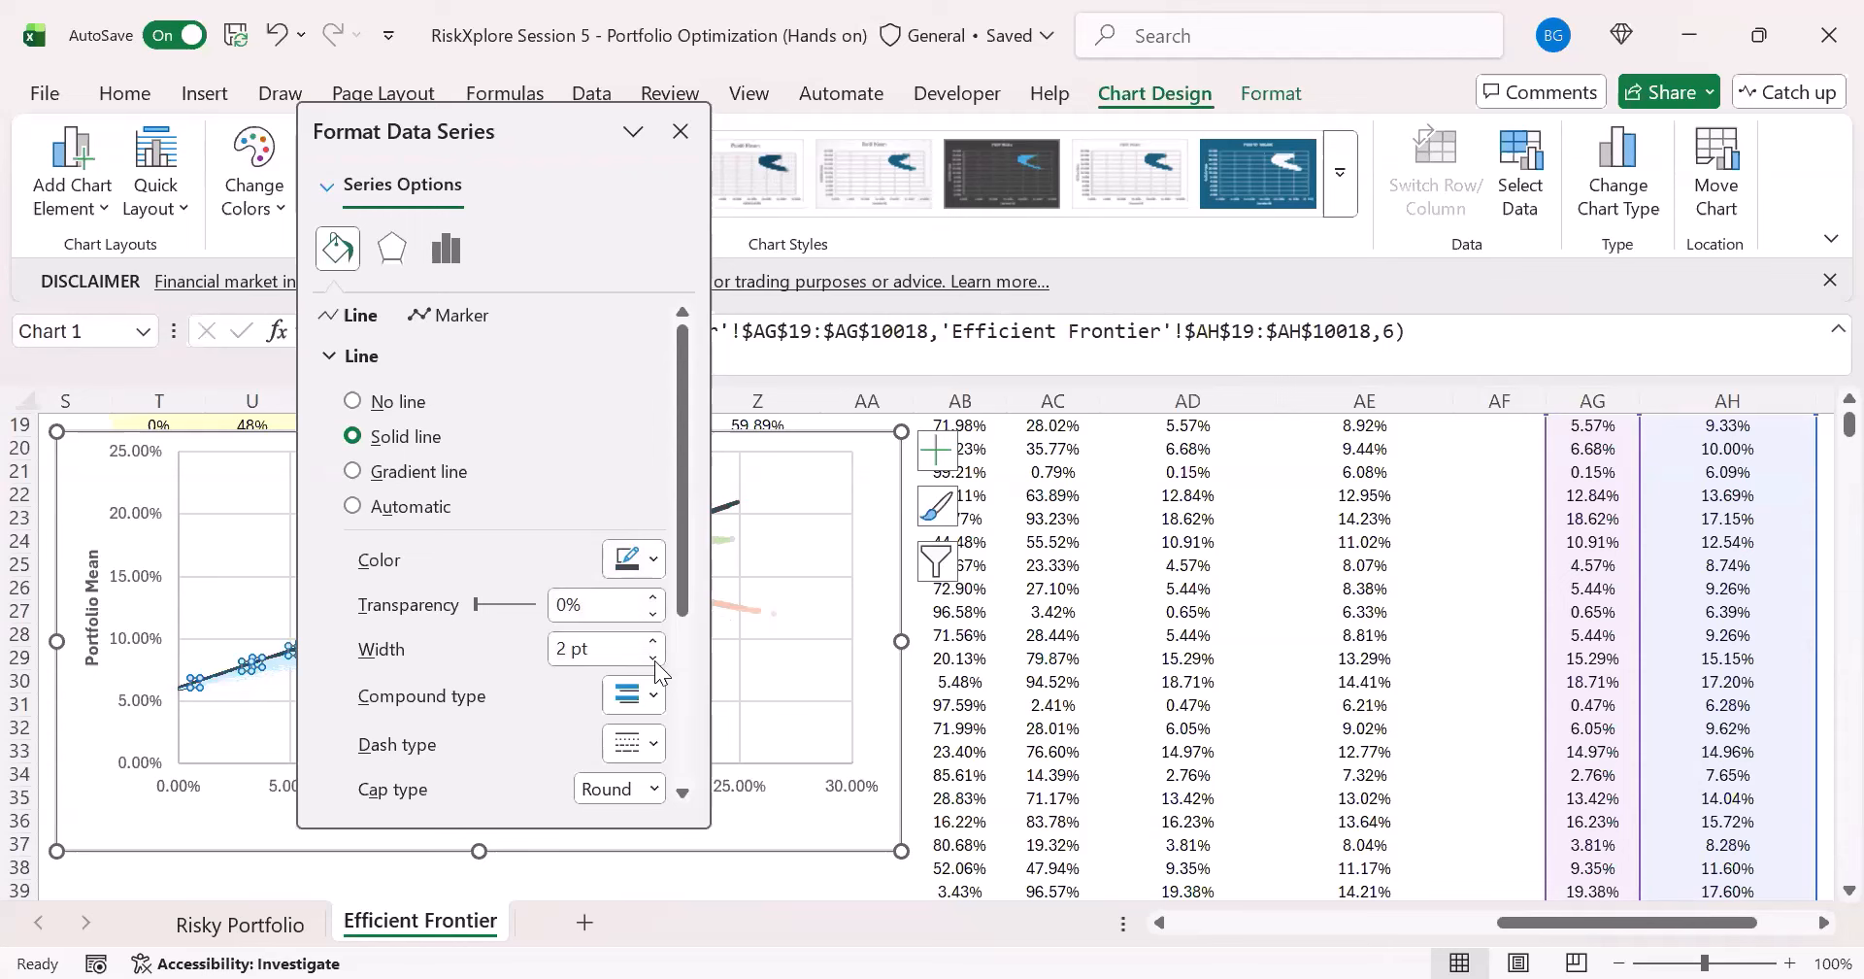
{"action": "left_click", "coordinate": [654, 660]}
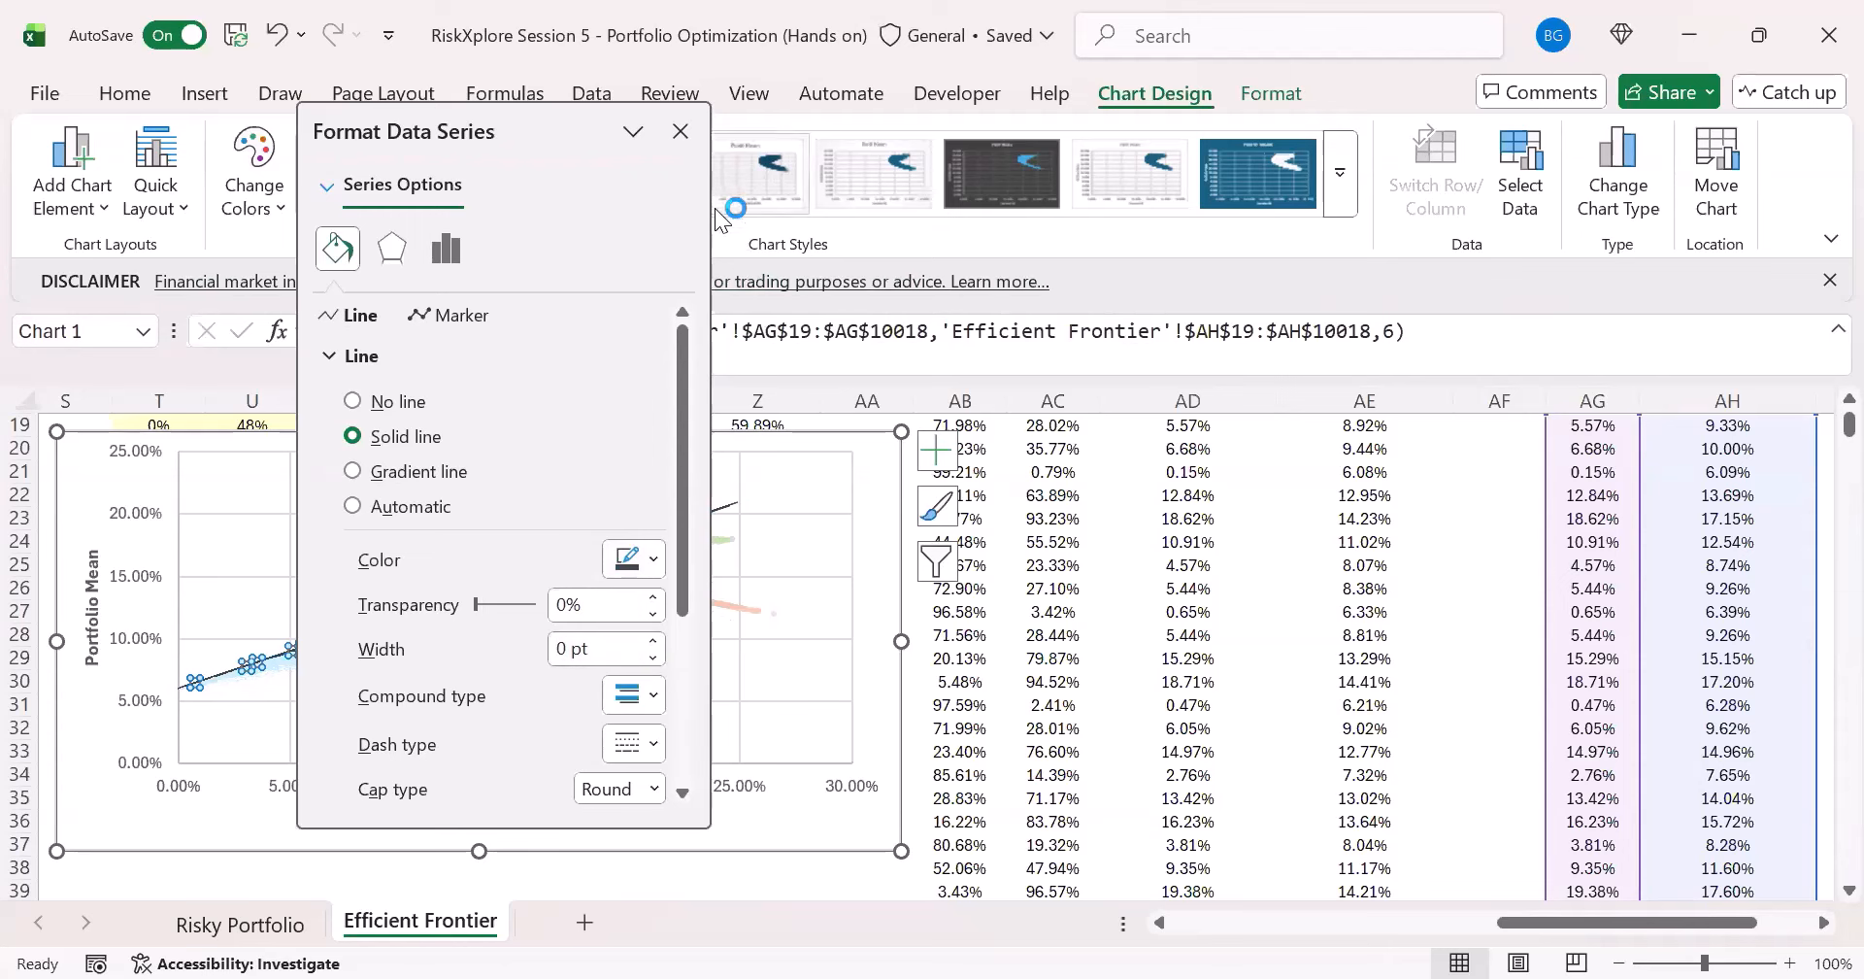
{"action": "left_click", "coordinate": [1060, 495]}
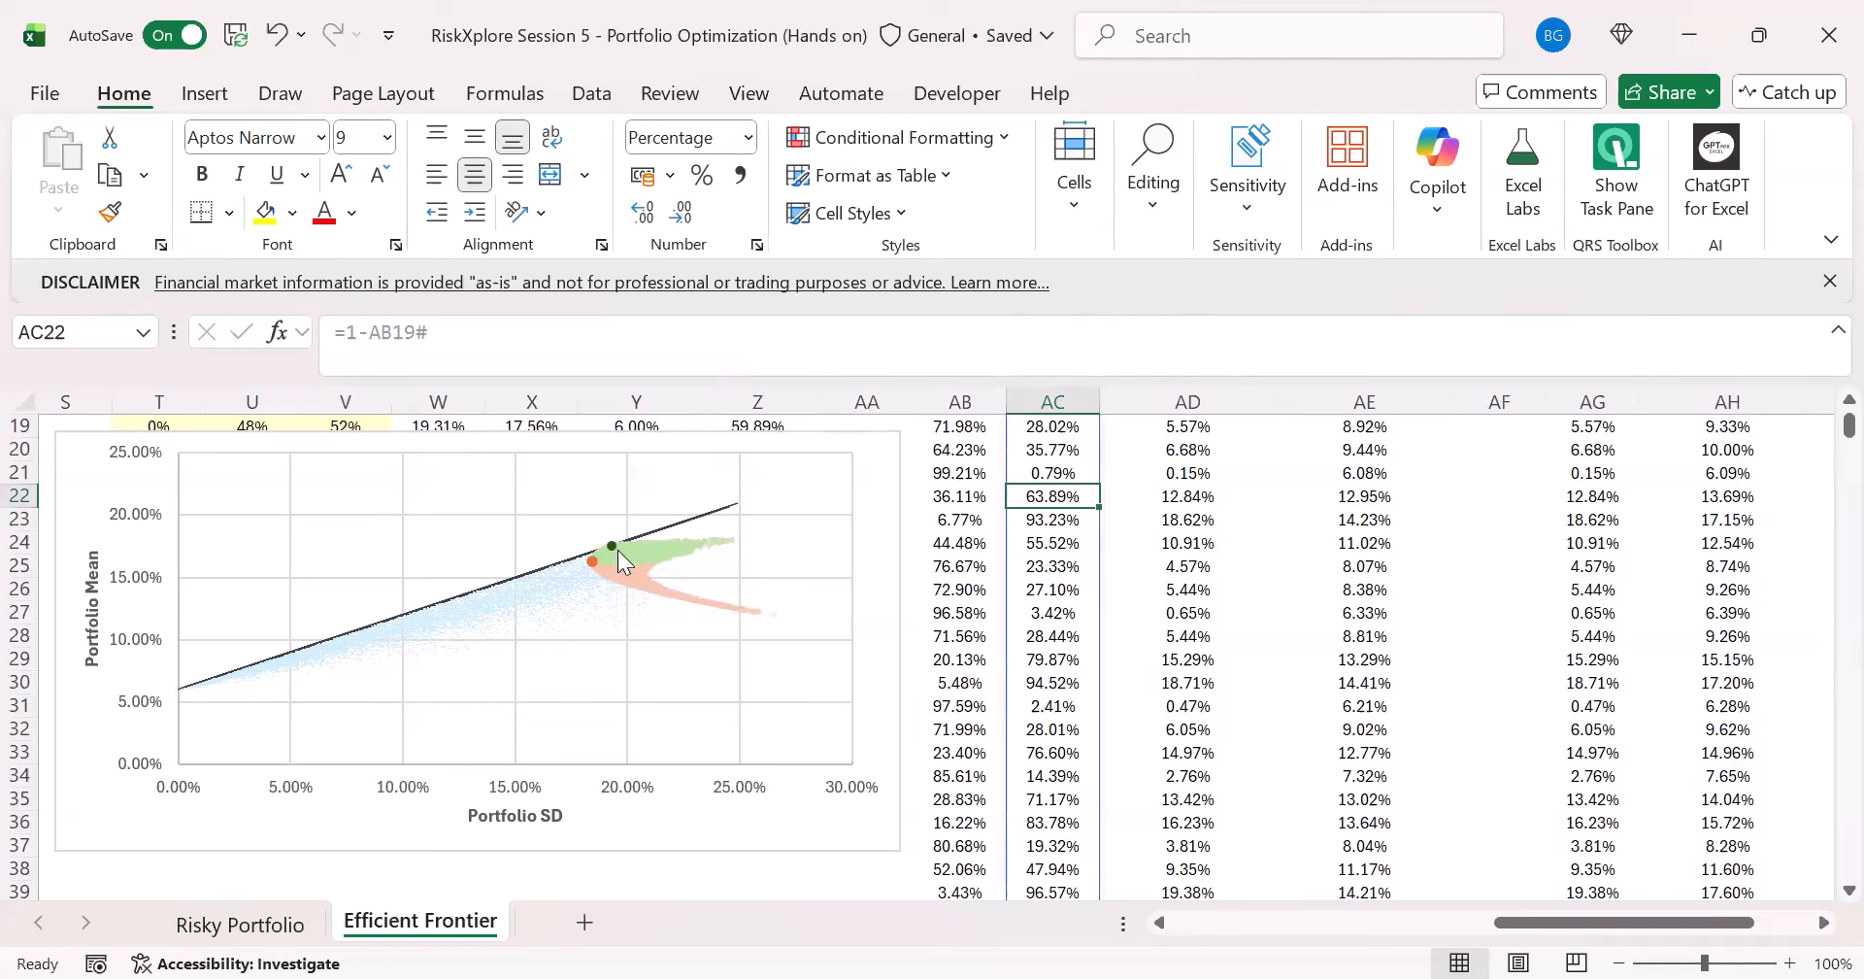
- Move the portfolio chart up above the Optimal Portfolio table so that it starts at about row 5, covering columns S to AA
{"action": "mouse_move", "coordinate": [607, 545]}
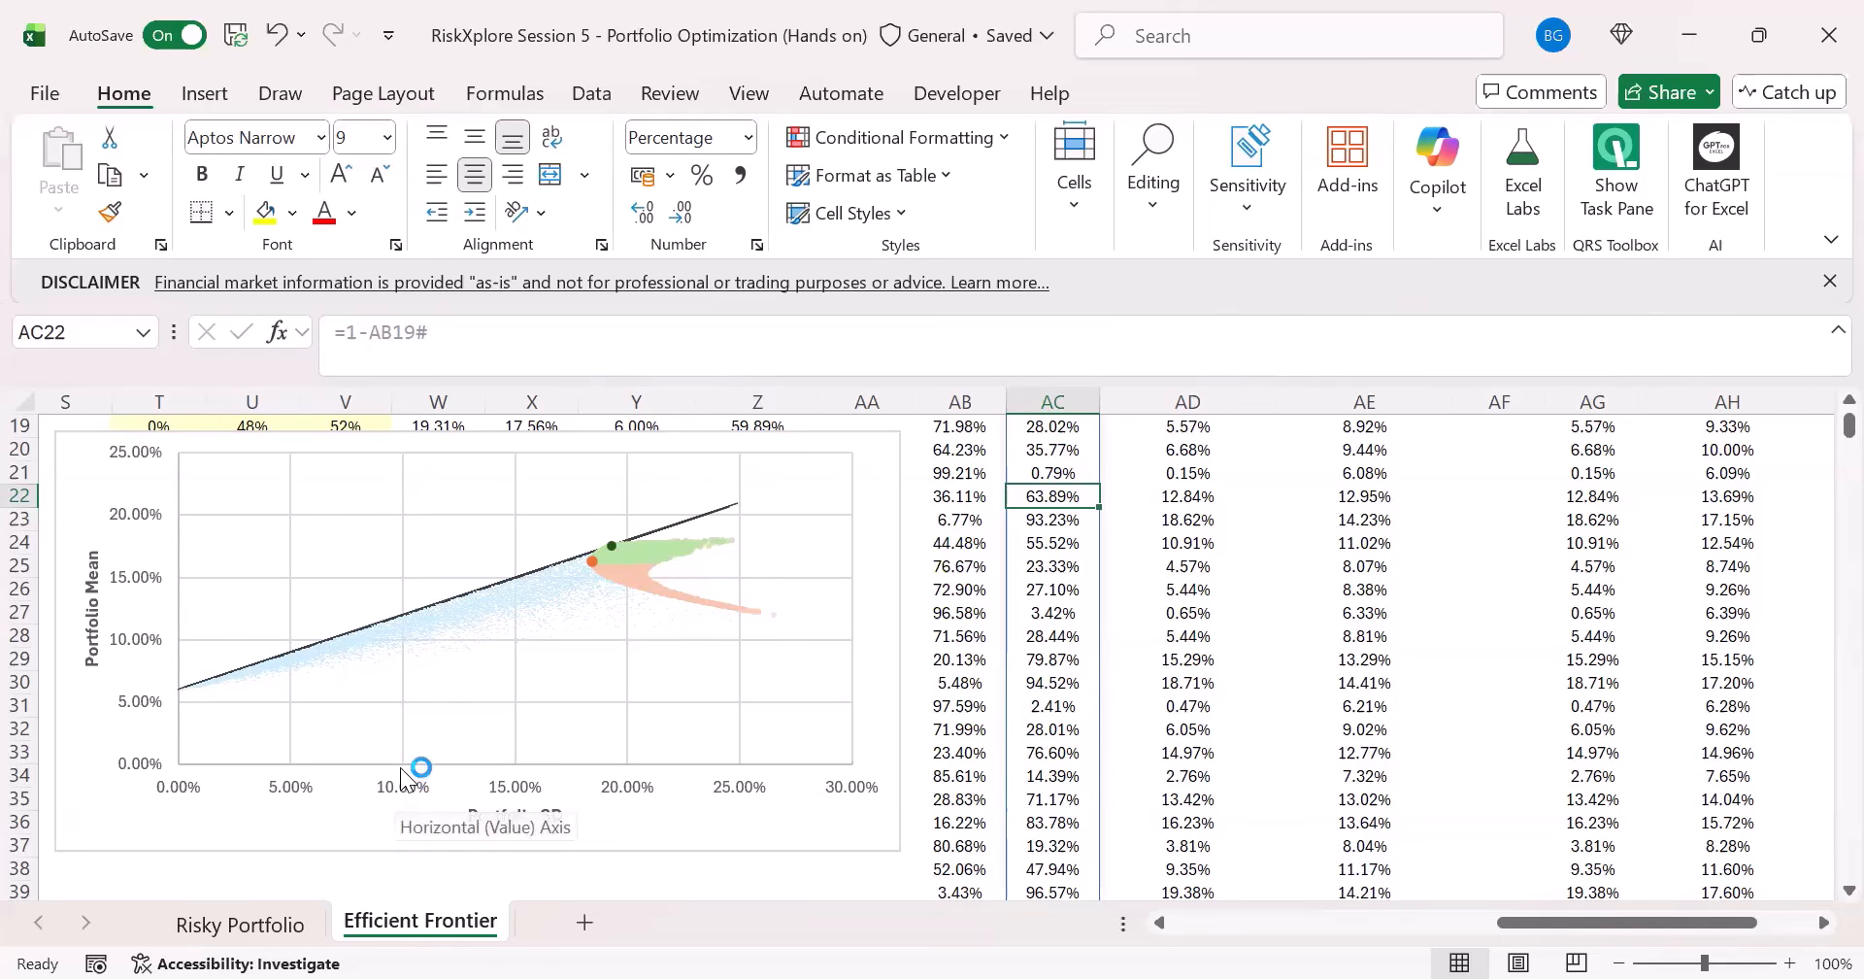
{"action": "scroll", "coordinate": [1165, 574], "scroll_direction": "up", "scroll_amount": 1}
{"action": "scroll", "coordinate": [1165, 575], "scroll_direction": "up", "scroll_amount": 5}
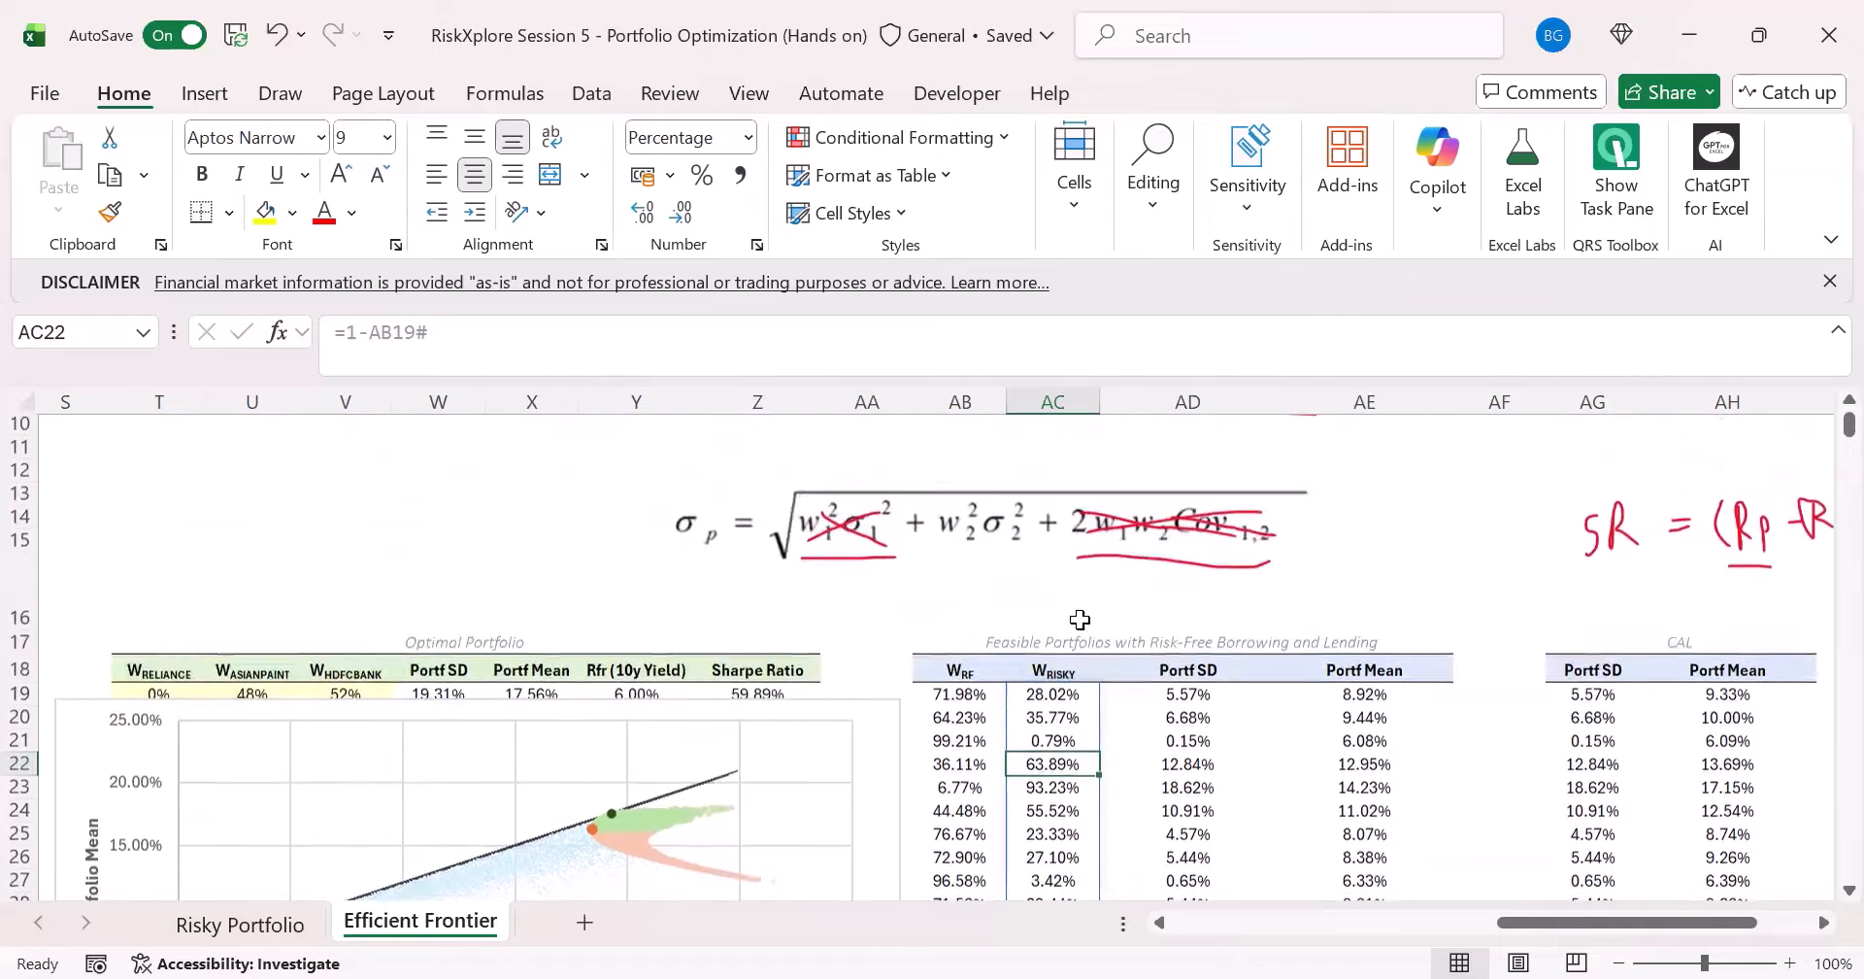
{"action": "scroll", "coordinate": [887, 742], "scroll_direction": "down", "scroll_amount": 1}
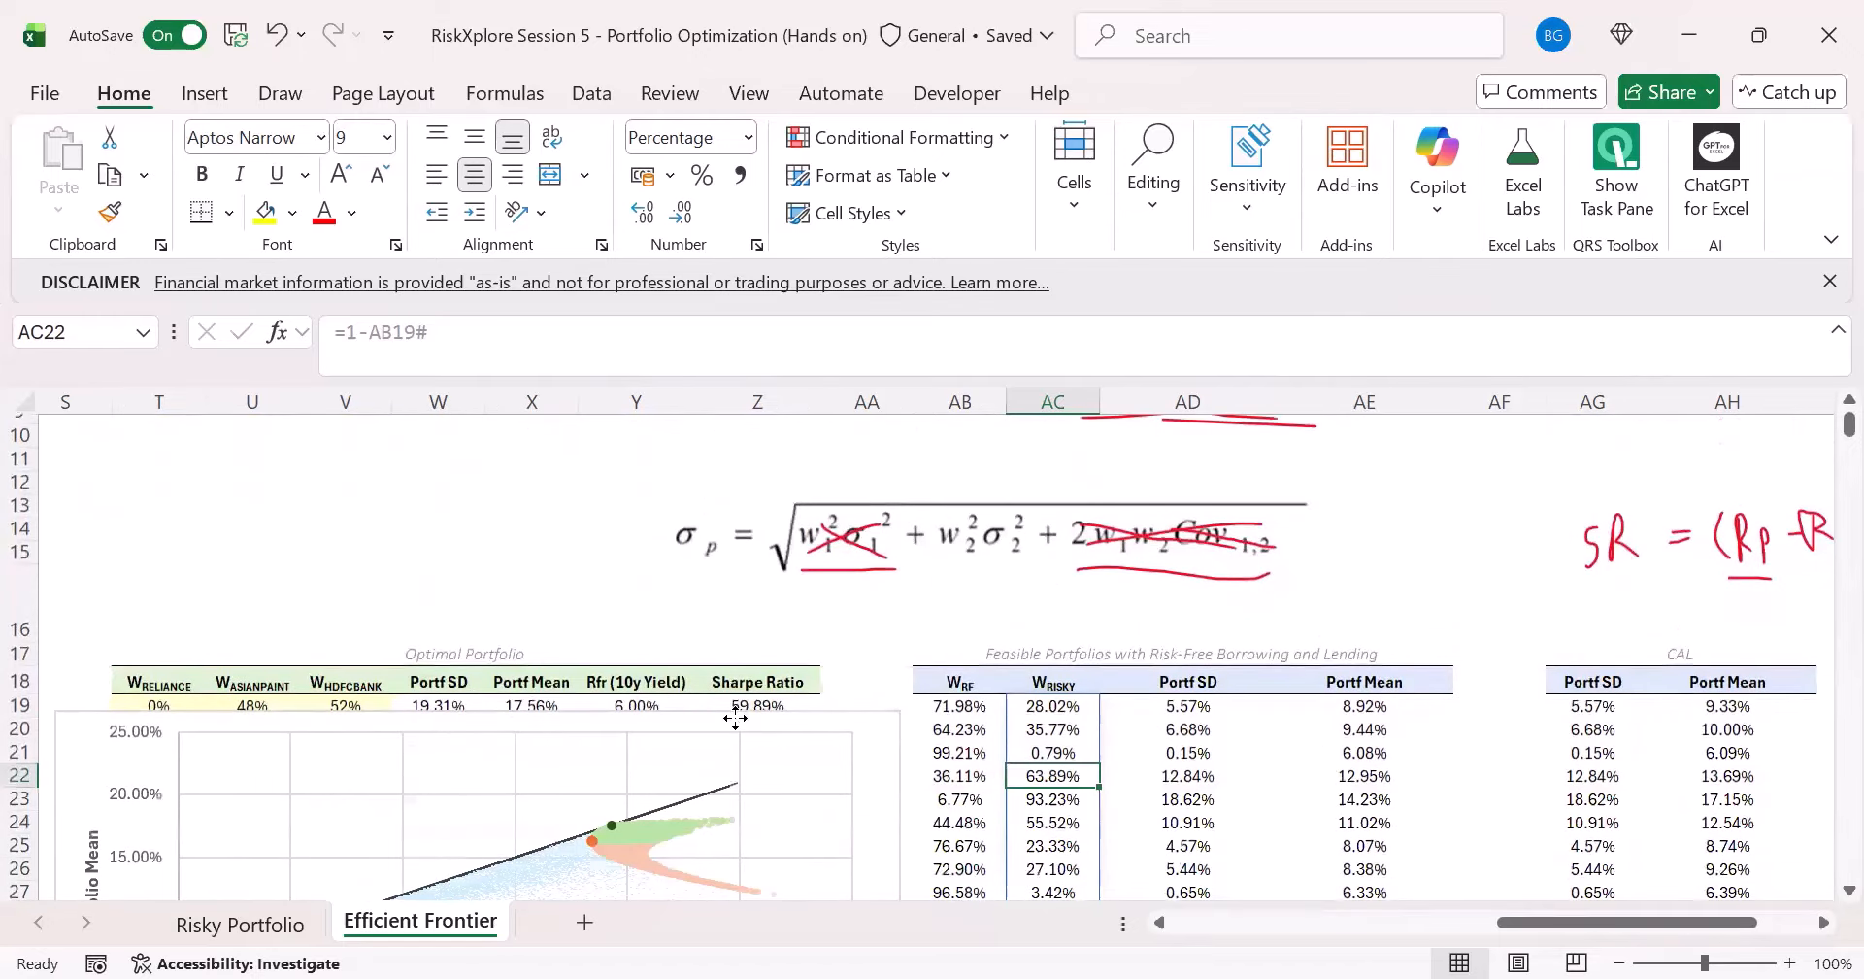
{"action": "left_click_drag", "start_coordinate": [780, 471], "coordinate": [780, 469]}
{"action": "scroll", "coordinate": [1286, 779], "scroll_direction": "up", "scroll_amount": 2}
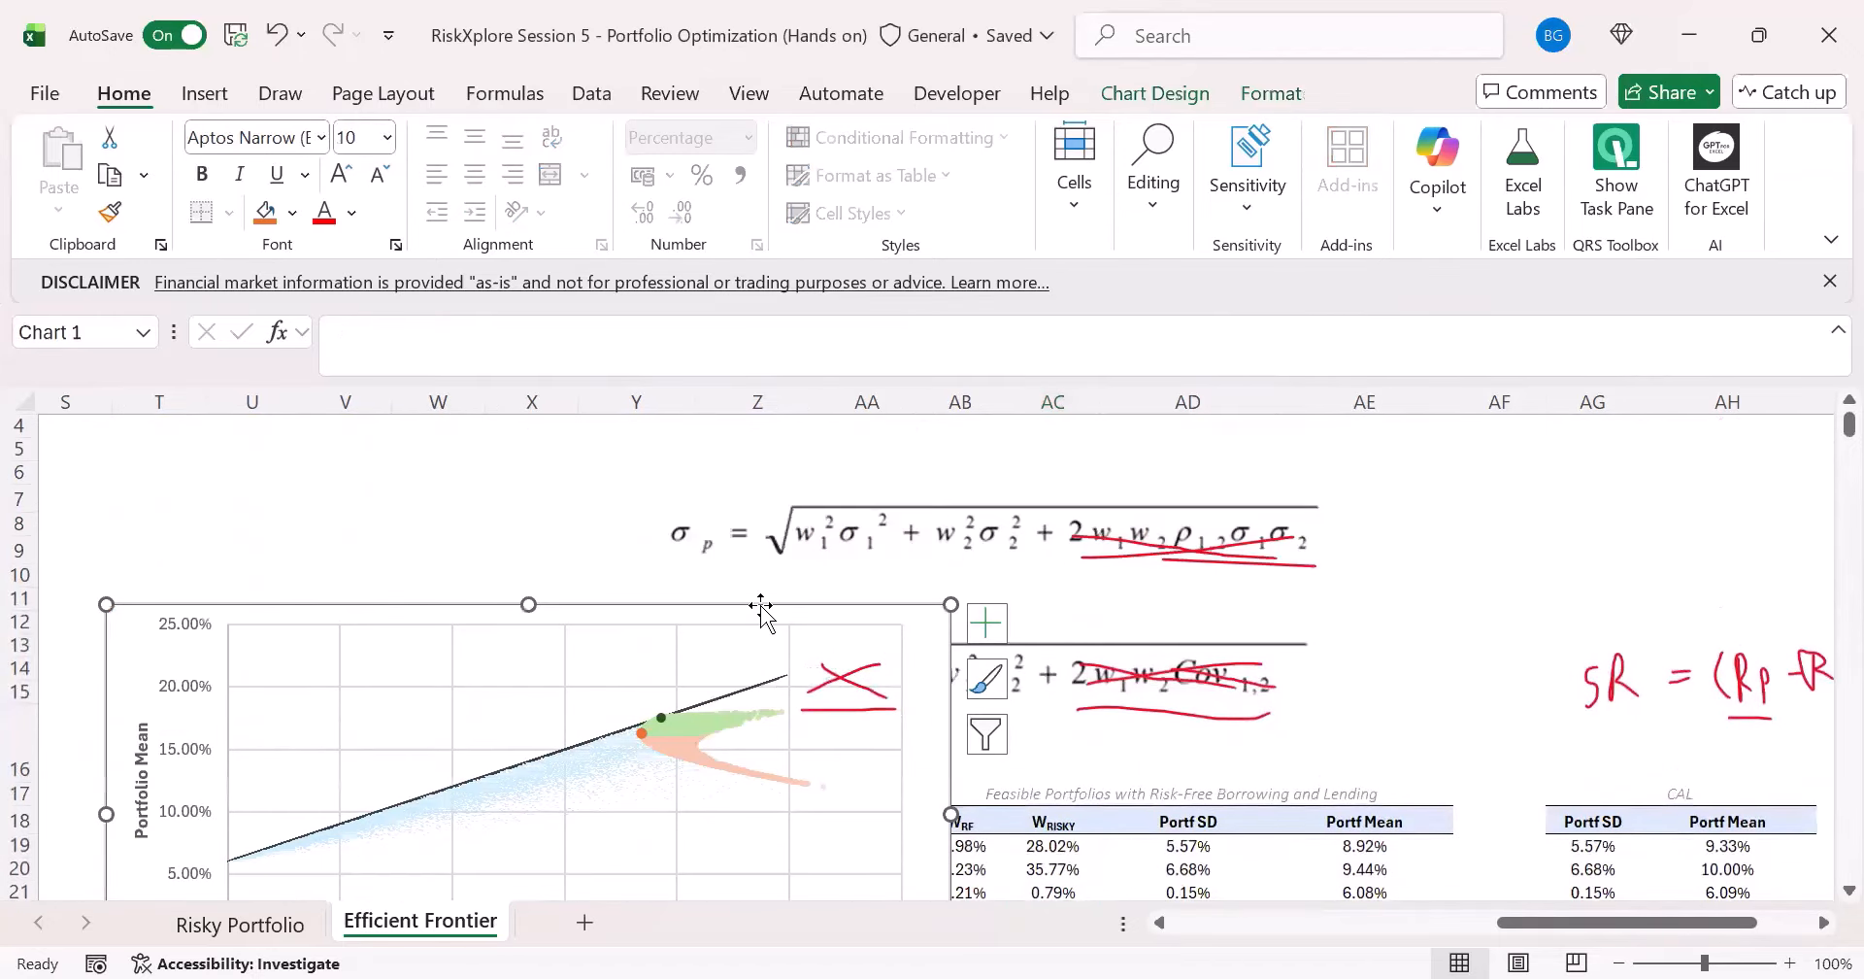
{"action": "left_click_drag", "start_coordinate": [761, 609], "coordinate": [732, 456]}
{"action": "left_click", "coordinate": [1203, 794]}
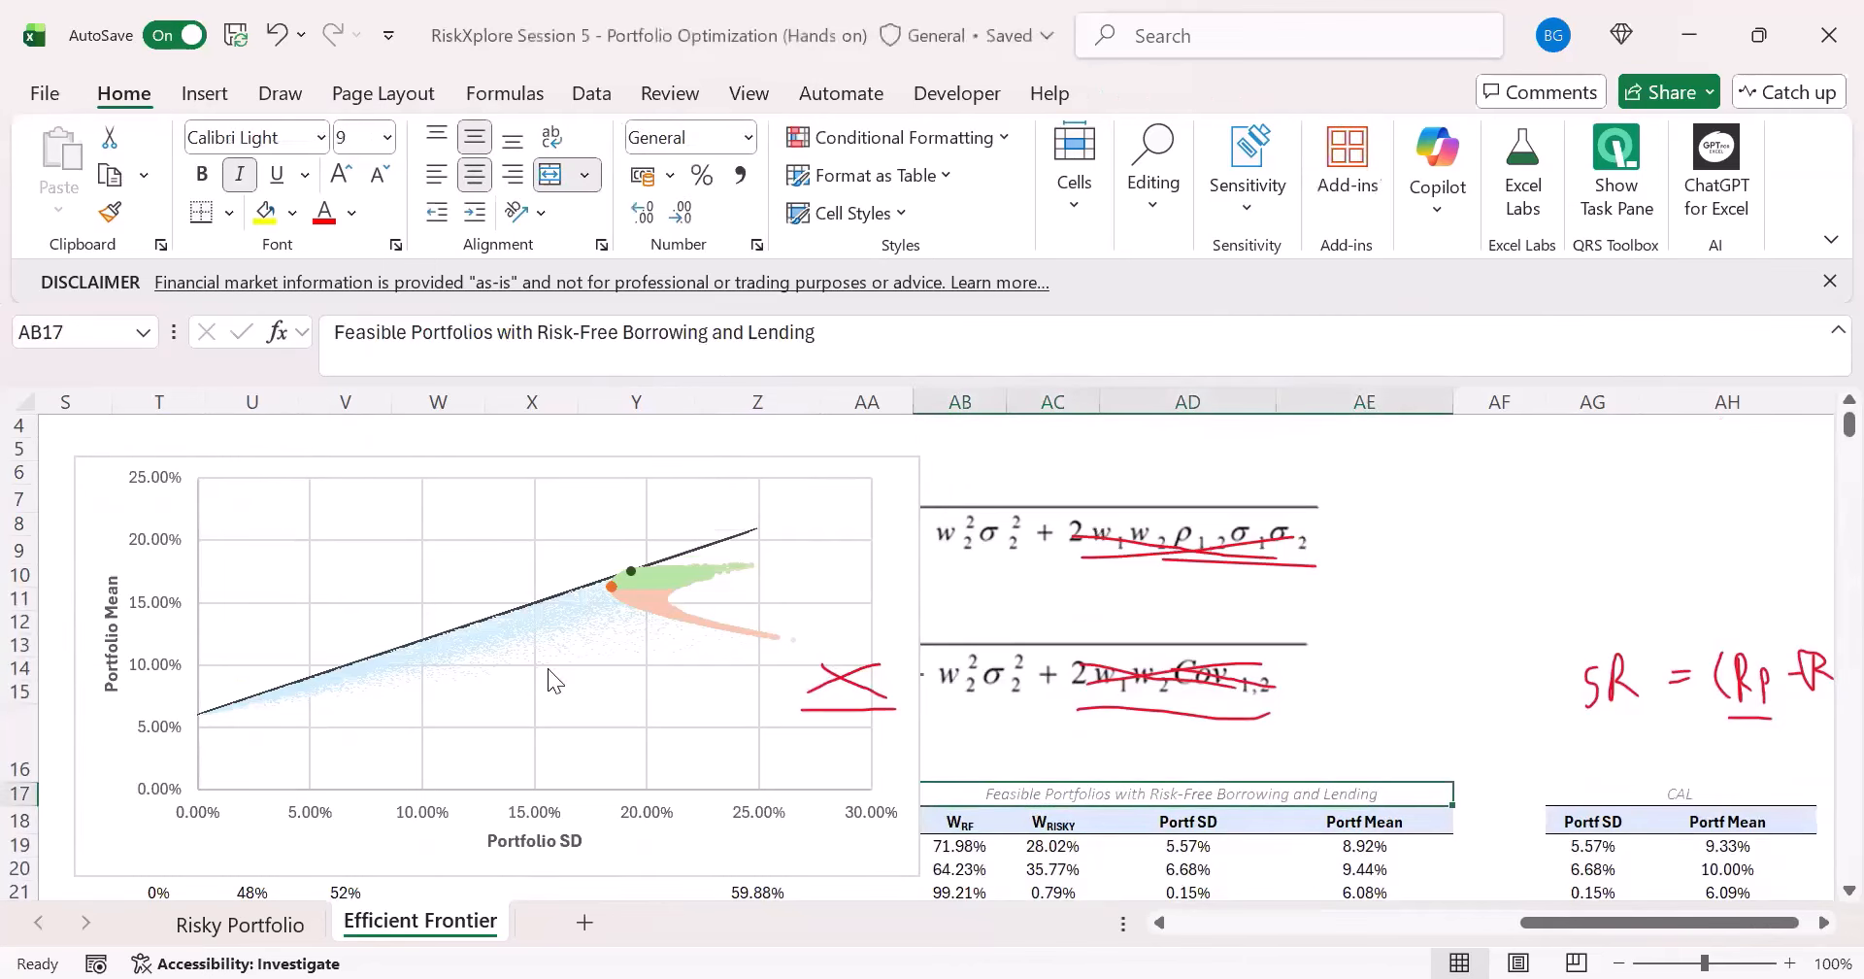
- Delete the red ink cross and its underline that lie over the portfolio chart
{"action": "left_click", "coordinate": [844, 683]}
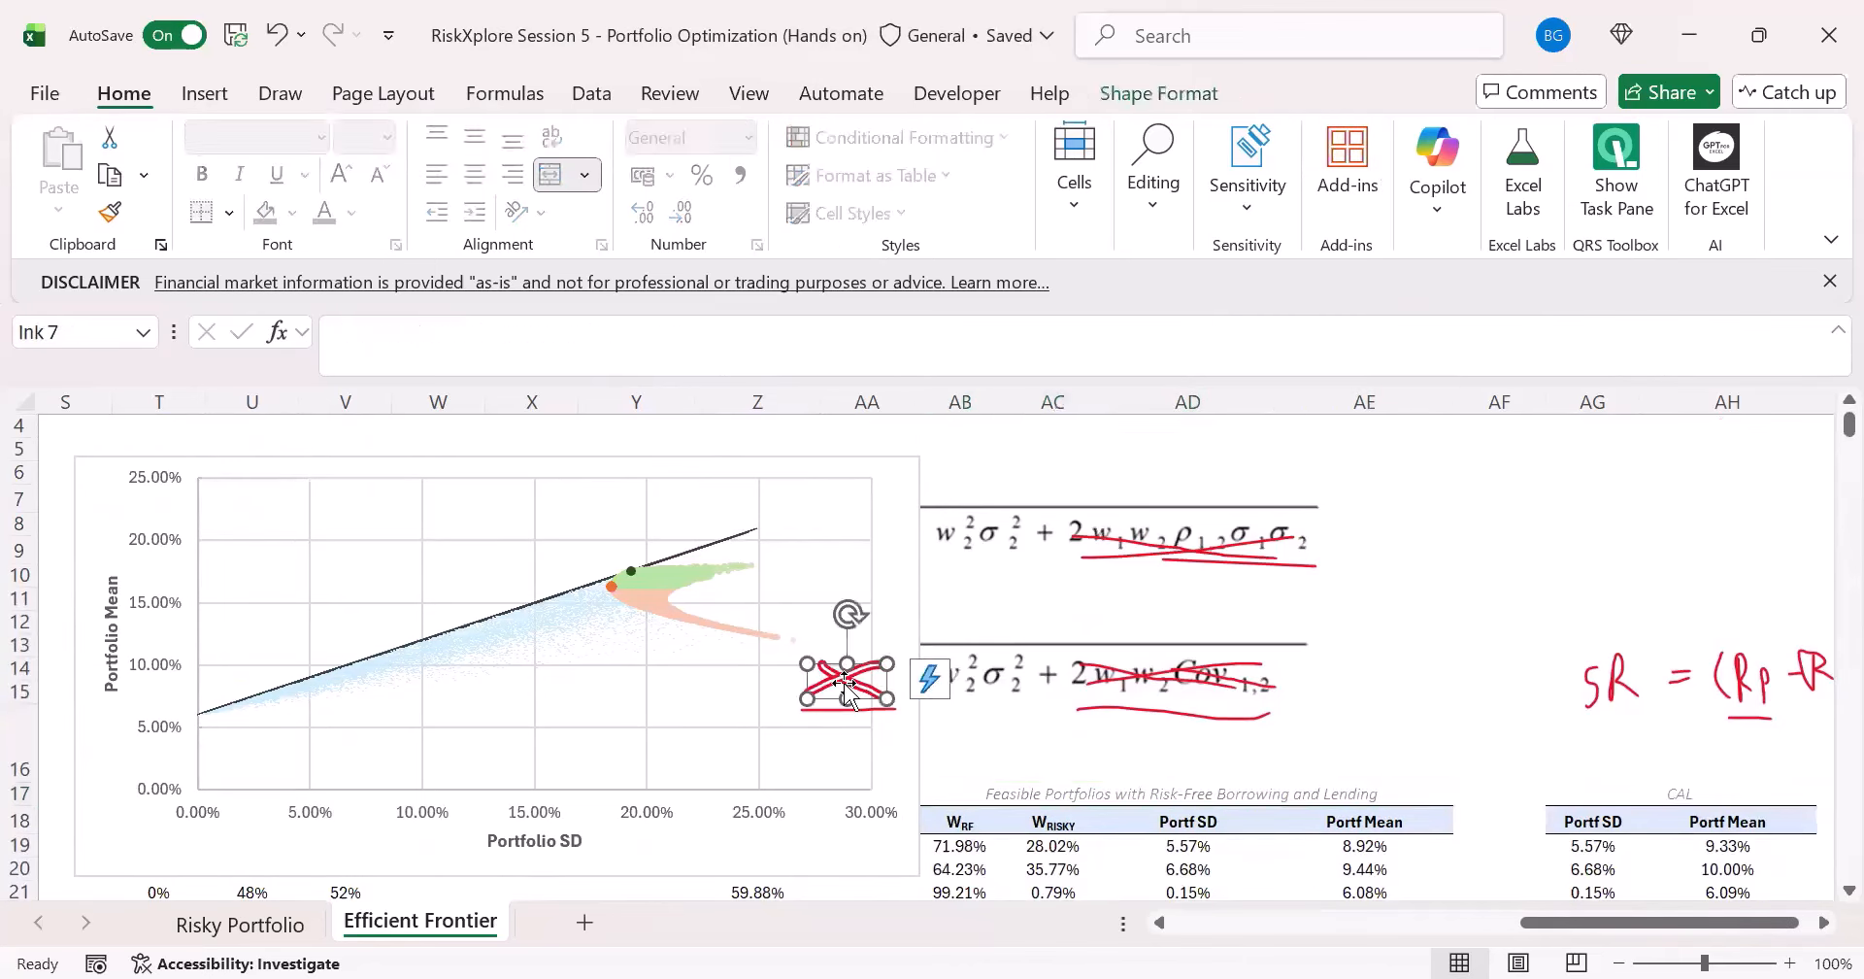
{"action": "key", "text": "Delete"}
{"action": "left_click", "coordinate": [845, 708]}
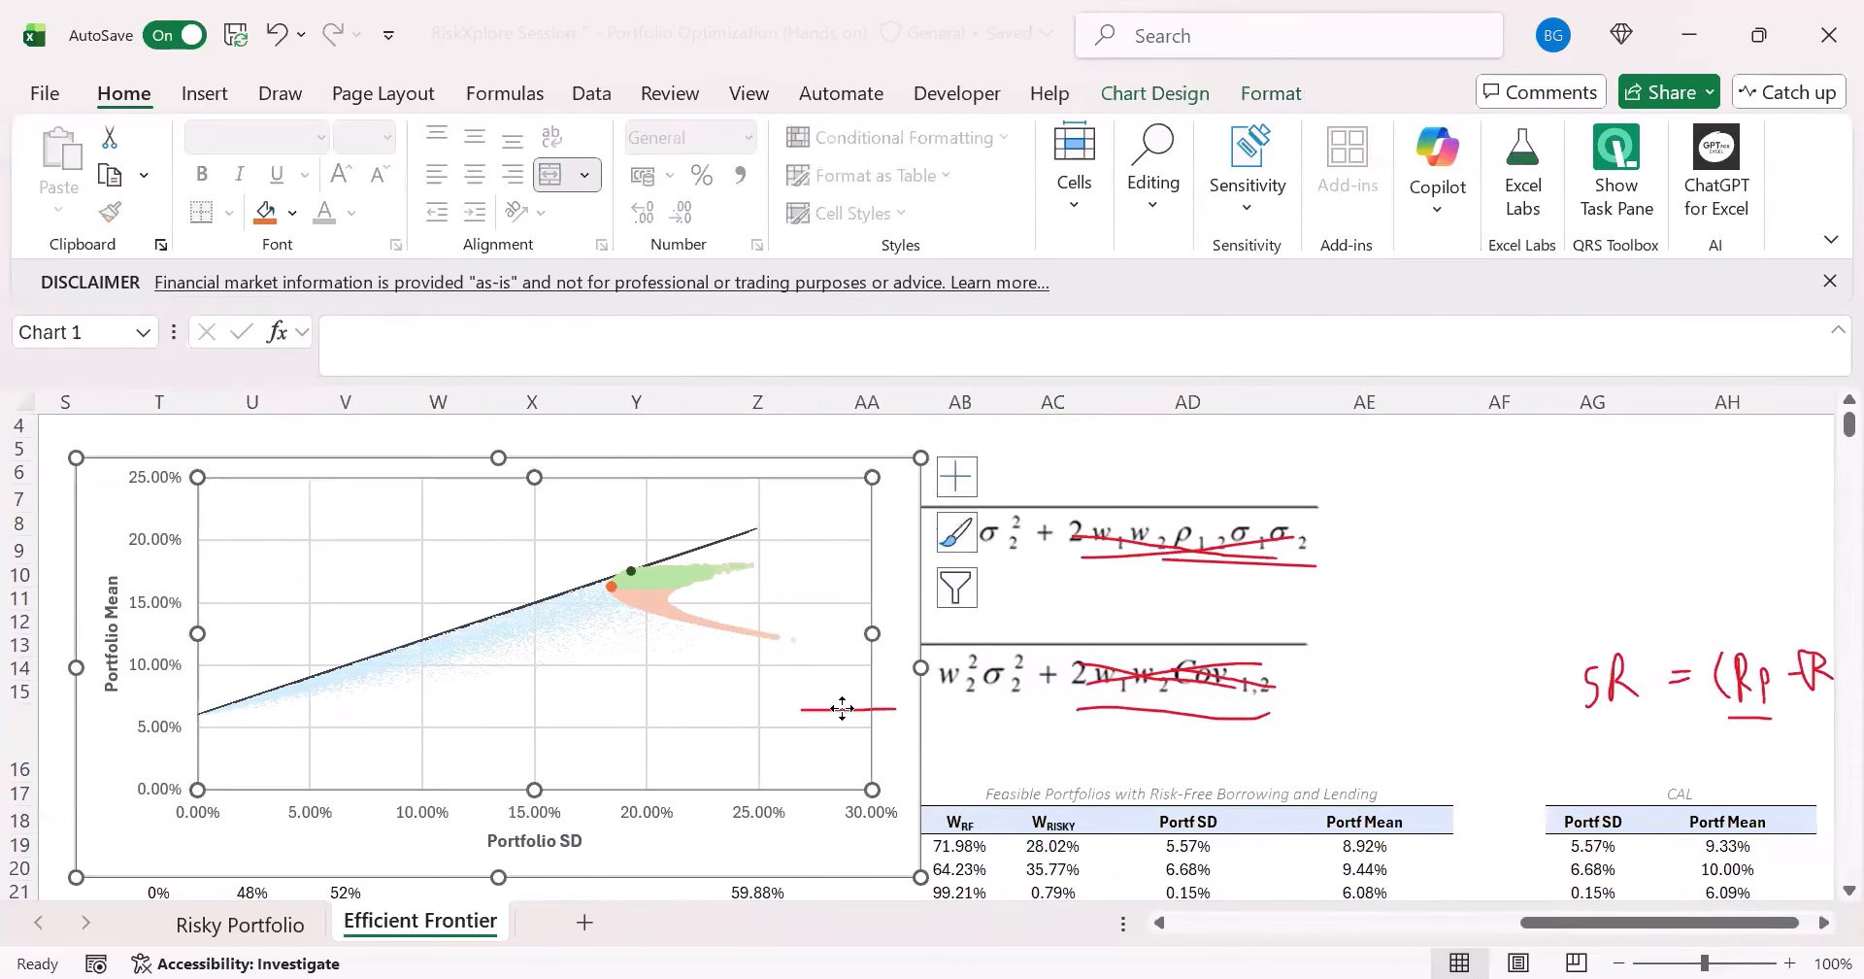
{"action": "key", "text": "Escape"}
{"action": "left_click", "coordinate": [1083, 728]}
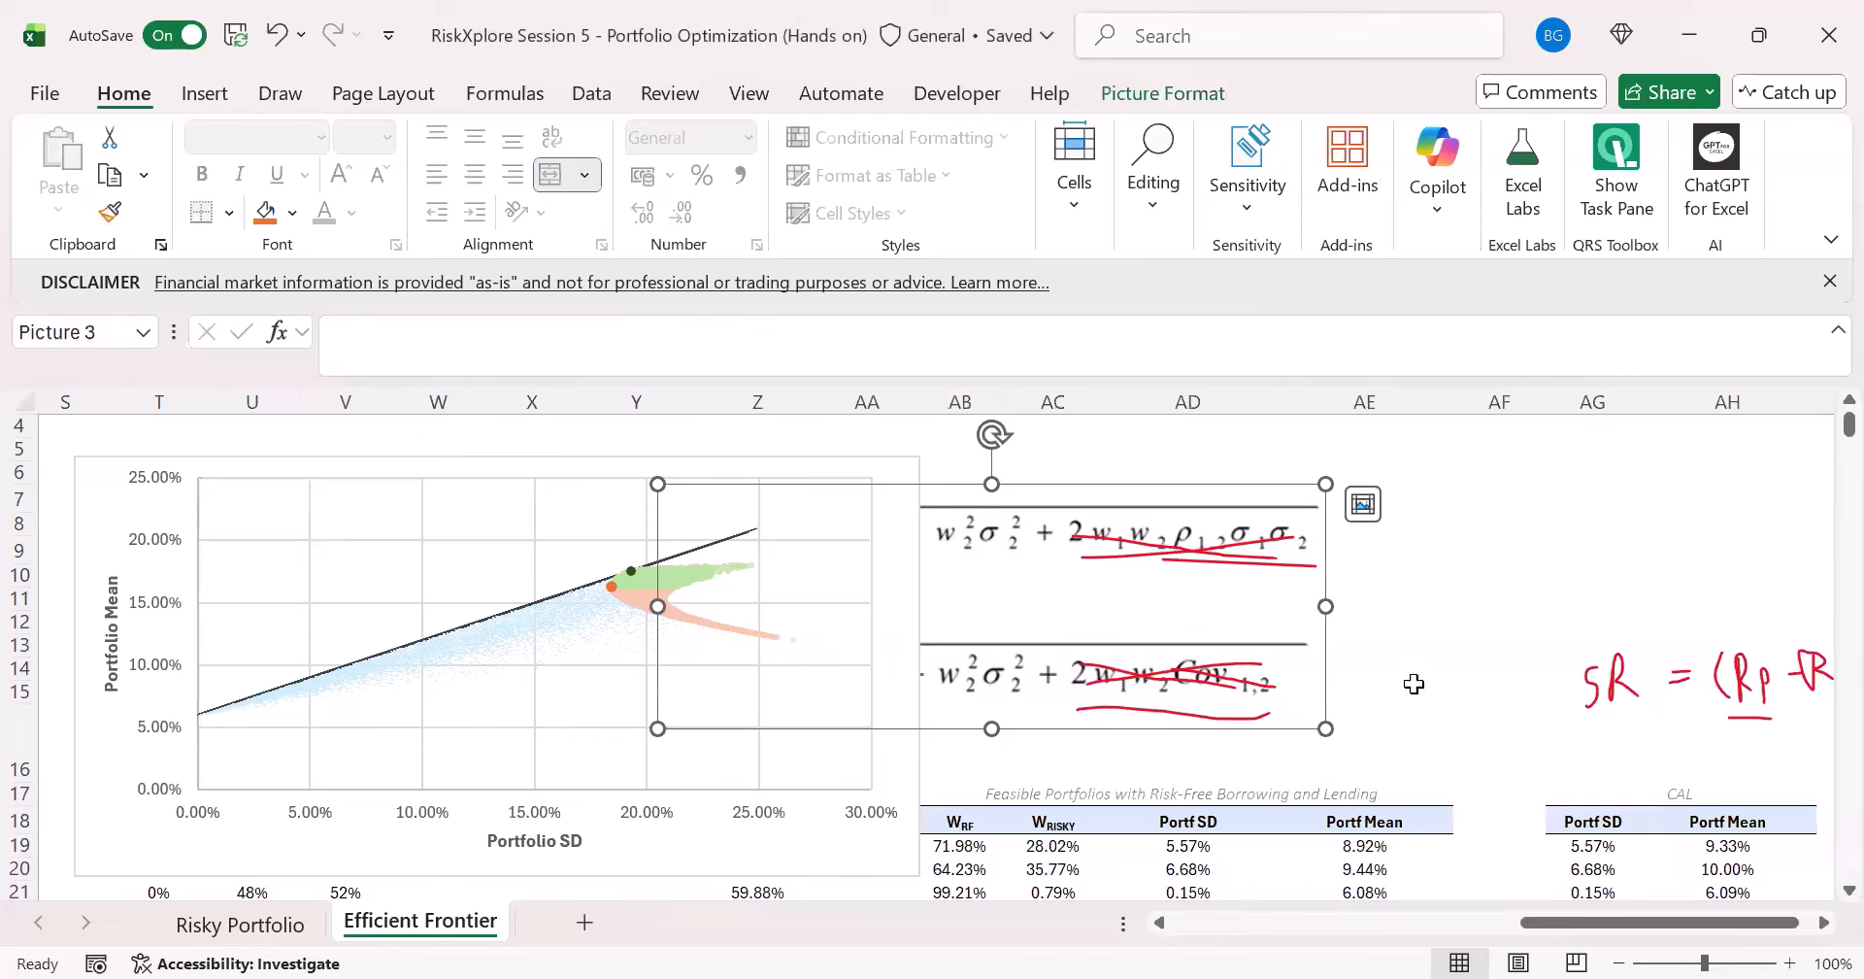
{"action": "left_click", "coordinate": [1383, 648]}
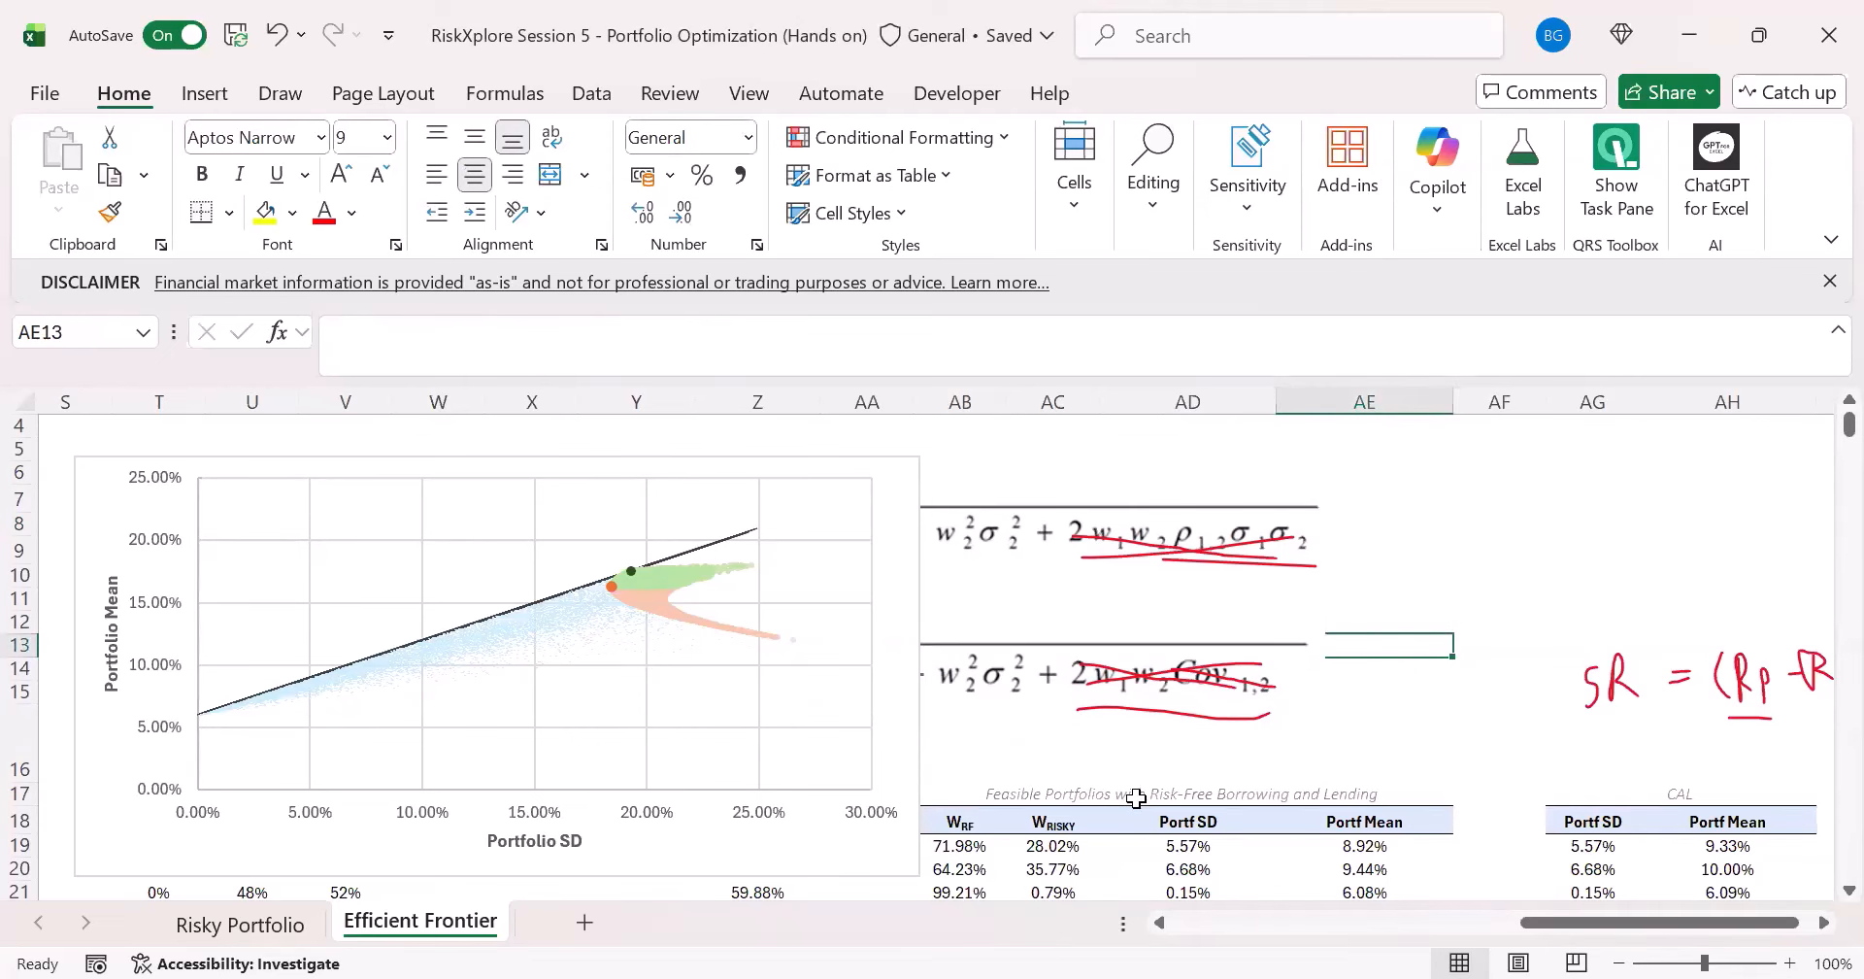